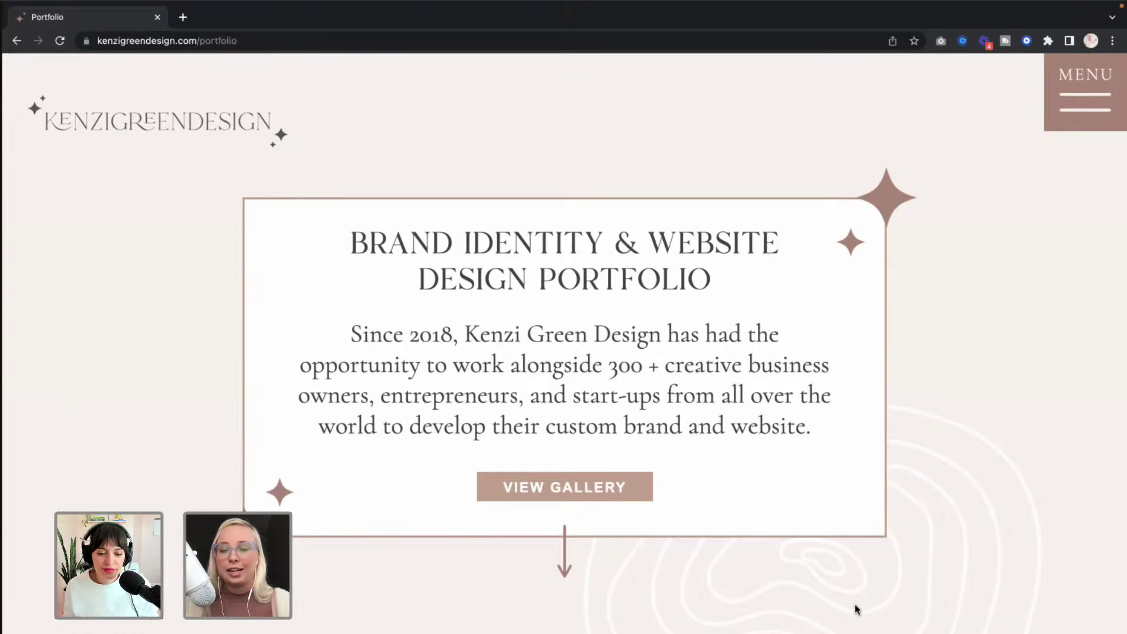
# Look through the client logo gallery on the brand identity and website design portfolio page, then return to its introduction.
pyautogui.scroll(-8, 855, 608)
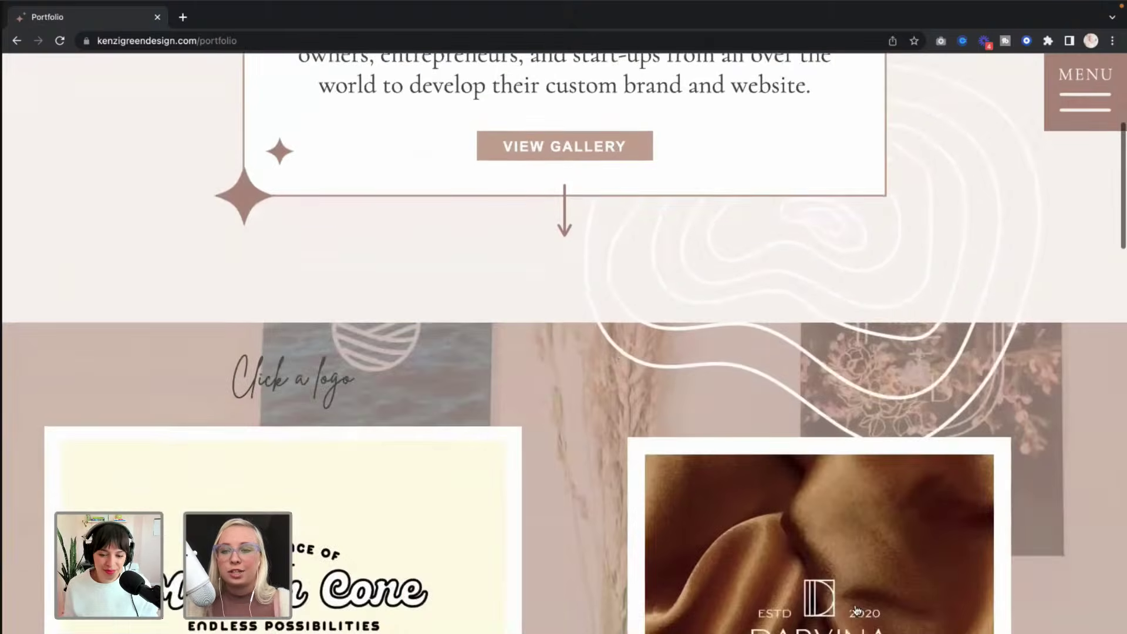
pyautogui.scroll(-1, 1084, 555)
pyautogui.scroll(-2, 1080, 549)
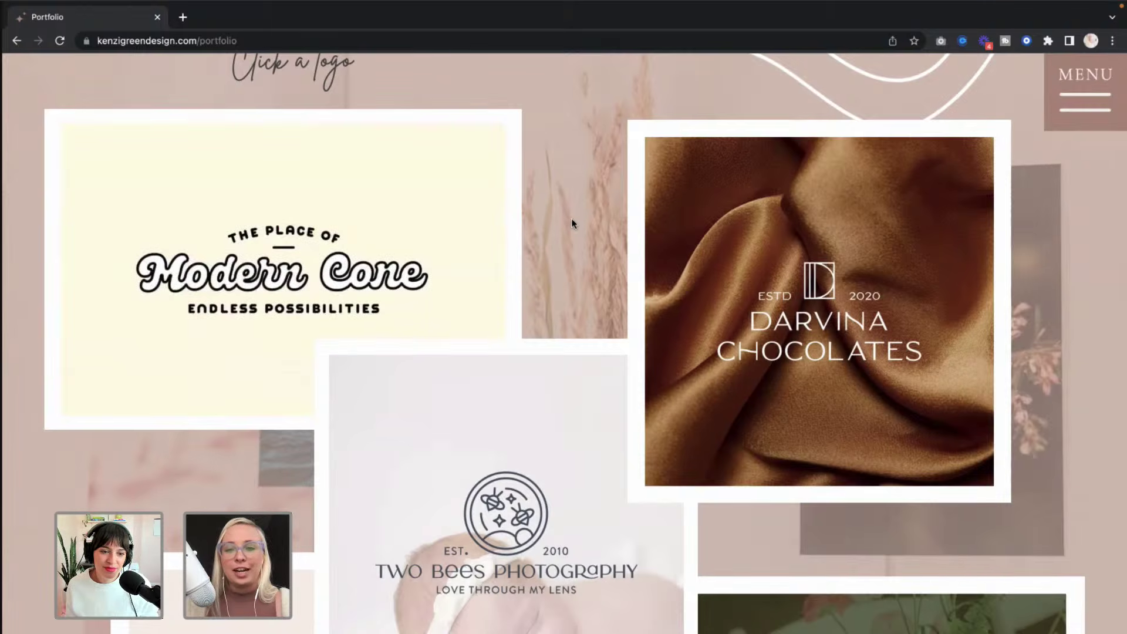
pyautogui.scroll(-5, 573, 223)
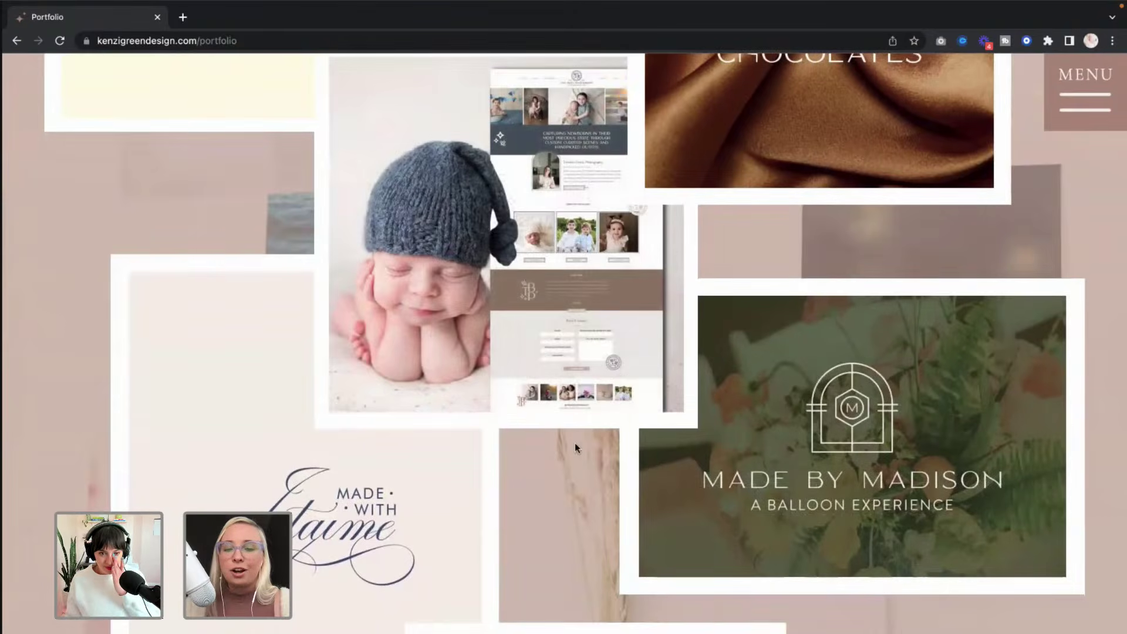
pyautogui.scroll(-2, 598, 490)
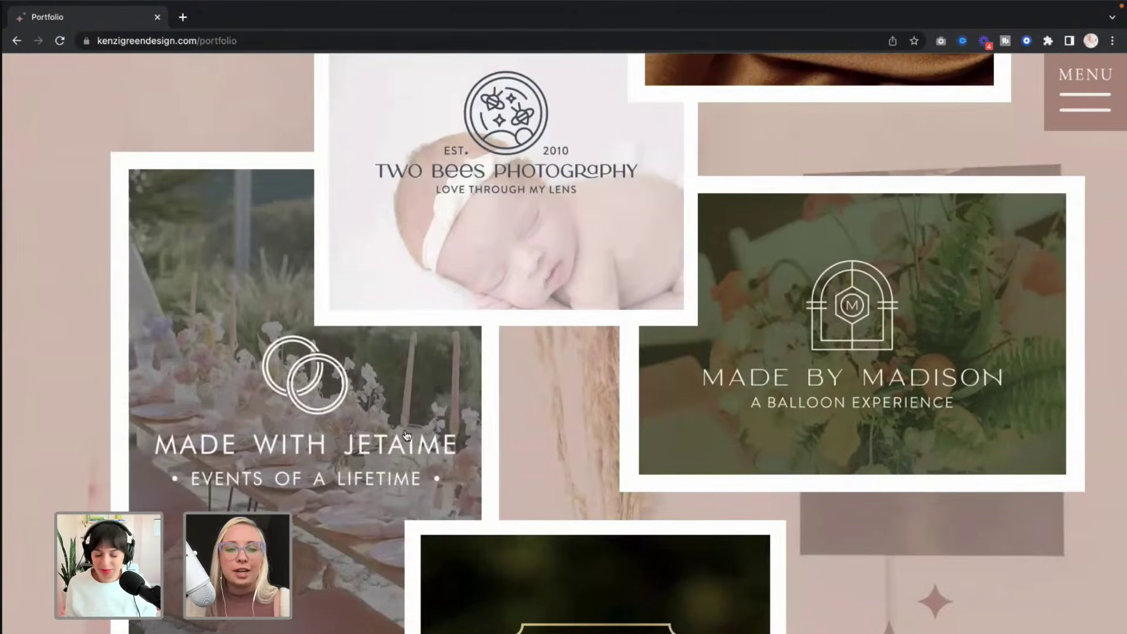
pyautogui.scroll(-7, 407, 435)
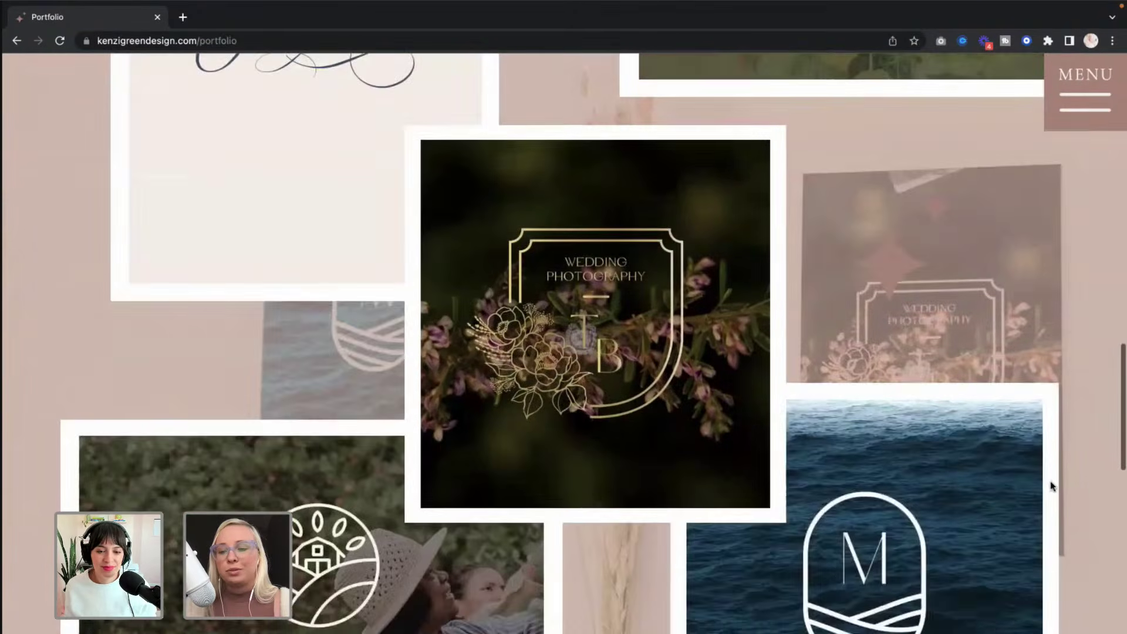
pyautogui.scroll(-4, 910, 508)
pyautogui.scroll(-5, 910, 510)
pyautogui.scroll(-5, 912, 445)
pyautogui.scroll(-1, 803, 492)
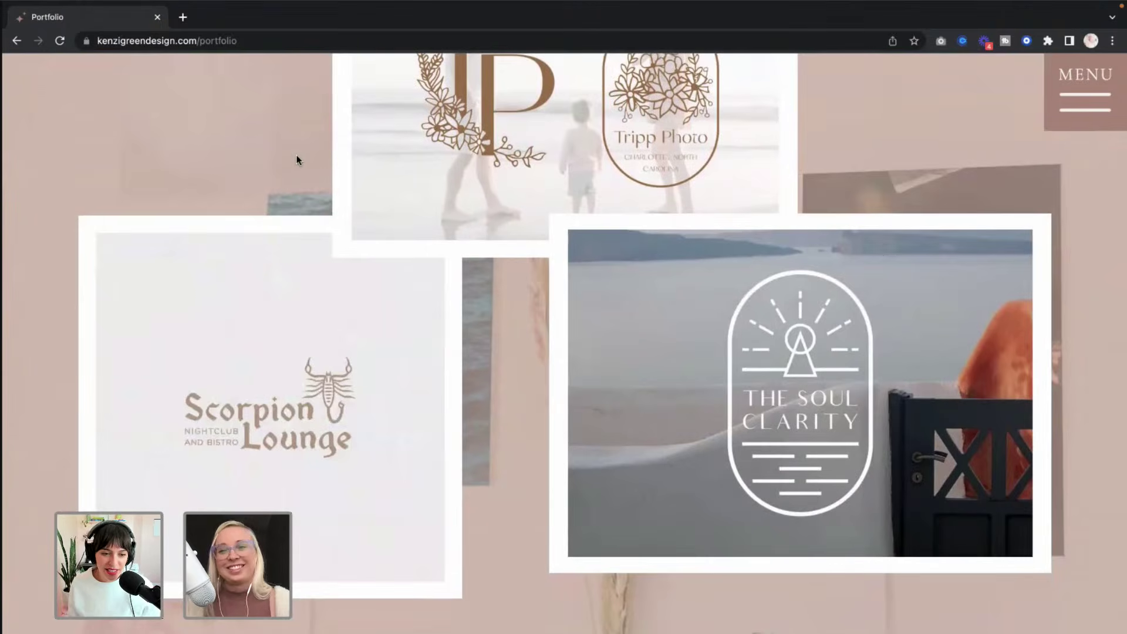
pyautogui.scroll(2, 306, 148)
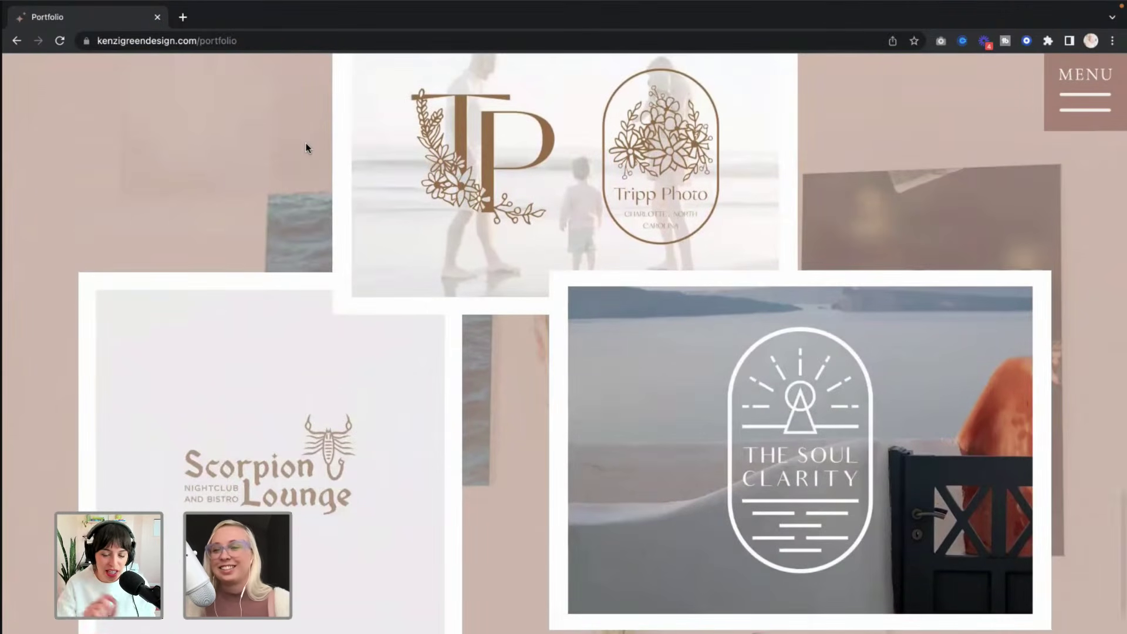
pyautogui.moveTo(295, 410)
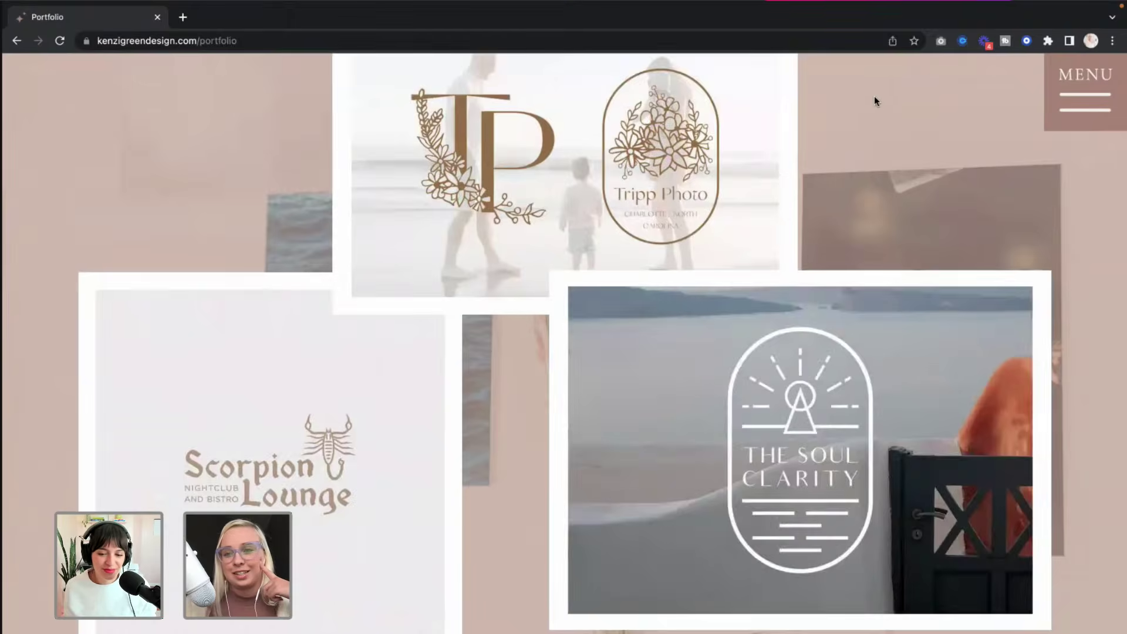
pyautogui.scroll(20, 917, 135)
pyautogui.scroll(12, 875, 99)
pyautogui.scroll(3, 874, 101)
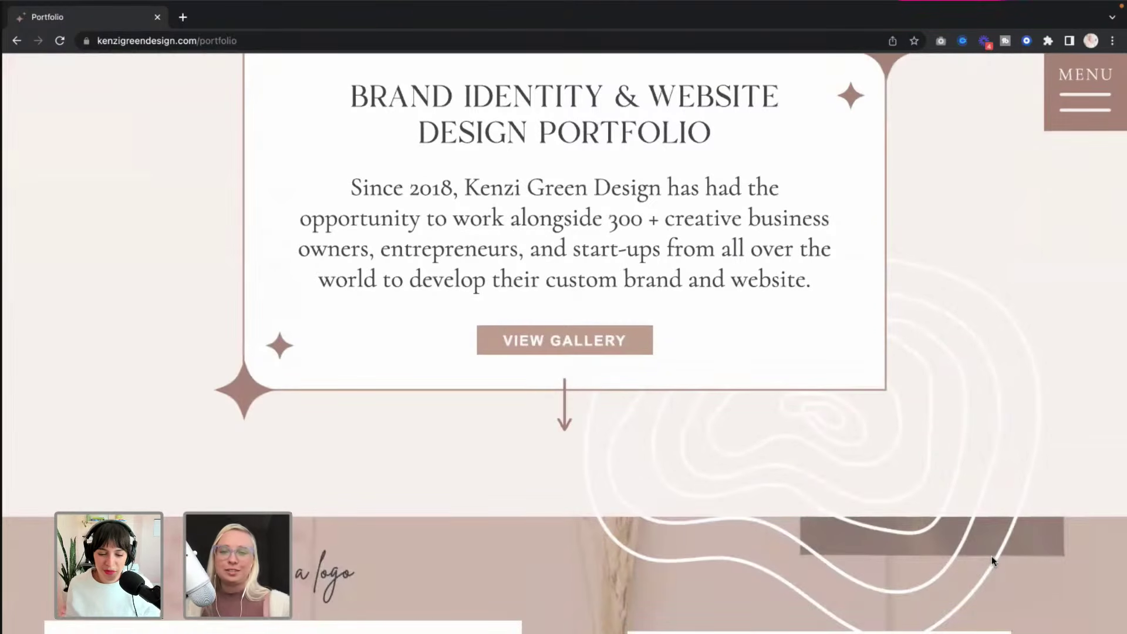
pyautogui.scroll(3, 992, 556)
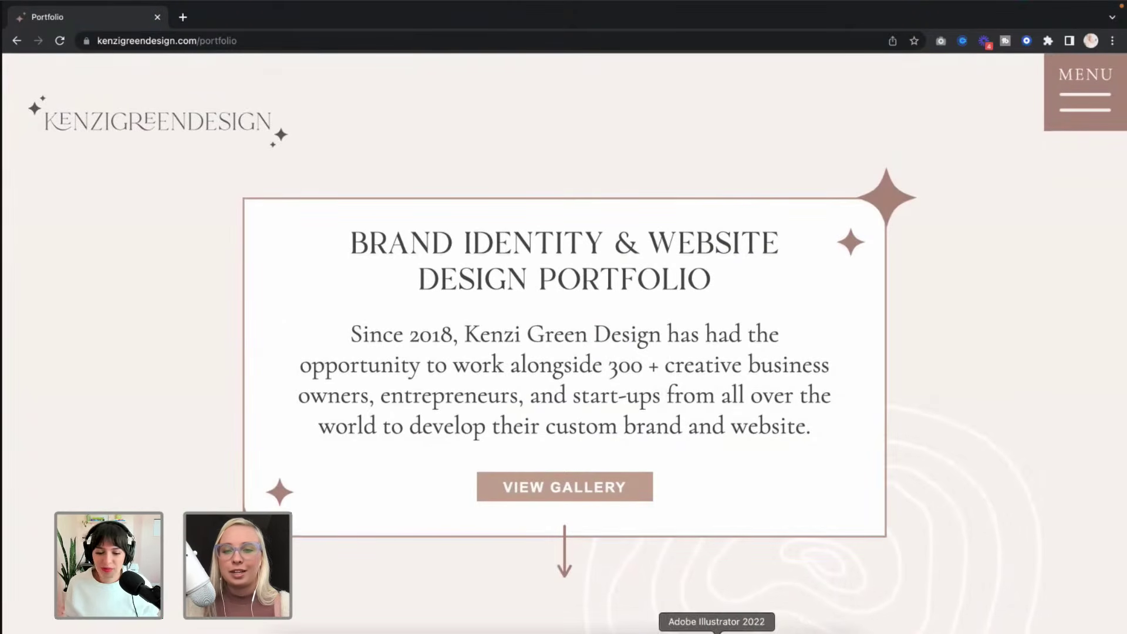
# Switch to Adobe Illustrator and review the Brand Guidelines cover and the Brand Overview, Brand Mission, Buzz Words and Core Values artboards.
pyautogui.click(717, 630)
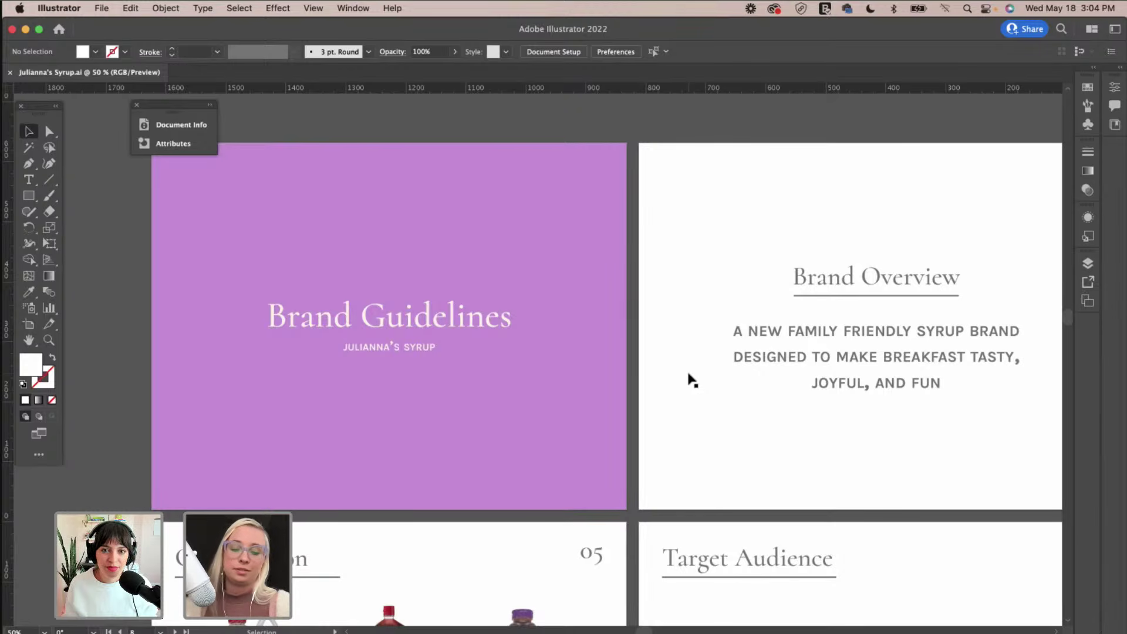
pyautogui.press('super+equal')
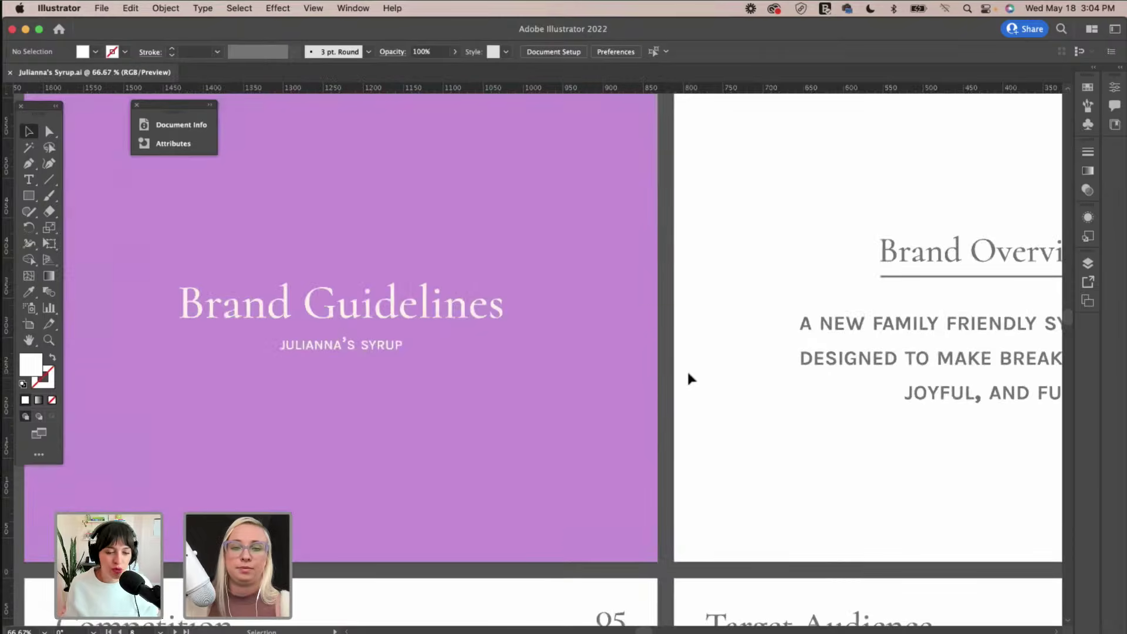
pyautogui.scroll(1, 690, 378)
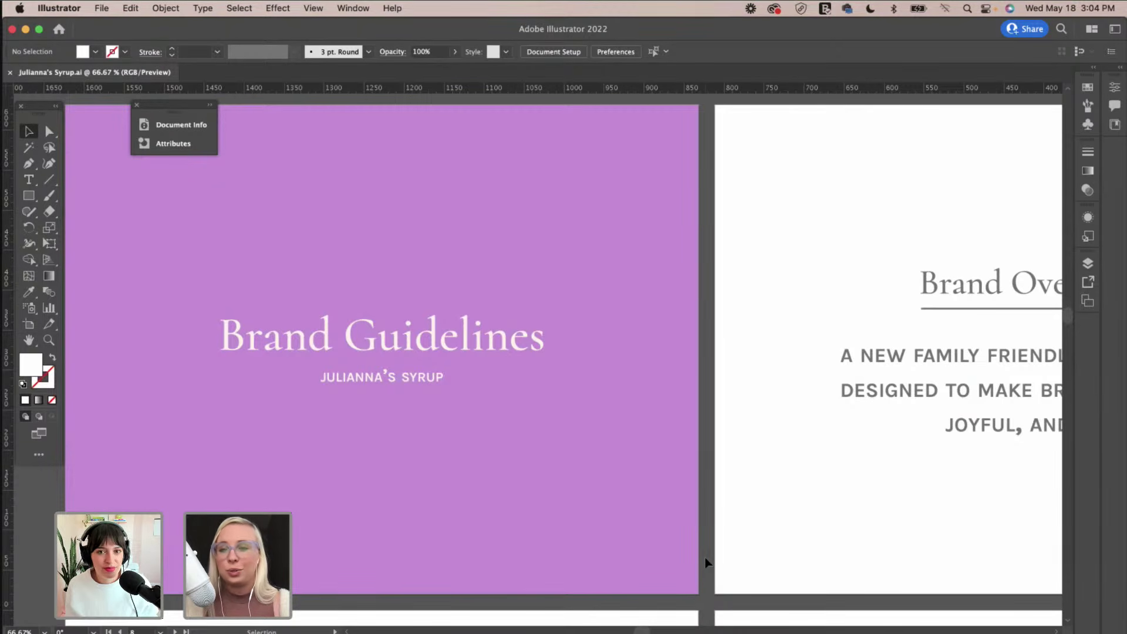
pyautogui.hscroll(10, 706, 563)
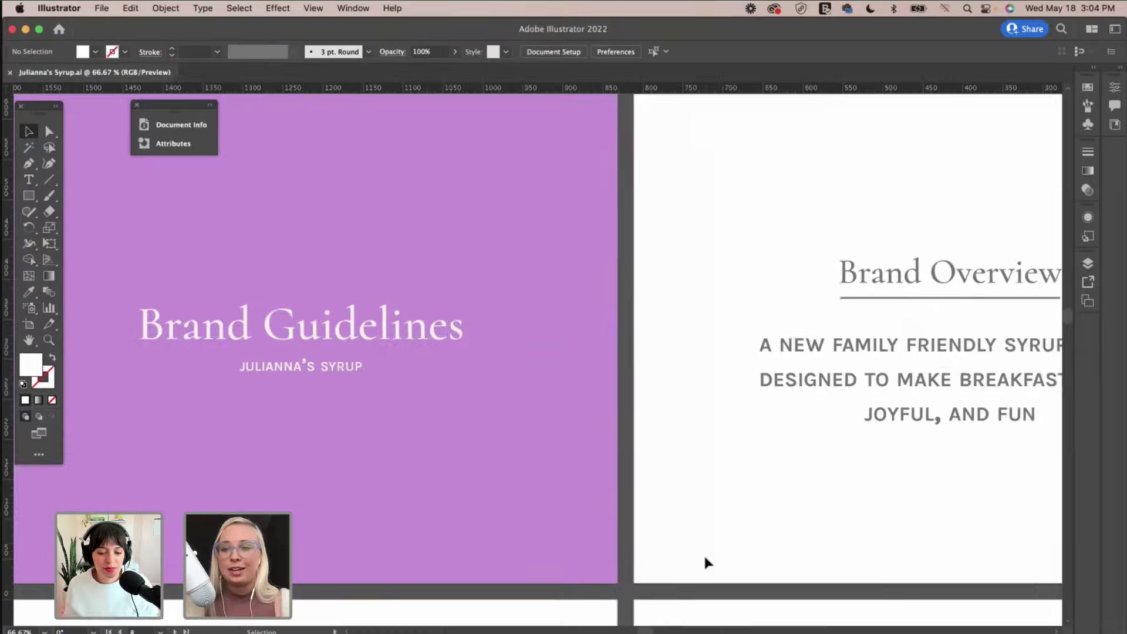
pyautogui.hscroll(7, 706, 563)
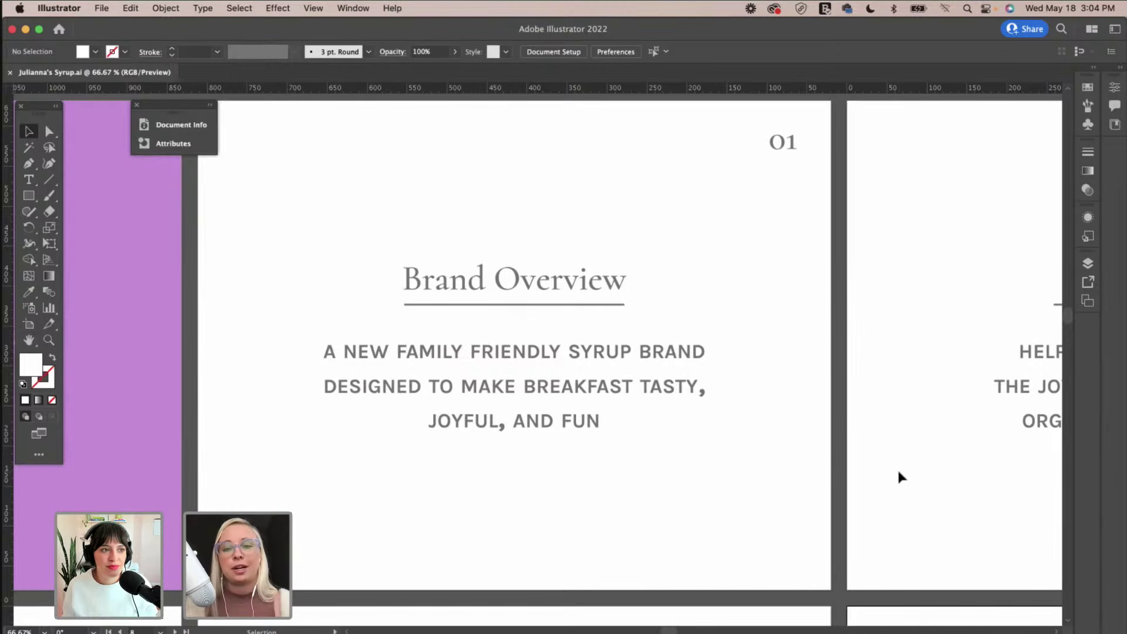
pyautogui.hscroll(14, 901, 478)
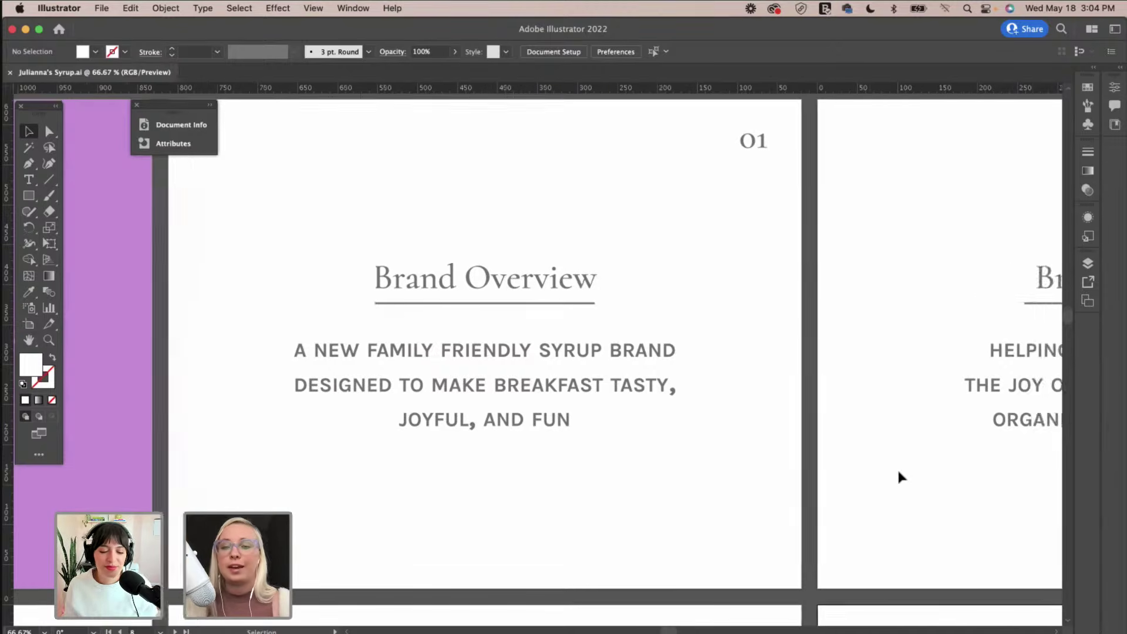
pyautogui.hscroll(5, 901, 477)
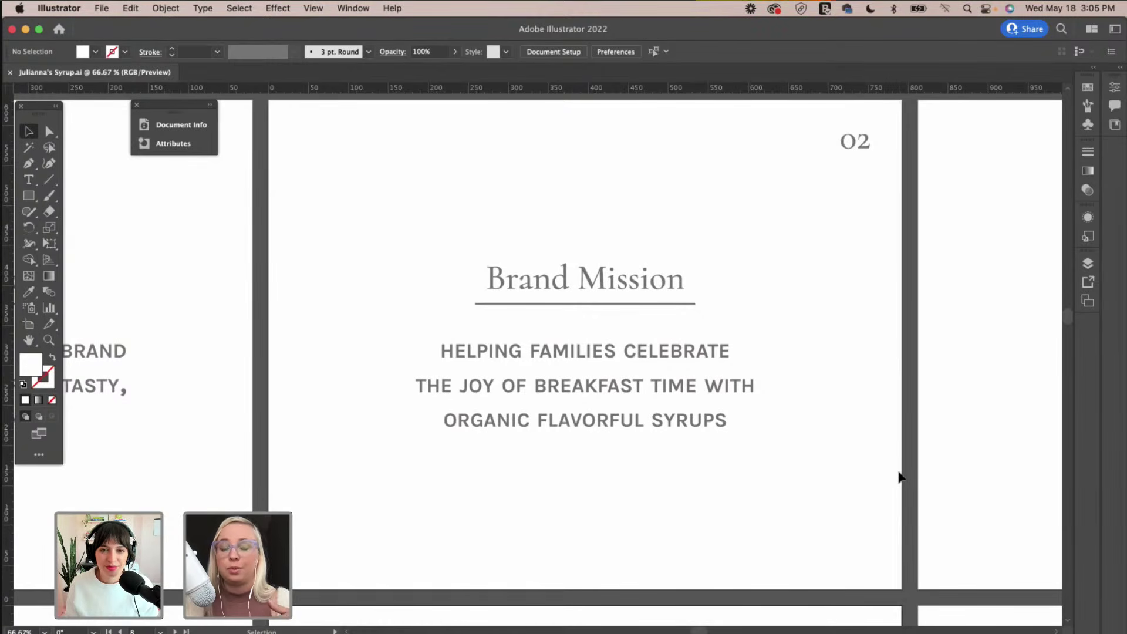
pyautogui.hscroll(10, 901, 477)
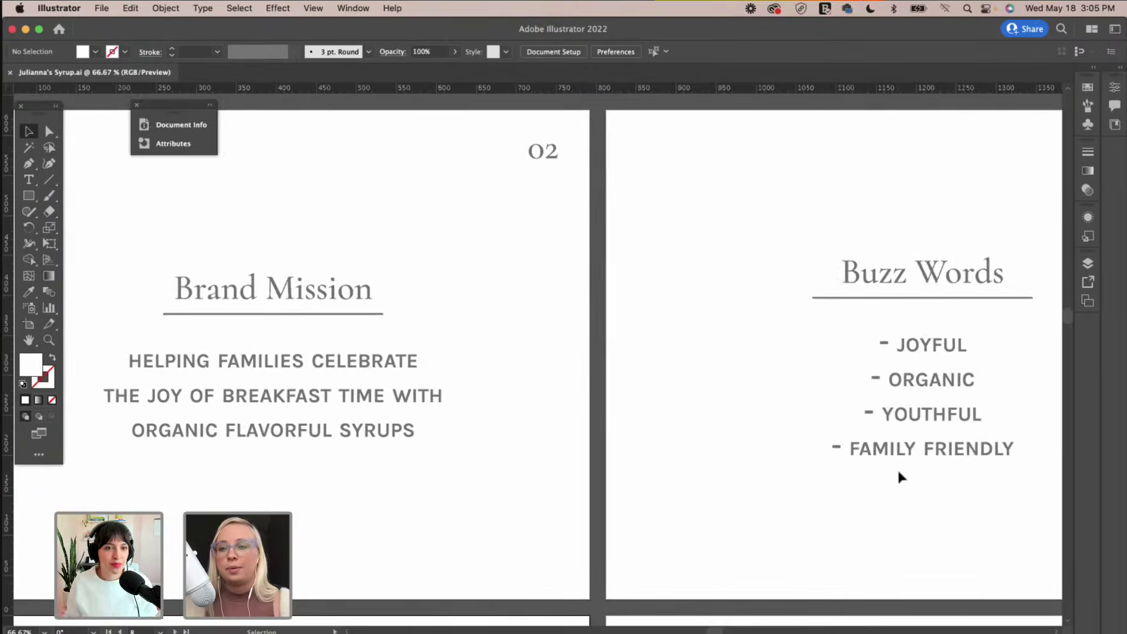
pyautogui.hscroll(8, 901, 476)
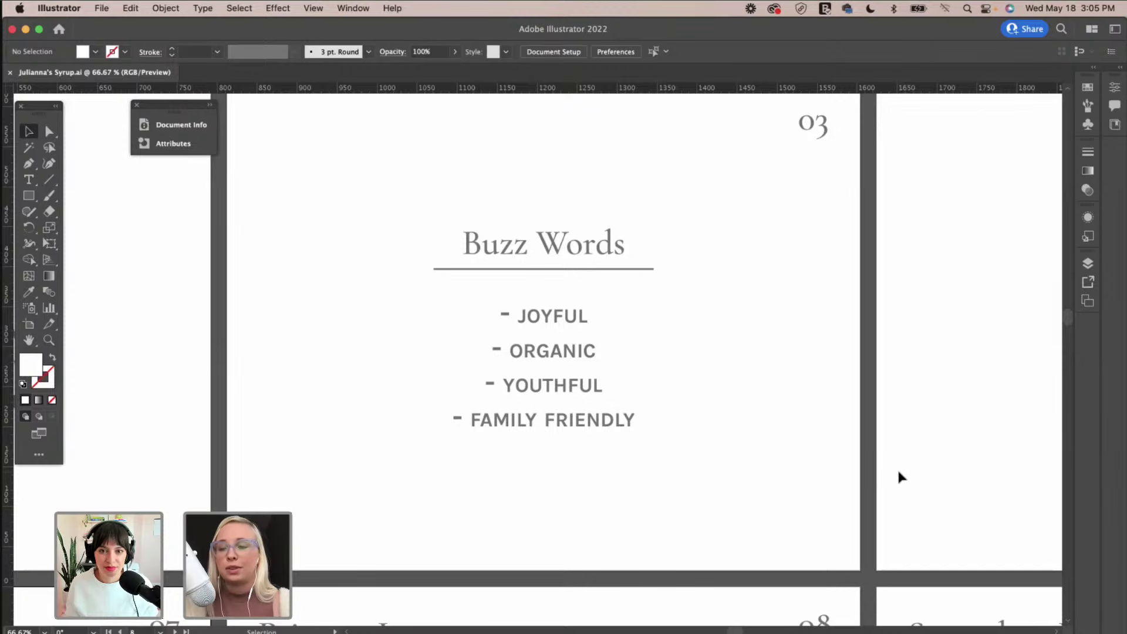
pyautogui.hscroll(10, 901, 477)
pyautogui.hscroll(6, 902, 477)
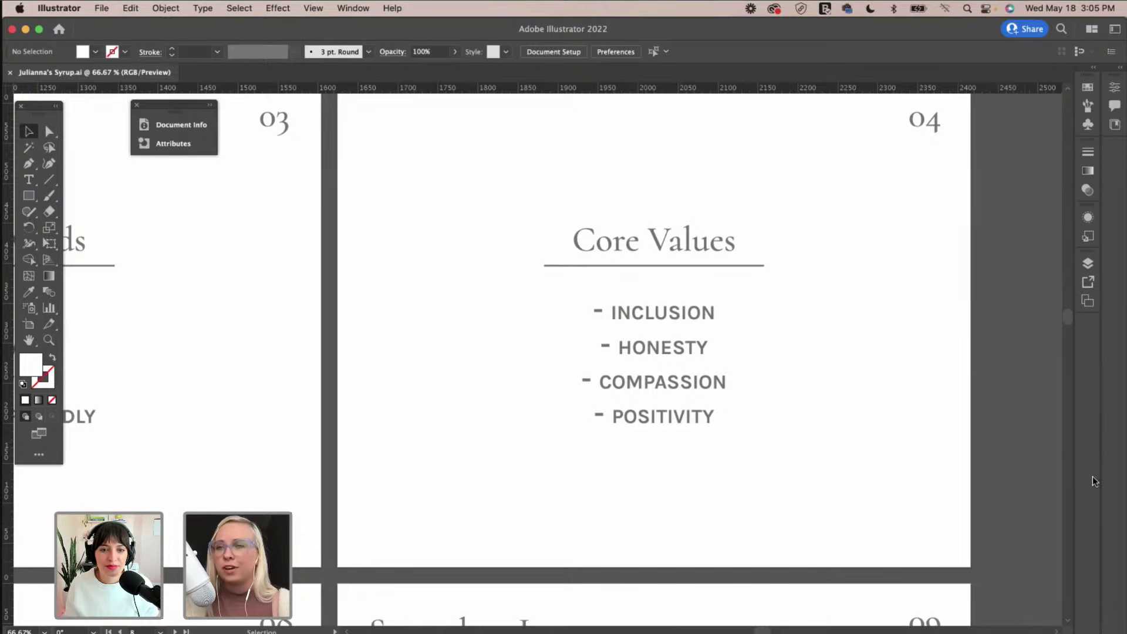
# Examine the competing syrup bottles on the Competition artboard in the second row of the brand guidelines.
pyautogui.scroll(-10, 717, 420)
pyautogui.hscroll(-20, 717, 420)
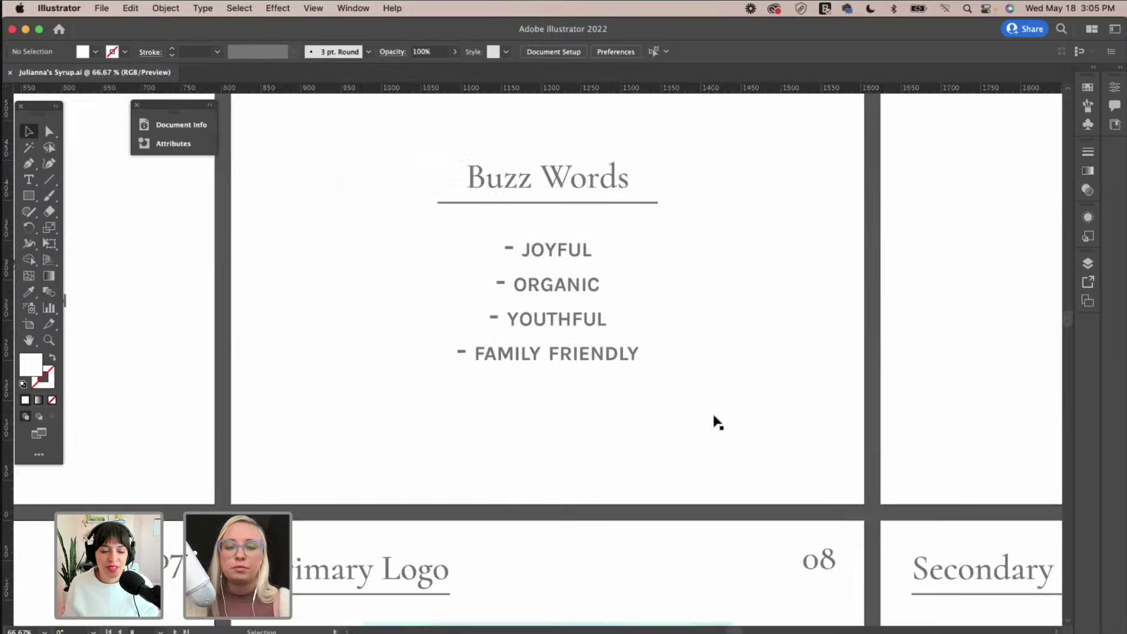
pyautogui.scroll(-3, 717, 421)
pyautogui.hscroll(-15, 717, 420)
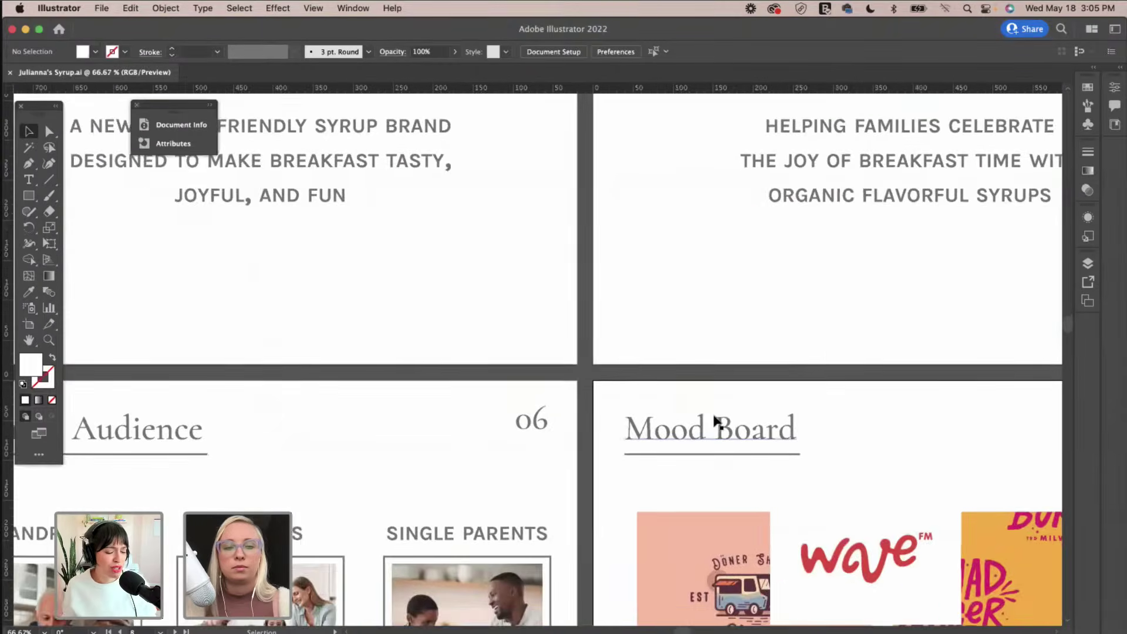
pyautogui.scroll(-5, 717, 421)
pyautogui.hscroll(-8, 717, 421)
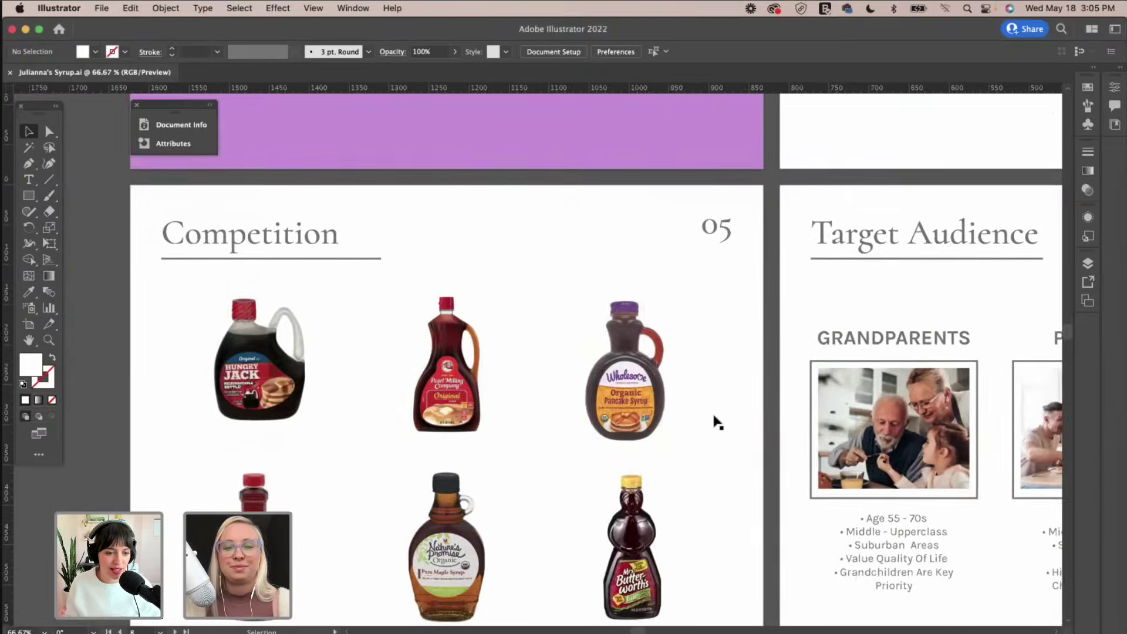
pyautogui.scroll(-3, 717, 422)
pyautogui.hscroll(1, 716, 421)
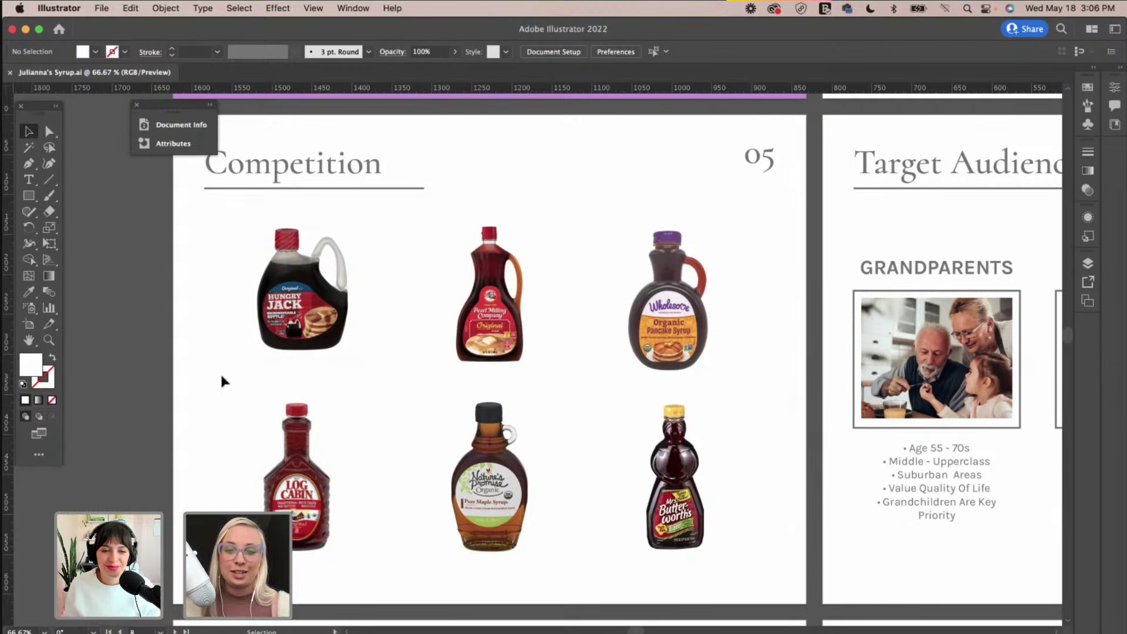
pyautogui.hscroll(-2, 222, 382)
pyautogui.scroll(-1, 222, 382)
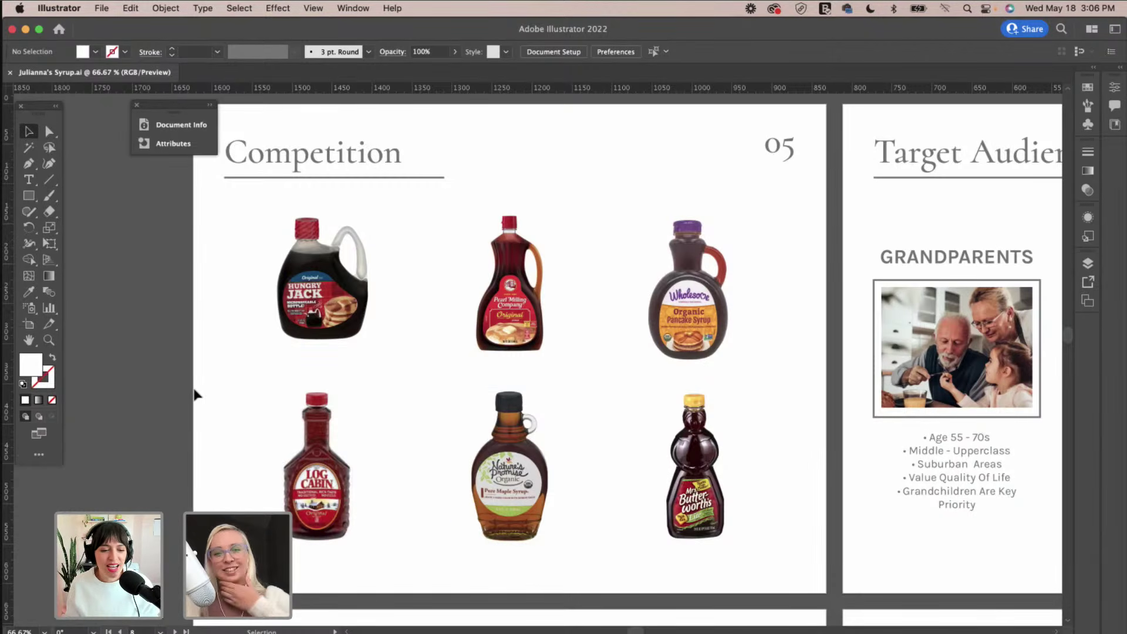
pyautogui.hscroll(2, 195, 394)
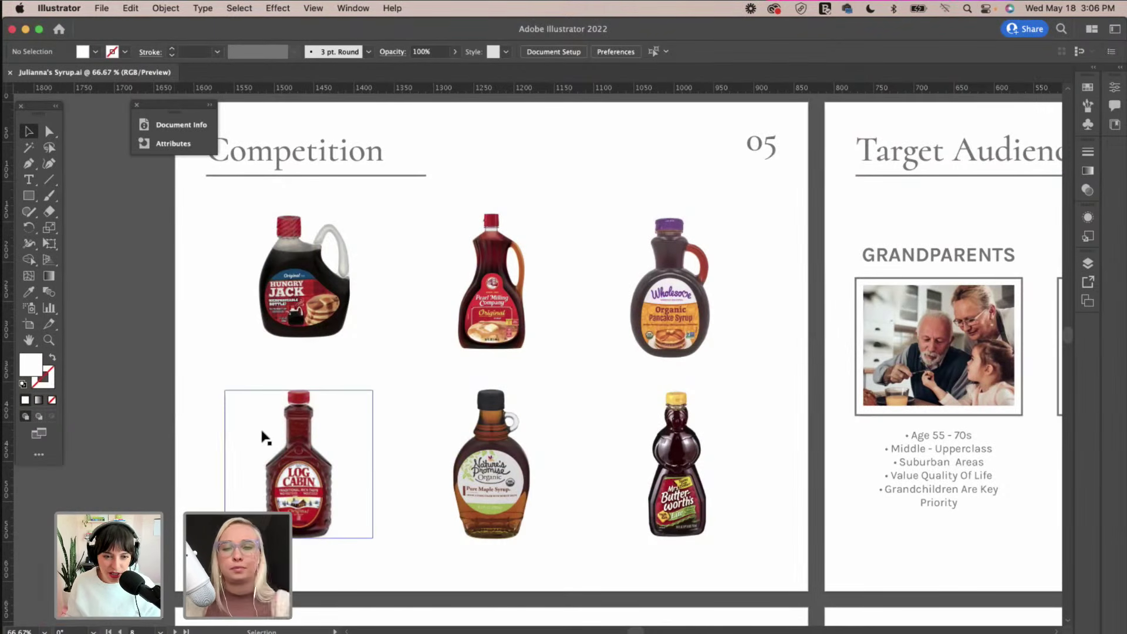
pyautogui.hscroll(1, 172, 431)
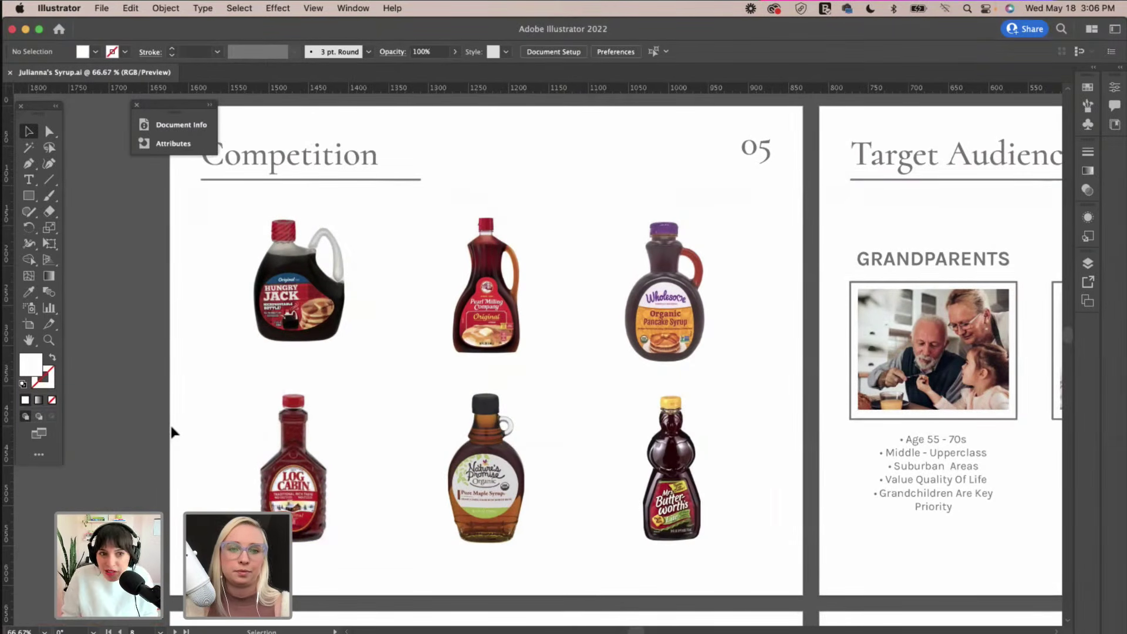
pyautogui.hscroll(-2, 142, 417)
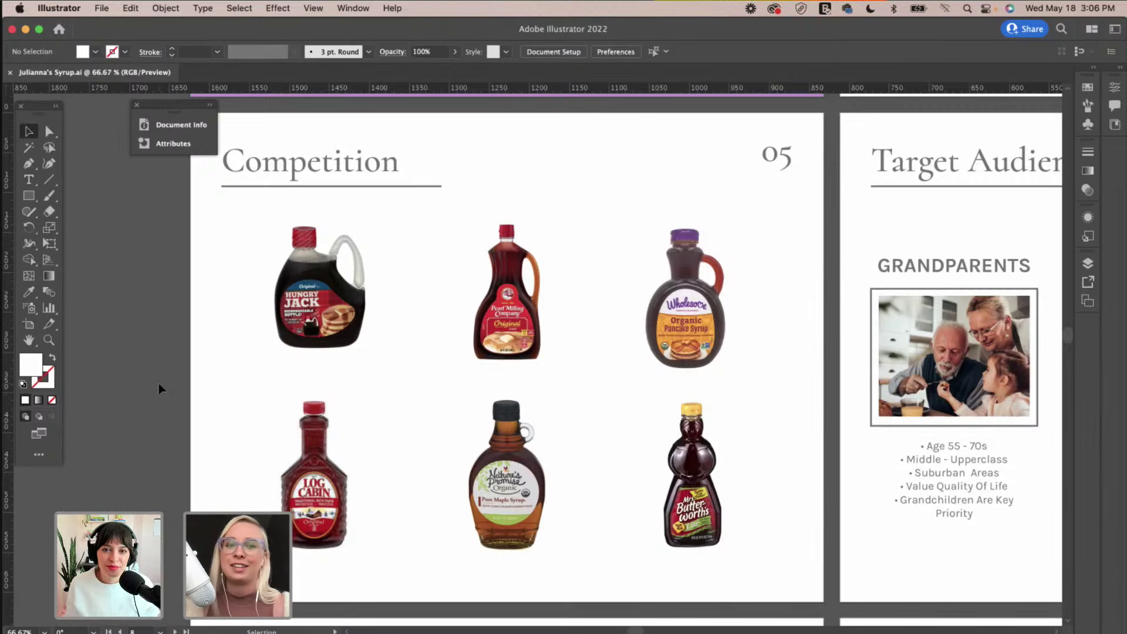
pyautogui.hscroll(2, 159, 385)
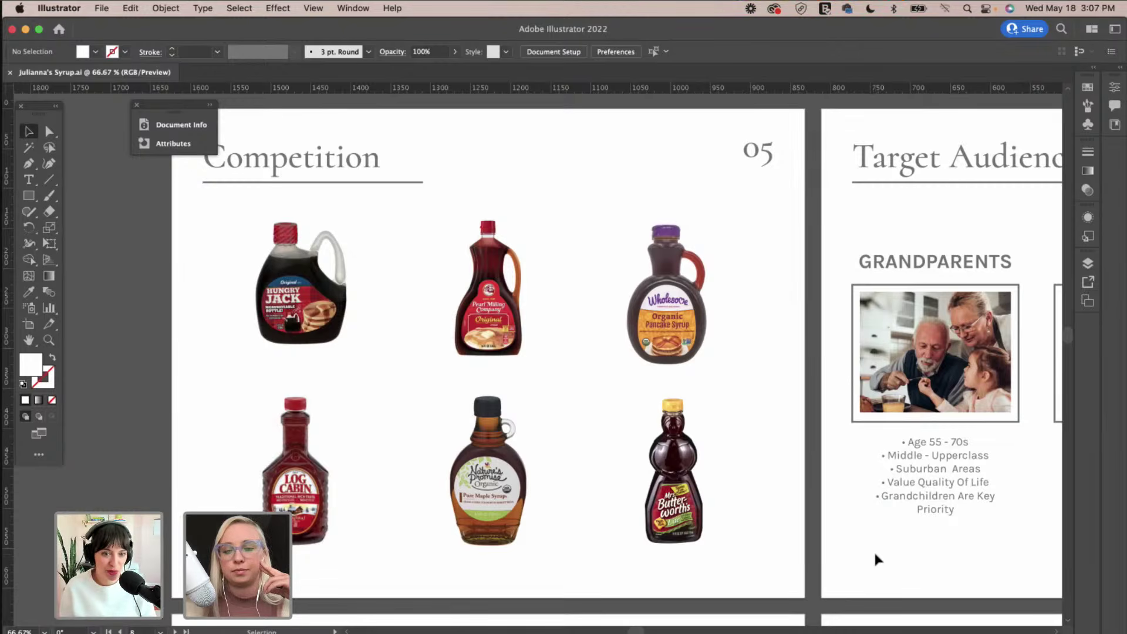
# Review the three customer groups on the Target Audience artboard and the reference images on the Mood Board artboard.
pyautogui.hscroll(6, 873, 551)
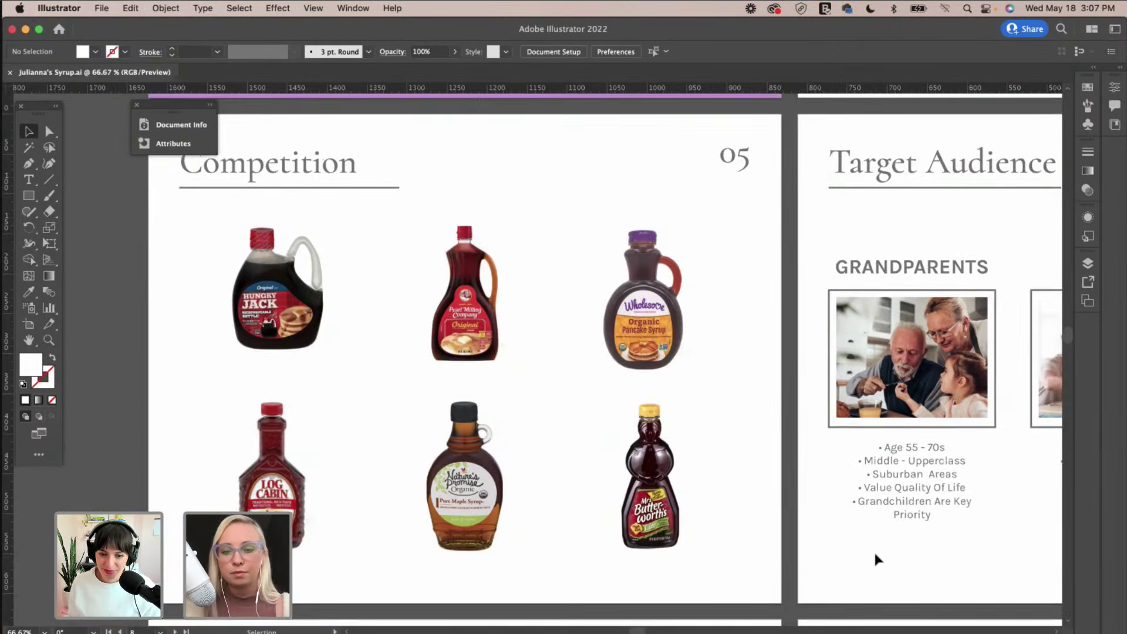
pyautogui.hscroll(10, 874, 551)
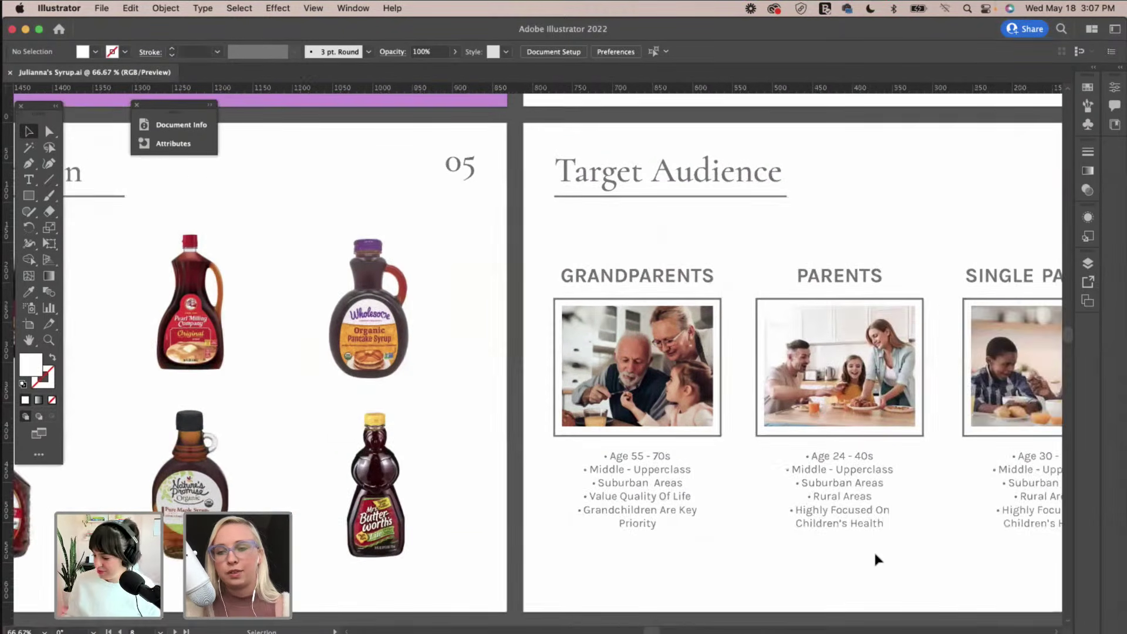
pyautogui.hscroll(2, 873, 550)
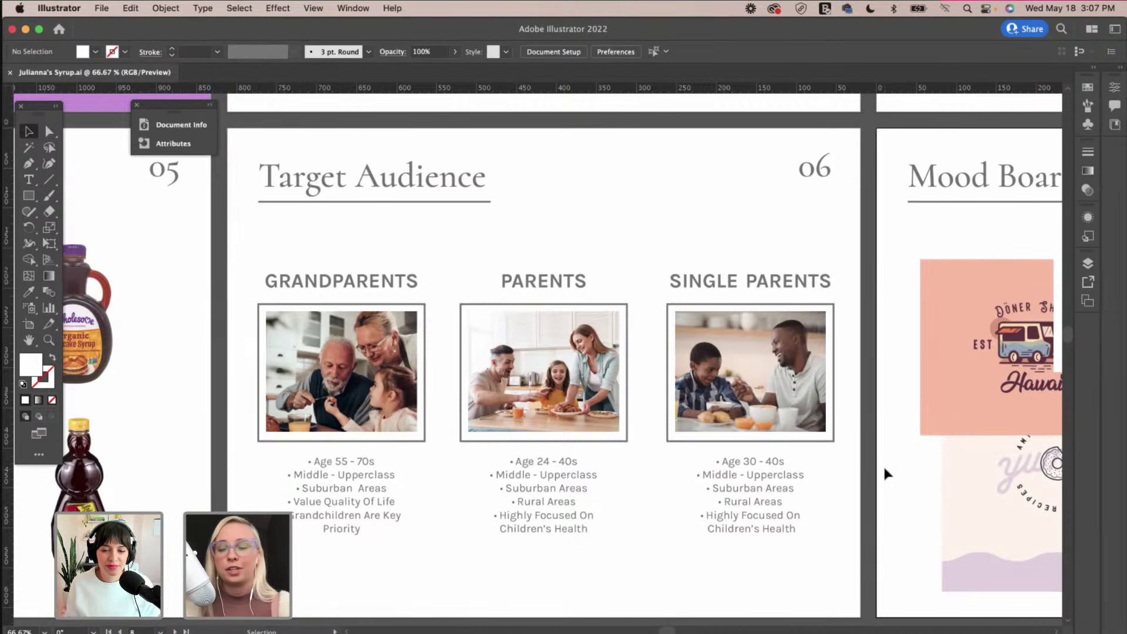
pyautogui.hscroll(5, 889, 477)
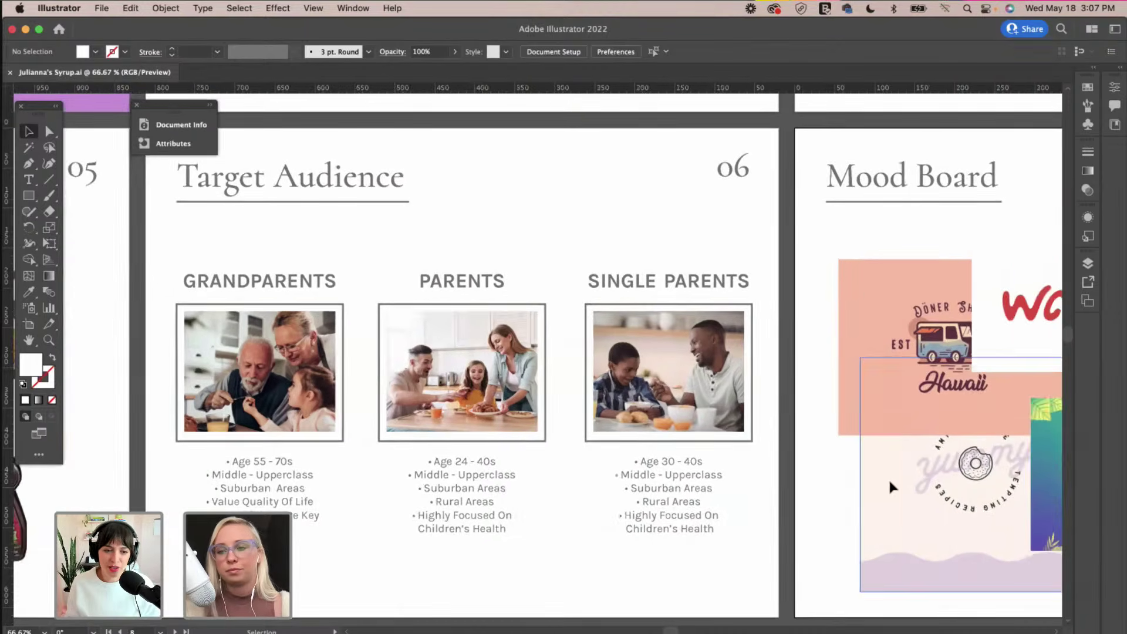
pyautogui.hscroll(8, 891, 487)
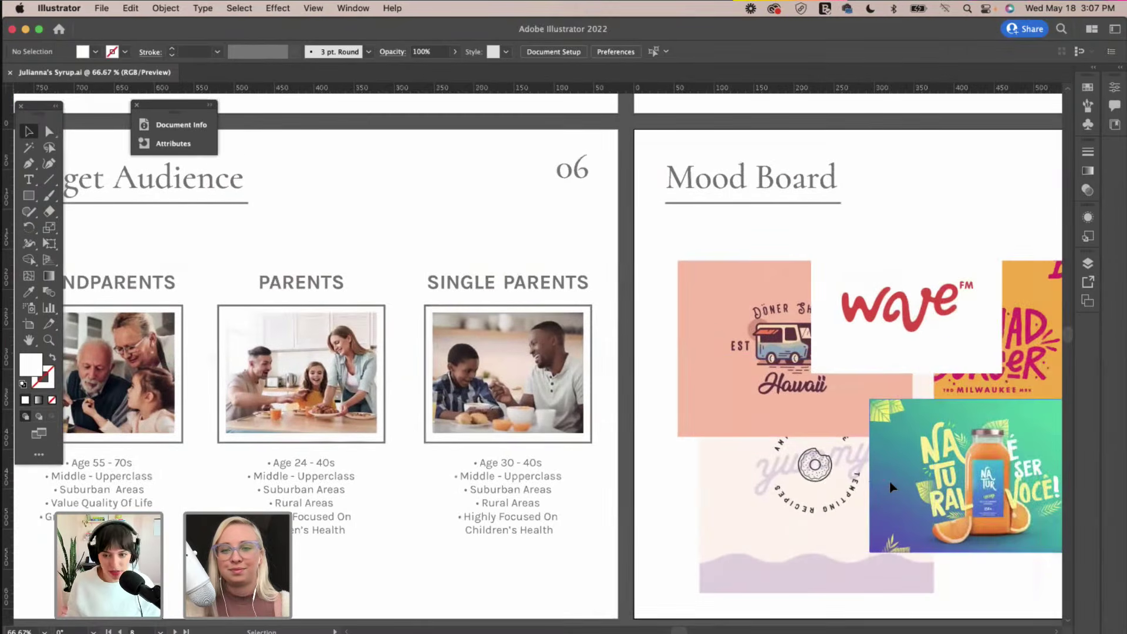
pyautogui.hscroll(15, 891, 487)
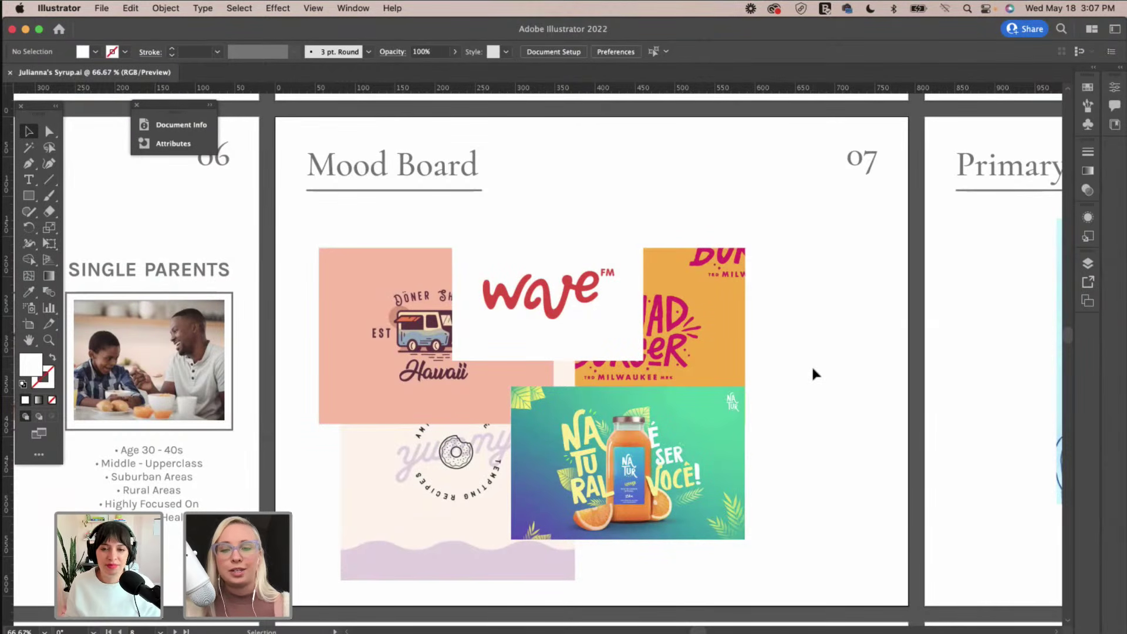
# Spread the overlapping Mood Board images apart so the Wave FM, Nomad Burger, Natural juice, Owl and Snake and Döner Shack designs are exposed.
pyautogui.moveTo(569, 284); pyautogui.dragTo(773, 245)
pyautogui.moveTo(713, 366); pyautogui.dragTo(788, 381)
pyautogui.moveTo(644, 432); pyautogui.dragTo(707, 450)
pyautogui.moveTo(522, 323); pyautogui.dragTo(605, 348)
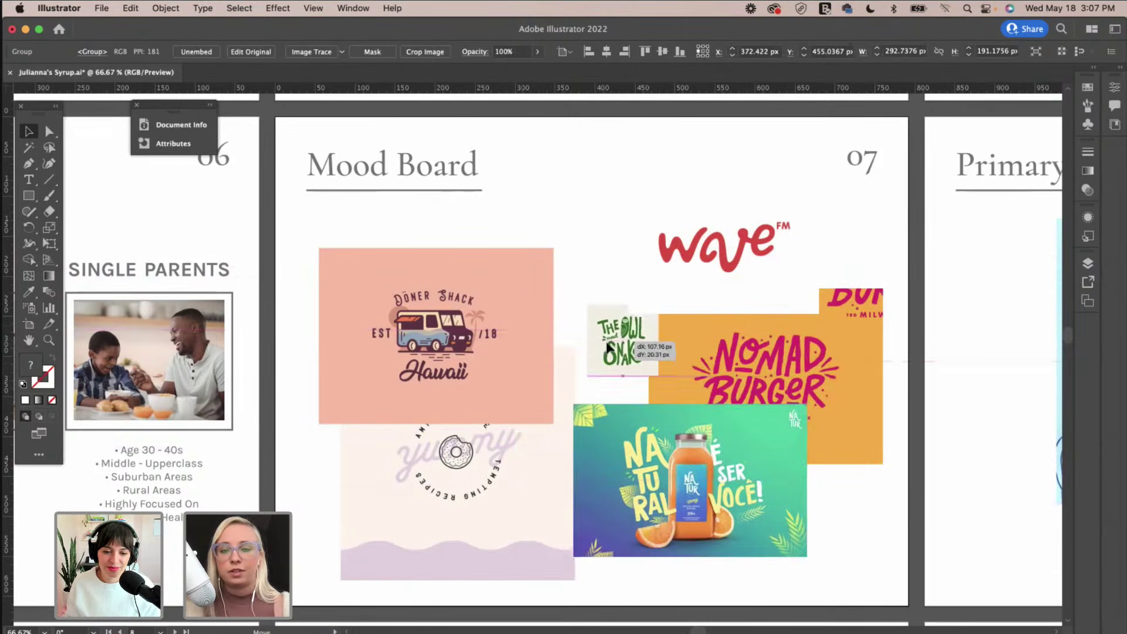
pyautogui.moveTo(506, 320); pyautogui.dragTo(535, 276)
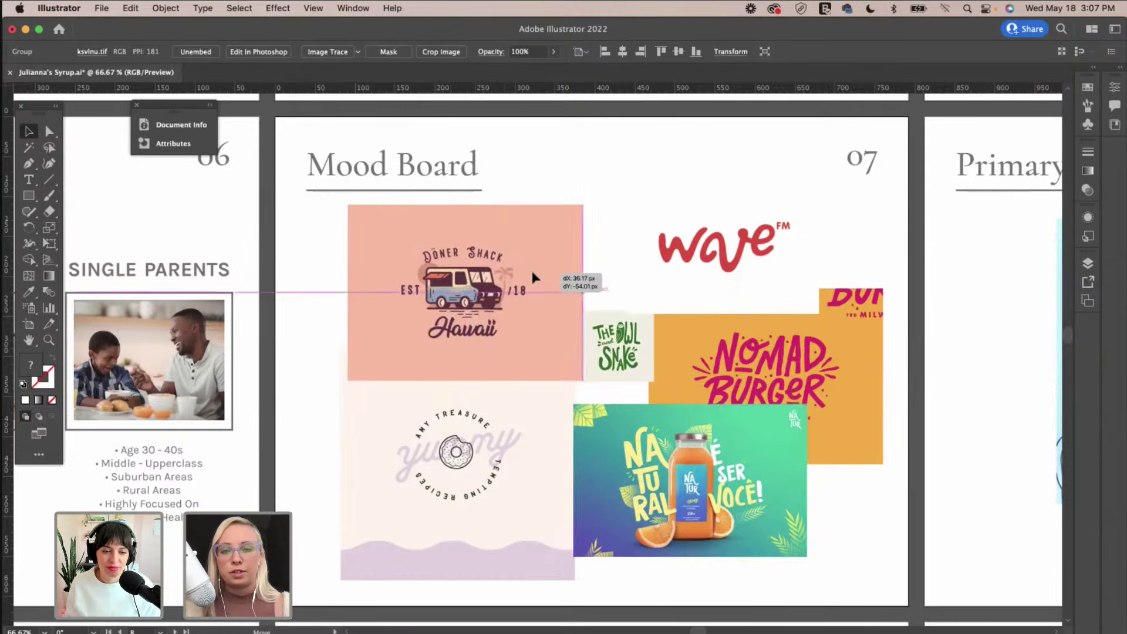
pyautogui.moveTo(587, 341); pyautogui.dragTo(573, 359)
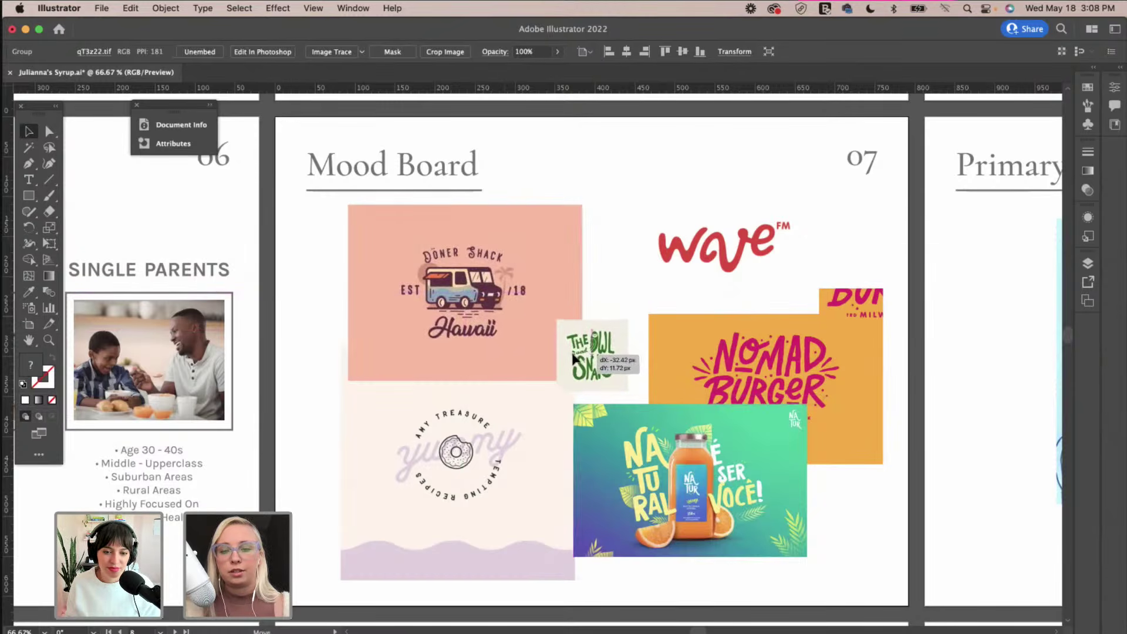
# Nudge the Wave FM logo slightly left and shift the green juice bottle image right and down below the Nomad Burger lettering.
pyautogui.moveTo(687, 286); pyautogui.dragTo(675, 289)
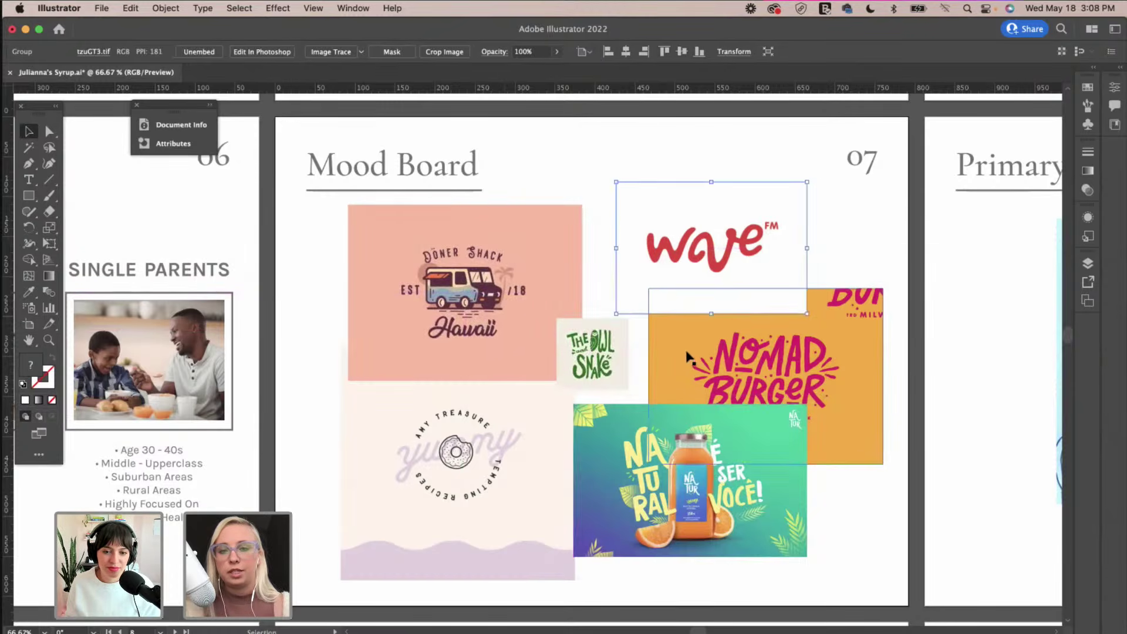
pyautogui.moveTo(654, 462); pyautogui.dragTo(670, 462)
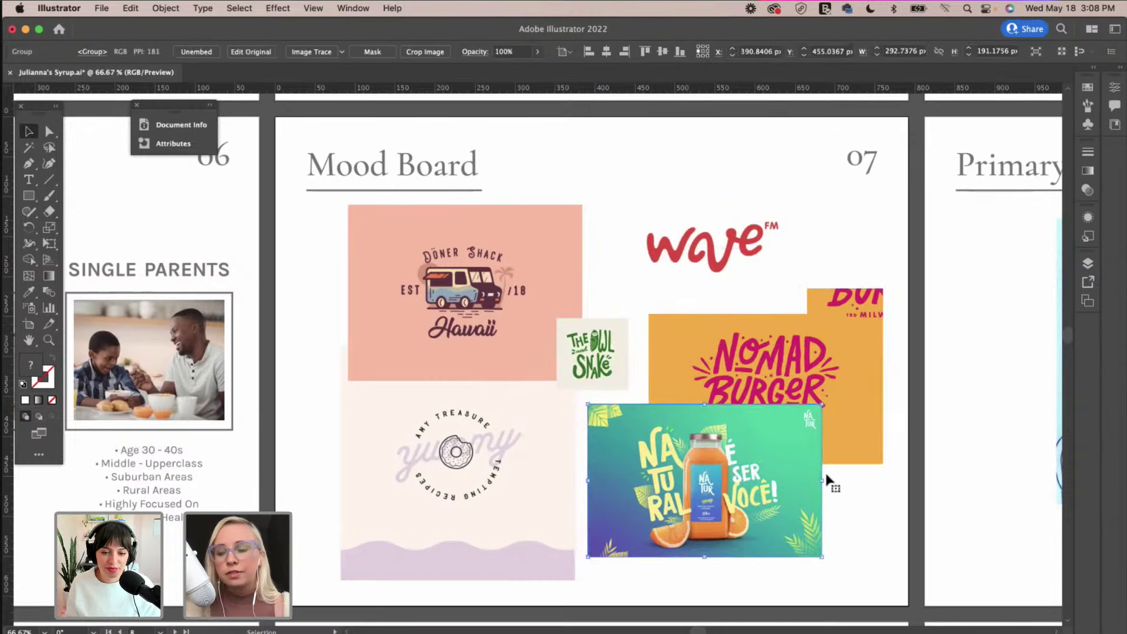
pyautogui.click(825, 477)
pyautogui.moveTo(781, 474); pyautogui.dragTo(781, 485)
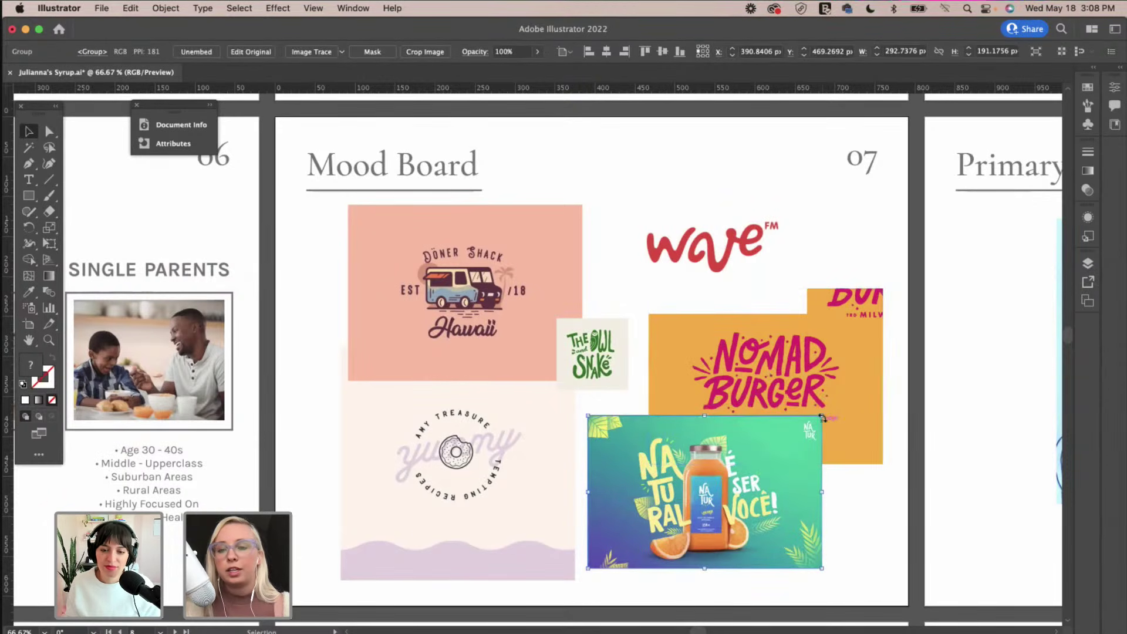
pyautogui.click(863, 540)
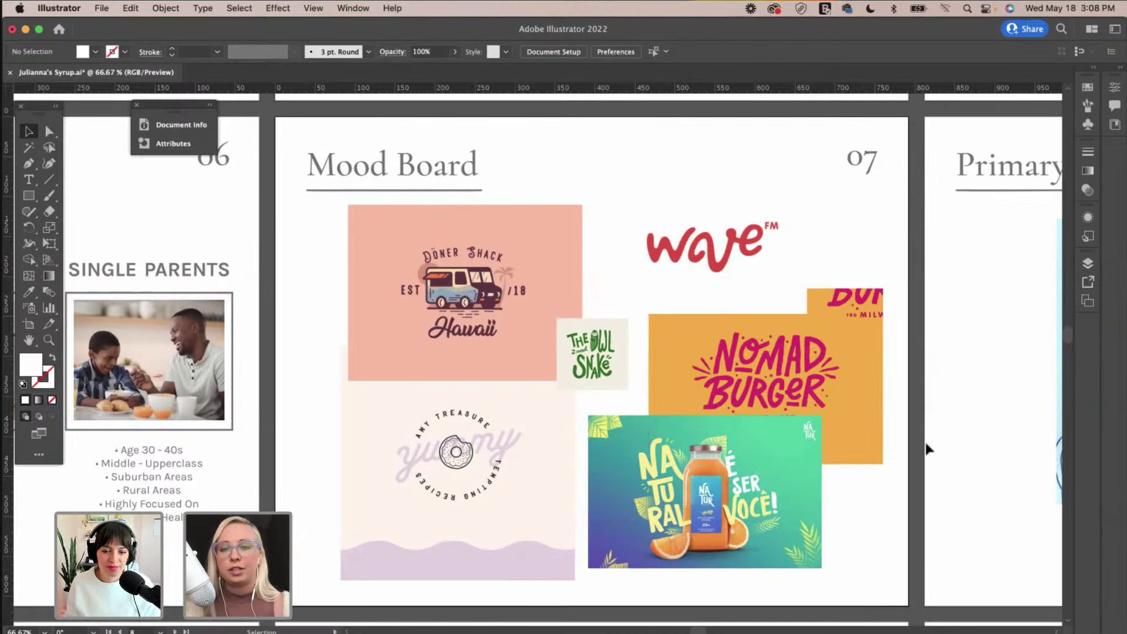
# Move the Döner Shack image right and down over the Yummy image, and shift the Owl and Snake logo slightly down.
pyautogui.hscroll(2, 893, 490)
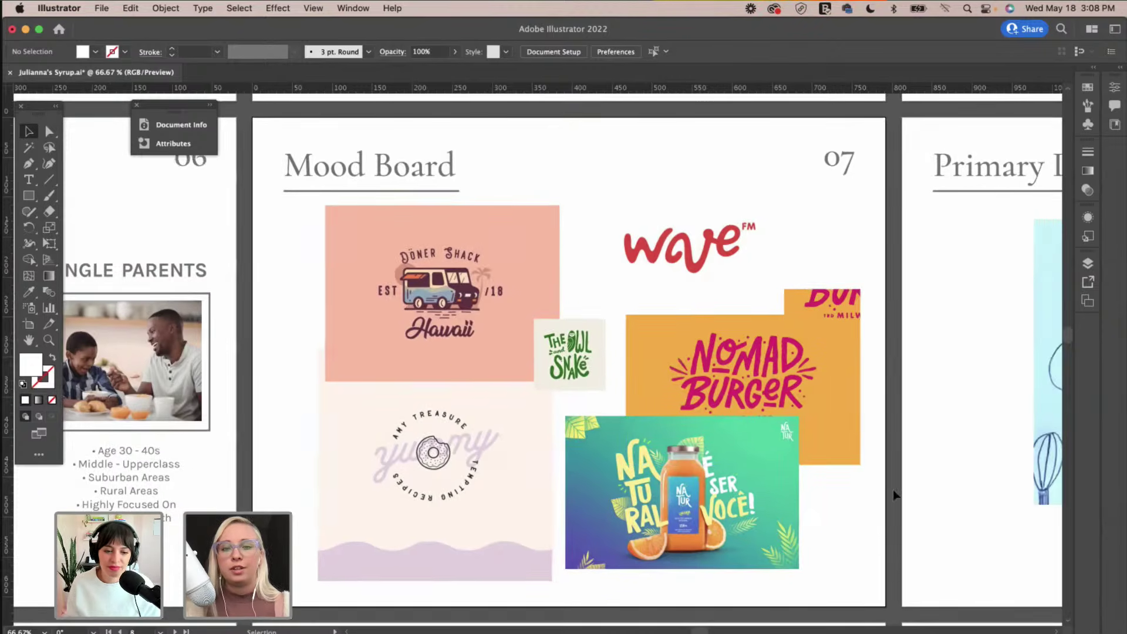
pyautogui.moveTo(442, 347); pyautogui.dragTo(481, 364)
pyautogui.moveTo(574, 332)
pyautogui.mouseDown()
pyautogui.moveTo(574, 355)
pyautogui.moveTo(580, 344)
pyautogui.mouseUp()
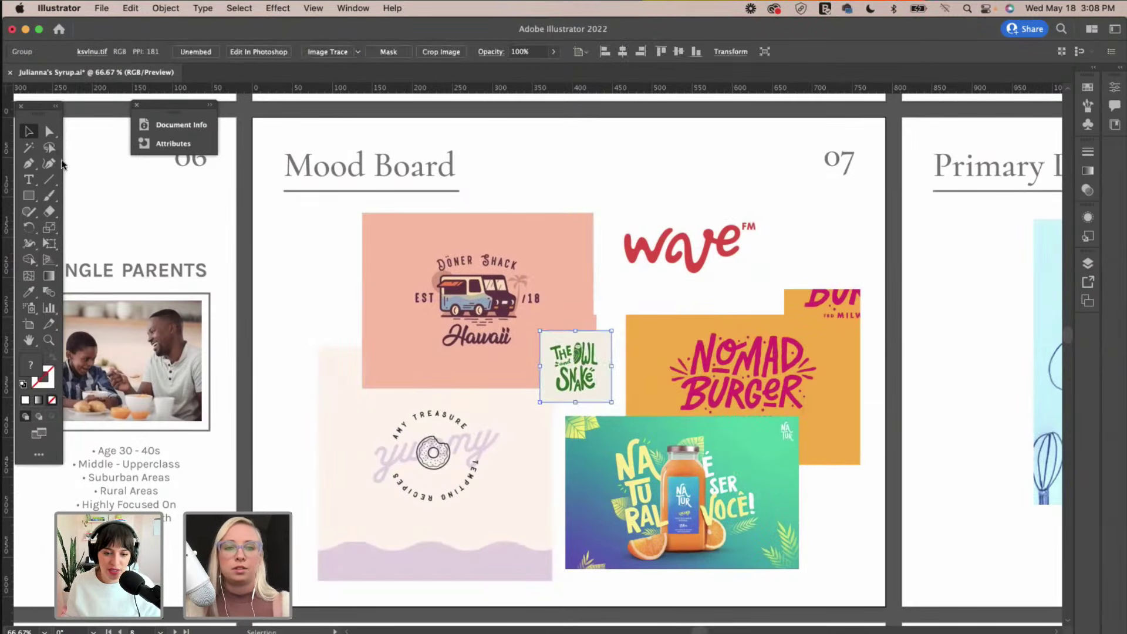
# Draw a circle about 82 px across with the Ellipse tool, just right of the Mood Board heading.
pyautogui.click(28, 196)
pyautogui.moveTo(26, 196); pyautogui.dragTo(68, 223)
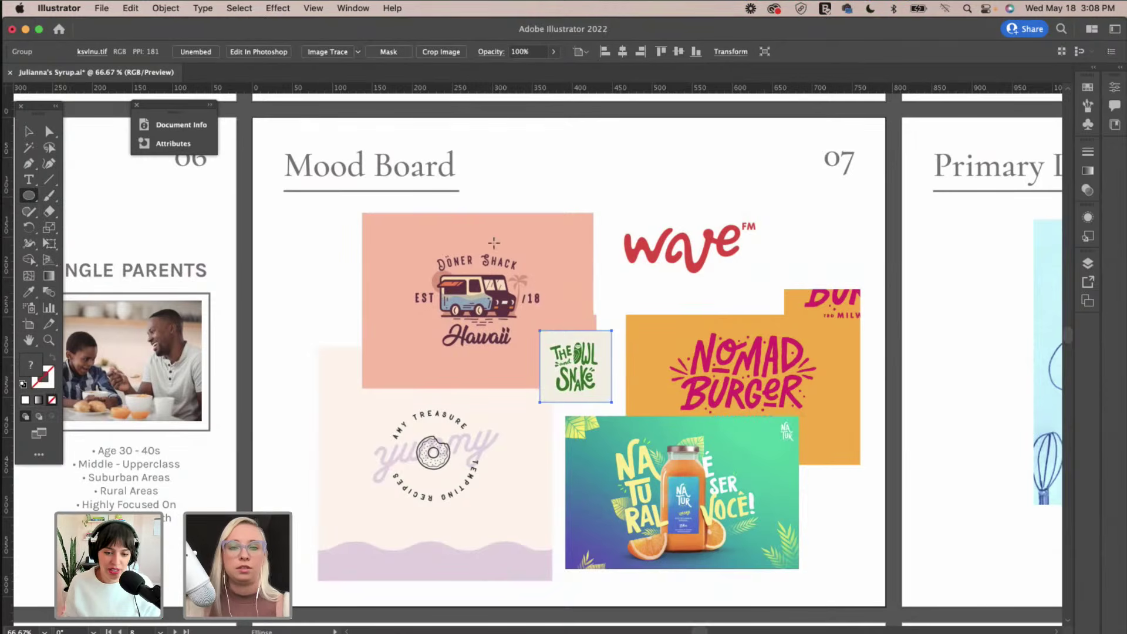
pyautogui.moveTo(531, 169); pyautogui.dragTo(499, 135)
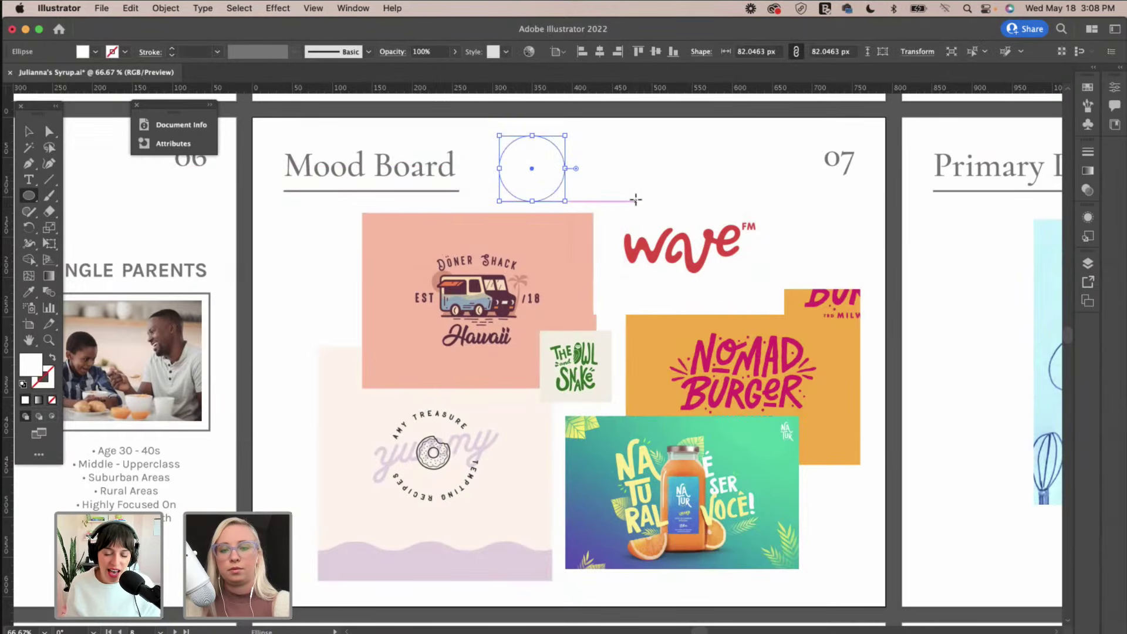
# Sample the lavender wave of the Yummy image for the circle's fill and strengthen it to purple cd91d8.
pyautogui.press('i')
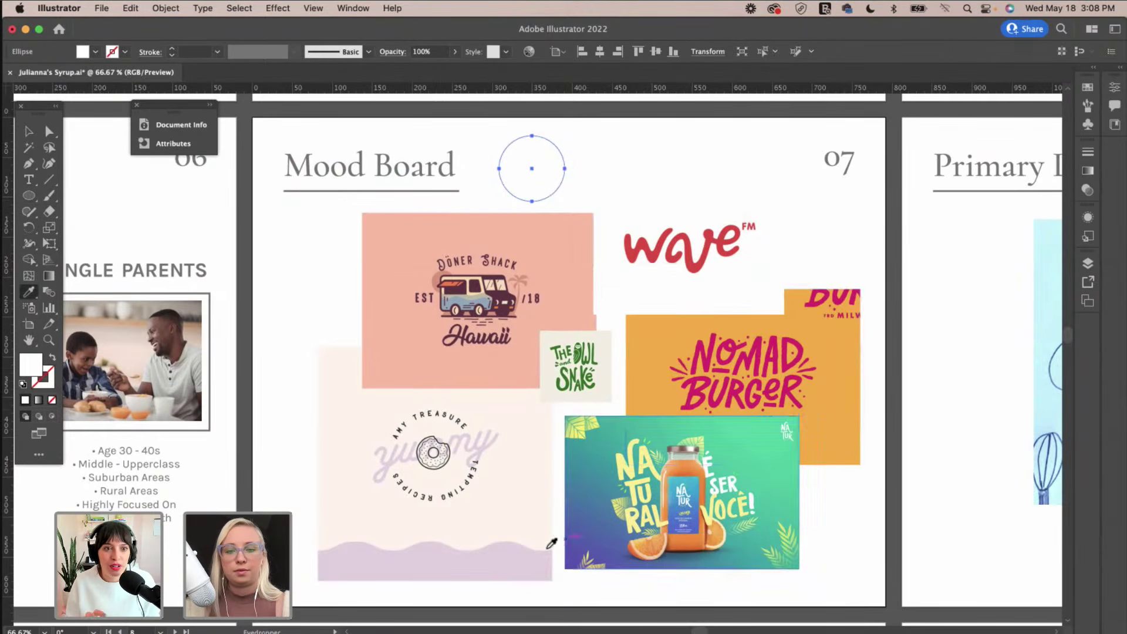
pyautogui.click(481, 563)
pyautogui.doubleClick(29, 364)
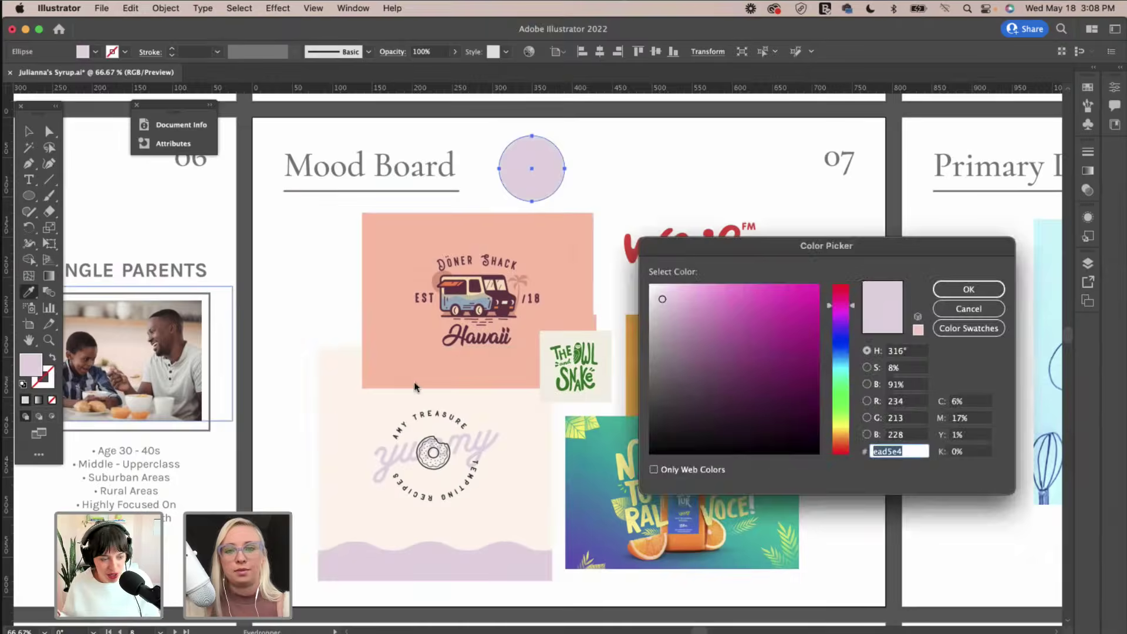
pyautogui.moveTo(837, 308); pyautogui.dragTo(838, 316)
pyautogui.moveTo(718, 298); pyautogui.dragTo(706, 310)
pyautogui.moveTo(888, 250); pyautogui.dragTo(799, 253)
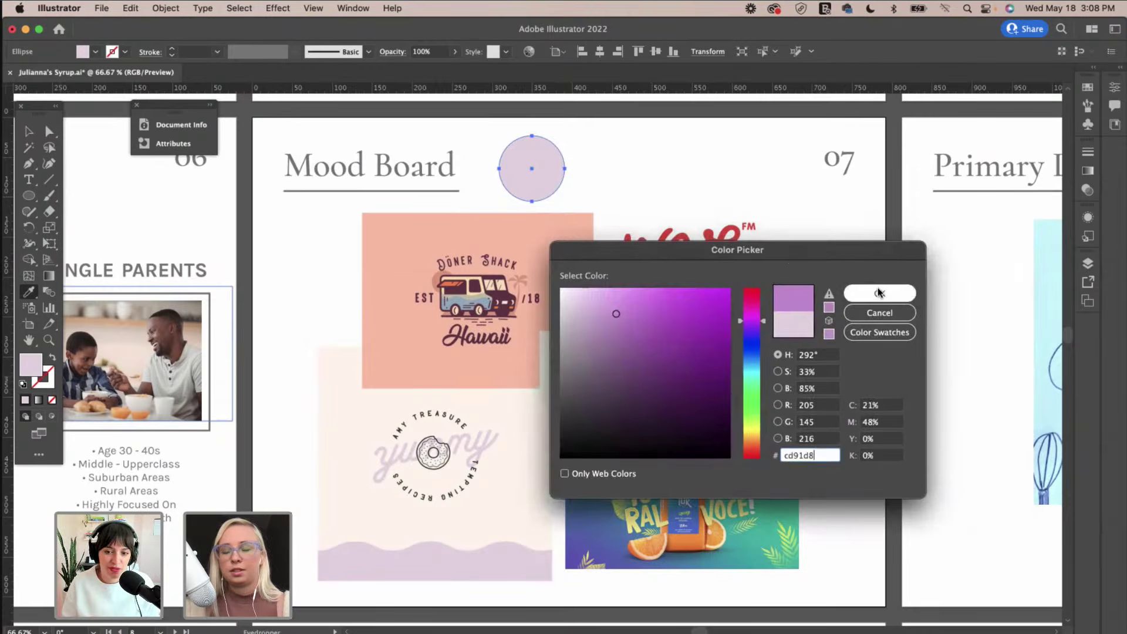
pyautogui.click(878, 292)
pyautogui.press('v')
pyautogui.click(600, 168)
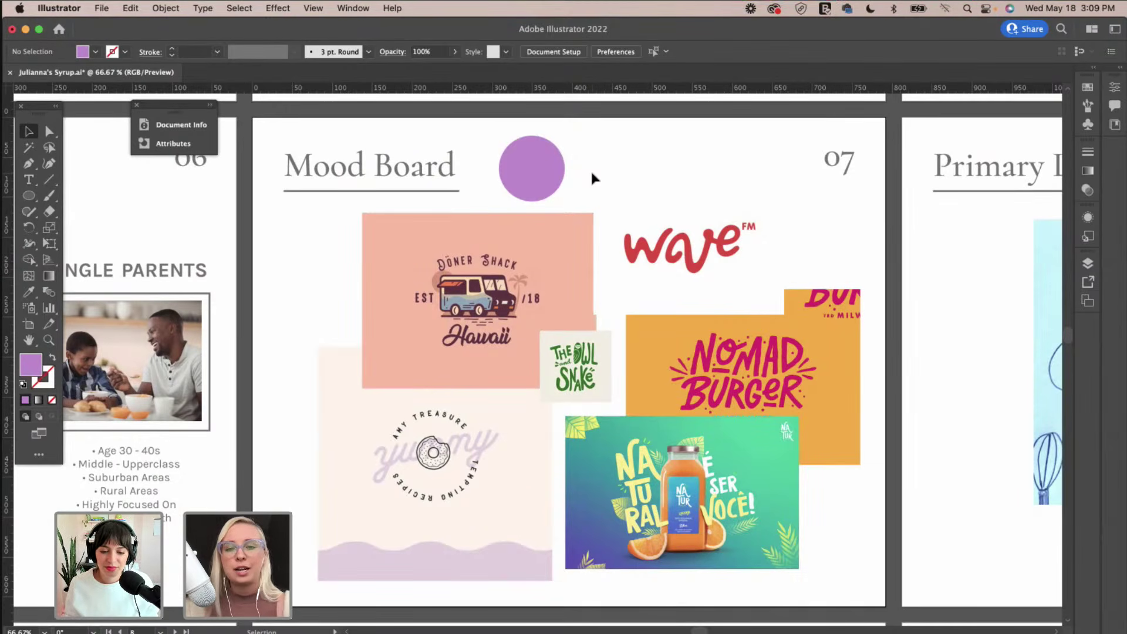
# Shrink the purple circle to about 71 px across and place a duplicate directly to its right.
pyautogui.click(556, 173)
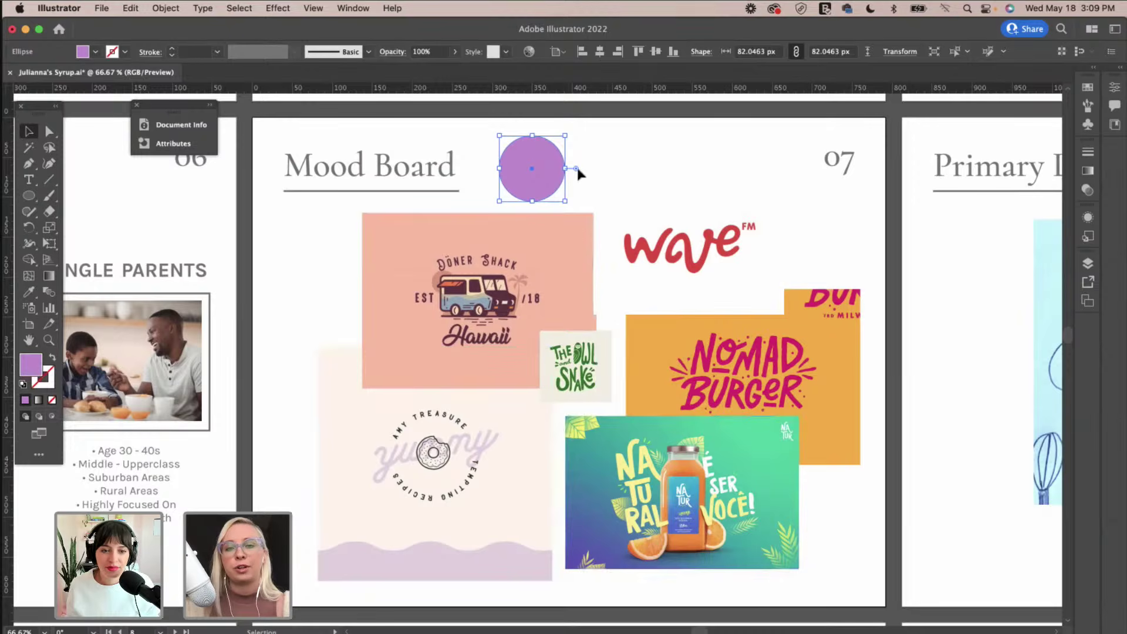
pyautogui.moveTo(564, 137); pyautogui.dragTo(611, 159)
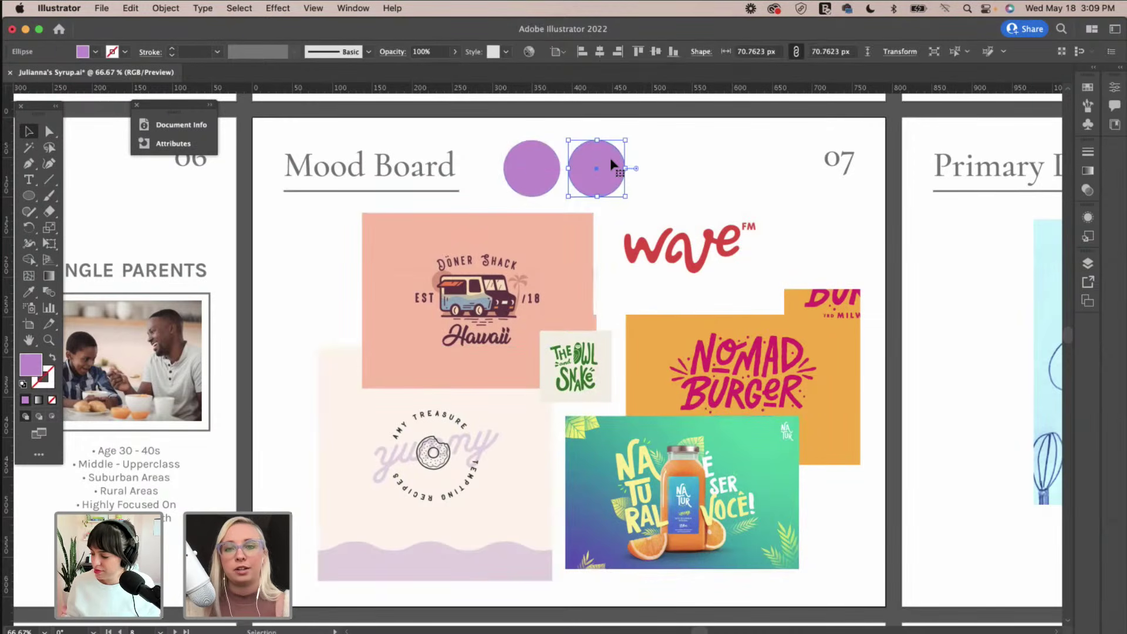
# Fill the second circle with pale yellow f1f48c.
pyautogui.doubleClick(31, 365)
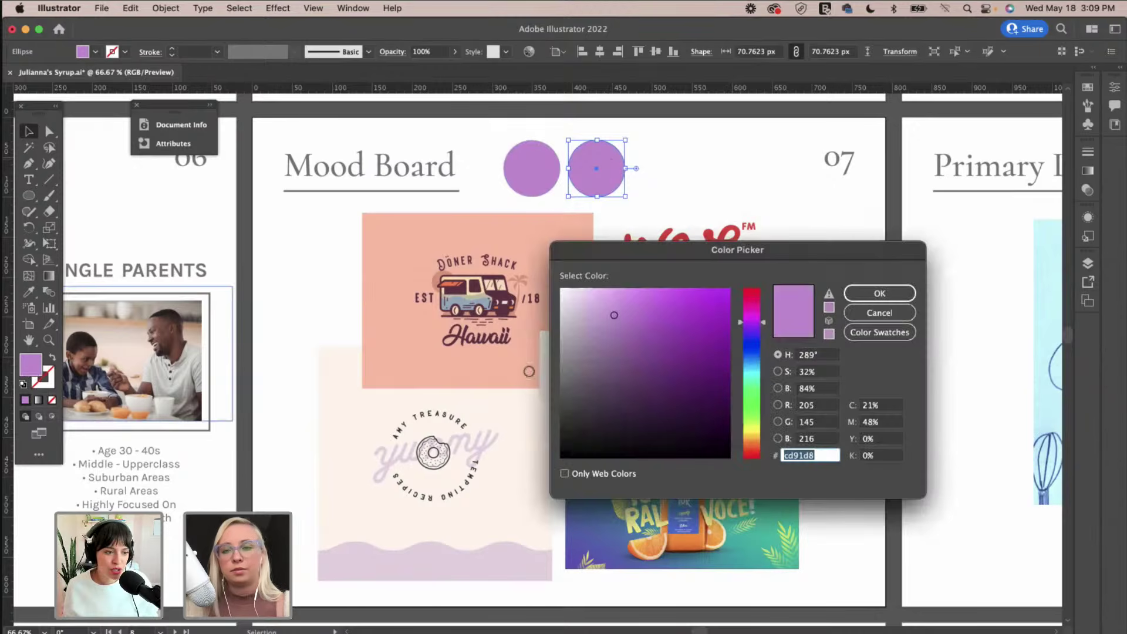
pyautogui.moveTo(746, 405); pyautogui.dragTo(746, 432)
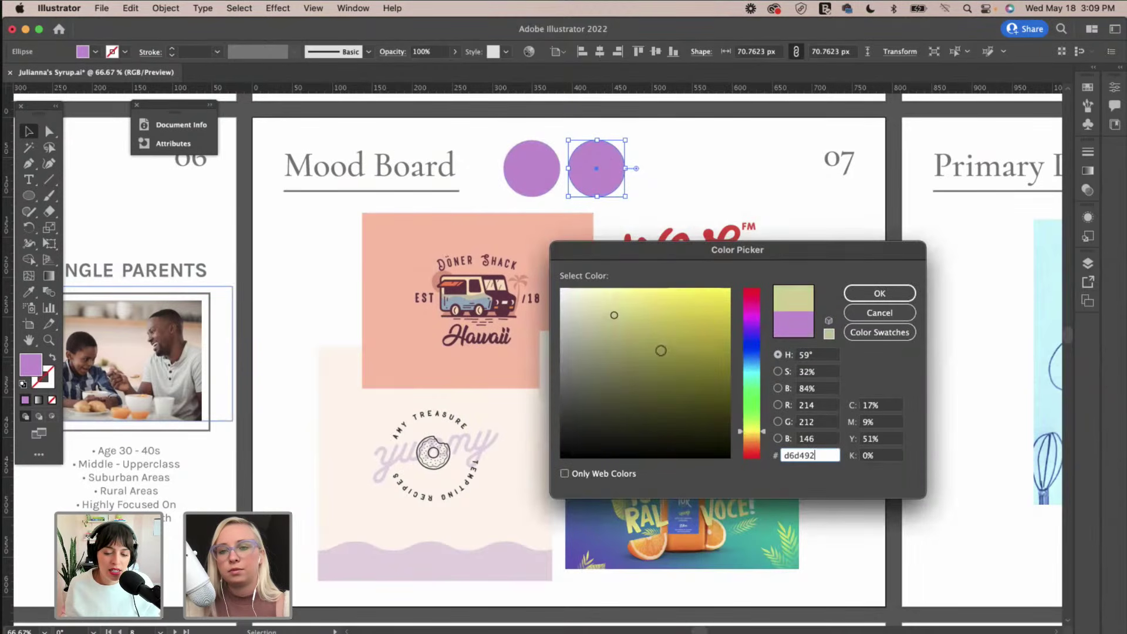
pyautogui.moveTo(658, 304)
pyautogui.mouseDown()
pyautogui.moveTo(675, 305)
pyautogui.moveTo(624, 294)
pyautogui.moveTo(665, 301)
pyautogui.mouseUp()
pyautogui.moveTo(753, 432); pyautogui.dragTo(754, 430)
pyautogui.moveTo(670, 305); pyautogui.dragTo(633, 293)
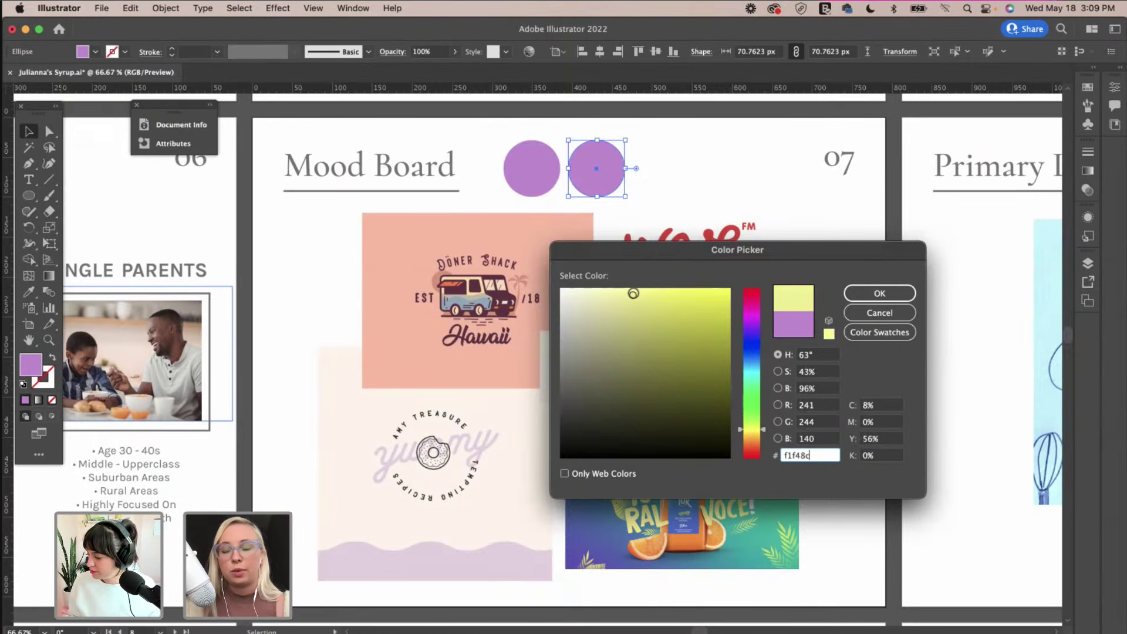
pyautogui.click(872, 292)
pyautogui.click(688, 167)
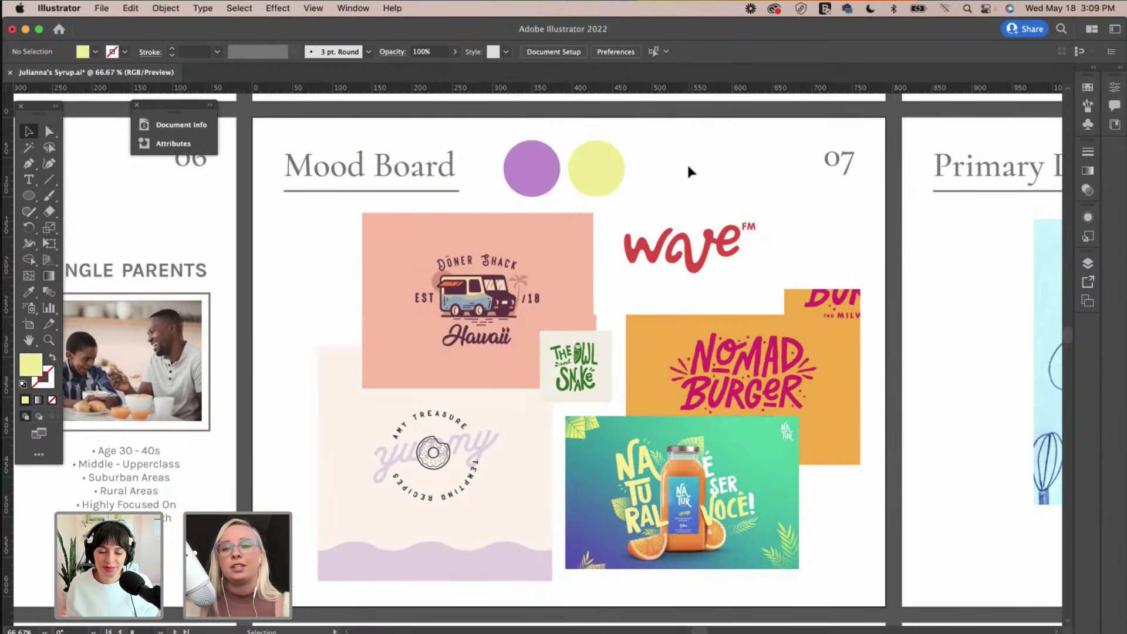
# Change the second circle's fill to the more saturated yellow e8e84b.
pyautogui.click(613, 165)
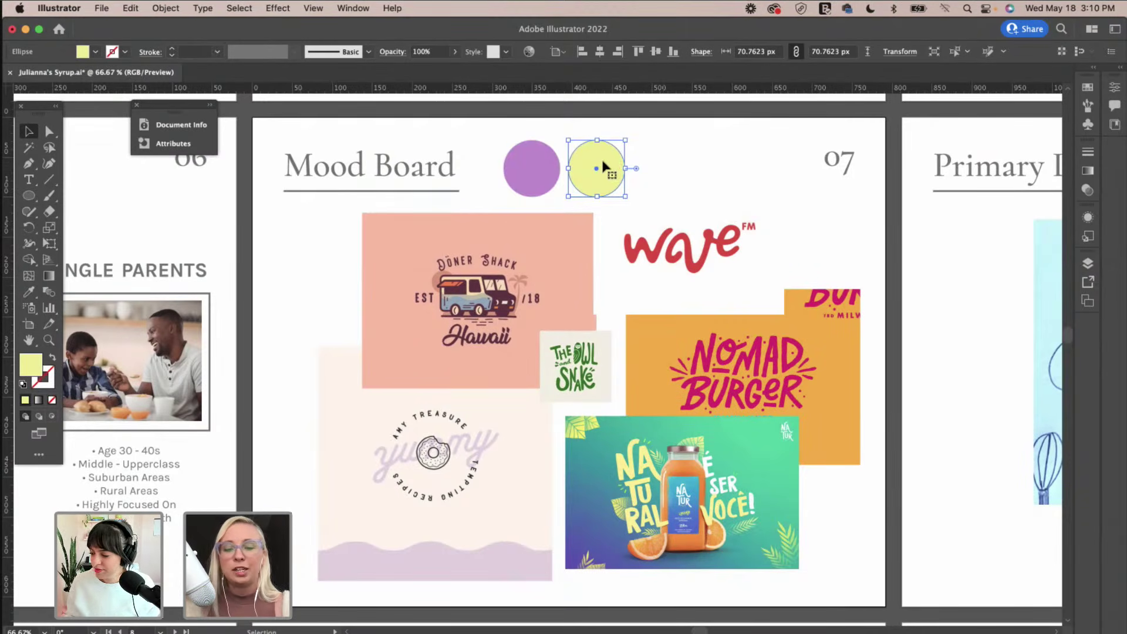
pyautogui.doubleClick(27, 367)
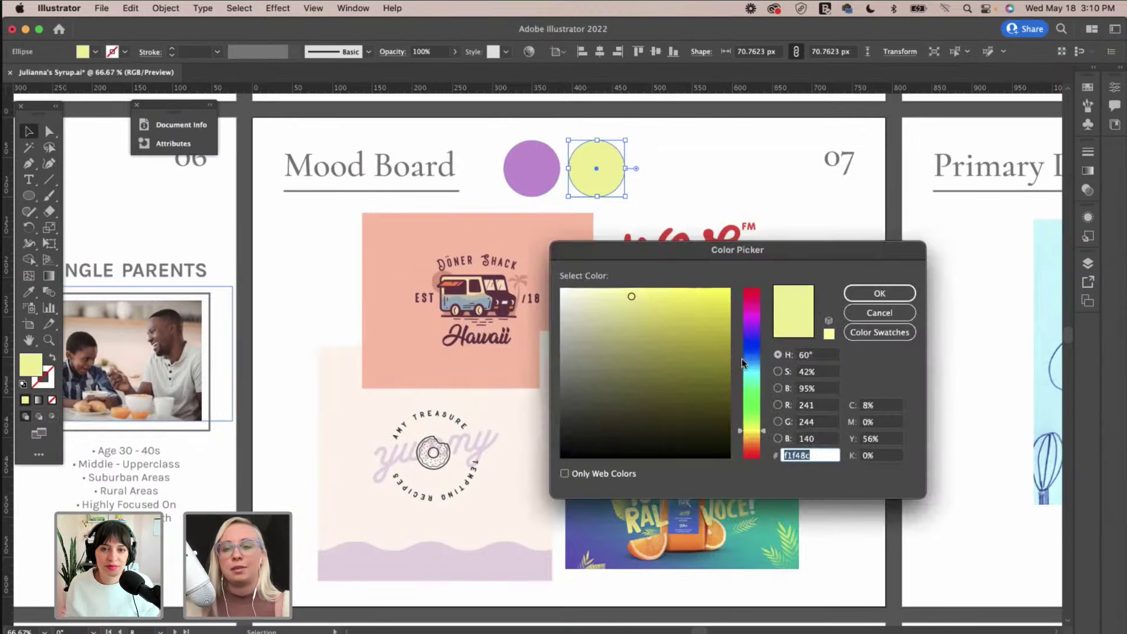
pyautogui.click(754, 434)
pyautogui.click(754, 432)
pyautogui.moveTo(651, 307)
pyautogui.mouseDown()
pyautogui.moveTo(685, 299)
pyautogui.moveTo(676, 303)
pyautogui.mouseUp()
pyautogui.click(753, 433)
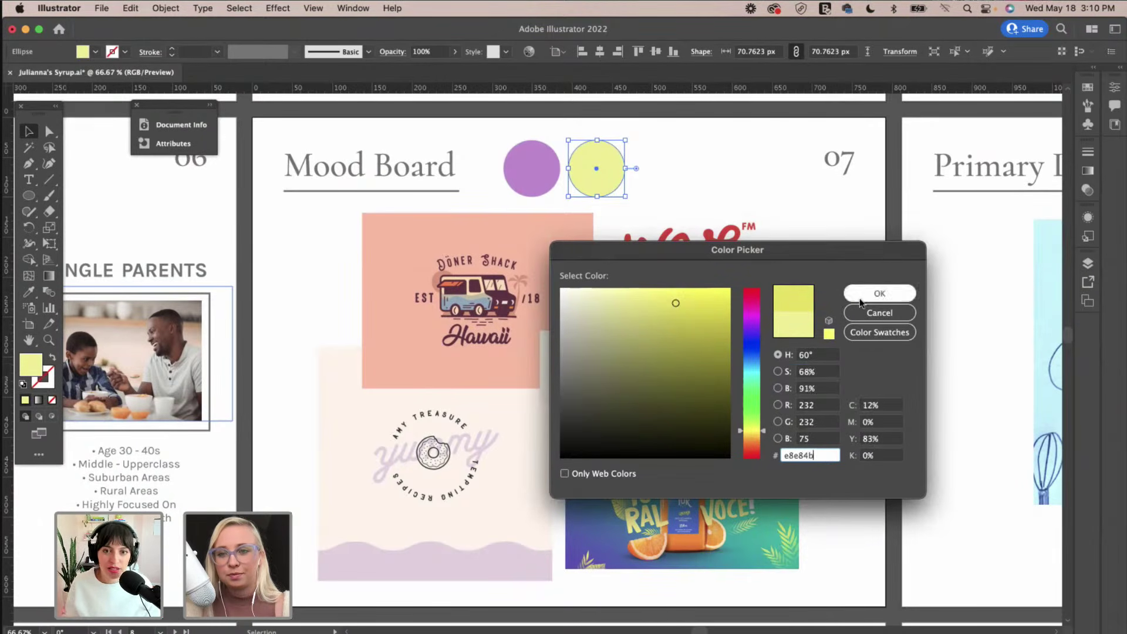
pyautogui.click(879, 293)
# Duplicate the yellow circle to its right and fill the copy with the peach background sampled from the Döner Shack image.
pyautogui.moveTo(596, 169); pyautogui.dragTo(661, 169)
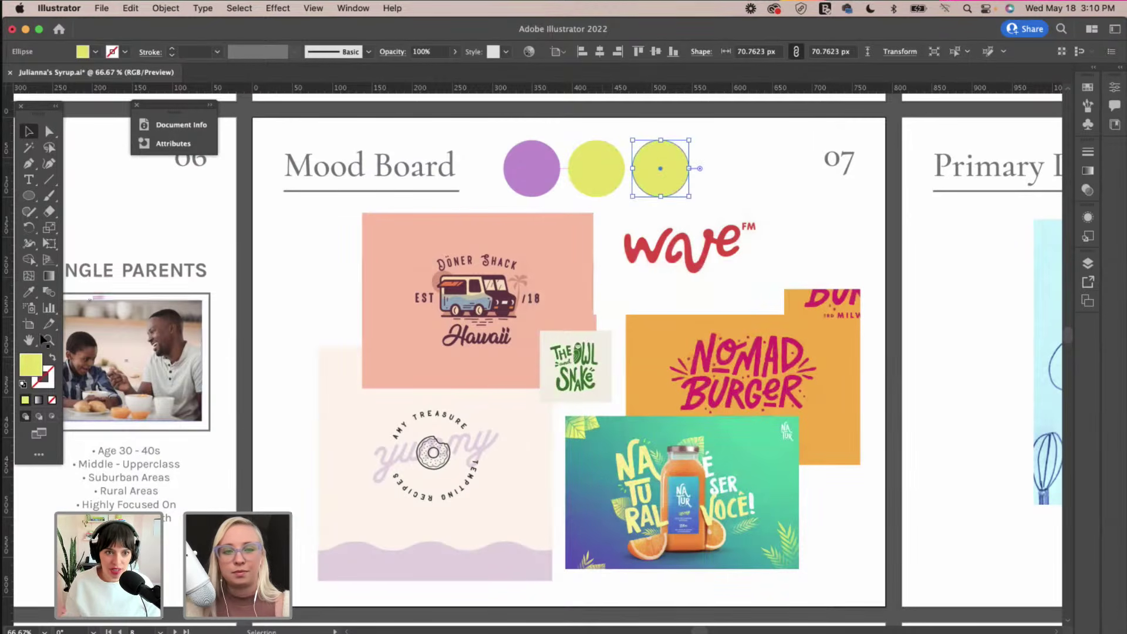
pyautogui.press('i')
pyautogui.click(390, 343)
# Deepen the third circle's peach fill to the vivid orange f27d2f.
pyautogui.doubleClick(29, 364)
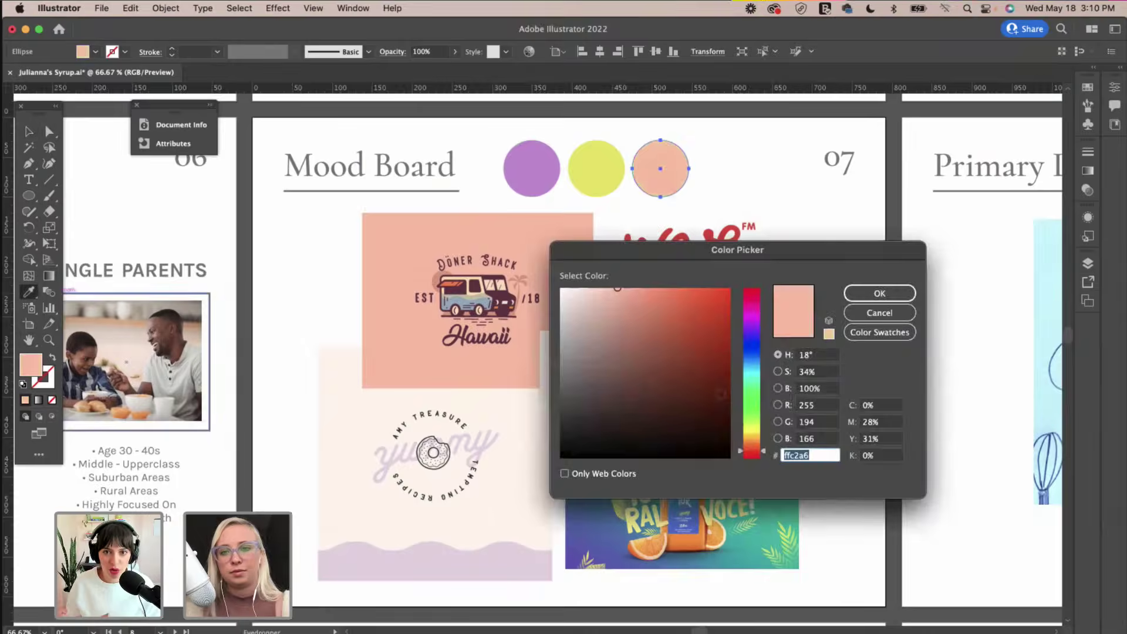
pyautogui.moveTo(680, 323)
pyautogui.mouseDown()
pyautogui.moveTo(633, 338)
pyautogui.moveTo(665, 341)
pyautogui.mouseUp()
pyautogui.click(681, 313)
pyautogui.click(680, 302)
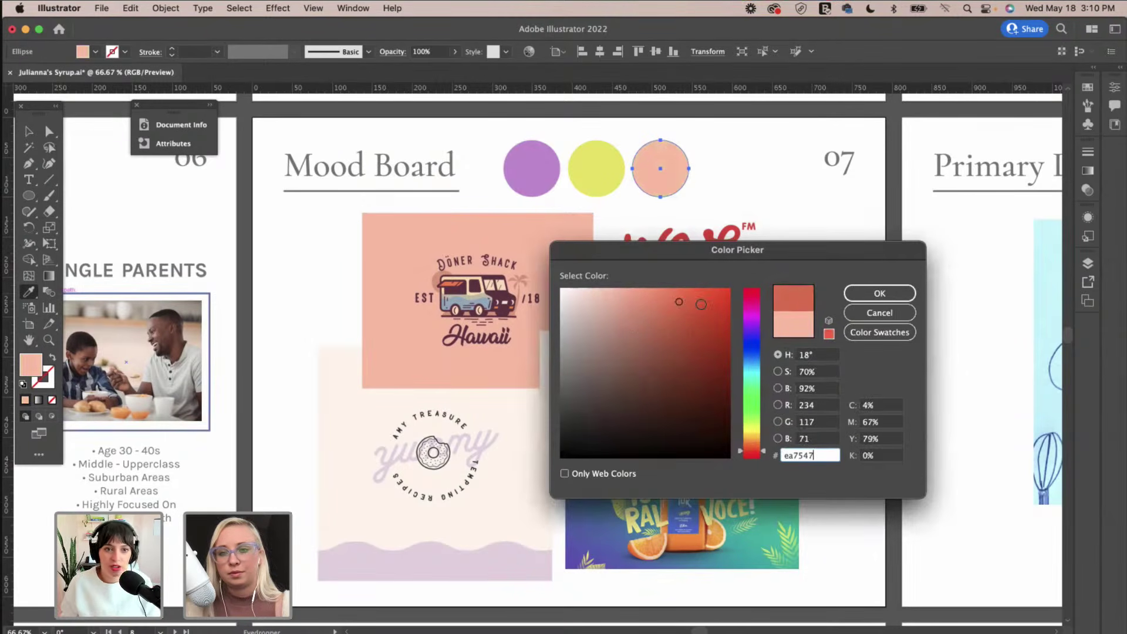
pyautogui.click(701, 304)
pyautogui.moveTo(755, 454); pyautogui.dragTo(756, 451)
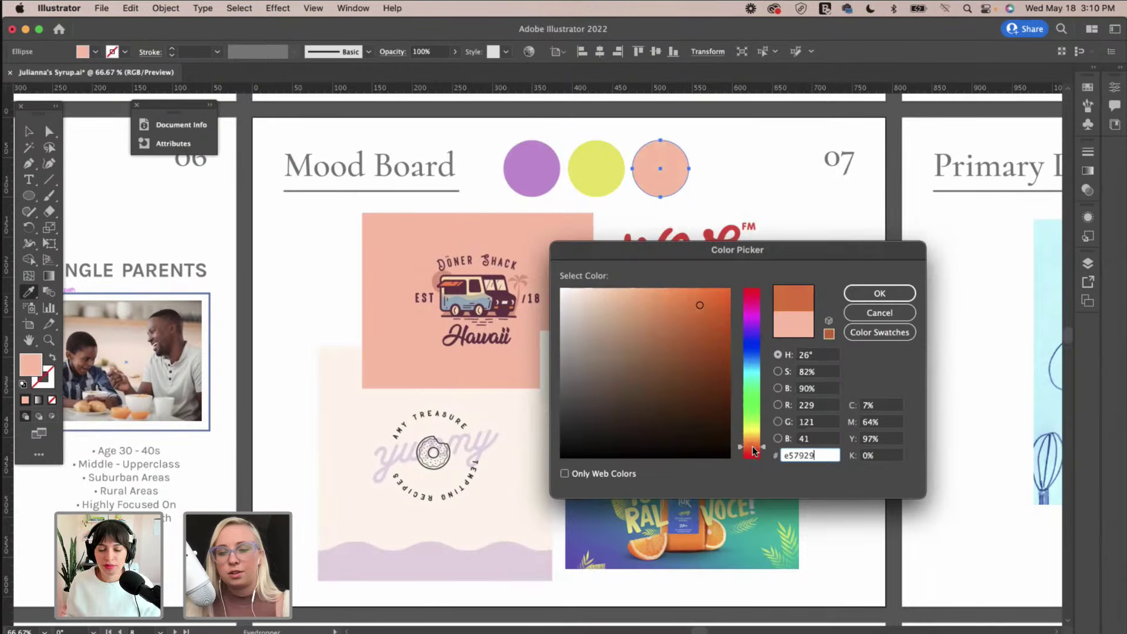
pyautogui.click(686, 302)
pyautogui.click(683, 316)
pyautogui.click(682, 293)
pyautogui.click(698, 295)
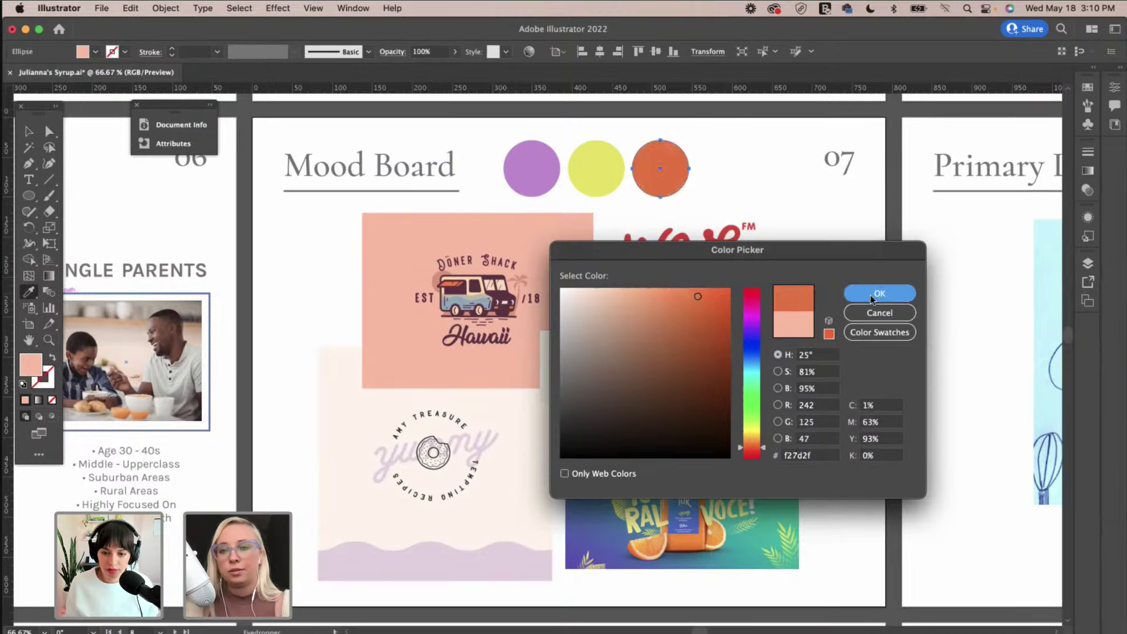
pyautogui.click(879, 294)
pyautogui.press('v')
pyautogui.click(815, 201)
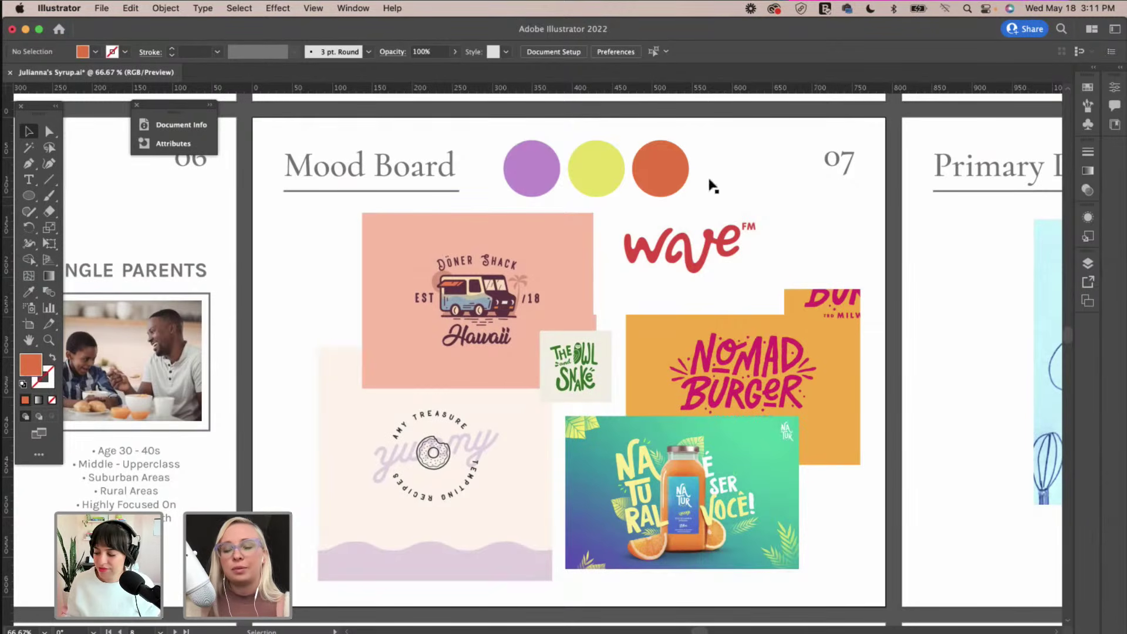
# Duplicate the orange circle to its right and fill the copy with magenta sampled from the Nomad Burger lettering.
pyautogui.moveTo(682, 180); pyautogui.dragTo(751, 180)
pyautogui.click(807, 176)
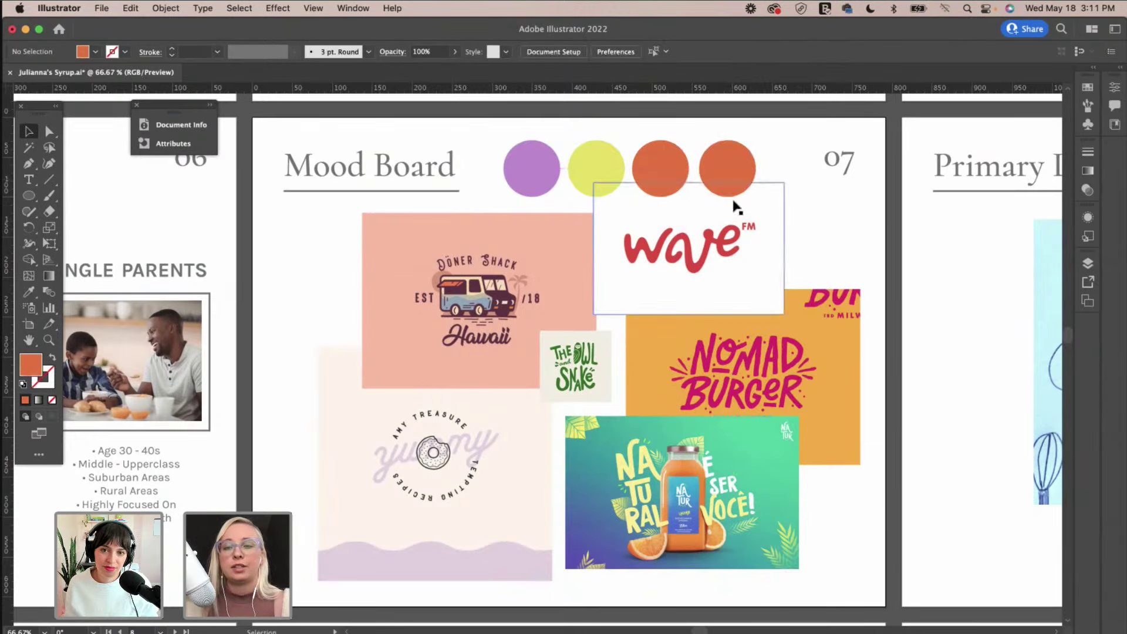
pyautogui.click(729, 171)
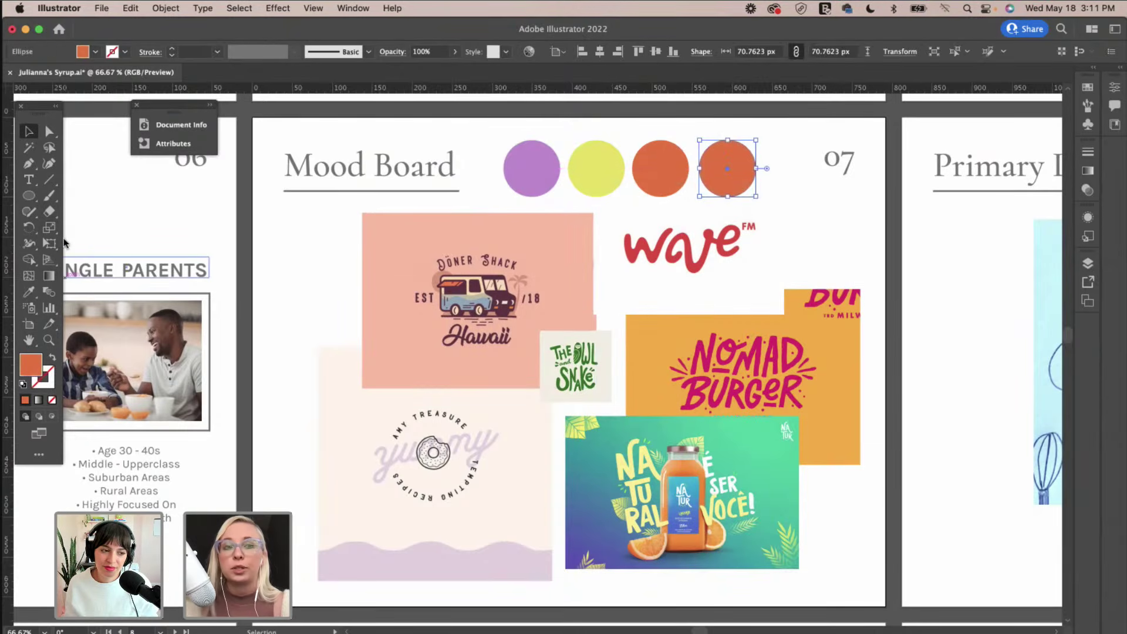
pyautogui.click(28, 292)
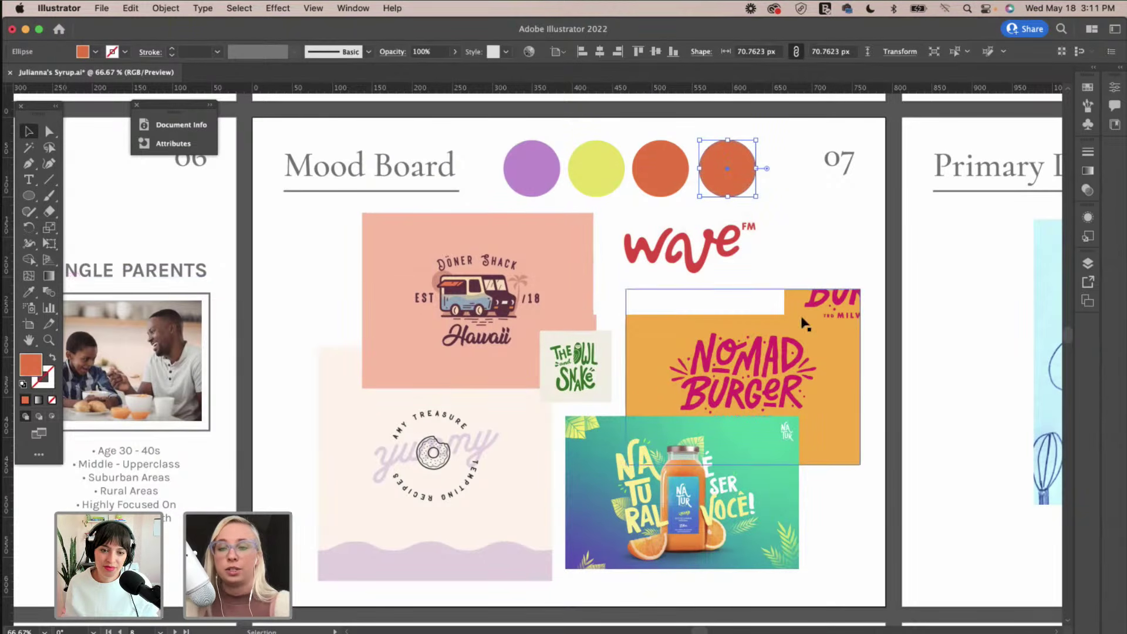
pyautogui.click(788, 340)
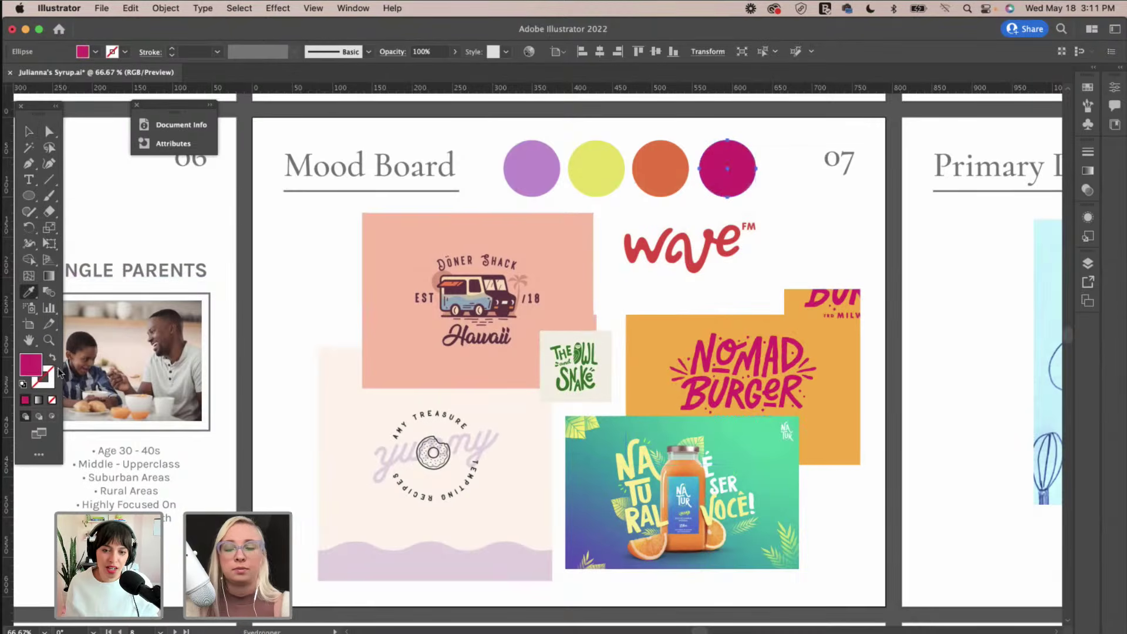
# Brighten the fourth circle's magenta fill to the pink ef3c96.
pyautogui.doubleClick(30, 365)
pyautogui.write('ef3c96')
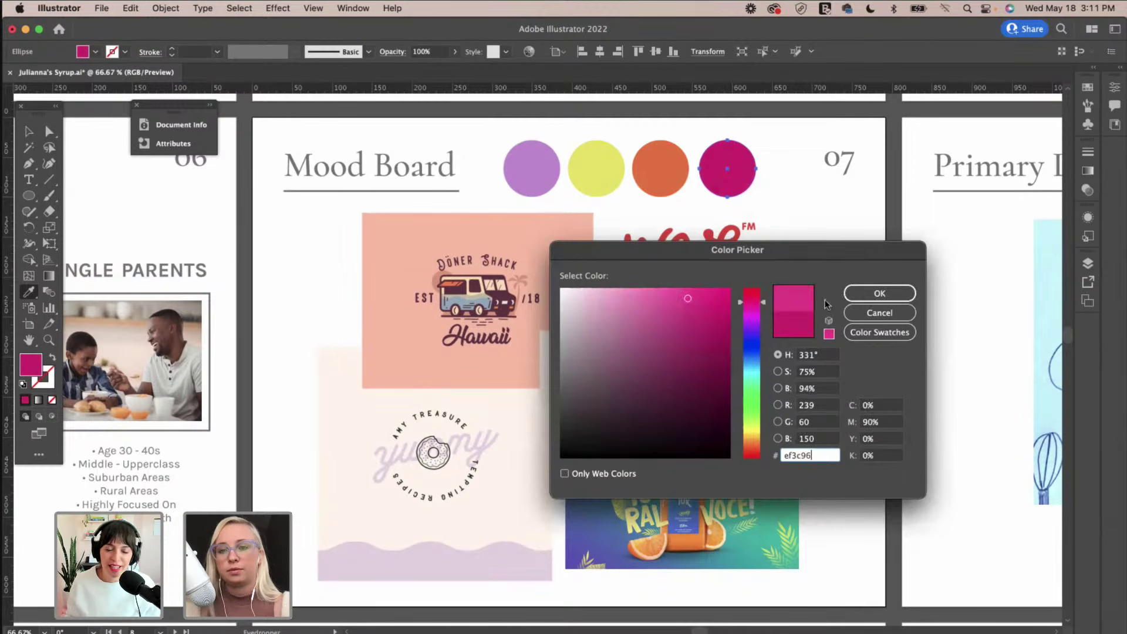
pyautogui.click(852, 300)
pyautogui.press('v')
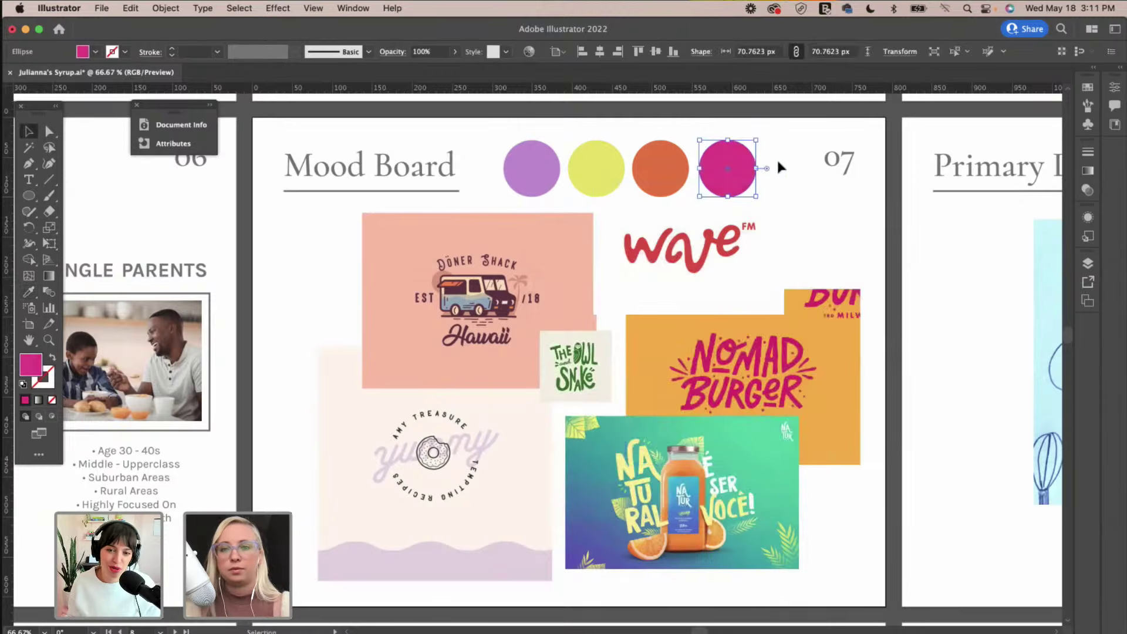
pyautogui.click(777, 157)
# Duplicate the pink circle to its right and fill the copy with the mint green sampled from the juice bottle image's background.
pyautogui.moveTo(741, 178); pyautogui.dragTo(798, 174)
pyautogui.press('i')
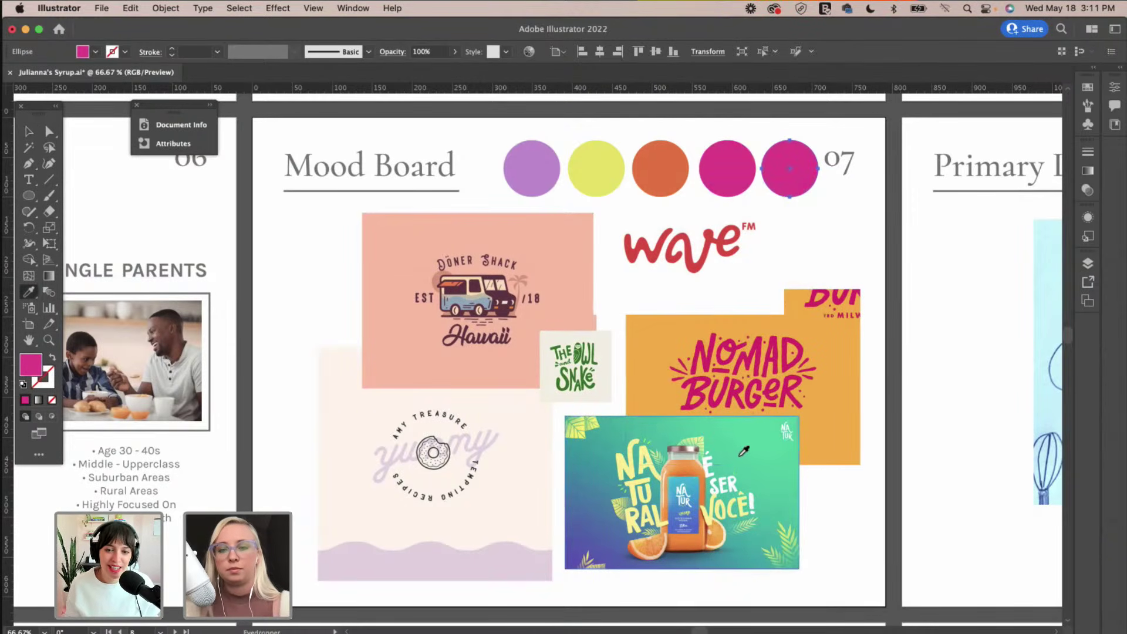
pyautogui.click(744, 449)
pyautogui.press('v')
# Change the fifth circle's fill to the purer, deeper green 1eaf44.
pyautogui.doubleClick(31, 364)
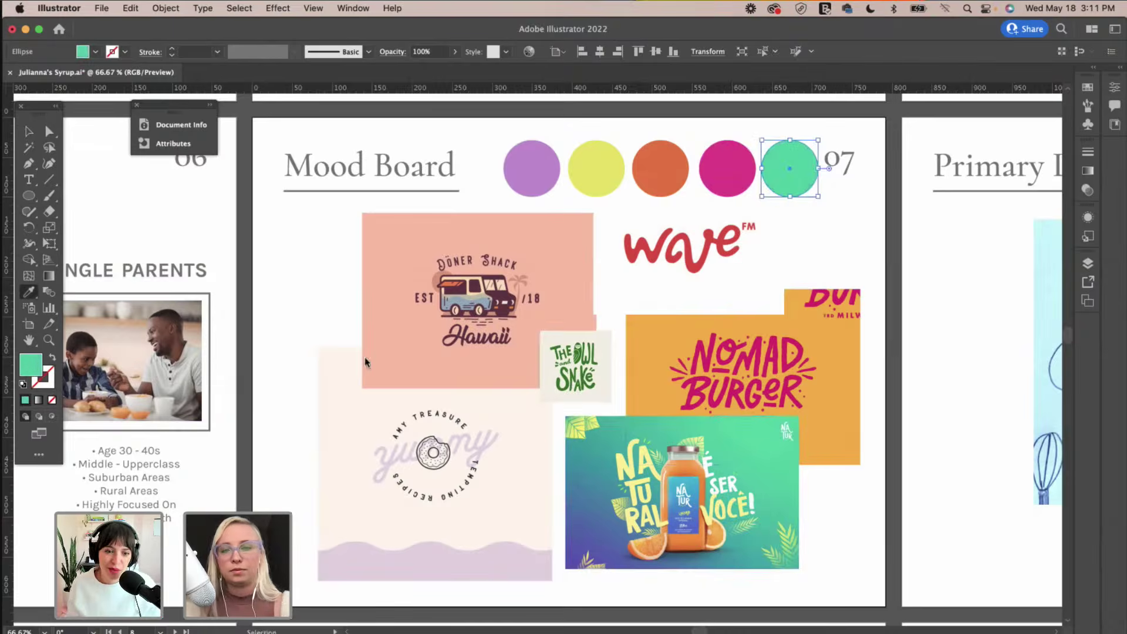
pyautogui.write('059371')
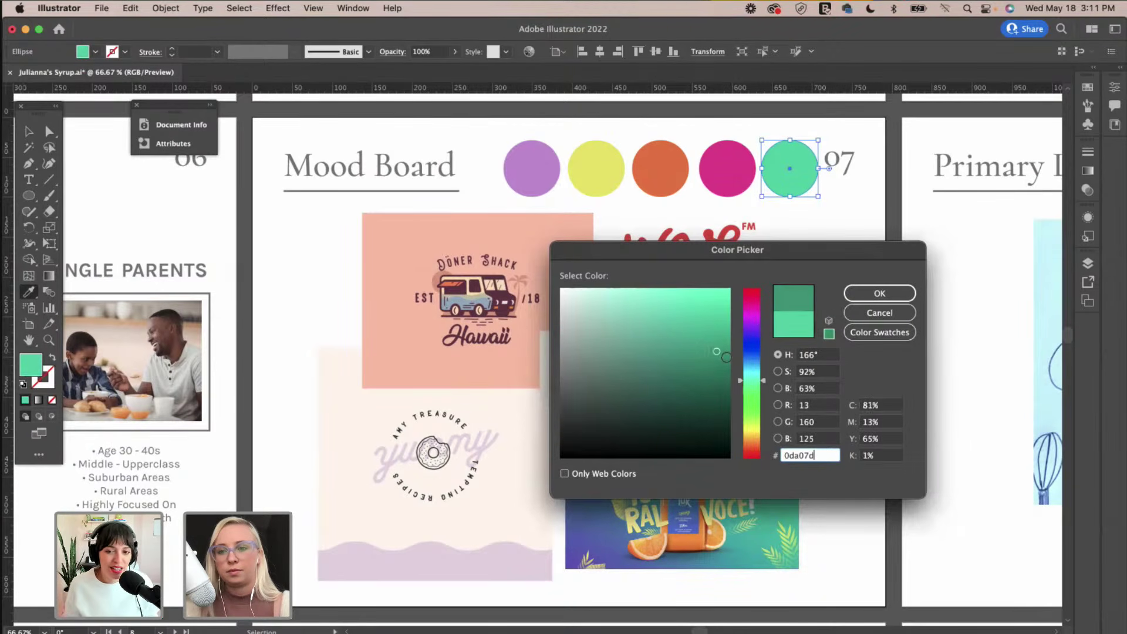
pyautogui.moveTo(727, 359)
pyautogui.mouseDown()
pyautogui.moveTo(657, 360)
pyautogui.moveTo(650, 347)
pyautogui.moveTo(701, 341)
pyautogui.mouseUp()
pyautogui.click(764, 395)
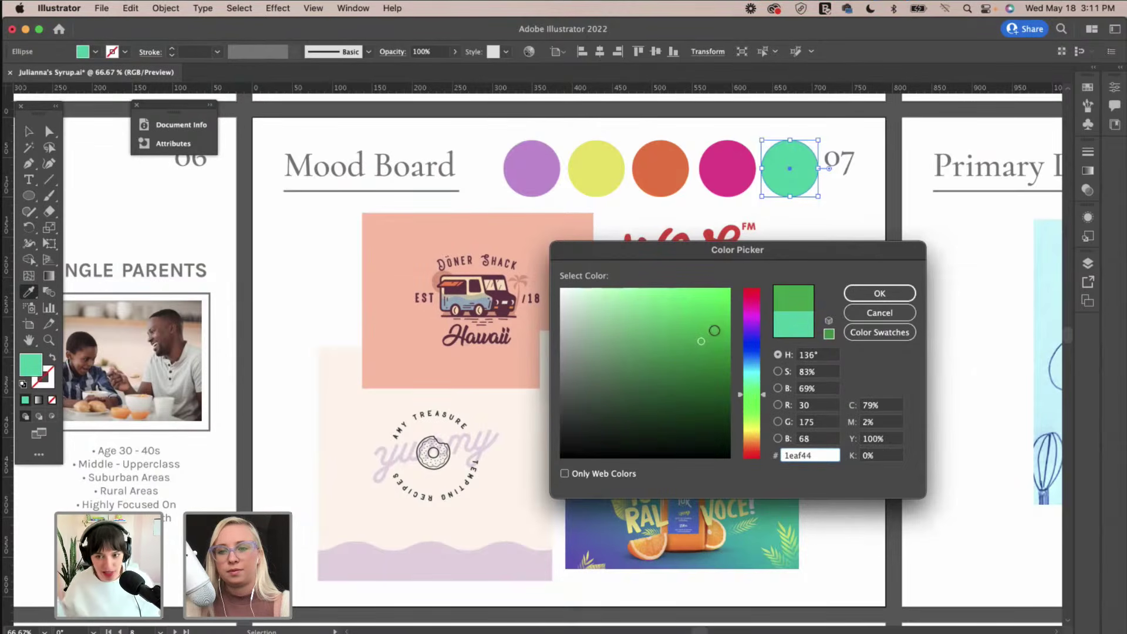
pyautogui.press('Return')
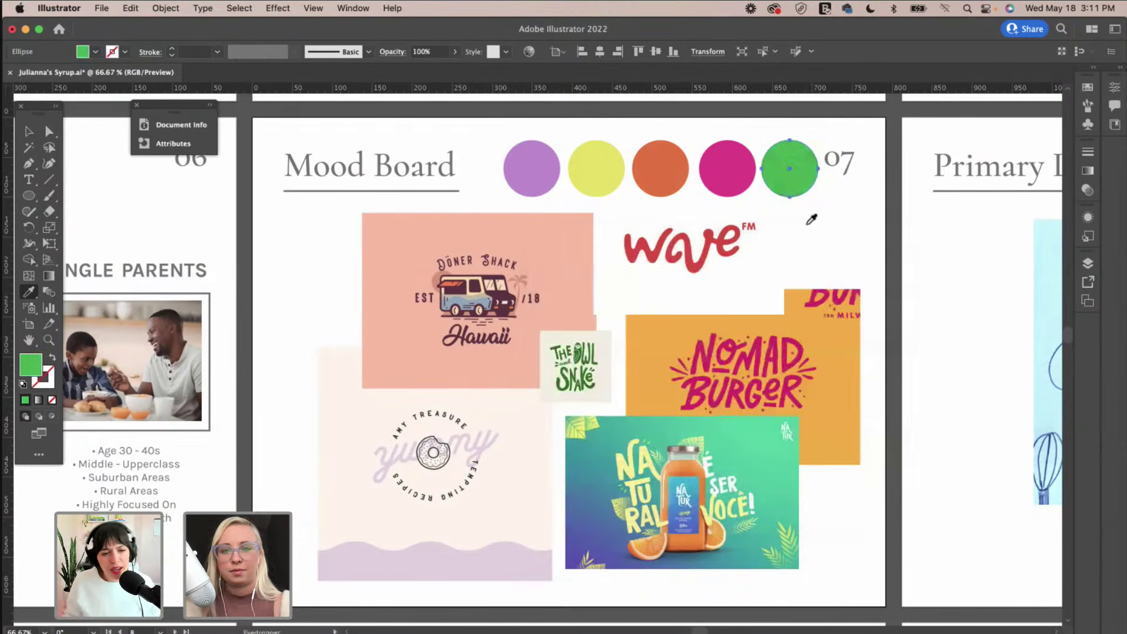
pyautogui.click(811, 212)
# Shift the row of five circles about 12.6 px to the left and distribute them evenly horizontally.
pyautogui.click(789, 186)
pyautogui.keyDown('shift'); pyautogui.click(727, 173); pyautogui.keyUp('shift')
pyautogui.keyDown('shift'); pyautogui.click(661, 175); pyautogui.keyUp('shift')
pyautogui.keyDown('shift'); pyautogui.click(594, 177); pyautogui.keyUp('shift')
pyautogui.keyDown('shift'); pyautogui.click(529, 183); pyautogui.keyUp('shift')
pyautogui.moveTo(530, 180); pyautogui.dragTo(520, 181)
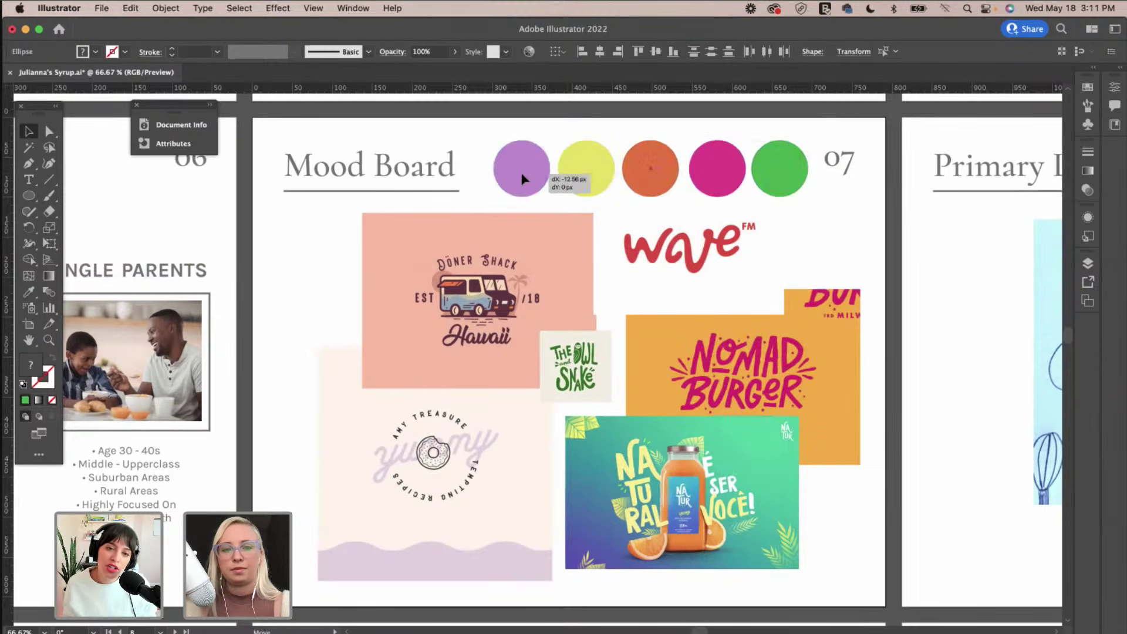
pyautogui.click(554, 53)
pyautogui.click(577, 67)
pyautogui.click(764, 53)
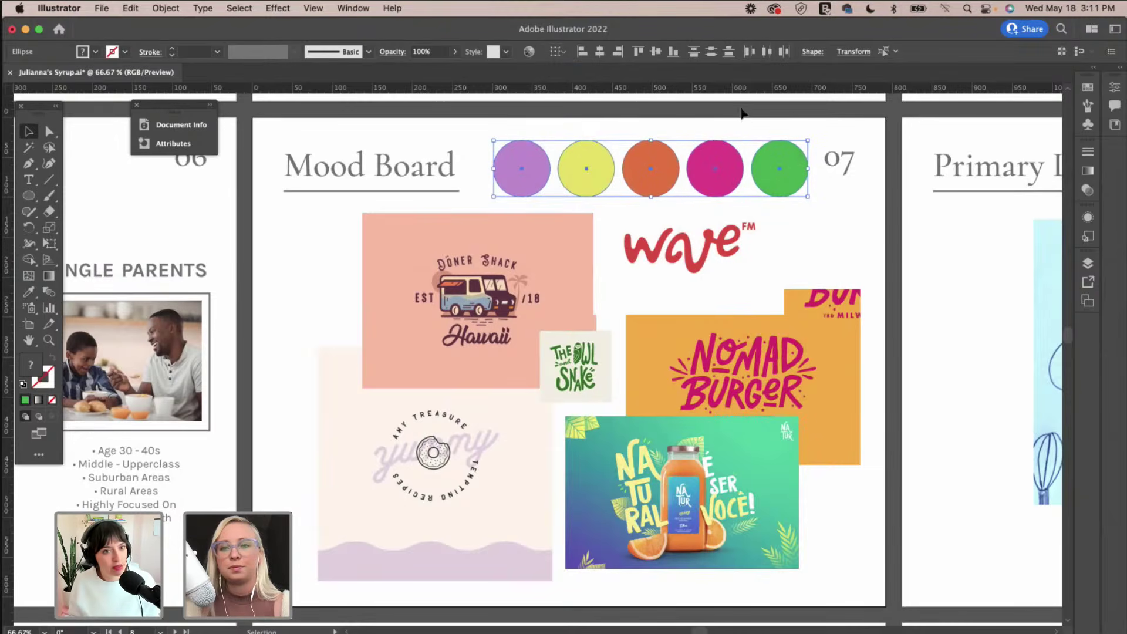
pyautogui.click(745, 124)
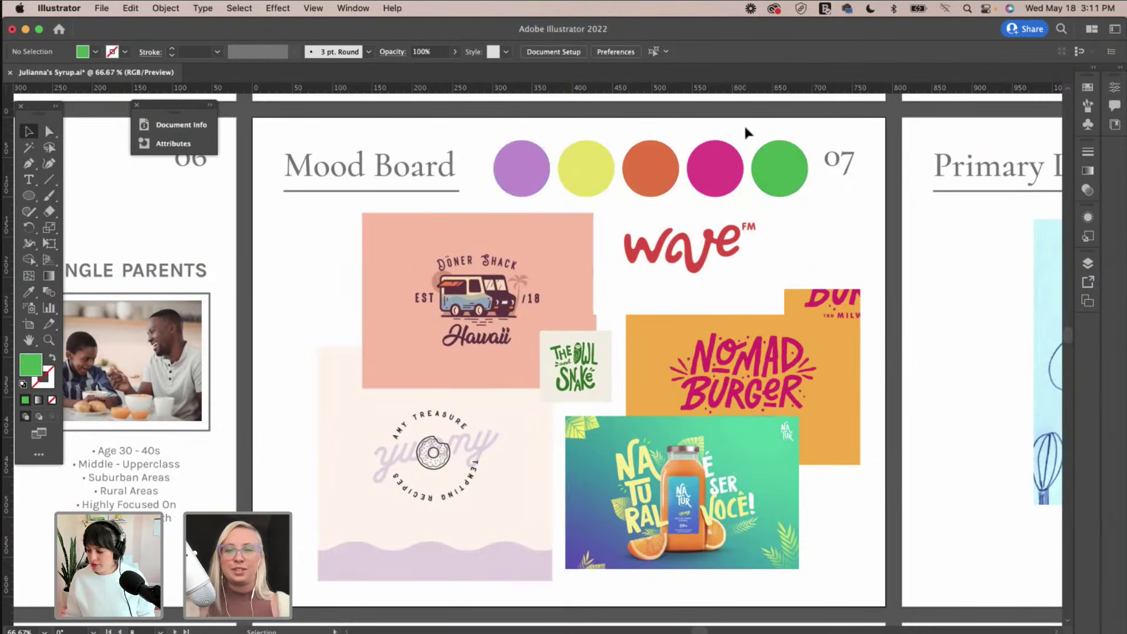
# Lighten the fourth circle's pink fill to f261b1.
pyautogui.click(729, 173)
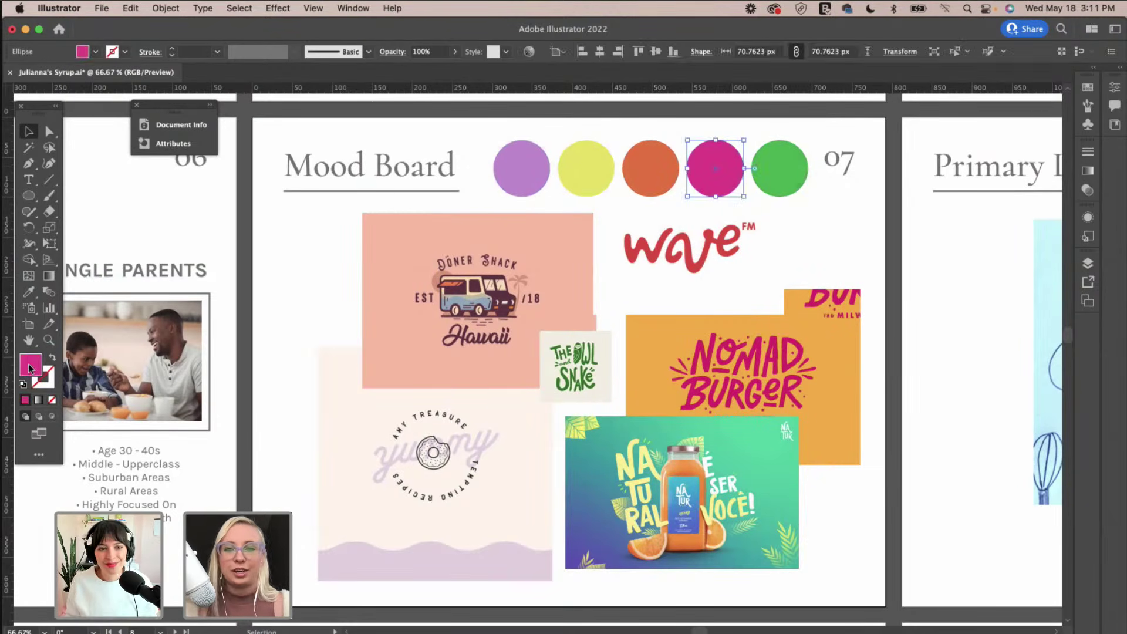
pyautogui.doubleClick(38, 362)
pyautogui.click(662, 297)
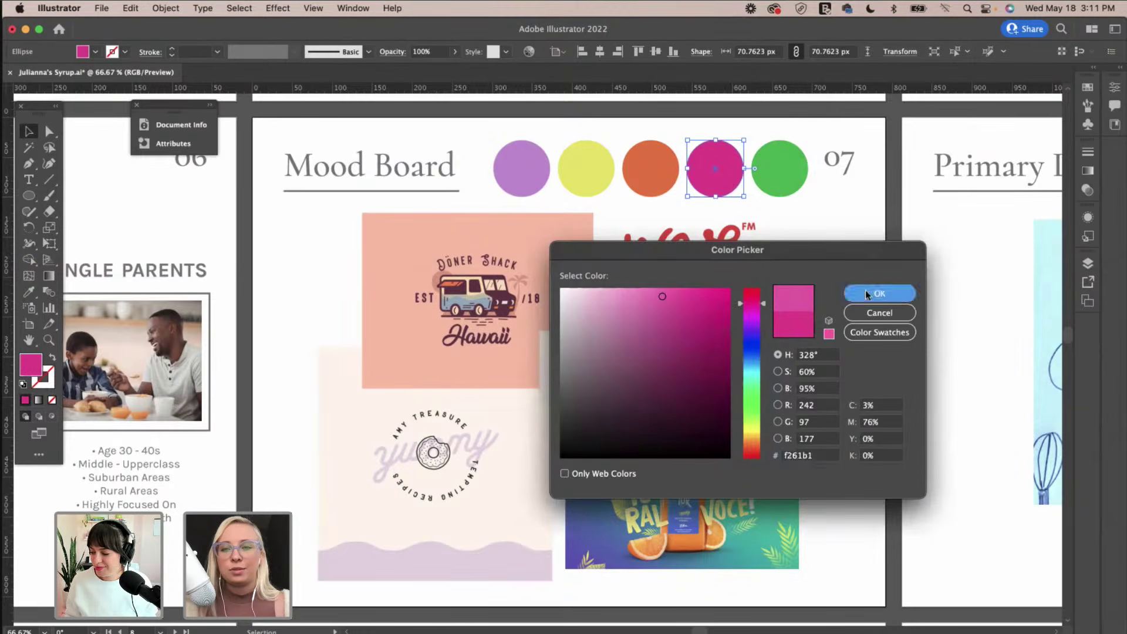
pyautogui.click(866, 291)
pyautogui.click(696, 136)
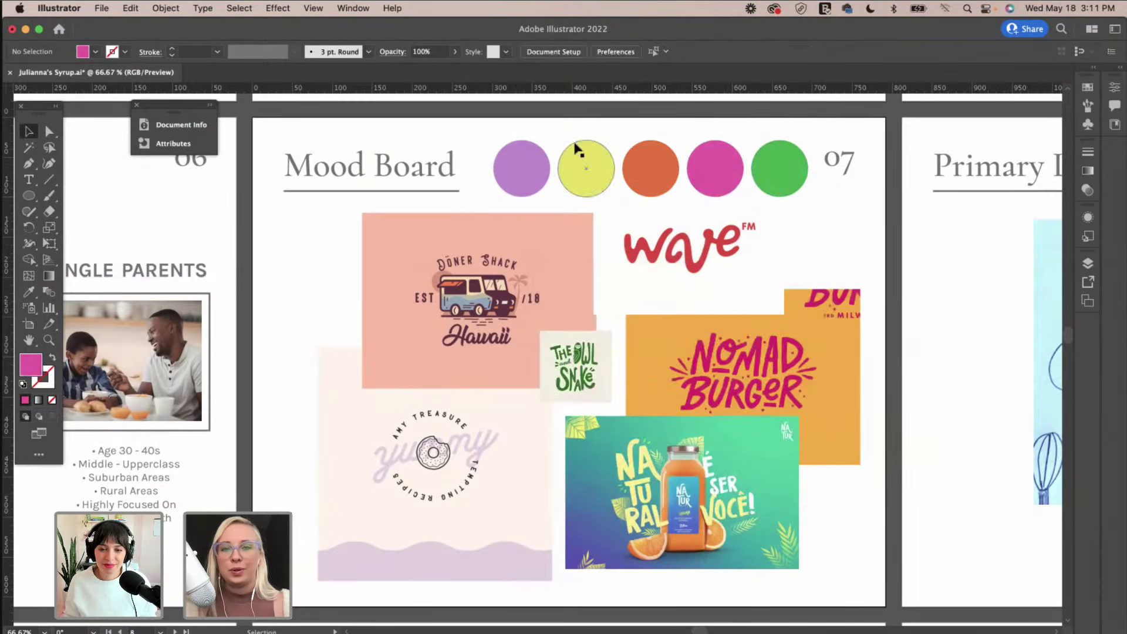
# Stack two copies of the purple circle left of the Döner Shack image and lighten the upper copy's fill to ffccff.
pyautogui.moveTo(528, 162); pyautogui.dragTo(307, 307)
pyautogui.click(350, 276)
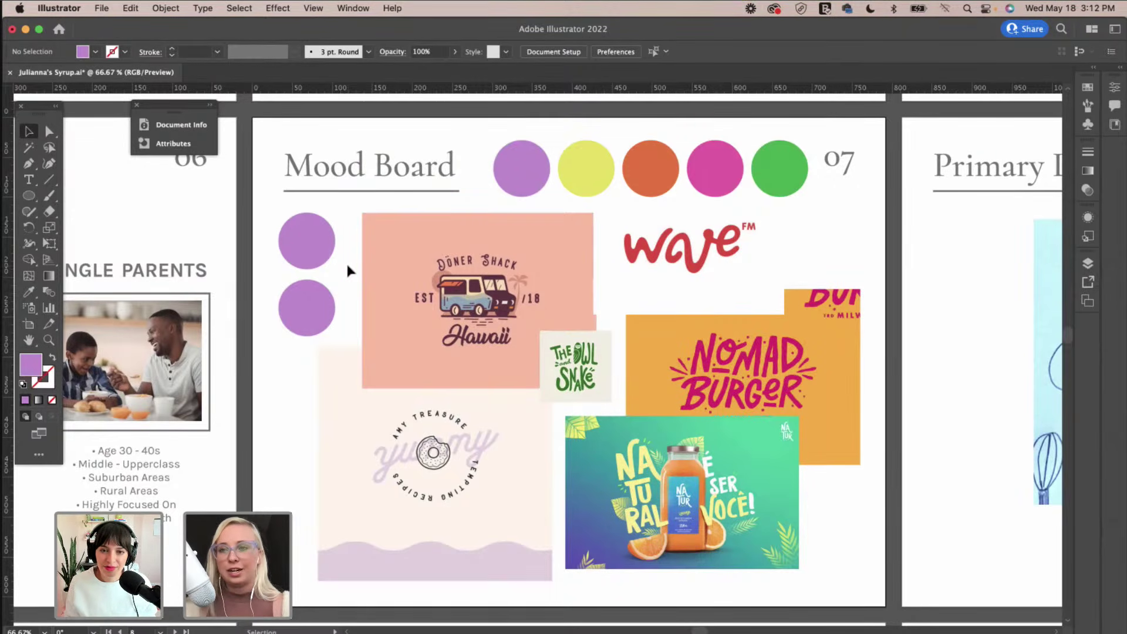
pyautogui.click(315, 239)
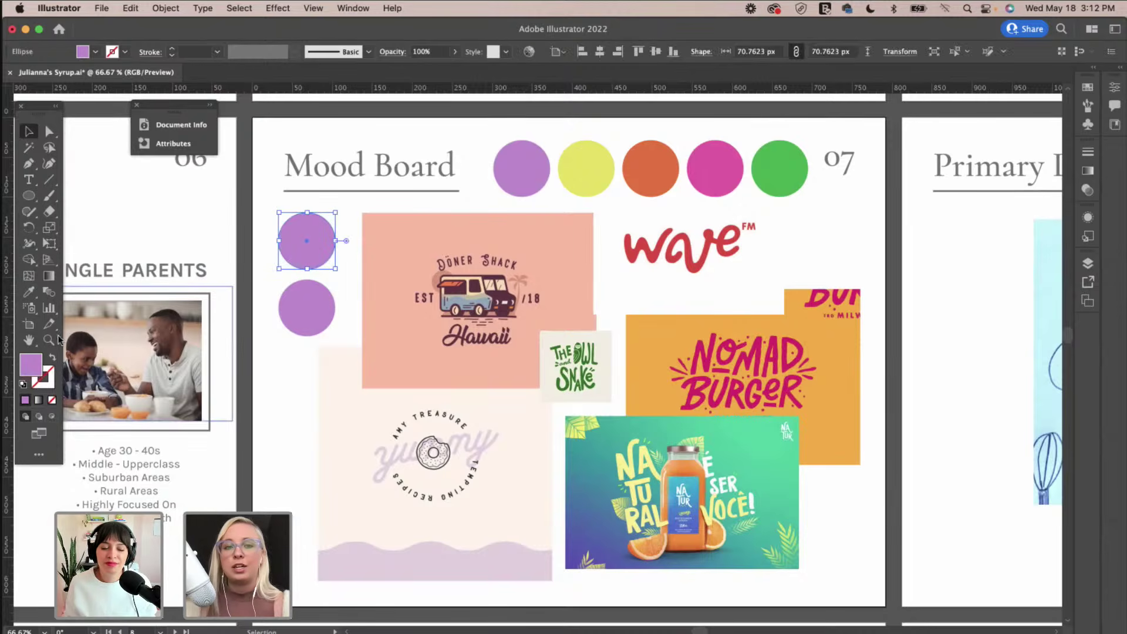
pyautogui.doubleClick(30, 365)
pyautogui.moveTo(597, 302); pyautogui.dragTo(593, 289)
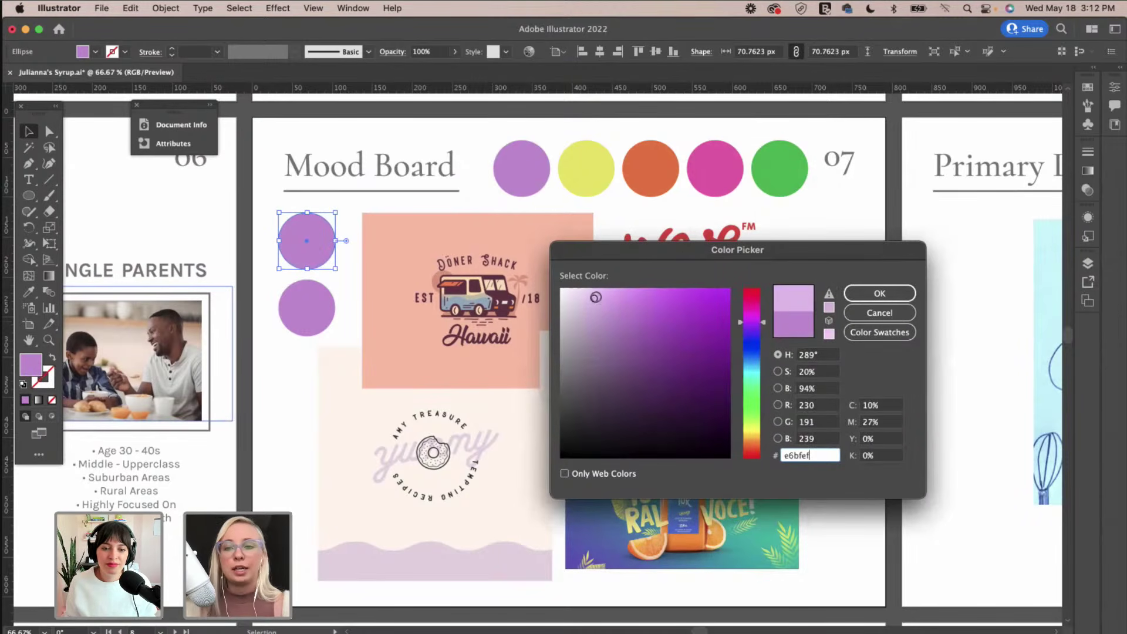
pyautogui.click(863, 299)
# Mute the fill of the upper circle beside the Döner Shack image to a soft light lilac.
pyautogui.click(308, 304)
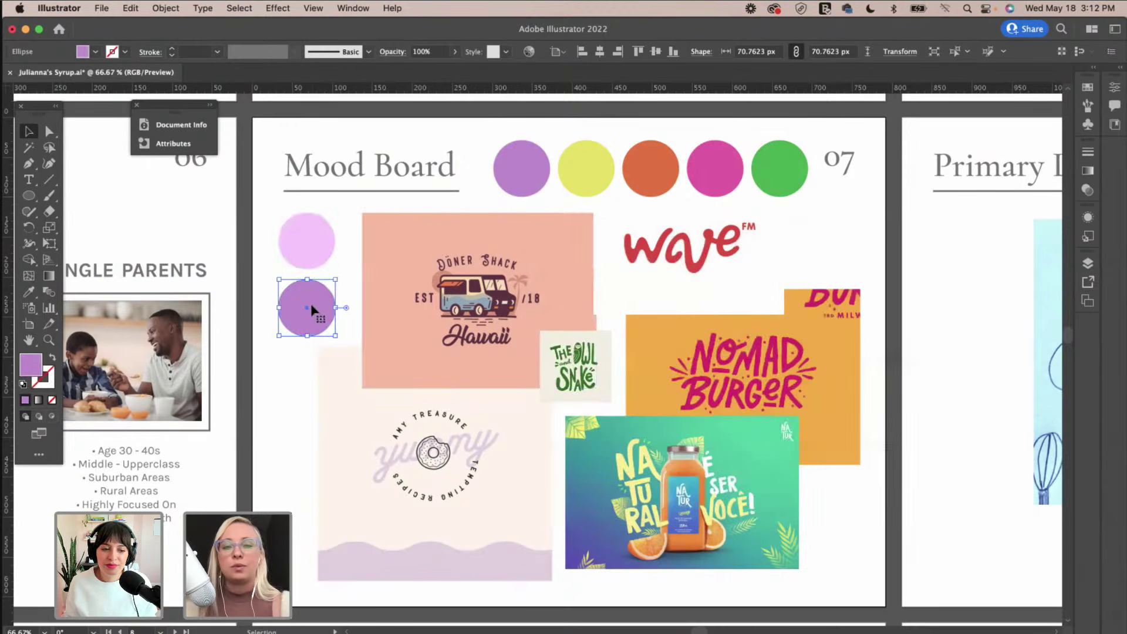
pyautogui.click(310, 241)
pyautogui.doubleClick(30, 364)
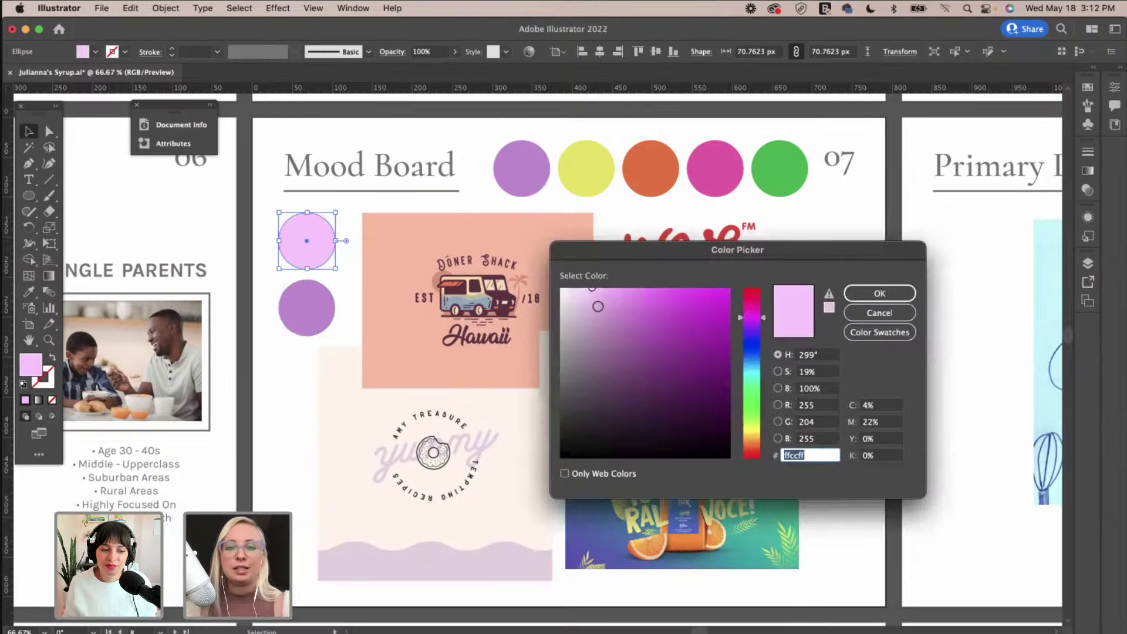
pyautogui.moveTo(594, 300); pyautogui.dragTo(590, 294)
pyautogui.click(879, 294)
pyautogui.click(354, 208)
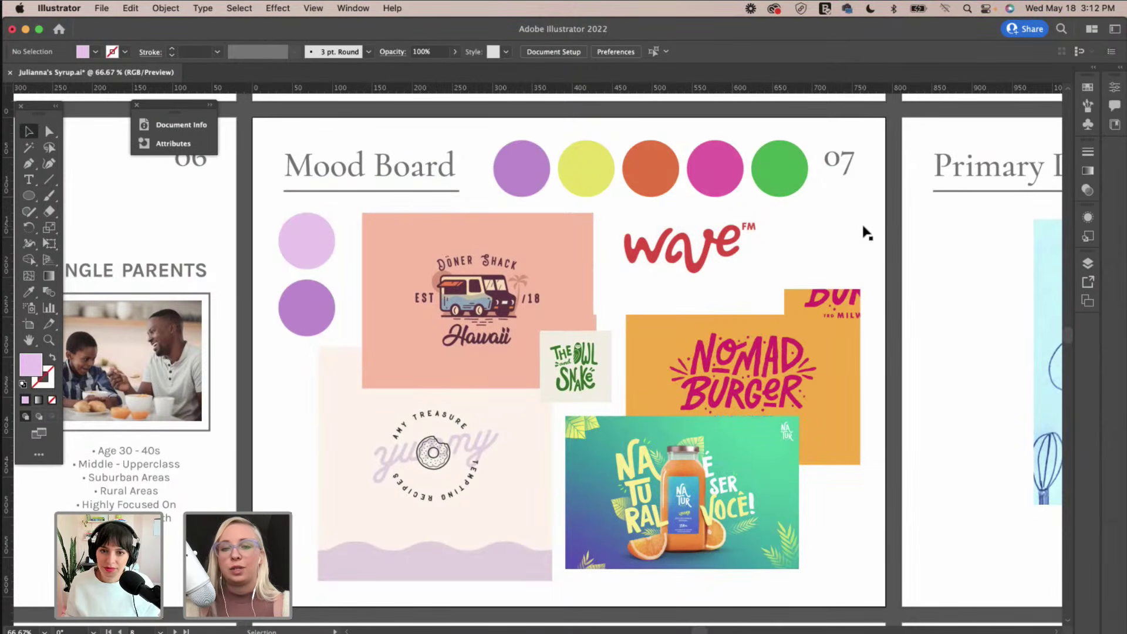
# Fill the lower circle with cream sampled from the Yummy image's background and adjust it to fff4e9.
pyautogui.click(322, 305)
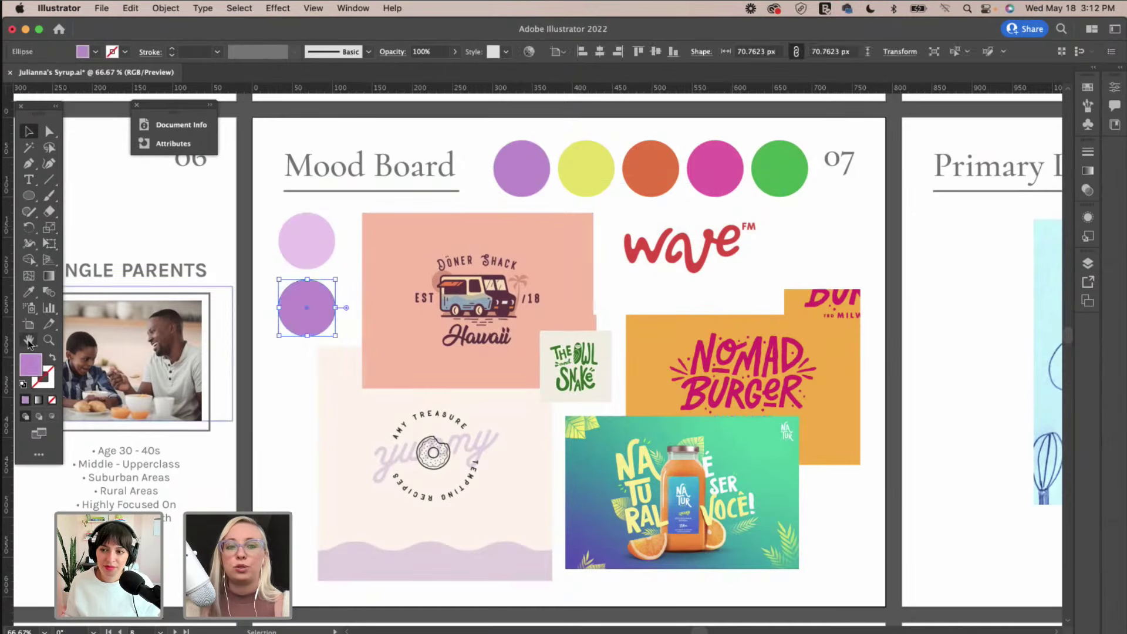
pyautogui.press('i')
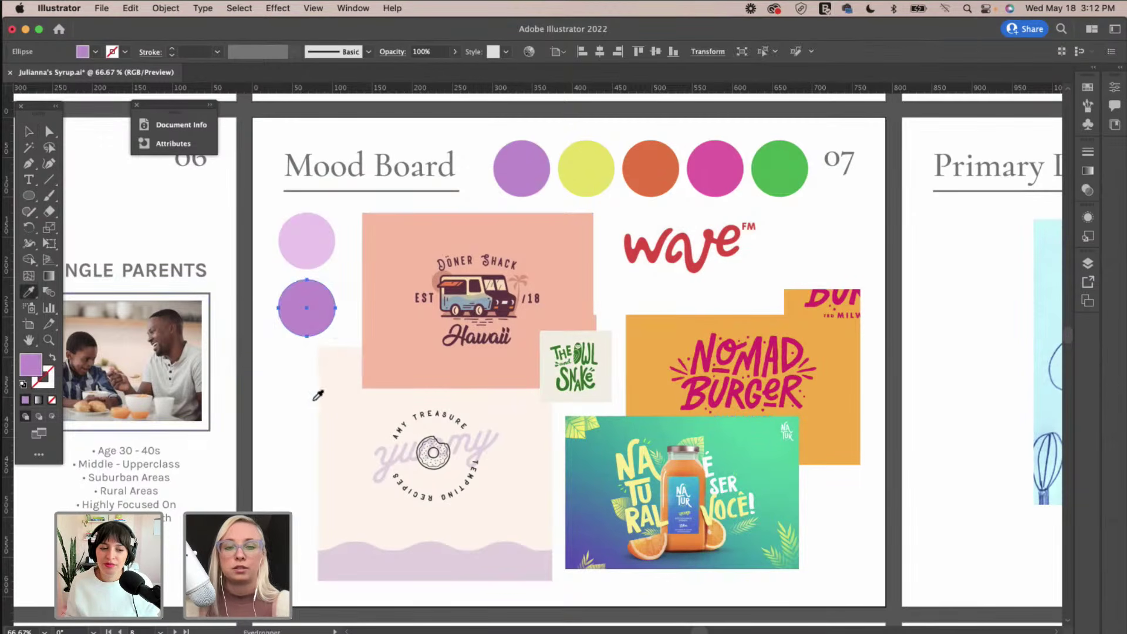
pyautogui.click(340, 396)
pyautogui.doubleClick(31, 365)
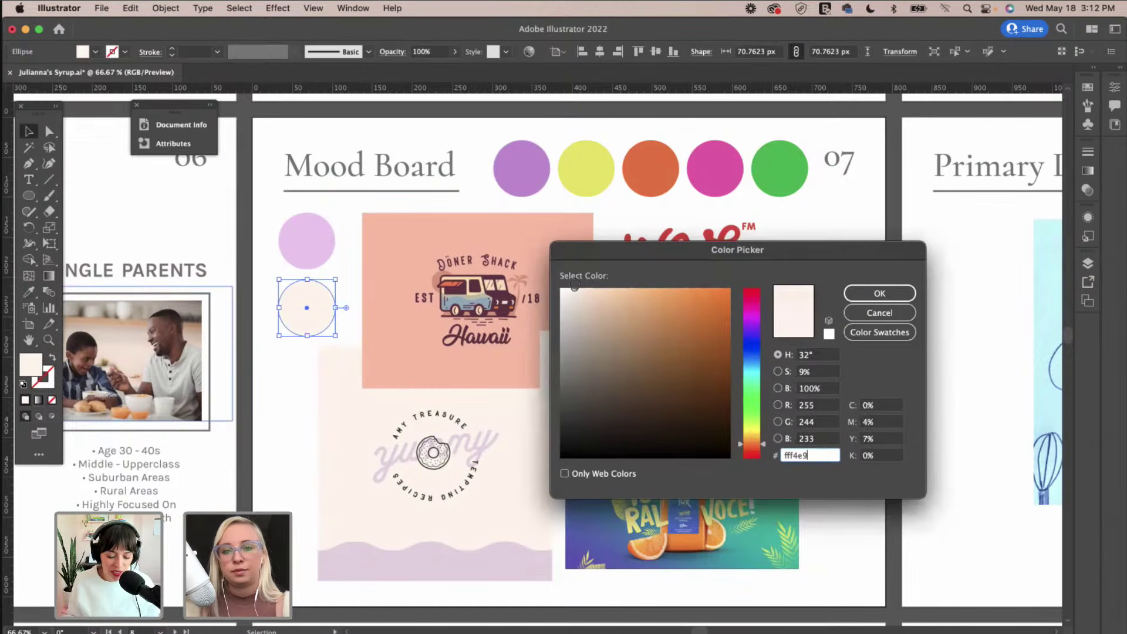
pyautogui.click(905, 293)
pyautogui.click(295, 382)
# Lighten the cream circle's fill further to a very pale, near-white cream.
pyautogui.click(306, 307)
pyautogui.doubleClick(31, 366)
pyautogui.click(567, 289)
pyautogui.click(880, 291)
pyautogui.click(453, 196)
# Darken the yellow fill of the second circle in the row slightly.
pyautogui.click(587, 168)
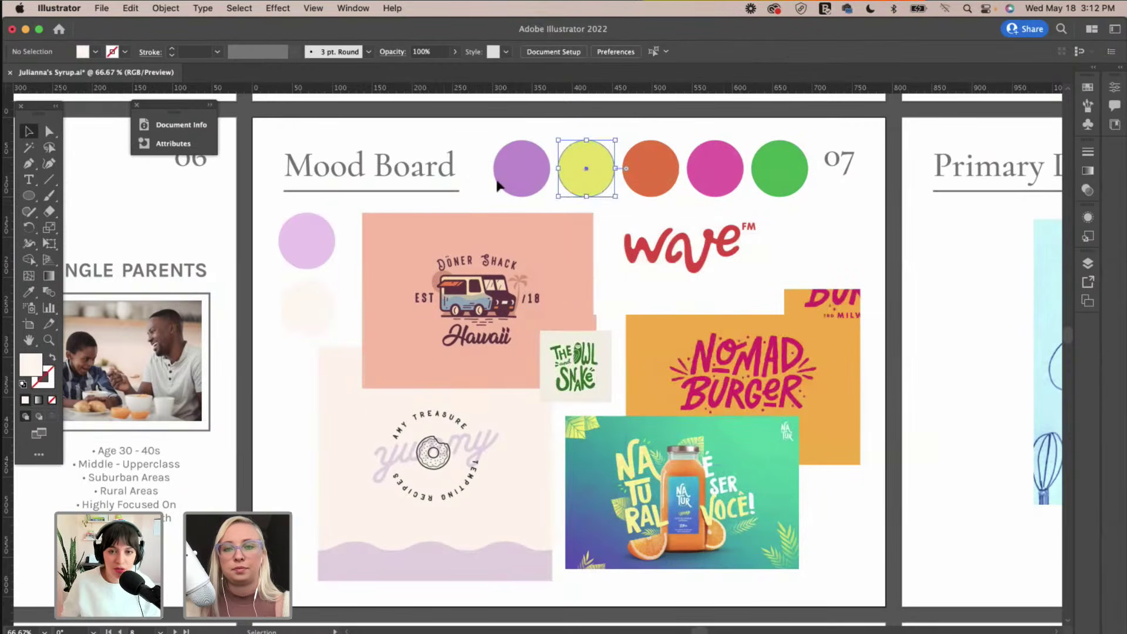
pyautogui.doubleClick(31, 365)
pyautogui.click(687, 305)
pyautogui.click(859, 294)
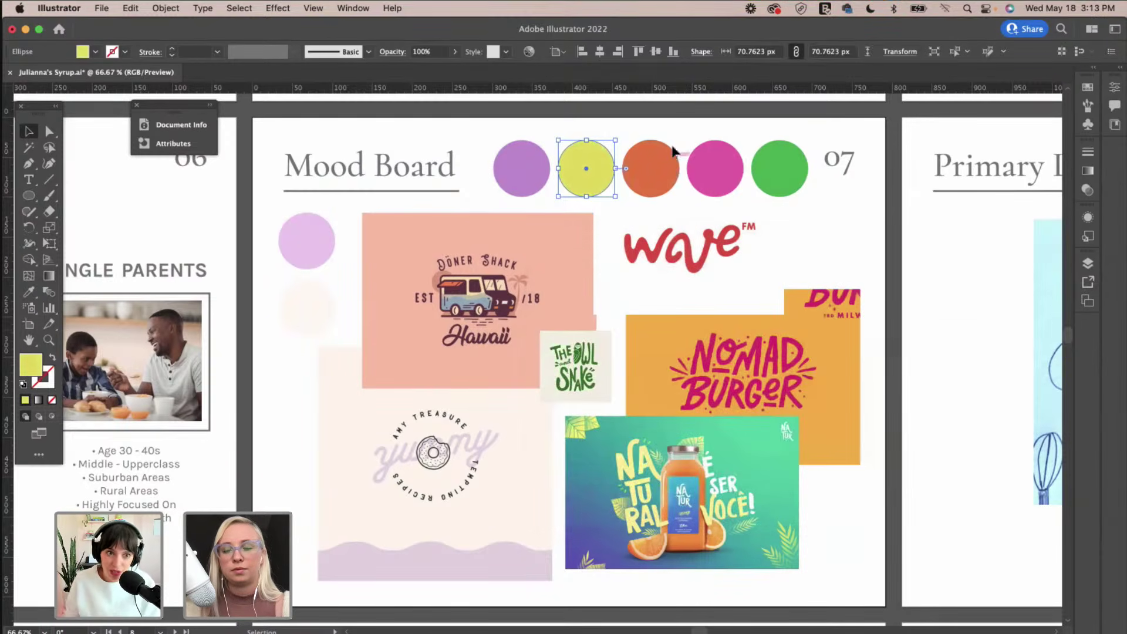
pyautogui.click(652, 205)
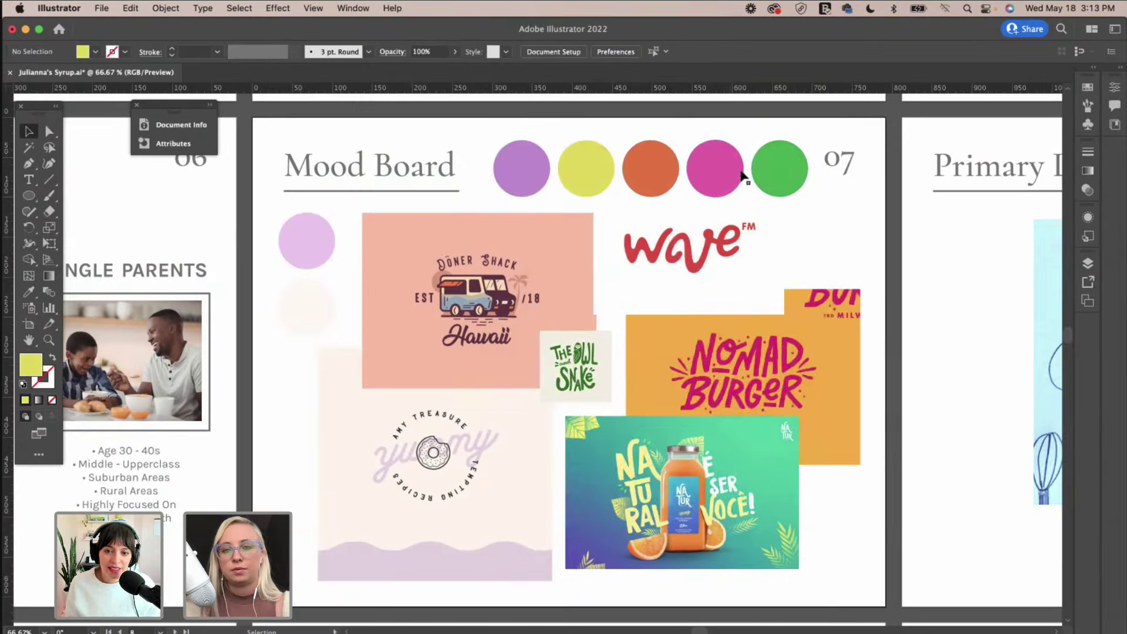
# Change the green circle at the end of the row to the light aqua 88e6ed.
pyautogui.click(780, 172)
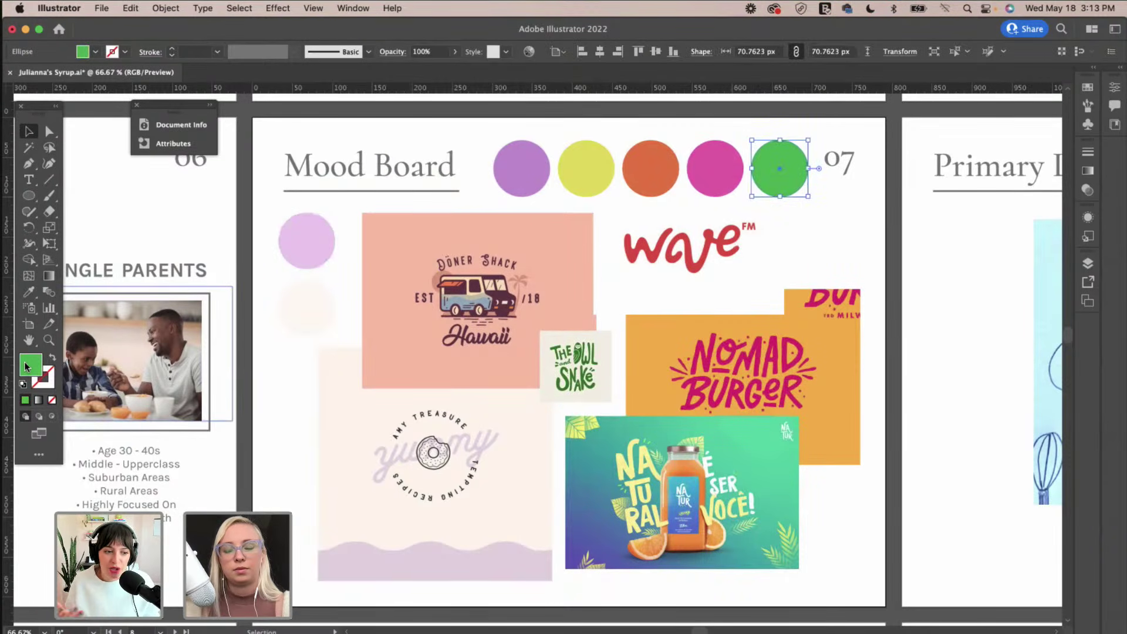
pyautogui.doubleClick(25, 367)
pyautogui.write('1a89ba')
pyautogui.moveTo(758, 369); pyautogui.dragTo(757, 371)
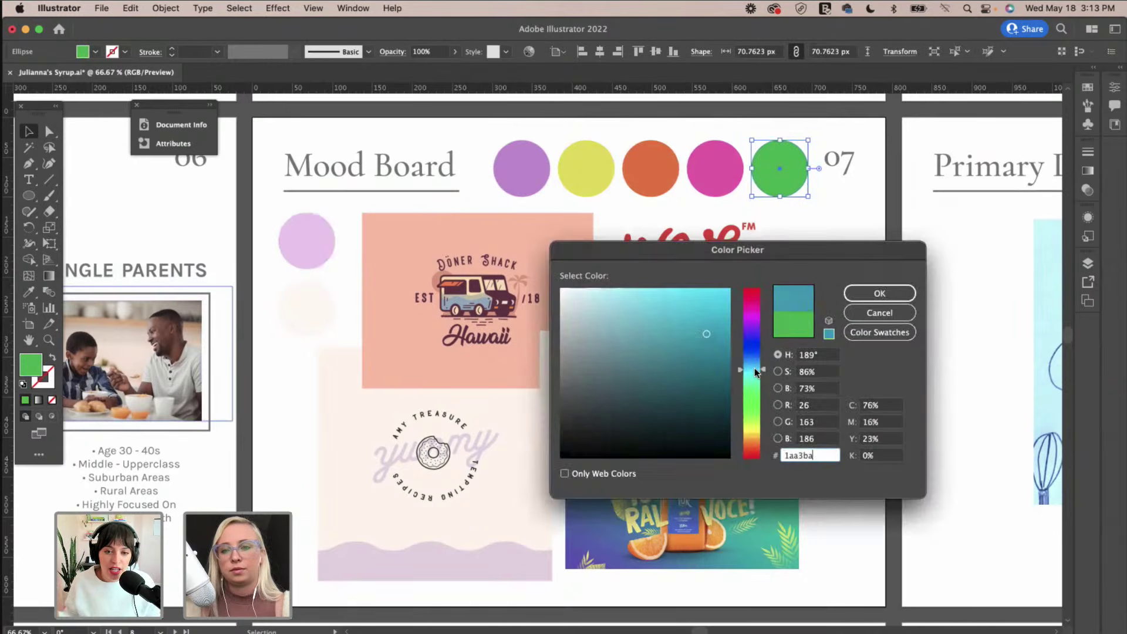
pyautogui.moveTo(671, 321); pyautogui.dragTo(637, 295)
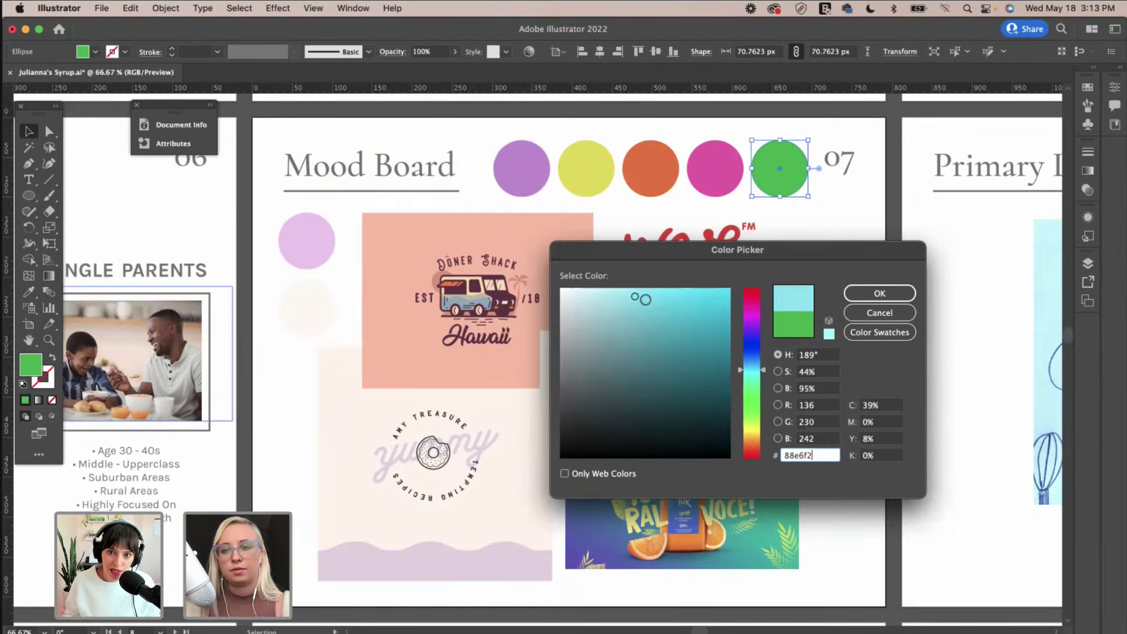
pyautogui.click(829, 333)
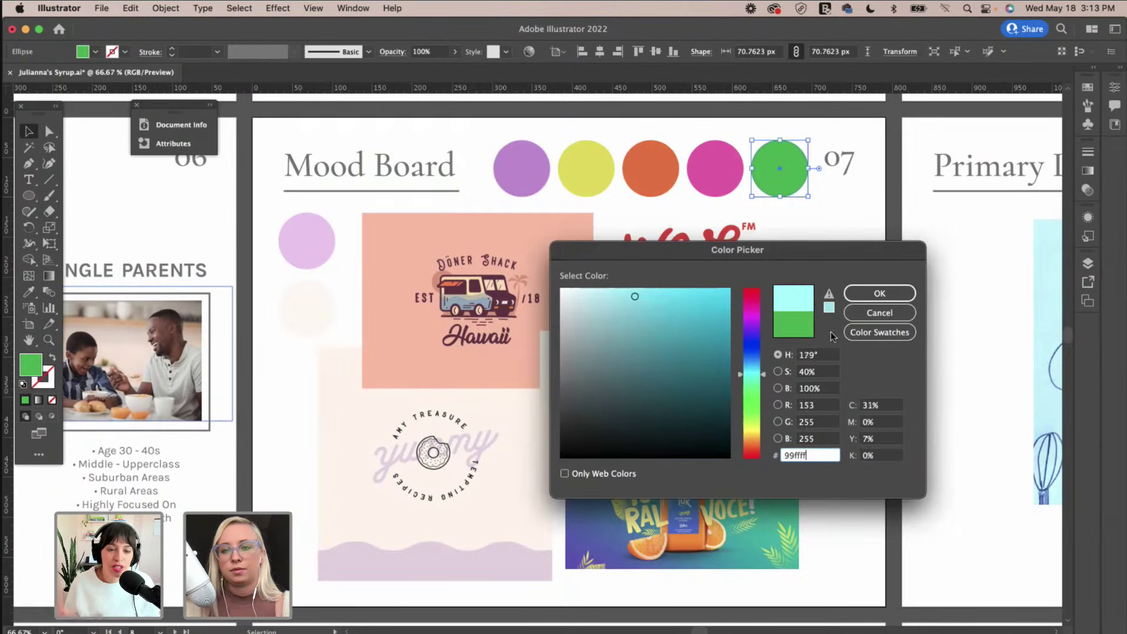
pyautogui.click(633, 299)
pyautogui.moveTo(757, 376); pyautogui.dragTo(755, 373)
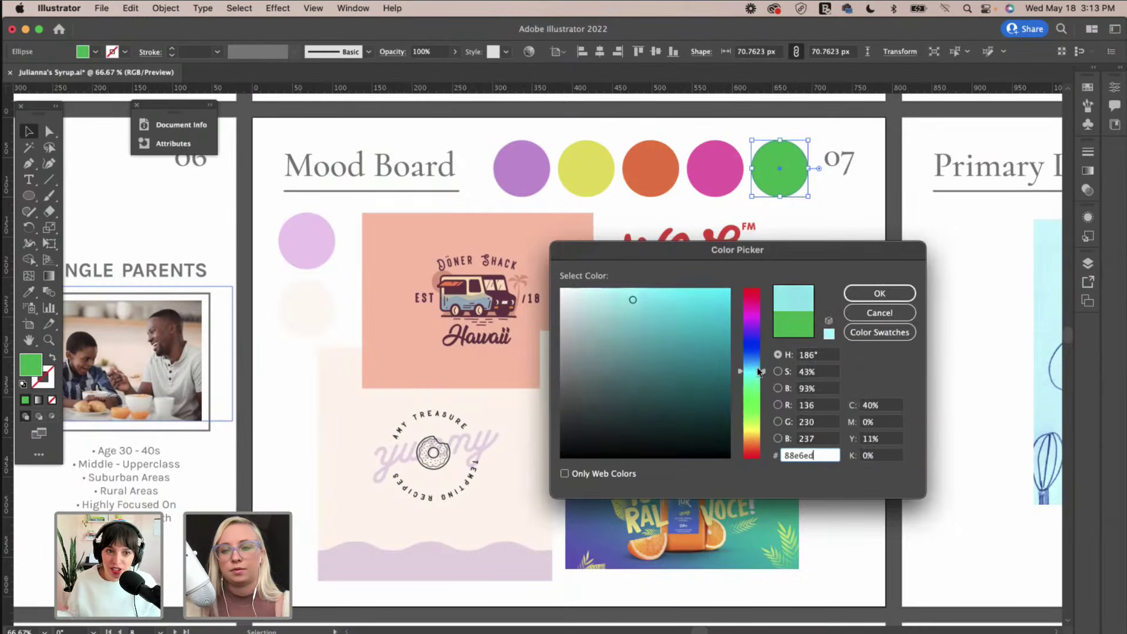
pyautogui.click(897, 298)
pyautogui.click(819, 228)
# Go to the Primary Logo artboard 08 and examine the hand-drawn Julianna's Syrup logo sketch.
pyautogui.hscroll(2, 819, 228)
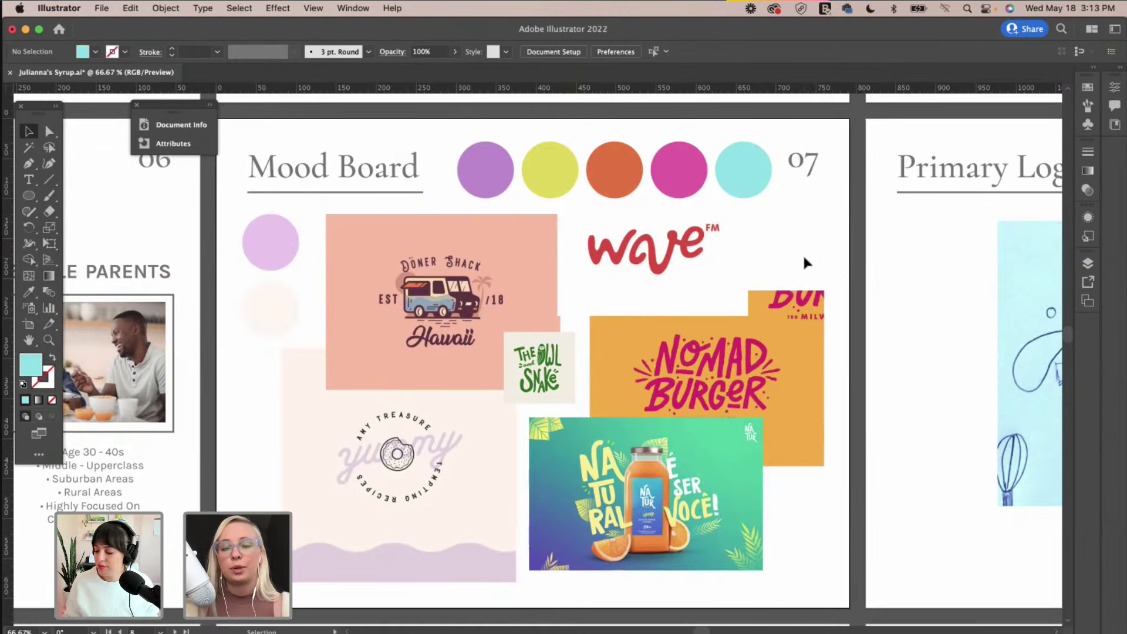
pyautogui.hscroll(5, 817, 347)
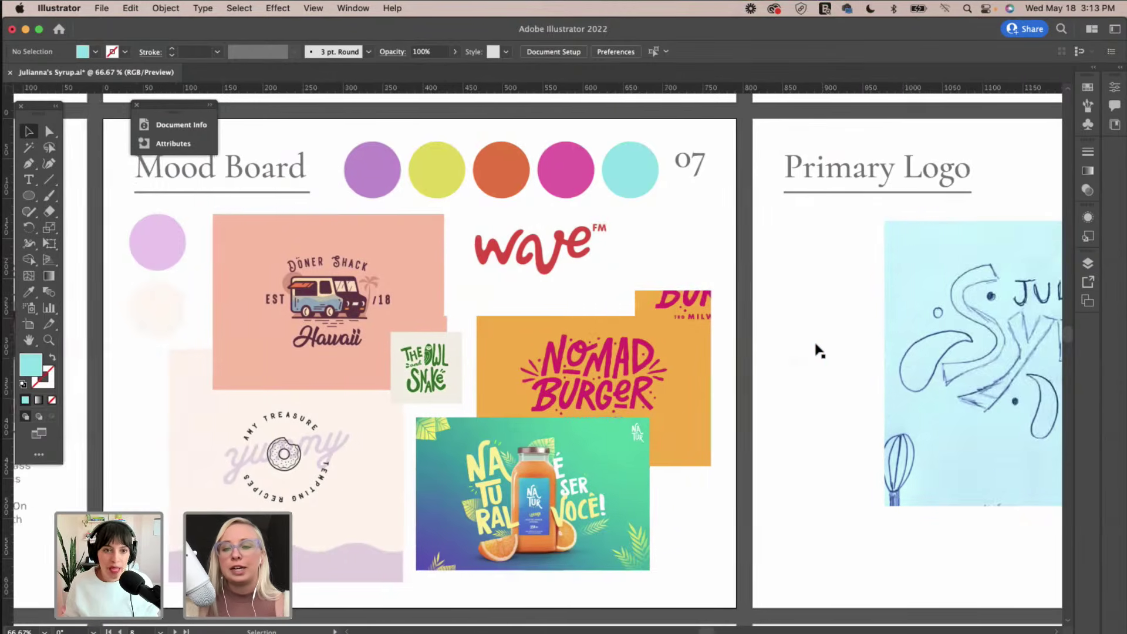
pyautogui.hscroll(8, 818, 351)
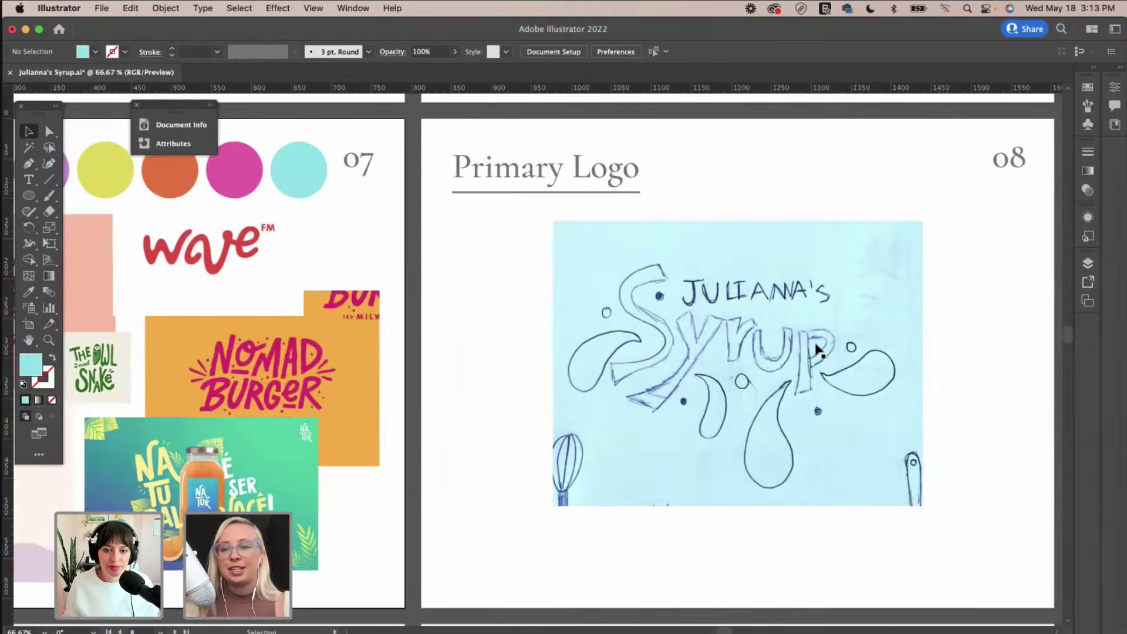
pyautogui.hscroll(3, 819, 351)
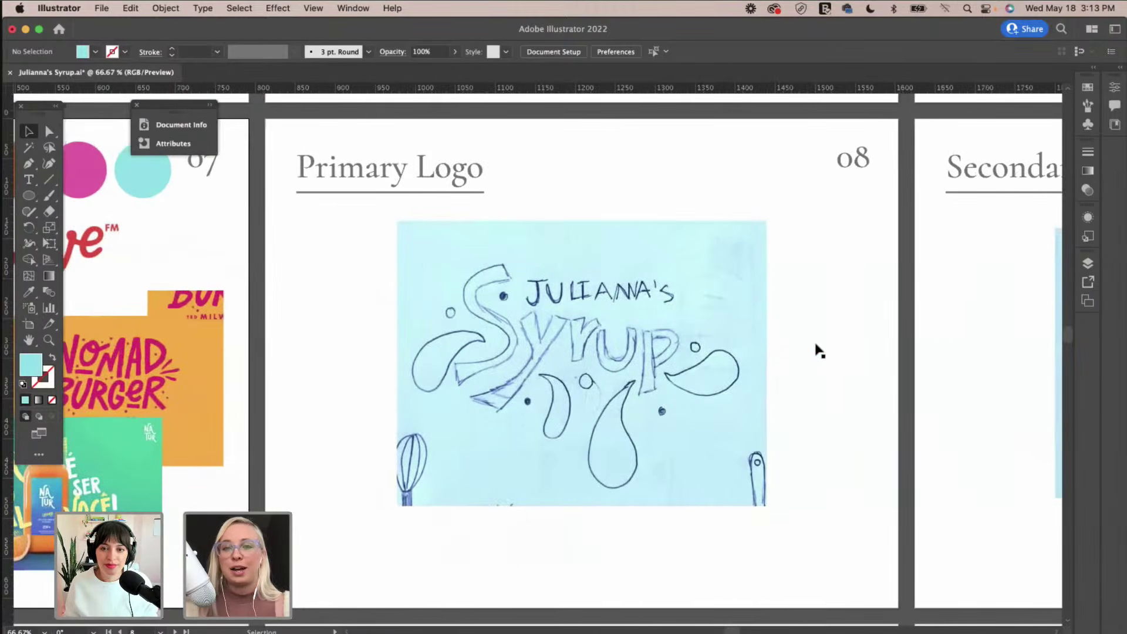
pyautogui.scroll(-1, 820, 350)
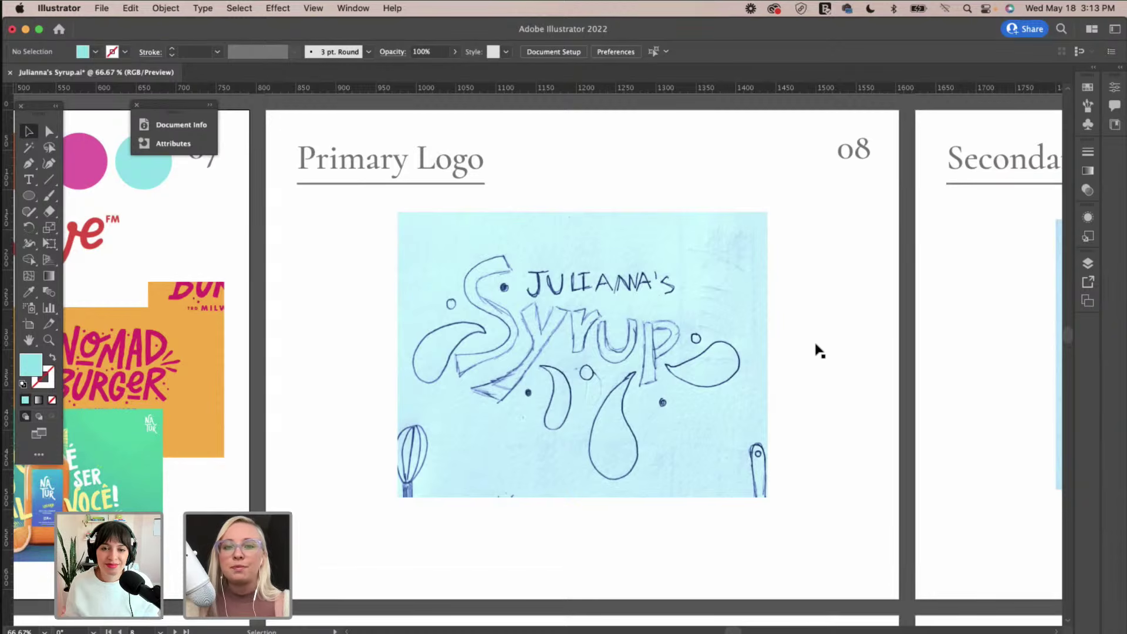
# Activate the Pen tool and examine the sketched Julianna's Syrup lettering up close.
pyautogui.click(28, 164)
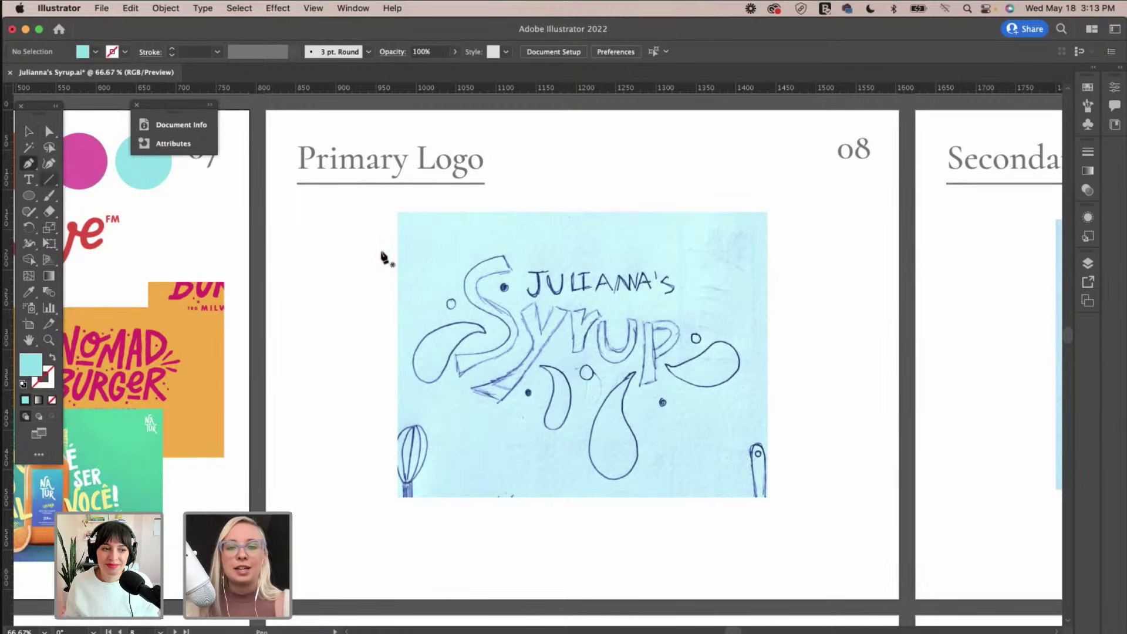
pyautogui.hscroll(-1, 482, 287)
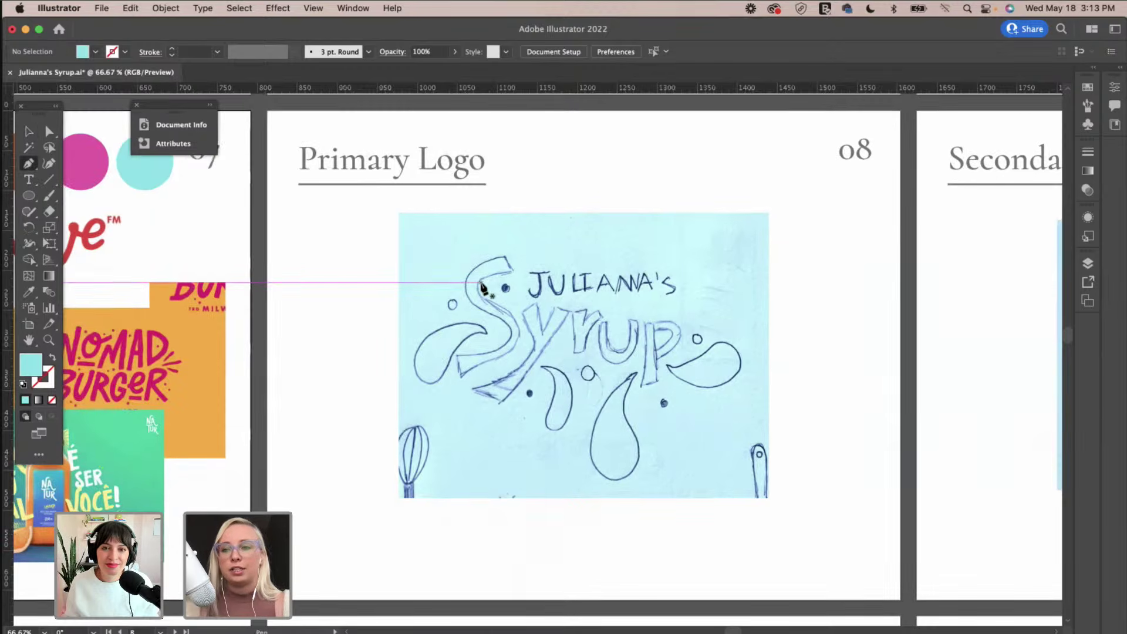
pyautogui.hscroll(-3, 482, 288)
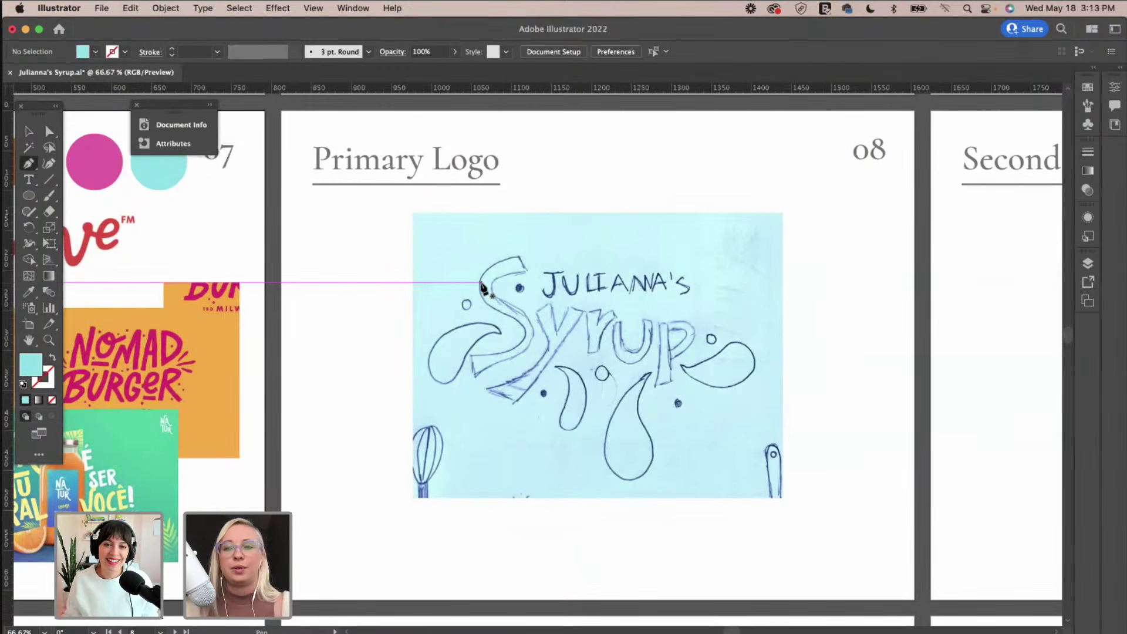
pyautogui.press('super+equal')
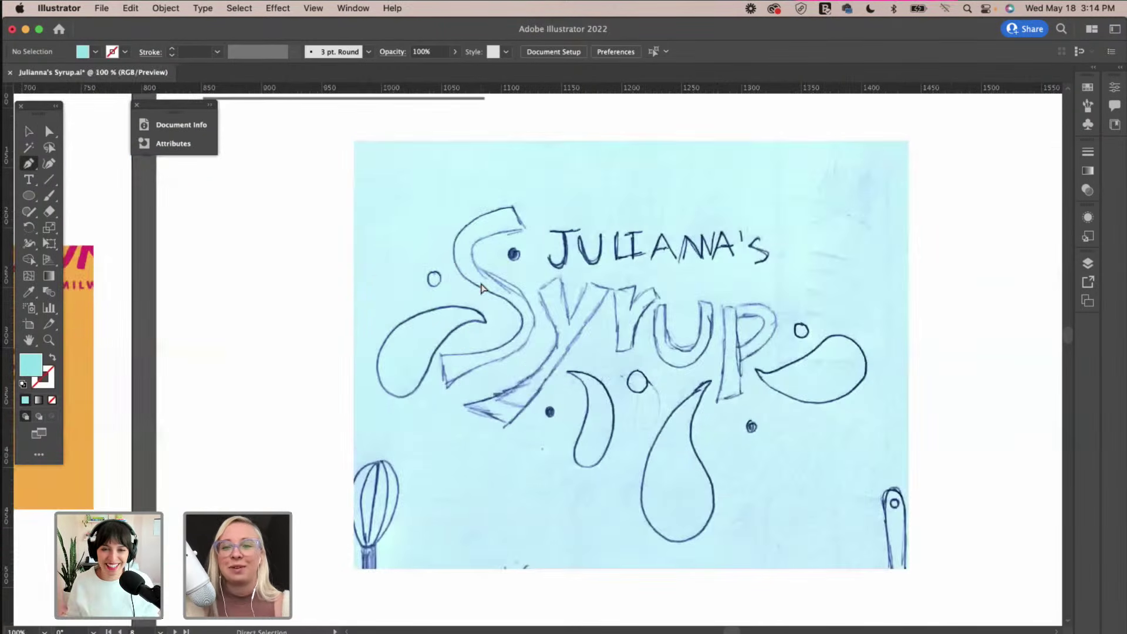
pyautogui.press('super+equal')
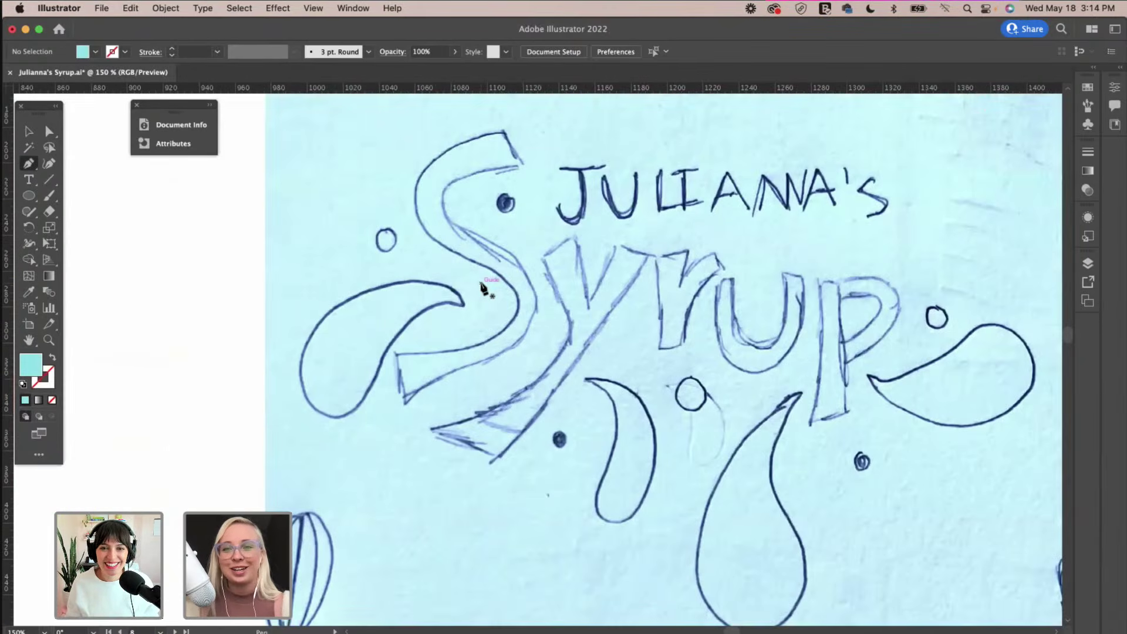
pyautogui.scroll(5, 482, 287)
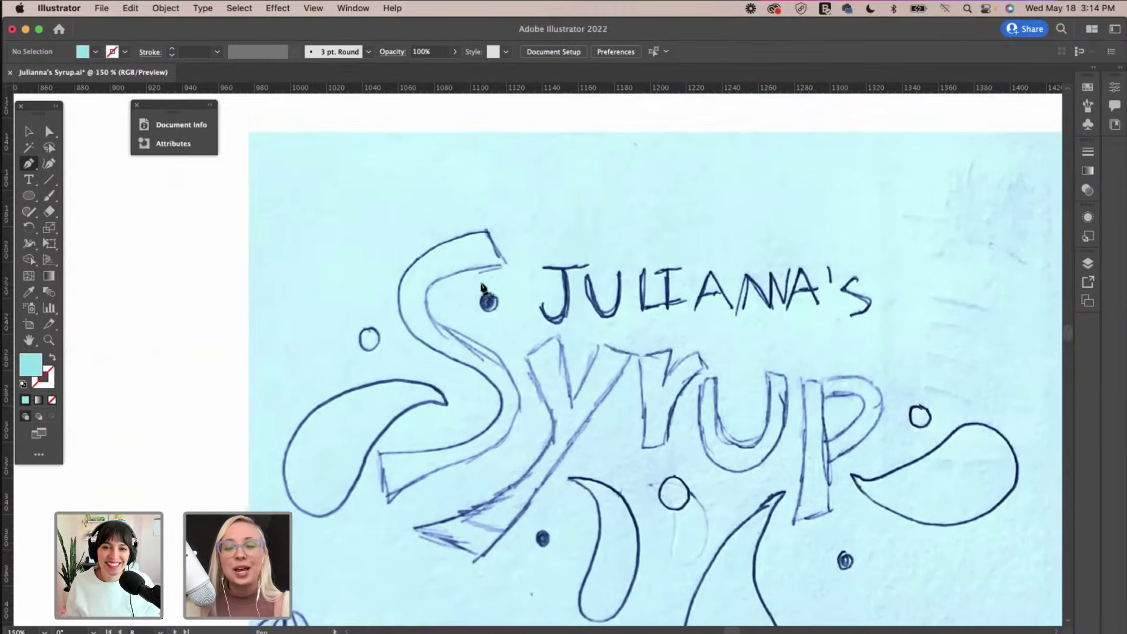
pyautogui.hscroll(2, 482, 287)
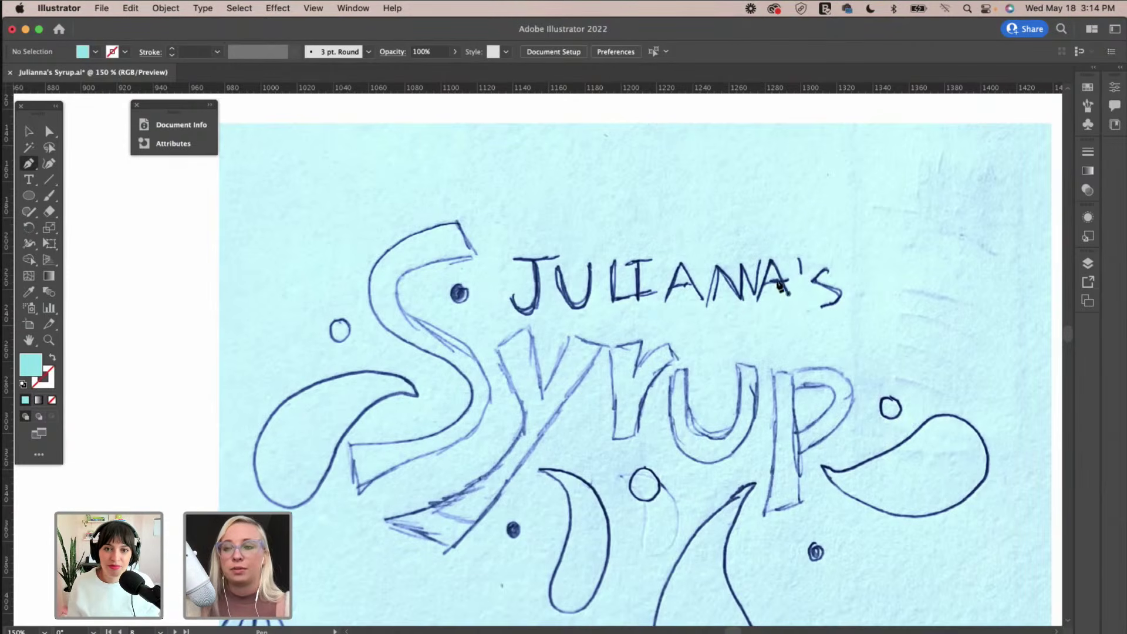
# Unlock Layer 2, which holds the logo sketch image.
pyautogui.press('v')
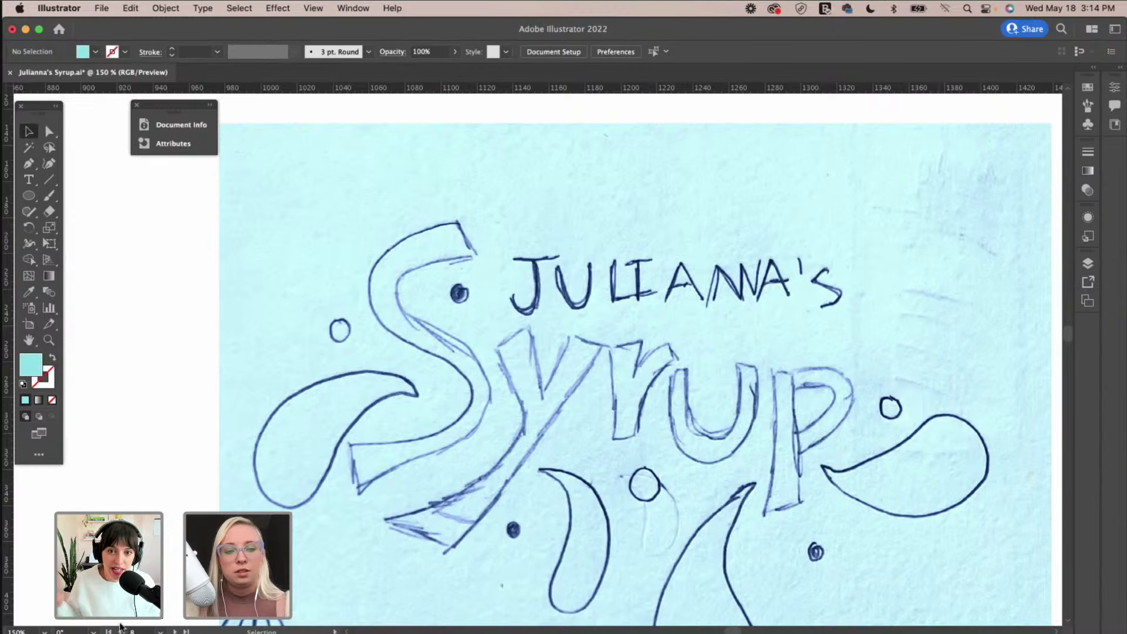
pyautogui.click(1085, 264)
pyautogui.click(946, 292)
pyautogui.click(892, 292)
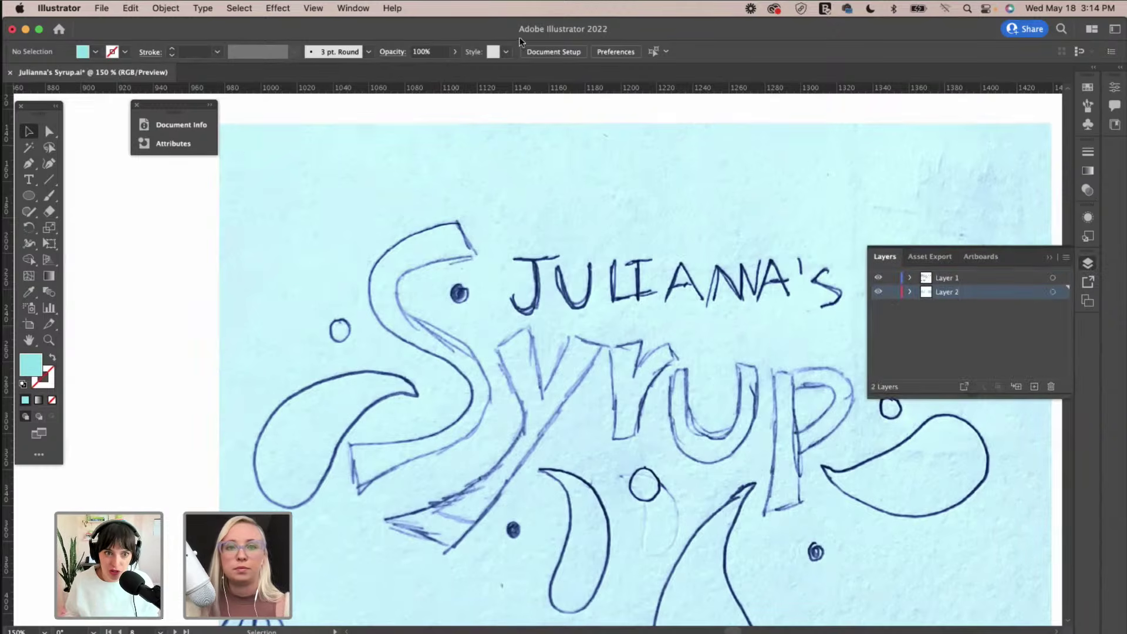
# Reduce the sketch image's opacity to 53% and lock Layer 2.
pyautogui.click(452, 51)
pyautogui.moveTo(452, 69)
pyautogui.mouseDown()
pyautogui.moveTo(404, 71)
pyautogui.moveTo(451, 72)
pyautogui.mouseUp()
pyautogui.click(725, 316)
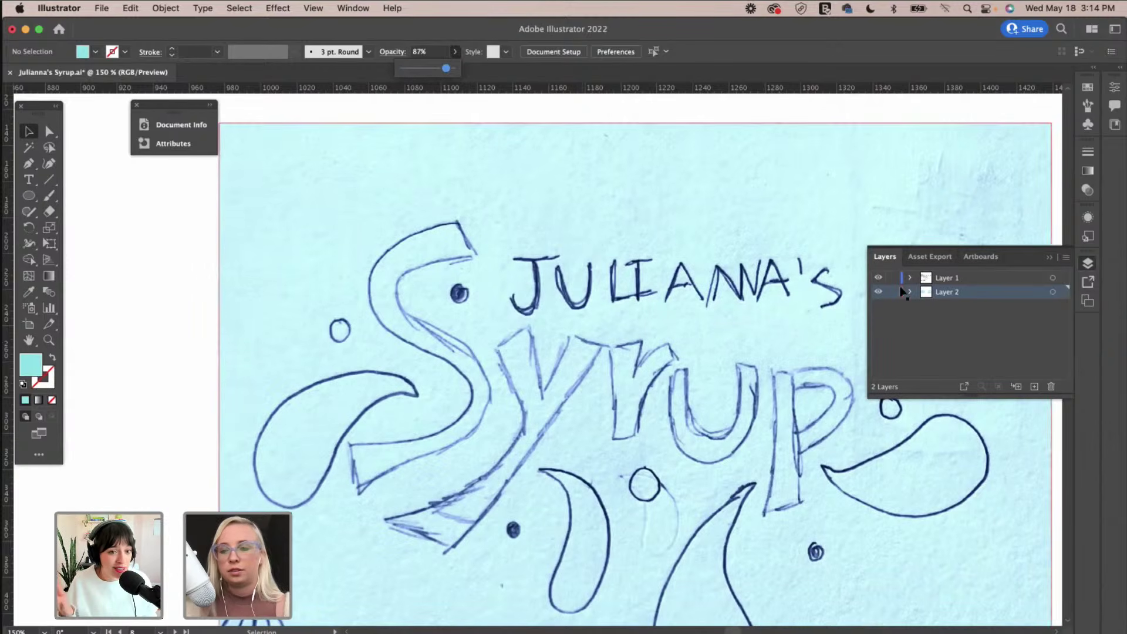
pyautogui.click(575, 51)
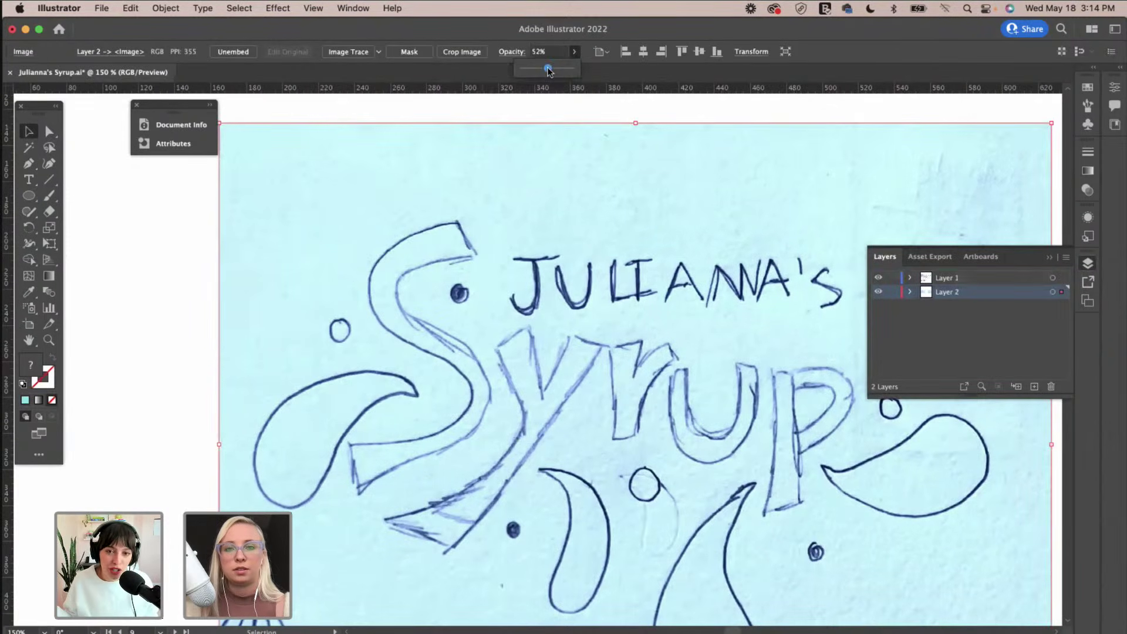
pyautogui.click(548, 69)
pyautogui.moveTo(548, 70); pyautogui.dragTo(549, 69)
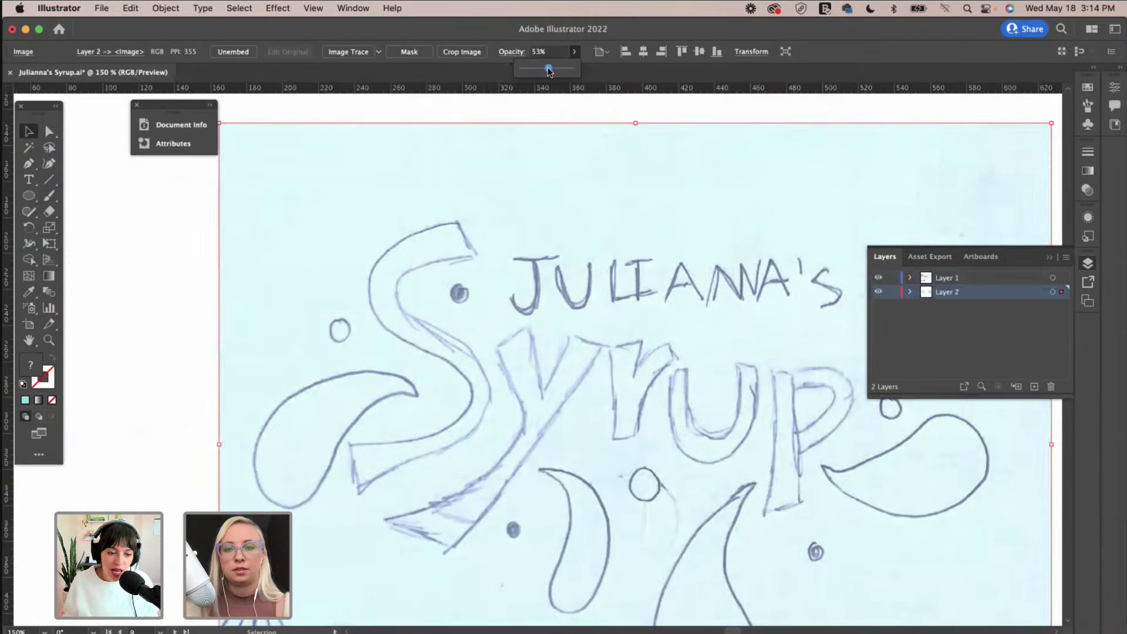
pyautogui.click(893, 292)
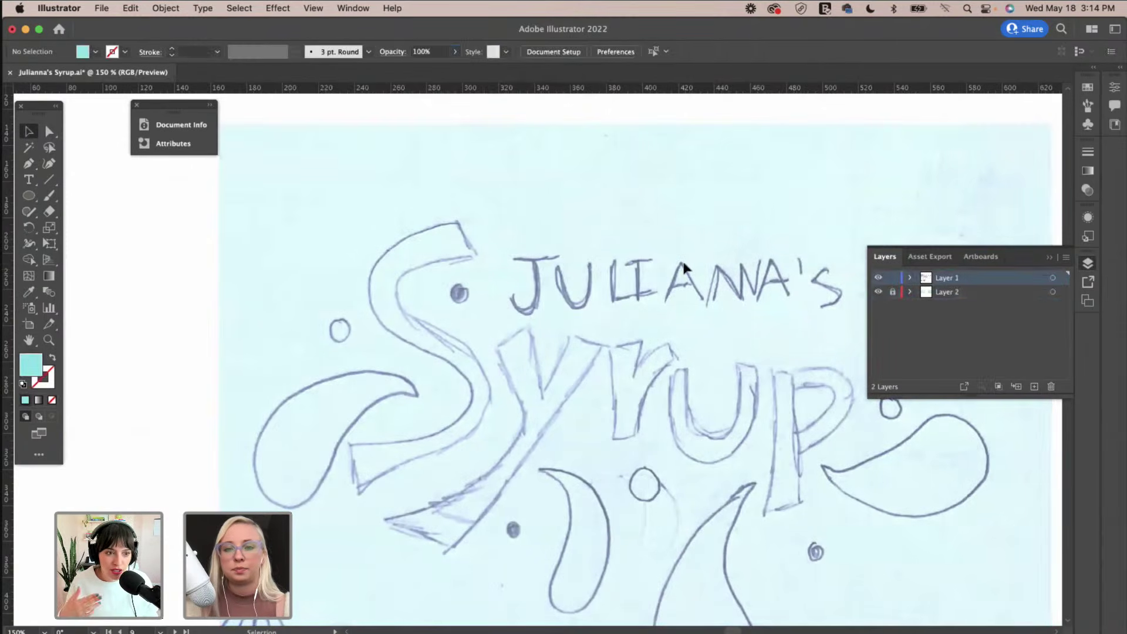
# Examine the whole faded logo sketch on the Primary Logo artboard.
pyautogui.press('super+minus')
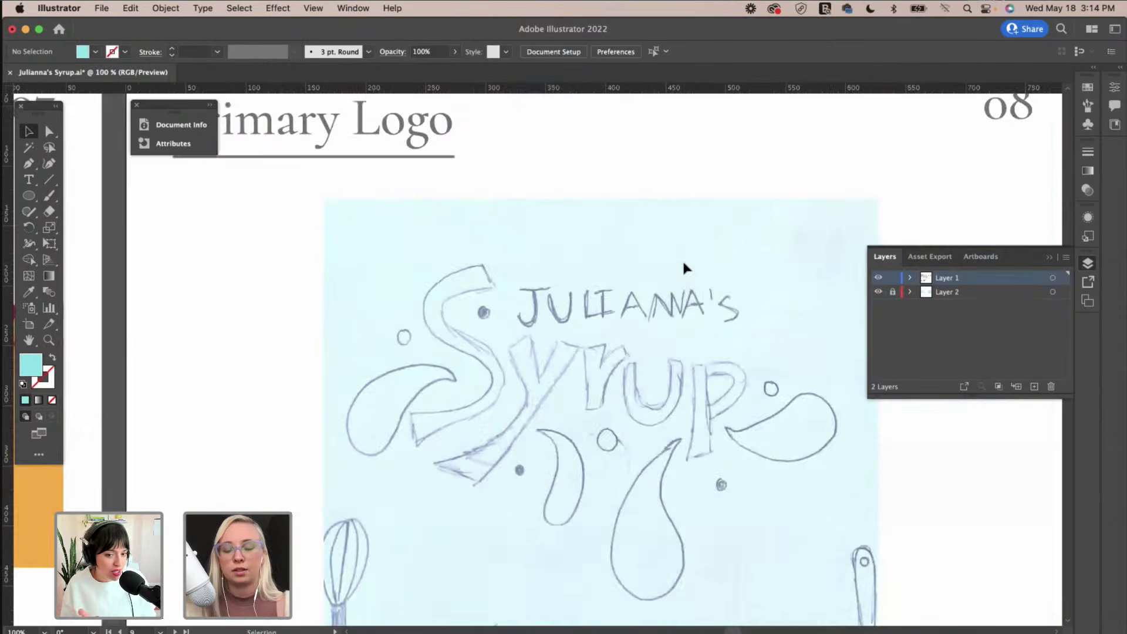
pyautogui.scroll(-3, 684, 264)
pyautogui.hscroll(3, 684, 264)
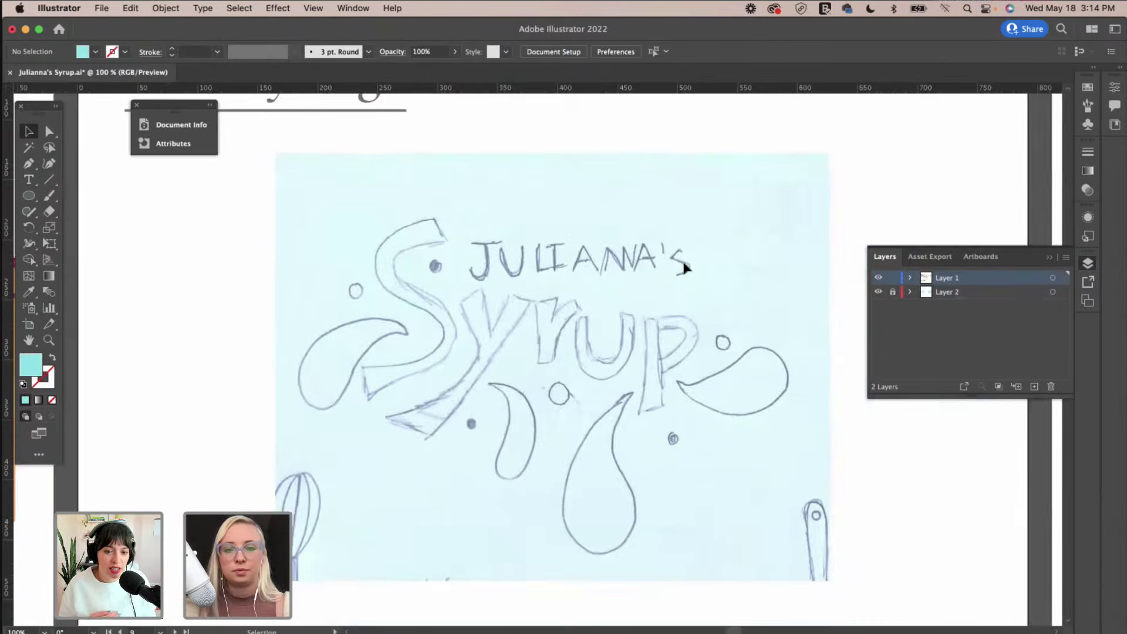
pyautogui.scroll(1, 681, 268)
pyautogui.hscroll(-2, 681, 267)
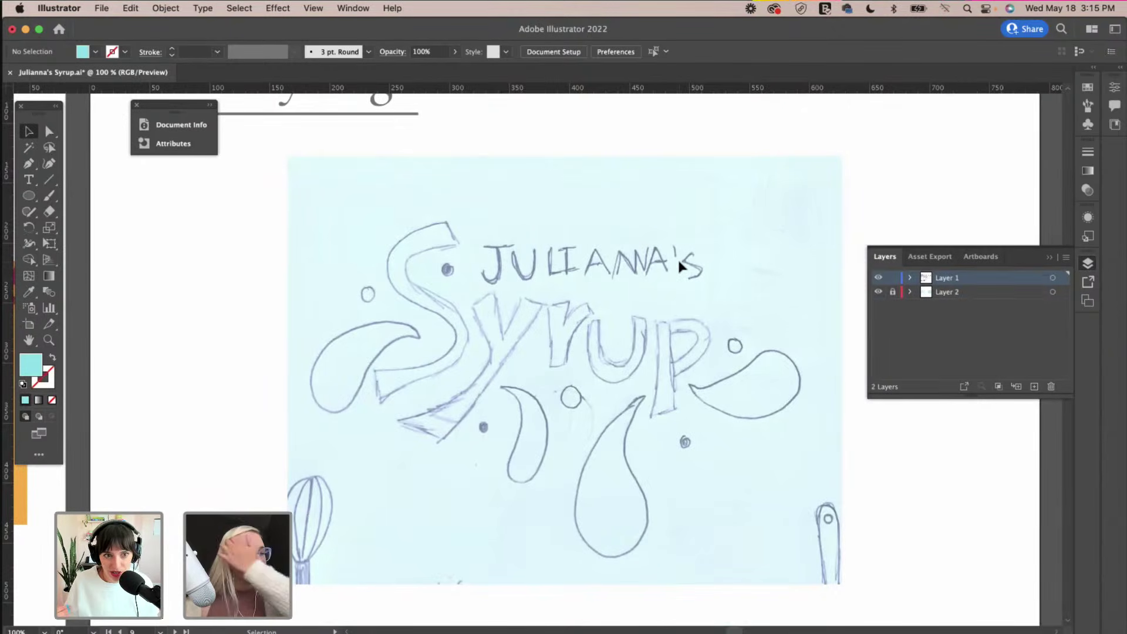
pyautogui.hscroll(5, 679, 266)
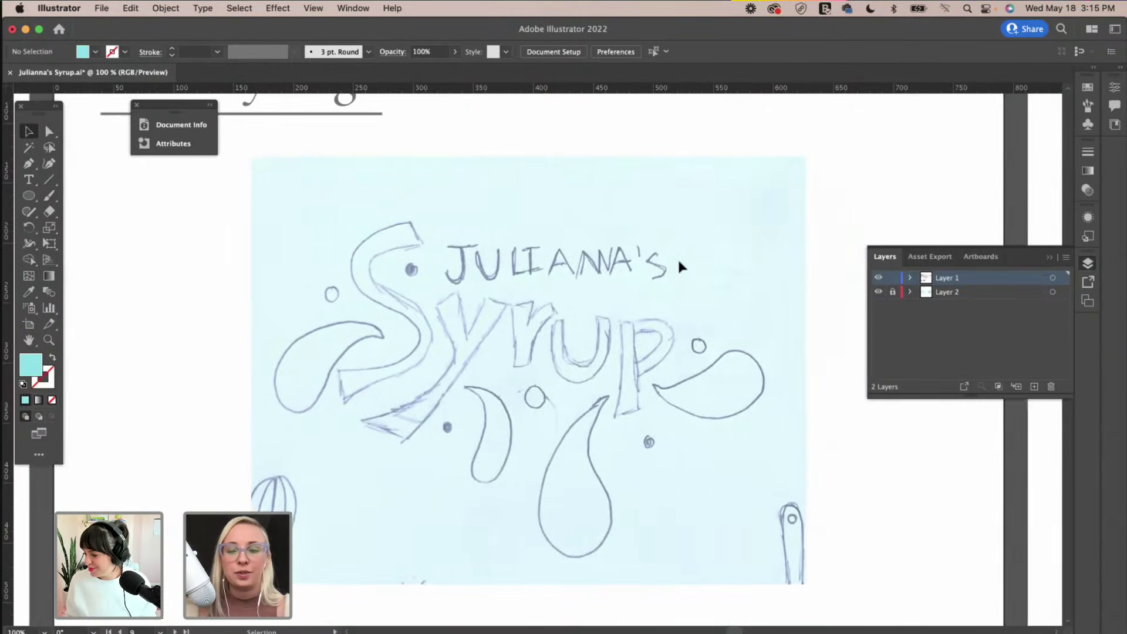
pyautogui.scroll(4, 679, 267)
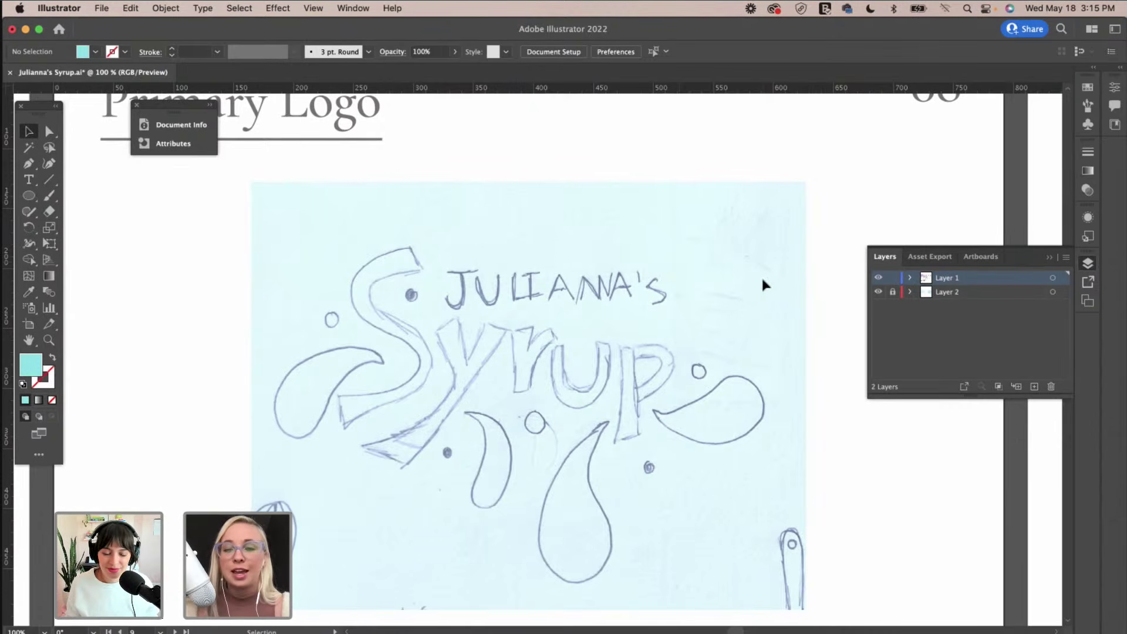
pyautogui.hscroll(-2, 761, 285)
pyautogui.scroll(-3, 763, 285)
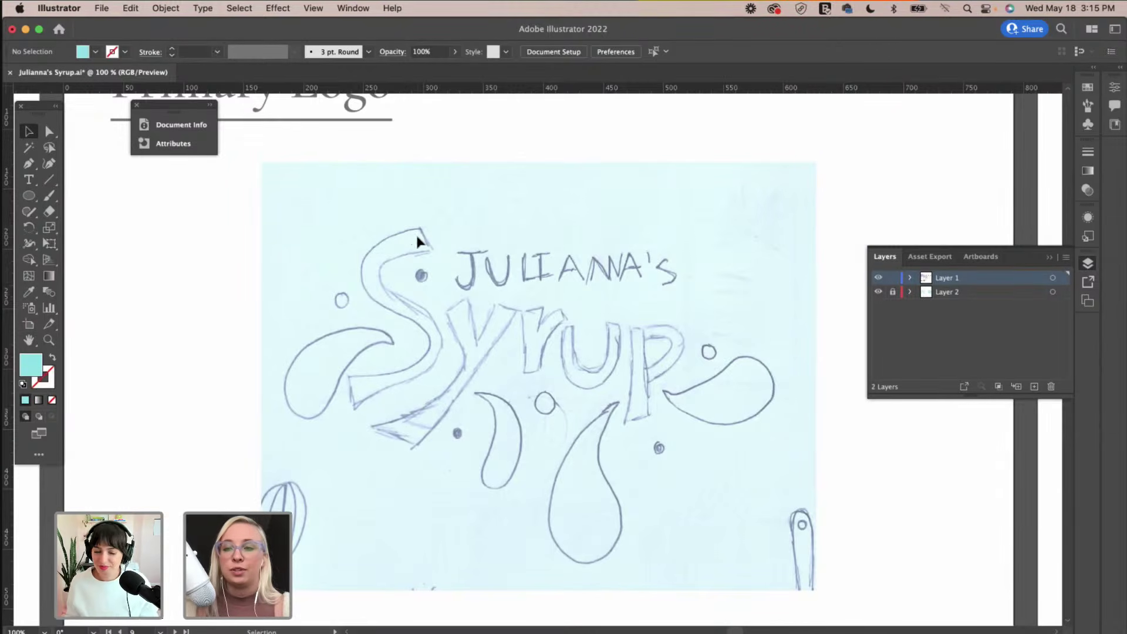
# Prepare the Pen tool for tracing with no fill and a bright red fc0b0b stroke.
pyautogui.press('F2')
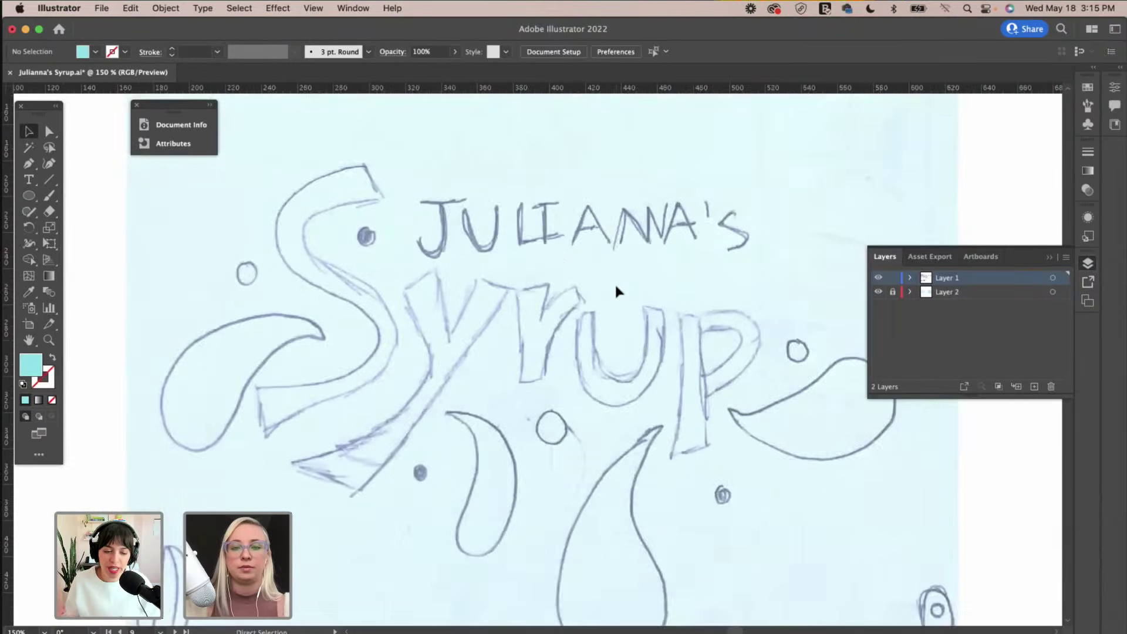
pyautogui.press('super+equal')
pyautogui.hscroll(-5, 615, 282)
pyautogui.scroll(2, 614, 282)
pyautogui.click(28, 163)
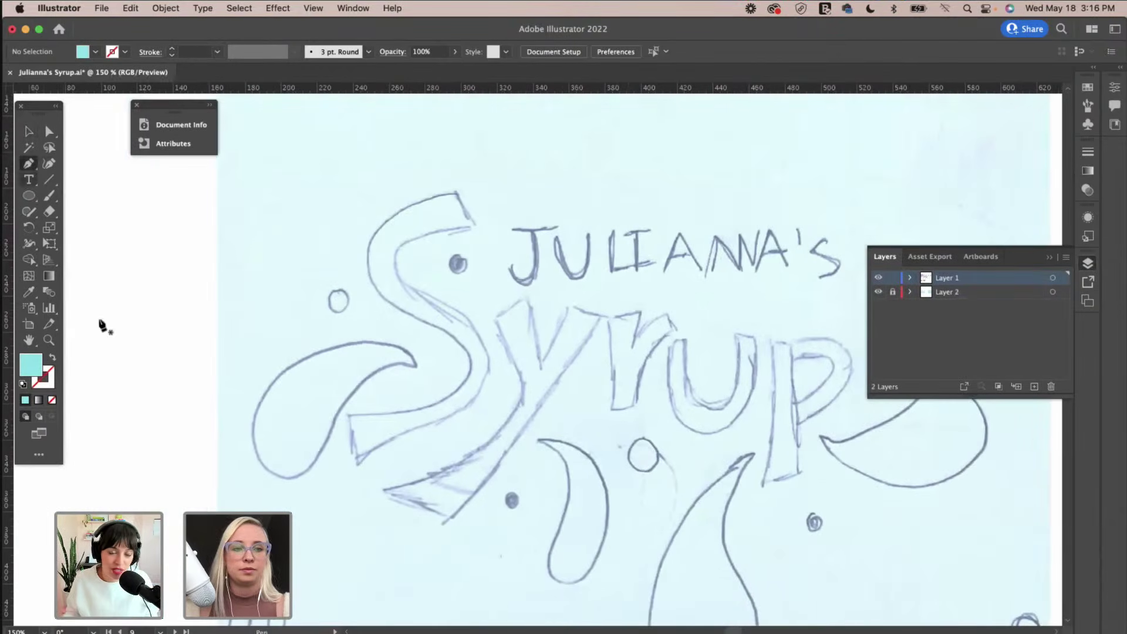
pyautogui.click(54, 357)
pyautogui.doubleClick(49, 376)
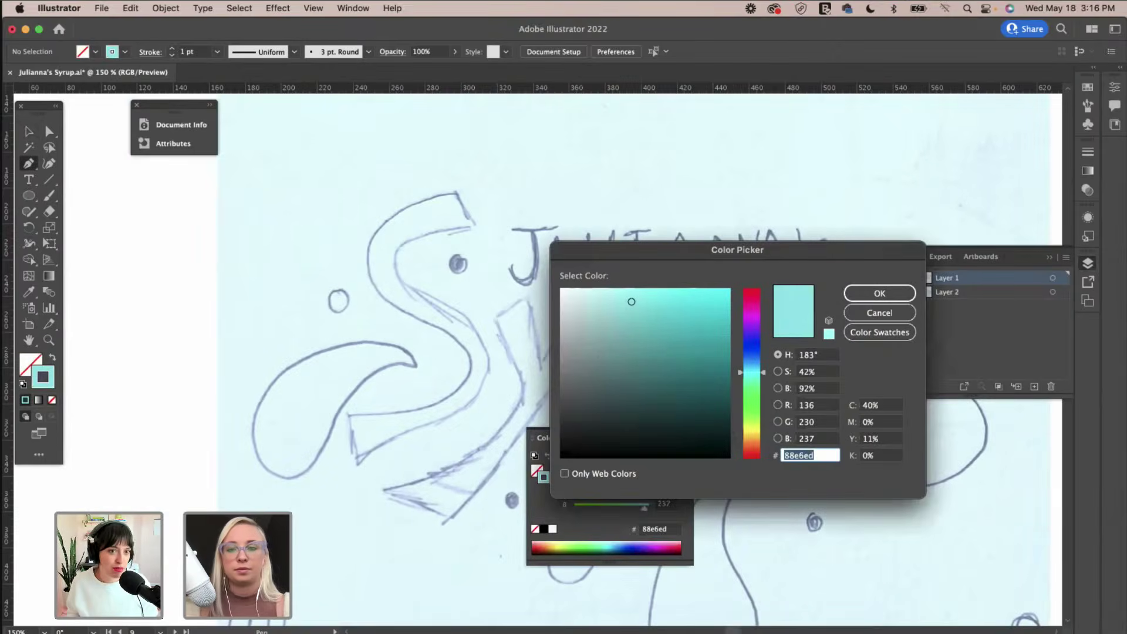
pyautogui.click(752, 289)
pyautogui.click(724, 290)
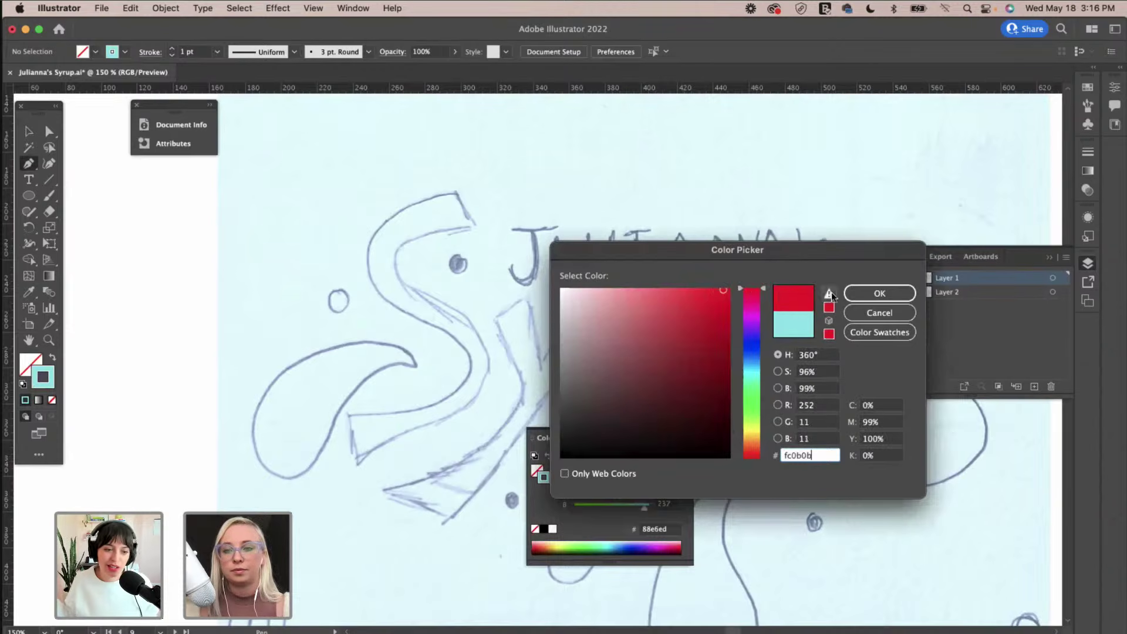
pyautogui.click(854, 293)
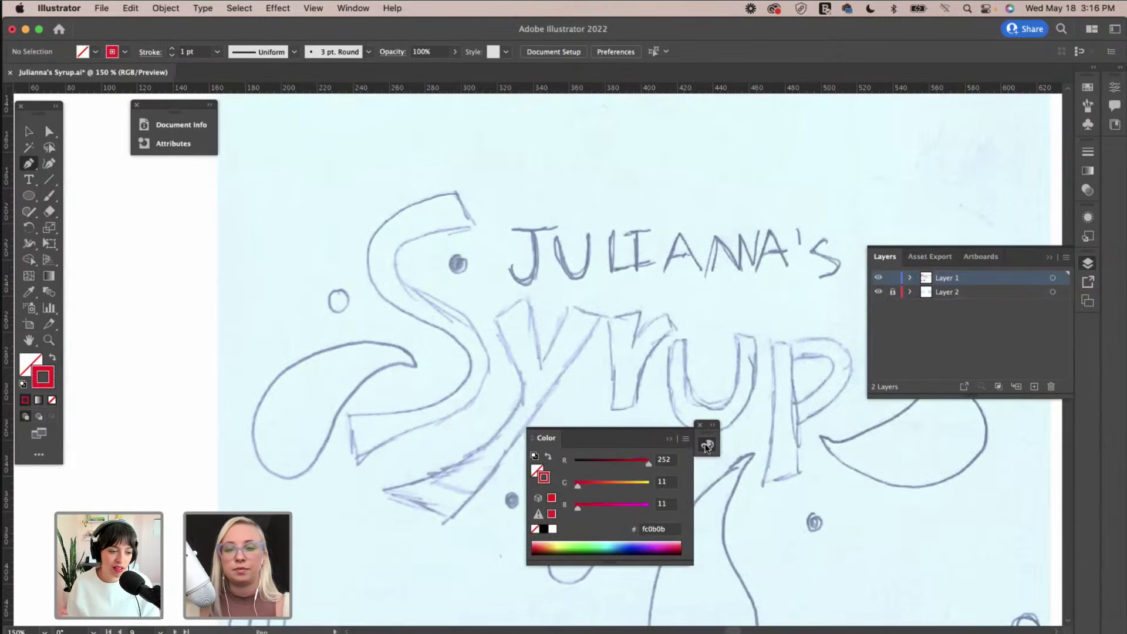
pyautogui.click(667, 440)
pyautogui.click(699, 423)
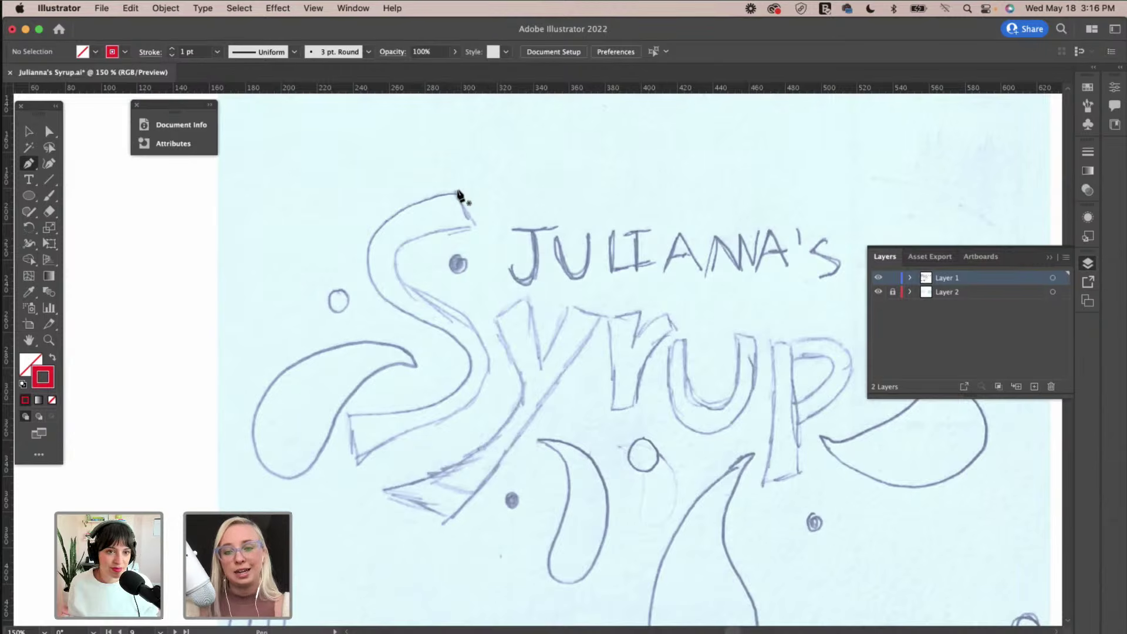
# Trace the S of Syrup with the Pen tool from its upper tip along the inner top curve and outer lower curve to the bottom tip.
pyautogui.hscroll(5, 460, 193)
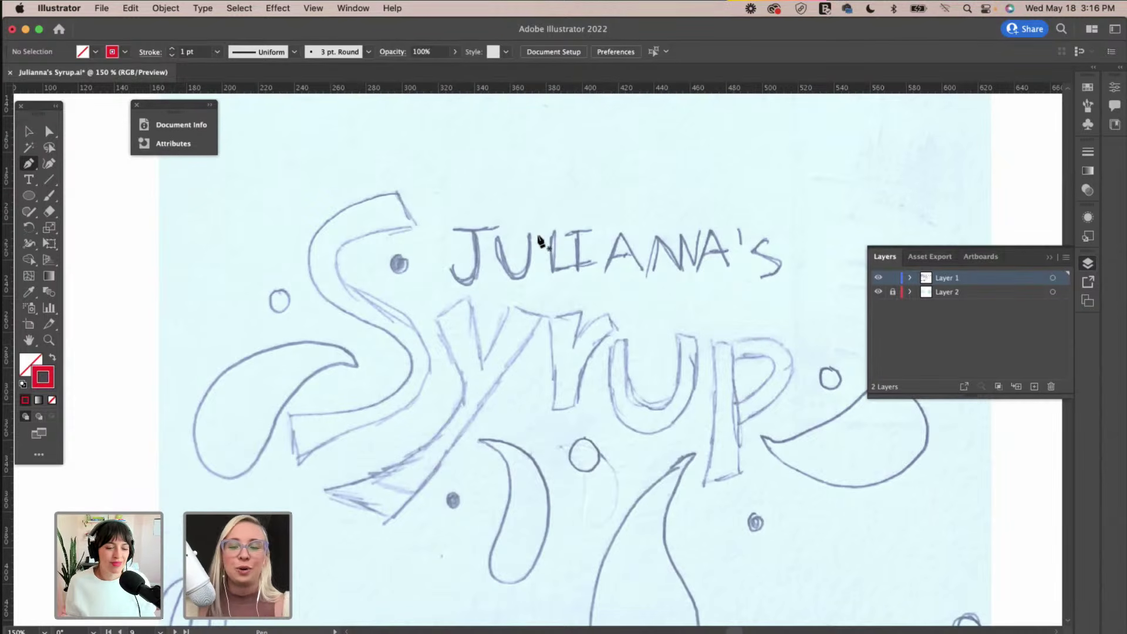
pyautogui.click(397, 190)
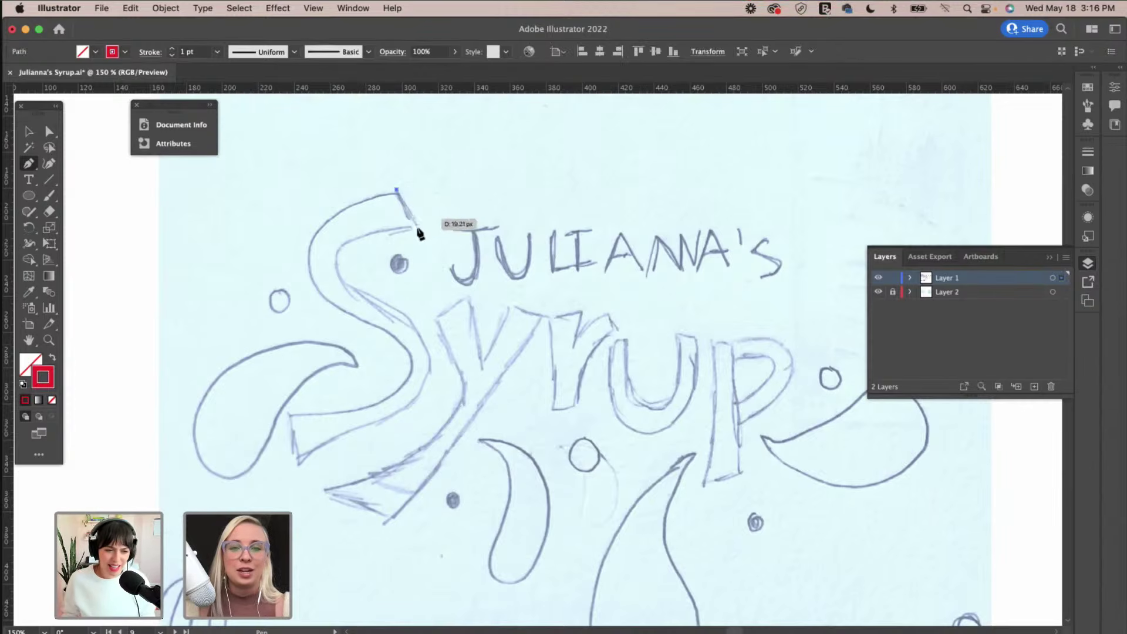
pyautogui.click(418, 229)
pyautogui.moveTo(338, 269); pyautogui.dragTo(343, 311)
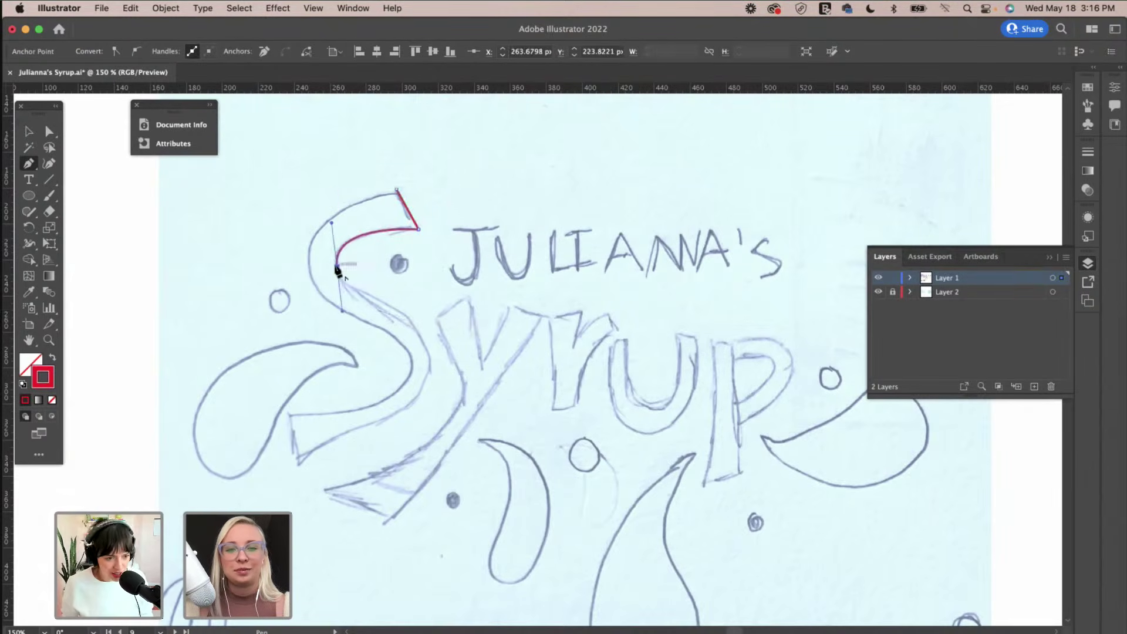
pyautogui.click(419, 334)
pyautogui.moveTo(421, 337); pyautogui.dragTo(513, 385)
pyautogui.click(419, 334)
pyautogui.moveTo(382, 424); pyautogui.dragTo(298, 463)
pyautogui.click(298, 462)
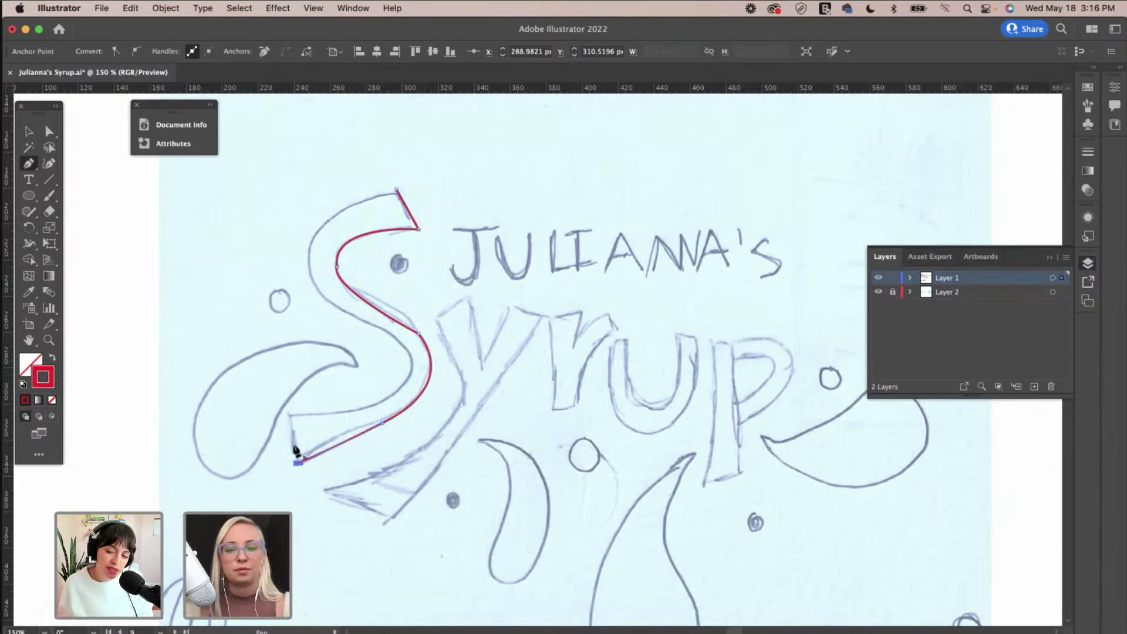
# Trace the S's lower end and its opposite edge back up, closing the path at the upper tip.
pyautogui.click(288, 411)
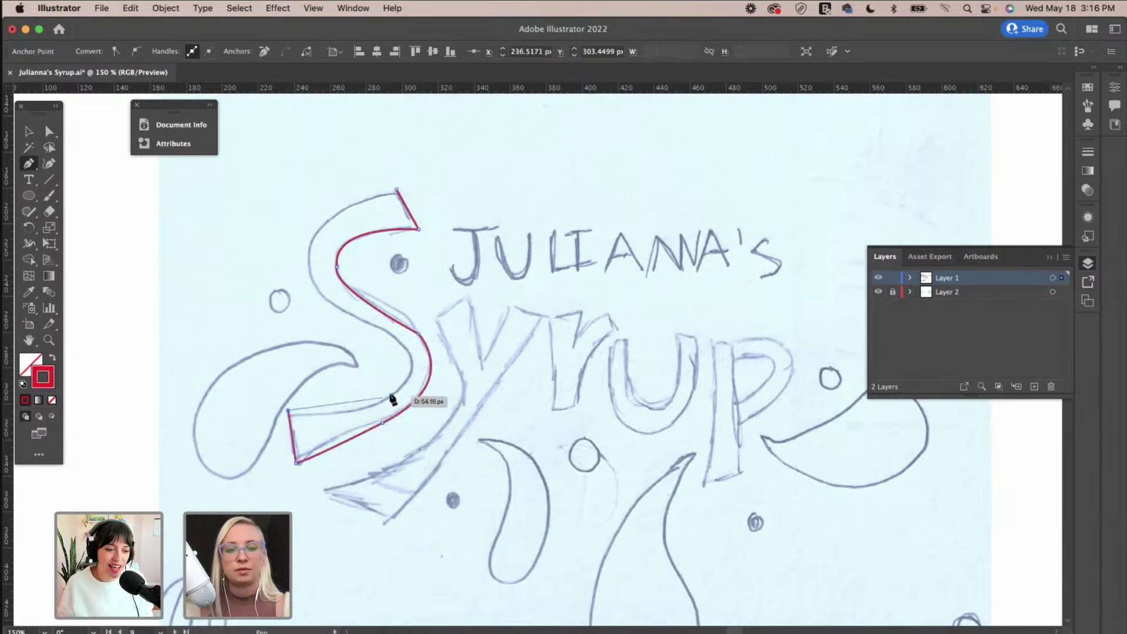
pyautogui.moveTo(401, 389); pyautogui.dragTo(411, 356)
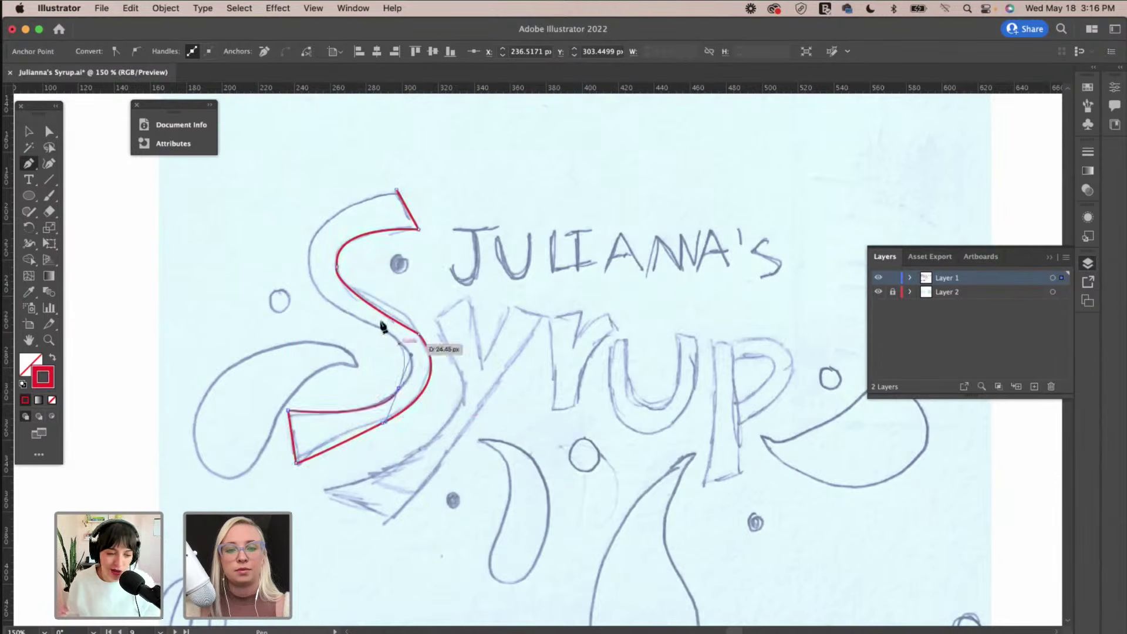
pyautogui.moveTo(347, 312); pyautogui.dragTo(283, 285)
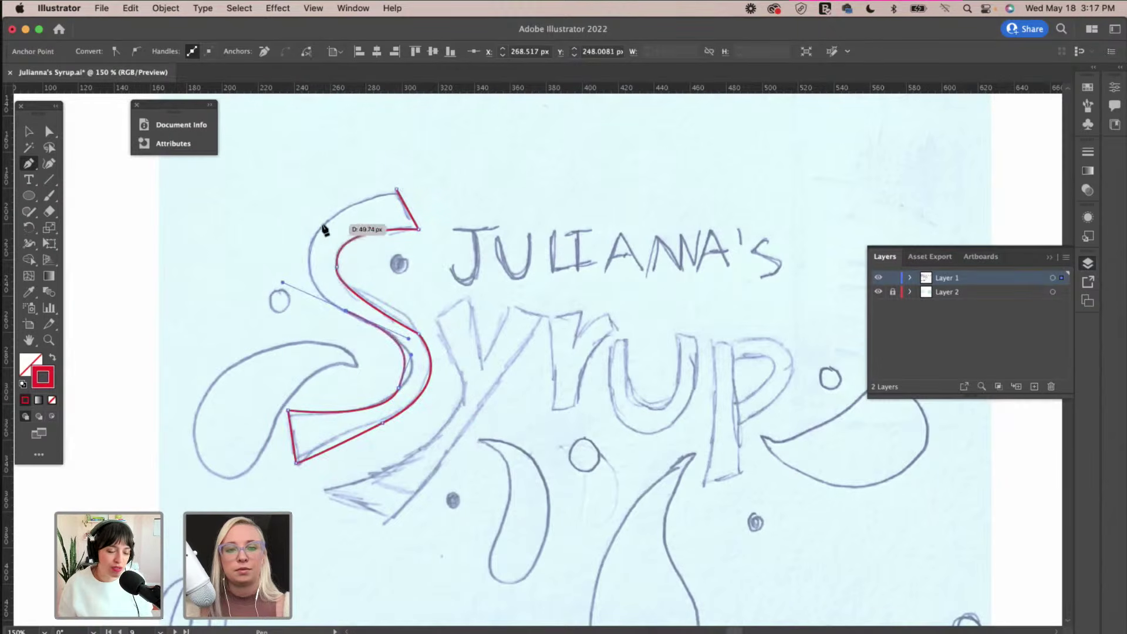
pyautogui.moveTo(397, 189)
pyautogui.mouseDown()
pyautogui.moveTo(509, 174)
pyautogui.moveTo(498, 171)
pyautogui.mouseUp()
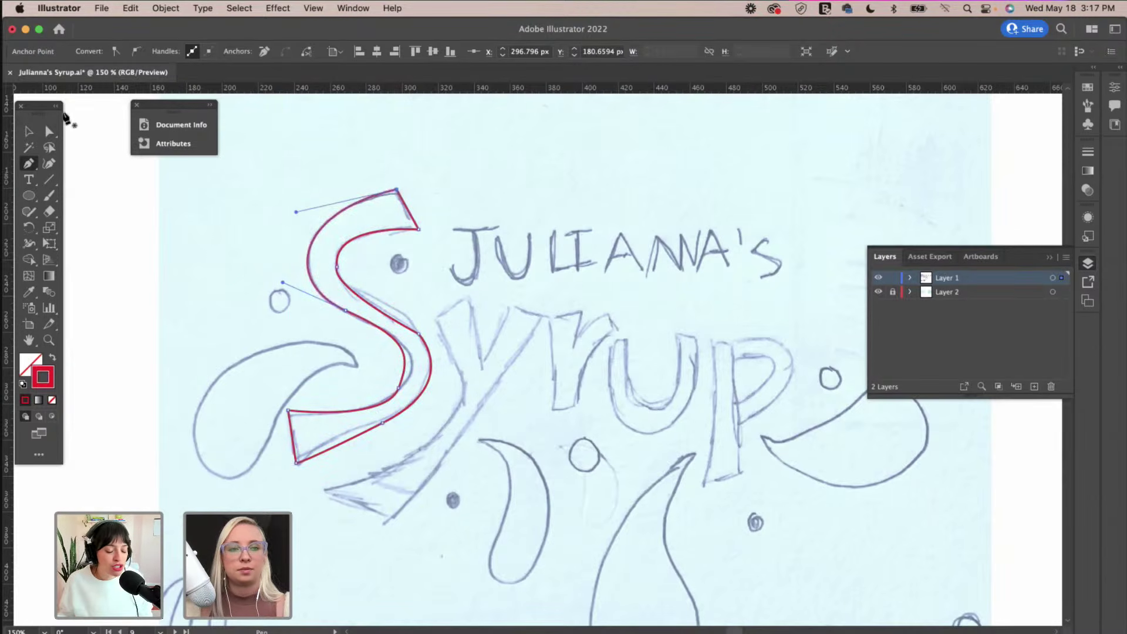
# Reshape the S's inner diagonal by adjusting the curve handle of the anchor at its right middle with the Direct Selection tool.
pyautogui.click(49, 132)
pyautogui.click(407, 291)
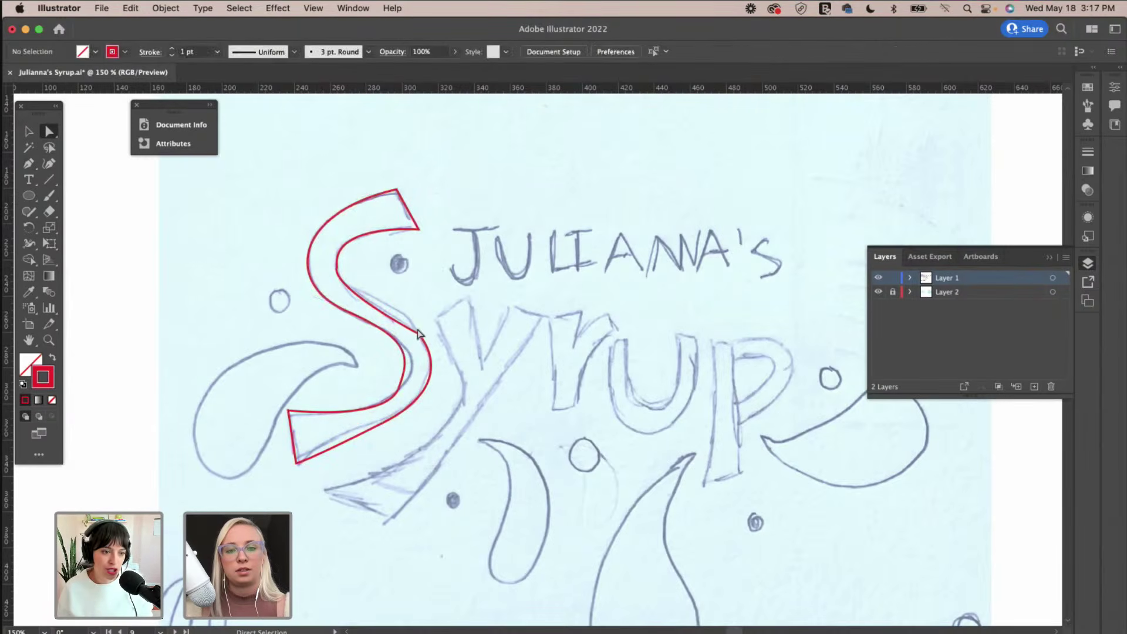
pyautogui.click(419, 335)
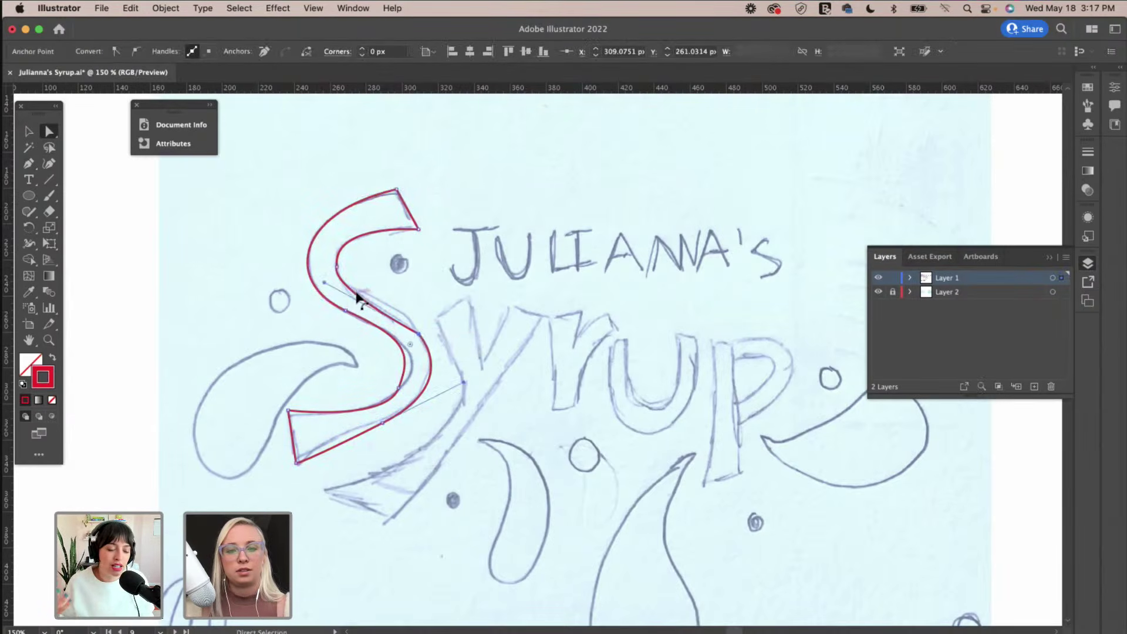
pyautogui.moveTo(360, 292); pyautogui.dragTo(370, 300)
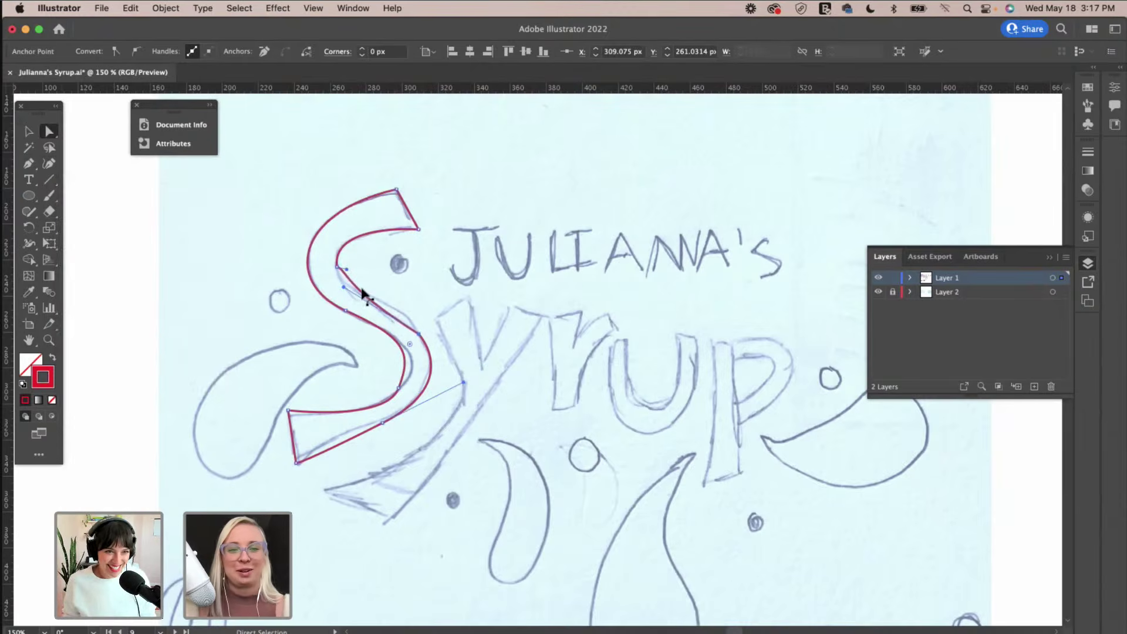
pyautogui.click(361, 292)
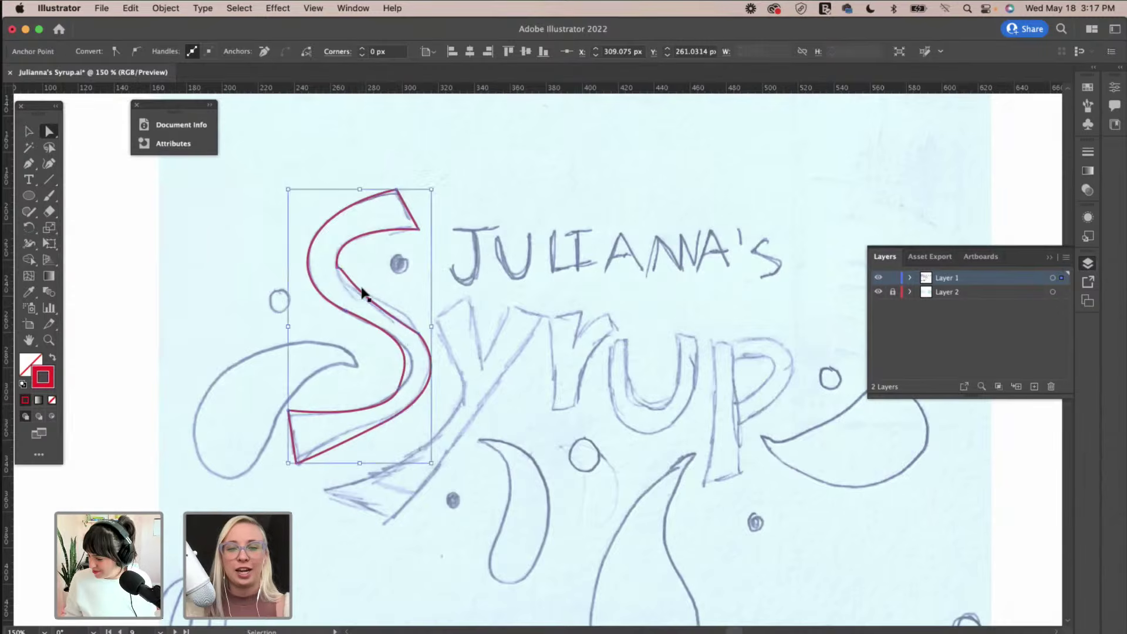
pyautogui.scroll(2, 362, 292)
pyautogui.click(362, 292)
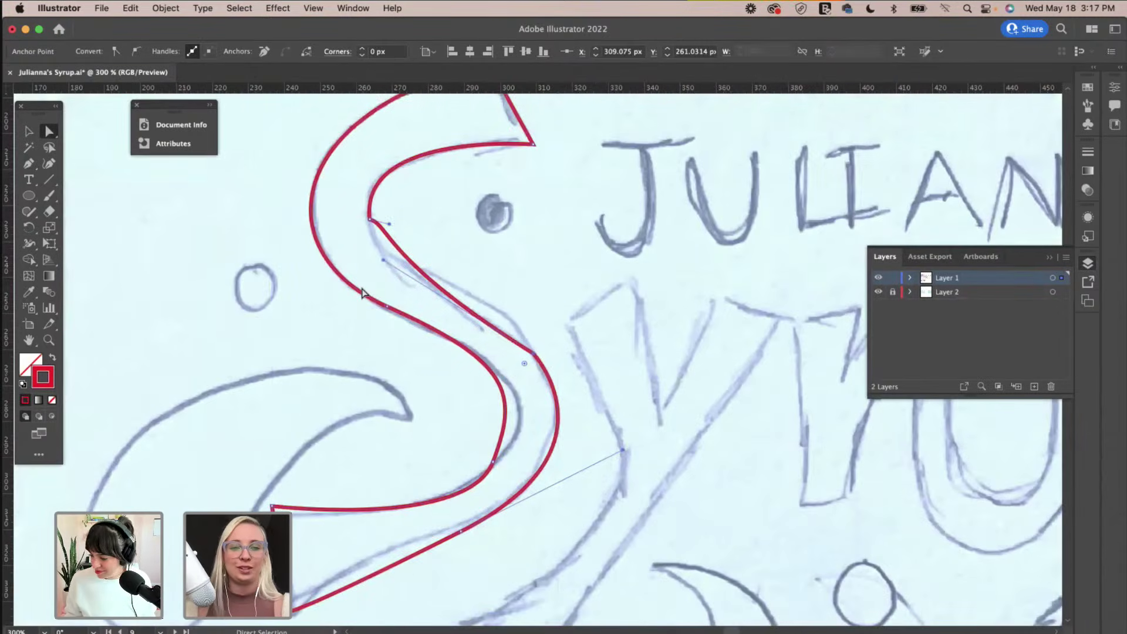
# Round the sharp corner at the anchor where the S's inner upper curve turns into the diagonal.
pyautogui.scroll(1, 364, 294)
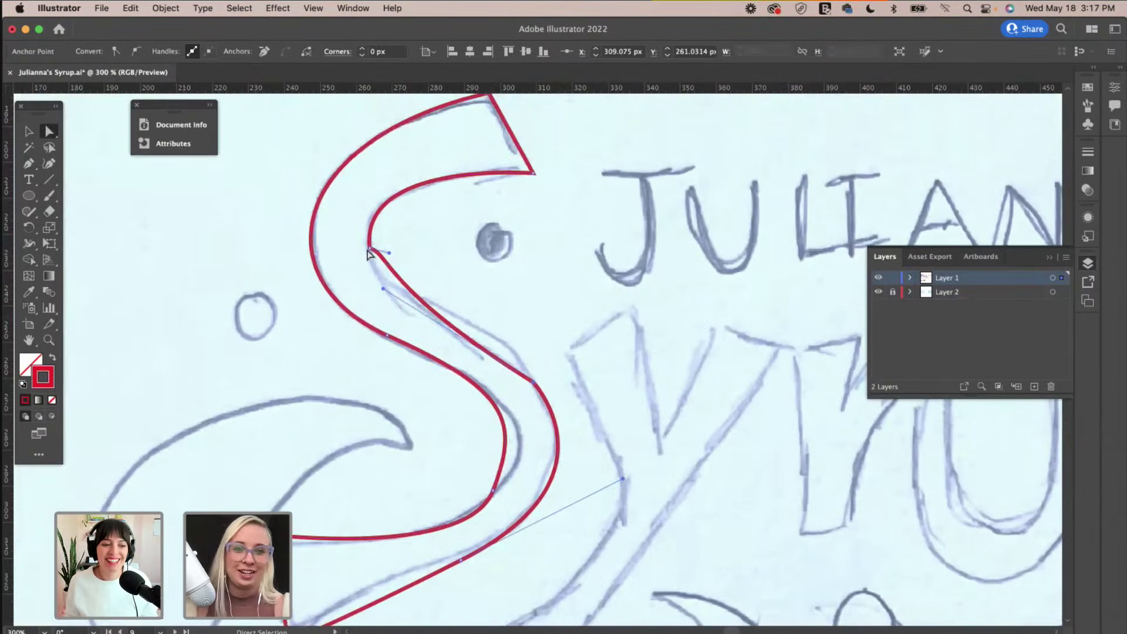
pyautogui.click(379, 251)
pyautogui.moveTo(383, 258); pyautogui.dragTo(416, 240)
pyautogui.click(369, 250)
pyautogui.click(370, 249)
pyautogui.click(470, 272)
pyautogui.hscroll(3, 468, 270)
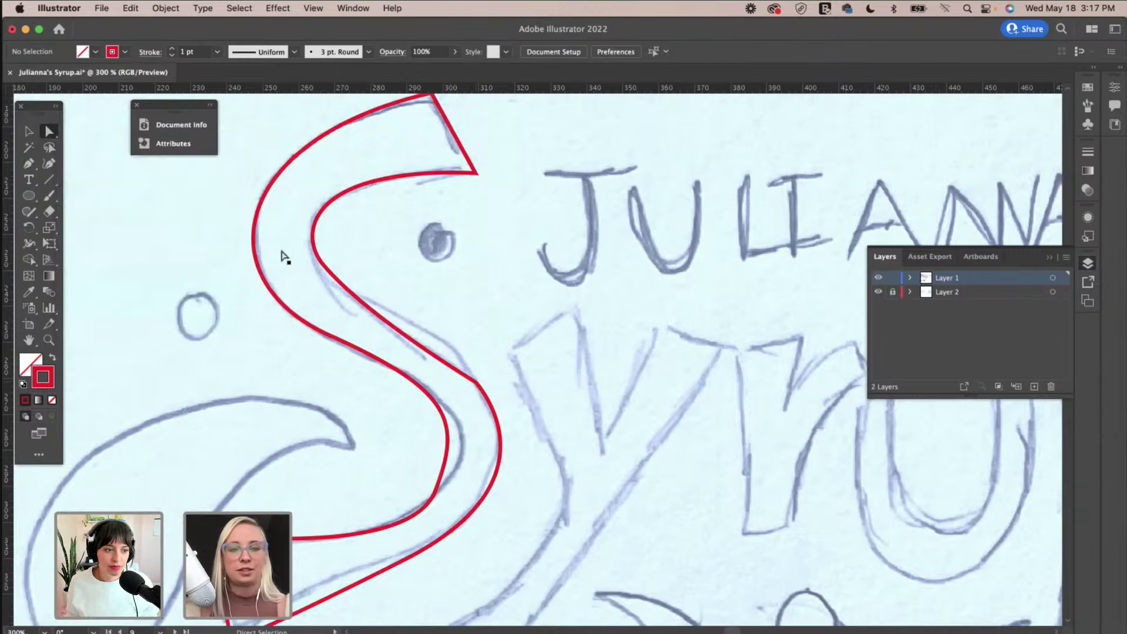
# Round the S's right middle corner, where the diagonal meets the lower bowl, to a radius of about 30 px.
pyautogui.click(479, 386)
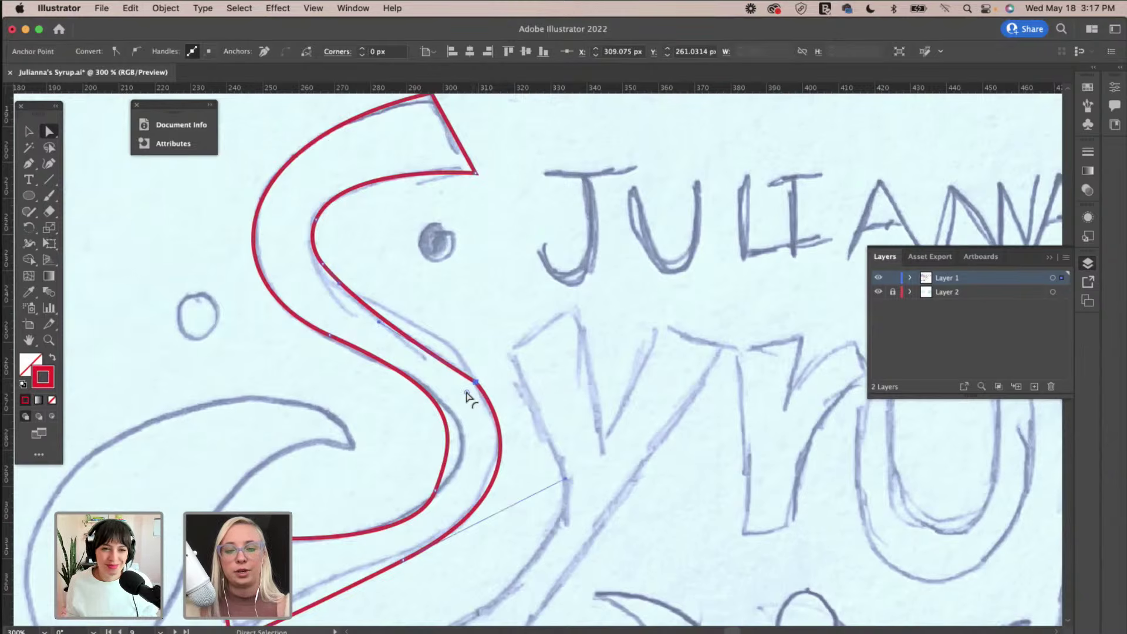
pyautogui.moveTo(476, 383); pyautogui.dragTo(214, 404)
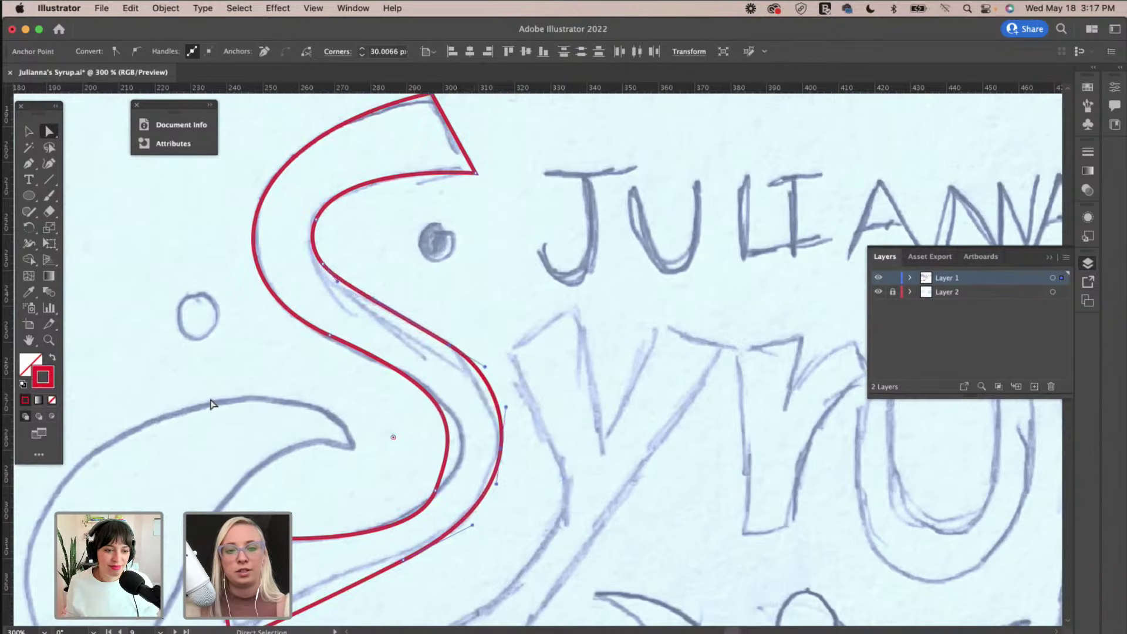
pyautogui.click(574, 365)
pyautogui.scroll(-2, 576, 366)
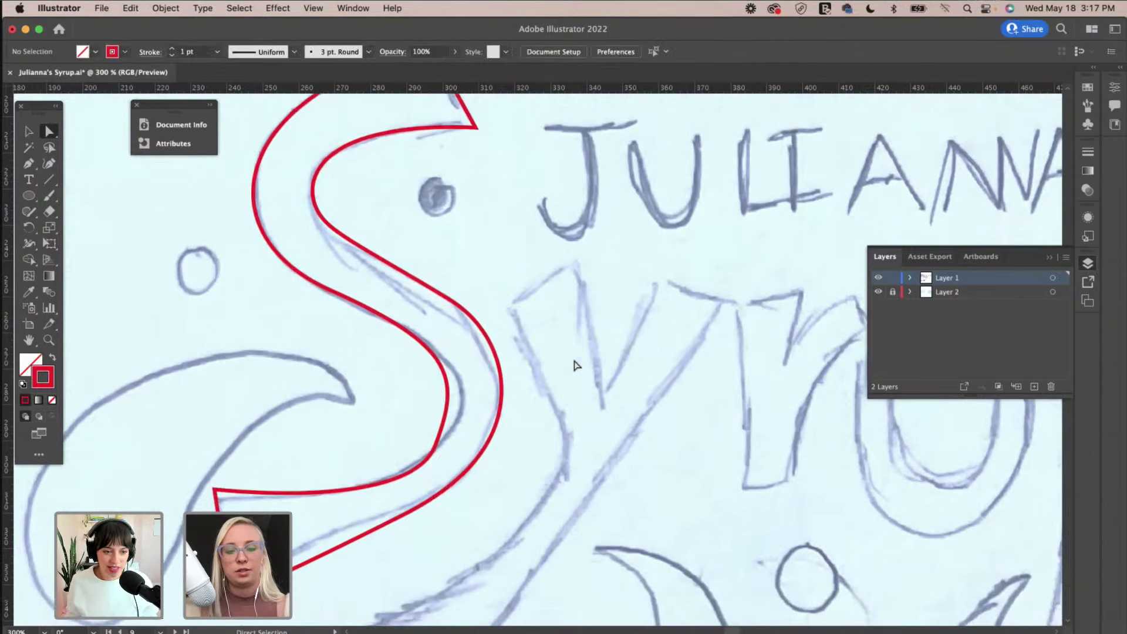
# Trace the top edge and straight inner edge of the y's first arm with the Pen tool, ending at the fork.
pyautogui.hscroll(2, 573, 364)
pyautogui.scroll(1, 574, 365)
pyautogui.hscroll(2, 574, 365)
pyautogui.scroll(1, 574, 365)
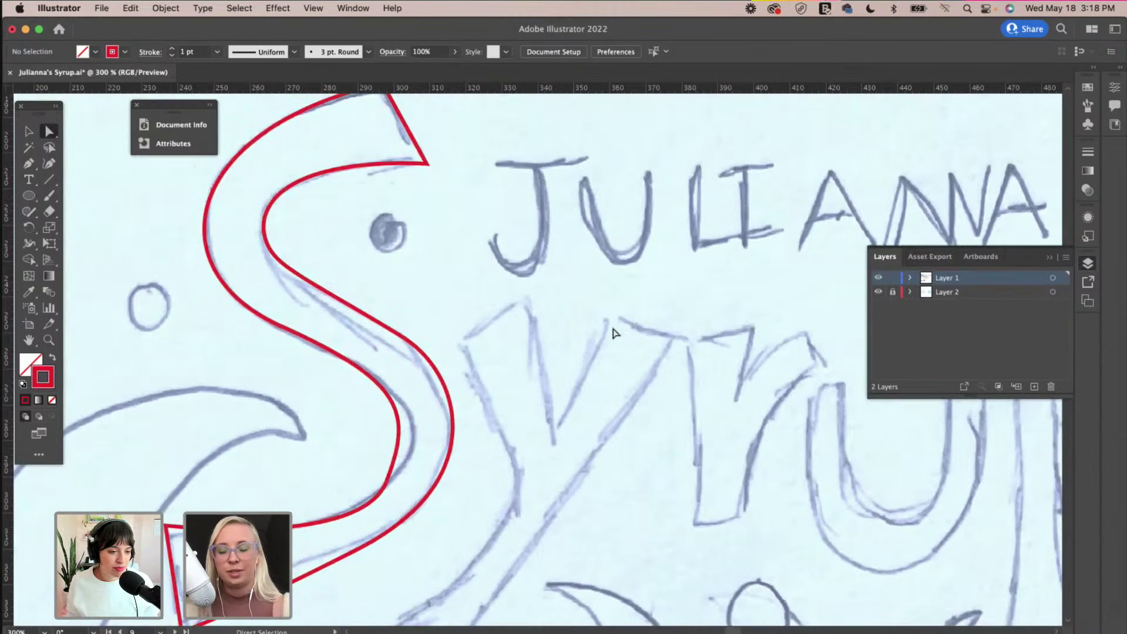
pyautogui.click(30, 165)
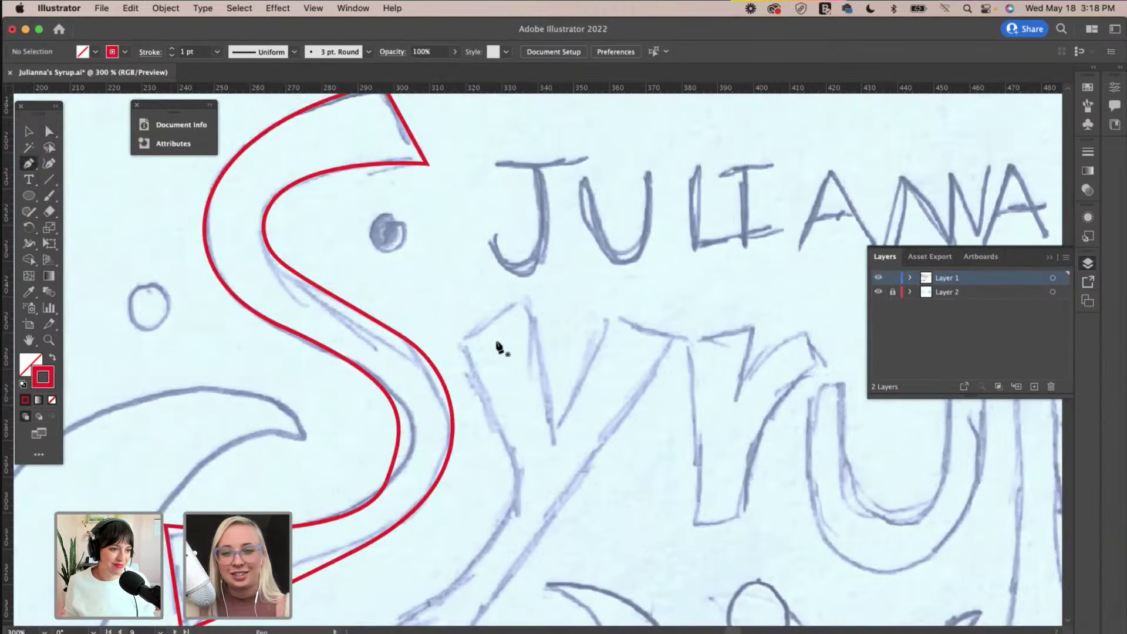
pyautogui.click(462, 344)
pyautogui.click(527, 297)
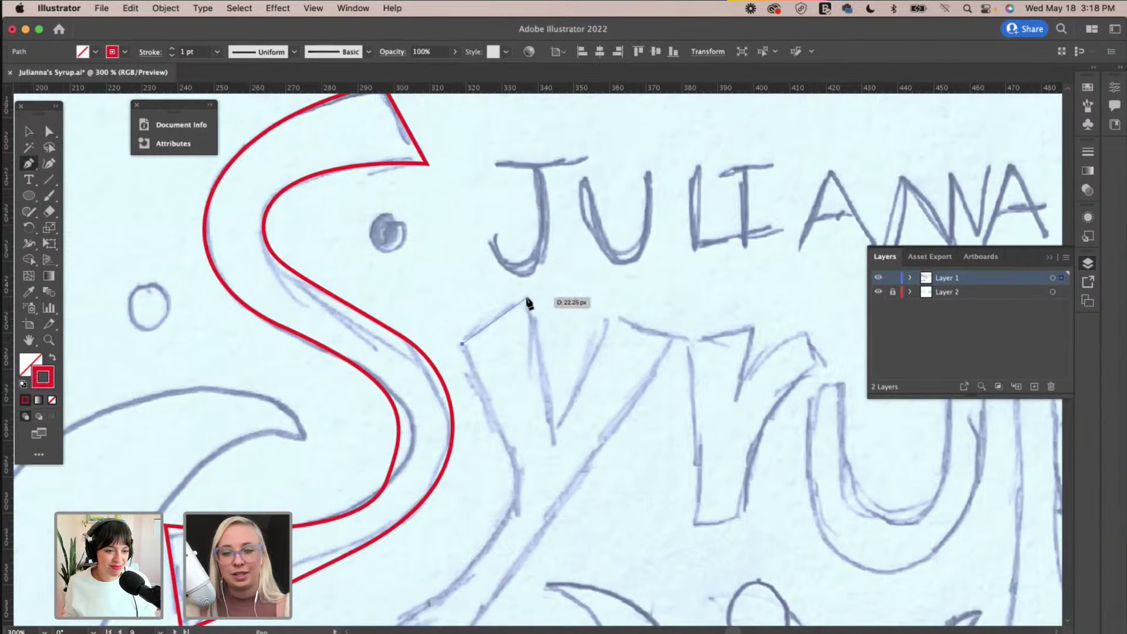
pyautogui.click(554, 424)
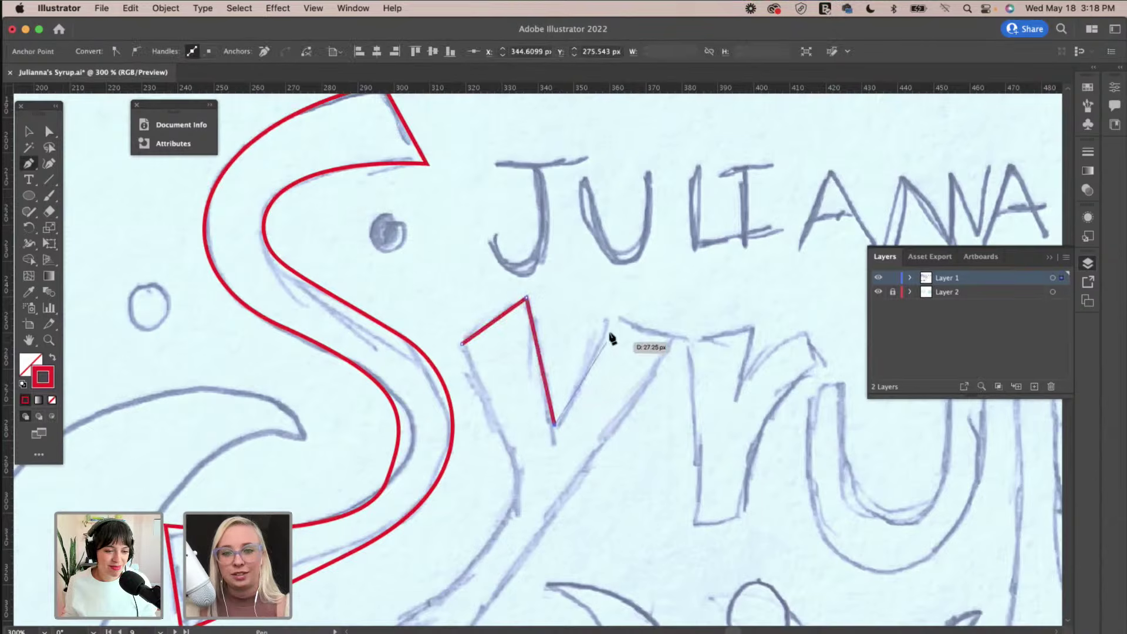
pyautogui.press('super+z')
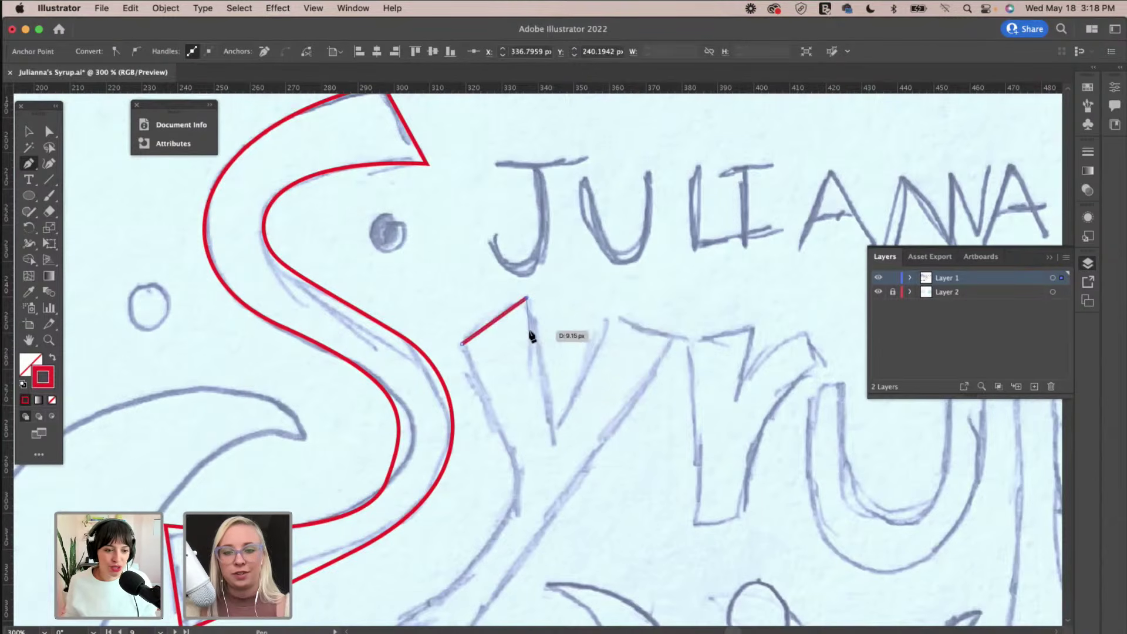
pyautogui.click(554, 436)
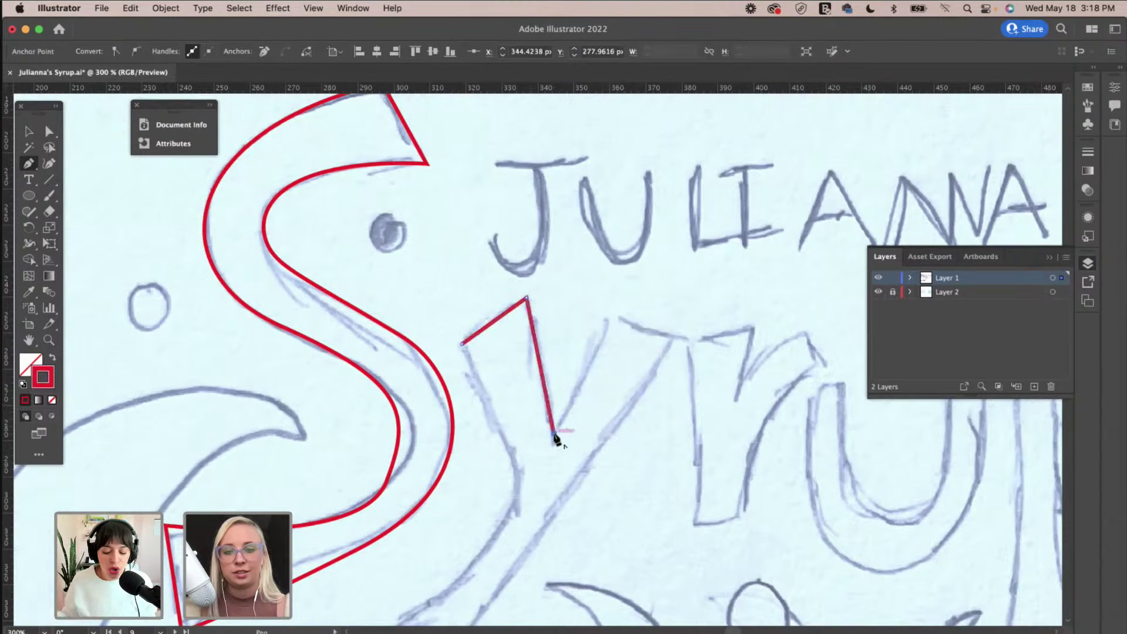
# Continue the path from the fork down to a lower point and close it with a curved outer edge, finishing the arm.
pyautogui.scroll(-5, 557, 439)
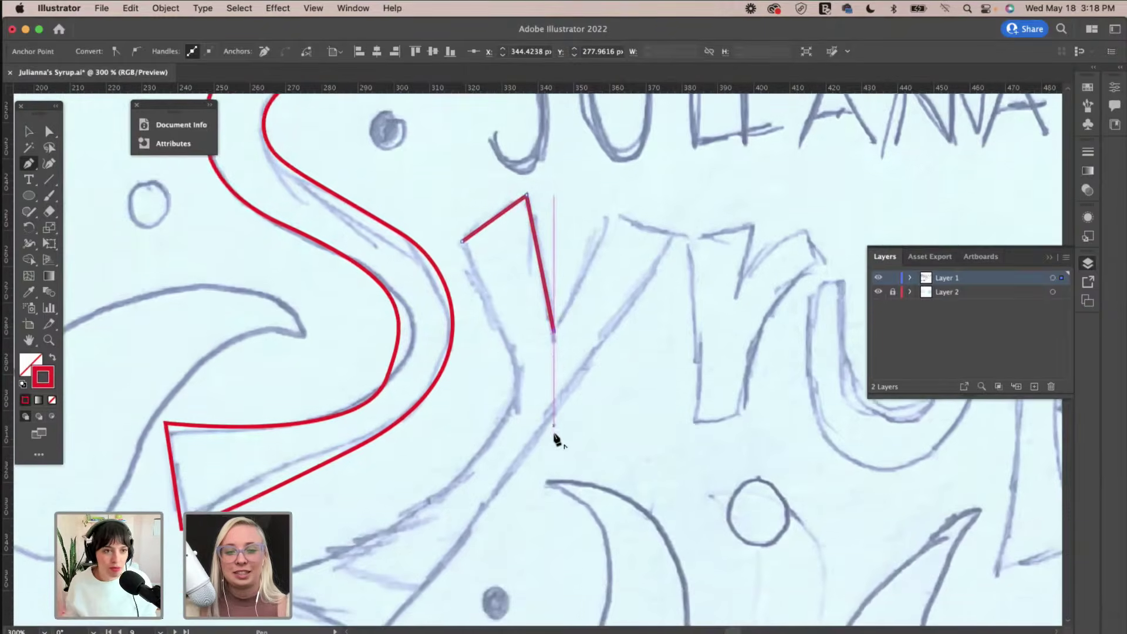
pyautogui.click(514, 410)
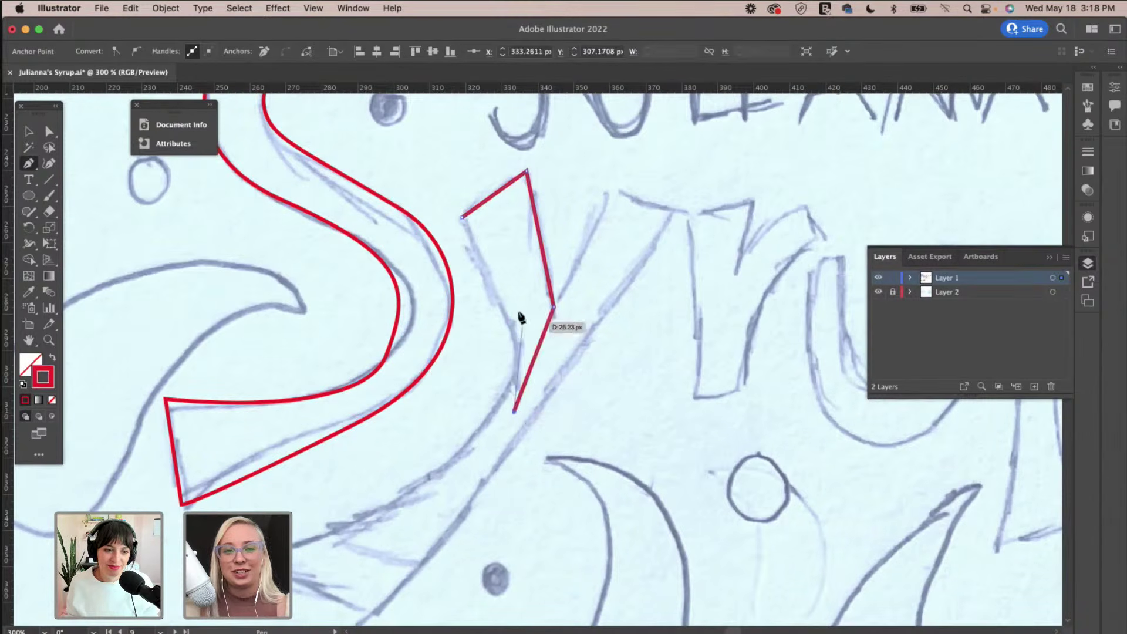
pyautogui.moveTo(463, 218); pyautogui.dragTo(394, 121)
pyautogui.press('v')
pyautogui.click(619, 303)
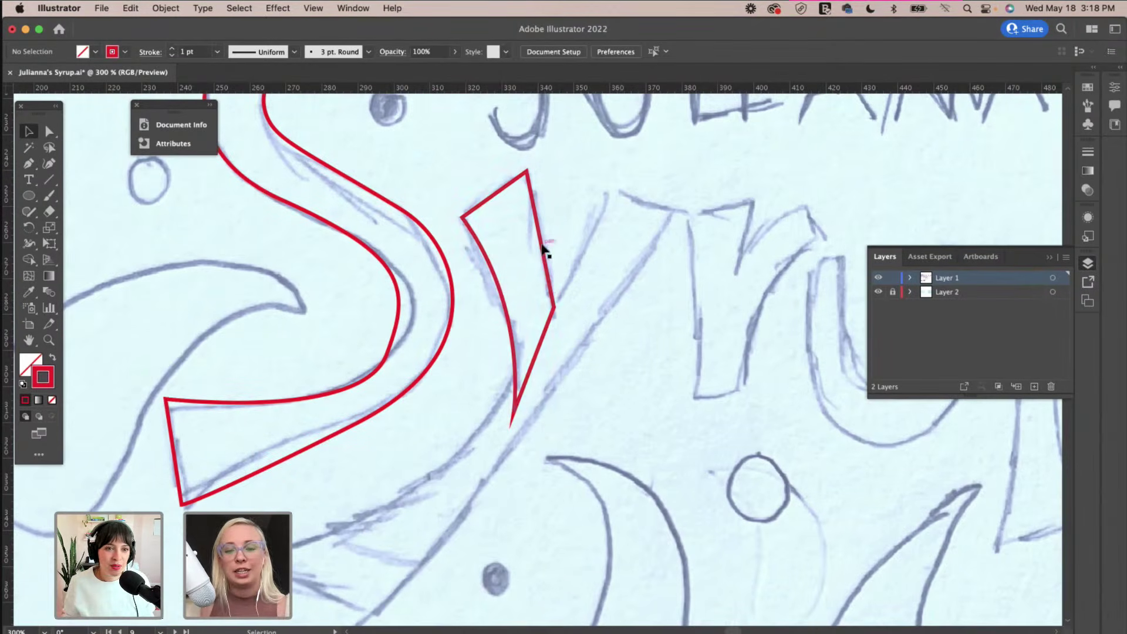
pyautogui.scroll(1, 545, 252)
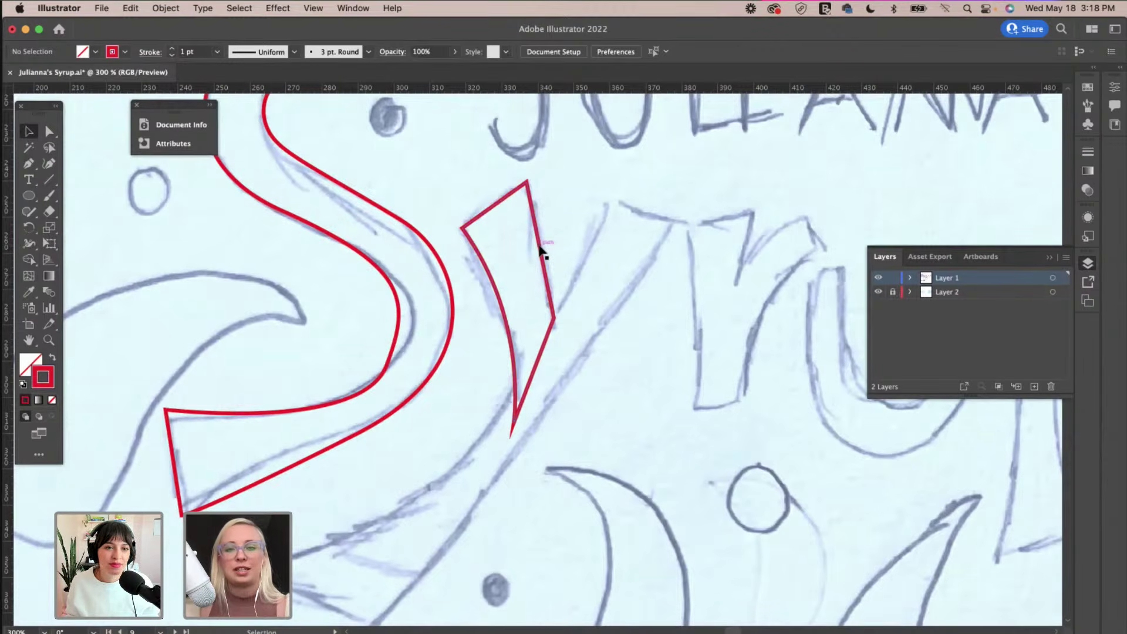
# Start a second Pen path on the arm's outer edge and curve it down to the tip of the y's tail.
pyautogui.click(28, 163)
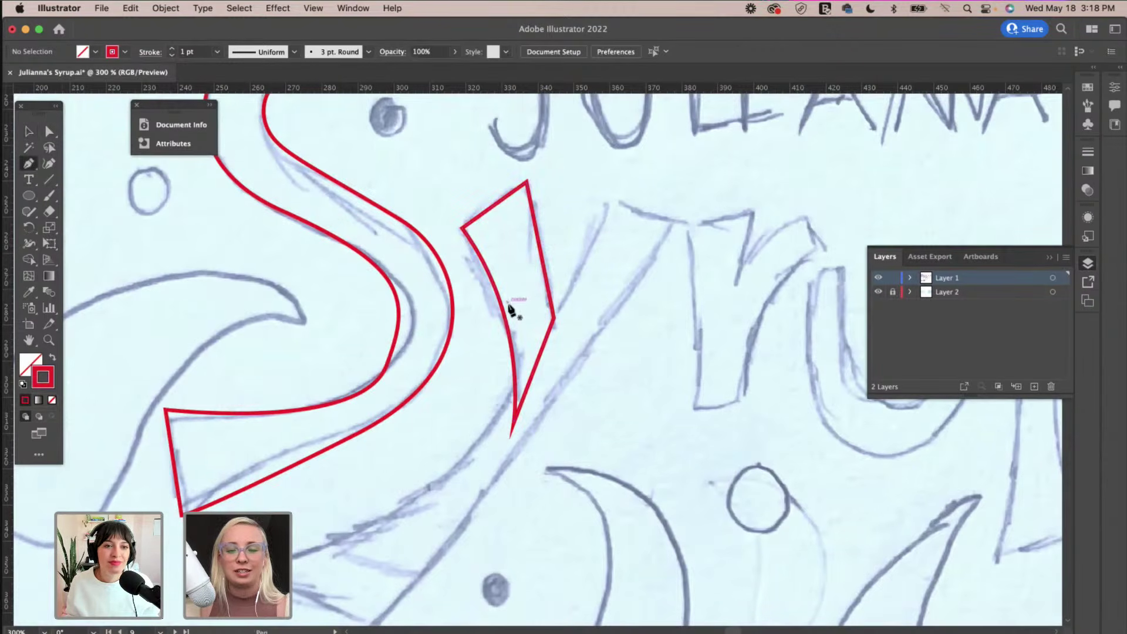
pyautogui.scroll(-4, 505, 315)
pyautogui.hscroll(-3, 505, 314)
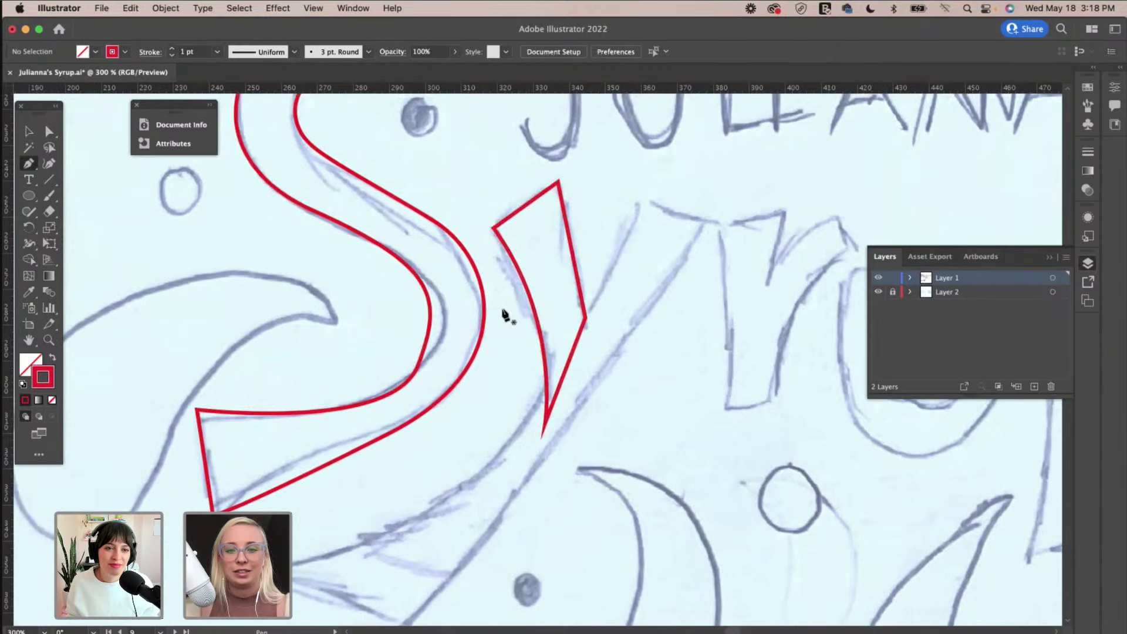
pyautogui.click(541, 289)
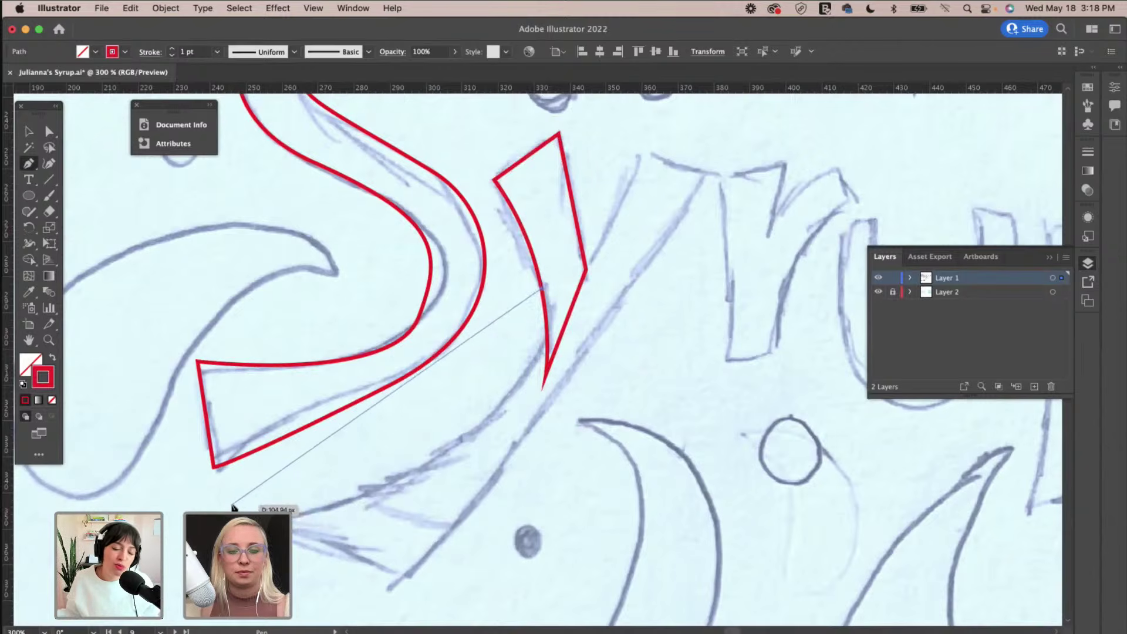
pyautogui.moveTo(232, 505)
pyautogui.mouseDown()
pyautogui.moveTo(158, 516)
pyautogui.moveTo(74, 566)
pyautogui.mouseUp()
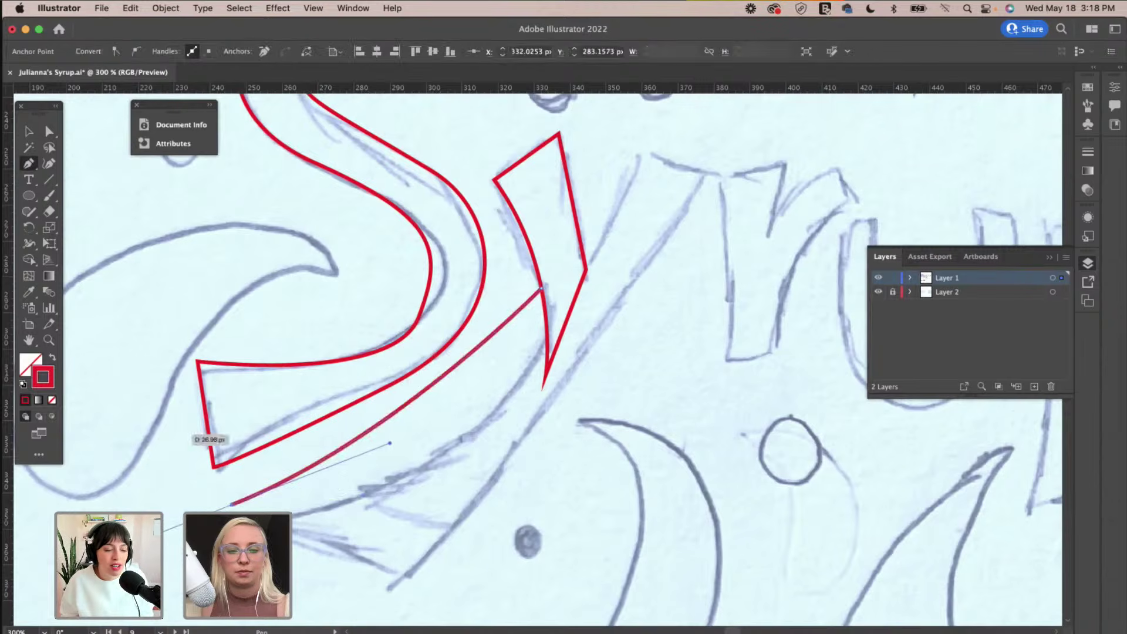
# Trace the tail's end, the y's long diagonal edge and a short upper edge, bringing the path back down to the fork.
pyautogui.click(404, 588)
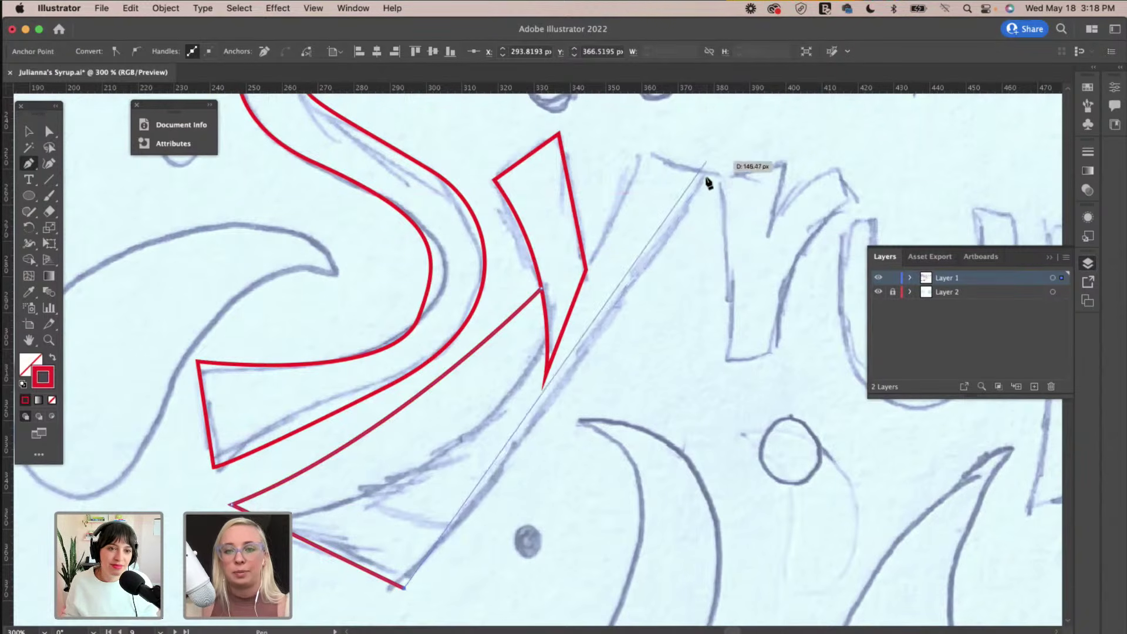
pyautogui.click(680, 218)
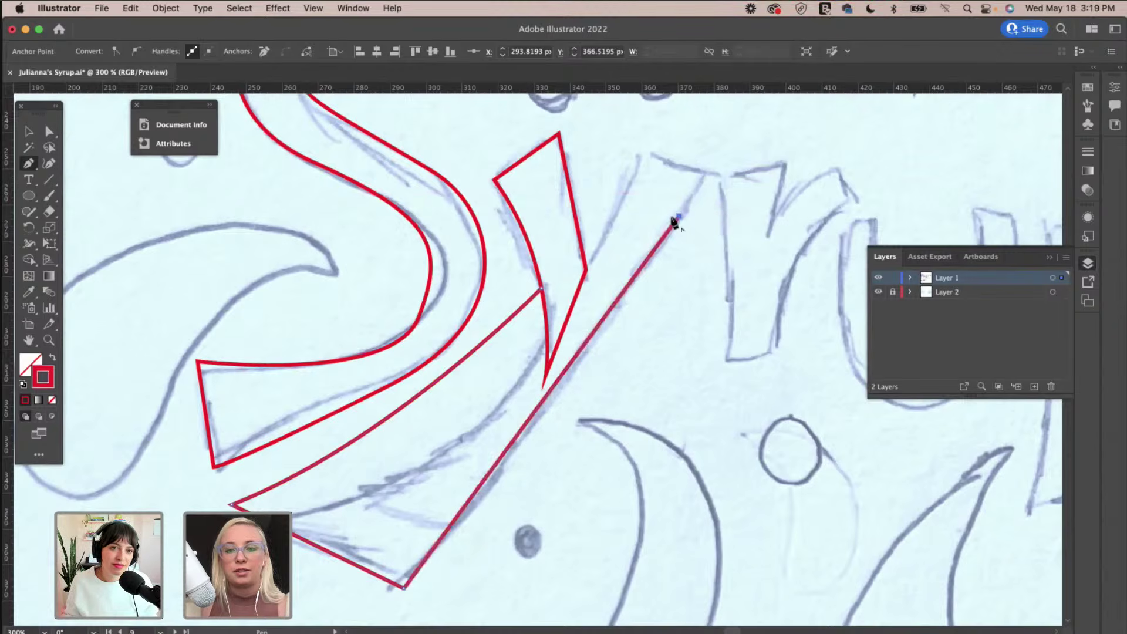
pyautogui.click(611, 229)
pyautogui.click(586, 269)
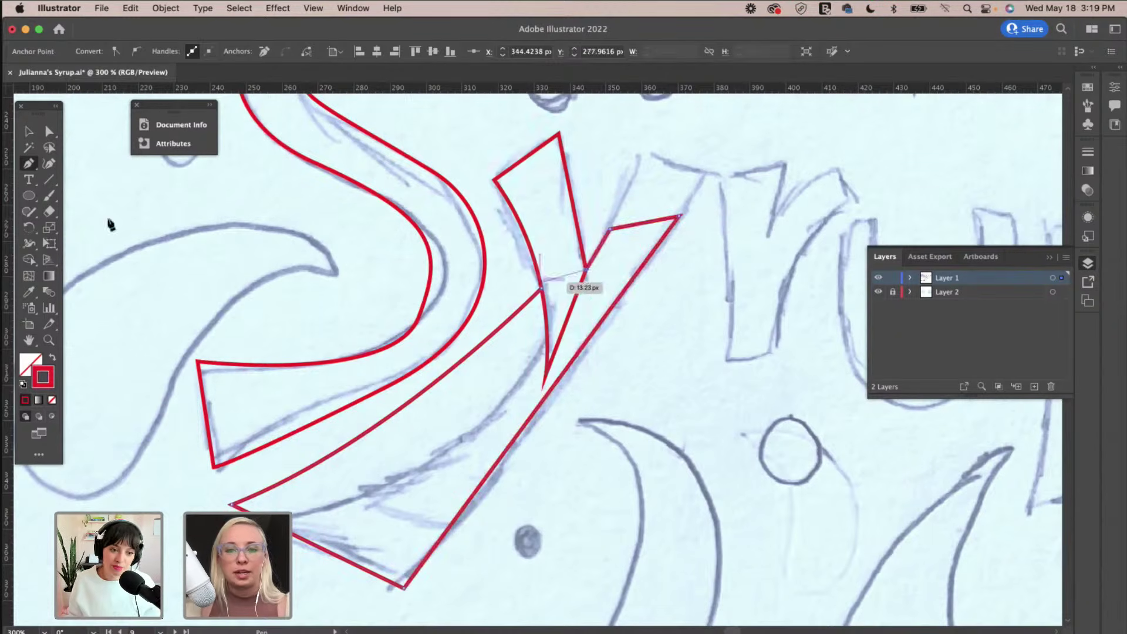
# Duplicate the y's closed first-arm shape and place the copy over the second arm at the same height.
pyautogui.click(45, 133)
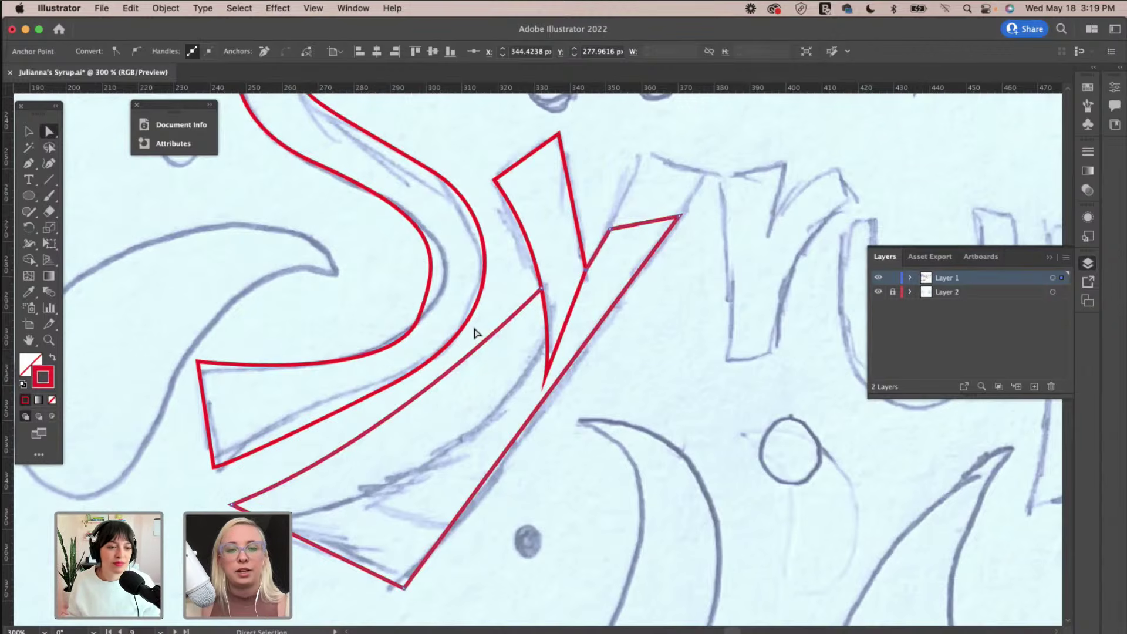
pyautogui.scroll(5, 475, 333)
pyautogui.hscroll(-2, 476, 333)
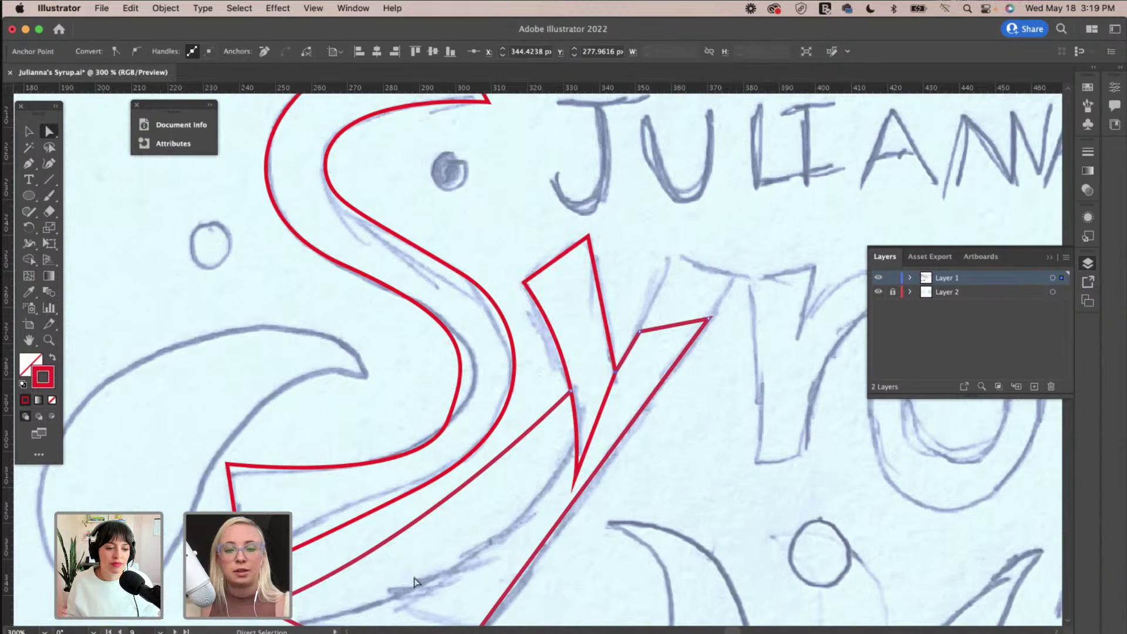
pyautogui.click(29, 131)
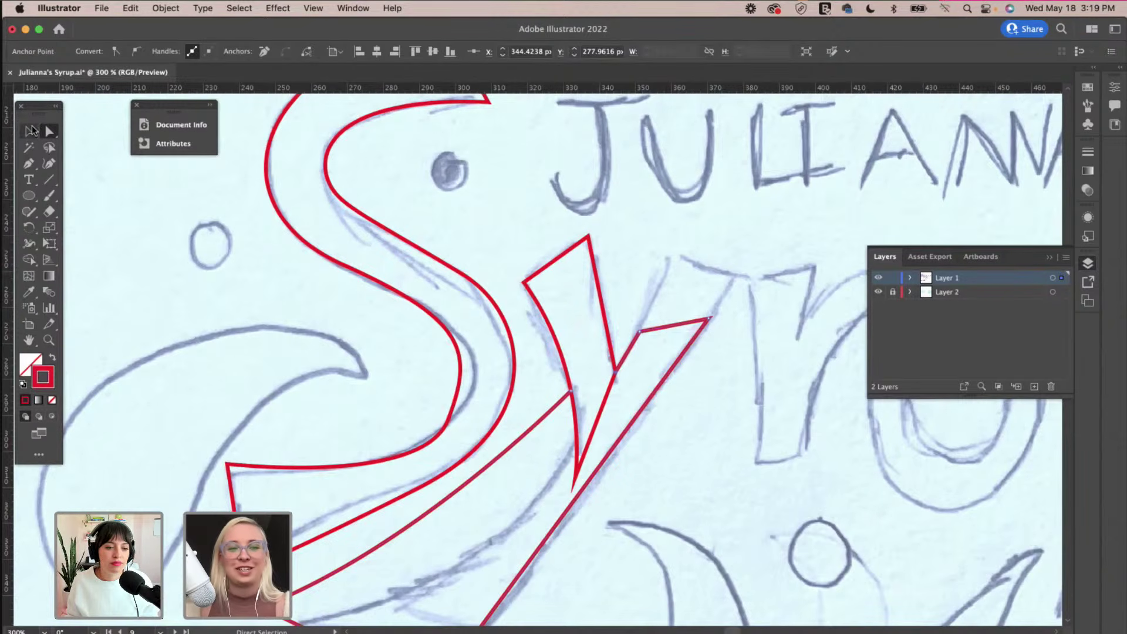
pyautogui.click(597, 267)
pyautogui.moveTo(605, 270); pyautogui.dragTo(715, 279)
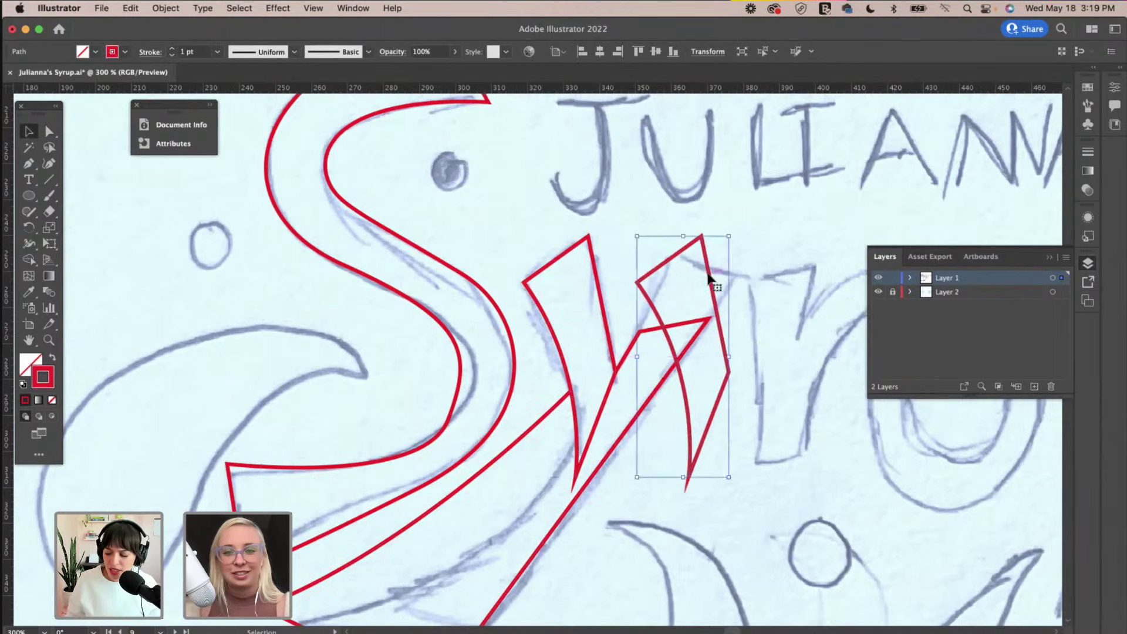
# Reflect the copied arm across the vertical axis, shift it slightly toward the first arm, and deselect it.
pyautogui.click(166, 8)
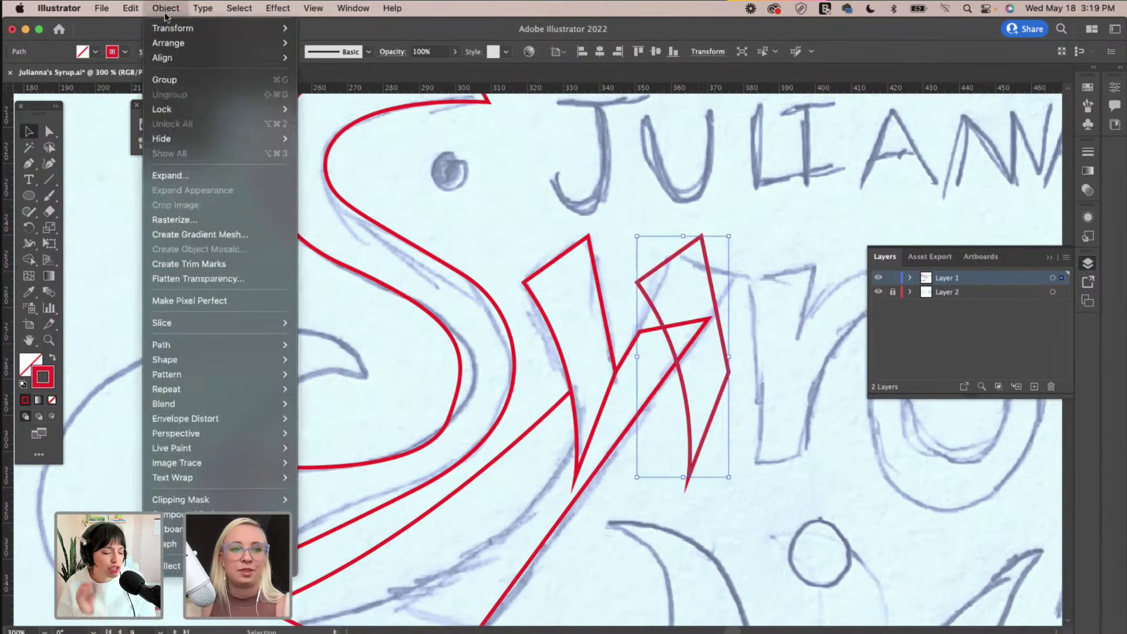
pyautogui.moveTo(176, 31)
pyautogui.click(345, 81)
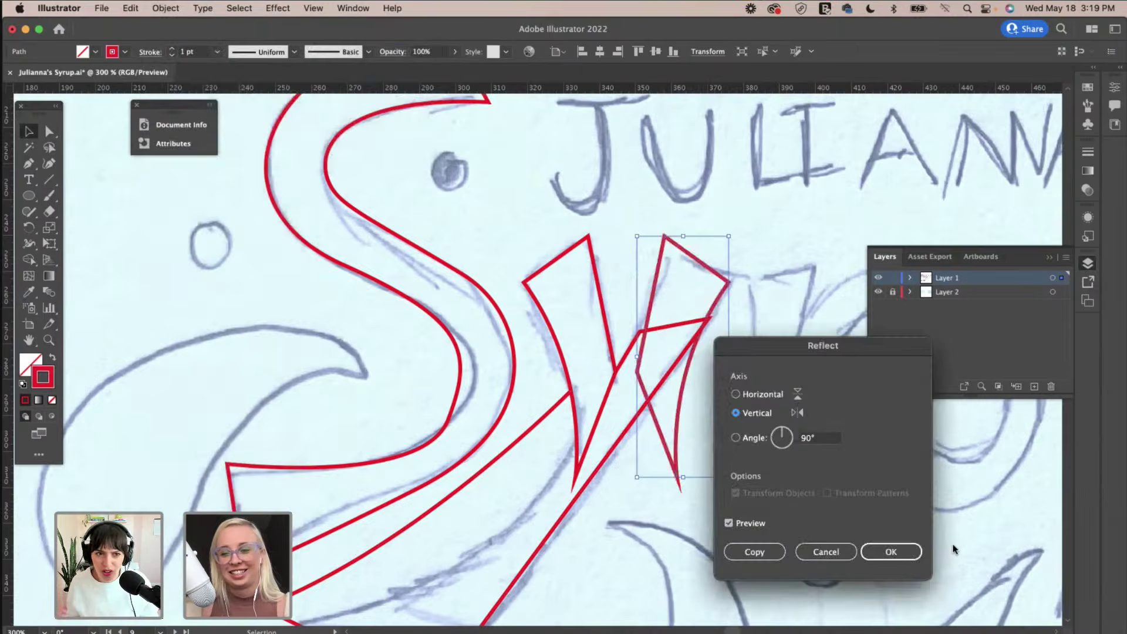
pyautogui.click(891, 551)
pyautogui.moveTo(724, 299); pyautogui.dragTo(719, 300)
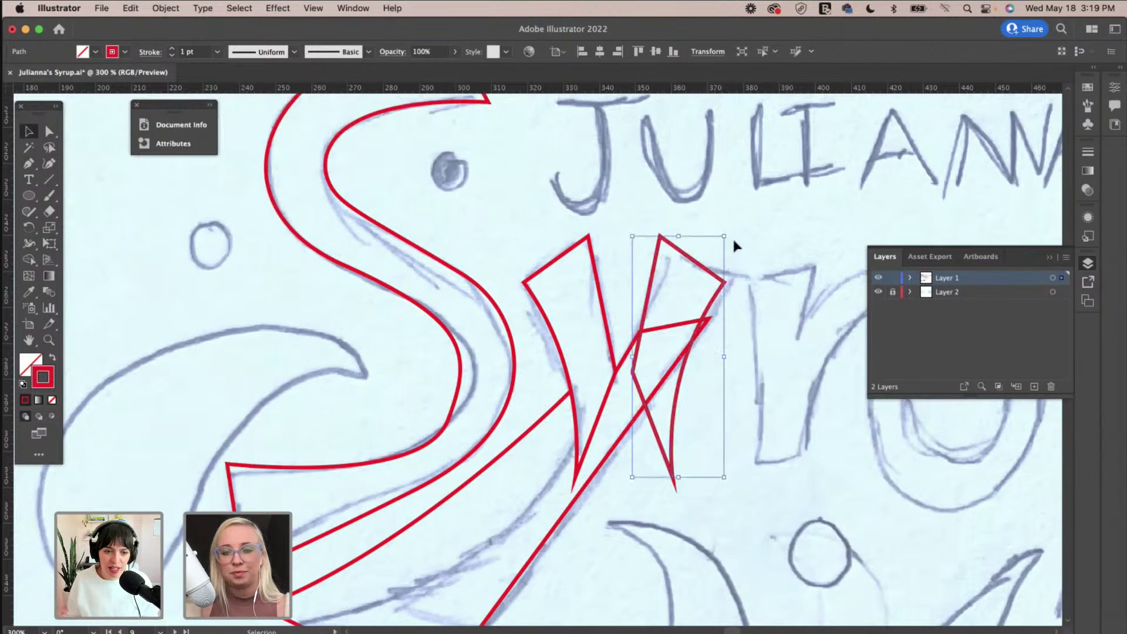
pyautogui.click(753, 275)
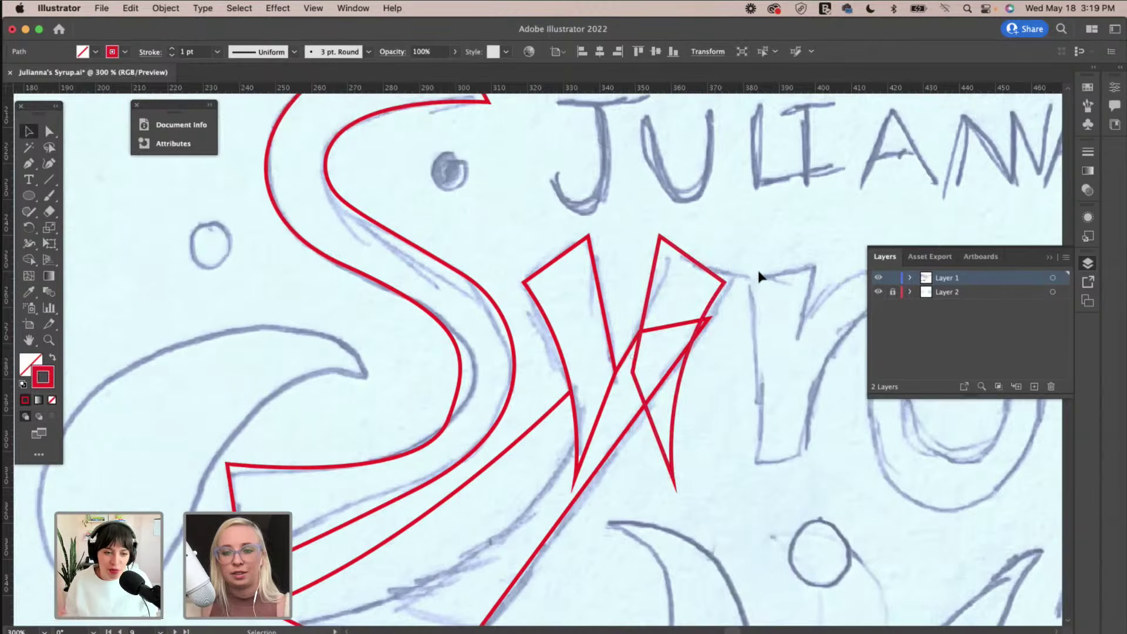
# Shift the mirrored second arm of the y slightly outward, away from the first arm, and deselect it.
pyautogui.hscroll(2, 723, 276)
pyautogui.scroll(-2, 722, 276)
pyautogui.moveTo(694, 281); pyautogui.dragTo(703, 283)
pyautogui.click(725, 347)
pyautogui.scroll(-2, 724, 347)
pyautogui.hscroll(3, 688, 461)
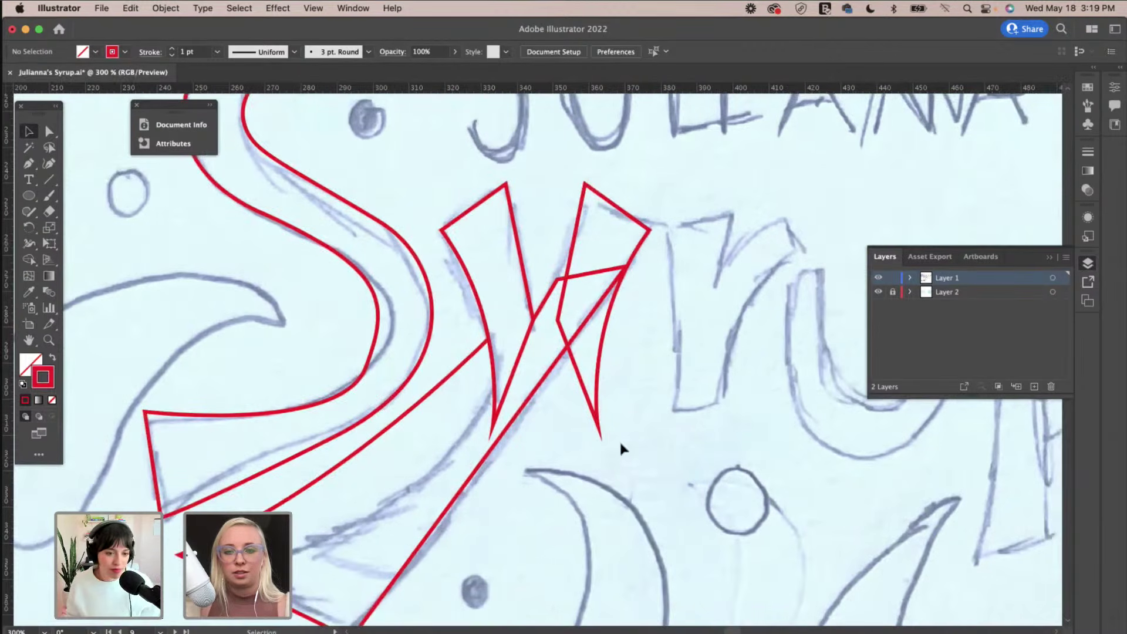
# Try to merge the y's overlapping arm and tail shapes into one with the Shape Builder, and undo the merge.
pyautogui.moveTo(645, 456); pyautogui.dragTo(435, 150)
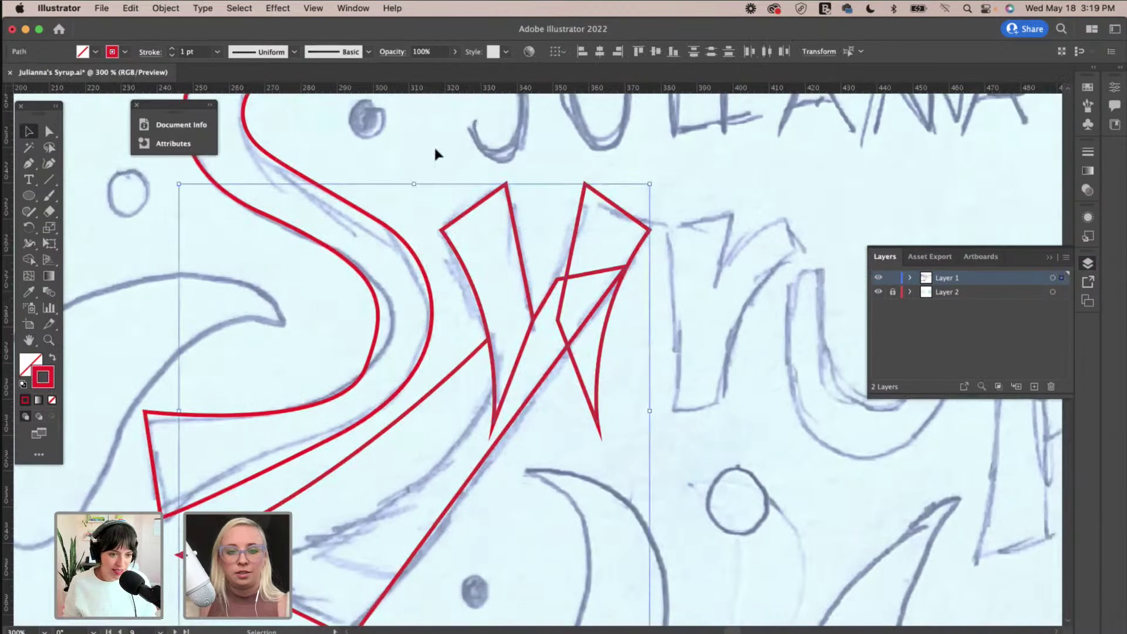
pyautogui.click(28, 260)
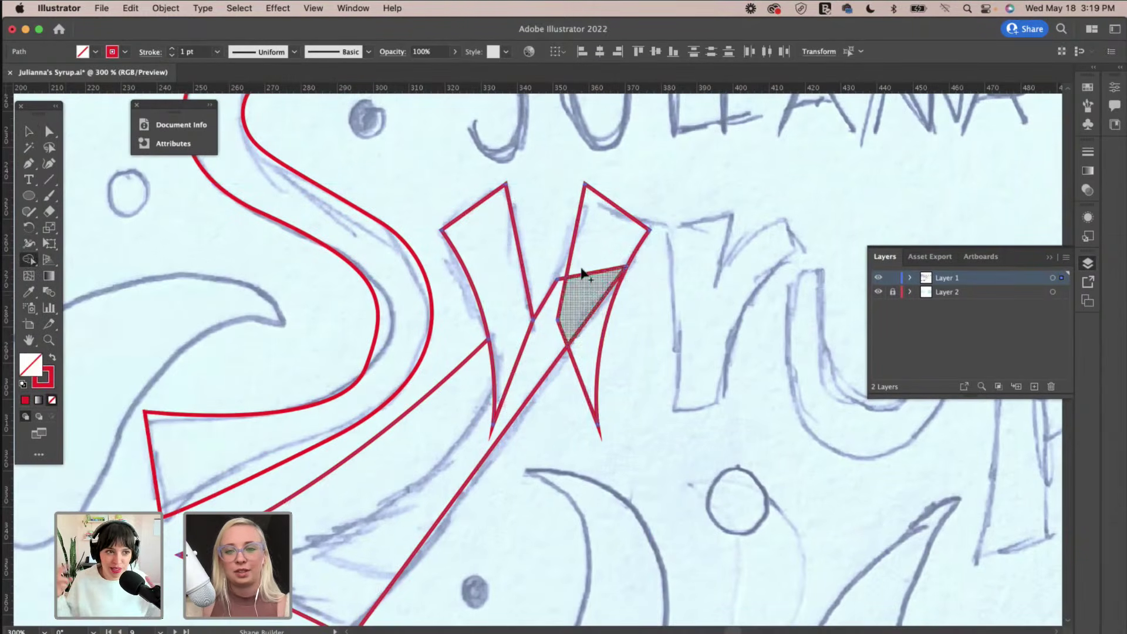
pyautogui.moveTo(584, 262)
pyautogui.mouseDown()
pyautogui.moveTo(538, 351)
pyautogui.moveTo(511, 355)
pyautogui.mouseUp()
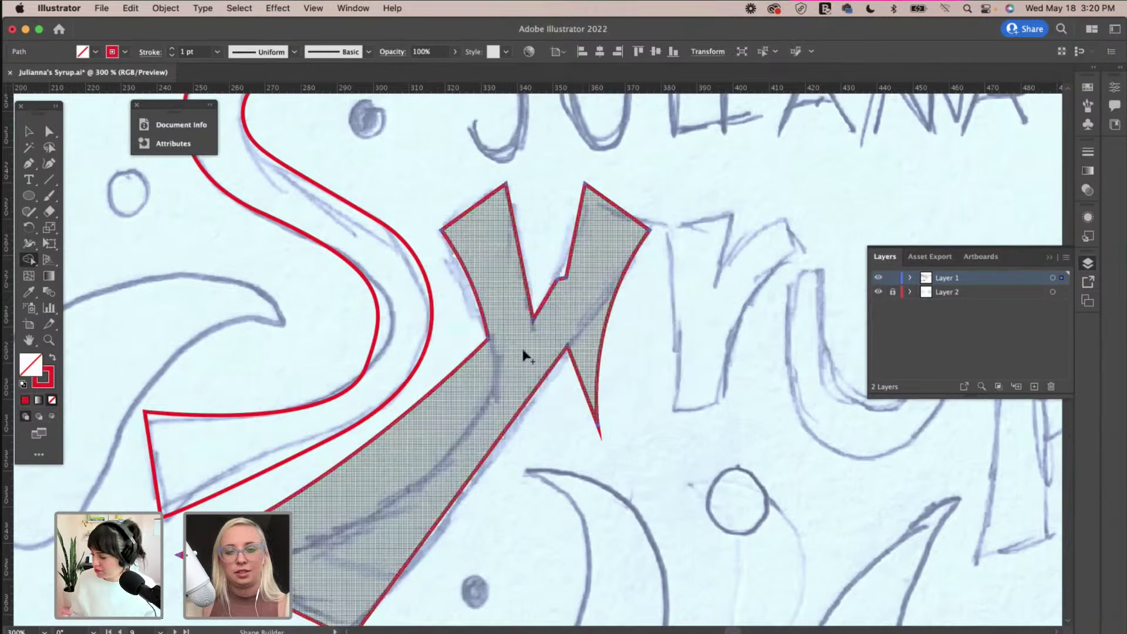
pyautogui.press('super+z')
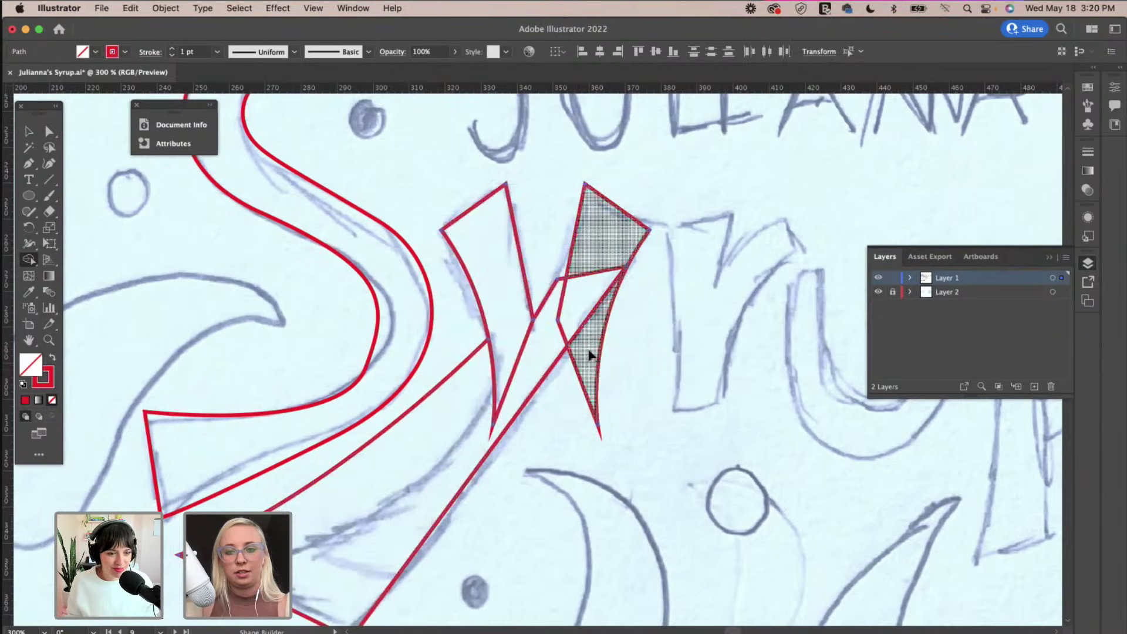
# Move the mirrored arm slightly inward and raise the tail's upper inner anchor about 5 px onto the arm's inner edge.
pyautogui.click(28, 131)
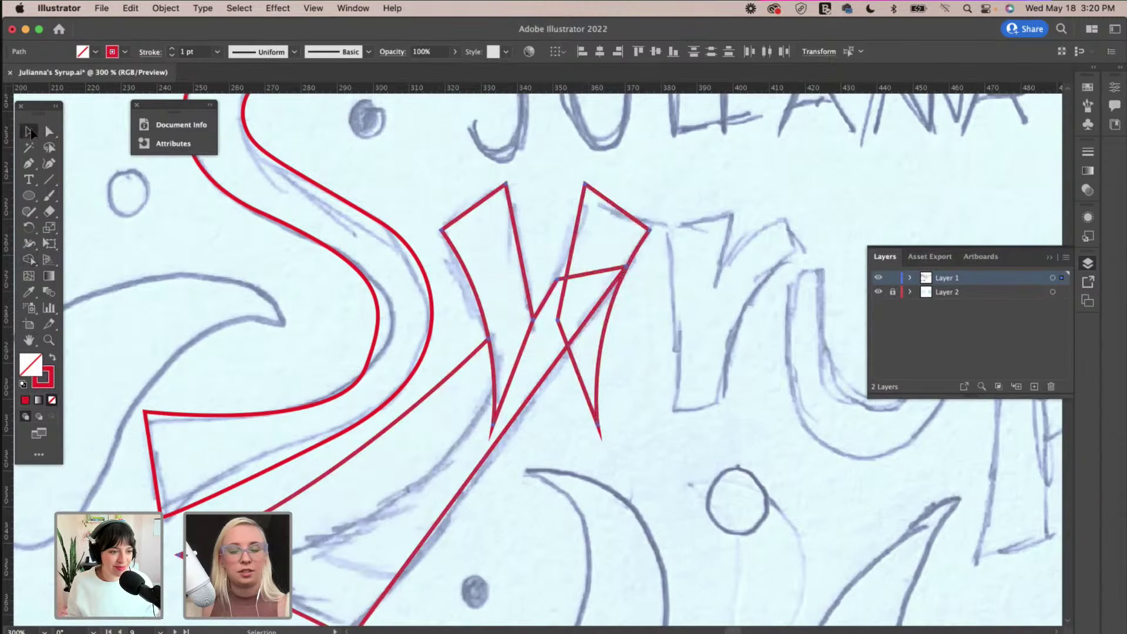
pyautogui.click(717, 233)
pyautogui.moveTo(652, 236); pyautogui.dragTo(644, 235)
pyautogui.click(712, 267)
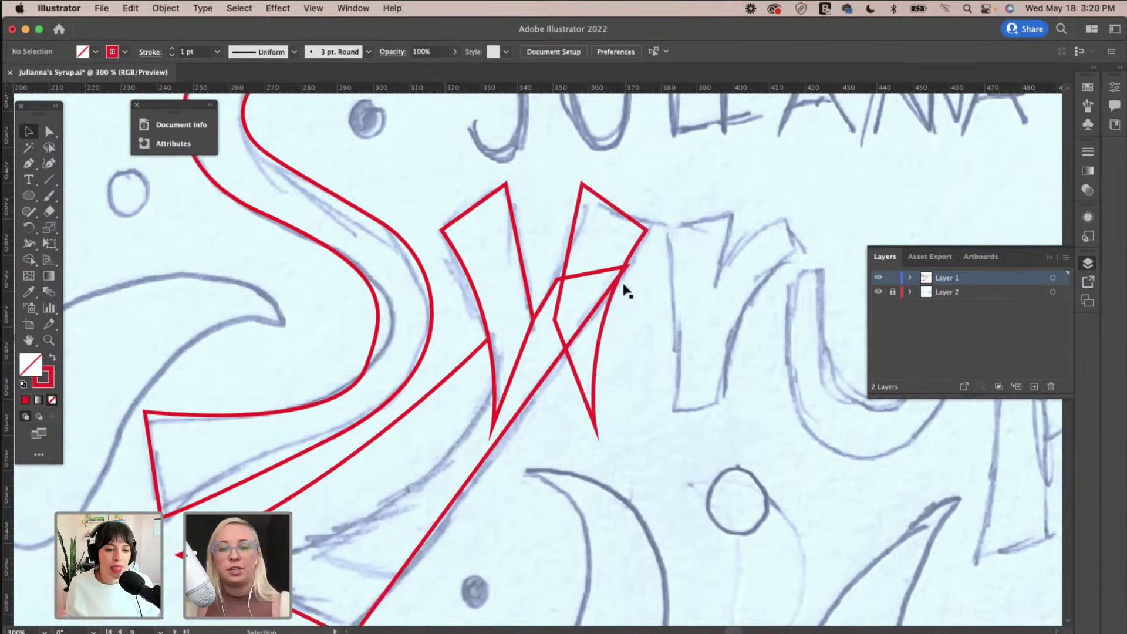
pyautogui.click(48, 131)
pyautogui.moveTo(560, 277); pyautogui.dragTo(566, 263)
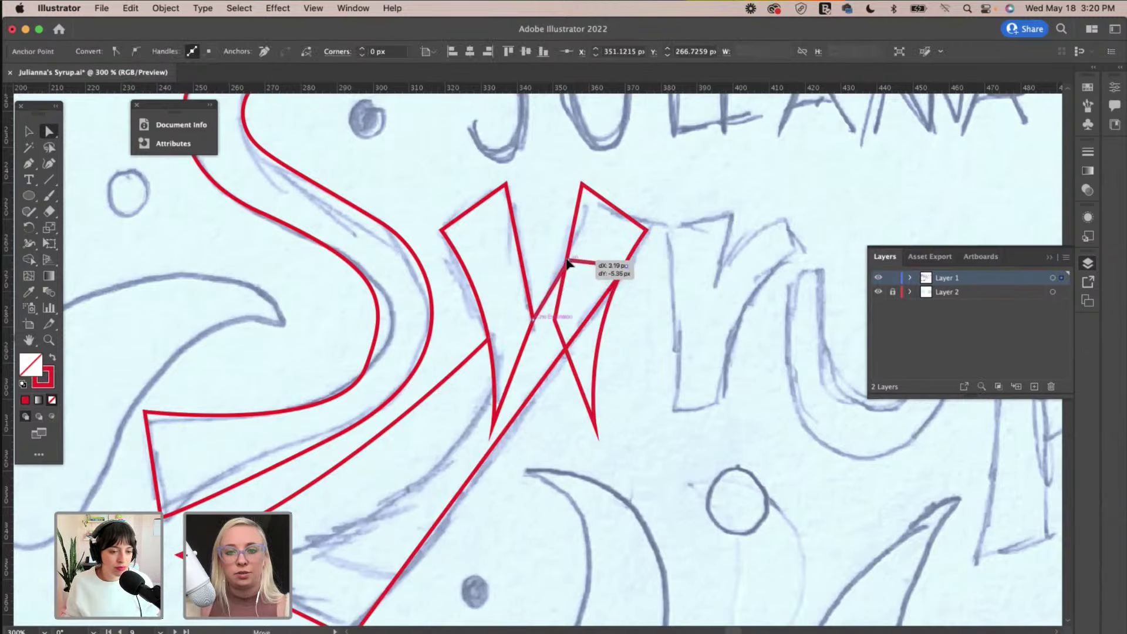
# Combine the y's arms and tail into one outline with the Shape Builder, removing the spike outside the diagonal edge.
pyautogui.moveTo(679, 346); pyautogui.dragTo(678, 346)
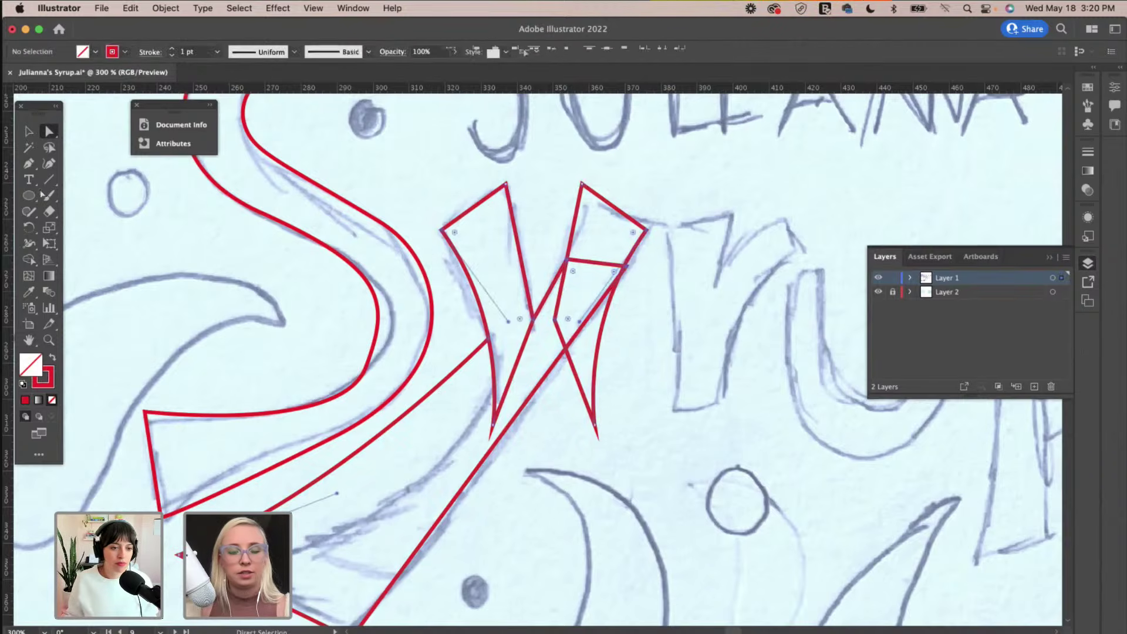
pyautogui.click(30, 259)
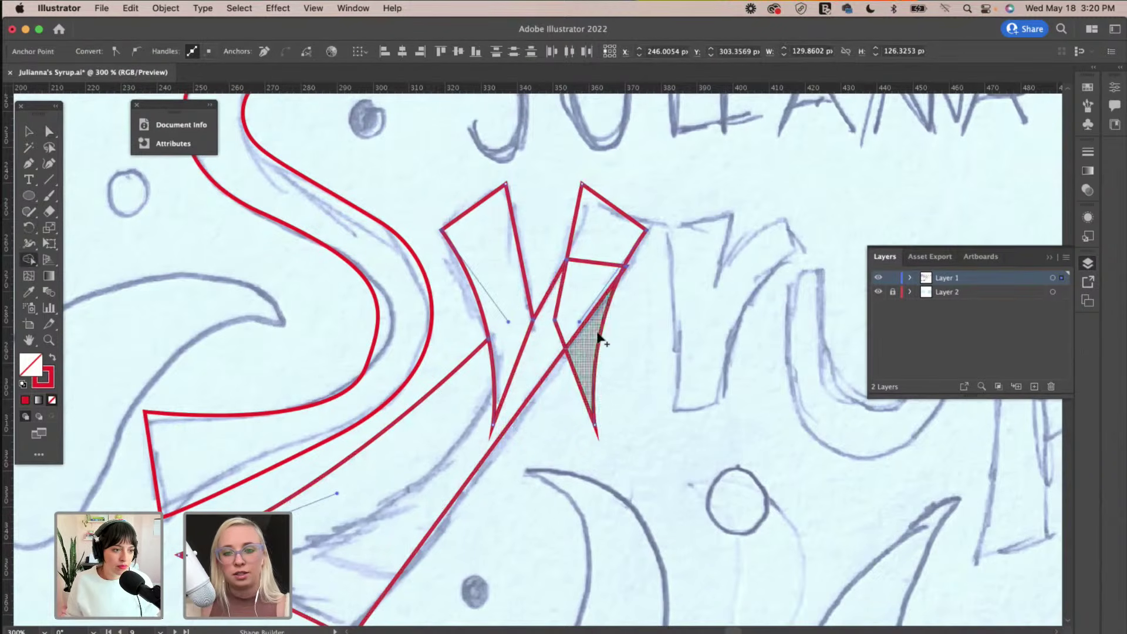
pyautogui.moveTo(596, 244)
pyautogui.mouseDown()
pyautogui.moveTo(587, 284)
pyautogui.moveTo(516, 373)
pyautogui.moveTo(486, 385)
pyautogui.moveTo(693, 343)
pyautogui.mouseUp()
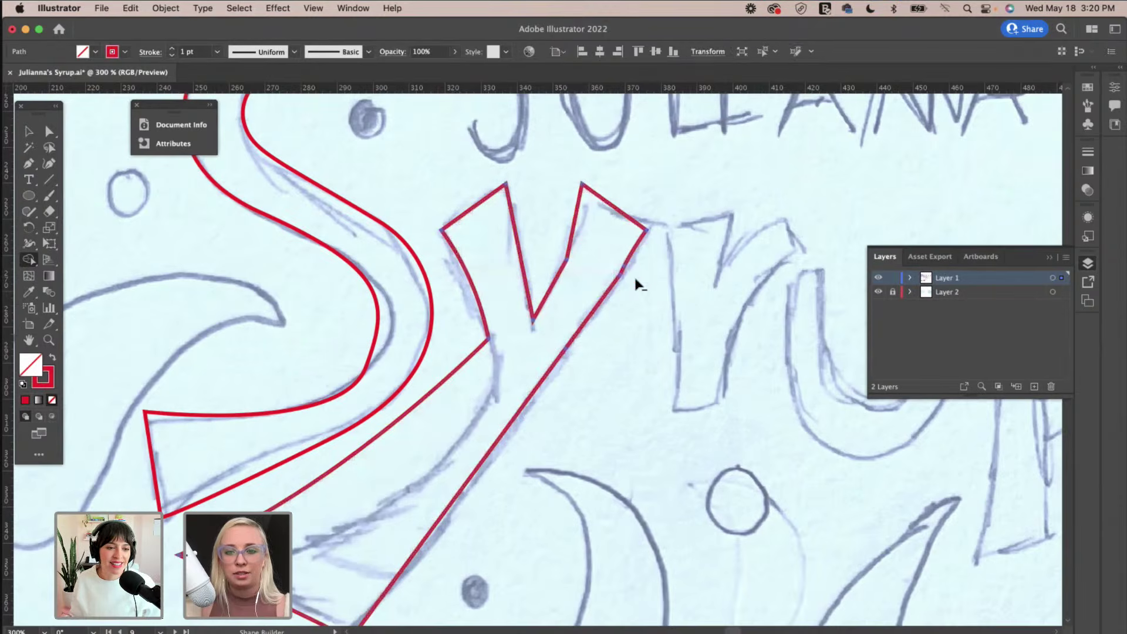
# Round the small corner on the inner edge of the y's second arm with a radius of about 124.6 px.
pyautogui.click(49, 131)
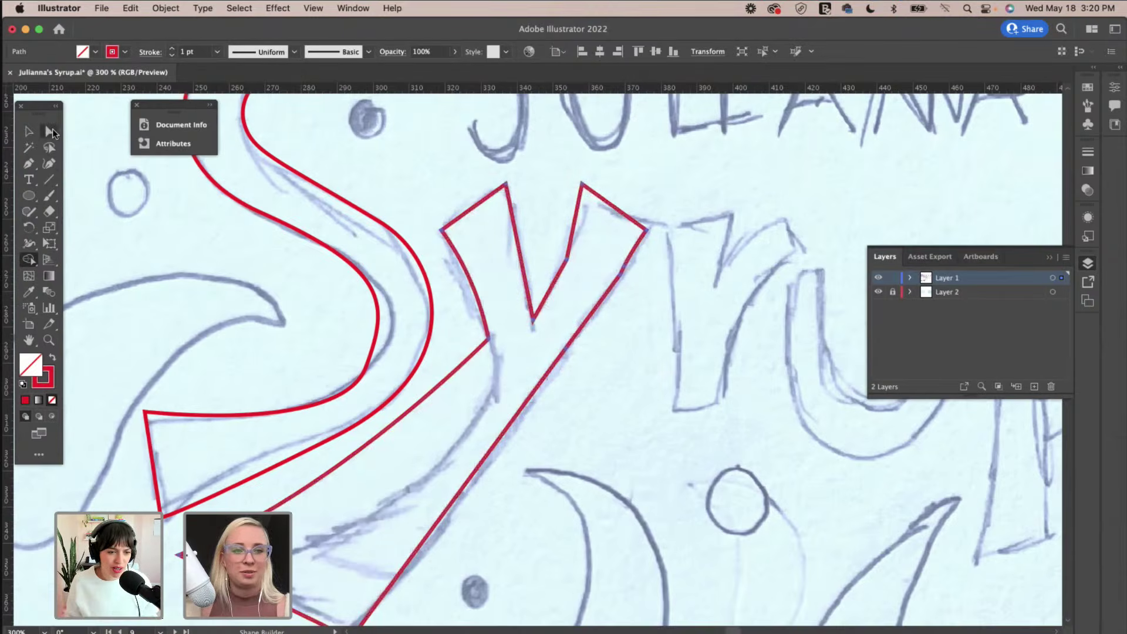
pyautogui.click(553, 257)
pyautogui.moveTo(556, 258); pyautogui.dragTo(98, 199)
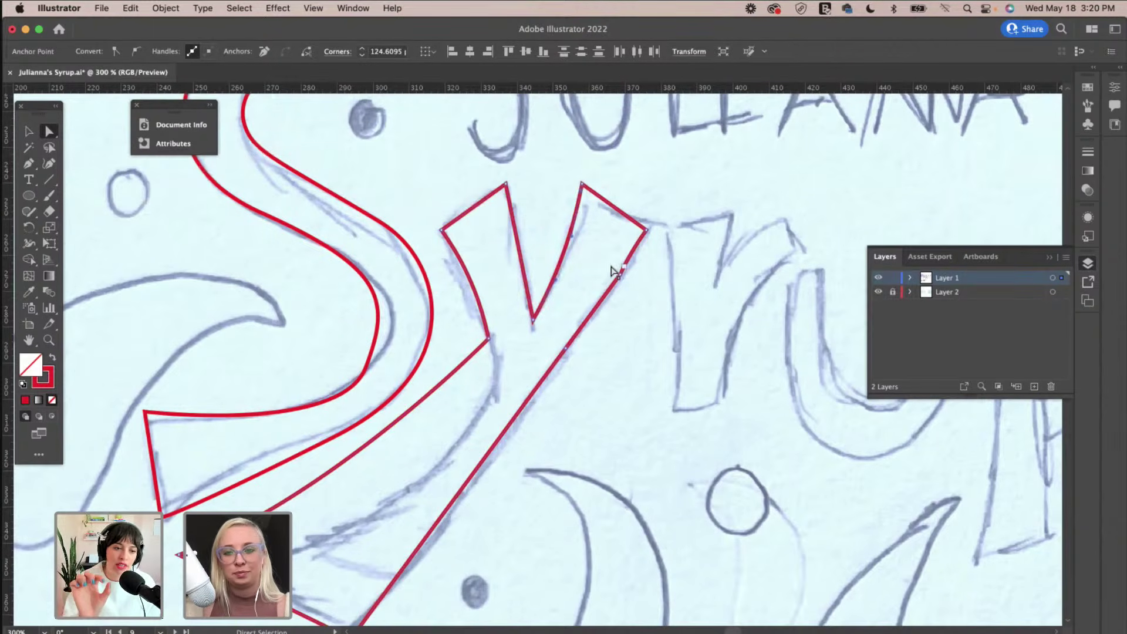
# Delete the extra anchor point on the outer edge of the y's second arm and deselect the letter.
pyautogui.click(29, 164)
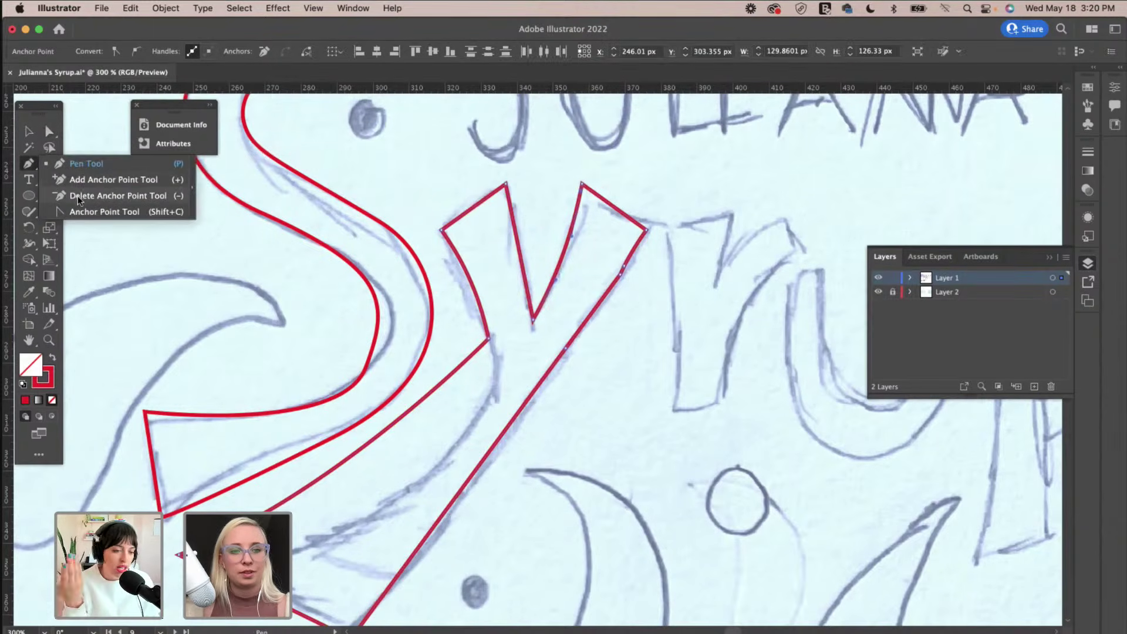
pyautogui.click(77, 199)
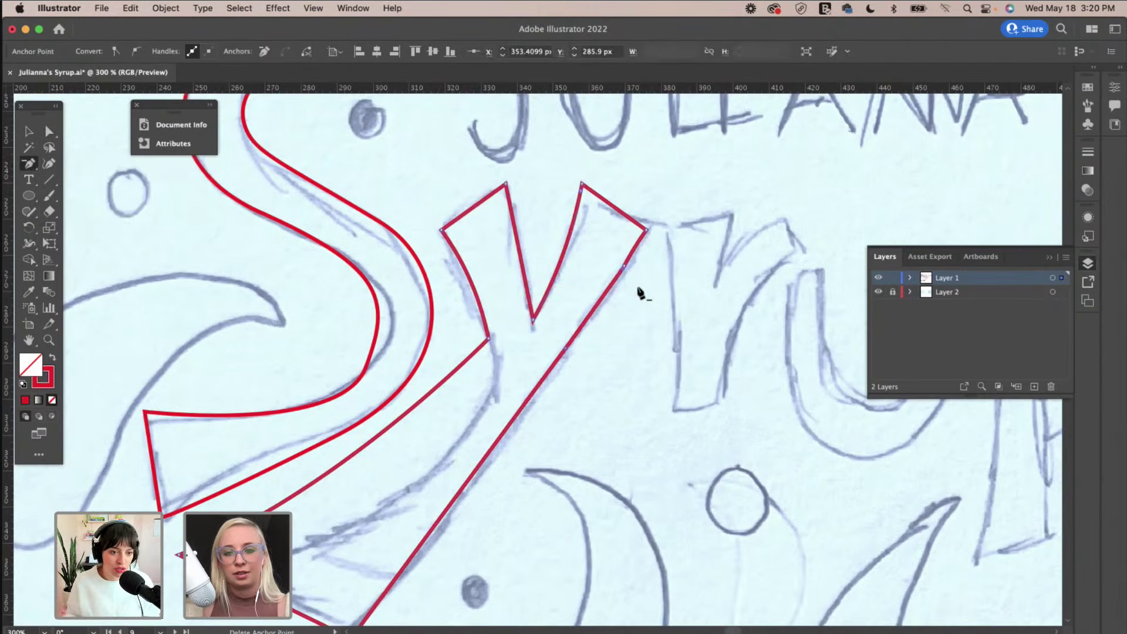
pyautogui.click(625, 266)
pyautogui.click(50, 132)
pyautogui.click(667, 351)
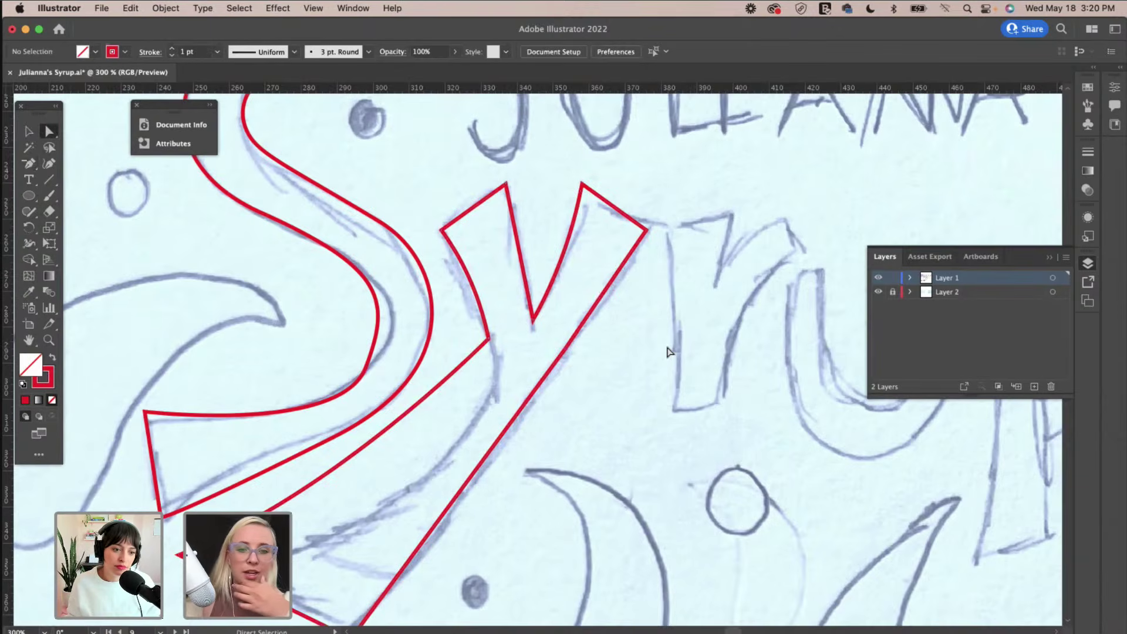
# Draw a straight vertical Pen path about 51 px long through the center of the sketched r's stem.
pyautogui.hscroll(3, 667, 352)
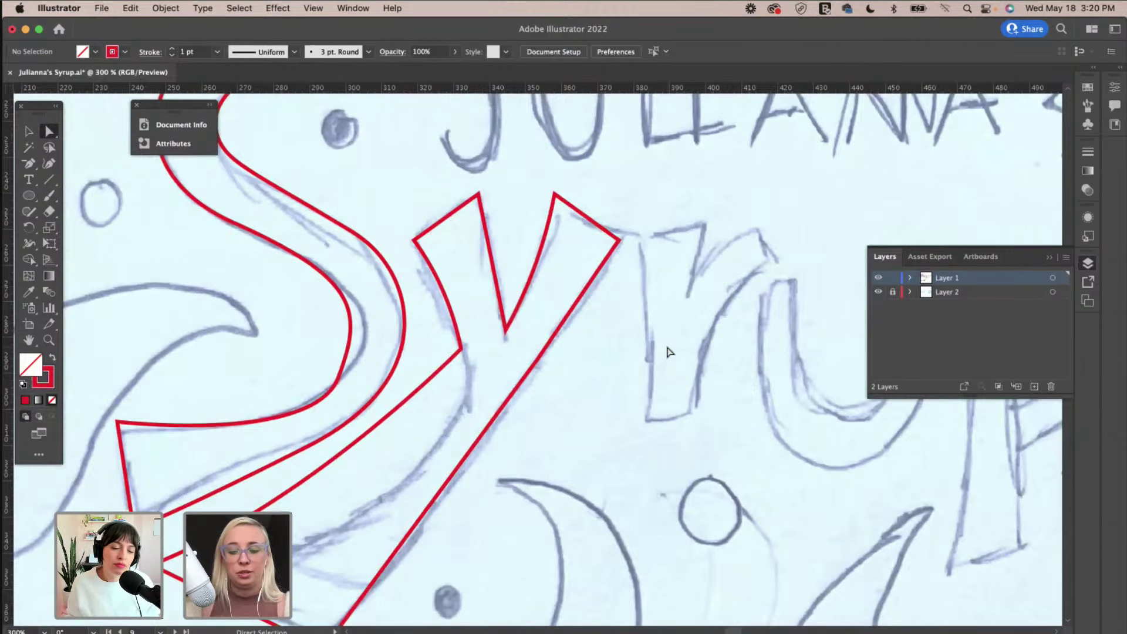
pyautogui.press('super+minus')
pyautogui.hscroll(2, 668, 352)
pyautogui.scroll(1, 668, 352)
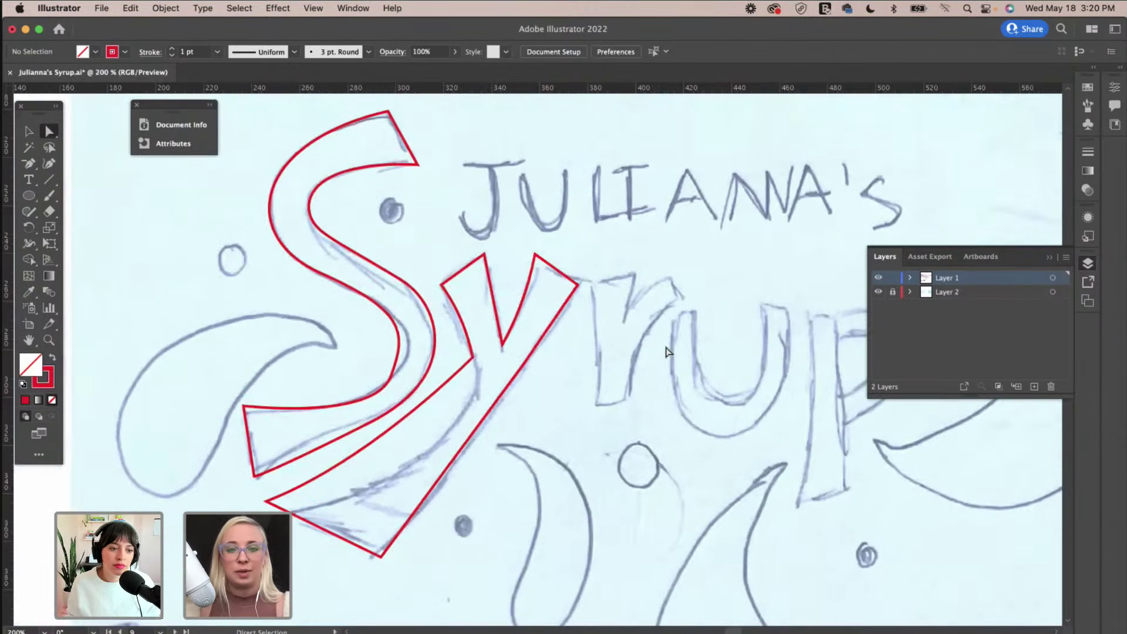
pyautogui.hscroll(5, 669, 350)
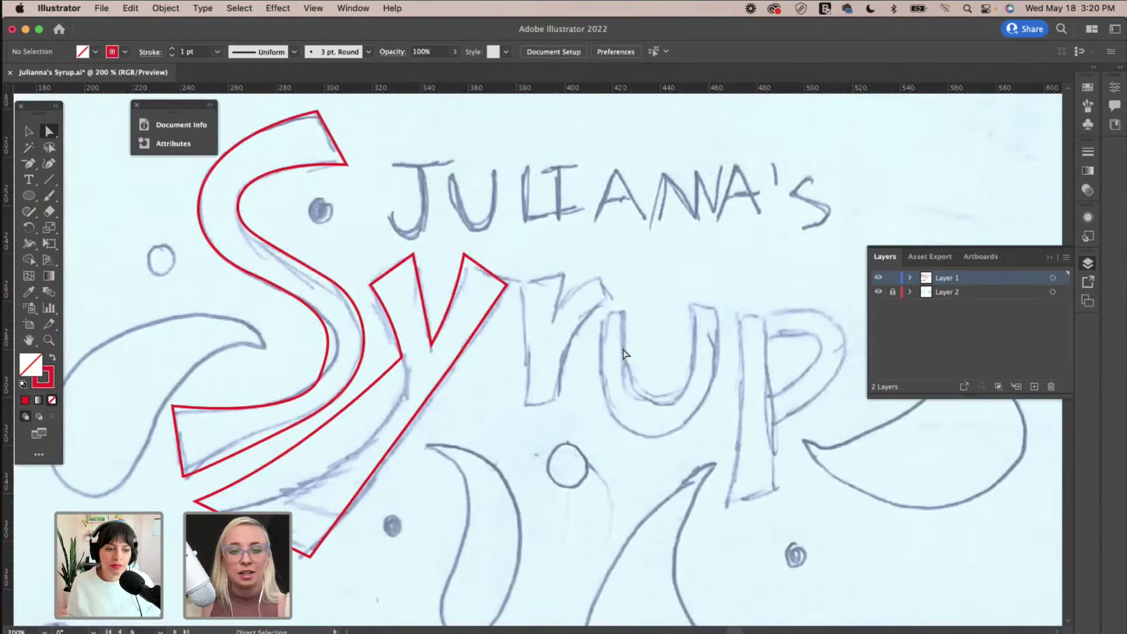
pyautogui.moveTo(29, 163); pyautogui.dragTo(78, 164)
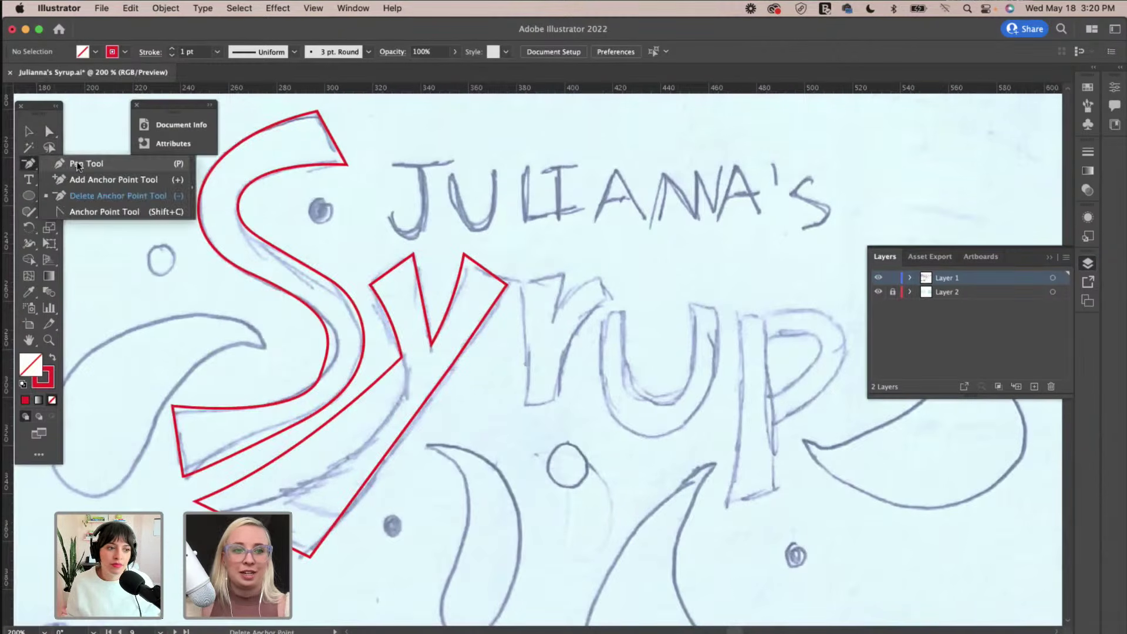
pyautogui.click(543, 277)
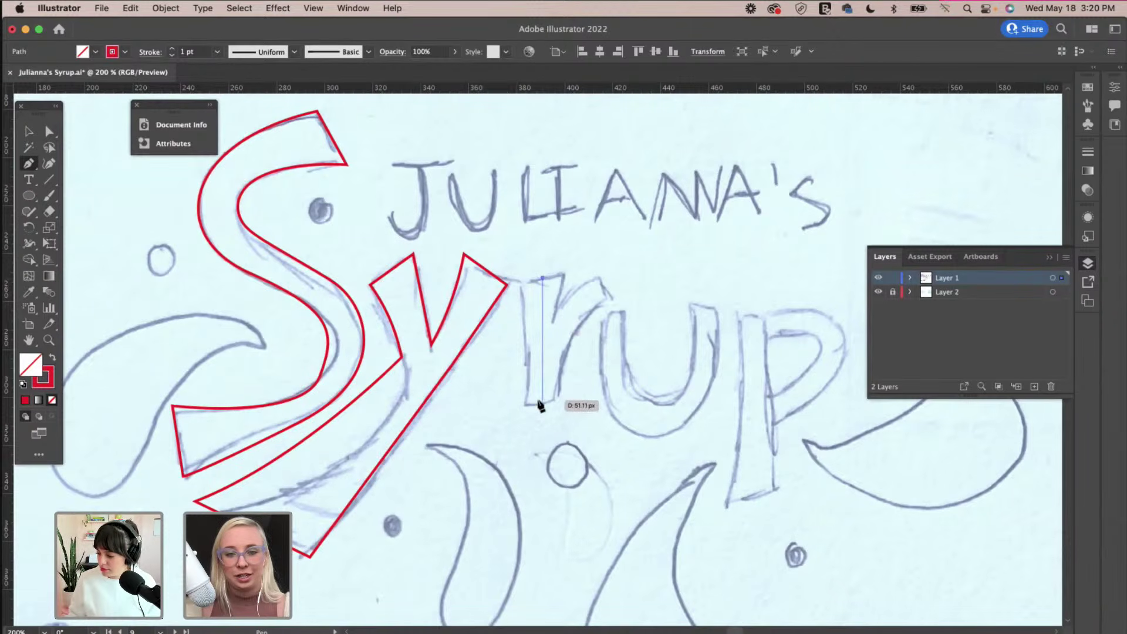
pyautogui.click(543, 401)
# Try 10 pt and 12 pt stroke weights on the r's stem, set it to 14 pt, and deselect it.
pyautogui.press('v')
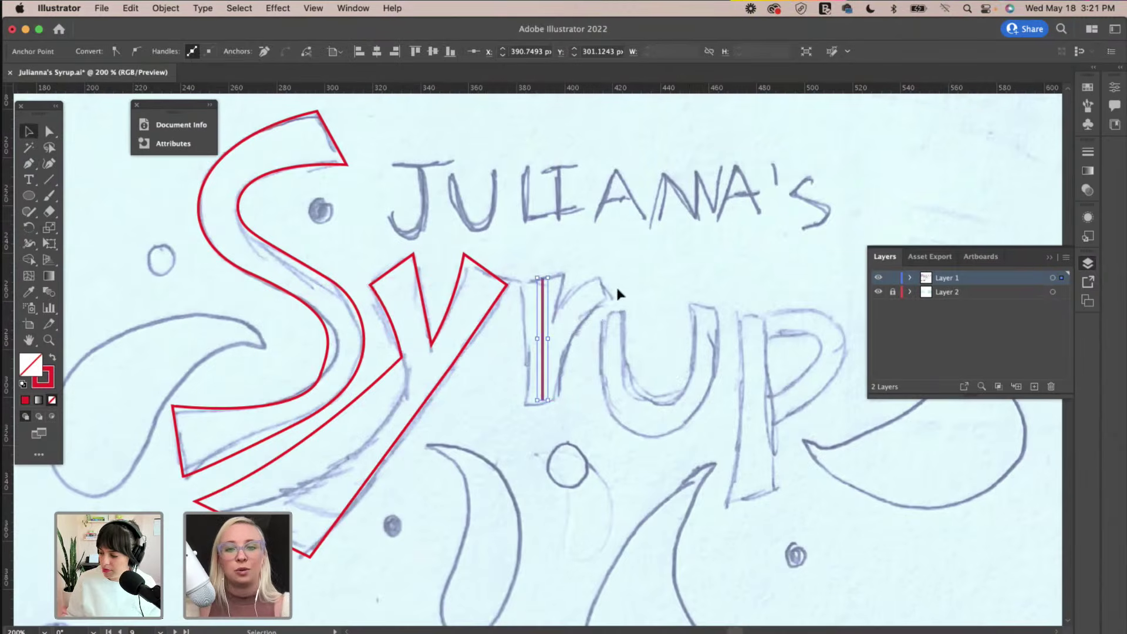
pyautogui.click(543, 320)
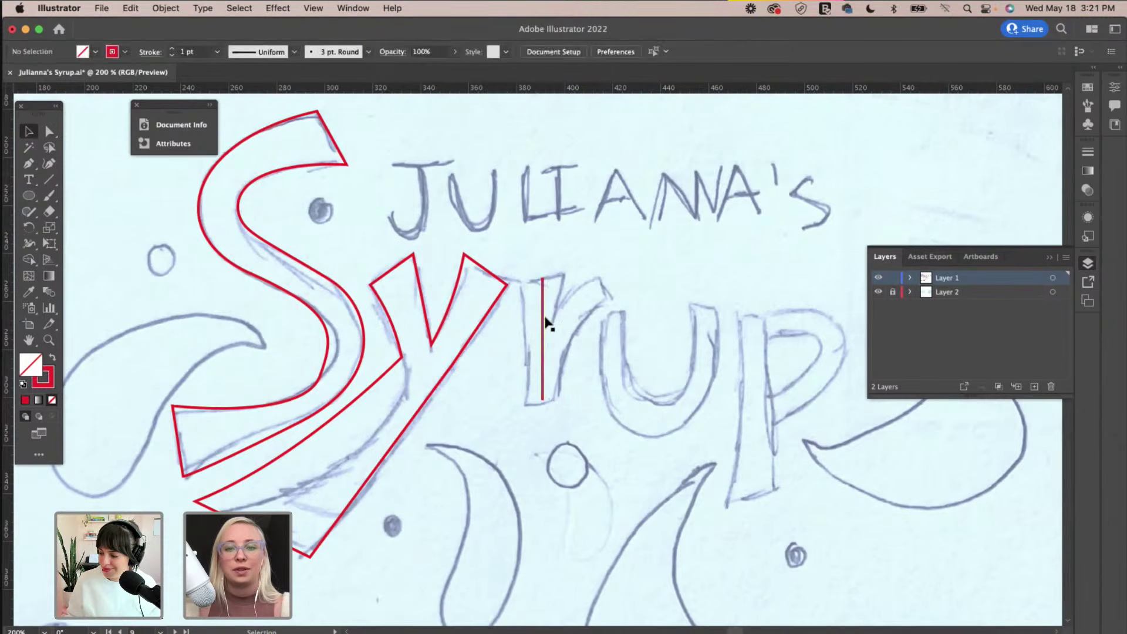
pyautogui.click(216, 52)
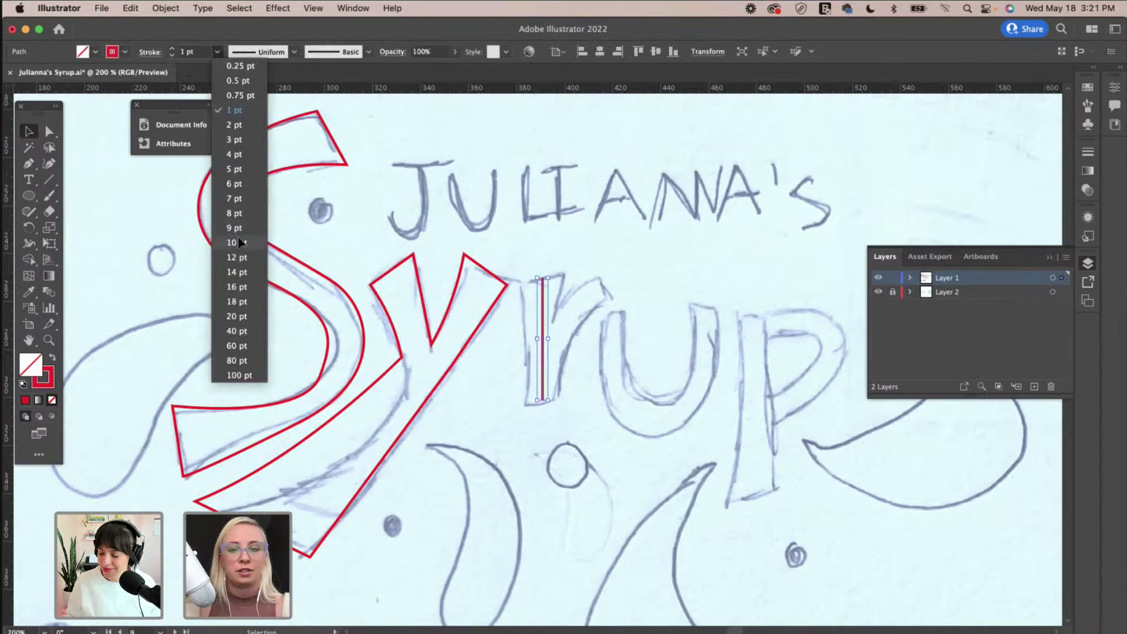
pyautogui.click(239, 242)
pyautogui.click(216, 54)
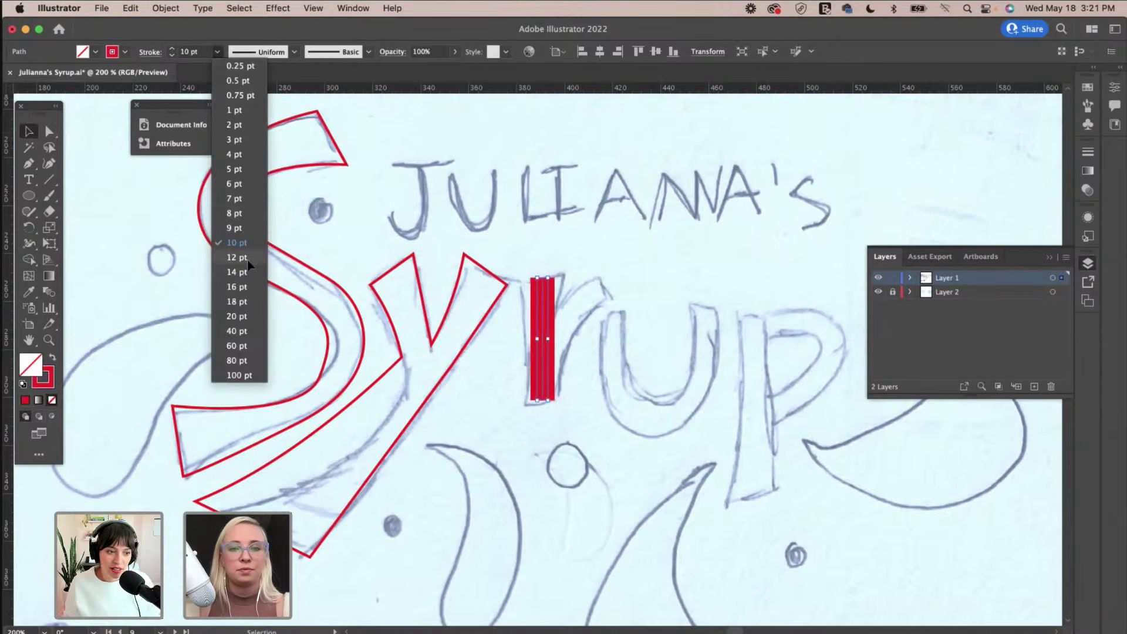
pyautogui.click(248, 259)
pyautogui.click(217, 54)
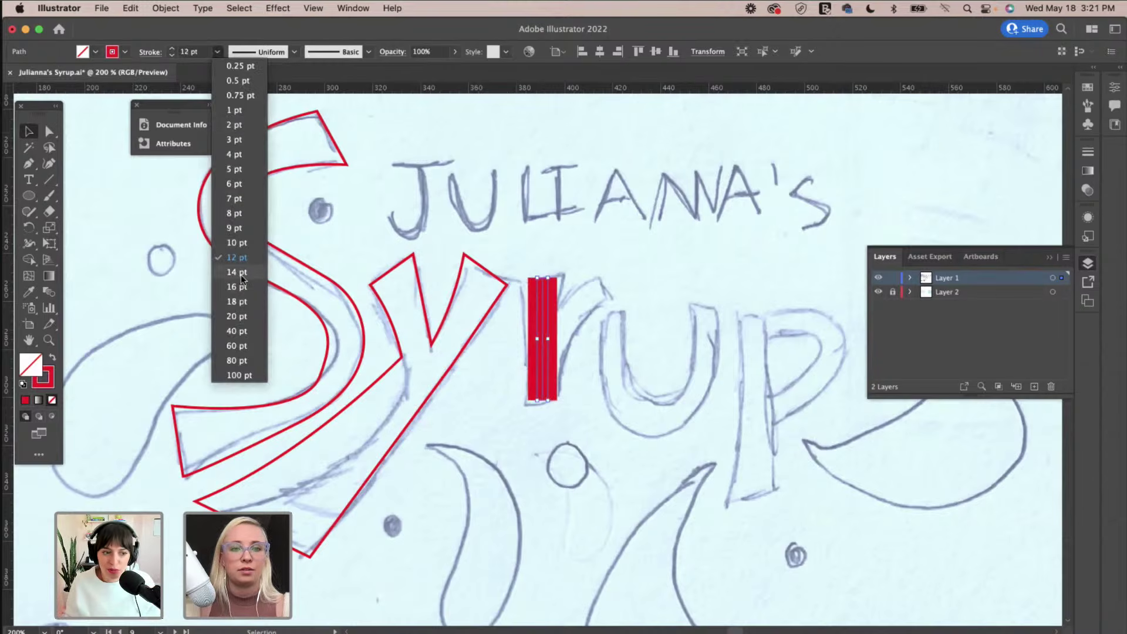
pyautogui.press('Return')
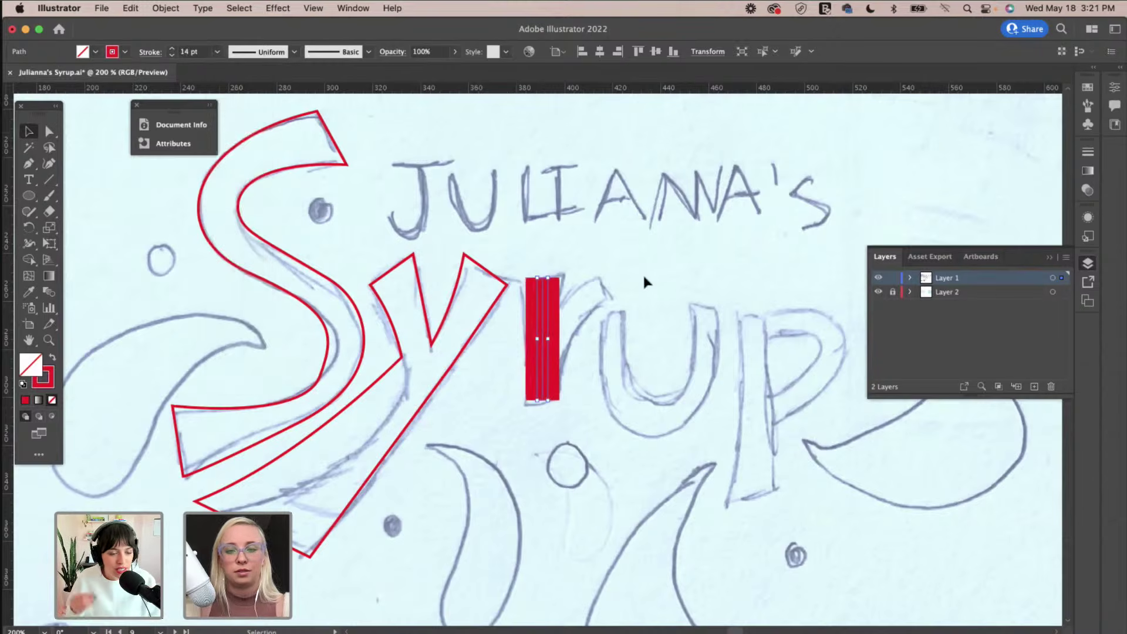
pyautogui.click(643, 273)
# Draw the r's arm as a curved Pen path with a 14 pt stroke, from its upper tip into the stem, and deselect it.
pyautogui.hscroll(2, 643, 274)
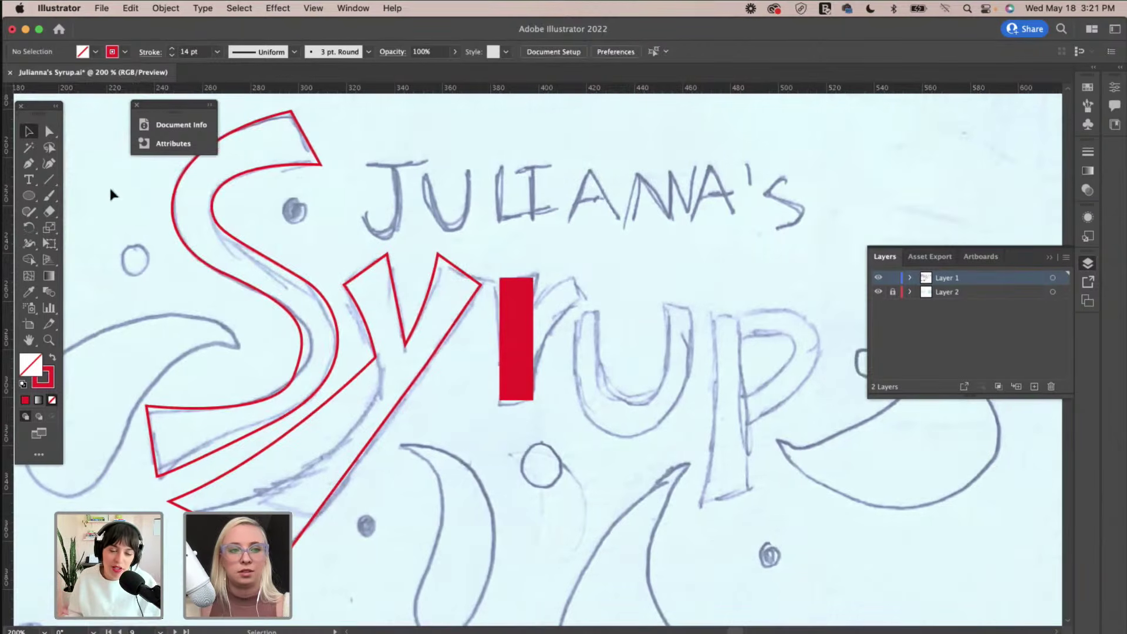
pyautogui.click(29, 164)
pyautogui.click(578, 288)
pyautogui.moveTo(516, 354); pyautogui.dragTo(496, 410)
pyautogui.click(30, 132)
pyautogui.click(673, 286)
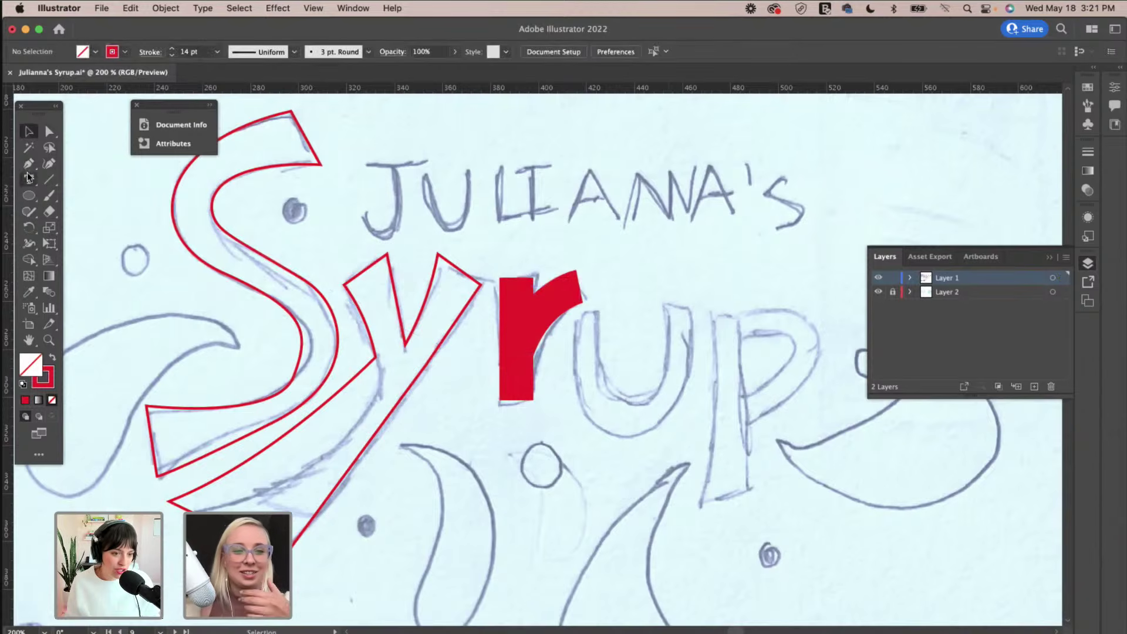
# Place a horizontal guide level with the r's upper tip and make the document's guides visible.
pyautogui.moveTo(28, 196); pyautogui.dragTo(64, 195)
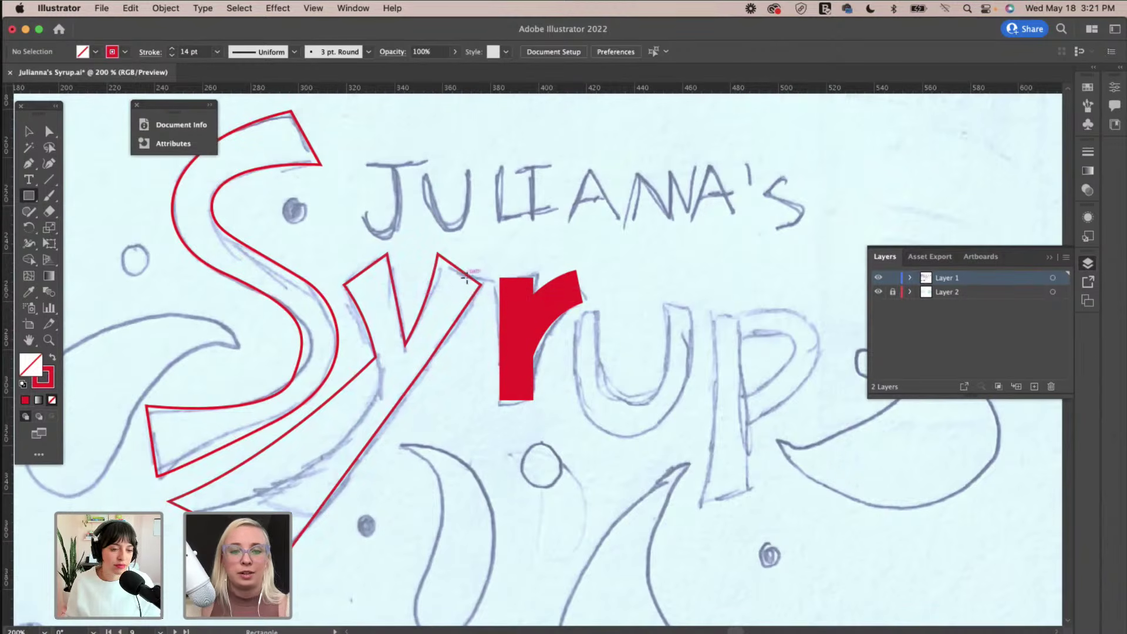
pyautogui.scroll(2, 662, 350)
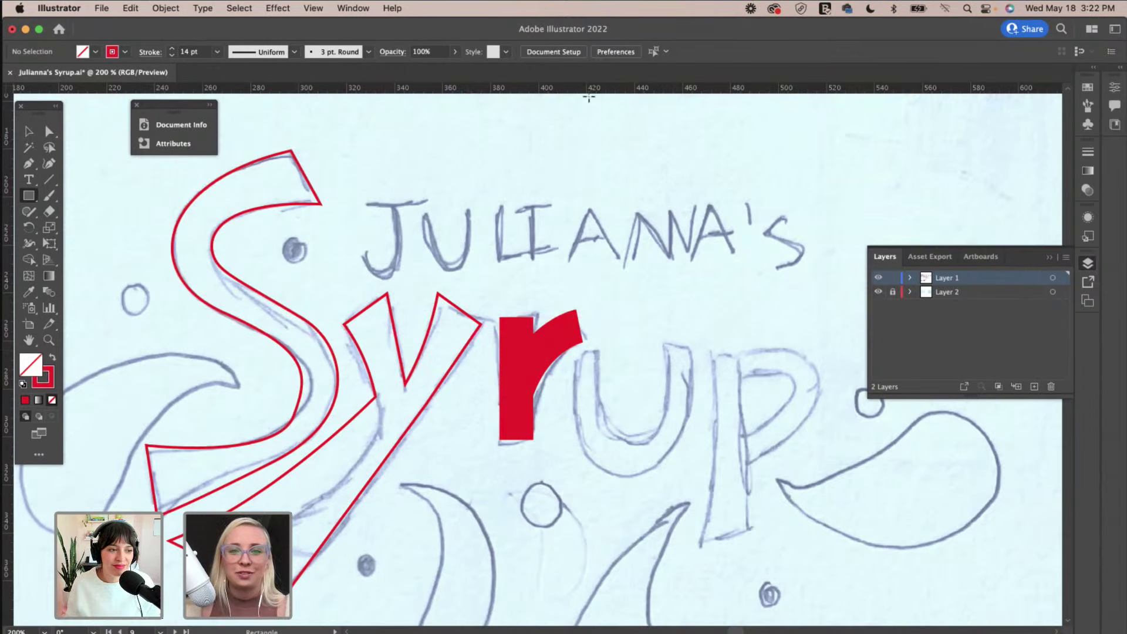
pyautogui.moveTo(594, 93); pyautogui.dragTo(576, 310)
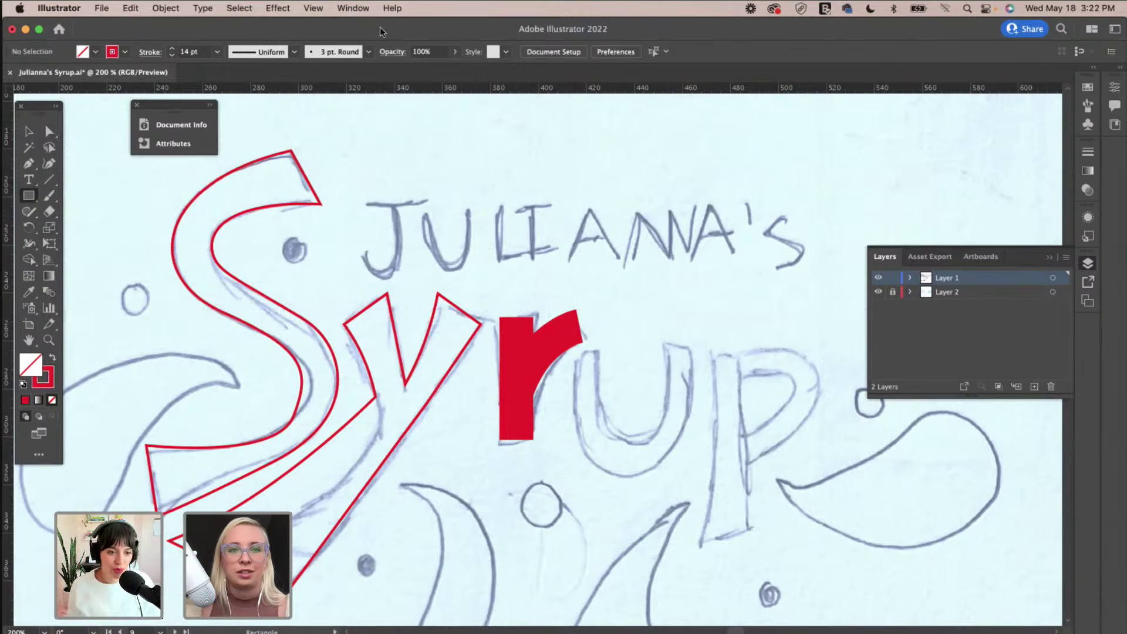
pyautogui.click(313, 8)
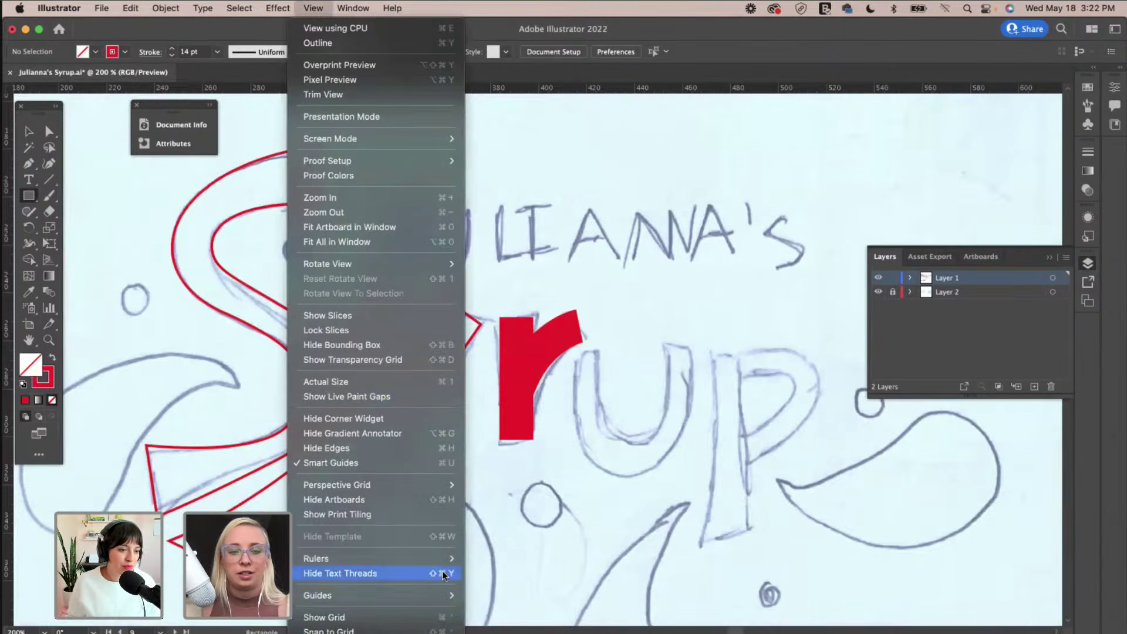
pyautogui.moveTo(436, 599)
pyautogui.click(498, 596)
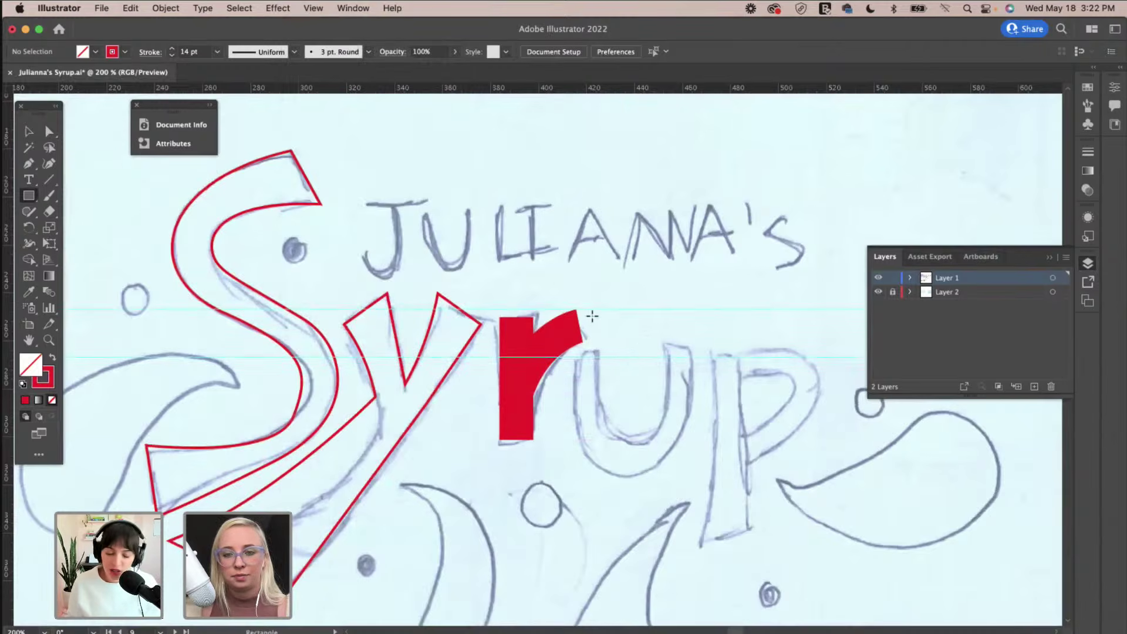
# Draw a rectangle with a 14 pt stroke over the sketched u, round its two lower corners to about 19 px, and deselect it.
pyautogui.moveTo(592, 307); pyautogui.dragTo(683, 452)
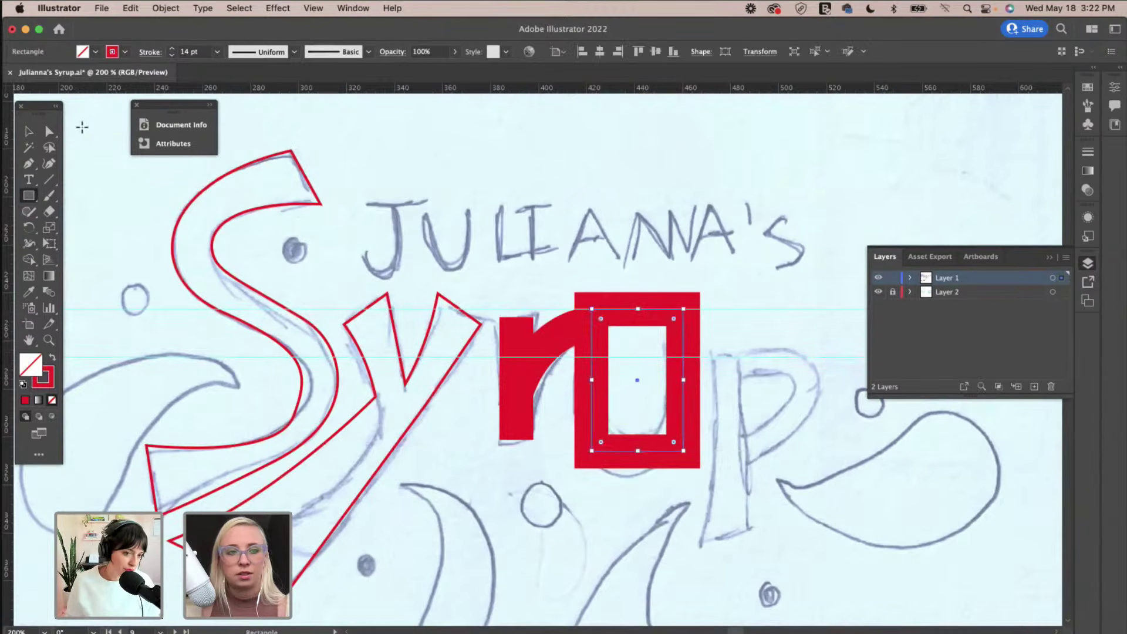
pyautogui.press('a')
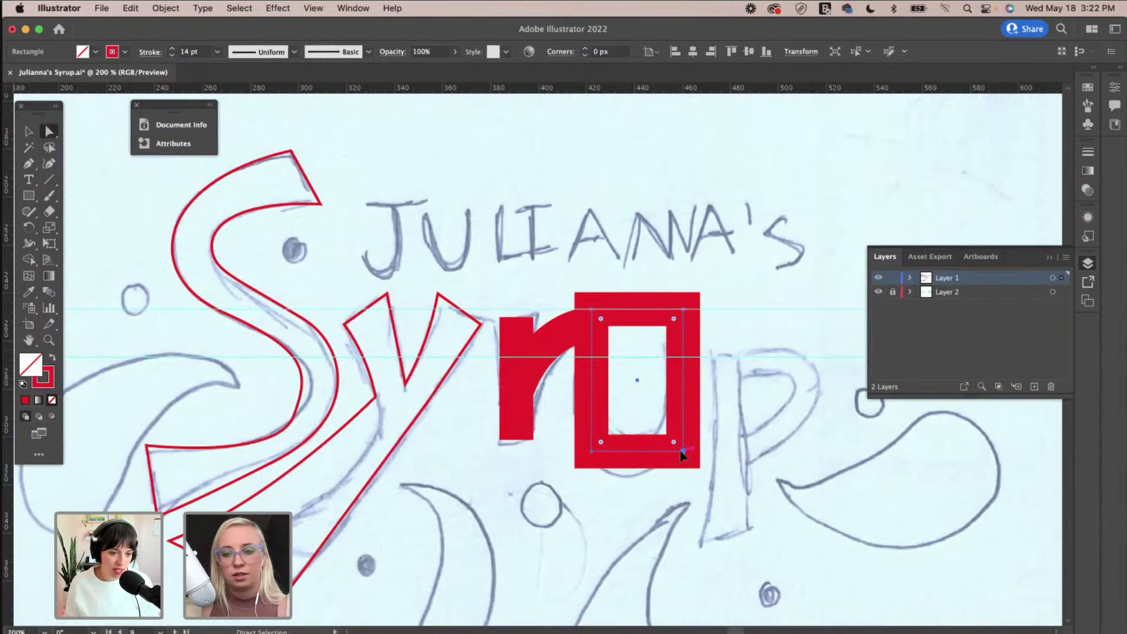
pyautogui.click(683, 451)
pyautogui.keyDown('shift'); pyautogui.click(590, 452); pyautogui.keyUp('shift')
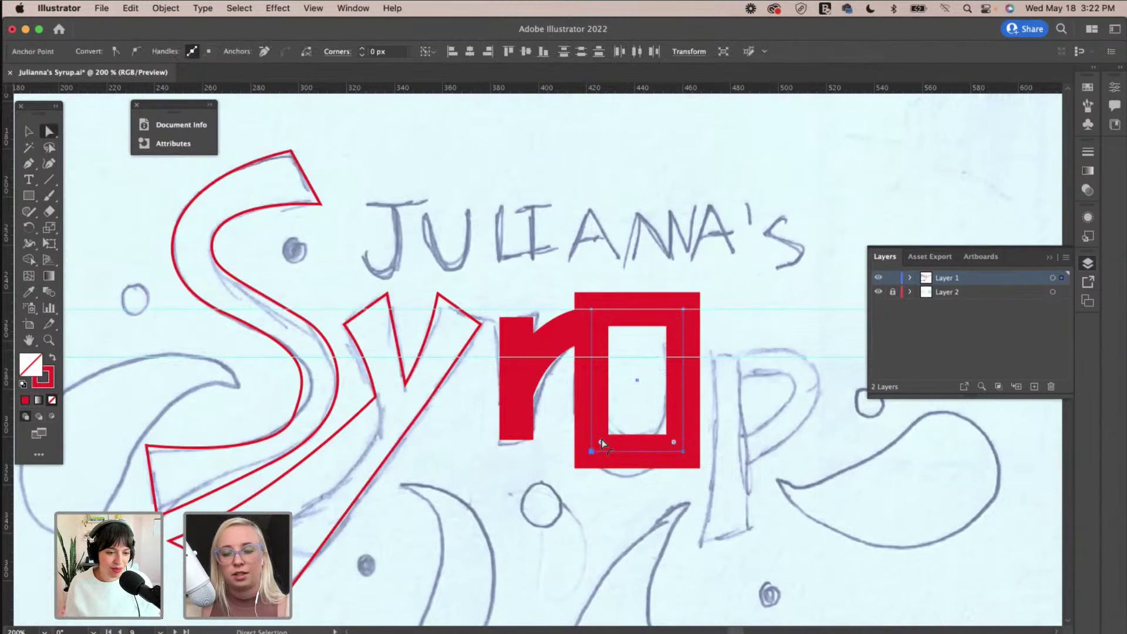
pyautogui.moveTo(602, 442); pyautogui.dragTo(623, 380)
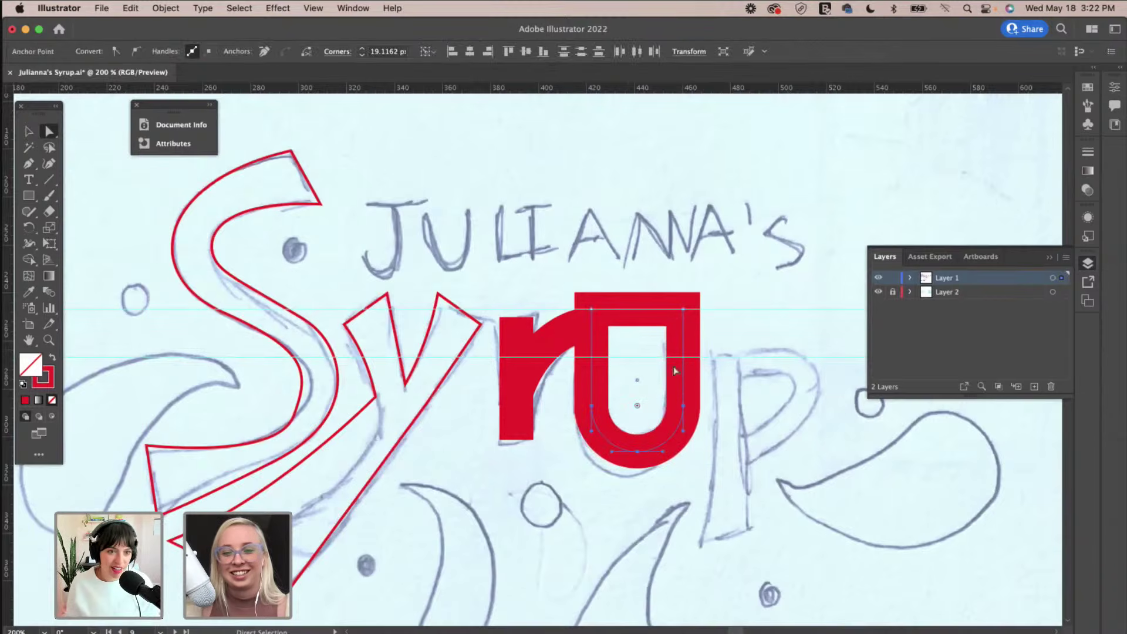
pyautogui.click(766, 434)
# Move the u shape clear of the r's arm and place a horizontal guide at the base of the r's stem.
pyautogui.press('v')
pyautogui.moveTo(588, 403); pyautogui.dragTo(602, 398)
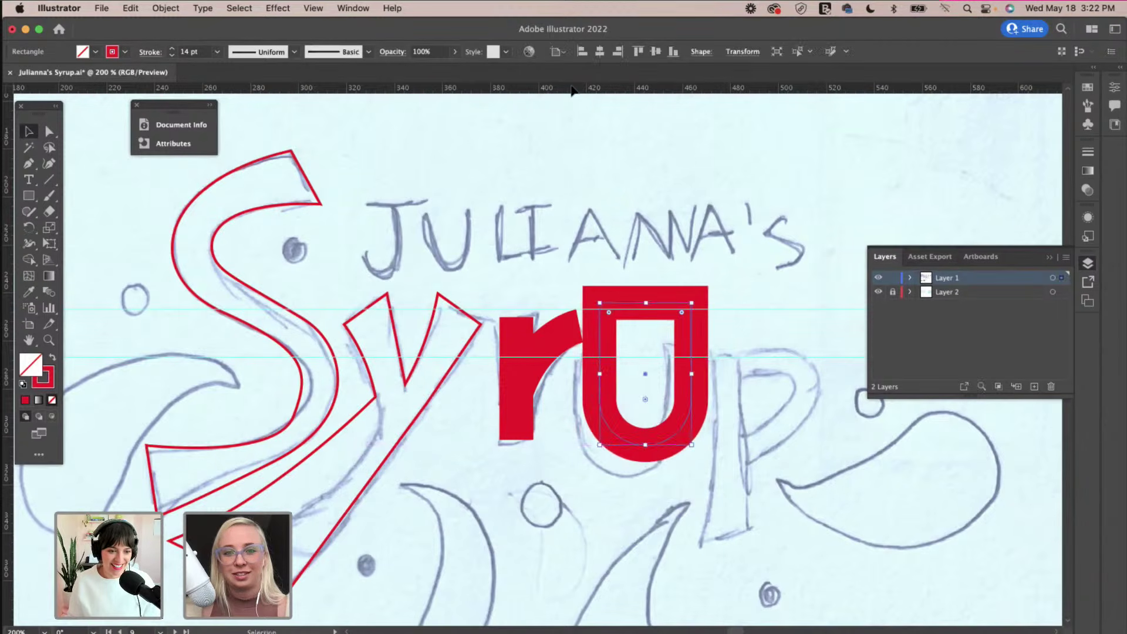
pyautogui.moveTo(572, 89); pyautogui.dragTo(521, 445)
# Nudge the u shape upward until its curved bottom rests on the guide at the r's base.
pyautogui.click(684, 446)
pyautogui.click(686, 427)
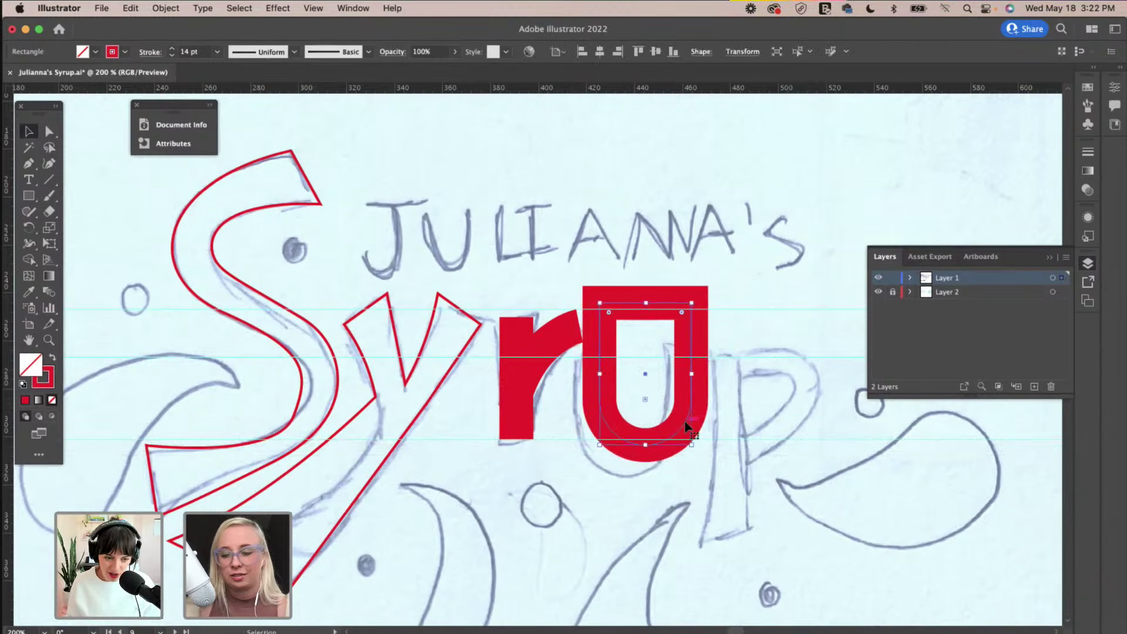
pyautogui.press('Up')
pyautogui.press('Up')
pyautogui.press('Up')
pyautogui.press('Up')
pyautogui.press('Up')
pyautogui.press('Up')
pyautogui.press('Up')
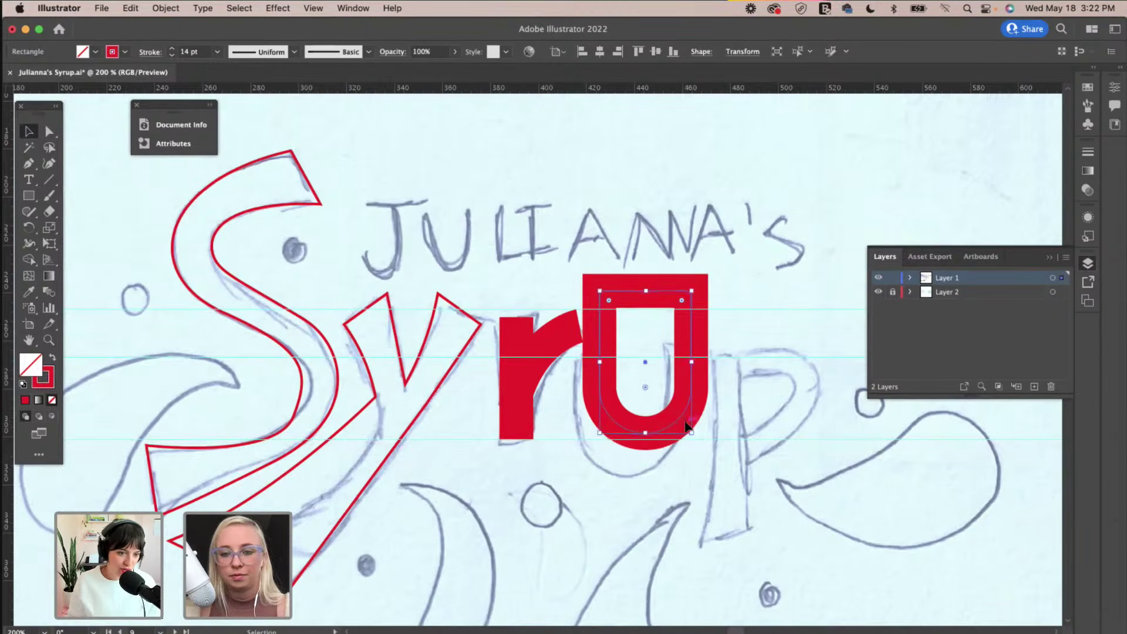
pyautogui.press('Up')
pyautogui.press('Up')
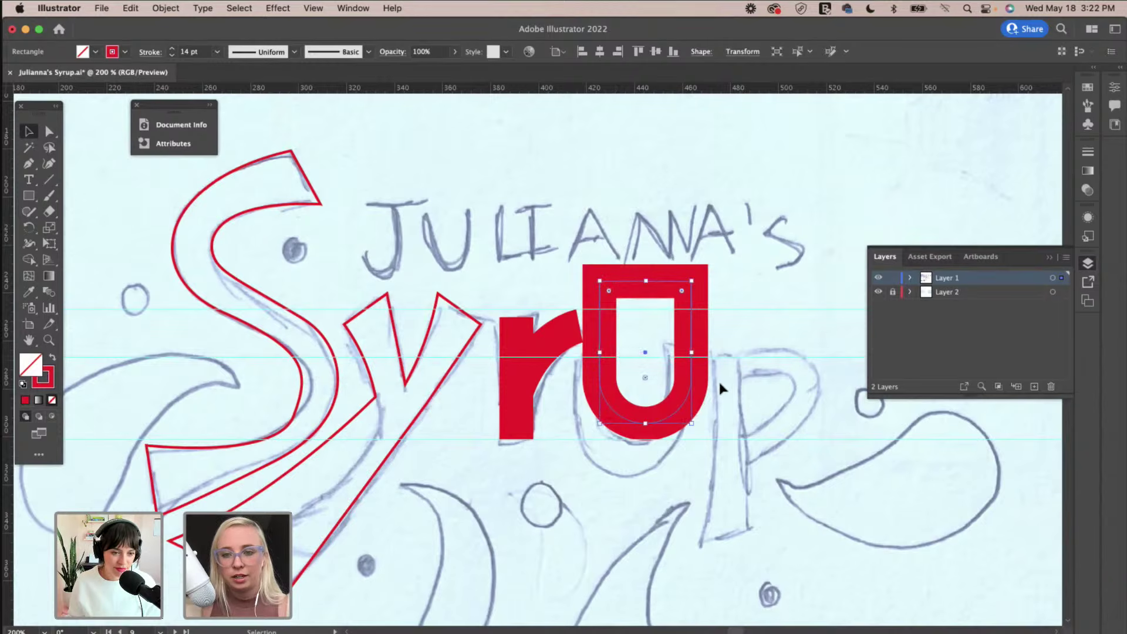
# Cut both sides of the u shape with Scissors at the upper guide and delete the closed top section.
pyautogui.click(49, 211)
pyautogui.click(116, 227)
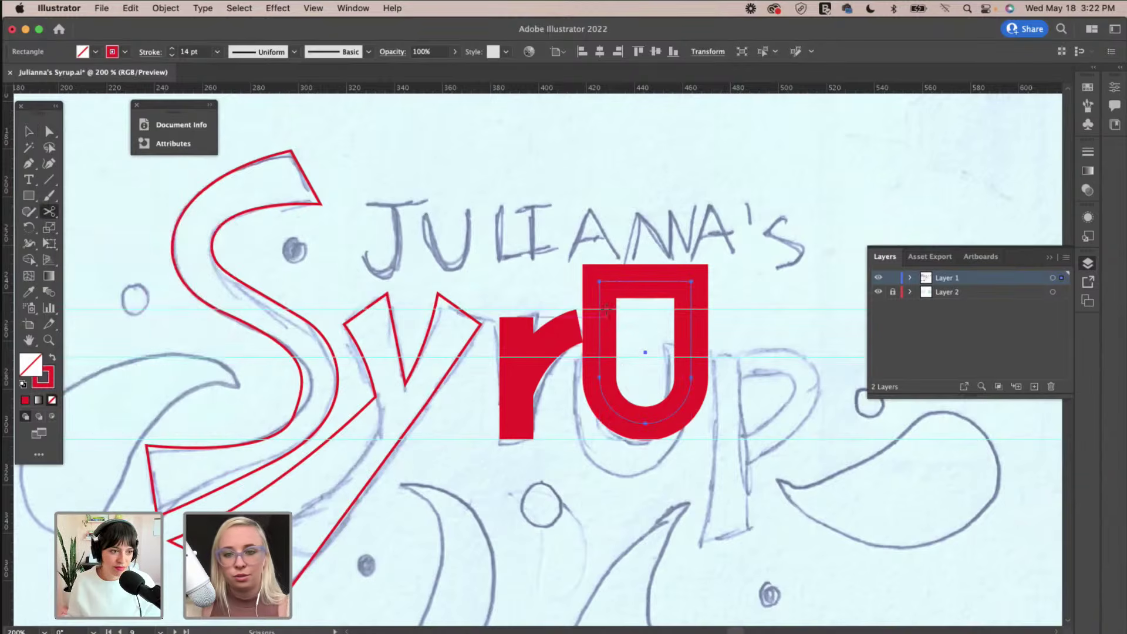
pyautogui.click(598, 308)
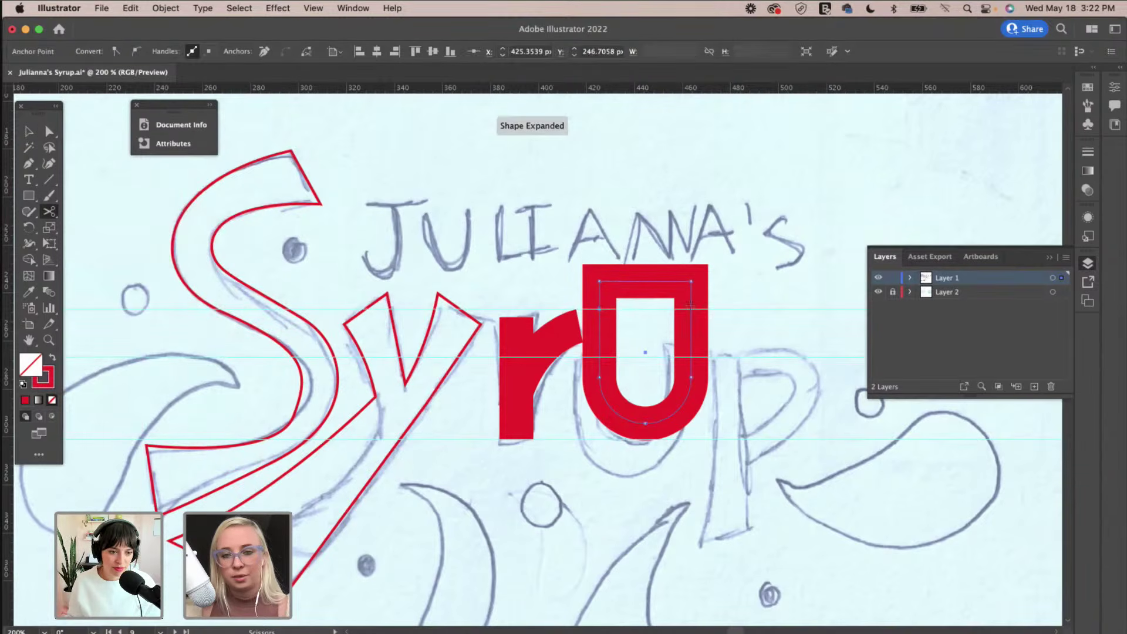
pyautogui.click(692, 309)
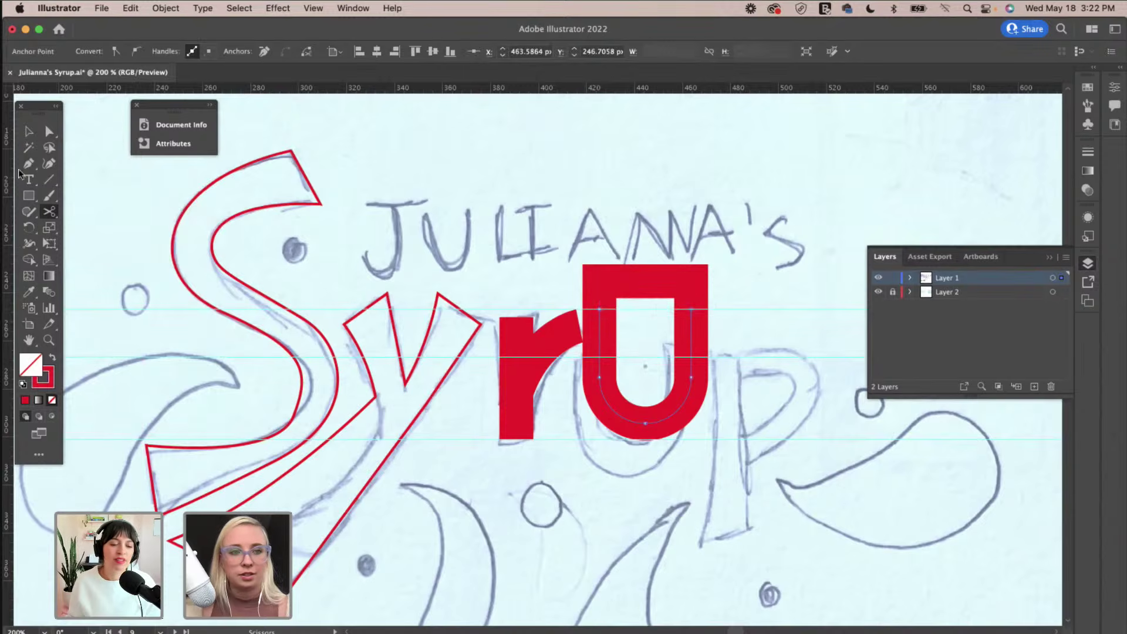
pyautogui.click(28, 131)
pyautogui.click(675, 282)
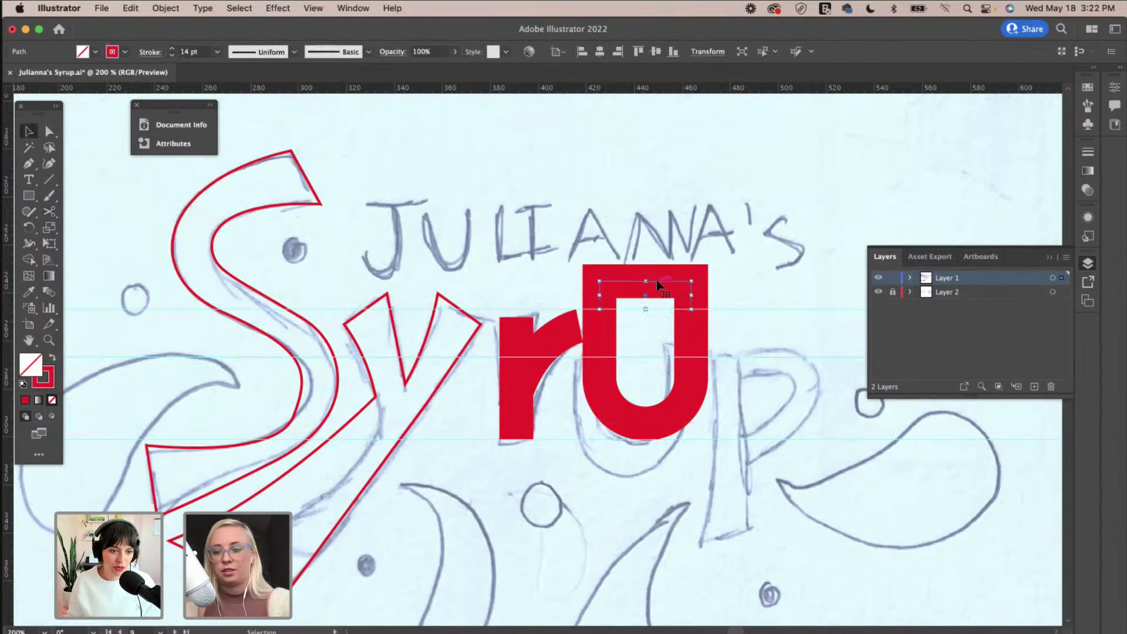
pyautogui.press('Delete')
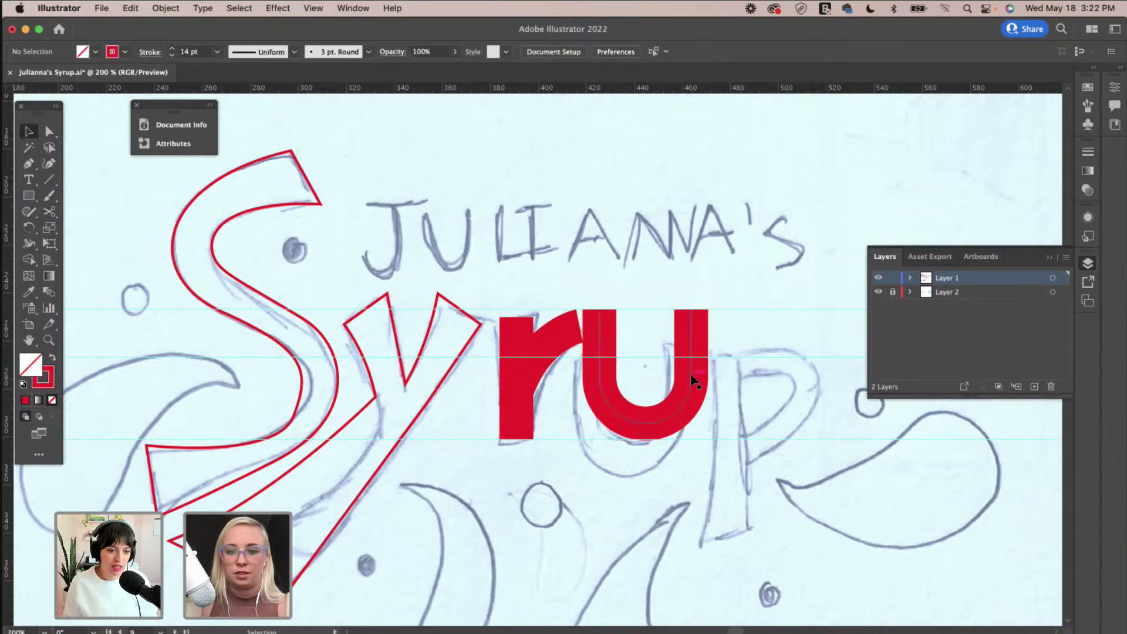
# Move the u slightly farther from the r, narrow it from its right side, and deselect it.
pyautogui.moveTo(602, 367); pyautogui.dragTo(608, 367)
pyautogui.click(792, 376)
pyautogui.click(694, 367)
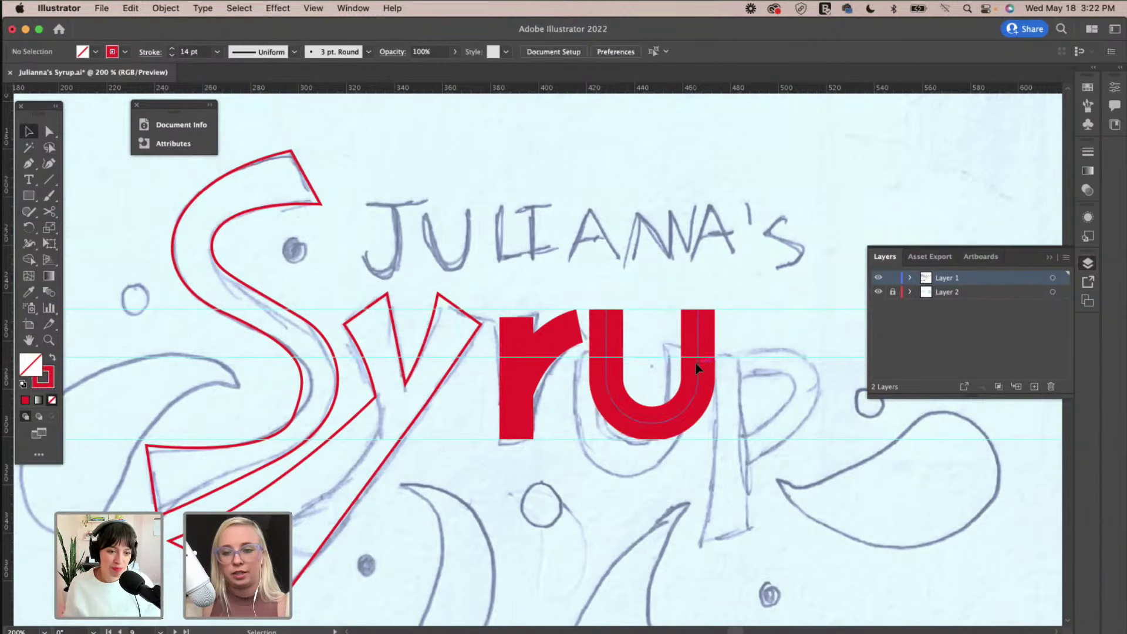
pyautogui.moveTo(698, 367); pyautogui.dragTo(688, 367)
pyautogui.click(727, 361)
# Draw the p's stem as a straight vertical Pen path about 70 px long over the sketch and deselect it.
pyautogui.hscroll(3, 734, 370)
pyautogui.hscroll(4, 738, 370)
pyautogui.click(30, 167)
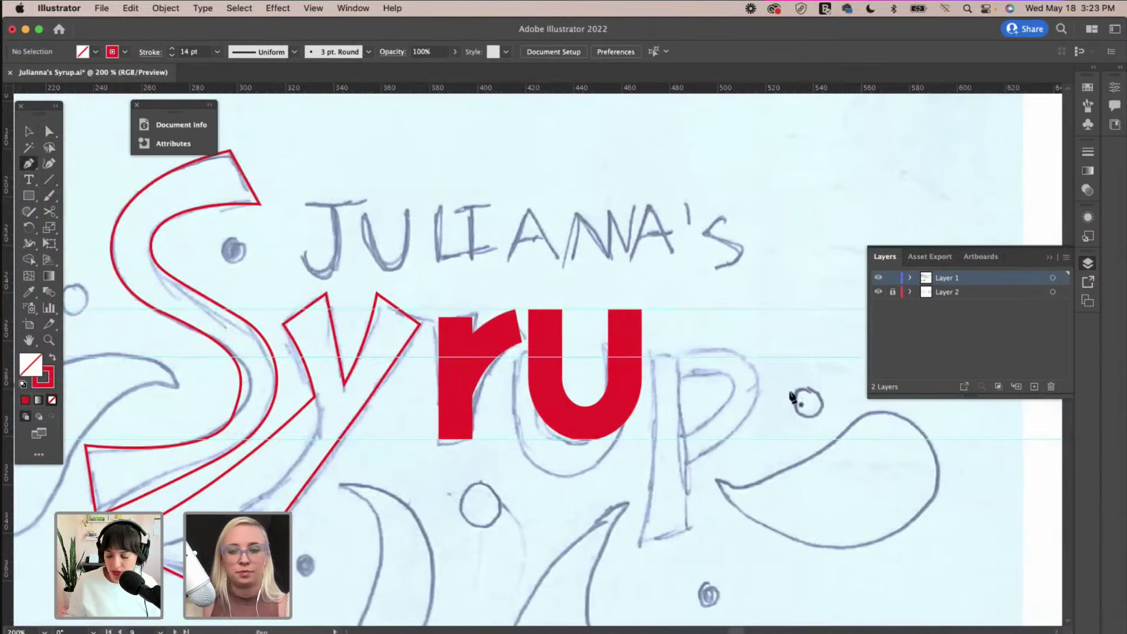
pyautogui.click(667, 353)
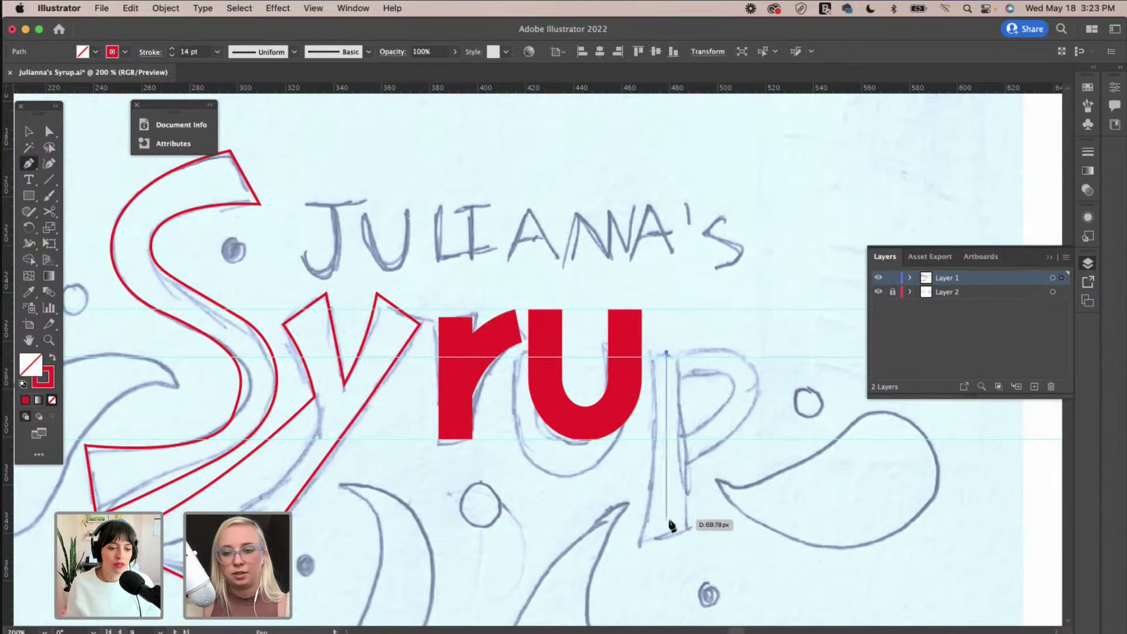
pyautogui.click(667, 521)
pyautogui.click(28, 131)
pyautogui.click(30, 163)
pyautogui.keyDown('super'); pyautogui.click(536, 264); pyautogui.keyUp('super')
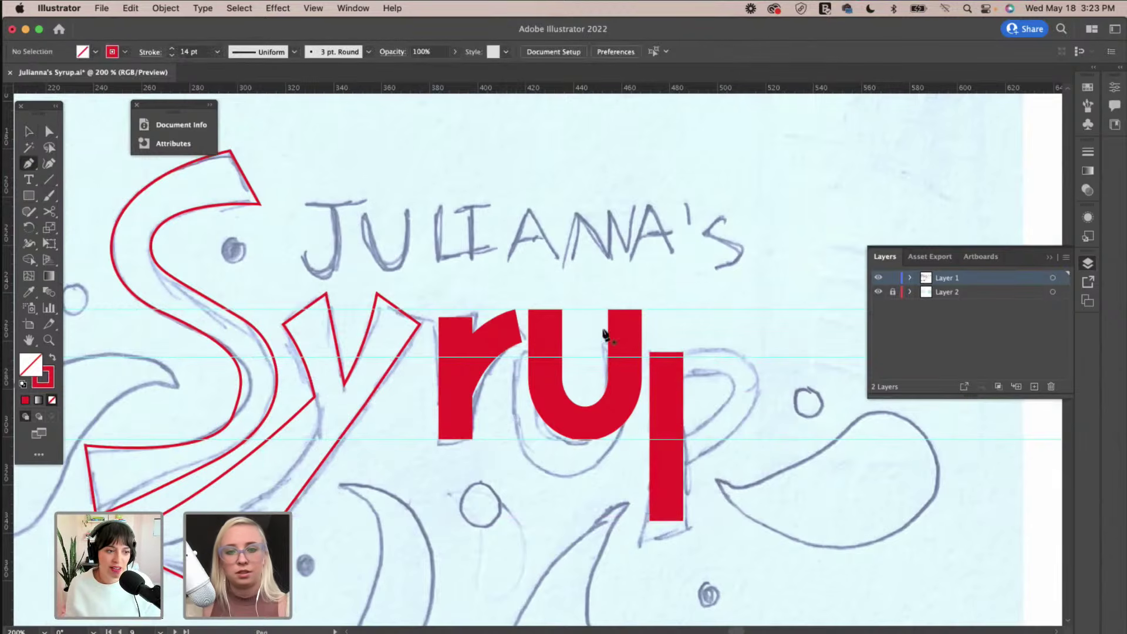
# Draw the p's bowl as a curved Pen path from the upper stem around the sketched curve back into the stem, and deselect it.
pyautogui.click(665, 370)
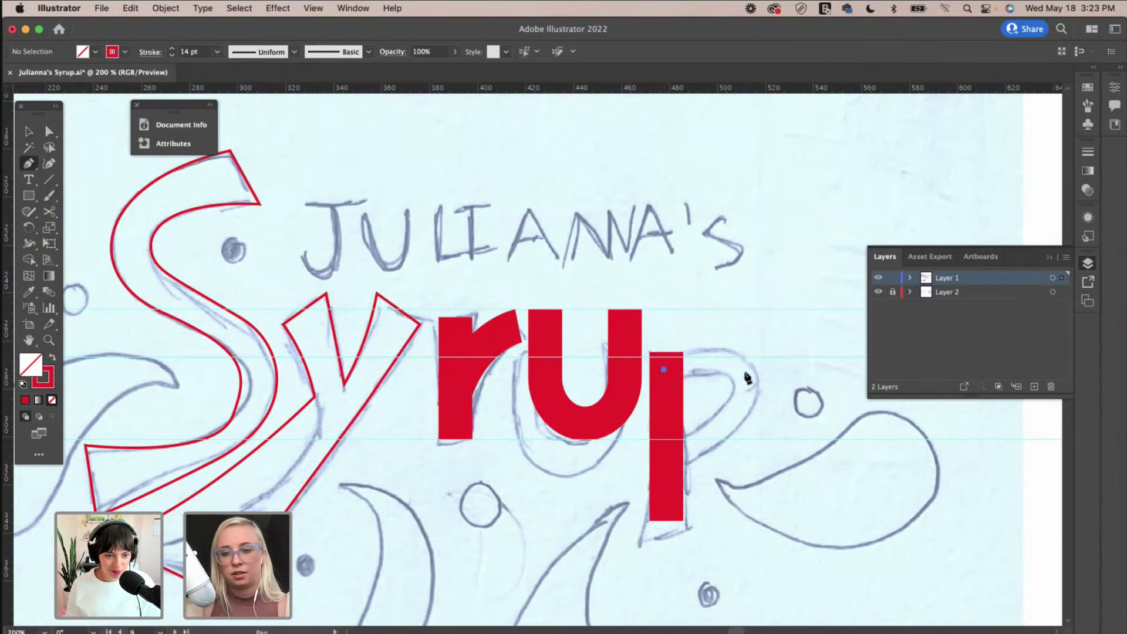
pyautogui.moveTo(734, 400)
pyautogui.mouseDown()
pyautogui.moveTo(728, 473)
pyautogui.moveTo(718, 467)
pyautogui.mouseUp()
pyautogui.press('super+z')
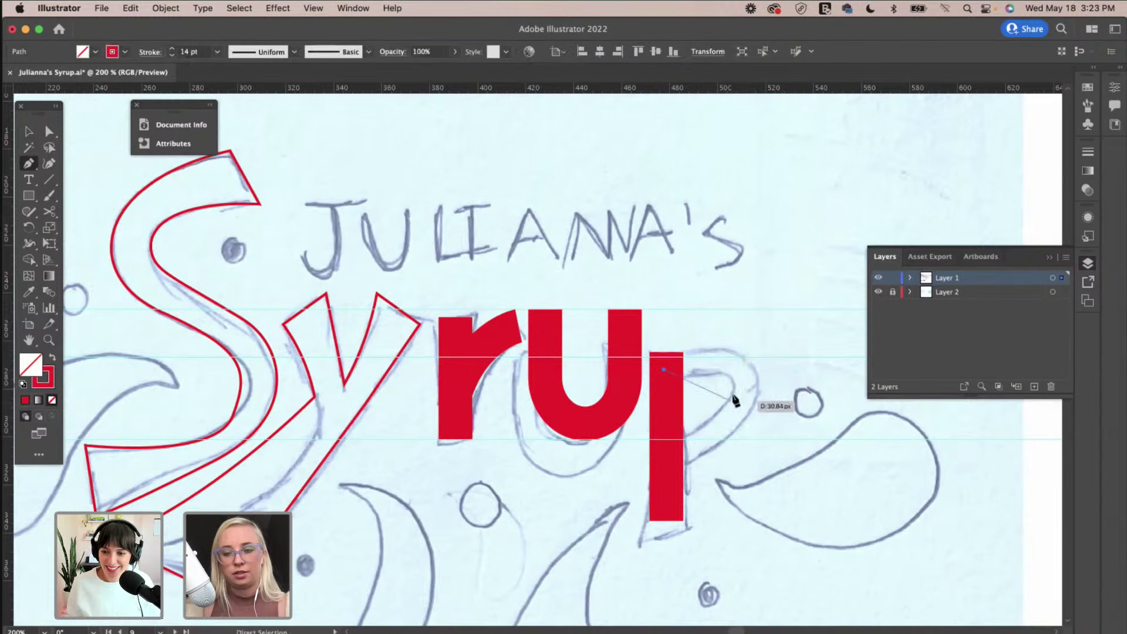
pyautogui.moveTo(745, 381); pyautogui.dragTo(746, 424)
pyautogui.moveTo(668, 443); pyautogui.dragTo(631, 429)
pyautogui.press('v')
pyautogui.click(82, 151)
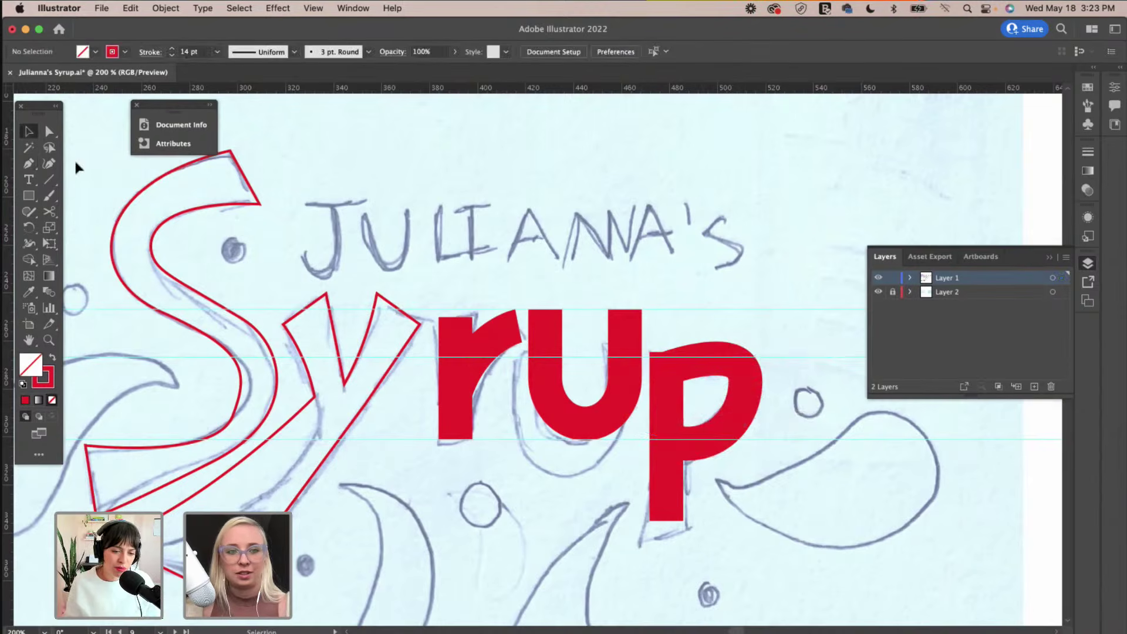
# Lower the right anchor of the p's bowl, and adjust its upper handle and the bowl's upper end anchor.
pyautogui.click(49, 131)
pyautogui.moveTo(741, 373); pyautogui.dragTo(745, 389)
pyautogui.moveTo(662, 372)
pyautogui.mouseDown()
pyautogui.moveTo(654, 360)
pyautogui.moveTo(659, 368)
pyautogui.mouseUp()
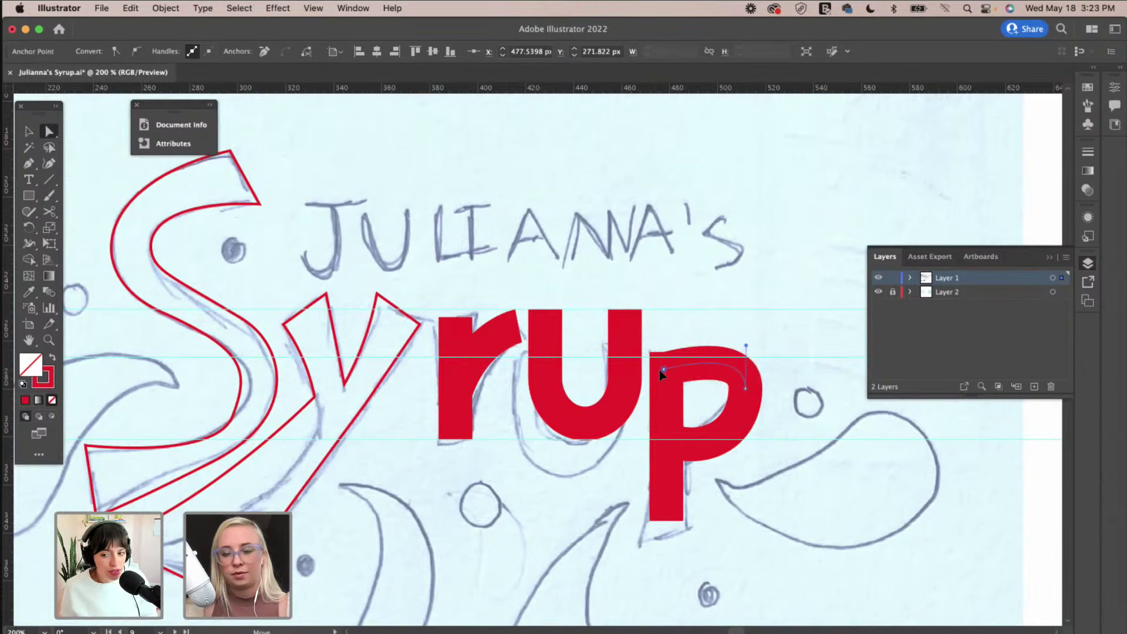
pyautogui.moveTo(746, 345)
pyautogui.mouseDown()
pyautogui.moveTo(744, 370)
pyautogui.moveTo(745, 327)
pyautogui.moveTo(746, 364)
pyautogui.moveTo(746, 348)
pyautogui.mouseUp()
pyautogui.click(745, 389)
# Fine-tune the bowl's top curve by repositioning its upper end on the stem and the right anchor's upper handle.
pyautogui.moveTo(665, 369)
pyautogui.mouseDown()
pyautogui.moveTo(665, 357)
pyautogui.moveTo(650, 363)
pyautogui.mouseUp()
pyautogui.moveTo(751, 351)
pyautogui.mouseDown()
pyautogui.moveTo(746, 317)
pyautogui.moveTo(745, 339)
pyautogui.mouseUp()
pyautogui.moveTo(651, 355); pyautogui.dragTo(660, 366)
pyautogui.click(744, 352)
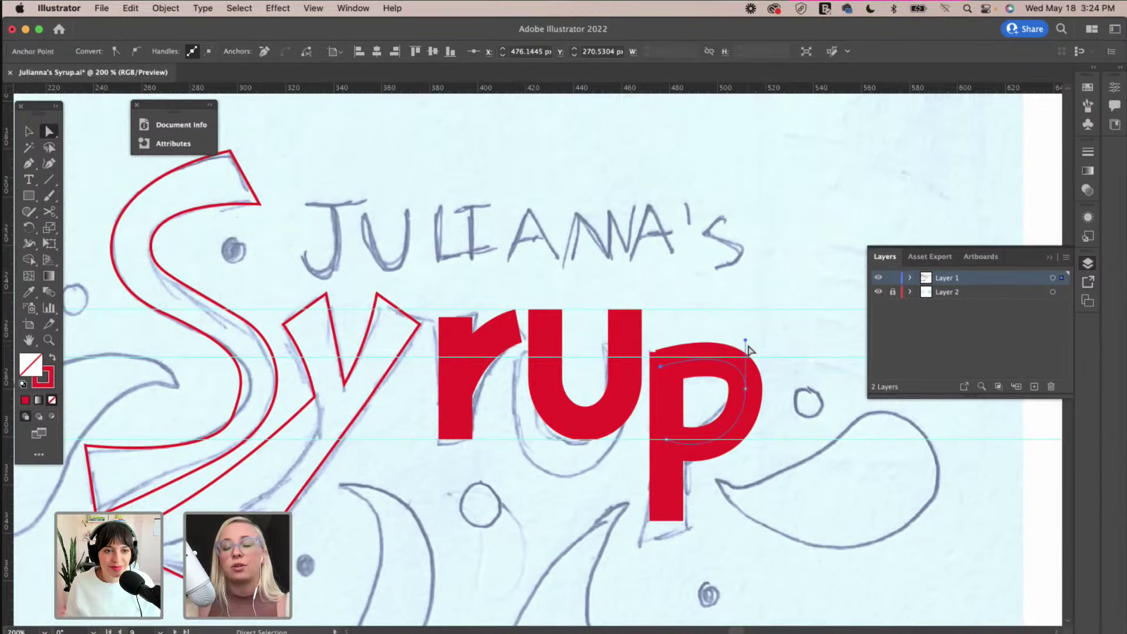
pyautogui.moveTo(745, 344); pyautogui.dragTo(747, 352)
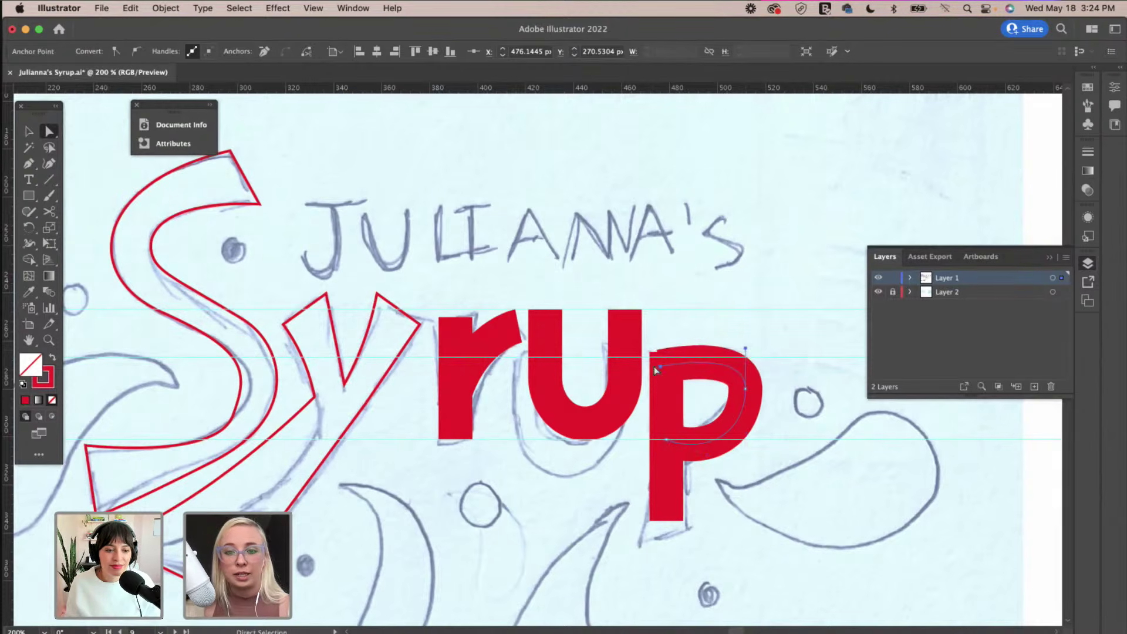
pyautogui.moveTo(662, 368); pyautogui.dragTo(663, 363)
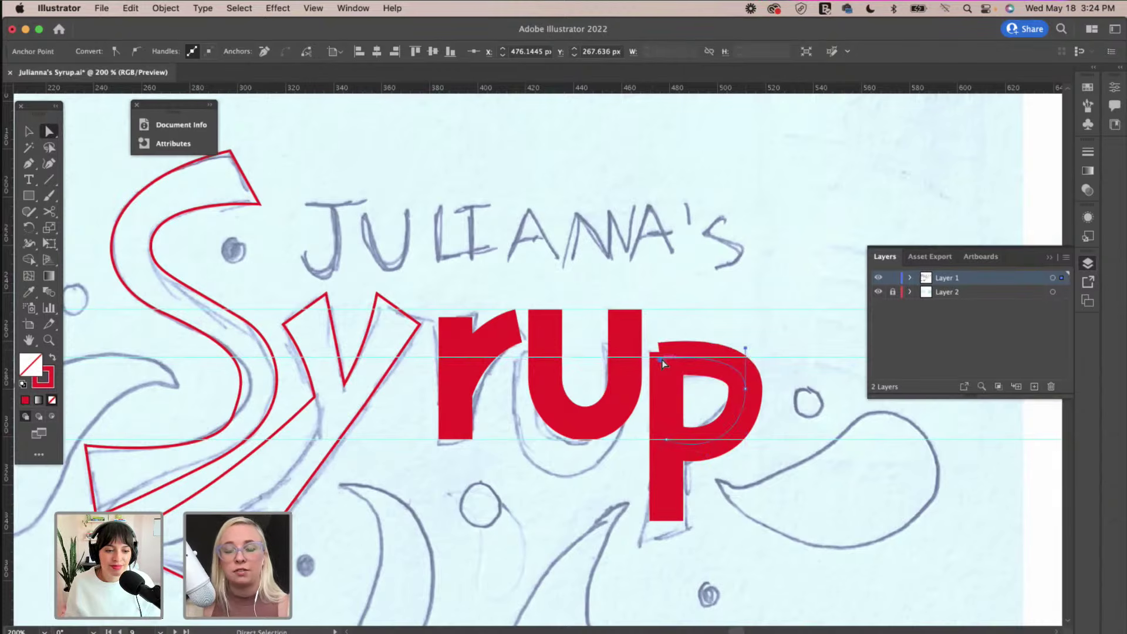
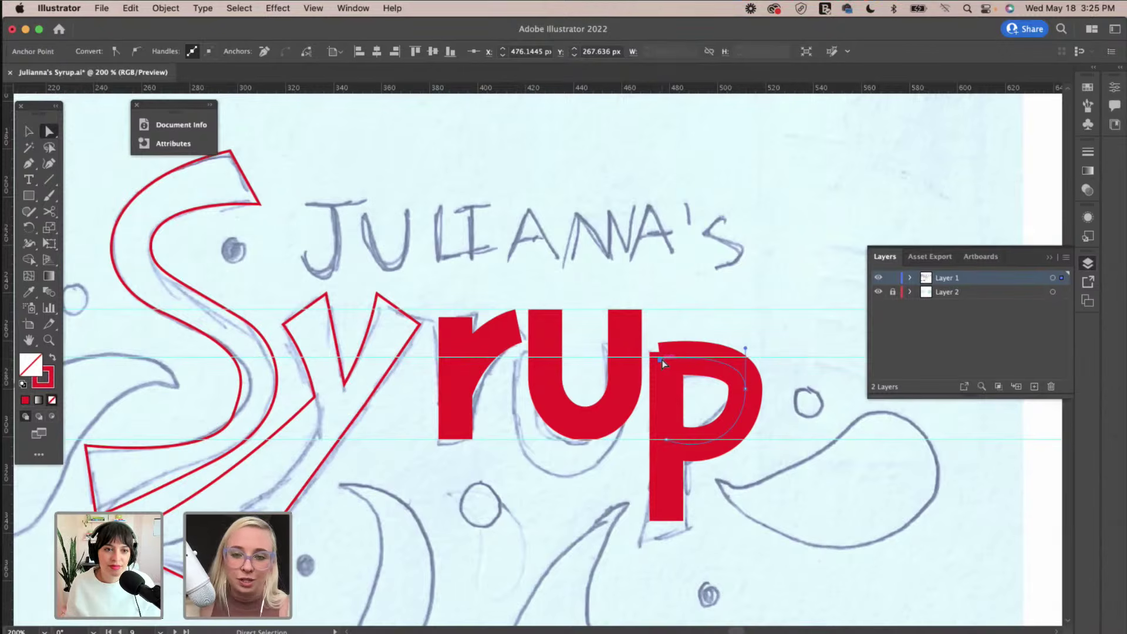
pyautogui.moveTo(745, 349)
pyautogui.mouseDown()
pyautogui.moveTo(745, 338)
pyautogui.moveTo(745, 350)
pyautogui.mouseUp()
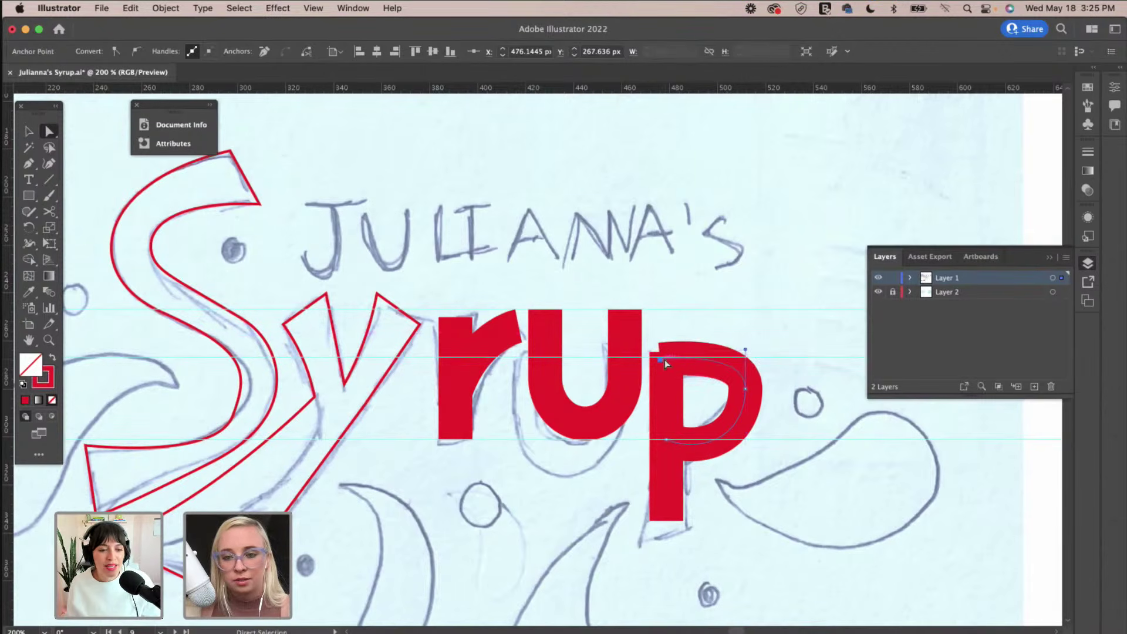
# Pull the bowl's upper end off the stem and try to extend it back to the stem with the Pen tool.
pyautogui.moveTo(662, 361); pyautogui.dragTo(700, 348)
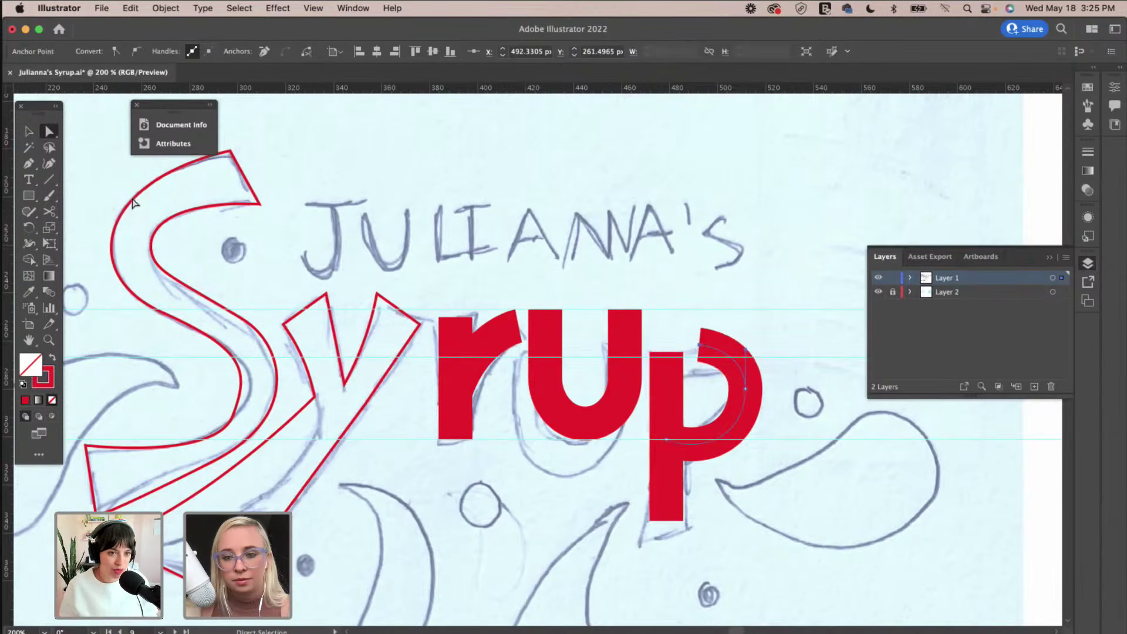
pyautogui.click(28, 163)
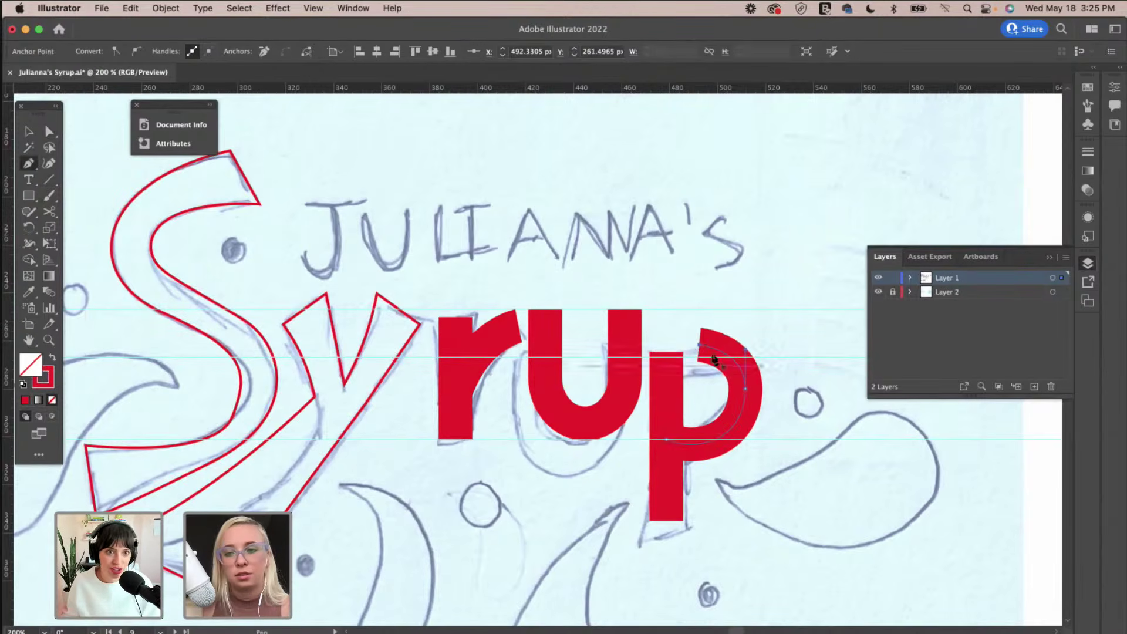
pyautogui.moveTo(701, 349); pyautogui.dragTo(664, 348)
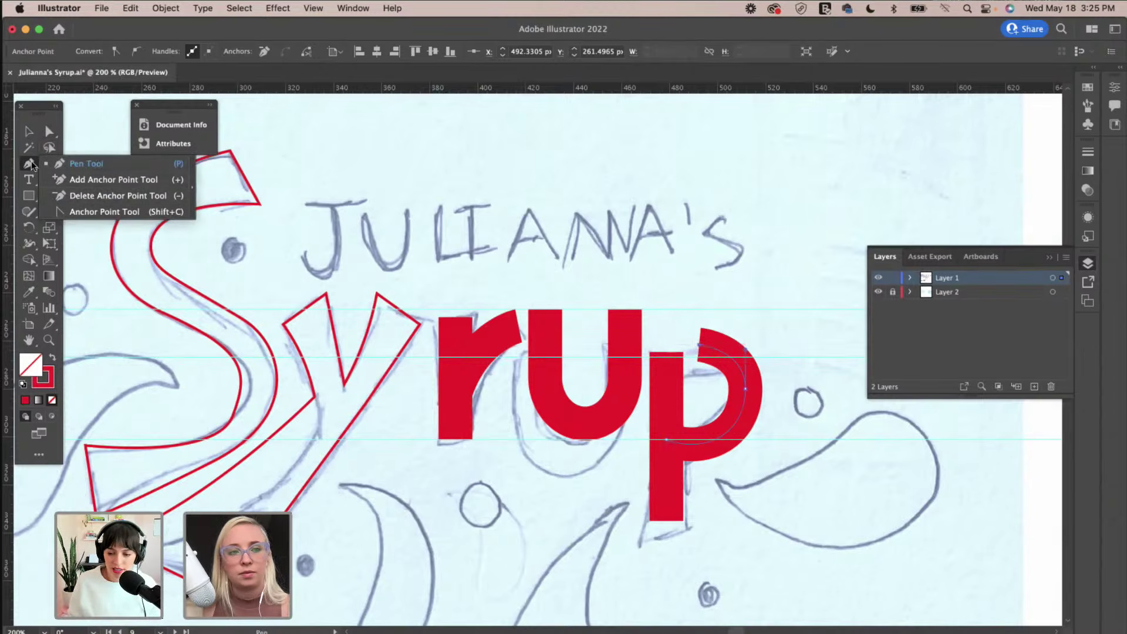
# Delete the bowl's rightmost anchor and move the remaining free end to the right edge of the sketched bowl.
pyautogui.click(69, 192)
pyautogui.click(745, 392)
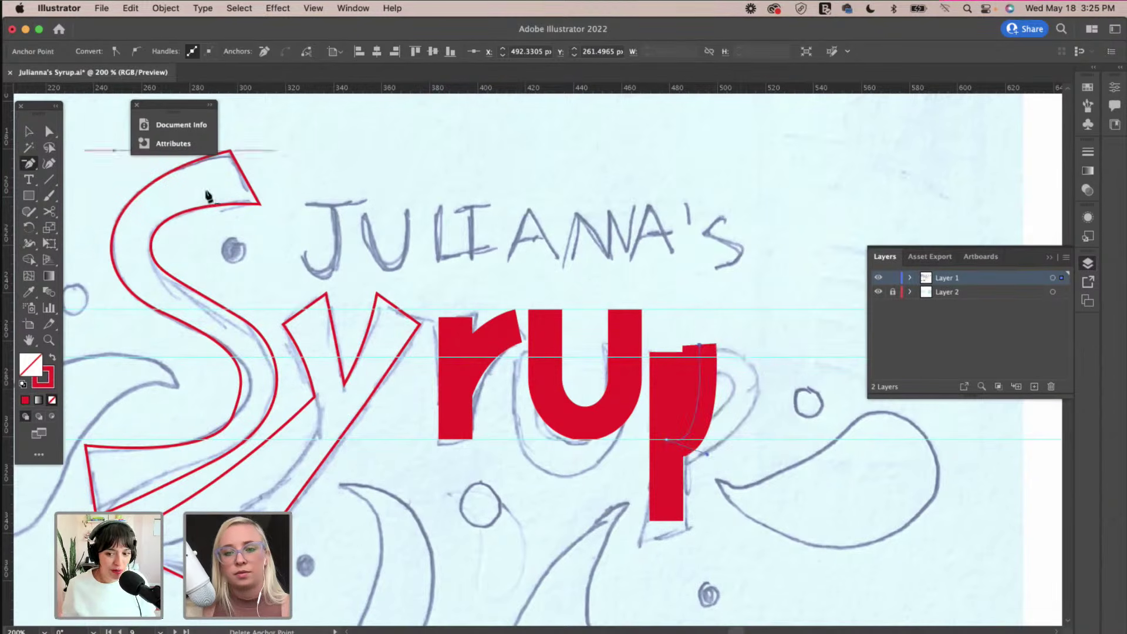
pyautogui.press('a')
pyautogui.moveTo(722, 346); pyautogui.dragTo(759, 392)
# Join the bowl's free end to the top of the p's stem with a curved Pen segment.
pyautogui.click(28, 163)
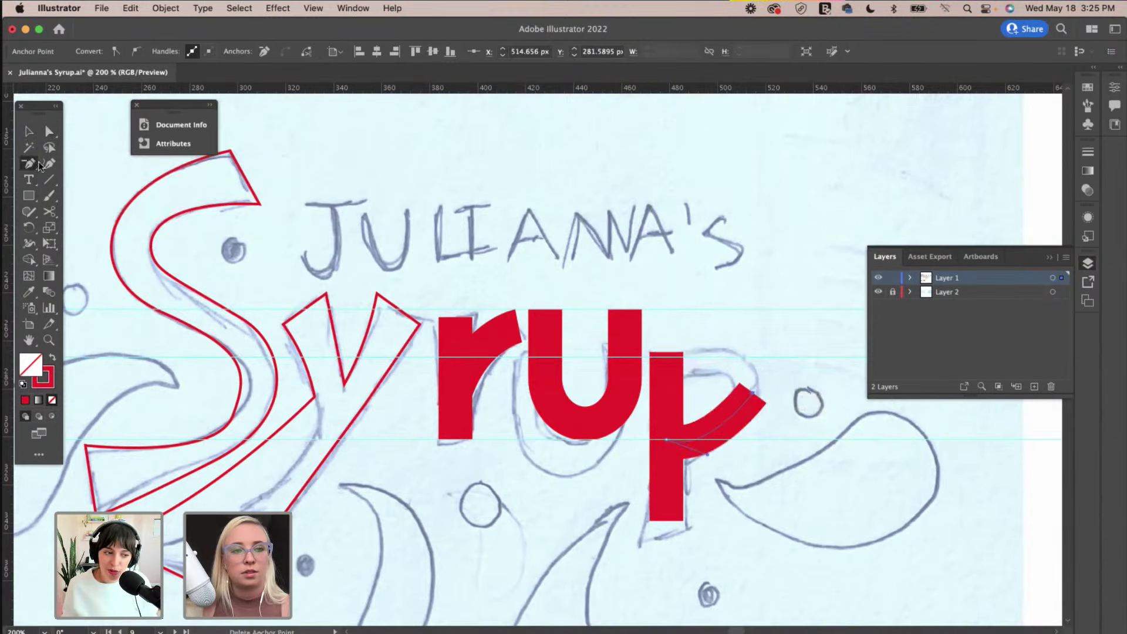
pyautogui.click(667, 352)
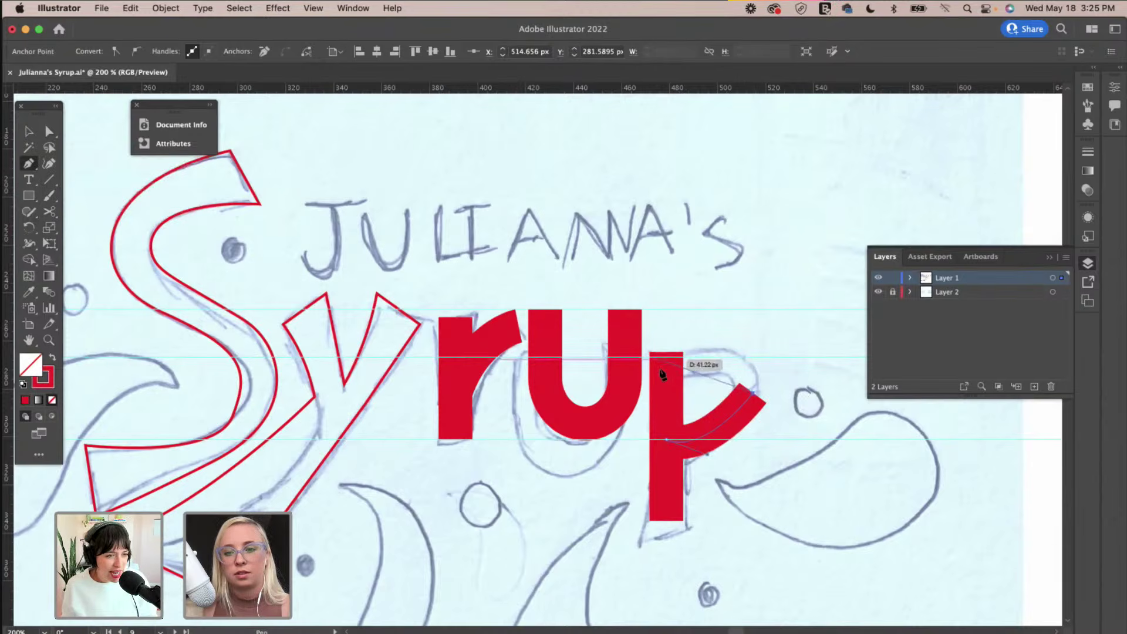
pyautogui.moveTo(590, 354); pyautogui.dragTo(563, 379)
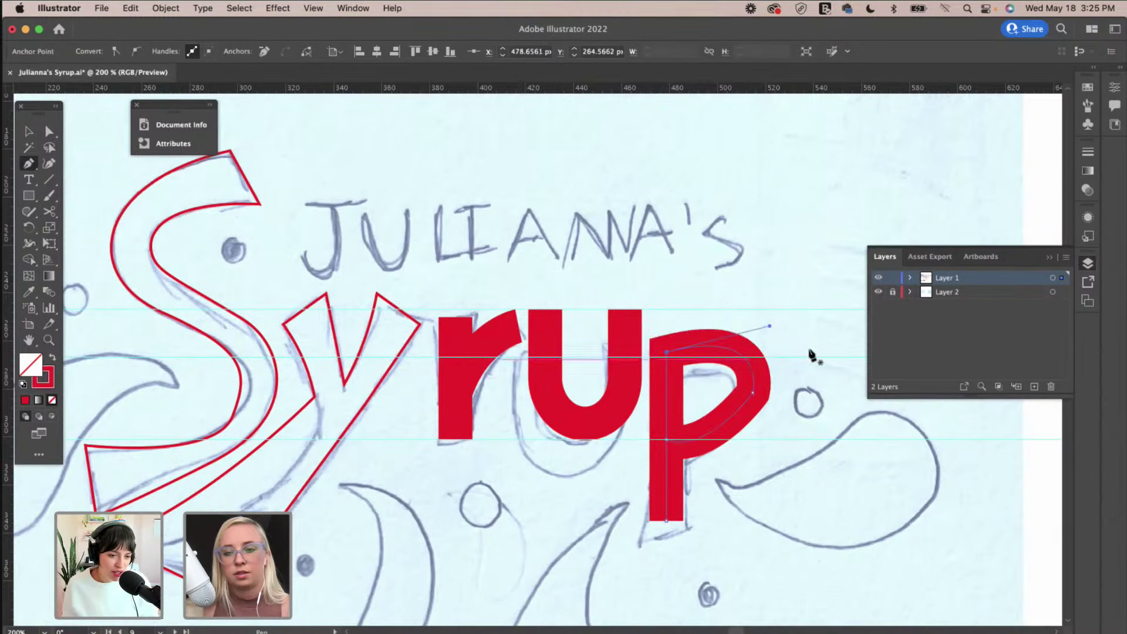
# Move the bowl's right anchor inward and down, and raise the bowl's lower anchor along the p's stem.
pyautogui.click(49, 131)
pyautogui.moveTo(753, 393); pyautogui.dragTo(588, 376)
pyautogui.press('cmd+z')
pyautogui.moveTo(756, 392); pyautogui.dragTo(735, 404)
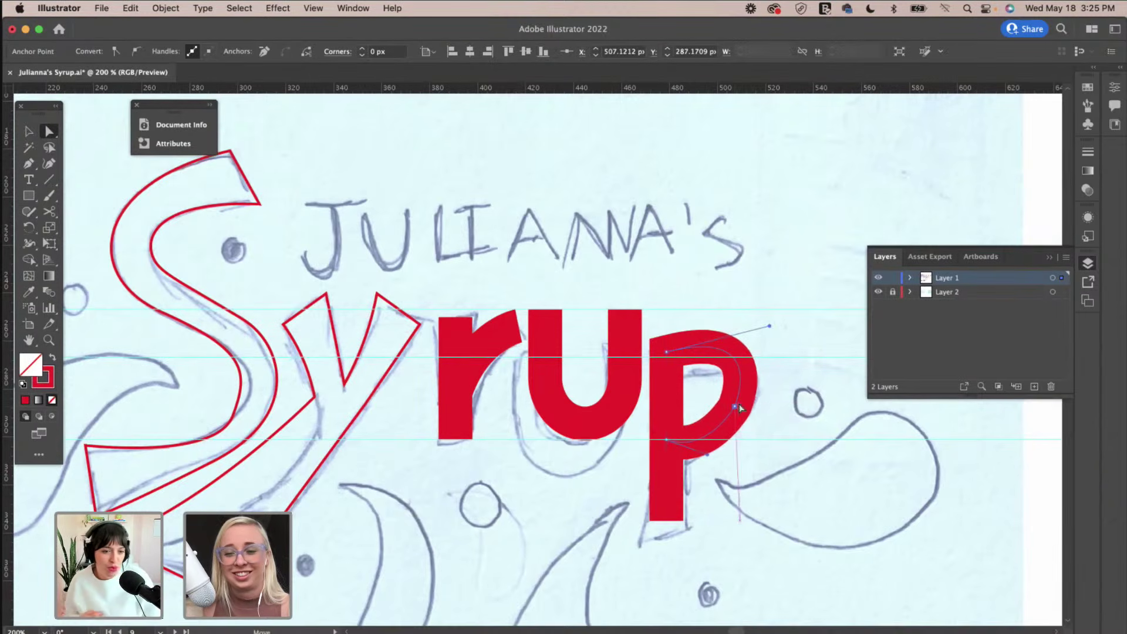
pyautogui.moveTo(667, 440); pyautogui.dragTo(710, 439)
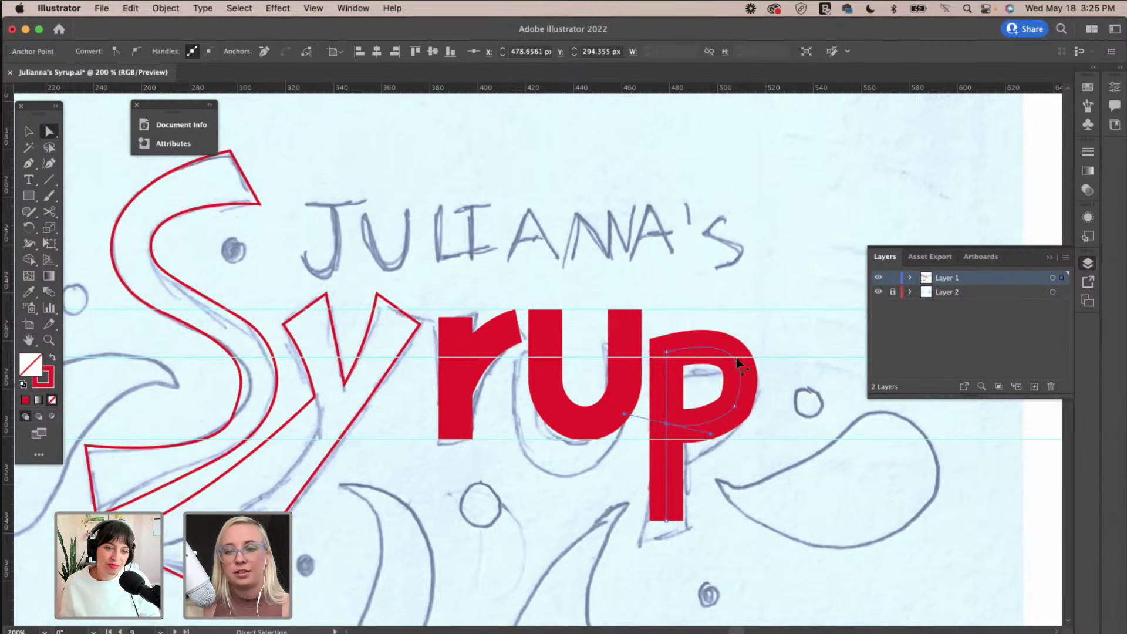
# Reshape the upper curve of the p's bowl with its handle at the stem, and round the bowl's right anchor by about 16.3 px.
pyautogui.moveTo(669, 354); pyautogui.dragTo(667, 351)
pyautogui.moveTo(770, 328); pyautogui.dragTo(764, 337)
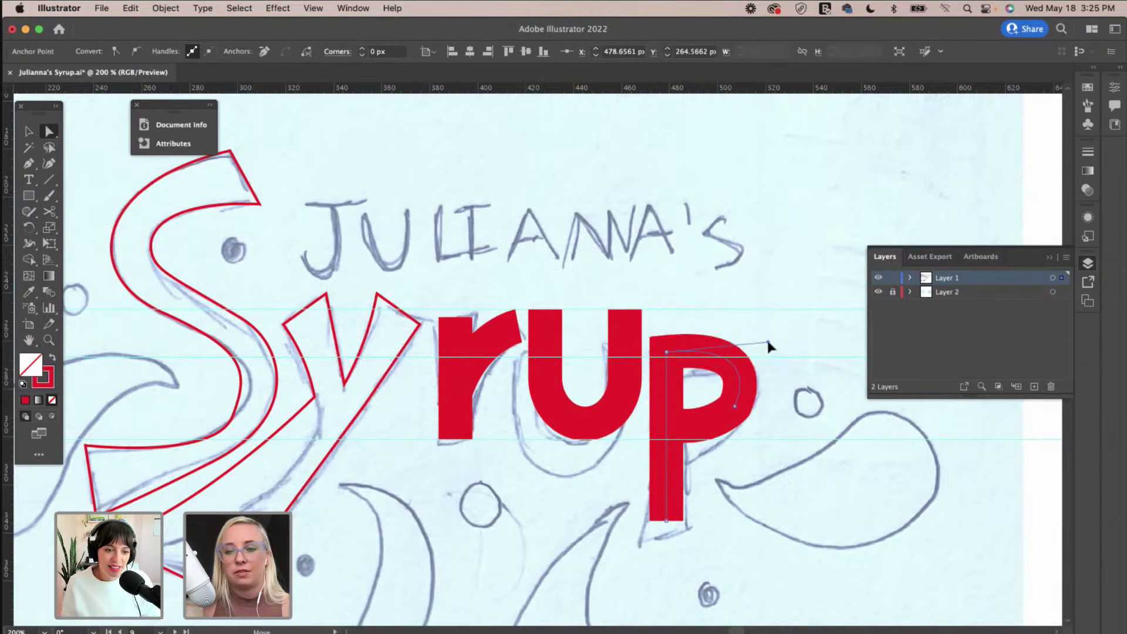
pyautogui.moveTo(735, 406); pyautogui.dragTo(735, 411)
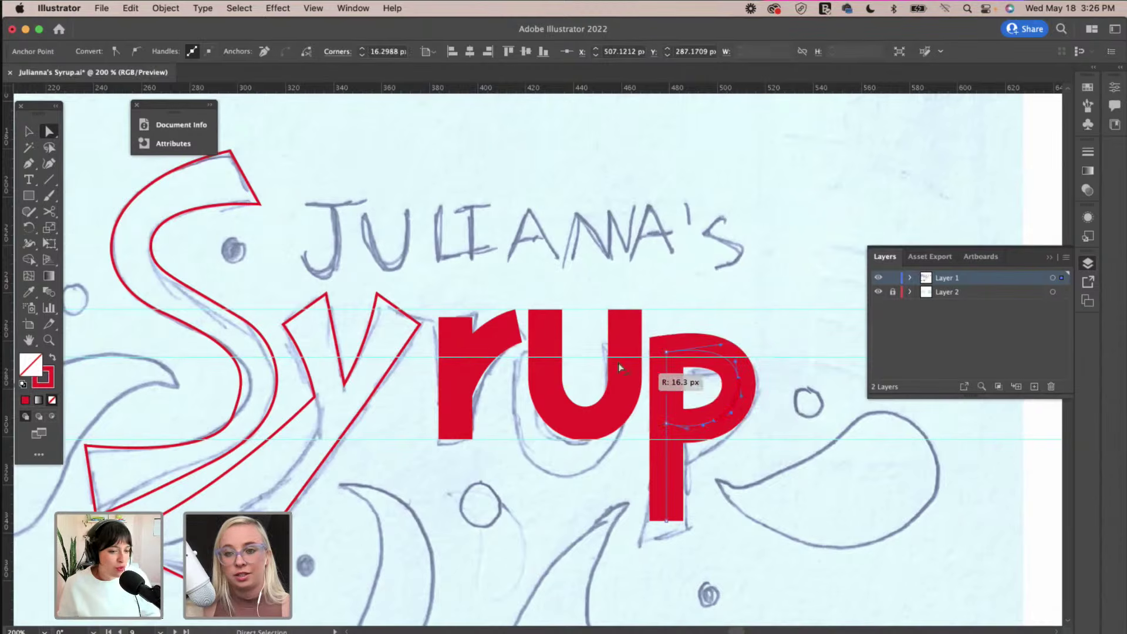
pyautogui.click(778, 332)
# Move the whole p upward so its top lines up with the guide at the top of the u.
pyautogui.press('v')
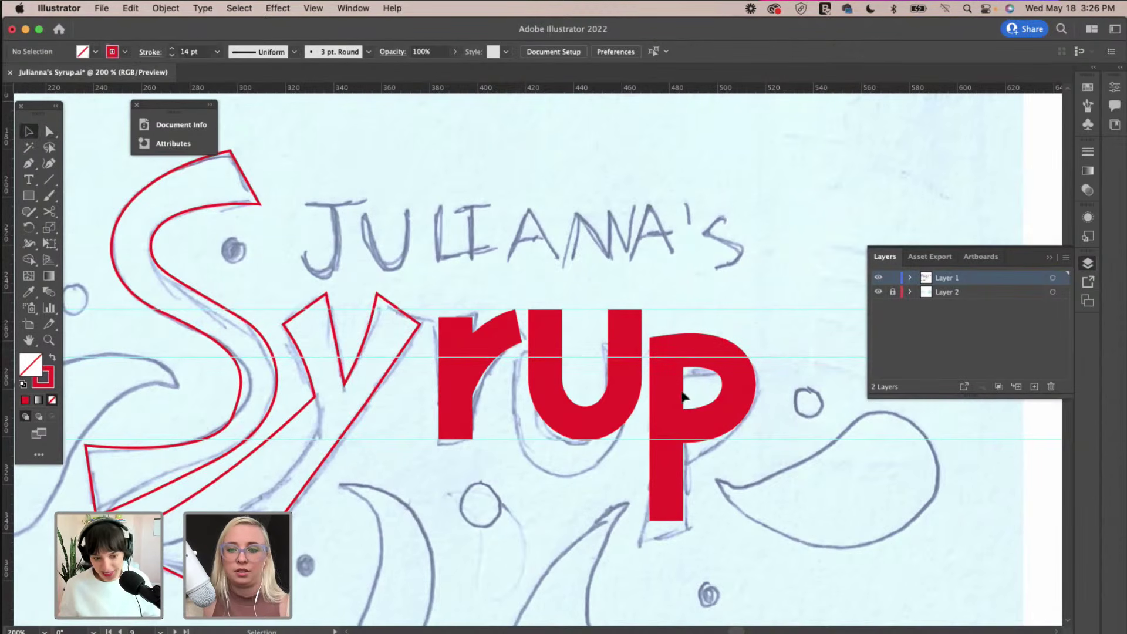
pyautogui.moveTo(668, 393); pyautogui.dragTo(674, 368)
pyautogui.click(759, 433)
# Smooth the S's lower inner curve and the upper edge of its tail with the Smooth tool.
pyautogui.hscroll(-10, 758, 435)
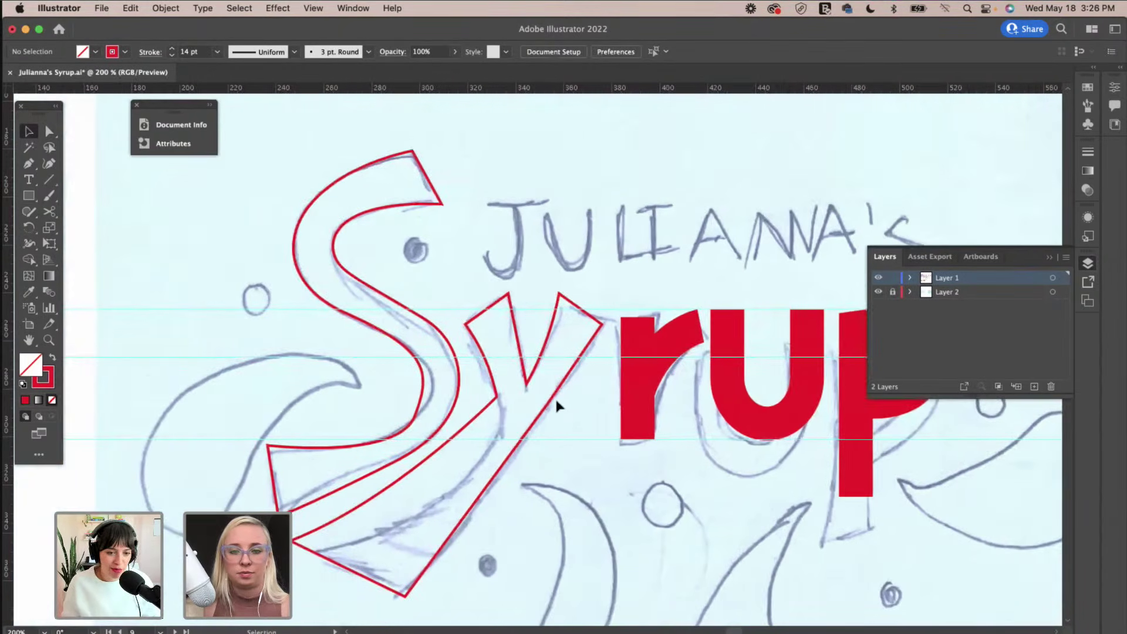
pyautogui.click(450, 350)
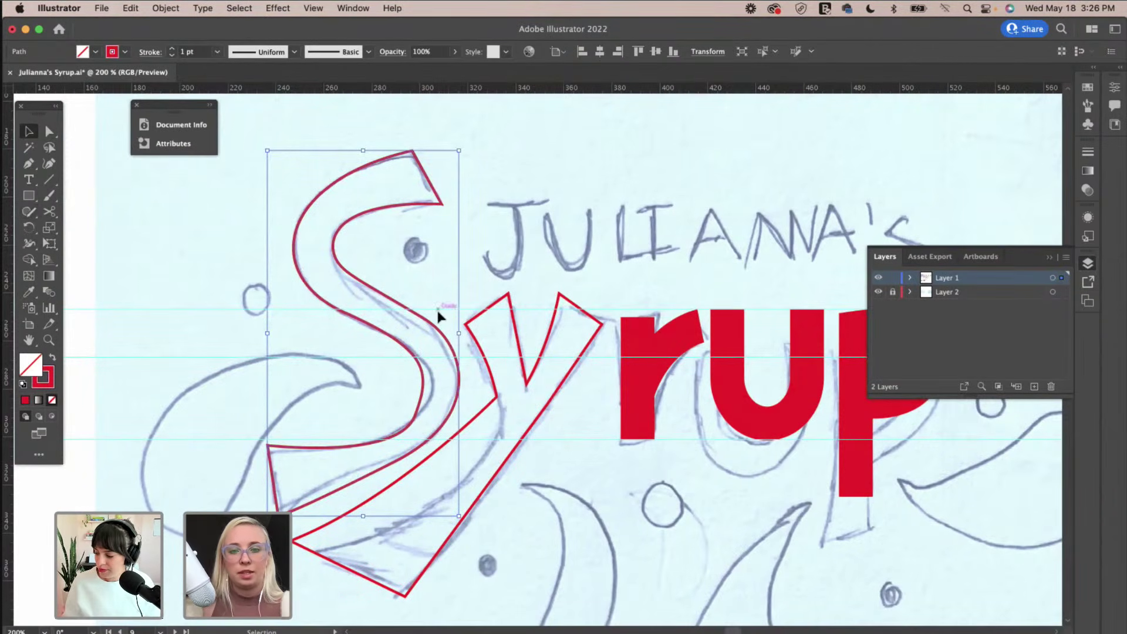
pyautogui.hscroll(-3, 438, 315)
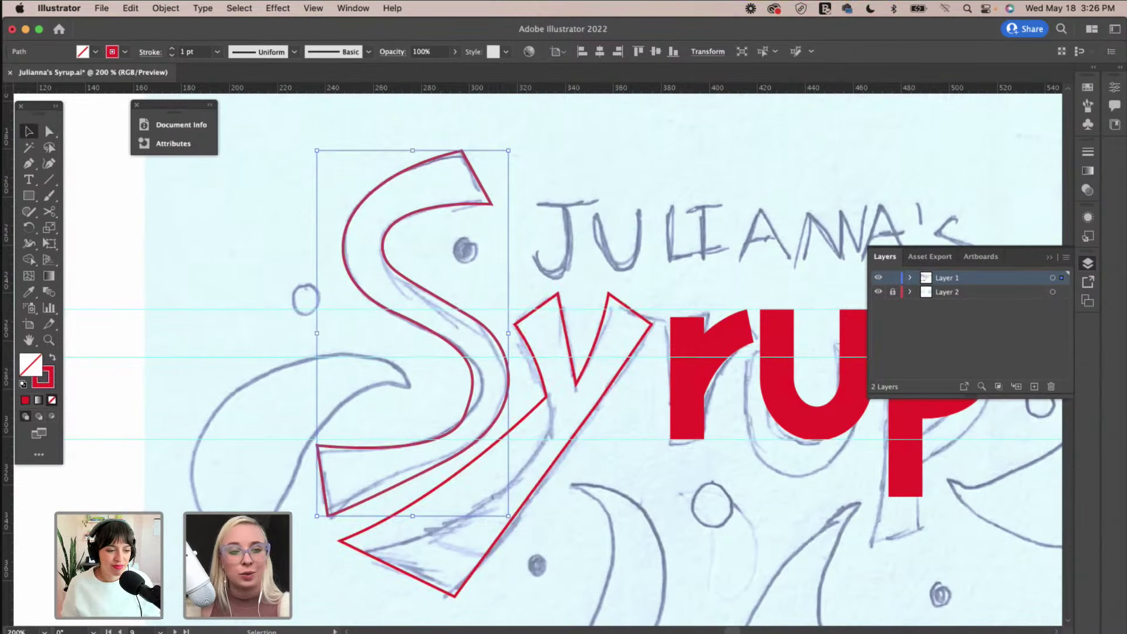
pyautogui.moveTo(28, 211); pyautogui.dragTo(71, 244)
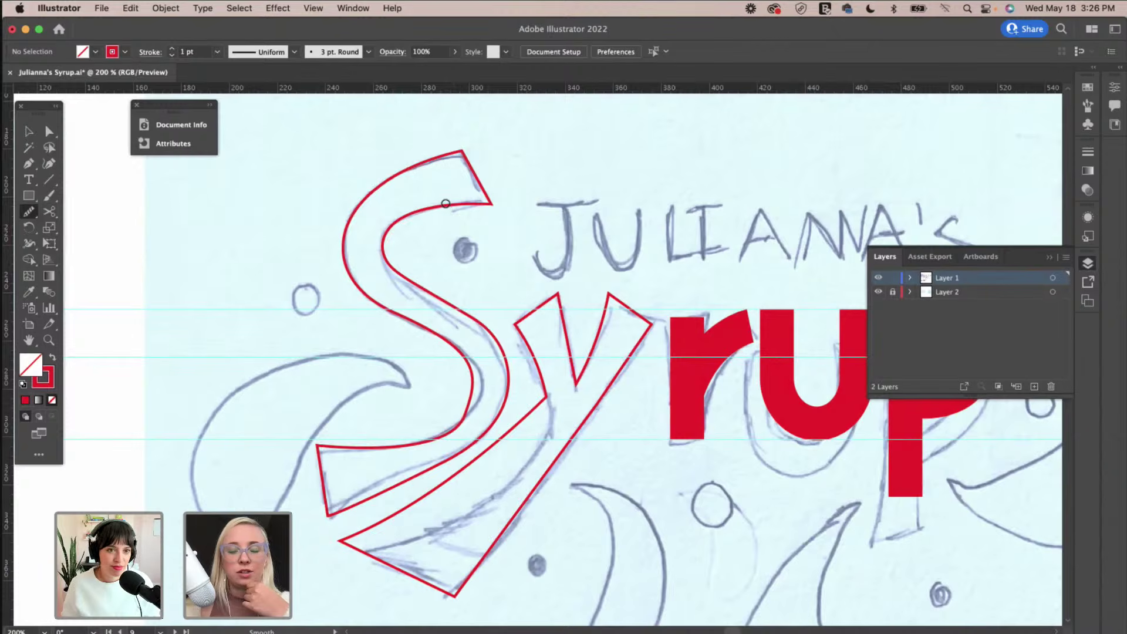
pyautogui.press('v')
pyautogui.click(382, 252)
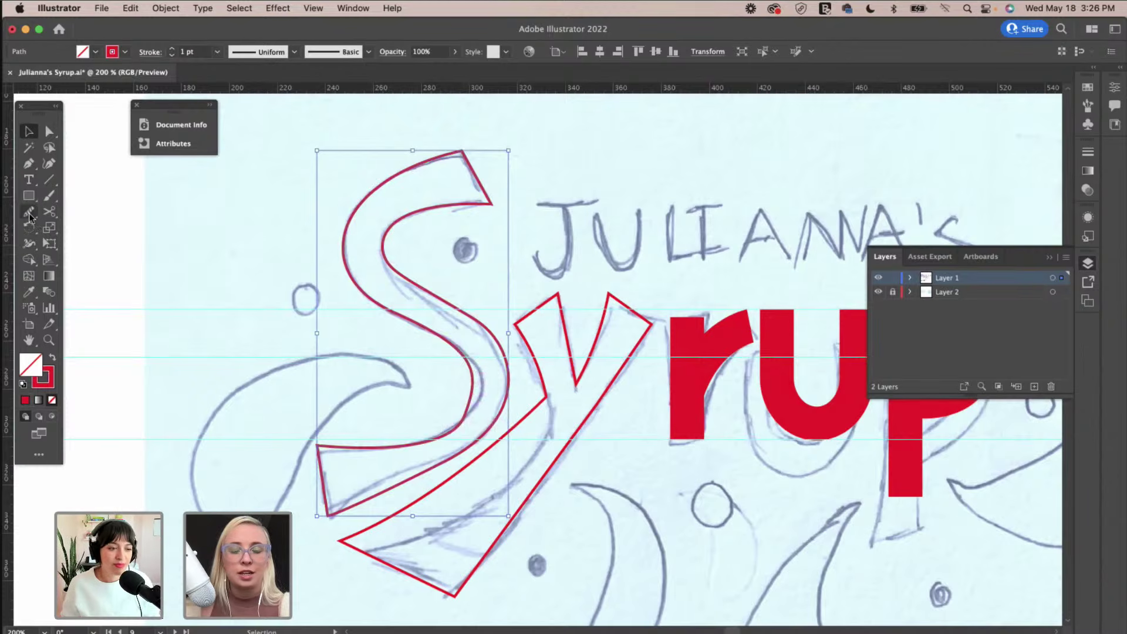
pyautogui.click(30, 215)
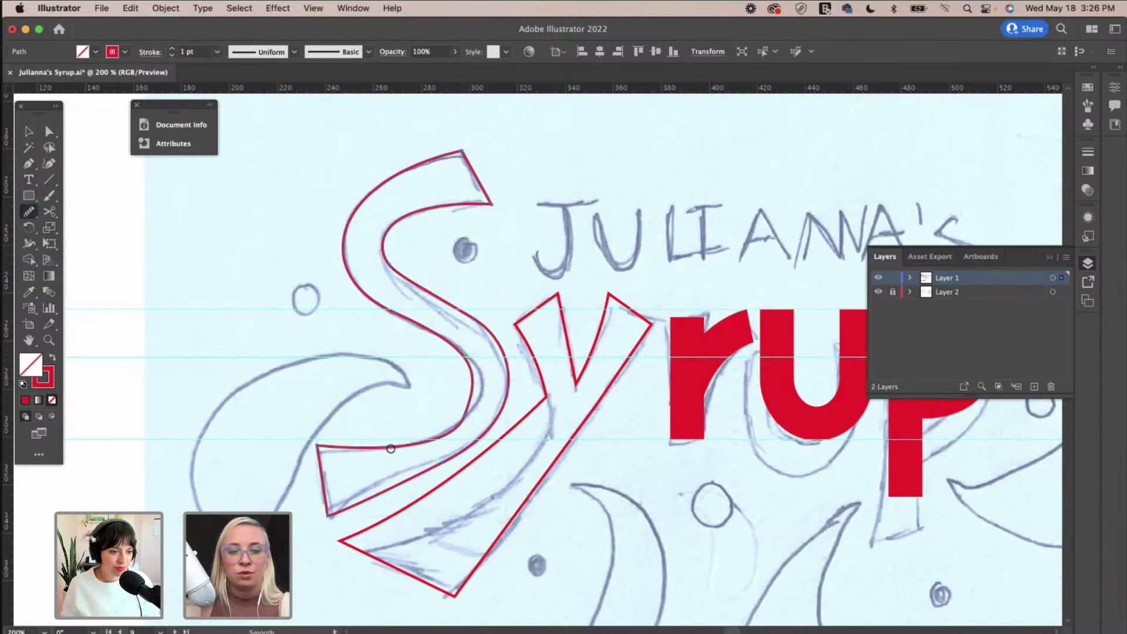
pyautogui.moveTo(474, 398); pyautogui.dragTo(464, 353)
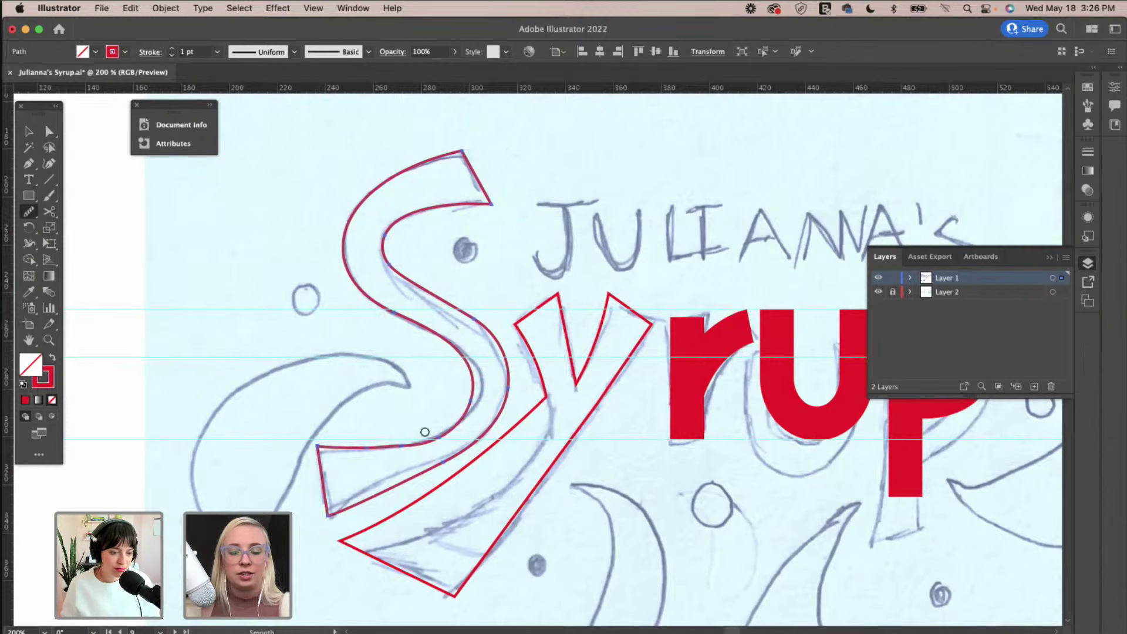
pyautogui.moveTo(363, 450)
pyautogui.mouseDown()
pyautogui.moveTo(452, 437)
pyautogui.moveTo(347, 447)
pyautogui.mouseUp()
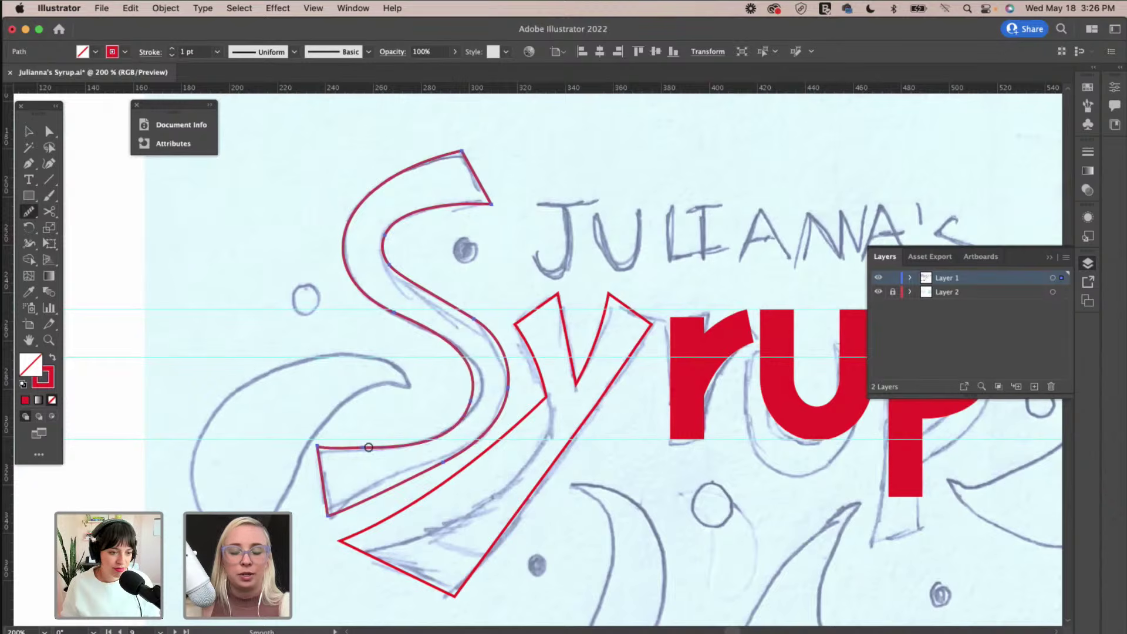
# Delete the extra anchor on the upper edge of the S's tail and nudge the lower inner curve's anchor up and inward.
pyautogui.moveTo(28, 163); pyautogui.dragTo(94, 195)
pyautogui.click(363, 449)
pyautogui.click(47, 133)
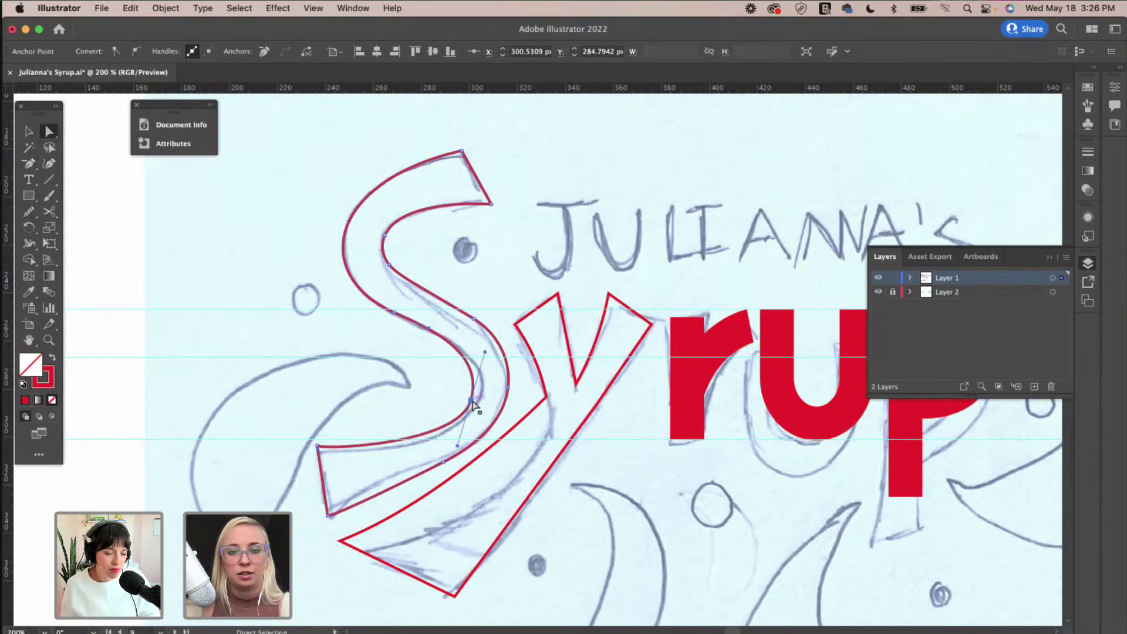
pyautogui.moveTo(471, 401); pyautogui.dragTo(468, 395)
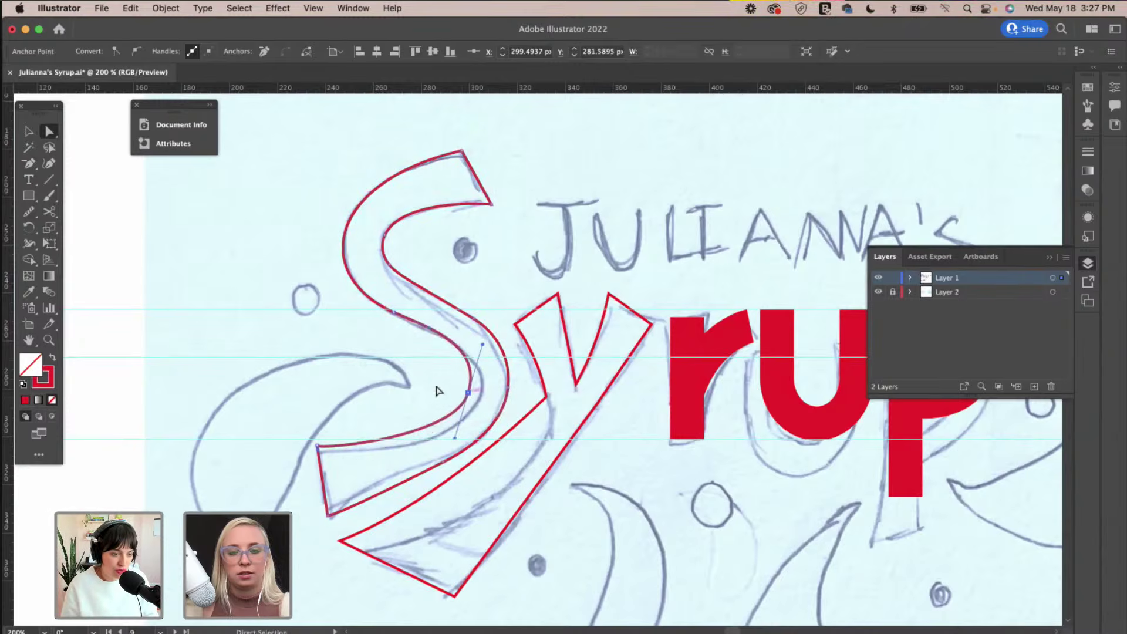
pyautogui.click(428, 370)
# Delete the anchor on the upper edge of the S's diagonal spine and lengthen the right curve's upper handle to round the edge.
pyautogui.hscroll(2, 427, 370)
pyautogui.hscroll(2, 428, 369)
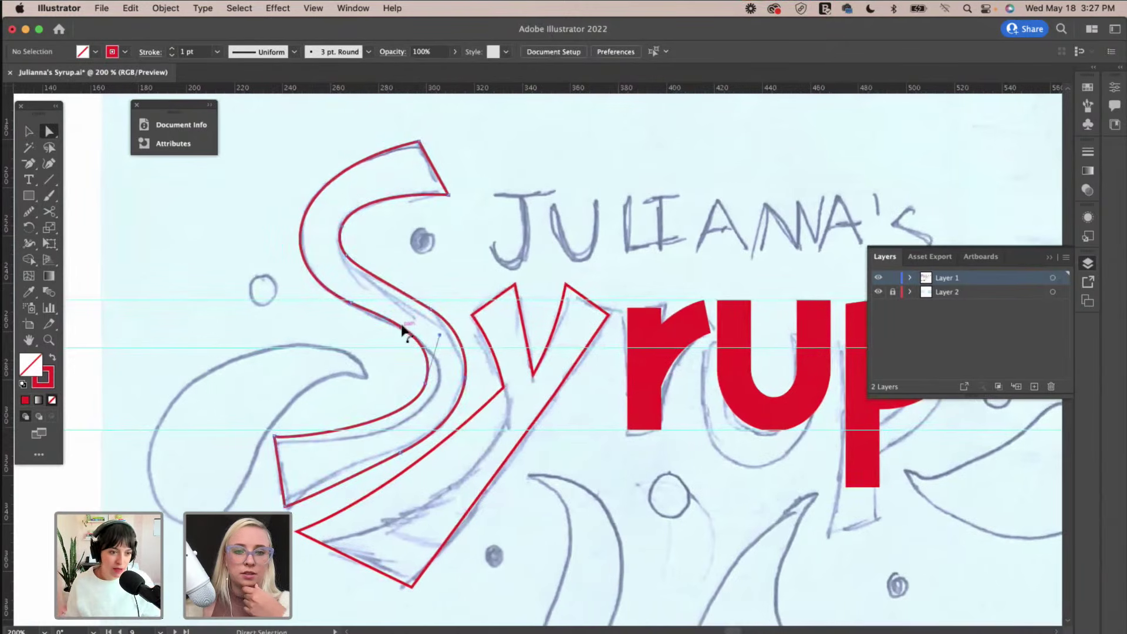
pyautogui.click(405, 326)
pyautogui.click(33, 165)
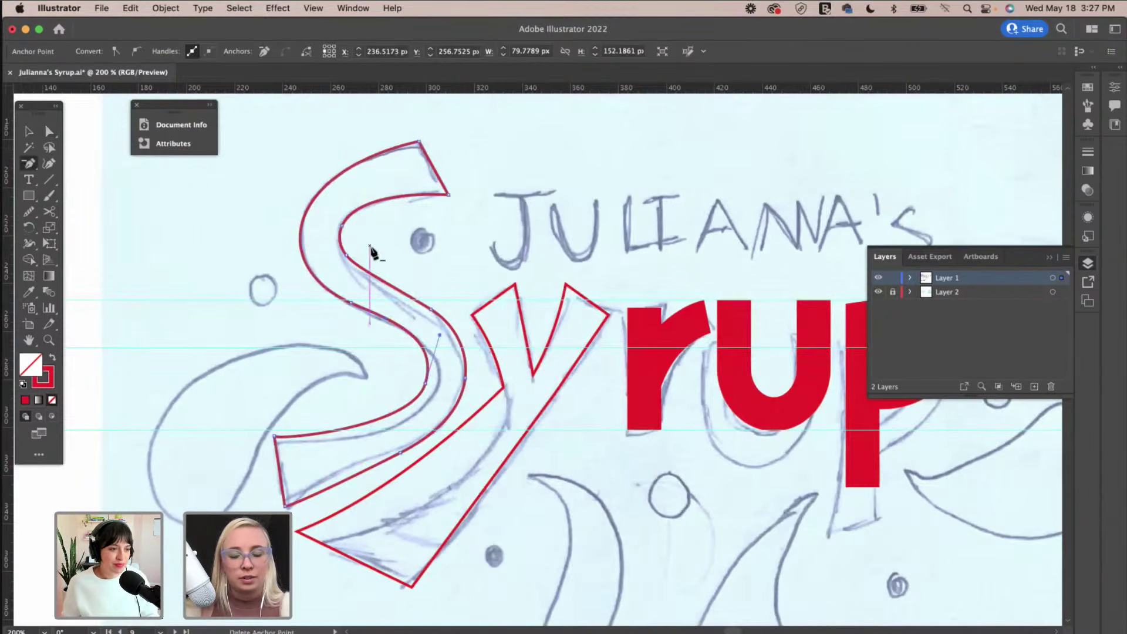
pyautogui.click(432, 312)
pyautogui.click(51, 132)
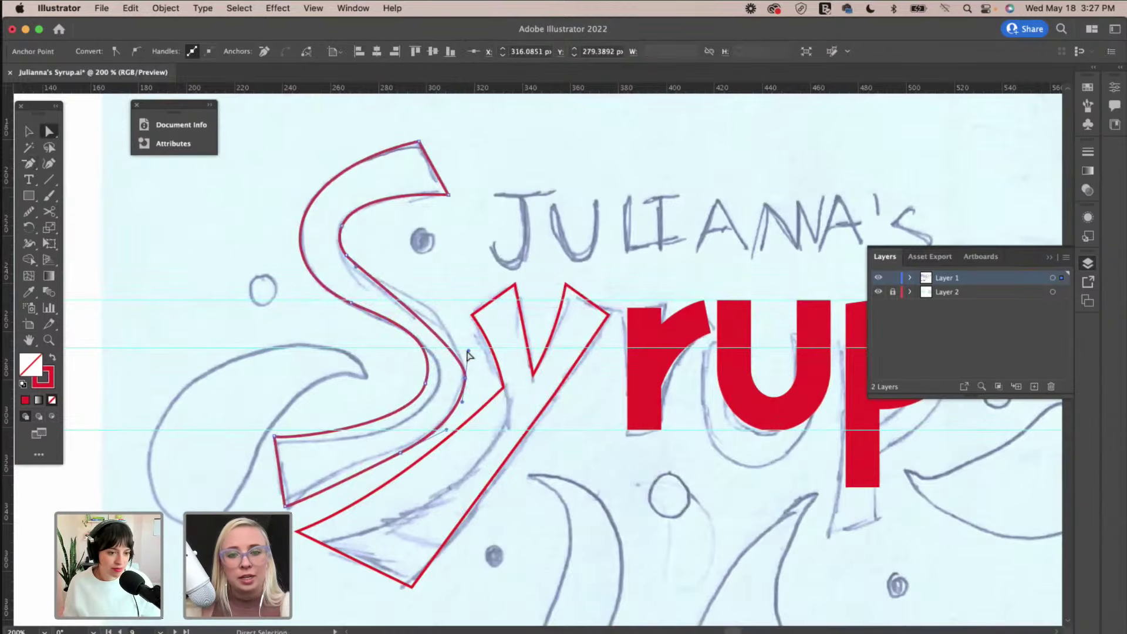
pyautogui.moveTo(469, 342); pyautogui.dragTo(473, 295)
# Delete the anchor below the S's upper inner curve and pull the remaining anchor's handle downward to form a smooth spine edge.
pyautogui.click(29, 164)
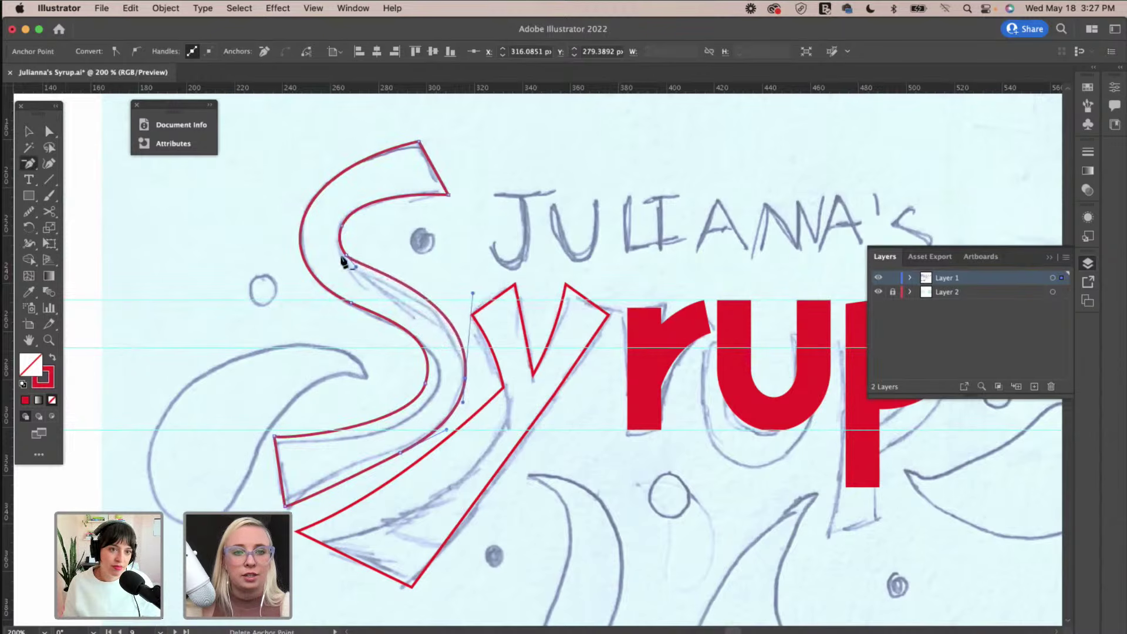
pyautogui.click(346, 255)
pyautogui.moveTo(341, 228); pyautogui.dragTo(319, 287)
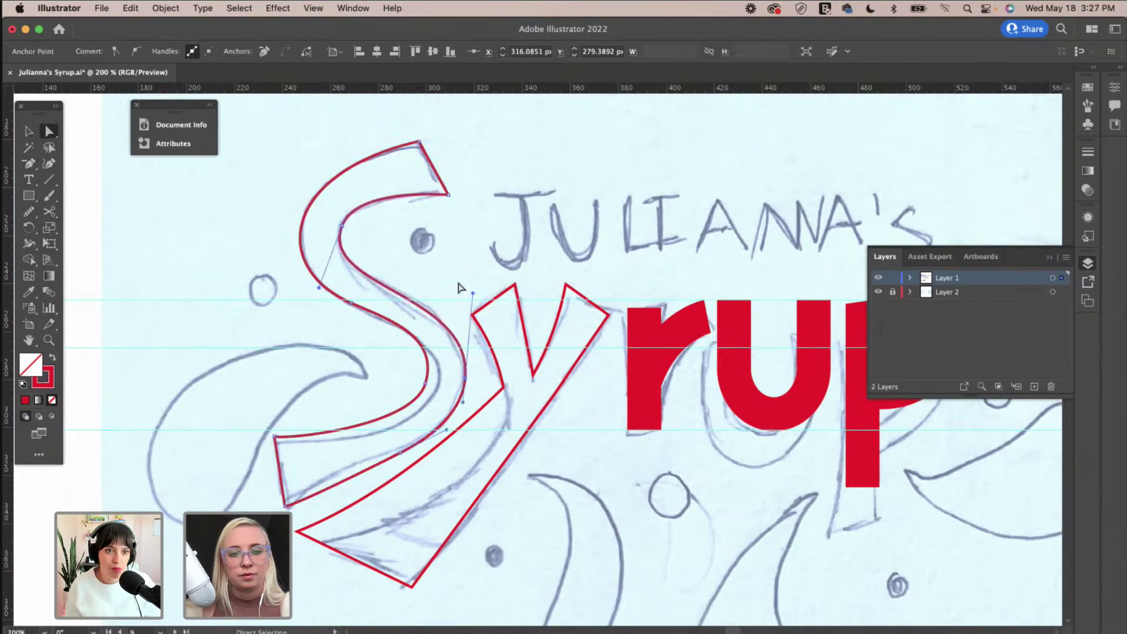
pyautogui.moveTo(475, 290); pyautogui.dragTo(477, 285)
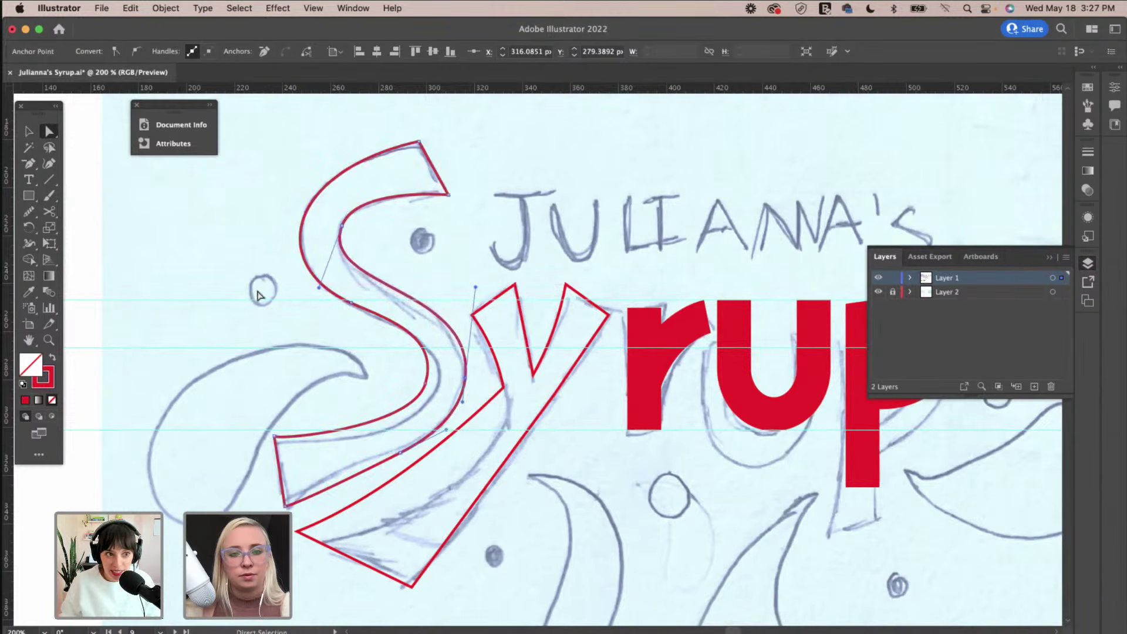
pyautogui.click(227, 282)
# Move the S's lower inner curve anchor slightly outward and down, and adjust the handles along the spine's lower edge.
pyautogui.scroll(-3, 235, 283)
pyautogui.hscroll(-2, 235, 283)
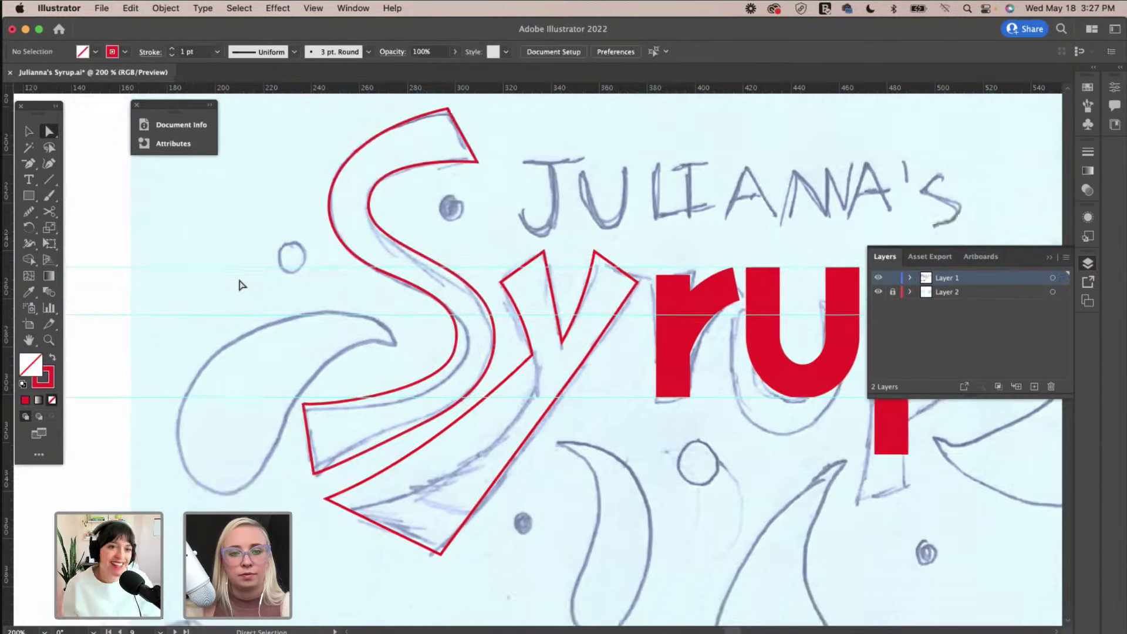
pyautogui.click(458, 360)
pyautogui.moveTo(458, 360); pyautogui.dragTo(462, 363)
pyautogui.press('p')
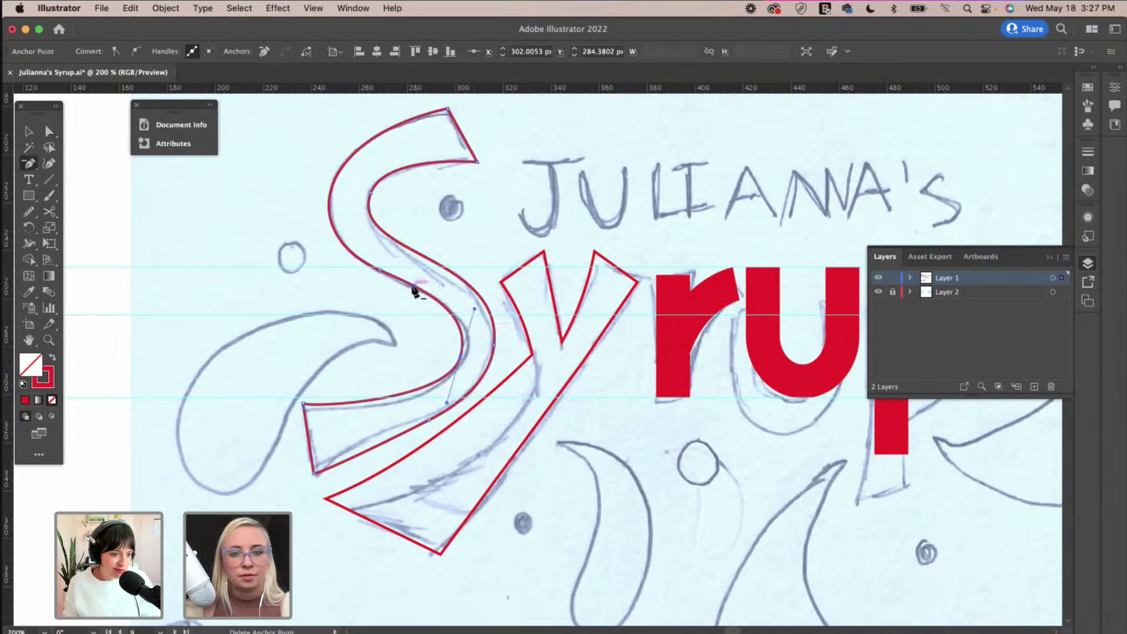
pyautogui.press('a')
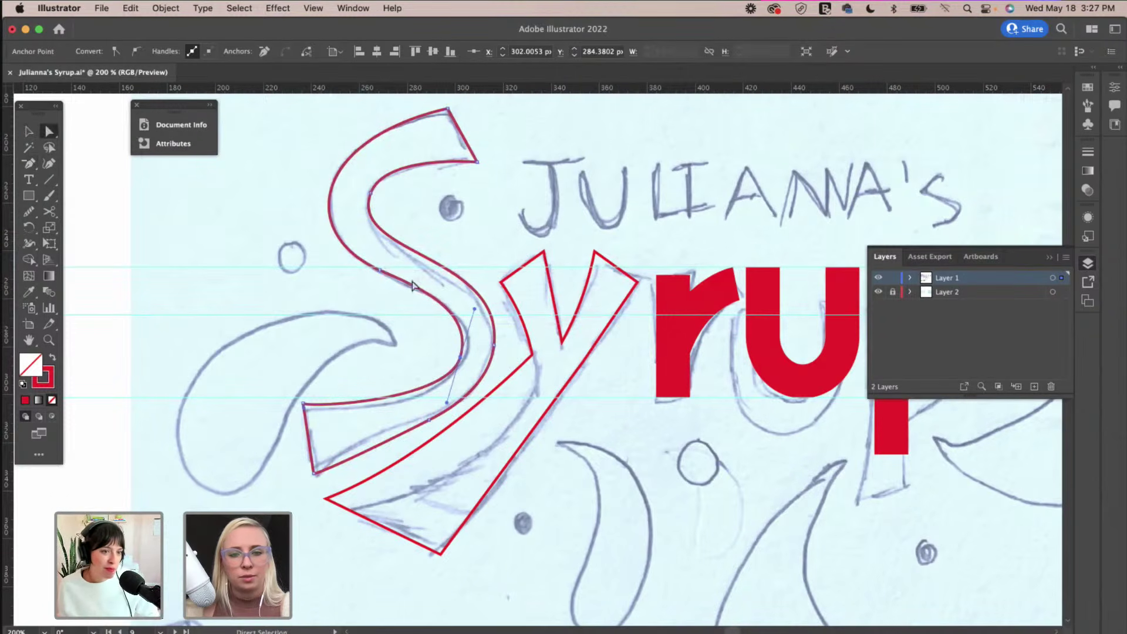
pyautogui.click(379, 270)
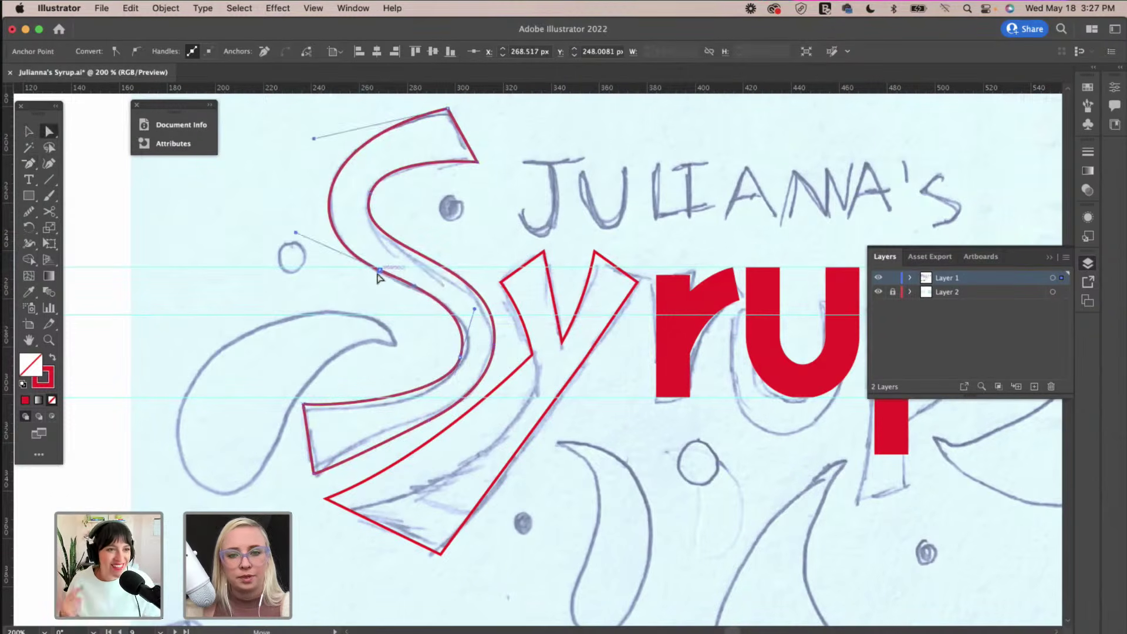
pyautogui.click(475, 311)
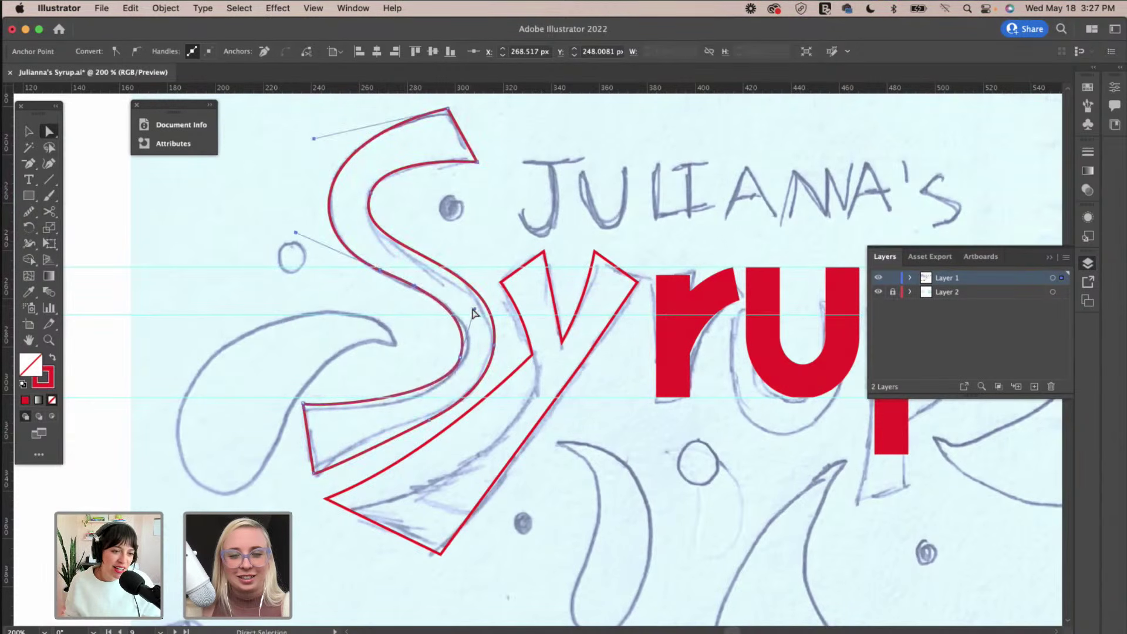
# Try to stretch the upper corner of the S's tail outward to the left, and undo the change.
pyautogui.click(302, 404)
pyautogui.moveTo(302, 404); pyautogui.dragTo(245, 417)
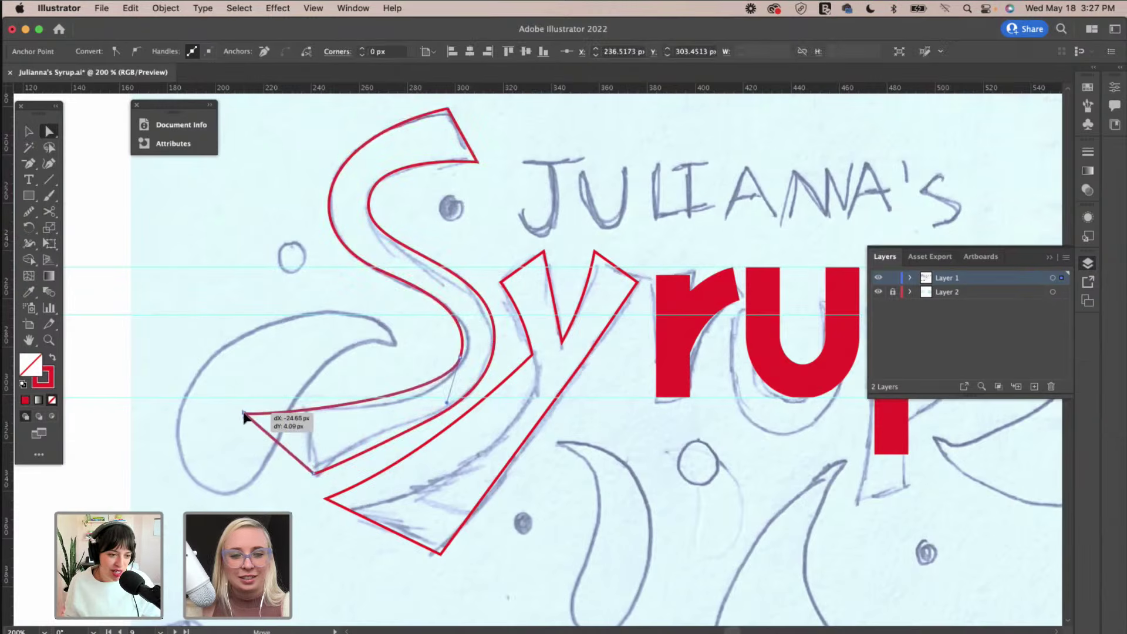
pyautogui.press('cmd+z')
pyautogui.click(370, 390)
# Move the upper corner of the S's tail slightly up and left to X 235.77 px, Y 301.12 px.
pyautogui.scroll(-1, 368, 389)
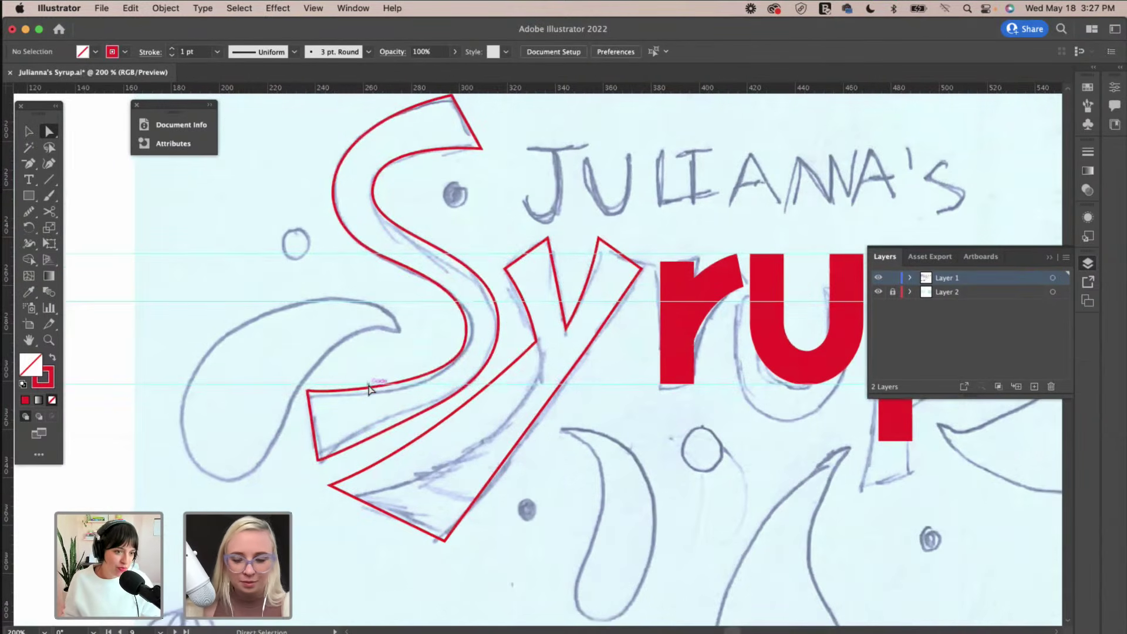
pyautogui.press('cmd+equal')
pyautogui.press('cmd+equal')
pyautogui.press('cmd+equal')
pyautogui.hscroll(-10, 411, 399)
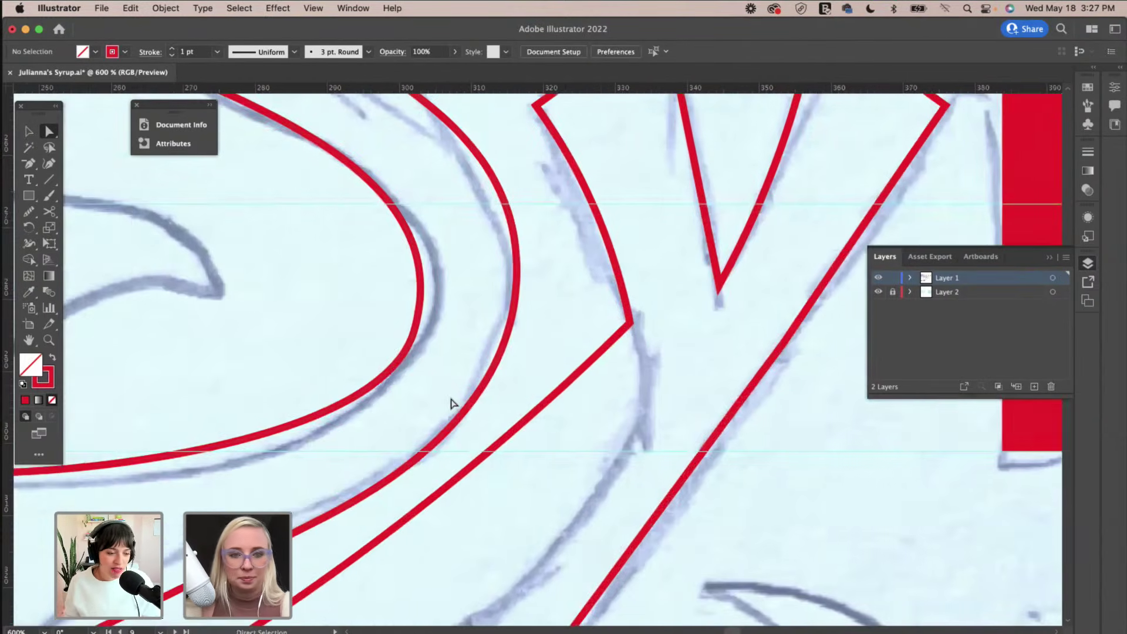
pyautogui.moveTo(399, 426); pyautogui.dragTo(394, 407)
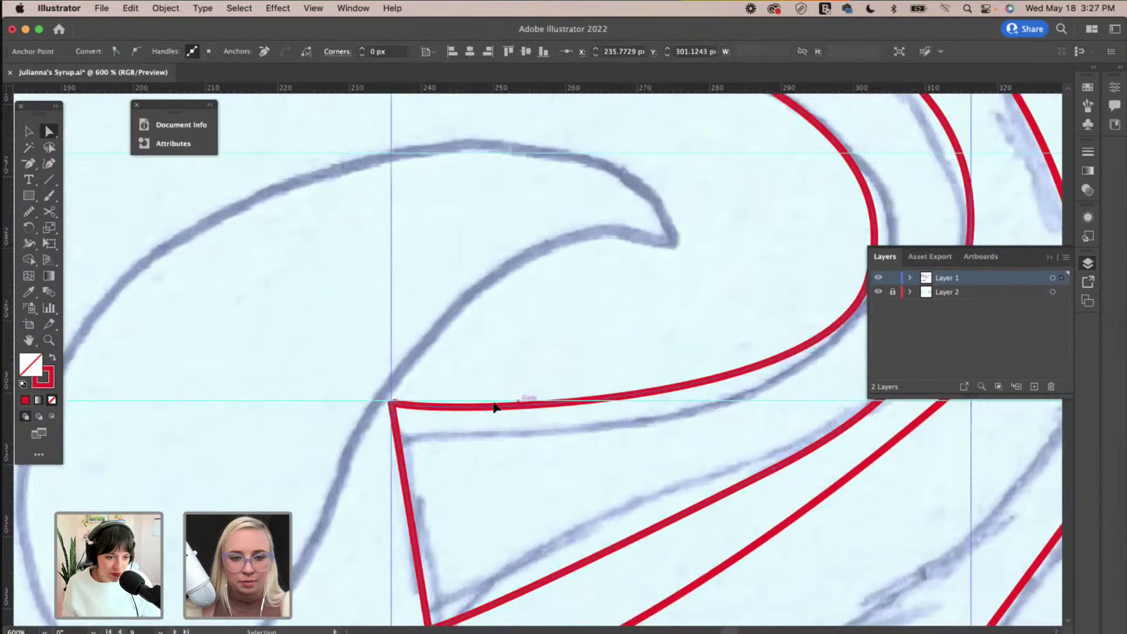
pyautogui.press('Delete')
pyautogui.press('cmd+z')
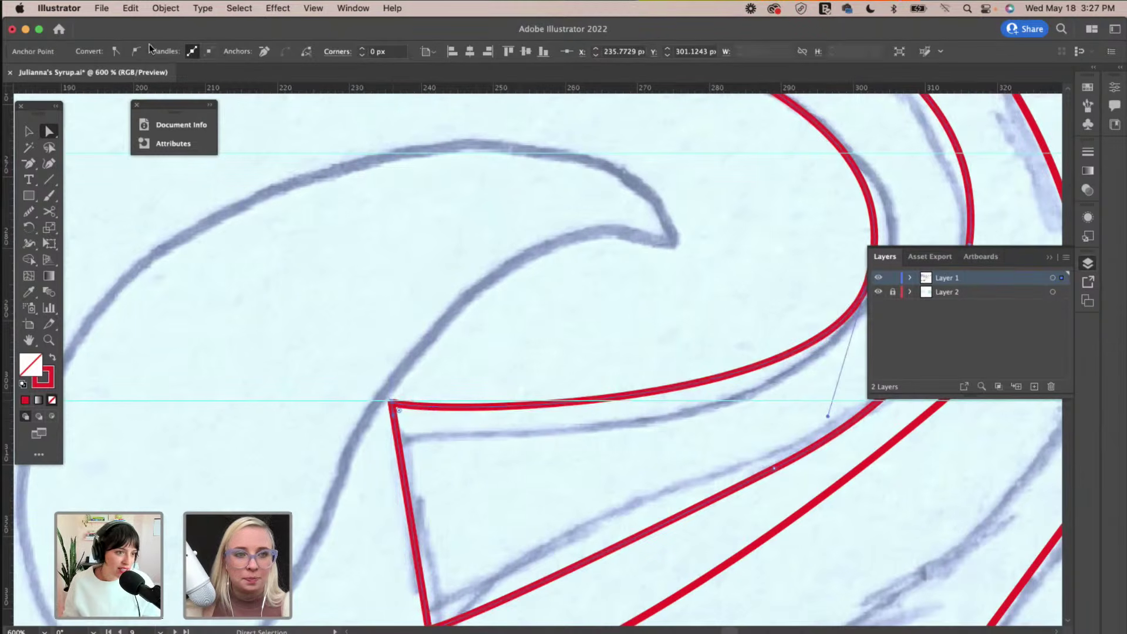
# Pull the handle at the S tail's upper corner back into its anchor to flatten the tail's upper edge.
pyautogui.scroll(-5, 455, 284)
pyautogui.hscroll(-3, 456, 285)
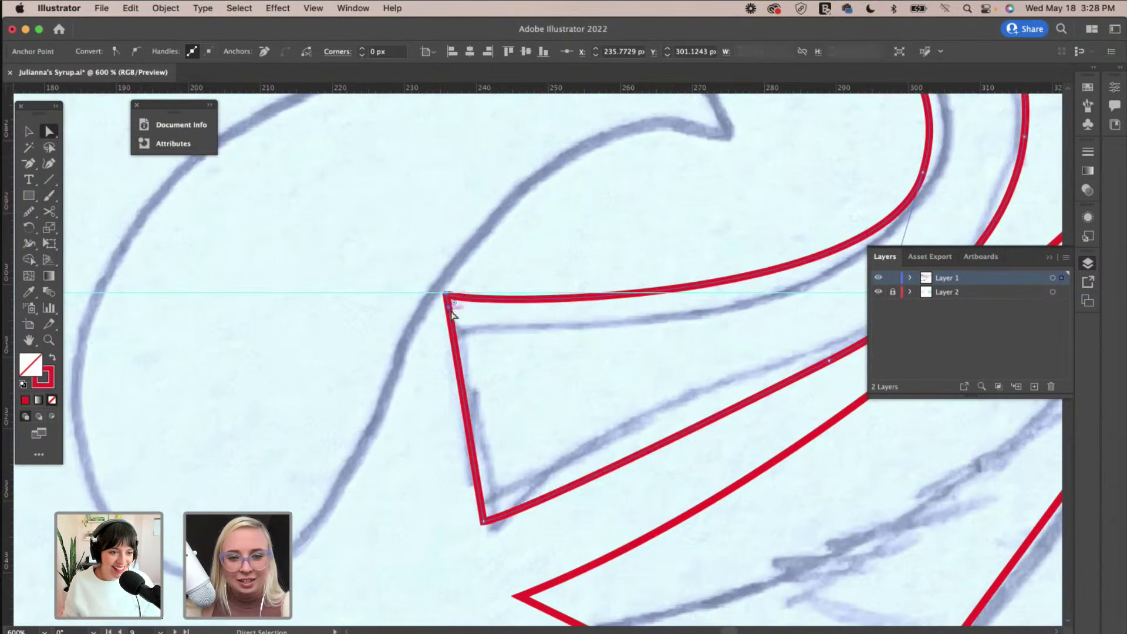
pyautogui.moveTo(448, 302); pyautogui.dragTo(447, 297)
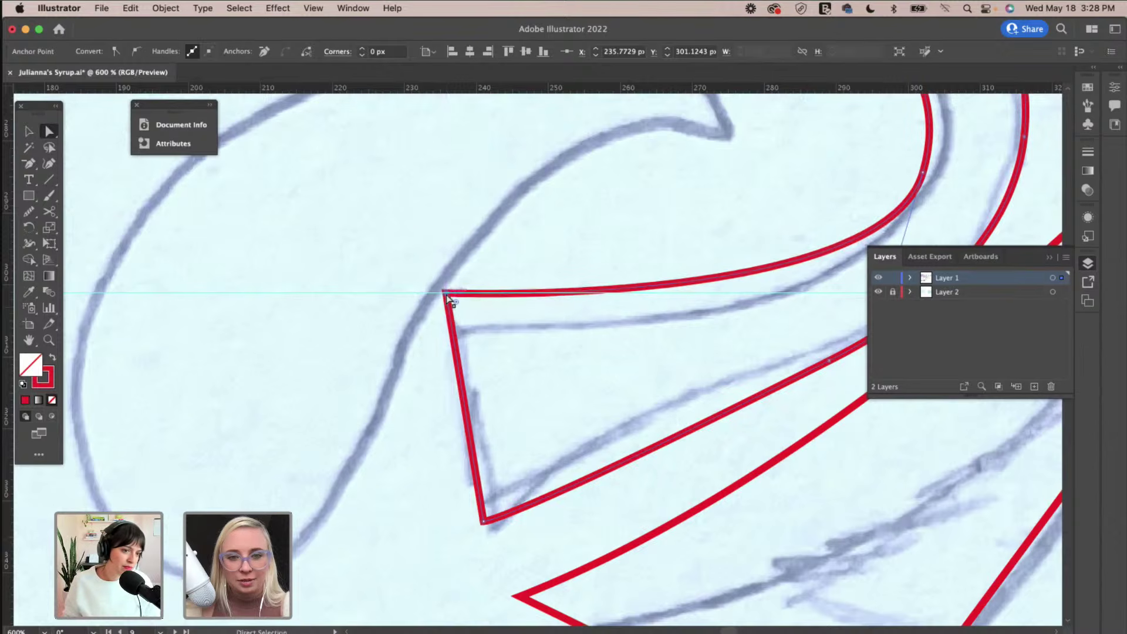
pyautogui.press('super+z')
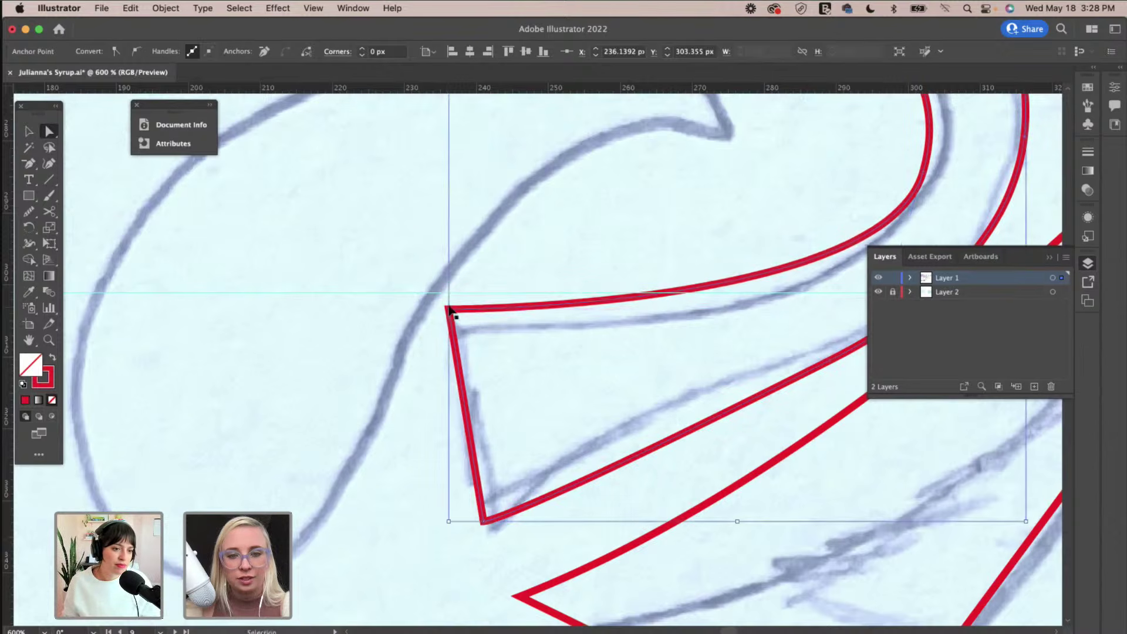
pyautogui.press('shift+super+z')
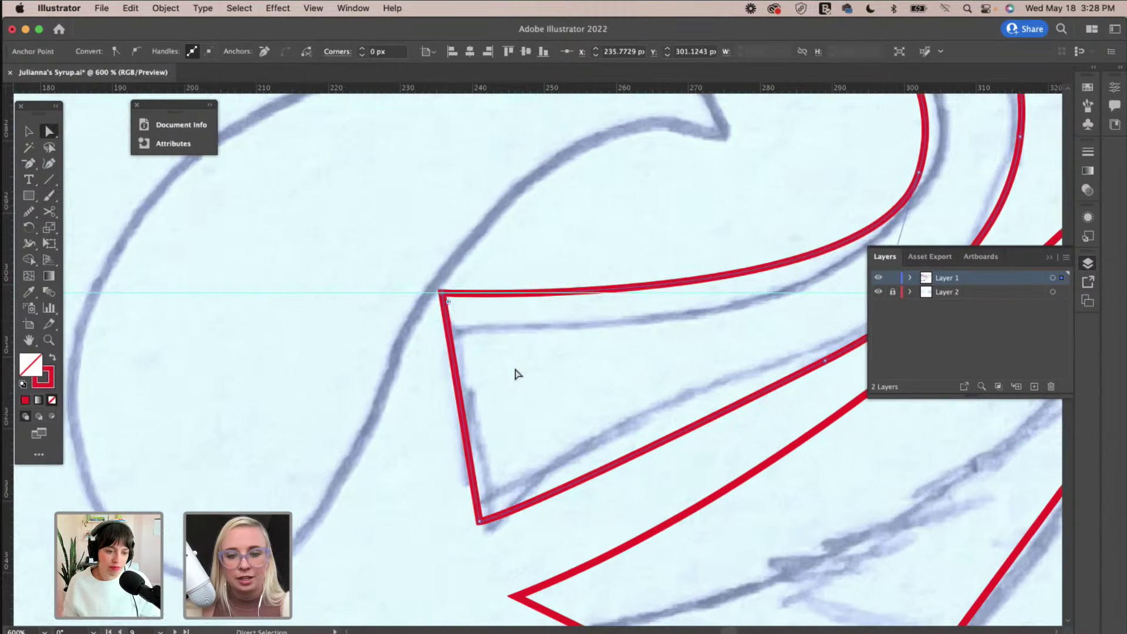
# Inspect the curve anchor on the lower edge of the S's tail and compare the S and y outlines as a whole.
pyautogui.hscroll(5, 516, 373)
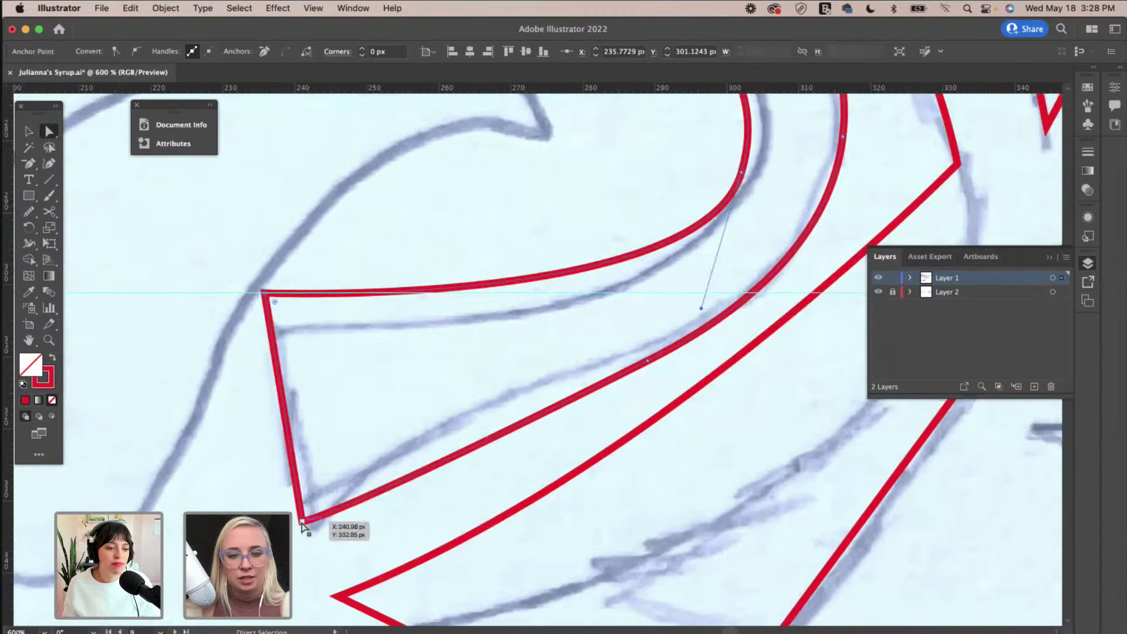
pyautogui.click(648, 360)
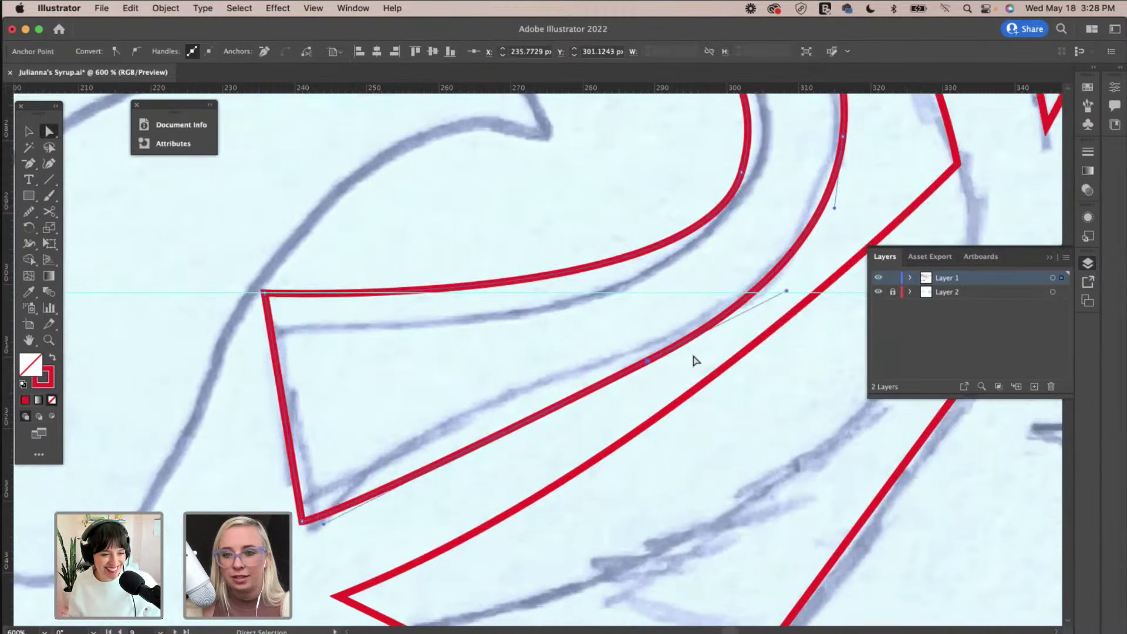
pyautogui.scroll(2, 695, 360)
pyautogui.hscroll(1, 695, 360)
pyautogui.press('super+minus')
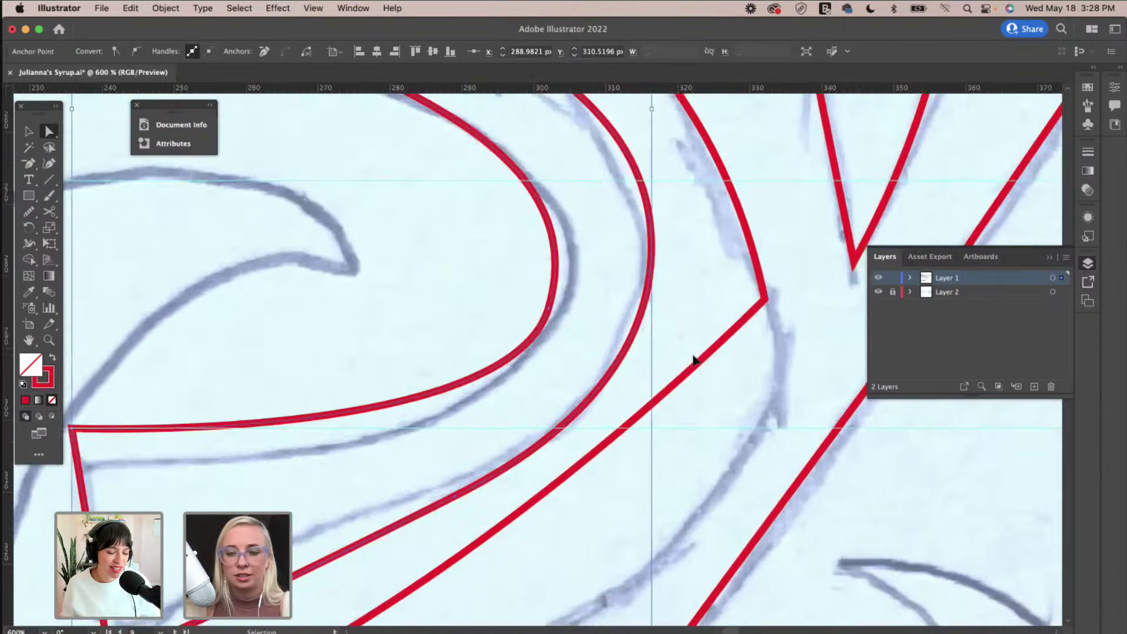
pyautogui.press('super+minus')
pyautogui.click(695, 361)
pyautogui.press('super+minus')
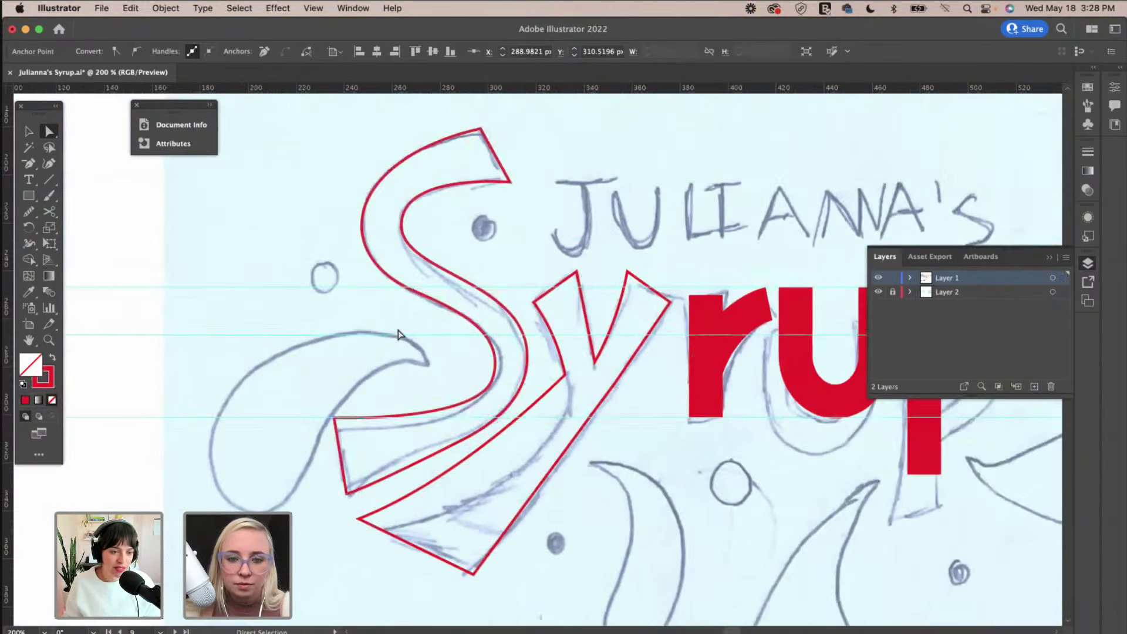
# Swap the S outline's fill and stroke so the letter is solid red with no stroke.
pyautogui.click(29, 133)
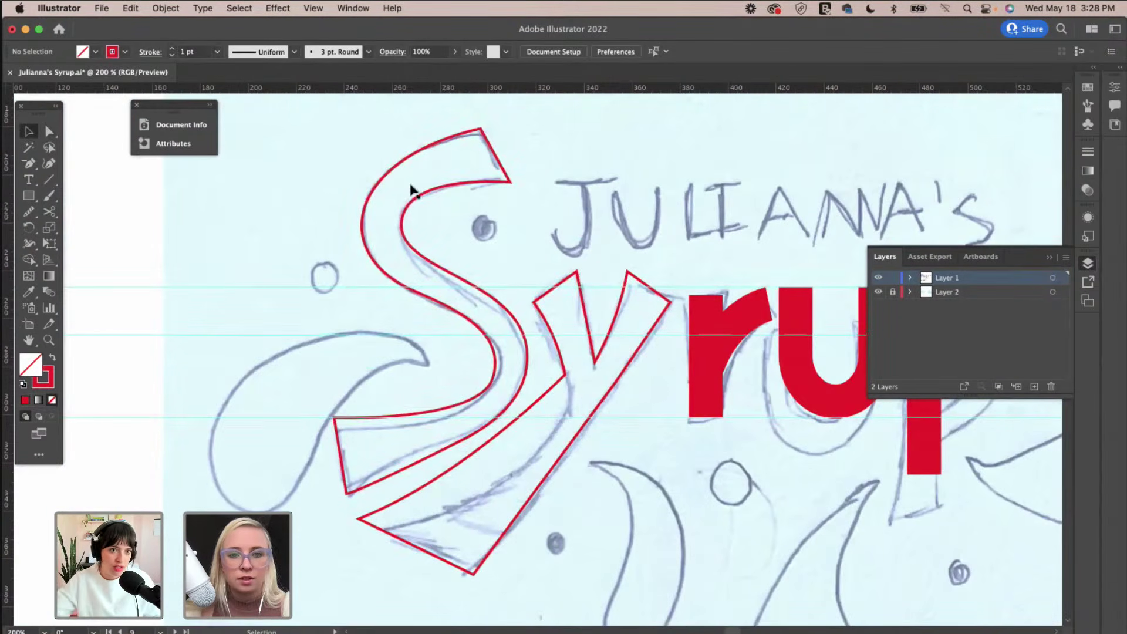
pyautogui.click(459, 188)
pyautogui.click(52, 359)
pyautogui.click(251, 296)
# Hide the guides across the lettering.
pyautogui.hscroll(5, 252, 296)
pyautogui.scroll(-2, 251, 296)
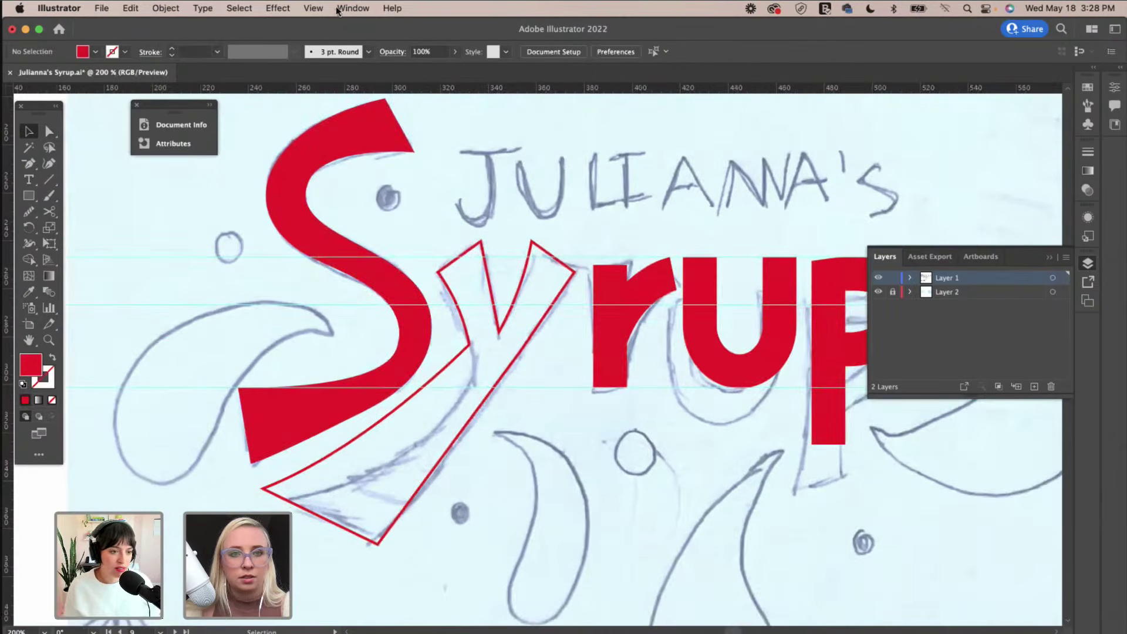
pyautogui.click(320, 9)
pyautogui.moveTo(388, 595)
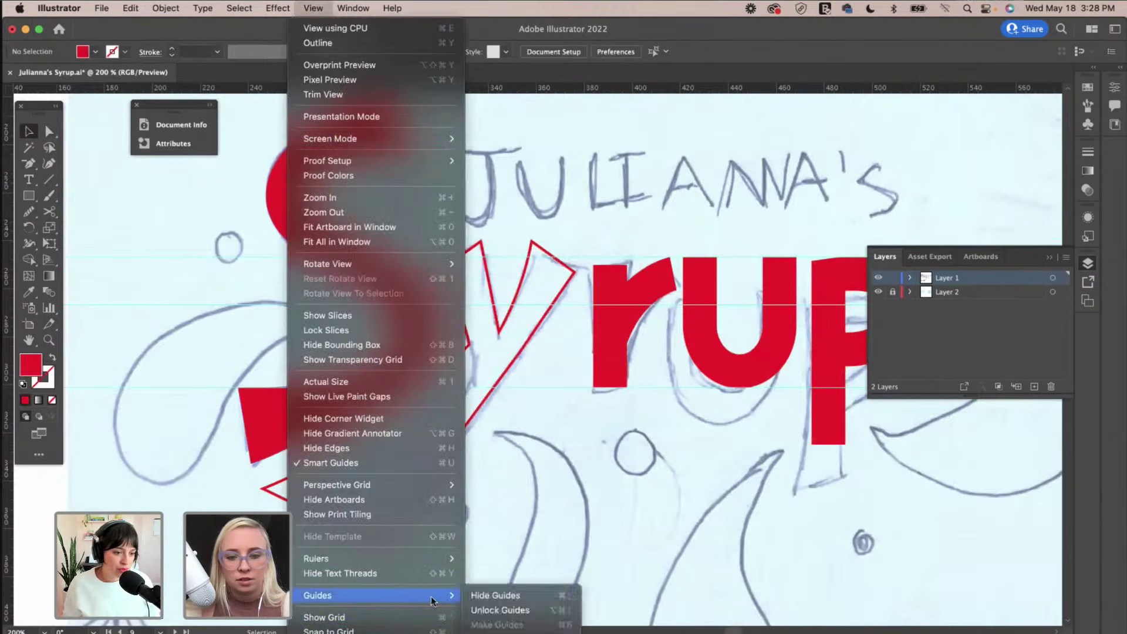
pyautogui.click(500, 593)
pyautogui.scroll(1, 494, 493)
pyautogui.hscroll(-1, 494, 493)
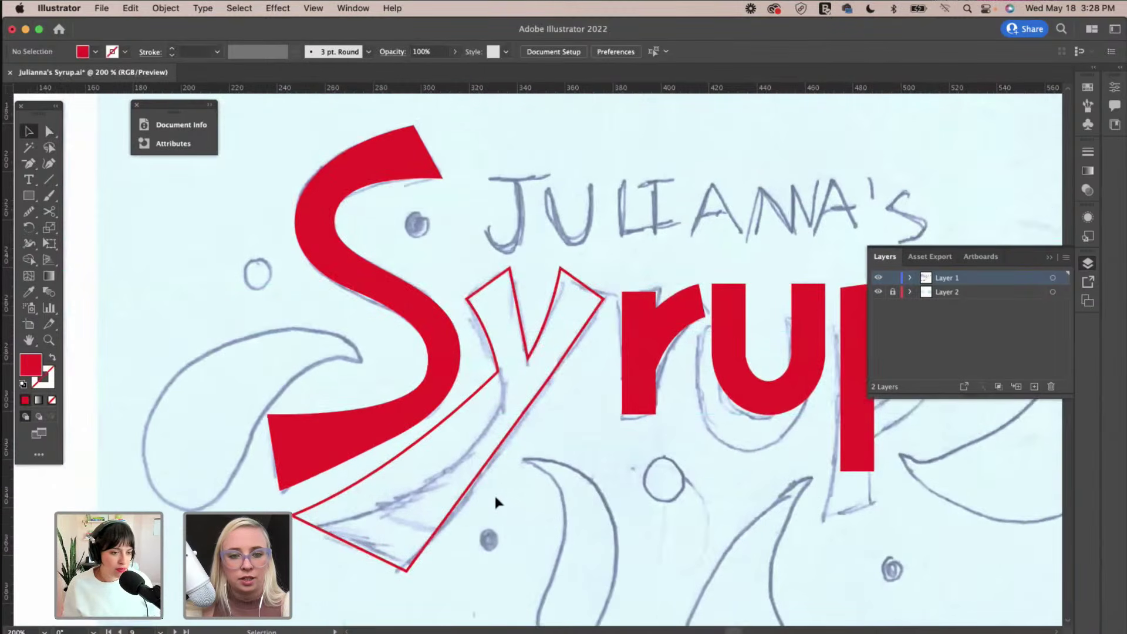
# Smooth the S's lower bend with a short Smooth tool stroke toward its outer edge.
pyautogui.click(395, 411)
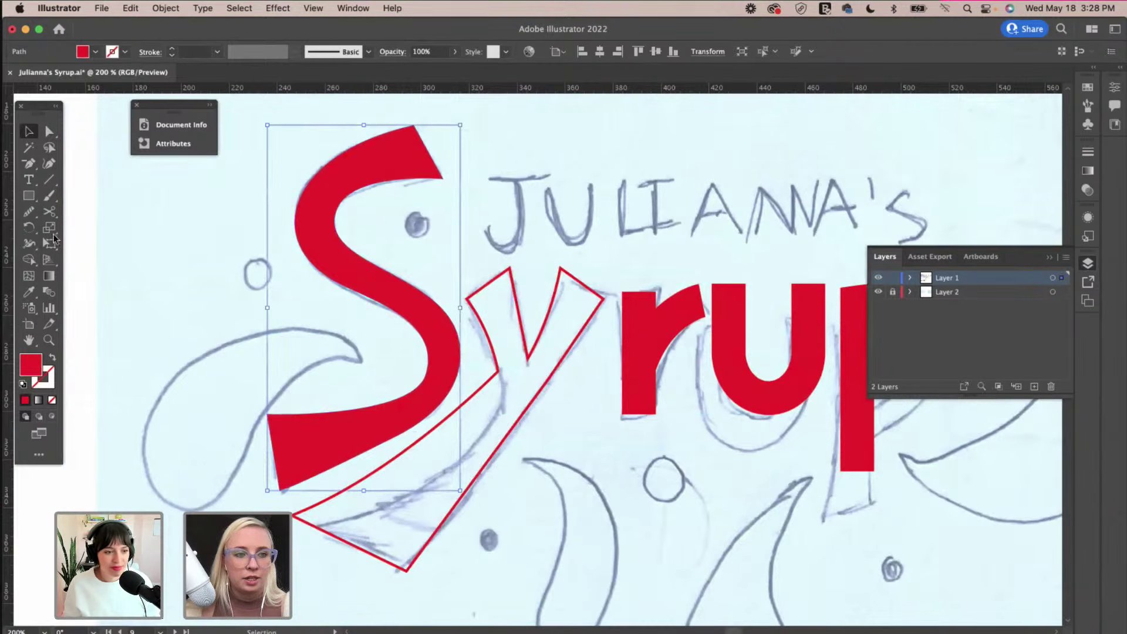
pyautogui.click(29, 211)
pyautogui.moveTo(419, 419); pyautogui.dragTo(458, 419)
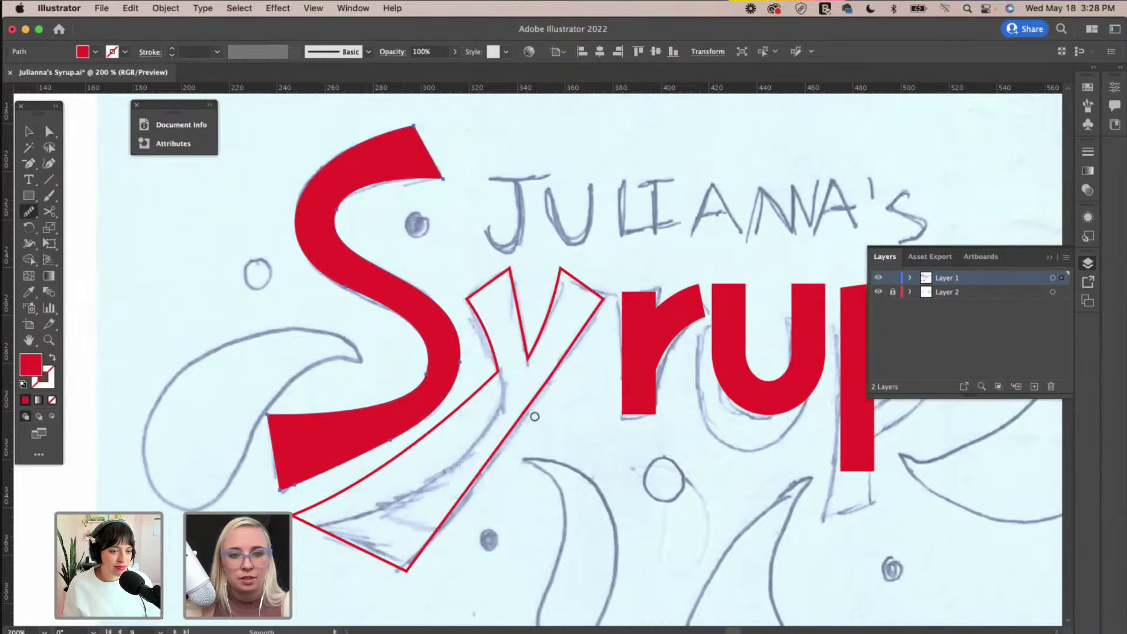
pyautogui.press('v')
pyautogui.click(590, 456)
pyautogui.hscroll(3, 591, 457)
pyautogui.scroll(1, 591, 457)
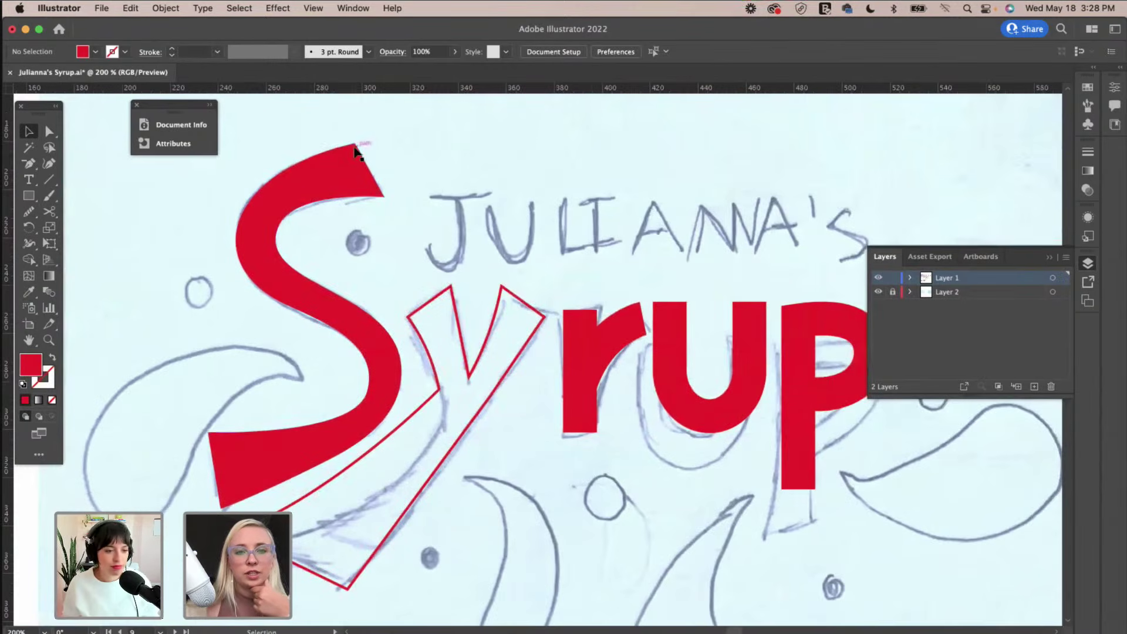
pyautogui.hscroll(-3, 546, 304)
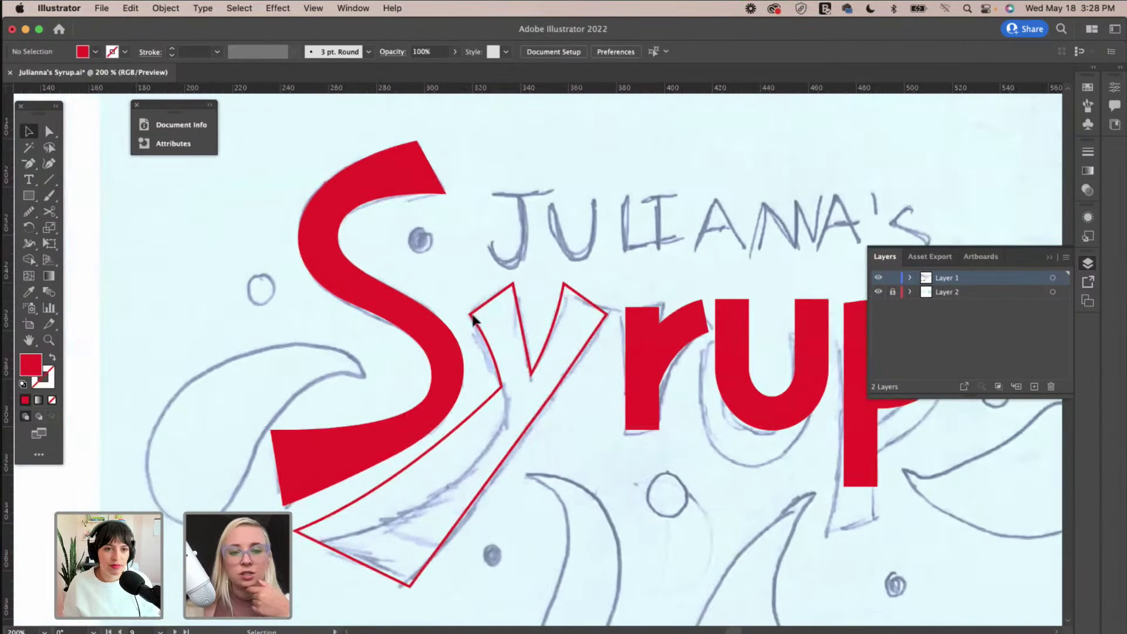
# Swap the y outline's fill and stroke so it is solid red with no stroke.
pyautogui.click(427, 331)
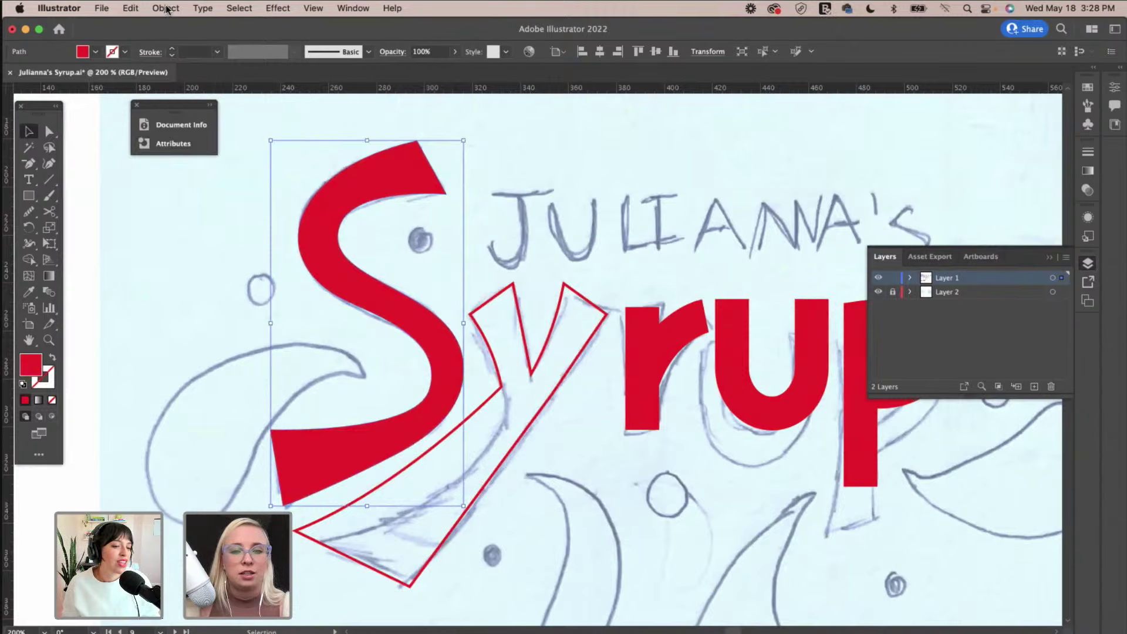
pyautogui.click(483, 302)
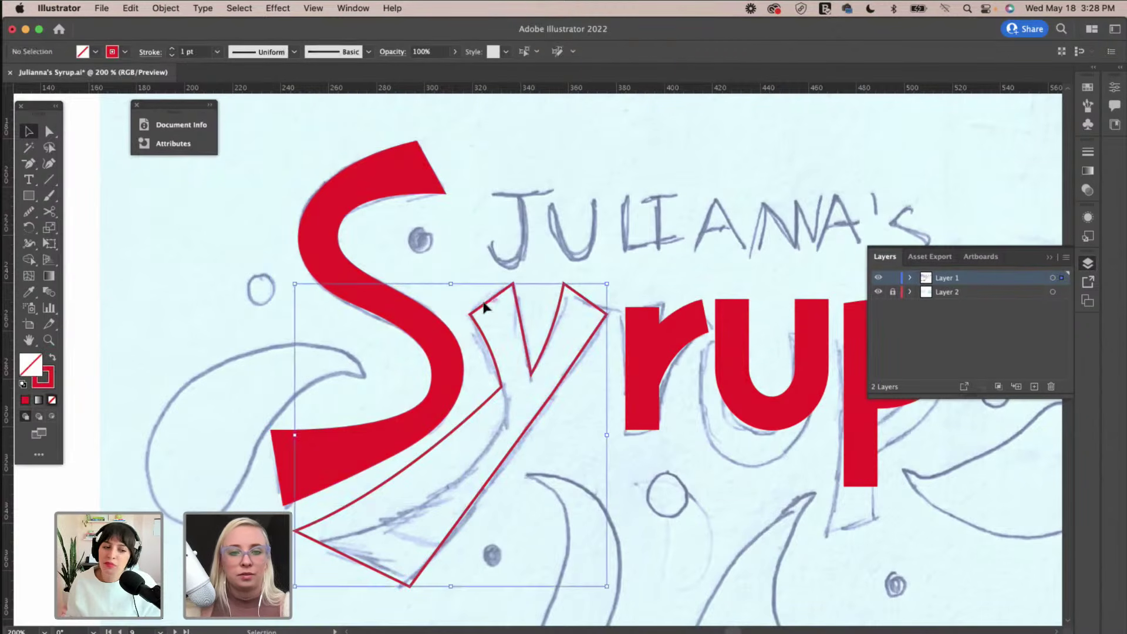
pyautogui.click(52, 357)
pyautogui.click(136, 296)
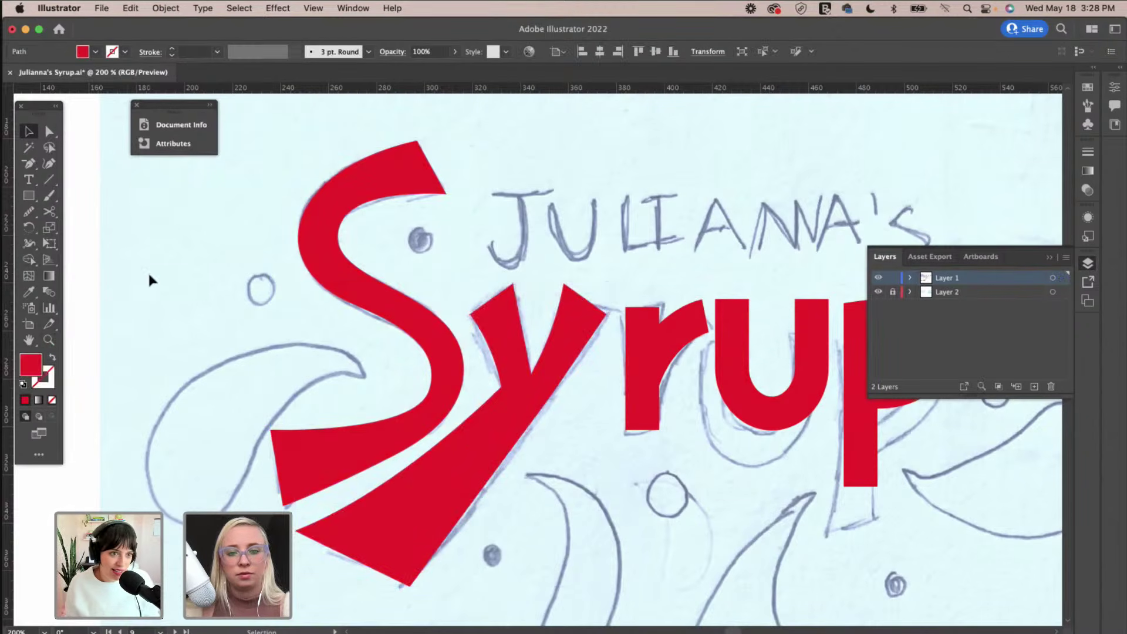
# Create an enlarged copy of the S with Offset Path, using mitered joins and a miter limit of 4.
pyautogui.click(381, 310)
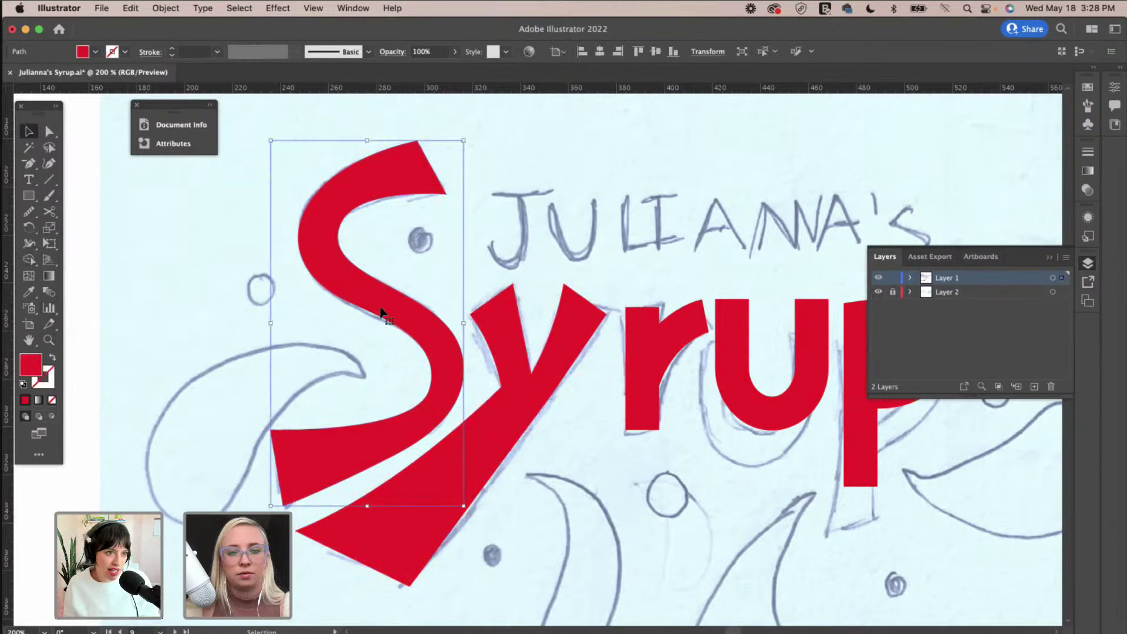
pyautogui.click(165, 8)
pyautogui.click(166, 7)
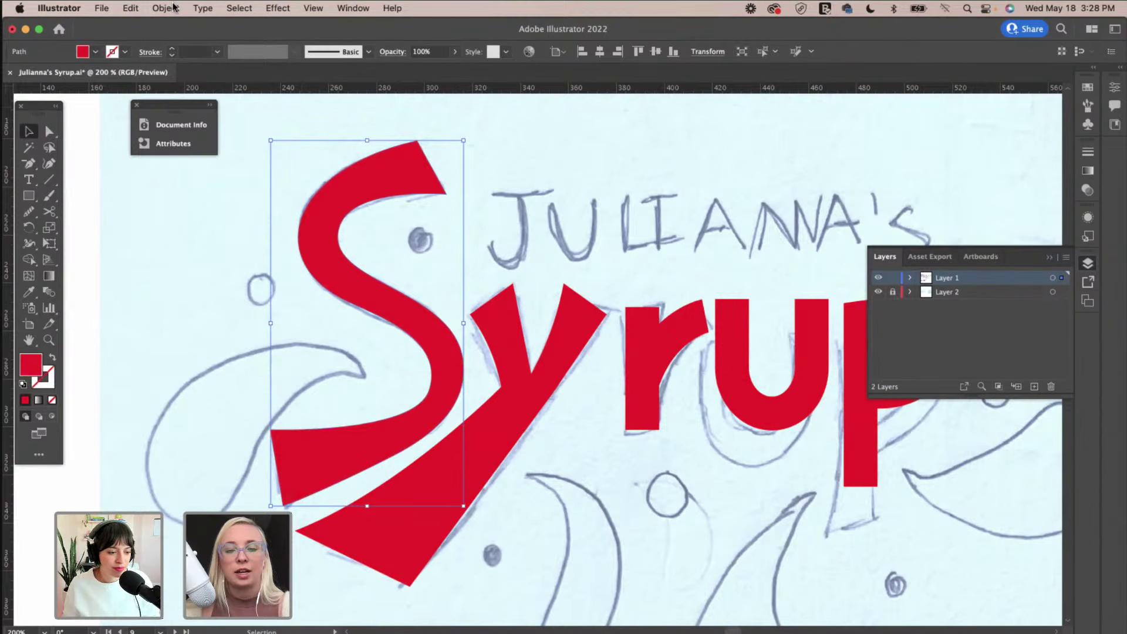
pyautogui.click(167, 8)
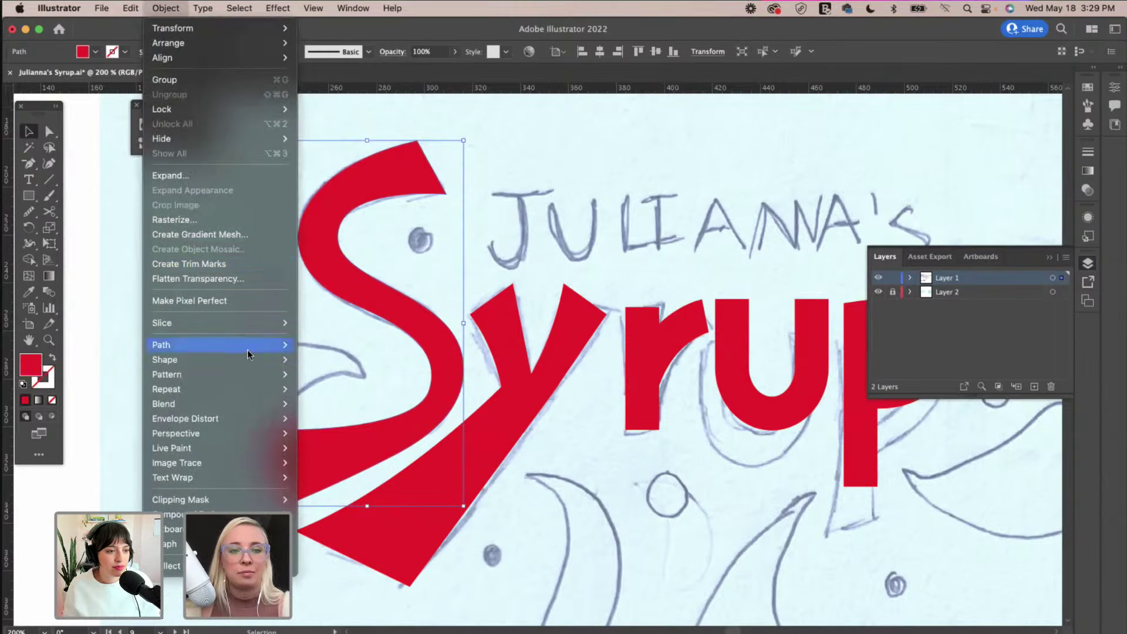
pyautogui.moveTo(247, 348)
pyautogui.click(394, 397)
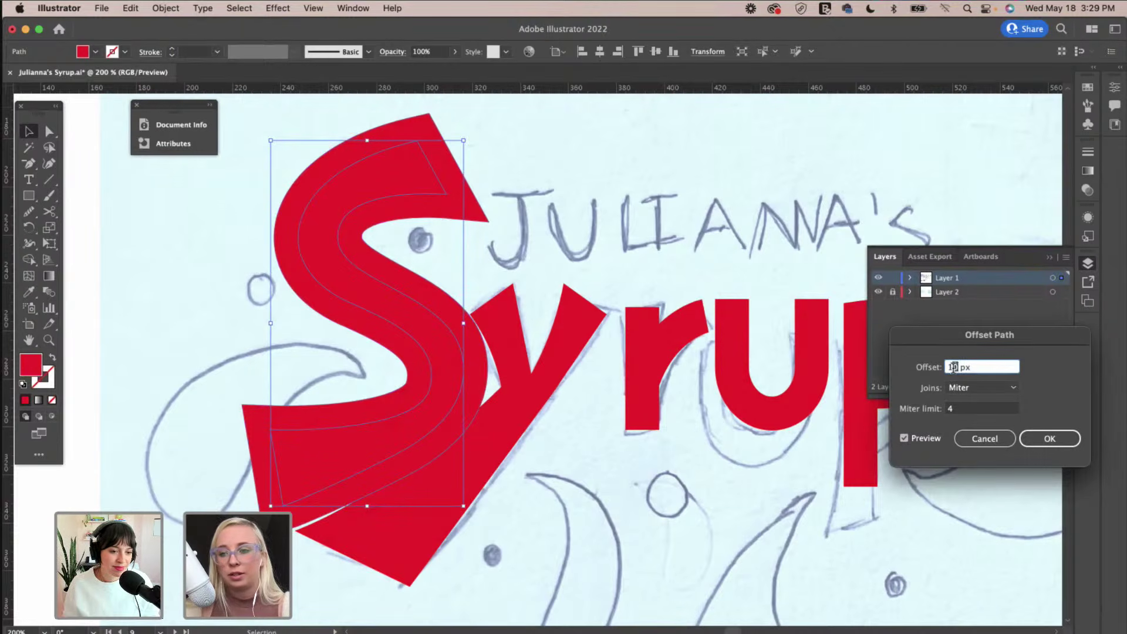
pyautogui.click(1046, 437)
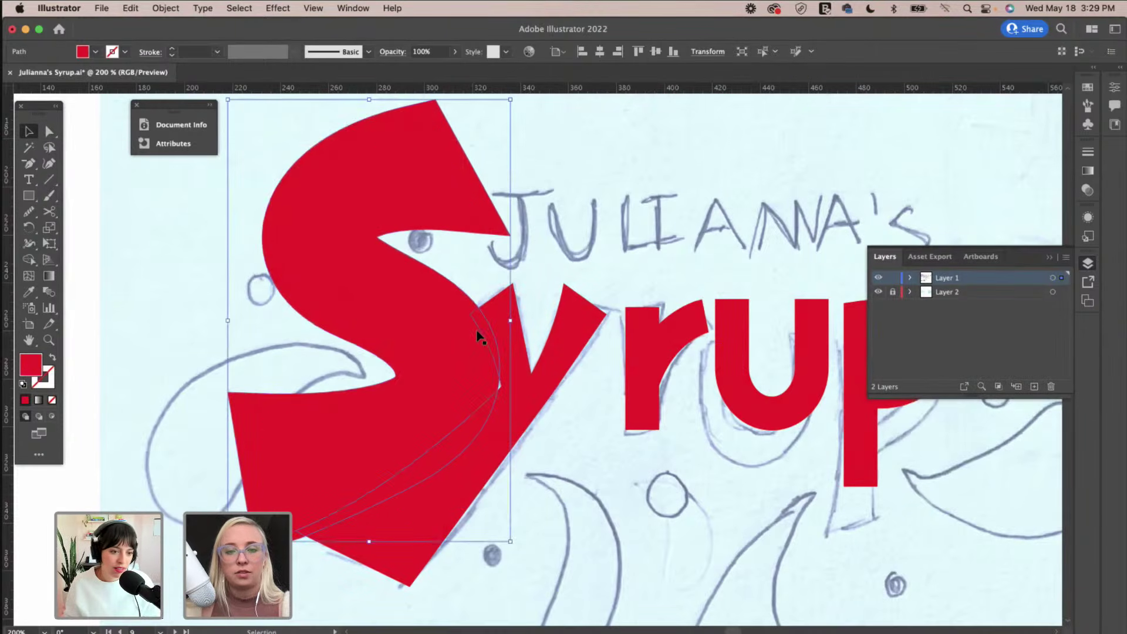
# Draw a slanted cutting line across the offset S near the y's junction and remove the portion above it with the Shape Builder.
pyautogui.click(48, 179)
pyautogui.moveTo(332, 356); pyautogui.dragTo(603, 401)
pyautogui.press('v')
pyautogui.keyDown('shift'); pyautogui.click(262, 287); pyautogui.keyUp('shift')
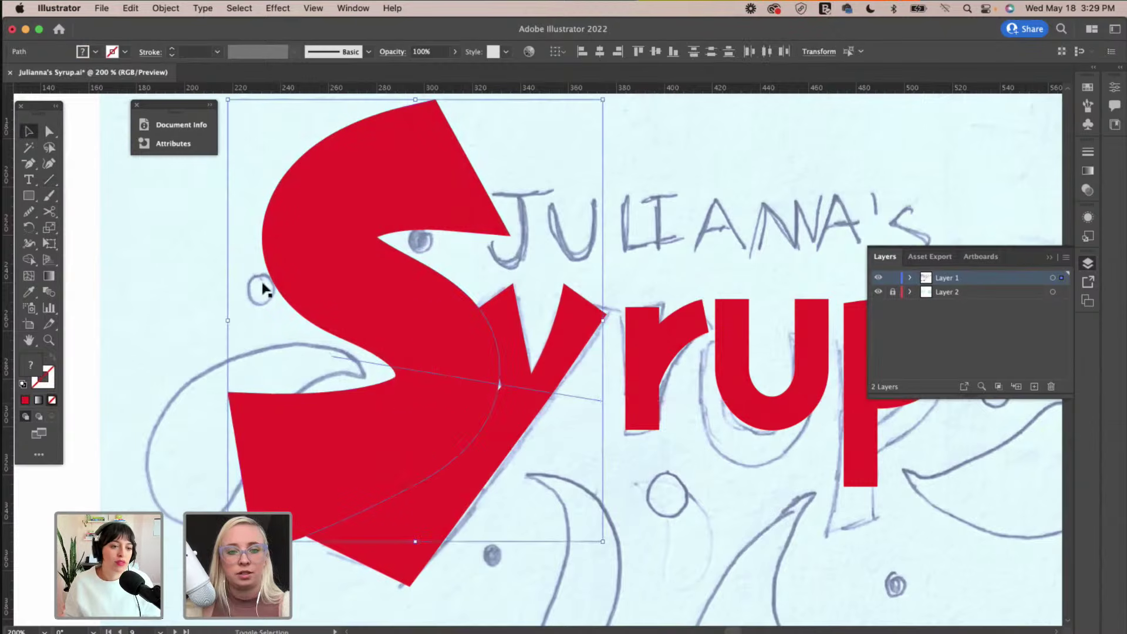
pyautogui.click(28, 261)
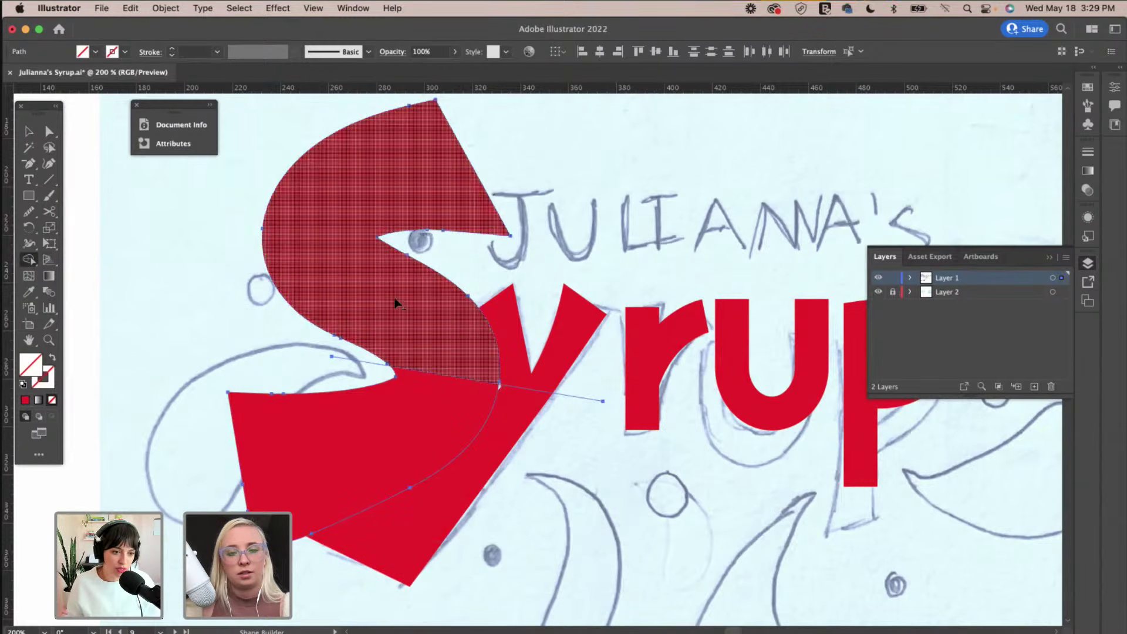
pyautogui.click(434, 297)
pyautogui.click(28, 131)
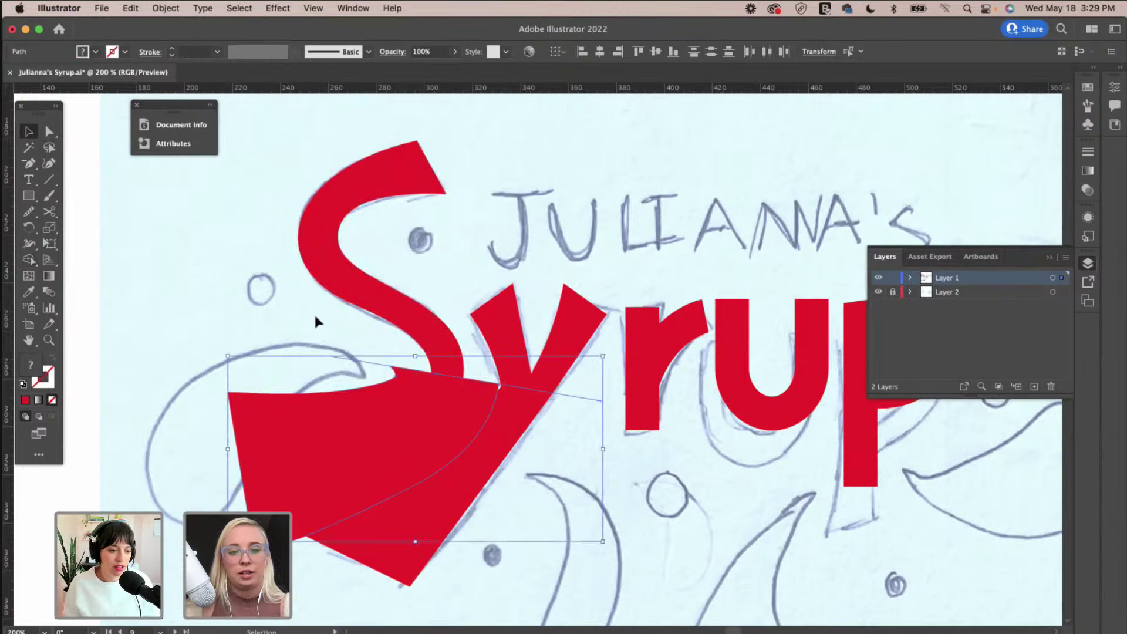
# Subtract the remaining offset shape from the y with the Shape Builder, leaving a gap that follows the S's tail.
pyautogui.click(473, 410)
pyautogui.click(478, 395)
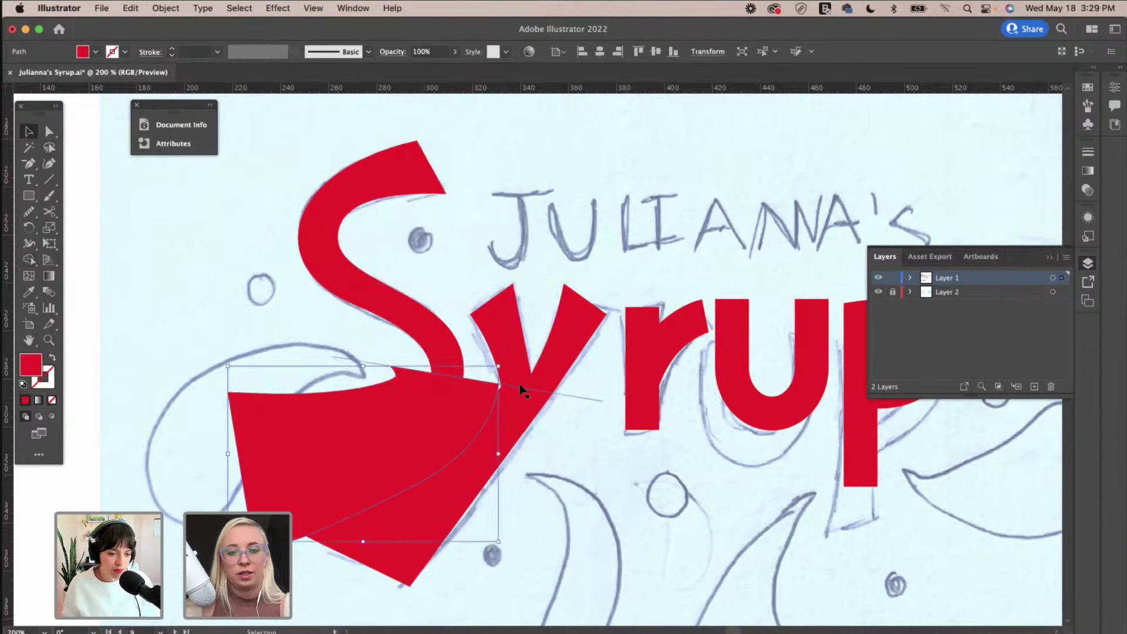
pyautogui.keyDown('shift'); pyautogui.click(521, 391); pyautogui.keyUp('shift')
pyautogui.click(28, 259)
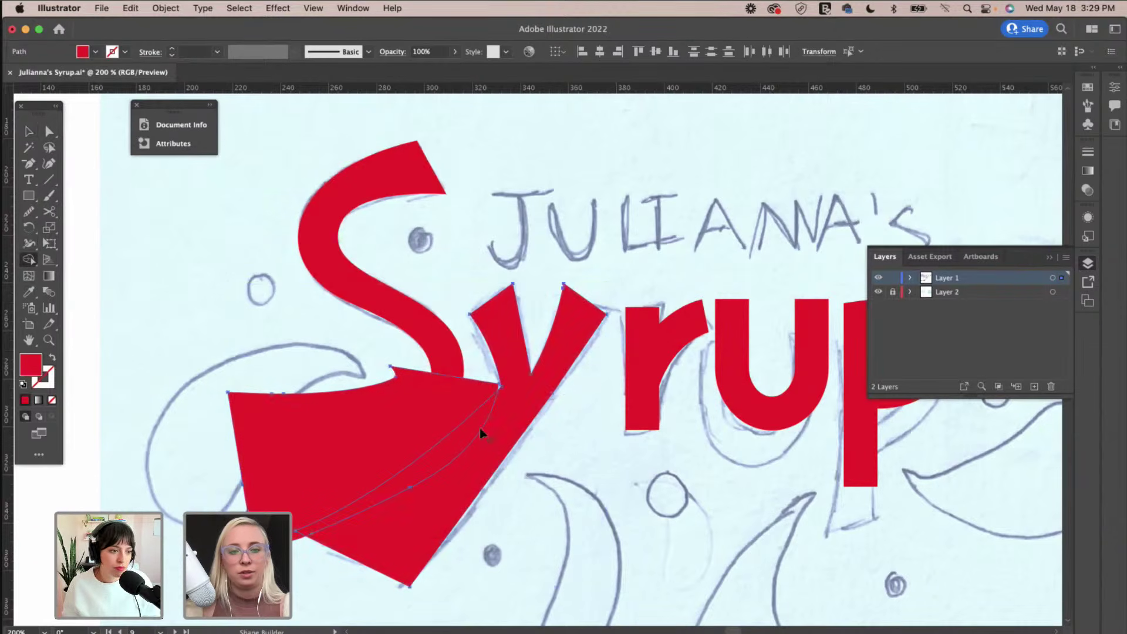
pyautogui.keyDown('alt'); pyautogui.click(463, 437); pyautogui.keyUp('alt')
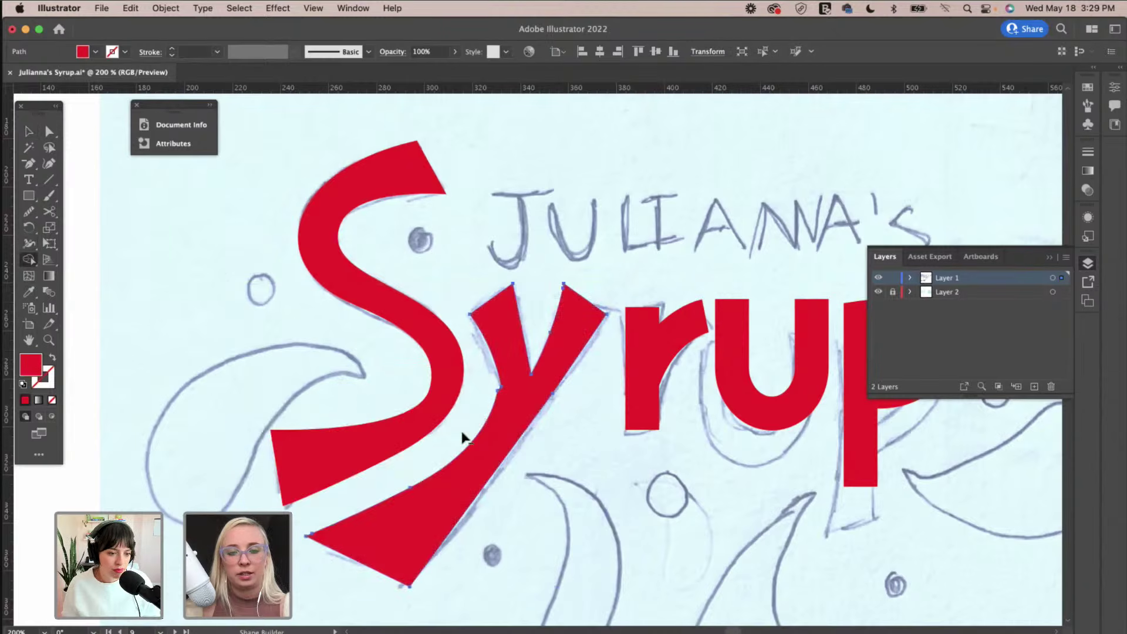
pyautogui.press('v')
pyautogui.click(602, 488)
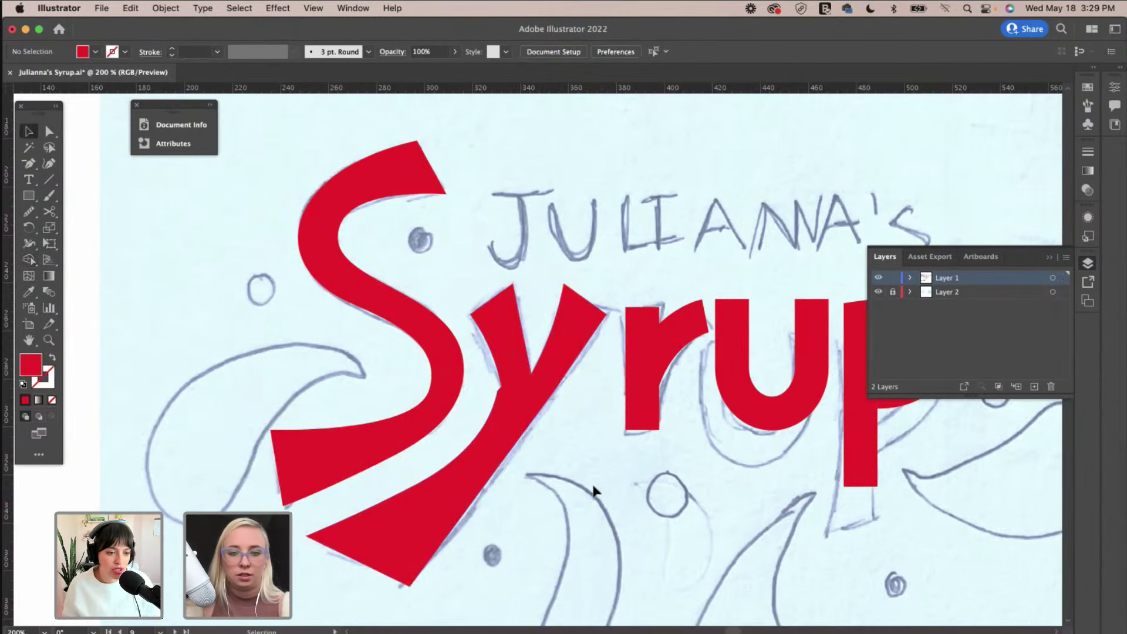
# Delete the extra anchor at the y's inner junction and adjust the handles to smooth the curve beside the S.
pyautogui.hscroll(3, 596, 491)
pyautogui.click(28, 163)
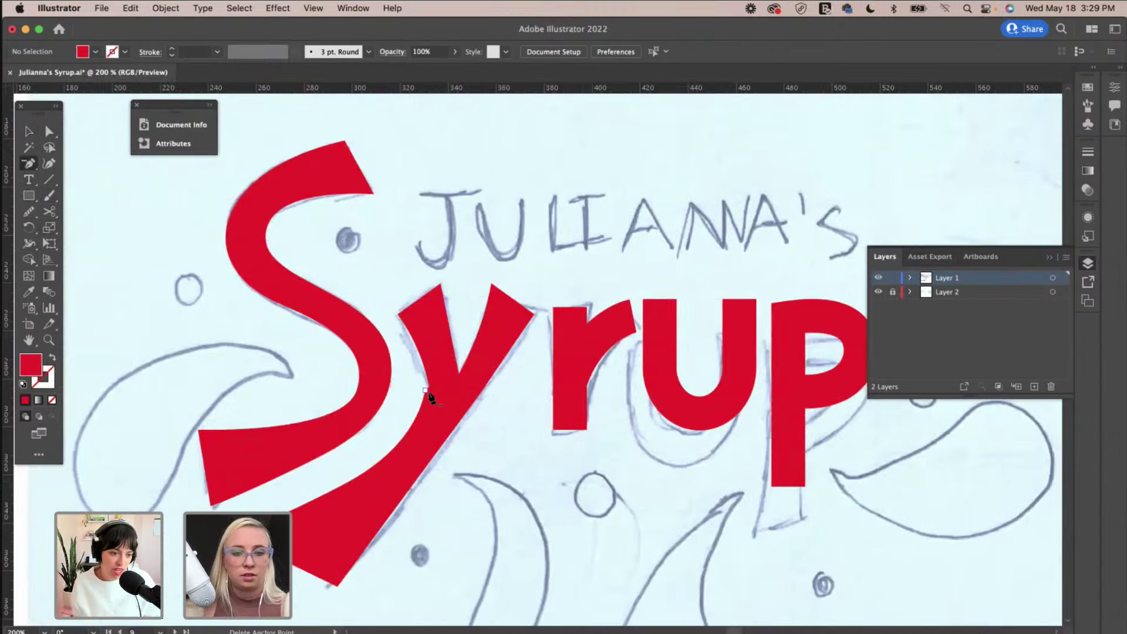
pyautogui.click(426, 391)
pyautogui.press('a')
pyautogui.moveTo(357, 477); pyautogui.dragTo(411, 445)
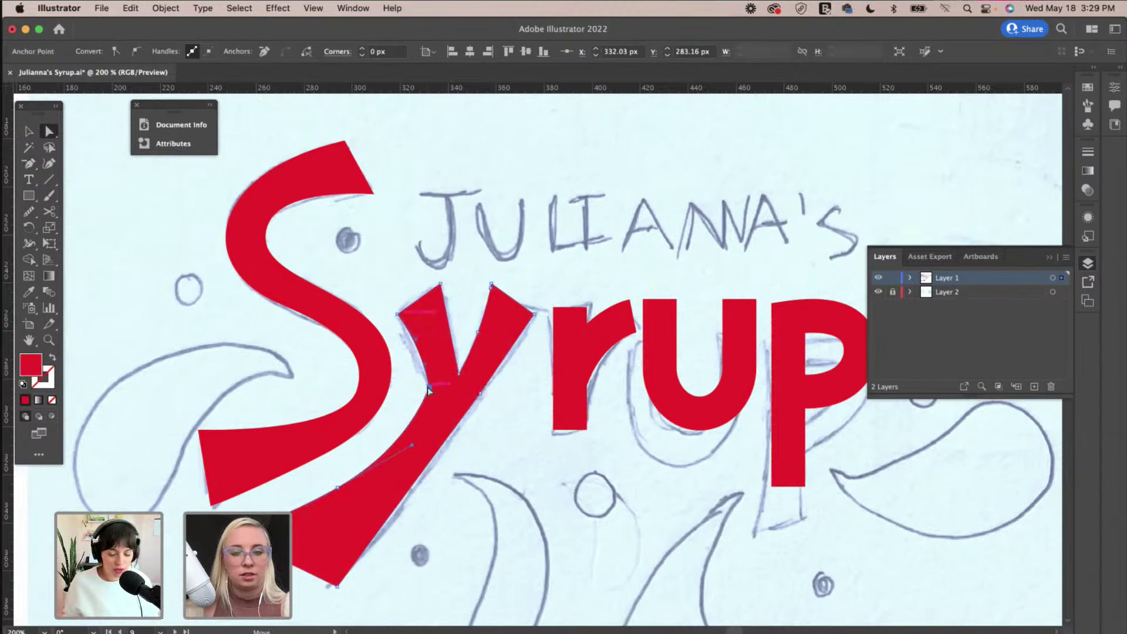
pyautogui.moveTo(419, 391); pyautogui.dragTo(379, 386)
pyautogui.click(560, 496)
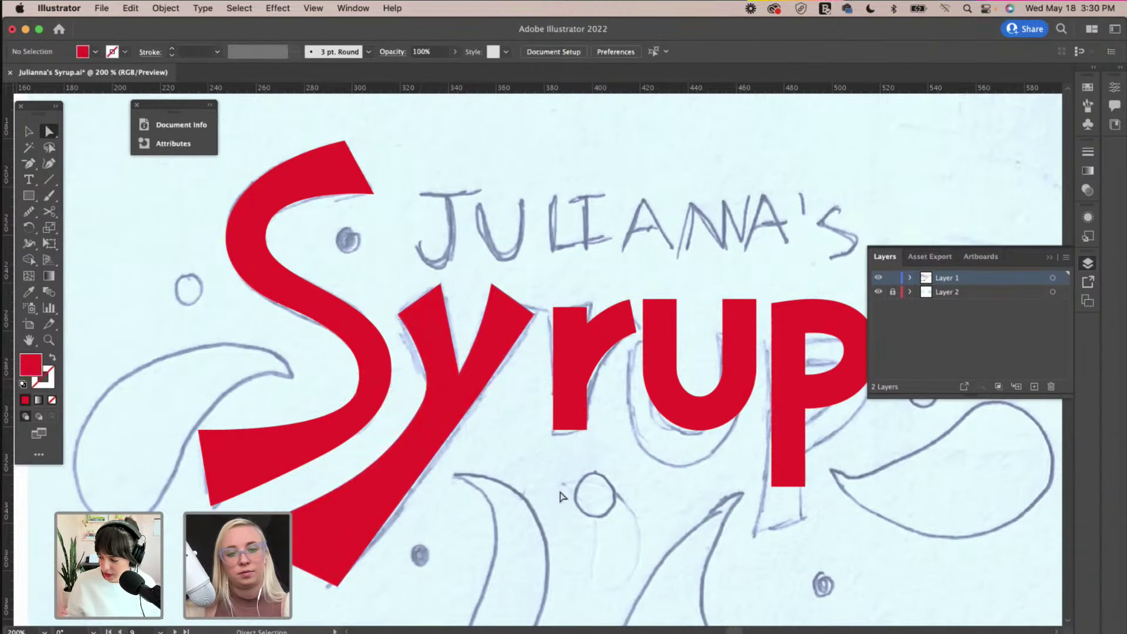
# Nudge the lowest corner of the y's tail to X 293.82 px, Y 366.52 px.
pyautogui.scroll(1, 560, 496)
pyautogui.hscroll(1, 559, 496)
pyautogui.press('super+minus')
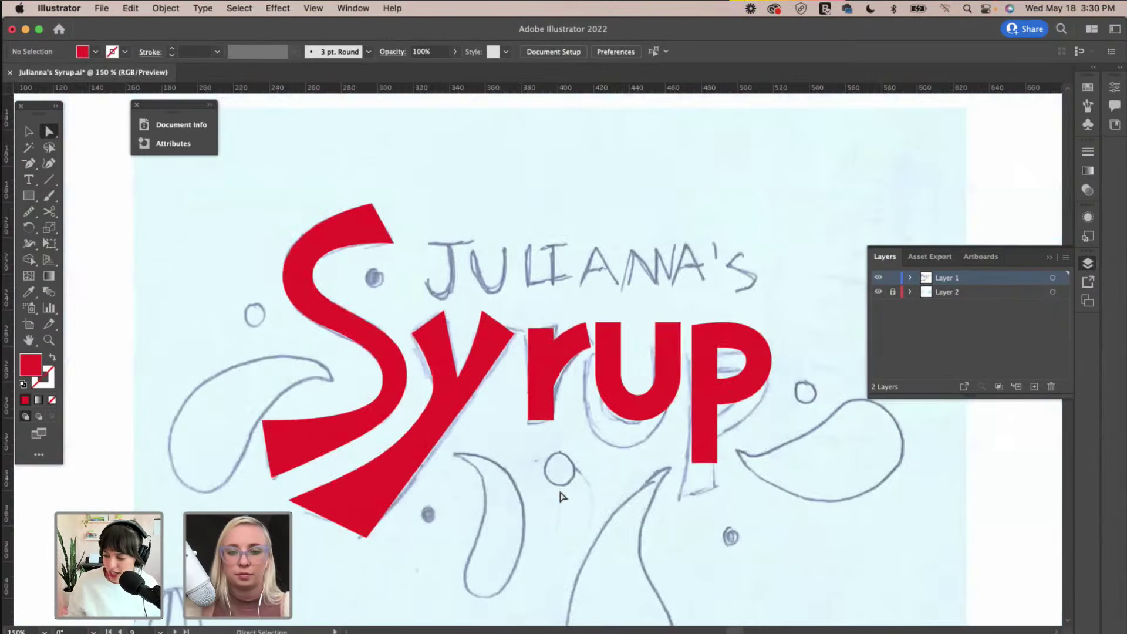
pyautogui.click(393, 473)
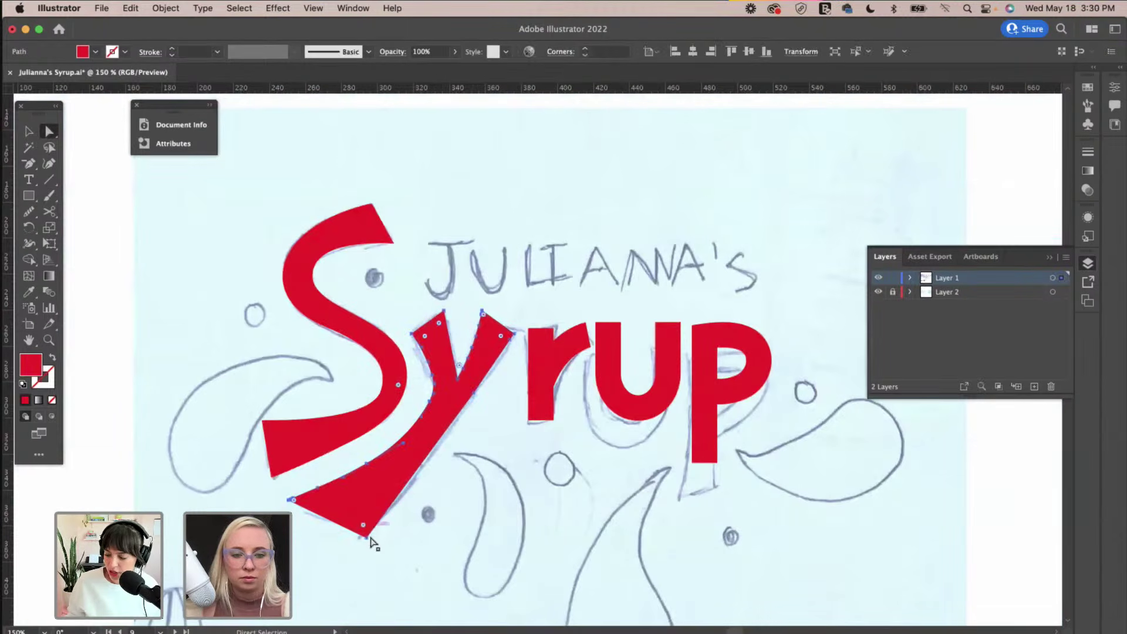
pyautogui.click(367, 538)
pyautogui.moveTo(366, 537); pyautogui.dragTo(365, 537)
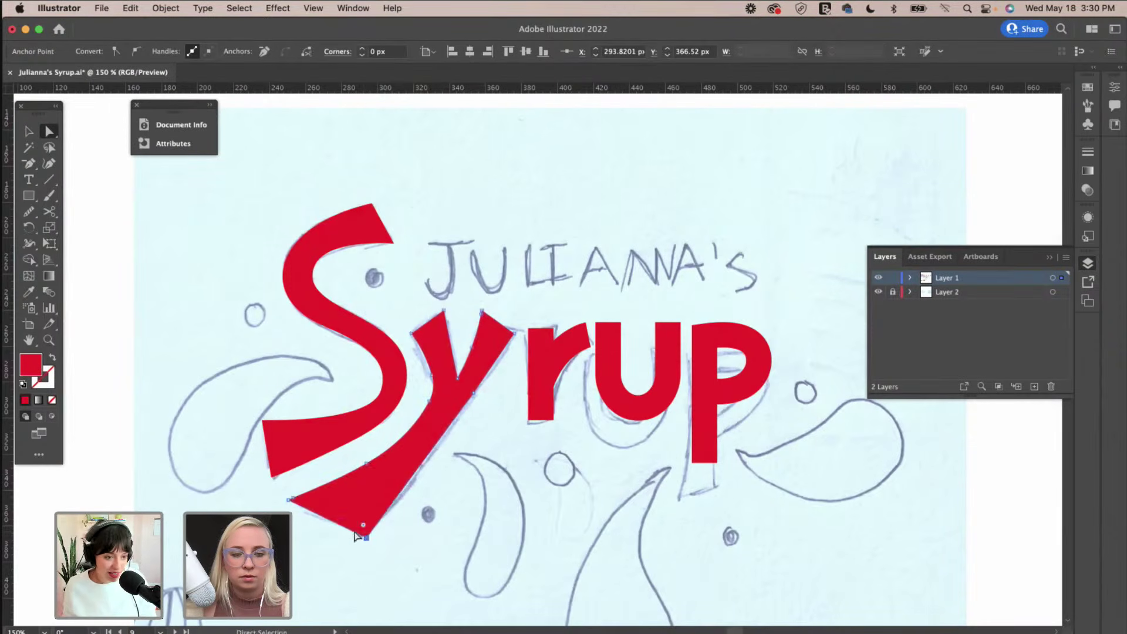
pyautogui.click(302, 537)
# Move the curve anchor on the upper edge of the y's tail slightly right and down.
pyautogui.scroll(2, 412, 517)
pyautogui.hscroll(-1, 411, 517)
pyautogui.click(393, 509)
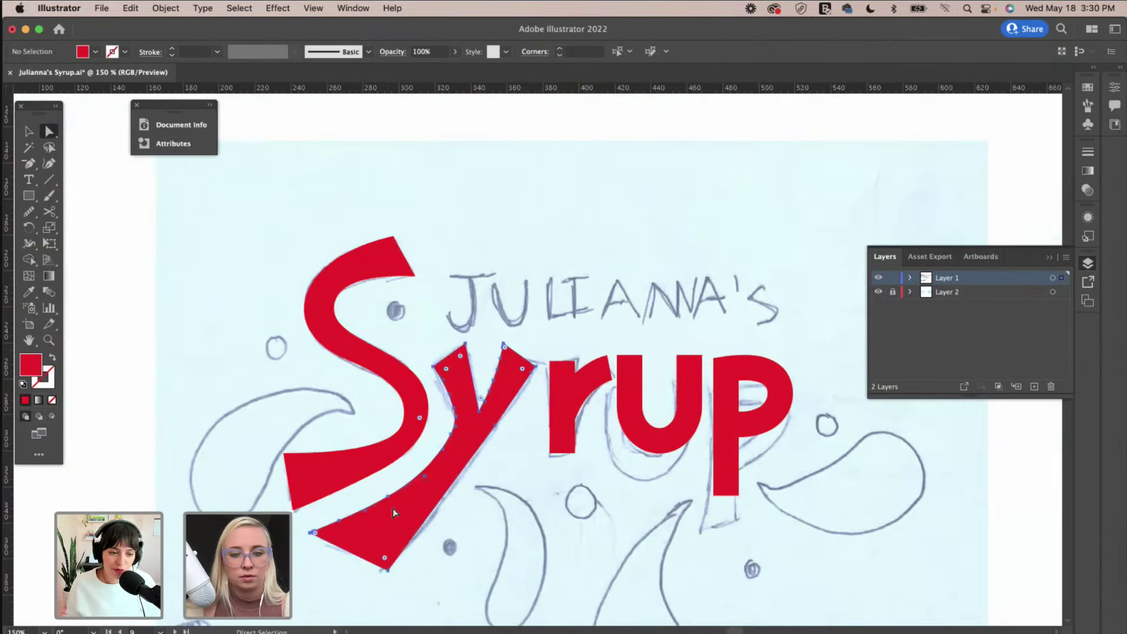
pyautogui.moveTo(389, 498); pyautogui.dragTo(393, 499)
pyautogui.click(519, 522)
pyautogui.scroll(2, 518, 522)
pyautogui.hscroll(2, 518, 521)
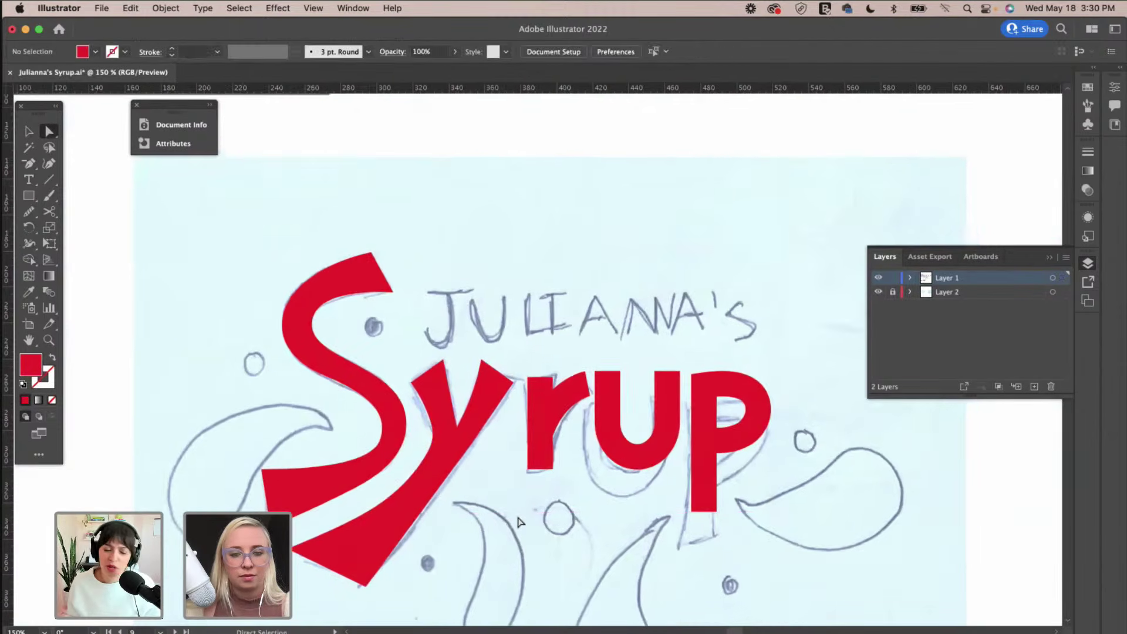
# Examine the Syrup lettering against the sketch, checking the gap between the S and y and the shape of the y's tail.
pyautogui.hscroll(2, 518, 521)
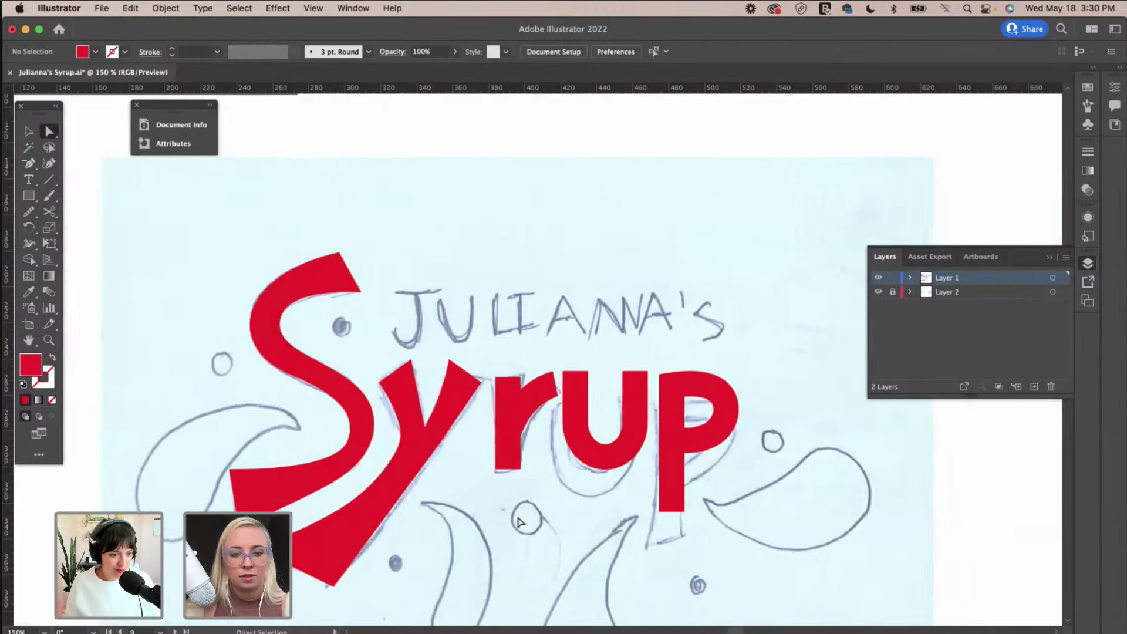
pyautogui.click(428, 496)
pyautogui.click(480, 519)
pyautogui.scroll(-2, 480, 519)
pyautogui.hscroll(-2, 479, 519)
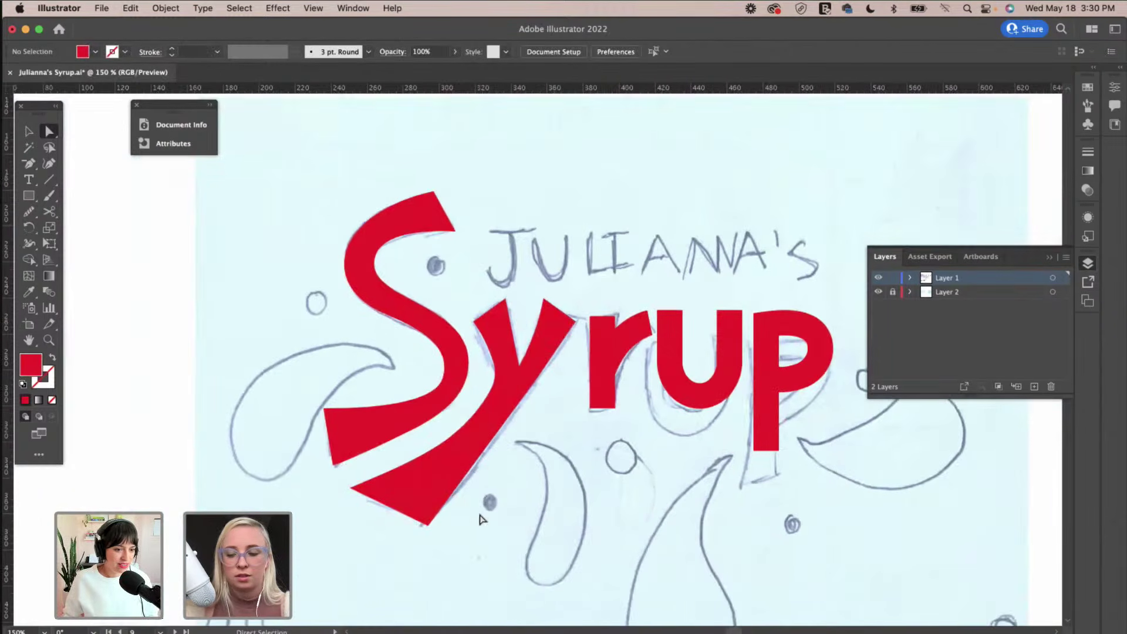
pyautogui.press('super+equal')
pyautogui.press('super+equal')
pyautogui.moveTo(474, 372); pyautogui.dragTo(581, 468)
pyautogui.click(580, 504)
pyautogui.scroll(-5, 580, 506)
pyautogui.hscroll(-1, 580, 506)
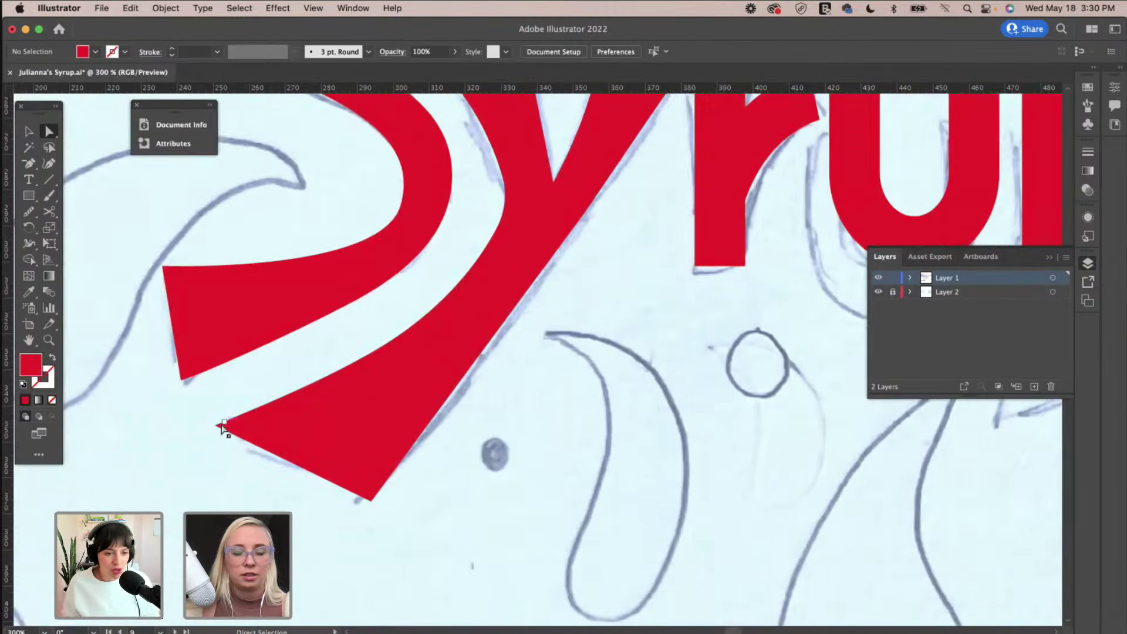
pyautogui.press('super+minus')
pyautogui.press('super+minus')
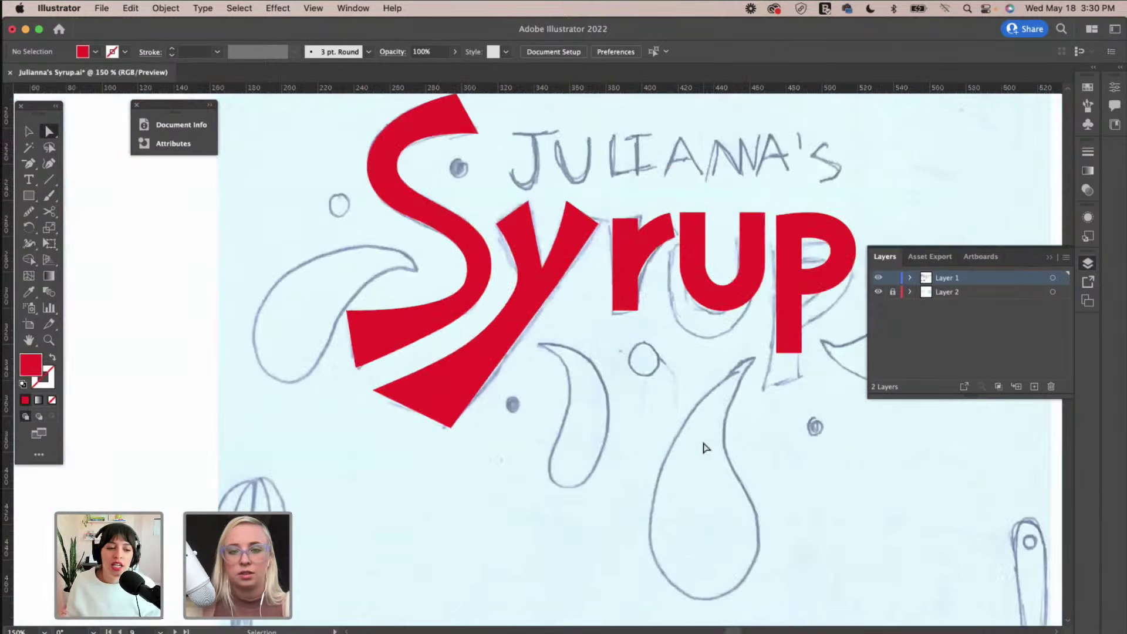
pyautogui.hscroll(-3, 705, 448)
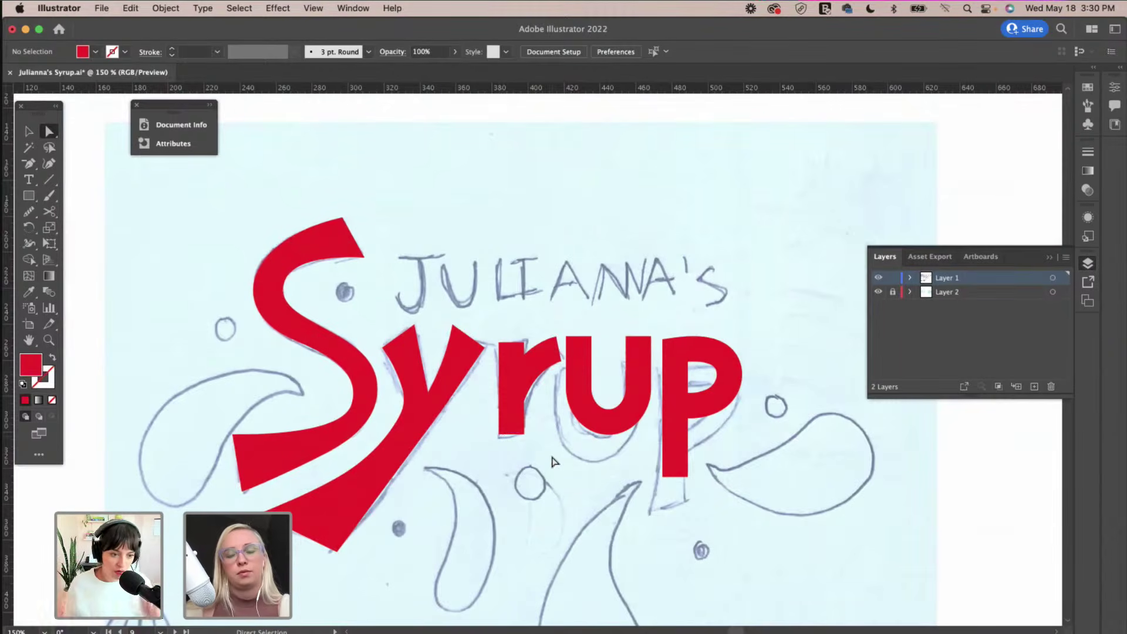
pyautogui.press('v')
pyautogui.scroll(-3, 540, 471)
pyautogui.hscroll(-3, 541, 472)
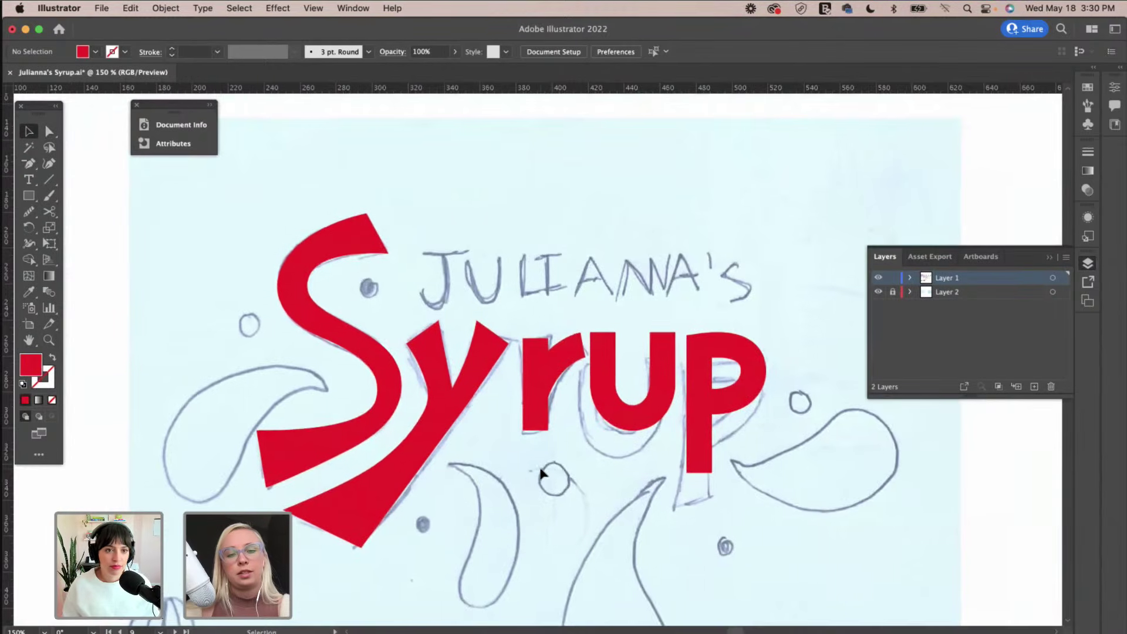
pyautogui.hscroll(1, 540, 471)
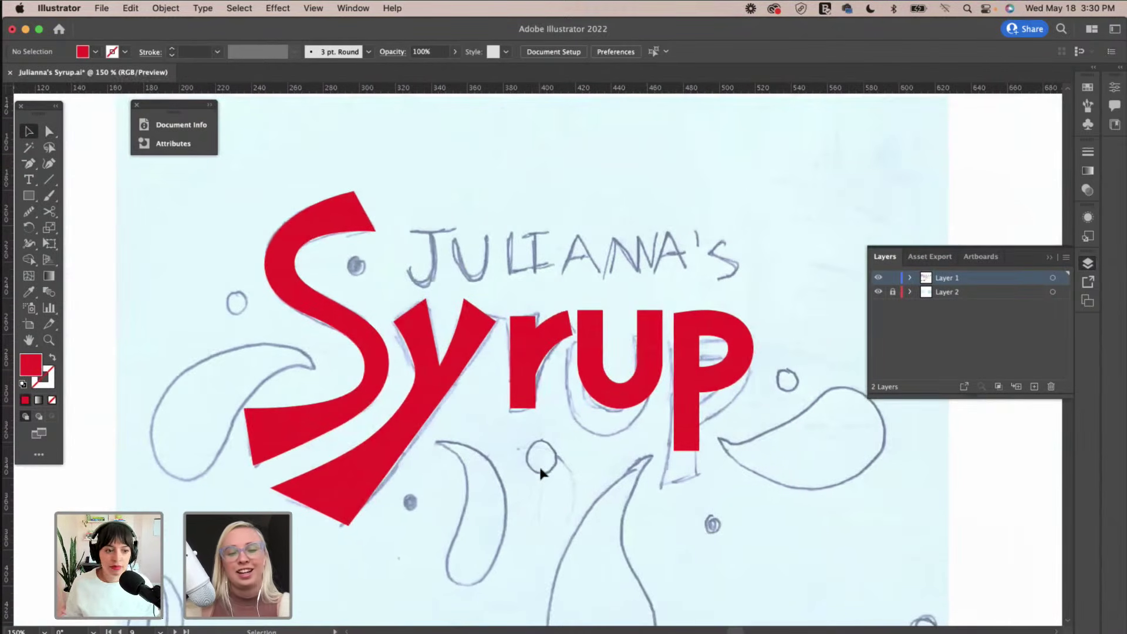
# Move the lowest corner of the y's tail to about X 286.3 px, Y 358.46 px and slightly adjust the anchor on its outer edge.
pyautogui.click(49, 131)
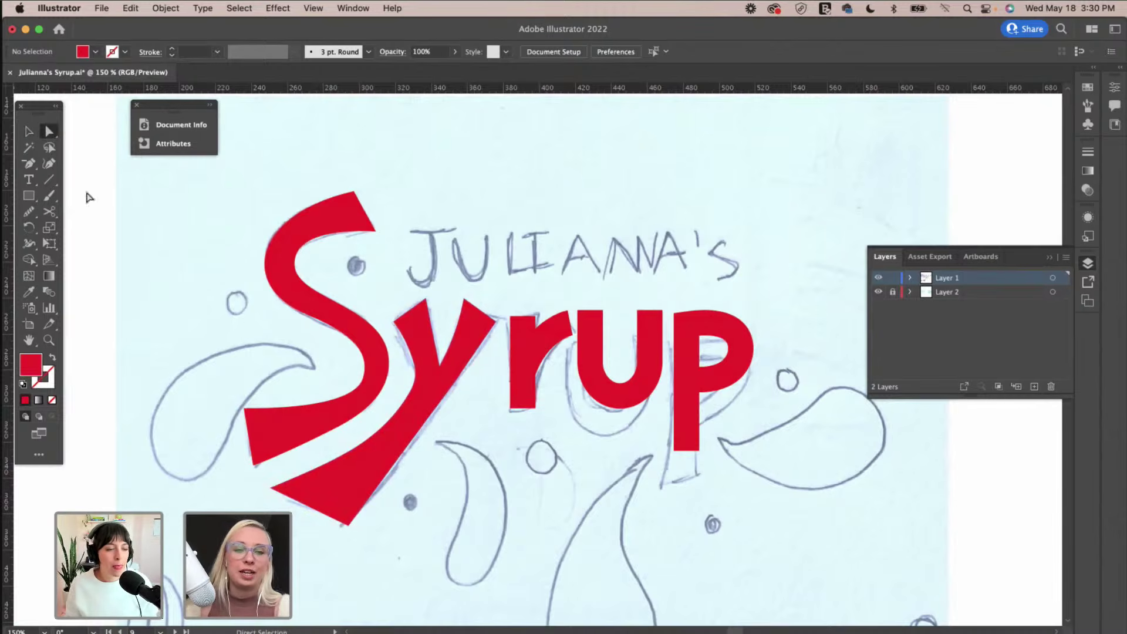
pyautogui.click(347, 525)
pyautogui.moveTo(346, 525); pyautogui.dragTo(345, 518)
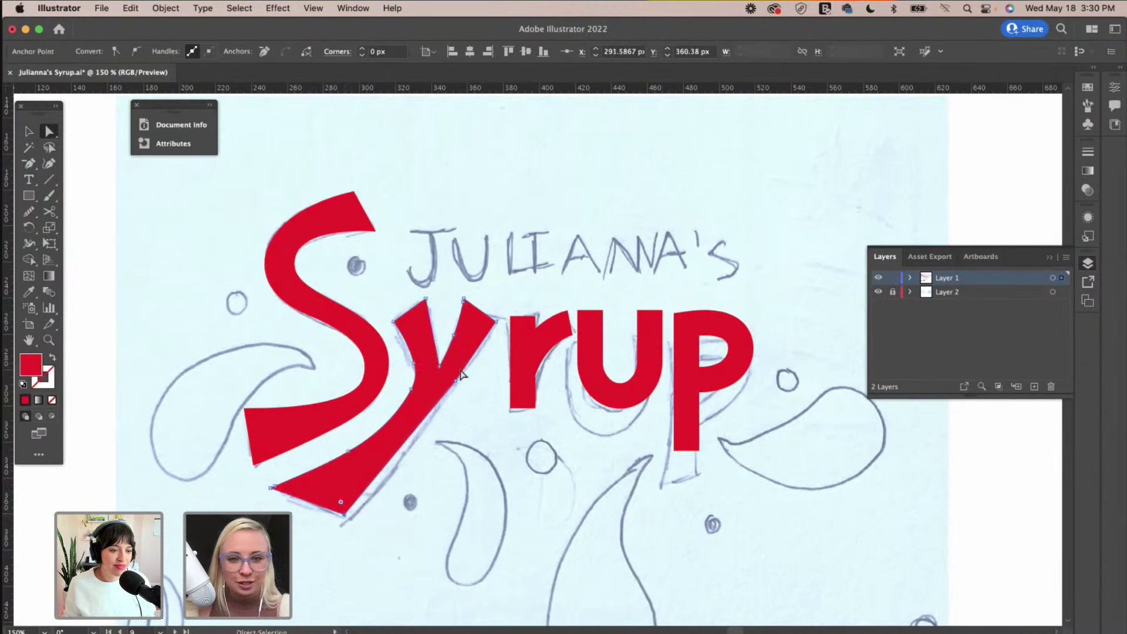
pyautogui.moveTo(456, 381); pyautogui.dragTo(460, 383)
pyautogui.click(472, 388)
pyautogui.click(473, 388)
pyautogui.click(442, 464)
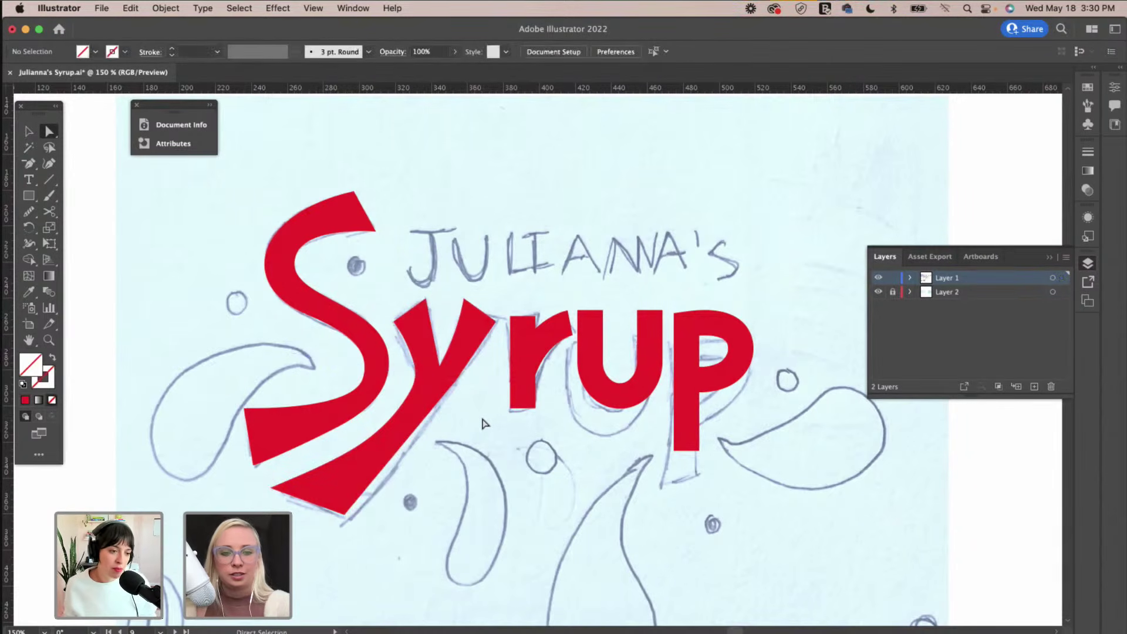
pyautogui.click(295, 500)
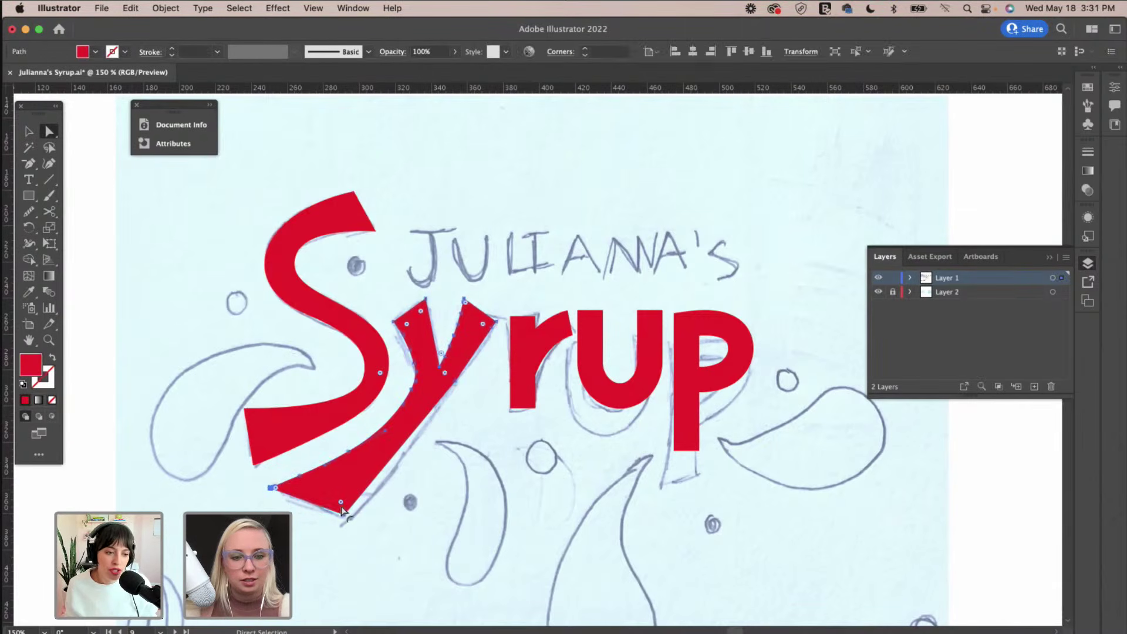
pyautogui.moveTo(346, 514); pyautogui.dragTo(336, 517)
# Delete the anchor midway along the y's outer edge and reshape that edge into one continuous curve down to the tail.
pyautogui.click(29, 163)
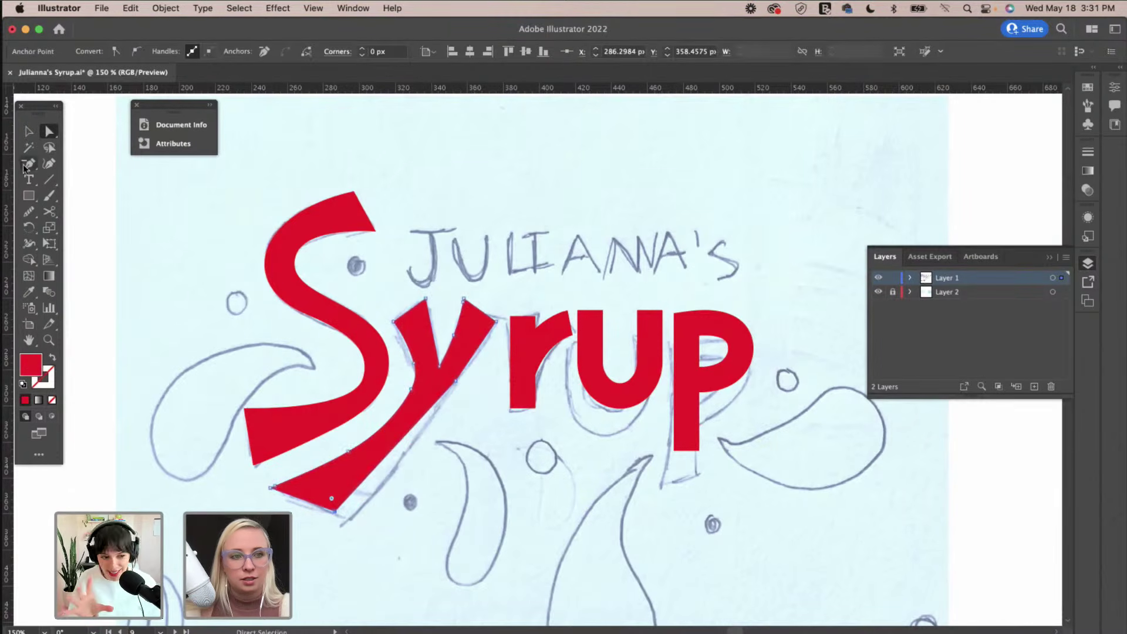
pyautogui.click(457, 382)
pyautogui.click(49, 131)
pyautogui.click(441, 397)
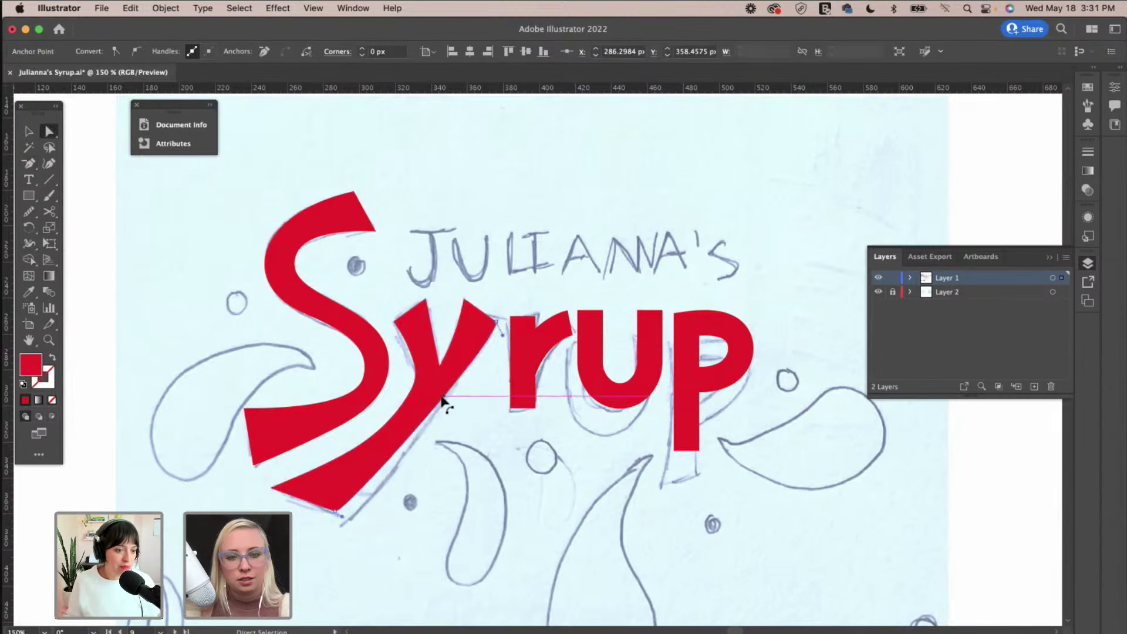
pyautogui.click(442, 400)
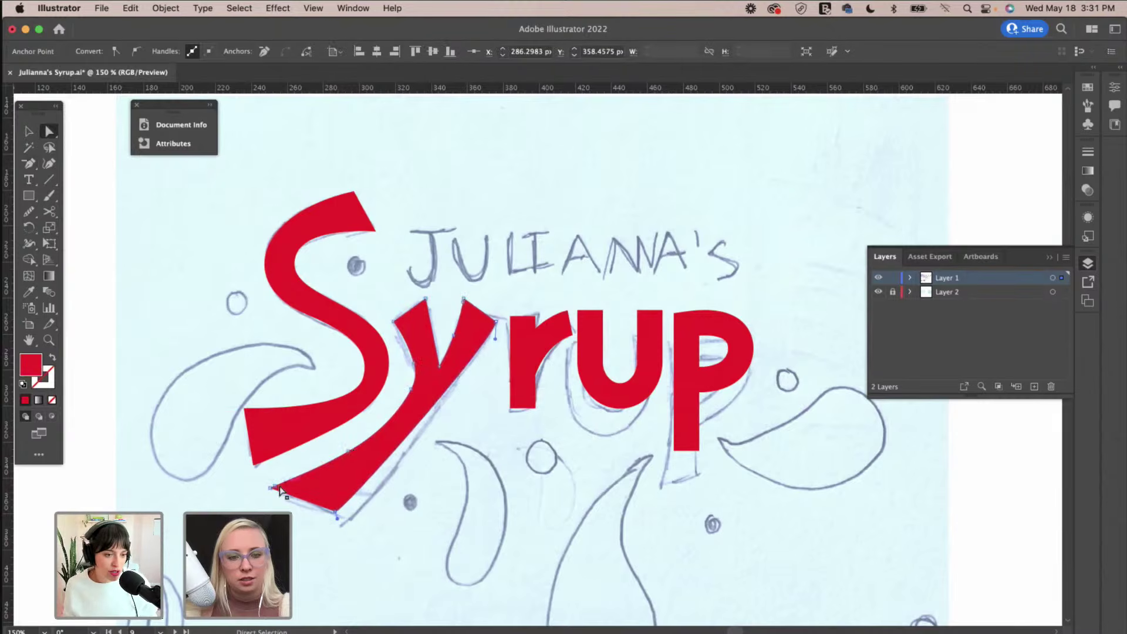
# Delete the extra anchor beside the leftmost tip of the y's tail and deselect the letter.
pyautogui.click(274, 486)
pyautogui.press('p')
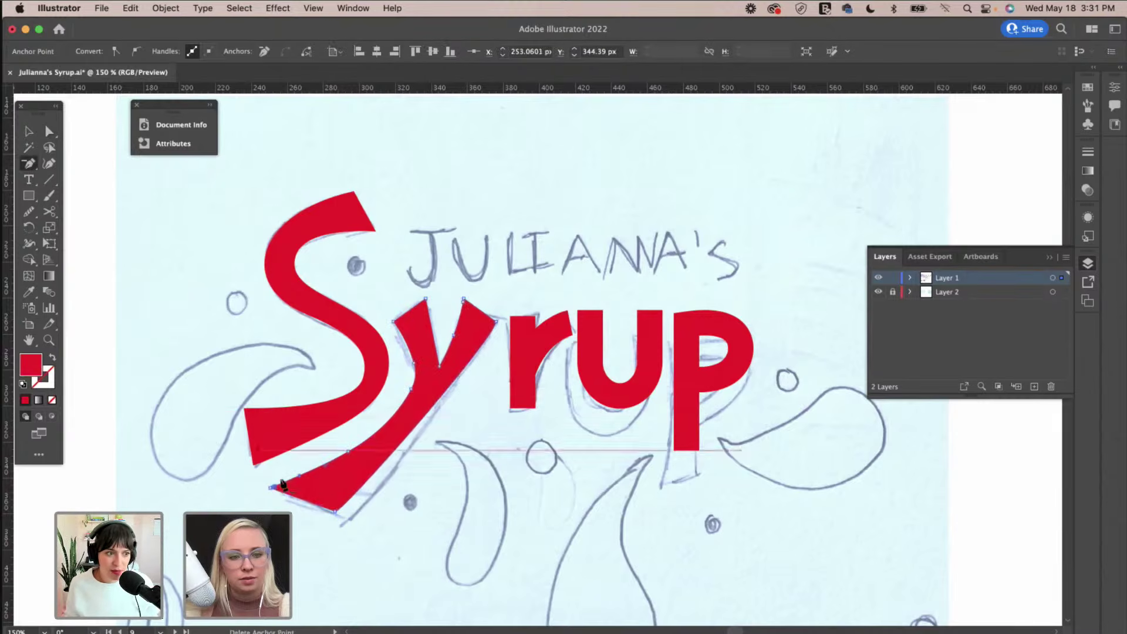
pyautogui.click(297, 498)
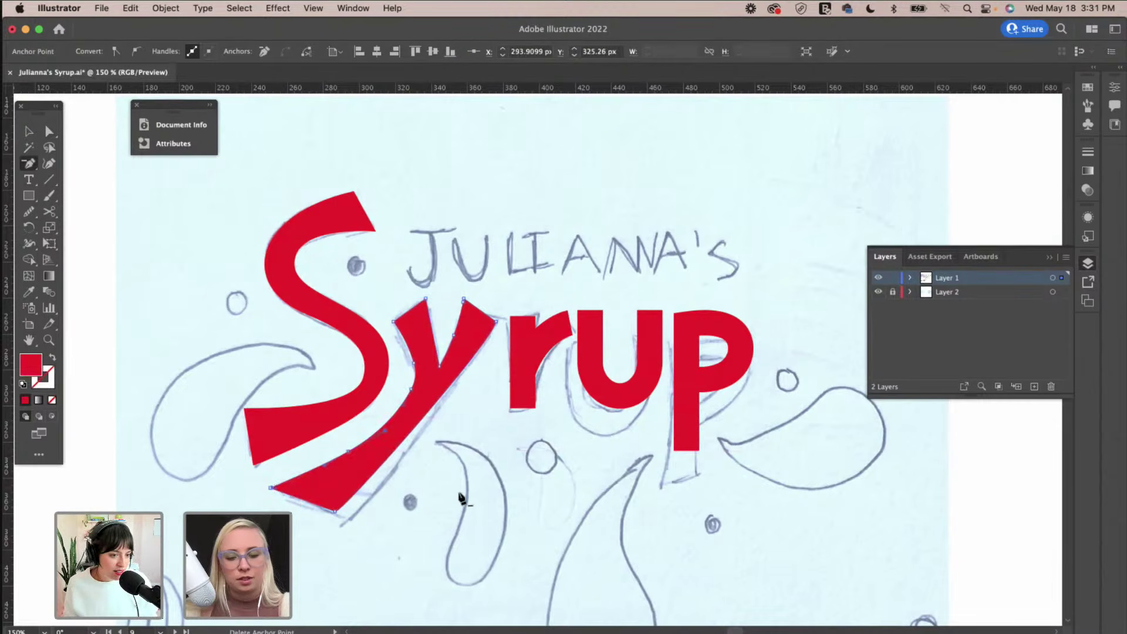
pyautogui.press('v')
pyautogui.click(467, 452)
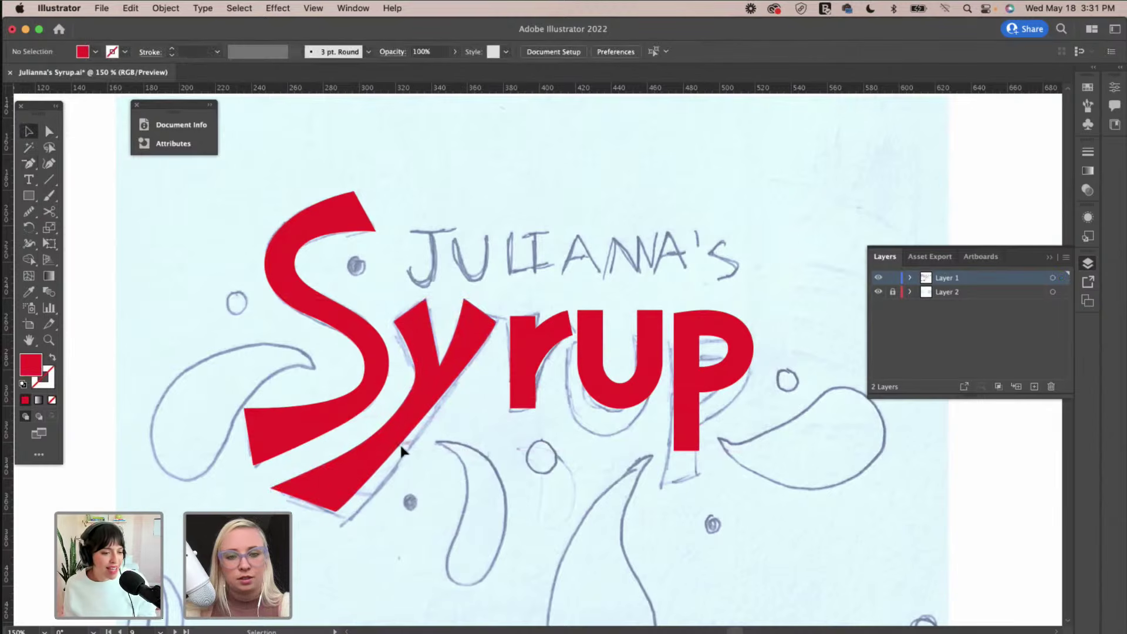
# Select the lowest corner anchor of the y's tail for direct editing.
pyautogui.scroll(-2, 451, 446)
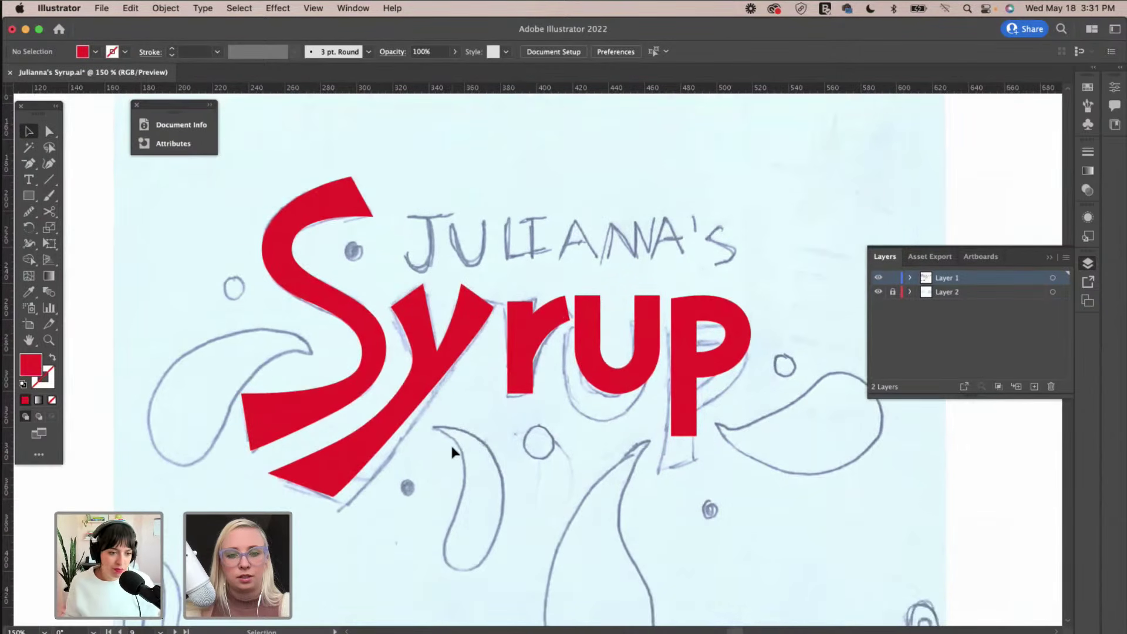
pyautogui.click(50, 130)
pyautogui.click(334, 500)
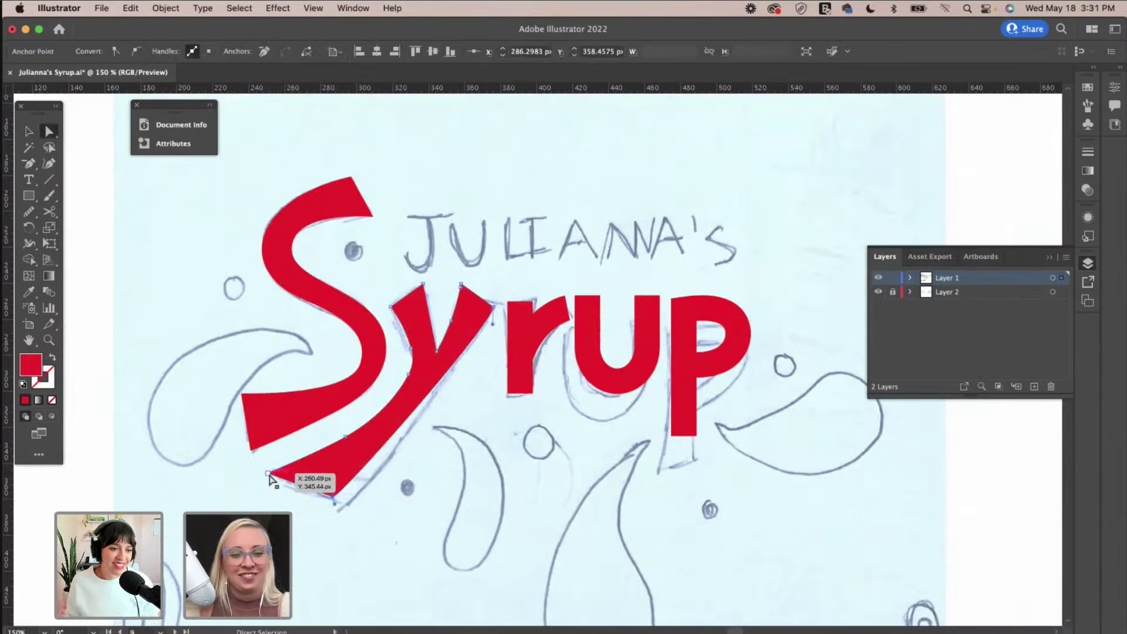
# Adjust the anchor handles on the upper edge of the y's tail to reshape its curve.
pyautogui.moveTo(323, 469); pyautogui.dragTo(326, 467)
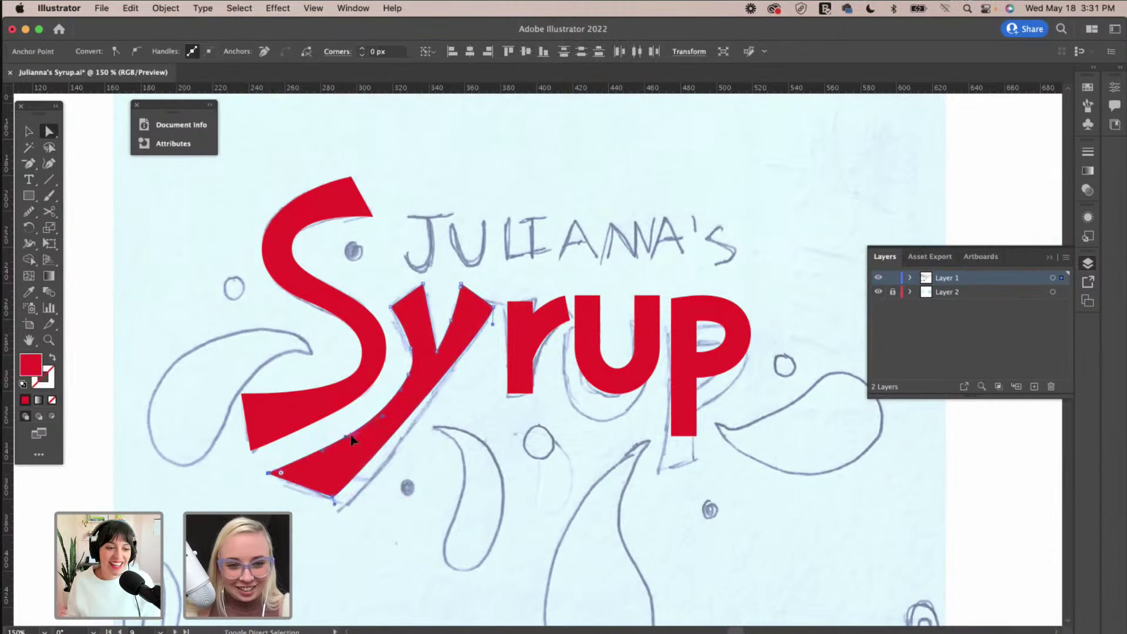
pyautogui.moveTo(385, 452); pyautogui.dragTo(396, 460)
pyautogui.press('super')
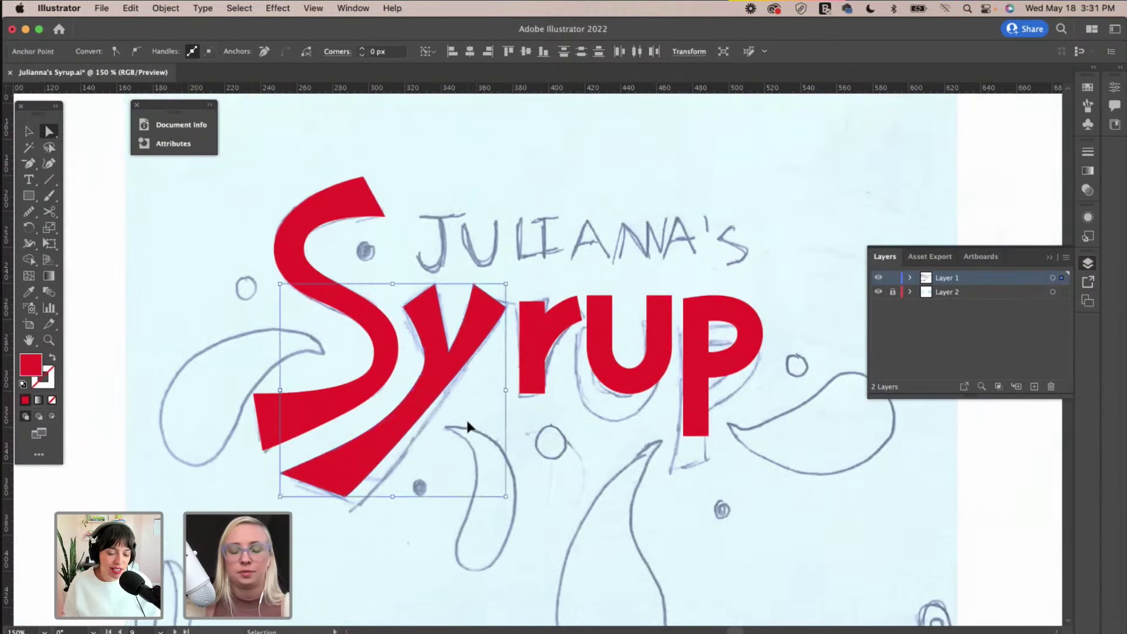
# Nudge the letter S slightly to the right, closer to the y.
pyautogui.press('super+equal')
pyautogui.scroll(5, 466, 424)
pyautogui.hscroll(6, 461, 382)
pyautogui.press('v')
pyautogui.click(452, 302)
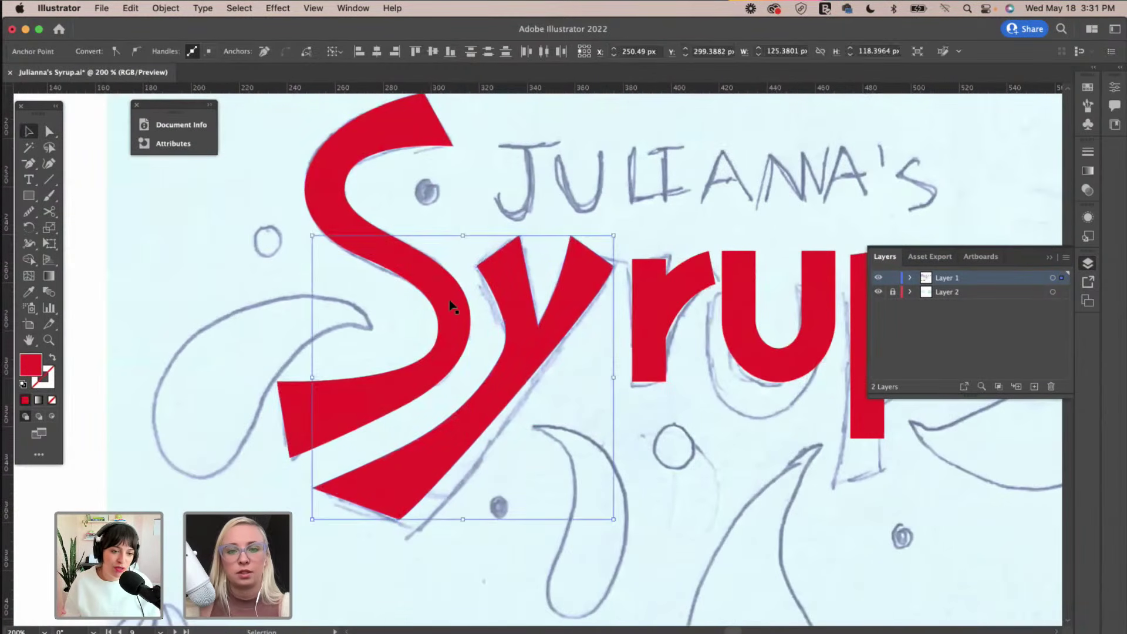
pyautogui.press('Right')
pyautogui.press('Right')
pyautogui.press('Right')
pyautogui.press('Right')
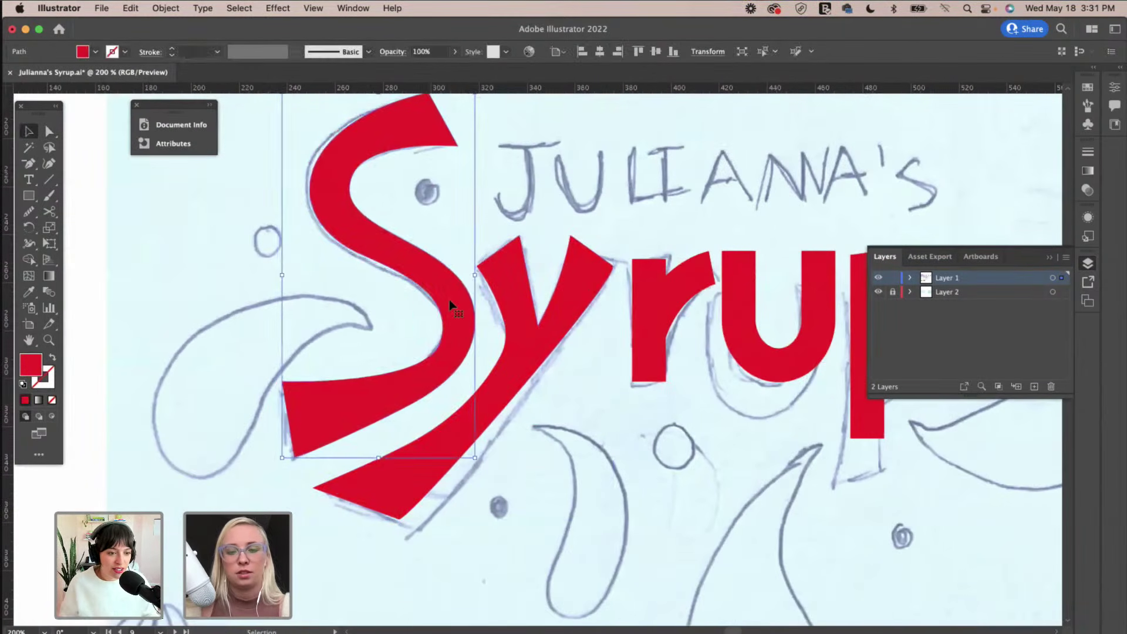
# Delete the anchor points that curve the upper edge of the y's tail, leaving a straight edge overlapping the S.
pyautogui.click(569, 331)
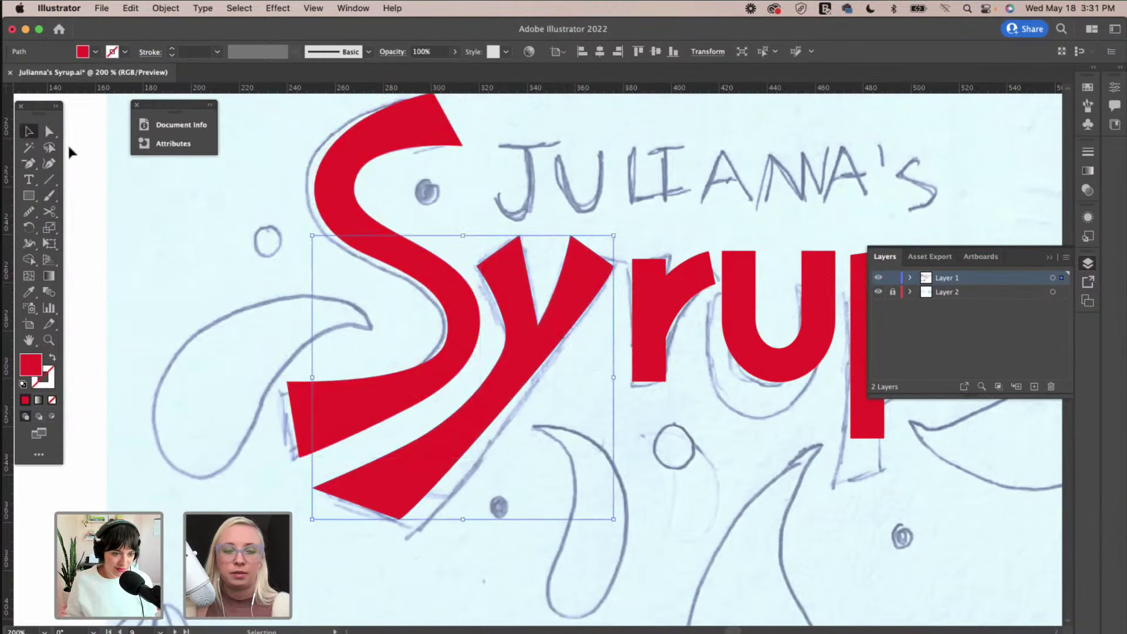
pyautogui.press('p')
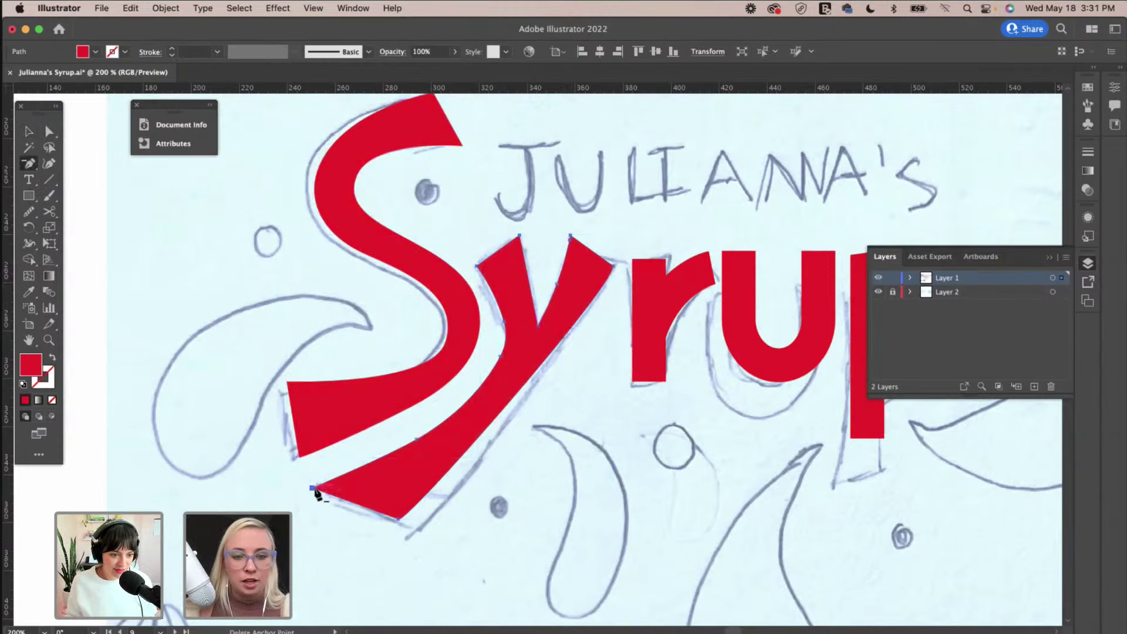
pyautogui.click(313, 488)
pyautogui.press('super+z')
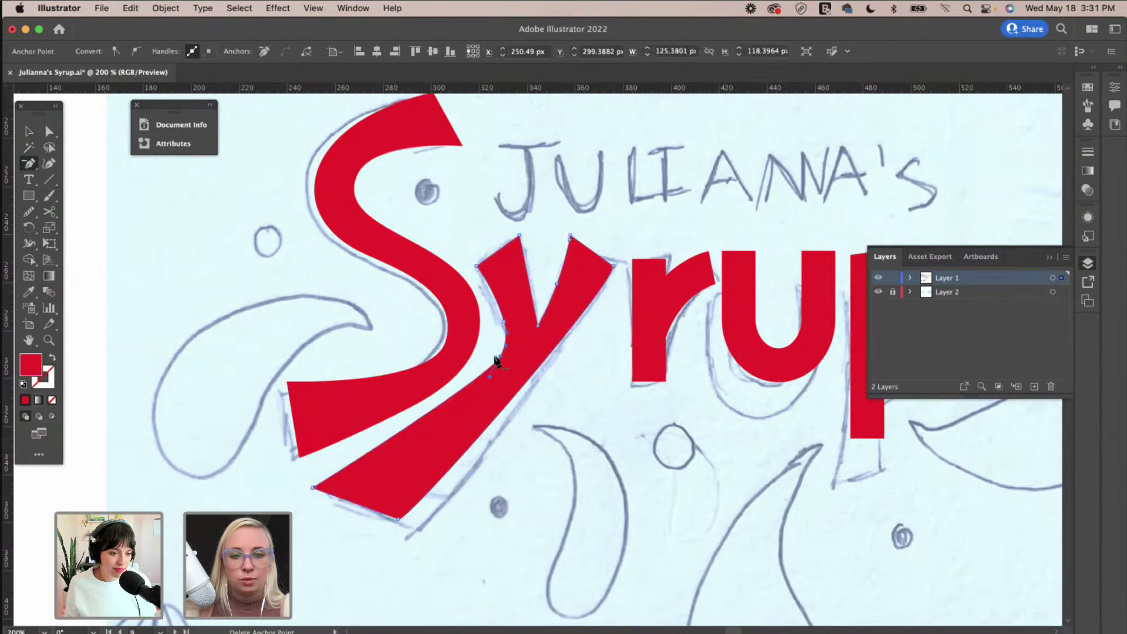
pyautogui.click(496, 358)
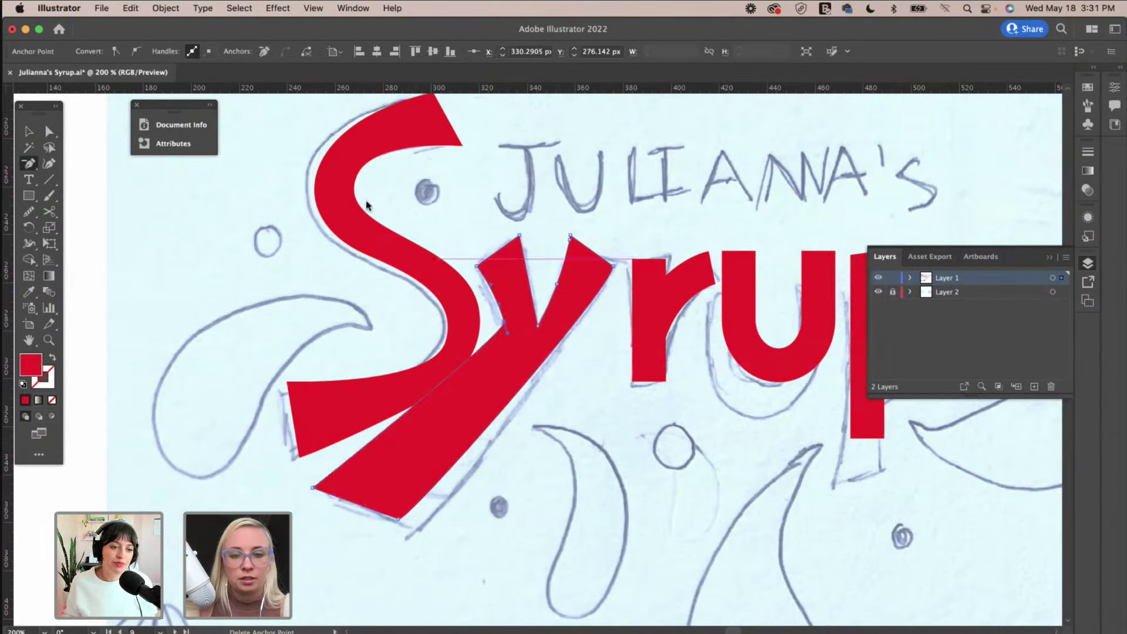
pyautogui.press('v')
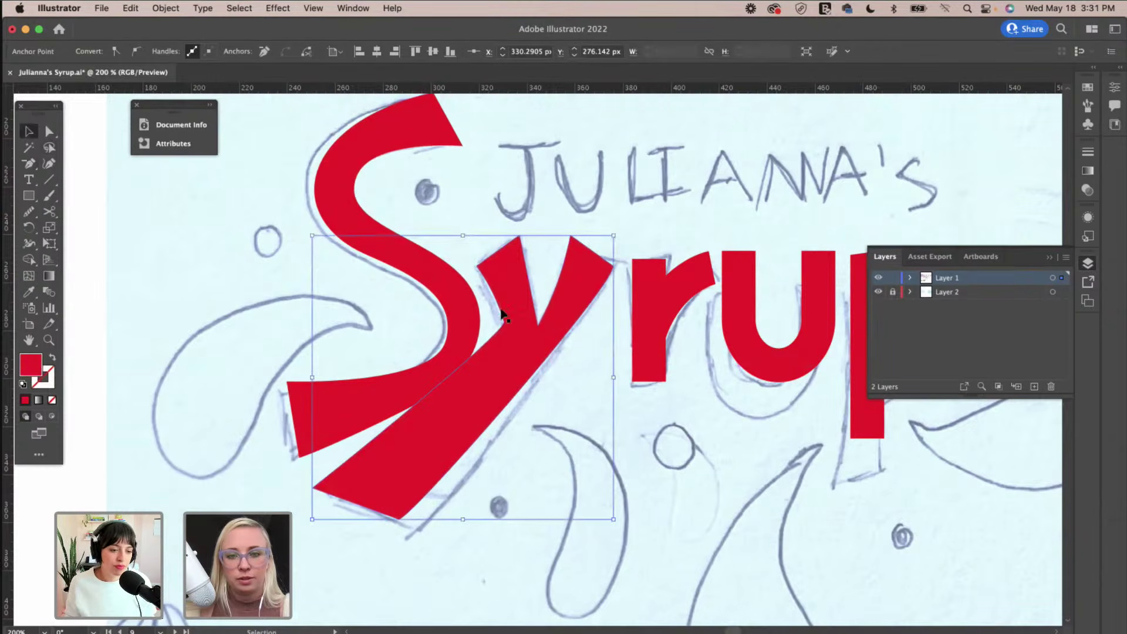
# Create an offset path around the letter S with a 15 px offset, Miter joins and a miter limit of 4.
pyautogui.click(428, 252)
pyautogui.click(165, 8)
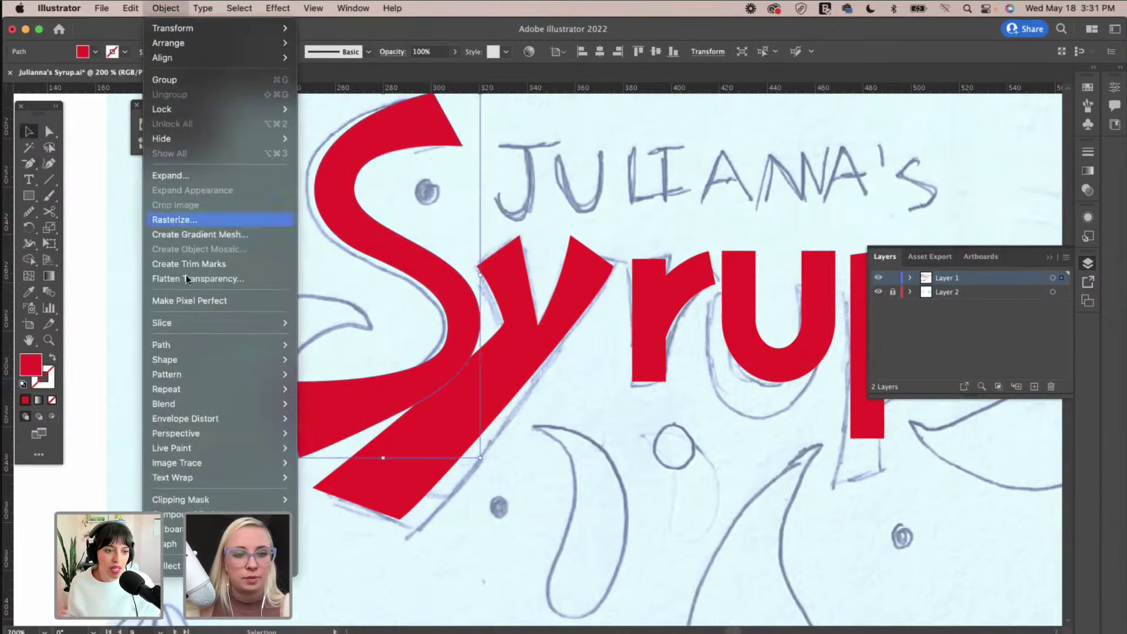
pyautogui.moveTo(208, 347)
pyautogui.click(378, 397)
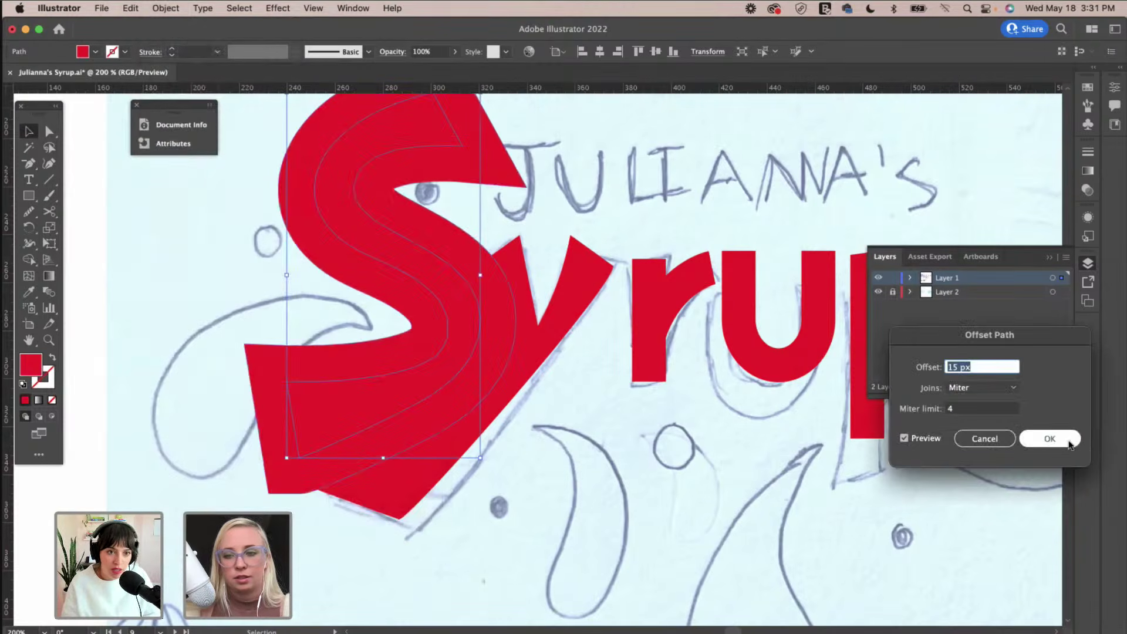
pyautogui.click(1068, 444)
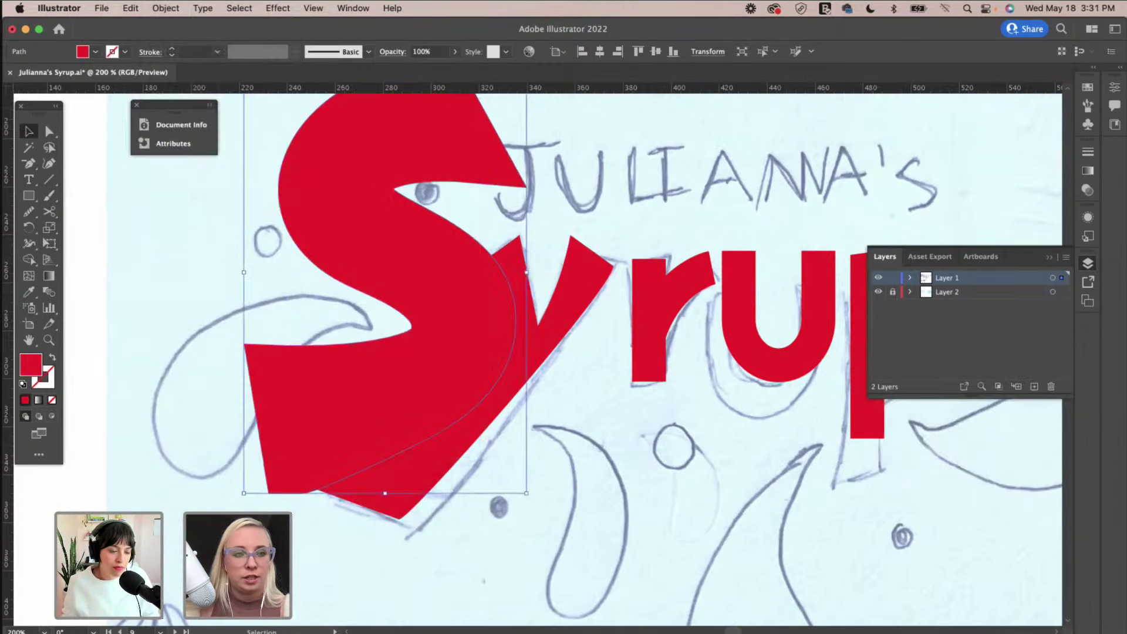
# Draw a line across the offset S at the y's junction and remove the portion above it with Shape Builder.
pyautogui.click(47, 180)
pyautogui.moveTo(329, 306); pyautogui.dragTo(669, 352)
pyautogui.press('v')
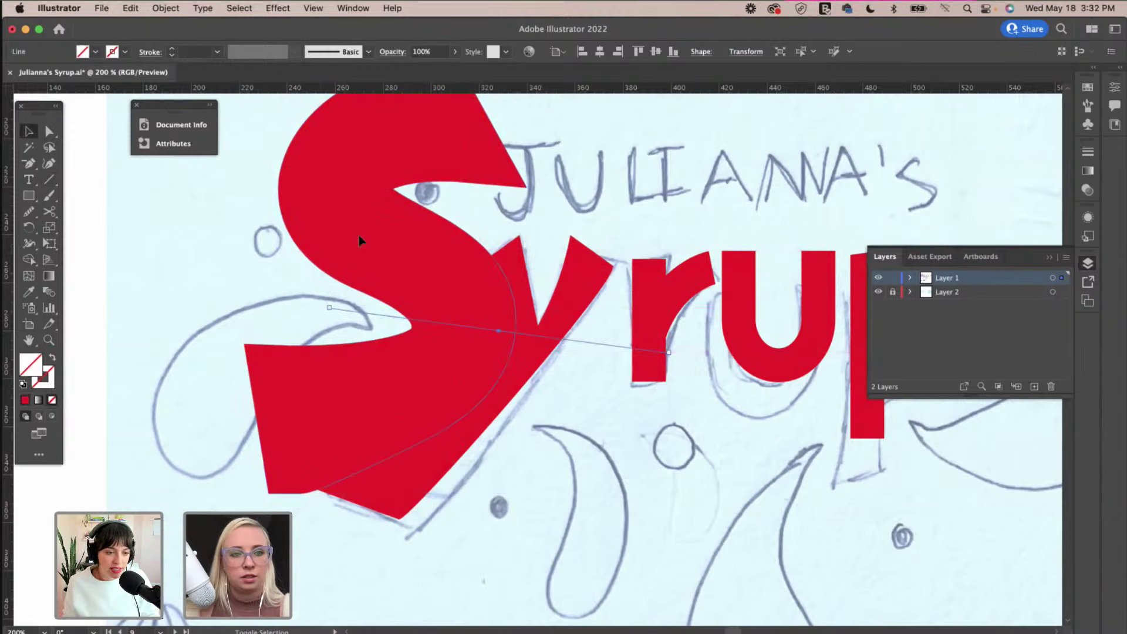
pyautogui.keyDown('shift'); pyautogui.click(421, 228); pyautogui.keyUp('shift')
pyautogui.hotkey('shift', 'm')
pyautogui.keyDown('alt'); pyautogui.click(492, 294); pyautogui.keyUp('alt')
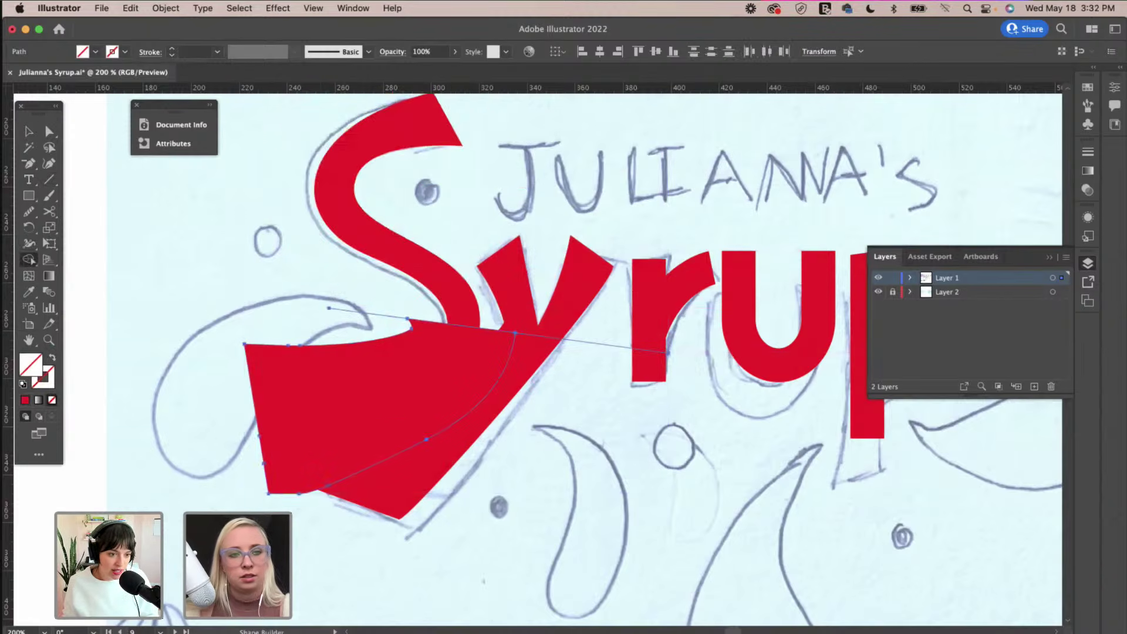
# Use Shape Builder on the remaining offset shape and the y to cut the S-shaped gap into the y's tail.
pyautogui.click(30, 132)
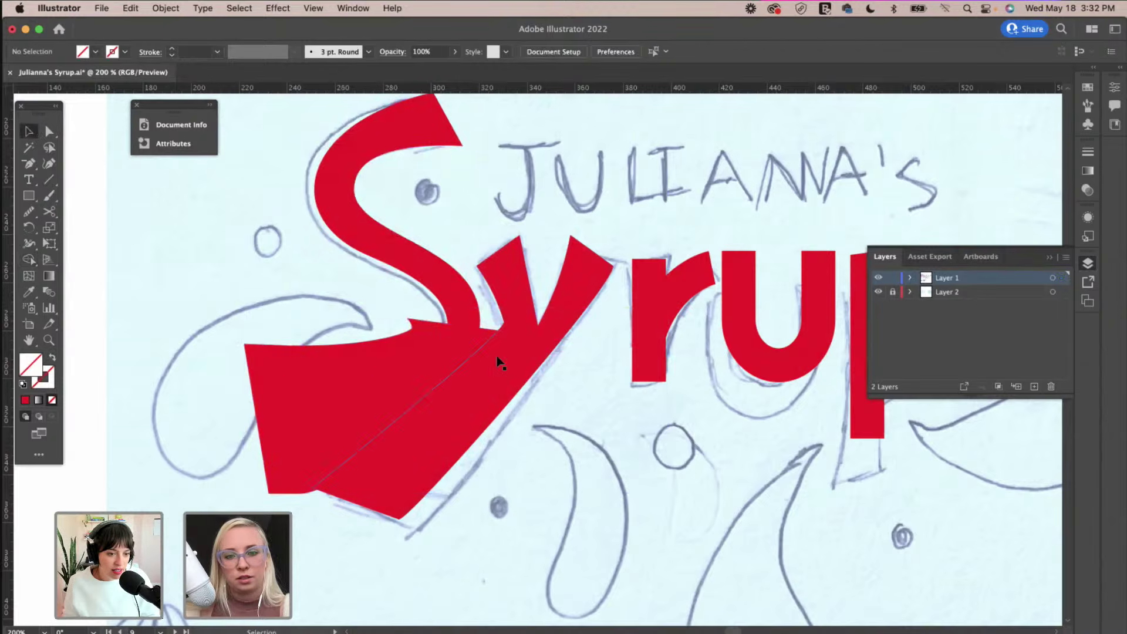
pyautogui.click(471, 347)
pyautogui.click(477, 347)
pyautogui.click(430, 353)
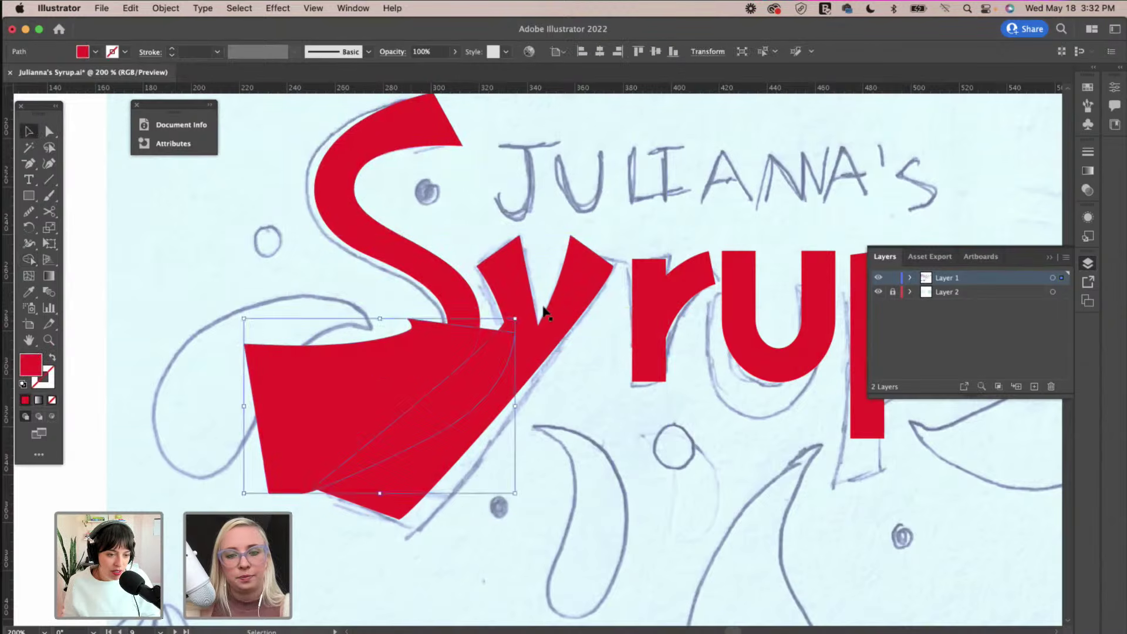
pyautogui.keyDown('shift'); pyautogui.click(512, 286); pyautogui.keyUp('shift')
pyautogui.hotkey('shift', 'm')
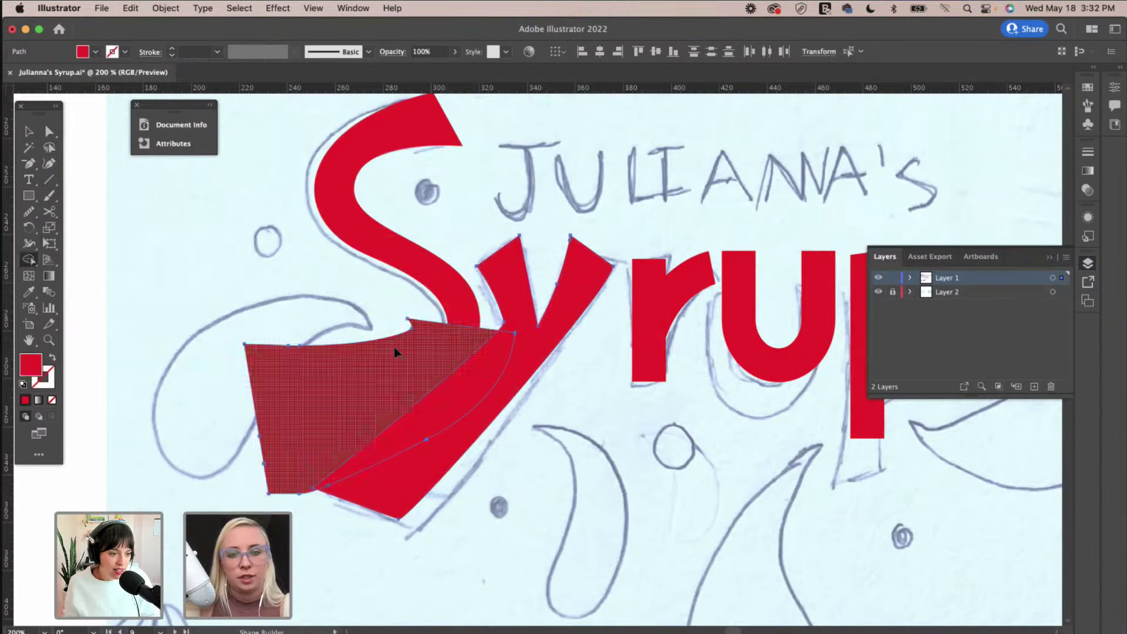
pyautogui.click(475, 394)
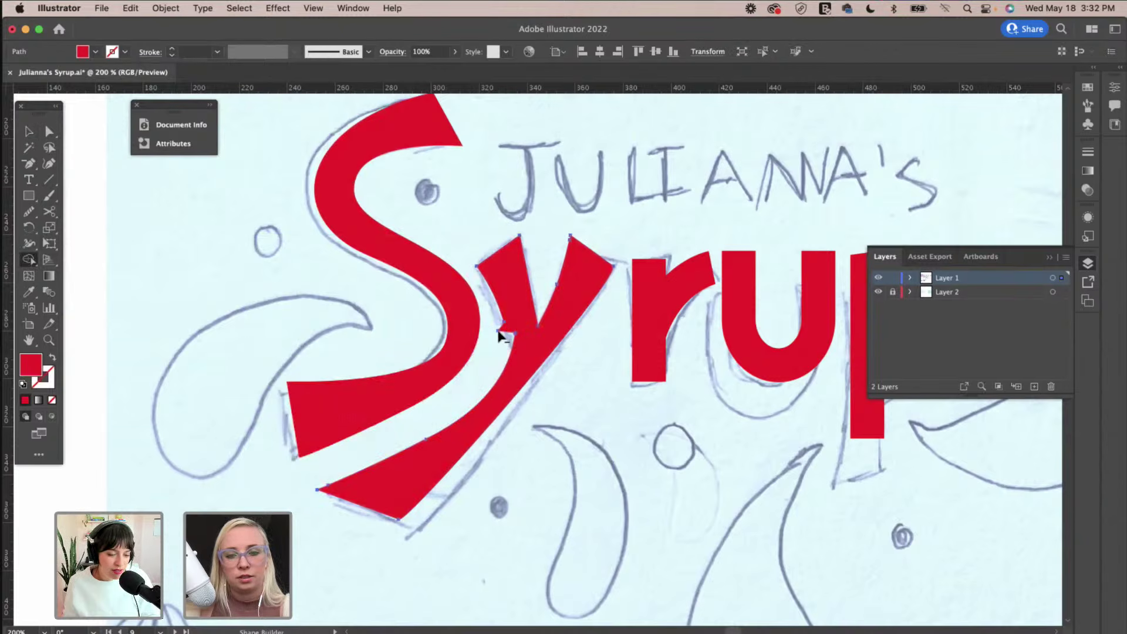
# Delete the stray anchor points that form the small spur at the y's junction.
pyautogui.press('p')
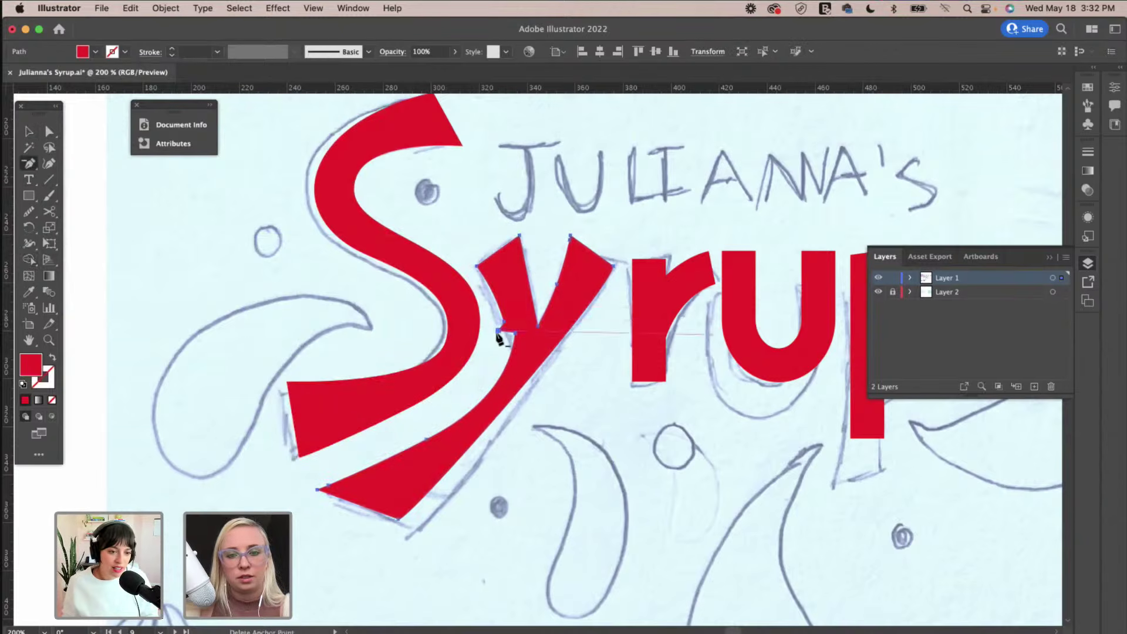
pyautogui.click(508, 330)
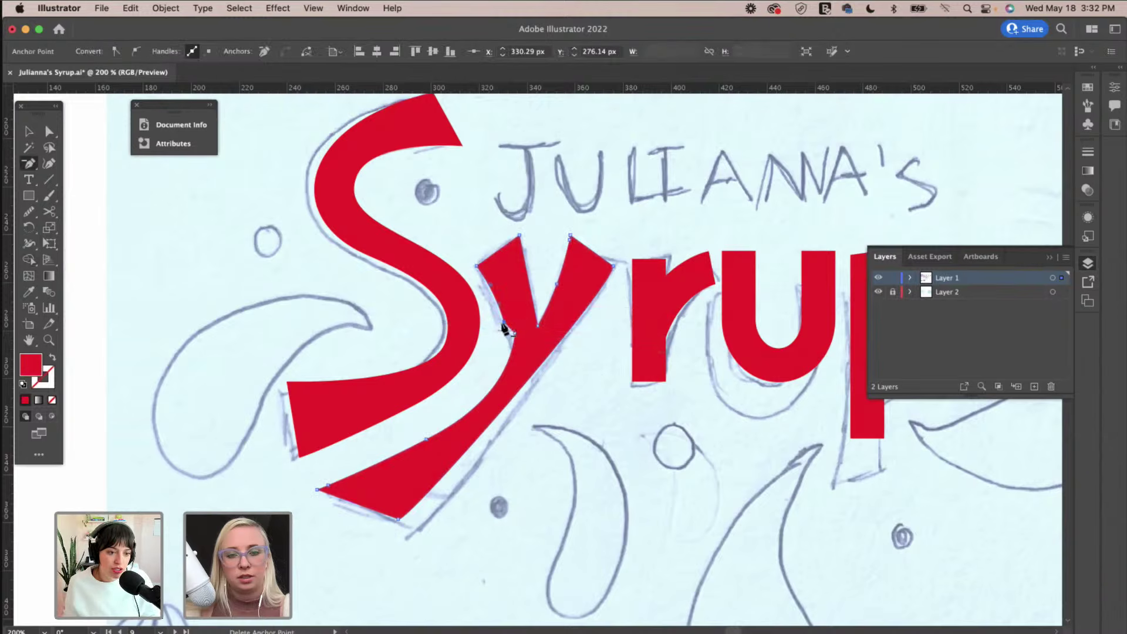
pyautogui.click(516, 334)
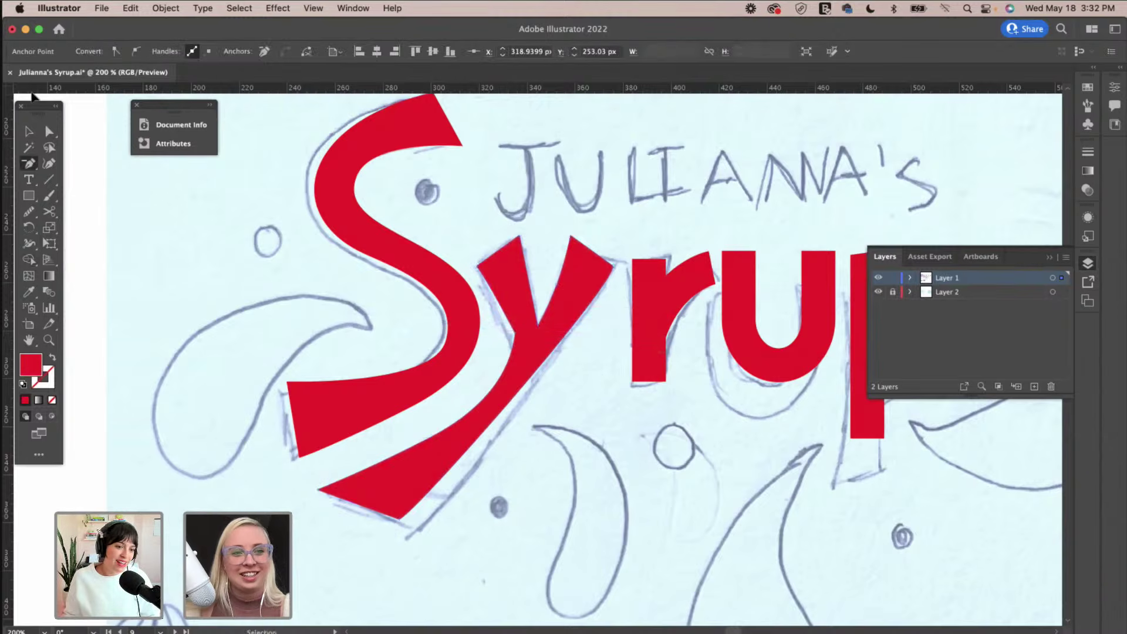
# Move the y's junction anchor slightly left and the tail's lower corner right toward the sketch outline.
pyautogui.press('a')
pyautogui.moveTo(515, 333); pyautogui.dragTo(508, 336)
pyautogui.moveTo(399, 520); pyautogui.dragTo(419, 520)
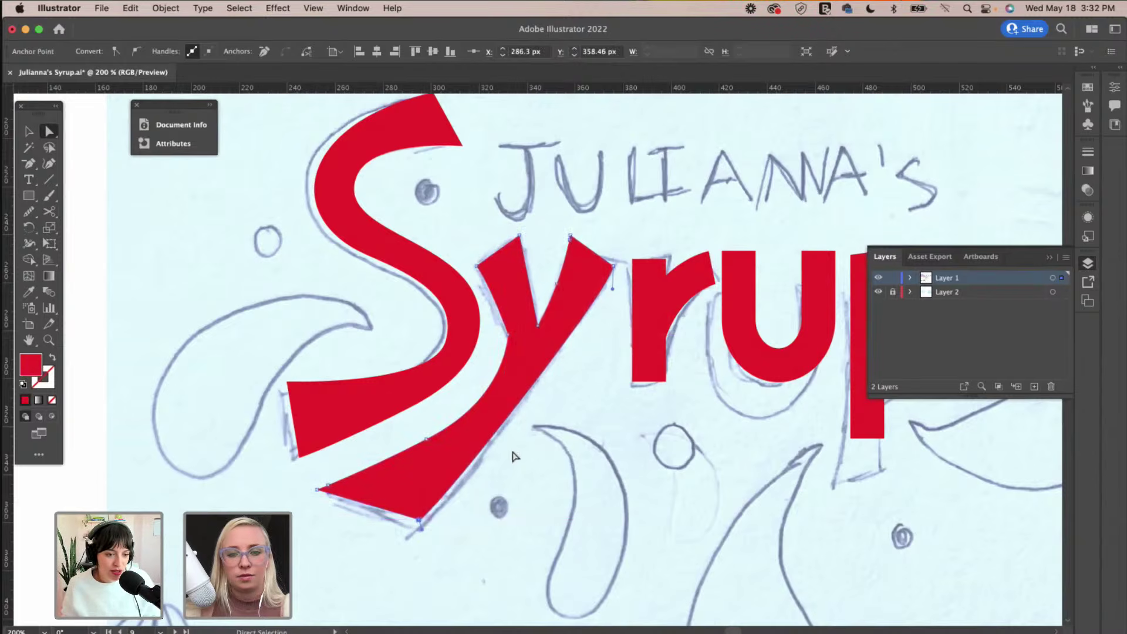
pyautogui.click(513, 457)
# Delete the leftover cutting-line pieces and round the y's outer junction corner to about 21 px after adjusting its handles.
pyautogui.hscroll(3, 470, 382)
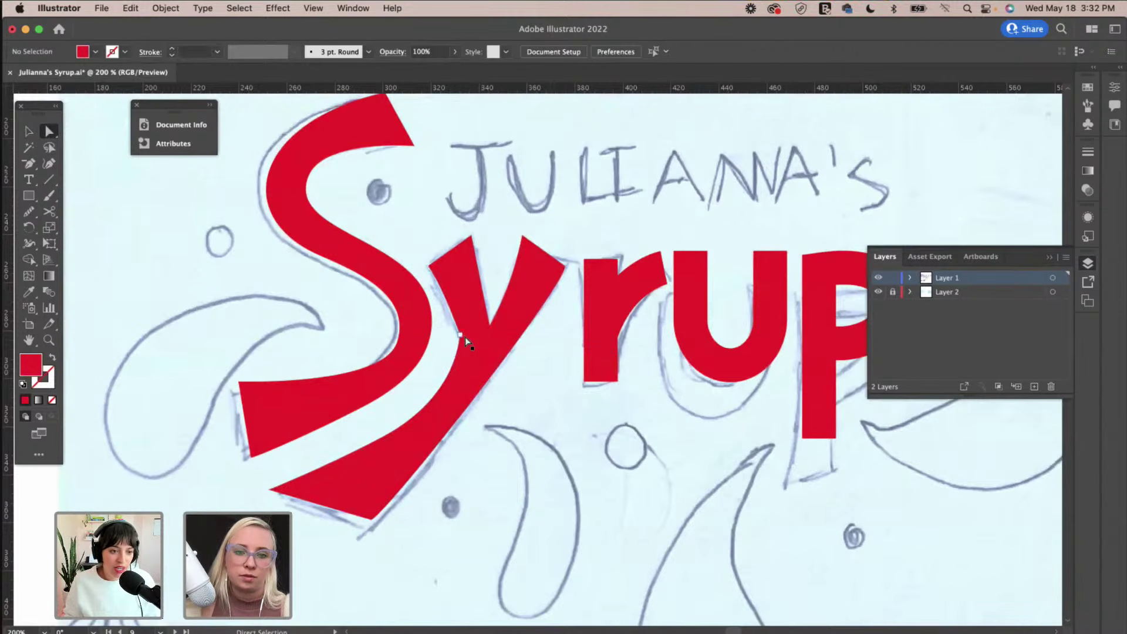
pyautogui.click(459, 334)
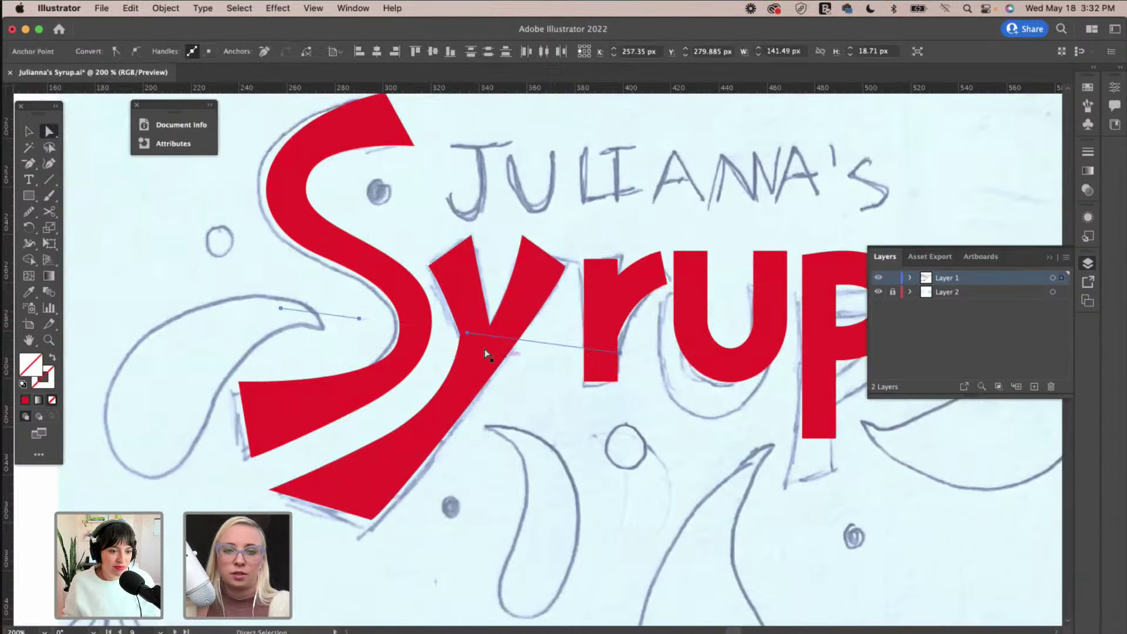
pyautogui.click(460, 336)
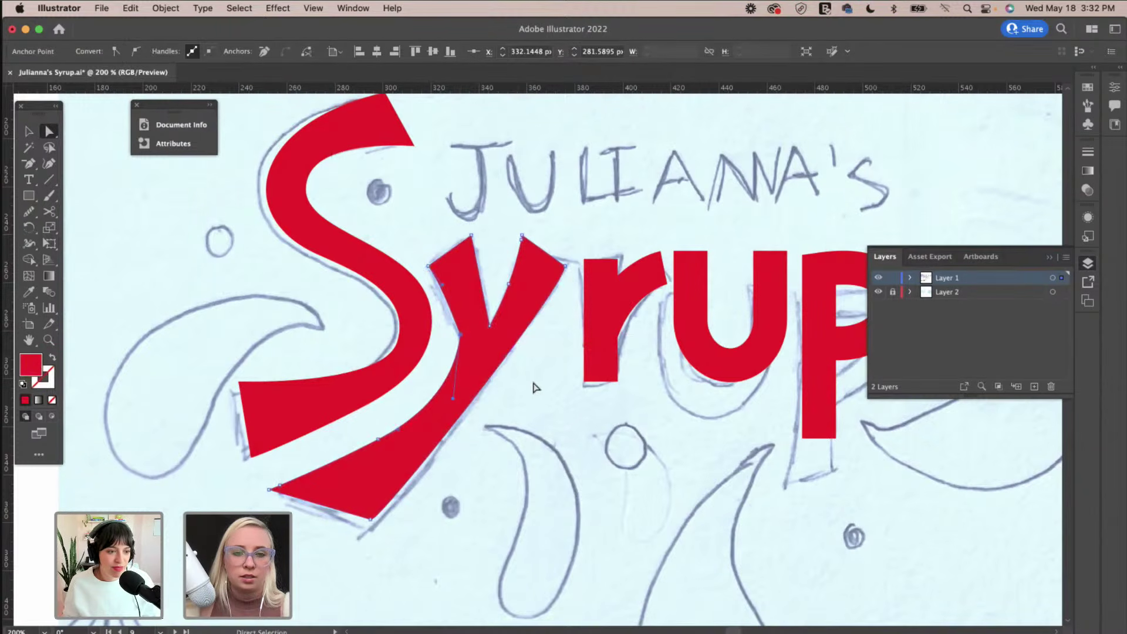
pyautogui.moveTo(454, 399); pyautogui.dragTo(455, 342)
pyautogui.moveTo(399, 430); pyautogui.dragTo(445, 400)
pyautogui.click(458, 325)
pyautogui.moveTo(448, 336); pyautogui.dragTo(407, 333)
pyautogui.click(607, 469)
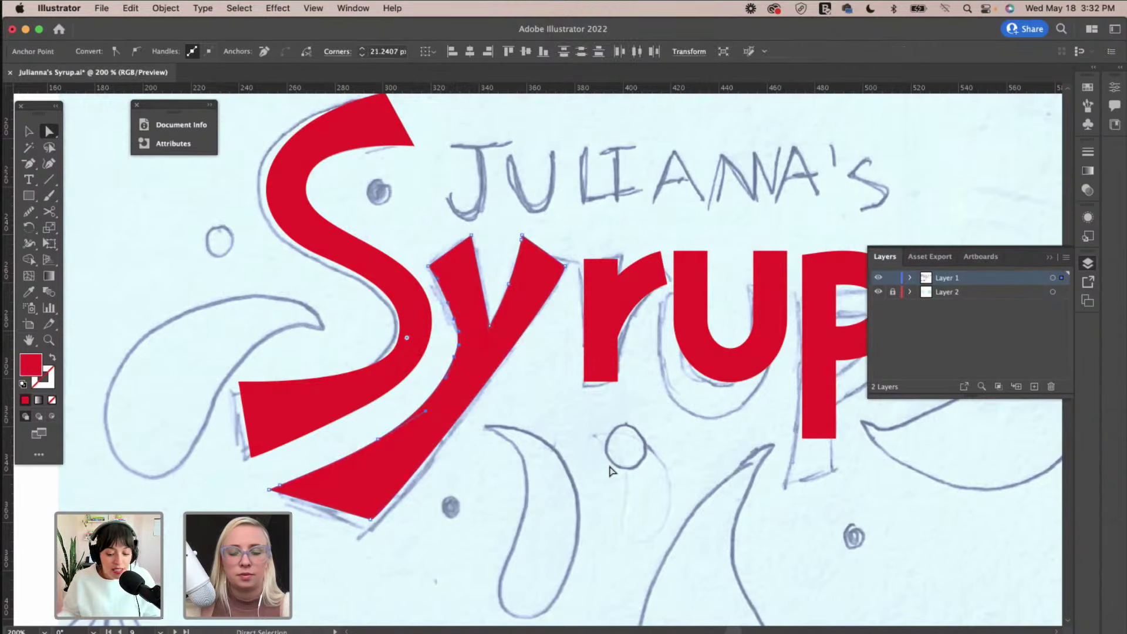
# Adjust the anchor point midway along the upper edge of the y's tail.
pyautogui.scroll(2, 609, 470)
pyautogui.hscroll(-2, 609, 470)
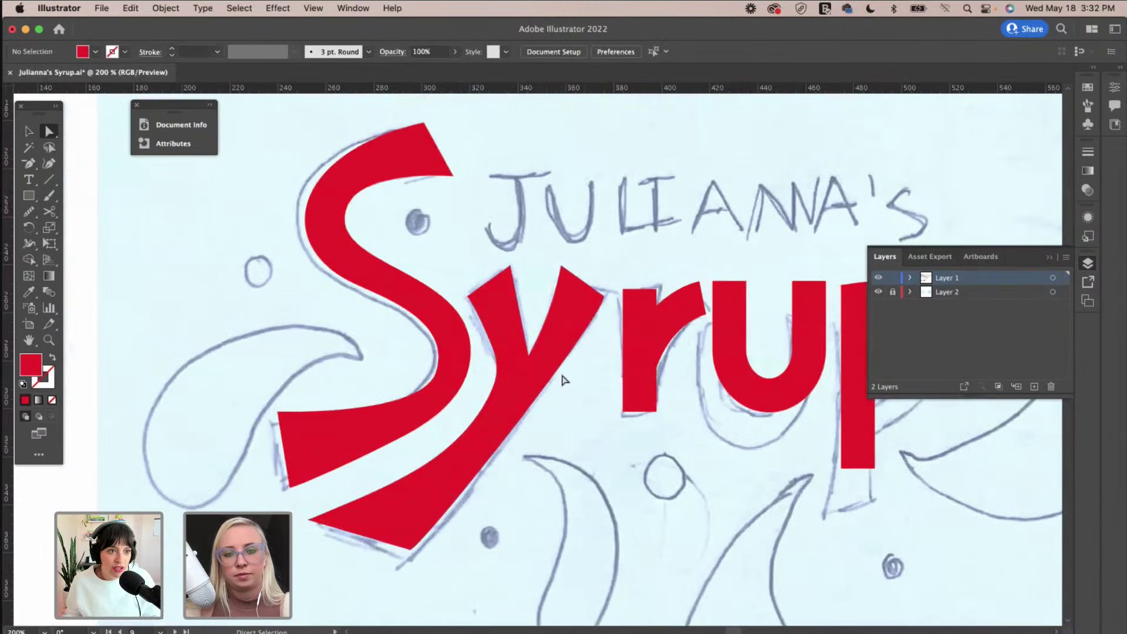
pyautogui.click(503, 403)
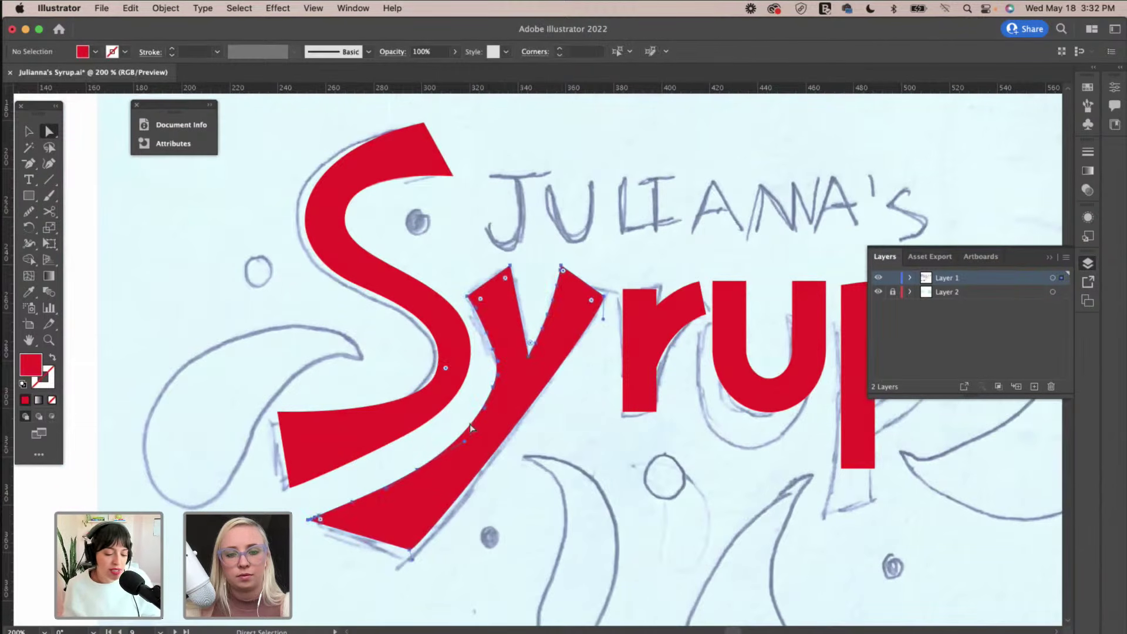
pyautogui.click(415, 471)
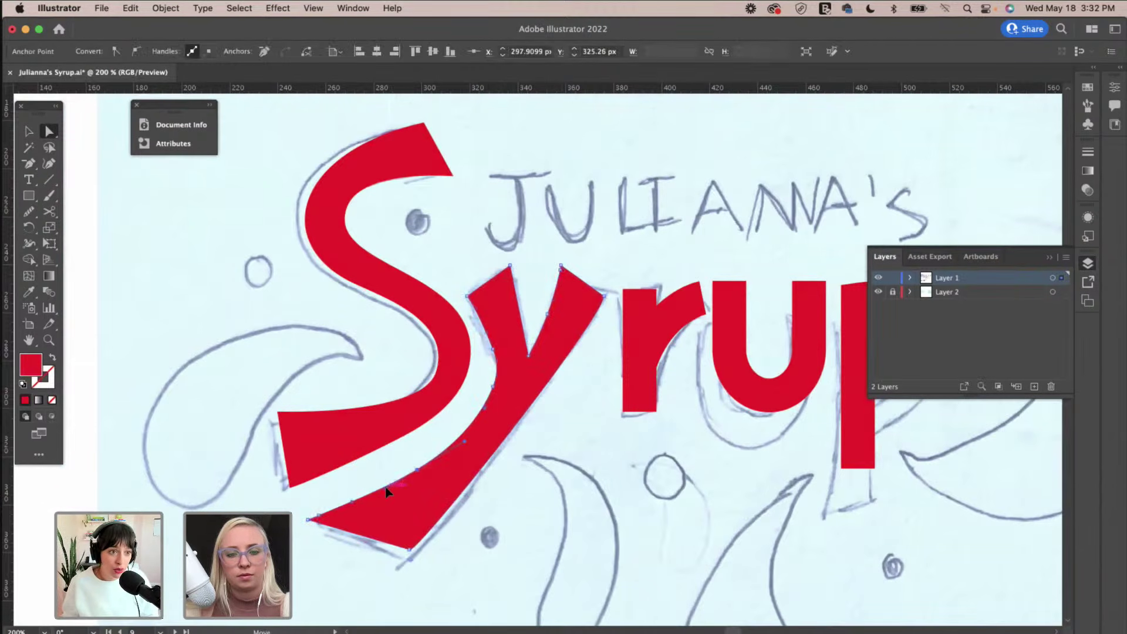
pyautogui.click(564, 498)
pyautogui.hscroll(3, 564, 498)
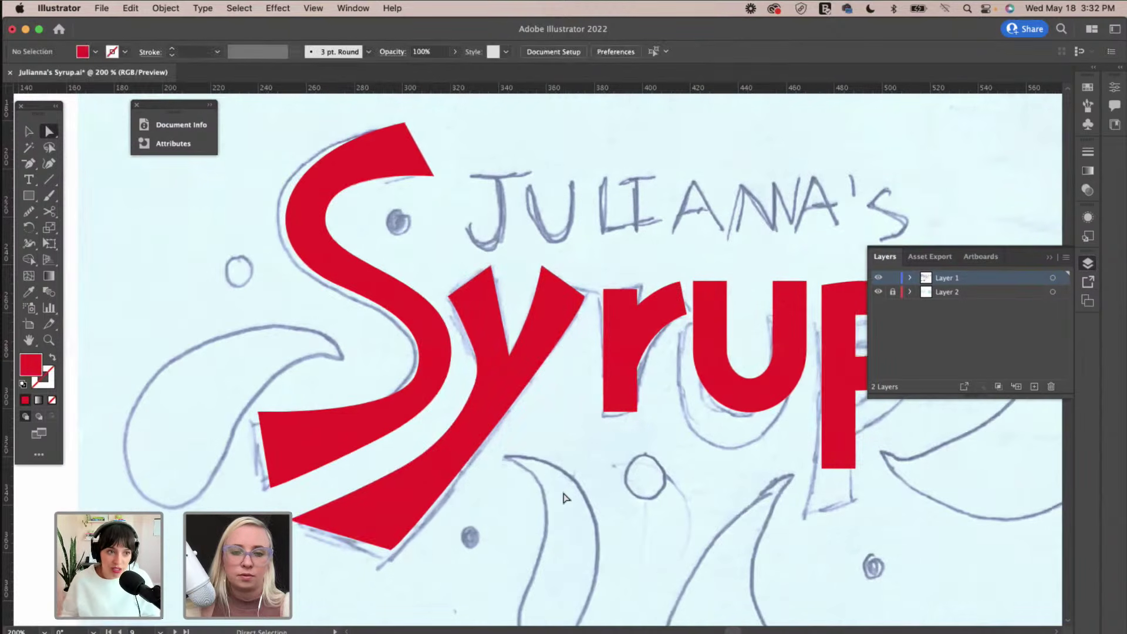
# Smooth the curve along the y's stem and tail with the Smooth tool.
pyautogui.click(473, 418)
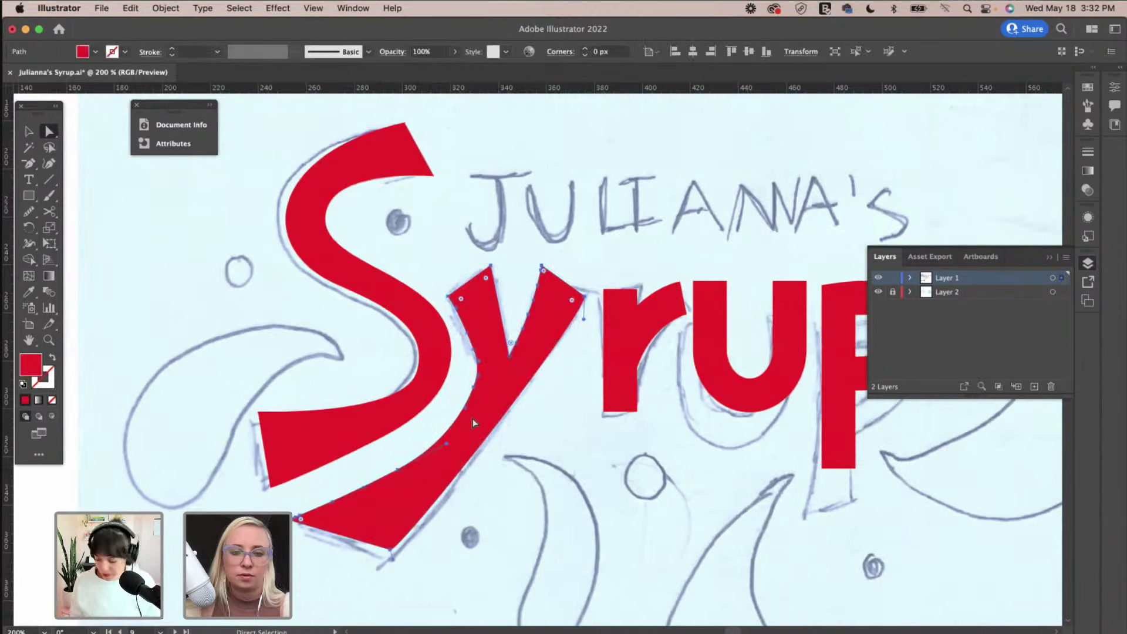
pyautogui.click(28, 212)
pyautogui.moveTo(469, 404); pyautogui.dragTo(566, 434)
pyautogui.press('v')
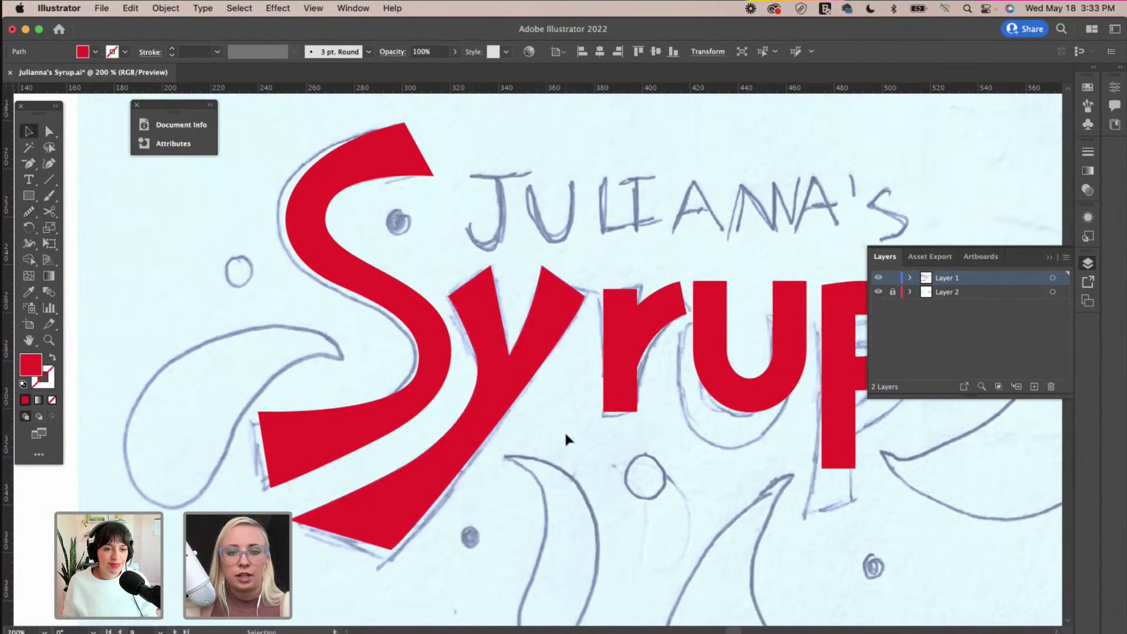
pyautogui.click(565, 430)
pyautogui.hscroll(-3, 565, 430)
pyautogui.scroll(-2, 565, 440)
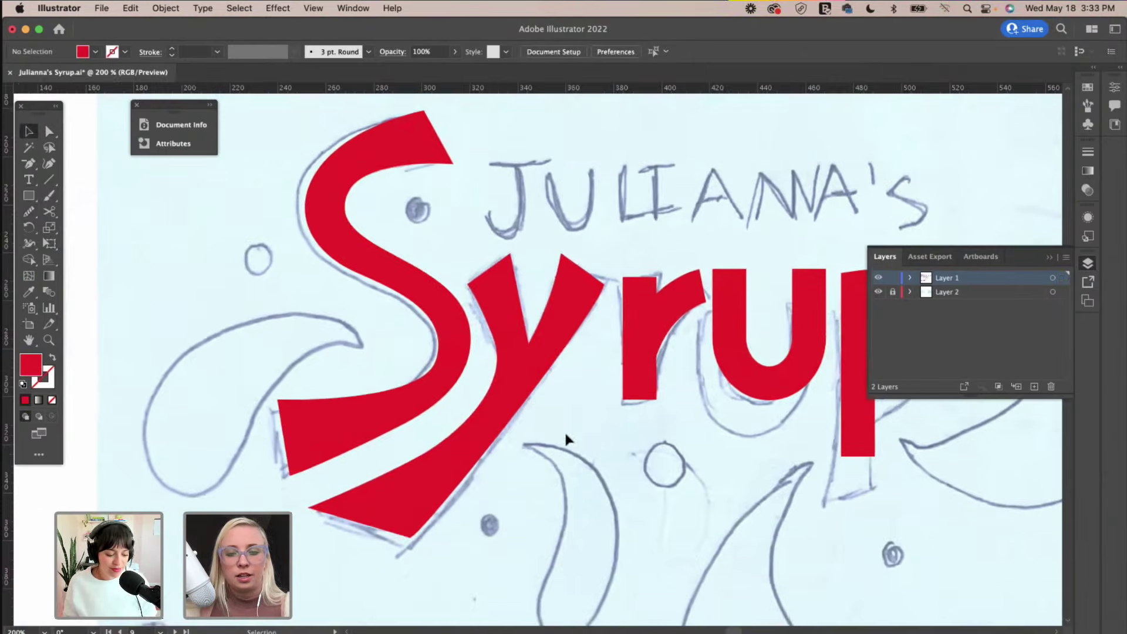
pyautogui.click(448, 440)
pyautogui.click(32, 213)
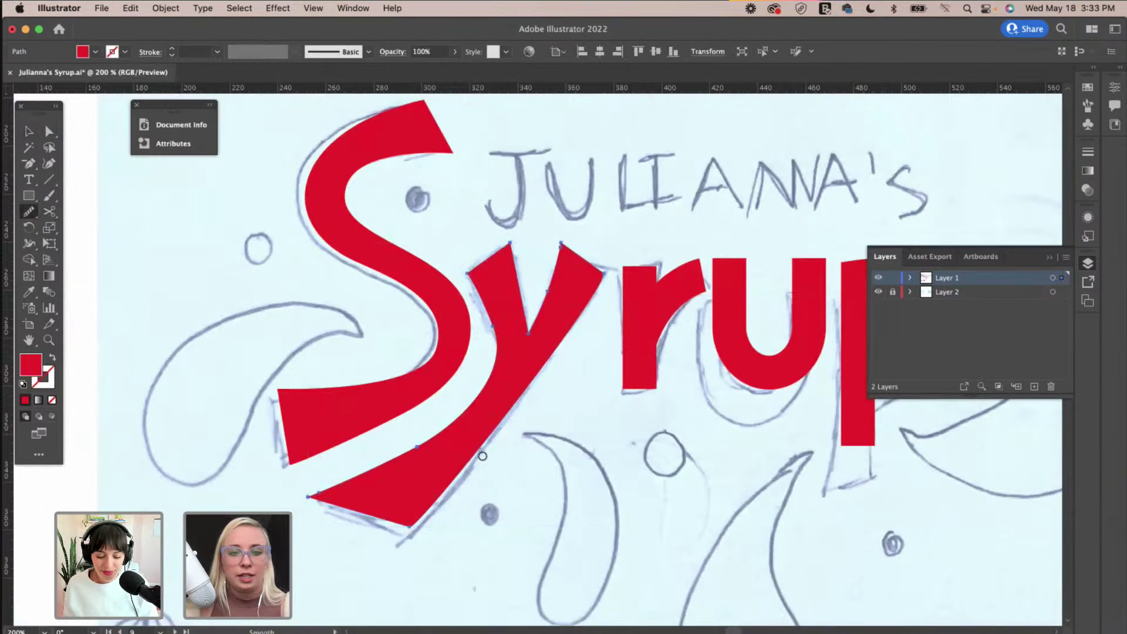
pyautogui.press('v')
pyautogui.click(561, 446)
pyautogui.hscroll(5, 561, 442)
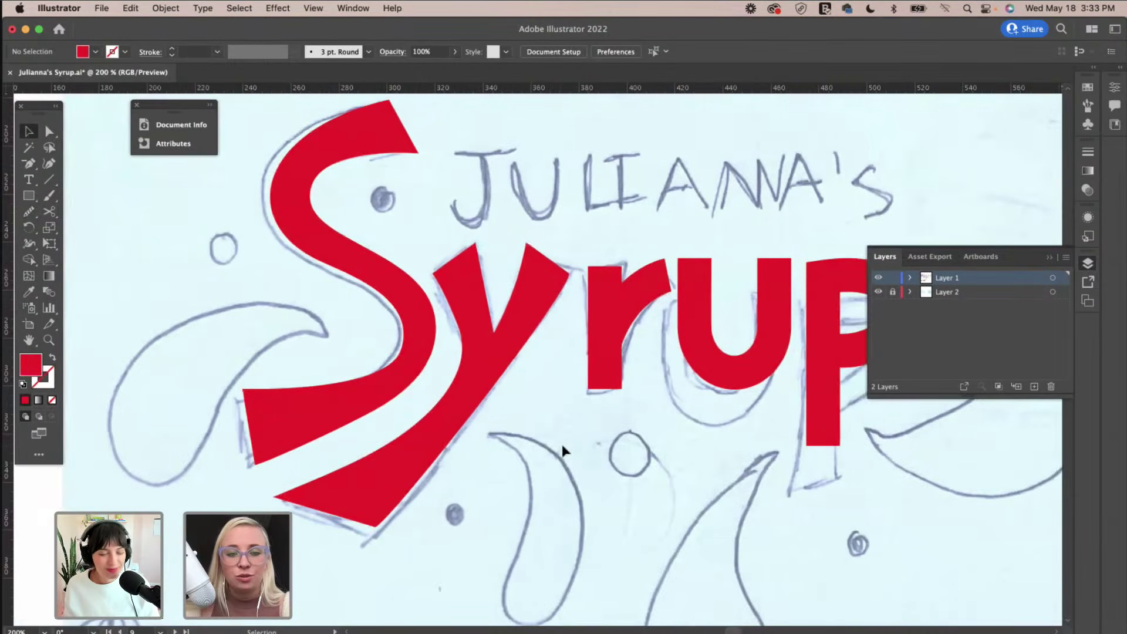
# Adjust the anchors at the tip and lower corner of the y's tail slightly to the right.
pyautogui.click(49, 131)
pyautogui.moveTo(246, 499); pyautogui.dragTo(253, 499)
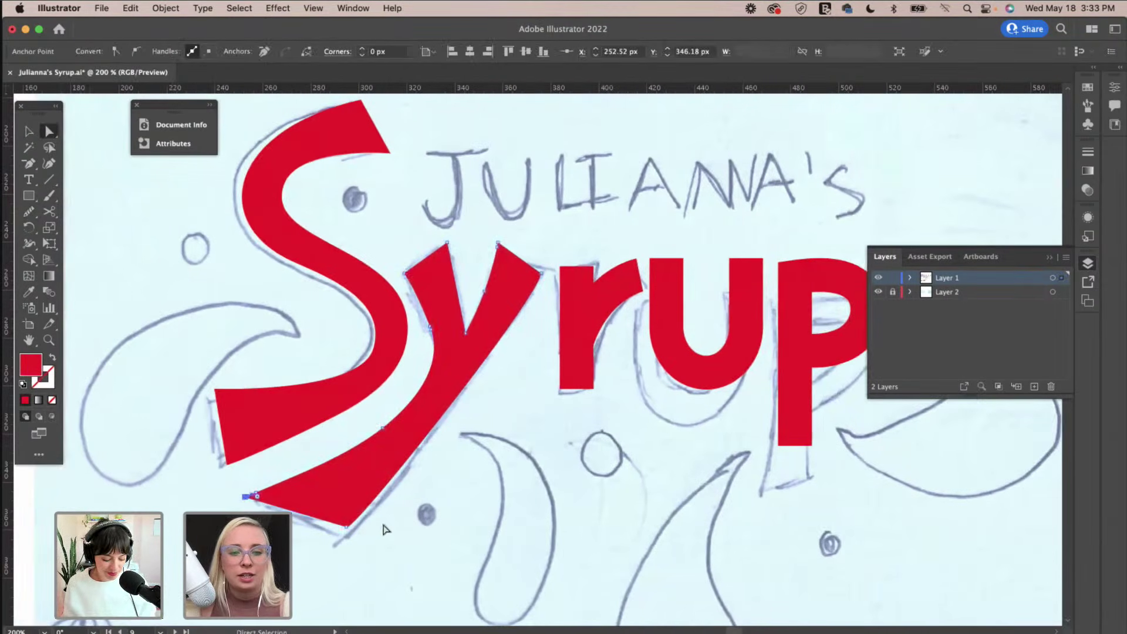
pyautogui.moveTo(347, 532); pyautogui.dragTo(350, 532)
pyautogui.click(441, 515)
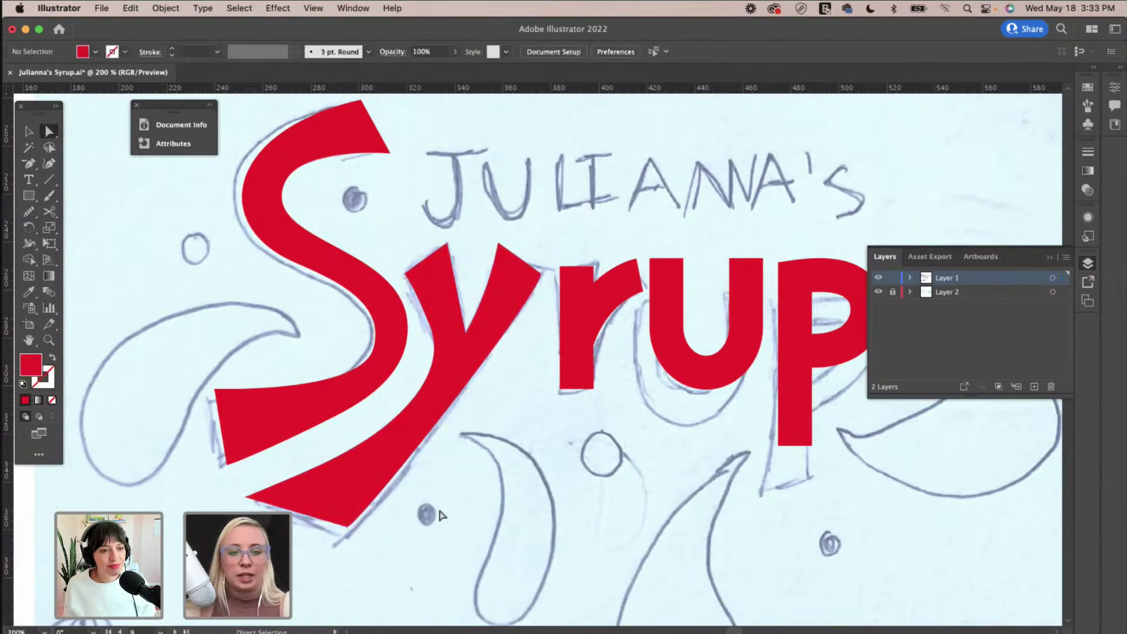
# Examine the open stroke paths of the r, u and p one after another against the sketch.
pyautogui.hscroll(5, 442, 515)
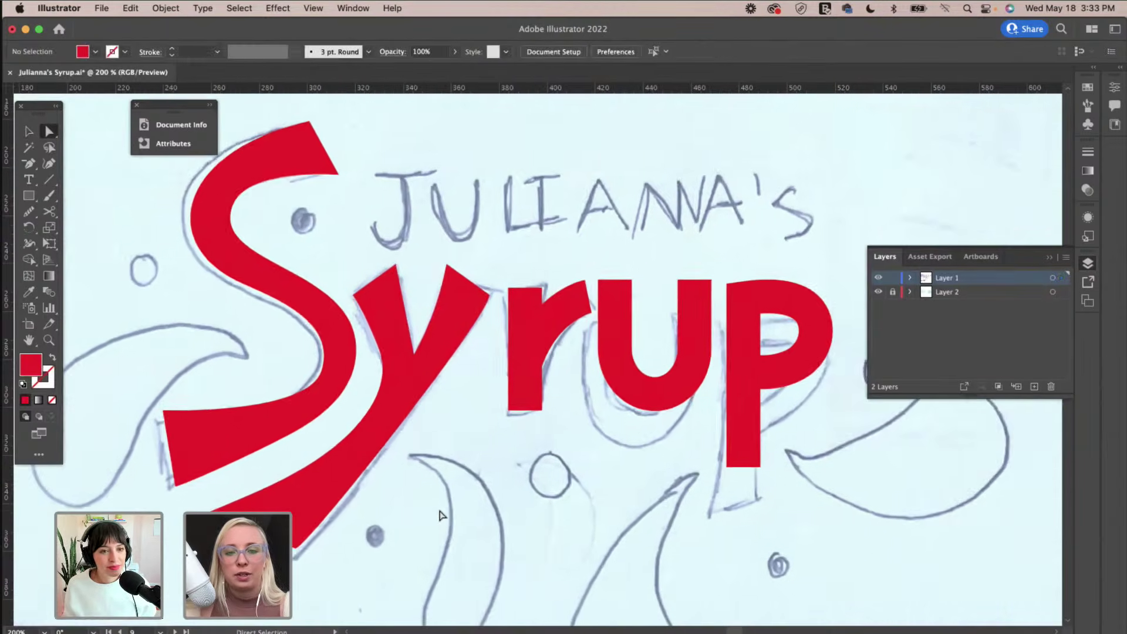
pyautogui.scroll(3, 442, 515)
pyautogui.hscroll(-2, 442, 515)
pyautogui.press('v')
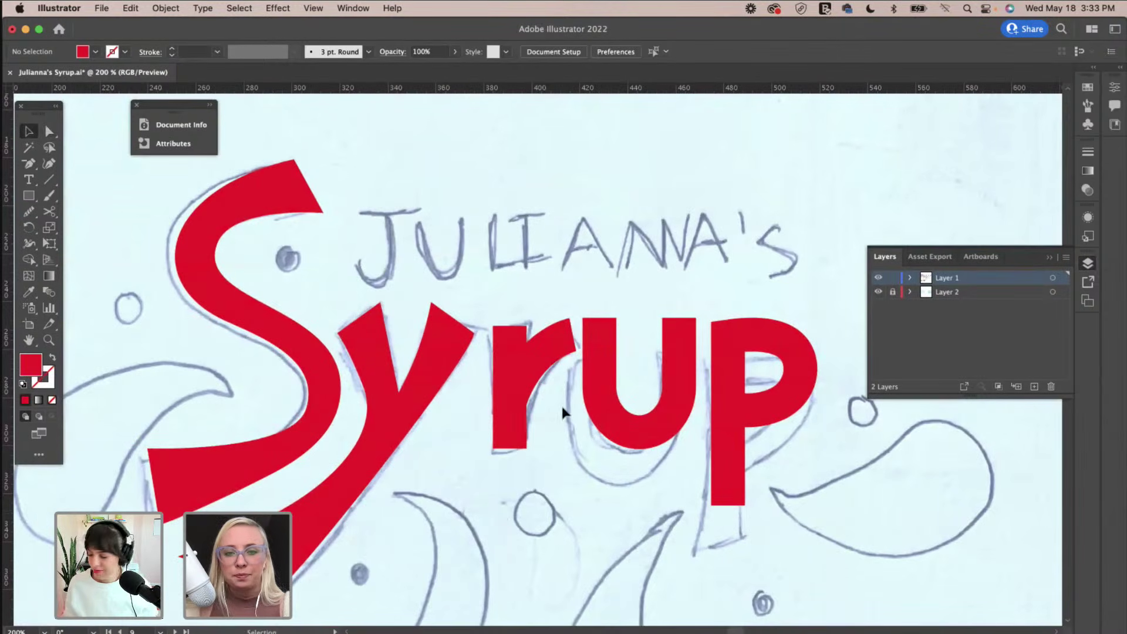
pyautogui.click(503, 333)
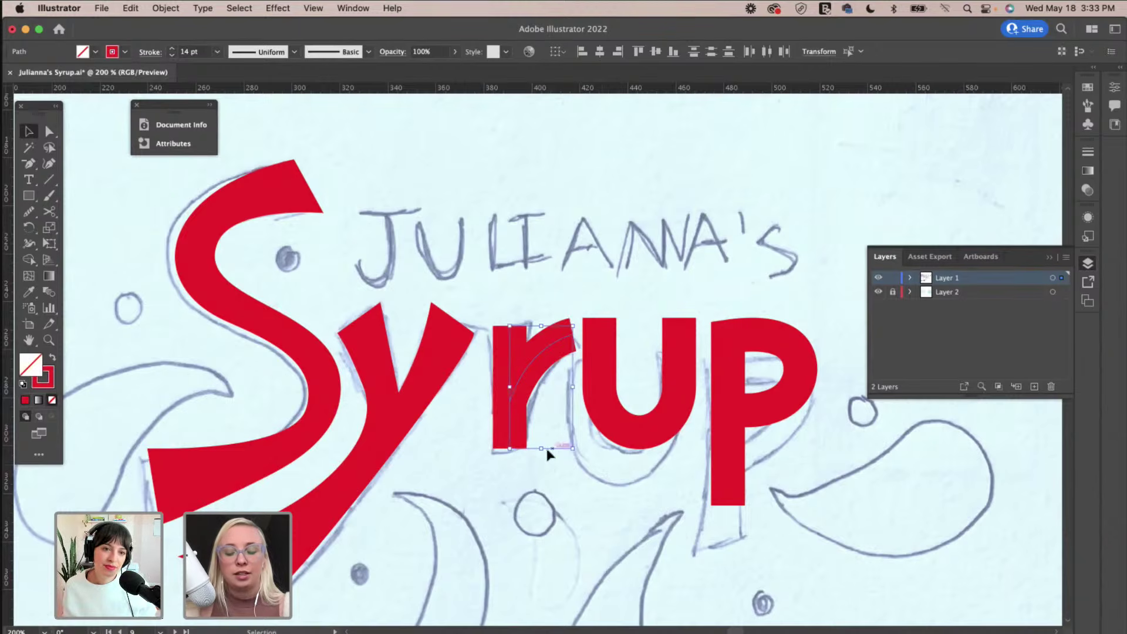
pyautogui.click(619, 444)
pyautogui.press('a')
pyautogui.click(668, 391)
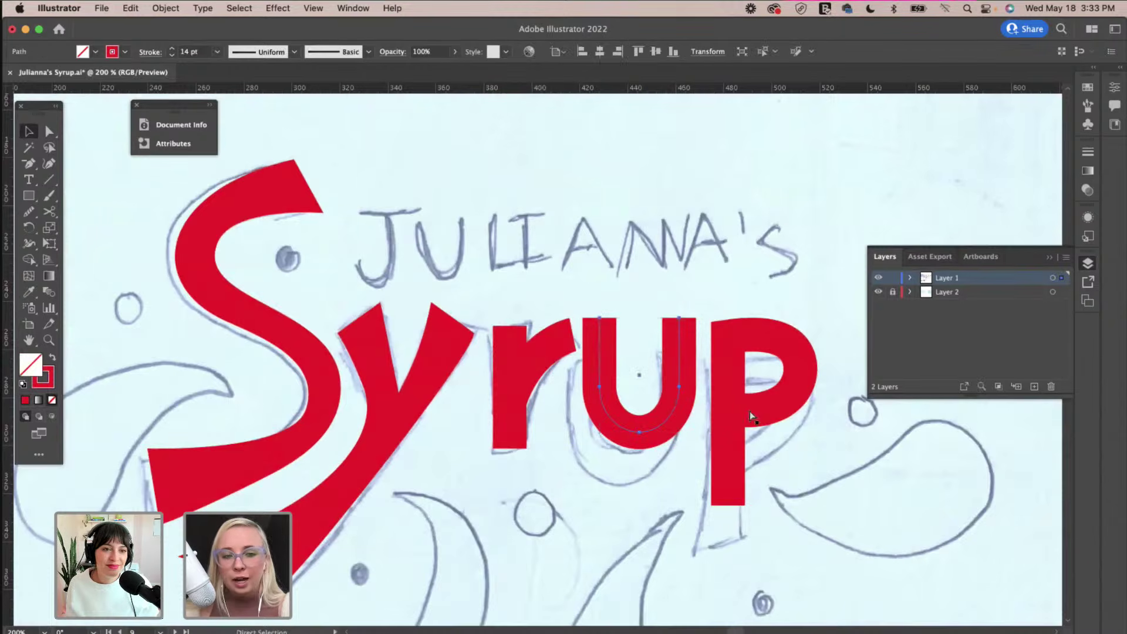
pyautogui.click(731, 418)
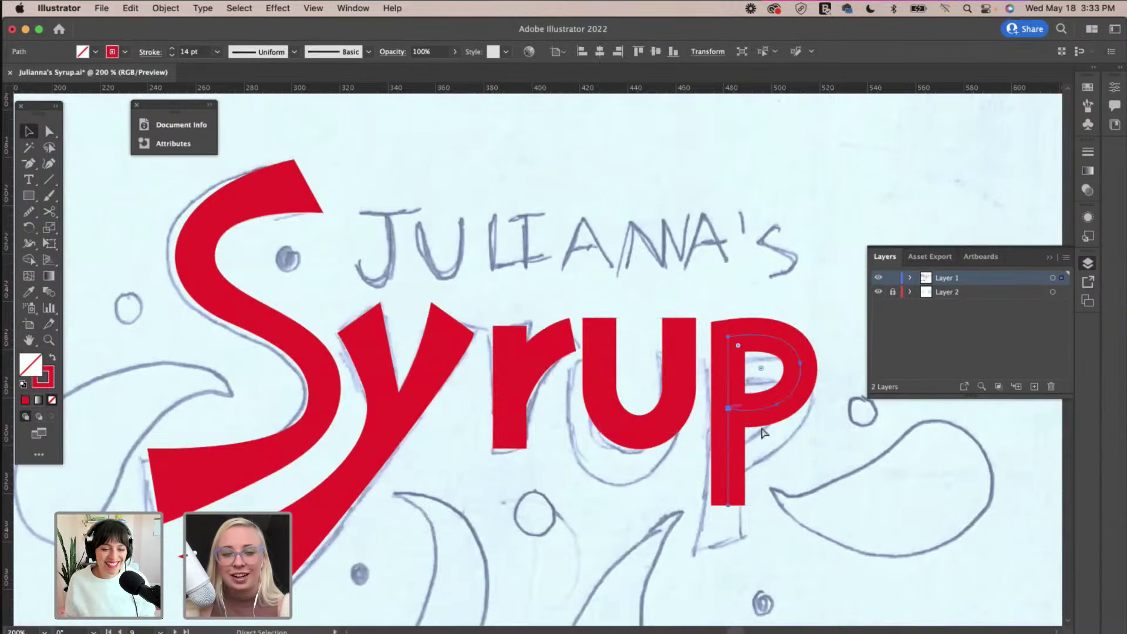
pyautogui.click(784, 434)
pyautogui.press('v')
pyautogui.scroll(-2, 783, 428)
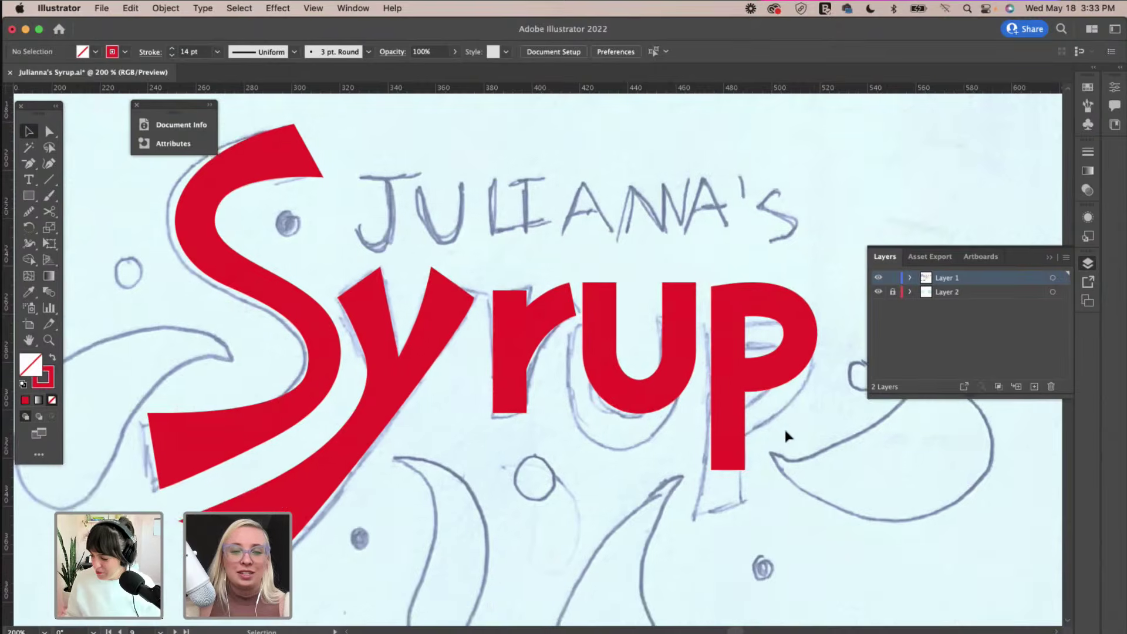
pyautogui.hscroll(-2, 785, 431)
pyautogui.scroll(1, 785, 432)
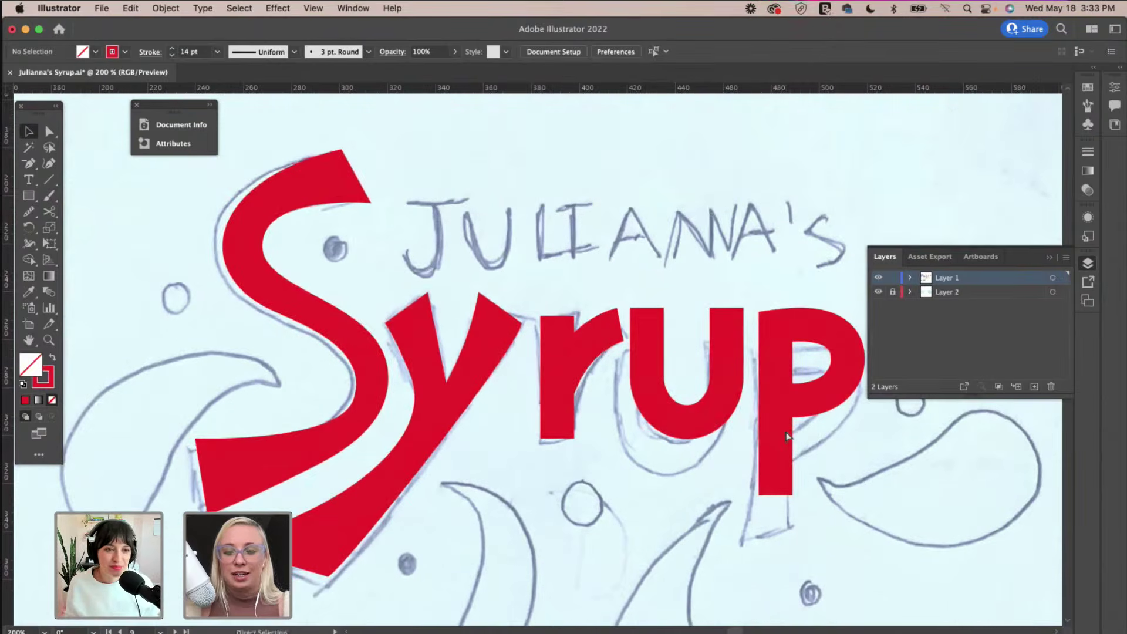
# Expand the strokes of the grouped r, u and p into filled shapes.
pyautogui.press('super+minus')
pyautogui.scroll(1, 783, 427)
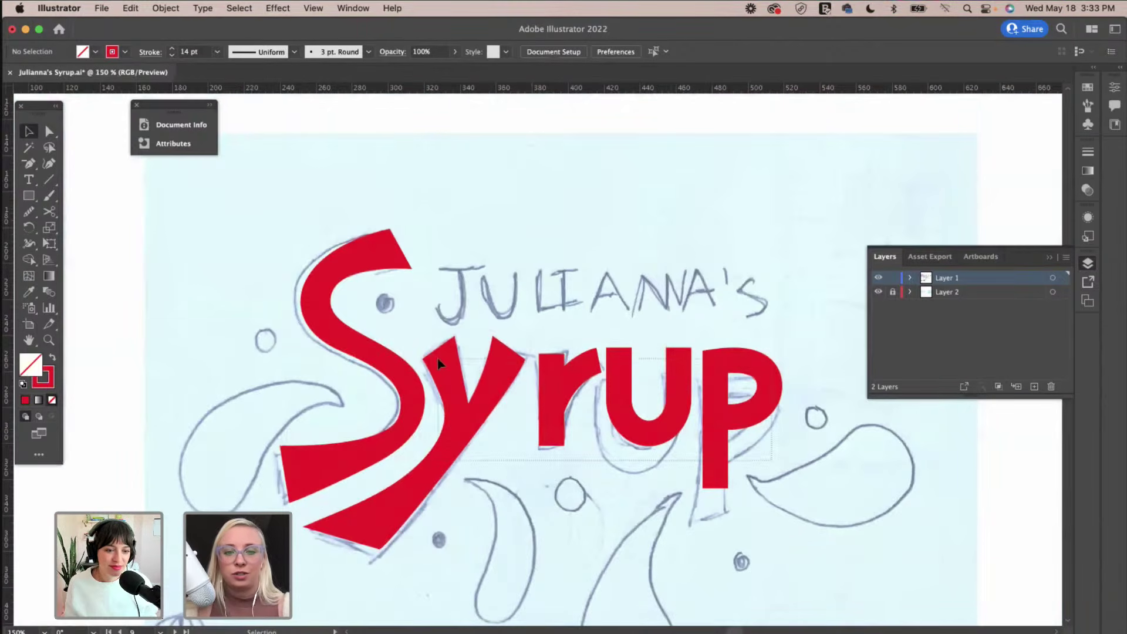
pyautogui.click(554, 360)
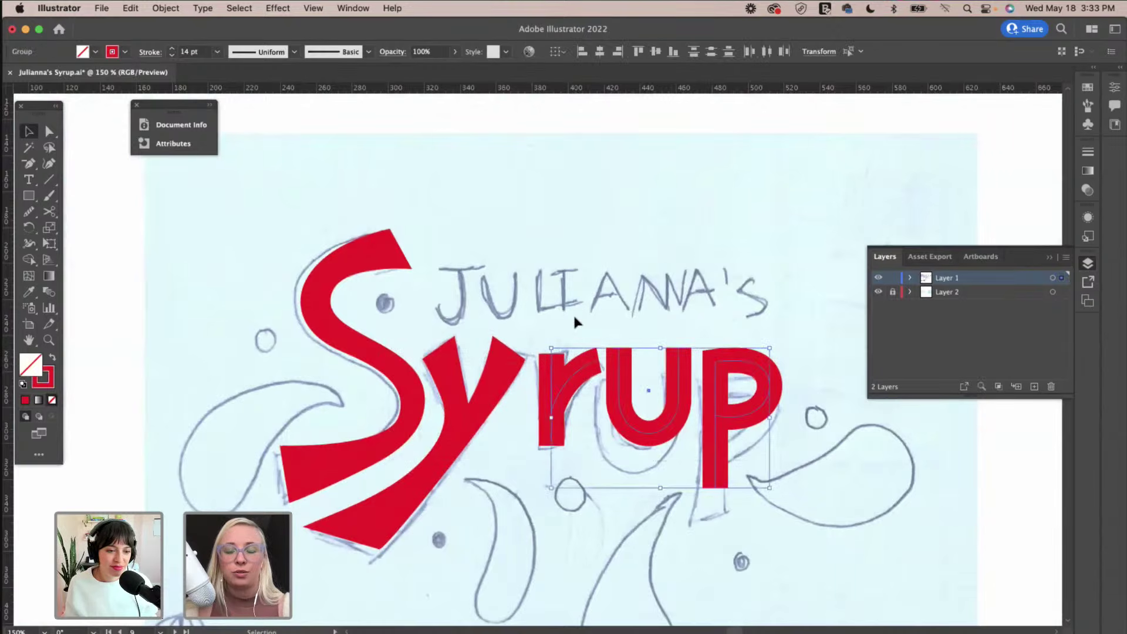
pyautogui.click(167, 8)
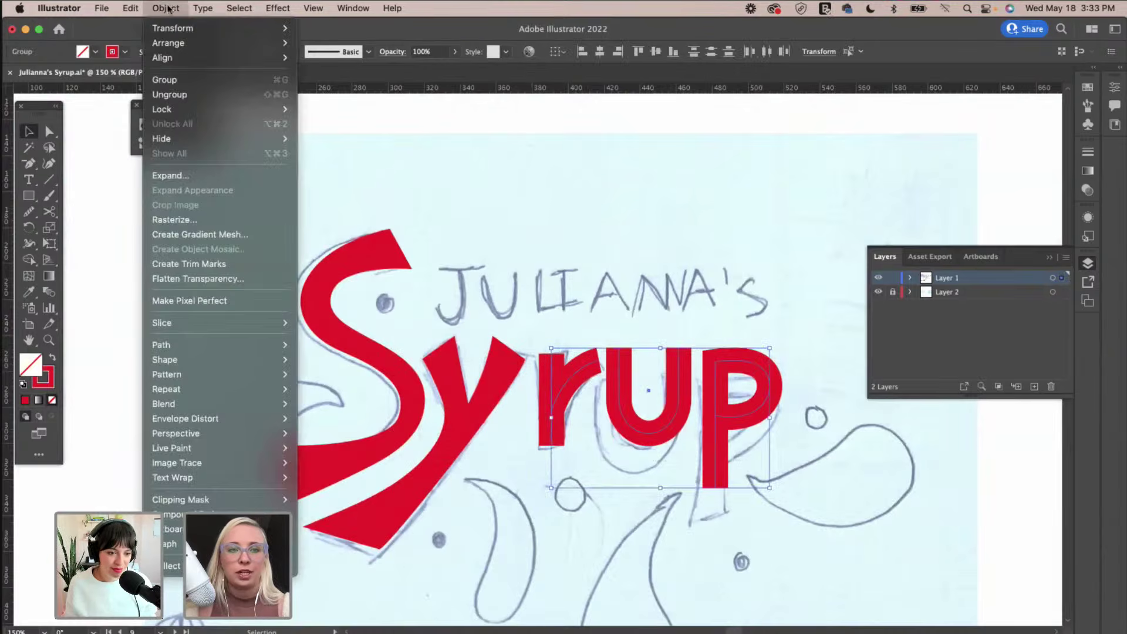
pyautogui.click(177, 176)
pyautogui.click(743, 588)
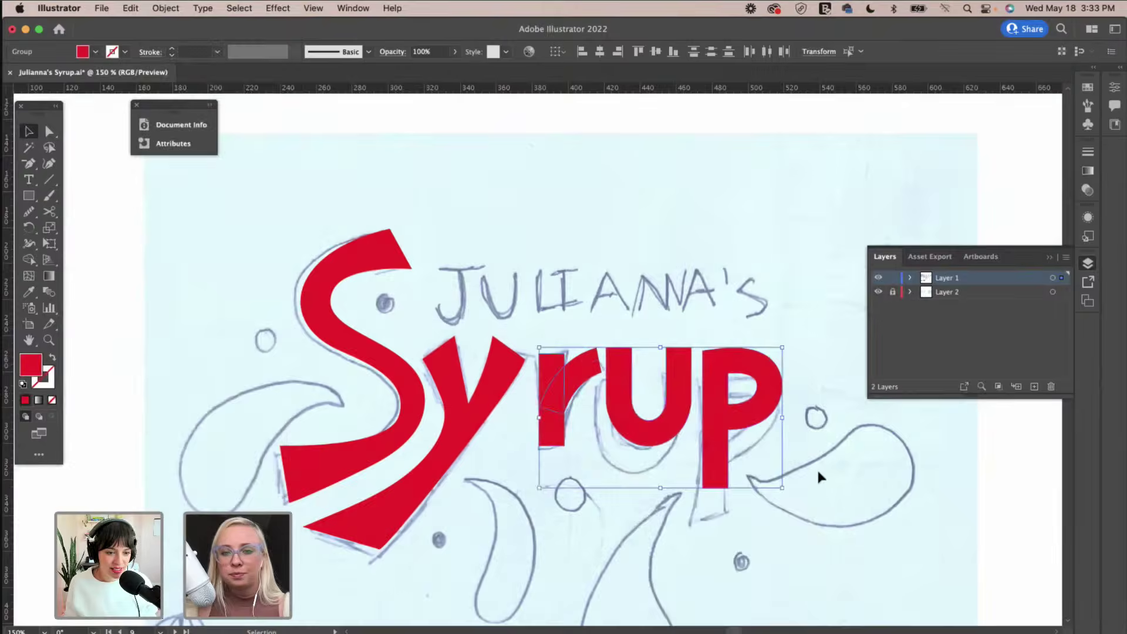
pyautogui.click(818, 466)
pyautogui.hscroll(2, 818, 466)
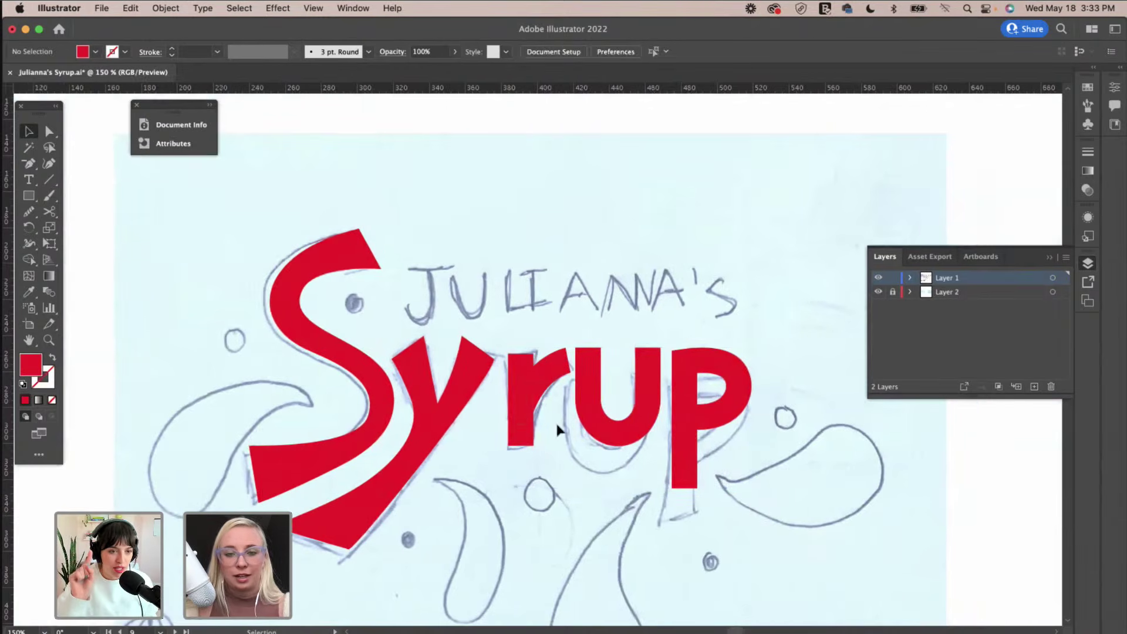
# Merge the r's overlapping stem and arm into one shape with the Shape Builder tool.
pyautogui.click(513, 351)
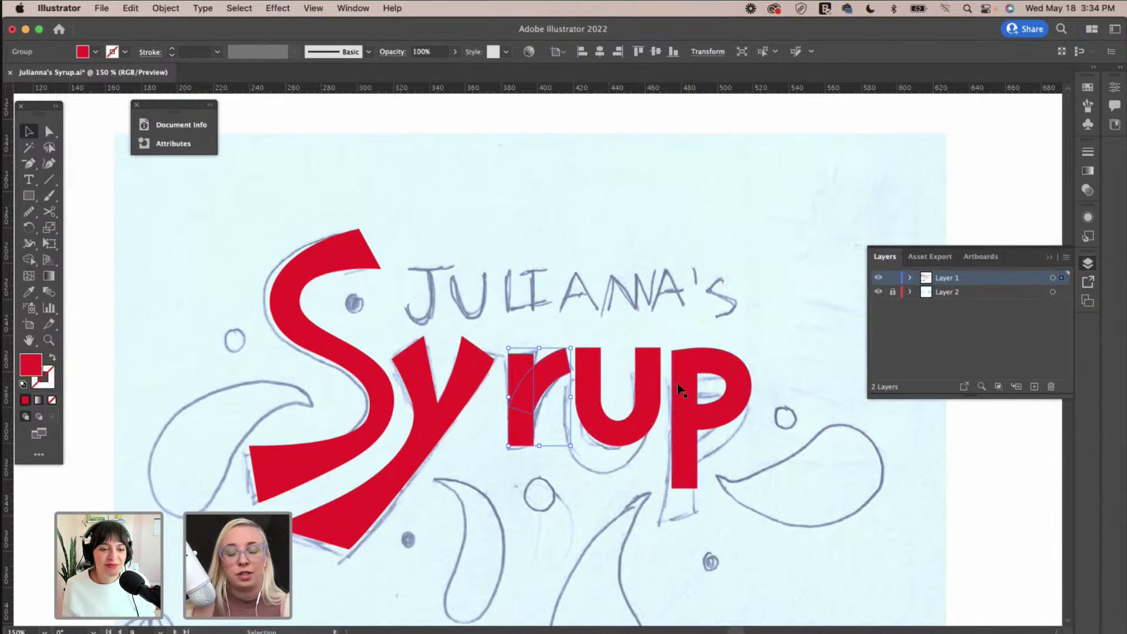
pyautogui.click(27, 260)
pyautogui.moveTo(527, 400)
pyautogui.mouseDown()
pyautogui.moveTo(543, 377)
pyautogui.moveTo(554, 406)
pyautogui.mouseUp()
pyautogui.press('v')
pyautogui.click(583, 442)
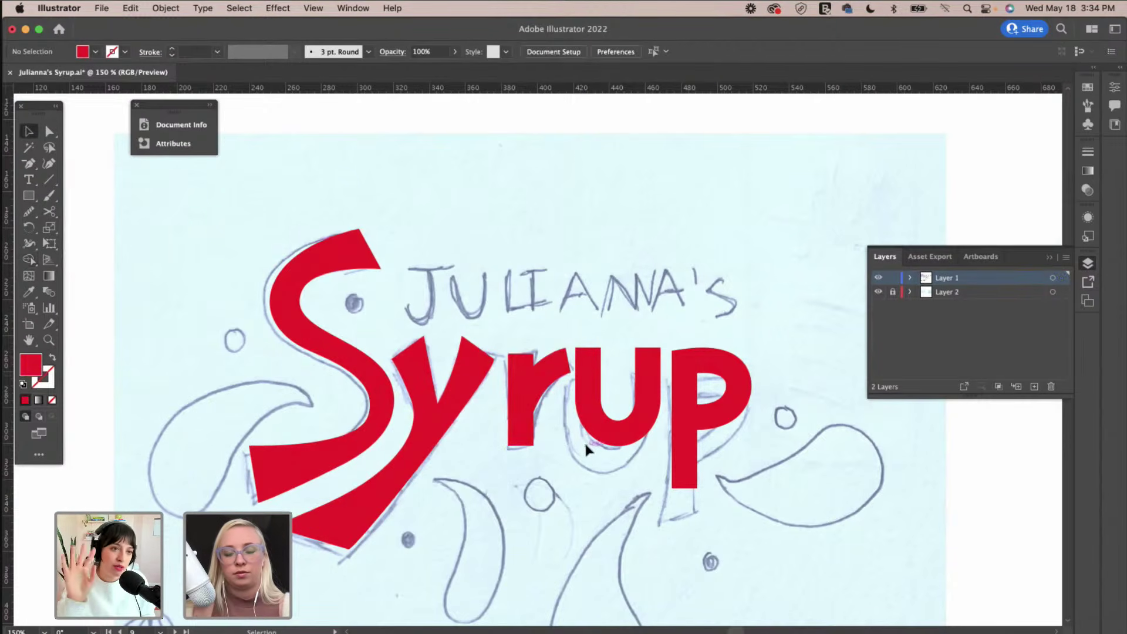
# Examine the anchor where the r's arm meets its stem and review the overall lettering.
pyautogui.click(49, 132)
pyautogui.click(534, 414)
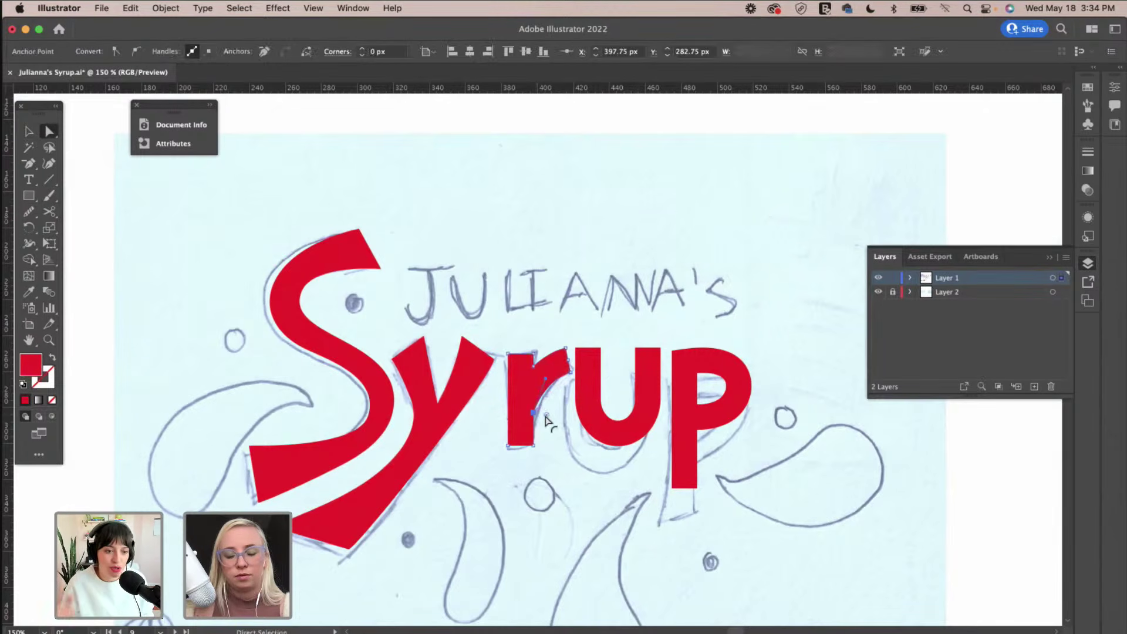
pyautogui.click(554, 497)
pyautogui.scroll(2, 567, 482)
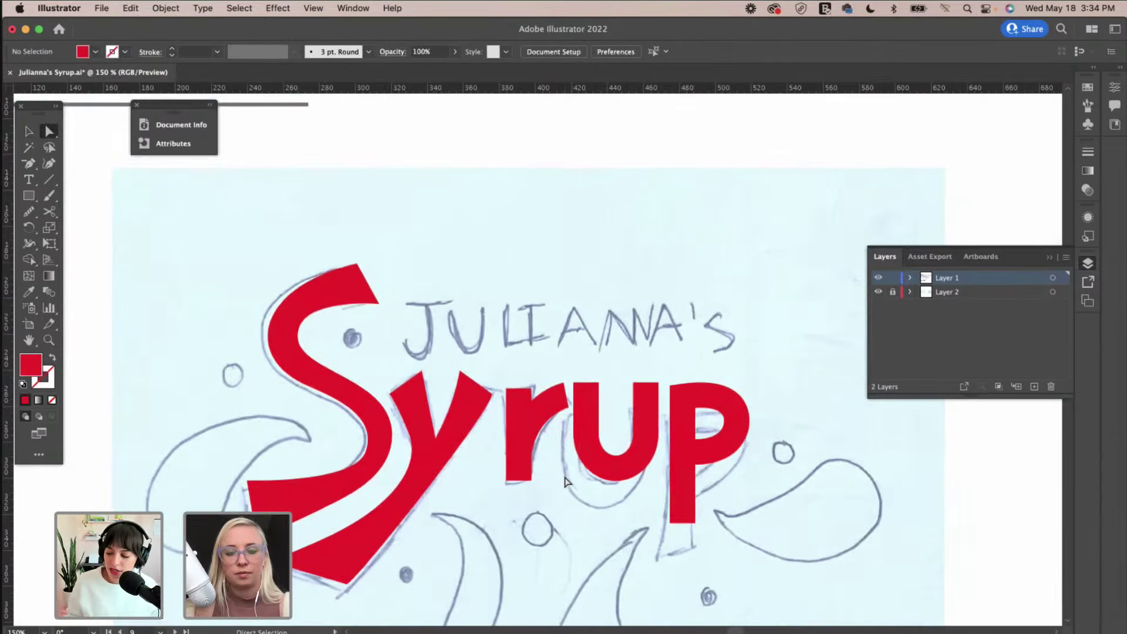
pyautogui.press('v')
pyautogui.scroll(-2, 567, 484)
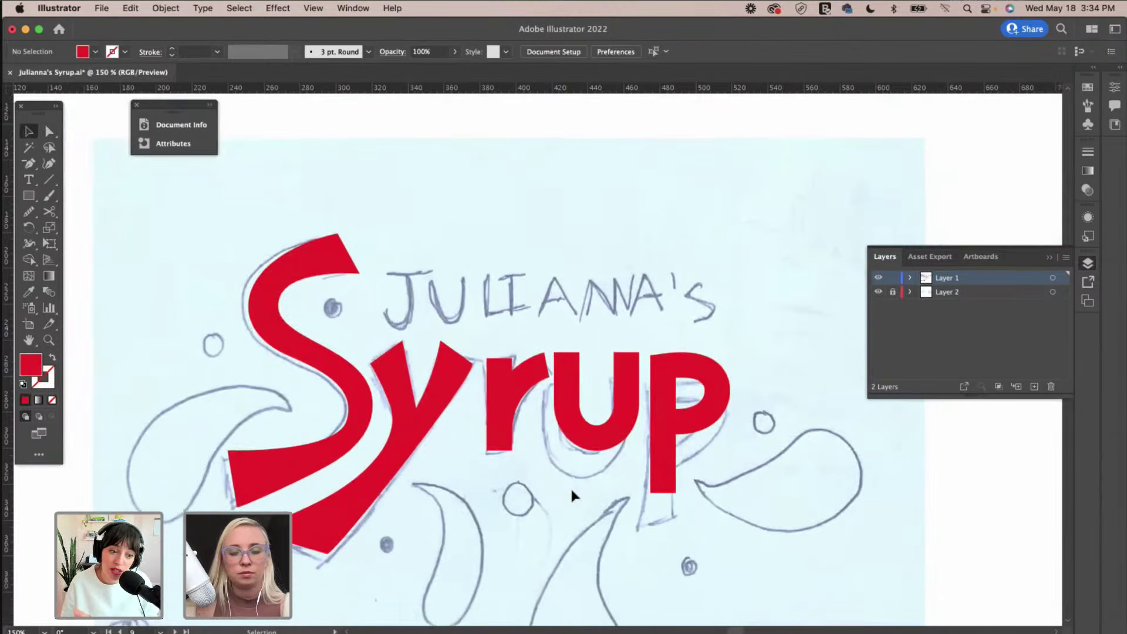
pyautogui.hscroll(-1, 572, 492)
pyautogui.scroll(2, 572, 492)
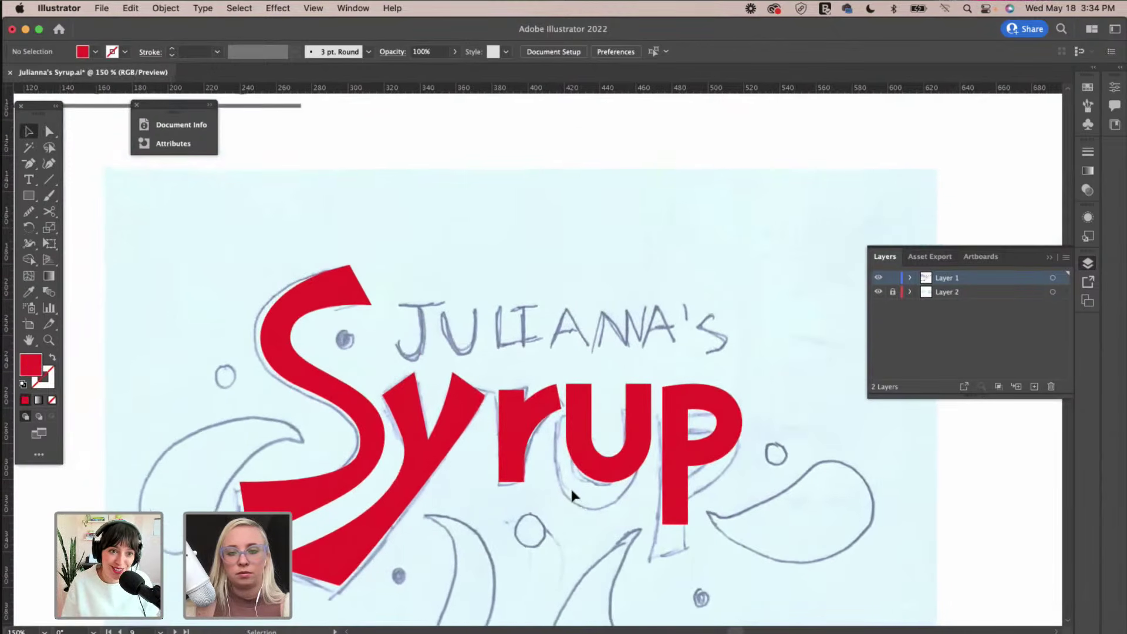
pyautogui.scroll(-2, 572, 492)
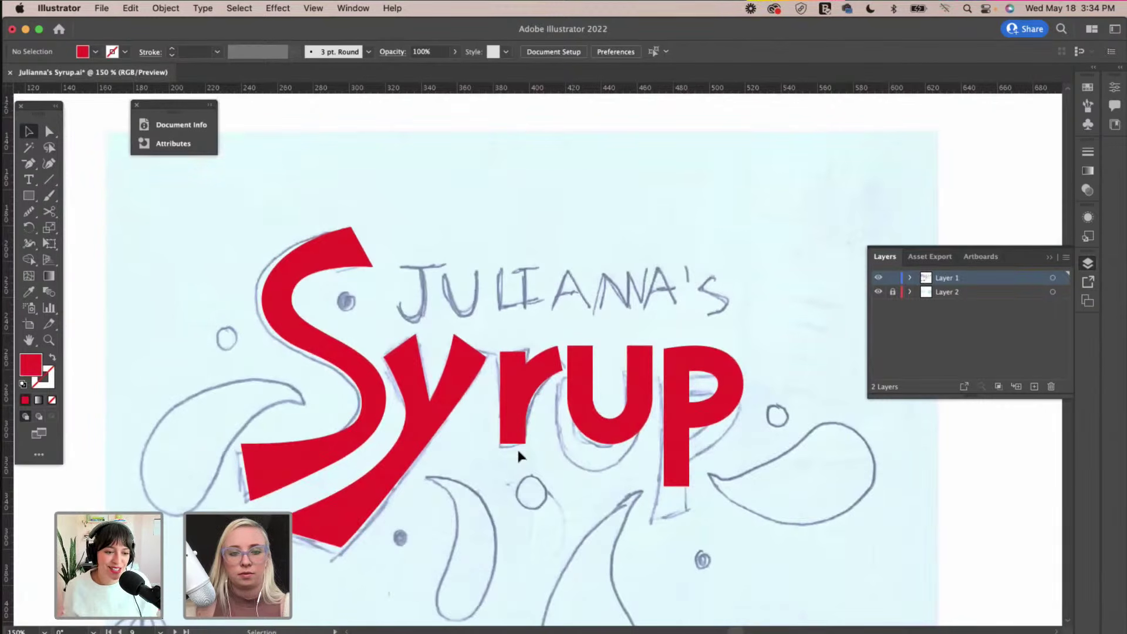
# Nudge the outer corner of the y's left arm slightly against the sketch outline.
pyautogui.hscroll(-3, 518, 455)
pyautogui.click(50, 131)
pyautogui.click(455, 336)
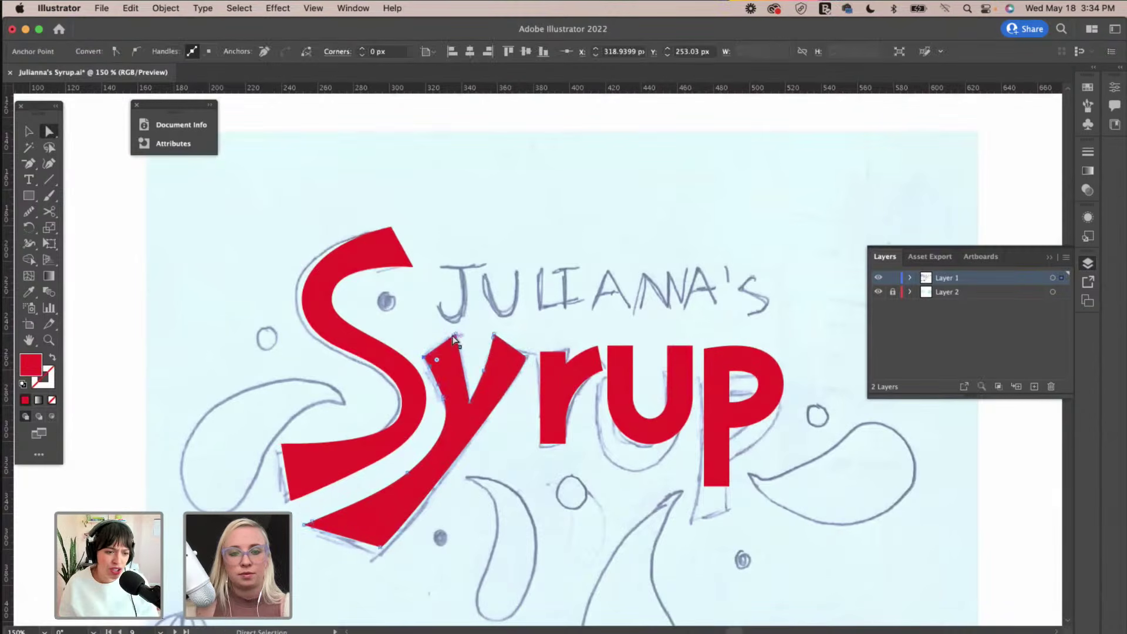
pyautogui.click(445, 401)
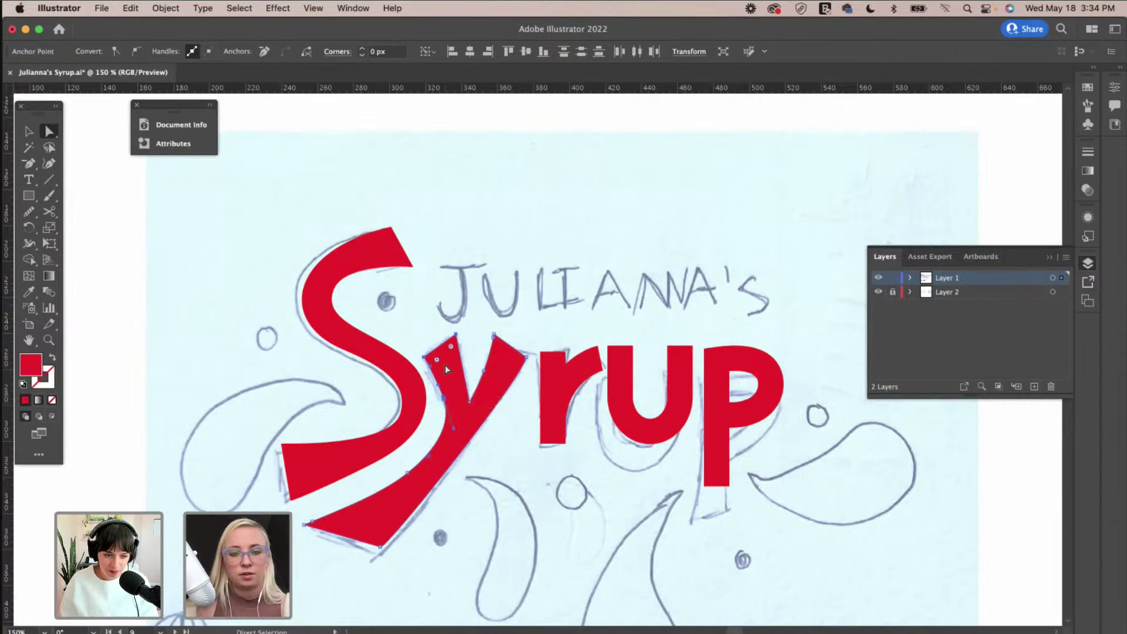
pyautogui.moveTo(428, 357); pyautogui.dragTo(427, 353)
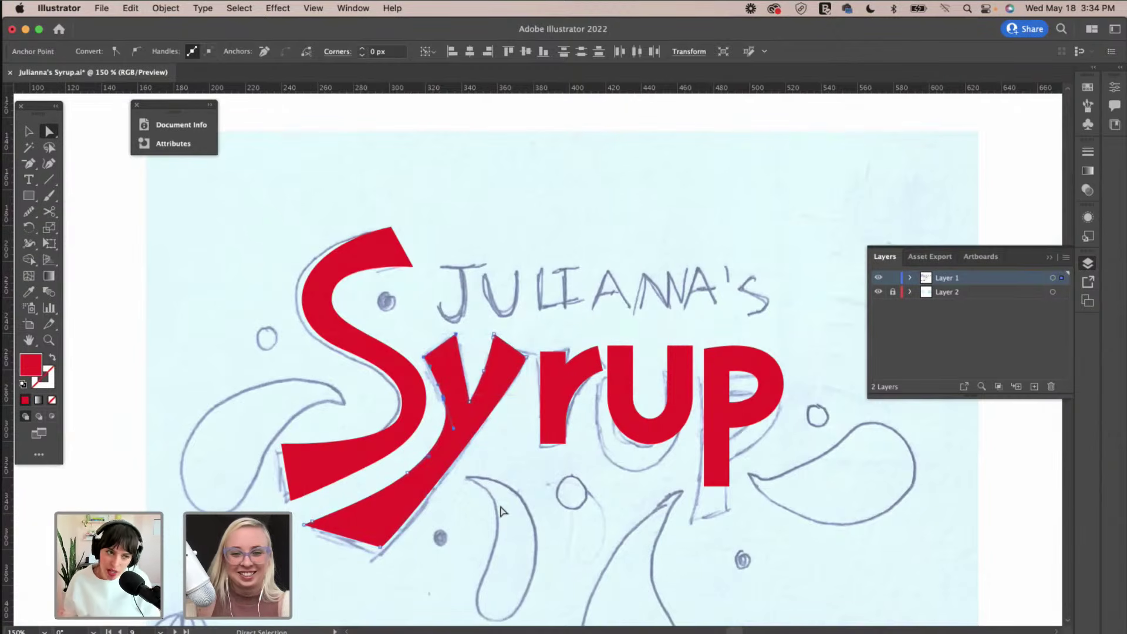
pyautogui.click(605, 456)
# Move the upper tip of the y's left arm slightly to the right.
pyautogui.hscroll(-5, 519, 508)
pyautogui.scroll(2, 518, 508)
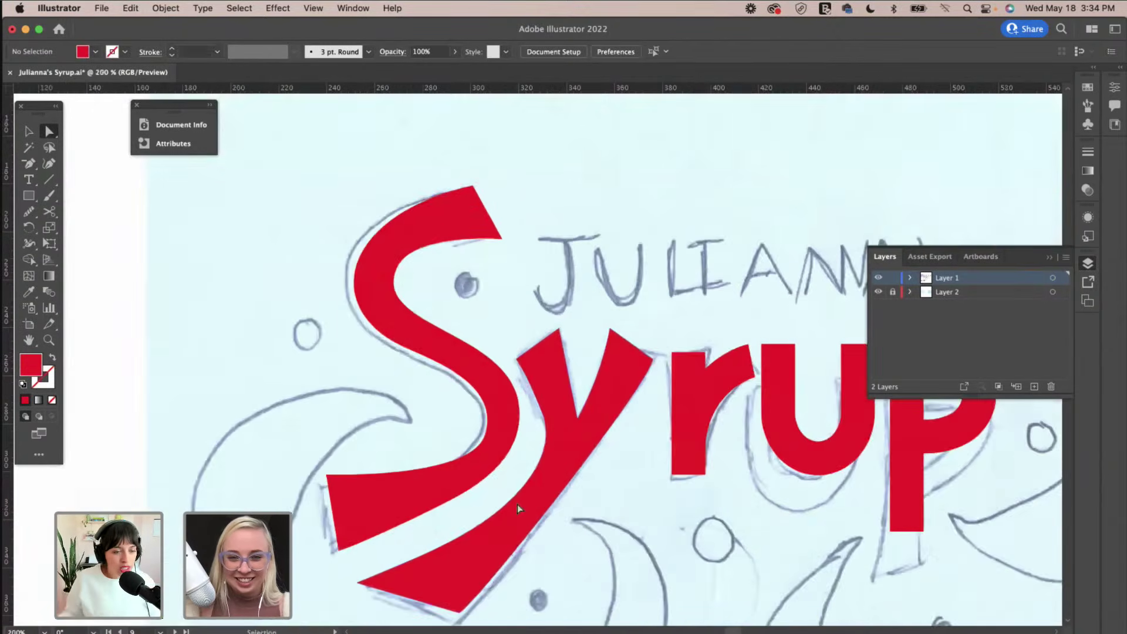
pyautogui.scroll(-3, 517, 510)
pyautogui.hscroll(3, 517, 510)
pyautogui.click(492, 245)
pyautogui.moveTo(495, 237); pyautogui.dragTo(506, 235)
pyautogui.click(432, 284)
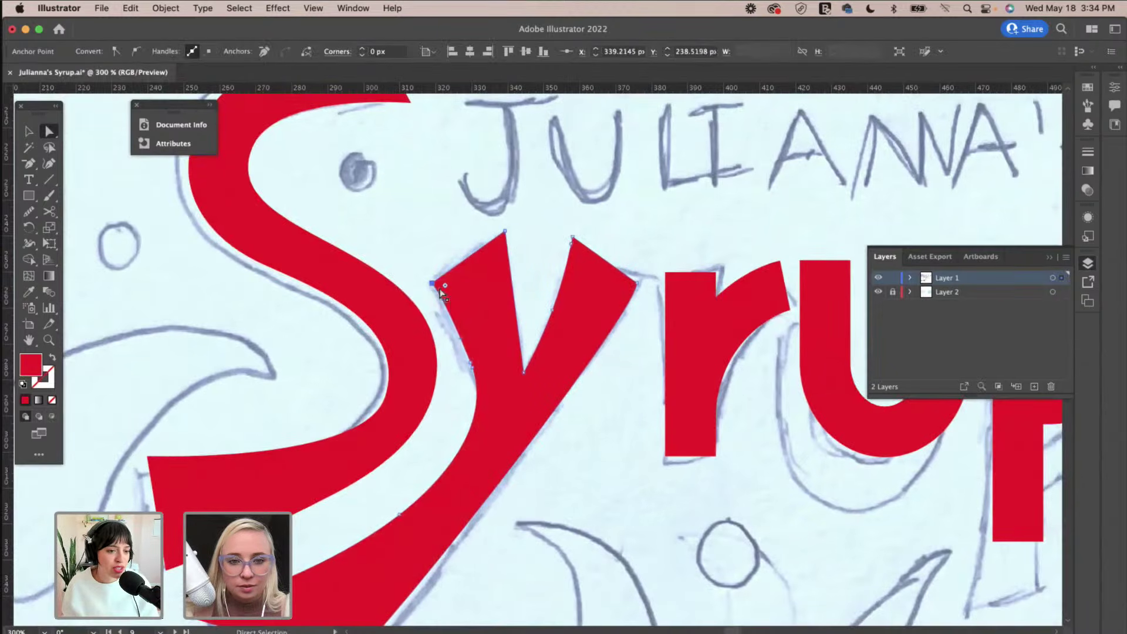
# Try to reshape the outer edge of the y's left arm with its curve handle and the Pencil tool, and undo both edits.
pyautogui.click(467, 340)
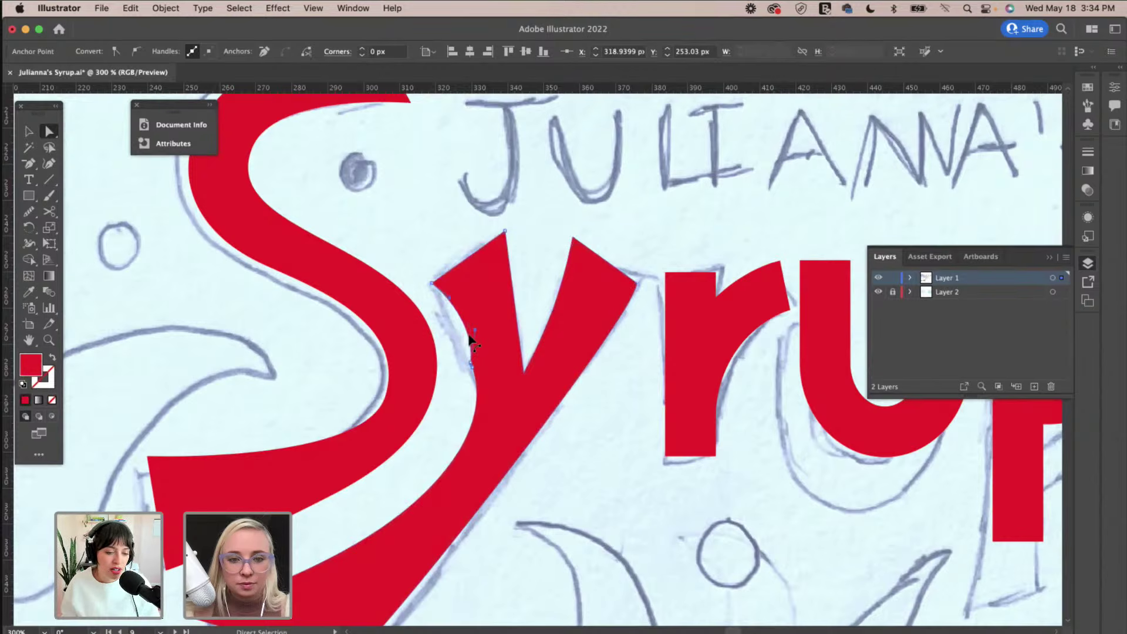
pyautogui.press('n')
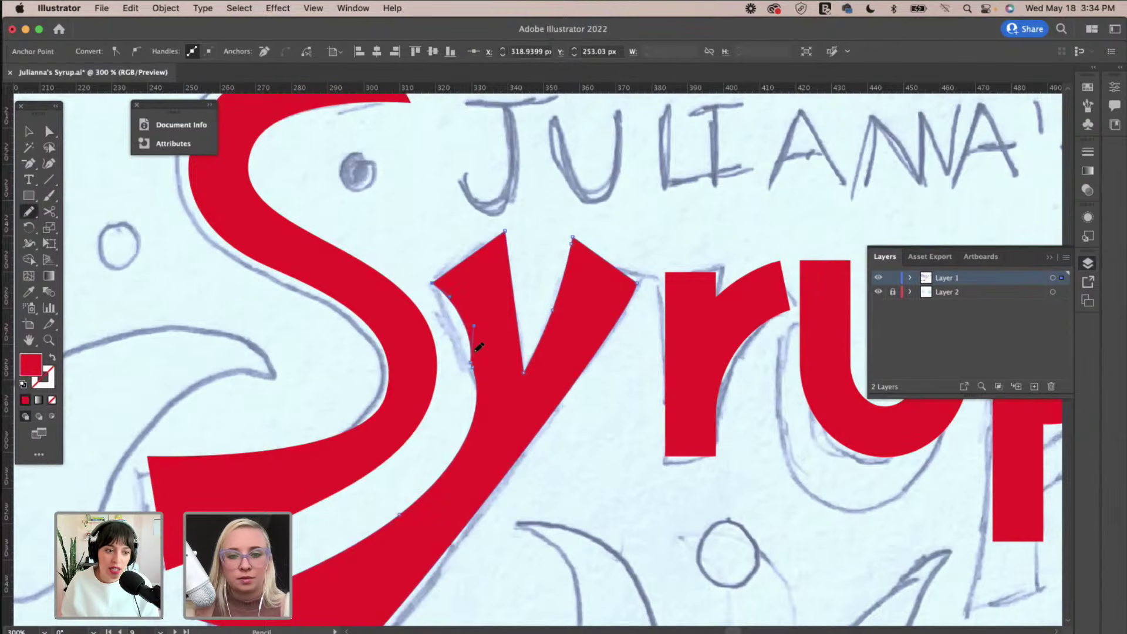
pyautogui.moveTo(483, 400); pyautogui.dragTo(484, 404)
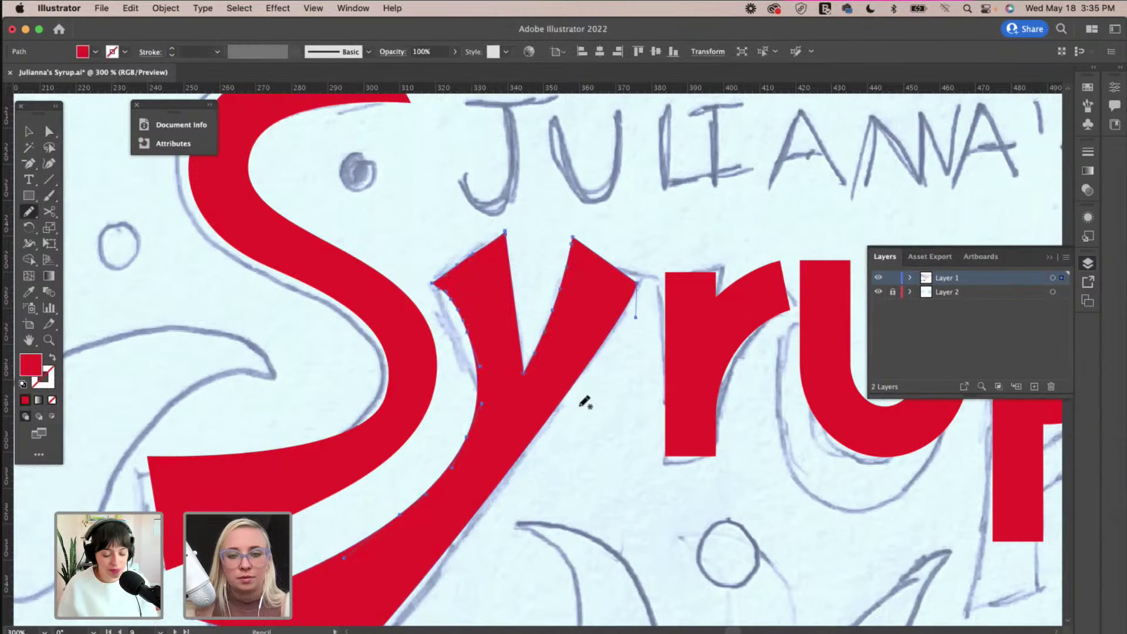
pyautogui.press('super+z')
pyautogui.press('super+z')
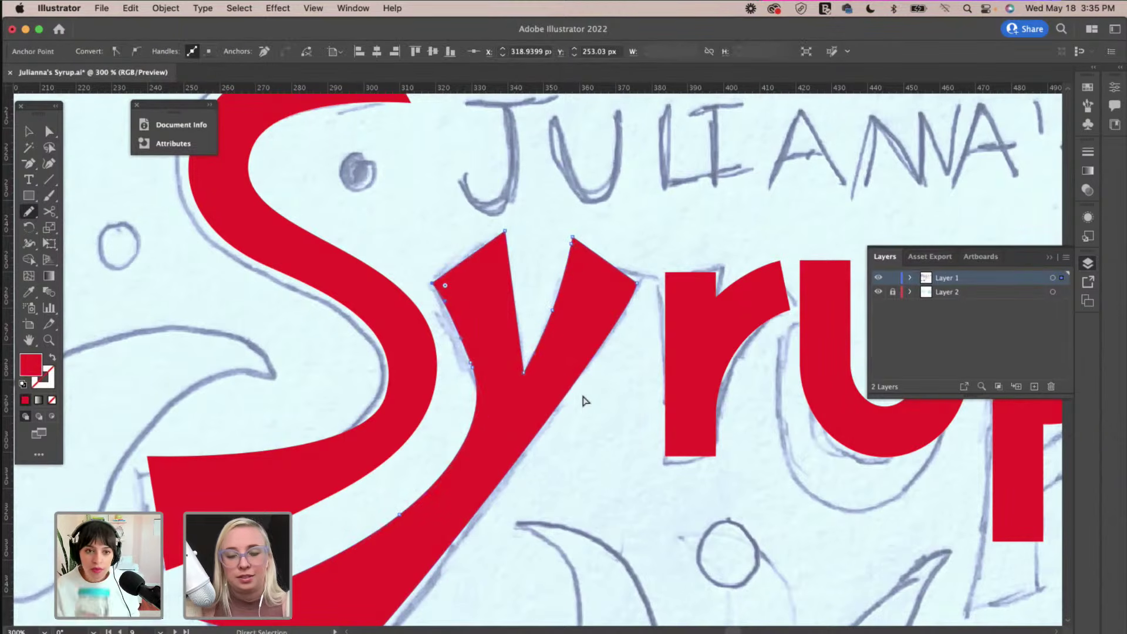
# Try to remove the anchor point on the outer edge of the y's left arm, and undo the deletion.
pyautogui.press('super+minus')
pyautogui.press('super+minus')
pyautogui.press('v')
pyautogui.hscroll(5, 584, 399)
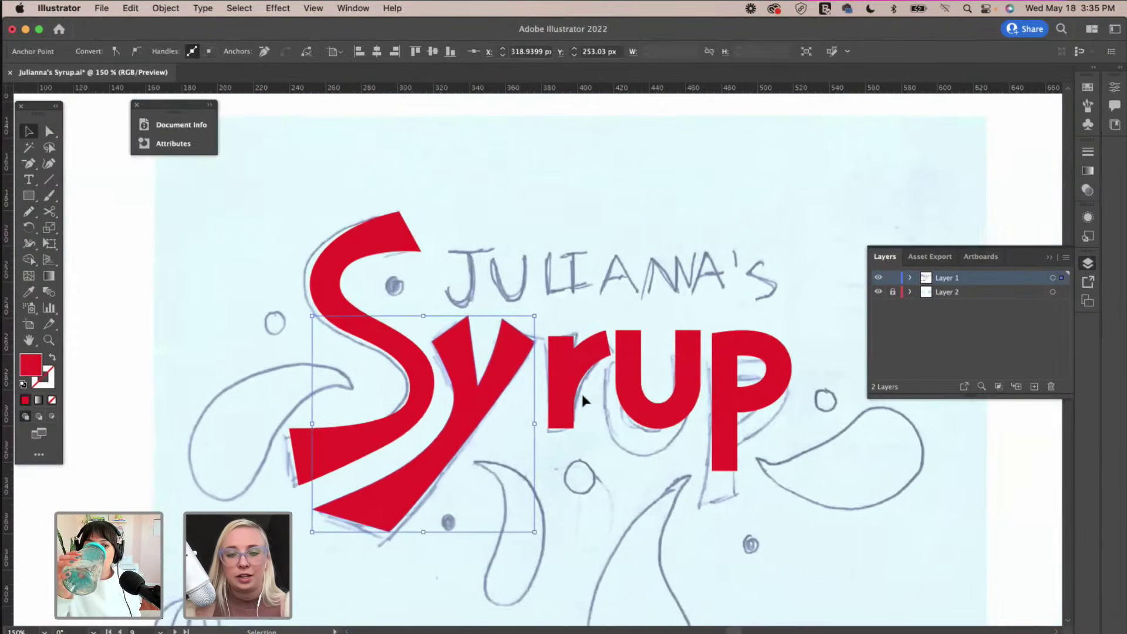
pyautogui.click(522, 438)
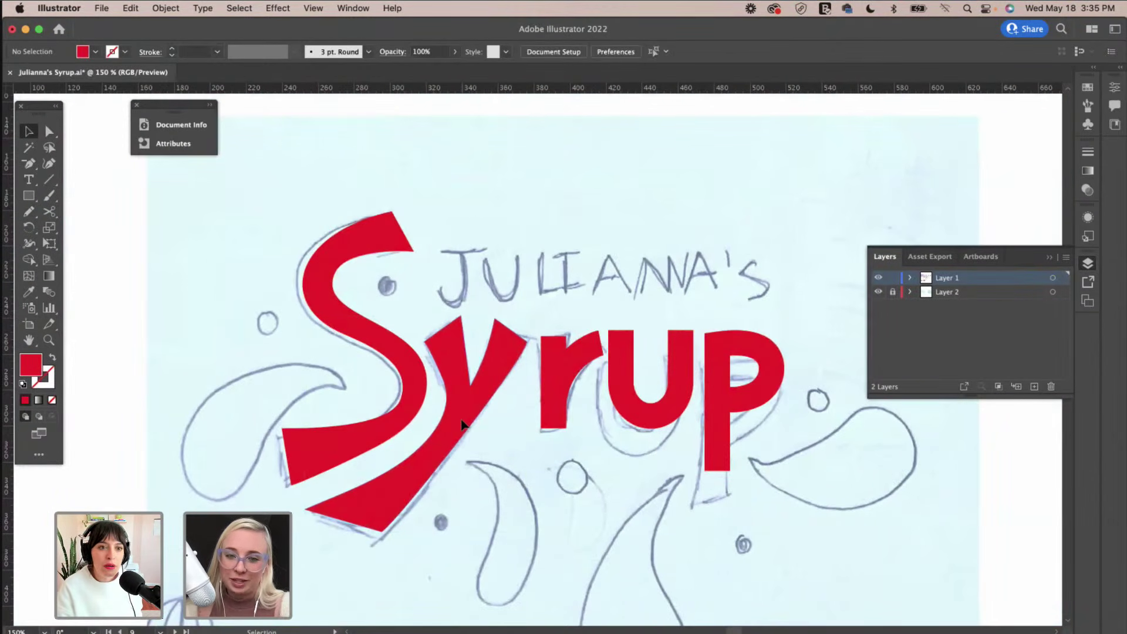
pyautogui.click(463, 424)
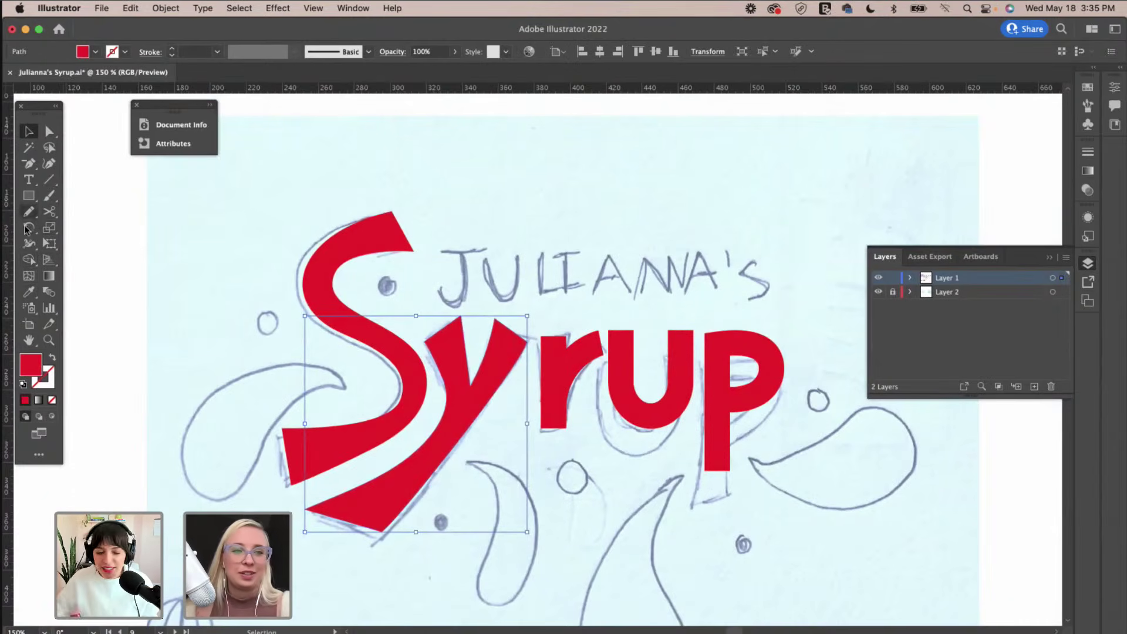
pyautogui.click(29, 163)
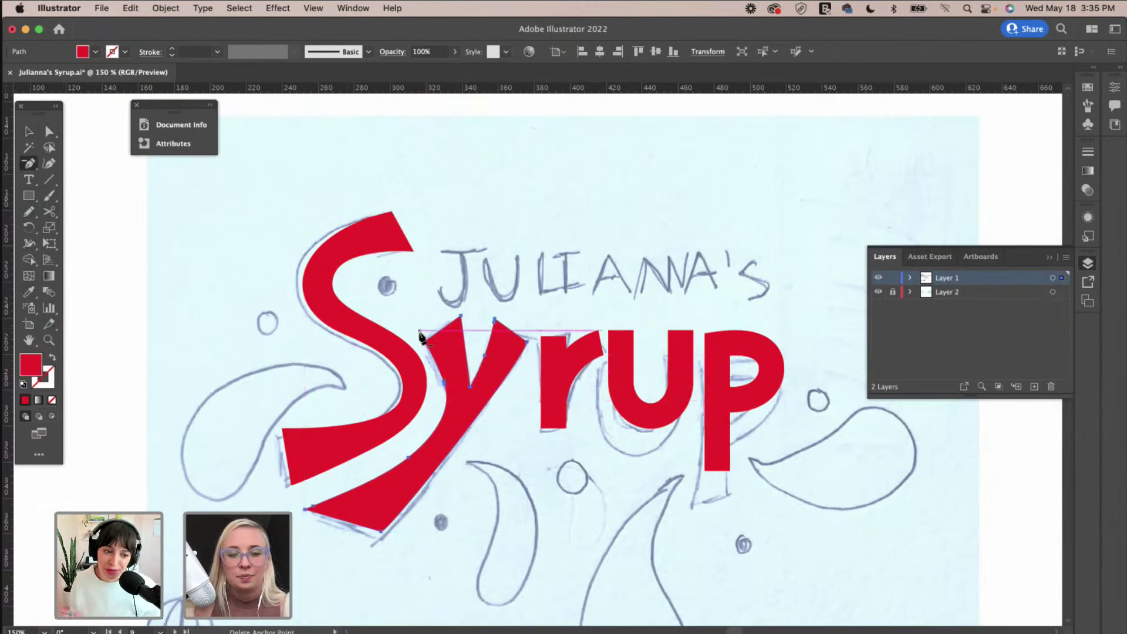
pyautogui.scroll(2, 421, 335)
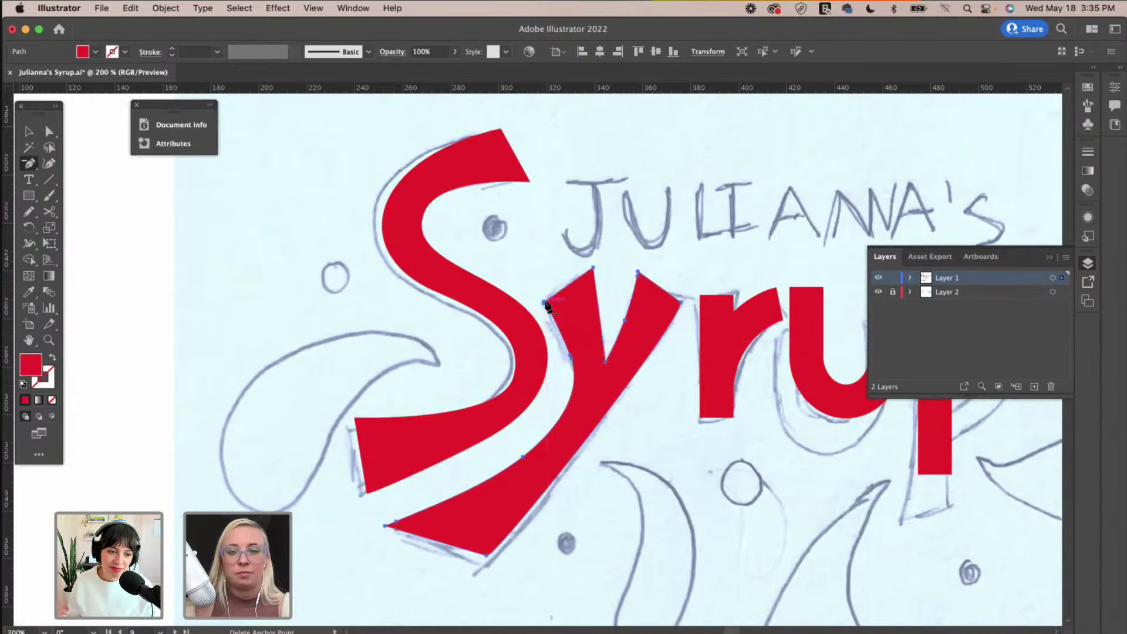
pyautogui.click(571, 356)
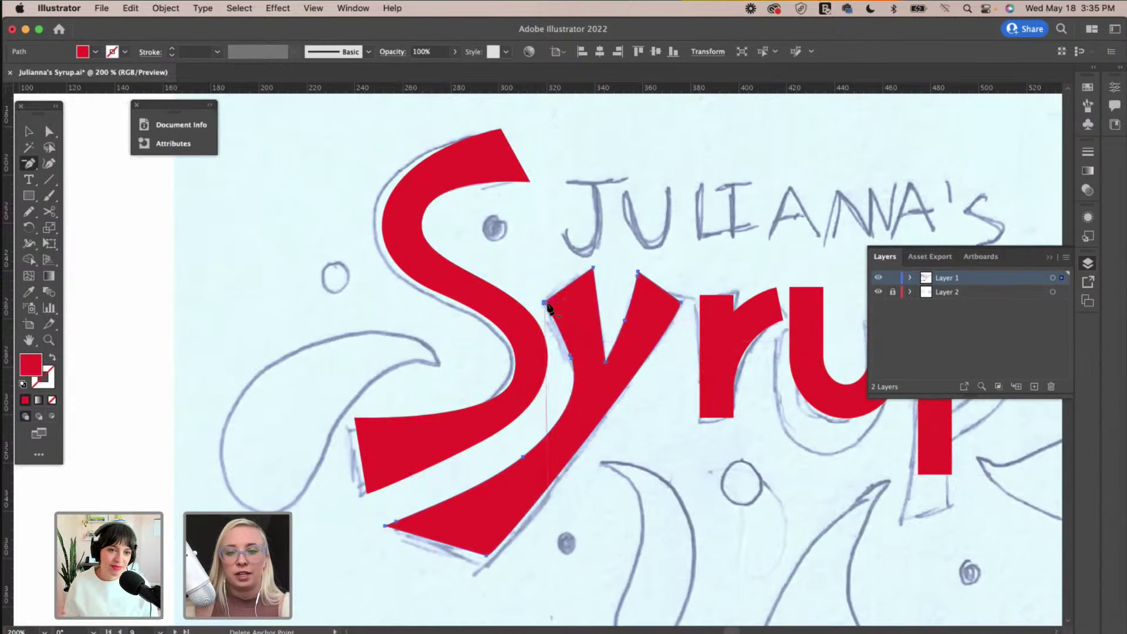
pyautogui.click(571, 360)
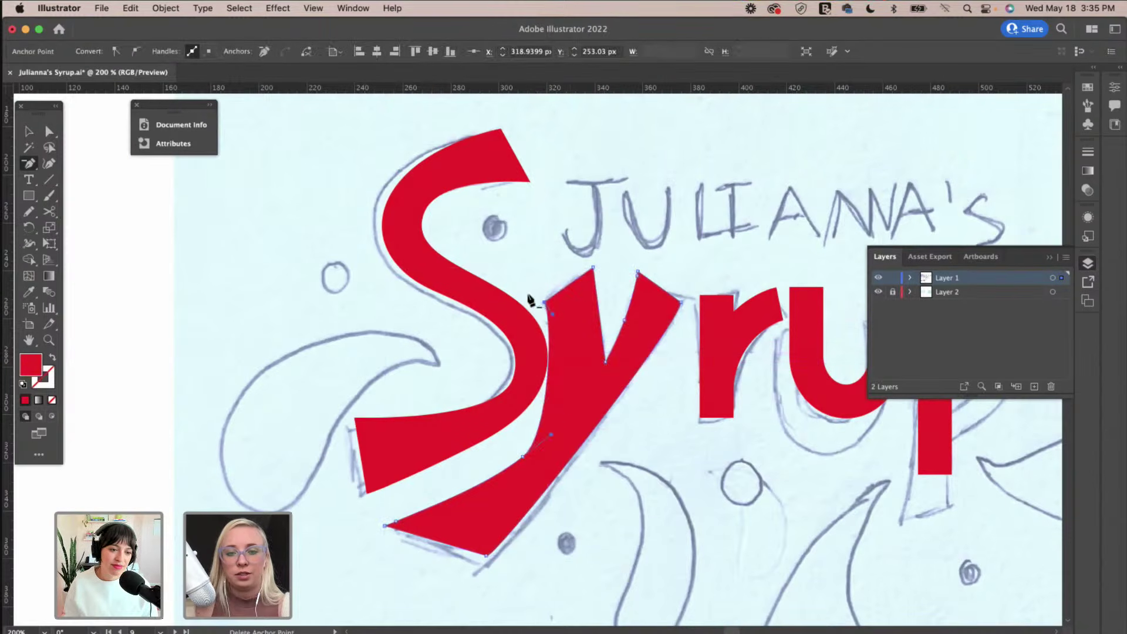
pyautogui.press('super+z')
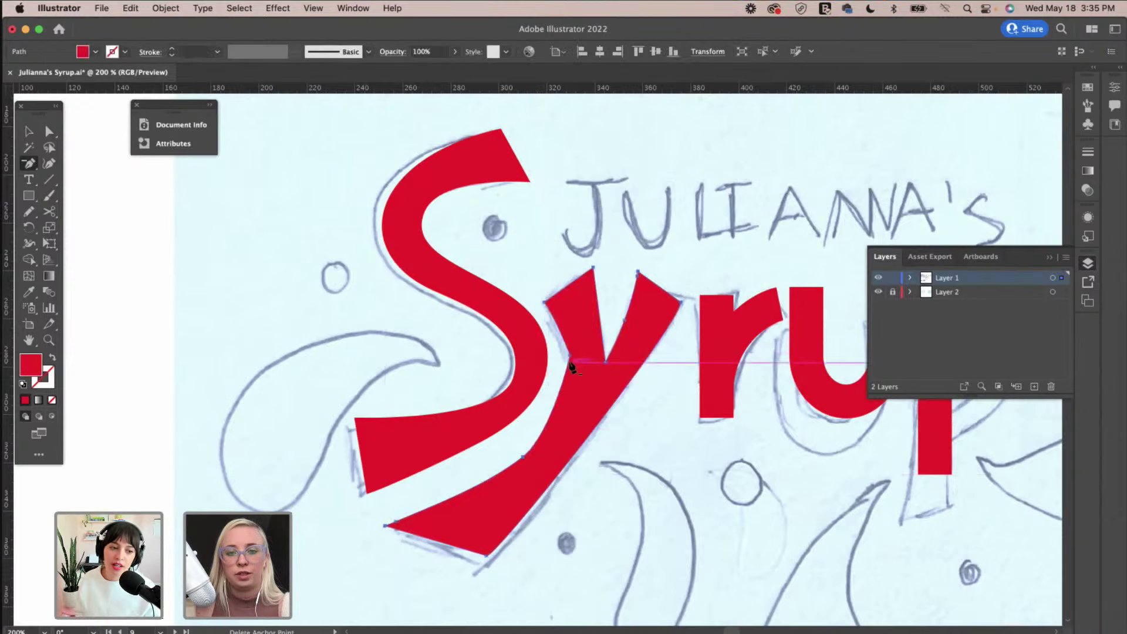
# Delete the anchor point midway along the upper edge of the y's tail, and create an offset path around the S.
pyautogui.click(523, 457)
pyautogui.click(30, 133)
pyautogui.click(516, 319)
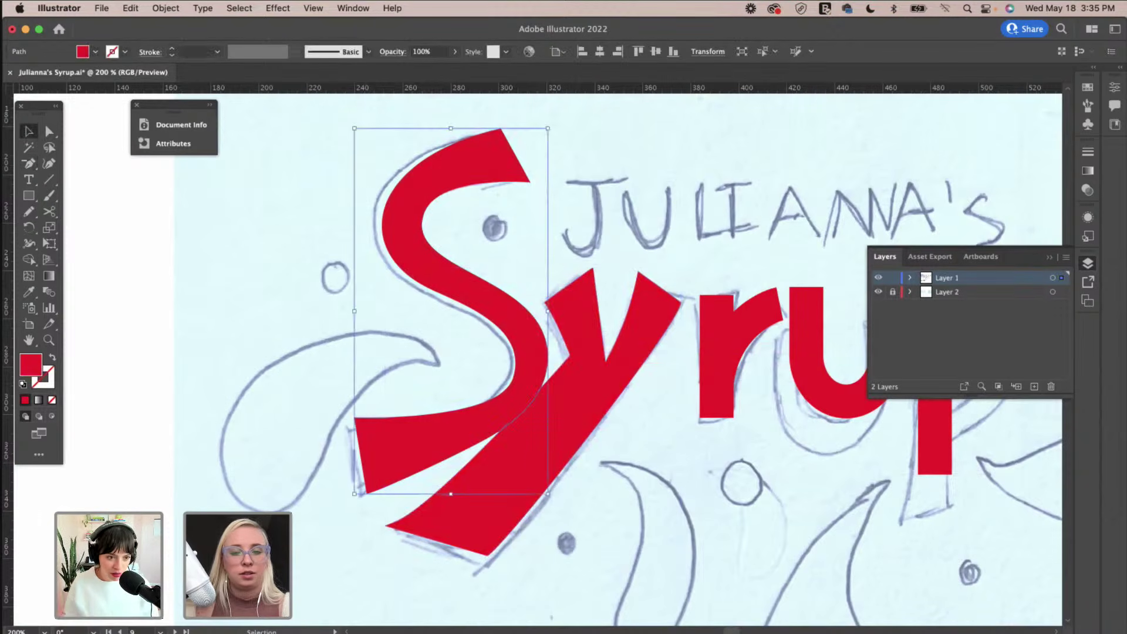
pyautogui.click(166, 9)
pyautogui.moveTo(194, 348)
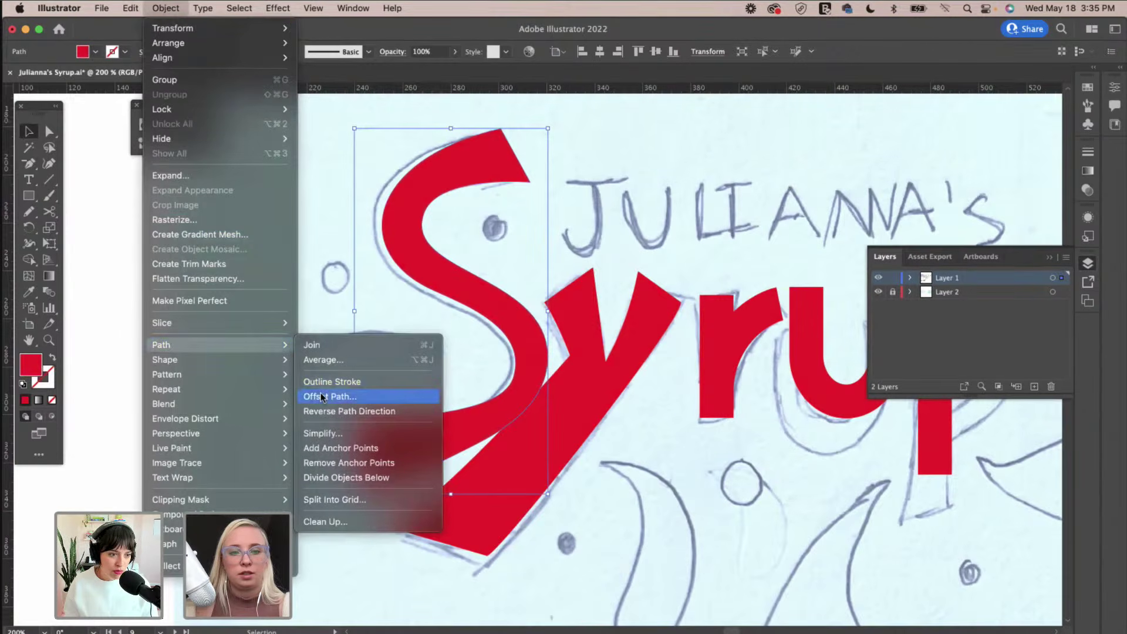
pyautogui.click(321, 396)
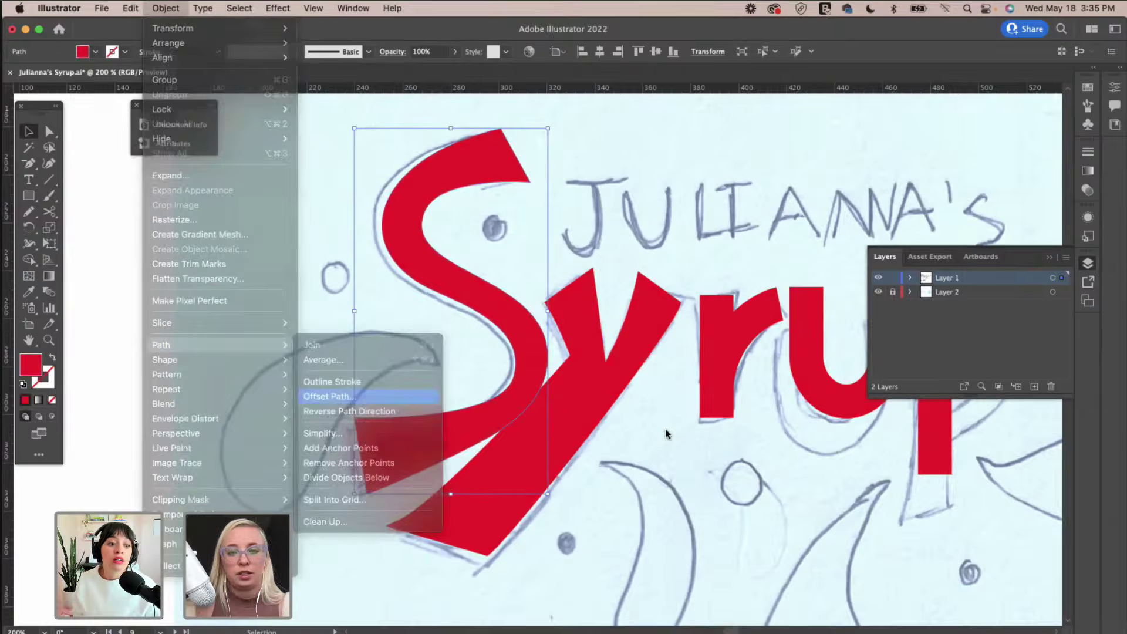
pyautogui.click(1050, 439)
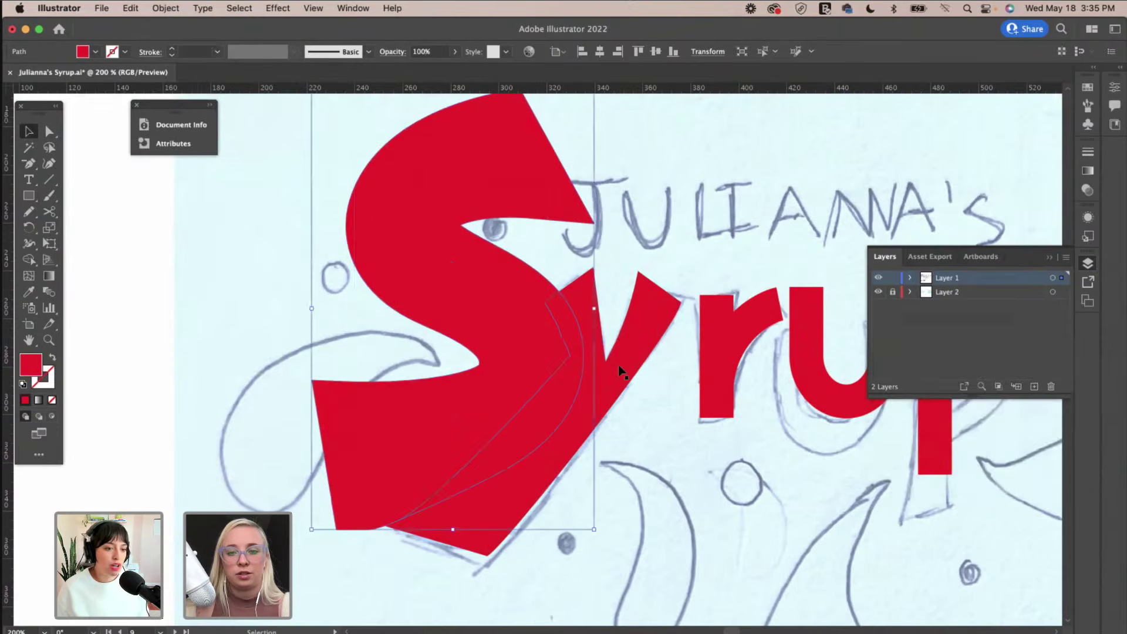
# Subtract the S's offset shape from the y with the Shape Builder so the y's edge follows the curve of the S.
pyautogui.click(29, 259)
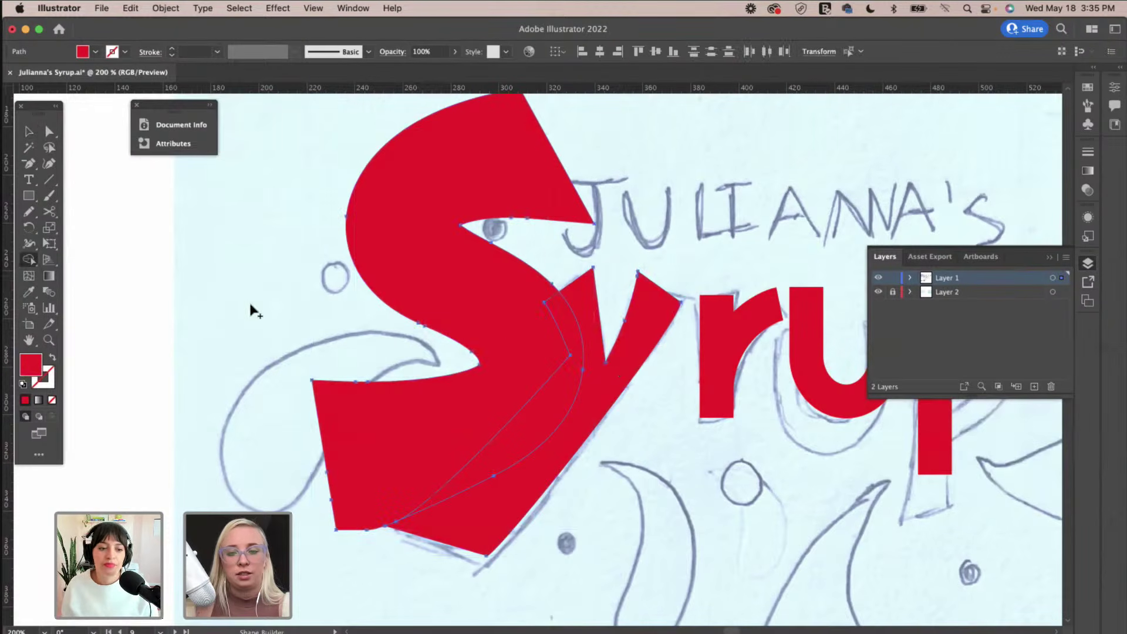
pyautogui.press('v')
pyautogui.click(651, 329)
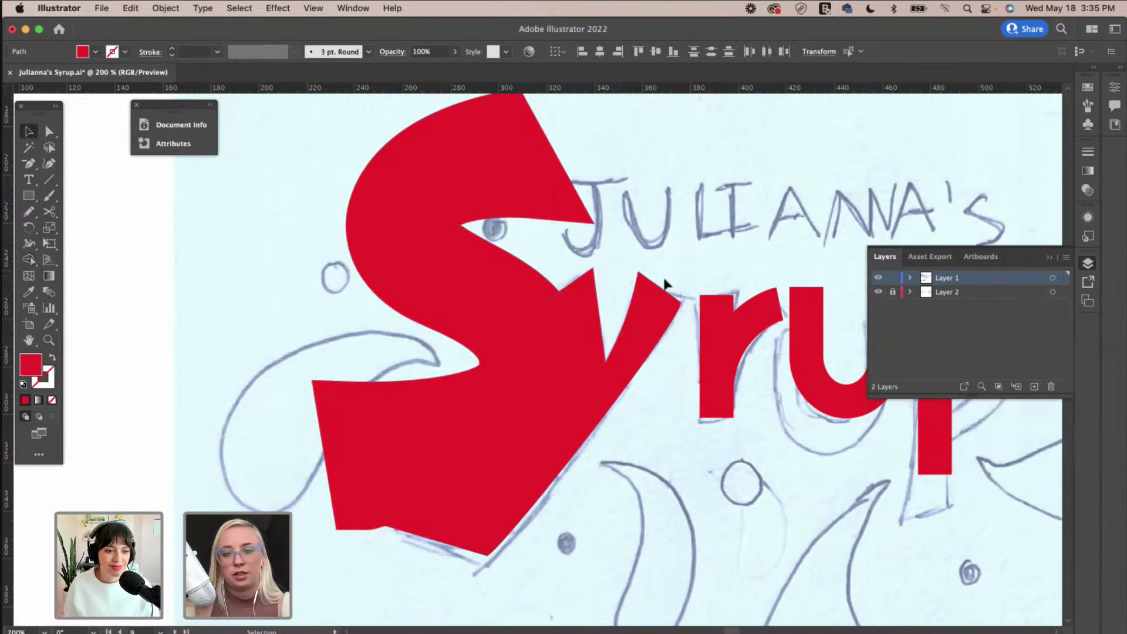
pyautogui.keyDown('shift'); pyautogui.click(507, 286); pyautogui.keyUp('shift')
pyautogui.click(29, 259)
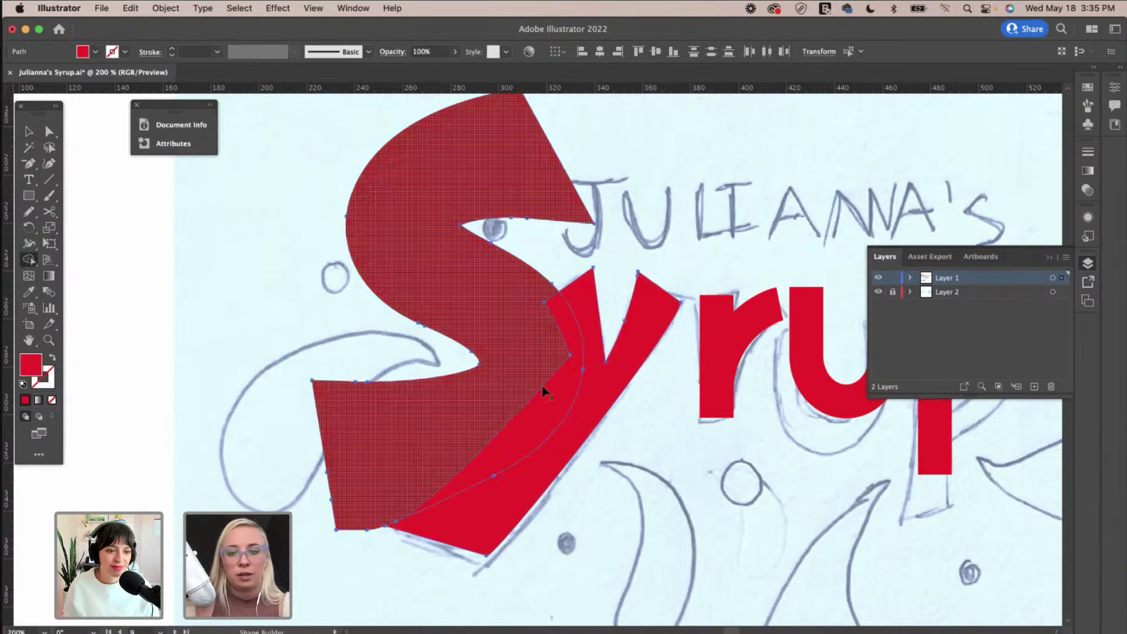
pyautogui.keyDown('alt'); pyautogui.click(536, 377); pyautogui.keyUp('alt')
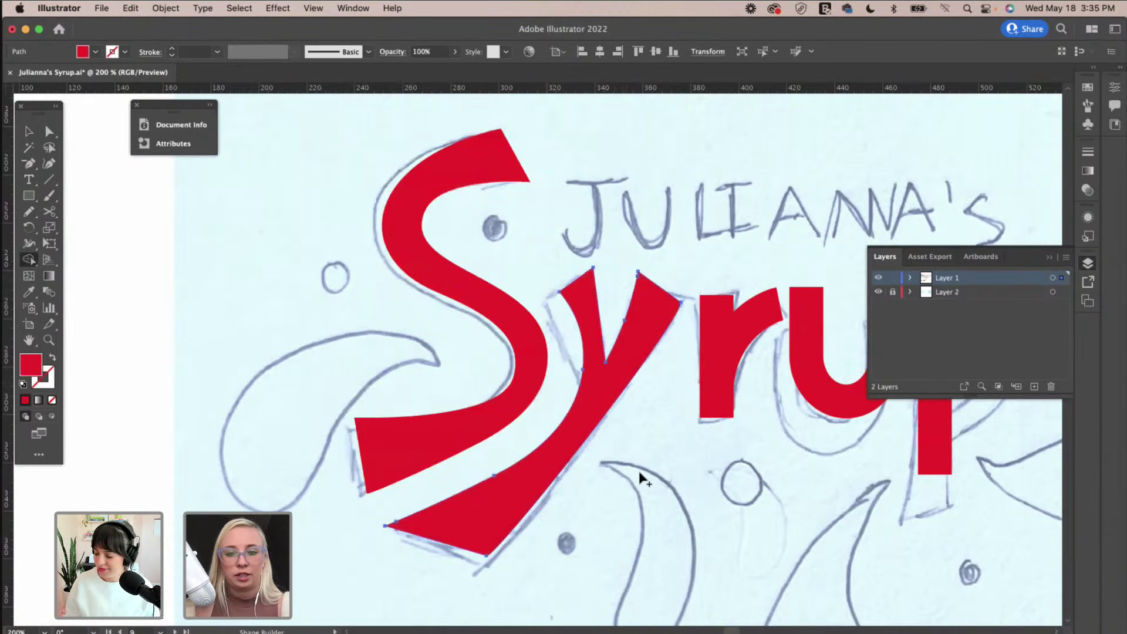
pyautogui.press('v')
pyautogui.click(636, 467)
pyautogui.hscroll(4, 636, 467)
pyautogui.hscroll(4, 636, 467)
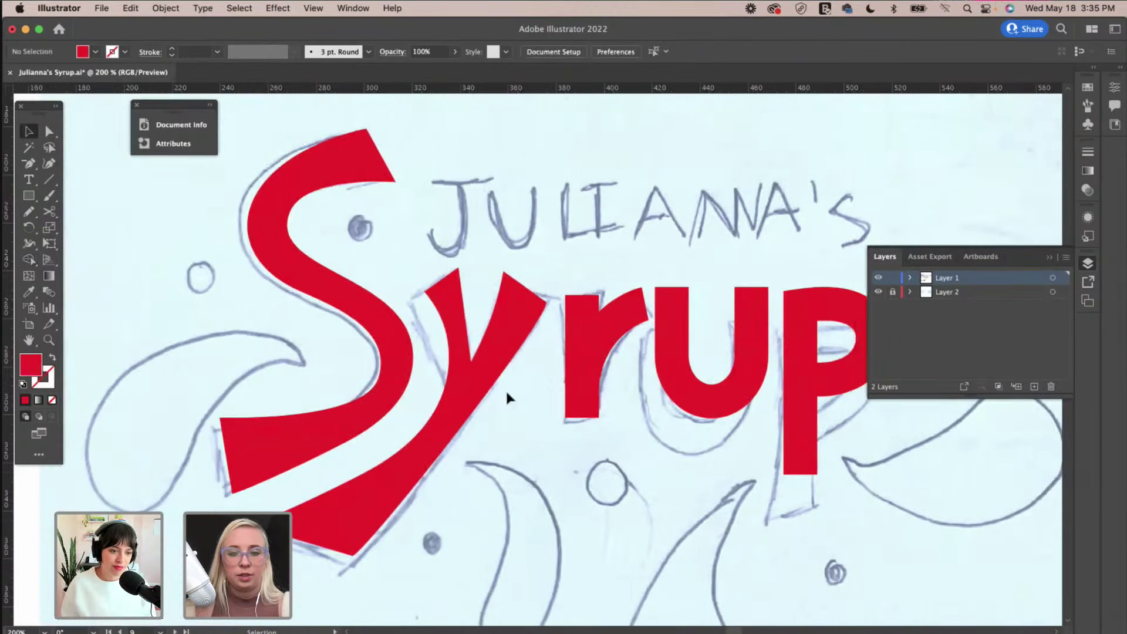
# Undo the trim and recut the y only below a line drawn across the base of its left arm, using the Shape Builder.
pyautogui.click(475, 363)
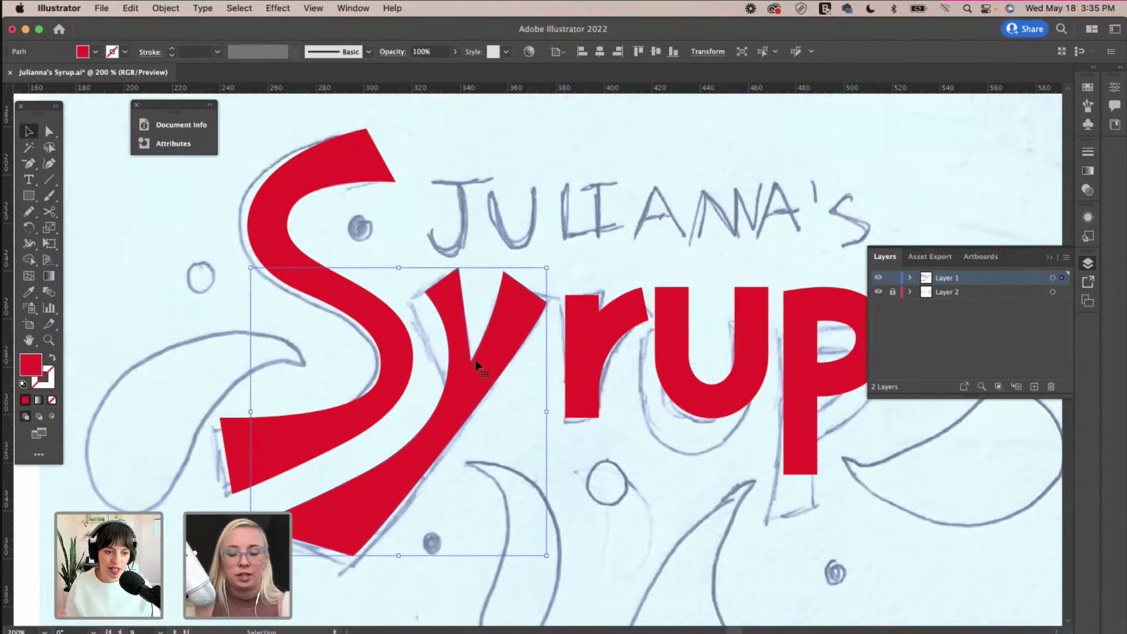
pyautogui.press('cmd+z')
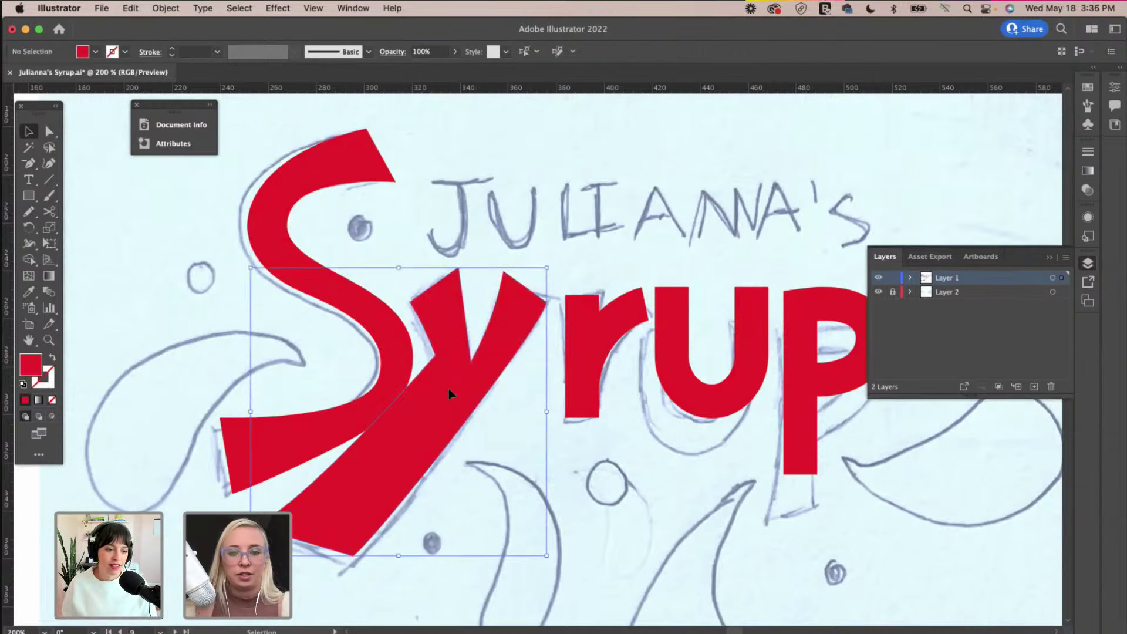
pyautogui.hscroll(-1, 448, 389)
pyautogui.scroll(5, 457, 390)
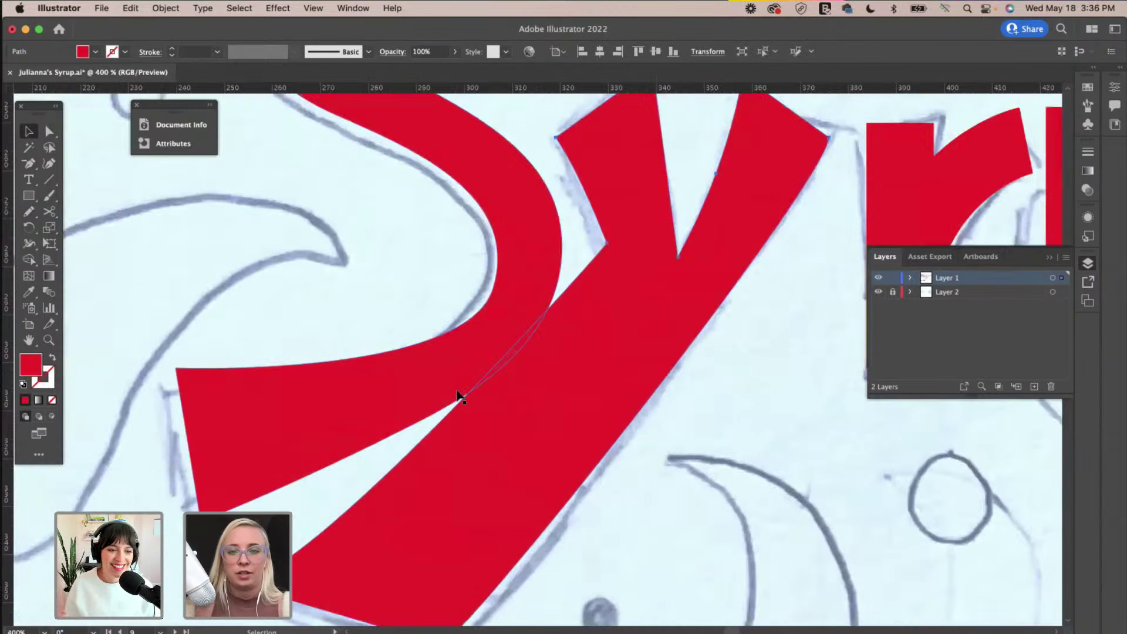
pyautogui.click(49, 179)
pyautogui.moveTo(547, 268); pyautogui.dragTo(665, 285)
pyautogui.press('v')
pyautogui.keyDown('shift'); pyautogui.click(549, 335); pyautogui.keyUp('shift')
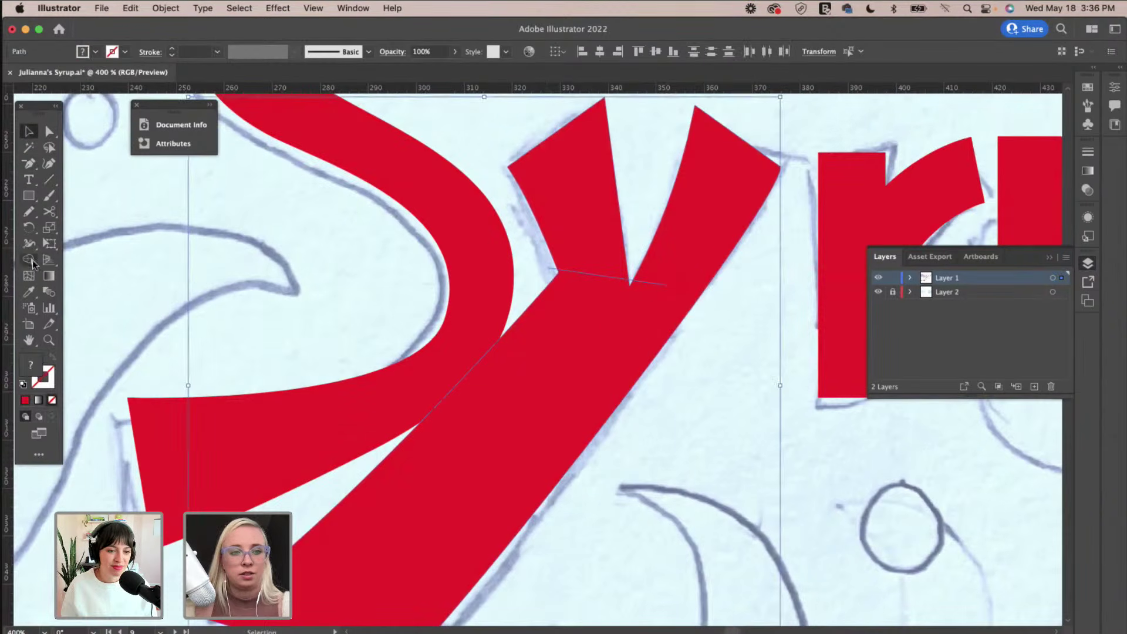
pyautogui.click(29, 259)
pyautogui.click(635, 344)
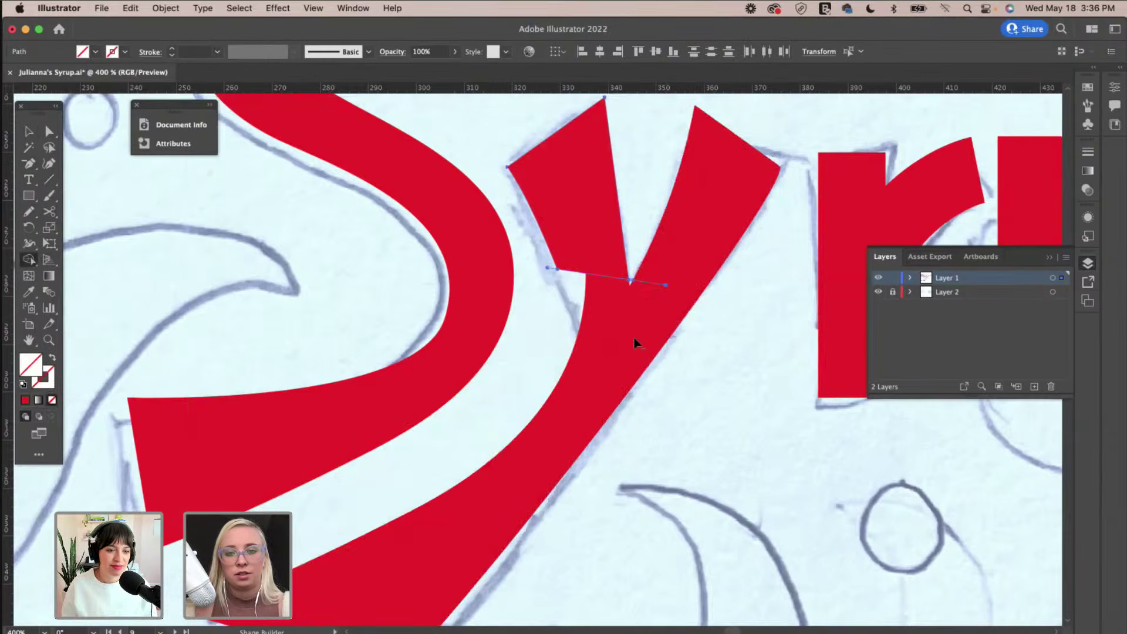
# Move the lower outer corner of the y's left arm down to meet the trimmed edge of the tail.
pyautogui.press('v')
pyautogui.click(720, 370)
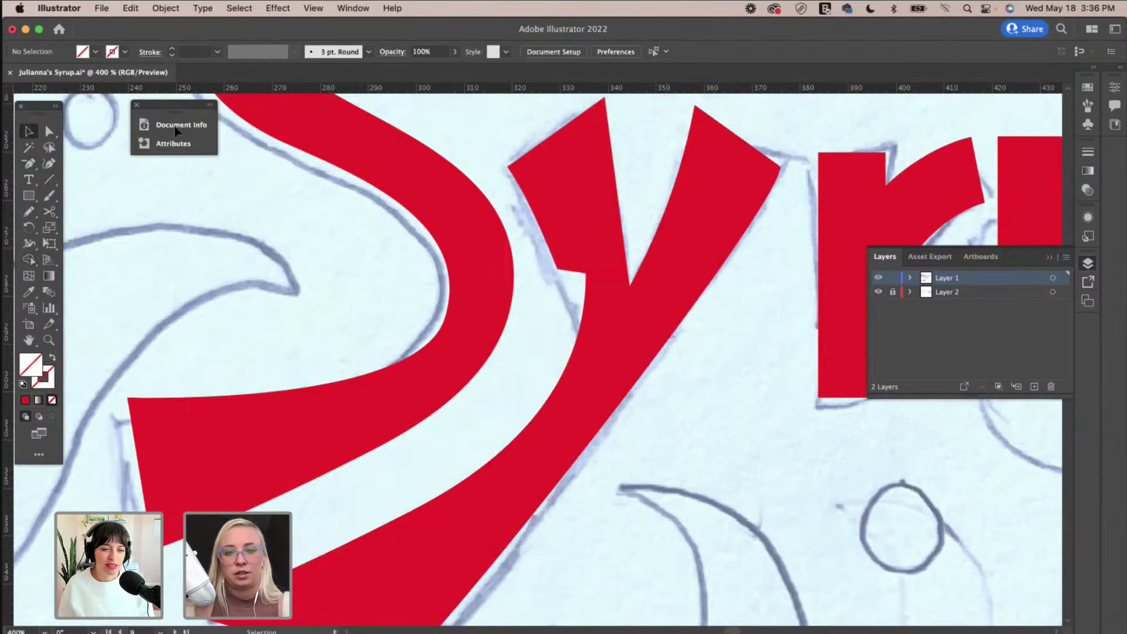
pyautogui.click(51, 135)
pyautogui.click(557, 269)
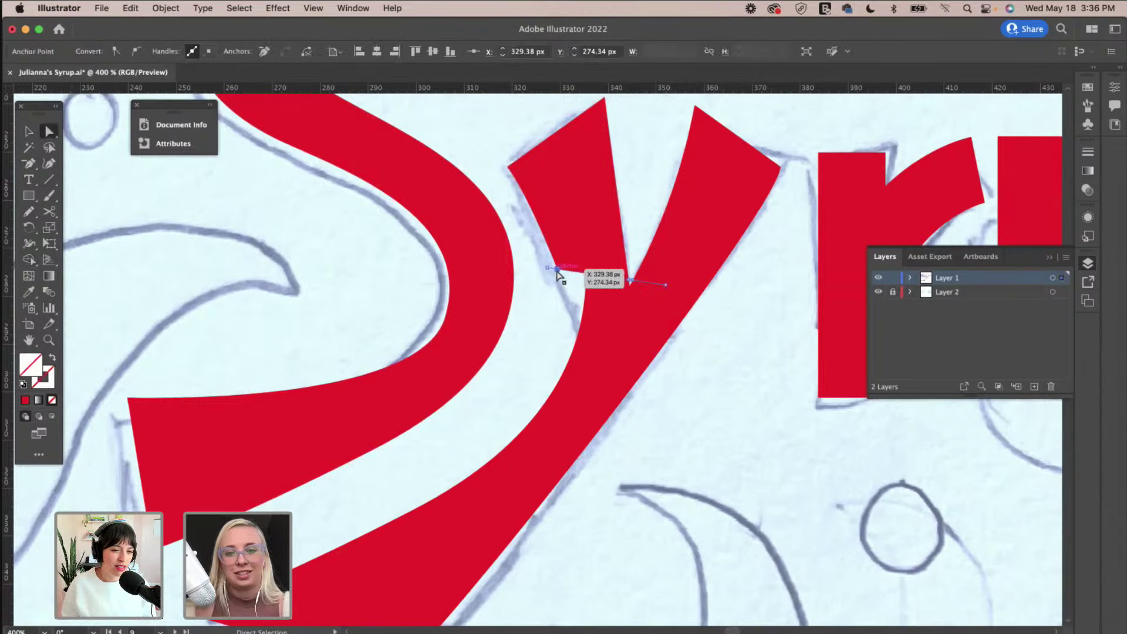
pyautogui.moveTo(558, 271); pyautogui.dragTo(576, 362)
pyautogui.click(693, 385)
pyautogui.press('super+minus')
pyautogui.press('super+minus')
pyautogui.press('super+minus')
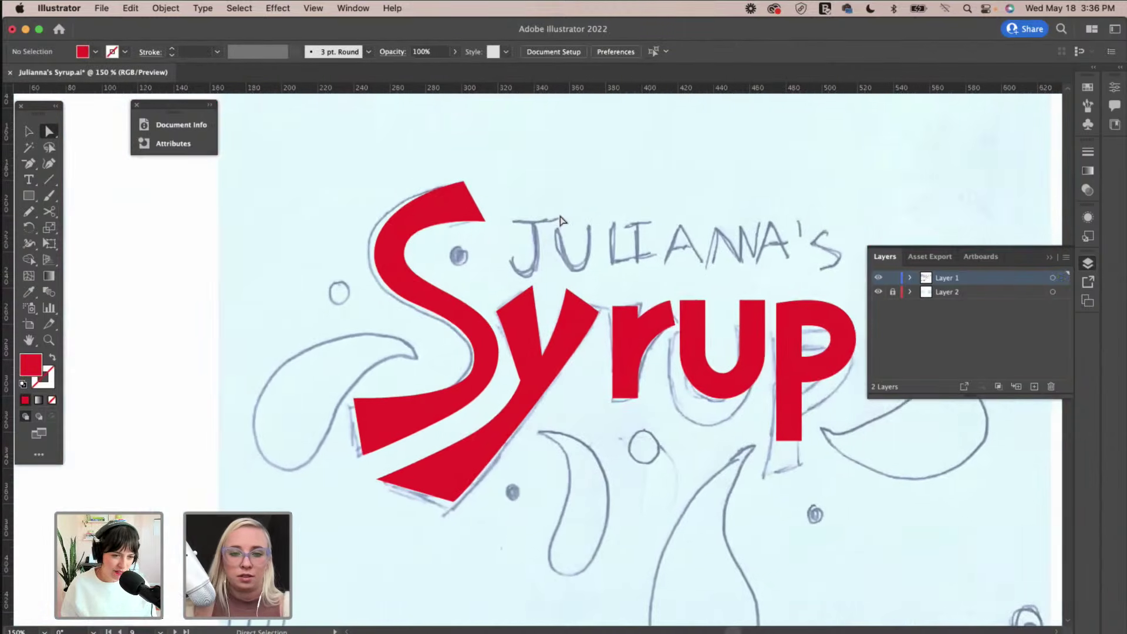
pyautogui.hscroll(3, 561, 220)
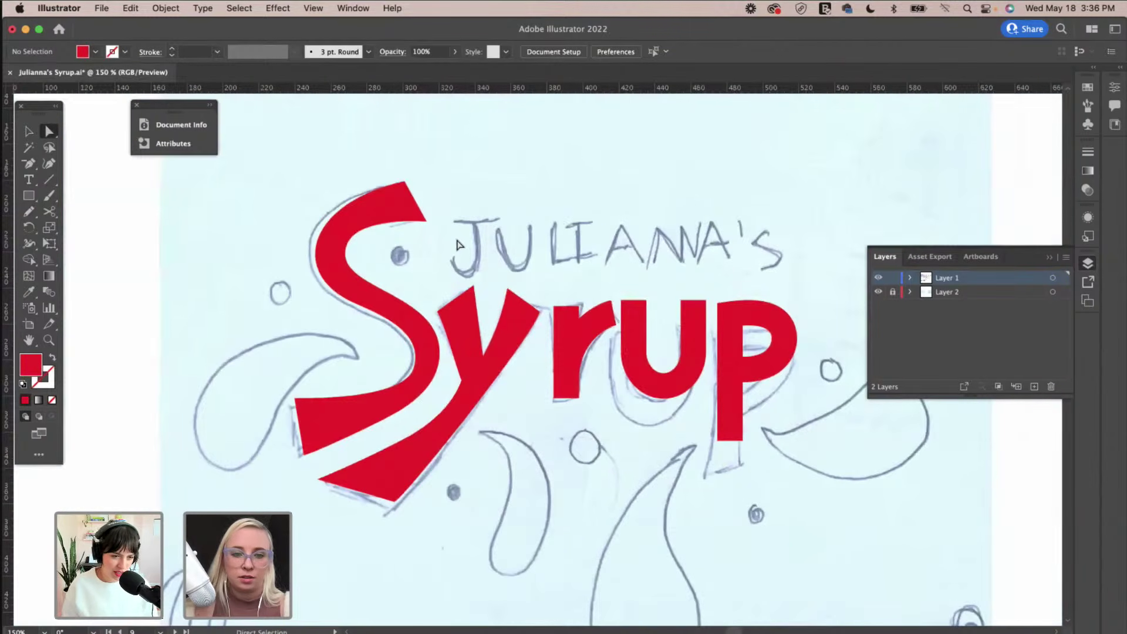
pyautogui.click(464, 370)
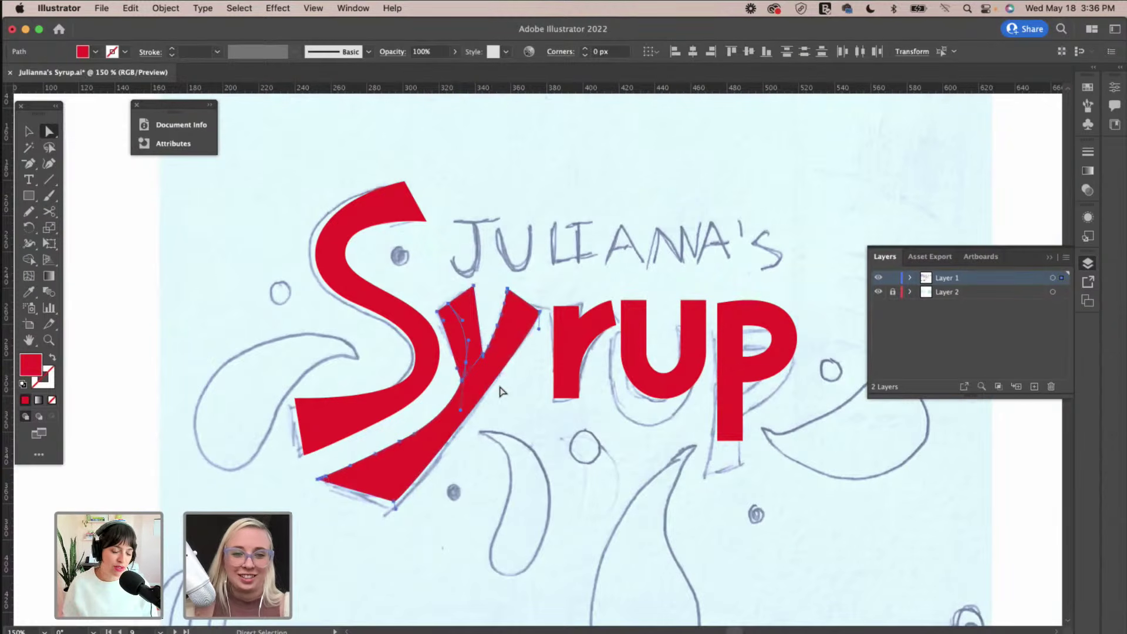
pyautogui.click(500, 390)
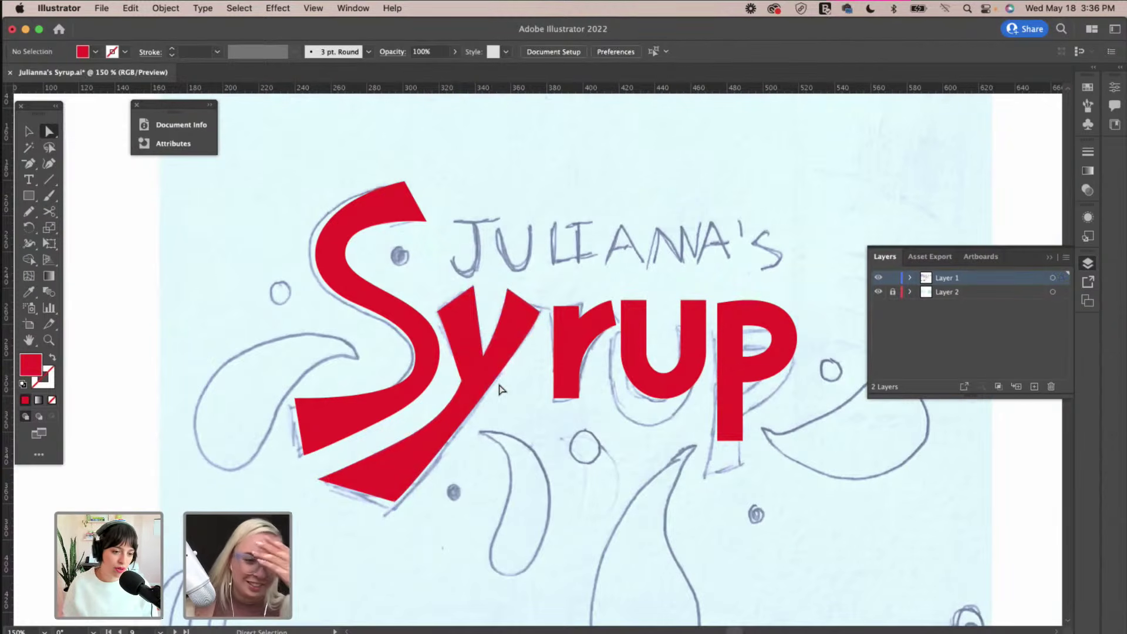
pyautogui.click(466, 316)
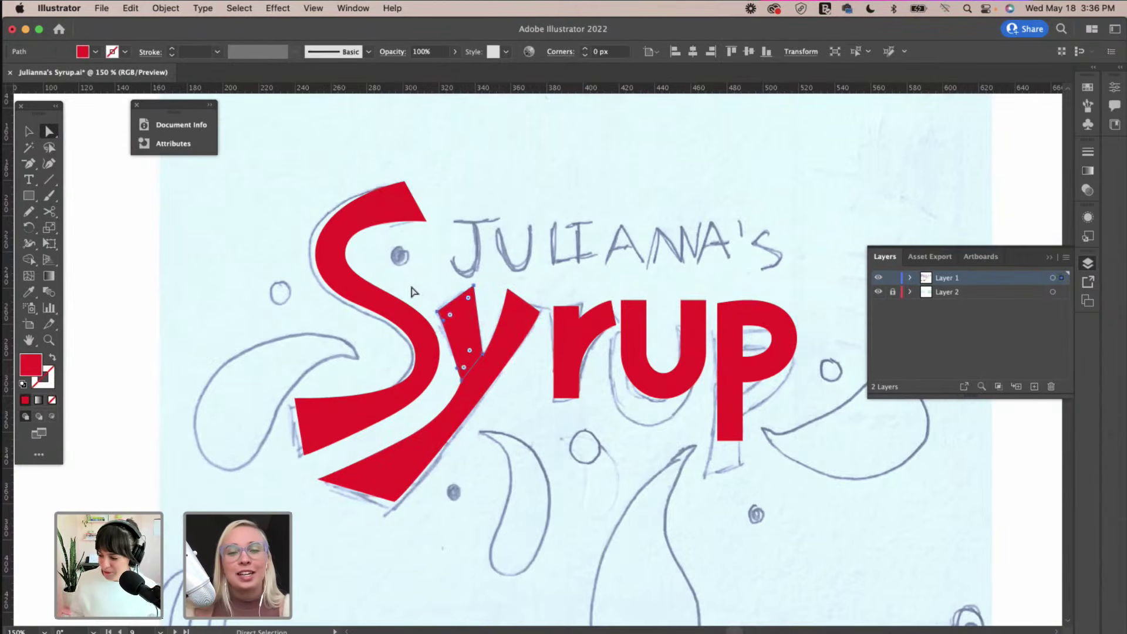
pyautogui.click(431, 314)
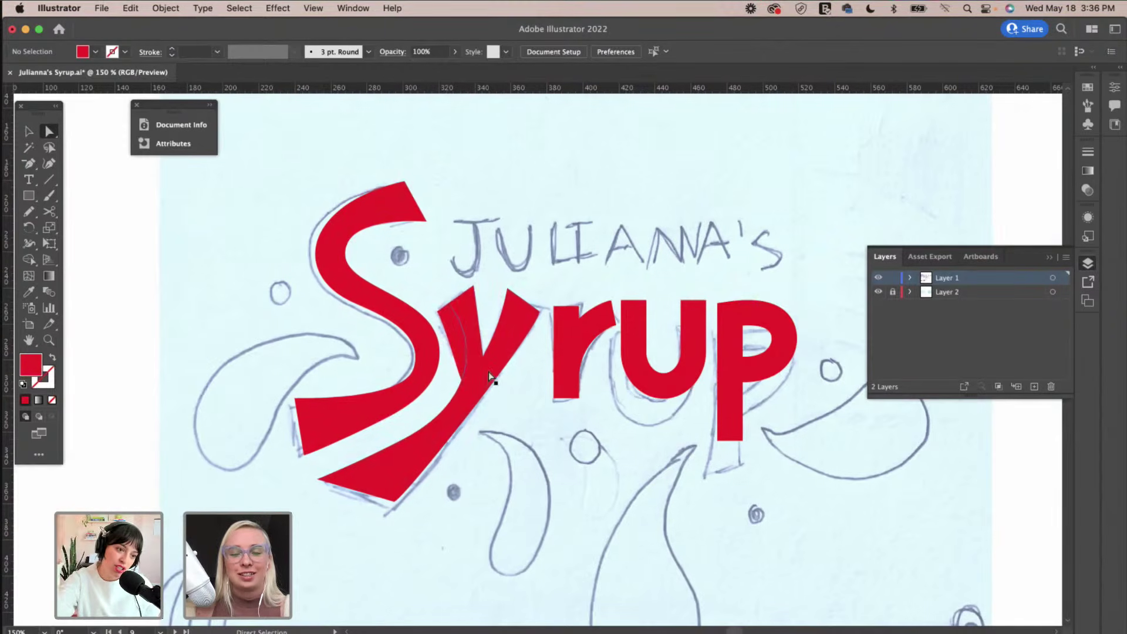
# Revert the y to the version trimmed entirely along the S's offset shape, and select it.
pyautogui.scroll(2, 488, 372)
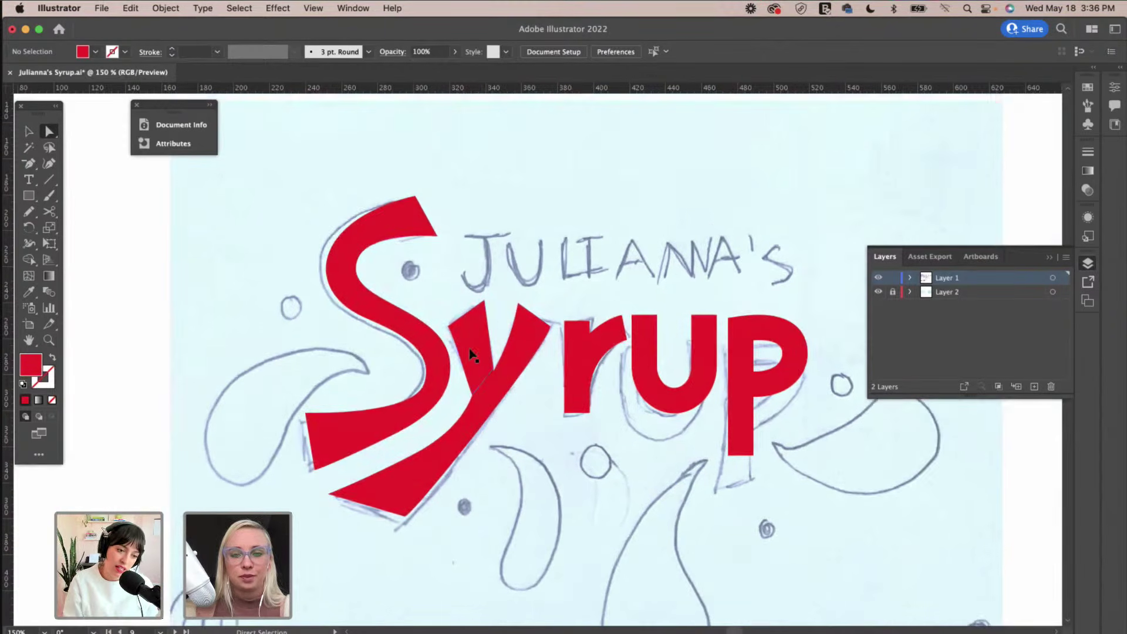
pyautogui.click(470, 350)
pyautogui.hotkey('ctrl', 'j')
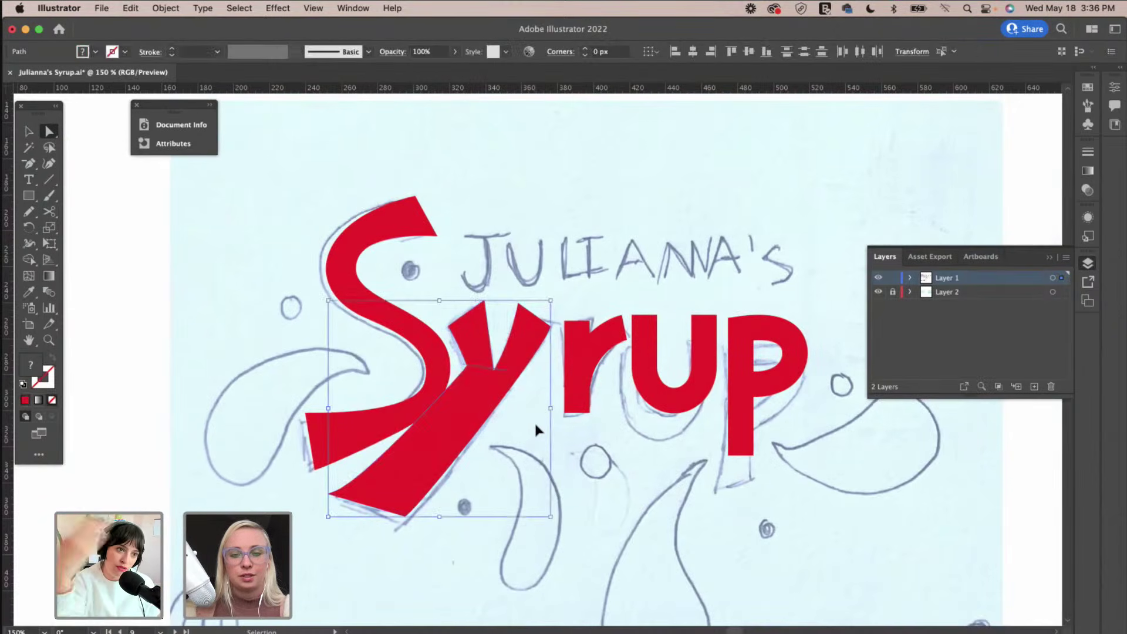
pyautogui.click(549, 413)
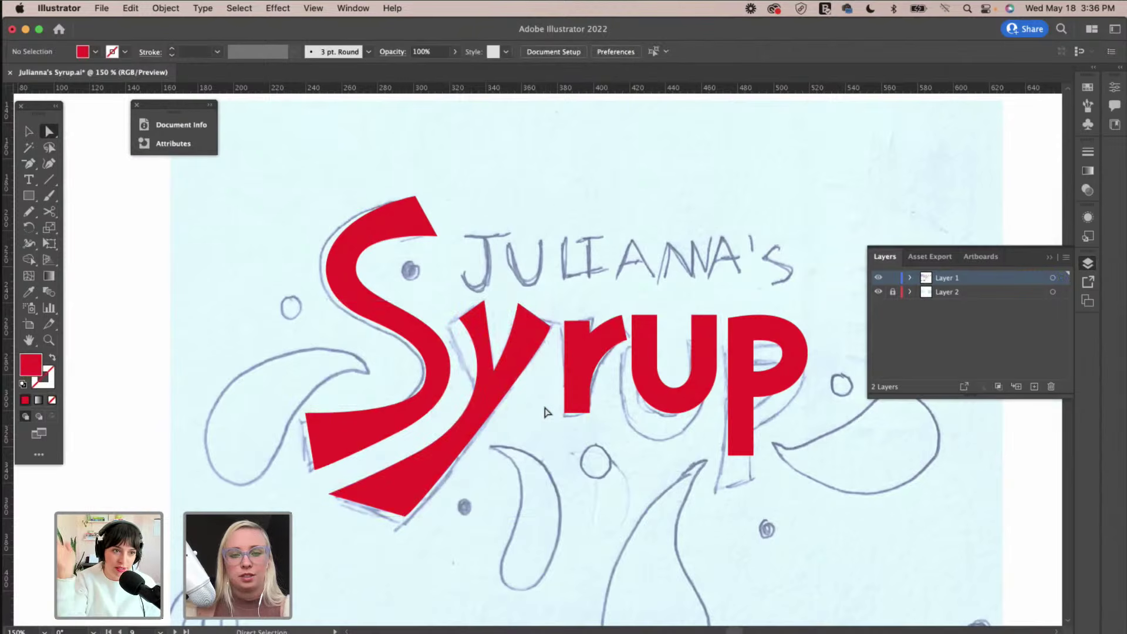
pyautogui.scroll(1, 545, 412)
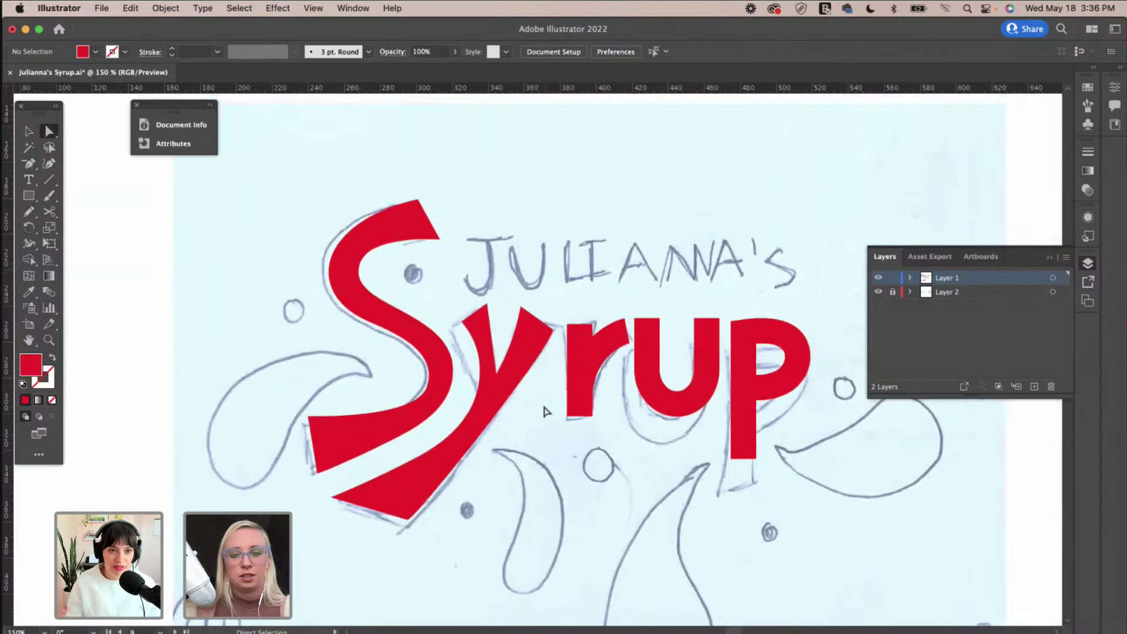
pyautogui.press('v')
pyautogui.click(536, 361)
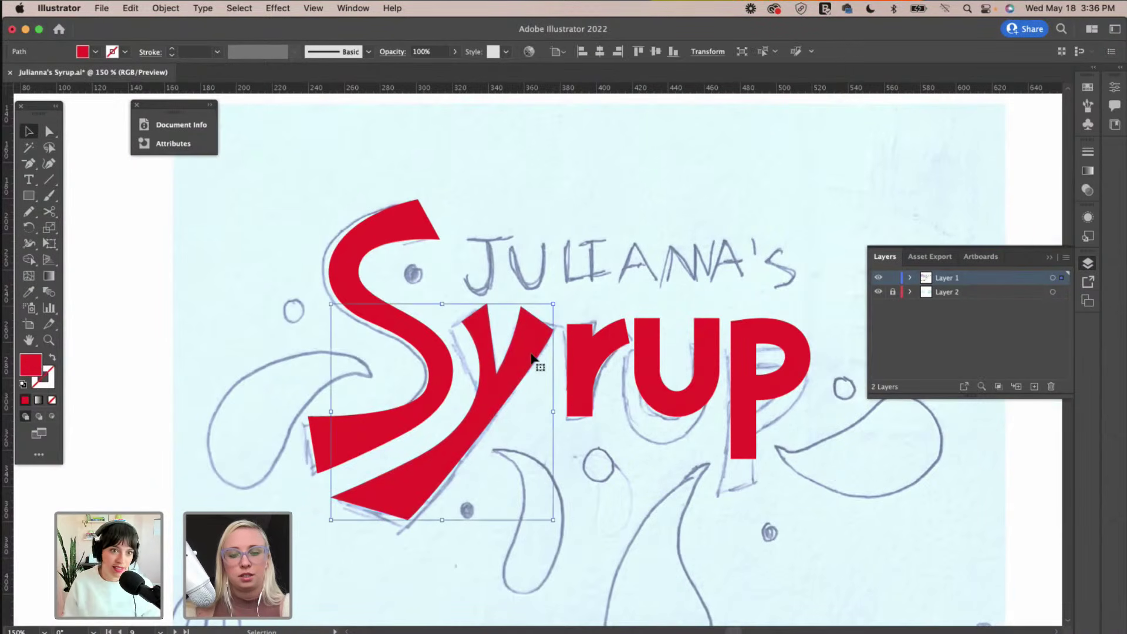
# Reflect a copy of the y across the vertical axis and move the mirrored copy over the original y's left arm.
pyautogui.click(166, 8)
pyautogui.moveTo(176, 28)
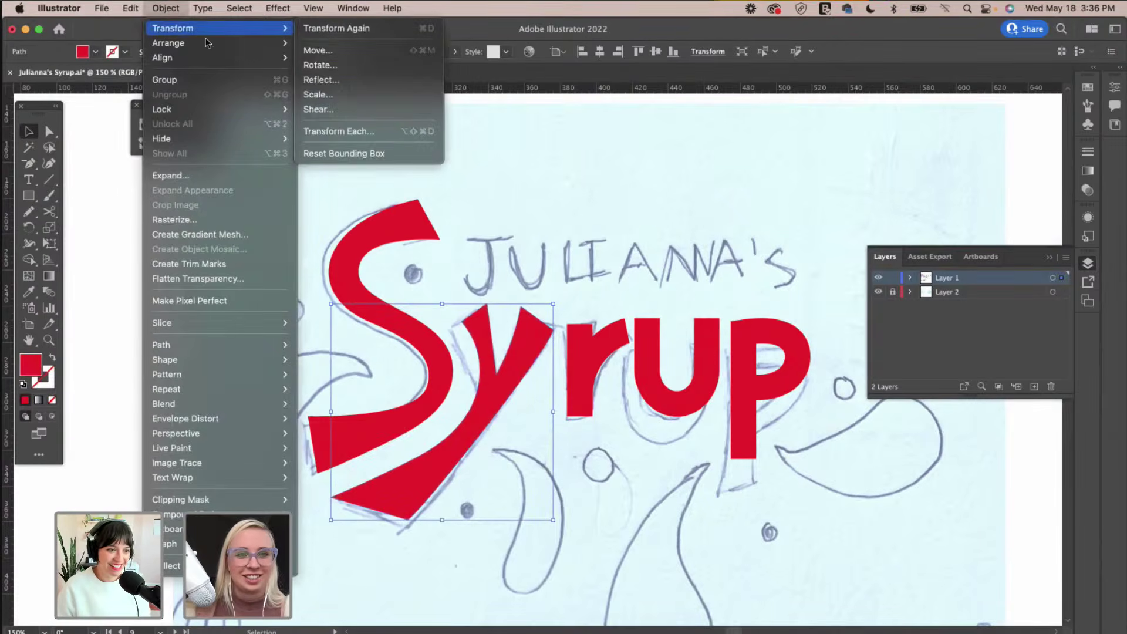
pyautogui.click(338, 80)
pyautogui.click(875, 551)
pyautogui.moveTo(370, 364); pyautogui.dragTo(487, 379)
pyautogui.click(534, 390)
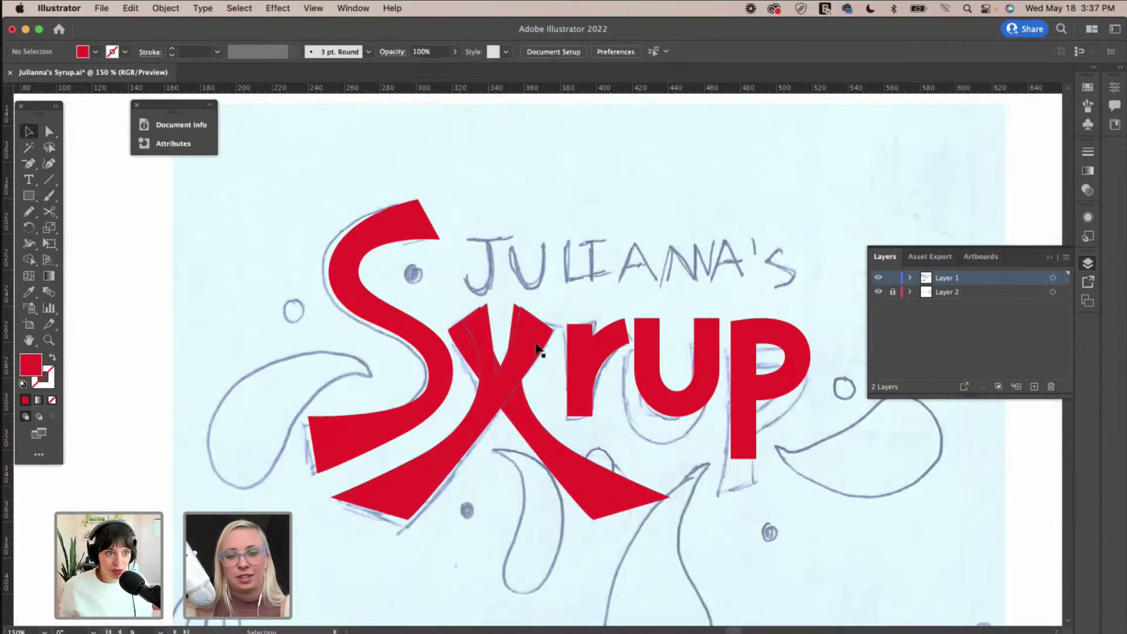
# Delete the mirrored copy of the y.
pyautogui.click(526, 402)
pyautogui.press('Delete')
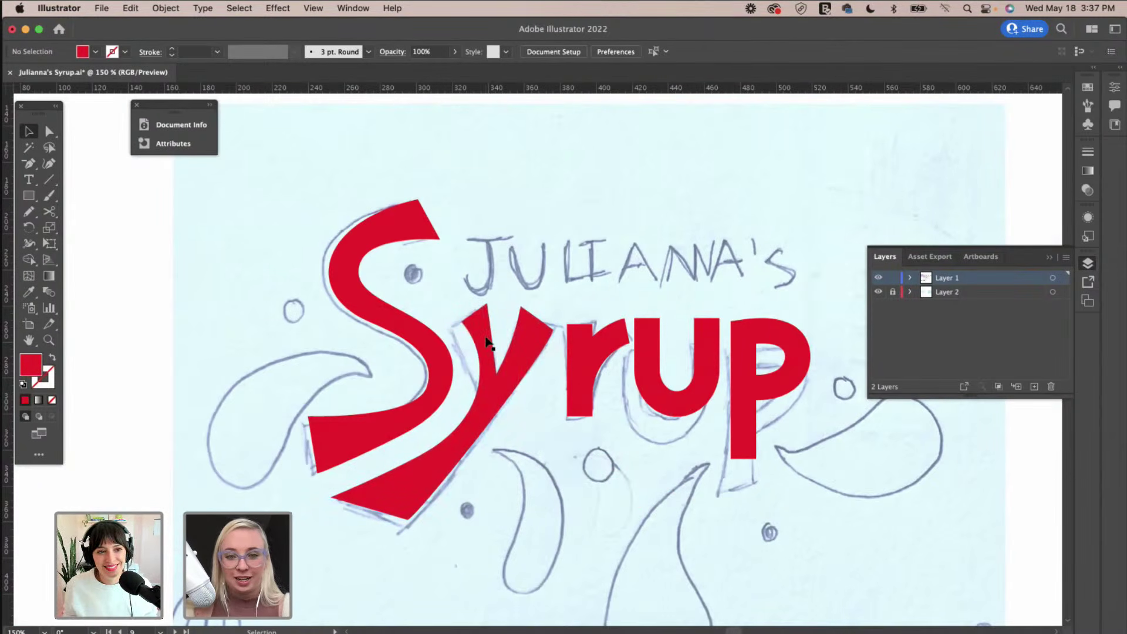
pyautogui.press('super+z')
pyautogui.press('super+z')
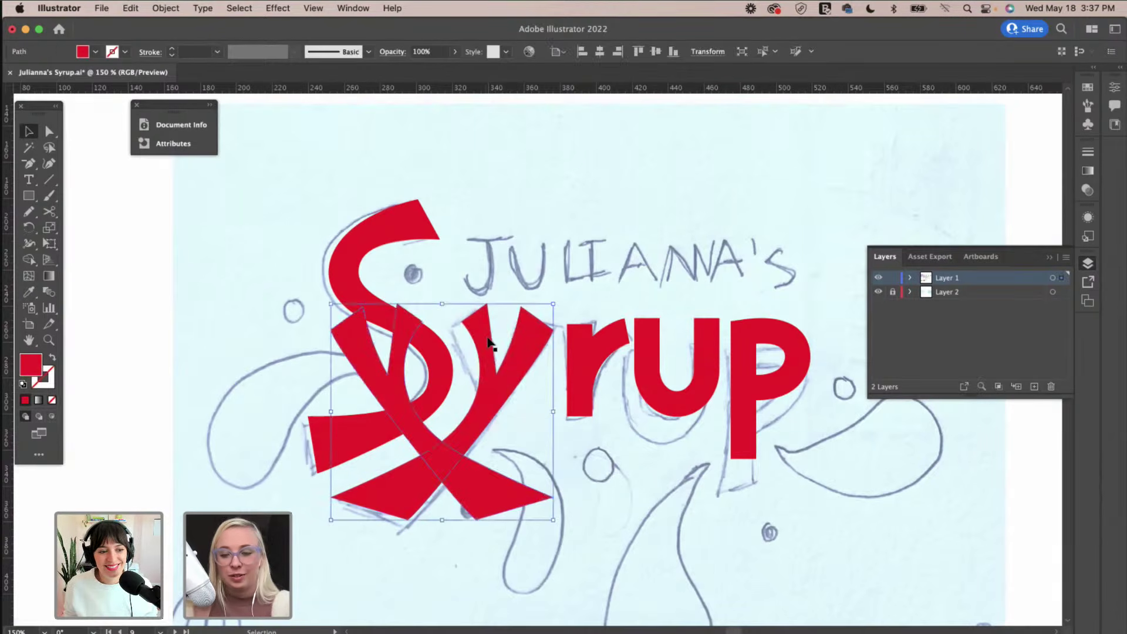
pyautogui.press('Delete')
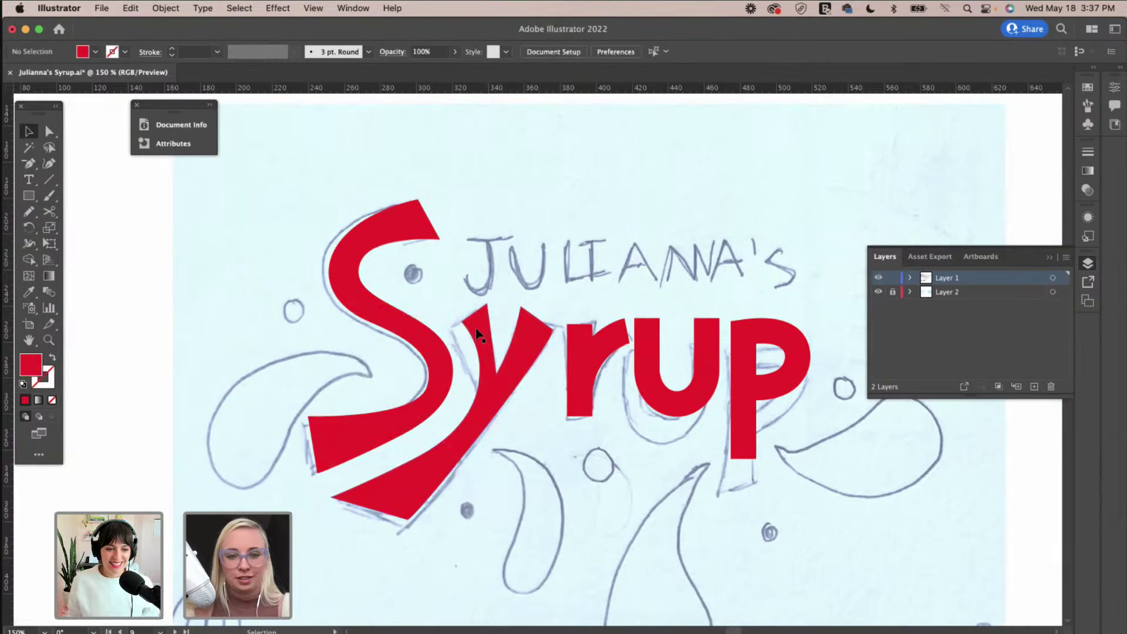
# Try moving the S down and deleting an anchor point from the outer edge of the y's left arm.
pyautogui.moveTo(478, 329); pyautogui.dragTo(477, 322)
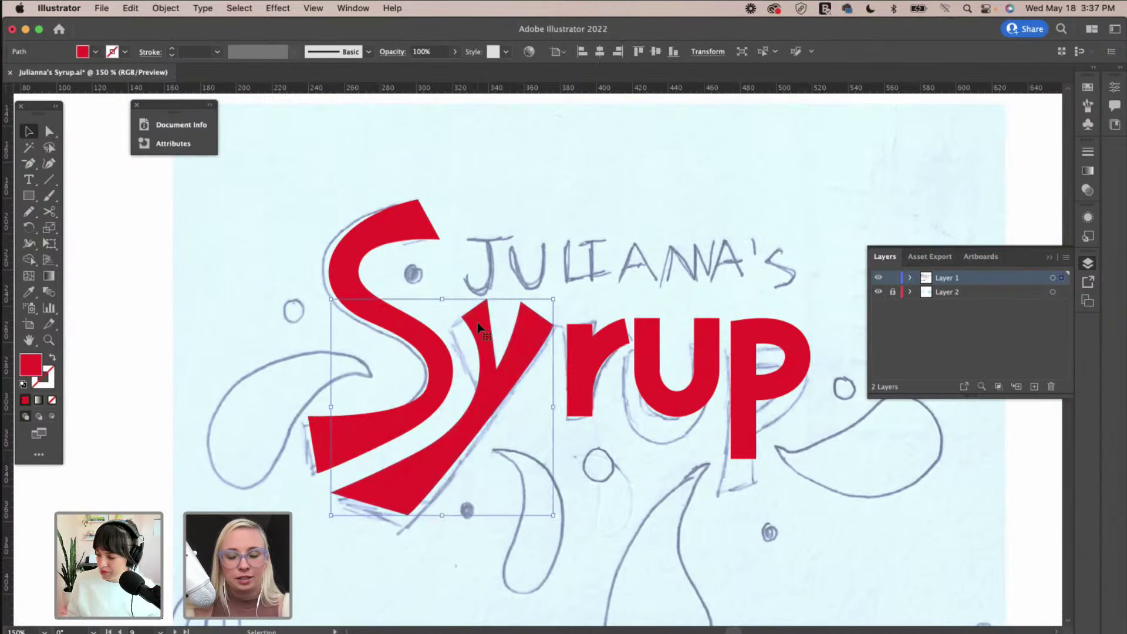
pyautogui.moveTo(441, 355); pyautogui.dragTo(442, 370)
pyautogui.click(481, 333)
pyautogui.click(30, 165)
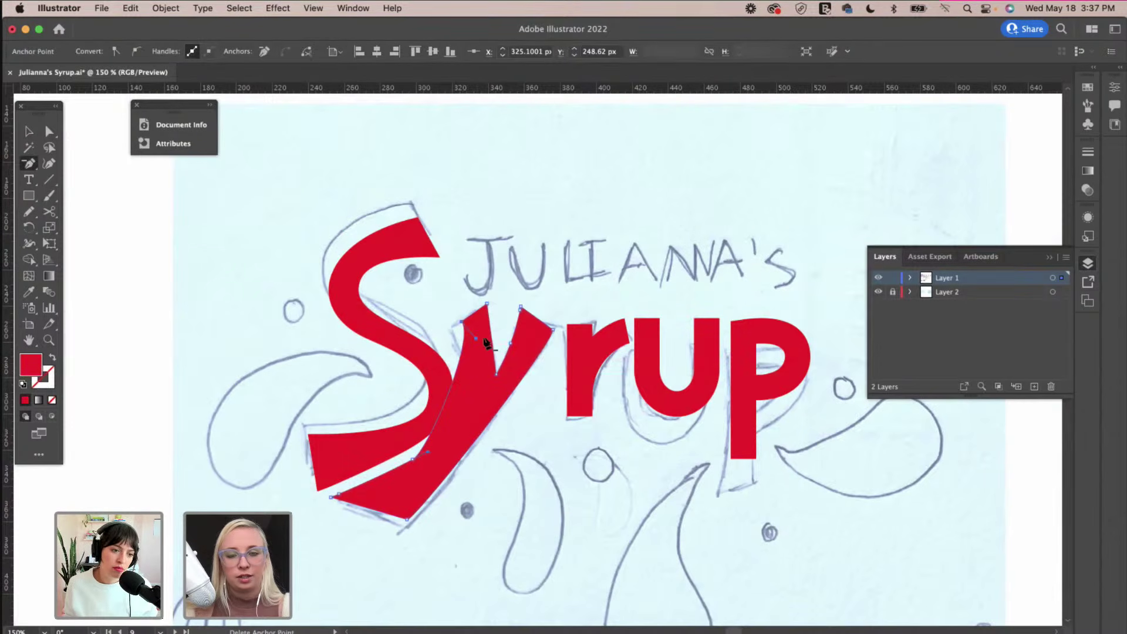
pyautogui.click(484, 339)
pyautogui.click(27, 132)
pyautogui.press('a')
# Undo back to the y before its left arm was trimmed, and move the S slightly down.
pyautogui.press('super+z')
pyautogui.press('super+z')
pyautogui.press('super+z')
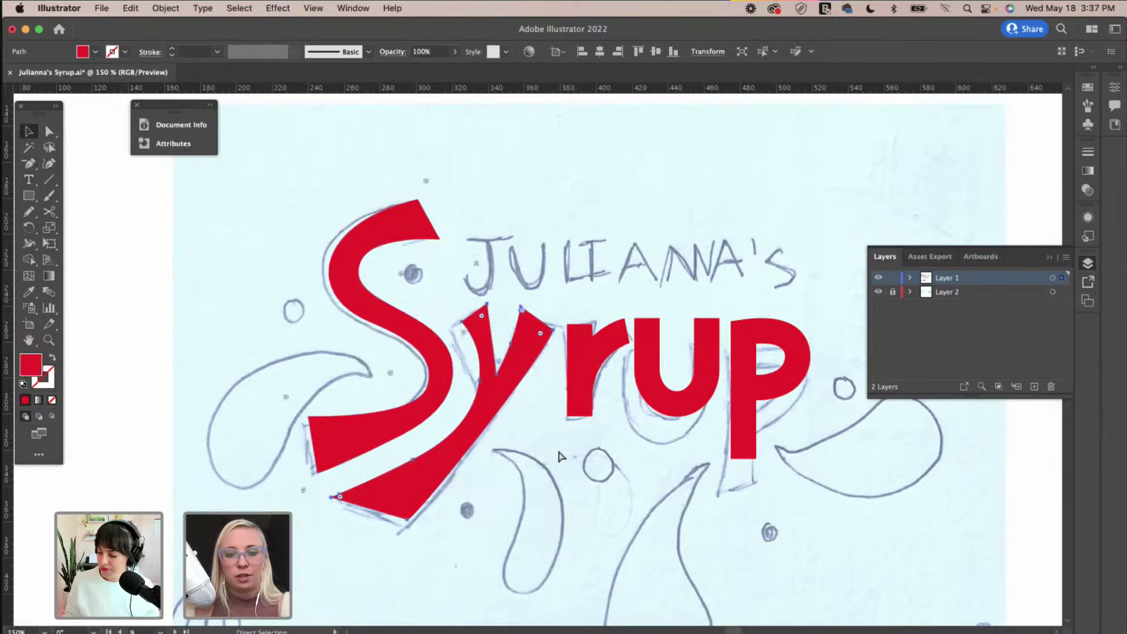
pyautogui.press('super+z')
pyautogui.press('v')
pyautogui.click(531, 426)
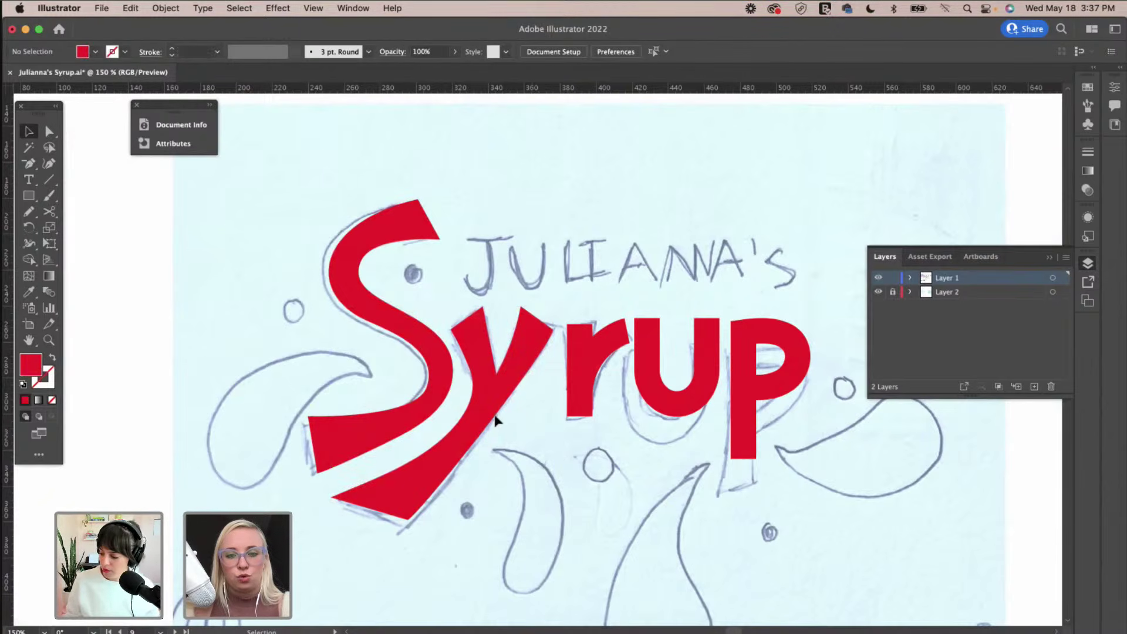
pyautogui.moveTo(444, 390); pyautogui.dragTo(445, 393)
# Try a 15 px path offset of the S with mitered joins as a cutting shape for the y.
pyautogui.click(166, 7)
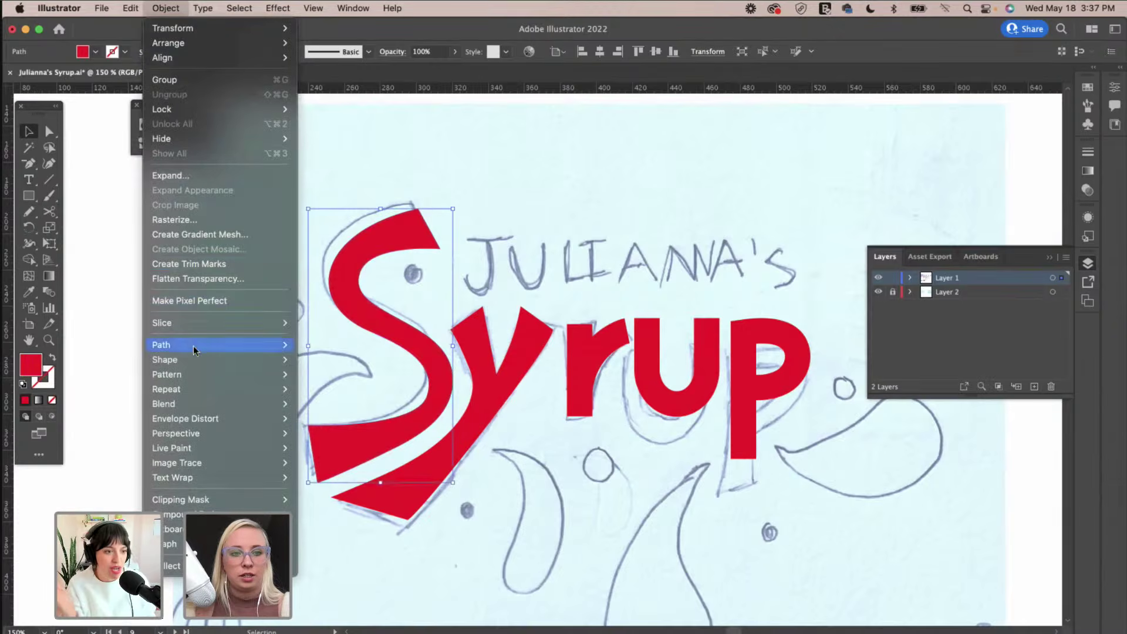
pyautogui.moveTo(194, 345)
pyautogui.click(340, 396)
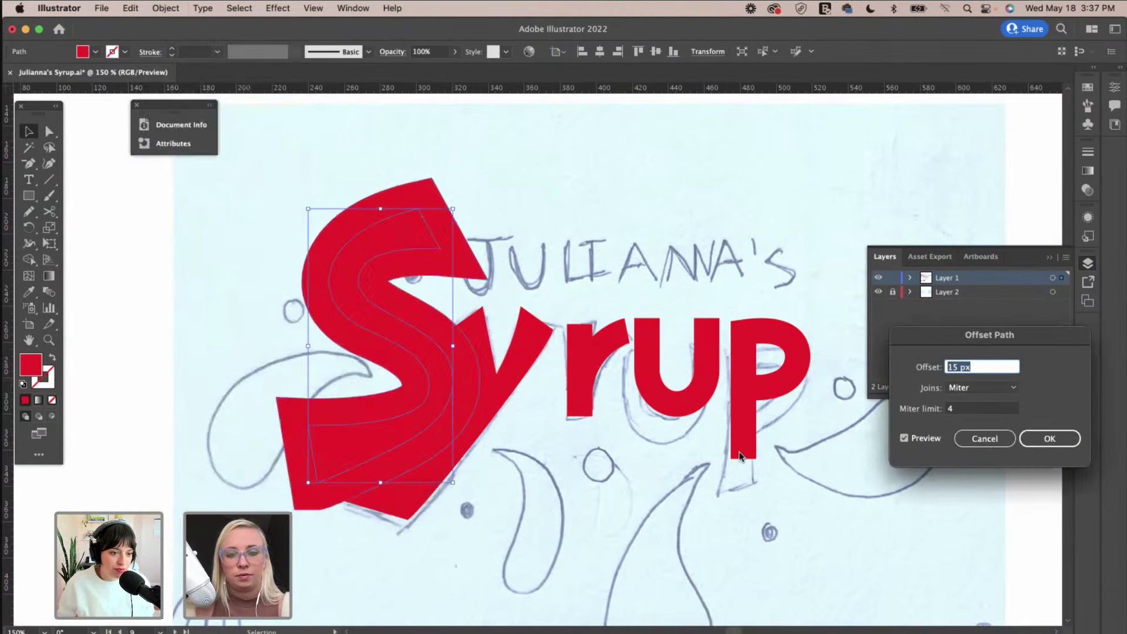
pyautogui.write('15')
pyautogui.click(1050, 438)
pyautogui.keyDown('shift'); pyautogui.click(508, 388); pyautogui.keyUp('shift')
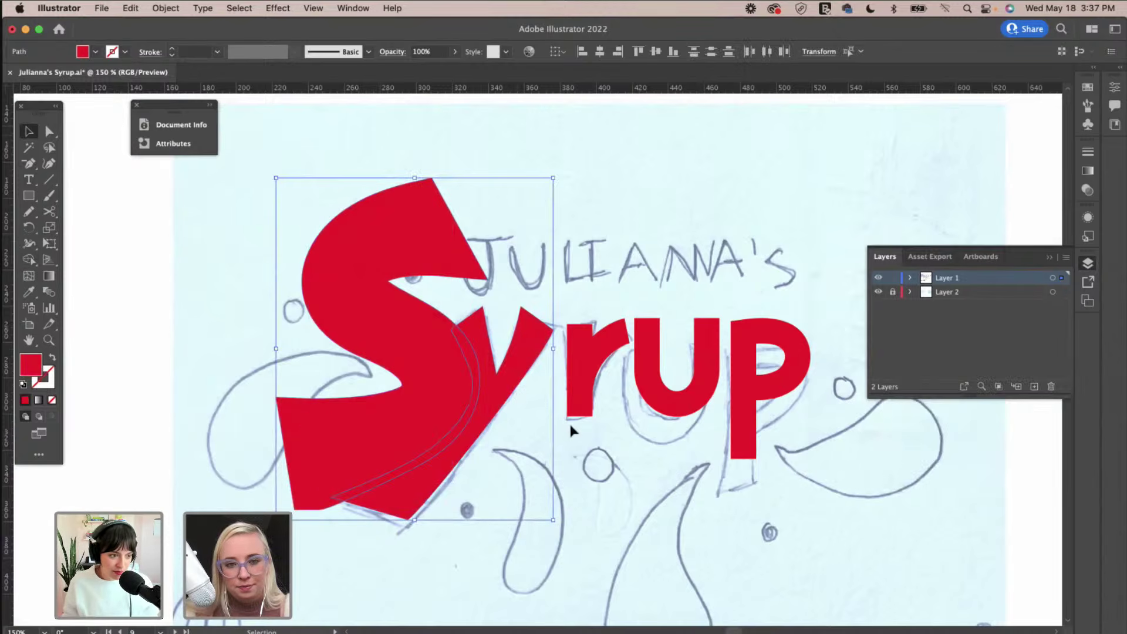
pyautogui.keyDown('alt'); pyautogui.click(440, 357); pyautogui.keyUp('alt')
# Try a smaller path offset of 8 px on the S.
pyautogui.click(437, 353)
pyautogui.click(165, 8)
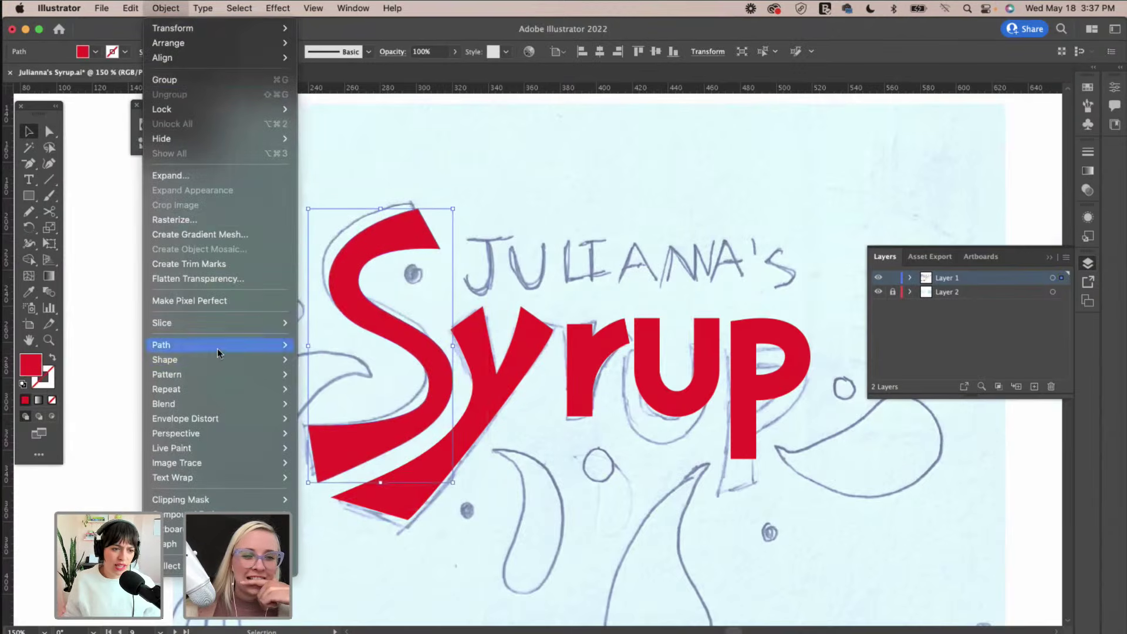
pyautogui.moveTo(217, 353)
pyautogui.click(404, 395)
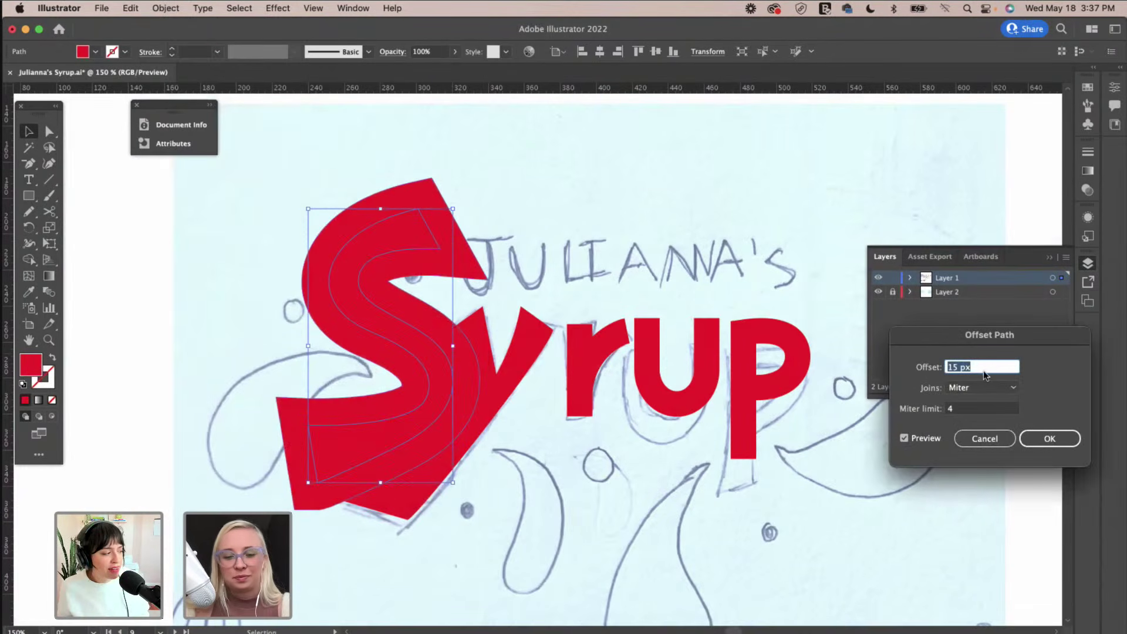
pyautogui.write('8')
pyautogui.press('Tab')
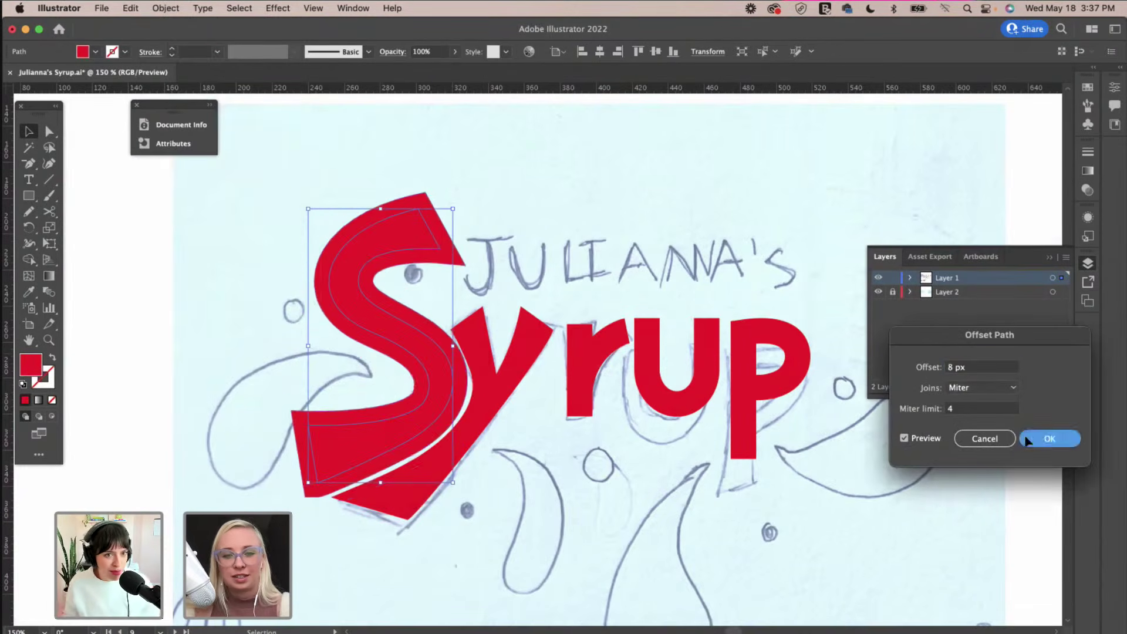
pyautogui.press('Return')
pyautogui.press('a')
# Offset the path of the S by 10 px with mitered joins.
pyautogui.click(165, 8)
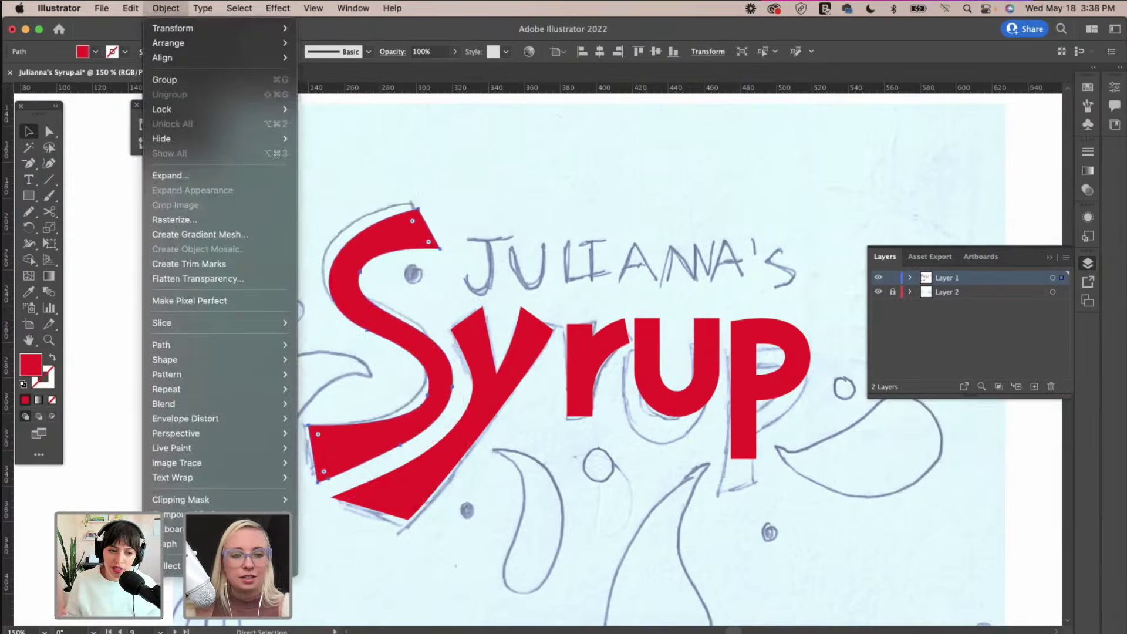
pyautogui.moveTo(214, 344)
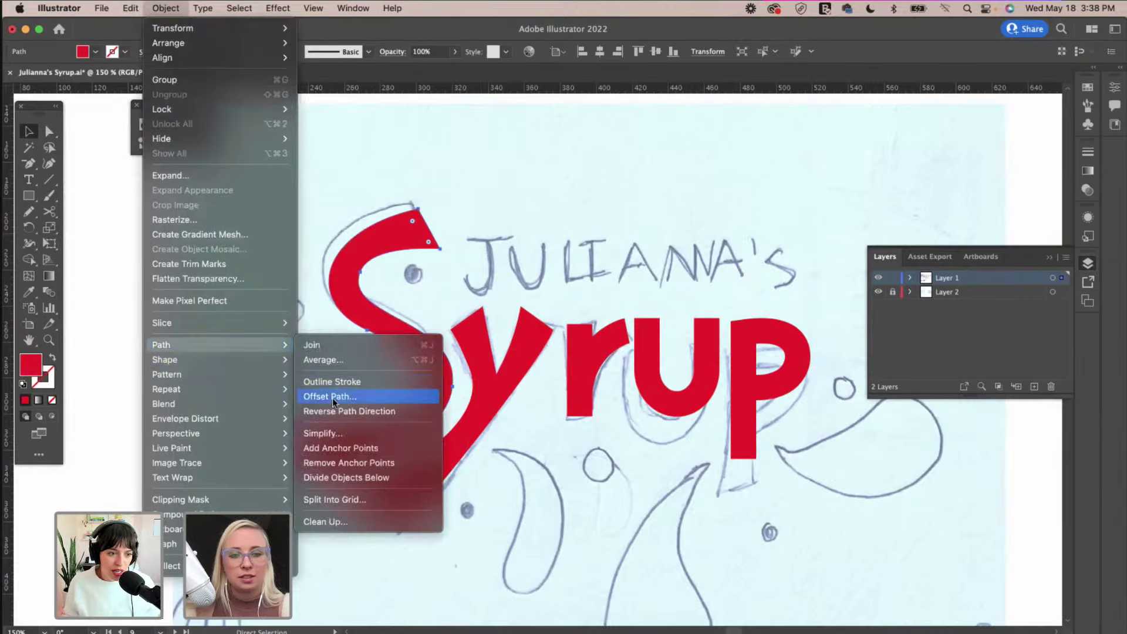
pyautogui.click(390, 395)
pyautogui.write('10')
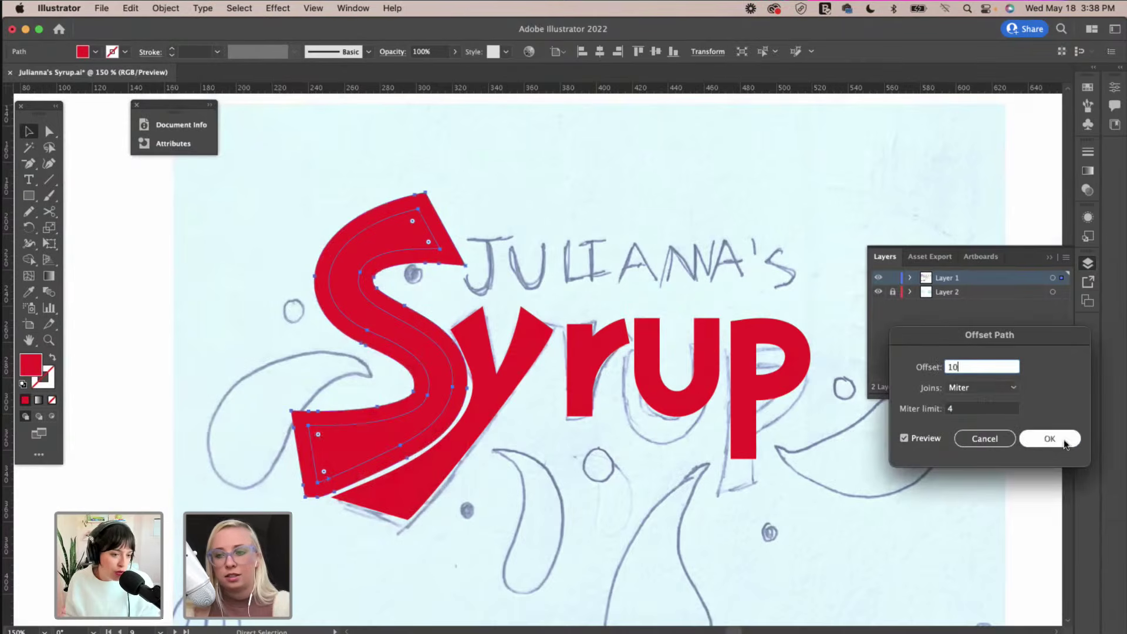
pyautogui.press('Return')
# Subtract the S's offset shape from the y with the Shape Builder.
pyautogui.click(492, 389)
pyautogui.press('super+equal')
pyautogui.press('super+equal')
pyautogui.press('super+equal')
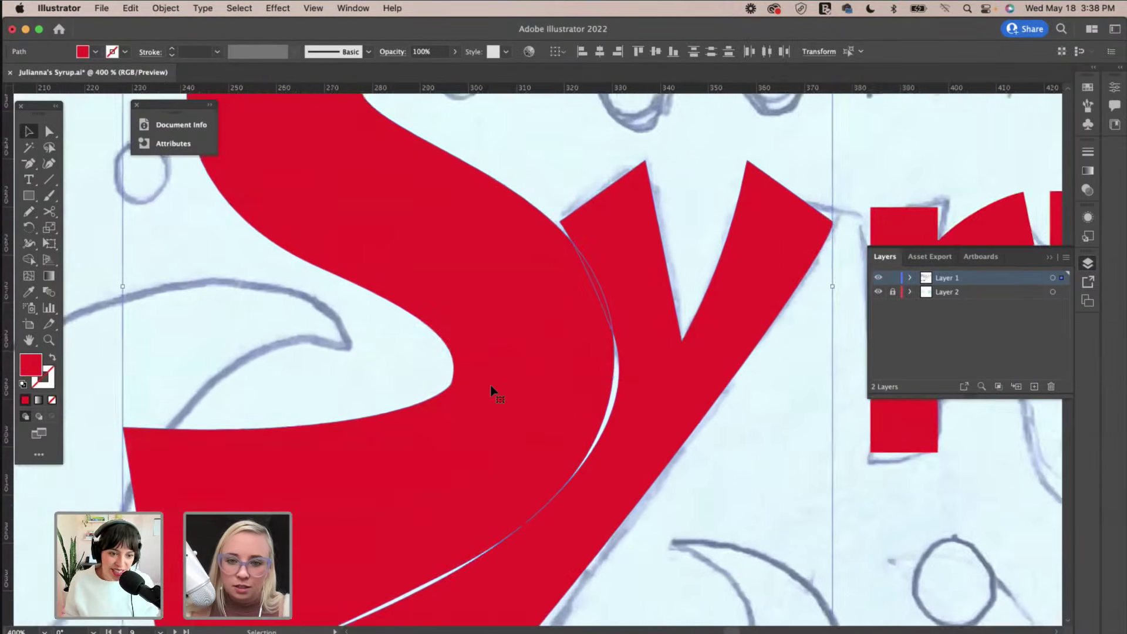
pyautogui.hscroll(-5, 492, 389)
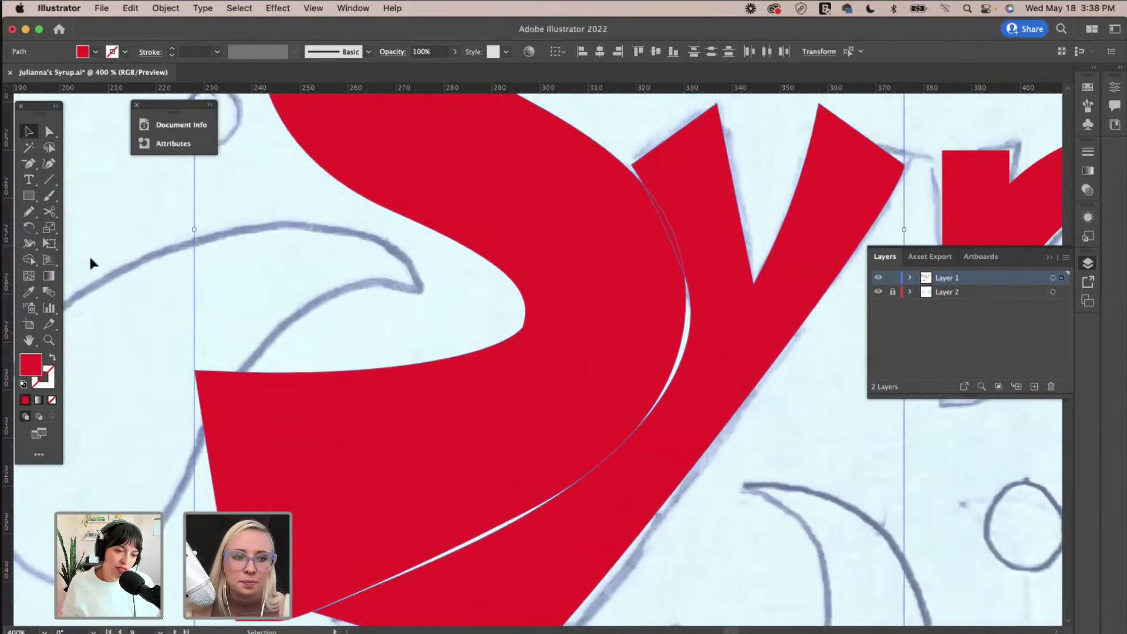
pyautogui.click(29, 259)
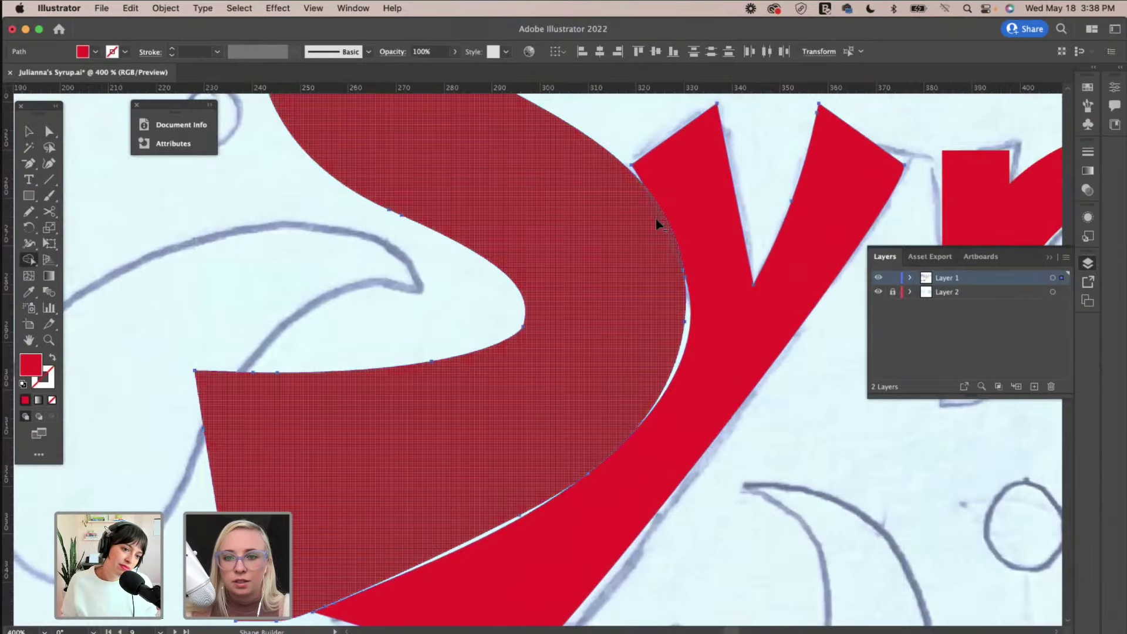
pyautogui.keyDown('alt'); pyautogui.click(663, 235); pyautogui.keyUp('alt')
# Delete the extra anchor points along the outer edge of the y's left arm to straighten it.
pyautogui.click(29, 164)
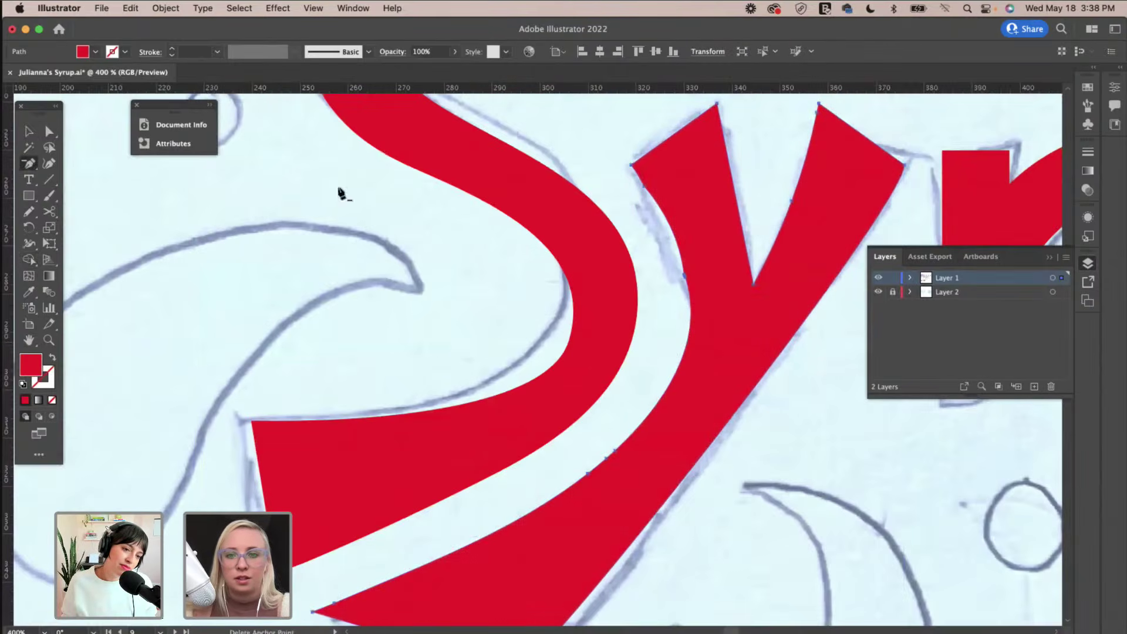
pyautogui.click(647, 194)
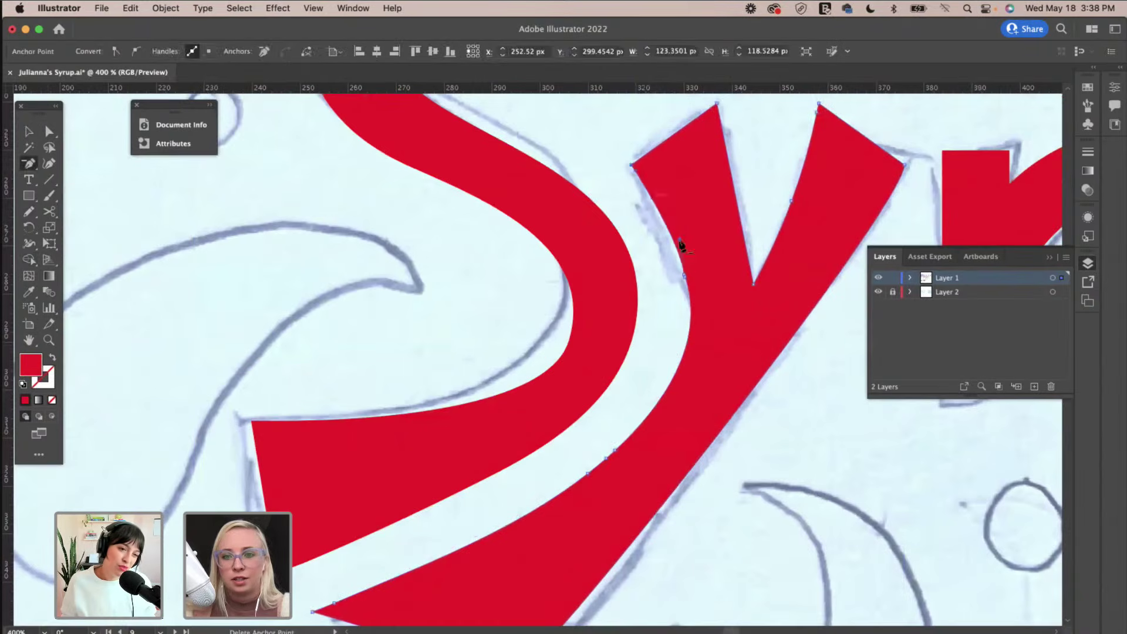
pyautogui.click(685, 279)
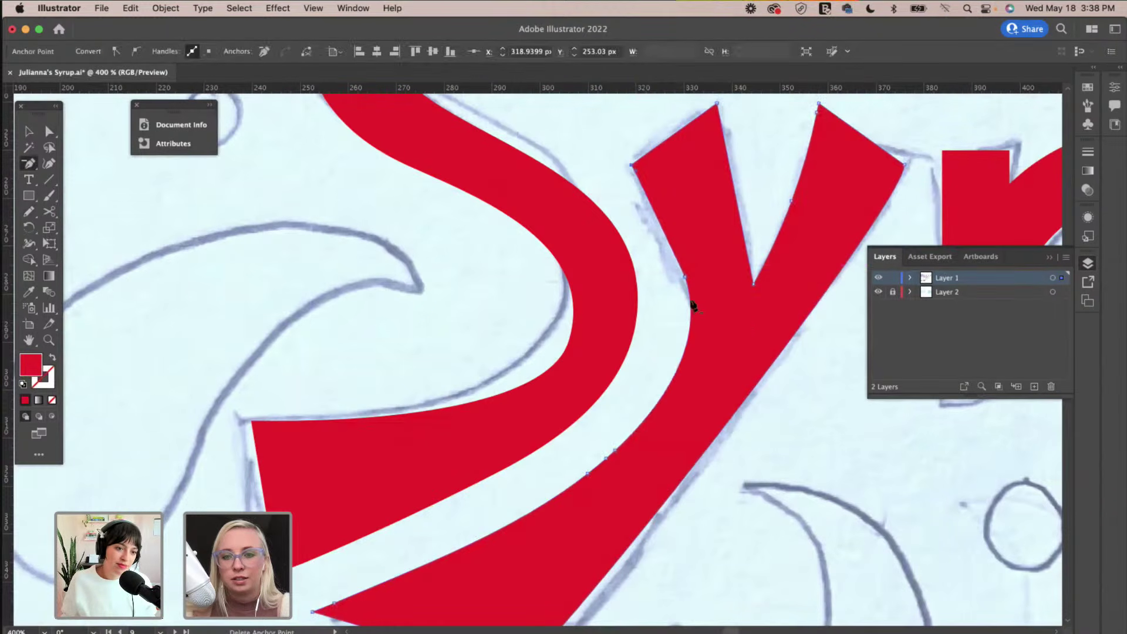
pyautogui.press('v')
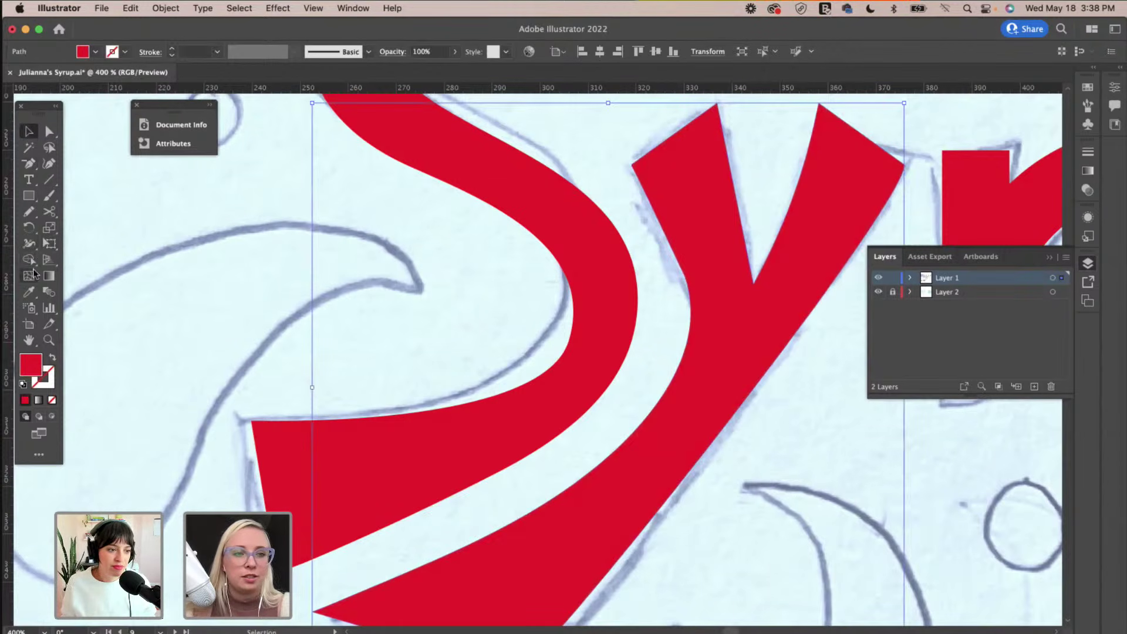
# Smooth the bend where the y's left arm meets its tail with the Smooth tool, and deselect the letter.
pyautogui.click(29, 212)
pyautogui.click(29, 213)
pyautogui.click(126, 243)
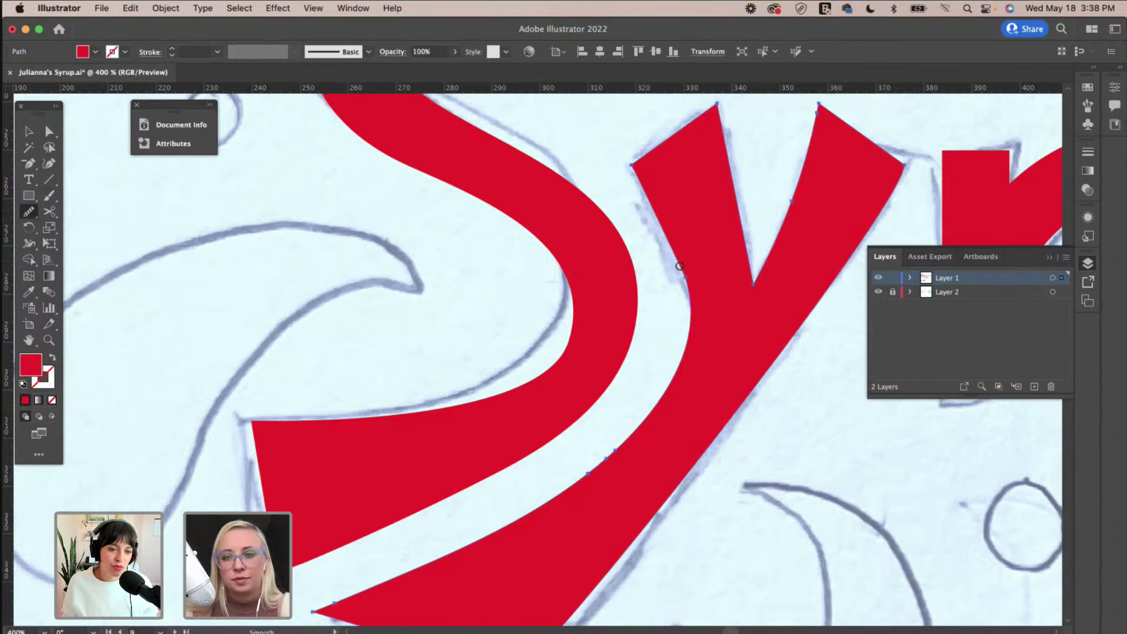
pyautogui.moveTo(694, 308); pyautogui.dragTo(690, 274)
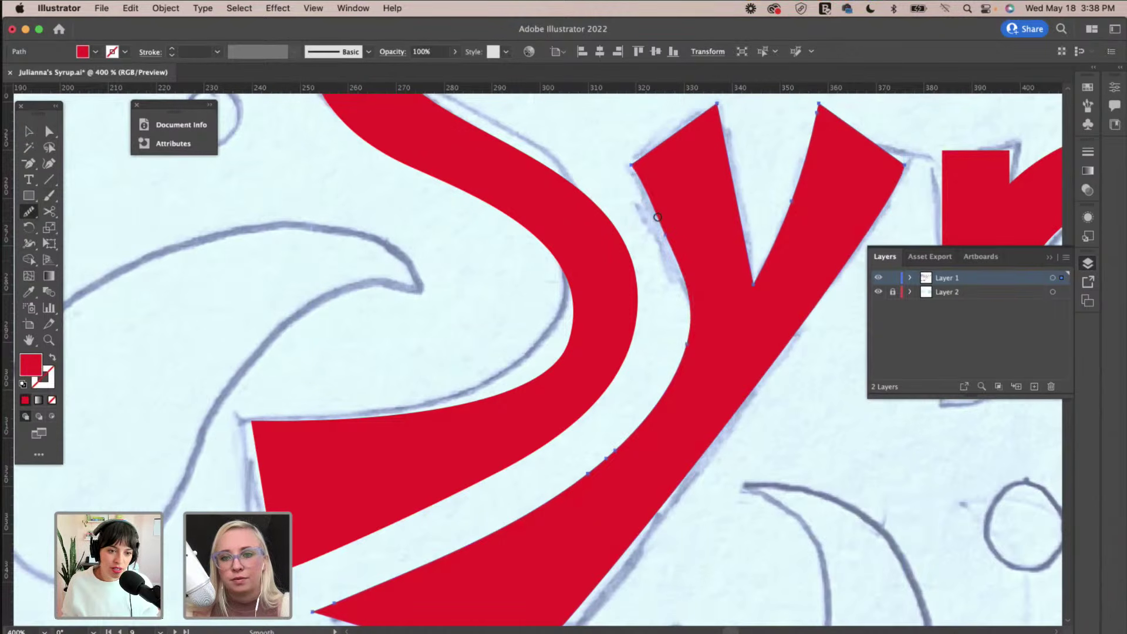
pyautogui.hscroll(3, 738, 404)
pyautogui.scroll(-2, 739, 405)
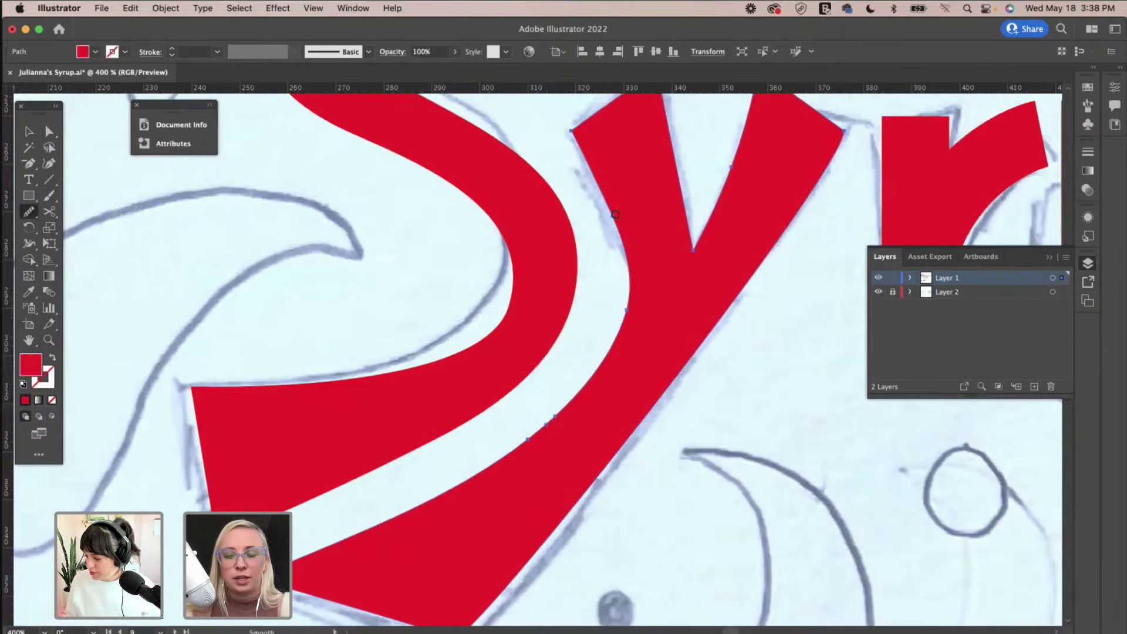
pyautogui.keyDown('super'); pyautogui.click(809, 422); pyautogui.keyUp('super')
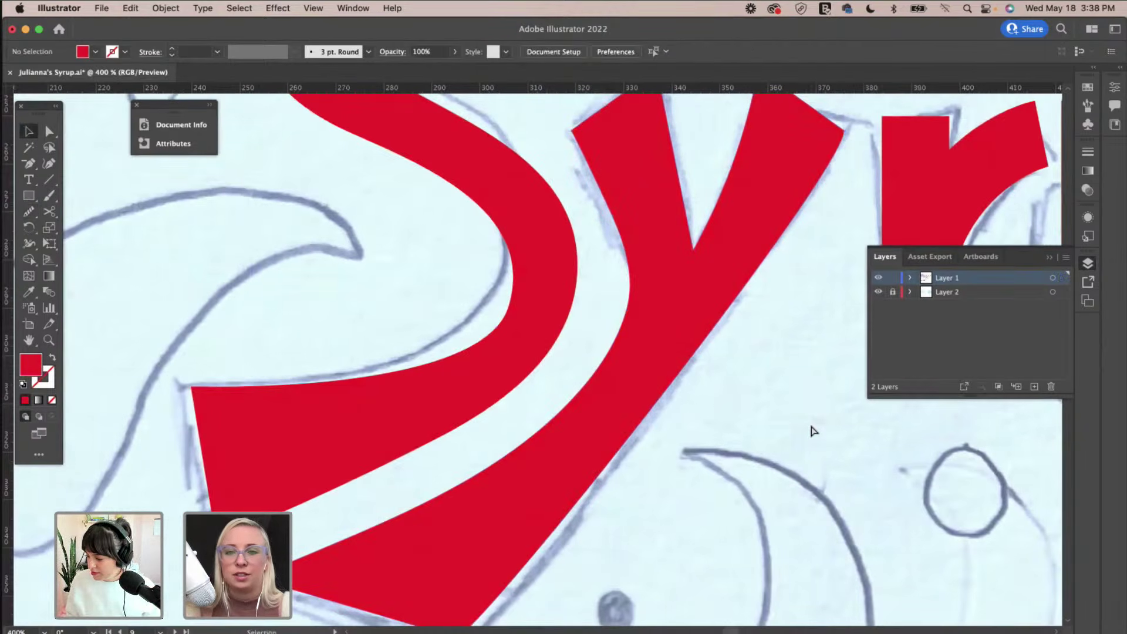
# Add a text box reading "julianna’s" above "Syrup" and shift it over the sketched lettering.
pyautogui.press('super+minus')
pyautogui.press('super+minus')
pyautogui.press('super+minus')
pyautogui.hscroll(5, 809, 422)
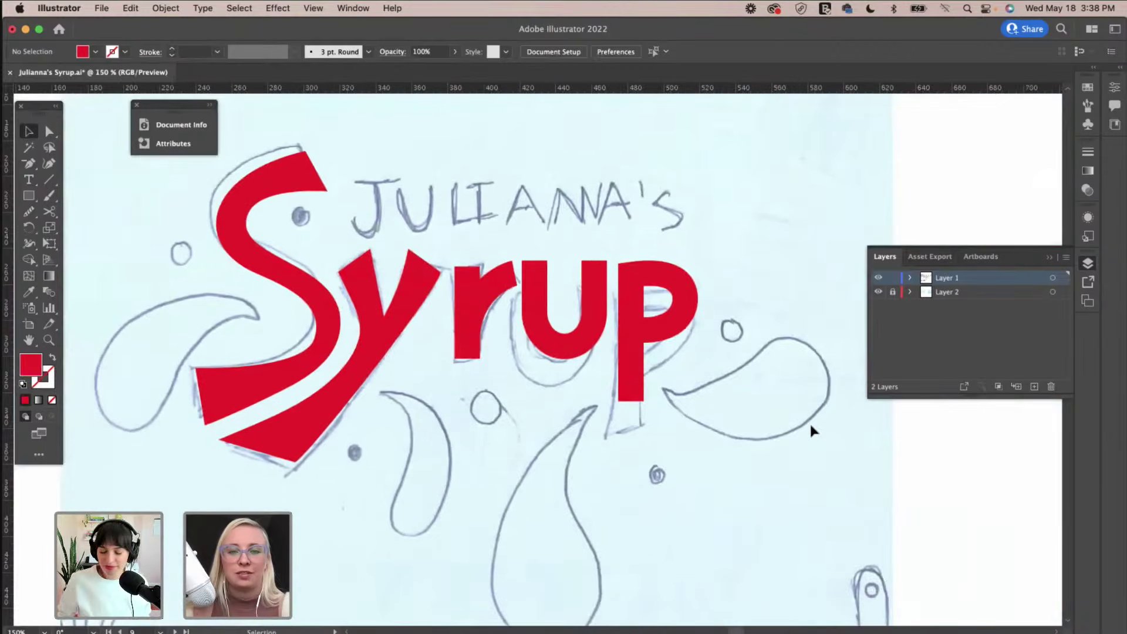
pyautogui.scroll(4, 809, 422)
pyautogui.press('t')
pyautogui.moveTo(397, 238); pyautogui.dragTo(785, 328)
pyautogui.write('j')
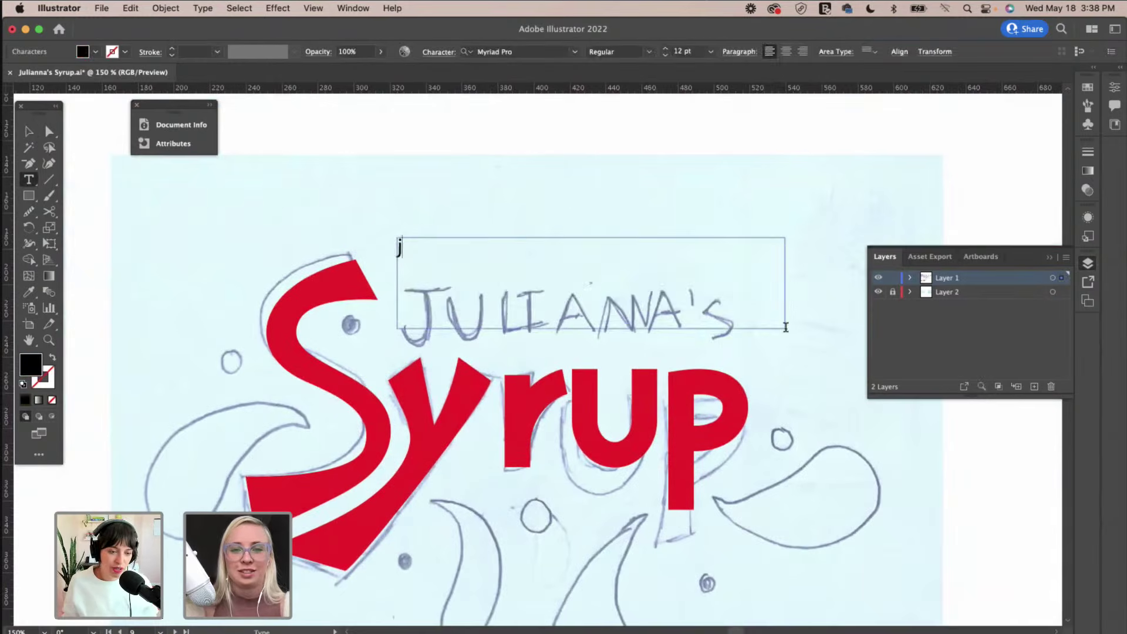
pyautogui.write('ulianna’s')
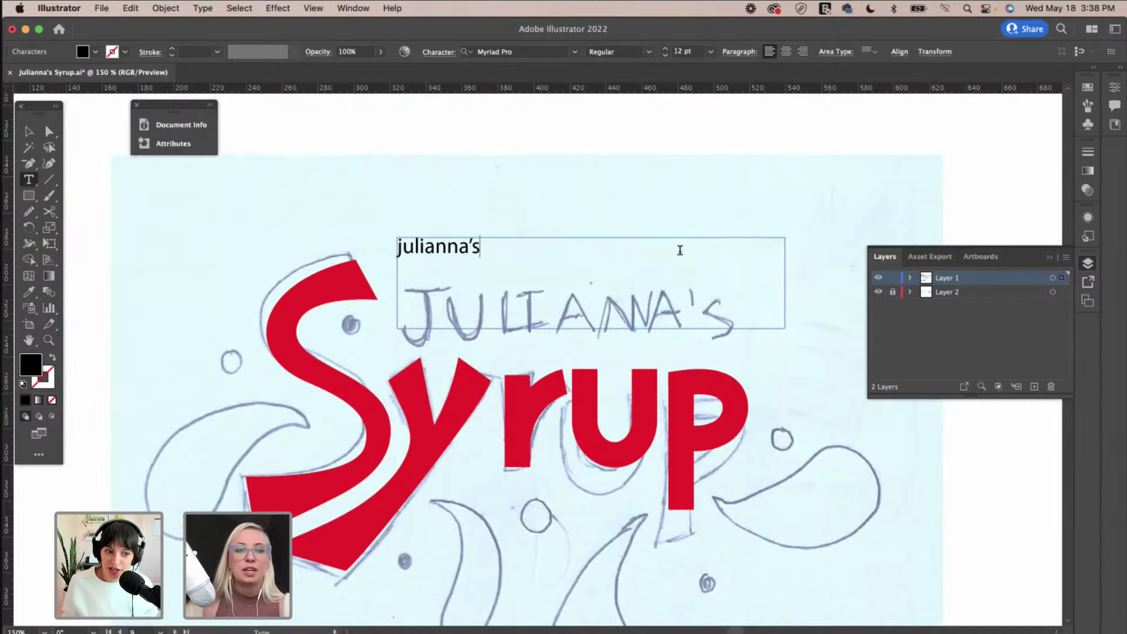
pyautogui.click(28, 131)
pyautogui.moveTo(465, 252); pyautogui.dragTo(496, 268)
# Set the "julianna's" text to Kaelia Bold at 36 pt.
pyautogui.click(515, 52)
pyautogui.write('kae')
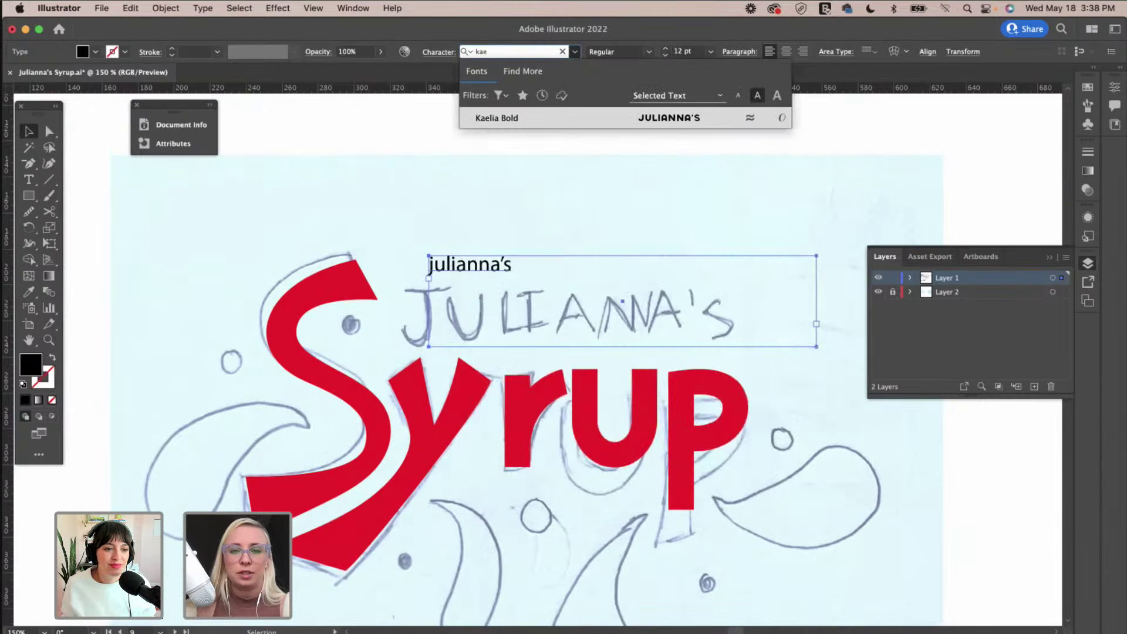
pyautogui.click(528, 119)
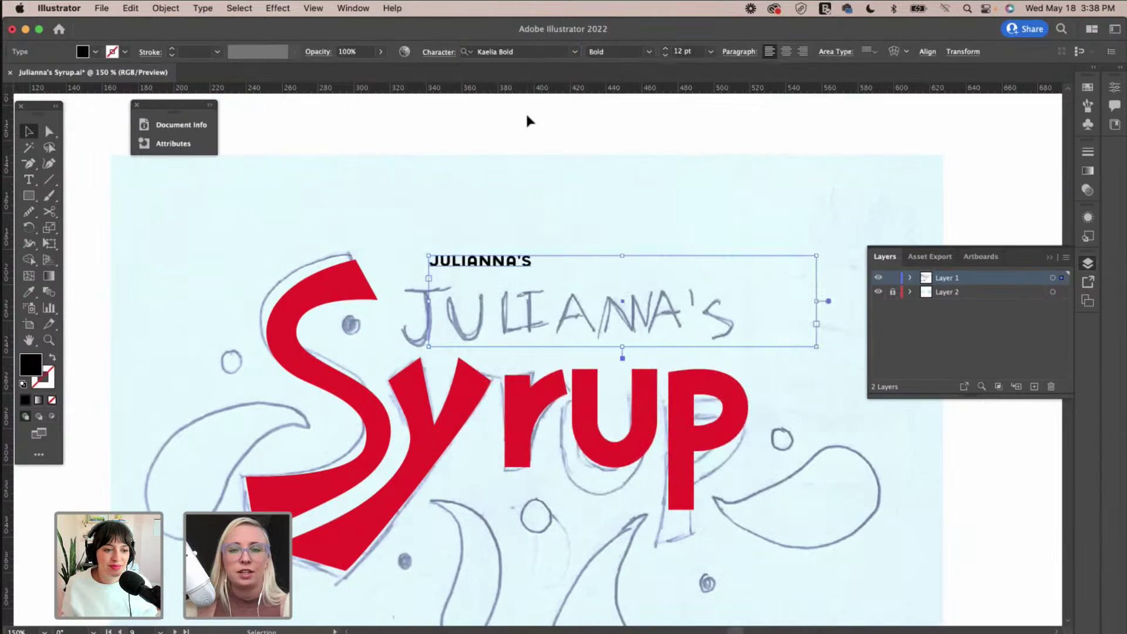
pyautogui.click(711, 51)
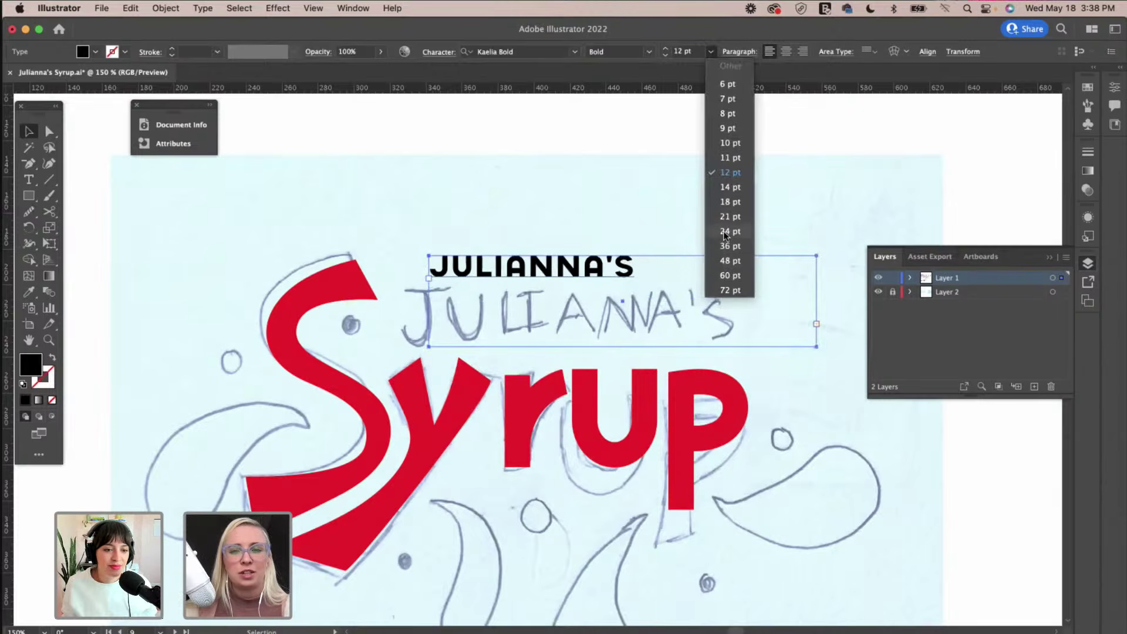
pyautogui.click(728, 246)
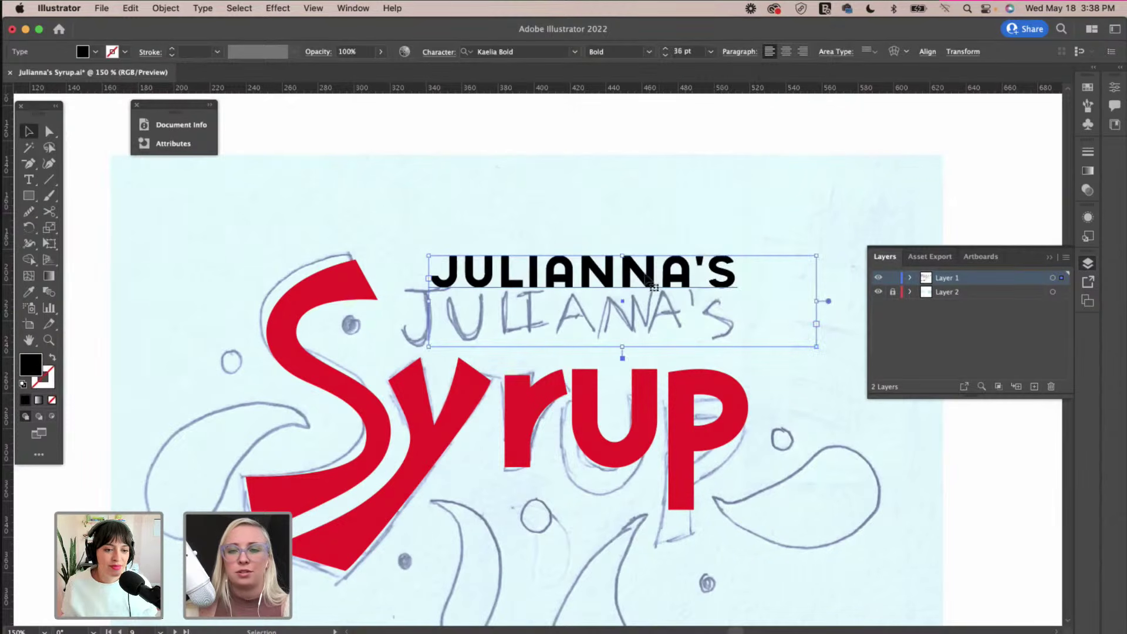
# Enlarge the "Julianna's" text to 40 pt and move it down so it sits just above "yrup", beside the S.
pyautogui.moveTo(643, 297); pyautogui.dragTo(628, 337)
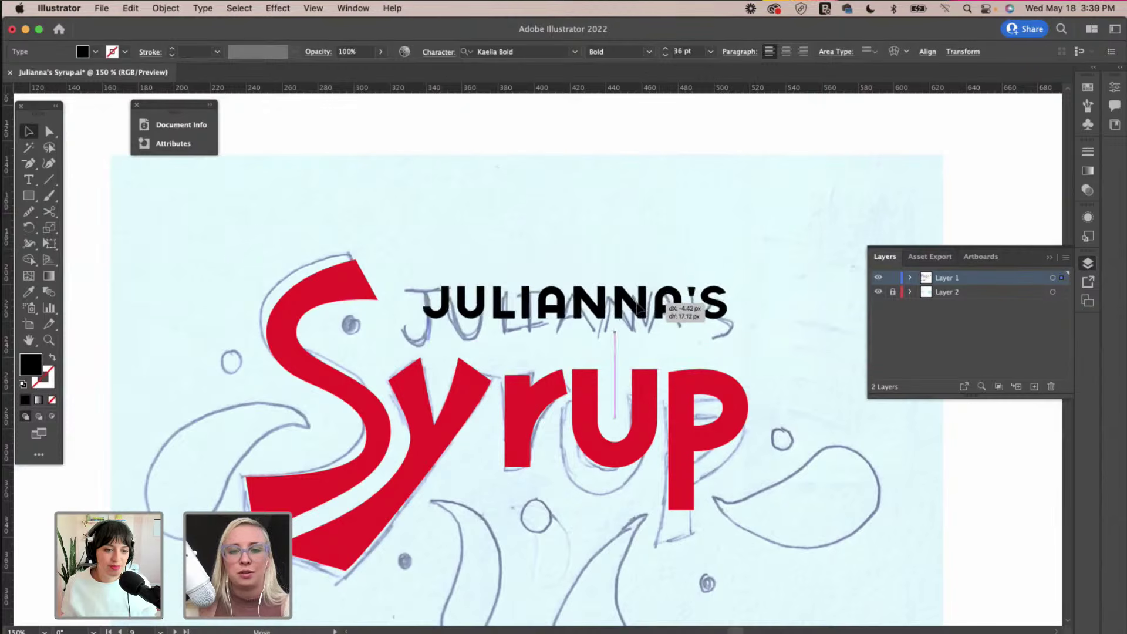
pyautogui.click(666, 50)
pyautogui.click(665, 50)
pyautogui.click(666, 49)
pyautogui.moveTo(648, 333); pyautogui.dragTo(644, 340)
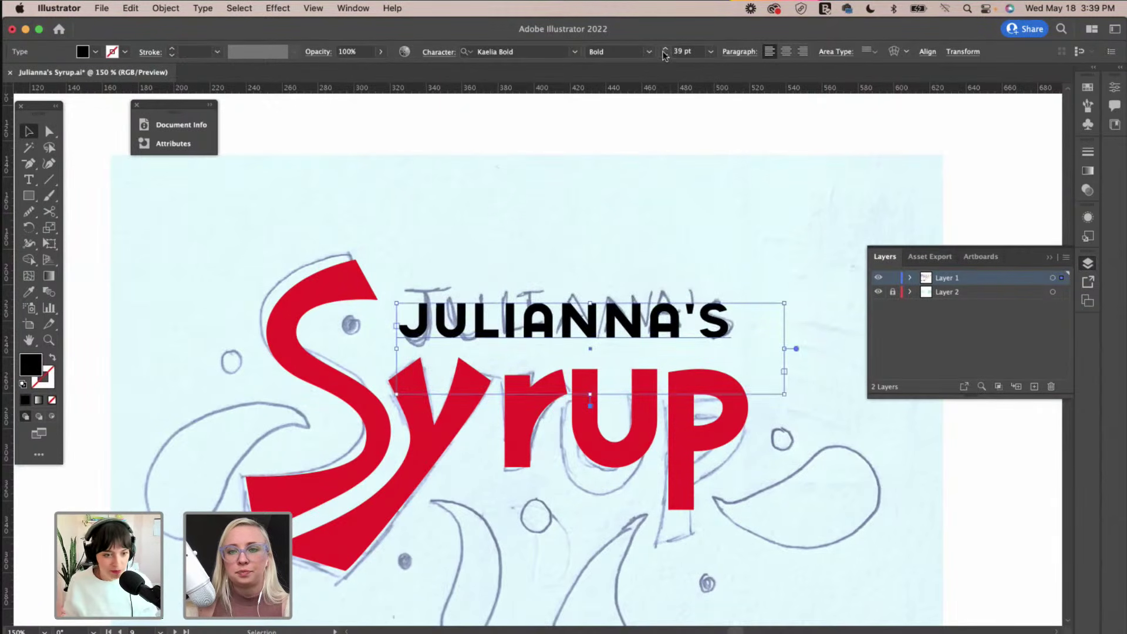
pyautogui.click(667, 256)
pyautogui.hscroll(-3, 668, 259)
pyautogui.scroll(-2, 668, 257)
pyautogui.hscroll(2, 668, 257)
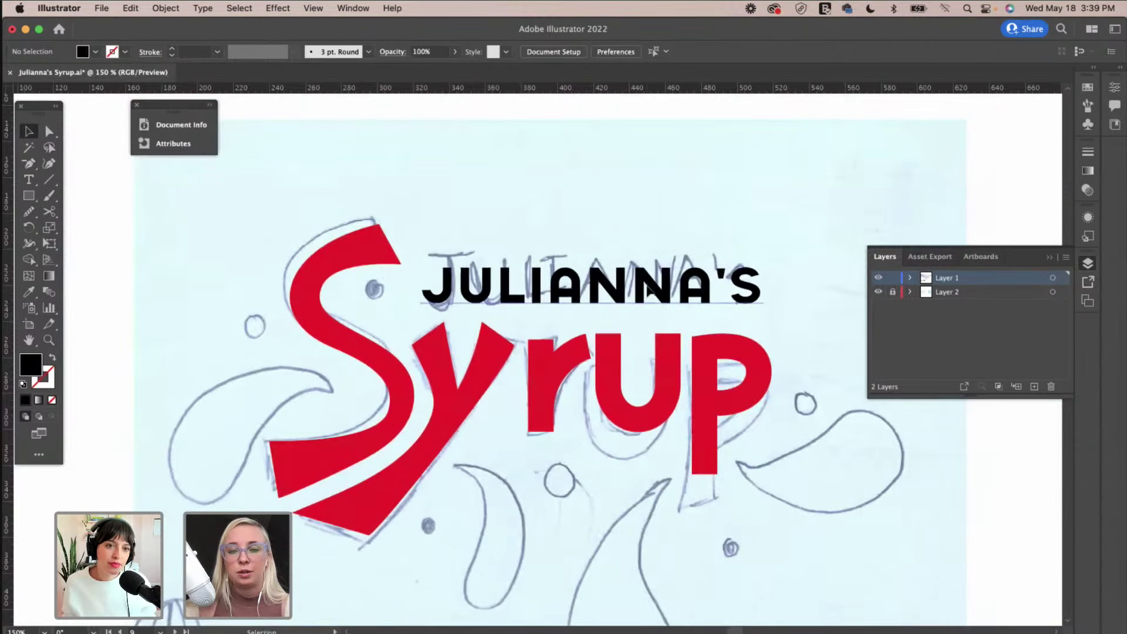
# Fine-tune the vertical position of the "Julianna's" text above "Syrup" and shorten its text frame to fit the single line.
pyautogui.click(648, 291)
pyautogui.moveTo(616, 314); pyautogui.dragTo(616, 304)
pyautogui.click(610, 228)
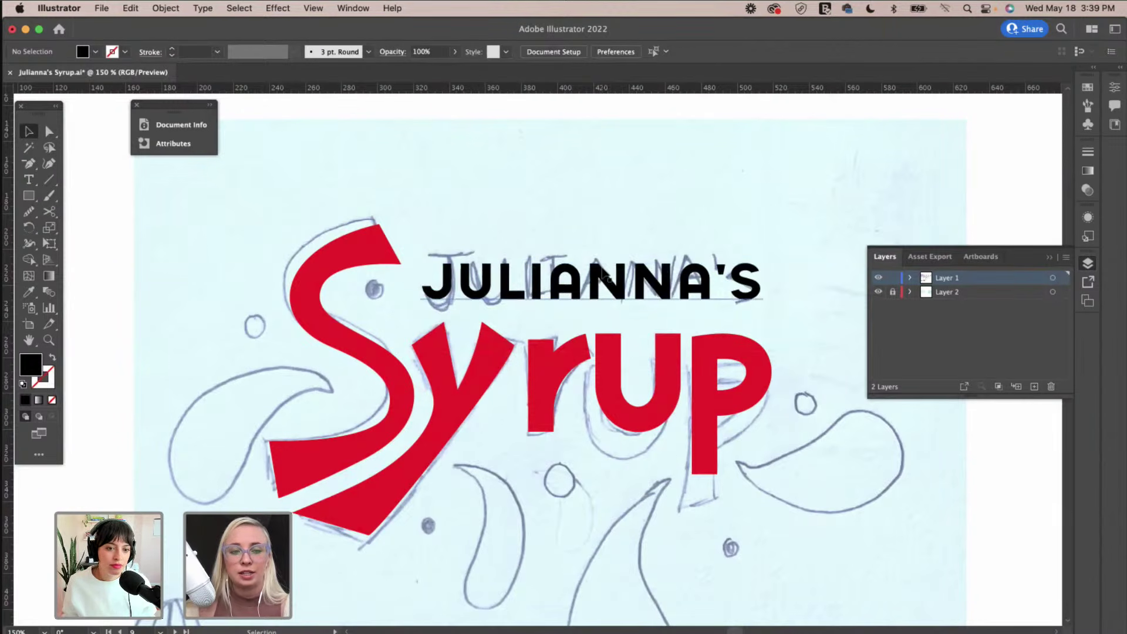
pyautogui.hscroll(3, 602, 276)
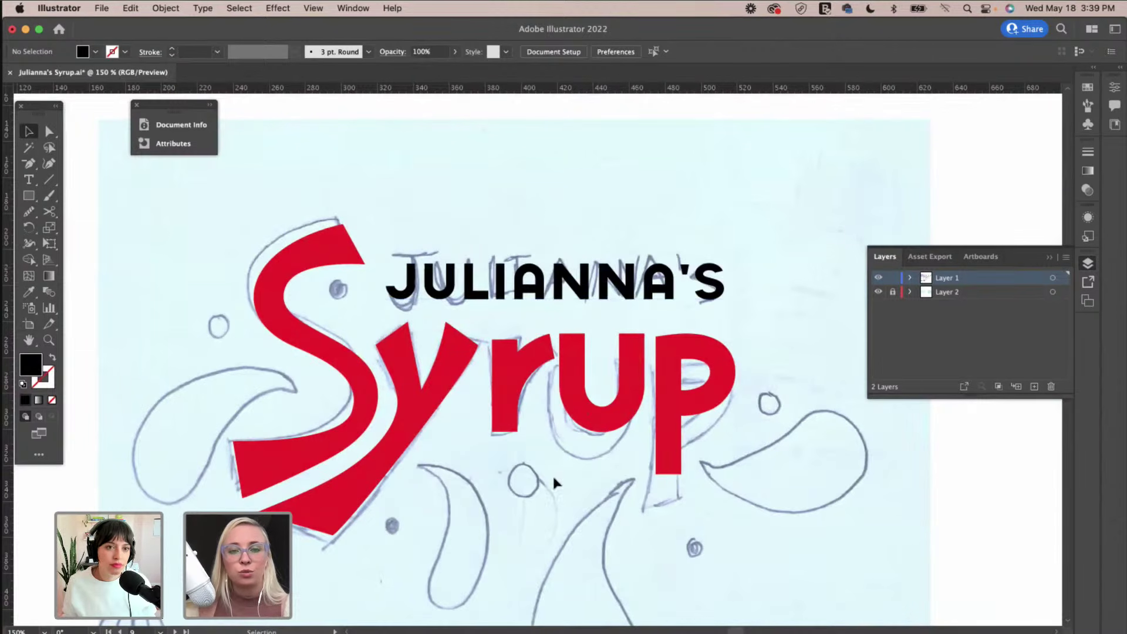
pyautogui.moveTo(662, 294); pyautogui.dragTo(719, 296)
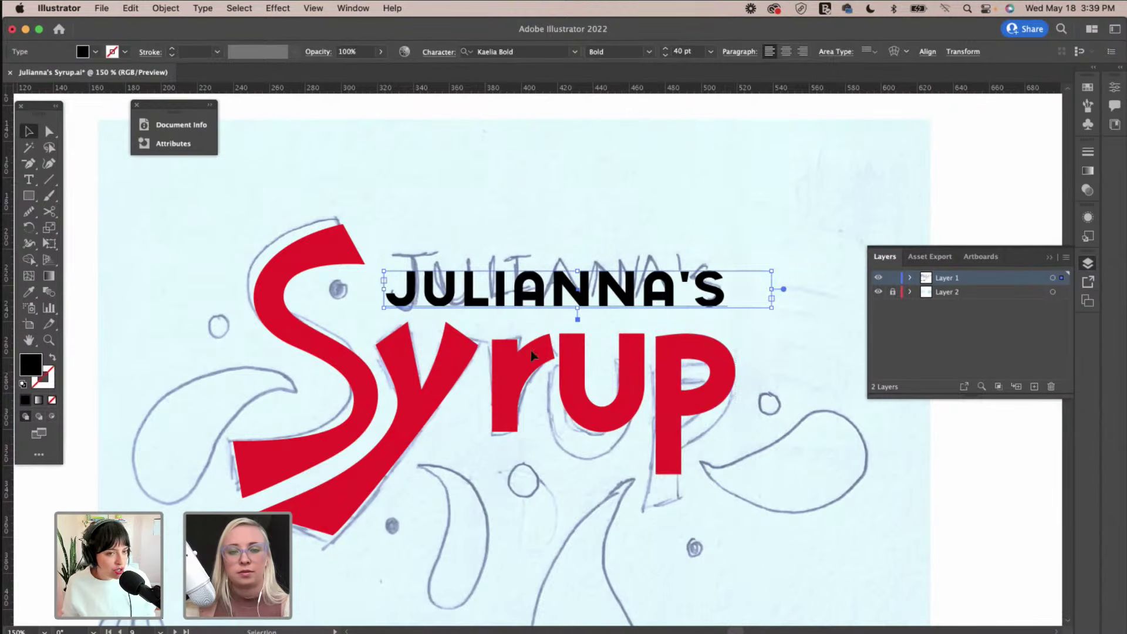
# Show the guides and enlarge the "Julianna's" text to 41 pt so it reaches toward the guide at the p's right edge.
pyautogui.click(313, 8)
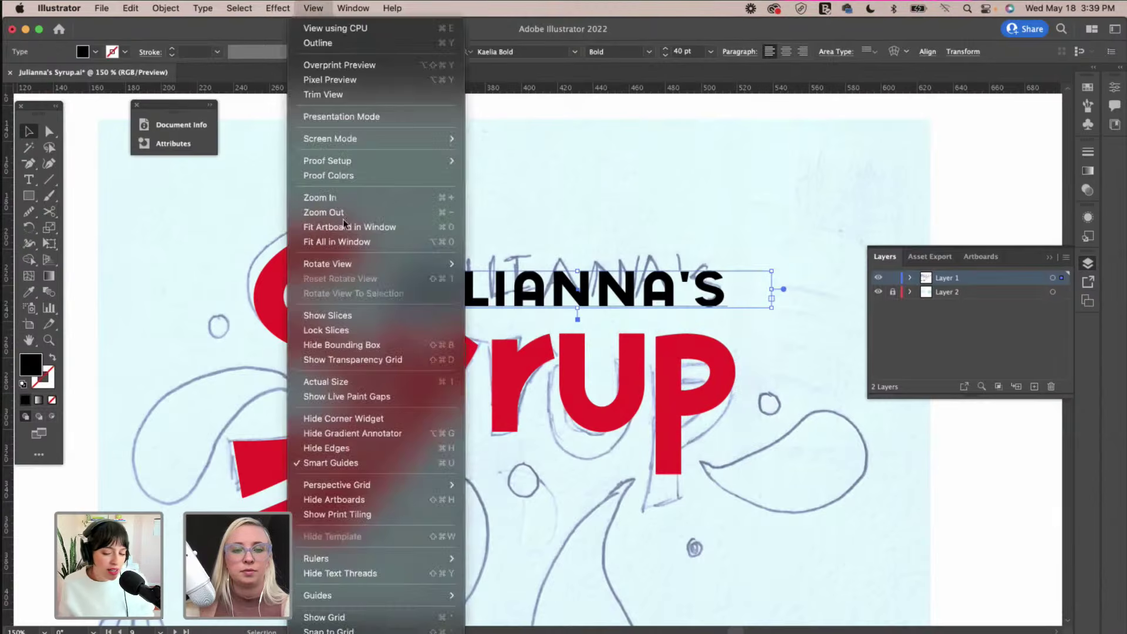
pyautogui.moveTo(434, 595)
pyautogui.click(508, 596)
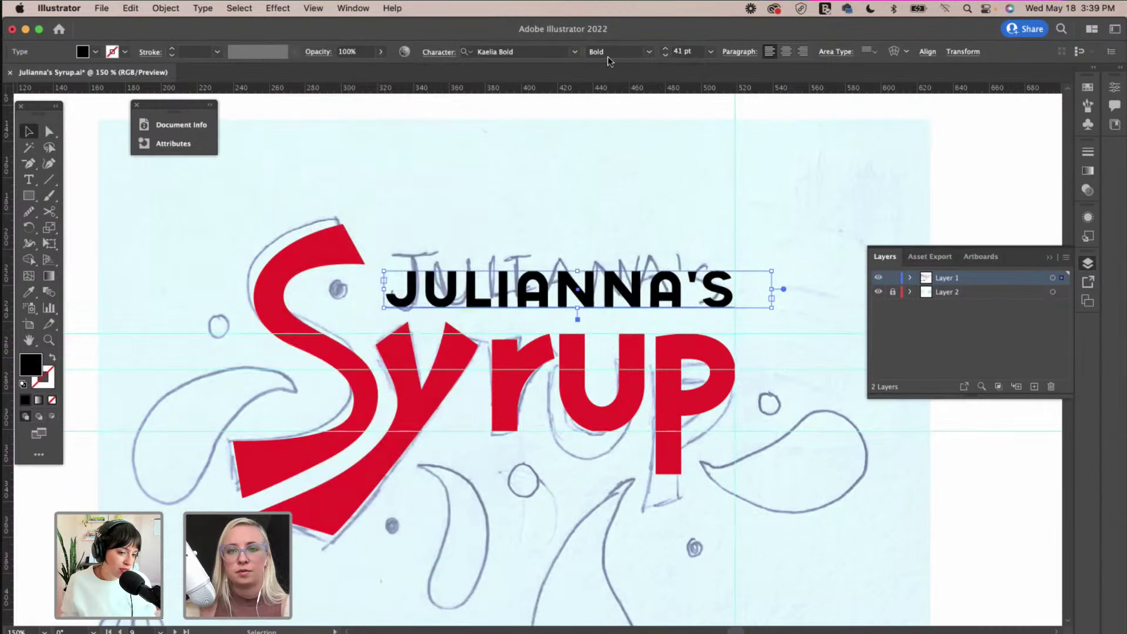
# Set the tracking of the "Julianna's" text to 3 and deselect it.
pyautogui.click(439, 52)
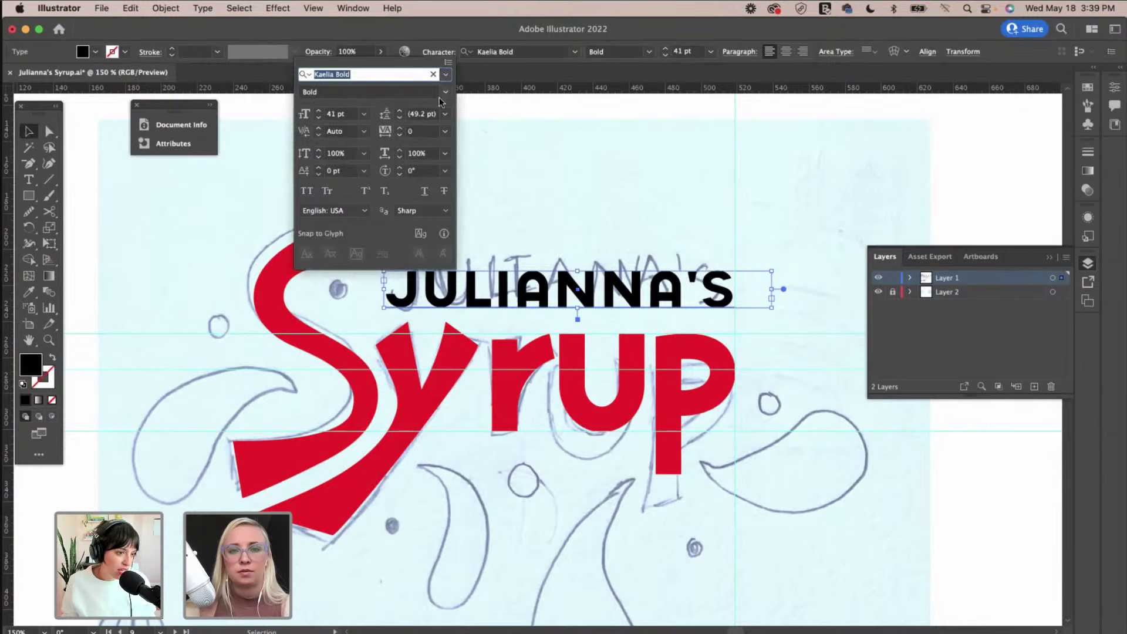
pyautogui.click(402, 130)
pyautogui.click(402, 130)
pyautogui.click(402, 130)
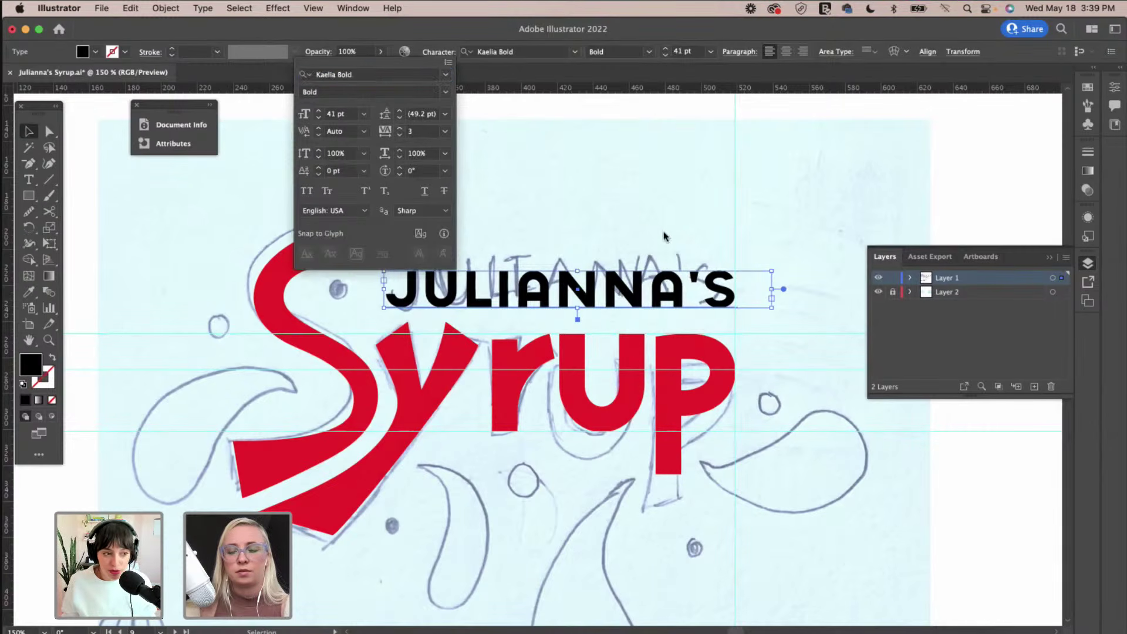
pyautogui.click(644, 213)
pyautogui.click(645, 214)
pyautogui.hscroll(-1, 645, 213)
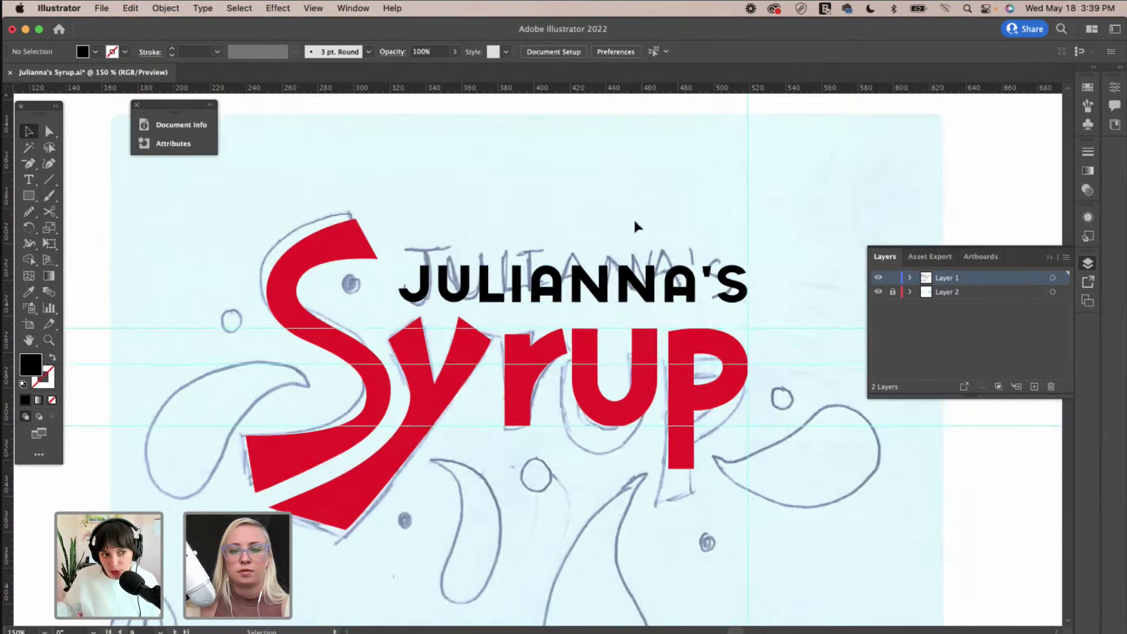
# Try a slight shift of the "Julianna's" text, undo it and deselect the text.
pyautogui.moveTo(636, 279); pyautogui.dragTo(636, 281)
pyautogui.press('super+z')
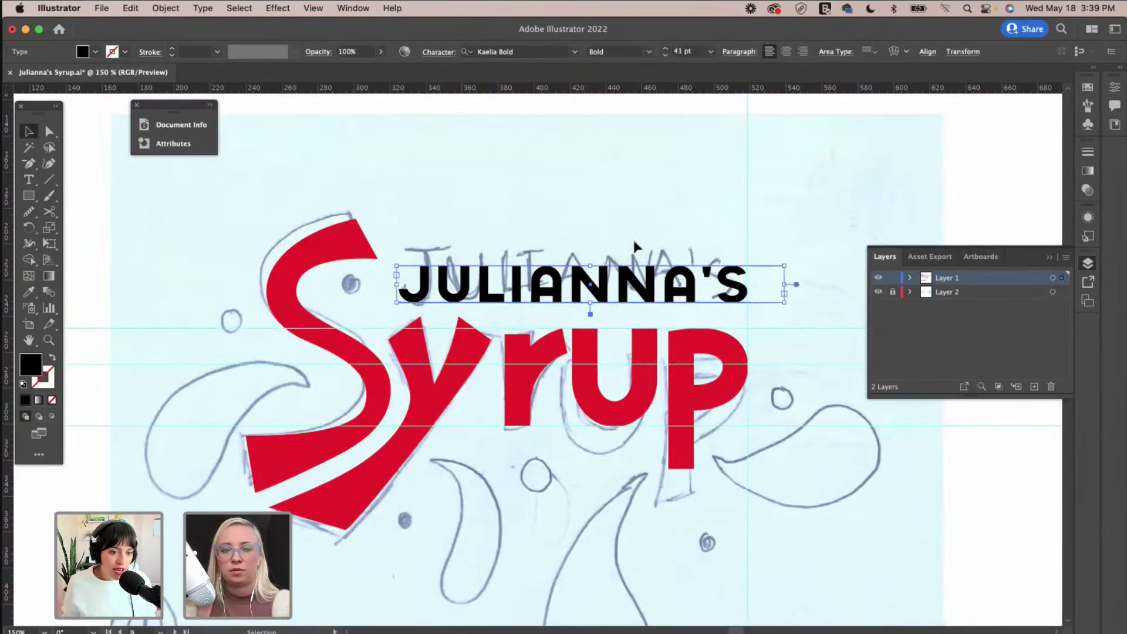
pyautogui.click(632, 219)
pyautogui.scroll(-2, 631, 220)
pyautogui.scroll(-2, 634, 227)
pyautogui.hscroll(2, 633, 227)
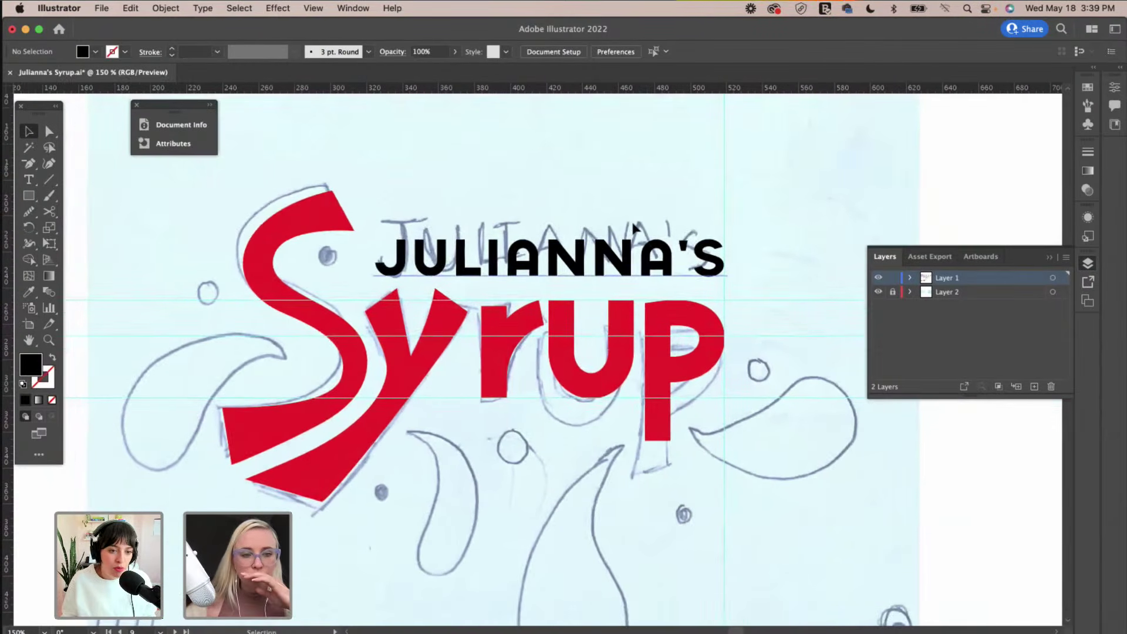
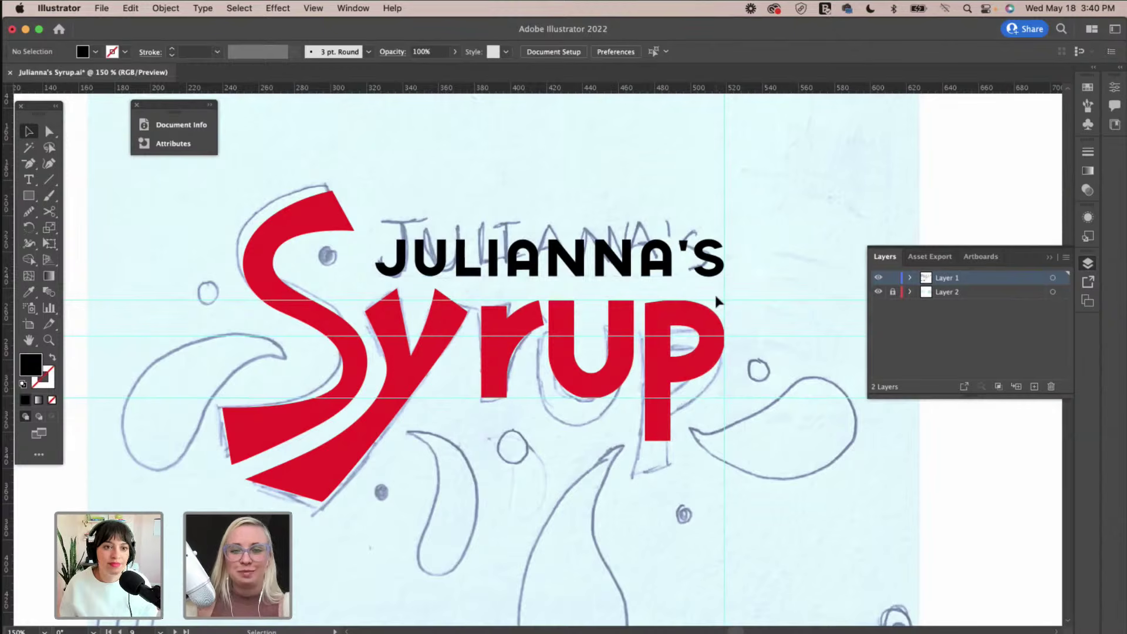
# Hide the guides over the logo.
pyautogui.hscroll(-4, 720, 295)
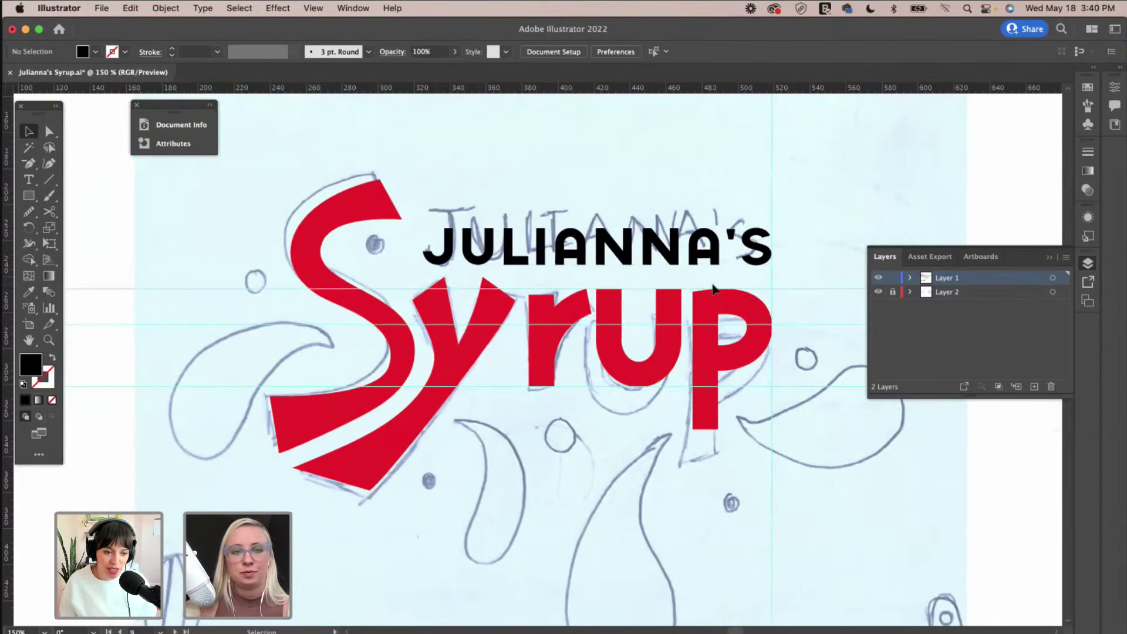
pyautogui.click(313, 8)
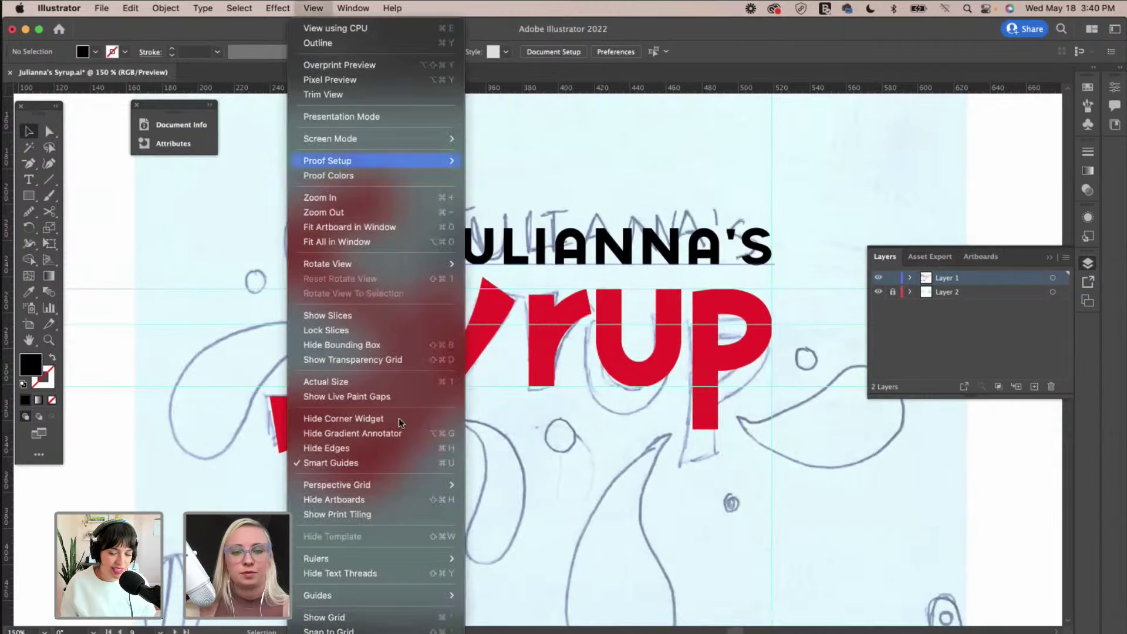
pyautogui.moveTo(410, 596)
pyautogui.click(487, 597)
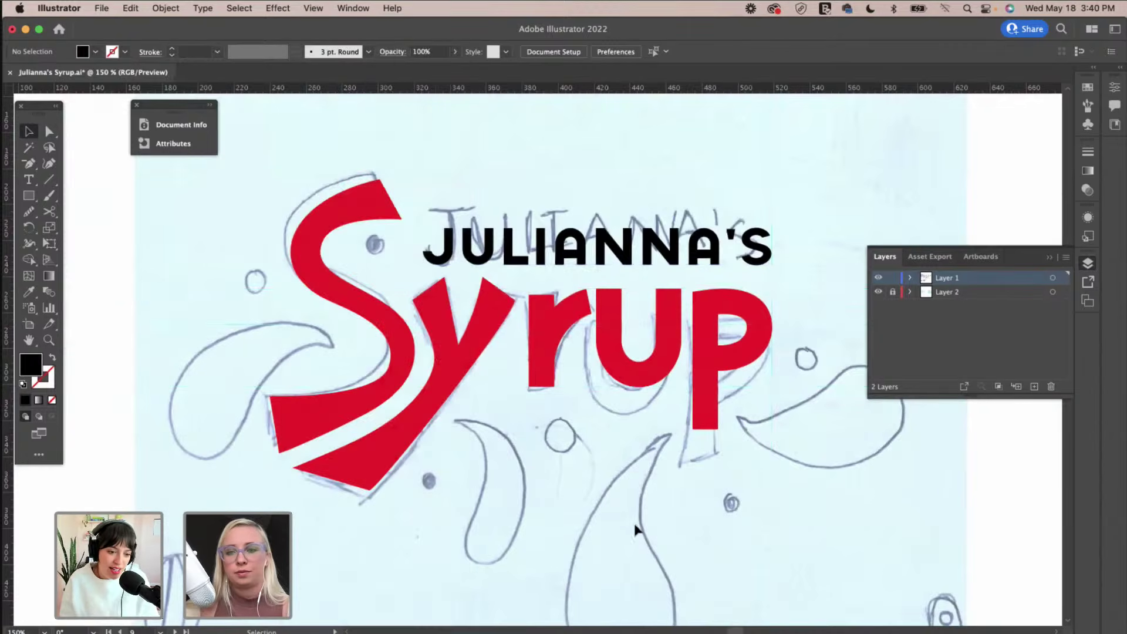
# Trace the sketched syrup drop to the right of the p as a closed shape with the Pencil tool.
pyautogui.hscroll(-3, 607, 501)
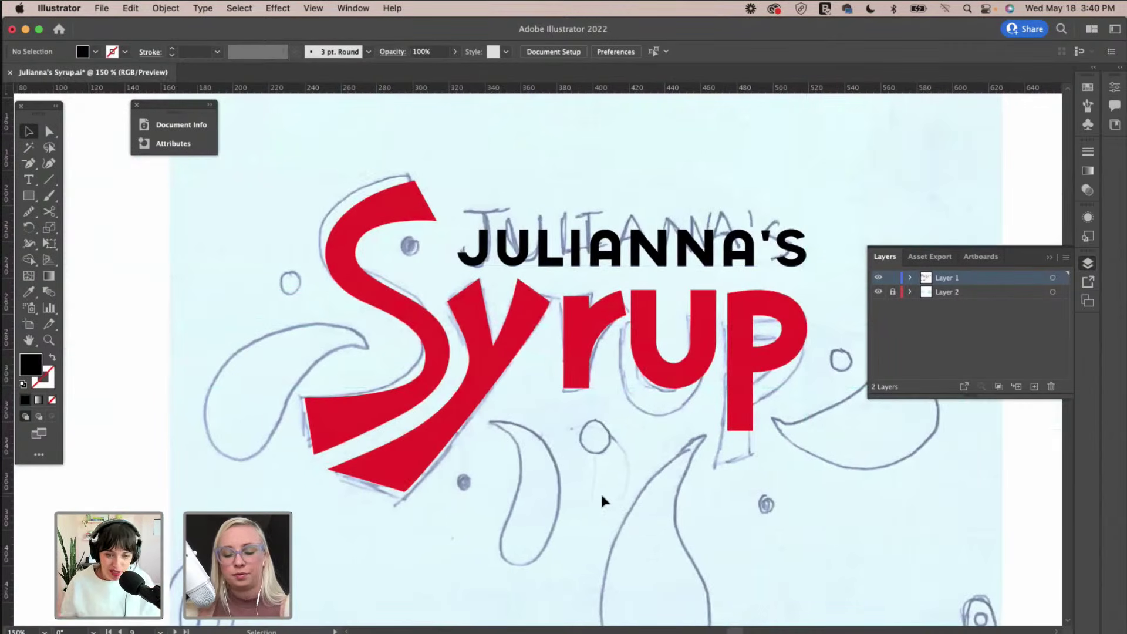
pyautogui.press('n')
pyautogui.hscroll(6, 581, 458)
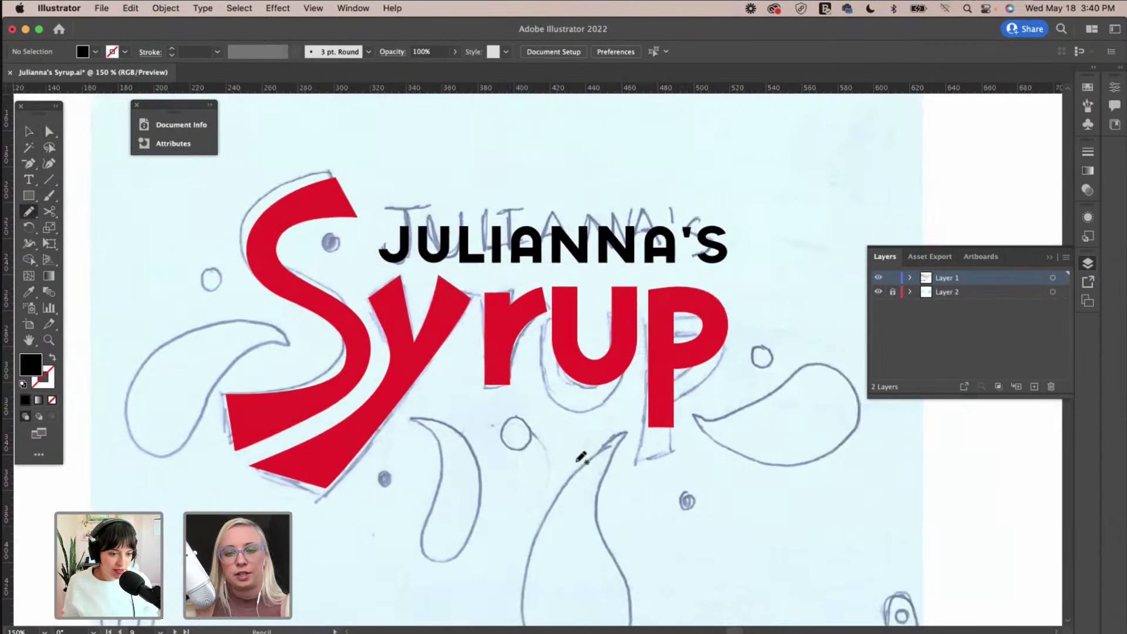
pyautogui.moveTo(665, 396)
pyautogui.mouseDown()
pyautogui.moveTo(776, 352)
pyautogui.moveTo(825, 370)
pyautogui.moveTo(845, 401)
pyautogui.moveTo(805, 453)
pyautogui.moveTo(766, 455)
pyautogui.moveTo(661, 400)
pyautogui.moveTo(711, 392)
pyautogui.moveTo(786, 345)
pyautogui.moveTo(812, 358)
pyautogui.moveTo(825, 387)
pyautogui.moveTo(809, 437)
pyautogui.moveTo(728, 443)
pyautogui.moveTo(664, 397)
pyautogui.mouseUp()
pyautogui.press('super+z')
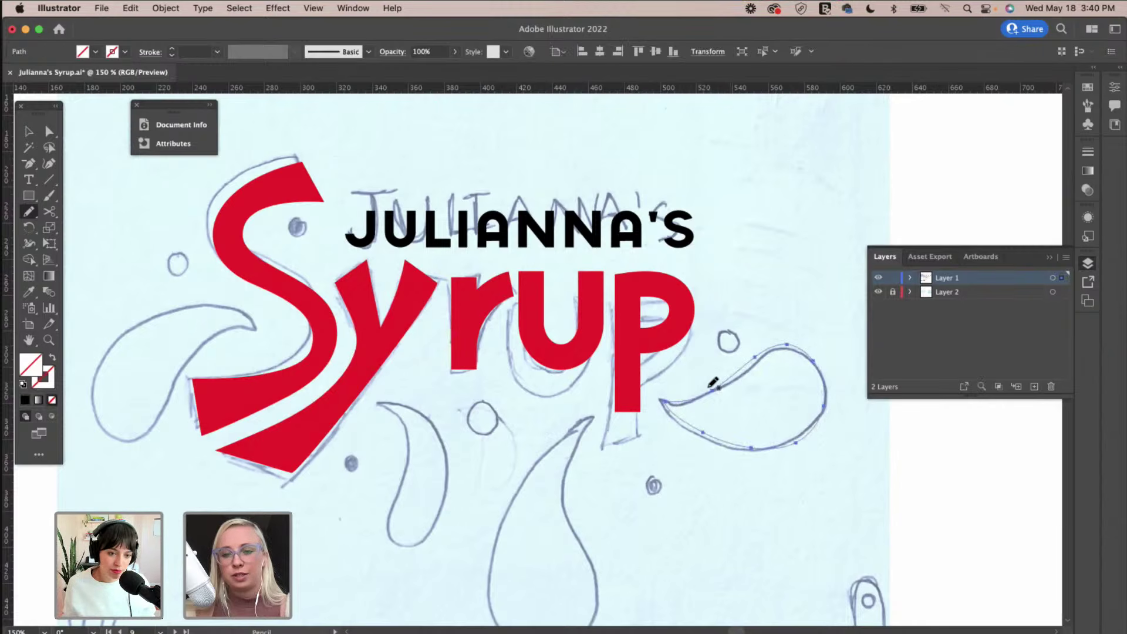
# Fill the traced drop beside the p with the red sampled from "Syrup" and deselect it.
pyautogui.press('i')
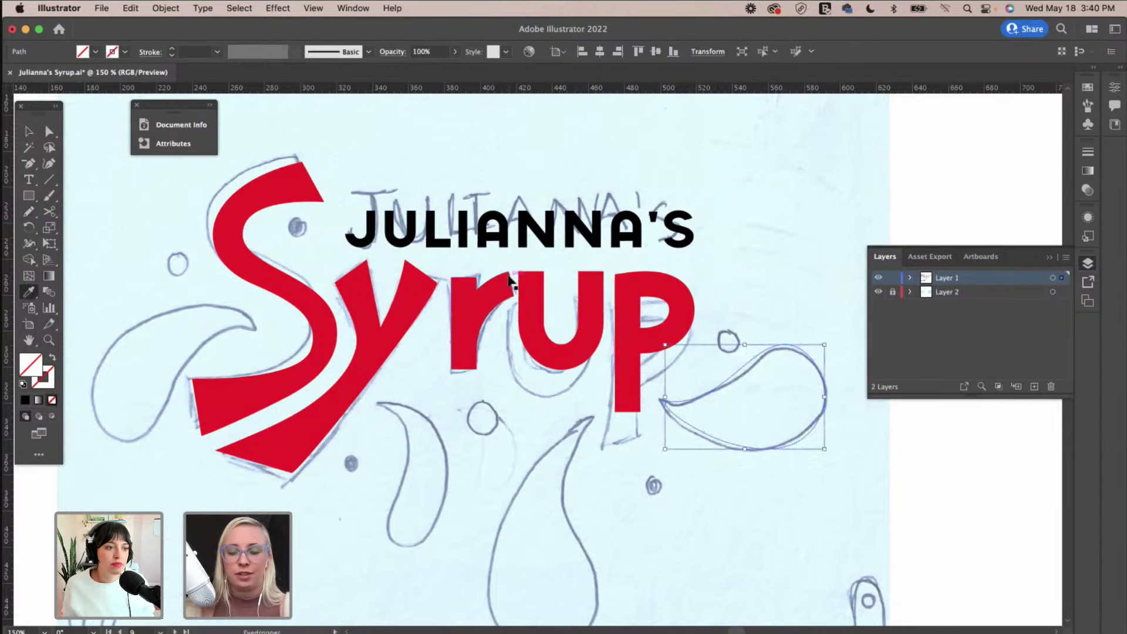
pyautogui.press('super+minus')
pyautogui.press('super+minus')
pyautogui.scroll(3, 509, 274)
pyautogui.hscroll(-3, 510, 274)
pyautogui.click(507, 385)
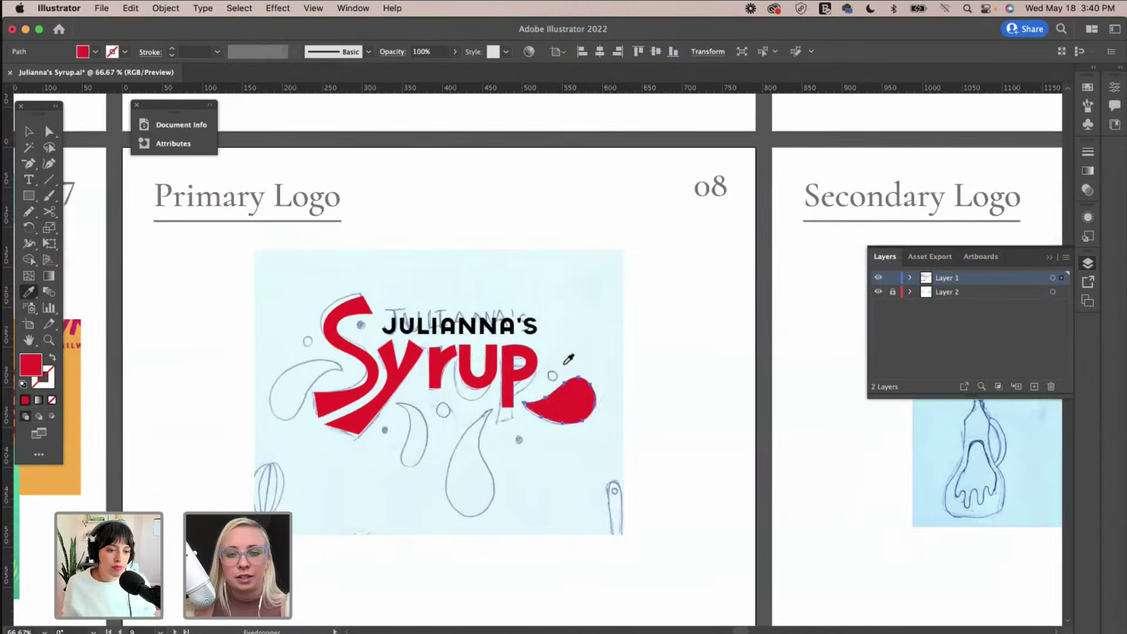
pyautogui.press('v')
pyautogui.click(635, 347)
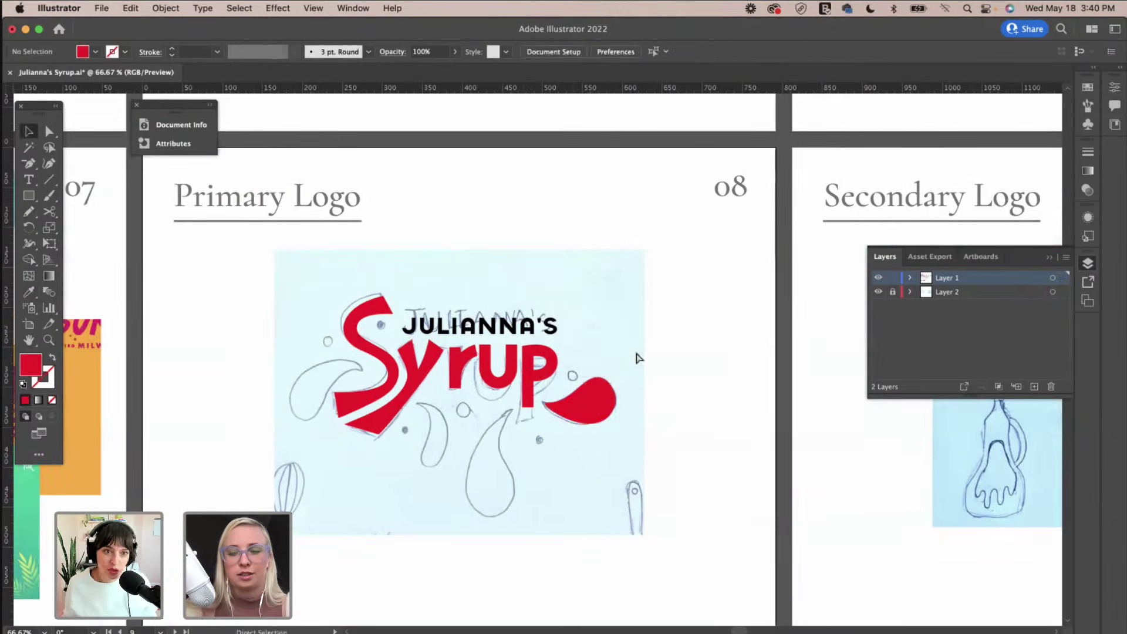
# Trace the large sketched drop below "Syrup" as a closed shape with the Pencil tool.
pyautogui.press('super+plus')
pyautogui.press('super+plus')
pyautogui.hscroll(-4, 635, 348)
pyautogui.scroll(-4, 636, 348)
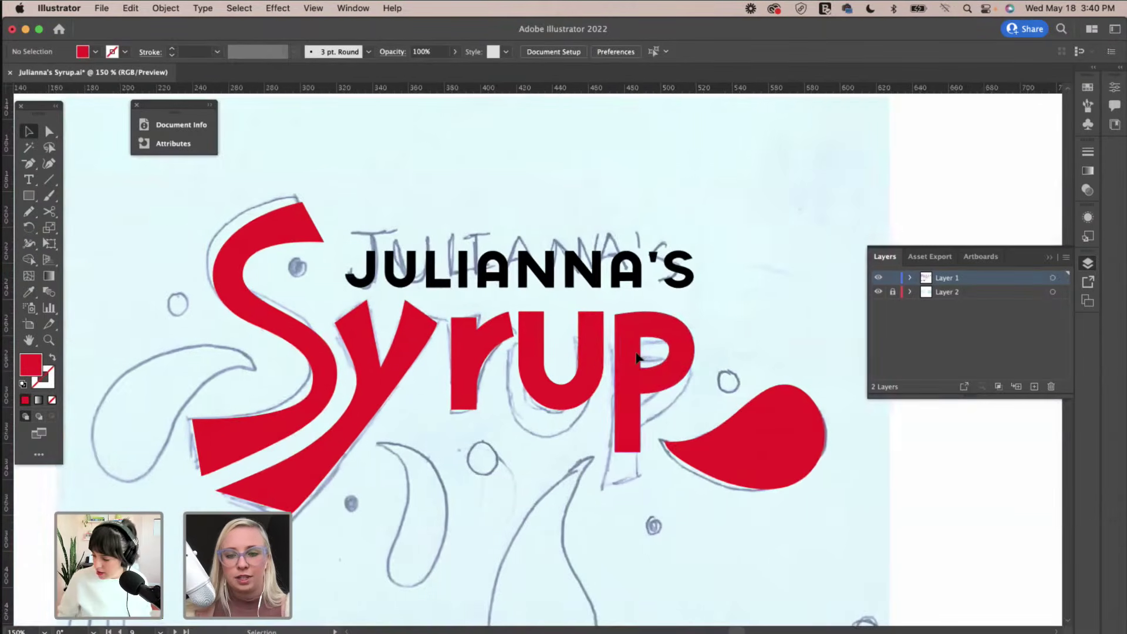
pyautogui.press('n')
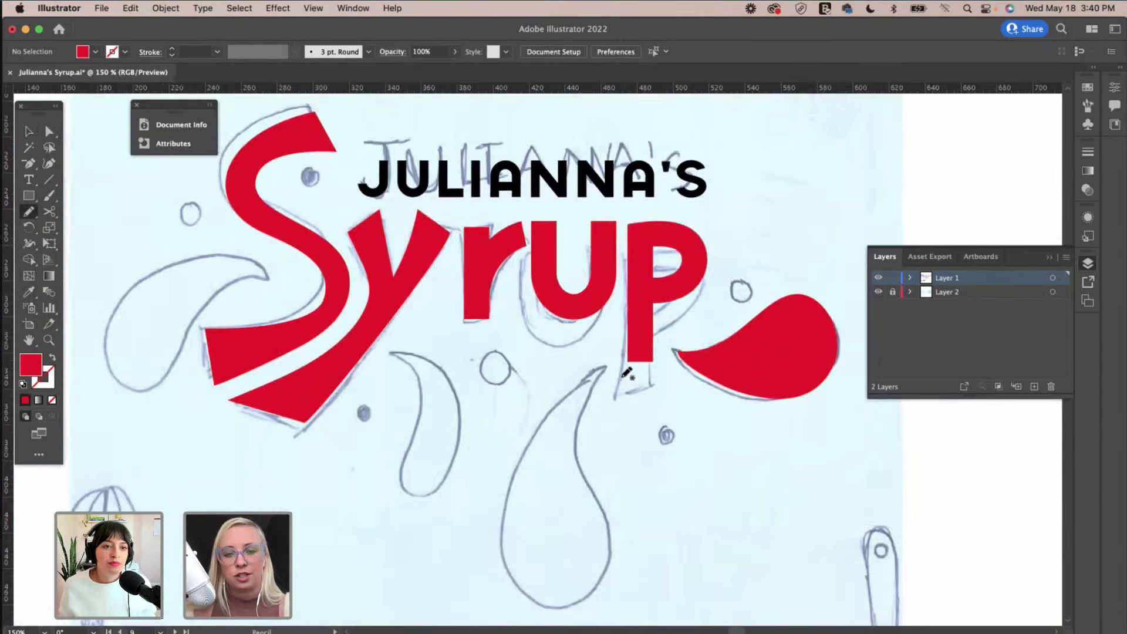
pyautogui.scroll(-2, 627, 372)
pyautogui.moveTo(599, 315)
pyautogui.mouseDown()
pyautogui.moveTo(543, 362)
pyautogui.moveTo(505, 450)
pyautogui.moveTo(504, 528)
pyautogui.moveTo(535, 555)
pyautogui.moveTo(573, 551)
pyautogui.moveTo(612, 503)
pyautogui.moveTo(580, 383)
pyautogui.moveTo(603, 315)
pyautogui.mouseUp()
# Fill the large drop with the red sampled from the drop beside the p and deselect it.
pyautogui.press('i')
pyautogui.click(738, 294)
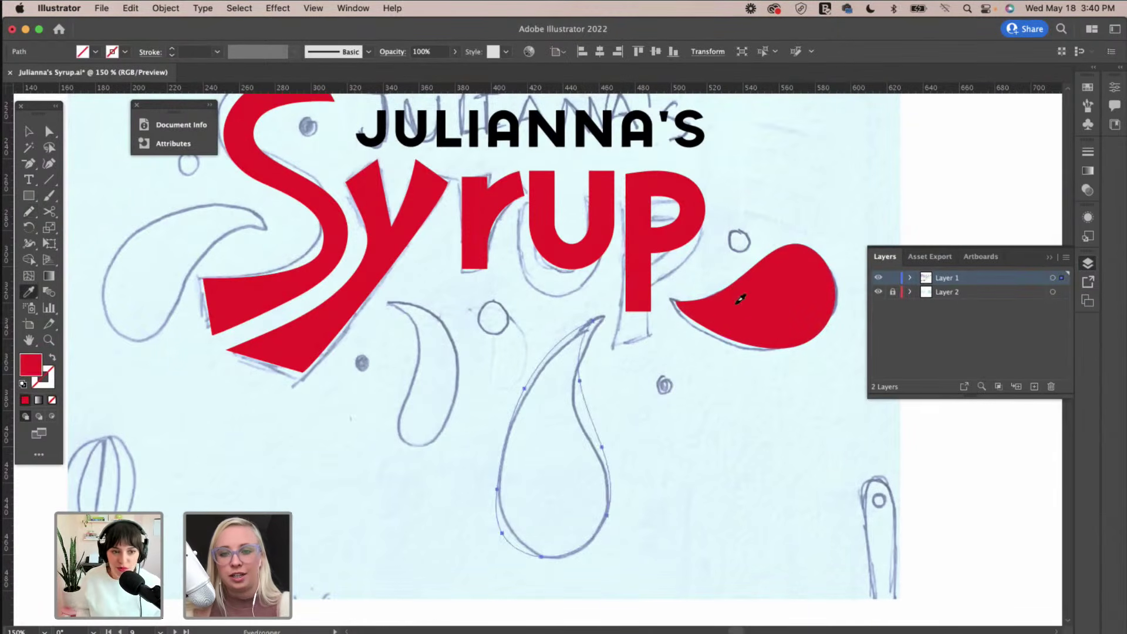
pyautogui.press('v')
pyautogui.click(724, 415)
# Reposition the large drop, redraw its left edge with the Pencil to follow the sketch, and nudge it down about 3 px.
pyautogui.click(564, 443)
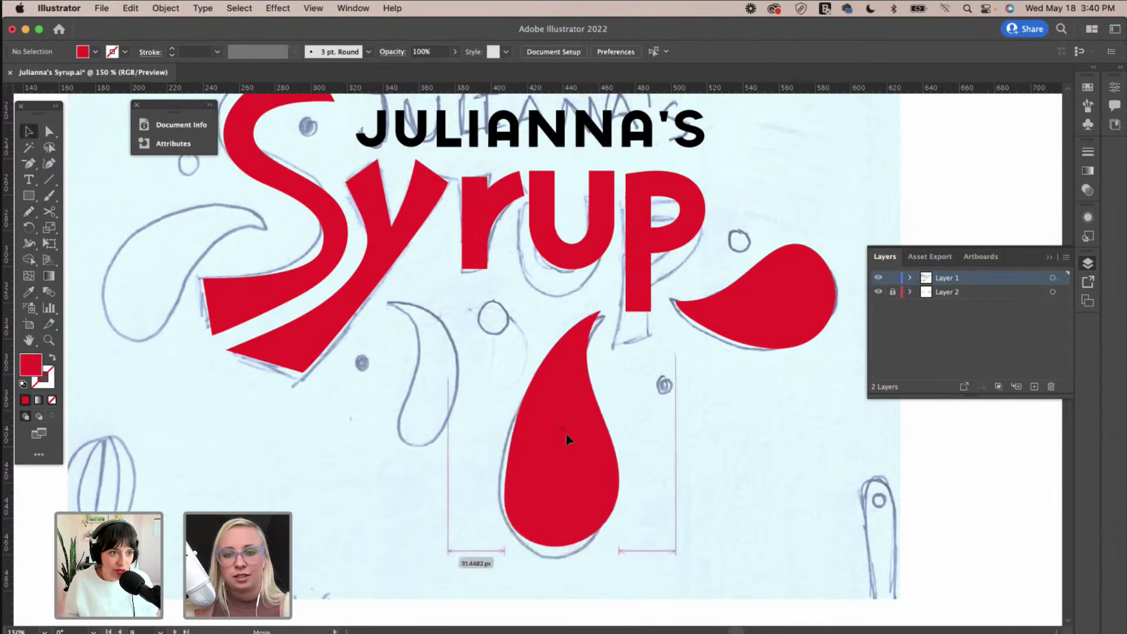
pyautogui.press('super+z')
pyautogui.press('n')
pyautogui.moveTo(518, 414); pyautogui.dragTo(502, 479)
pyautogui.moveTo(527, 530); pyautogui.dragTo(529, 532)
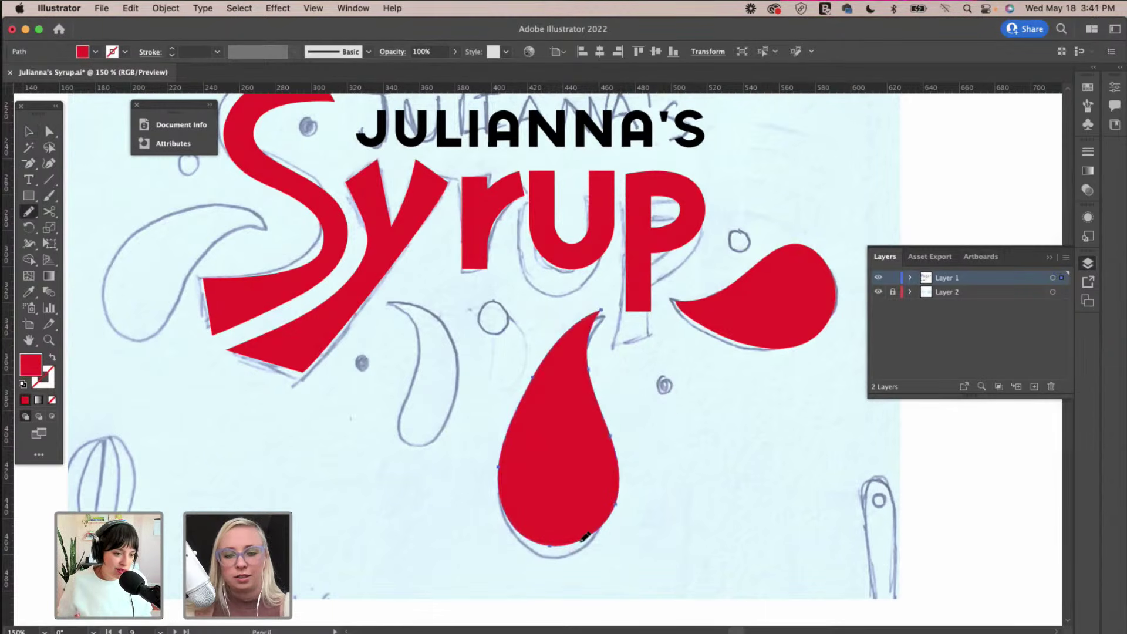
pyautogui.press('v')
pyautogui.click(660, 419)
pyautogui.press('super+z')
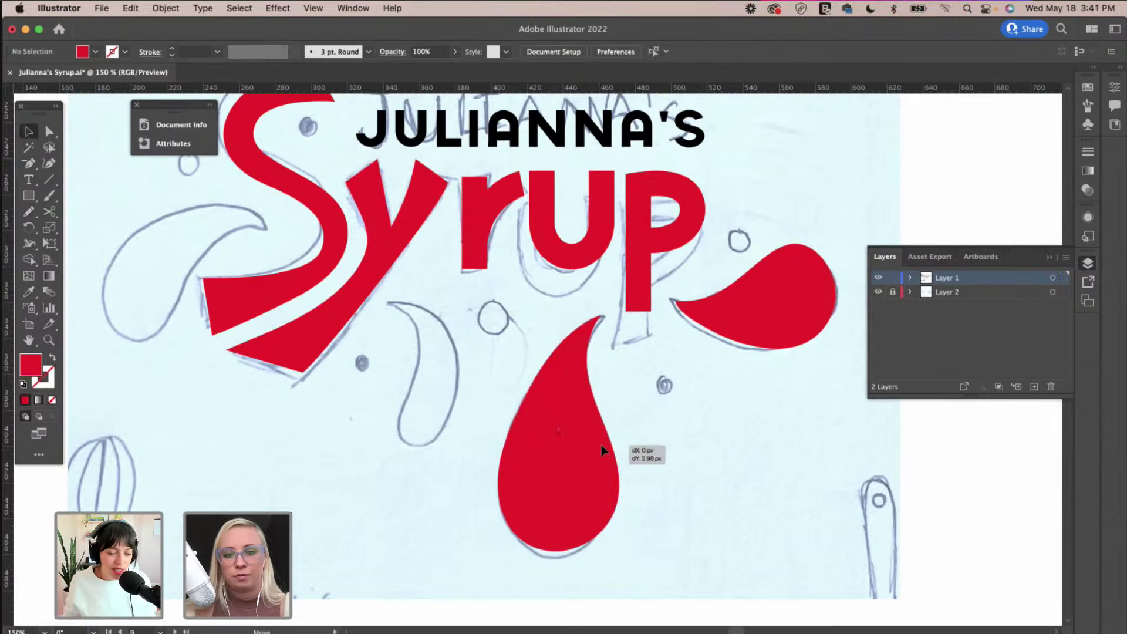
pyautogui.click(485, 369)
# Trace the small curved drop beneath the y with the Pencil and fill it with the red sampled from the large drop.
pyautogui.press('n')
pyautogui.moveTo(389, 302)
pyautogui.mouseDown()
pyautogui.moveTo(419, 332)
pyautogui.moveTo(421, 363)
pyautogui.moveTo(398, 427)
pyautogui.moveTo(403, 444)
pyautogui.moveTo(428, 455)
pyautogui.moveTo(459, 409)
pyautogui.moveTo(463, 354)
pyautogui.moveTo(439, 312)
pyautogui.moveTo(395, 301)
pyautogui.moveTo(412, 319)
pyautogui.moveTo(418, 366)
pyautogui.moveTo(398, 417)
pyautogui.moveTo(405, 441)
pyautogui.moveTo(430, 450)
pyautogui.moveTo(455, 431)
pyautogui.moveTo(464, 391)
pyautogui.moveTo(442, 331)
pyautogui.moveTo(393, 303)
pyautogui.mouseUp()
pyautogui.press('super+z')
pyautogui.press('i')
pyautogui.click(552, 395)
pyautogui.press('v')
pyautogui.click(371, 496)
# Trace the sketched drop beside the S as a closed shape with the Pencil and fill it with the red sampled from the small curved drop.
pyautogui.scroll(4, 372, 498)
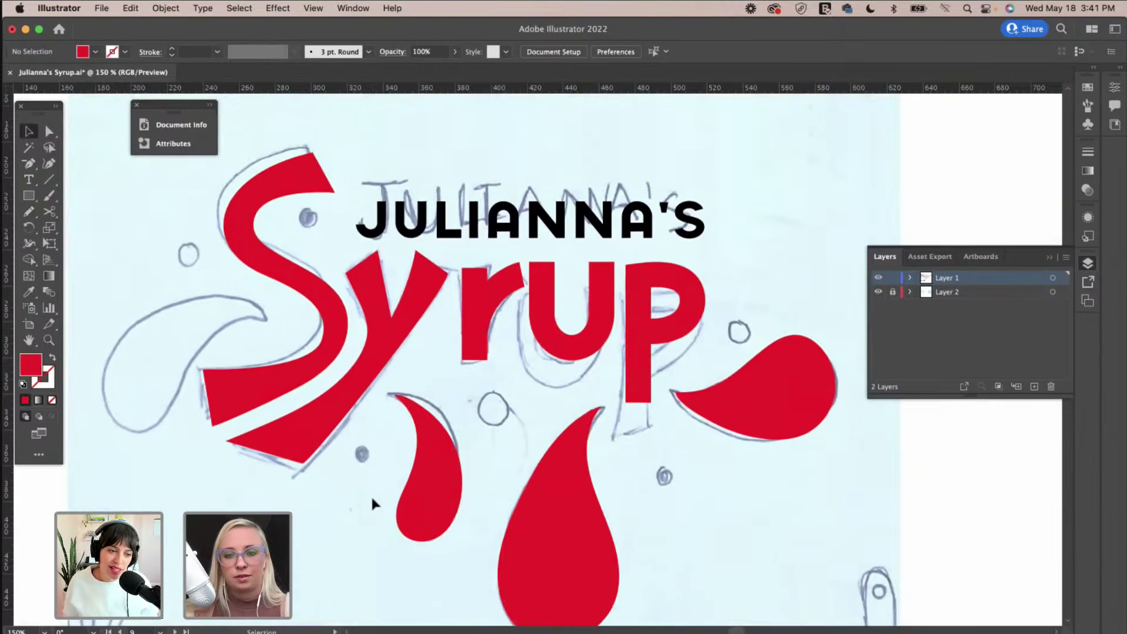
pyautogui.hscroll(-3, 379, 496)
pyautogui.scroll(-2, 405, 498)
pyautogui.press('n')
pyautogui.moveTo(215, 279)
pyautogui.mouseDown()
pyautogui.moveTo(172, 341)
pyautogui.moveTo(175, 367)
pyautogui.moveTo(218, 390)
pyautogui.moveTo(285, 304)
pyautogui.moveTo(325, 290)
pyautogui.mouseUp()
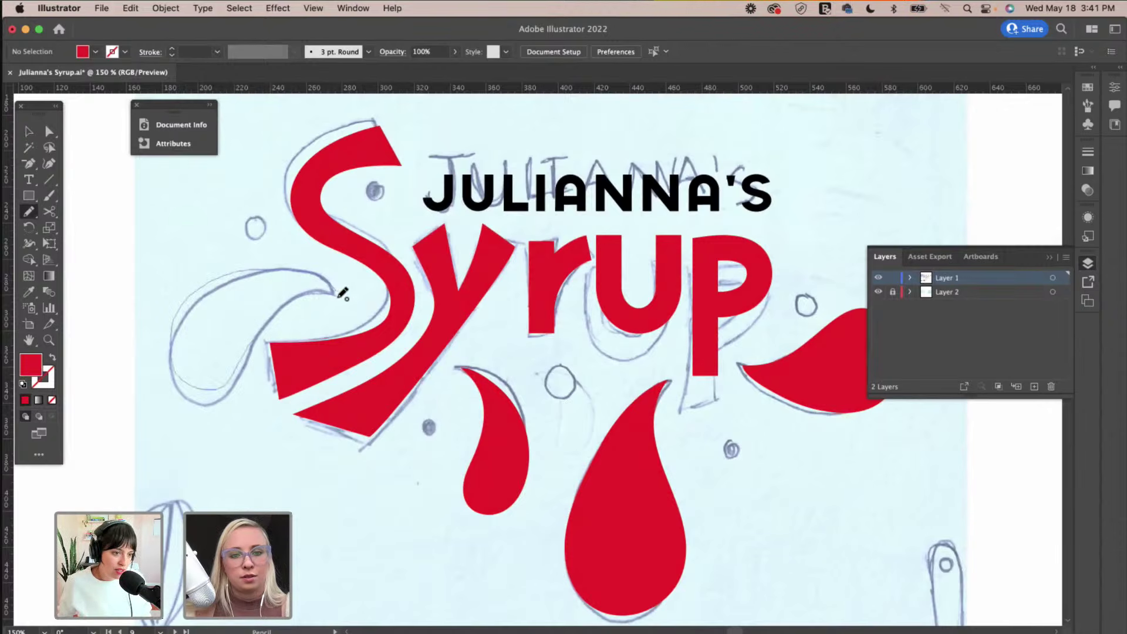
pyautogui.moveTo(337, 295); pyautogui.dragTo(338, 296)
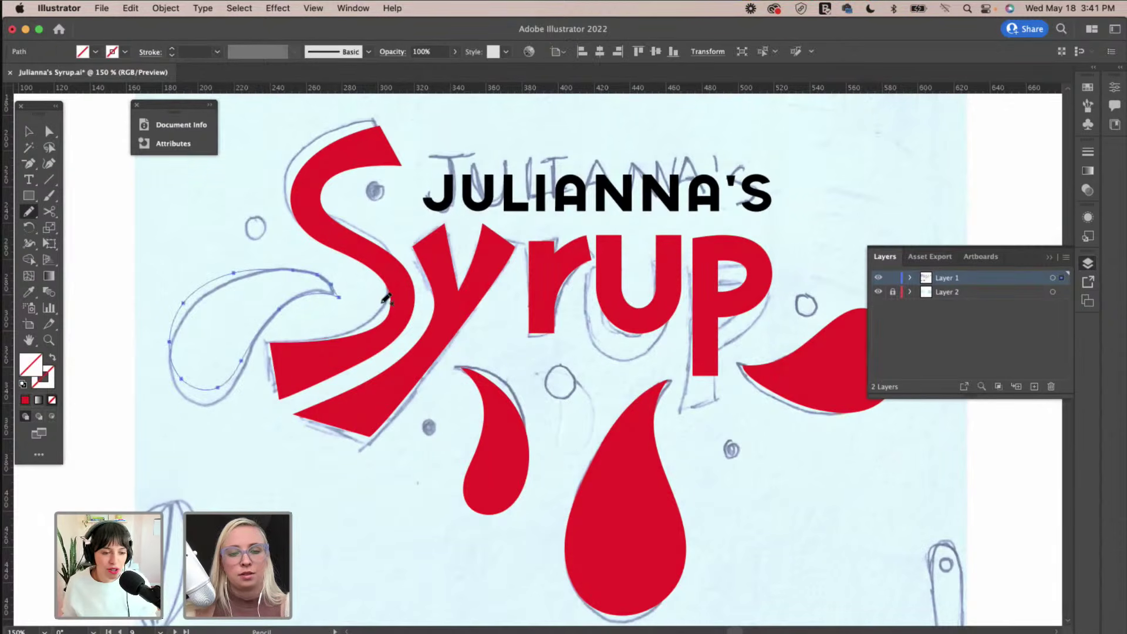
pyautogui.press('i')
pyautogui.click(517, 468)
# Refine the upper edge of the drop beside the S near its tip with the Pencil and deselect it.
pyautogui.moveTo(28, 211); pyautogui.dragTo(88, 247)
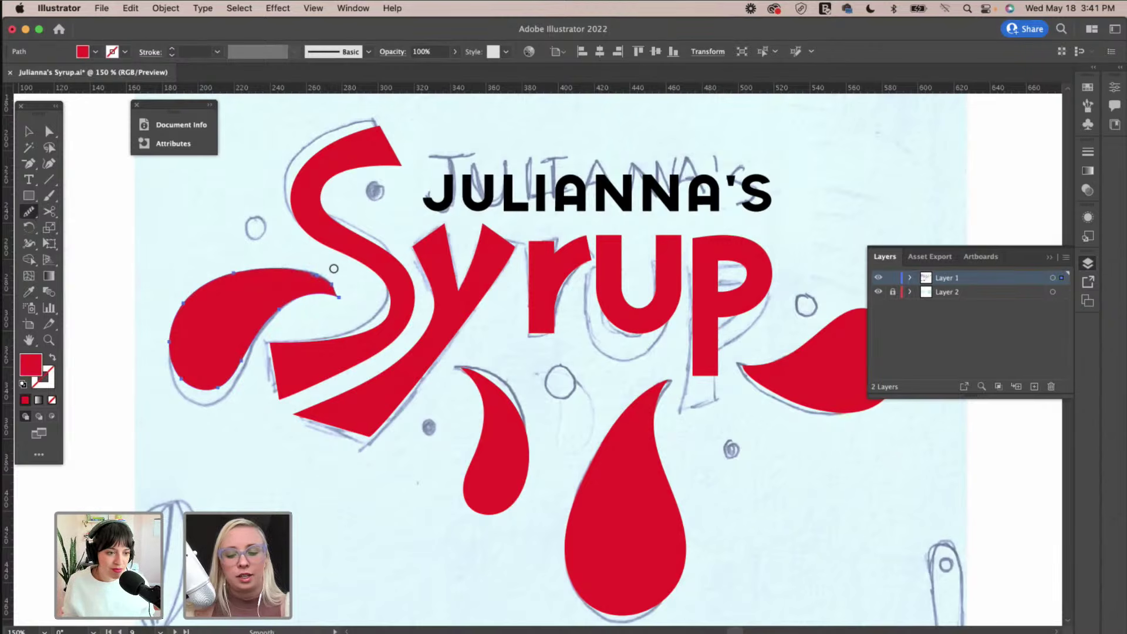
pyautogui.press('n')
pyautogui.moveTo(309, 267)
pyautogui.mouseDown()
pyautogui.moveTo(332, 262)
pyautogui.moveTo(337, 282)
pyautogui.mouseUp()
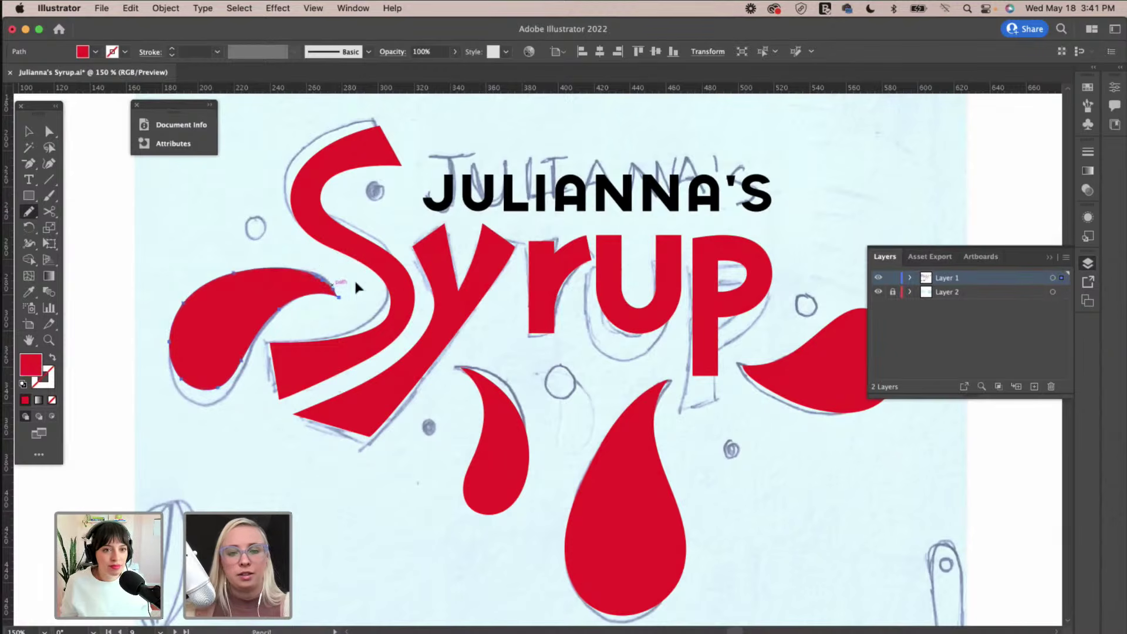
pyautogui.press('v')
pyautogui.scroll(2, 340, 305)
pyautogui.click(317, 297)
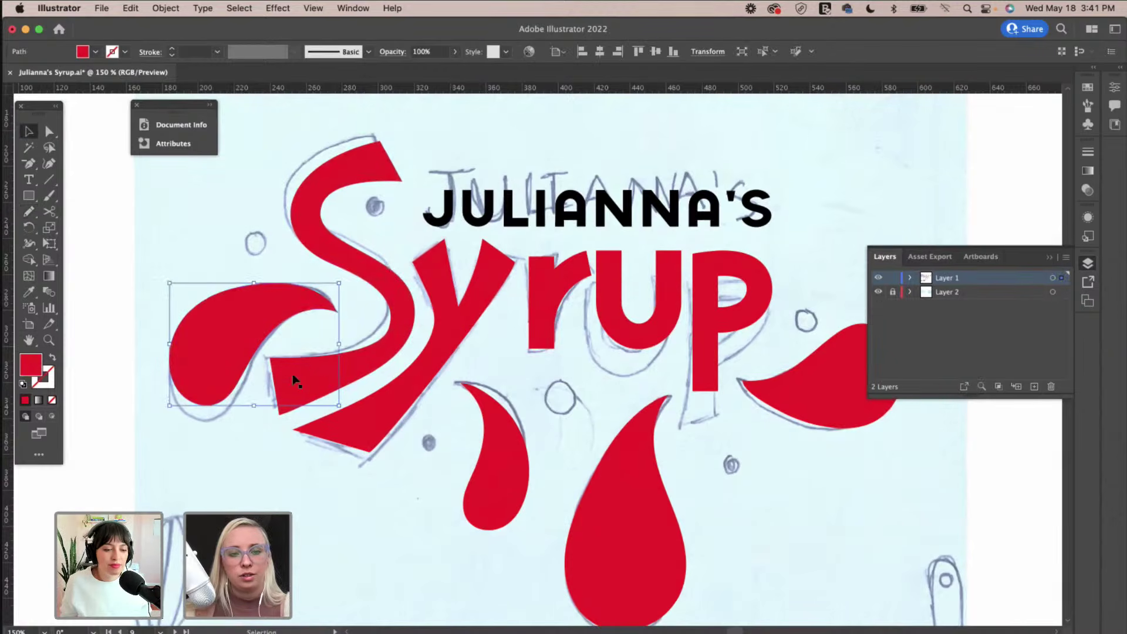
pyautogui.press('n')
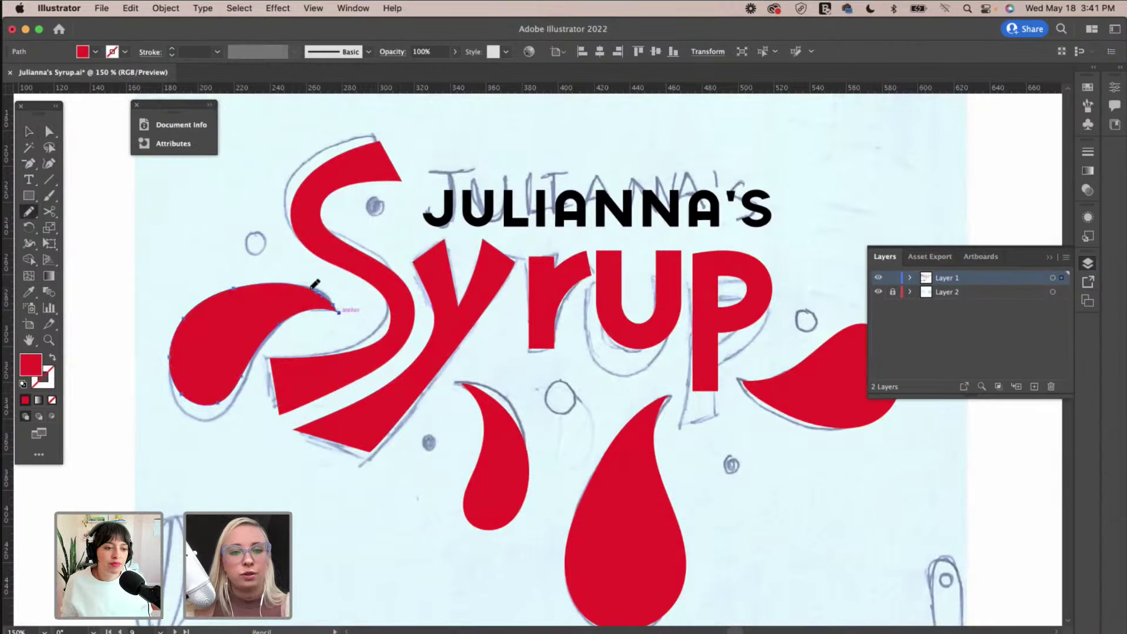
pyautogui.press('v')
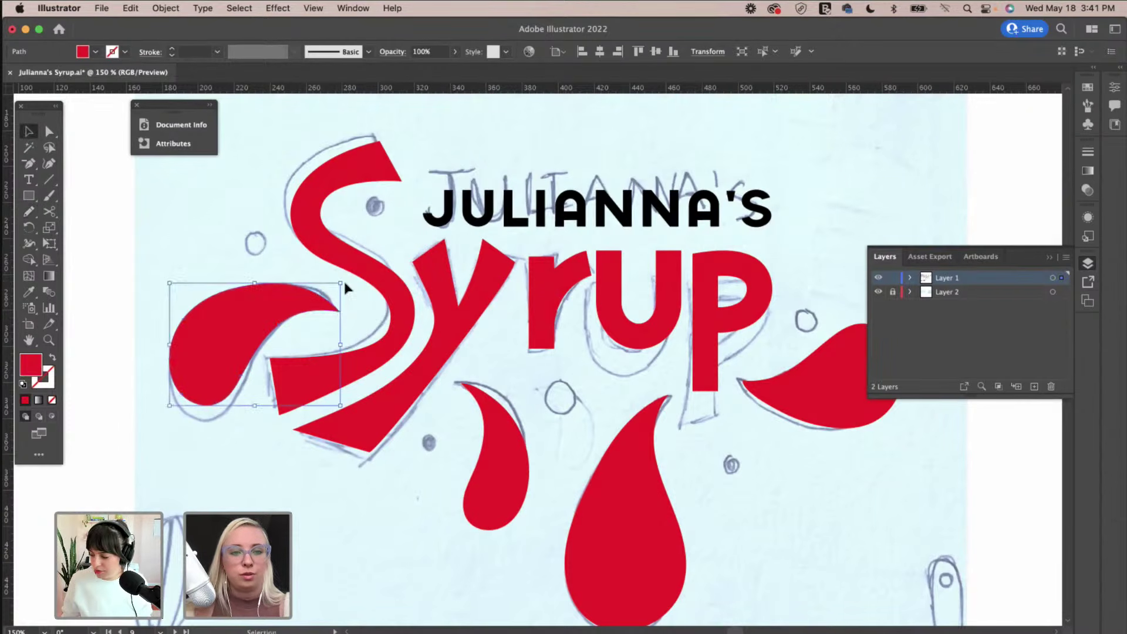
pyautogui.click(278, 252)
# Draw a red circle over the sketched circle above the S-side drop with the Ellipse tool and place copies on other sketched circles below the lettering.
pyautogui.scroll(3, 295, 267)
pyautogui.hscroll(-2, 295, 267)
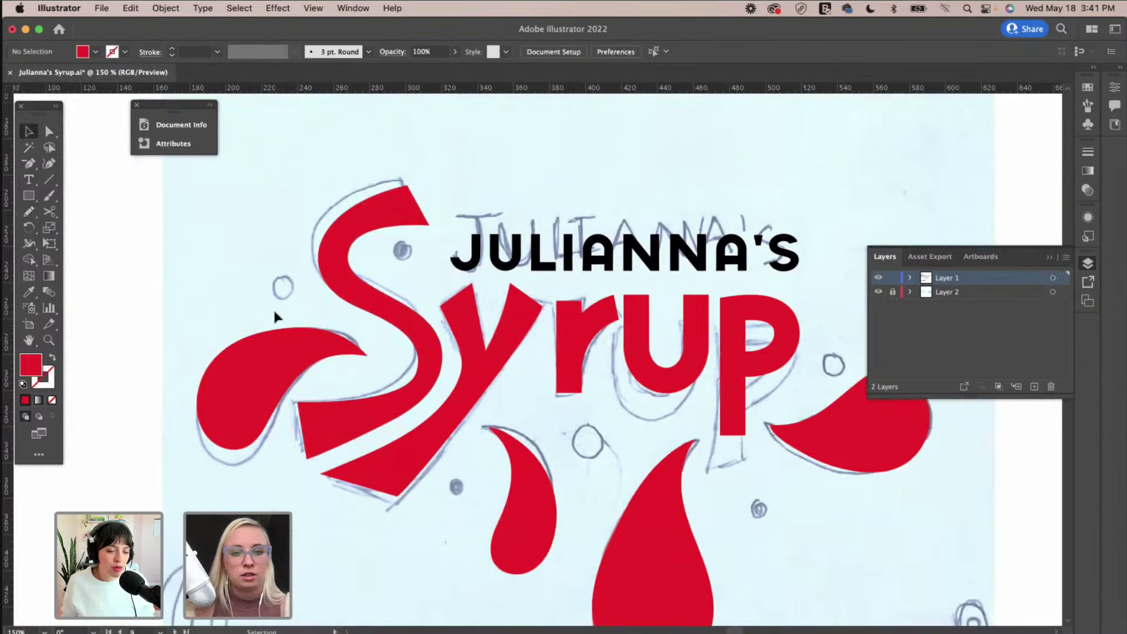
pyautogui.scroll(2, 276, 315)
pyautogui.click(41, 197)
pyautogui.moveTo(41, 197); pyautogui.dragTo(88, 228)
pyautogui.moveTo(290, 316); pyautogui.dragTo(285, 285)
pyautogui.press('v')
pyautogui.moveTo(420, 454); pyautogui.dragTo(599, 441)
# Turn the circle under the r into a red outline with a 3 pt stroke and scale it to about 12.8 px.
pyautogui.click(53, 357)
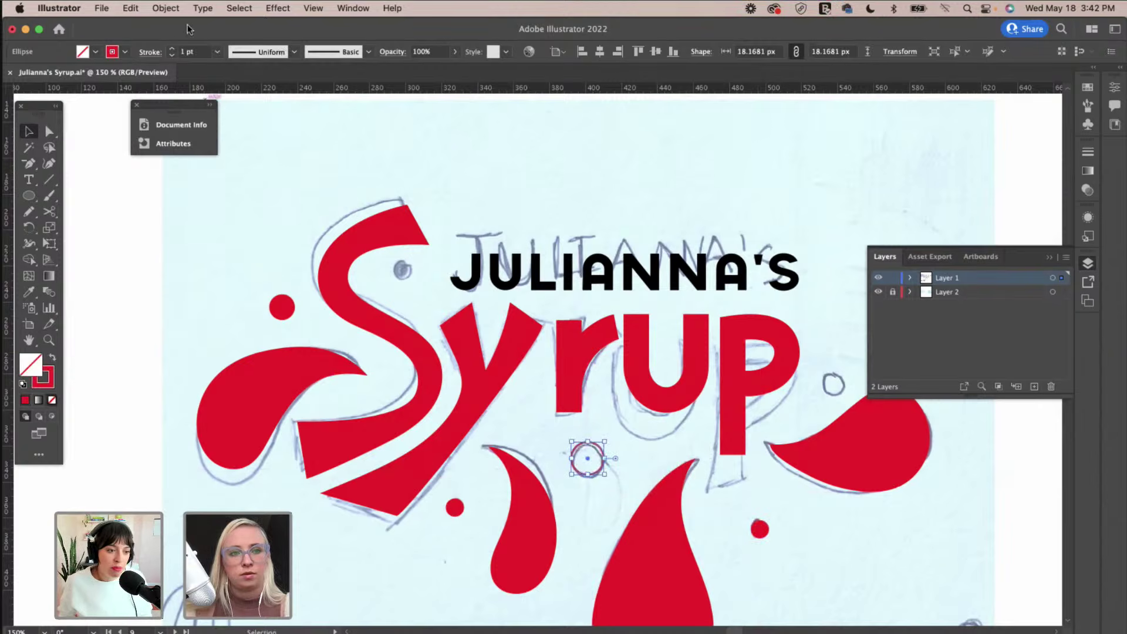
pyautogui.click(172, 49)
pyautogui.click(172, 49)
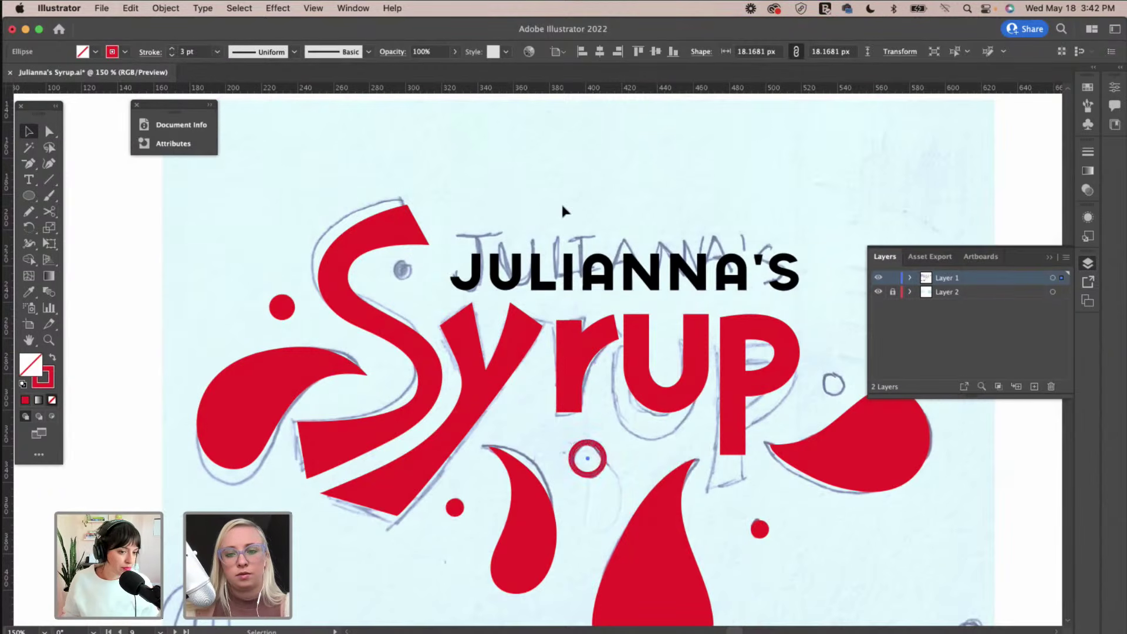
pyautogui.click(562, 206)
pyautogui.hscroll(3, 562, 206)
pyautogui.hscroll(1, 561, 202)
pyautogui.click(514, 458)
pyautogui.moveTo(516, 445); pyautogui.dragTo(515, 445)
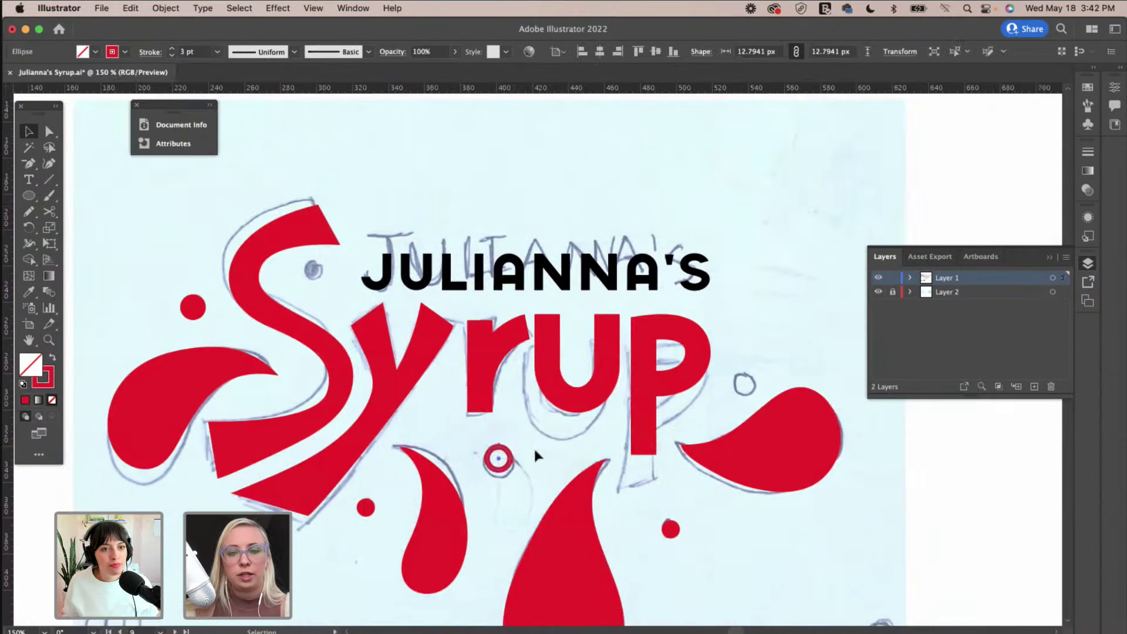
pyautogui.click(534, 446)
# Copy the outlined ring to the sketched circle beside the p and the small solid dot to the one inside the S's upper curve.
pyautogui.moveTo(506, 470)
pyautogui.mouseDown()
pyautogui.moveTo(763, 371)
pyautogui.moveTo(754, 390)
pyautogui.moveTo(759, 371)
pyautogui.moveTo(744, 379)
pyautogui.mouseUp()
pyautogui.click(755, 342)
pyautogui.click(747, 337)
pyautogui.hscroll(-3, 693, 411)
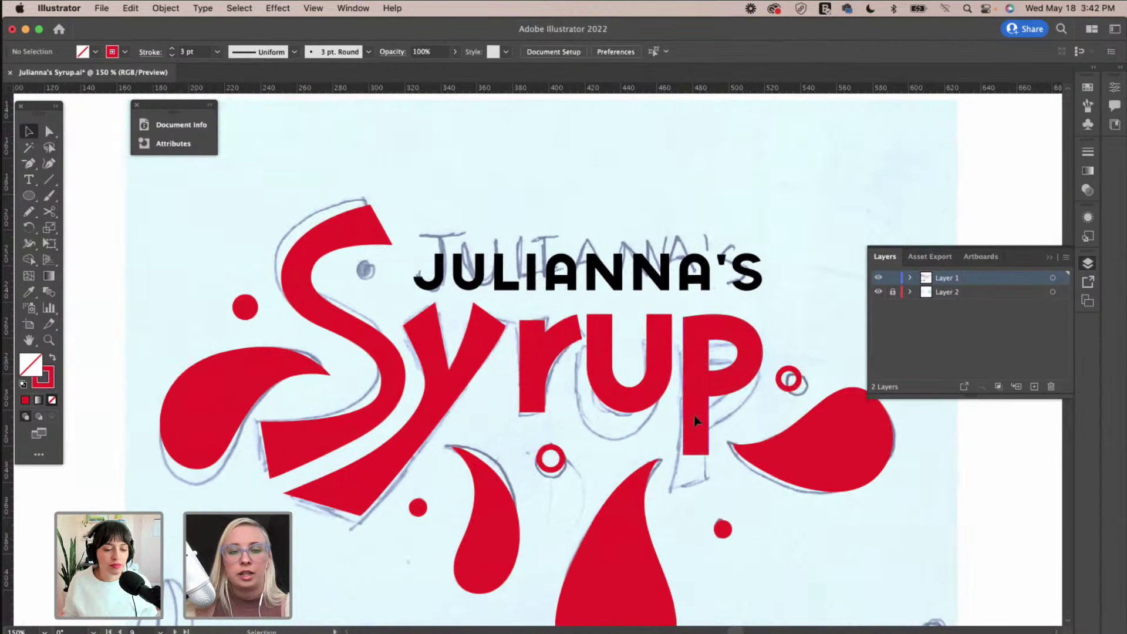
pyautogui.moveTo(729, 535); pyautogui.dragTo(372, 280)
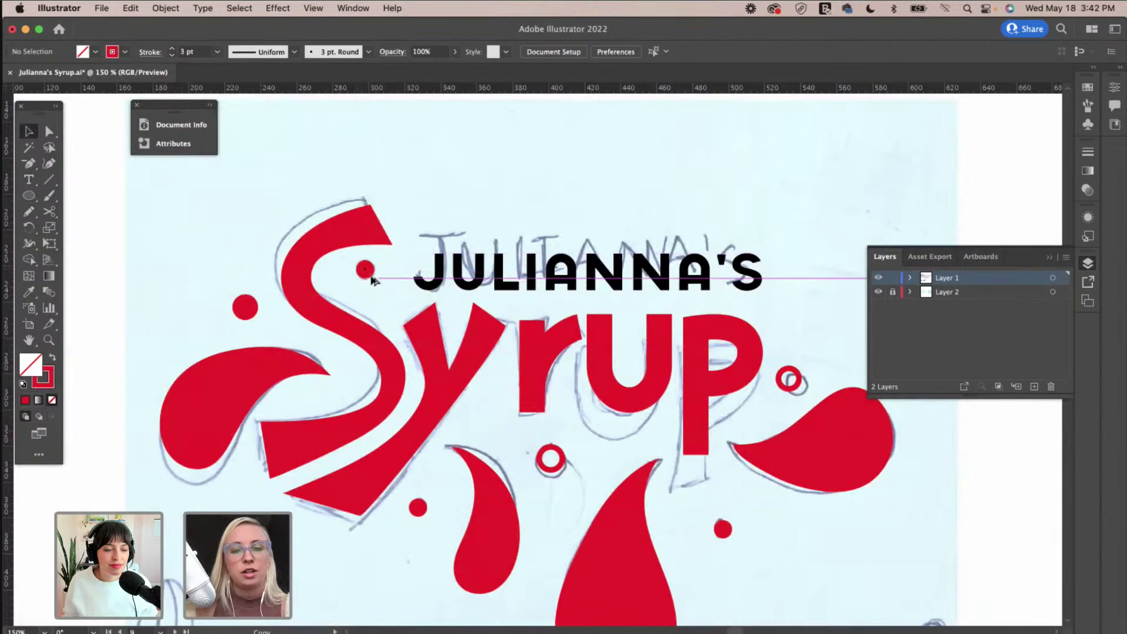
# Save the logo document.
pyautogui.scroll(-3, 524, 473)
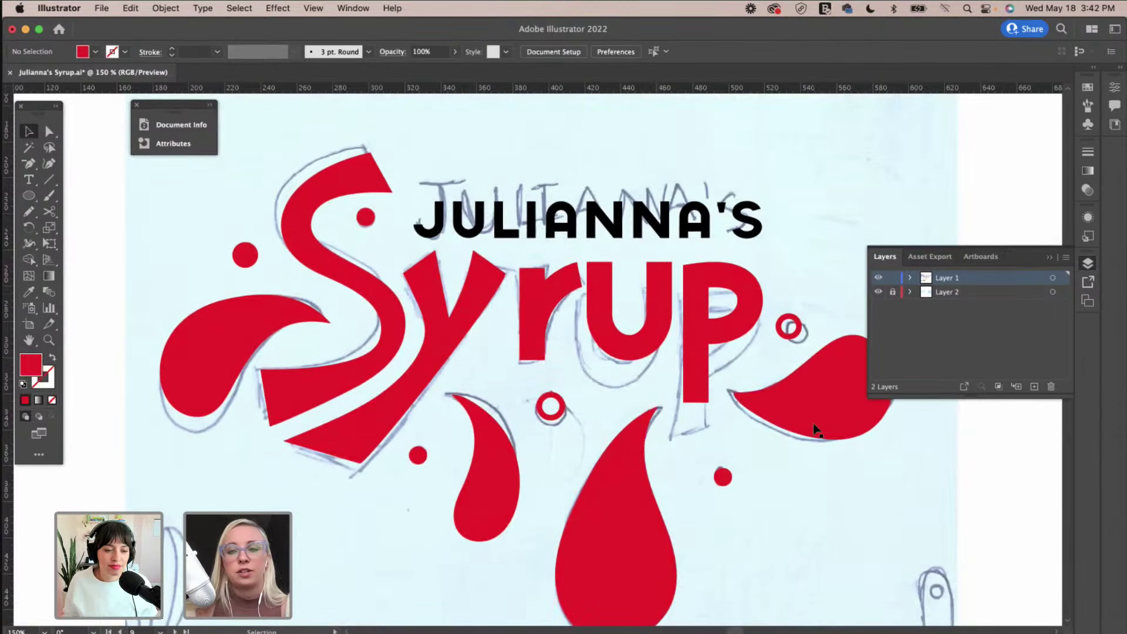
pyautogui.hscroll(3, 814, 426)
pyautogui.hscroll(-3, 814, 428)
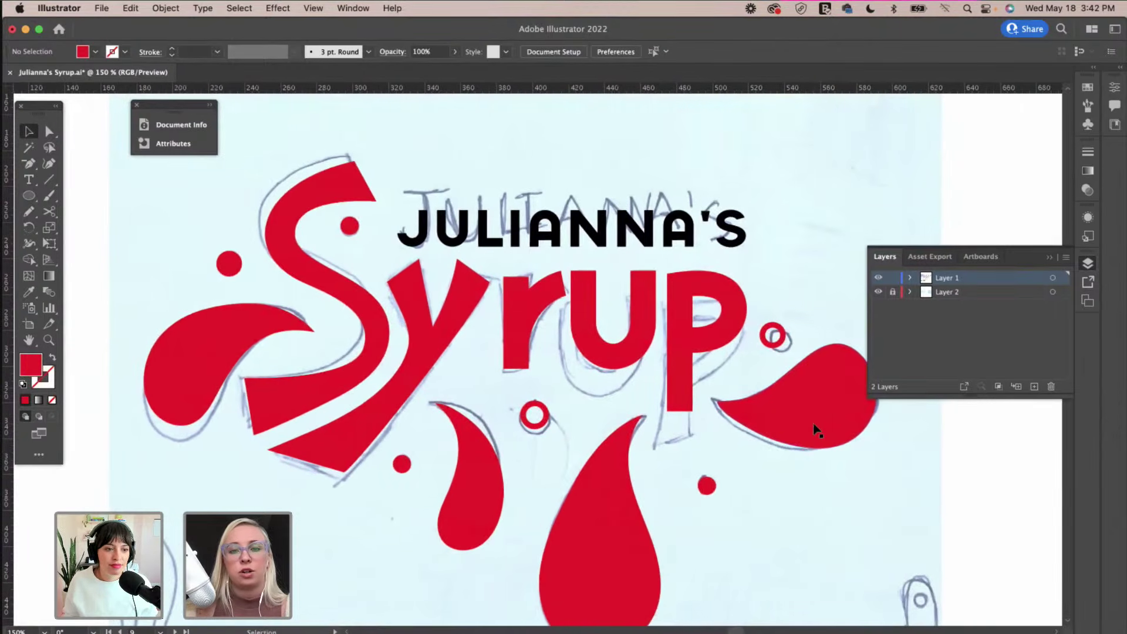
pyautogui.click(105, 9)
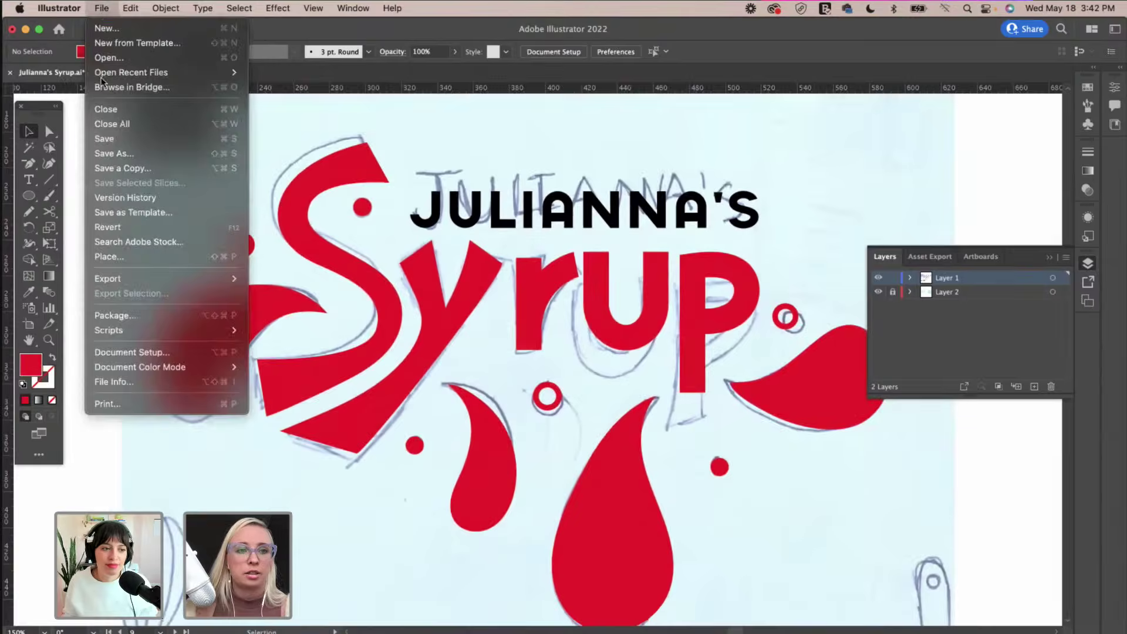
pyautogui.click(111, 135)
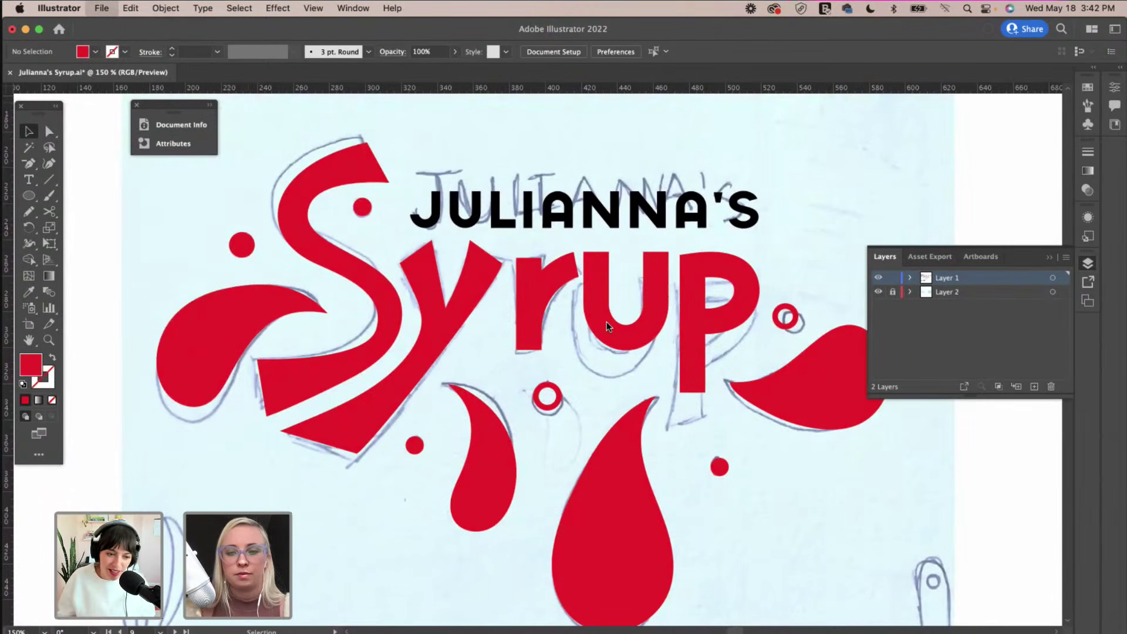
# Hide Layer 2 with the sketches and view the logo on the Primary Logo artboard.
pyautogui.press('super+minus')
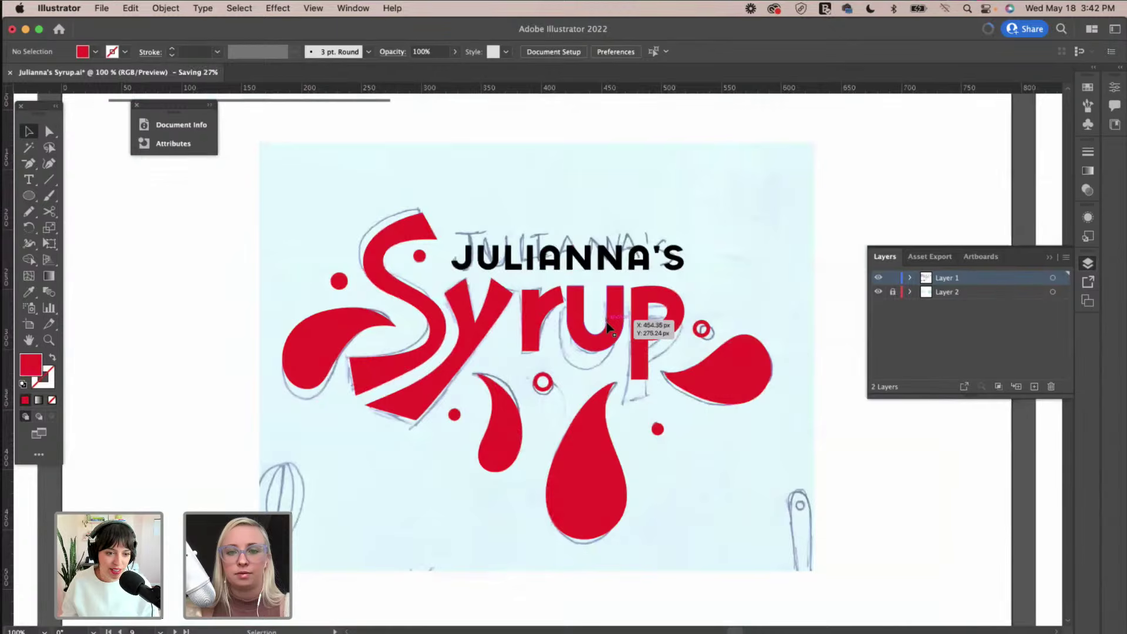
pyautogui.press('super+minus')
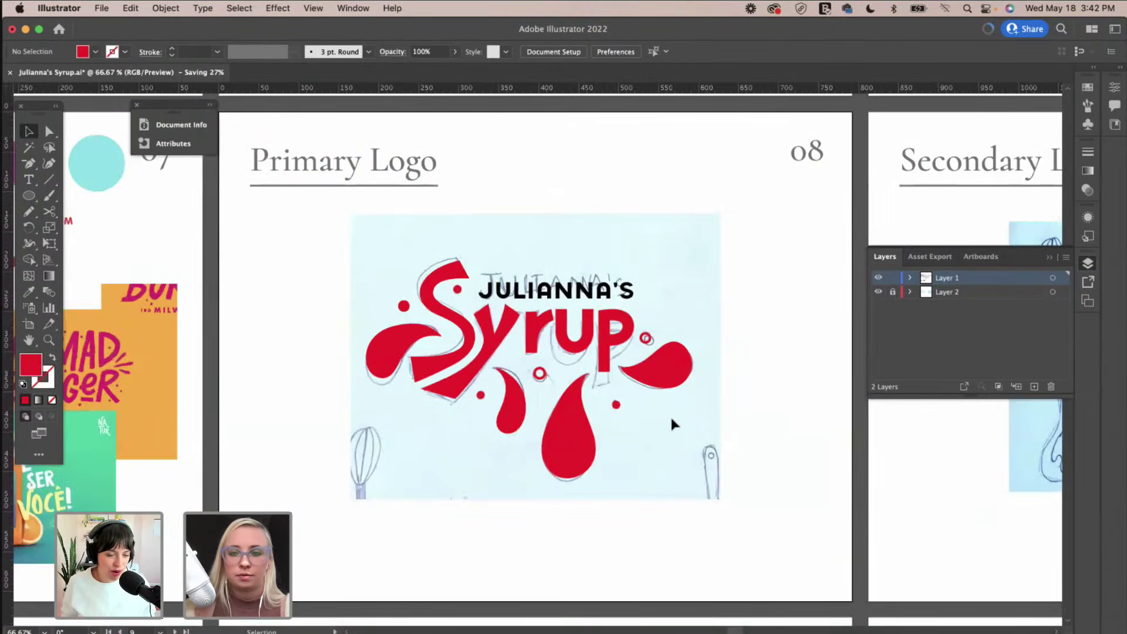
pyautogui.hscroll(5, 670, 415)
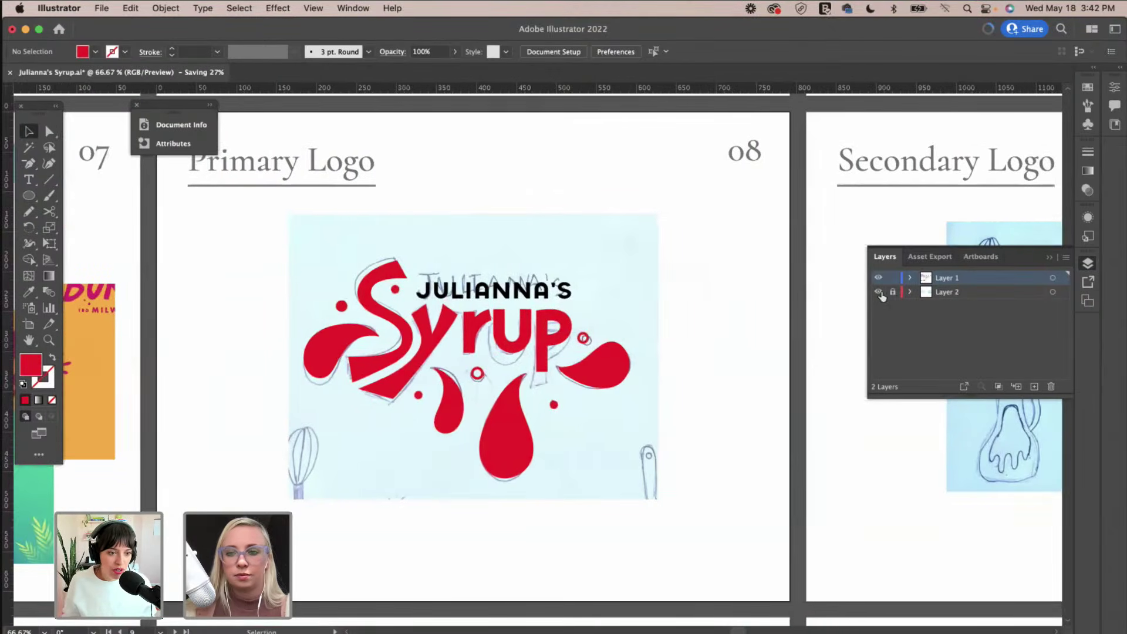
pyautogui.click(879, 292)
pyautogui.scroll(1, 687, 376)
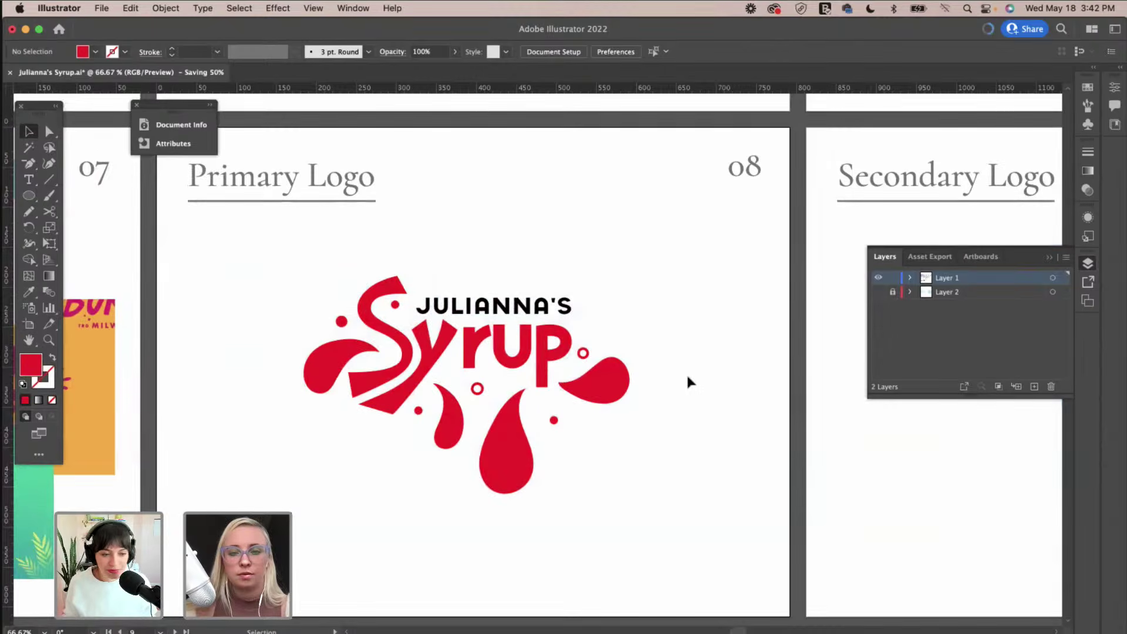
pyautogui.hscroll(3, 687, 377)
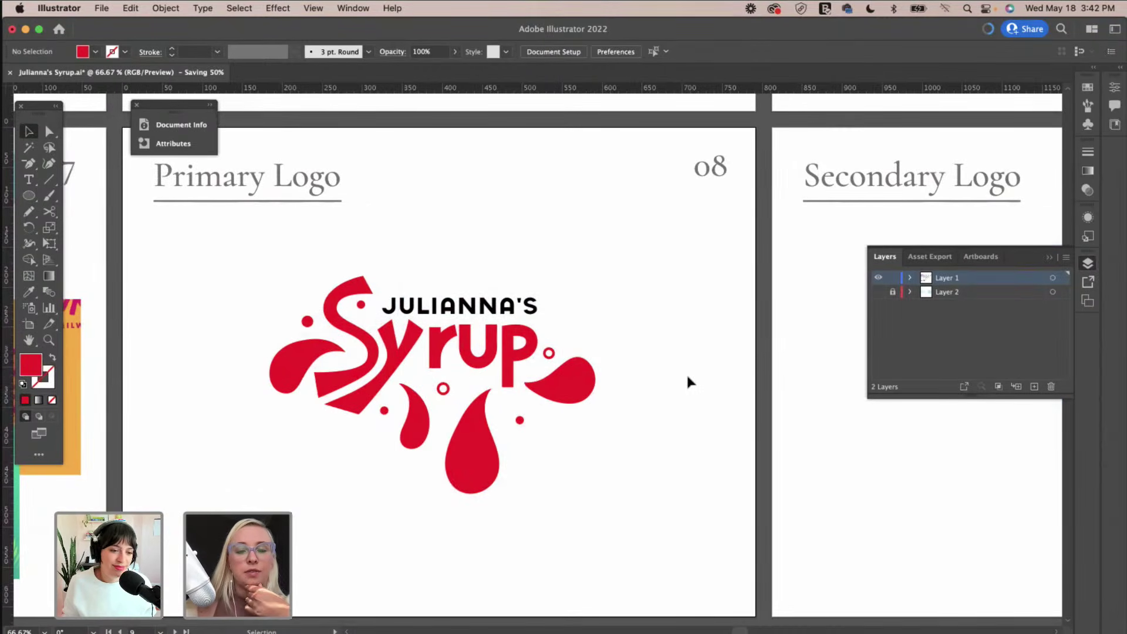
pyautogui.hscroll(3, 688, 377)
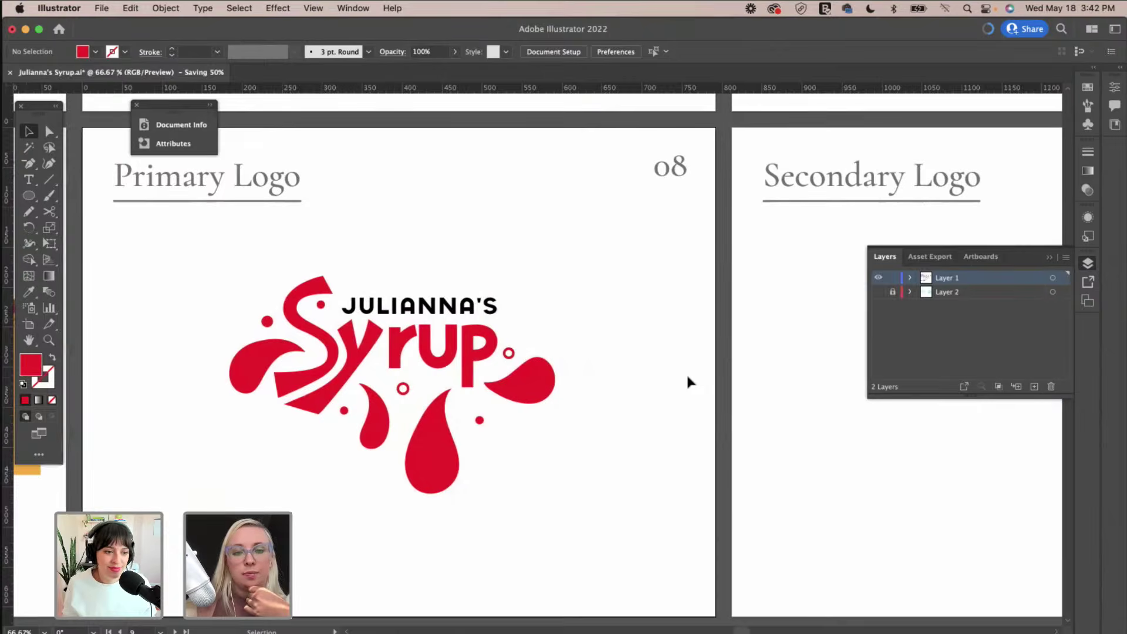
# Fill the drop beside the S with the yellow-green sampled from the colour circles on artboard 07.
pyautogui.hscroll(-10, 688, 382)
pyautogui.scroll(1, 688, 381)
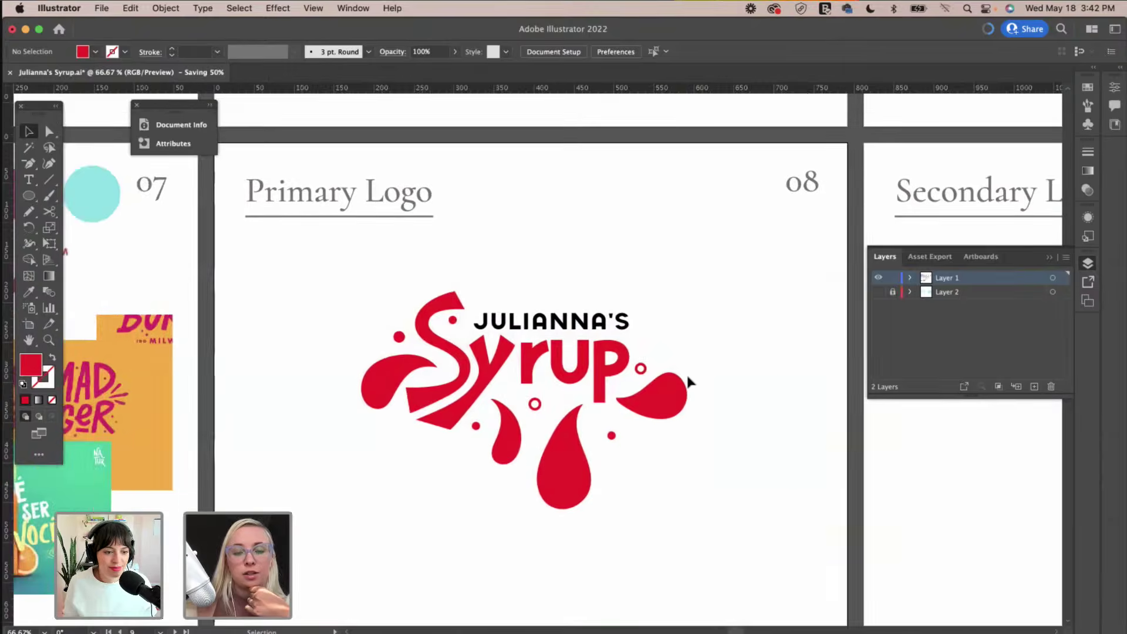
pyautogui.hscroll(-7, 687, 378)
pyautogui.scroll(2, 687, 378)
pyautogui.click(514, 398)
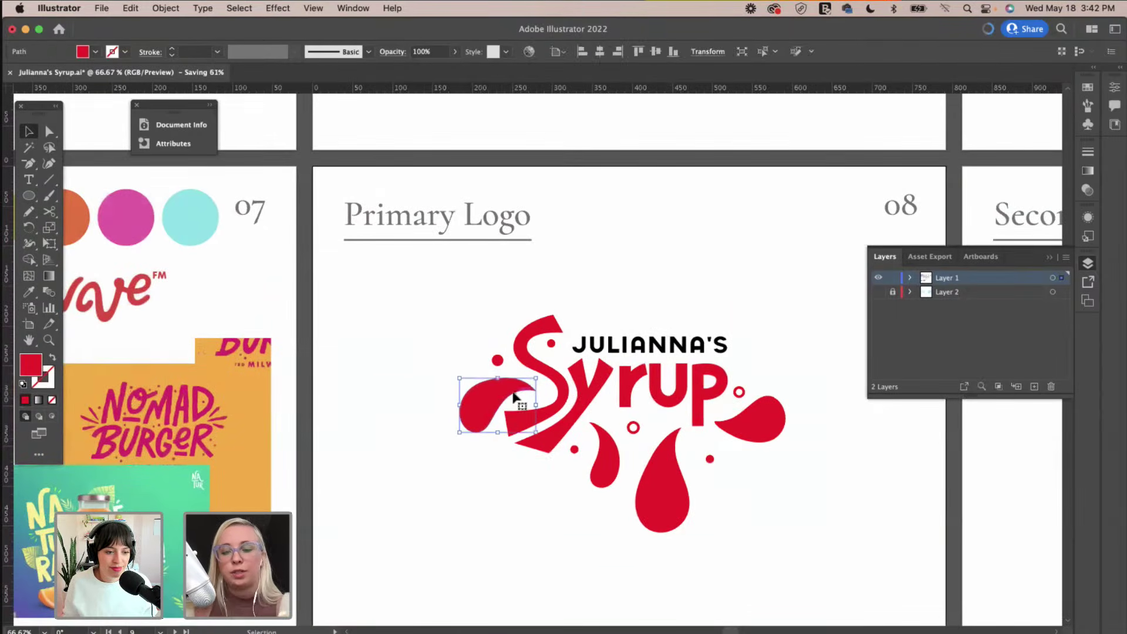
pyautogui.hscroll(-6, 442, 314)
pyautogui.scroll(-1, 442, 314)
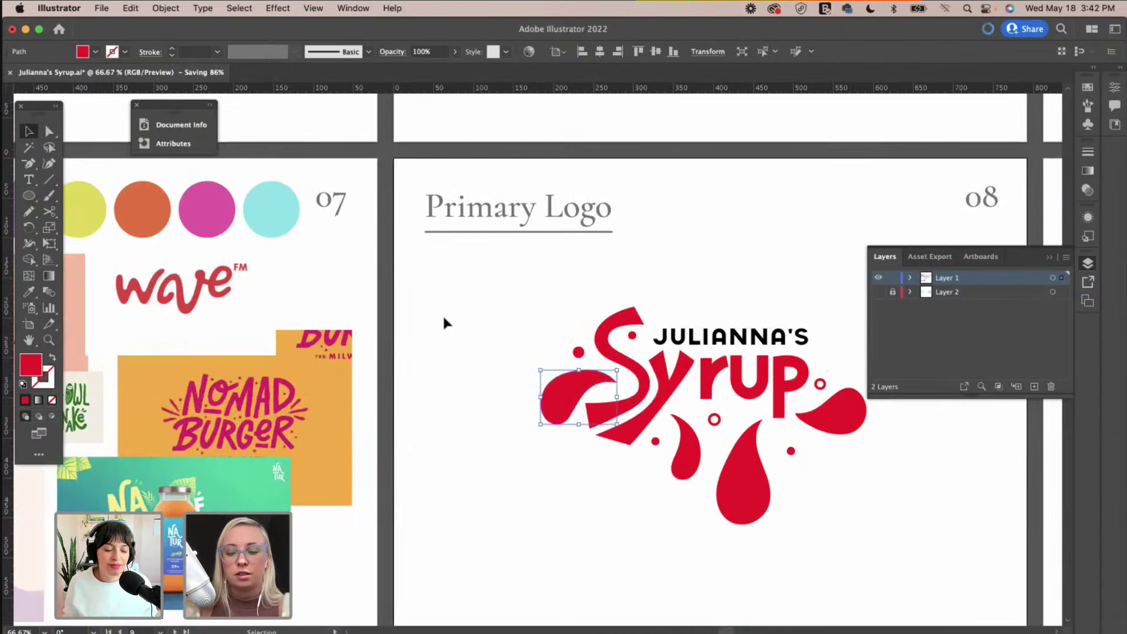
pyautogui.hotkey('ctrl', '-')
pyautogui.hscroll(-5, 442, 314)
pyautogui.press('i')
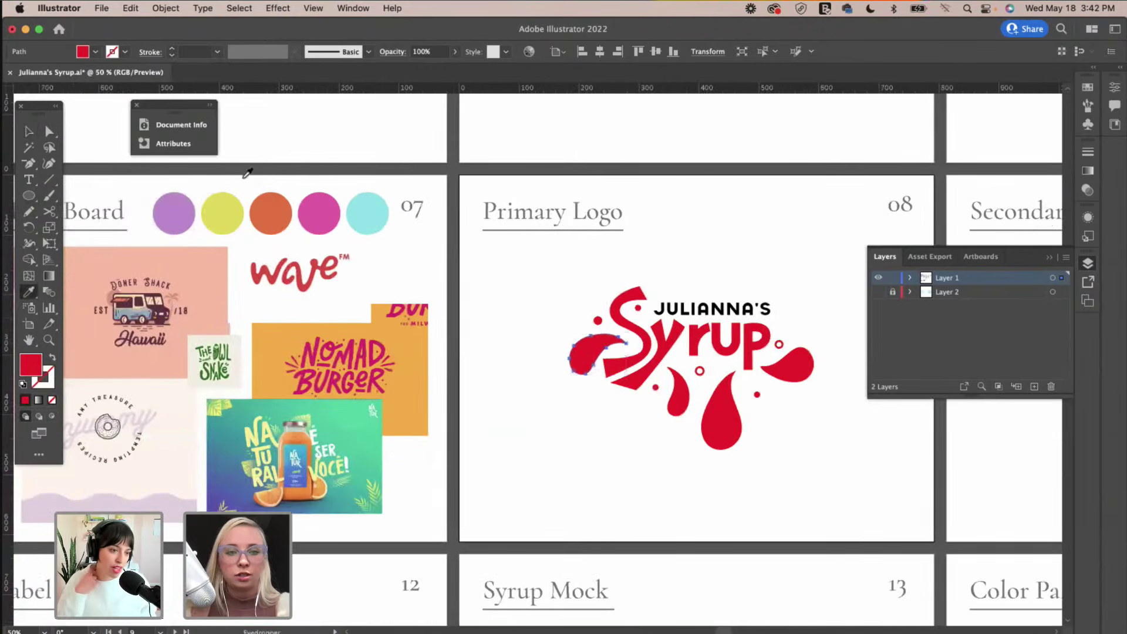
pyautogui.click(222, 213)
pyautogui.press('v')
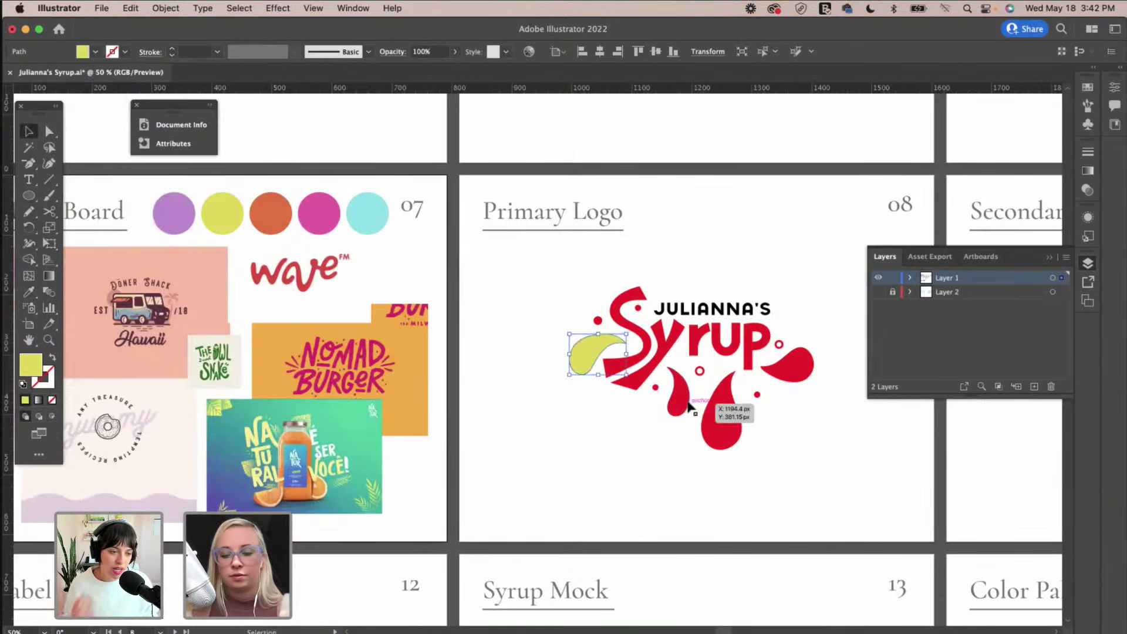
# Fill the small curved drop with the orange and the large drop with the light blue sampled from the colour circles on artboard 07.
pyautogui.click(688, 404)
pyautogui.press('i')
pyautogui.click(267, 204)
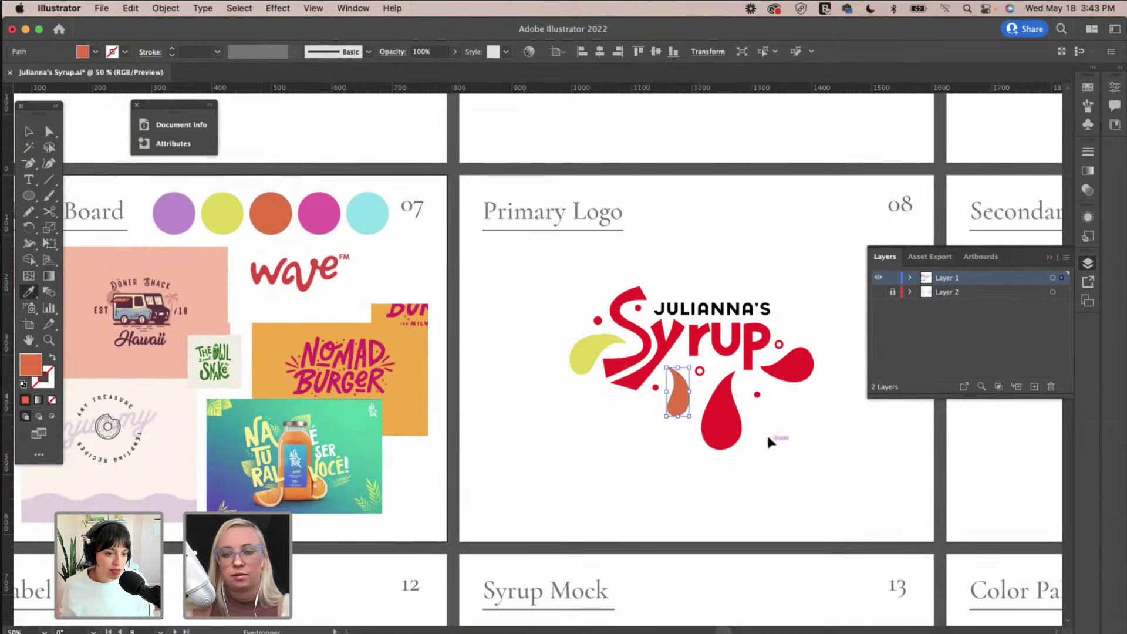
pyautogui.keyDown('super'); pyautogui.click(737, 435); pyautogui.keyUp('super')
pyautogui.click(368, 212)
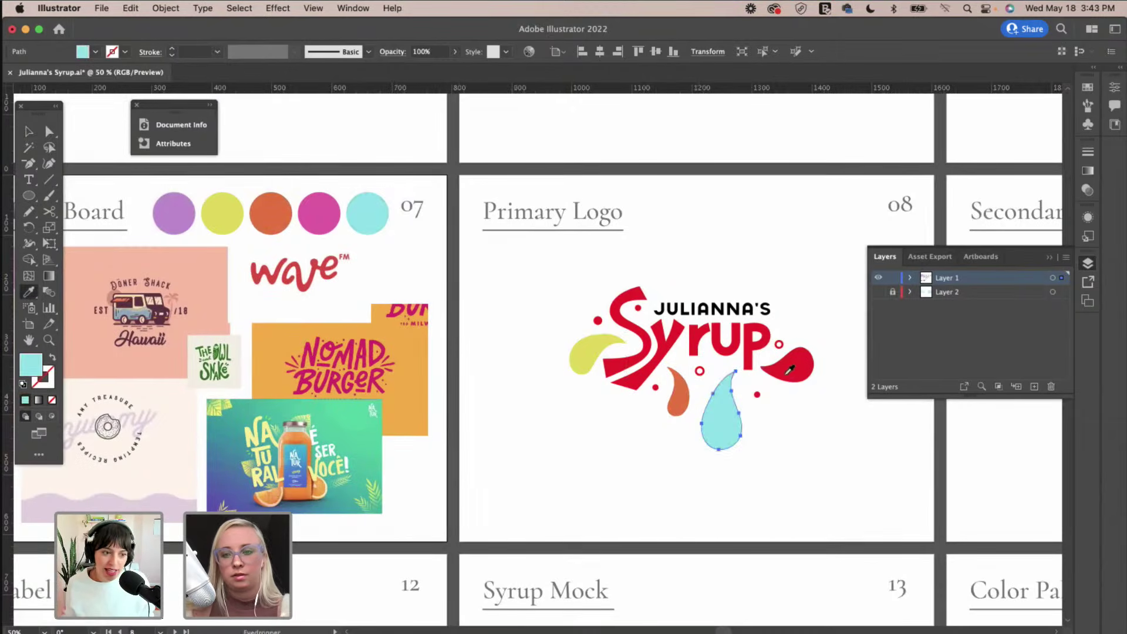
# Try the yellow-green from artboard 07 on the drop beside the p, and fill it with the sampled purple instead.
pyautogui.keyDown('super'); pyautogui.click(791, 379); pyautogui.keyUp('super')
pyautogui.press('i')
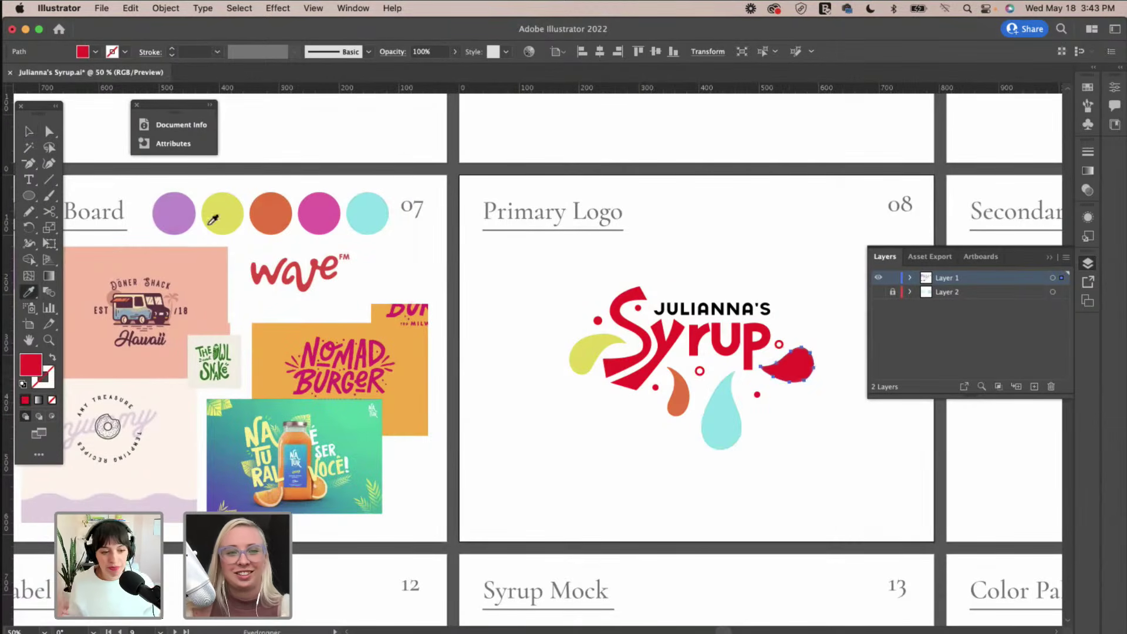
pyautogui.hscroll(-5, 232, 218)
pyautogui.hscroll(8, 232, 219)
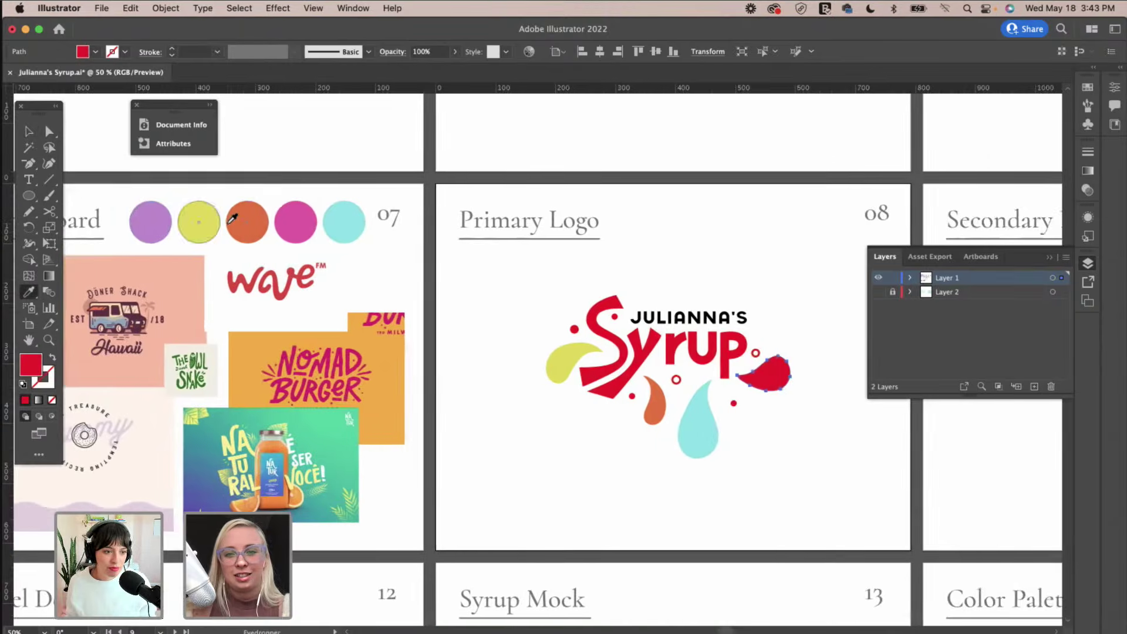
pyautogui.click(232, 218)
pyautogui.click(180, 220)
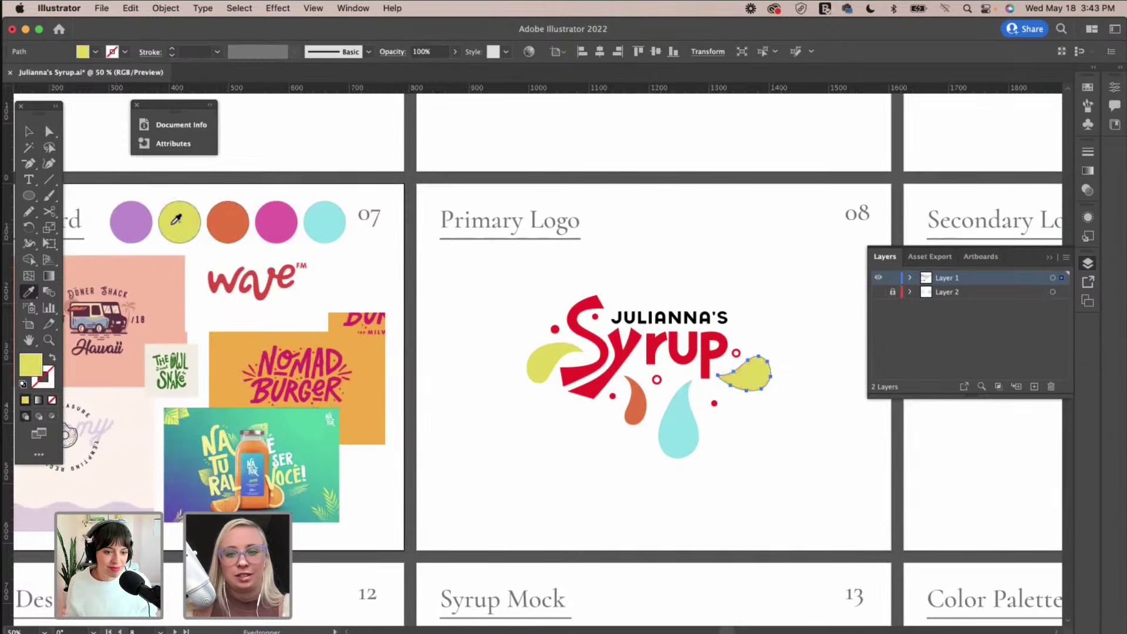
pyautogui.click(132, 221)
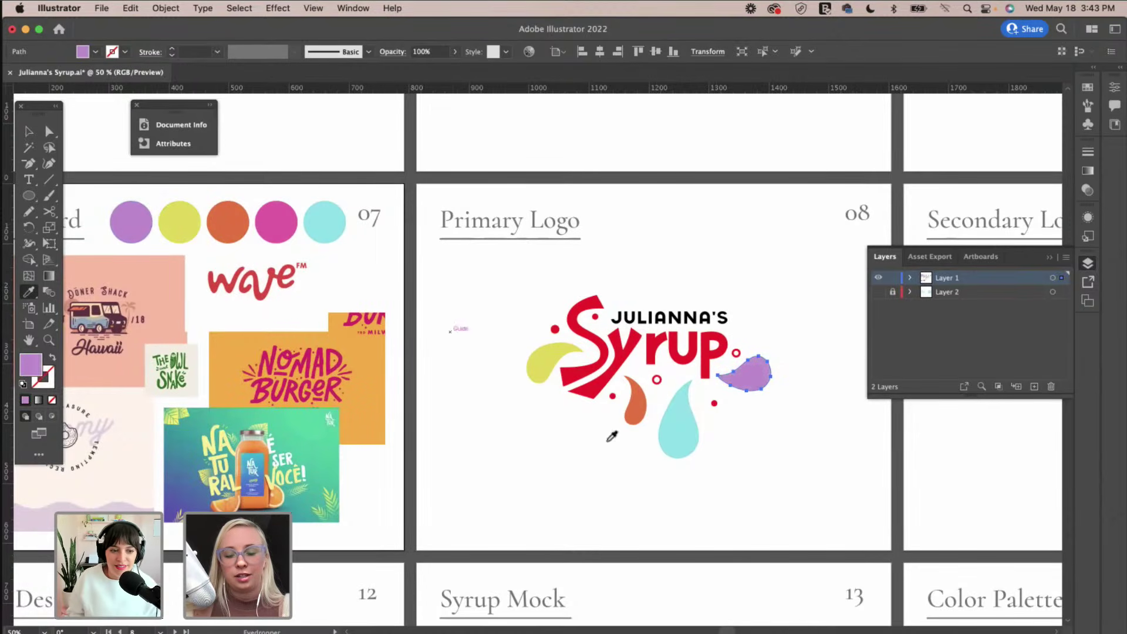
# Try the purple sampled from the mood board's colour circles on all the letters of Syrup.
pyautogui.press('v')
pyautogui.click(768, 473)
pyautogui.click(681, 350)
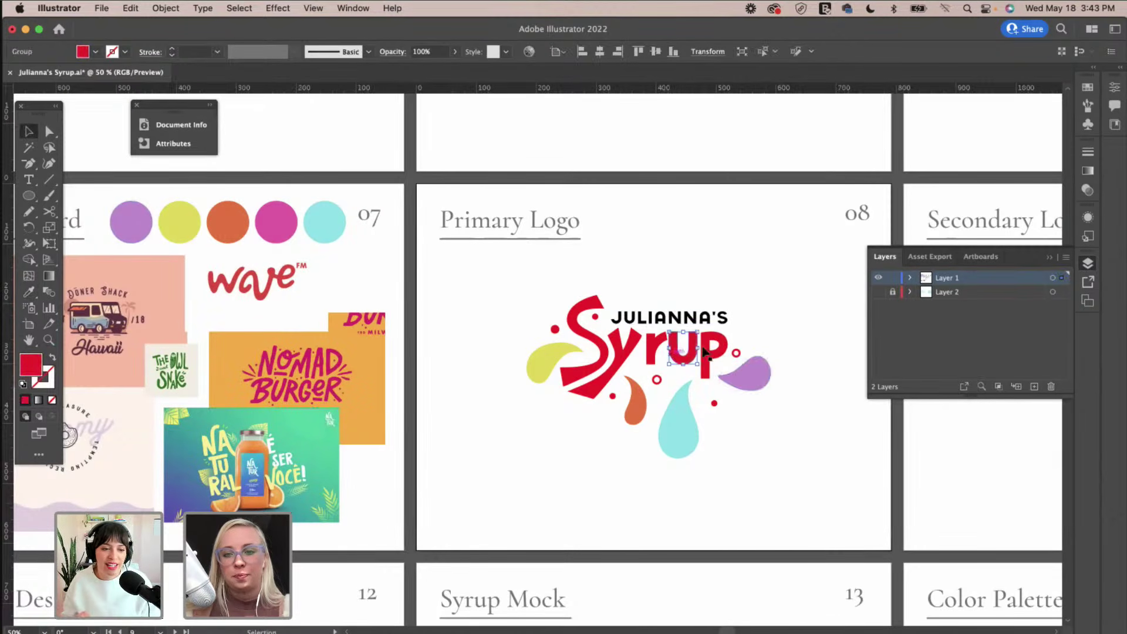
pyautogui.keyDown('shift'); pyautogui.click(714, 353); pyautogui.keyUp('shift')
pyautogui.keyDown('shift'); pyautogui.click(631, 353); pyautogui.keyUp('shift')
pyautogui.keyDown('shift'); pyautogui.click(606, 360); pyautogui.keyUp('shift')
pyautogui.keyDown('shift'); pyautogui.click(605, 360); pyautogui.keyUp('shift')
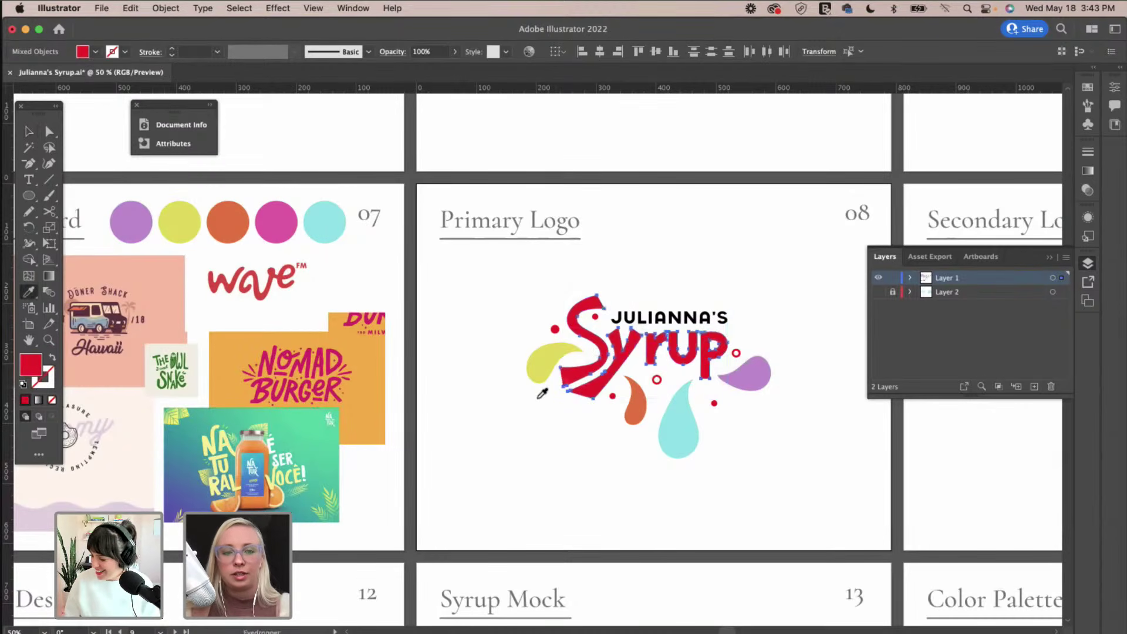
pyautogui.hscroll(-5, 555, 395)
pyautogui.press('i')
pyautogui.click(303, 222)
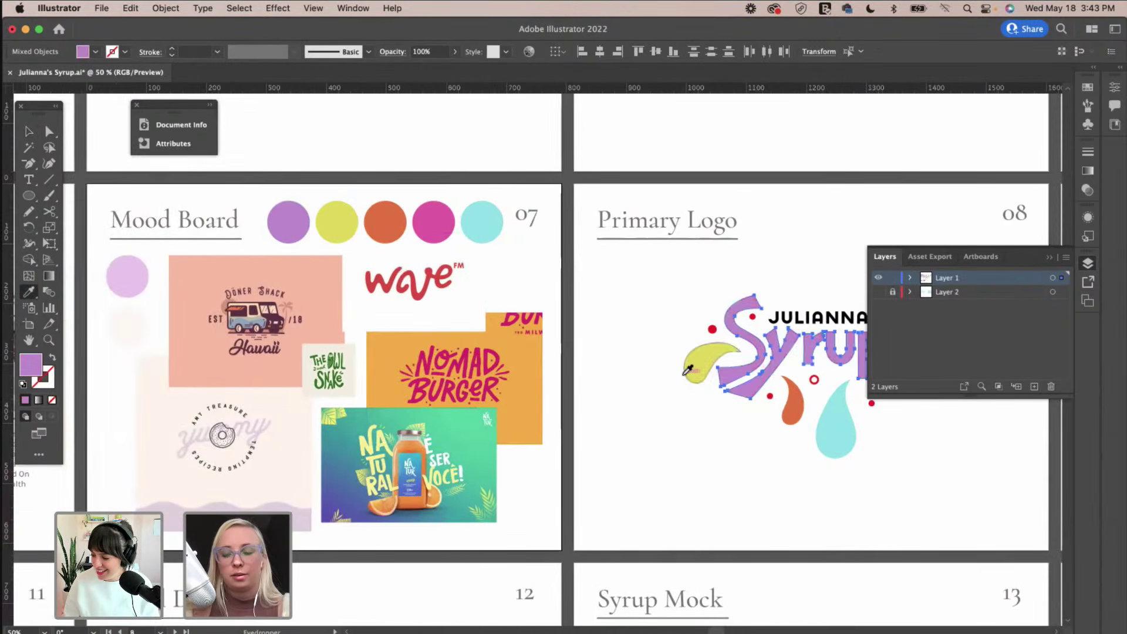
pyautogui.hscroll(5, 587, 352)
pyautogui.press('v')
pyautogui.click(686, 276)
# Fill all the letters of Syrup with the light purple sampled from the pale circle below the Mood Board title.
pyautogui.click(682, 354)
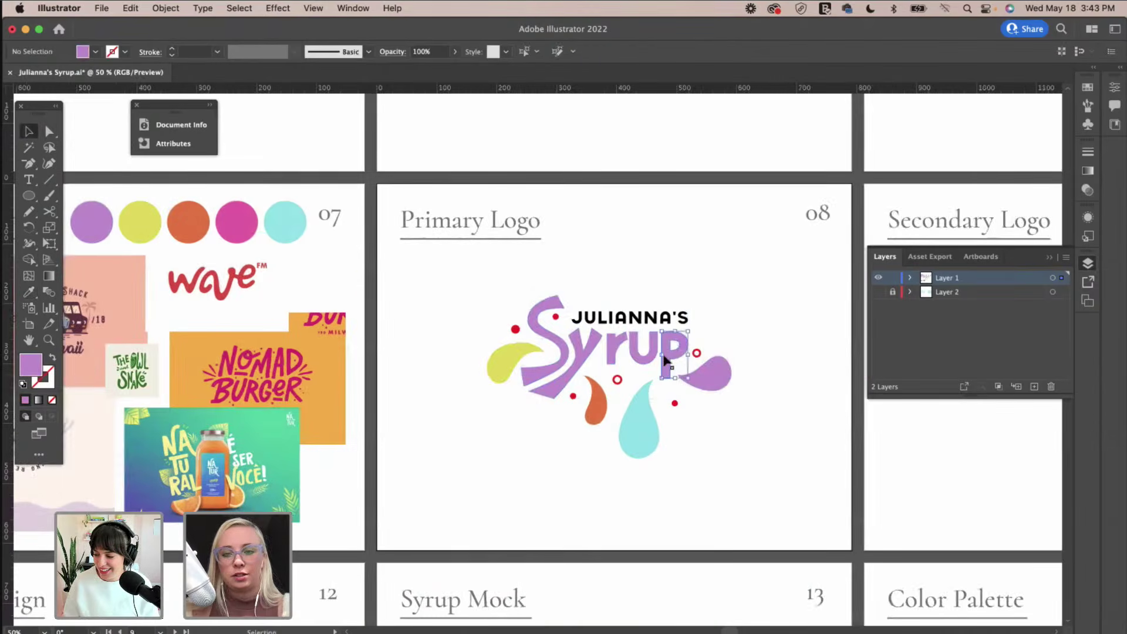
pyautogui.keyDown('shift'); pyautogui.click(576, 346); pyautogui.keyUp('shift')
pyautogui.hscroll(-4, 587, 353)
pyautogui.press('i')
pyautogui.click(140, 273)
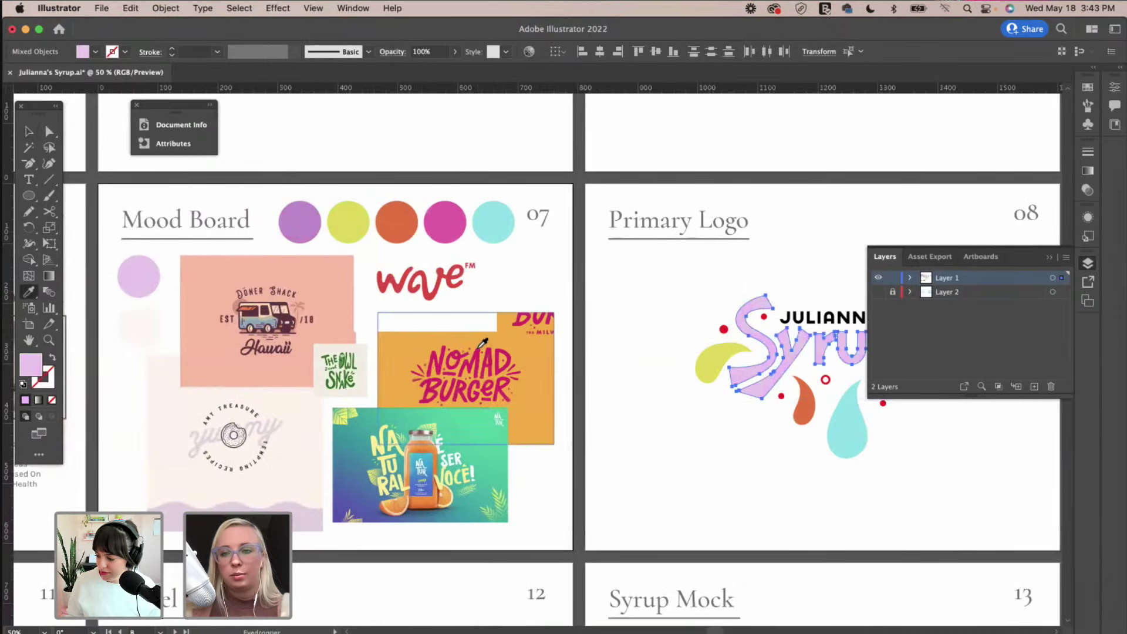
pyautogui.hscroll(4, 587, 353)
pyautogui.press('v')
pyautogui.click(698, 241)
# Fill the JULIANNA'S text with the purple sampled from the drop beside the p.
pyautogui.click(637, 318)
pyautogui.press('i')
pyautogui.click(712, 374)
pyautogui.press('v')
pyautogui.click(825, 363)
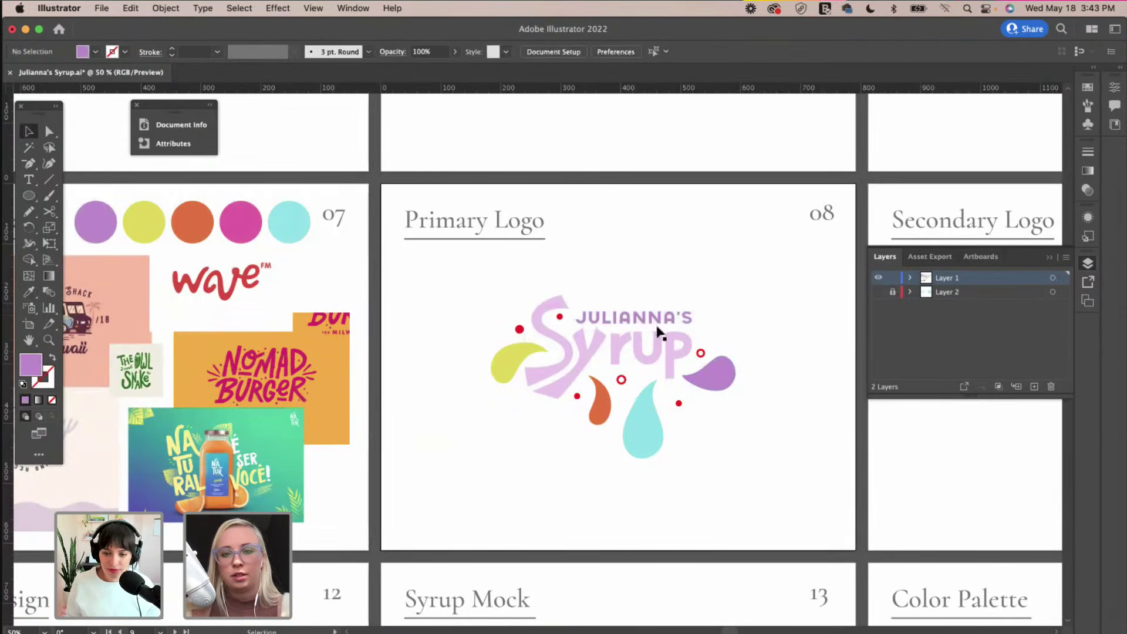
# Deepen the purple fill of the JULIANNA'S text and the drop beside the p.
pyautogui.click(649, 322)
pyautogui.doubleClick(28, 366)
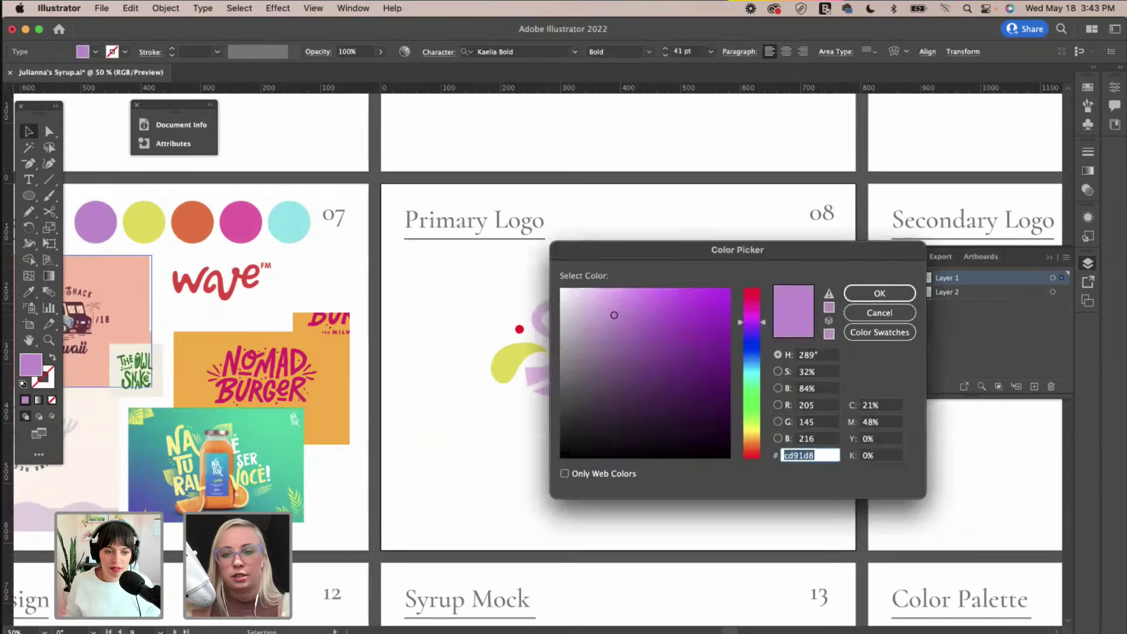
pyautogui.click(879, 293)
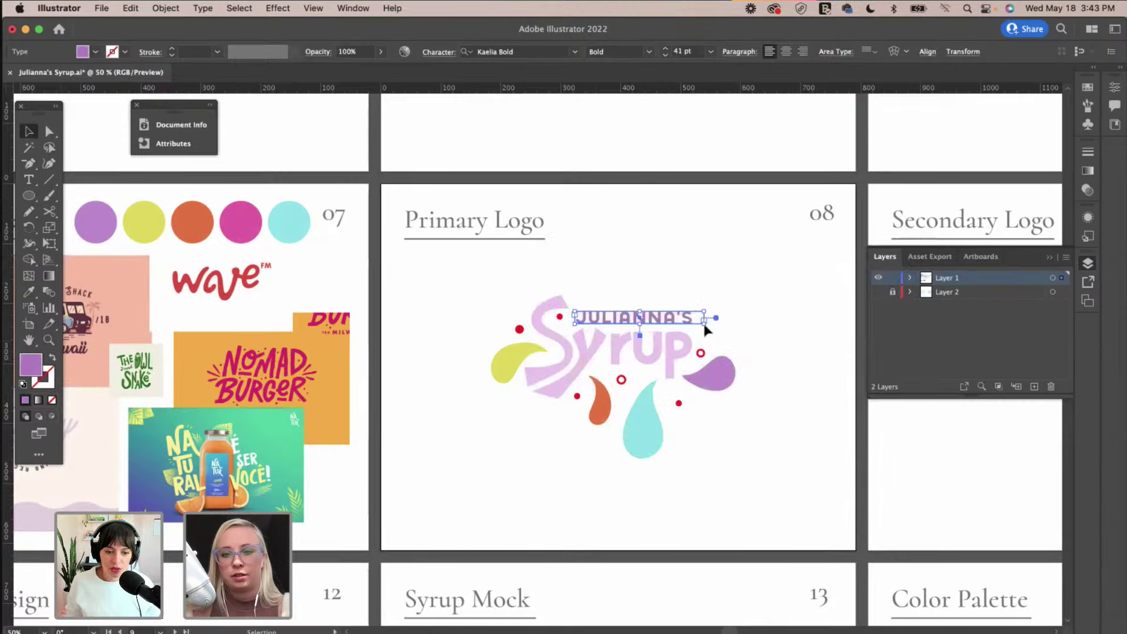
pyautogui.click(717, 368)
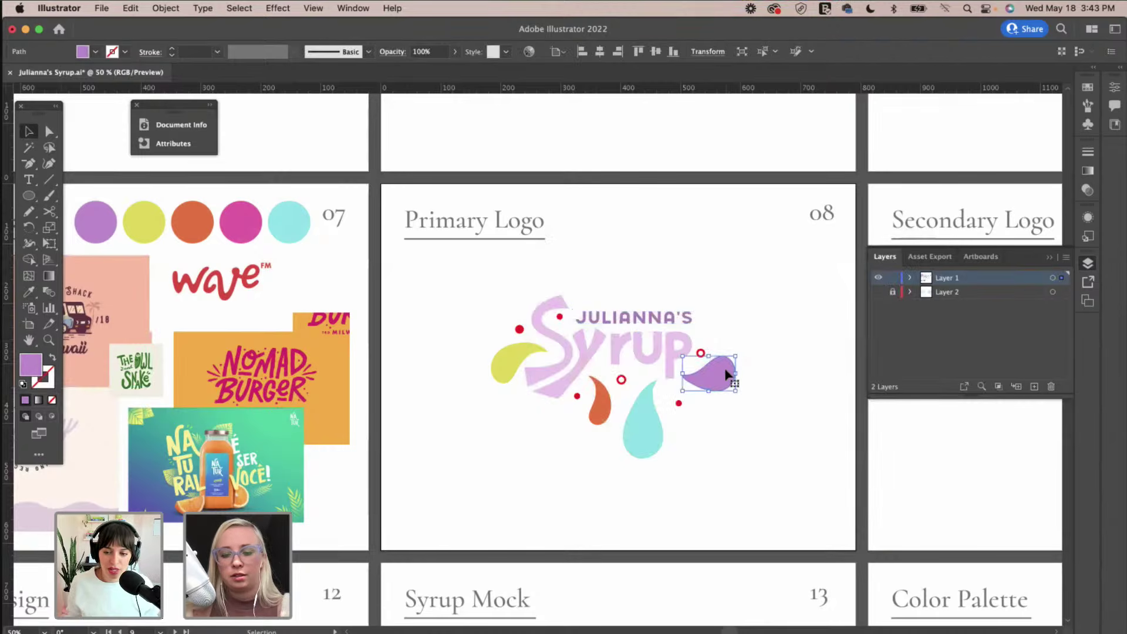
pyautogui.click(767, 365)
# Adjust the fill of all the Syrup letters to a slightly deeper light purple.
pyautogui.click(646, 353)
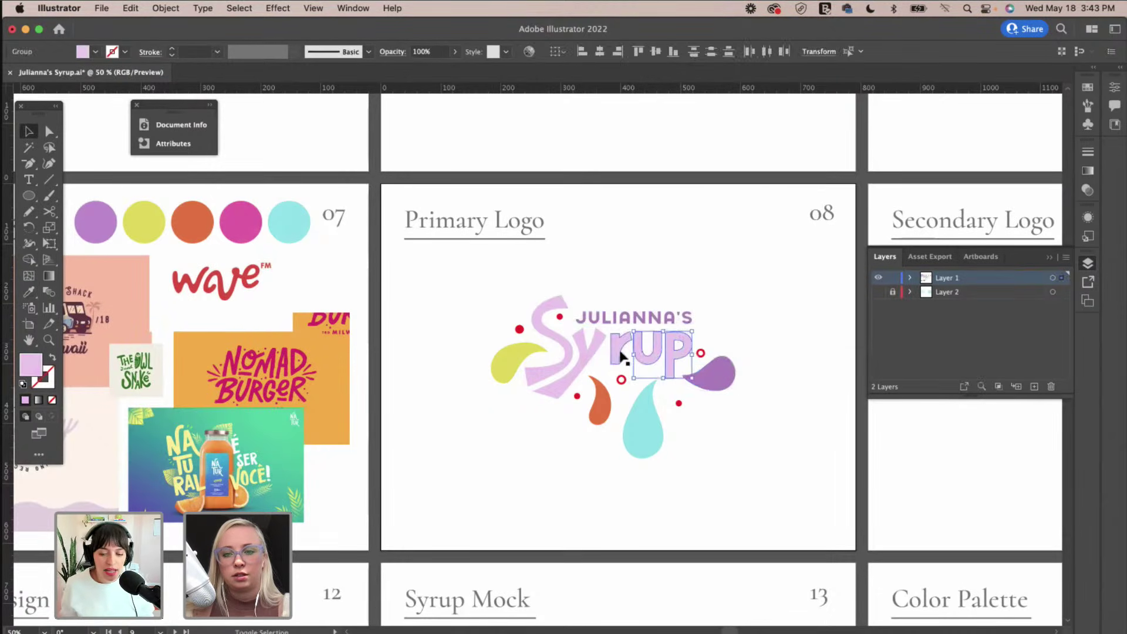
pyautogui.keyDown('shift'); pyautogui.click(586, 355); pyautogui.keyUp('shift')
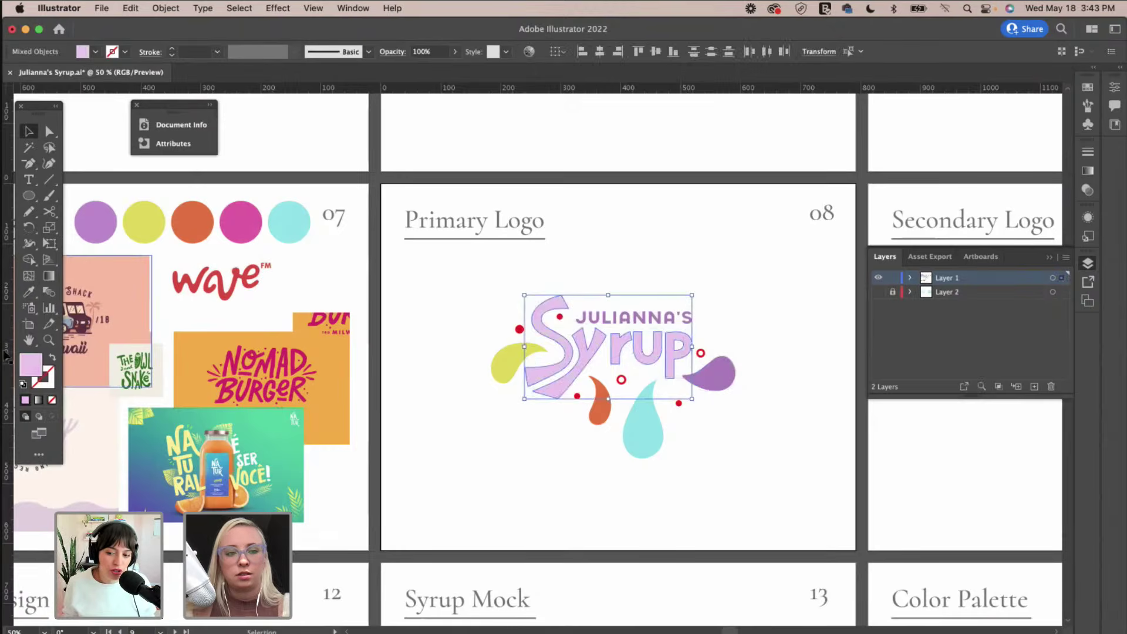
pyautogui.doubleClick(32, 366)
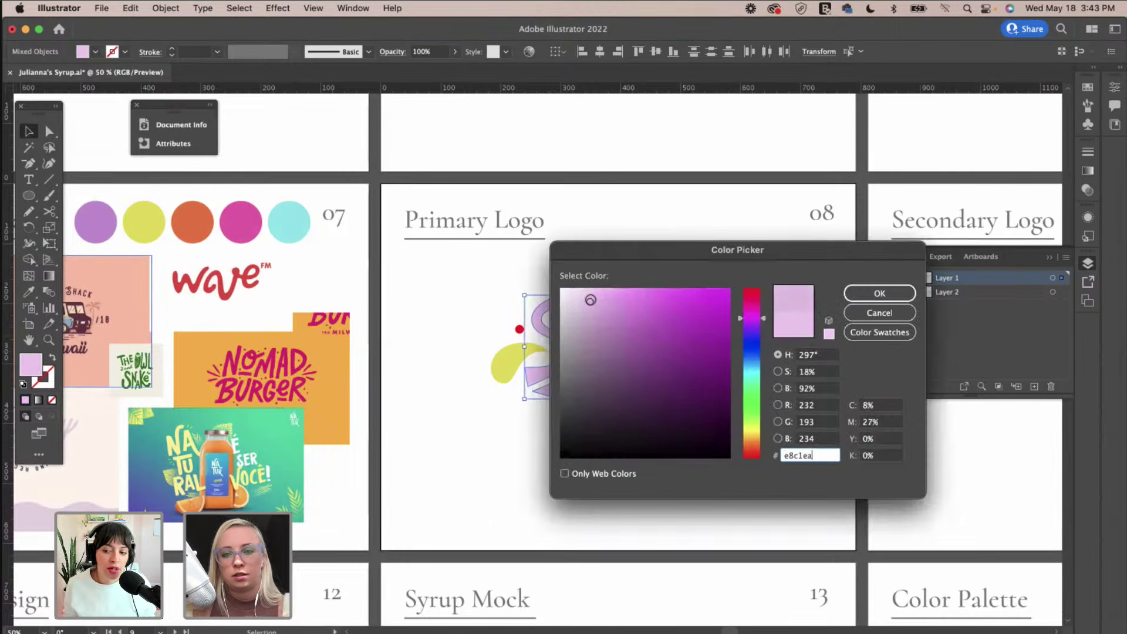
pyautogui.press('Return')
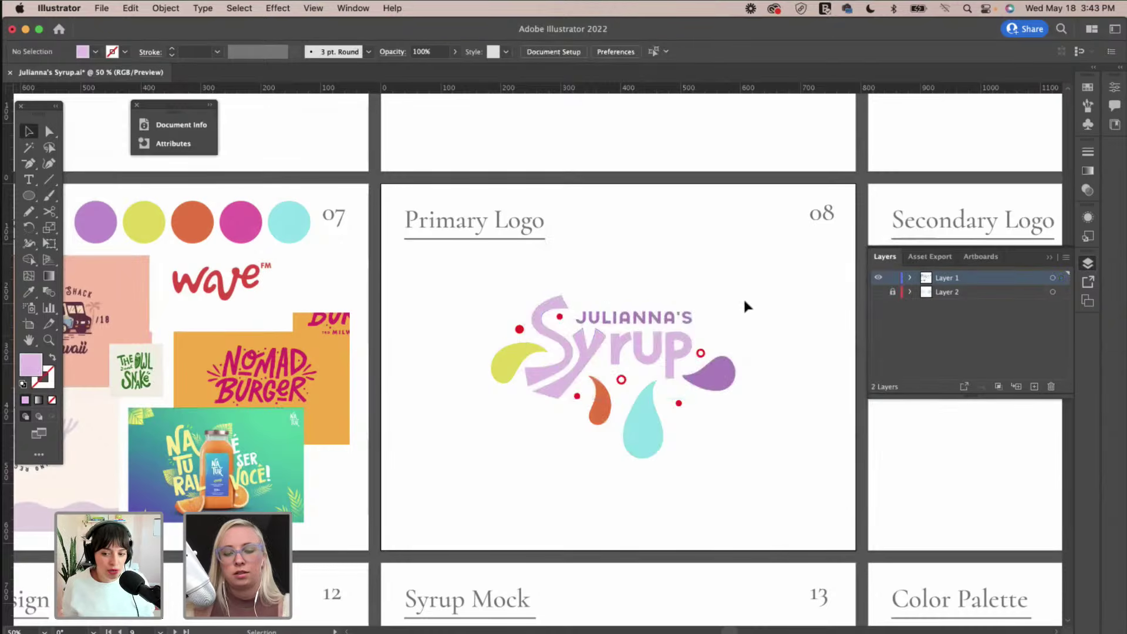
# Try the drop's purple on the outline of the ring beside the p, and apply the small curved drop's orange instead.
pyautogui.press('super+equal')
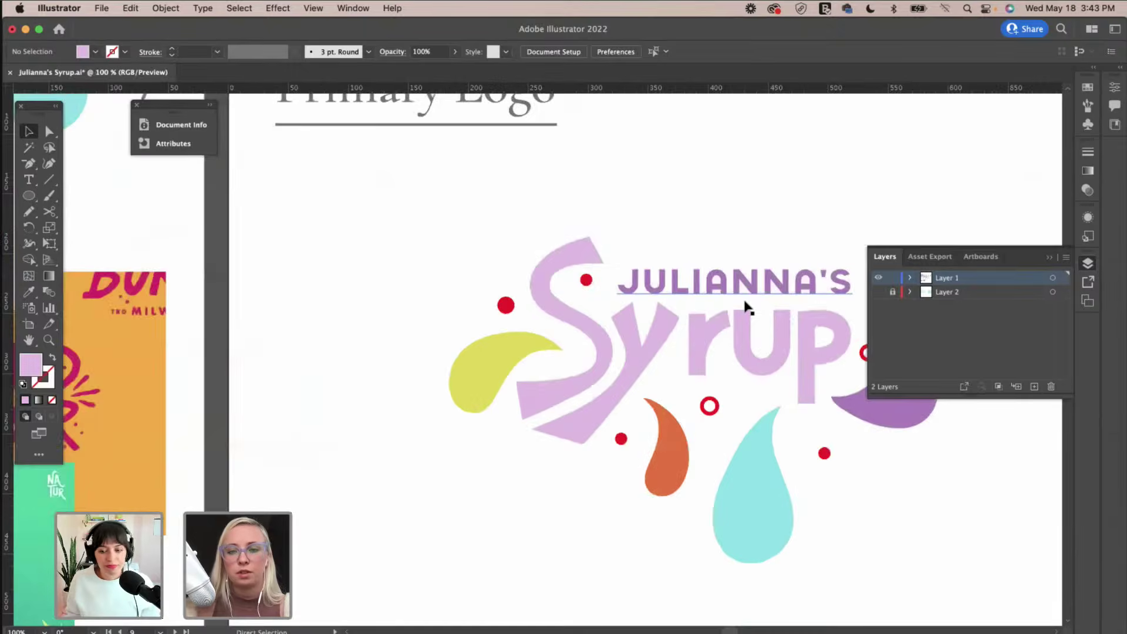
pyautogui.hscroll(5, 746, 306)
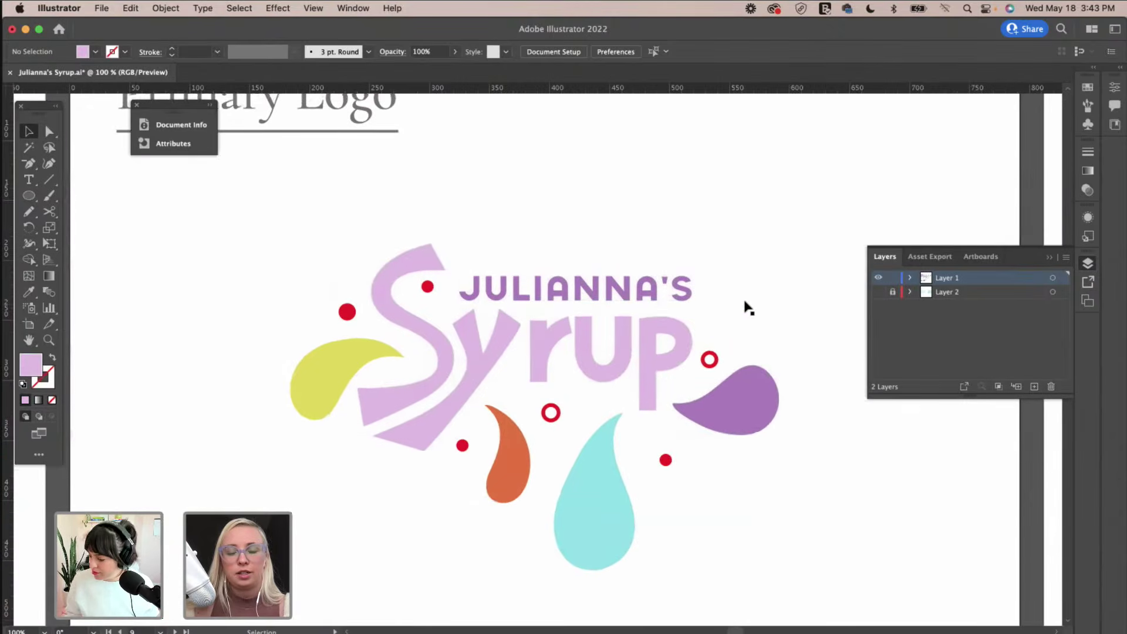
pyautogui.hscroll(2, 744, 305)
pyautogui.scroll(-2, 744, 306)
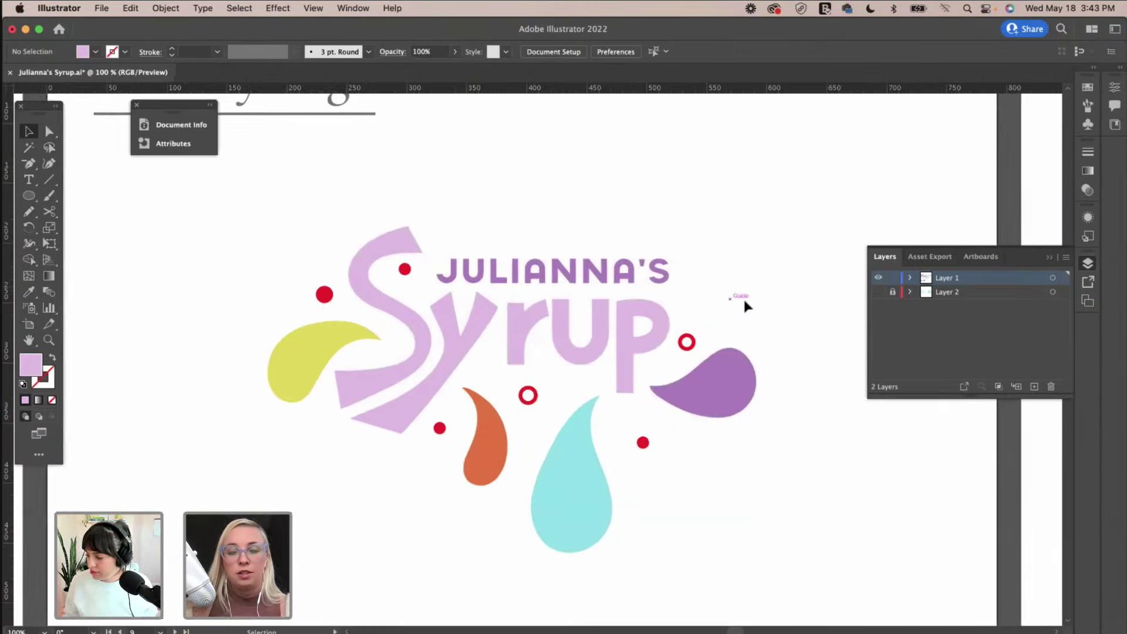
pyautogui.click(695, 338)
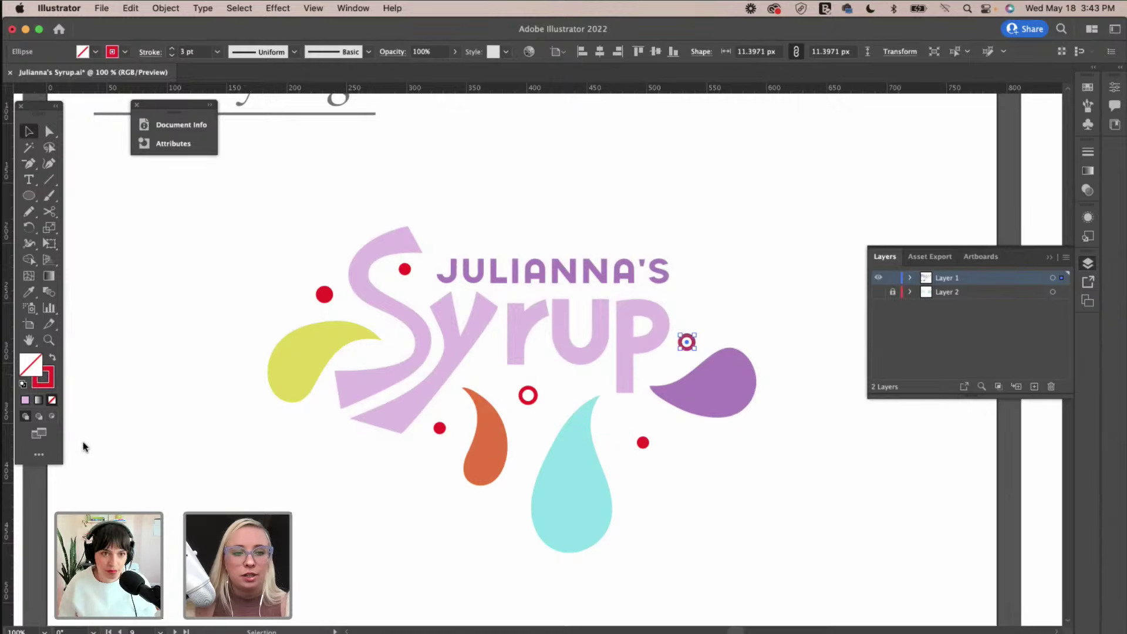
pyautogui.click(49, 370)
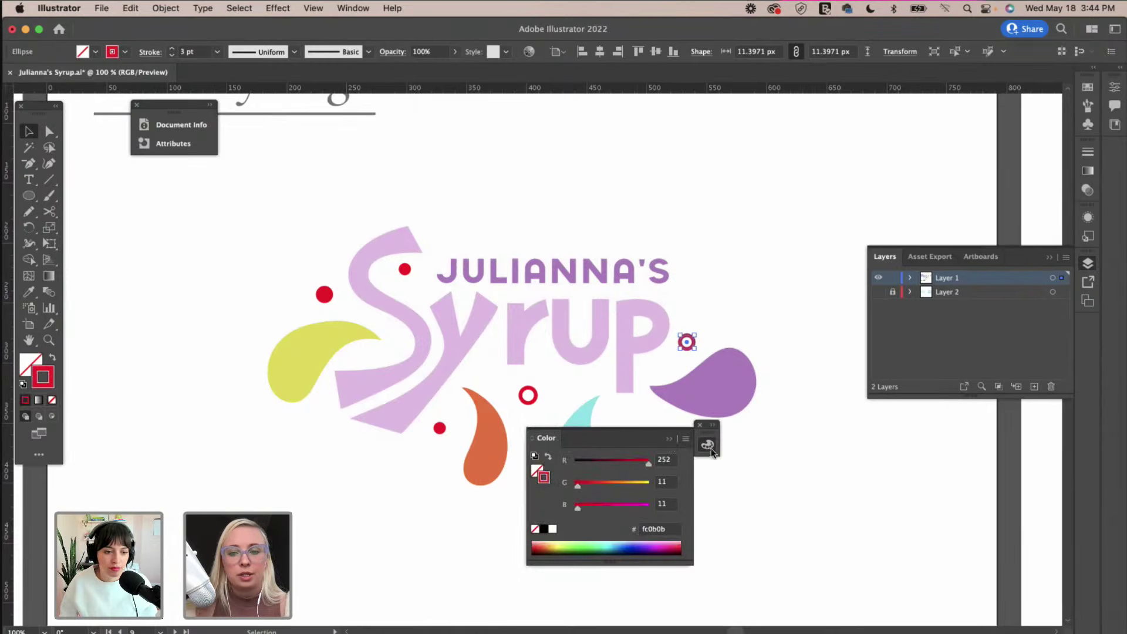
pyautogui.click(674, 441)
pyautogui.click(699, 422)
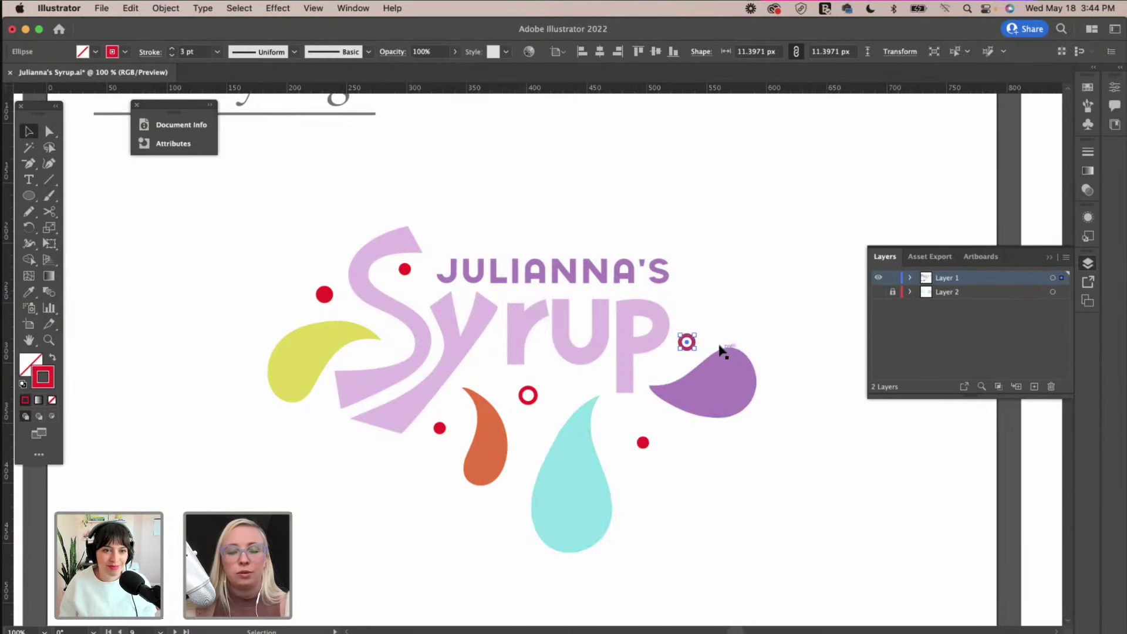
pyautogui.press('i')
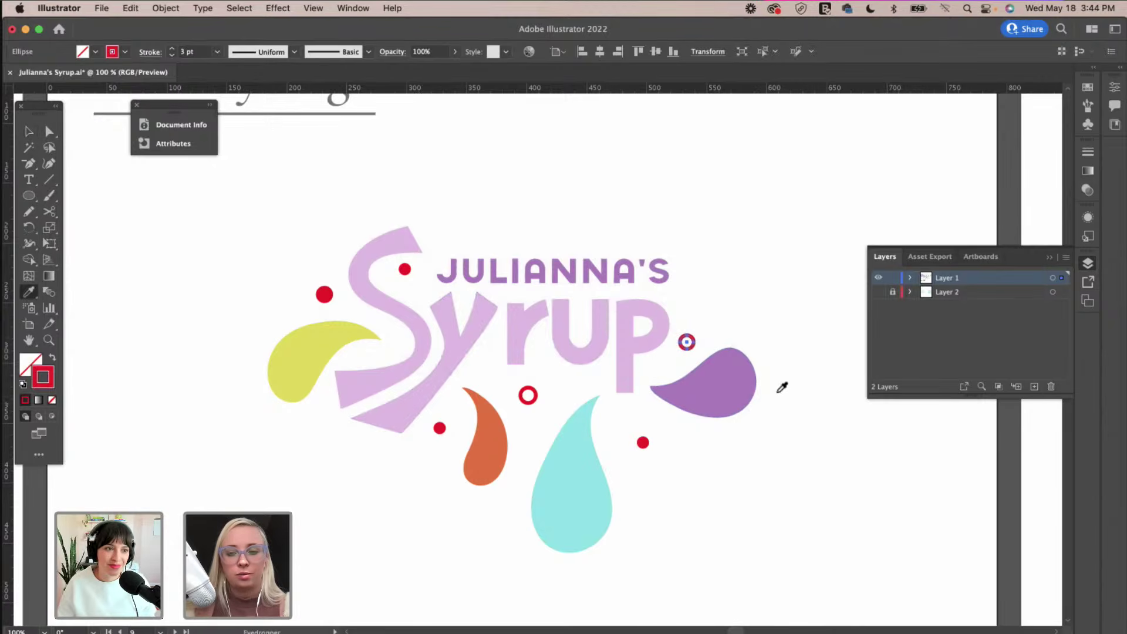
pyautogui.click(722, 379)
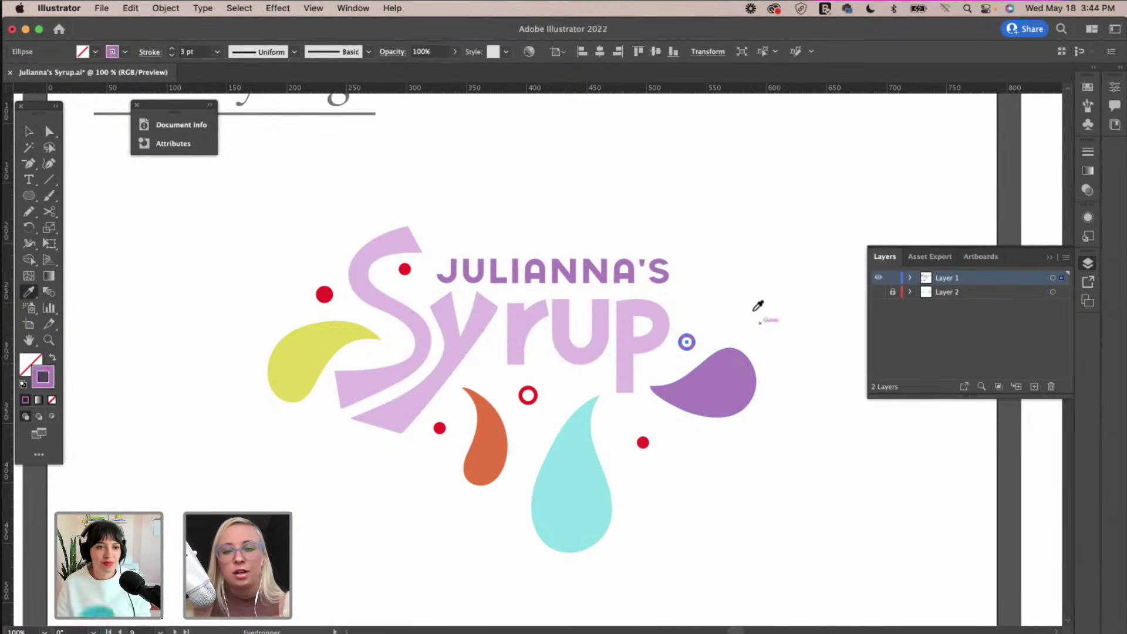
pyautogui.press('v')
pyautogui.press('i')
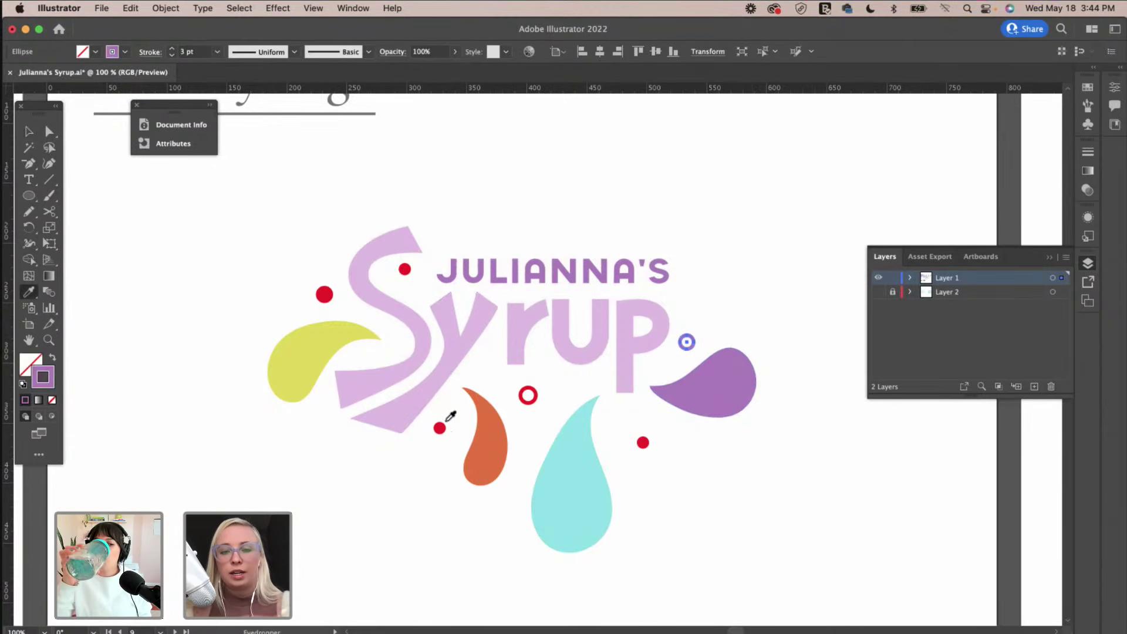
pyautogui.click(484, 427)
pyautogui.press('v')
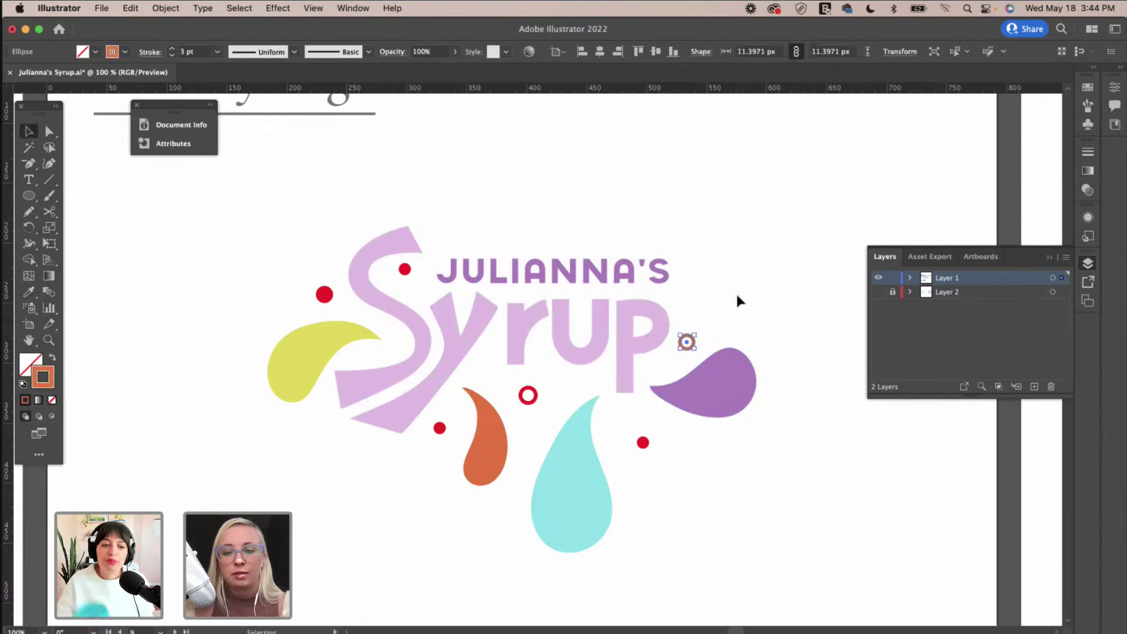
pyautogui.click(737, 296)
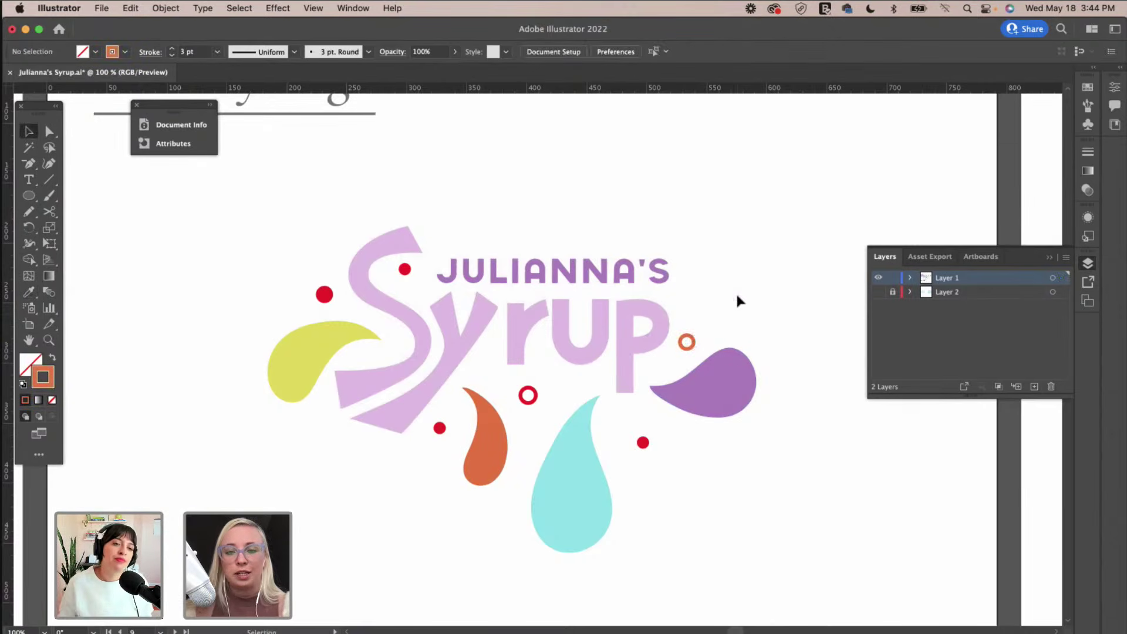
# Recolour the outline of the ring below the r with the light purple sampled from the S.
pyautogui.click(550, 390)
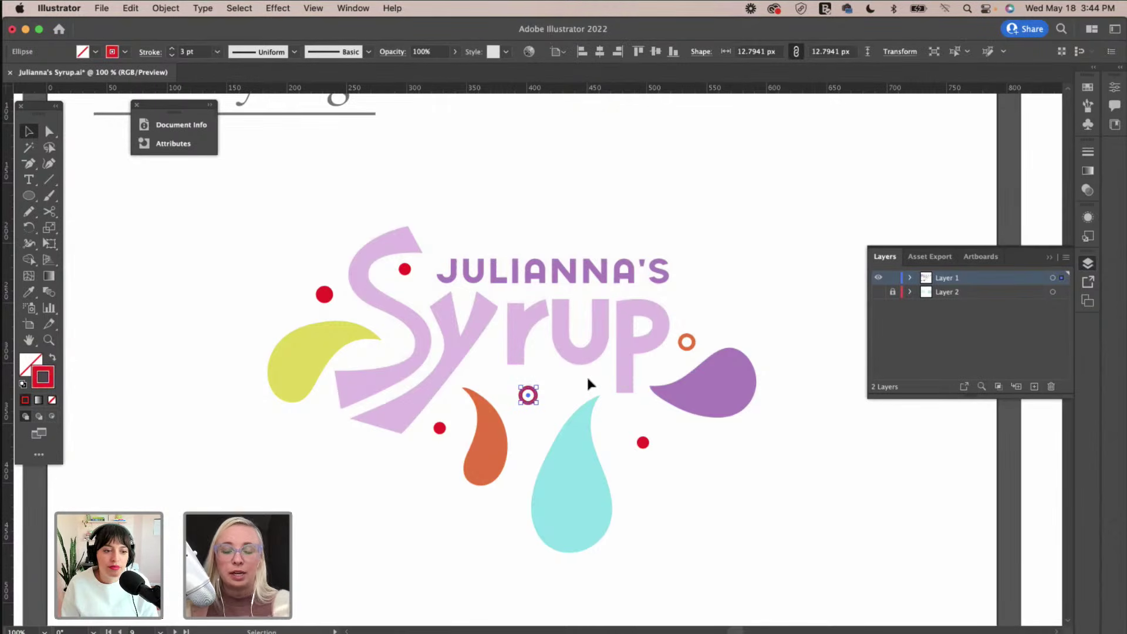
pyautogui.press('i')
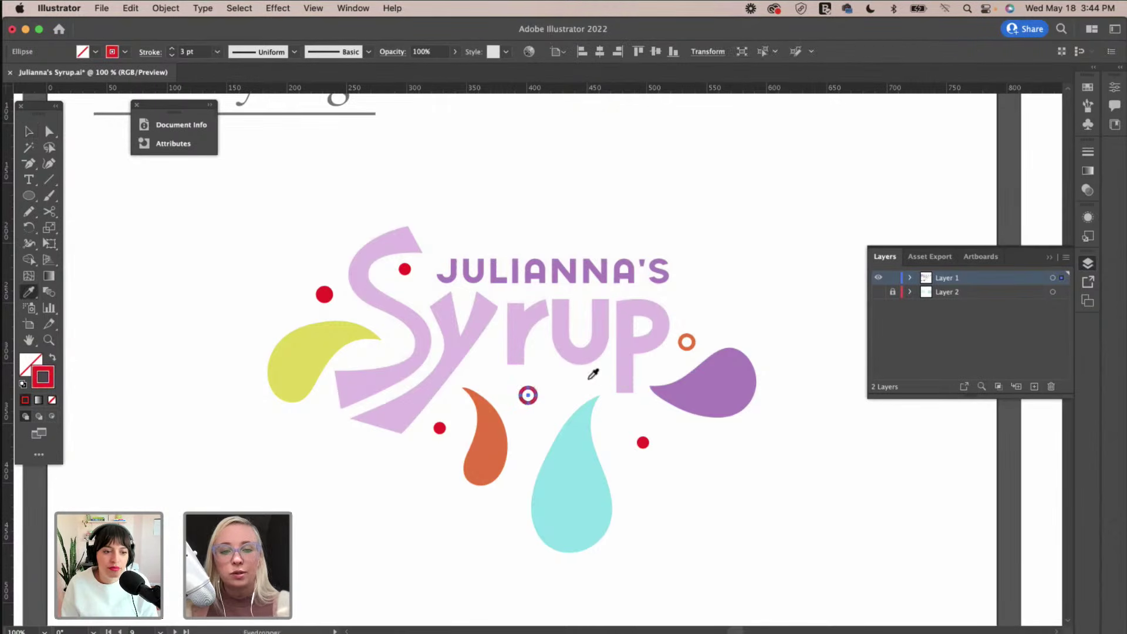
pyautogui.click(414, 244)
pyautogui.press('v')
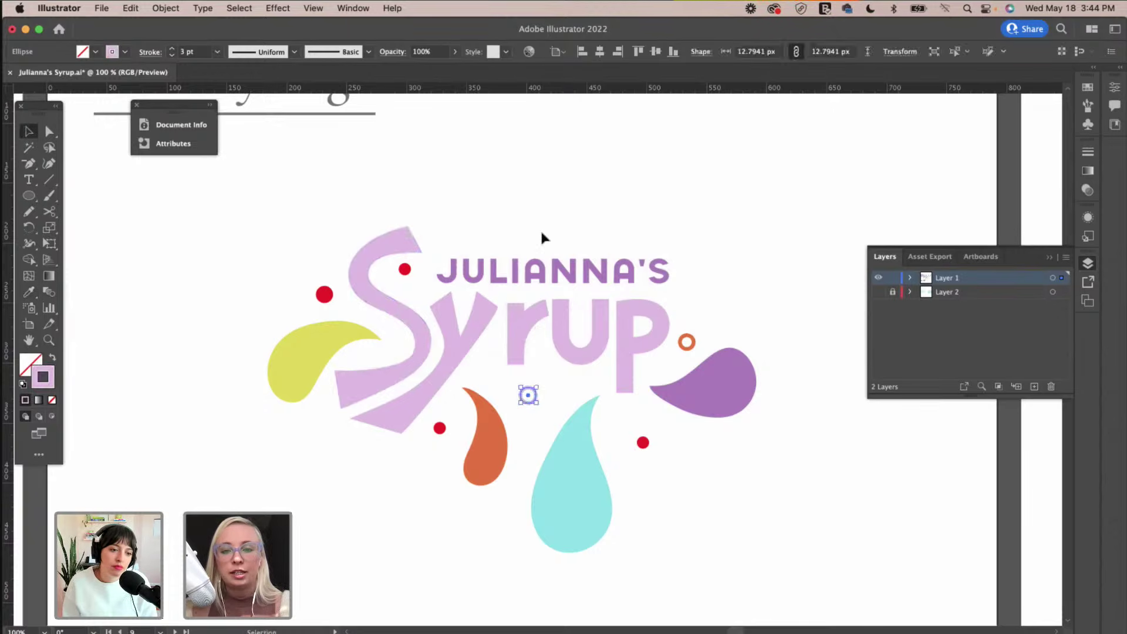
pyautogui.click(540, 228)
# Fill the red dot beside the small orange drop with the purple sampled from the JULIANNA'S text.
pyautogui.click(439, 428)
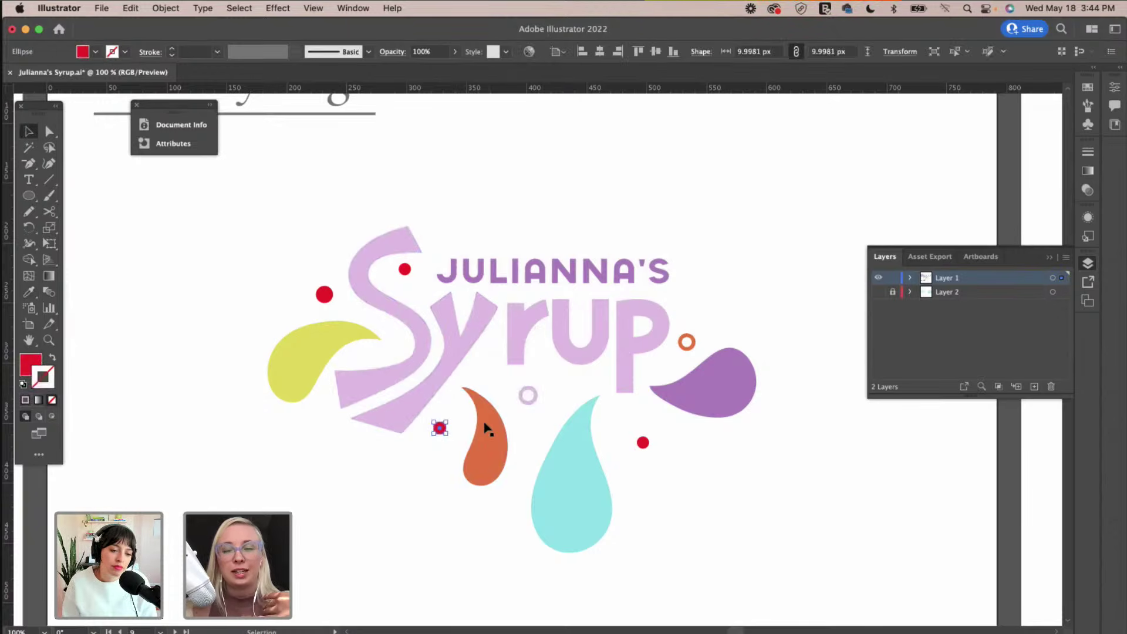
pyautogui.click(29, 355)
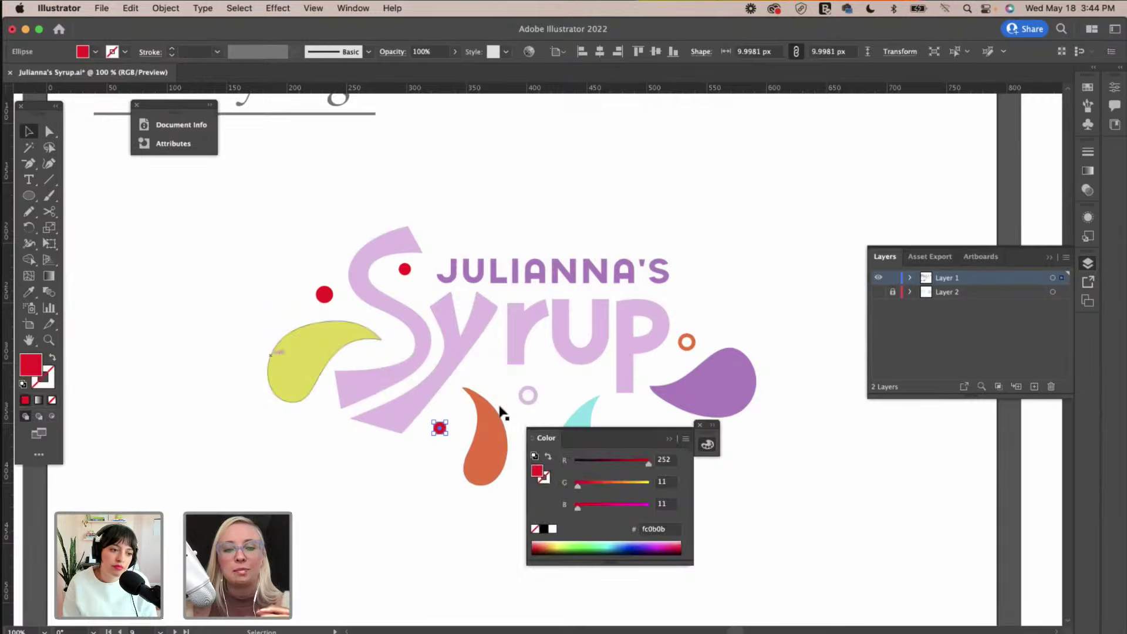
pyautogui.click(714, 425)
pyautogui.click(701, 424)
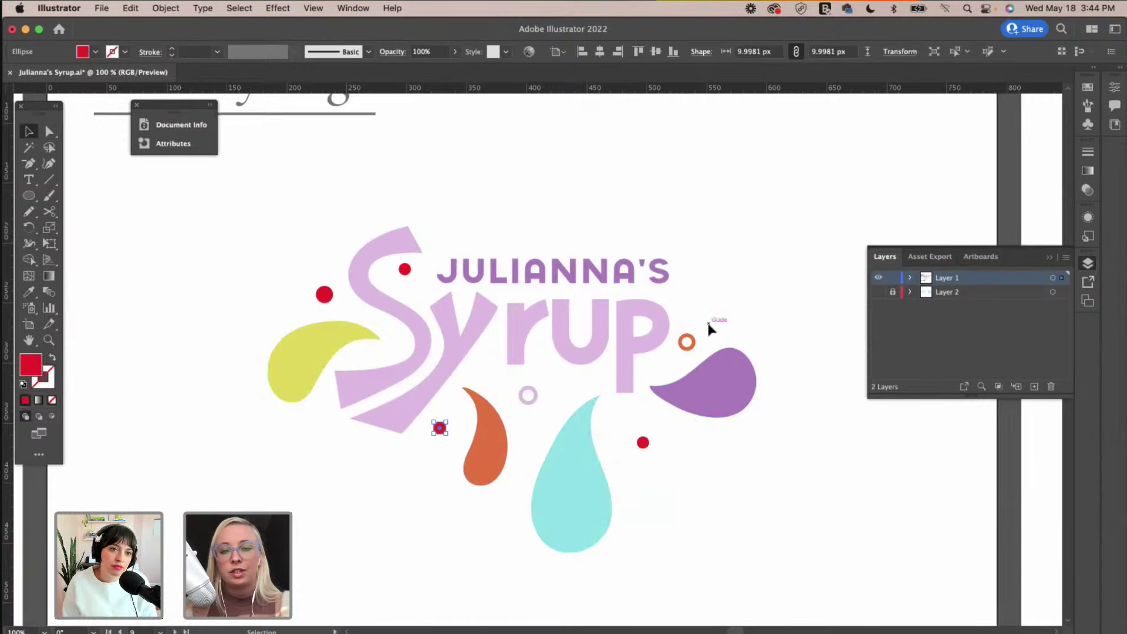
pyautogui.press('i')
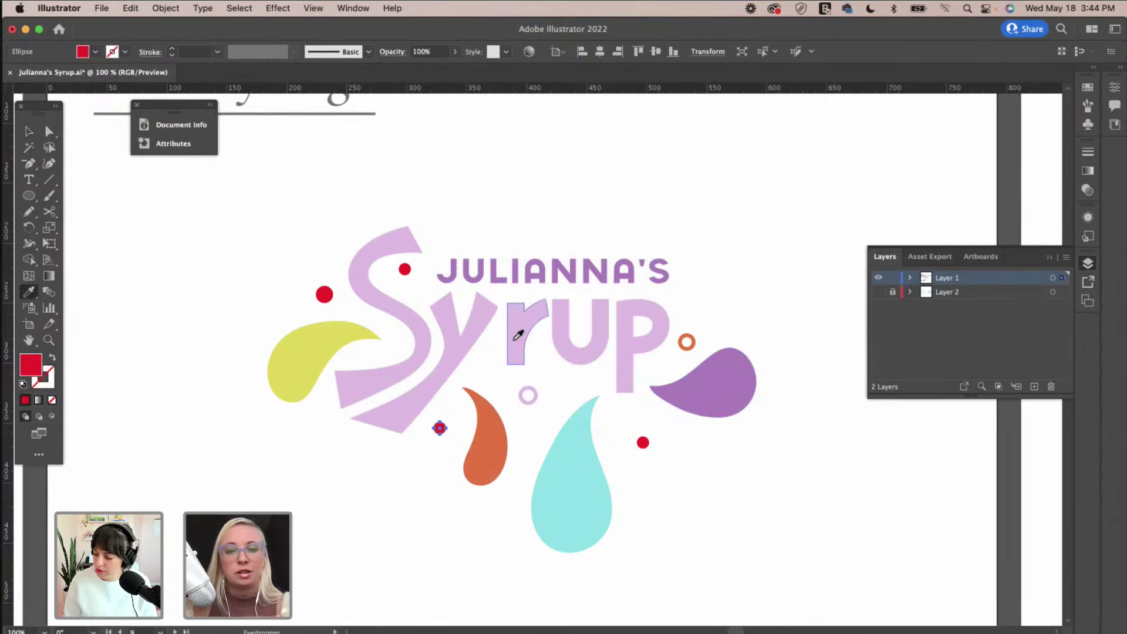
pyautogui.click(518, 276)
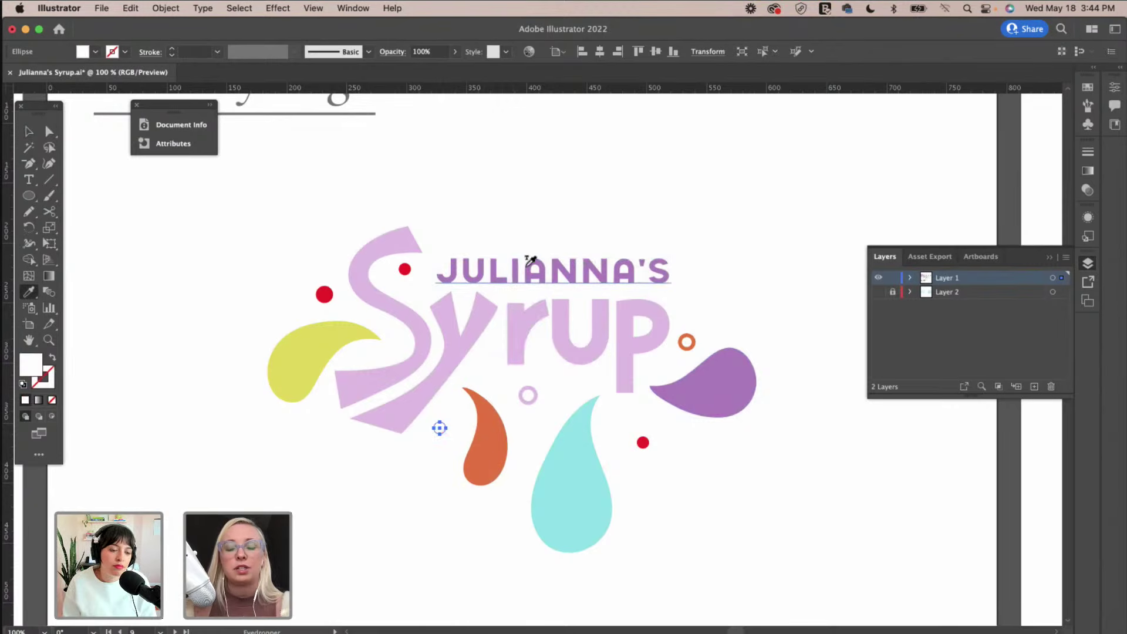
pyautogui.click(532, 262)
pyautogui.press('v')
pyautogui.click(510, 217)
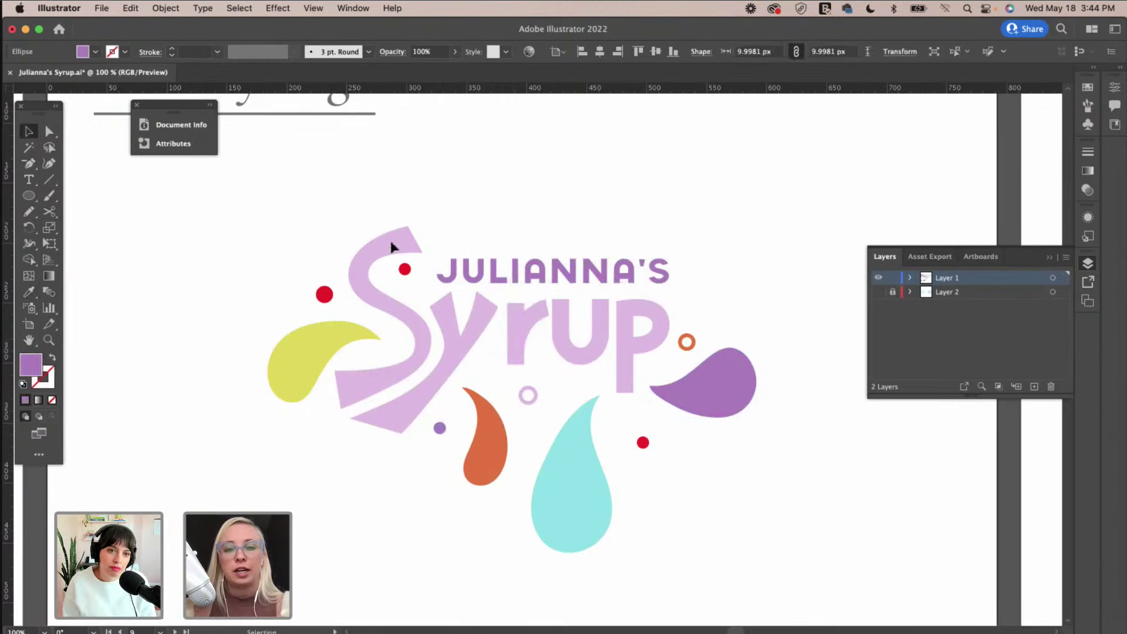
# Fill the red dot inside the upper curve of the S with the turquoise sampled from the large drop.
pyautogui.click(404, 270)
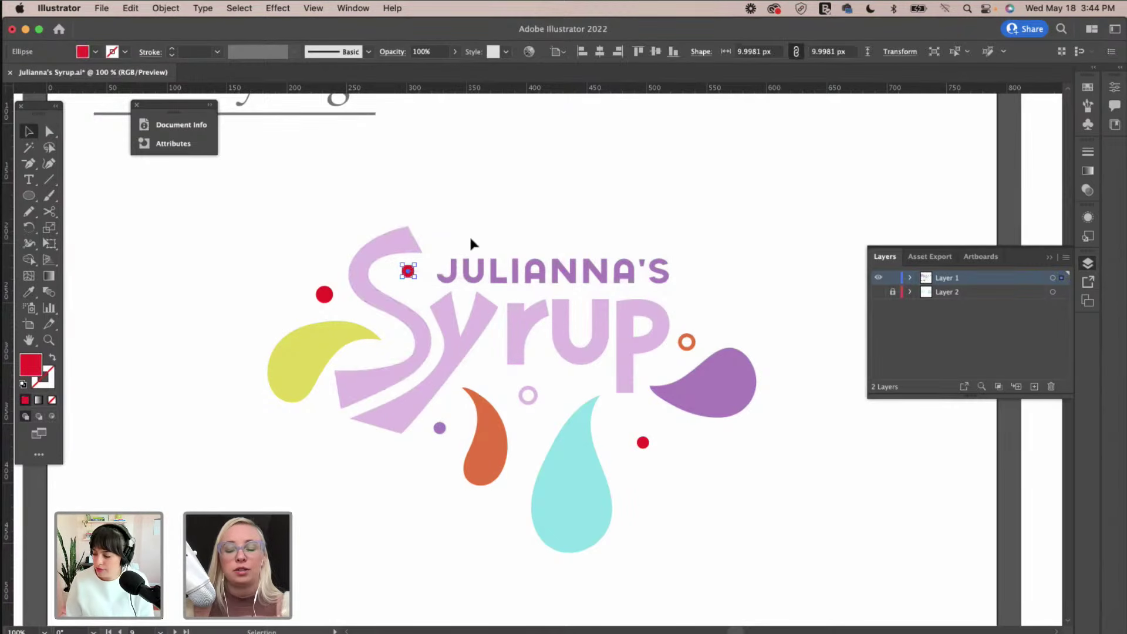
pyautogui.press('i')
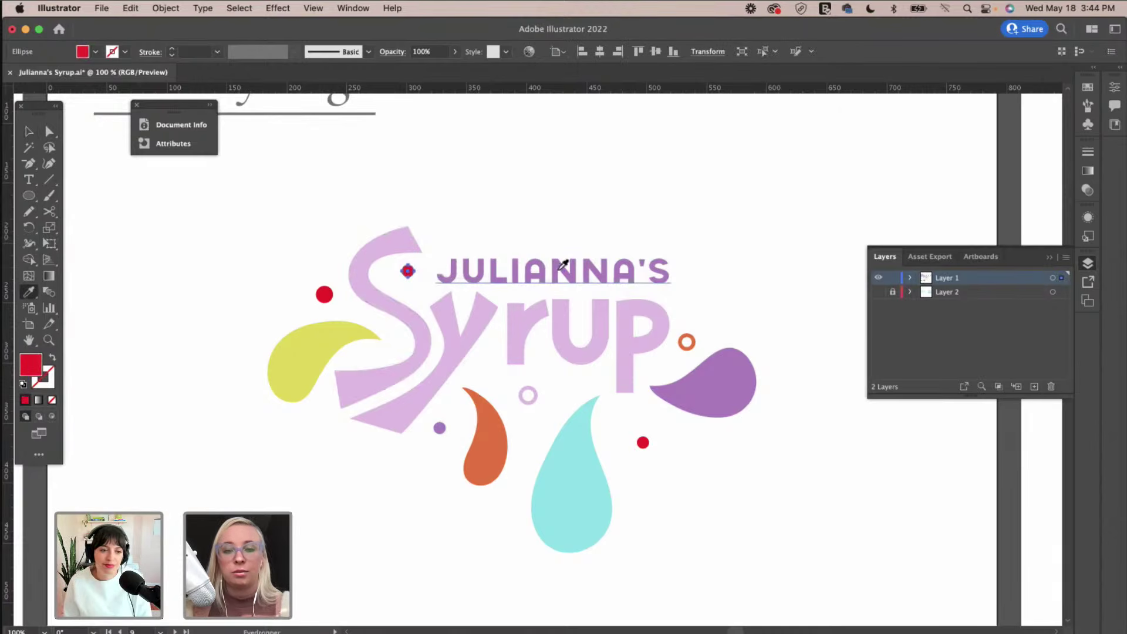
pyautogui.click(586, 433)
pyautogui.press('v')
pyautogui.click(495, 221)
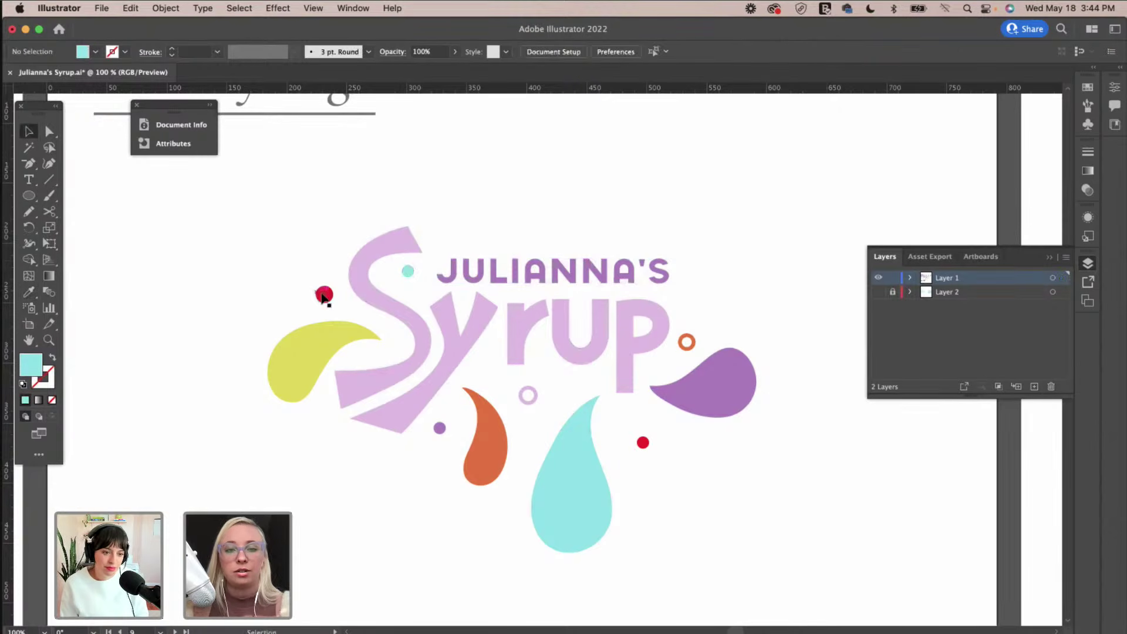
# Fill the red dot above the yellow-green drop with the orange sampled from the ring beside the p.
pyautogui.click(322, 293)
pyautogui.press('i')
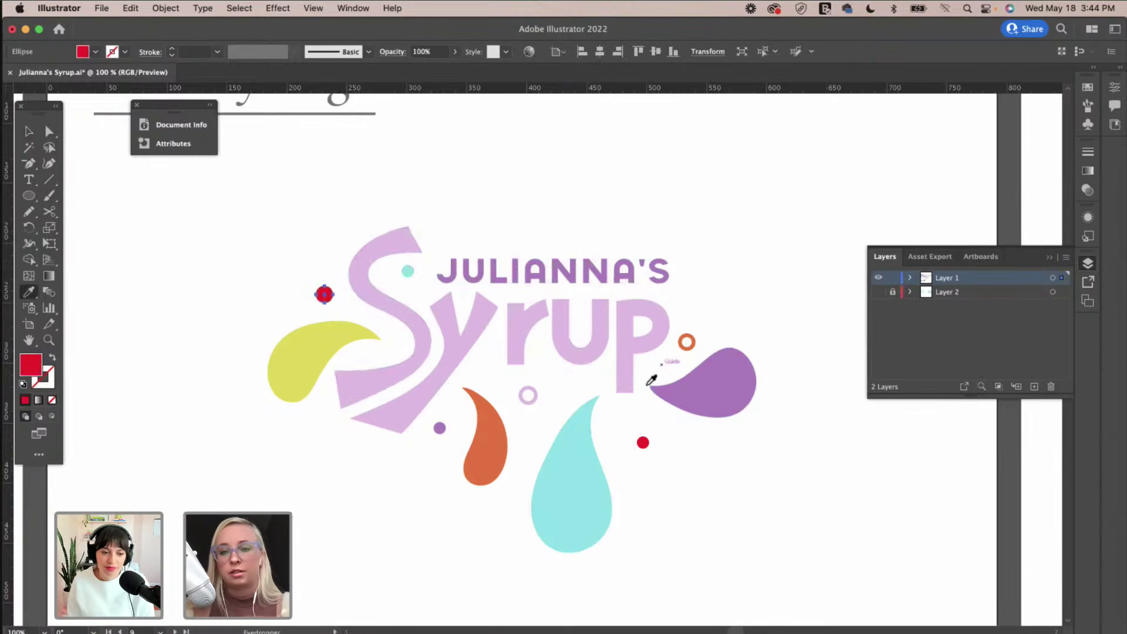
pyautogui.click(693, 347)
pyautogui.press('v')
pyautogui.click(770, 267)
pyautogui.scroll(2, 763, 385)
pyautogui.scroll(-1, 762, 387)
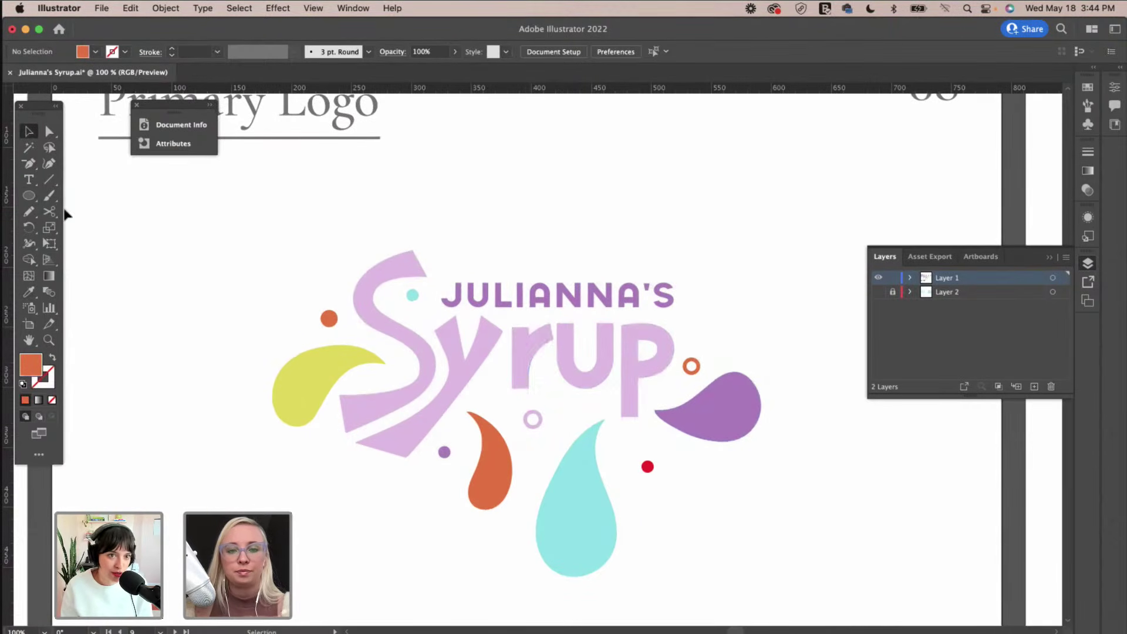
# Draw a narrow orange rectangle filling the gap between the y and the r as a letter-spacing gauge.
pyautogui.moveTo(28, 195); pyautogui.dragTo(76, 192)
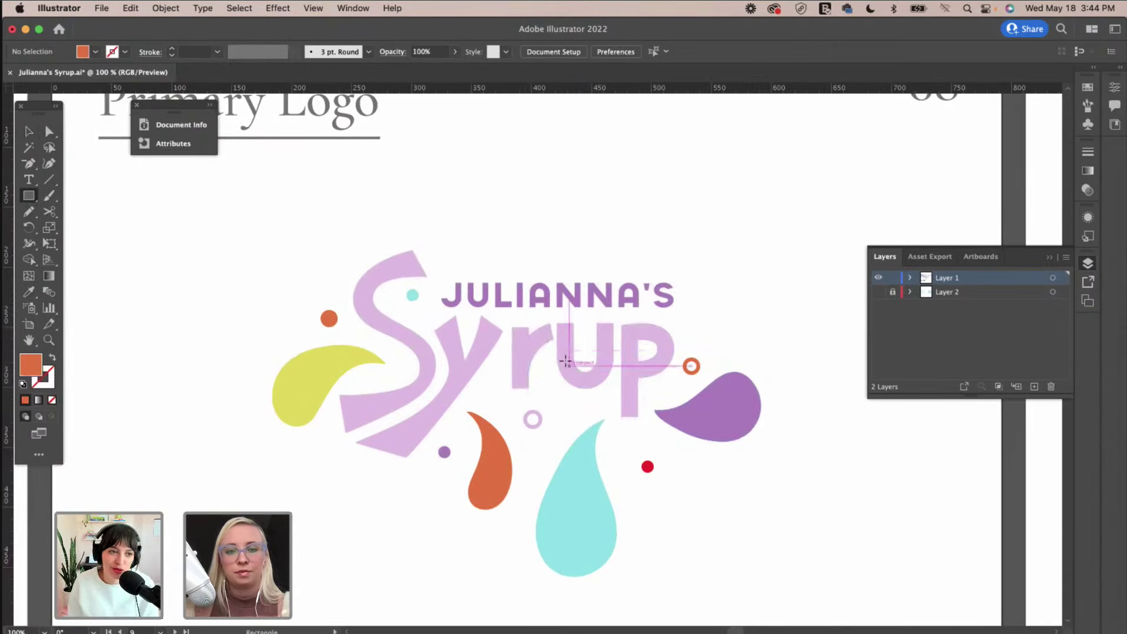
pyautogui.moveTo(503, 331); pyautogui.dragTo(513, 376)
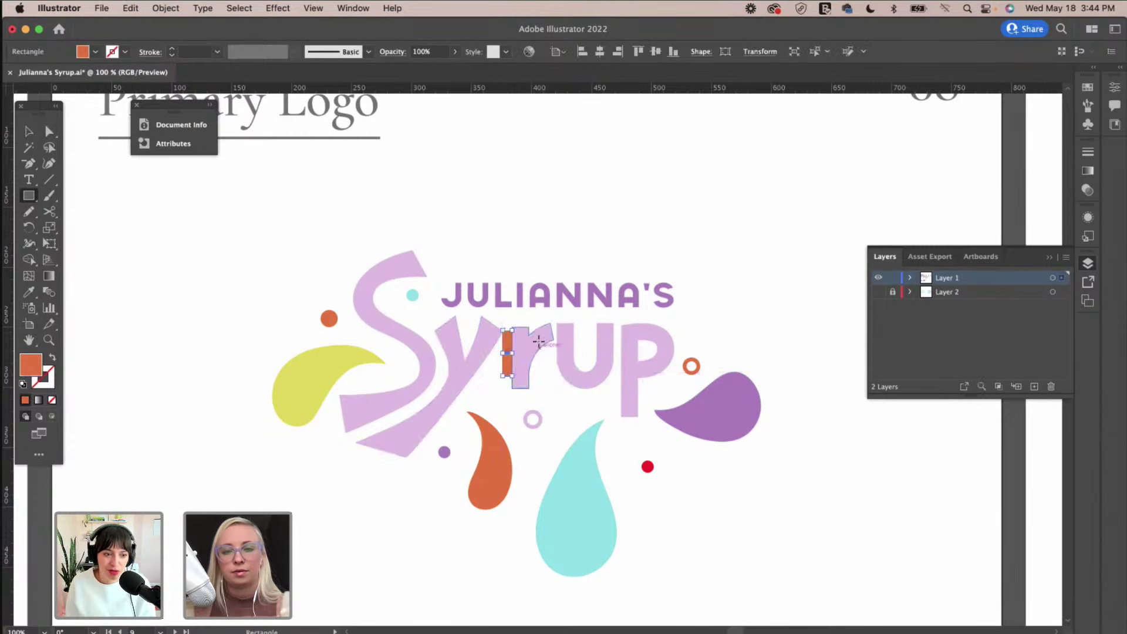
pyautogui.press('v')
pyautogui.click(538, 343)
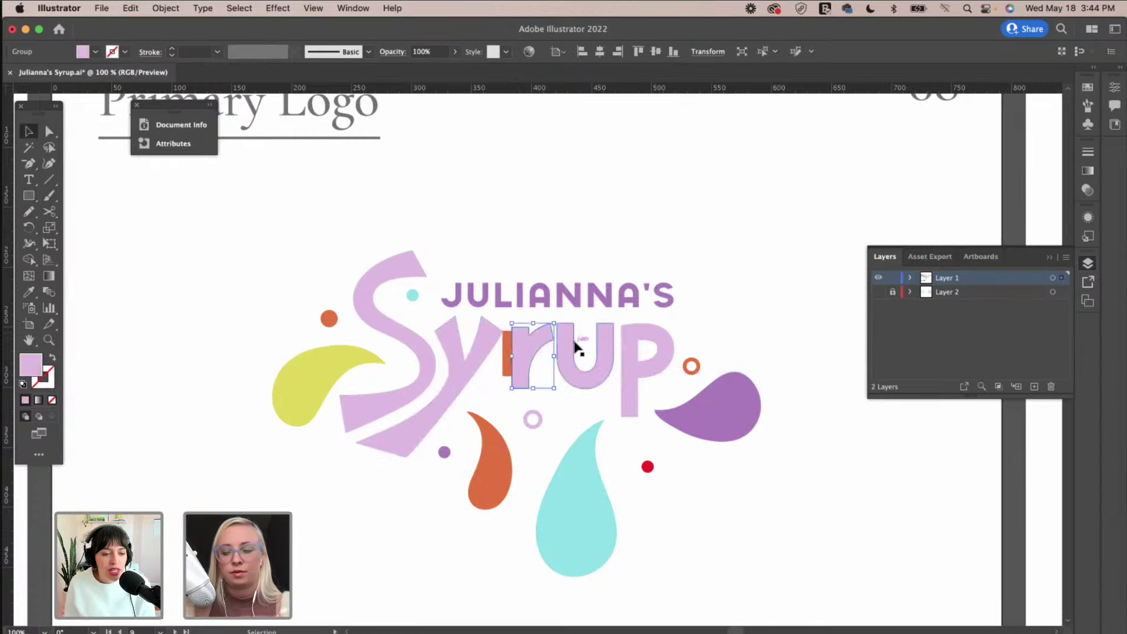
pyautogui.press('super+equal')
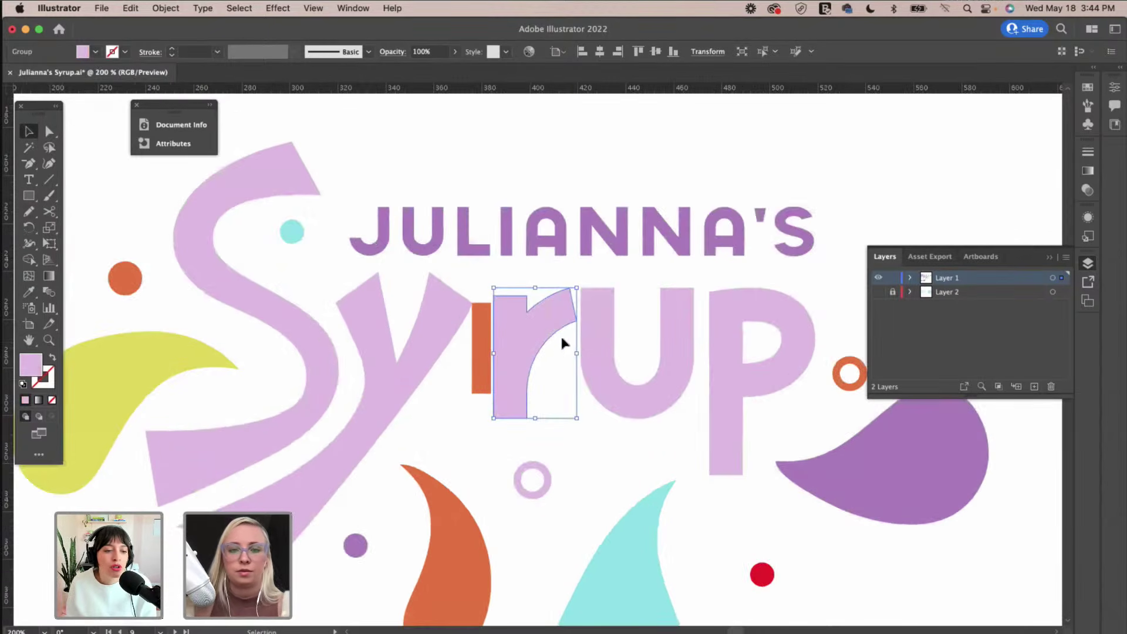
# Place the orange spacer against the right end of the r and nudge the u right until it touches the spacer.
pyautogui.click(483, 347)
pyautogui.moveTo(490, 344); pyautogui.dragTo(582, 319)
pyautogui.click(602, 297)
pyautogui.press('Right')
pyautogui.press('Right')
pyautogui.press('Right')
pyautogui.press('Right')
pyautogui.press('Right')
pyautogui.press('Right')
pyautogui.press('Right')
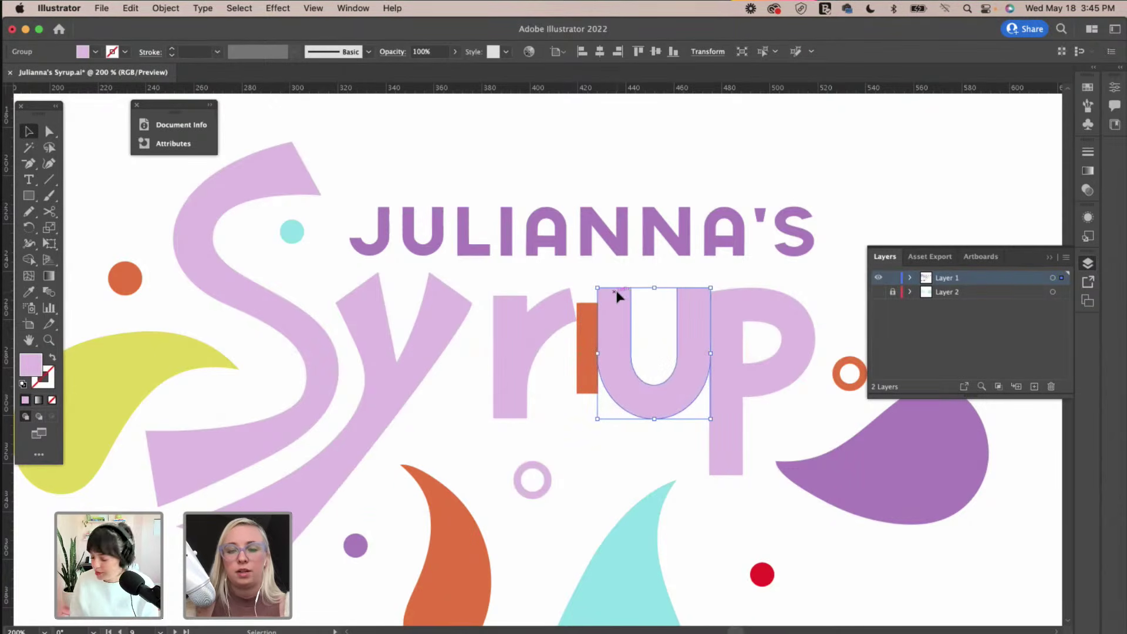
pyautogui.click(589, 292)
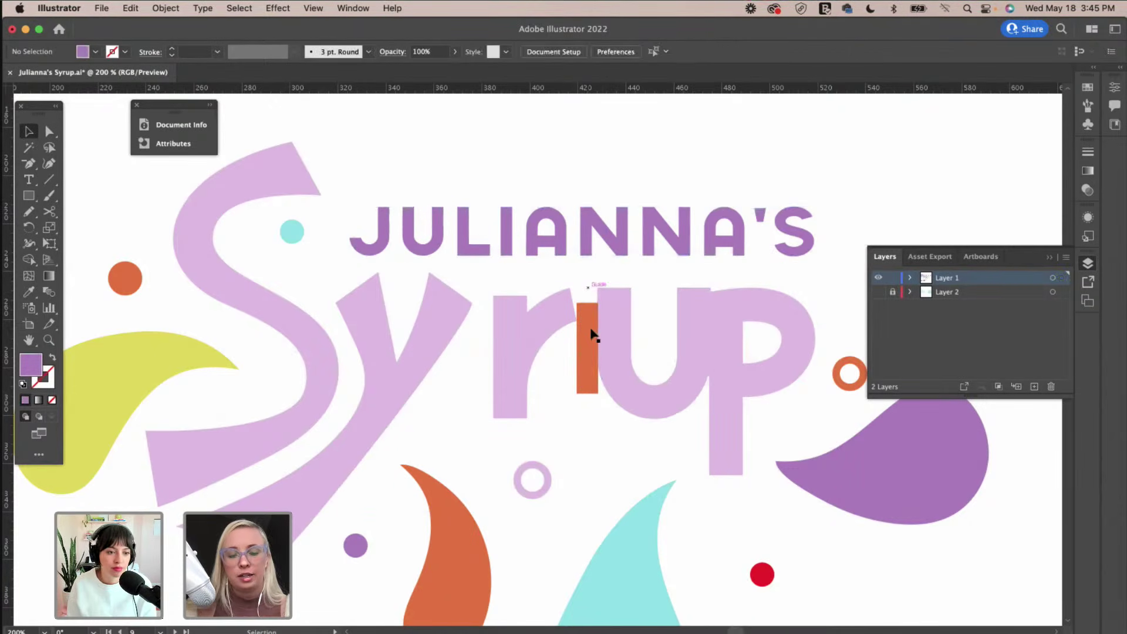
# Place the orange spacer against the right side of the u and shift the p right to match that gap.
pyautogui.moveTo(590, 334); pyautogui.dragTo(792, 302)
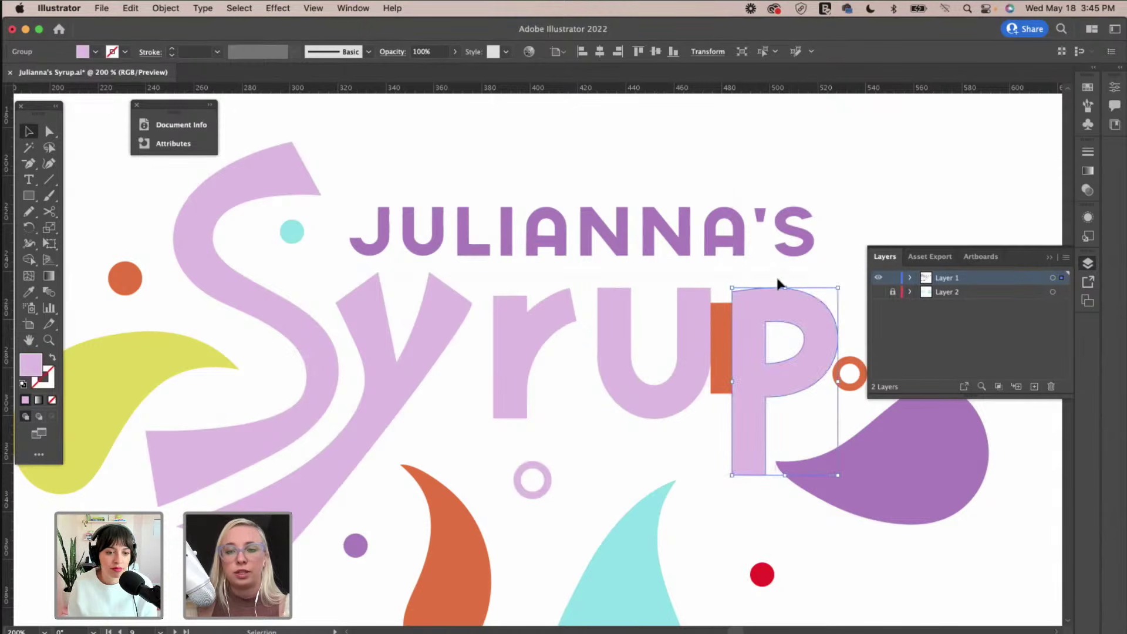
pyautogui.click(713, 427)
pyautogui.press('super+minus')
pyautogui.press('super+minus')
pyautogui.press('super+minus')
pyautogui.press('super+minus')
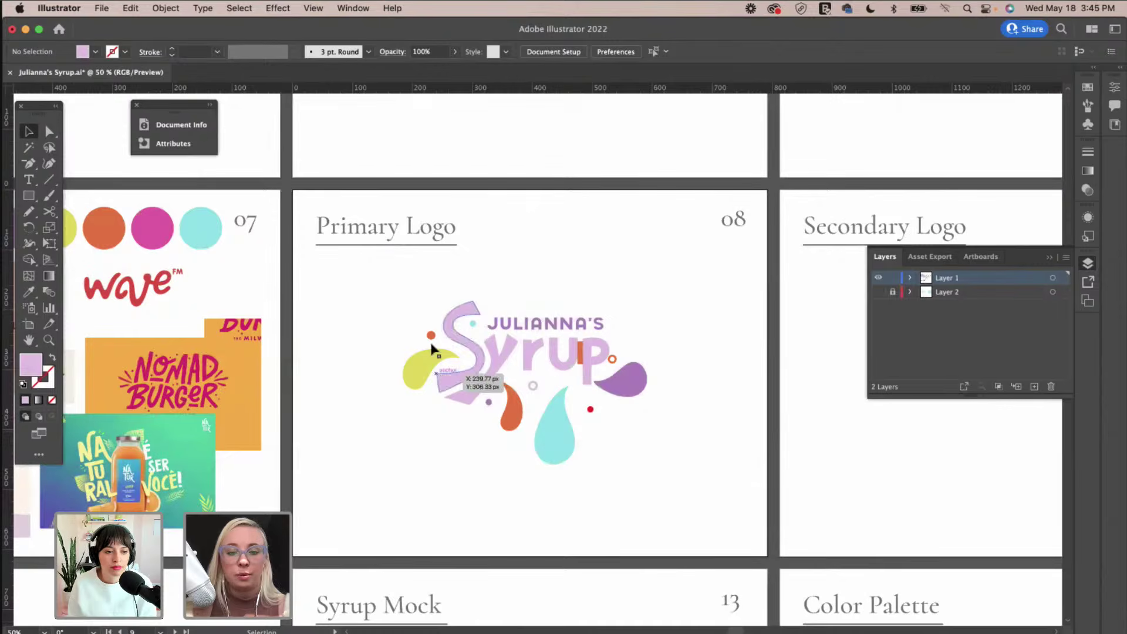
# Move the orange spacer rectangle out of the lettering to the empty area above and right of the logo.
pyautogui.hscroll(5, 660, 435)
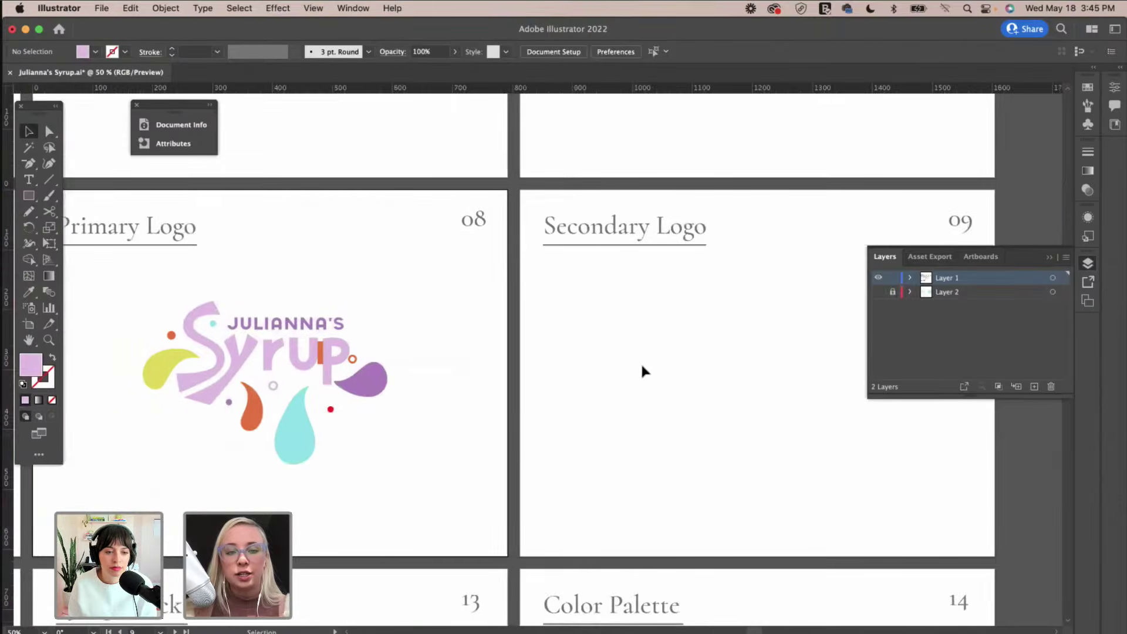
pyautogui.hscroll(-5, 643, 371)
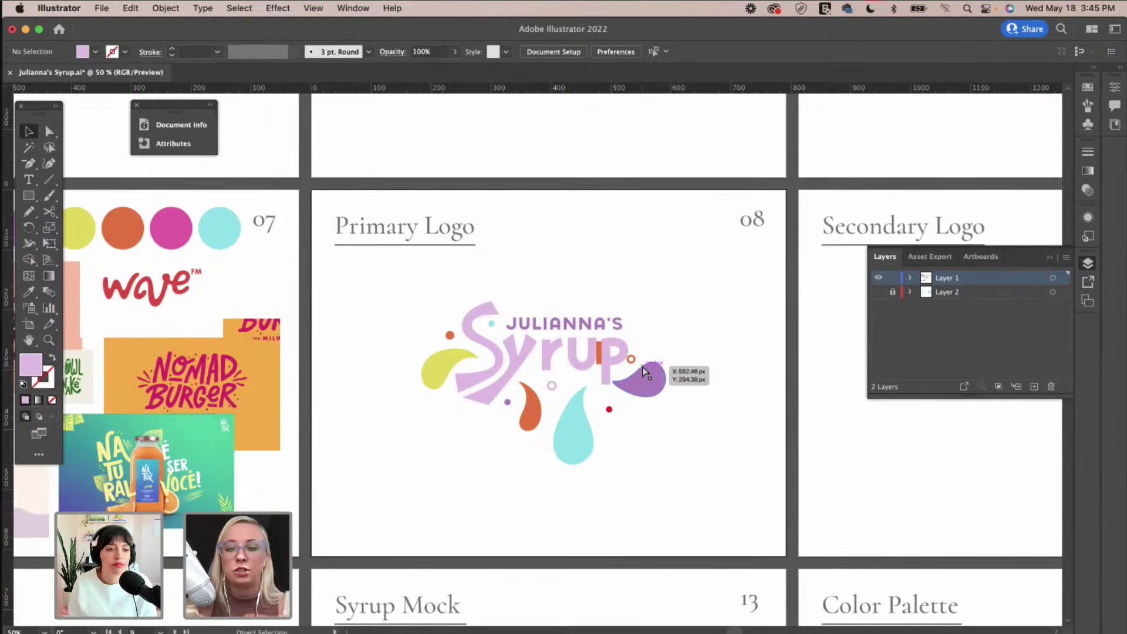
pyautogui.scroll(5, 643, 368)
pyautogui.moveTo(646, 363); pyautogui.dragTo(789, 236)
pyautogui.hscroll(3, 738, 319)
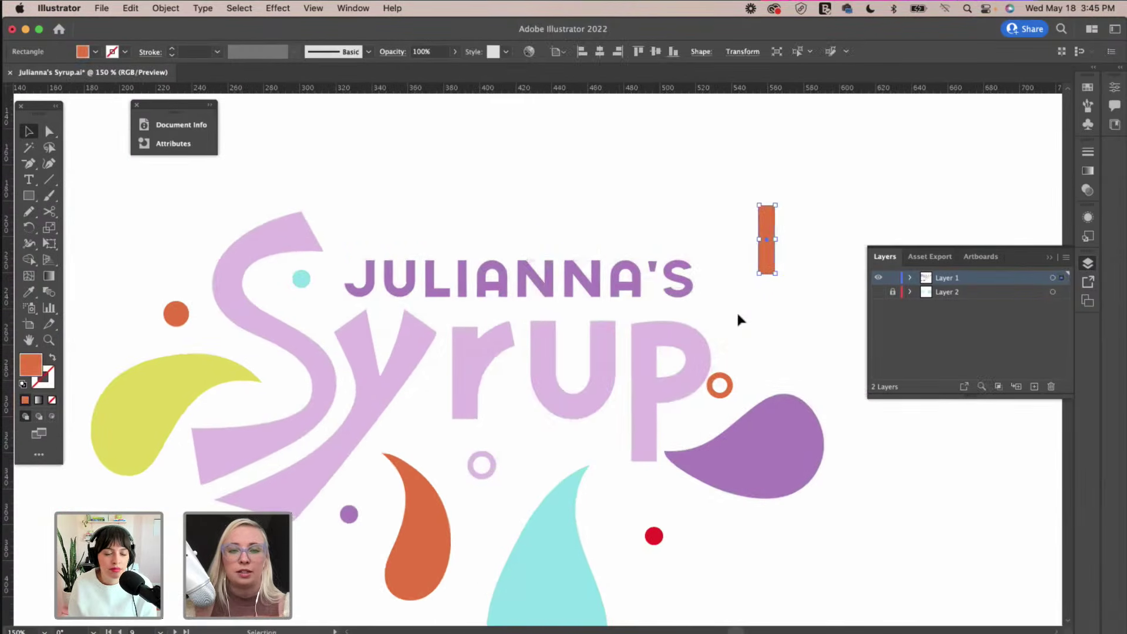
# Show the guides, add a vertical guide at the right edge of the p, and move the spacer farther right.
pyautogui.click(313, 8)
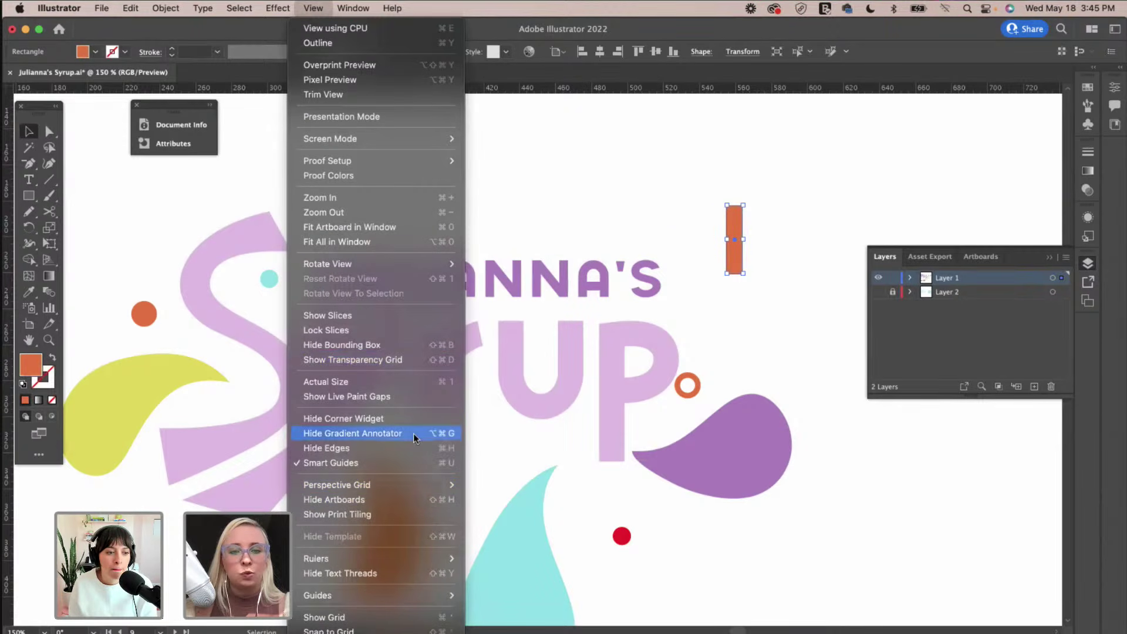
pyautogui.moveTo(406, 594)
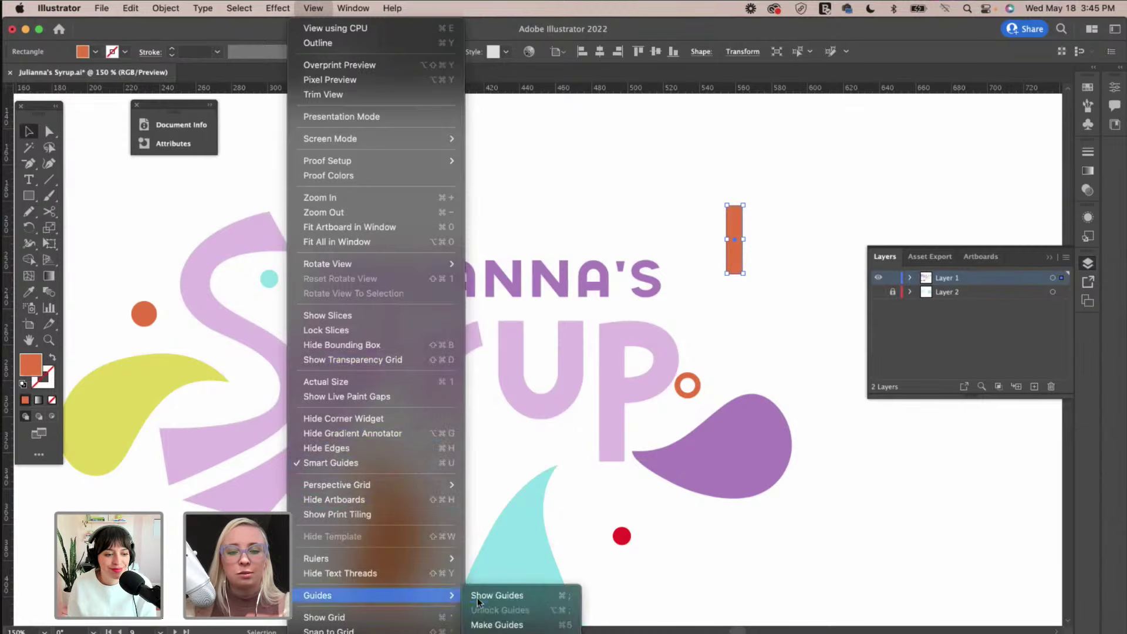
pyautogui.press('Return')
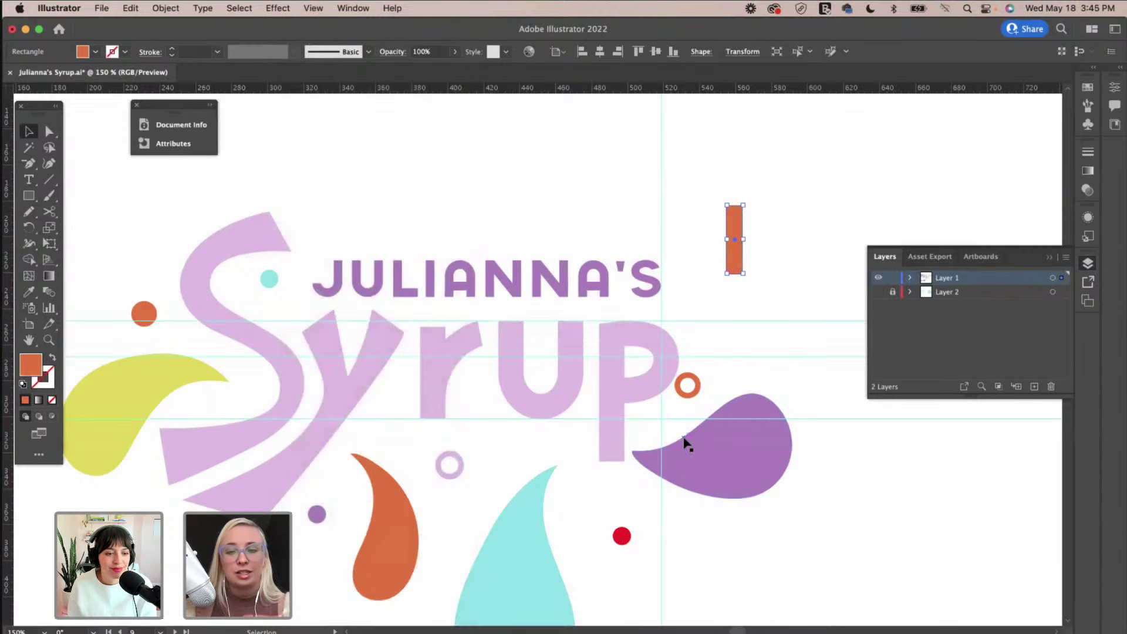
pyautogui.press('super+shift+b')
pyautogui.moveTo(11, 321); pyautogui.dragTo(678, 357)
pyautogui.moveTo(732, 248); pyautogui.dragTo(797, 247)
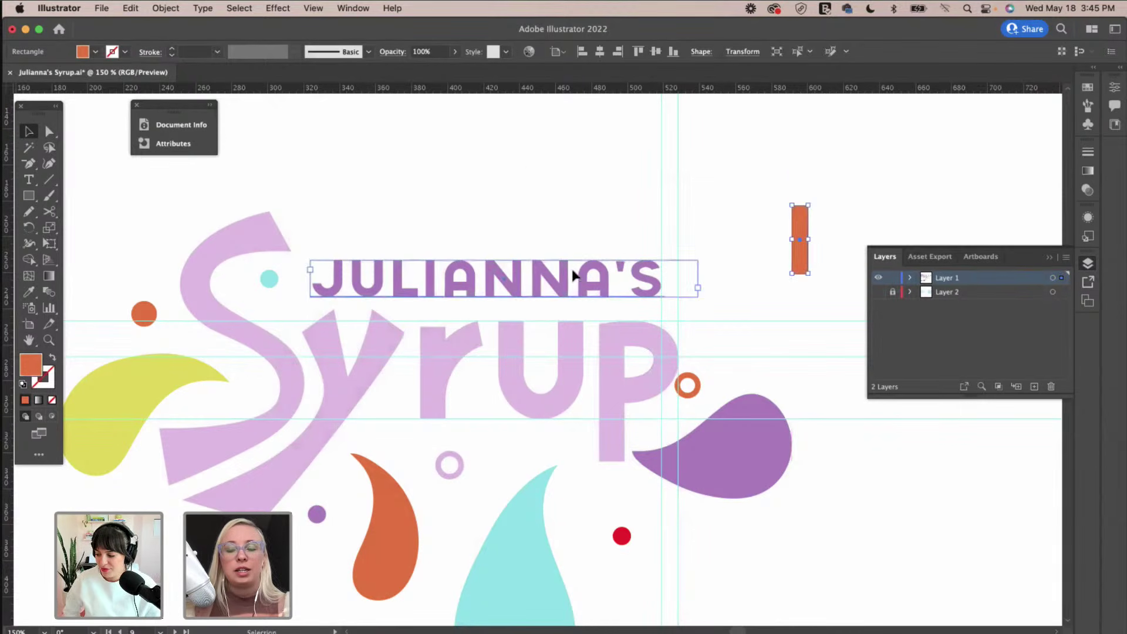
# Raise the top edge of the JULIANNA'S text frame slightly and set its font size to 42 pt.
pyautogui.click(577, 270)
pyautogui.moveTo(506, 260); pyautogui.dragTo(504, 252)
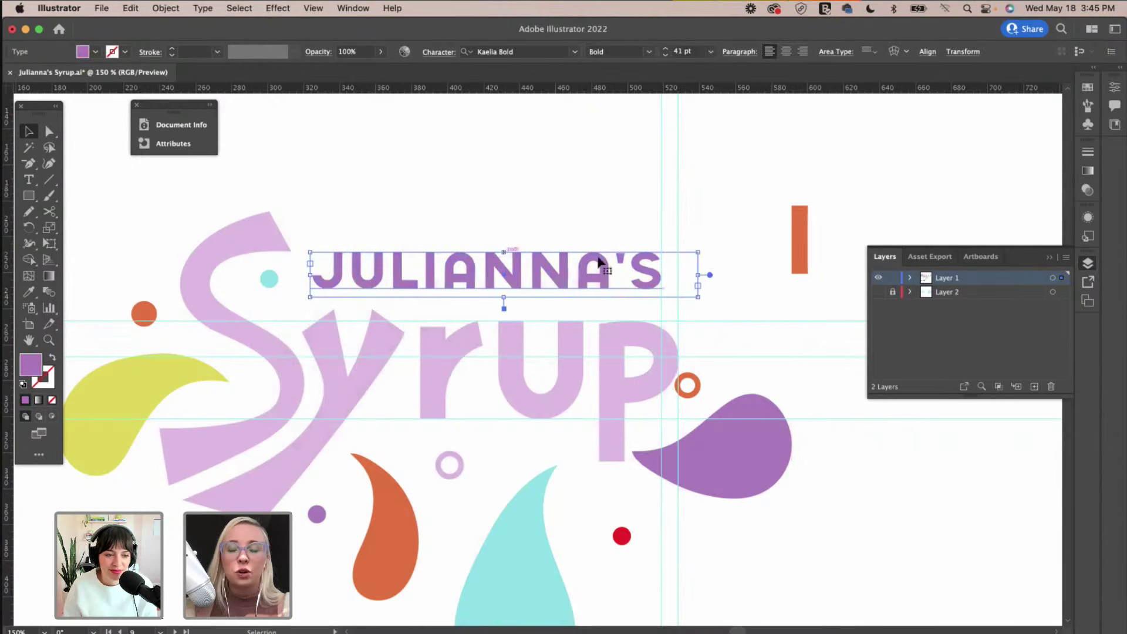
pyautogui.click(667, 48)
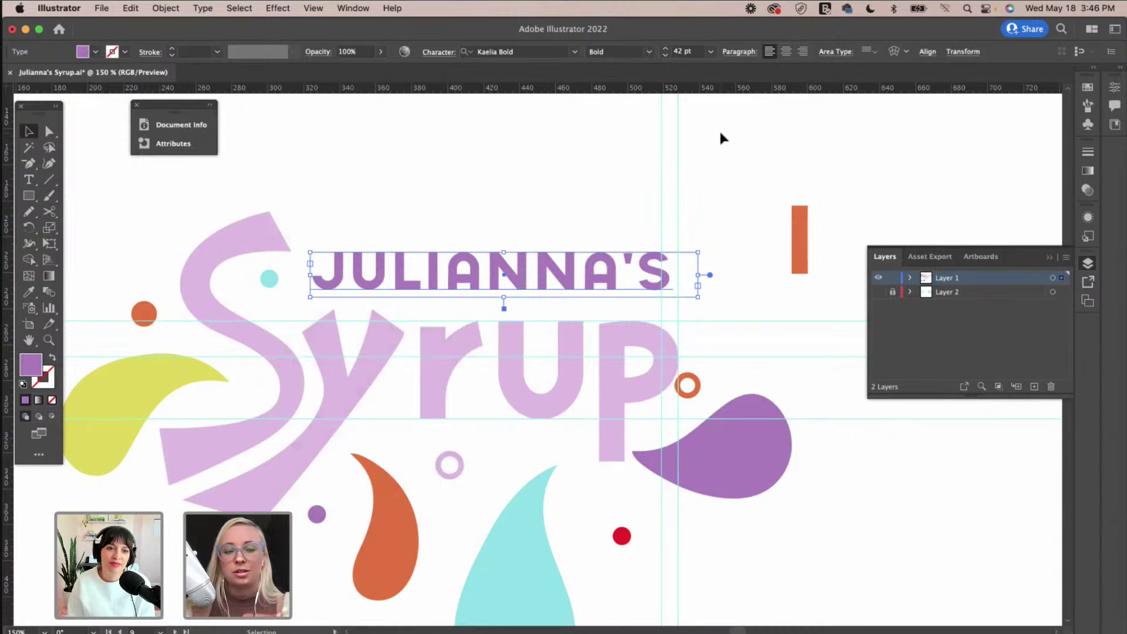
# Pull the bottom edge of the JULIANNA'S text frame up closer to the letters.
pyautogui.press('super+equal')
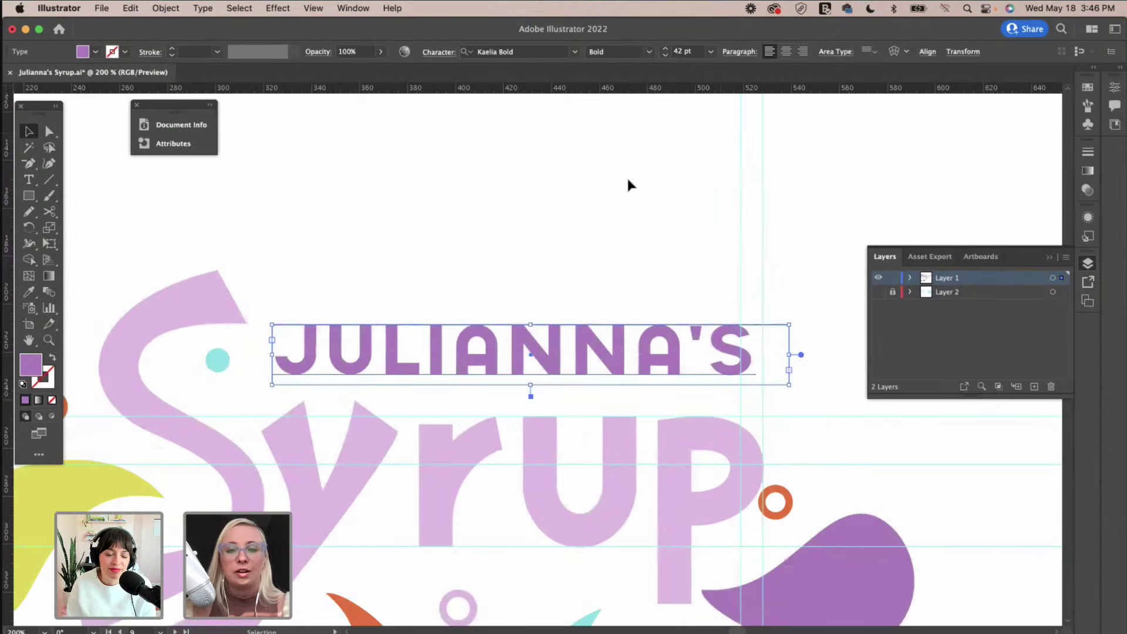
pyautogui.scroll(-5, 608, 198)
pyautogui.hscroll(3, 608, 199)
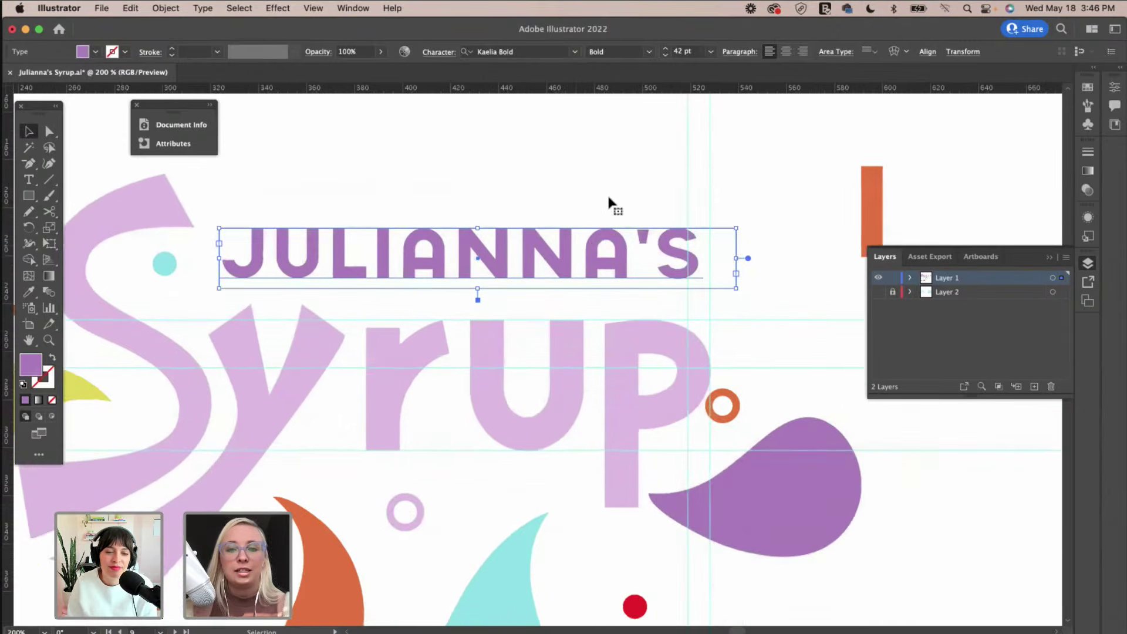
pyautogui.moveTo(480, 291); pyautogui.dragTo(480, 282)
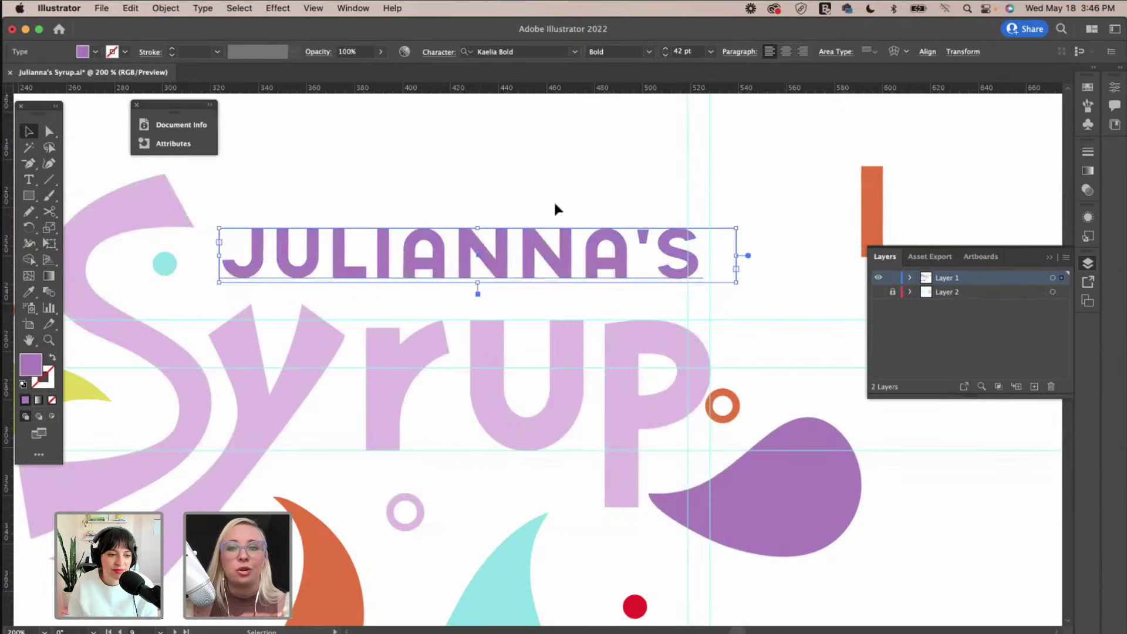
# Set the JULIANNA'S font size to 43 pt to bring its right end to the guide at the p's edge.
pyautogui.click(598, 203)
pyautogui.click(570, 251)
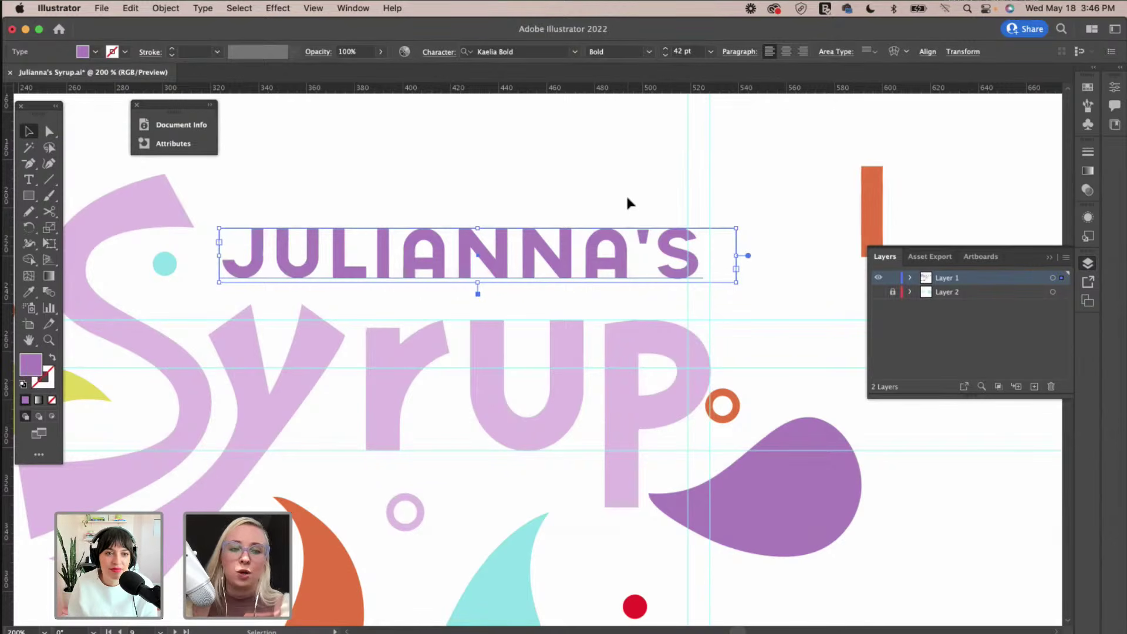
pyautogui.click(666, 50)
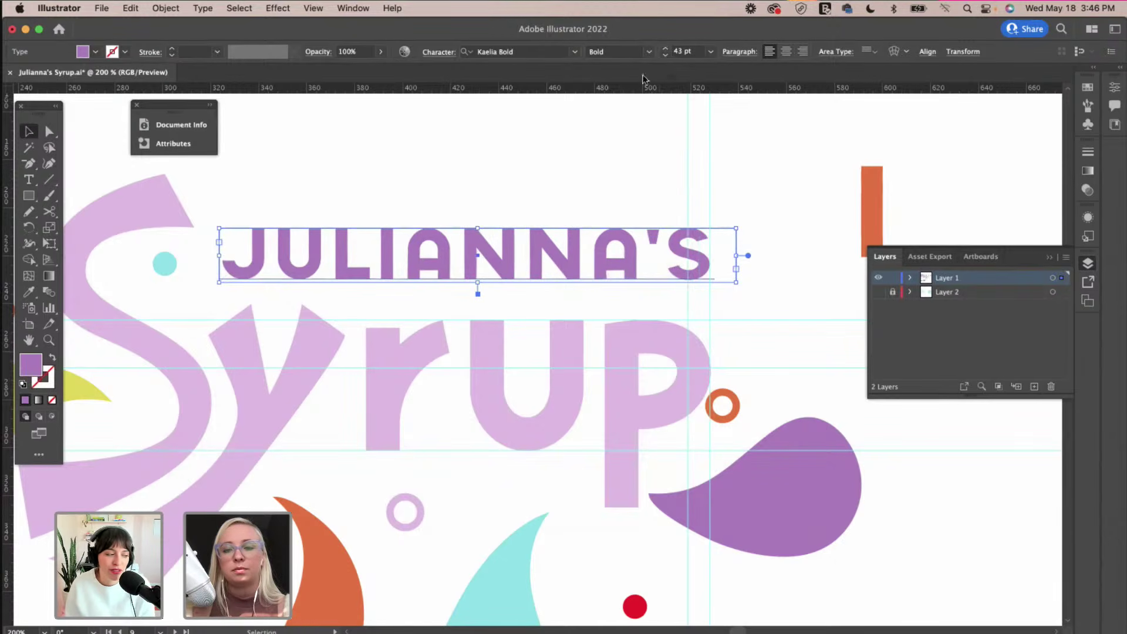
pyautogui.click(613, 203)
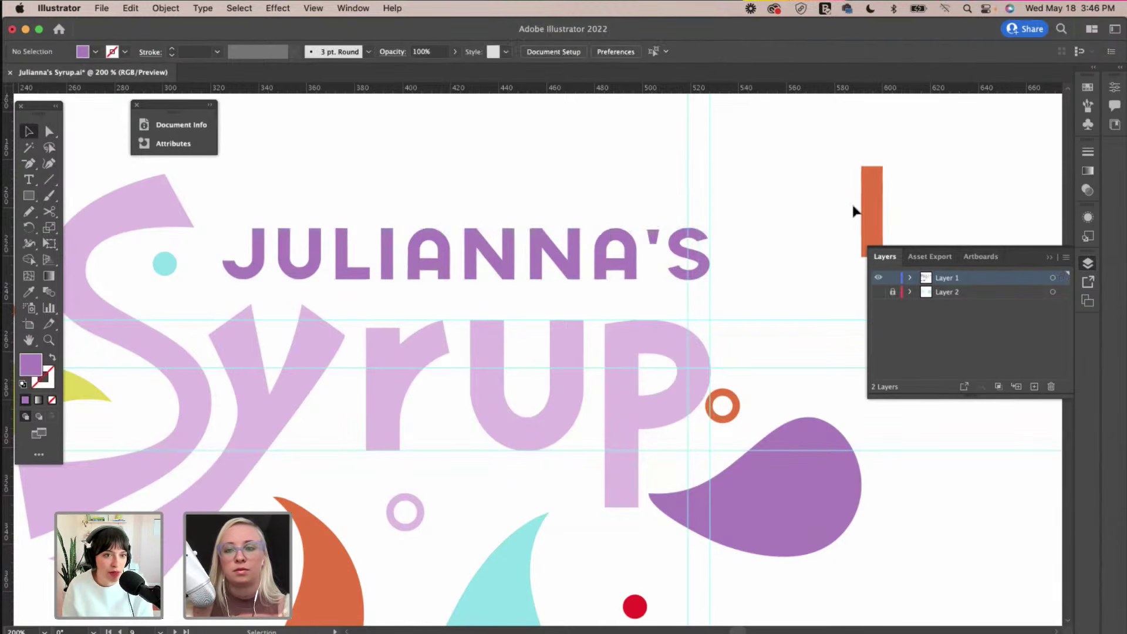
# Delete the orange spacer rectangle beside the logo.
pyautogui.click(870, 207)
pyautogui.press('Delete')
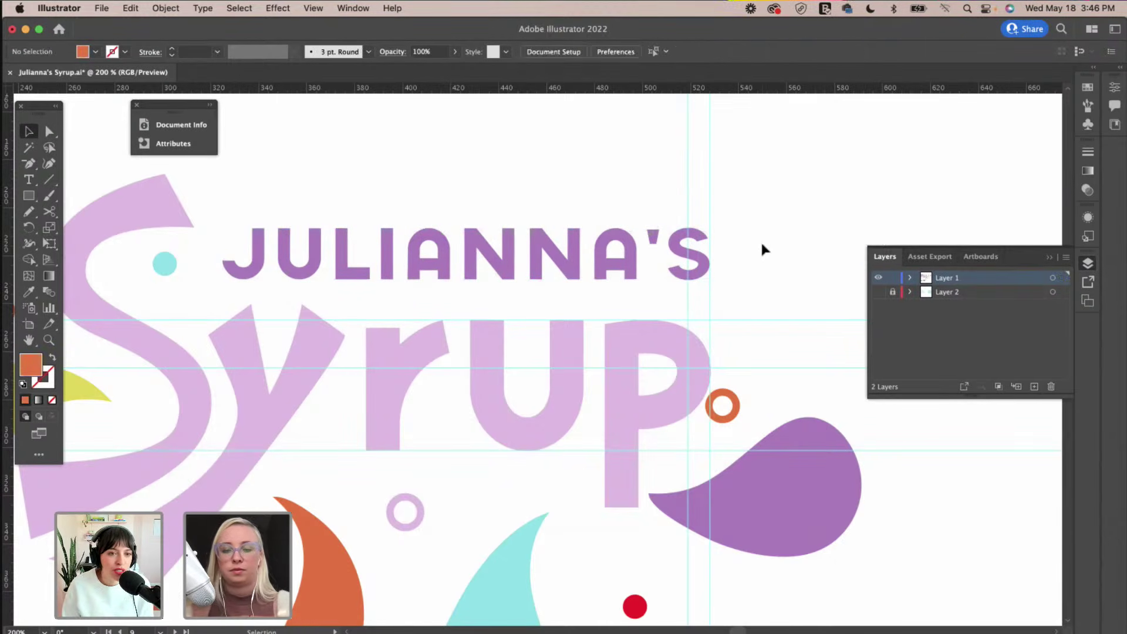
pyautogui.press('super+1')
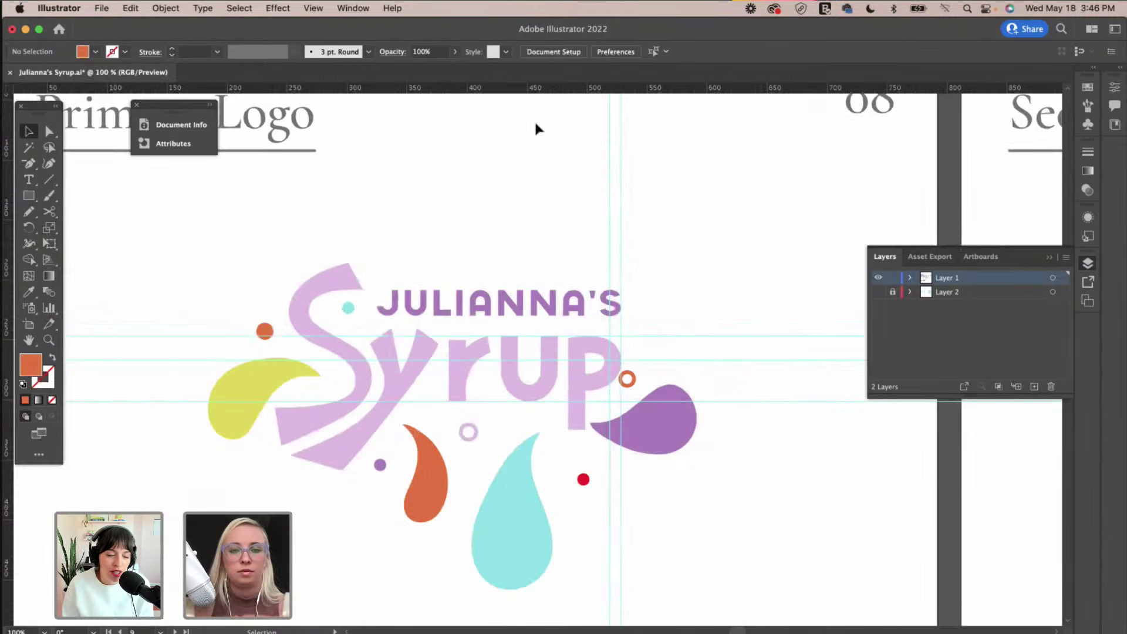
# Hide the guides and bring the whole logo into view.
pyautogui.click(314, 12)
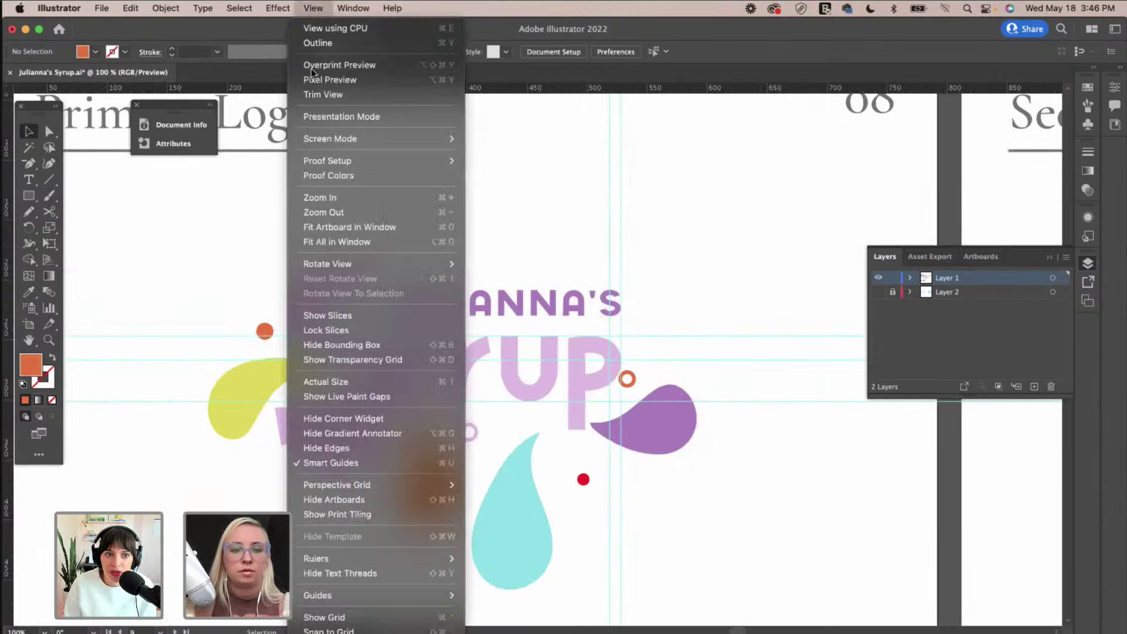
pyautogui.moveTo(376, 595)
pyautogui.click(488, 595)
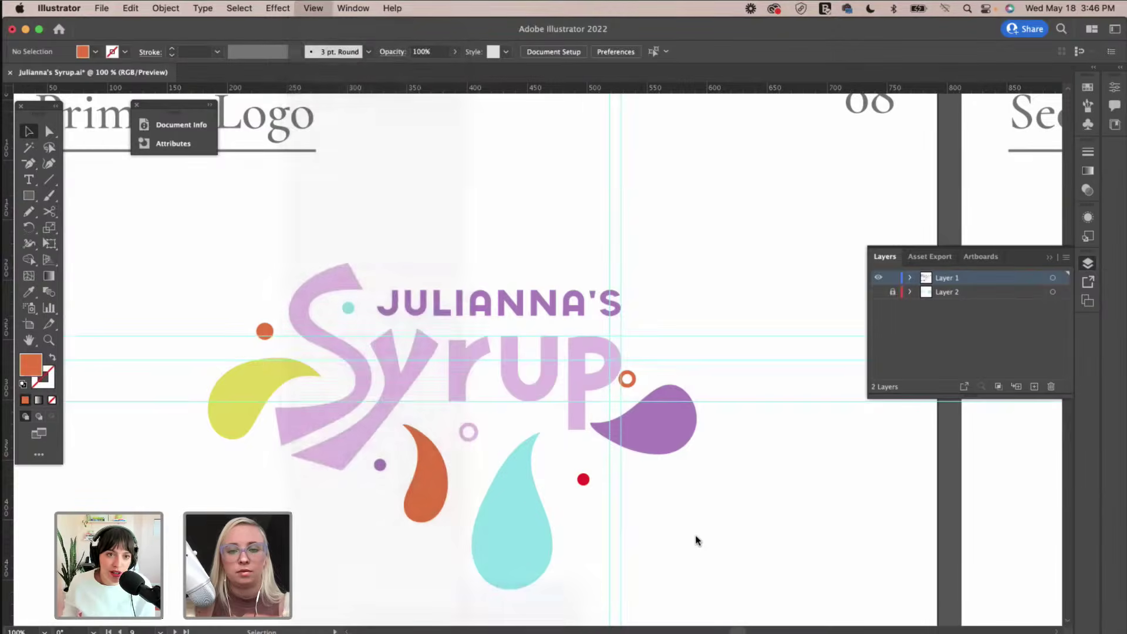
pyautogui.hscroll(-2, 696, 538)
pyautogui.scroll(-1, 696, 538)
pyautogui.hscroll(1, 695, 538)
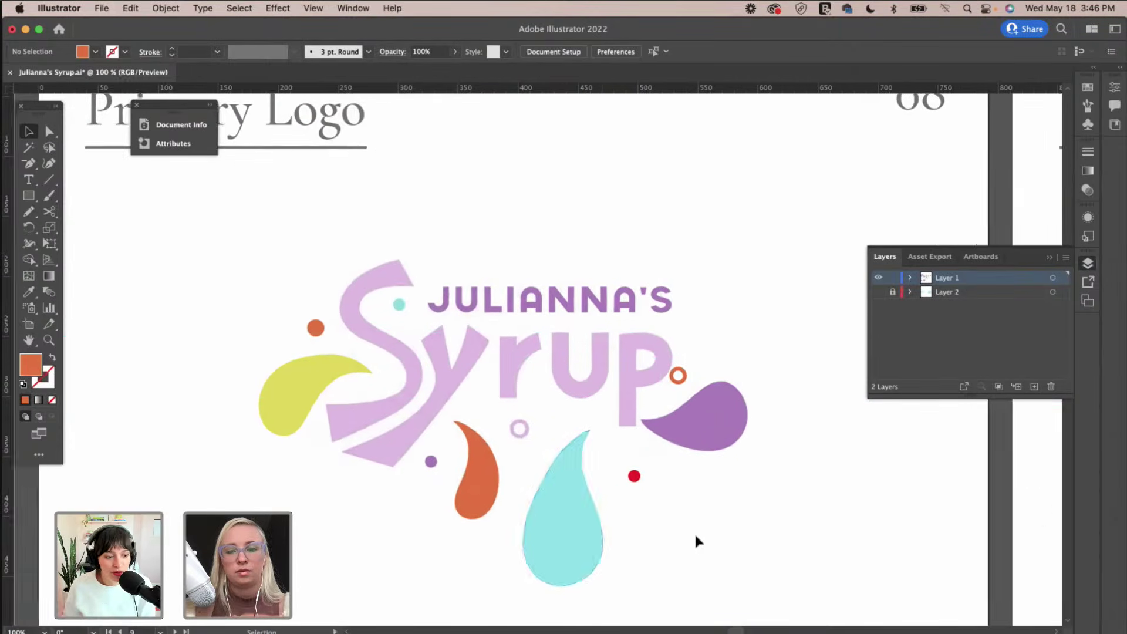
# Nudge the JULIANNA'S text down slightly, closer to the Syrup lettering.
pyautogui.click(598, 282)
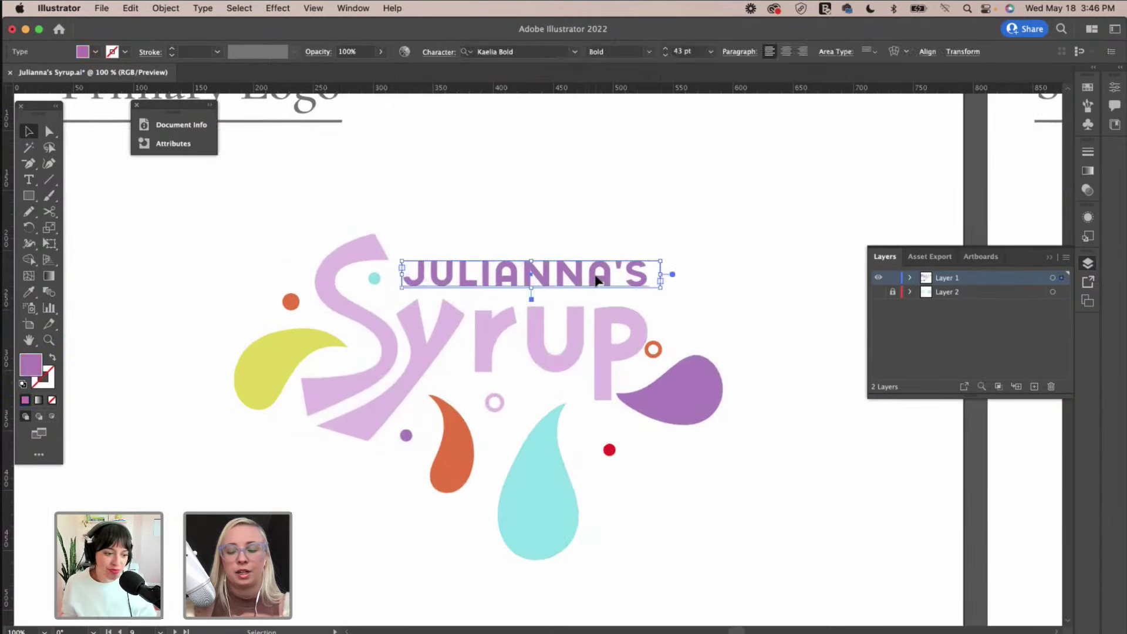
pyautogui.press('Down')
pyautogui.press('Down')
pyautogui.press('Down')
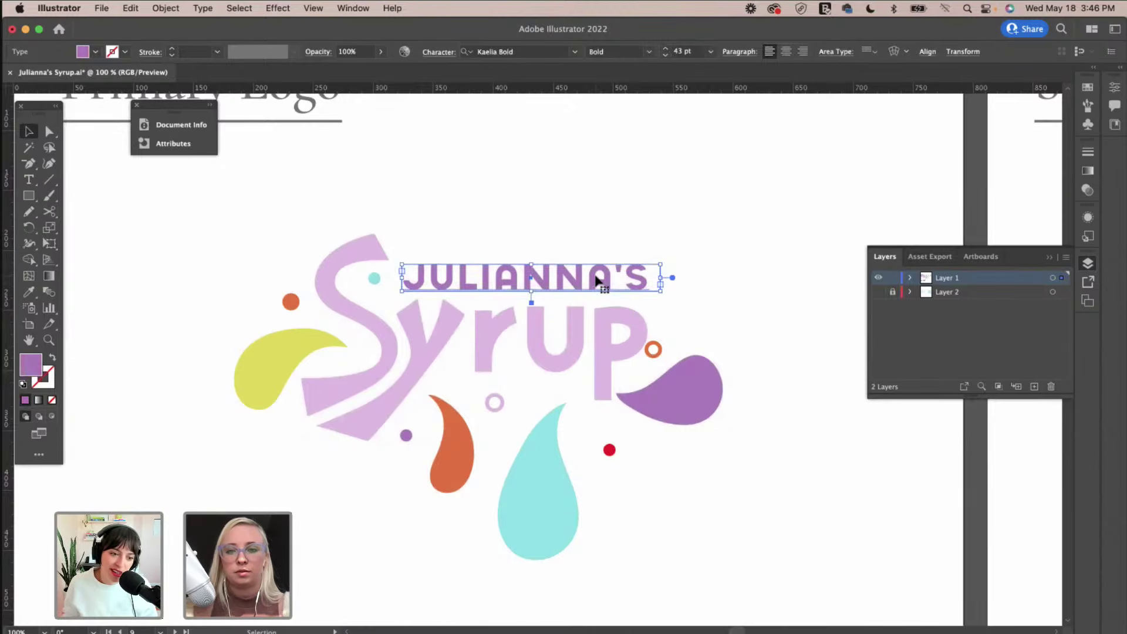
# Move the orange ring and purple drop farther right of the p, and rotate the drop slightly.
pyautogui.click(604, 201)
pyautogui.scroll(-1, 603, 201)
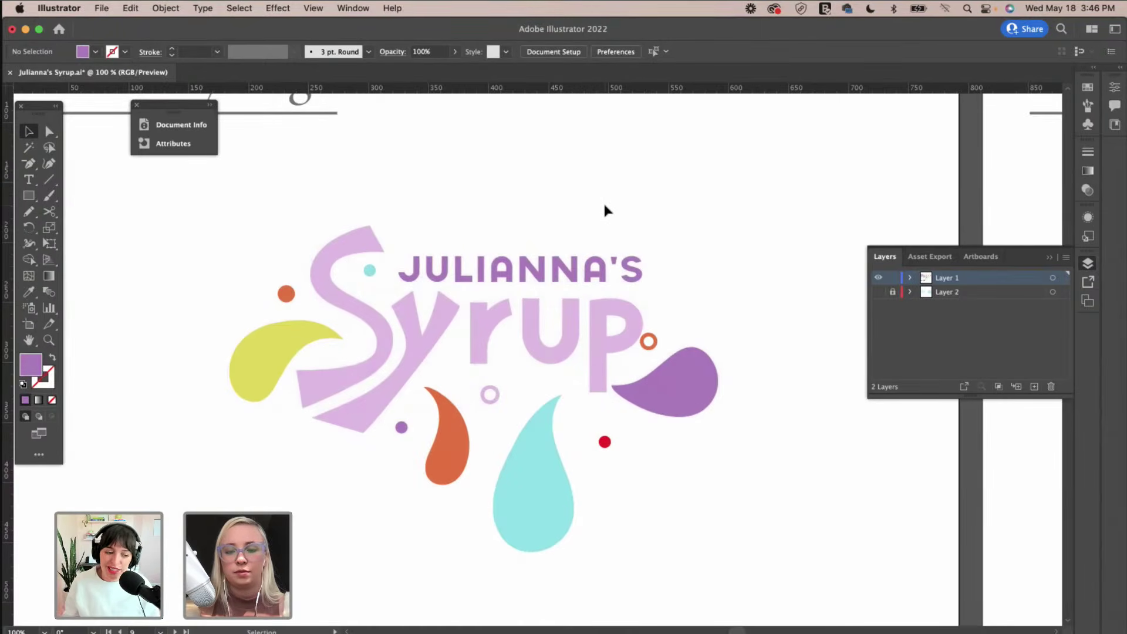
pyautogui.press('p')
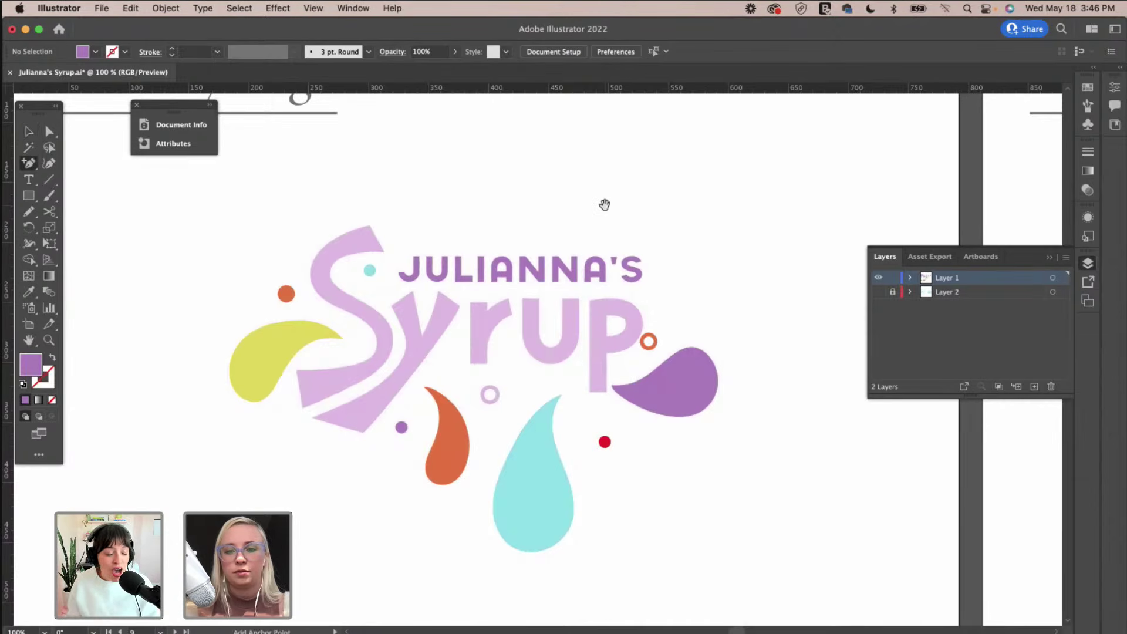
pyautogui.press('super+equal')
pyautogui.press('super+equal')
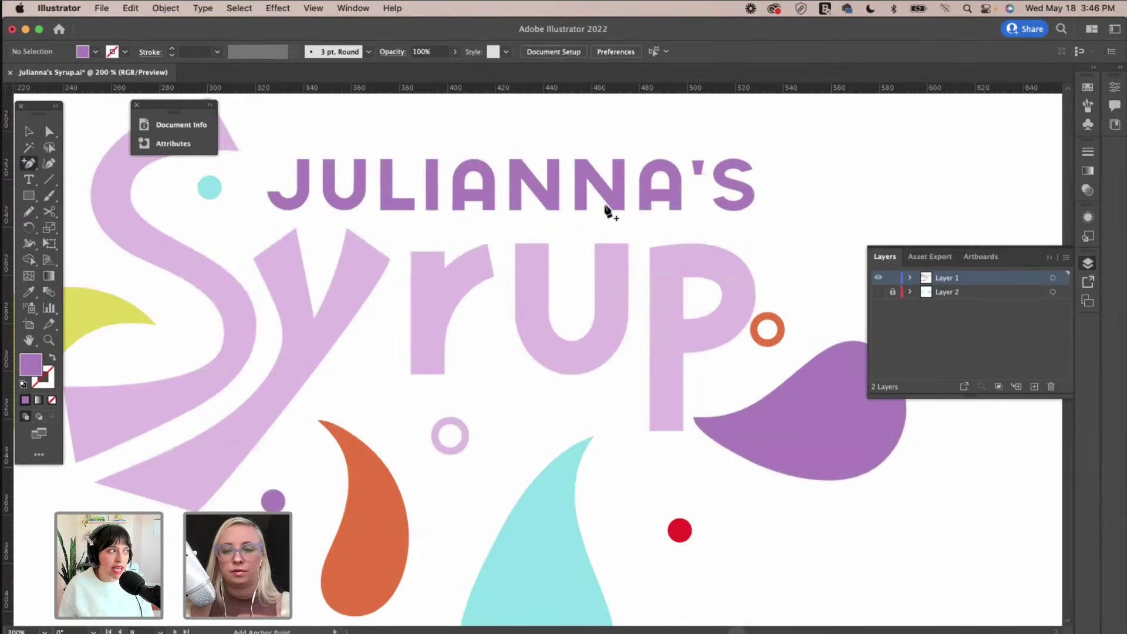
pyautogui.hscroll(5, 607, 212)
pyautogui.press('v')
pyautogui.moveTo(661, 307); pyautogui.dragTo(691, 309)
pyautogui.moveTo(717, 362); pyautogui.dragTo(767, 420)
pyautogui.moveTo(823, 330); pyautogui.dragTo(844, 372)
pyautogui.click(798, 305)
# Redraw the tip of the purple drop with the Pencil tool to give it a sharper point.
pyautogui.click(767, 363)
pyautogui.press('n')
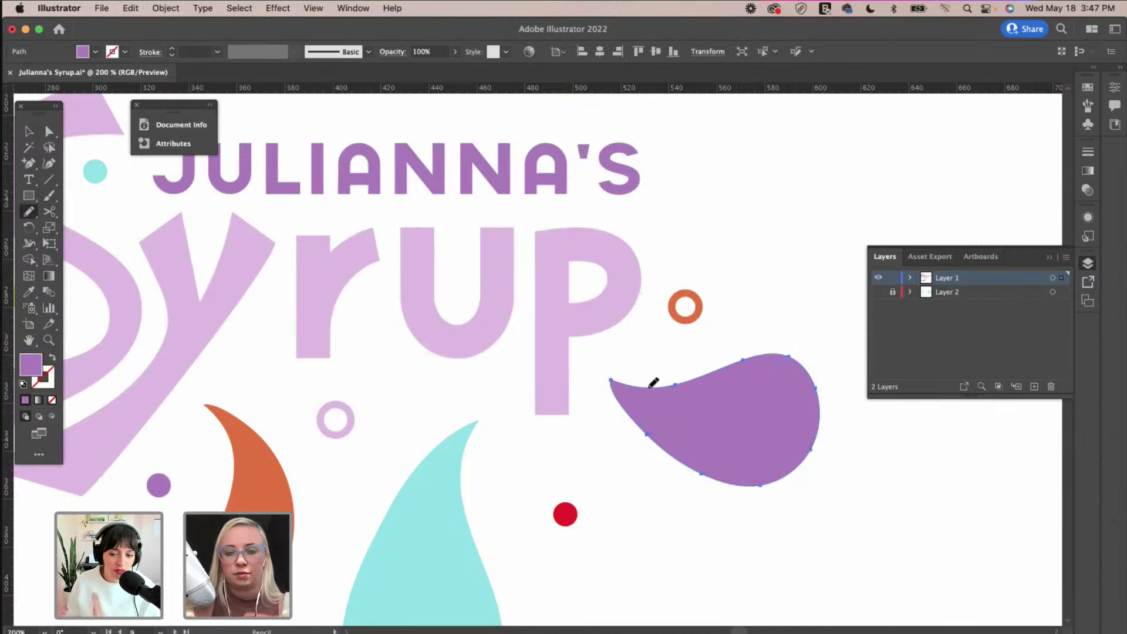
pyautogui.moveTo(605, 377)
pyautogui.mouseDown()
pyautogui.moveTo(646, 403)
pyautogui.moveTo(654, 389)
pyautogui.mouseUp()
pyautogui.press('v')
pyautogui.click(650, 360)
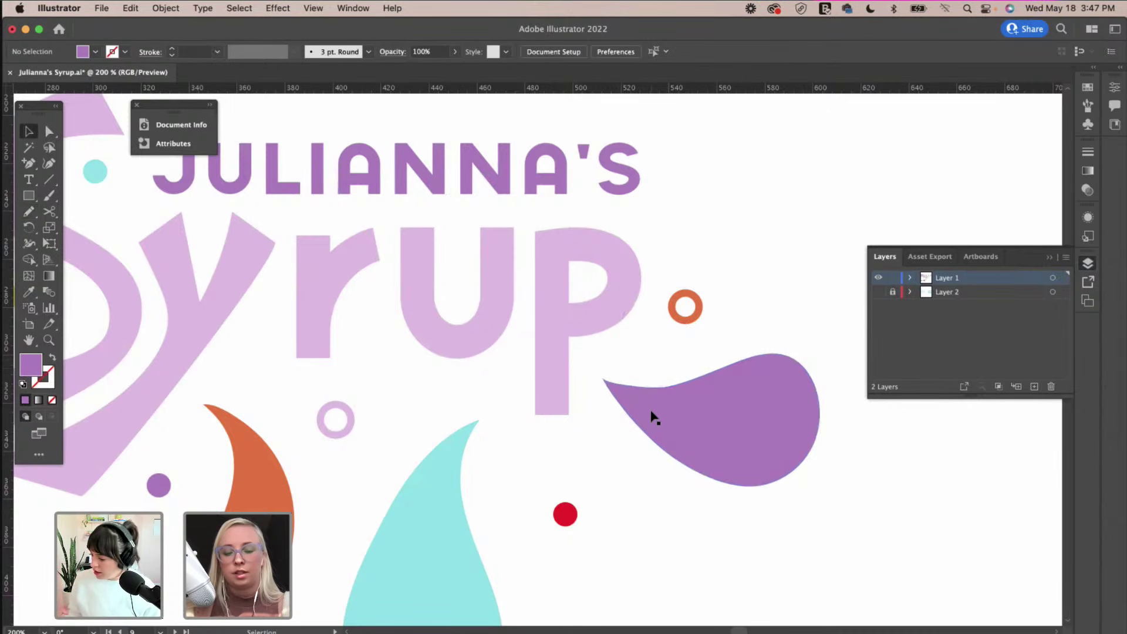
pyautogui.click(671, 414)
pyautogui.press('n')
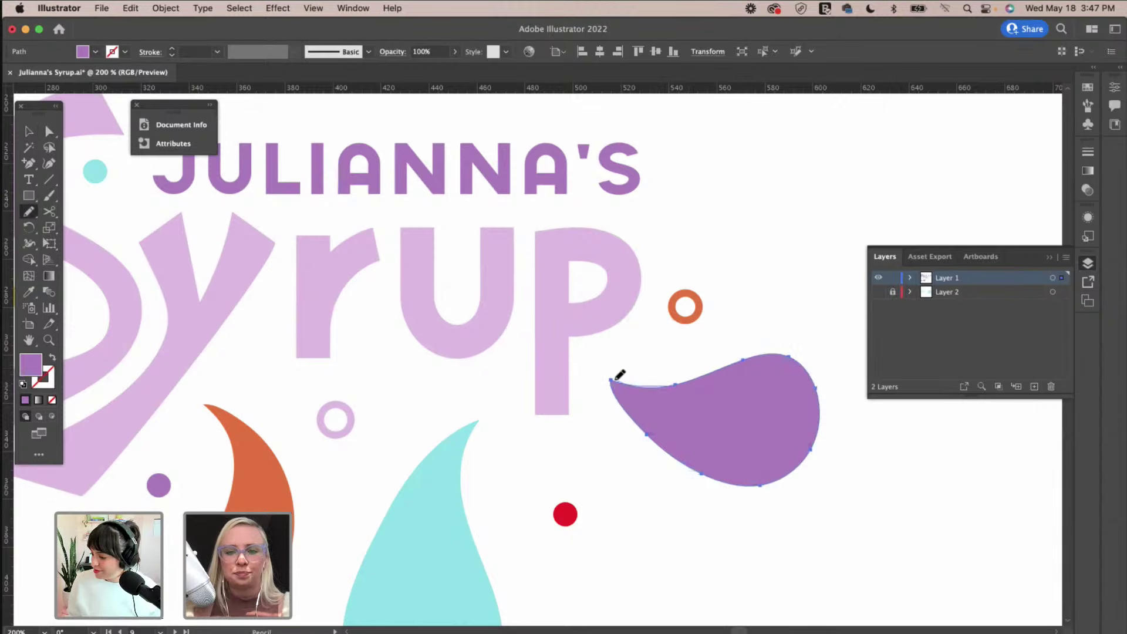
pyautogui.moveTo(611, 380); pyautogui.dragTo(668, 413)
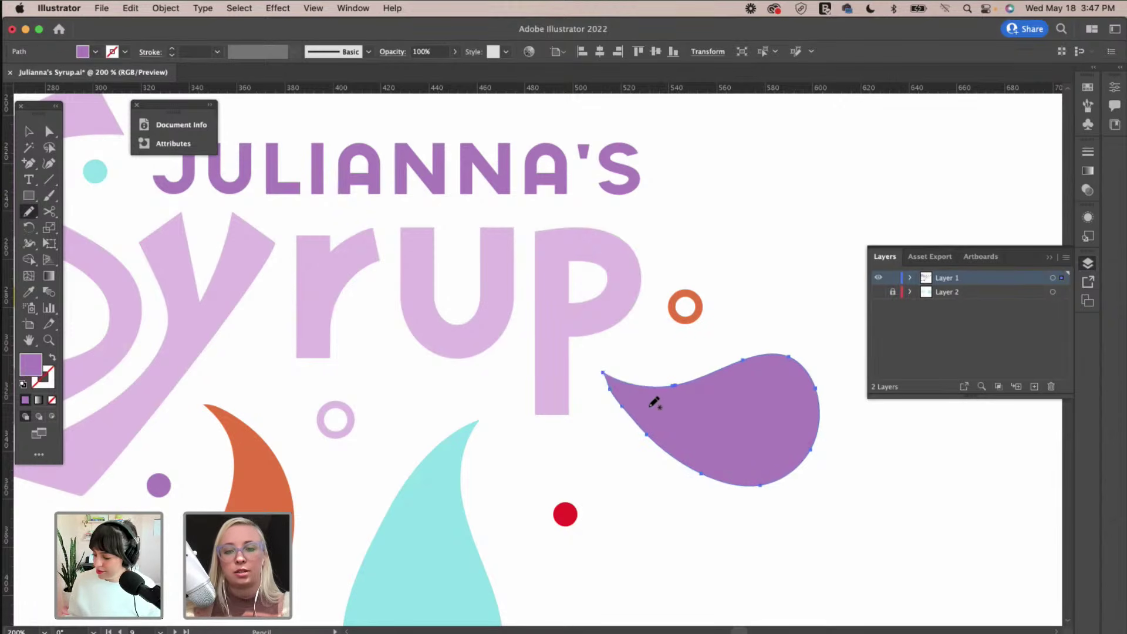
# Smooth the purple drop's edges near the tip with the Smooth tool.
pyautogui.click(28, 212)
pyautogui.click(65, 241)
pyautogui.moveTo(605, 377); pyautogui.dragTo(663, 439)
pyautogui.moveTo(607, 379); pyautogui.dragTo(660, 435)
pyautogui.moveTo(647, 382); pyautogui.dragTo(687, 382)
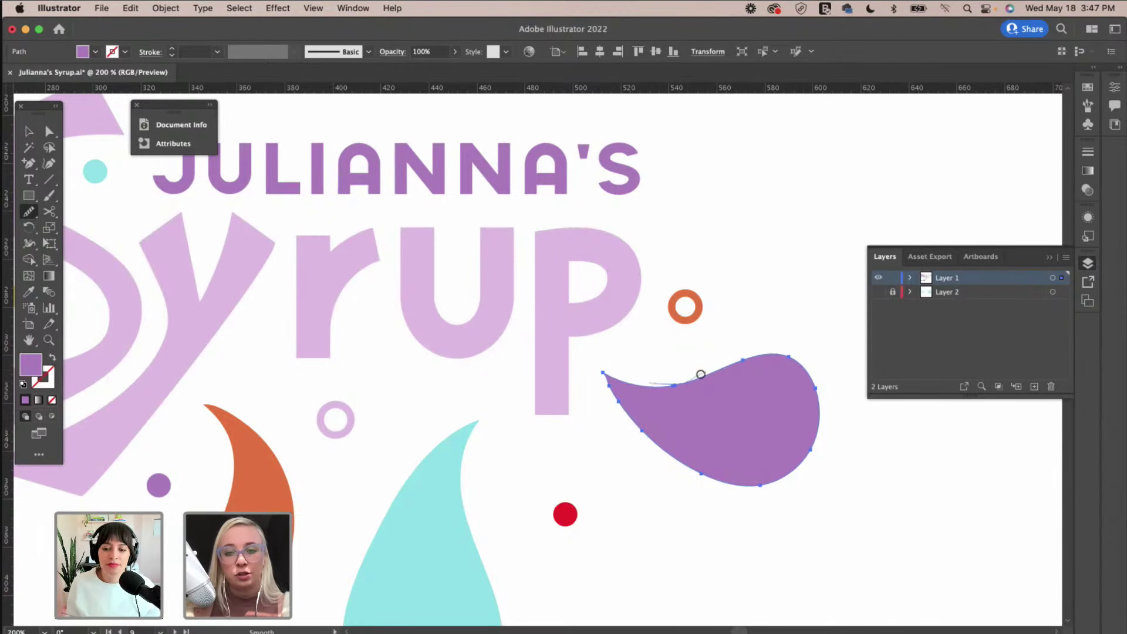
pyautogui.hscroll(-2, 617, 452)
pyautogui.press('v')
pyautogui.click(599, 449)
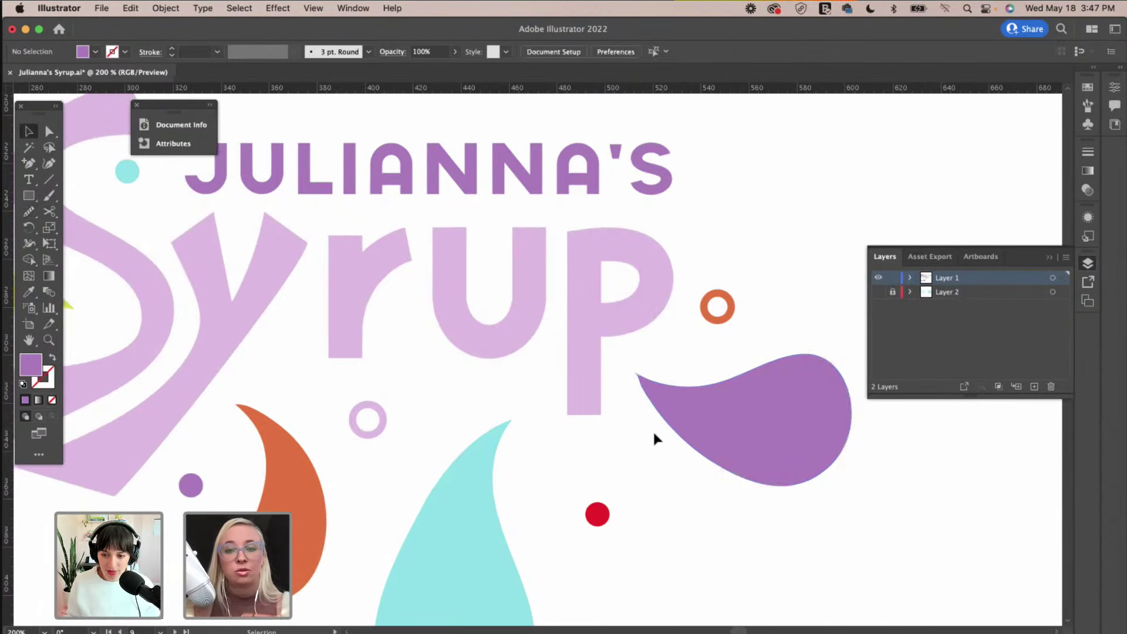
# Rework the purple drop's tip and adjoining upper edge with further Pencil strokes into a slightly shorter point.
pyautogui.click(705, 414)
pyautogui.press('n')
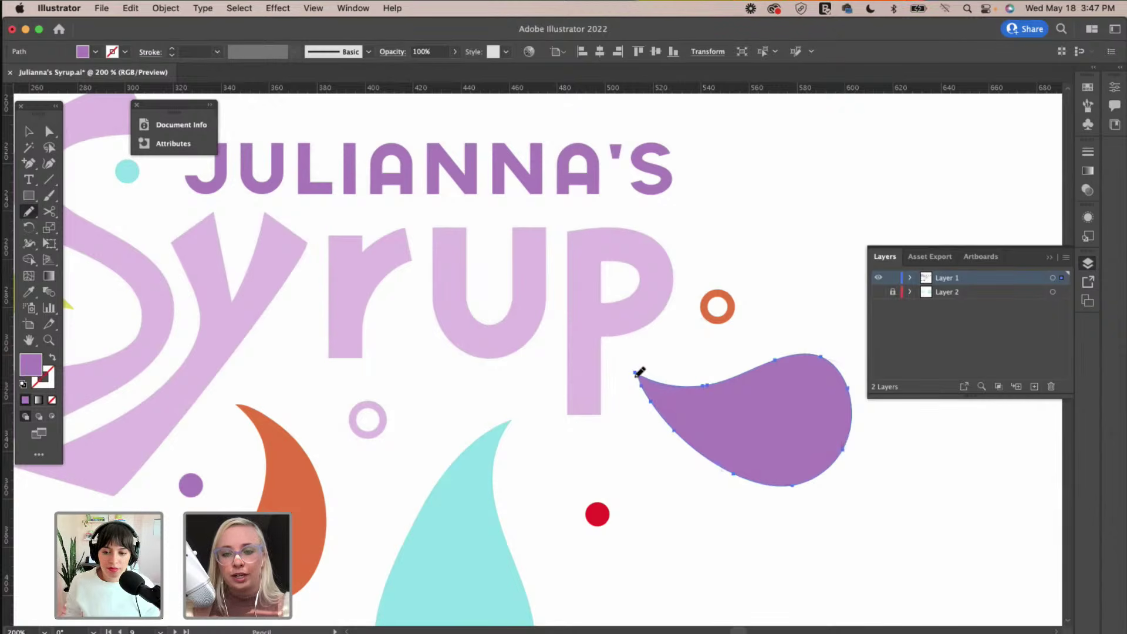
pyautogui.moveTo(644, 389); pyautogui.dragTo(686, 403)
pyautogui.press('v')
pyautogui.click(668, 359)
pyautogui.click(670, 399)
pyautogui.press('n')
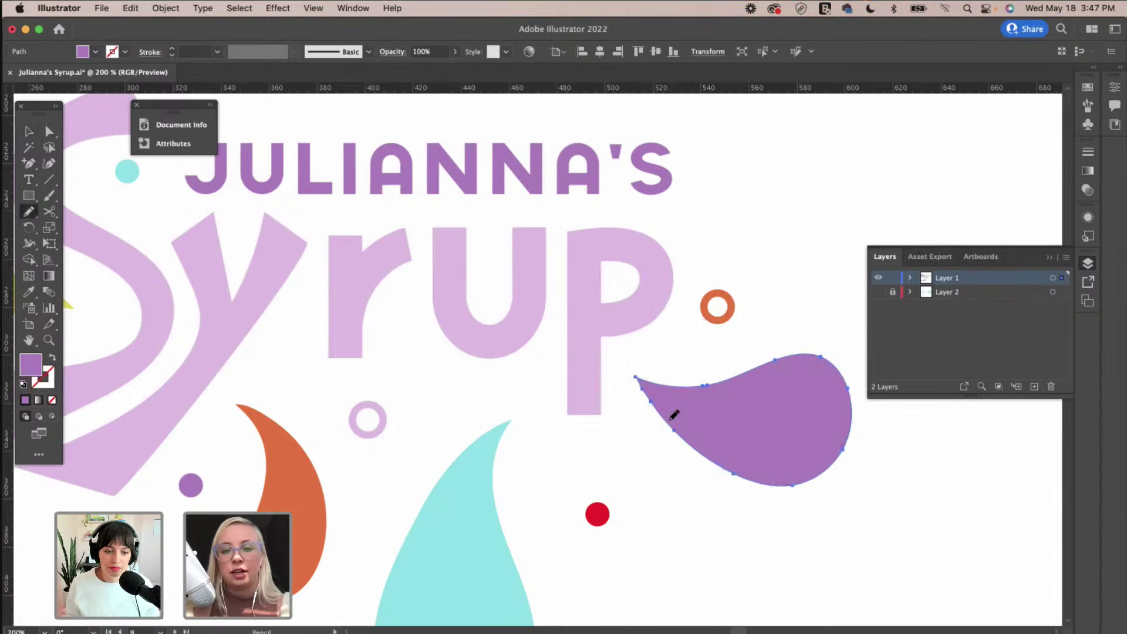
pyautogui.moveTo(641, 383)
pyautogui.mouseDown()
pyautogui.moveTo(654, 411)
pyautogui.moveTo(634, 376)
pyautogui.moveTo(680, 384)
pyautogui.moveTo(671, 383)
pyautogui.moveTo(682, 421)
pyautogui.mouseUp()
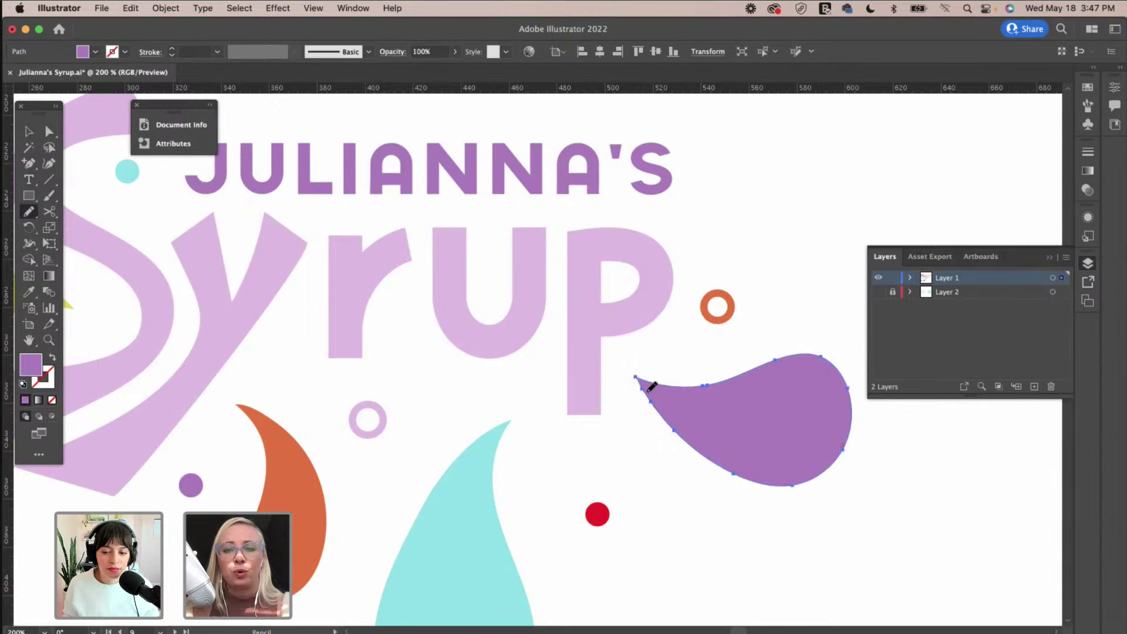
pyautogui.moveTo(646, 371); pyautogui.dragTo(712, 380)
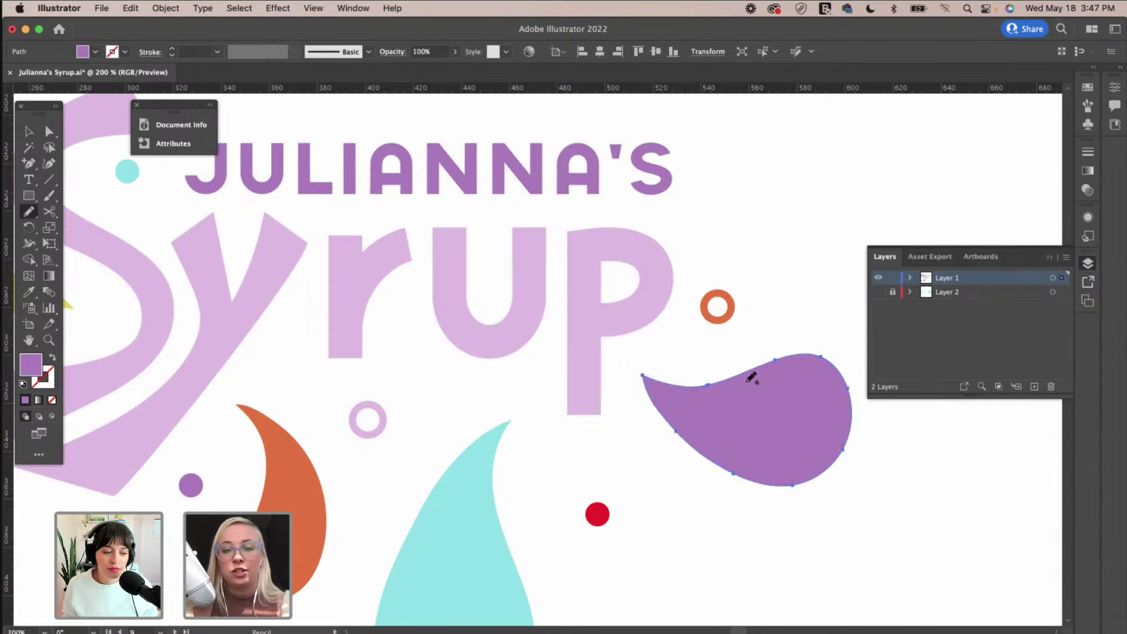
pyautogui.press('v')
pyautogui.click(708, 397)
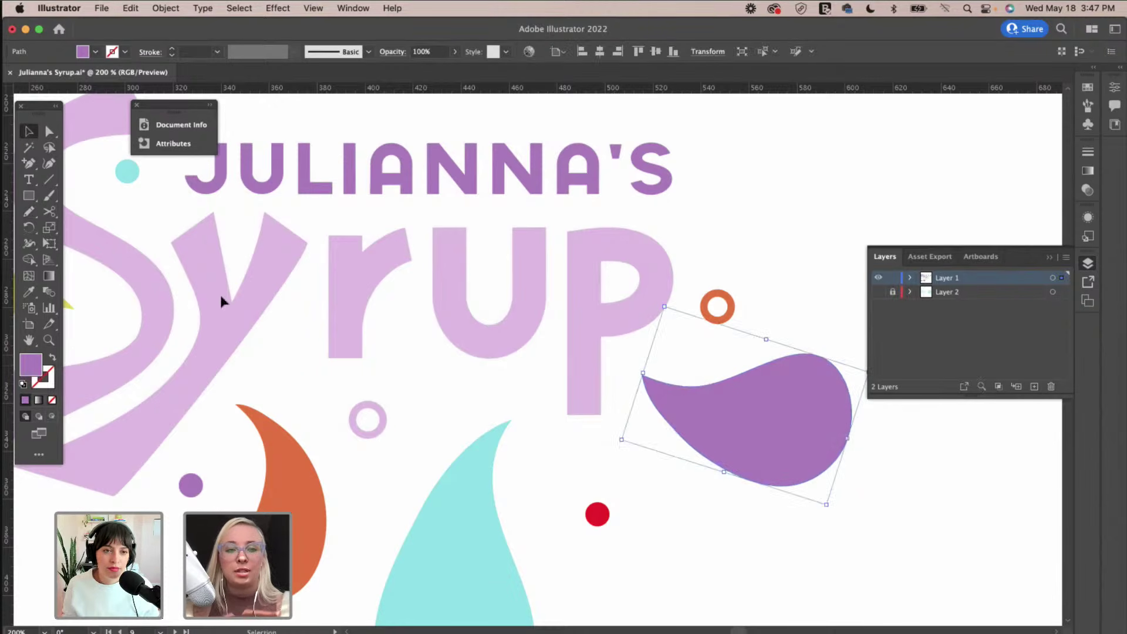
# Smooth the purple drop's lower and outer edges with the Smooth tool.
pyautogui.moveTo(29, 211); pyautogui.dragTo(73, 243)
pyautogui.moveTo(689, 438)
pyautogui.mouseDown()
pyautogui.moveTo(748, 475)
pyautogui.moveTo(807, 481)
pyautogui.mouseUp()
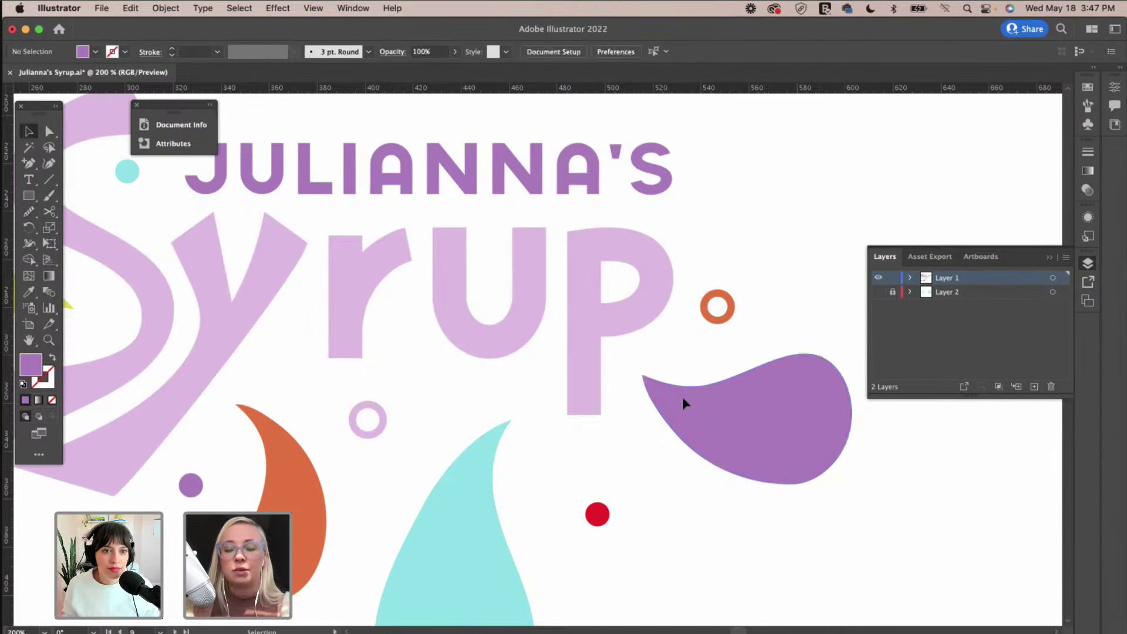
pyautogui.press('n')
pyautogui.moveTo(26, 214); pyautogui.dragTo(74, 240)
pyautogui.moveTo(677, 424)
pyautogui.mouseDown()
pyautogui.moveTo(724, 387)
pyautogui.moveTo(851, 415)
pyautogui.mouseUp()
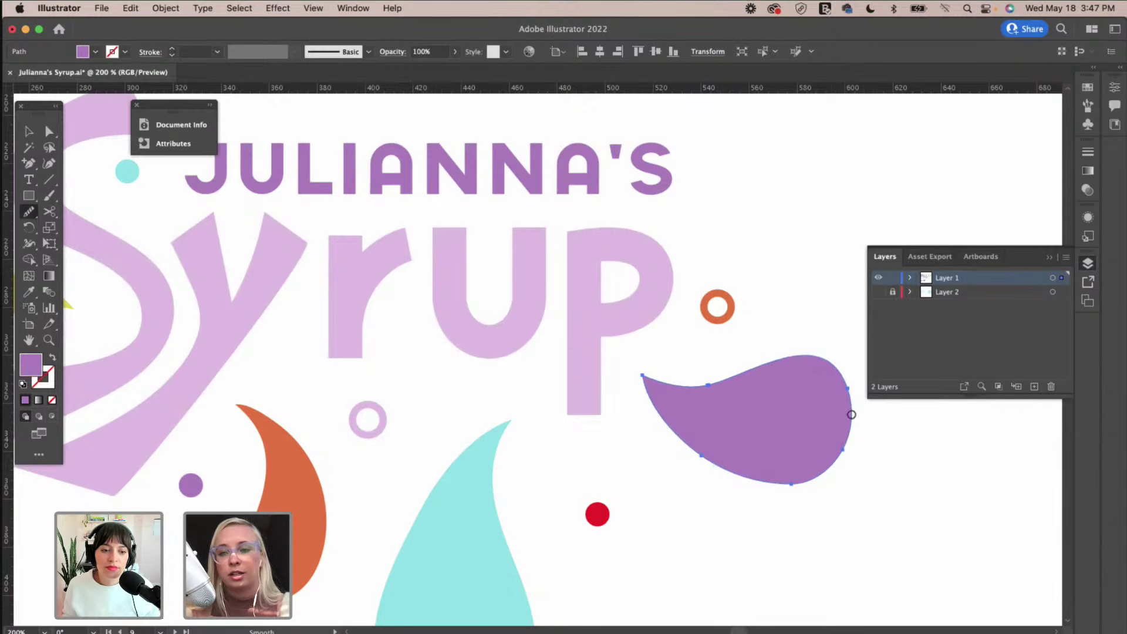
pyautogui.press('v')
pyautogui.click(822, 330)
# Even out the curve around the purple drop's rounded end.
pyautogui.hscroll(5, 749, 488)
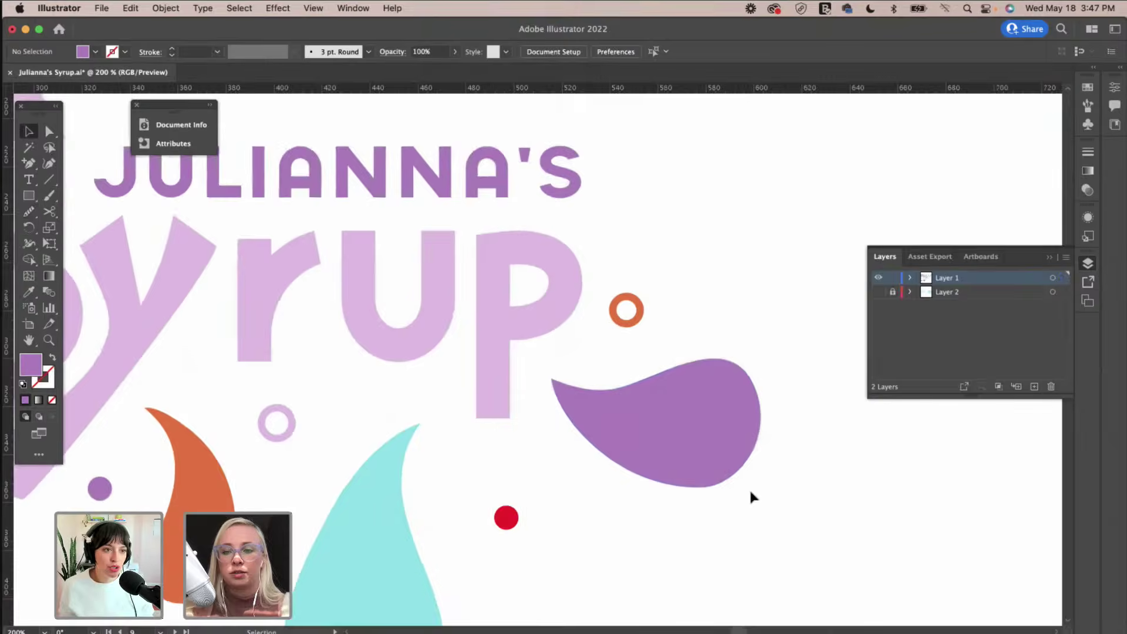
pyautogui.click(724, 459)
pyautogui.press('n')
pyautogui.moveTo(699, 486)
pyautogui.mouseDown()
pyautogui.moveTo(766, 441)
pyautogui.moveTo(767, 395)
pyautogui.mouseUp()
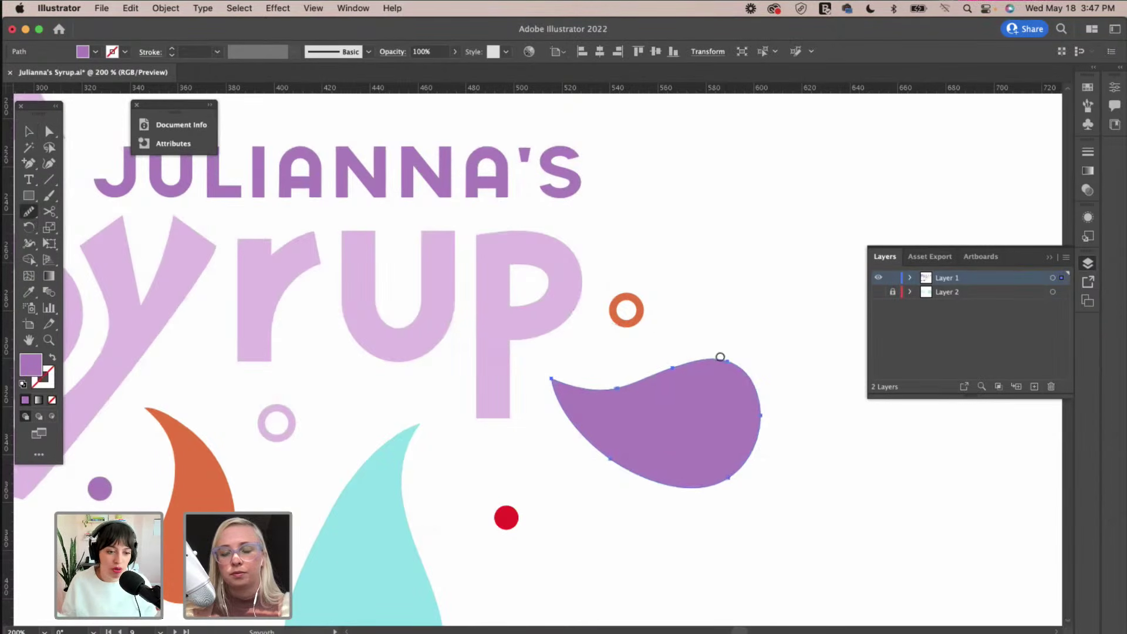
pyautogui.press('v')
pyautogui.click(707, 326)
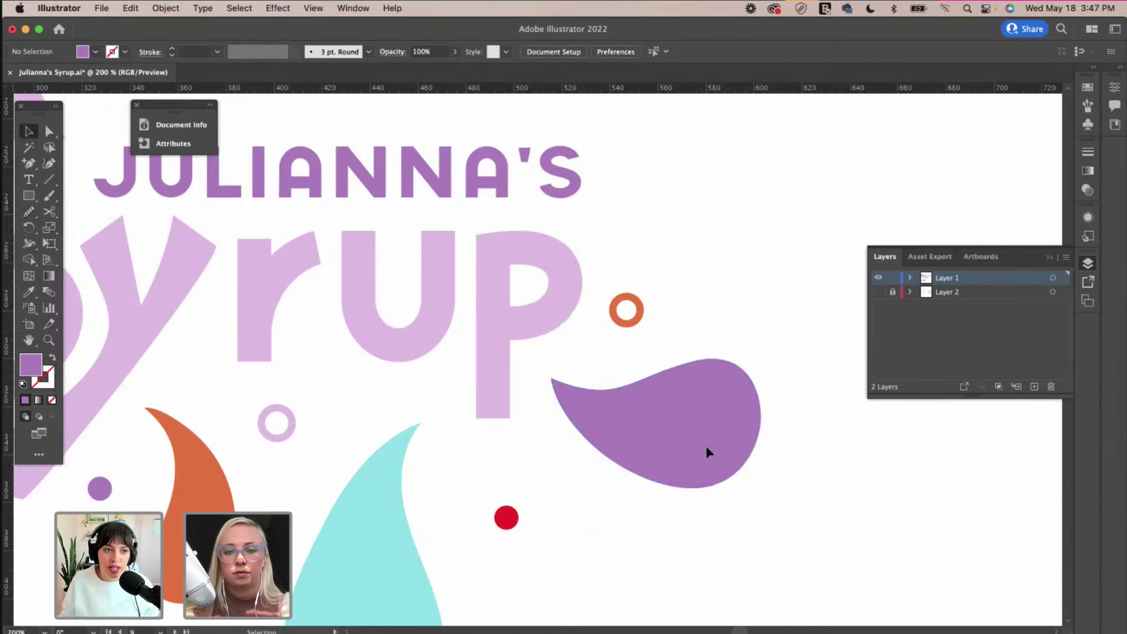
# Move the red dot up slightly and recolour it with the yellow-green sampled from the large drop.
pyautogui.hscroll(-2, 632, 531)
pyautogui.moveTo(564, 518); pyautogui.dragTo(564, 506)
pyautogui.hscroll(-4, 623, 485)
pyautogui.press('i')
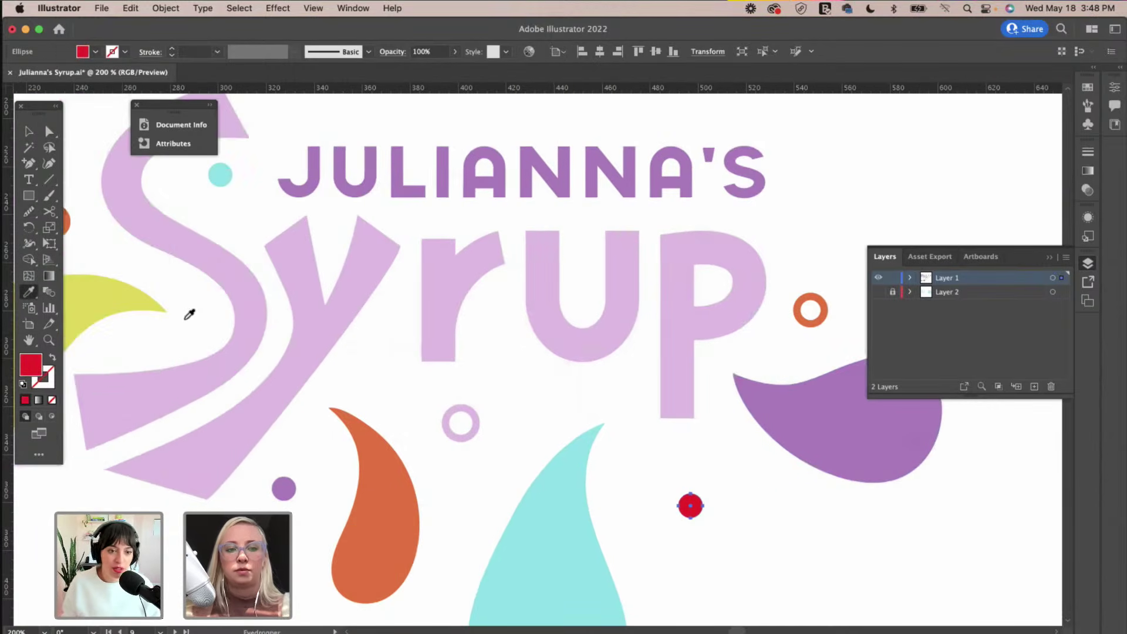
pyautogui.click(147, 309)
pyautogui.press('v')
pyautogui.click(752, 505)
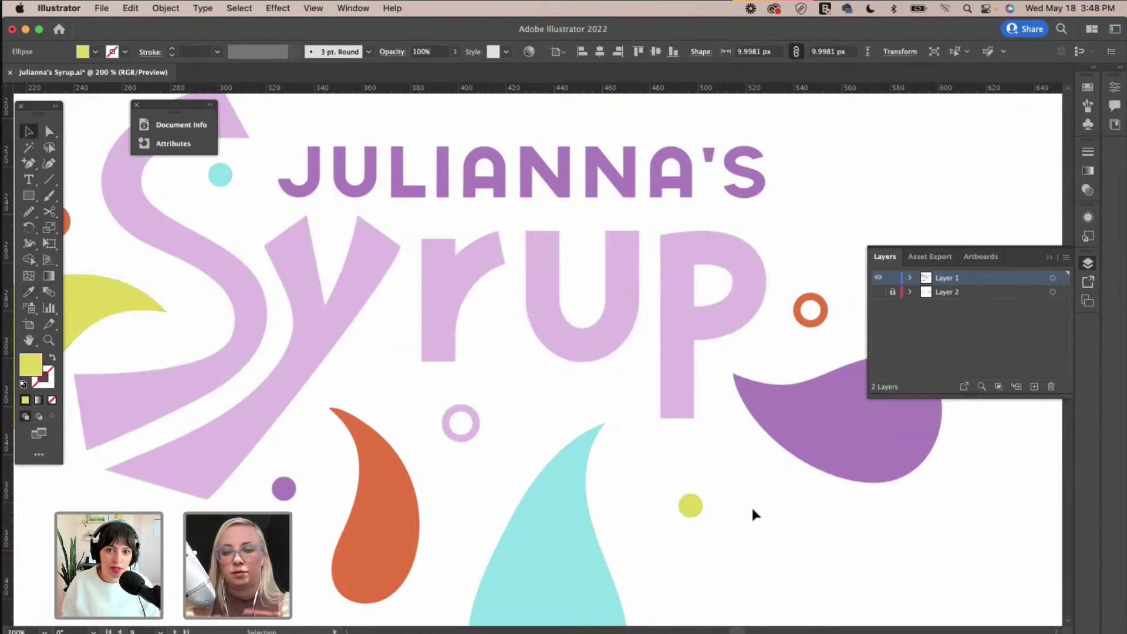
# Move the yellow-green dot up and left, and shift the turquoise drop slightly up and right.
pyautogui.hscroll(2, 705, 504)
pyautogui.moveTo(649, 502); pyautogui.dragTo(637, 475)
pyautogui.moveTo(529, 506); pyautogui.dragTo(538, 492)
# Refine the orange drop's tip with the Pencil tool and nudge the drop up slightly.
pyautogui.click(352, 462)
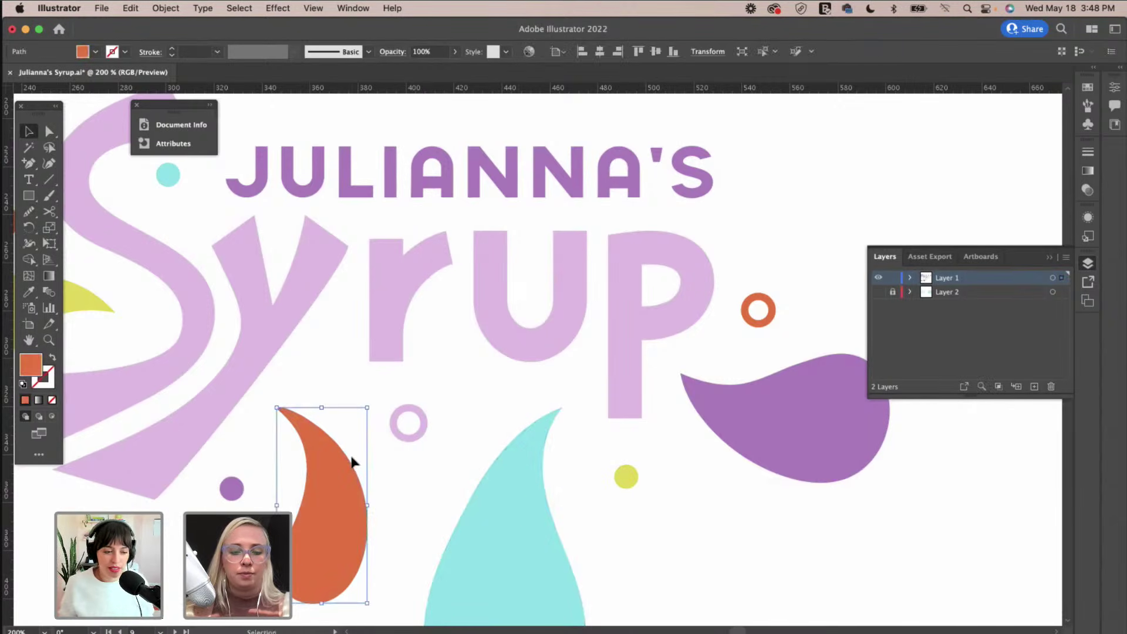
pyautogui.hscroll(-2, 352, 462)
pyautogui.press('n')
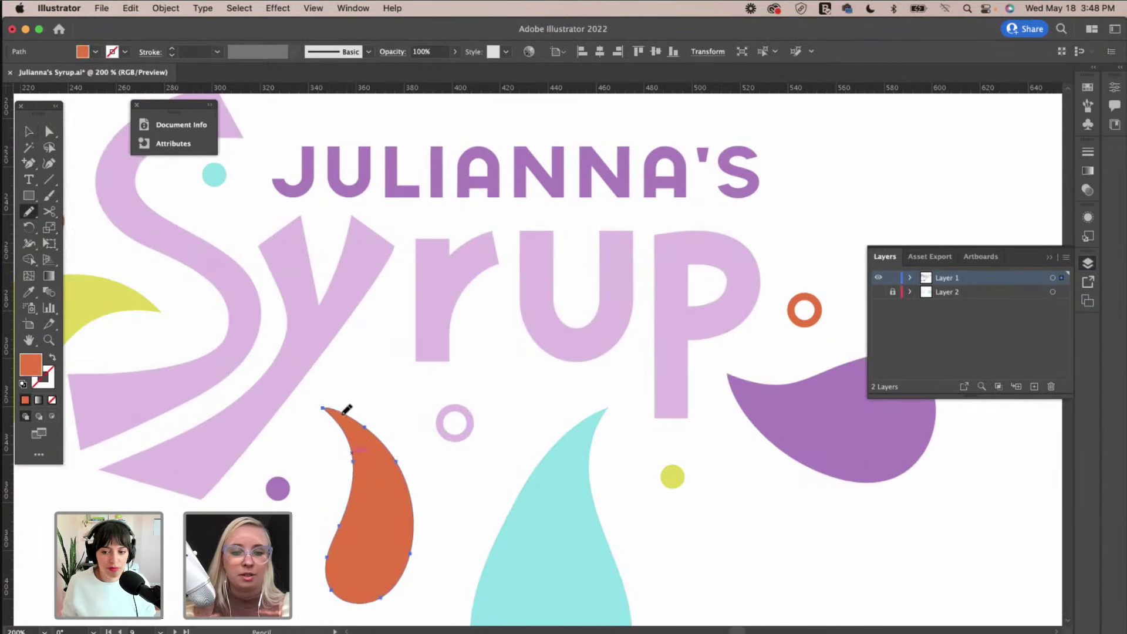
pyautogui.press('v')
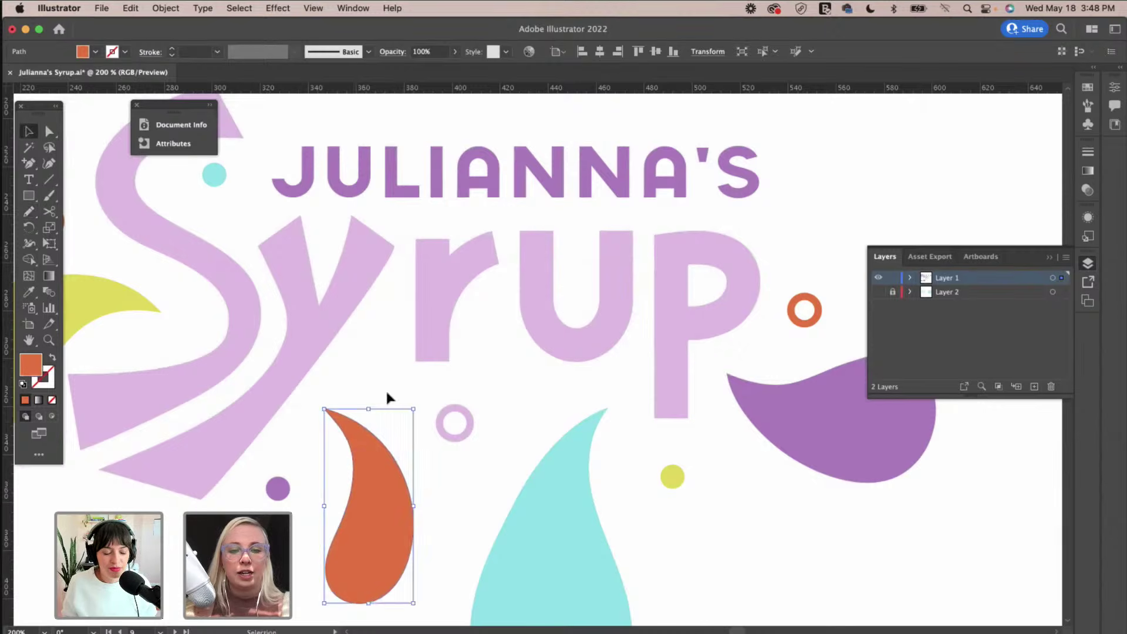
pyautogui.click(386, 394)
pyautogui.moveTo(362, 451); pyautogui.dragTo(363, 446)
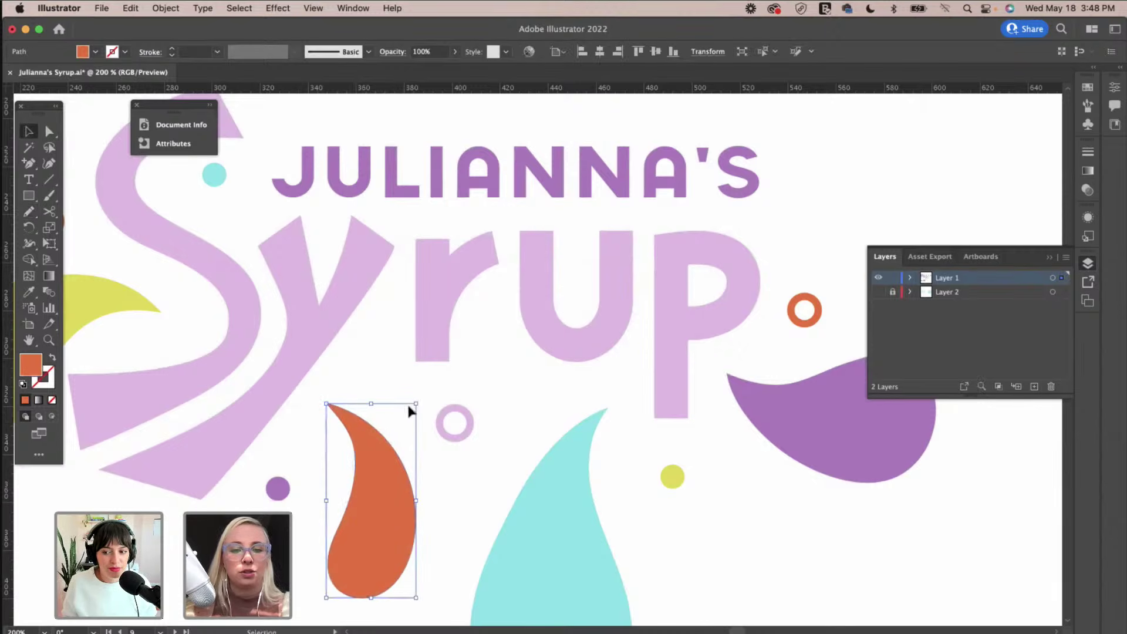
pyautogui.click(398, 387)
# Review the overall balance of the logo on the Primary Logo artboard, from close up to full view.
pyautogui.hscroll(-10, 398, 388)
pyautogui.scroll(2, 398, 388)
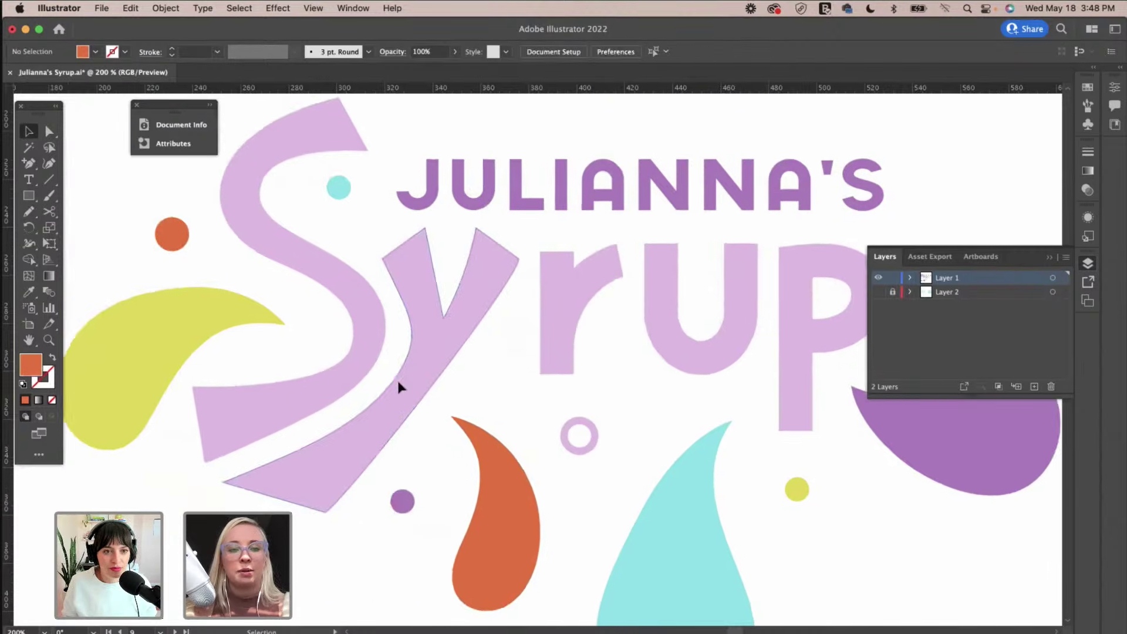
pyautogui.hscroll(12, 398, 383)
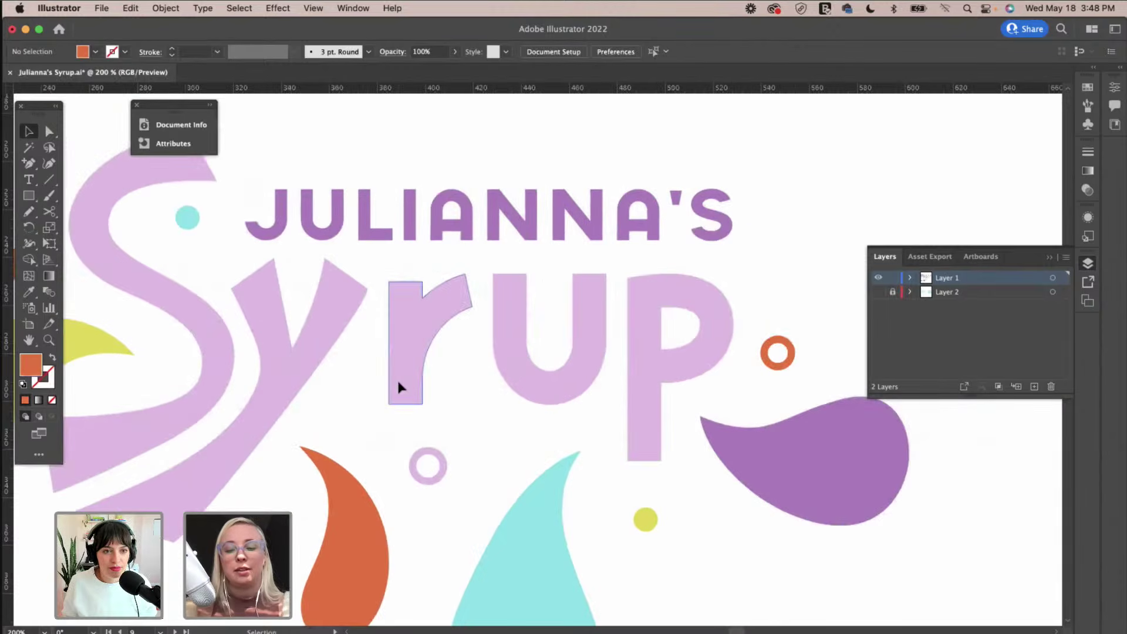
pyautogui.press('super+minus')
pyautogui.press('super+minus')
pyautogui.press('super+minus')
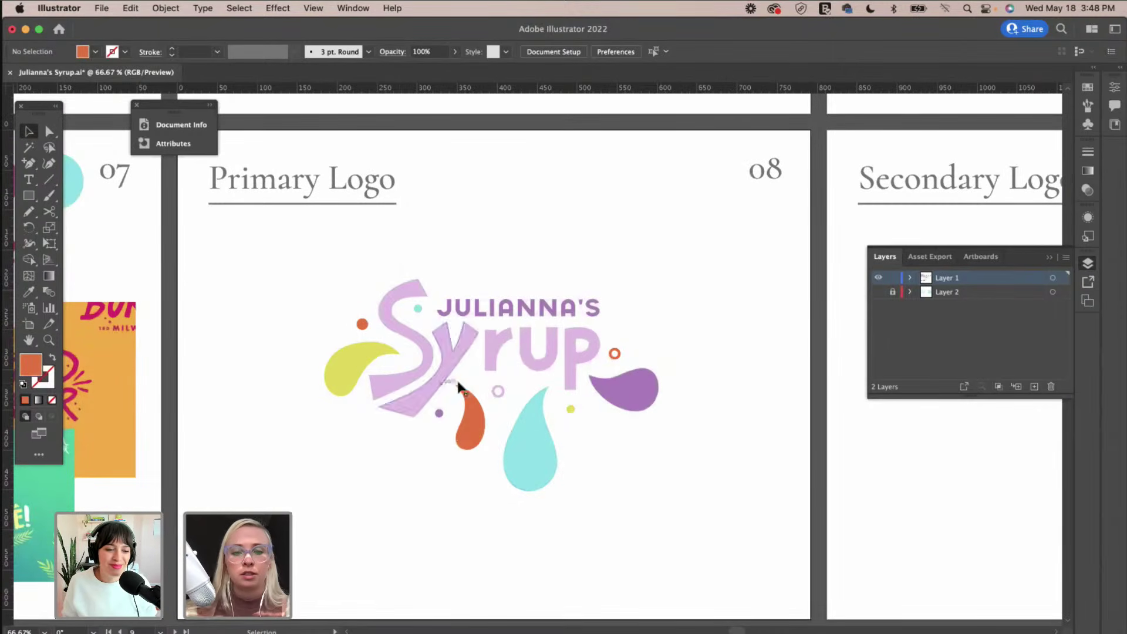
pyautogui.scroll(-2, 596, 420)
pyautogui.hscroll(1, 596, 421)
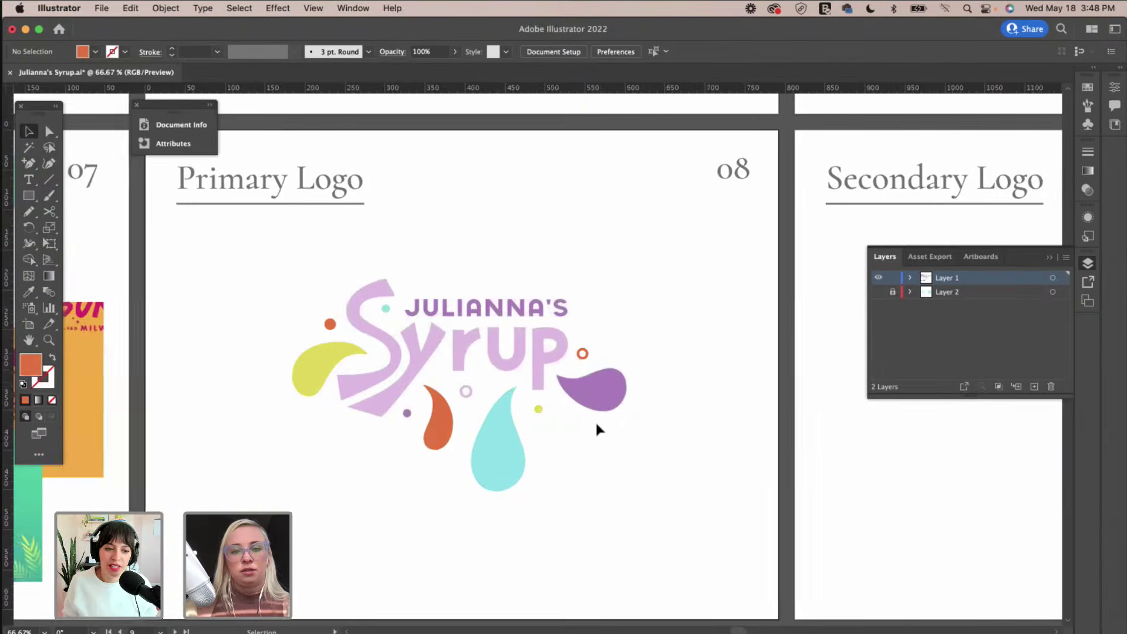
pyautogui.press('super+minus')
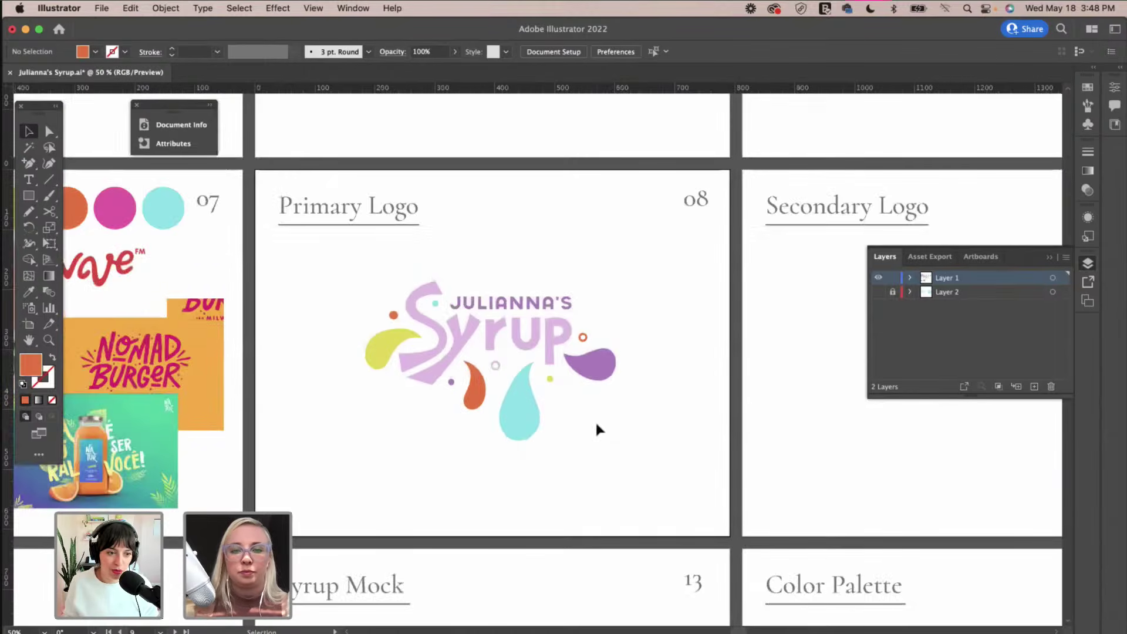
# Draw a rectangle covering the whole Primary Logo artboard and send it to the back behind the logo.
pyautogui.click(28, 196)
pyautogui.moveTo(256, 171); pyautogui.dragTo(731, 537)
pyautogui.click(166, 8)
pyautogui.moveTo(235, 40)
pyautogui.click(376, 88)
# Fill the background rectangle with the pale cream sampled from the mood board and deselect it.
pyautogui.hscroll(-10, 449, 162)
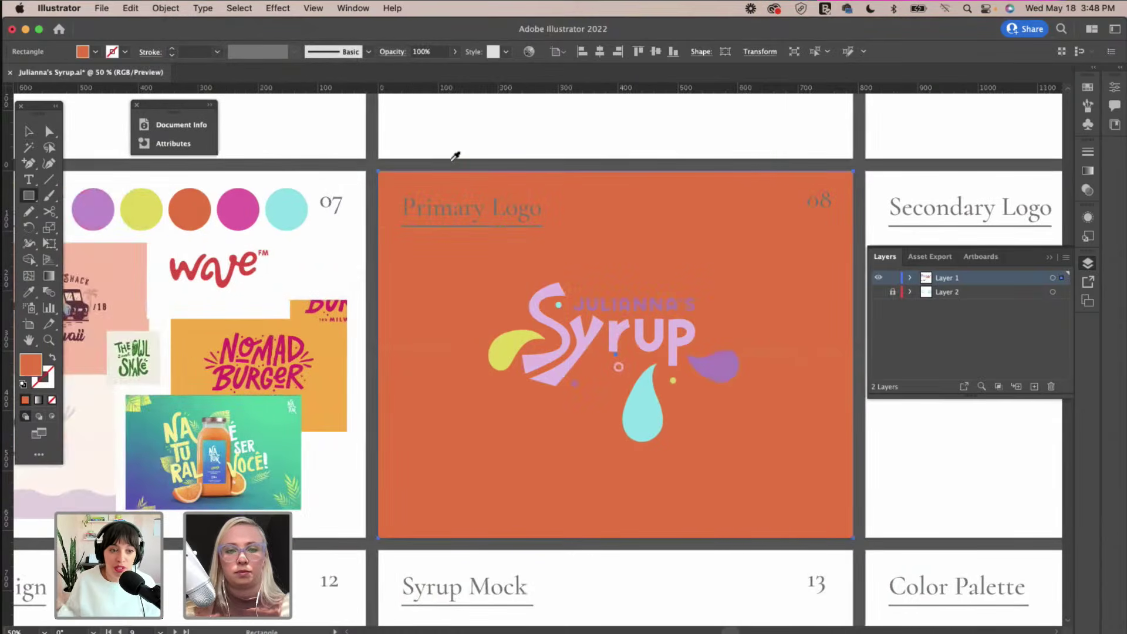
pyautogui.press('i')
pyautogui.click(114, 312)
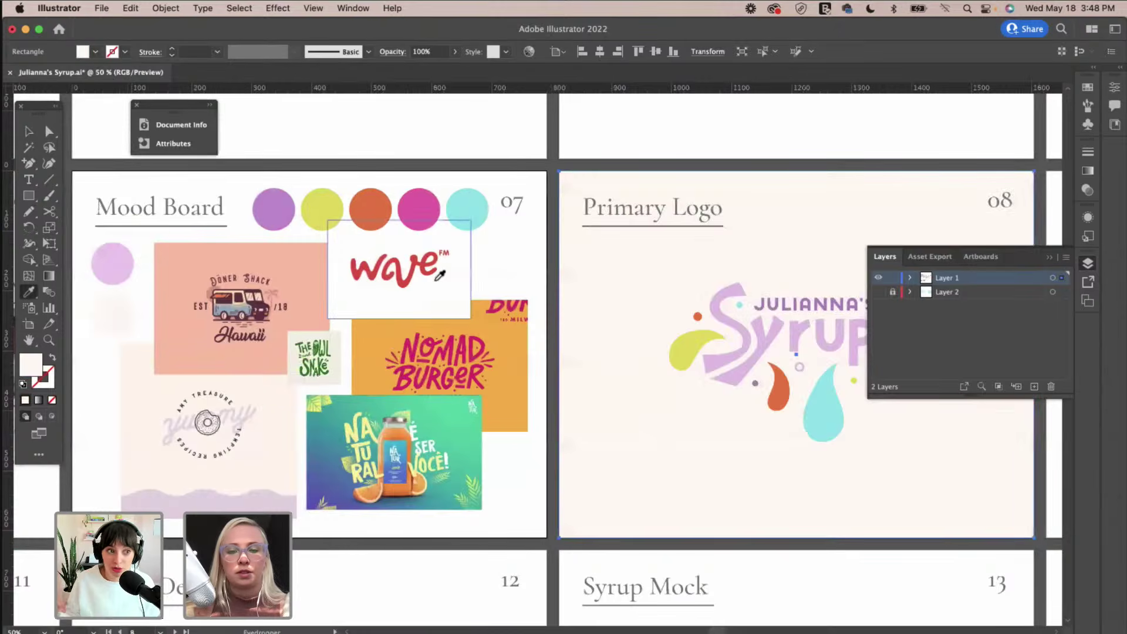
pyautogui.hscroll(5, 440, 276)
pyautogui.press('super+shift+a')
pyautogui.press('v')
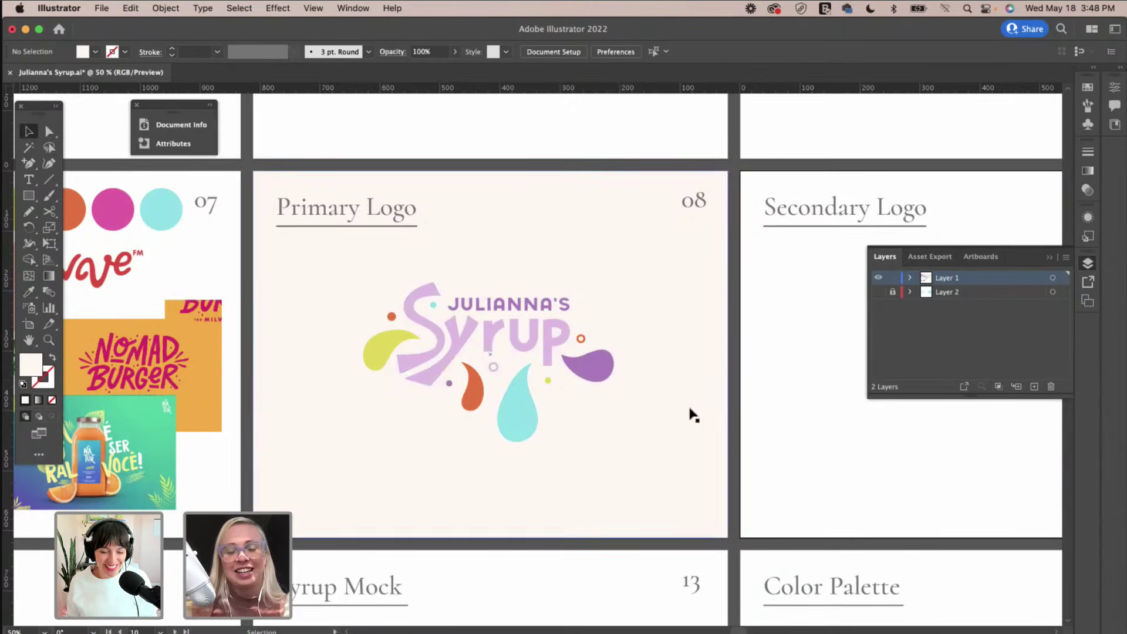
# Group all the logo artwork and centre it horizontally and vertically on the Primary Logo artboard, then deselect it.
pyautogui.moveTo(787, 446); pyautogui.dragTo(365, 277)
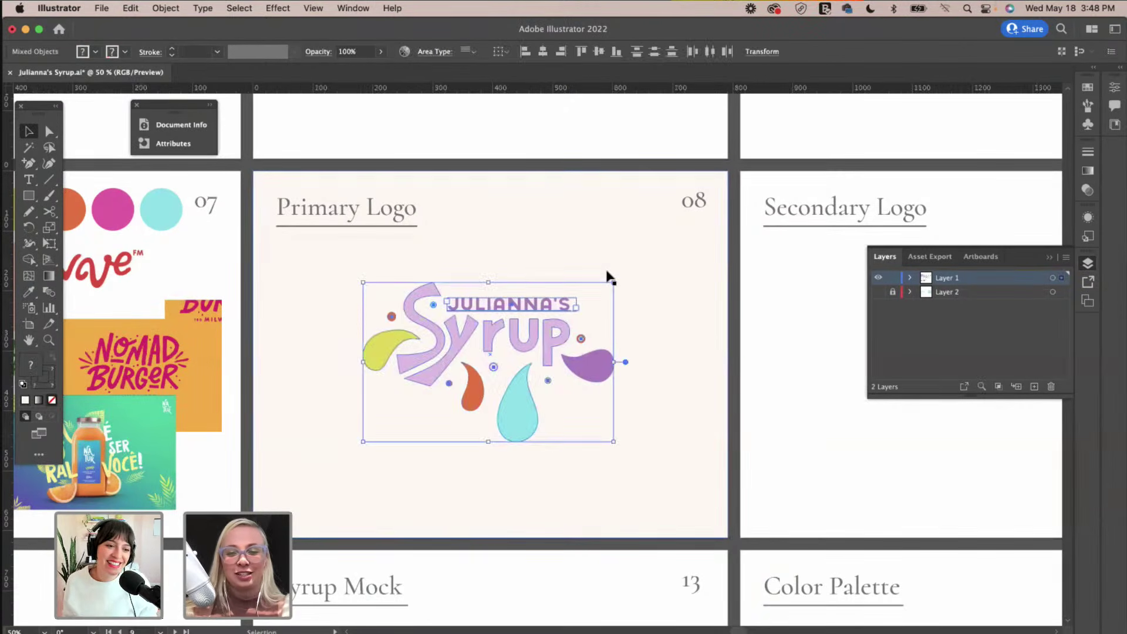
pyautogui.press('a')
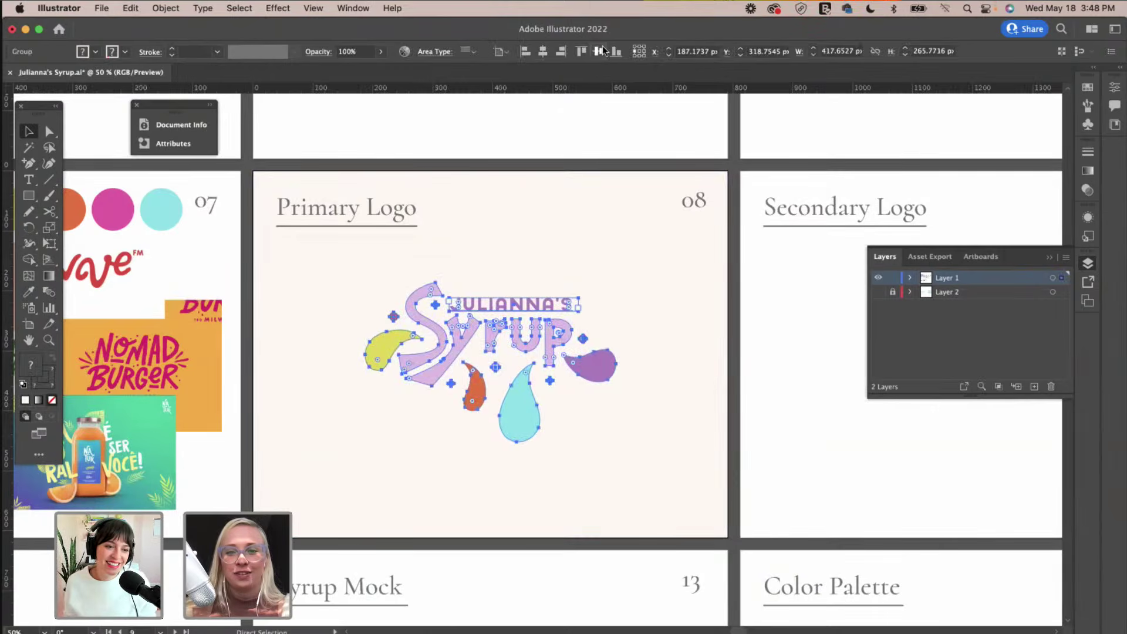
pyautogui.press('v')
pyautogui.click(761, 277)
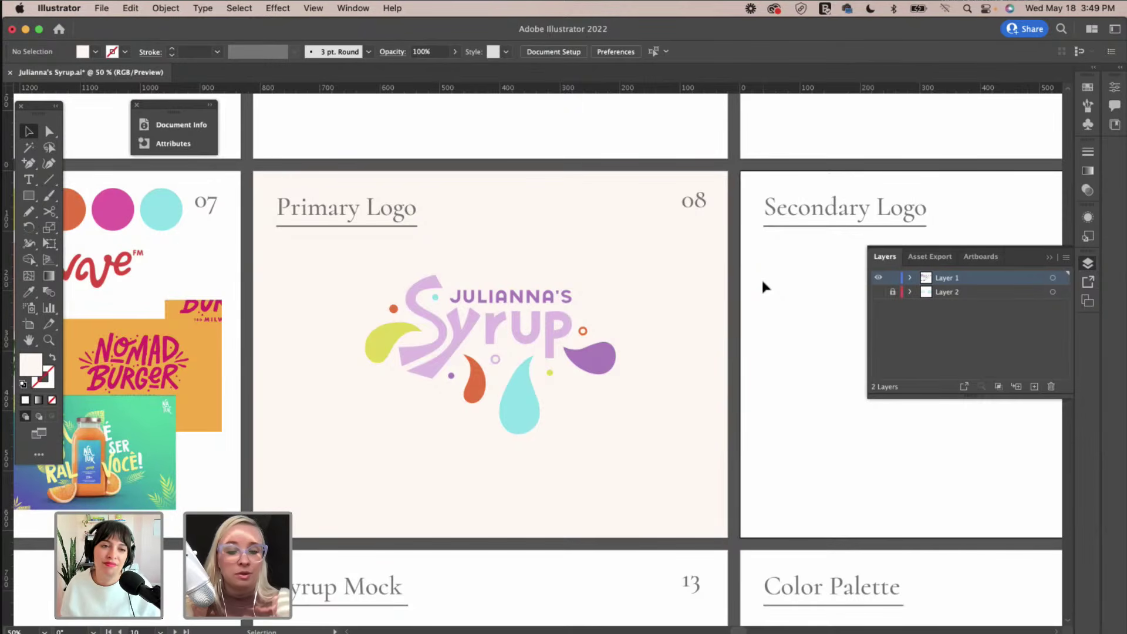
# Ungroup the logo and move the small outlined ring below "Syrup" slightly right, between the orange and aqua drops.
pyautogui.press('super+1')
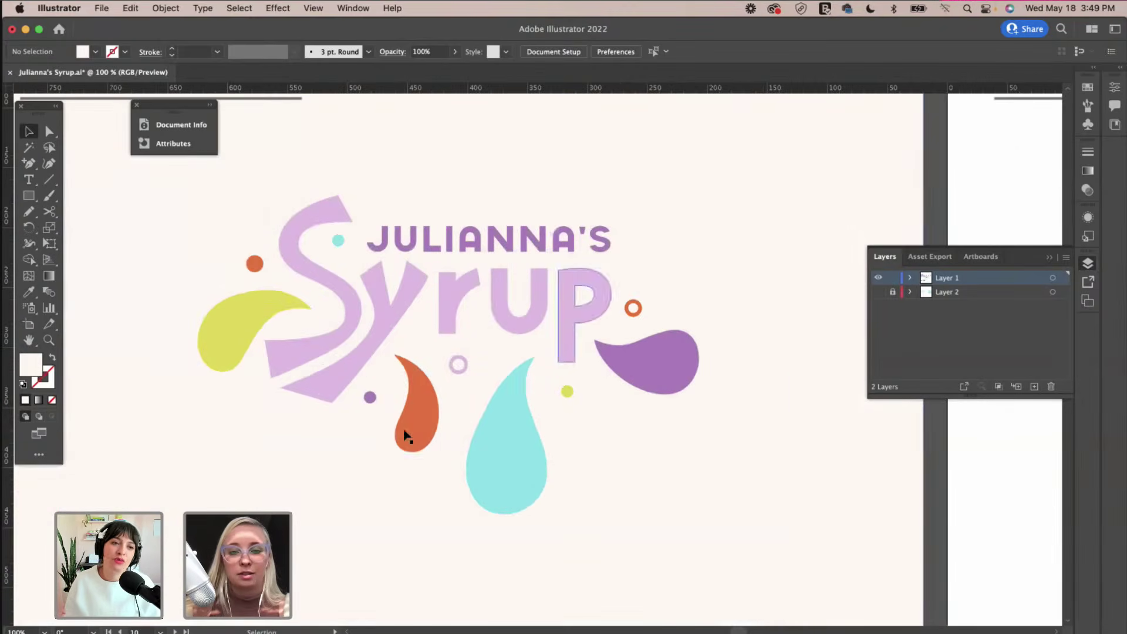
pyautogui.click(459, 366)
pyautogui.click(165, 8)
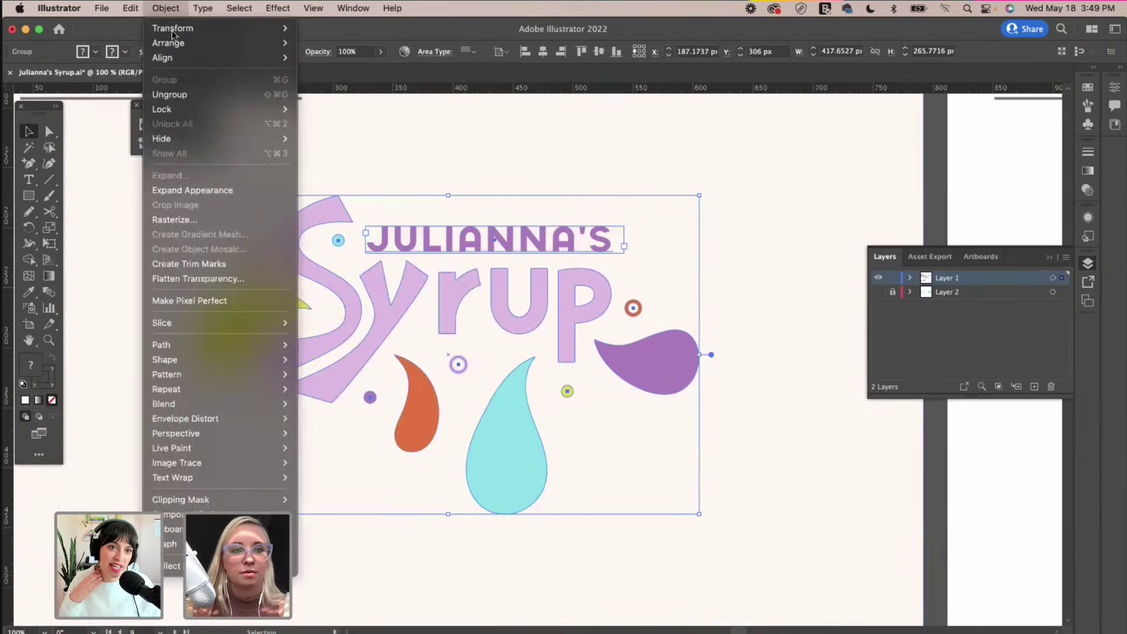
pyautogui.click(176, 94)
pyautogui.click(470, 174)
pyautogui.moveTo(459, 365); pyautogui.dragTo(472, 365)
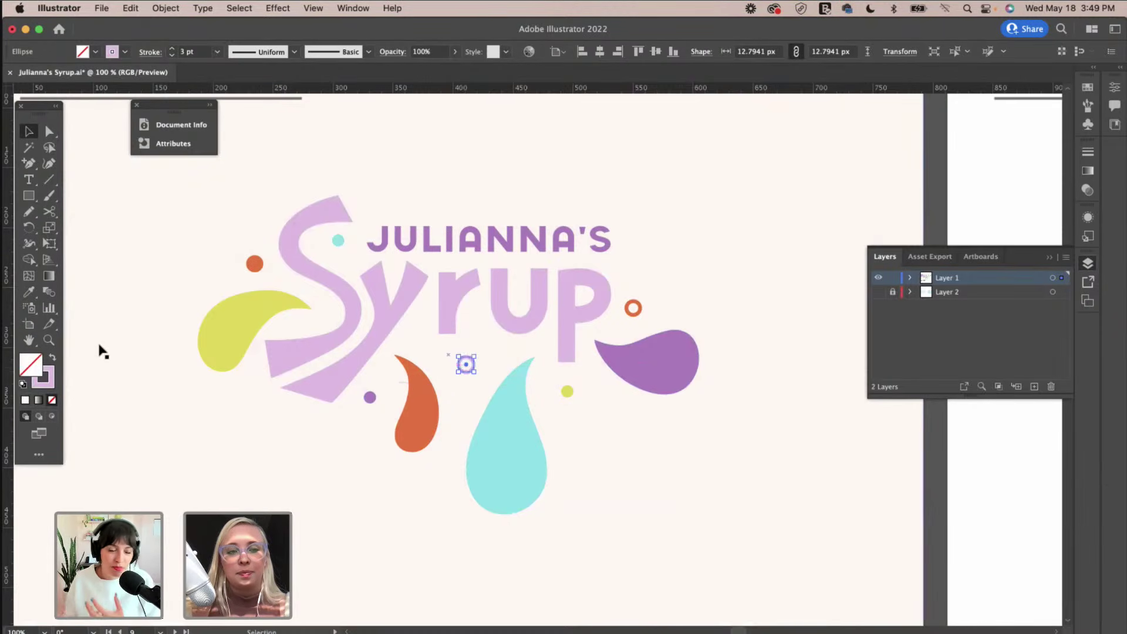
# Recolour the small ring's stroke with the darker purple sampled from the purple drop and deselect it.
pyautogui.click(52, 373)
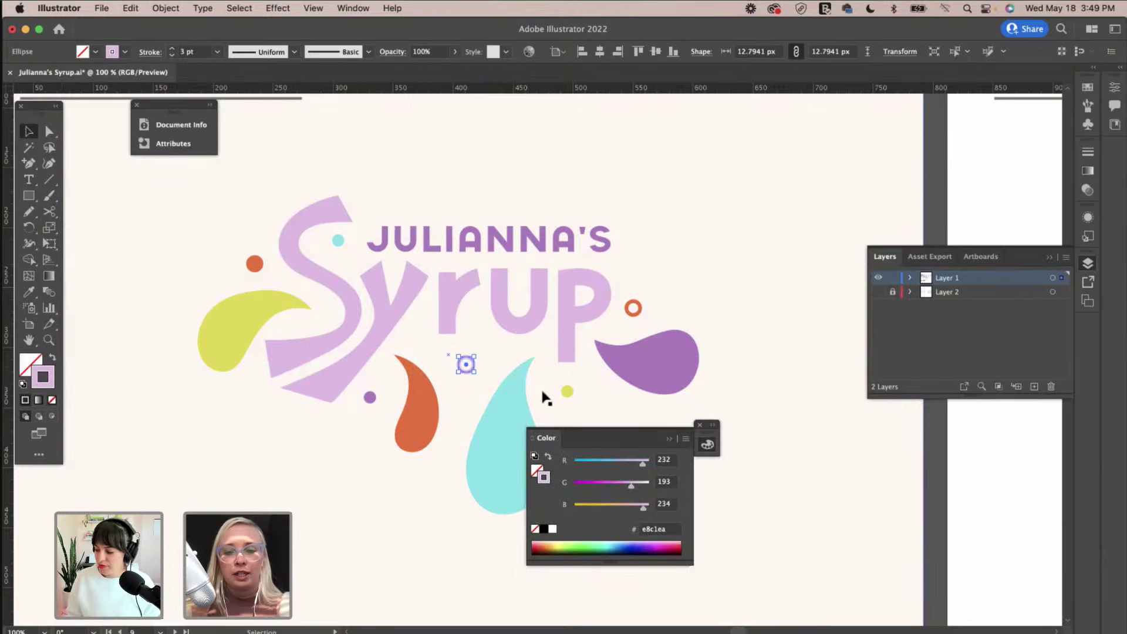
pyautogui.click(704, 434)
pyautogui.click(701, 426)
pyautogui.press('i')
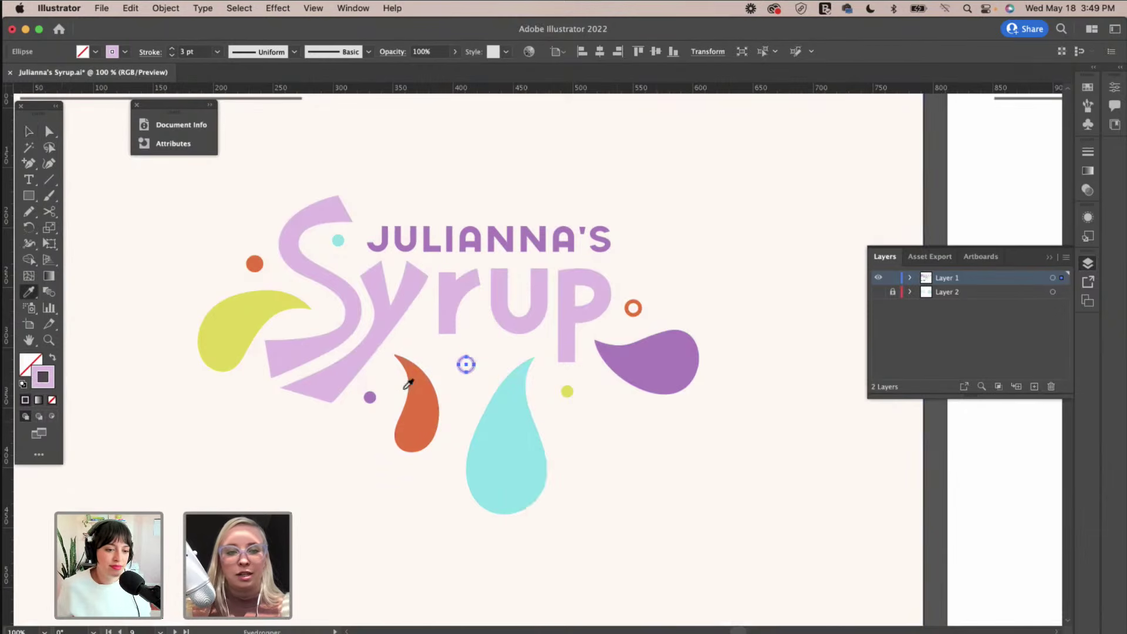
pyautogui.click(568, 391)
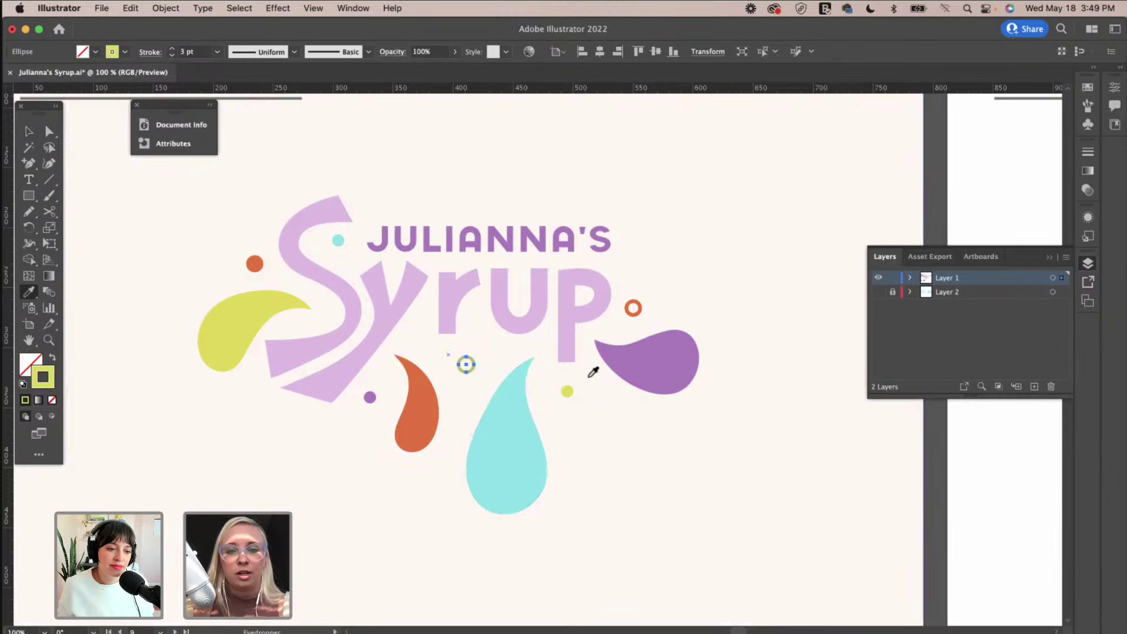
pyautogui.click(646, 364)
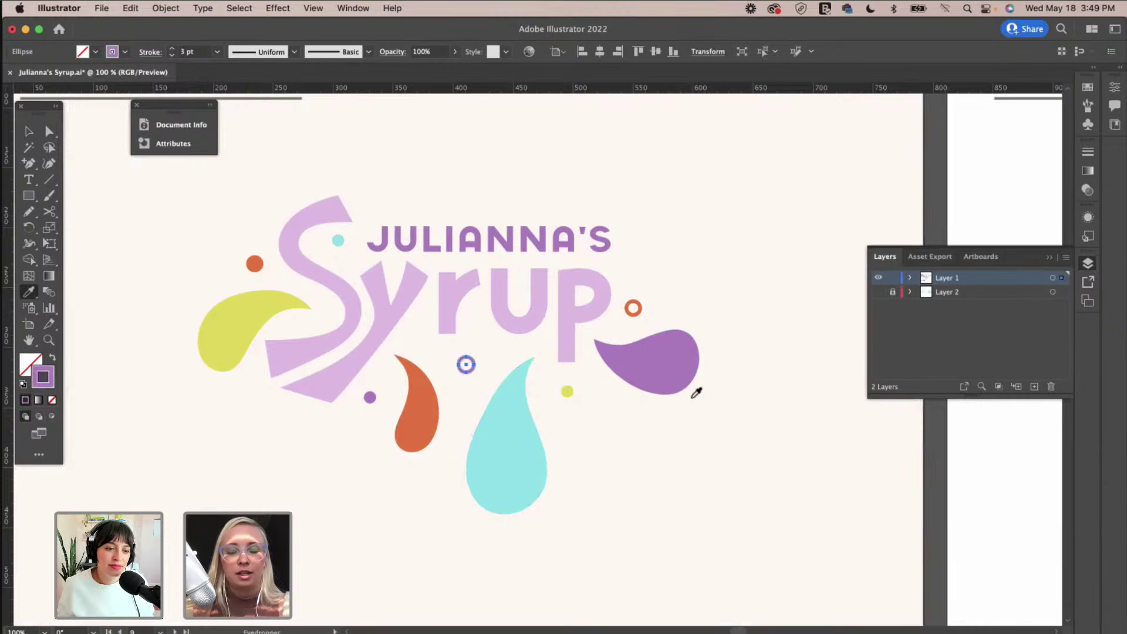
pyautogui.press('v')
pyautogui.click(975, 437)
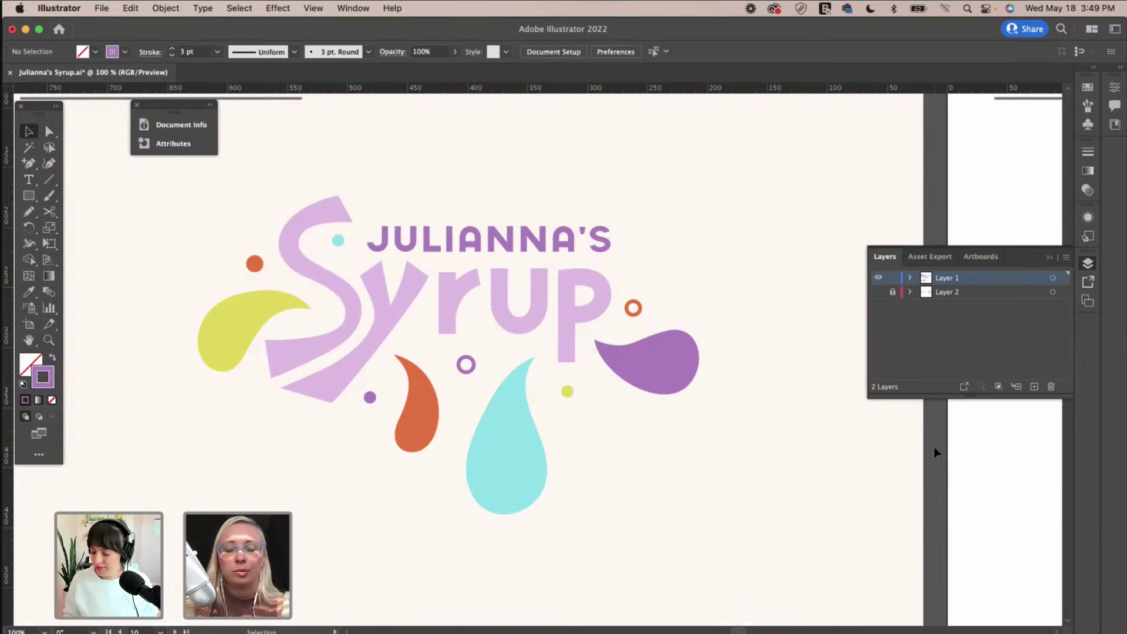
# Recolour the small purple dot beside the orange drop with the aqua sampled from the large drop and deselect it.
pyautogui.press('p')
pyautogui.press('super+minus')
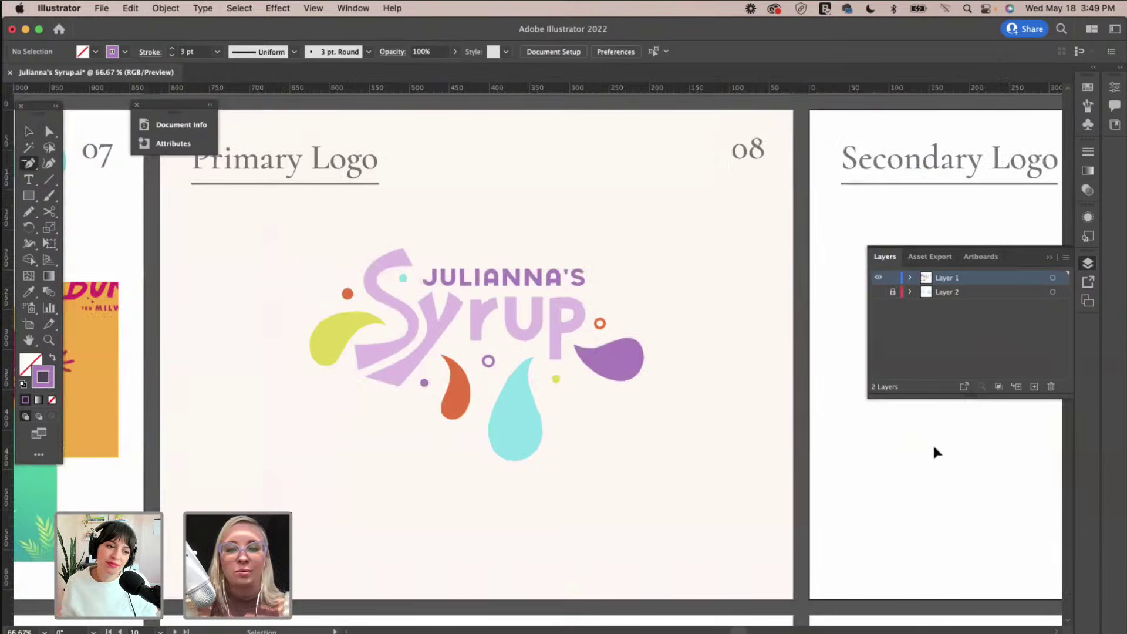
pyautogui.click(968, 419)
pyautogui.press('v')
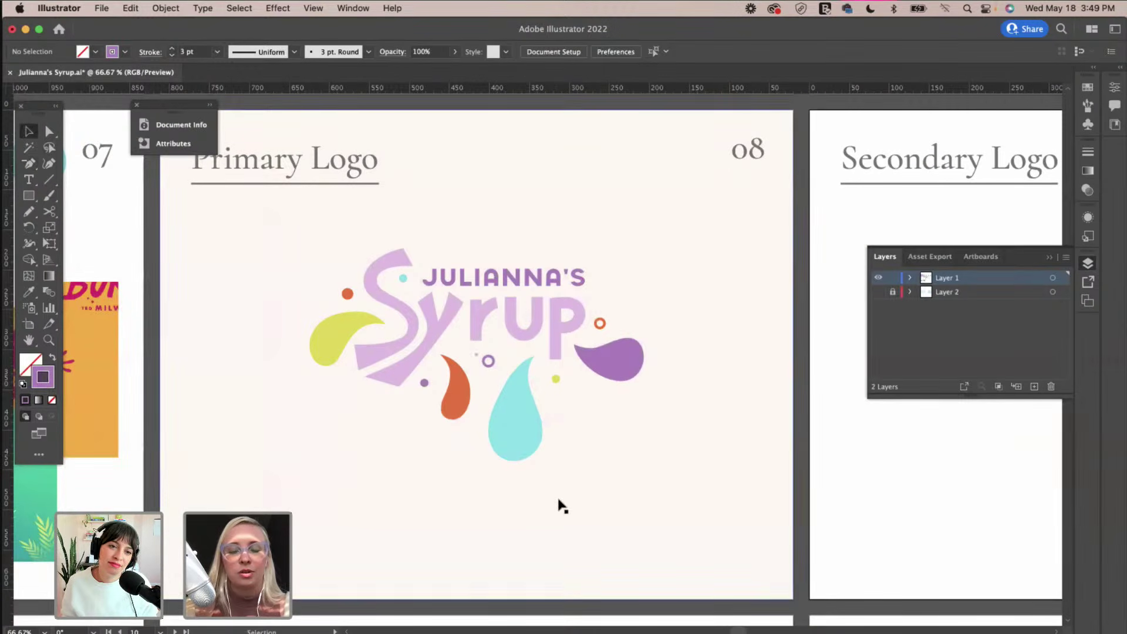
pyautogui.click(424, 384)
pyautogui.press('i')
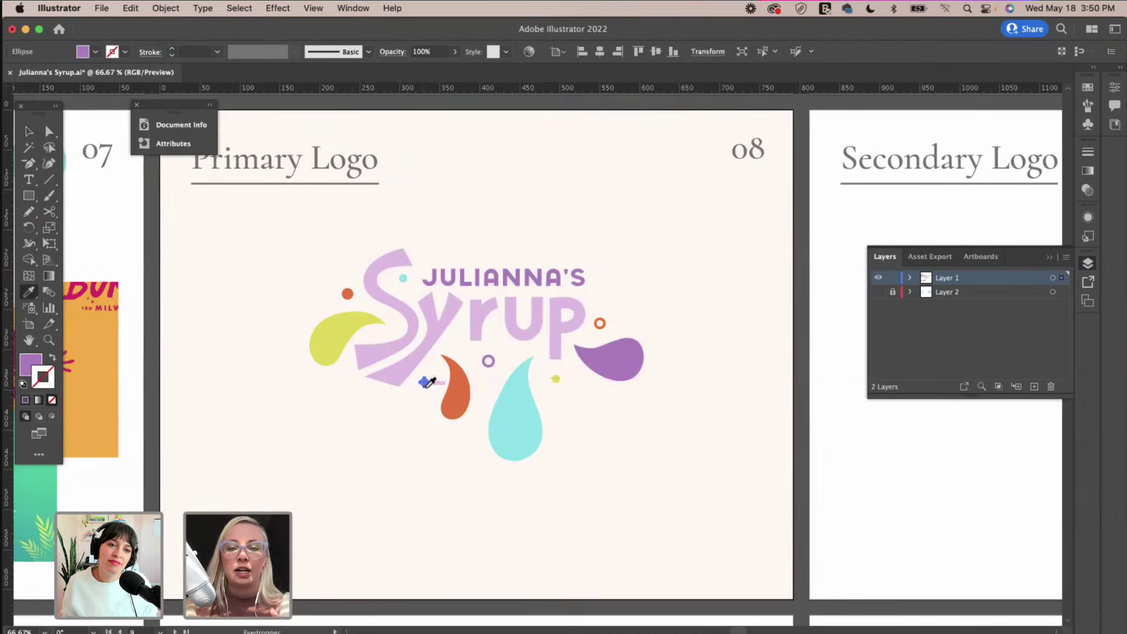
pyautogui.click(556, 379)
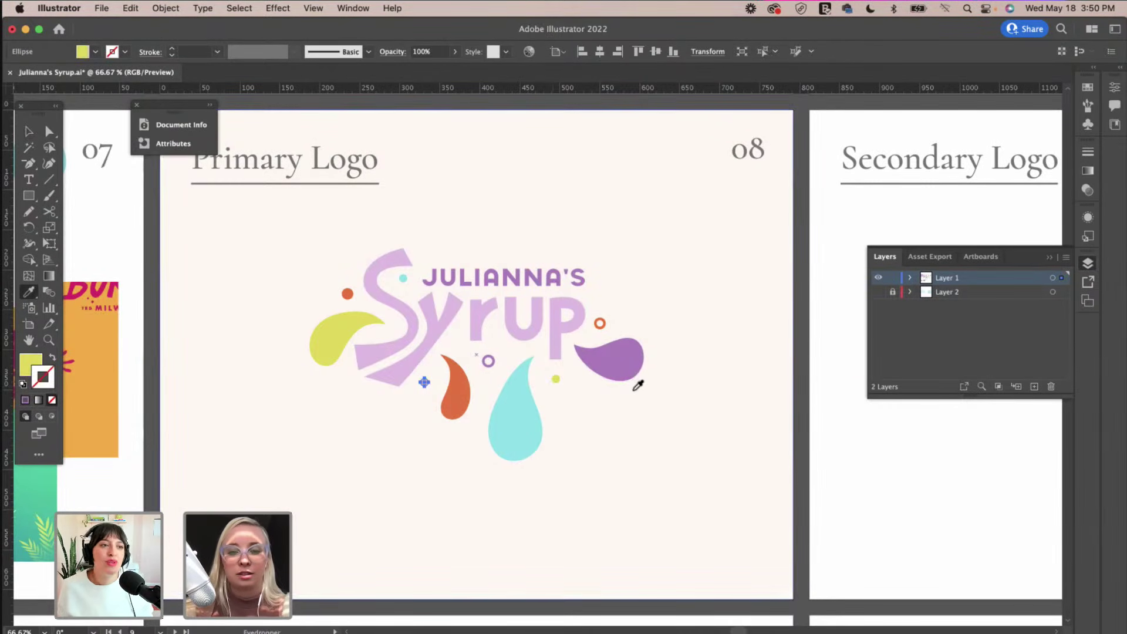
pyautogui.click(532, 374)
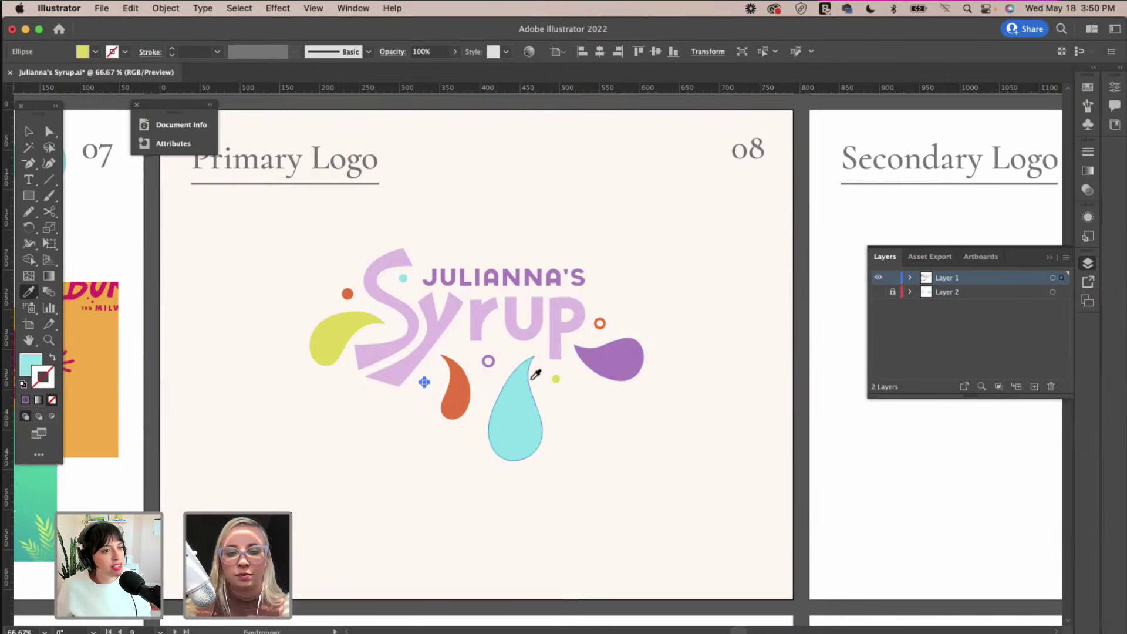
pyautogui.press('v')
pyautogui.click(863, 436)
# Nudge the letter S of "Syrup" slightly left to widen its gap from the y, then deselect it.
pyautogui.scroll(1, 863, 435)
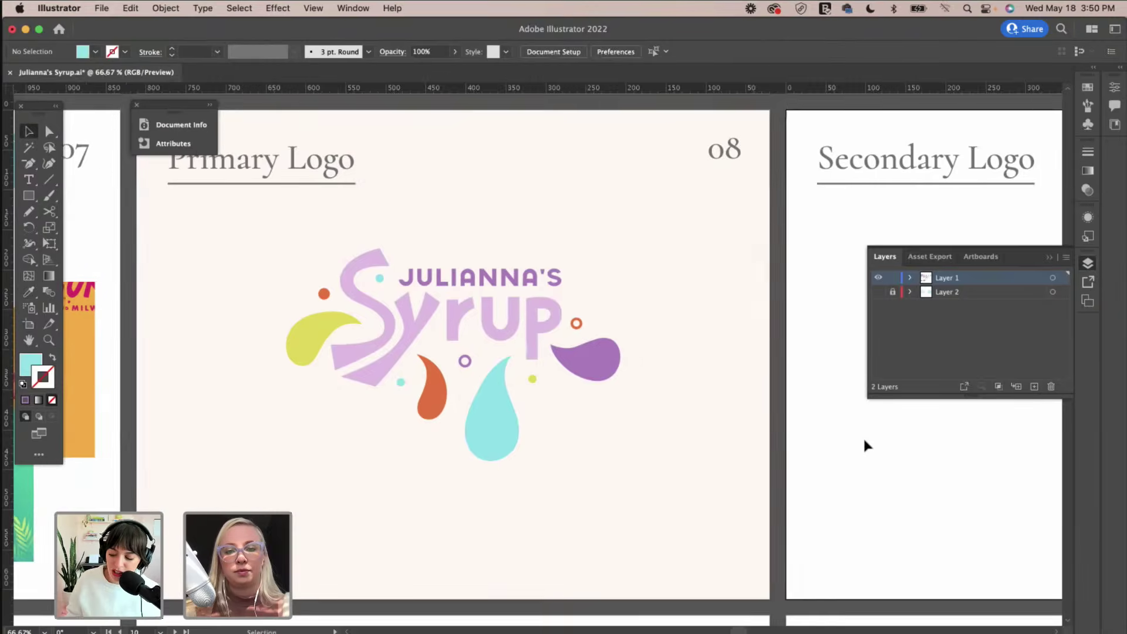
pyautogui.hscroll(-3, 863, 436)
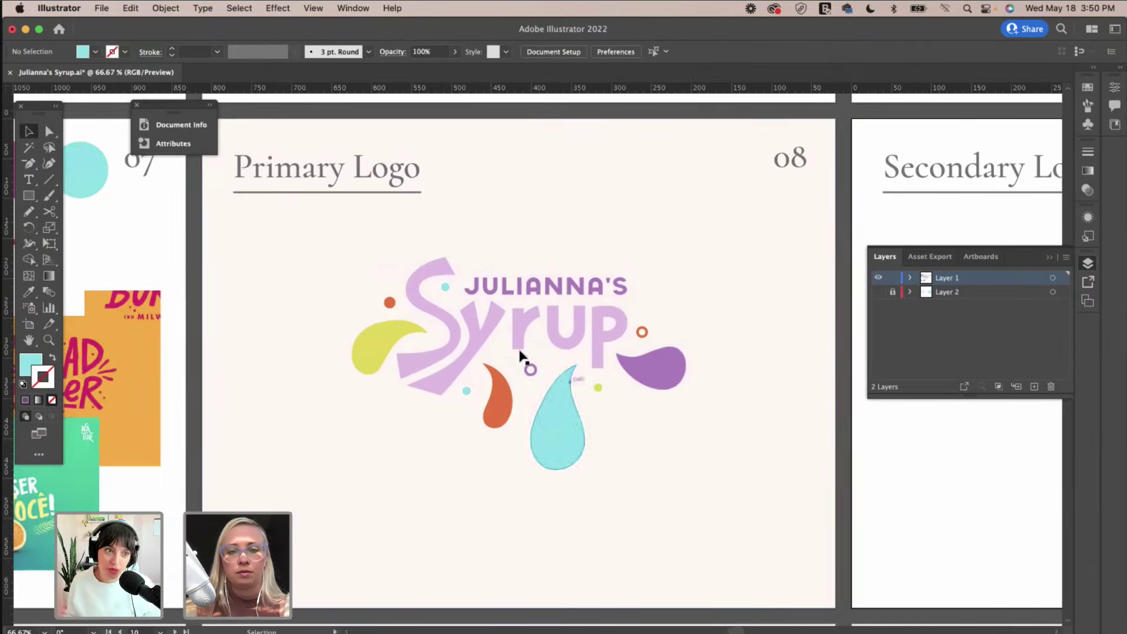
pyautogui.click(481, 340)
pyautogui.click(770, 432)
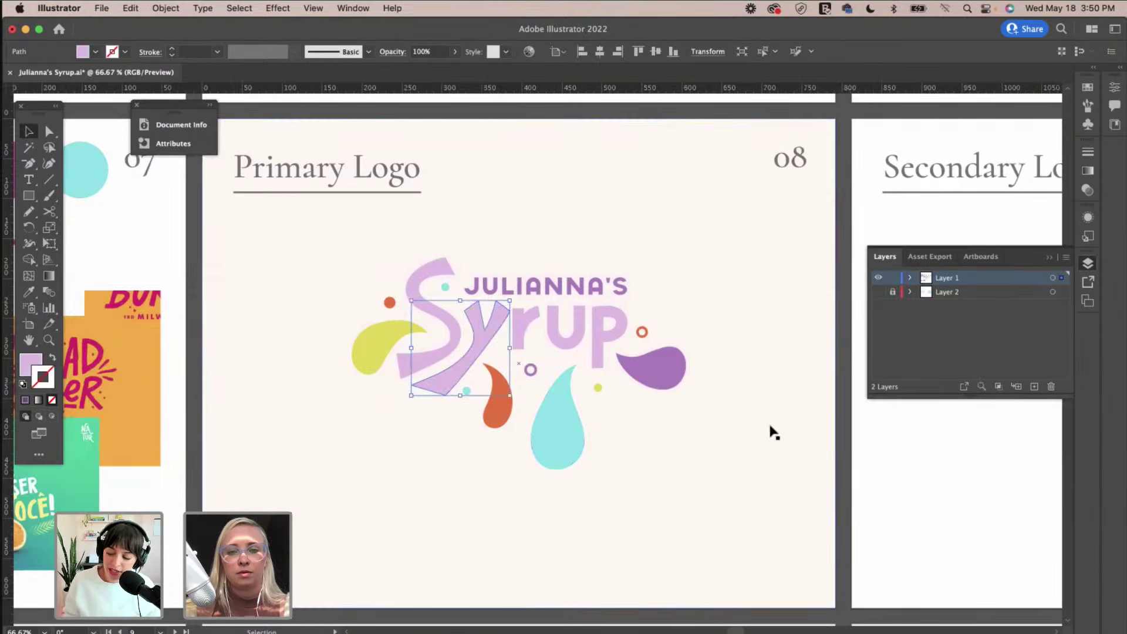
pyautogui.click(872, 448)
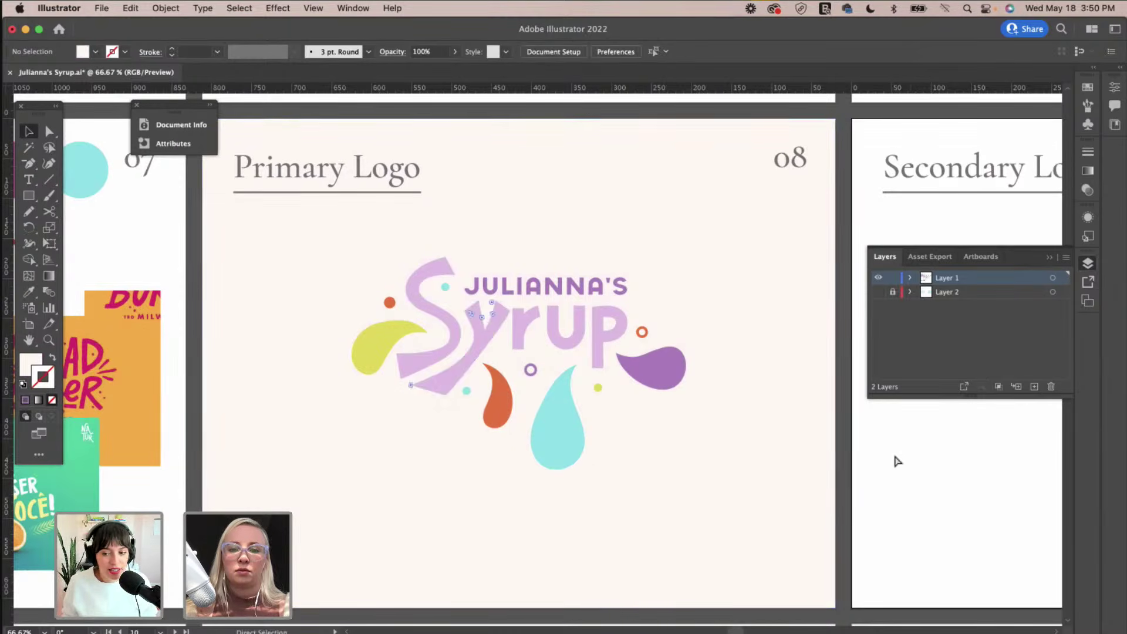
pyautogui.moveTo(468, 352); pyautogui.dragTo(473, 348)
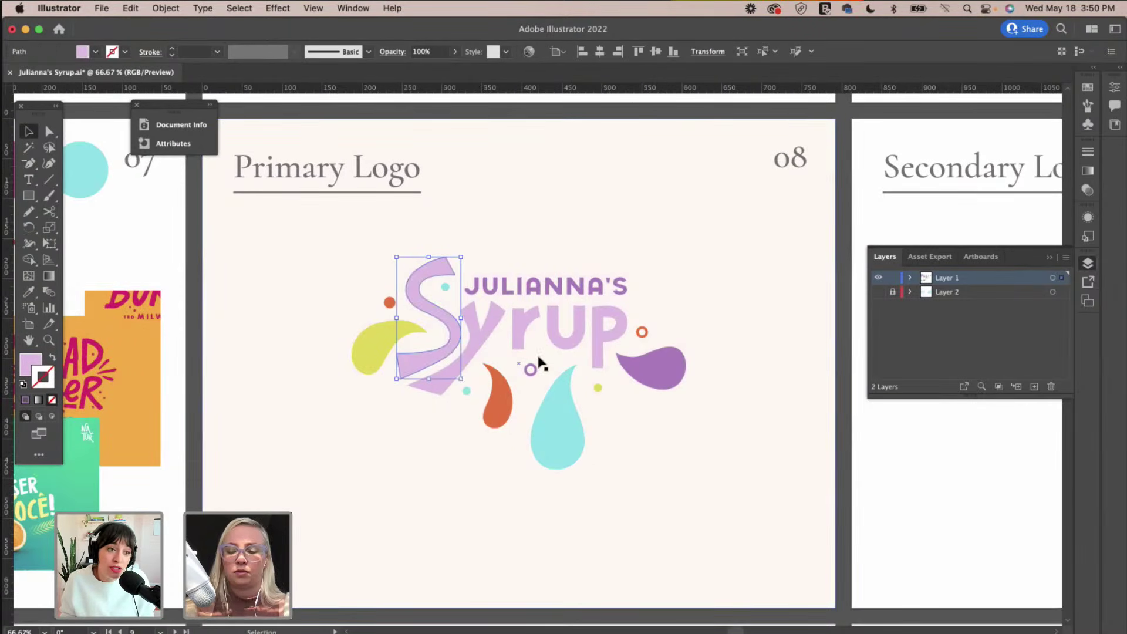
pyautogui.press('Left')
pyautogui.press('Left')
pyautogui.press('Left')
pyautogui.press('Left')
pyautogui.press('Left')
pyautogui.press('Left')
pyautogui.press('Left')
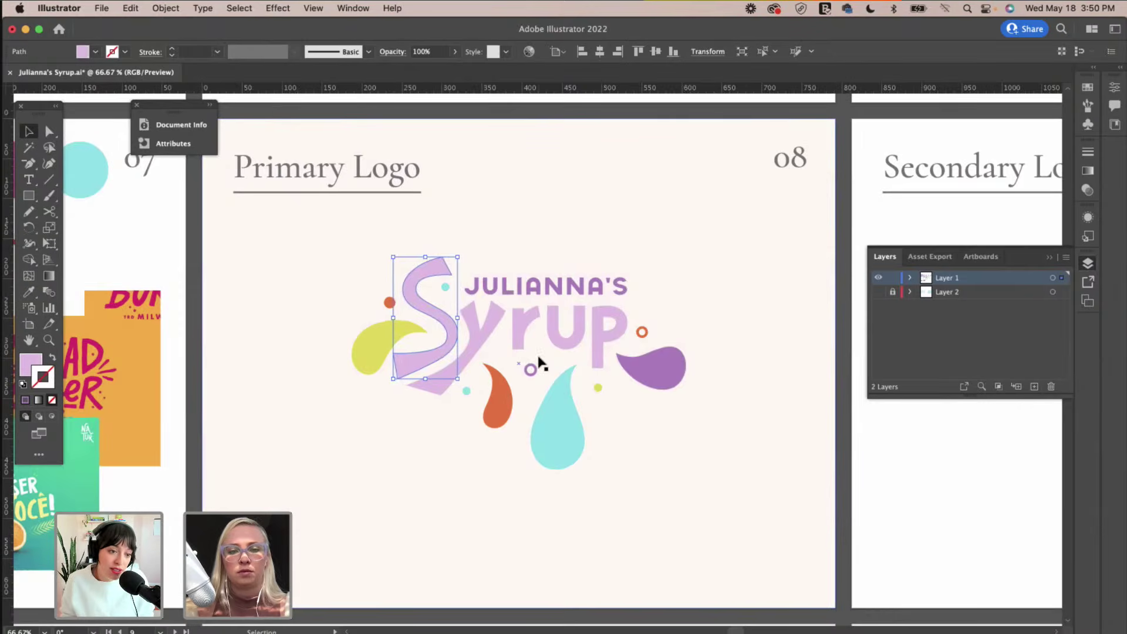
pyautogui.click(878, 450)
pyautogui.click(878, 450)
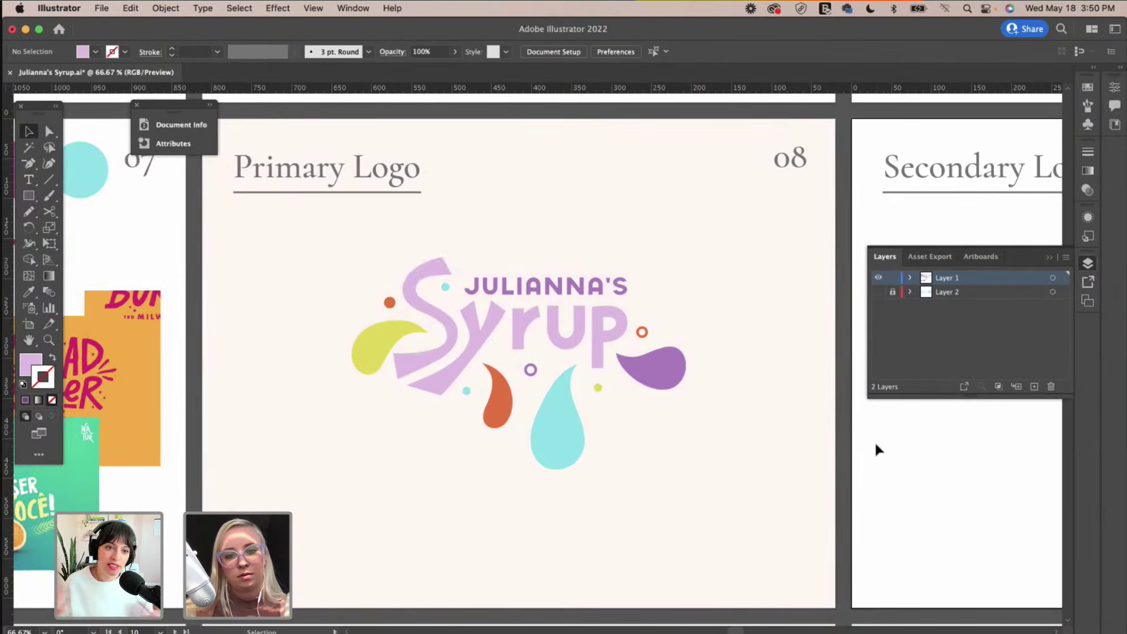
# Move the aqua dot inside the S's upper curve down slightly and deselect it.
pyautogui.hscroll(1, 821, 444)
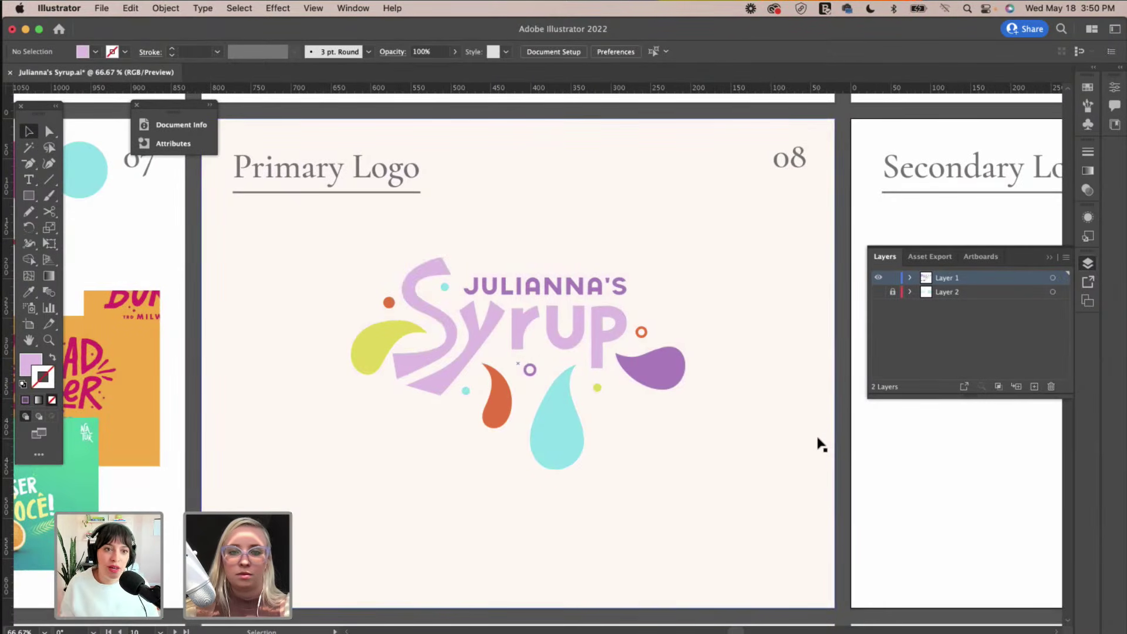
pyautogui.moveTo(445, 287); pyautogui.dragTo(445, 290)
pyautogui.click(860, 428)
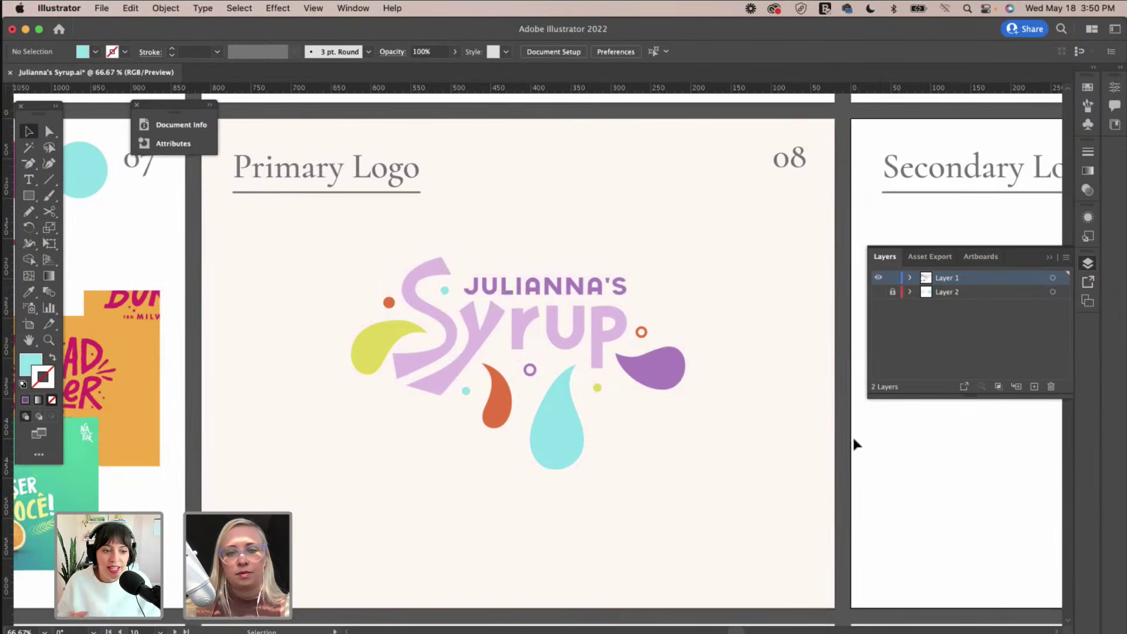
# Sample the lime green from the small dot beside the aqua drop onto the dot inside the S's upper curve.
pyautogui.click(445, 290)
pyautogui.press('i')
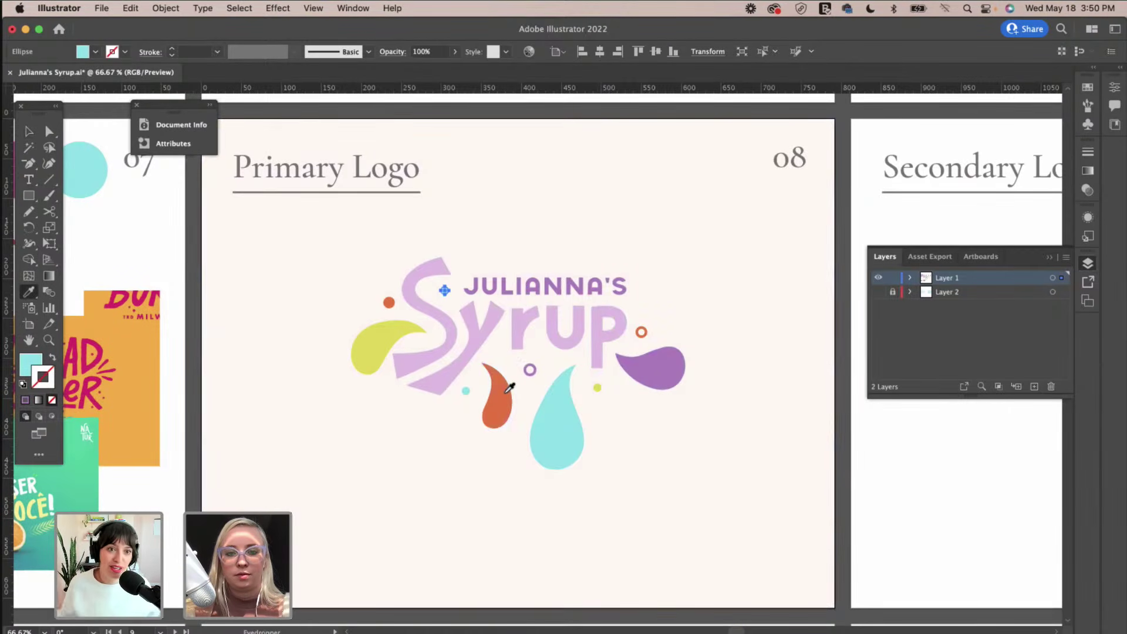
pyautogui.click(598, 386)
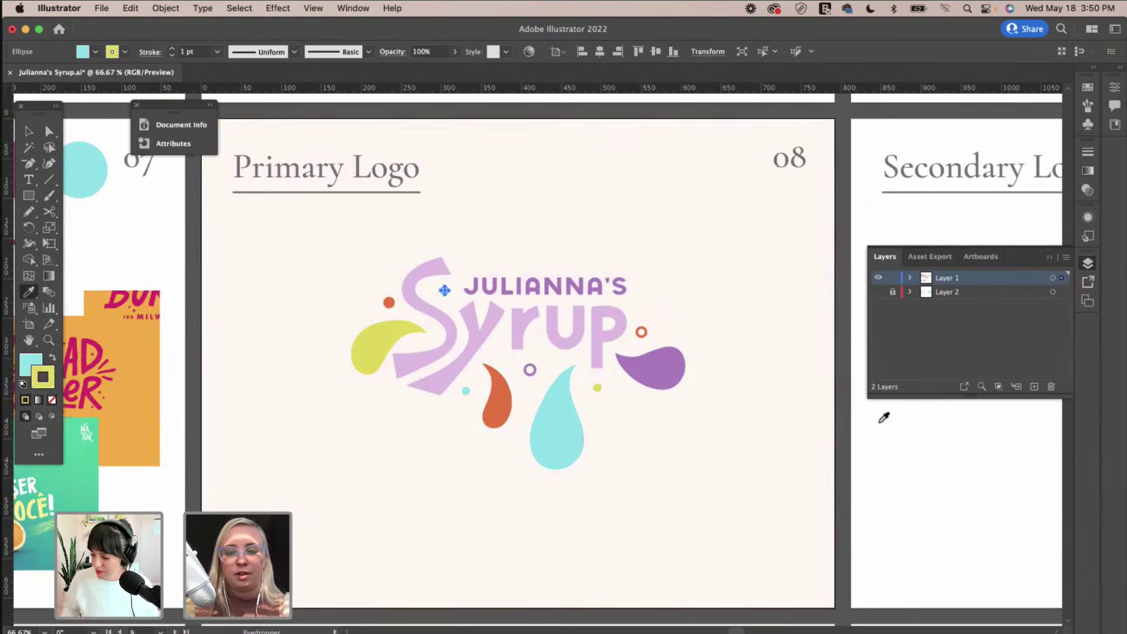
# Give the small dot inside the logo's S the yellow-green colour as its fill, with no stroke.
pyautogui.press('v')
pyautogui.click(912, 440)
pyautogui.click(445, 290)
pyautogui.click(52, 358)
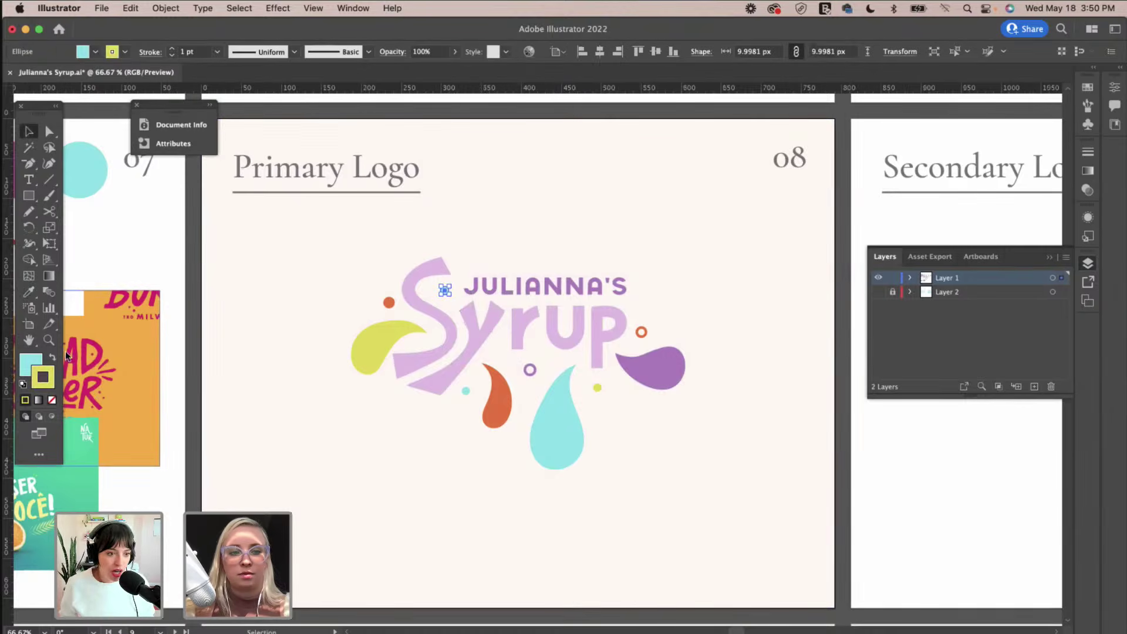
pyautogui.click(51, 400)
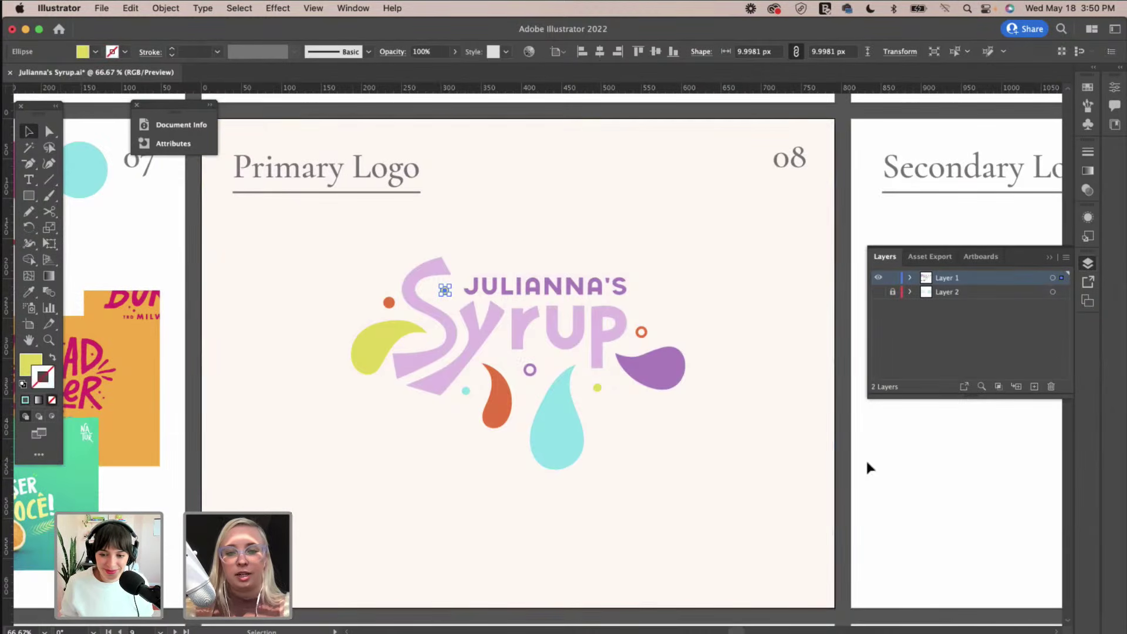
pyautogui.click(892, 464)
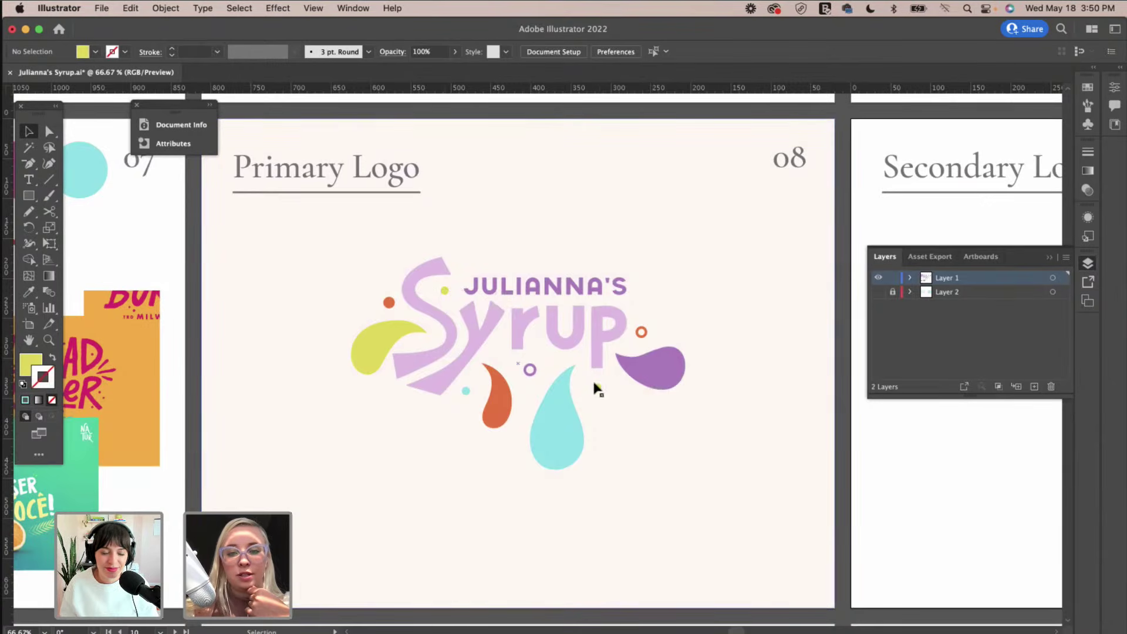
# Change the fill of the Primary Logo artboard's background rectangle to fffbf8.
pyautogui.scroll(-3, 743, 453)
pyautogui.click(684, 443)
pyautogui.doubleClick(29, 368)
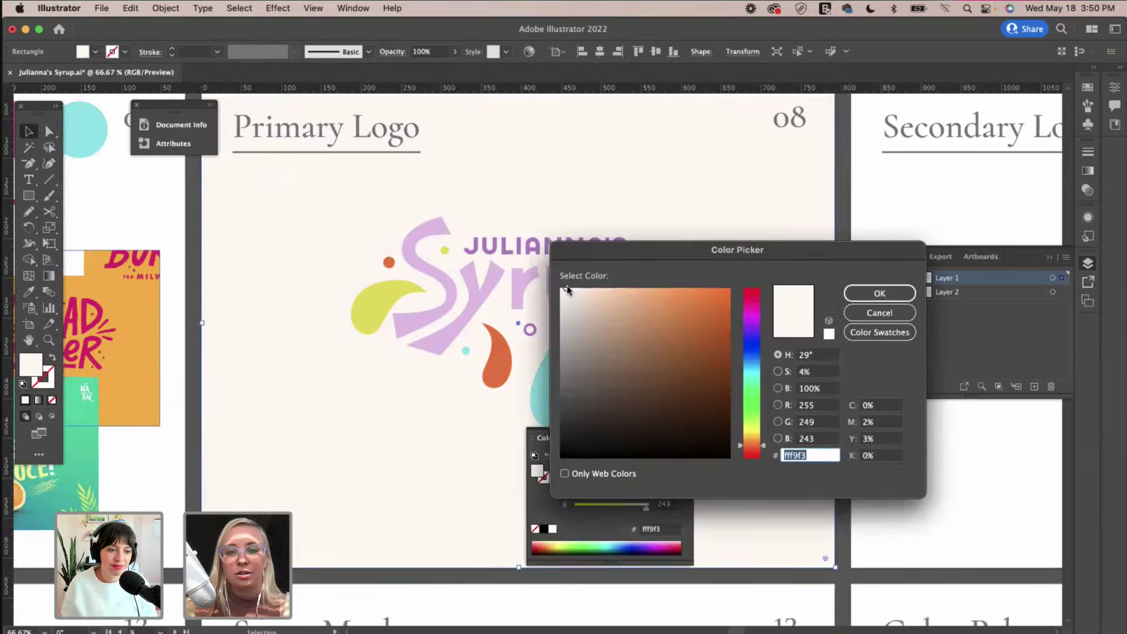
pyautogui.write('fffbf8')
pyautogui.click(880, 293)
pyautogui.scroll(3, 901, 434)
pyautogui.hscroll(5, 901, 437)
pyautogui.click(915, 309)
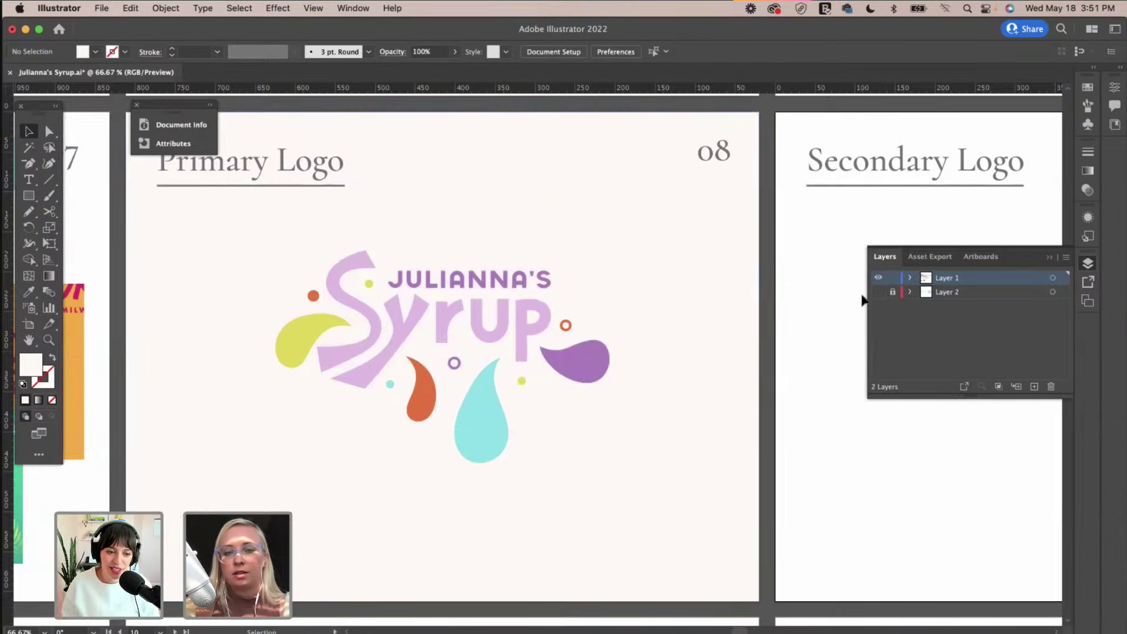
# Make the hidden Layer 2 visible to show the hand-drawn sketch on the Secondary Logo artboard.
pyautogui.scroll(1, 823, 318)
pyautogui.hscroll(1, 822, 318)
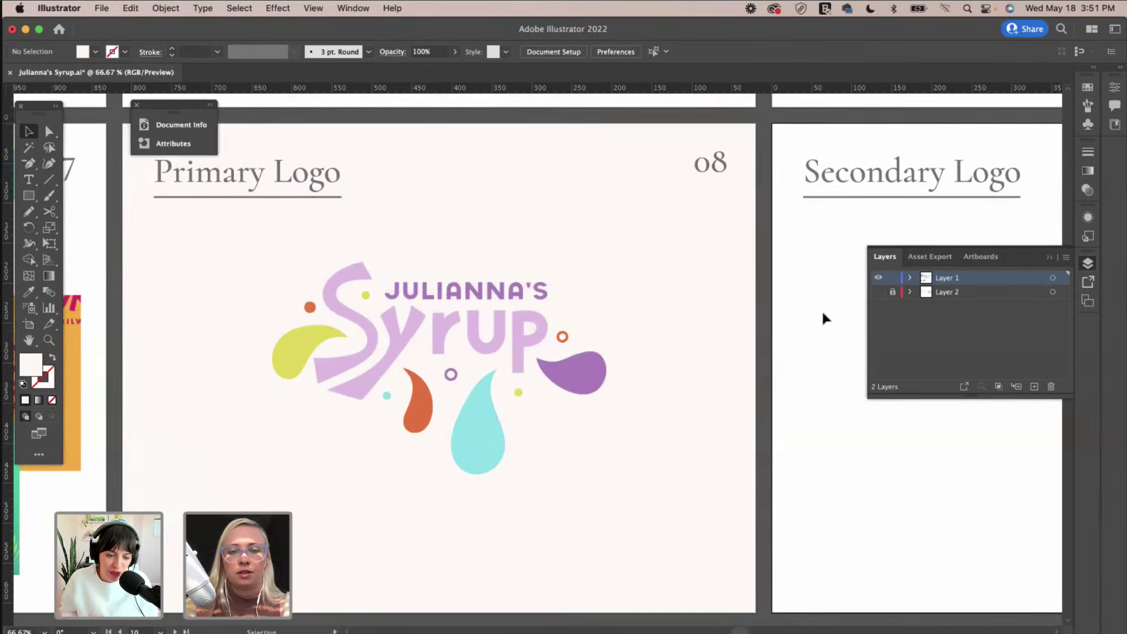
pyautogui.click(879, 293)
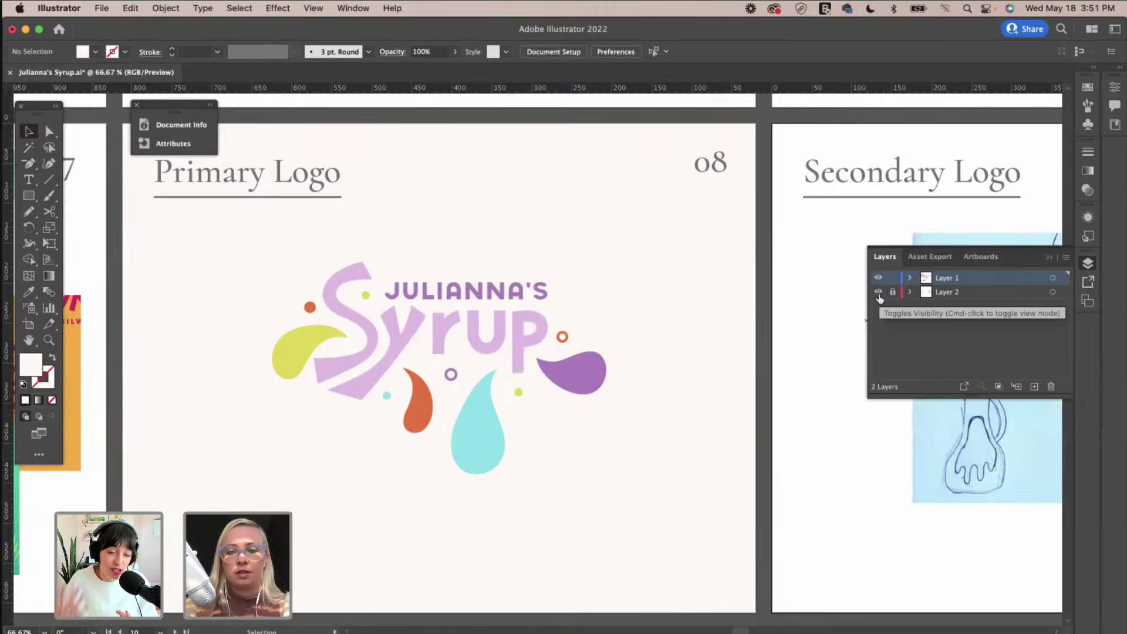
pyautogui.click(1046, 258)
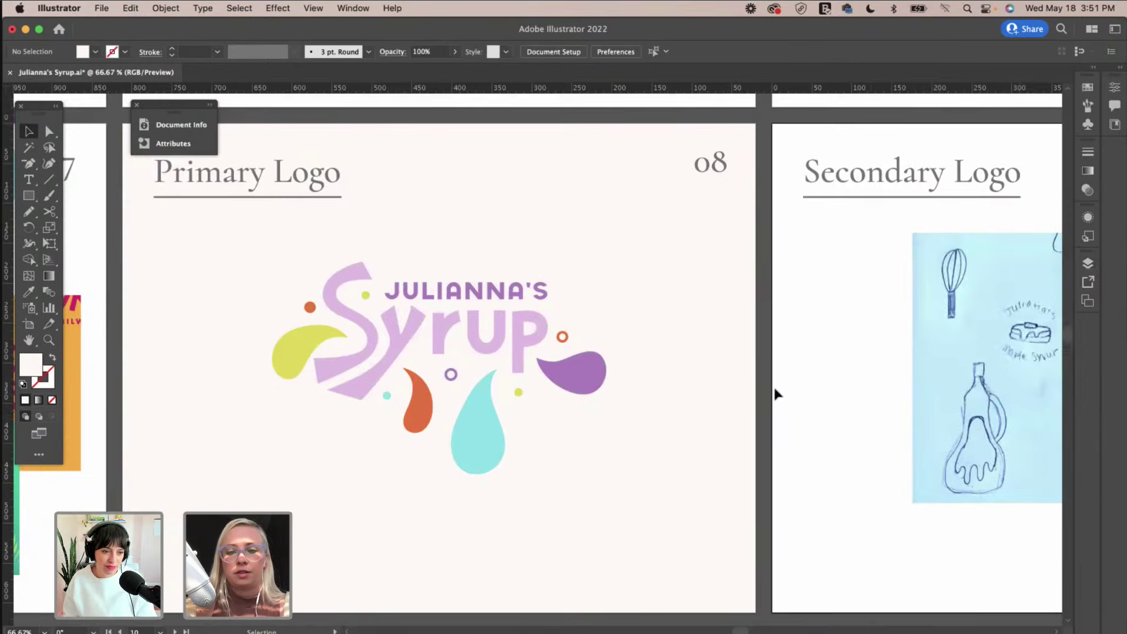
pyautogui.hscroll(10, 775, 393)
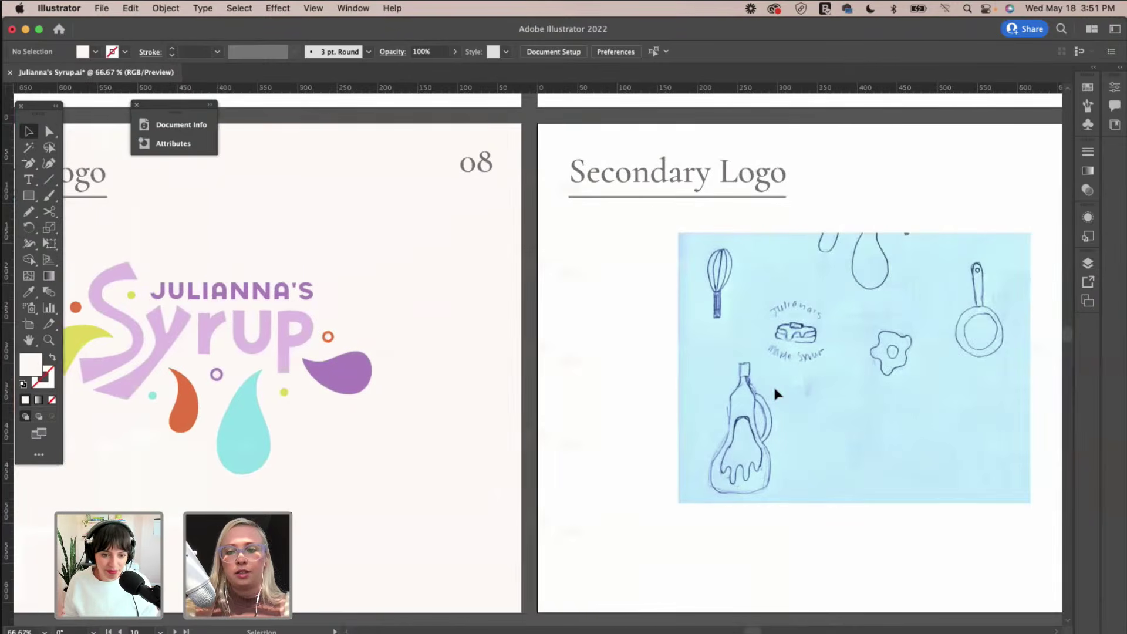
pyautogui.hscroll(5, 775, 393)
pyautogui.hscroll(-5, 774, 385)
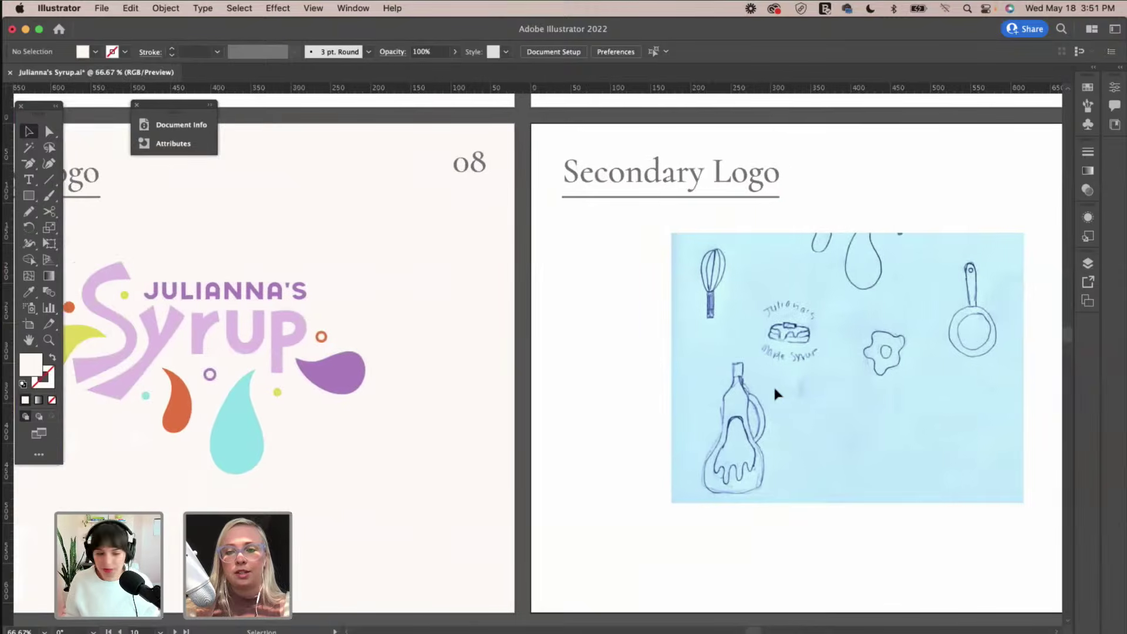
pyautogui.hscroll(-2, 774, 385)
pyautogui.hscroll(7, 775, 393)
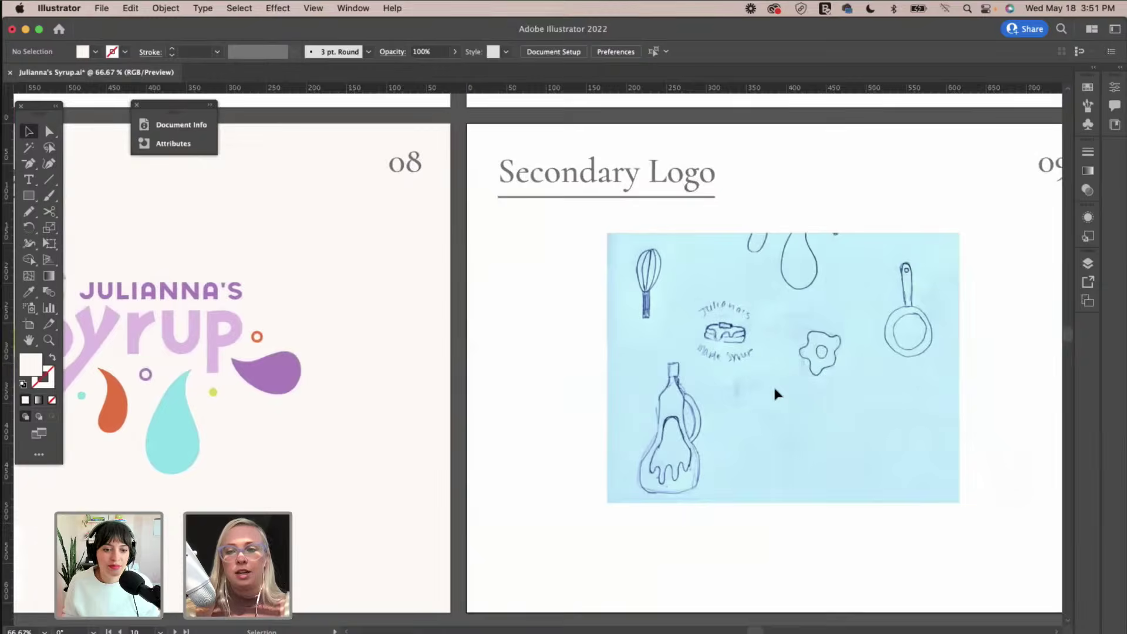
# Temporarily unlock Layer 2 to set the sketch image's opacity to 59%, and make Layer 1 active again.
pyautogui.click(1088, 263)
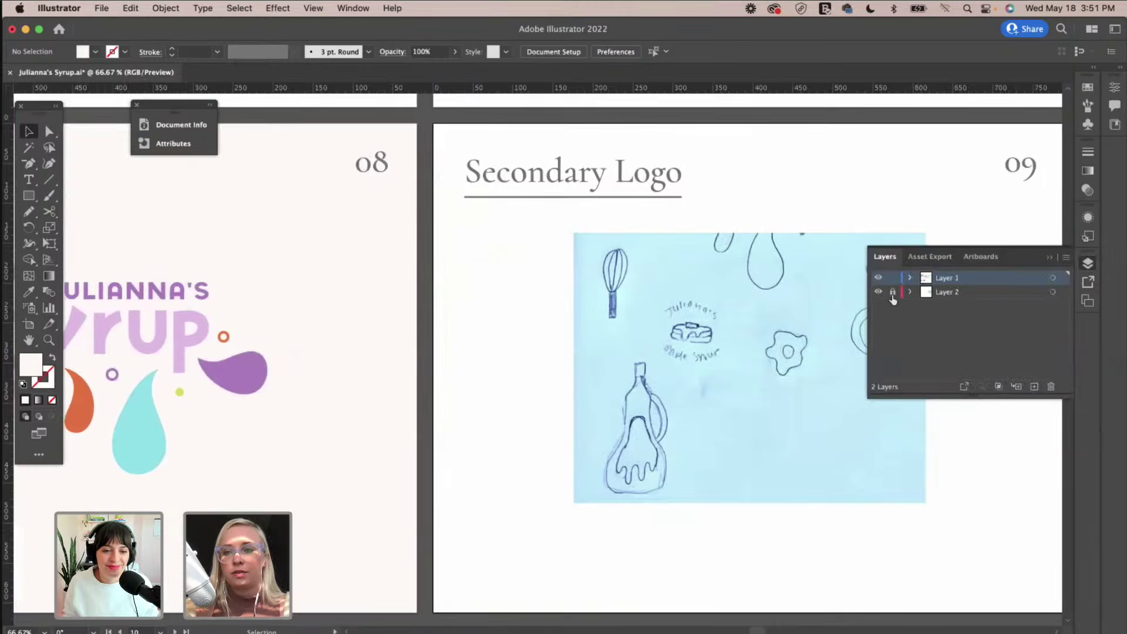
pyautogui.click(963, 293)
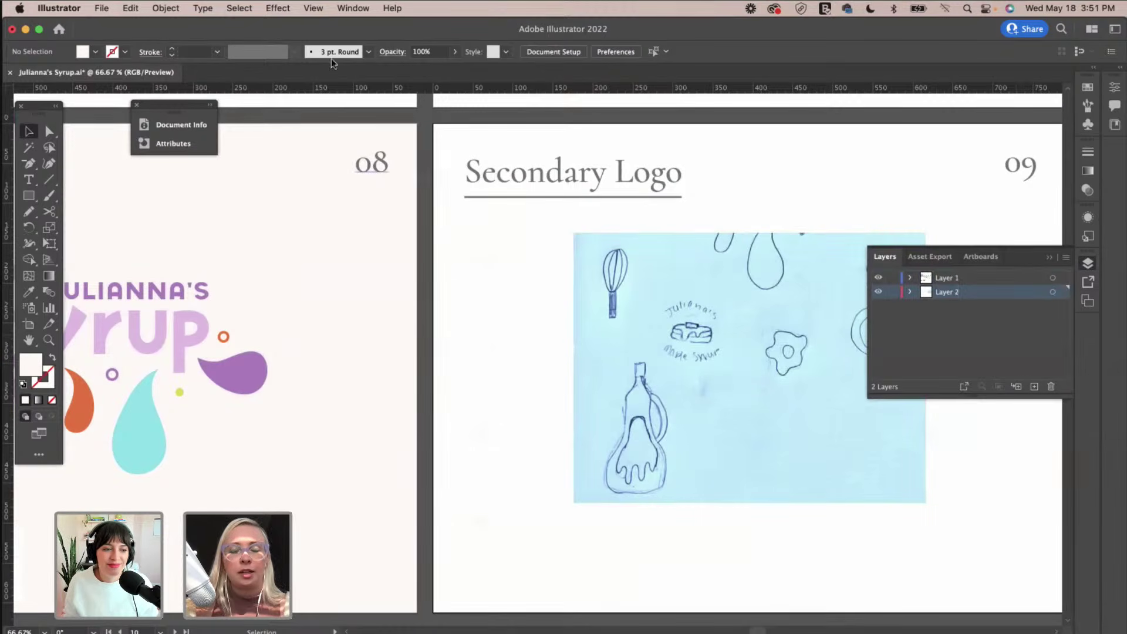
pyautogui.moveTo(427, 69); pyautogui.dragTo(423, 69)
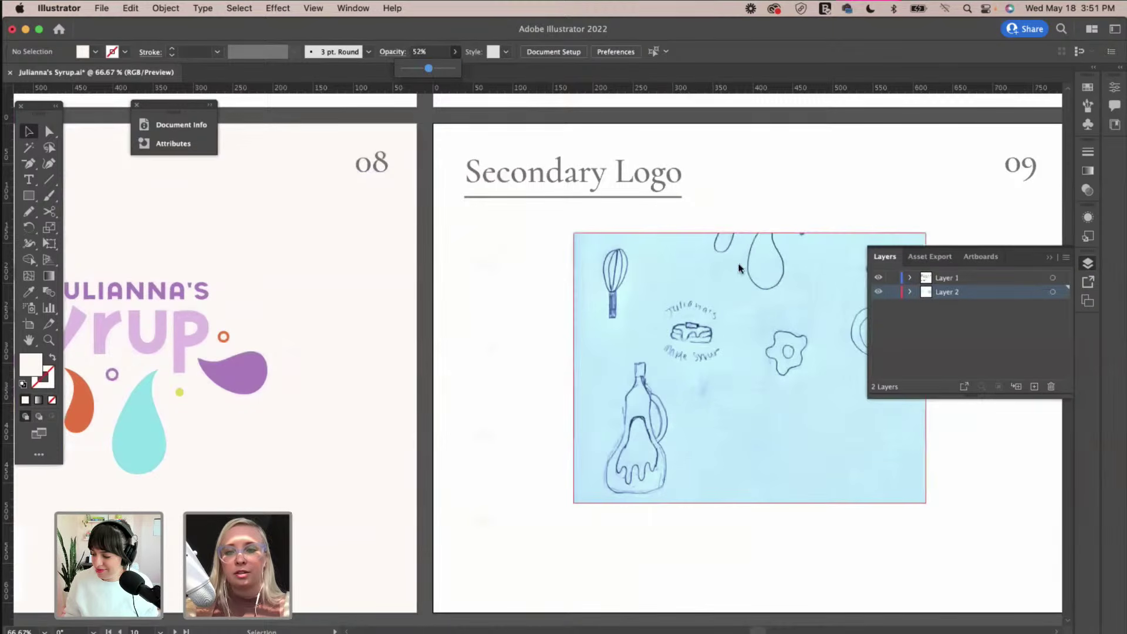
pyautogui.click(751, 247)
pyautogui.click(574, 52)
pyautogui.moveTo(573, 69); pyautogui.dragTo(552, 72)
pyautogui.click(893, 292)
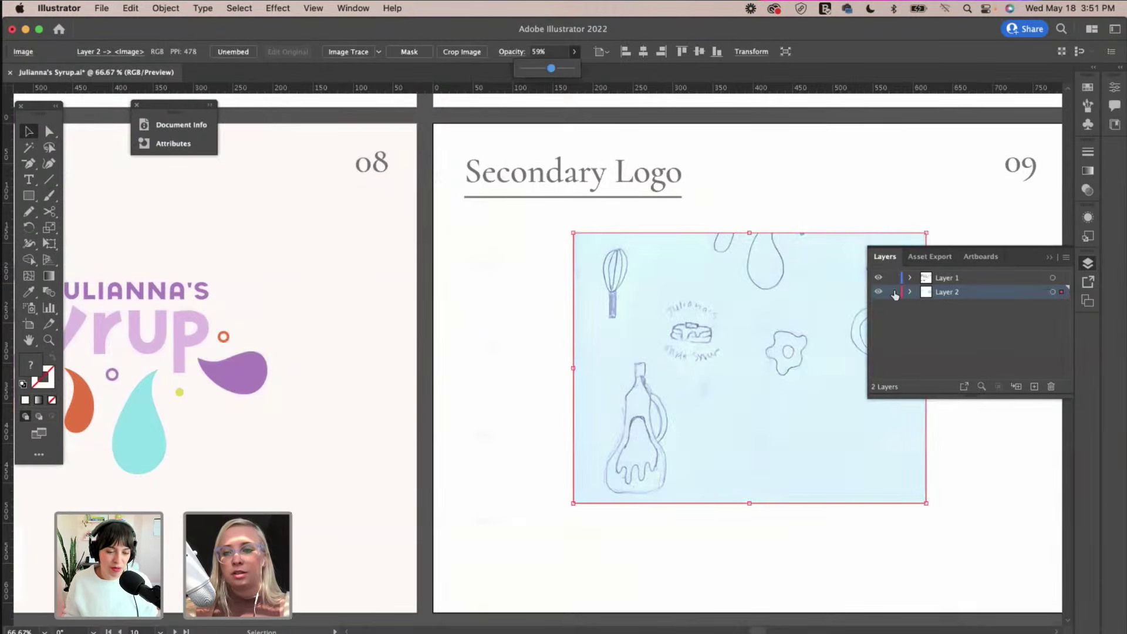
pyautogui.click(969, 276)
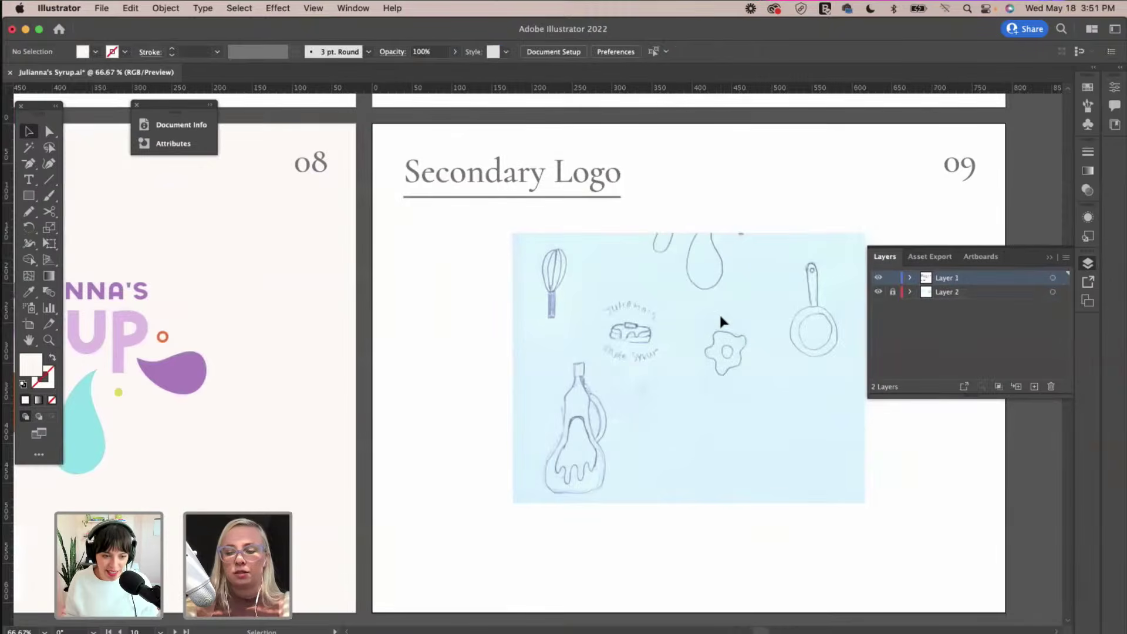
# Draw a rectangle over the handle of the sketched whisk on the Secondary Logo artboard.
pyautogui.press('super+equal')
pyautogui.press('super+equal')
pyautogui.press('super+equal')
pyautogui.scroll(5, 720, 313)
pyautogui.hscroll(2, 720, 312)
pyautogui.press('super+equal')
pyautogui.hscroll(-2, 720, 312)
pyautogui.click(23, 193)
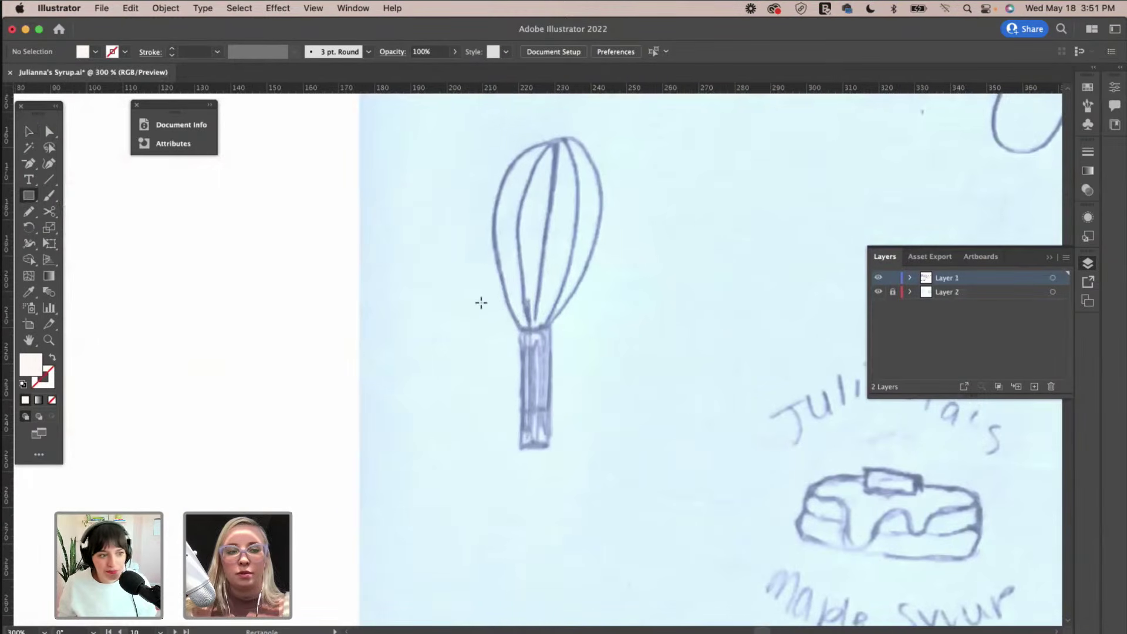
pyautogui.hscroll(5, 449, 301)
pyautogui.hscroll(2, 450, 302)
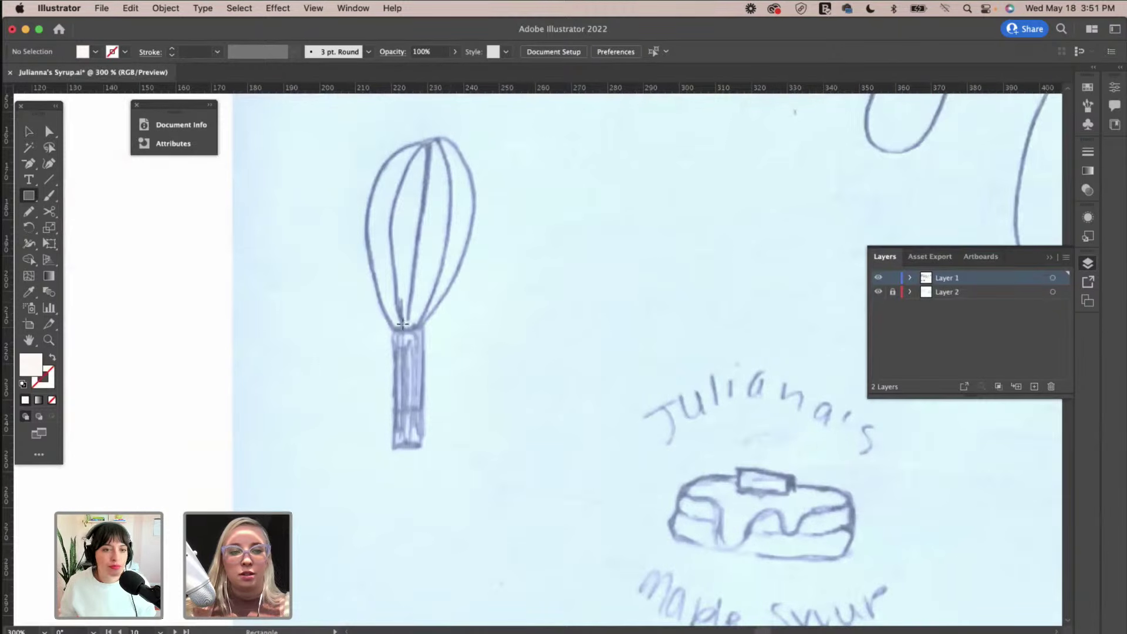
pyautogui.moveTo(393, 317)
pyautogui.mouseDown()
pyautogui.moveTo(411, 438)
pyautogui.moveTo(423, 447)
pyautogui.mouseUp()
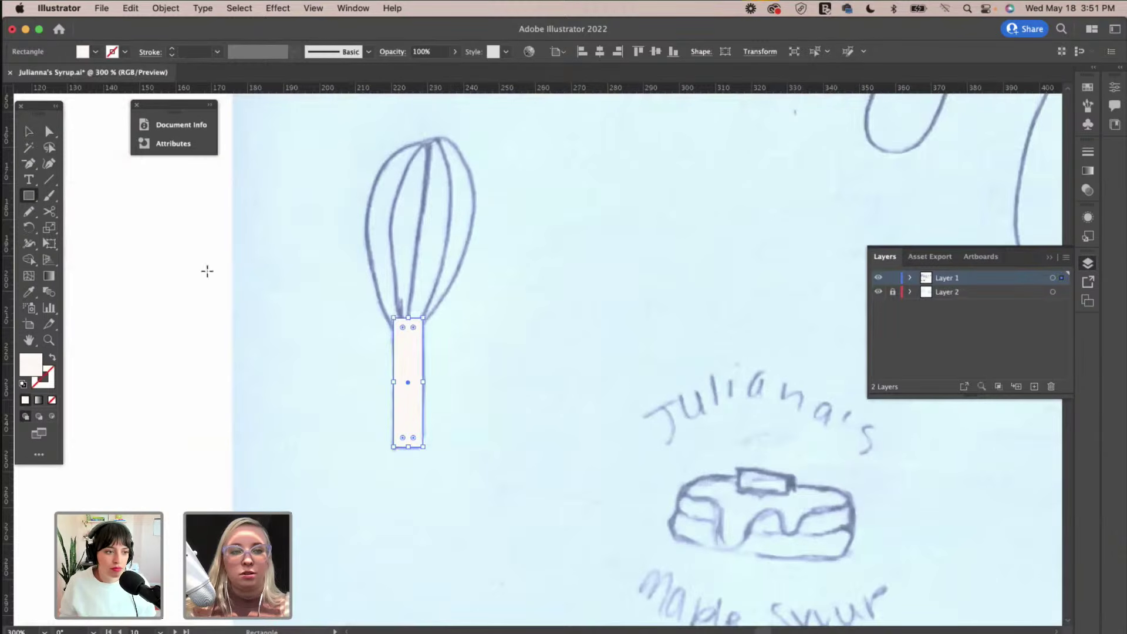
# Give the whisk handle rectangle no fill and a 2 pt red stroke with the colour f42121.
pyautogui.click(52, 357)
pyautogui.click(172, 49)
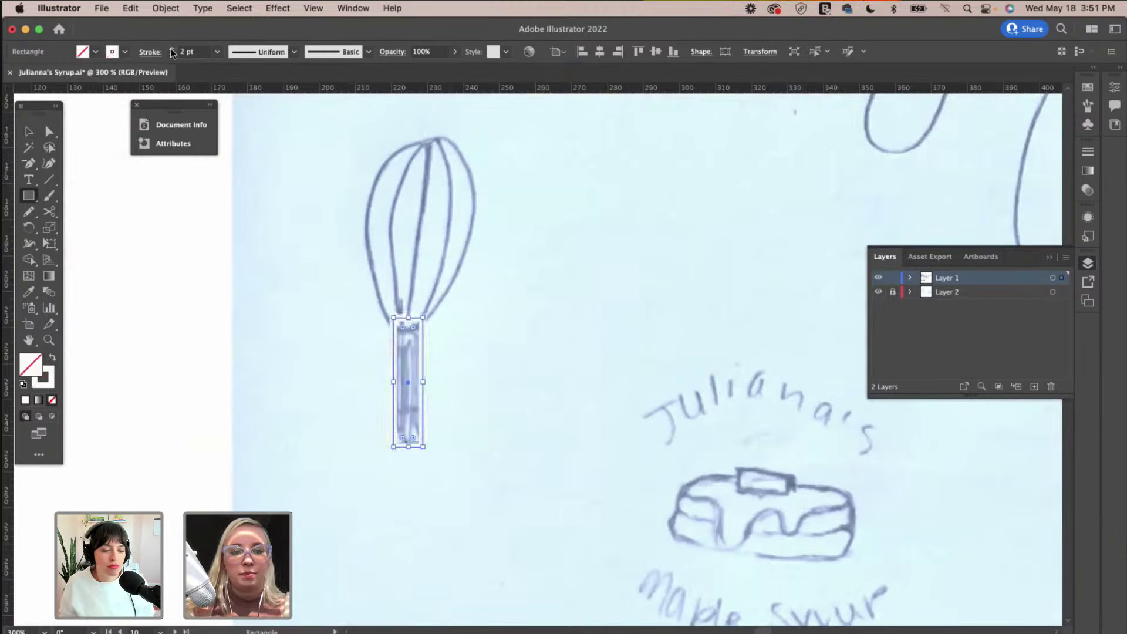
pyautogui.doubleClick(52, 381)
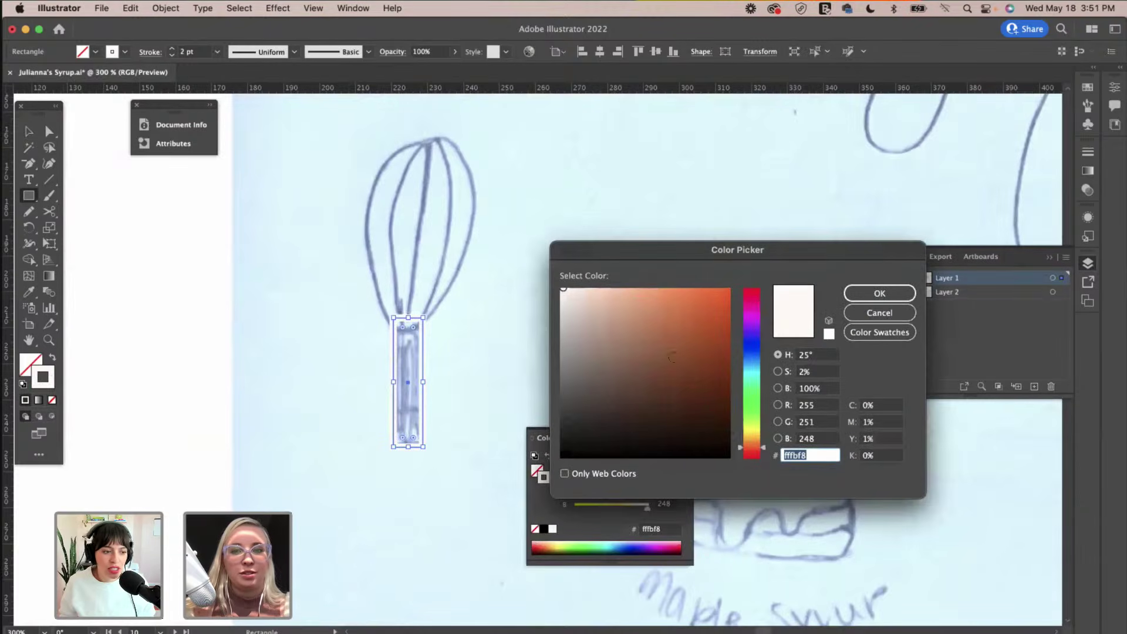
pyautogui.click(752, 287)
pyautogui.write('f42121')
pyautogui.press('Return')
pyautogui.scroll(3, 469, 320)
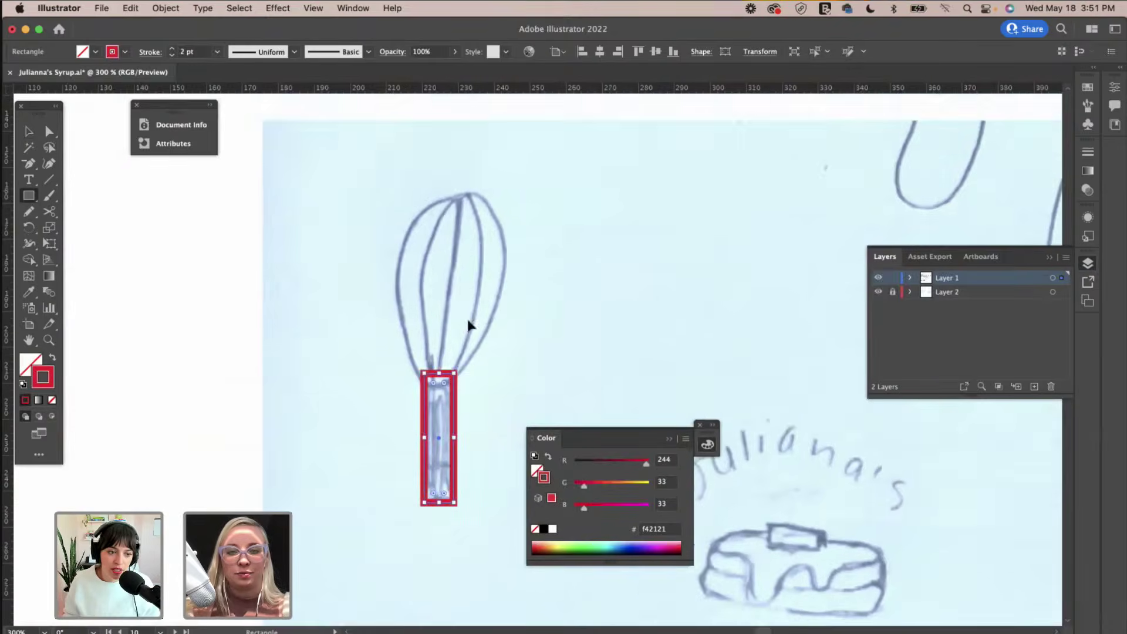
# Draw a tall ellipse about 23 px wide and 58 px high over the whisk's wires, slightly overlapping the handle.
pyautogui.keyDown('super'); pyautogui.click(350, 260); pyautogui.keyUp('super')
pyautogui.click(34, 197)
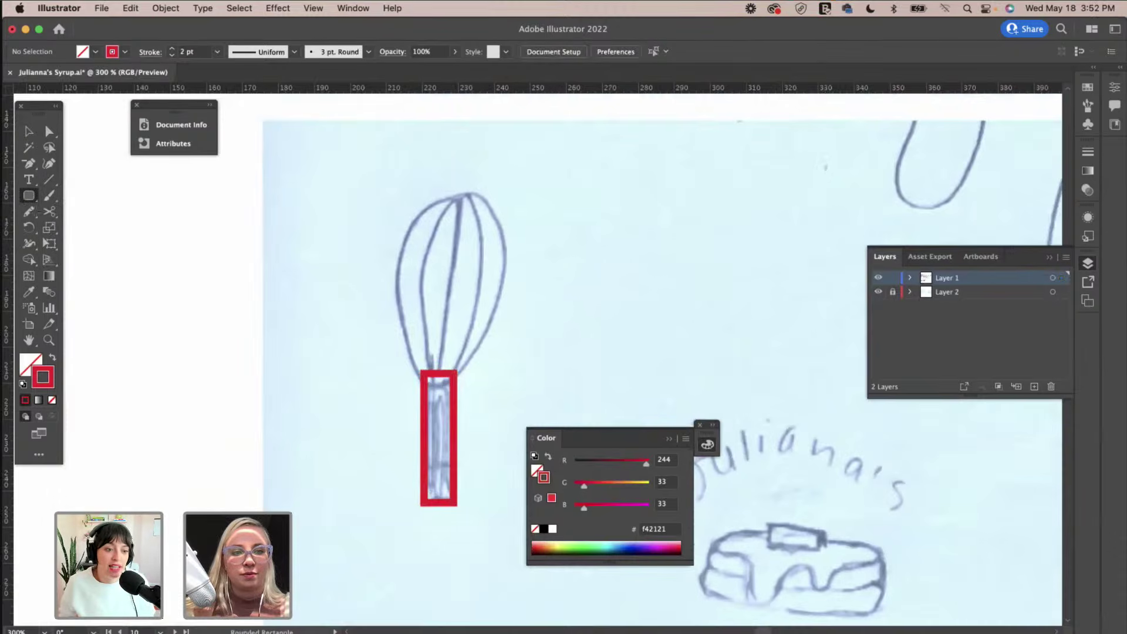
pyautogui.moveTo(27, 198); pyautogui.dragTo(89, 227)
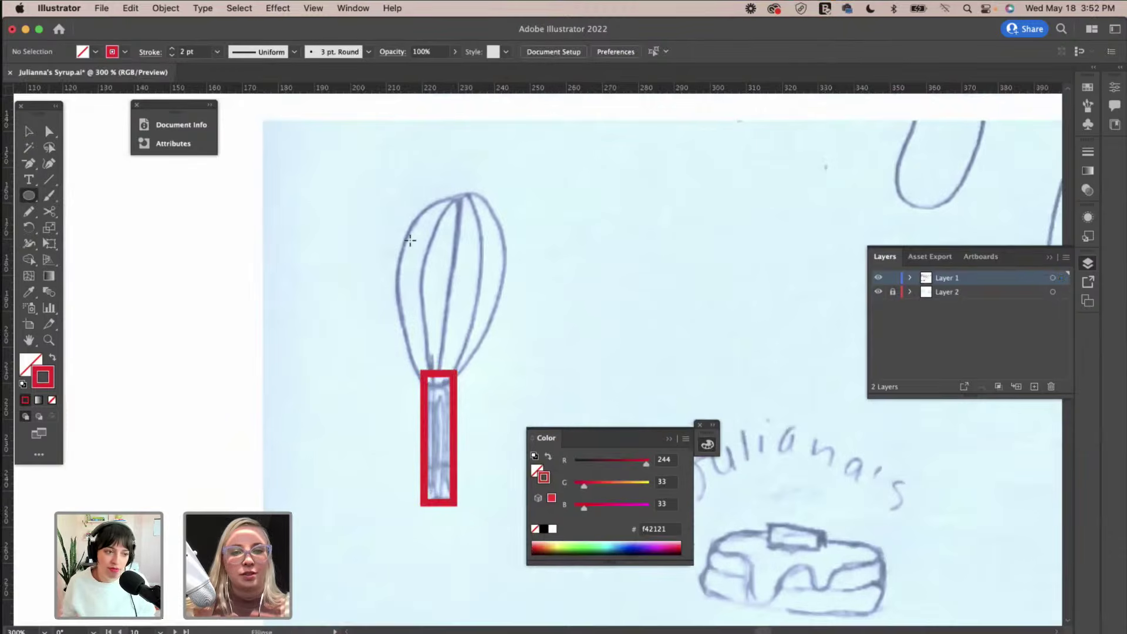
pyautogui.moveTo(422, 189); pyautogui.dragTo(493, 395)
pyautogui.press('v')
pyautogui.moveTo(477, 258); pyautogui.dragTo(485, 291)
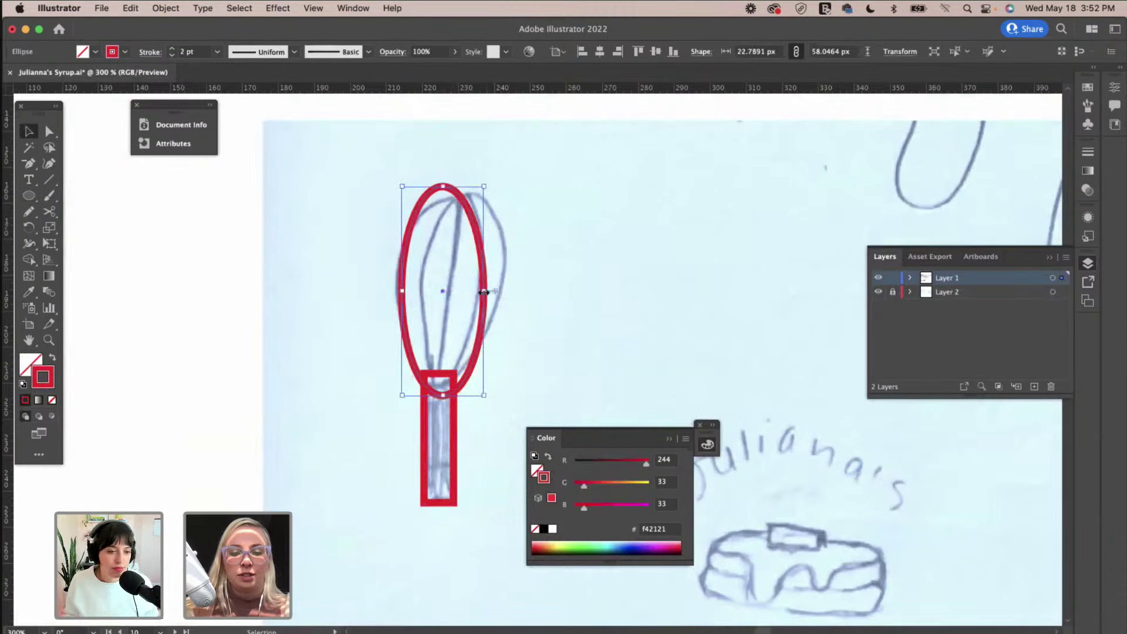
# Centre the ellipse horizontally on the handle rectangle, using the handle as the key object.
pyautogui.keyDown('shift'); pyautogui.click(455, 406); pyautogui.keyUp('shift')
pyautogui.click(558, 52)
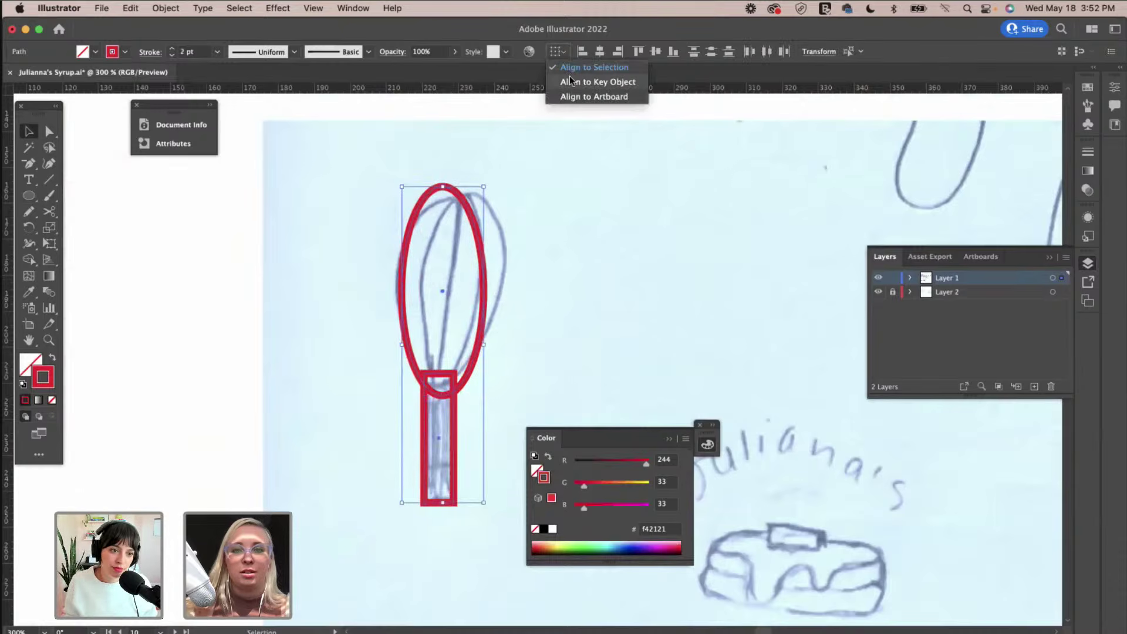
pyautogui.click(571, 84)
pyautogui.click(460, 415)
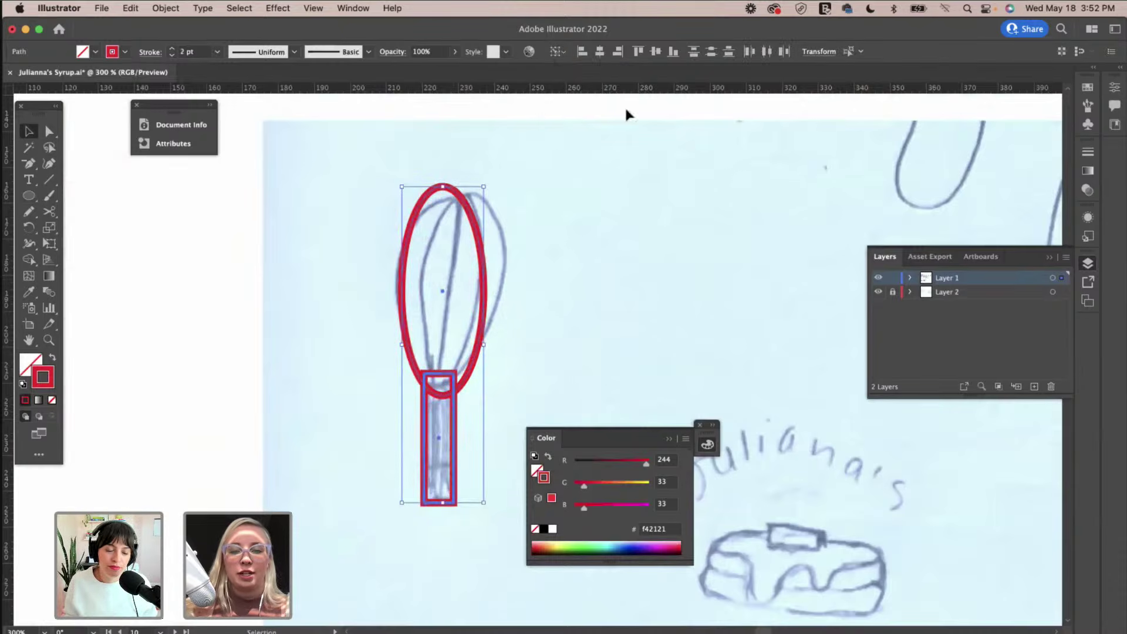
pyautogui.click(596, 55)
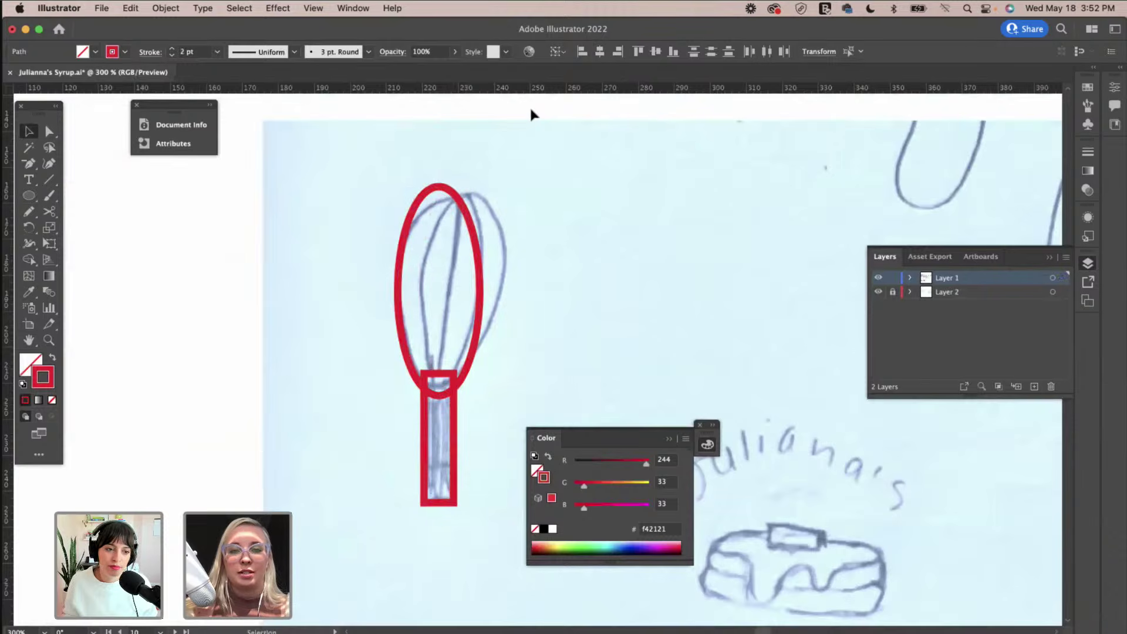
pyautogui.click(529, 105)
# Duplicate the ellipse slightly to the right to form a second, overlapping whisk wire.
pyautogui.scroll(2, 530, 105)
pyautogui.scroll(-2, 516, 138)
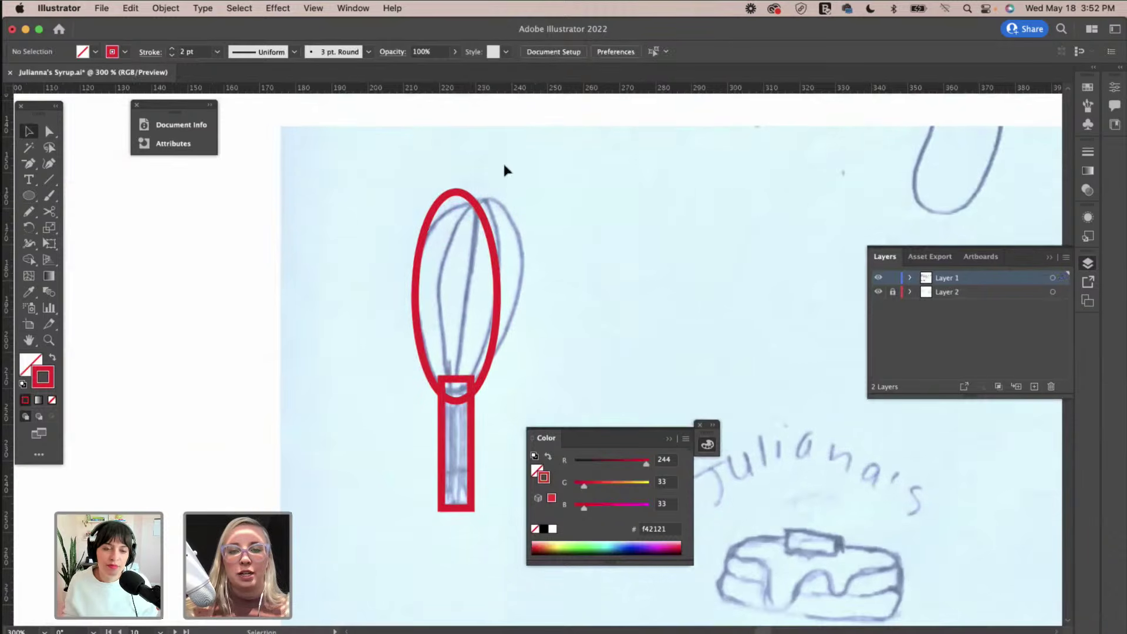
pyautogui.moveTo(473, 202); pyautogui.dragTo(491, 204)
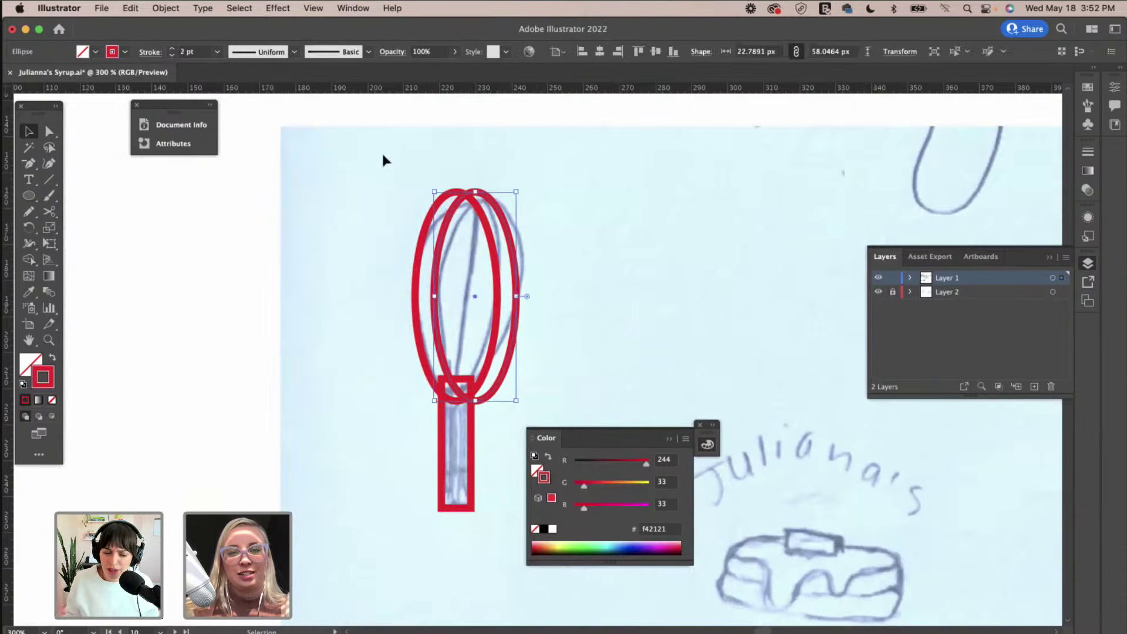
# Make a reflected copy of both ellipses and shift it left so the wires are symmetrical about the handle.
pyautogui.keyDown('shift'); pyautogui.click(467, 223); pyautogui.keyUp('shift')
pyautogui.press('a')
pyautogui.press('v')
pyautogui.click(165, 8)
pyautogui.moveTo(172, 28)
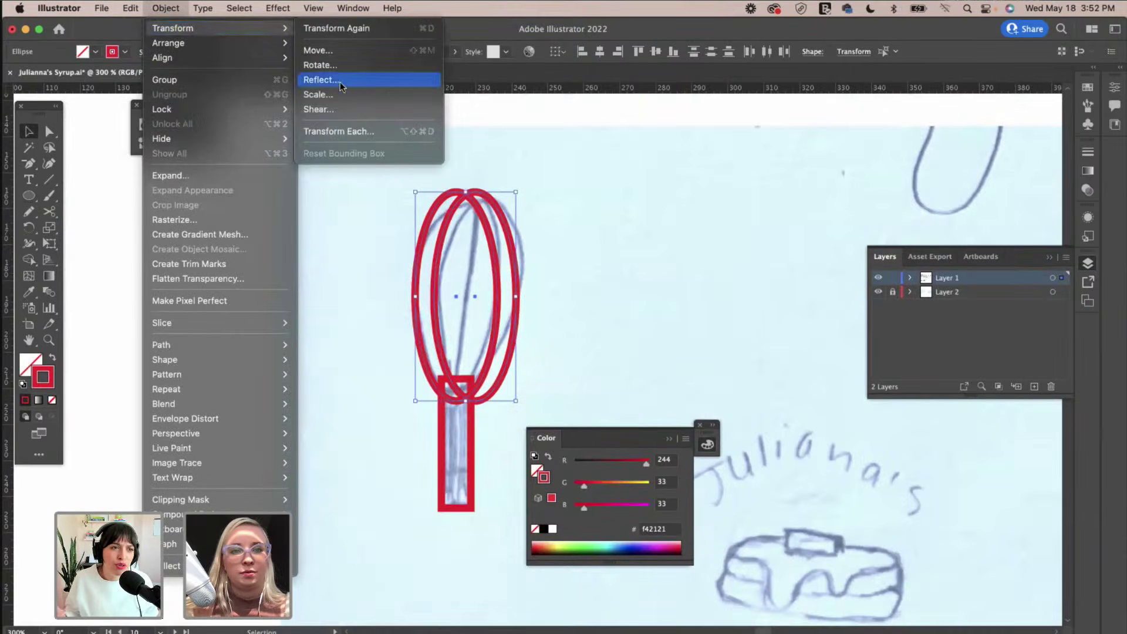
pyautogui.press('Return')
pyautogui.click(878, 548)
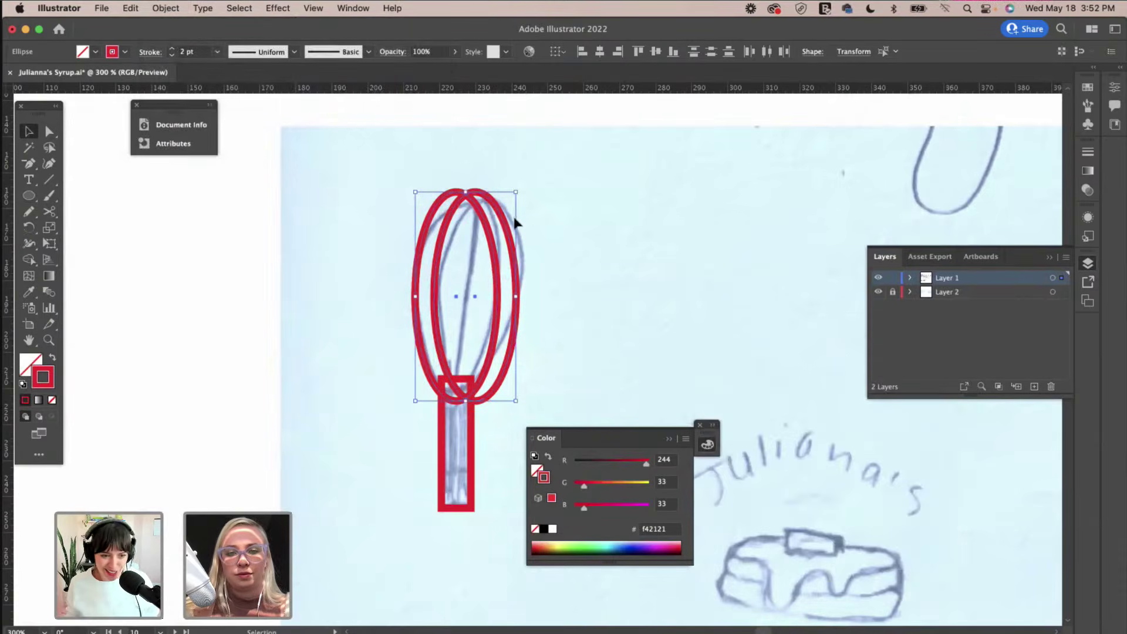
pyautogui.moveTo(506, 229)
pyautogui.mouseDown()
pyautogui.moveTo(487, 230)
pyautogui.moveTo(514, 225)
pyautogui.mouseUp()
pyautogui.click(551, 199)
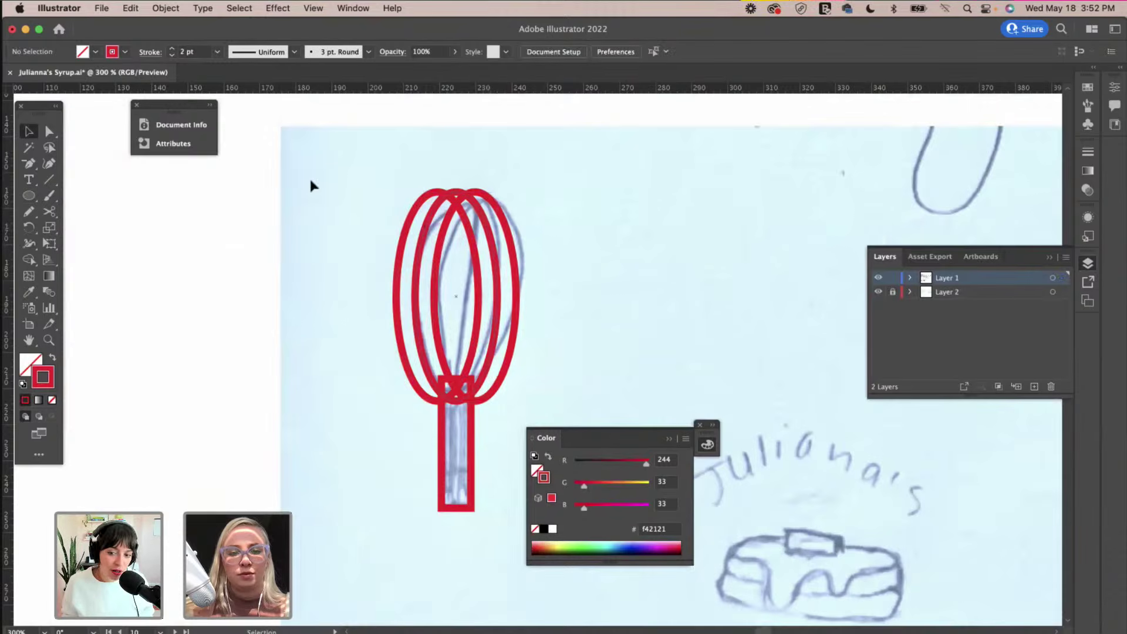
pyautogui.moveTo(350, 157); pyautogui.dragTo(587, 464)
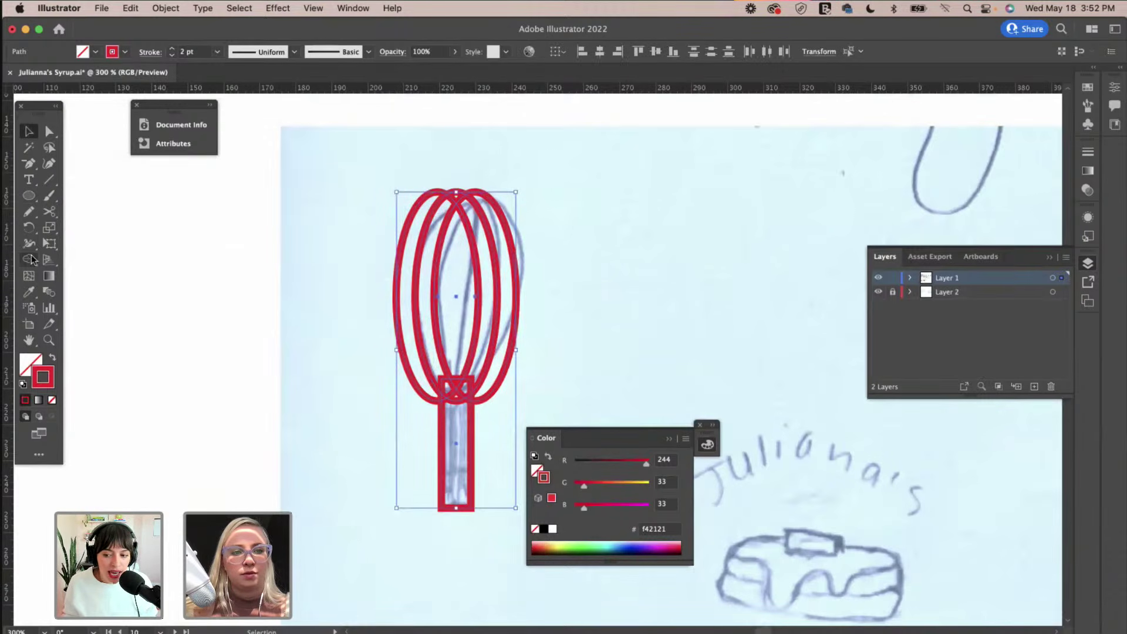
pyautogui.click(29, 260)
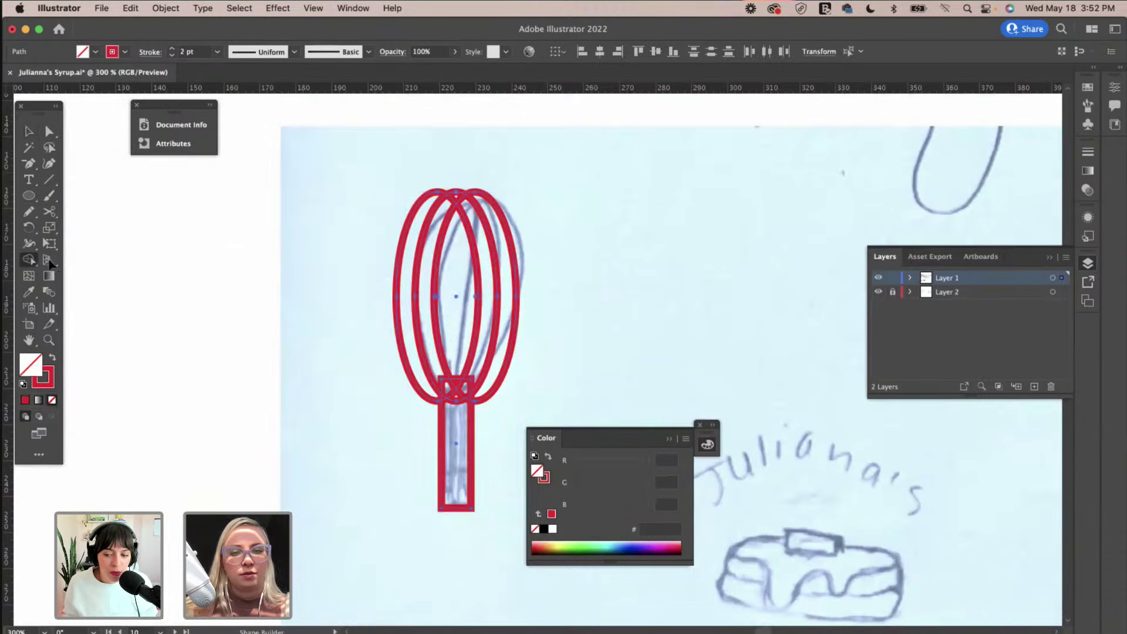
pyautogui.click(427, 237)
pyautogui.keyDown('alt'); pyautogui.click(426, 211); pyautogui.keyUp('alt')
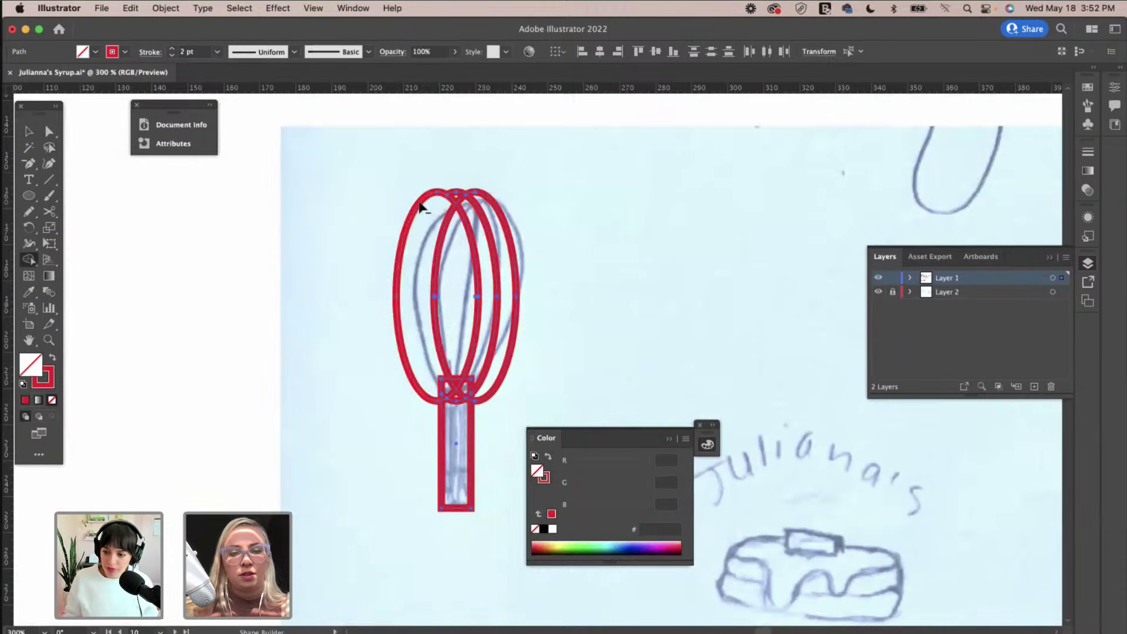
pyautogui.keyDown('alt'); pyautogui.click(426, 209); pyautogui.keyUp('alt')
pyautogui.press('v')
pyautogui.hotkey('ctrl', 'z')
pyautogui.hotkey('ctrl', 'z')
pyautogui.hotkey('shift', 'm')
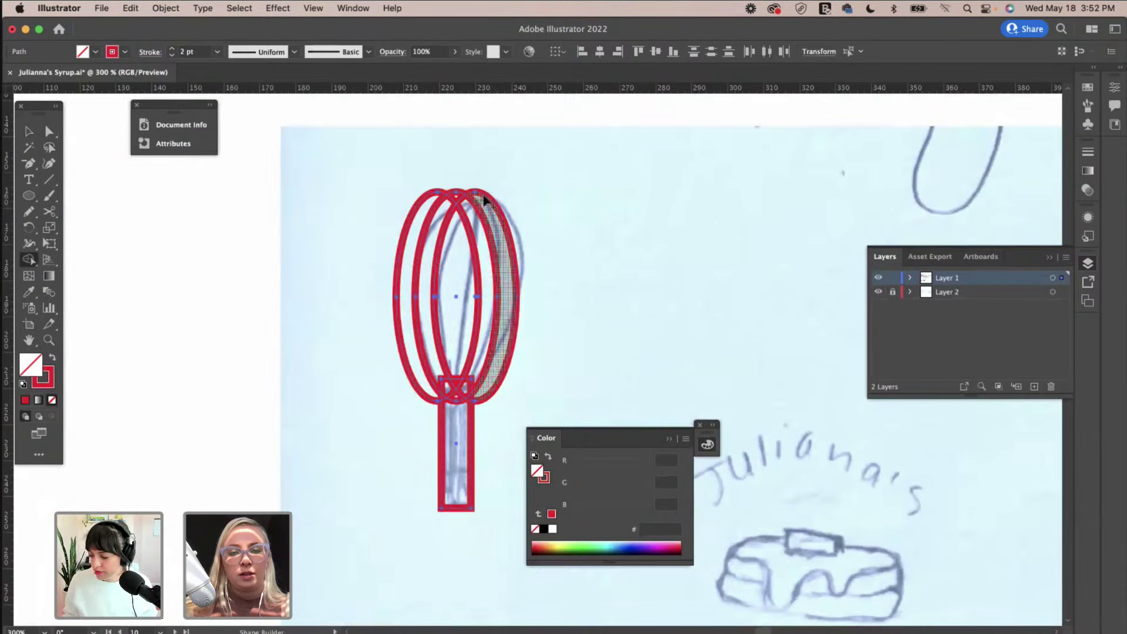
pyautogui.keyDown('alt'); pyautogui.click(432, 197); pyautogui.keyUp('alt')
pyautogui.press('v')
pyautogui.click(576, 206)
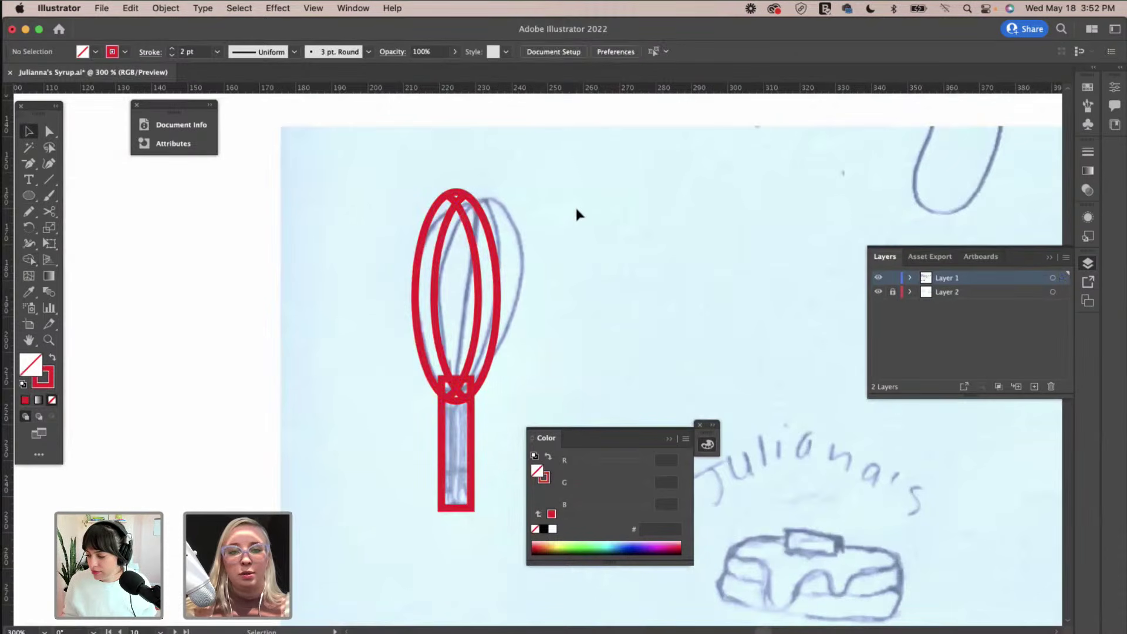
pyautogui.press('super+z')
pyautogui.press('super+z')
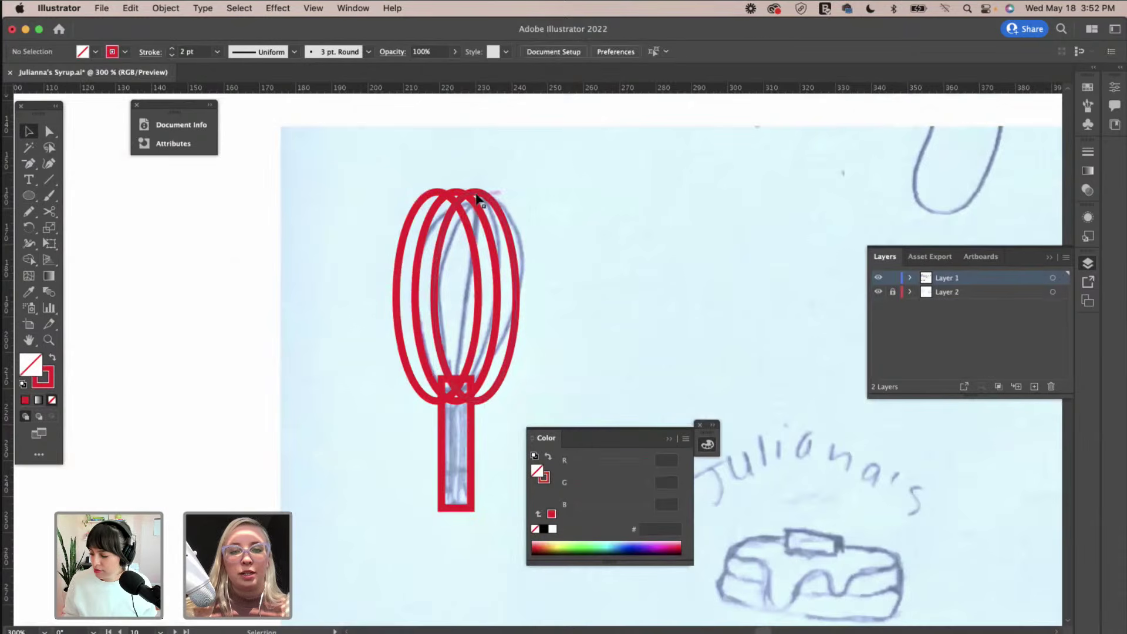
# Draw a straight vertical centre wire with the Pen tool and extend it up to the whisk's top, about 56 px high.
pyautogui.moveTo(30, 169); pyautogui.dragTo(105, 170)
pyautogui.moveTo(457, 251); pyautogui.dragTo(457, 206)
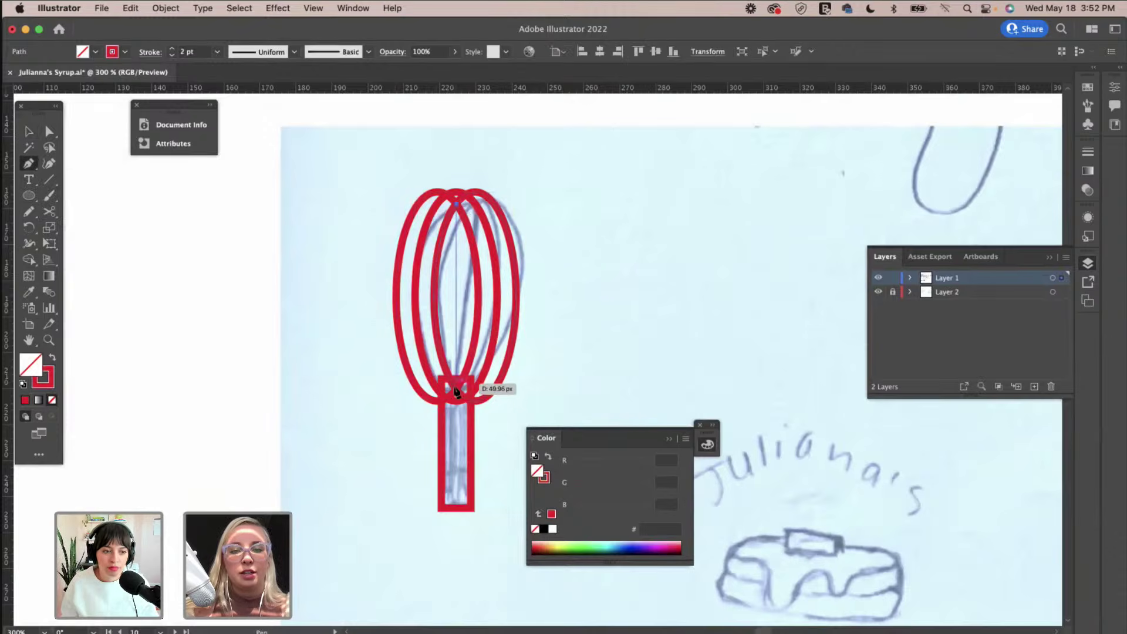
pyautogui.click(456, 393)
pyautogui.click(28, 130)
pyautogui.click(462, 270)
pyautogui.click(457, 201)
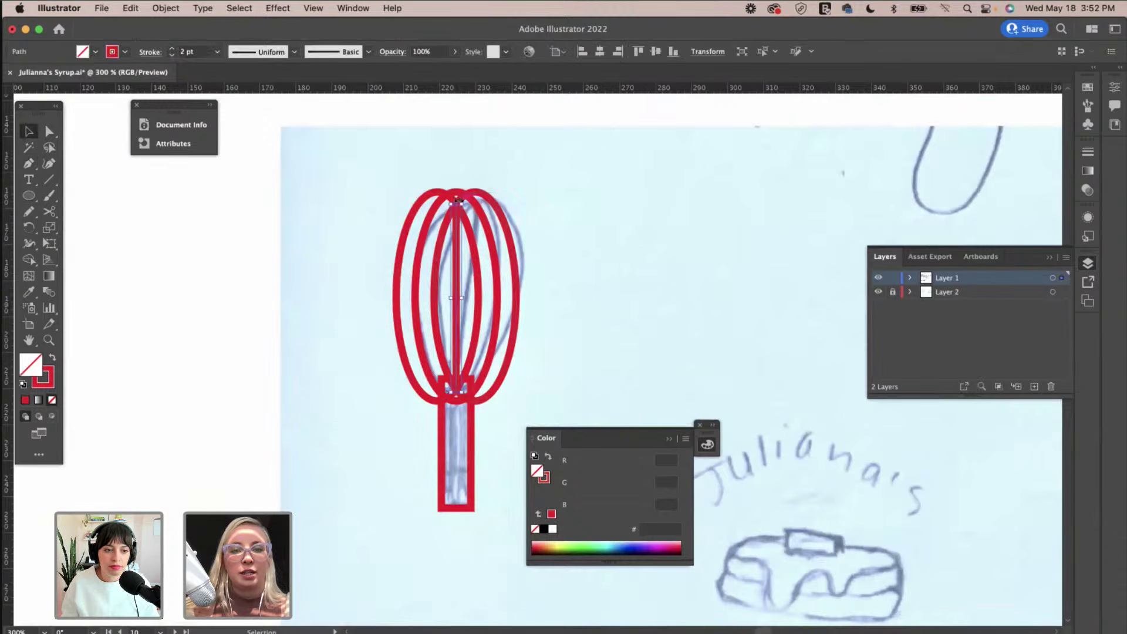
pyautogui.moveTo(459, 202); pyautogui.dragTo(458, 192)
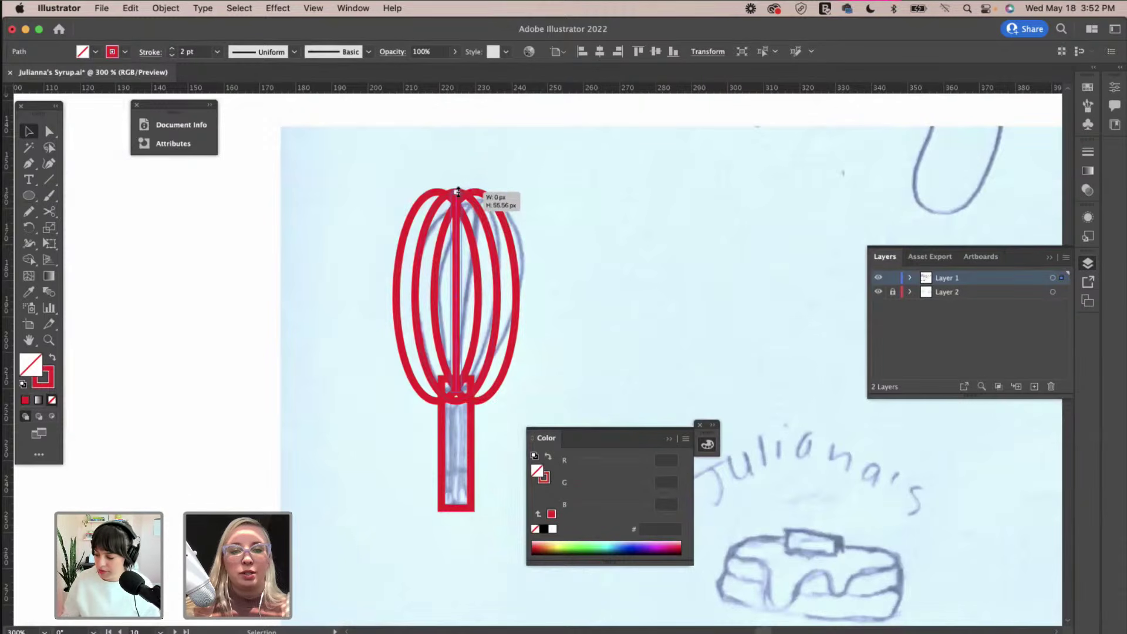
pyautogui.click(561, 196)
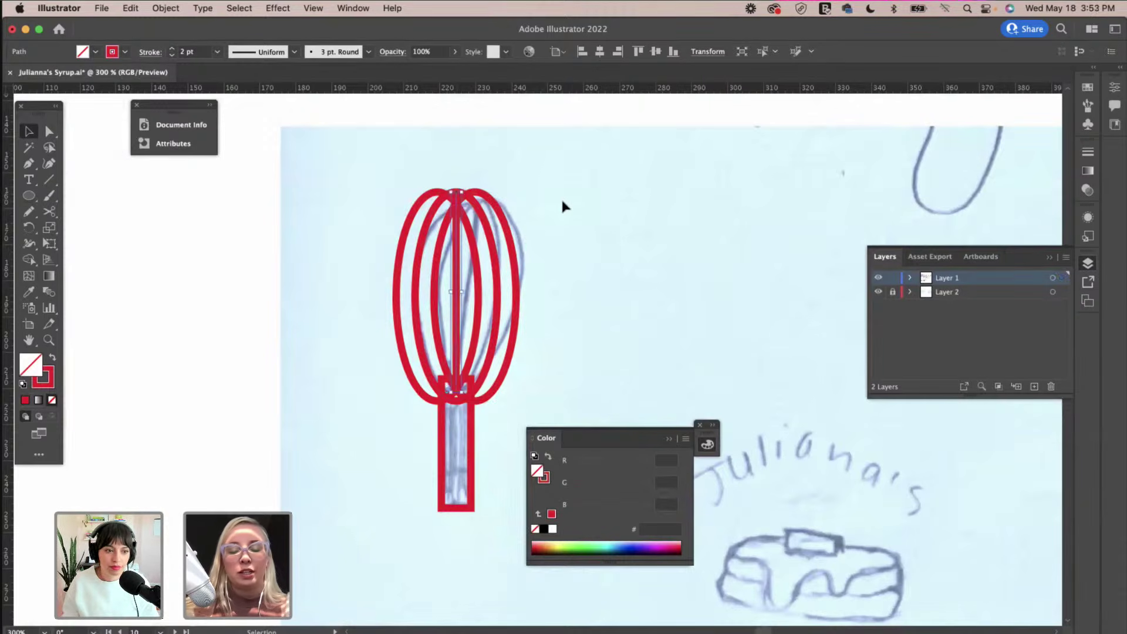
# Remove the outermost wire sections on both sides of the whisk with the Shape Builder tool, keeping the inner pointed oval.
pyautogui.hscroll(5, 561, 196)
pyautogui.scroll(2, 561, 196)
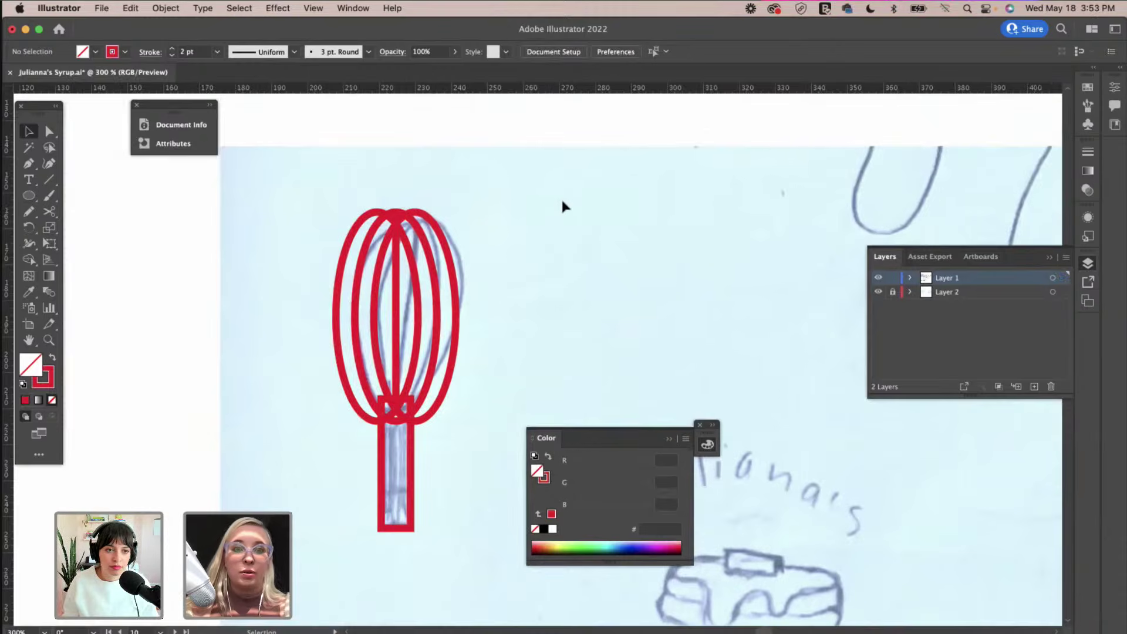
pyautogui.hscroll(-2, 562, 202)
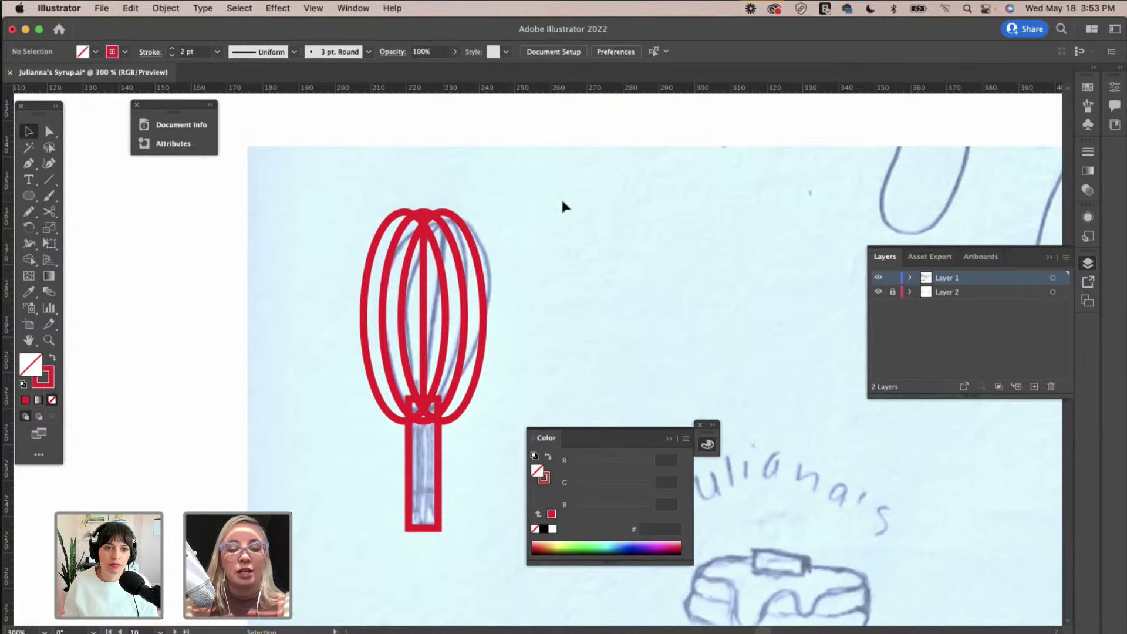
pyautogui.moveTo(351, 169); pyautogui.dragTo(494, 427)
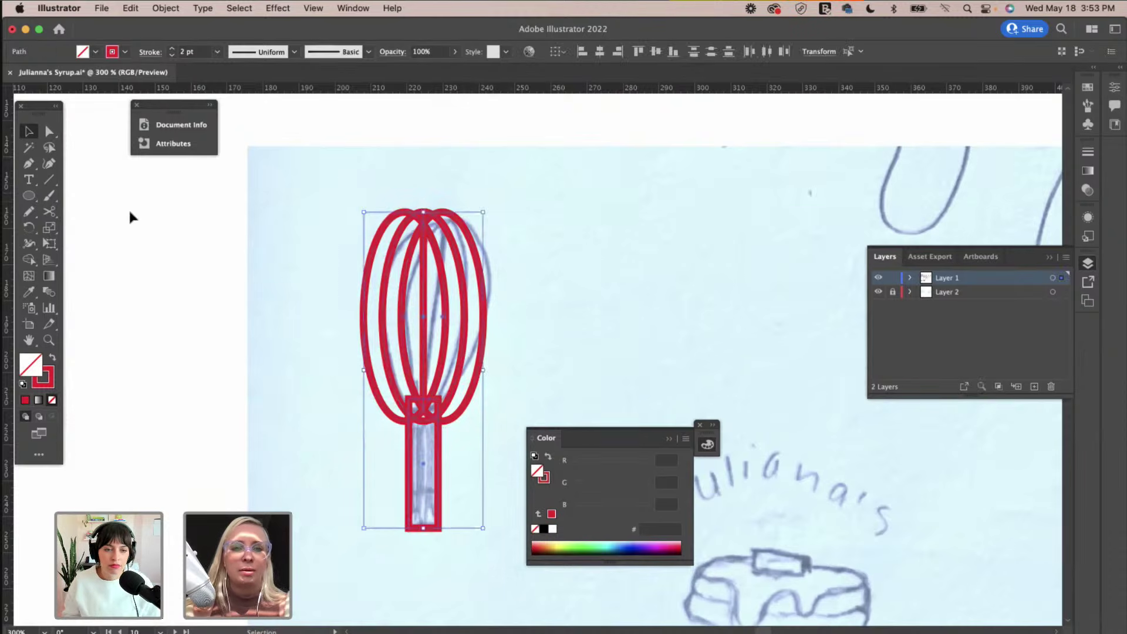
pyautogui.click(29, 259)
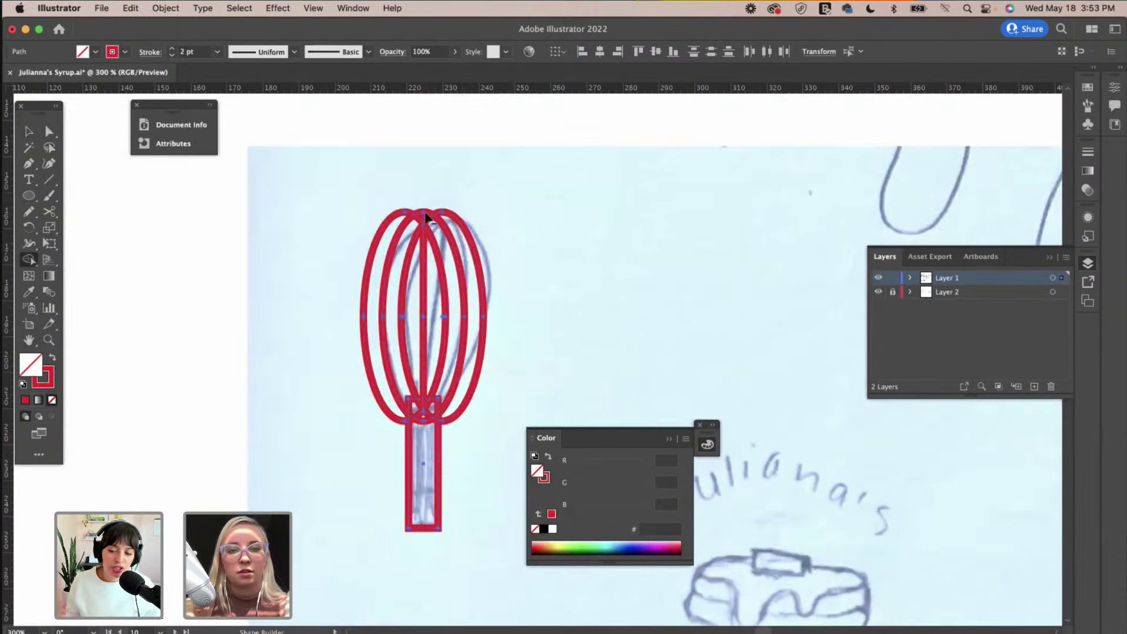
pyautogui.moveTo(413, 218); pyautogui.dragTo(508, 226)
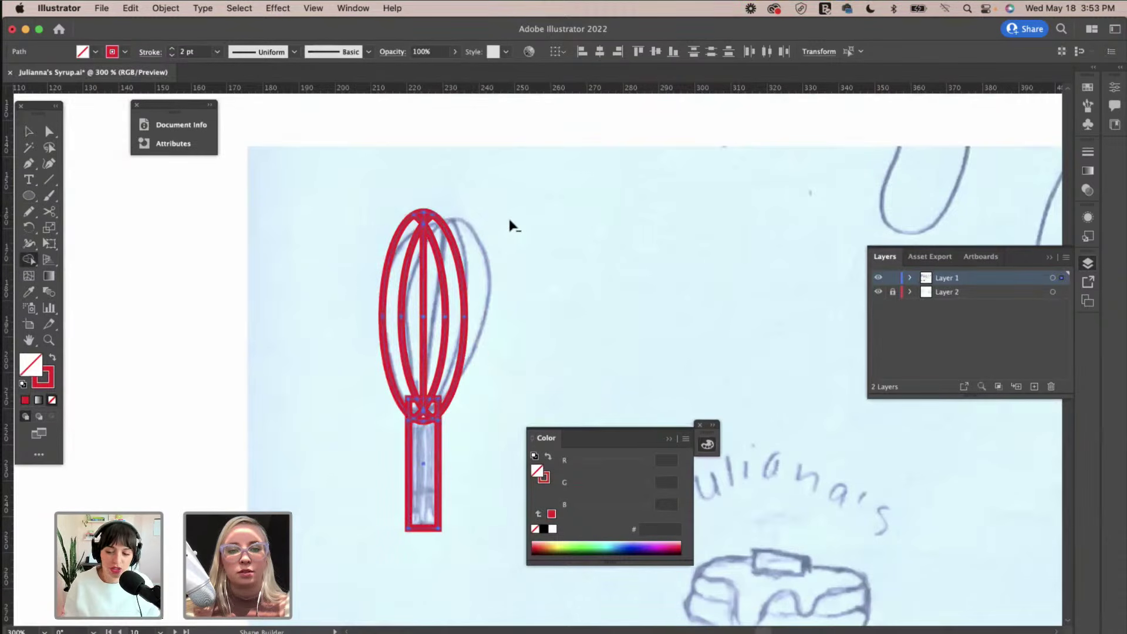
pyautogui.press('v')
pyautogui.click(516, 200)
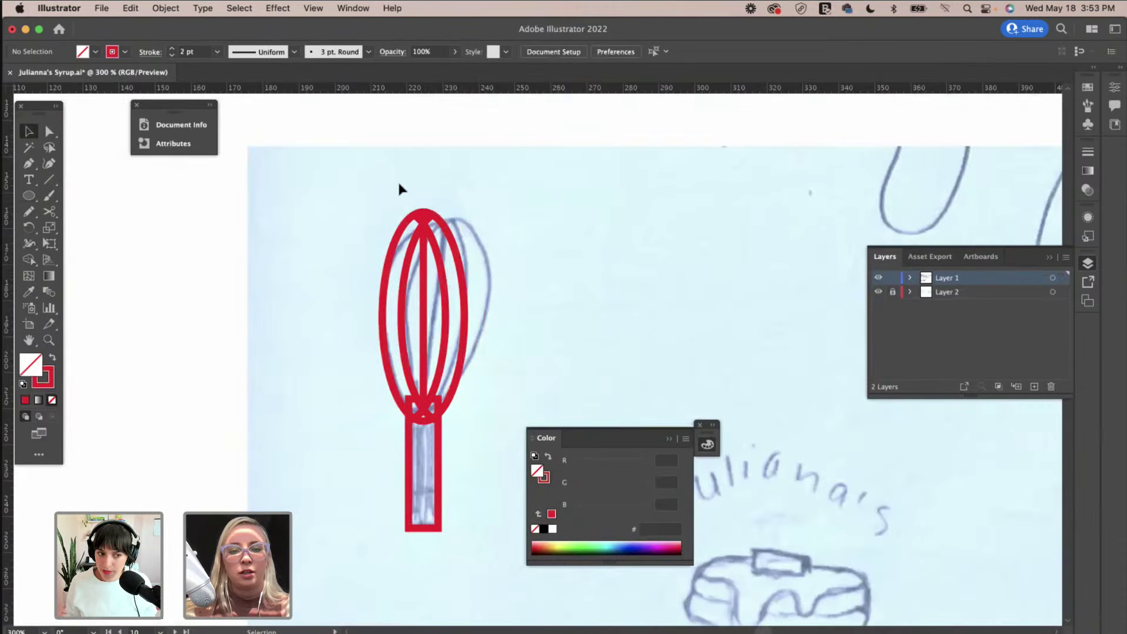
# Remove the overlapping wire pieces inside the handle and at the whisk's tip with the Shape Builder tool.
pyautogui.moveTo(462, 428); pyautogui.dragTo(370, 329)
pyautogui.click(29, 259)
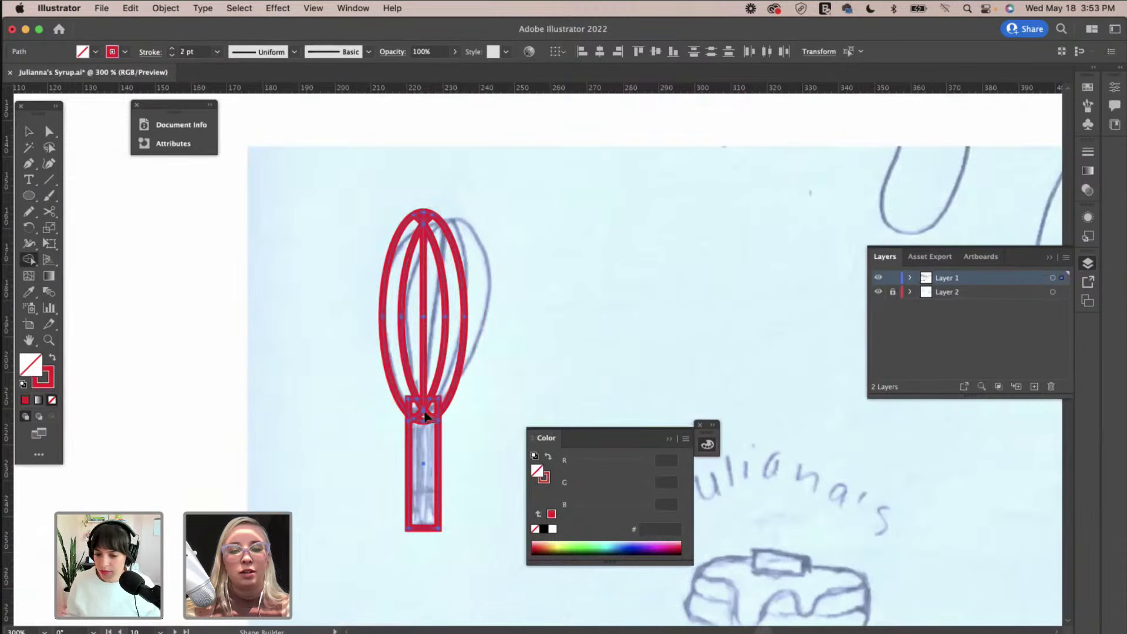
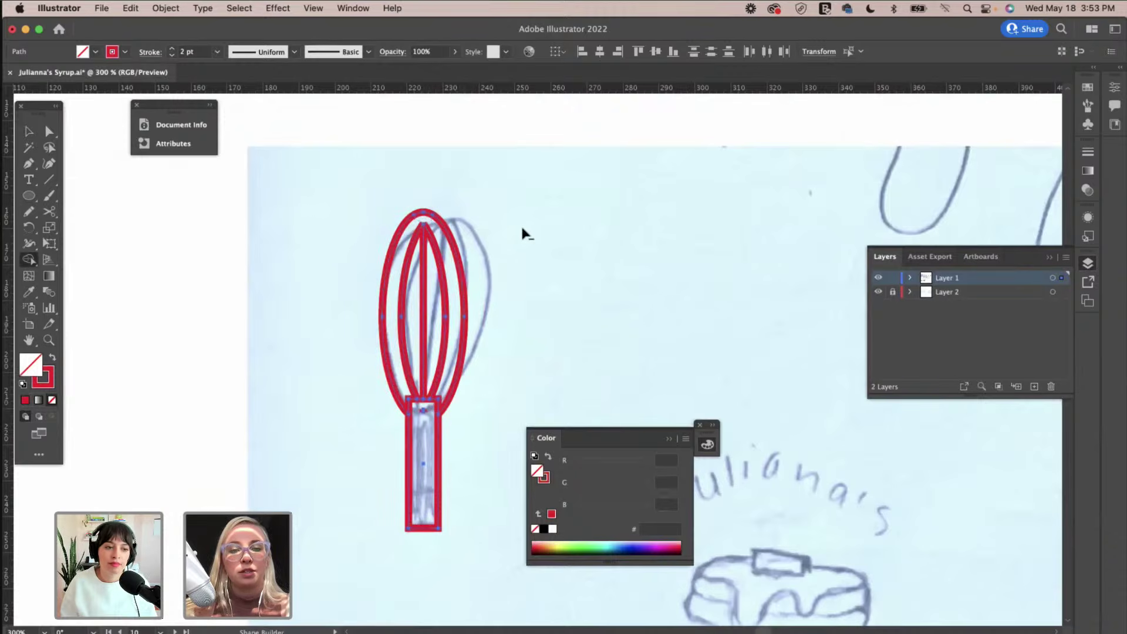
pyautogui.press('v')
pyautogui.click(558, 217)
# Move the top anchor points of the centre and inner wires up so they meet the outer wire's tip.
pyautogui.press('a')
pyautogui.click(425, 226)
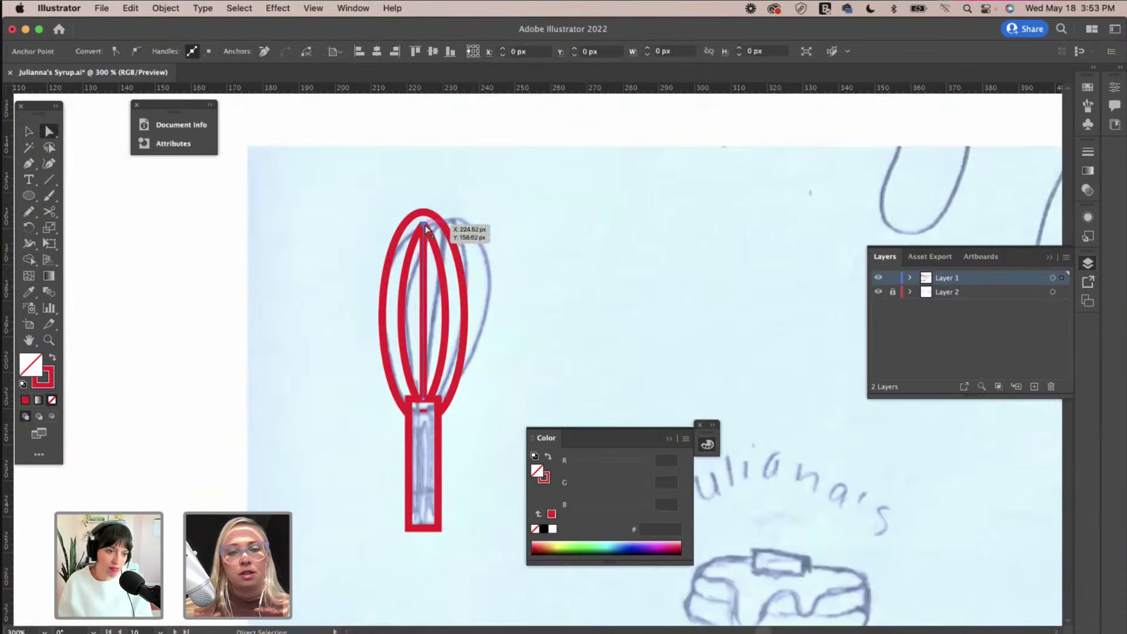
pyautogui.moveTo(425, 221); pyautogui.dragTo(424, 215)
pyautogui.click(425, 227)
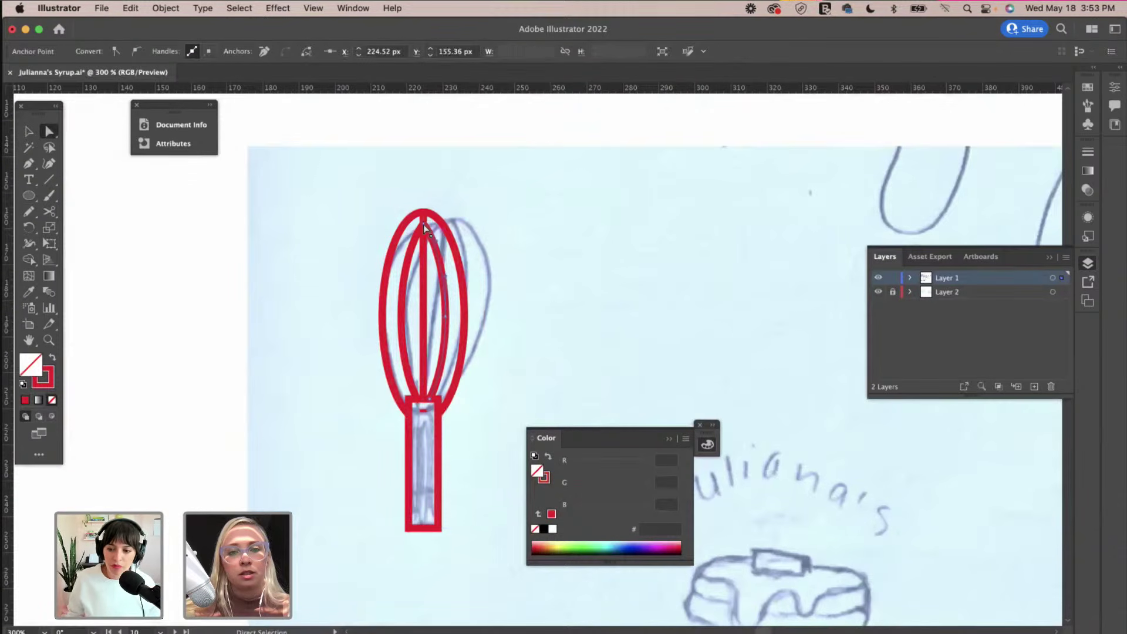
pyautogui.click(422, 225)
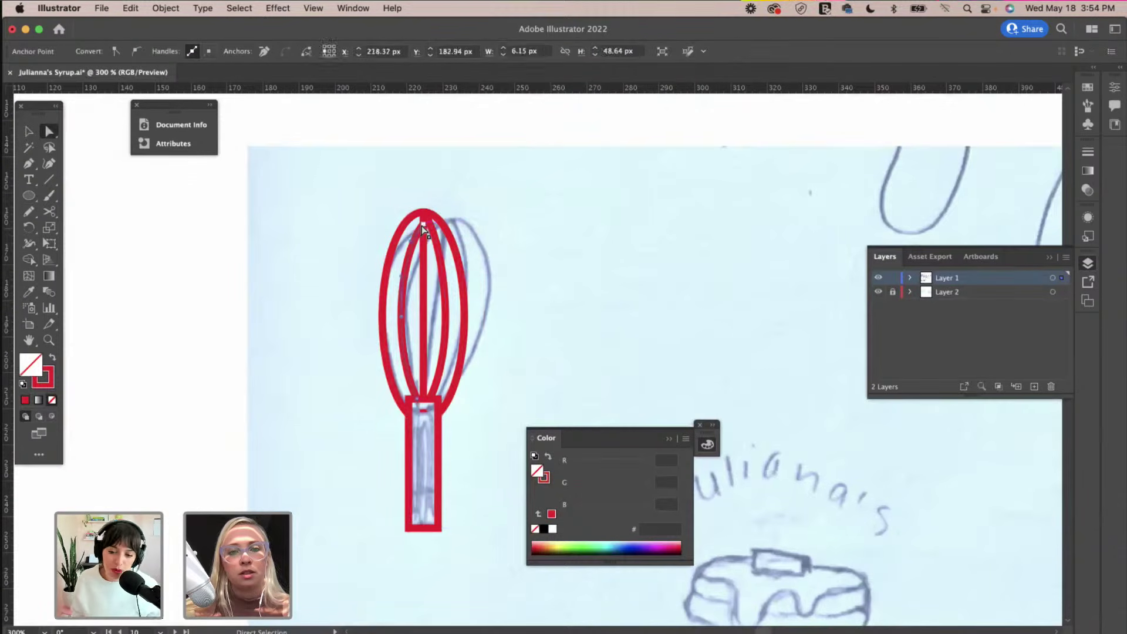
pyautogui.click(424, 222)
pyautogui.click(516, 239)
pyautogui.scroll(-2, 516, 239)
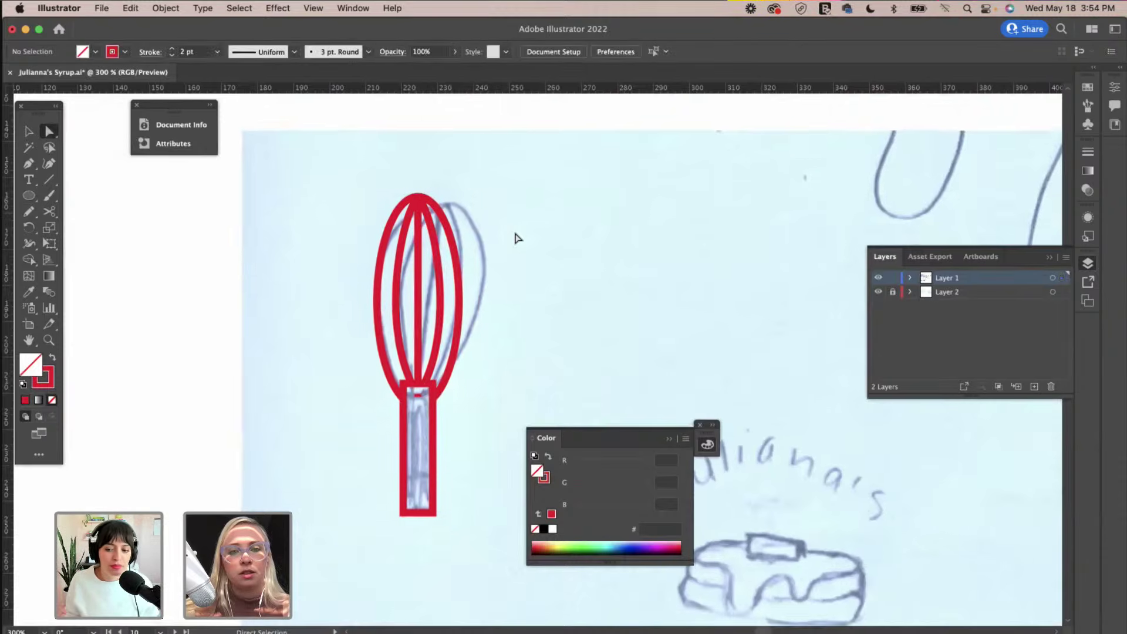
# Delete the leftover wire fragment inside the top of the handle.
pyautogui.click(436, 403)
pyautogui.click(501, 394)
pyautogui.hscroll(-1, 500, 395)
pyautogui.press('v')
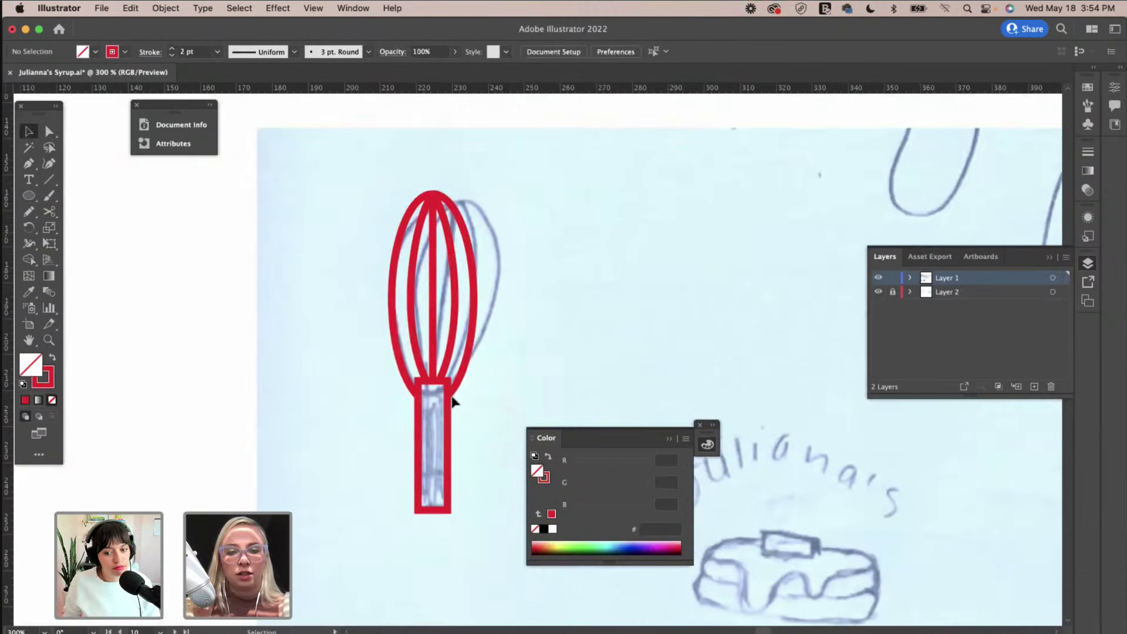
# Move the whisk up and to the right of its sketch, and shorten only the wires from the top.
pyautogui.moveTo(425, 200); pyautogui.dragTo(464, 171)
pyautogui.moveTo(386, 136); pyautogui.dragTo(529, 276)
pyautogui.moveTo(473, 162); pyautogui.dragTo(475, 181)
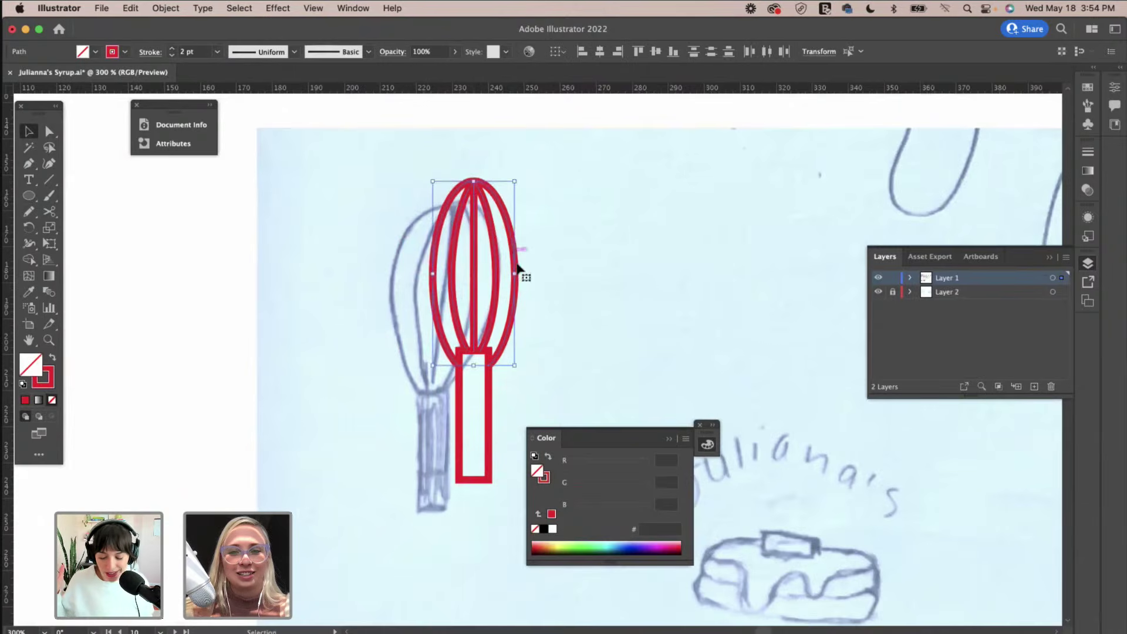
pyautogui.click(555, 272)
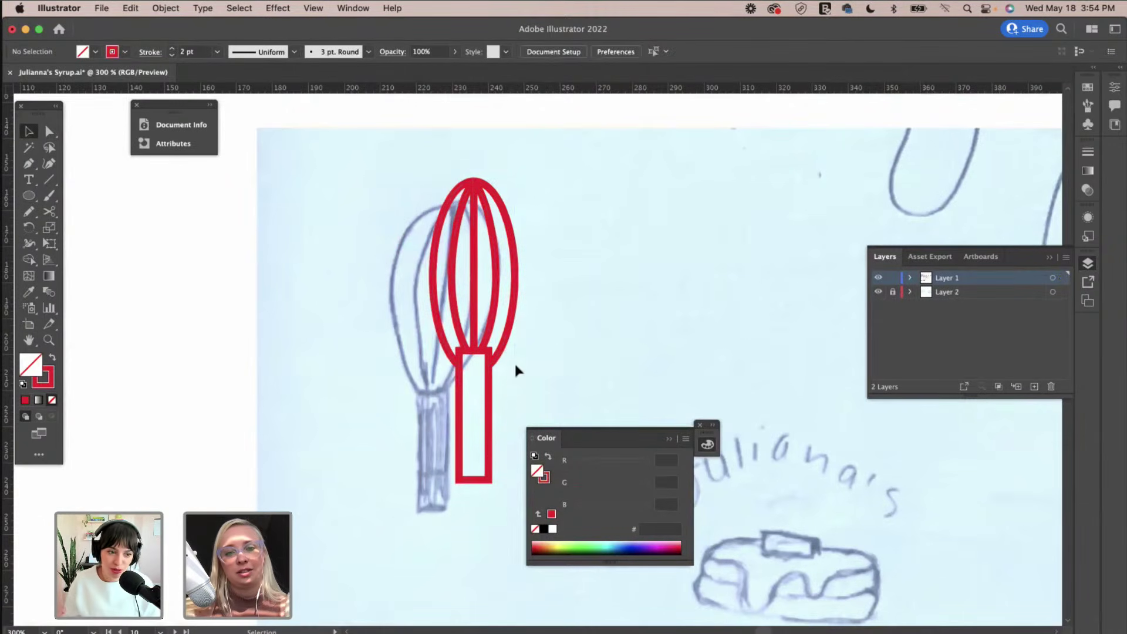
# Swap the handle rectangle's fill and stroke so it has a solid red fill and no outline.
pyautogui.click(489, 383)
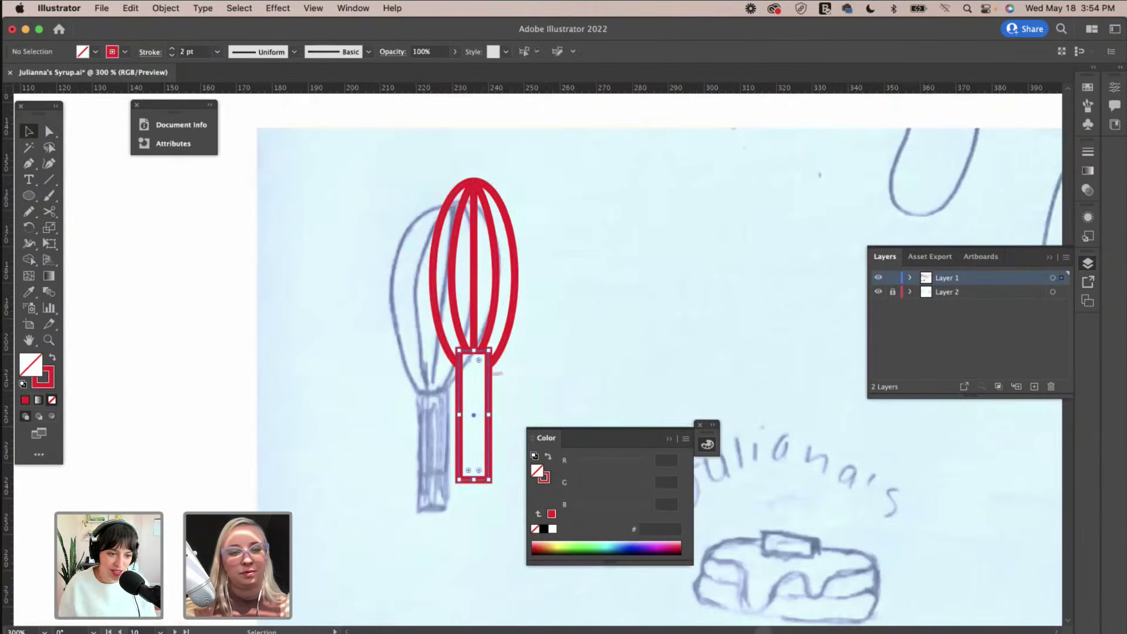
pyautogui.click(52, 357)
pyautogui.click(421, 400)
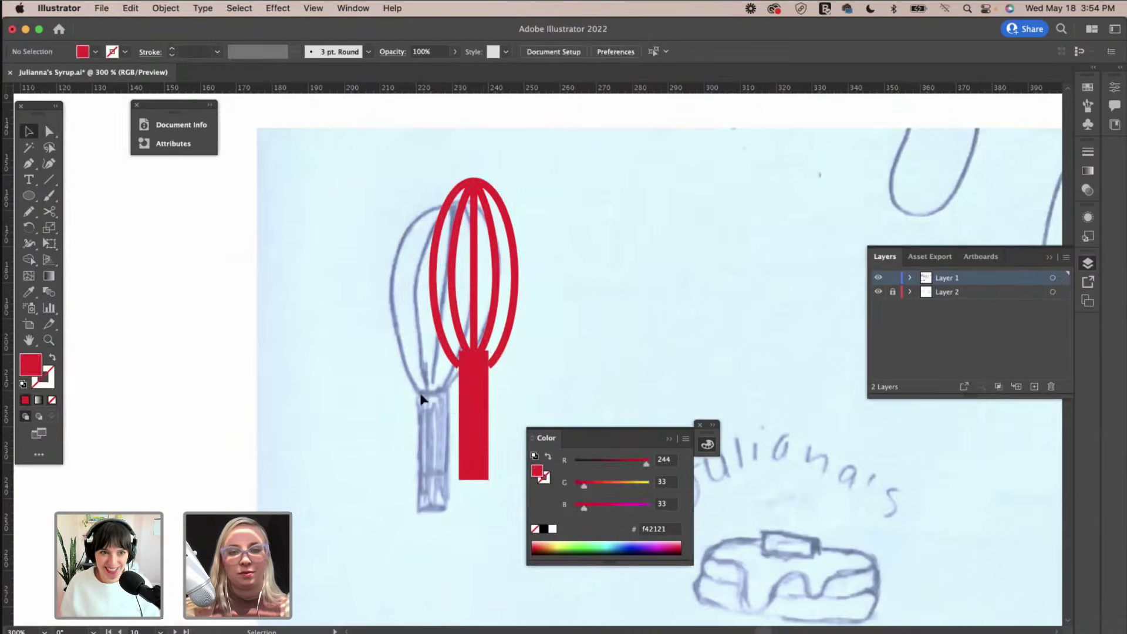
# Widen the handle rectangle slightly on its right side to cover the end of the outer wire.
pyautogui.click(495, 367)
pyautogui.moveTo(477, 369)
pyautogui.mouseDown()
pyautogui.moveTo(481, 382)
pyautogui.moveTo(477, 366)
pyautogui.mouseUp()
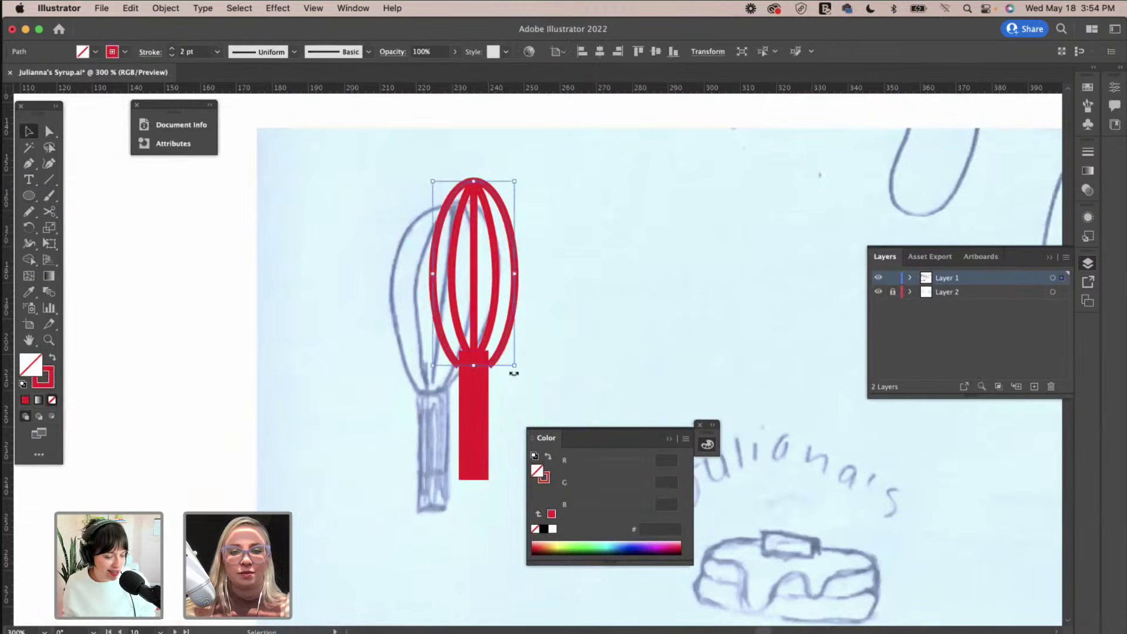
pyautogui.click(485, 383)
pyautogui.moveTo(491, 416); pyautogui.dragTo(495, 416)
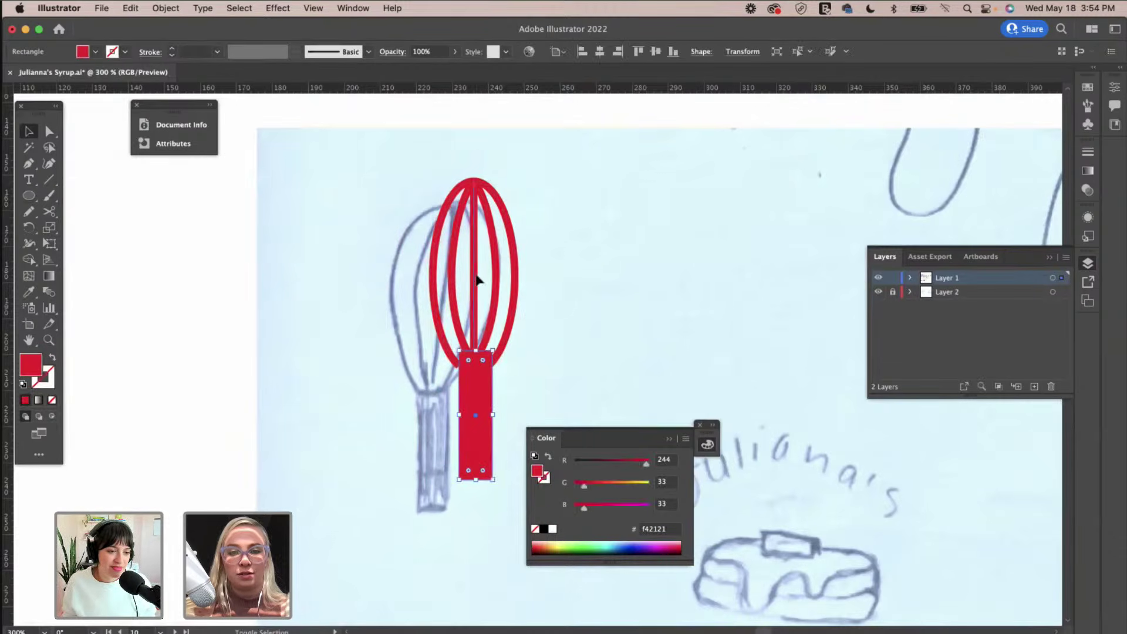
# Centre the handle horizontally on the middle wire and move the whole whisk to the blank canvas left of the sketch.
pyautogui.keyDown('shift'); pyautogui.click(478, 280); pyautogui.keyUp('shift')
pyautogui.click(558, 51)
pyautogui.click(606, 80)
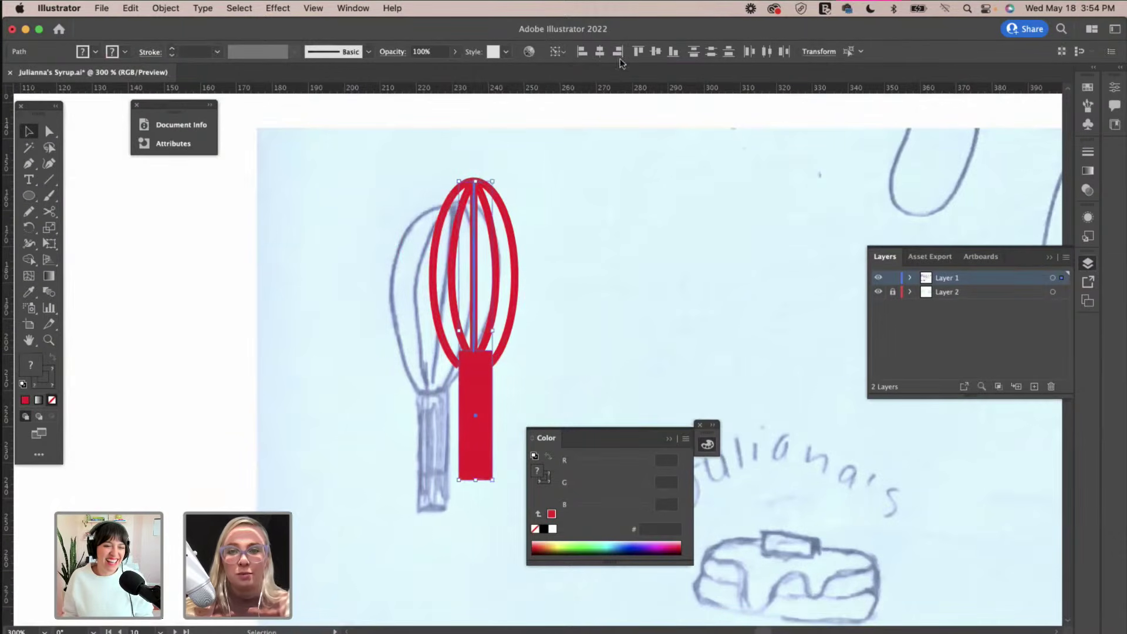
pyautogui.click(600, 51)
pyautogui.click(600, 182)
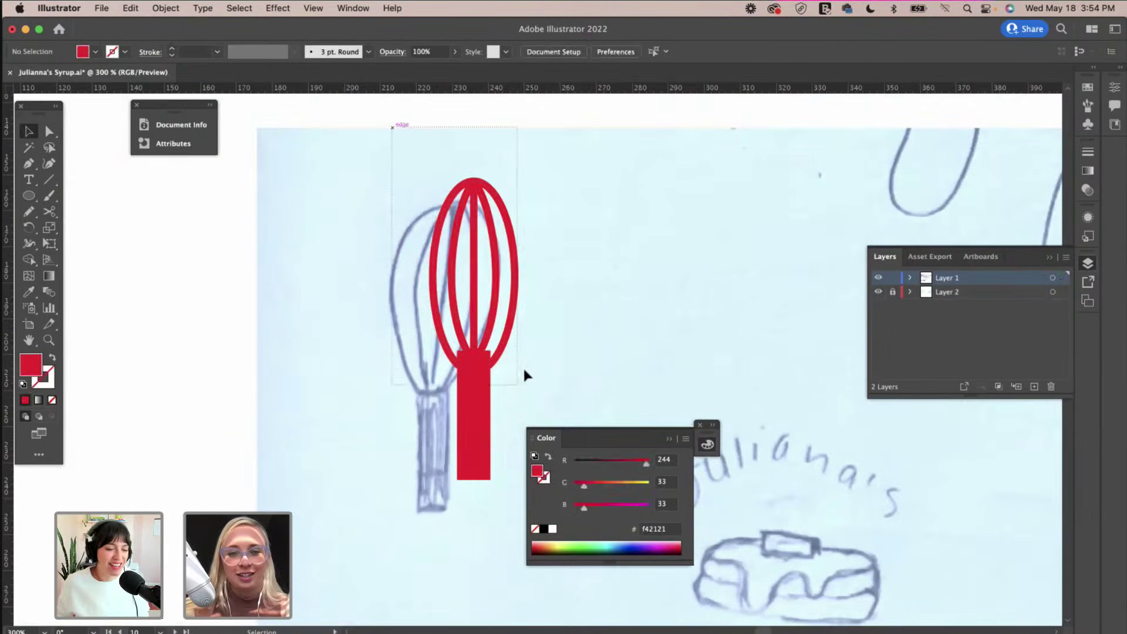
pyautogui.moveTo(530, 381); pyautogui.dragTo(194, 353)
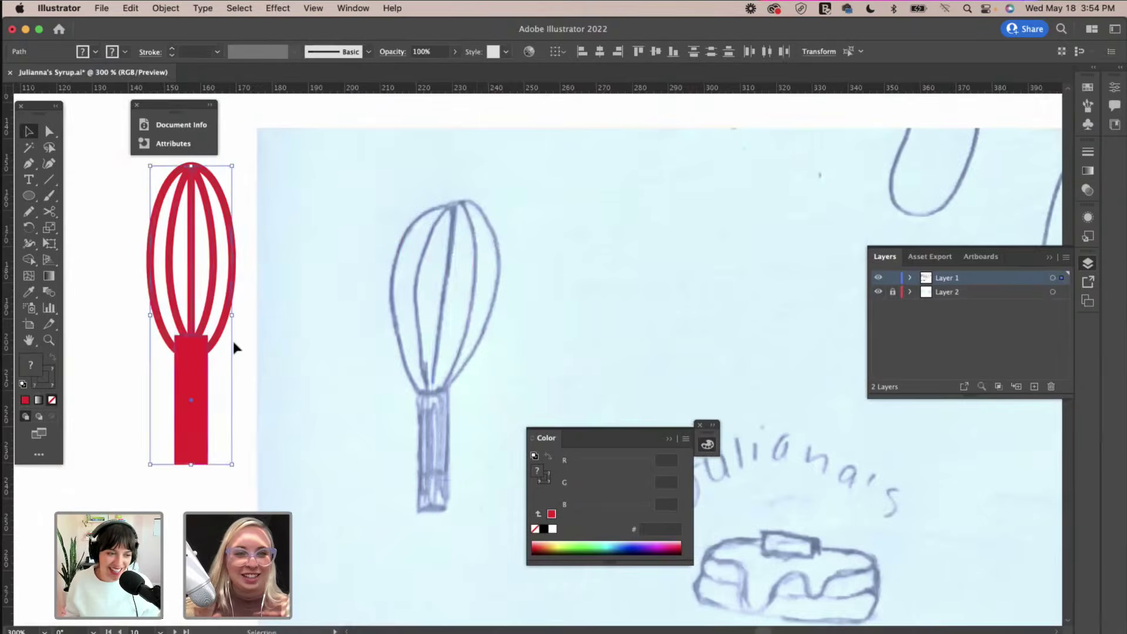
pyautogui.click(189, 352)
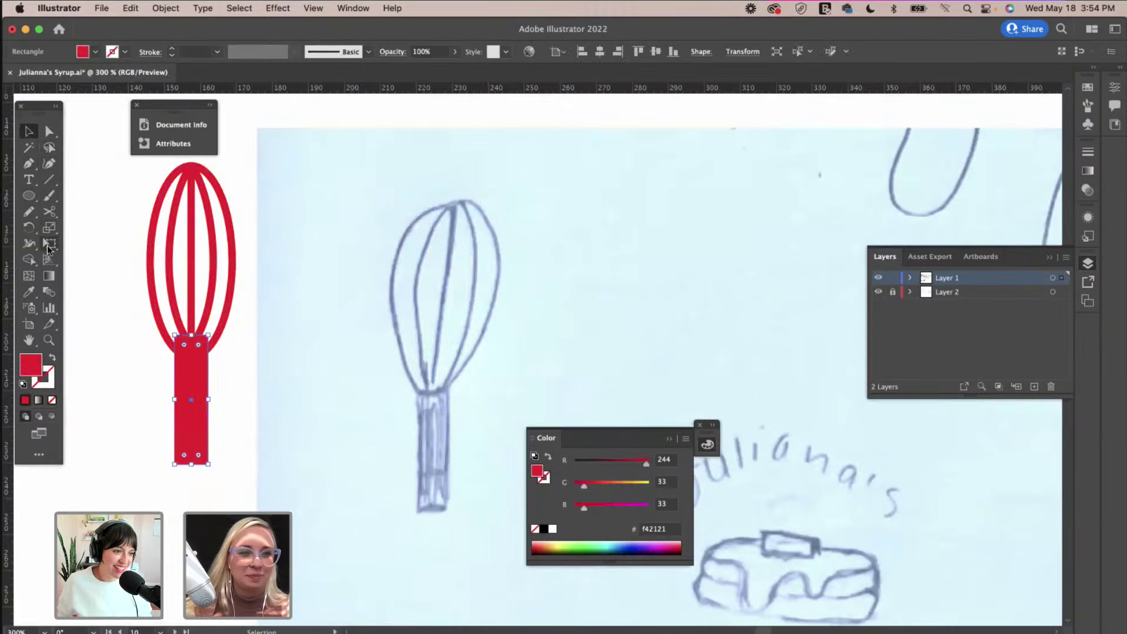
pyautogui.click(49, 244)
pyautogui.click(110, 200)
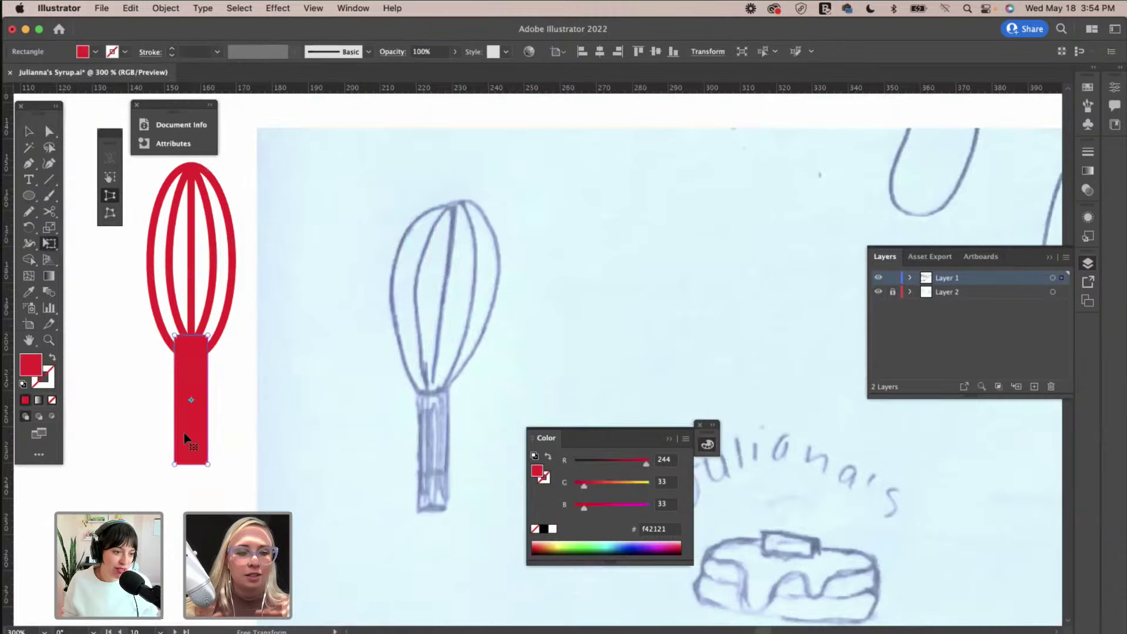
pyautogui.click(110, 213)
pyautogui.moveTo(209, 465)
pyautogui.mouseDown()
pyautogui.moveTo(232, 468)
pyautogui.moveTo(202, 465)
pyautogui.mouseUp()
pyautogui.press('super+z')
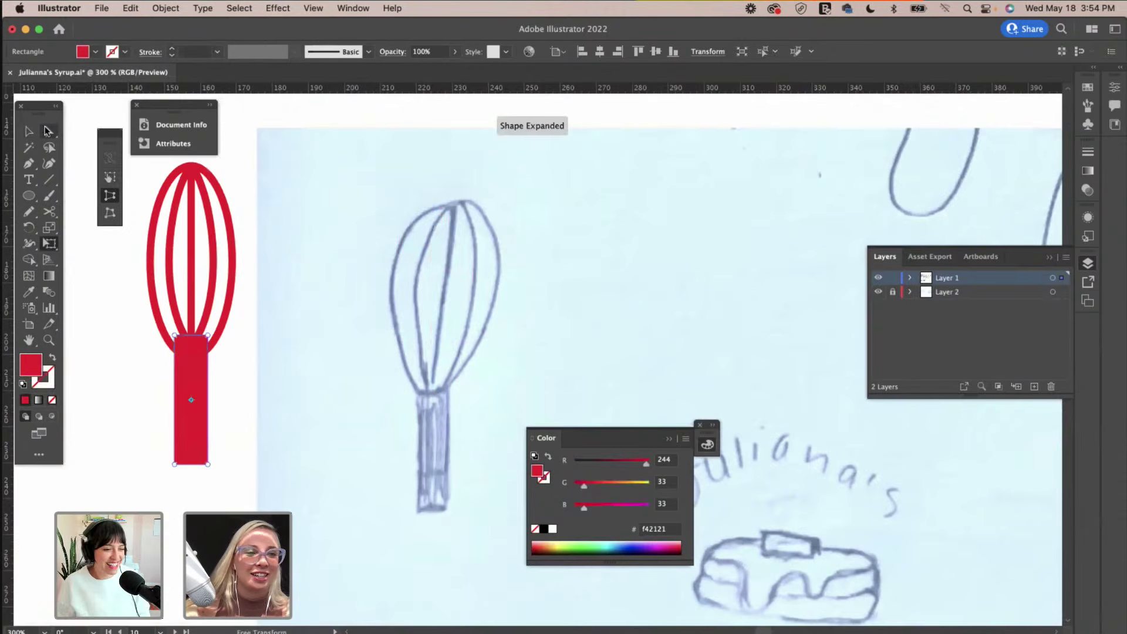
pyautogui.click(50, 131)
pyautogui.click(128, 398)
pyautogui.click(204, 375)
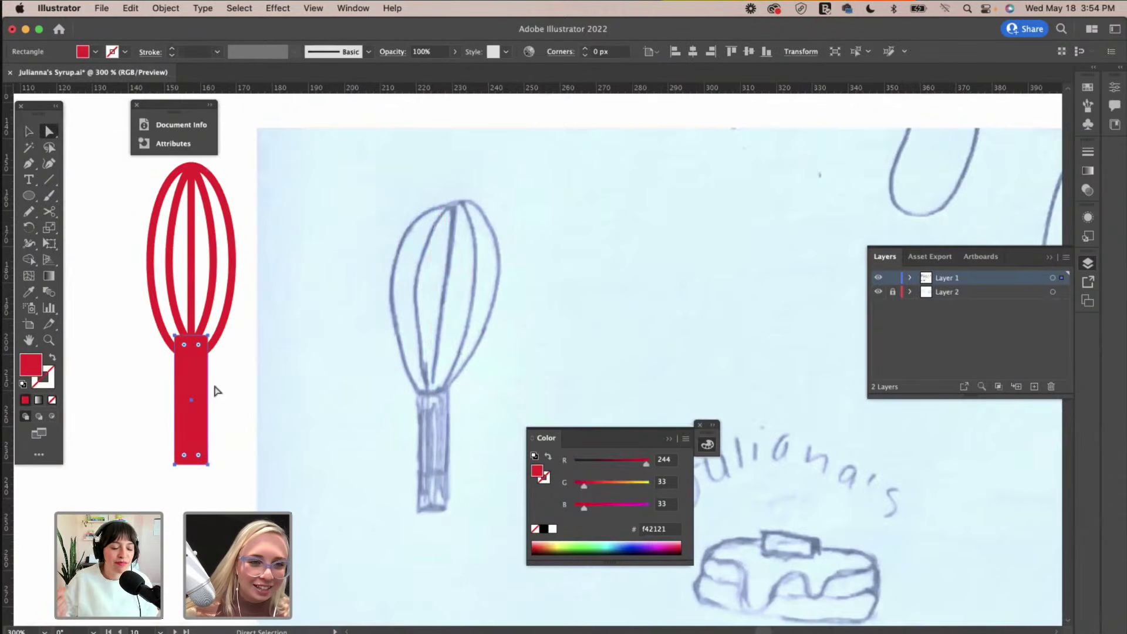
pyautogui.moveTo(173, 342); pyautogui.dragTo(209, 339)
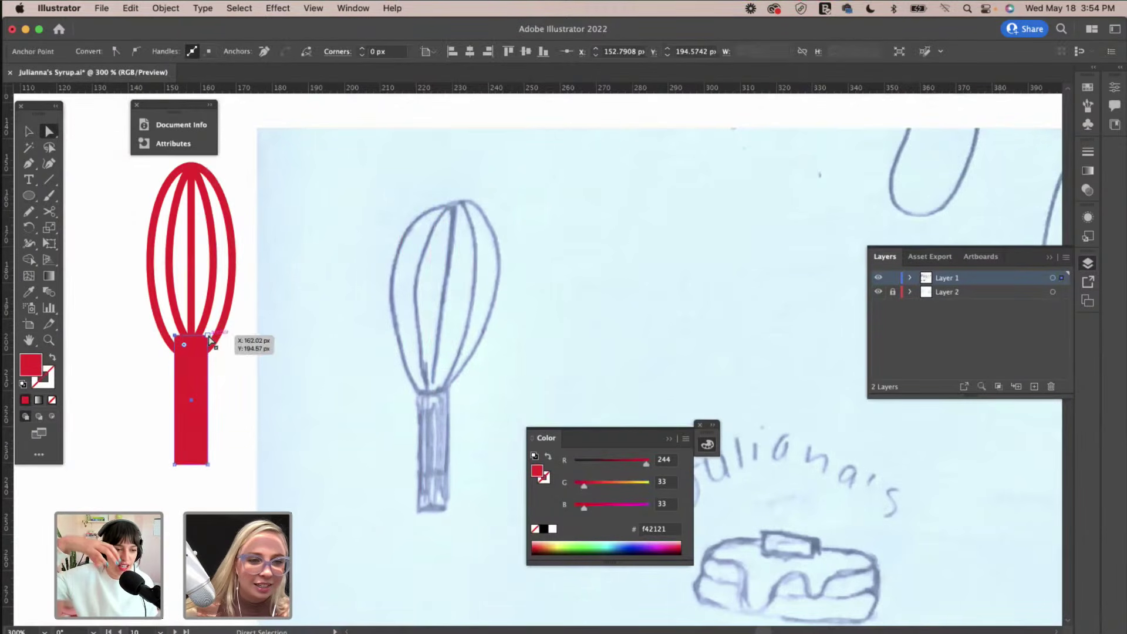
pyautogui.press('v')
pyautogui.click(222, 390)
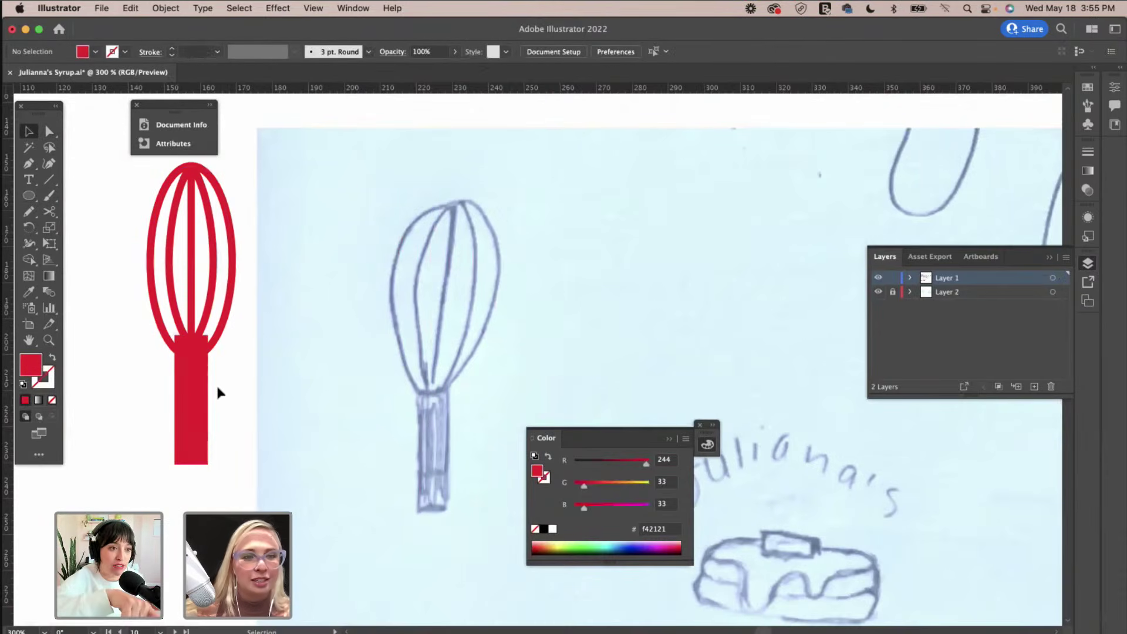
# Shorten the whisk's wires from the top and widen them slightly, keeping the handle centred beneath them.
pyautogui.scroll(2, 226, 371)
pyautogui.hscroll(-1, 226, 371)
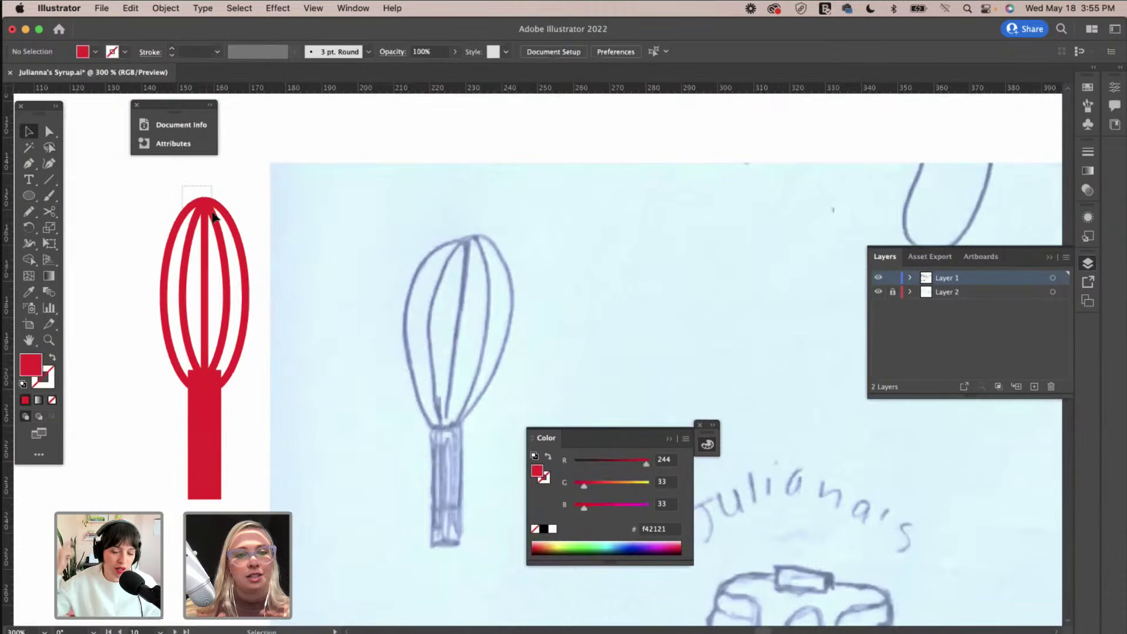
pyautogui.click(205, 199)
pyautogui.moveTo(205, 199); pyautogui.dragTo(205, 219)
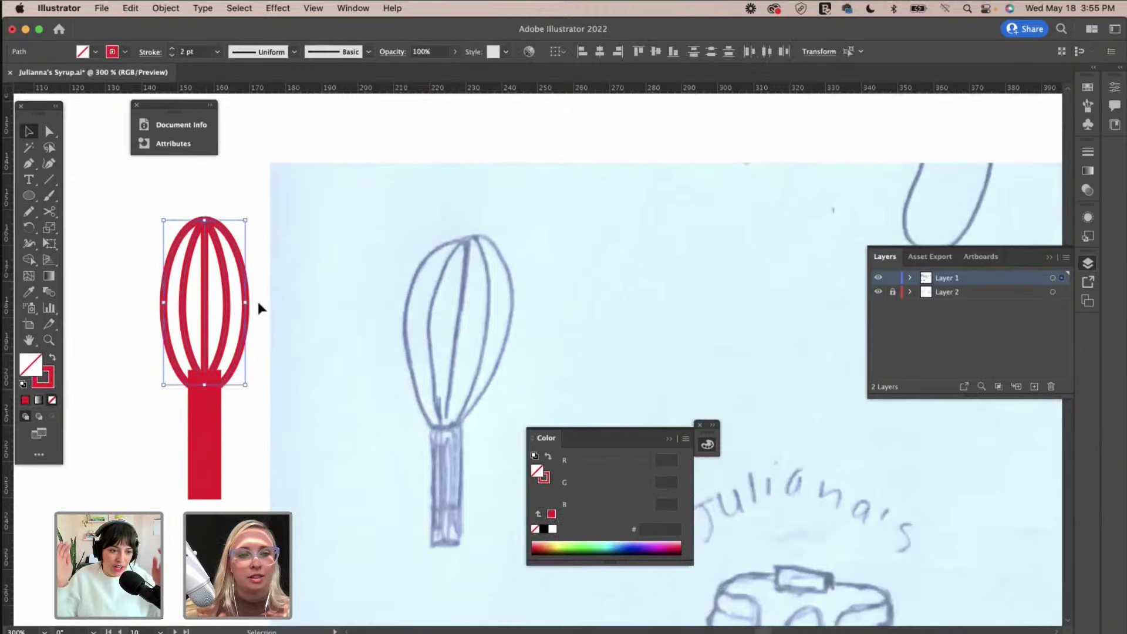
pyautogui.moveTo(250, 304); pyautogui.dragTo(256, 303)
pyautogui.moveTo(208, 421)
pyautogui.mouseDown()
pyautogui.moveTo(207, 399)
pyautogui.moveTo(207, 411)
pyautogui.mouseUp()
# Try to stretch the outer wire downward past the top of the handle.
pyautogui.click(251, 397)
pyautogui.click(235, 381)
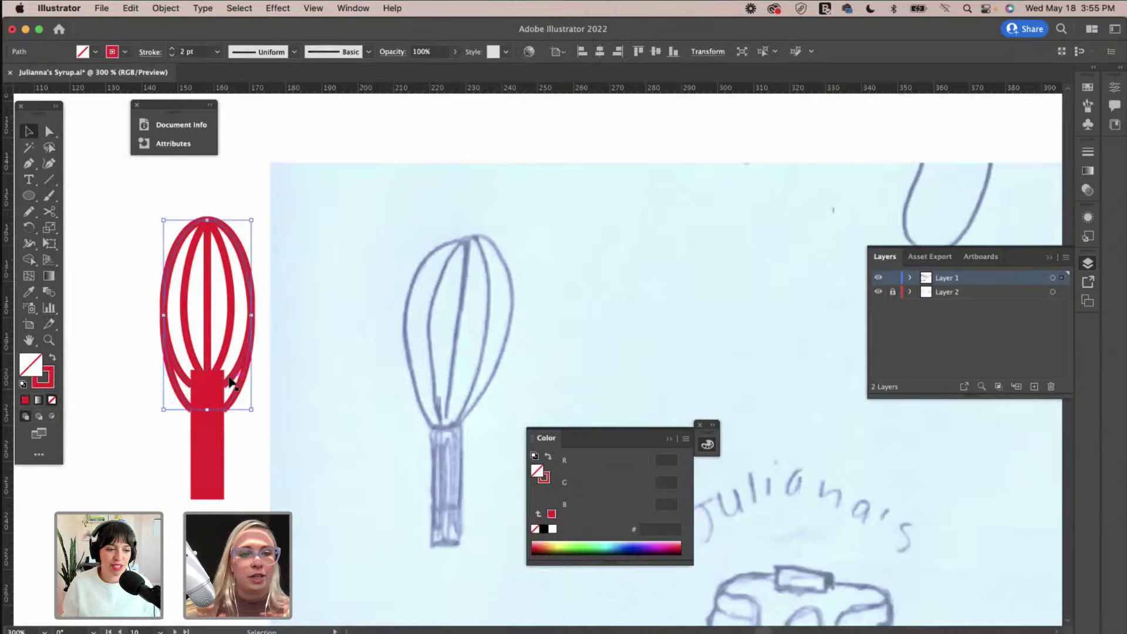
pyautogui.click(233, 424)
pyautogui.press('a')
pyautogui.click(226, 432)
pyautogui.click(241, 414)
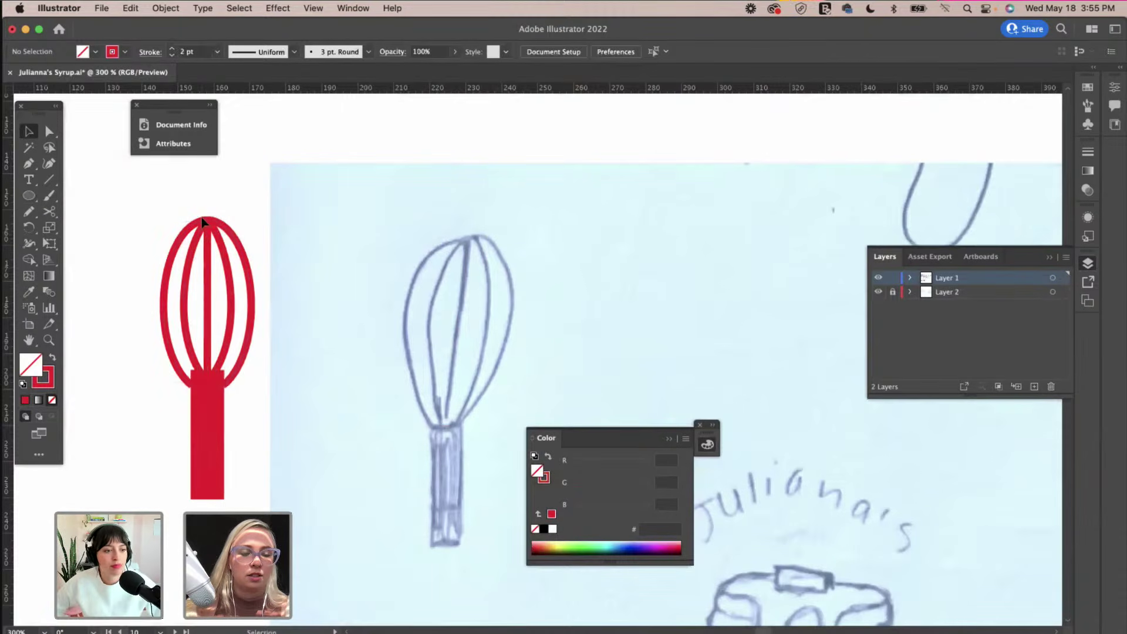
# Widen the outer wire slightly on both sides and stretch its top above the inner wires.
pyautogui.click(200, 238)
pyautogui.press('v')
pyautogui.click(170, 266)
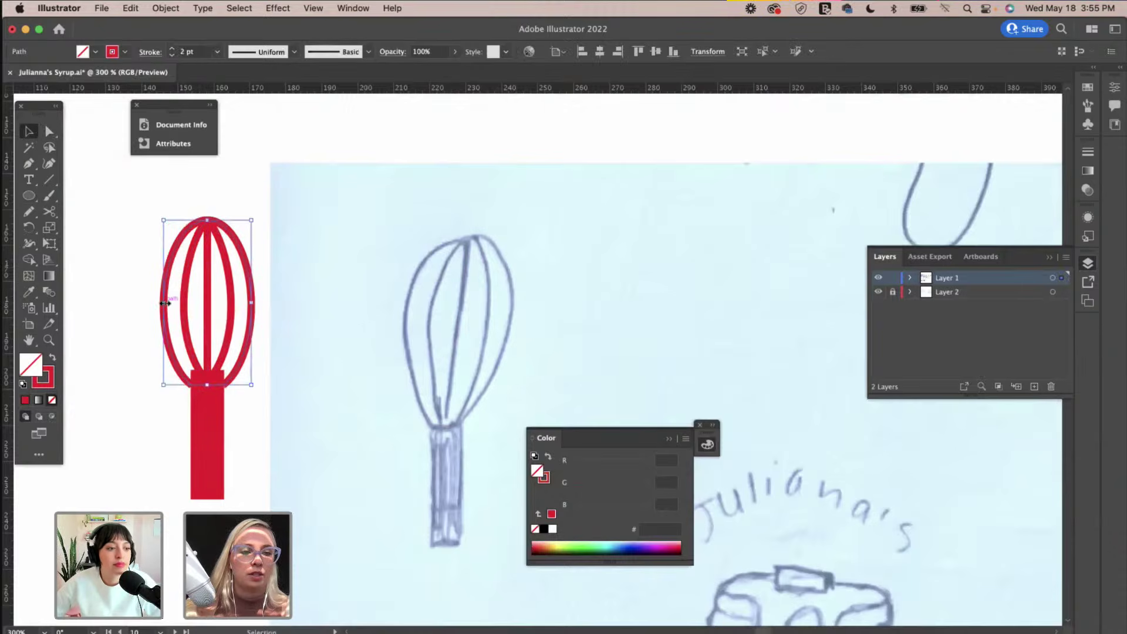
pyautogui.moveTo(160, 303); pyautogui.dragTo(160, 303)
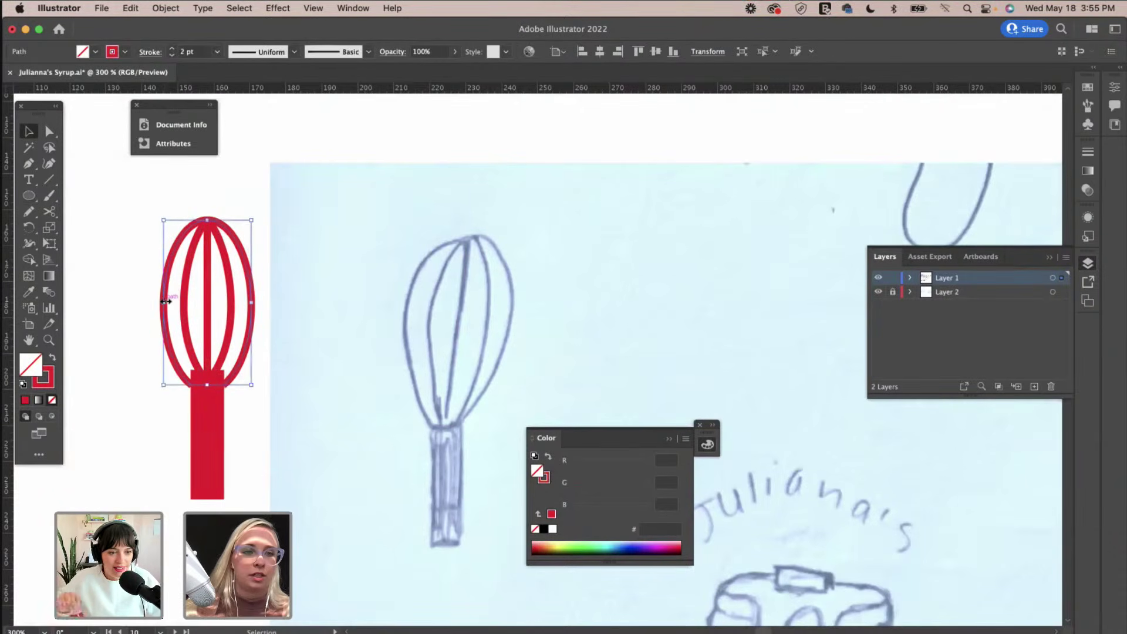
pyautogui.moveTo(164, 302); pyautogui.dragTo(159, 303)
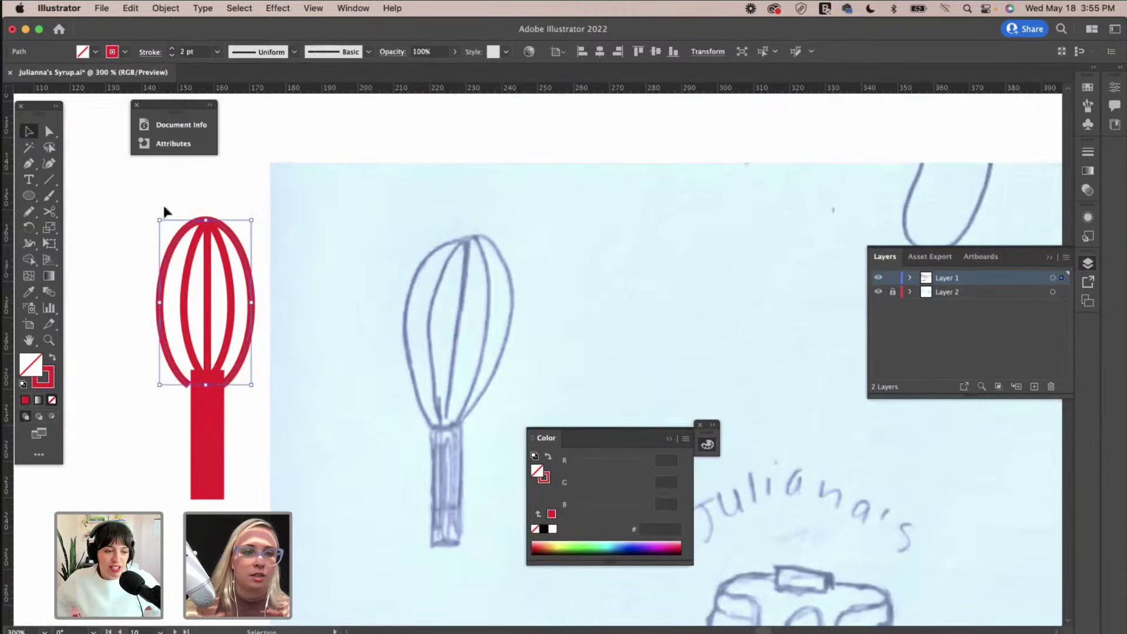
pyautogui.moveTo(254, 301); pyautogui.dragTo(257, 301)
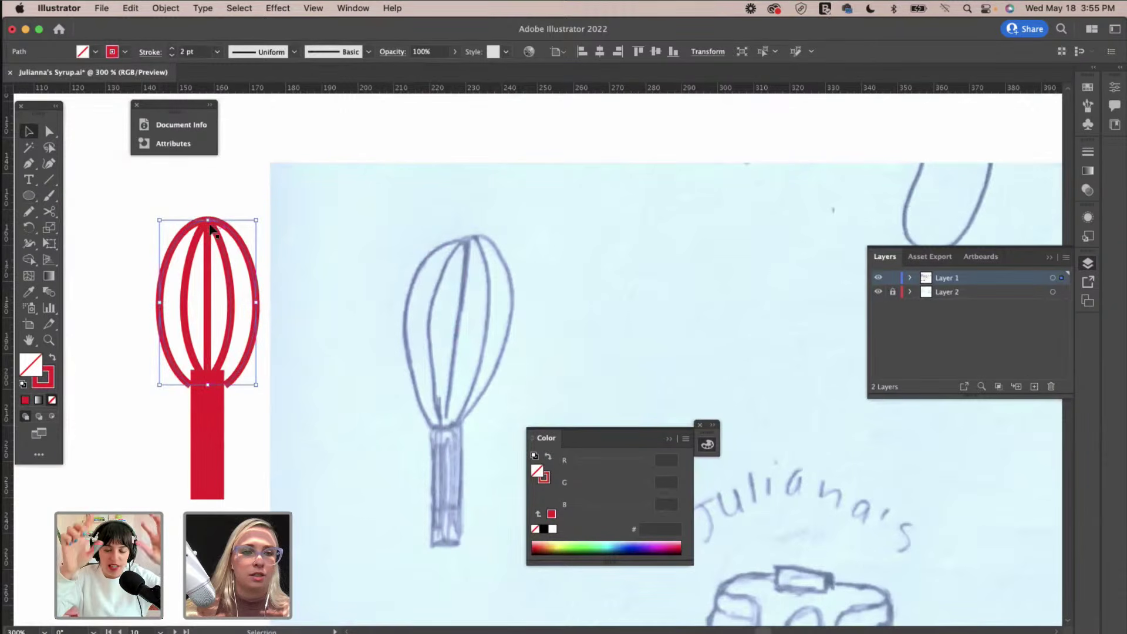
pyautogui.moveTo(208, 217); pyautogui.dragTo(208, 206)
# Raise the side anchor points of the outer and inner wires so their widest part sits higher.
pyautogui.click(50, 132)
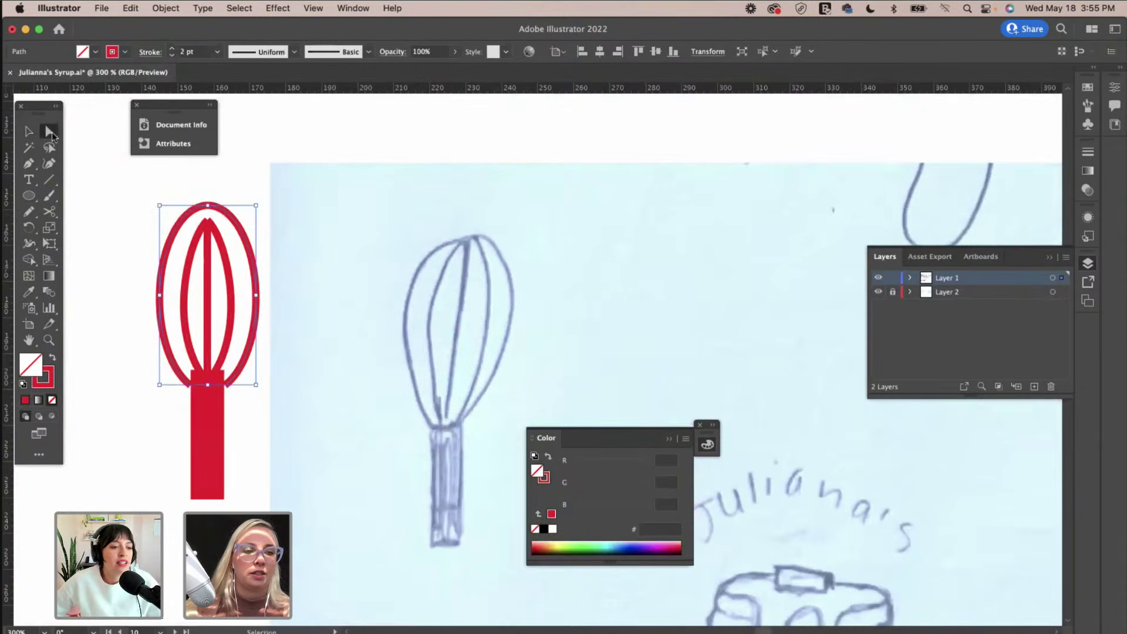
pyautogui.moveTo(253, 301)
pyautogui.mouseDown()
pyautogui.moveTo(255, 278)
pyautogui.moveTo(252, 290)
pyautogui.mouseUp()
pyautogui.click(229, 278)
pyautogui.click(232, 303)
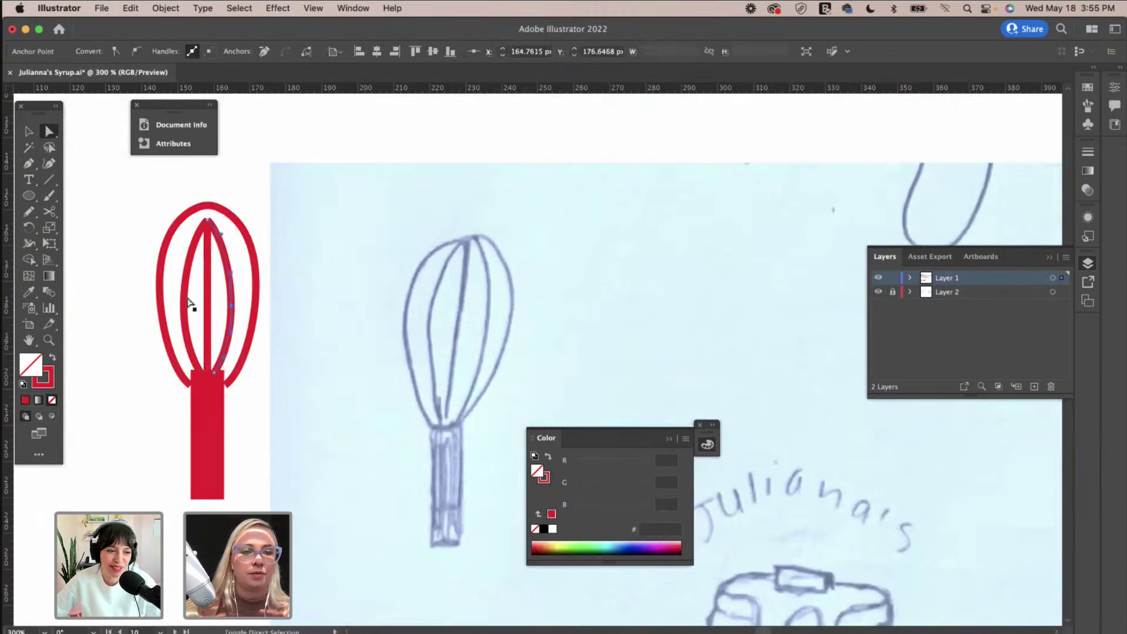
pyautogui.moveTo(181, 302); pyautogui.dragTo(183, 287)
pyautogui.click(246, 201)
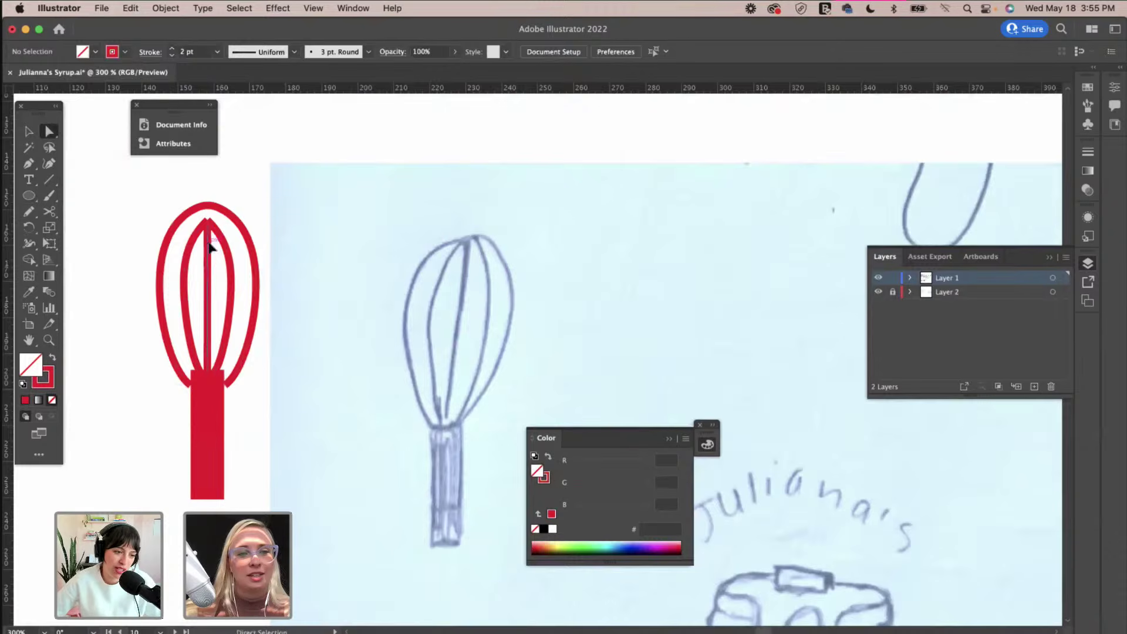
# Extend the upper ends of the middle and inner wires to meet the top of the outer wire.
pyautogui.click(210, 223)
pyautogui.moveTo(209, 223); pyautogui.dragTo(208, 206)
pyautogui.click(265, 208)
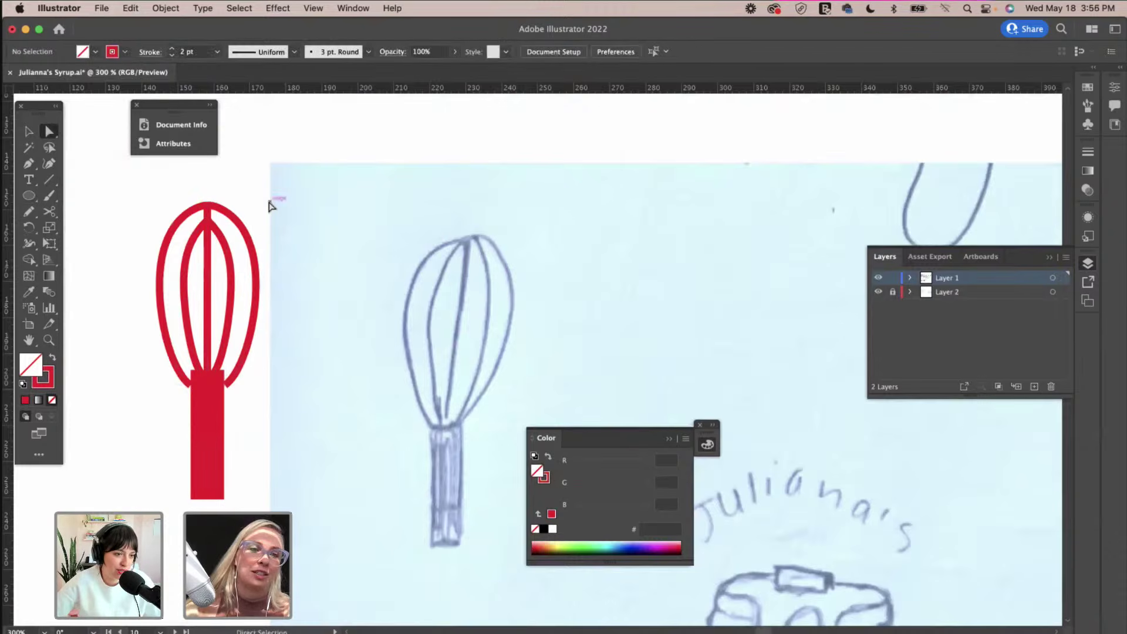
pyautogui.click(217, 228)
pyautogui.moveTo(207, 220); pyautogui.dragTo(210, 211)
pyautogui.click(195, 219)
pyautogui.click(247, 197)
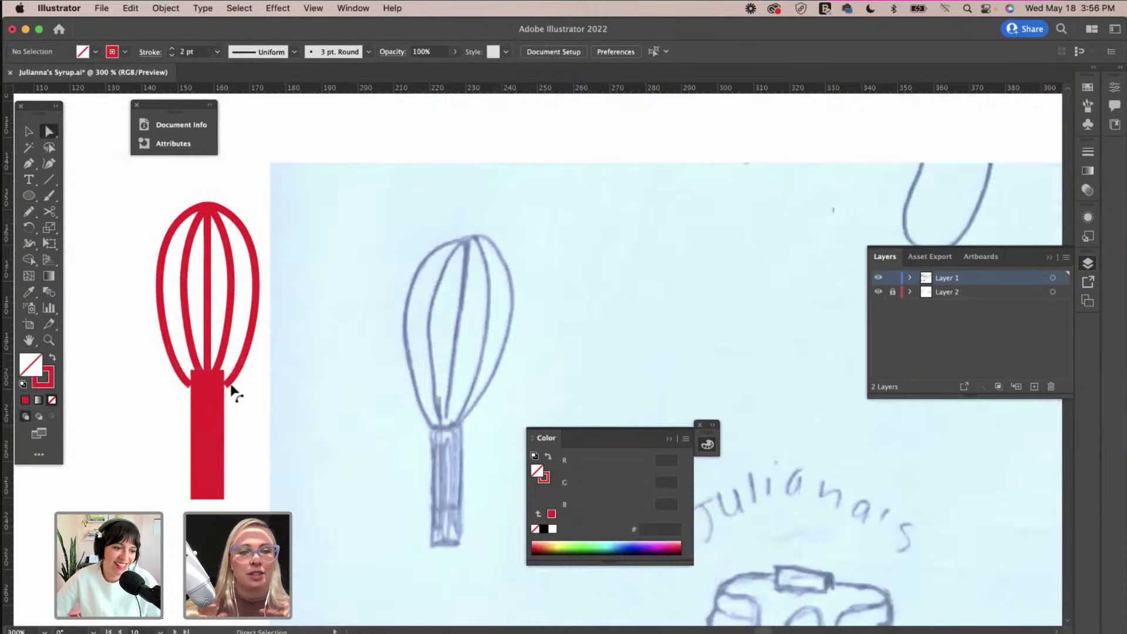
# Pull the lower ends of the outer wire inward so they run into the top of the handle.
pyautogui.click(226, 388)
pyautogui.moveTo(226, 387)
pyautogui.mouseDown()
pyautogui.moveTo(189, 386)
pyautogui.moveTo(204, 384)
pyautogui.mouseUp()
pyautogui.click(297, 408)
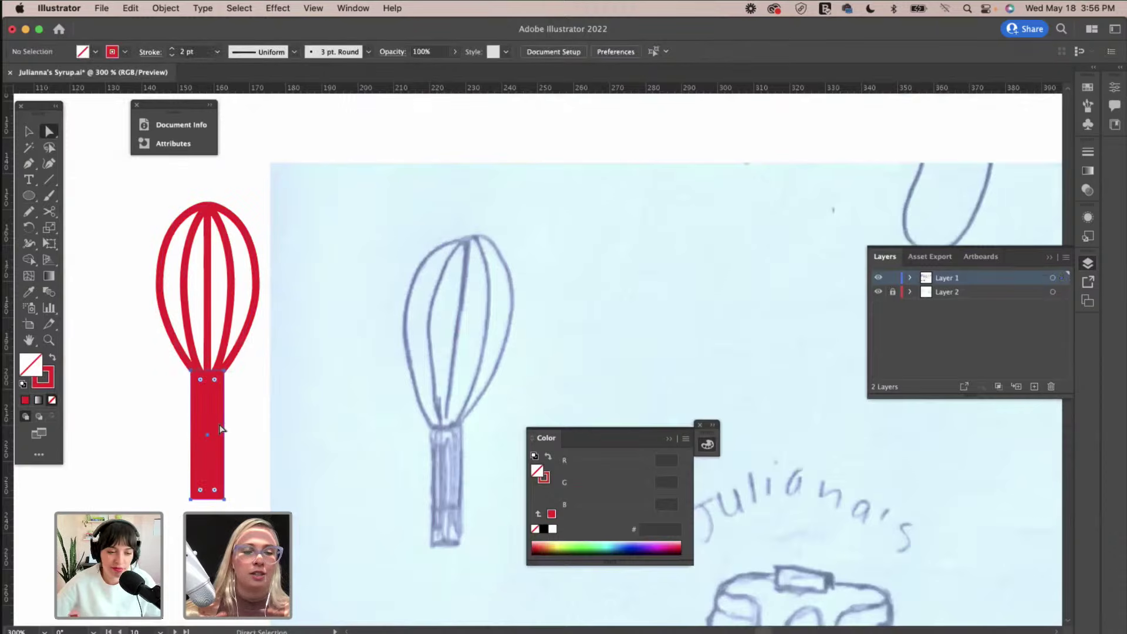
# Narrow the handle rectangle slightly and centre it horizontally on the middle wire.
pyautogui.click(221, 429)
pyautogui.press('v')
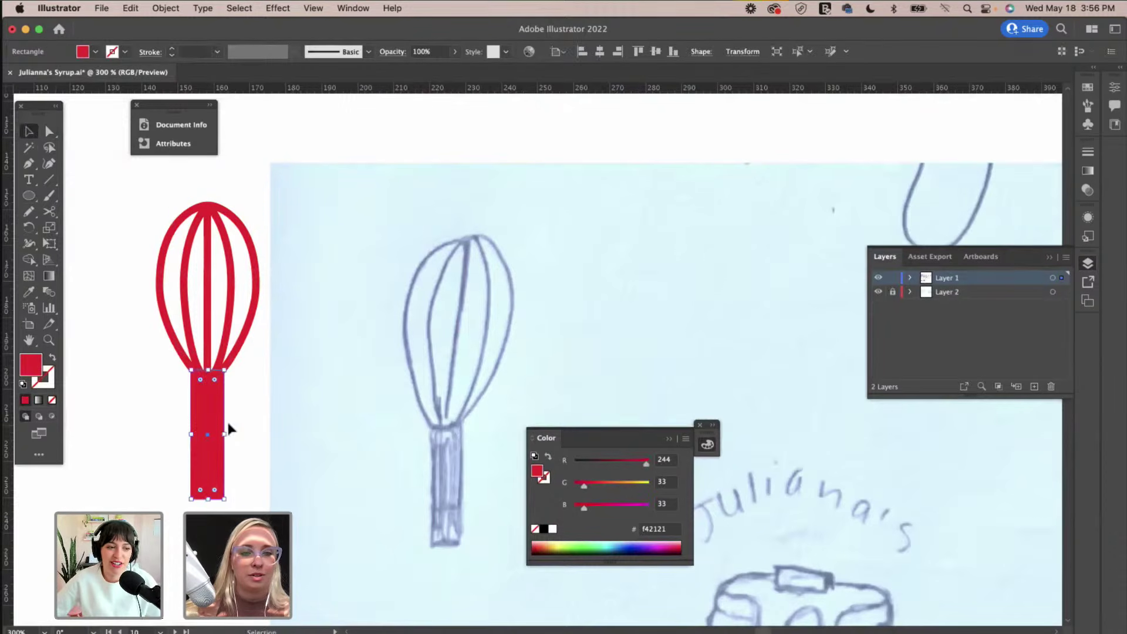
pyautogui.moveTo(224, 432); pyautogui.dragTo(221, 434)
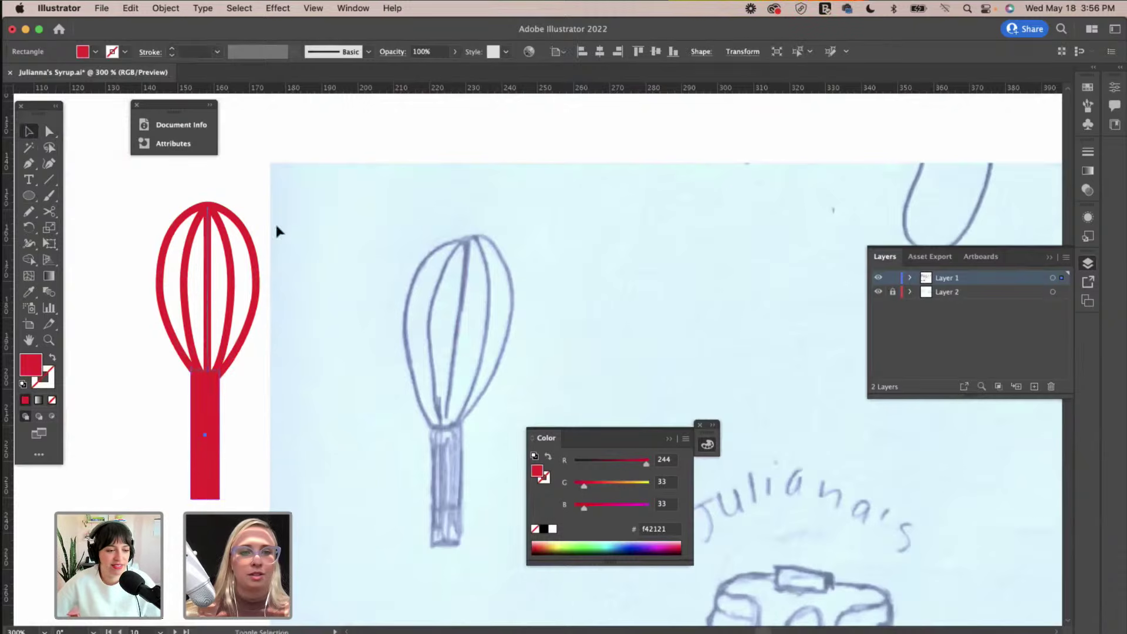
pyautogui.keyDown('shift'); pyautogui.click(209, 300); pyautogui.keyUp('shift')
pyautogui.click(557, 51)
pyautogui.click(581, 83)
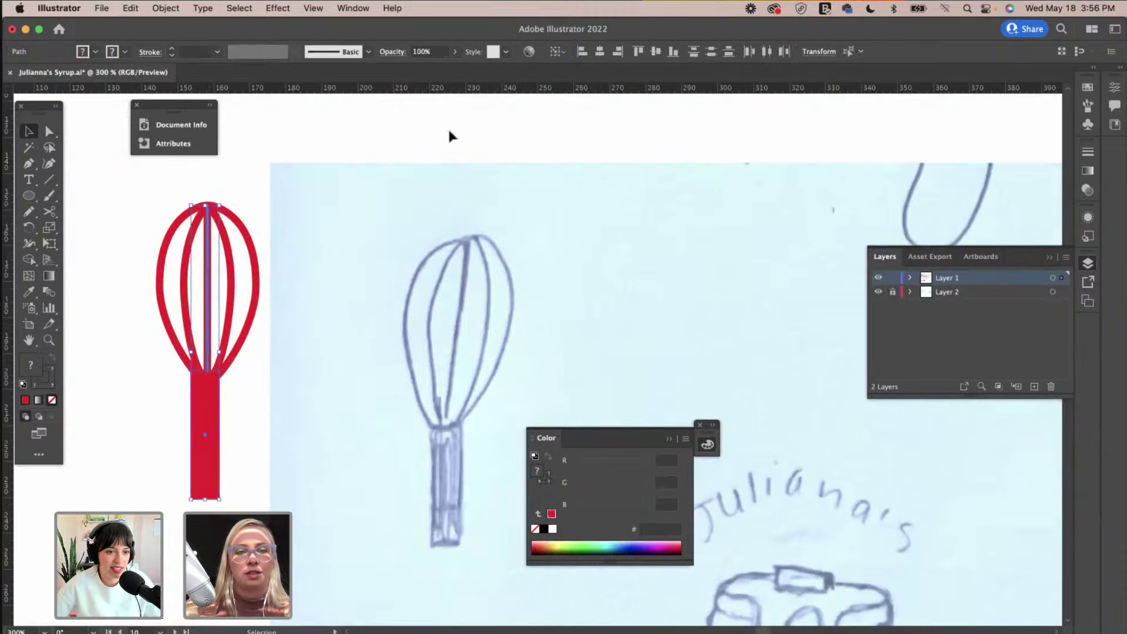
pyautogui.click(599, 51)
pyautogui.click(315, 146)
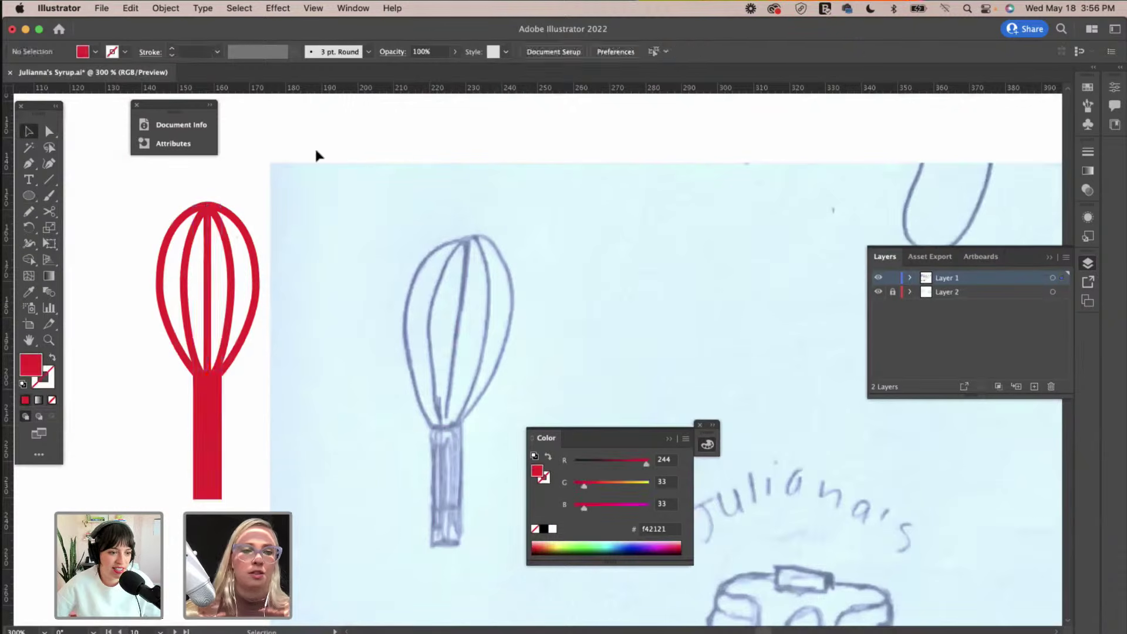
# Shorten the handle slightly from its lower end and group all parts of the whisk.
pyautogui.click(205, 436)
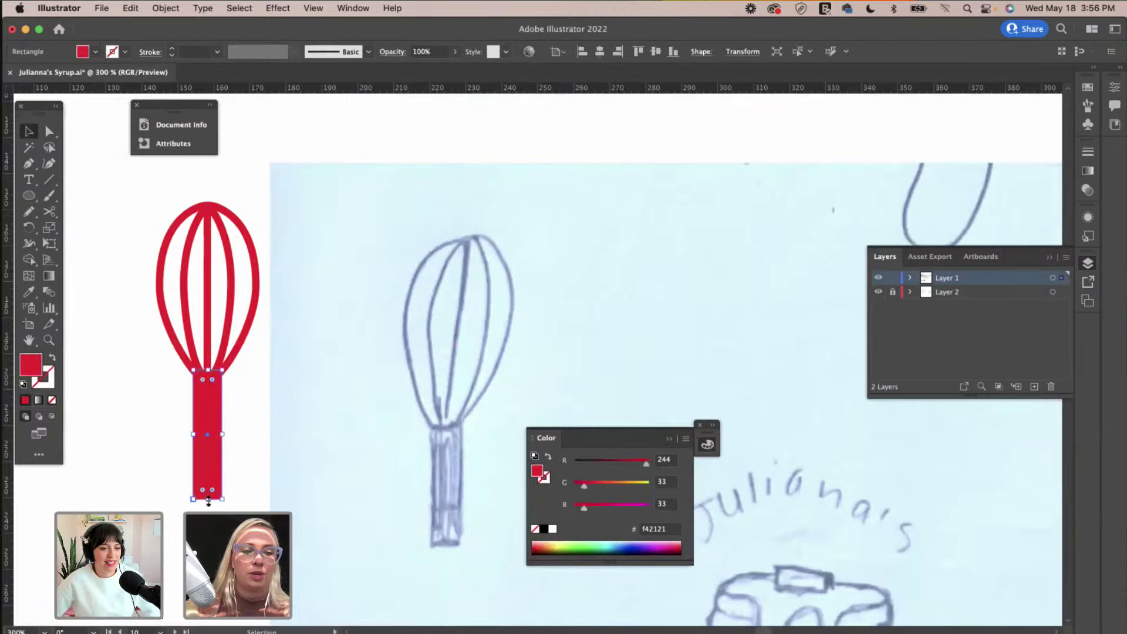
pyautogui.press('a')
pyautogui.moveTo(257, 500); pyautogui.dragTo(163, 183)
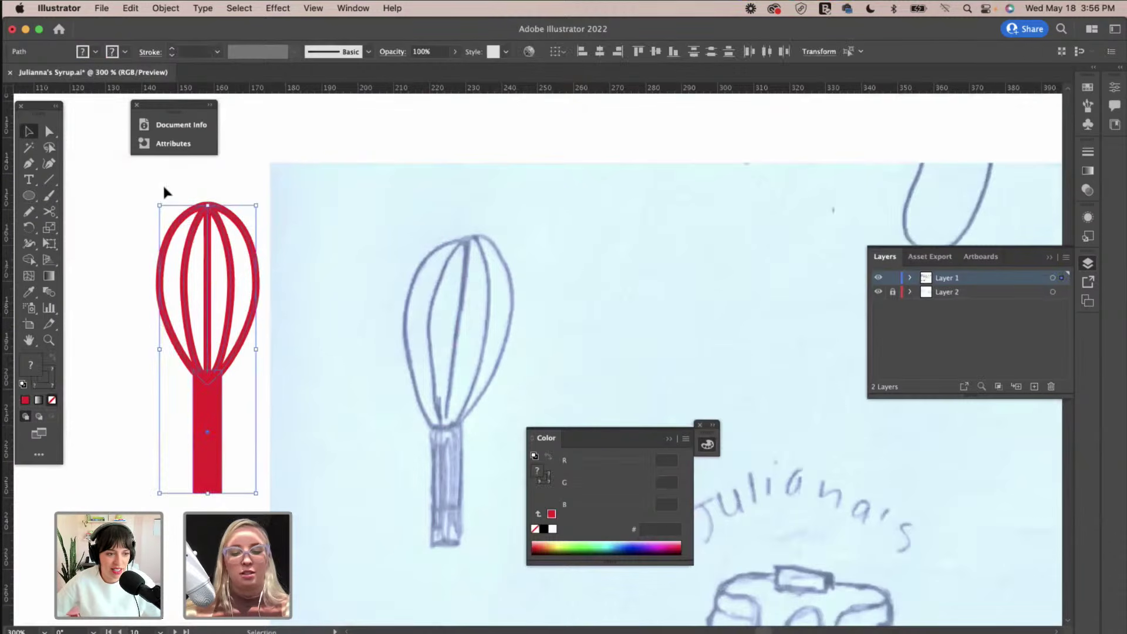
pyautogui.press('super+g')
pyautogui.press('v')
# Move the grouped whisk across the sketch page to the empty space left of the frying pan sketch.
pyautogui.hscroll(5, 116, 330)
pyautogui.scroll(-3, 115, 331)
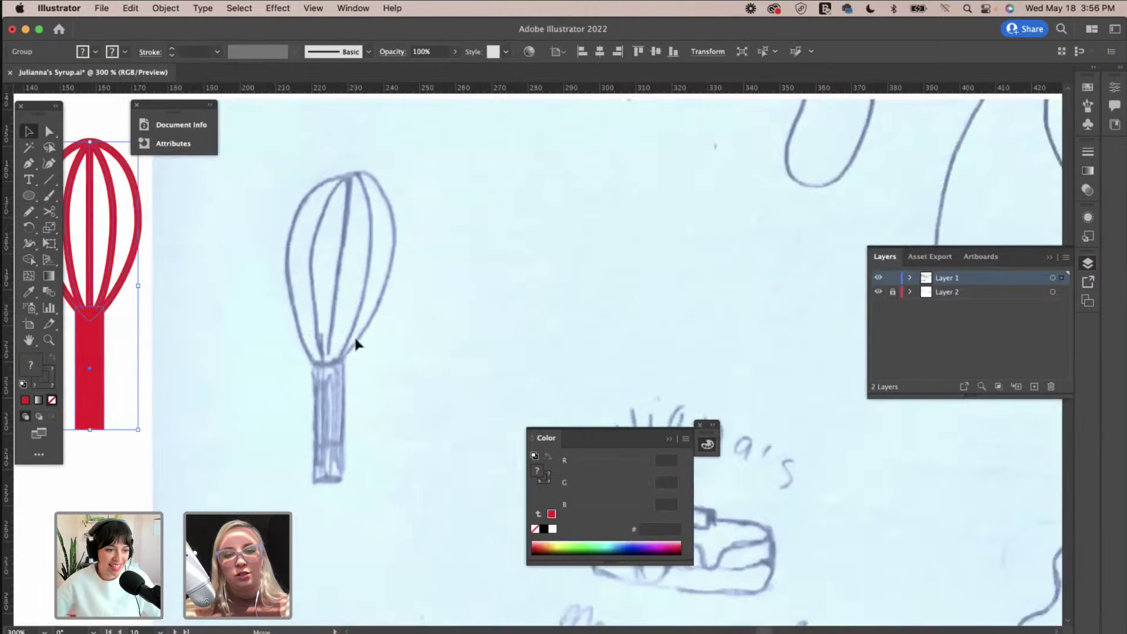
pyautogui.moveTo(90, 341); pyautogui.dragTo(704, 333)
pyautogui.hscroll(5, 704, 333)
pyautogui.scroll(-3, 702, 333)
pyautogui.moveTo(428, 242)
pyautogui.mouseDown()
pyautogui.moveTo(702, 332)
pyautogui.moveTo(755, 327)
pyautogui.mouseUp()
pyautogui.hscroll(5, 756, 330)
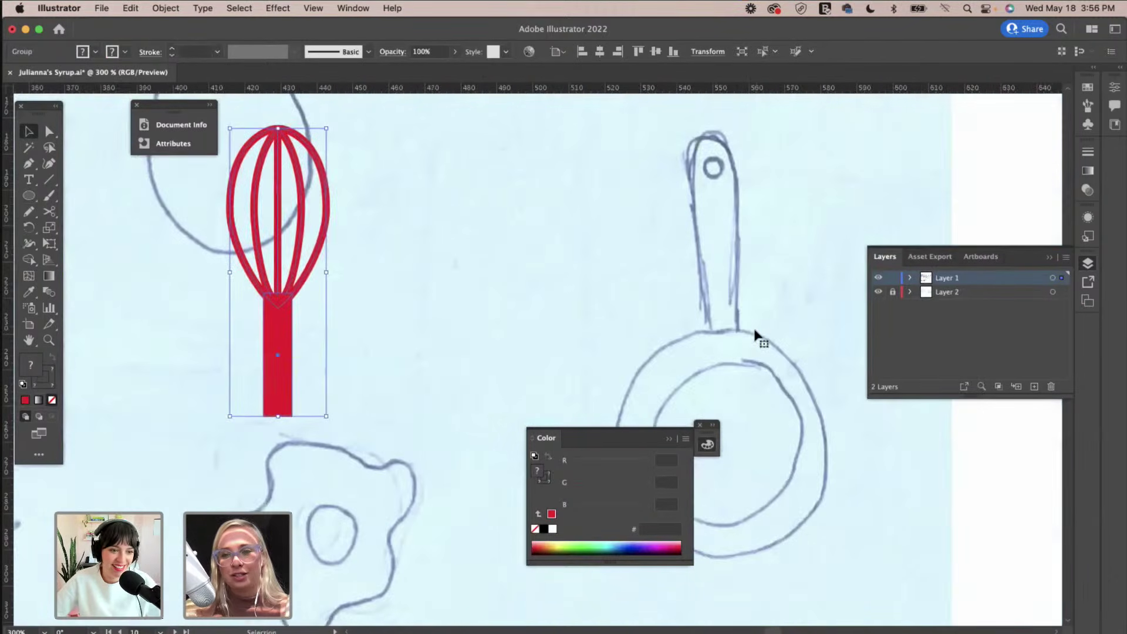
pyautogui.hscroll(-5, 756, 335)
pyautogui.moveTo(435, 324)
pyautogui.mouseDown()
pyautogui.moveTo(712, 292)
pyautogui.moveTo(715, 320)
pyautogui.mouseUp()
pyautogui.hscroll(5, 714, 321)
# Close the Color panel and shift the whisk slightly up and away from the frying pan sketch.
pyautogui.click(675, 441)
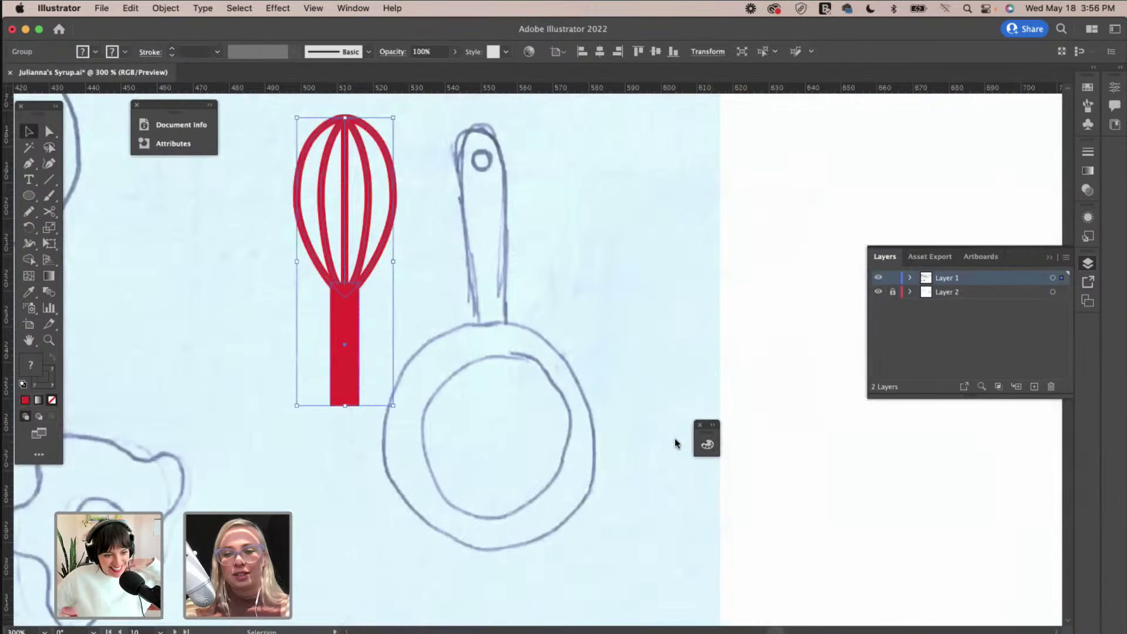
pyautogui.hscroll(-3, 774, 321)
pyautogui.scroll(3, 774, 322)
pyautogui.press('super+shift+a')
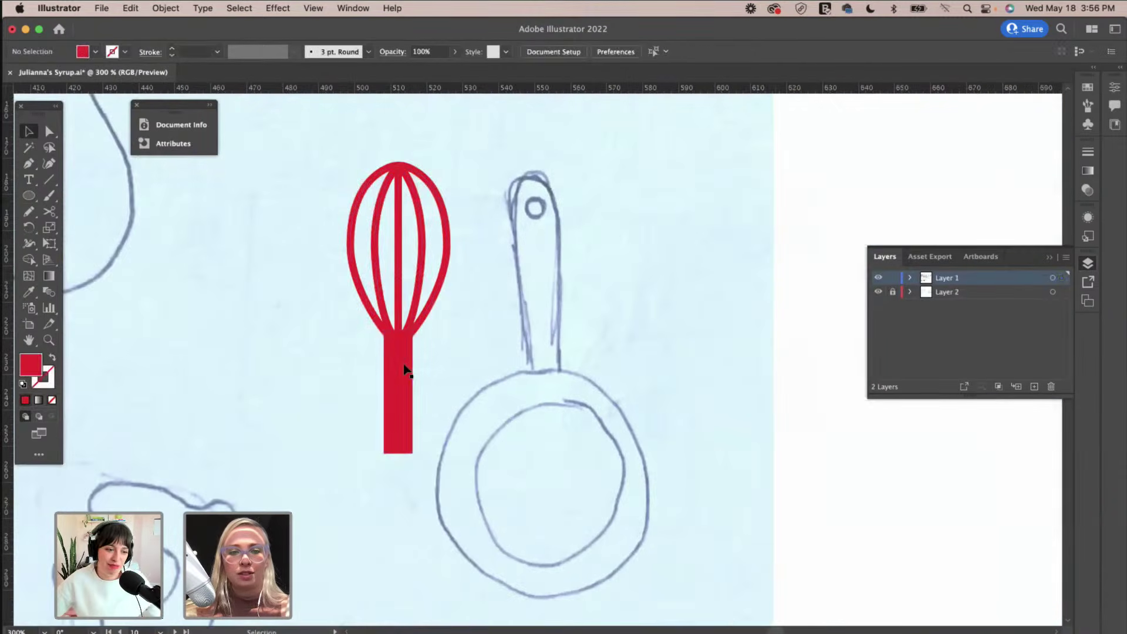
pyautogui.moveTo(384, 367); pyautogui.dragTo(375, 345)
pyautogui.click(519, 392)
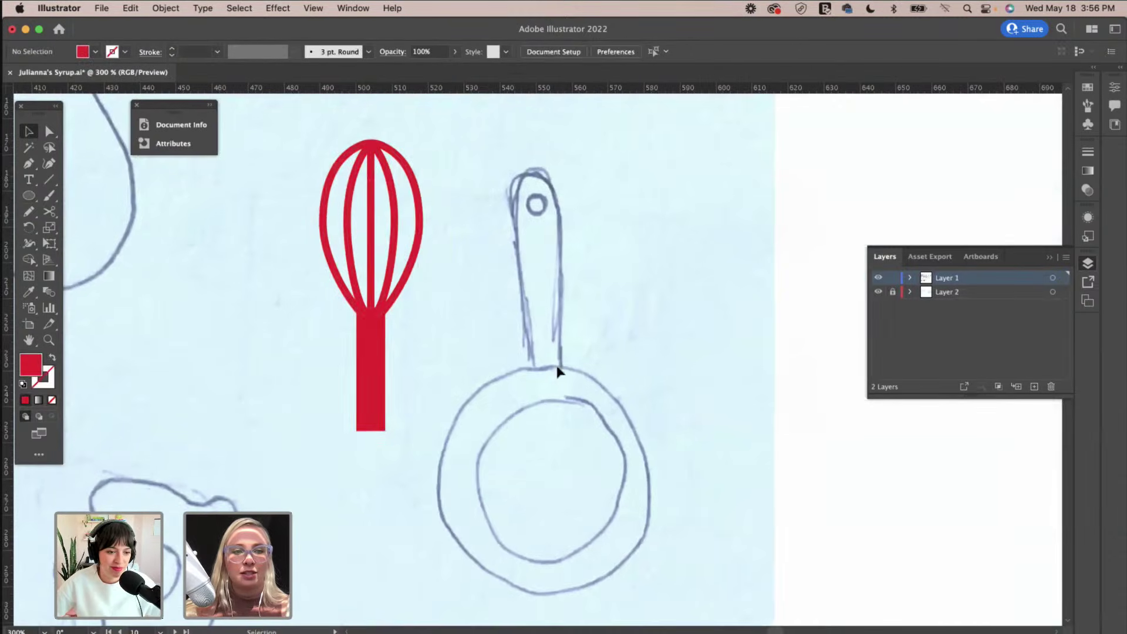
# Draw a circle about 47 px across from the centre of the pan sketch and give it a red outline with no fill.
pyautogui.press('l')
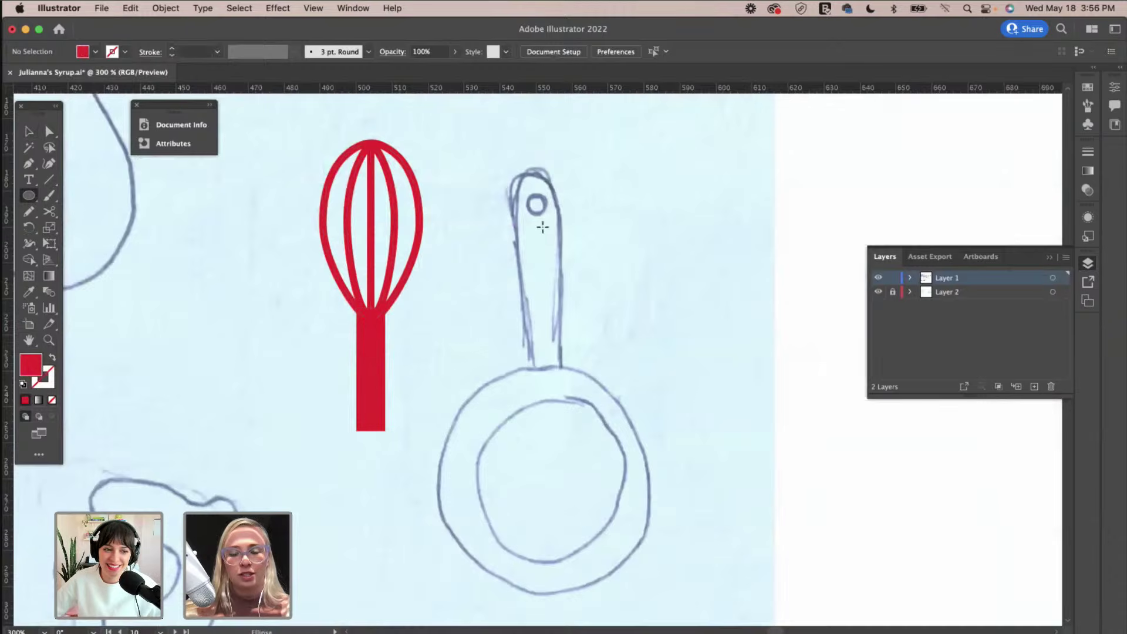
pyautogui.scroll(-3, 570, 360)
pyautogui.moveTo(551, 410)
pyautogui.mouseDown()
pyautogui.moveTo(493, 327)
pyautogui.moveTo(467, 325)
pyautogui.mouseUp()
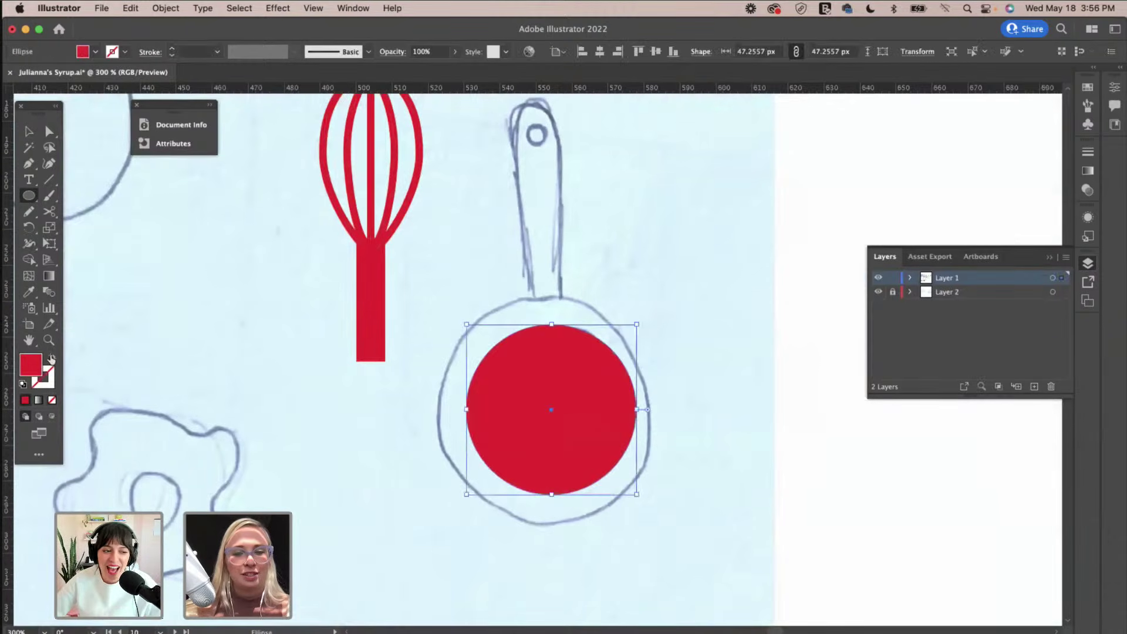
pyautogui.click(51, 358)
pyautogui.click(172, 49)
# Size concentric outlined circles to the inner and outer edges of the frying pan sketch.
pyautogui.press('v')
pyautogui.moveTo(639, 324); pyautogui.dragTo(659, 304)
pyautogui.press('a')
pyautogui.press('v')
pyautogui.click(720, 287)
# Draw an outlined rectangle over the pan's handle sketch and taper its lower end with a Free Transform perspective distort.
pyautogui.scroll(2, 720, 287)
pyautogui.moveTo(35, 195); pyautogui.dragTo(74, 190)
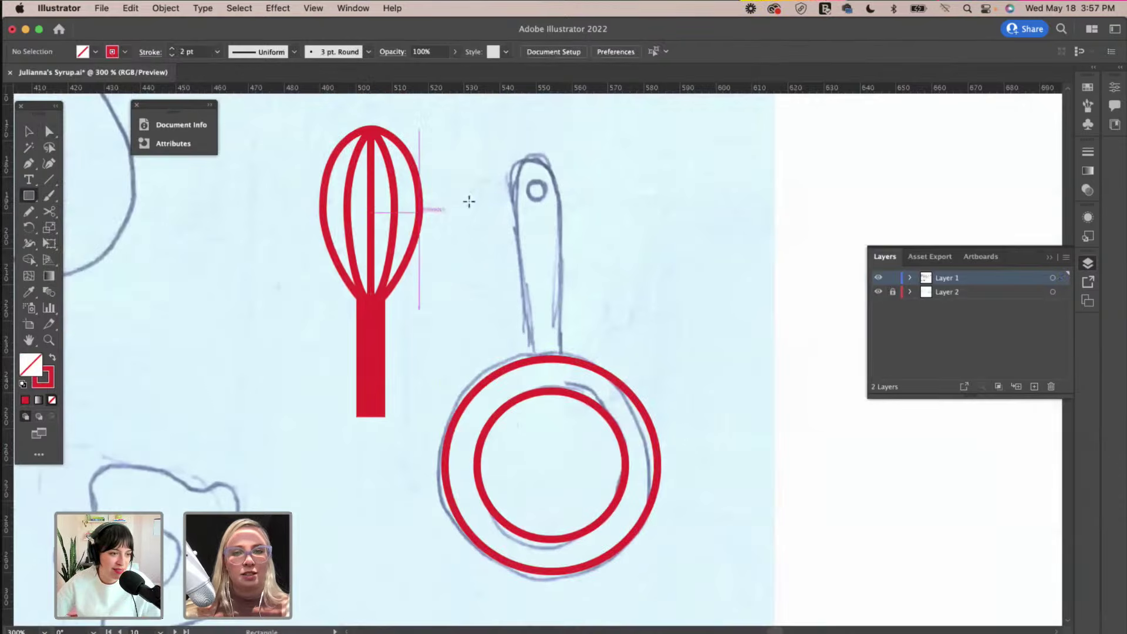
pyautogui.moveTo(518, 155)
pyautogui.mouseDown()
pyautogui.moveTo(554, 332)
pyautogui.moveTo(573, 358)
pyautogui.mouseUp()
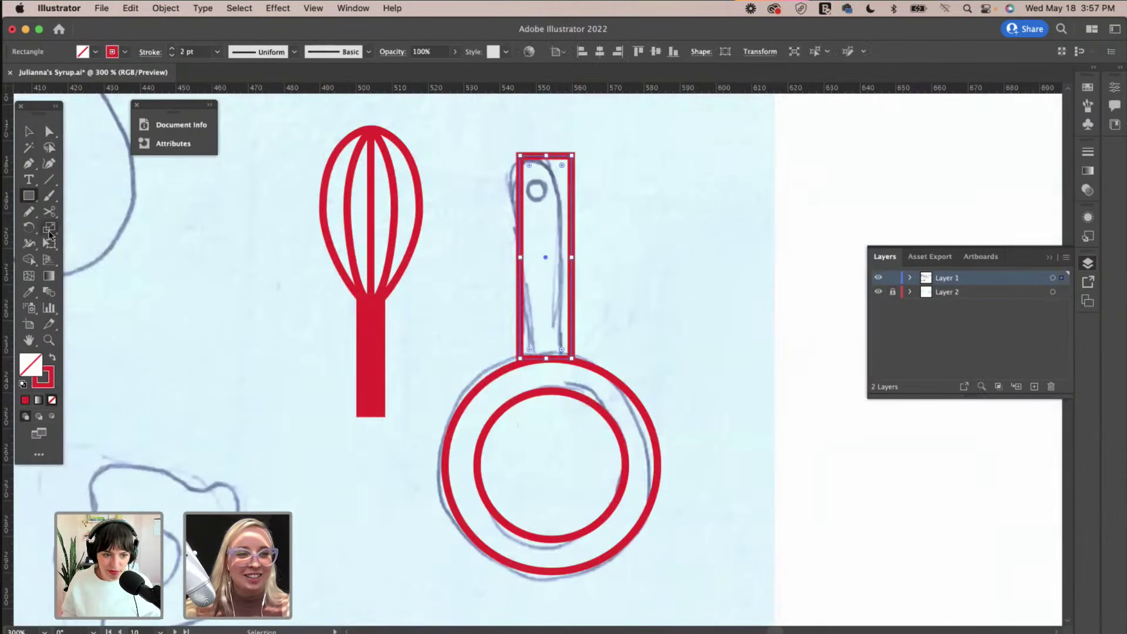
pyautogui.click(49, 243)
pyautogui.moveTo(570, 361); pyautogui.dragTo(555, 361)
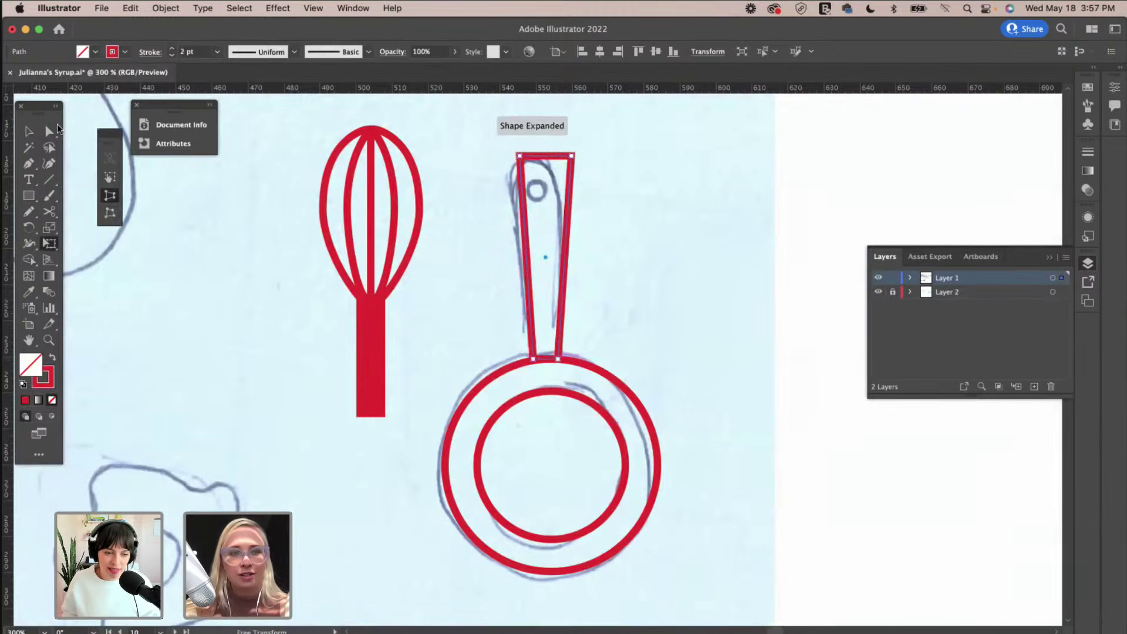
# Round the two upper corners of the pan handle to a radius of about 6.7 px.
pyautogui.click(49, 131)
pyautogui.click(570, 156)
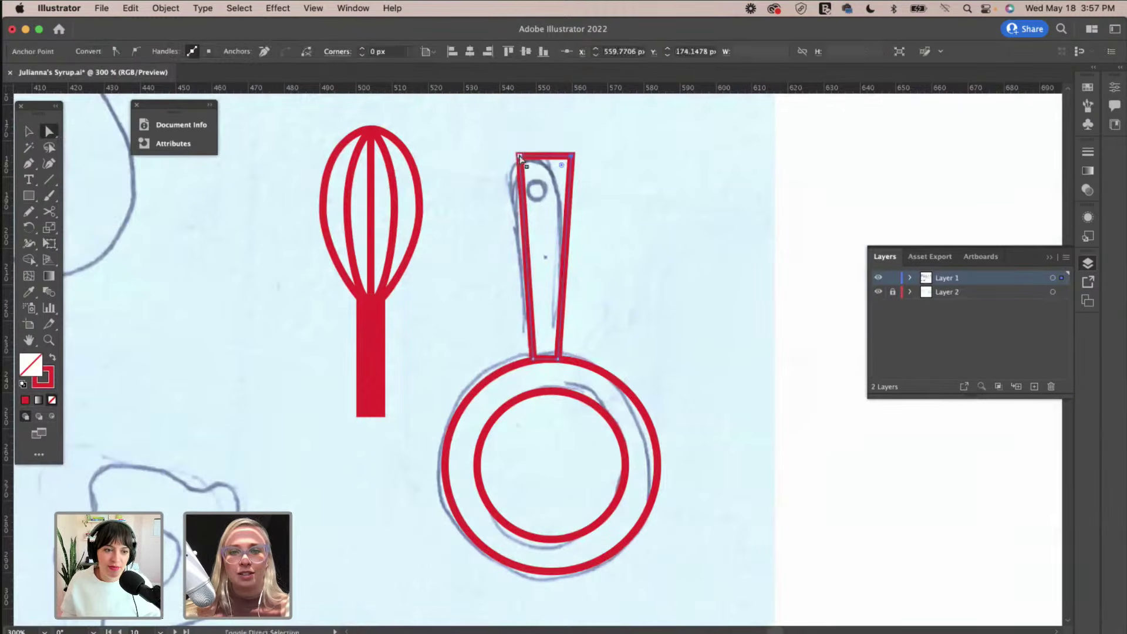
pyautogui.moveTo(548, 160); pyautogui.dragTo(541, 286)
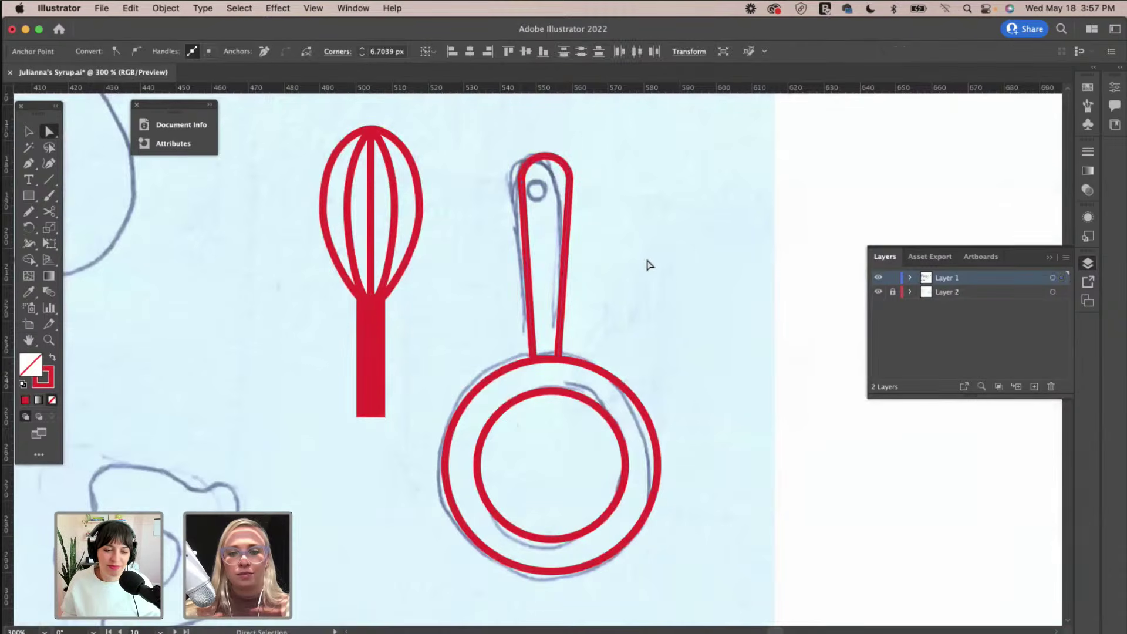
# Centre the pan handle horizontally over the frying pan's outer circle.
pyautogui.click(625, 271)
pyautogui.press('v')
pyautogui.click(567, 261)
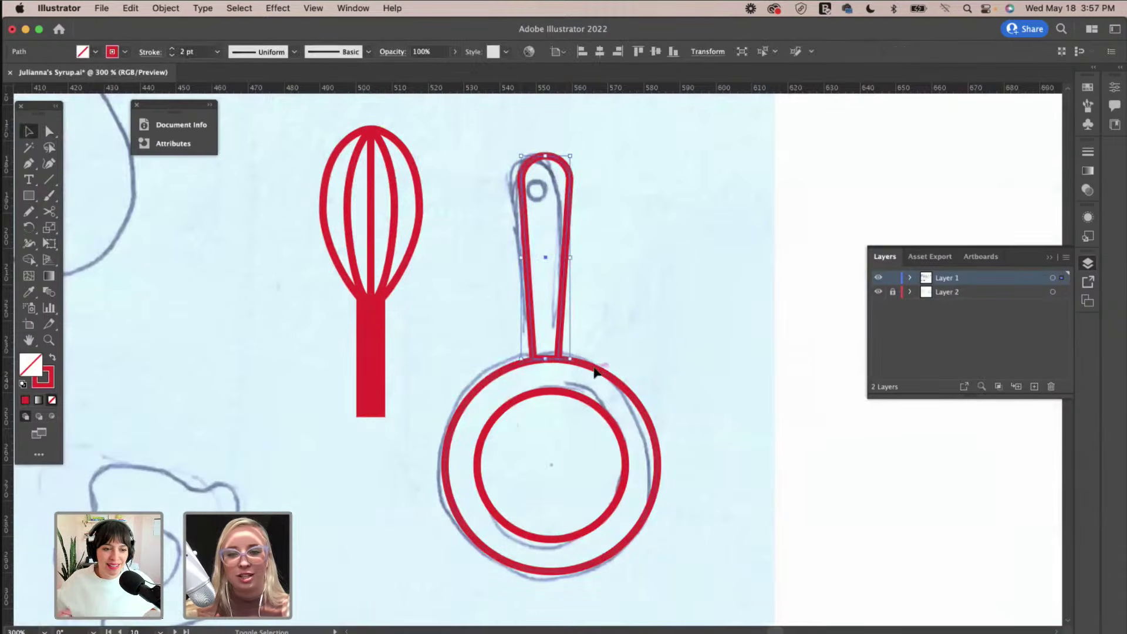
pyautogui.keyDown('shift'); pyautogui.click(596, 373); pyautogui.keyUp('shift')
pyautogui.click(557, 52)
pyautogui.click(593, 83)
pyautogui.click(581, 368)
pyautogui.click(600, 51)
pyautogui.click(657, 134)
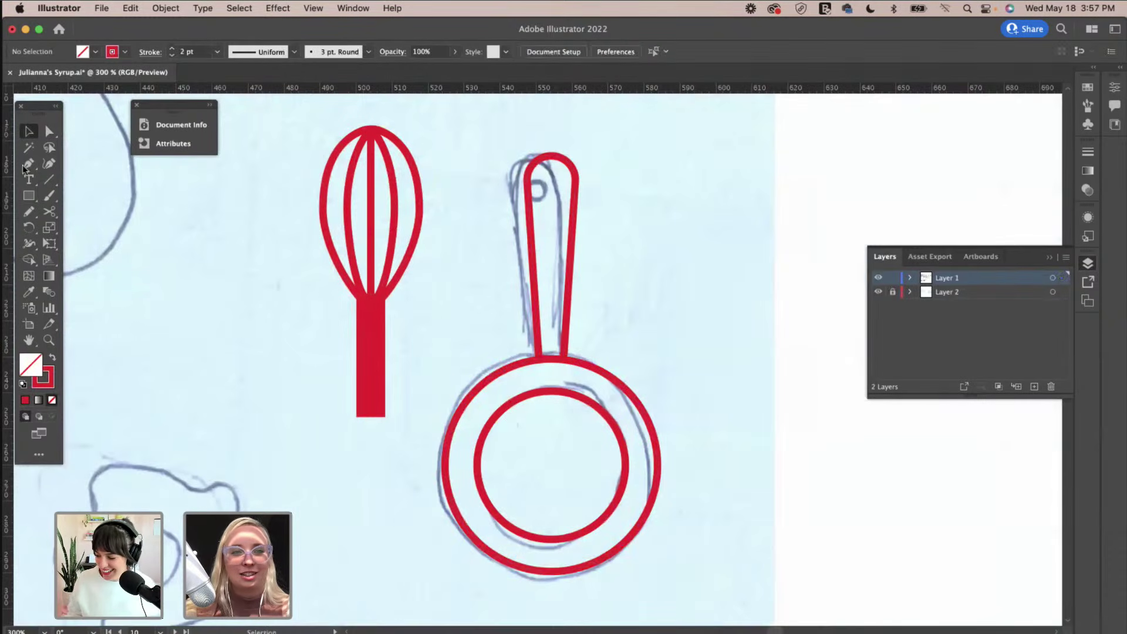
# Add an outlined circle about 5.6 px across as the hanging hole inside the rounded end of the pan handle.
pyautogui.click(28, 197)
pyautogui.moveTo(28, 199); pyautogui.dragTo(71, 230)
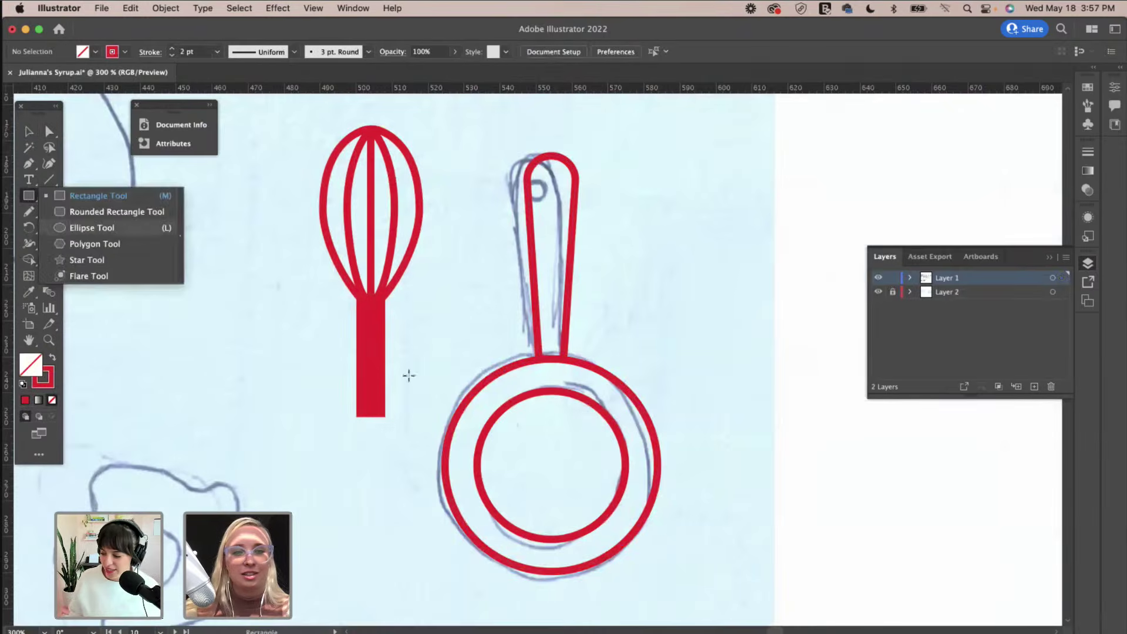
pyautogui.press('v')
pyautogui.click(585, 404)
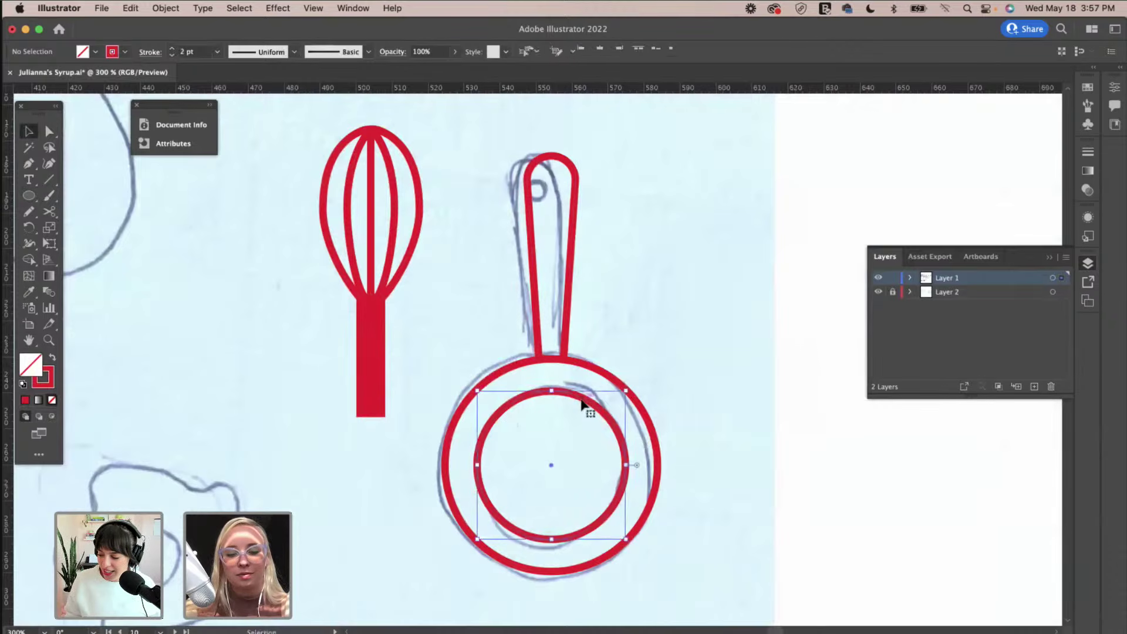
pyautogui.moveTo(616, 401); pyautogui.dragTo(577, 180)
pyautogui.click(577, 439)
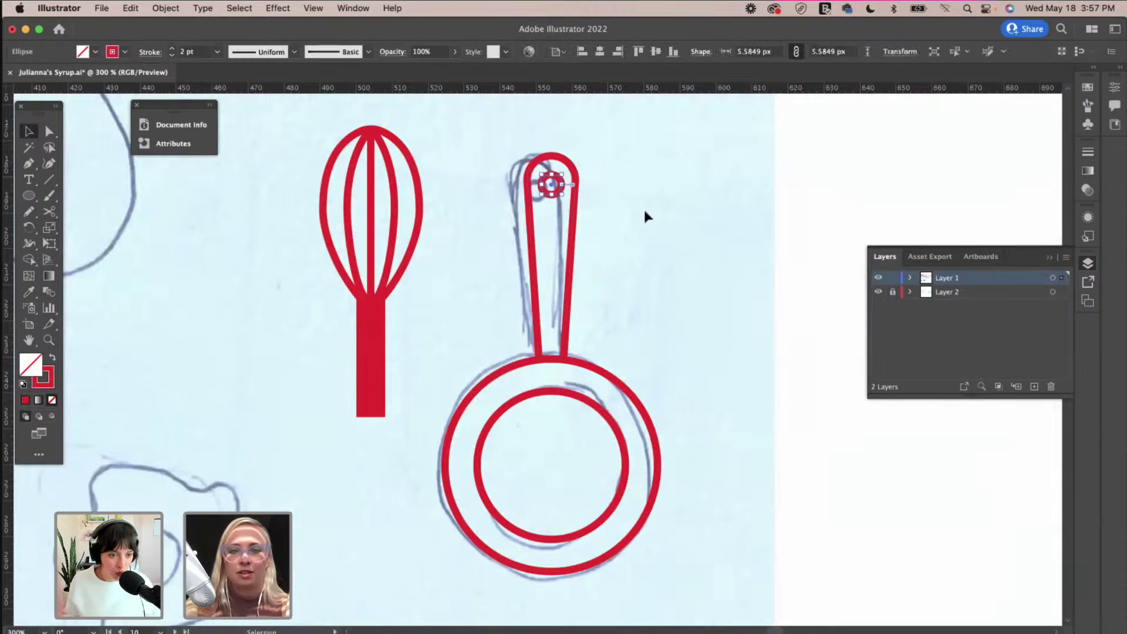
# Group the frying pan parts and place the group on the blank artboard area beside the sketch image.
pyautogui.press('super+minus')
pyautogui.press('super+minus')
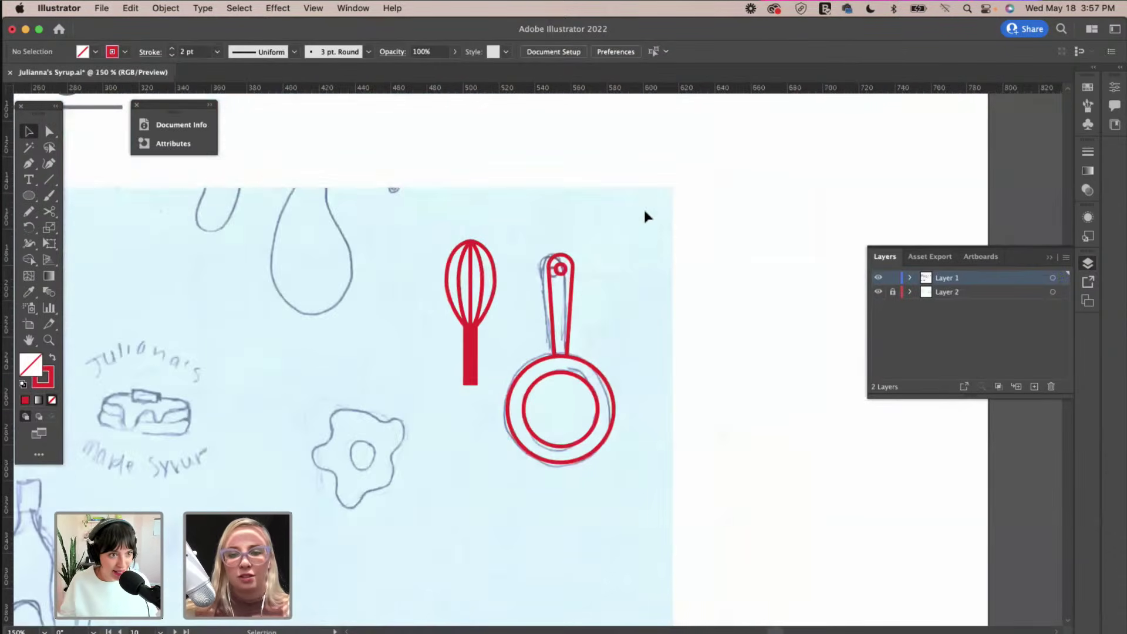
pyautogui.hscroll(-3, 644, 216)
pyautogui.scroll(2, 645, 217)
pyautogui.press('v')
pyautogui.click(658, 408)
pyautogui.click(684, 435)
pyautogui.click(640, 373)
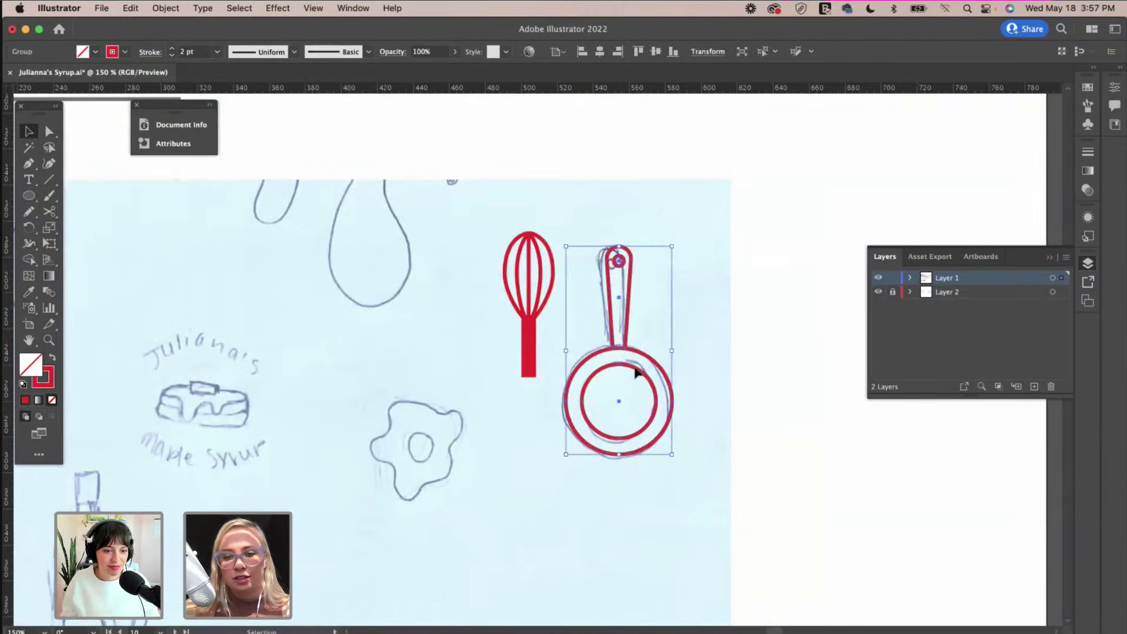
pyautogui.click(643, 365)
pyautogui.moveTo(634, 373)
pyautogui.mouseDown()
pyautogui.moveTo(764, 329)
pyautogui.moveTo(788, 222)
pyautogui.moveTo(794, 327)
pyautogui.moveTo(767, 334)
pyautogui.moveTo(508, 292)
pyautogui.moveTo(627, 302)
pyautogui.moveTo(635, 313)
pyautogui.mouseUp()
pyautogui.click(786, 235)
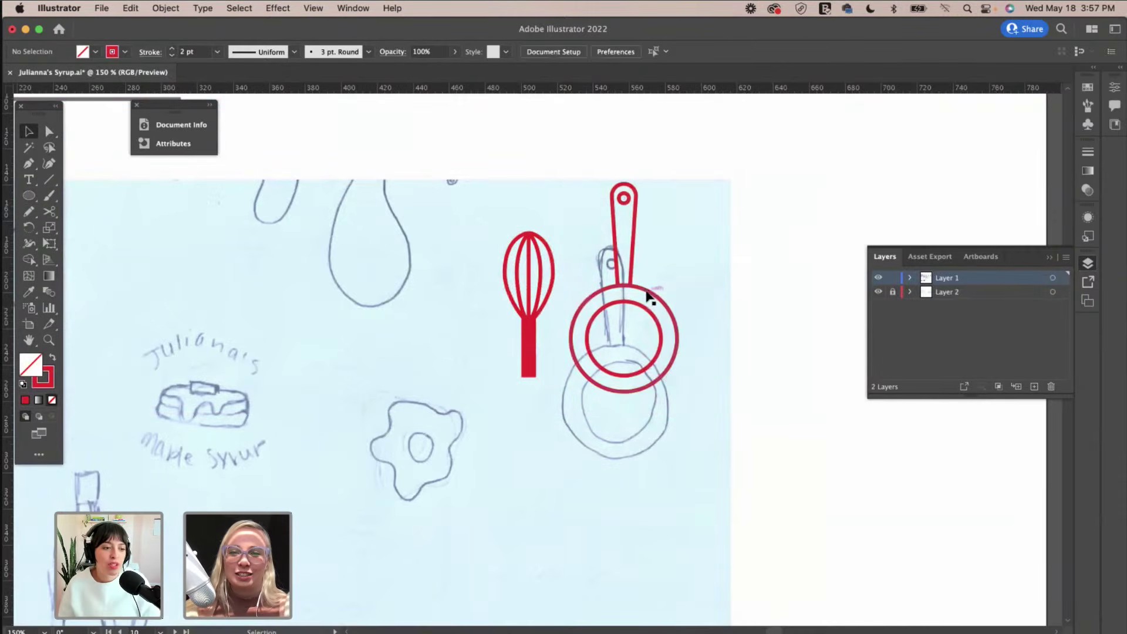
pyautogui.press('super+z')
# Move the pan's two circles up over the handle's base and remove the overlapping handle end with Shape Builder.
pyautogui.doubleClick(827, 383)
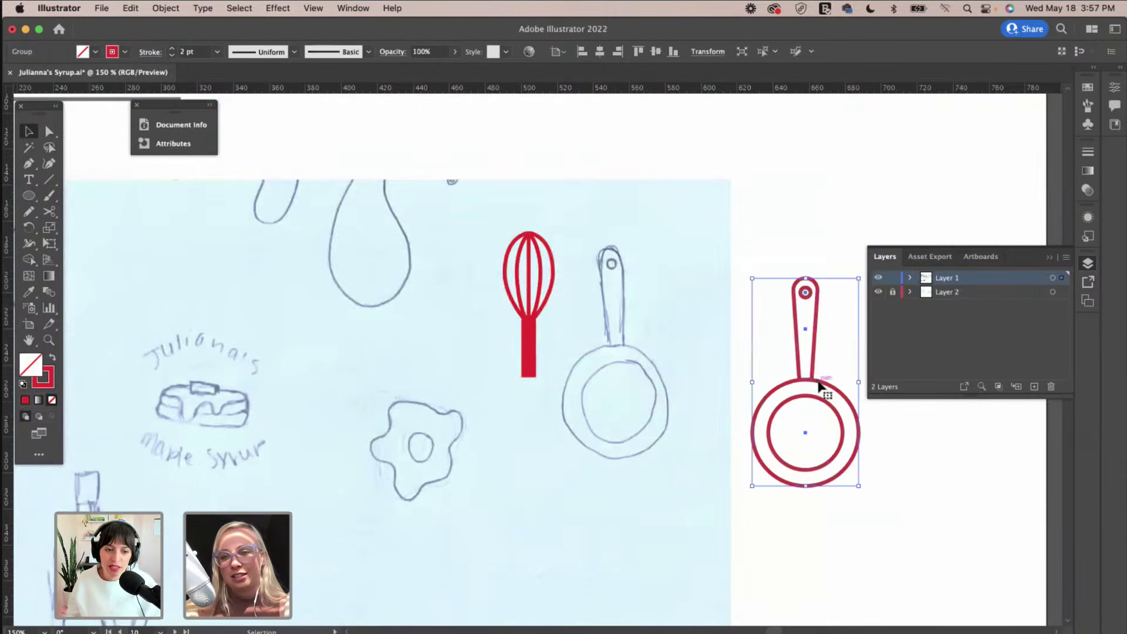
pyautogui.click(828, 385)
pyautogui.moveTo(831, 387)
pyautogui.mouseDown()
pyautogui.moveTo(855, 377)
pyautogui.moveTo(831, 368)
pyautogui.mouseUp()
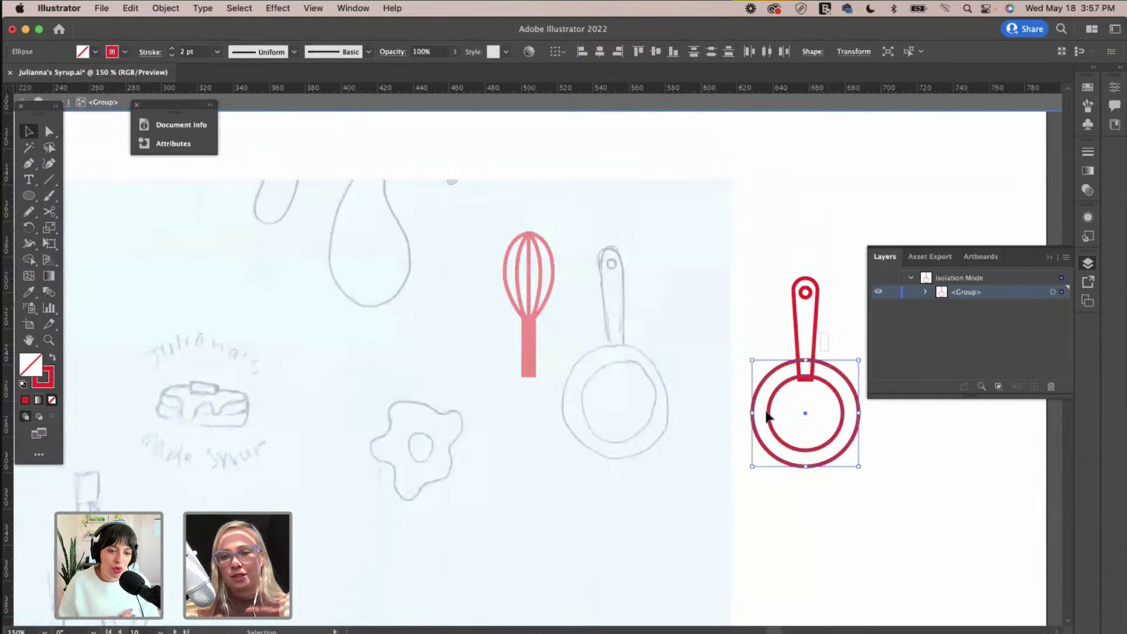
pyautogui.press('super+a')
pyautogui.hotkey('shift', 'm')
pyautogui.keyDown('alt'); pyautogui.click(804, 386); pyautogui.keyUp('alt')
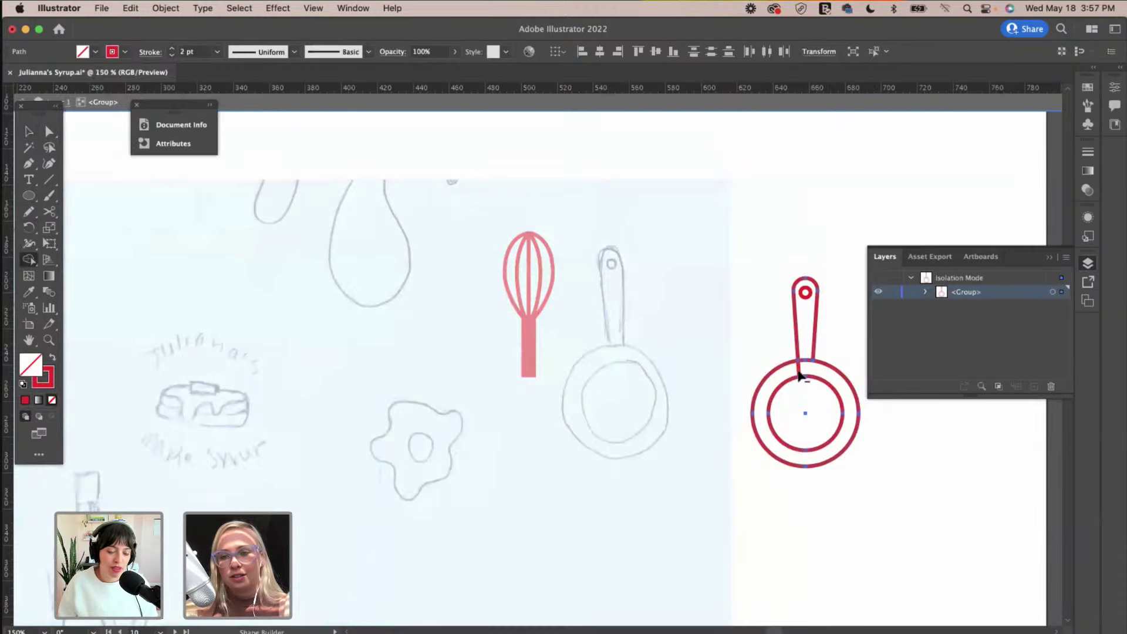
# Leave the pan group's isolation and move the whisk off the sketch to sit beside the frying pan.
pyautogui.press('v')
pyautogui.click(848, 477)
pyautogui.hscroll(2, 850, 480)
pyautogui.hscroll(-2, 850, 481)
pyautogui.doubleClick(741, 270)
pyautogui.moveTo(527, 330); pyautogui.dragTo(775, 275)
# Draw a red outlined circle over the yolk of the fried egg sketch.
pyautogui.hscroll(-5, 643, 339)
pyautogui.scroll(-2, 644, 339)
pyautogui.click(640, 361)
pyautogui.press('super+equal')
pyautogui.press('super+equal')
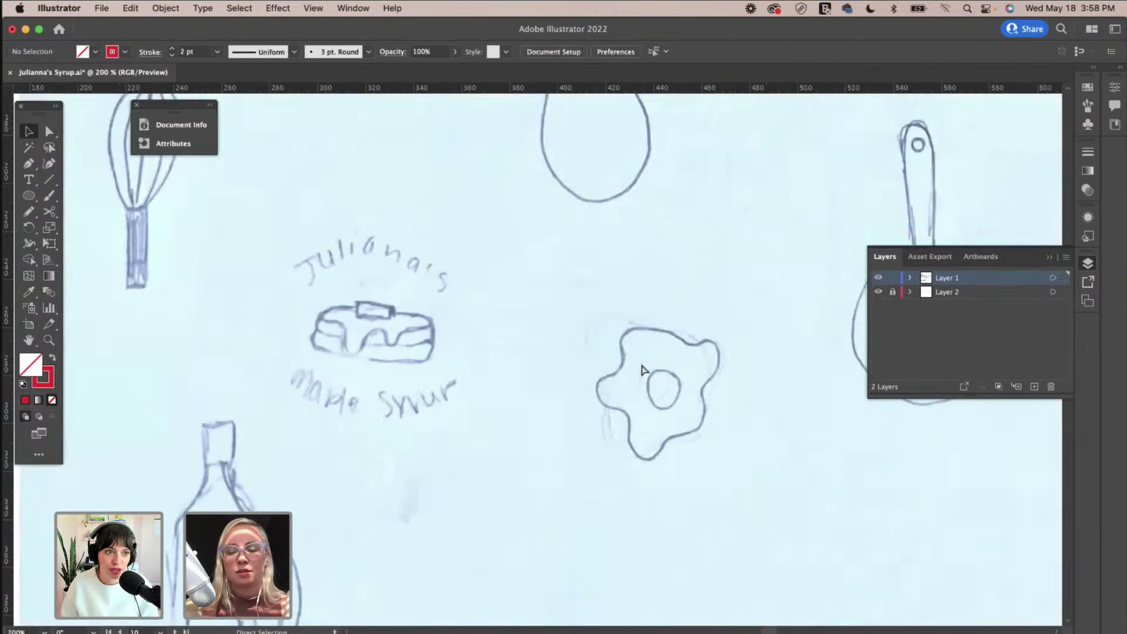
pyautogui.hscroll(5, 640, 361)
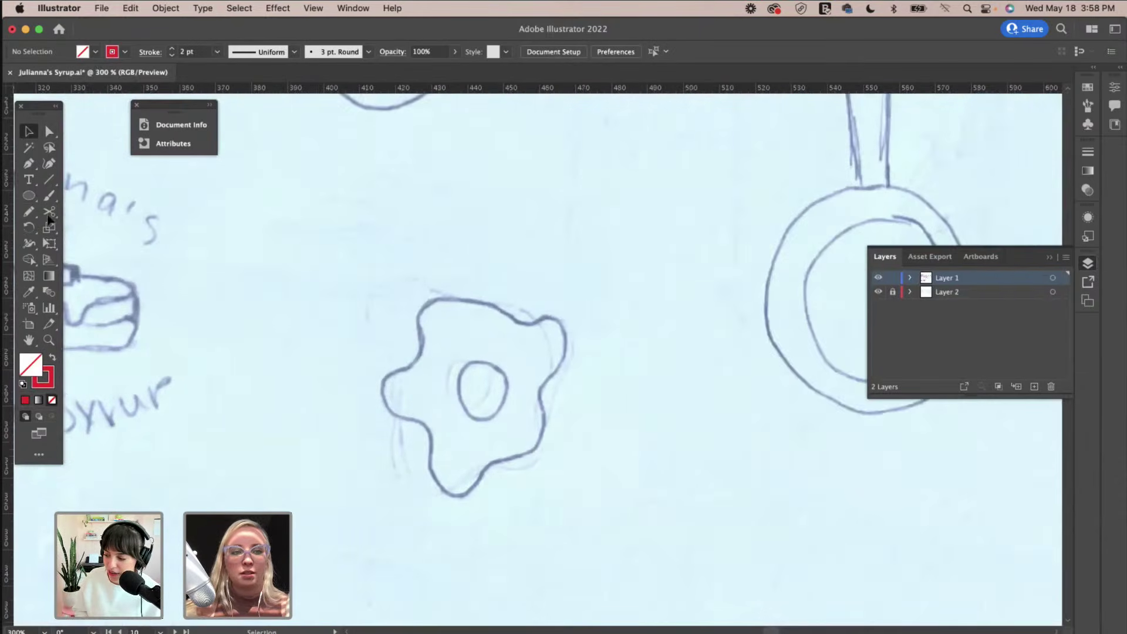
pyautogui.click(28, 196)
pyautogui.moveTo(479, 386); pyautogui.dragTo(502, 369)
pyautogui.press('v')
pyautogui.click(647, 315)
# Trace the wavy egg white outline of the sketch as one closed path with the Pencil tool.
pyautogui.press('n')
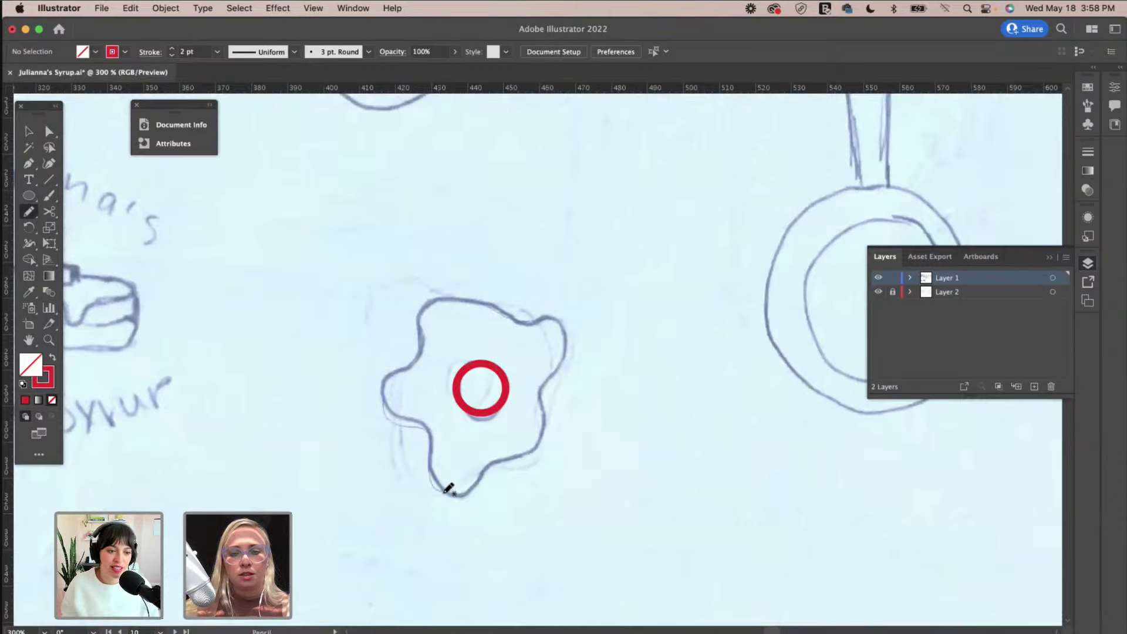
pyautogui.moveTo(554, 429); pyautogui.dragTo(550, 395)
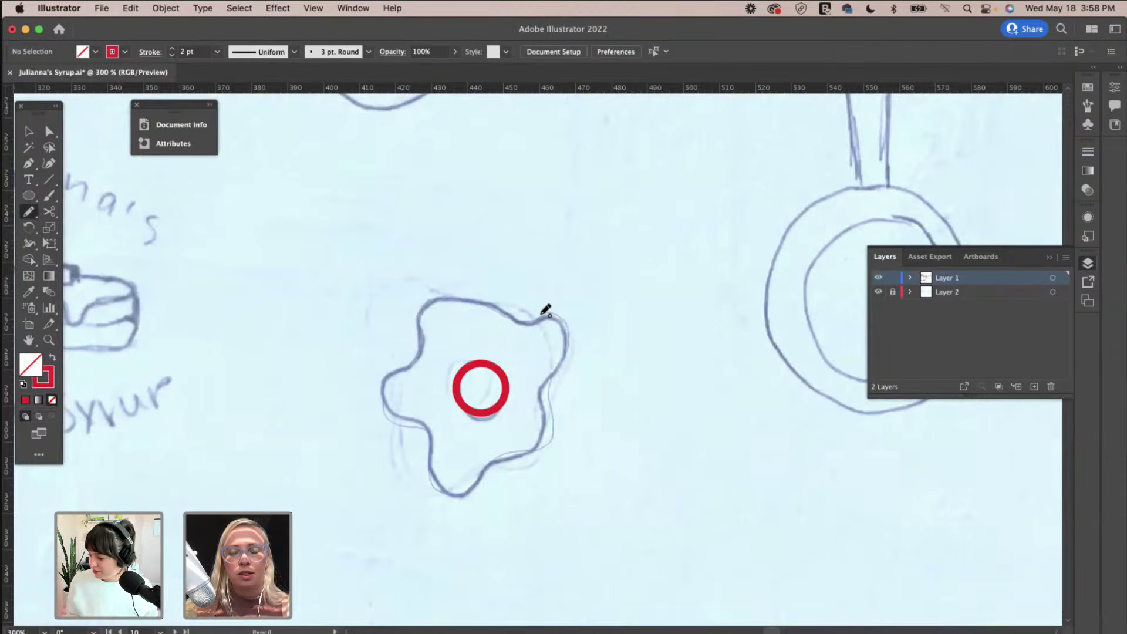
pyautogui.moveTo(542, 313); pyautogui.dragTo(546, 312)
pyautogui.press('v')
pyautogui.click(610, 287)
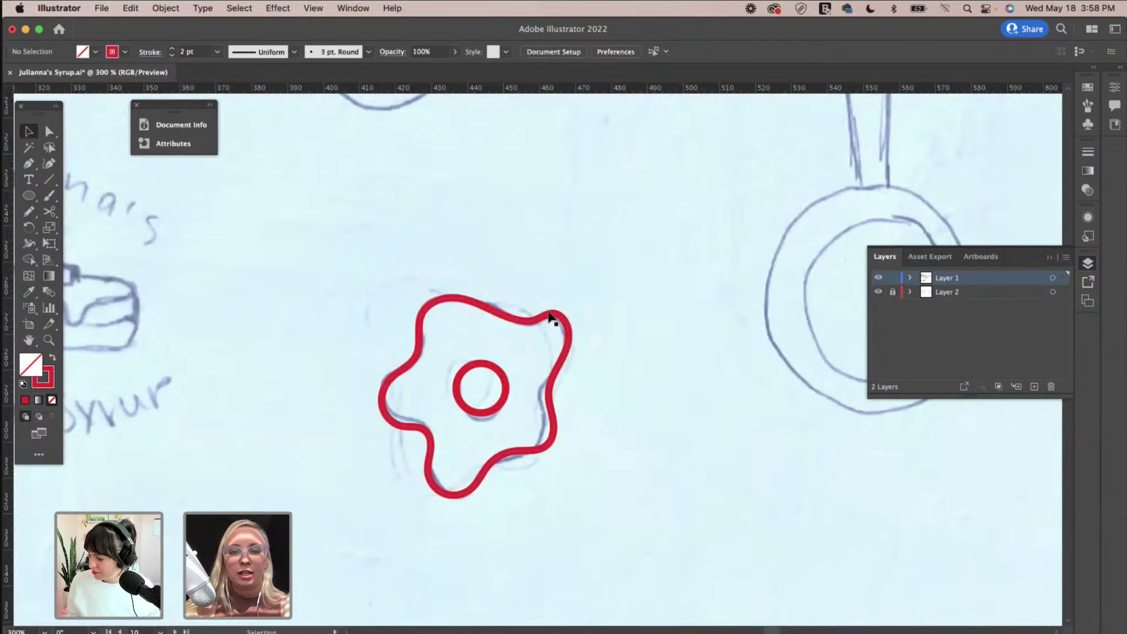
# Redraw the egg white's upper-right lobe with the Pencil tool to pull its bulging tip inward.
pyautogui.click(548, 320)
pyautogui.press('n')
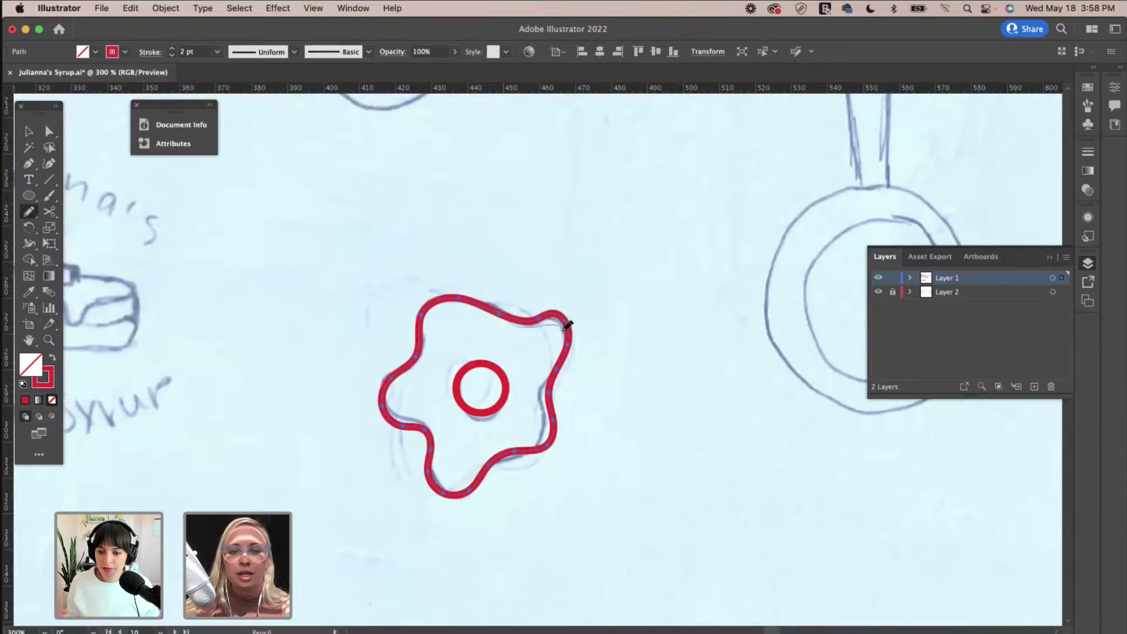
pyautogui.moveTo(571, 342); pyautogui.dragTo(469, 298)
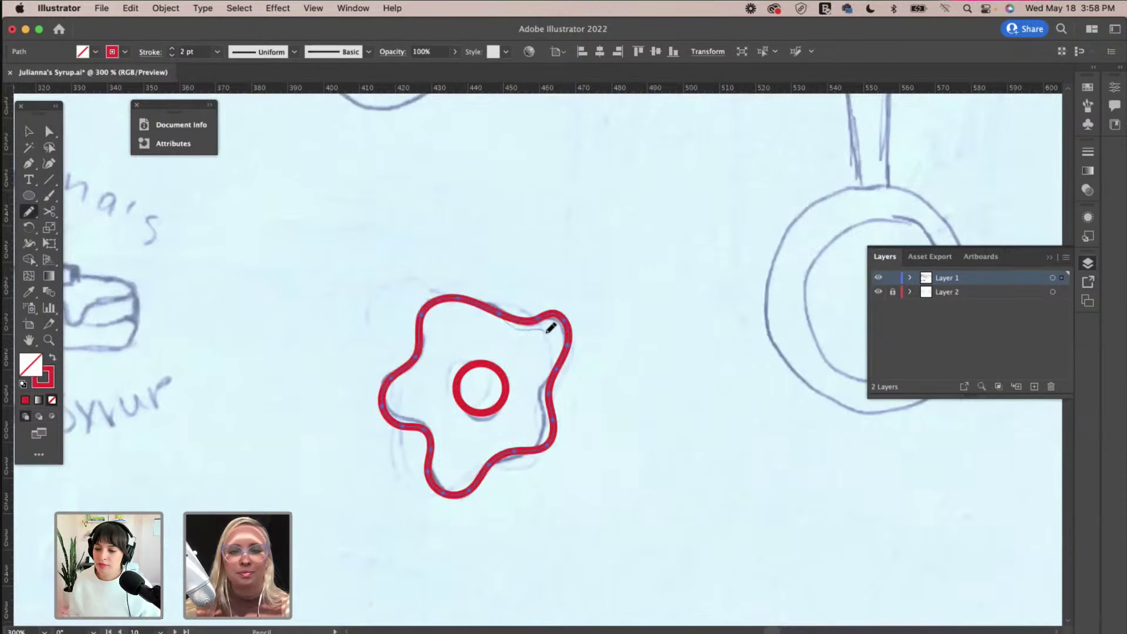
pyautogui.moveTo(559, 368); pyautogui.dragTo(494, 315)
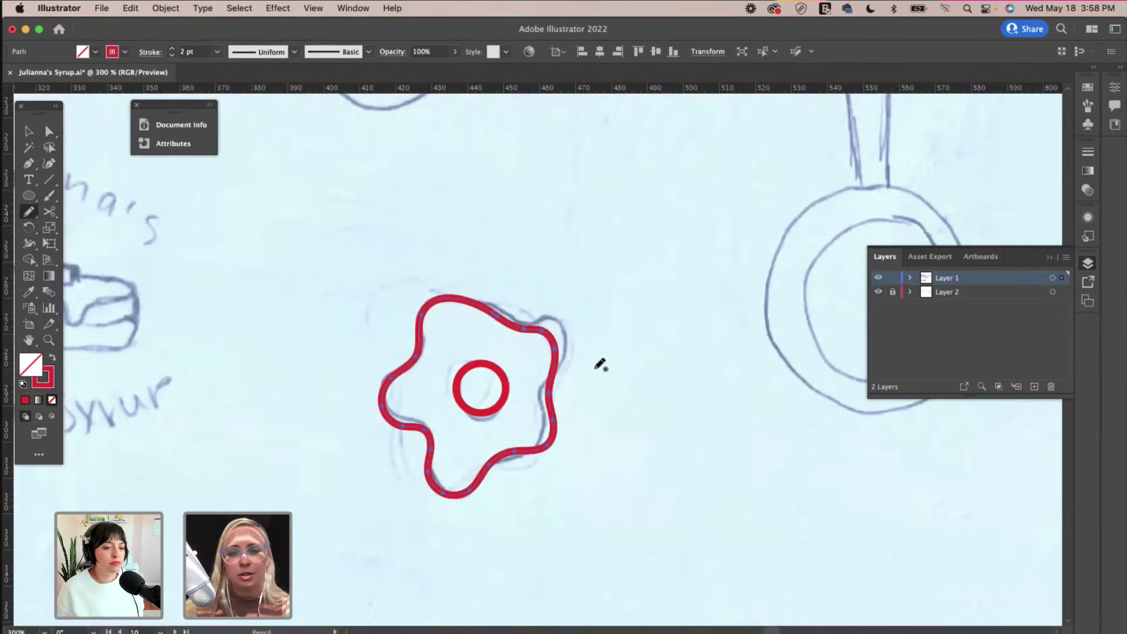
pyautogui.press('v')
pyautogui.click(590, 323)
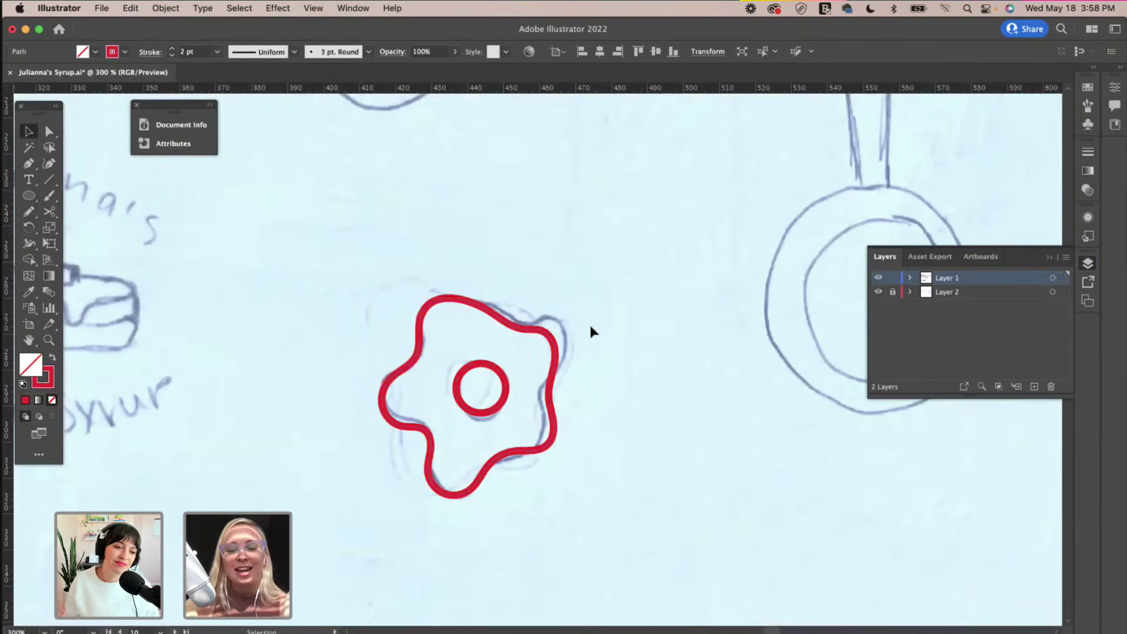
# Reshape the egg white's upper edge and upper-right lobe slightly outward with another Pencil stroke.
pyautogui.click(530, 332)
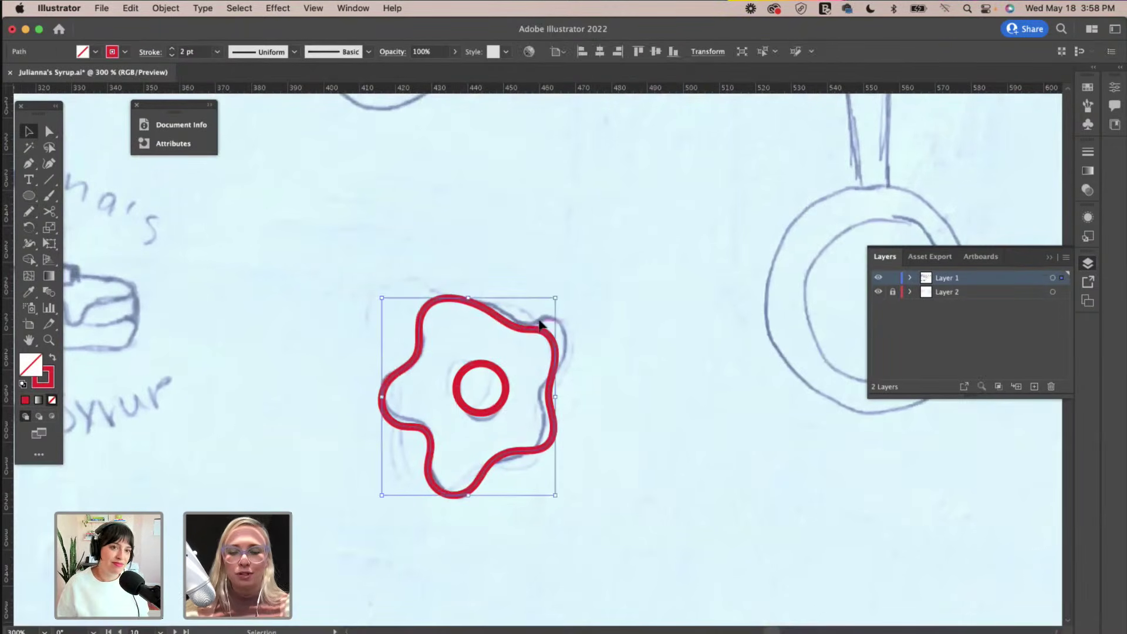
pyautogui.press('n')
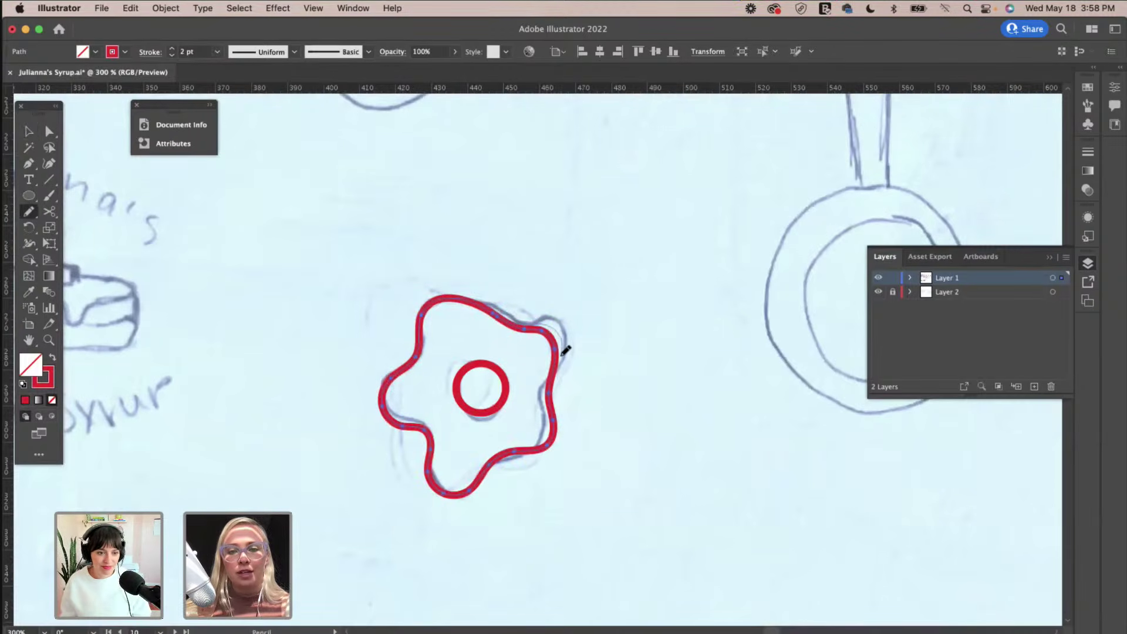
pyautogui.moveTo(553, 384); pyautogui.dragTo(586, 378)
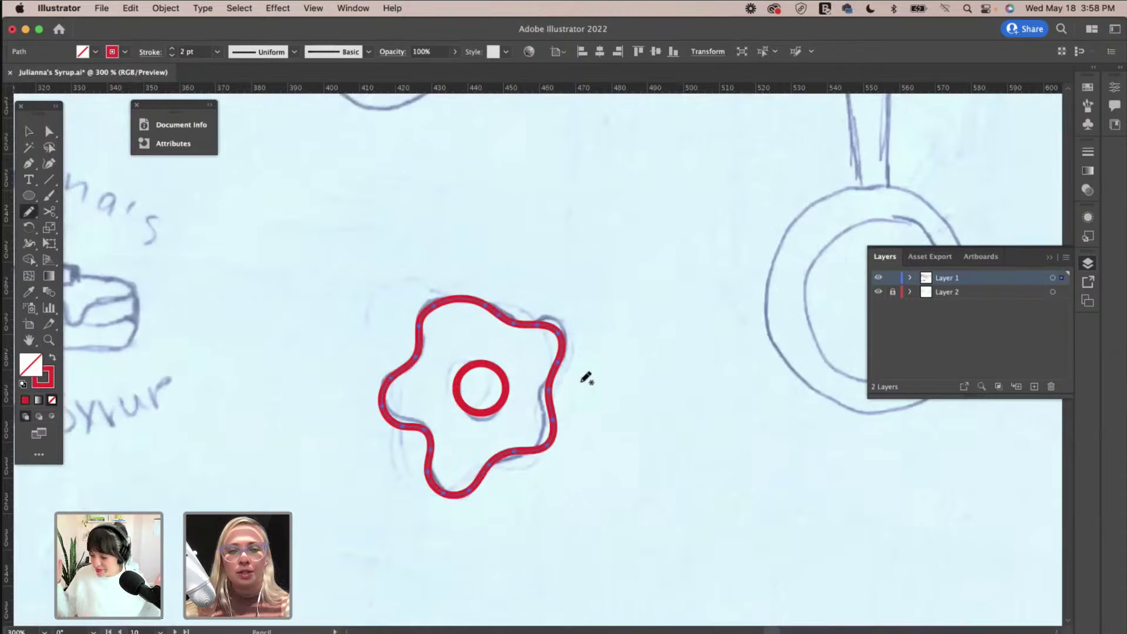
pyautogui.press('v')
pyautogui.click(597, 341)
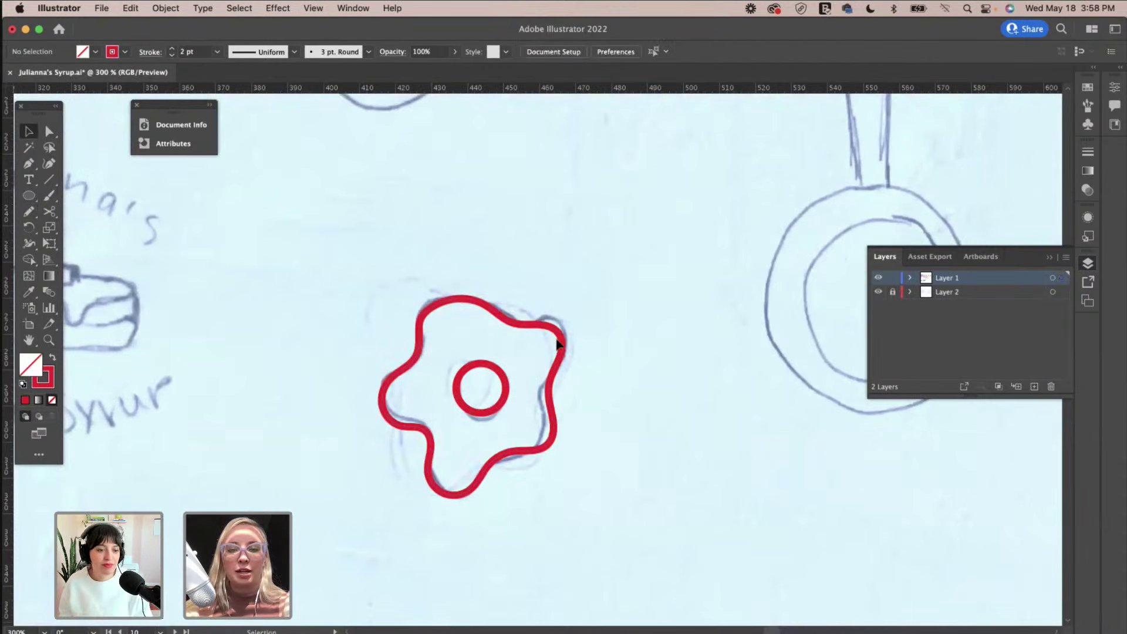
# Group the egg white with the yolk, move the egg beside the whisk, and collapse the layer list covering it.
pyautogui.click(452, 298)
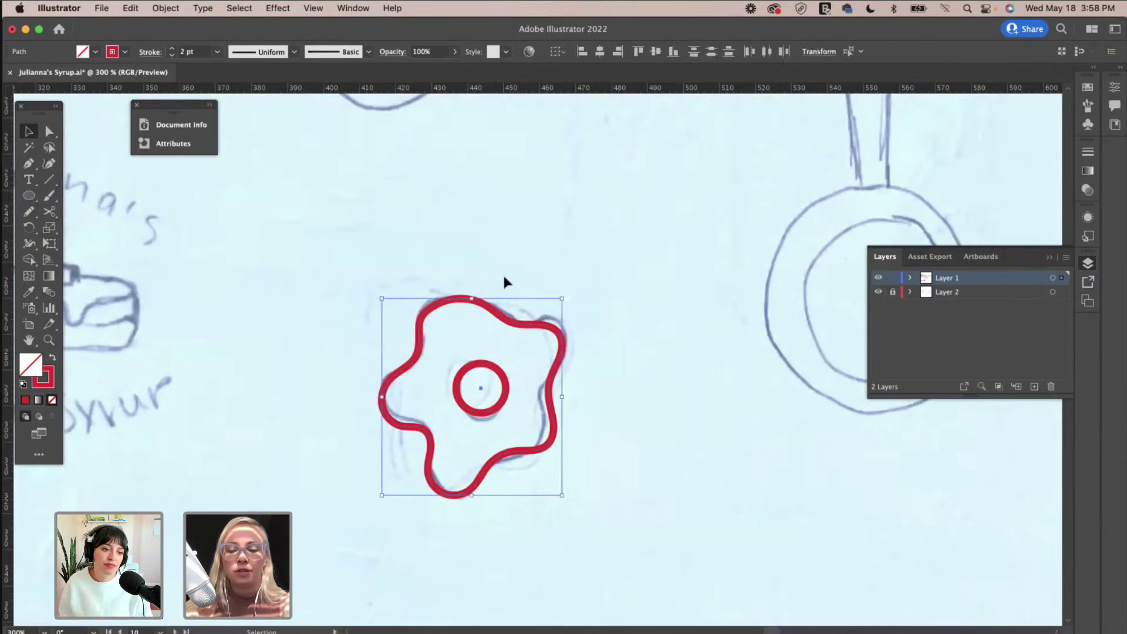
pyautogui.press('super+g')
pyautogui.press('super+minus')
pyautogui.press('super+minus')
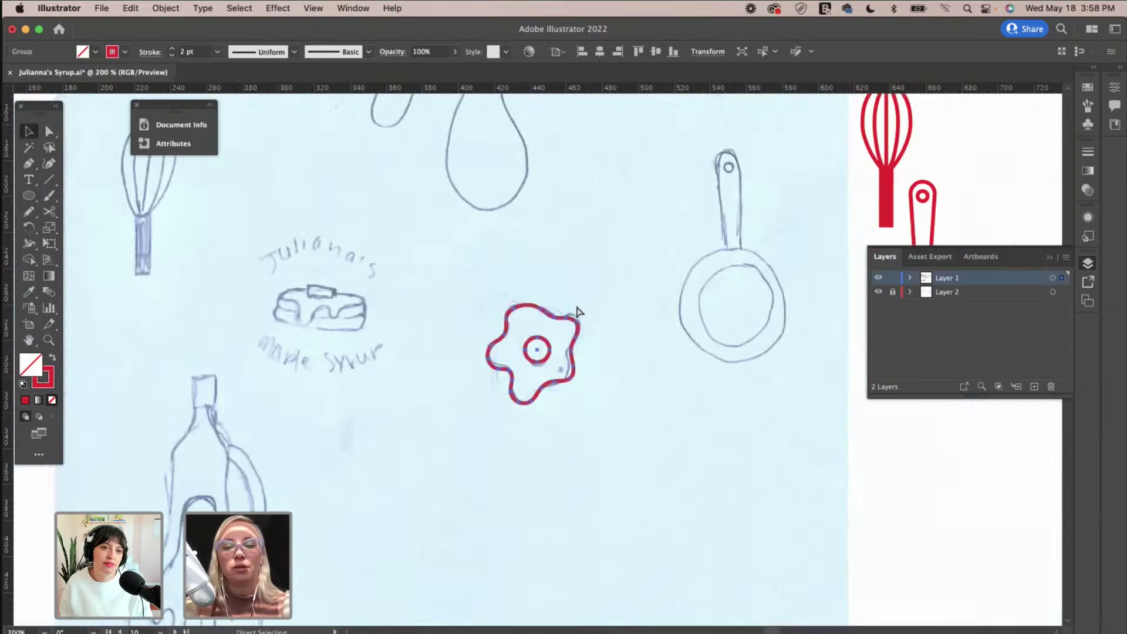
pyautogui.scroll(2, 577, 311)
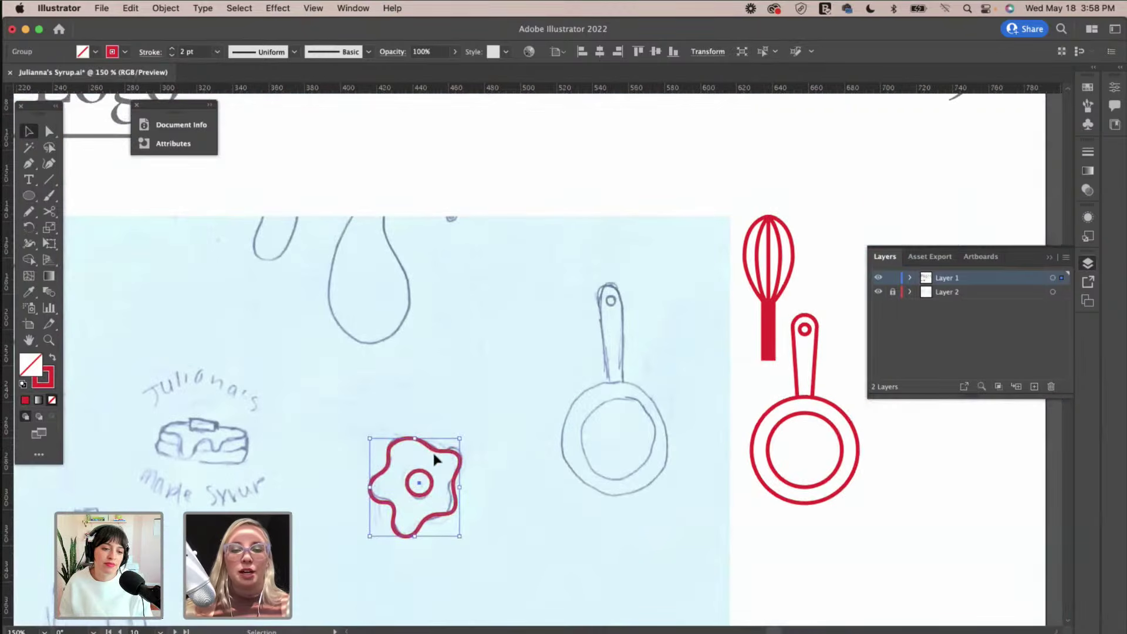
pyautogui.moveTo(435, 461)
pyautogui.mouseDown()
pyautogui.moveTo(863, 196)
pyautogui.moveTo(871, 208)
pyautogui.moveTo(841, 219)
pyautogui.mouseUp()
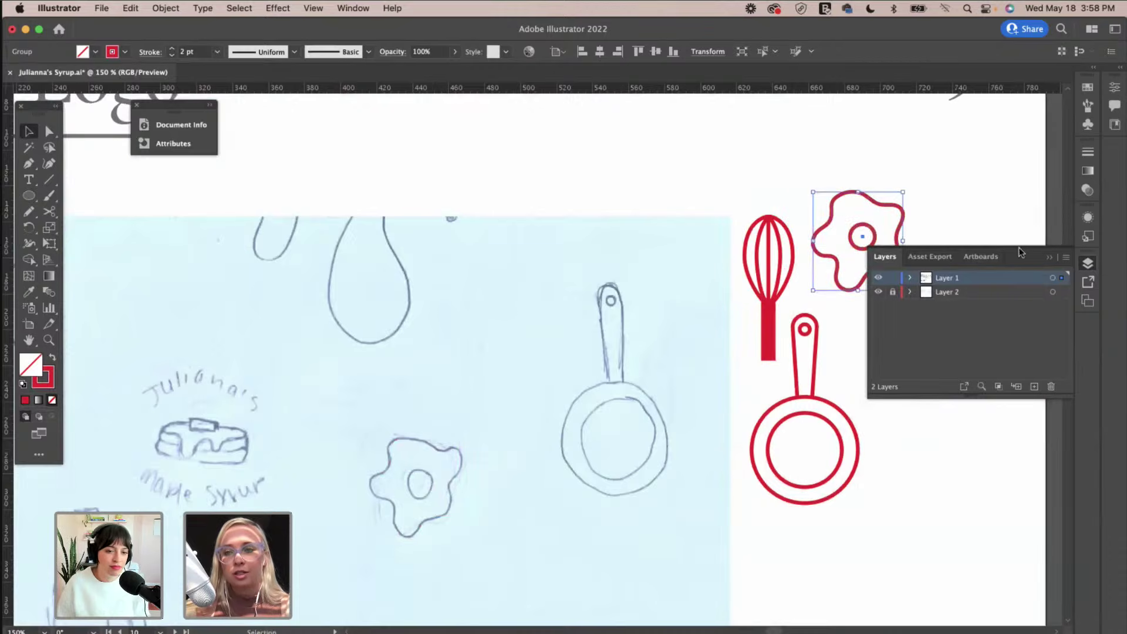
pyautogui.click(1045, 257)
pyautogui.click(918, 333)
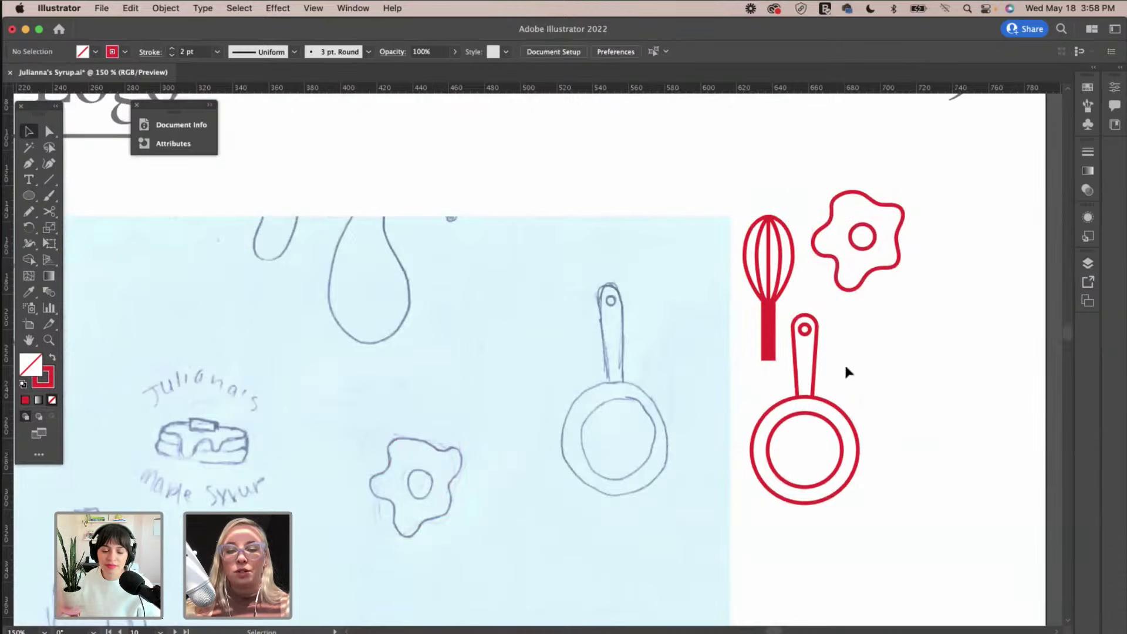
# Examine the pancake stack sketch between the curved Julianna's and Maple Syrup lettering up close.
pyautogui.hscroll(-5, 817, 370)
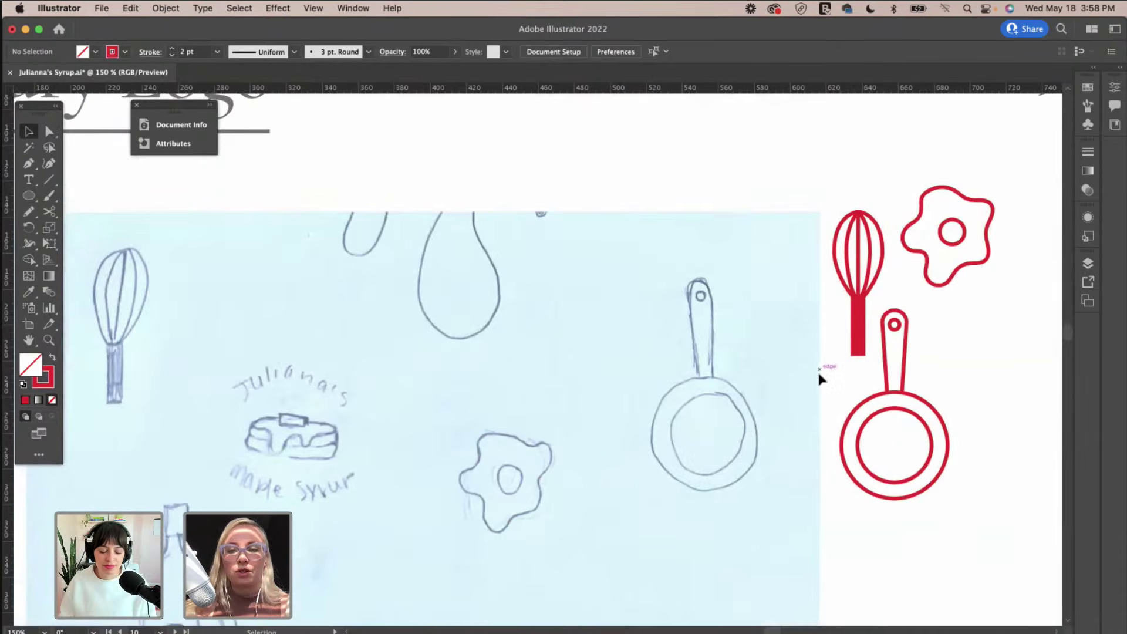
pyautogui.scroll(-5, 820, 377)
pyautogui.hscroll(2, 821, 377)
pyautogui.hscroll(-3, 820, 379)
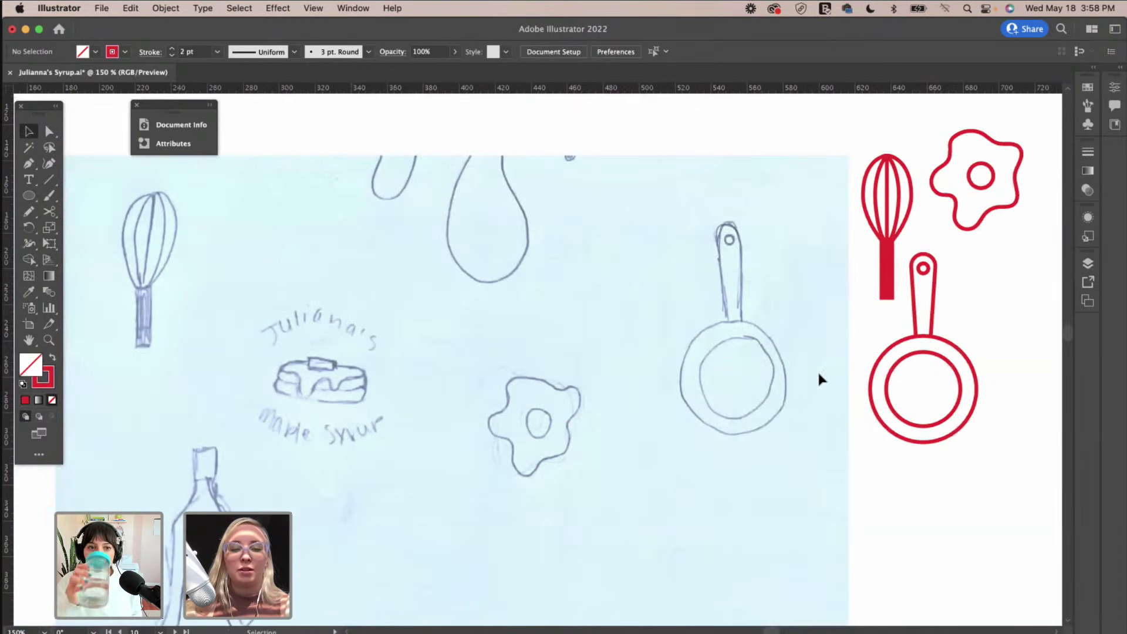
pyautogui.hscroll(-4, 820, 379)
pyautogui.scroll(-2, 820, 379)
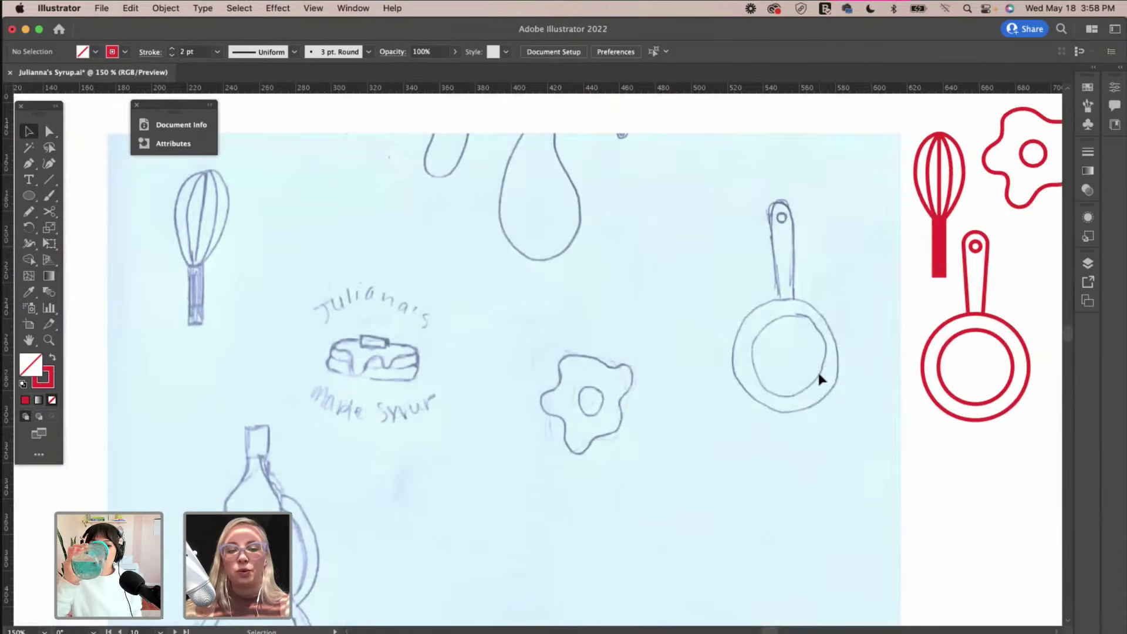
pyautogui.hscroll(-2, 820, 377)
pyautogui.scroll(-2, 820, 377)
pyautogui.hscroll(-3, 820, 377)
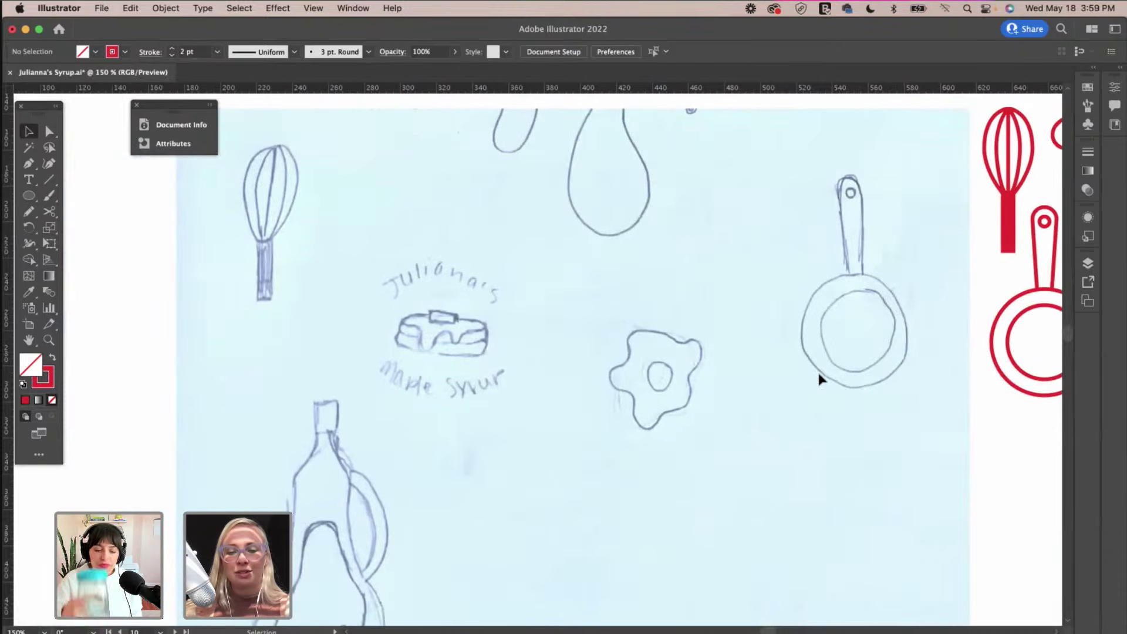
pyautogui.scroll(2, 820, 379)
pyautogui.hscroll(-2, 820, 378)
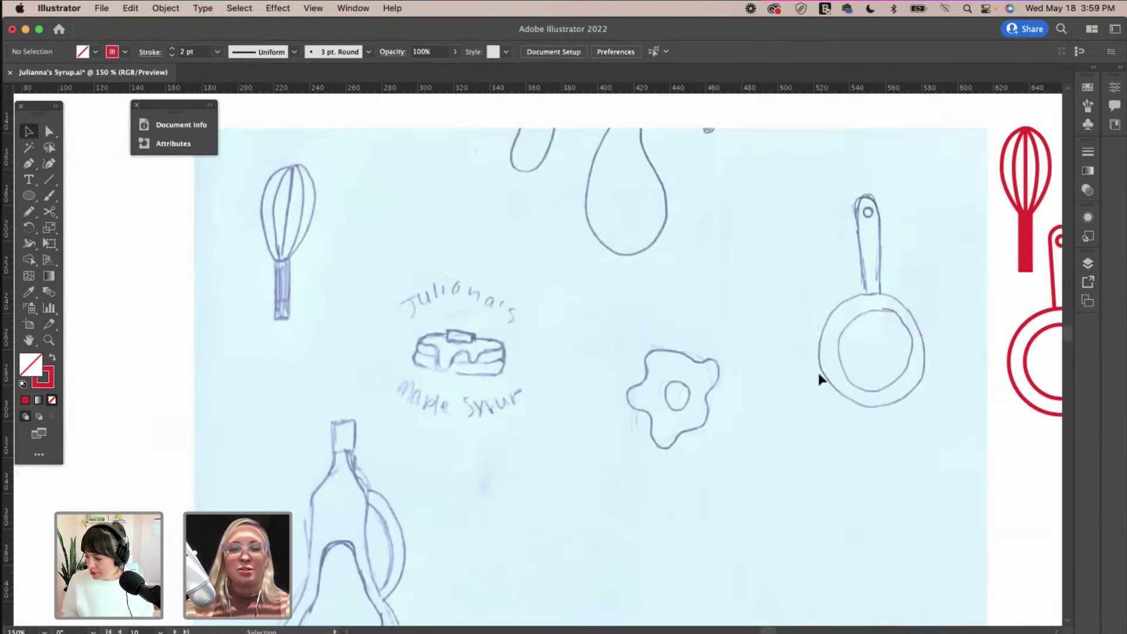
pyautogui.scroll(2, 819, 377)
pyautogui.hscroll(-2, 820, 377)
pyautogui.click(48, 341)
pyautogui.moveTo(507, 365); pyautogui.dragTo(632, 360)
pyautogui.press('v')
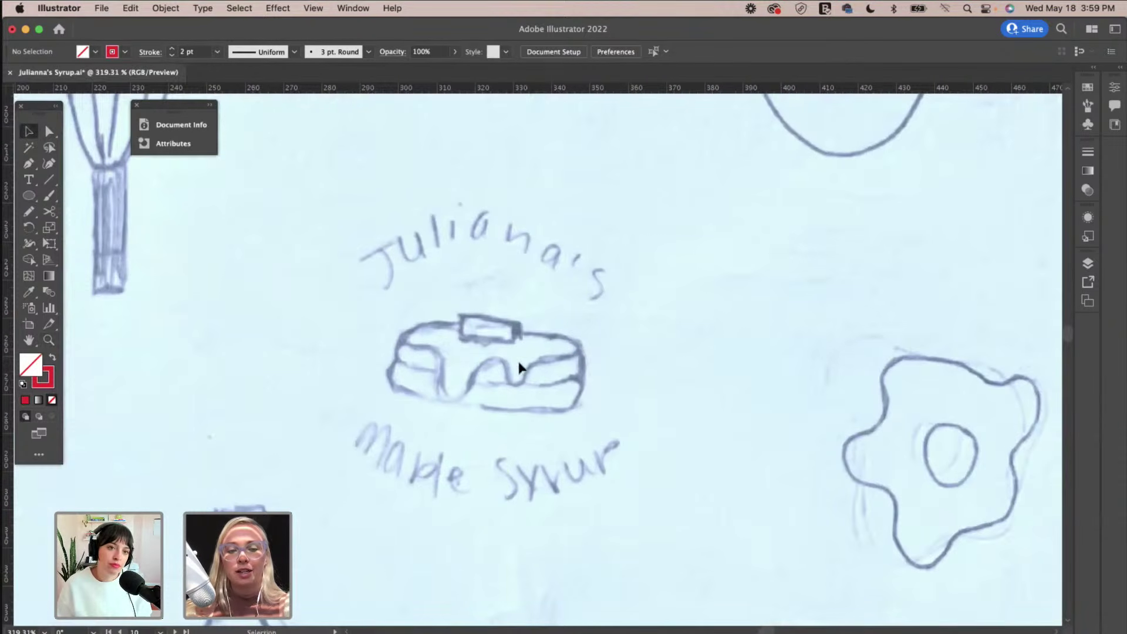
# Draw a wide, thin rectangle across the pancake stack sketch and round its corners fully into a pill-shaped pancake.
pyautogui.moveTo(28, 196); pyautogui.dragTo(67, 200)
pyautogui.moveTo(400, 339); pyautogui.dragTo(586, 371)
pyautogui.press('a')
pyautogui.press('v')
pyautogui.moveTo(496, 348); pyautogui.dragTo(496, 354)
pyautogui.press('a')
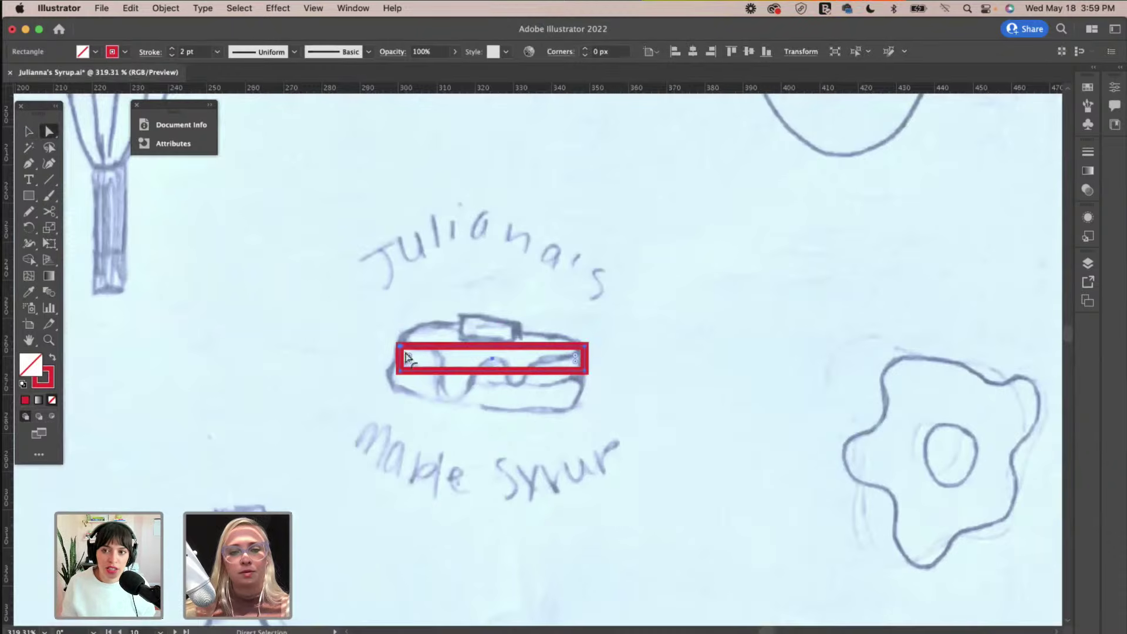
pyautogui.moveTo(409, 359); pyautogui.dragTo(501, 403)
# Duplicate the pill-shaped pancake directly below so that the two outlines share an overlapping edge.
pyautogui.press('v')
pyautogui.click(619, 333)
pyautogui.click(596, 372)
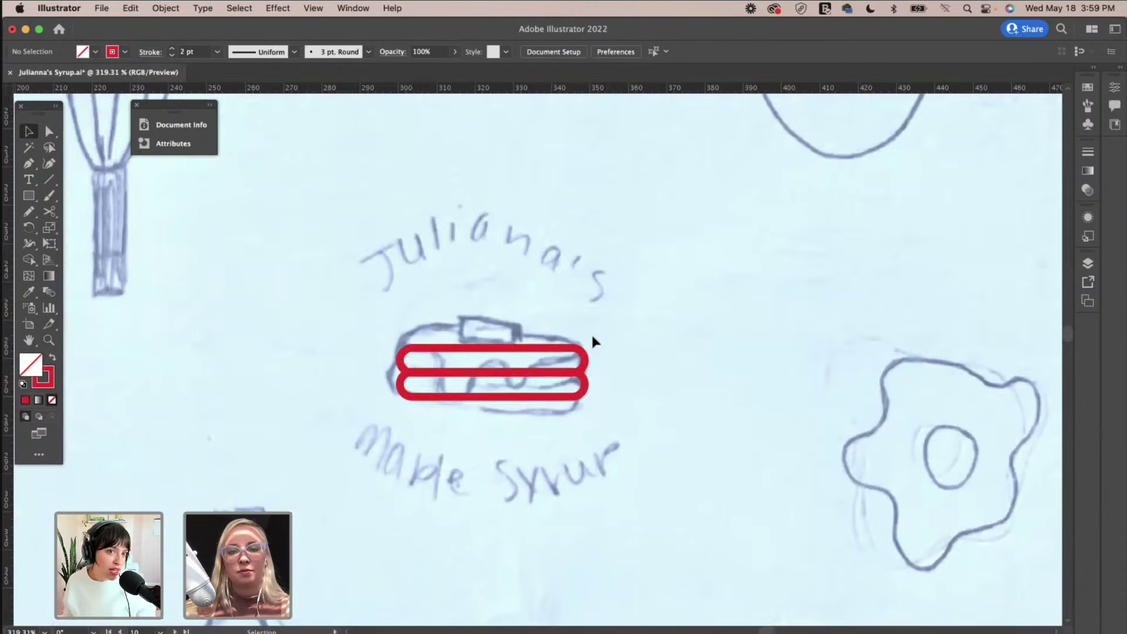
# Draw a small rectangle over the butter pat sketch, resting on the upper pancake, and slightly round its corners.
pyautogui.hscroll(-2, 593, 341)
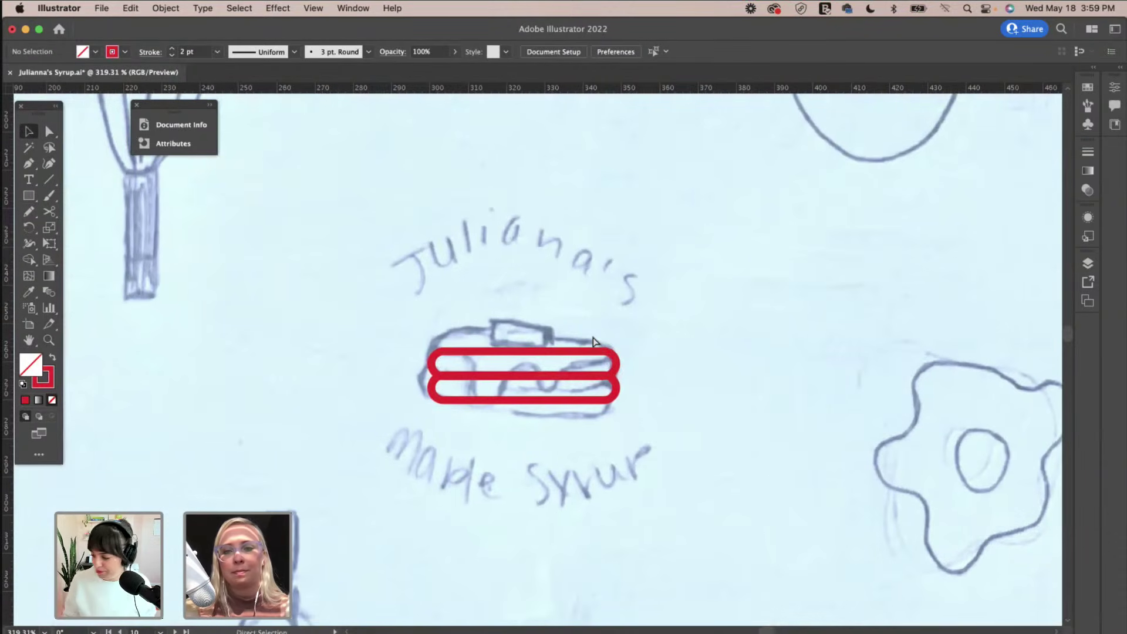
pyautogui.press('super+equal')
pyautogui.press('super+equal')
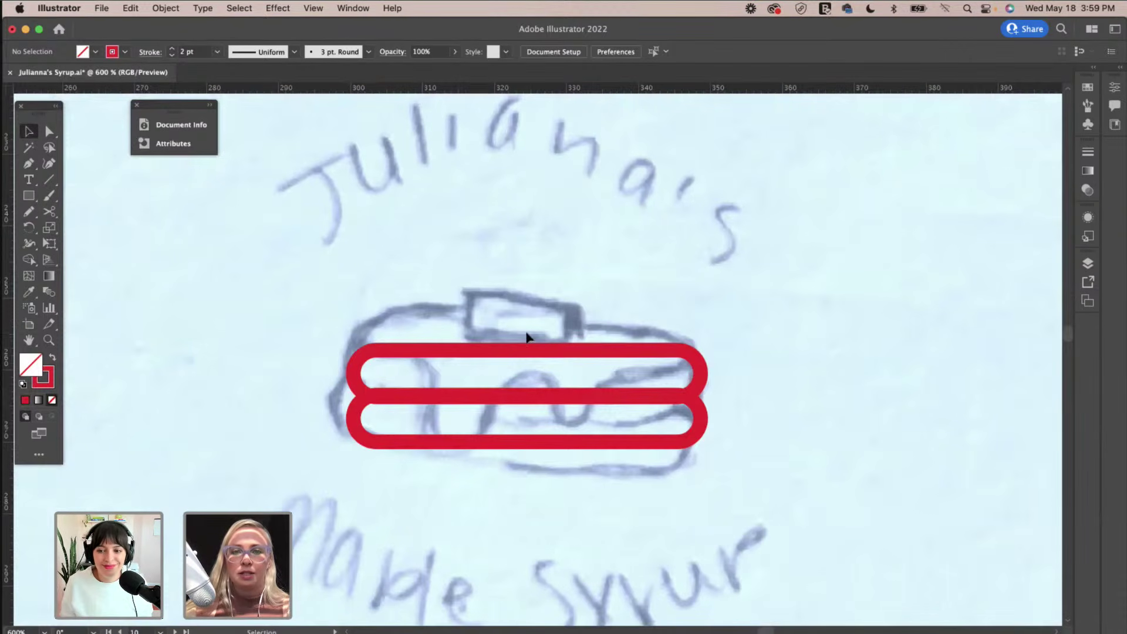
pyautogui.scroll(2, 528, 279)
pyautogui.hscroll(1, 508, 273)
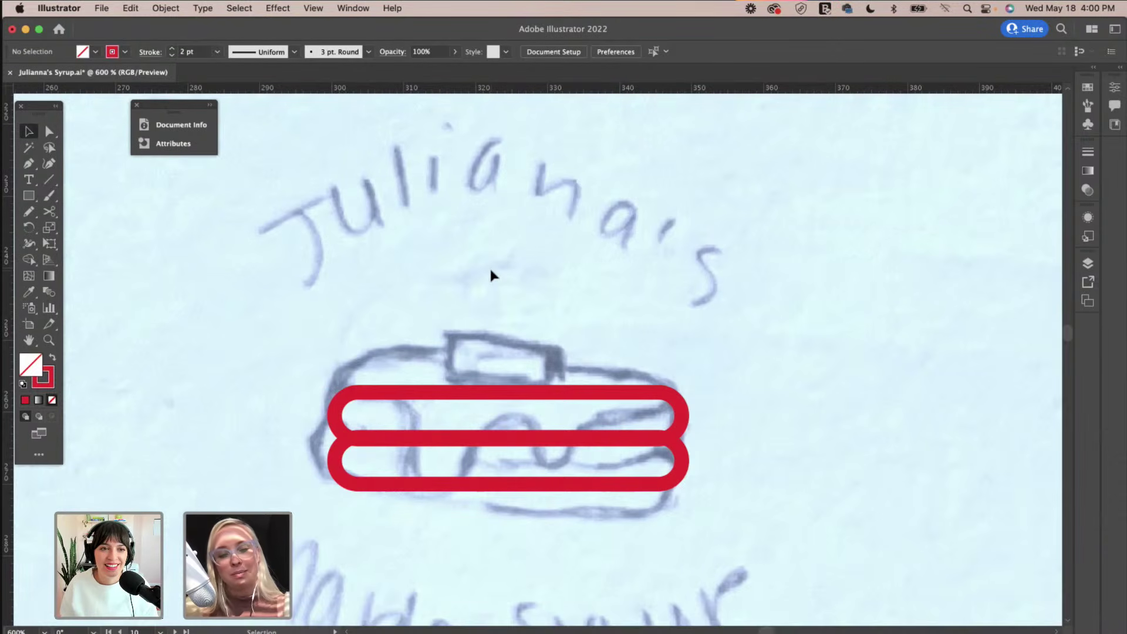
pyautogui.click(27, 197)
pyautogui.moveTo(444, 333)
pyautogui.mouseDown()
pyautogui.moveTo(548, 355)
pyautogui.moveTo(555, 377)
pyautogui.mouseUp()
pyautogui.press('v')
pyautogui.click(565, 319)
pyautogui.moveTo(556, 340)
pyautogui.mouseDown()
pyautogui.moveTo(542, 353)
pyautogui.moveTo(551, 340)
pyautogui.moveTo(559, 351)
pyautogui.mouseUp()
pyautogui.click(566, 341)
pyautogui.click(558, 339)
pyautogui.click(596, 330)
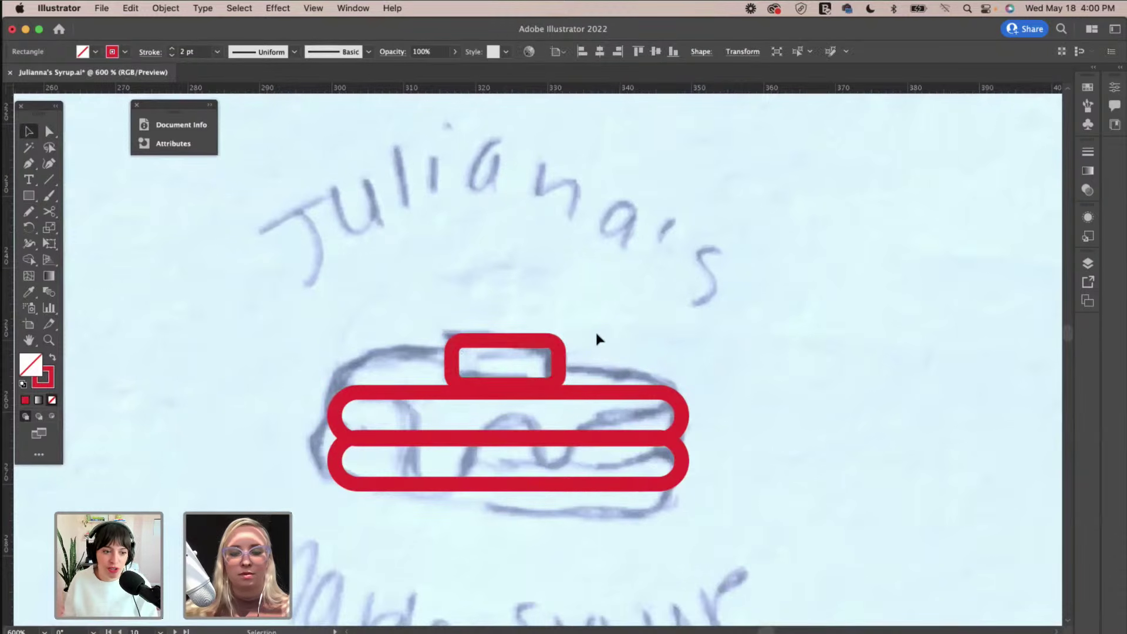
# Draw the syrup with the Pencil tool as a closed shape dripping over both pancakes and arching above the butter.
pyautogui.press('n')
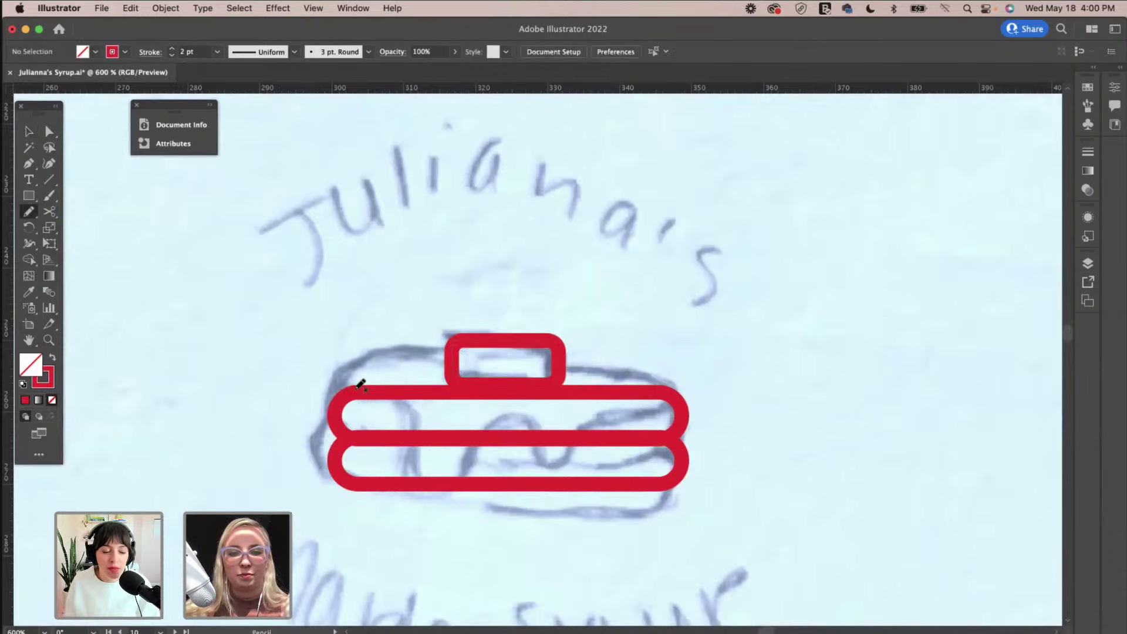
pyautogui.moveTo(344, 381)
pyautogui.mouseDown()
pyautogui.moveTo(376, 389)
pyautogui.moveTo(415, 467)
pyautogui.moveTo(456, 467)
pyautogui.moveTo(483, 424)
pyautogui.moveTo(527, 434)
pyautogui.moveTo(550, 468)
pyautogui.moveTo(581, 435)
pyautogui.moveTo(616, 414)
pyautogui.moveTo(659, 411)
pyautogui.moveTo(677, 393)
pyautogui.moveTo(662, 374)
pyautogui.moveTo(546, 320)
pyautogui.moveTo(423, 304)
pyautogui.moveTo(347, 358)
pyautogui.moveTo(347, 381)
pyautogui.mouseUp()
pyautogui.press('v')
pyautogui.click(750, 339)
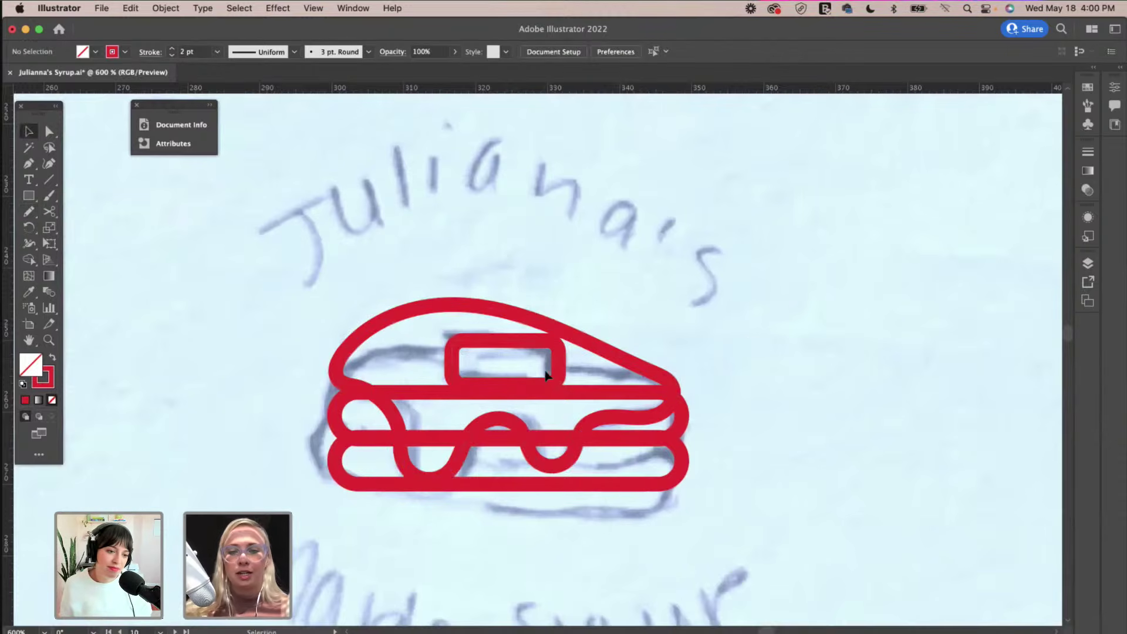
# Flatten the butter pat by lowering its top edge slightly.
pyautogui.click(514, 348)
pyautogui.moveTo(505, 341); pyautogui.dragTo(505, 350)
pyautogui.click(456, 336)
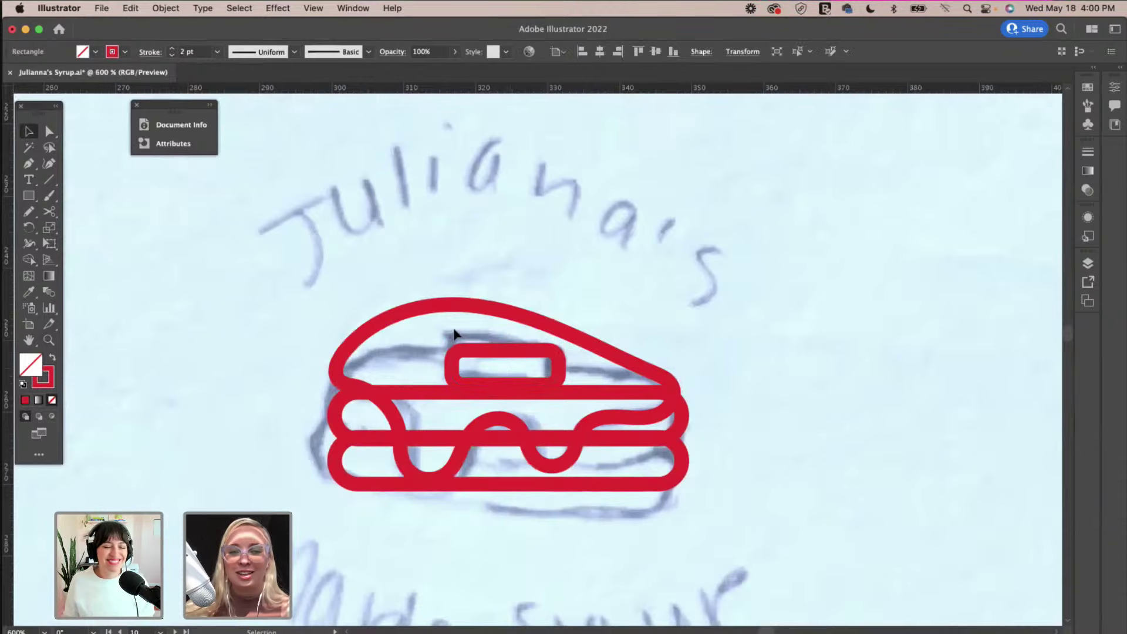
# Try to remove the syrup's arch above the pancakes and merge its drip areas with the Shape Builder.
pyautogui.click(418, 317)
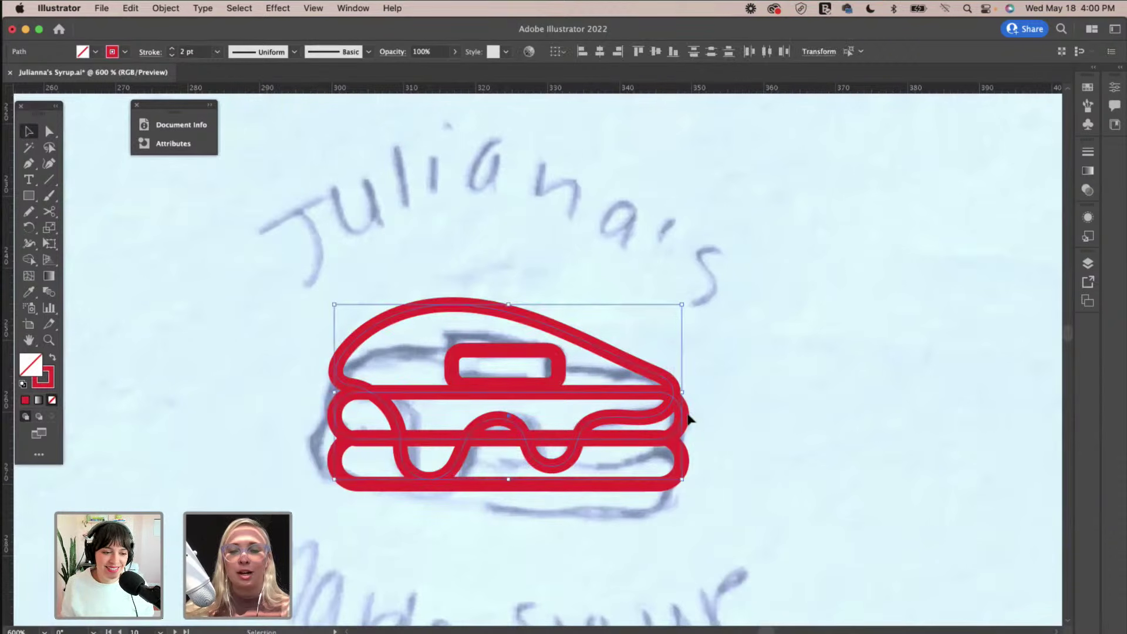
pyautogui.keyDown('shift'); pyautogui.click(651, 491); pyautogui.keyUp('shift')
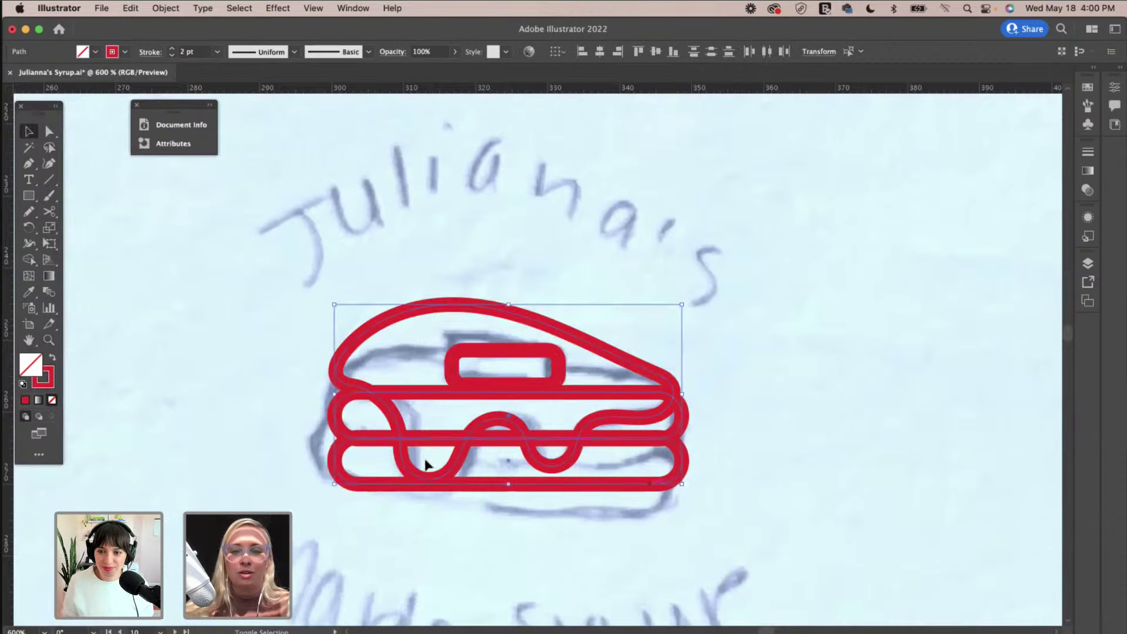
pyautogui.click(29, 260)
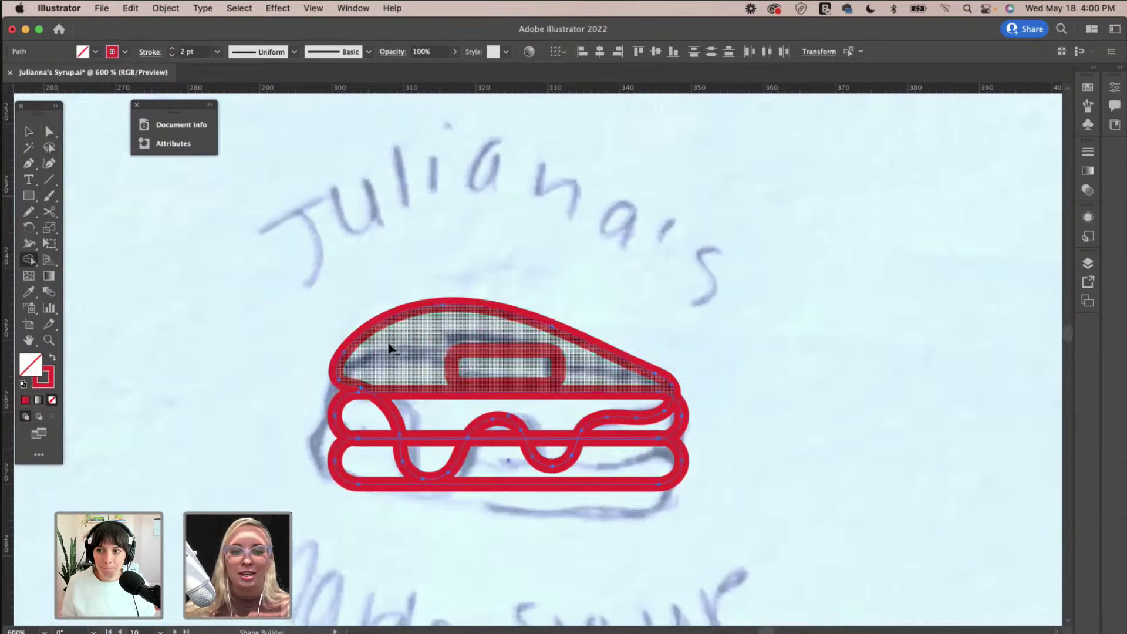
pyautogui.keyDown('alt'); pyautogui.click(390, 349); pyautogui.keyUp('alt')
pyautogui.moveTo(436, 433)
pyautogui.mouseDown()
pyautogui.moveTo(433, 453)
pyautogui.moveTo(549, 420)
pyautogui.moveTo(549, 447)
pyautogui.moveTo(650, 418)
pyautogui.mouseUp()
# Cut the merged syrup outline at both ends of its top line with the Scissors tool and delete that line.
pyautogui.click(49, 212)
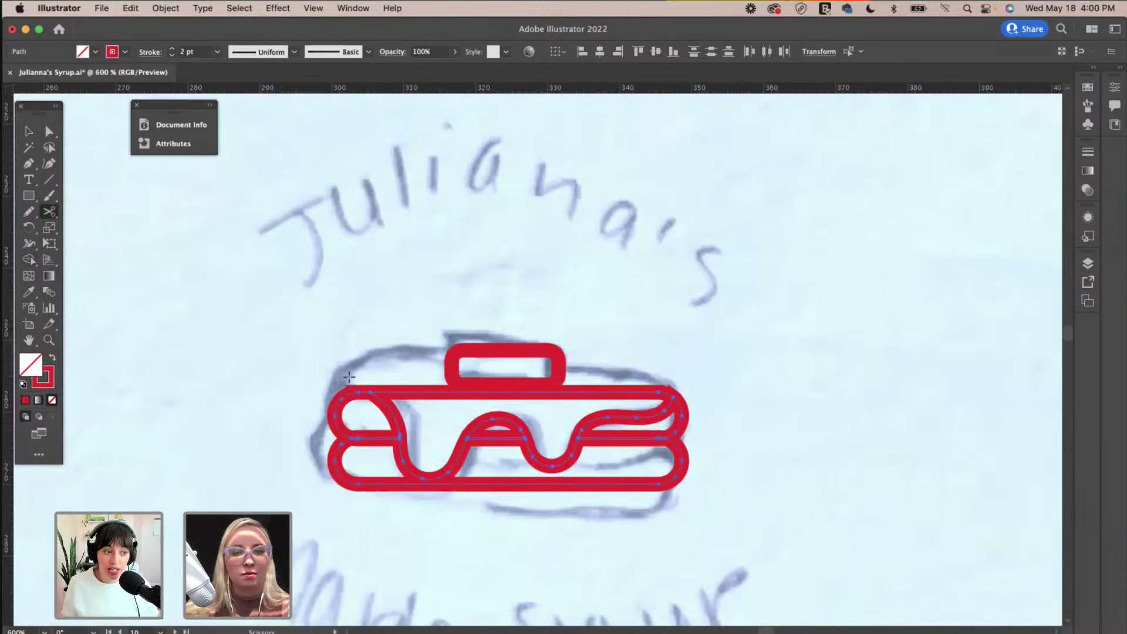
pyautogui.click(371, 392)
pyautogui.click(661, 391)
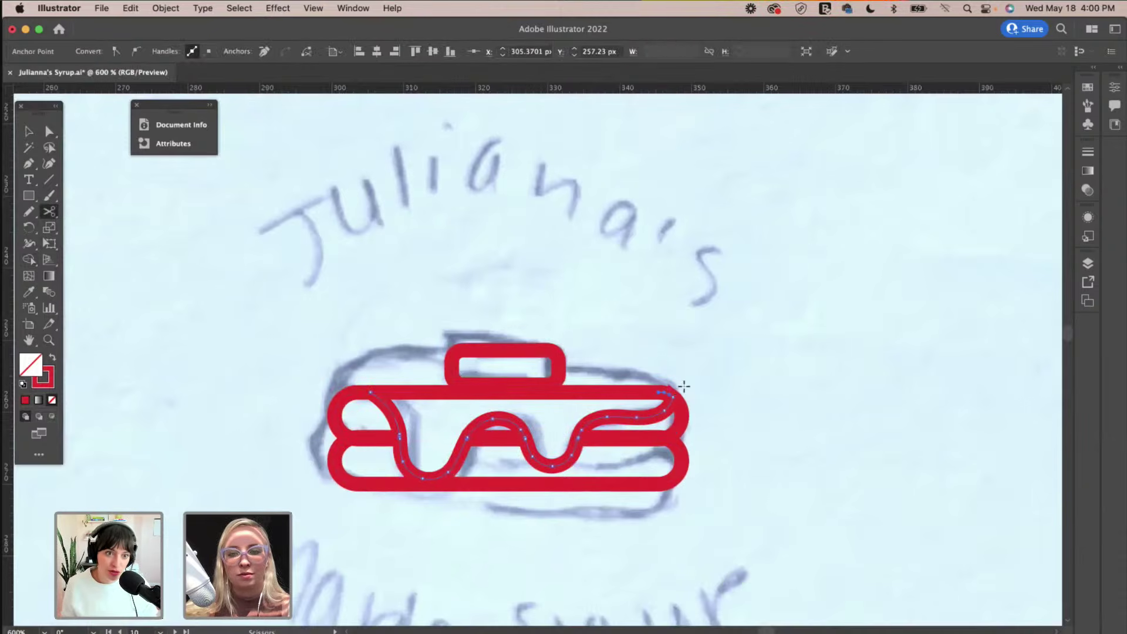
pyautogui.press('v')
pyautogui.click(401, 397)
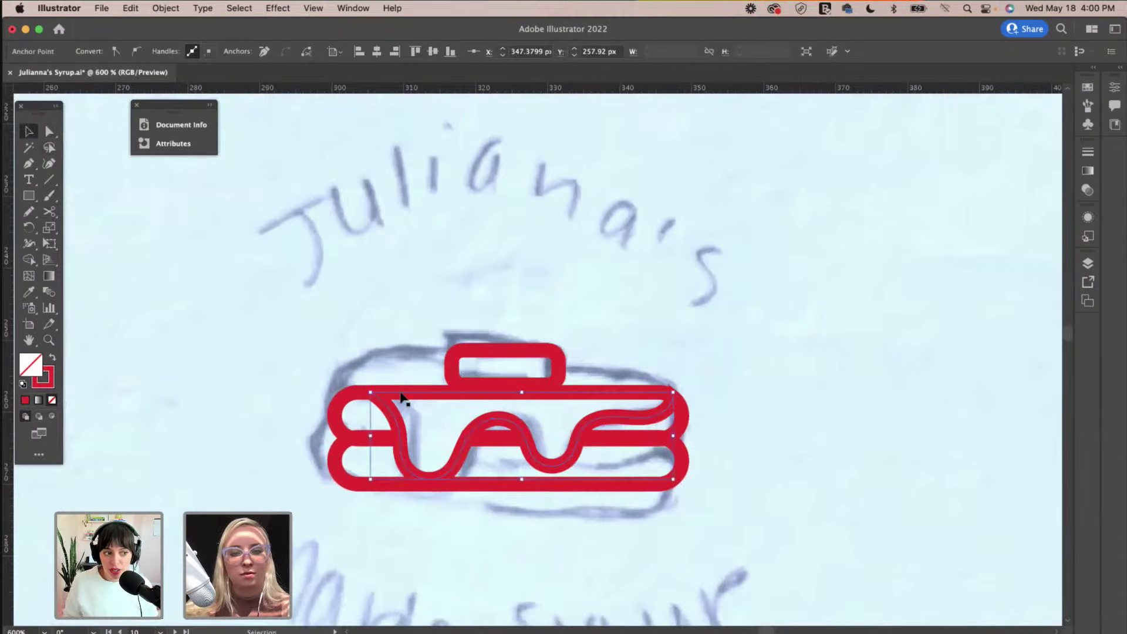
pyautogui.click(423, 394)
pyautogui.press('Delete')
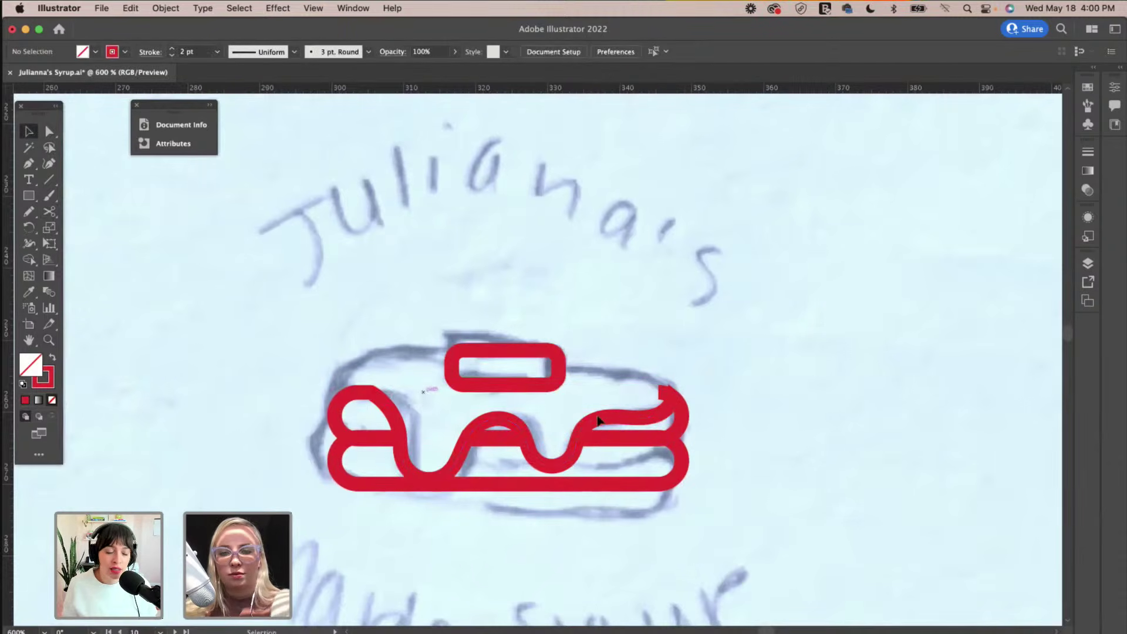
# Join the open syrup drip path at the right end of the upper pancake.
pyautogui.click(672, 401)
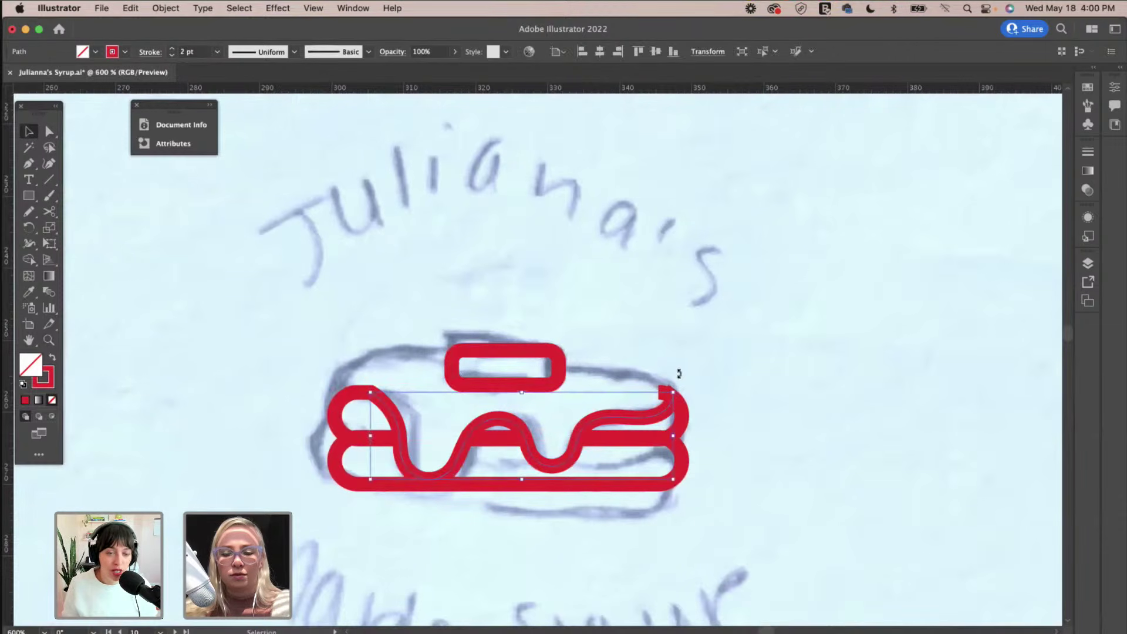
pyautogui.keyDown('shift'); pyautogui.click(685, 417); pyautogui.keyUp('shift')
pyautogui.hotkey('ctrl', 'j')
pyautogui.click(722, 411)
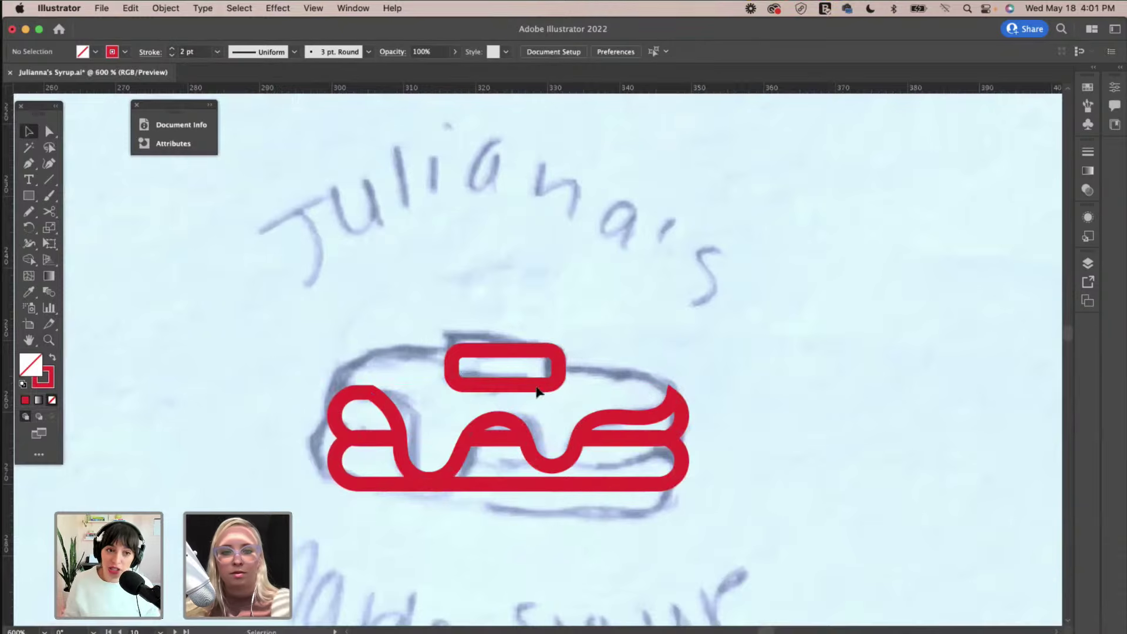
# Try to close the syrup's top with the Pen tool, then undo back to the original overlapping pancake and syrup shapes.
pyautogui.press('p')
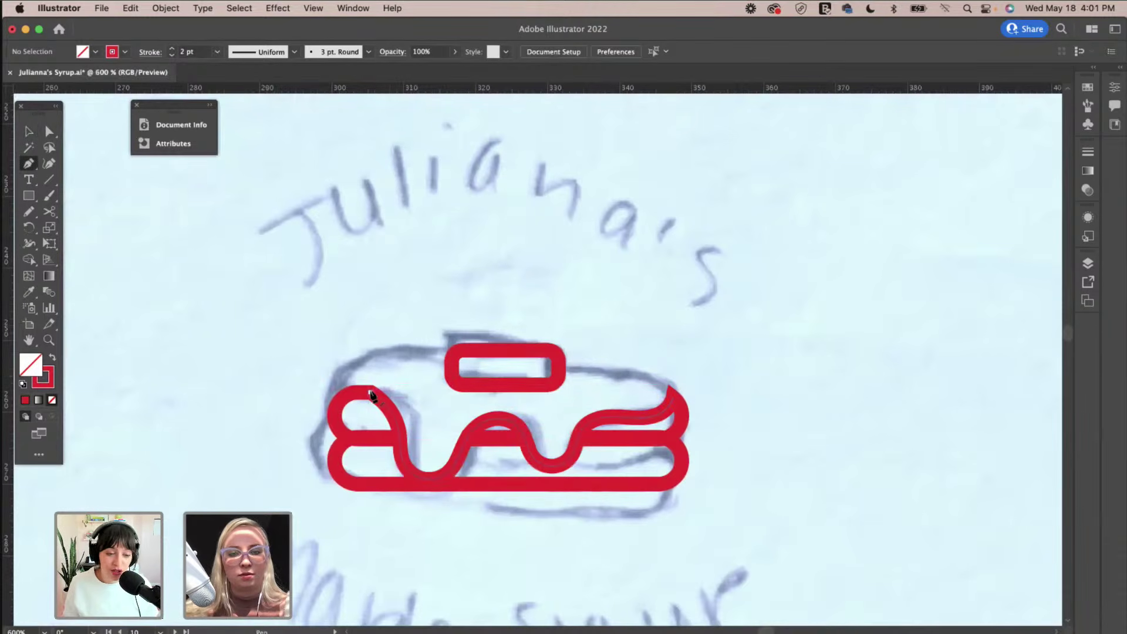
pyautogui.click(370, 392)
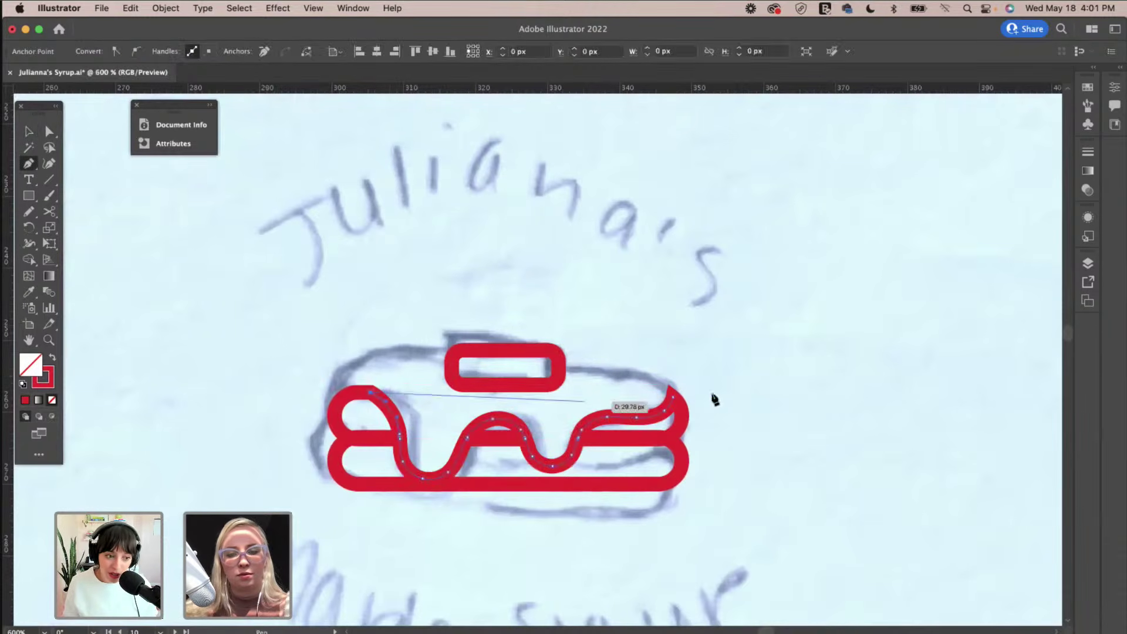
pyautogui.click(675, 399)
pyautogui.hotkey('ctrl', 'z')
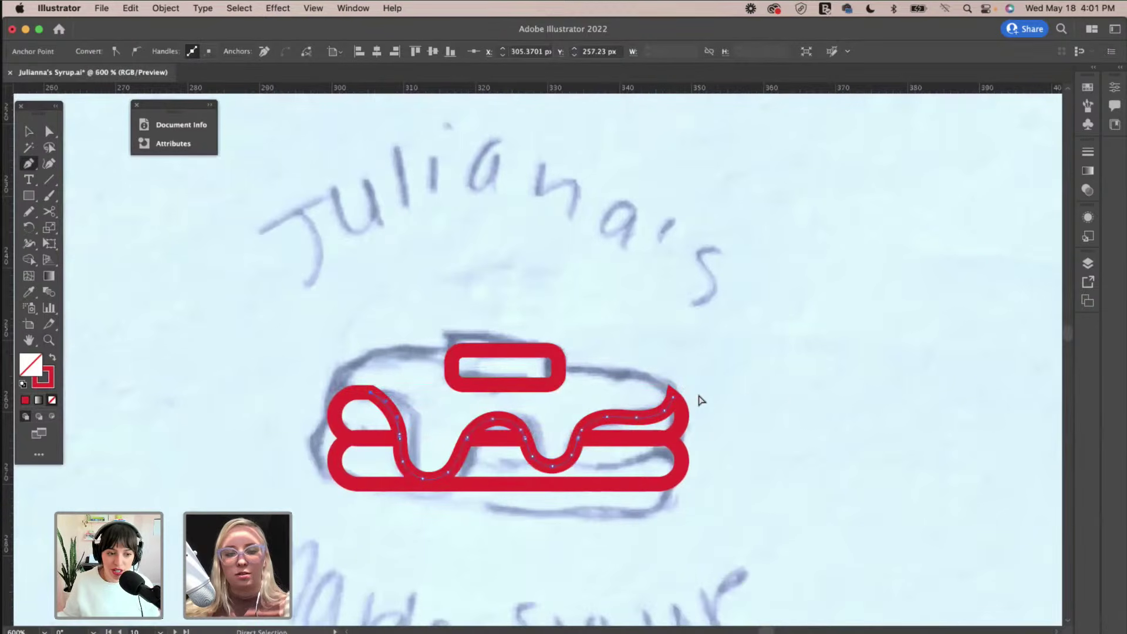
pyautogui.hotkey('ctrl', 'j')
pyautogui.press('v')
pyautogui.press('a')
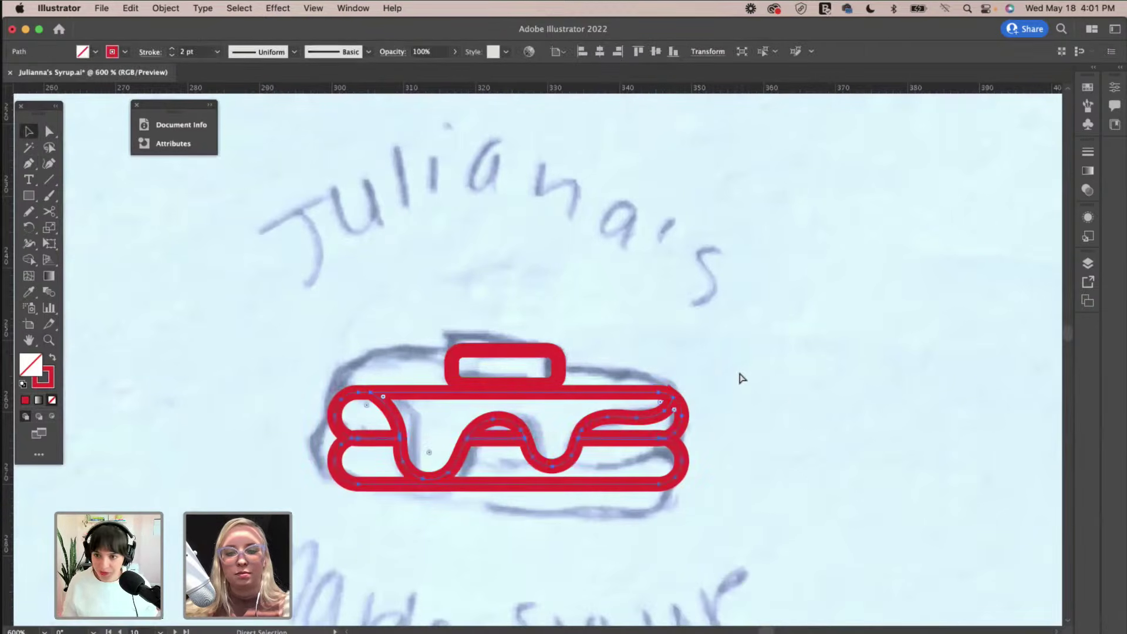
pyautogui.click(741, 377)
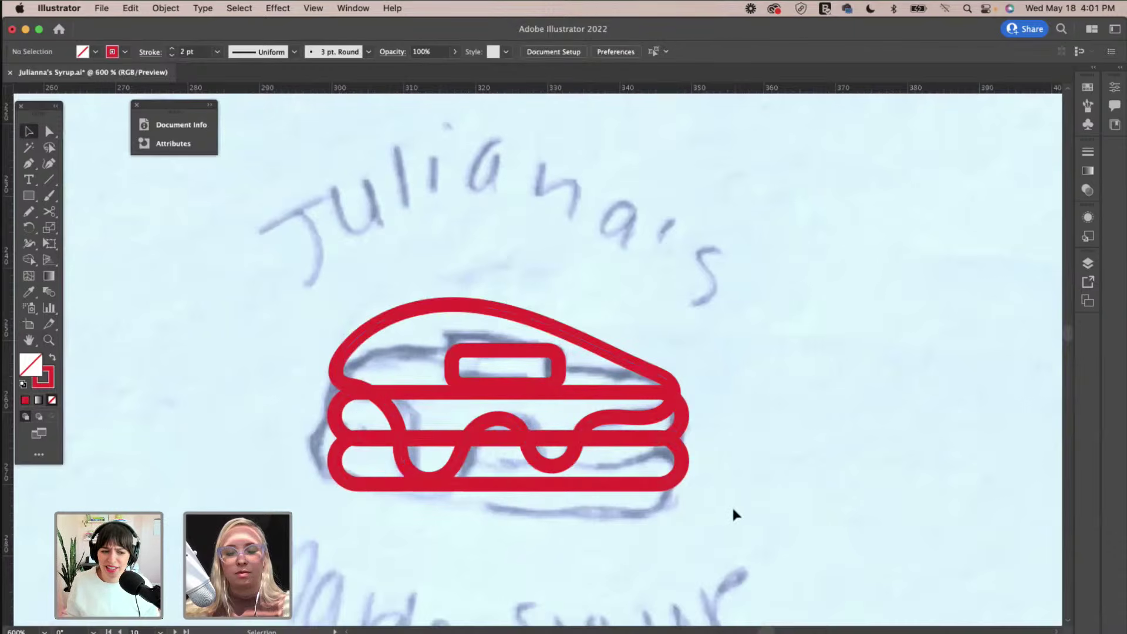
# Duplicate the whole pancake stack to the right of the sketch and expand the copy's fill and stroke.
pyautogui.hotkey('ctrl', 'a')
pyautogui.hscroll(5, 322, 284)
pyautogui.keyDown('alt'); pyautogui.keyDown('shift'); pyautogui.moveTo(331, 362); pyautogui.dragTo(803, 388); pyautogui.keyUp('shift'); pyautogui.keyUp('alt')
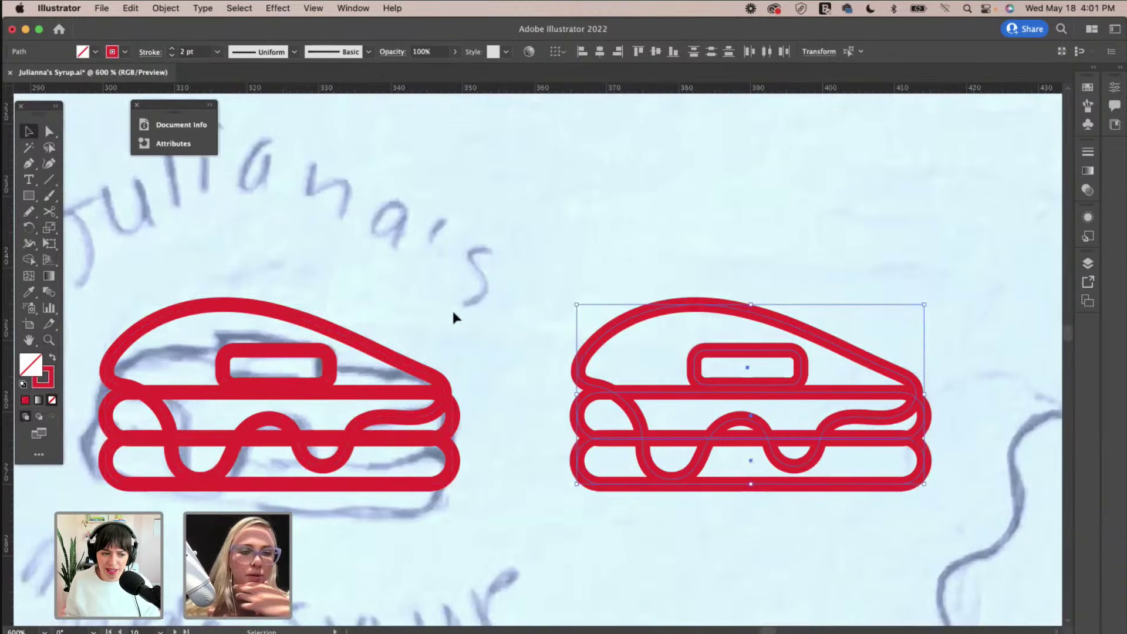
pyautogui.click(166, 7)
pyautogui.click(176, 172)
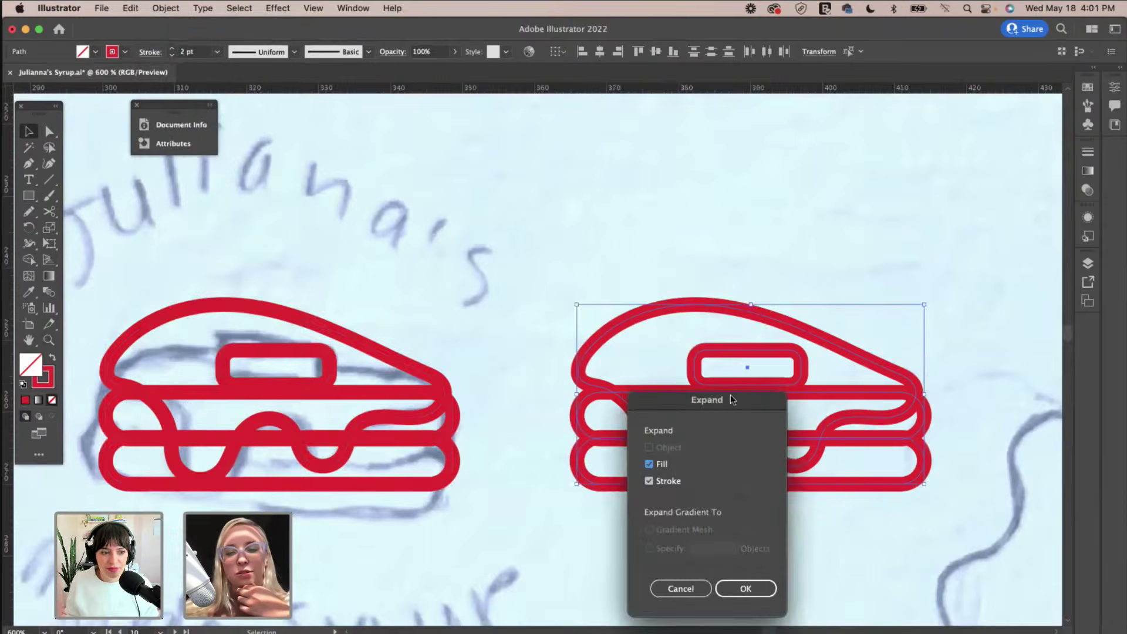
pyautogui.click(744, 588)
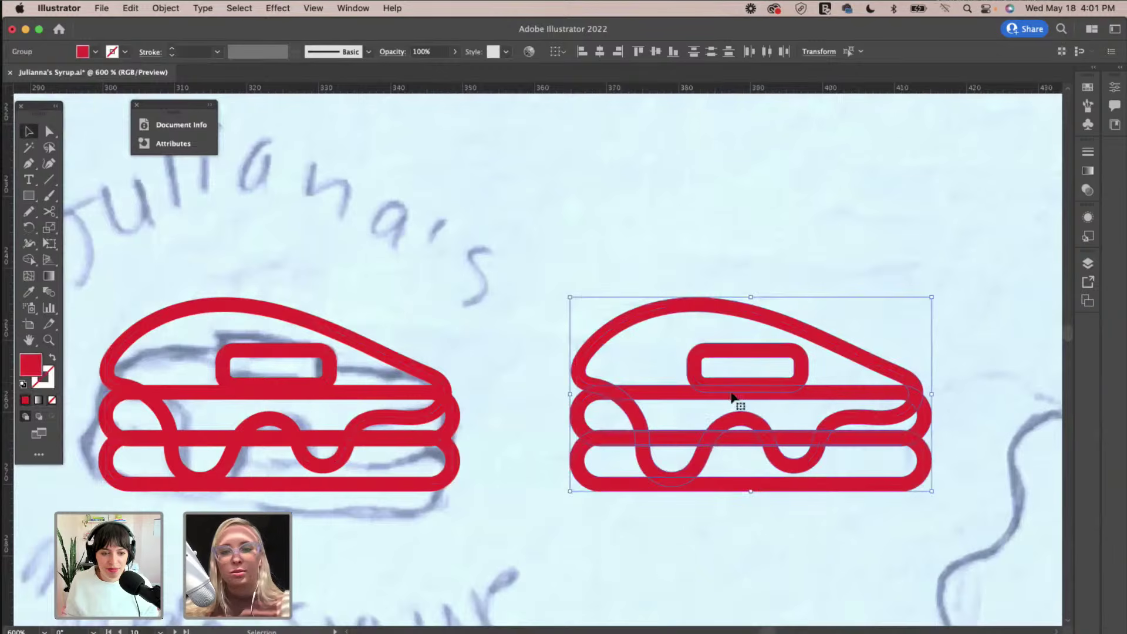
# Remove the syrup's upper arch and the pancake lines crossing its drips from the expanded copy with the Shape Builder.
pyautogui.click(28, 259)
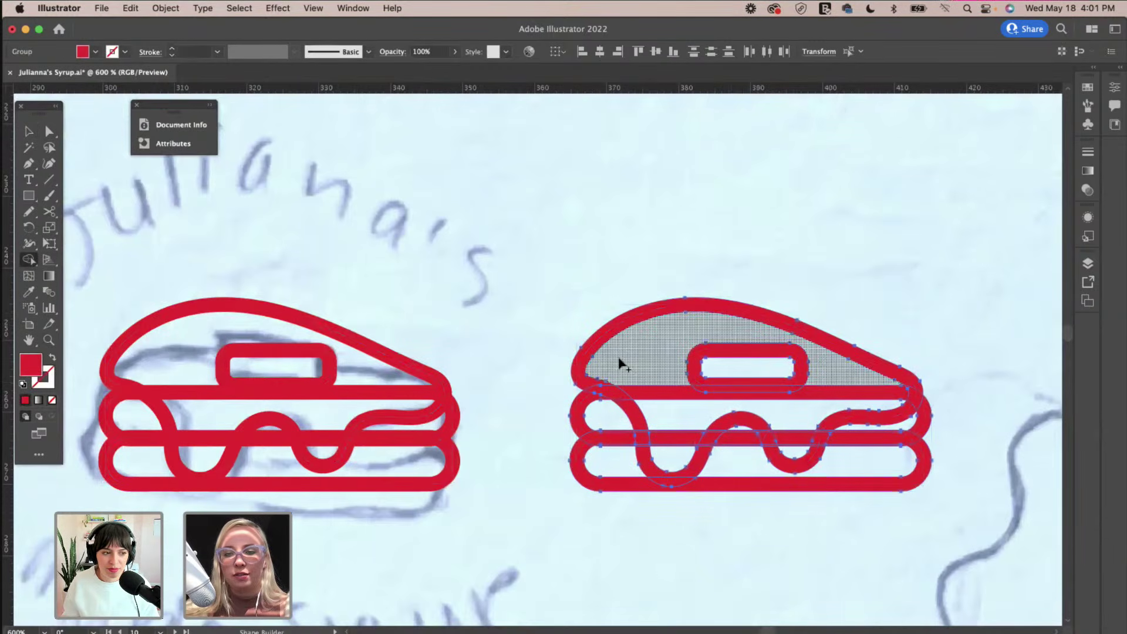
pyautogui.keyDown('alt'); pyautogui.click(611, 351); pyautogui.keyUp('alt')
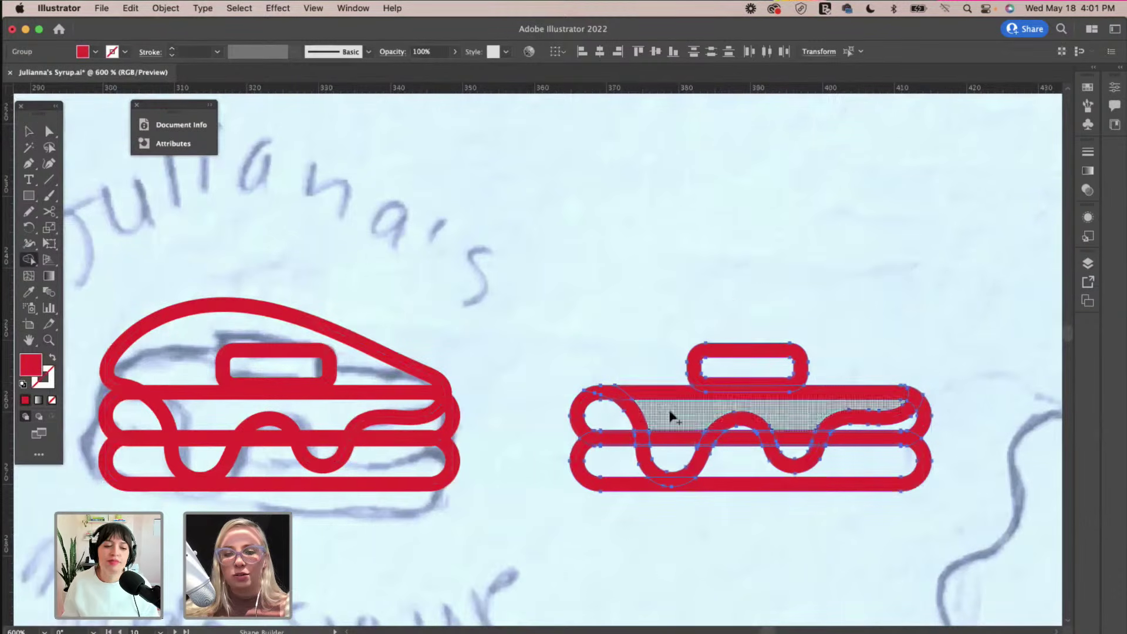
pyautogui.moveTo(671, 416)
pyautogui.mouseDown()
pyautogui.moveTo(669, 450)
pyautogui.moveTo(693, 415)
pyautogui.mouseUp()
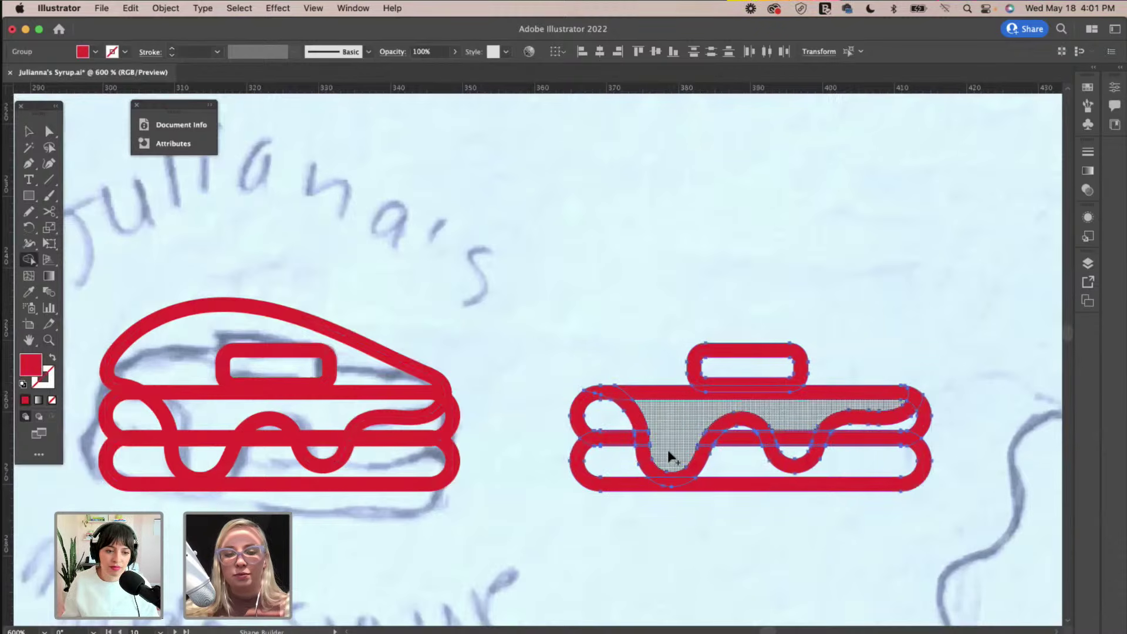
pyautogui.moveTo(801, 411); pyautogui.dragTo(788, 448)
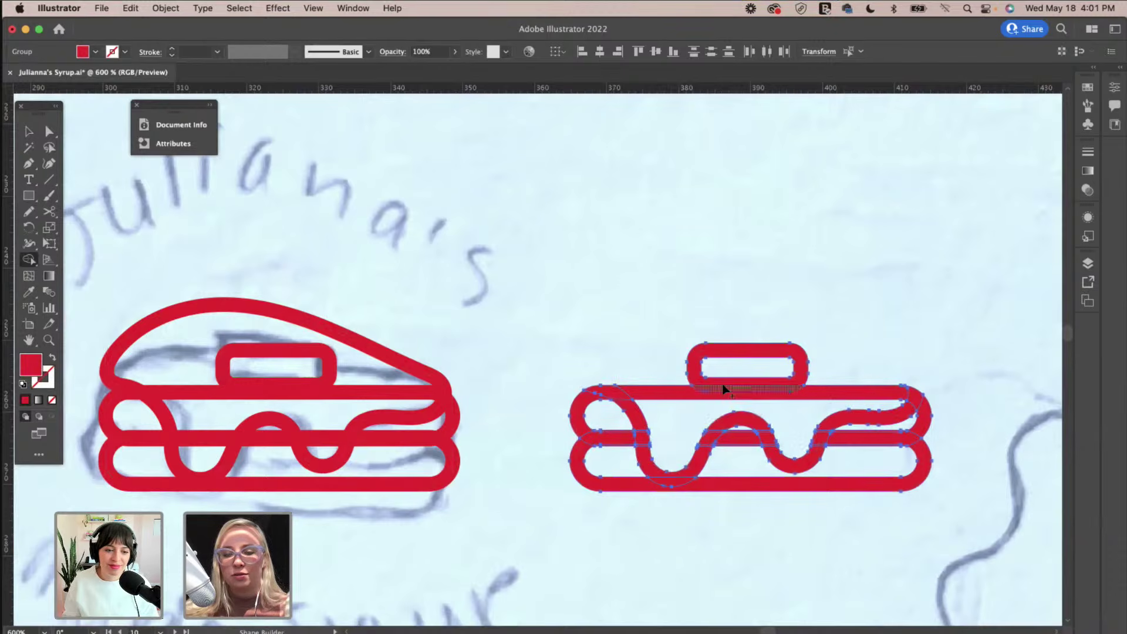
pyautogui.press('v')
pyautogui.click(667, 301)
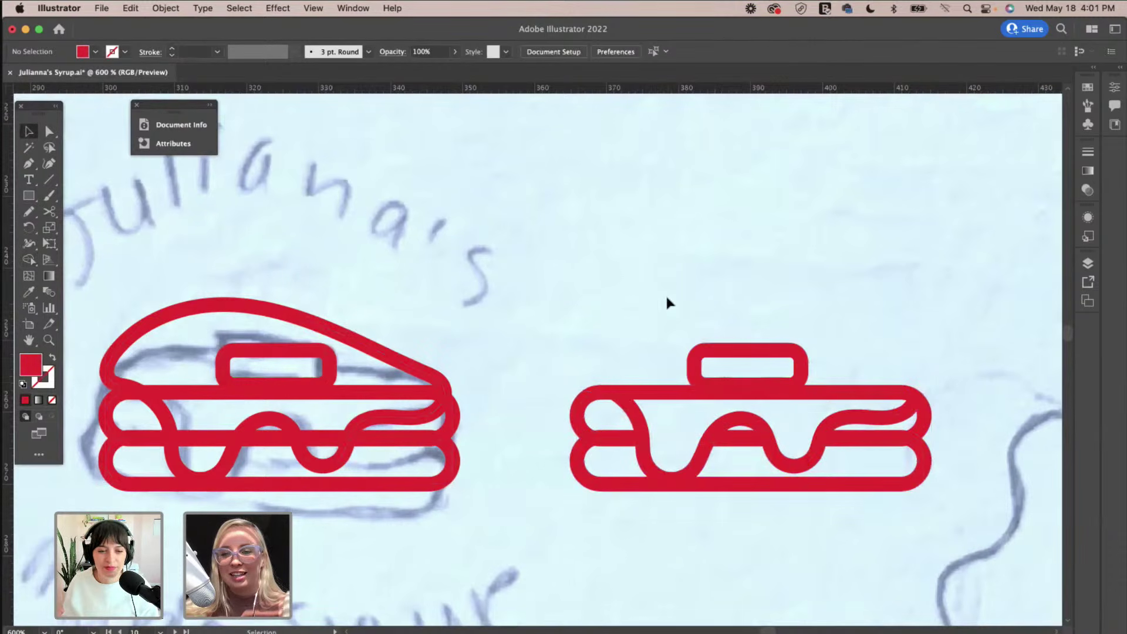
# Shift the expanded copy's bottom pancake down slightly beneath the syrup drips.
pyautogui.hscroll(5, 667, 301)
pyautogui.hscroll(2, 668, 301)
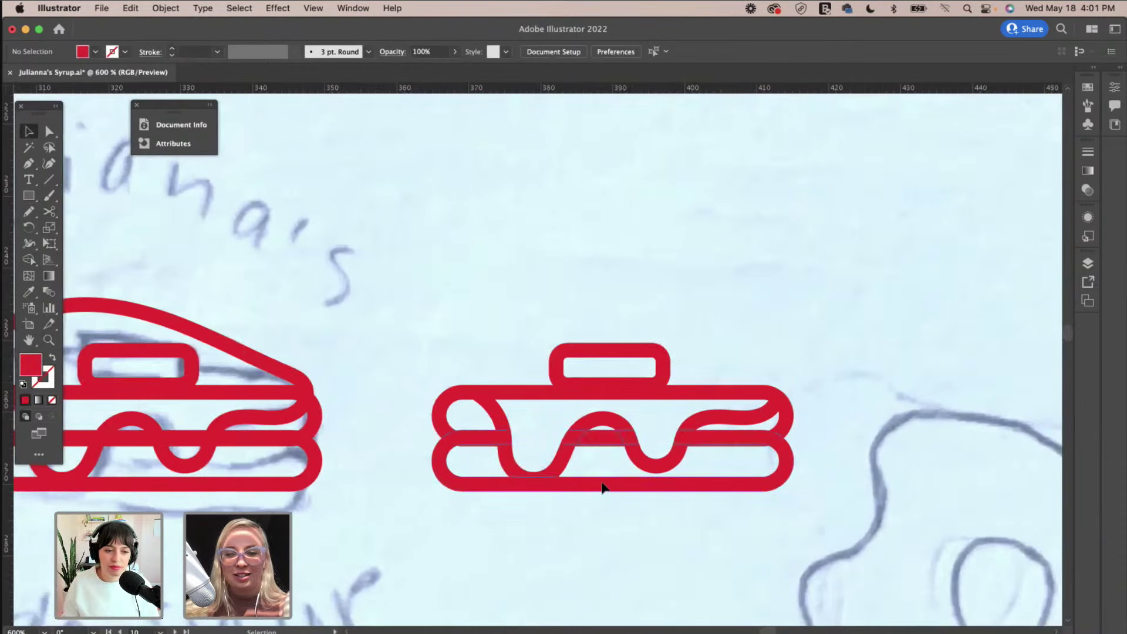
pyautogui.click(603, 487)
pyautogui.moveTo(599, 443); pyautogui.dragTo(599, 447)
pyautogui.click(526, 346)
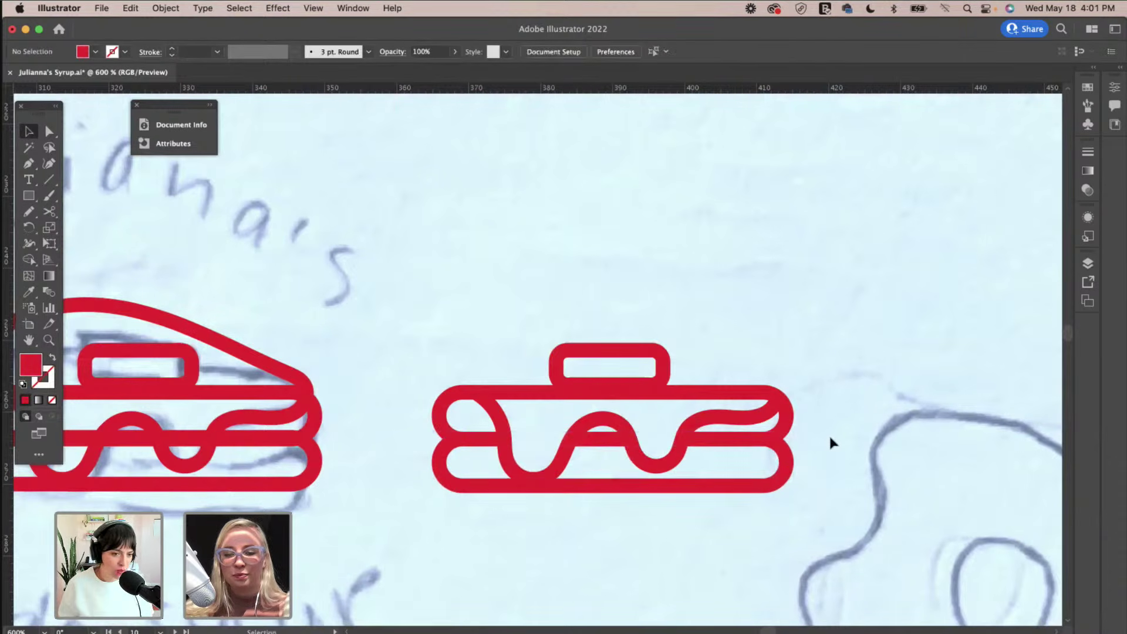
# Duplicate the bottom pancake below as a third layer and nudge it down to line up with the stack.
pyautogui.hscroll(-1, 829, 434)
pyautogui.moveTo(727, 490); pyautogui.dragTo(722, 535)
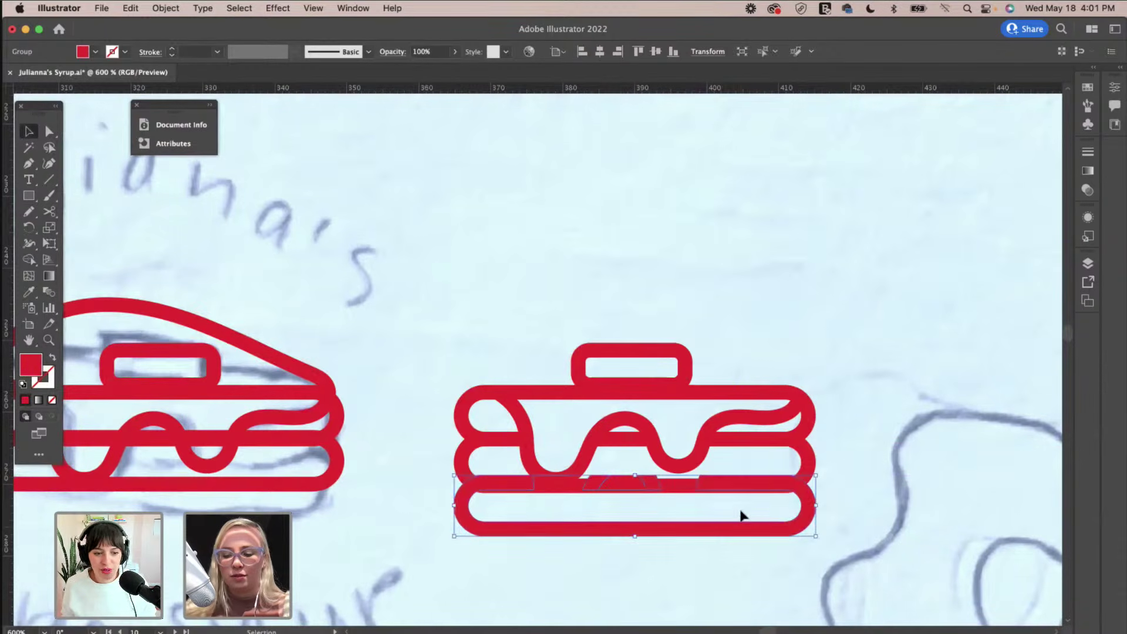
pyautogui.press('Down')
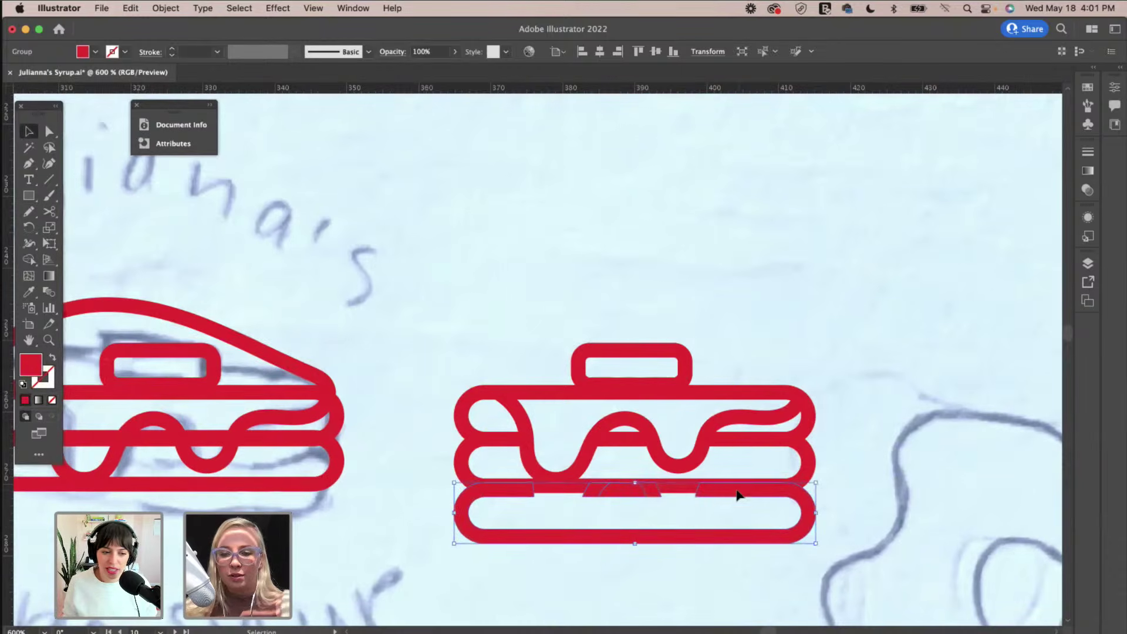
# Nudge the third pancake layer up so its upper edge lines up exactly with the bottom line of the stack above.
pyautogui.moveTo(739, 498); pyautogui.dragTo(737, 491)
pyautogui.press('super+equal')
pyautogui.press('super+equal')
pyautogui.press('super+equal')
pyautogui.press('super+equal')
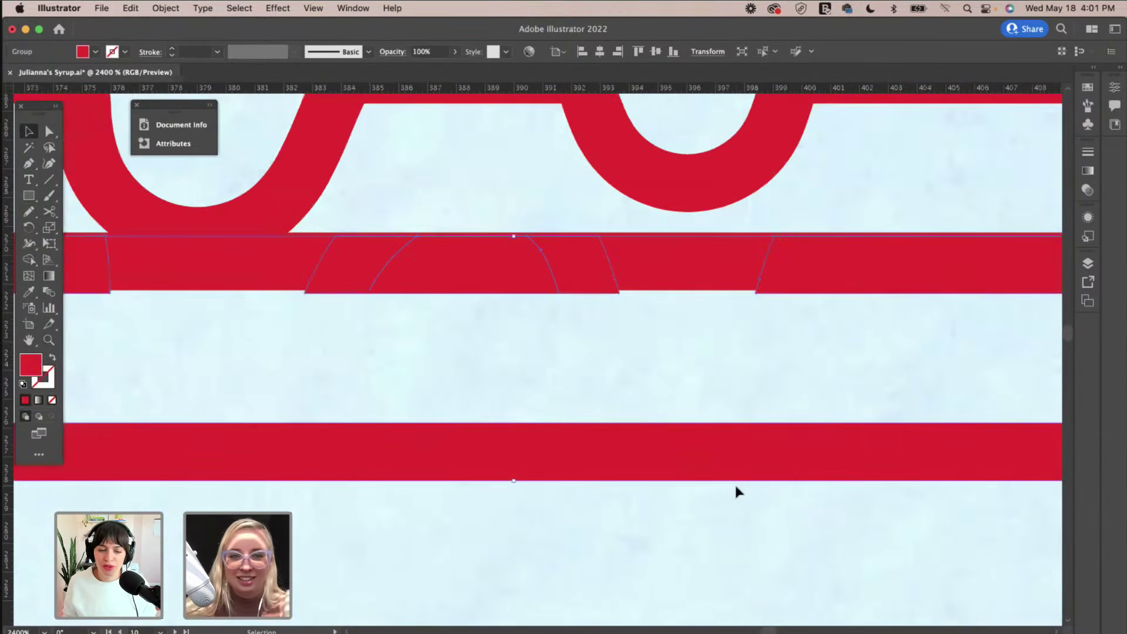
pyautogui.hscroll(-5, 734, 484)
pyautogui.scroll(1, 734, 484)
pyautogui.moveTo(189, 316); pyautogui.dragTo(189, 315)
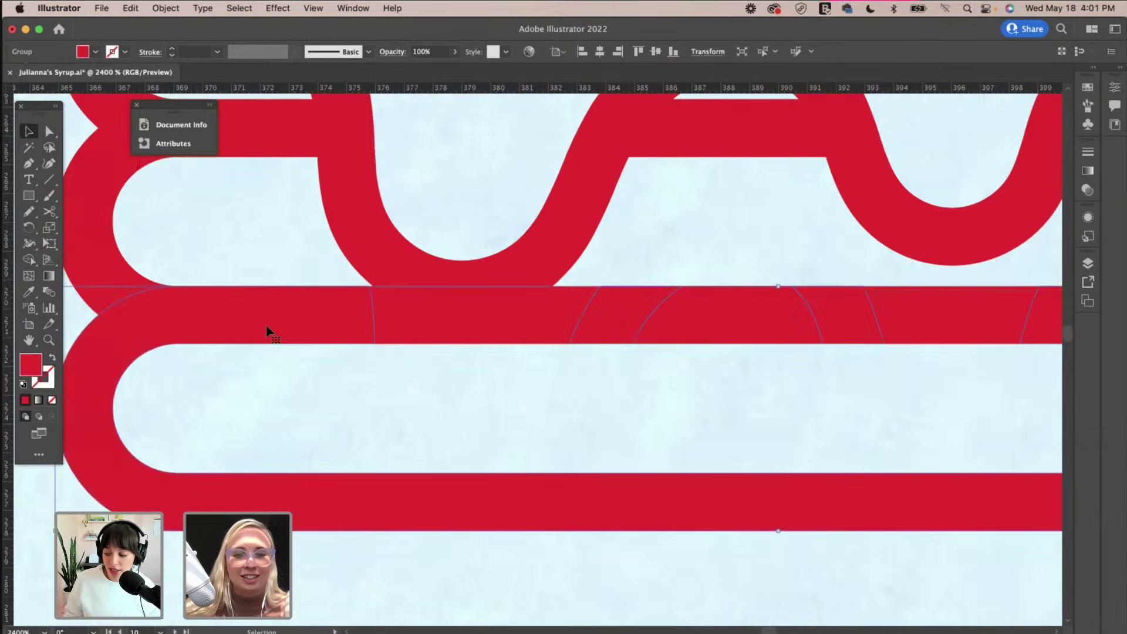
# Move the complete three-layer pancake stack next to the other finished icons, beside the frying pan and below the fried egg.
pyautogui.press('super+minus')
pyautogui.press('super+minus')
pyautogui.press('super+minus')
pyautogui.press('super+minus')
pyautogui.press('super+minus')
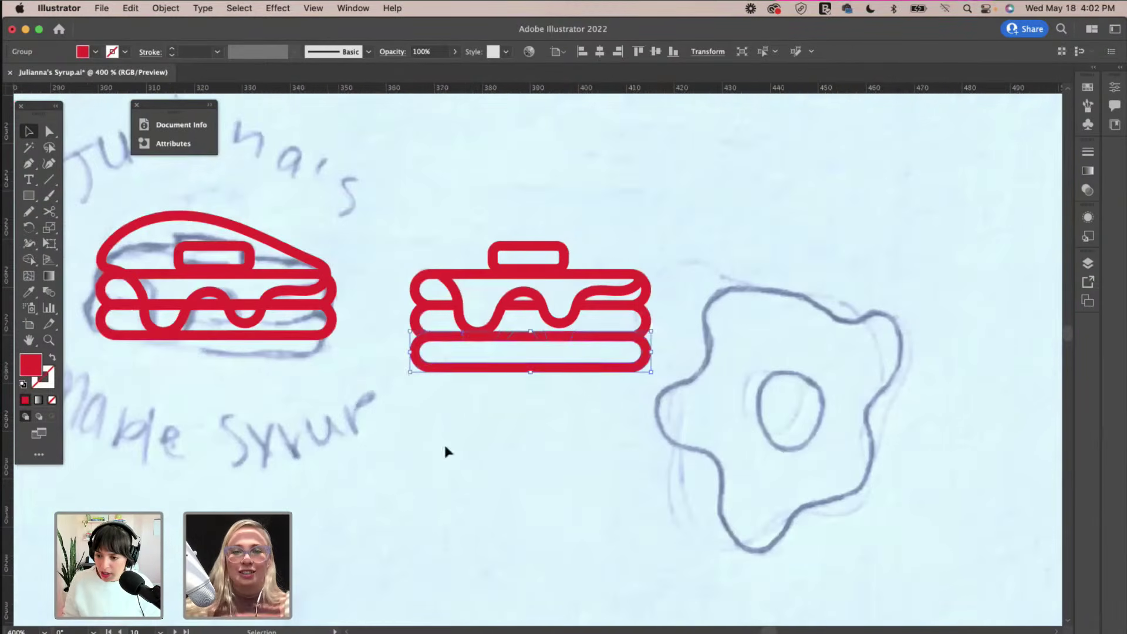
pyautogui.click(604, 440)
pyautogui.scroll(3, 603, 441)
pyautogui.moveTo(663, 487); pyautogui.dragTo(457, 309)
pyautogui.press('a')
pyautogui.press('super+minus')
pyautogui.press('super+minus')
pyautogui.press('super+minus')
pyautogui.press('super+minus')
pyautogui.press('super+minus')
pyautogui.press('super+minus')
pyautogui.press('v')
pyautogui.moveTo(533, 354)
pyautogui.mouseDown()
pyautogui.moveTo(728, 371)
pyautogui.moveTo(813, 313)
pyautogui.moveTo(804, 313)
pyautogui.mouseUp()
pyautogui.click(821, 391)
pyautogui.scroll(1, 818, 387)
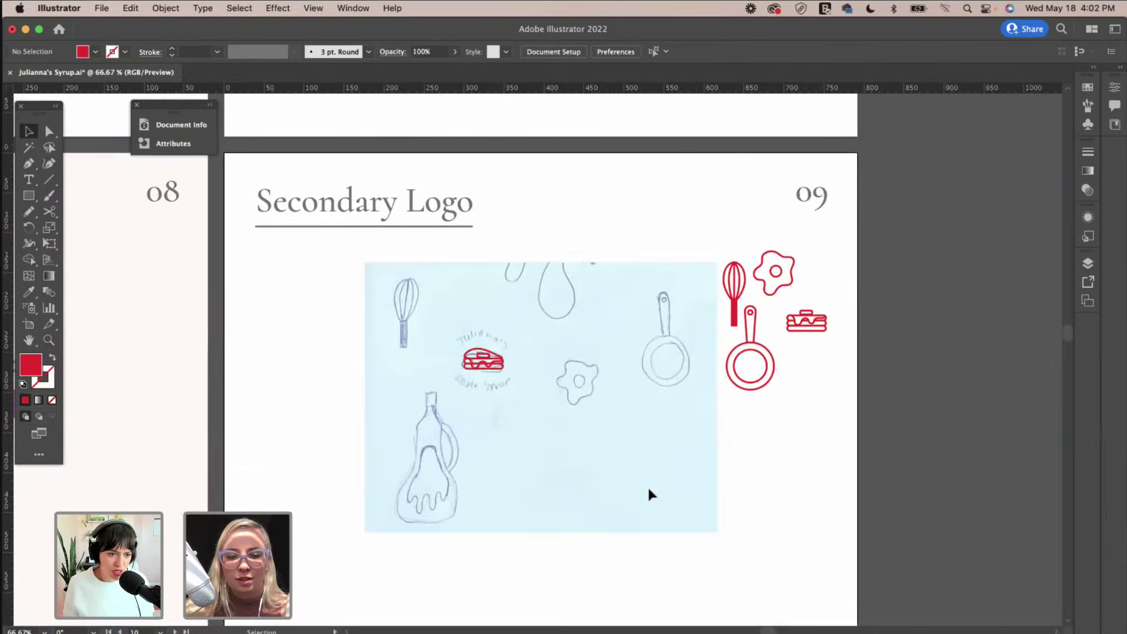
pyautogui.scroll(-1, 648, 489)
pyautogui.hscroll(-3, 650, 492)
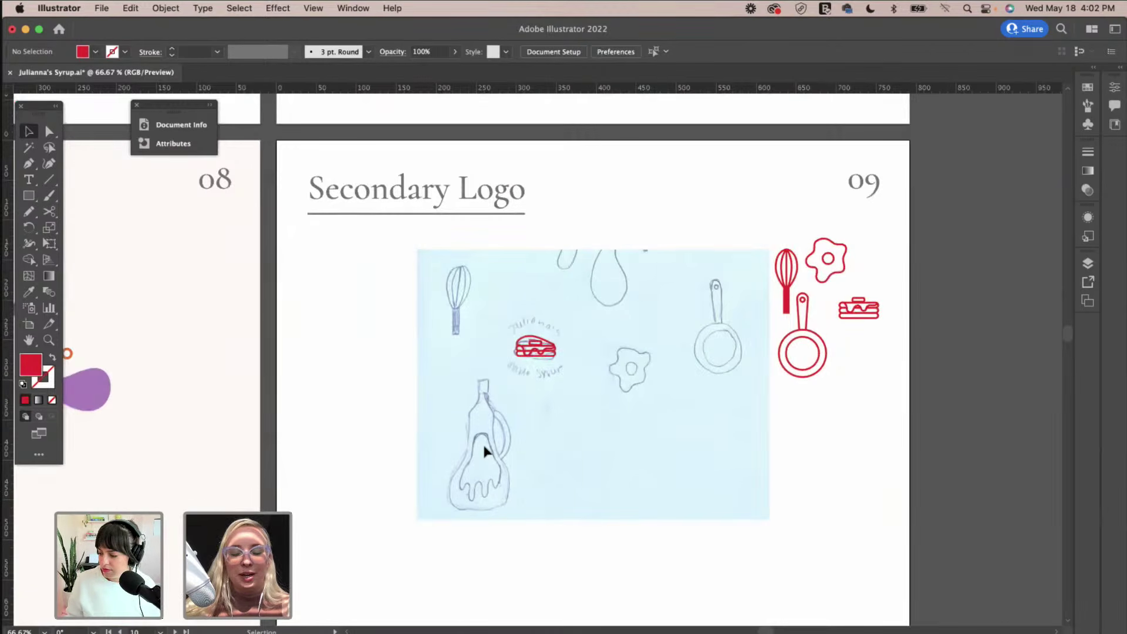
pyautogui.hscroll(2, 484, 449)
pyautogui.scroll(-2, 484, 450)
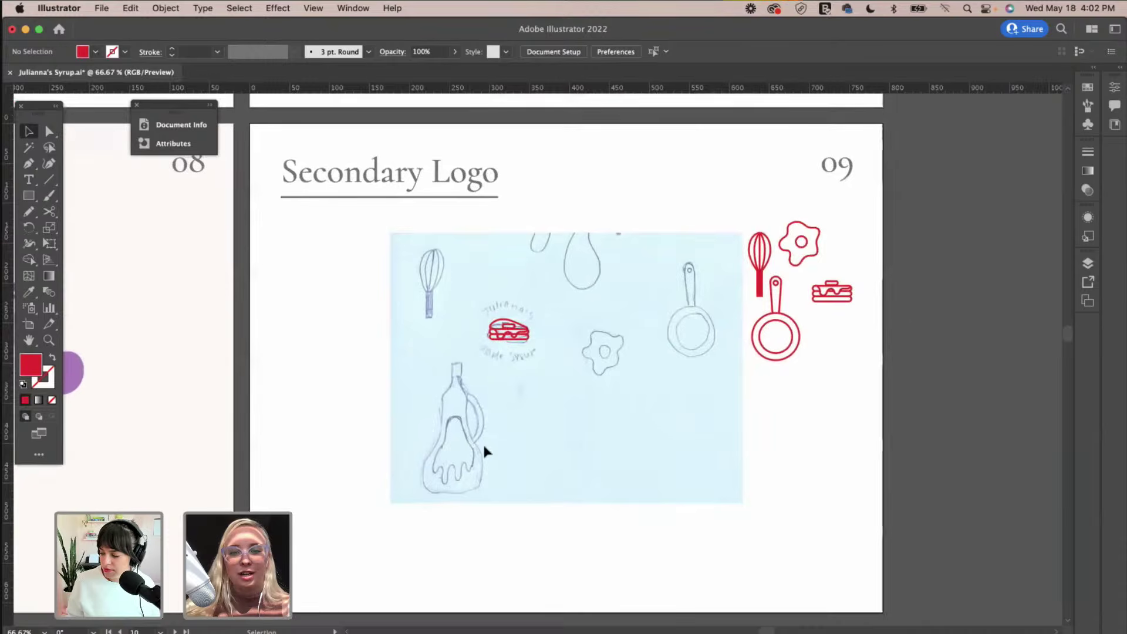
pyautogui.hscroll(-3, 484, 447)
pyautogui.hscroll(2, 483, 447)
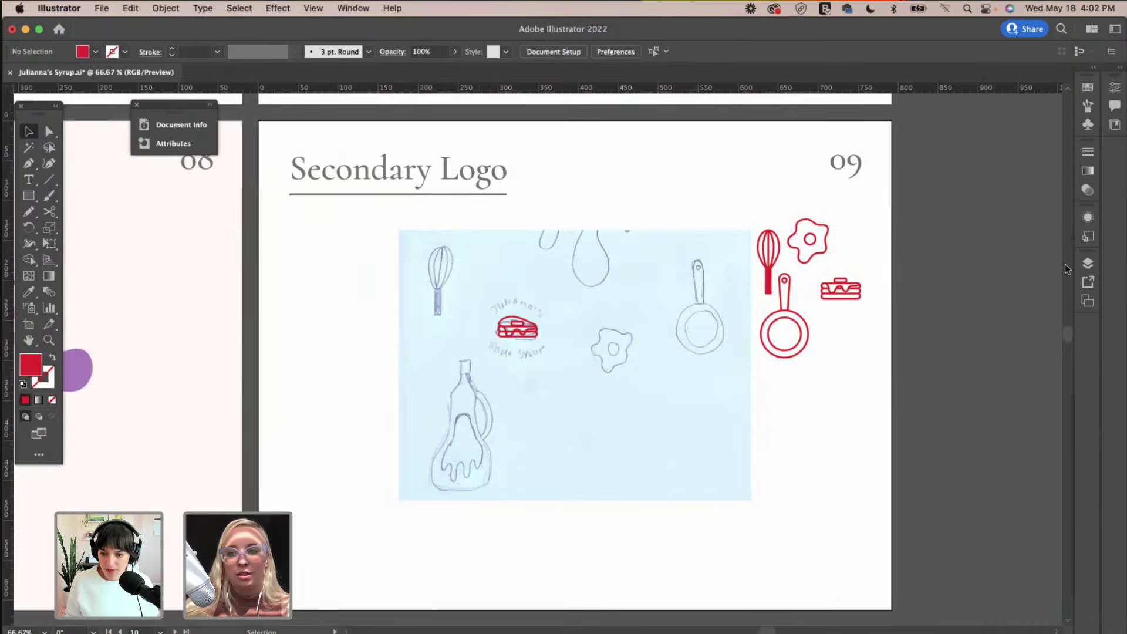
# Hide the sketch layer, Layer 2, and move the original working pancake drawing off the artboard to the right.
pyautogui.click(1087, 263)
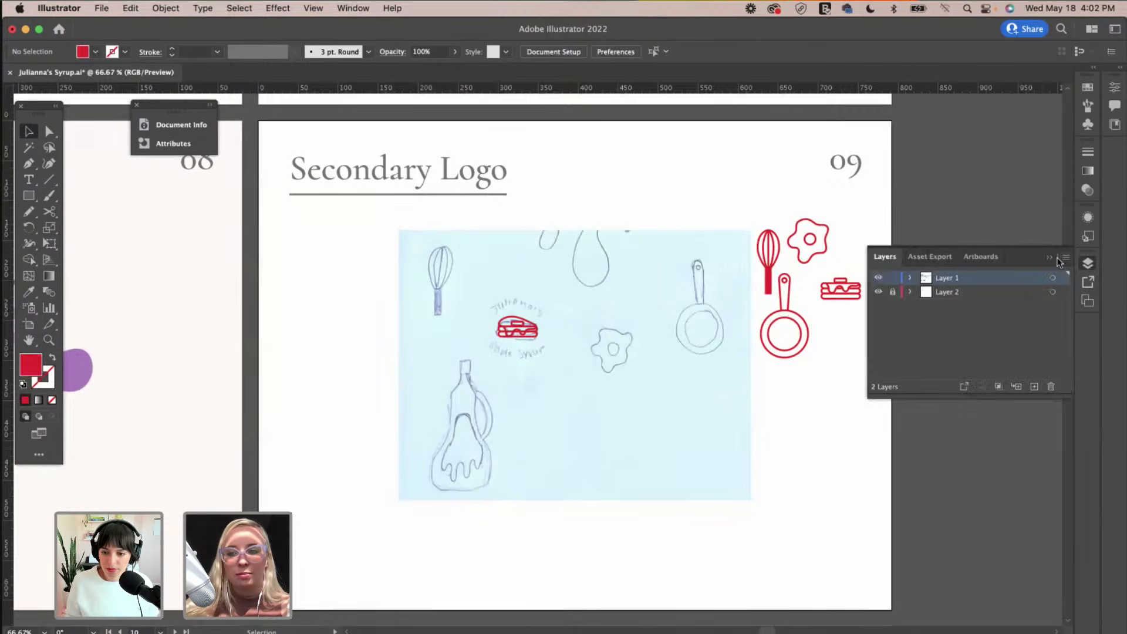
pyautogui.click(879, 291)
pyautogui.moveTo(471, 292); pyautogui.dragTo(946, 168)
pyautogui.click(630, 193)
# Move the whisk, fried egg, frying pan and pancake icons together to the middle of the Secondary Logo artboard.
pyautogui.hscroll(3, 630, 192)
pyautogui.moveTo(767, 385); pyautogui.dragTo(657, 236)
pyautogui.moveTo(721, 267); pyautogui.dragTo(538, 296)
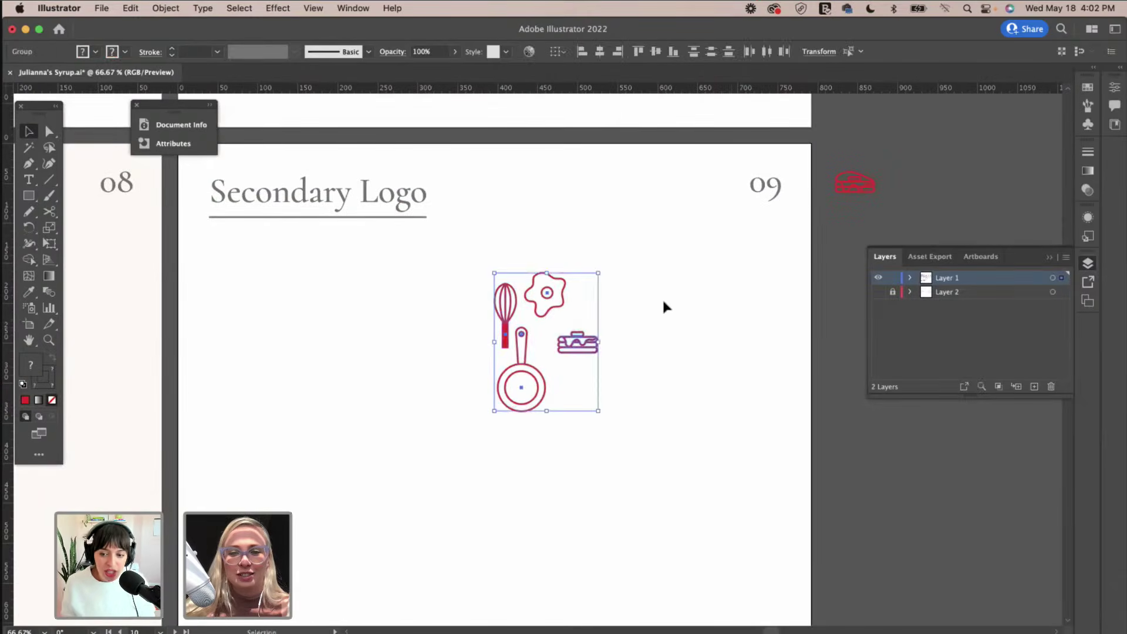
pyautogui.click(664, 303)
# Lock the background rectangle of the Primary Logo artboard.
pyautogui.hscroll(-10, 663, 298)
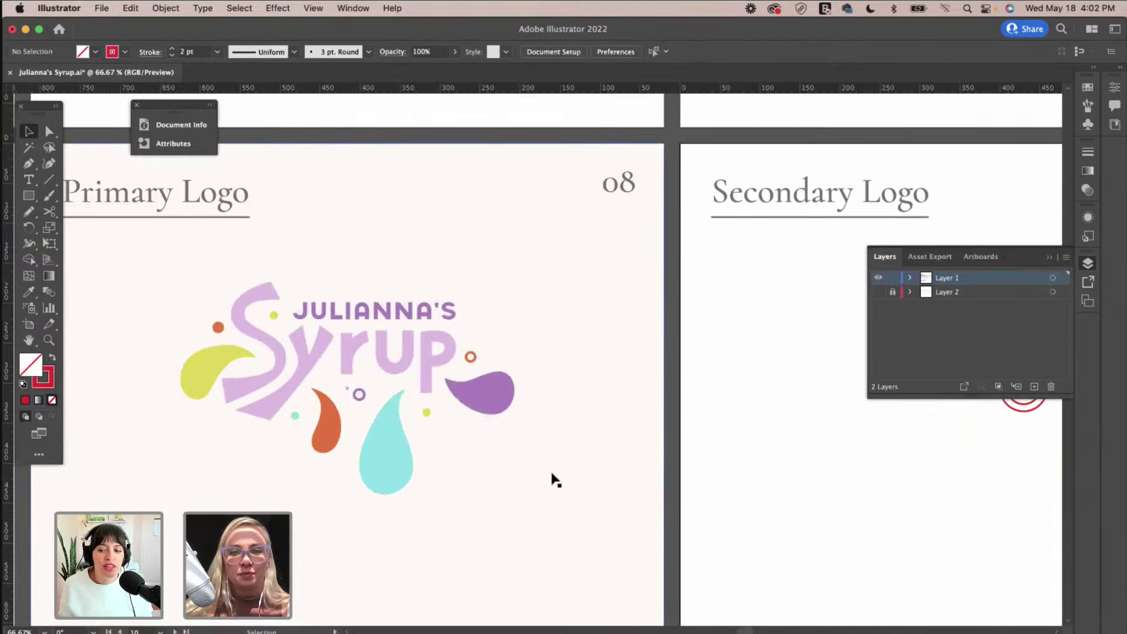
pyautogui.click(544, 481)
pyautogui.click(165, 8)
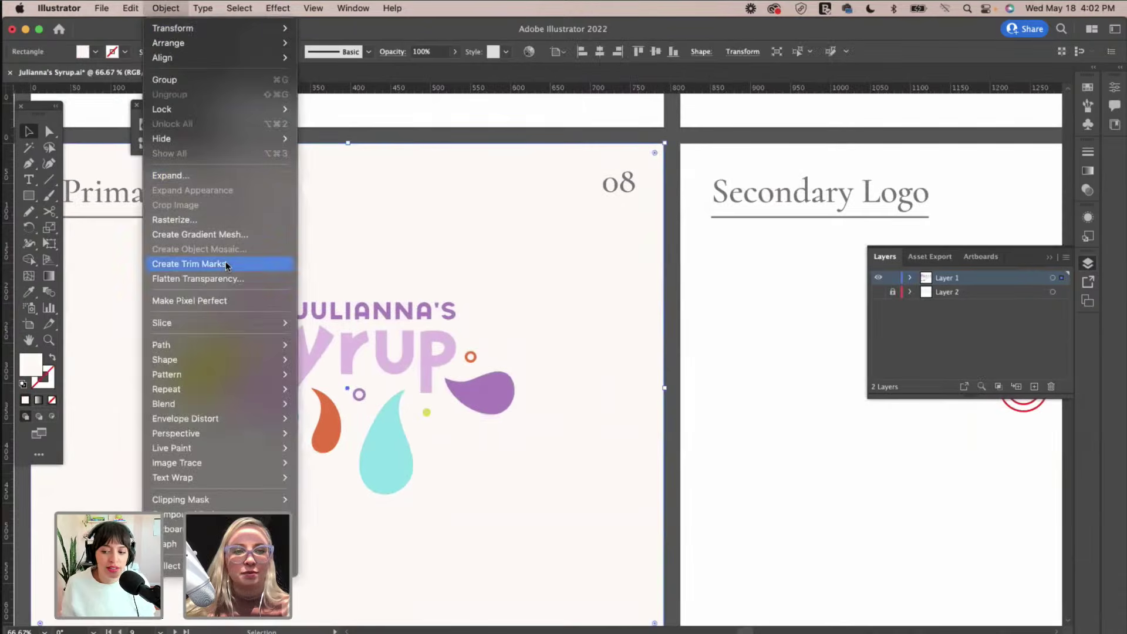
pyautogui.moveTo(177, 109)
pyautogui.click(352, 109)
# Copy the complete primary logo with its drops and dots onto the Secondary Logo artboard, below and left of the icons.
pyautogui.moveTo(526, 499); pyautogui.dragTo(185, 261)
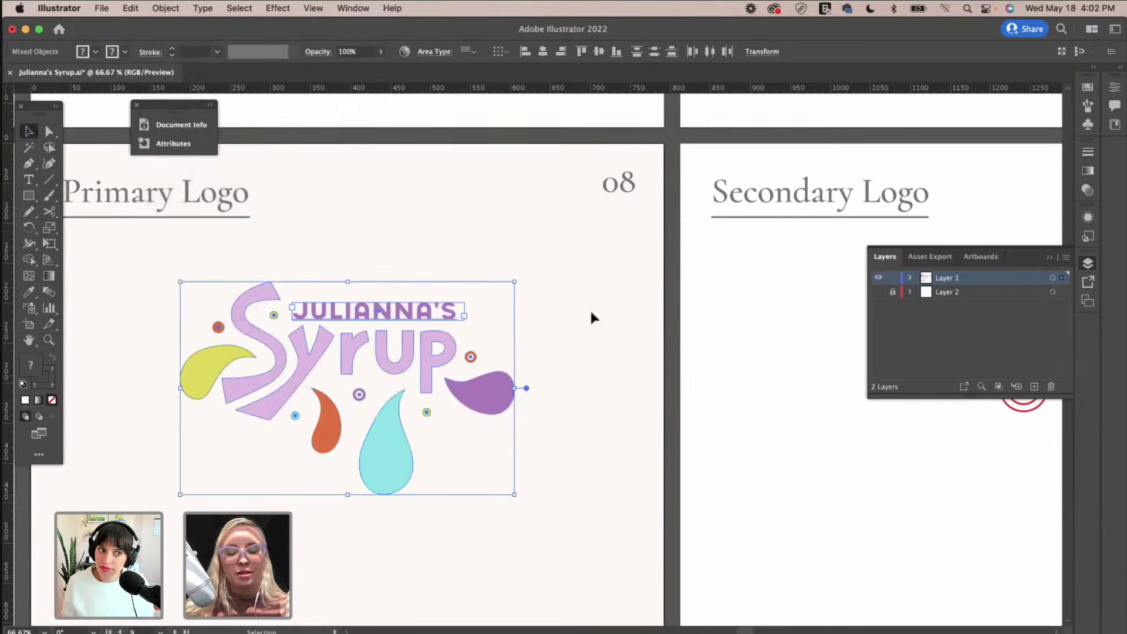
pyautogui.hscroll(10, 597, 304)
pyautogui.press('a')
pyautogui.click(541, 351)
pyautogui.press('cmd+v')
pyautogui.moveTo(551, 324); pyautogui.dragTo(507, 432)
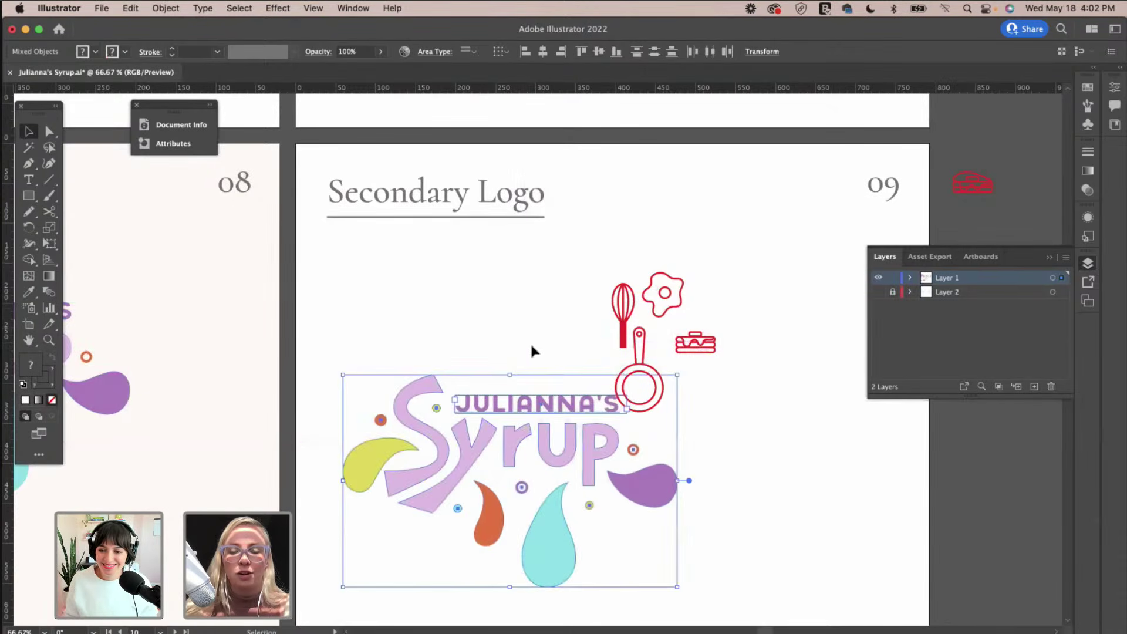
# Move the frying pan up to the right of the fried egg, clear of the logo copy.
pyautogui.click(552, 338)
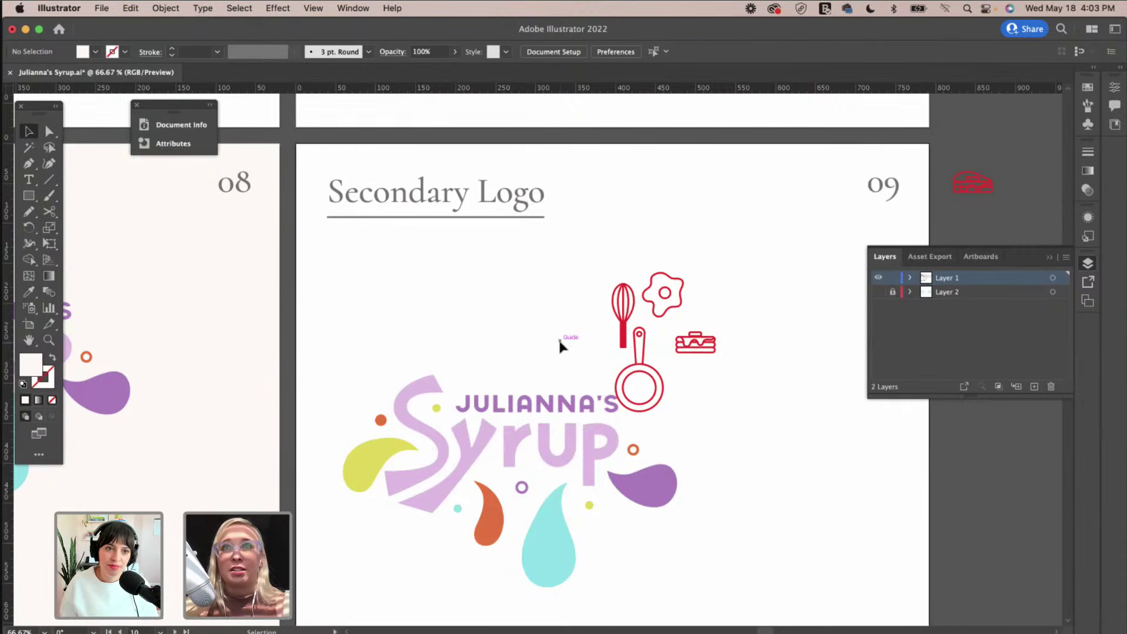
pyautogui.click(549, 401)
pyautogui.click(500, 376)
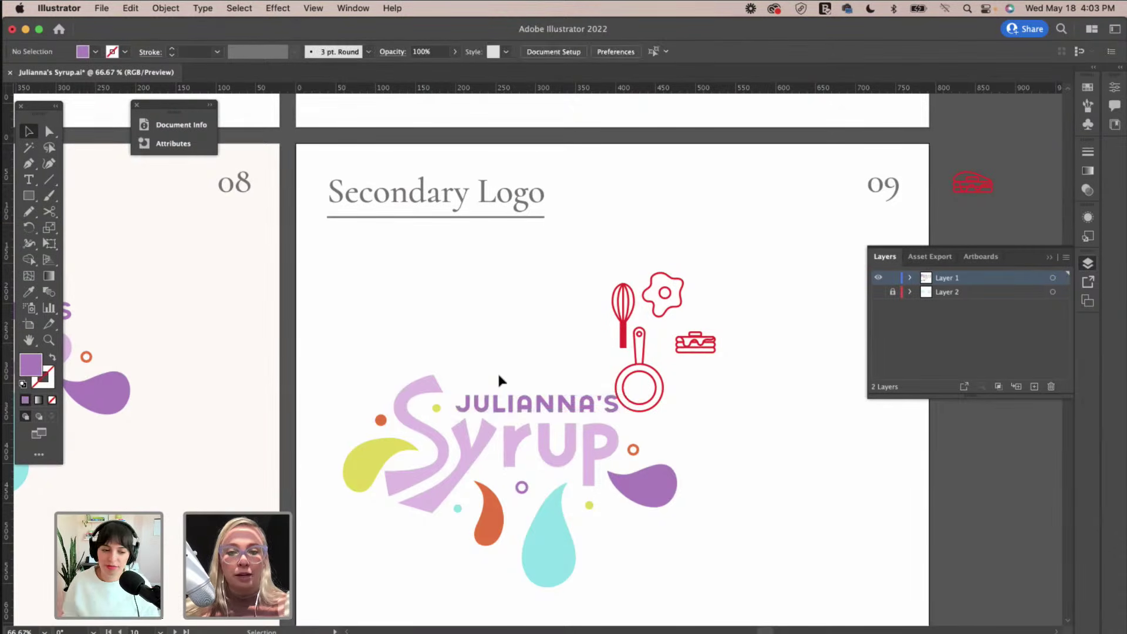
pyautogui.click(650, 377)
pyautogui.moveTo(649, 371); pyautogui.dragTo(736, 278)
pyautogui.click(738, 377)
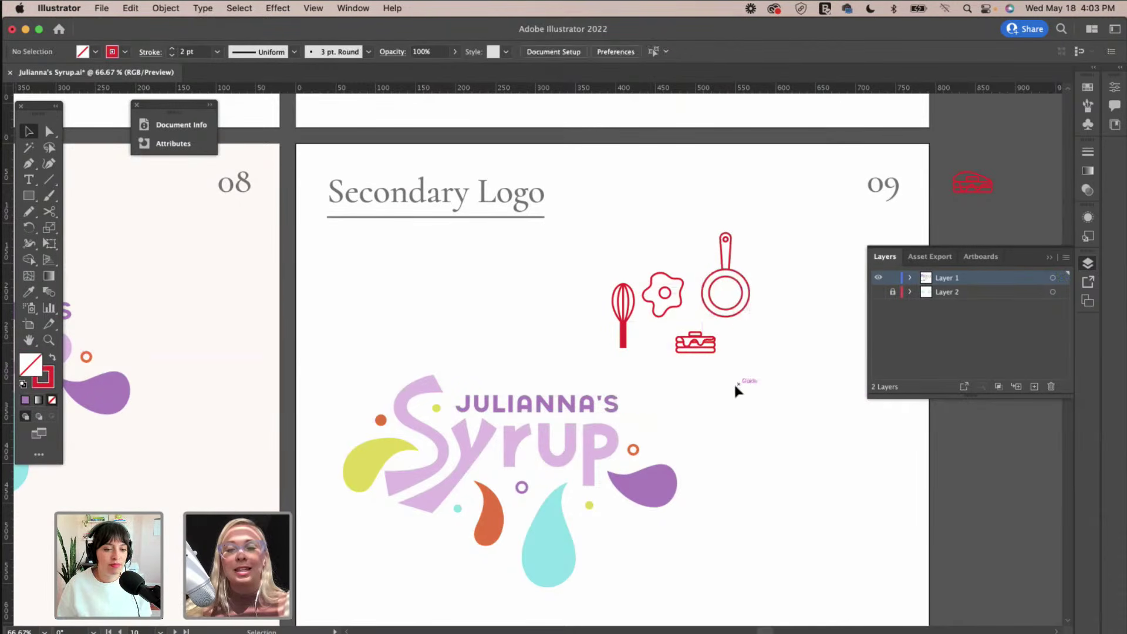
pyautogui.hscroll(5, 668, 547)
pyautogui.scroll(-2, 668, 547)
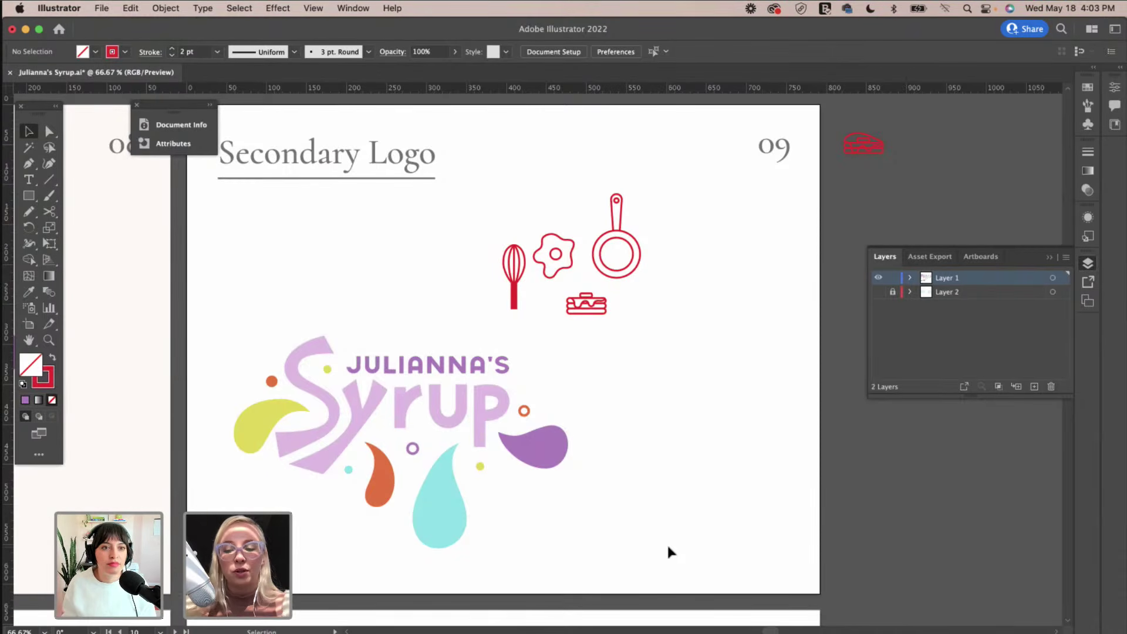
pyautogui.press('super+equal')
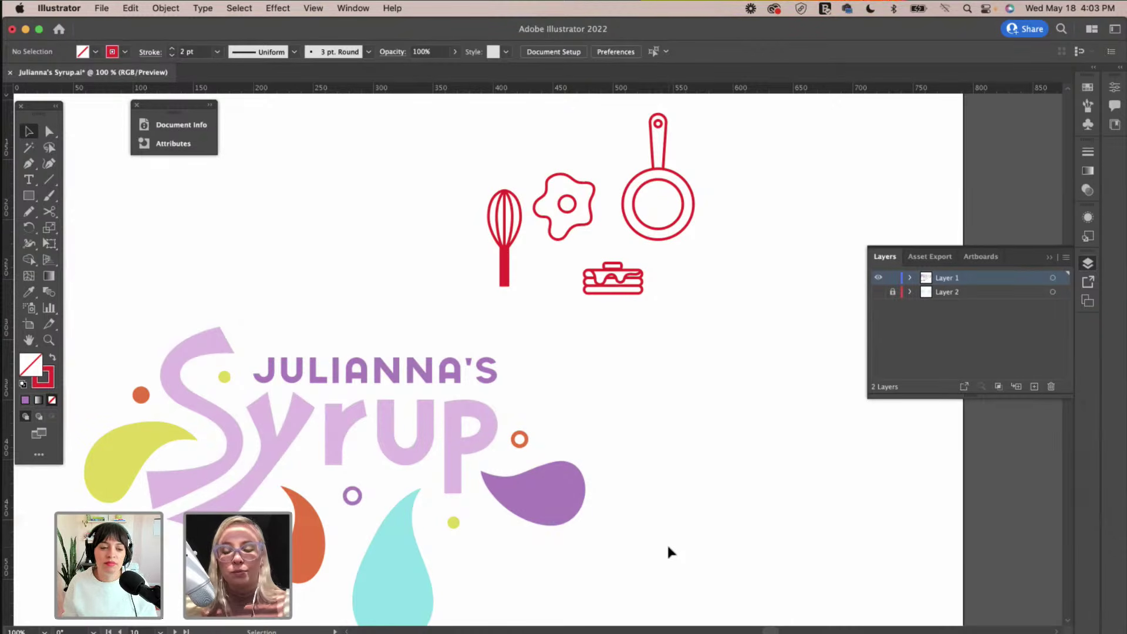
pyautogui.scroll(-3, 648, 501)
pyautogui.hscroll(-3, 648, 501)
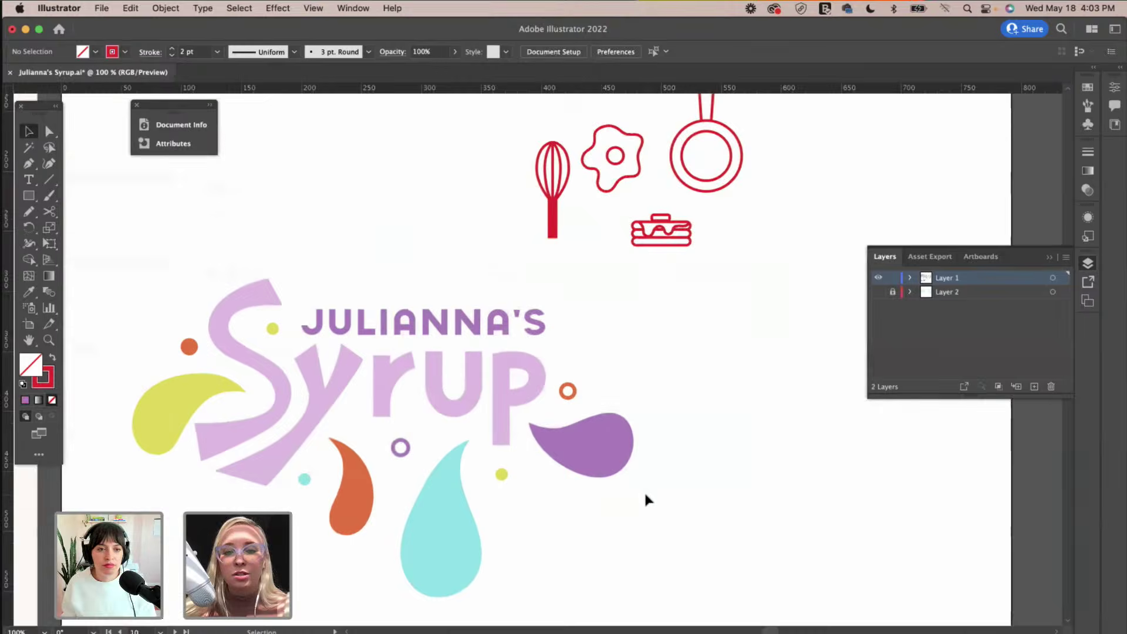
pyautogui.scroll(-1, 646, 499)
pyautogui.hscroll(1, 645, 499)
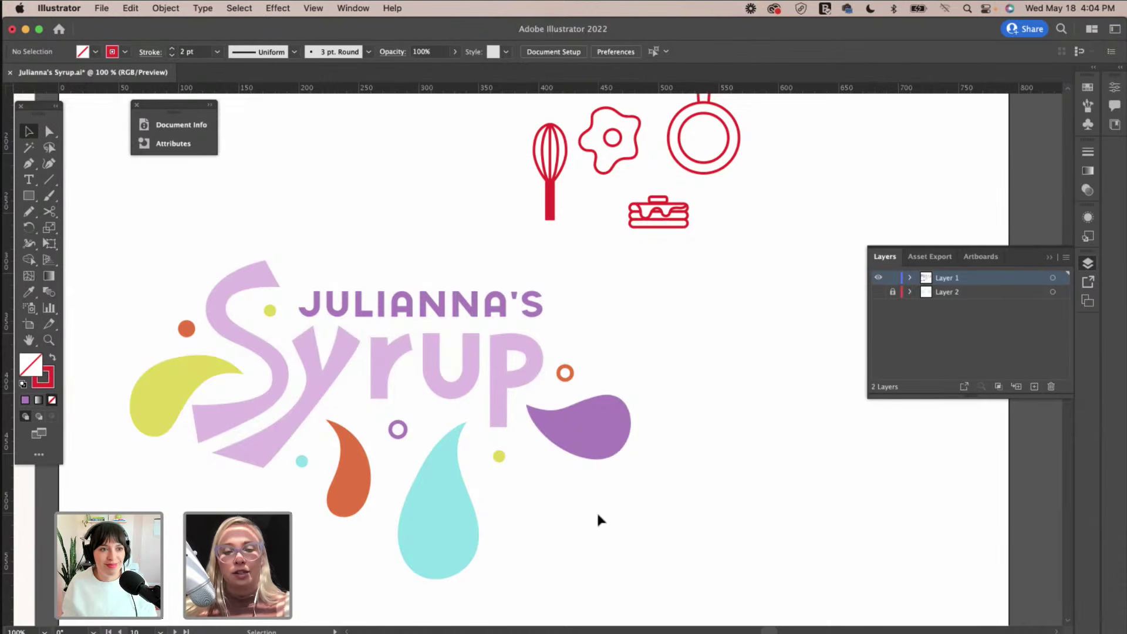
pyautogui.scroll(3, 601, 514)
pyautogui.scroll(-3, 600, 514)
pyautogui.hscroll(2, 600, 514)
pyautogui.scroll(3, 601, 515)
pyautogui.hscroll(-3, 600, 514)
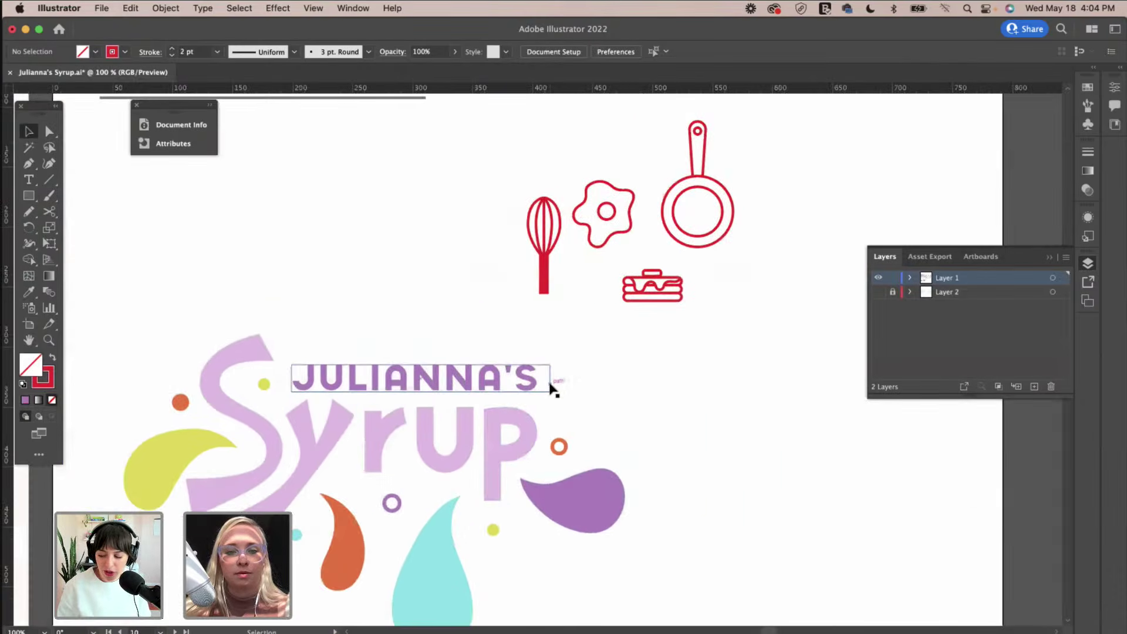
pyautogui.scroll(2, 702, 393)
pyautogui.hscroll(3, 703, 393)
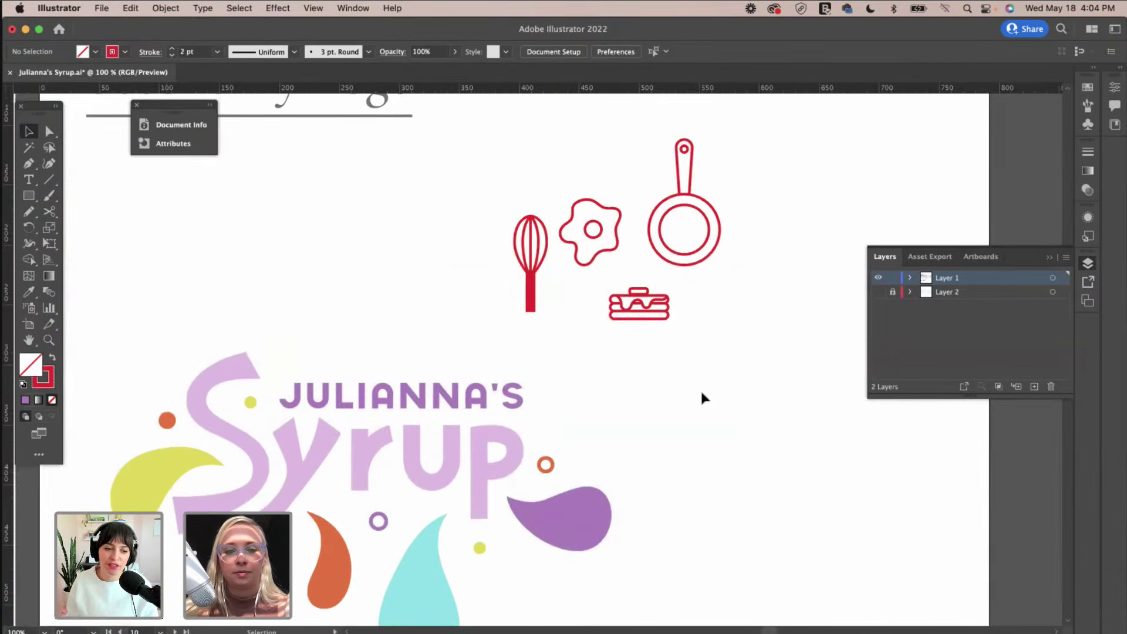
pyautogui.scroll(-2, 702, 394)
pyautogui.scroll(-2, 702, 394)
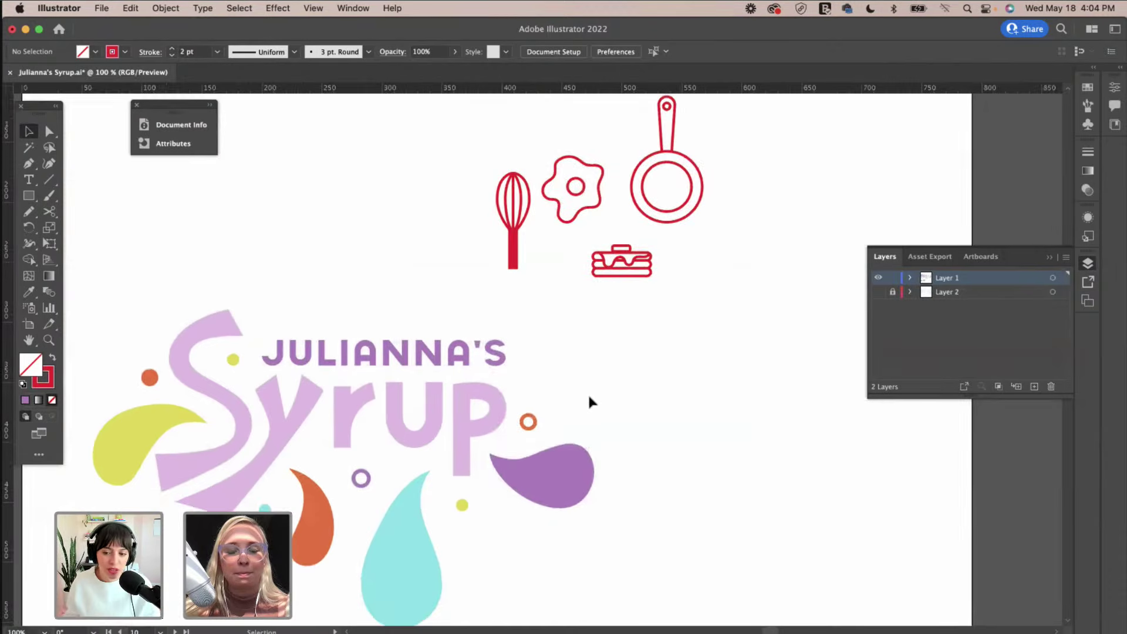
pyautogui.hscroll(-3, 590, 401)
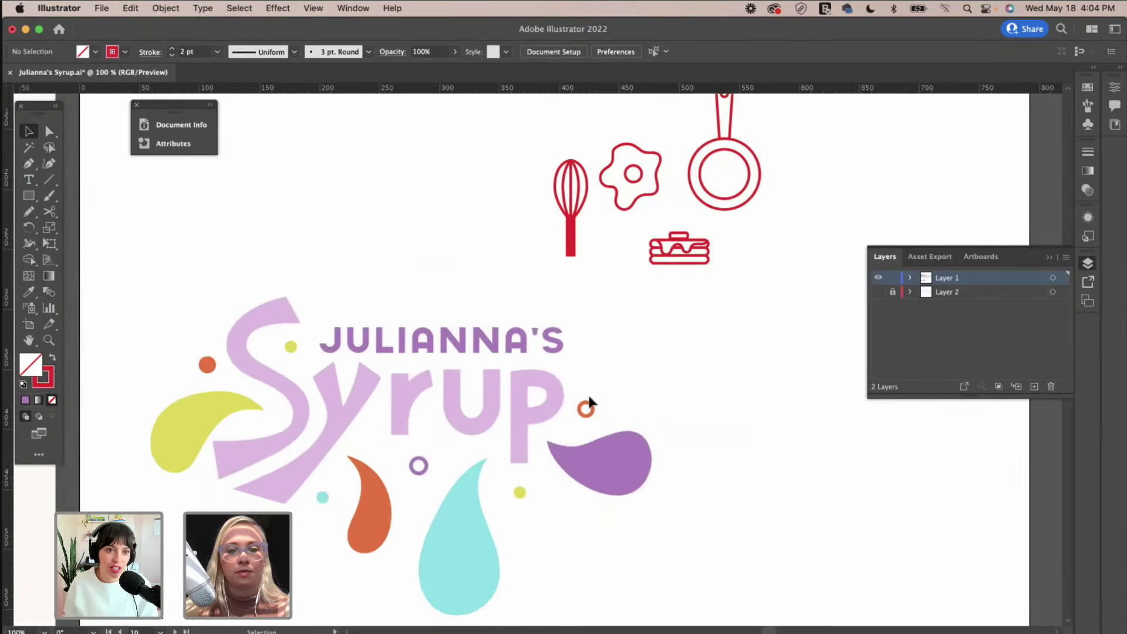
# Group the five letters of the word Syrup in the logo copy.
pyautogui.scroll(2, 590, 401)
pyautogui.click(530, 435)
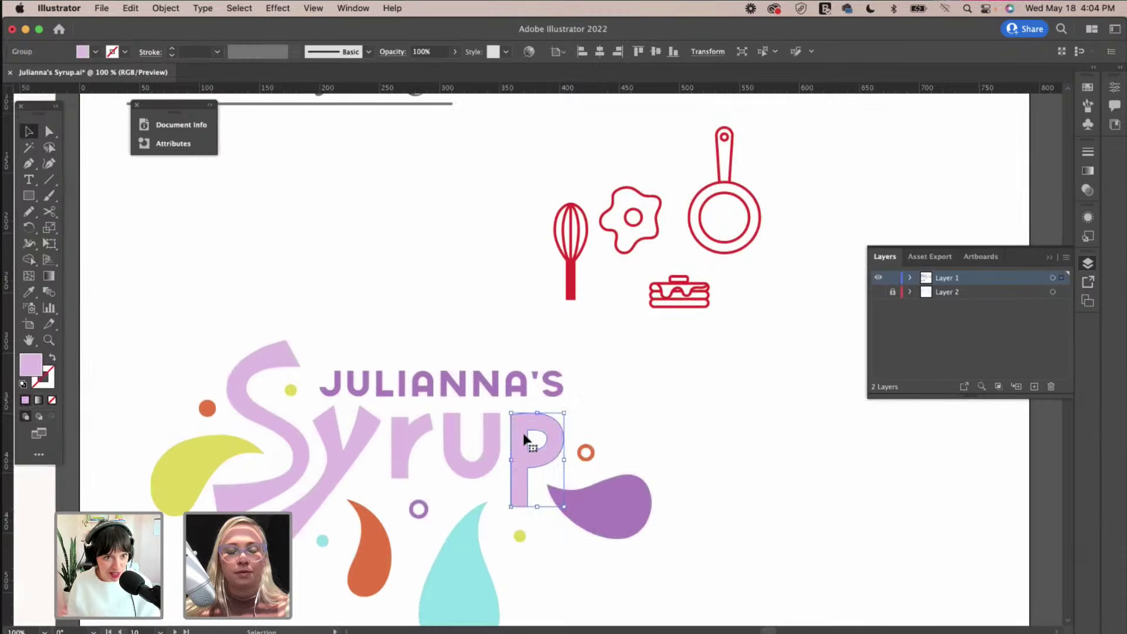
pyautogui.keyDown('shift'); pyautogui.click(493, 441); pyautogui.keyUp('shift')
pyautogui.keyDown('shift'); pyautogui.click(405, 440); pyautogui.keyUp('shift')
pyautogui.keyDown('shift'); pyautogui.click(342, 436); pyautogui.keyUp('shift')
pyautogui.keyDown('shift'); pyautogui.click(283, 423); pyautogui.keyUp('shift')
pyautogui.press('super+g')
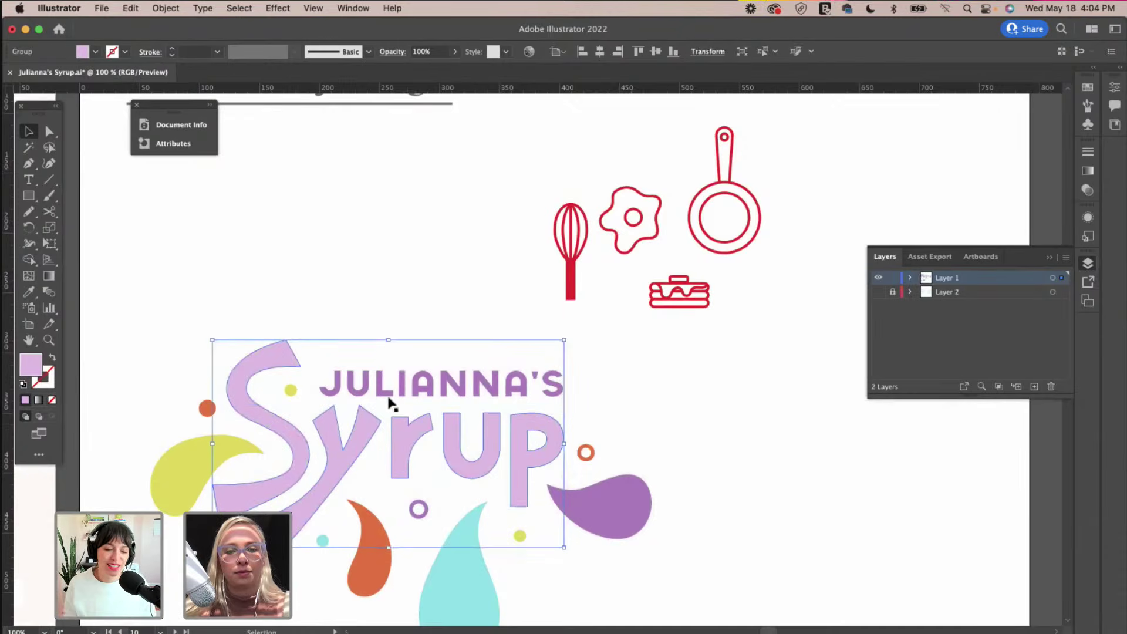
# Duplicate the grouped Syrup lettering to the right of the logo copy, scale it to under half size and place it below the icons.
pyautogui.click(390, 396)
pyautogui.click(352, 434)
pyautogui.moveTo(355, 449); pyautogui.dragTo(681, 353)
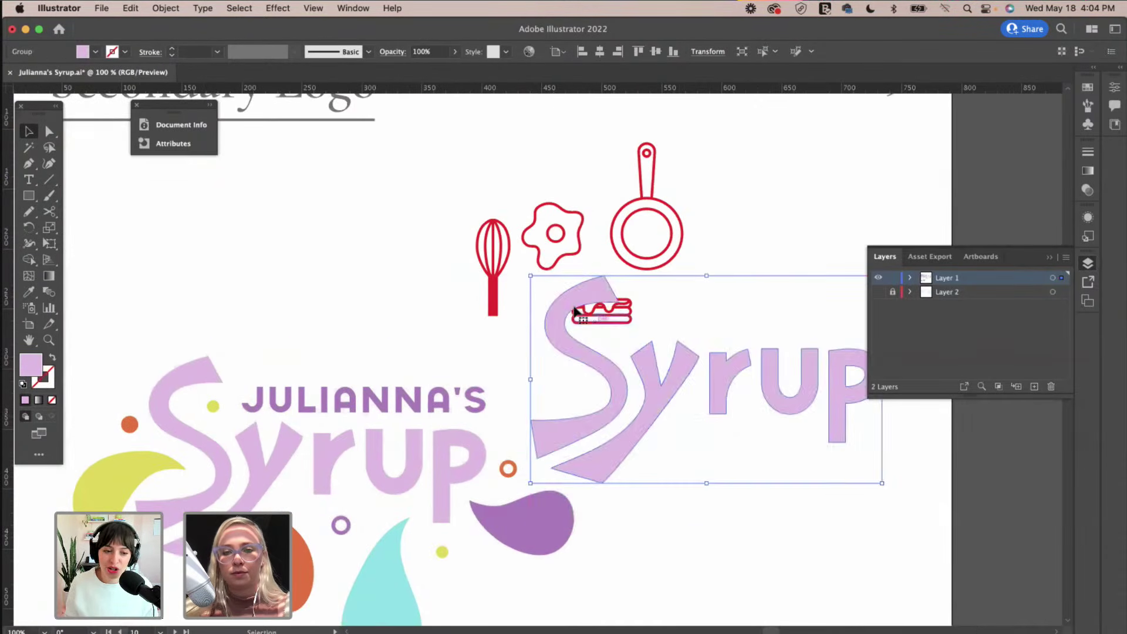
pyautogui.moveTo(531, 281); pyautogui.dragTo(627, 332)
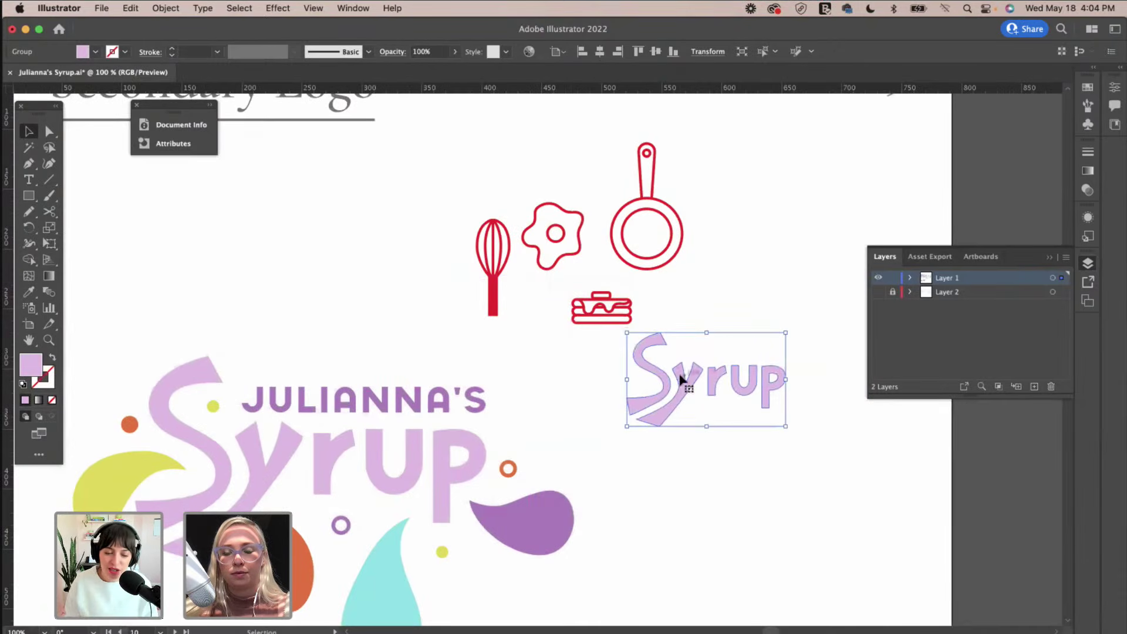
pyautogui.moveTo(679, 377); pyautogui.dragTo(690, 396)
pyautogui.click(710, 334)
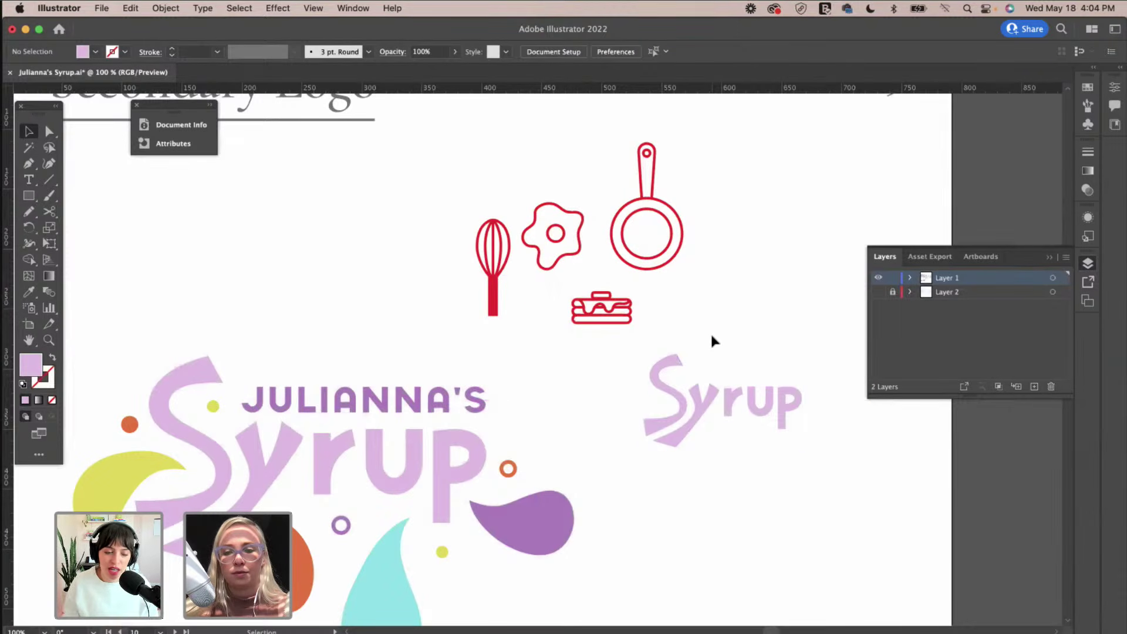
# Draw a circle about 69 px in diameter over the end of the small Syrup lettering.
pyautogui.hscroll(1, 712, 336)
pyautogui.moveTo(28, 196); pyautogui.dragTo(71, 229)
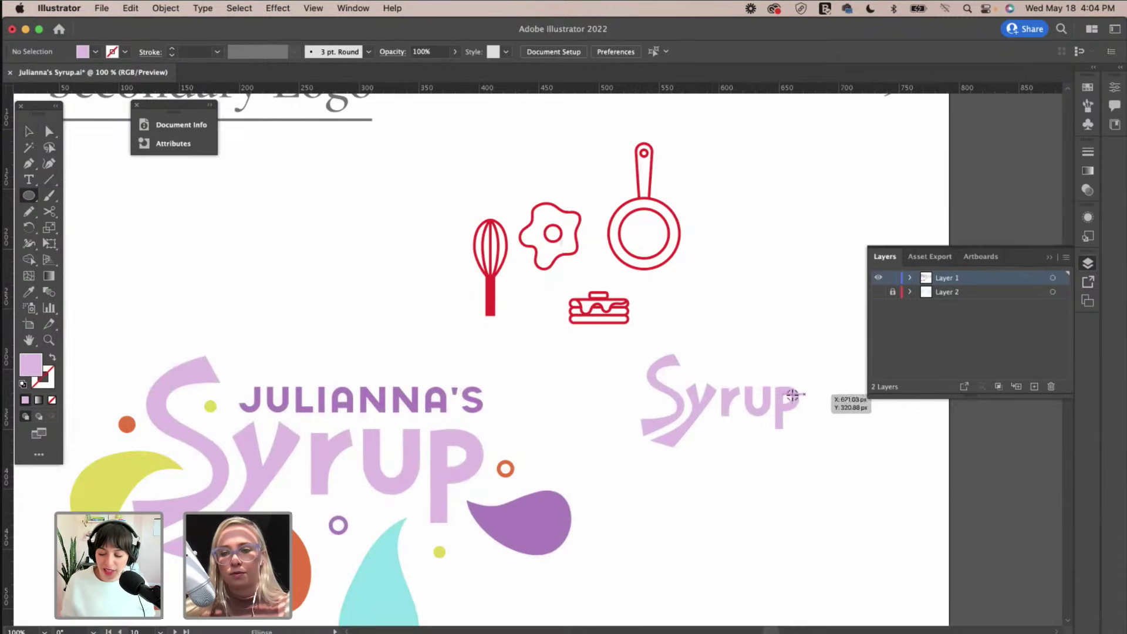
pyautogui.moveTo(787, 394); pyautogui.dragTo(762, 354)
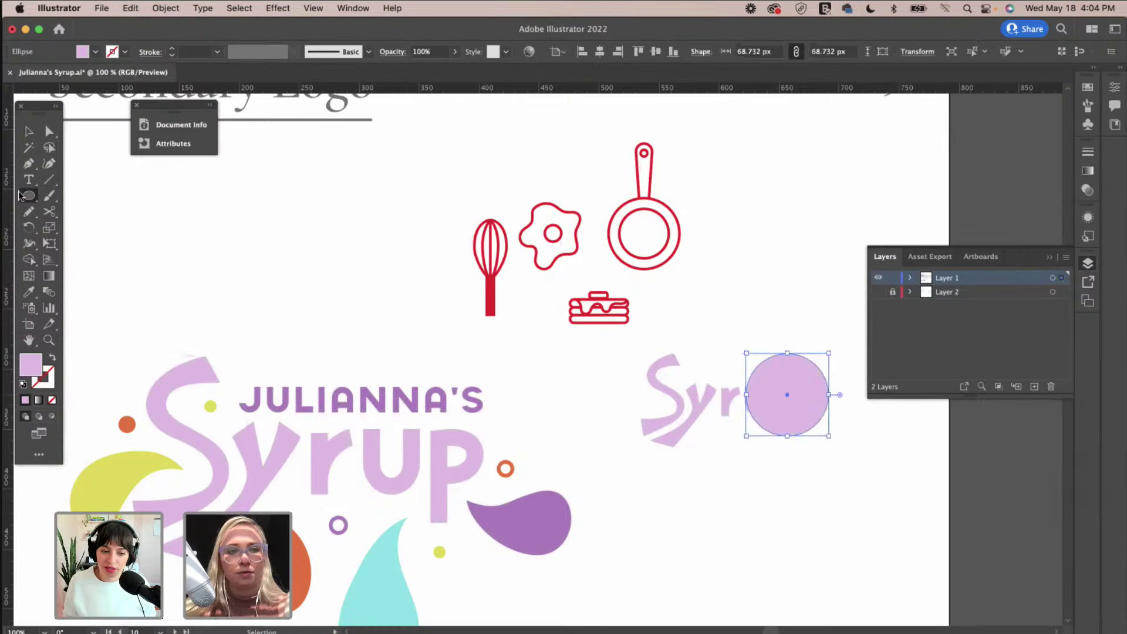
# Add the text JULIANNA'S along the outside of the circle with the Type on a Path tool.
pyautogui.moveTo(28, 180); pyautogui.dragTo(76, 212)
pyautogui.click(791, 354)
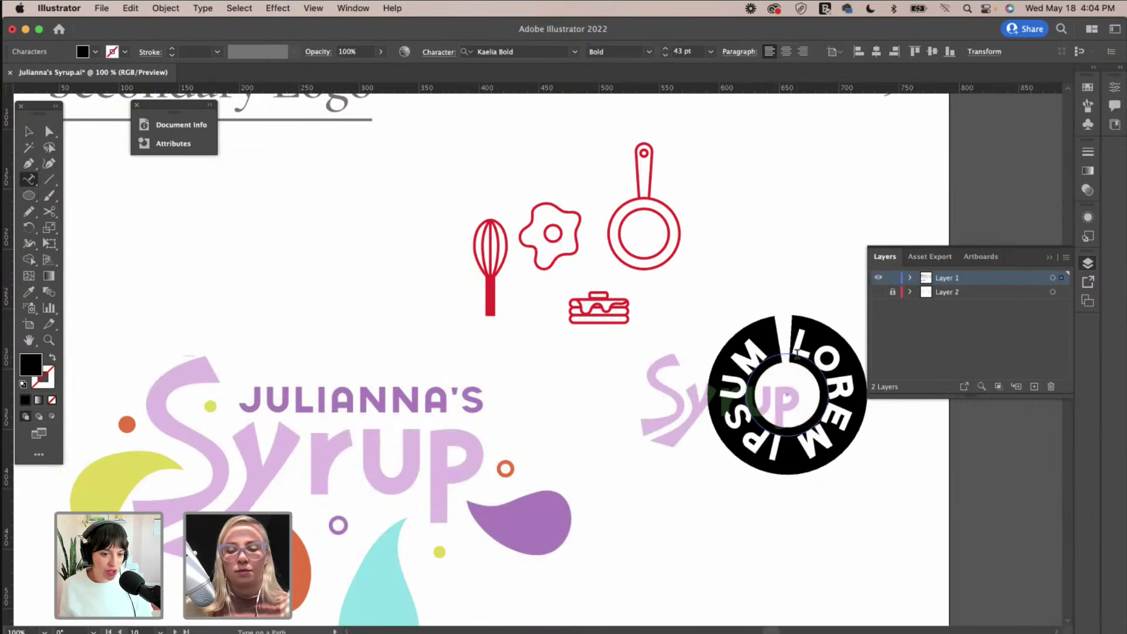
pyautogui.write('JULI')
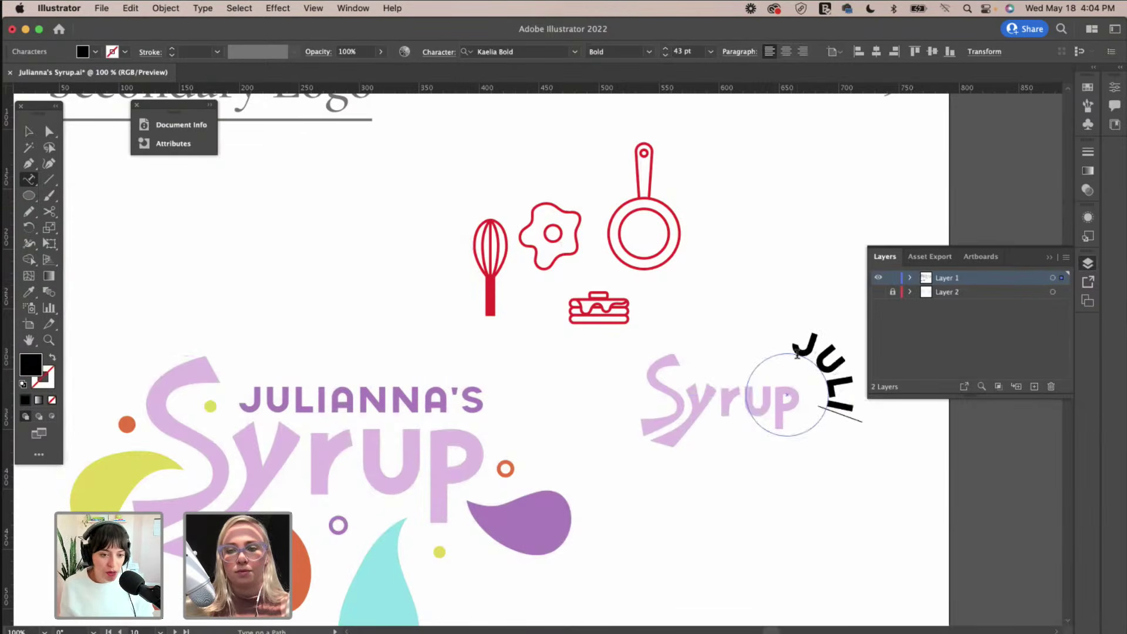
pyautogui.write("ANNA'S")
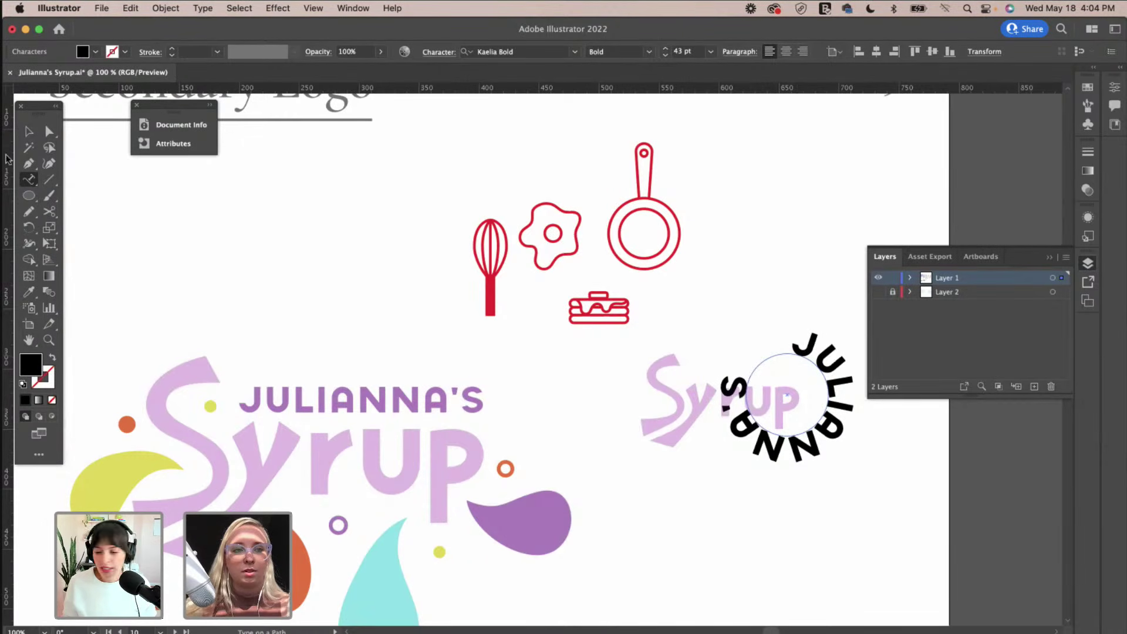
pyautogui.press('Escape')
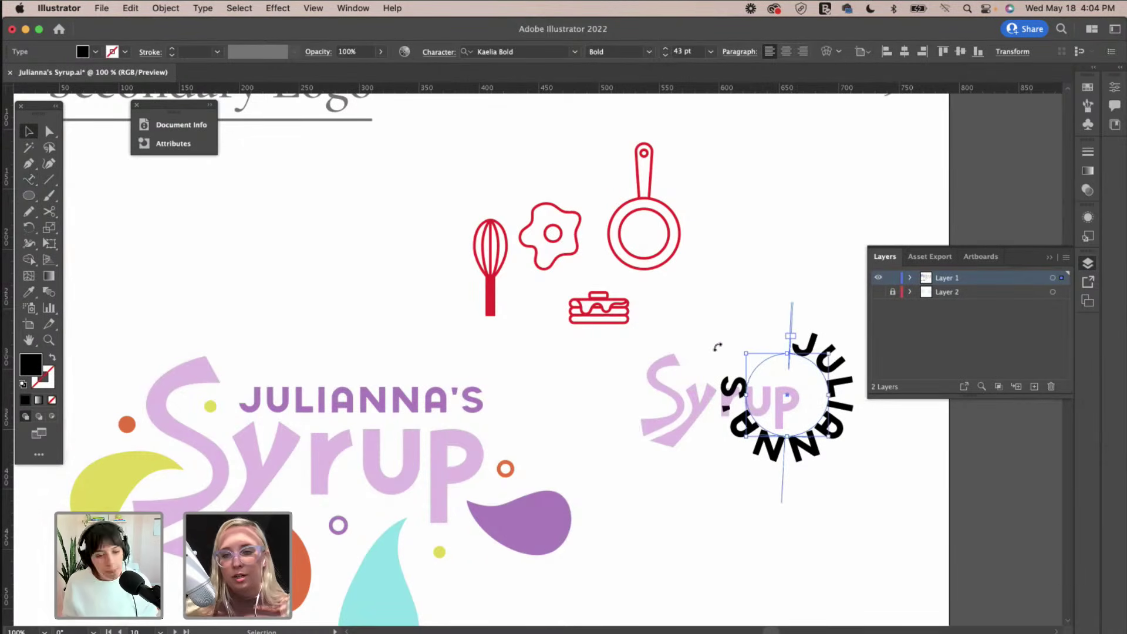
# Slide the JULIANNA'S text counterclockwise around the circle and set its font size to 23 pt.
pyautogui.moveTo(794, 311); pyautogui.dragTo(735, 406)
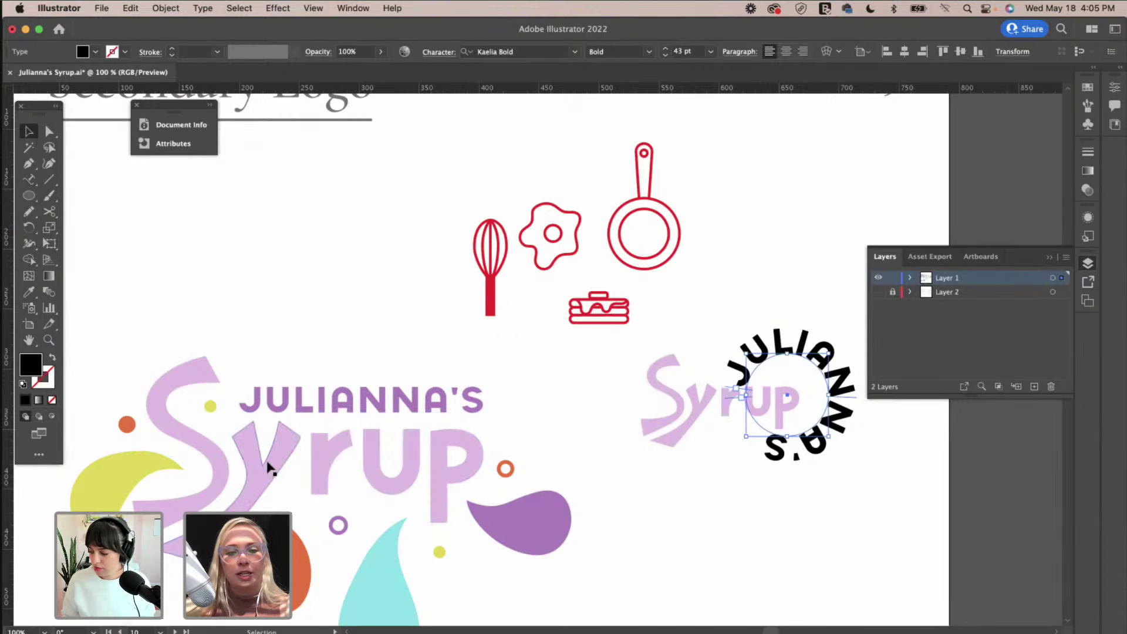
pyautogui.hscroll(3, 503, 467)
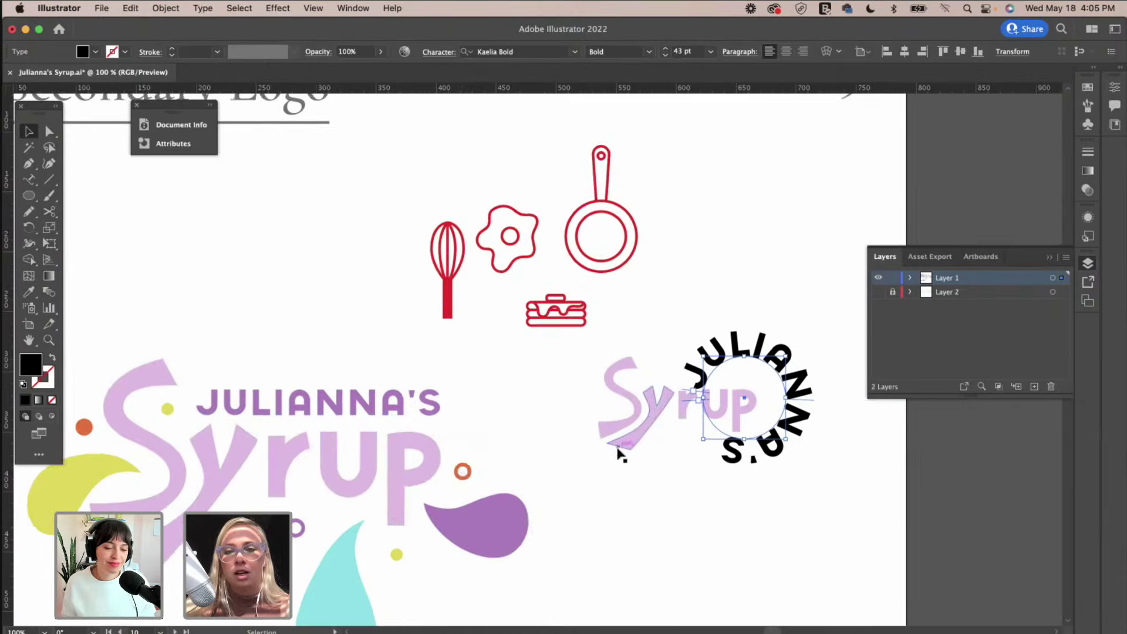
pyautogui.scroll(2, 616, 452)
pyautogui.hscroll(-2, 617, 453)
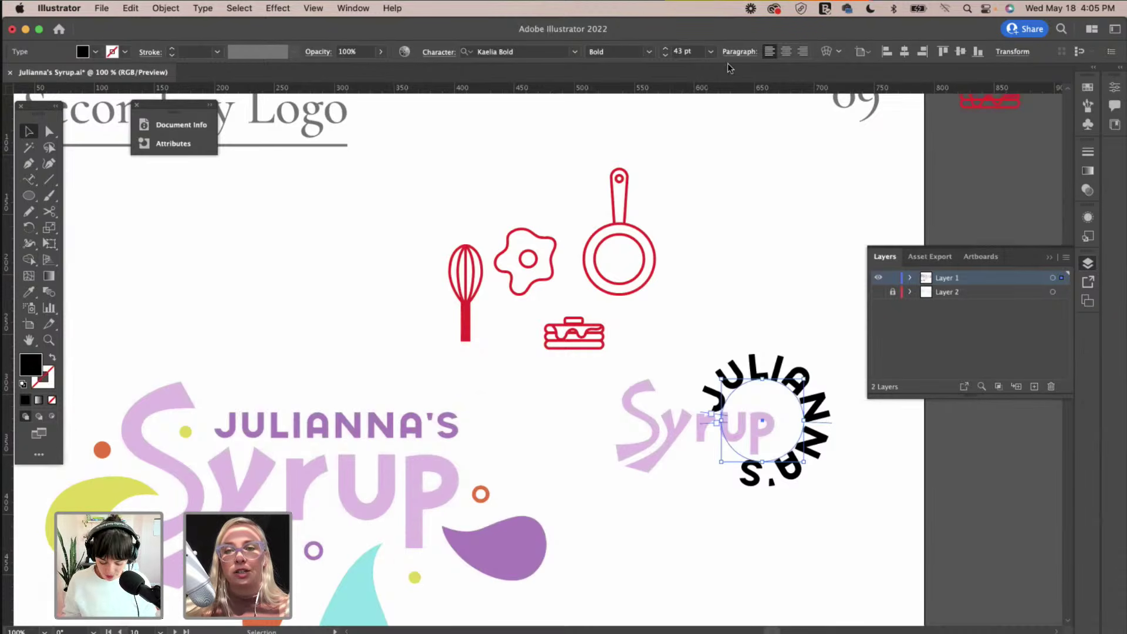
pyautogui.click(665, 56)
pyautogui.click(665, 56)
pyautogui.click(665, 56)
pyautogui.click(665, 55)
pyautogui.click(666, 56)
pyautogui.click(666, 56)
pyautogui.click(666, 56)
pyautogui.click(665, 56)
pyautogui.click(666, 56)
pyautogui.click(666, 56)
pyautogui.click(665, 56)
pyautogui.click(666, 56)
pyautogui.moveTo(837, 431); pyautogui.dragTo(792, 467)
pyautogui.click(666, 55)
pyautogui.click(666, 54)
pyautogui.click(666, 55)
# Set the JULIANNA'S path text to align to the circle at Center in the Type on a Path Options.
pyautogui.doubleClick(29, 180)
pyautogui.click(381, 228)
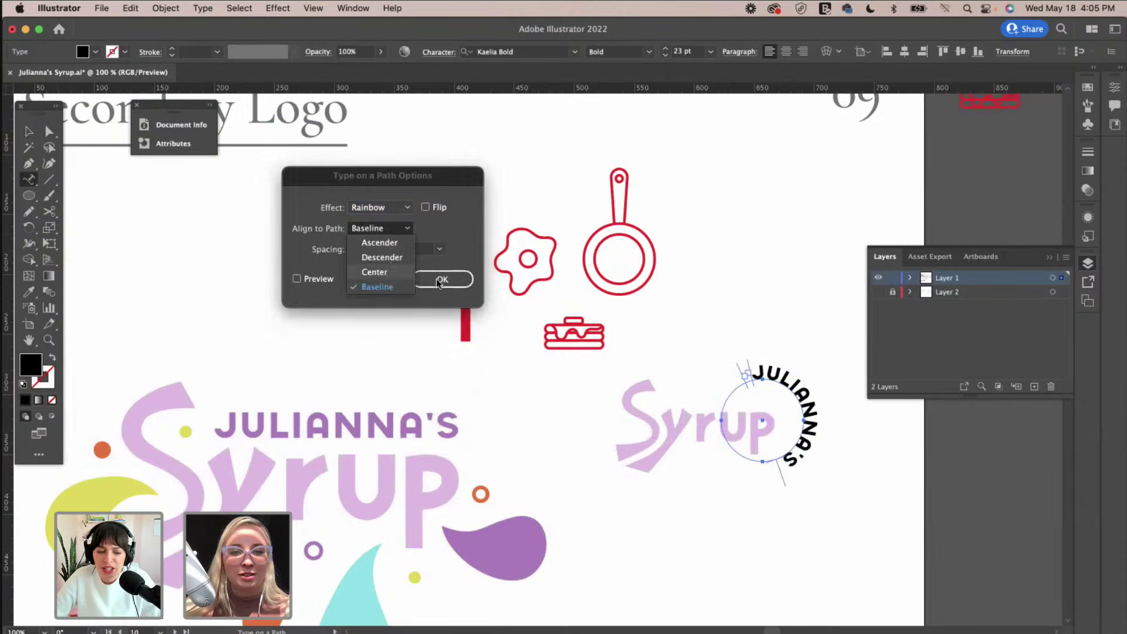
pyautogui.click(411, 273)
pyautogui.click(438, 280)
pyautogui.press('v')
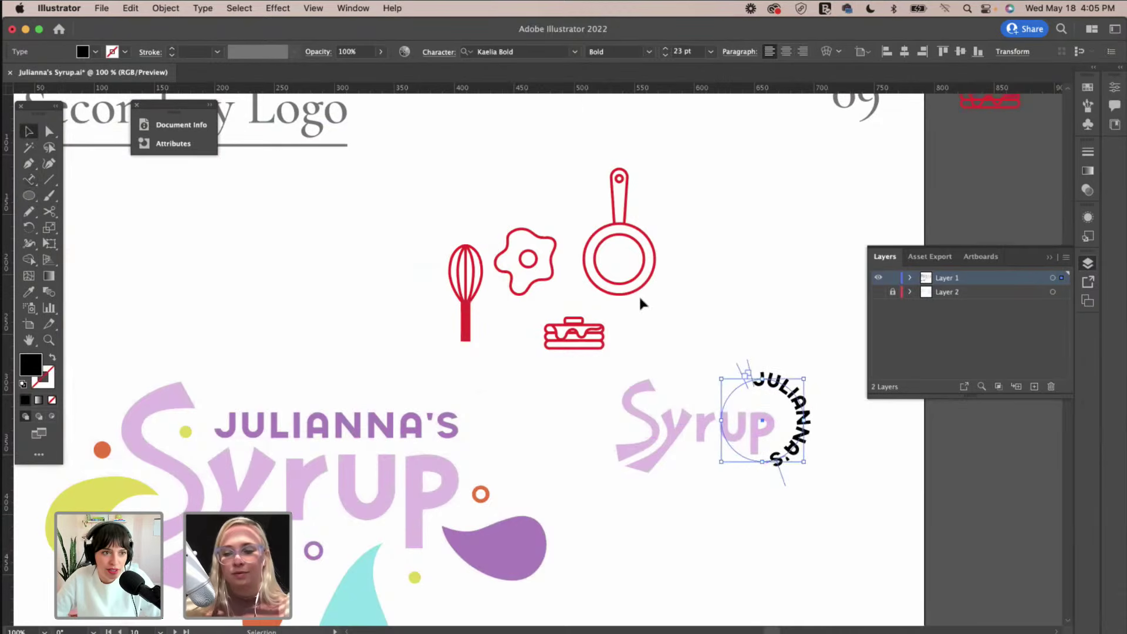
# Rotate the curved JULIANNA'S counterclockwise and fill it with the purple sampled from the main logo's JULIANNA'S.
pyautogui.press('super+equal')
pyautogui.moveTo(617, 265); pyautogui.dragTo(576, 244)
pyautogui.hscroll(-10, 576, 244)
pyautogui.press('i')
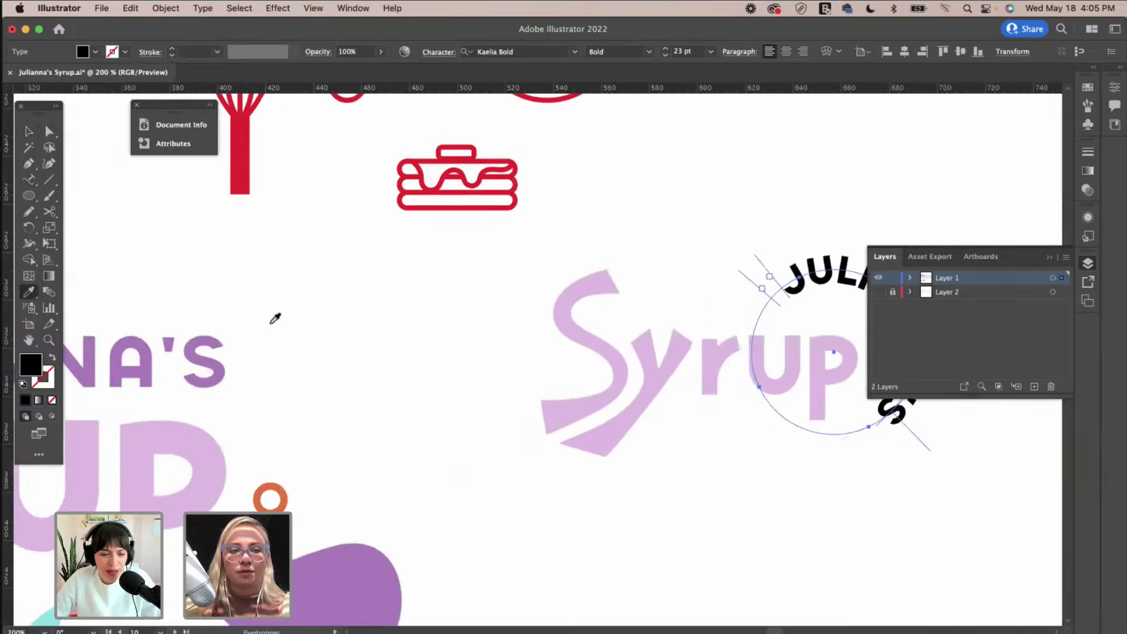
pyautogui.click(200, 354)
pyautogui.hscroll(10, 473, 327)
# Nudge the curved JULIANNA'S slightly left and down, closer to the end of the small Syrup lettering.
pyautogui.press('v')
pyautogui.click(675, 249)
pyautogui.moveTo(600, 290); pyautogui.dragTo(588, 296)
pyautogui.click(664, 249)
pyautogui.press('super+minus')
pyautogui.press('super+minus')
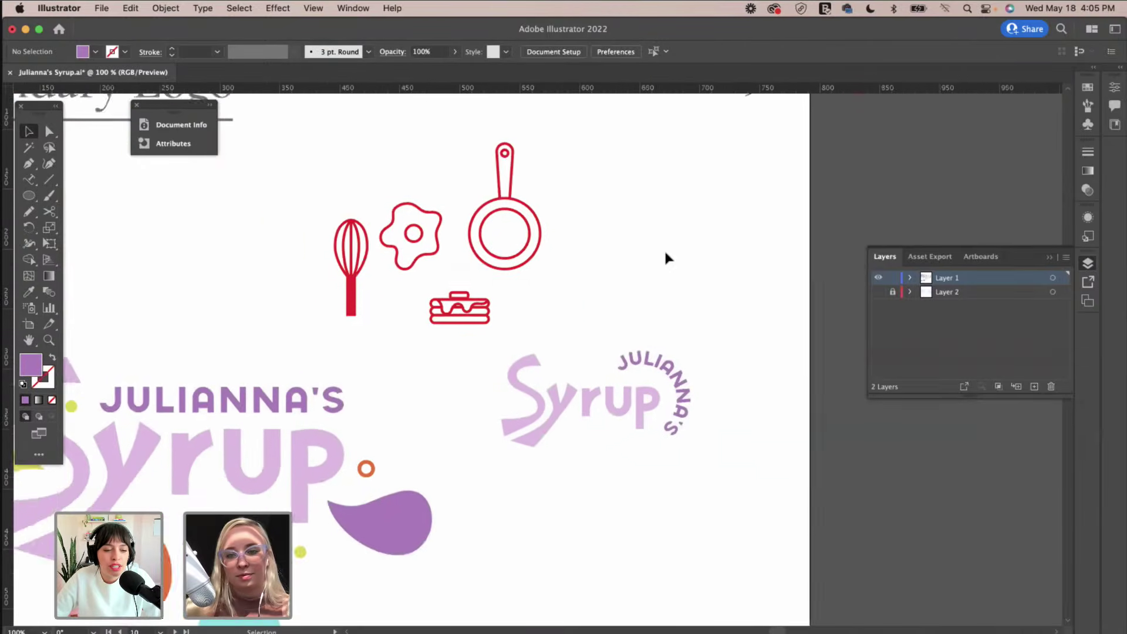
# Move the small Syrup lettering with its curved JULIANNA'S up and right, and enlarge both together to about 1.4 times their size.
pyautogui.moveTo(832, 506); pyautogui.dragTo(645, 350)
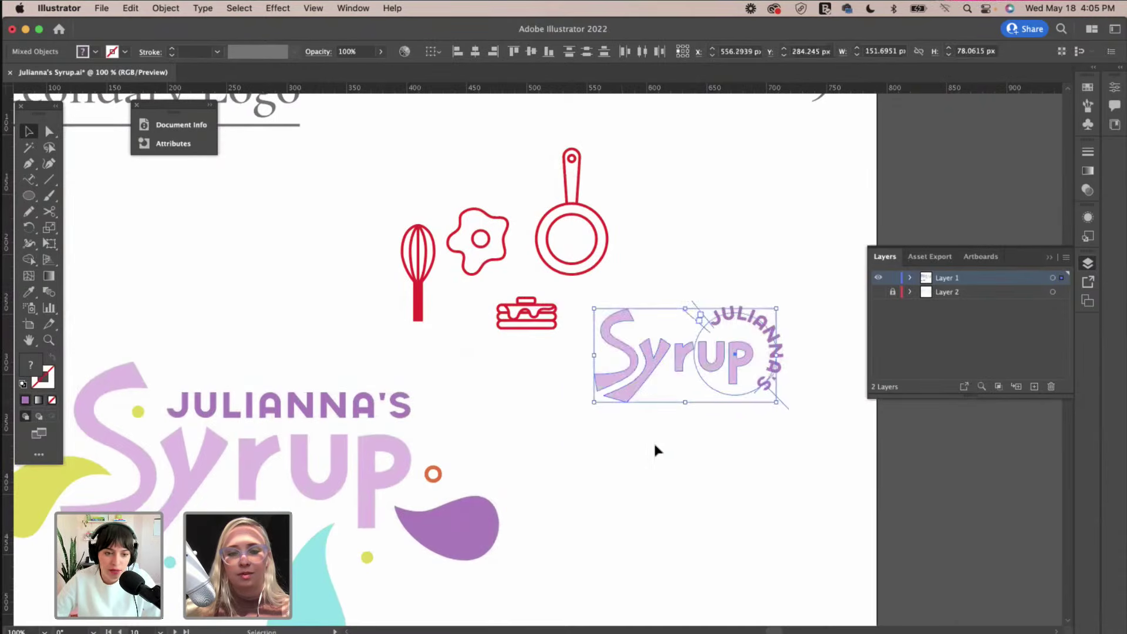
pyautogui.click(588, 423)
pyautogui.hscroll(-5, 590, 429)
pyautogui.scroll(-2, 590, 428)
pyautogui.scroll(-2, 590, 430)
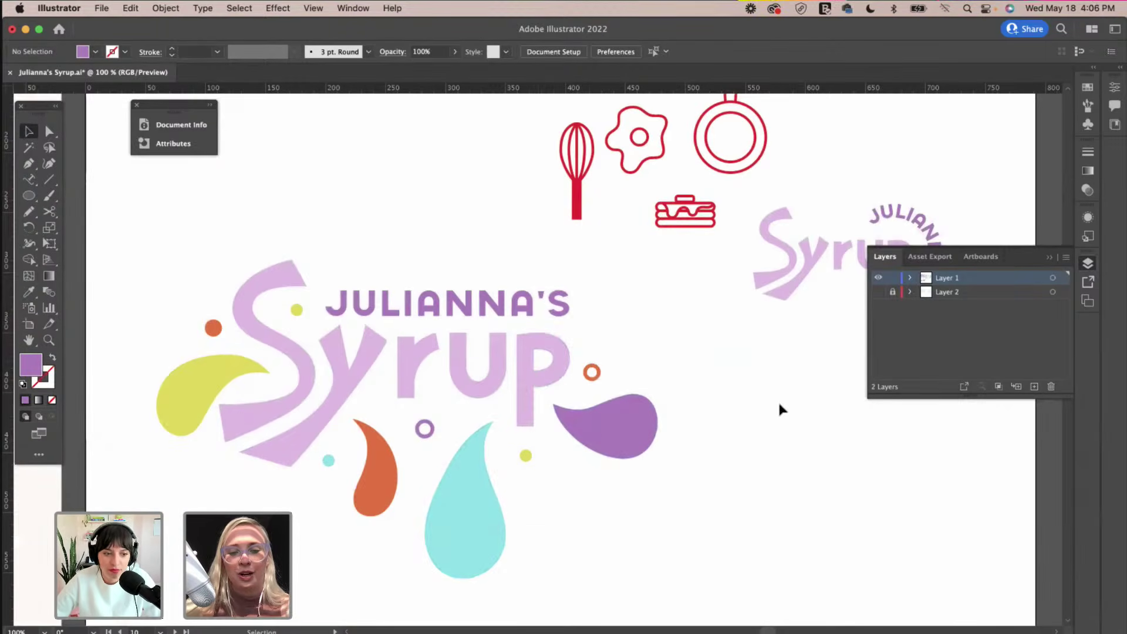
pyautogui.hscroll(5, 780, 408)
pyautogui.scroll(4, 780, 407)
pyautogui.moveTo(796, 432); pyautogui.dragTo(655, 320)
pyautogui.moveTo(649, 358); pyautogui.dragTo(646, 400)
pyautogui.moveTo(770, 352); pyautogui.dragTo(811, 314)
pyautogui.click(781, 281)
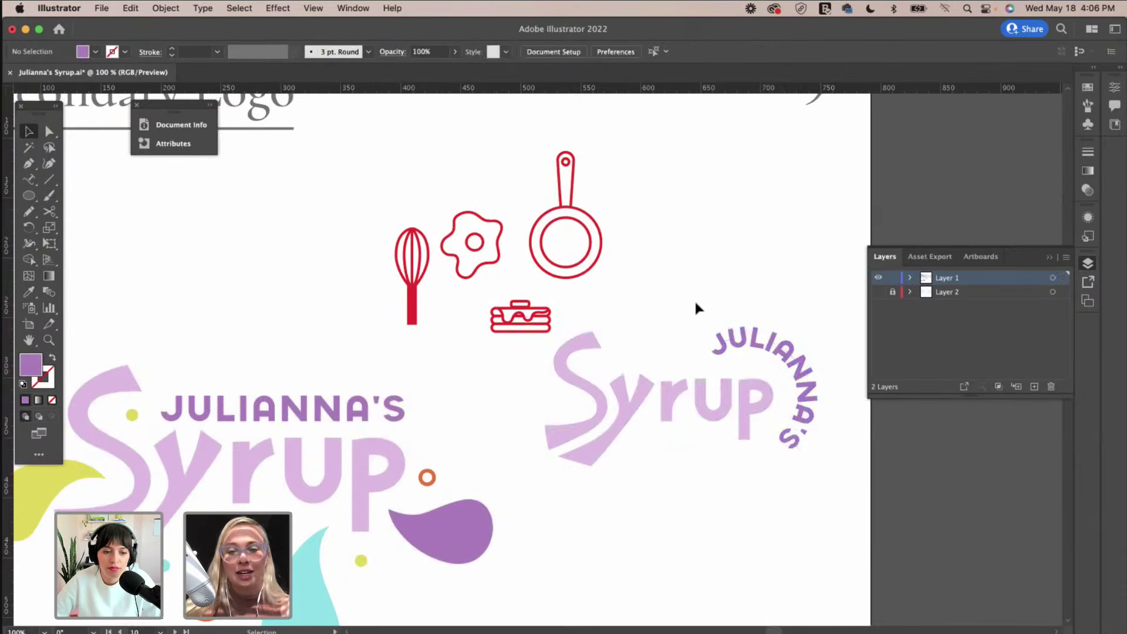
pyautogui.hscroll(-3, 695, 306)
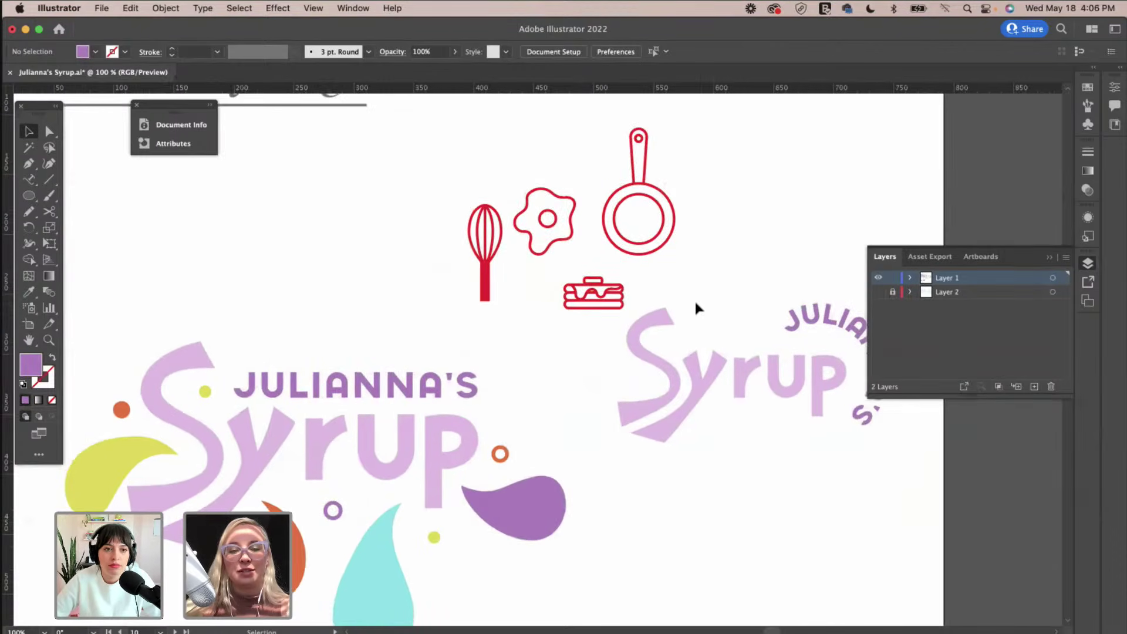
pyautogui.hscroll(5, 297, 441)
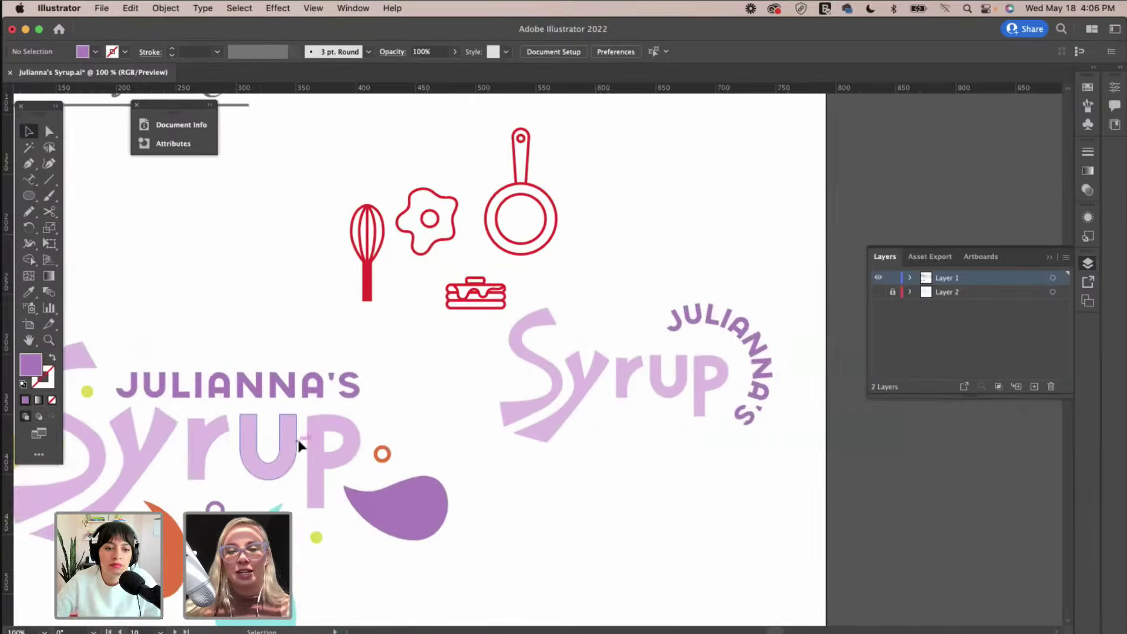
pyautogui.hscroll(2, 298, 444)
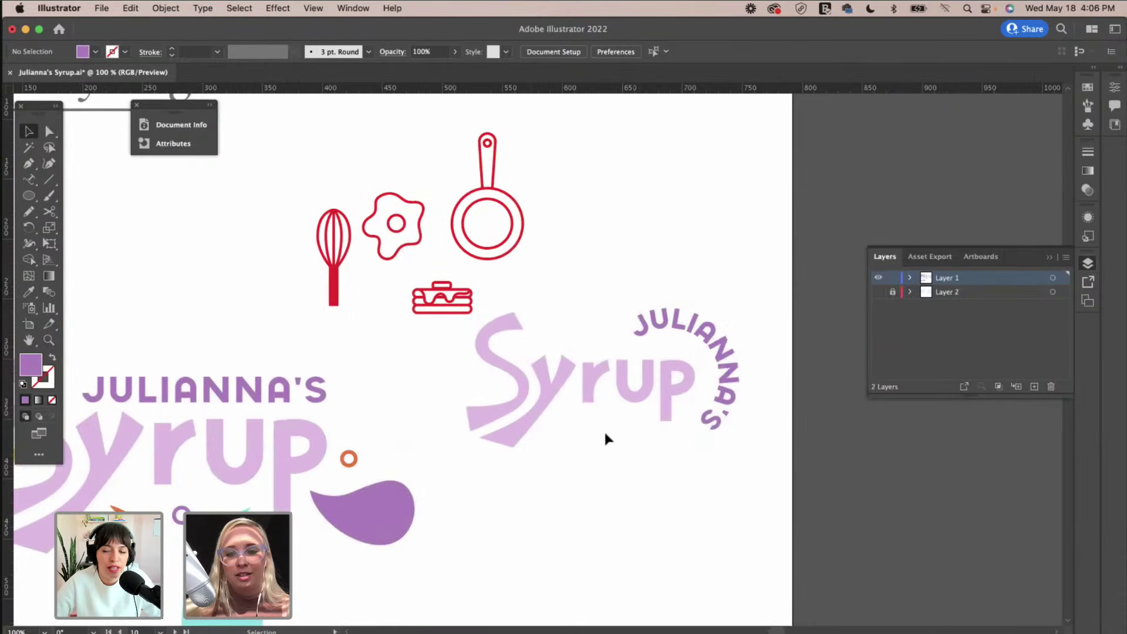
pyautogui.hscroll(-3, 606, 441)
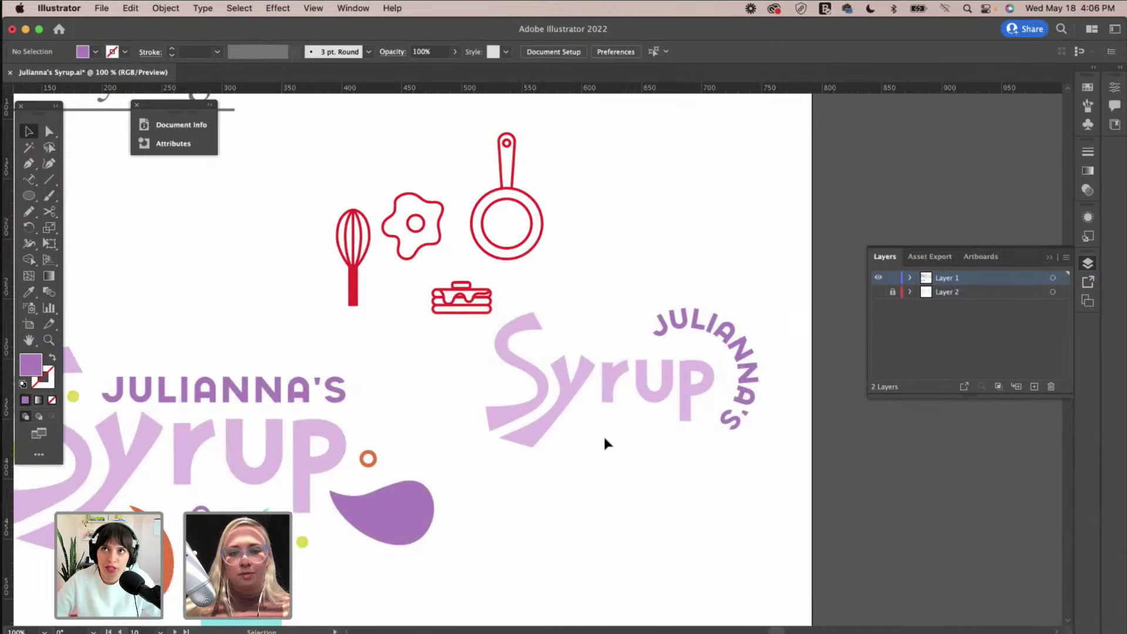
pyautogui.scroll(1, 605, 441)
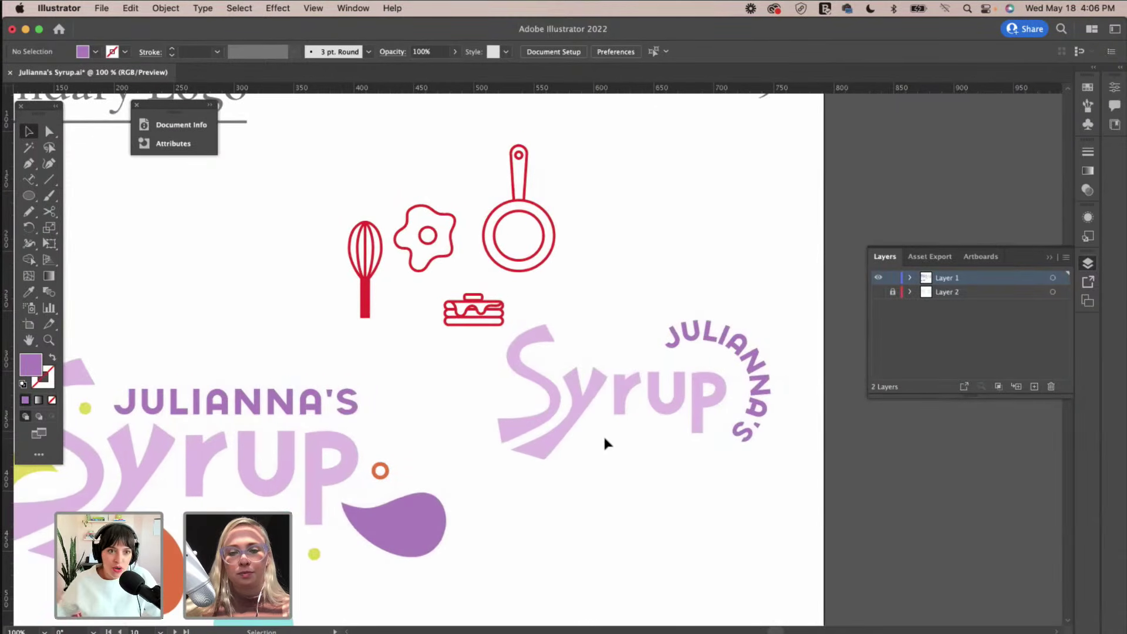
pyautogui.hscroll(-1, 605, 438)
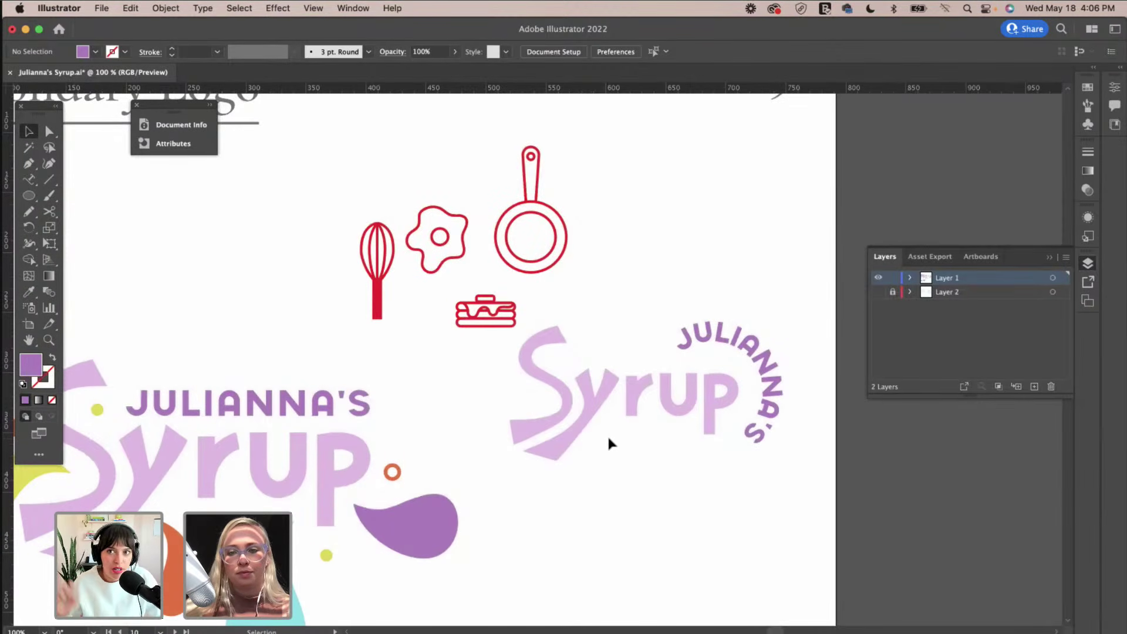
# Draw a wavy blob about 190 px wide over the small Syrup lettering with the Pencil tool and fill it with a sampled pale off-white.
pyautogui.press('n')
pyautogui.moveTo(743, 415)
pyautogui.mouseDown()
pyautogui.moveTo(752, 371)
pyautogui.moveTo(720, 341)
pyautogui.moveTo(673, 379)
pyautogui.moveTo(606, 336)
pyautogui.moveTo(561, 328)
pyautogui.moveTo(525, 407)
pyautogui.moveTo(564, 427)
pyautogui.moveTo(614, 415)
pyautogui.moveTo(688, 454)
pyautogui.moveTo(713, 424)
pyautogui.moveTo(747, 429)
pyautogui.moveTo(771, 386)
pyautogui.mouseUp()
pyautogui.press('i')
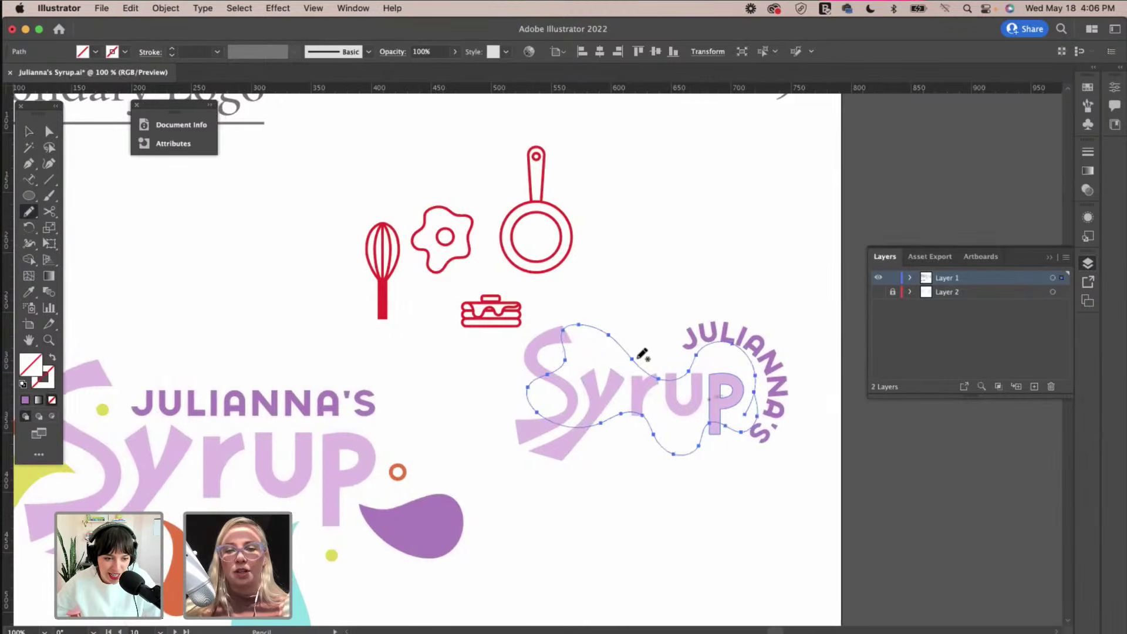
pyautogui.hscroll(-5, 643, 353)
pyautogui.hscroll(-5, 642, 352)
pyautogui.click(272, 294)
pyautogui.hscroll(8, 587, 300)
pyautogui.hscroll(5, 586, 299)
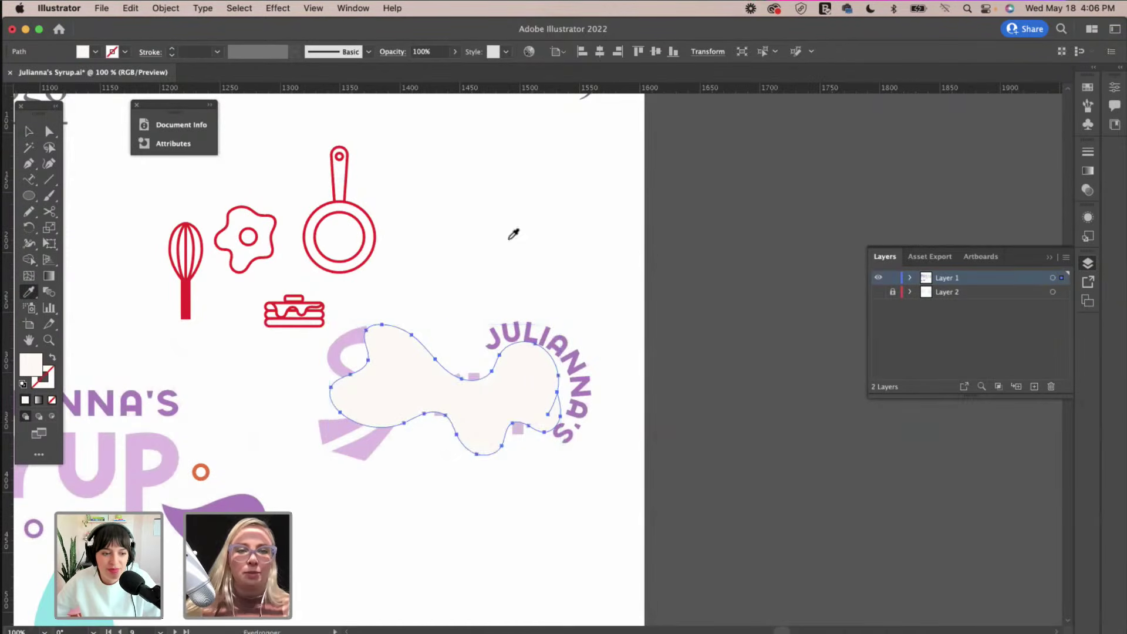
# Send the blob to the back, behind the Syrup lettering and the curved JULIANNA'S.
pyautogui.click(165, 8)
pyautogui.moveTo(169, 44)
pyautogui.click(394, 88)
pyautogui.press('v')
pyautogui.click(527, 297)
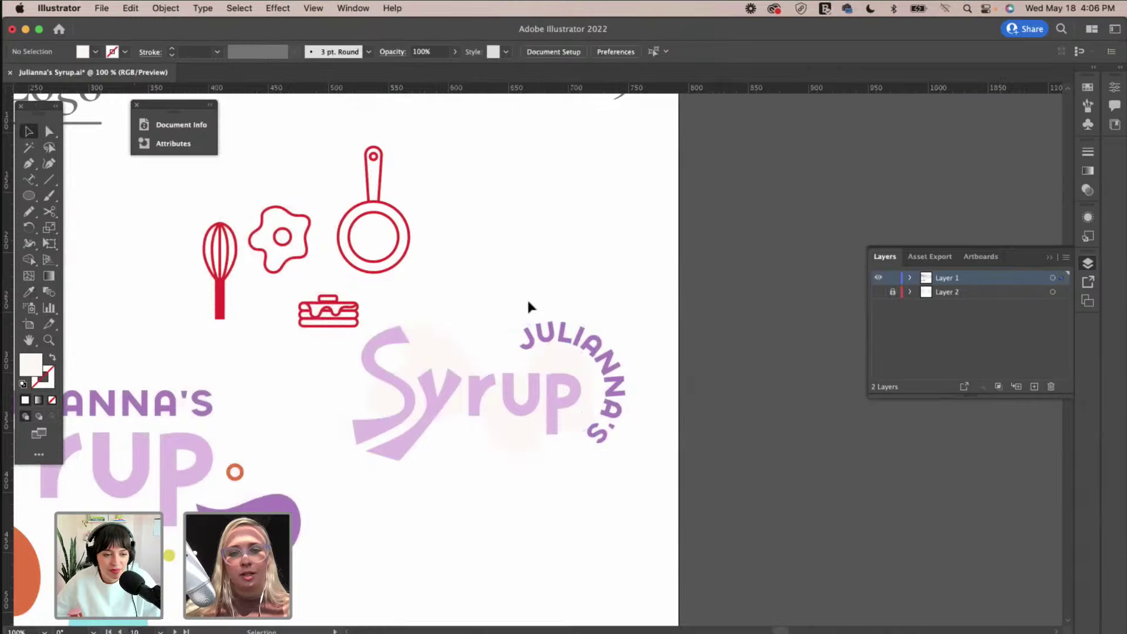
# Redraw the blob's right end with the Pencil tool into a smooth edge reaching further toward the curved JULIANNA'S.
pyautogui.hscroll(-3, 526, 297)
pyautogui.click(509, 345)
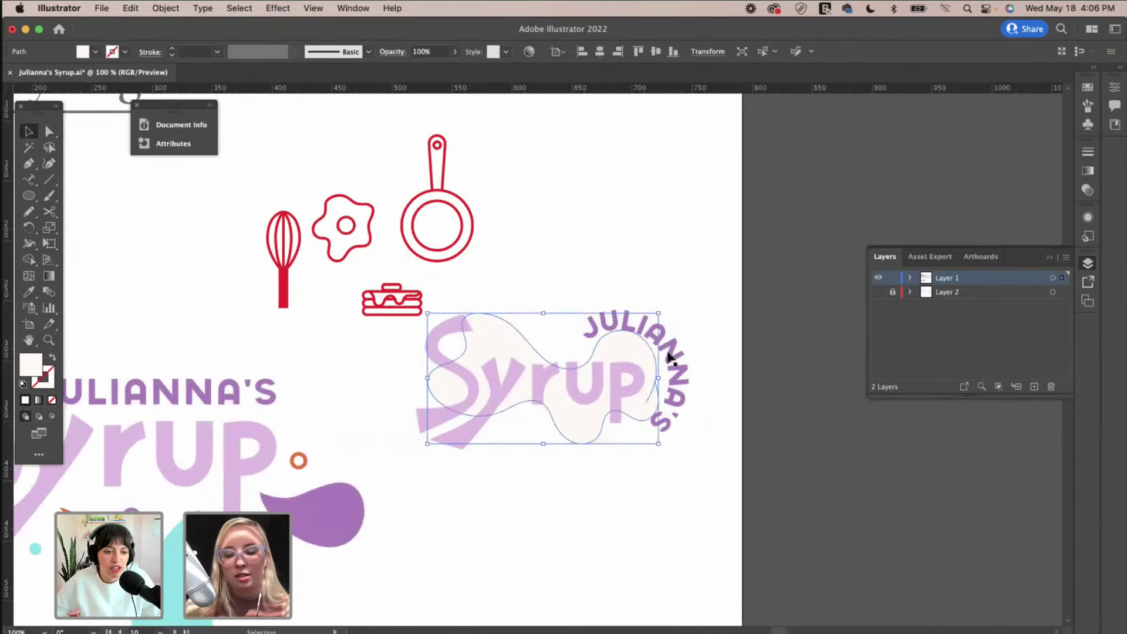
pyautogui.press('n')
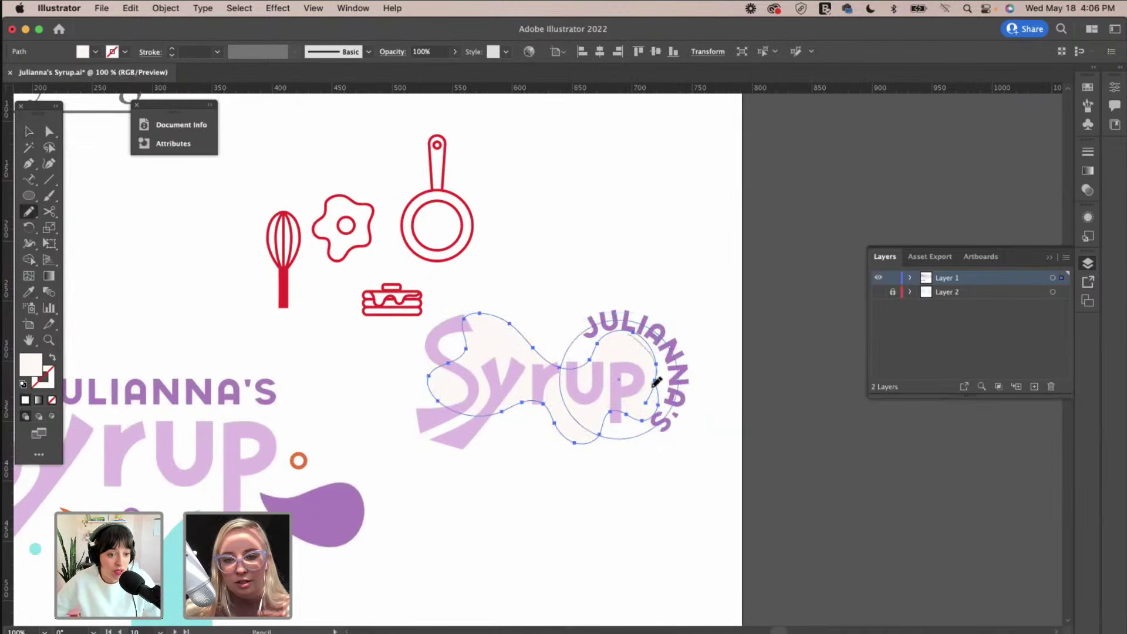
pyautogui.press('super')
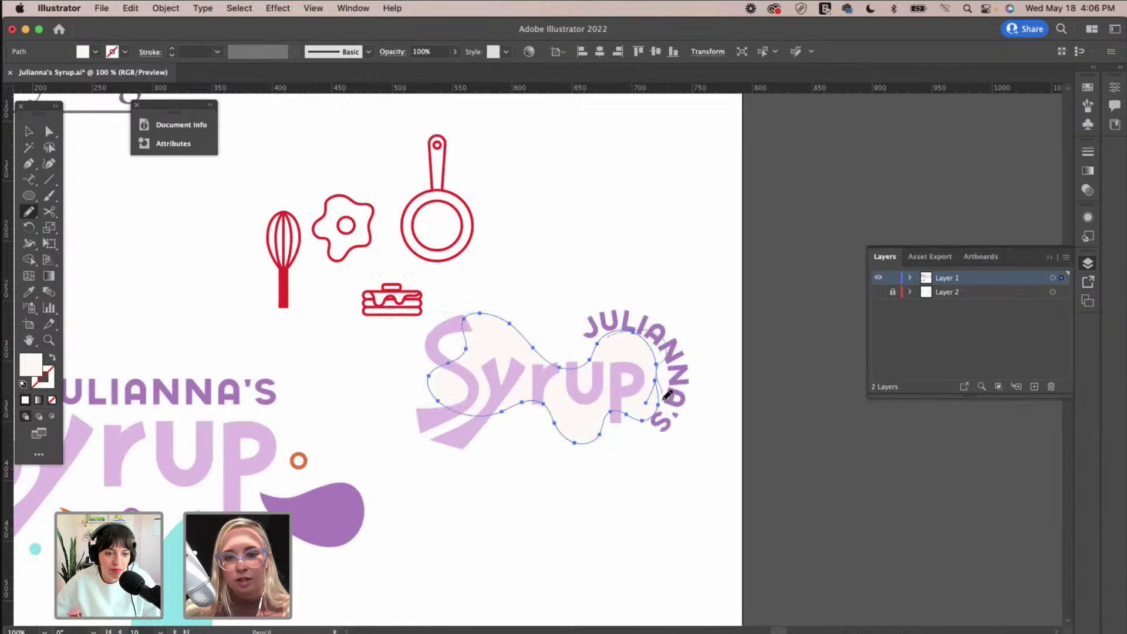
pyautogui.press('v')
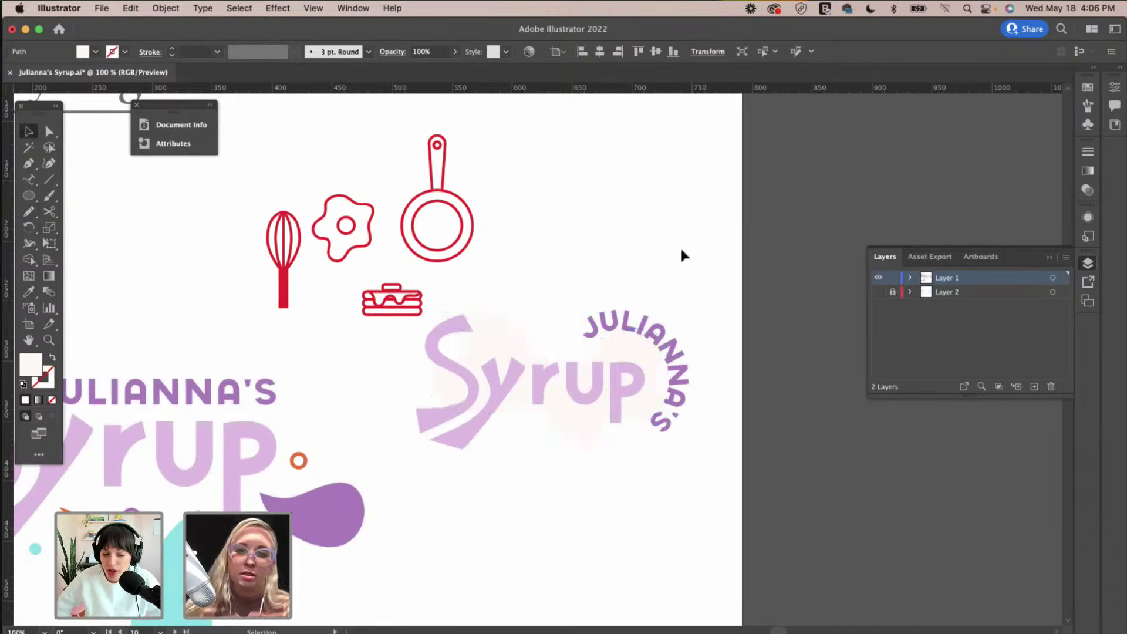
pyautogui.click(681, 254)
# Compare purple and turquoise fills on the blob and keep the purple sampled from the main logo's droplet.
pyautogui.click(507, 336)
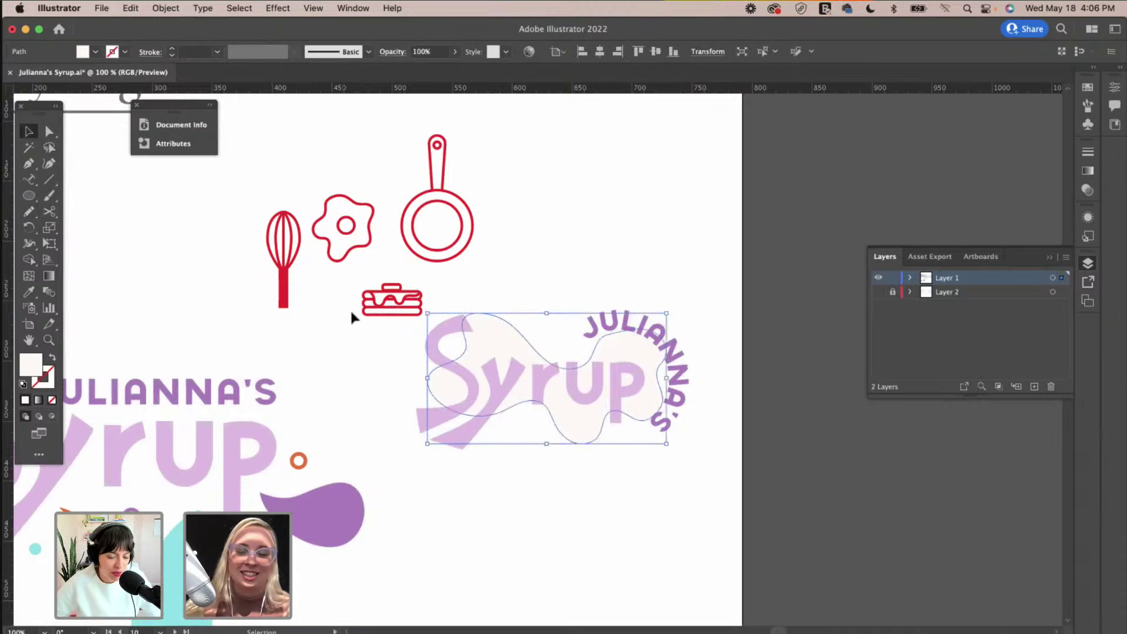
pyautogui.press('i')
pyautogui.click(316, 509)
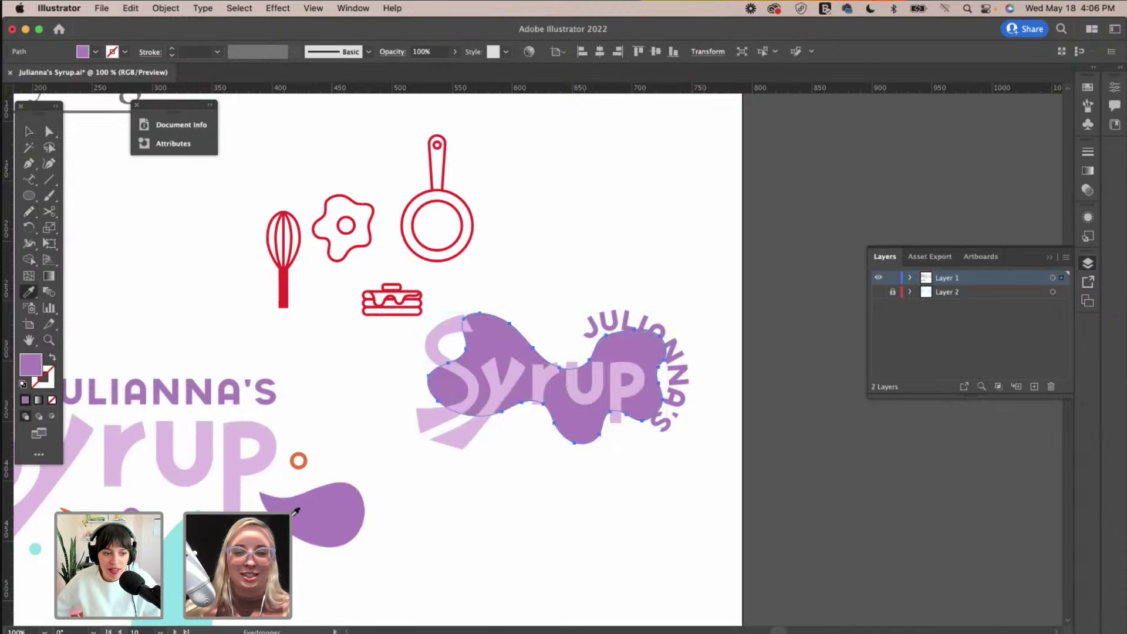
pyautogui.click(35, 549)
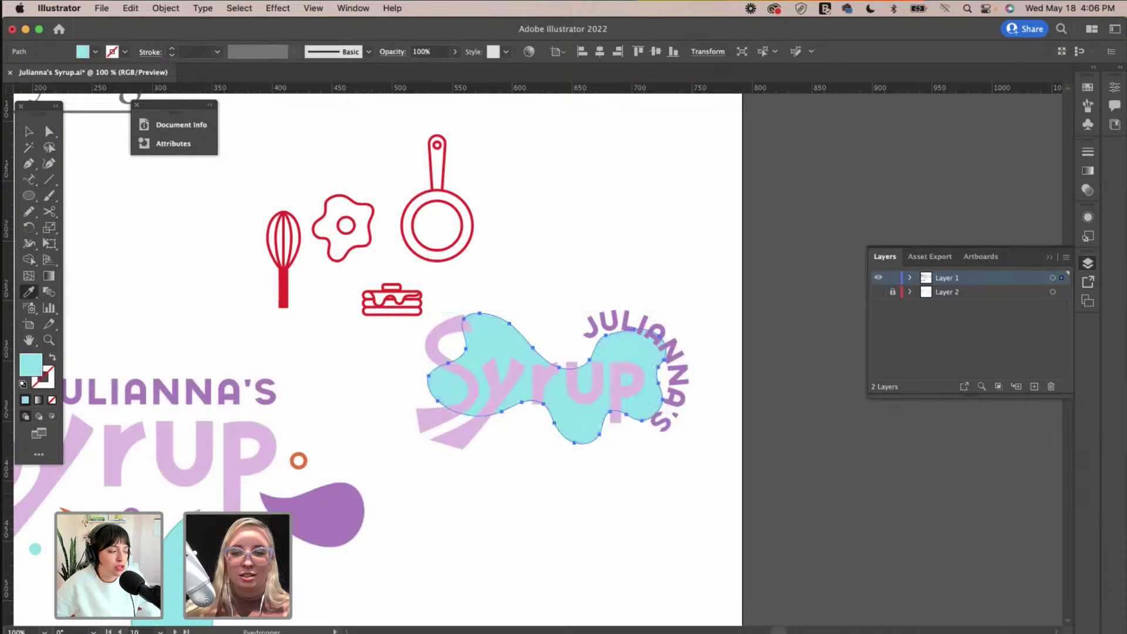
pyautogui.click(308, 517)
pyautogui.hscroll(-3, 400, 468)
pyautogui.scroll(1, 401, 469)
pyautogui.press('v')
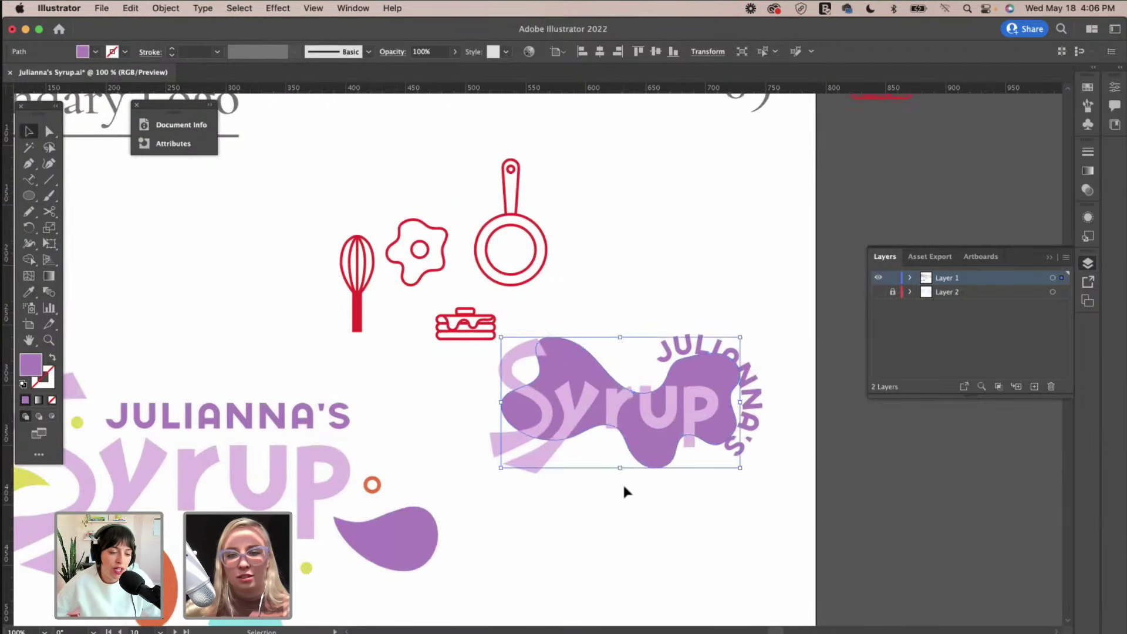
pyautogui.click(625, 492)
# Rotate the curved JULIANNA'S slightly counterclockwise around the end of the Syrup lettering.
pyautogui.hscroll(2, 683, 491)
pyautogui.click(694, 377)
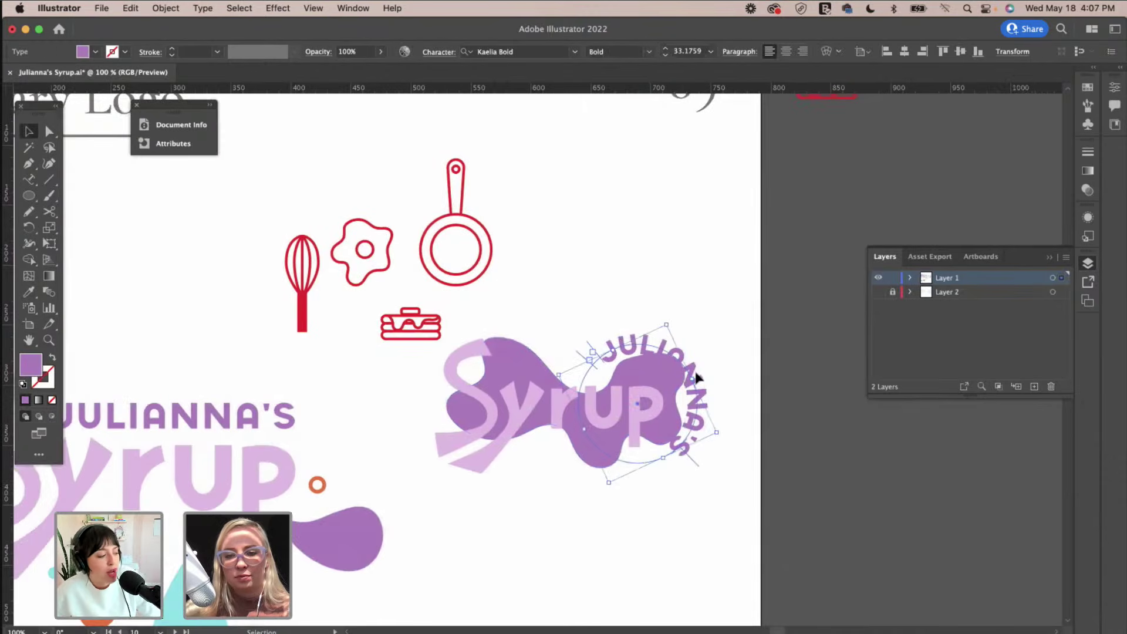
pyautogui.moveTo(670, 312); pyautogui.dragTo(659, 312)
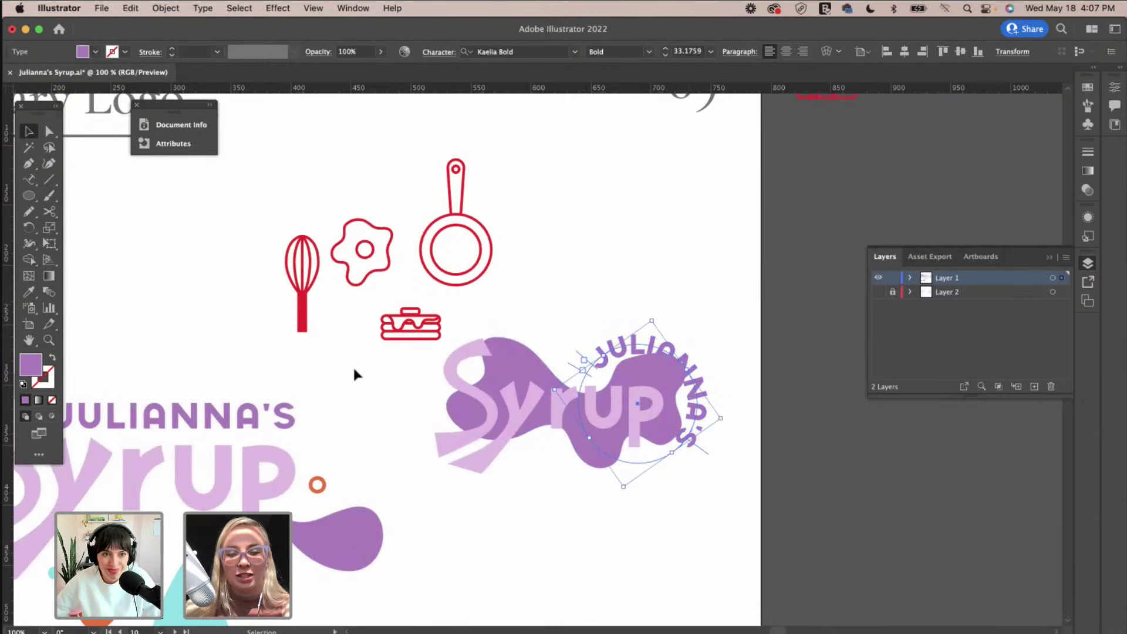
# Fill the curved JULIANNA'S with the turquoise sampled from the main logo's droplet and deselect it.
pyautogui.press('i')
pyautogui.hscroll(-2, 329, 435)
pyautogui.scroll(-1, 329, 435)
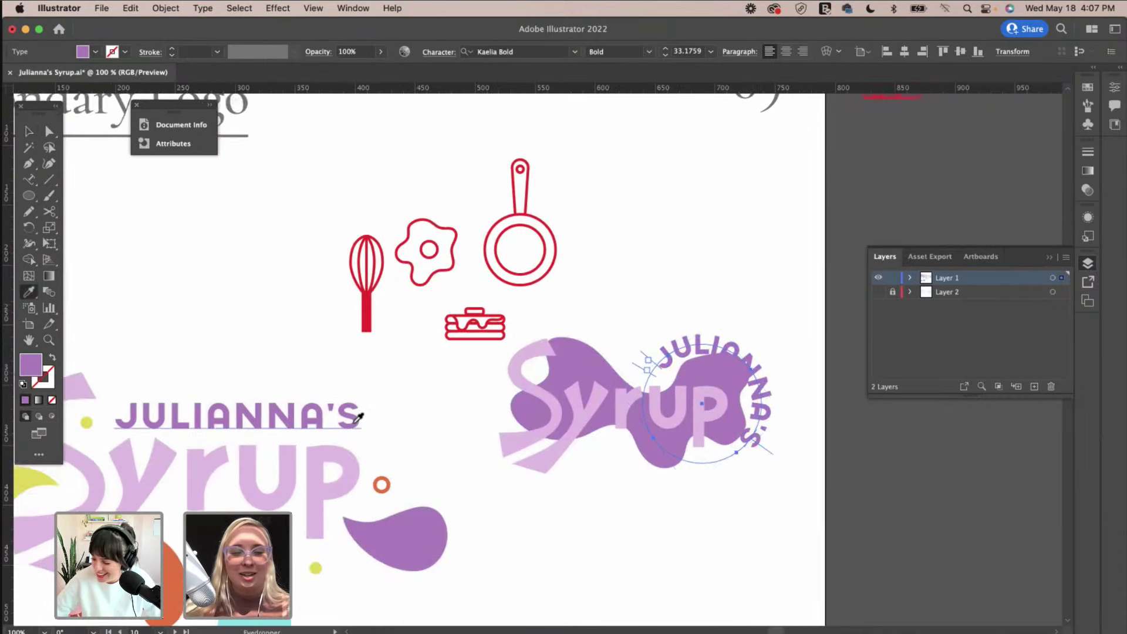
pyautogui.click(277, 507)
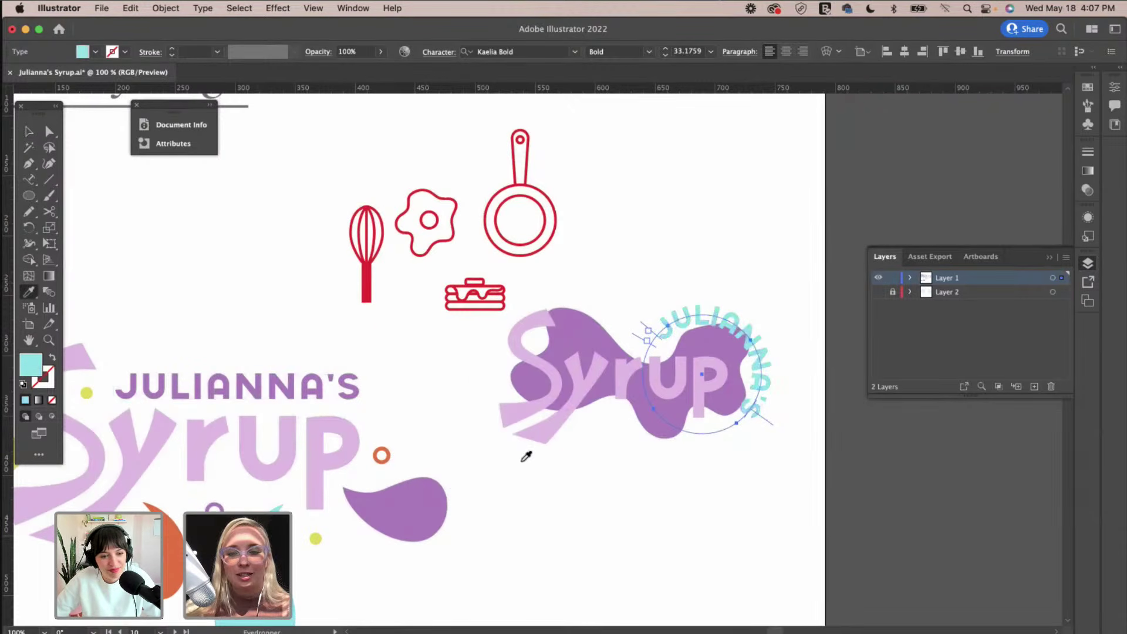
pyautogui.hscroll(-3, 526, 457)
pyautogui.hscroll(4, 526, 457)
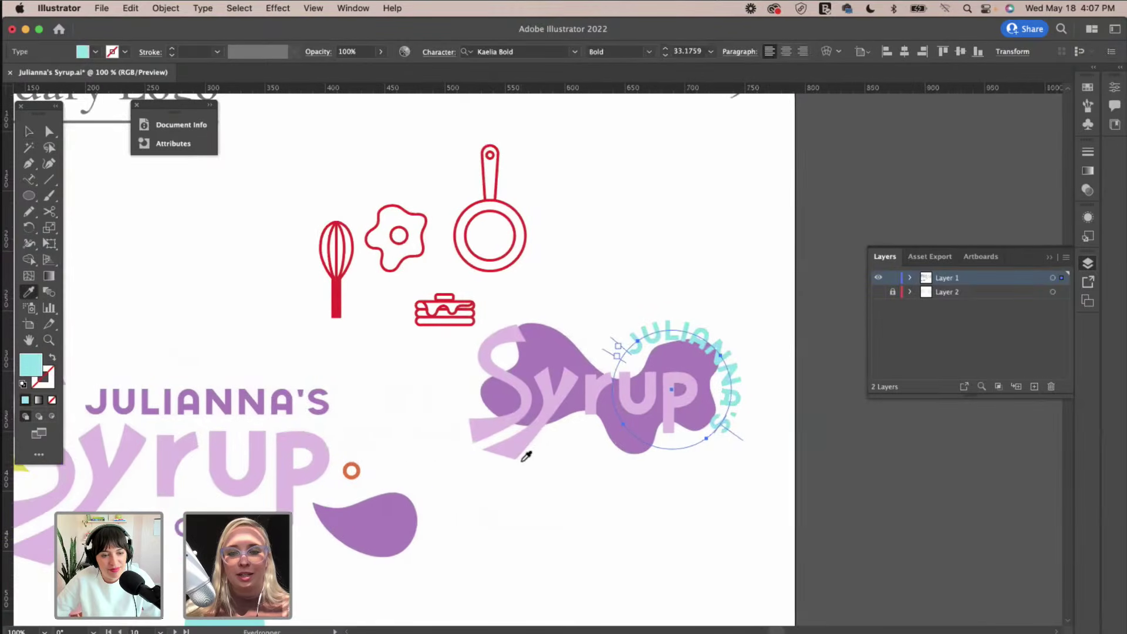
pyautogui.press('v')
pyautogui.click(619, 489)
pyautogui.hscroll(-6, 619, 489)
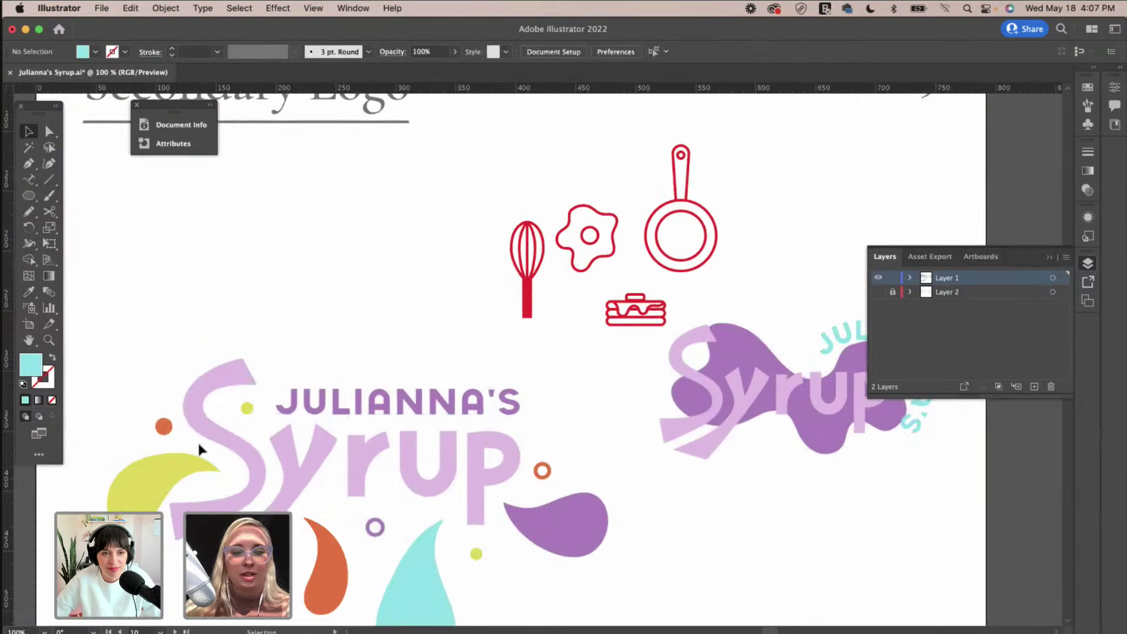
pyautogui.hscroll(3, 445, 496)
pyautogui.scroll(-2, 445, 496)
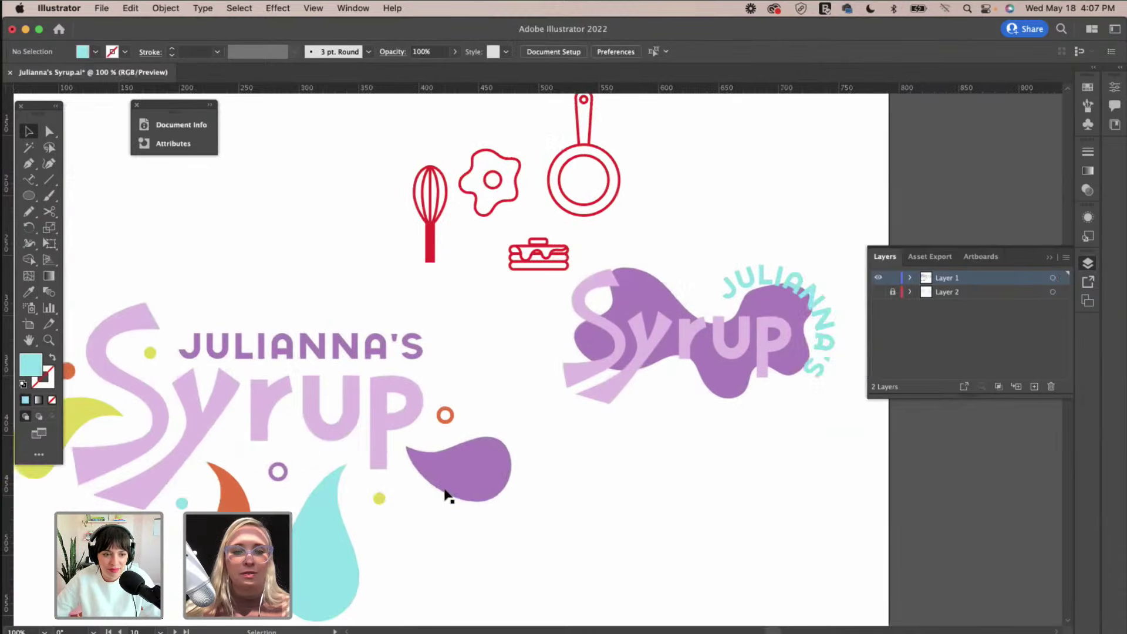
pyautogui.scroll(2, 740, 489)
pyautogui.hscroll(1, 740, 490)
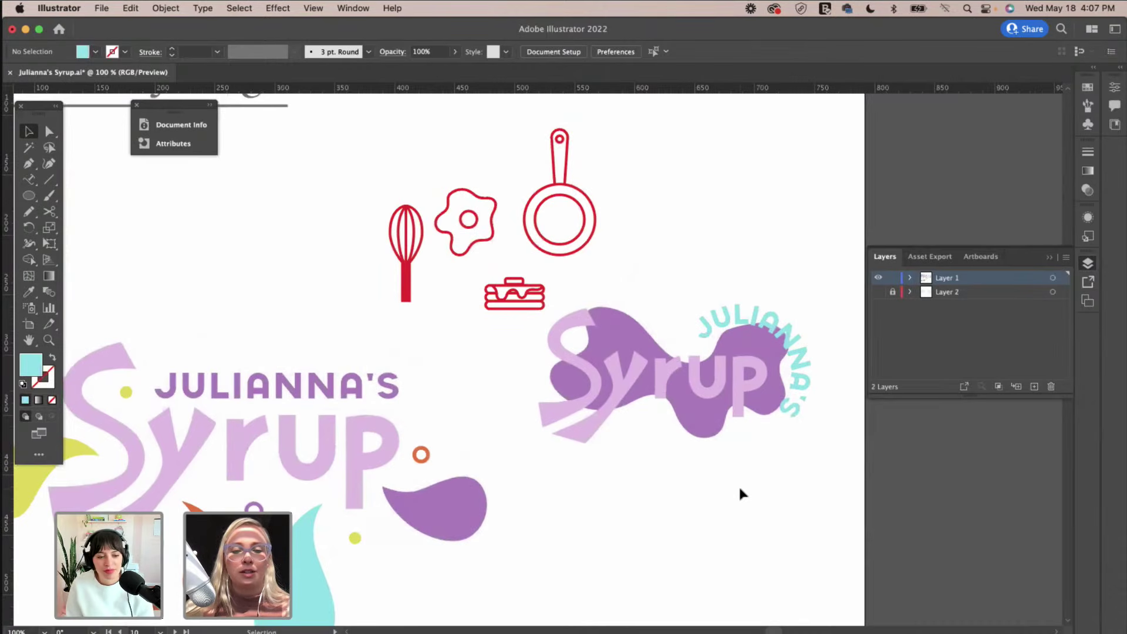
pyautogui.hscroll(-2, 740, 493)
pyautogui.scroll(1, 740, 492)
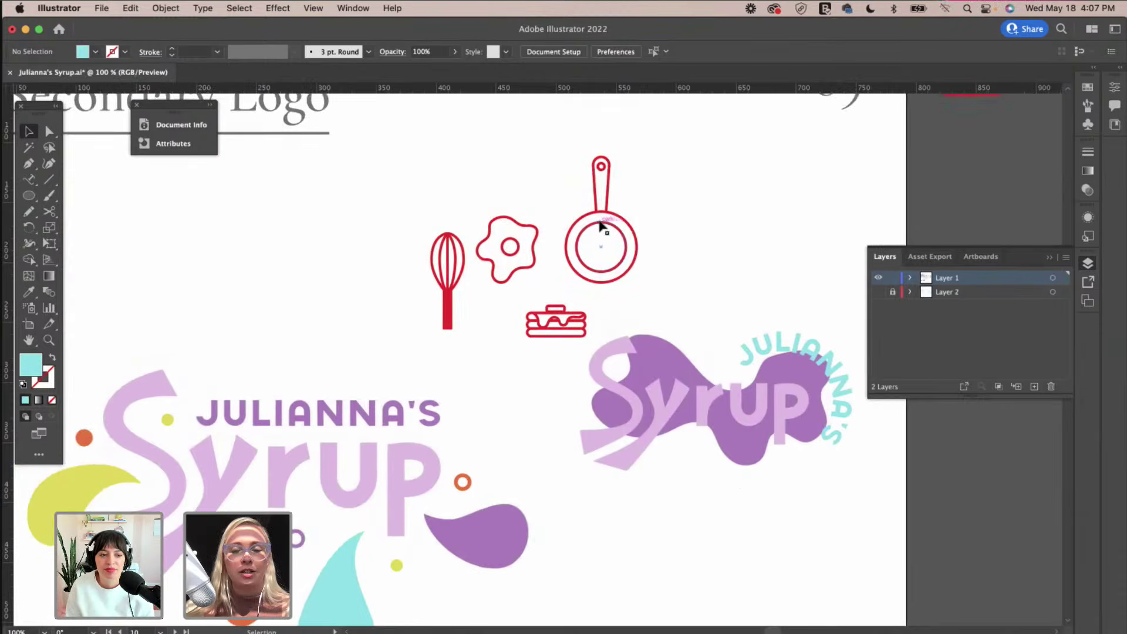
pyautogui.hscroll(3, 700, 259)
pyautogui.hscroll(5, 700, 260)
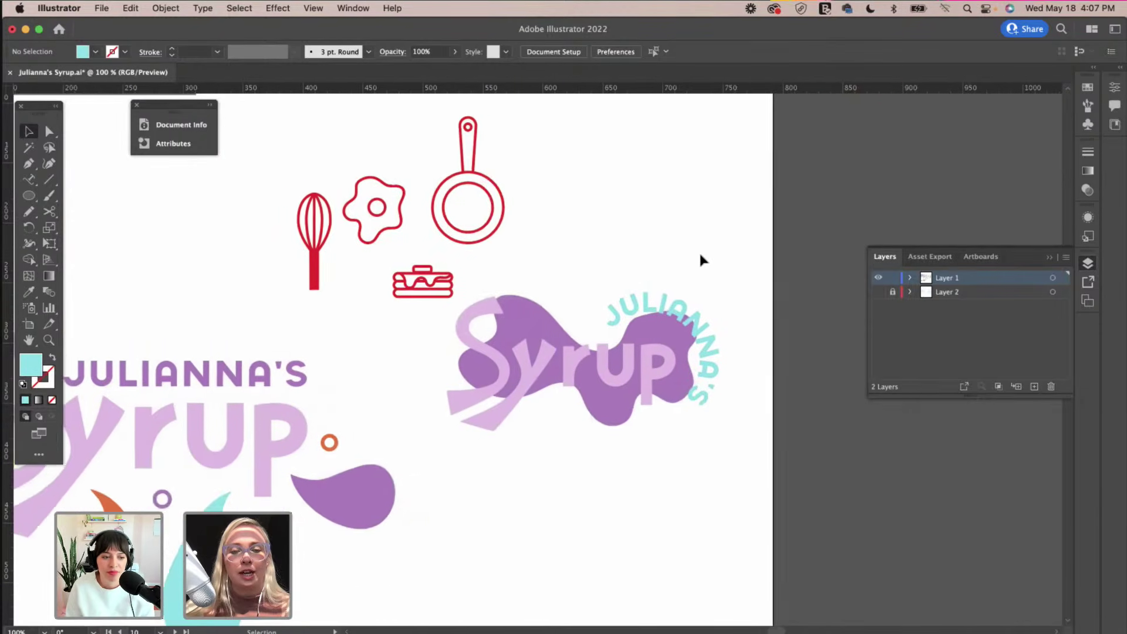
pyautogui.hscroll(-3, 701, 259)
pyautogui.scroll(1, 701, 259)
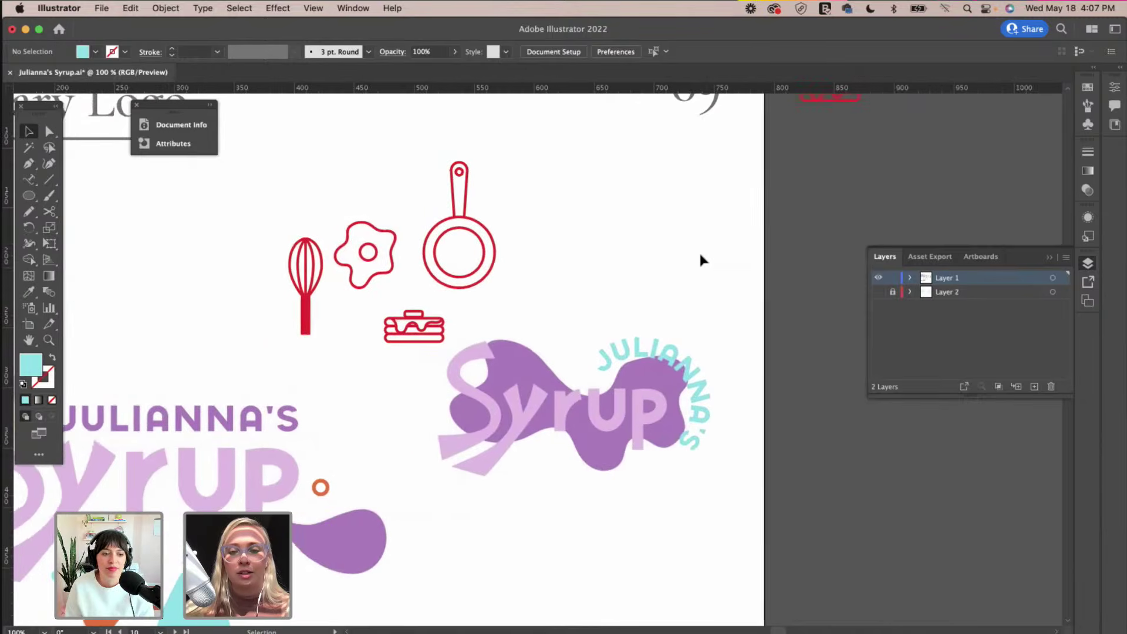
# Fill the blob behind the Syrup lettering with the off-white sampled from the neighbouring artboard's background.
pyautogui.moveTo(555, 376)
pyautogui.mouseDown()
pyautogui.moveTo(561, 358)
pyautogui.moveTo(552, 377)
pyautogui.mouseUp()
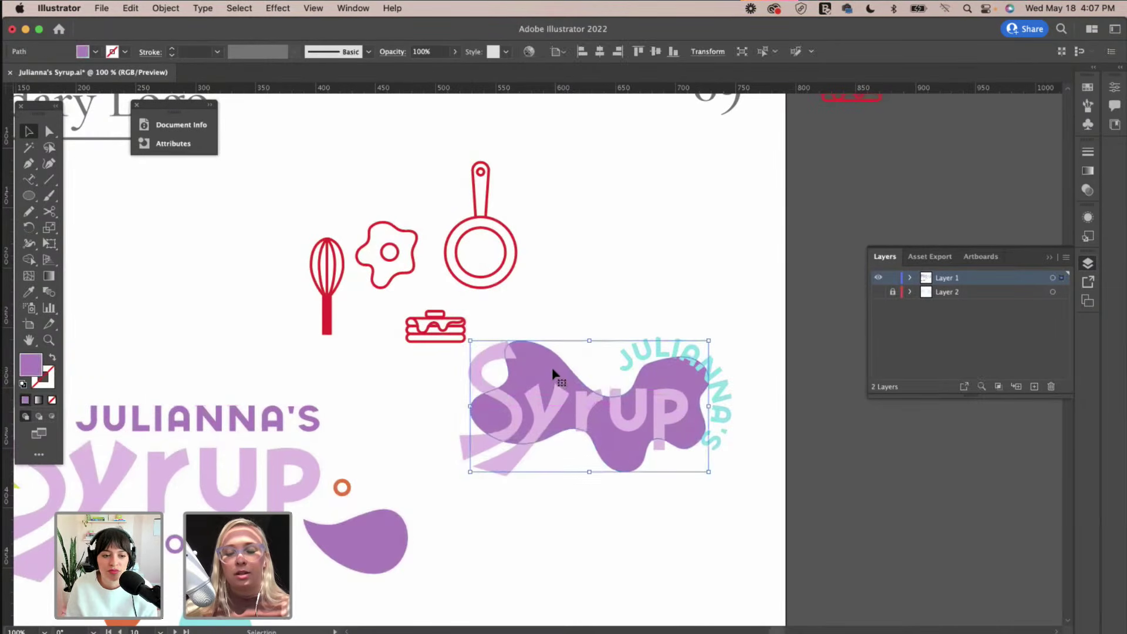
pyautogui.press('i')
pyautogui.hscroll(-15, 541, 329)
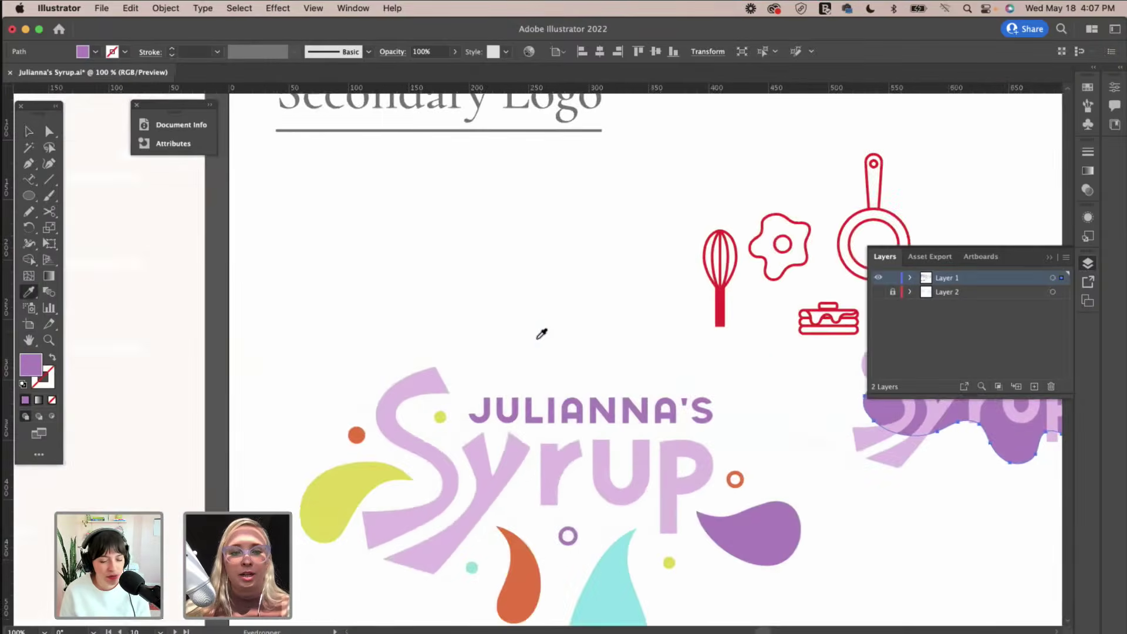
pyautogui.scroll(-3, 537, 327)
pyautogui.scroll(7, 294, 360)
pyautogui.hscroll(-4, 294, 360)
pyautogui.click(196, 334)
pyautogui.hscroll(18, 563, 347)
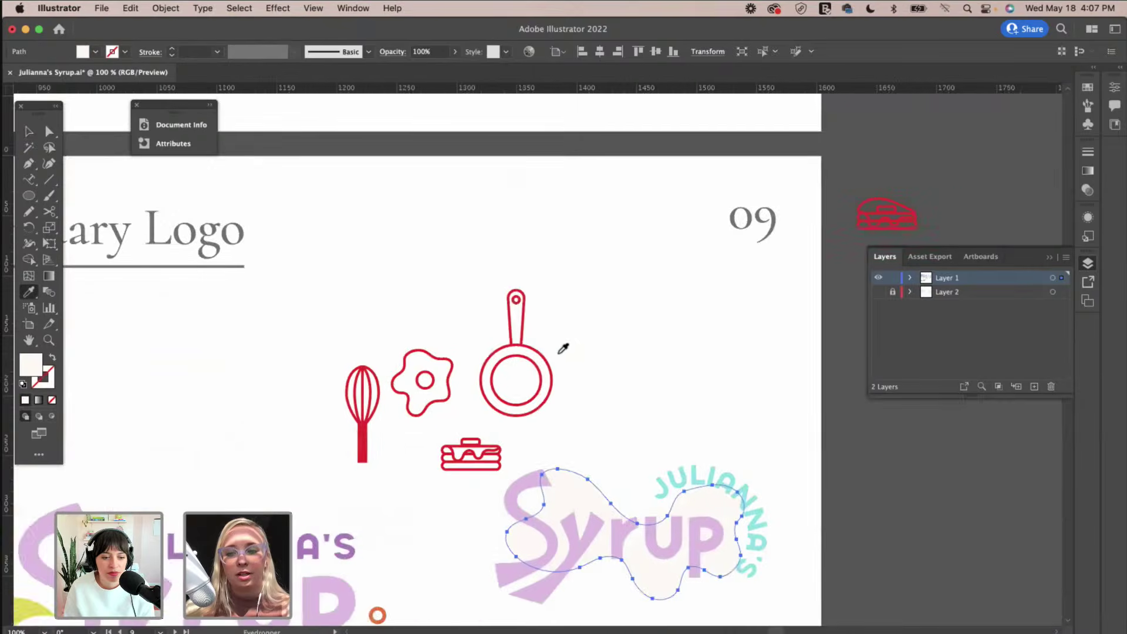
pyautogui.scroll(-3, 564, 349)
pyautogui.hscroll(3, 563, 348)
# Fill the curved JULIANNA'S with the purple sampled from the main logo's droplet.
pyautogui.press('v')
pyautogui.click(503, 273)
pyautogui.click(565, 308)
pyautogui.hscroll(-5, 543, 288)
pyautogui.press('i')
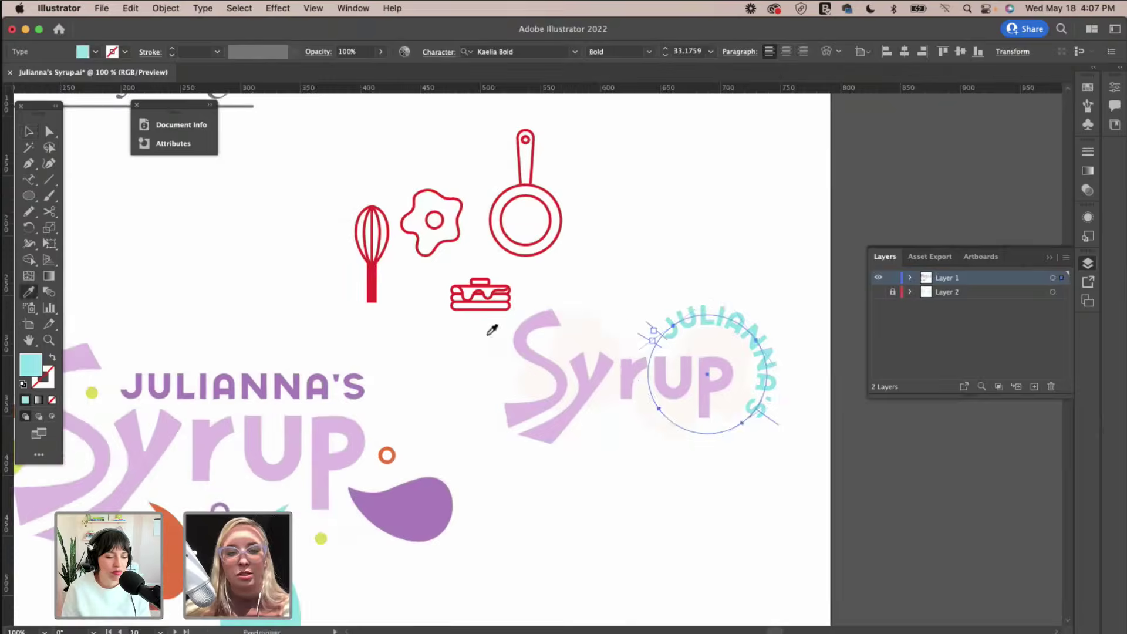
pyautogui.click(423, 495)
pyautogui.press('v')
# Move the lettering, curved name and blob of the secondary logo together slightly further below the kitchen icons and deselect them.
pyautogui.moveTo(770, 451); pyautogui.dragTo(561, 307)
pyautogui.moveTo(582, 355); pyautogui.dragTo(569, 400)
pyautogui.click(668, 280)
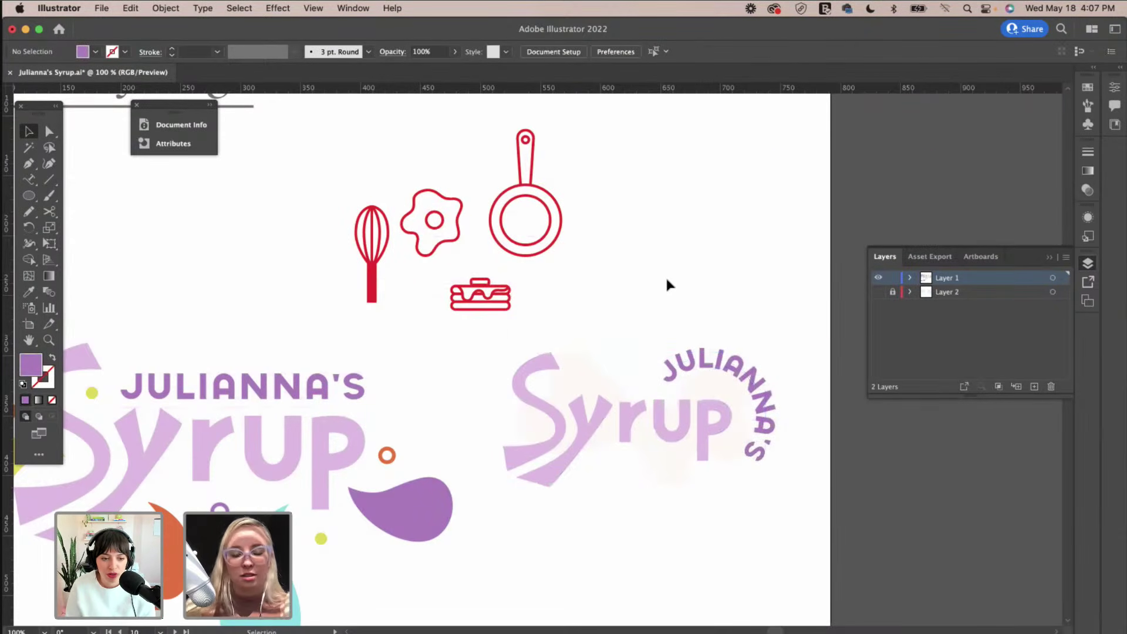
# Fill the blob with the light lilac sampled from the Syrup lettering.
pyautogui.press('super+minus')
pyautogui.press('super+minus')
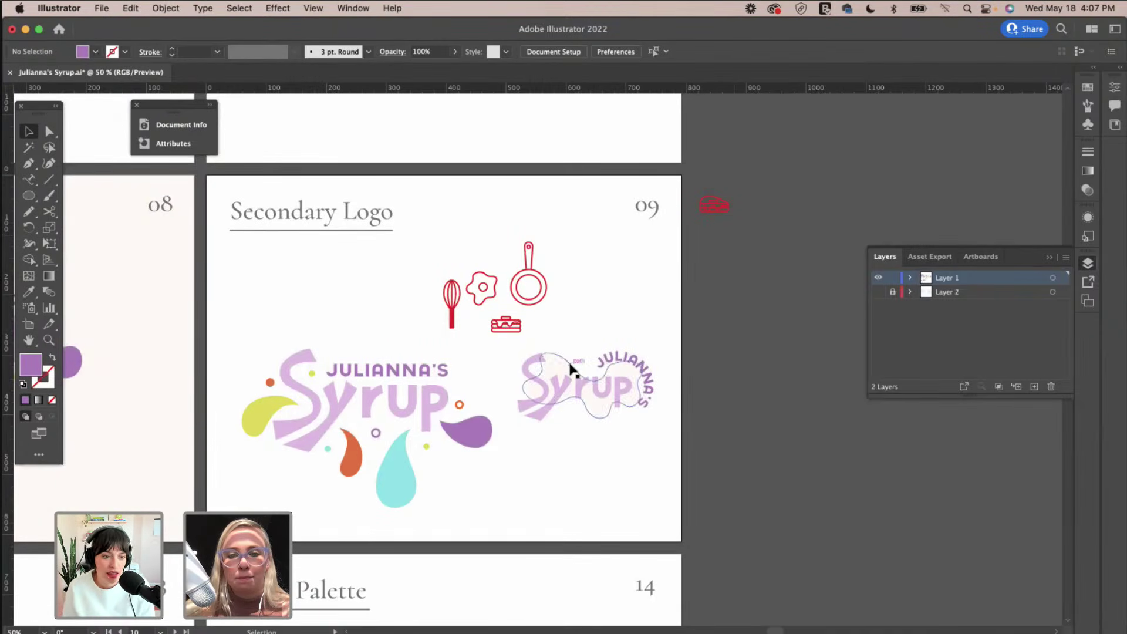
pyautogui.click(569, 368)
pyautogui.press('i')
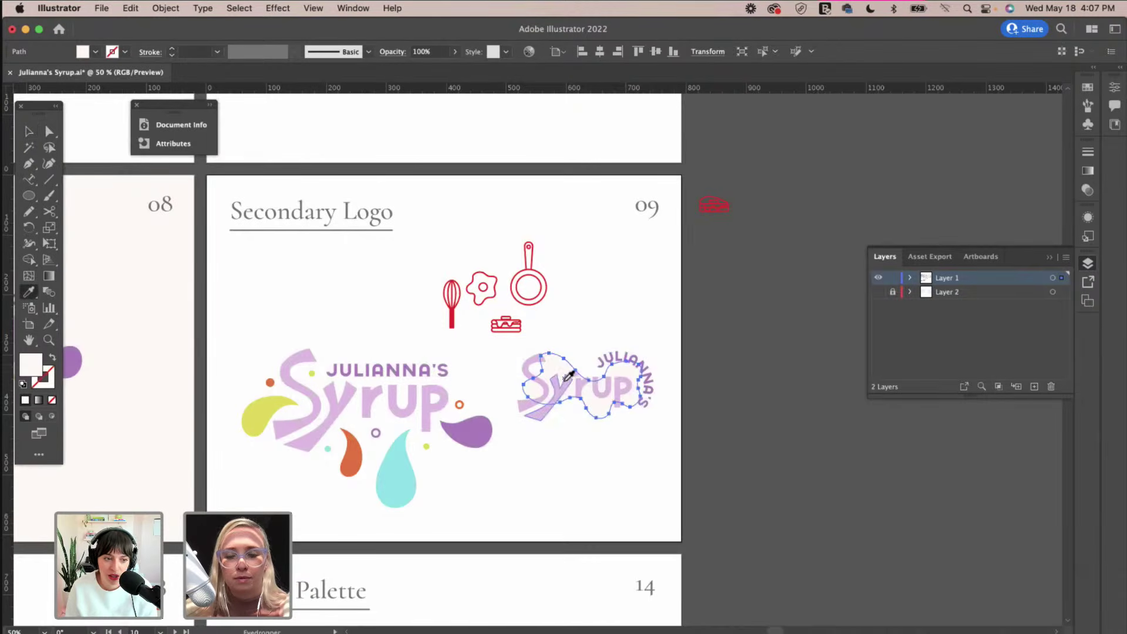
pyautogui.click(565, 371)
pyautogui.press('v')
# Fill the secondary logo's Syrup lettering with the darker purple sampled from the curved JULIANNA'S and deselect it.
pyautogui.click(561, 389)
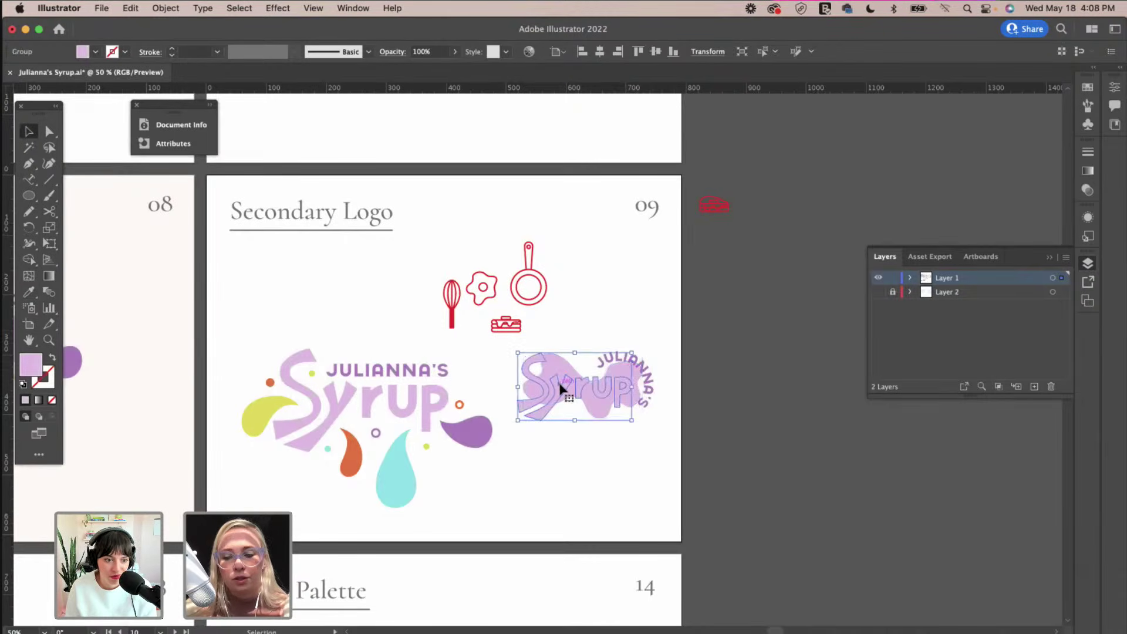
pyautogui.press('i')
pyautogui.click(624, 357)
pyautogui.press('v')
pyautogui.click(647, 309)
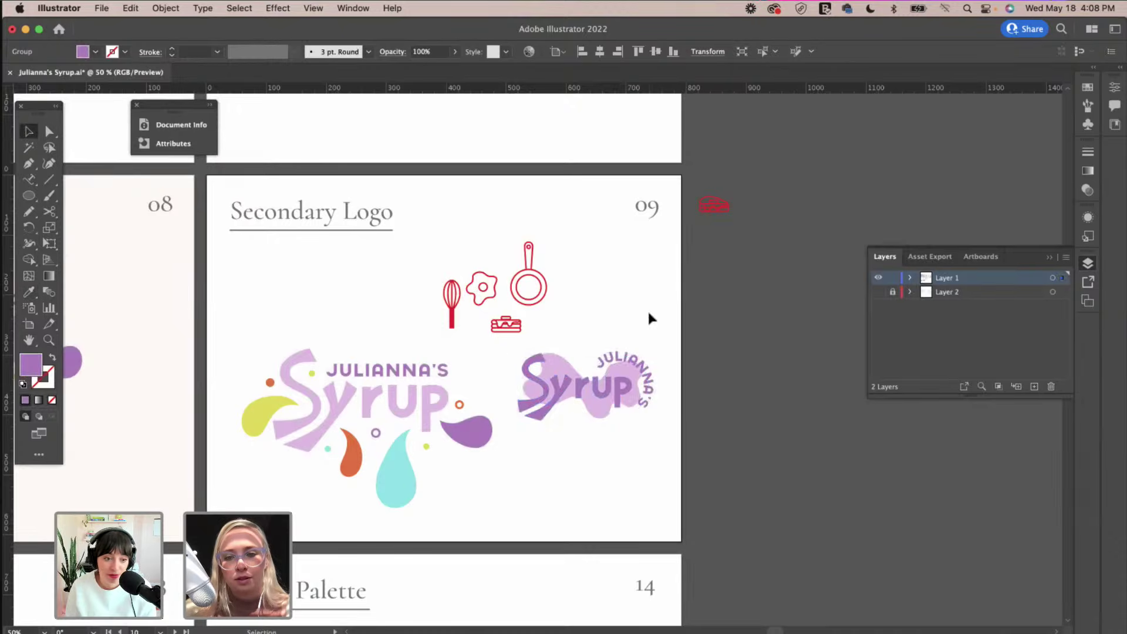
pyautogui.hscroll(3, 647, 309)
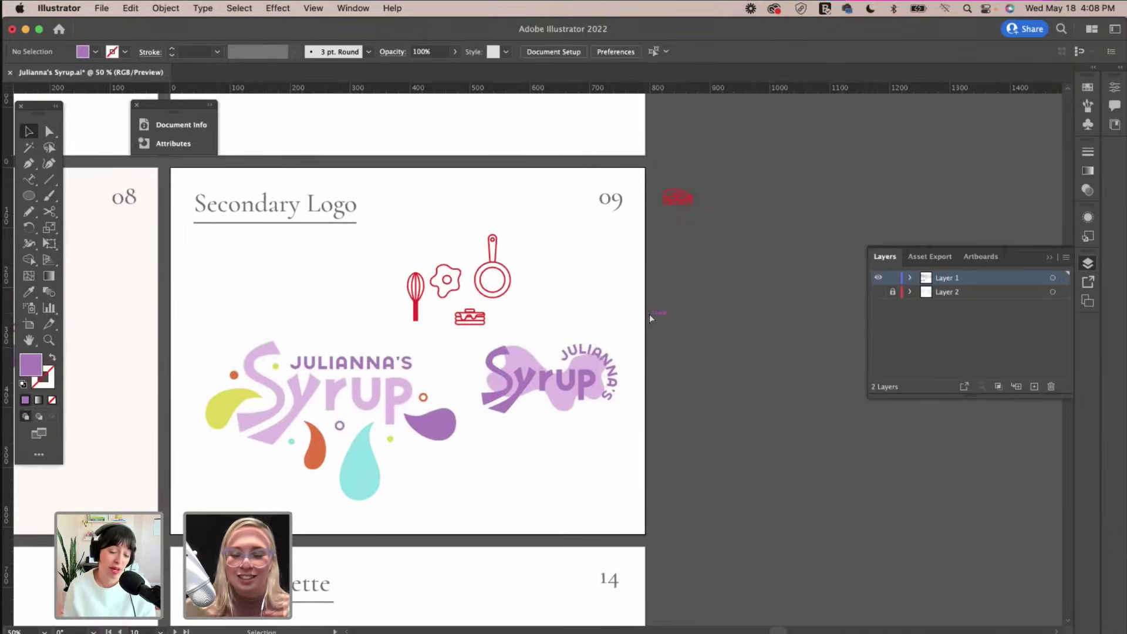
# Lighten the blob's fill to the pale lilac #f4d5f7 and deselect it.
pyautogui.press('super+1')
pyautogui.click(525, 367)
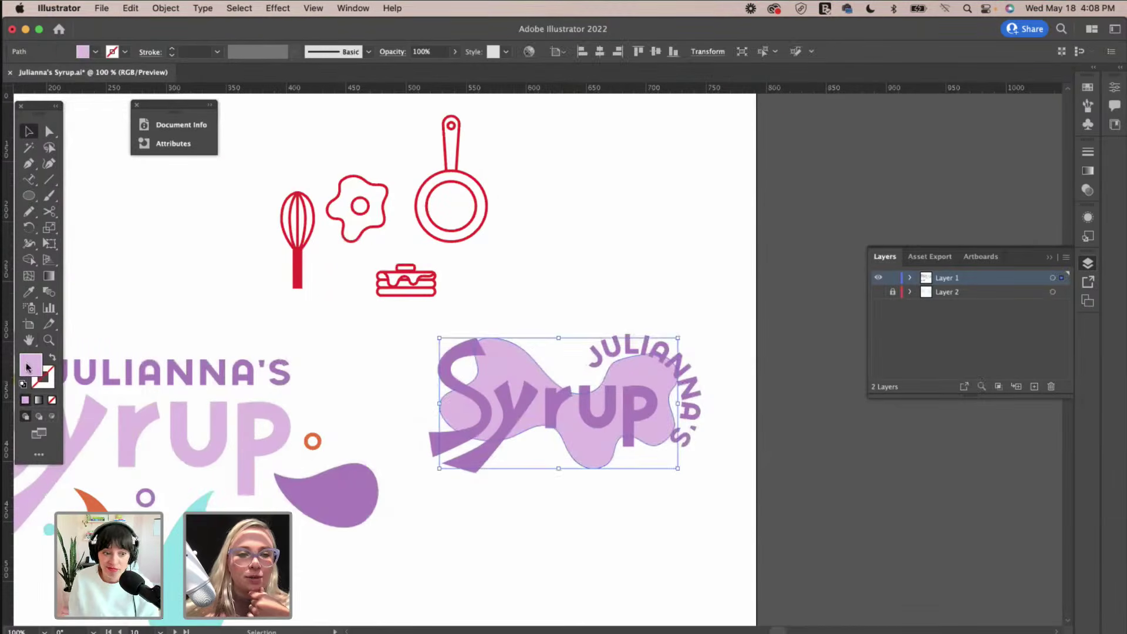
pyautogui.doubleClick(28, 368)
pyautogui.click(584, 292)
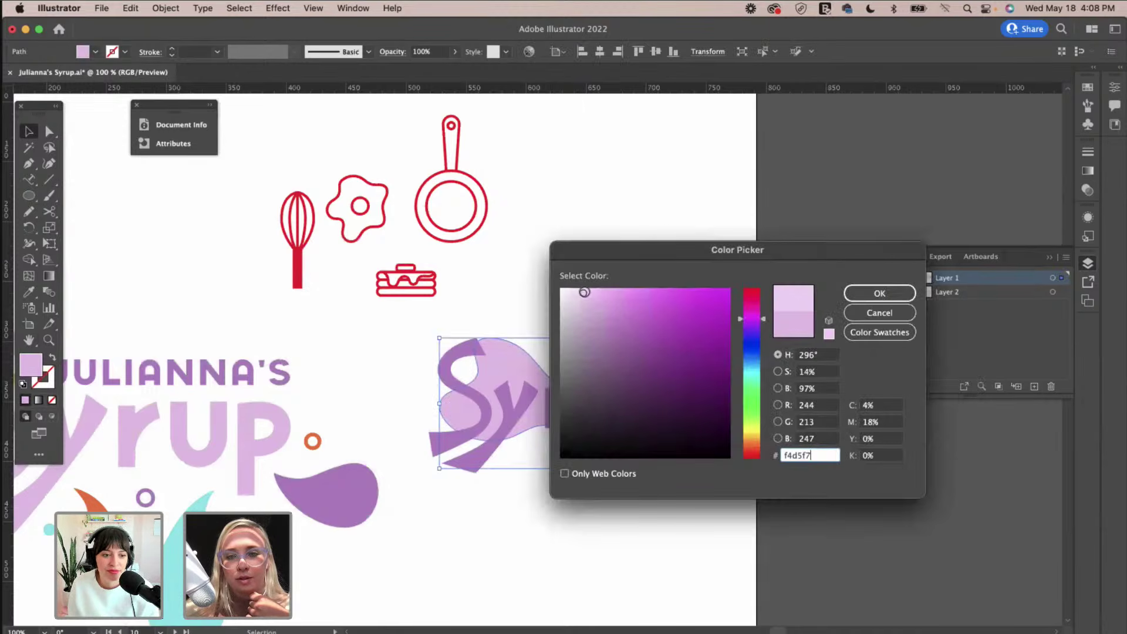
pyautogui.click(869, 294)
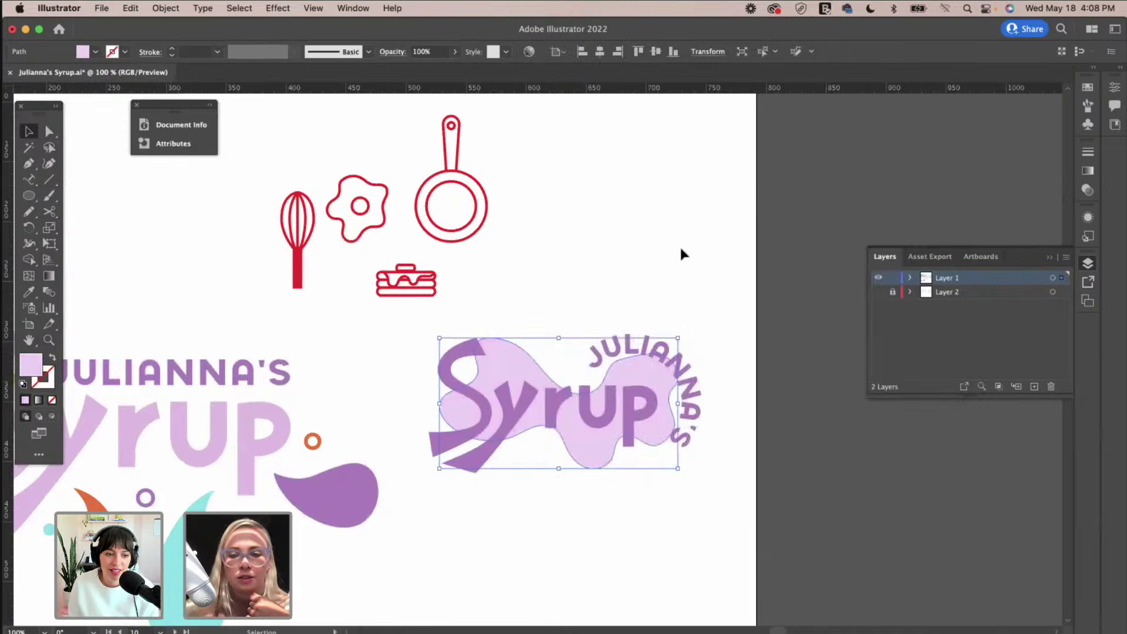
pyautogui.click(680, 251)
# Lighten the blob's fill a little further to an even paler lilac and deselect it.
pyautogui.scroll(-1, 681, 253)
pyautogui.hscroll(-3, 682, 254)
pyautogui.scroll(-2, 682, 253)
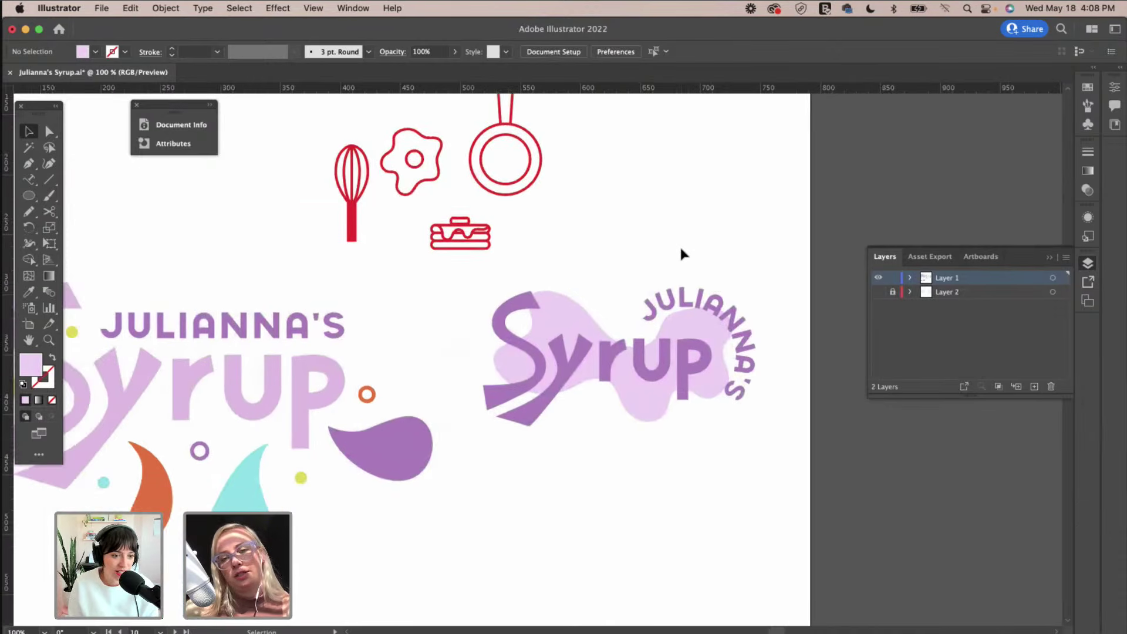
pyautogui.click(557, 304)
pyautogui.doubleClick(32, 364)
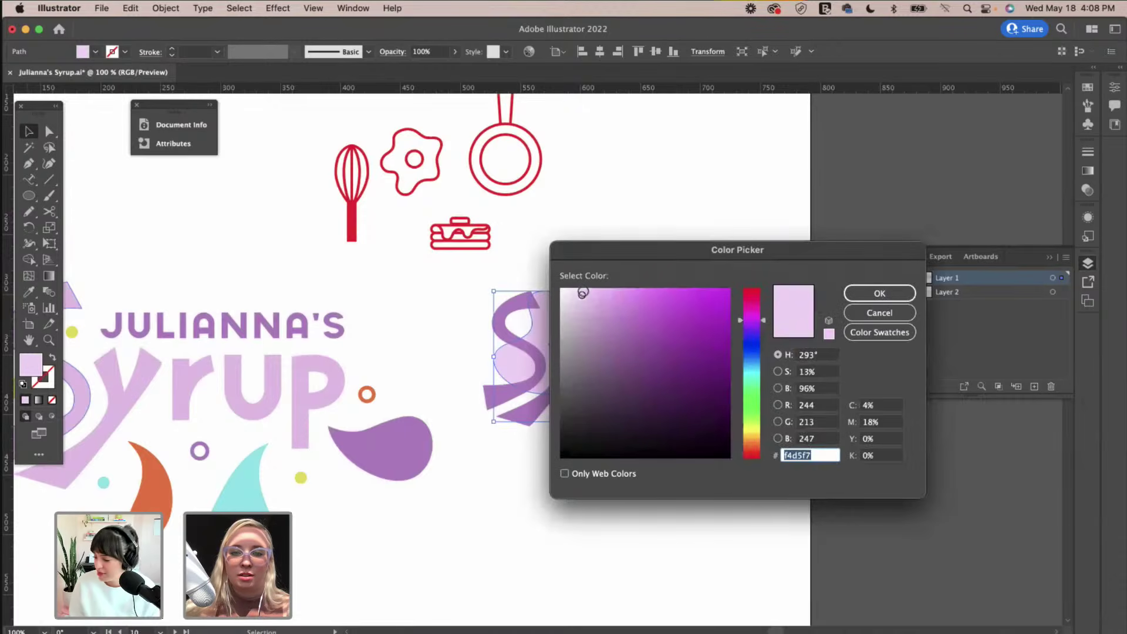
pyautogui.click(879, 293)
pyautogui.click(710, 201)
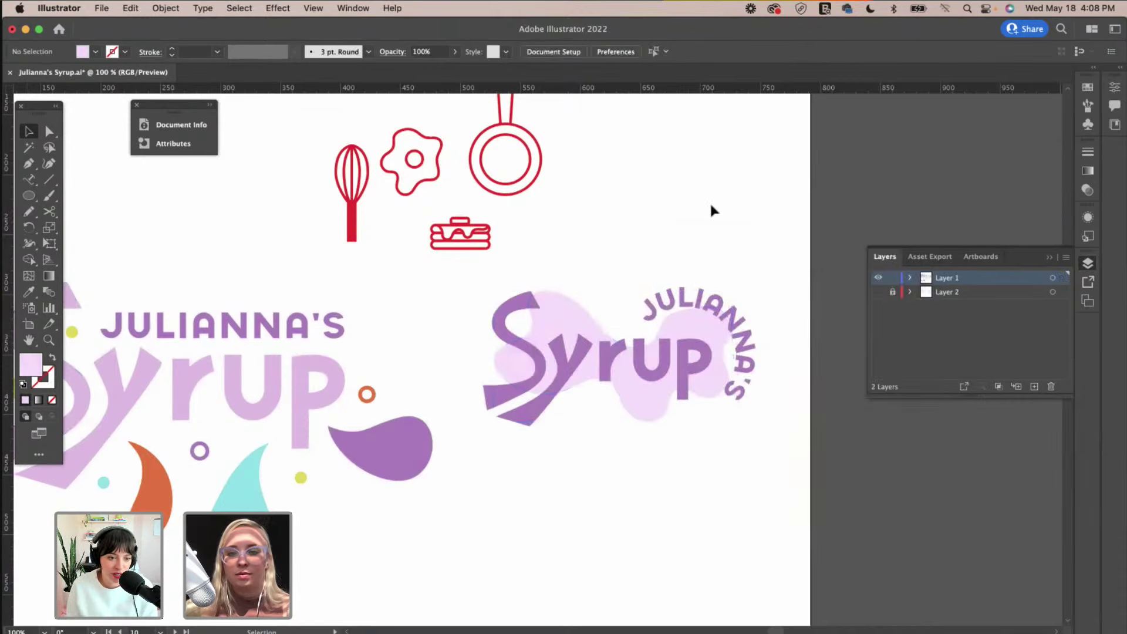
pyautogui.scroll(1, 710, 200)
pyautogui.hscroll(3, 710, 201)
pyautogui.click(618, 404)
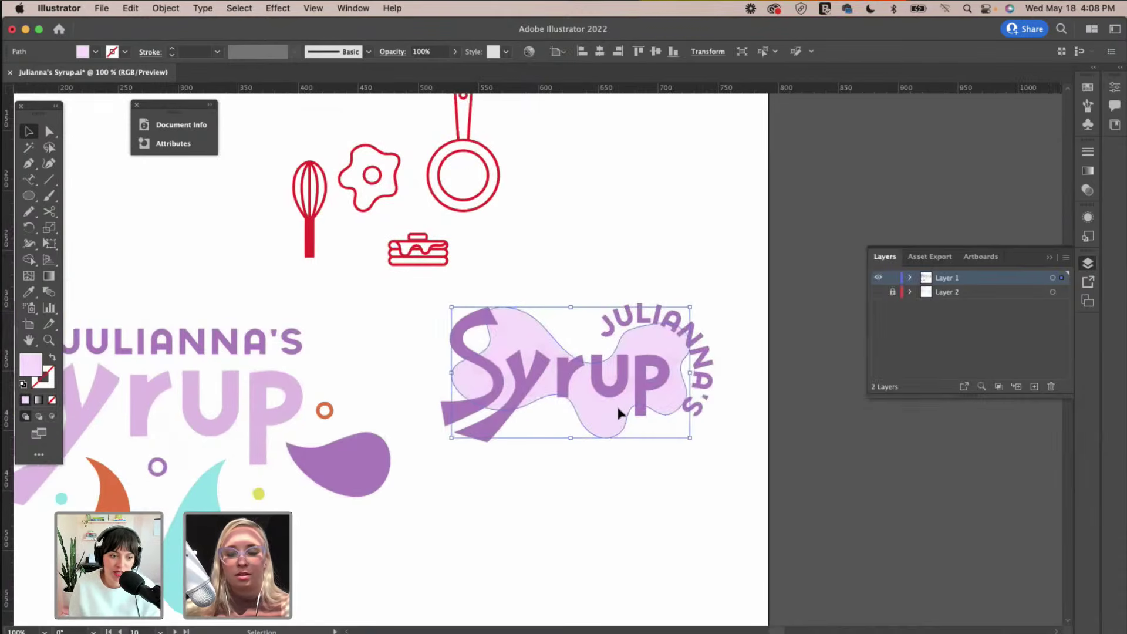
pyautogui.press('n')
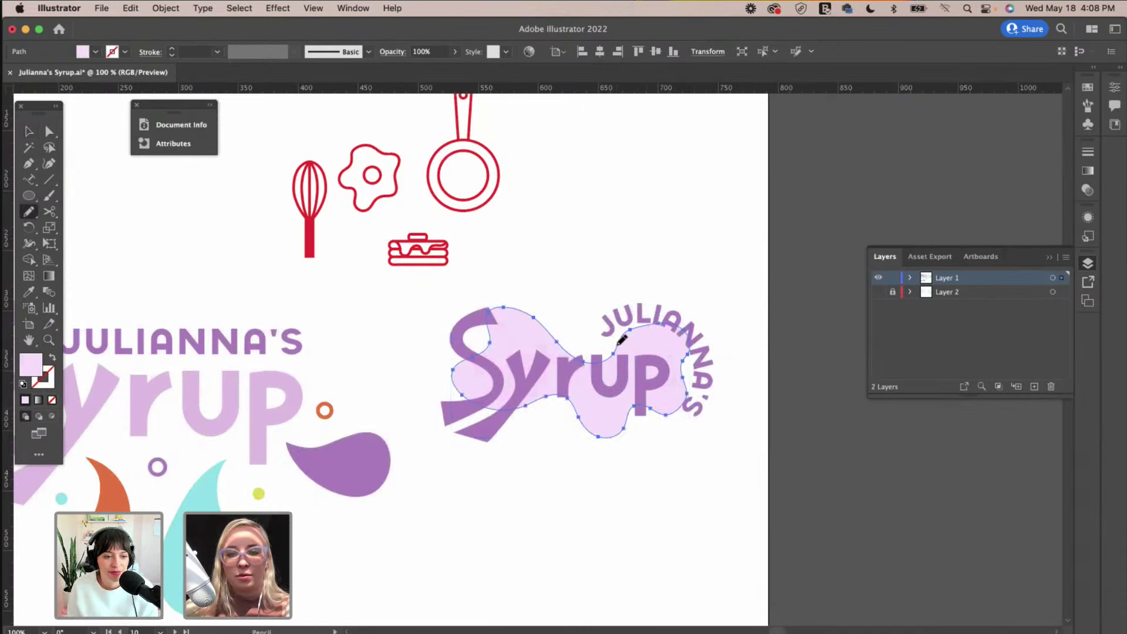
pyautogui.press('v')
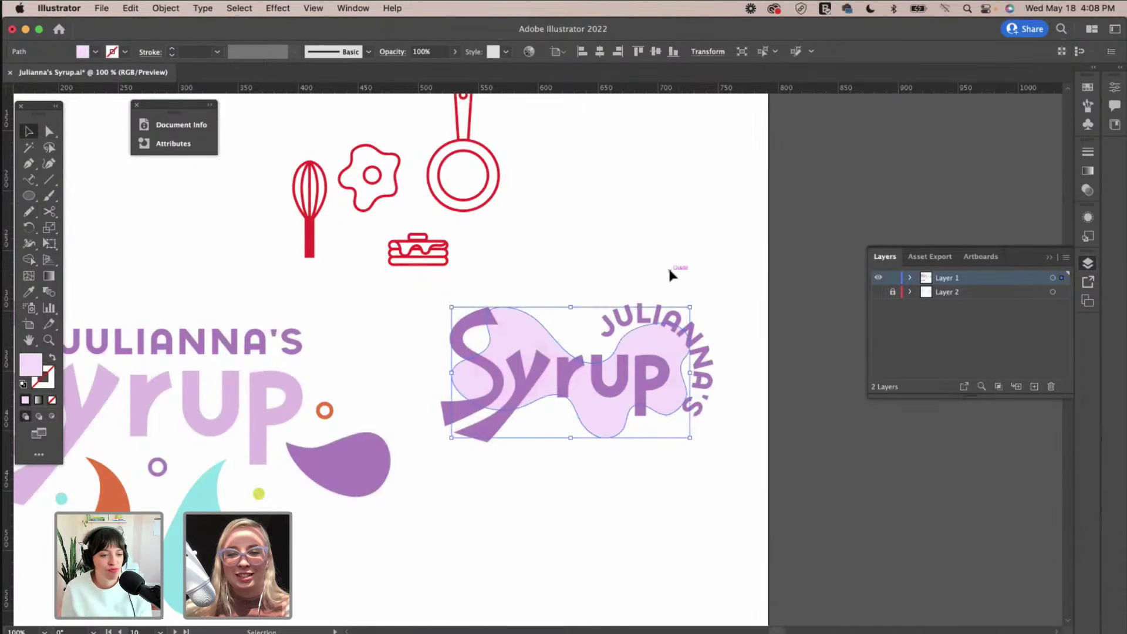
pyautogui.click(670, 271)
# Redraw the blob's edge around the top of the S with the Pencil tool so it bulges above the letter.
pyautogui.hscroll(-2, 669, 271)
pyautogui.scroll(-1, 670, 271)
pyautogui.click(532, 320)
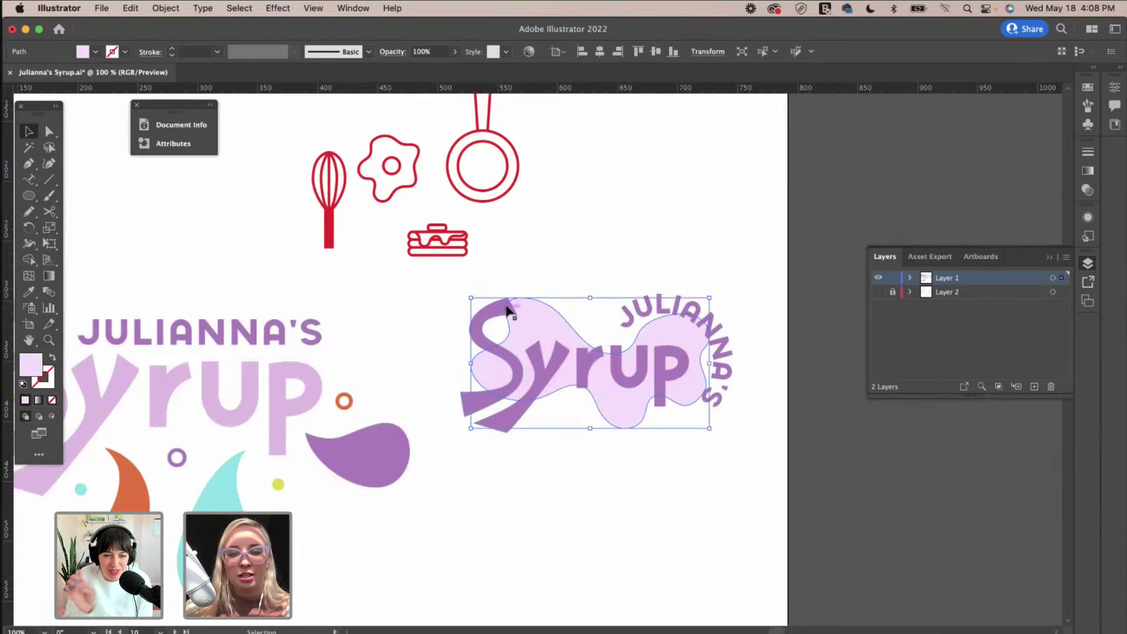
pyautogui.press('n')
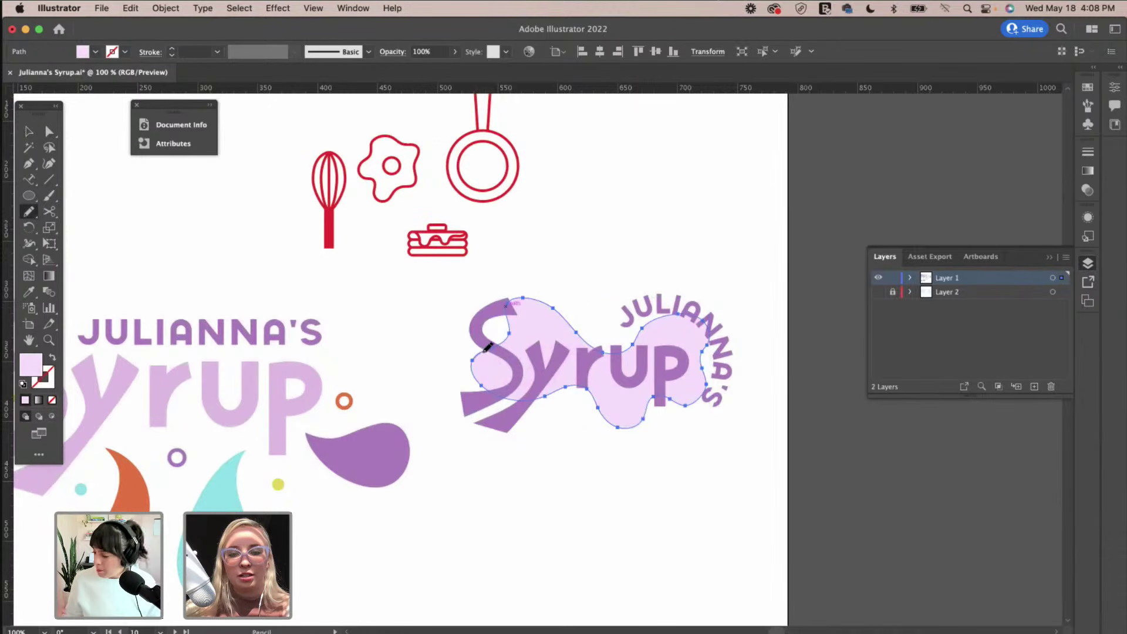
pyautogui.moveTo(550, 309)
pyautogui.mouseDown()
pyautogui.moveTo(506, 342)
pyautogui.moveTo(496, 336)
pyautogui.mouseUp()
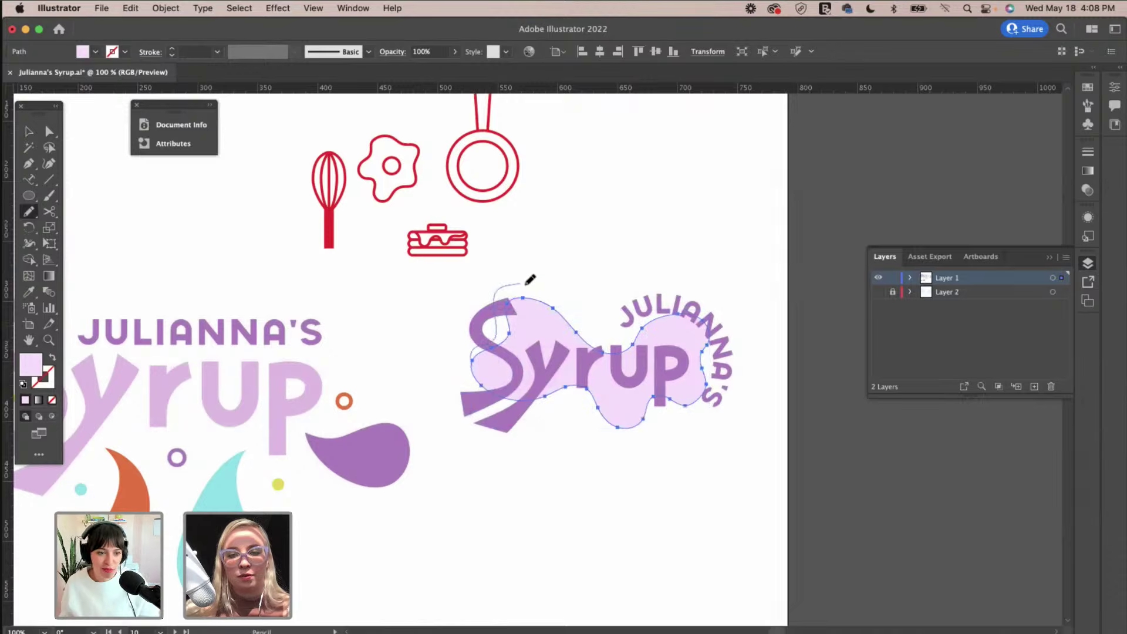
# Redraw the blob's upper edge after the S with the Pencil tool into a dip and a small bump above the y.
pyautogui.moveTo(576, 321); pyautogui.dragTo(643, 317)
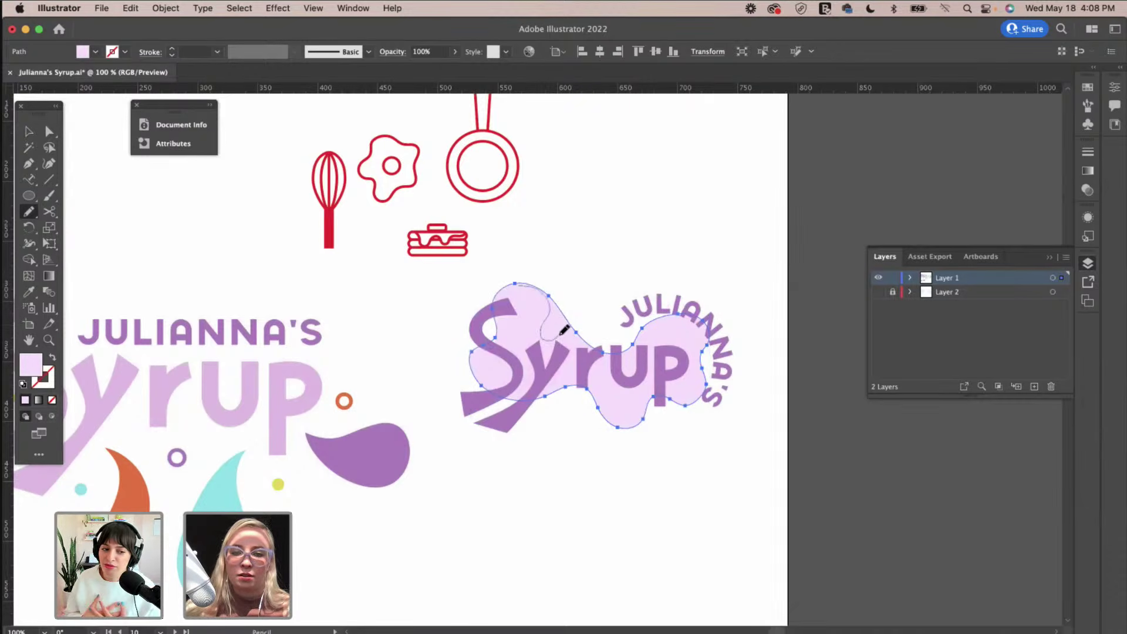
pyautogui.moveTo(575, 329); pyautogui.dragTo(605, 342)
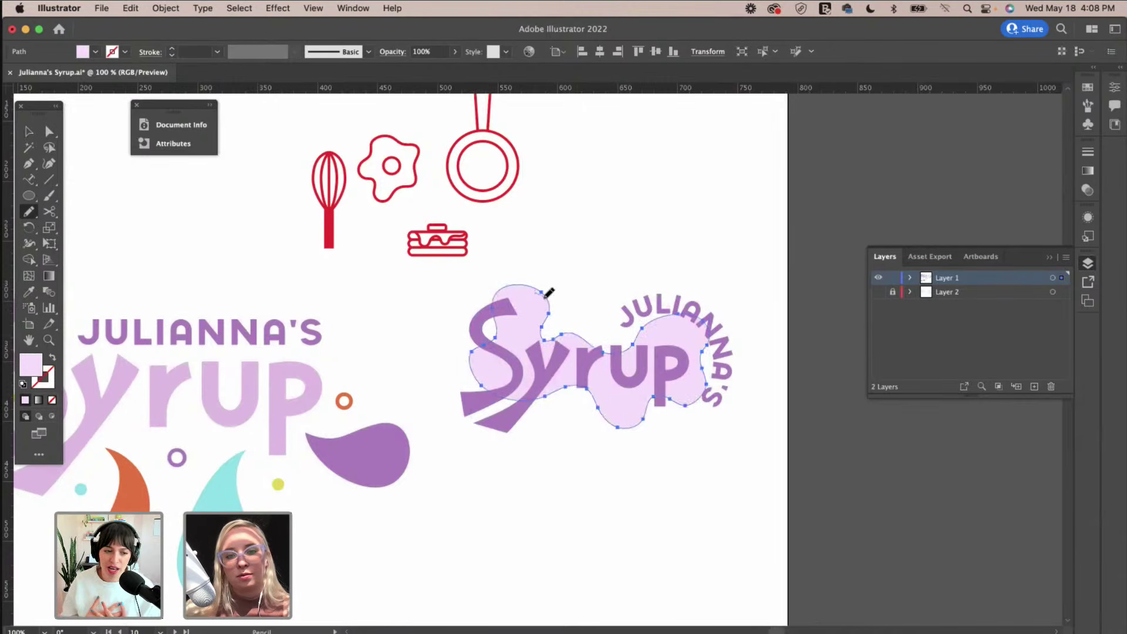
pyautogui.moveTo(592, 346); pyautogui.dragTo(611, 350)
pyautogui.hscroll(5, 612, 279)
pyautogui.press('v')
pyautogui.click(602, 264)
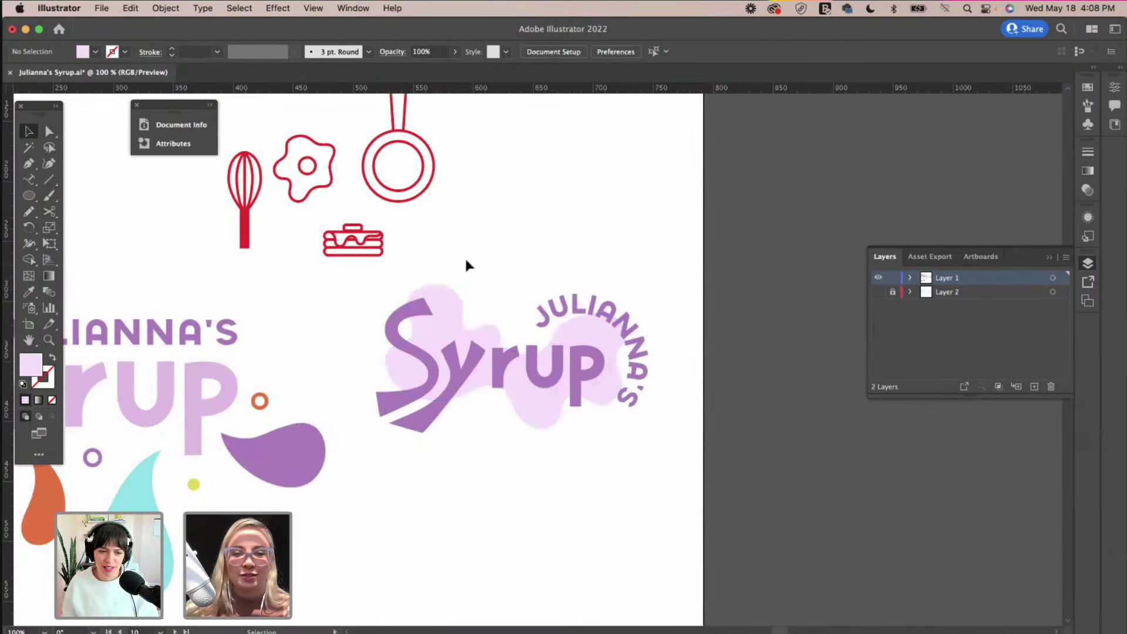
# Redraw the blob's left end with the Pencil tool so it extends slightly beyond the curve of the S, and deselect it.
pyautogui.click(468, 338)
pyautogui.press('n')
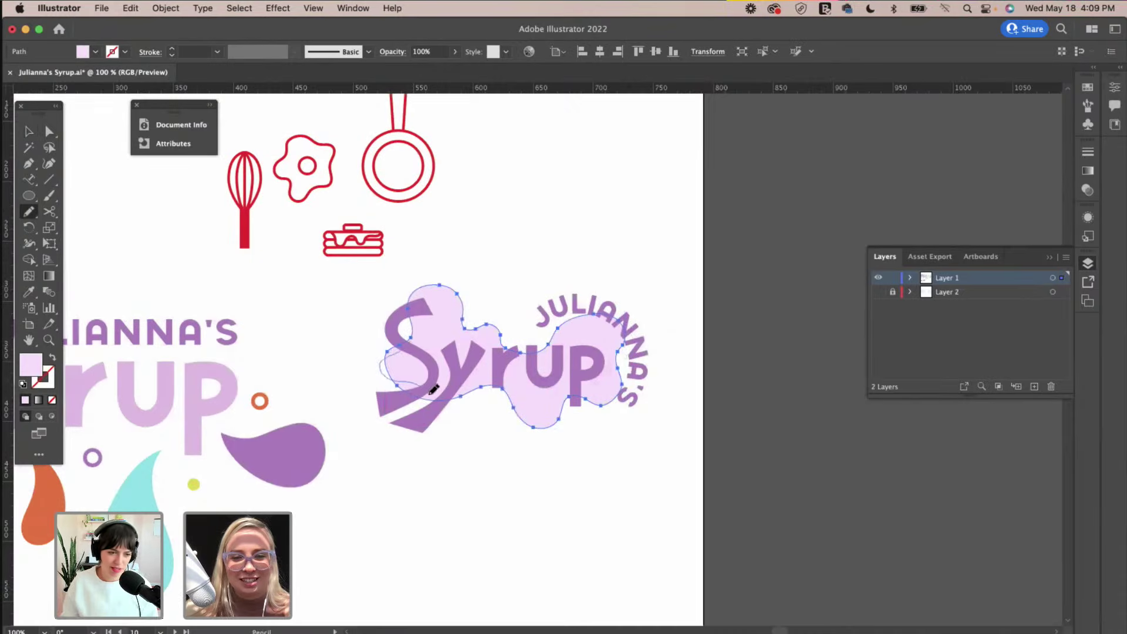
pyautogui.moveTo(444, 396); pyautogui.dragTo(507, 391)
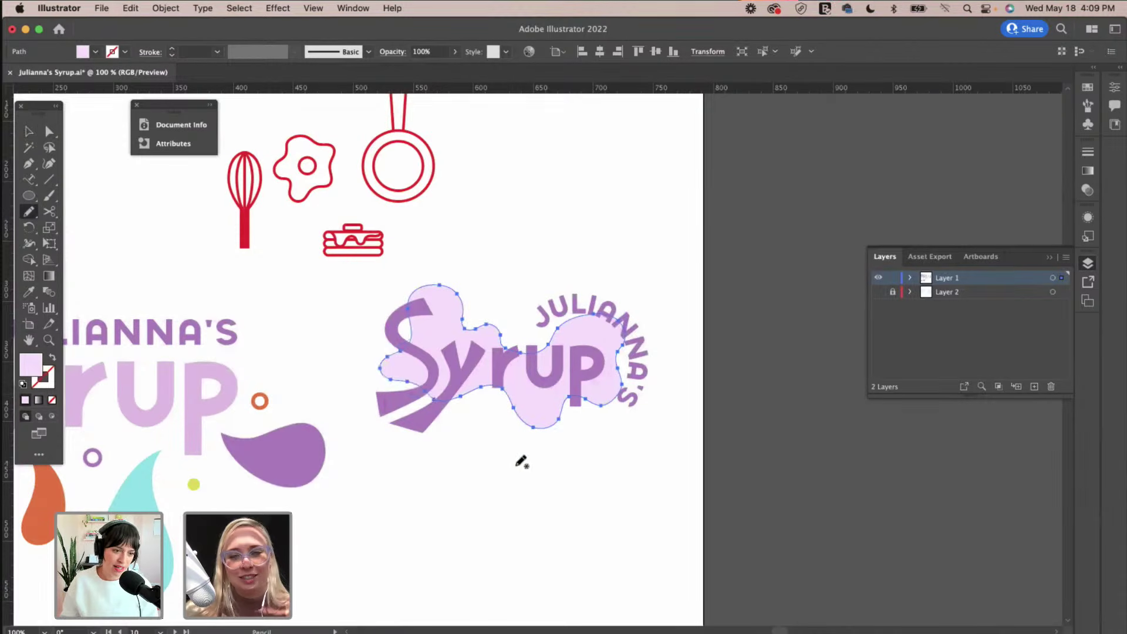
pyautogui.press('v')
pyautogui.click(574, 457)
# Redraw the blob's lower edge beneath the Syrup lettering with the Pencil tool into two smaller rounded drips.
pyautogui.scroll(1, 574, 456)
pyautogui.click(537, 432)
pyautogui.press('n')
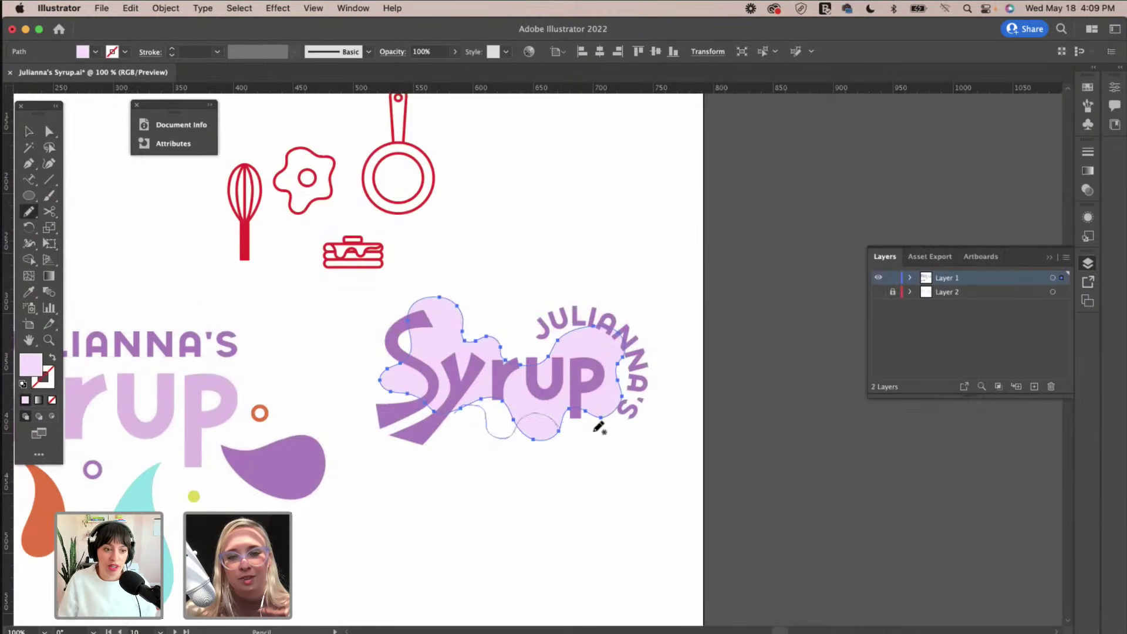
pyautogui.moveTo(599, 427); pyautogui.dragTo(579, 446)
pyautogui.hotkey('ctrl', 'z')
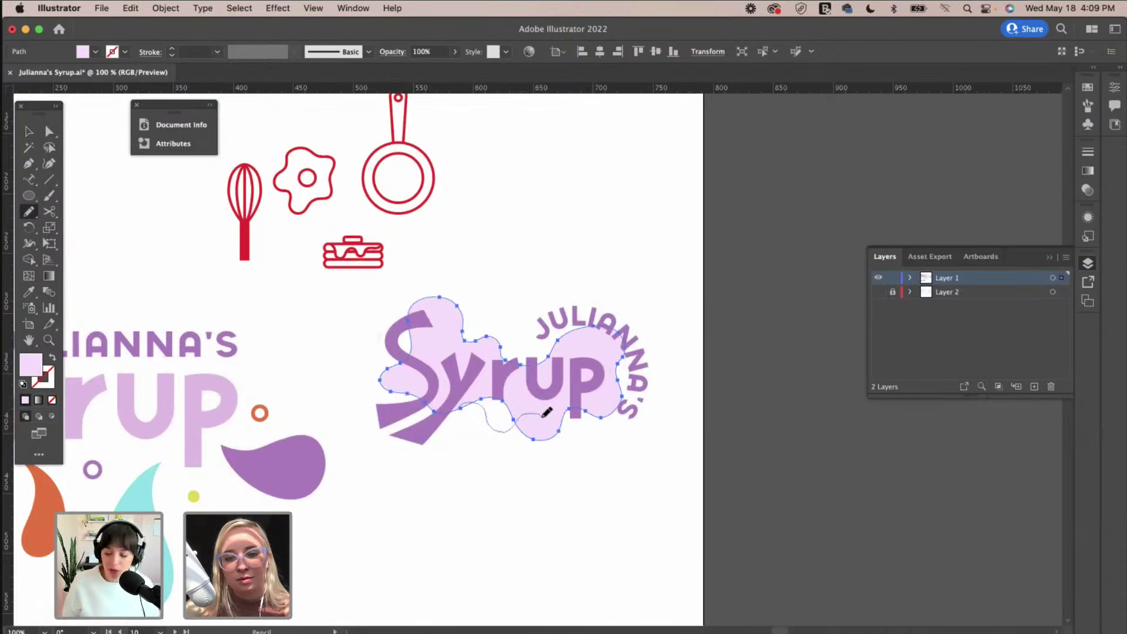
pyautogui.moveTo(559, 431); pyautogui.dragTo(564, 431)
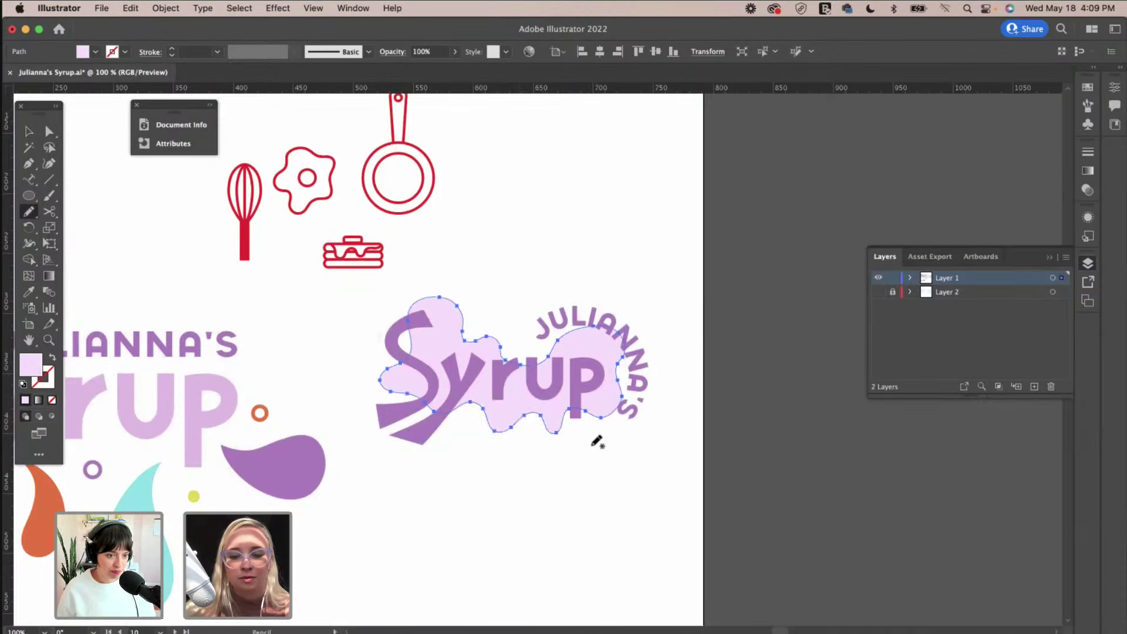
# Redraw the blob's lower edge beneath the u and p with the Pencil tool into a smoother, wider drip, and deselect it.
pyautogui.press('v')
pyautogui.scroll(1, 590, 448)
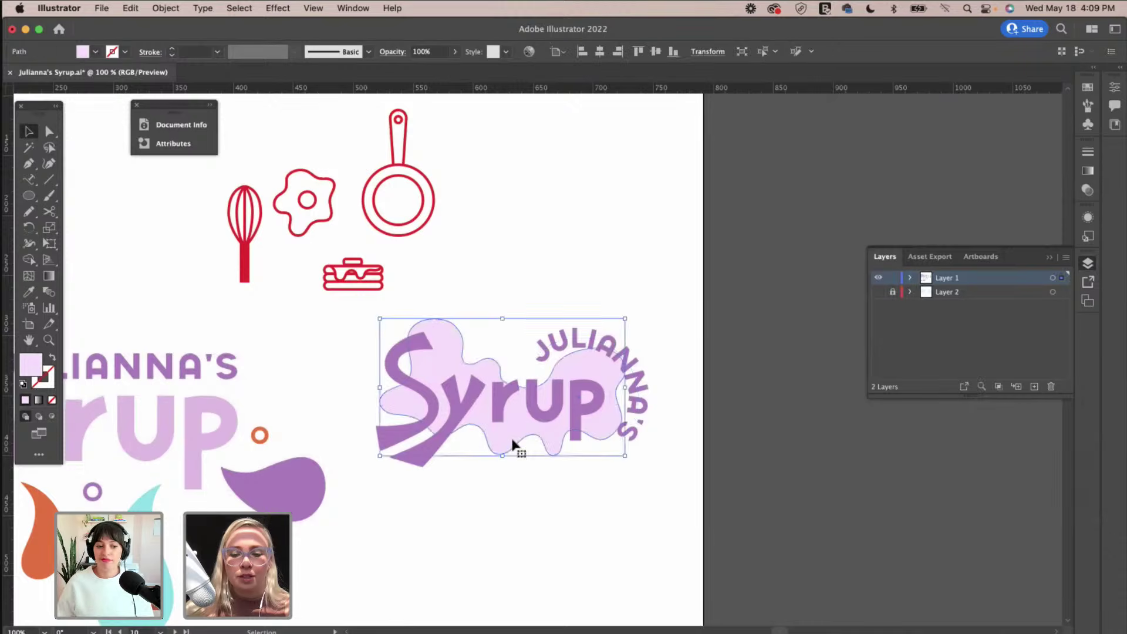
pyautogui.press('n')
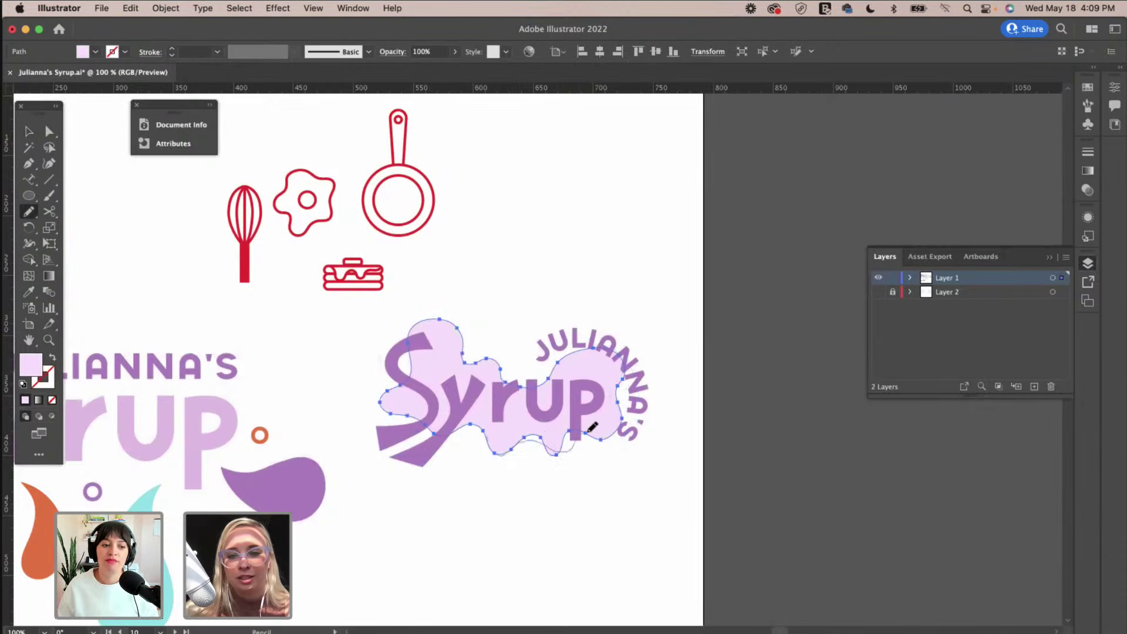
pyautogui.moveTo(621, 423); pyautogui.dragTo(623, 420)
pyautogui.press('v')
pyautogui.click(636, 500)
# Recolor the curved JULIANNA'S with the light purple sampled from the Syrup lettering of the colorful drop logo.
pyautogui.hscroll(3, 611, 498)
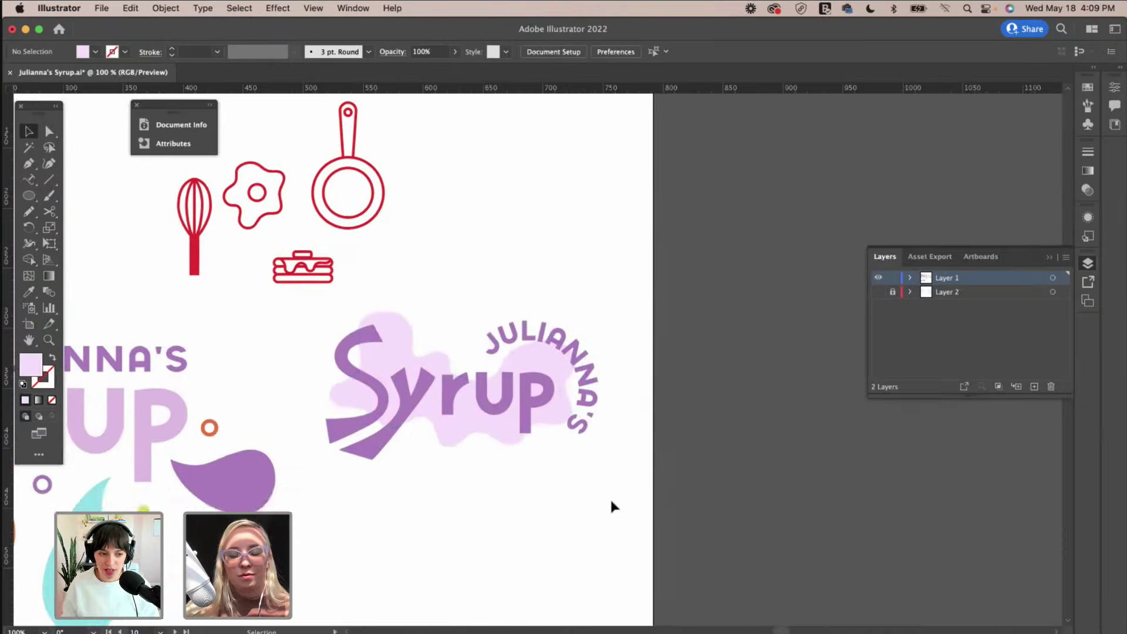
pyautogui.hscroll(-3, 611, 498)
pyautogui.press('super+minus')
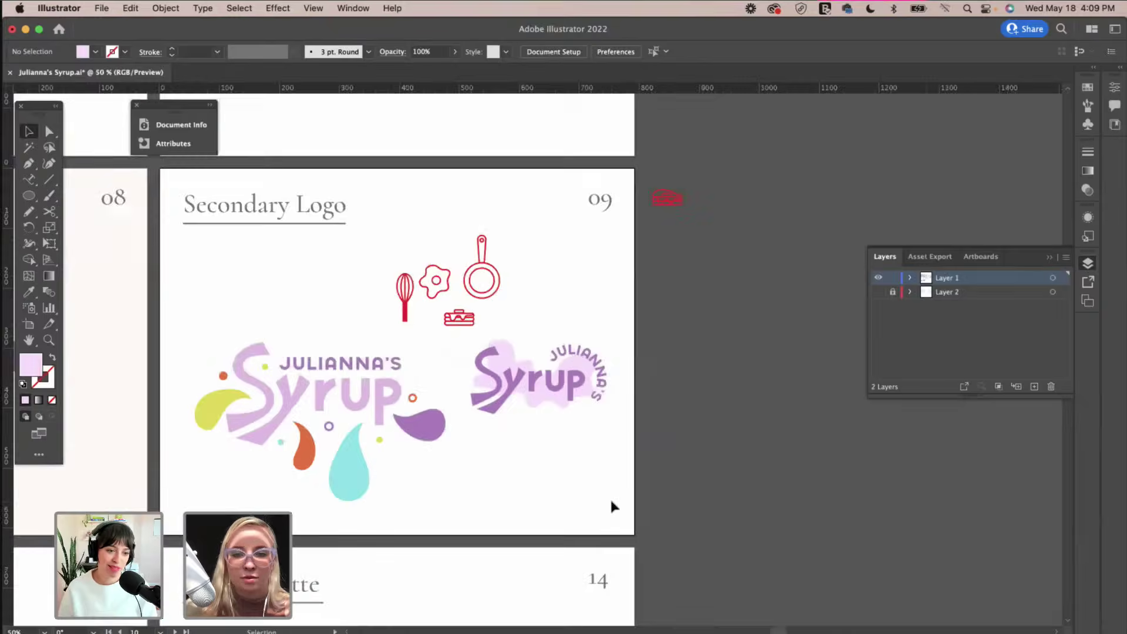
pyautogui.hscroll(-3, 611, 498)
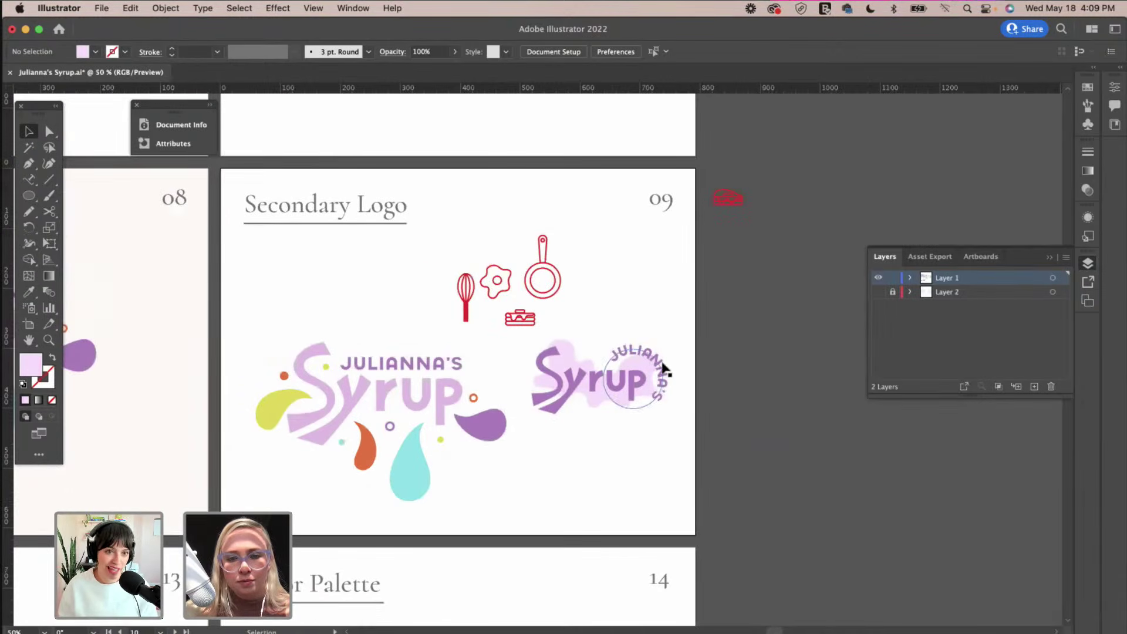
pyautogui.click(661, 368)
pyautogui.press('i')
pyautogui.click(445, 395)
pyautogui.press('v')
pyautogui.click(629, 442)
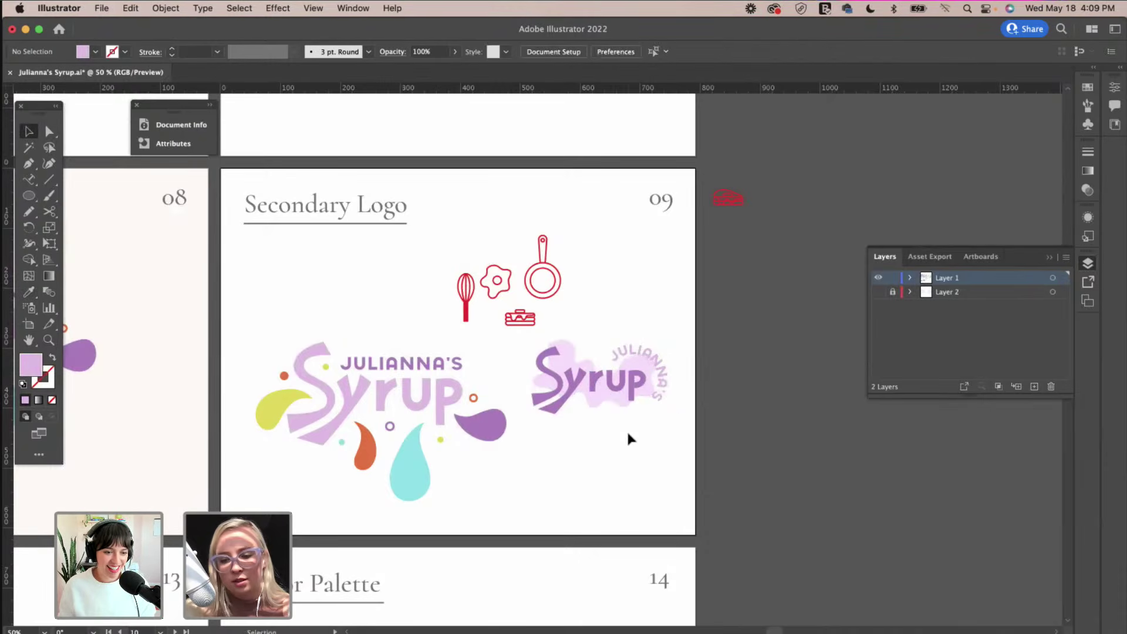
# Set the fill of the blob behind the Syrup lettering to the paler lilac #fcebff and deselect it.
pyautogui.press('super+equal')
pyautogui.press('super+equal')
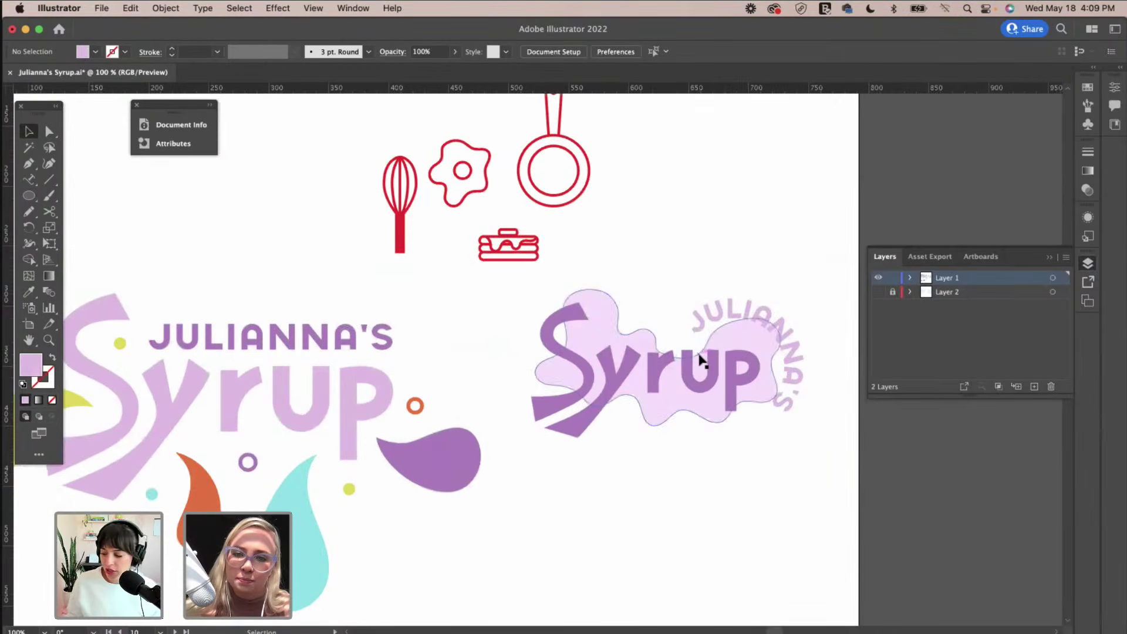
pyautogui.click(722, 342)
pyautogui.click(723, 339)
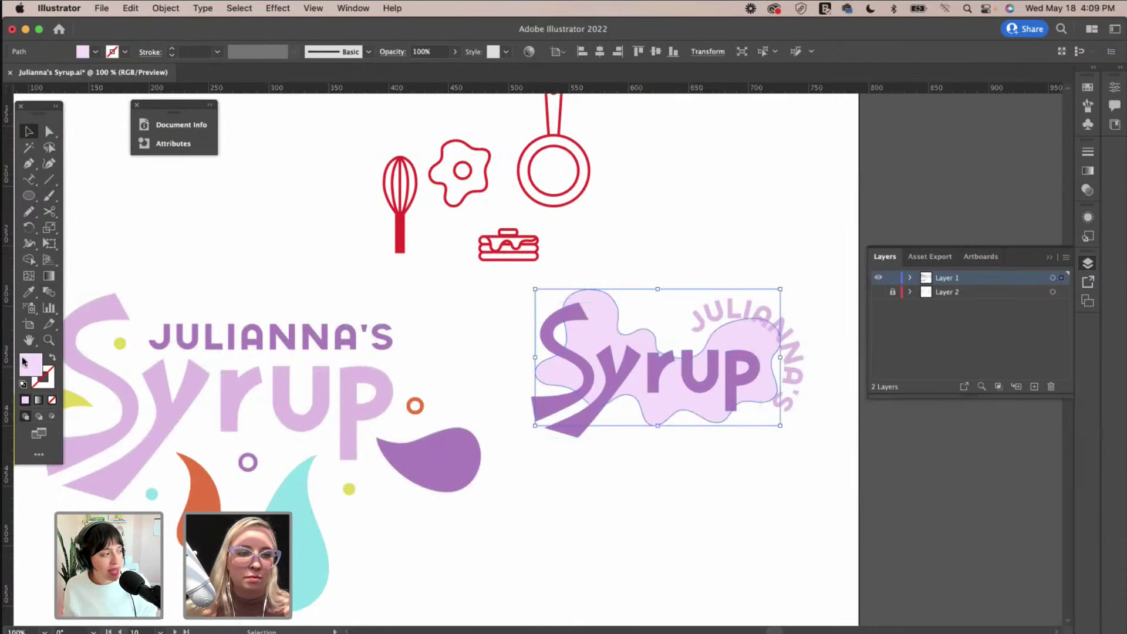
pyautogui.doubleClick(32, 365)
pyautogui.write('fcebff')
pyautogui.click(887, 293)
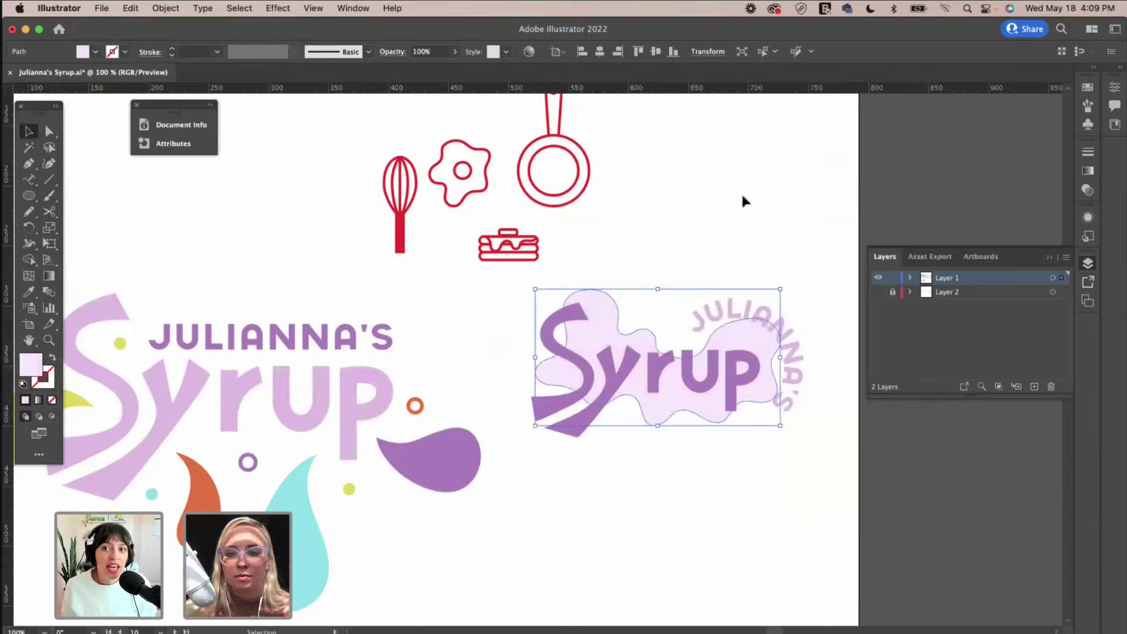
pyautogui.click(741, 191)
# Select everything sharing the curved JULIANNA'S fill color and set the fill to #e2bde5.
pyautogui.hscroll(-2, 741, 192)
pyautogui.press('super+minus')
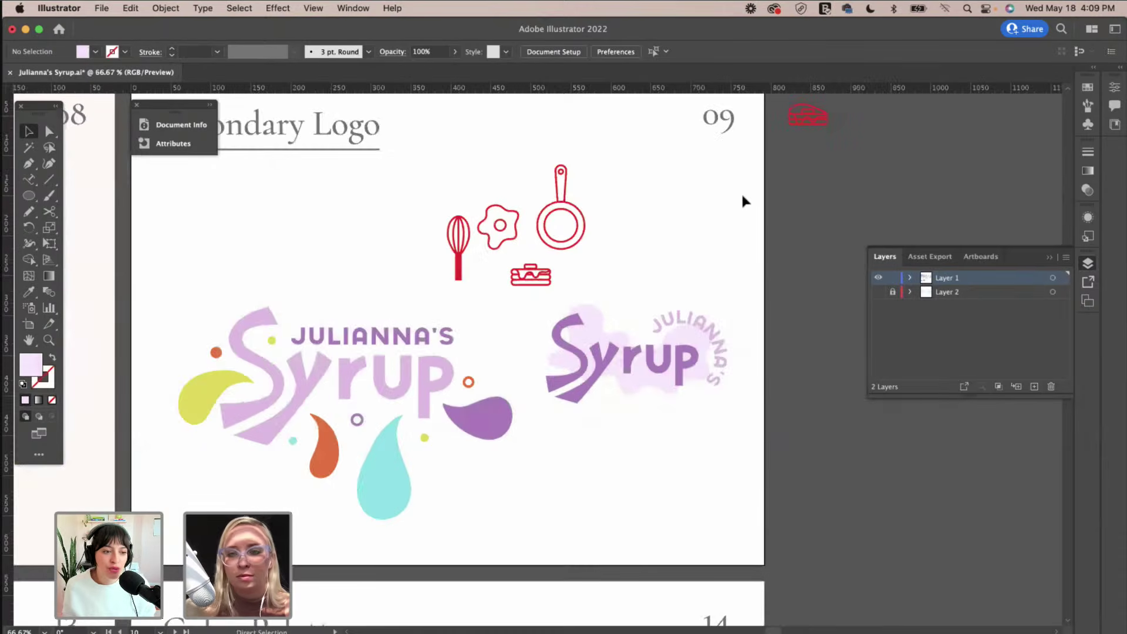
pyautogui.click(702, 322)
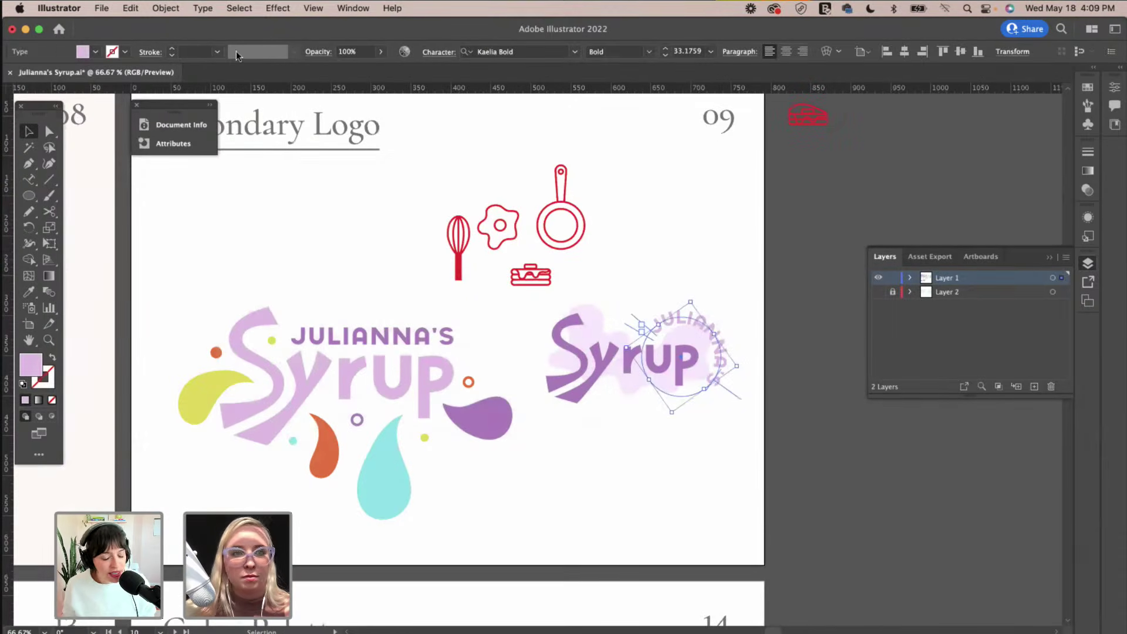
pyautogui.click(239, 7)
pyautogui.moveTo(249, 145)
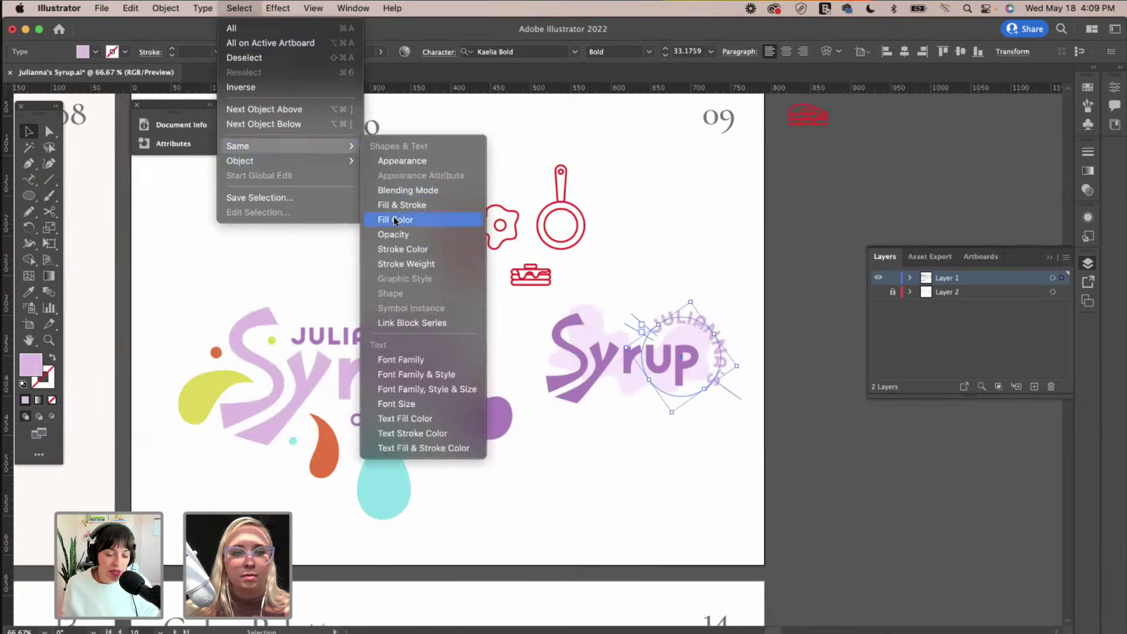
pyautogui.click(394, 212)
pyautogui.doubleClick(31, 364)
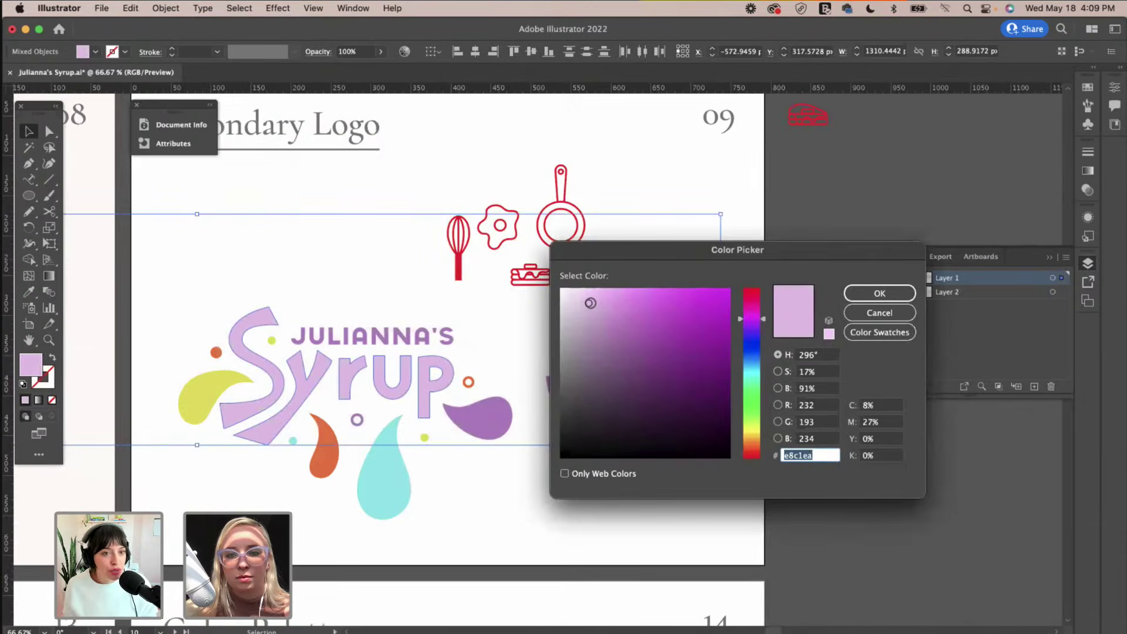
pyautogui.write('e2bde5')
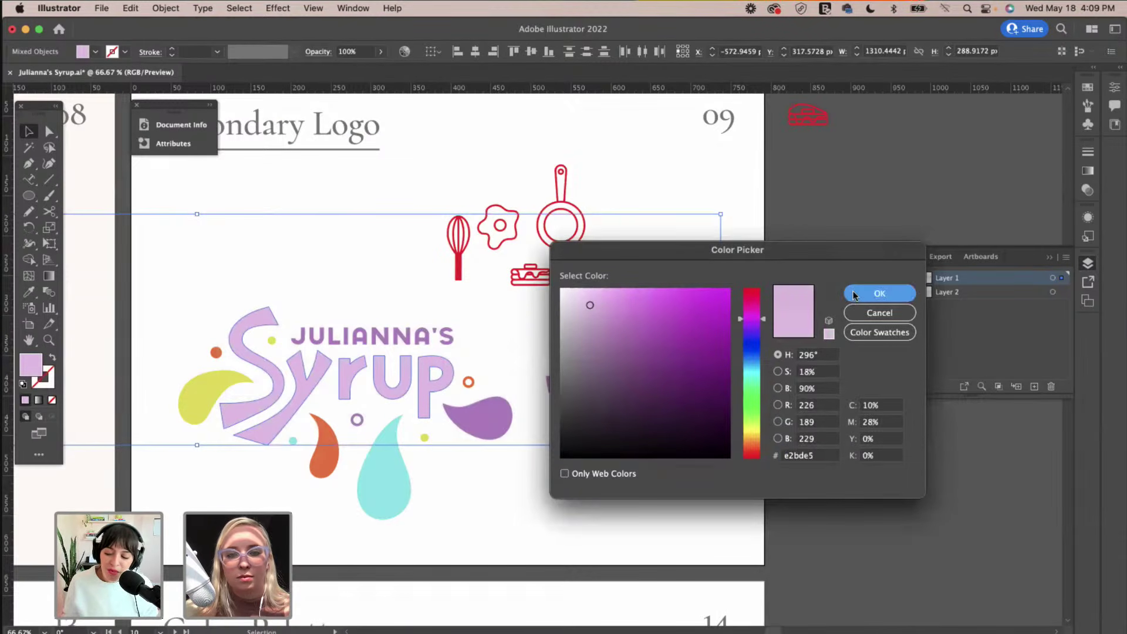
pyautogui.click(880, 293)
pyautogui.click(728, 270)
# Delete the colorful drop logo copy from the Secondary Logo page.
pyautogui.hscroll(-3, 728, 271)
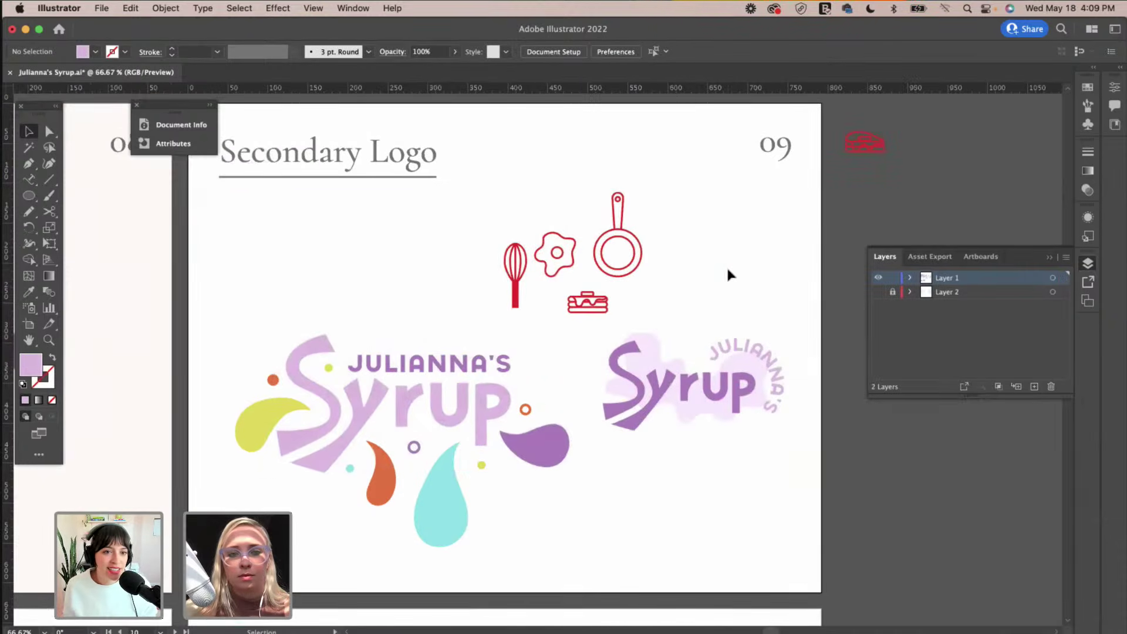
pyautogui.moveTo(536, 519); pyautogui.dragTo(269, 328)
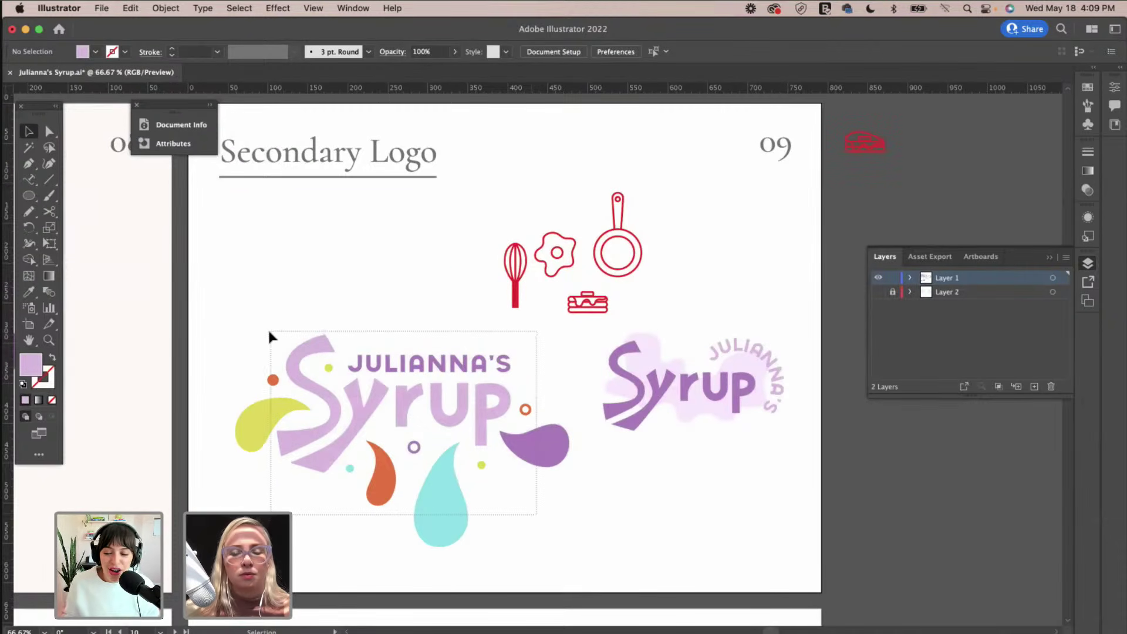
pyautogui.press('Delete')
# Group the secondary logo's lettering and blob and center the group horizontally and vertically on the Secondary Logo page.
pyautogui.press('a')
pyautogui.moveTo(818, 462); pyautogui.dragTo(608, 335)
pyautogui.press('v')
pyautogui.moveTo(693, 385); pyautogui.dragTo(532, 375)
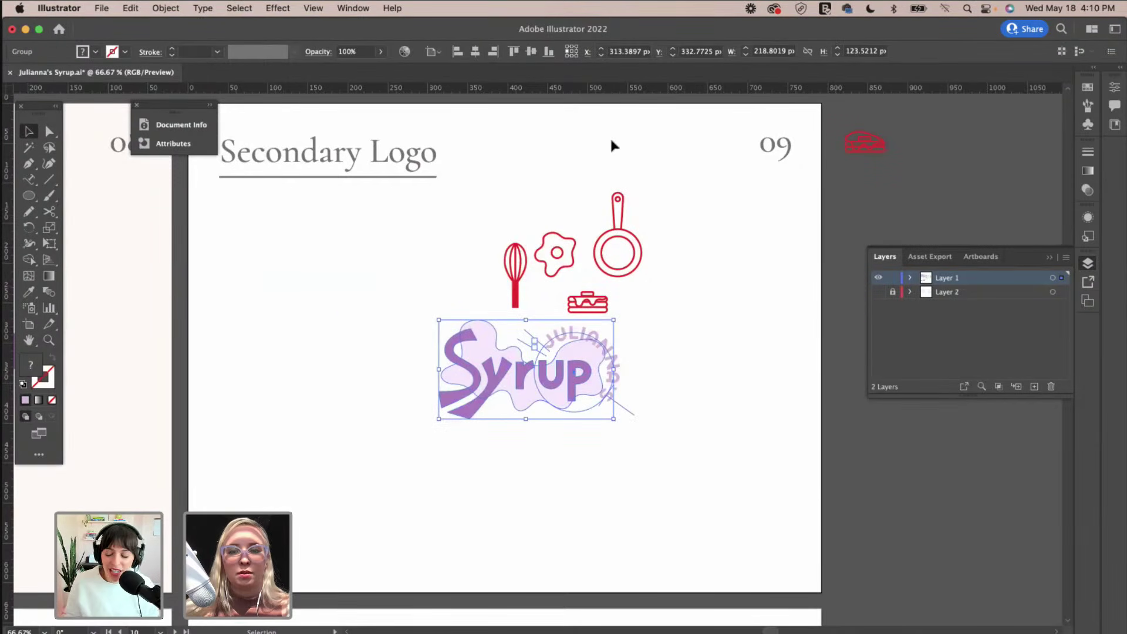
pyautogui.click(544, 141)
pyautogui.scroll(2, 543, 141)
pyautogui.hscroll(-1, 544, 141)
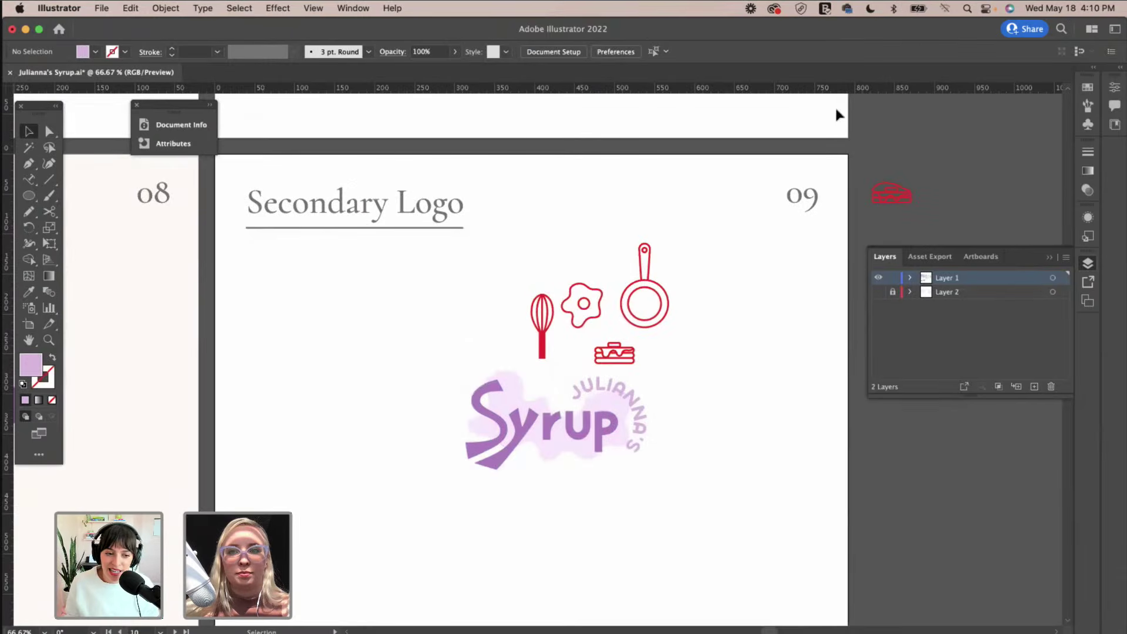
pyautogui.scroll(2, 843, 97)
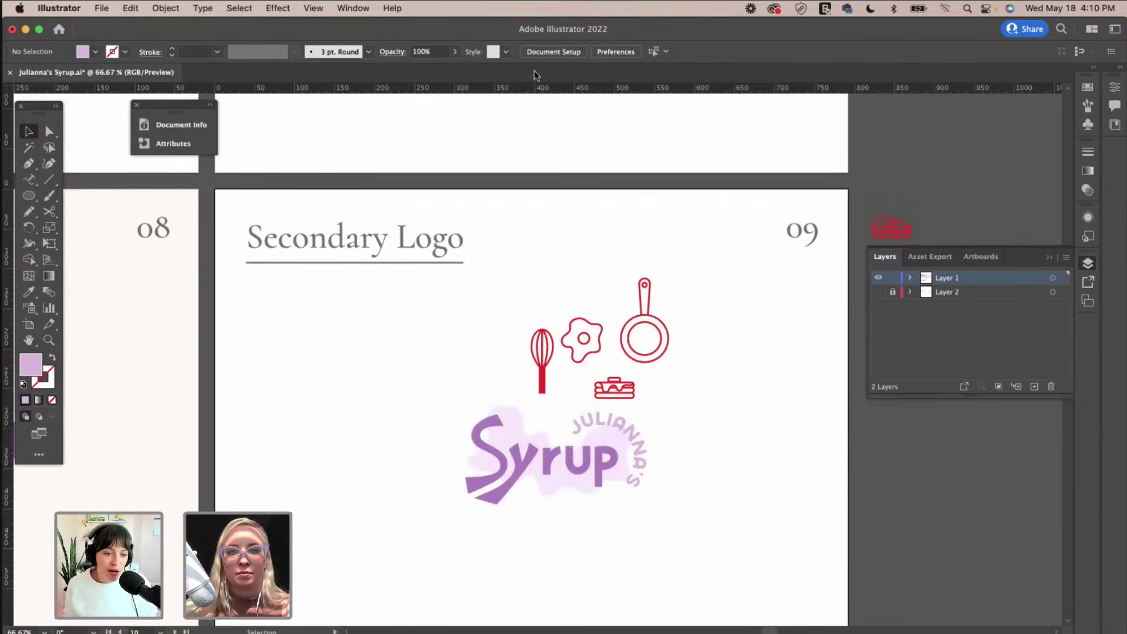
pyautogui.click(581, 458)
pyautogui.click(475, 51)
pyautogui.click(531, 51)
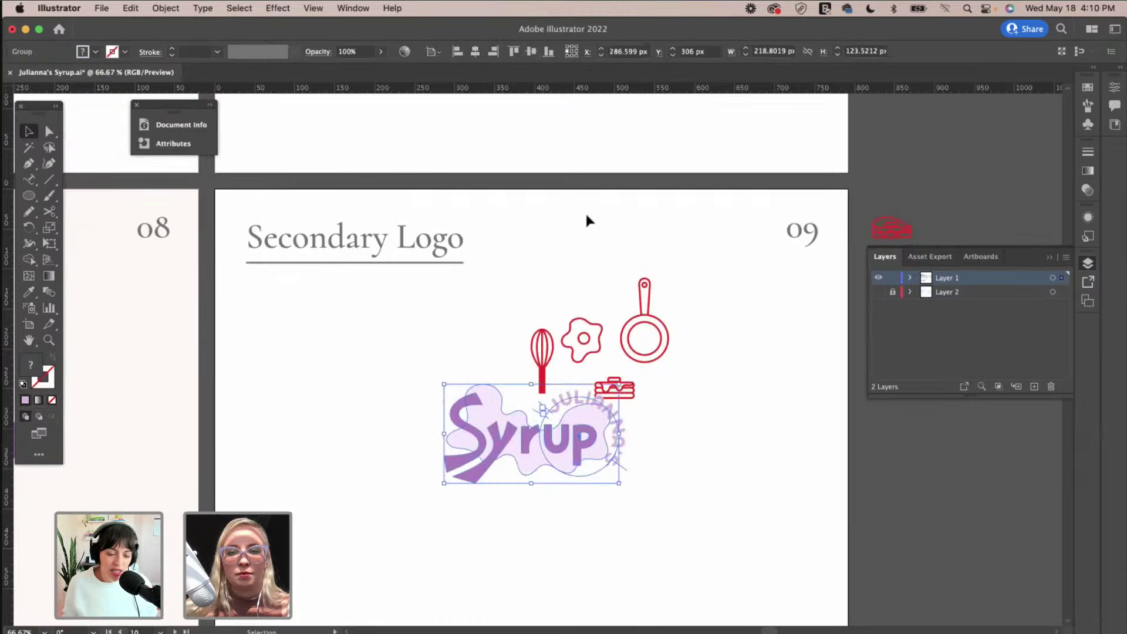
pyautogui.click(584, 211)
# Move the red whisk, egg, pan and pancake icons together to the page's right edge, clear of the logo.
pyautogui.scroll(-3, 585, 210)
pyautogui.moveTo(691, 288); pyautogui.dragTo(694, 298)
pyautogui.moveTo(616, 312); pyautogui.dragTo(797, 333)
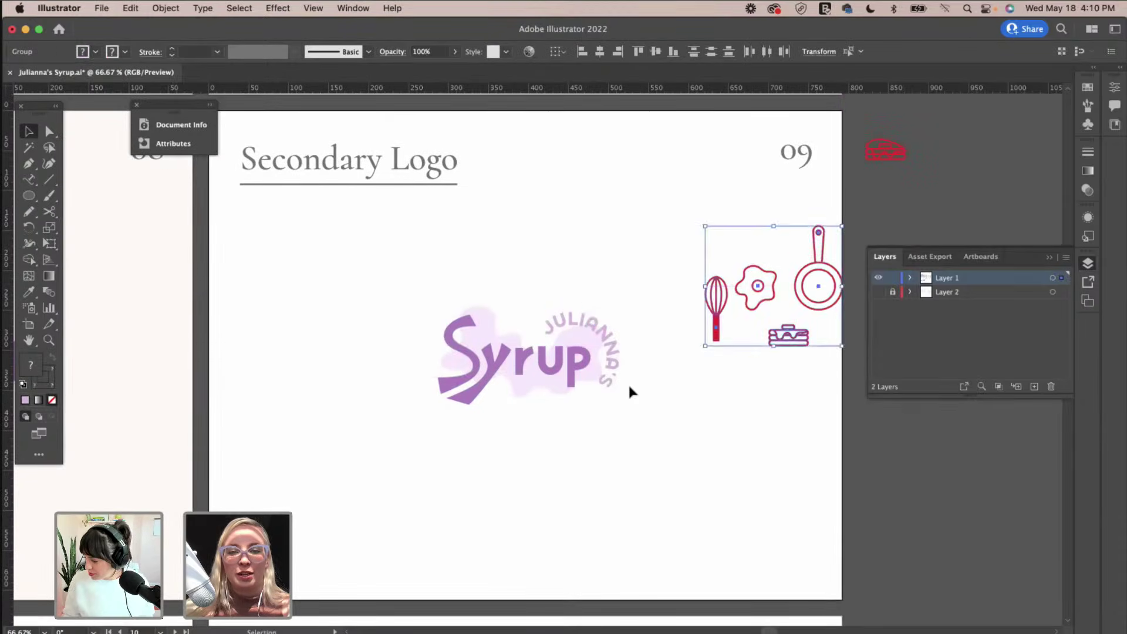
pyautogui.click(614, 350)
# Try placing a copy of page 08's tinted background rectangle behind everything on the Secondary Logo page.
pyautogui.hscroll(-5, 147, 319)
pyautogui.click(433, 319)
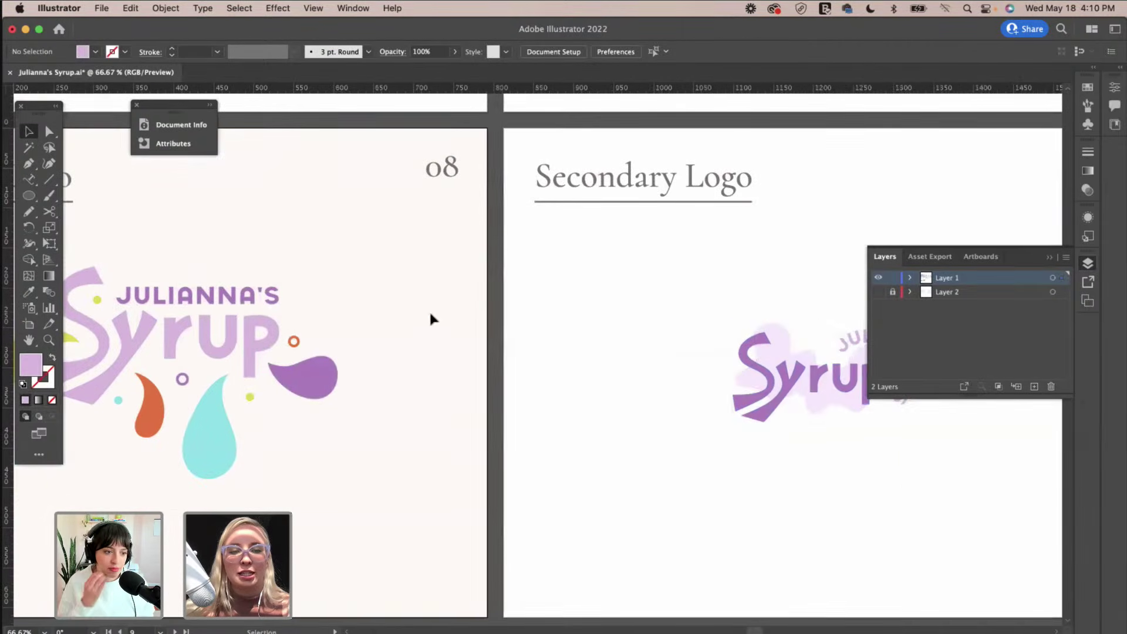
pyautogui.hscroll(4, 296, 253)
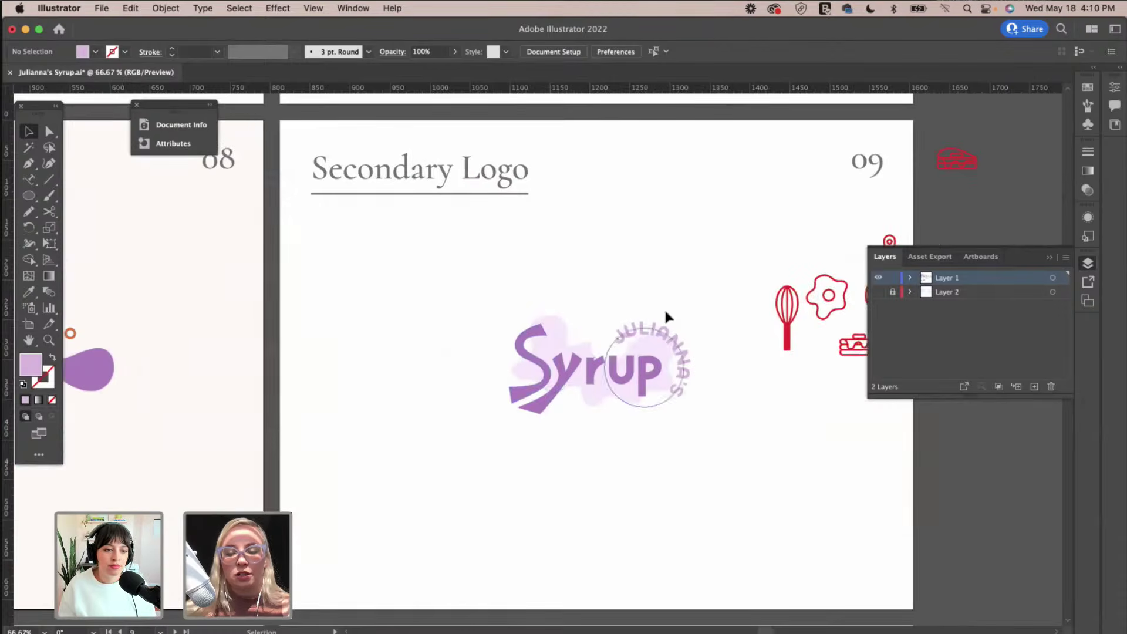
pyautogui.hscroll(1, 664, 308)
pyautogui.scroll(-1, 664, 308)
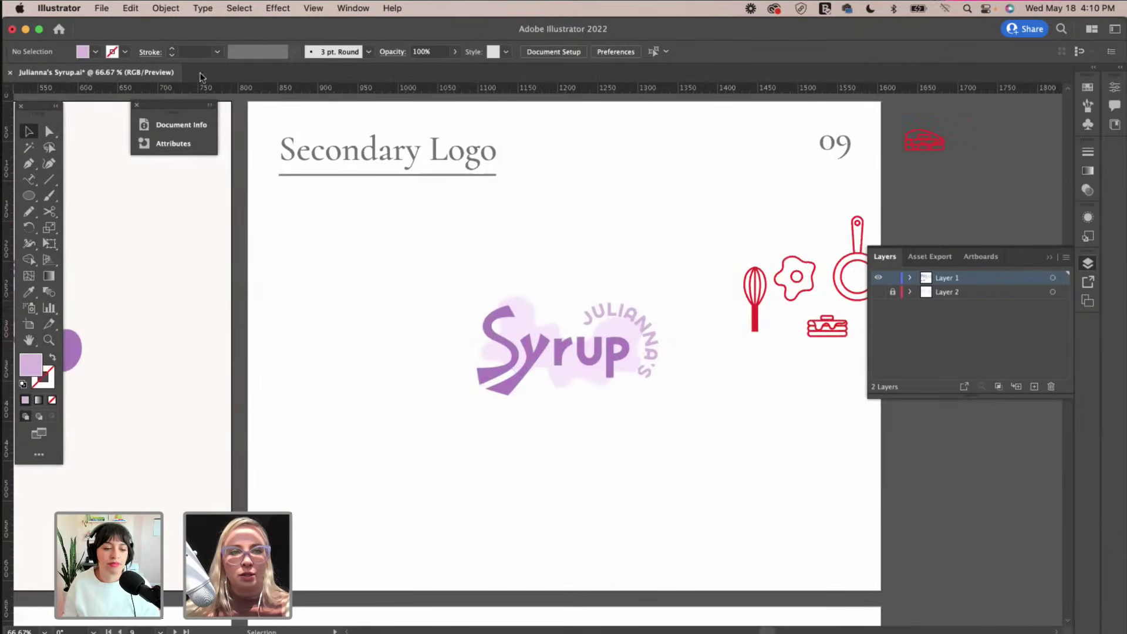
pyautogui.click(166, 8)
pyautogui.click(226, 279)
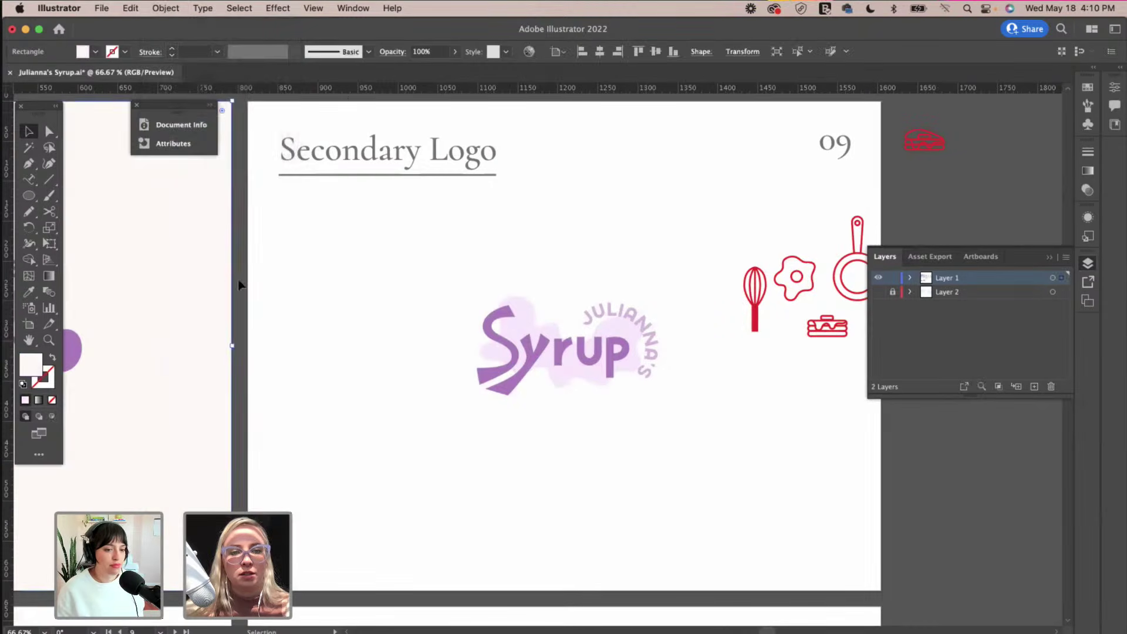
pyautogui.press('super+f')
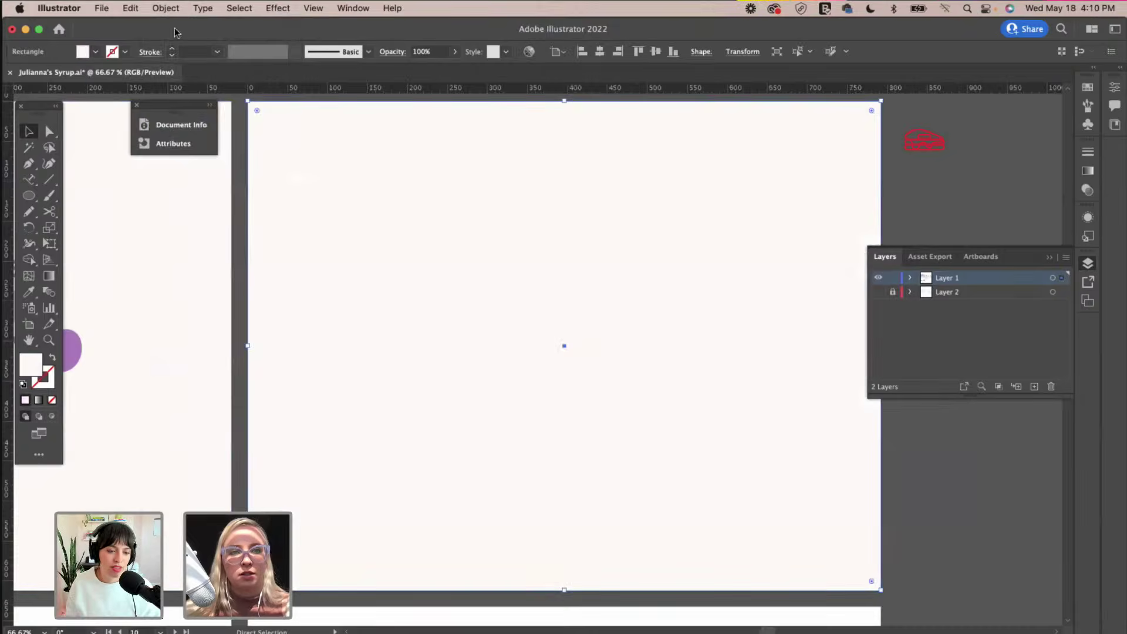
pyautogui.click(170, 8)
pyautogui.moveTo(170, 43)
pyautogui.click(332, 86)
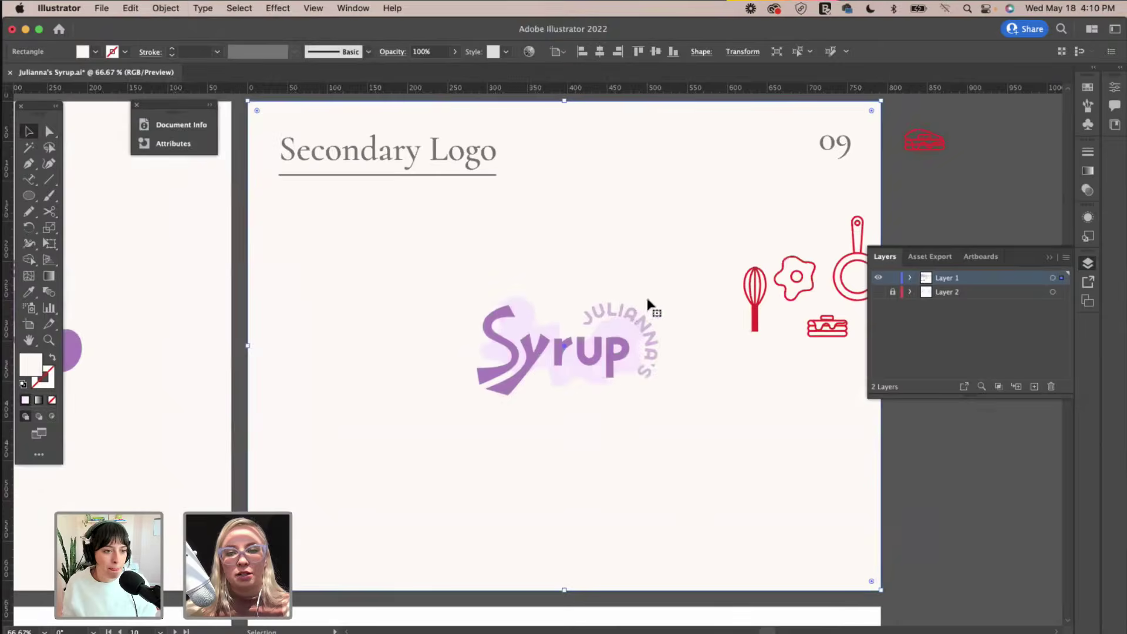
pyautogui.click(932, 464)
pyautogui.hscroll(3, 922, 464)
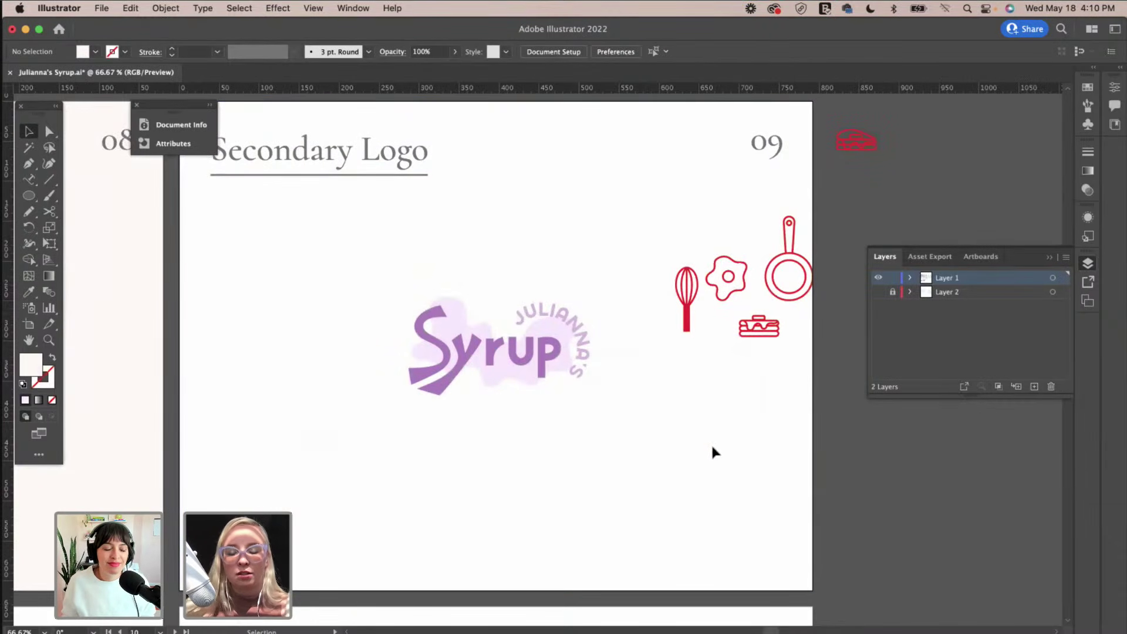
# Duplicate the secondary logo group straight below the original.
pyautogui.click(551, 346)
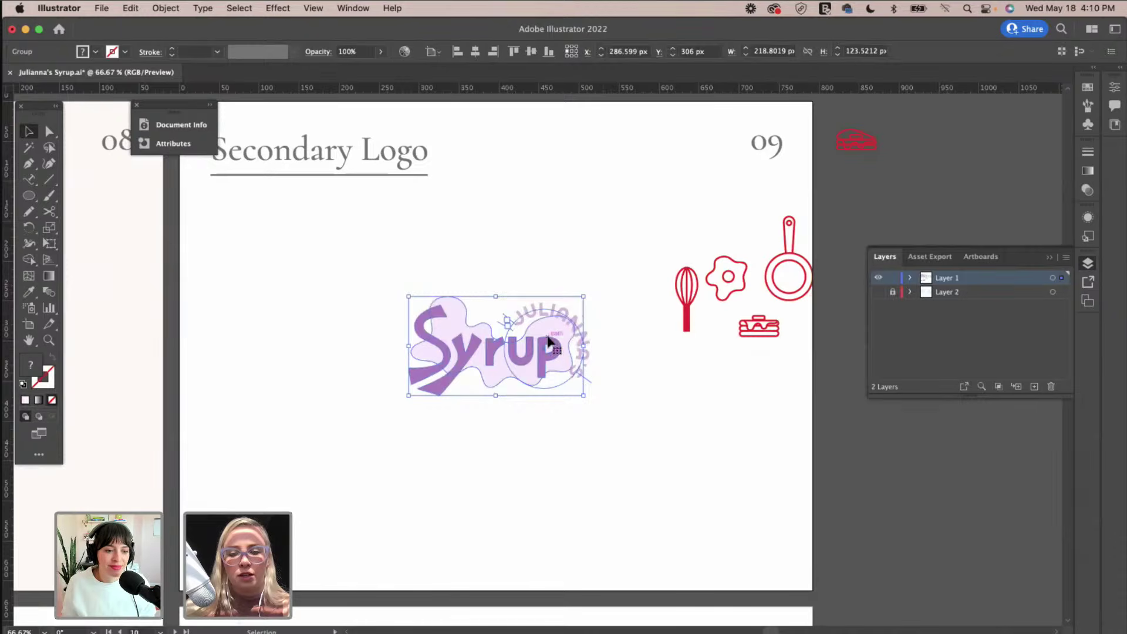
pyautogui.moveTo(552, 339); pyautogui.dragTo(552, 460)
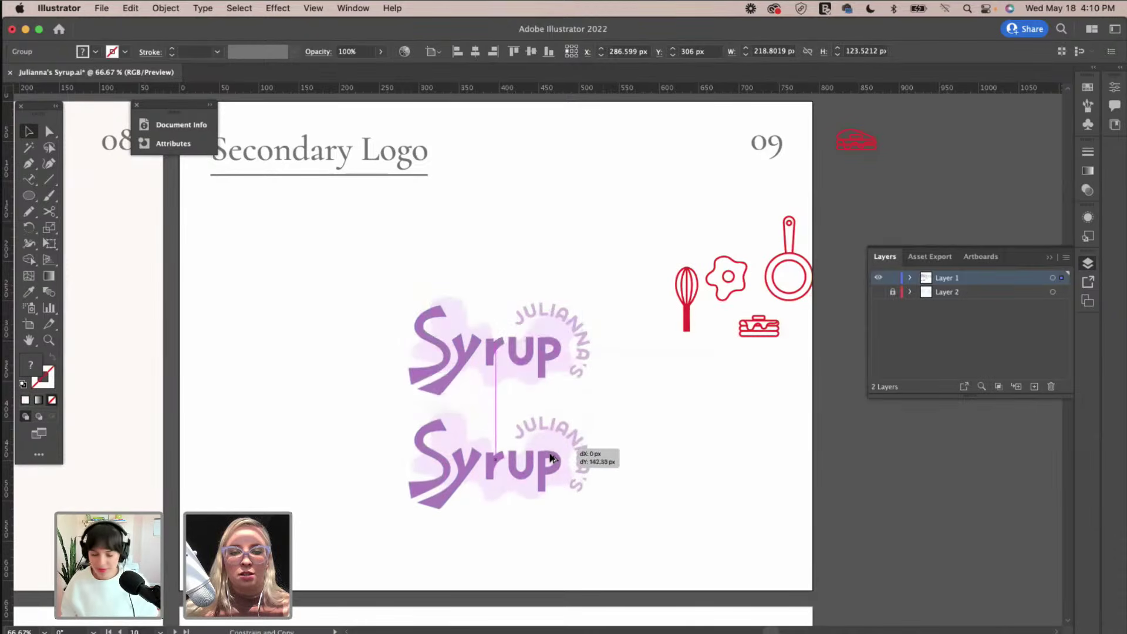
pyautogui.click(633, 418)
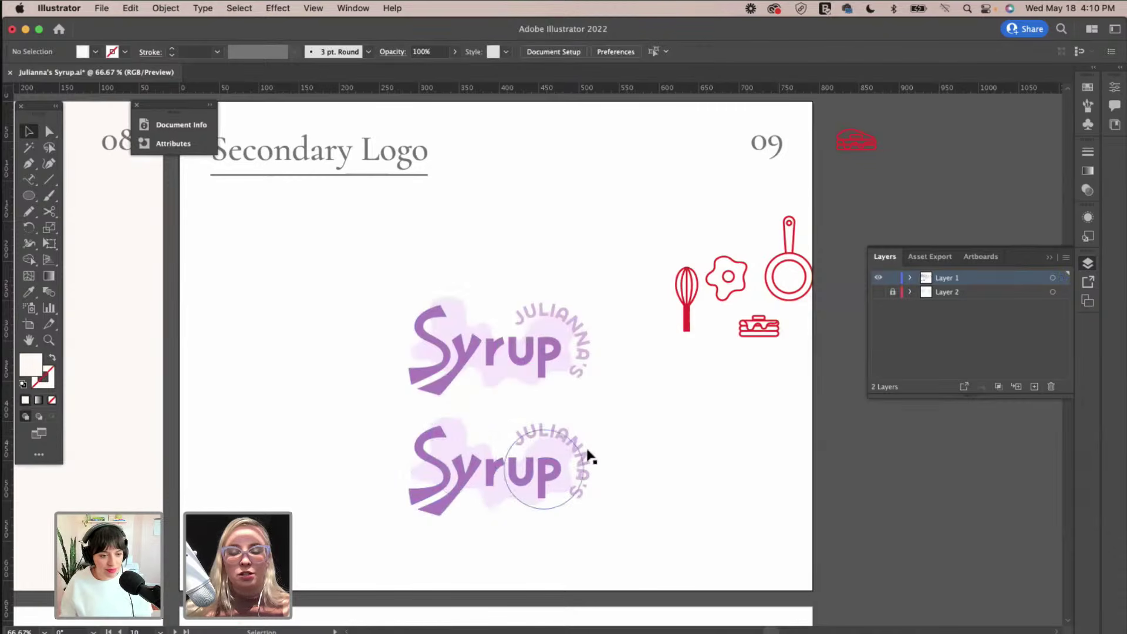
# Recolor the blob in the lower logo copy with the light purple sampled from the upper logo's JULIANNA'S.
pyautogui.click(48, 132)
pyautogui.click(460, 437)
pyautogui.press('i')
pyautogui.click(575, 311)
pyautogui.click(537, 309)
pyautogui.press('super+shift+a')
# Isolate the lower logo copy's group and recolor its Syrup lettering with the pale lilac sampled from the upper logo's blob.
pyautogui.click(28, 132)
pyautogui.click(464, 489)
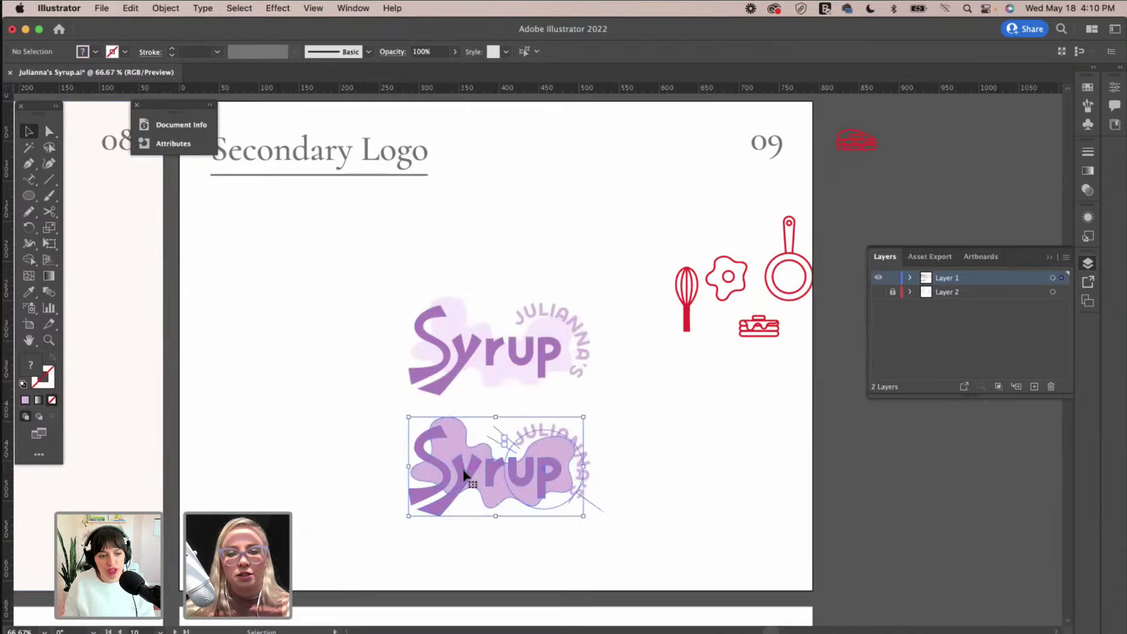
pyautogui.doubleClick(464, 488)
pyautogui.press('i')
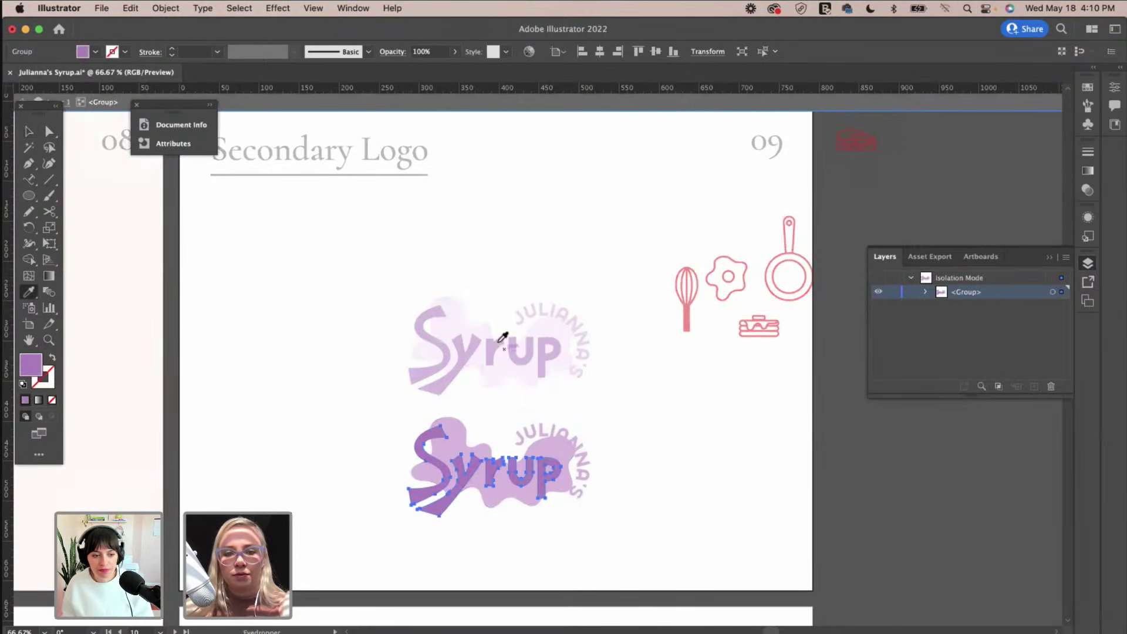
pyautogui.click(476, 326)
pyautogui.press('v')
pyautogui.press('super+shift+a')
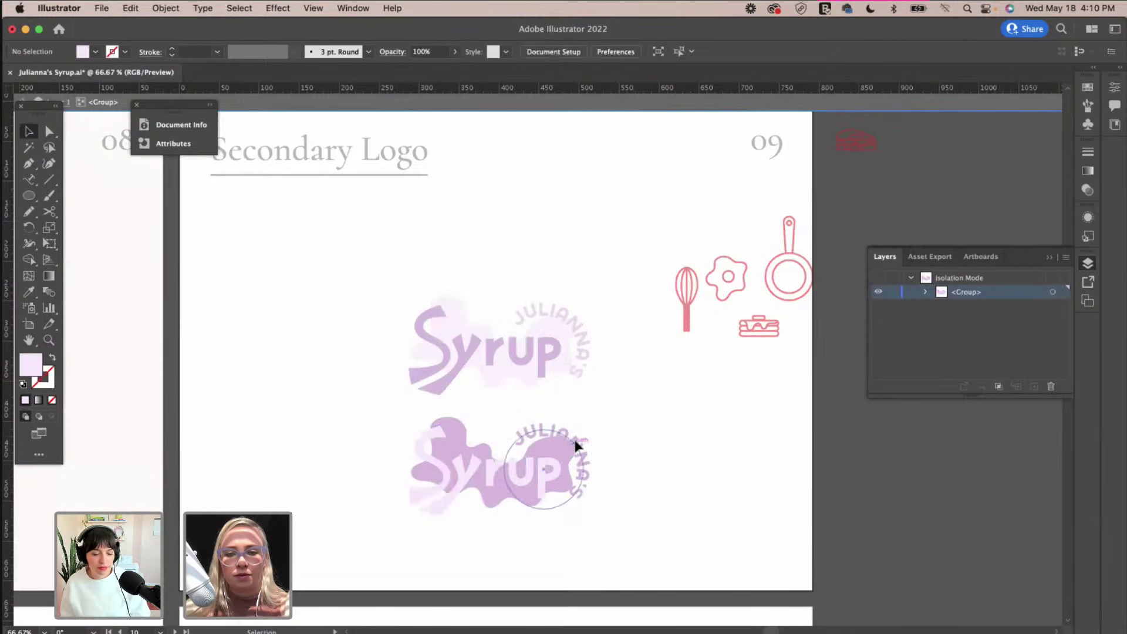
# Recolor the curved JULIANNA'S in the lower copy with the darker purple sampled from the upper logo's Syrup lettering.
pyautogui.click(576, 448)
pyautogui.press('i')
pyautogui.click(544, 357)
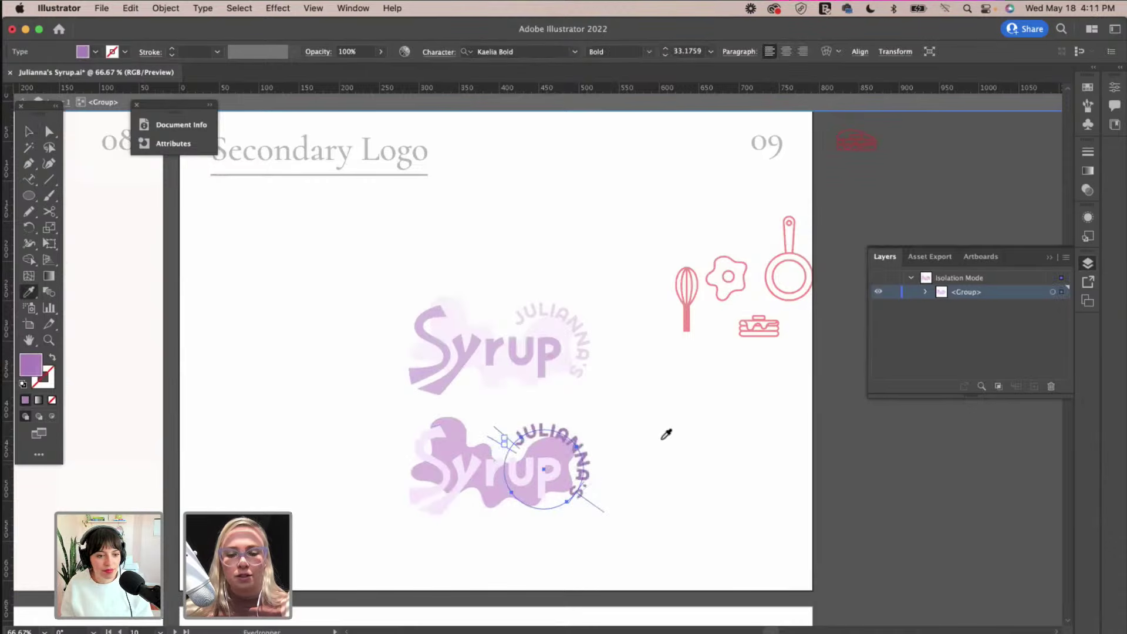
# Exit the group isolation and move the inverted logo copy up beside the original secondary logo, on its left.
pyautogui.press('v')
pyautogui.press('super+shift+a')
pyautogui.press('Escape')
pyautogui.moveTo(581, 485); pyautogui.dragTo(551, 468)
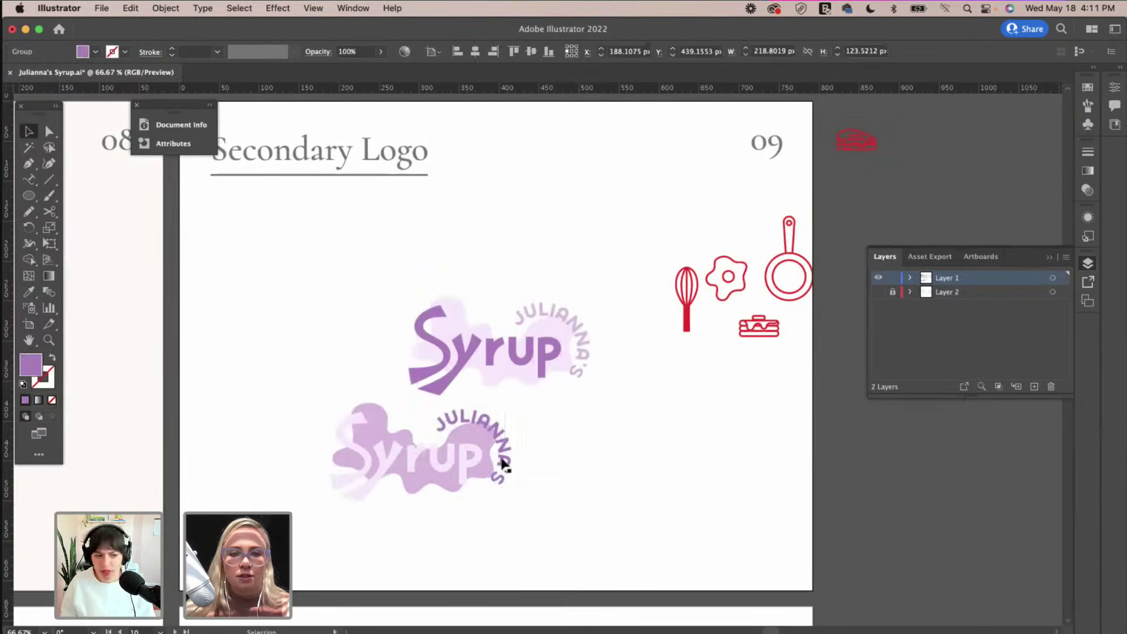
pyautogui.click(546, 467)
pyautogui.moveTo(441, 460); pyautogui.dragTo(315, 340)
# Duplicate the original logo below itself and recolor the copy's Syrup lettering with the light purple of the inverted logo's blob.
pyautogui.moveTo(424, 353); pyautogui.dragTo(499, 457)
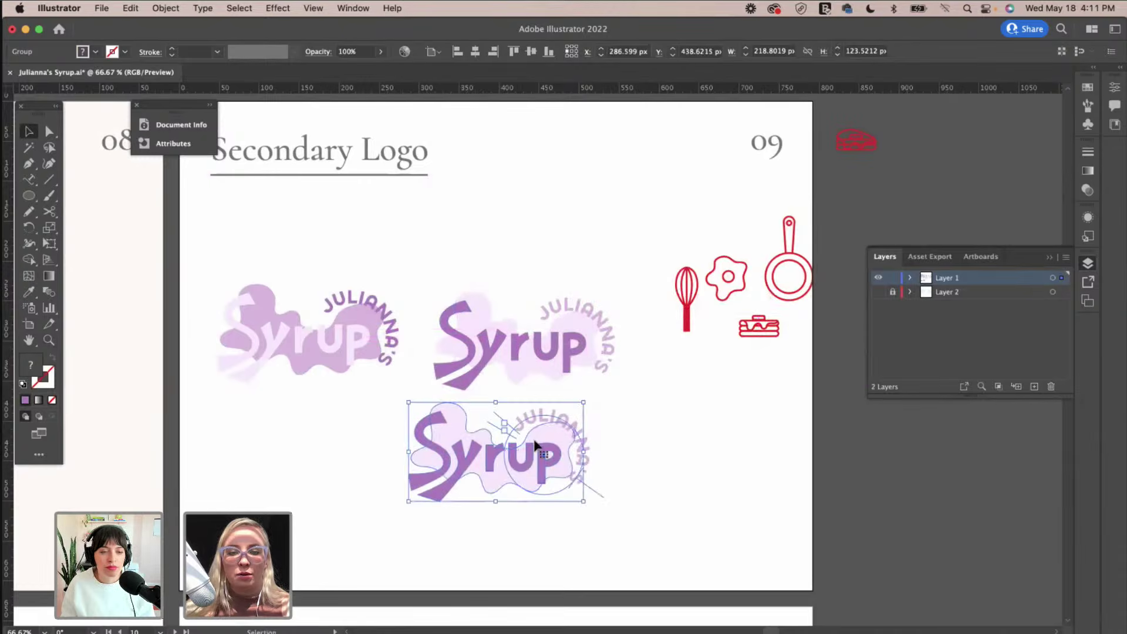
pyautogui.doubleClick(569, 442)
pyautogui.click(544, 460)
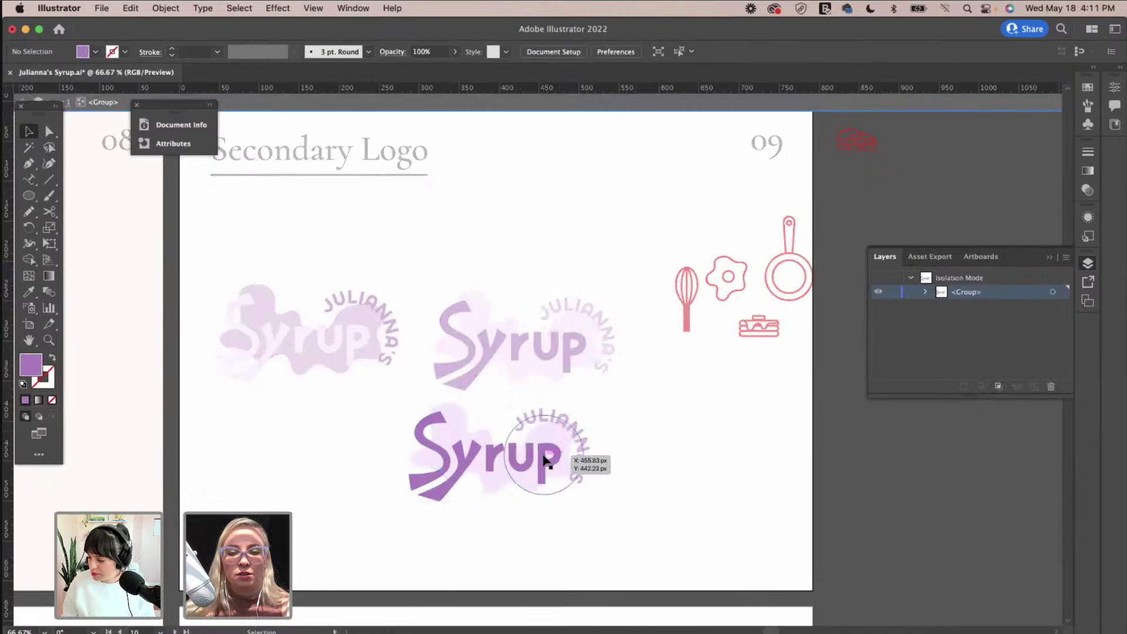
pyautogui.click(545, 461)
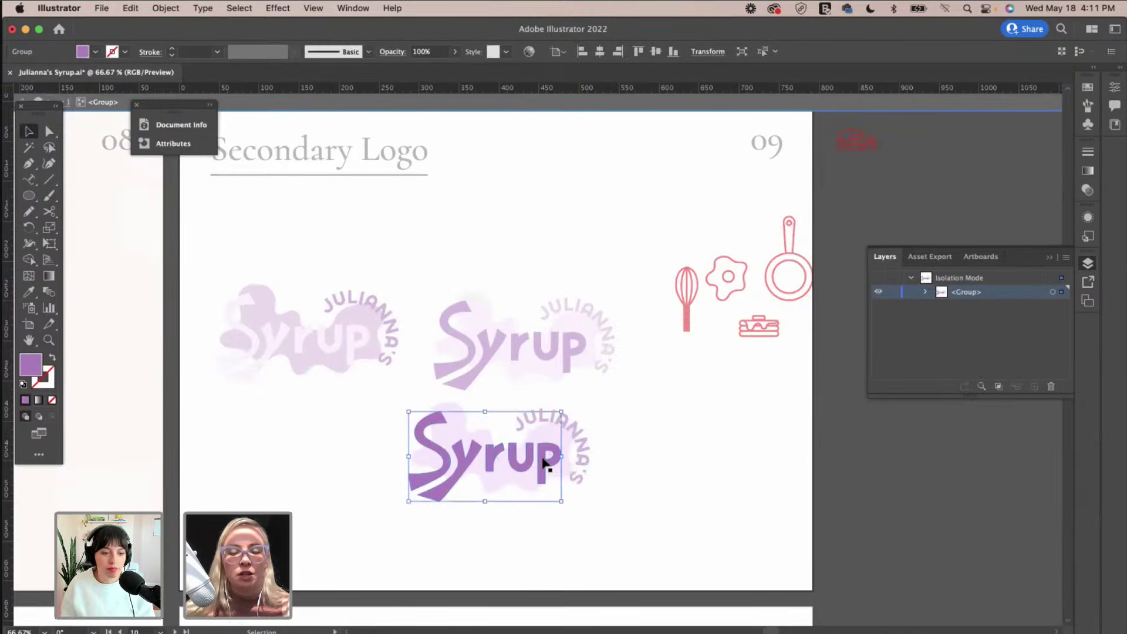
pyautogui.press('i')
pyautogui.click(370, 316)
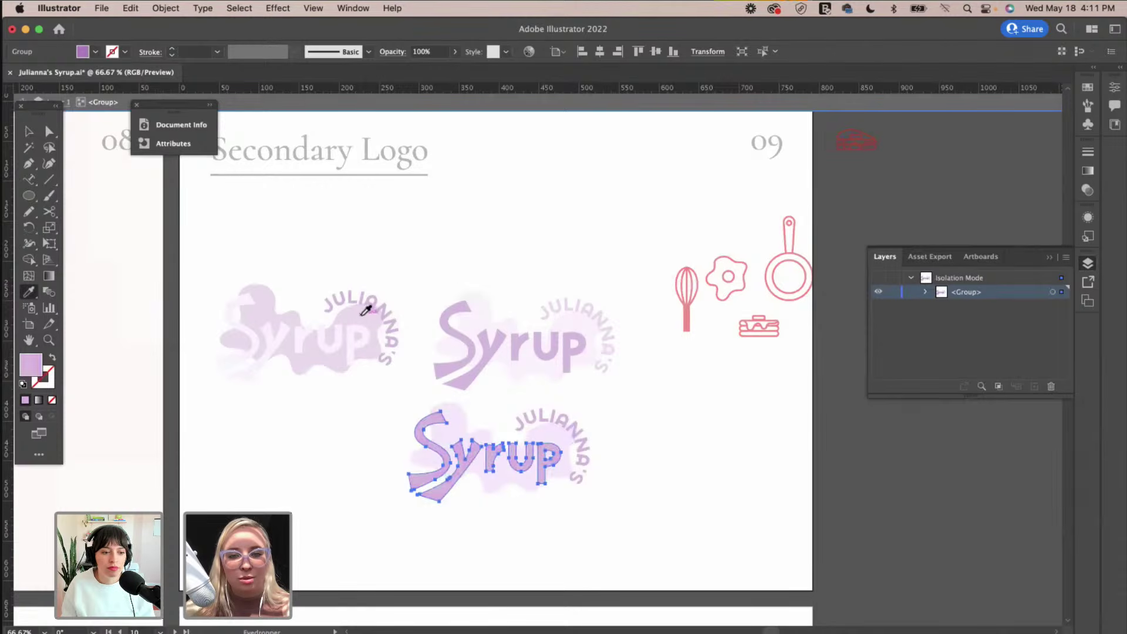
# Recolor the new copy's curved JULIANNA'S with the darker purple sampled from the original's Syrup lettering and exit isolation.
pyautogui.press('v')
pyautogui.click(551, 420)
pyautogui.press('i')
pyautogui.click(482, 353)
pyautogui.press('v')
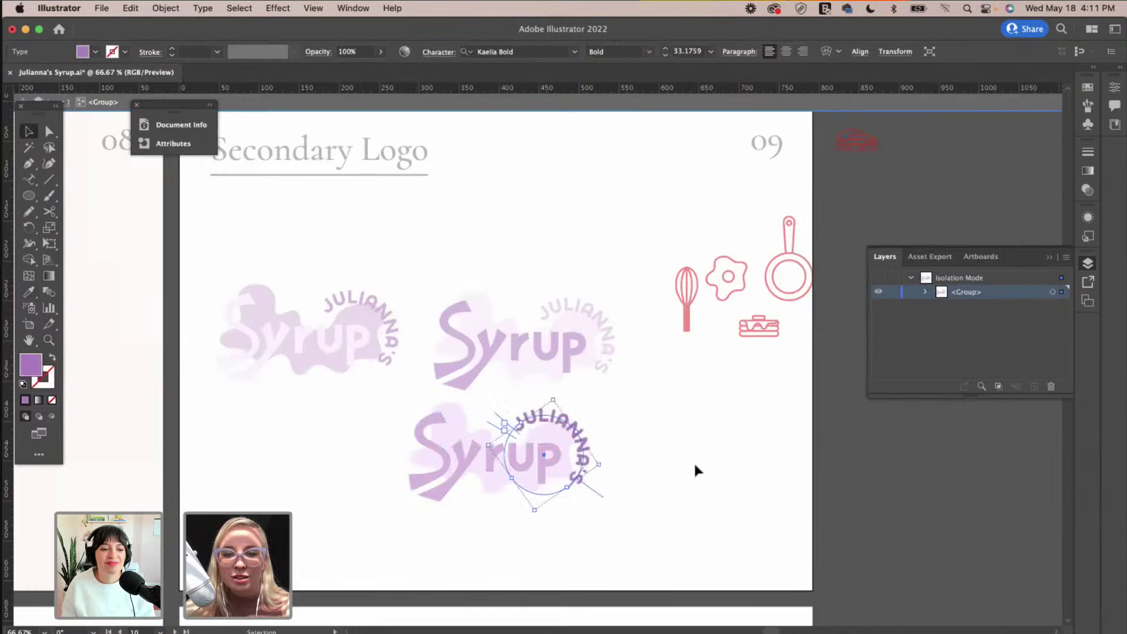
pyautogui.doubleClick(693, 460)
# Move the red whisk, egg, pan and pancake icons off the artboard and shift the inverted logo slightly down.
pyautogui.moveTo(664, 236); pyautogui.dragTo(878, 396)
pyautogui.moveTo(763, 327); pyautogui.dragTo(925, 473)
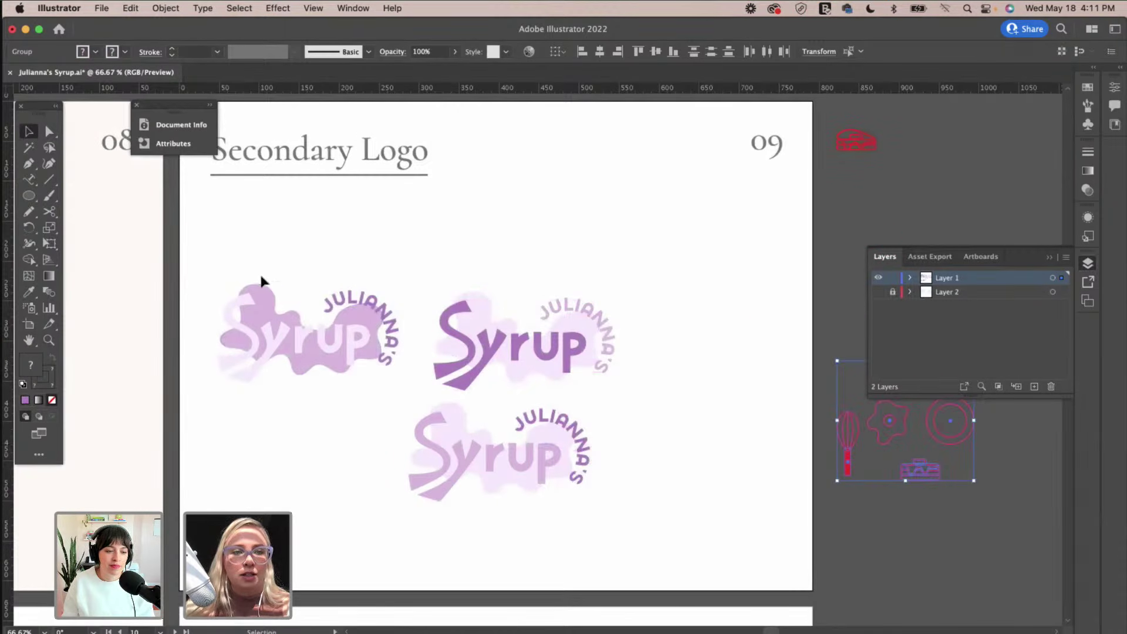
pyautogui.moveTo(277, 327); pyautogui.dragTo(275, 347)
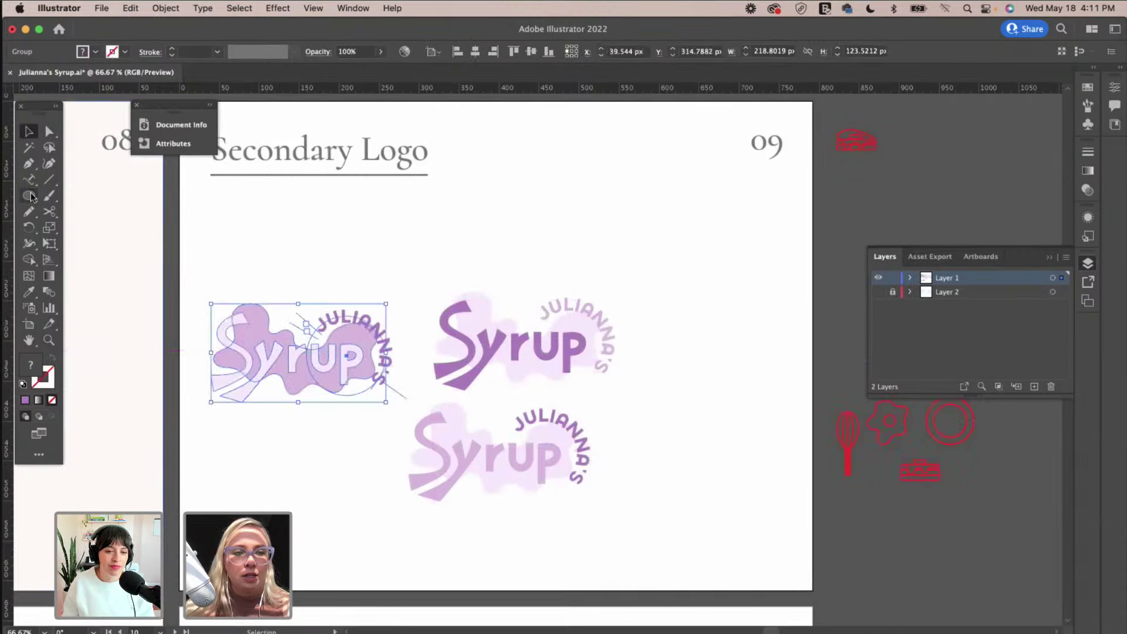
# Draw a rectangle around the inverted logo, starting at the artboard's left edge, and send it to the back.
pyautogui.moveTo(33, 197); pyautogui.dragTo(88, 192)
pyautogui.moveTo(179, 270); pyautogui.dragTo(399, 425)
pyautogui.click(166, 7)
pyautogui.moveTo(235, 43)
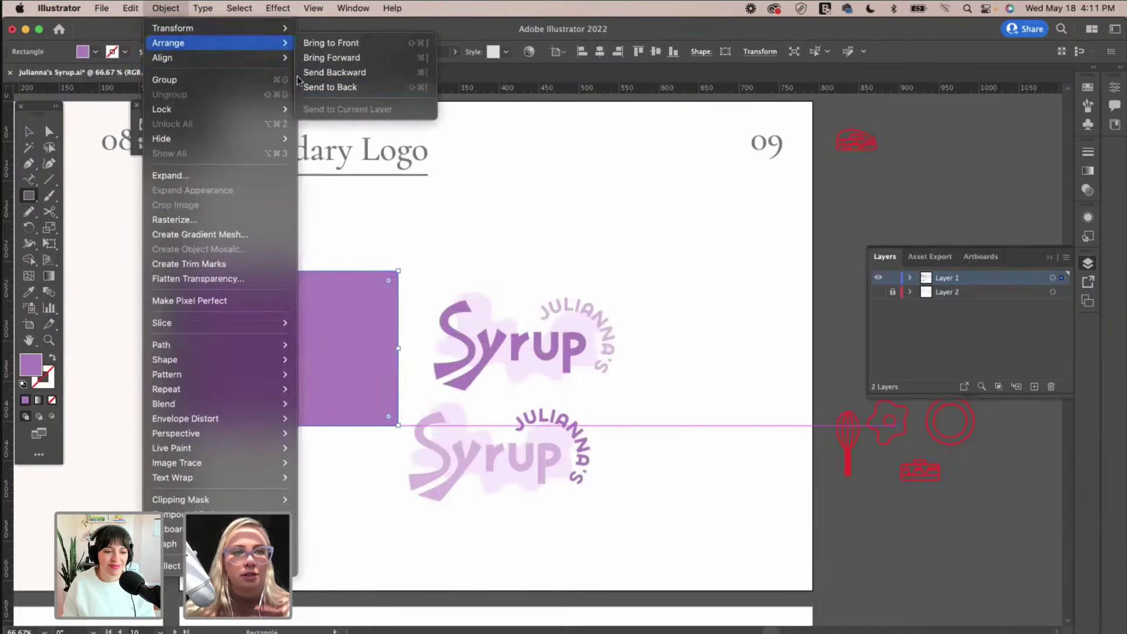
pyautogui.click(343, 88)
# Try artboard 08's cream background and the aqua of its large droplet as fills for the rectangle behind the inverted logo.
pyautogui.hscroll(-5, 387, 213)
pyautogui.press('i')
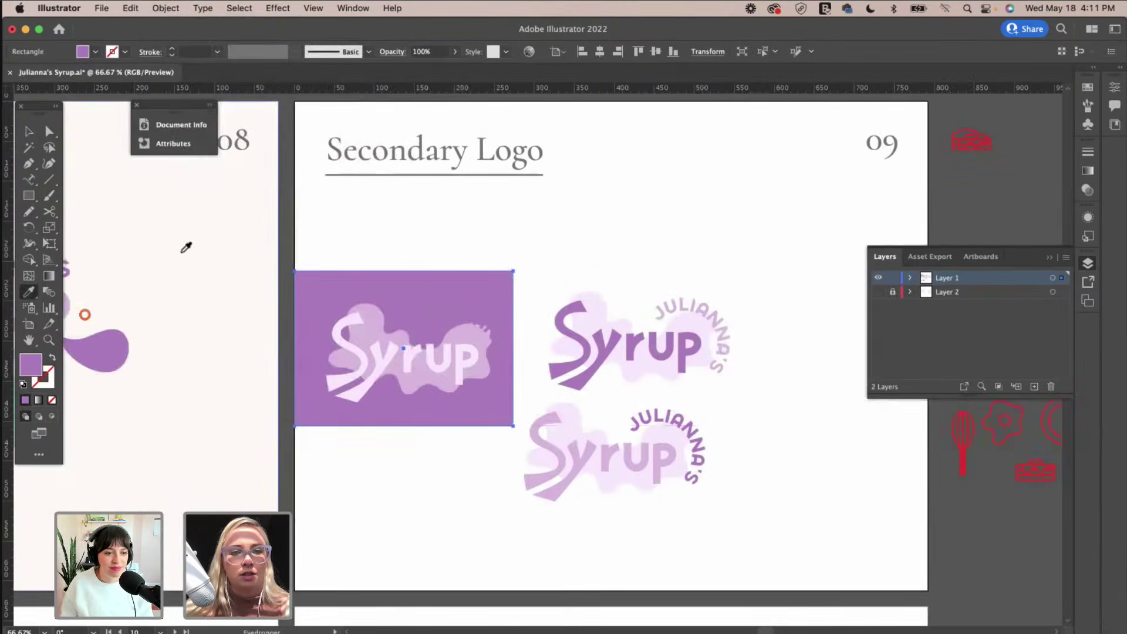
pyautogui.click(186, 247)
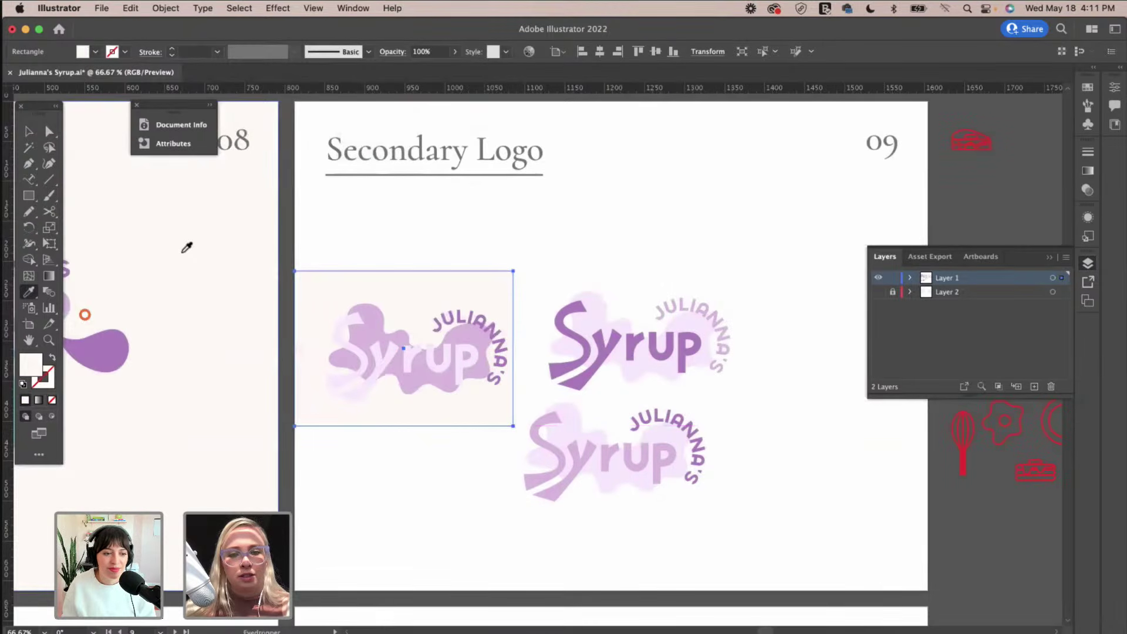
pyautogui.hscroll(-5, 186, 247)
pyautogui.click(222, 375)
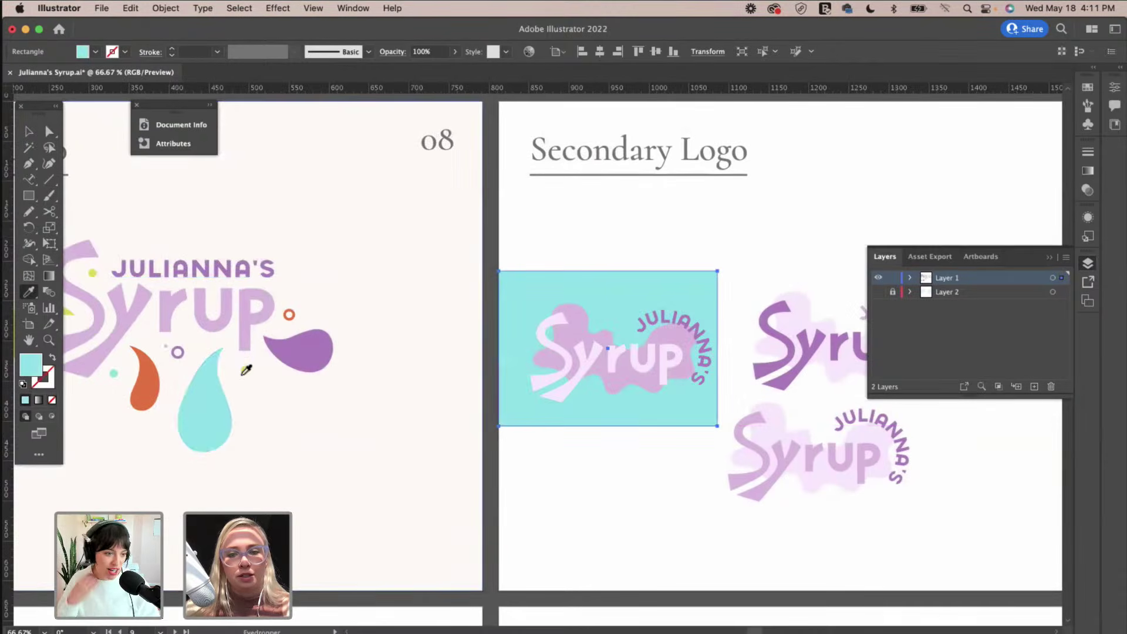
pyautogui.click(246, 373)
pyautogui.click(377, 287)
# Try the droplet's darker purple, the cream, the original's Syrup purple and its blob's pale lilac as the rectangle's fill.
pyautogui.scroll(1, 380, 284)
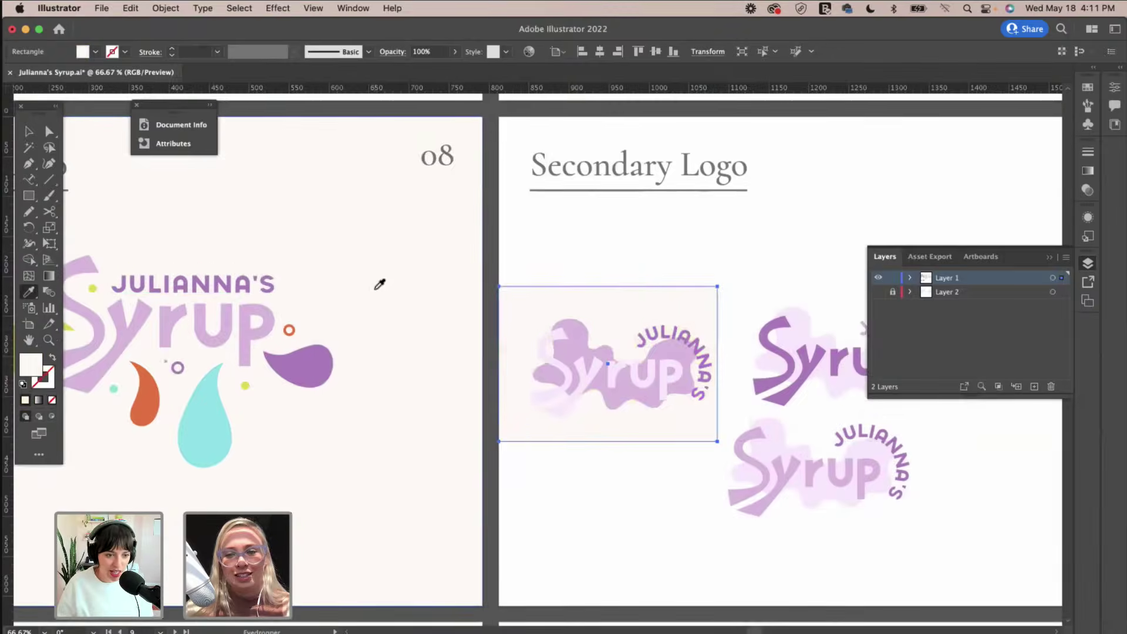
pyautogui.hscroll(1, 330, 317)
pyautogui.click(274, 360)
pyautogui.hscroll(4, 268, 257)
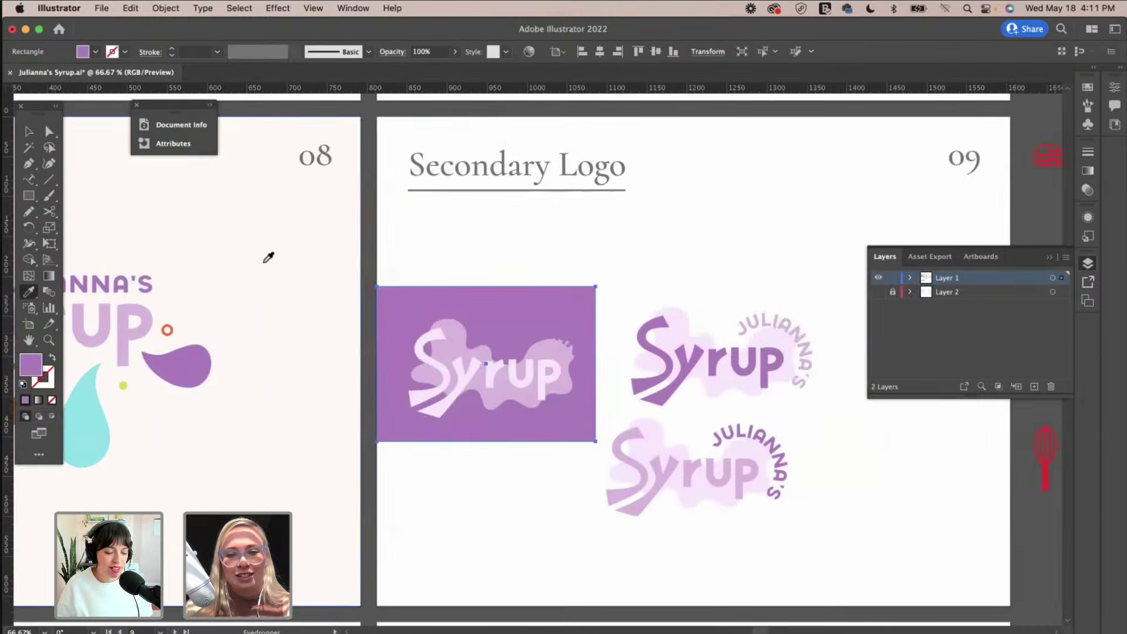
pyautogui.click(269, 257)
pyautogui.hscroll(3, 393, 247)
pyautogui.press('v')
pyautogui.press('i')
pyautogui.click(621, 357)
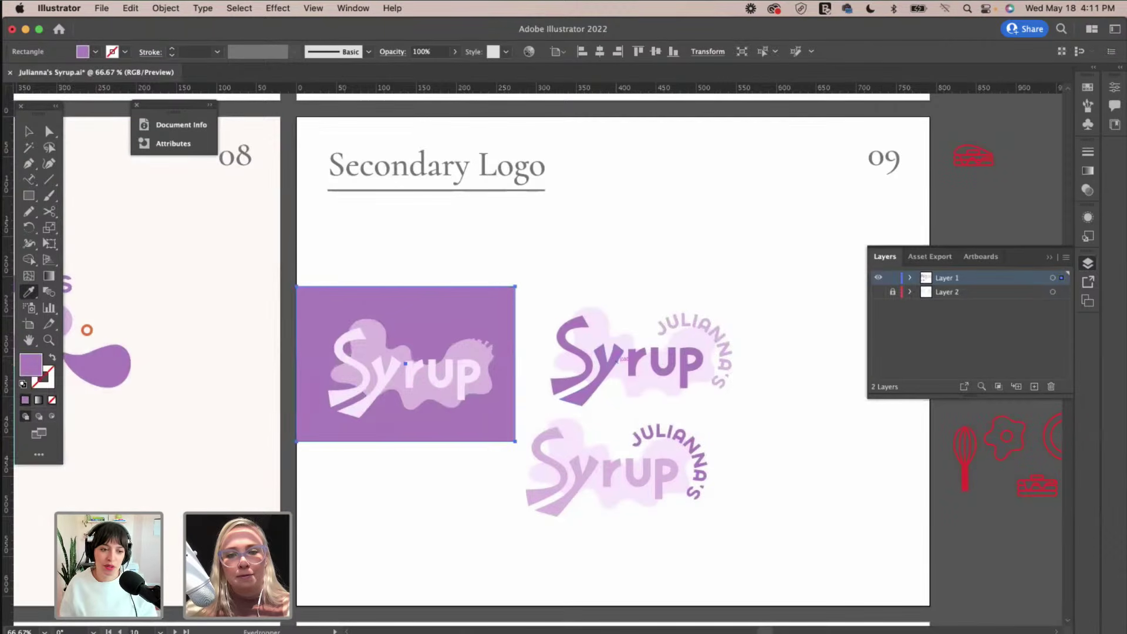
pyautogui.click(606, 327)
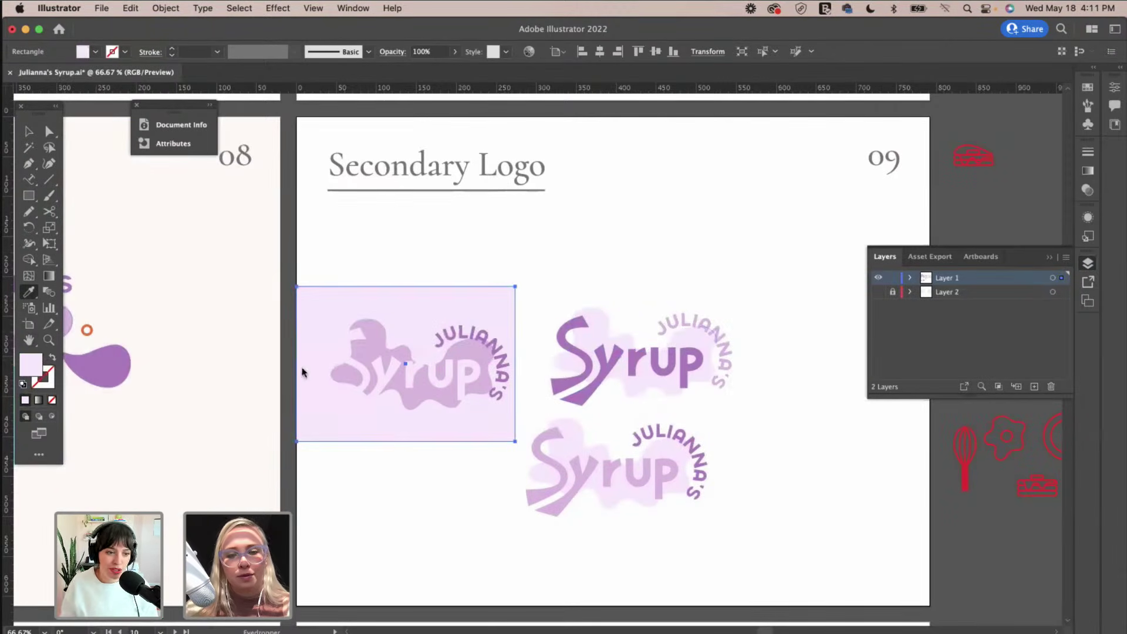
# Set the fill of the rectangle behind the inverted logo to the hex color c9b2ce.
pyautogui.doubleClick(30, 365)
pyautogui.write('c9b2ce')
pyautogui.click(866, 293)
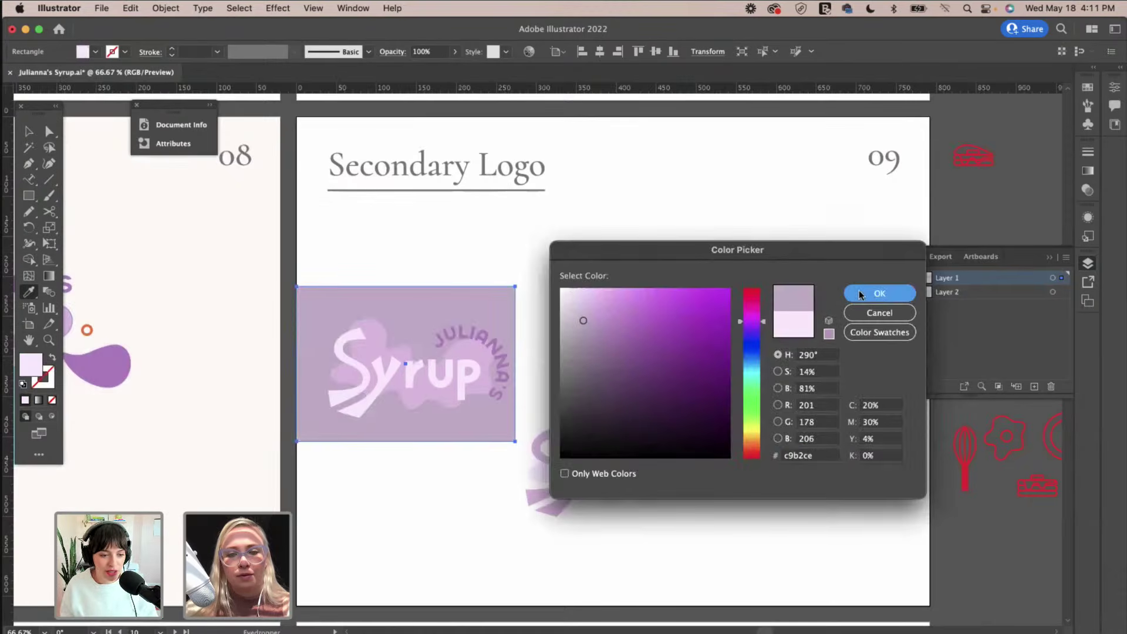
# Try teal, orange and cream fills sampled from the Primary Logo page on the rectangle behind the first secondary logo.
pyautogui.click(574, 433)
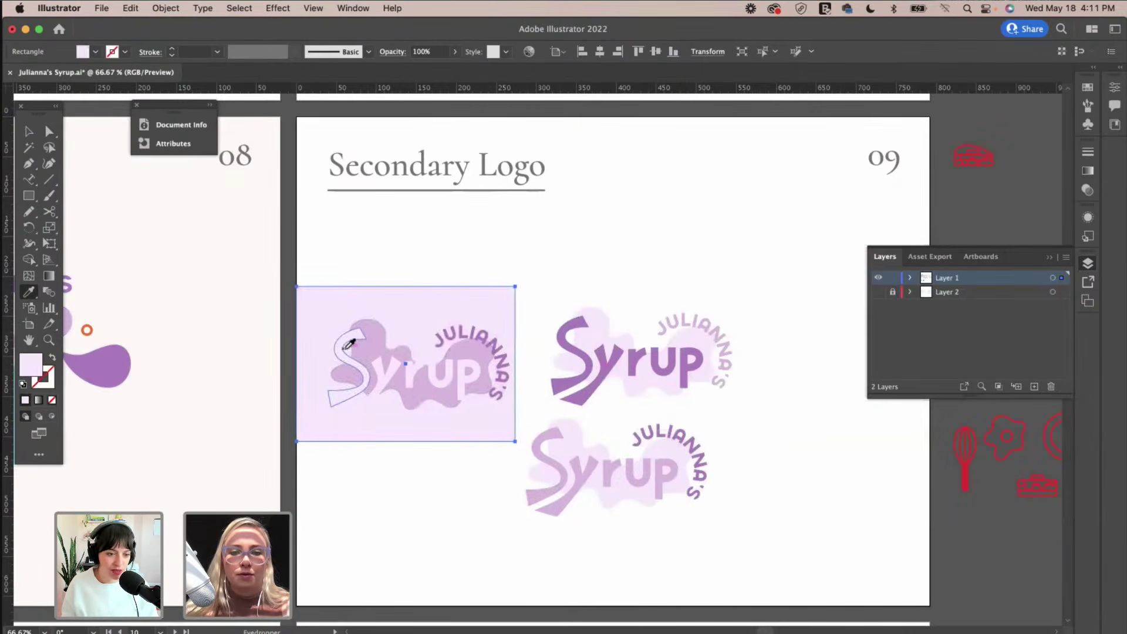
pyautogui.hscroll(-10, 351, 341)
pyautogui.click(392, 358)
pyautogui.click(306, 433)
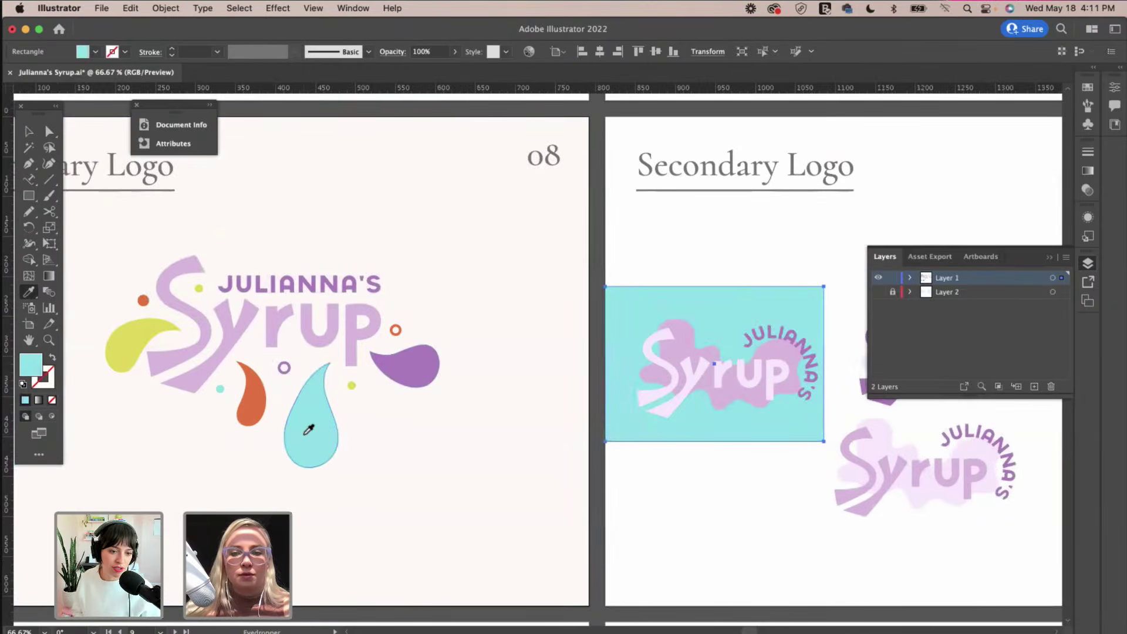
pyautogui.click(265, 394)
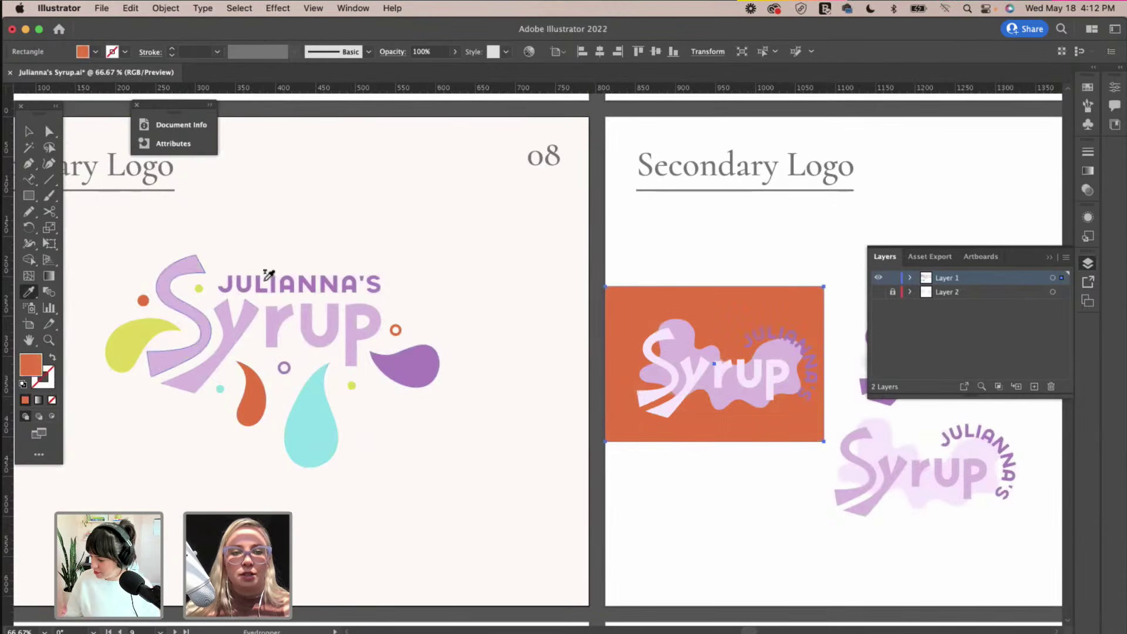
pyautogui.click(488, 299)
pyautogui.hscroll(5, 510, 332)
pyautogui.press('v')
pyautogui.click(732, 259)
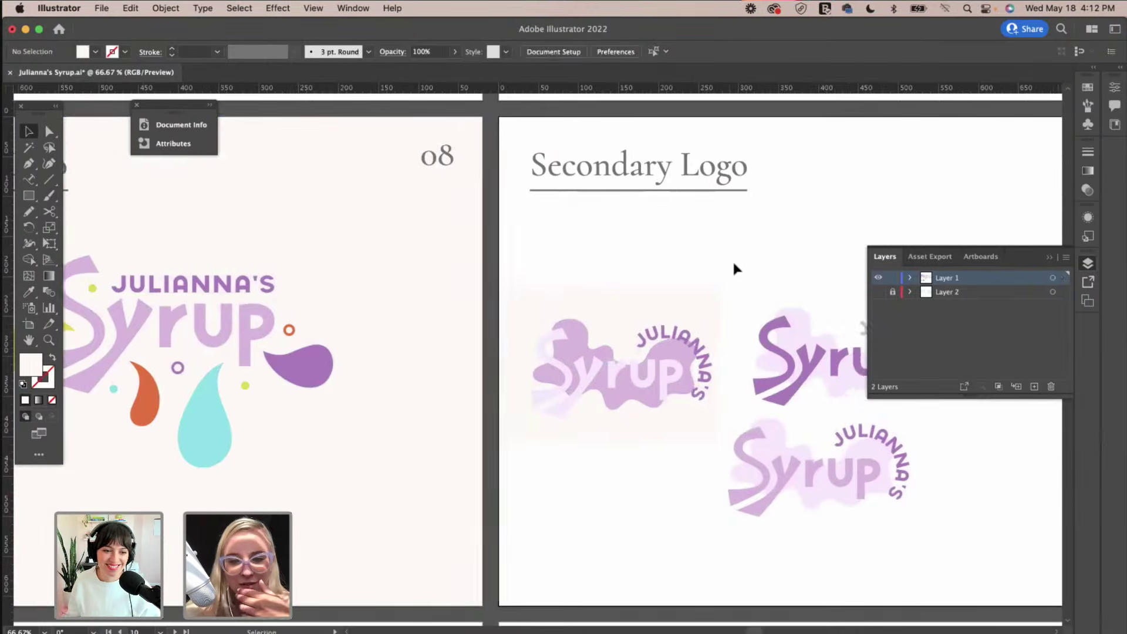
pyautogui.hscroll(5, 731, 260)
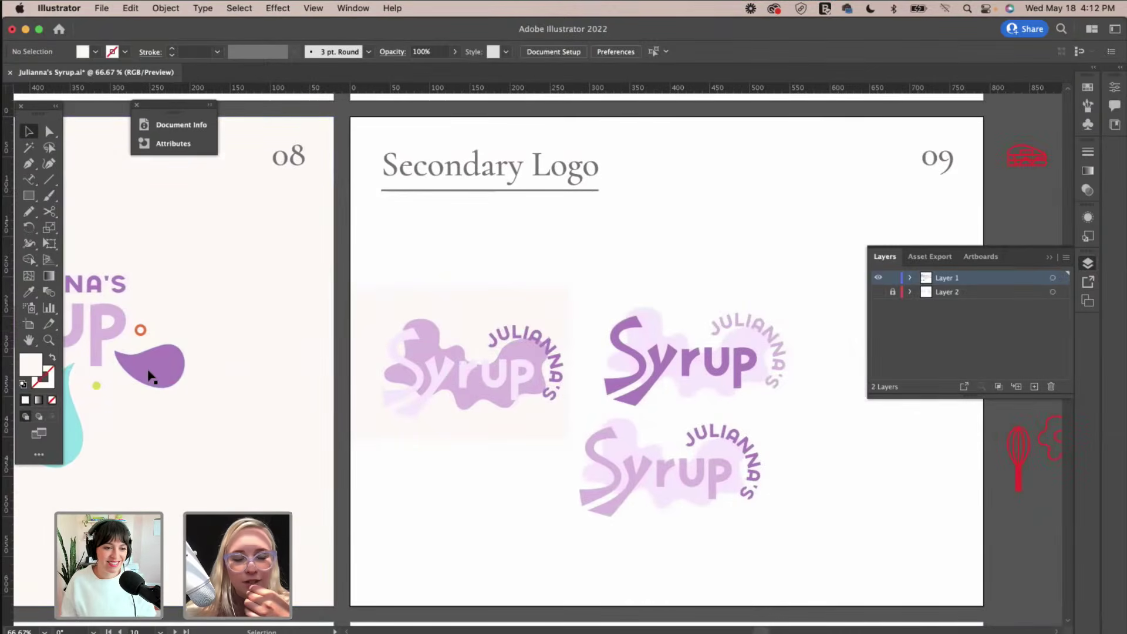
pyautogui.hscroll(-5, 151, 376)
pyautogui.hscroll(8, 428, 446)
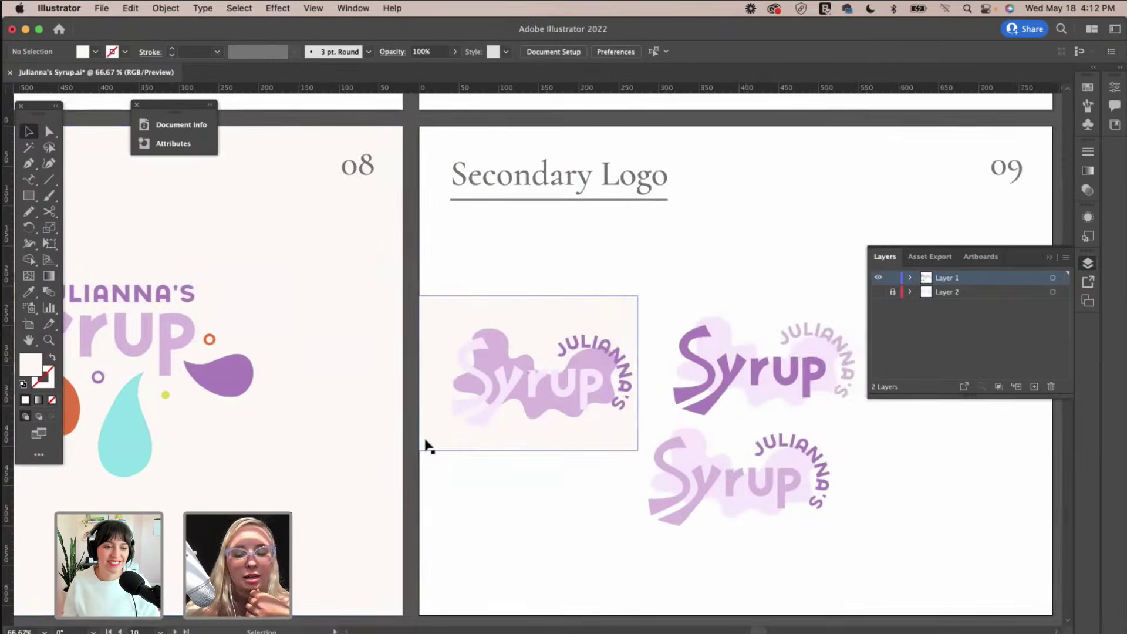
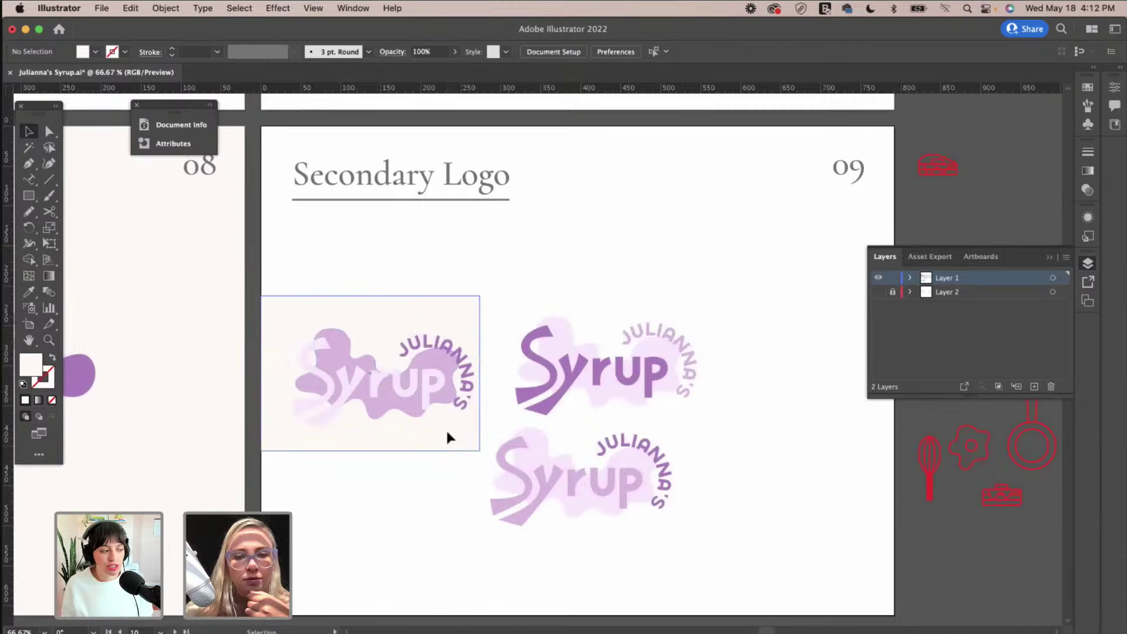
# Fill the rectangle behind the first logo with a darker shade of the purple drop from the Primary Logo page.
pyautogui.click(448, 437)
pyautogui.press('i')
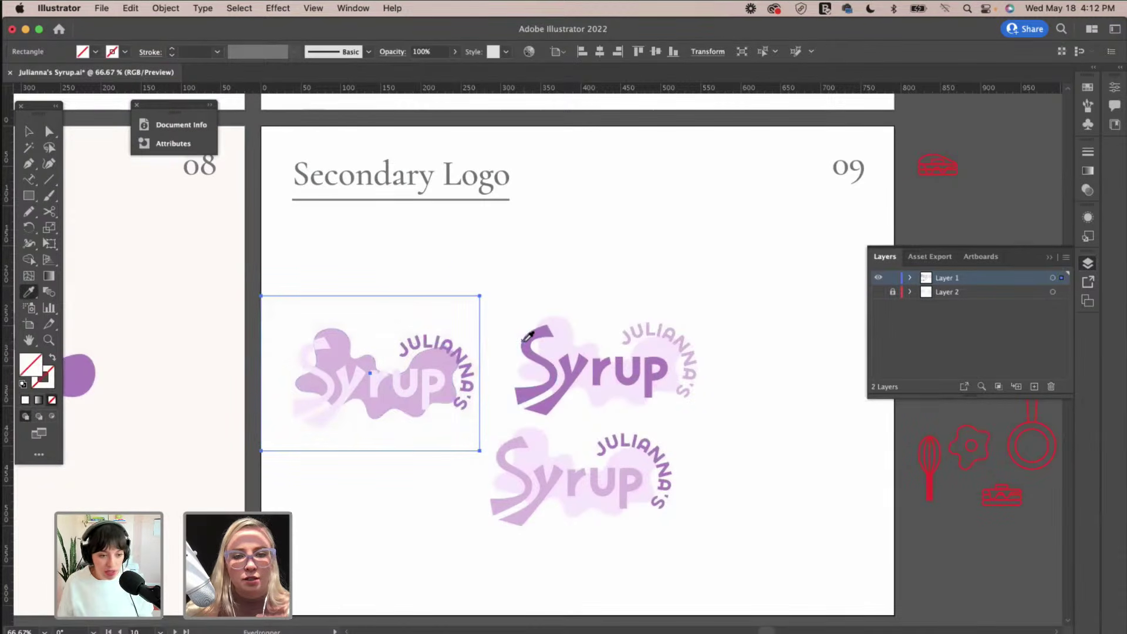
pyautogui.click(85, 370)
pyautogui.doubleClick(32, 363)
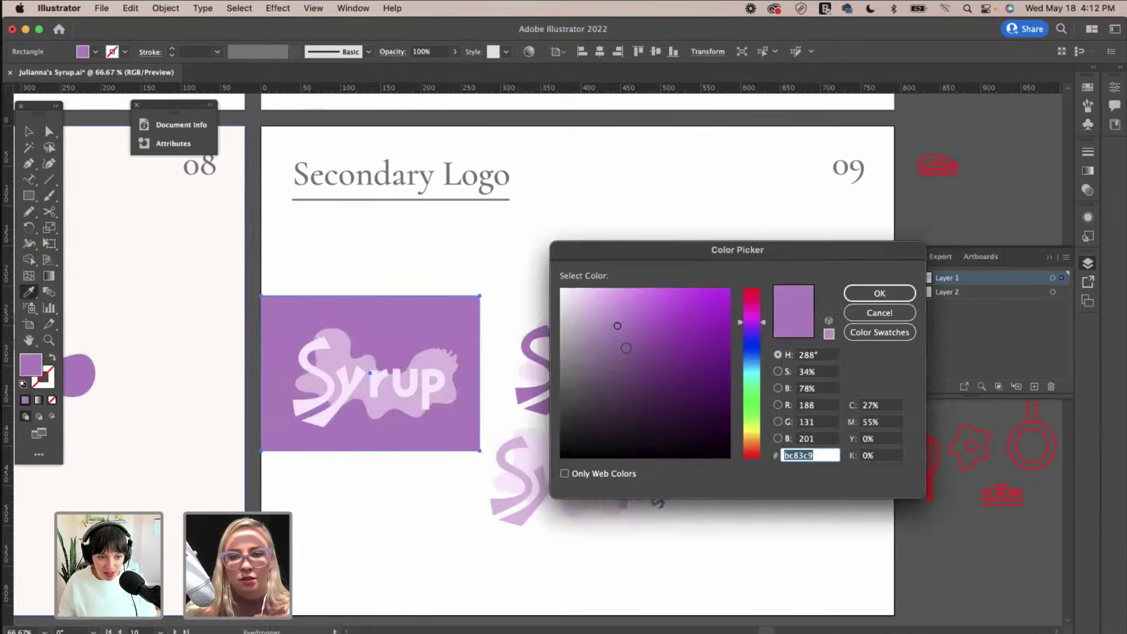
pyautogui.press('super+v')
pyautogui.click(889, 298)
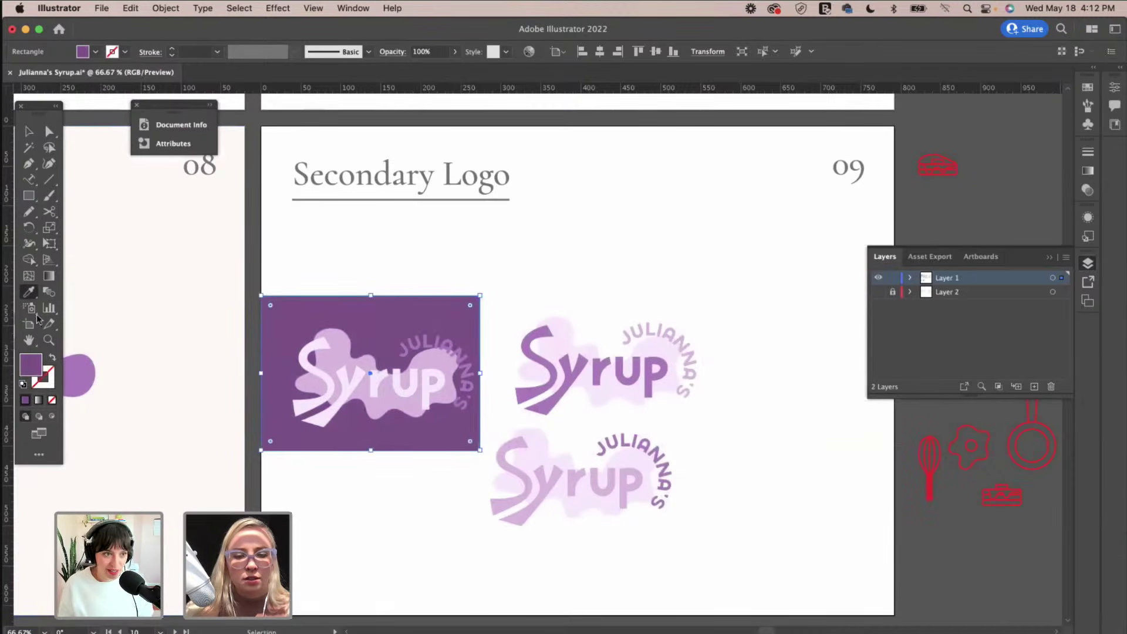
pyautogui.press('v')
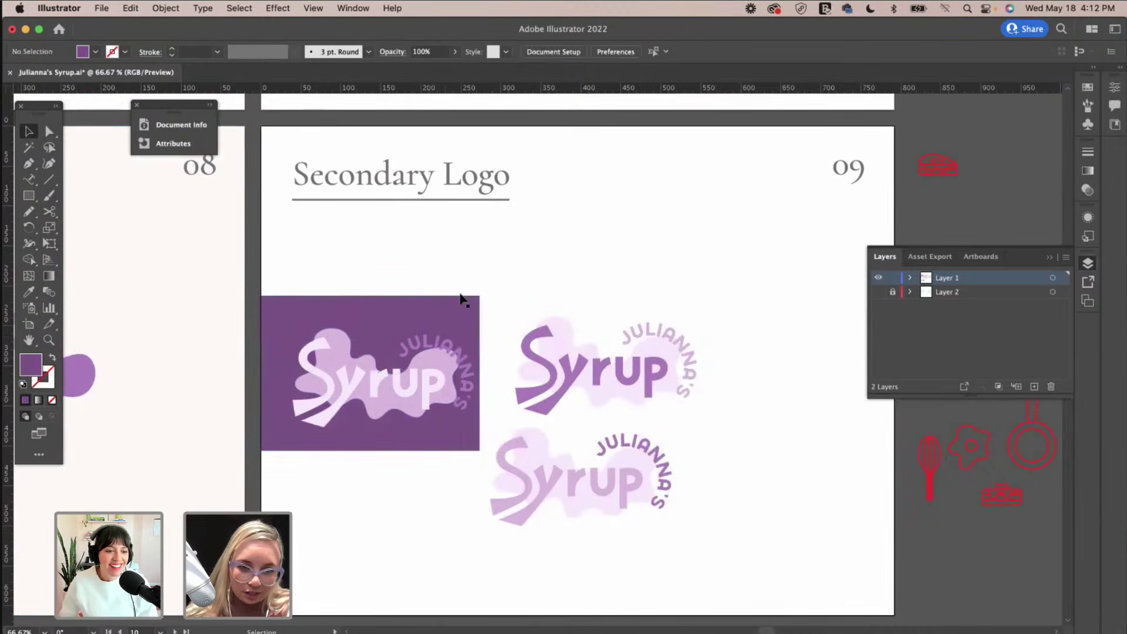
# Enlarge the dark purple rectangle up and to the right, and move the other two logos clear of it.
pyautogui.moveTo(533, 290); pyautogui.dragTo(534, 288)
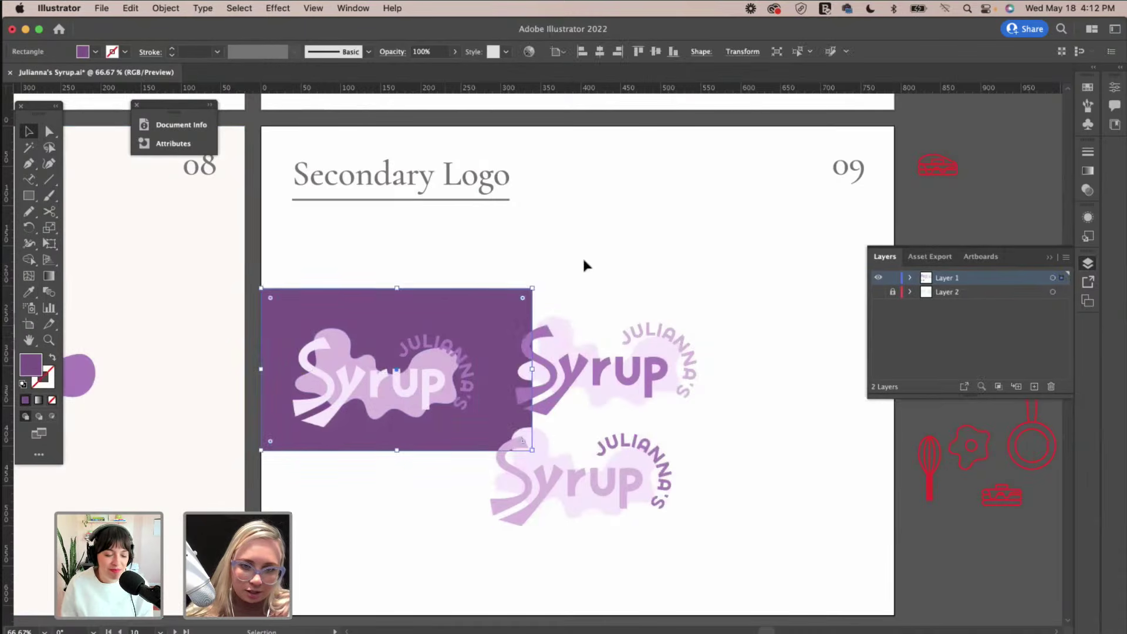
pyautogui.click(528, 262)
pyautogui.moveTo(608, 350); pyautogui.dragTo(726, 364)
pyautogui.moveTo(623, 470); pyautogui.dragTo(426, 522)
pyautogui.click(585, 384)
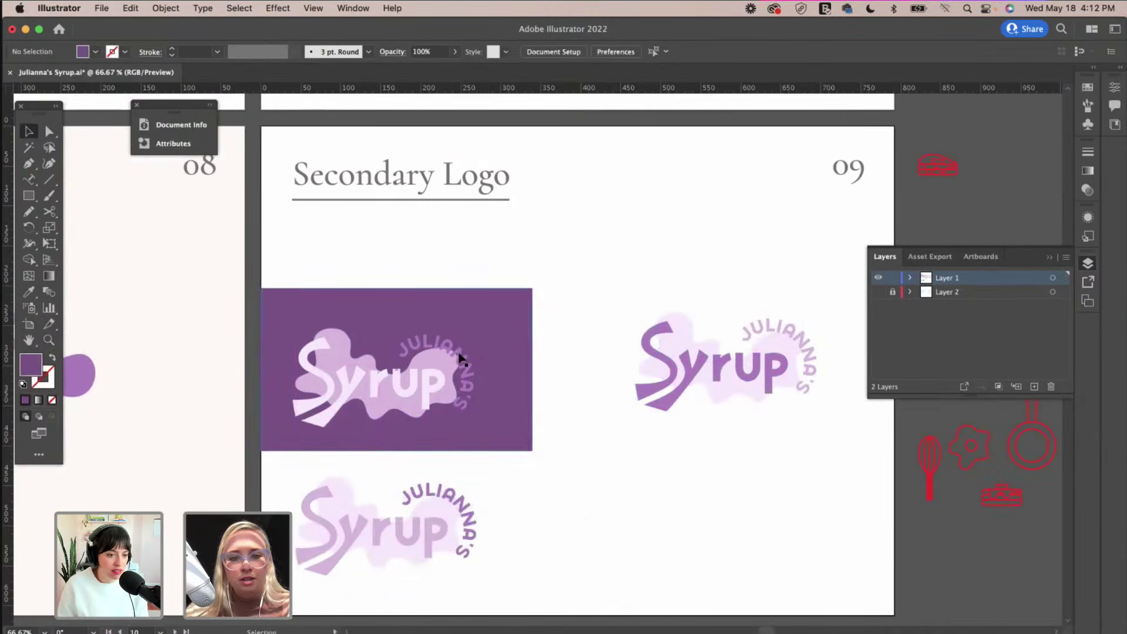
# Try a near-white fill on the curved JULIANNA'S lettering in the logo on dark purple.
pyautogui.doubleClick(452, 357)
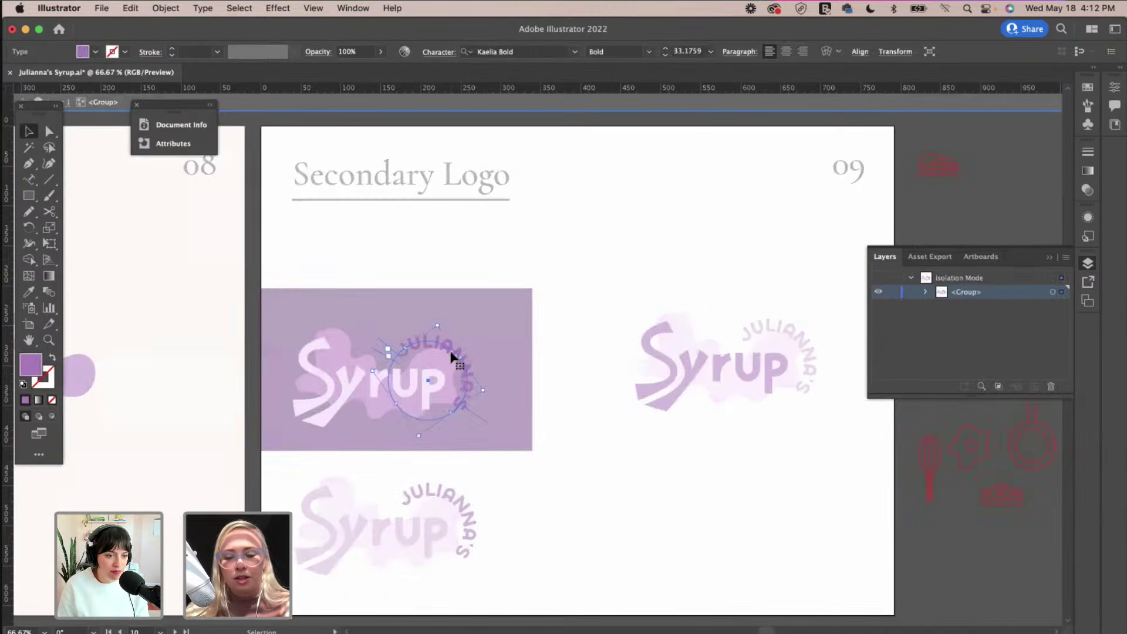
pyautogui.click(612, 288)
pyautogui.doubleClick(606, 291)
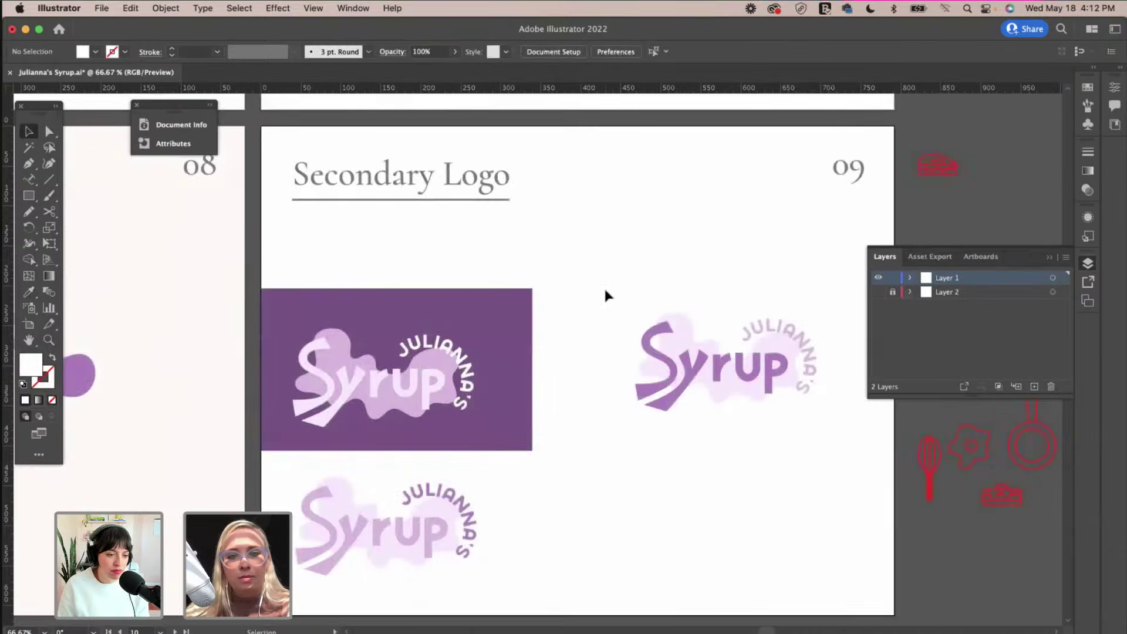
pyautogui.hscroll(2, 520, 485)
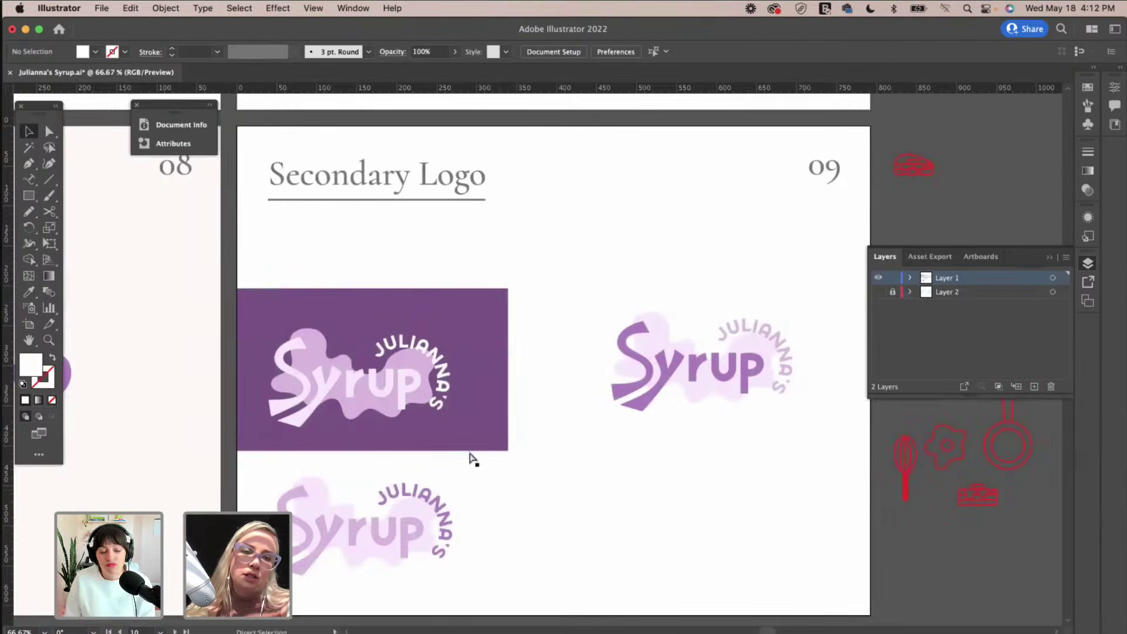
# In the logo on dark purple, make the Syrup lettering white and JULIANNA'S the pale lilac of the right logo's blob.
pyautogui.click(353, 384)
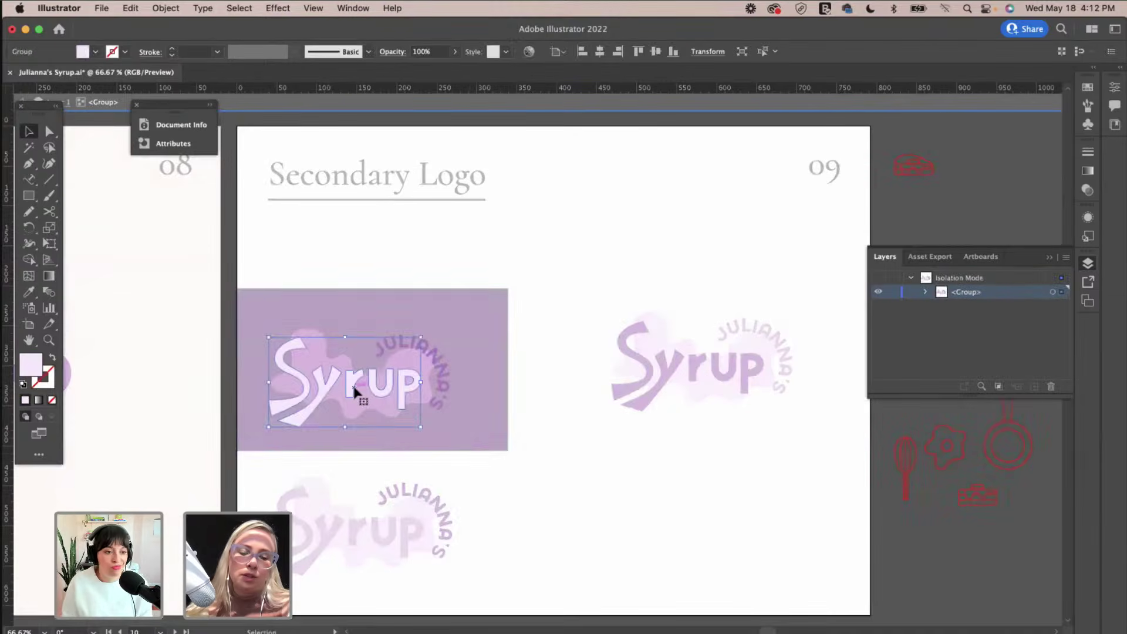
pyautogui.click(428, 353)
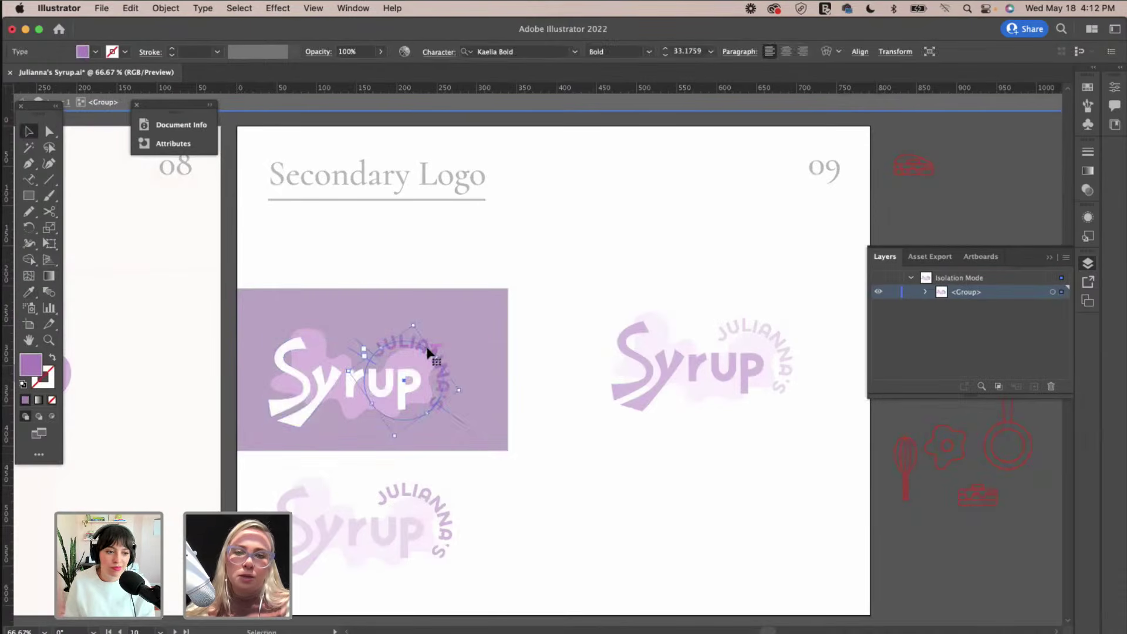
pyautogui.press('i')
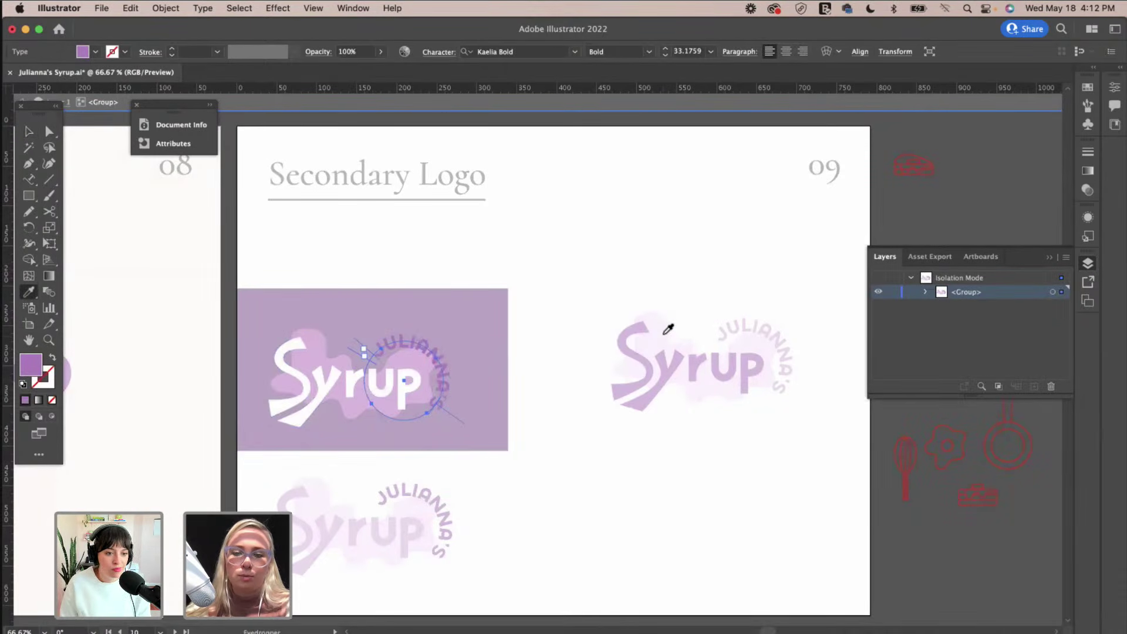
pyautogui.click(667, 323)
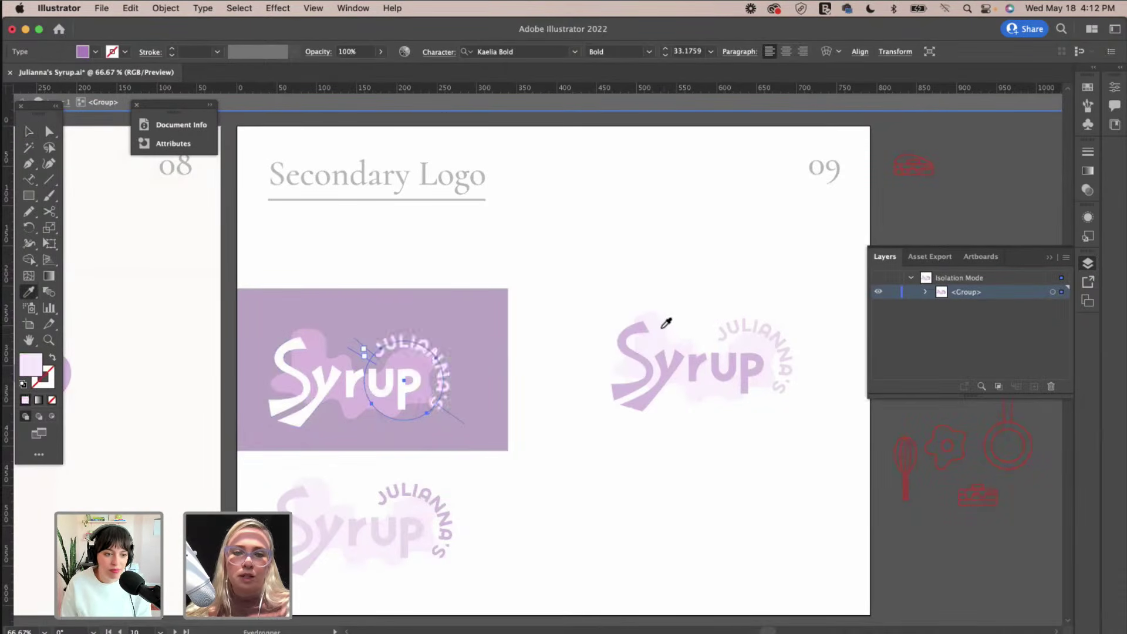
pyautogui.press('v')
pyautogui.doubleClick(555, 312)
pyautogui.hscroll(-2, 555, 312)
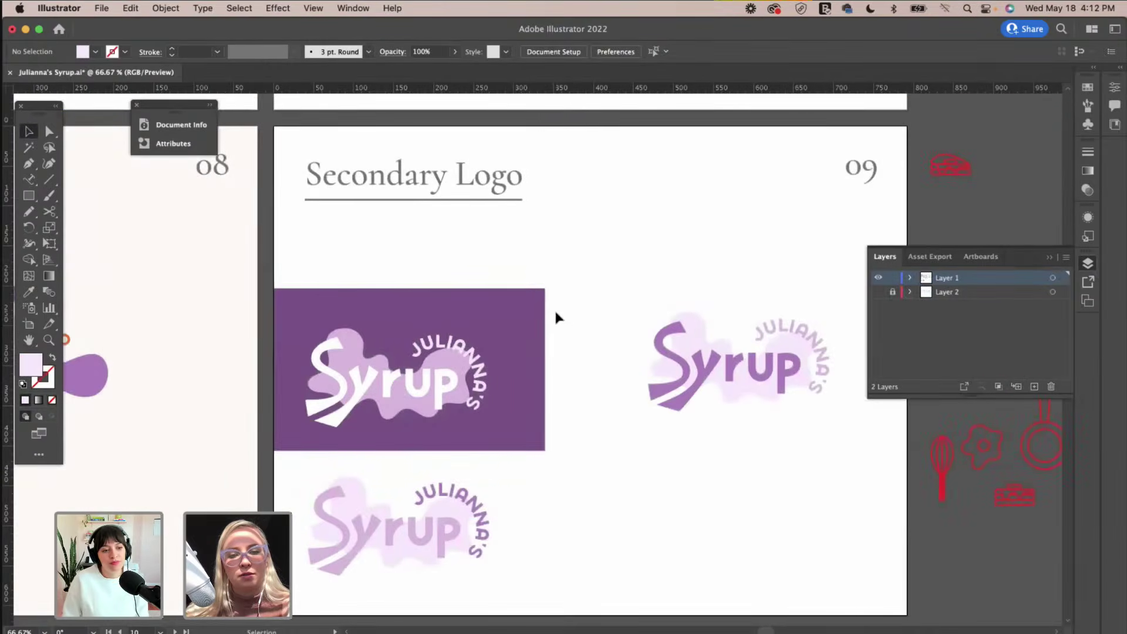
pyautogui.hscroll(2, 554, 312)
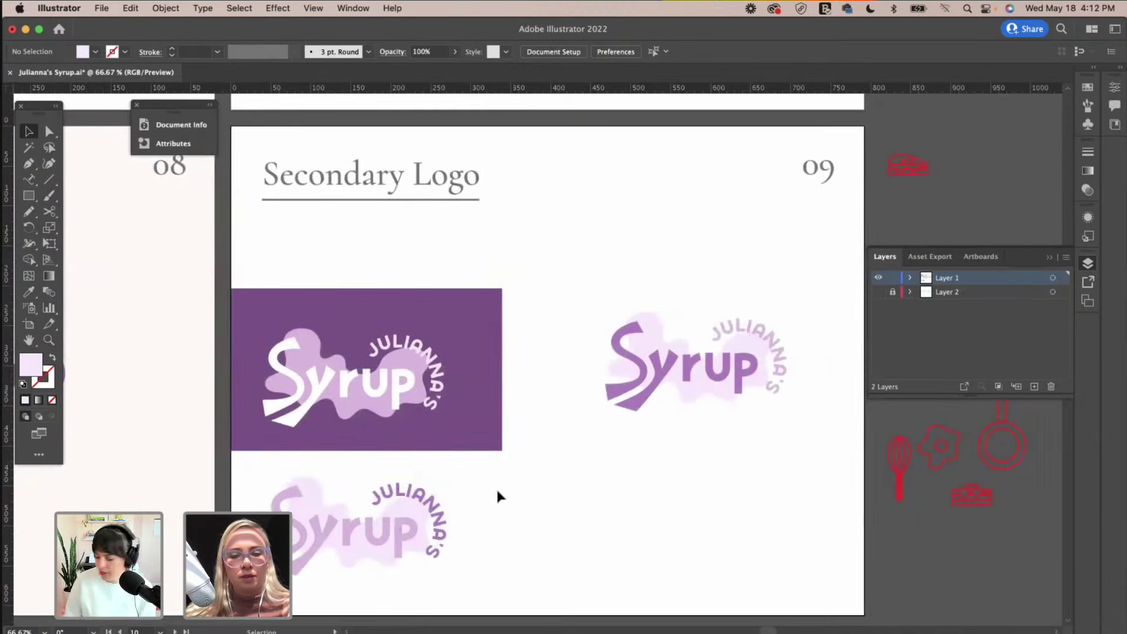
# Shift the right logo slightly left and move the lowest logo to the lower middle of the artboard.
pyautogui.scroll(-2, 498, 496)
pyautogui.moveTo(708, 332); pyautogui.dragTo(649, 357)
pyautogui.moveTo(390, 511); pyautogui.dragTo(584, 510)
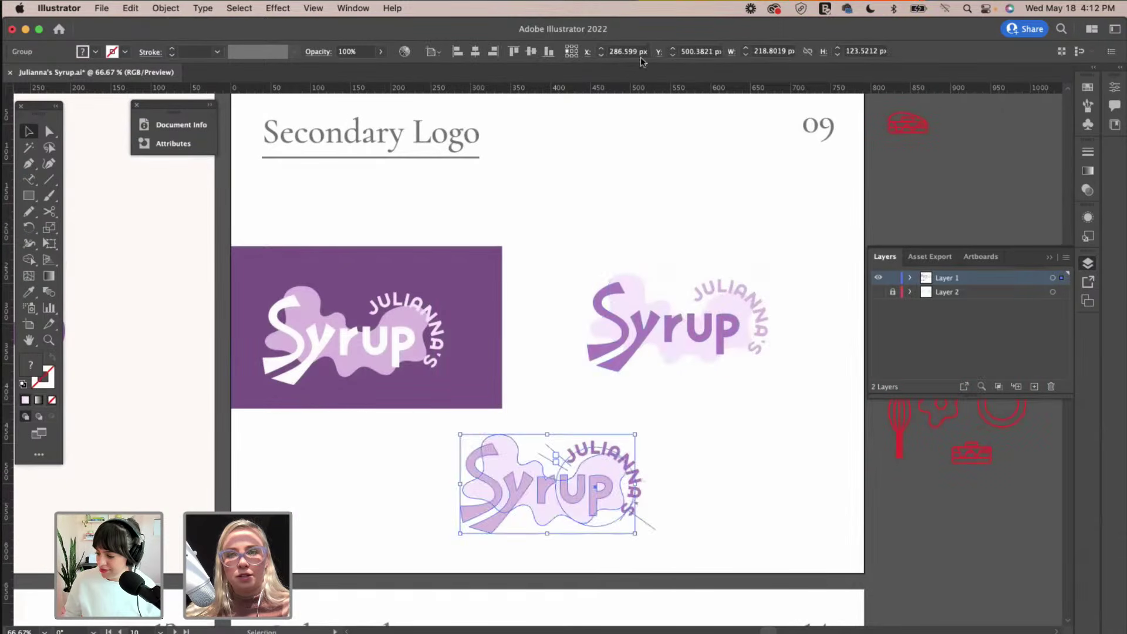
pyautogui.click(573, 199)
pyautogui.click(498, 282)
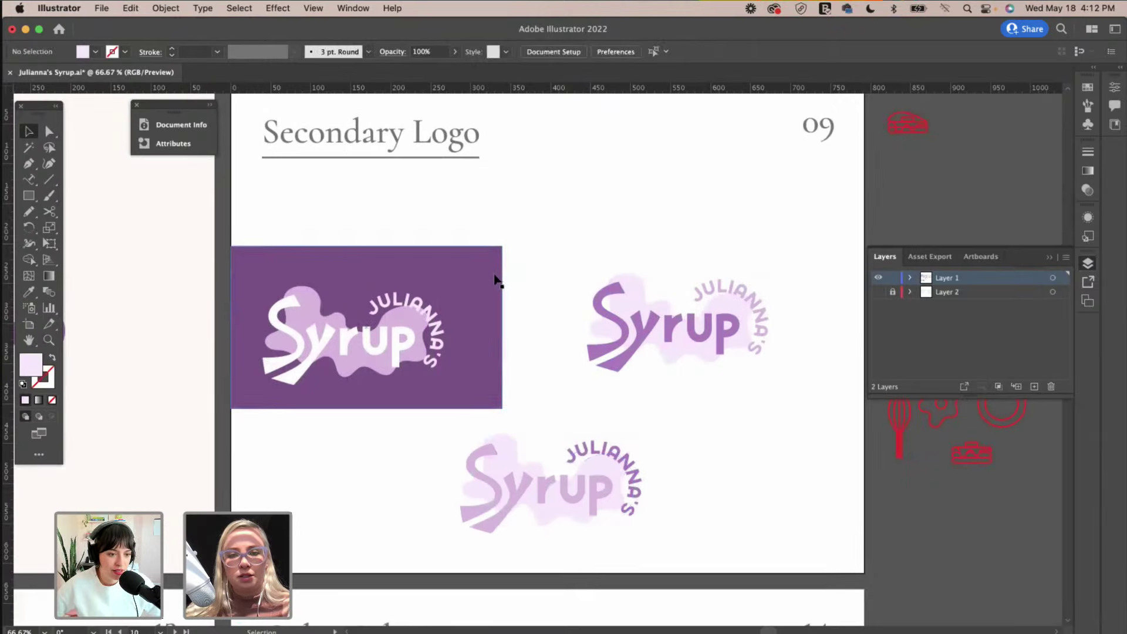
# Draw a vertical guide line with a 1 pt purple 8a5a96 stroke and centre it horizontally on the artboard.
pyautogui.click(49, 179)
pyautogui.rightClick(565, 130)
pyautogui.press('Escape')
pyautogui.moveTo(572, 127); pyautogui.dragTo(573, 394)
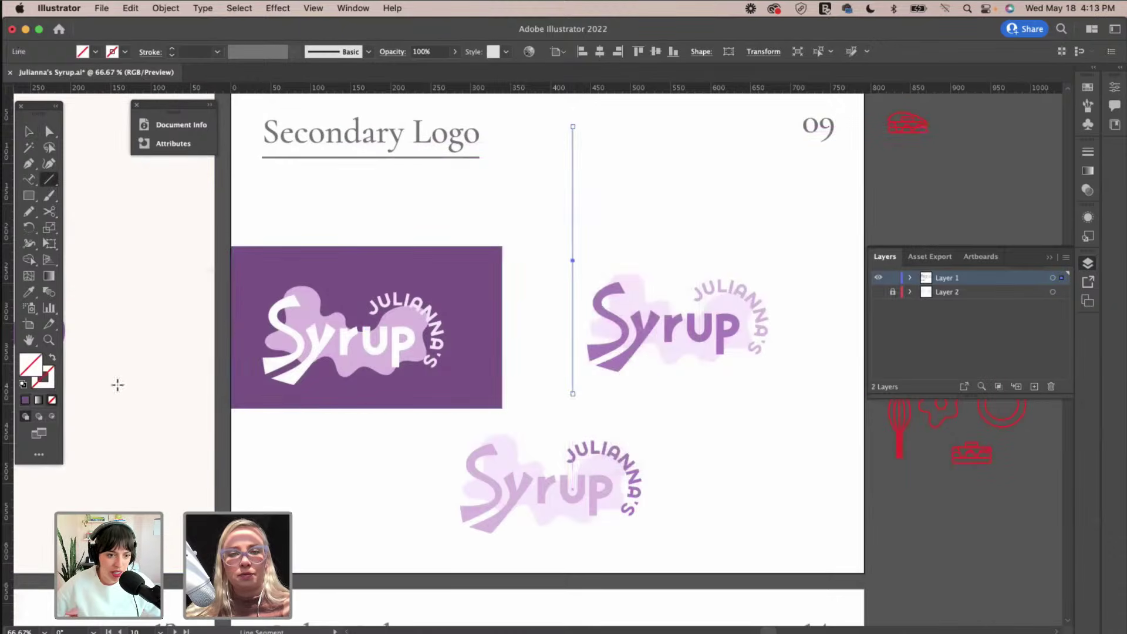
pyautogui.click(38, 385)
pyautogui.click(25, 400)
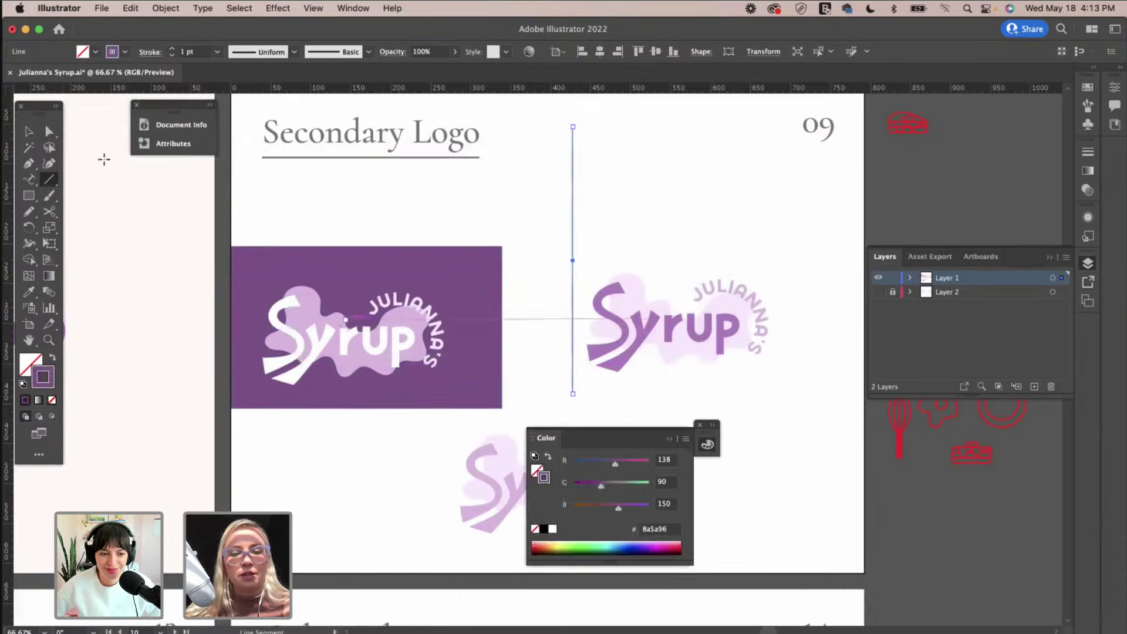
pyautogui.click(31, 133)
pyautogui.click(601, 54)
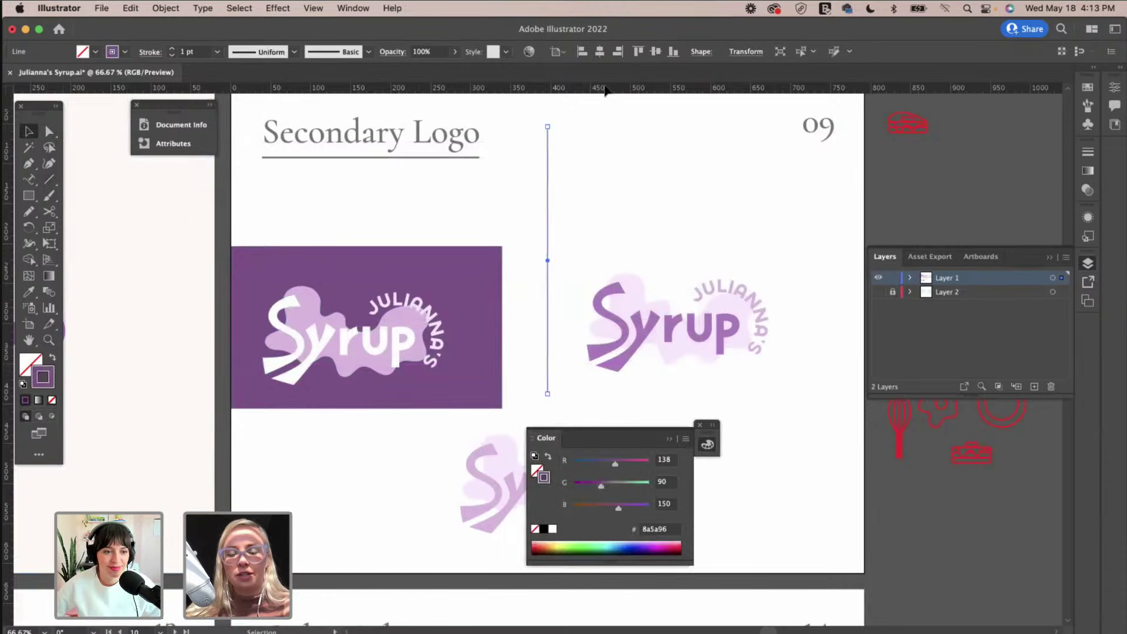
pyautogui.click(684, 423)
pyautogui.click(699, 425)
# Widen the dark purple rectangle so its right edge meets the vertical centre line.
pyautogui.click(500, 251)
pyautogui.moveTo(502, 247); pyautogui.dragTo(547, 247)
pyautogui.click(632, 217)
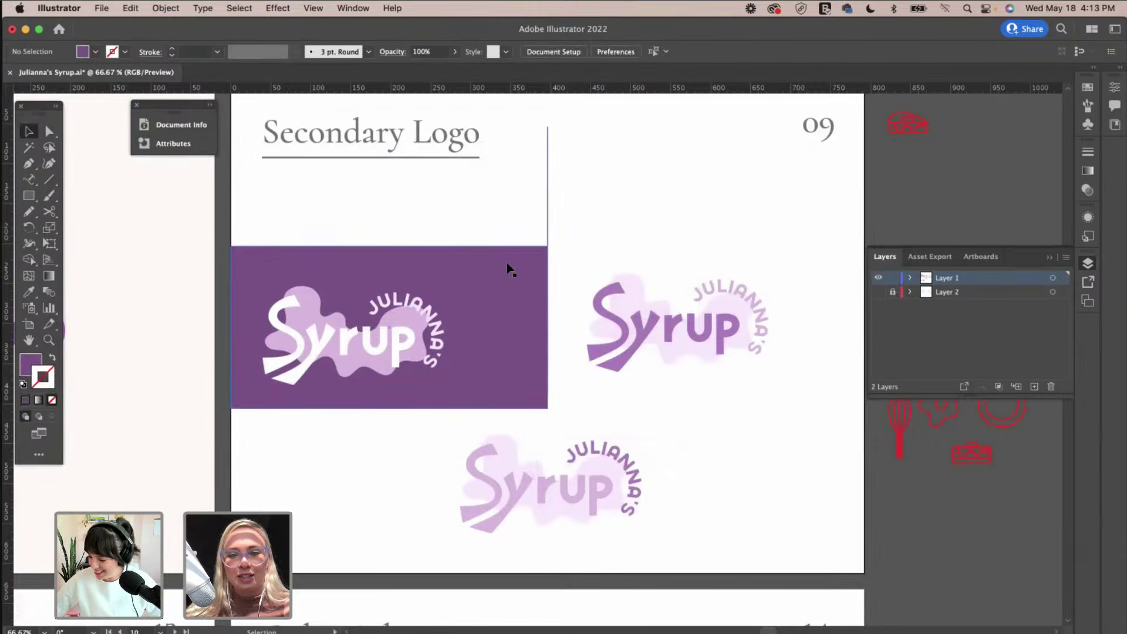
# Duplicate the rectangle behind the right logo and fill the copy with the cream background of the Primary Logo page.
pyautogui.moveTo(687, 262); pyautogui.dragTo(824, 252)
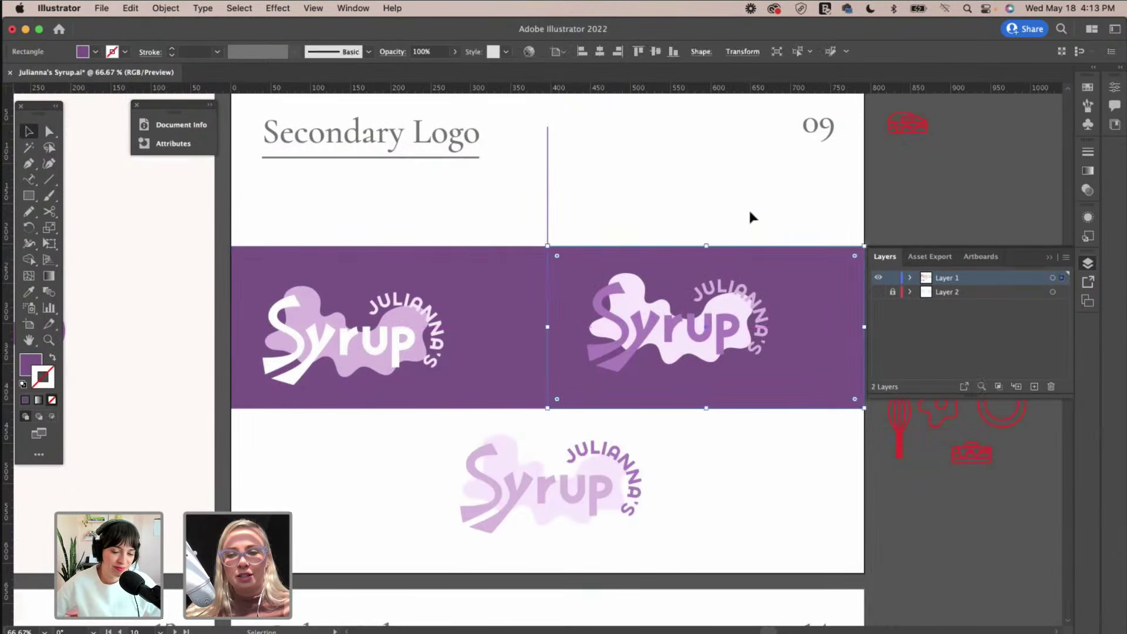
pyautogui.hscroll(-6, 474, 254)
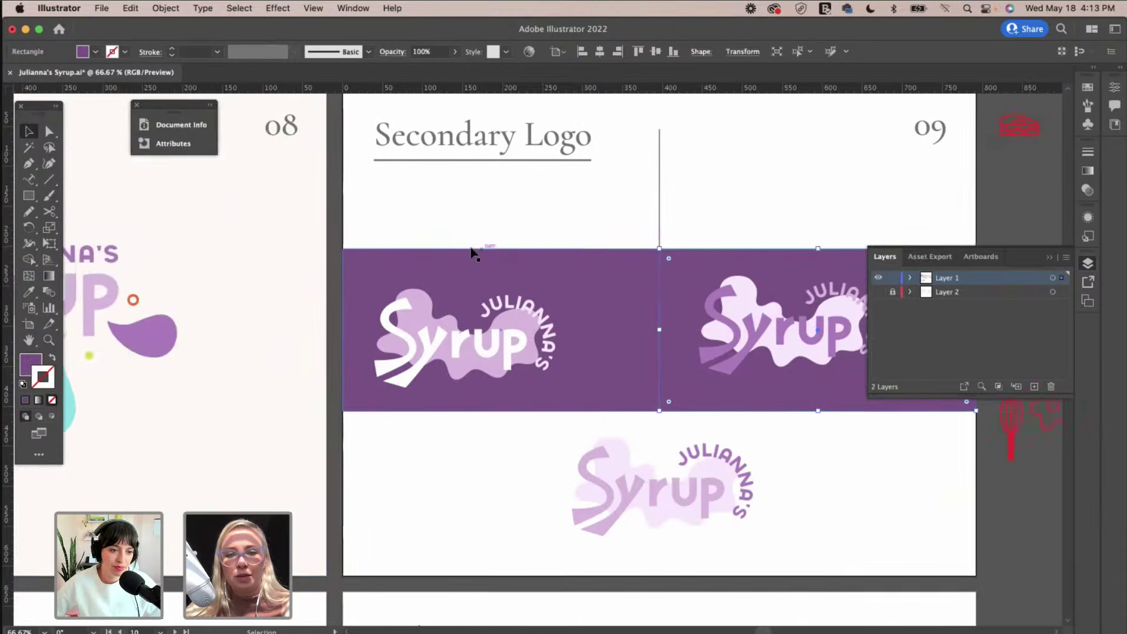
pyautogui.press('i')
pyautogui.click(353, 395)
pyautogui.hscroll(6, 353, 395)
pyautogui.hscroll(4, 352, 390)
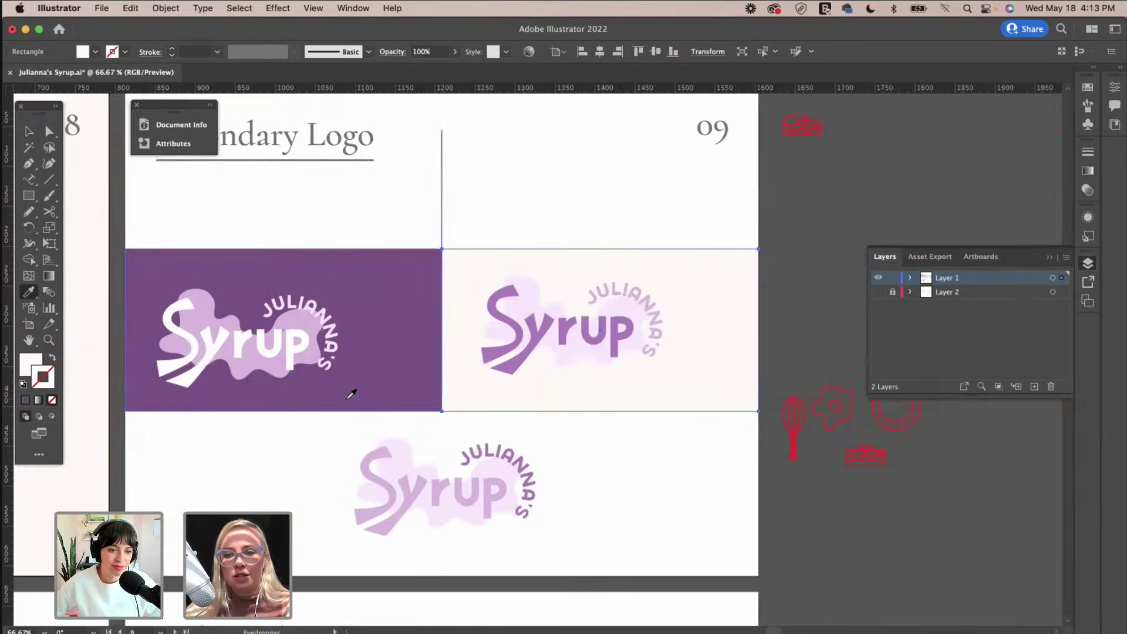
pyautogui.hscroll(-2, 587, 411)
pyautogui.press('v')
pyautogui.click(720, 477)
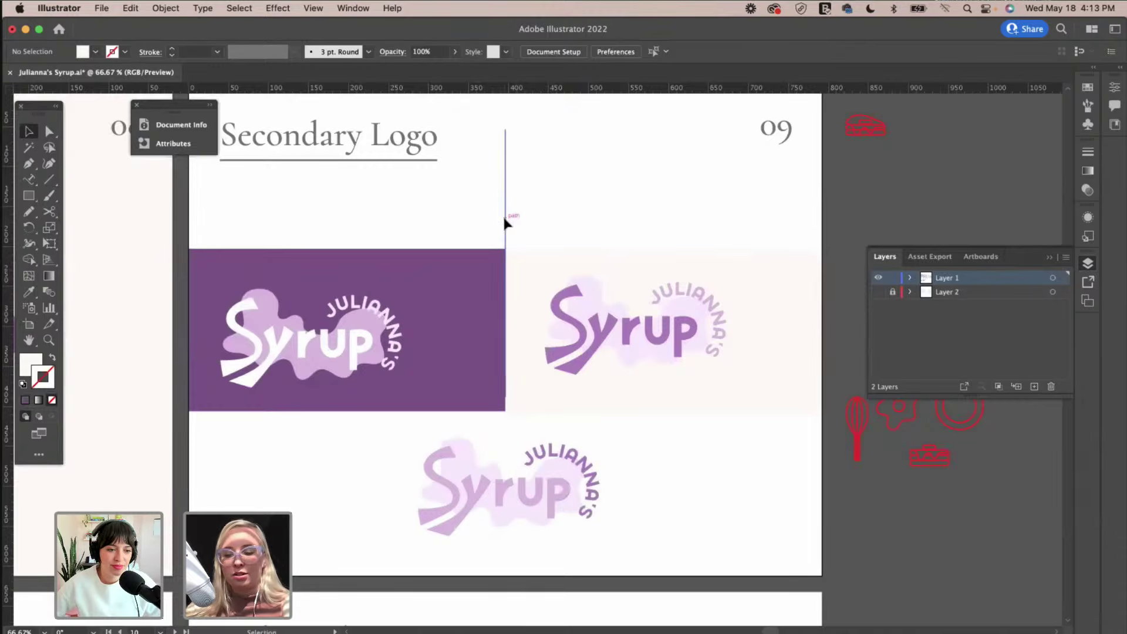
# Remove the vertical guide line and centre the left logo horizontally and vertically on the dark purple rectangle.
pyautogui.moveTo(319, 235); pyautogui.dragTo(749, 384)
pyautogui.click(420, 223)
pyautogui.click(382, 329)
pyautogui.click(433, 51)
pyautogui.click(450, 81)
pyautogui.click(440, 284)
pyautogui.click(475, 51)
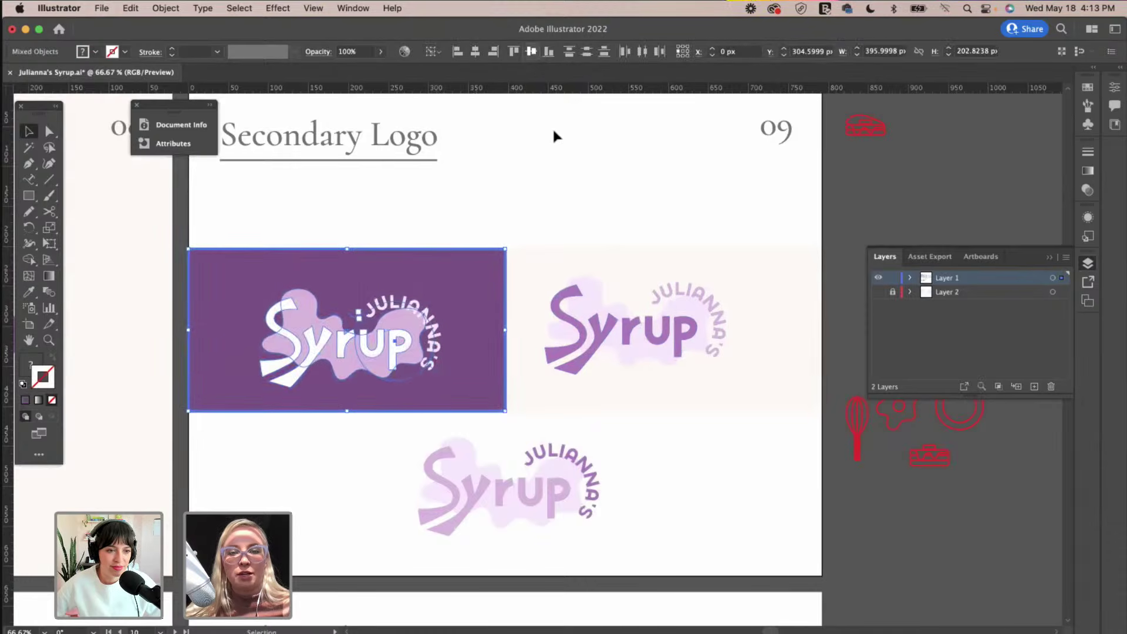
pyautogui.click(531, 51)
pyautogui.click(575, 211)
# Centre the right logo horizontally and vertically on the cream rectangle.
pyautogui.click(607, 348)
pyautogui.keyDown('shift'); pyautogui.click(640, 260); pyautogui.keyUp('shift')
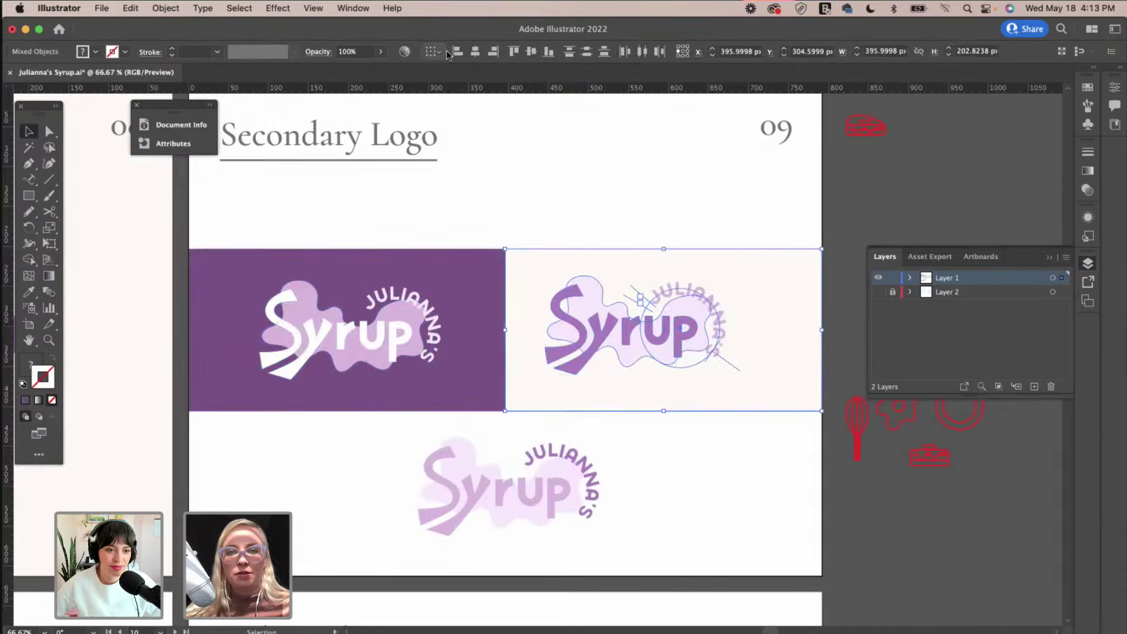
pyautogui.click(437, 52)
pyautogui.click(450, 82)
pyautogui.click(763, 266)
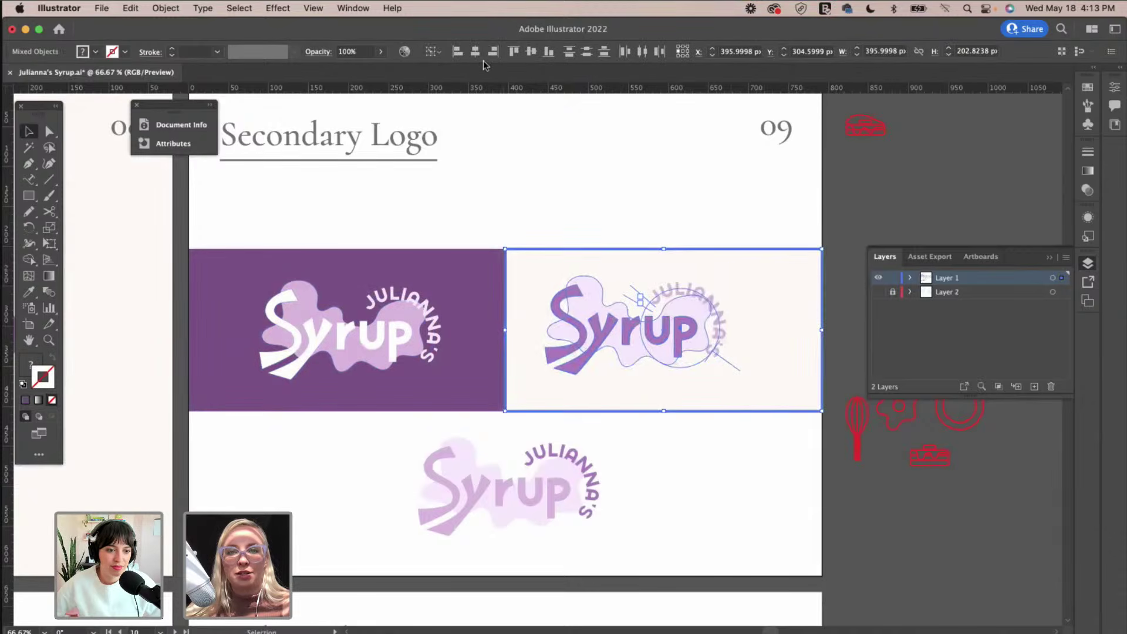
pyautogui.click(532, 51)
pyautogui.click(523, 221)
# Group the purple and cream panels with their logos and align the group to the bottom edge of the artboard.
pyautogui.moveTo(339, 207); pyautogui.dragTo(762, 393)
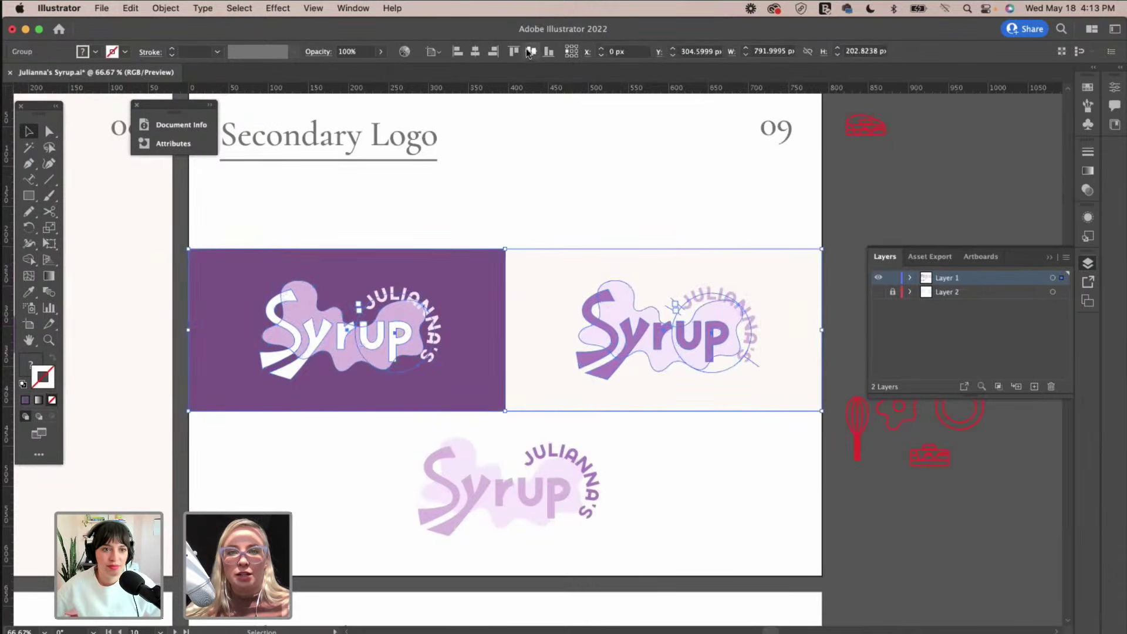
pyautogui.click(549, 51)
pyautogui.click(563, 389)
pyautogui.click(521, 435)
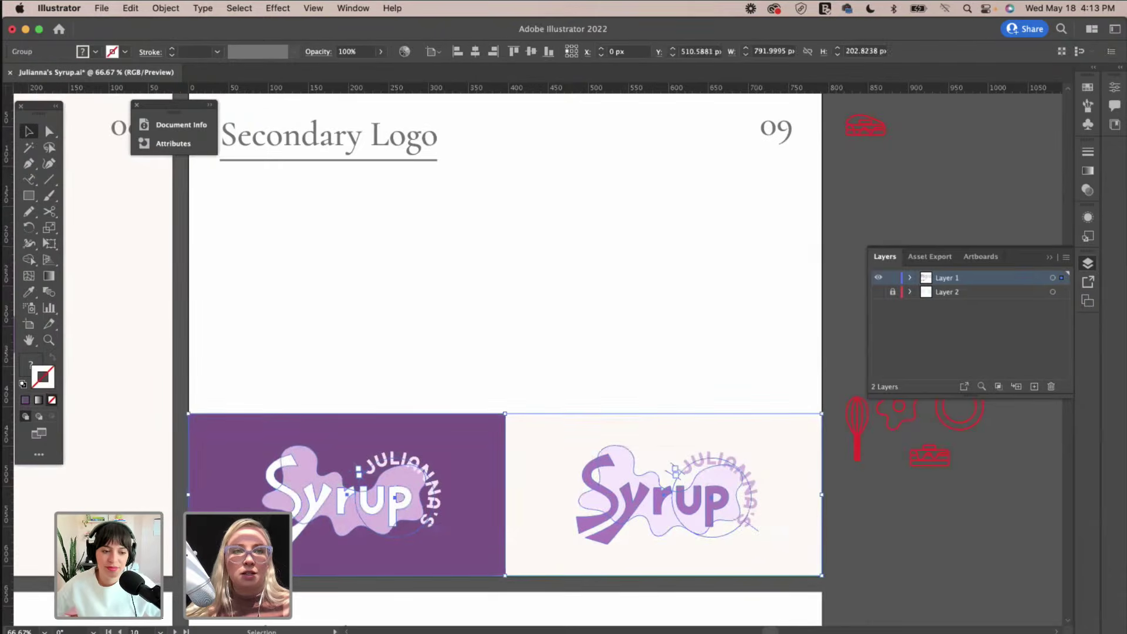
# Move the light purple logo into the white area above the panels and centre it horizontally on the artboard.
pyautogui.click(166, 8)
pyautogui.click(417, 161)
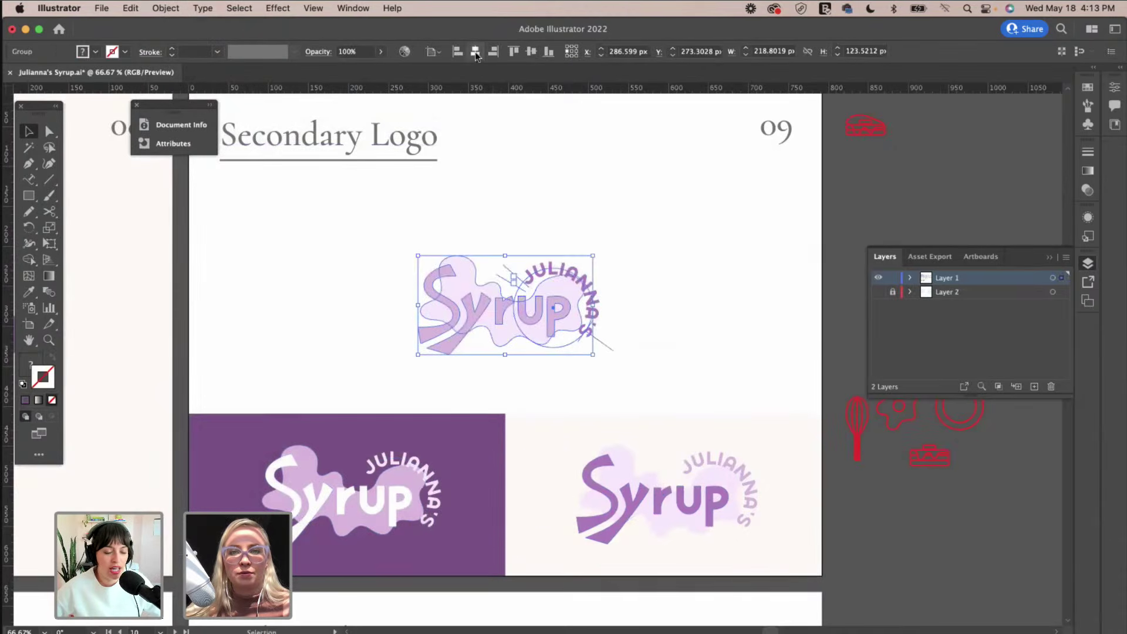
pyautogui.click(574, 191)
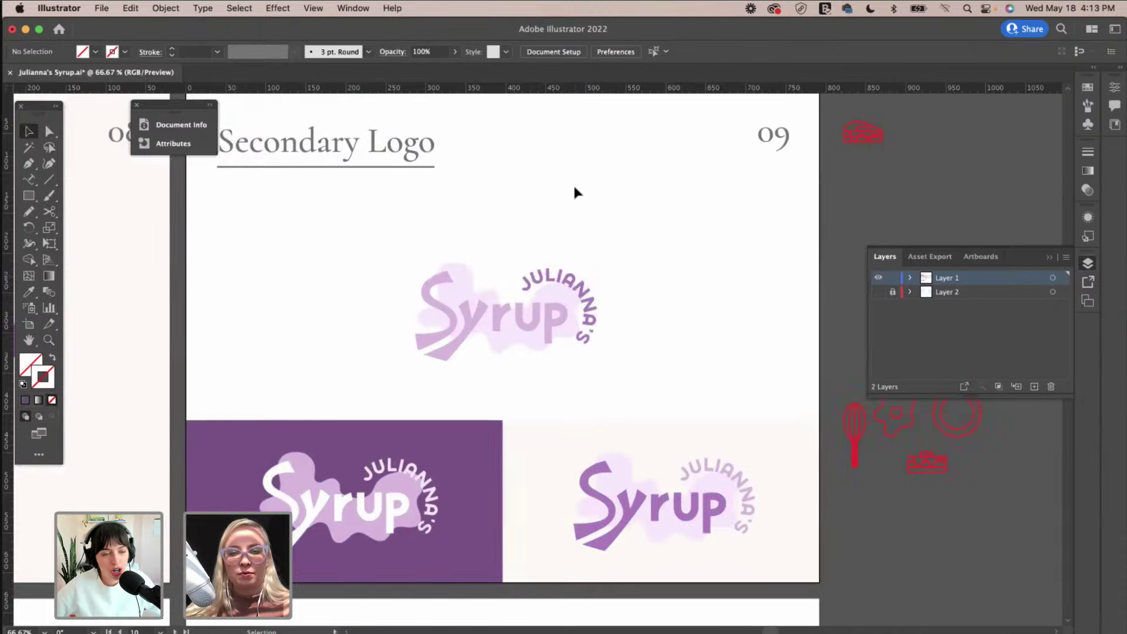
# Shift the light purple logo and the two-panel group up on the page, leaving white space below the panels.
pyautogui.moveTo(523, 320); pyautogui.dragTo(528, 278)
pyautogui.moveTo(569, 466); pyautogui.dragTo(574, 392)
pyautogui.scroll(2, 663, 266)
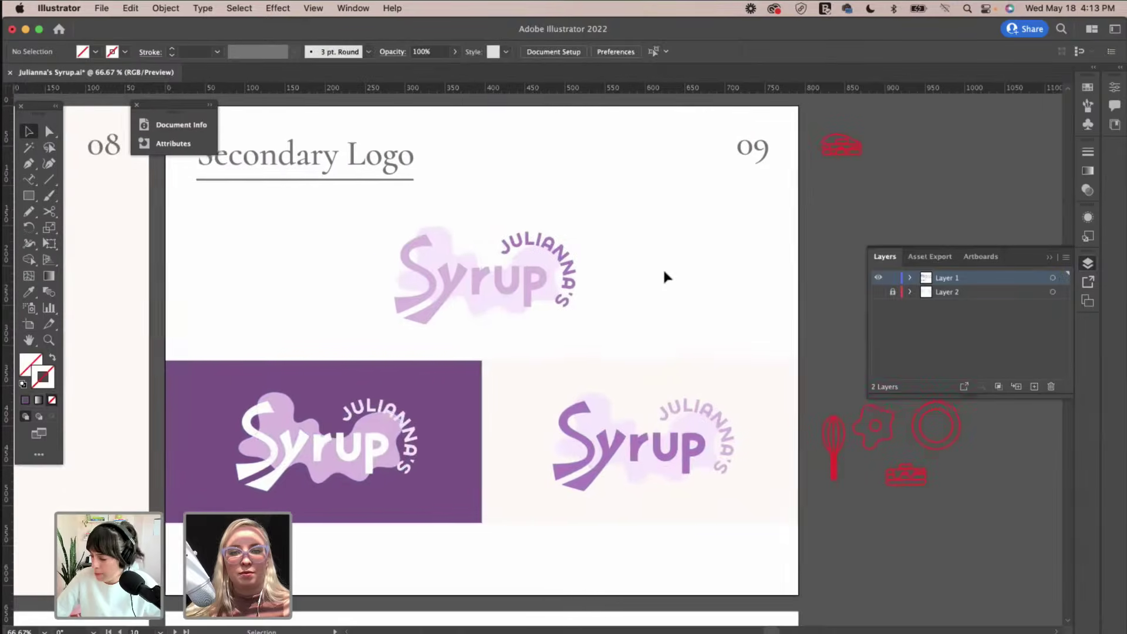
# Draw a 2 pt purple line along the panels' upper edge across the artboard and copy it to their lower edge.
pyautogui.moveTo(464, 199); pyautogui.dragTo(558, 405)
pyautogui.click(159, 178)
pyautogui.click(50, 180)
pyautogui.moveTo(185, 374); pyautogui.dragTo(818, 373)
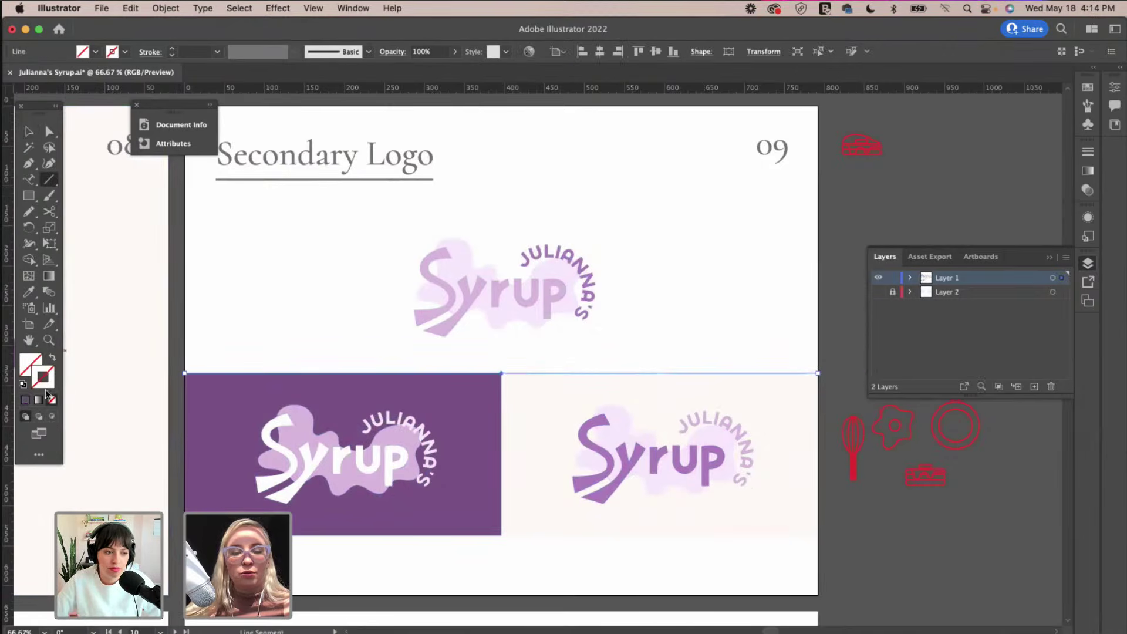
pyautogui.press('i')
pyautogui.click(465, 388)
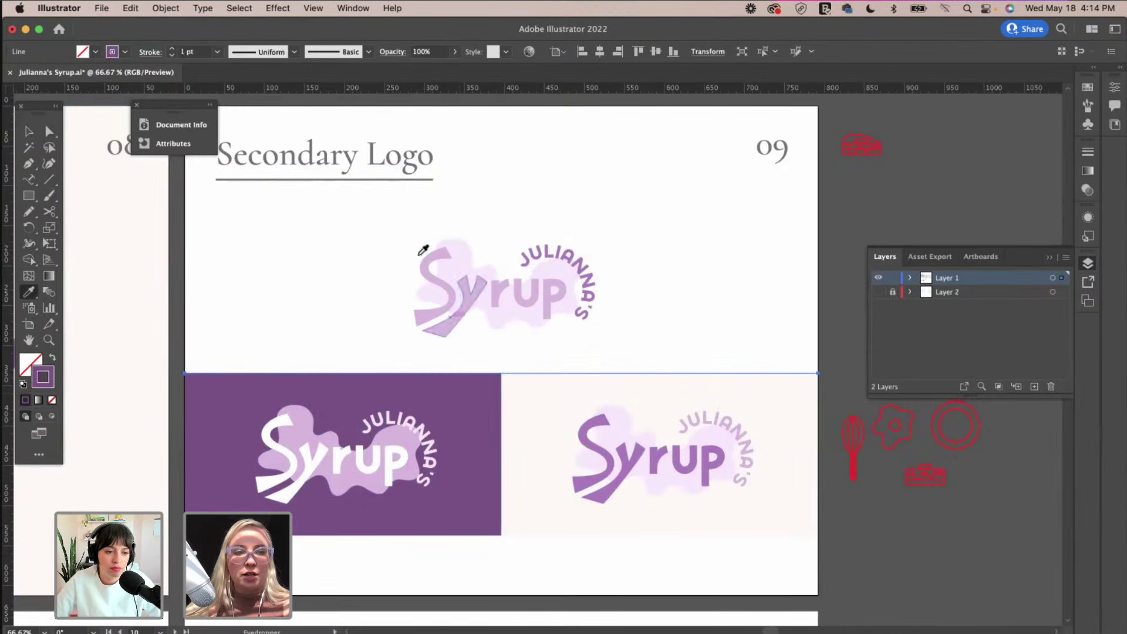
pyautogui.click(174, 48)
pyautogui.press('v')
pyautogui.click(749, 326)
pyautogui.scroll(-1, 749, 329)
pyautogui.moveTo(710, 363); pyautogui.dragTo(698, 527)
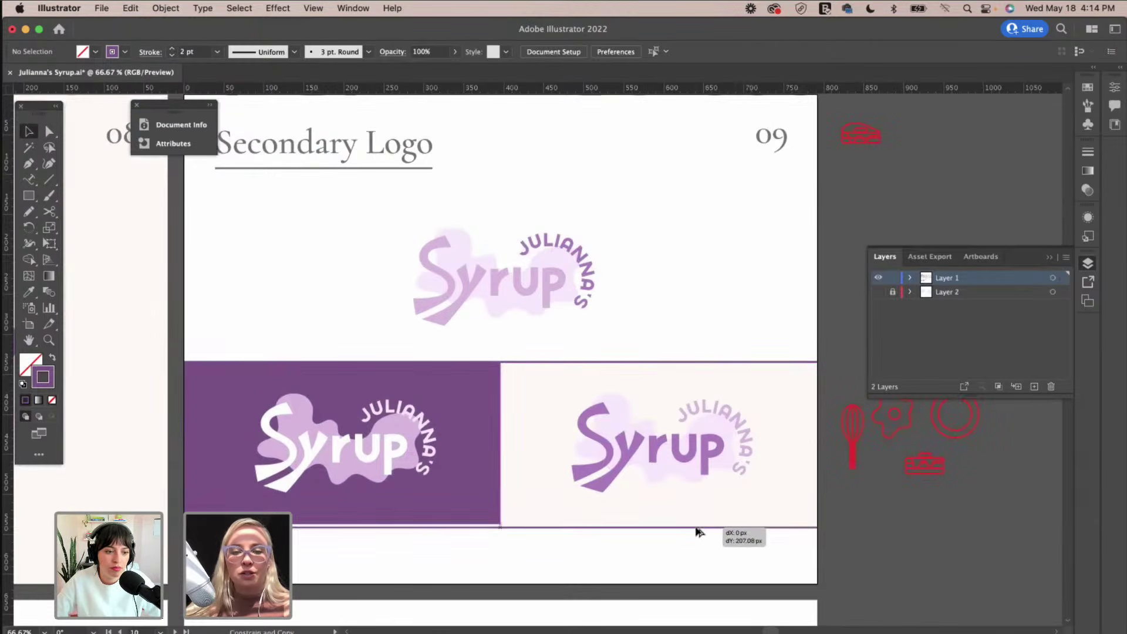
pyautogui.click(663, 557)
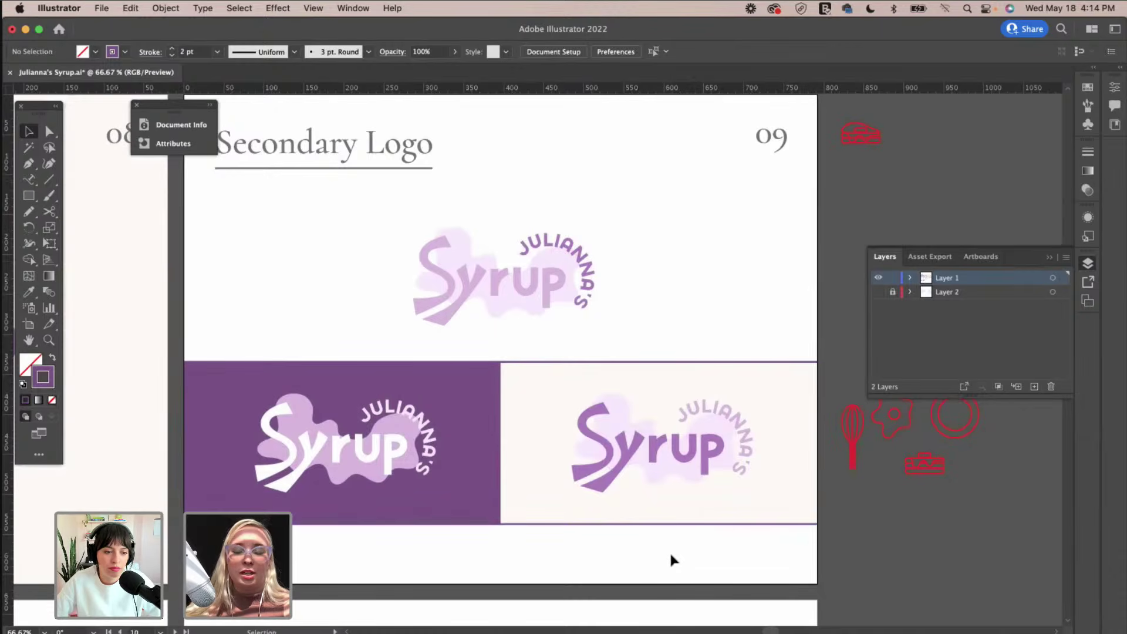
pyautogui.hscroll(-2, 641, 554)
pyautogui.scroll(-1, 641, 555)
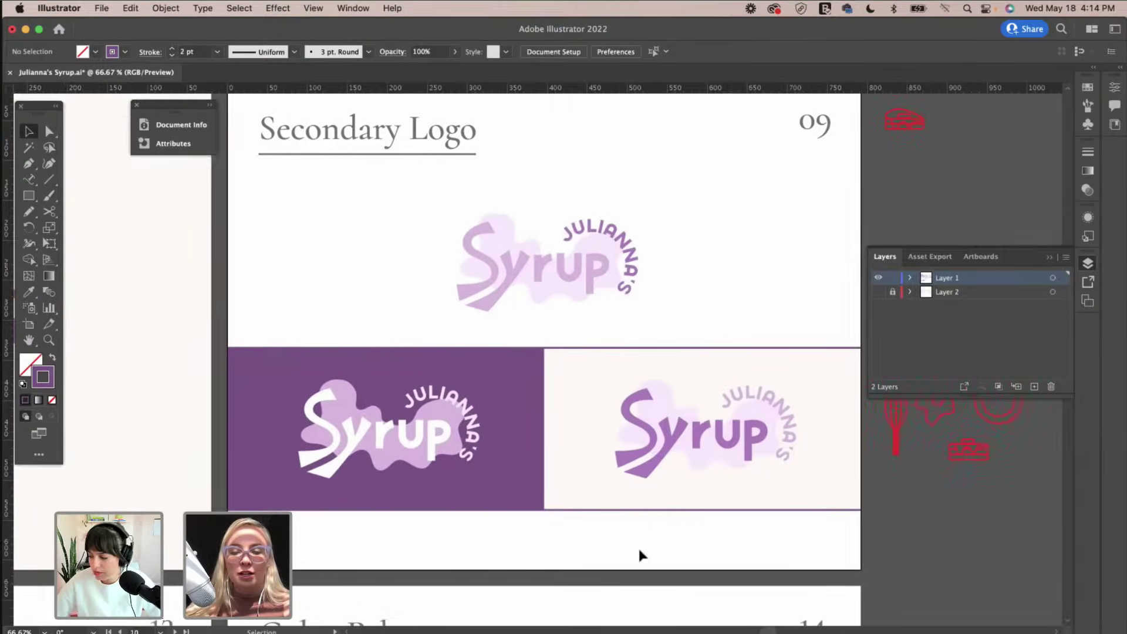
pyautogui.hscroll(2, 640, 555)
pyautogui.scroll(2, 640, 555)
pyautogui.hscroll(-1, 640, 555)
pyautogui.hscroll(2, 640, 555)
pyautogui.scroll(-1, 640, 555)
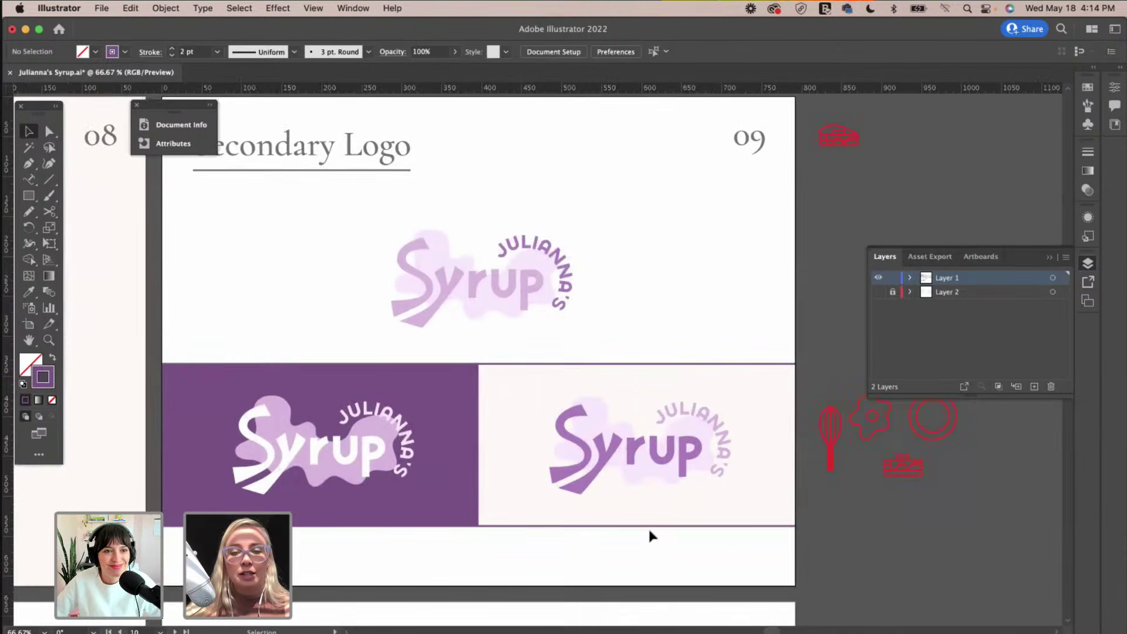
# Delete both purple lines and align the two-panel group to the bottom edge of the artboard.
pyautogui.click(654, 527)
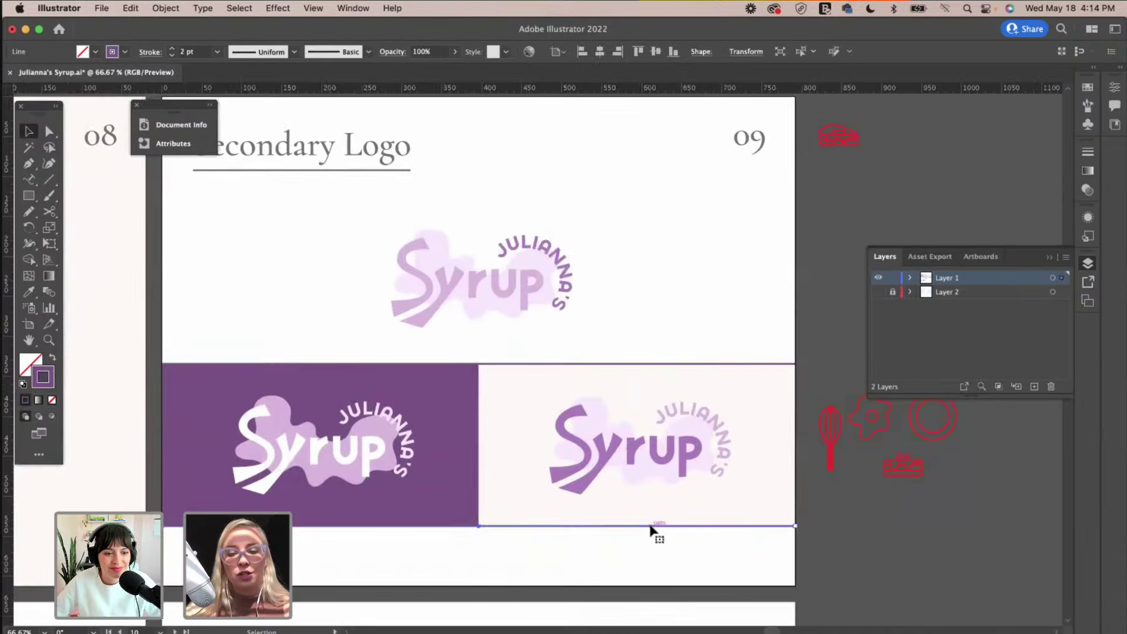
pyautogui.moveTo(657, 539); pyautogui.dragTo(389, 364)
pyautogui.moveTo(464, 399); pyautogui.dragTo(474, 457)
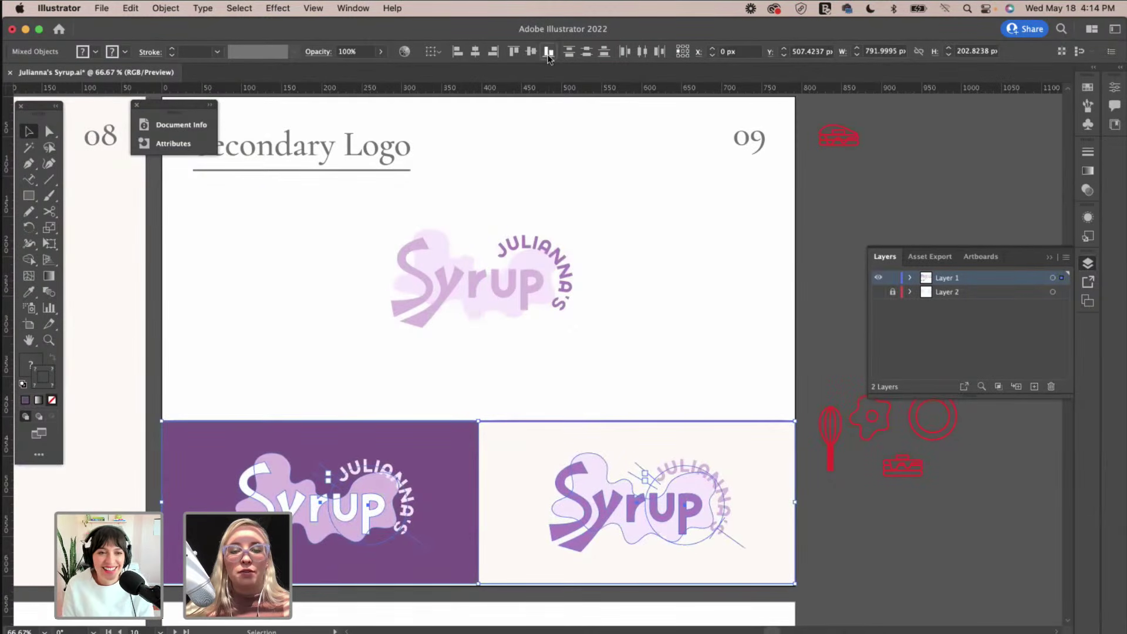
pyautogui.click(444, 51)
pyautogui.click(449, 99)
pyautogui.click(549, 54)
pyautogui.click(572, 174)
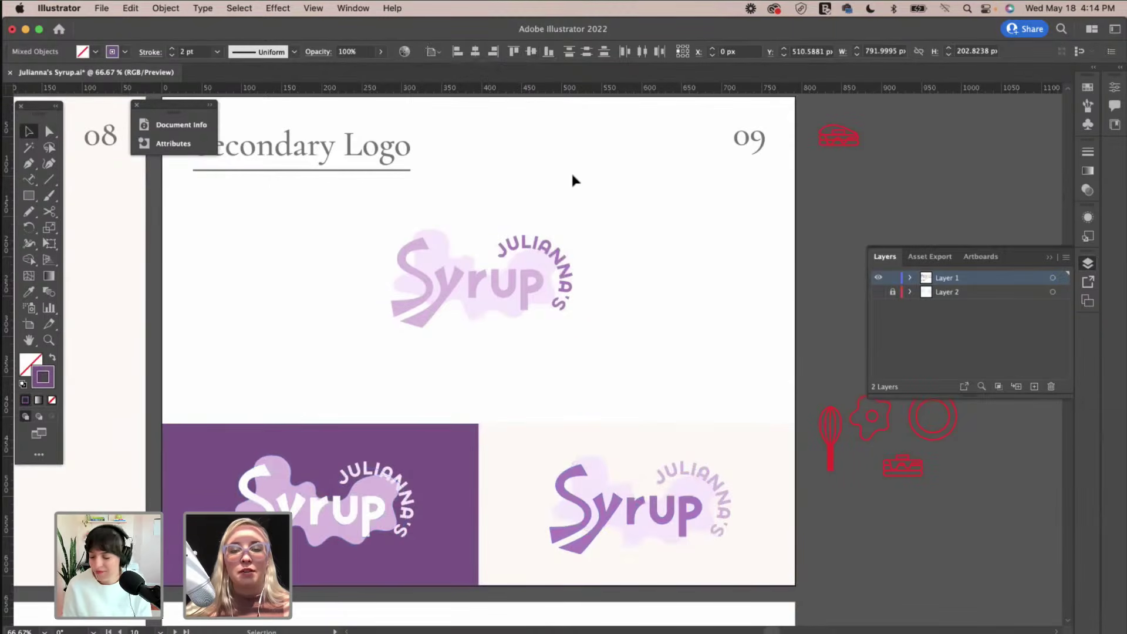
# Move the light purple logo down in the white area above the panels.
pyautogui.moveTo(503, 269); pyautogui.dragTo(508, 305)
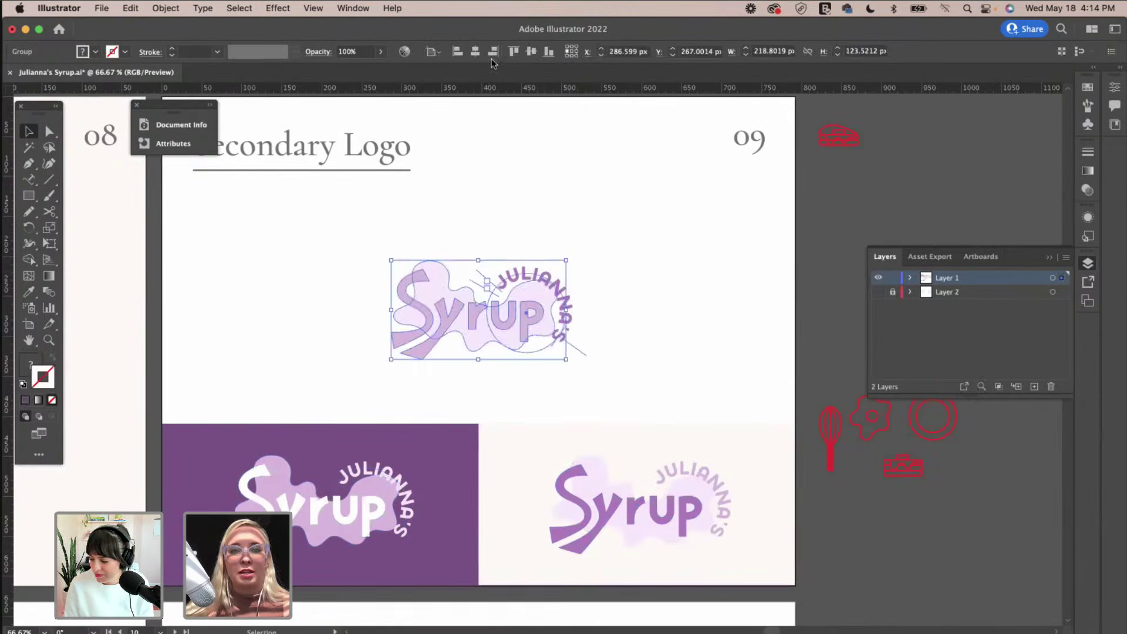
pyautogui.click(555, 127)
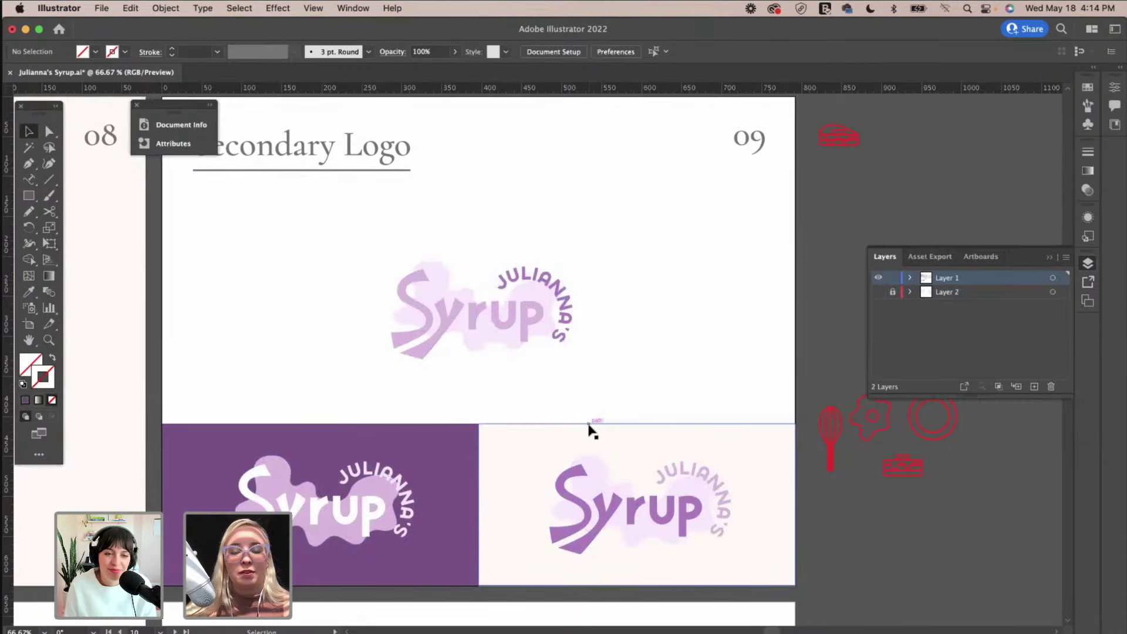
pyautogui.click(589, 425)
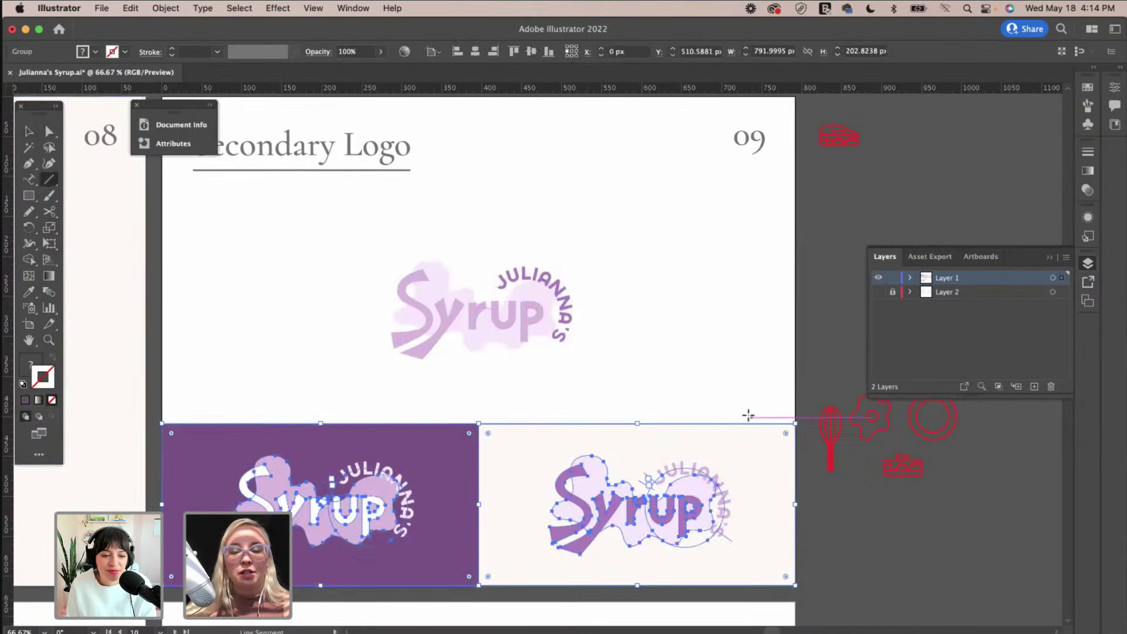
pyautogui.click(415, 412)
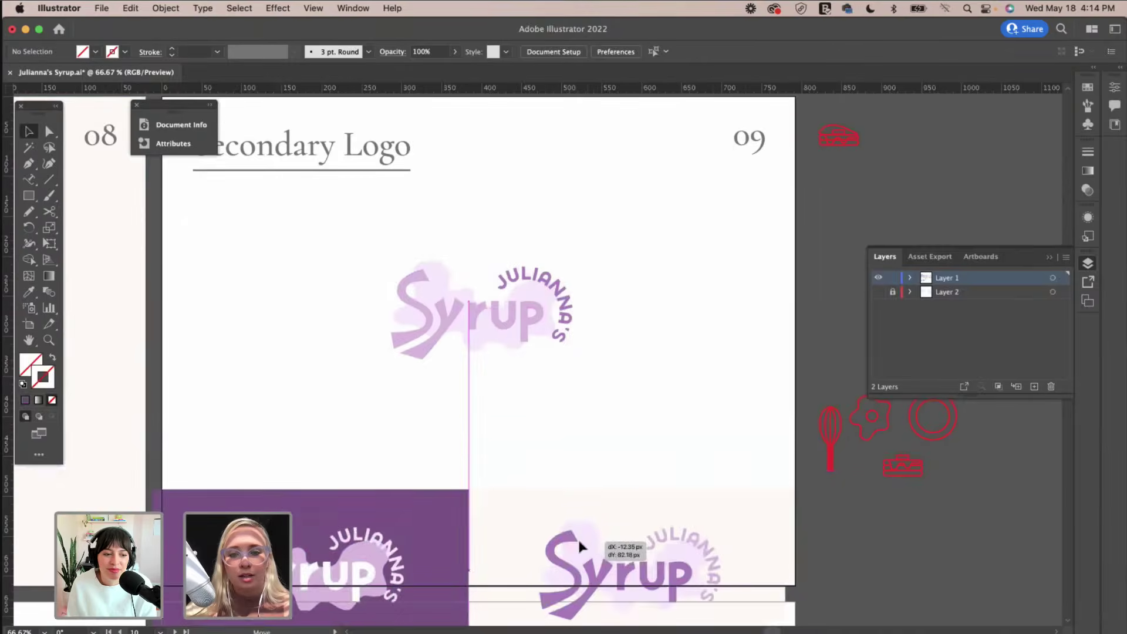
pyautogui.click(578, 537)
pyautogui.press('super+shift+a')
# Draw a horizontal line along the panels' upper edge across the full artboard width with a 2 pt purple 8a5a96 stroke.
pyautogui.click(49, 179)
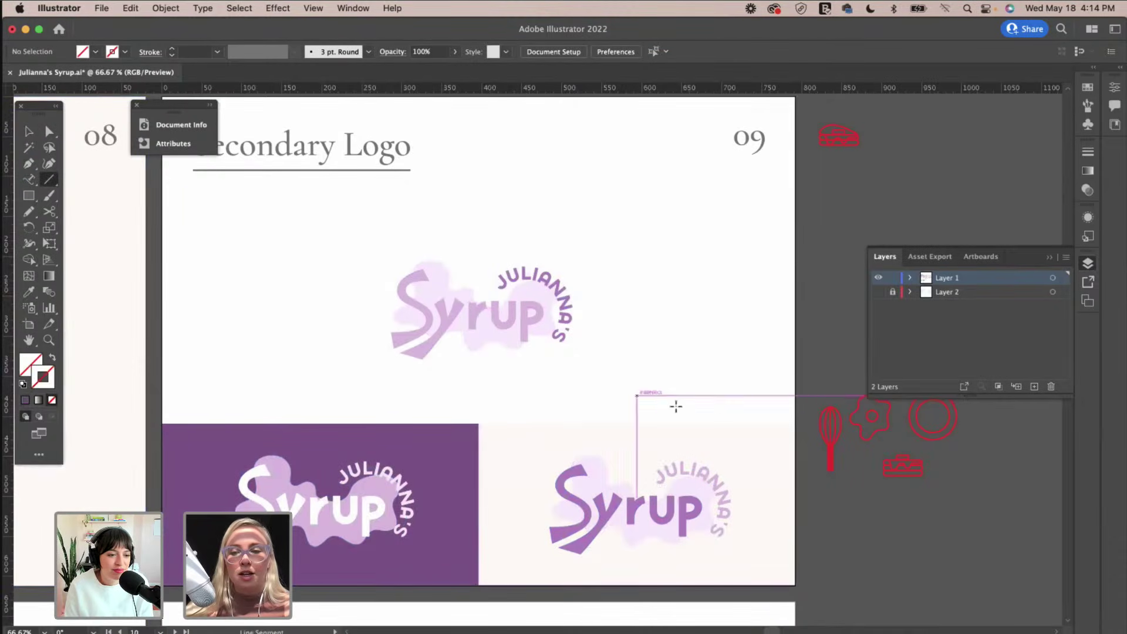
pyautogui.moveTo(794, 424); pyautogui.dragTo(162, 423)
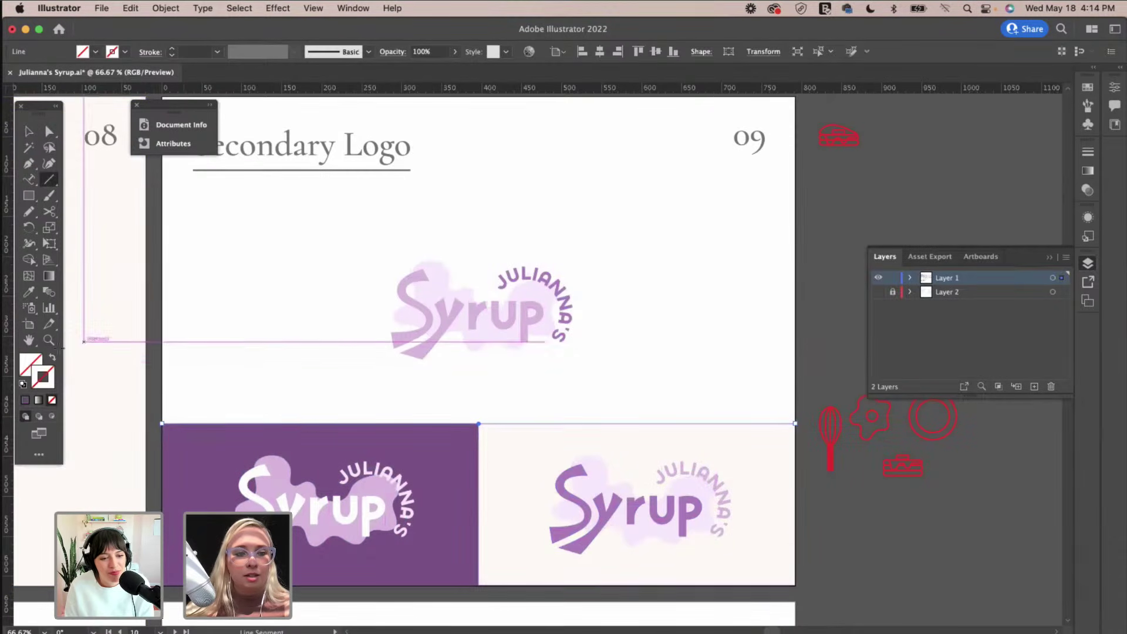
pyautogui.click(27, 399)
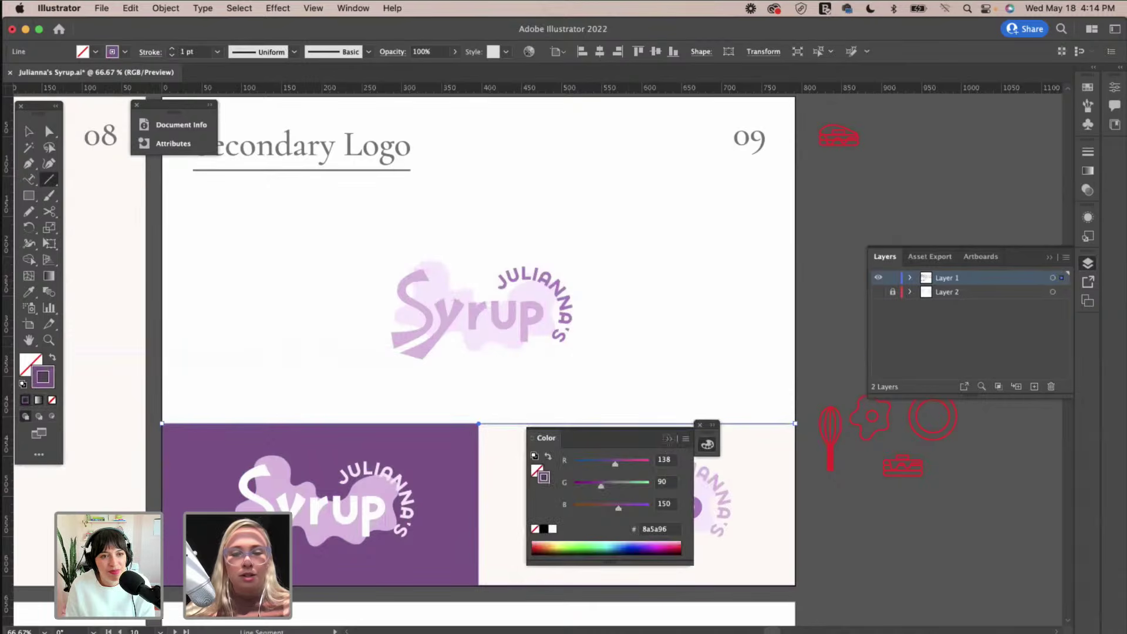
pyautogui.click(670, 441)
pyautogui.click(171, 49)
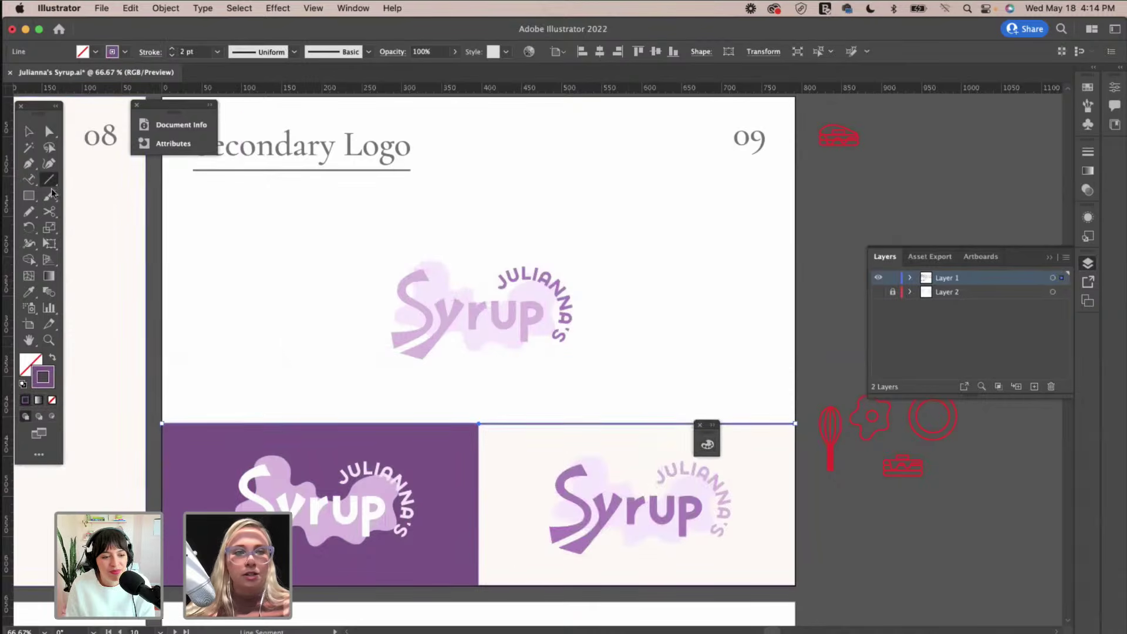
# Draw a matching 2 pt purple vertical line along the boundary between the purple and cream panels.
pyautogui.moveTo(478, 581); pyautogui.dragTo(478, 585)
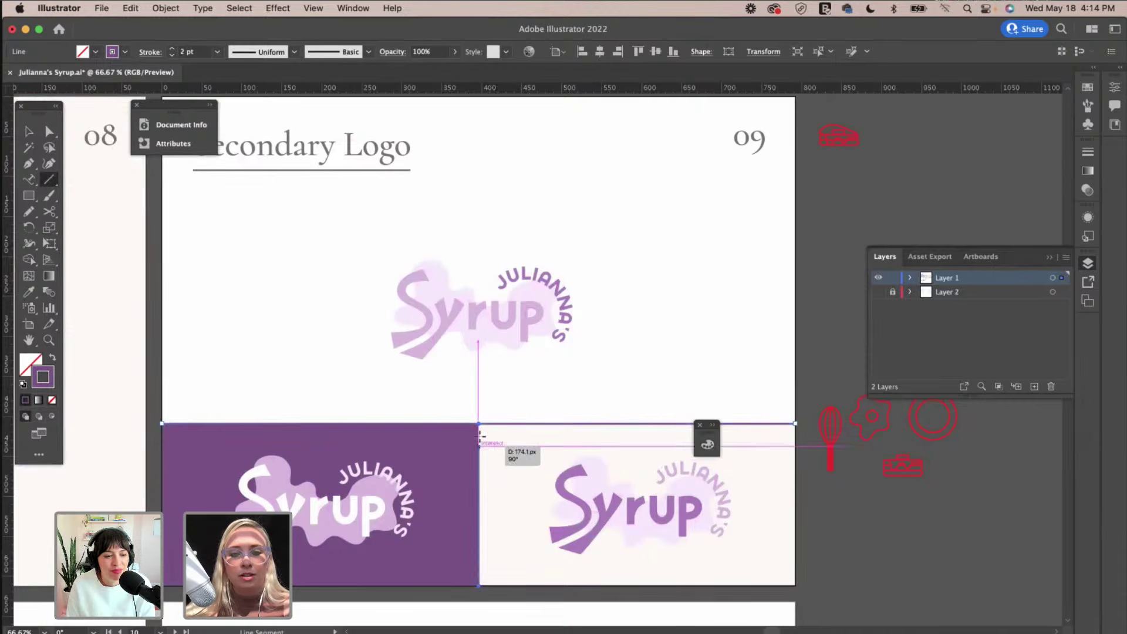
pyautogui.press('v')
pyautogui.click(717, 287)
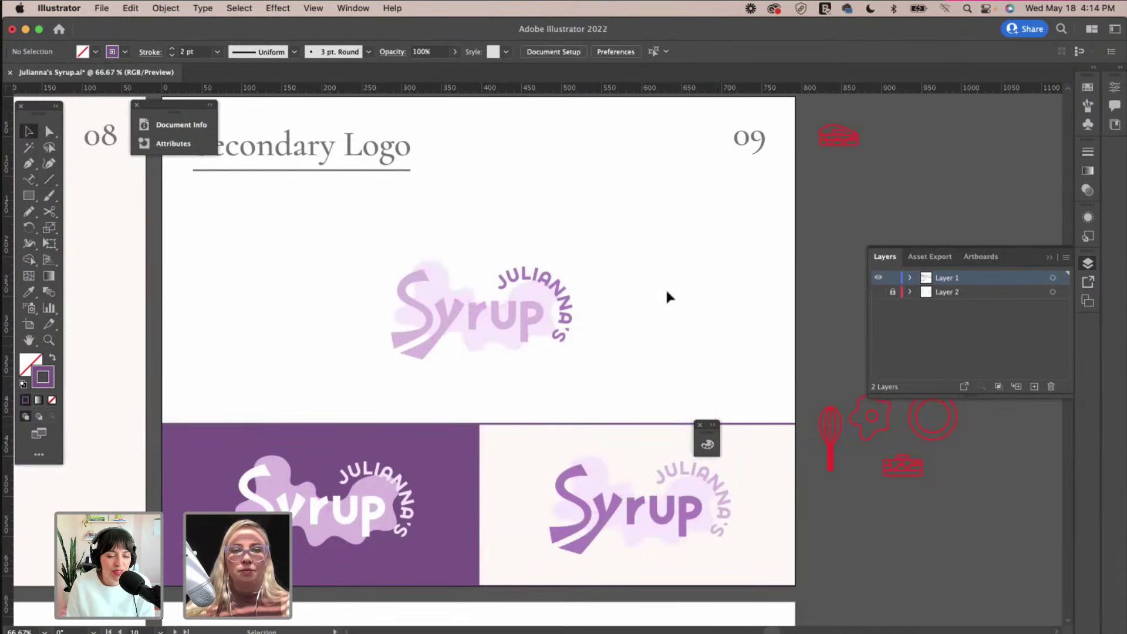
# Try placing a copy of the horizontal purple line above the light purple logo.
pyautogui.moveTo(534, 424); pyautogui.dragTo(529, 223)
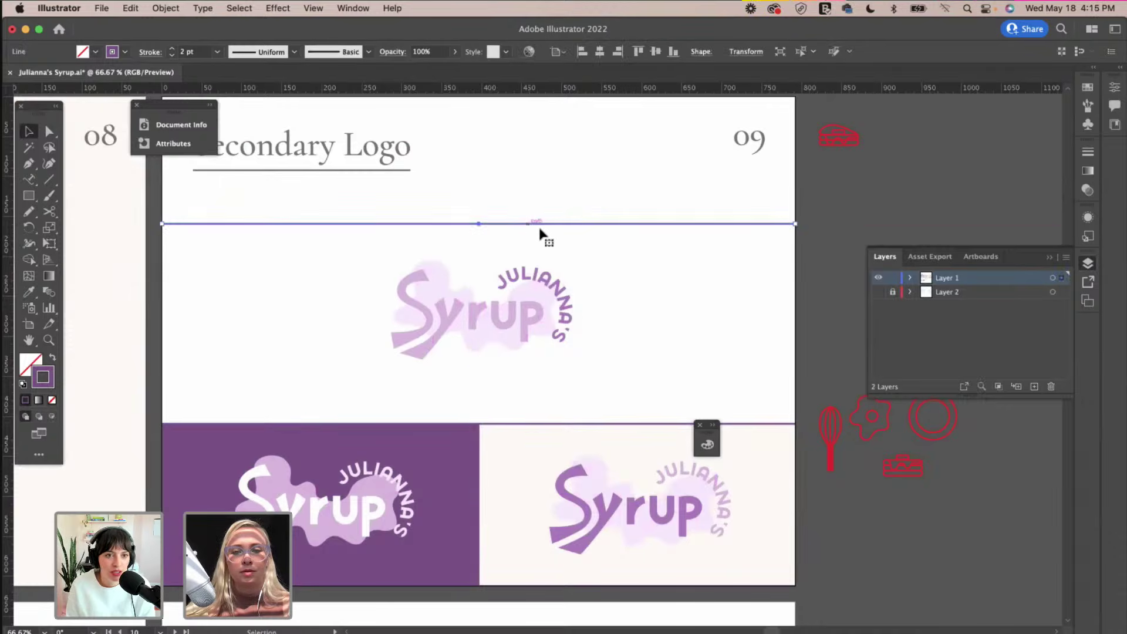
pyautogui.click(522, 307)
pyautogui.press('super+z')
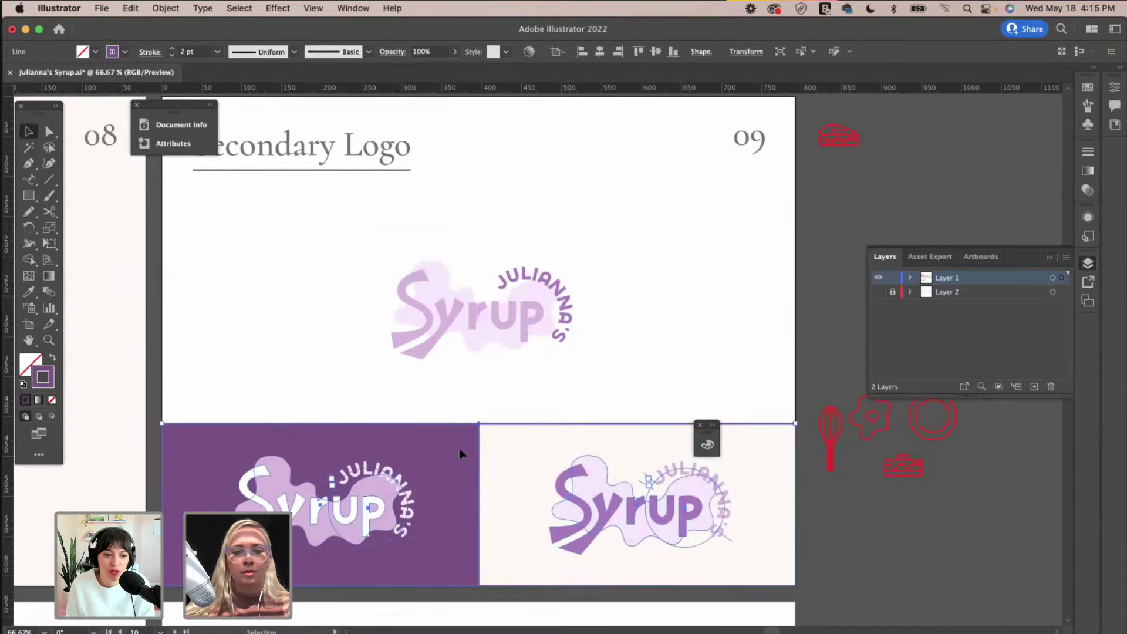
# Place a copy of the dark purple rectangle directly above the panels and duplicate the horizontal line along the copy's upper edge.
pyautogui.click(461, 450)
pyautogui.doubleClick(462, 449)
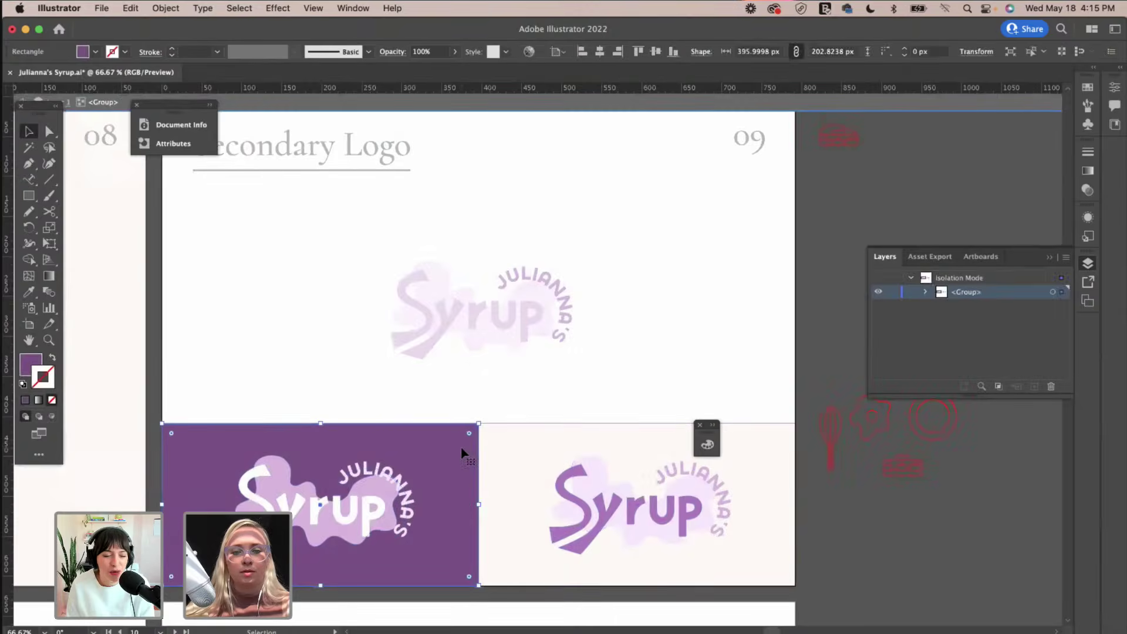
pyautogui.press('Escape')
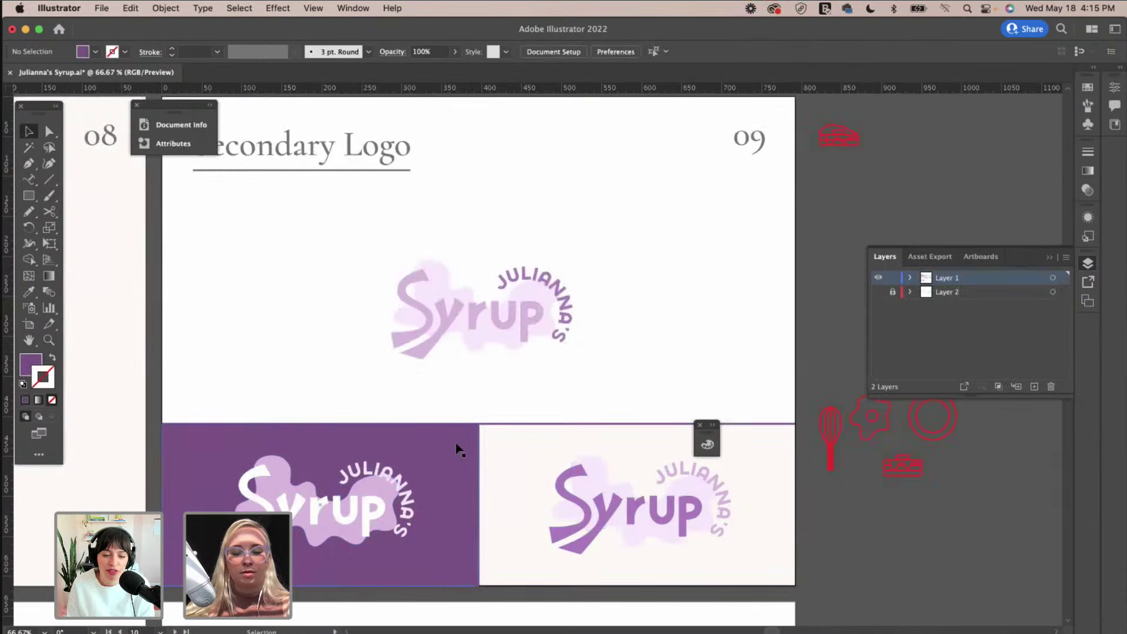
pyautogui.click(456, 461)
pyautogui.moveTo(450, 398); pyautogui.dragTo(442, 297)
pyautogui.moveTo(507, 423); pyautogui.dragTo(485, 259)
# Centre the light purple logo vertically on the copied purple rectangle and delete that rectangle.
pyautogui.click(447, 314)
pyautogui.keyDown('shift'); pyautogui.click(526, 315); pyautogui.keyUp('shift')
pyautogui.click(435, 52)
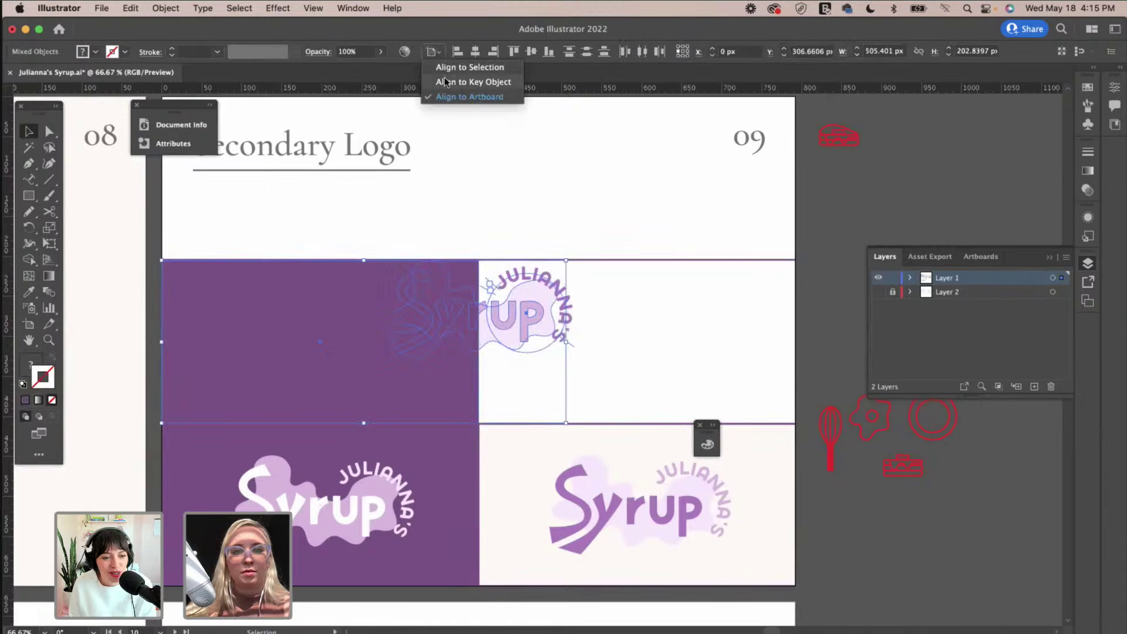
pyautogui.click(444, 67)
pyautogui.click(532, 54)
pyautogui.click(467, 286)
pyautogui.press('Delete')
# Move the Secondary Logo title and its underline into the band above the upper line, group them and centre them horizontally on the artboard.
pyautogui.scroll(2, 571, 203)
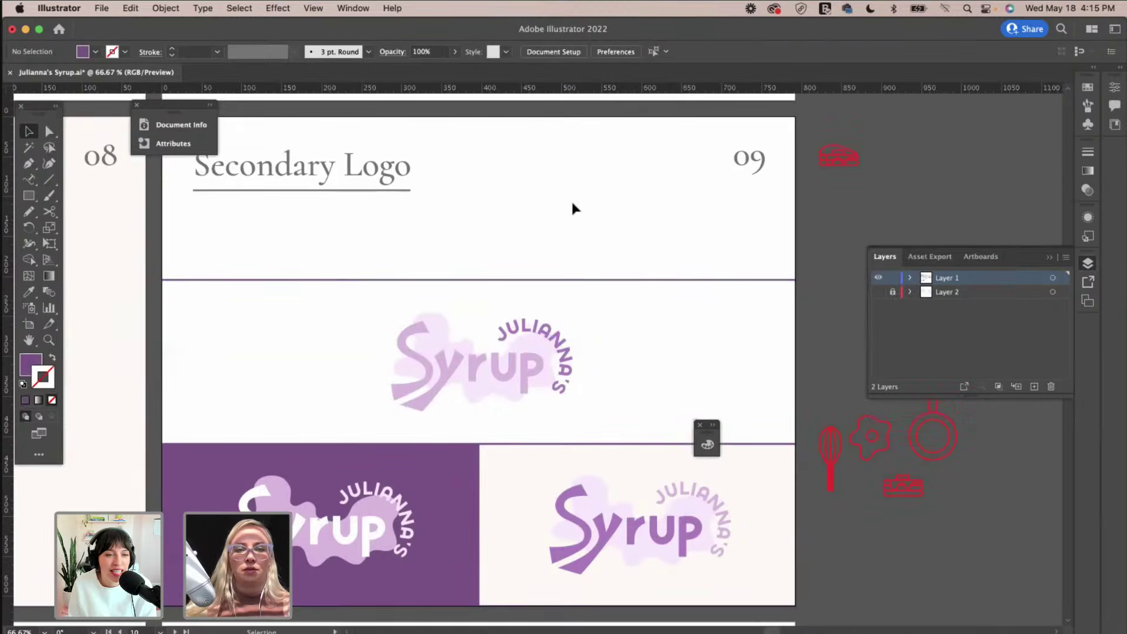
pyautogui.hscroll(-3, 526, 196)
pyautogui.moveTo(431, 252); pyautogui.dragTo(581, 227)
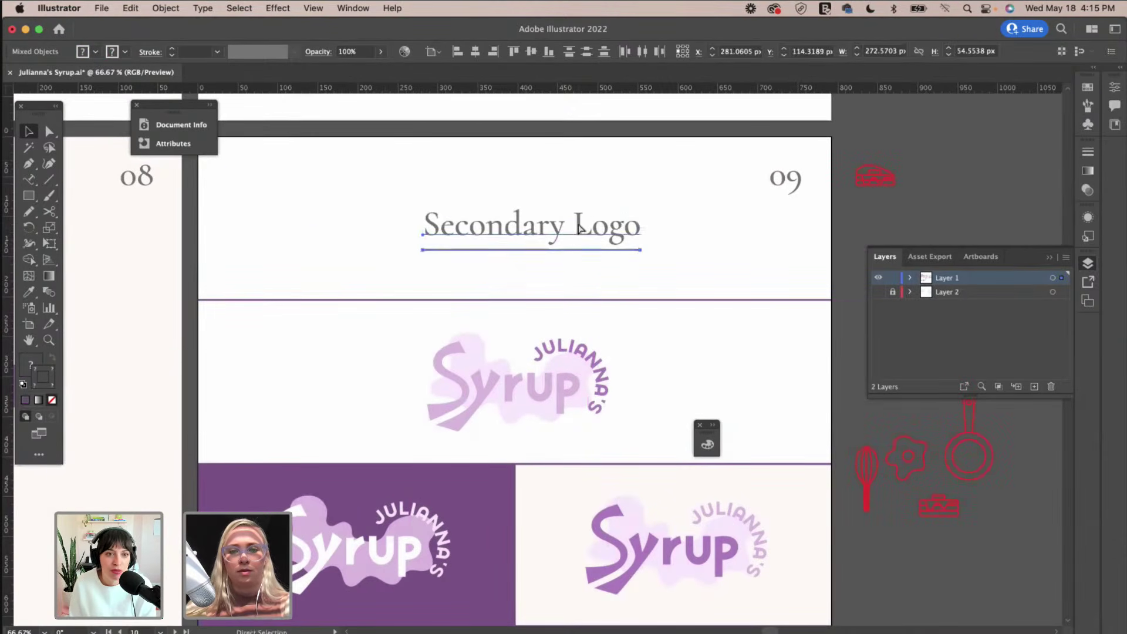
pyautogui.hotkey('ctrl', 'g')
pyautogui.click(475, 51)
pyautogui.click(645, 185)
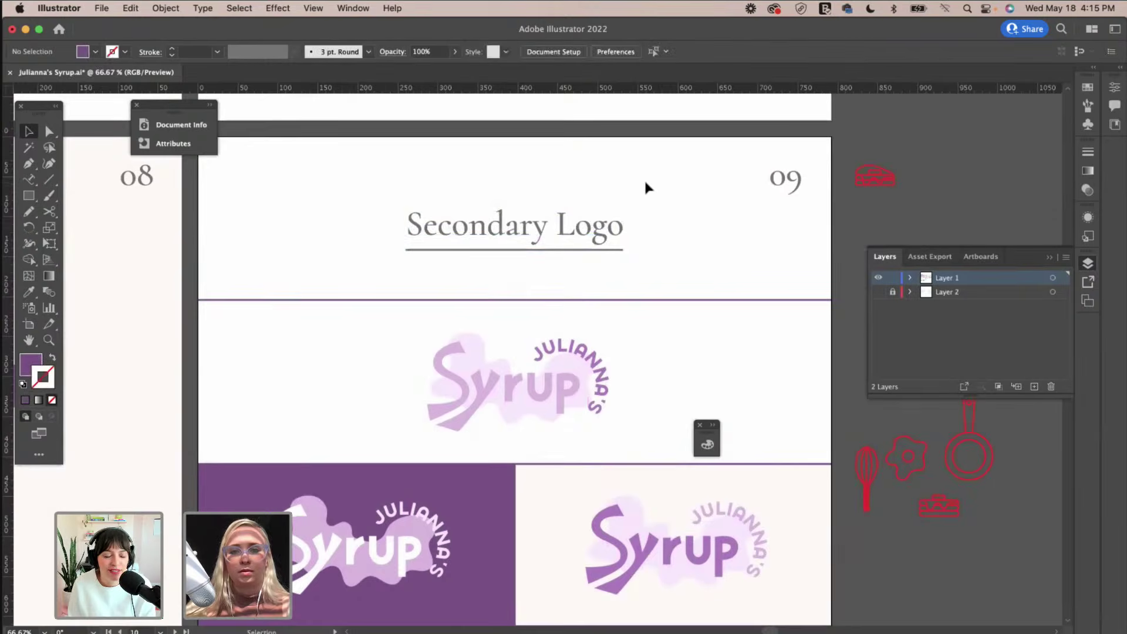
pyautogui.scroll(-3, 646, 184)
pyautogui.press('super+minus')
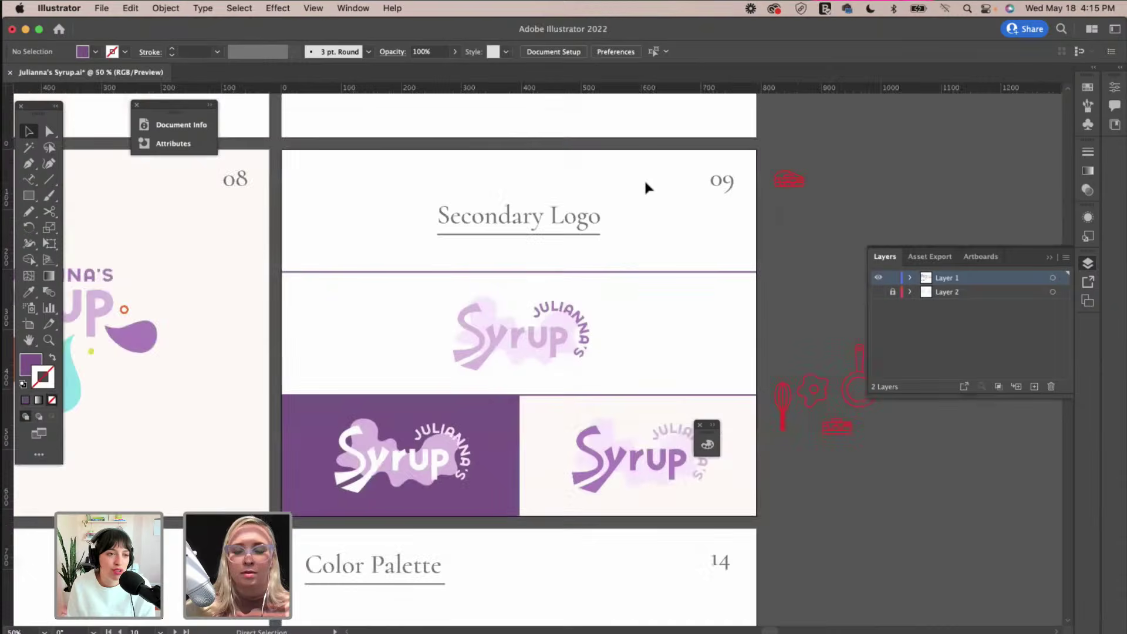
# Paste the four red whisk, egg, pan and pancake icons from beside the Secondary Logo page onto the Brand Marks page under the title.
pyautogui.hscroll(-5, 644, 188)
pyautogui.hscroll(-4, 644, 184)
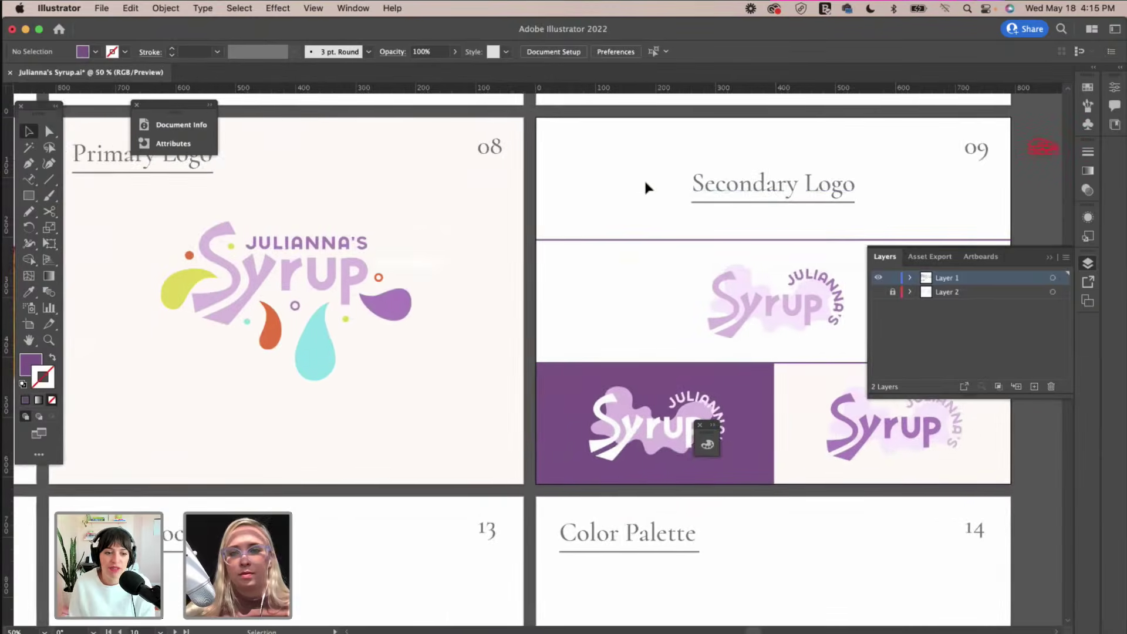
pyautogui.click(1049, 257)
pyautogui.hscroll(12, 761, 231)
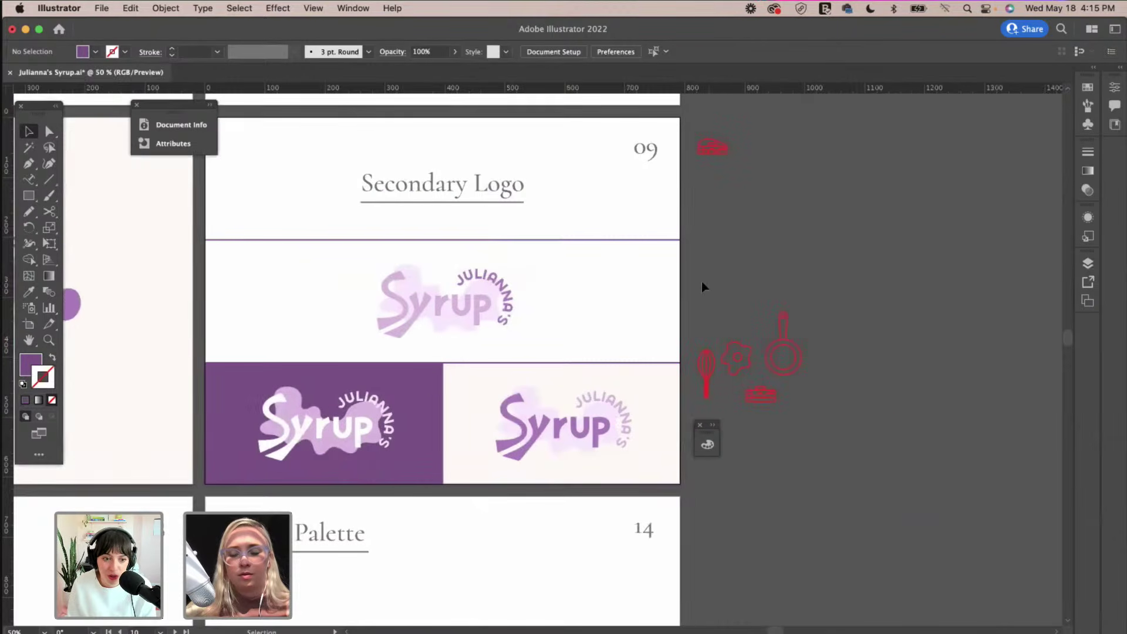
pyautogui.moveTo(703, 283); pyautogui.dragTo(734, 364)
pyautogui.hscroll(-9, 714, 283)
pyautogui.hscroll(-16, 714, 286)
pyautogui.hscroll(20, 715, 286)
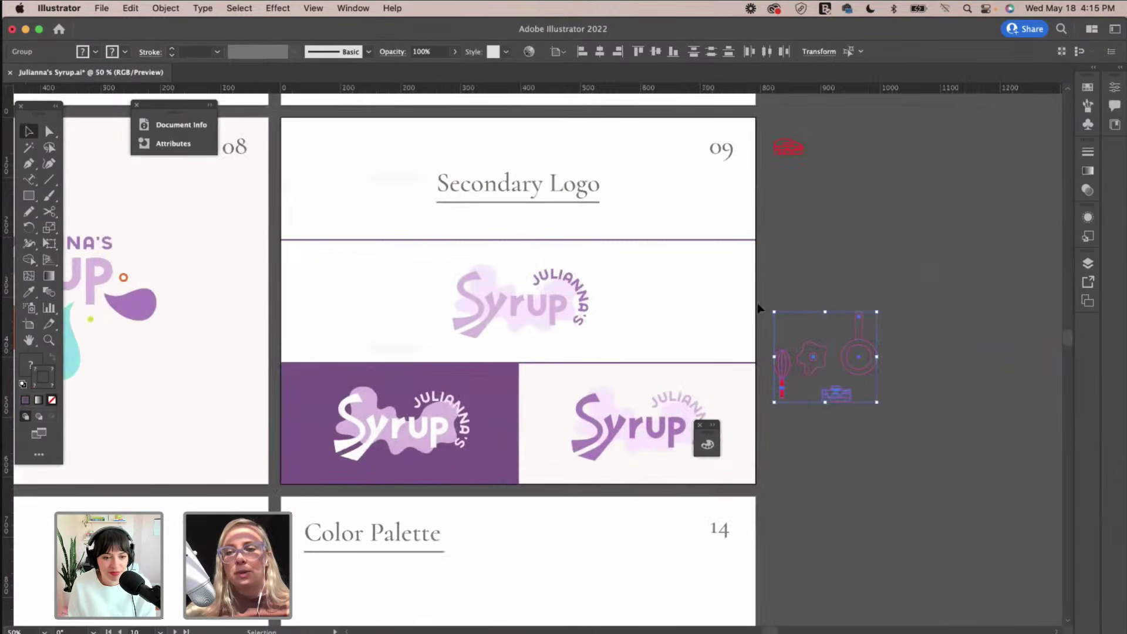
pyautogui.hscroll(-6, 813, 346)
pyautogui.hscroll(-20, 814, 352)
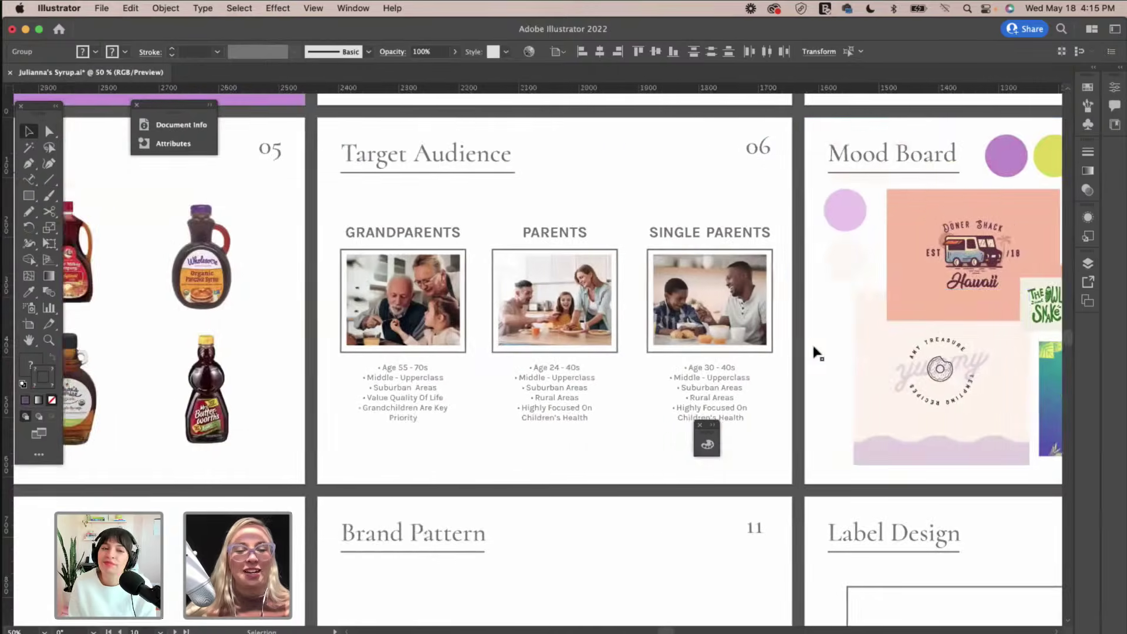
pyautogui.hscroll(-20, 816, 351)
pyautogui.scroll(-12, 814, 351)
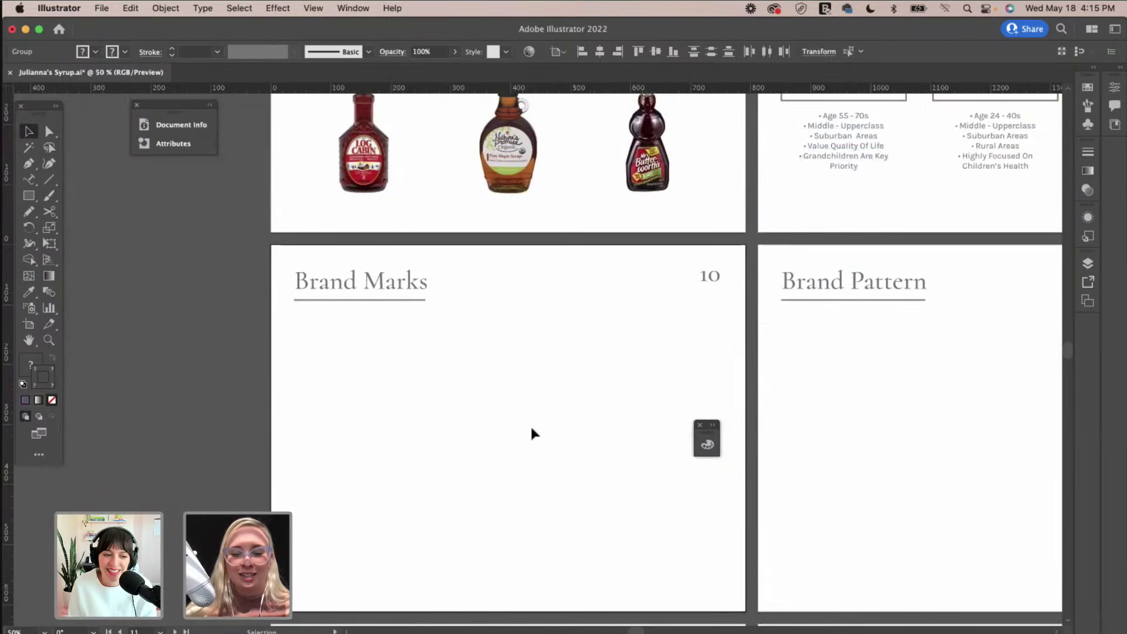
pyautogui.press('cmd+v')
pyautogui.moveTo(535, 356); pyautogui.dragTo(522, 395)
pyautogui.click(781, 341)
# Recolour the magenta circle on the Mood Board page with the pale lilac sampled from the Secondary Logo page.
pyautogui.hscroll(20, 781, 344)
pyautogui.scroll(4, 781, 347)
pyautogui.scroll(5, 781, 349)
pyautogui.hscroll(20, 781, 350)
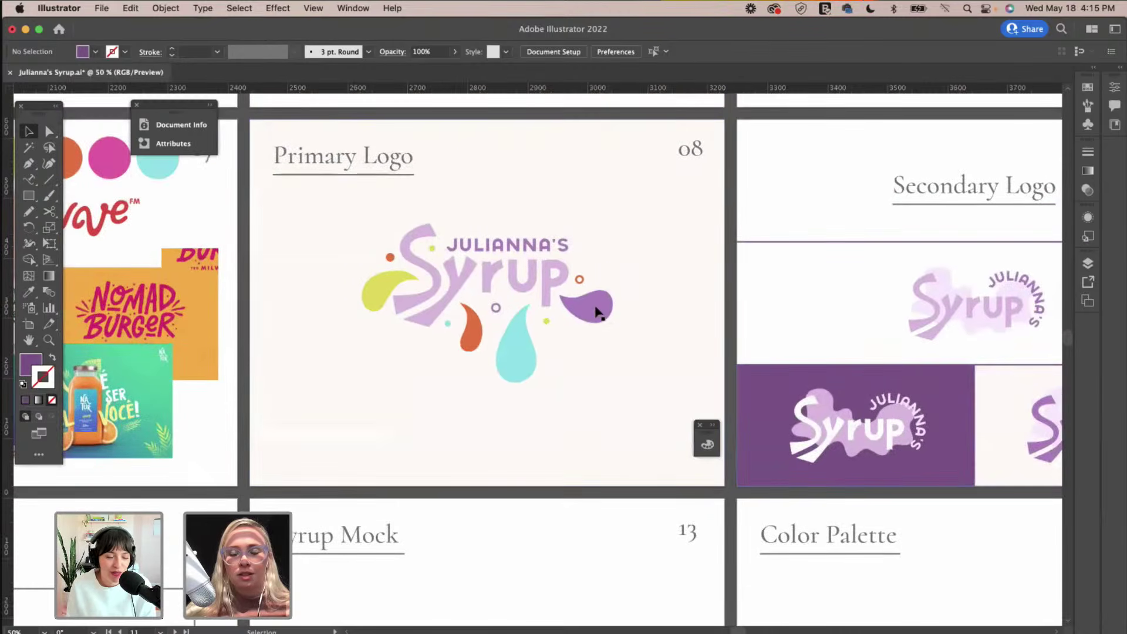
pyautogui.scroll(5, 414, 287)
pyautogui.hscroll(10, 415, 289)
pyautogui.scroll(-3, 415, 290)
pyautogui.hscroll(-20, 352, 276)
pyautogui.hscroll(-10, 280, 265)
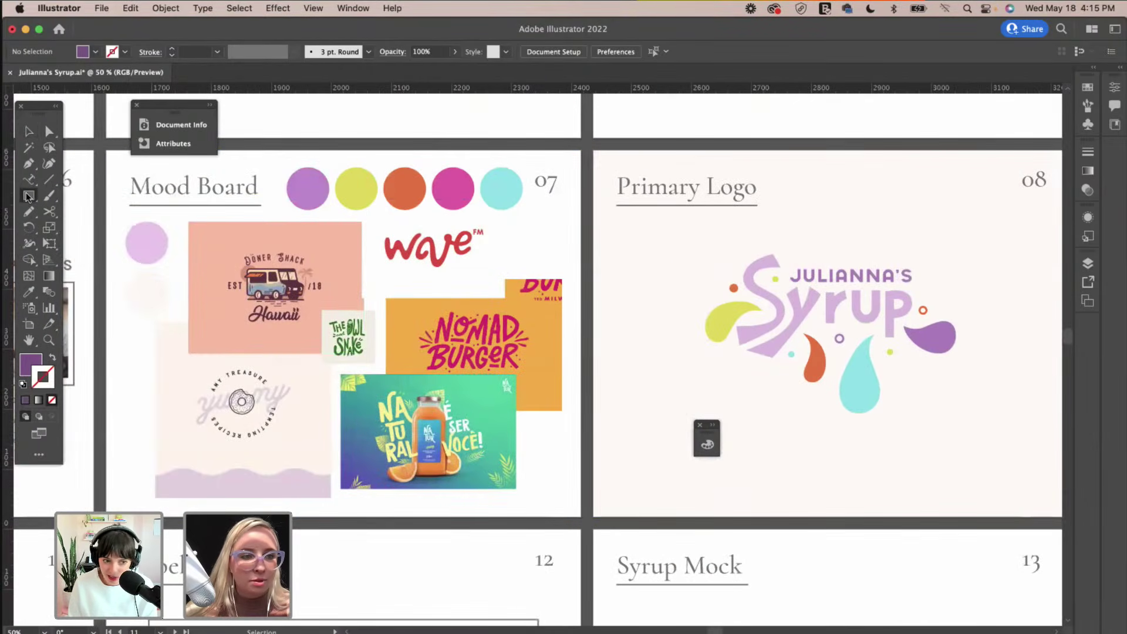
pyautogui.click(27, 196)
pyautogui.click(28, 133)
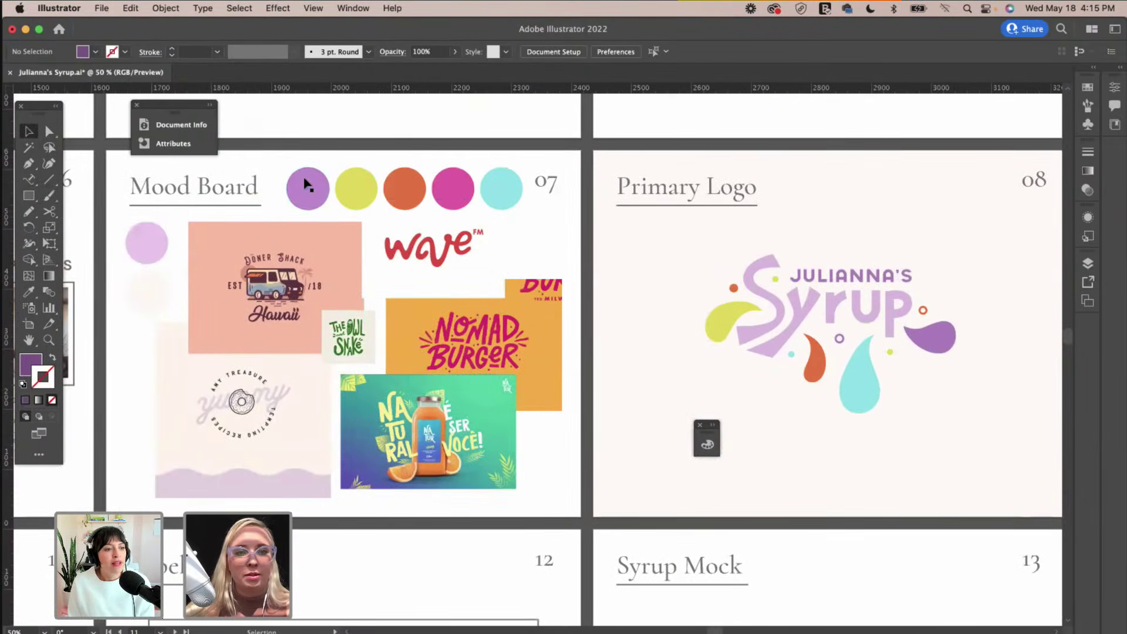
pyautogui.click(455, 188)
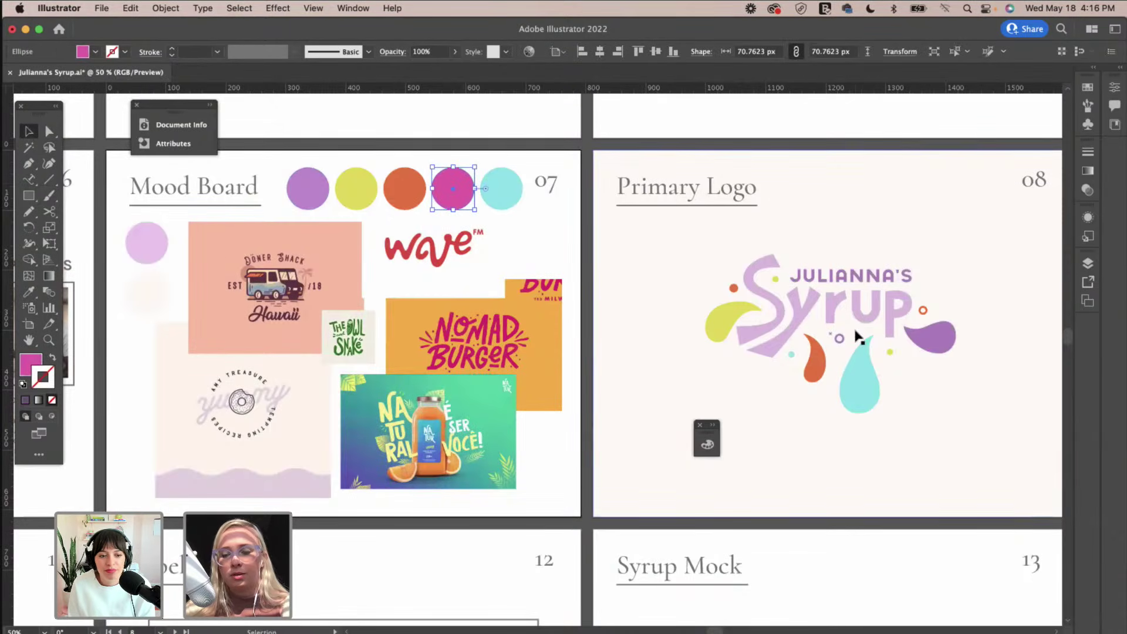
pyautogui.press('i')
pyautogui.hscroll(10, 857, 334)
pyautogui.click(945, 321)
pyautogui.hscroll(-7, 784, 322)
pyautogui.press('v')
pyautogui.click(431, 239)
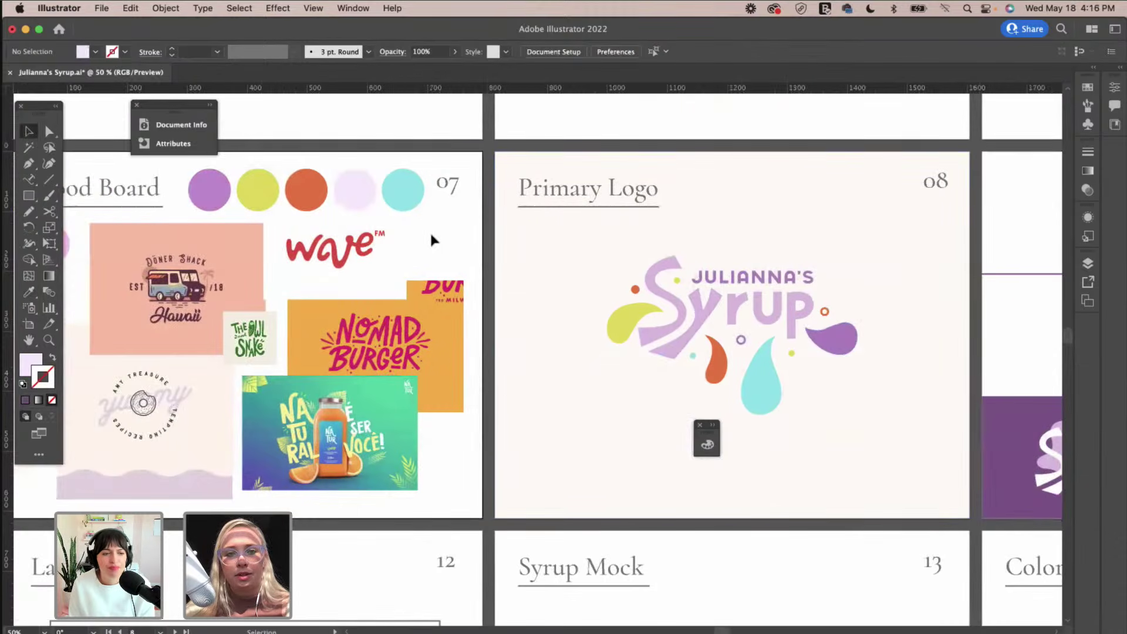
# Paste copies of all seven Mood Board colour circles onto the Brand Marks page, with the row of five directly below the title.
pyautogui.hscroll(4, 431, 237)
pyautogui.hscroll(-8, 431, 237)
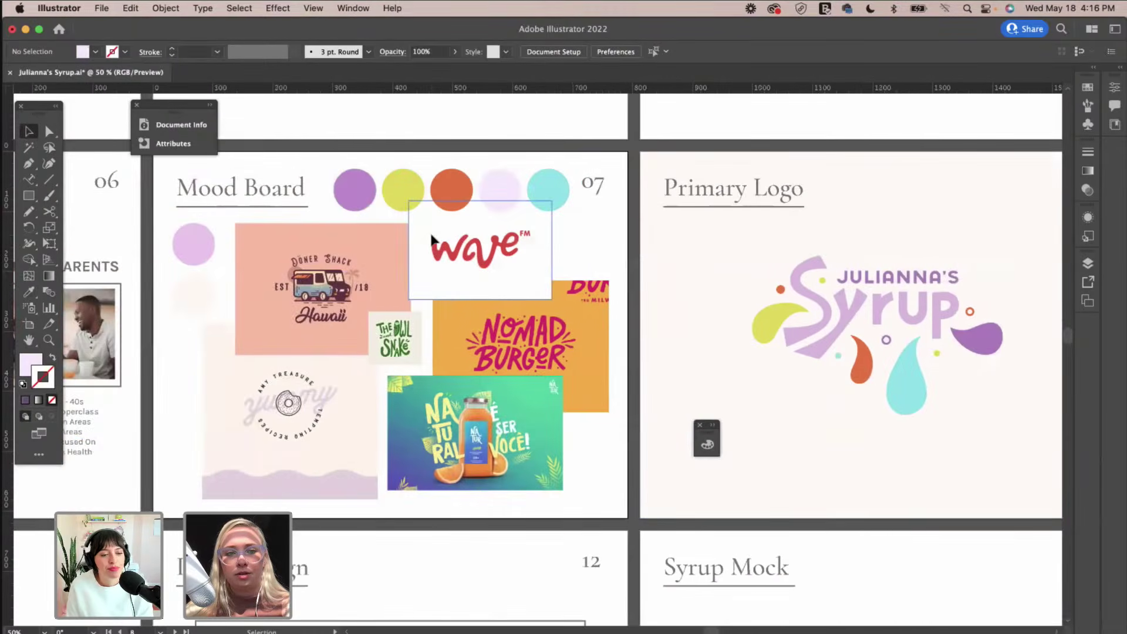
pyautogui.click(194, 289)
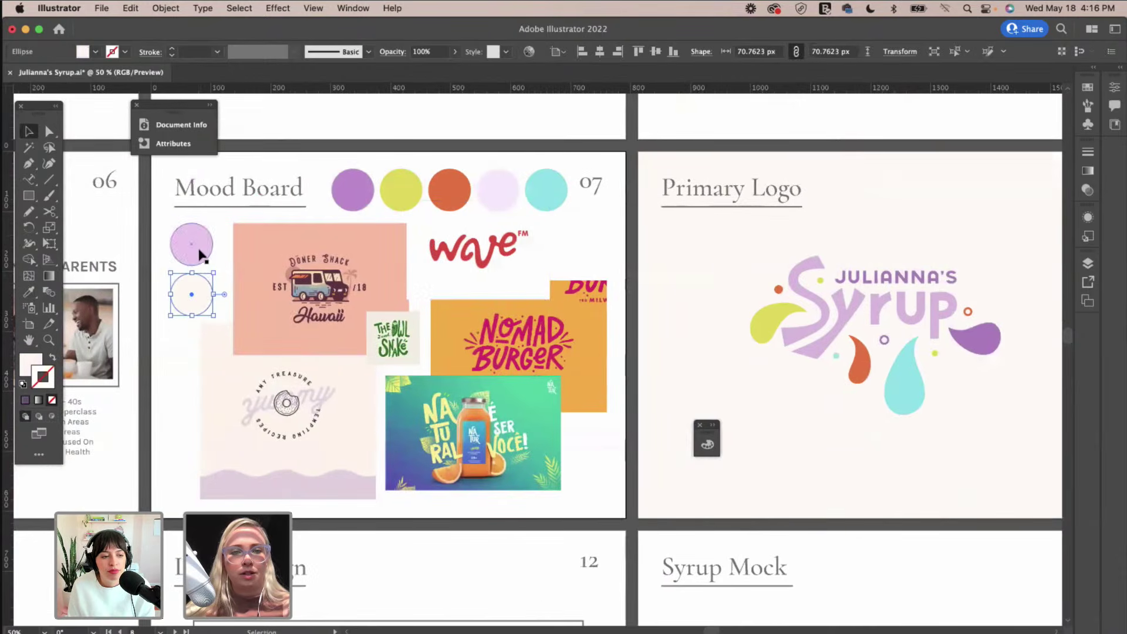
pyautogui.keyDown('shift'); pyautogui.click(199, 250); pyautogui.keyUp('shift')
pyautogui.keyDown('shift'); pyautogui.click(353, 189); pyautogui.keyUp('shift')
pyautogui.keyDown('shift'); pyautogui.click(401, 190); pyautogui.keyUp('shift')
pyautogui.keyDown('shift'); pyautogui.click(449, 190); pyautogui.keyUp('shift')
pyautogui.keyDown('shift'); pyautogui.click(506, 195); pyautogui.keyUp('shift')
pyautogui.keyDown('shift'); pyautogui.click(550, 188); pyautogui.keyUp('shift')
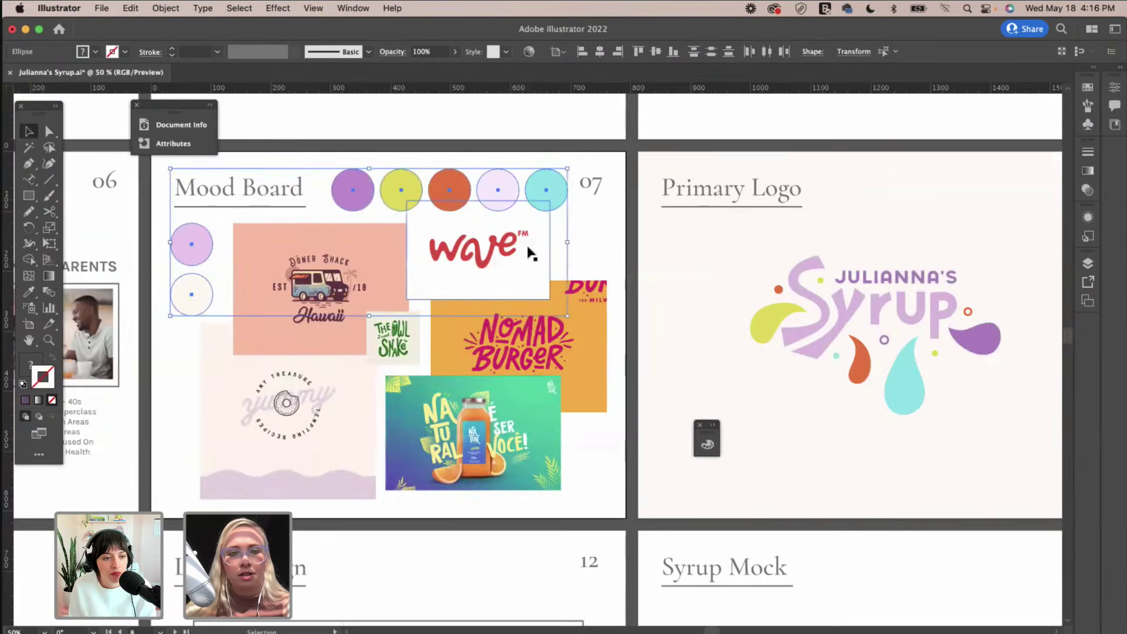
pyautogui.scroll(-5, 529, 252)
pyautogui.hscroll(-15, 530, 253)
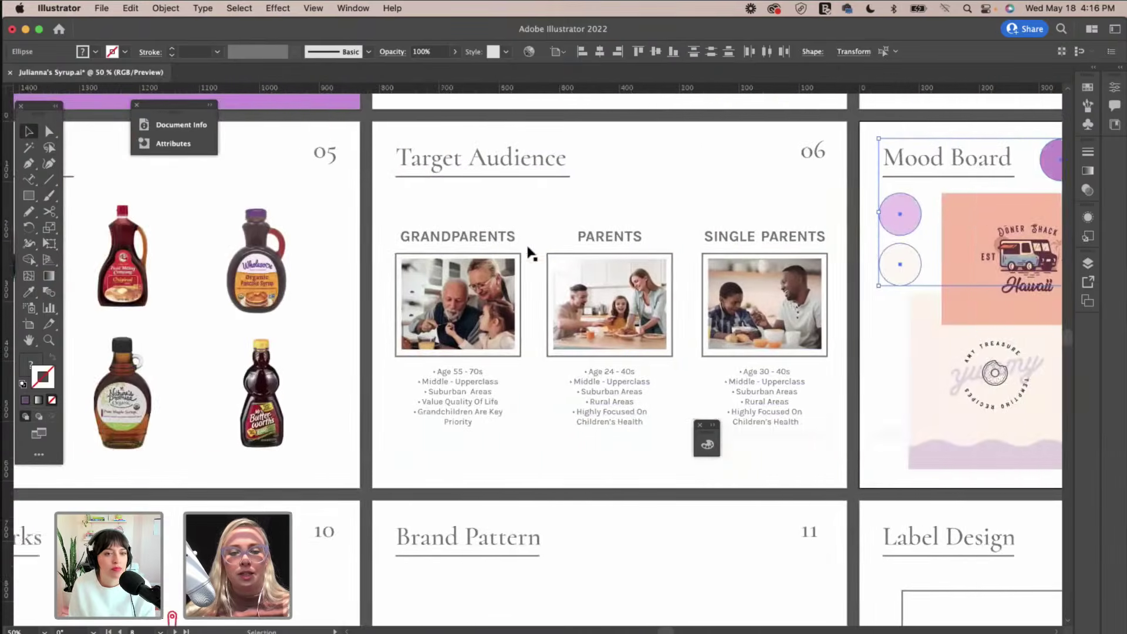
pyautogui.hscroll(-5, 531, 251)
pyautogui.scroll(-4, 529, 252)
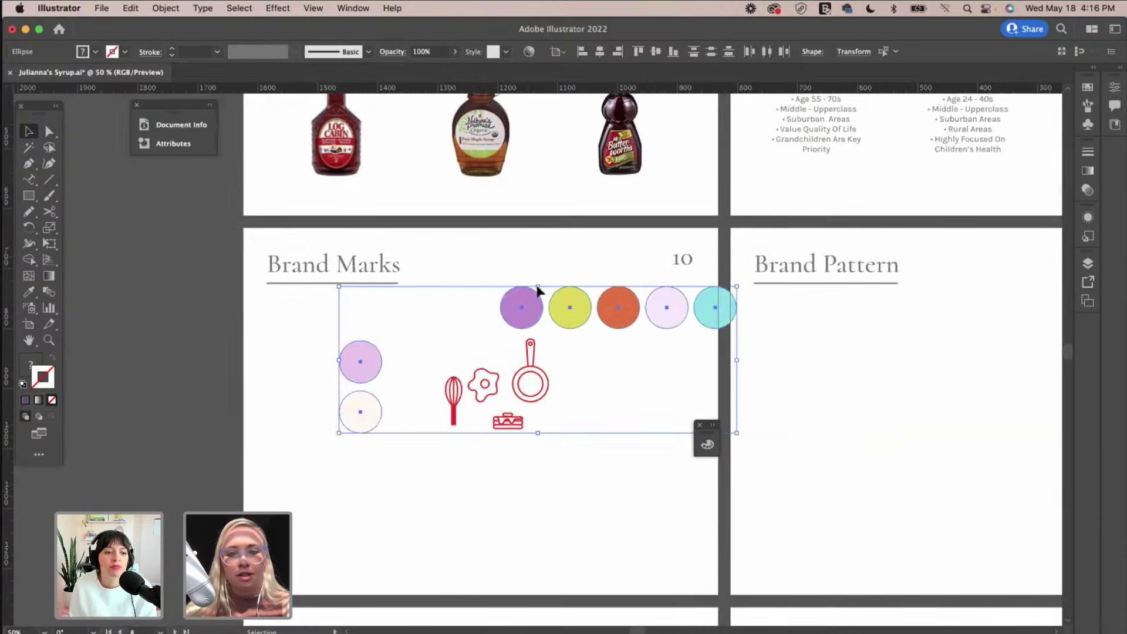
pyautogui.moveTo(523, 309); pyautogui.dragTo(318, 320)
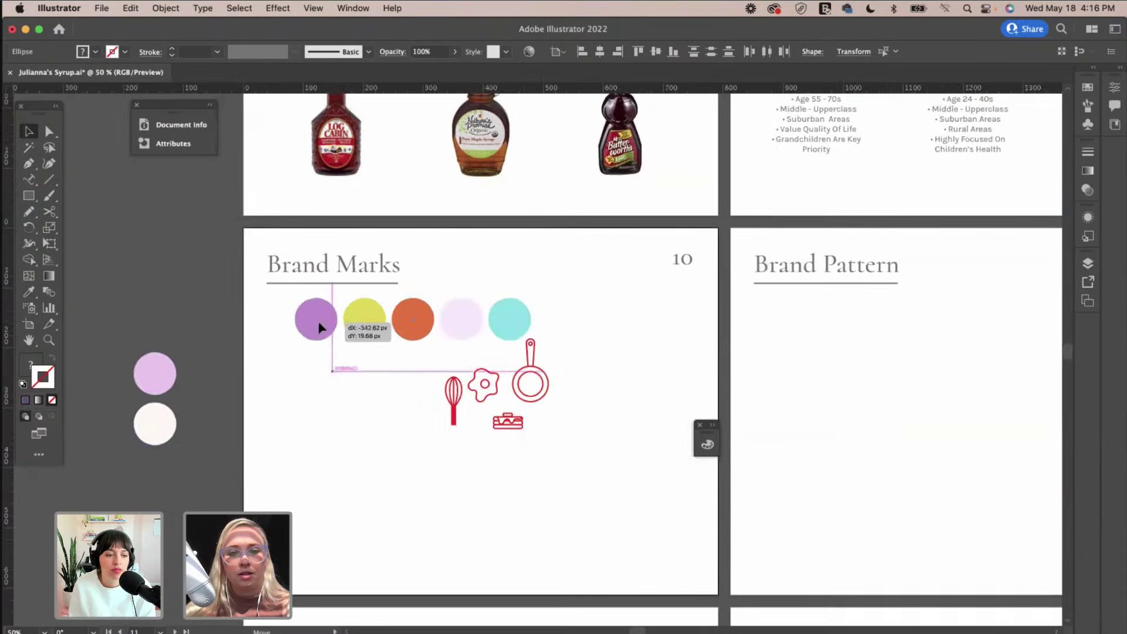
pyautogui.click(545, 277)
# Move the stray light purple and cream circles to the end of the colour row, beside the turquoise circle.
pyautogui.click(165, 414)
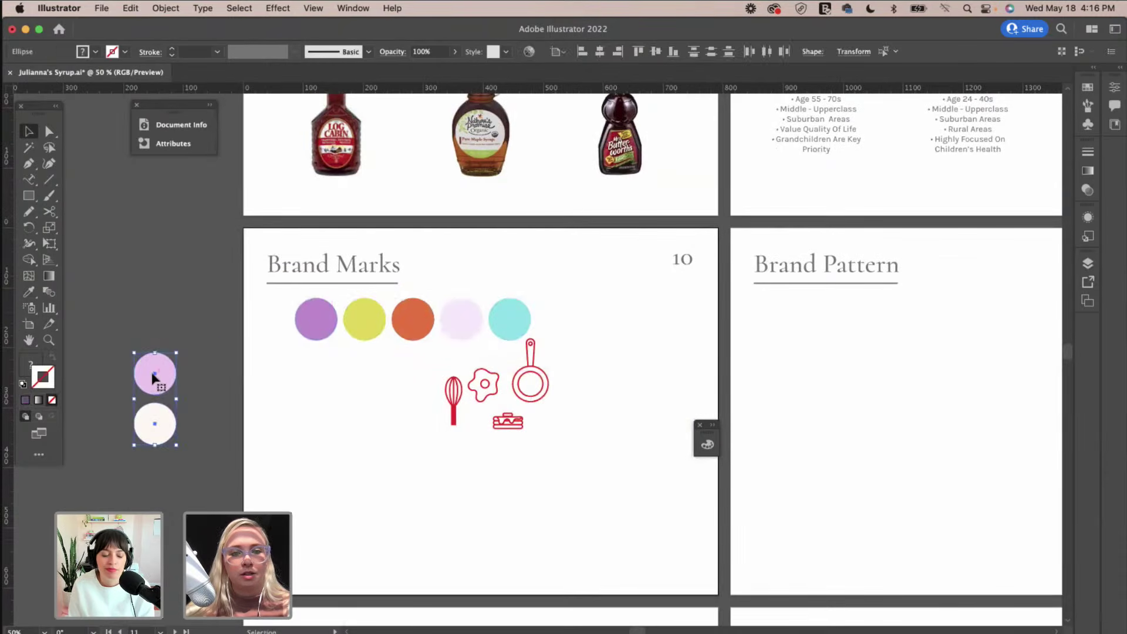
pyautogui.moveTo(153, 381); pyautogui.dragTo(494, 328)
pyautogui.moveTo(579, 348); pyautogui.dragTo(604, 320)
pyautogui.click(619, 396)
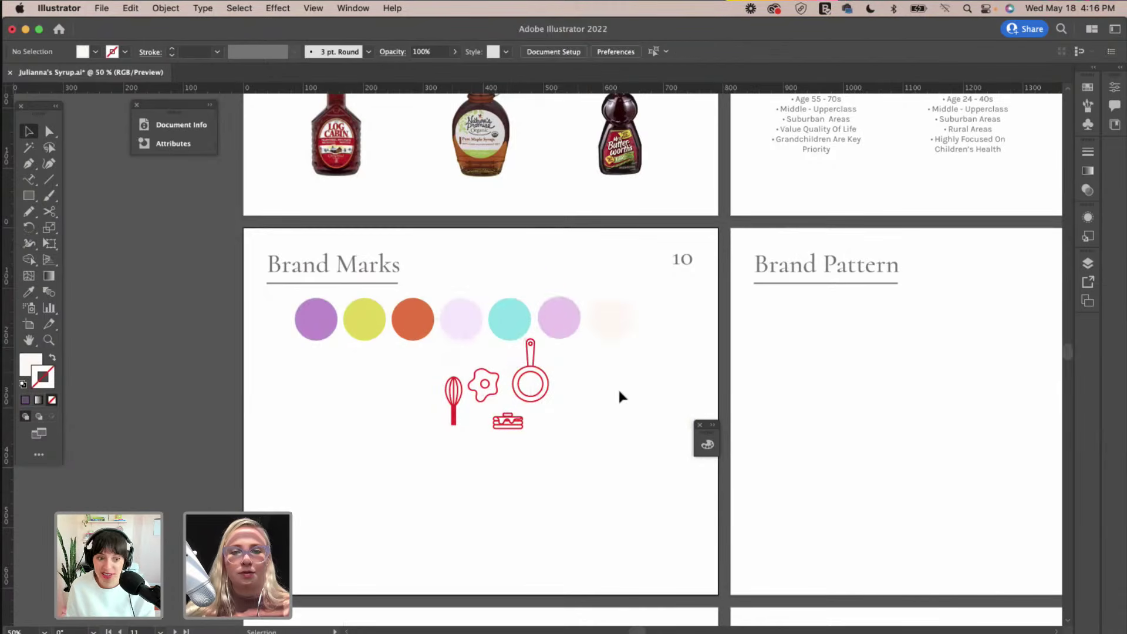
# Ungroup the red icons and move all four together down and to the left, clear of the colour circles.
pyautogui.scroll(-2, 621, 397)
pyautogui.press('super+equal')
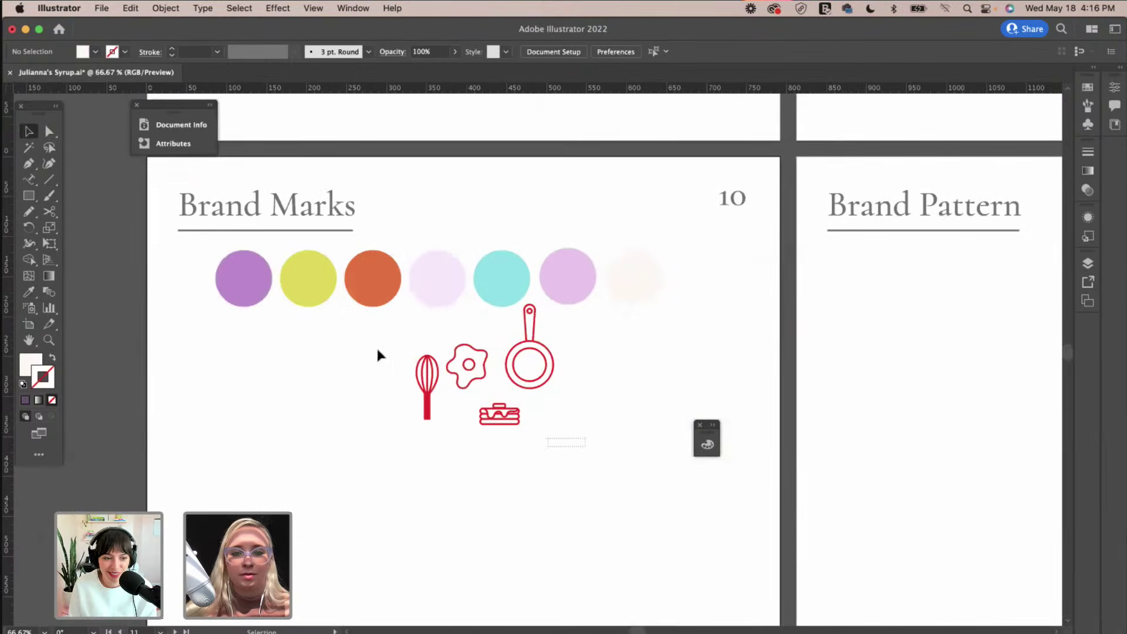
pyautogui.click(428, 384)
pyautogui.press('shift+super+g')
pyautogui.click(530, 349)
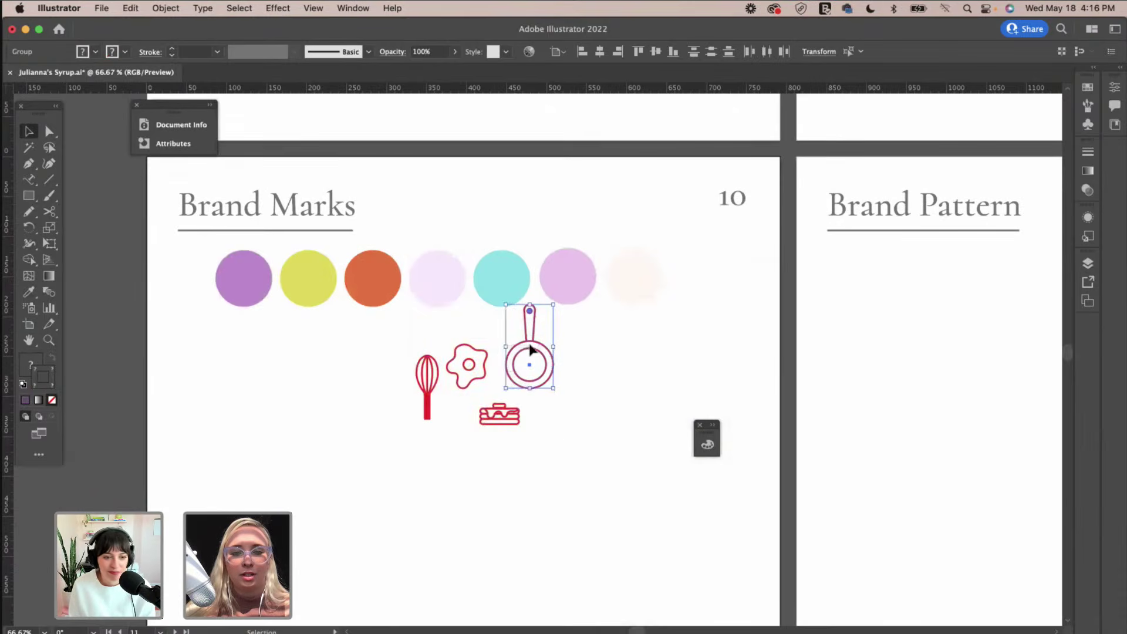
pyautogui.moveTo(553, 441); pyautogui.dragTo(353, 329)
pyautogui.moveTo(511, 373); pyautogui.dragTo(392, 431)
pyautogui.click(535, 393)
# Duplicate the red whisk icon into the empty area to the right of the pan.
pyautogui.hscroll(-3, 383, 257)
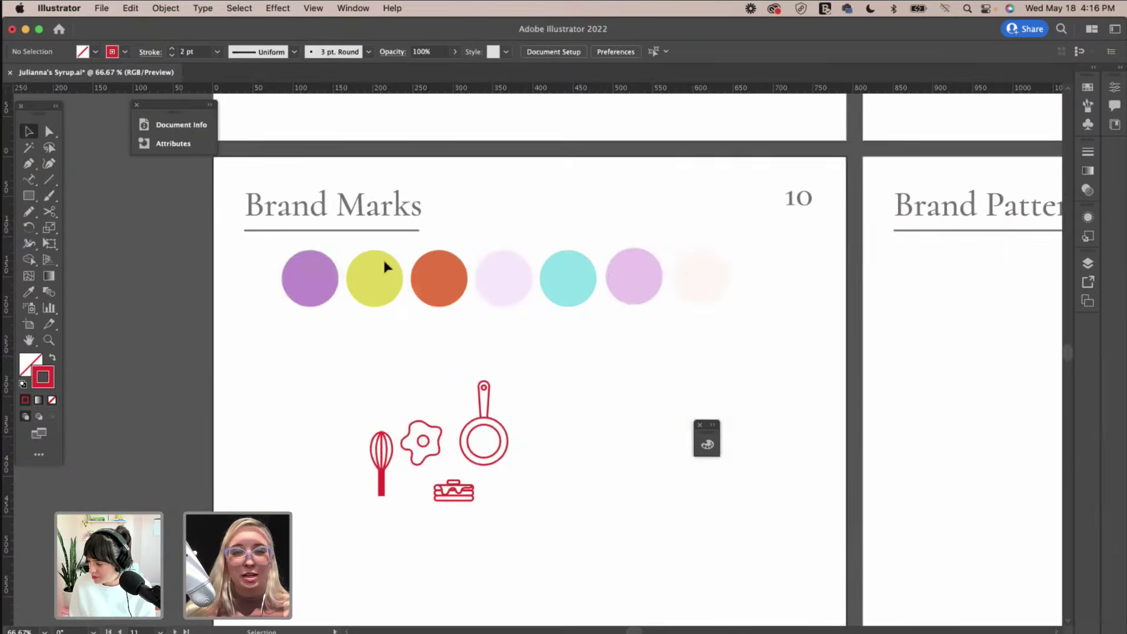
pyautogui.scroll(-2, 566, 378)
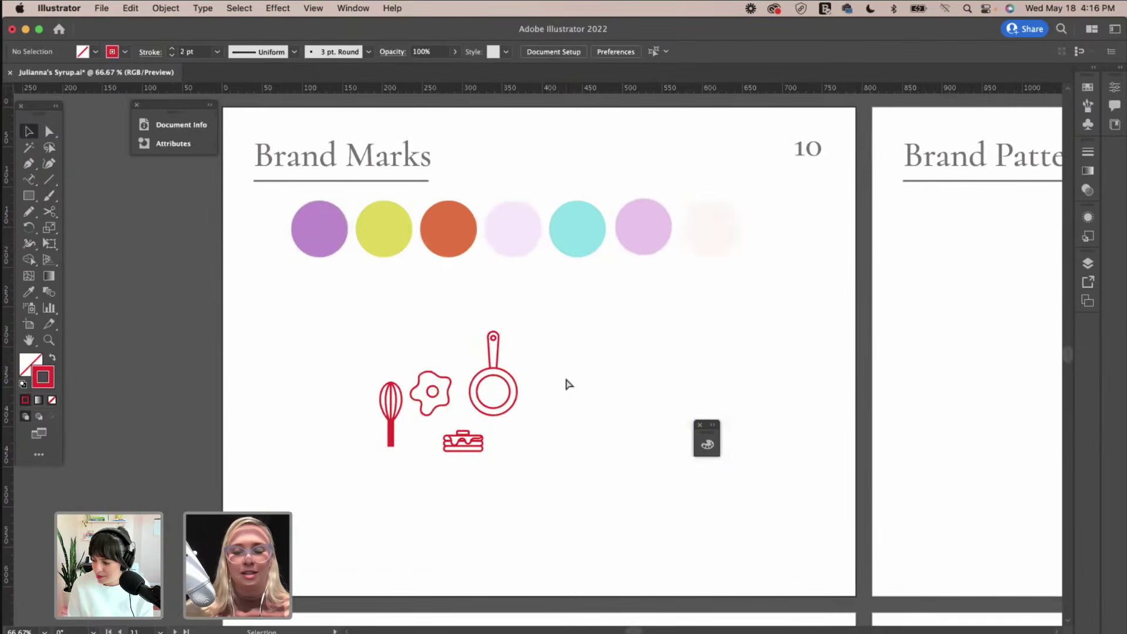
pyautogui.scroll(1, 565, 374)
pyautogui.hscroll(-1, 565, 375)
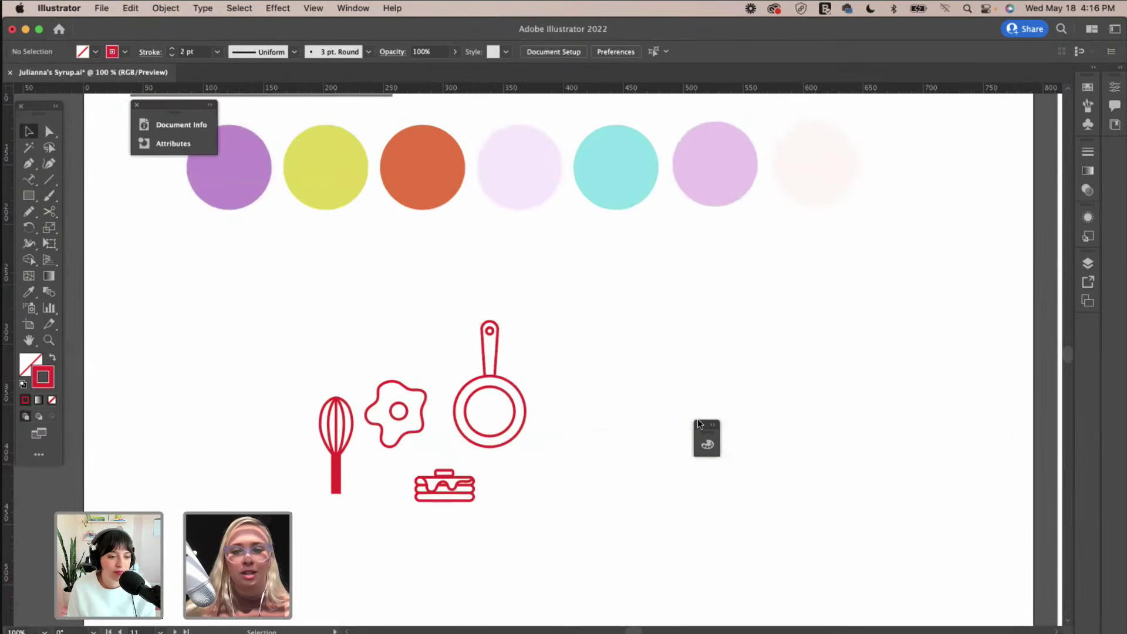
pyautogui.hscroll(3, 583, 346)
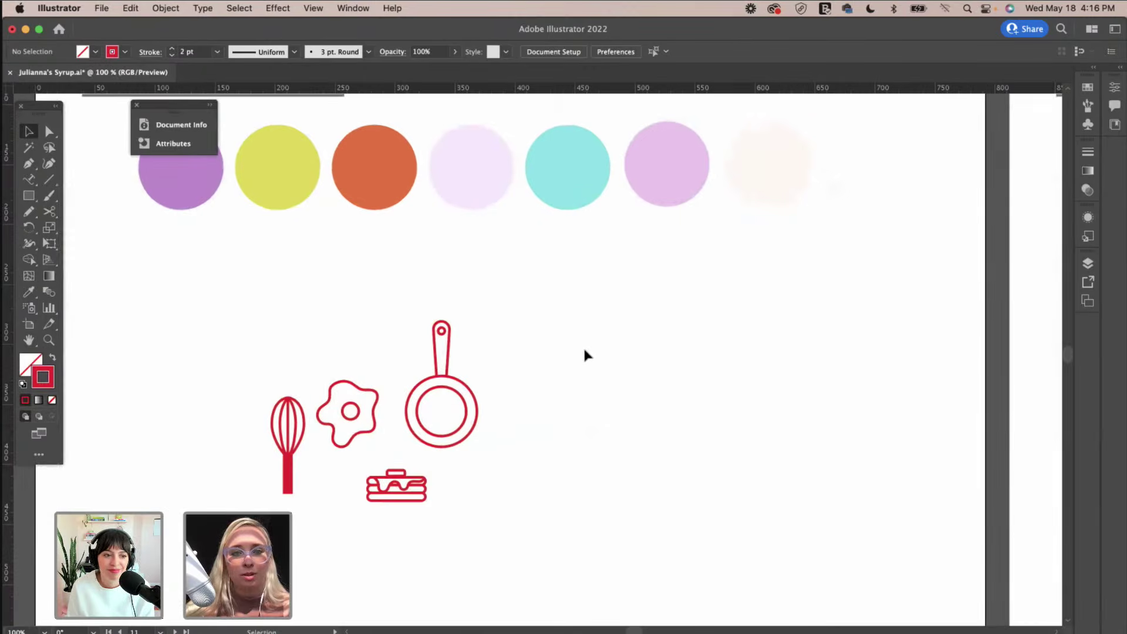
pyautogui.hscroll(2, 585, 352)
pyautogui.scroll(-1, 585, 352)
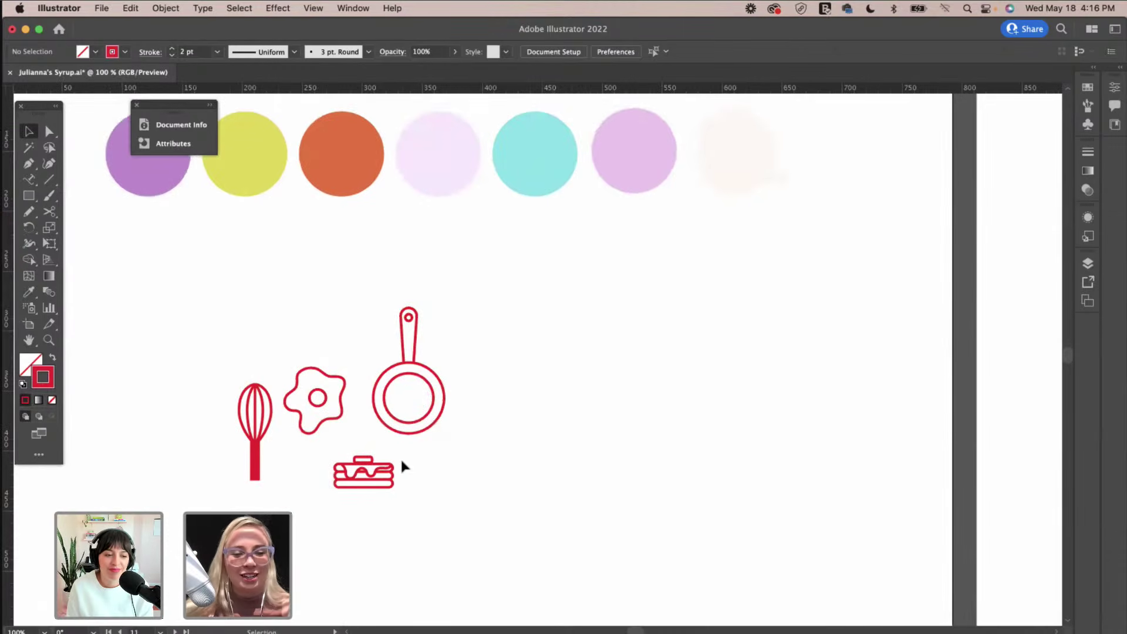
pyautogui.hscroll(-2, 576, 305)
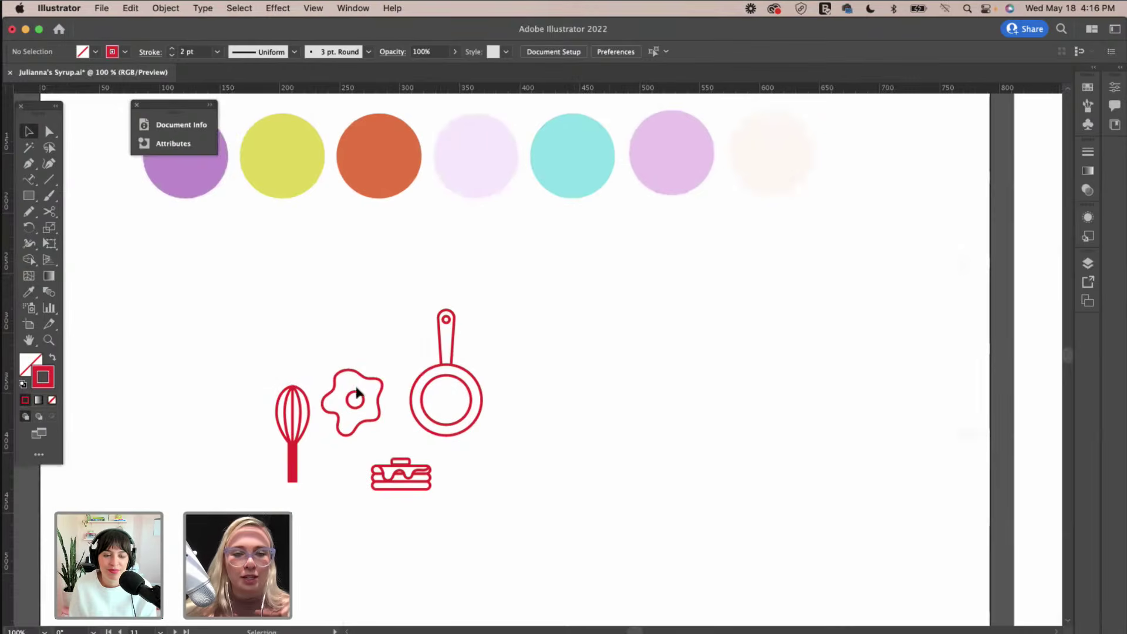
pyautogui.click(296, 449)
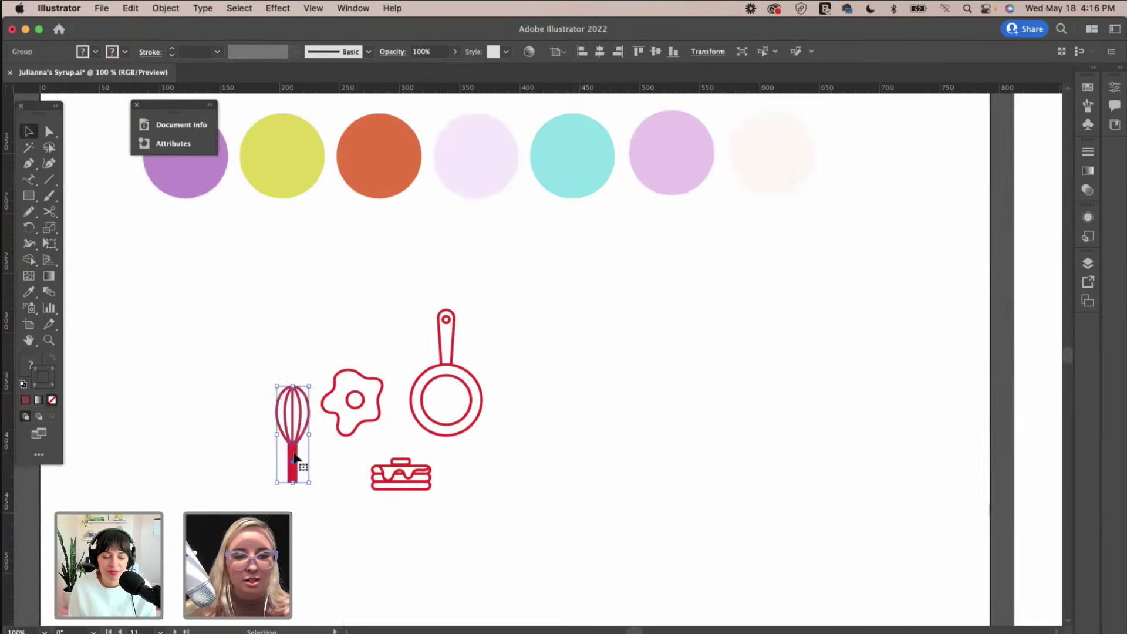
pyautogui.moveTo(294, 457); pyautogui.dragTo(650, 405)
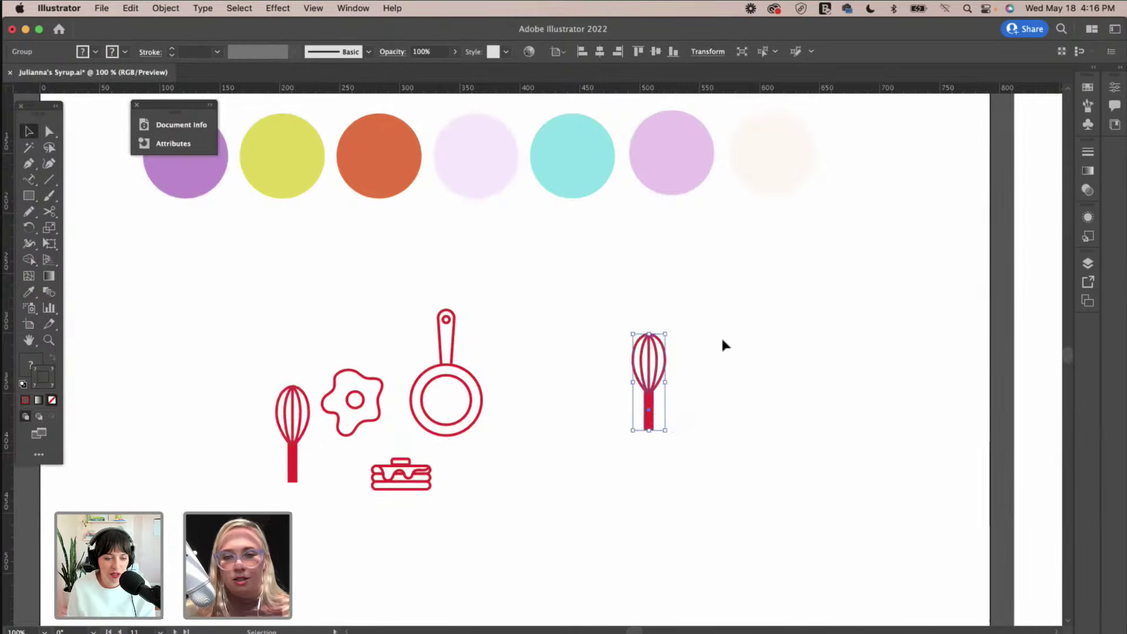
# Expand the fill and stroke of the duplicated whisk.
pyautogui.hscroll(4, 721, 335)
pyautogui.click(165, 9)
pyautogui.click(202, 175)
pyautogui.click(754, 588)
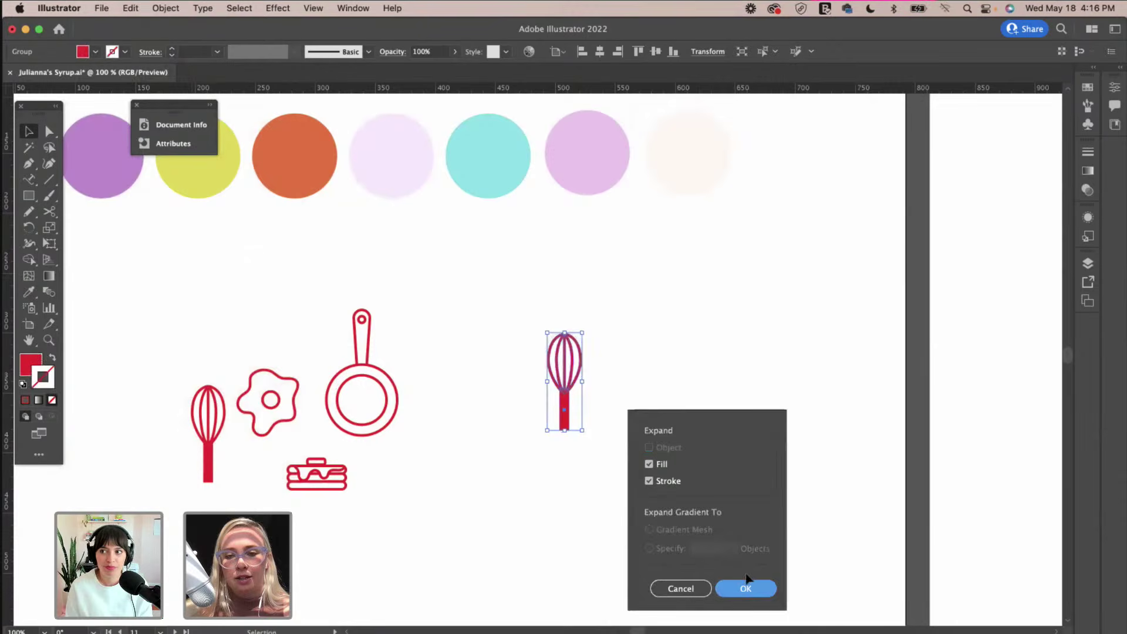
# Recolour the duplicated whisk with the purple sampled from the first colour circle.
pyautogui.press('i')
pyautogui.click(120, 176)
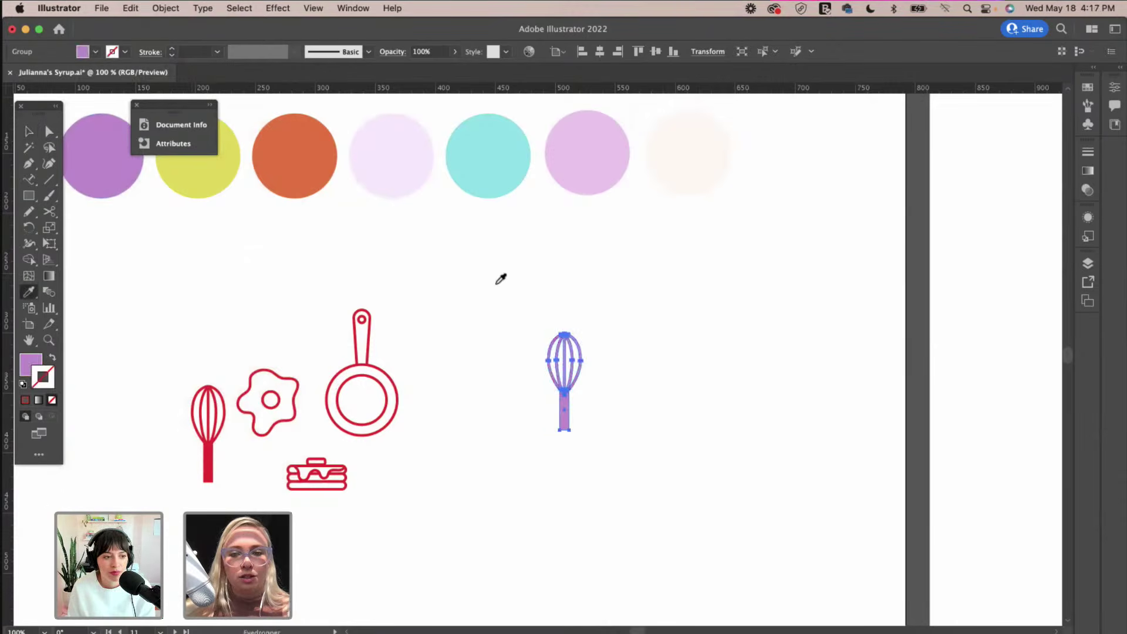
pyautogui.scroll(1, 599, 311)
pyautogui.press('v')
pyautogui.click(657, 338)
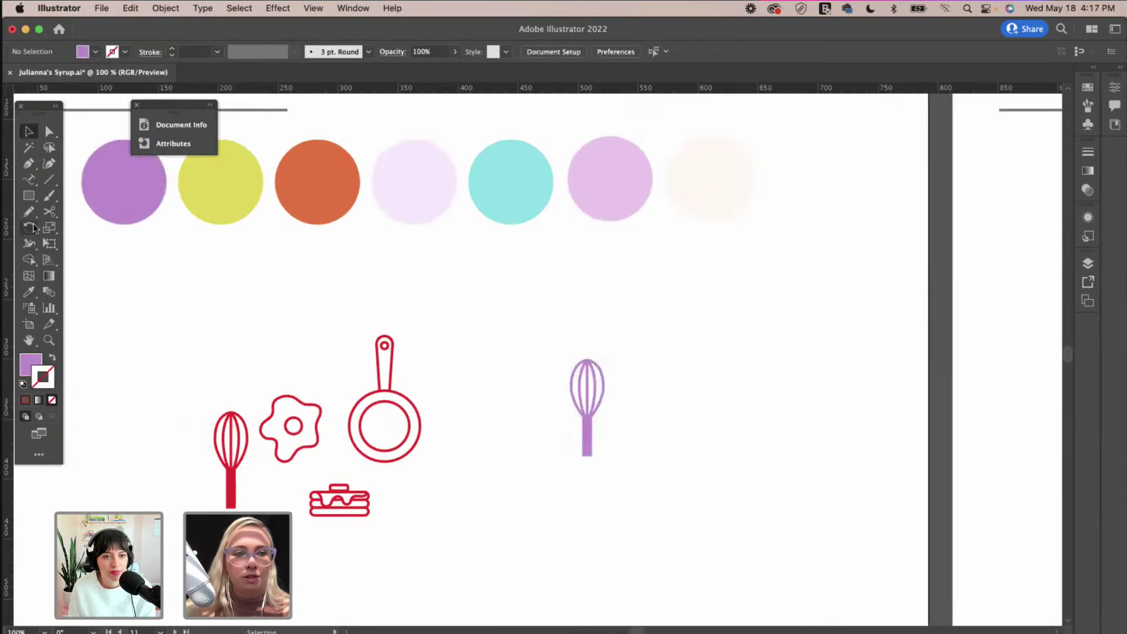
# Draw a circle about 129 px in diameter around the purple whisk and swap its fill and stroke to leave a purple outline.
pyautogui.moveTo(27, 199); pyautogui.dragTo(61, 227)
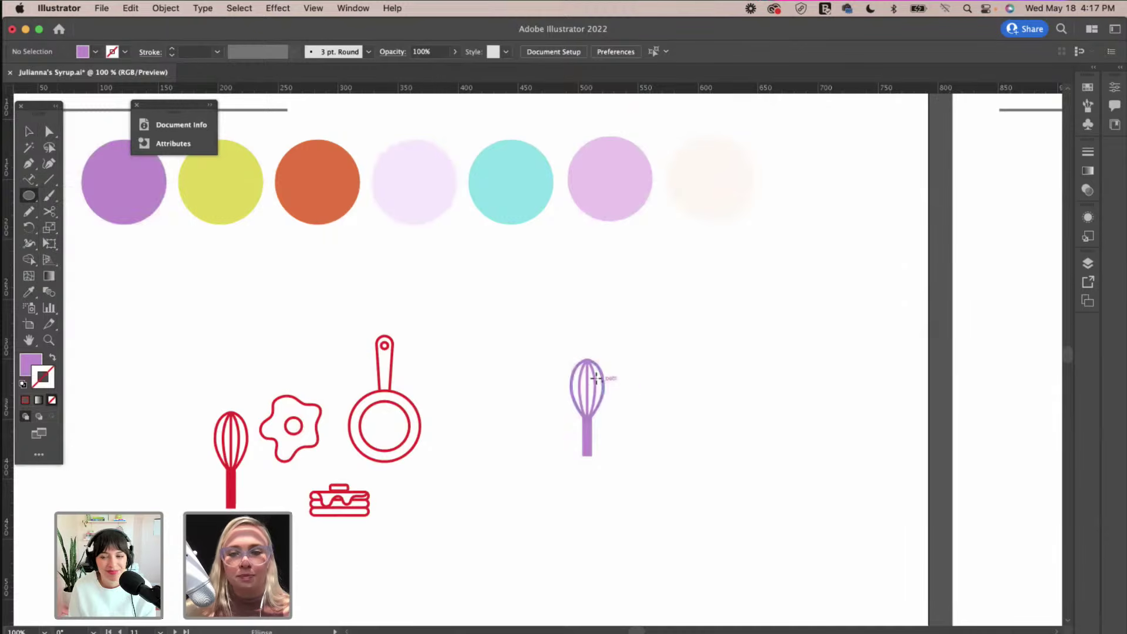
pyautogui.moveTo(584, 395)
pyautogui.mouseDown()
pyautogui.moveTo(489, 293)
pyautogui.moveTo(506, 318)
pyautogui.mouseUp()
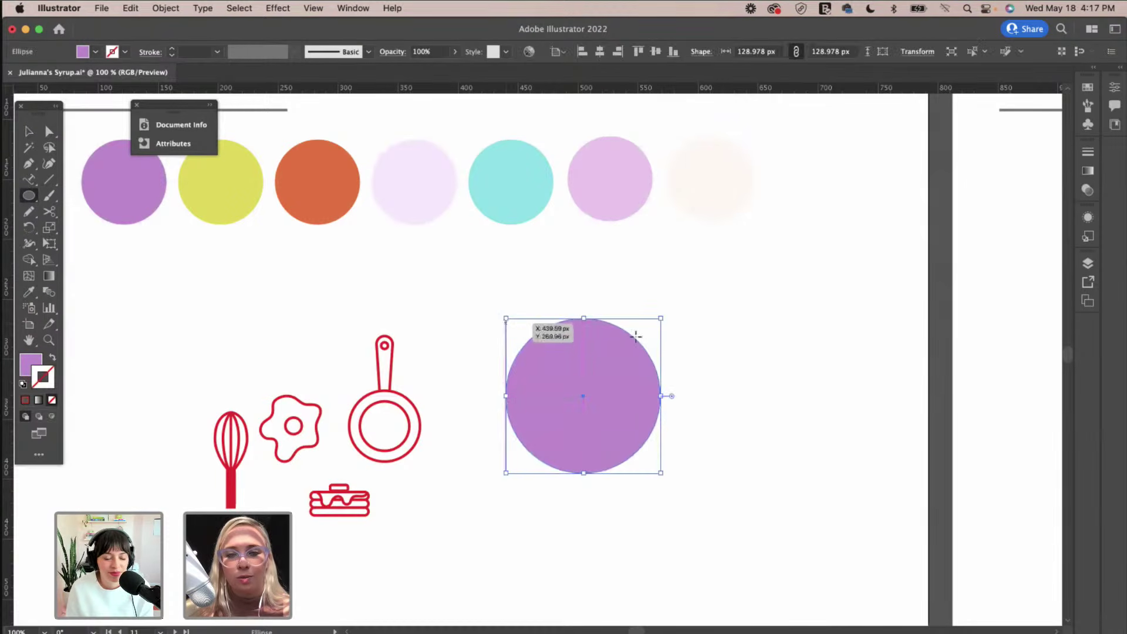
pyautogui.click(52, 357)
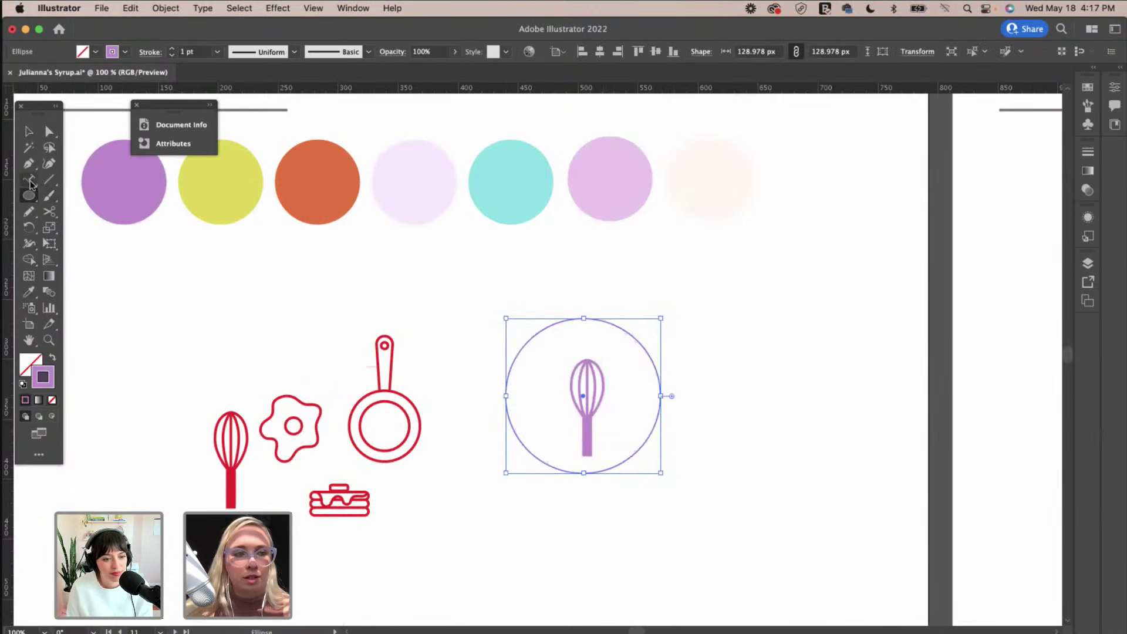
# Add the path text "JULIANNA'S SYRUP" along the circle around the purple whisk, starting from its top point.
pyautogui.moveTo(29, 181); pyautogui.dragTo(83, 209)
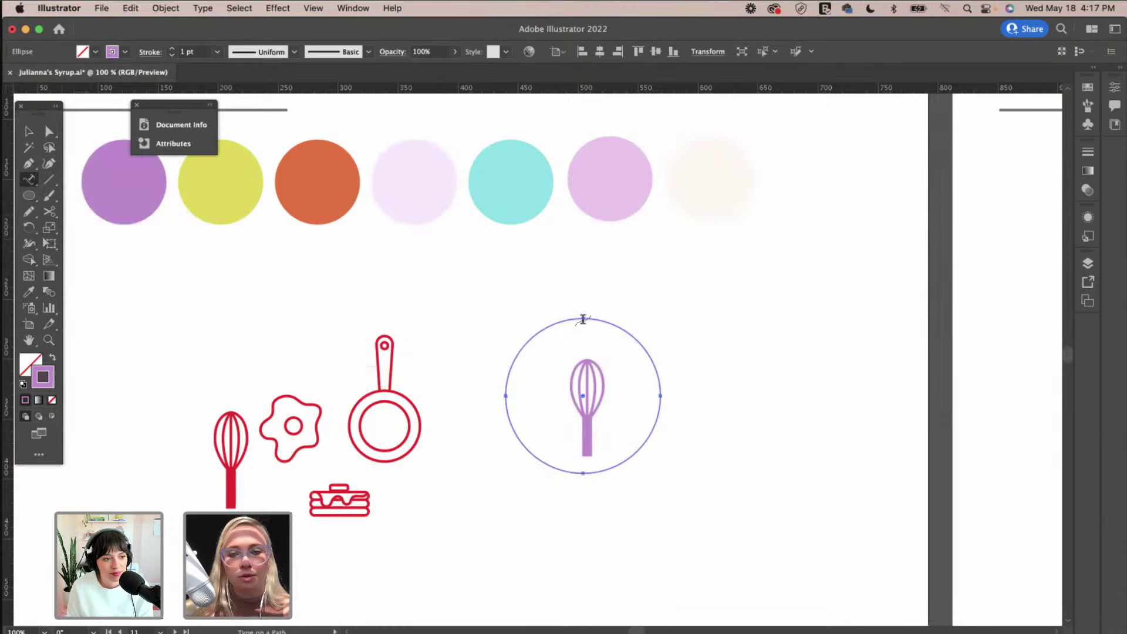
pyautogui.click(583, 317)
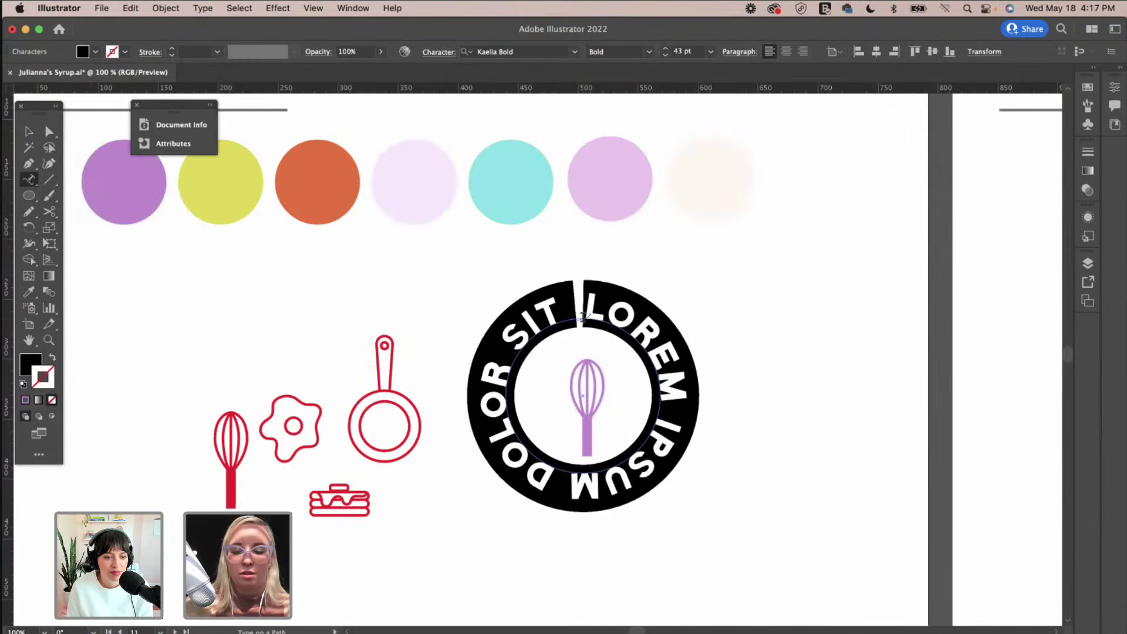
pyautogui.write('JULIAN')
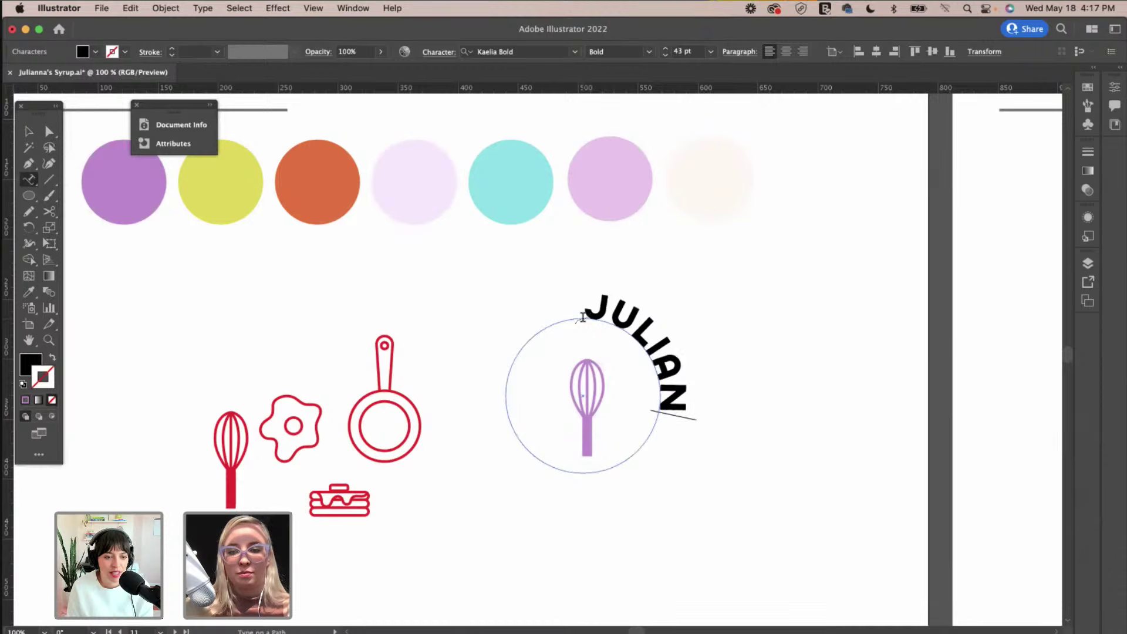
pyautogui.write("NA'S SYRUP")
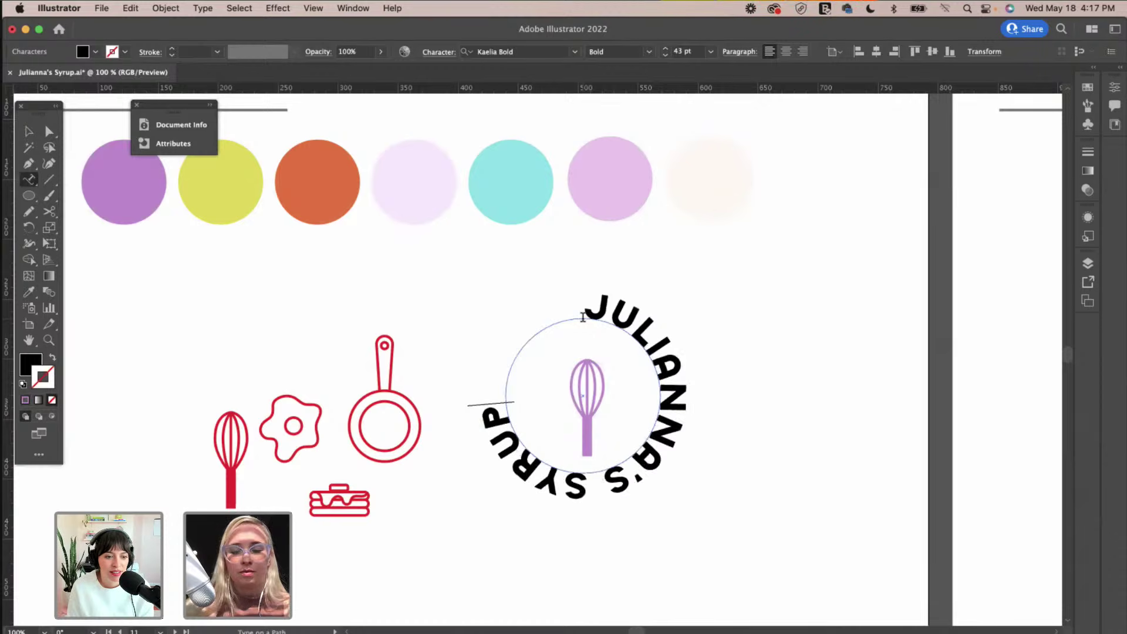
# Set the font size of the circular brand text to 21 pt.
pyautogui.click(30, 133)
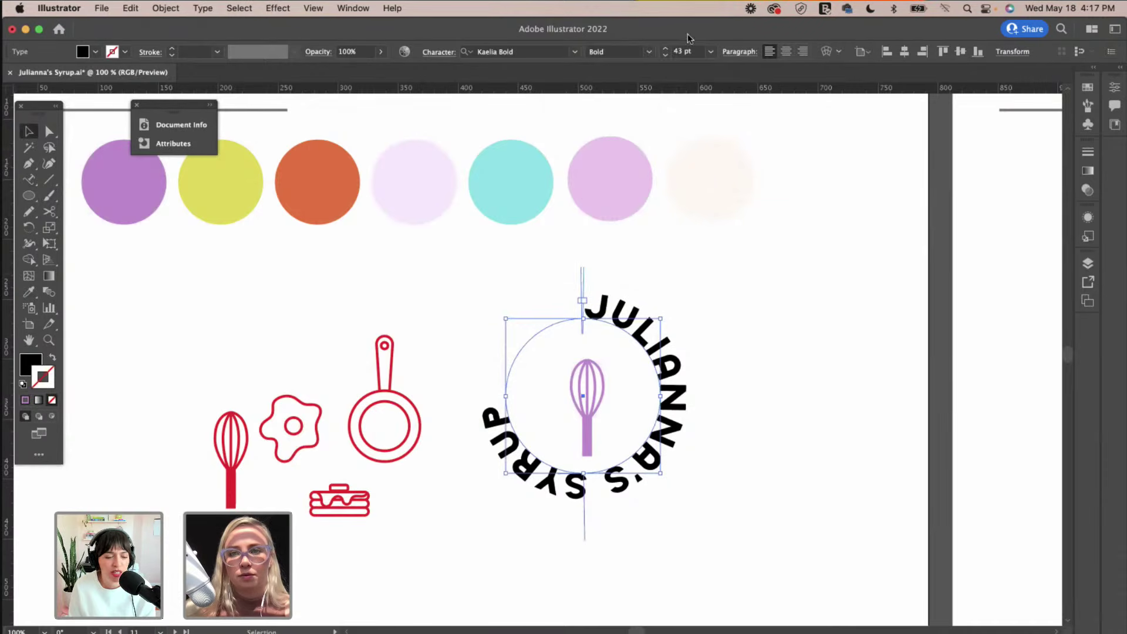
pyautogui.click(710, 51)
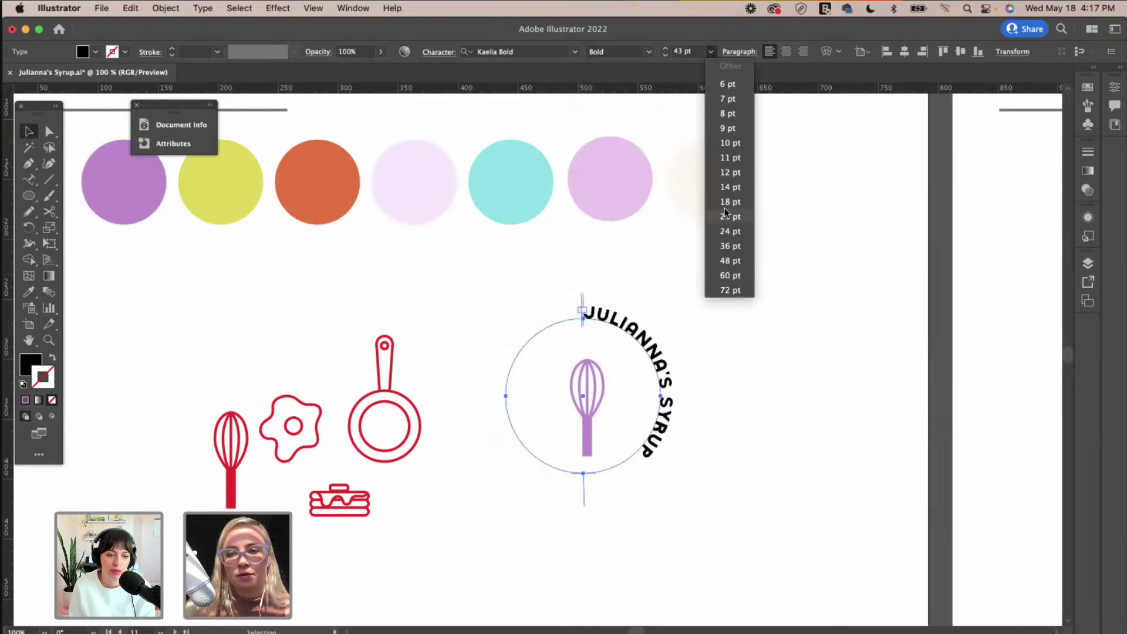
pyautogui.press('Return')
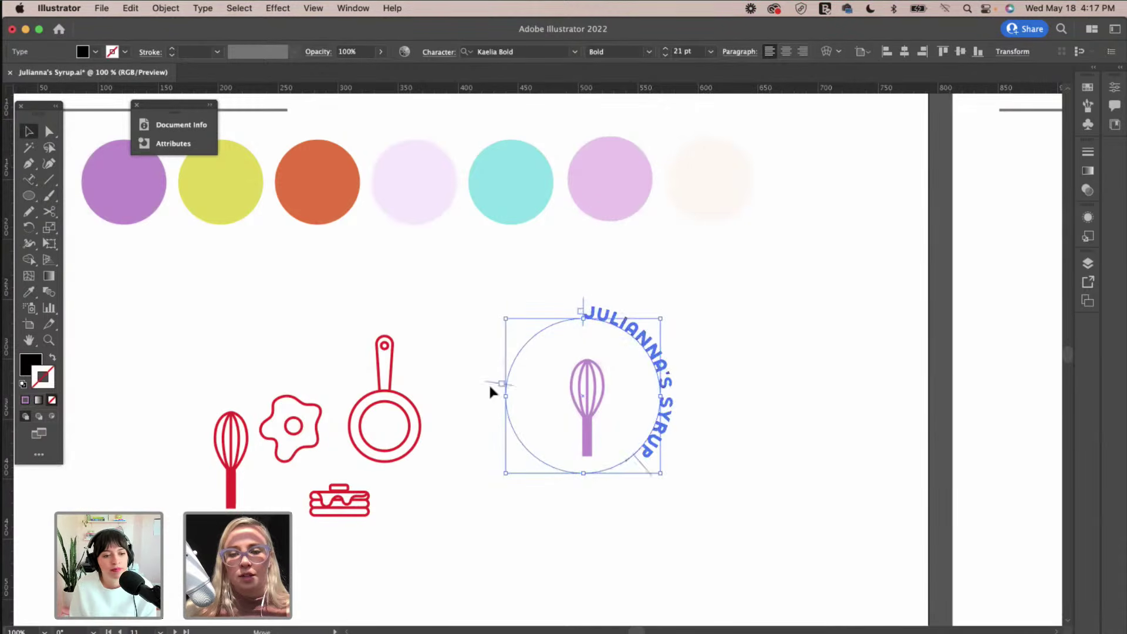
# Shift the brand text over the upper half of the circle and centre-align it between the circle's side points.
pyautogui.moveTo(585, 308); pyautogui.dragTo(487, 361)
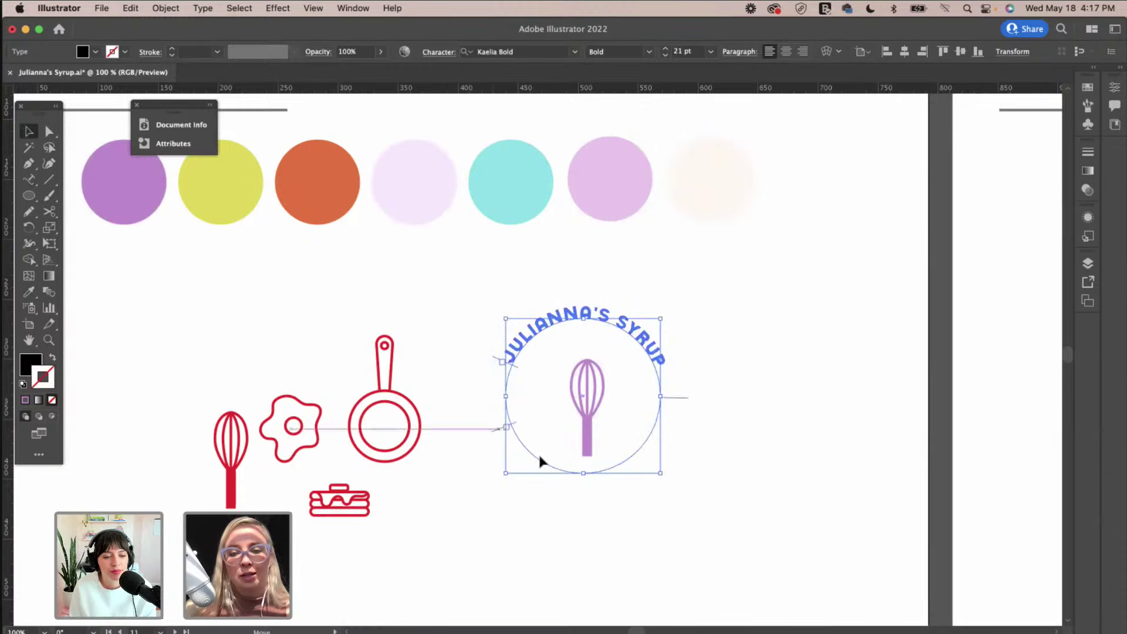
pyautogui.moveTo(706, 414); pyautogui.dragTo(650, 405)
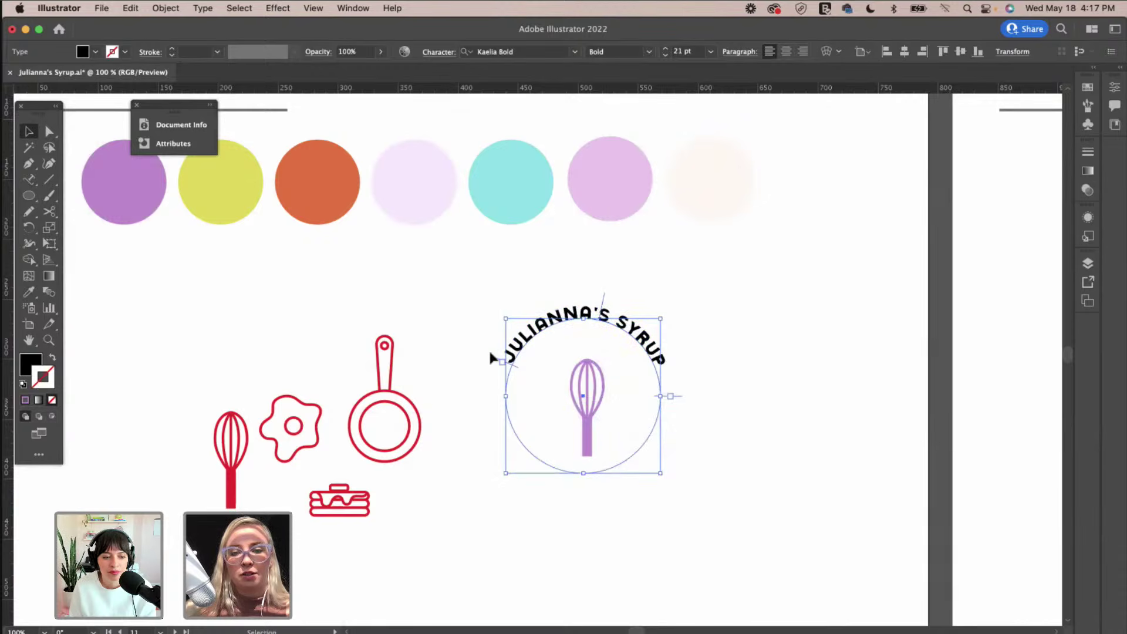
pyautogui.moveTo(493, 359); pyautogui.dragTo(473, 395)
pyautogui.click(786, 51)
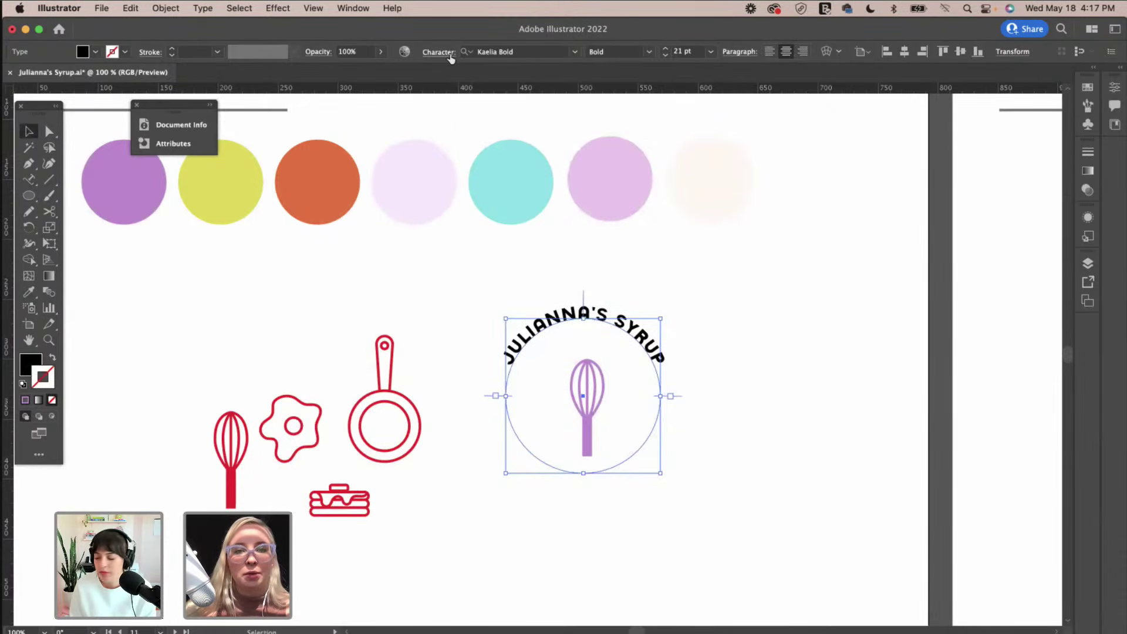
# Set the brand text's Align to Path option to Center.
pyautogui.doubleClick(28, 179)
pyautogui.click(381, 227)
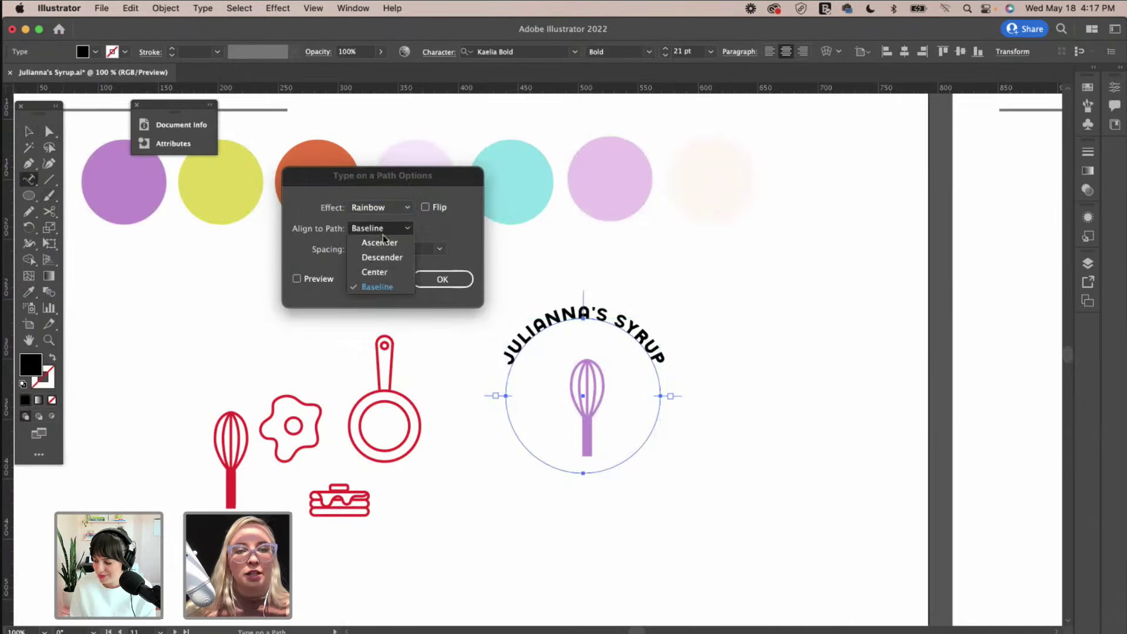
pyautogui.click(376, 271)
pyautogui.press('Return')
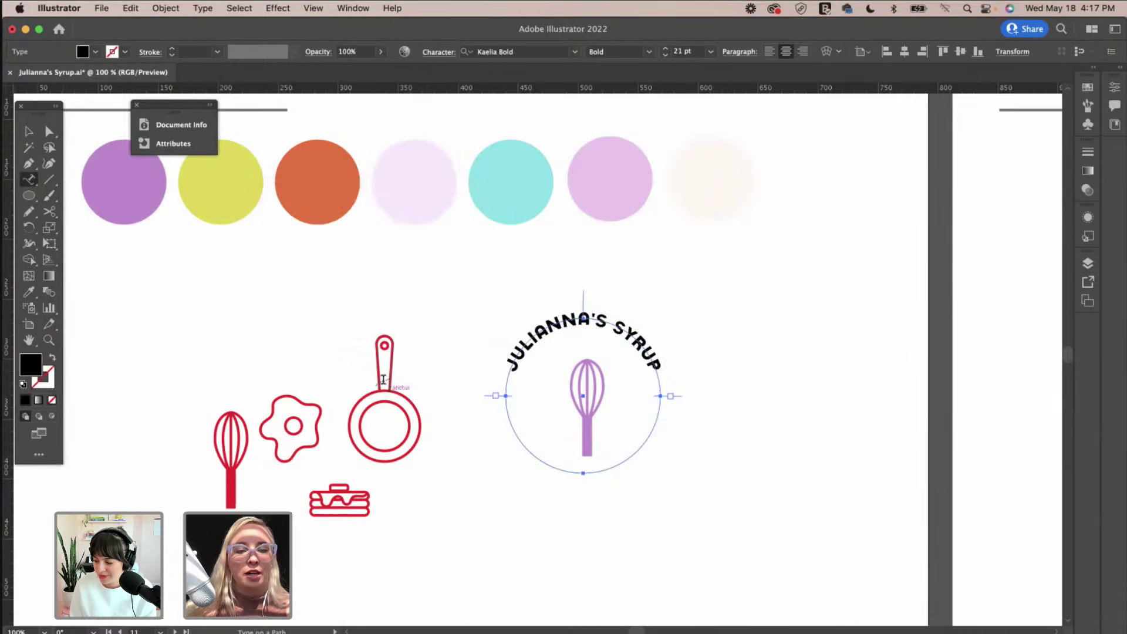
pyautogui.click(32, 137)
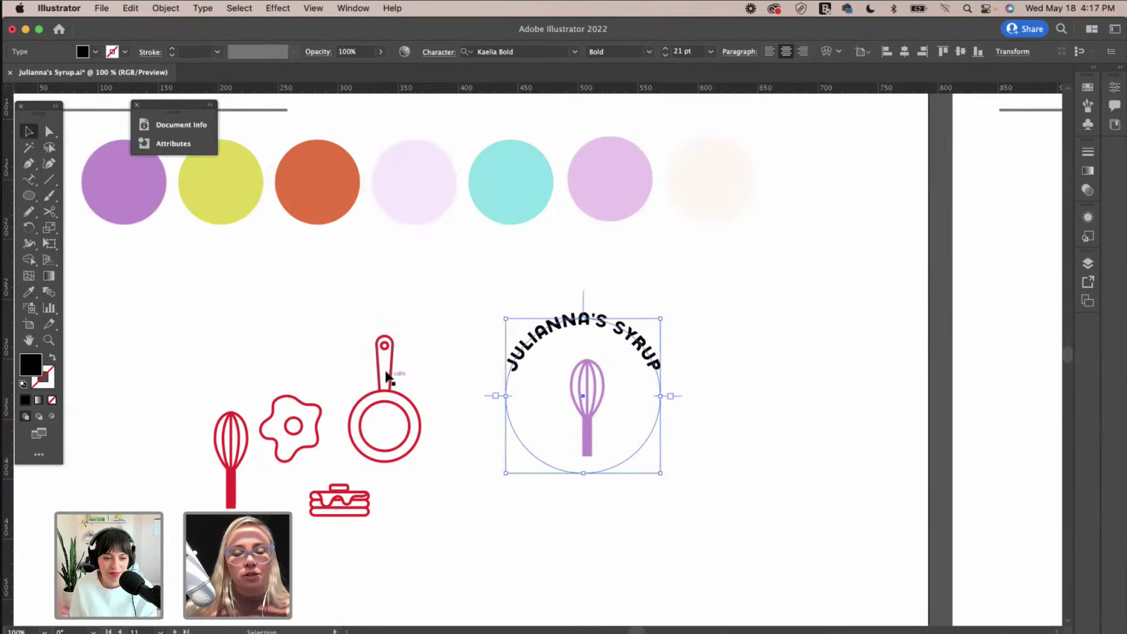
# Recolour the curved brand text with the purple sampled from the first colour circle.
pyautogui.click(469, 284)
pyautogui.click(613, 327)
pyautogui.press('i')
pyautogui.click(153, 183)
pyautogui.press('v')
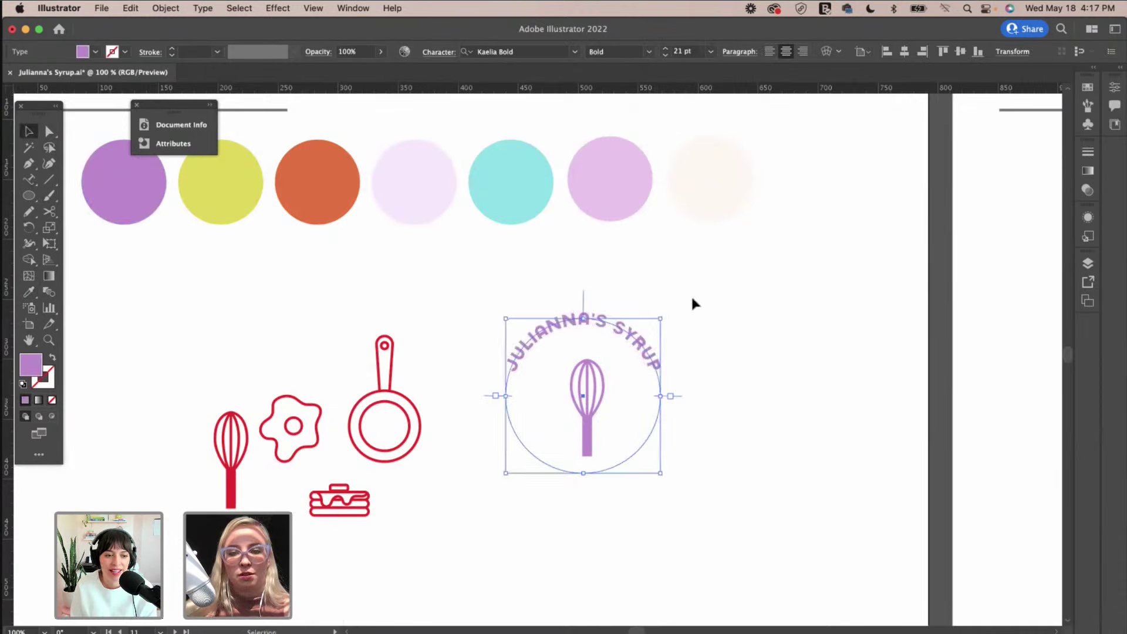
pyautogui.click(692, 303)
# Scale the curved brand text down to about 18.65 pt and place a copy along the bottom, within a larger purple outline circle.
pyautogui.click(633, 333)
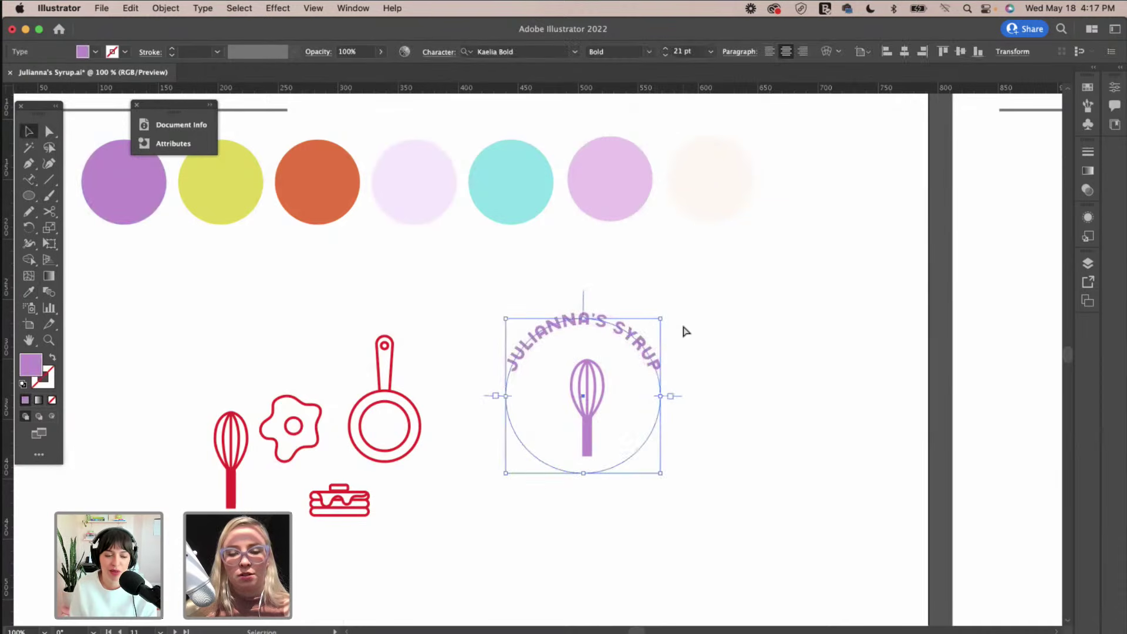
pyautogui.press('super+alt+bracketleft')
pyautogui.moveTo(661, 320); pyautogui.dragTo(514, 474)
pyautogui.click(675, 311)
pyautogui.click(642, 347)
# Try "ORGANIC MAPLE" as the wording of the lower curved text, cutting it back to "ORGANIC".
pyautogui.click(26, 183)
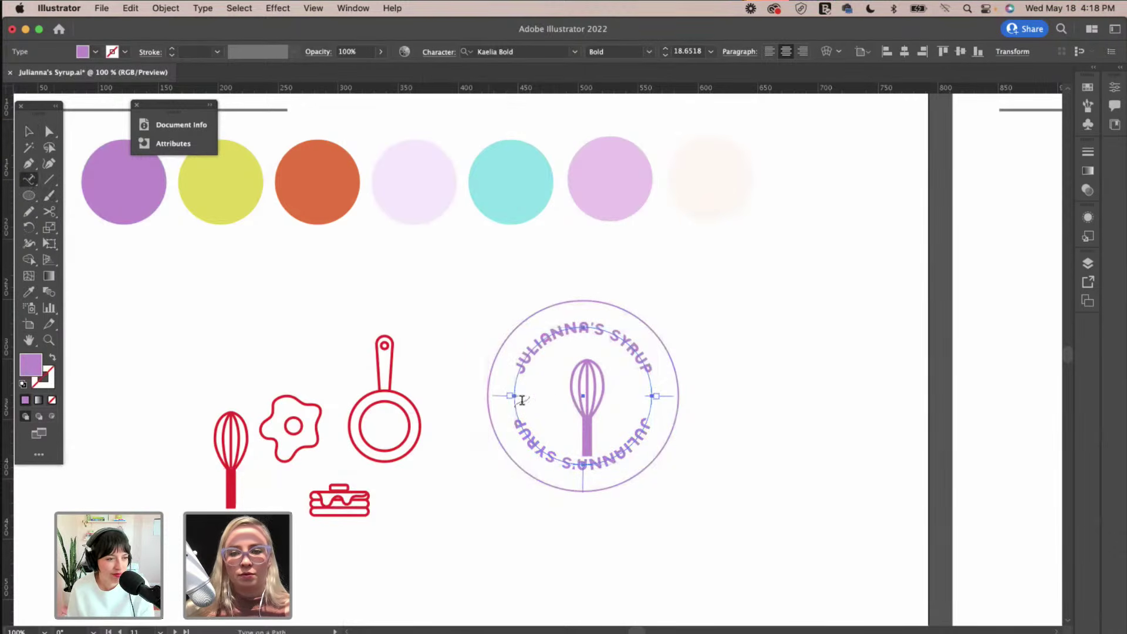
pyautogui.tripleClick(645, 422)
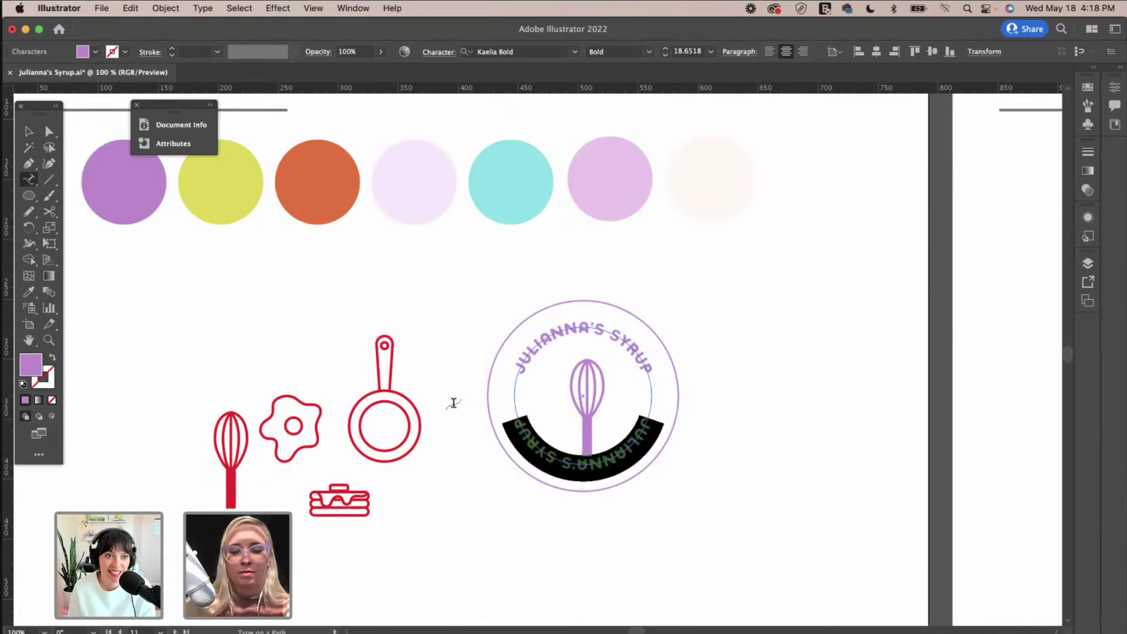
pyautogui.write('ORGANIC SY')
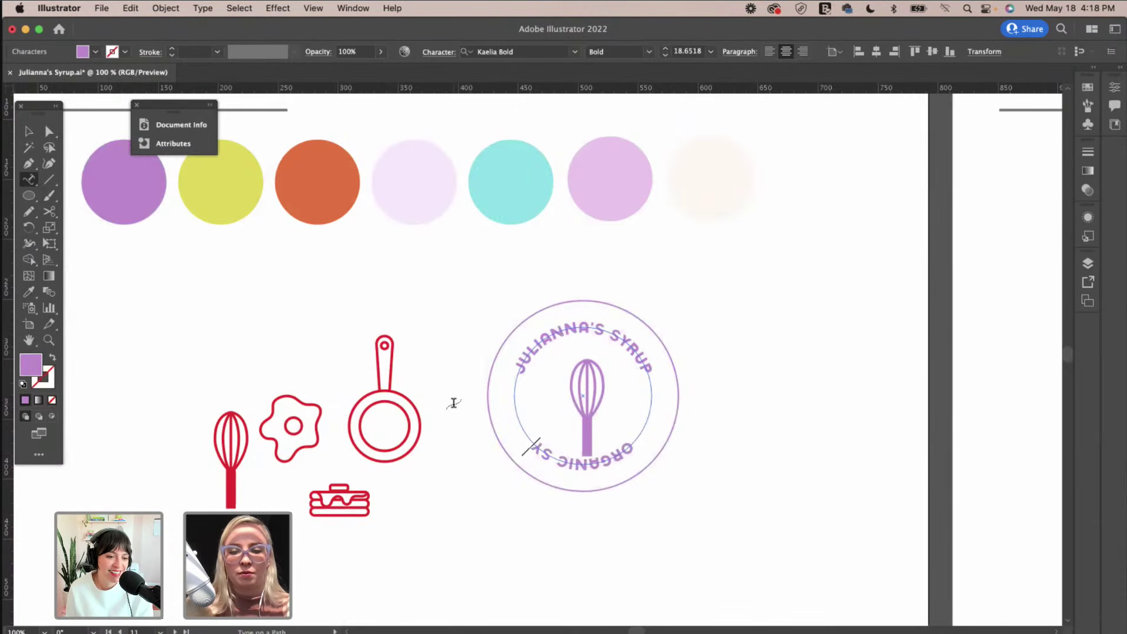
pyautogui.press('BackSpace')
pyautogui.press('BackSpace')
pyautogui.write('MAP')
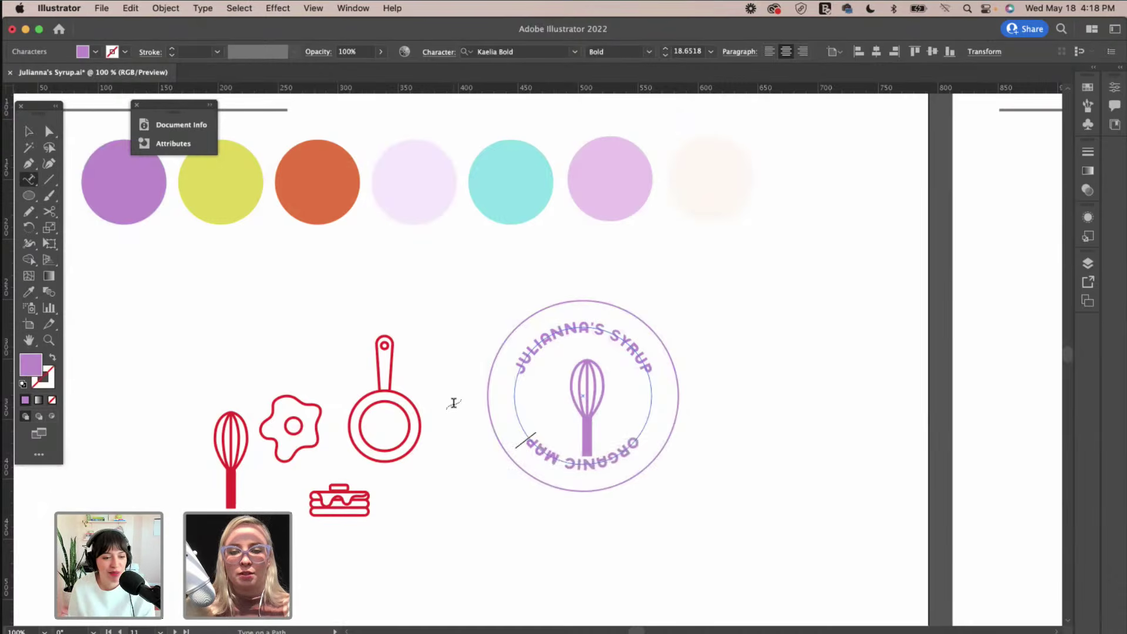
pyautogui.write('LE')
pyautogui.press('BackSpace')
pyautogui.press('BackSpace')
pyautogui.press('BackSpace')
pyautogui.press('BackSpace')
pyautogui.press('BackSpace')
pyautogui.press('BackSpace')
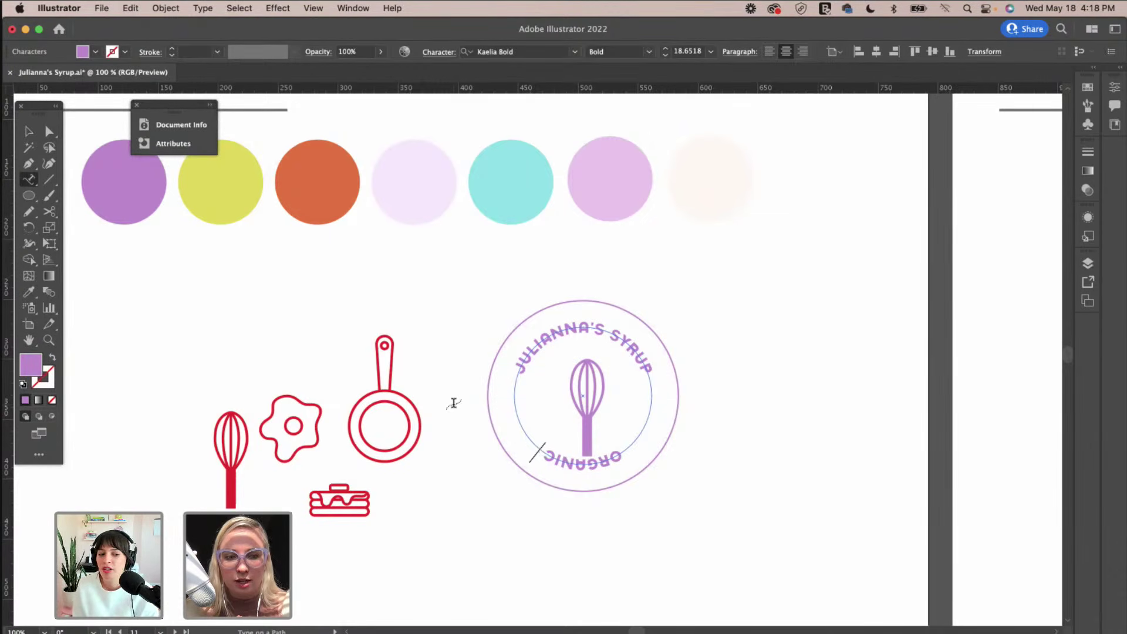
# Replace the wording of the lower curved text with "GLUTEN FREE".
pyautogui.press('super+a')
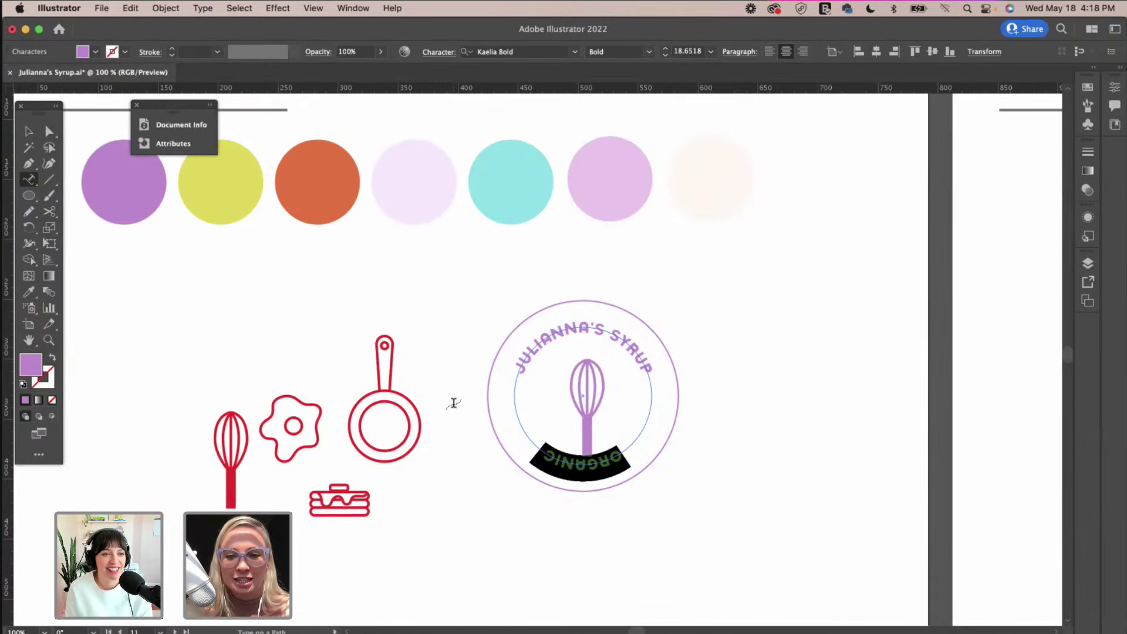
pyautogui.write('GLUTEN FREE')
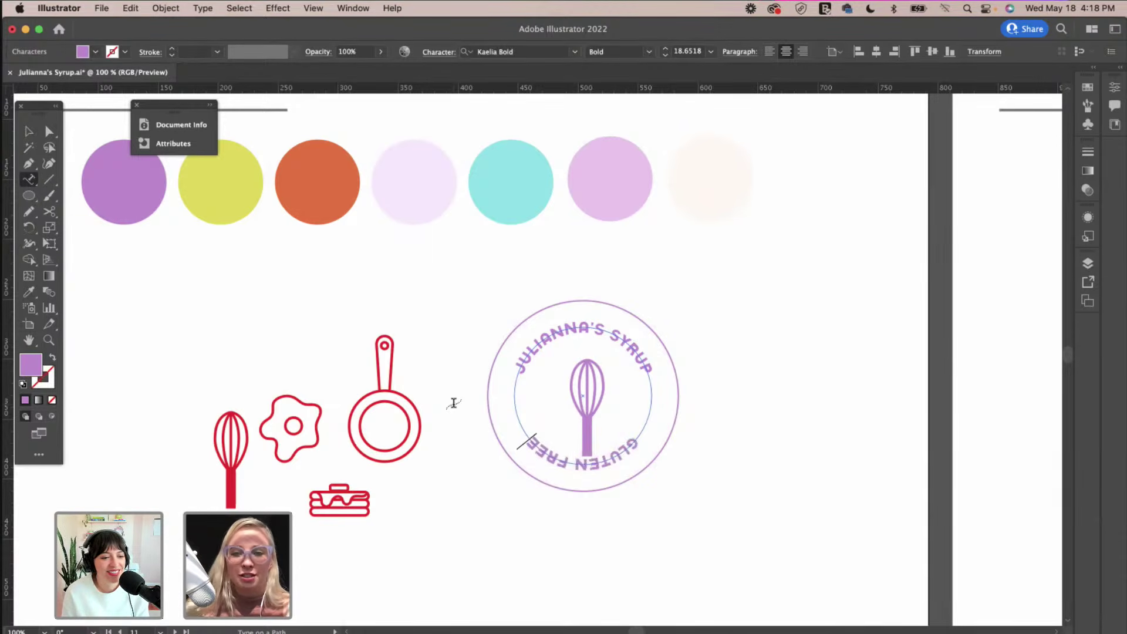
pyautogui.click(29, 131)
# Flip the "GLUTEN FREE" text on its path so it reads upright along the bottom of the badge.
pyautogui.doubleClick(28, 179)
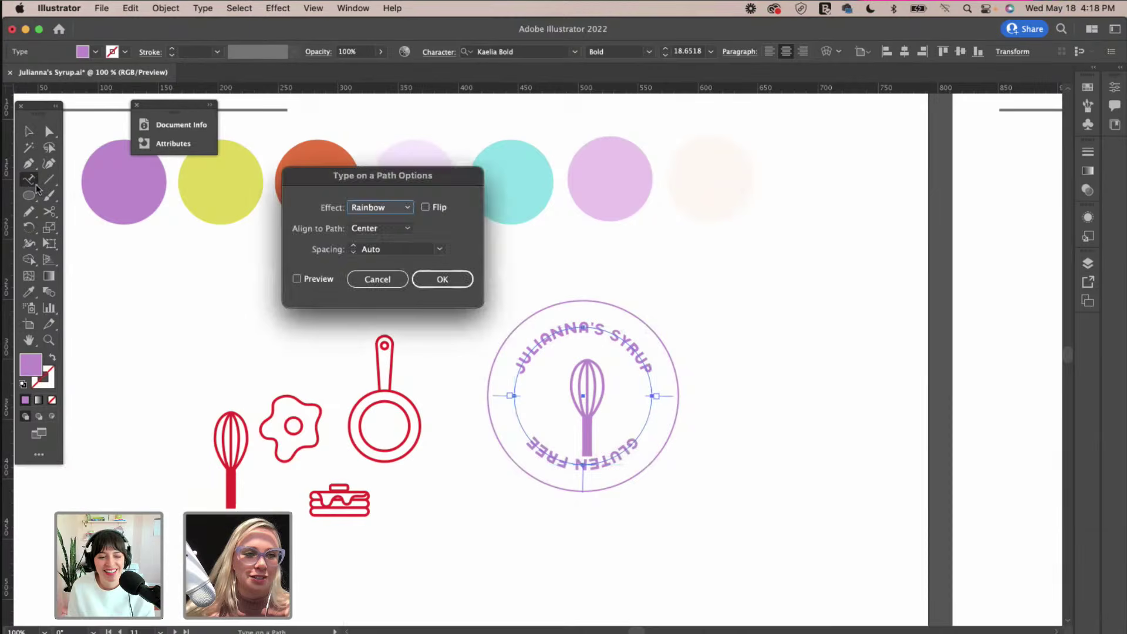
pyautogui.click(425, 207)
pyautogui.click(437, 280)
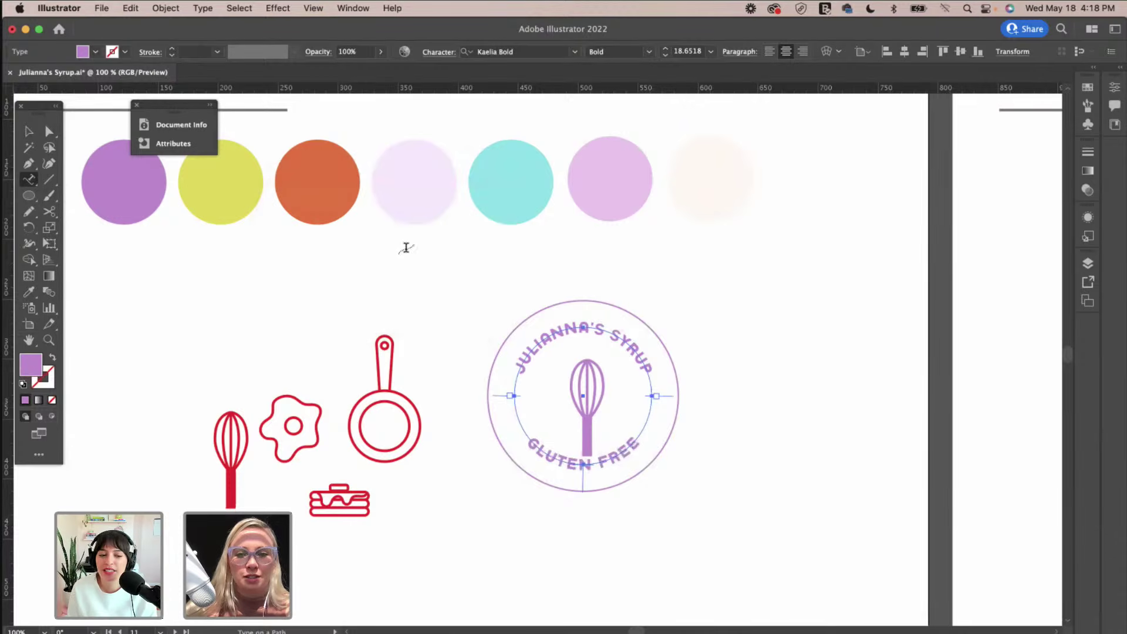
pyautogui.click(29, 133)
pyautogui.click(414, 266)
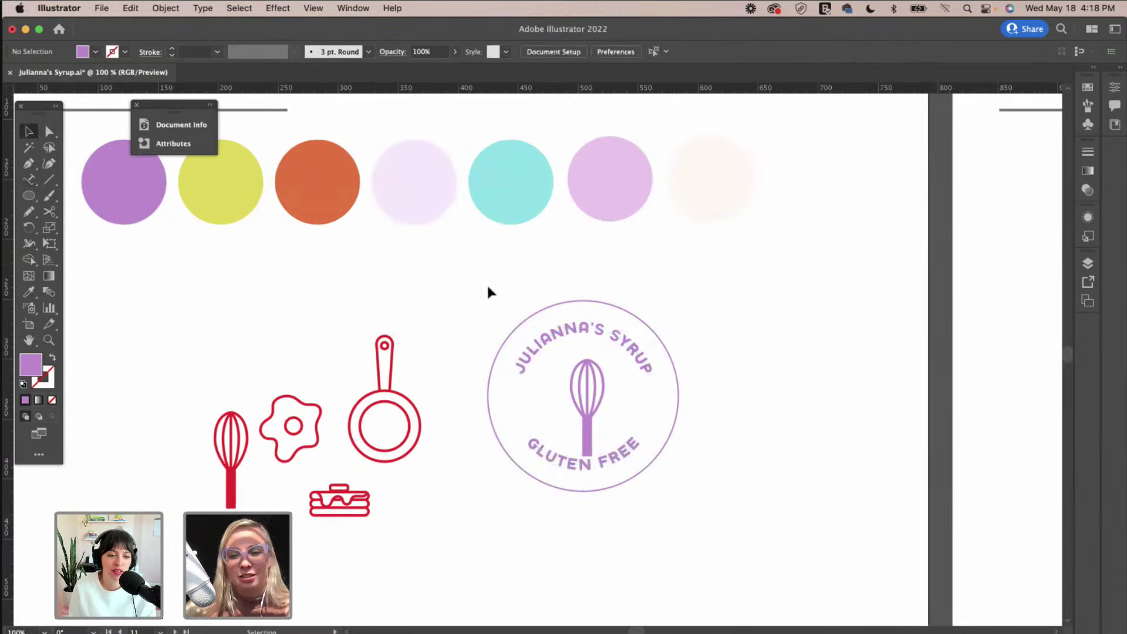
# Centre the purple whisk horizontally and vertically within the badge's outer circle.
pyautogui.click(592, 396)
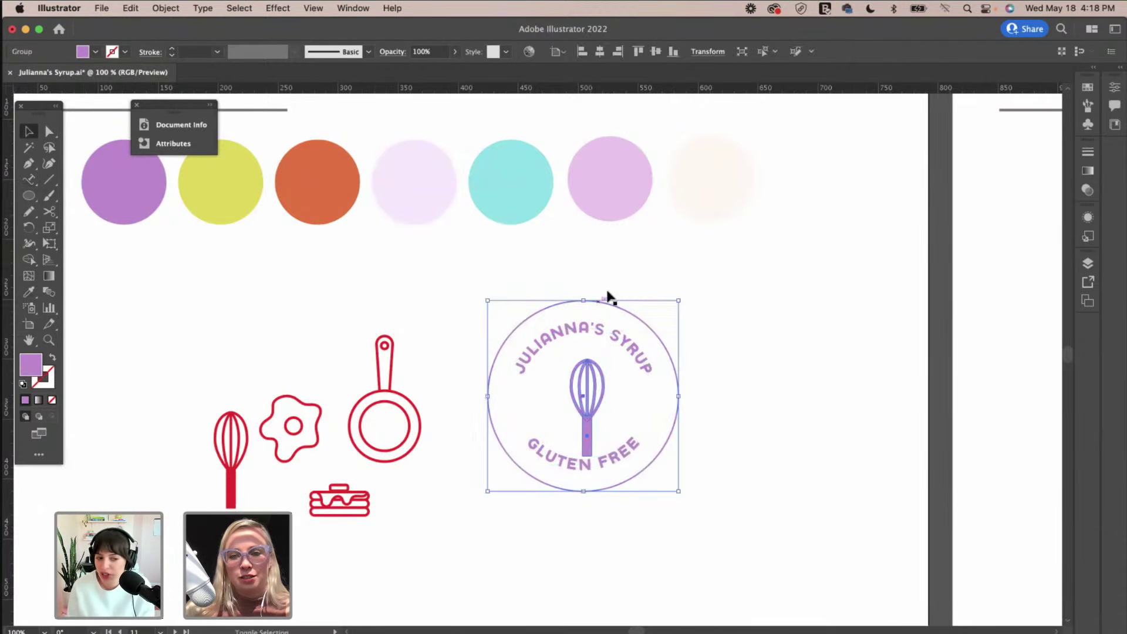
pyautogui.keyDown('shift'); pyautogui.click(606, 293); pyautogui.keyUp('shift')
pyautogui.click(558, 51)
pyautogui.click(609, 78)
pyautogui.click(600, 51)
pyautogui.click(656, 51)
# Scale the purple whisk down slightly around its centre, leaving more space above the "GLUTEN FREE" text.
pyautogui.click(589, 408)
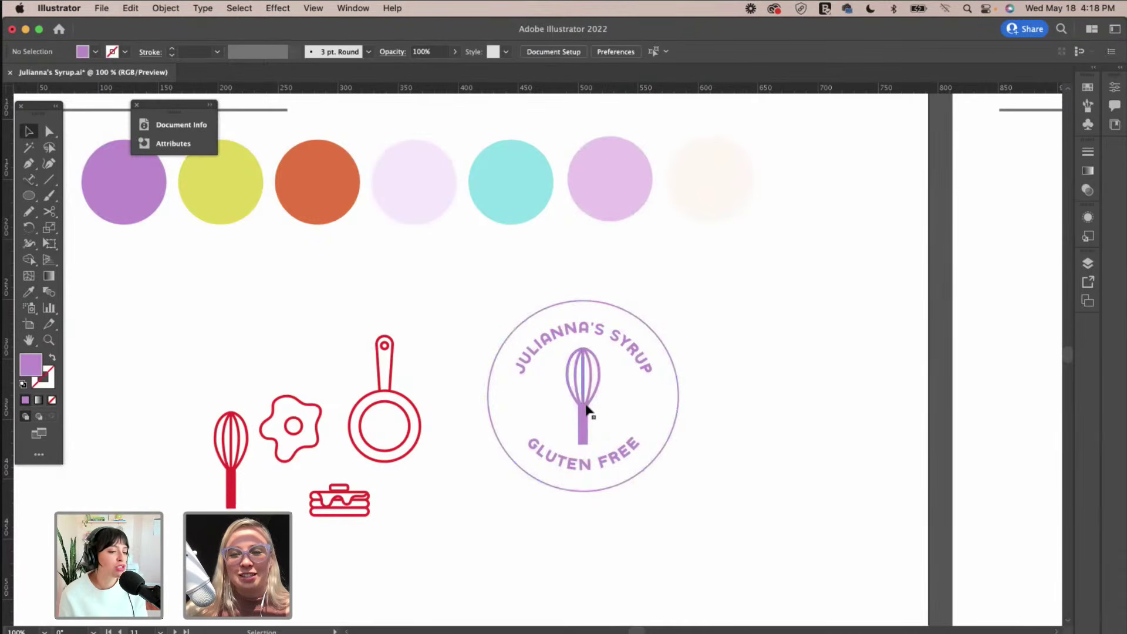
pyautogui.moveTo(600, 348); pyautogui.dragTo(599, 353)
pyautogui.click(643, 380)
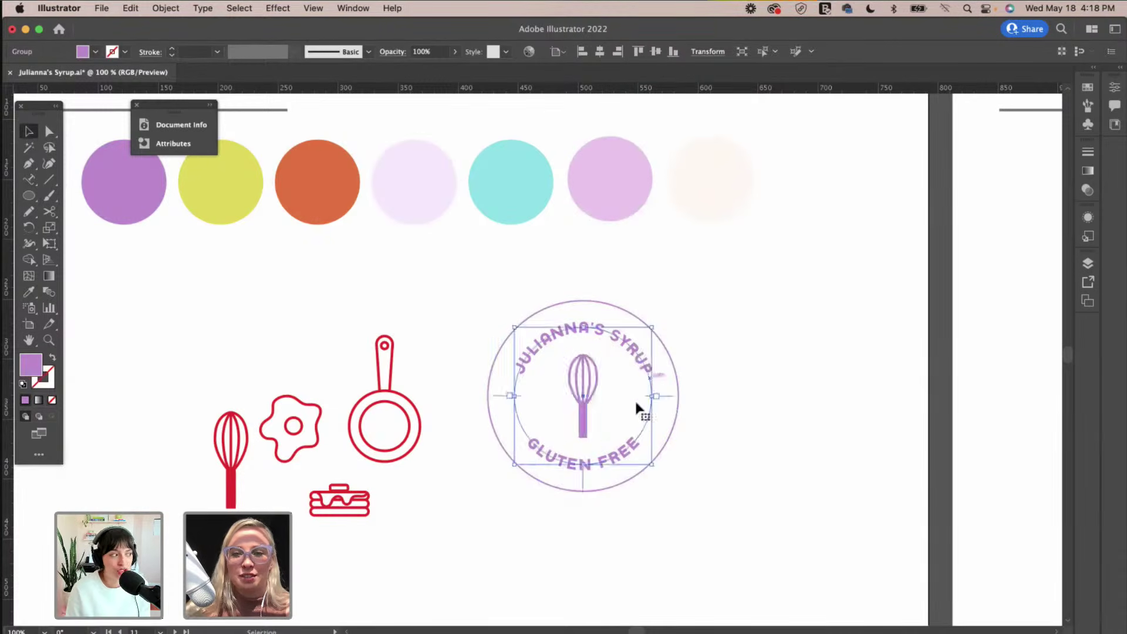
pyautogui.click(700, 401)
# Shrink the badge's outer circle around its centre to about 151 px in diameter.
pyautogui.scroll(1, 701, 401)
pyautogui.click(678, 400)
pyautogui.moveTo(679, 315)
pyautogui.mouseDown()
pyautogui.moveTo(688, 307)
pyautogui.moveTo(677, 320)
pyautogui.mouseUp()
pyautogui.click(699, 327)
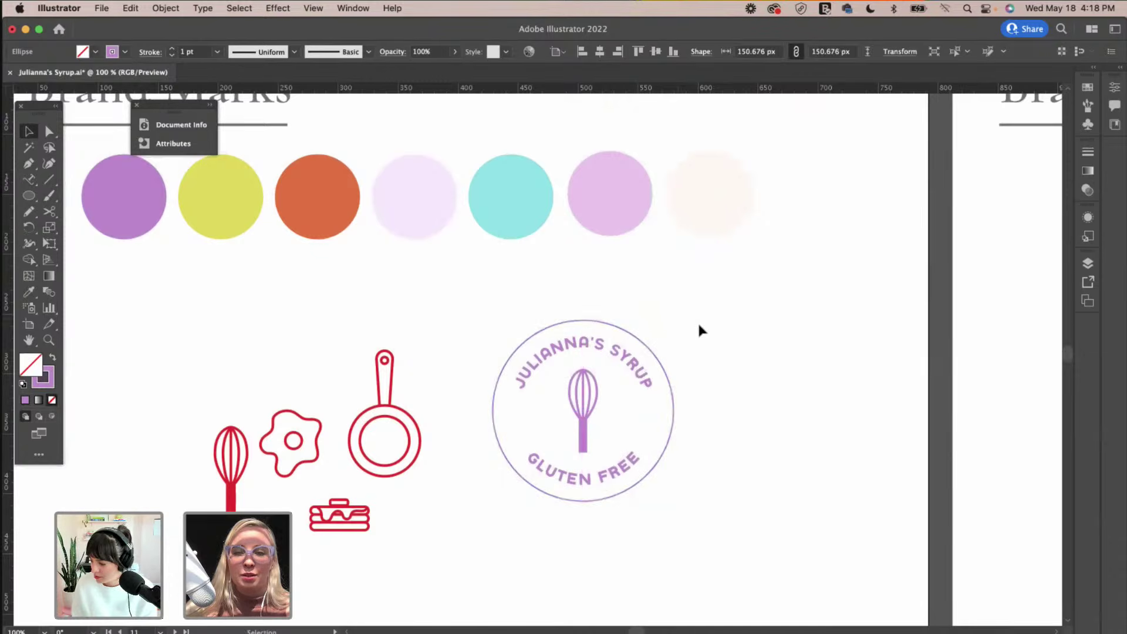
# Set the stroke weight of the badge's outer circle to 2 pt.
pyautogui.click(653, 352)
pyautogui.click(173, 50)
pyautogui.click(172, 50)
pyautogui.click(172, 56)
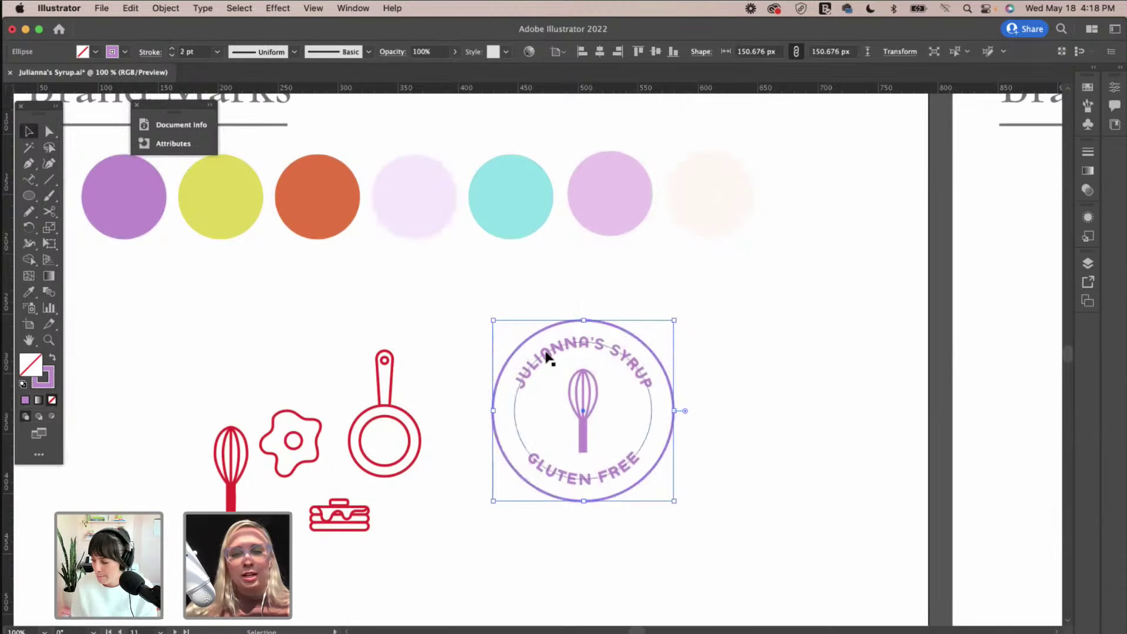
pyautogui.click(713, 298)
# Fill the badge's circle with the pale lavender of the palette swatch and send it behind the curved text and whisk.
pyautogui.hscroll(1, 713, 299)
pyautogui.hscroll(1, 714, 304)
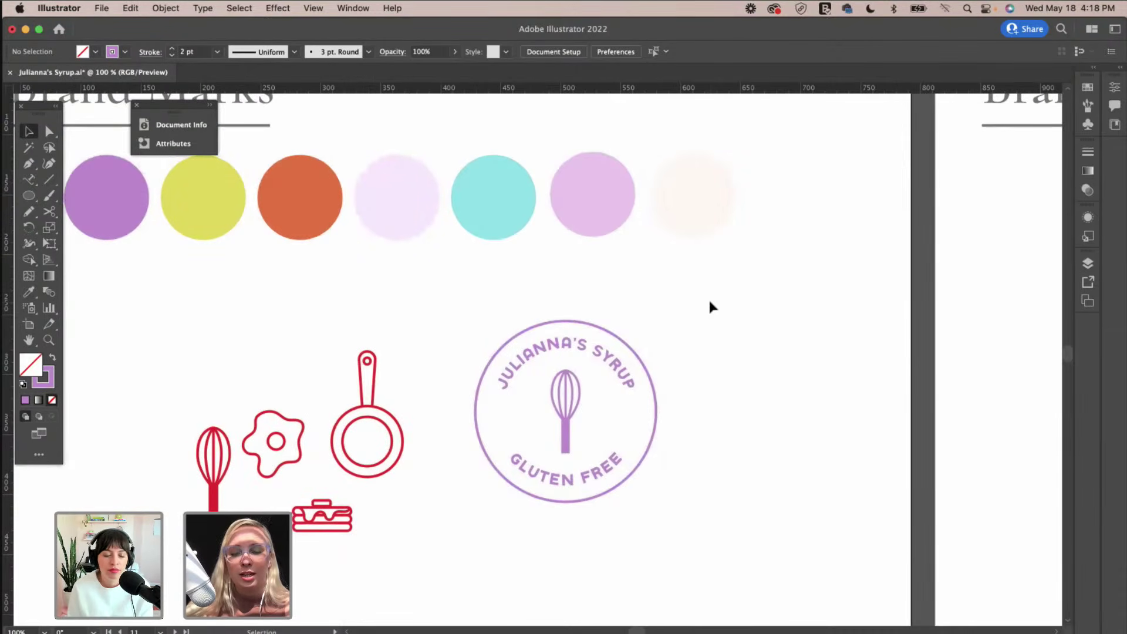
pyautogui.scroll(3, 713, 307)
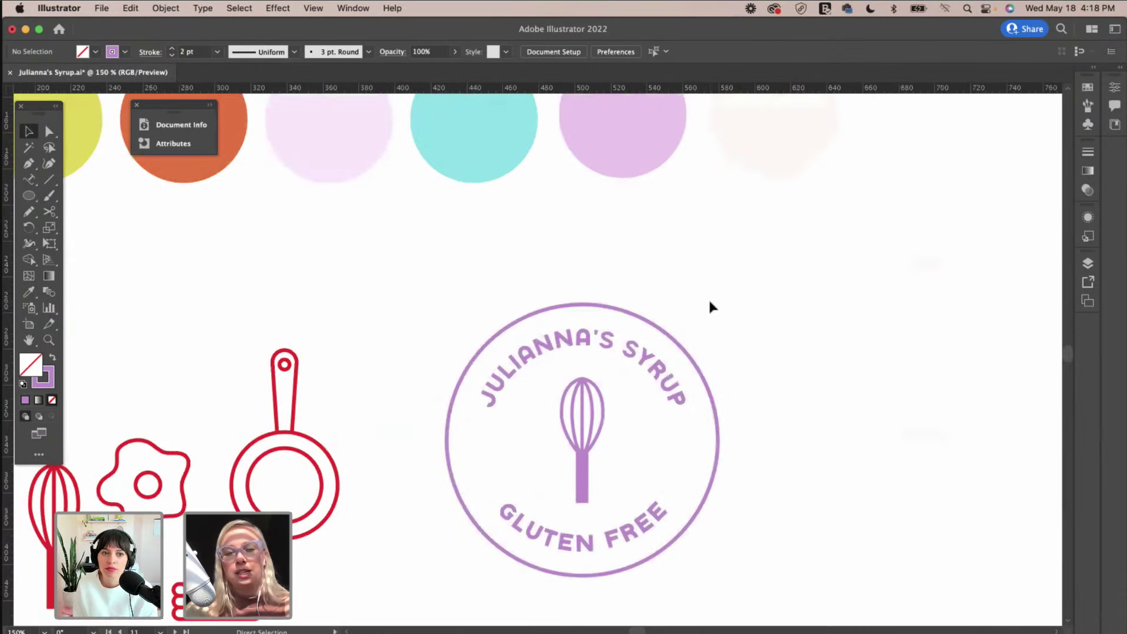
pyautogui.hscroll(5, 711, 305)
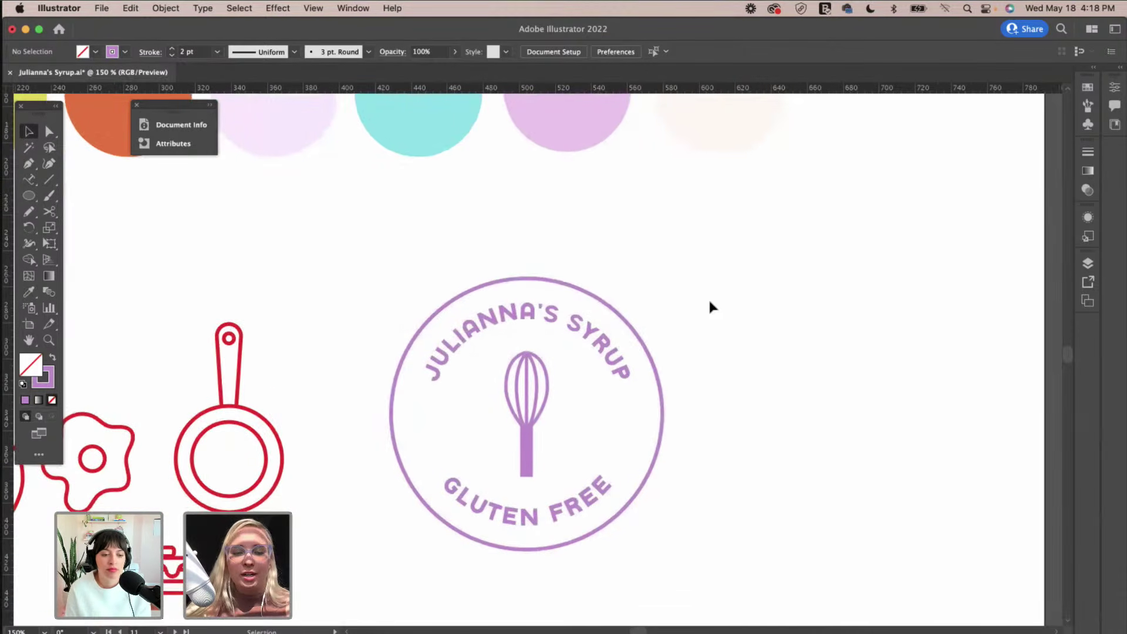
pyautogui.hscroll(-5, 710, 302)
pyautogui.scroll(-3, 710, 303)
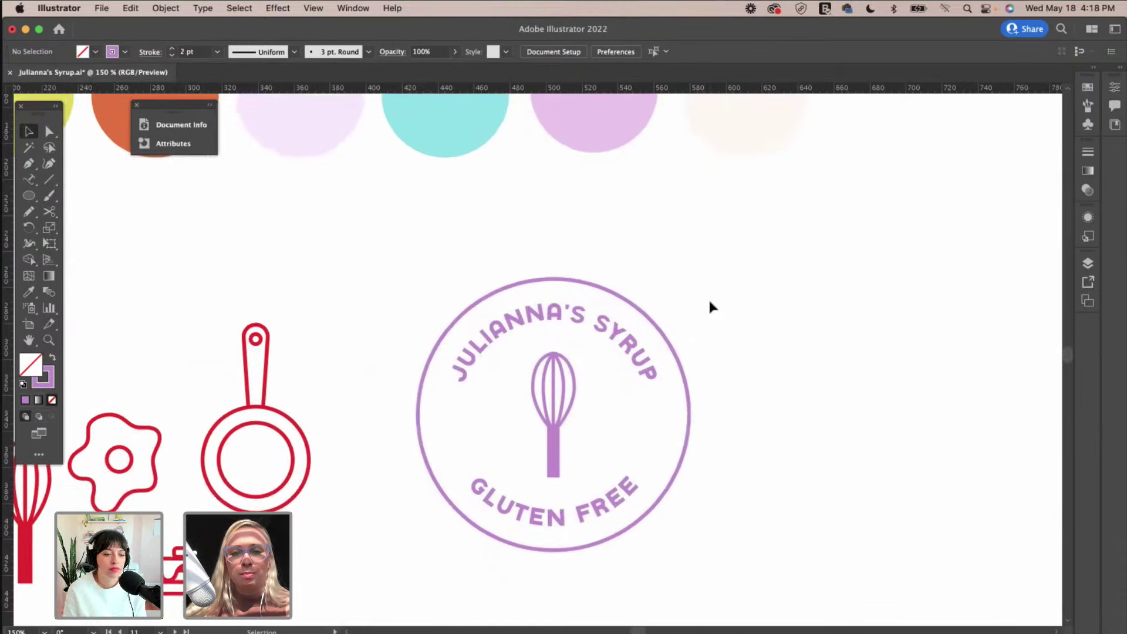
pyautogui.click(657, 310)
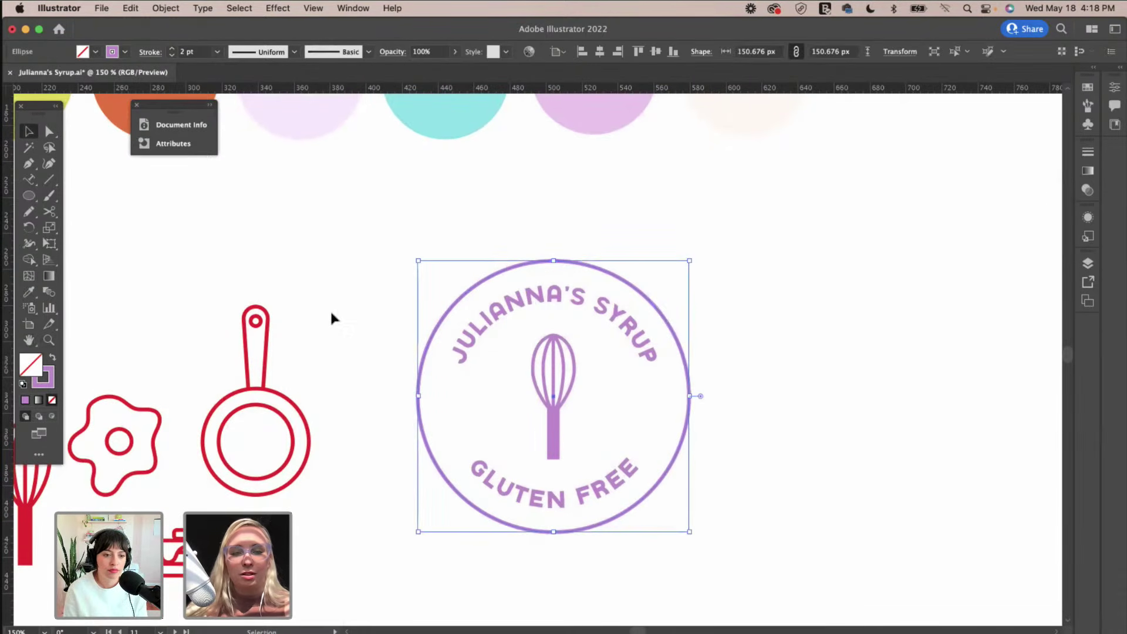
pyautogui.press('i')
pyautogui.hscroll(-10, 552, 270)
pyautogui.scroll(5, 552, 270)
pyautogui.hscroll(-3, 553, 274)
pyautogui.click(480, 169)
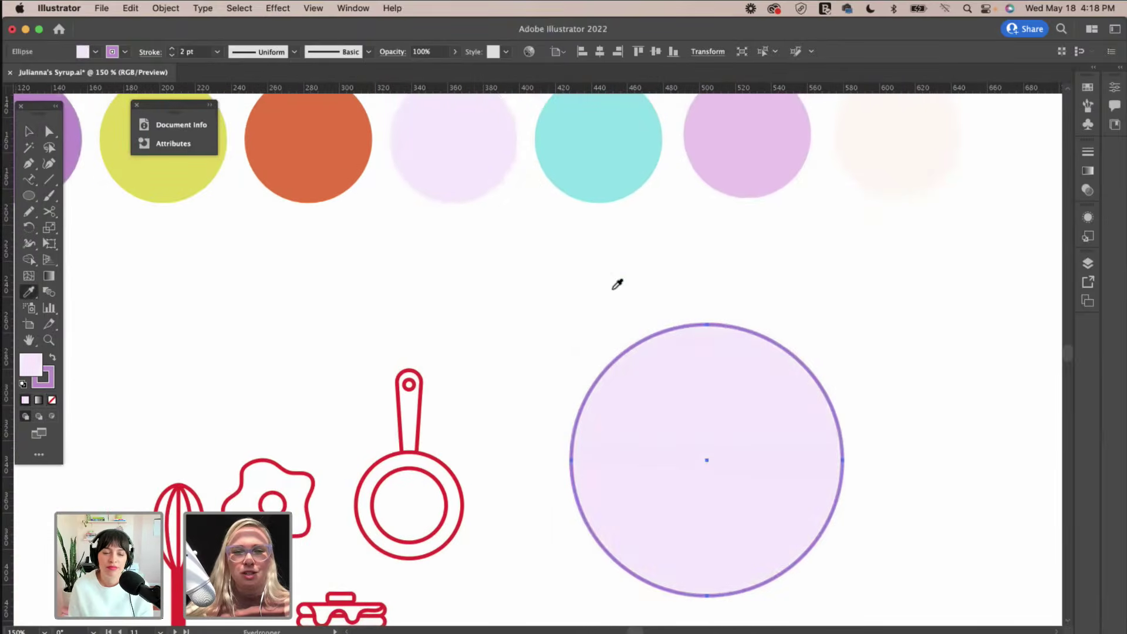
pyautogui.click(155, 9)
pyautogui.moveTo(177, 43)
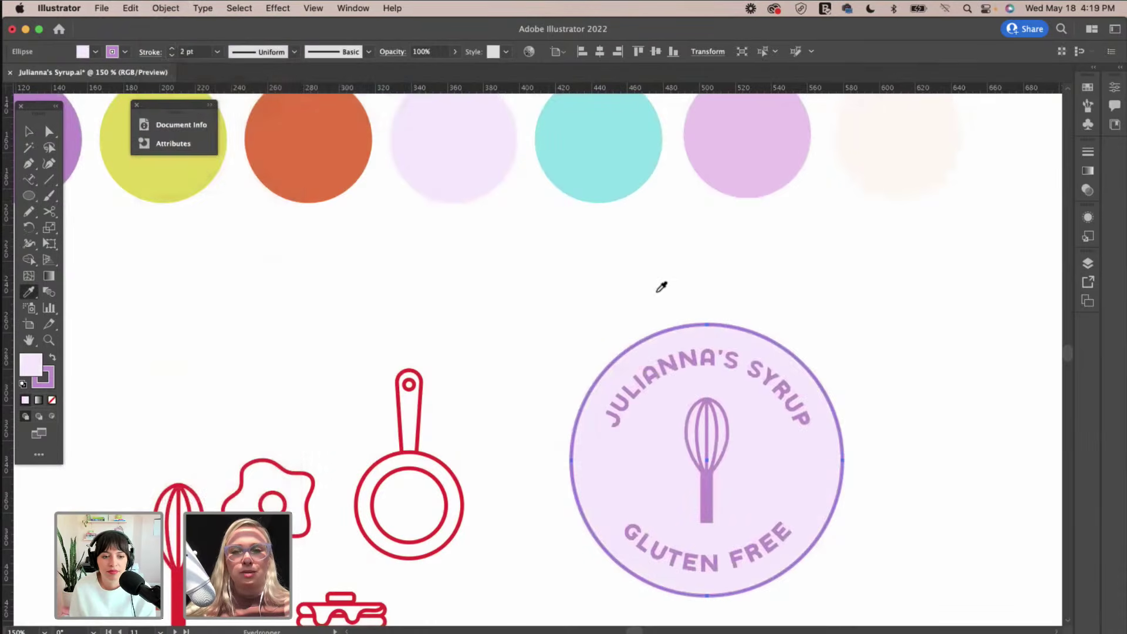
pyautogui.hscroll(10, 617, 266)
pyautogui.press('v')
pyautogui.click(658, 280)
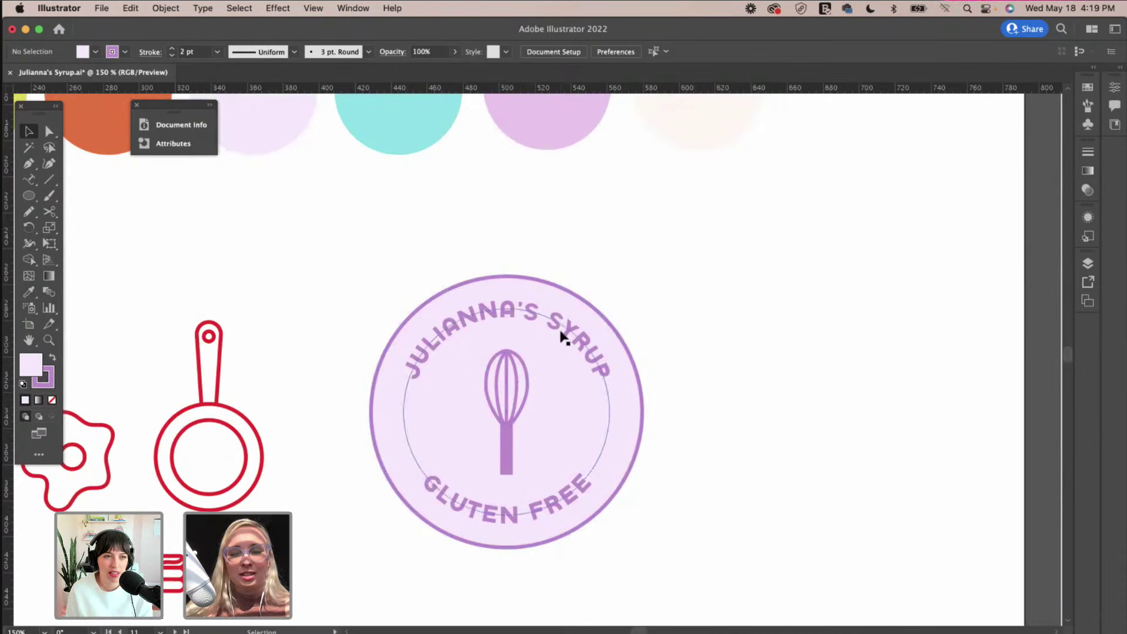
# Rotate the whisk clockwise so its head leans to the right inside the badge.
pyautogui.click(520, 374)
pyautogui.click(524, 367)
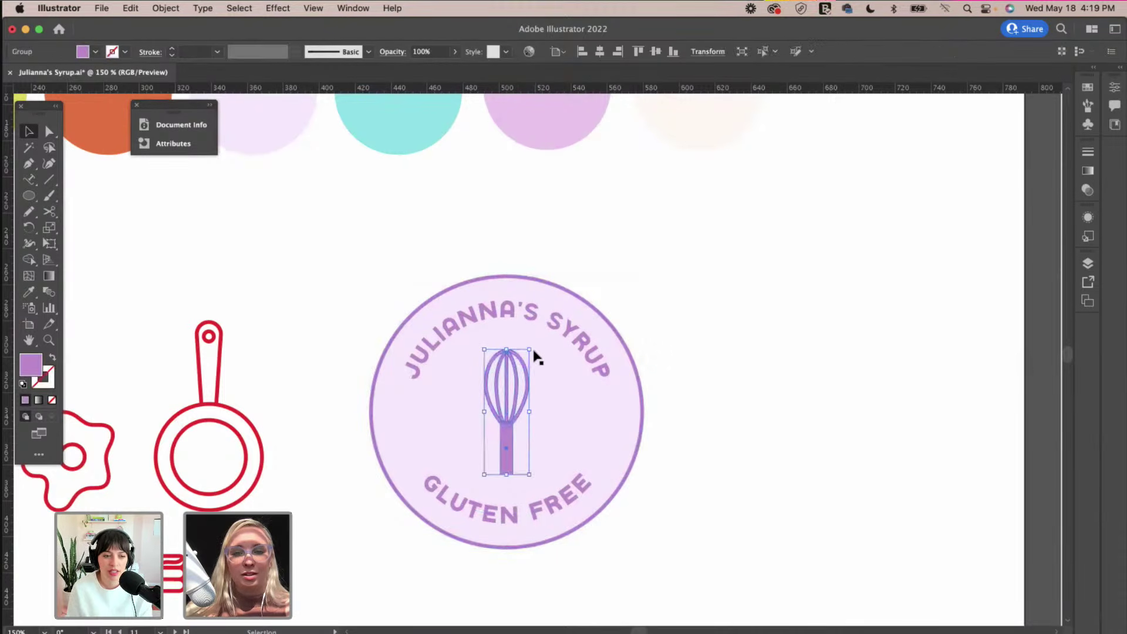
pyautogui.moveTo(540, 350); pyautogui.dragTo(559, 362)
pyautogui.click(742, 316)
pyautogui.scroll(-2, 742, 315)
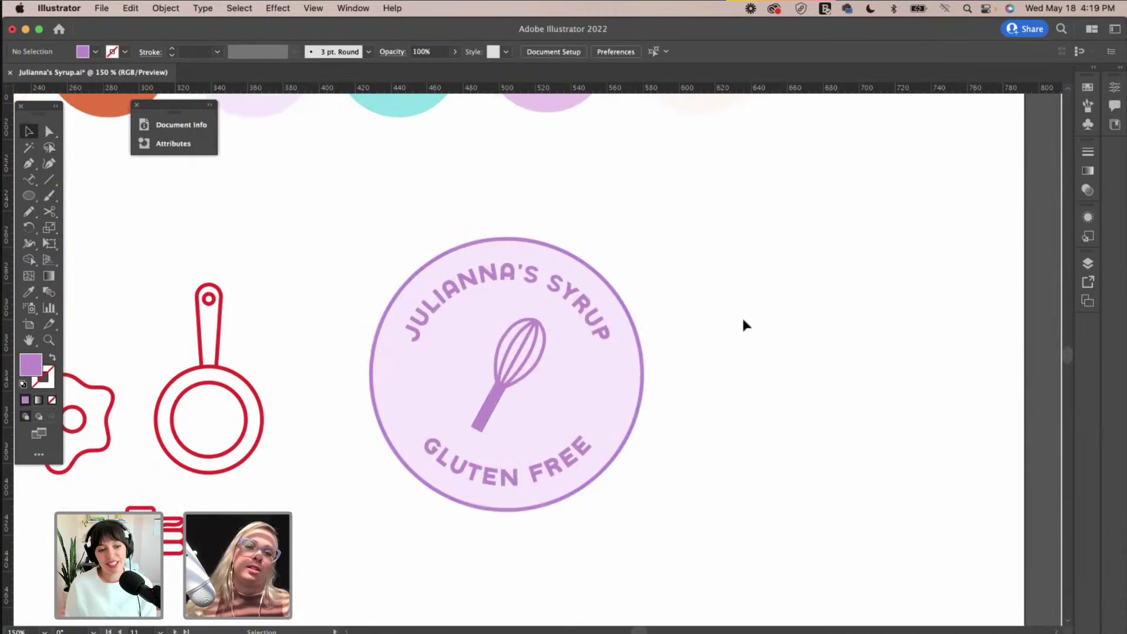
# Draw a solid purple dot about 9 px in diameter on the left of the text circle, between the two curved texts.
pyautogui.hscroll(-2, 742, 316)
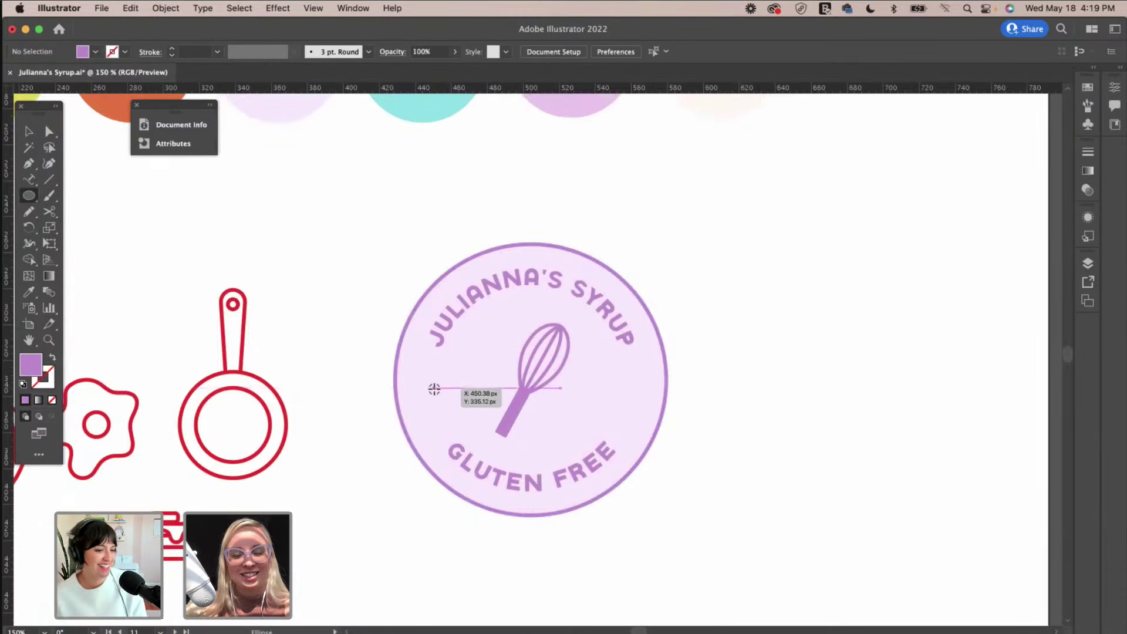
pyautogui.moveTo(435, 388); pyautogui.dragTo(445, 398)
pyautogui.press('v')
pyautogui.click(393, 341)
pyautogui.moveTo(434, 390); pyautogui.dragTo(430, 391)
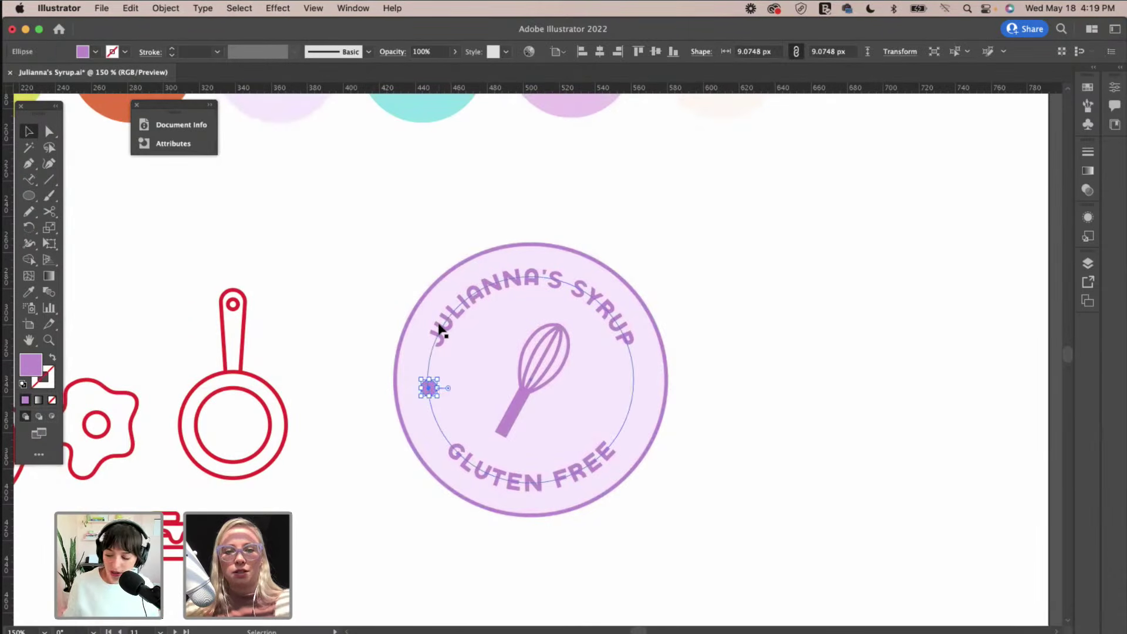
# Duplicate the purple dot to the opposite side of the text circle, at the same height.
pyautogui.click(385, 297)
pyautogui.moveTo(429, 387); pyautogui.dragTo(635, 397)
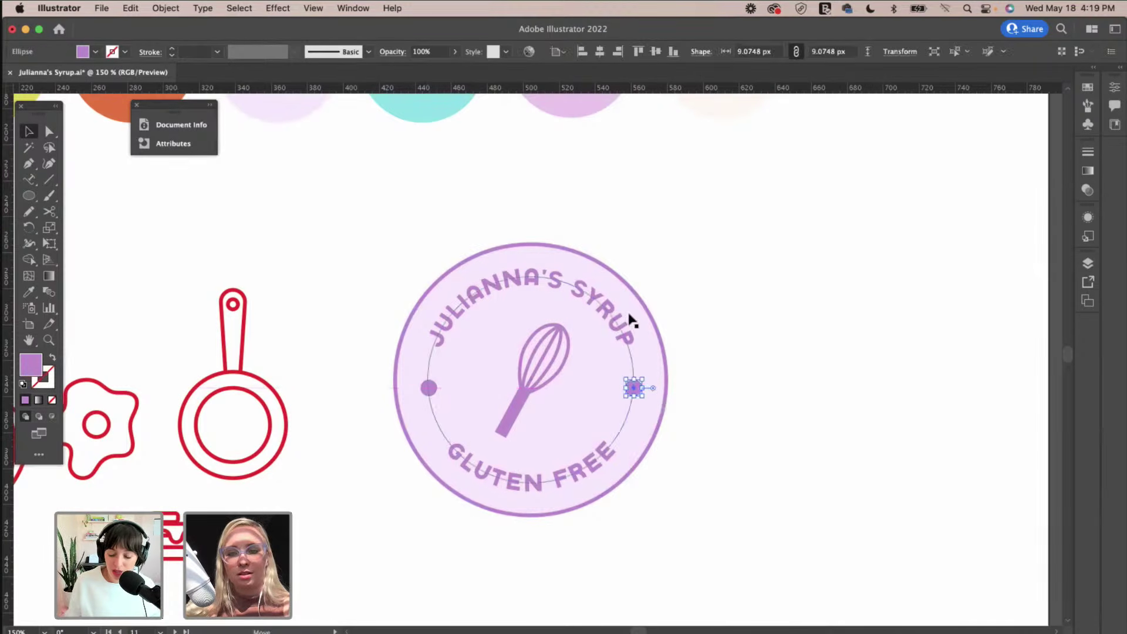
pyautogui.click(737, 333)
pyautogui.scroll(1, 736, 333)
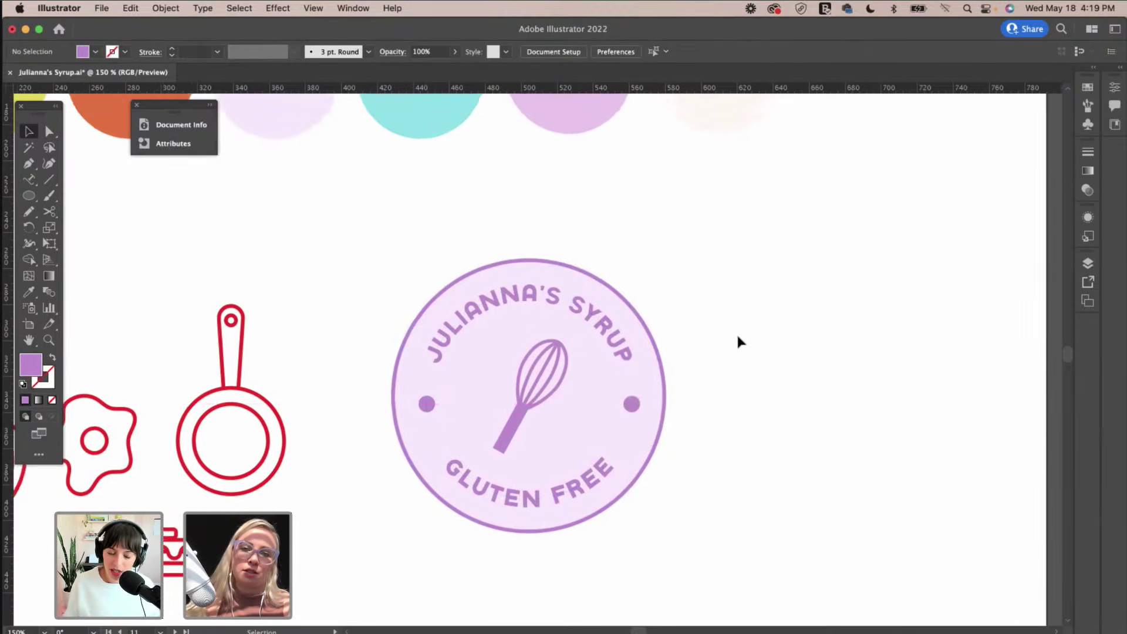
# Try the cream palette swatch as the fill of the badge's circle.
pyautogui.click(596, 370)
pyautogui.scroll(2, 595, 363)
pyautogui.press('i')
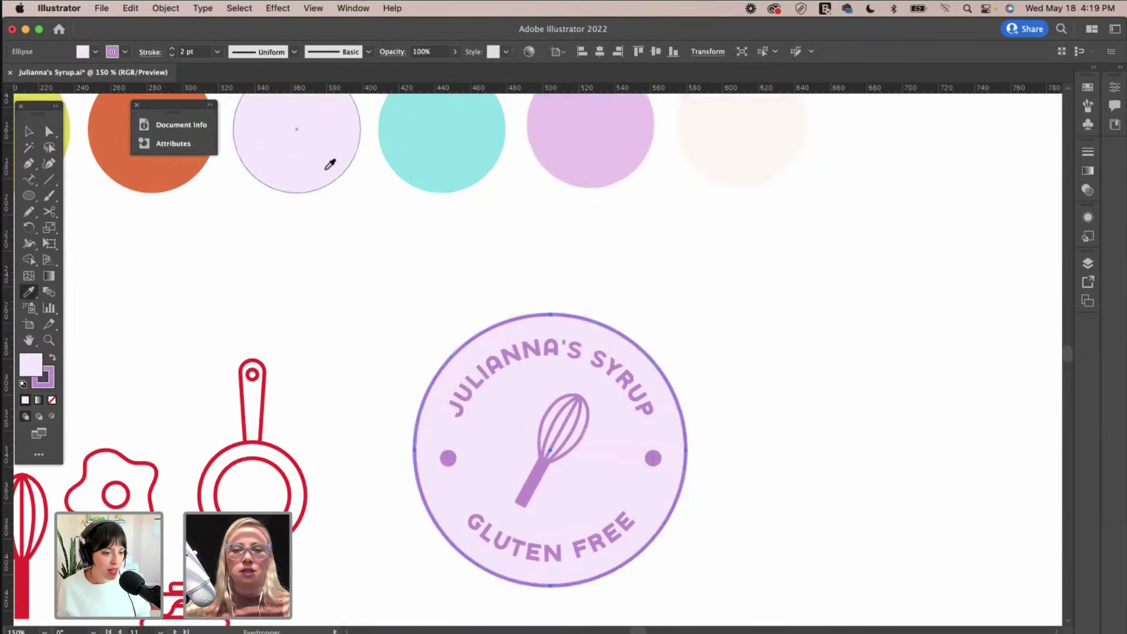
pyautogui.scroll(3, 464, 246)
pyautogui.hscroll(-3, 464, 246)
pyautogui.click(851, 234)
pyautogui.scroll(-2, 801, 304)
pyautogui.hscroll(-4, 801, 305)
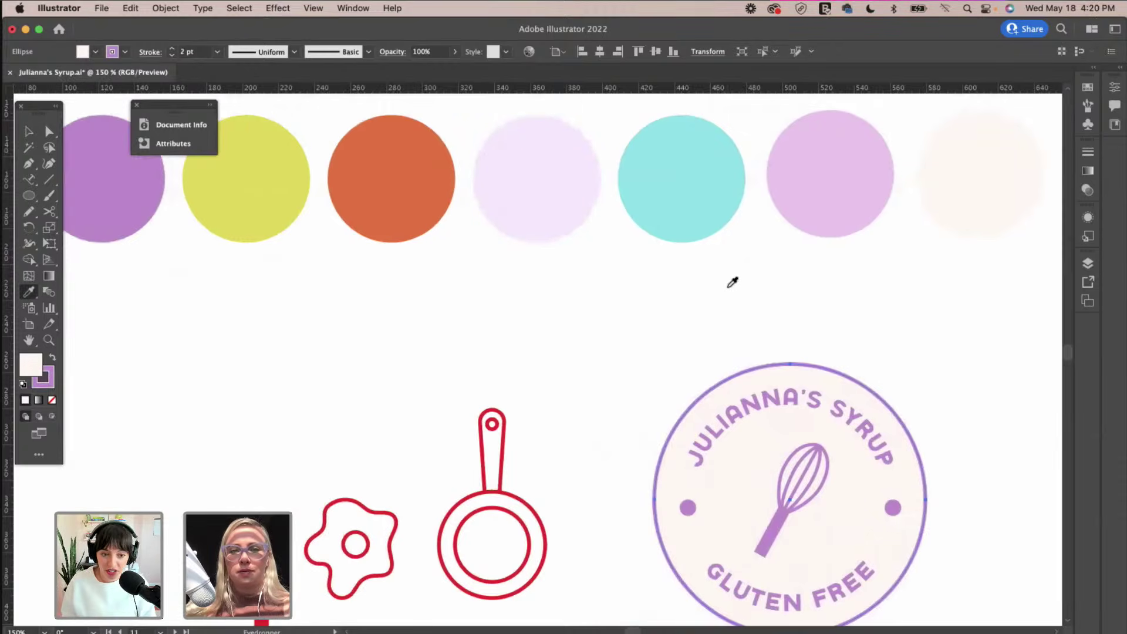
# Recolour the badge's circle fill with the pale lavender palette swatch again.
pyautogui.hscroll(4, 732, 282)
pyautogui.scroll(-2, 731, 282)
pyautogui.click(439, 153)
pyautogui.scroll(2, 755, 203)
pyautogui.hscroll(2, 757, 203)
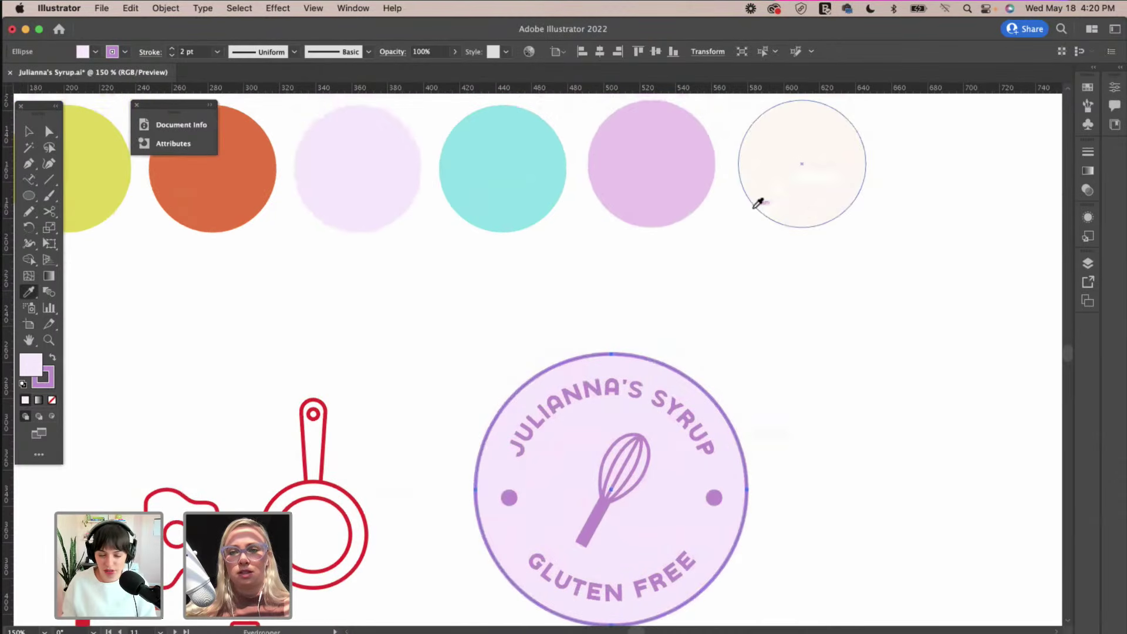
pyautogui.scroll(-2, 750, 282)
pyautogui.hscroll(2, 750, 282)
pyautogui.press('v')
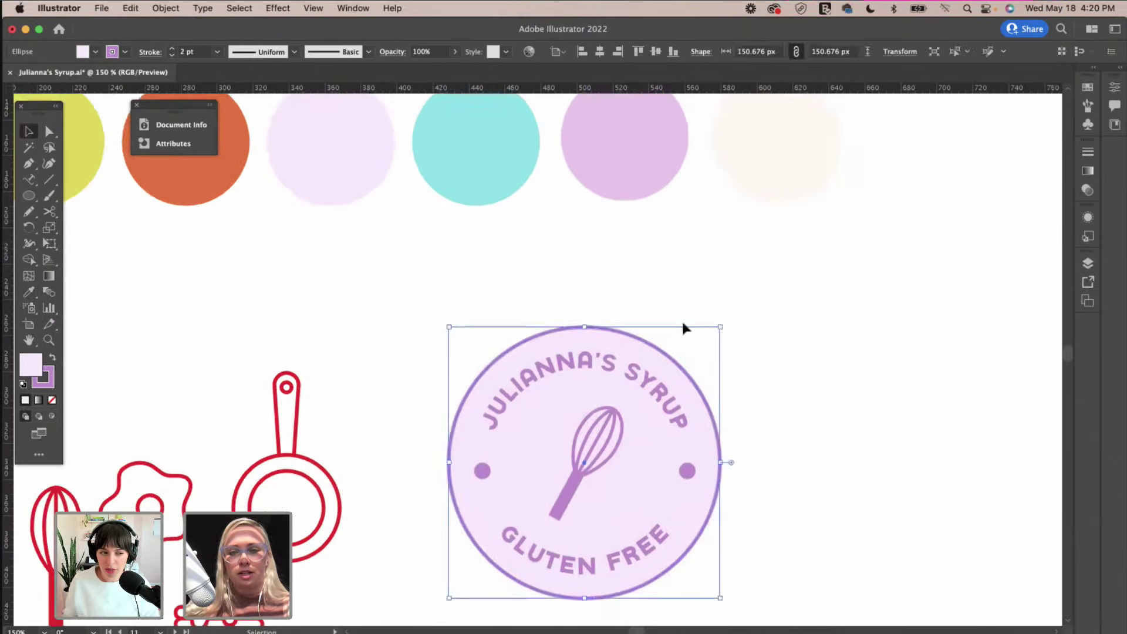
# Duplicate the badge's circle in place, enlarge the copy around its centre to about 163 px, and remove its fill.
pyautogui.click(746, 276)
pyautogui.click(650, 347)
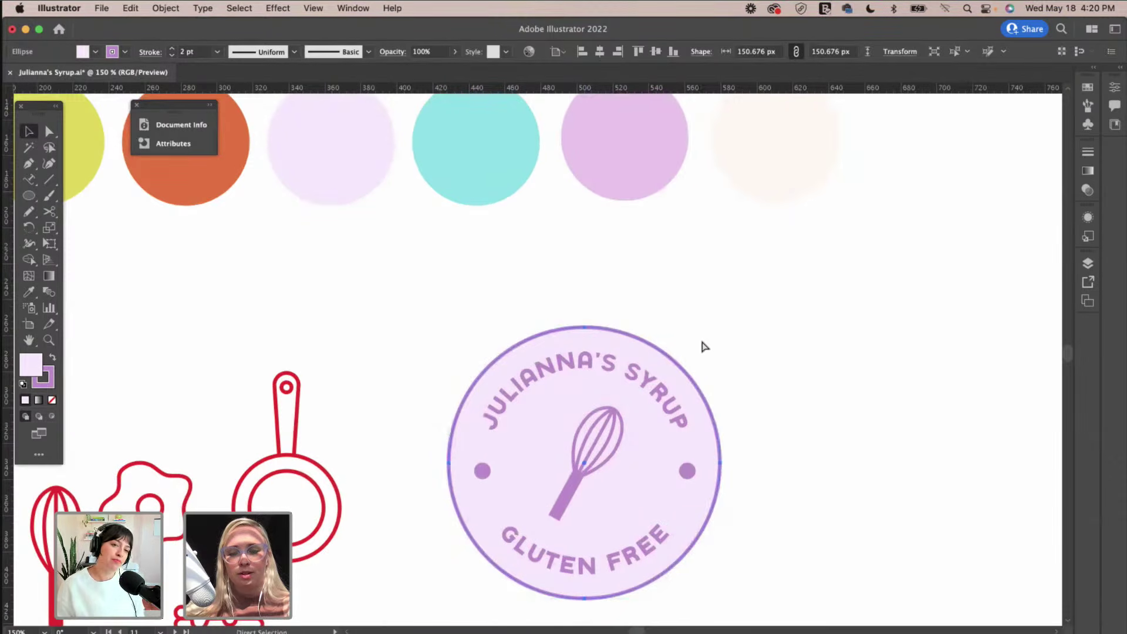
pyautogui.moveTo(726, 330); pyautogui.dragTo(741, 316)
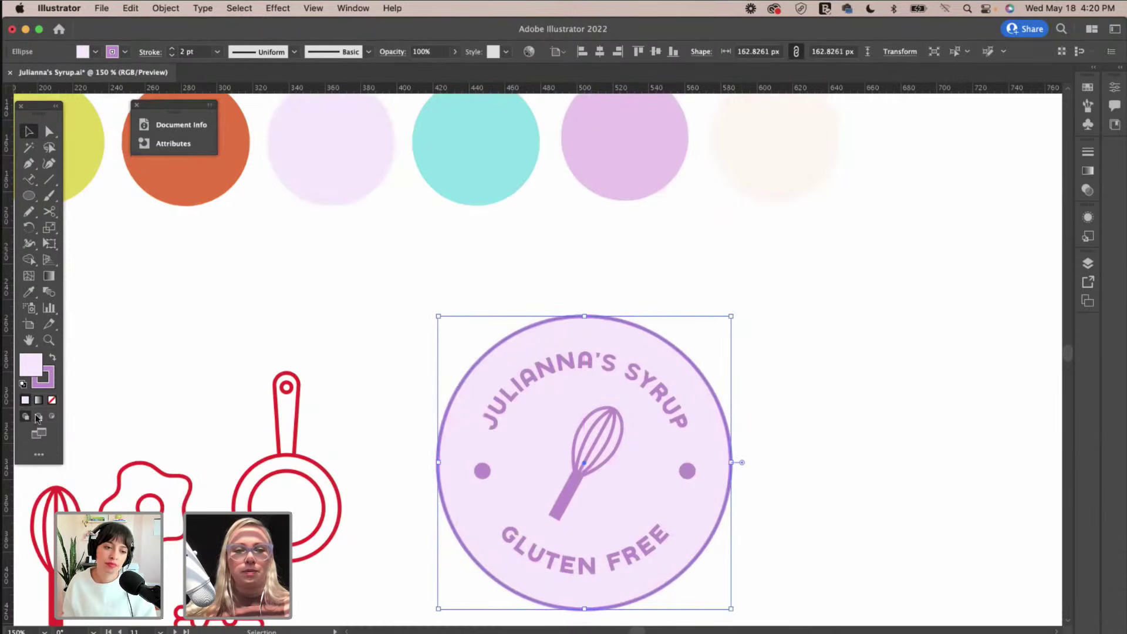
pyautogui.click(51, 402)
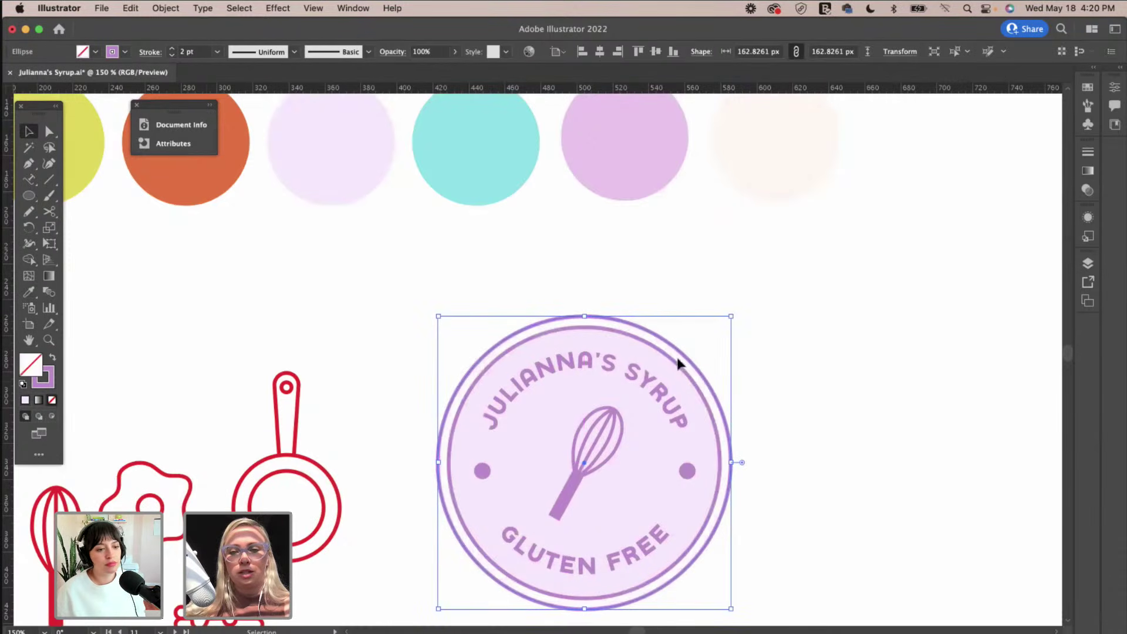
pyautogui.click(556, 256)
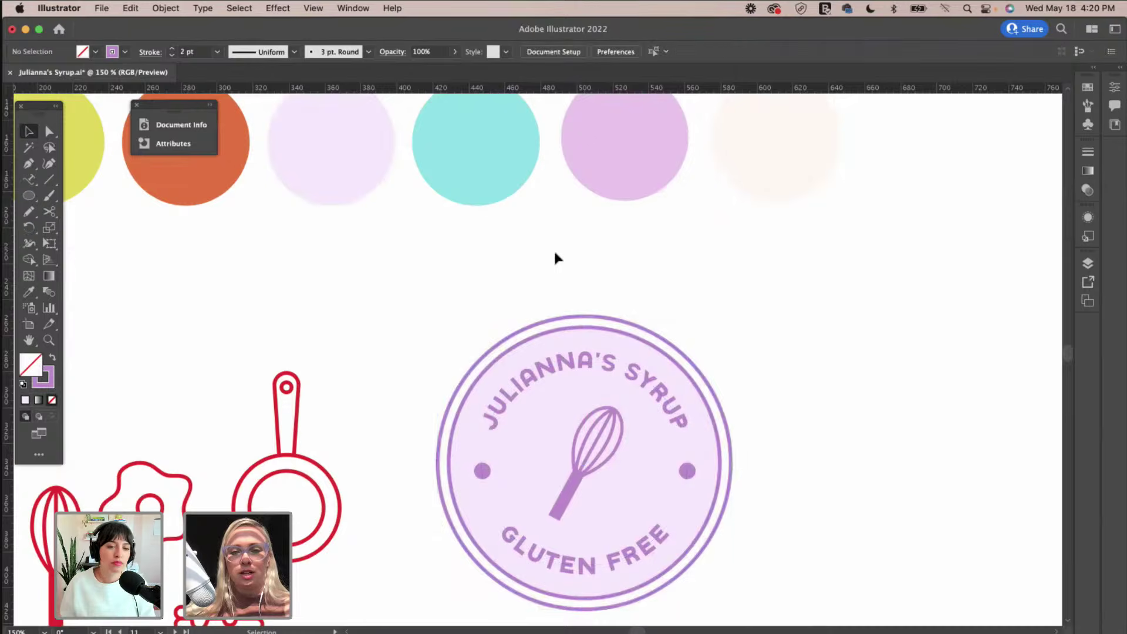
# Try to resize the badge's outer ring.
pyautogui.hscroll(3, 556, 257)
pyautogui.scroll(-2, 557, 256)
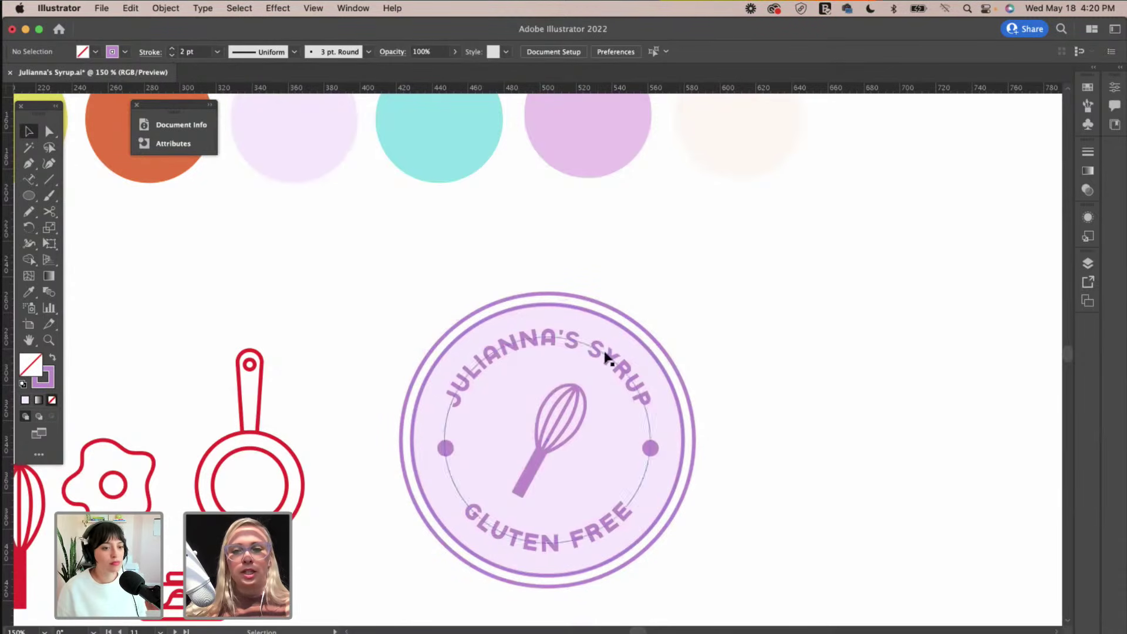
pyautogui.click(649, 336)
pyautogui.moveTo(696, 291)
pyautogui.mouseDown()
pyautogui.moveTo(715, 277)
pyautogui.moveTo(705, 292)
pyautogui.mouseUp()
pyautogui.click(717, 339)
# Scale the badge's rings, curved texts and dots down around the centre to about 151 px outer diameter, keeping the whisk's size.
pyautogui.press('super+minus')
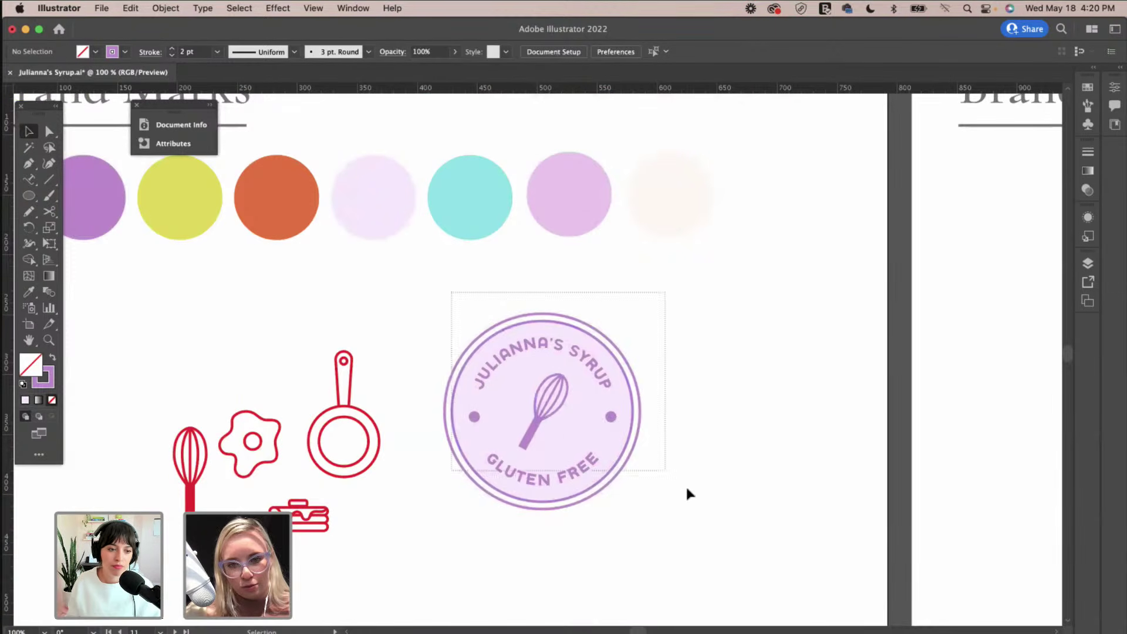
pyautogui.click(583, 337)
pyautogui.keyDown('shift'); pyautogui.click(621, 356); pyautogui.keyUp('shift')
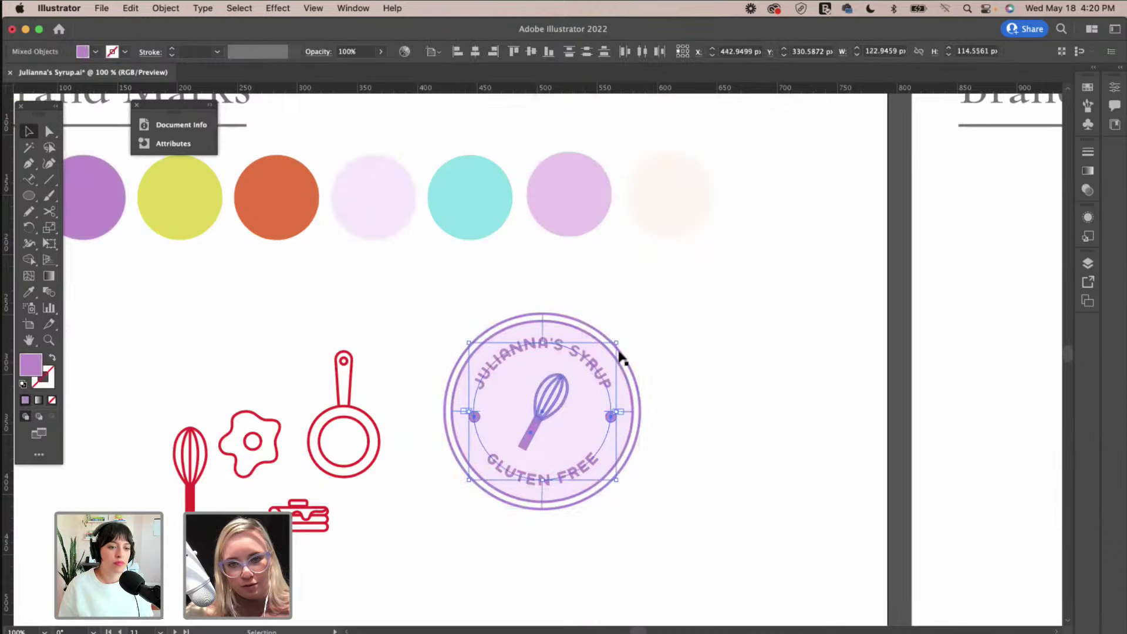
pyautogui.moveTo(618, 342); pyautogui.dragTo(633, 321)
pyautogui.click(693, 341)
pyautogui.click(590, 342)
pyautogui.click(693, 317)
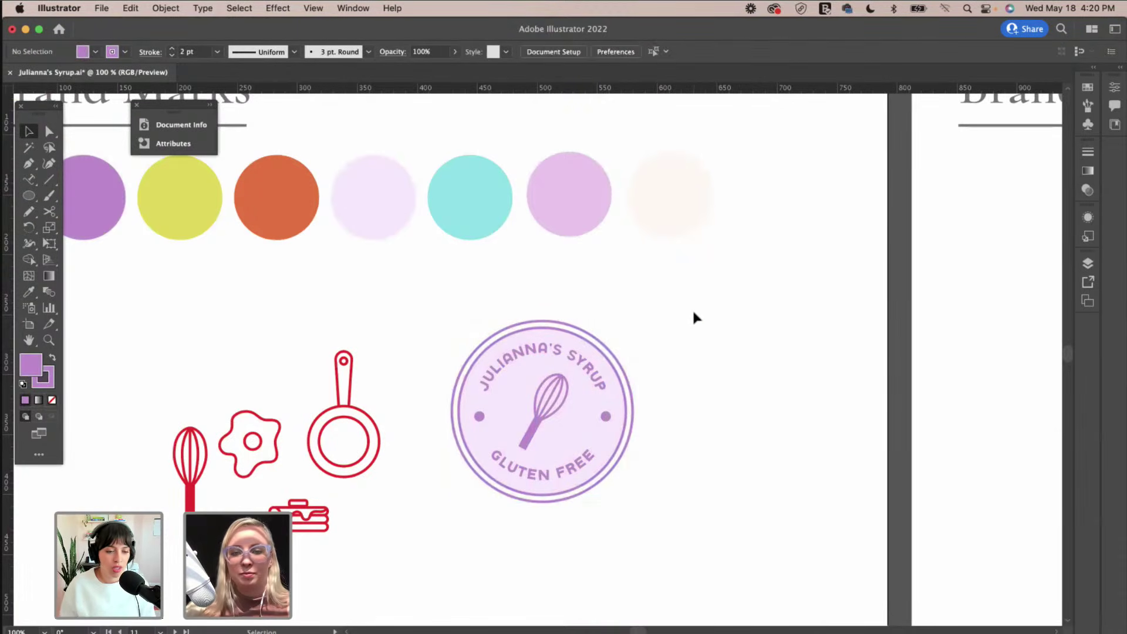
# Remove the pale lavender fill from the badge's inner circle.
pyautogui.press('super+equal')
pyautogui.scroll(-2, 693, 317)
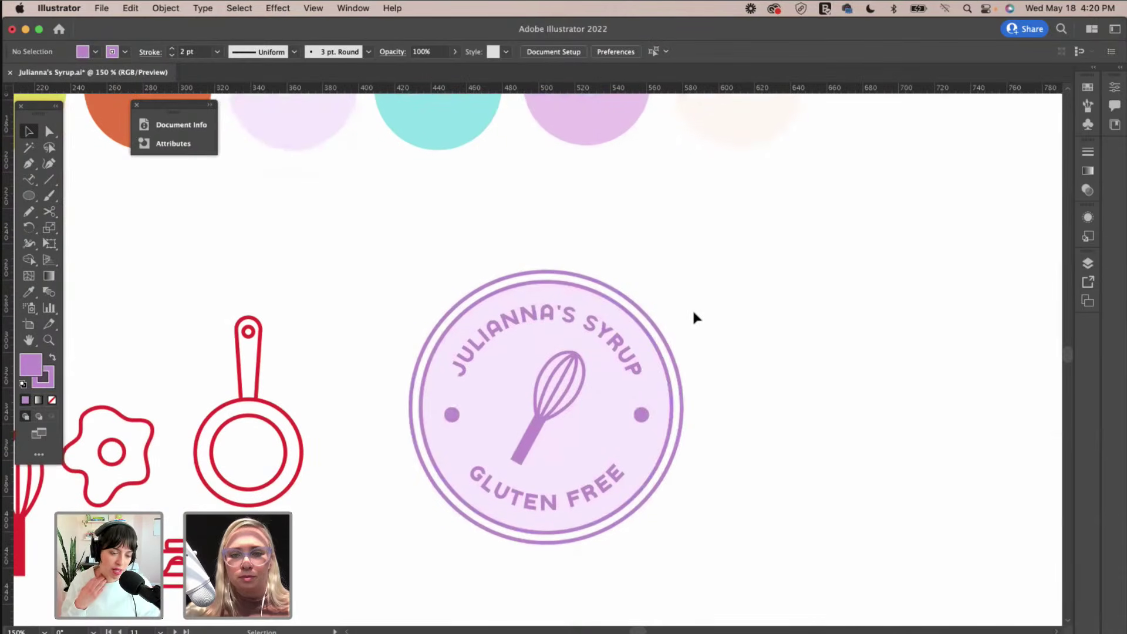
pyautogui.click(604, 390)
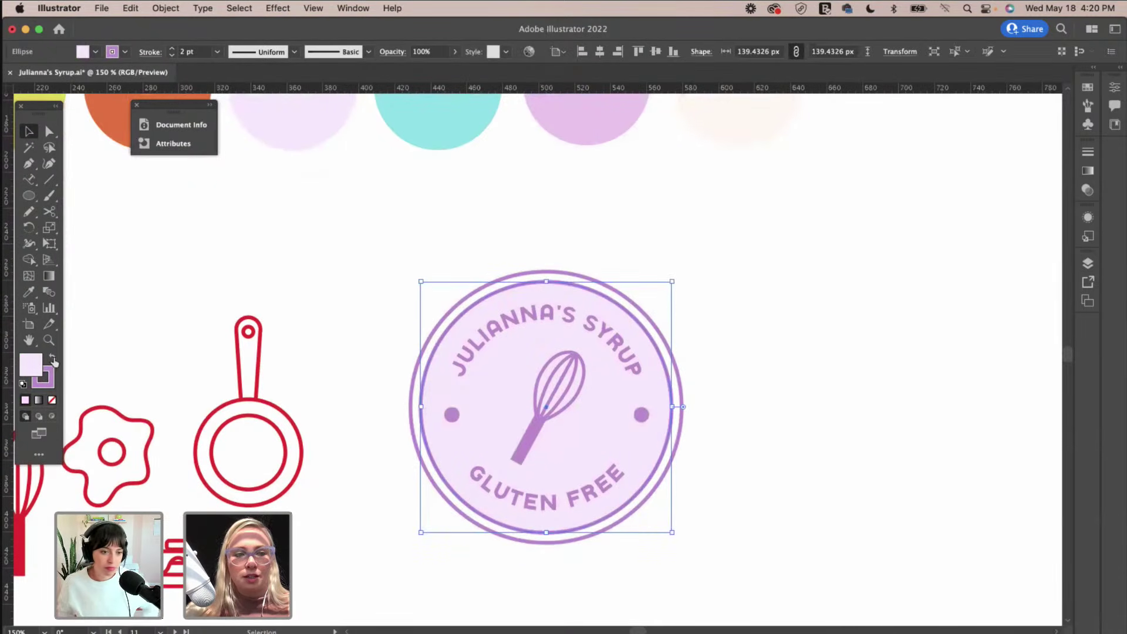
pyautogui.click(51, 401)
pyautogui.click(352, 282)
# Fill the badge's outer circle with the pale lavender palette swatch and send it behind all the other badge elements.
pyautogui.click(574, 272)
pyautogui.press('i')
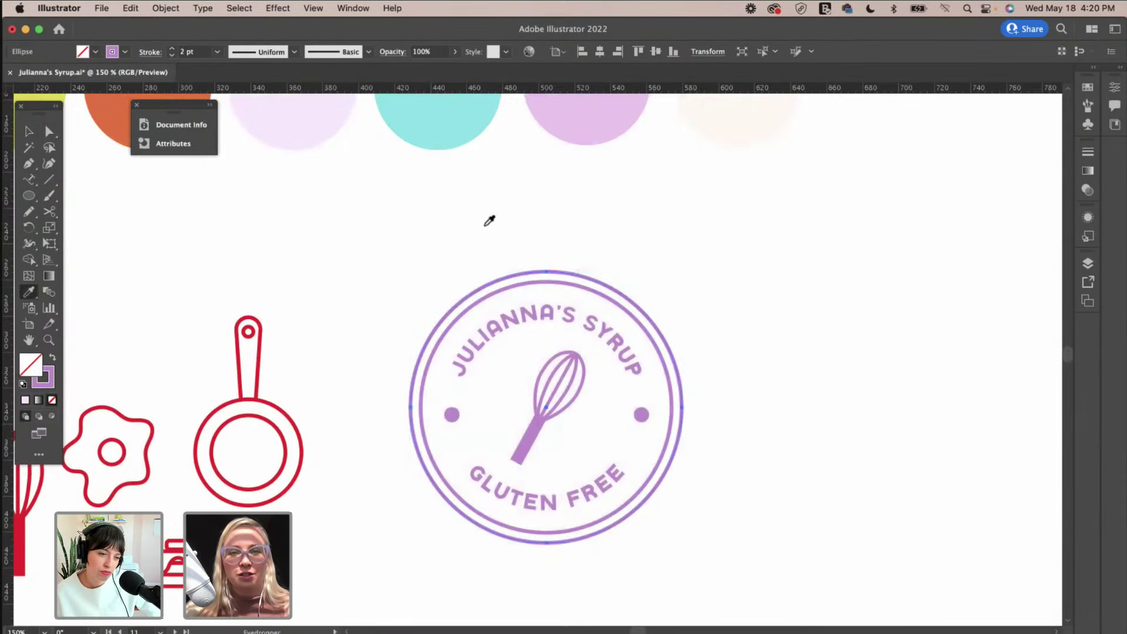
pyautogui.scroll(2, 347, 179)
pyautogui.click(346, 177)
pyautogui.press('v')
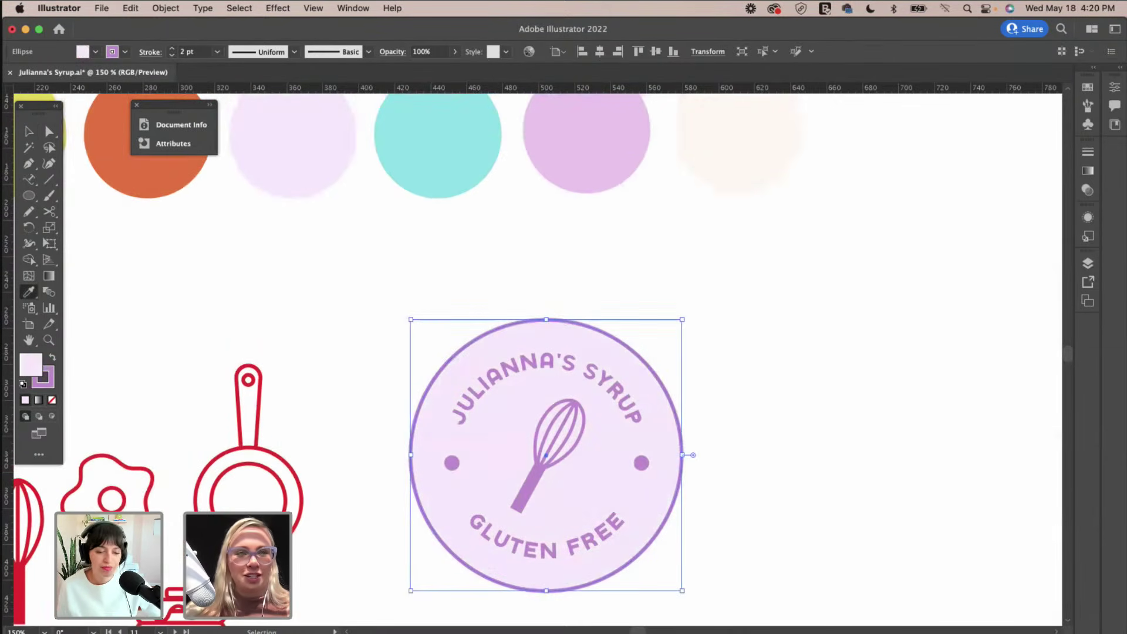
pyautogui.click(165, 8)
pyautogui.moveTo(205, 45)
pyautogui.click(344, 88)
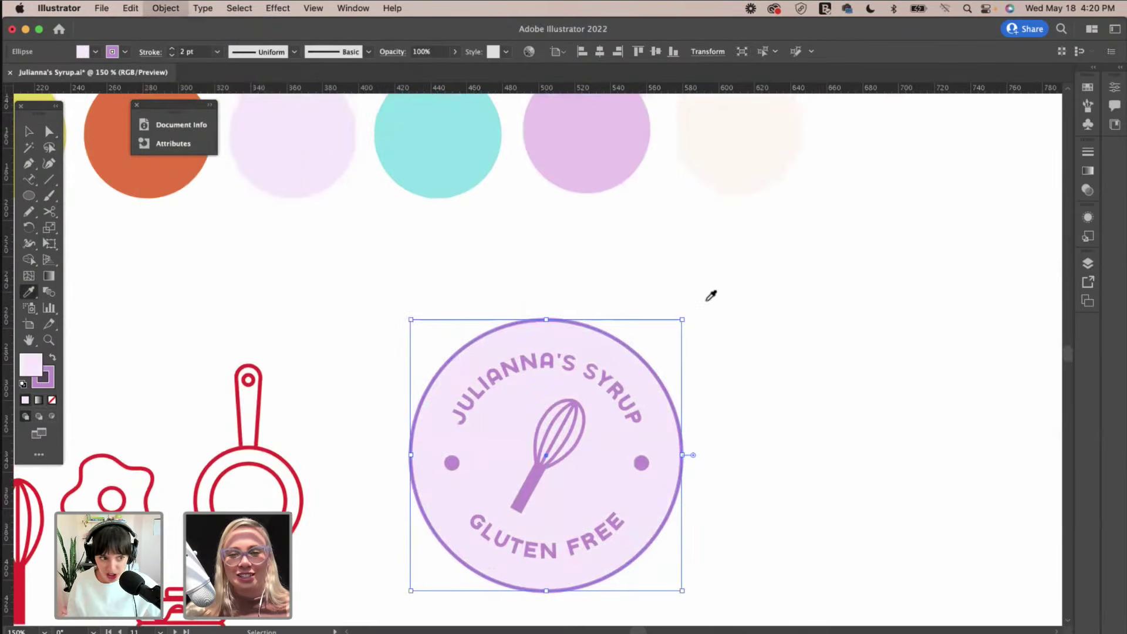
pyautogui.click(745, 294)
# Fill the badge's inner circle with the cream palette swatch, leaving pale lavender only between the two rings.
pyautogui.click(605, 476)
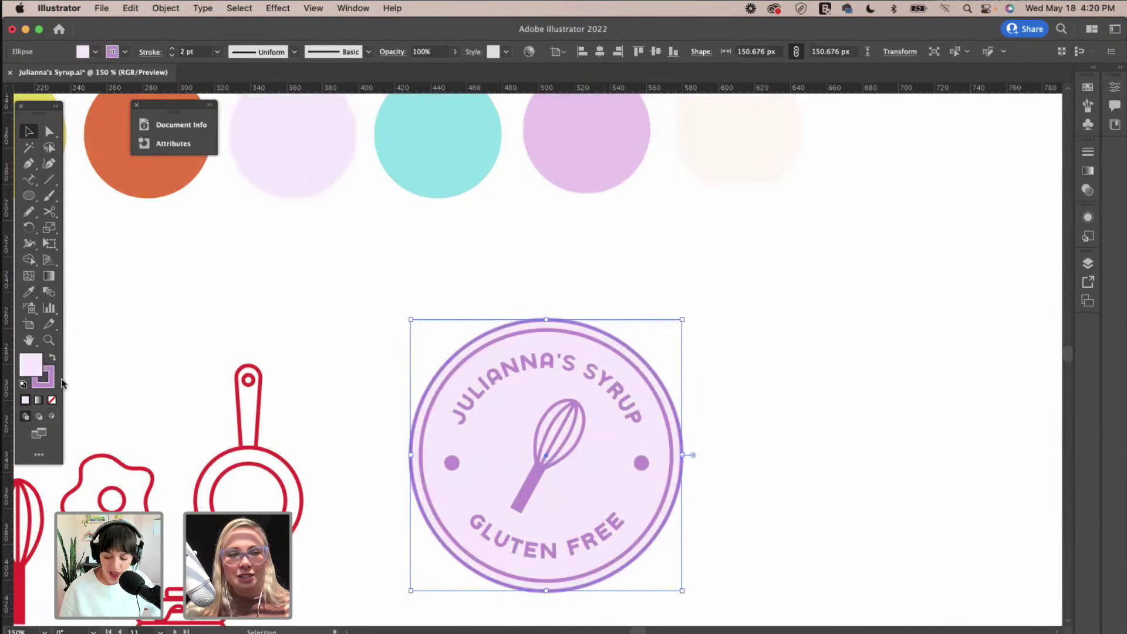
pyautogui.press('i')
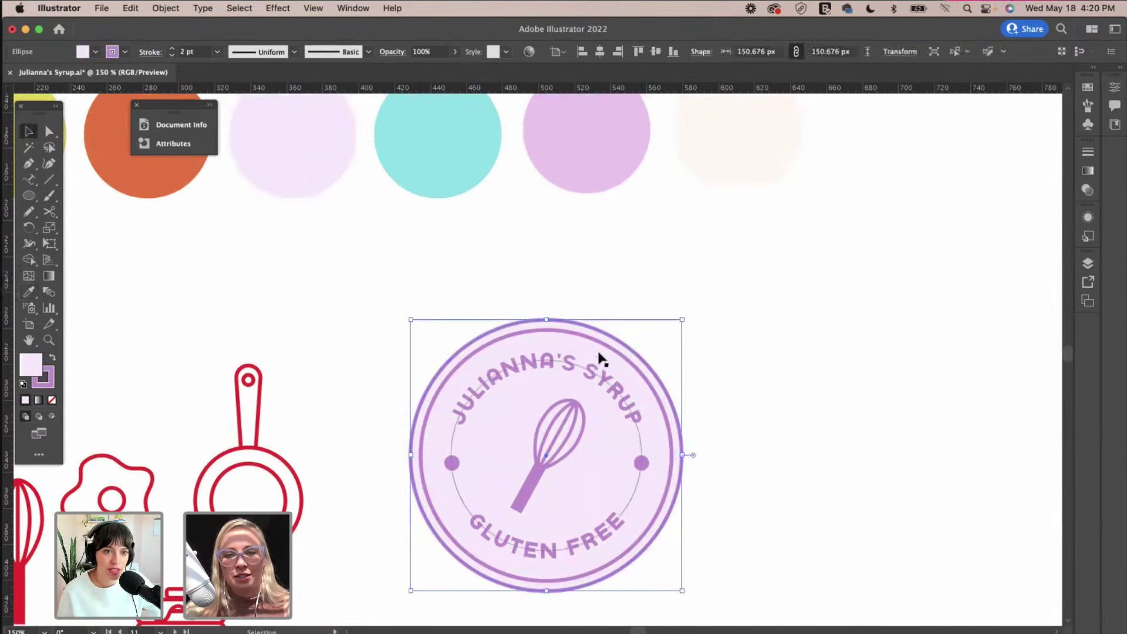
pyautogui.keyDown('super'); pyautogui.click(602, 350); pyautogui.keyUp('super')
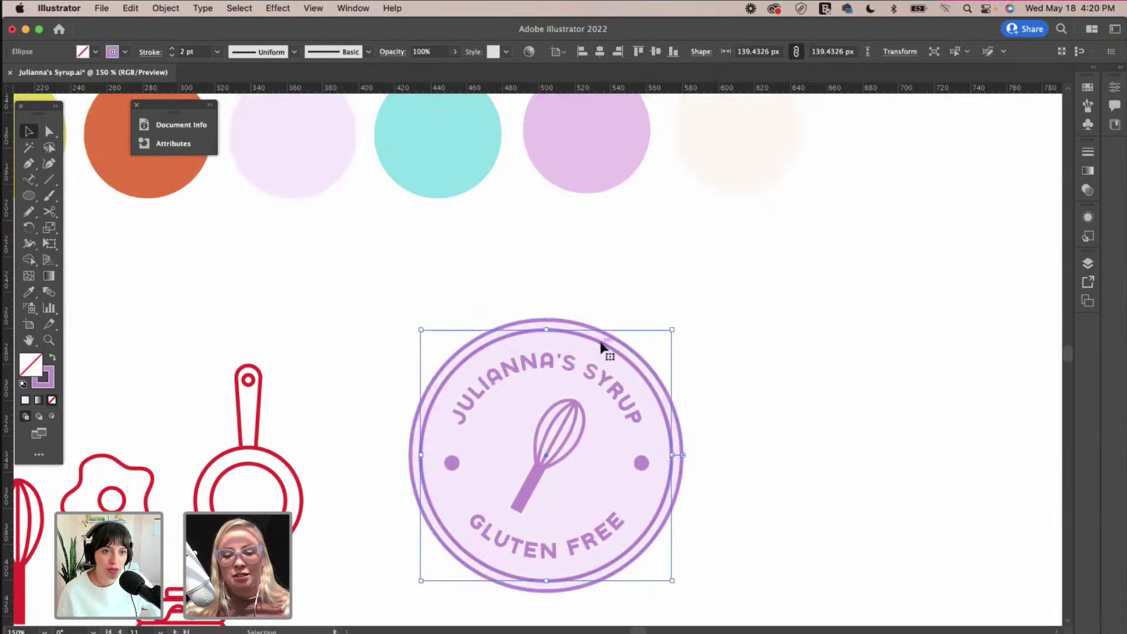
pyautogui.click(364, 286)
pyautogui.hscroll(3, 679, 256)
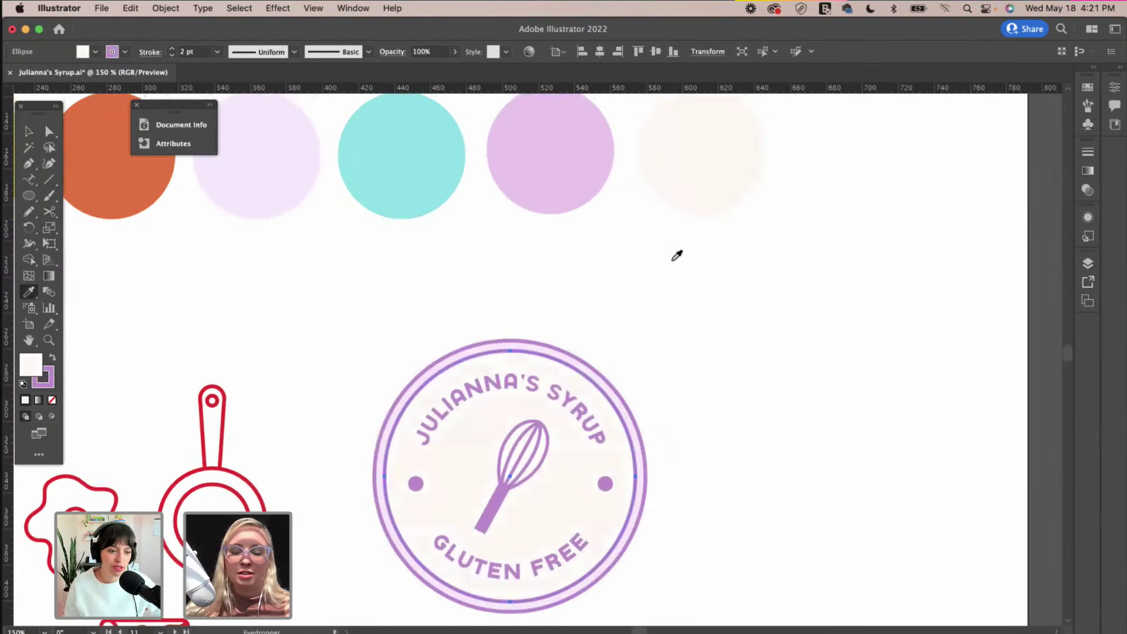
# Fill the badge's inner circle with the pale lavender palette swatch and remove the fill from the outer circle.
pyautogui.hscroll(-2, 677, 256)
pyautogui.click(467, 173)
pyautogui.click(294, 176)
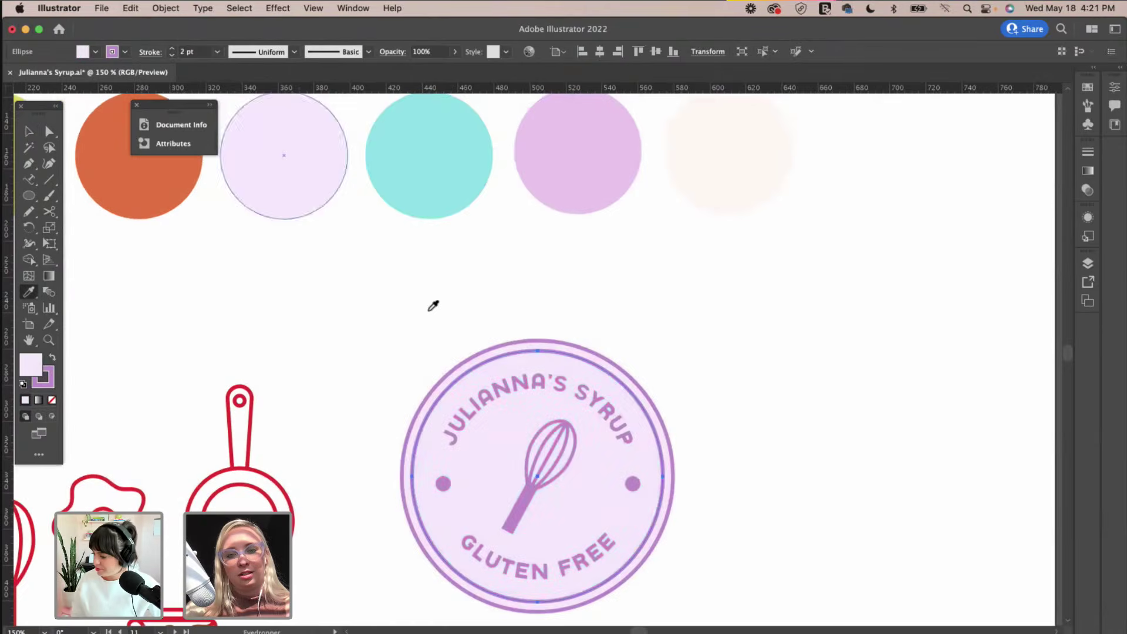
pyautogui.hscroll(-2, 414, 285)
pyautogui.scroll(-3, 430, 307)
pyautogui.press('v')
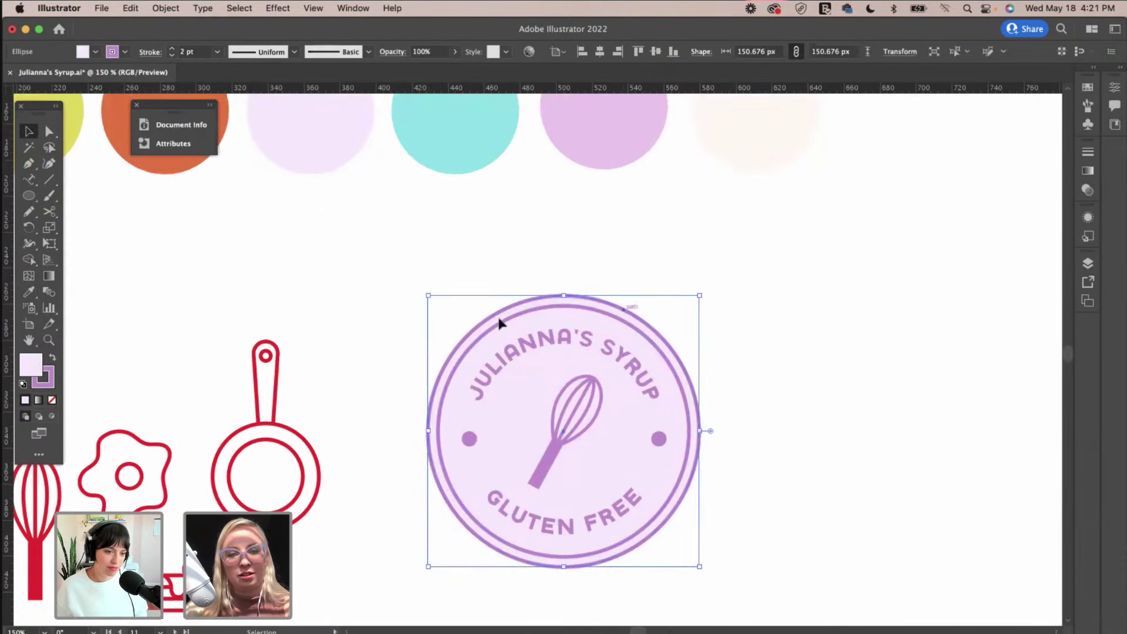
pyautogui.click(330, 304)
pyautogui.hscroll(2, 330, 305)
pyautogui.scroll(-1, 330, 305)
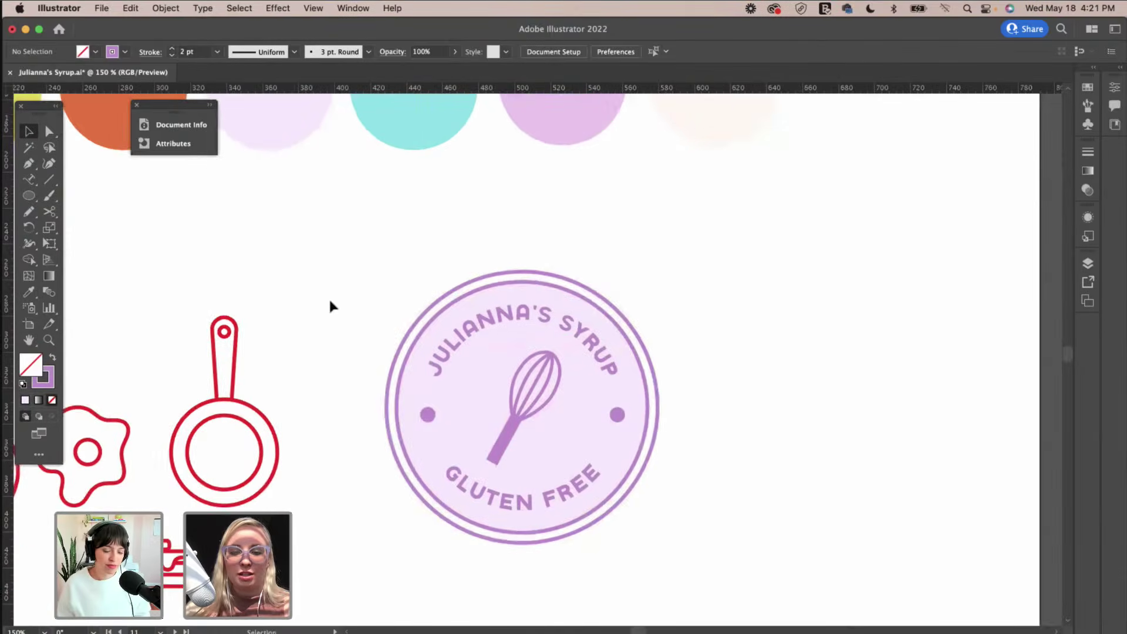
# Move the red fried egg icon out of the icon group to the empty area beside the badge.
pyautogui.hscroll(-3, 685, 406)
pyautogui.scroll(1, 684, 405)
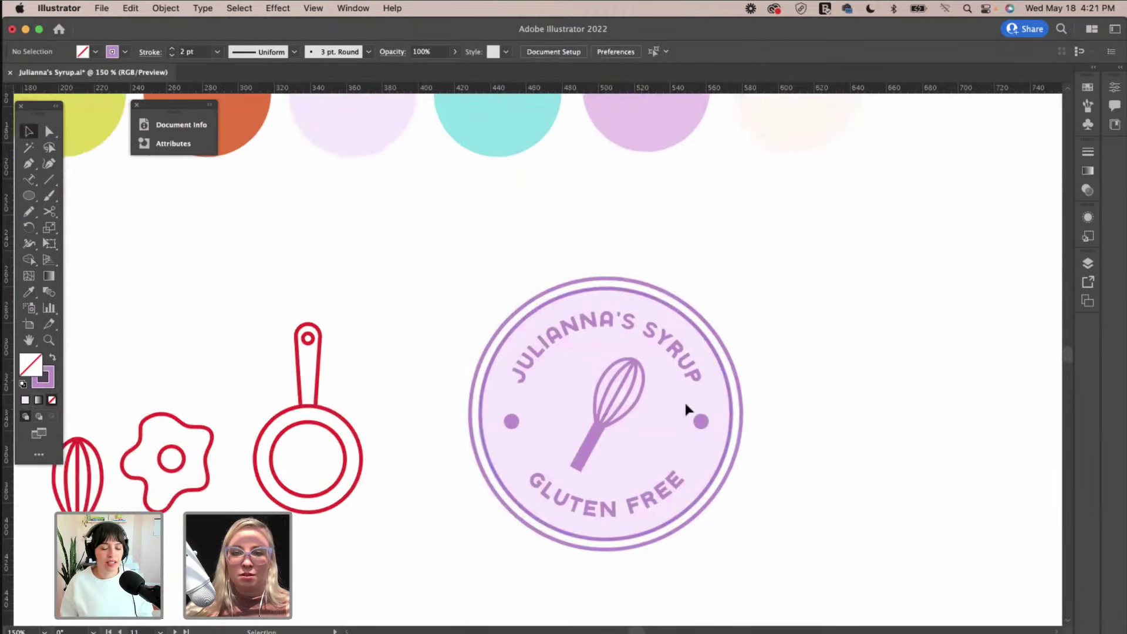
pyautogui.scroll(-1, 711, 417)
pyautogui.scroll(1, 711, 417)
pyautogui.hscroll(-5, 711, 417)
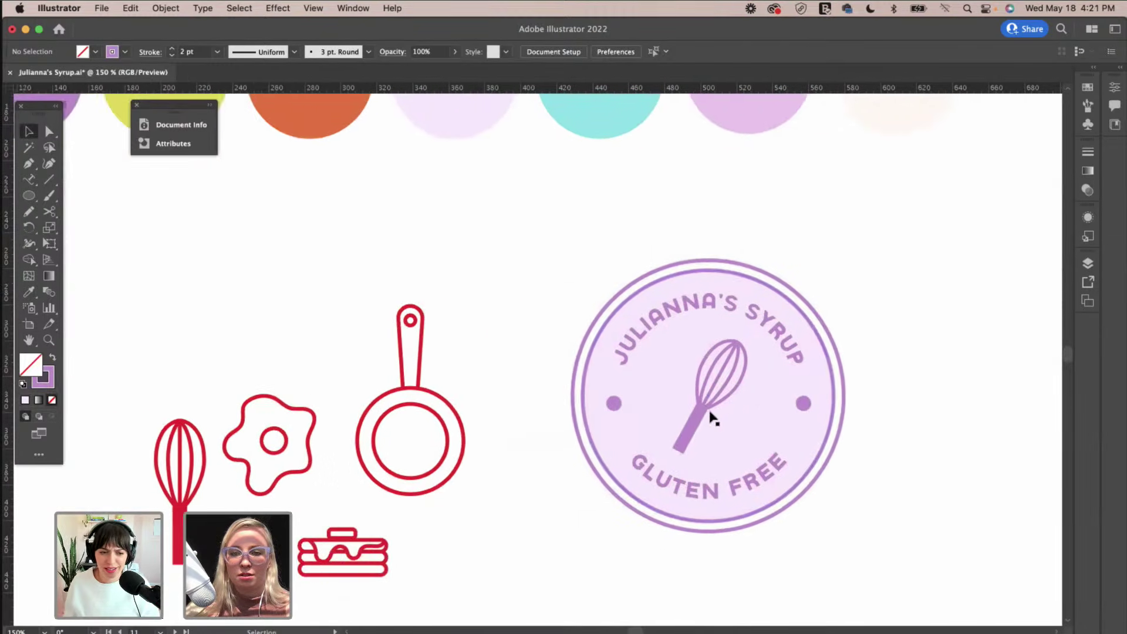
pyautogui.press('super+minus')
pyautogui.hscroll(2, 713, 418)
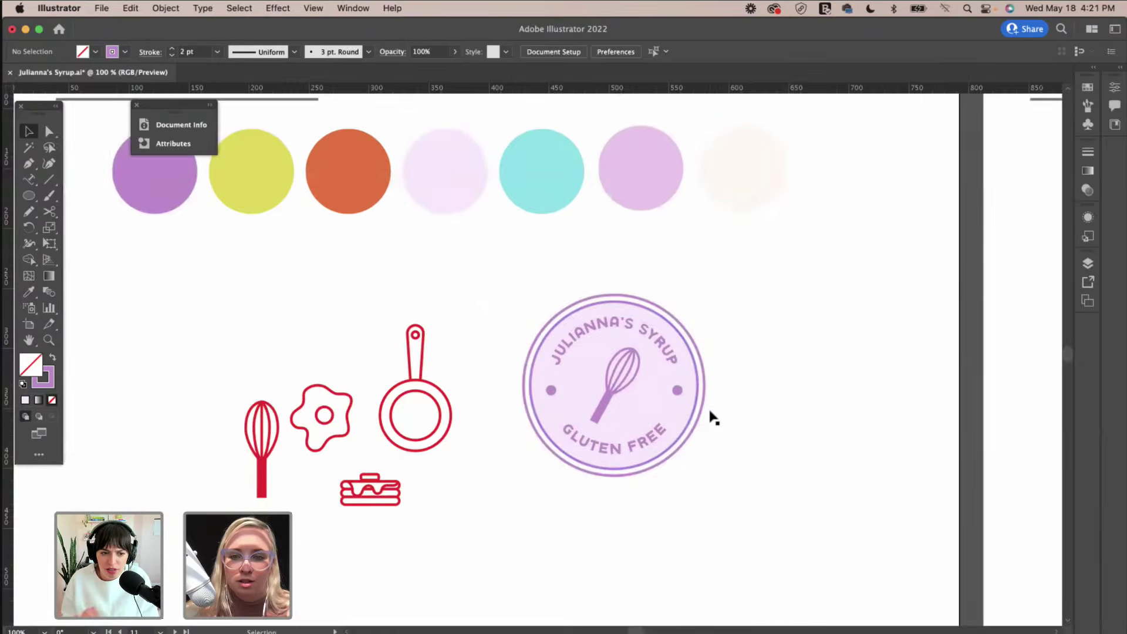
pyautogui.hscroll(-2, 460, 333)
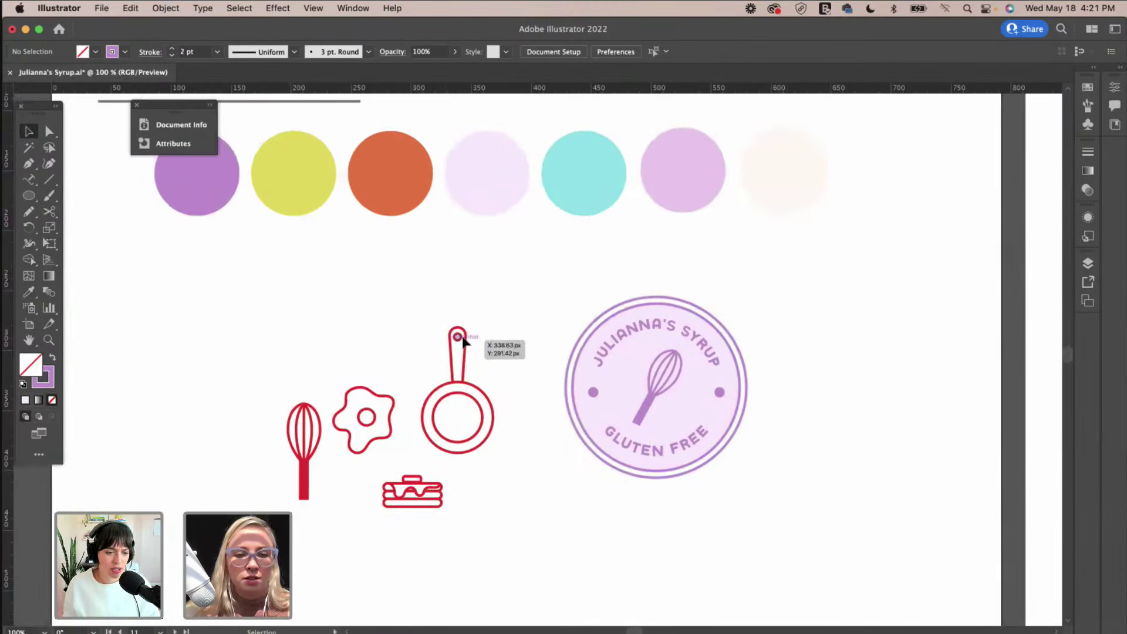
pyautogui.moveTo(378, 420); pyautogui.dragTo(813, 311)
pyautogui.hscroll(3, 789, 390)
pyautogui.scroll(1, 763, 400)
pyautogui.scroll(1, 674, 436)
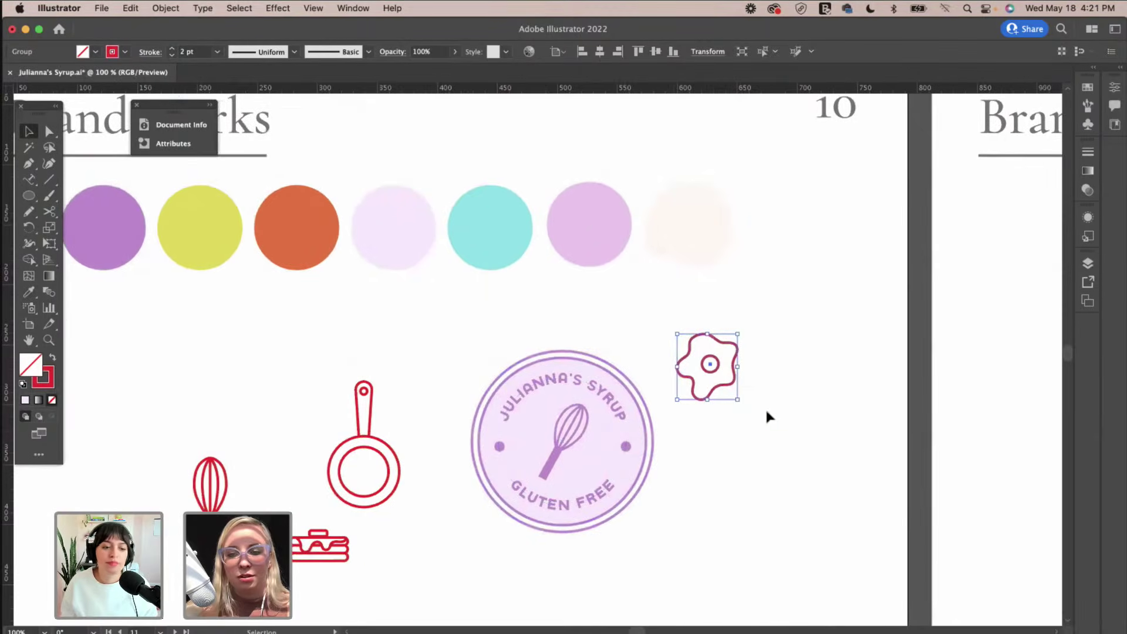
# Expand the egg icon's fill and stroke, scale it up slightly and place it back among the red icons.
pyautogui.click(166, 8)
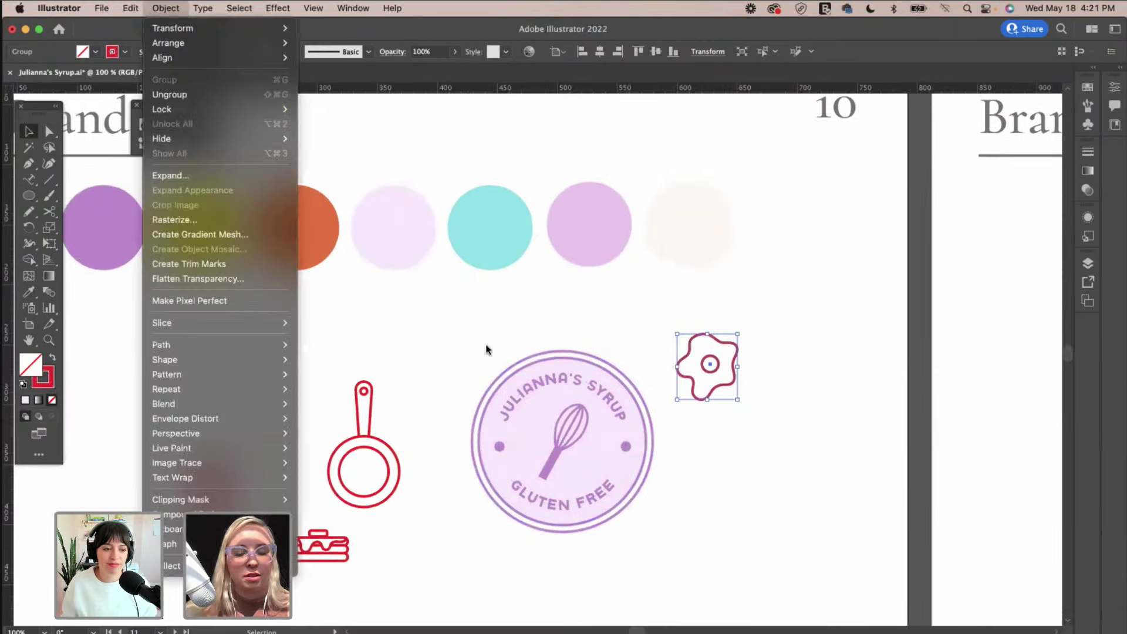
pyautogui.click(194, 175)
pyautogui.click(742, 589)
pyautogui.moveTo(739, 335); pyautogui.dragTo(238, 406)
pyautogui.click(791, 304)
pyautogui.click(743, 347)
# Move the red pancake stack icon to the empty area on the right side of the badge.
pyautogui.hscroll(-5, 380, 506)
pyautogui.click(446, 550)
pyautogui.moveTo(451, 539); pyautogui.dragTo(831, 377)
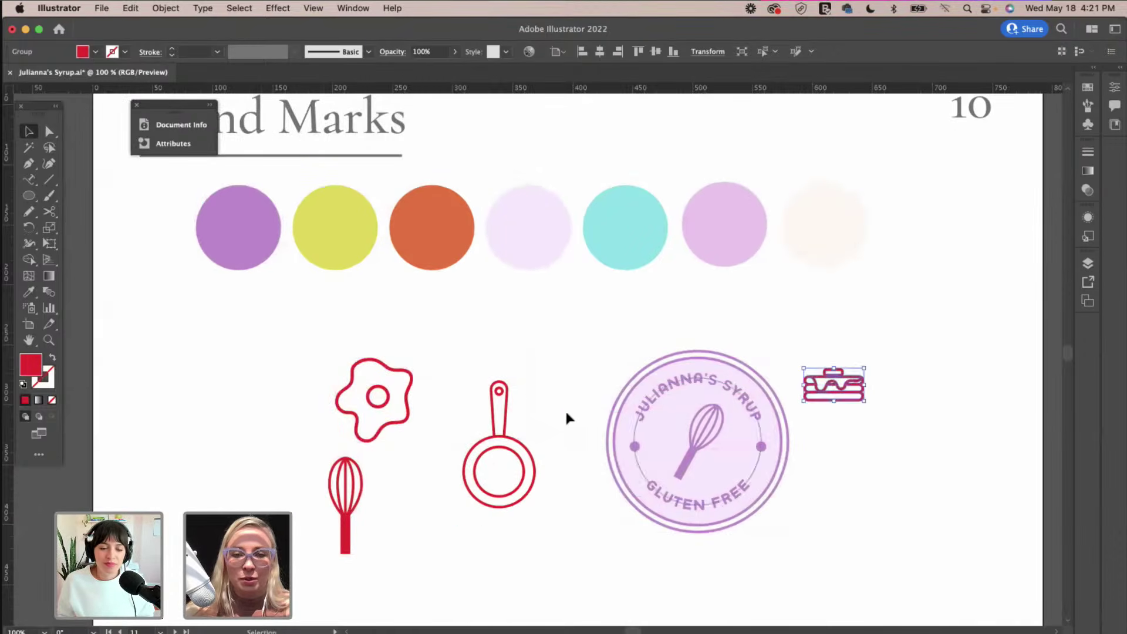
# Expand the frying pan icon's fill and stroke and move it to the left of the egg icon.
pyautogui.click(499, 442)
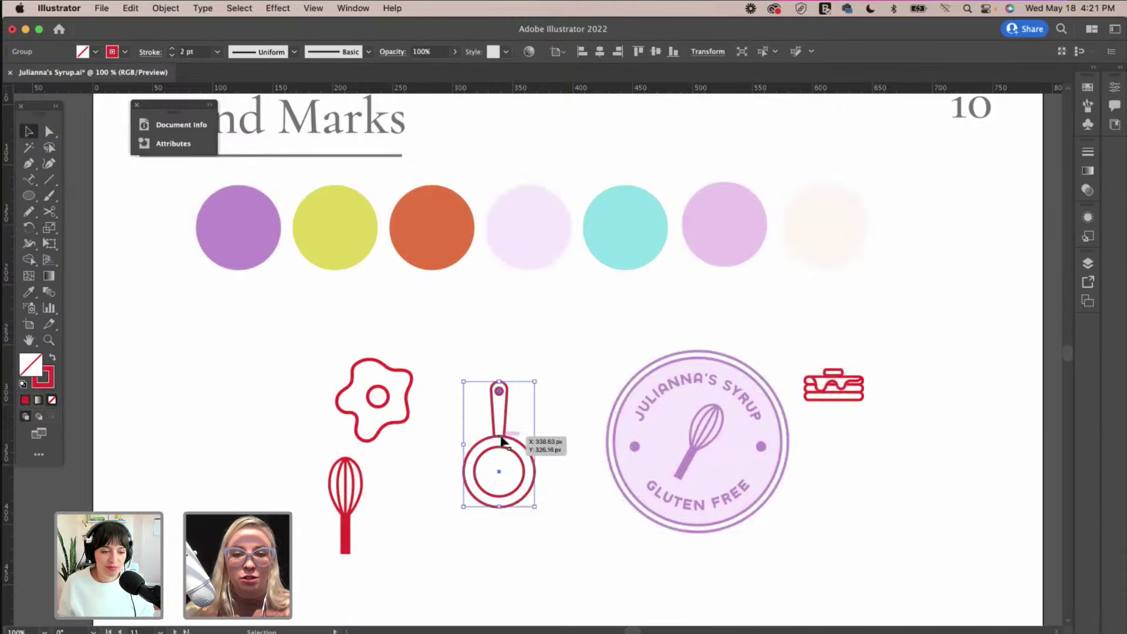
pyautogui.click(158, 8)
pyautogui.click(197, 174)
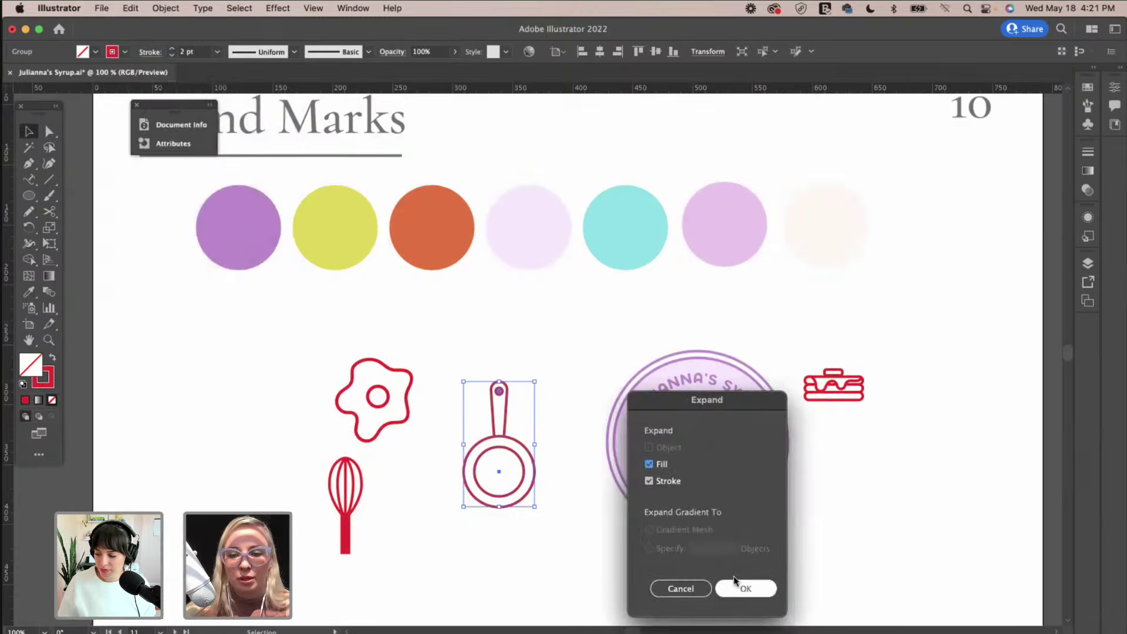
pyautogui.click(737, 583)
pyautogui.moveTo(531, 452); pyautogui.dragTo(289, 403)
# Scale the pancake stack icon up slightly and shift it down beside the badge.
pyautogui.click(847, 383)
pyautogui.moveTo(867, 363); pyautogui.dragTo(892, 417)
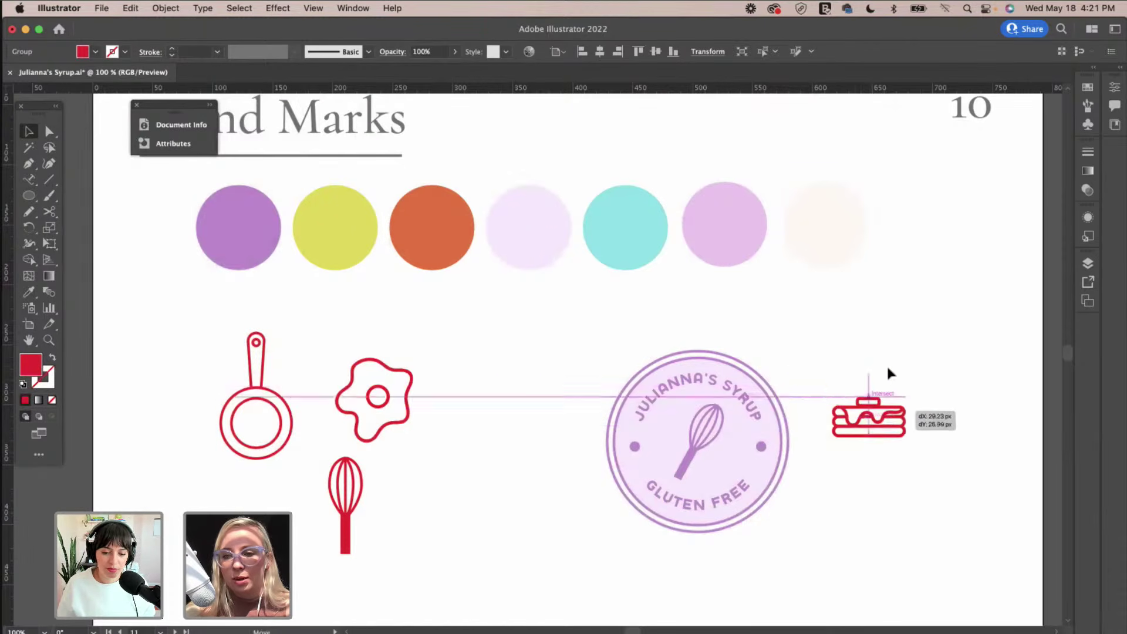
pyautogui.click(890, 343)
pyautogui.hscroll(5, 890, 341)
# Recolour the pancake stack icon with the orange palette swatch.
pyautogui.click(723, 420)
pyautogui.press('i')
pyautogui.click(288, 242)
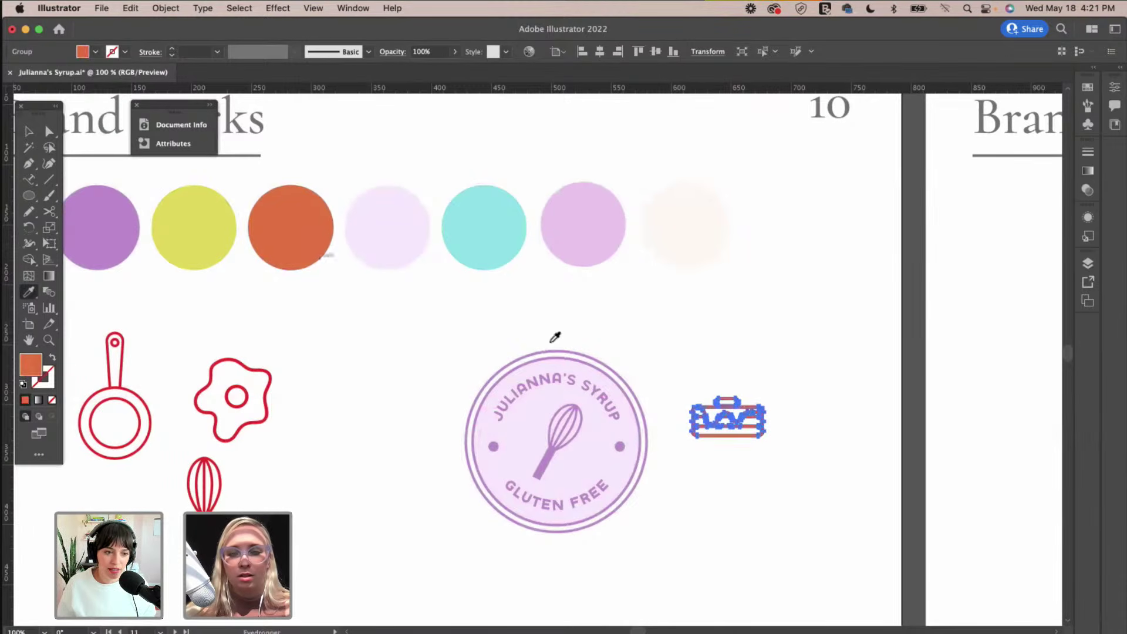
pyautogui.press('v')
pyautogui.click(713, 331)
pyautogui.hscroll(3, 713, 332)
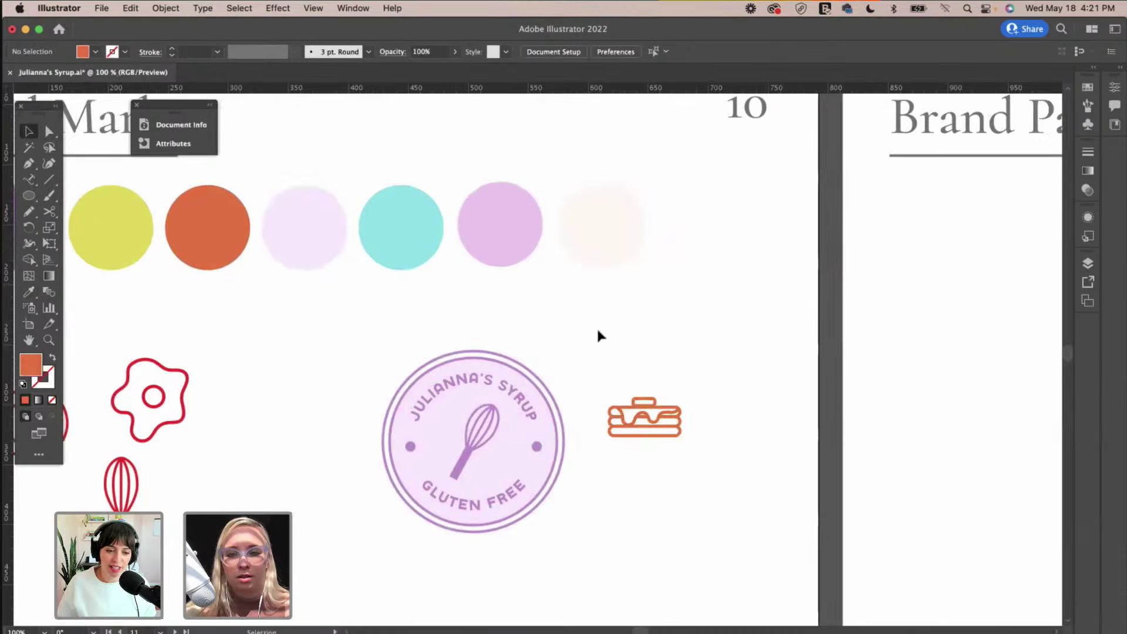
# Draw a rectangle about 109 by 70 px over the pancake stack icon.
pyautogui.moveTo(29, 200); pyautogui.dragTo(94, 198)
pyautogui.moveTo(584, 358)
pyautogui.mouseDown()
pyautogui.moveTo(659, 428)
pyautogui.moveTo(715, 442)
pyautogui.mouseUp()
pyautogui.click(48, 131)
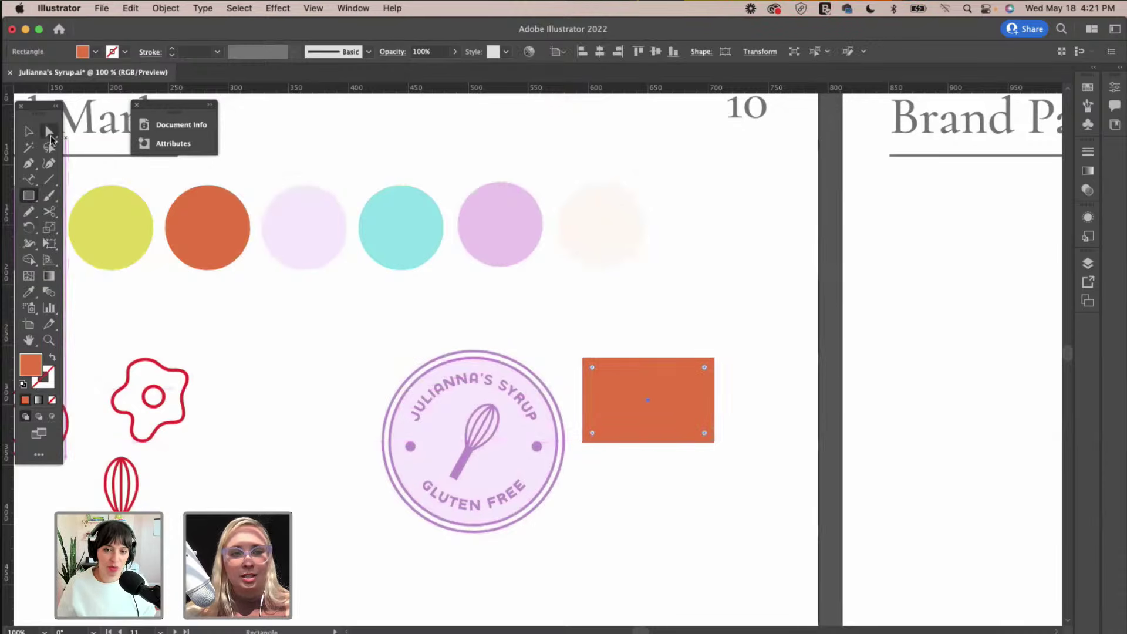
pyautogui.click(669, 329)
# Round the rectangle's two upper corners to about 54.7 px to turn it into an arch.
pyautogui.click(582, 358)
pyautogui.keyDown('shift'); pyautogui.click(713, 359); pyautogui.keyUp('shift')
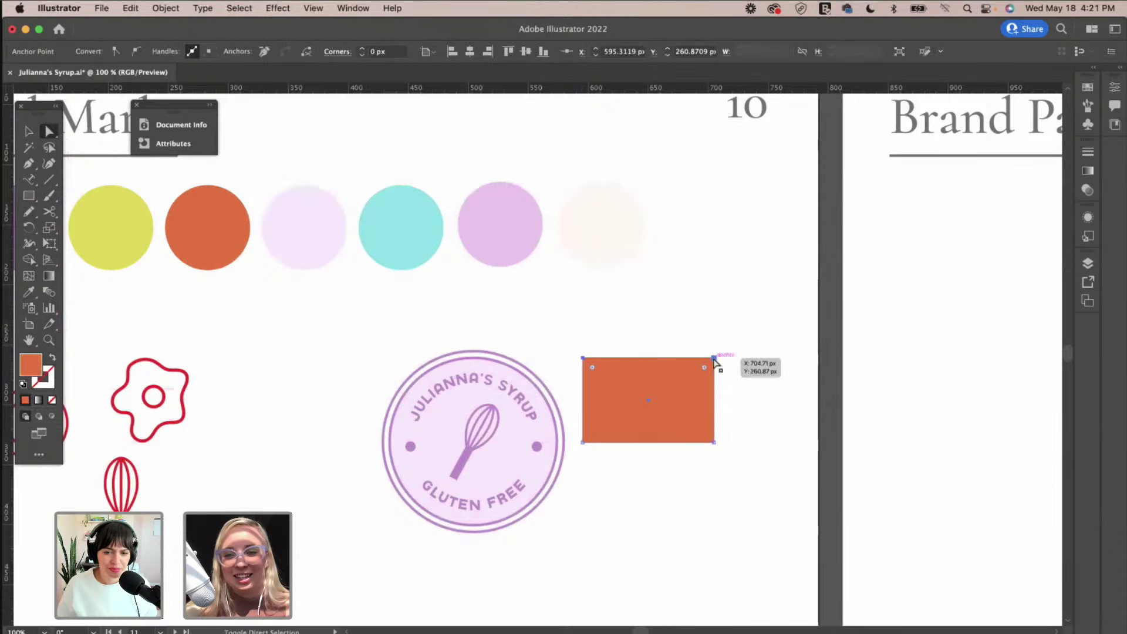
pyautogui.moveTo(702, 367); pyautogui.dragTo(636, 464)
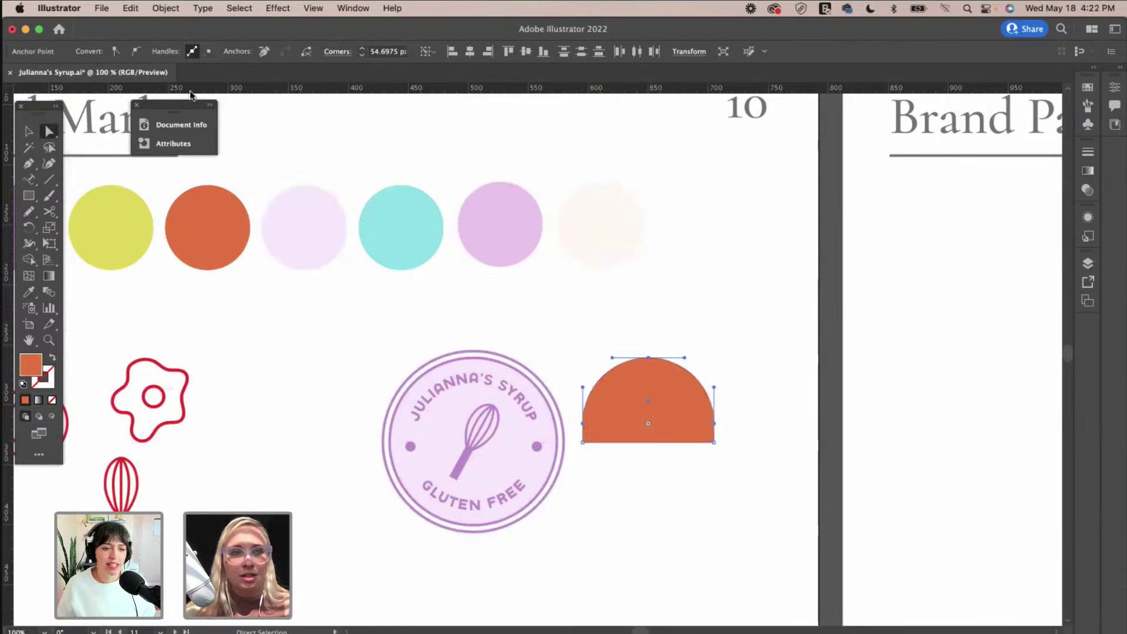
# Send the arch behind the pancake icon and fill it with the cream palette swatch.
pyautogui.click(169, 7)
pyautogui.click(326, 88)
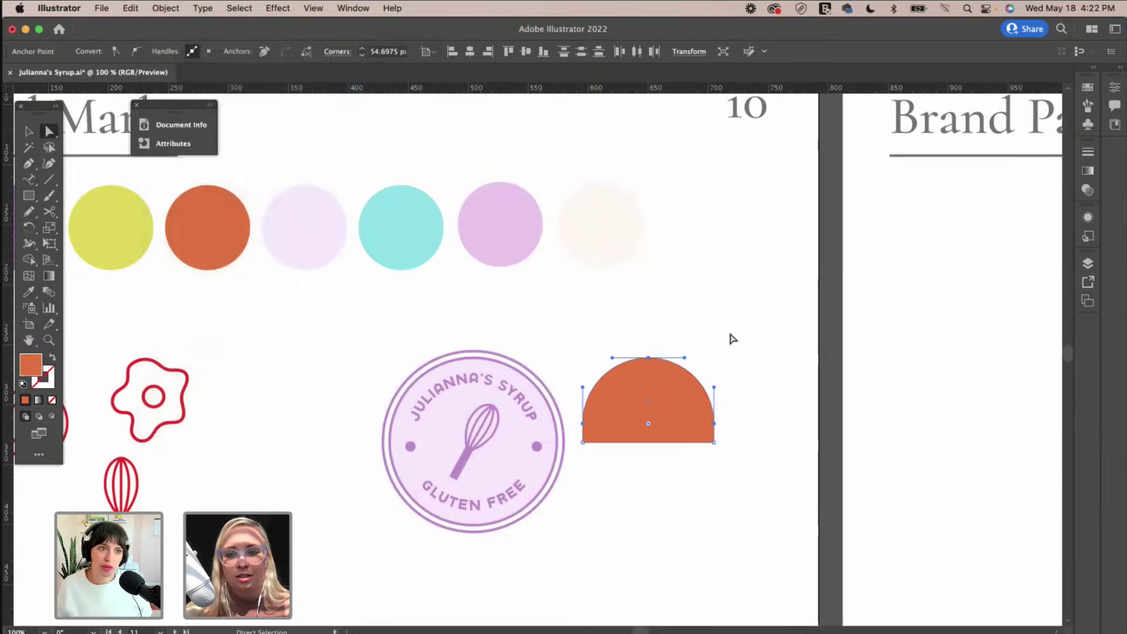
pyautogui.press('i')
pyautogui.click(600, 227)
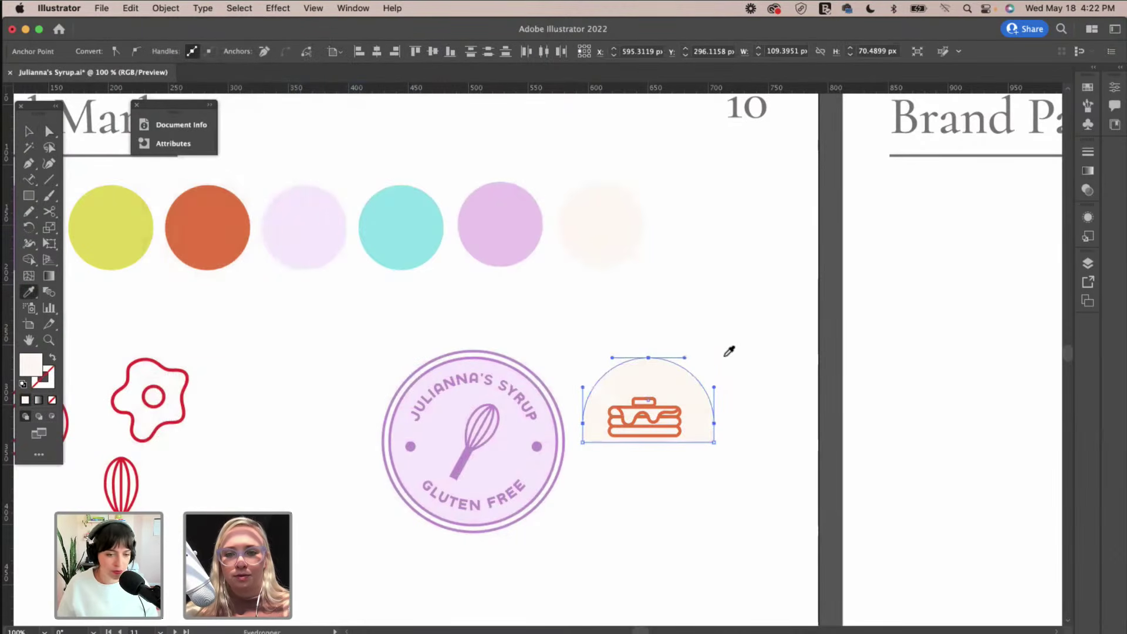
# Shift the cream arch slightly down and left so it is centred behind the pancake icon.
pyautogui.press('v')
pyautogui.moveTo(688, 412); pyautogui.dragTo(684, 419)
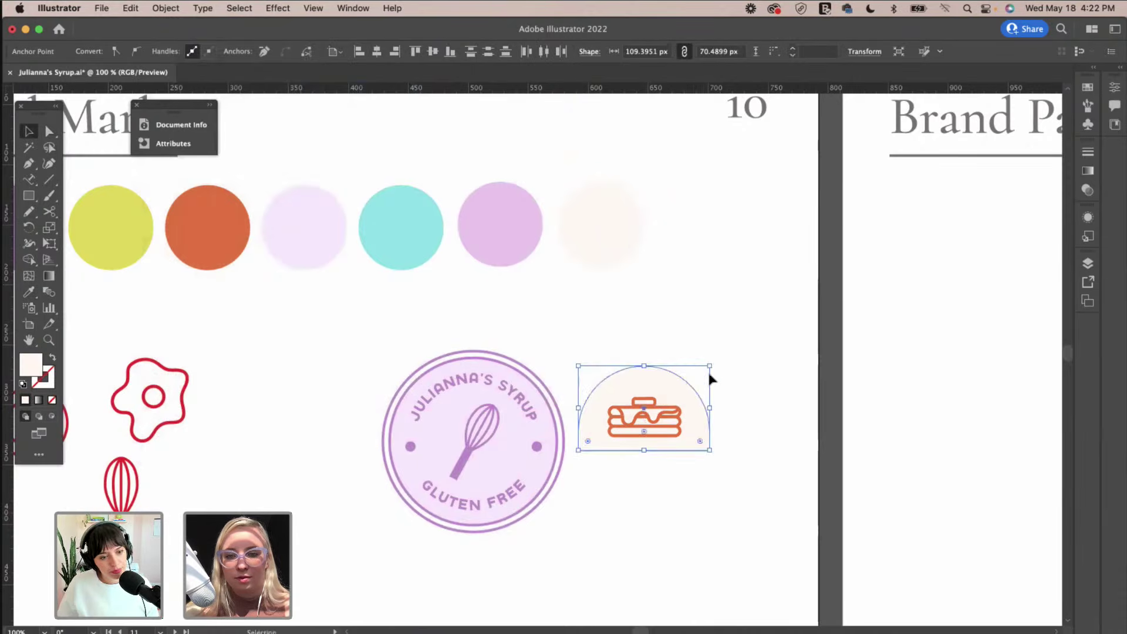
pyautogui.moveTo(710, 366); pyautogui.dragTo(712, 363)
pyautogui.click(748, 329)
pyautogui.press('super+equal')
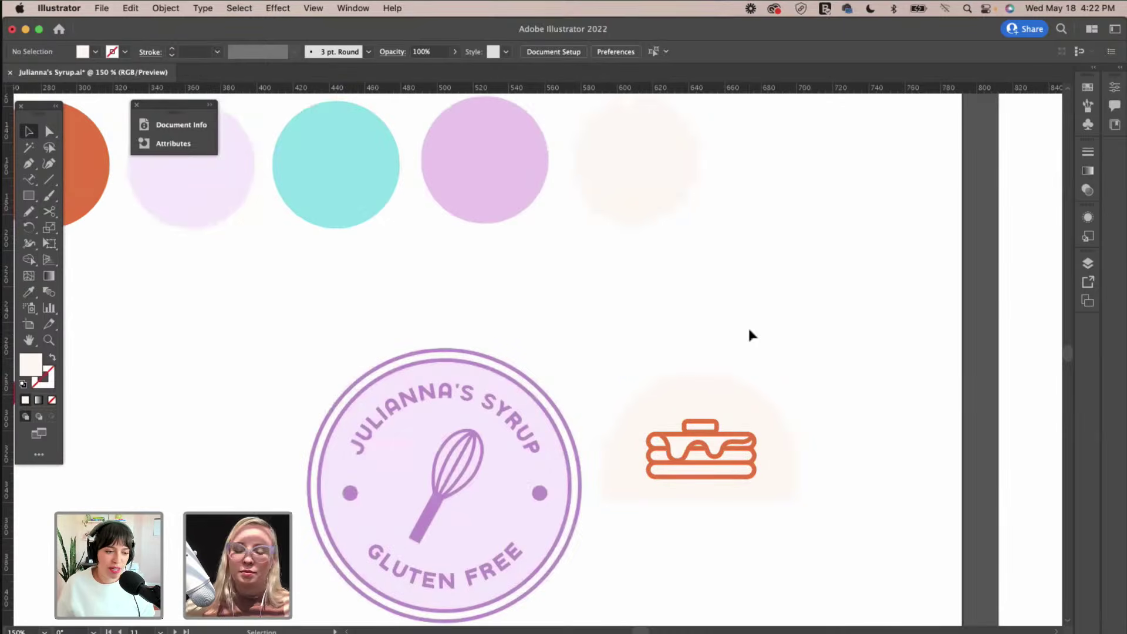
# Expand the cream arch from a live shape into a plain path.
pyautogui.click(712, 392)
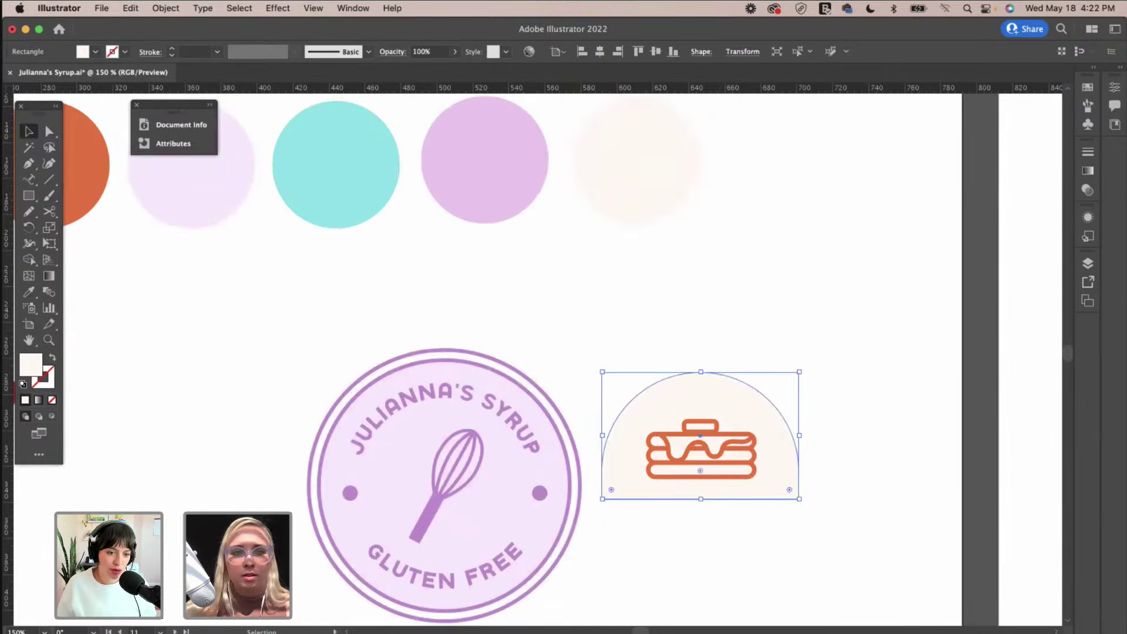
pyautogui.click(165, 8)
pyautogui.moveTo(218, 360)
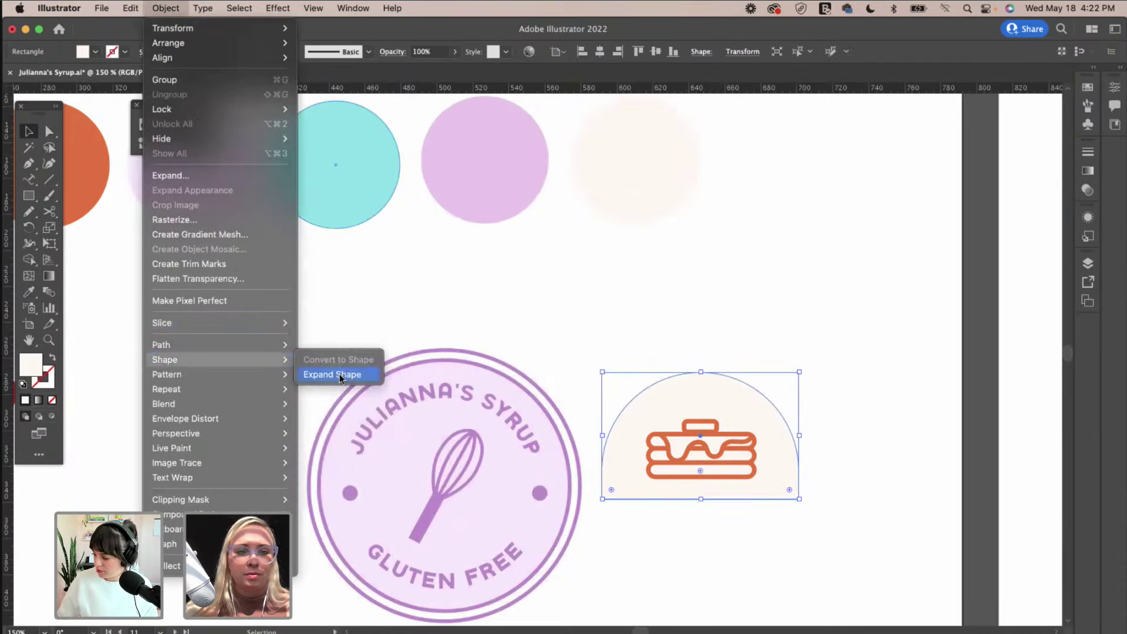
pyautogui.click(351, 374)
# Try to enlarge the cream arch behind the pancake icon.
pyautogui.moveTo(802, 375)
pyautogui.mouseDown()
pyautogui.moveTo(830, 350)
pyautogui.moveTo(800, 373)
pyautogui.mouseUp()
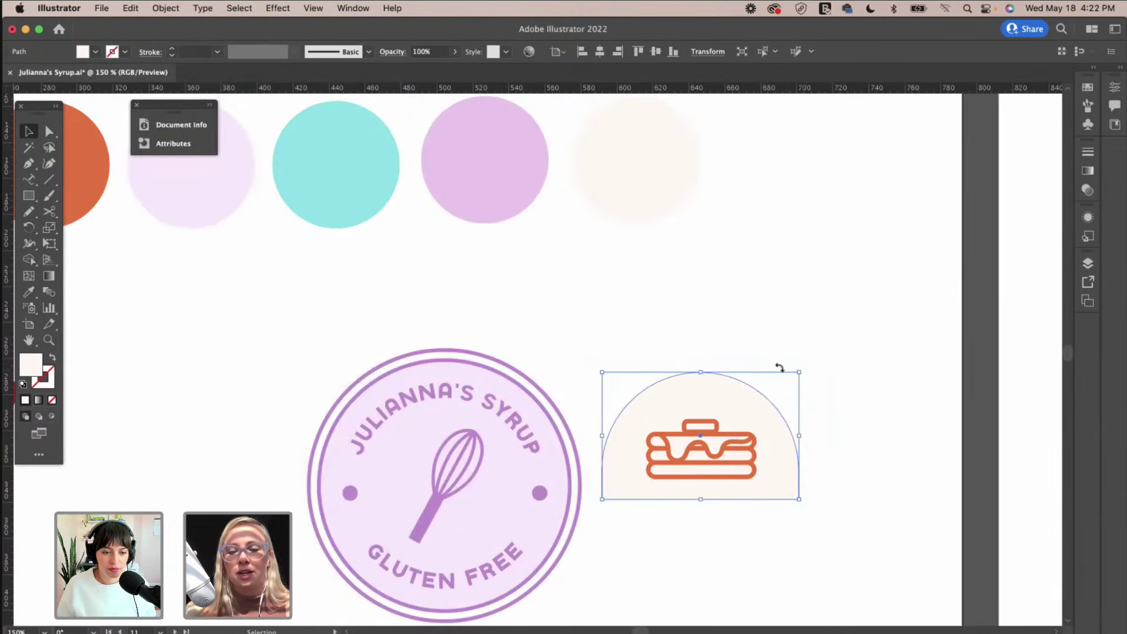
pyautogui.click(490, 413)
pyautogui.hscroll(3, 707, 335)
pyautogui.scroll(-1, 707, 334)
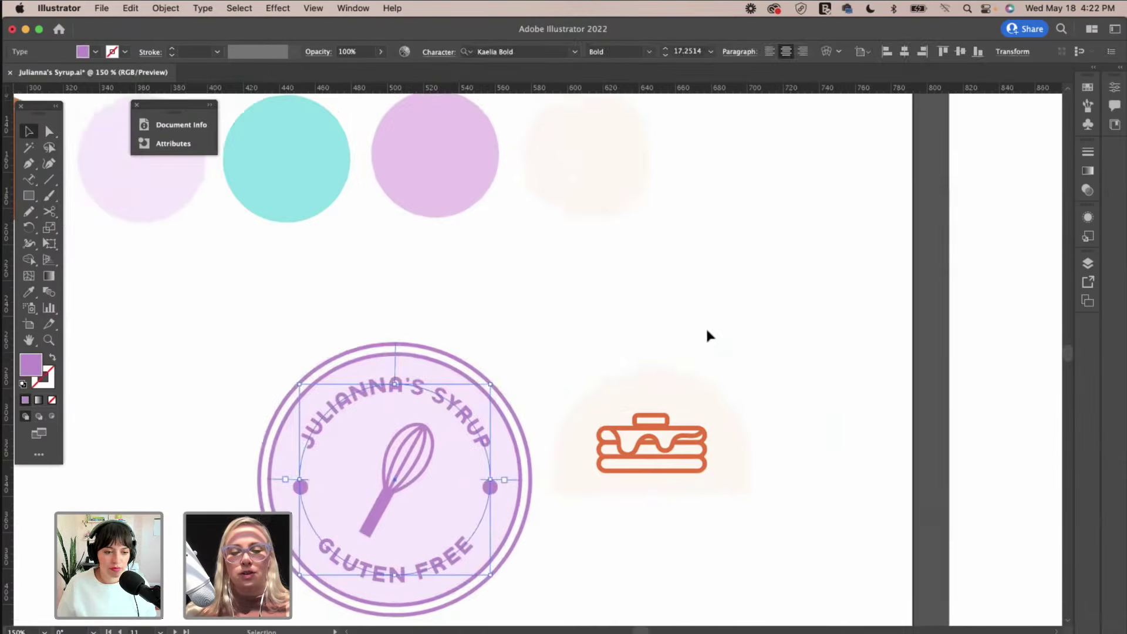
pyautogui.click(679, 388)
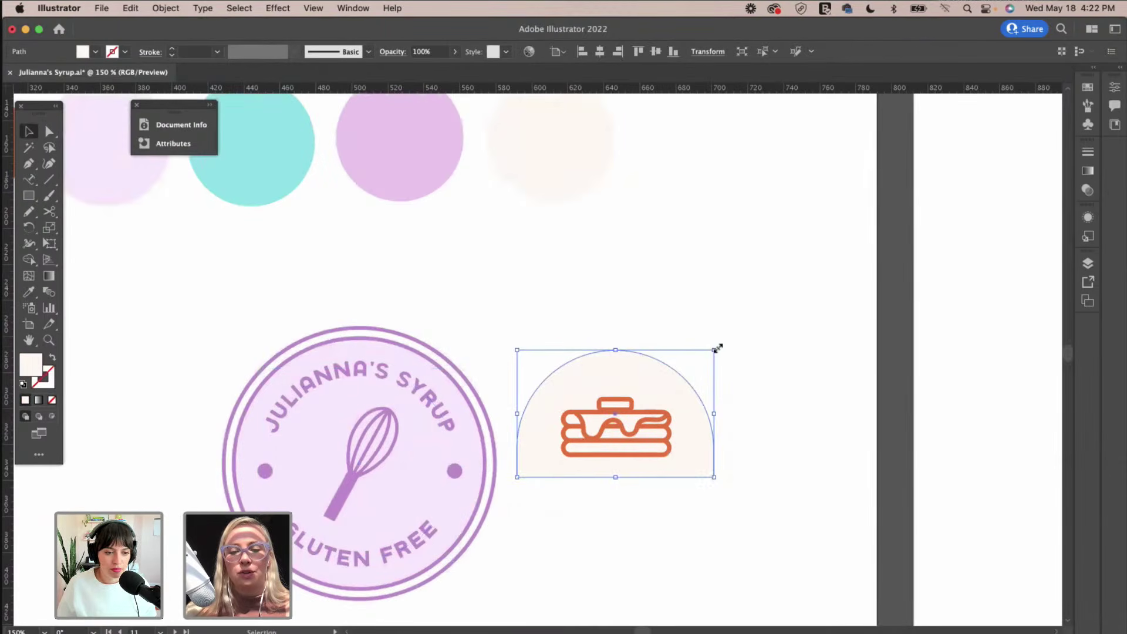
pyautogui.moveTo(717, 347); pyautogui.dragTo(762, 324)
pyautogui.press('super+z')
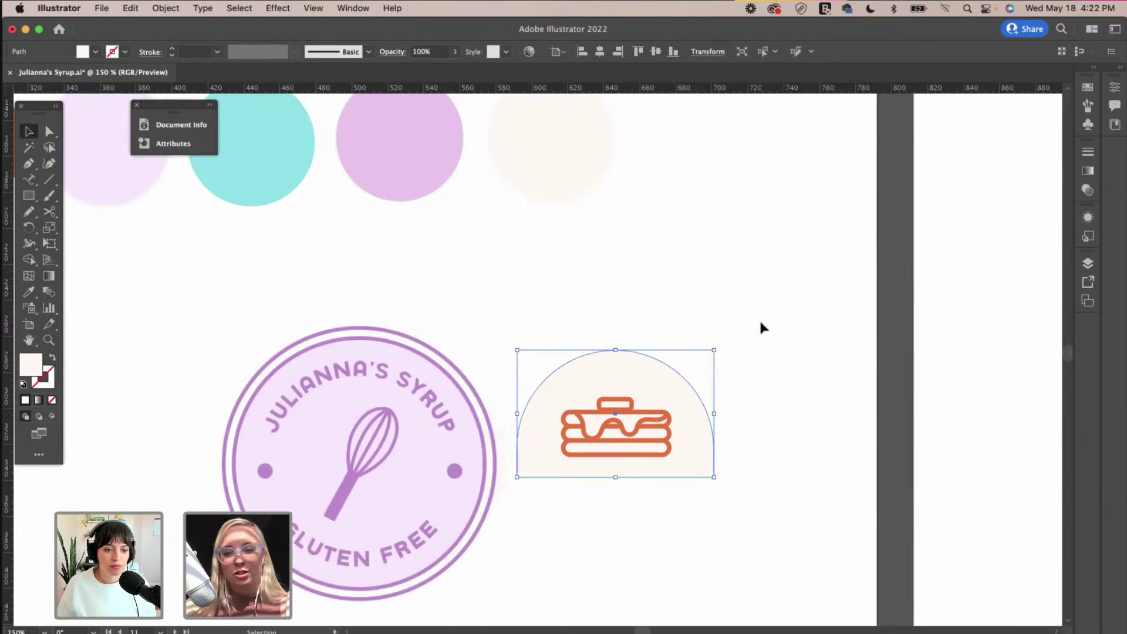
# Move the arch and pancake icon below the round badge, with the arch enlarged to about 130 px wide around the icon.
pyautogui.press('super+minus')
pyautogui.press('super+minus')
pyautogui.hscroll(-3, 760, 323)
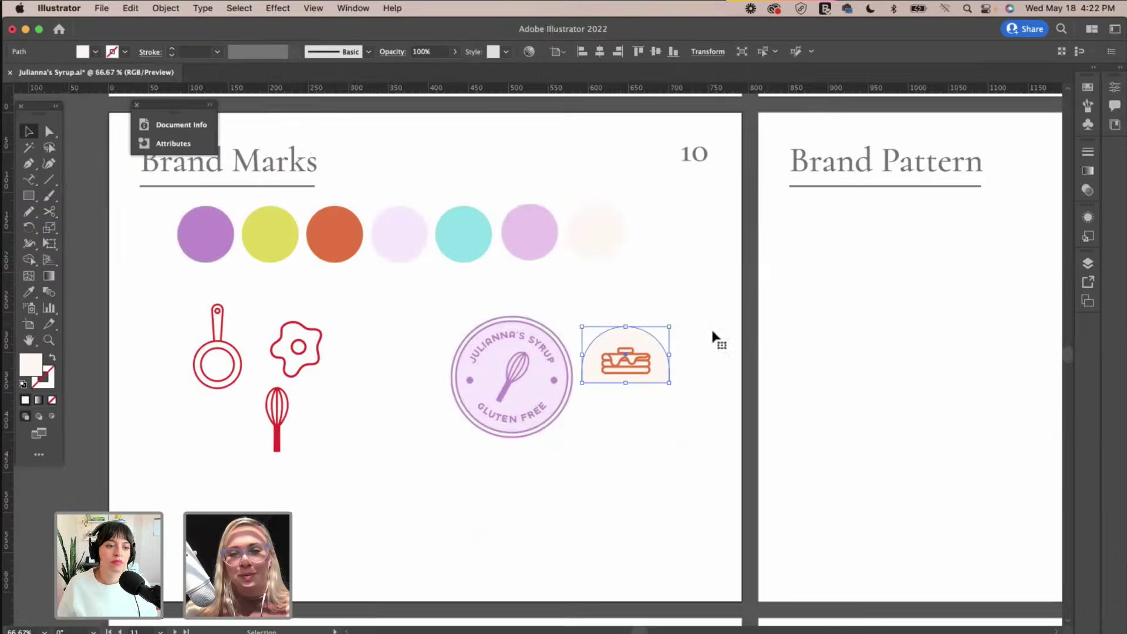
pyautogui.moveTo(608, 336); pyautogui.dragTo(545, 497)
pyautogui.click(461, 490)
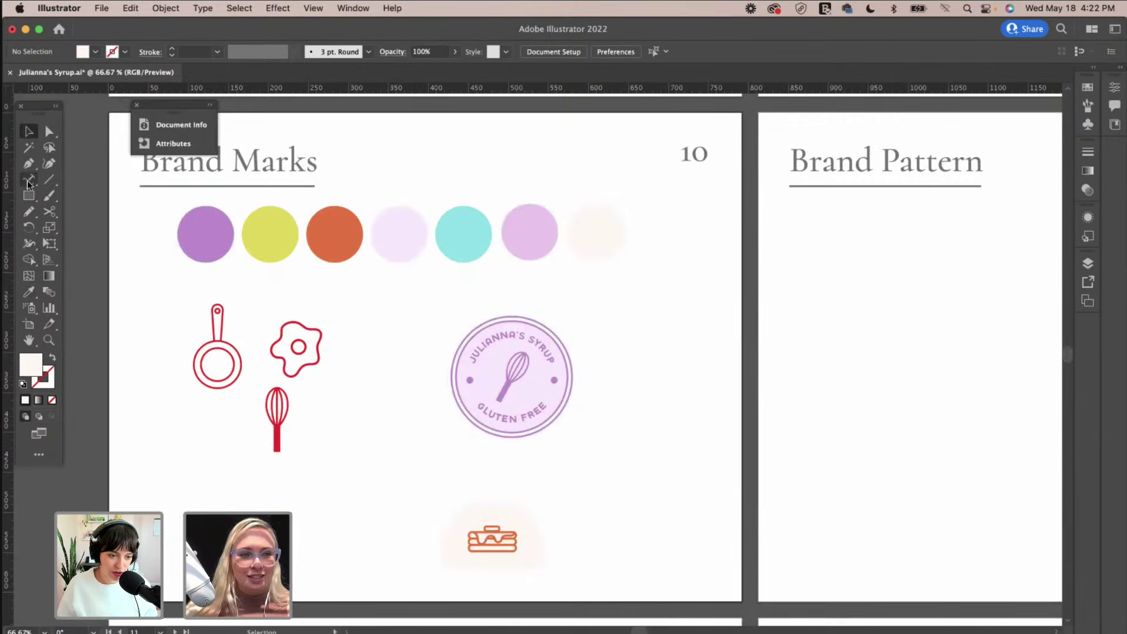
# Add the text "JULIANNA'S SYRUP" along the outline of the arch.
pyautogui.click(487, 510)
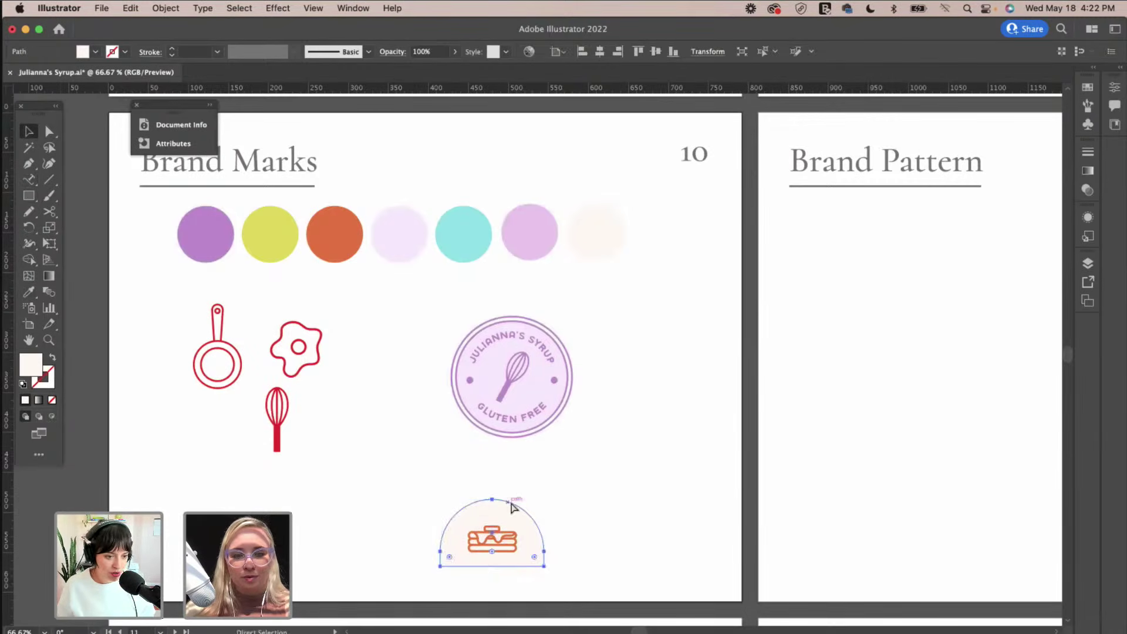
pyautogui.click(29, 179)
pyautogui.click(468, 502)
pyautogui.write("JULIANNA'S SYRUP")
# Slide the path text around the arch and set its start and end so it is centred over the curved top.
pyautogui.click(49, 132)
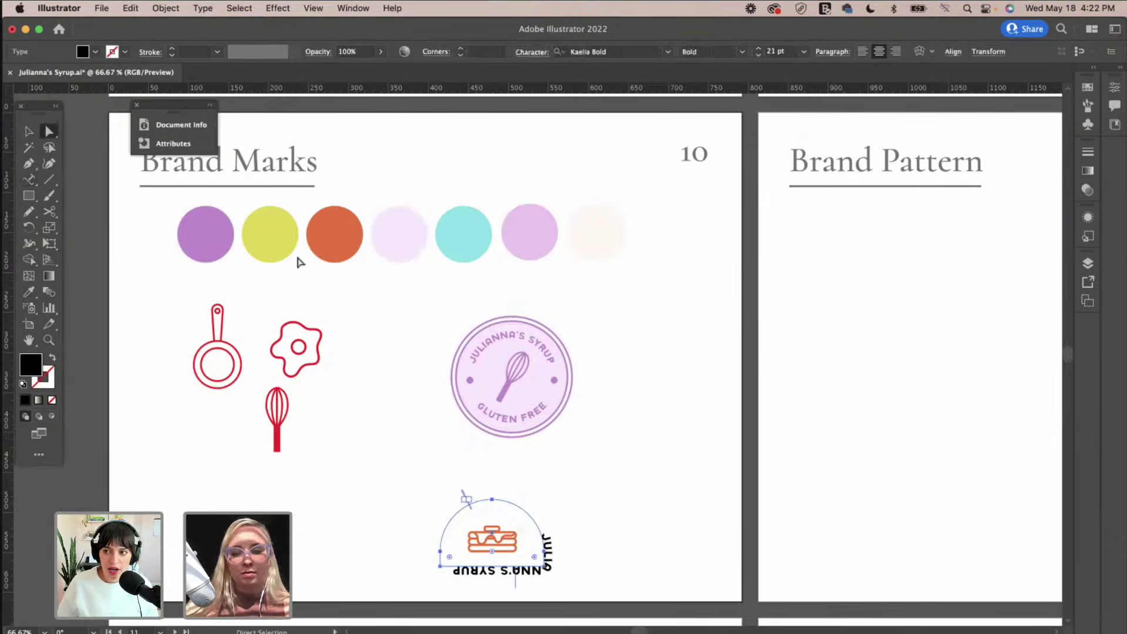
pyautogui.press('super+equal')
pyautogui.press('super+equal')
pyautogui.press('super+equal')
pyautogui.press('a')
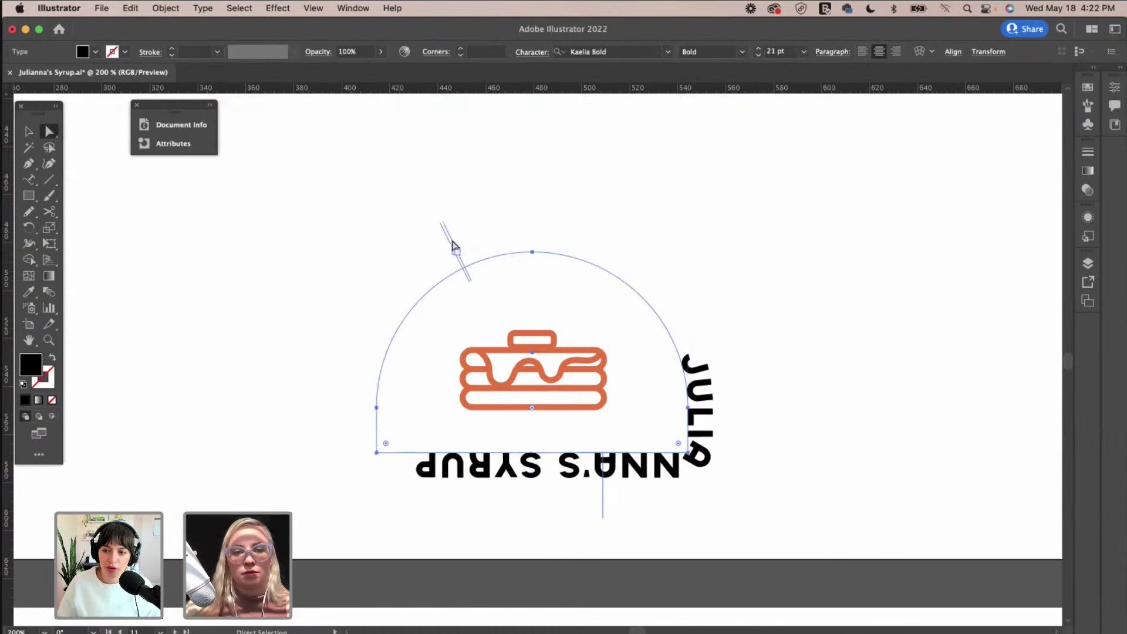
pyautogui.moveTo(447, 237); pyautogui.dragTo(583, 461)
pyautogui.moveTo(339, 403); pyautogui.dragTo(350, 487)
# Set the path text's alignment so the letters are vertically centred on the arch line.
pyautogui.doubleClick(29, 179)
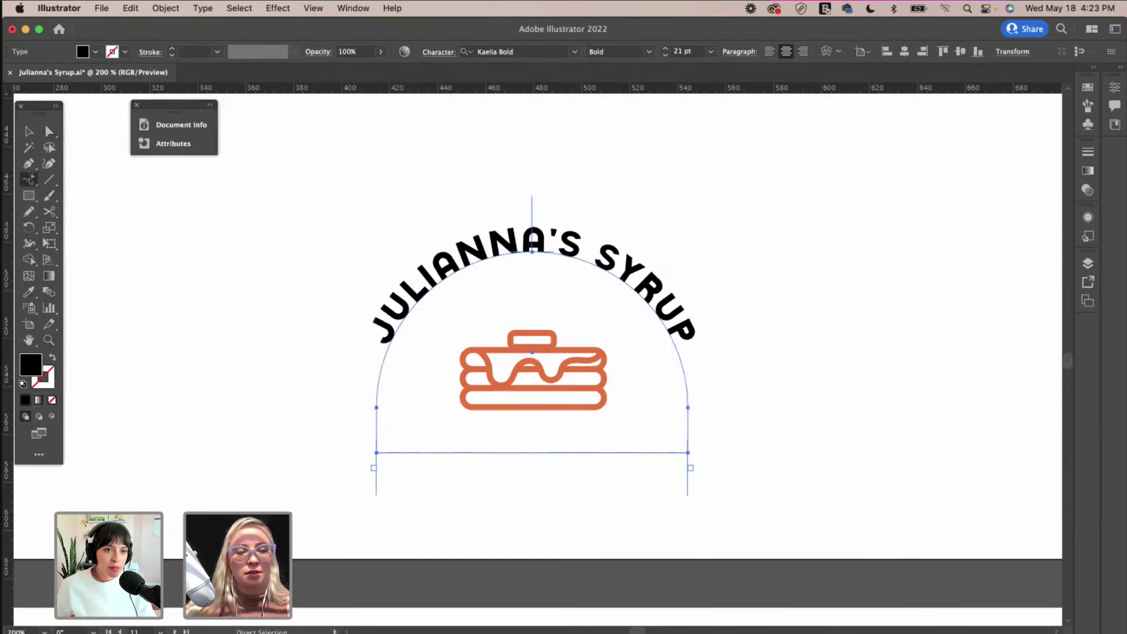
pyautogui.click(381, 228)
pyautogui.click(376, 272)
pyautogui.click(443, 279)
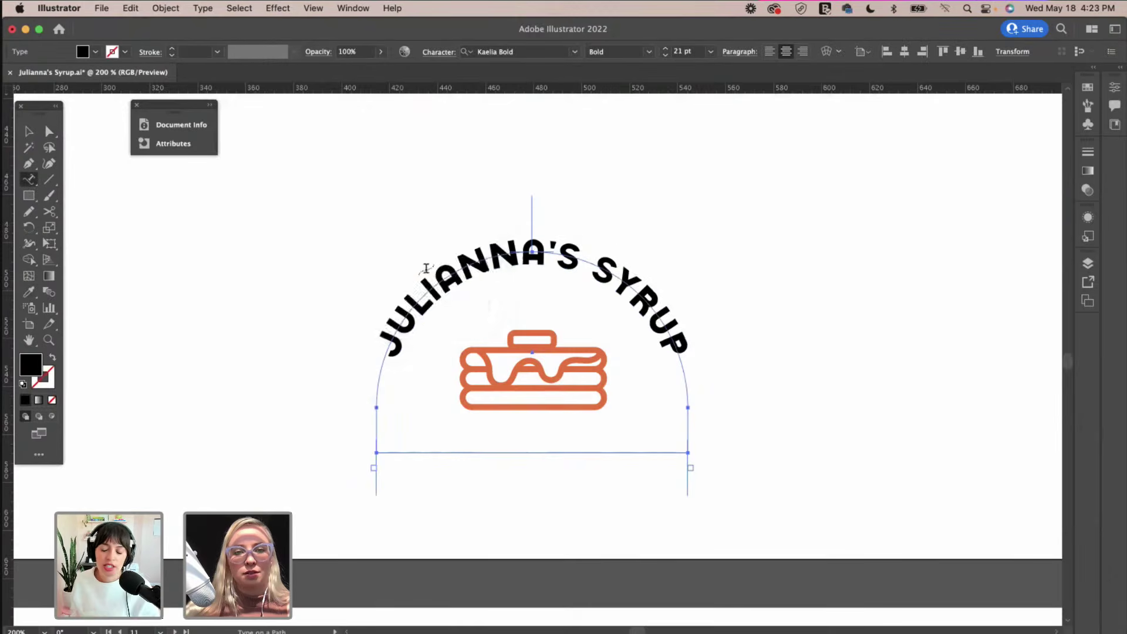
# Paste the cream arch in place over the path text and send it to the back as the badge background.
pyautogui.press('v')
pyautogui.scroll(2, 624, 235)
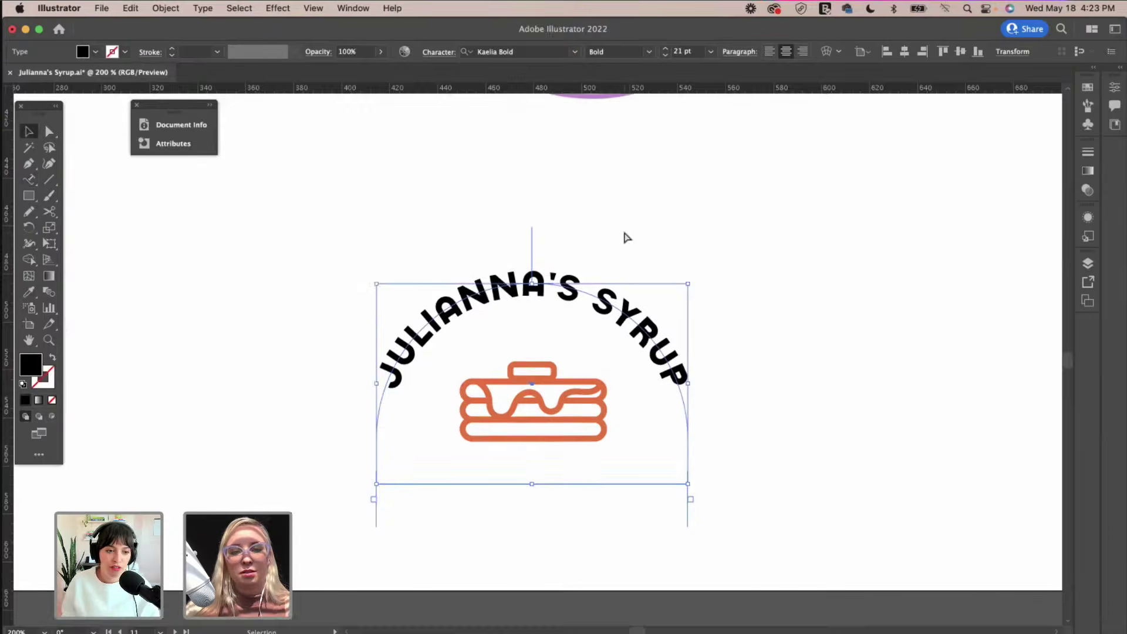
pyautogui.press('super+f')
pyautogui.click(174, 10)
pyautogui.moveTo(217, 41)
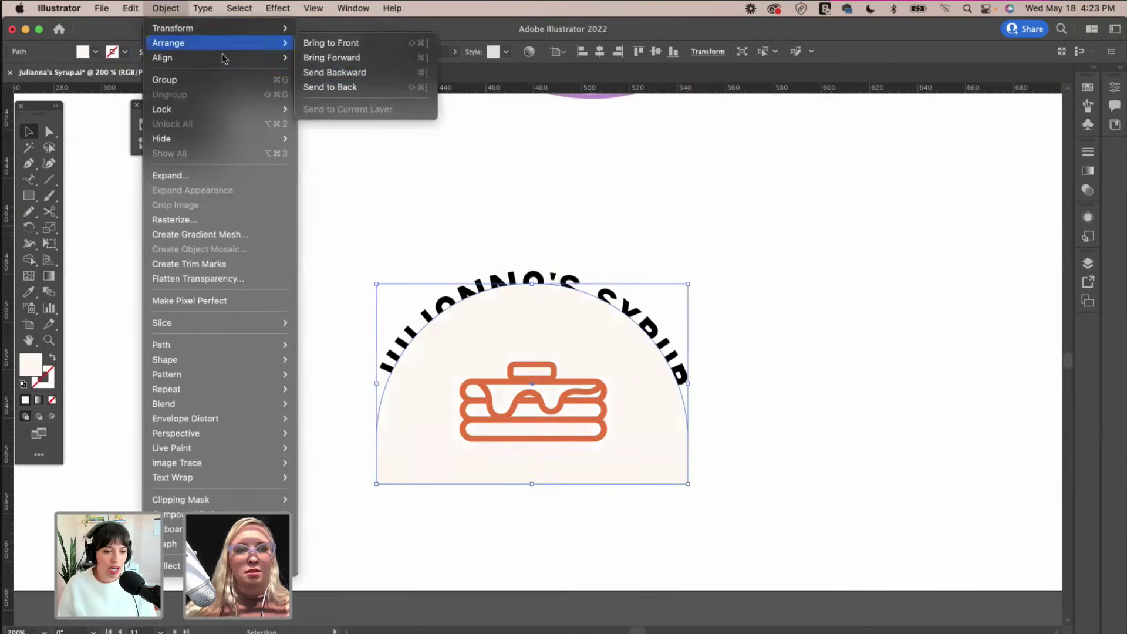
pyautogui.click(326, 86)
pyautogui.click(644, 194)
# Recolour the "JULIANNA'S SYRUP" path text by sampling the purple of the "GLUTEN FREE" lettering in the round badge.
pyautogui.click(628, 314)
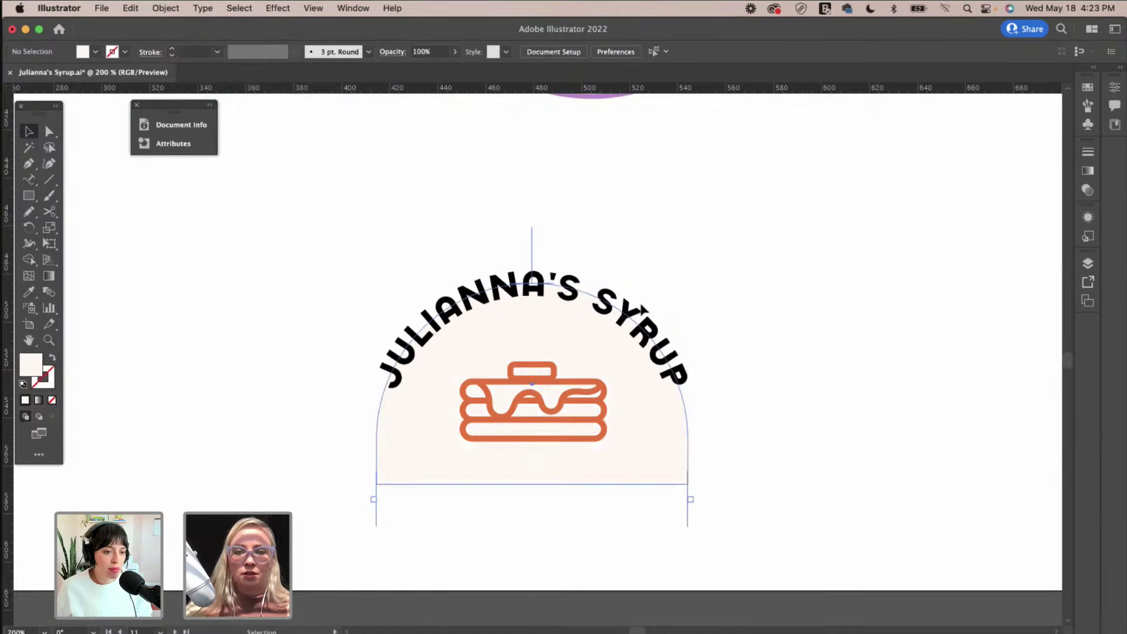
pyautogui.scroll(4, 621, 252)
pyautogui.press('i')
pyautogui.scroll(2, 626, 249)
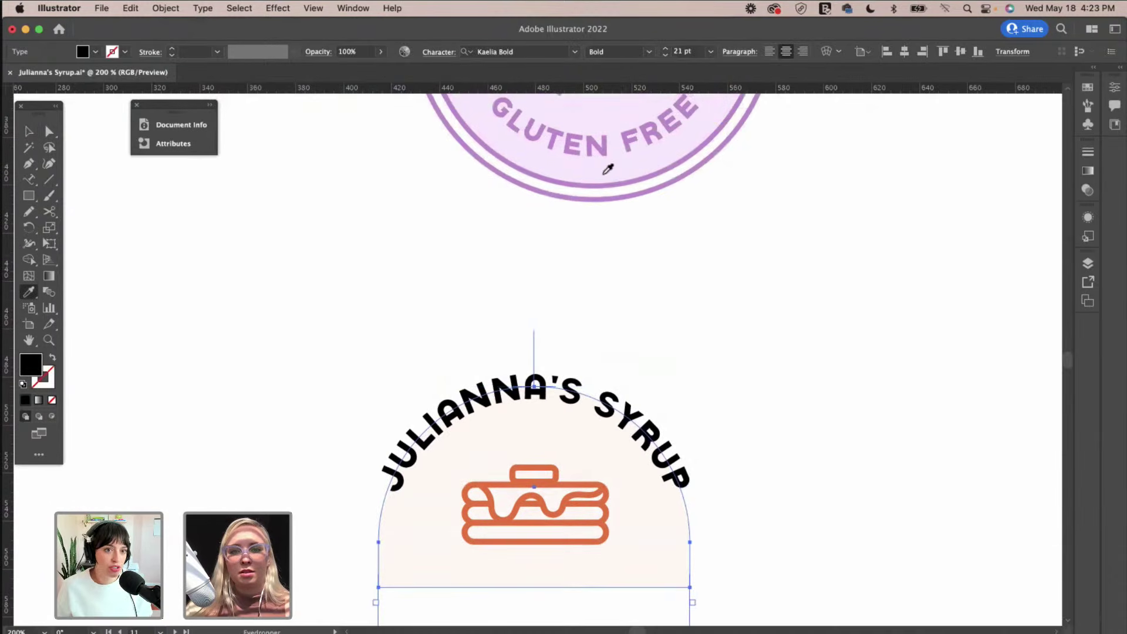
pyautogui.click(599, 146)
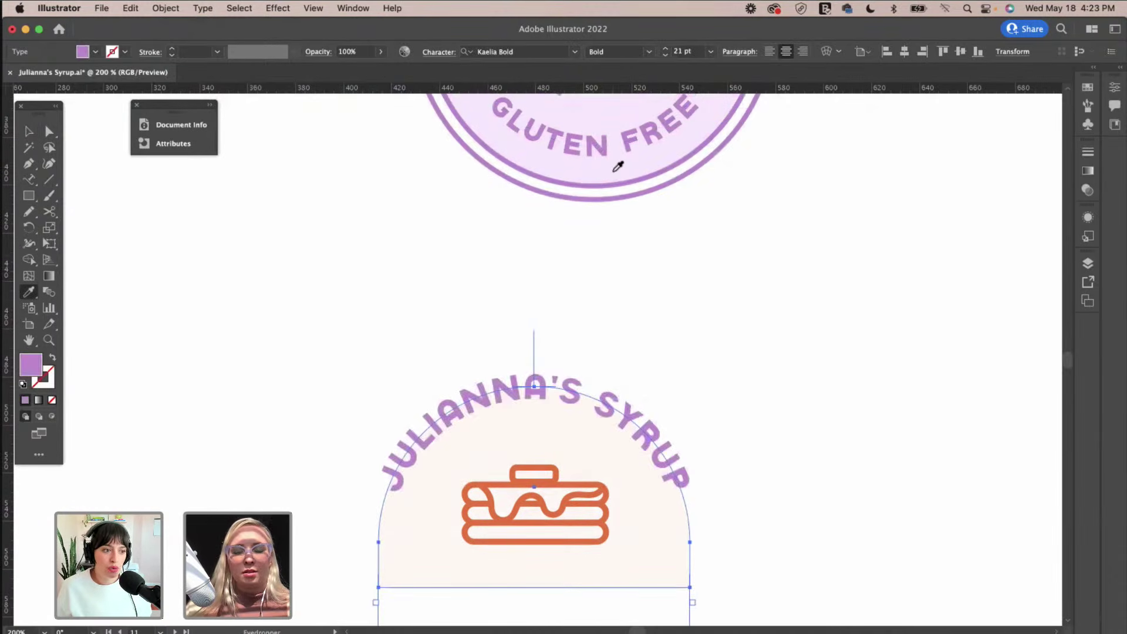
pyautogui.scroll(5, 618, 167)
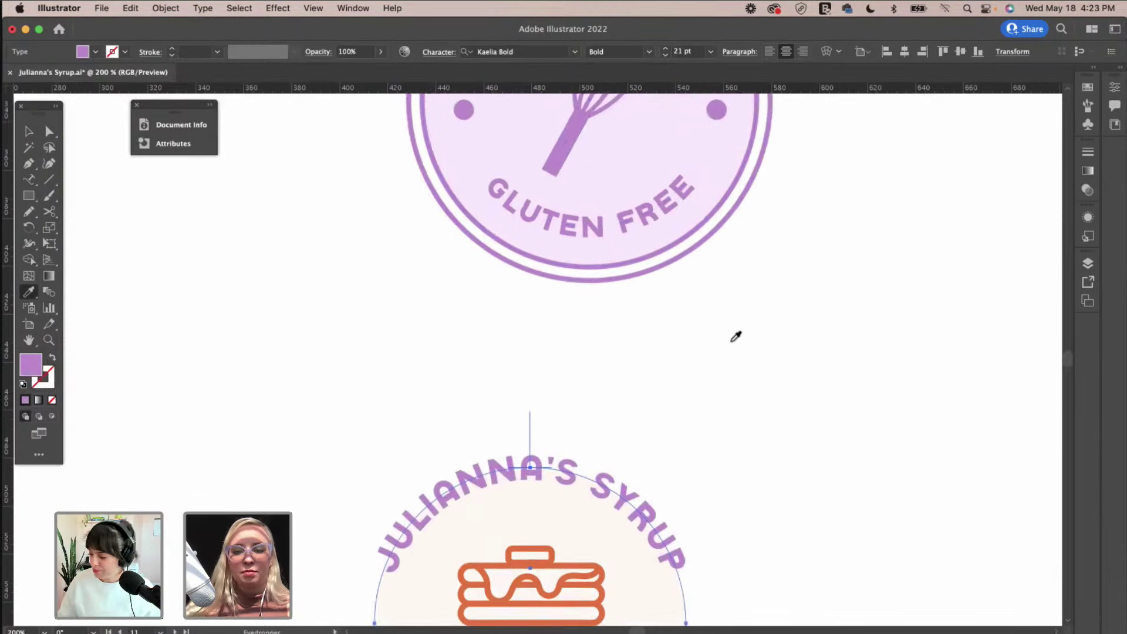
pyautogui.press('super+minus')
pyautogui.press('super+minus')
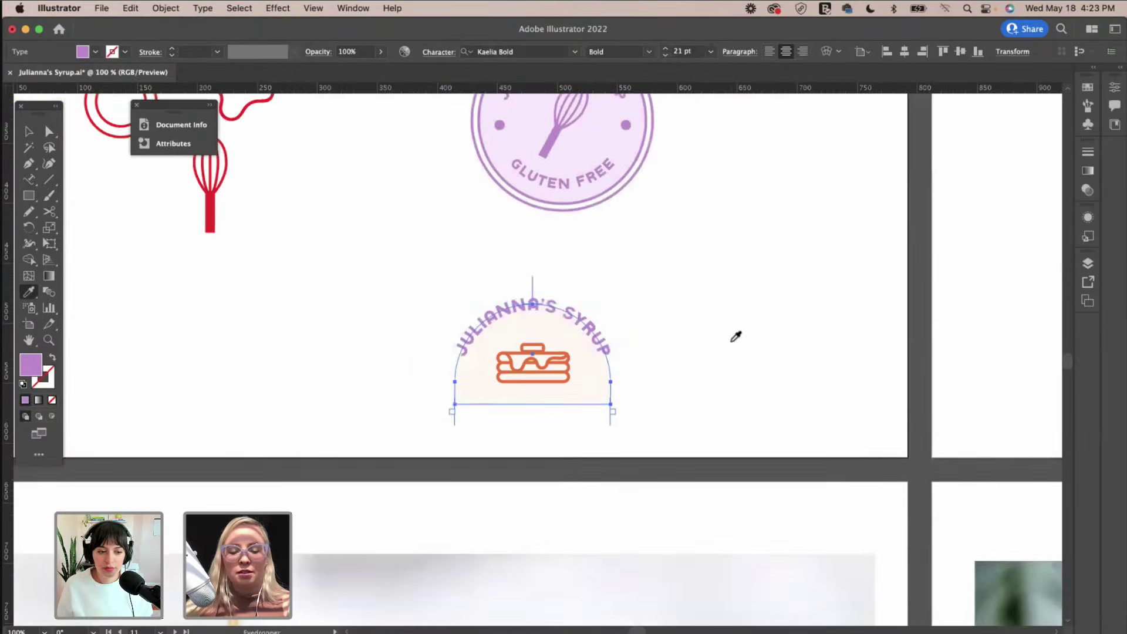
pyautogui.scroll(8, 736, 336)
pyautogui.press('v')
pyautogui.click(729, 337)
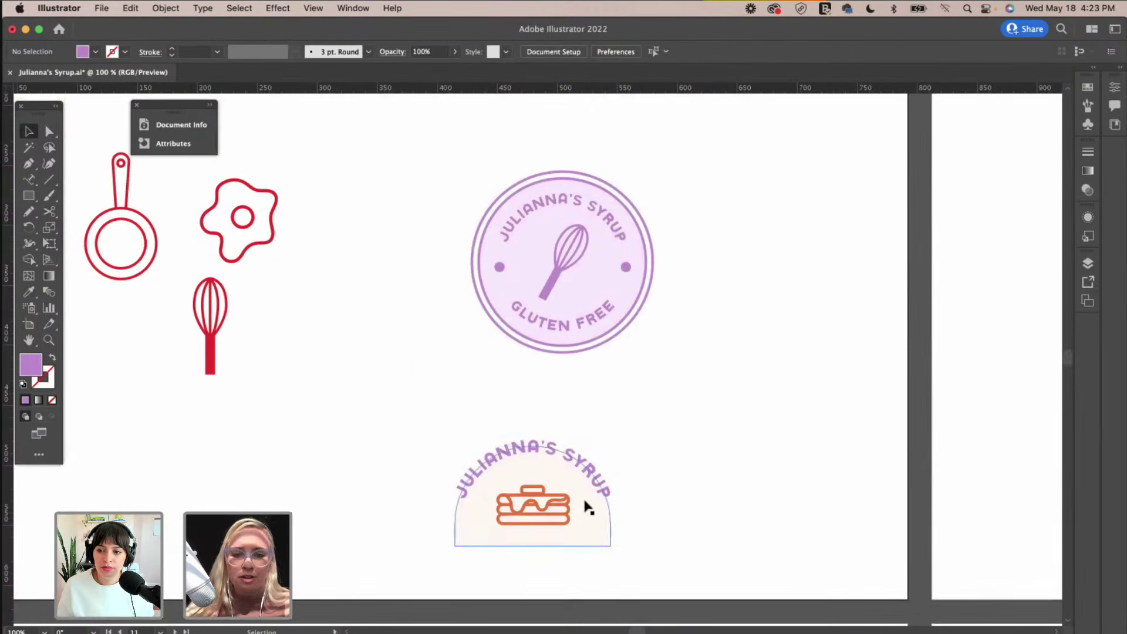
# Raise the pancake icon slightly and centre it horizontally with the arch.
pyautogui.moveTo(565, 514); pyautogui.dragTo(572, 510)
pyautogui.keyDown('shift'); pyautogui.click(591, 533); pyautogui.keyUp('shift')
pyautogui.click(558, 52)
pyautogui.click(635, 202)
pyautogui.click(608, 546)
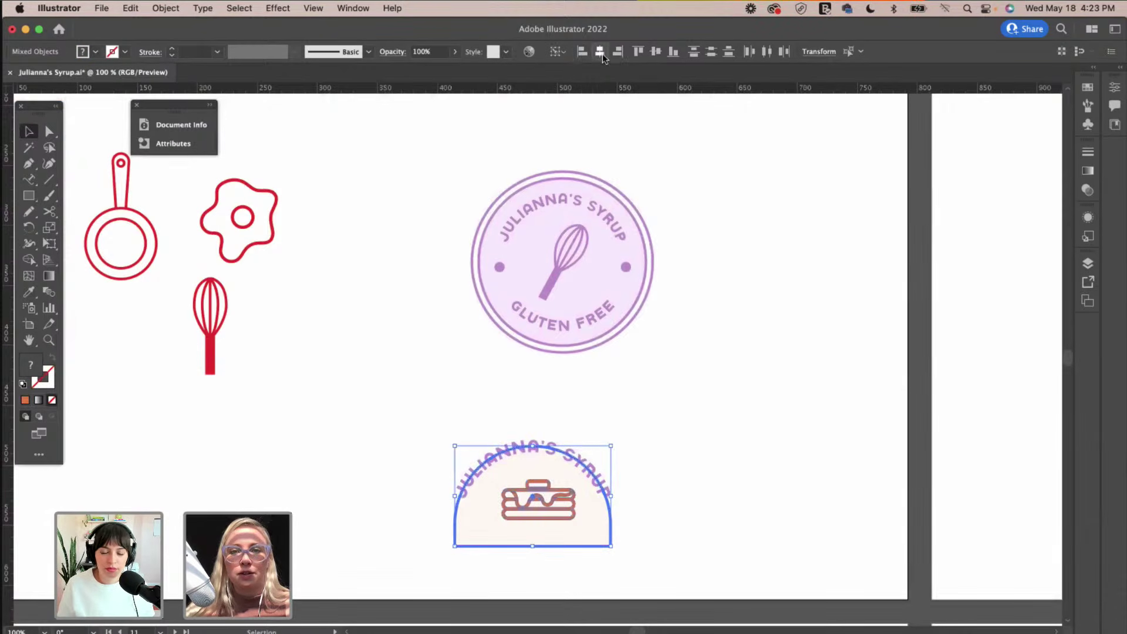
pyautogui.click(600, 51)
pyautogui.click(674, 414)
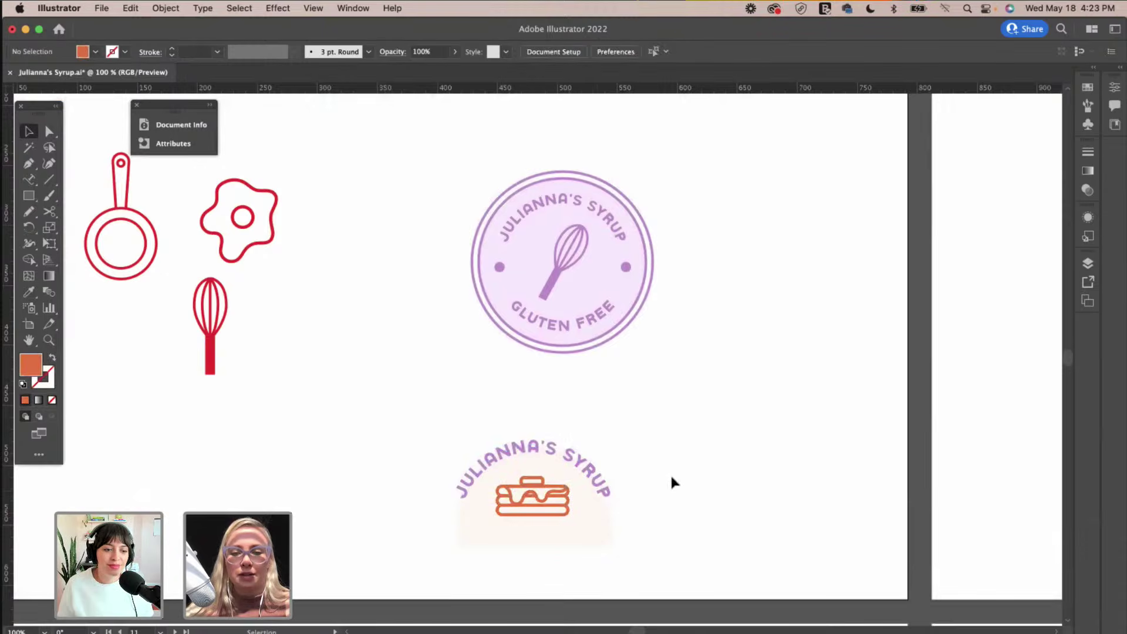
pyautogui.hscroll(-3, 671, 473)
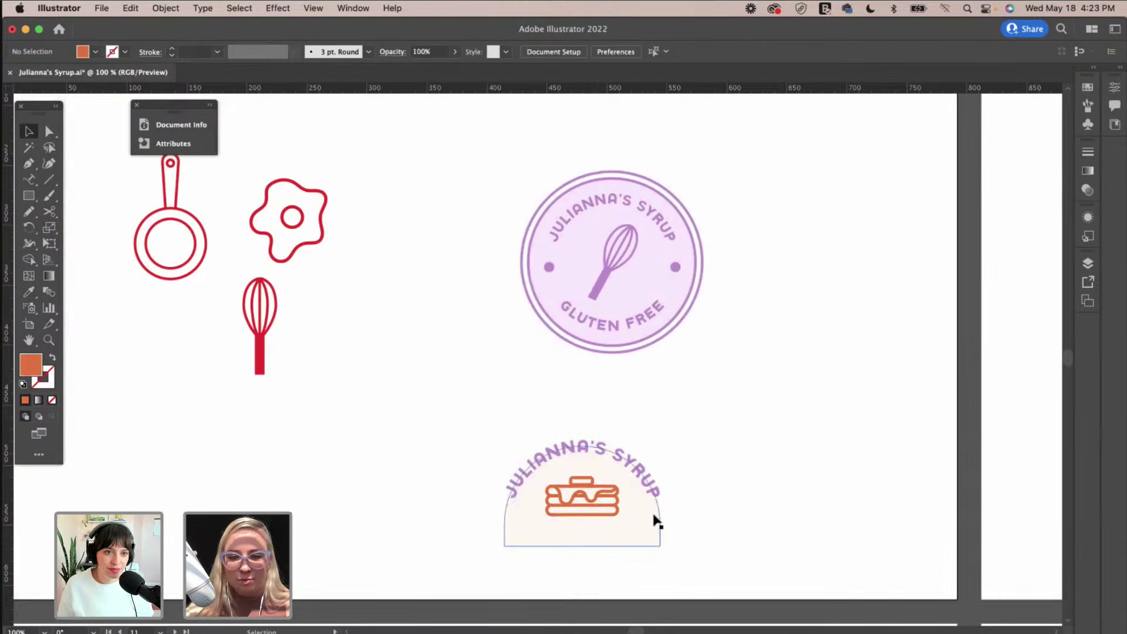
pyautogui.click(646, 473)
pyautogui.moveTo(662, 448); pyautogui.dragTo(648, 458)
pyautogui.click(685, 434)
pyautogui.press('super+z')
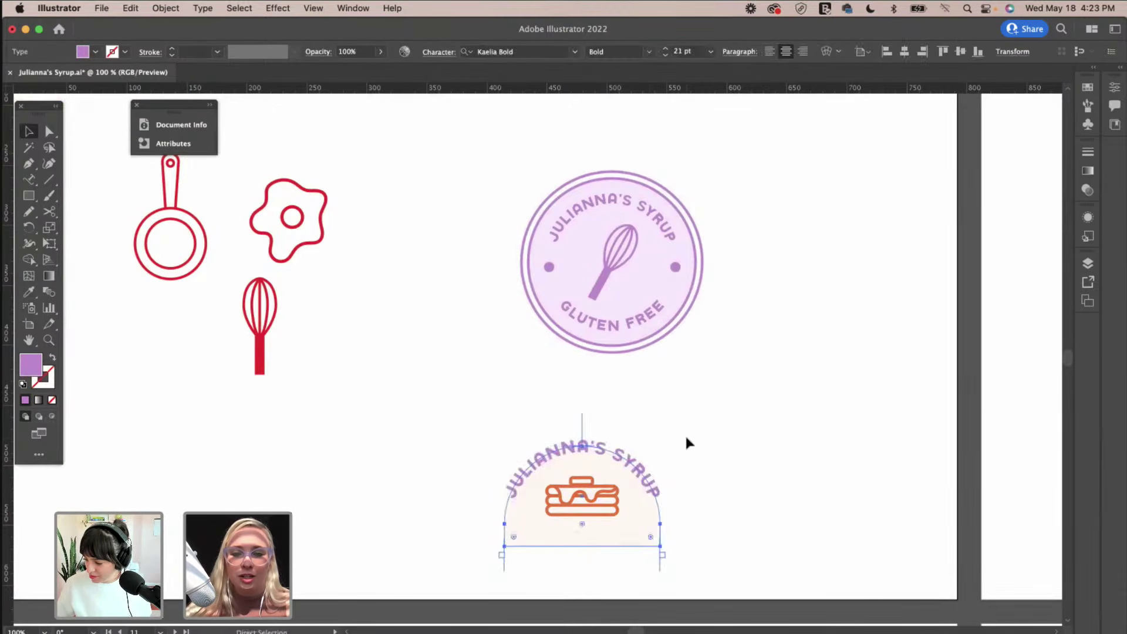
# Scale the curved "JULIANNA'S SYRUP" text down to about 18.5 pt and lower it so it fits inside the cream arch.
pyautogui.press('super+equal')
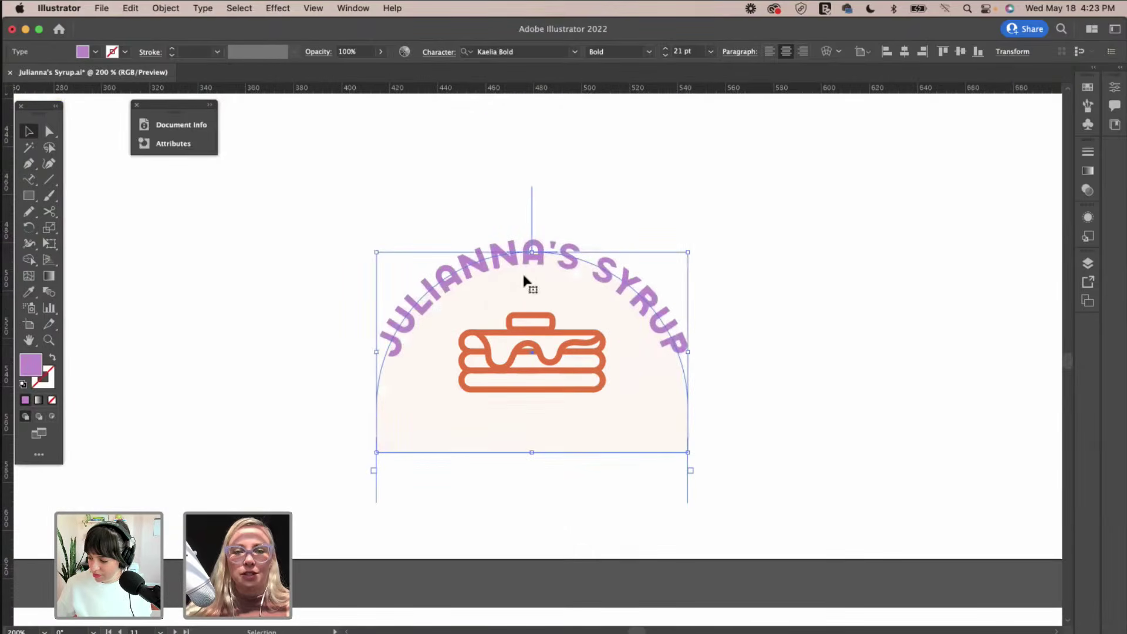
pyautogui.moveTo(528, 258); pyautogui.dragTo(558, 285)
pyautogui.moveTo(689, 276); pyautogui.dragTo(678, 285)
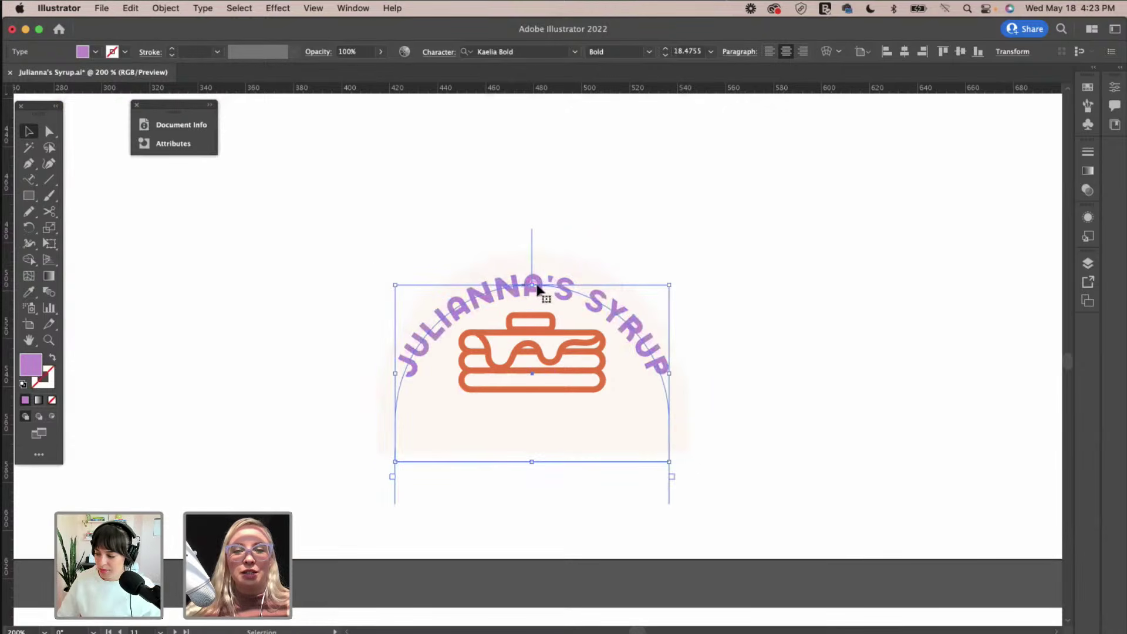
# Nudge the curved text up slightly to add space above the pancake icon.
pyautogui.moveTo(539, 283); pyautogui.dragTo(538, 279)
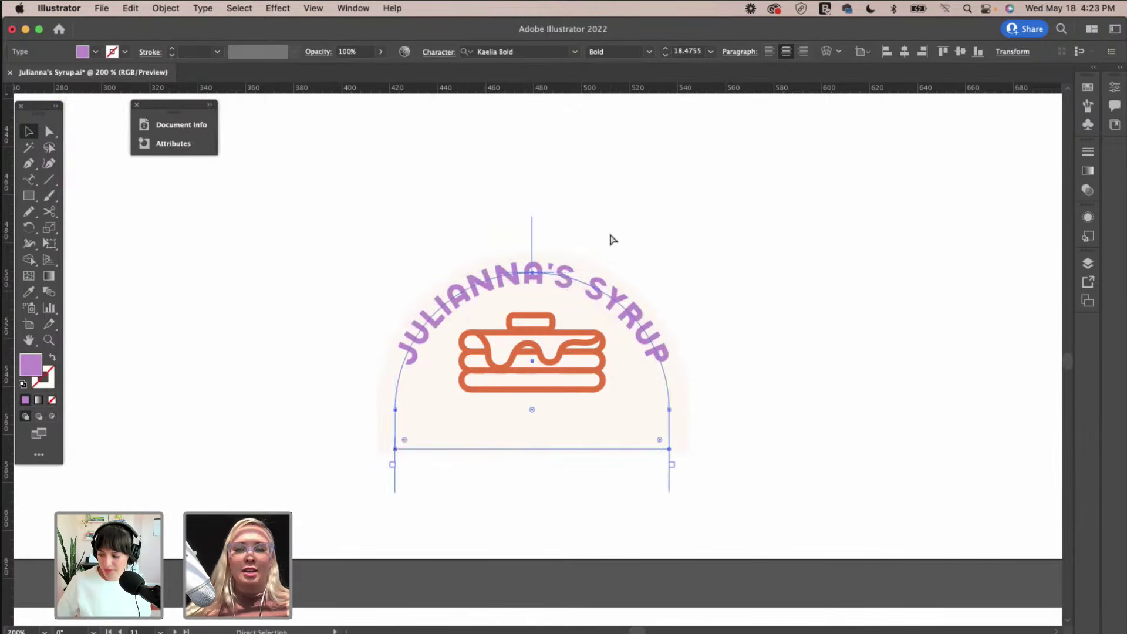
pyautogui.press('super+z')
pyautogui.click(609, 230)
pyautogui.click(552, 292)
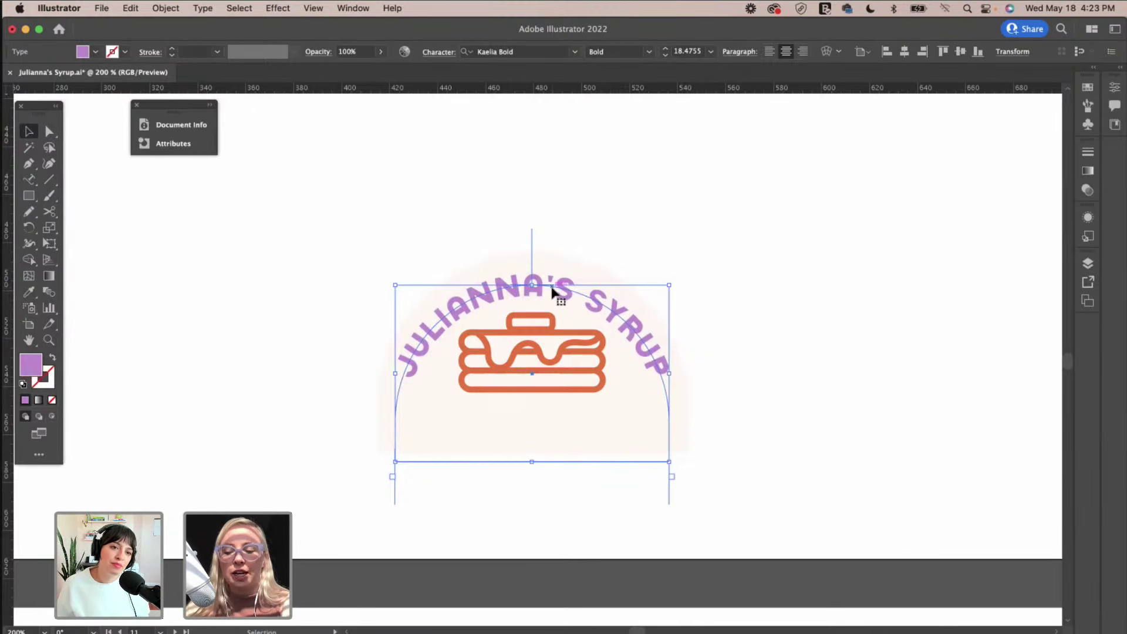
pyautogui.press('Up')
pyautogui.press('Up')
pyautogui.press('Up')
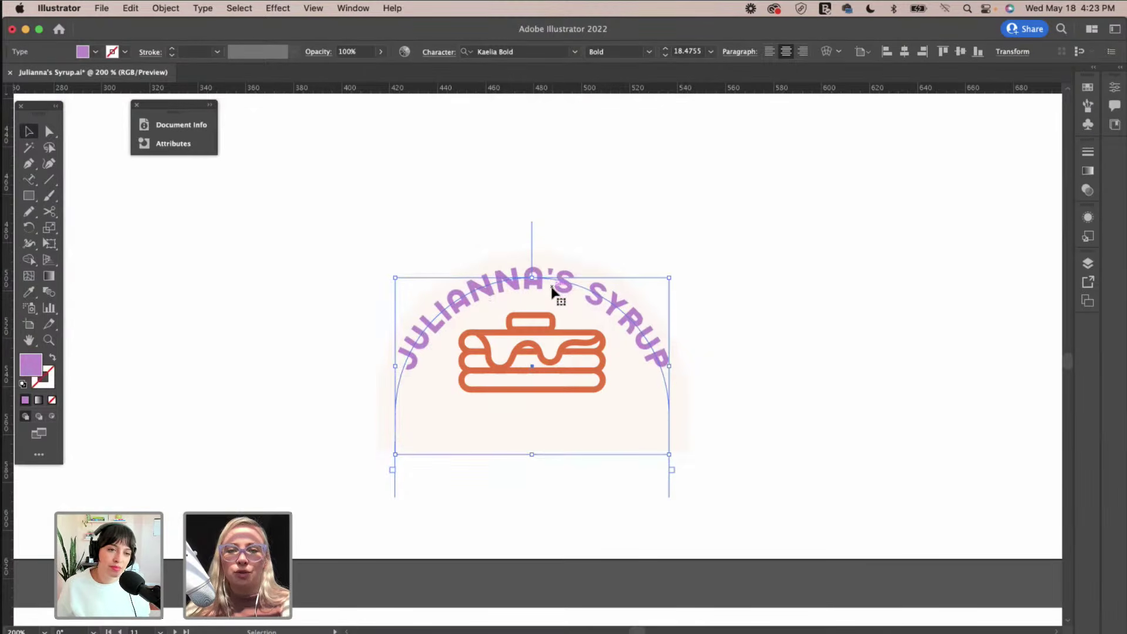
pyautogui.click(723, 243)
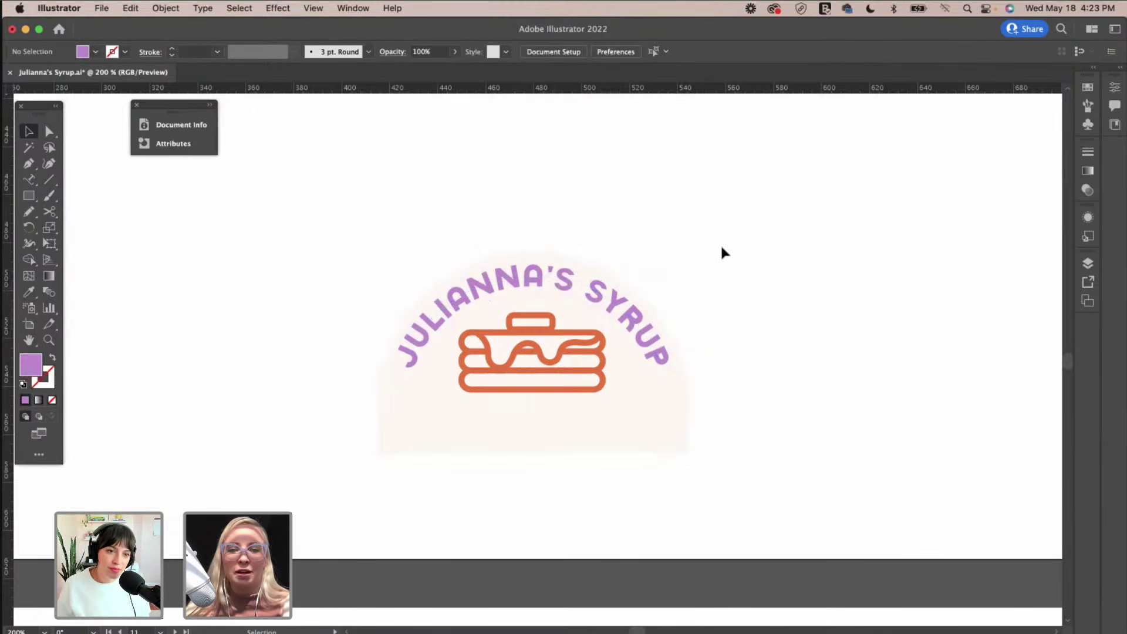
# Move the curved text off the badge and create a -10 px offset path from the cream arch.
pyautogui.moveTo(580, 282); pyautogui.dragTo(901, 262)
pyautogui.click(574, 273)
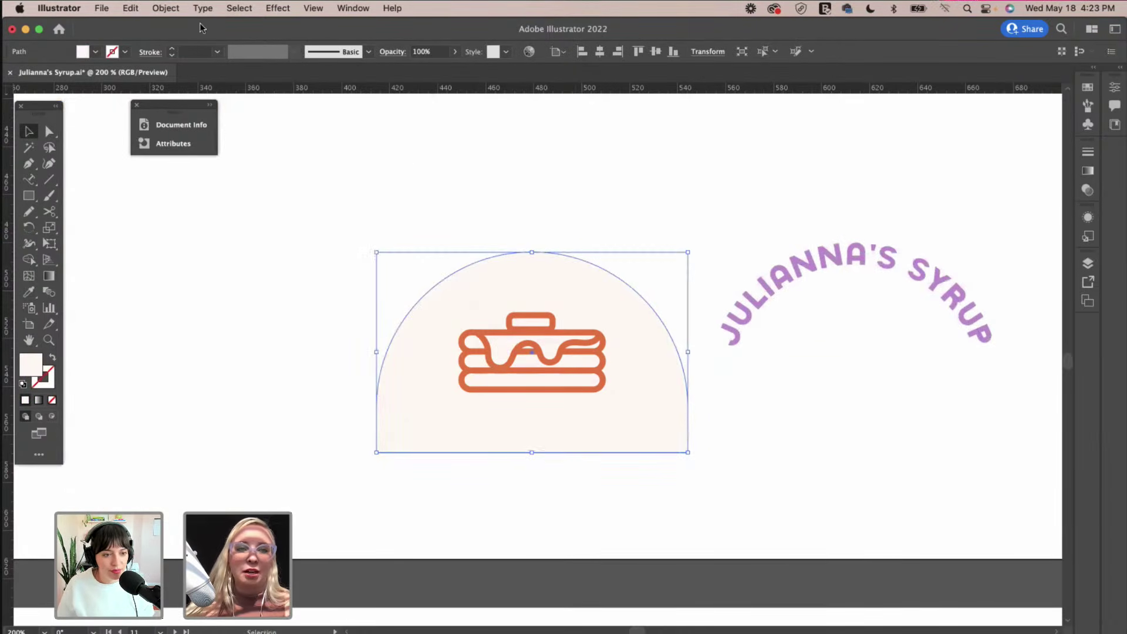
pyautogui.click(165, 8)
pyautogui.moveTo(189, 111)
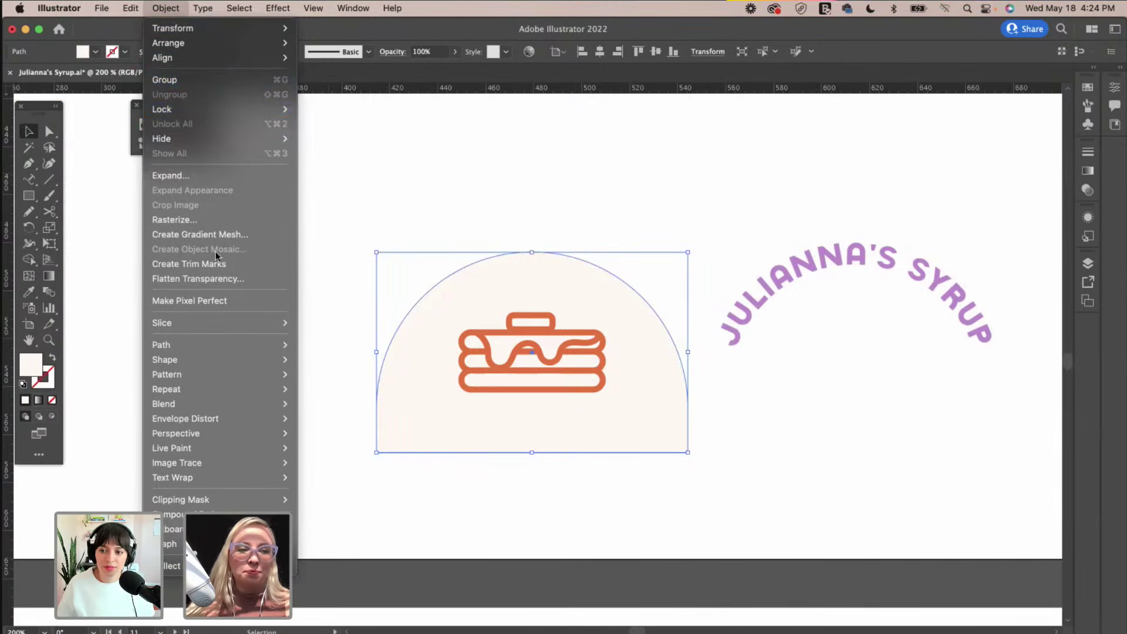
pyautogui.moveTo(243, 361)
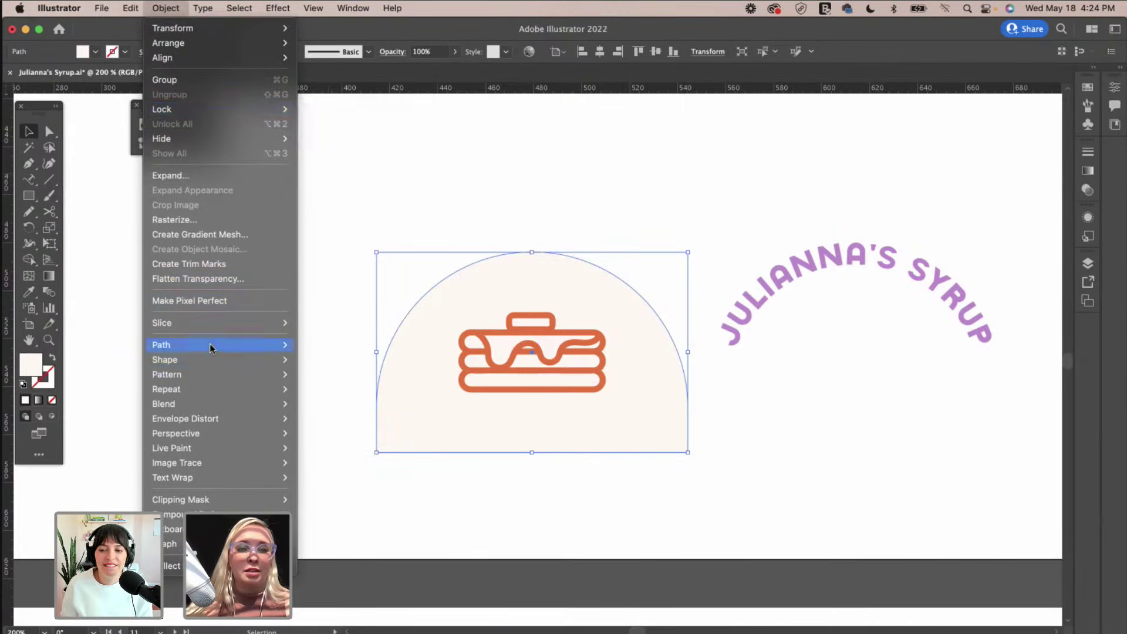
pyautogui.moveTo(209, 345)
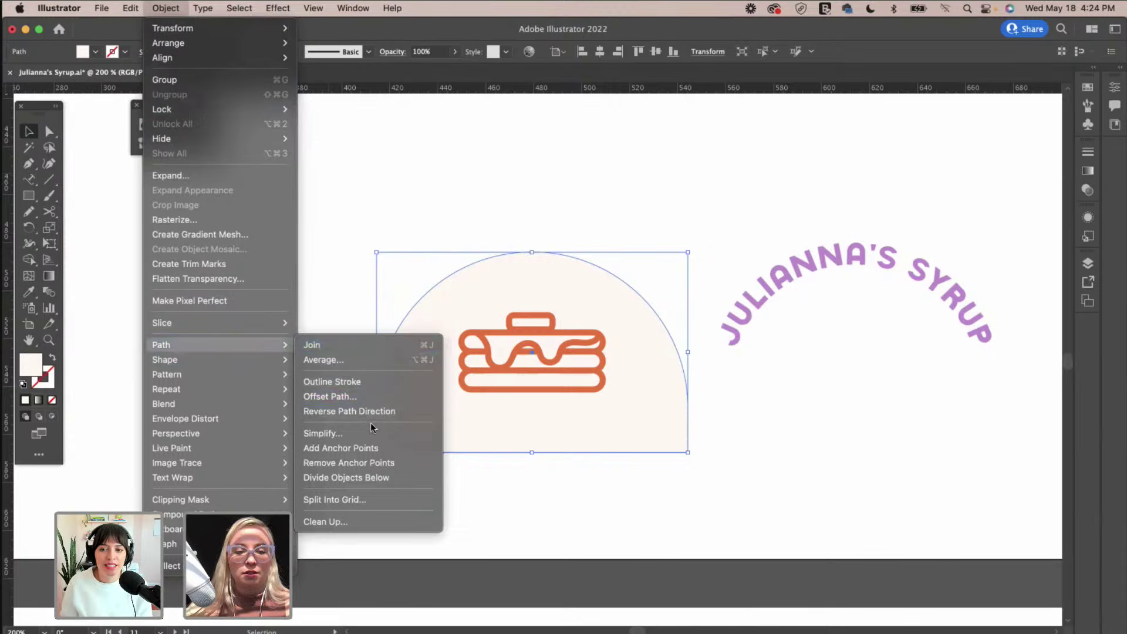
pyautogui.click(370, 397)
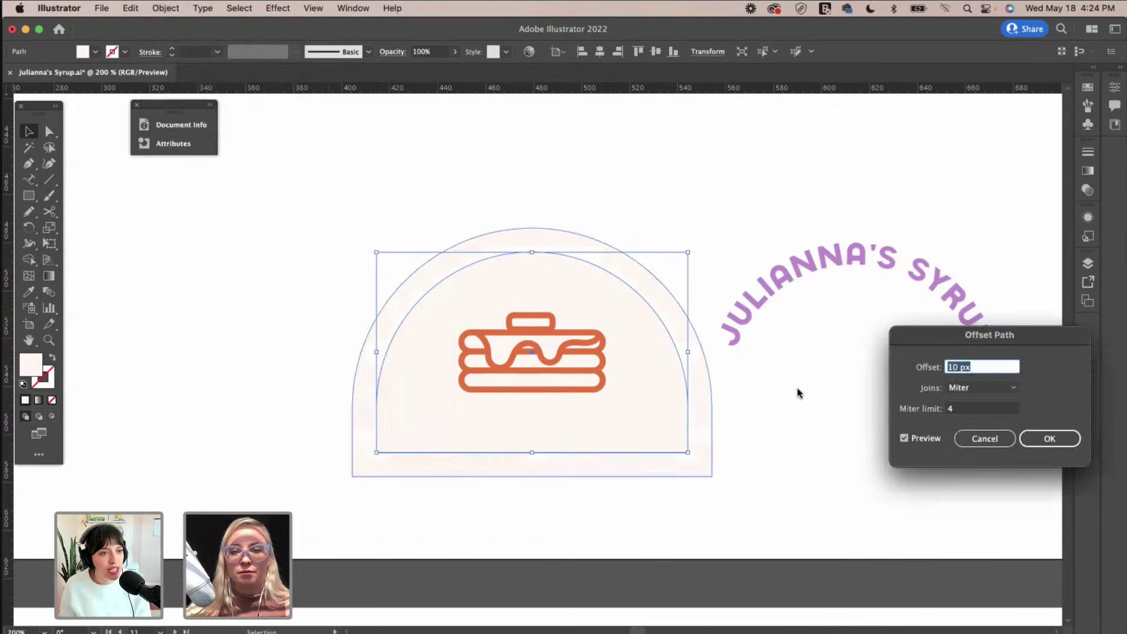
pyautogui.write('-10')
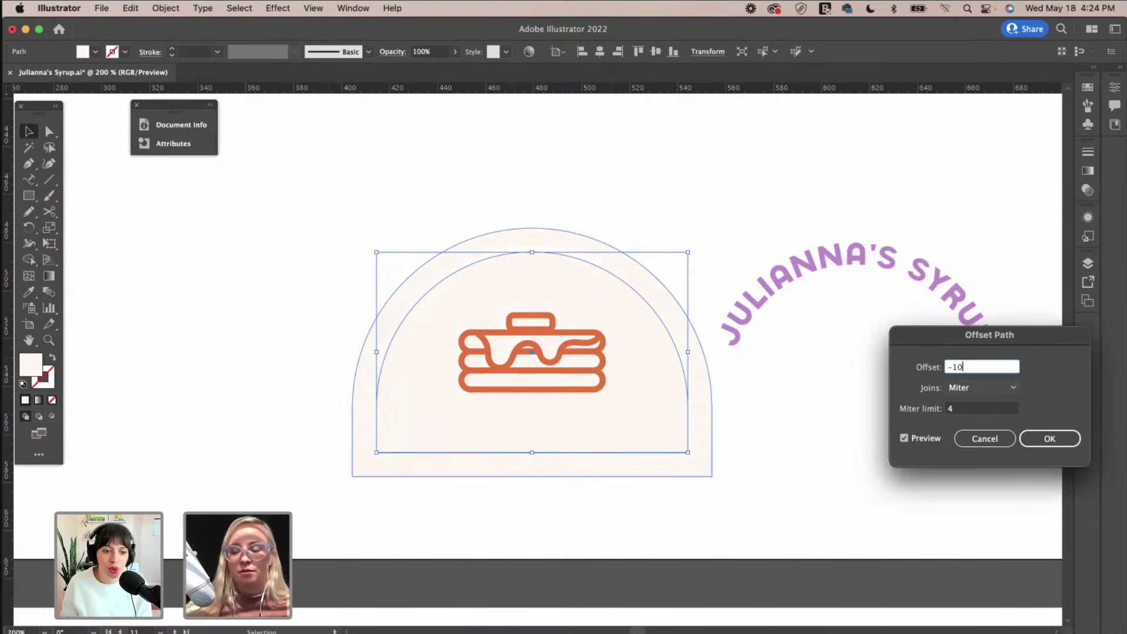
pyautogui.press('Tab')
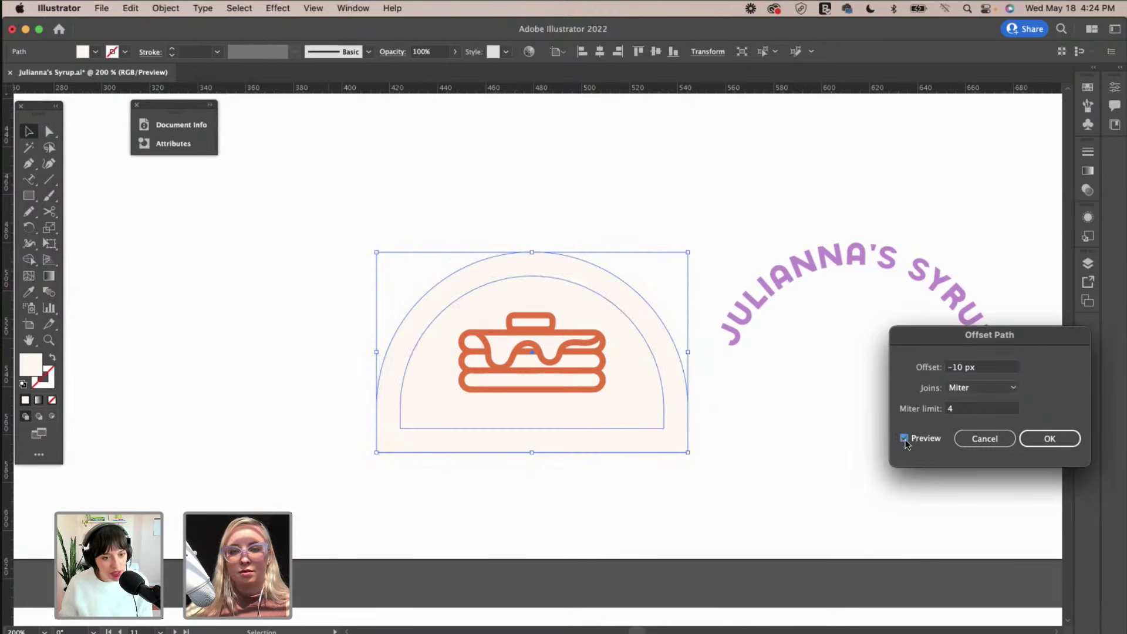
pyautogui.click(1049, 438)
# Add the text "JULIANNA'S SYRUP" along the inner offset arch path.
pyautogui.click(32, 182)
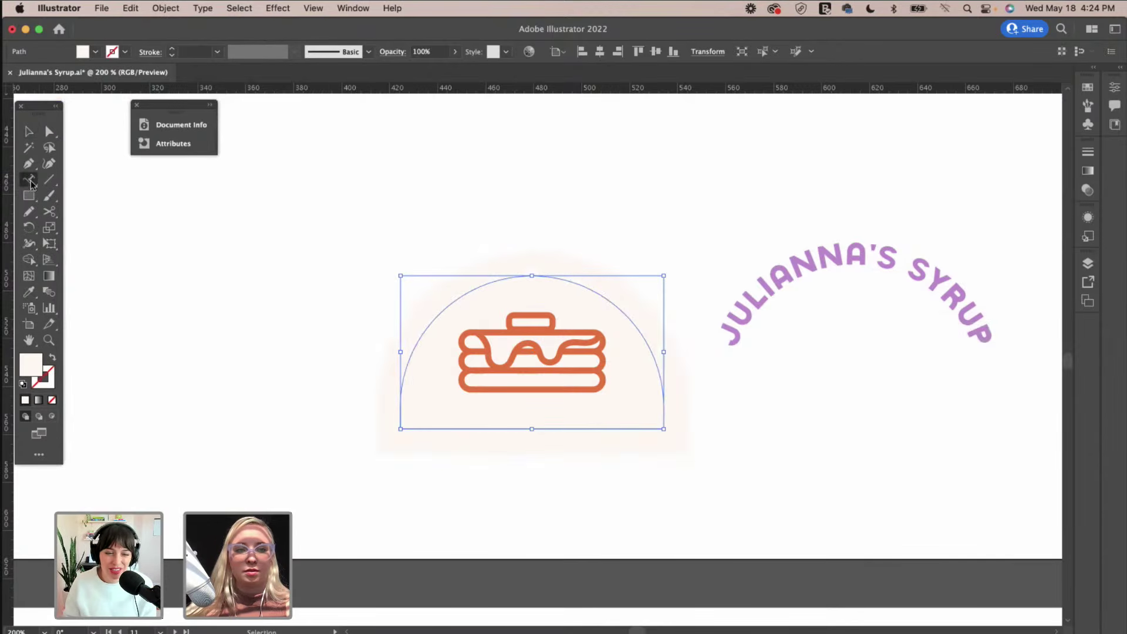
pyautogui.click(456, 298)
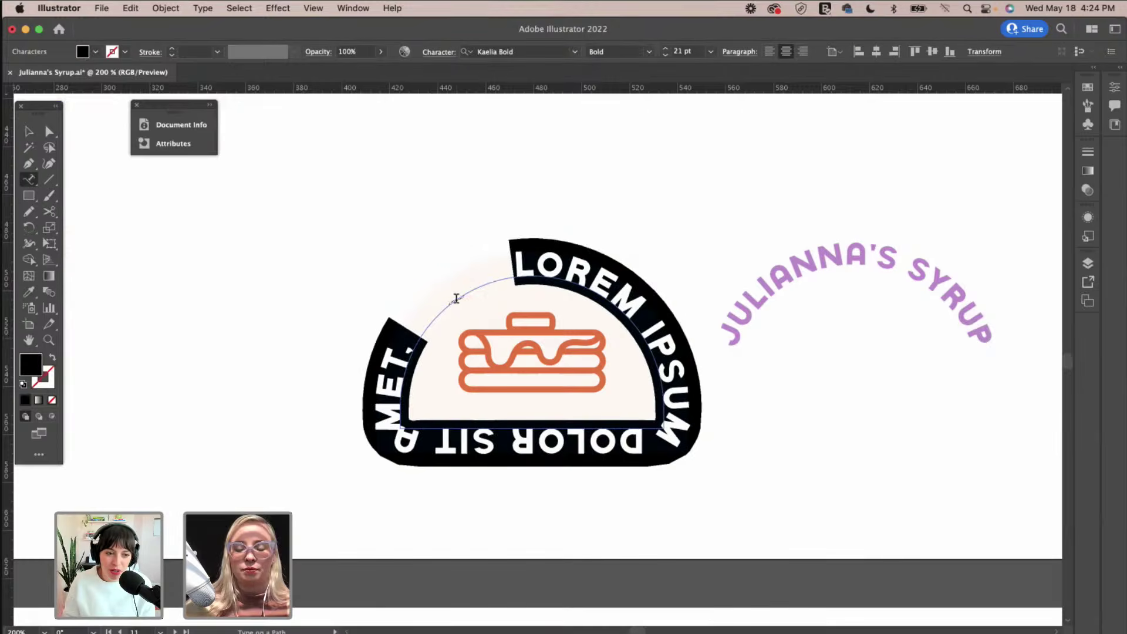
pyautogui.write("JULIANNA'S SYRUP")
pyautogui.press('Escape')
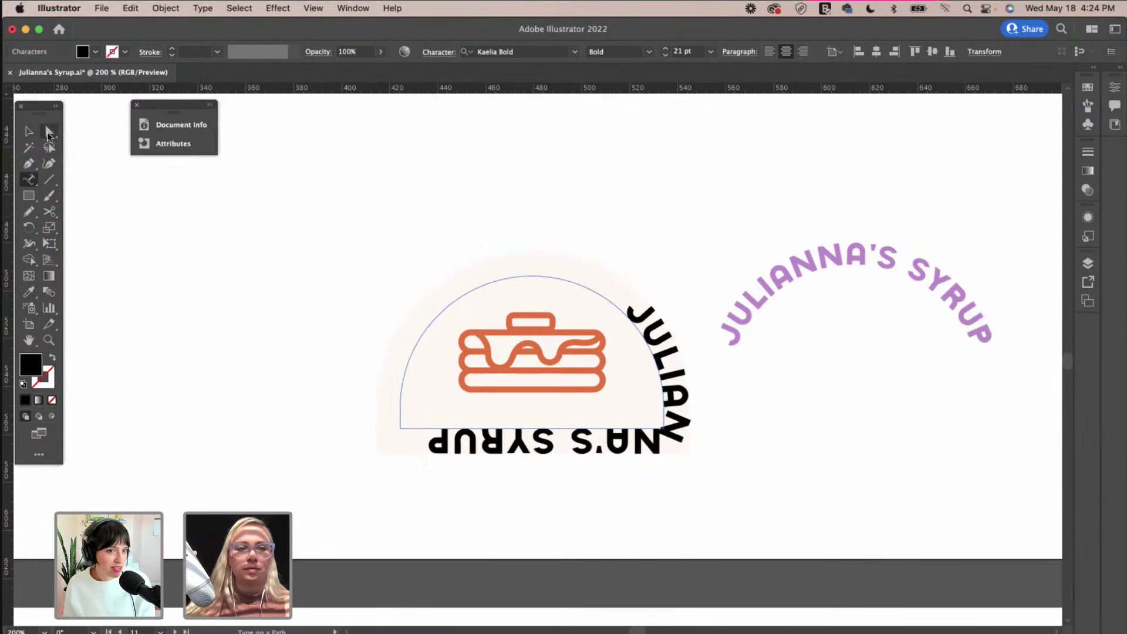
# Adjust the start and end of the new path text so it is centred over the inner arch's curved top.
pyautogui.press('a')
pyautogui.moveTo(434, 275); pyautogui.dragTo(380, 434)
pyautogui.moveTo(430, 269); pyautogui.dragTo(682, 429)
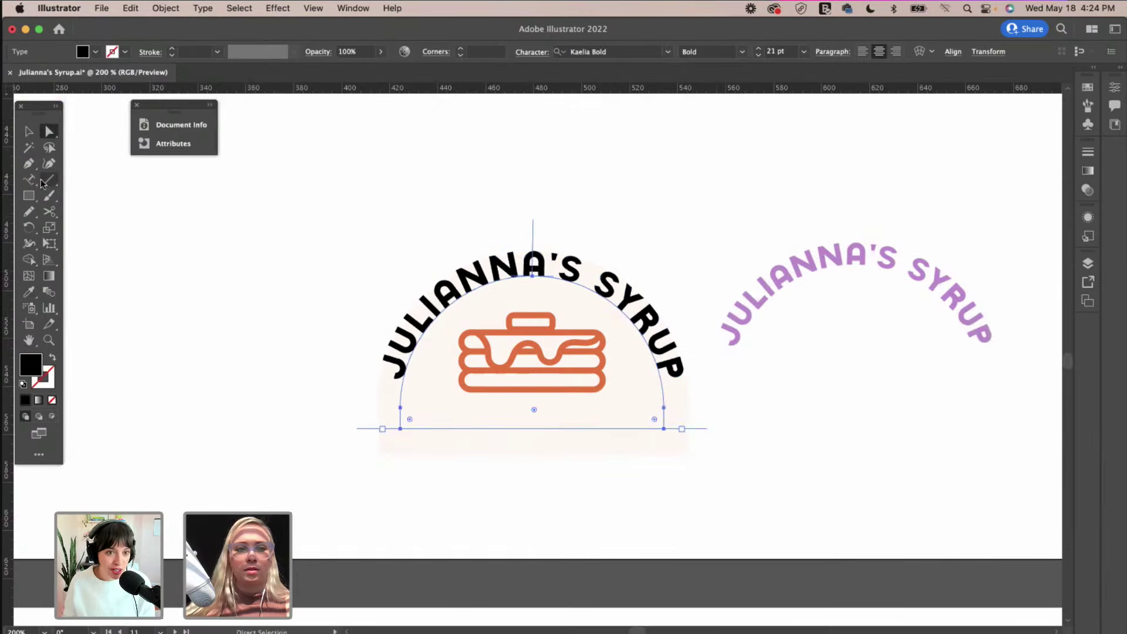
# Set the new path text's Align to Path option to Center.
pyautogui.doubleClick(43, 184)
pyautogui.click(377, 230)
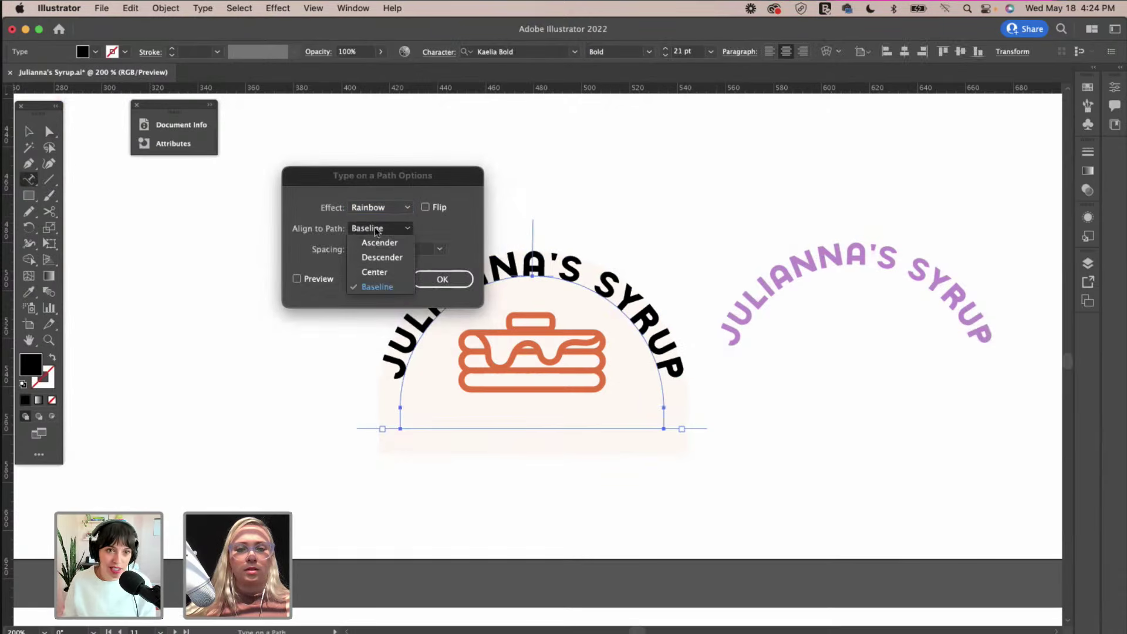
pyautogui.click(374, 272)
pyautogui.press('Return')
# Reduce the new path text's font size to 16 pt.
pyautogui.click(665, 55)
pyautogui.click(665, 55)
pyautogui.click(665, 56)
pyautogui.click(666, 55)
pyautogui.click(665, 55)
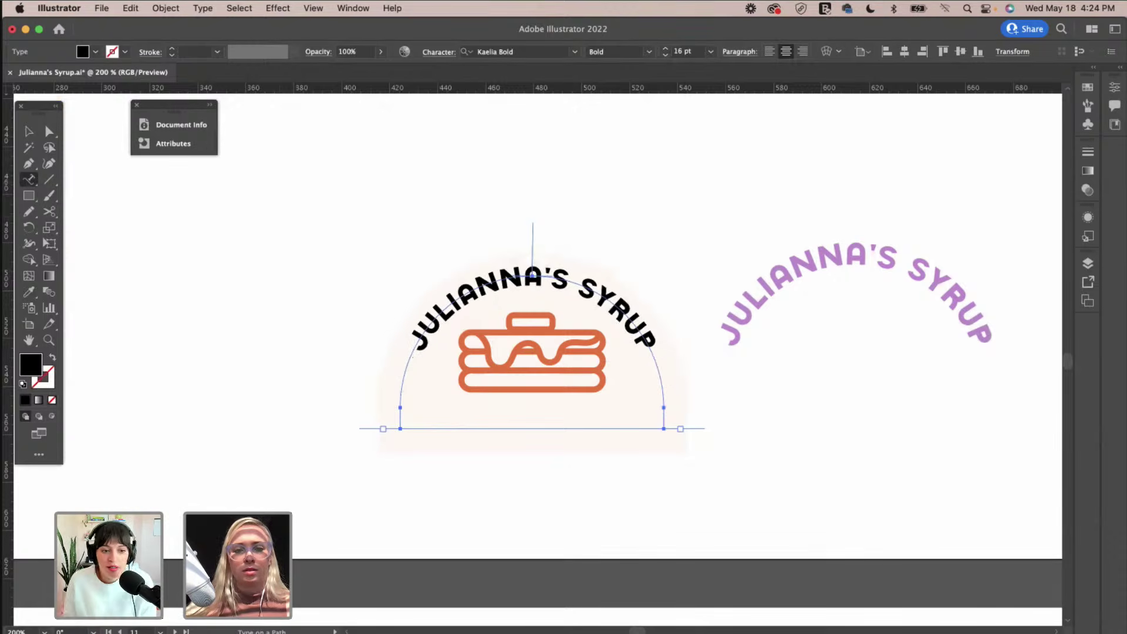
# Recolour the new path text purple by sampling only the colour of the curved text set beside the badge.
pyautogui.press('v')
pyautogui.press('i')
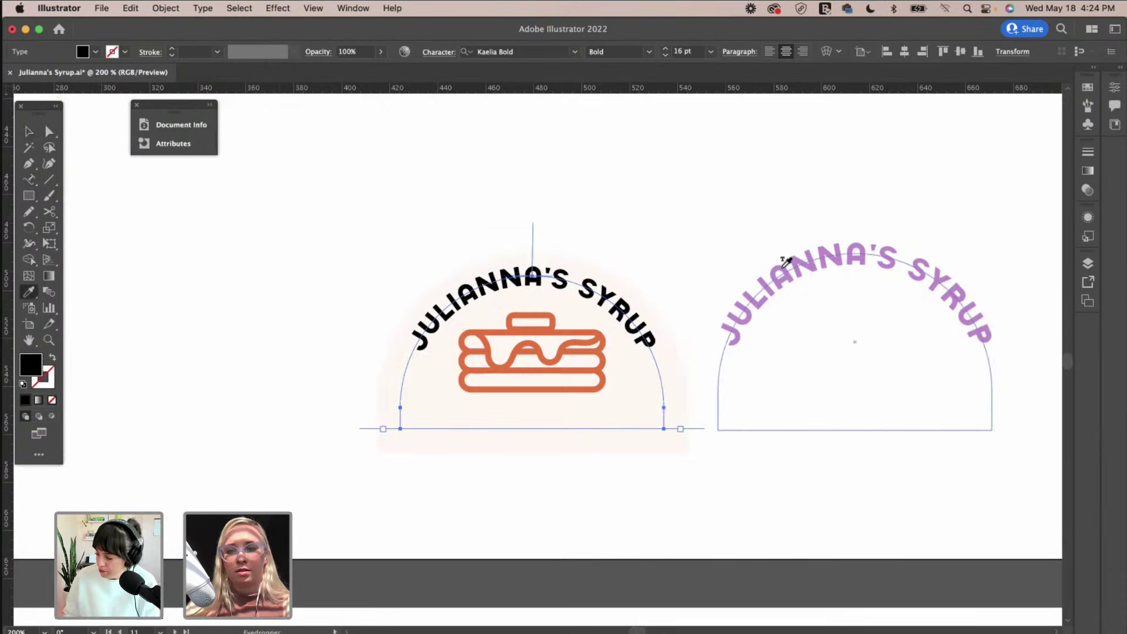
pyautogui.click(785, 266)
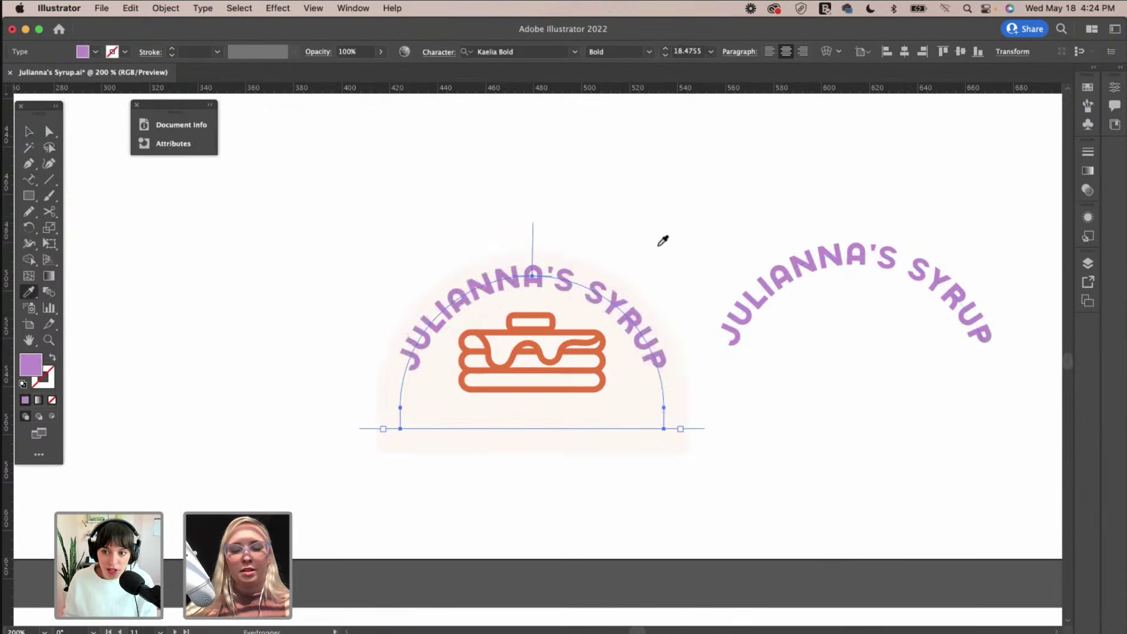
pyautogui.press('super+z')
pyautogui.keyDown('shift'); pyautogui.click(767, 262); pyautogui.keyUp('shift')
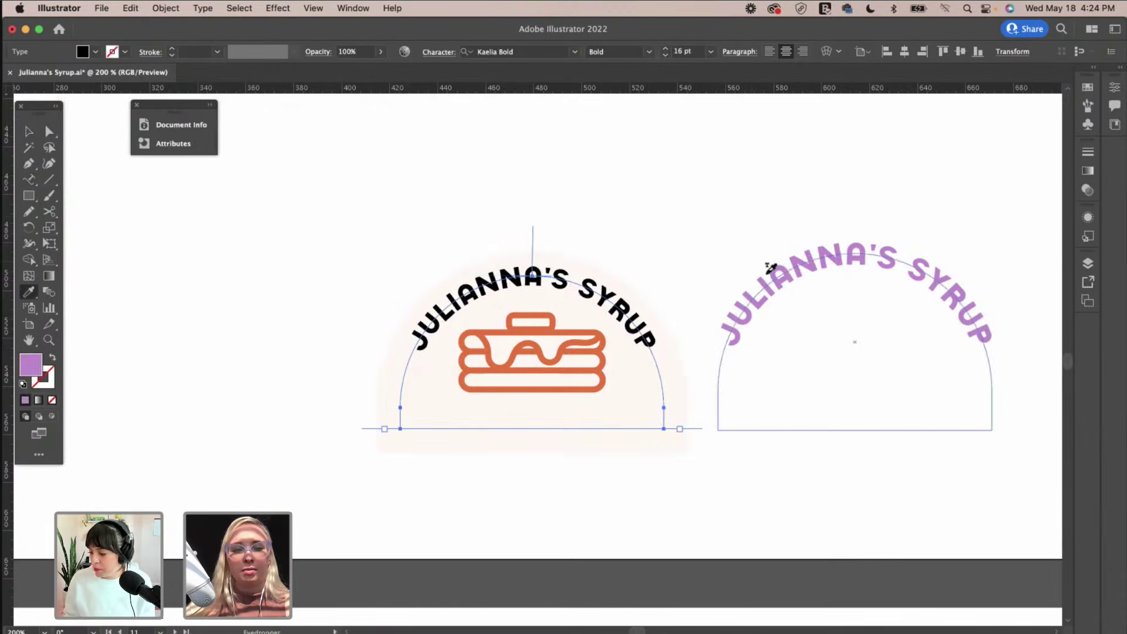
pyautogui.press('v')
pyautogui.click(647, 207)
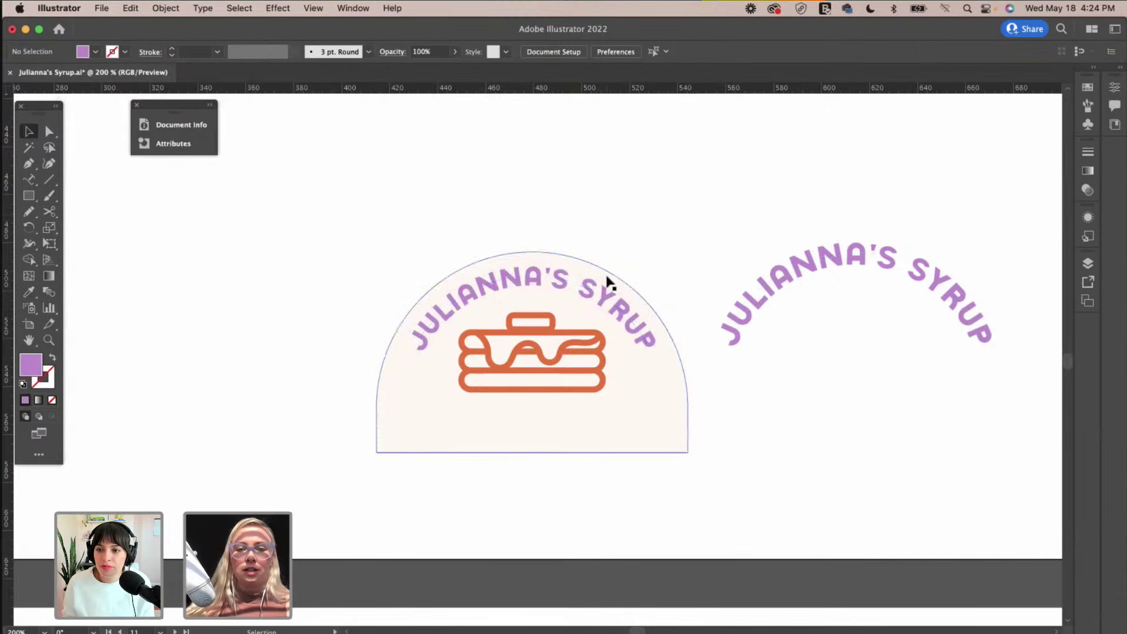
# Enlarge the cream outer arch about its centre to about 150 px wide and set the inner curved text's font size to 18 pt.
pyautogui.click(608, 283)
pyautogui.moveTo(689, 252); pyautogui.dragTo(714, 237)
pyautogui.click(604, 294)
pyautogui.click(666, 50)
pyautogui.click(666, 50)
pyautogui.click(676, 227)
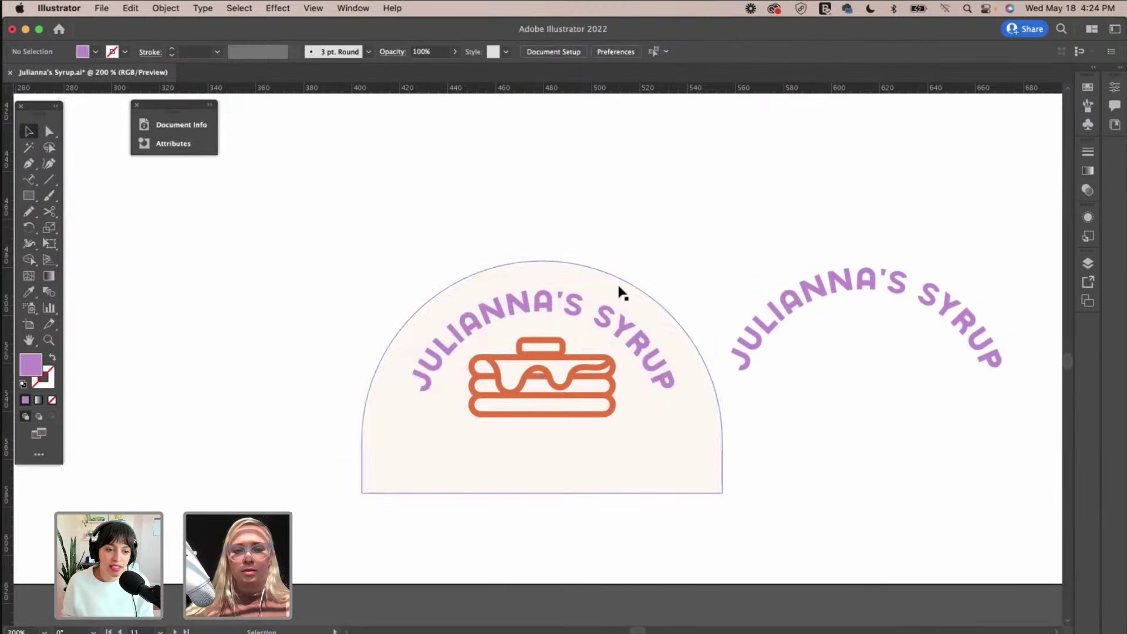
# Give the cream outer arch a 2 pt purple stroke by sampling only the colour of the curved text.
pyautogui.click(617, 294)
pyautogui.click(52, 389)
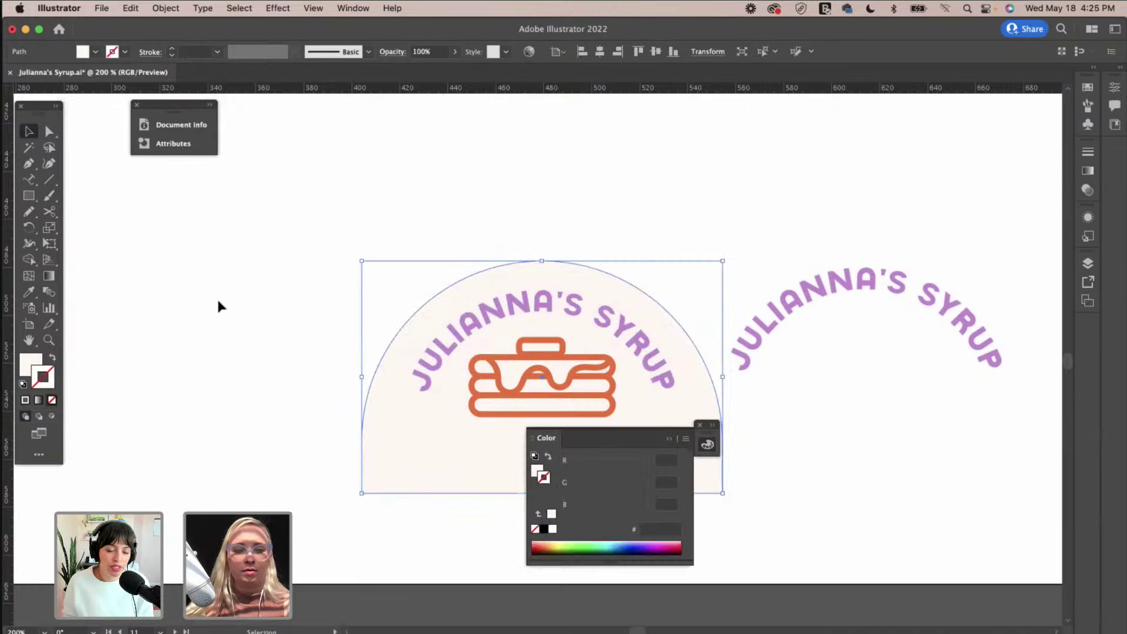
pyautogui.scroll(2, 259, 307)
pyautogui.press('i')
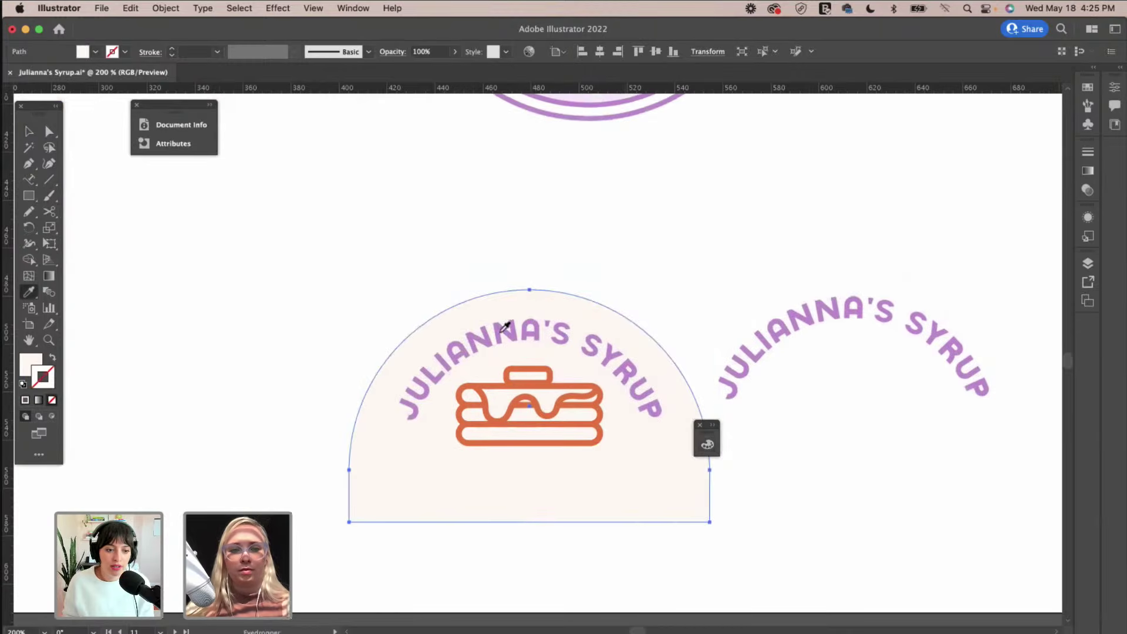
pyautogui.keyDown('shift'); pyautogui.click(533, 323); pyautogui.keyUp('shift')
pyautogui.click(172, 49)
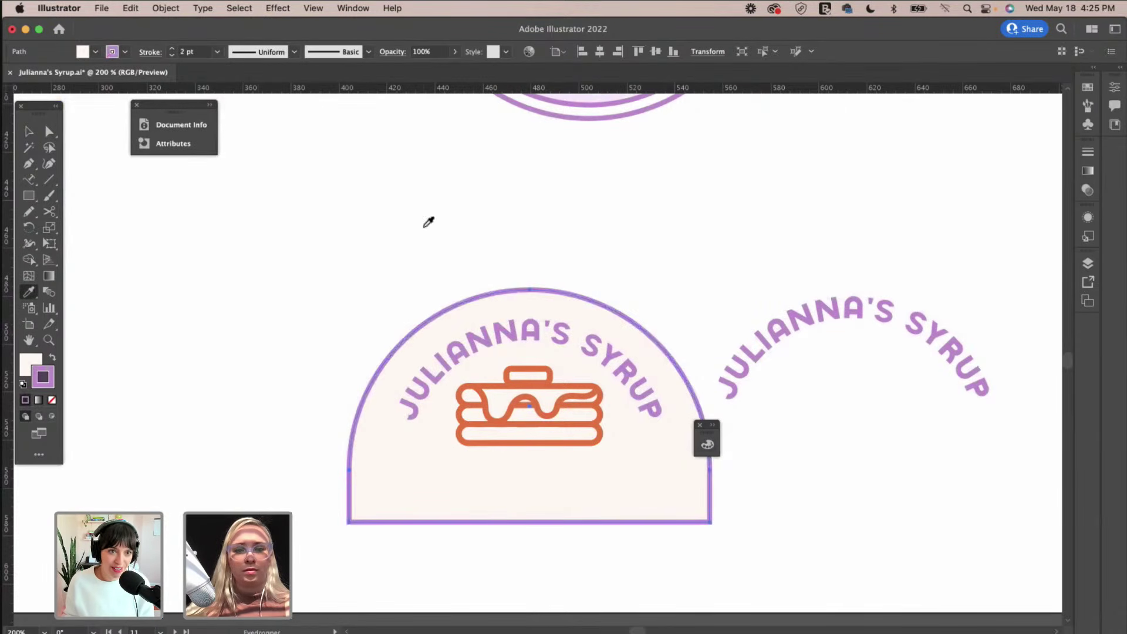
pyautogui.press('v')
pyautogui.click(458, 245)
pyautogui.scroll(2, 458, 244)
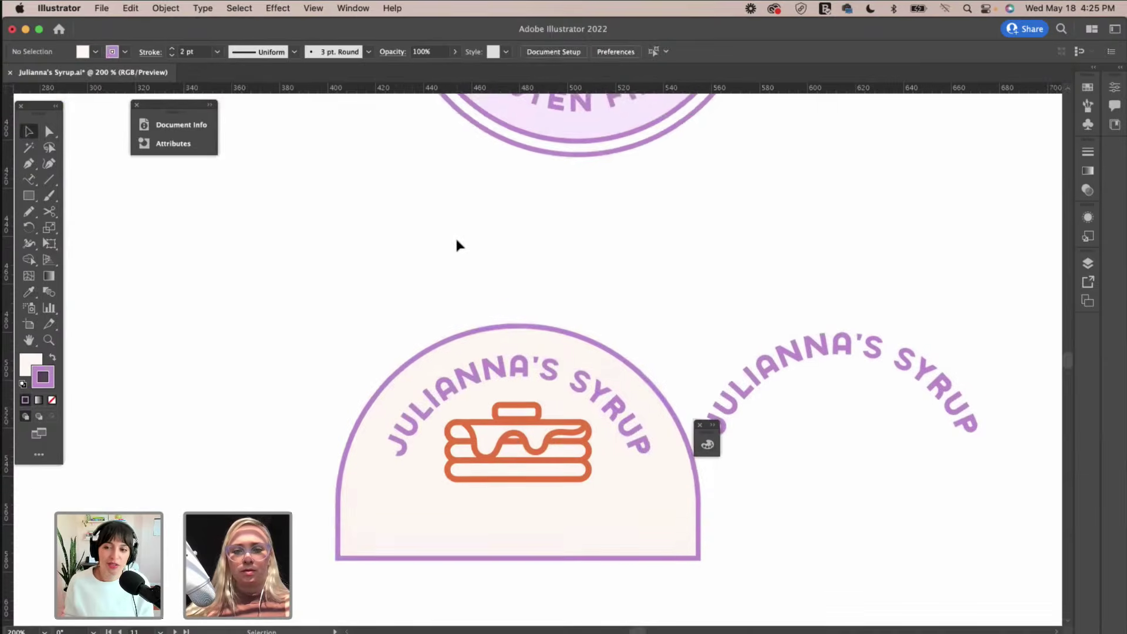
# Add the text GLUTEN FREE in a frame above the arched badge and recolour it purple by sampling the curved text.
pyautogui.moveTo(29, 179); pyautogui.dragTo(88, 178)
pyautogui.moveTo(317, 219); pyautogui.dragTo(621, 281)
pyautogui.write('GLUTEN FREE')
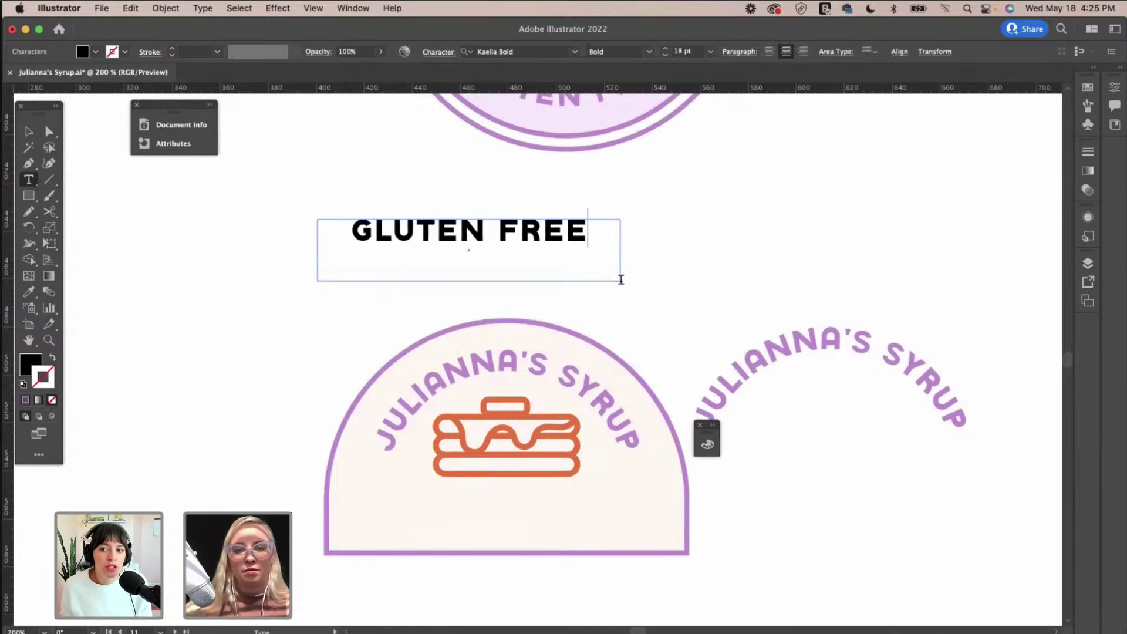
pyautogui.click(29, 132)
pyautogui.press('i')
pyautogui.click(522, 368)
# Move the GLUTEN FREE text inside the arch below the pancake icon and shorten its frame to fit the single line.
pyautogui.press('v')
pyautogui.moveTo(586, 247); pyautogui.dragTo(587, 521)
pyautogui.moveTo(503, 562); pyautogui.dragTo(517, 522)
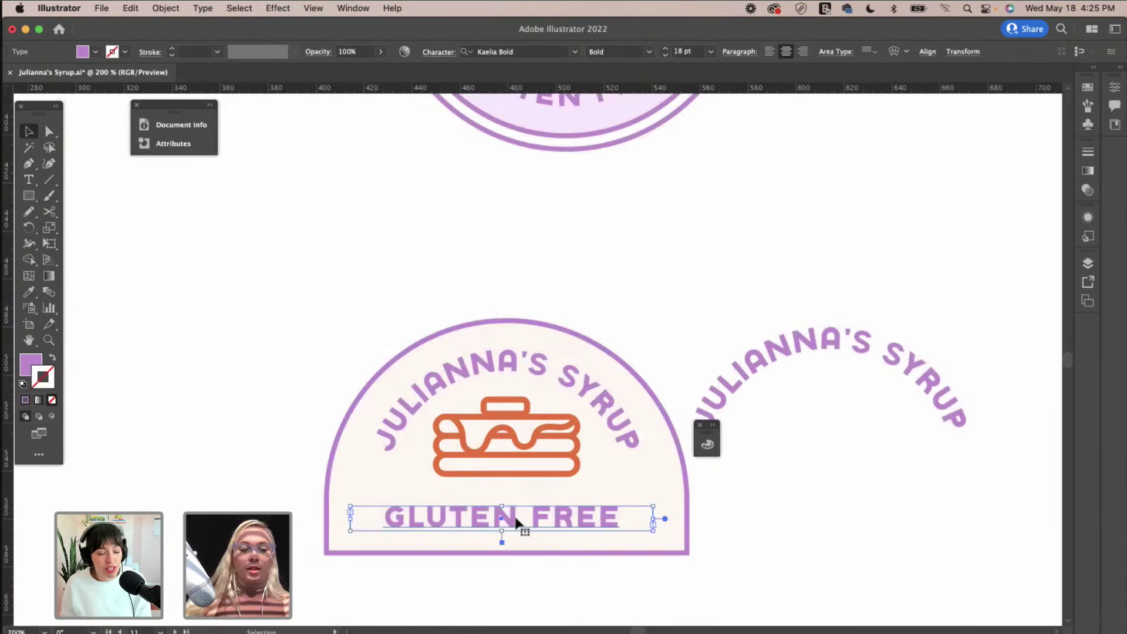
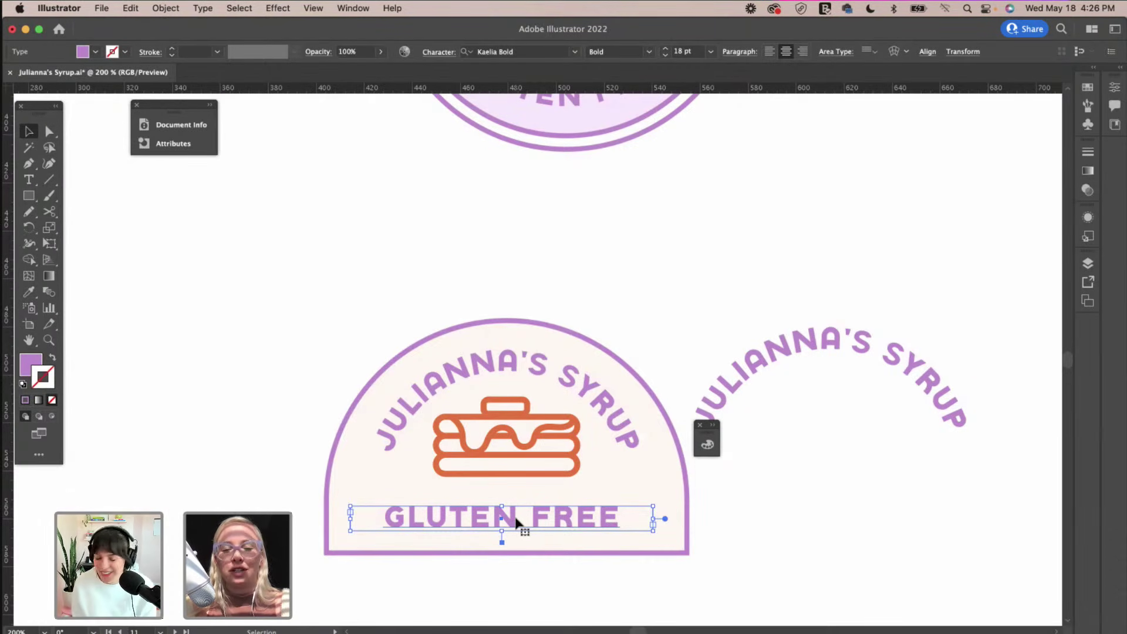
pyautogui.moveTo(503, 529); pyautogui.dragTo(501, 524)
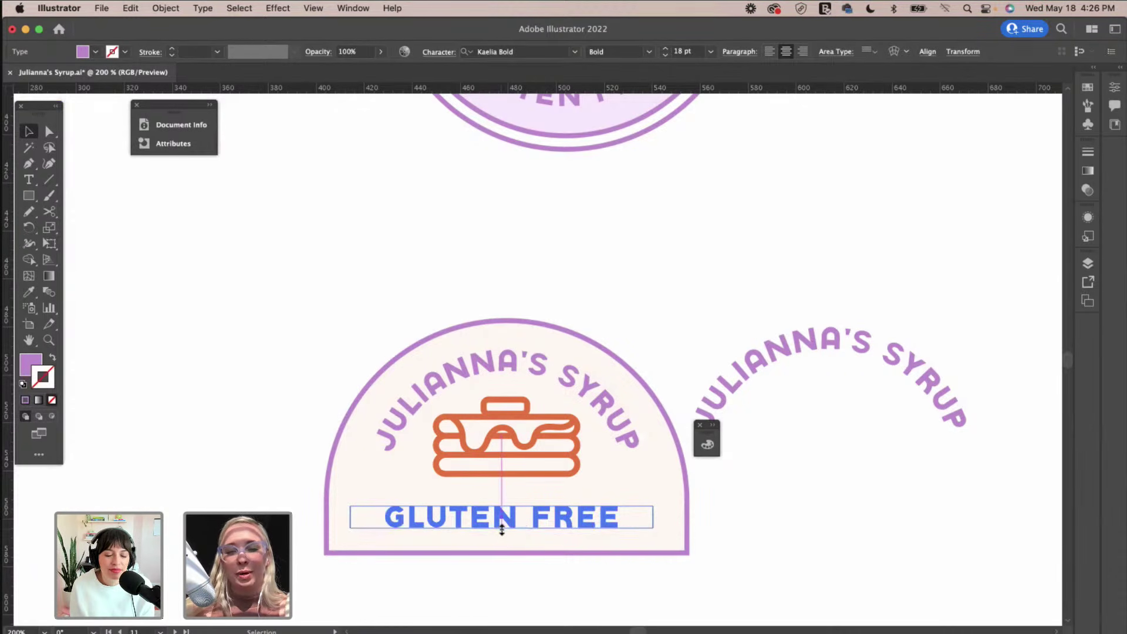
pyautogui.click(303, 390)
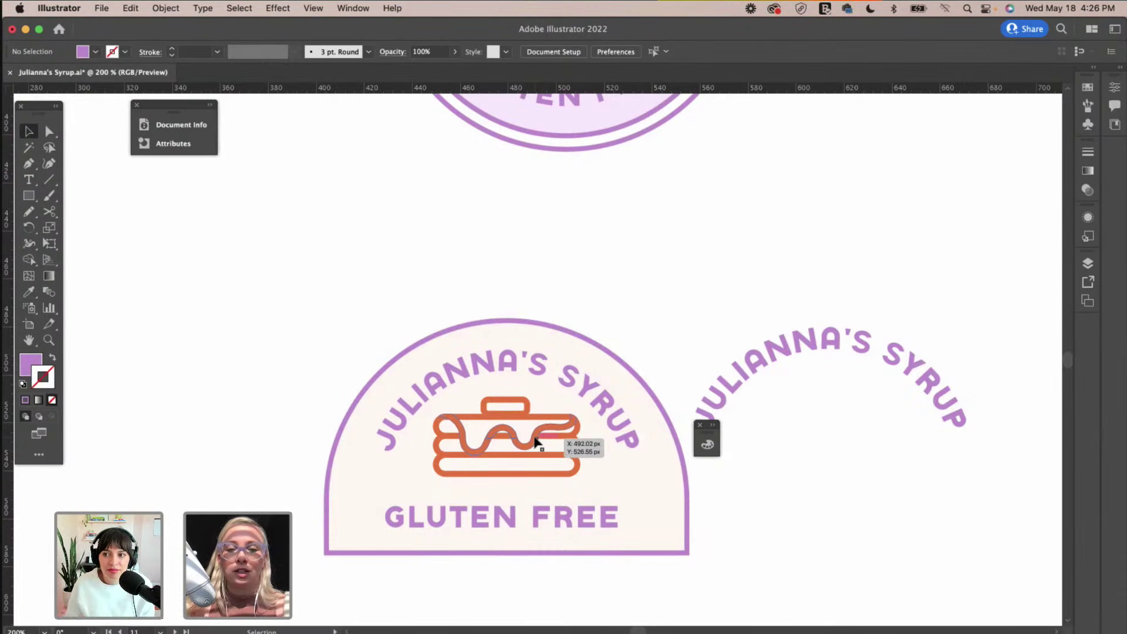
# Unite the shapes of the orange pancake icon with Pathfinder.
pyautogui.click(535, 441)
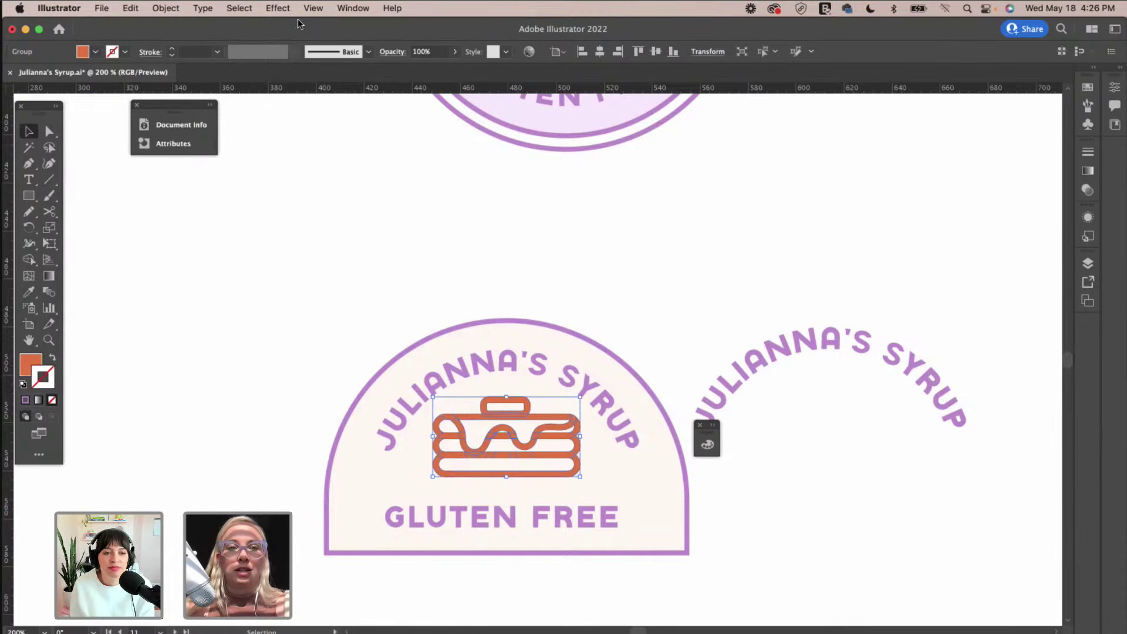
pyautogui.click(174, 8)
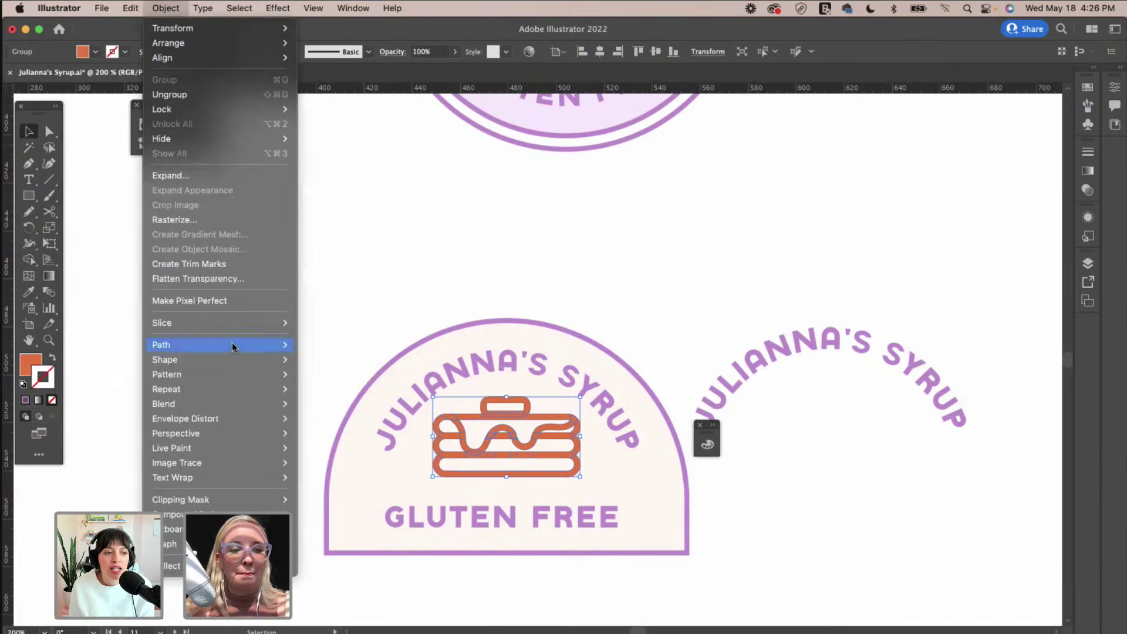
pyautogui.moveTo(235, 345)
pyautogui.moveTo(353, 7)
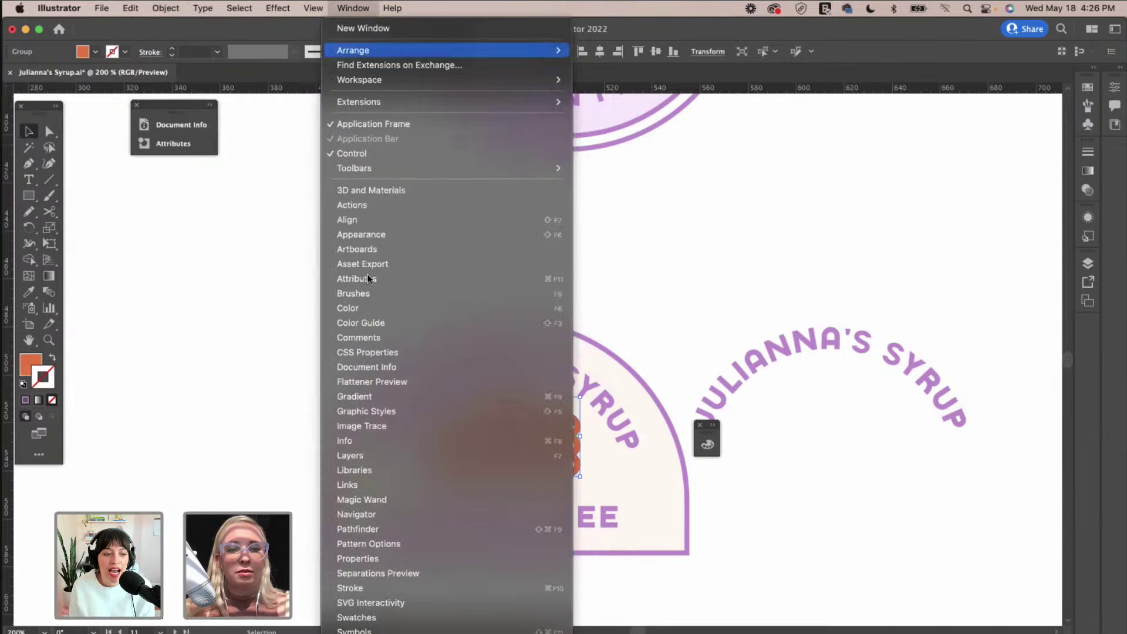
pyautogui.click(386, 528)
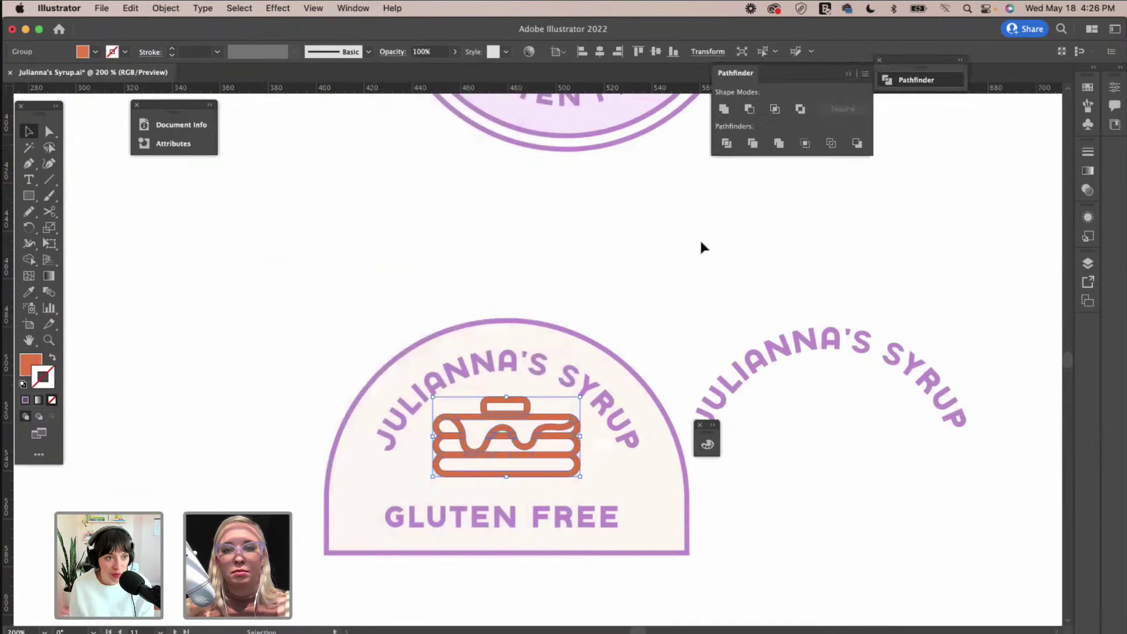
pyautogui.click(724, 109)
pyautogui.click(664, 301)
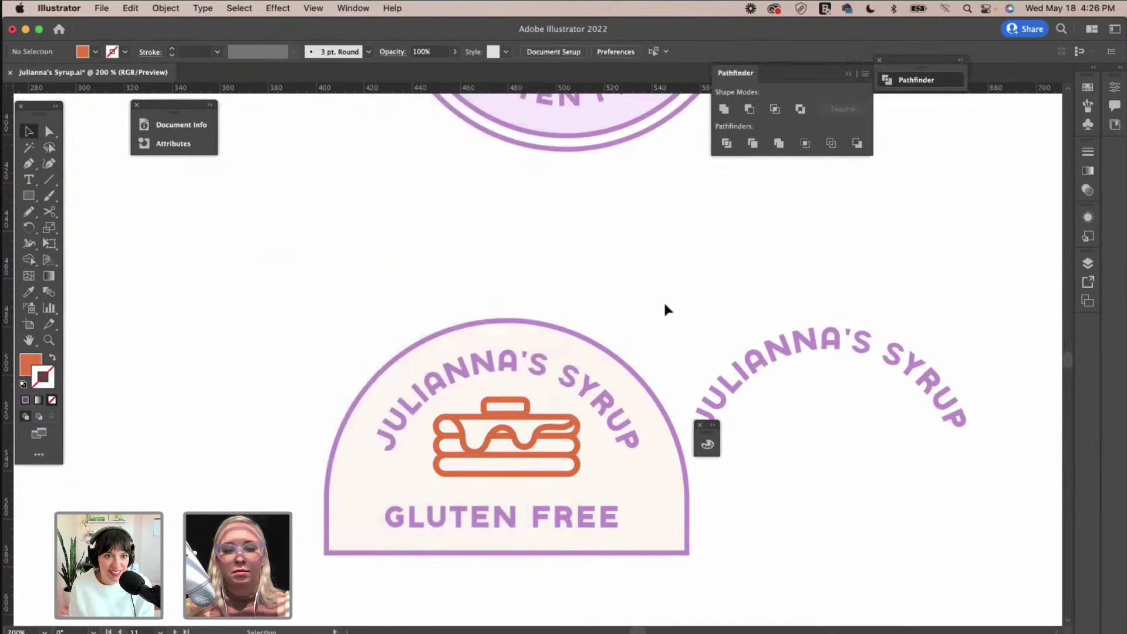
# Recolour the pancake icon purple by sampling the curved text.
pyautogui.click(551, 433)
pyautogui.press('i')
pyautogui.click(589, 384)
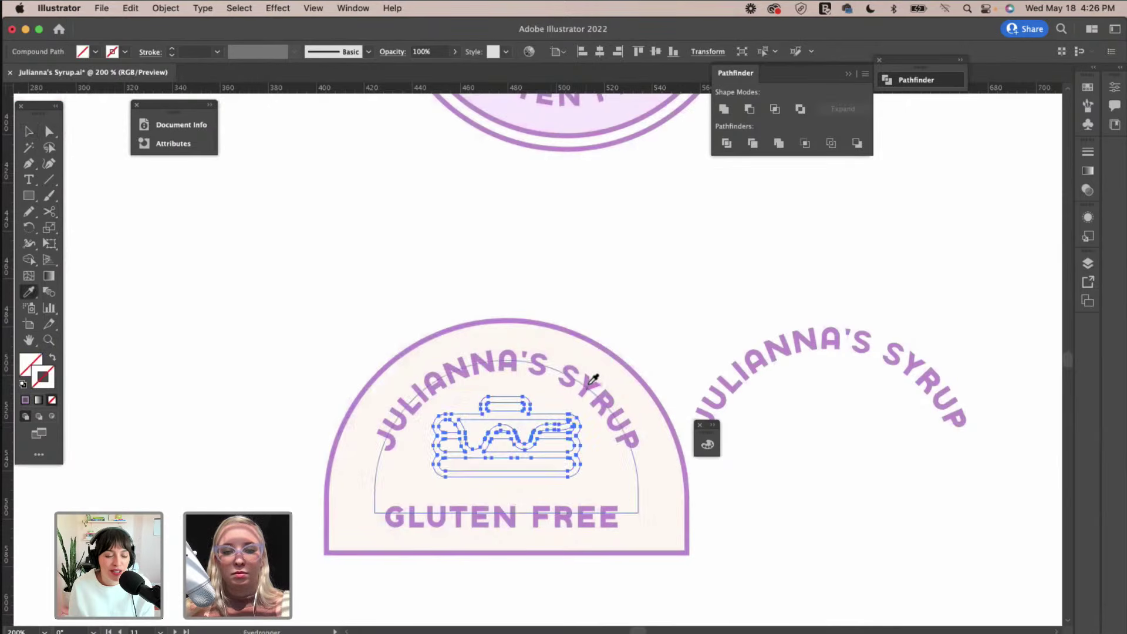
pyautogui.press('v')
pyautogui.click(646, 310)
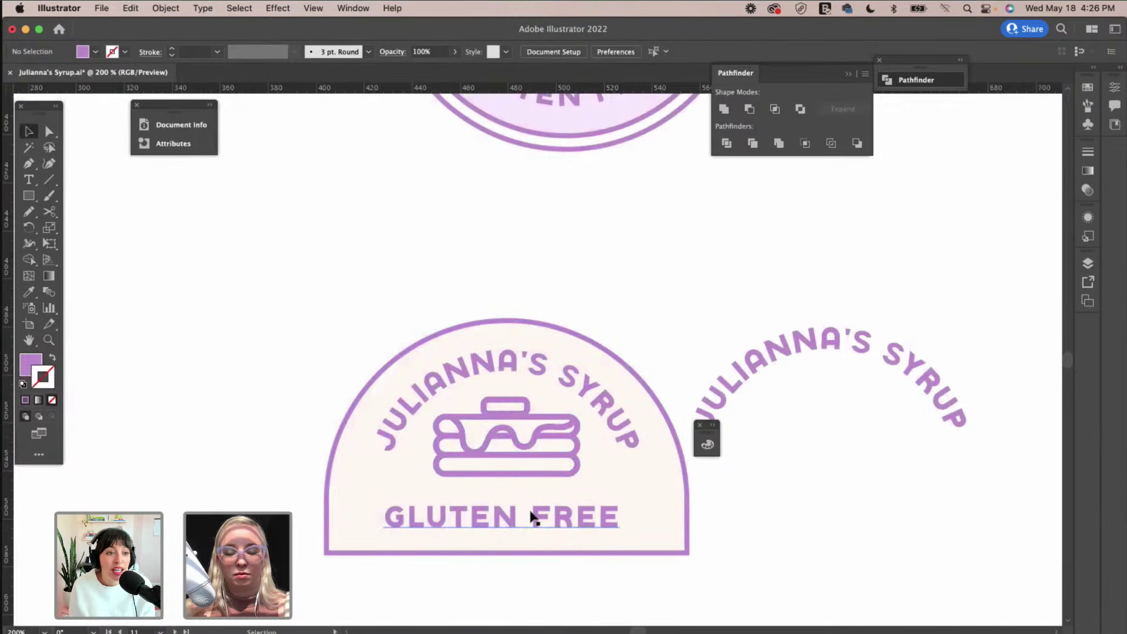
# Raise the outer arch's straight bottom edge by about 2 px and nudge the GLUTEN FREE text up slightly.
pyautogui.click(49, 131)
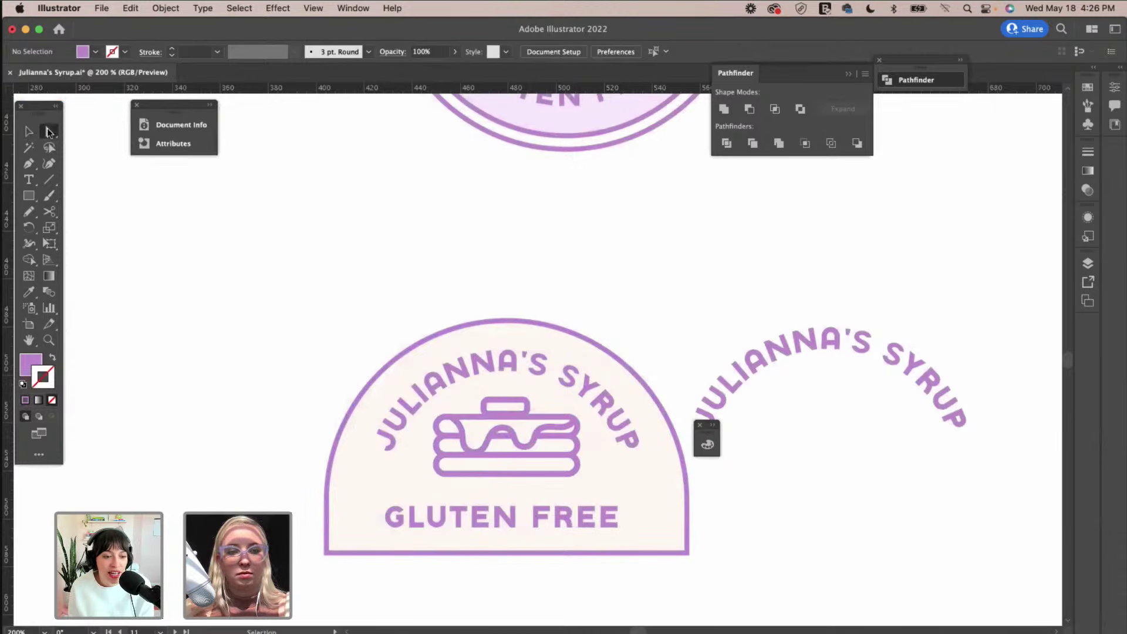
pyautogui.click(324, 557)
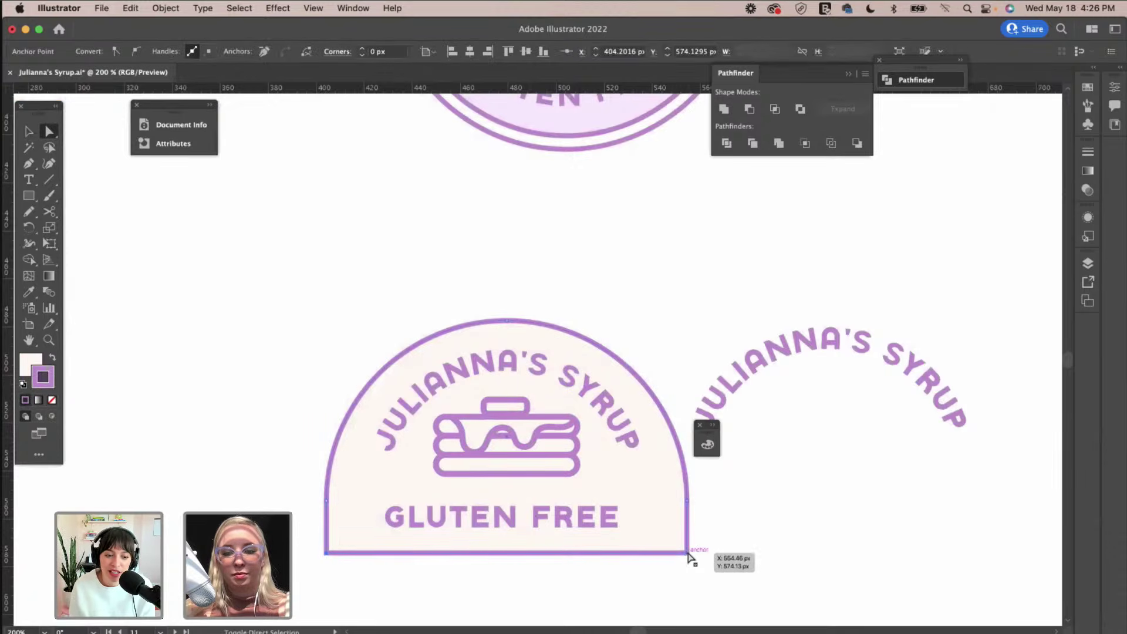
pyautogui.moveTo(689, 554); pyautogui.dragTo(689, 550)
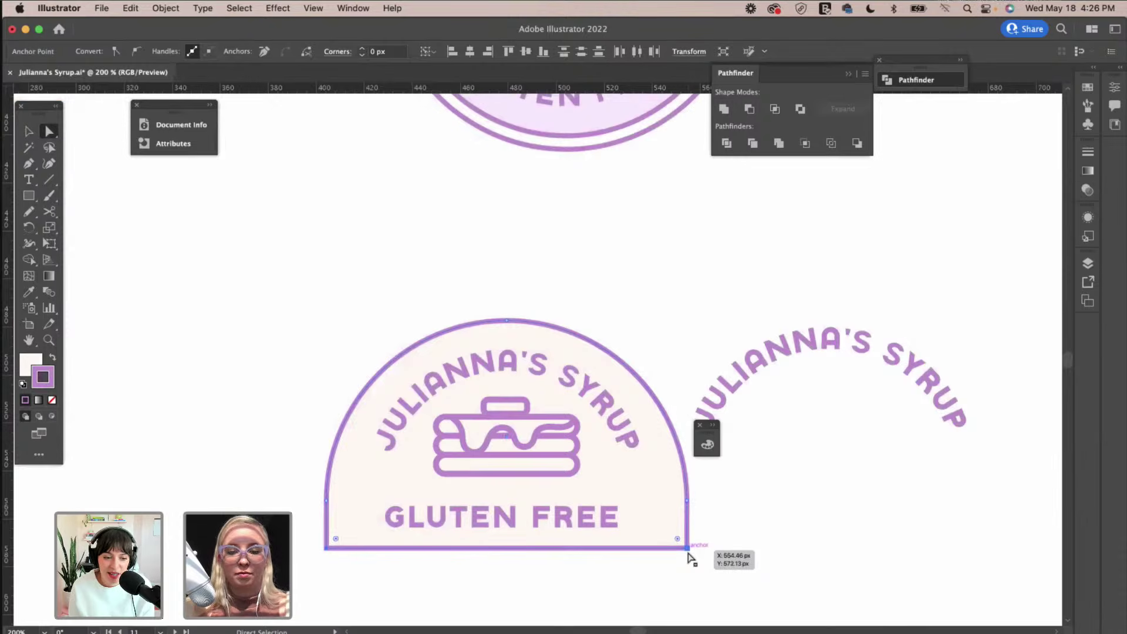
pyautogui.press('v')
pyautogui.click(750, 529)
pyautogui.click(576, 514)
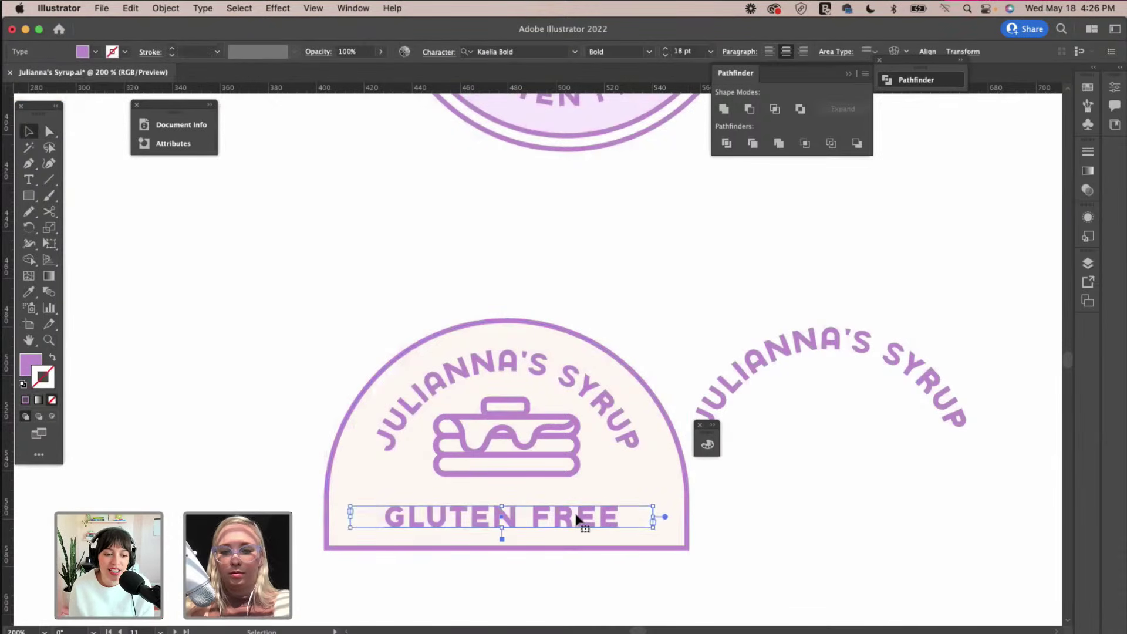
# Centre the pancake icon and the GLUTEN FREE text horizontally on the outer arch, using the arch as the key object.
pyautogui.click(635, 468)
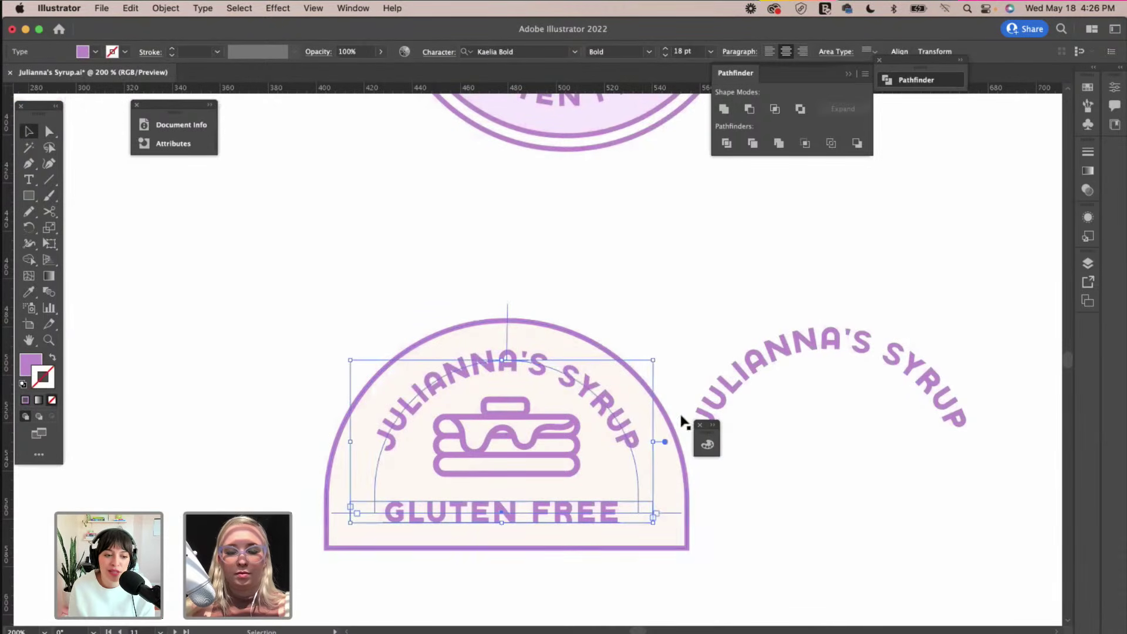
pyautogui.click(540, 435)
pyautogui.keyDown('shift'); pyautogui.click(581, 511); pyautogui.keyUp('shift')
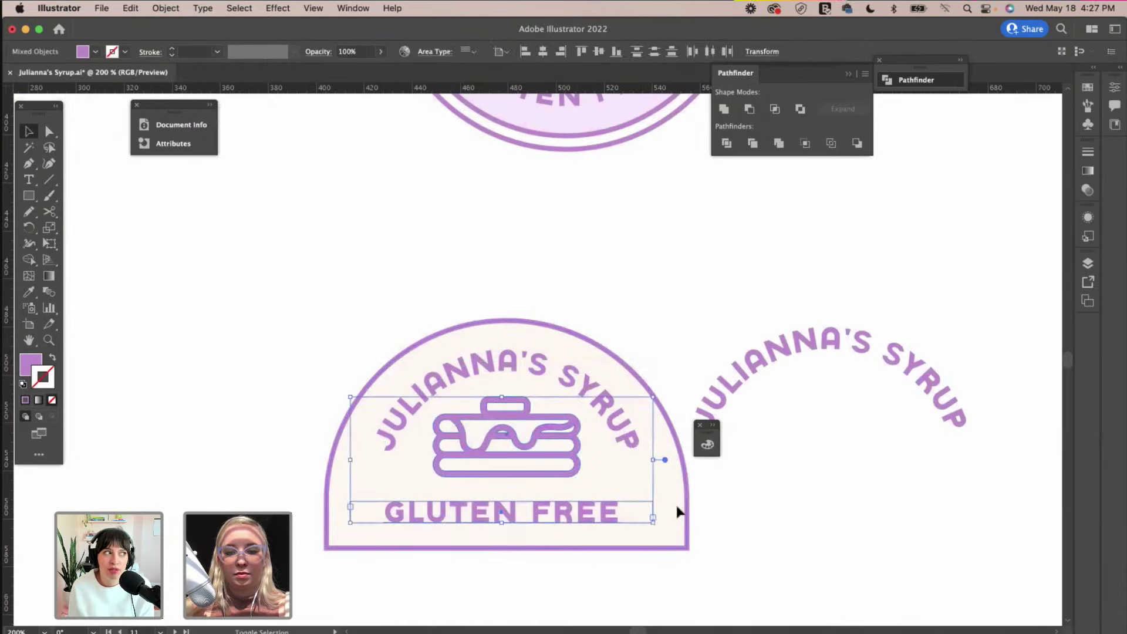
pyautogui.keyDown('shift'); pyautogui.click(685, 512); pyautogui.keyUp('shift')
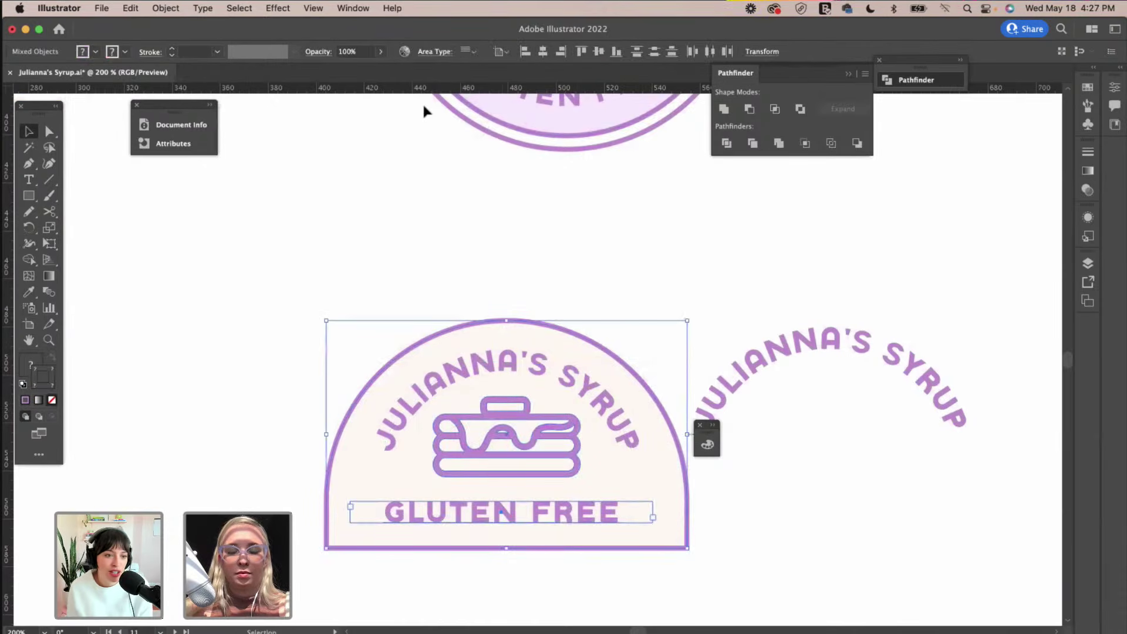
pyautogui.click(848, 74)
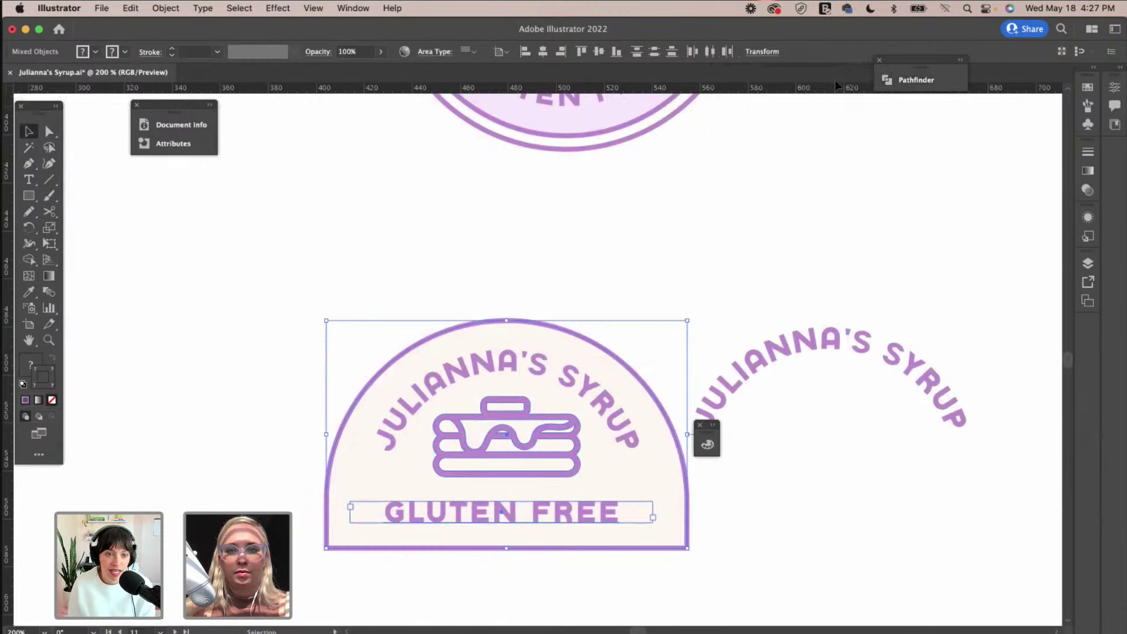
pyautogui.scroll(2, 599, 113)
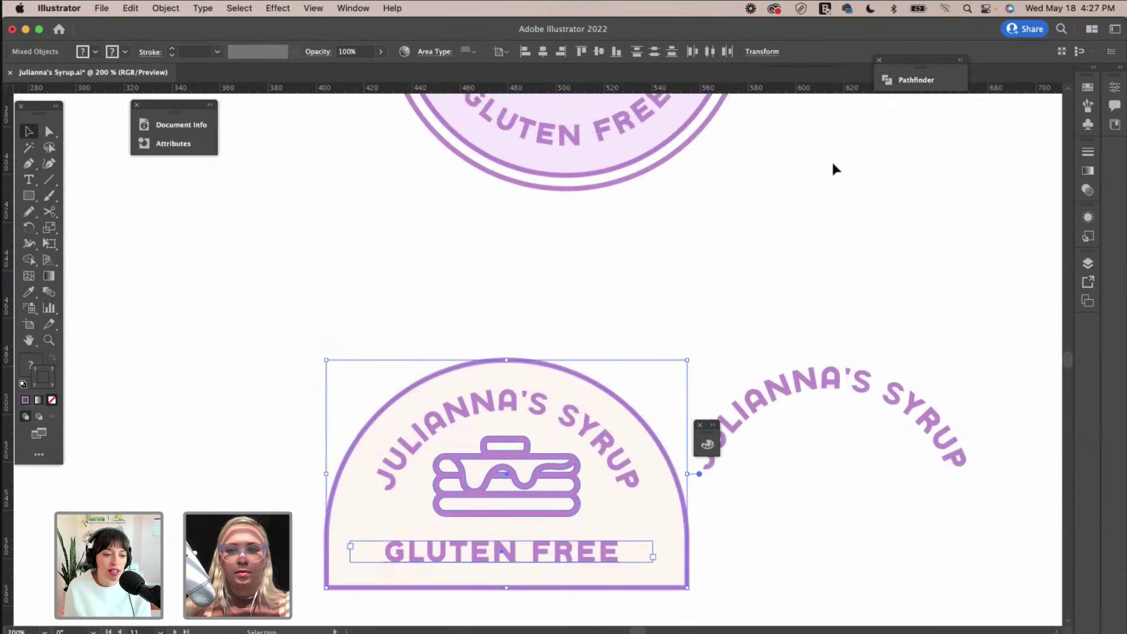
pyautogui.click(501, 52)
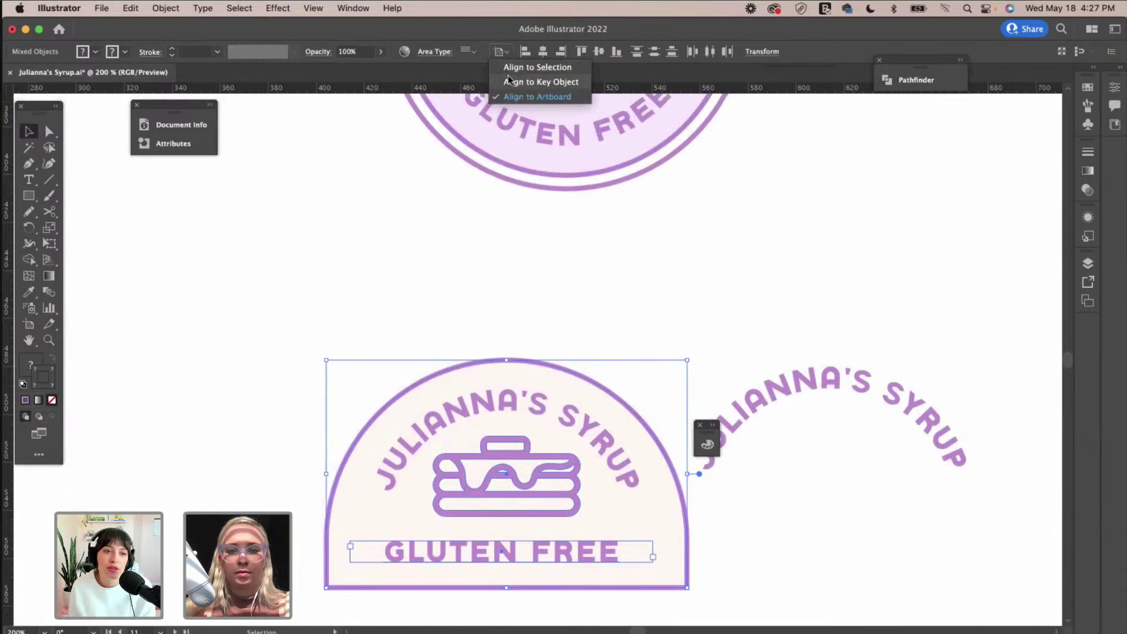
pyautogui.click(526, 83)
pyautogui.click(642, 498)
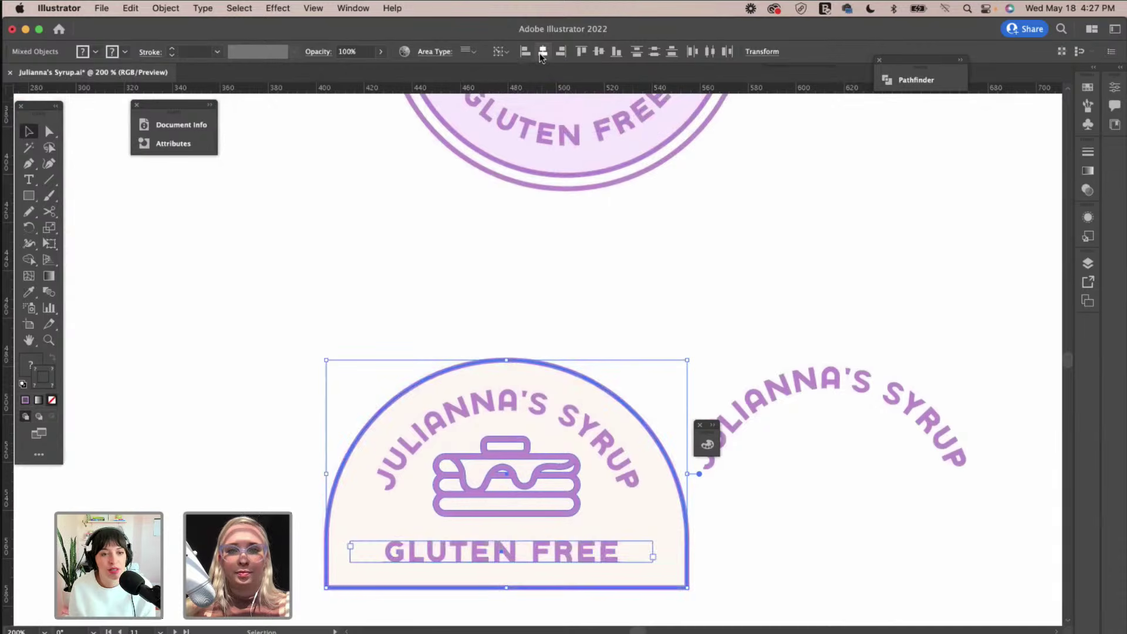
pyautogui.click(543, 51)
pyautogui.click(552, 276)
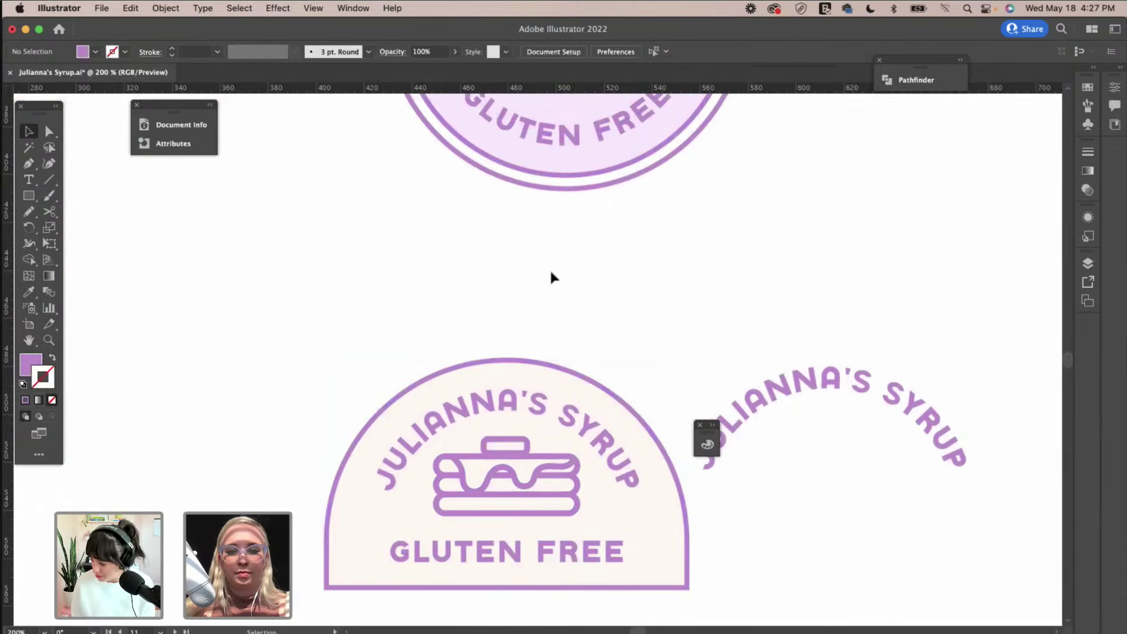
# Nudge the pancake icon down slightly so it sits evenly between the curved name and the GLUTEN FREE text.
pyautogui.scroll(-2, 550, 268)
pyautogui.click(552, 411)
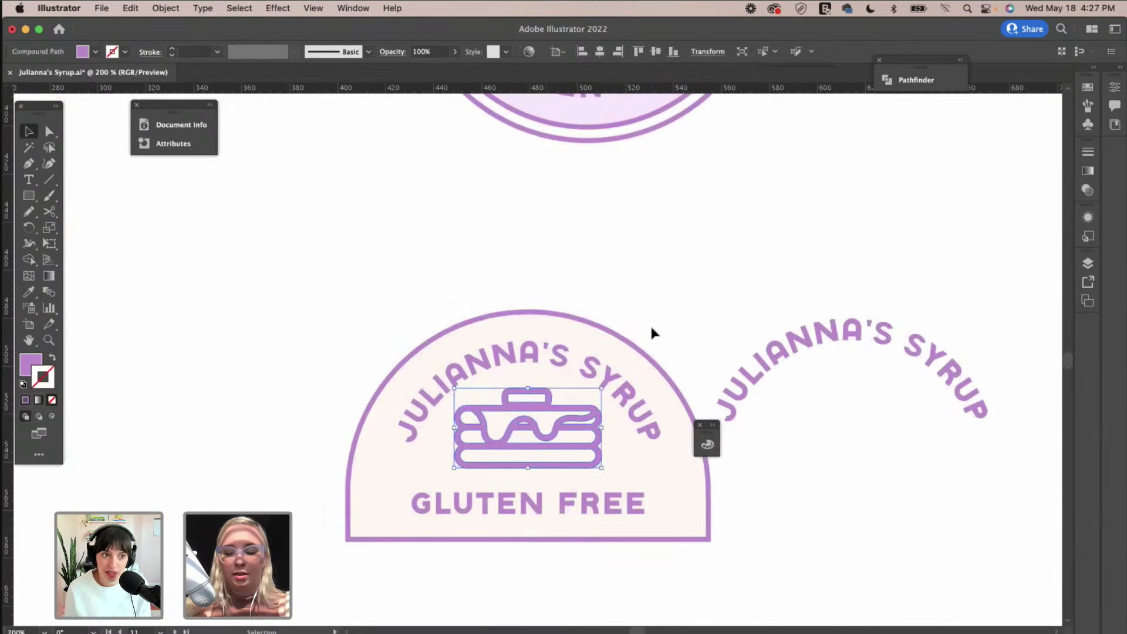
pyautogui.press('Down')
pyautogui.press('Down')
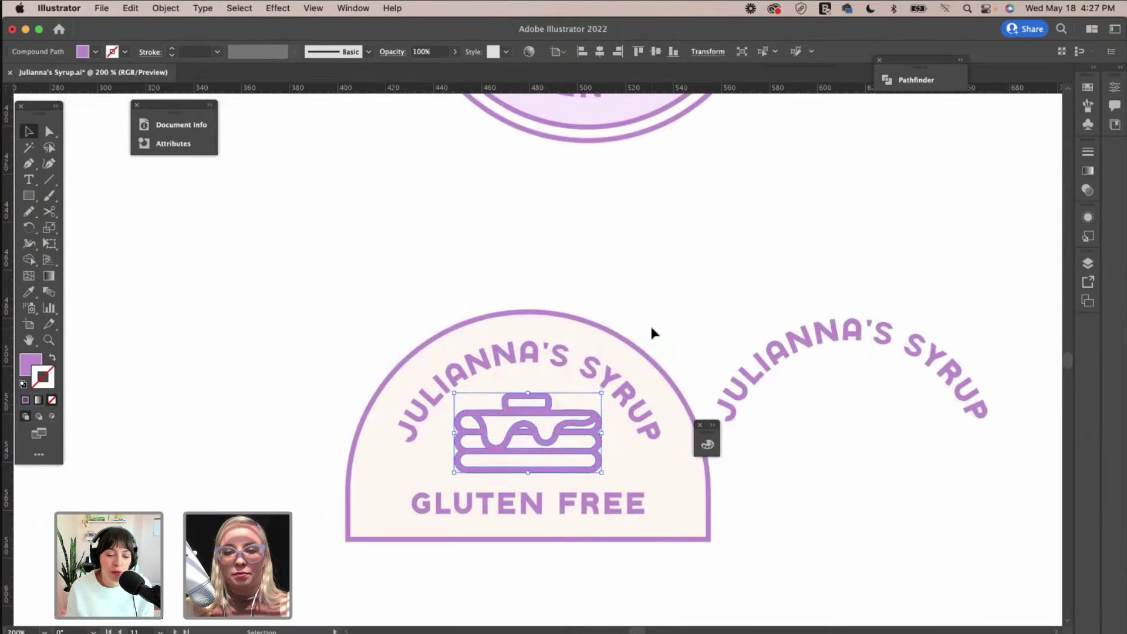
pyautogui.click(653, 317)
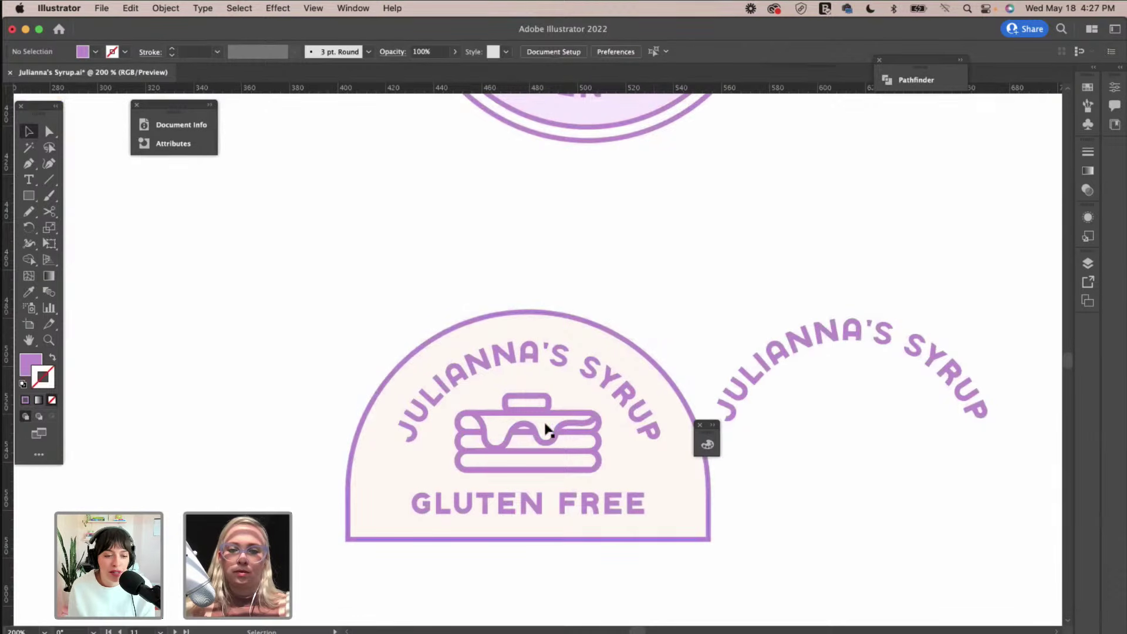
pyautogui.click(546, 449)
pyautogui.click(619, 304)
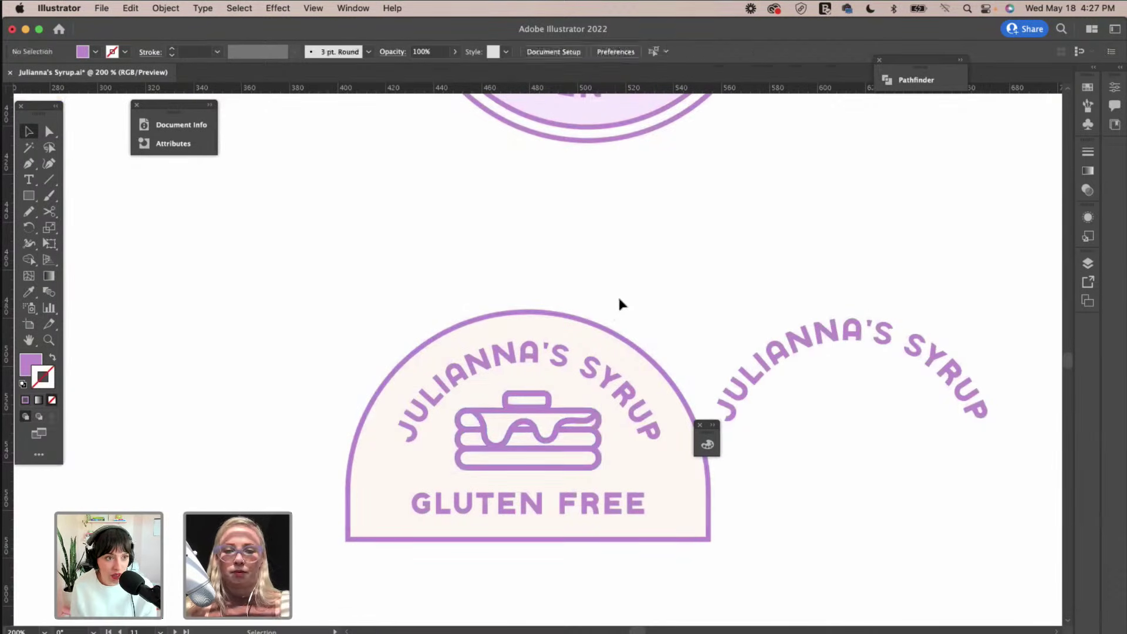
# Move the spare curved JULIANNA'S SYRUP text clear of the arched pancake badge and group all of the badge's parts.
pyautogui.moveTo(779, 346); pyautogui.dragTo(833, 280)
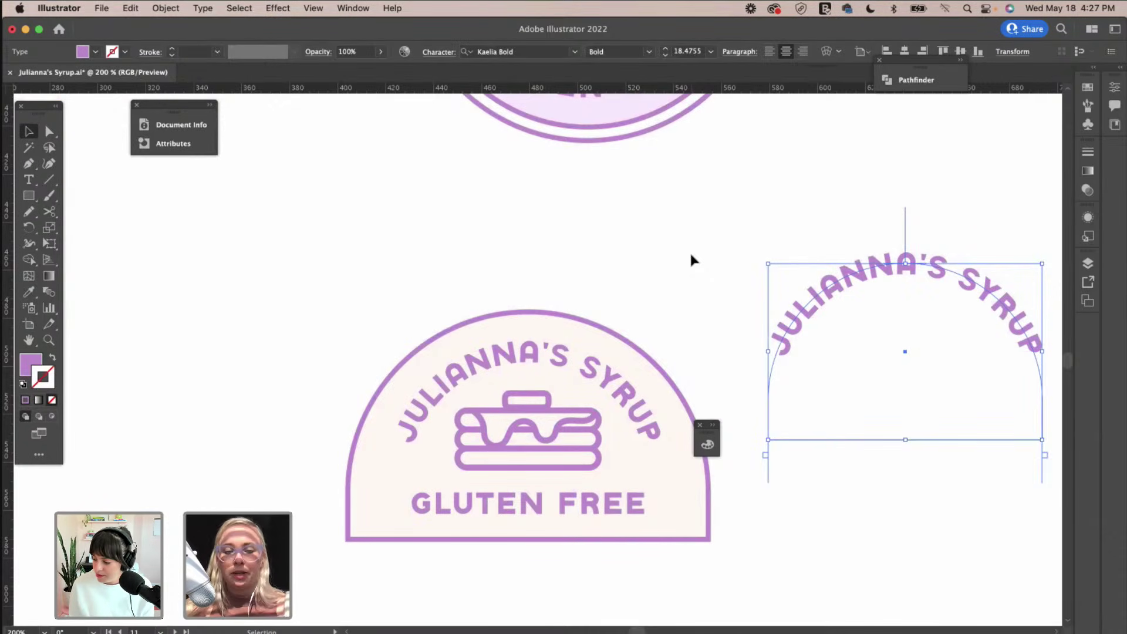
pyautogui.moveTo(367, 253); pyautogui.dragTo(691, 563)
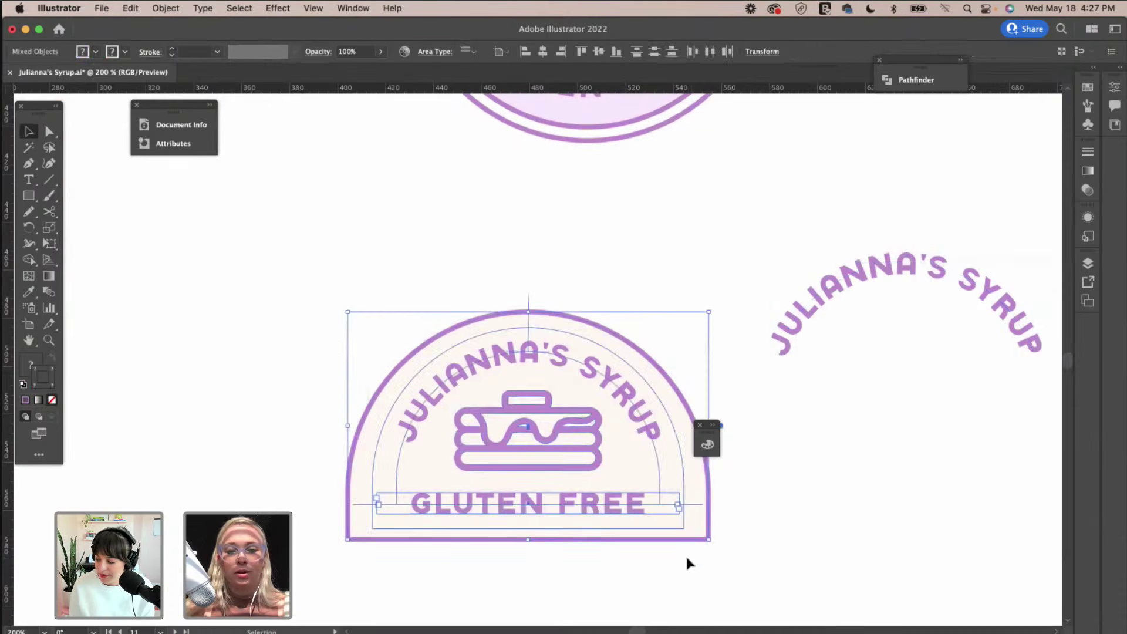
pyautogui.press('super+g')
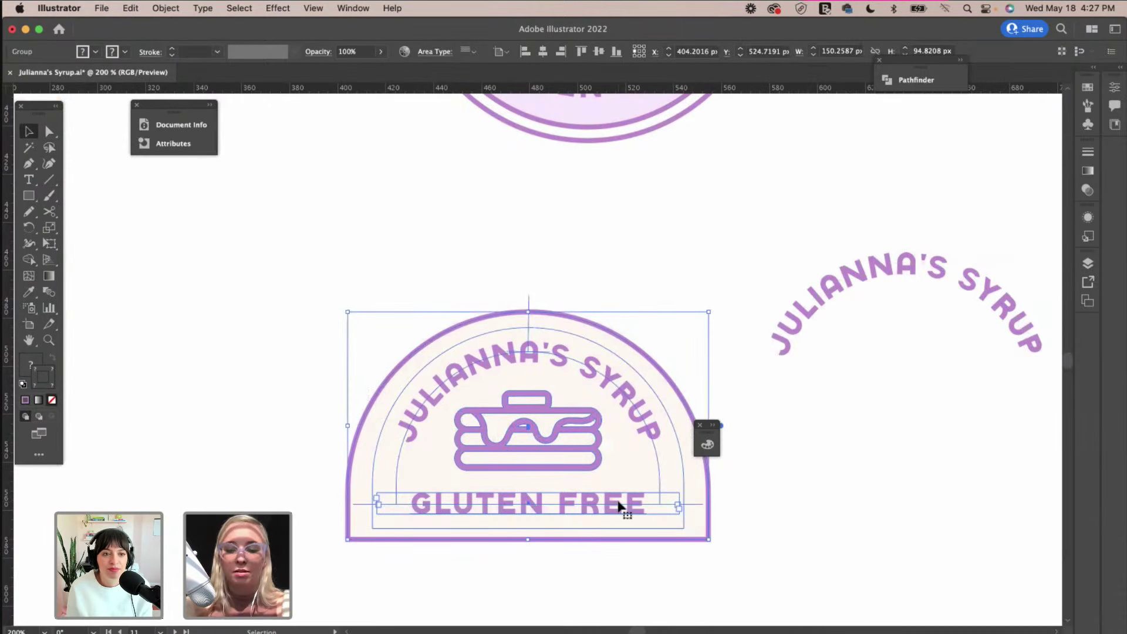
# Move the grouped arched badge up beside the round whisk badge, to its upper right, and close the small floating panel.
pyautogui.press('super+minus')
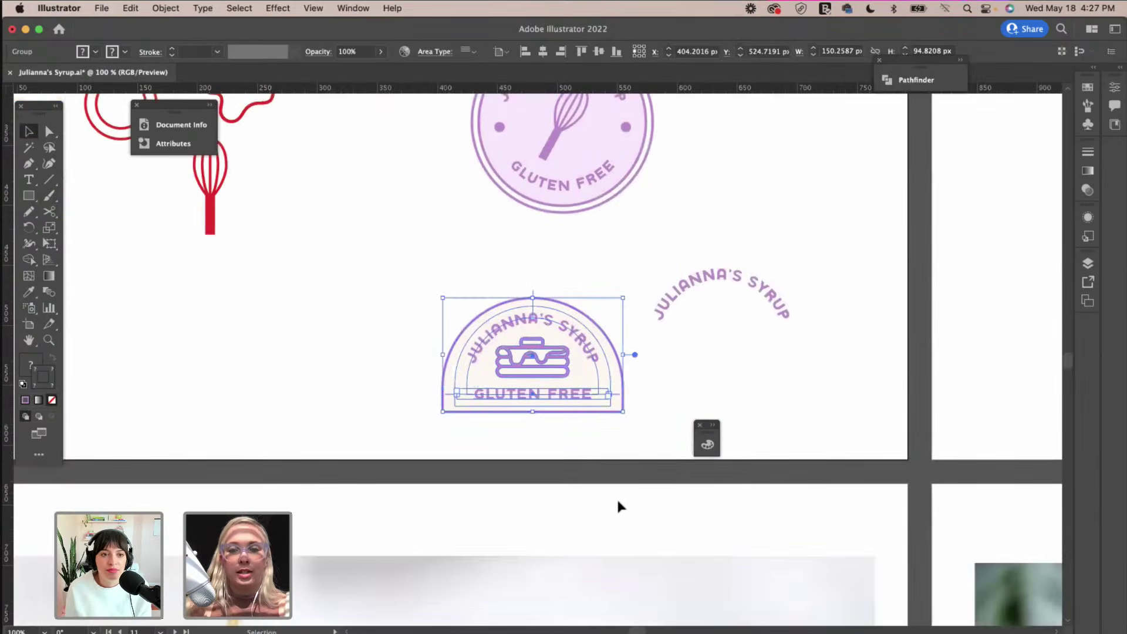
pyautogui.scroll(5, 617, 503)
pyautogui.moveTo(533, 521); pyautogui.dragTo(741, 186)
pyautogui.click(725, 273)
pyautogui.scroll(3, 725, 273)
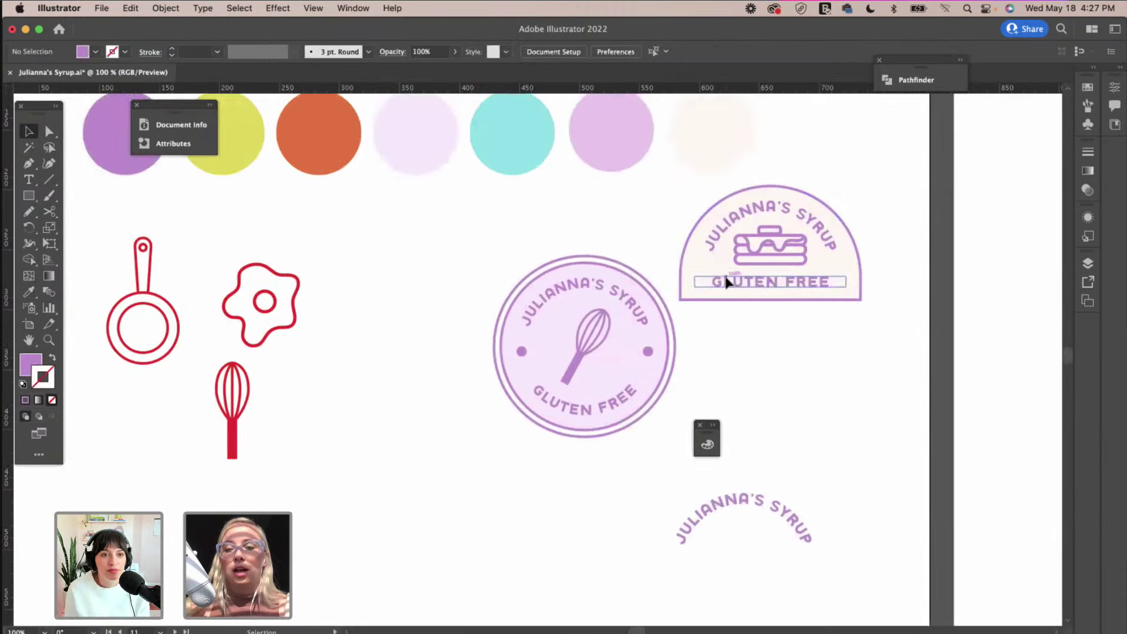
pyautogui.click(699, 425)
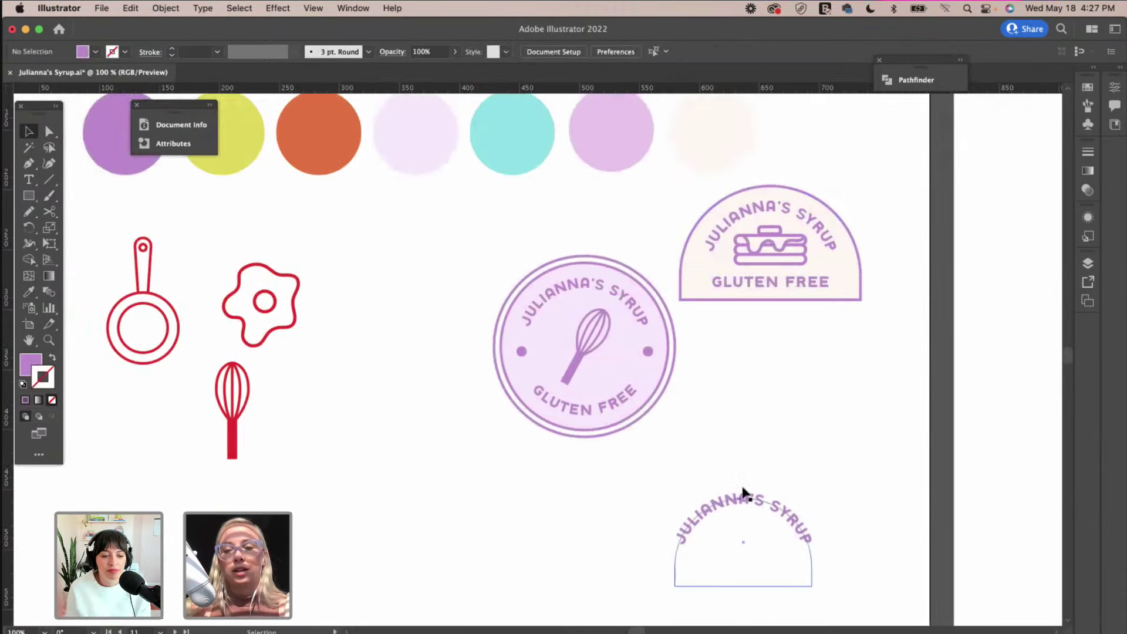
# Shift the arched badge slightly down and delete the spare curved JULIANNA'S SYRUP text.
pyautogui.moveTo(744, 496); pyautogui.dragTo(764, 452)
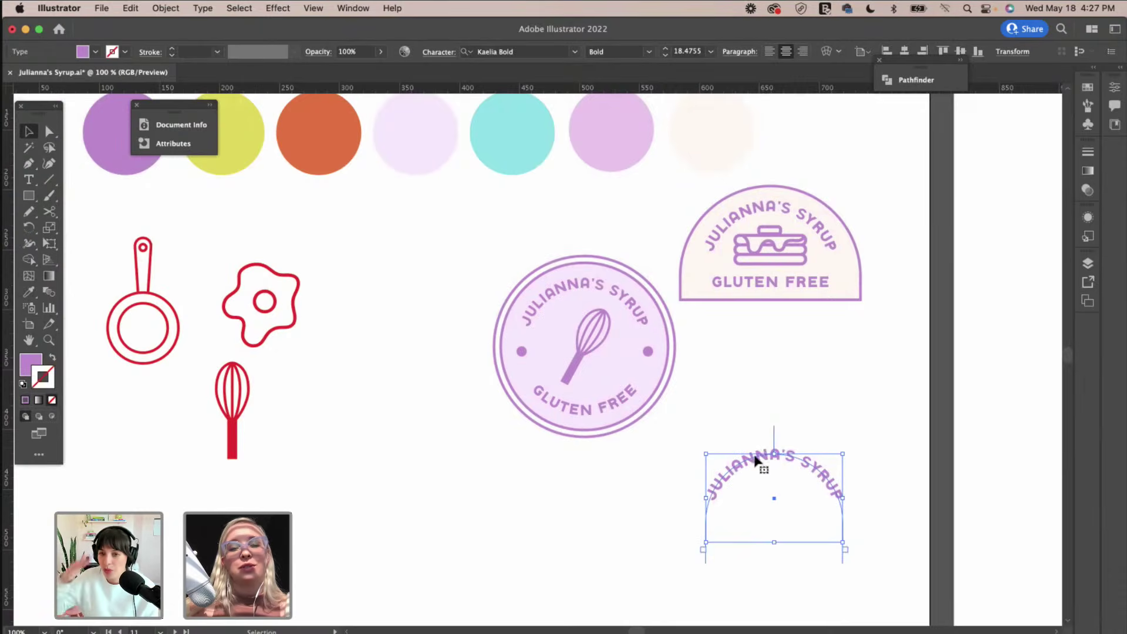
pyautogui.moveTo(750, 466); pyautogui.dragTo(788, 448)
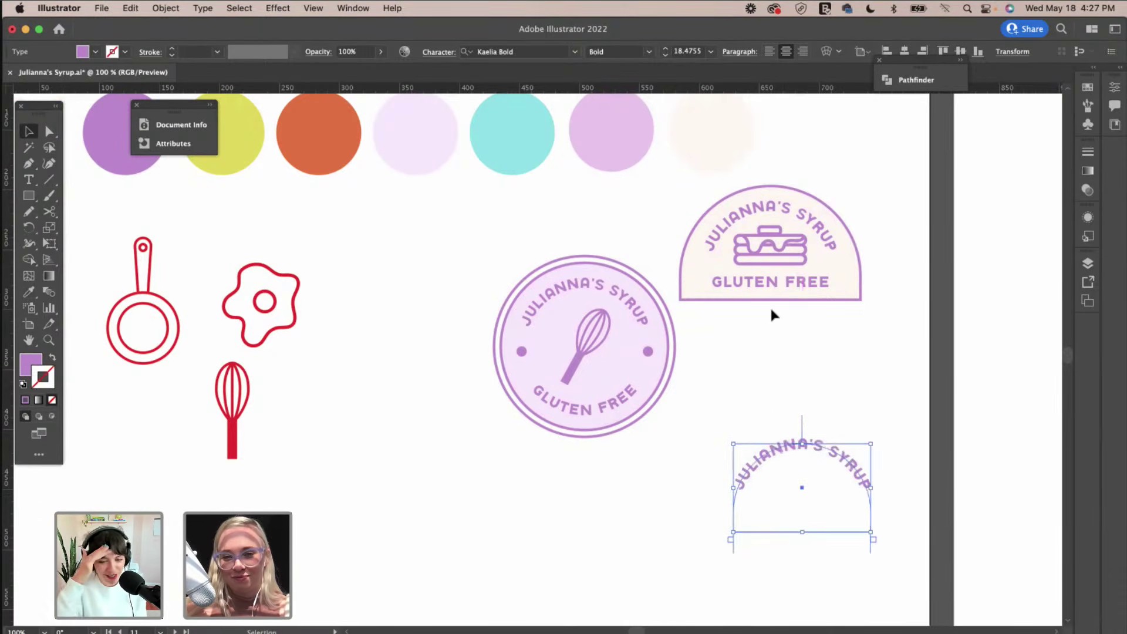
pyautogui.scroll(3, 770, 314)
pyautogui.hscroll(-2, 770, 315)
pyautogui.moveTo(841, 321); pyautogui.dragTo(852, 350)
pyautogui.click(813, 419)
pyautogui.click(861, 514)
pyautogui.press('Delete')
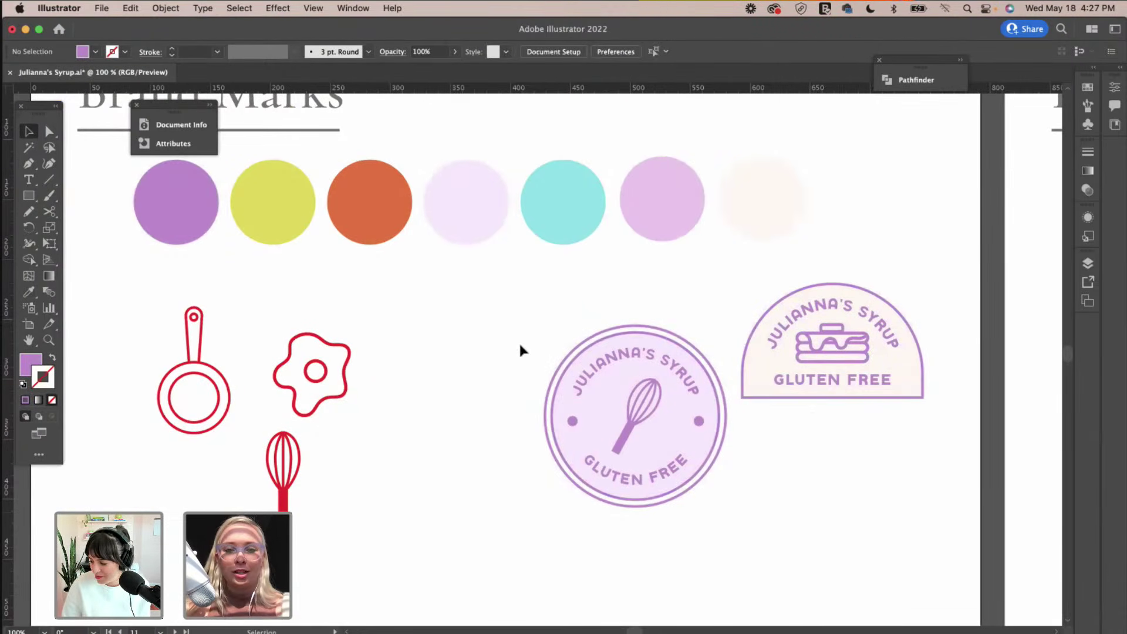
# Move the arched pancake badge directly below the round whisk badge on the Brand Marks page.
pyautogui.hscroll(3, 521, 348)
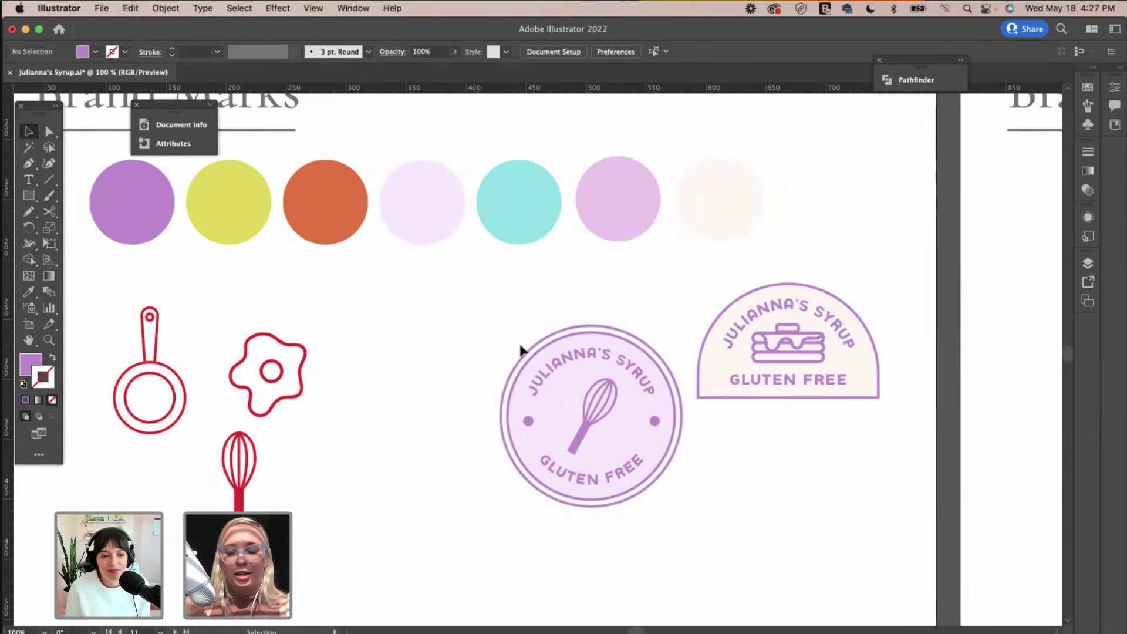
pyautogui.press('super+minus')
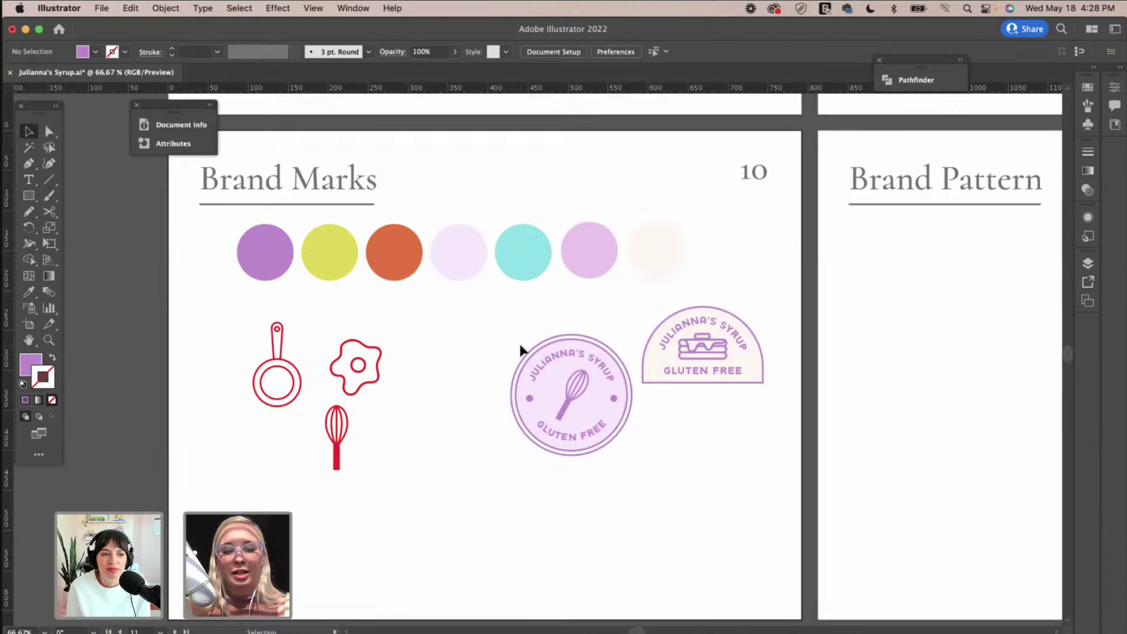
pyautogui.scroll(2, 520, 348)
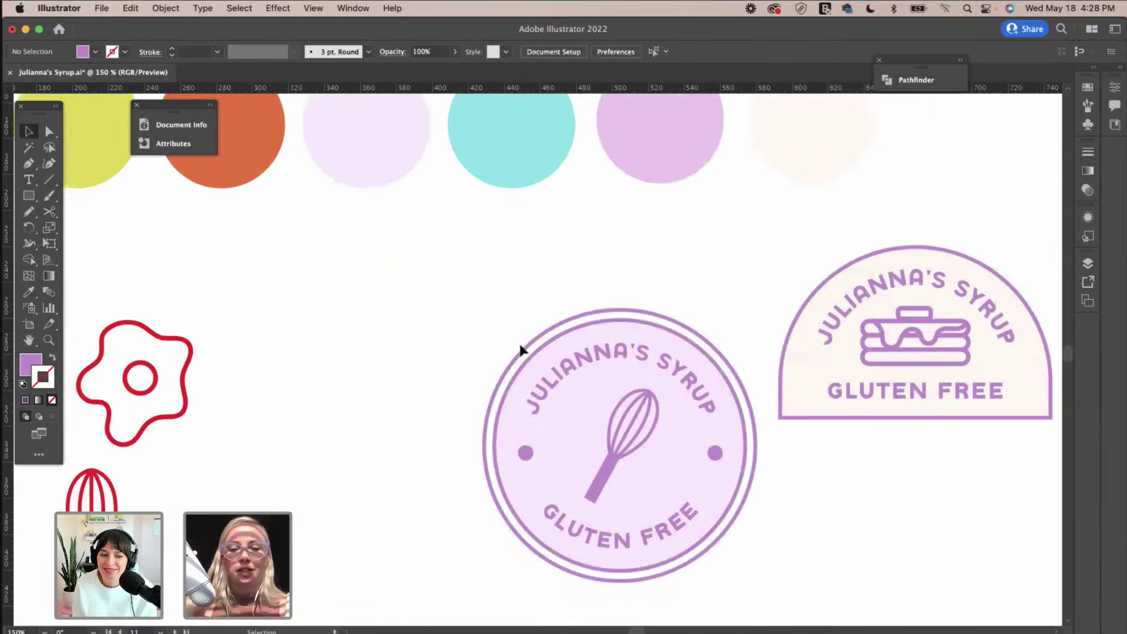
pyautogui.scroll(-2, 520, 347)
pyautogui.scroll(1, 520, 348)
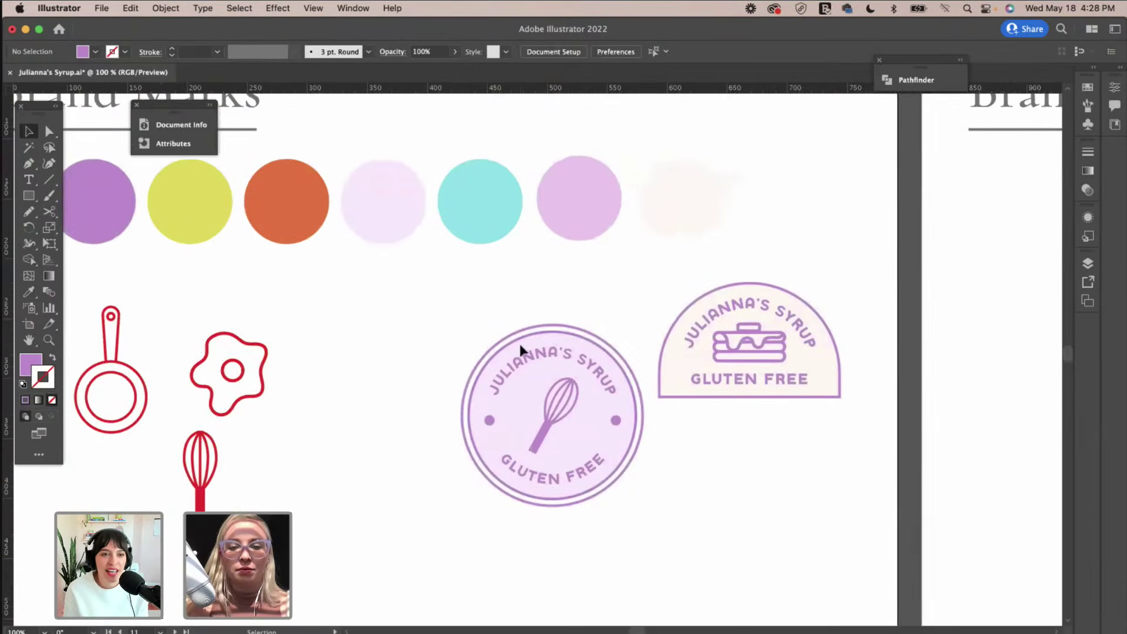
pyautogui.scroll(-2, 520, 347)
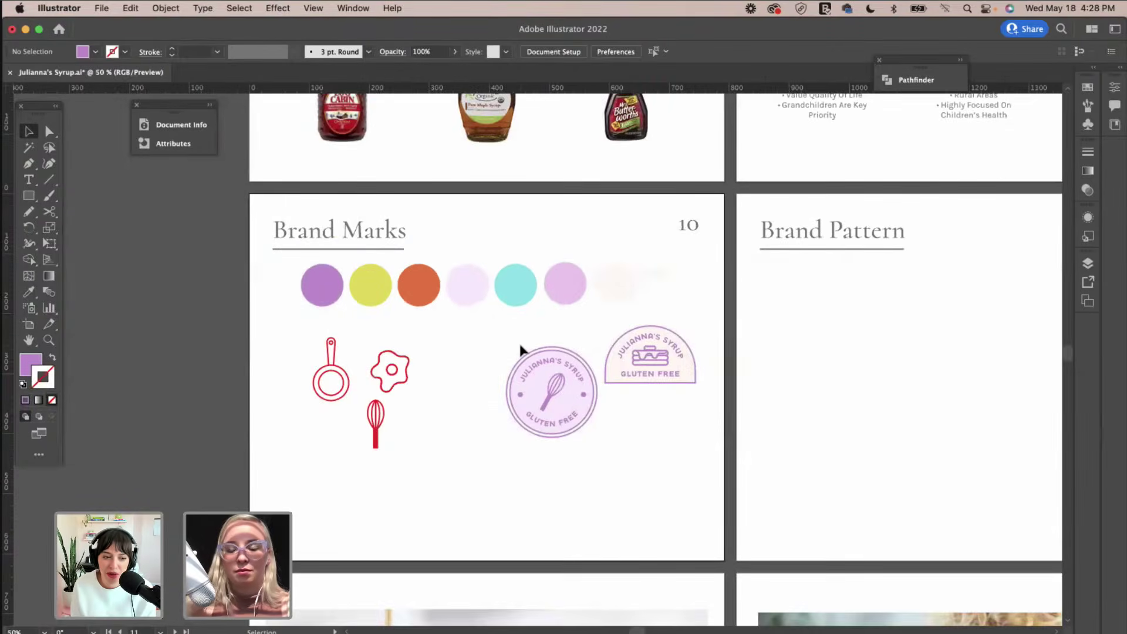
pyautogui.hscroll(5, 520, 347)
pyautogui.moveTo(573, 368); pyautogui.dragTo(464, 497)
pyautogui.click(556, 426)
# Isolate and copy the upper curved path of the large S in the Syrup wordmark on the Primary Logo page.
pyautogui.hscroll(2, 555, 423)
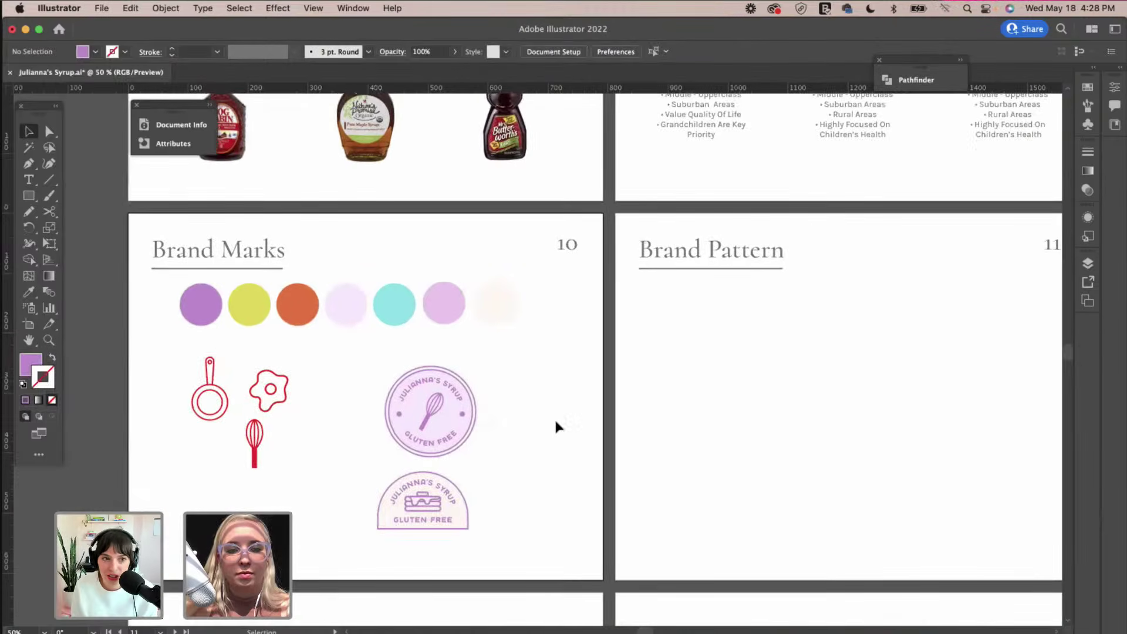
pyautogui.hscroll(-5, 556, 426)
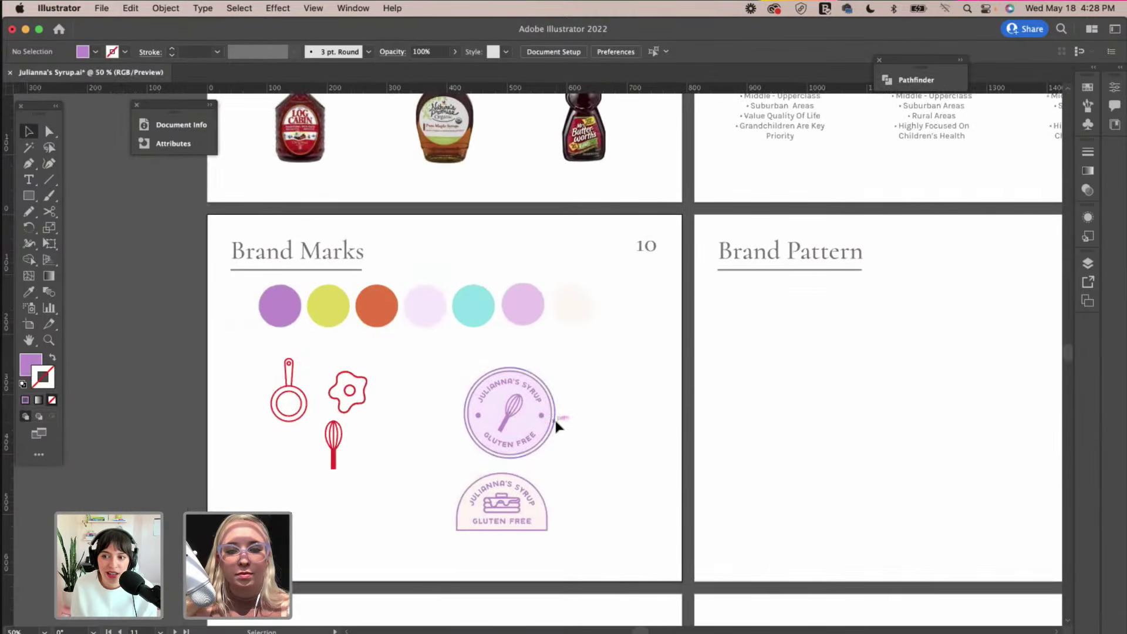
pyautogui.hscroll(10, 609, 393)
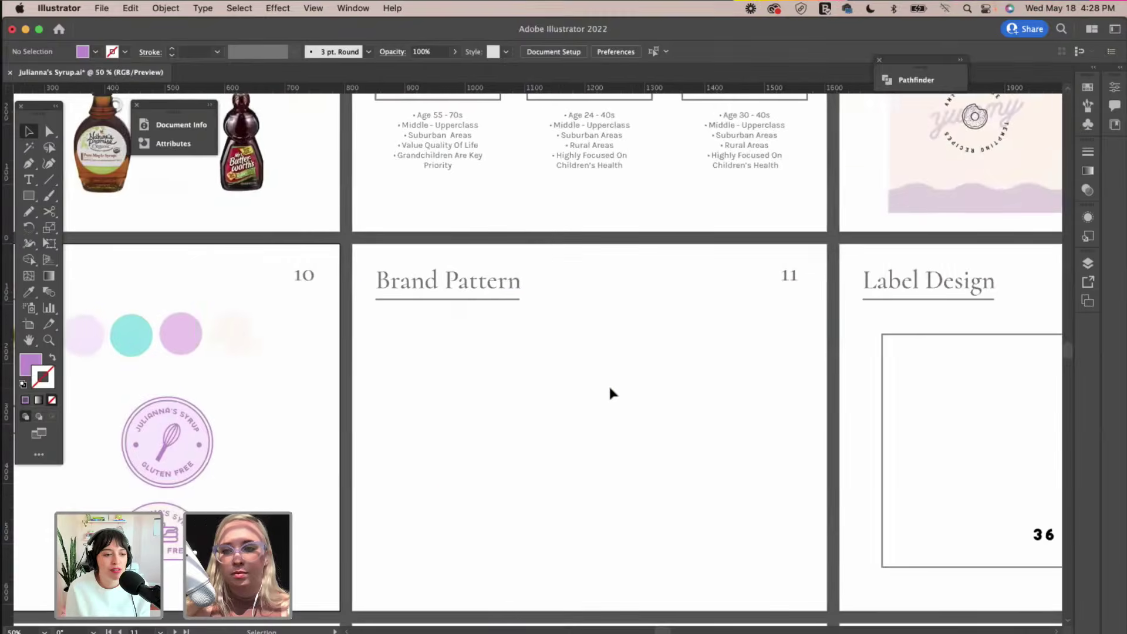
pyautogui.hscroll(13, 611, 392)
pyautogui.scroll(4, 611, 393)
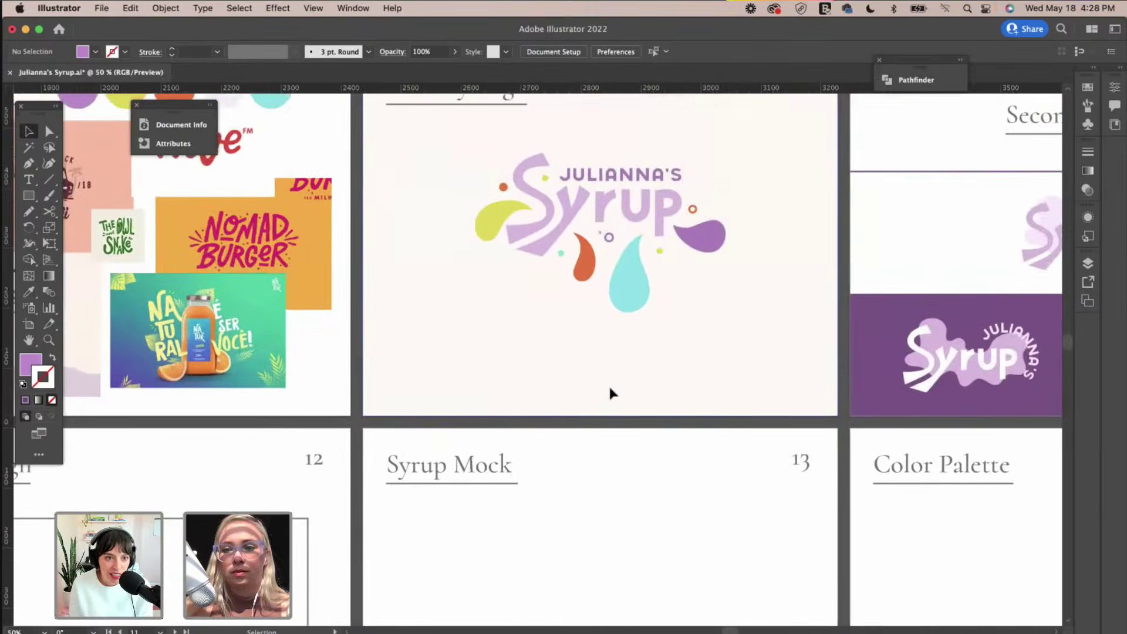
pyautogui.hscroll(2, 611, 392)
pyautogui.scroll(1, 611, 392)
pyautogui.doubleClick(390, 284)
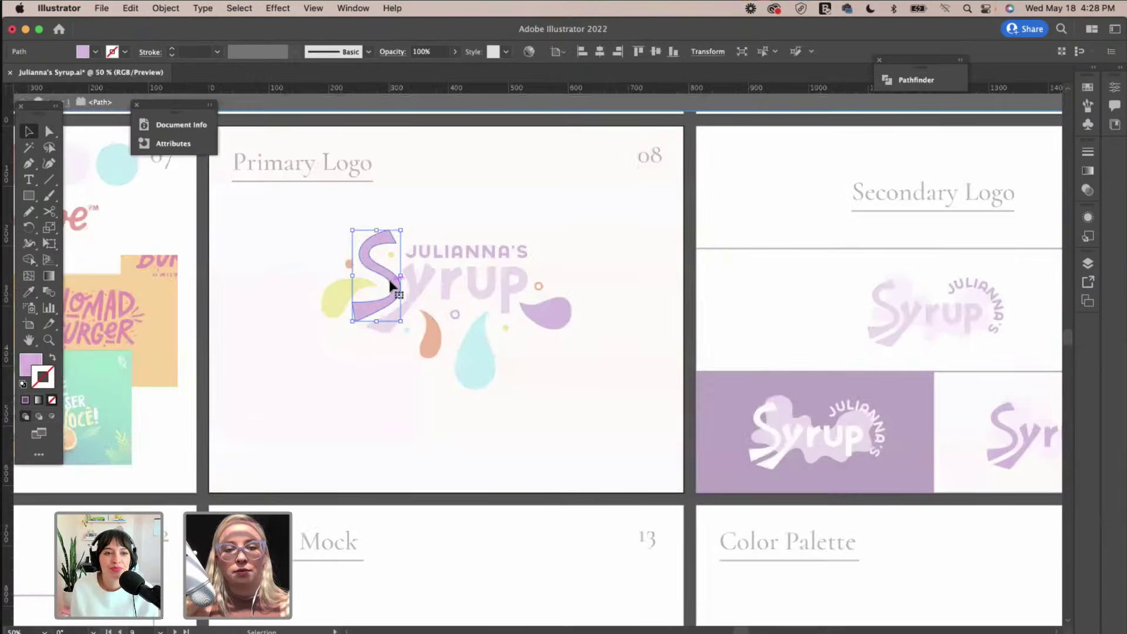
pyautogui.doubleClick(558, 411)
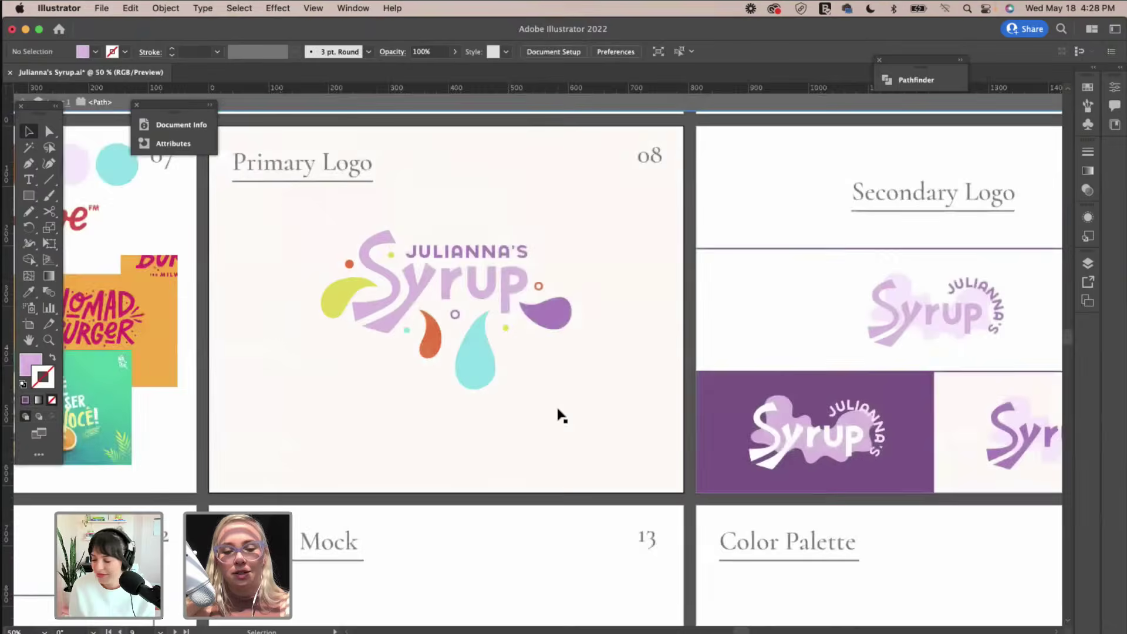
# Paste the S path onto the Brand Marks page and place it between the red icons and the round whisk badge.
pyautogui.scroll(-3, 562, 415)
pyautogui.hscroll(-15, 562, 415)
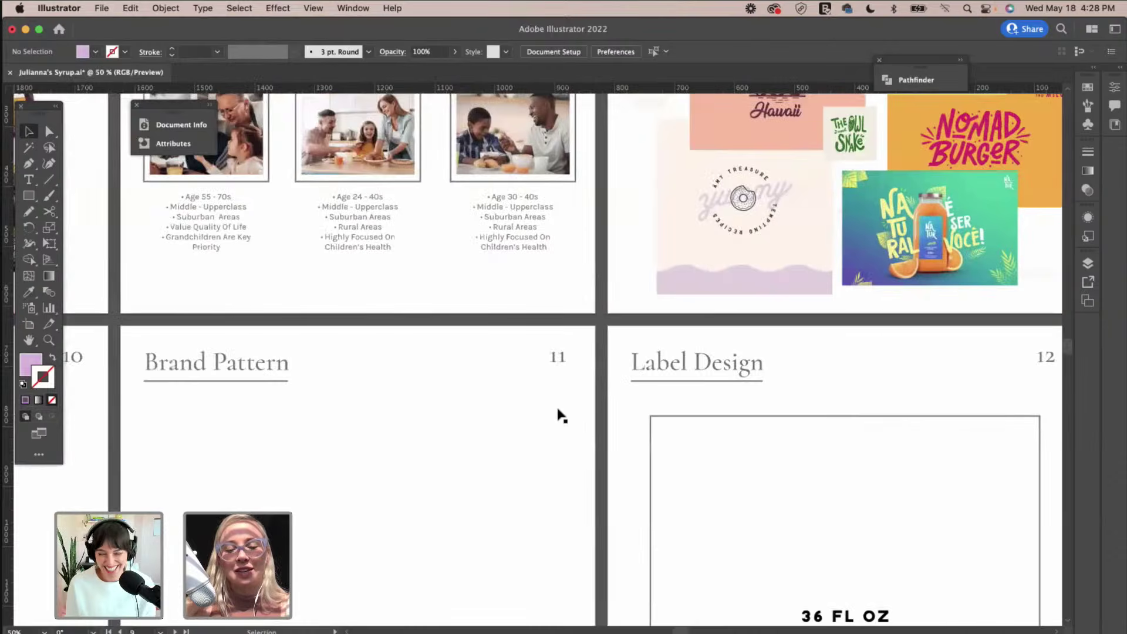
pyautogui.hscroll(-6, 562, 415)
pyautogui.scroll(-1, 558, 415)
pyautogui.press('super+v')
pyautogui.moveTo(557, 392); pyautogui.dragTo(492, 473)
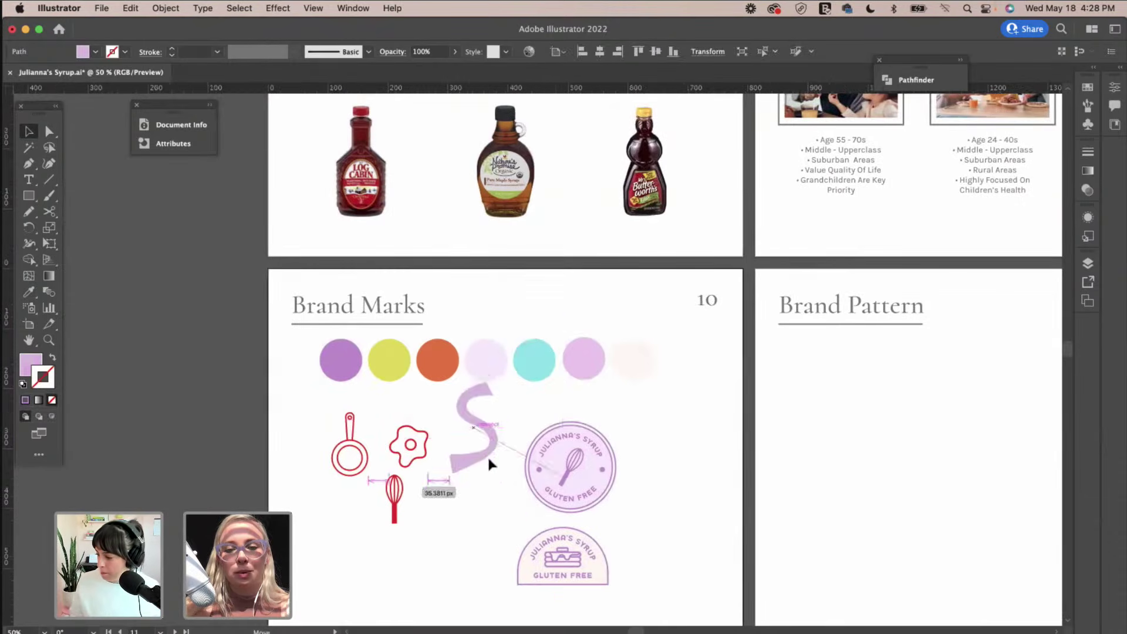
pyautogui.click(511, 409)
# Create a text box to the upper right of the round whisk badge containing the letter J in Kaelia Bold at 18 pt.
pyautogui.press('super+equal')
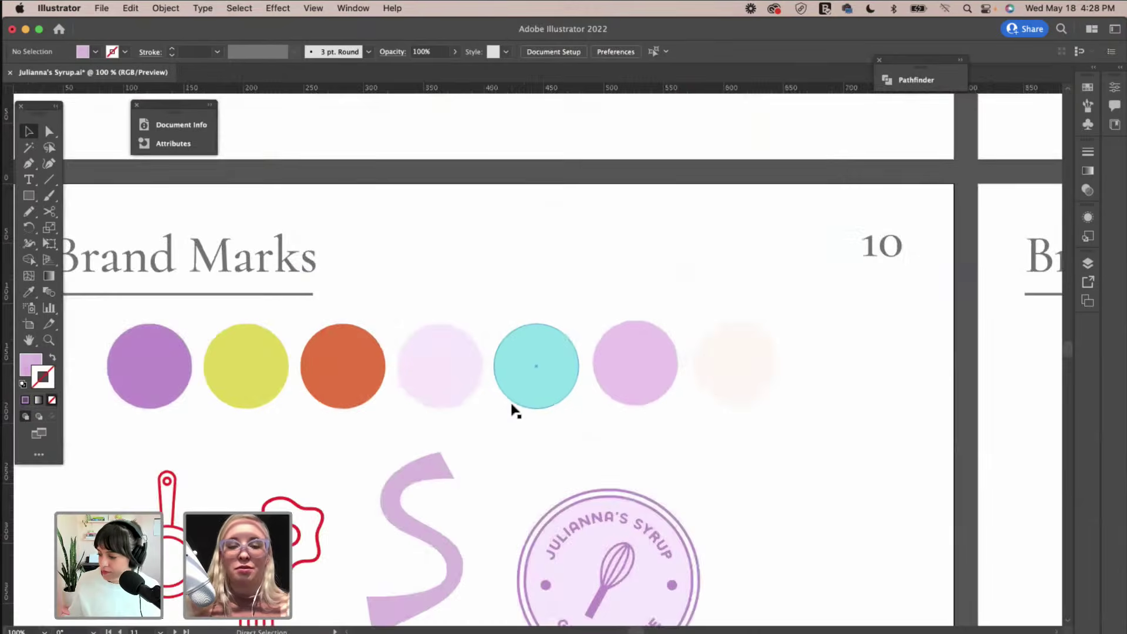
pyautogui.scroll(-4, 515, 410)
pyautogui.hscroll(-1, 516, 410)
pyautogui.scroll(-5, 711, 351)
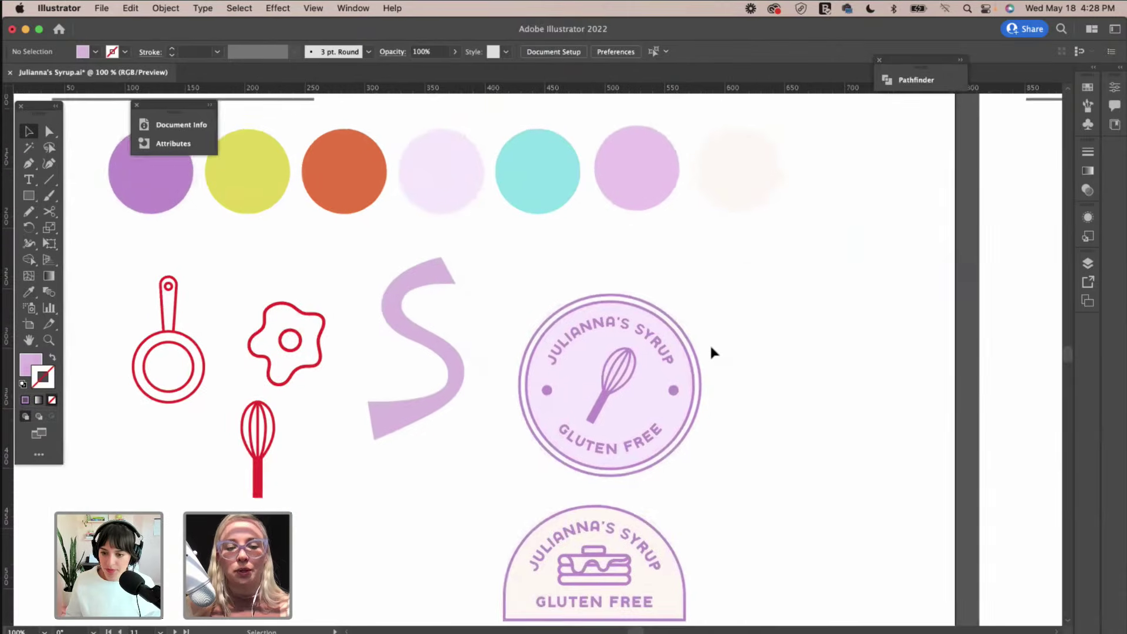
pyautogui.scroll(2, 706, 278)
pyautogui.hscroll(2, 707, 279)
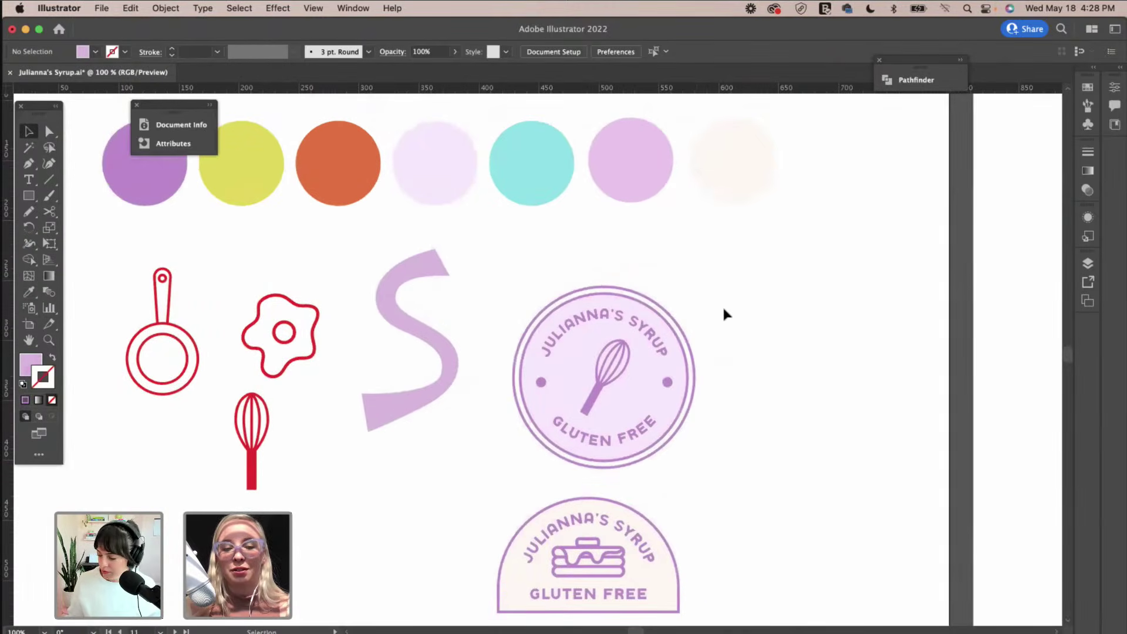
pyautogui.hscroll(2, 726, 316)
pyautogui.scroll(1, 725, 316)
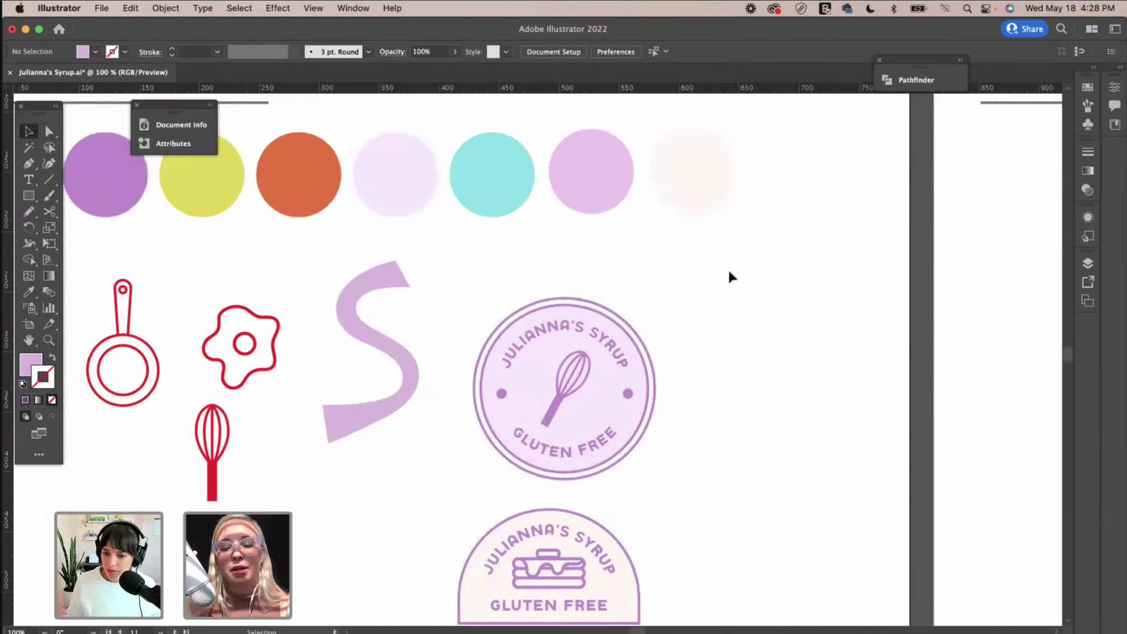
pyautogui.press('t')
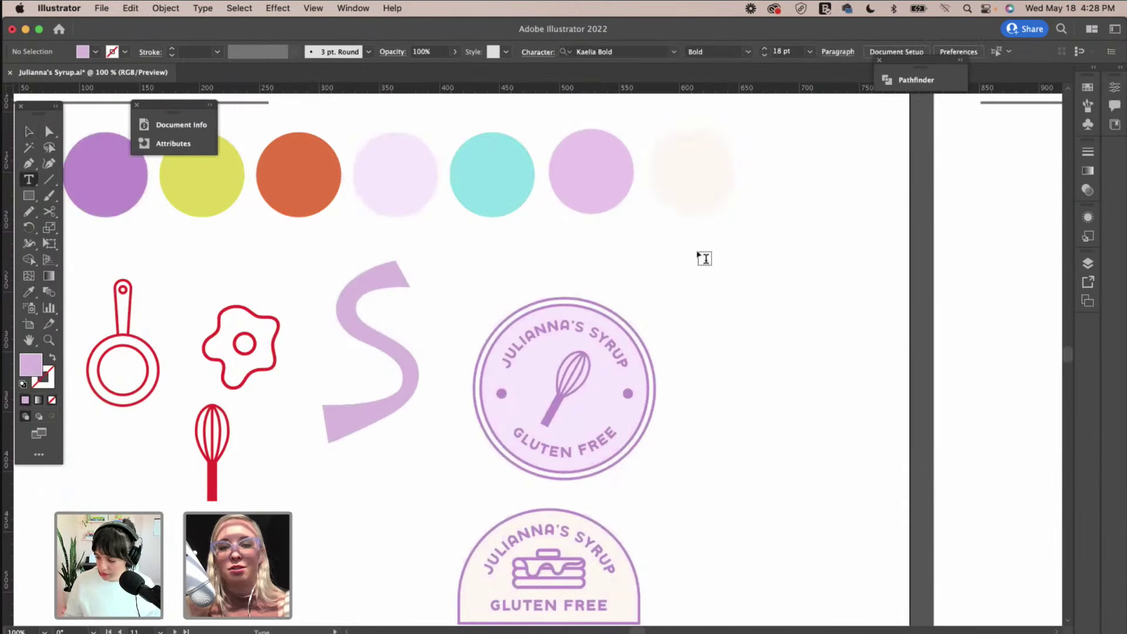
pyautogui.moveTo(694, 250); pyautogui.dragTo(807, 348)
pyautogui.write('J')
pyautogui.press('Escape')
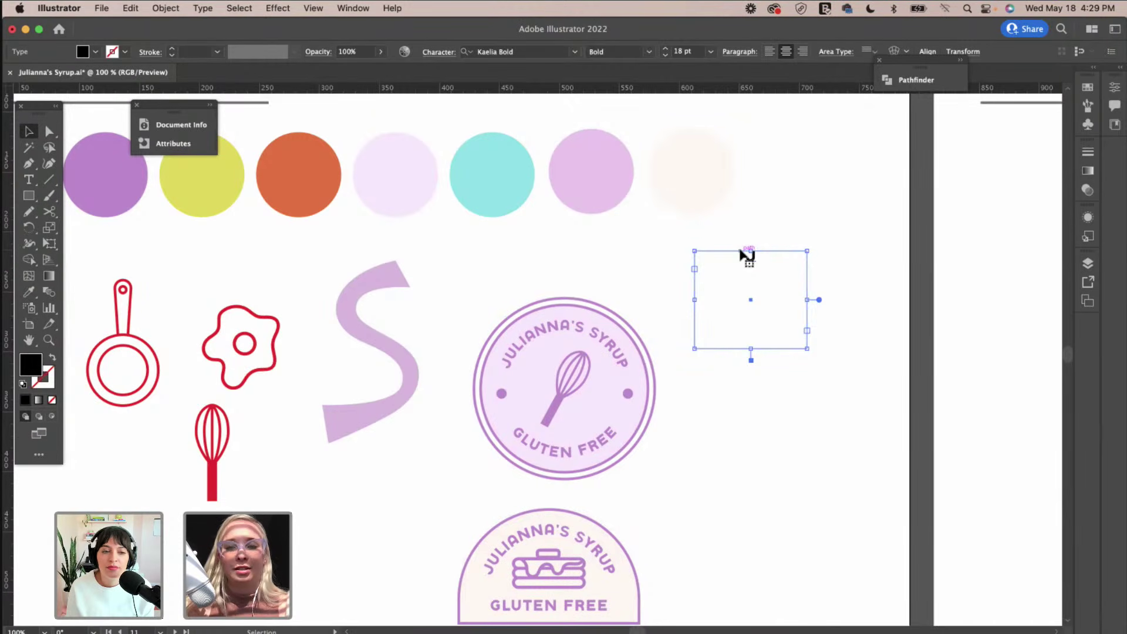
pyautogui.write('J')
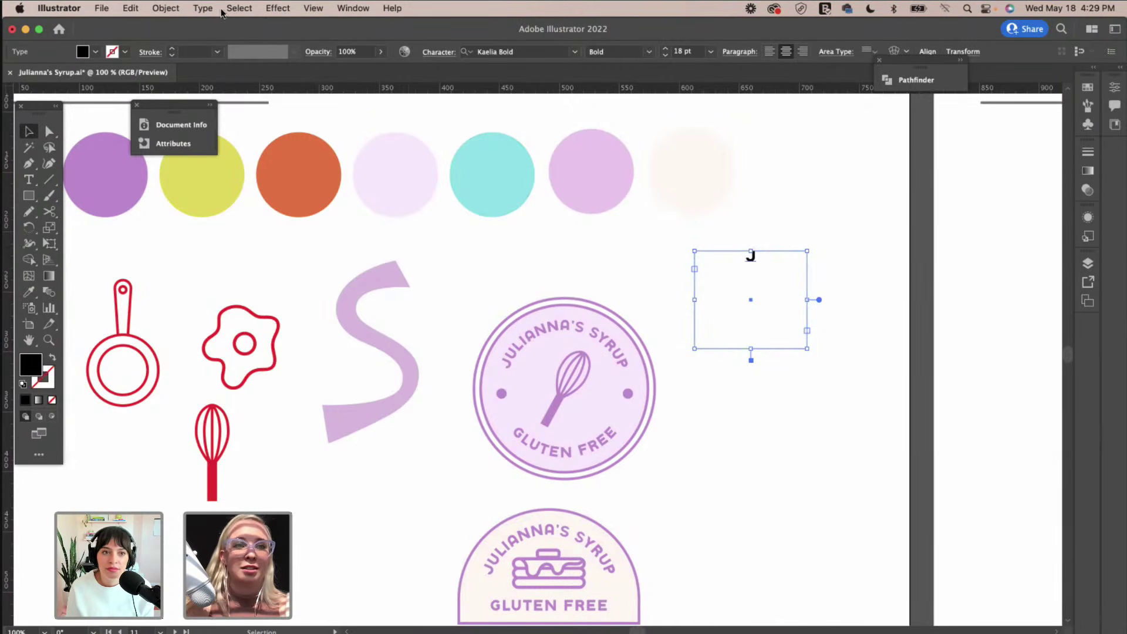
# Convert the letter J to outlines and place it enlarged over the lower half of the S shape.
pyautogui.click(201, 9)
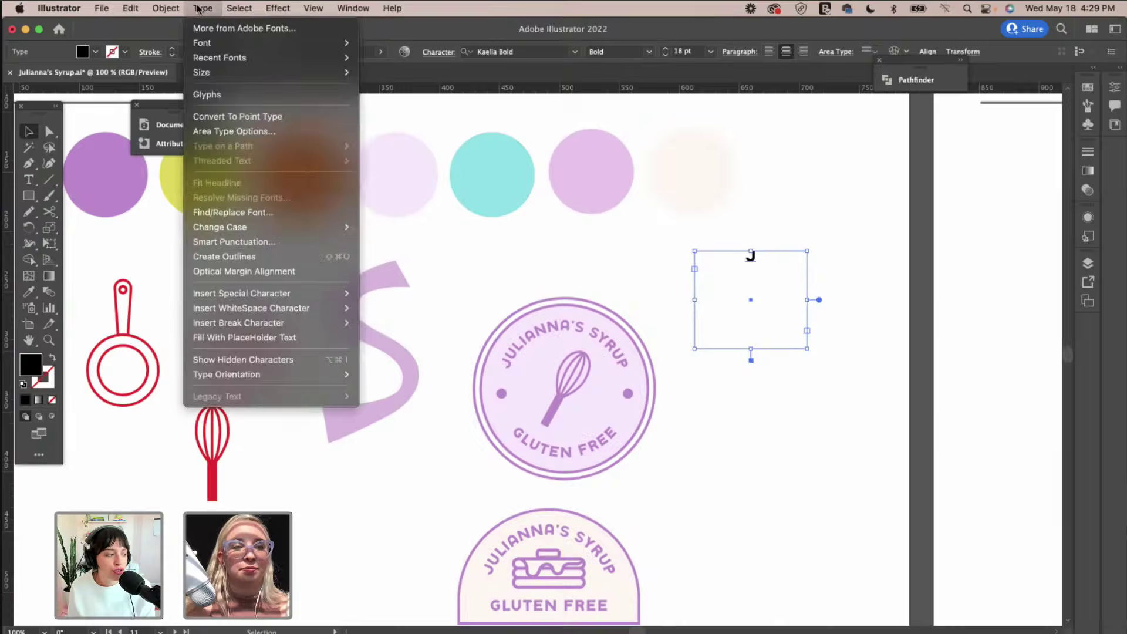
pyautogui.click(229, 258)
pyautogui.moveTo(756, 252); pyautogui.dragTo(398, 356)
# Recolour the outlined J by sampling the dark purple palette circle.
pyautogui.press('i')
pyautogui.hscroll(-5, 440, 206)
pyautogui.click(214, 181)
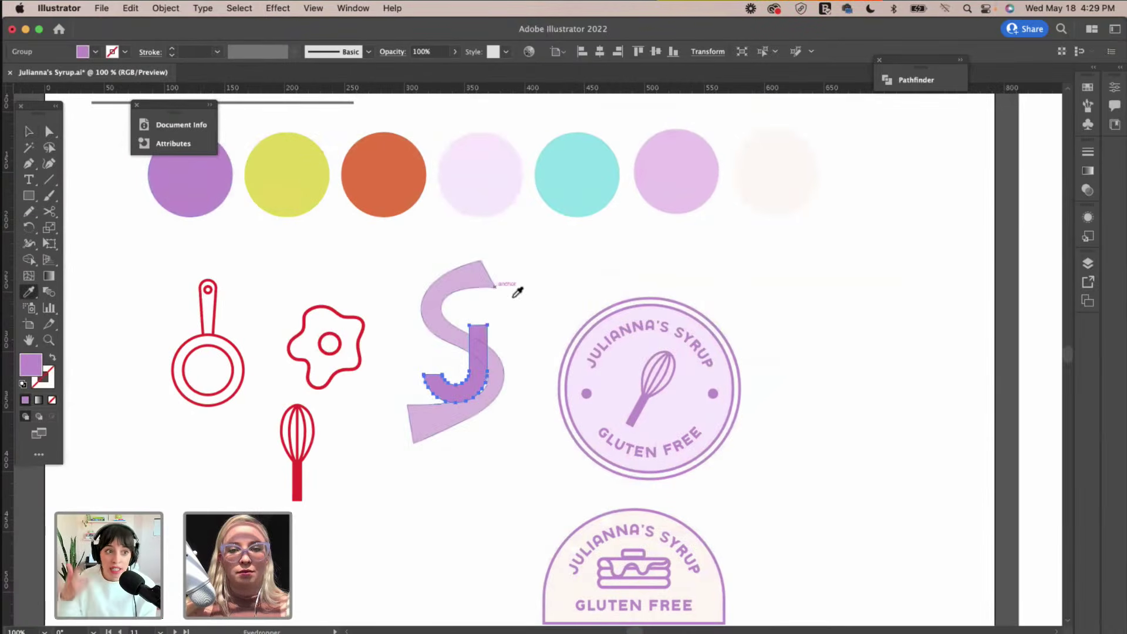
pyautogui.press('v')
pyautogui.click(544, 293)
# Recolour the S shape by sampling the pale lavender palette circle.
pyautogui.click(452, 317)
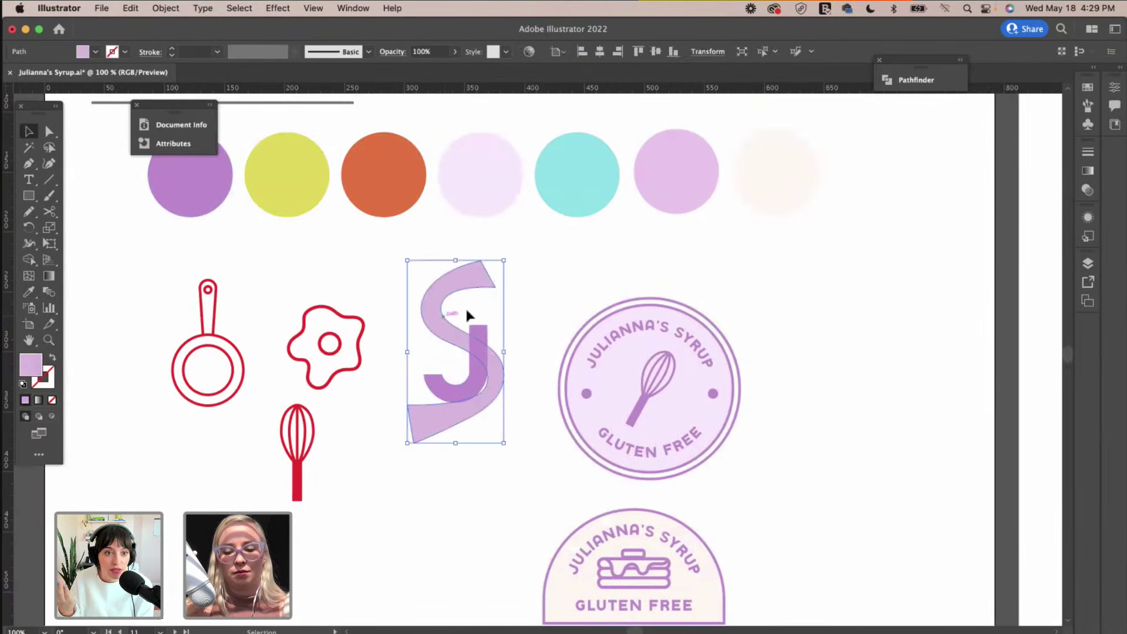
pyautogui.press('i')
pyautogui.click(485, 182)
pyautogui.press('v')
pyautogui.click(536, 297)
# Move the J up and to the right so it overlaps the upper curve of the S.
pyautogui.moveTo(489, 342)
pyautogui.mouseDown()
pyautogui.moveTo(494, 328)
pyautogui.moveTo(482, 321)
pyautogui.mouseUp()
pyautogui.click(508, 305)
pyautogui.moveTo(469, 359); pyautogui.dragTo(512, 306)
# Move the red egg icon below the frying pan icon to free space beside the S and J.
pyautogui.hscroll(-3, 559, 273)
pyautogui.scroll(2, 558, 273)
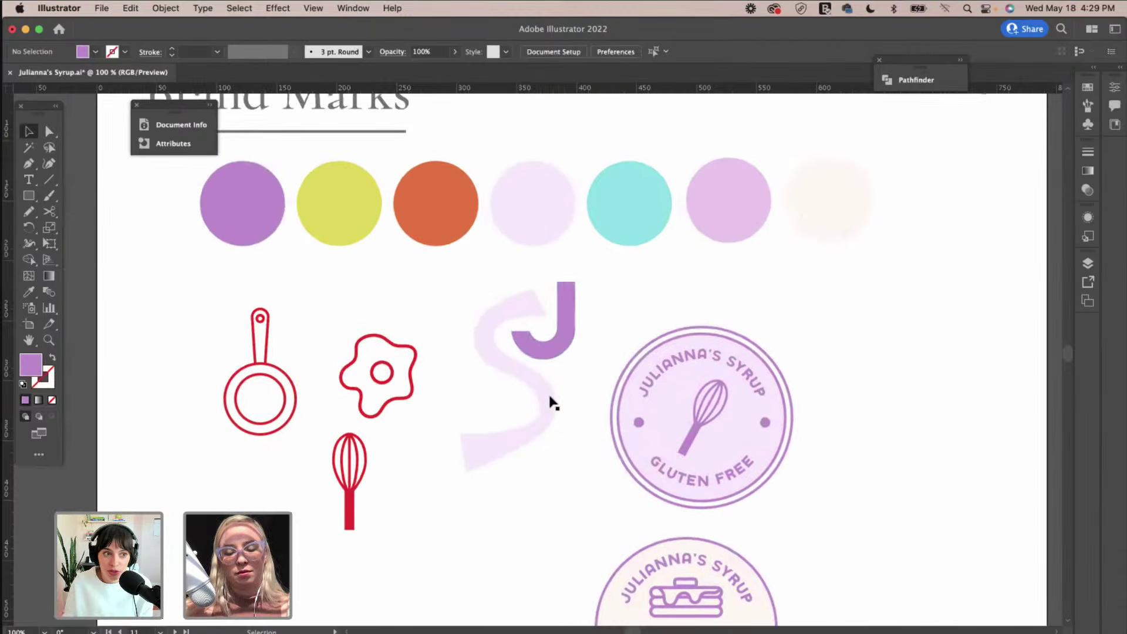
pyautogui.hscroll(2, 559, 403)
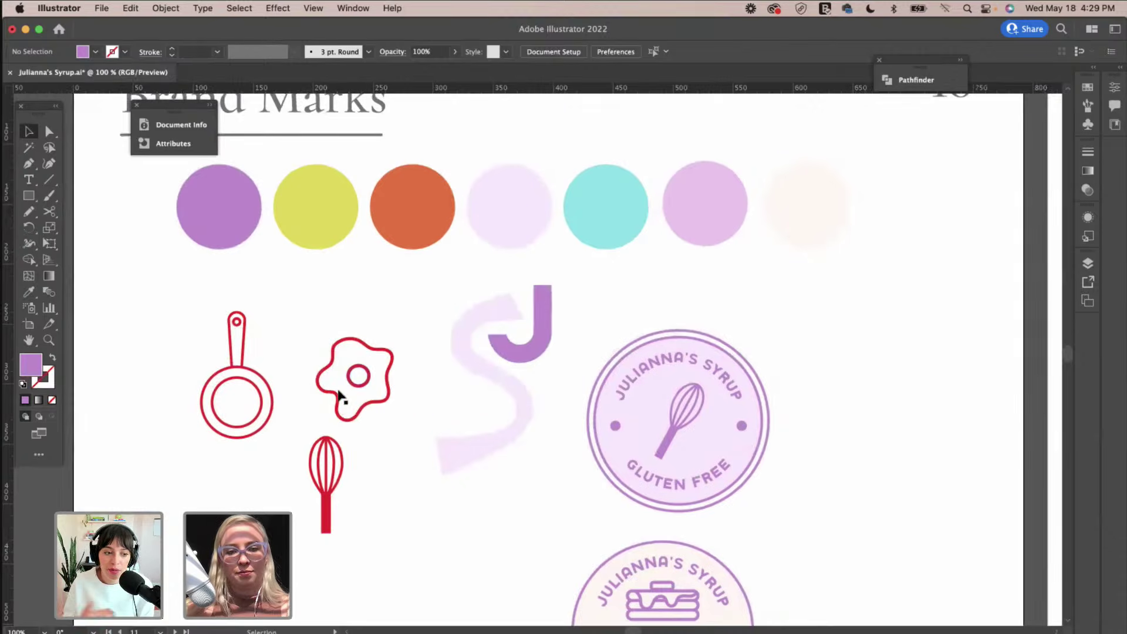
pyautogui.moveTo(364, 382); pyautogui.dragTo(210, 482)
# Move the S and J together slightly left, away from the round whisk badge.
pyautogui.click(465, 327)
pyautogui.keyDown('shift'); pyautogui.click(519, 351); pyautogui.keyUp('shift')
pyautogui.moveTo(519, 351); pyautogui.dragTo(492, 373)
pyautogui.click(509, 393)
# Draw a small circle just below and right of the large S and fill it with the yellow-green palette colour.
pyautogui.hscroll(-2, 510, 393)
pyautogui.moveTo(29, 196); pyautogui.dragTo(70, 226)
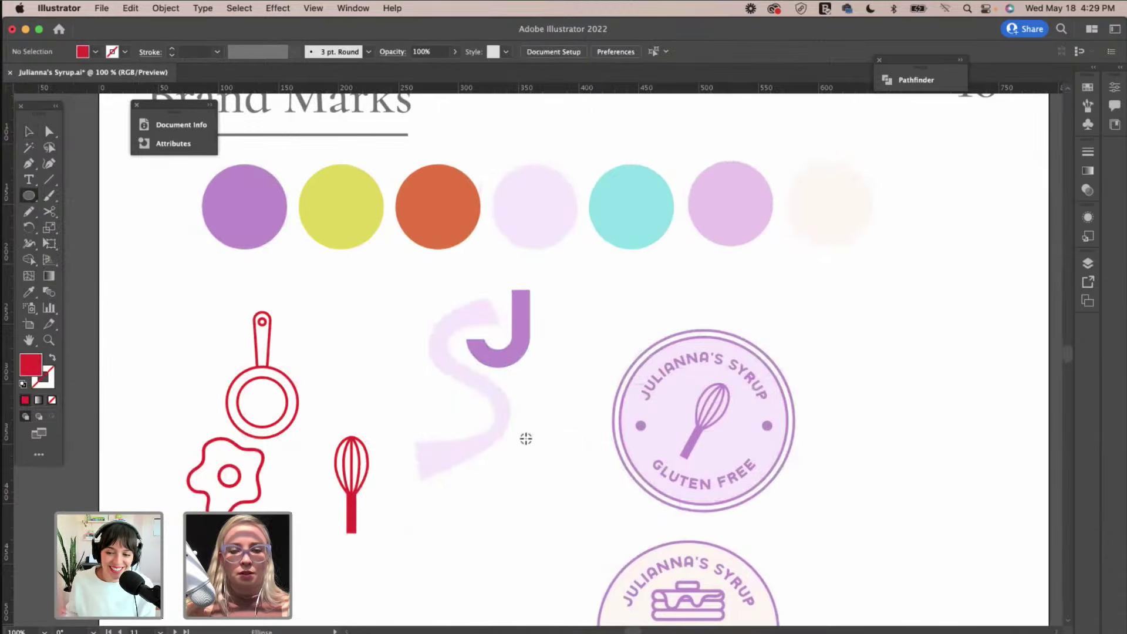
pyautogui.moveTo(506, 464); pyautogui.dragTo(491, 449)
pyautogui.press('i')
pyautogui.click(433, 206)
pyautogui.click(357, 201)
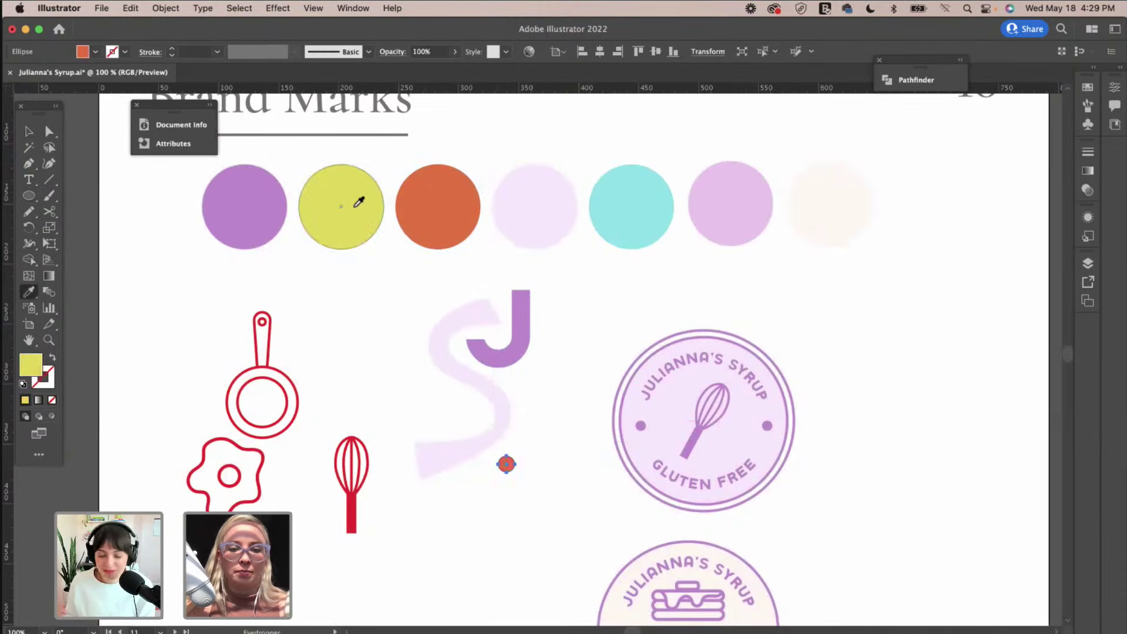
pyautogui.press('v')
pyautogui.click(534, 400)
pyautogui.hscroll(2, 534, 400)
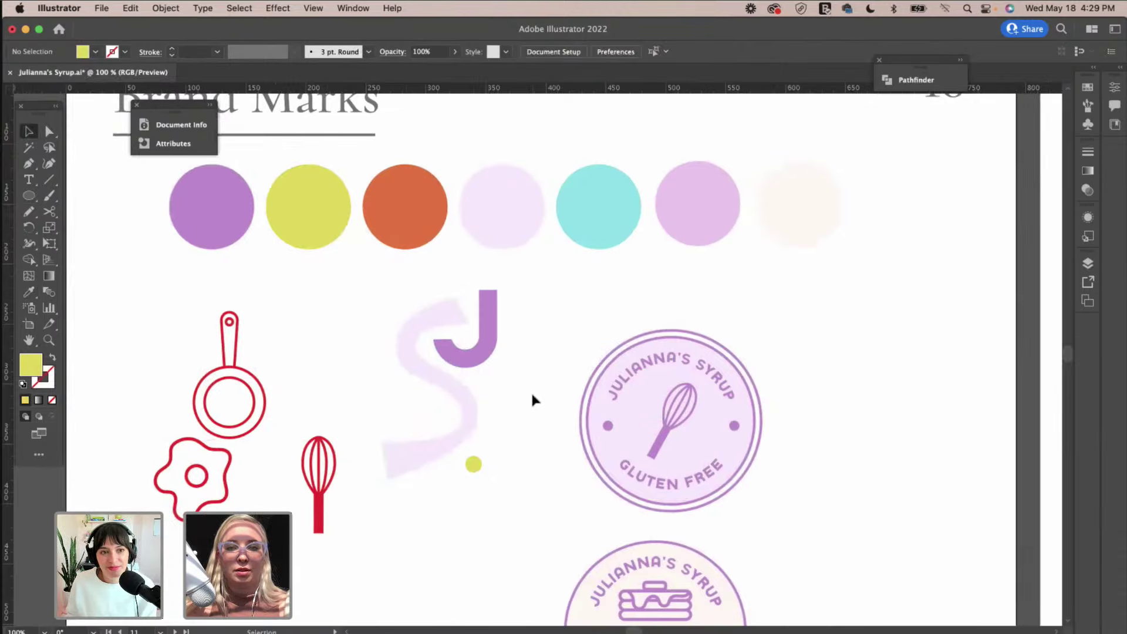
# Move the J slightly right so it stands clear of the large S.
pyautogui.scroll(1, 533, 399)
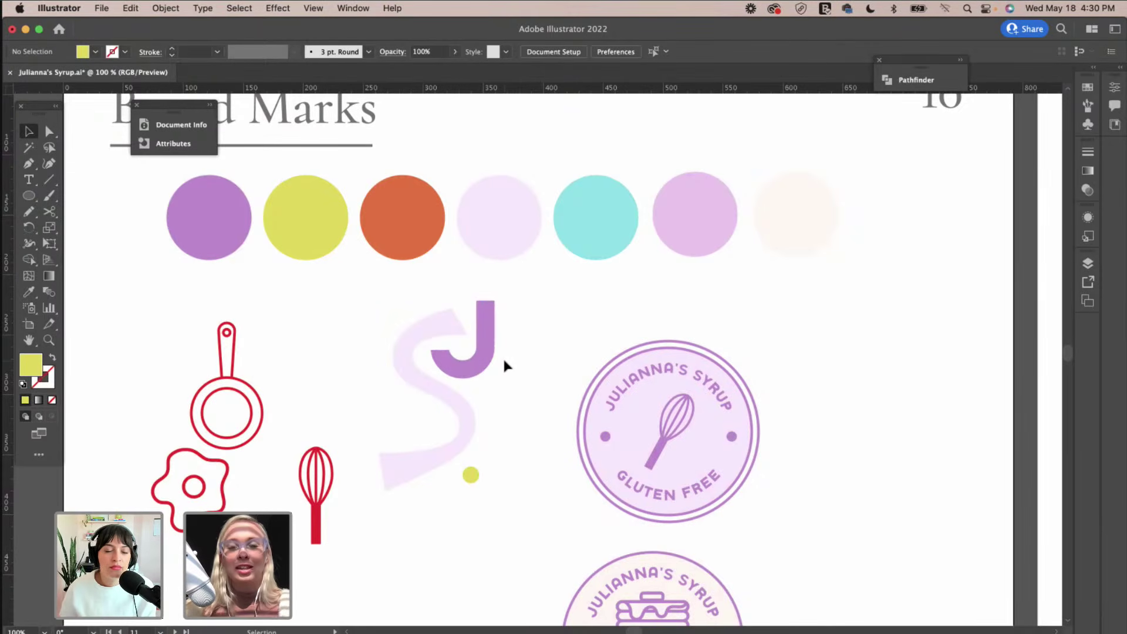
pyautogui.moveTo(488, 337); pyautogui.dragTo(516, 328)
pyautogui.click(602, 299)
# Create a text frame below the cream palette circle containing the letter S and convert it to outlines.
pyautogui.hscroll(2, 601, 299)
pyautogui.scroll(-1, 601, 299)
pyautogui.hscroll(-1, 605, 307)
pyautogui.hscroll(1, 605, 307)
pyautogui.press('t')
pyautogui.moveTo(776, 265); pyautogui.dragTo(862, 348)
pyautogui.write('S')
pyautogui.click(27, 133)
pyautogui.click(203, 8)
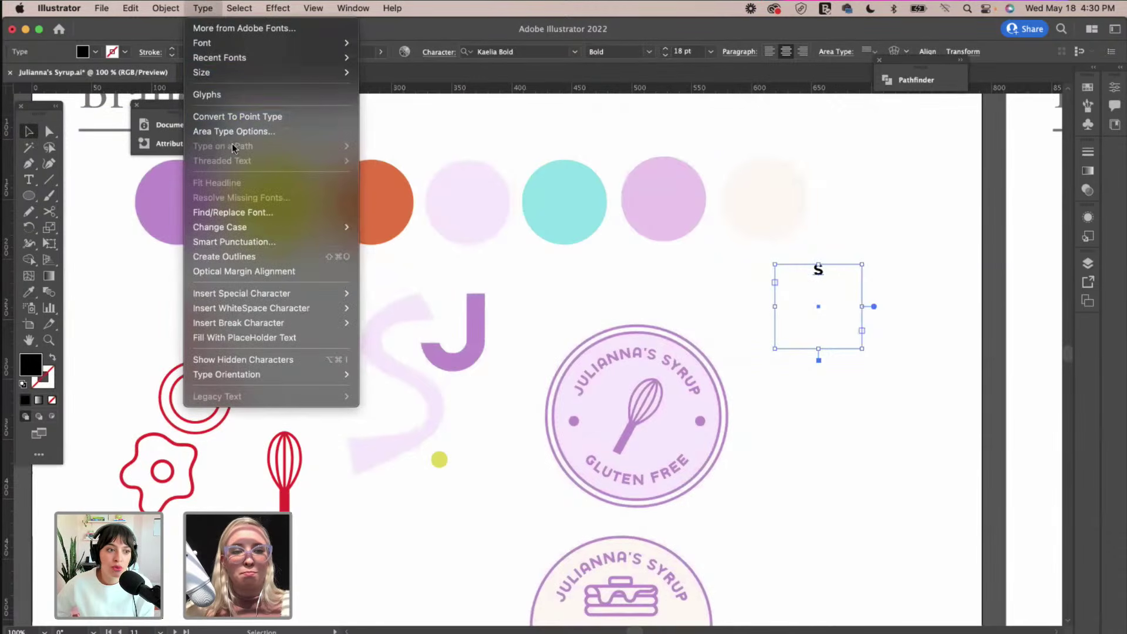
pyautogui.click(238, 257)
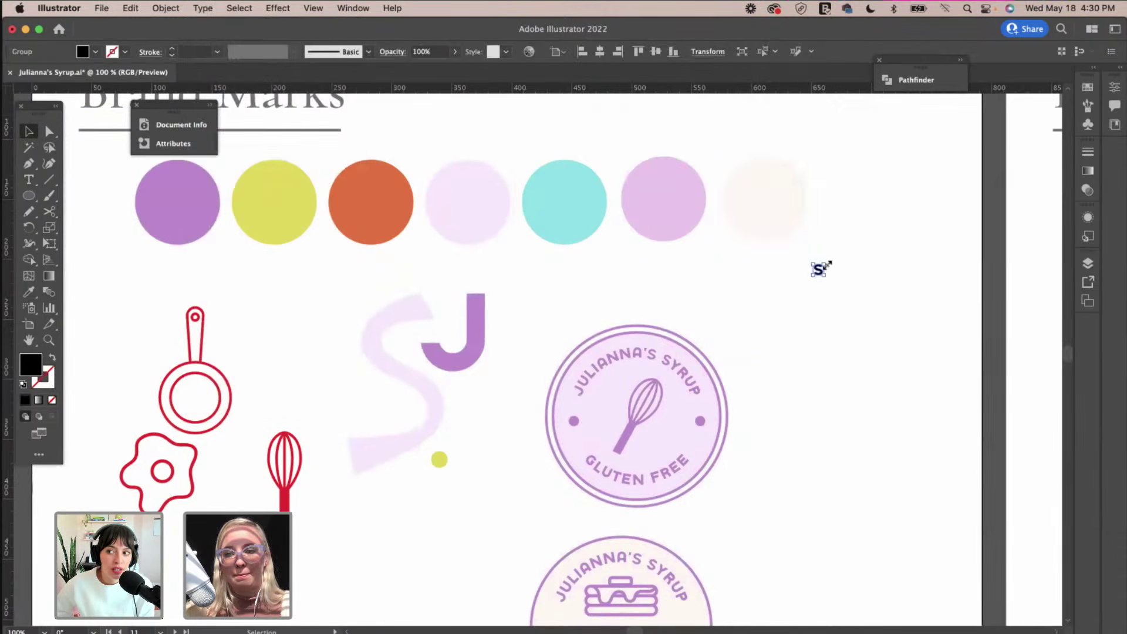
# Enlarge the outlined S and move the J over beside it below the cream circle.
pyautogui.moveTo(828, 263); pyautogui.dragTo(831, 313)
pyautogui.keyDown('shift'); pyautogui.click(470, 352); pyautogui.keyUp('shift')
# Recolour the outlined S by sampling palette circles, ending with the orchid pink one beside the turquoise.
pyautogui.click(825, 292)
pyautogui.press('i')
pyautogui.click(188, 196)
pyautogui.click(496, 196)
pyautogui.click(636, 191)
pyautogui.press('v')
pyautogui.click(780, 346)
# Position the S inside the J's hook and nudge it down to line up with the top of the stem.
pyautogui.moveTo(837, 311); pyautogui.dragTo(834, 310)
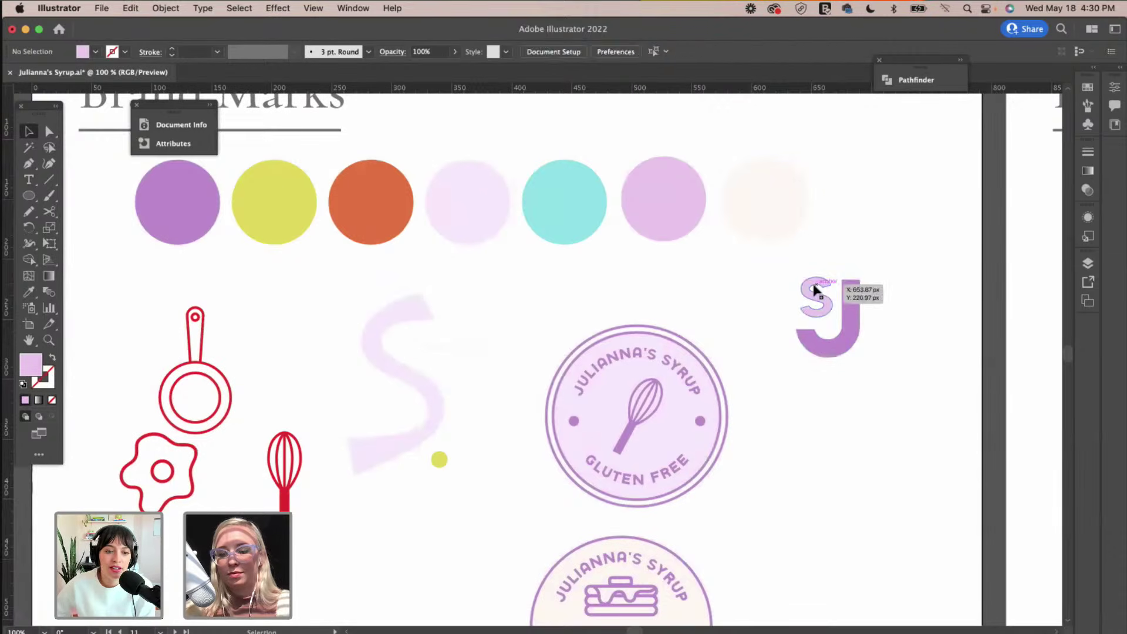
pyautogui.press('Down')
pyautogui.press('Down')
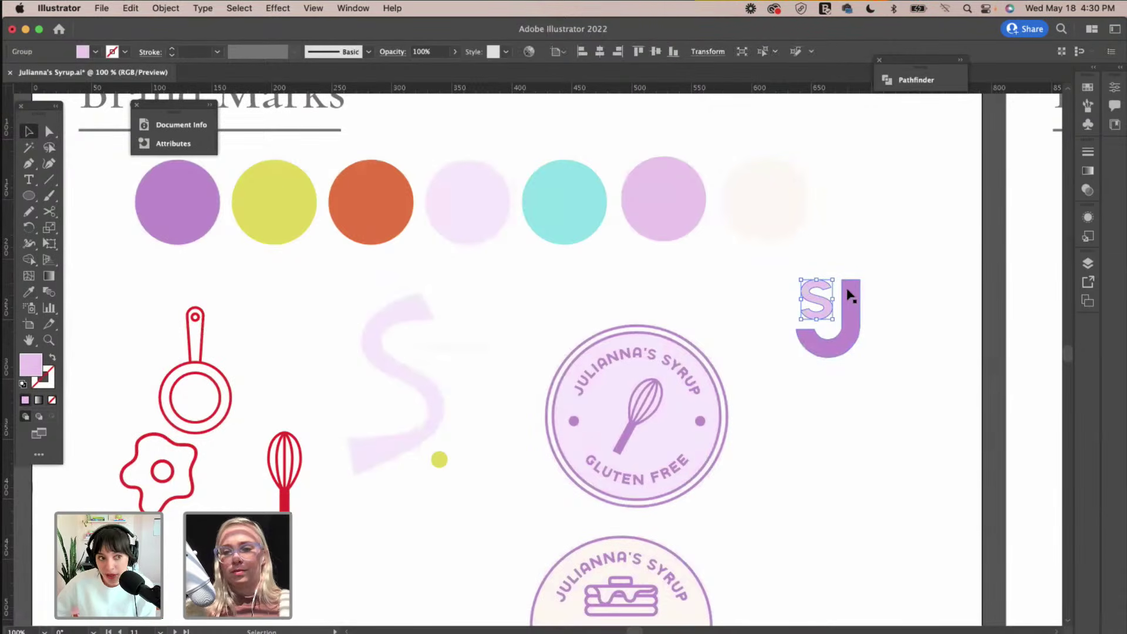
pyautogui.click(882, 308)
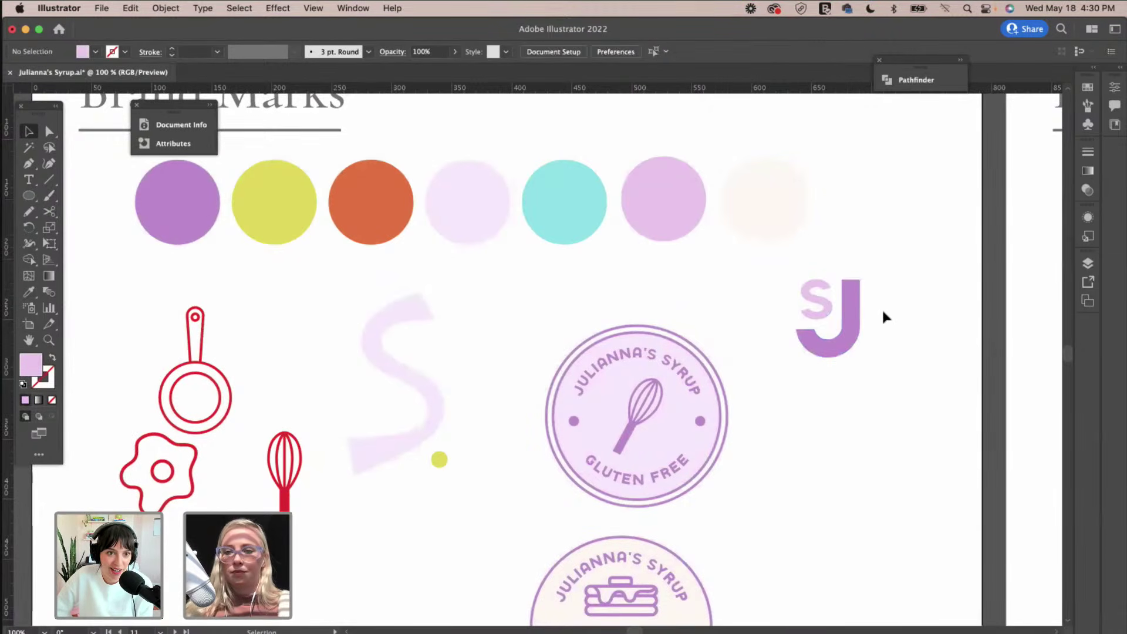
# Duplicate the SJ monogram to the right and enlarge the copy's S so it rises above the J.
pyautogui.hscroll(2, 882, 308)
pyautogui.hscroll(5, 834, 317)
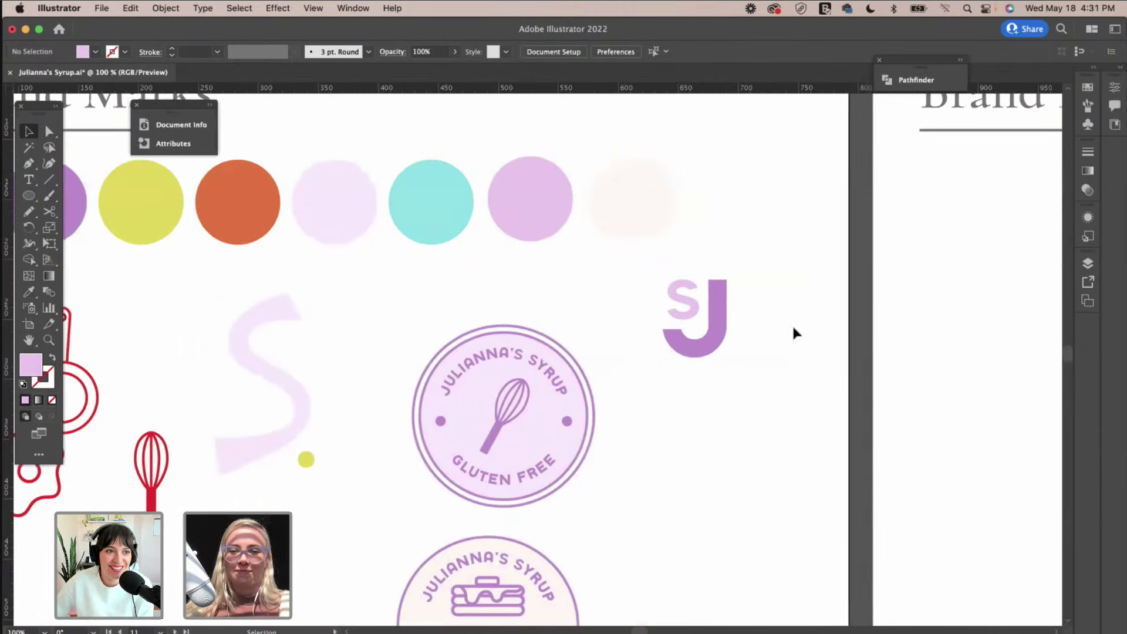
pyautogui.press('super+equal')
pyautogui.hscroll(5, 797, 335)
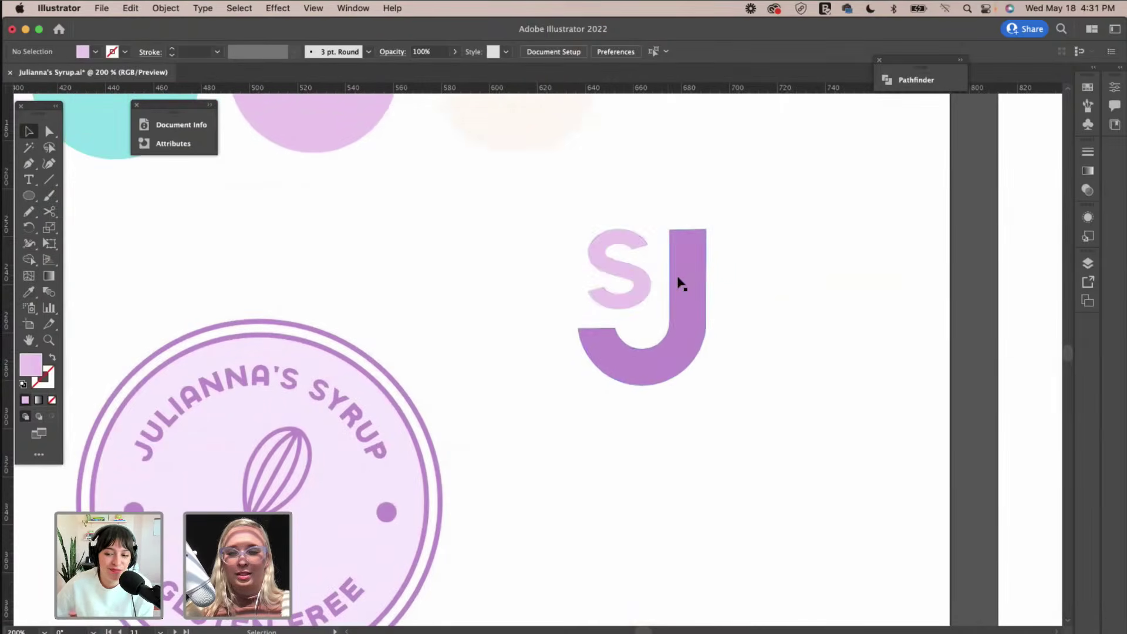
pyautogui.click(624, 272)
pyautogui.moveTo(624, 272); pyautogui.dragTo(781, 342)
pyautogui.click(801, 359)
pyautogui.moveTo(810, 302); pyautogui.dragTo(843, 284)
pyautogui.moveTo(805, 355); pyautogui.dragTo(854, 298)
# Move the duplicate SJ with the larger S directly below the original, leaving a gap between them.
pyautogui.moveTo(872, 356); pyautogui.dragTo(654, 485)
pyautogui.scroll(-3, 694, 346)
pyautogui.scroll(-2, 694, 345)
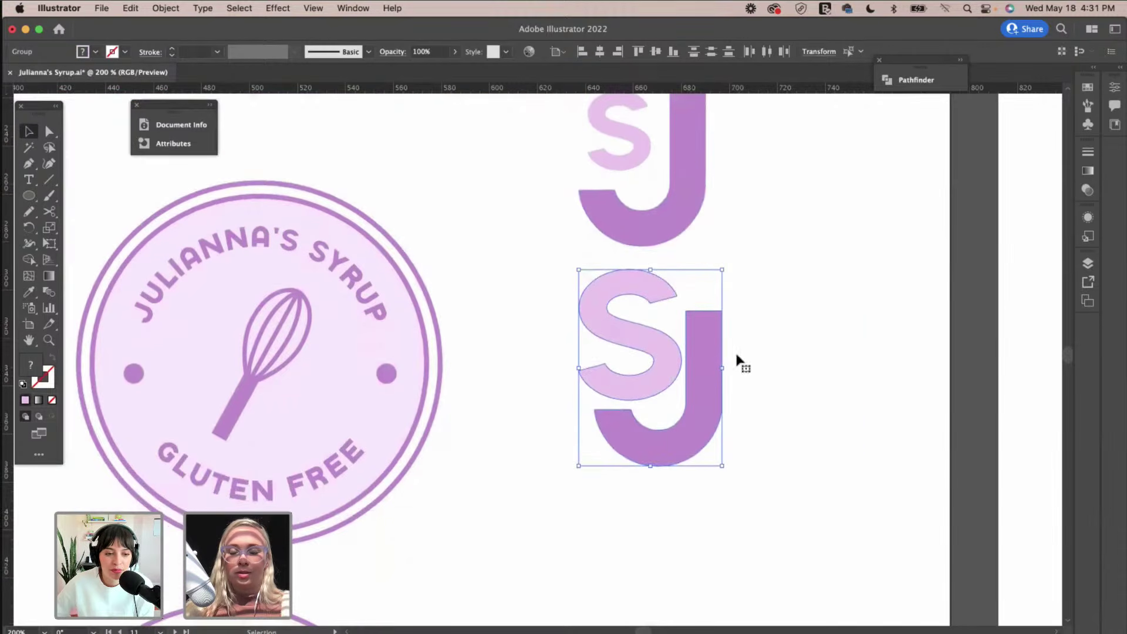
pyautogui.moveTo(656, 337); pyautogui.dragTo(662, 369)
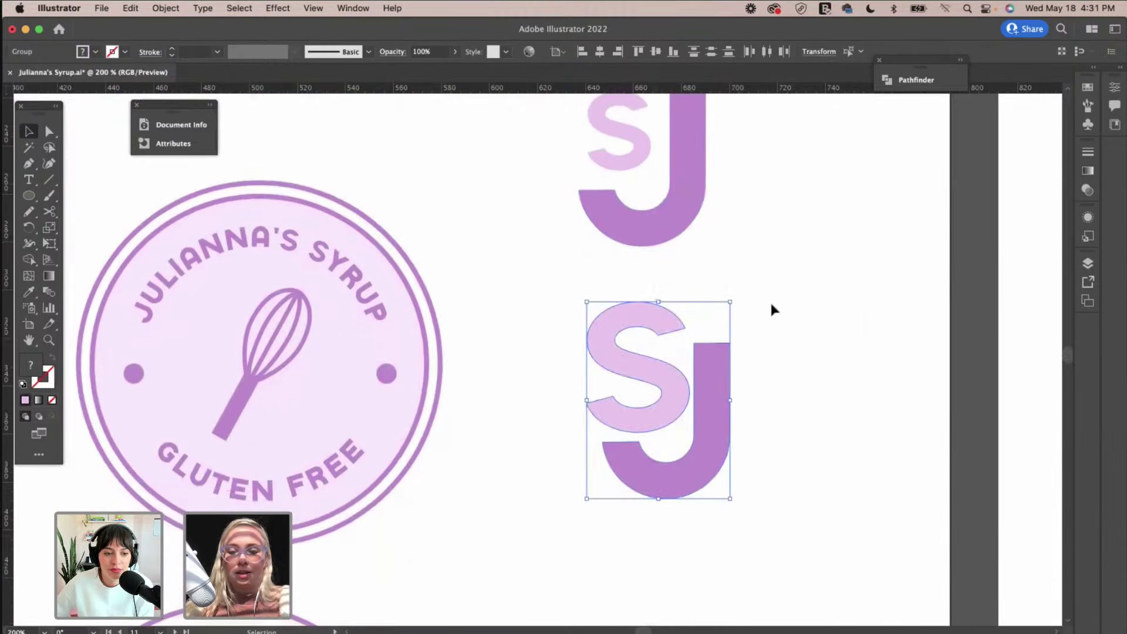
pyautogui.click(767, 301)
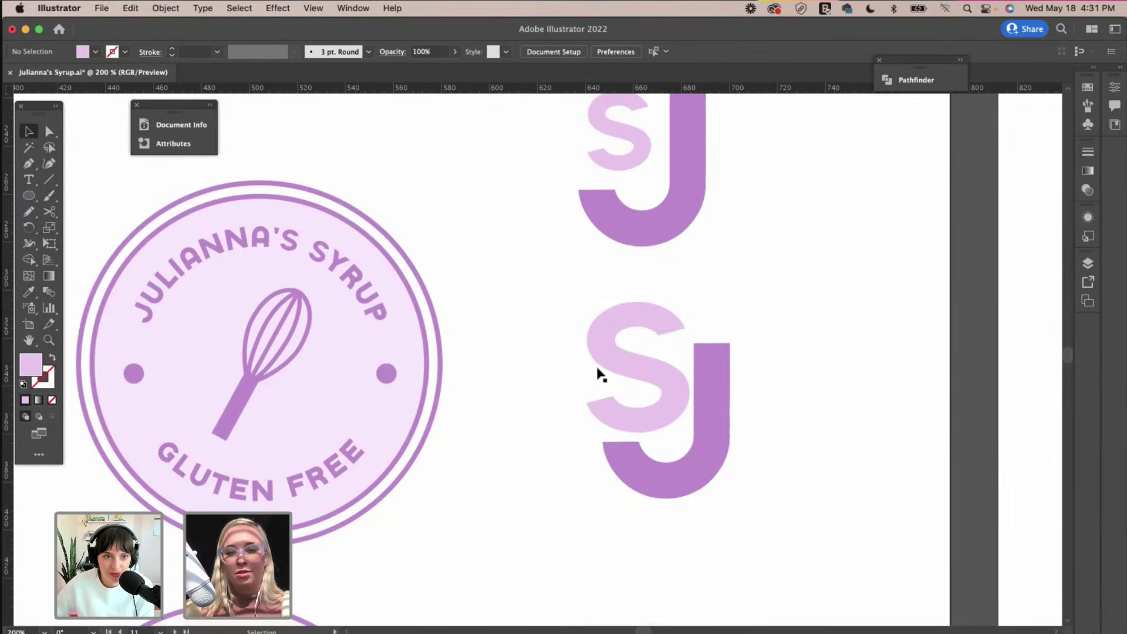
# Shift the letters of the lower monogram closer so the S slightly overlaps the J's stem.
pyautogui.moveTo(614, 360)
pyautogui.mouseDown()
pyautogui.moveTo(605, 356)
pyautogui.moveTo(627, 358)
pyautogui.mouseUp()
pyautogui.moveTo(723, 360); pyautogui.dragTo(761, 327)
pyautogui.scroll(5, 760, 332)
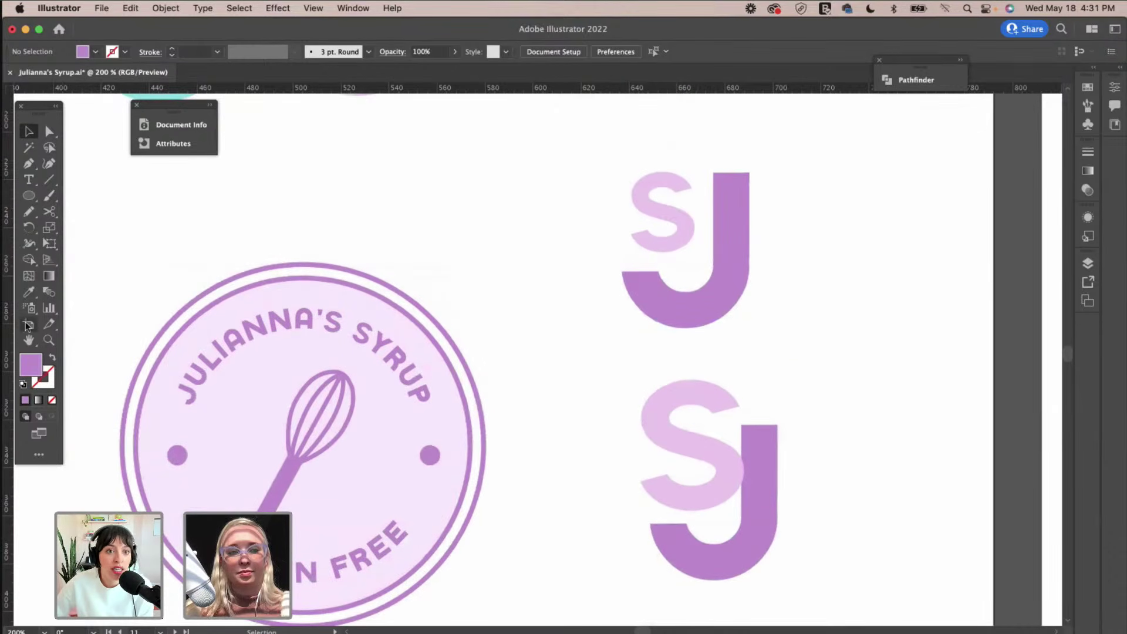
# Show the guides and place vertical guides at both side edges of the upper J and a horizontal one along its top.
pyautogui.moveTo(11, 327); pyautogui.dragTo(623, 126)
pyautogui.click(311, 8)
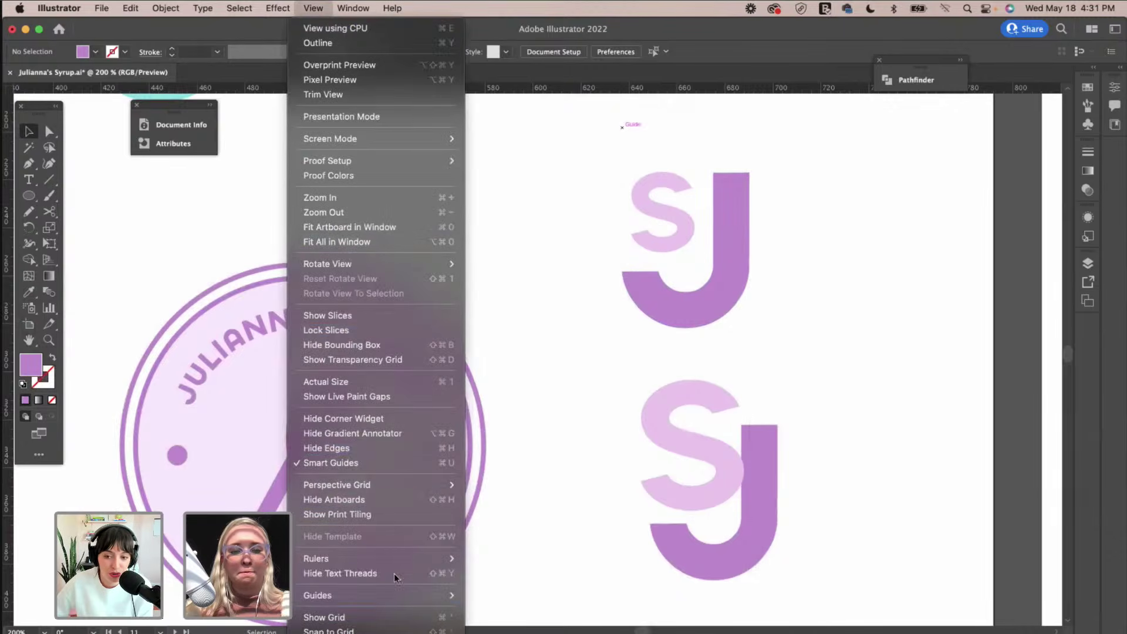
pyautogui.moveTo(352, 595)
pyautogui.click(497, 595)
pyautogui.scroll(3, 780, 347)
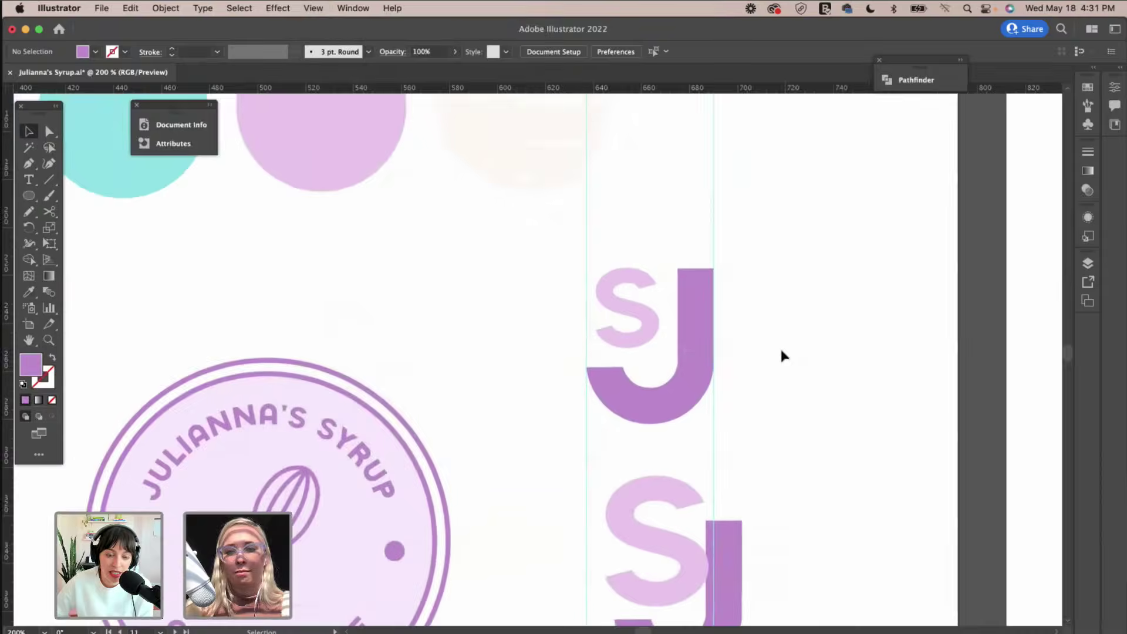
pyautogui.hscroll(3, 780, 346)
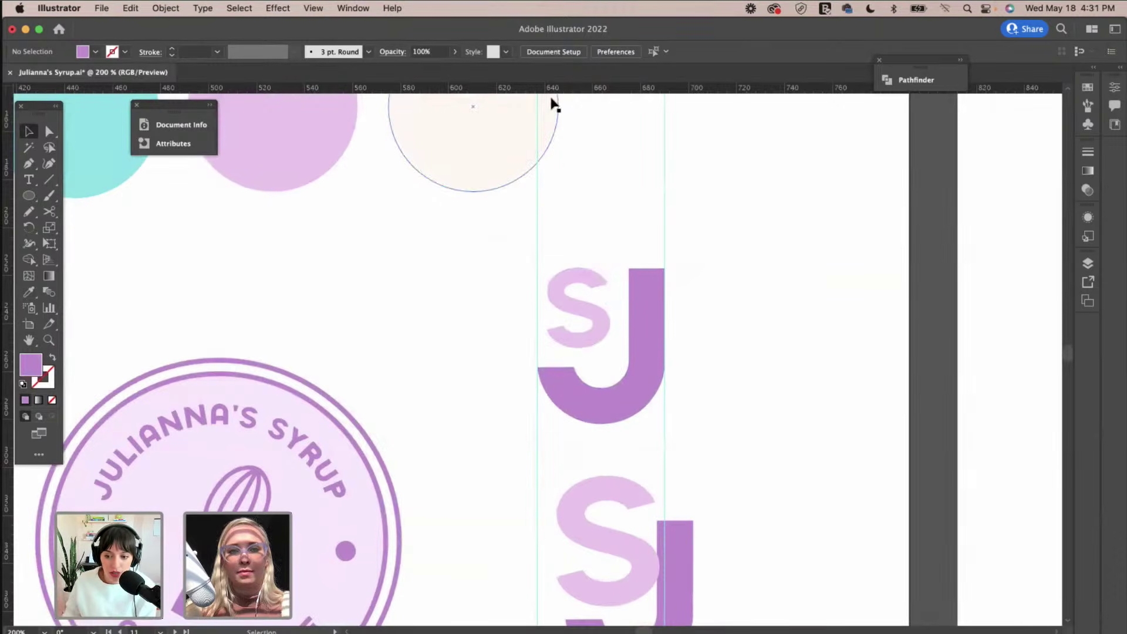
pyautogui.moveTo(557, 88); pyautogui.dragTo(628, 270)
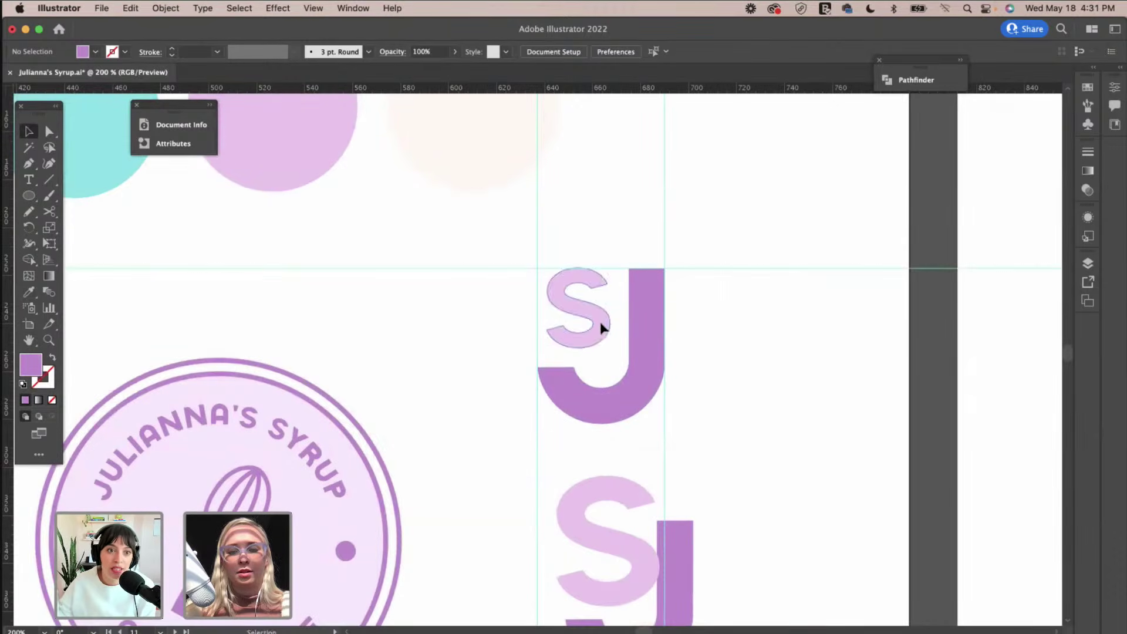
# Move the upper monogram's S slightly down and right, below the horizontal guide and closer to the J's stem.
pyautogui.moveTo(599, 323); pyautogui.dragTo(604, 335)
pyautogui.moveTo(619, 282); pyautogui.dragTo(604, 291)
pyautogui.click(686, 309)
# Move the upper S left so its edge aligns with the vertical guide at the J's hook.
pyautogui.hscroll(3, 686, 314)
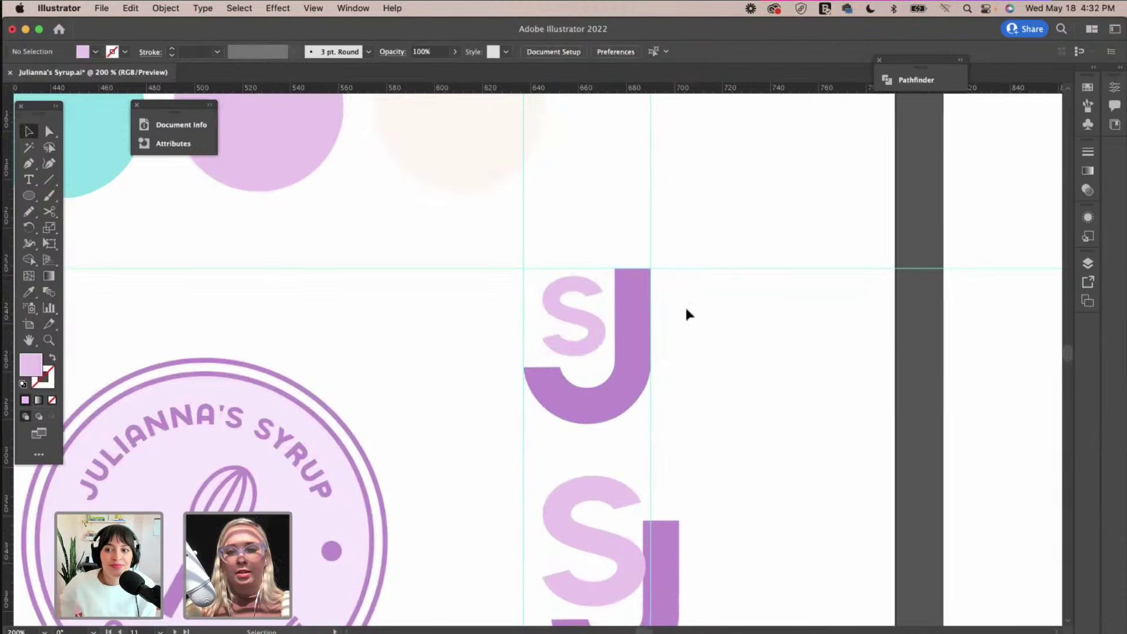
pyautogui.scroll(-1, 688, 314)
pyautogui.hscroll(1, 689, 314)
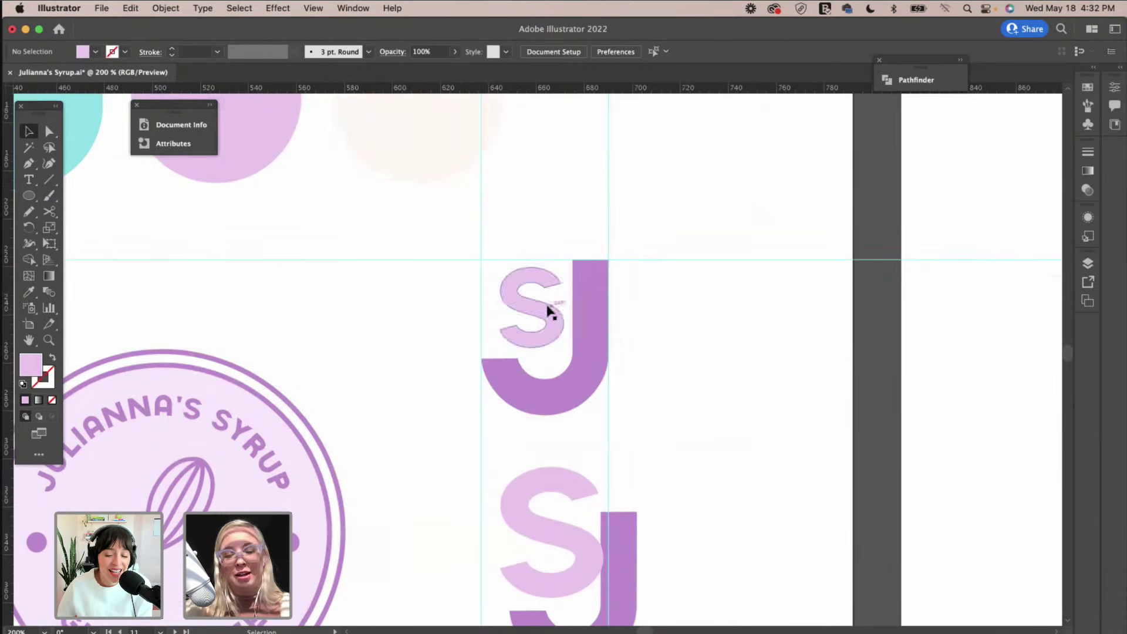
pyautogui.moveTo(548, 313); pyautogui.dragTo(530, 315)
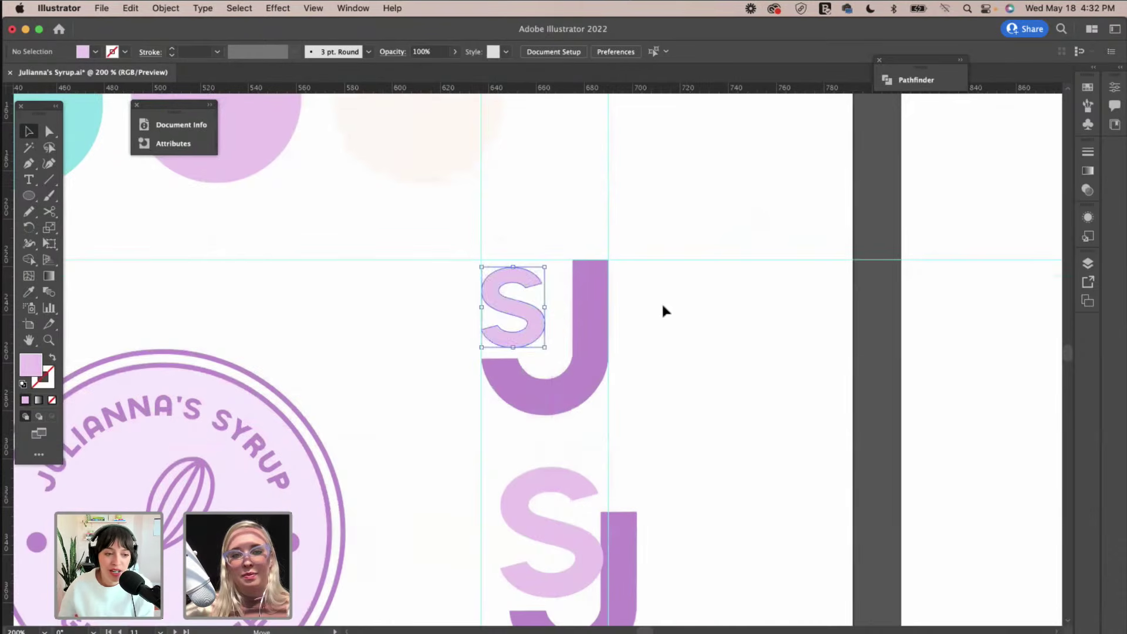
pyautogui.click(633, 305)
# Scale the upper S down slightly and place it inside the J's hook, away from the left and top guides.
pyautogui.click(536, 315)
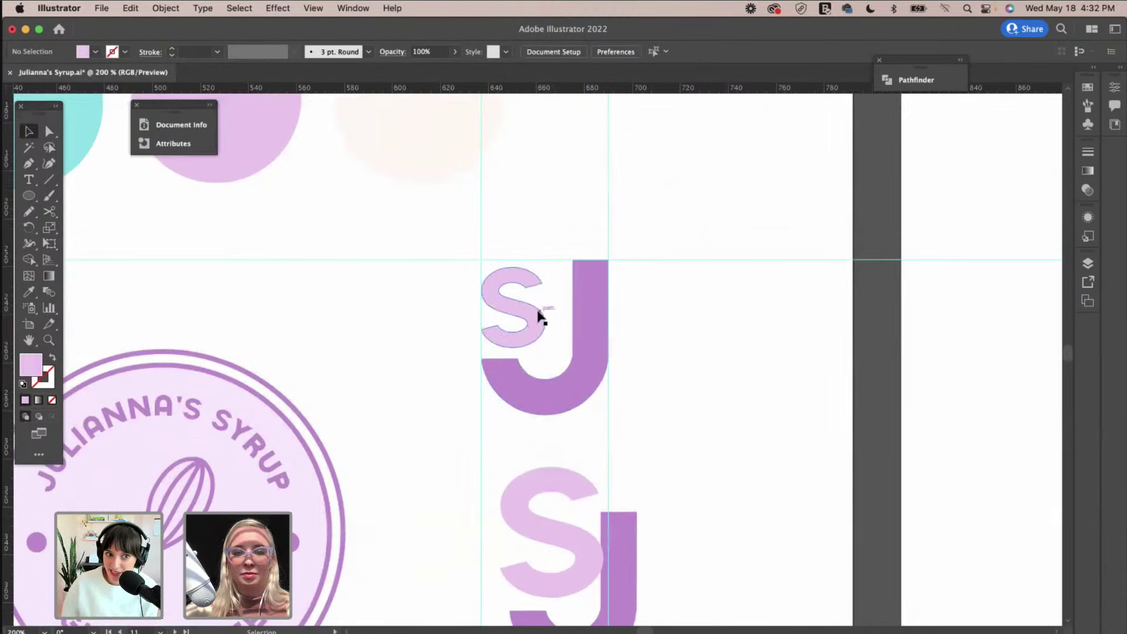
pyautogui.moveTo(547, 268); pyautogui.dragTo(549, 264)
pyautogui.moveTo(502, 295); pyautogui.dragTo(509, 285)
pyautogui.moveTo(566, 258); pyautogui.dragTo(541, 286)
pyautogui.click(640, 284)
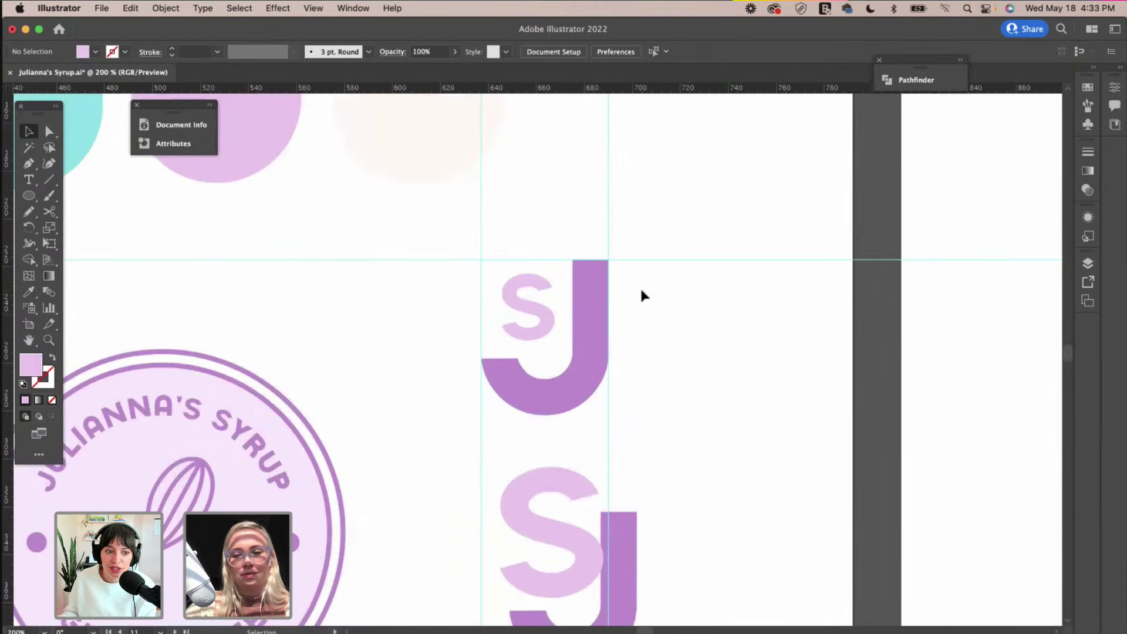
# Examine the anchor points of the J in the upper SJ monogram with the Direct Selection tool.
pyautogui.hscroll(2, 640, 287)
pyautogui.click(48, 131)
pyautogui.click(487, 377)
pyautogui.moveTo(483, 358); pyautogui.dragTo(446, 358)
pyautogui.click(530, 362)
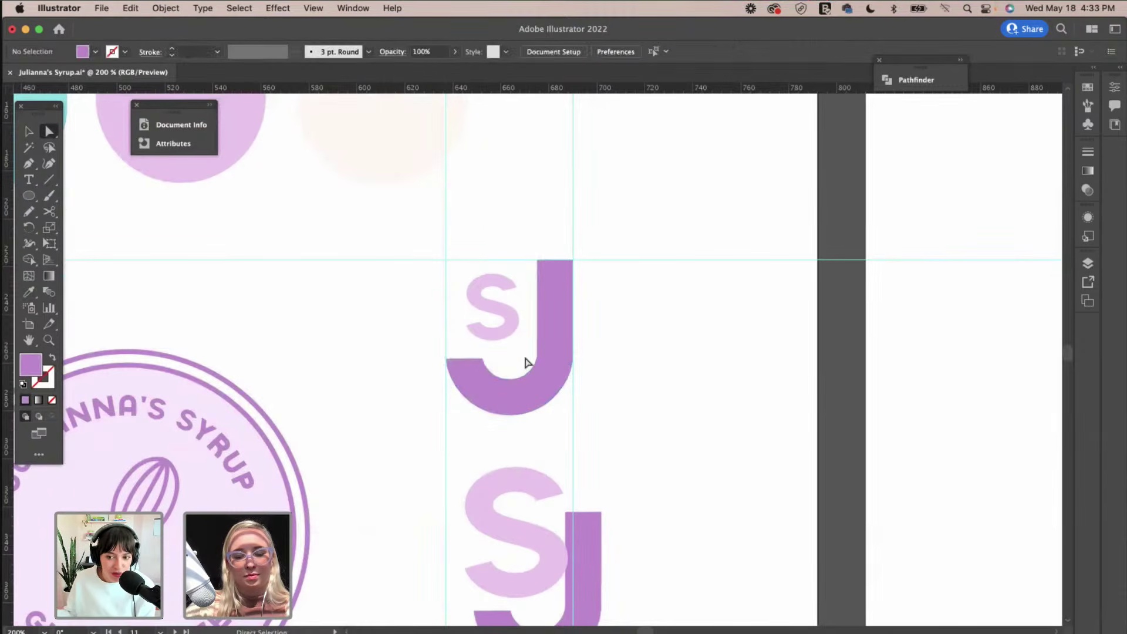
pyautogui.hscroll(2, 528, 363)
pyautogui.scroll(1, 528, 362)
pyautogui.click(517, 409)
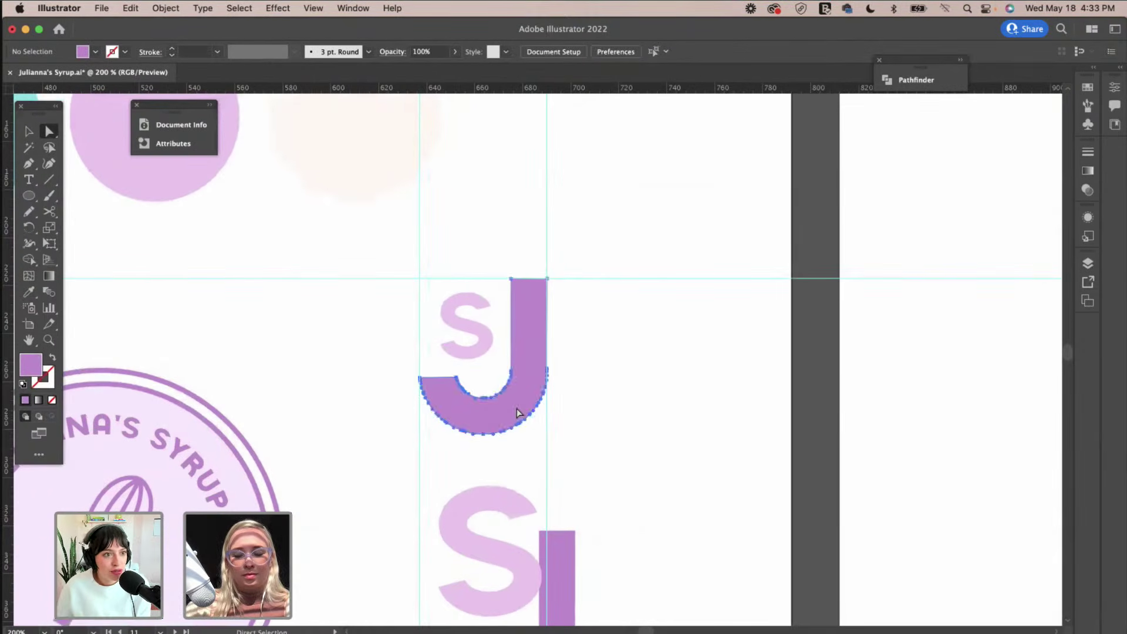
pyautogui.click(610, 359)
# Duplicate the upper SJ monogram and place the copy beside the original, aligned with the horizontal guide.
pyautogui.press('v')
pyautogui.click(474, 299)
pyautogui.moveTo(474, 327); pyautogui.dragTo(642, 336)
pyautogui.click(639, 242)
# Try to reshape the hook end of the duplicate's J into a rounded tip with the Pencil tool.
pyautogui.click(659, 403)
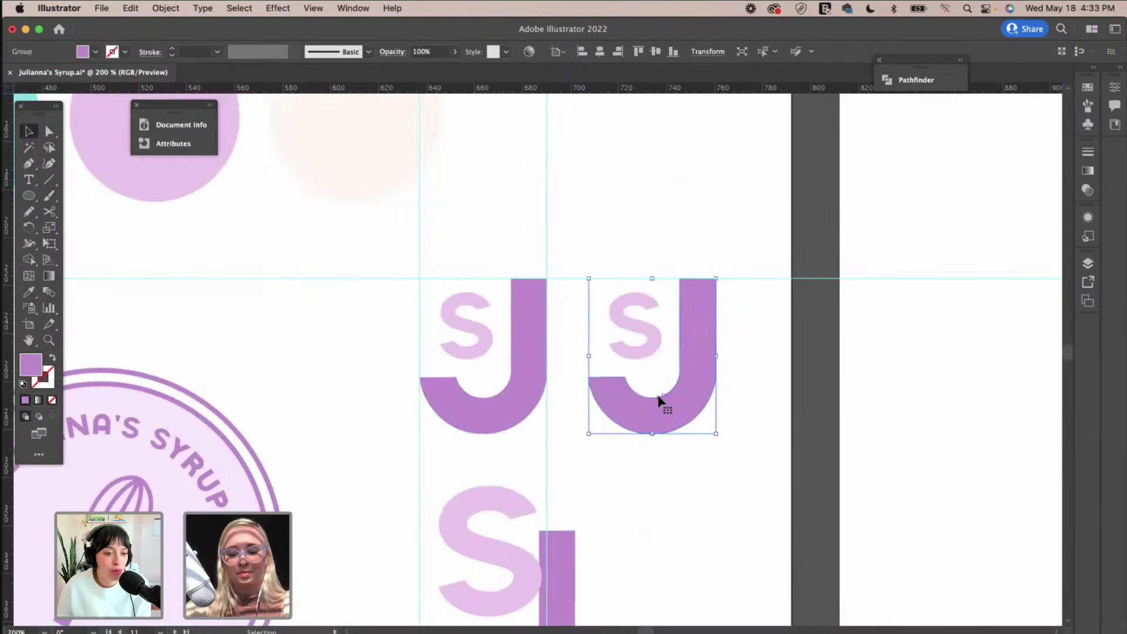
pyautogui.click(653, 399)
pyautogui.click(653, 403)
pyautogui.press('n')
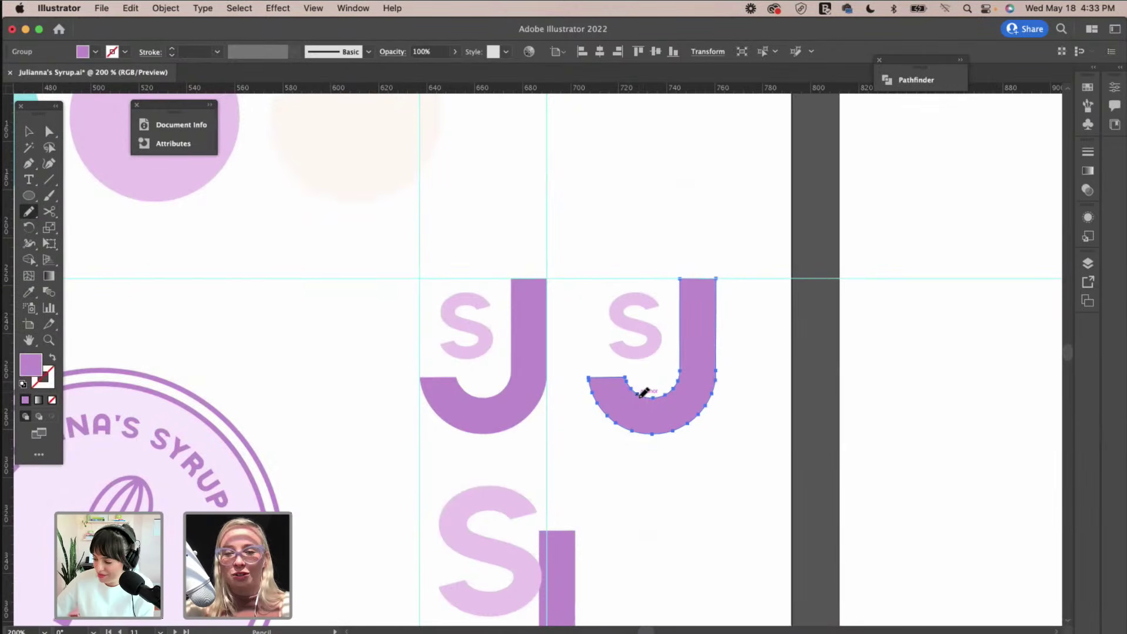
pyautogui.moveTo(624, 376)
pyautogui.mouseDown()
pyautogui.moveTo(595, 373)
pyautogui.moveTo(611, 401)
pyautogui.mouseUp()
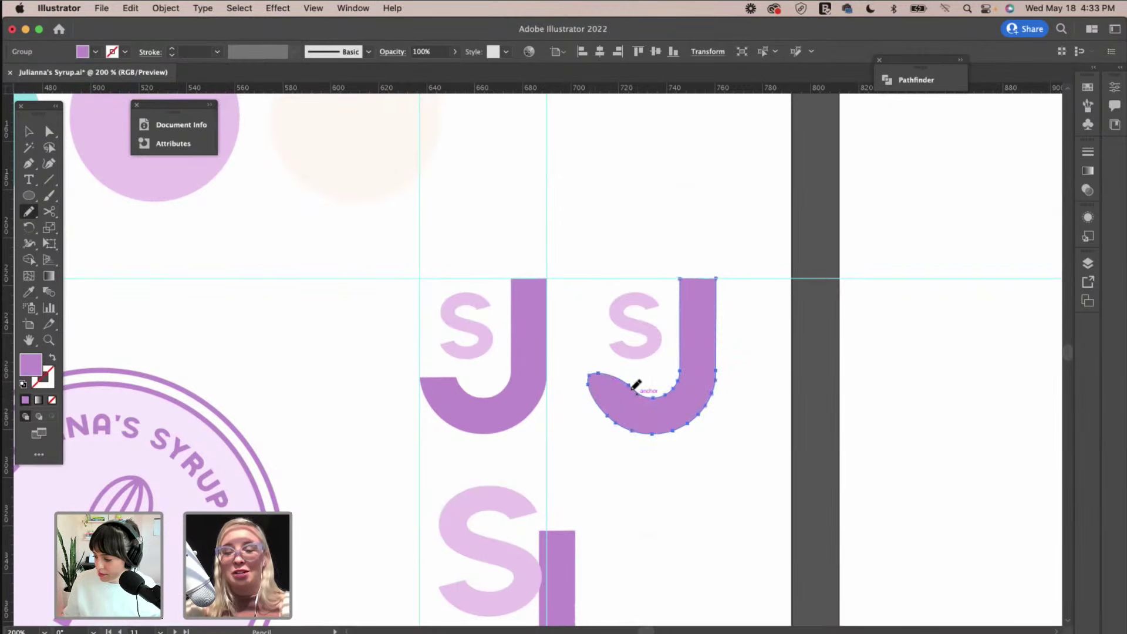
pyautogui.press('v')
pyautogui.click(739, 369)
pyautogui.scroll(1, 738, 368)
pyautogui.hscroll(-3, 738, 364)
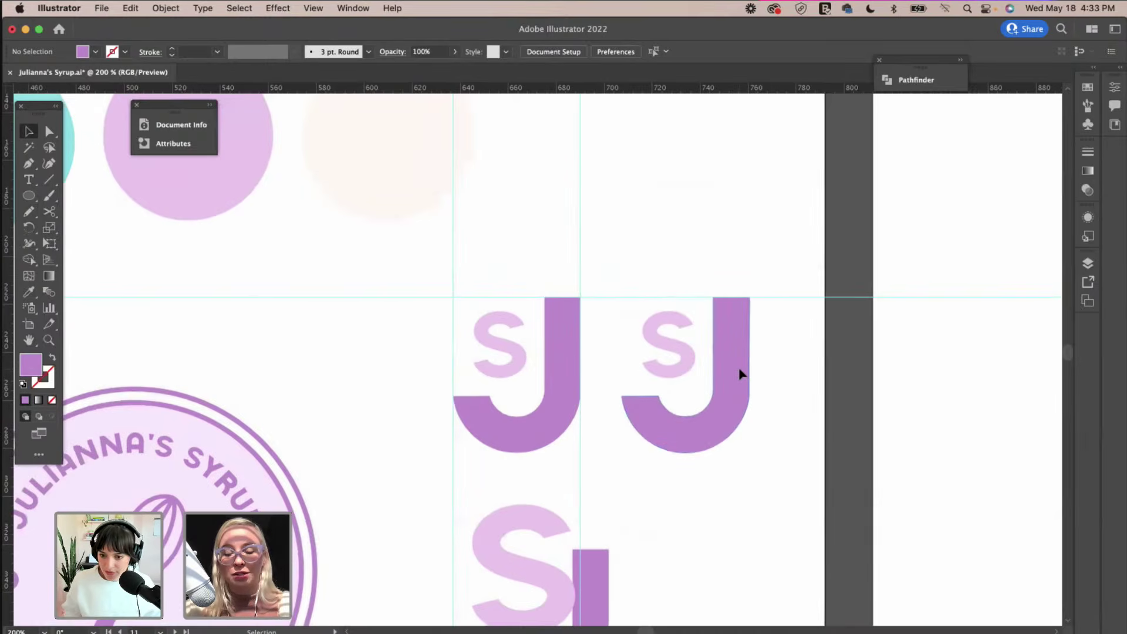
# Shift the small S in the duplicated monogram slightly upward.
pyautogui.click(690, 324)
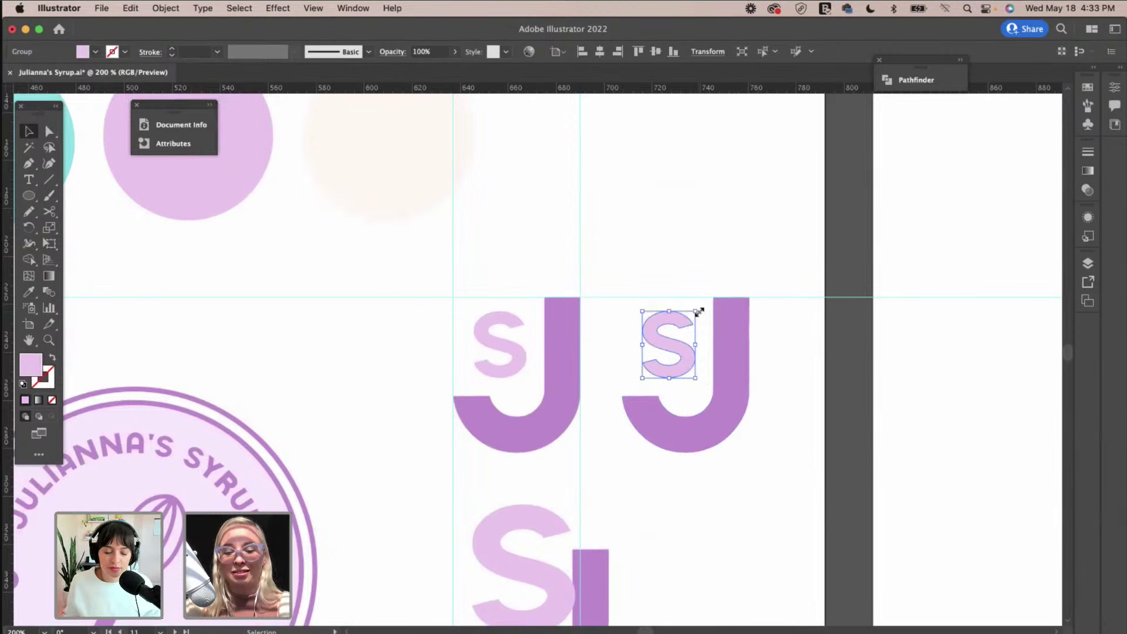
pyautogui.moveTo(699, 310); pyautogui.dragTo(682, 327)
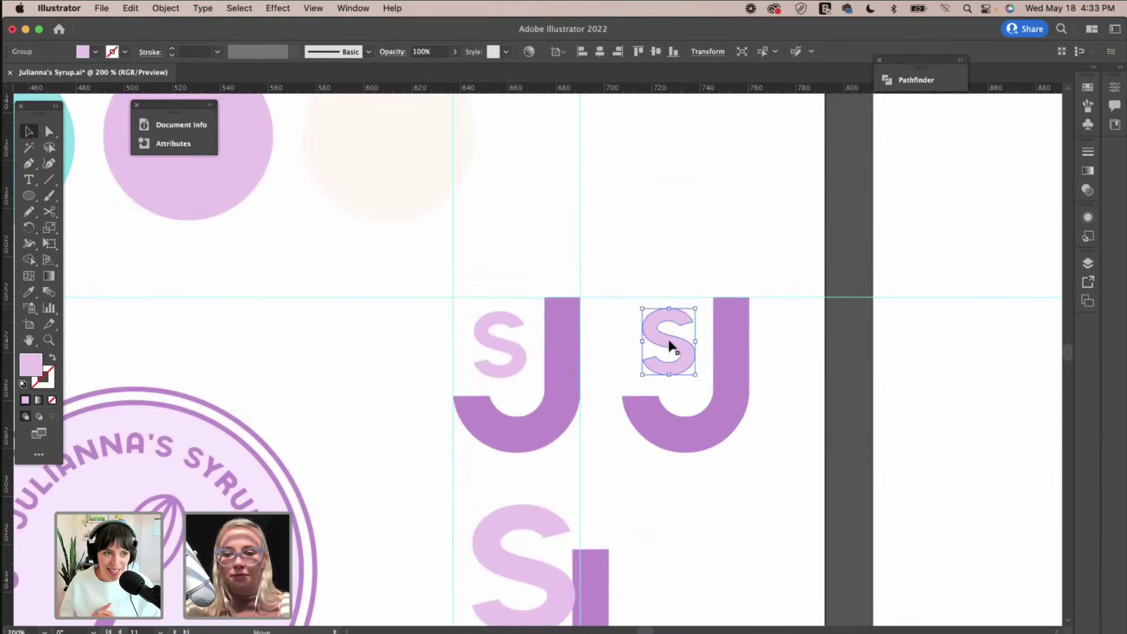
pyautogui.click(663, 424)
pyautogui.click(770, 315)
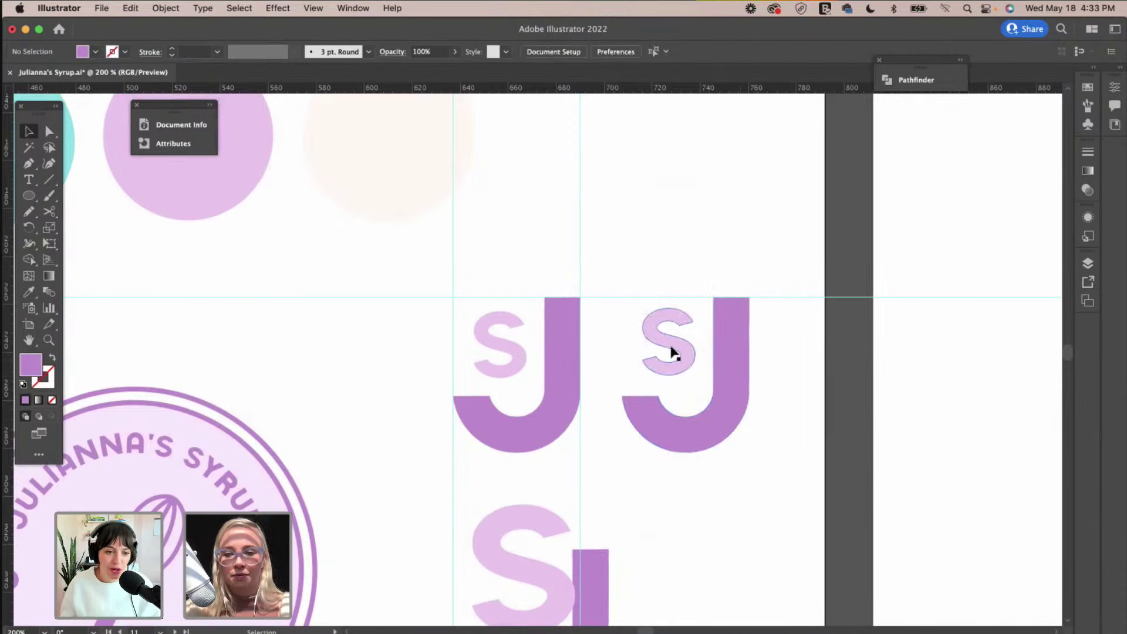
# Frame the original upper SJ monogram with an unfilled, purple-stroked 1 pt rectangle and tighten it around the letters.
pyautogui.moveTo(28, 196); pyautogui.dragTo(88, 195)
pyautogui.moveTo(389, 135); pyautogui.dragTo(596, 461)
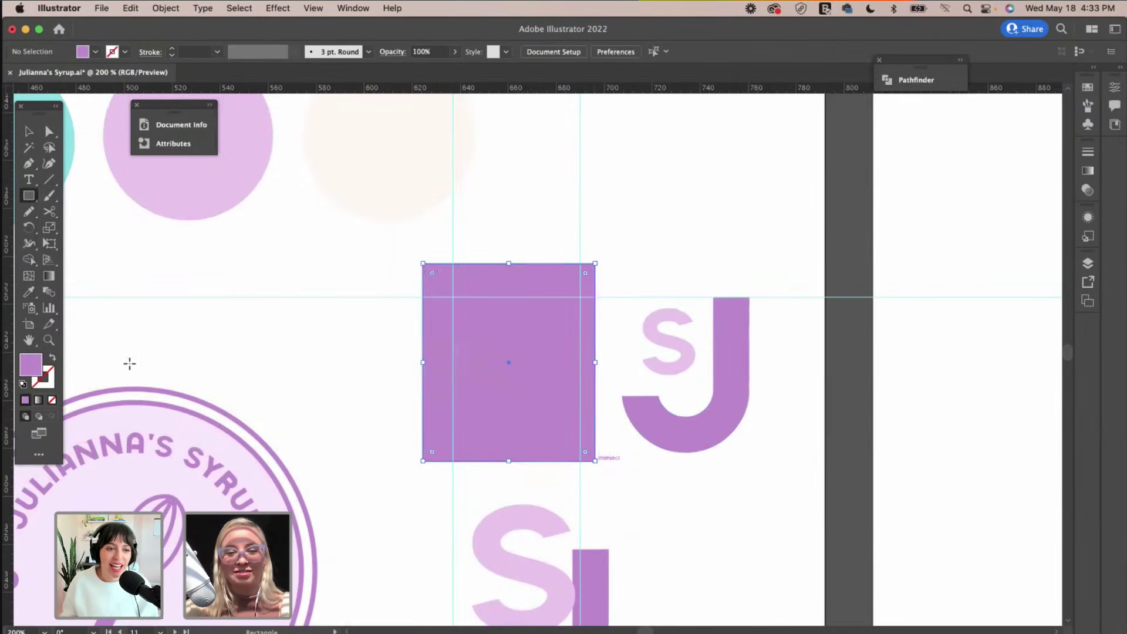
pyautogui.click(52, 356)
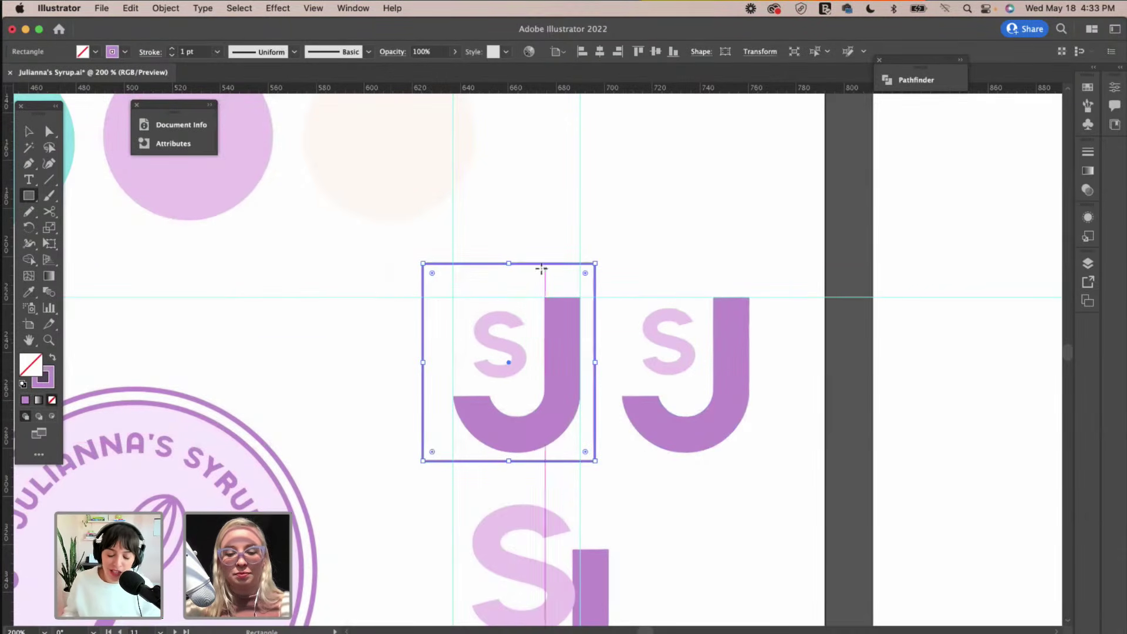
pyautogui.press('v')
pyautogui.moveTo(423, 263)
pyautogui.mouseDown()
pyautogui.moveTo(467, 278)
pyautogui.moveTo(439, 278)
pyautogui.mouseUp()
pyautogui.click(525, 288)
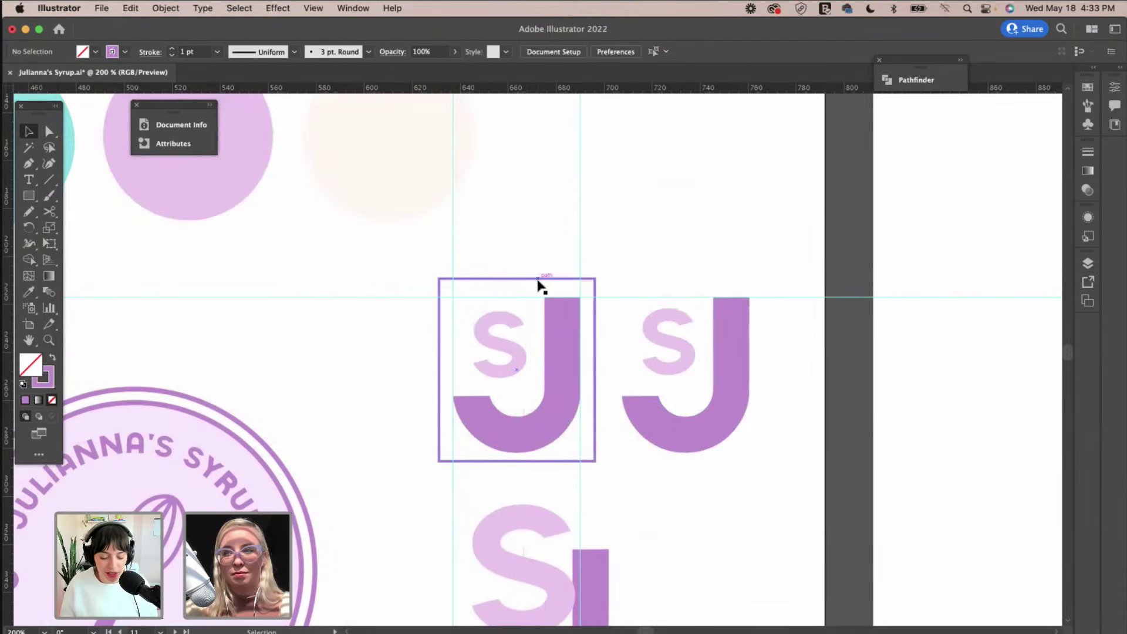
# Review the marks across the Brand Marks page, including the badges and the pale lavender S shape.
pyautogui.hscroll(-2, 539, 286)
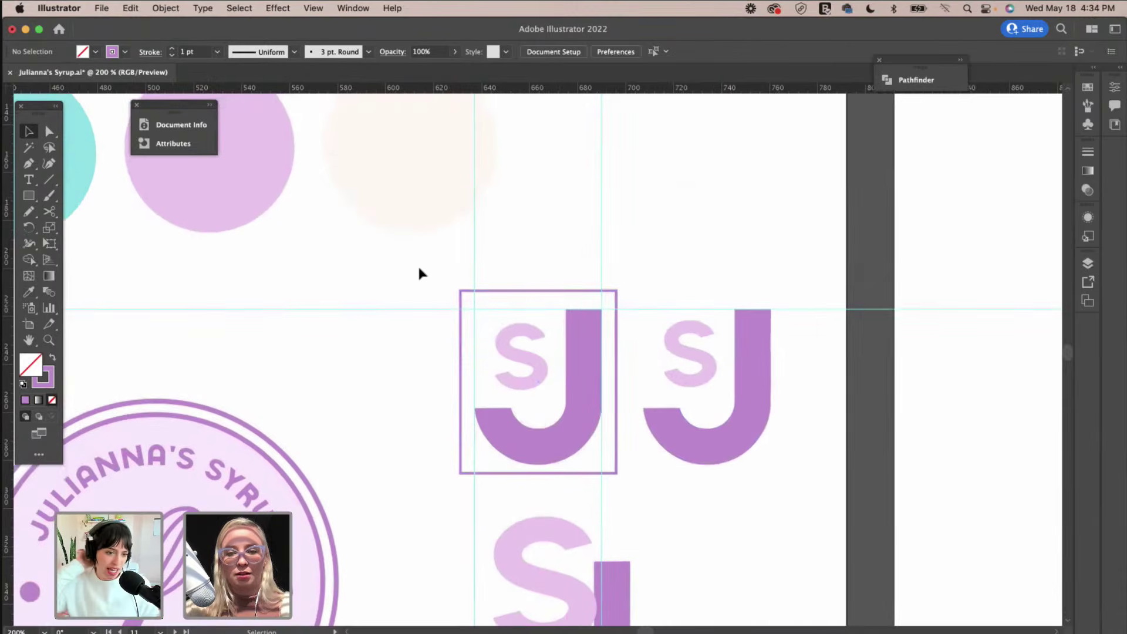
pyautogui.scroll(-2, 420, 271)
pyautogui.scroll(-1, 420, 272)
pyautogui.scroll(-3, 420, 271)
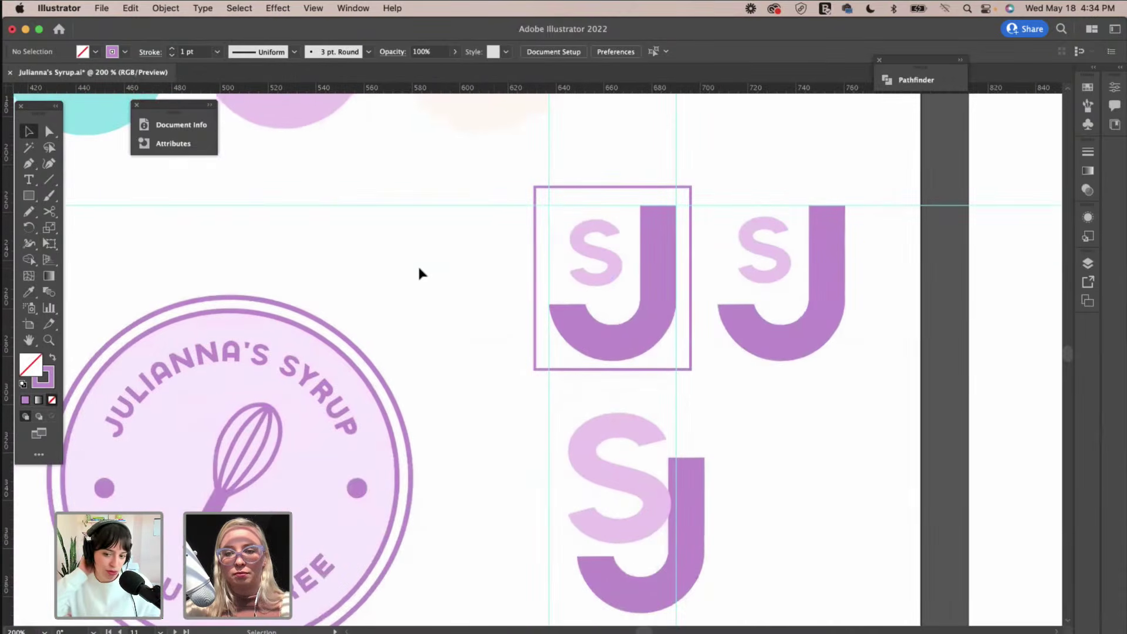
pyautogui.hscroll(-3, 420, 272)
pyautogui.scroll(-3, 420, 273)
pyautogui.hscroll(-10, 420, 273)
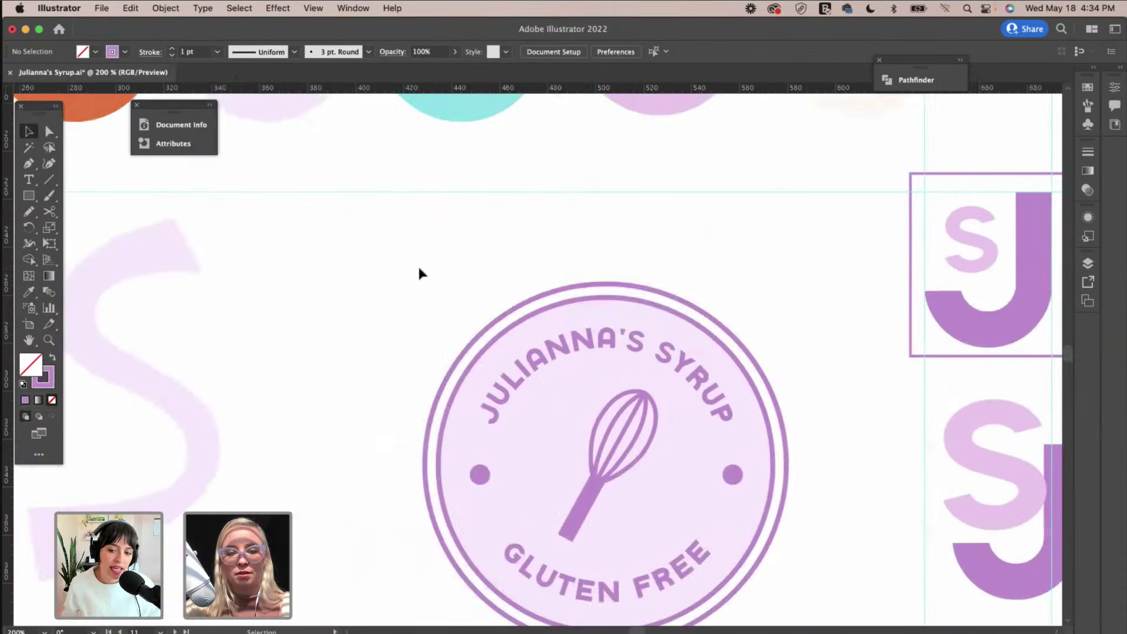
pyautogui.scroll(-5, 420, 273)
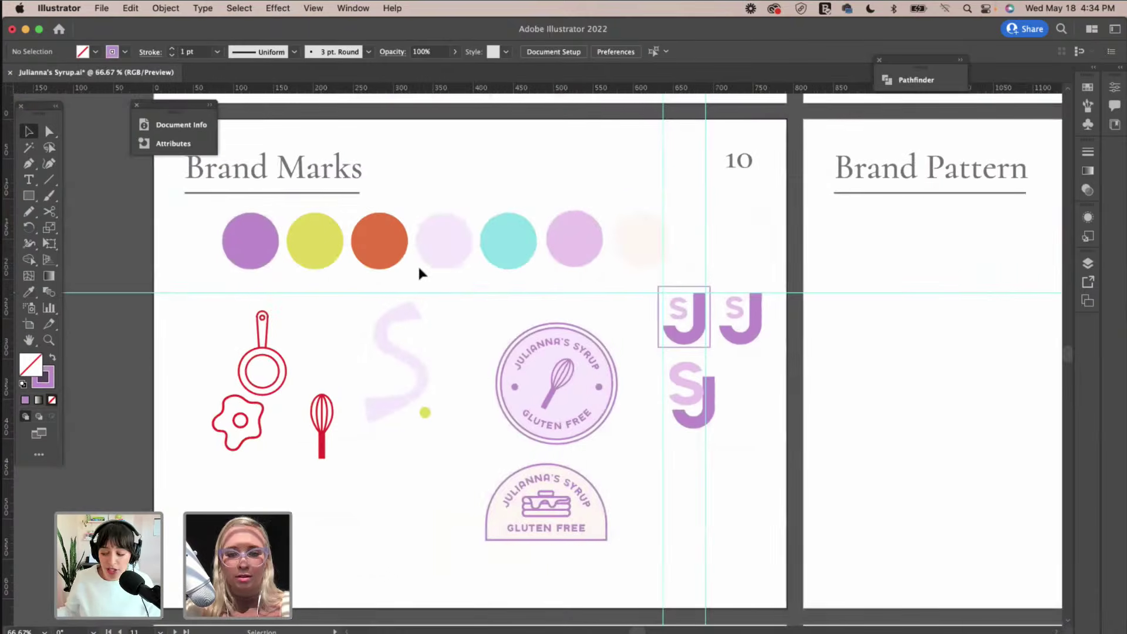
pyautogui.hscroll(-3, 419, 271)
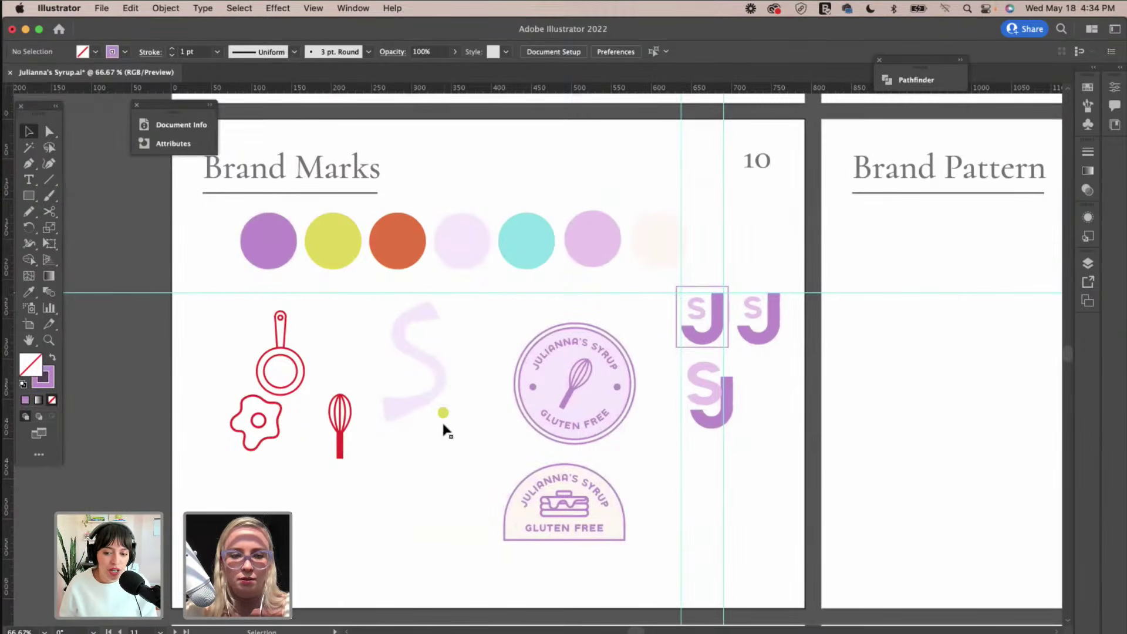
pyautogui.scroll(1, 442, 403)
pyautogui.hscroll(-2, 441, 403)
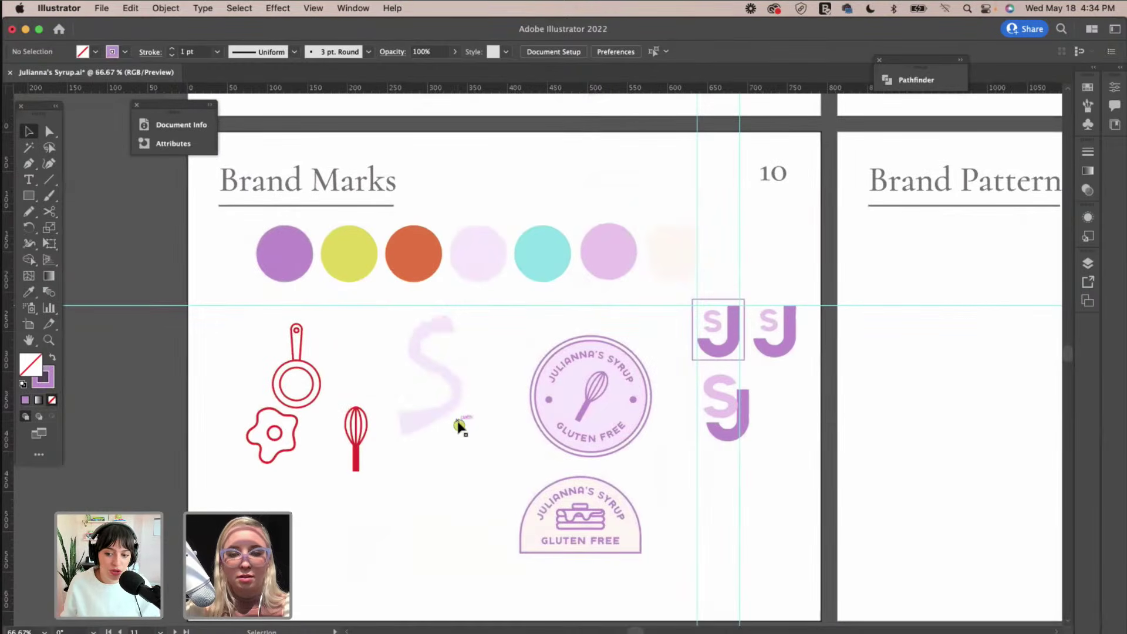
pyautogui.scroll(1, 461, 414)
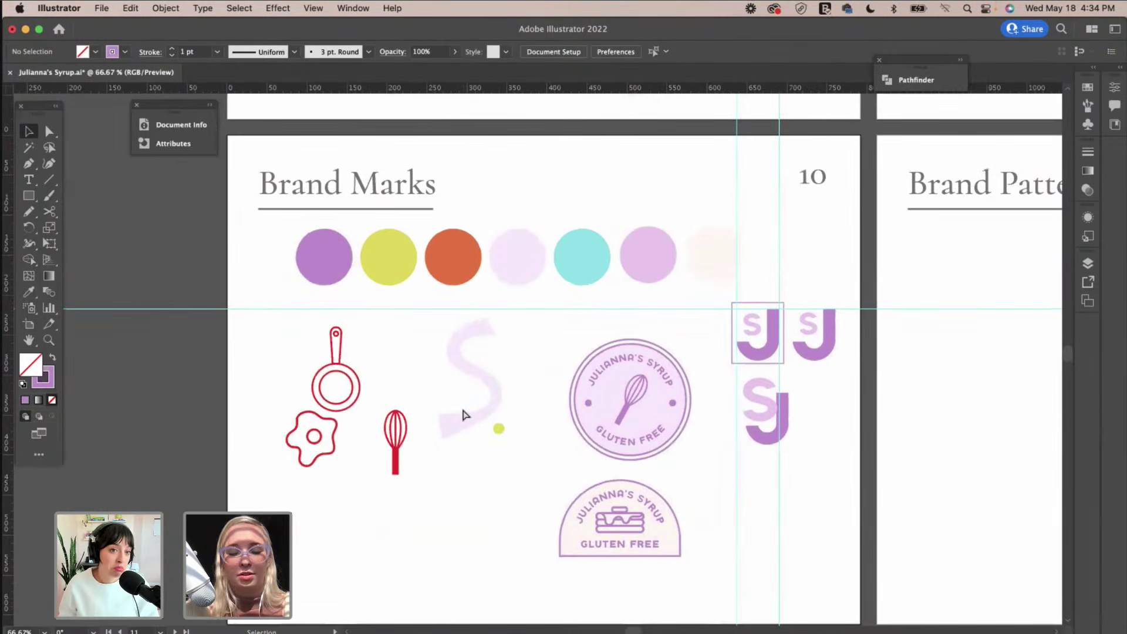
pyautogui.scroll(2, 463, 414)
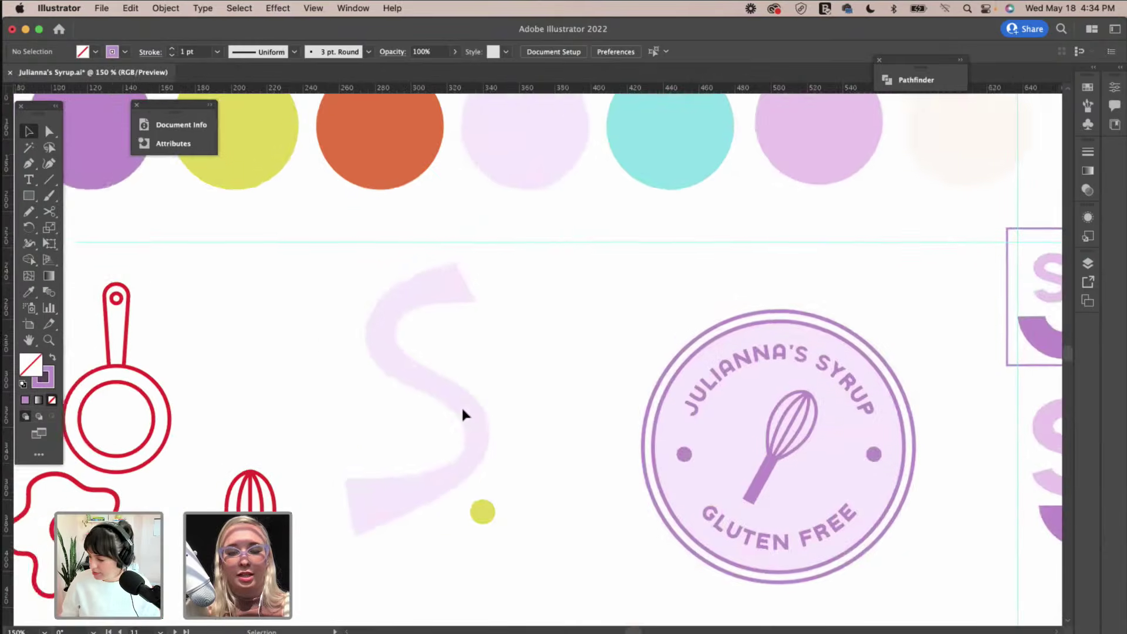
pyautogui.hscroll(3, 664, 229)
pyautogui.scroll(2, 664, 229)
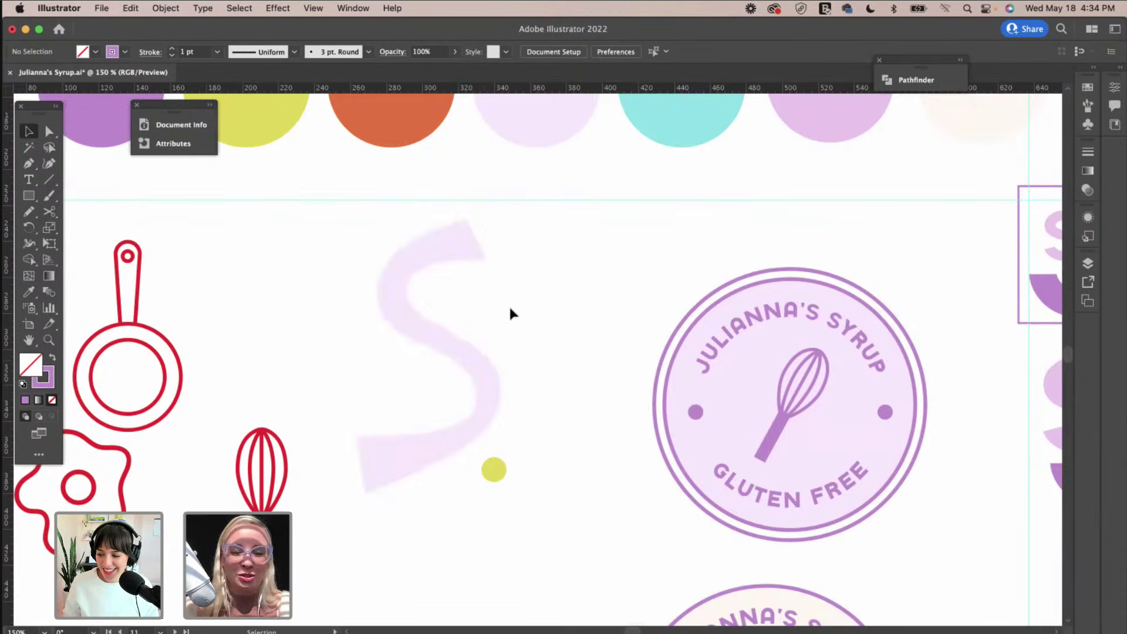
# Scale down the pale lavender S shape and move the yellow-green dot slightly up near its lower curve.
pyautogui.click(423, 335)
pyautogui.moveTo(499, 219); pyautogui.dragTo(511, 286)
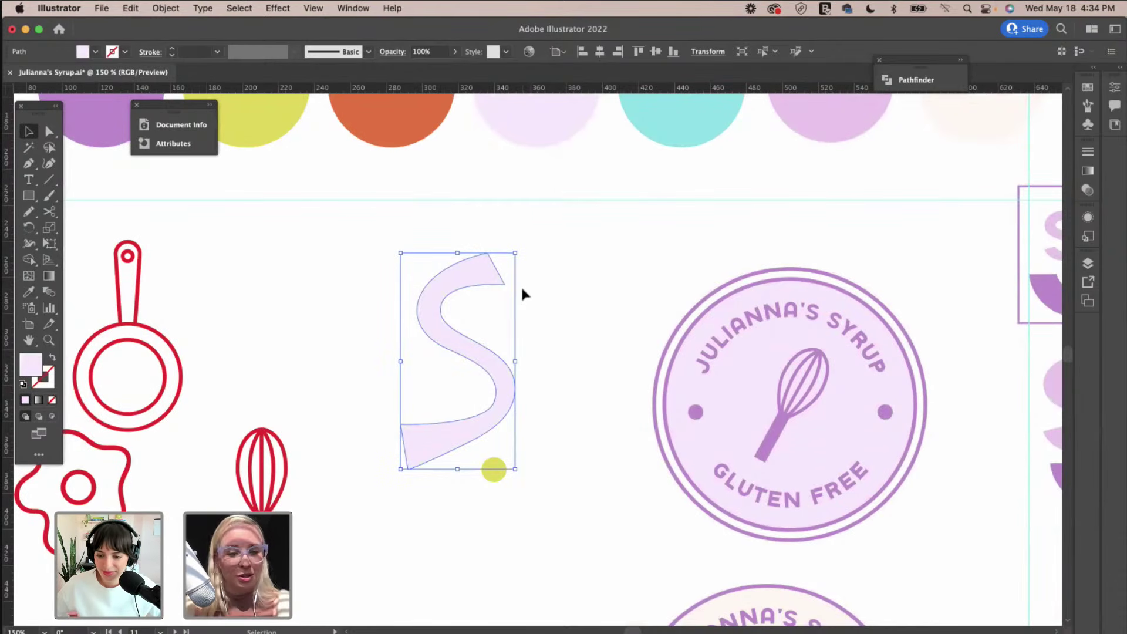
pyautogui.hscroll(3, 674, 273)
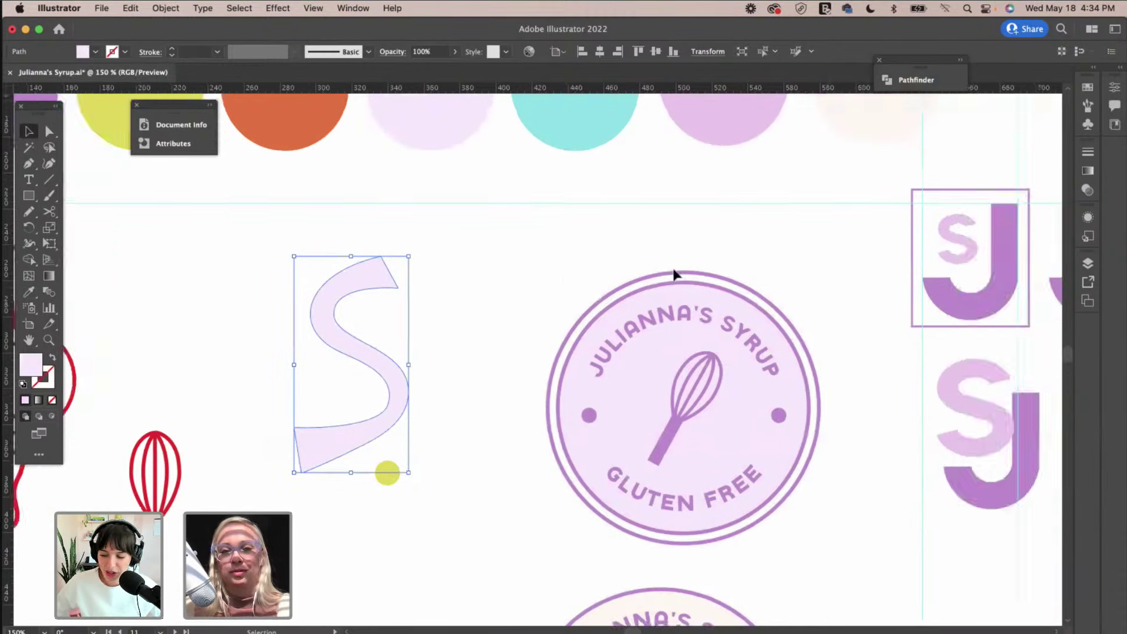
pyautogui.scroll(2, 674, 273)
pyautogui.click(494, 411)
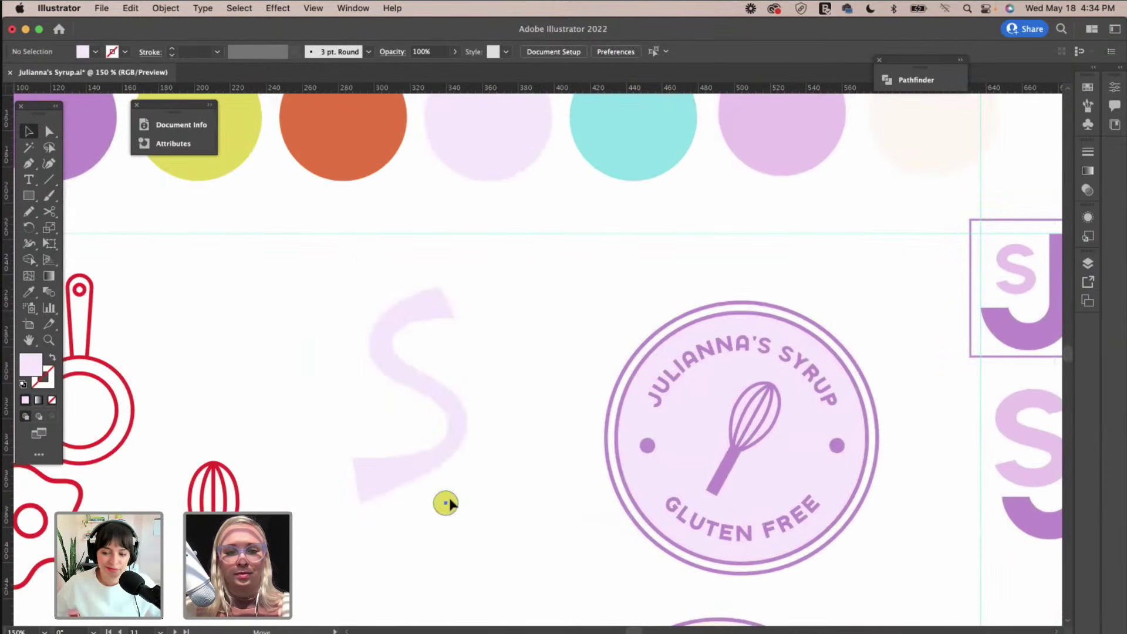
pyautogui.moveTo(450, 504); pyautogui.dragTo(451, 496)
pyautogui.click(503, 448)
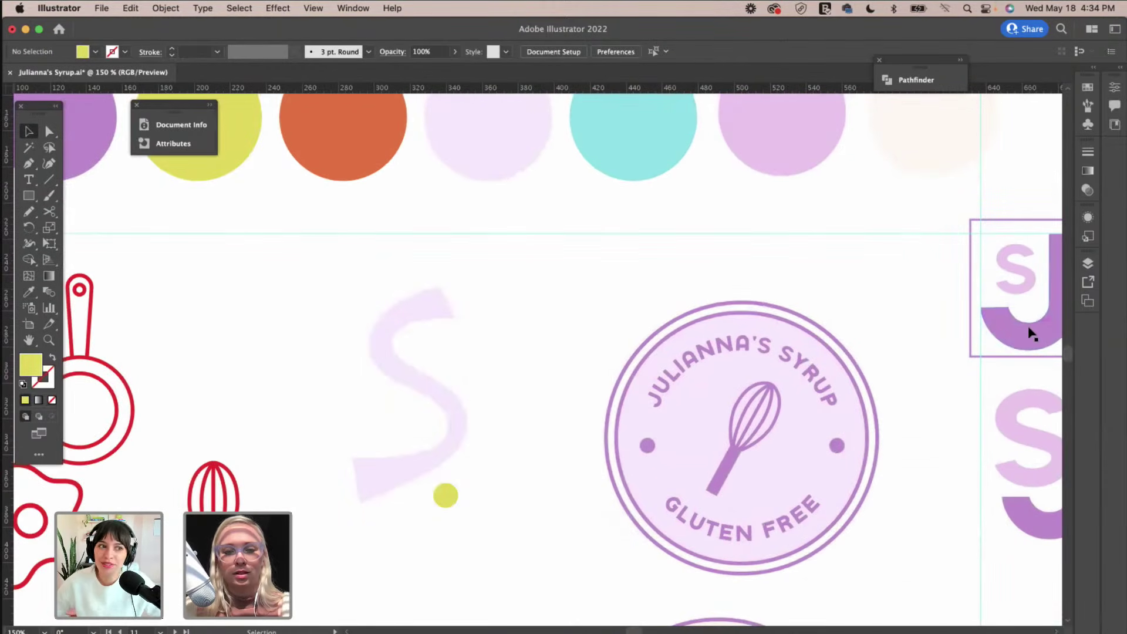
# Copy the arched "JULIANNA'S SYRUP" text from the round whisk badge.
pyautogui.click(757, 350)
pyautogui.rightClick(757, 350)
pyautogui.click(706, 311)
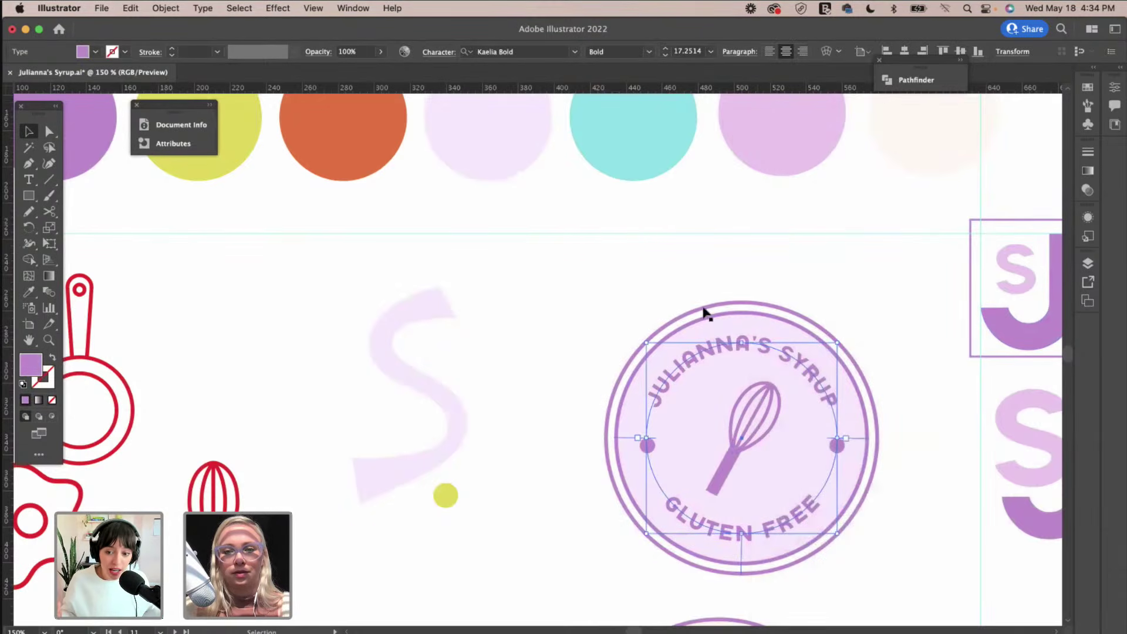
pyautogui.doubleClick(718, 347)
pyautogui.hotkey('ctrl', 'a')
pyautogui.press('Escape')
pyautogui.hotkey('ctrl', 'c')
pyautogui.click(495, 289)
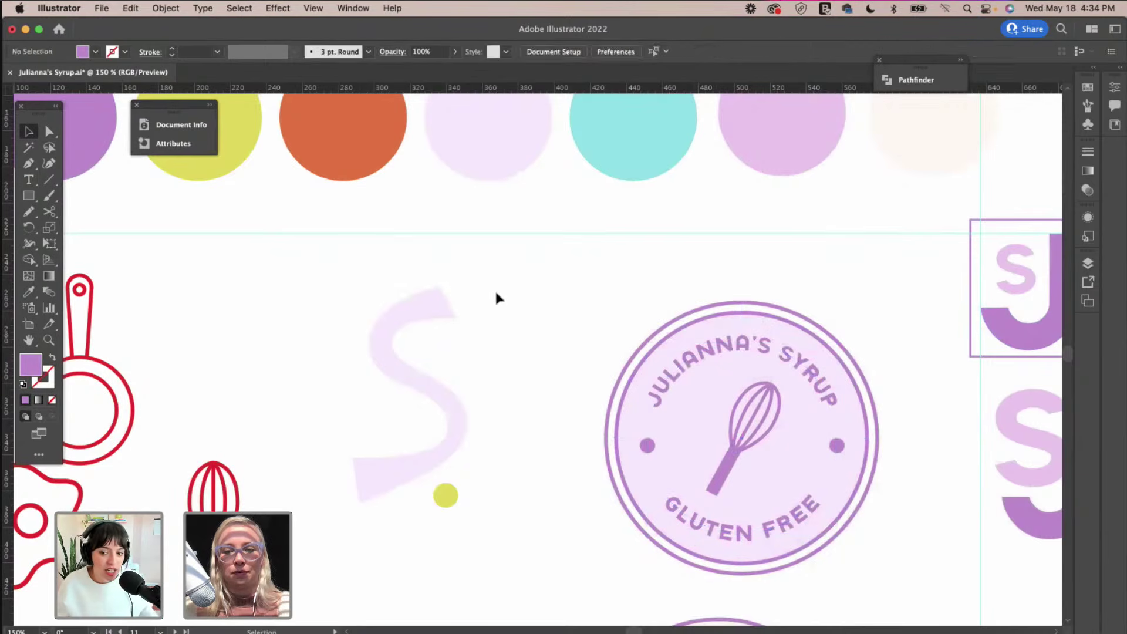
# Paste the arched "JULIANNA'S SYRUP" text over the pale S and move the S down beneath the arch.
pyautogui.hotkey('ctrl', 'v')
pyautogui.moveTo(553, 306); pyautogui.dragTo(419, 379)
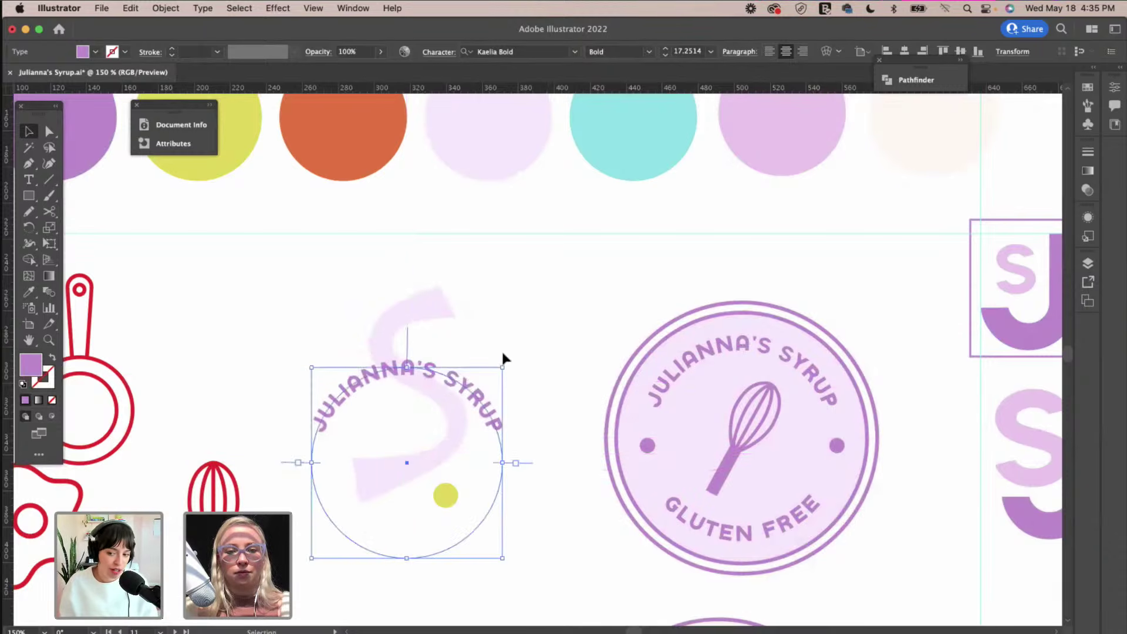
pyautogui.moveTo(510, 361)
pyautogui.mouseDown()
pyautogui.moveTo(390, 290)
pyautogui.moveTo(521, 393)
pyautogui.moveTo(511, 355)
pyautogui.mouseUp()
pyautogui.click(526, 317)
pyautogui.moveTo(440, 305); pyautogui.dragTo(440, 395)
pyautogui.click(473, 320)
# Examine the S mark with arched text alongside the other marks on the whole Brand Marks page.
pyautogui.hscroll(-5, 472, 321)
pyautogui.scroll(-1, 472, 321)
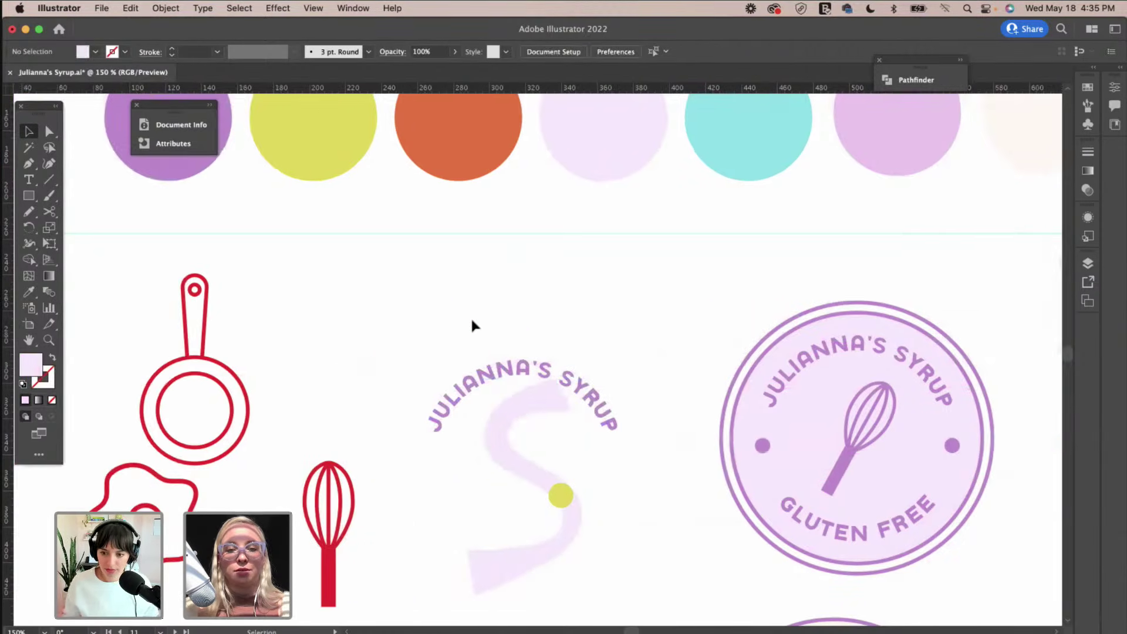
pyautogui.scroll(-1, 473, 324)
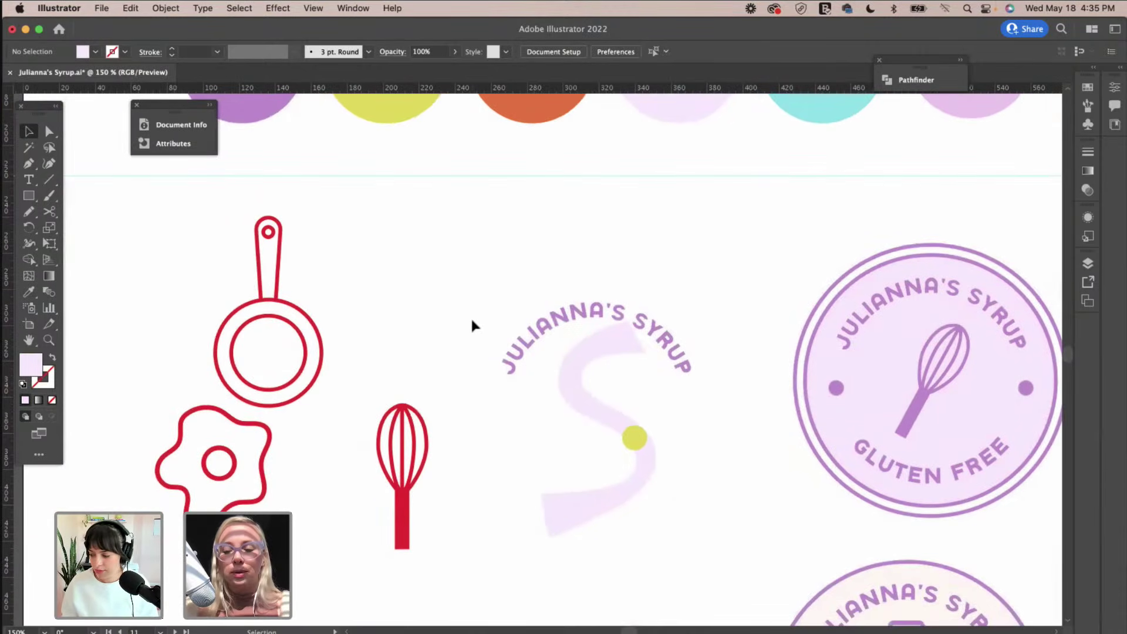
pyautogui.press('super+minus')
pyautogui.press('super+minus')
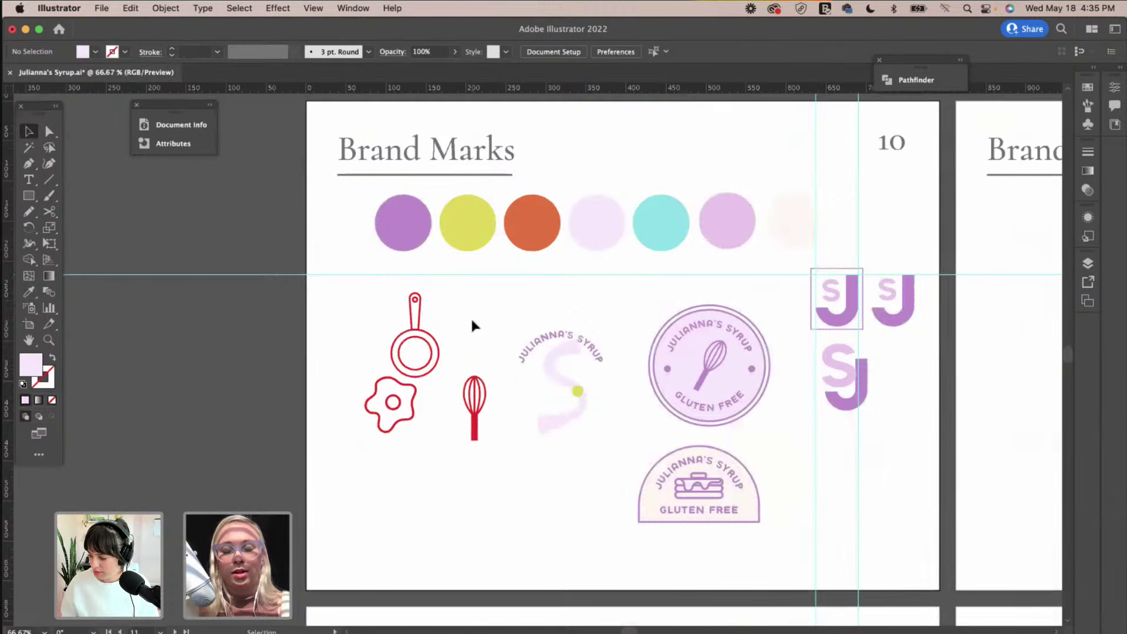
pyautogui.hscroll(4, 472, 321)
pyautogui.scroll(1, 472, 321)
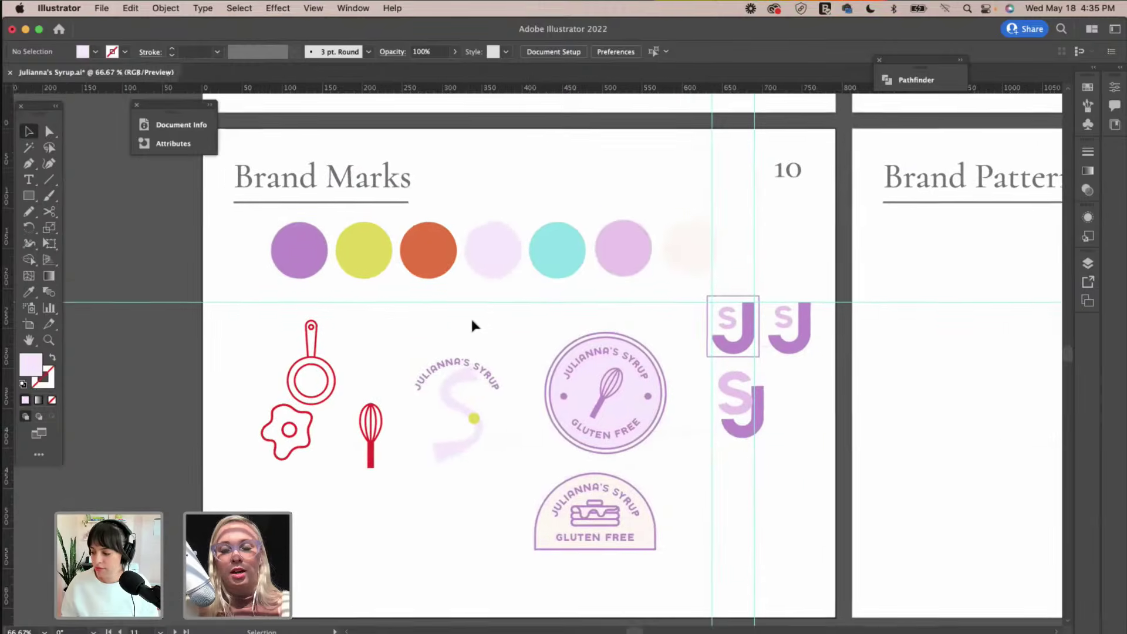
pyautogui.hscroll(1, 473, 325)
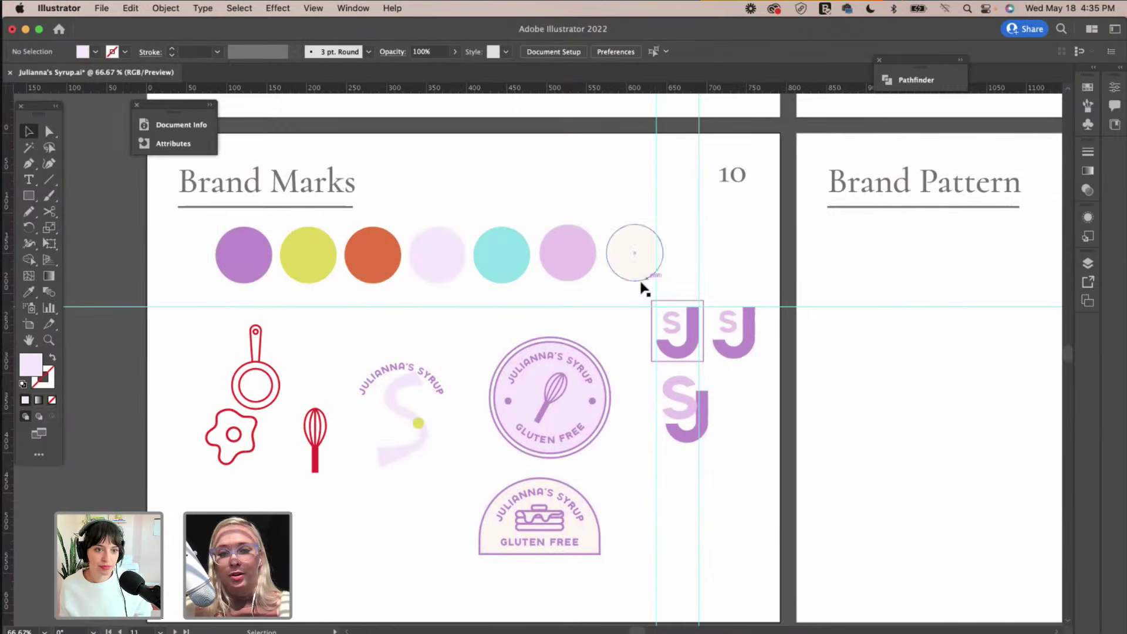
# Delete the S mark with arched text and all the SJ monograms, and shift the cream colour circle slightly up.
pyautogui.click(564, 385)
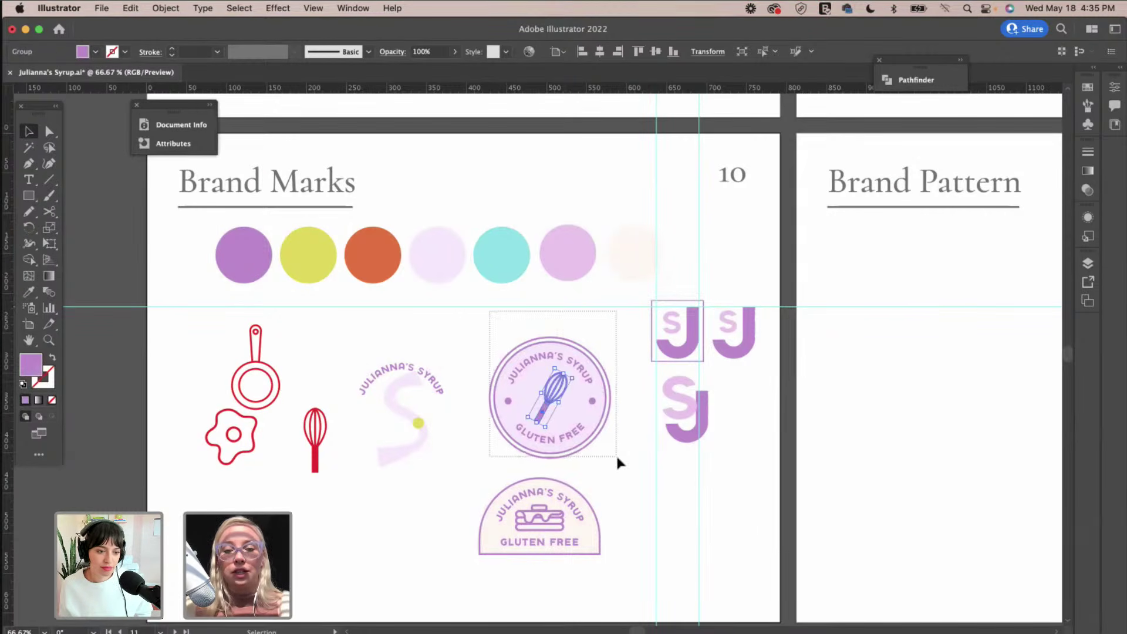
pyautogui.moveTo(610, 560); pyautogui.dragTo(464, 475)
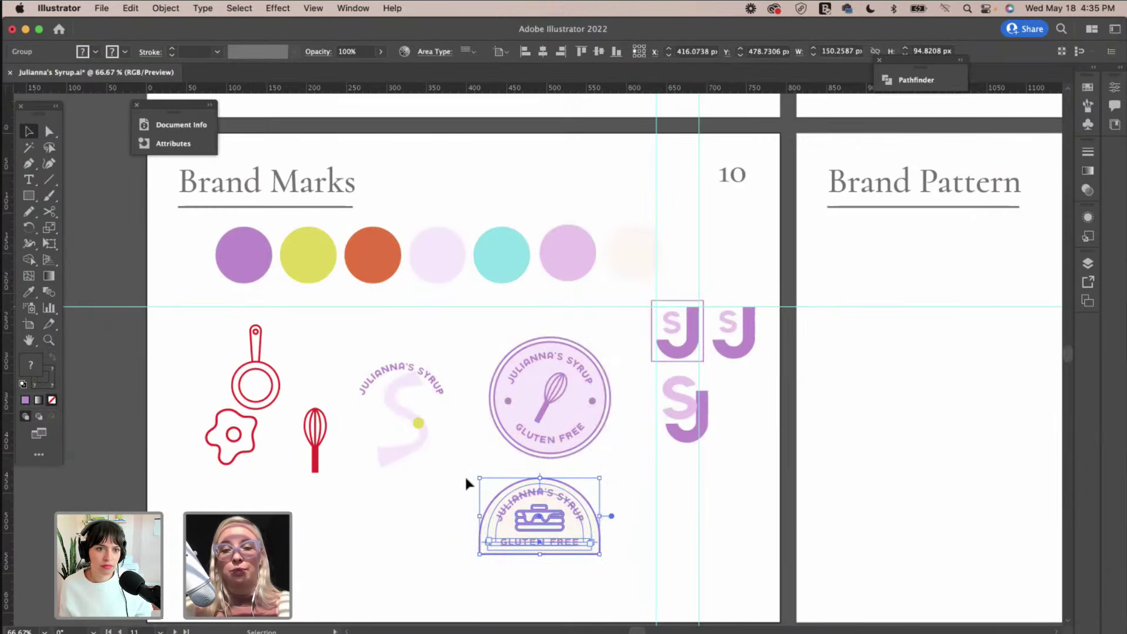
pyautogui.moveTo(465, 478); pyautogui.dragTo(366, 330)
pyautogui.press('Delete')
pyautogui.moveTo(635, 256); pyautogui.dragTo(629, 245)
pyautogui.moveTo(650, 298); pyautogui.dragTo(759, 446)
pyautogui.press('Delete')
# Hide the guides.
pyautogui.click(313, 8)
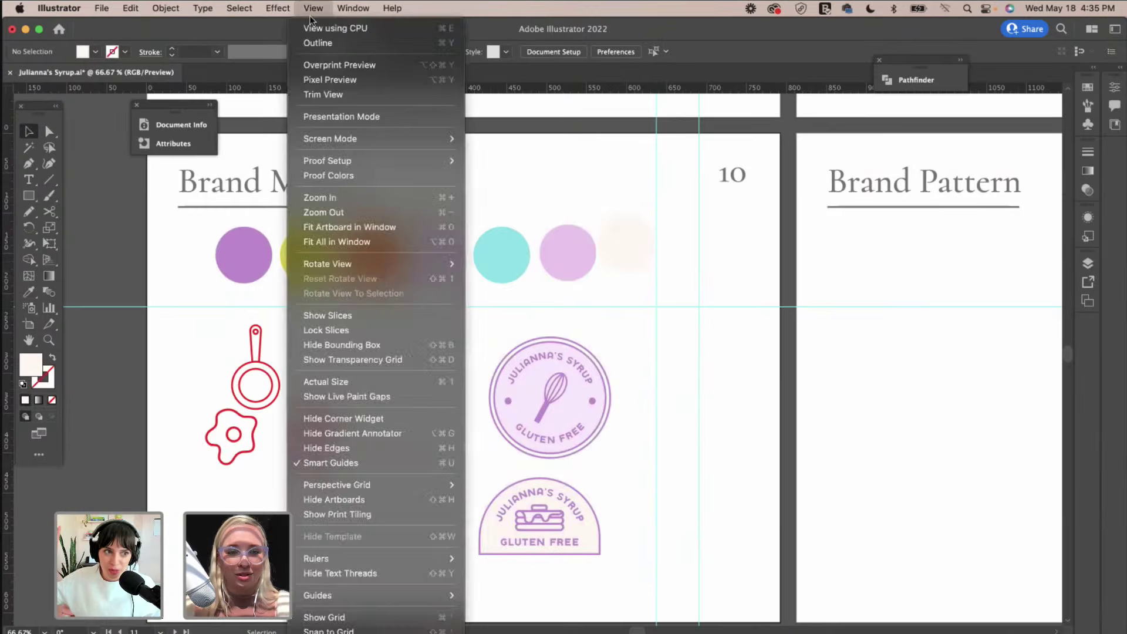
pyautogui.moveTo(444, 595)
pyautogui.click(499, 593)
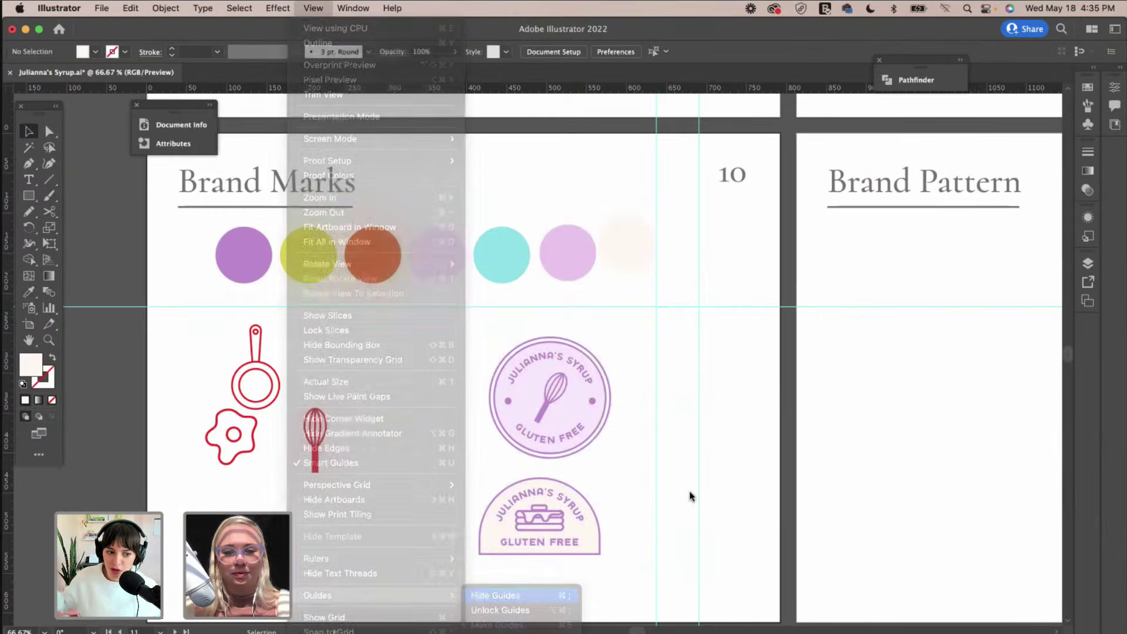
# Move the half-round pancake badge up beside the round whisk badge, and nudge the round badge slightly up.
pyautogui.moveTo(565, 524); pyautogui.dragTo(431, 392)
pyautogui.moveTo(564, 407); pyautogui.dragTo(566, 389)
pyautogui.click(700, 423)
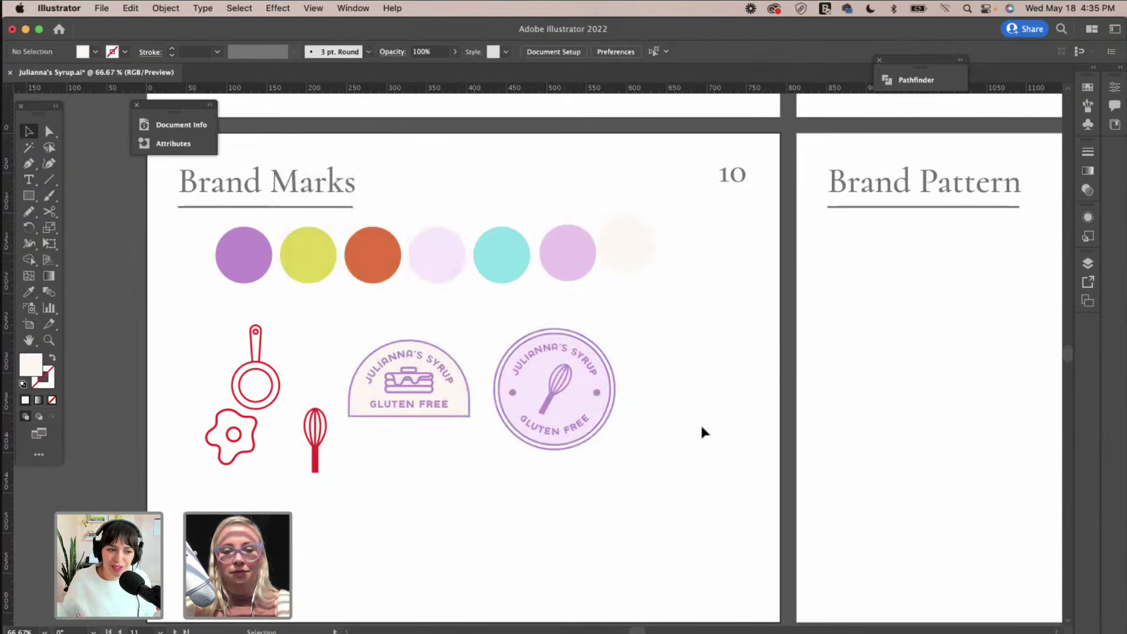
# Move the red whisk, egg and frying pan icons from the Brand Marks page onto the Brand Pattern page.
pyautogui.hscroll(2, 700, 422)
pyautogui.hscroll(2, 702, 429)
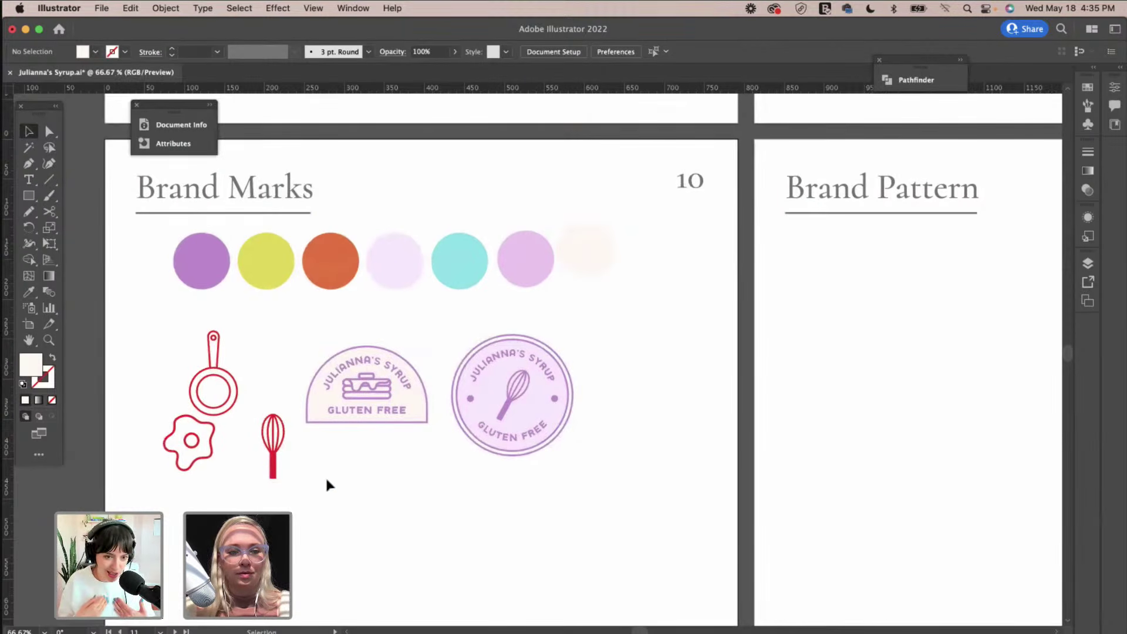
pyautogui.moveTo(267, 455); pyautogui.dragTo(808, 386)
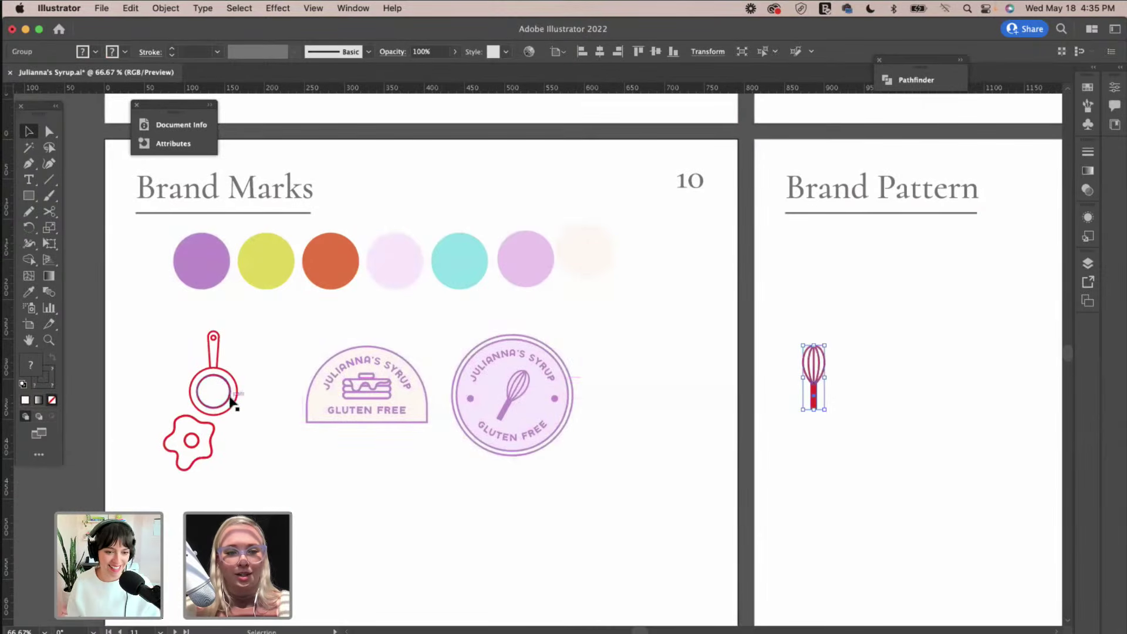
pyautogui.moveTo(207, 432); pyautogui.dragTo(890, 441)
pyautogui.moveTo(226, 388); pyautogui.dragTo(906, 364)
# Recolour the frying pan icon with the dark purple of the first palette circle.
pyautogui.hscroll(5, 777, 385)
pyautogui.press('i')
pyautogui.click(144, 249)
pyautogui.press('v')
pyautogui.click(769, 373)
# Expand the red whisk icon and unite its parts into a single shape with Pathfinder.
pyautogui.click(735, 376)
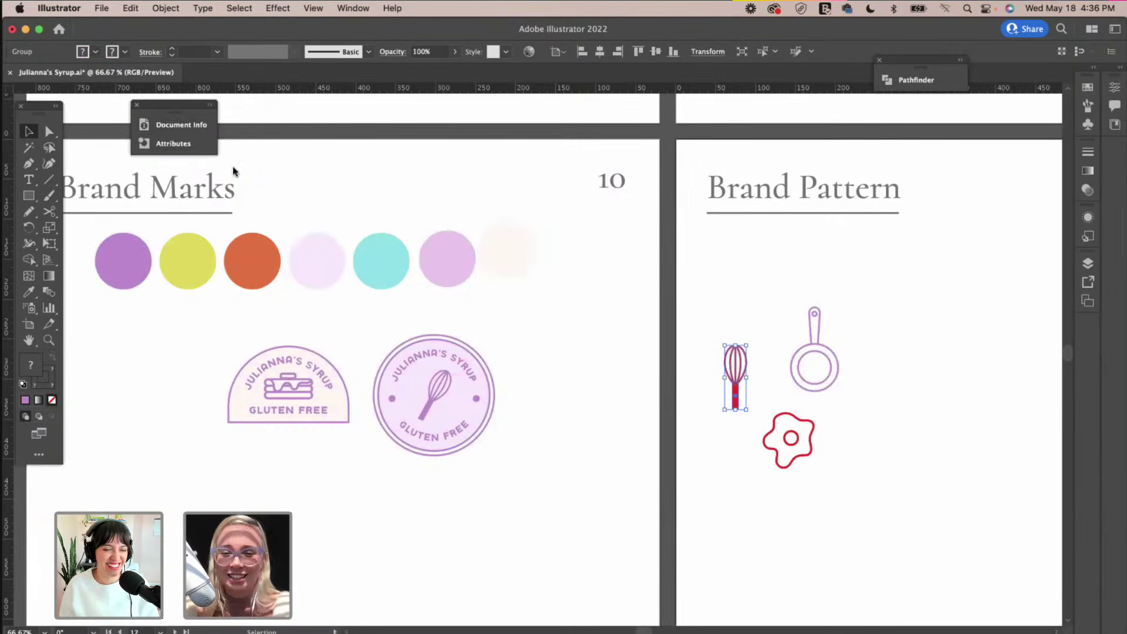
pyautogui.click(165, 8)
pyautogui.click(170, 176)
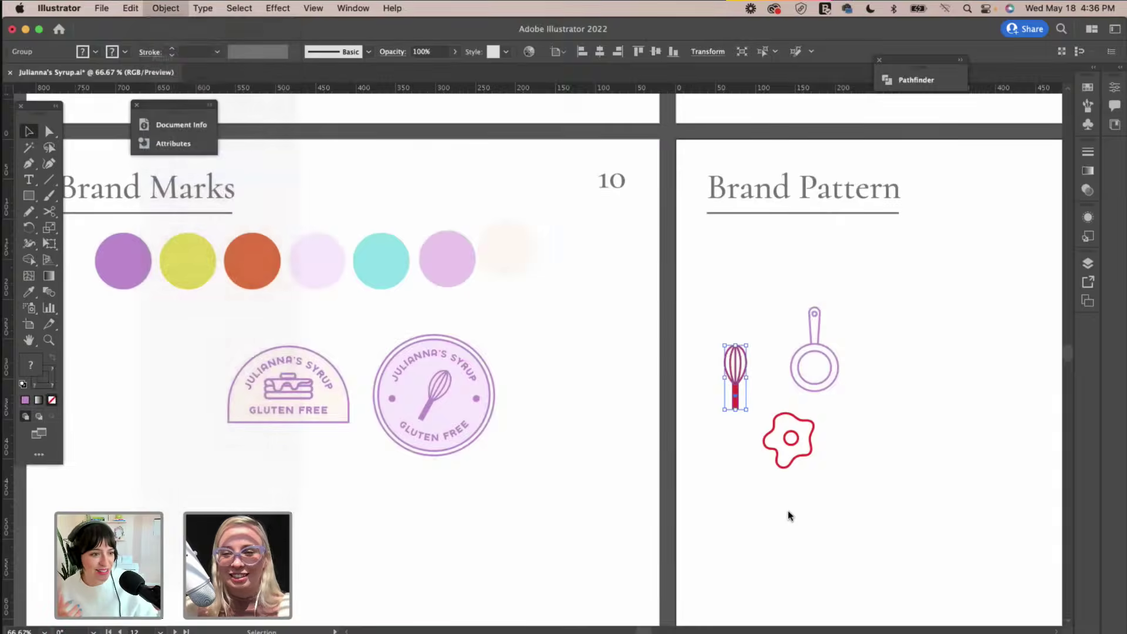
pyautogui.click(746, 589)
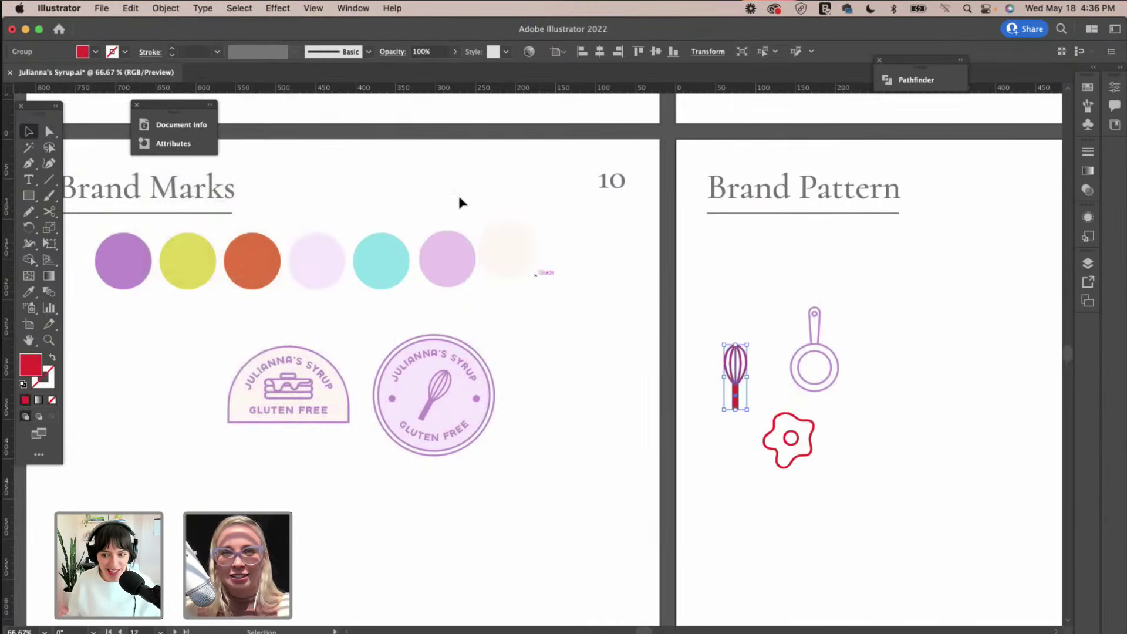
pyautogui.click(346, 8)
pyautogui.click(485, 526)
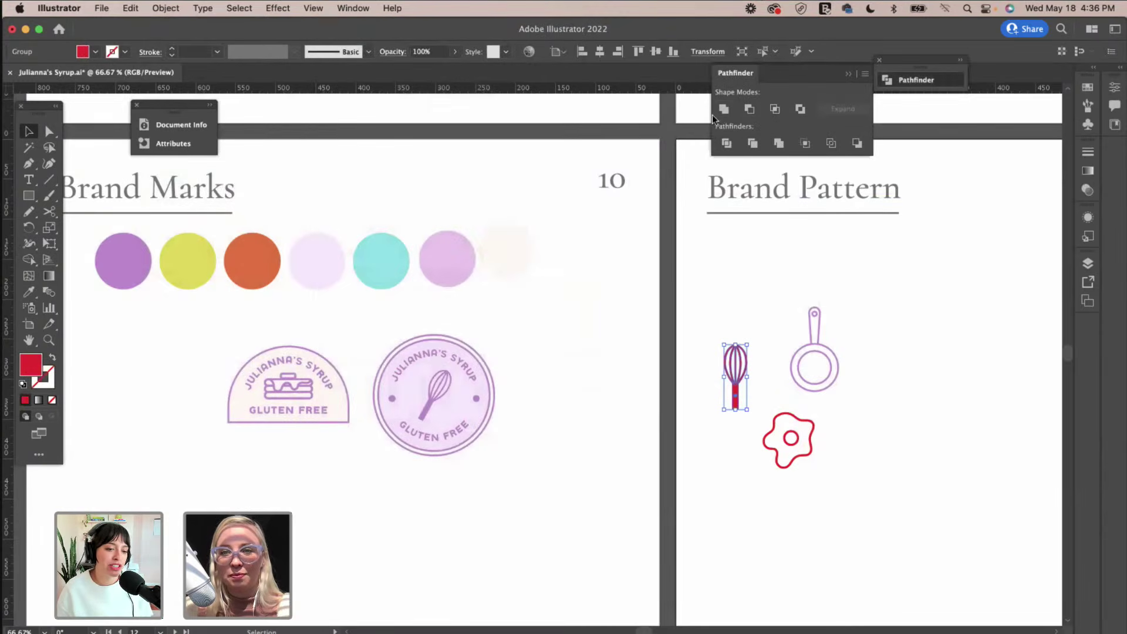
pyautogui.click(723, 109)
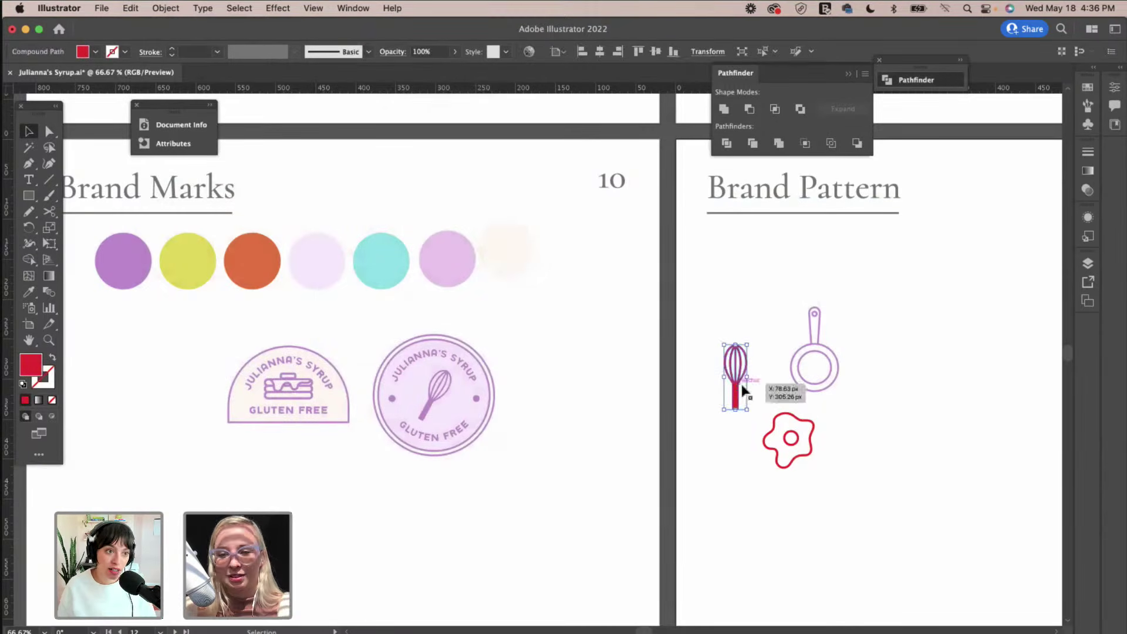
# Recolour the united whisk icon with the dark purple of the first palette circle.
pyautogui.press('i')
pyautogui.click(141, 255)
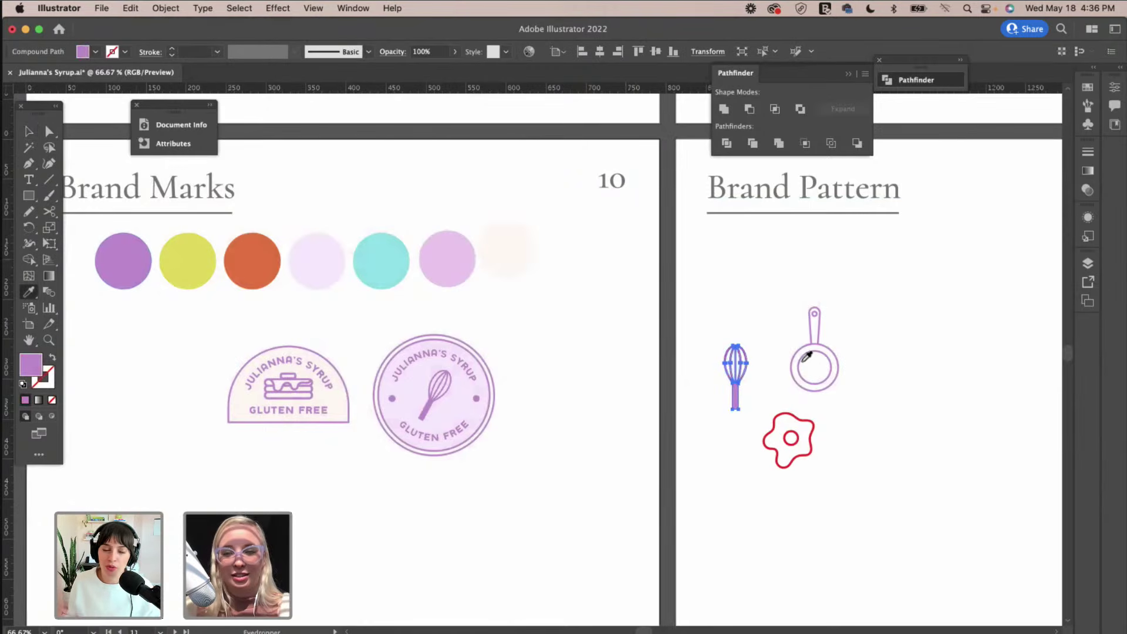
pyautogui.press('v')
pyautogui.click(769, 317)
# Recolour the frying pan icon with the pinkish lavender palette colour.
pyautogui.click(828, 385)
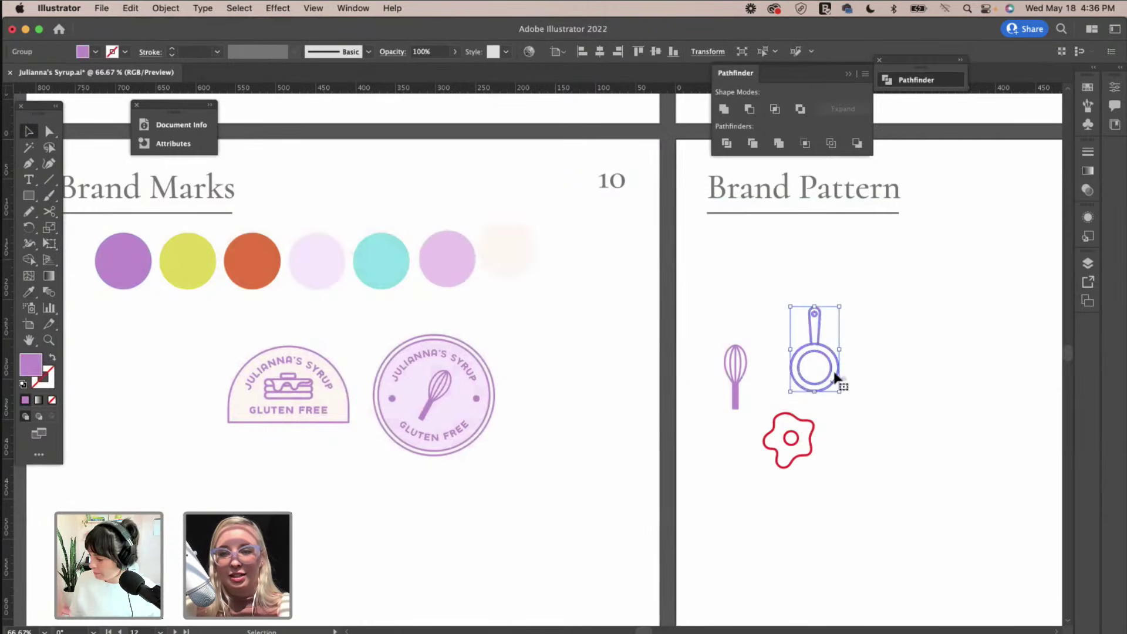
pyautogui.press('i')
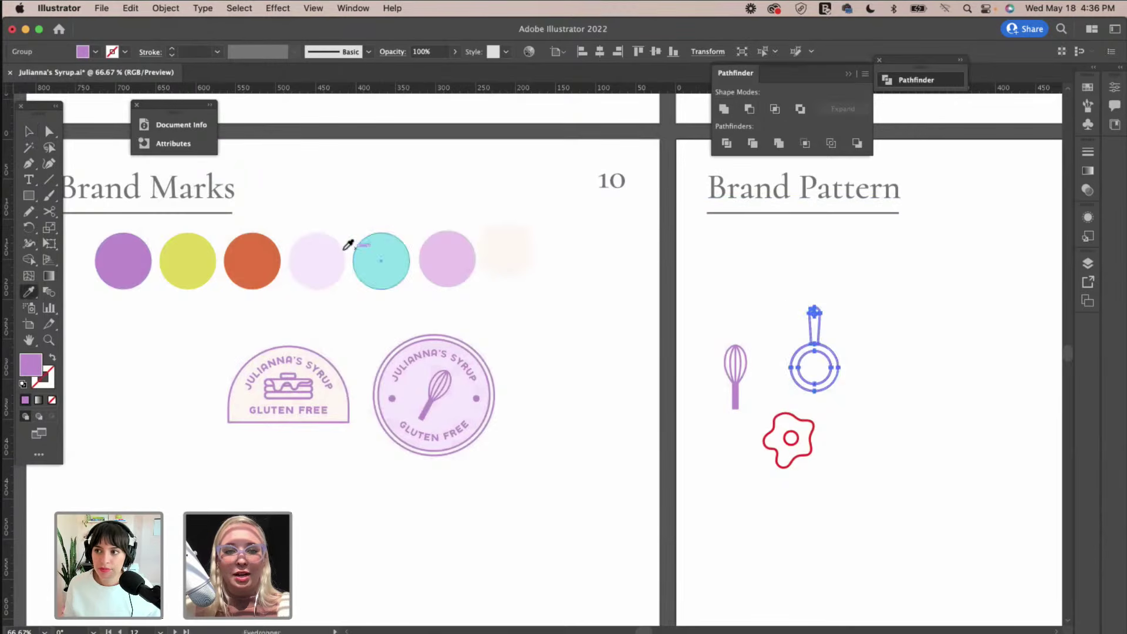
pyautogui.click(445, 253)
pyautogui.press('v')
pyautogui.click(729, 309)
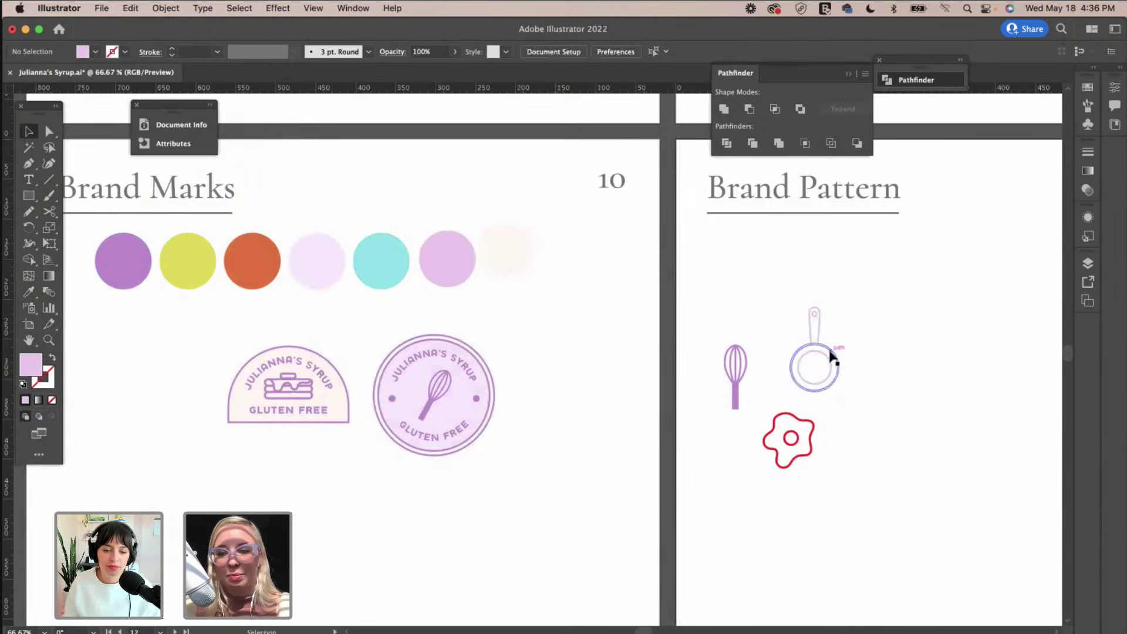
# Tilt the frying pan clockwise, set it close beside the whisk, and move the egg up beneath them.
pyautogui.click(808, 355)
pyautogui.moveTo(817, 316); pyautogui.dragTo(836, 328)
pyautogui.moveTo(741, 383); pyautogui.dragTo(748, 351)
pyautogui.click(775, 315)
pyautogui.hscroll(3, 774, 317)
pyautogui.scroll(1, 774, 317)
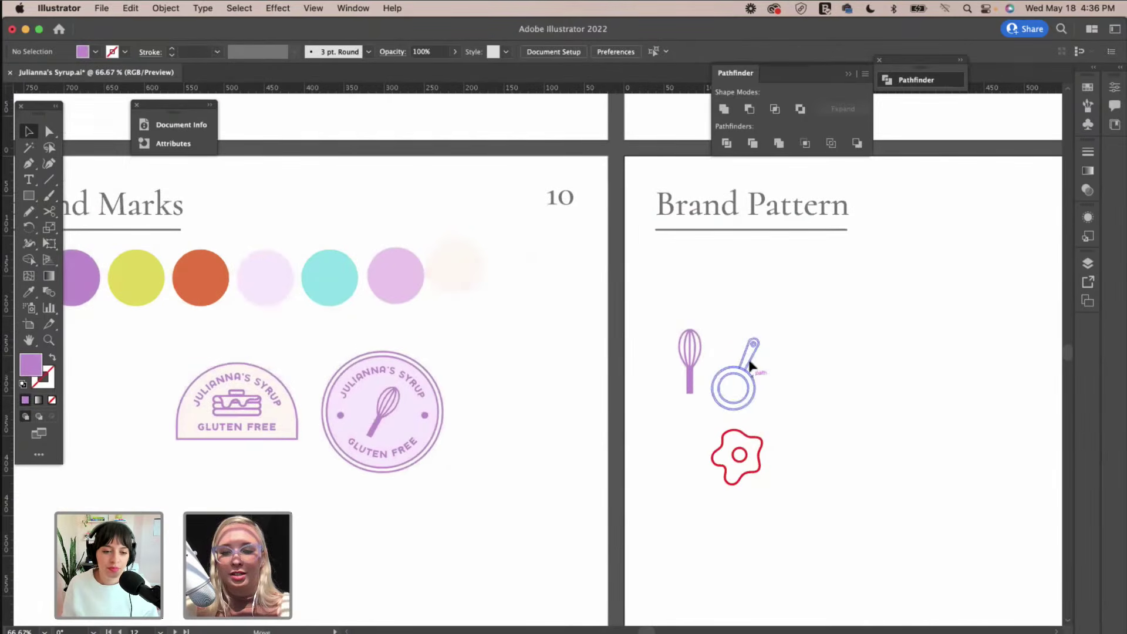
pyautogui.moveTo(750, 365); pyautogui.dragTo(748, 347)
pyautogui.moveTo(757, 446); pyautogui.dragTo(762, 420)
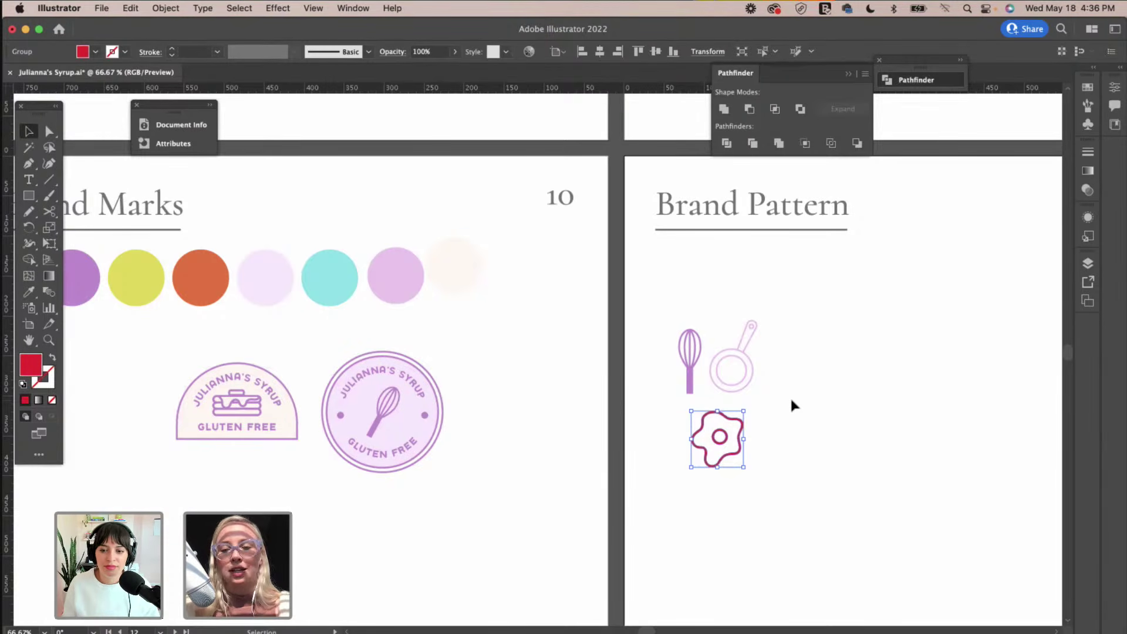
# Recolour the red egg icon with the dark purple of the first palette circle.
pyautogui.press('i')
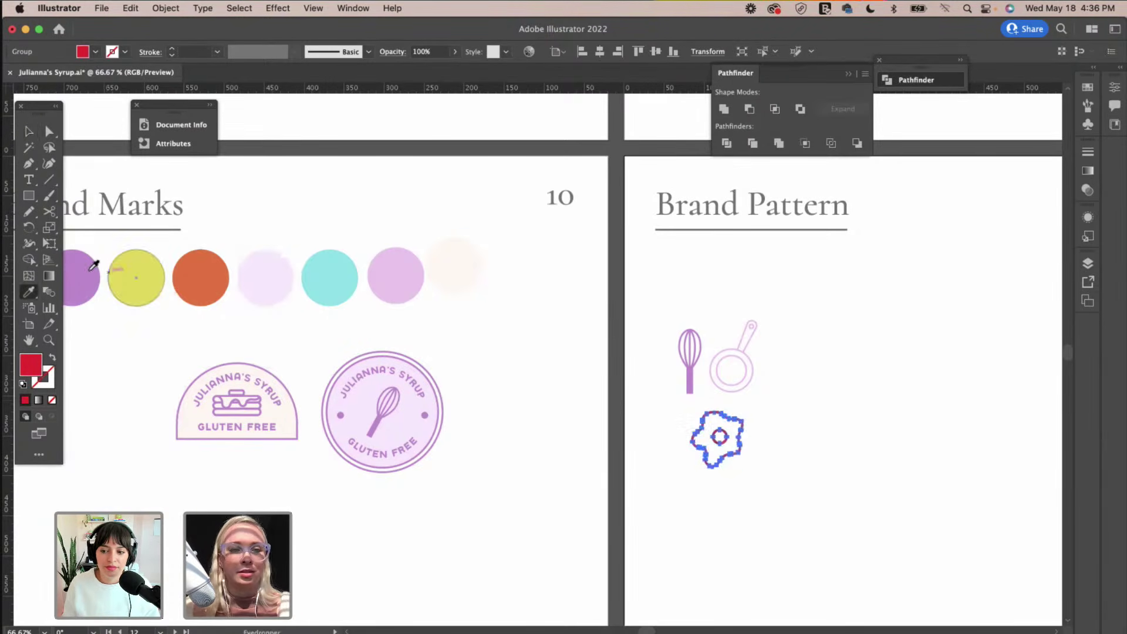
pyautogui.click(94, 265)
pyautogui.scroll(1, 370, 315)
pyautogui.hscroll(-1, 370, 315)
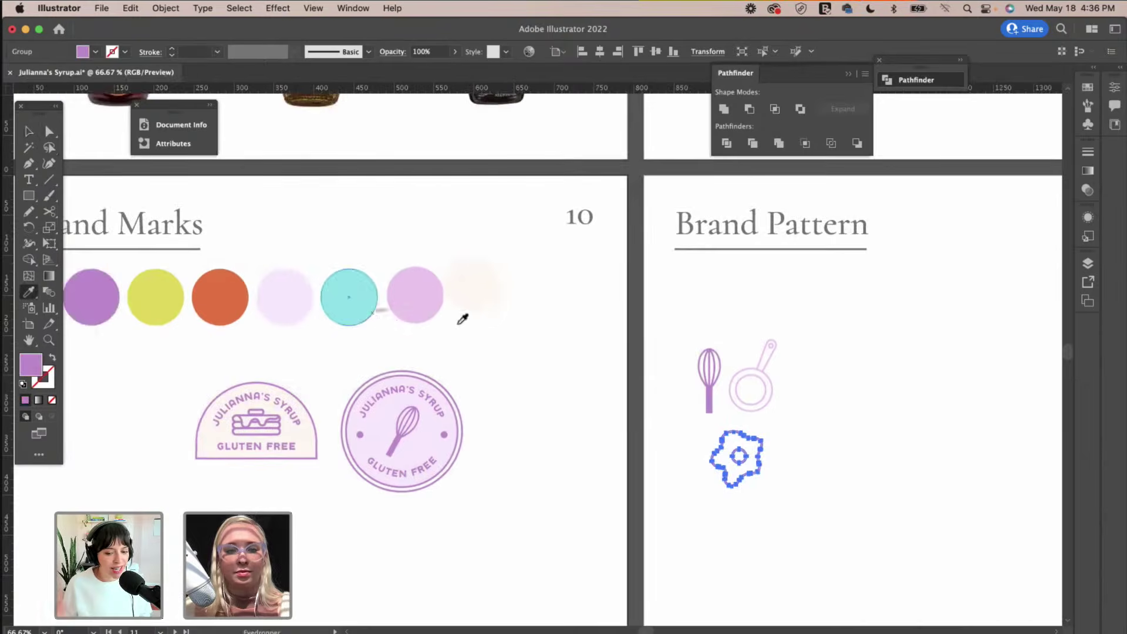
pyautogui.press('v')
pyautogui.click(815, 440)
# Adjust the egg's placement and nudge the frying pan slightly down so the three icons sit closer together.
pyautogui.click(762, 453)
pyautogui.click(764, 388)
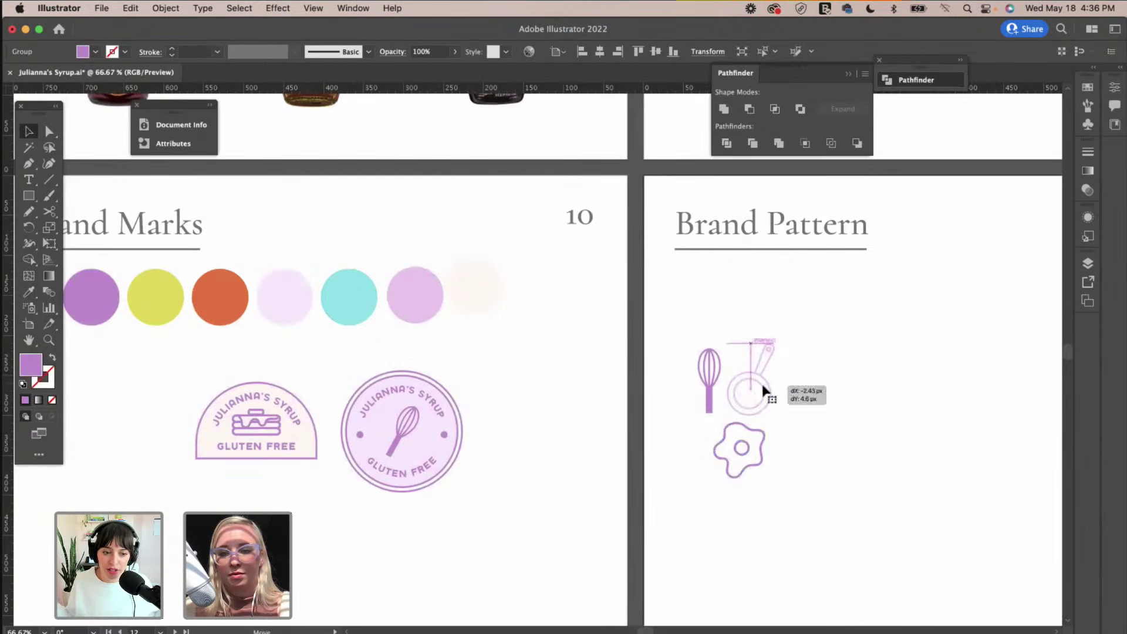
pyautogui.click(829, 408)
# Create a filled shape for the egg white inside the egg outline with the Shape Builder tool.
pyautogui.click(757, 435)
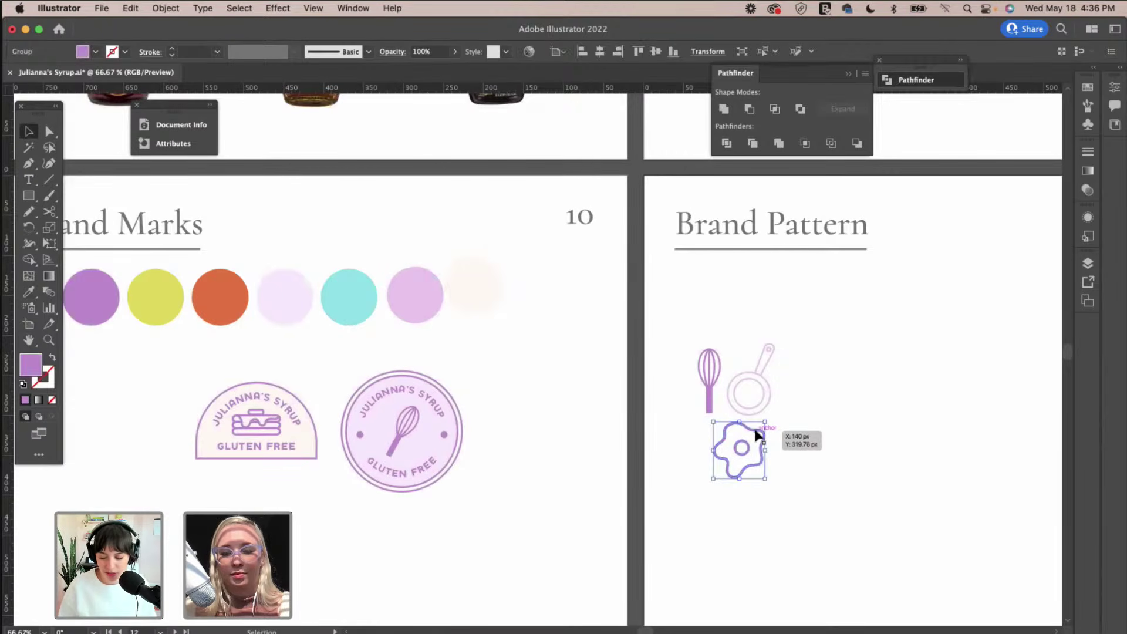
pyautogui.click(29, 260)
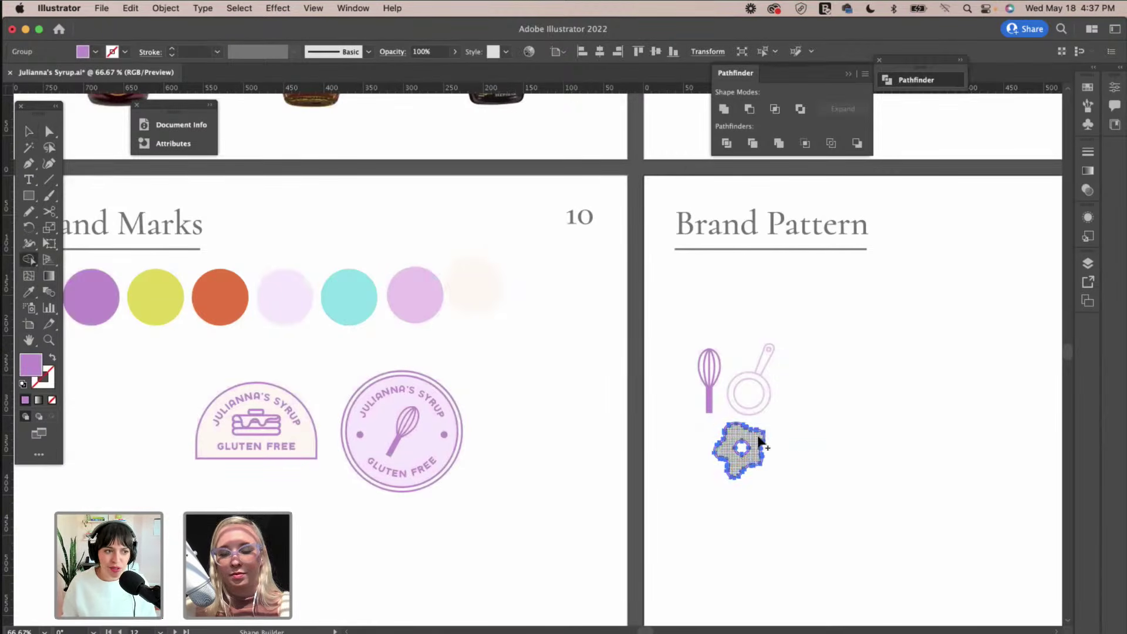
pyautogui.click(760, 444)
# Recolour the egg white shape with the cream palette colour.
pyautogui.press('a')
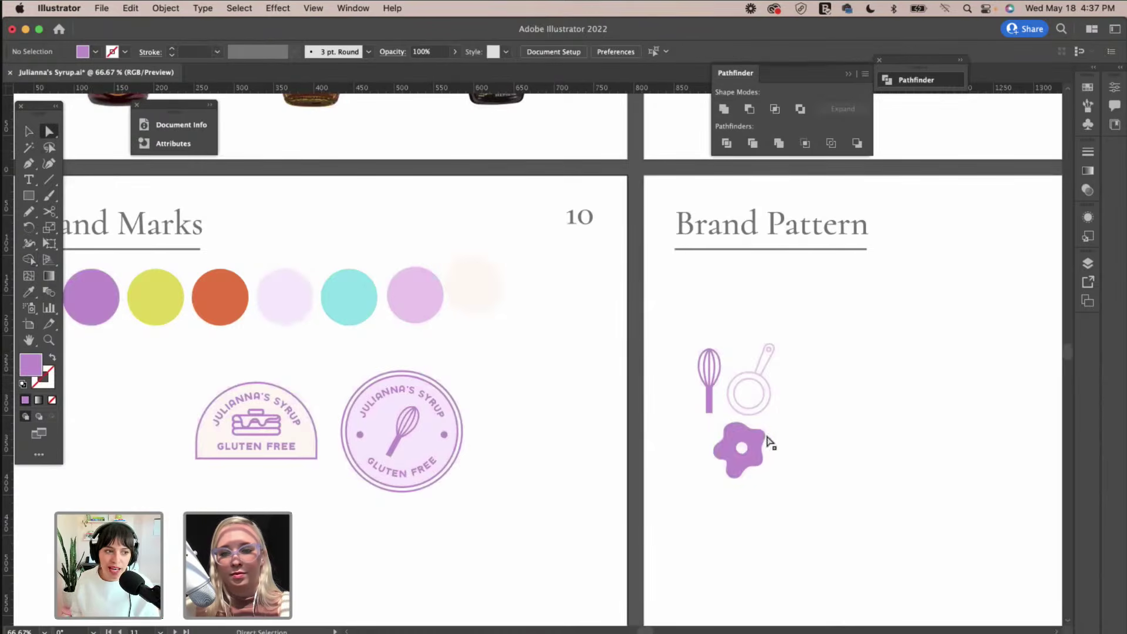
pyautogui.click(756, 439)
pyautogui.press('i')
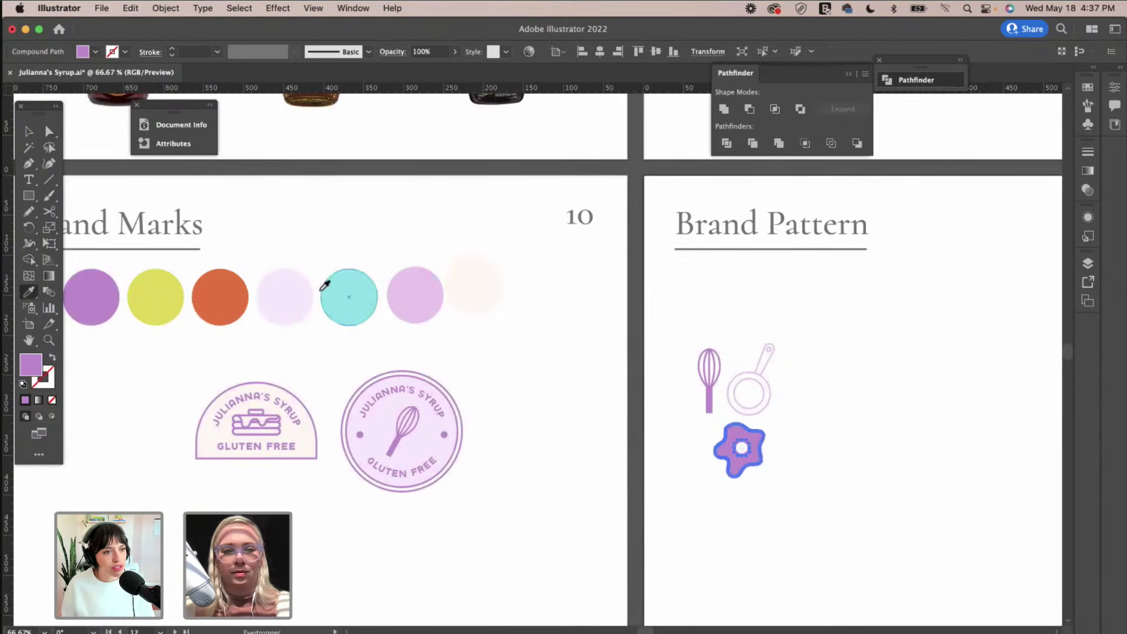
pyautogui.click(470, 291)
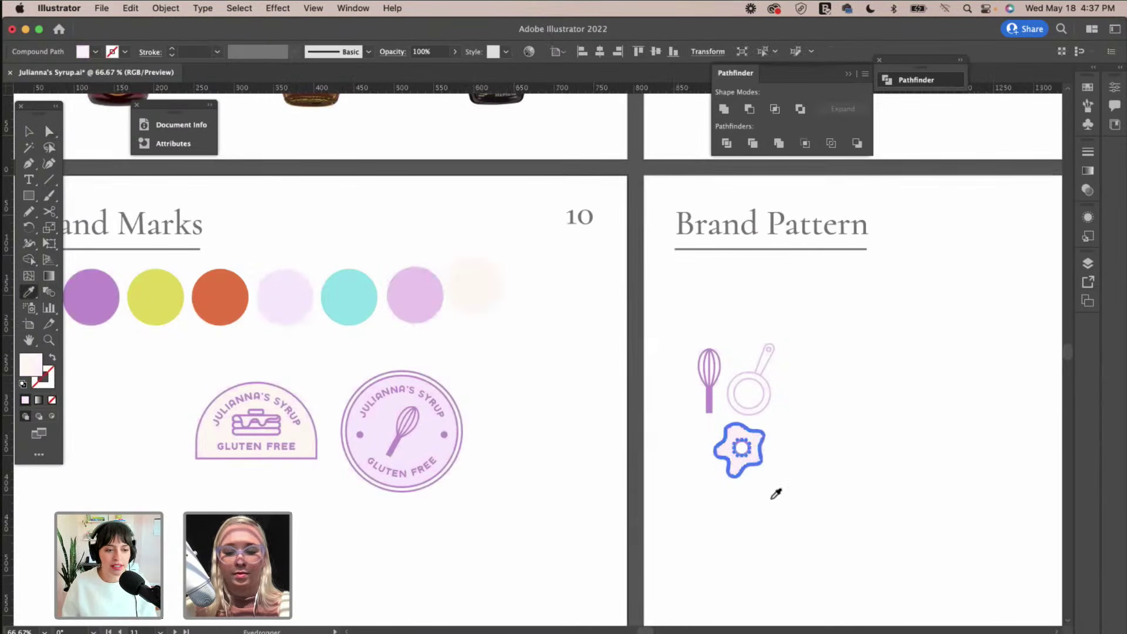
pyautogui.press('v')
pyautogui.click(834, 461)
# Create a filled shape for the yolk inside the egg's inner ring with the Shape Builder tool.
pyautogui.hscroll(3, 831, 461)
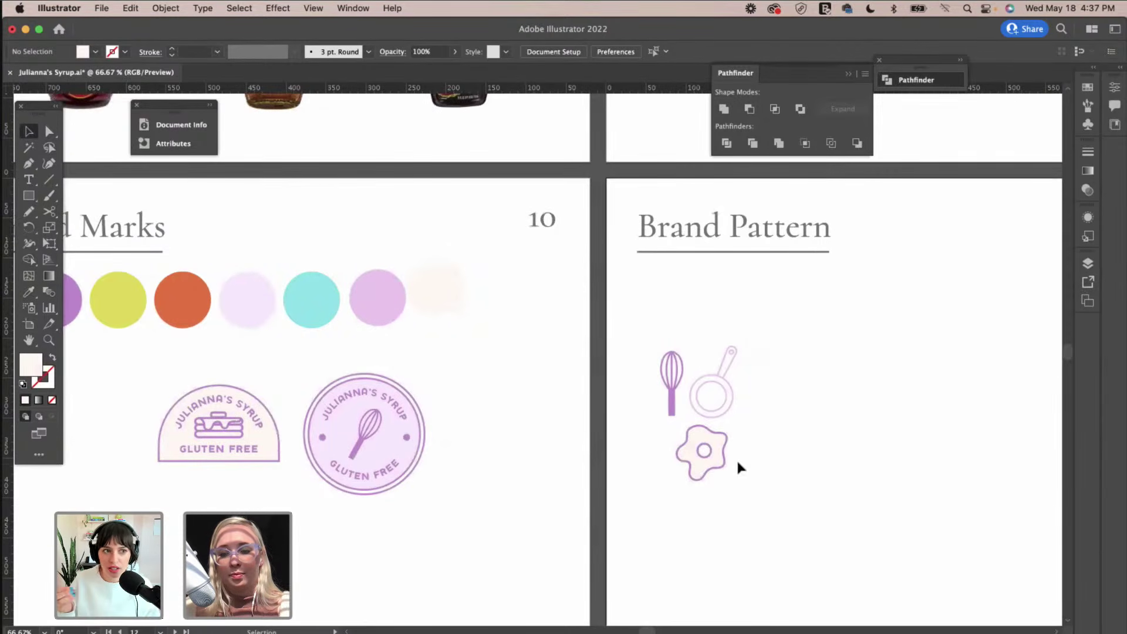
pyautogui.click(711, 459)
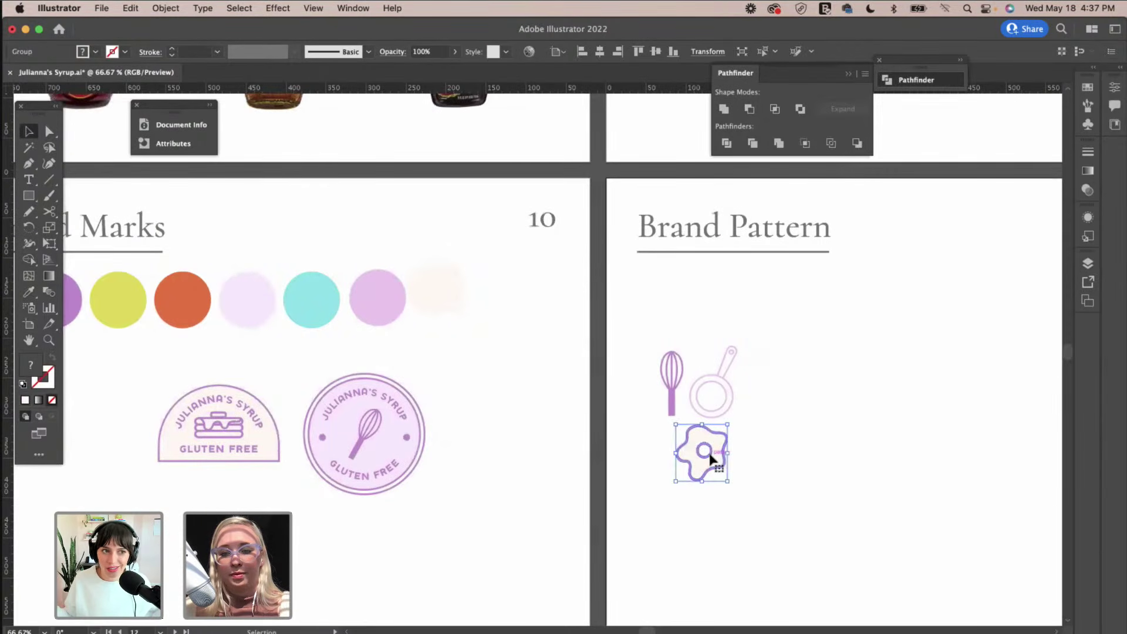
pyautogui.click(25, 257)
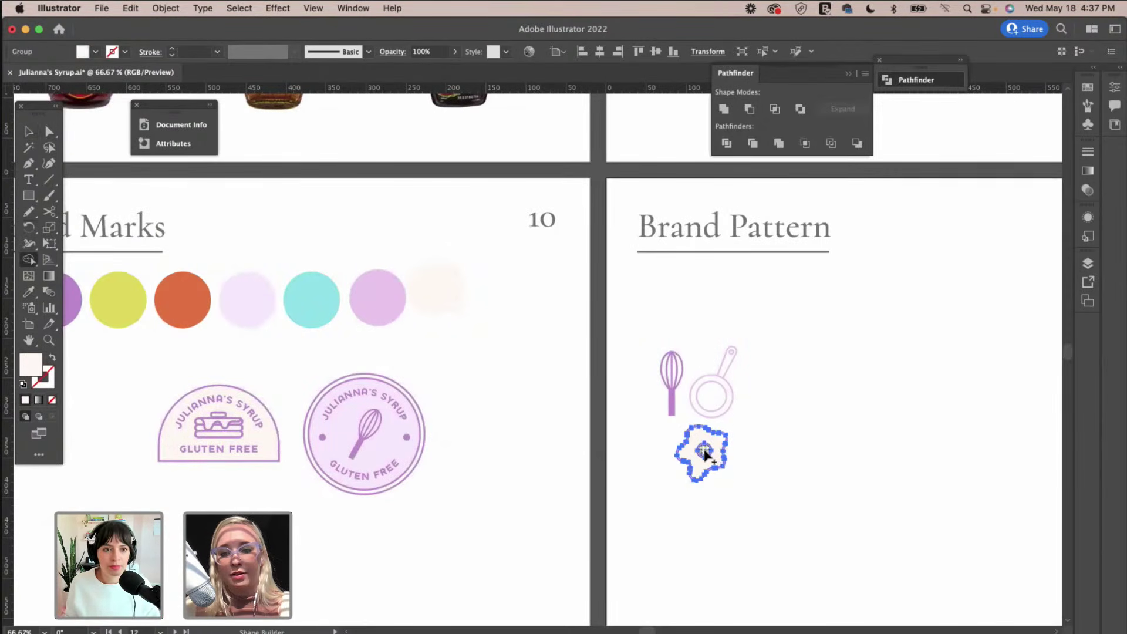
pyautogui.click(705, 453)
pyautogui.press('a')
pyautogui.click(787, 473)
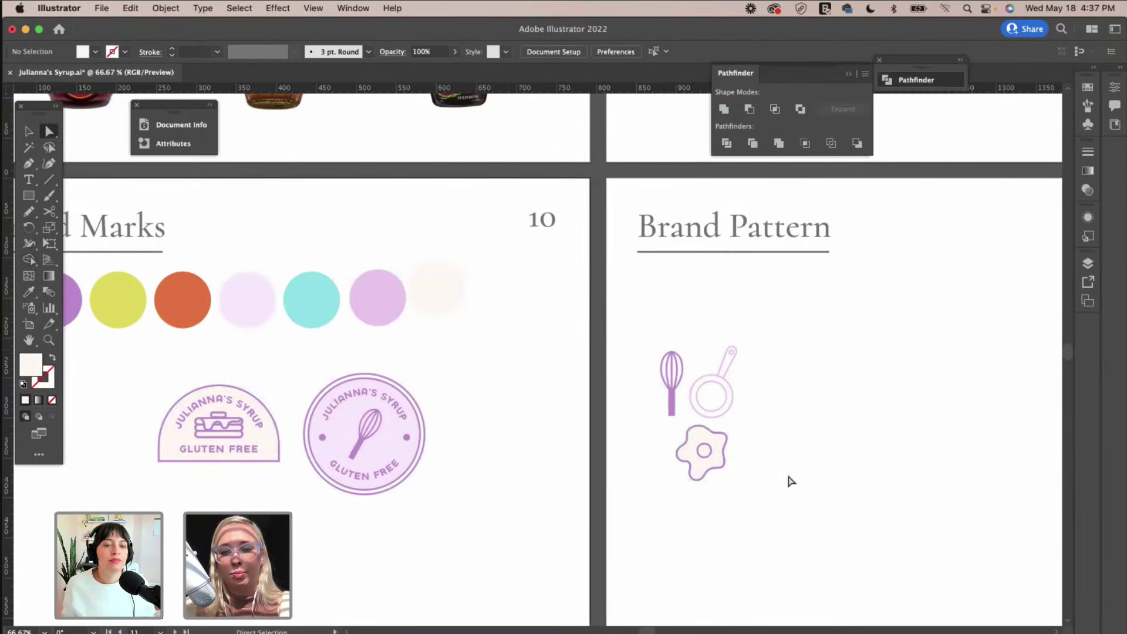
# Recolour the egg yolk with the yellow-green palette colour.
pyautogui.click(711, 453)
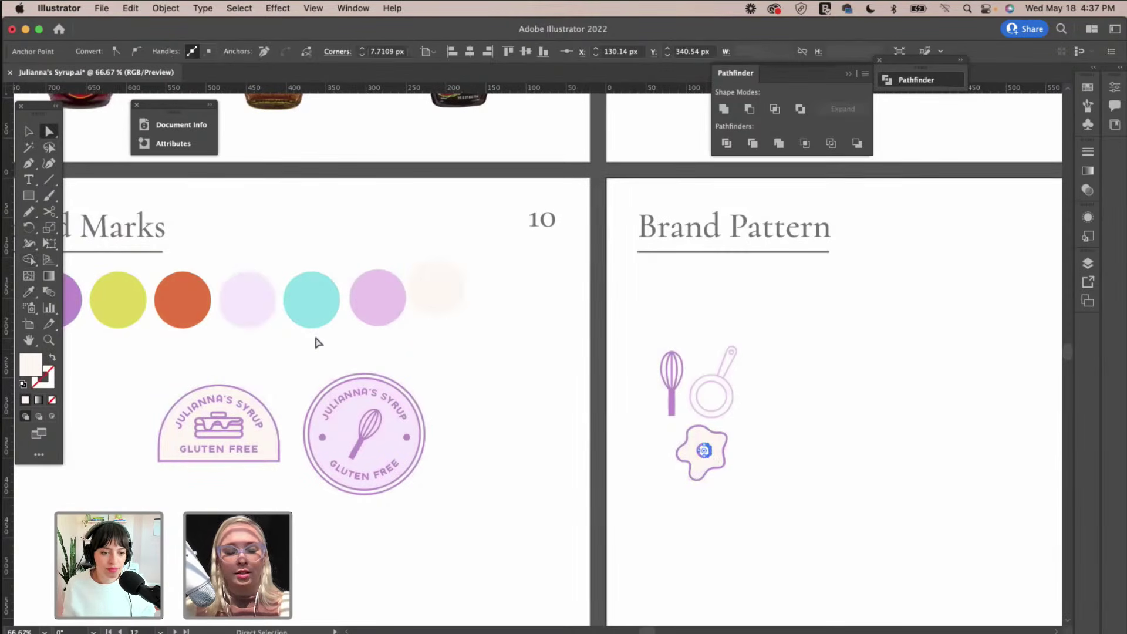
pyautogui.hscroll(-2, 318, 342)
pyautogui.hscroll(-4, 317, 343)
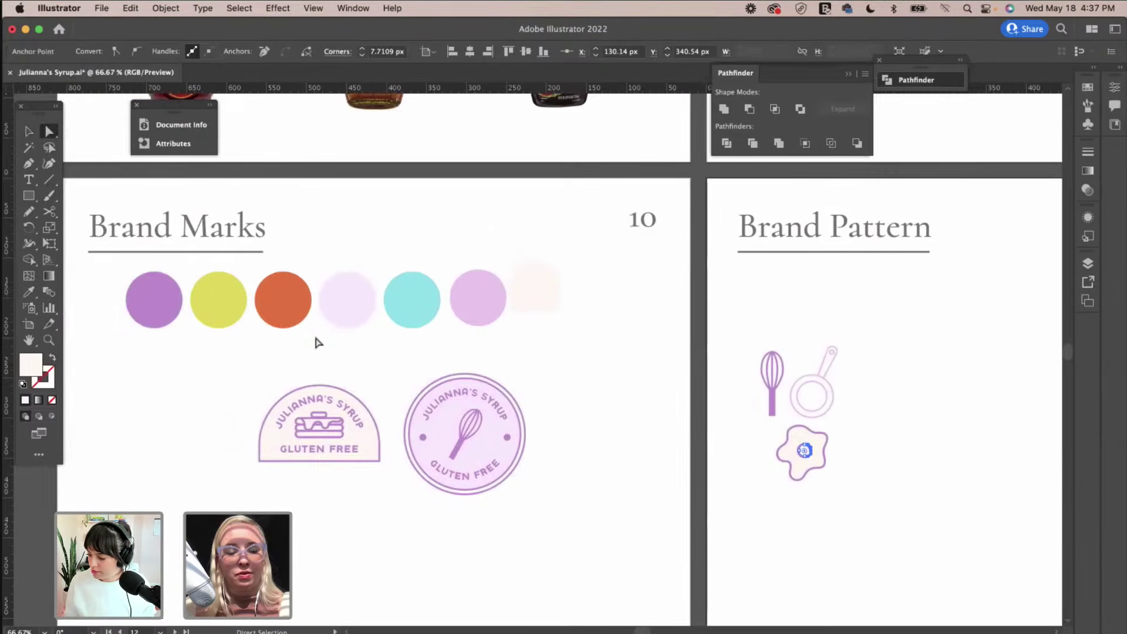
pyautogui.press('i')
pyautogui.click(235, 304)
pyautogui.hscroll(6, 734, 394)
pyautogui.press('v')
pyautogui.click(785, 406)
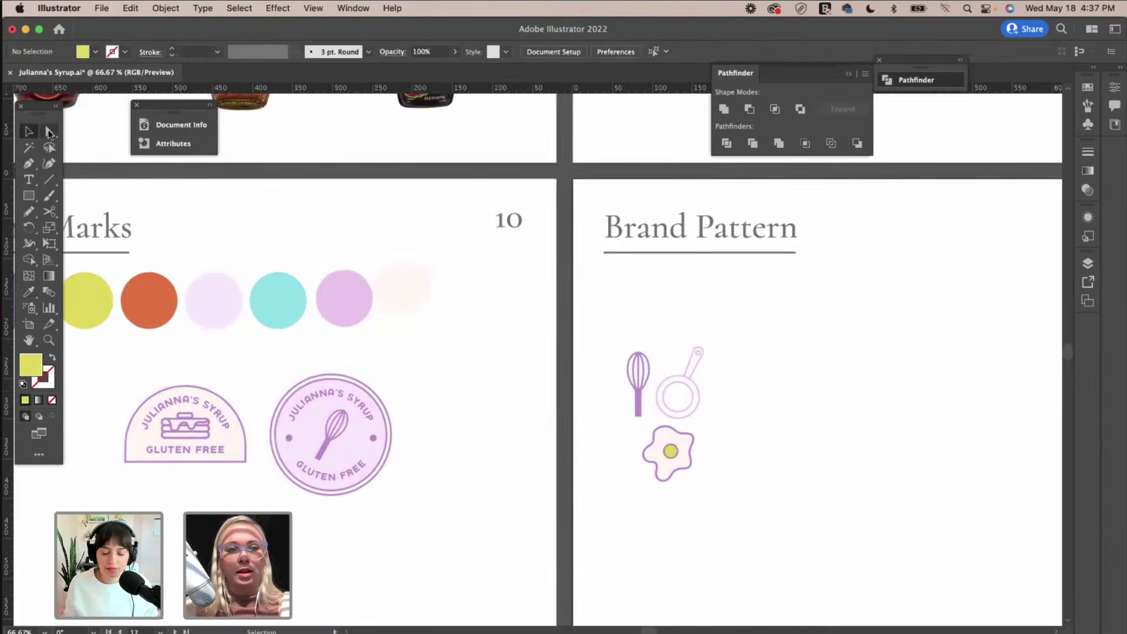
# Recolour the egg yolk with the orange palette colour.
pyautogui.click(674, 455)
pyautogui.hscroll(-4, 497, 385)
pyautogui.press('i')
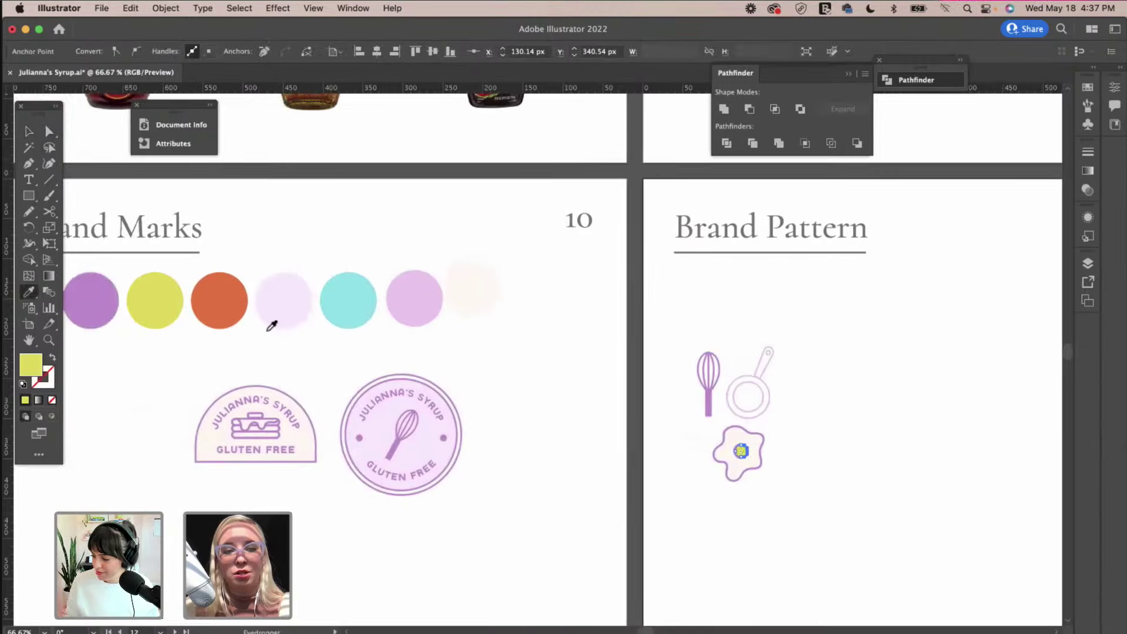
pyautogui.click(232, 298)
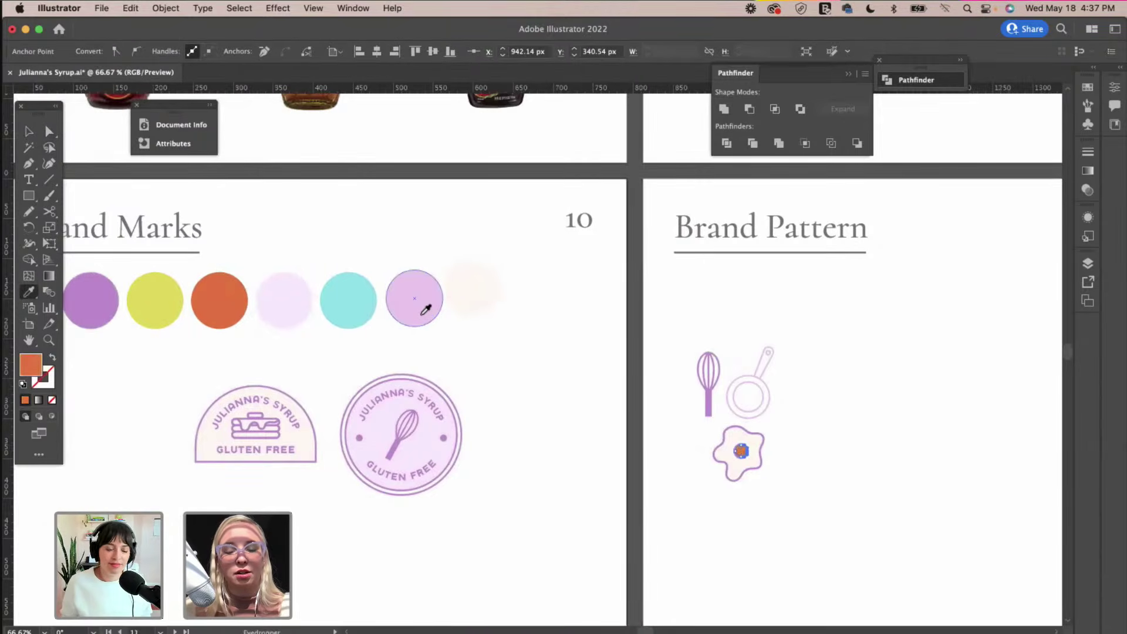
# Recolour the egg yolk with the pinkish-lilac palette colour.
pyautogui.keyDown('super'); pyautogui.click(456, 296); pyautogui.keyUp('super')
pyautogui.press('v')
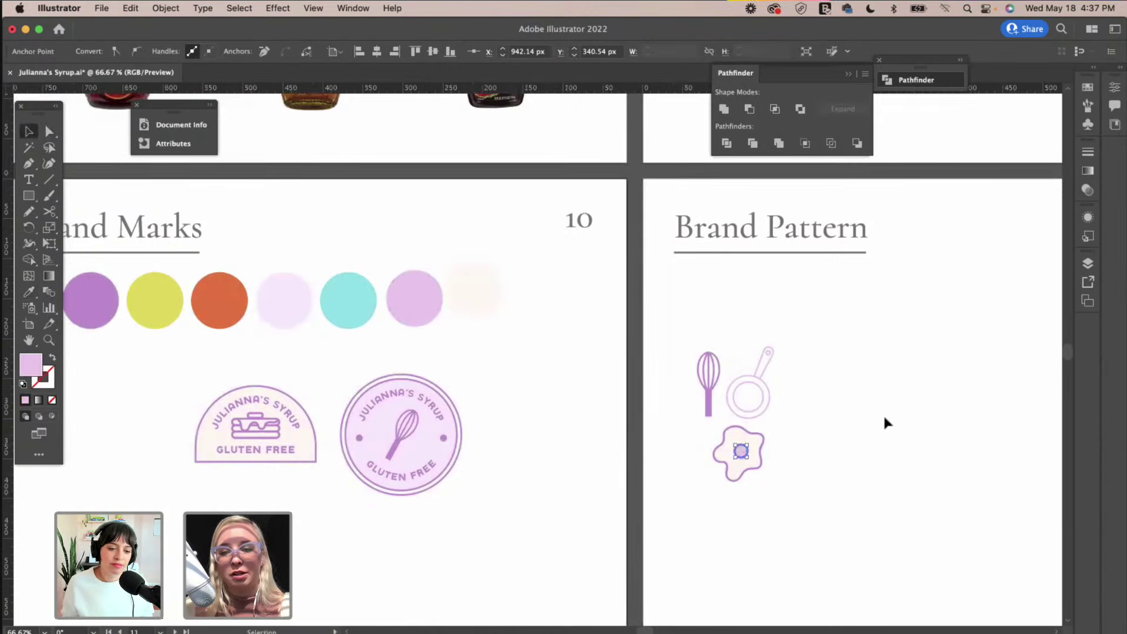
pyautogui.click(869, 413)
# Reposition the egg and pan icons slightly to adjust the spacing within the icon group.
pyautogui.hscroll(2, 814, 422)
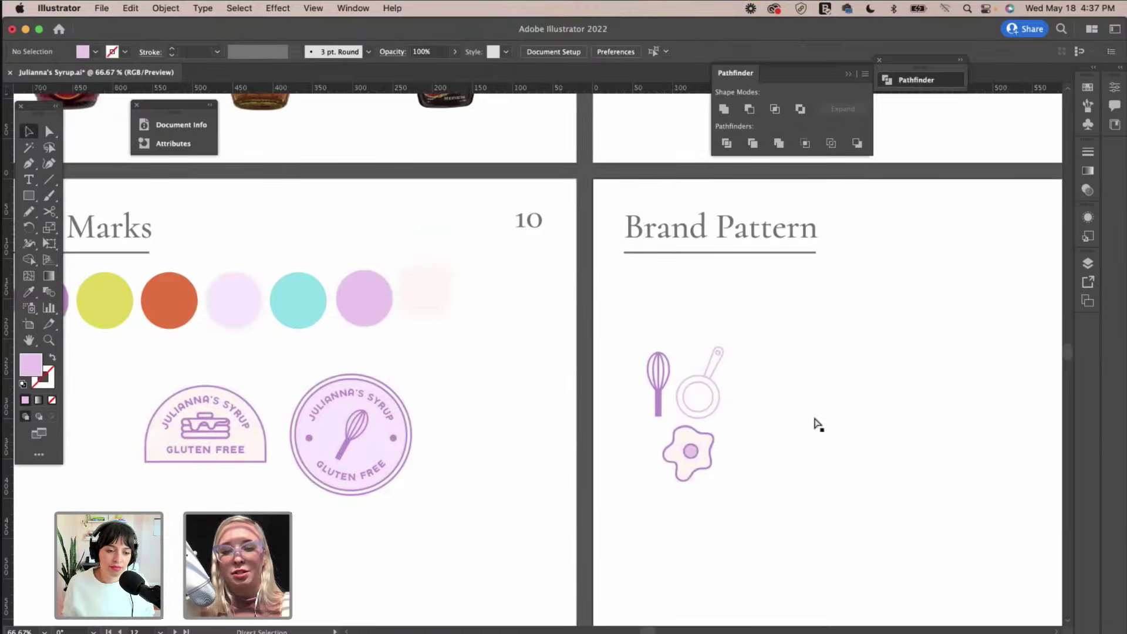
pyautogui.press('super+equal')
pyautogui.press('super+equal')
pyautogui.hscroll(6, 815, 419)
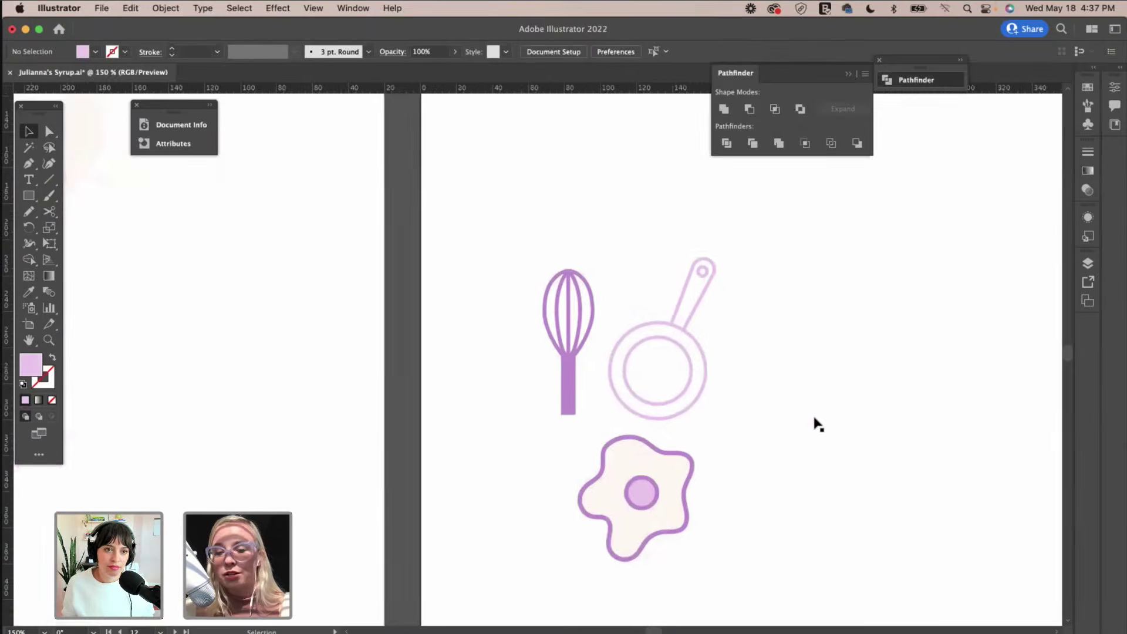
pyautogui.moveTo(584, 415); pyautogui.dragTo(677, 373)
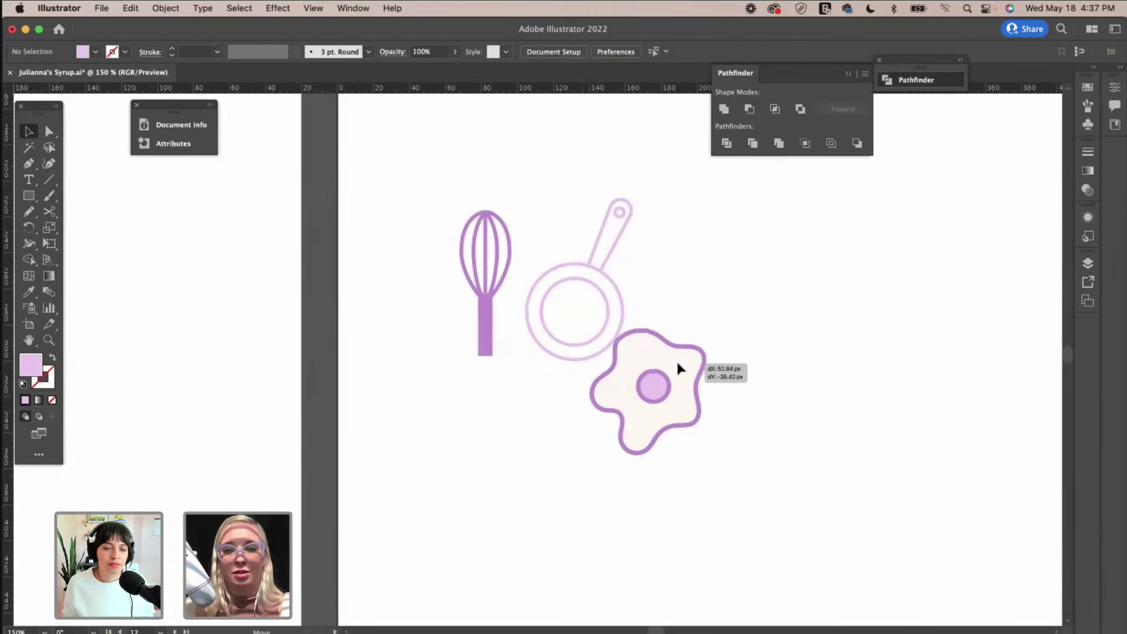
pyautogui.click(672, 317)
pyautogui.press('super+z')
pyautogui.moveTo(605, 350); pyautogui.dragTo(662, 340)
pyautogui.click(661, 339)
pyautogui.scroll(2, 662, 339)
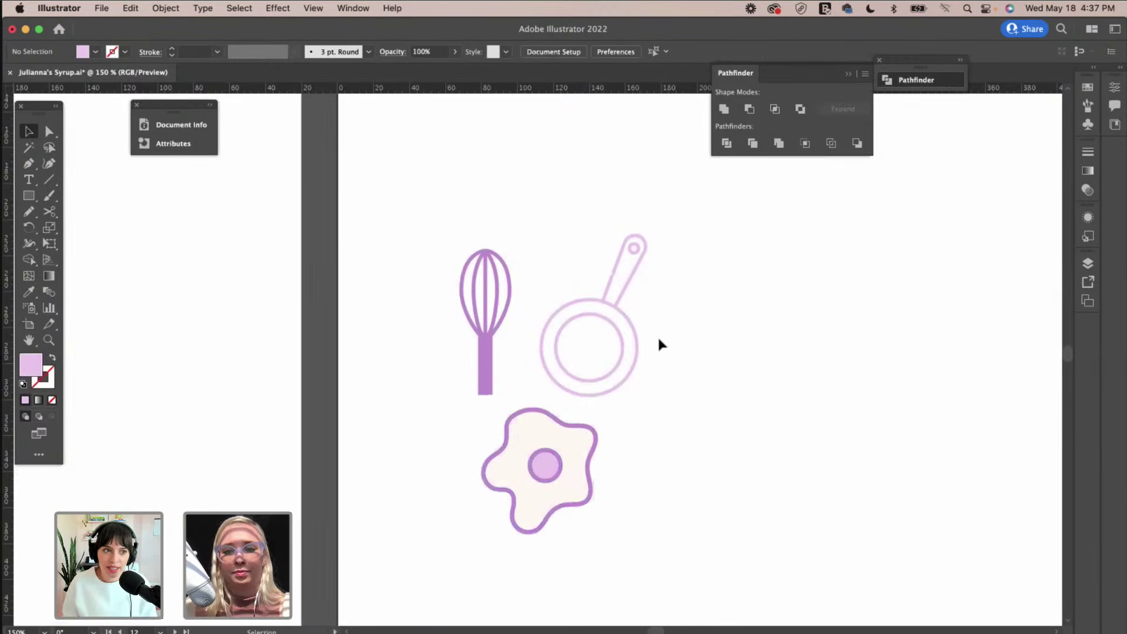
# Create a filled shape between the pan's inner and outer circles with the Shape Builder tool.
pyautogui.click(616, 326)
pyautogui.click(35, 262)
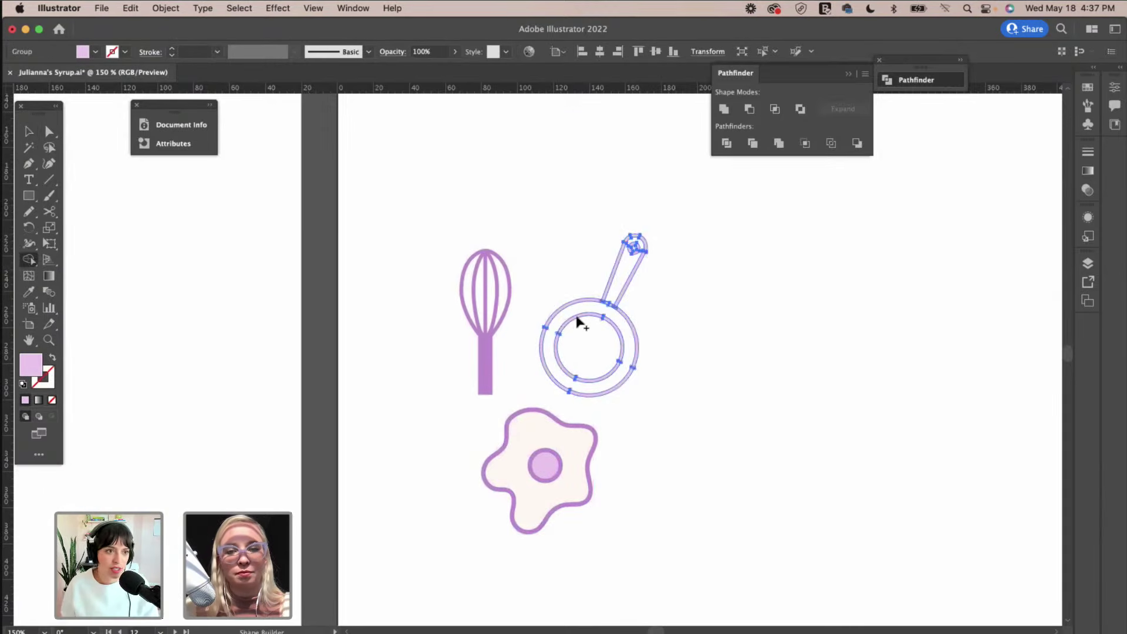
pyautogui.click(621, 322)
# Try filling the pan's rim shape with the whisk's darker purple.
pyautogui.click(49, 131)
pyautogui.click(589, 249)
pyautogui.click(613, 317)
pyautogui.press('i')
pyautogui.click(492, 352)
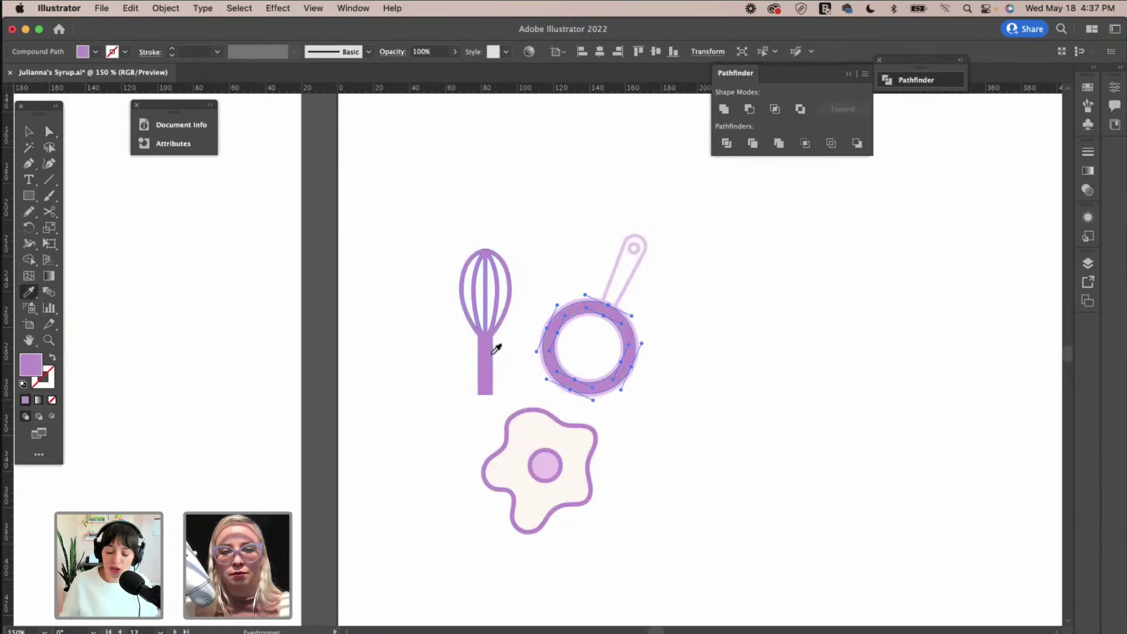
pyautogui.click(548, 455)
pyautogui.click(494, 323)
pyautogui.press('v')
pyautogui.click(737, 351)
pyautogui.scroll(1, 738, 353)
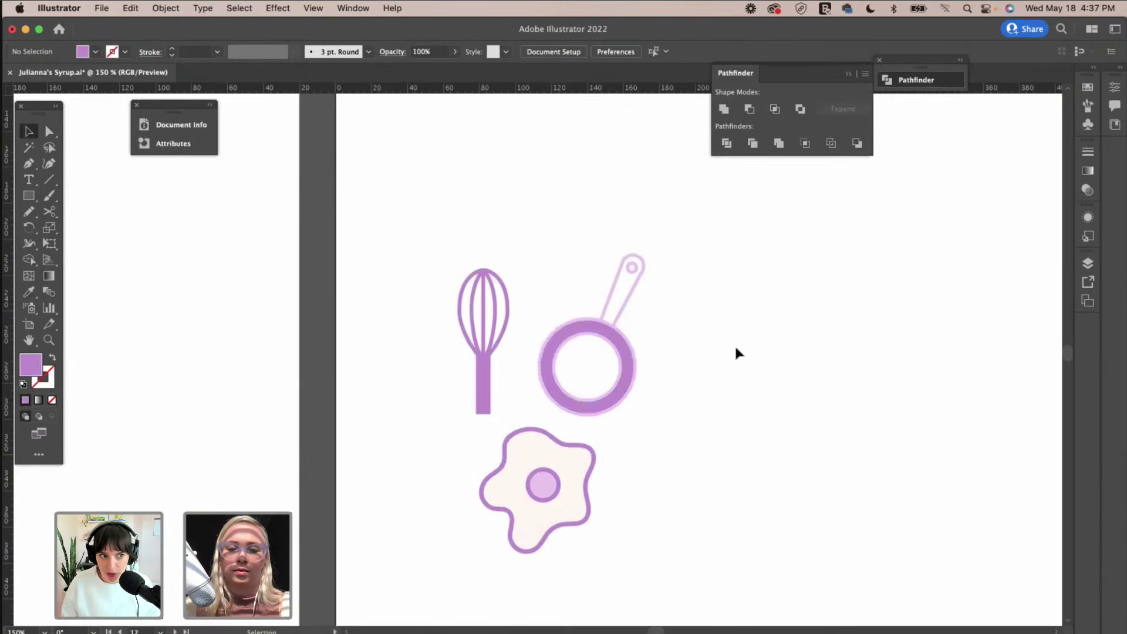
# Undo the rim fill and recolour the whole pan outline with the egg outline's darker purple.
pyautogui.click(618, 345)
pyautogui.click(32, 261)
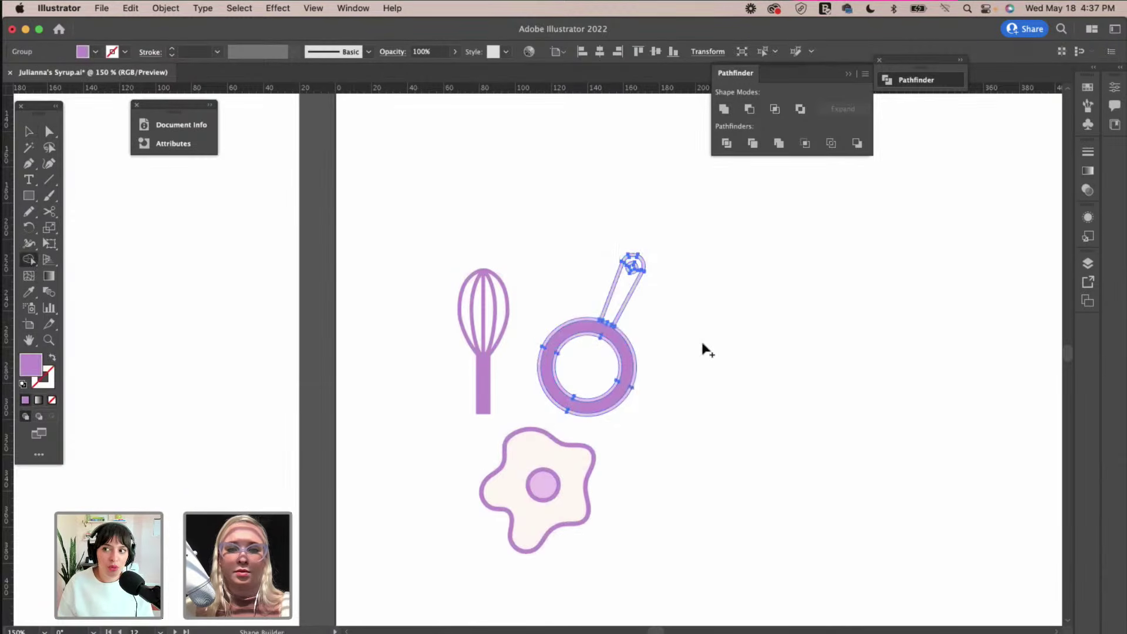
pyautogui.press('v')
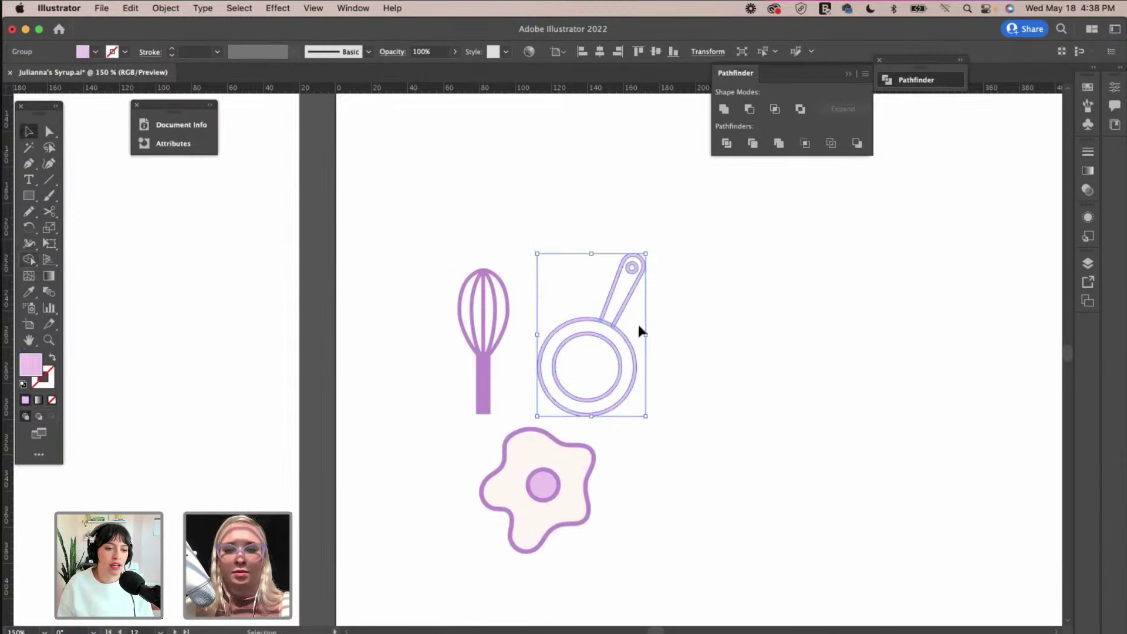
pyautogui.press('i')
pyautogui.click(559, 436)
pyautogui.press('v')
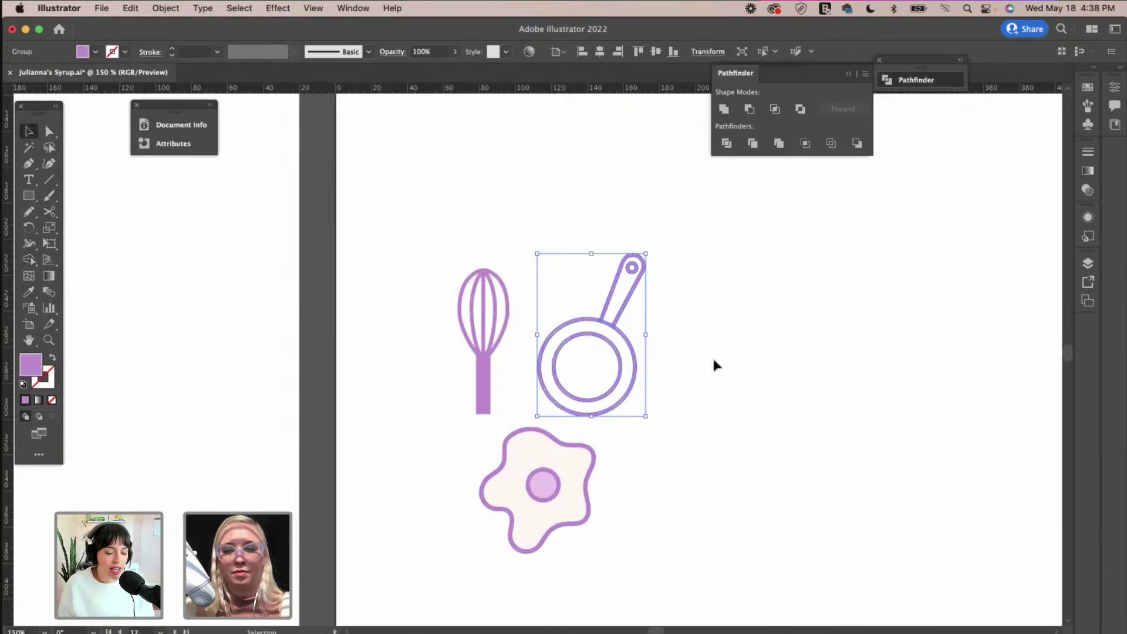
pyautogui.click(713, 358)
# Move the whisk, pan and egg icons together further in from the left edge of the Brand Pattern page.
pyautogui.click(617, 352)
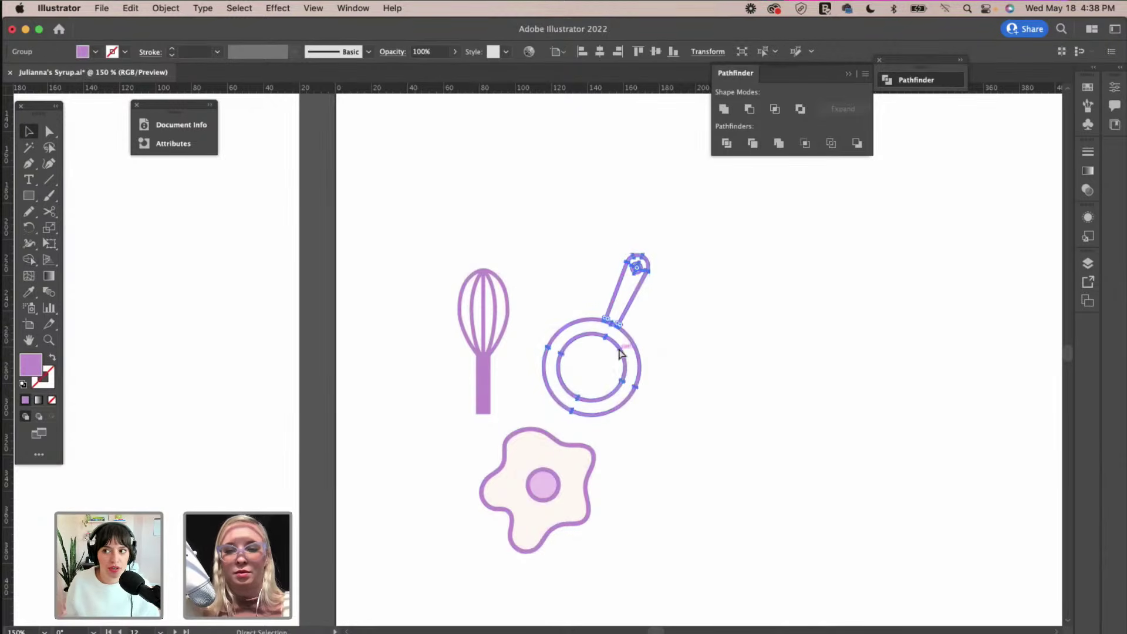
pyautogui.press('super+minus')
pyautogui.press('super+minus')
pyautogui.press('super+minus')
pyautogui.moveTo(537, 441); pyautogui.dragTo(461, 306)
pyautogui.moveTo(495, 367); pyautogui.dragTo(529, 377)
# Copy the pancake stack from the half-round badge and place it beside the egg on the Brand Pattern page.
pyautogui.click(170, 391)
pyautogui.doubleClick(171, 391)
pyautogui.doubleClick(599, 417)
pyautogui.press('super+v')
pyautogui.moveTo(548, 376); pyautogui.dragTo(602, 406)
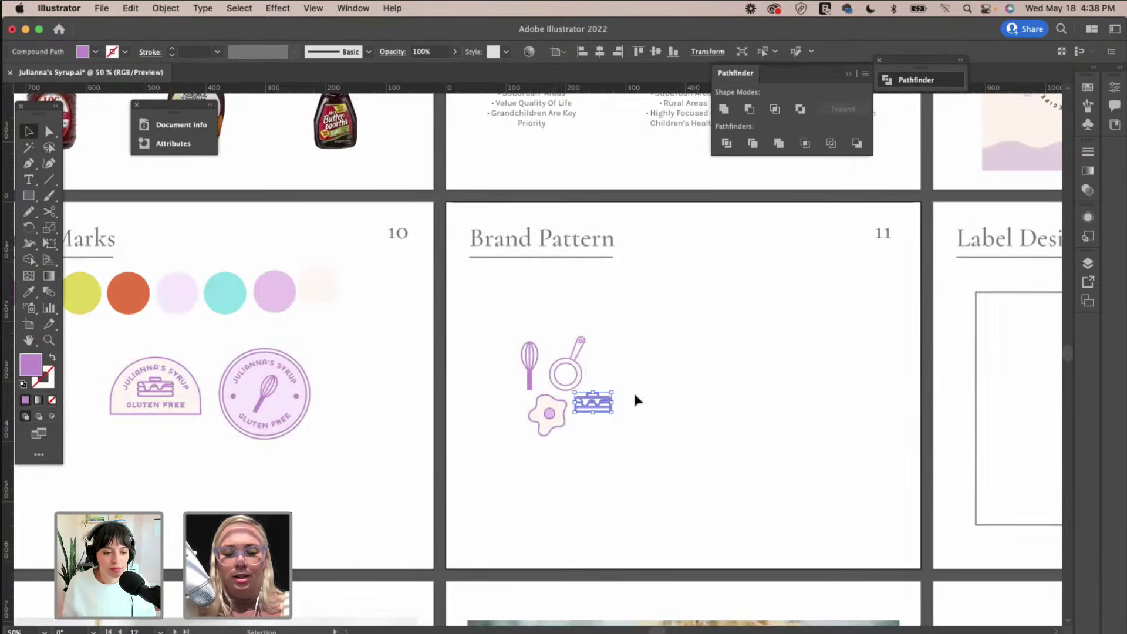
# Create a filled shape for the syrup drip on the pancake stack with the Shape Builder tool.
pyautogui.press('super+equal')
pyautogui.press('super+equal')
pyautogui.press('super+equal')
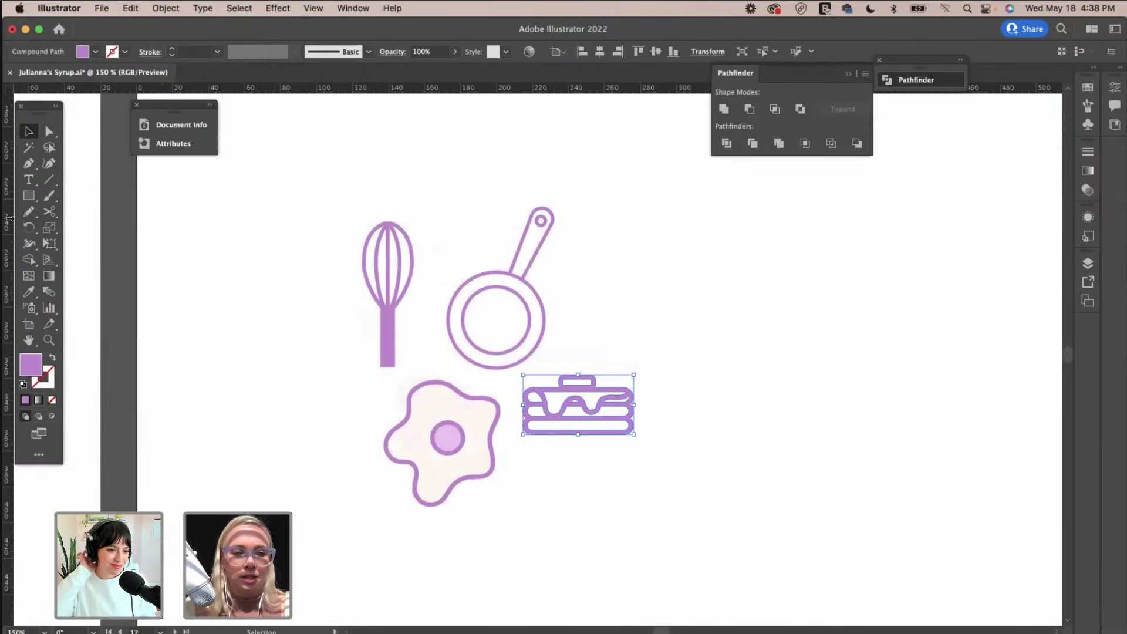
pyautogui.click(28, 259)
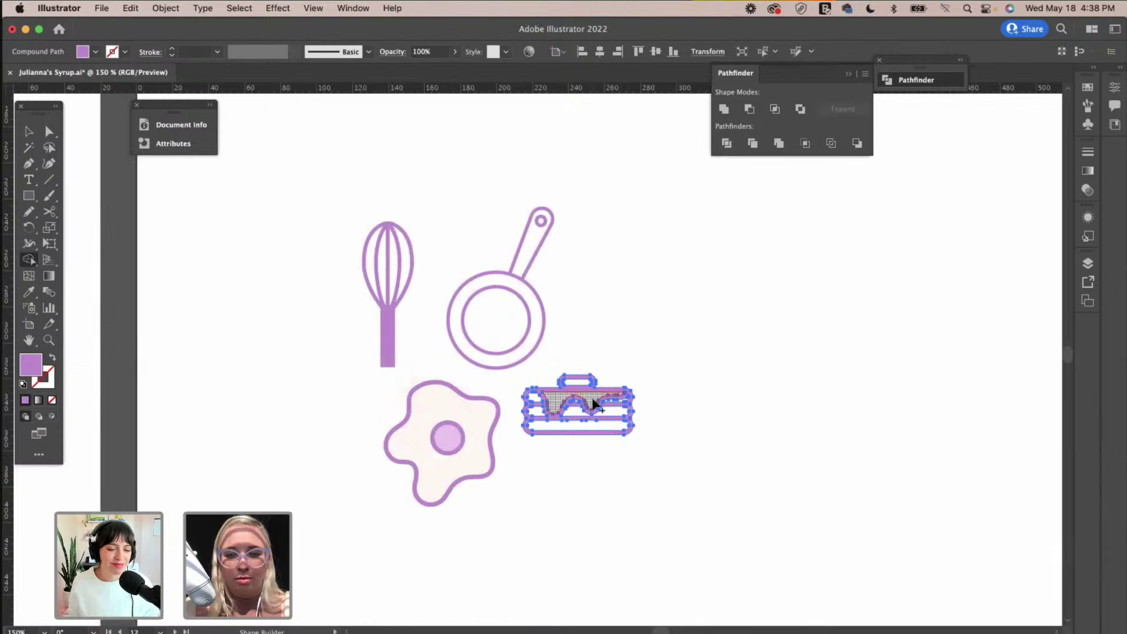
pyautogui.click(595, 404)
# Recolour the syrup drip on the pancakes with the cream of the egg white.
pyautogui.click(45, 131)
pyautogui.click(609, 336)
pyautogui.click(593, 398)
pyautogui.press('i')
pyautogui.click(474, 425)
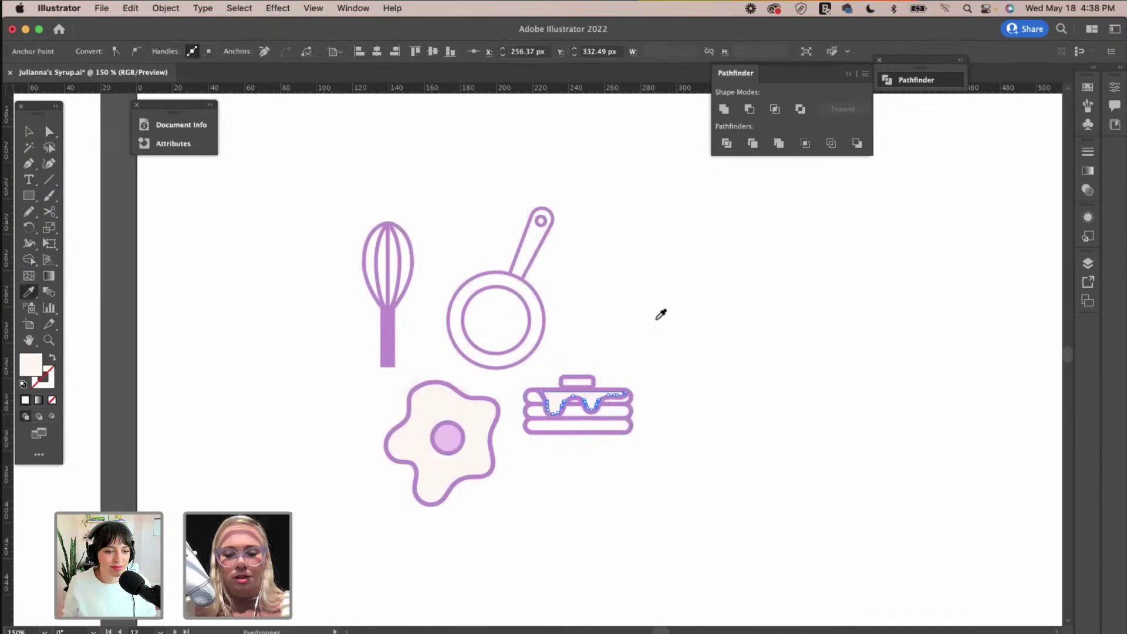
pyautogui.press('v')
pyautogui.click(653, 318)
# Nudge the pancake stack up and left, and the pan slightly up, to tighten the icon arrangement.
pyautogui.scroll(2, 655, 316)
pyautogui.hscroll(-2, 655, 315)
pyautogui.hscroll(2, 655, 320)
pyautogui.moveTo(603, 454); pyautogui.dragTo(605, 455)
pyautogui.click(675, 461)
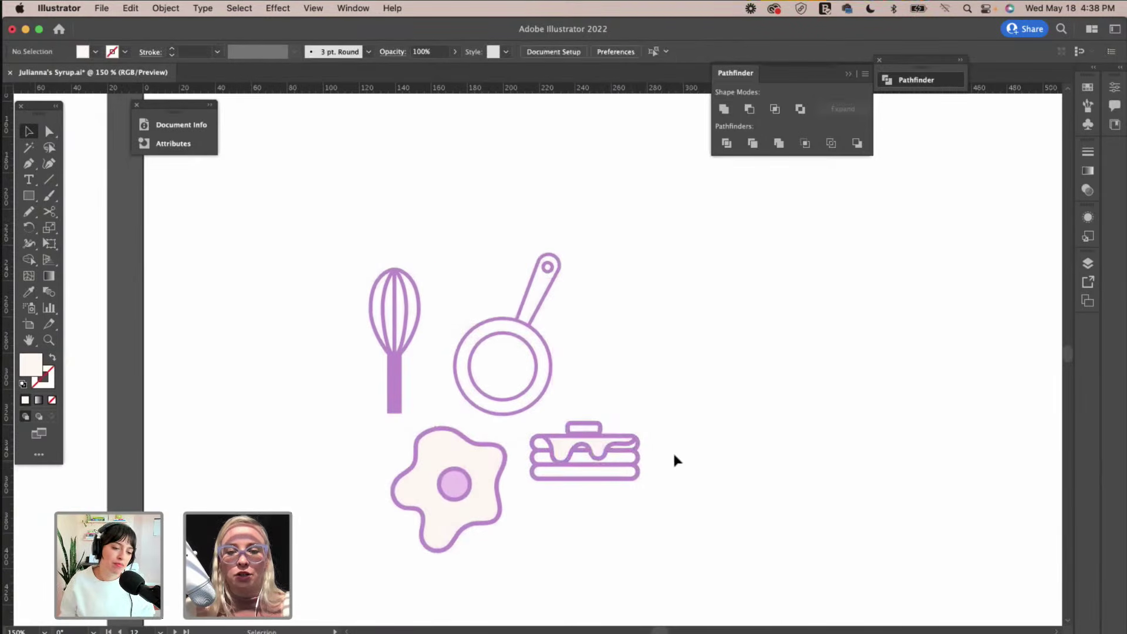
pyautogui.click(533, 429)
pyautogui.click(675, 390)
pyautogui.moveTo(582, 454); pyautogui.dragTo(590, 445)
pyautogui.click(470, 352)
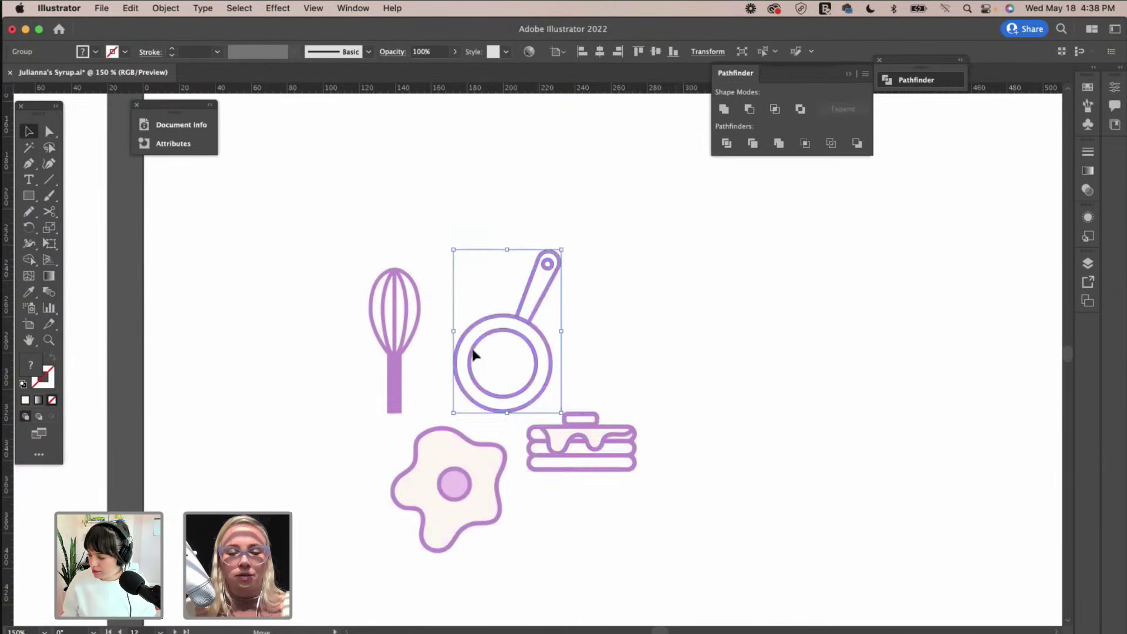
# Try the orange palette colour on the whisk and undo it.
pyautogui.click(395, 367)
pyautogui.press('a')
pyautogui.press('super+minus')
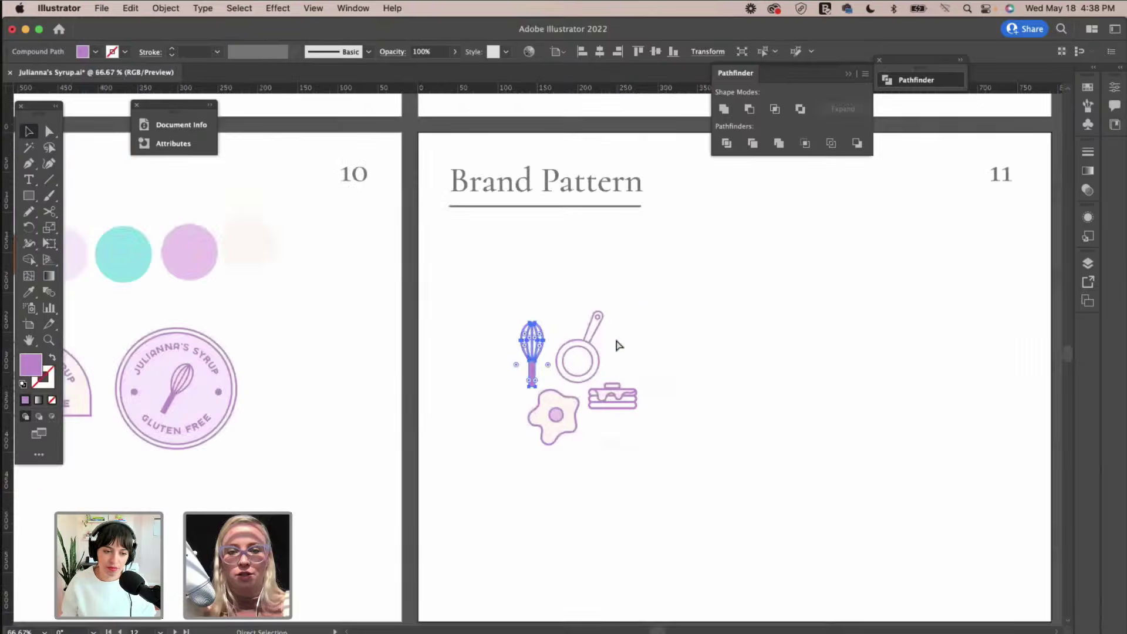
pyautogui.press('super+minus')
pyautogui.hscroll(-3, 617, 342)
pyautogui.scroll(1, 617, 343)
pyautogui.press('i')
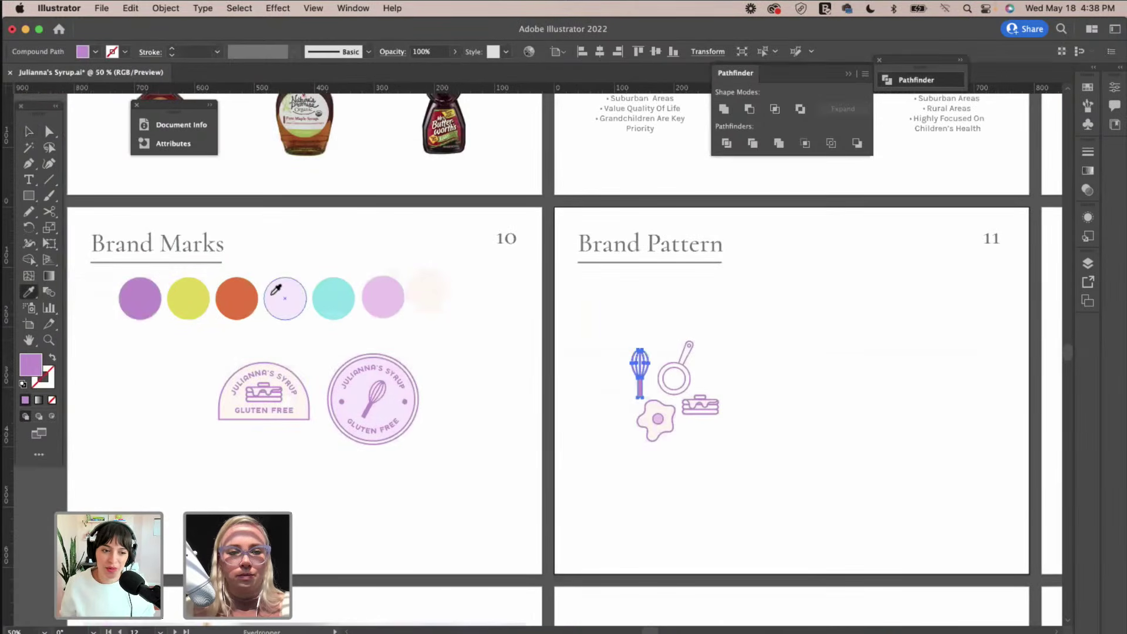
pyautogui.click(237, 298)
pyautogui.press('v')
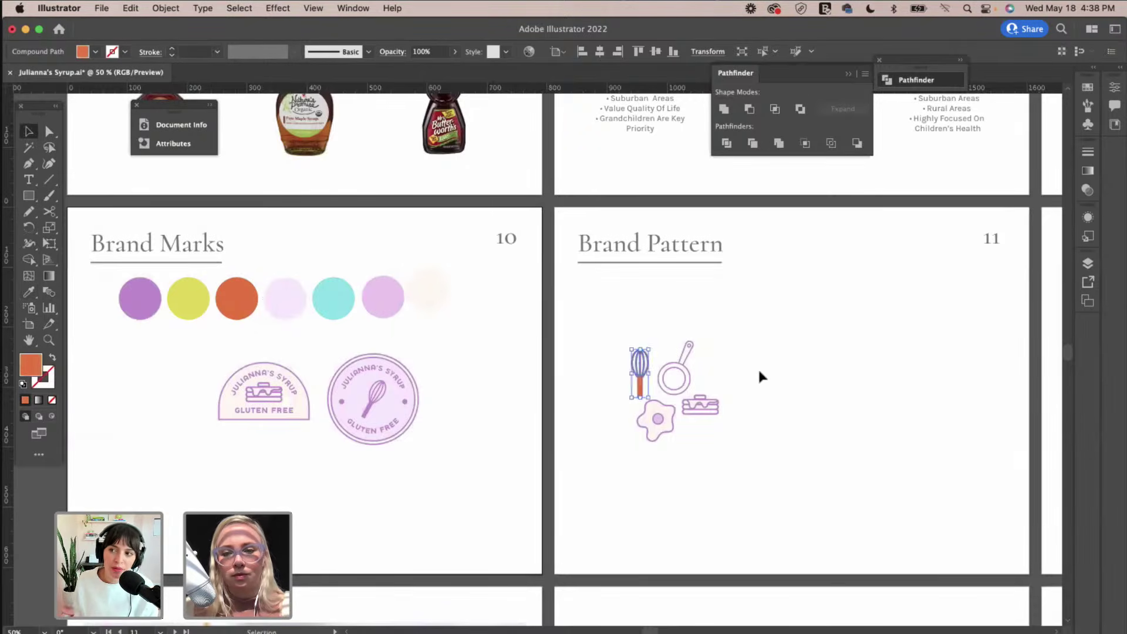
pyautogui.press('super+z')
pyautogui.click(757, 371)
# Make a new pattern from the whisk, pan, egg and pancake icons.
pyautogui.hscroll(4, 757, 370)
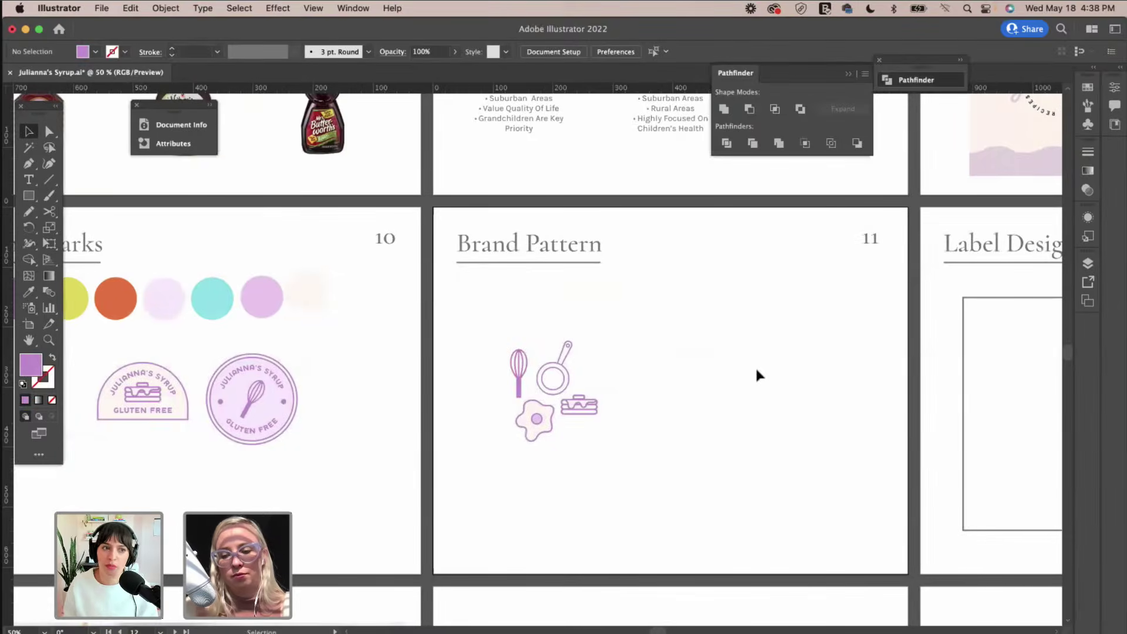
pyautogui.press('super+equal')
pyautogui.press('super+equal')
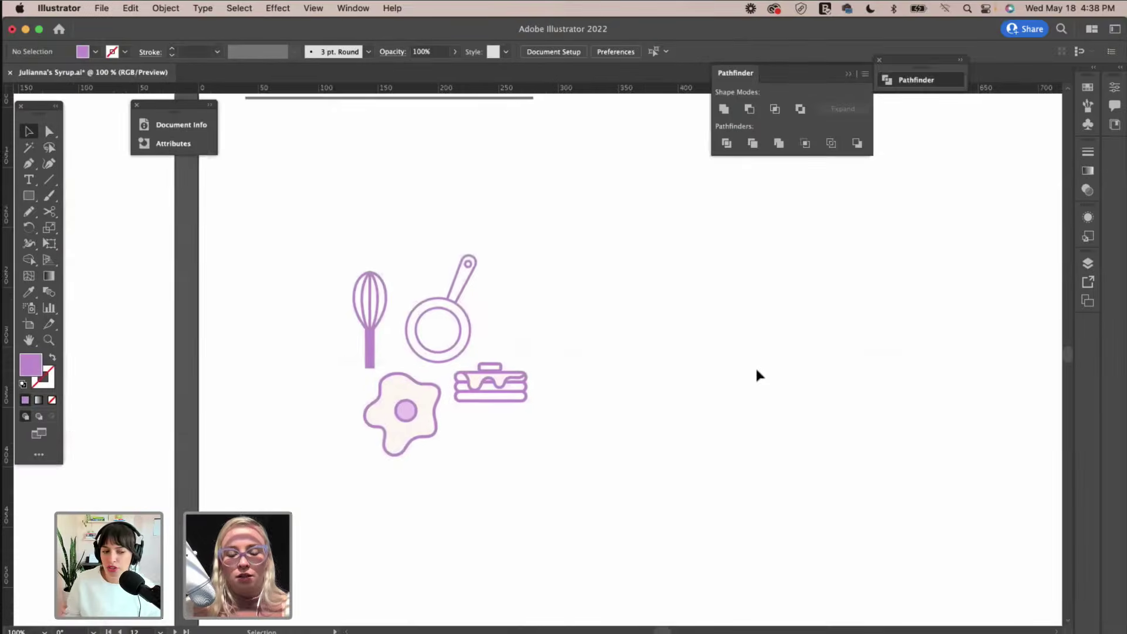
pyautogui.scroll(3, 756, 371)
pyautogui.moveTo(508, 498); pyautogui.dragTo(320, 303)
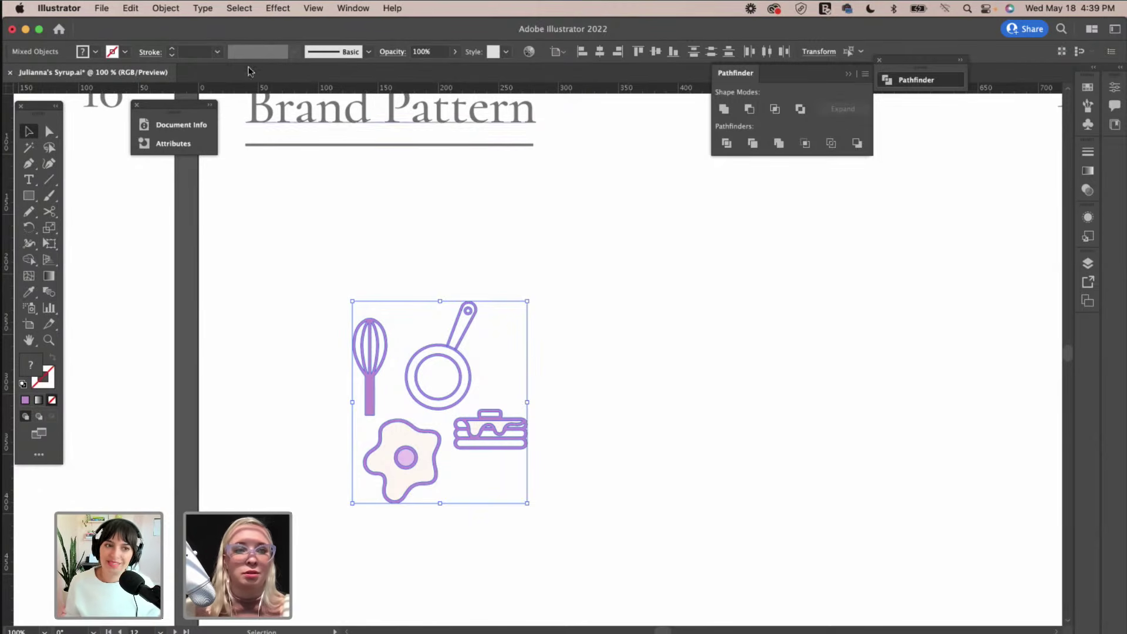
pyautogui.click(167, 8)
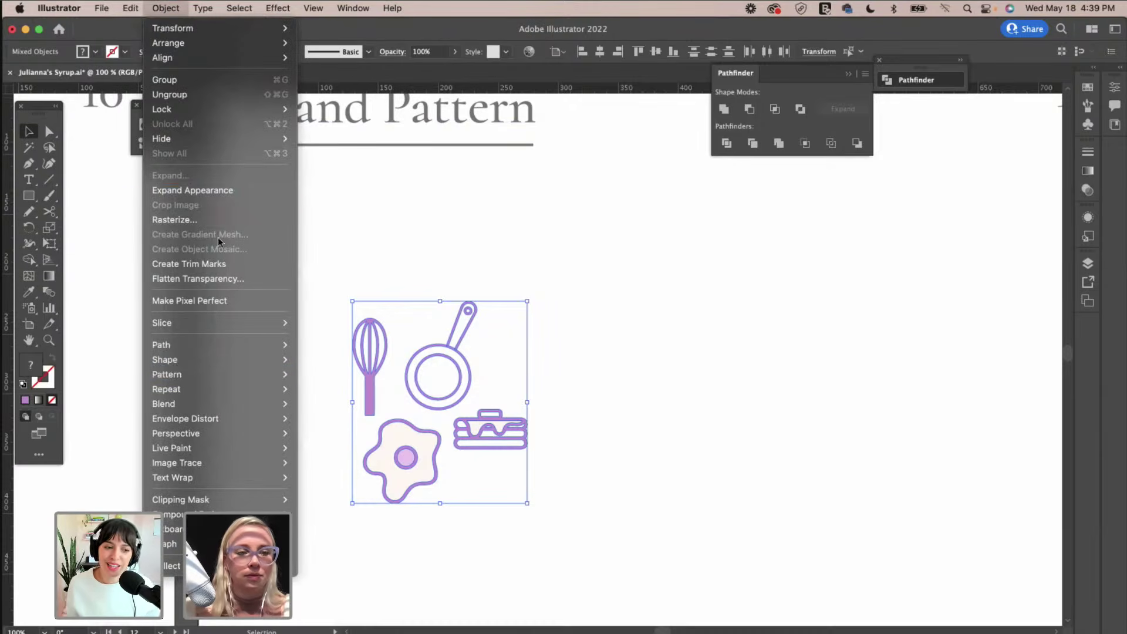
pyautogui.moveTo(217, 374)
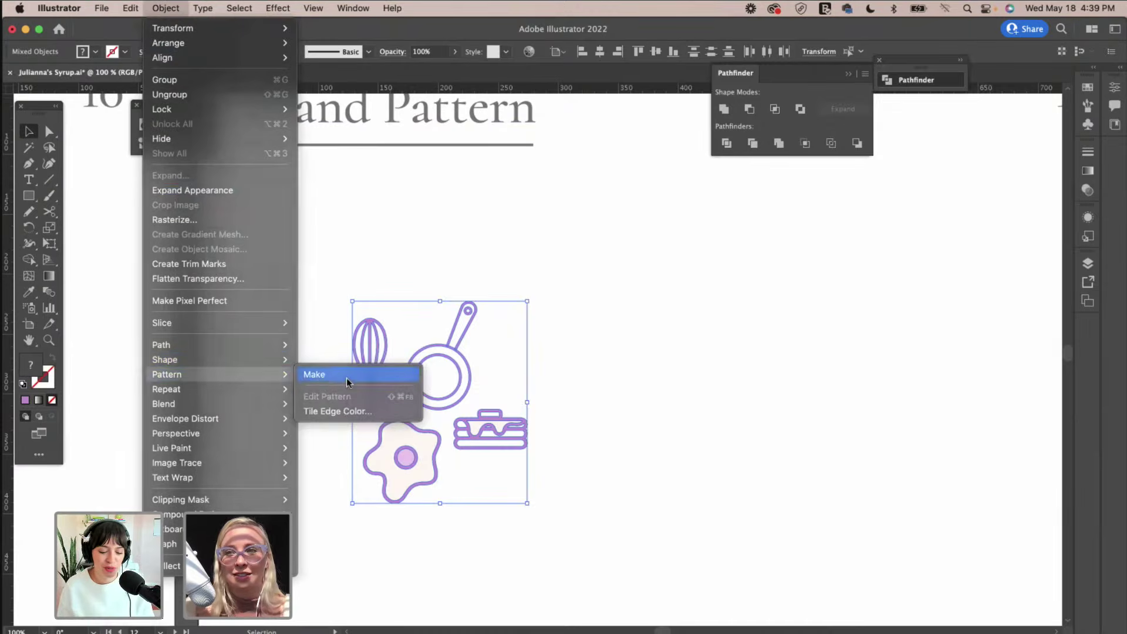
pyautogui.click(346, 375)
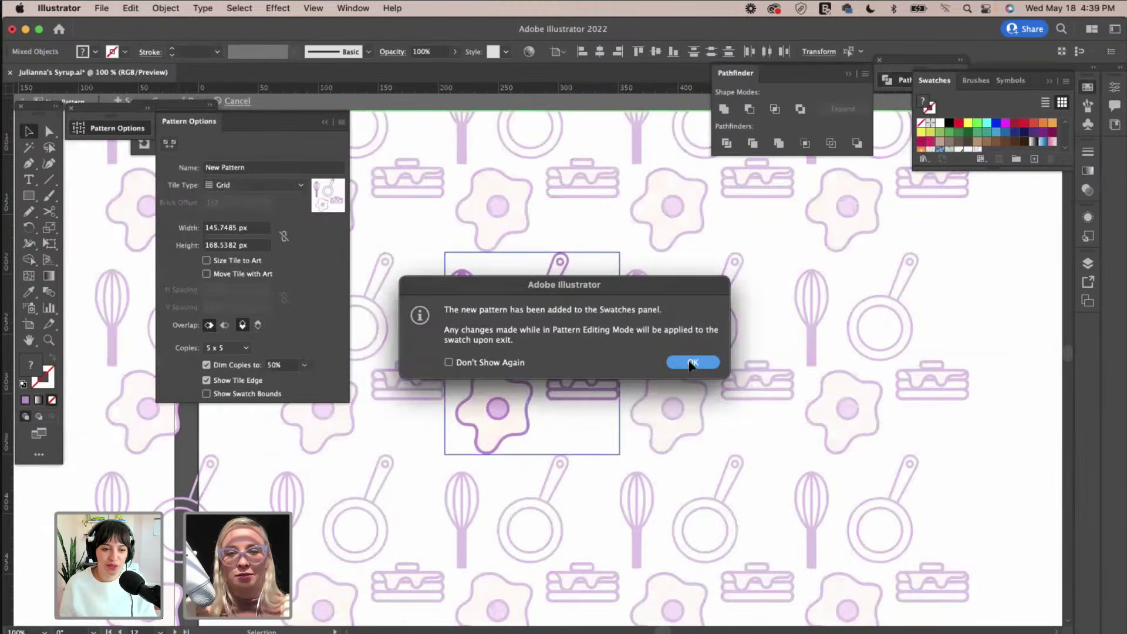
pyautogui.click(691, 363)
# Set the pattern's tile type to Hex by Column.
pyautogui.click(273, 185)
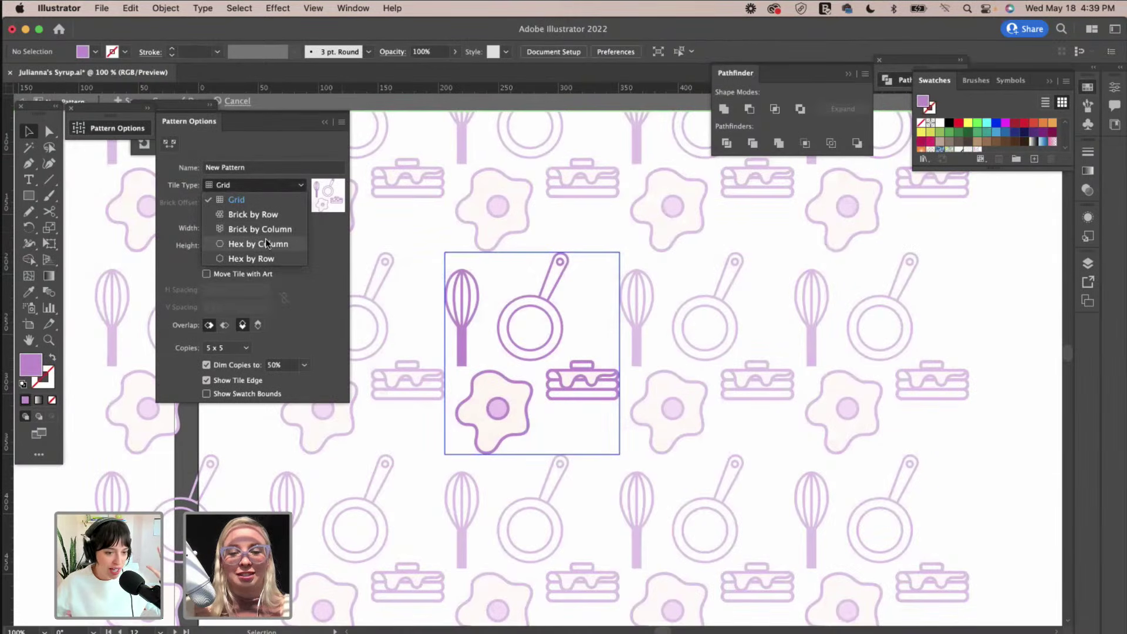
pyautogui.click(265, 238)
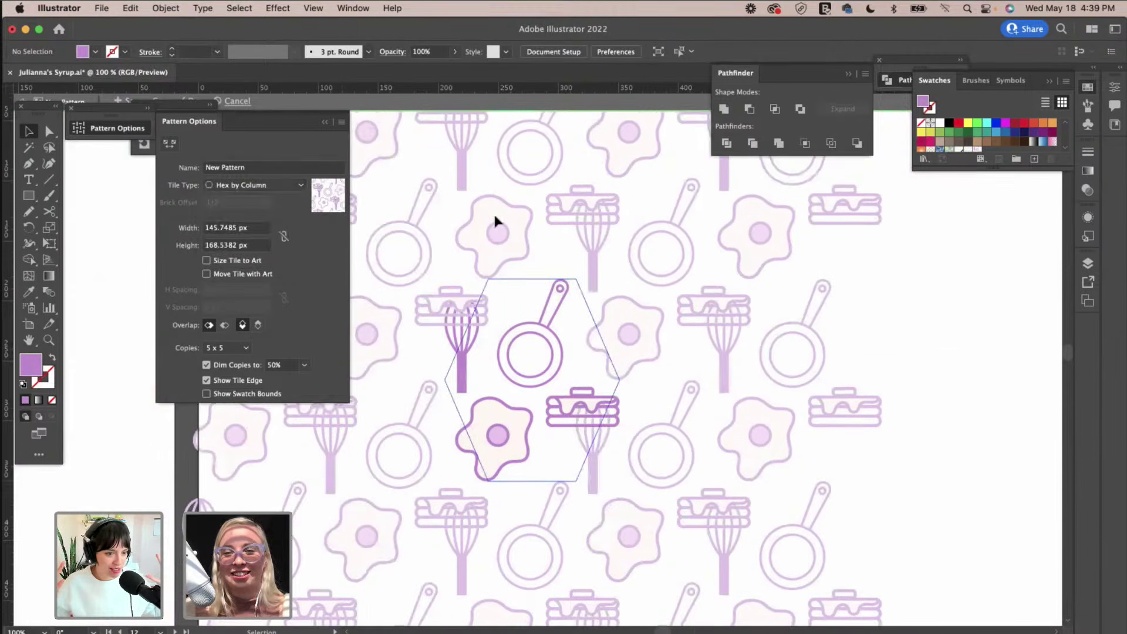
pyautogui.scroll(3, 495, 218)
pyautogui.hscroll(1, 495, 218)
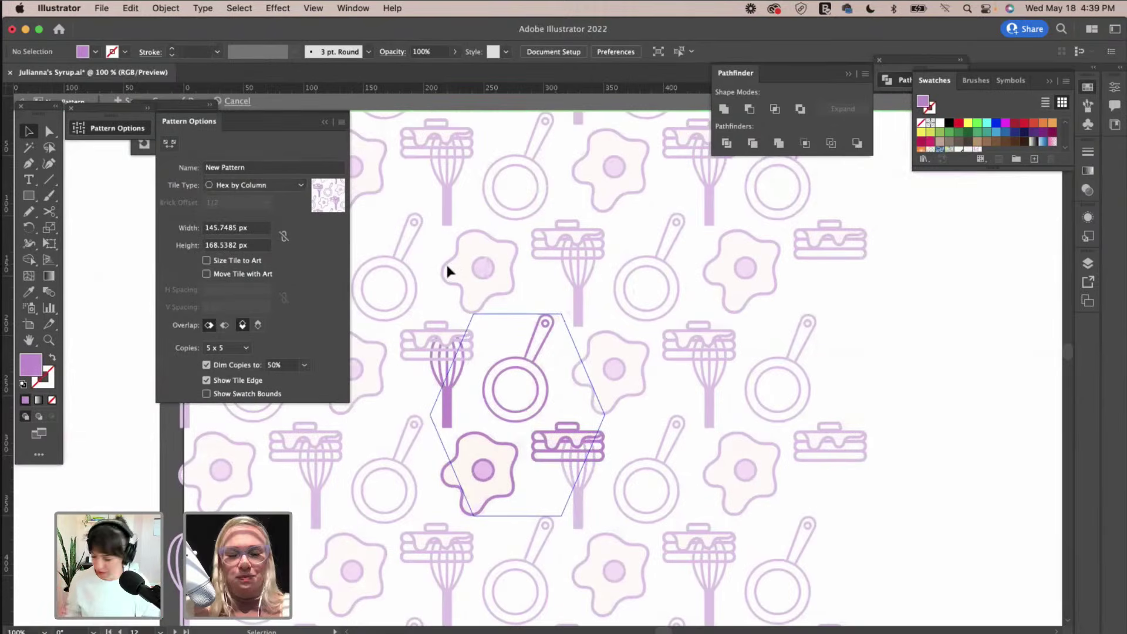
pyautogui.hscroll(-2, 543, 332)
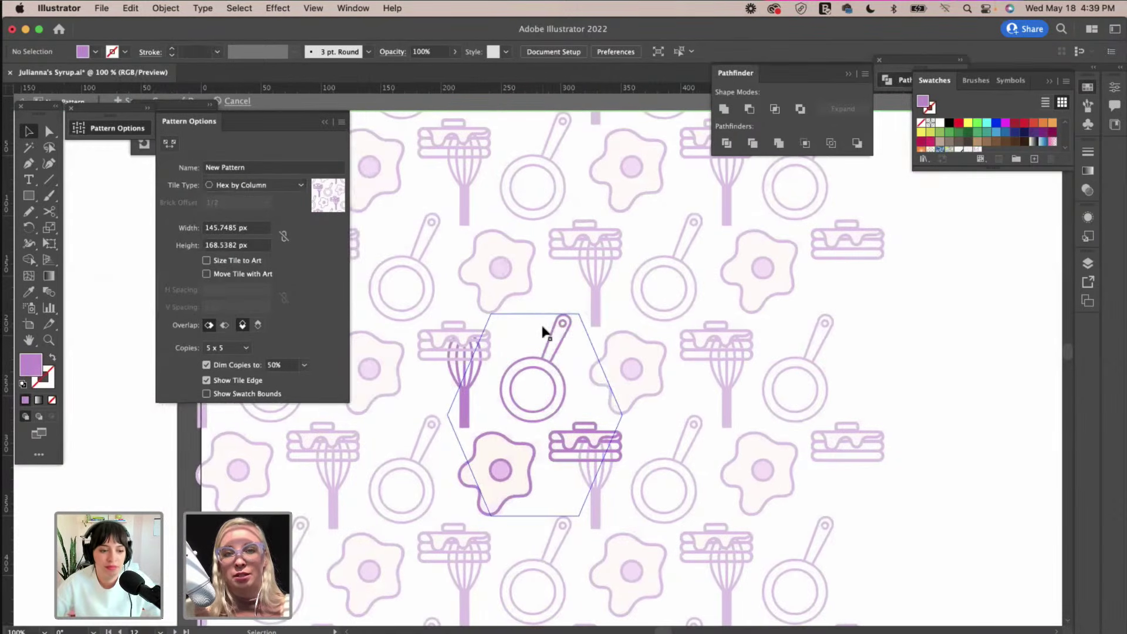
pyautogui.click(167, 8)
pyautogui.moveTo(252, 372)
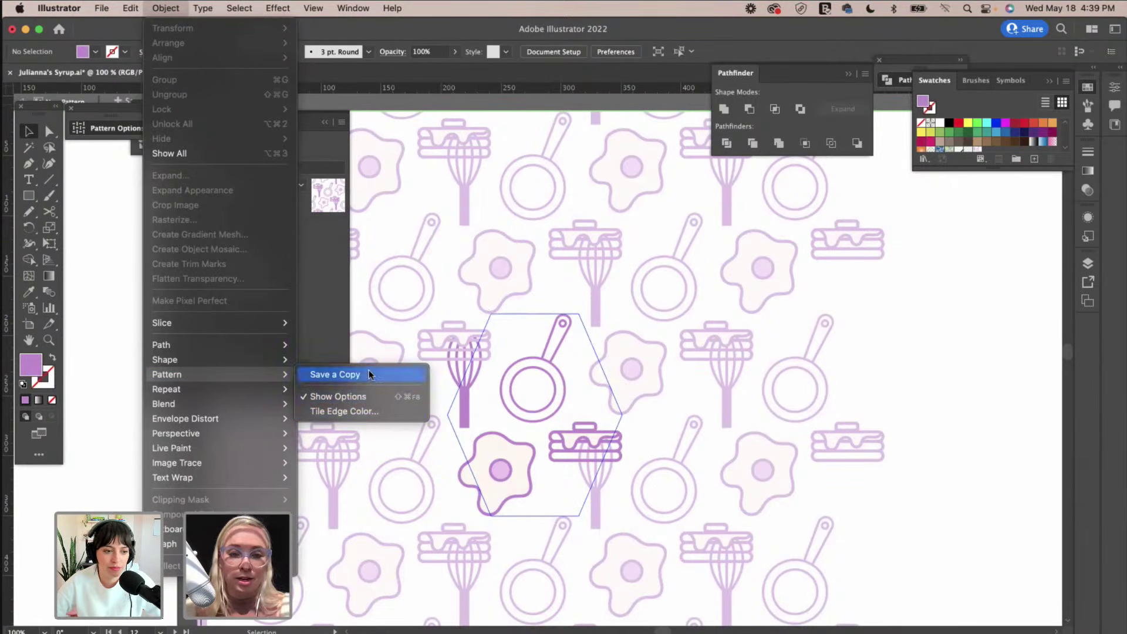
pyautogui.click(392, 320)
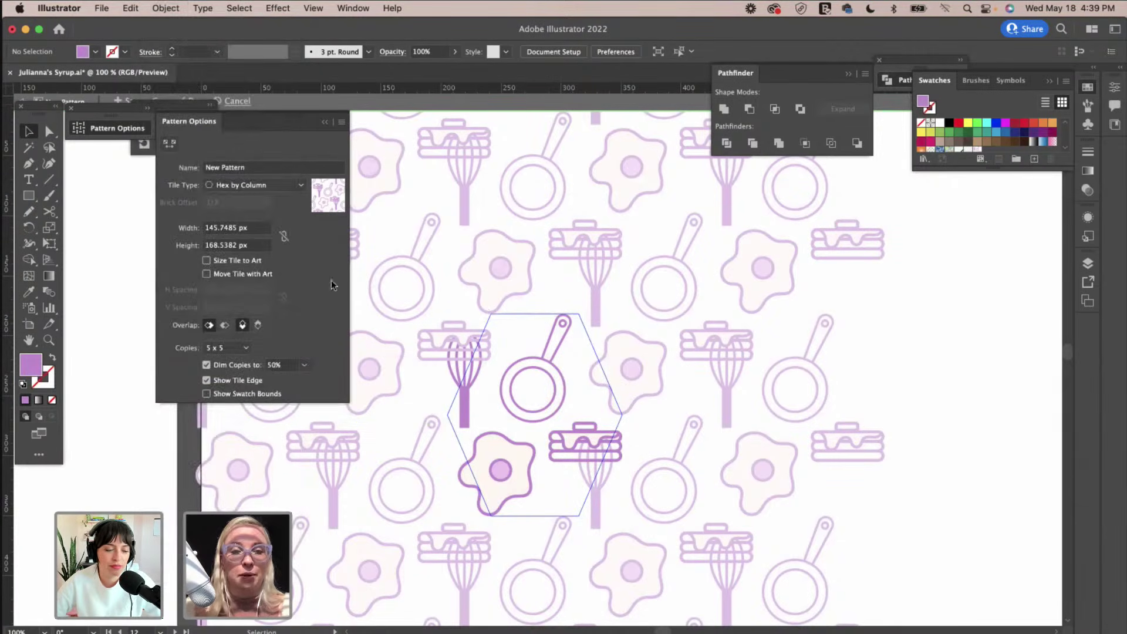
# Set the pattern's tile type to Brick by Column.
pyautogui.click(288, 189)
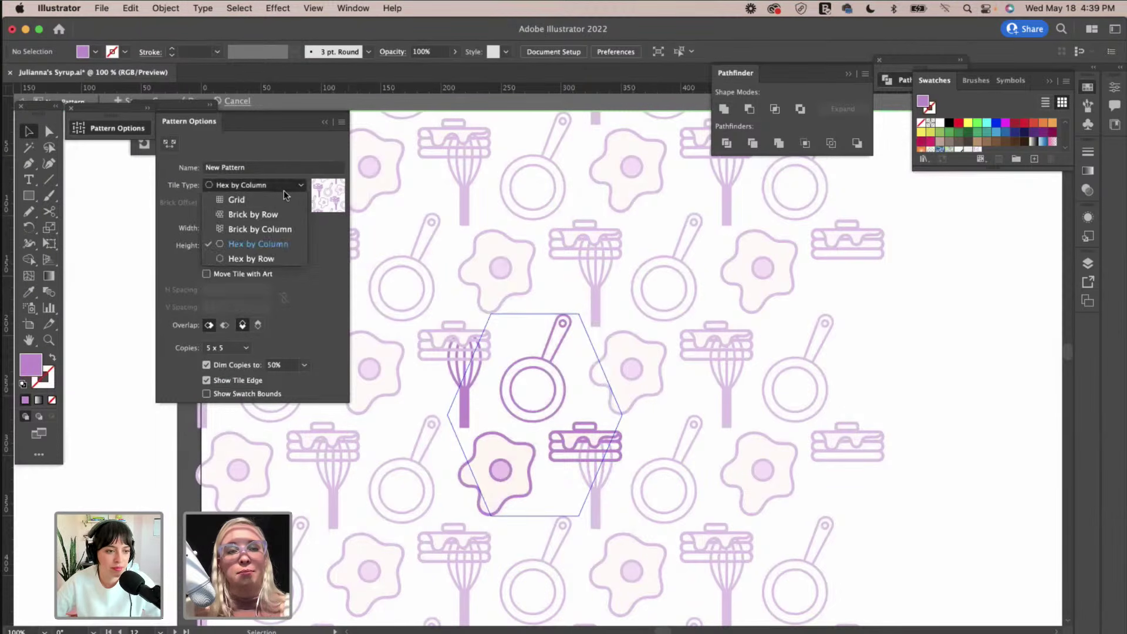
pyautogui.click(255, 226)
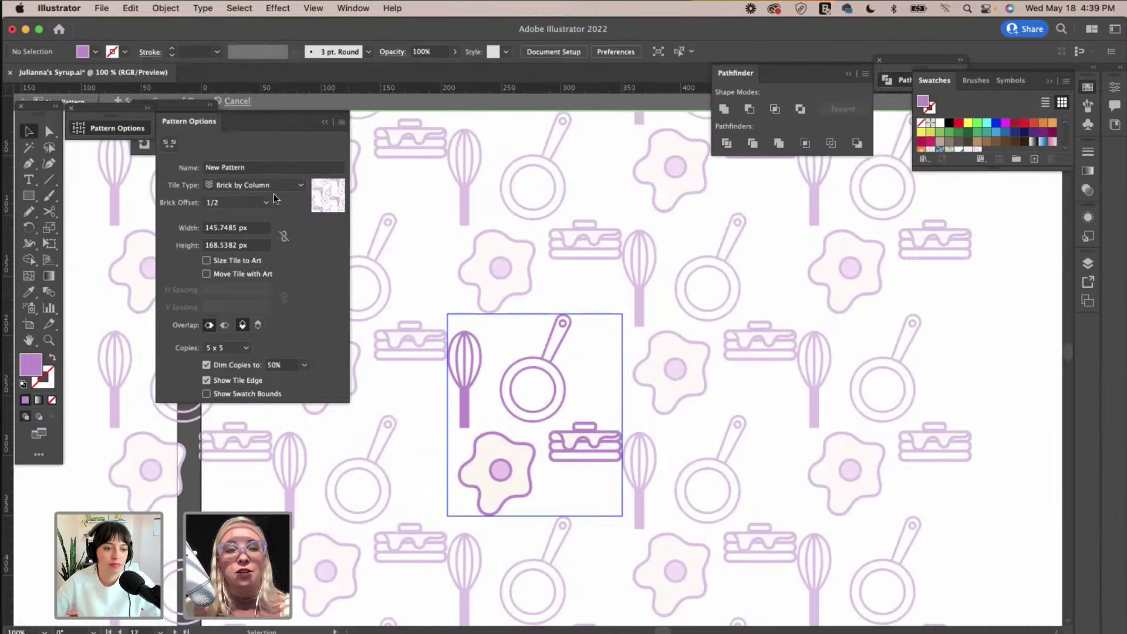
# Set the pattern's tile type to Brick by Row.
pyautogui.click(274, 187)
pyautogui.click(271, 187)
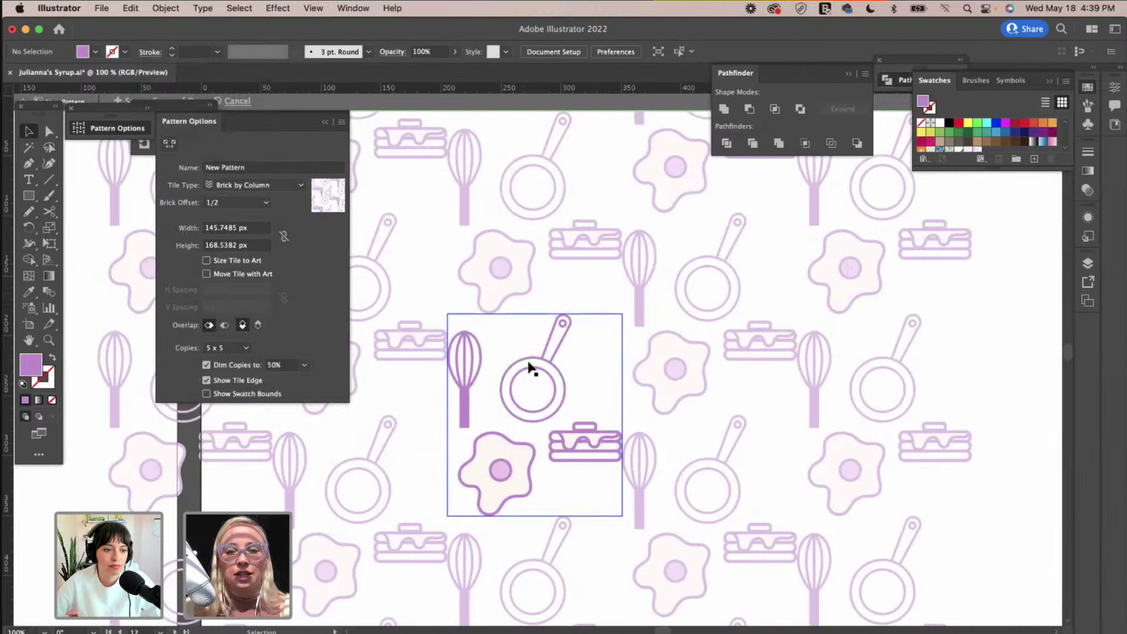
pyautogui.click(285, 185)
pyautogui.click(270, 214)
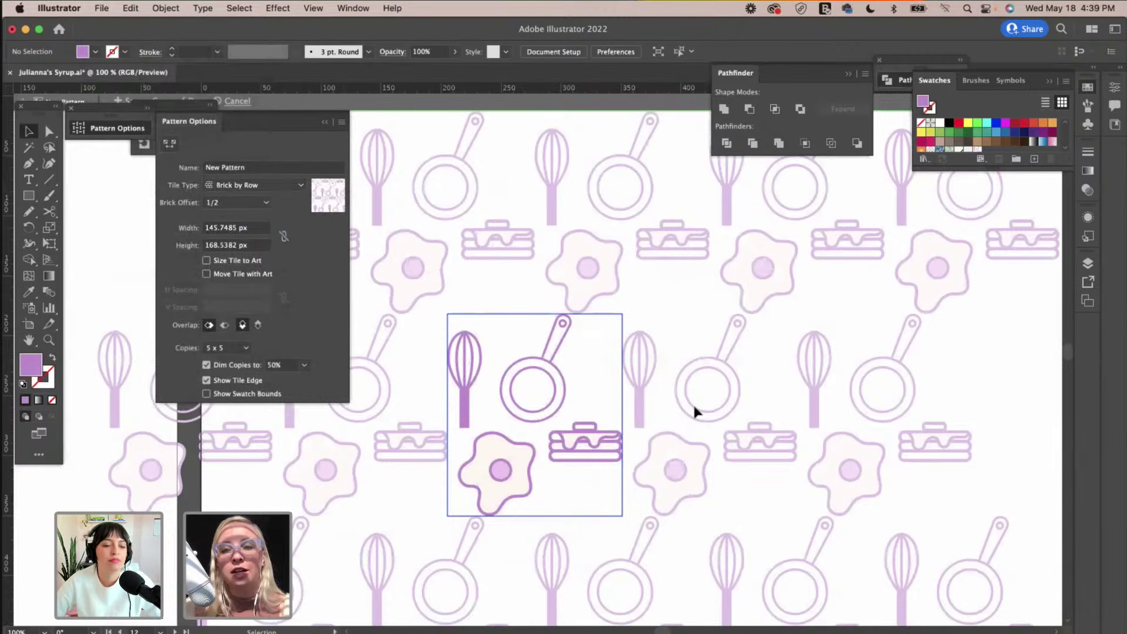
pyautogui.scroll(-2, 693, 403)
pyautogui.scroll(2, 694, 408)
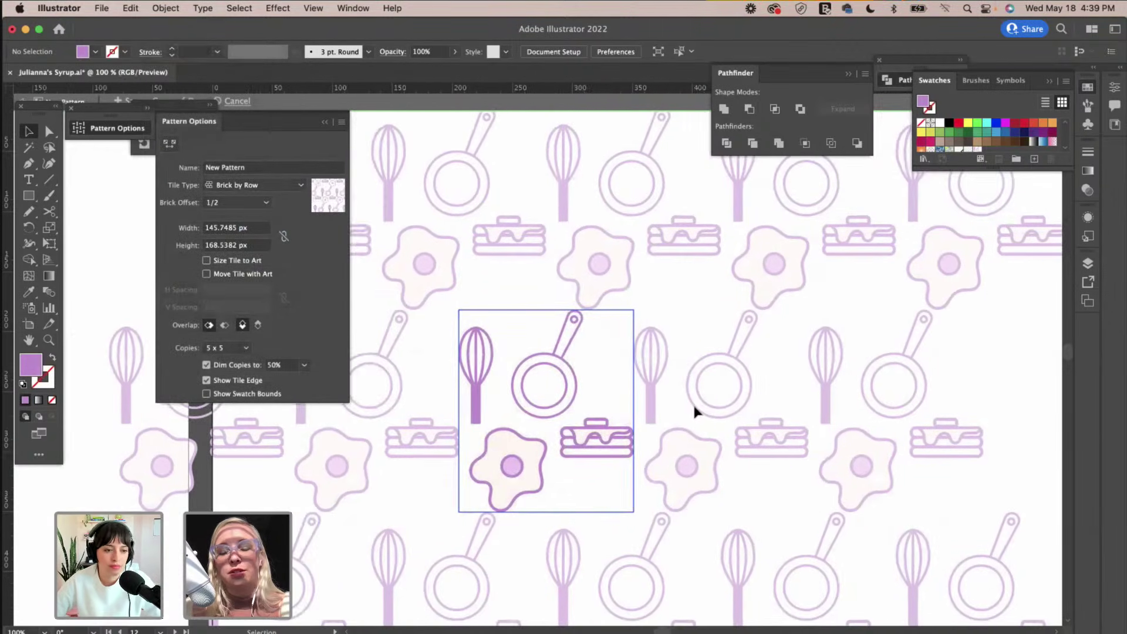
# Add the text "JULIANNA'S SYRUP" on two lines to the pattern, just beside the main tile.
pyautogui.press('t')
pyautogui.moveTo(591, 337); pyautogui.dragTo(763, 409)
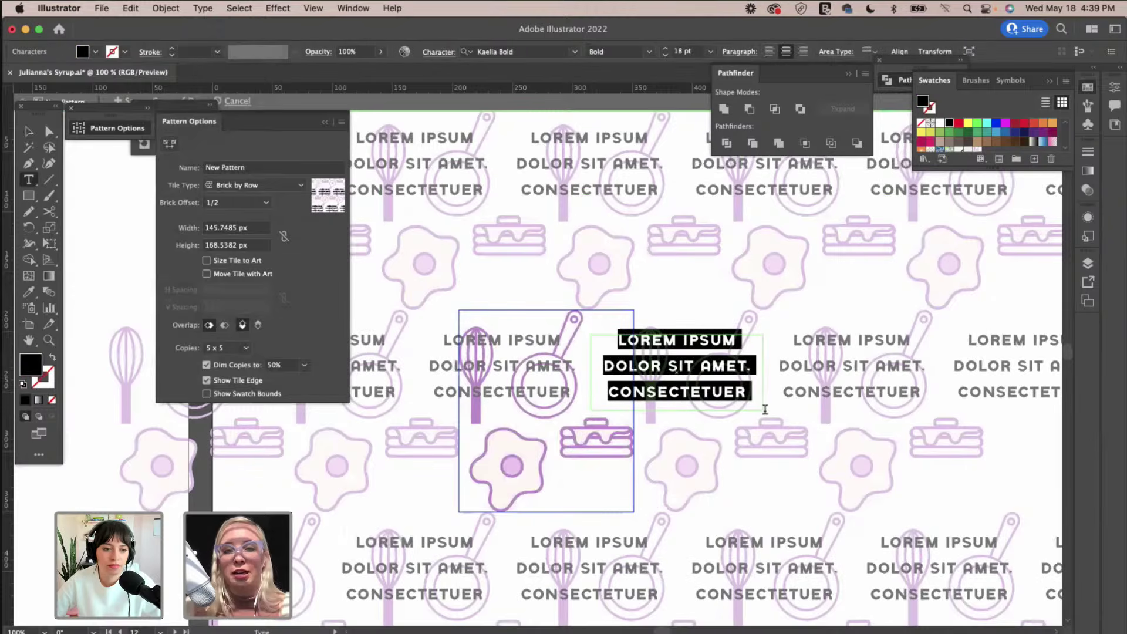
pyautogui.write('JULIANN')
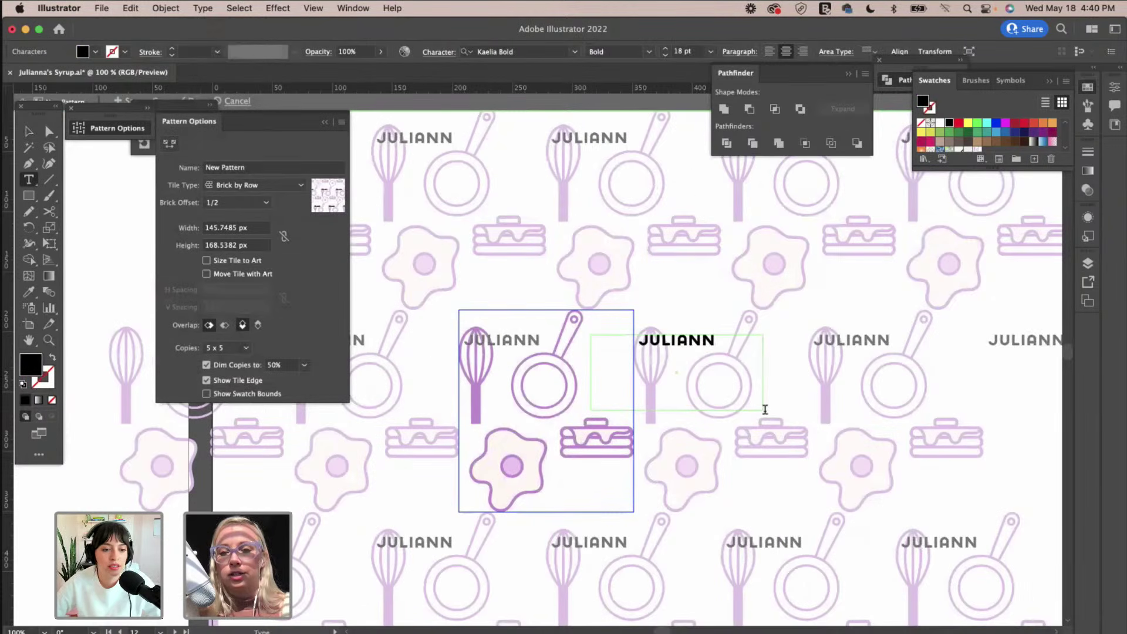
pyautogui.write("A'S SYRU")
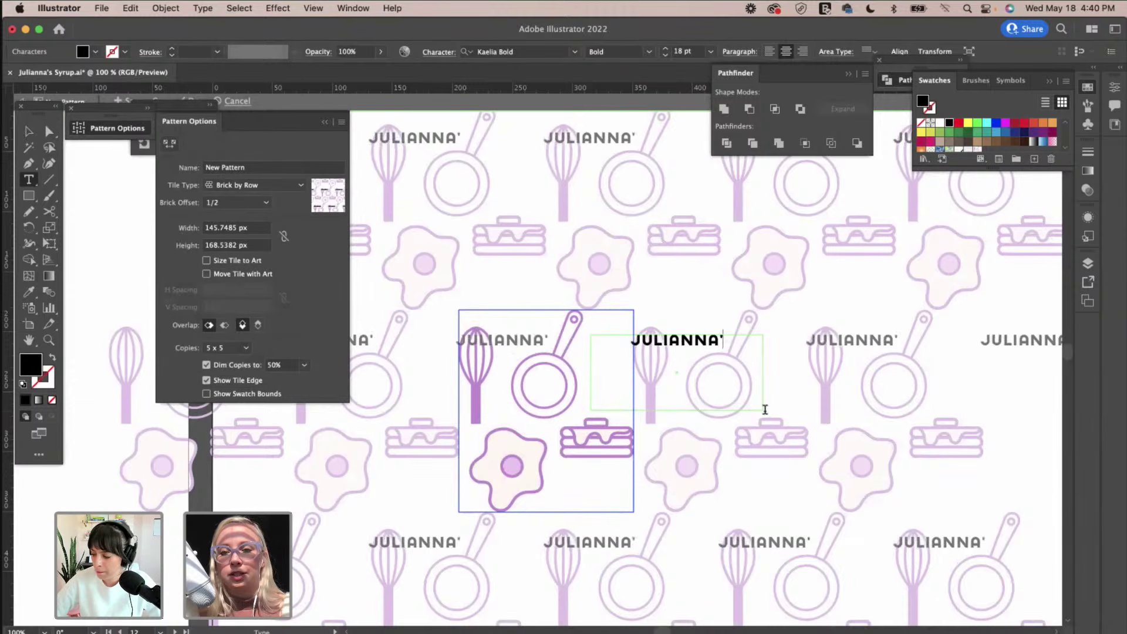
pyautogui.write('P')
pyautogui.click(705, 341)
pyautogui.press('Return')
pyautogui.press('Escape')
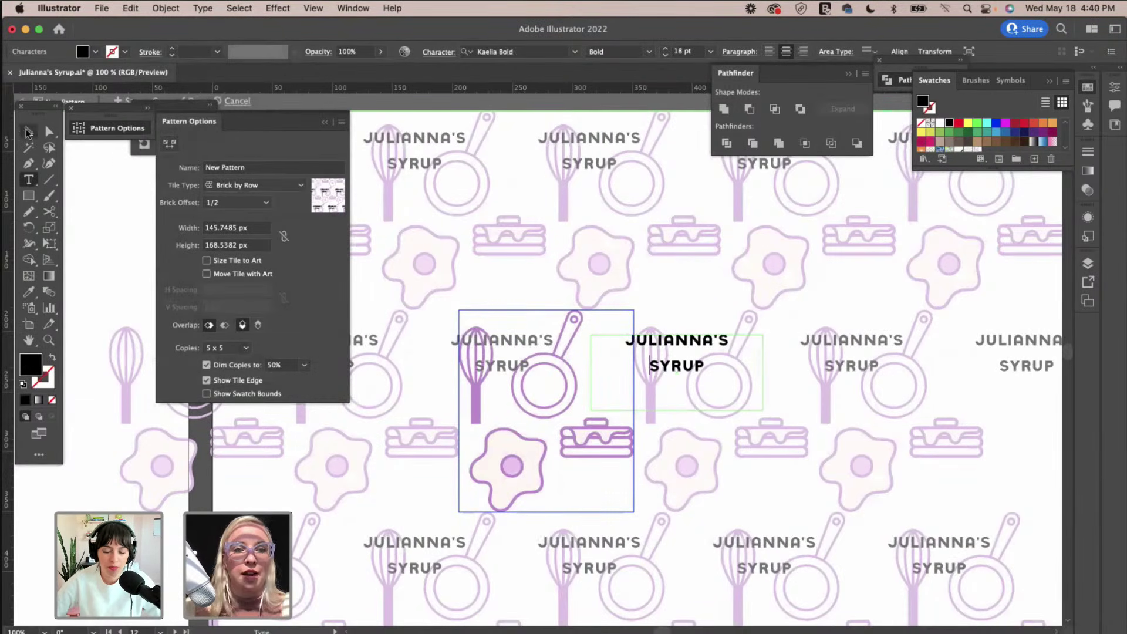
# Give the pattern text the purple of the pancake icon and move it up above the whisk and pan row.
pyautogui.hscroll(3, 435, 201)
pyautogui.hscroll(2, 611, 410)
pyautogui.hscroll(-4, 611, 410)
pyautogui.scroll(1, 611, 411)
pyautogui.press('i')
pyautogui.click(568, 455)
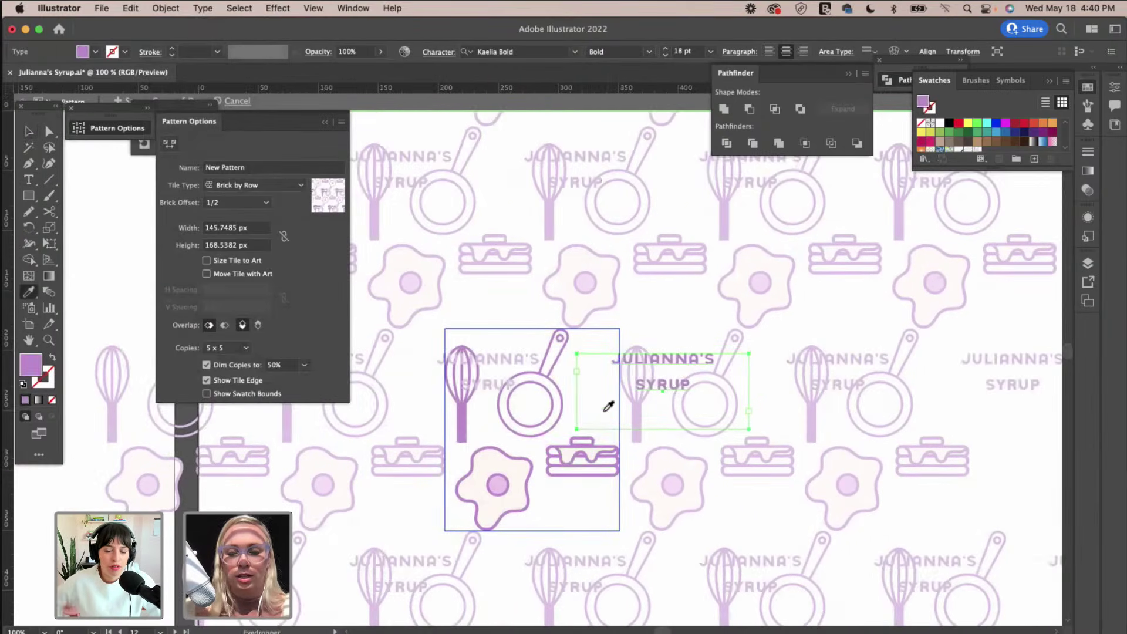
pyautogui.press('v')
pyautogui.moveTo(679, 362); pyautogui.dragTo(675, 319)
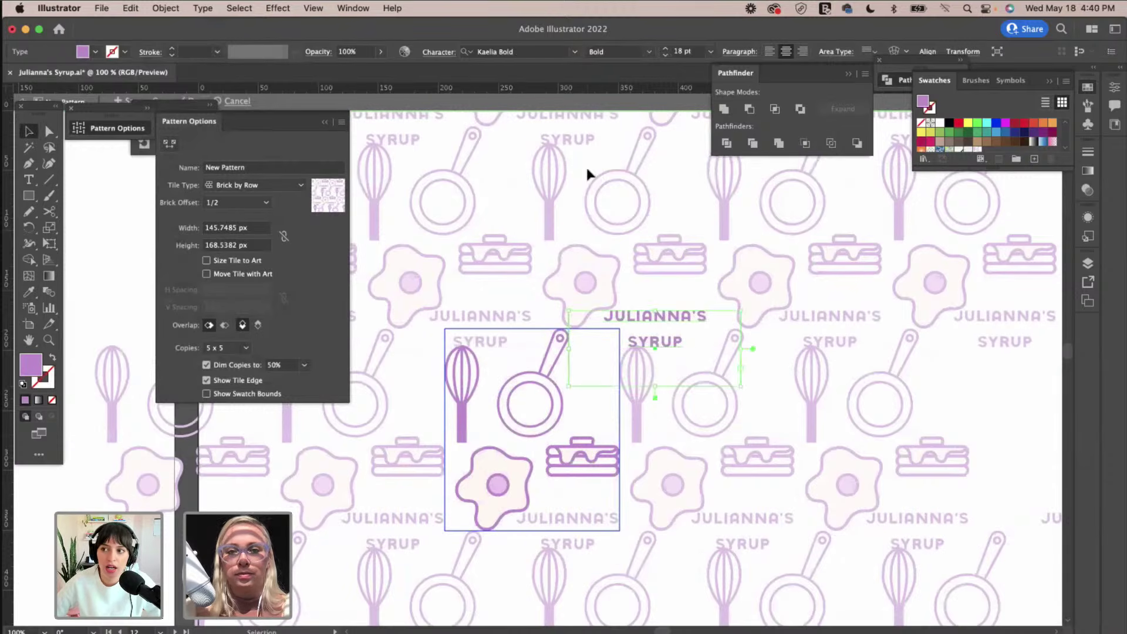
# Preview Handwritten fonts on the pattern text, then cancel the pattern editing.
pyautogui.hscroll(3, 586, 164)
pyautogui.click(574, 53)
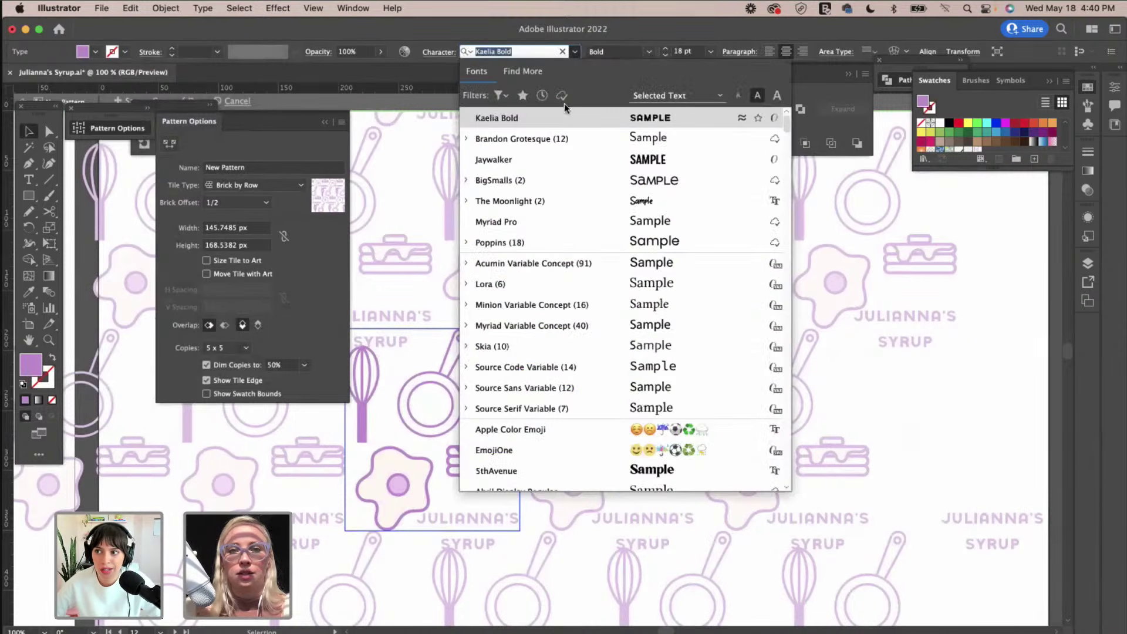
pyautogui.click(501, 95)
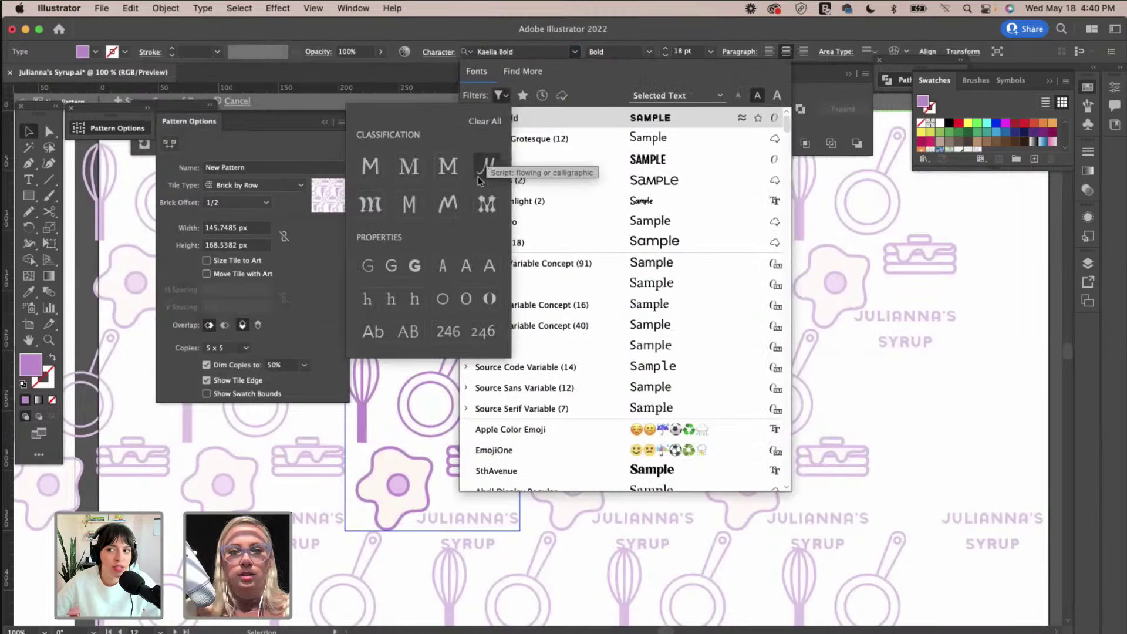
pyautogui.click(448, 204)
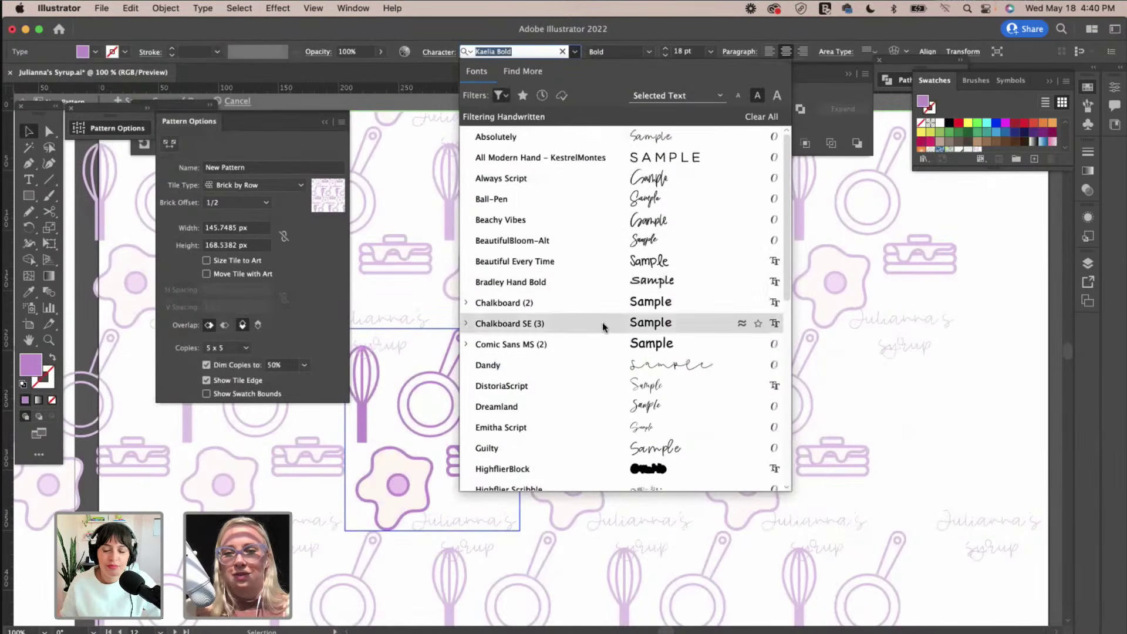
pyautogui.scroll(-4, 613, 368)
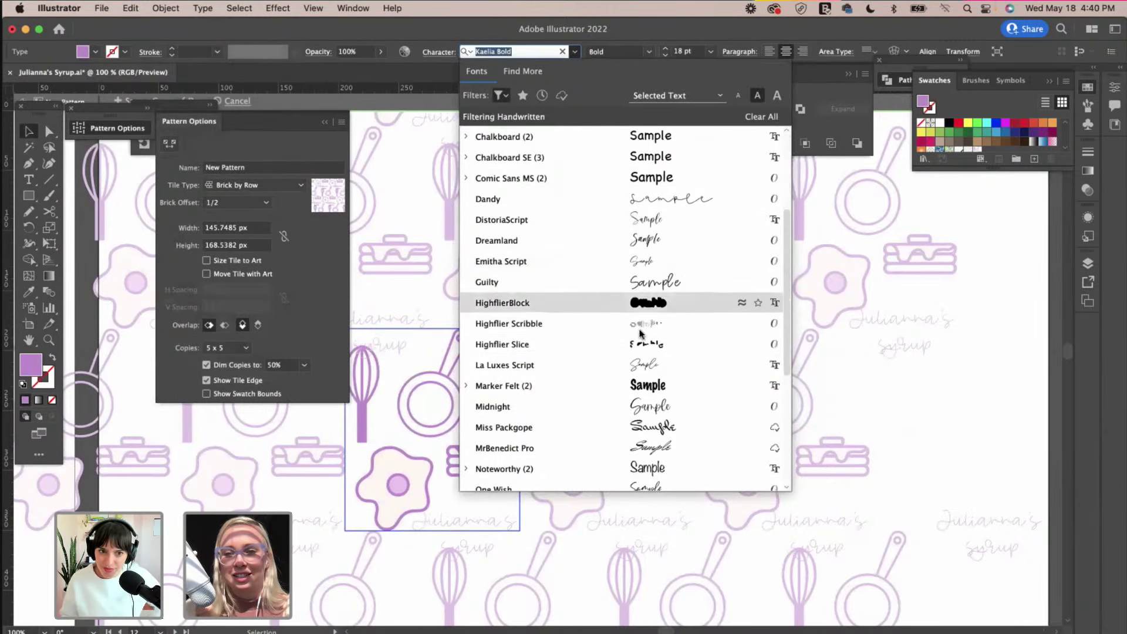
pyautogui.scroll(-3, 640, 343)
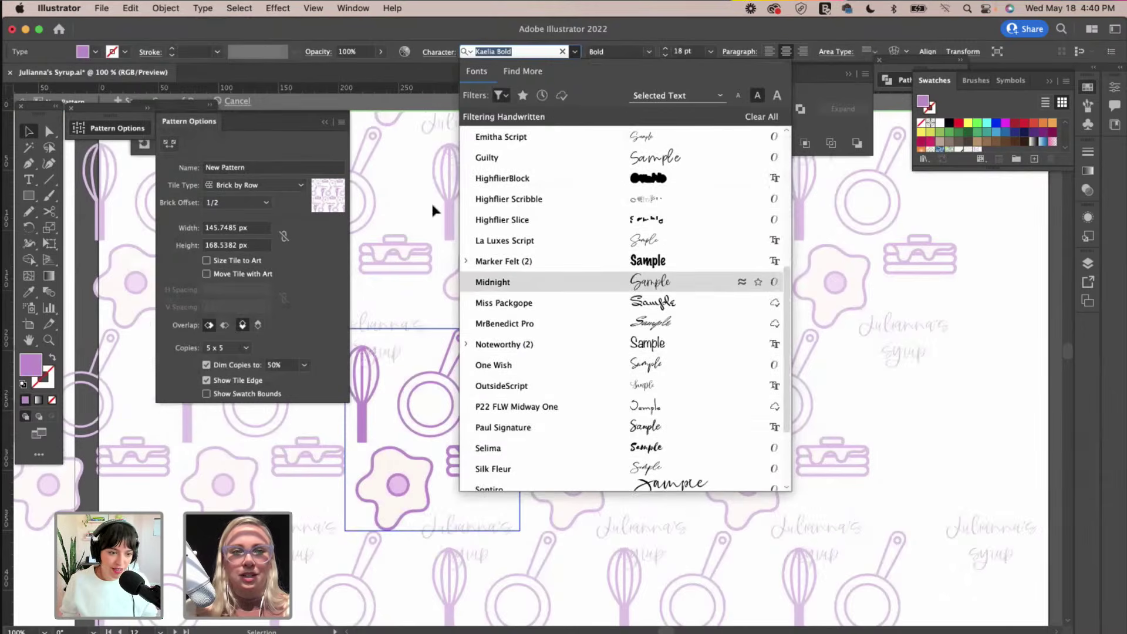
pyautogui.click(431, 201)
pyautogui.click(238, 103)
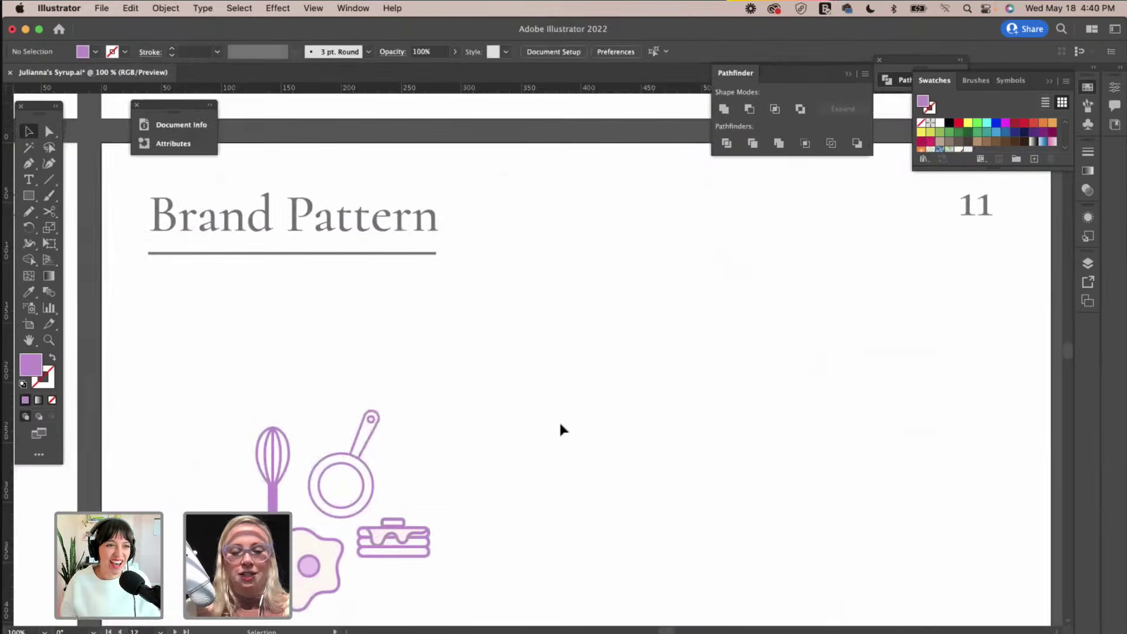
# Create an area text reading "JULIANNA'S SYRUP" beside the icons on the Brand Pattern page.
pyautogui.scroll(-3, 559, 421)
pyautogui.hscroll(-2, 559, 420)
pyautogui.press('t')
pyautogui.moveTo(503, 312); pyautogui.dragTo(845, 416)
pyautogui.write('JU')
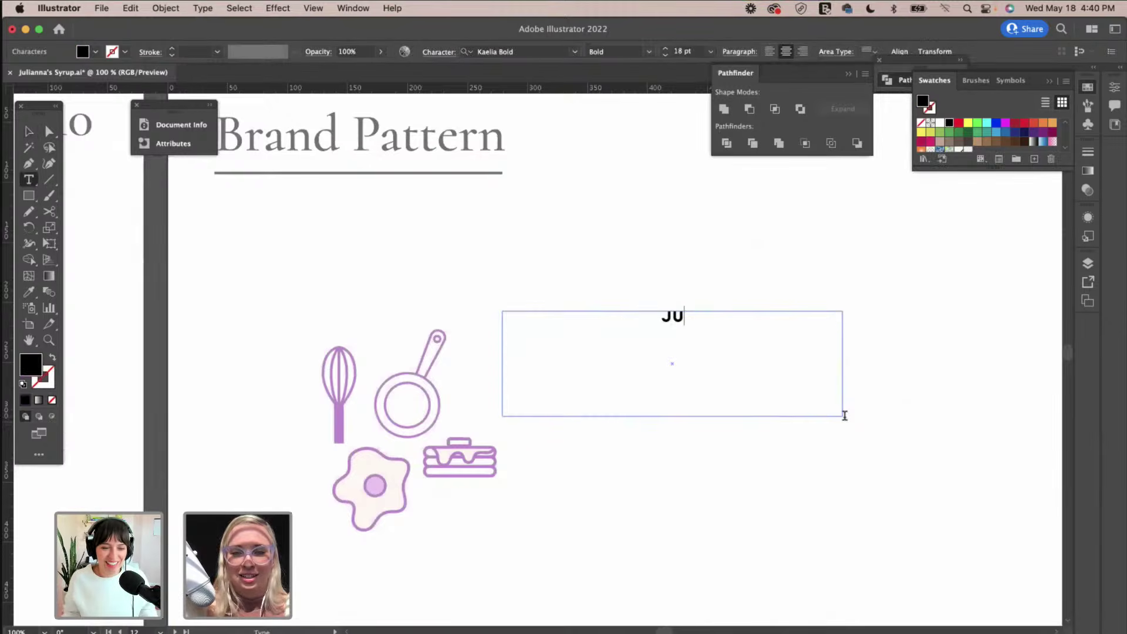
pyautogui.write("LIANNA'S SYRUP")
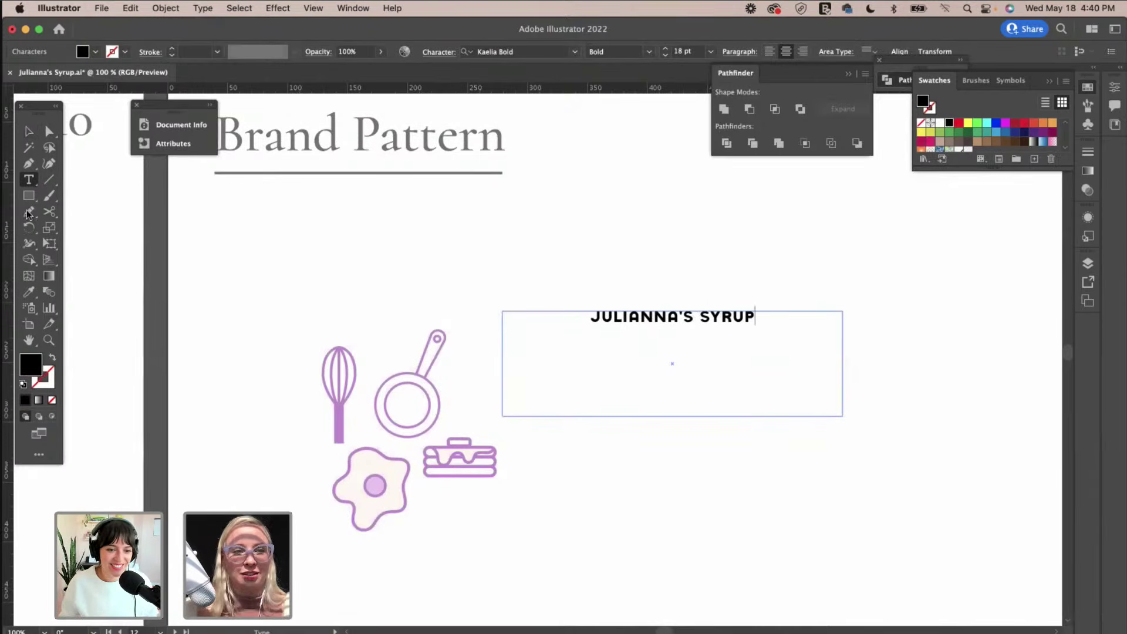
# Give the JULIANNA'S SYRUP text the whisk's purple and move it above the icons.
pyautogui.press('Escape')
pyautogui.press('i')
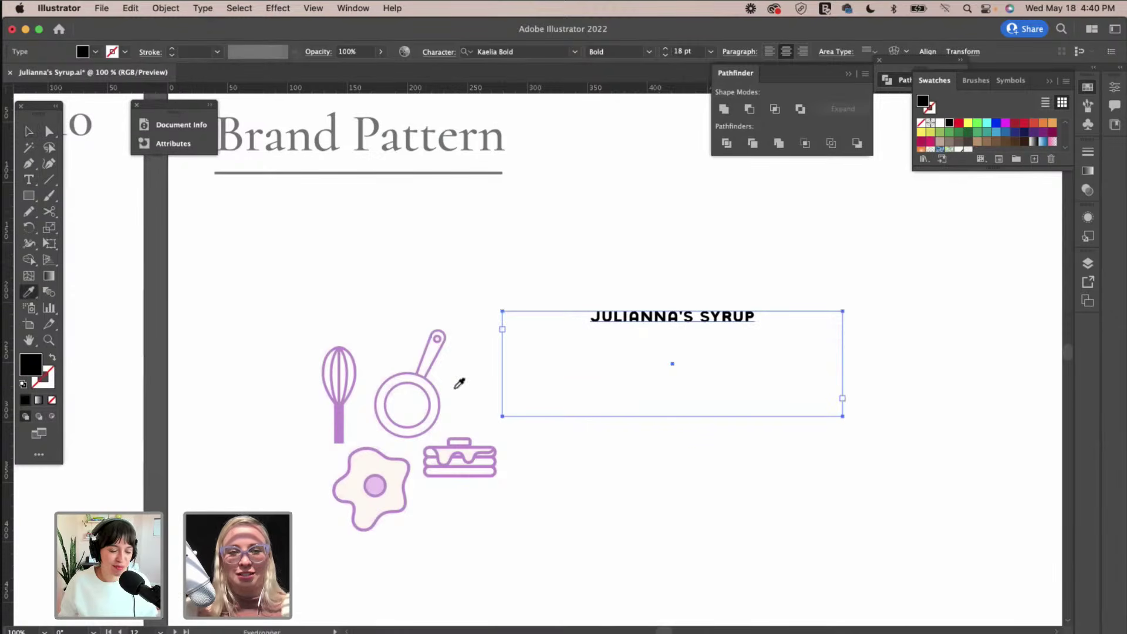
pyautogui.click(342, 403)
pyautogui.press('v')
pyautogui.moveTo(623, 317); pyautogui.dragTo(397, 263)
pyautogui.hscroll(1, 621, 134)
pyautogui.hscroll(3, 620, 134)
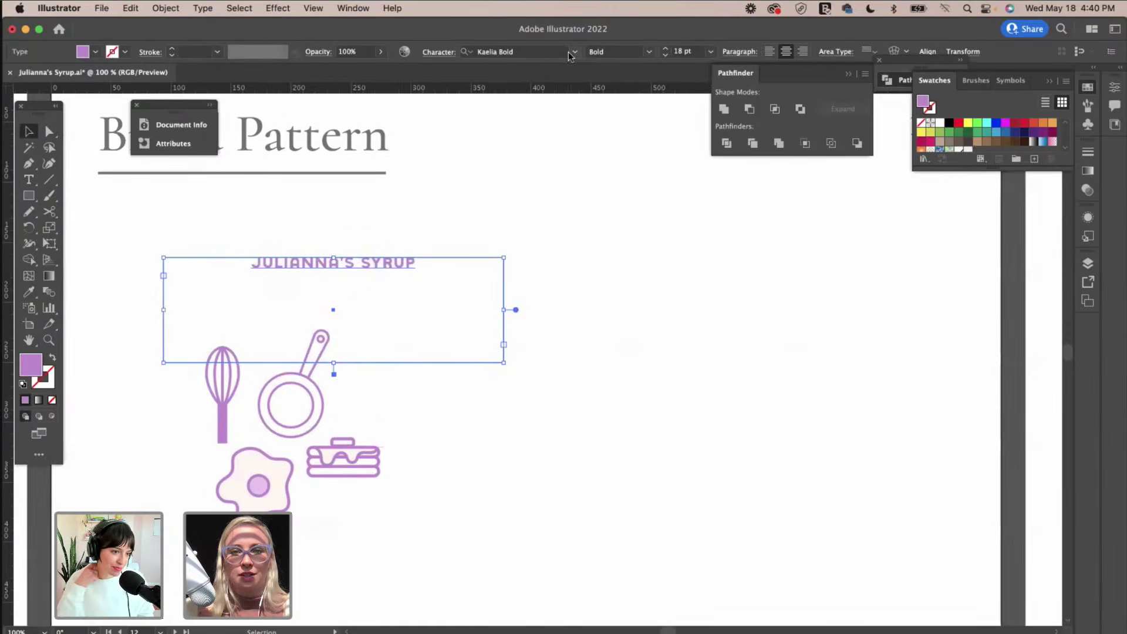
# Search the fonts for "ball" and try Ball-Pen on the JULIANNA'S SYRUP text.
pyautogui.click(574, 52)
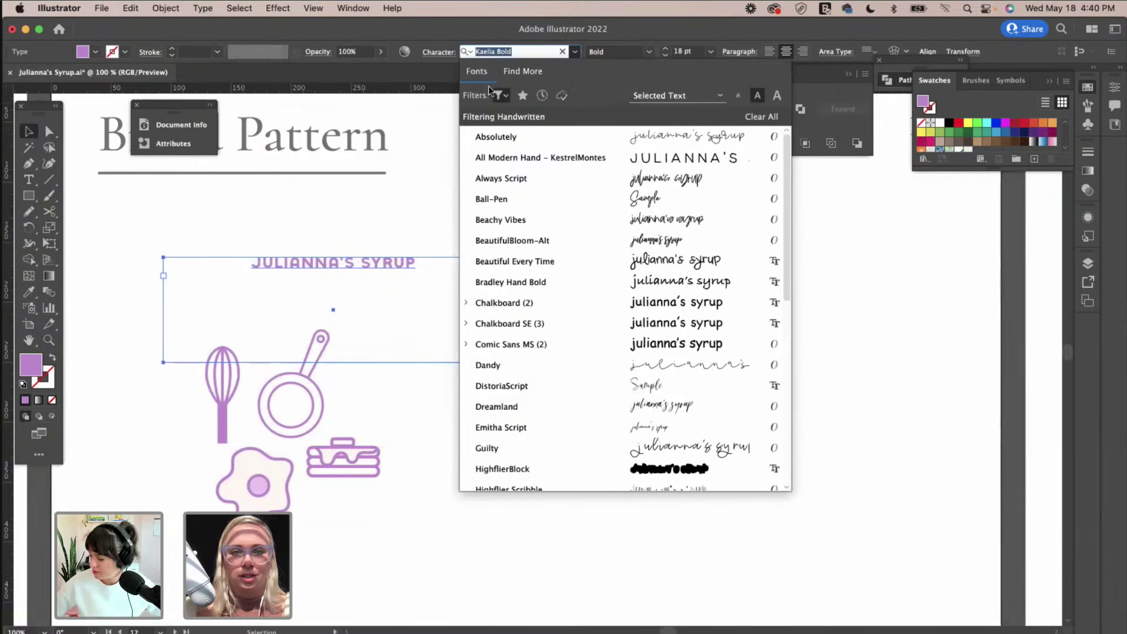
pyautogui.click(499, 95)
pyautogui.click(445, 202)
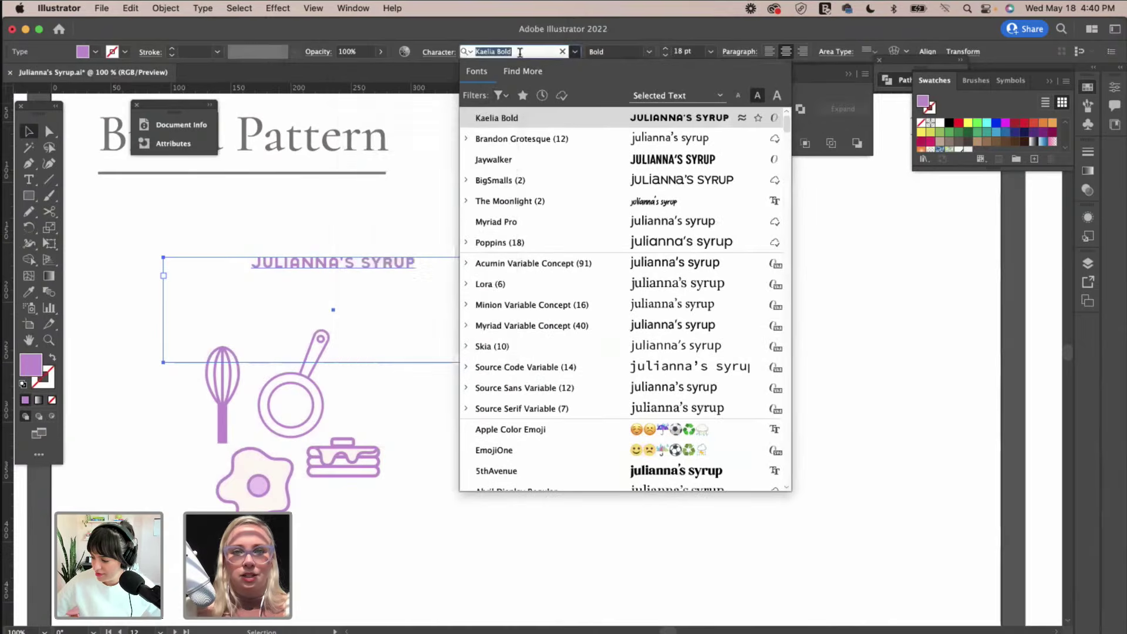
pyautogui.write('ball')
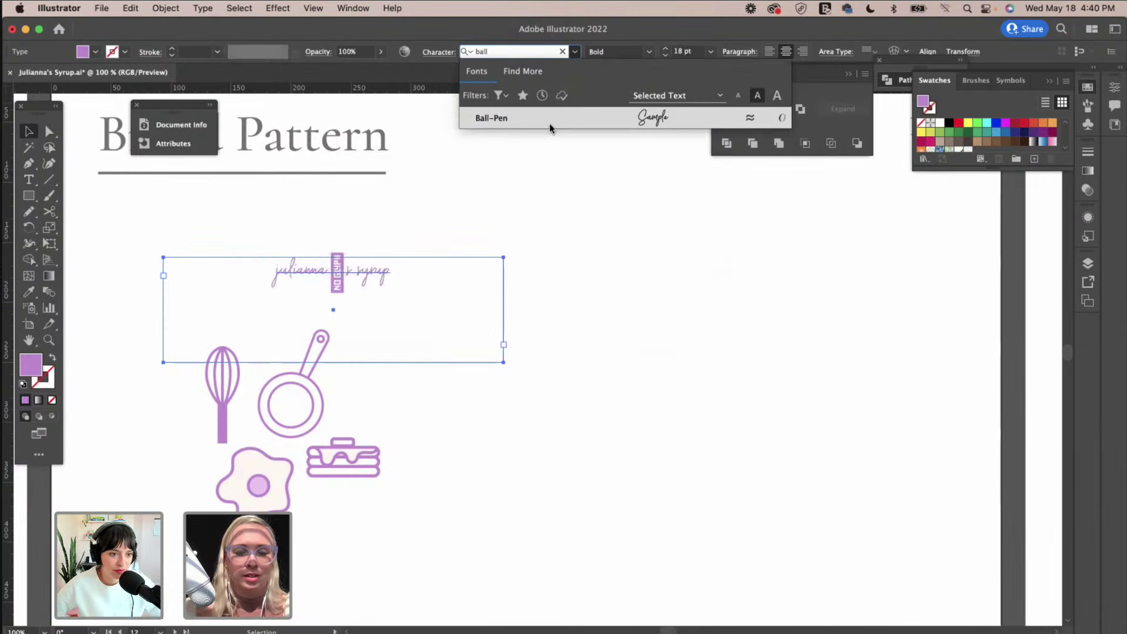
pyautogui.click(499, 94)
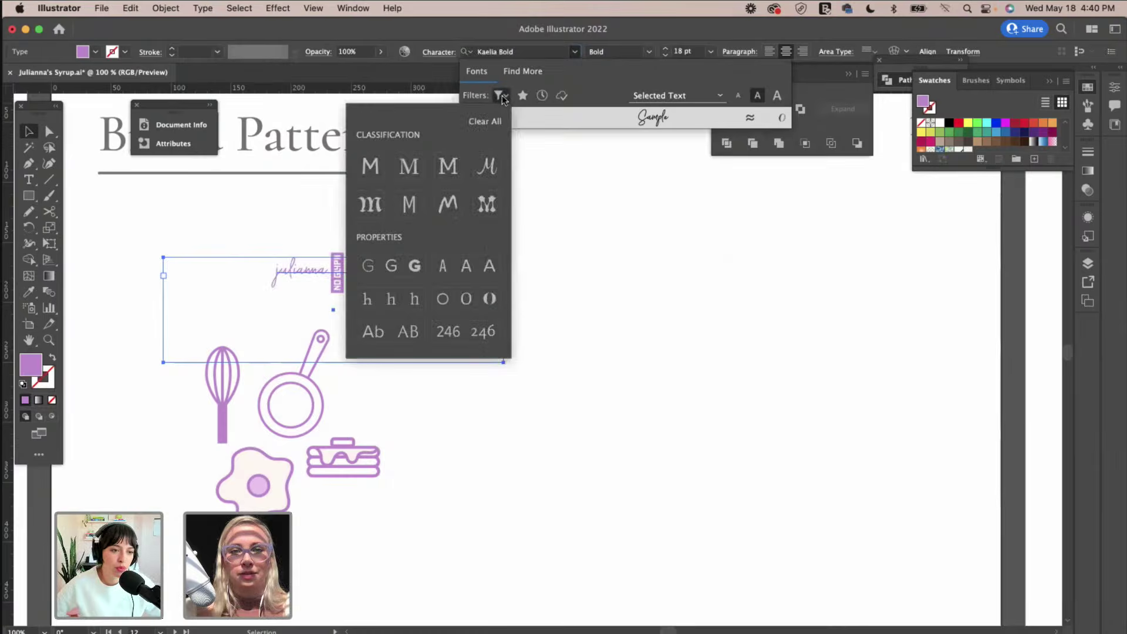
pyautogui.press('Escape')
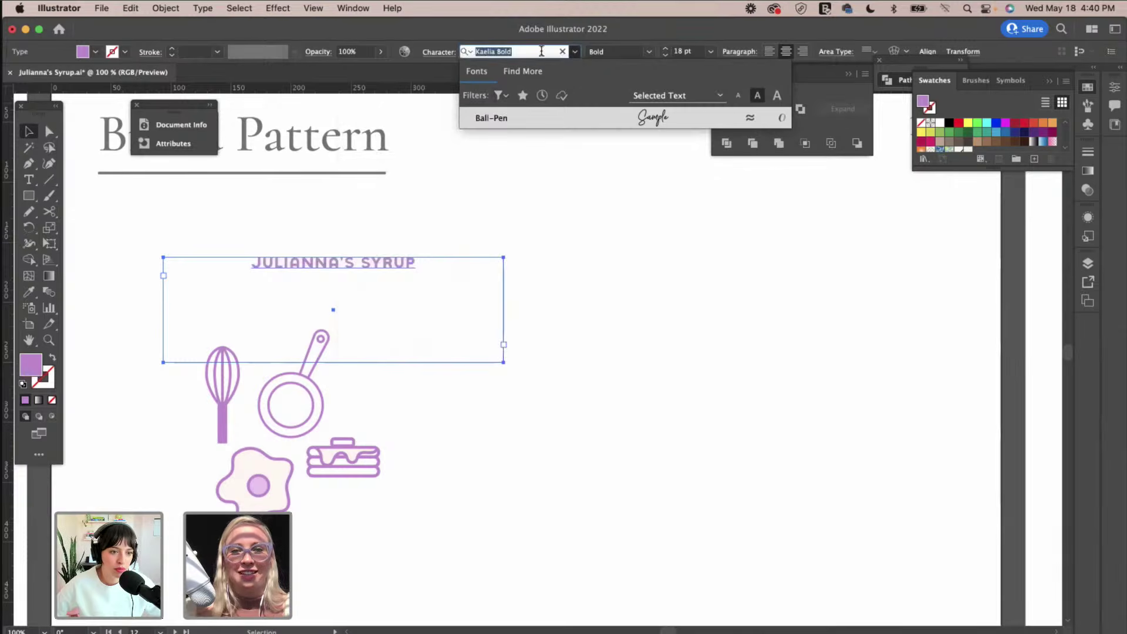
# Filter the fonts to Handwritten and preview them on the JULIANNA'S SYRUP text.
pyautogui.click(575, 51)
pyautogui.click(576, 51)
pyautogui.click(501, 95)
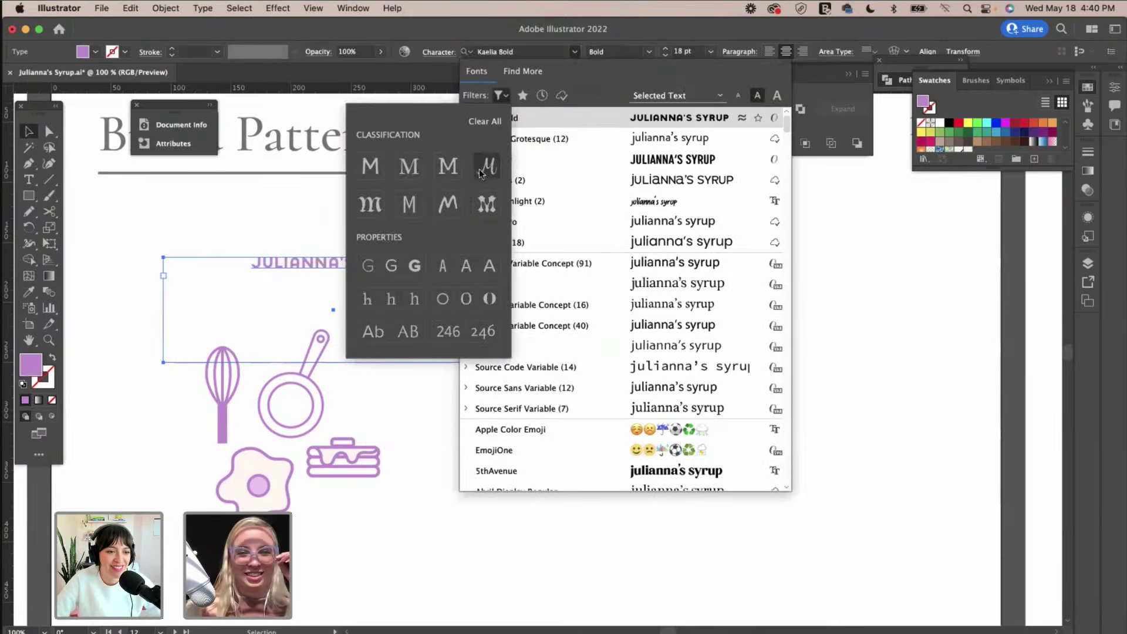
pyautogui.click(447, 199)
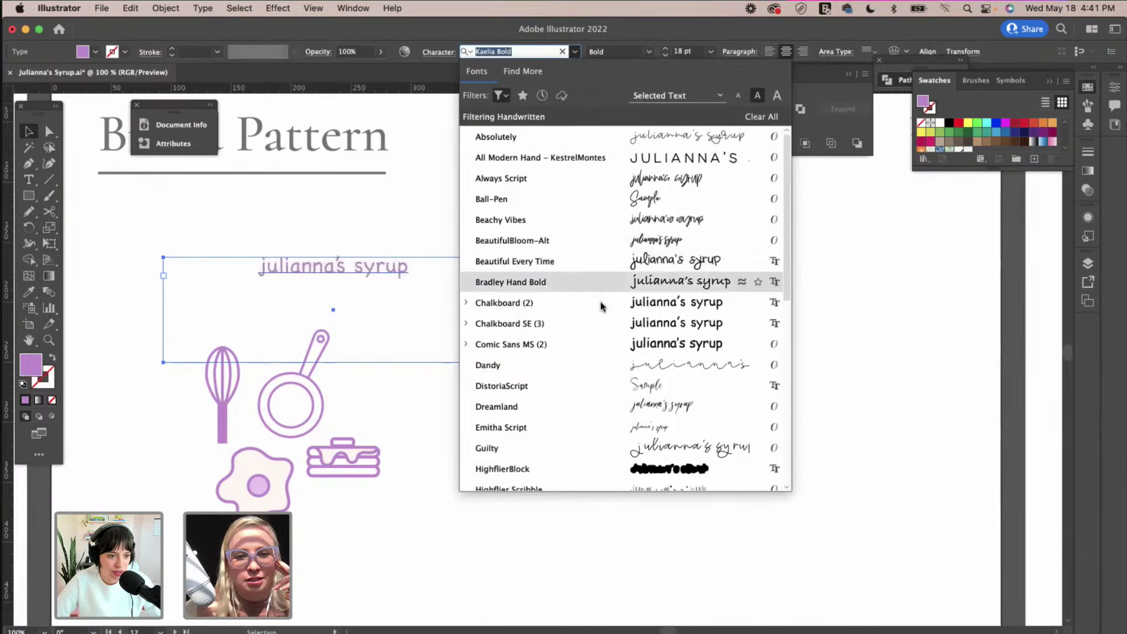
pyautogui.scroll(-3, 600, 351)
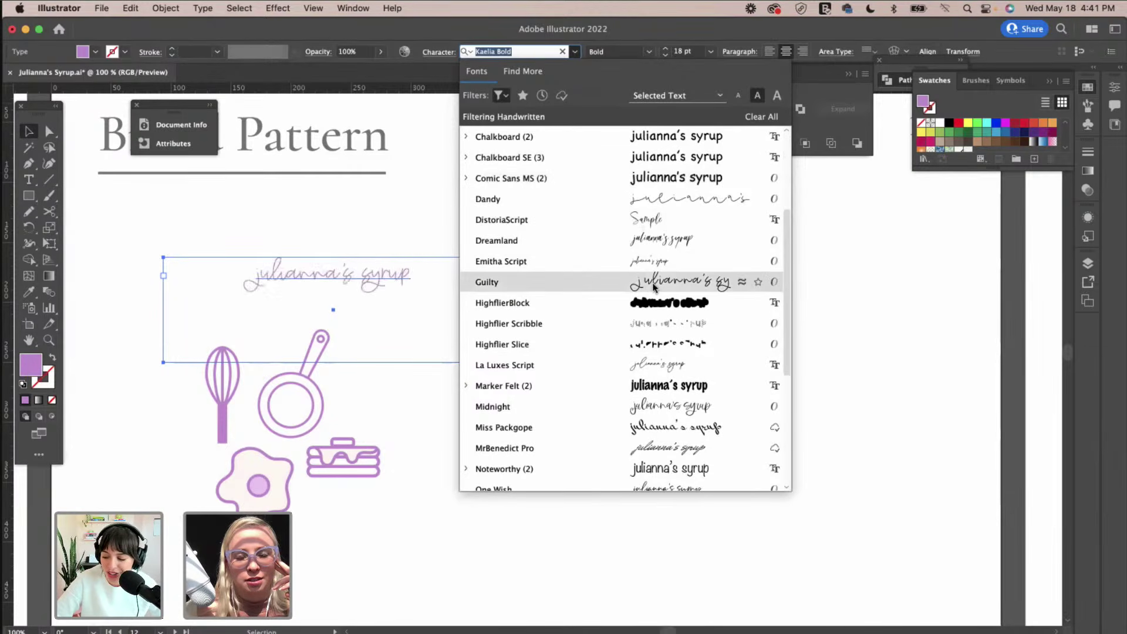
pyautogui.scroll(-2, 637, 371)
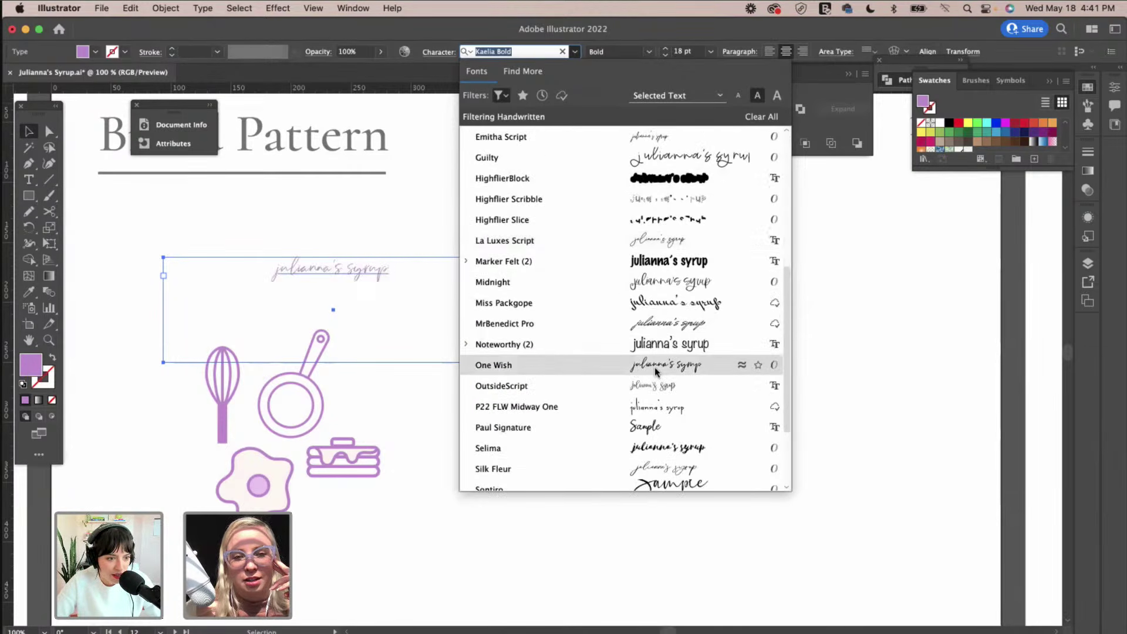
pyautogui.scroll(-2, 654, 368)
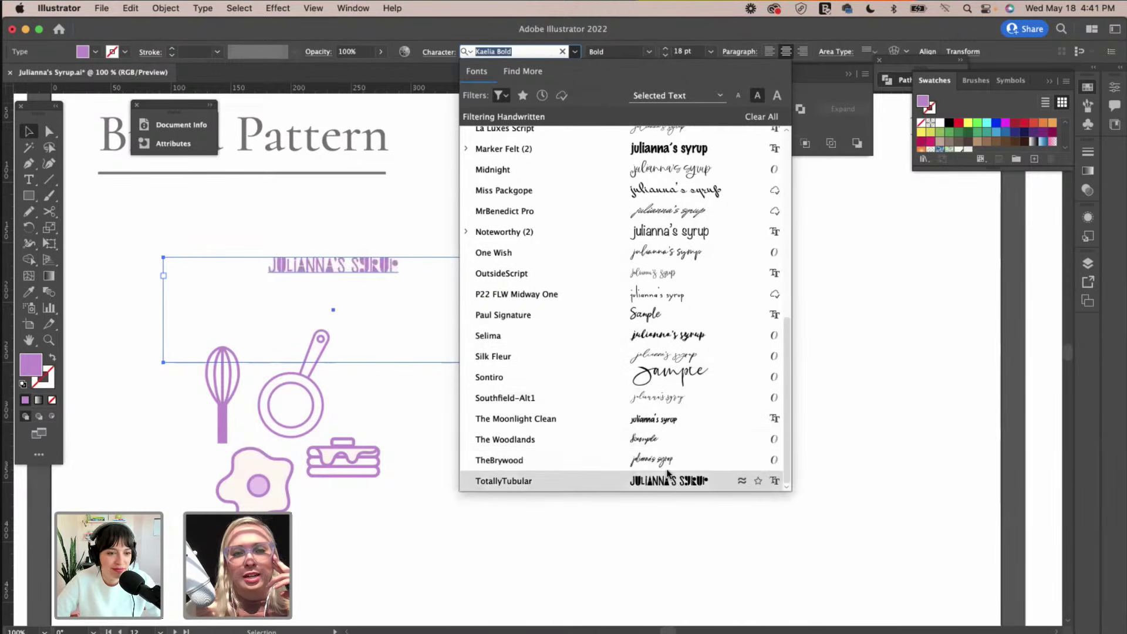
# Filter the fonts to Script and apply Brittany Signature to the brand name text.
pyautogui.click(498, 95)
pyautogui.click(487, 166)
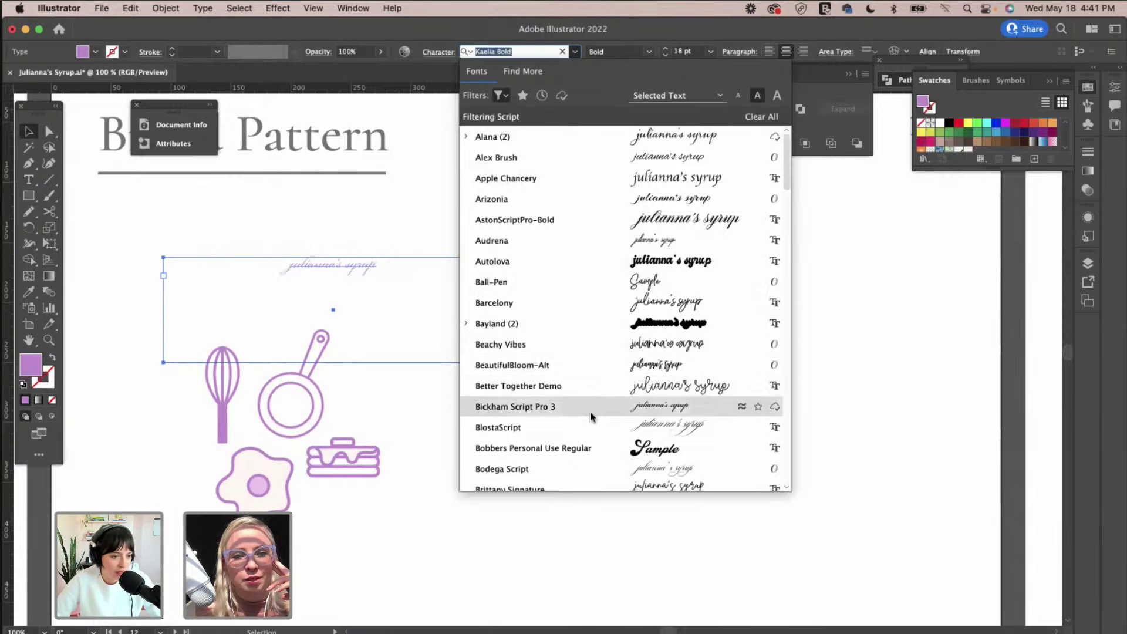
pyautogui.scroll(-5, 584, 447)
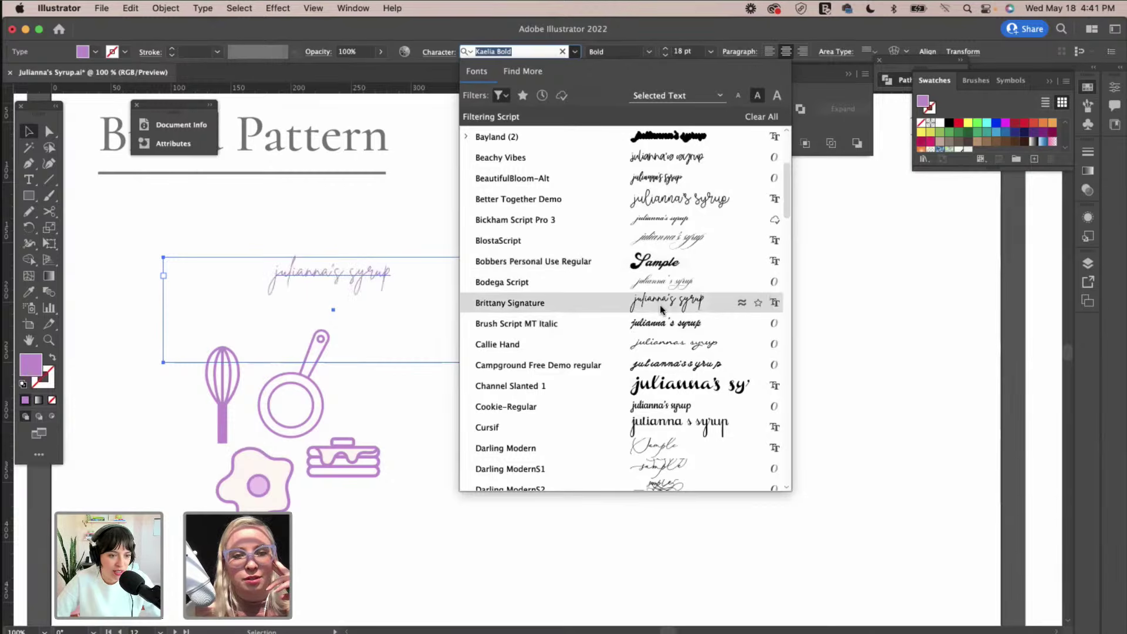
pyautogui.click(652, 302)
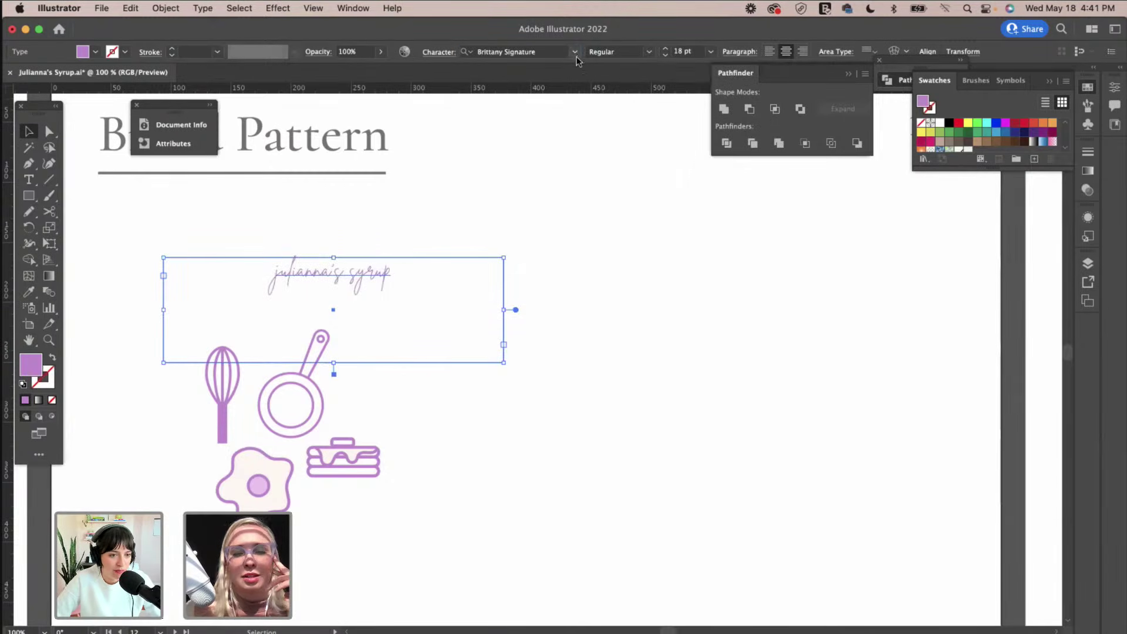
# Move the brand name text down beside the pan, above the pancake icon.
pyautogui.moveTo(390, 274); pyautogui.dragTo(473, 378)
pyautogui.hscroll(3, 473, 354)
pyautogui.scroll(-1, 473, 354)
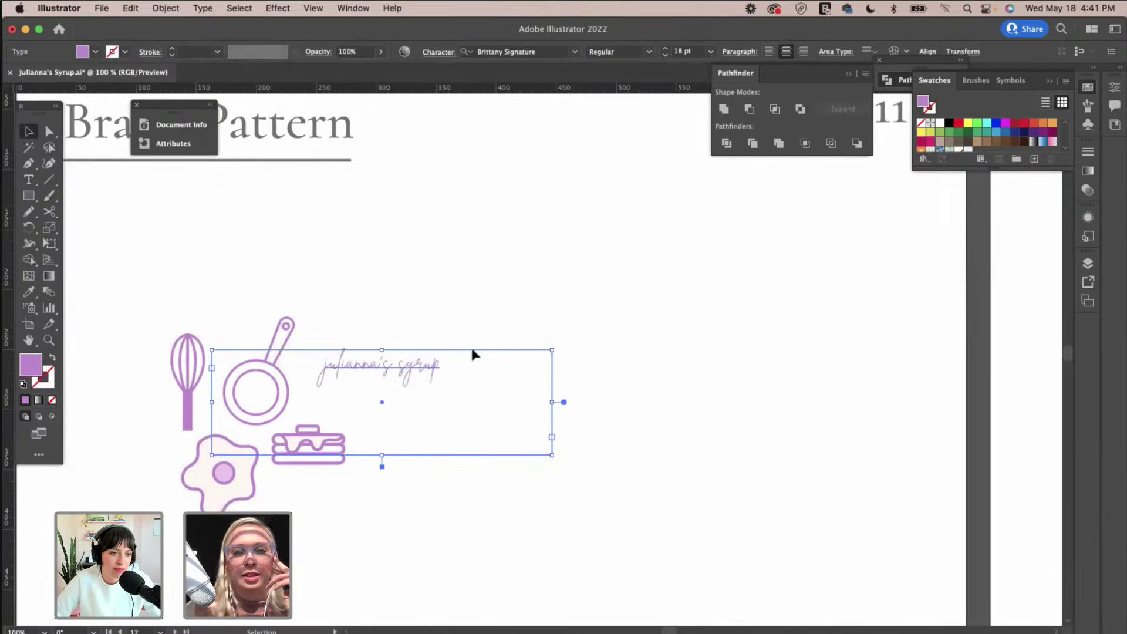
# Capitalize the initial letters of both words in the brand name text so it reads "Julianna's Syrup".
pyautogui.doubleClick(405, 371)
pyautogui.hotkey('shift', 'Right')
pyautogui.write('S')
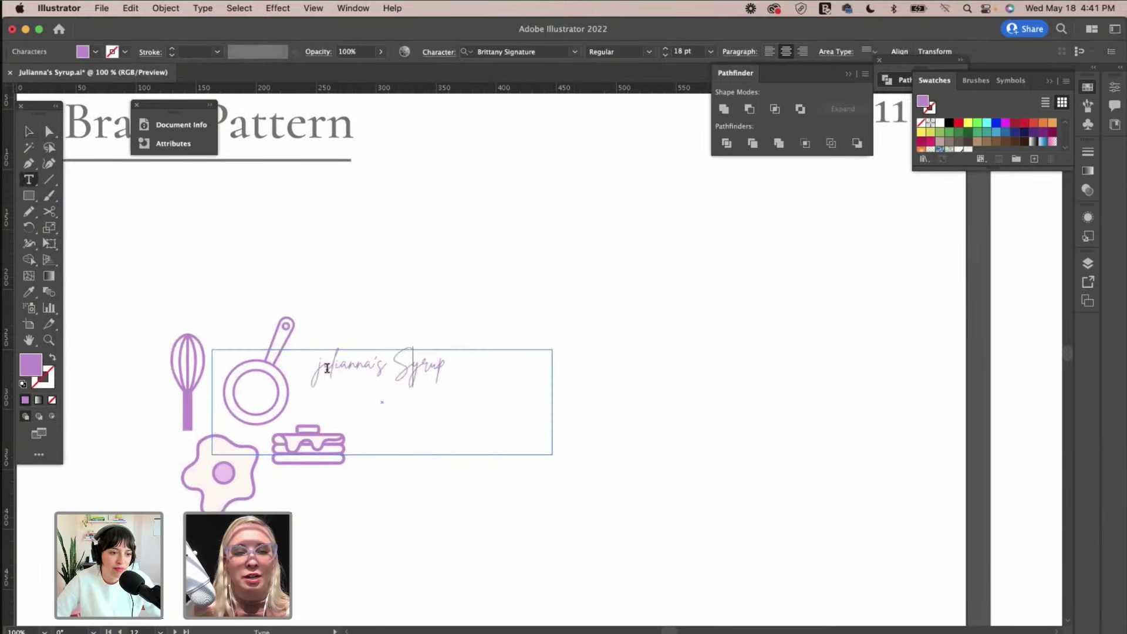
pyautogui.moveTo(326, 368); pyautogui.dragTo(315, 367)
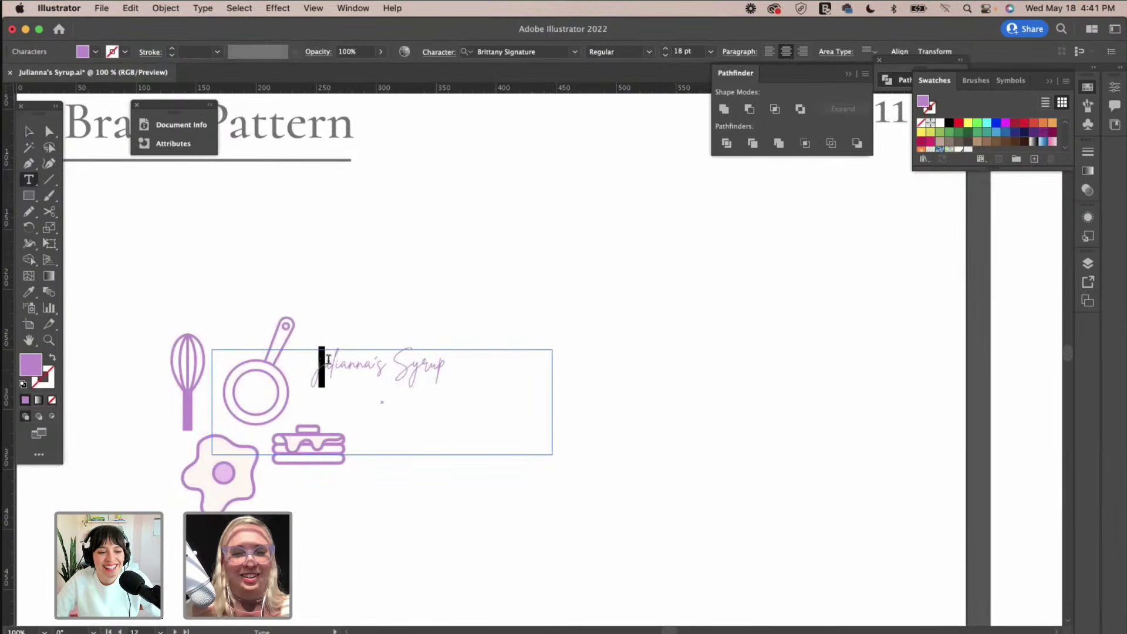
pyautogui.write('J')
pyautogui.press('Escape')
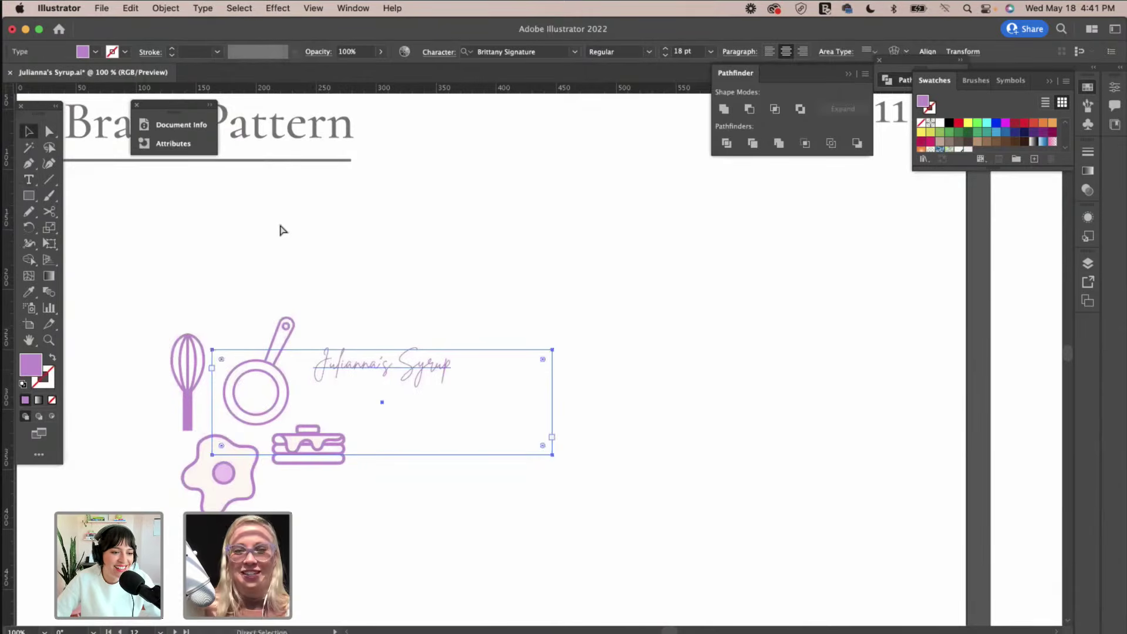
# Try the Autolova script font on the brand name text.
pyautogui.press('super+equal')
pyautogui.press('super+equal')
pyautogui.hscroll(10, 278, 221)
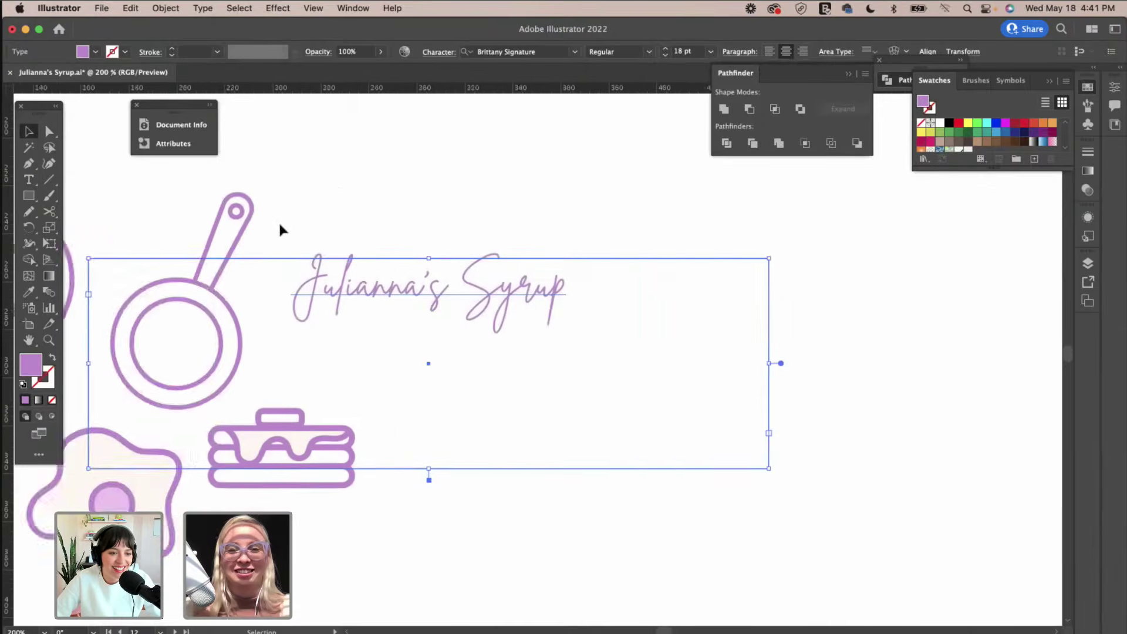
pyautogui.click(576, 52)
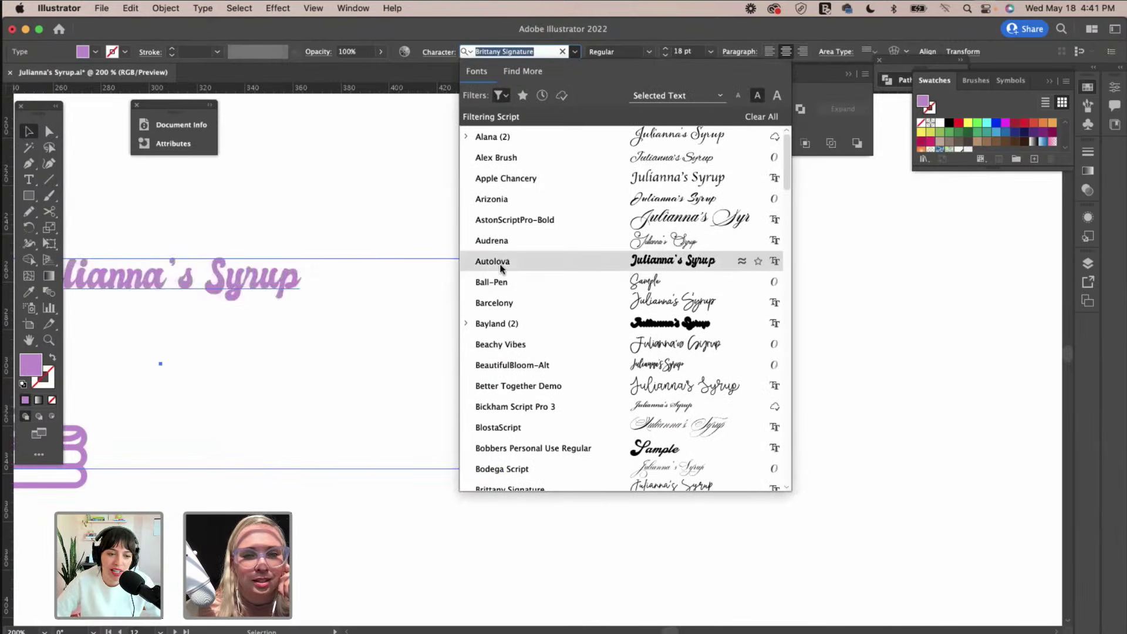
pyautogui.click(499, 263)
pyautogui.hscroll(-2, 499, 261)
# Preview the remaining Script fonts on the brand name text and apply Sontiro.
pyautogui.click(576, 52)
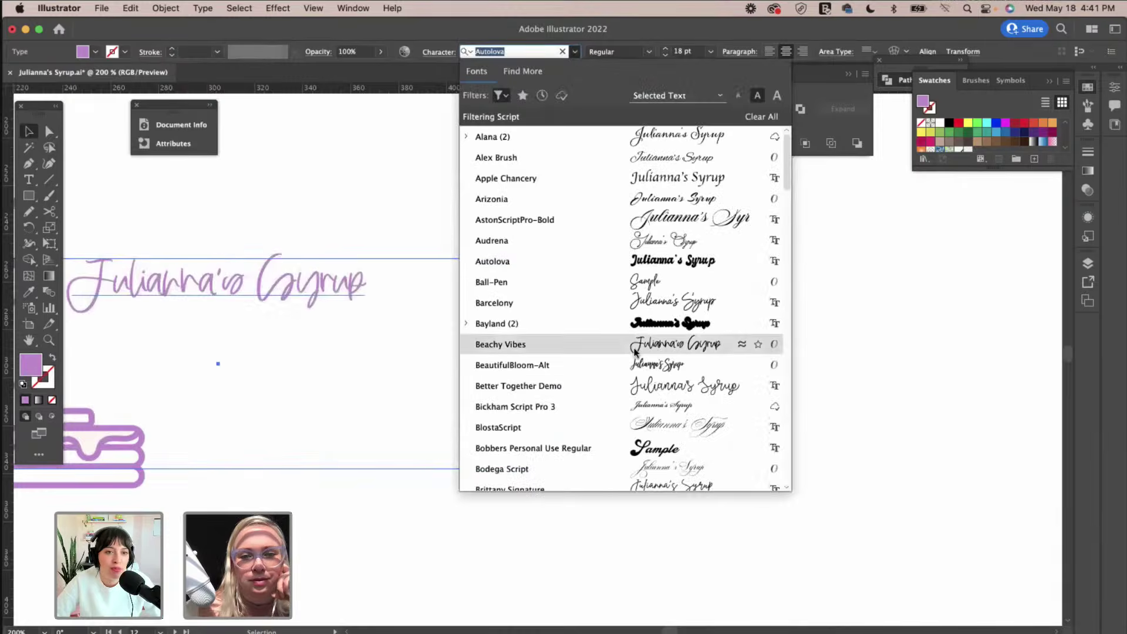
pyautogui.scroll(-8, 564, 352)
pyautogui.scroll(-4, 563, 382)
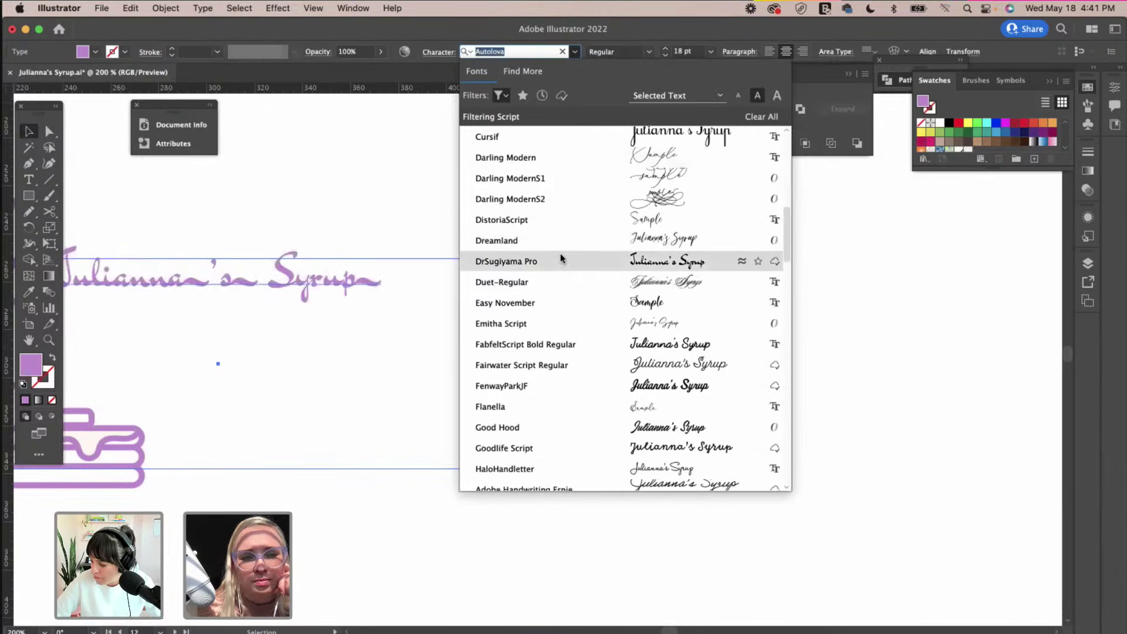
pyautogui.scroll(-4, 574, 333)
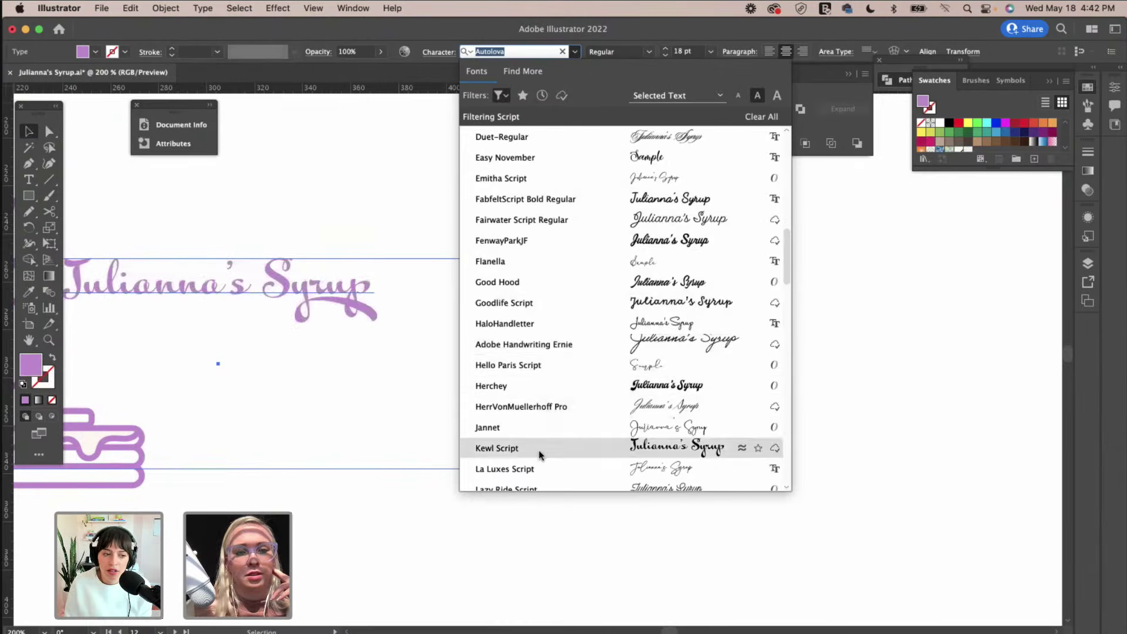
pyautogui.scroll(-5, 541, 454)
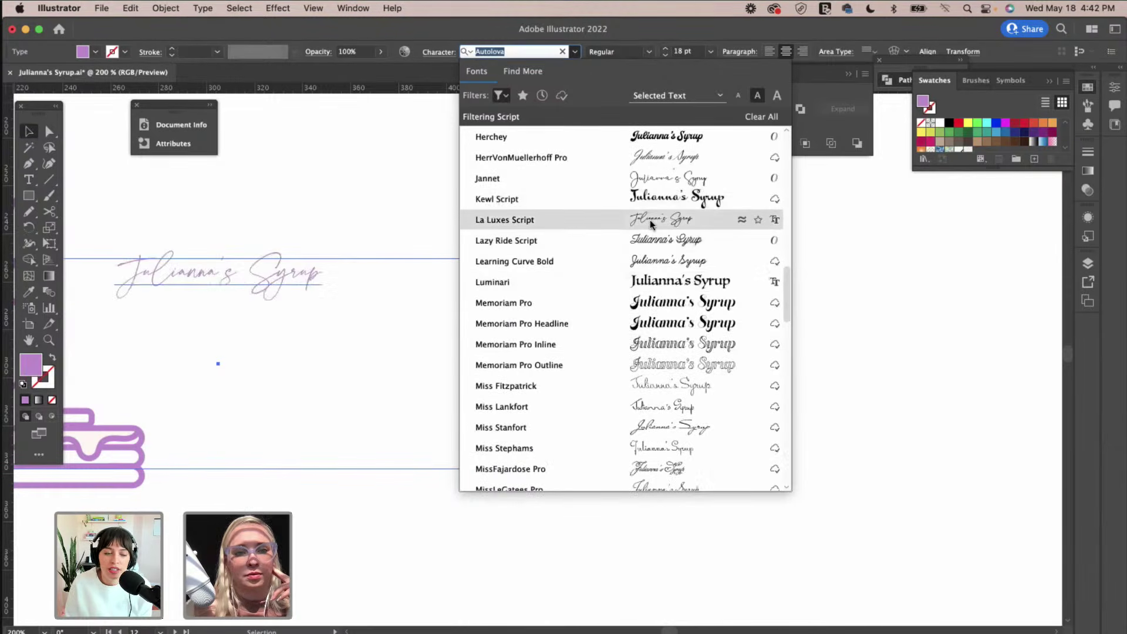
pyautogui.scroll(-15, 606, 412)
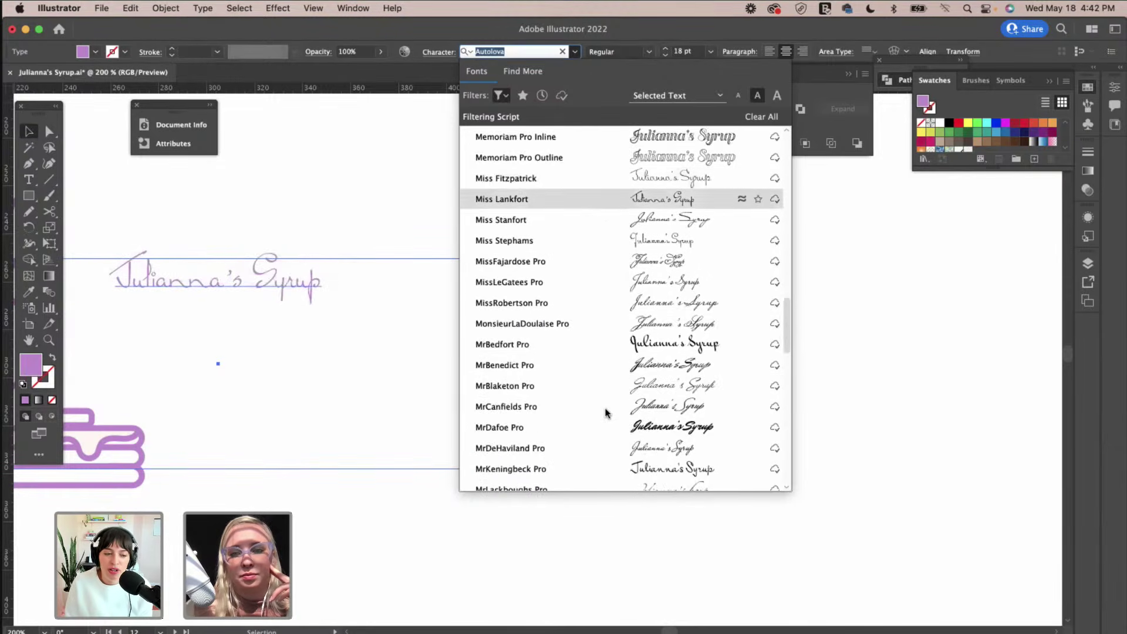
pyautogui.scroll(-5, 606, 413)
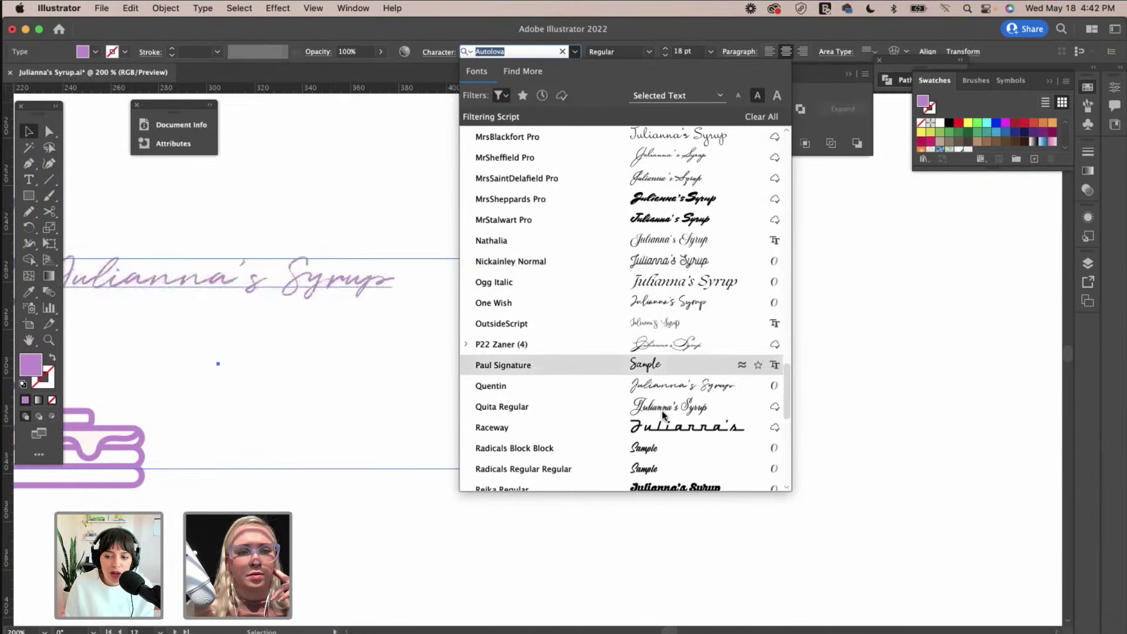
pyautogui.scroll(-3, 656, 434)
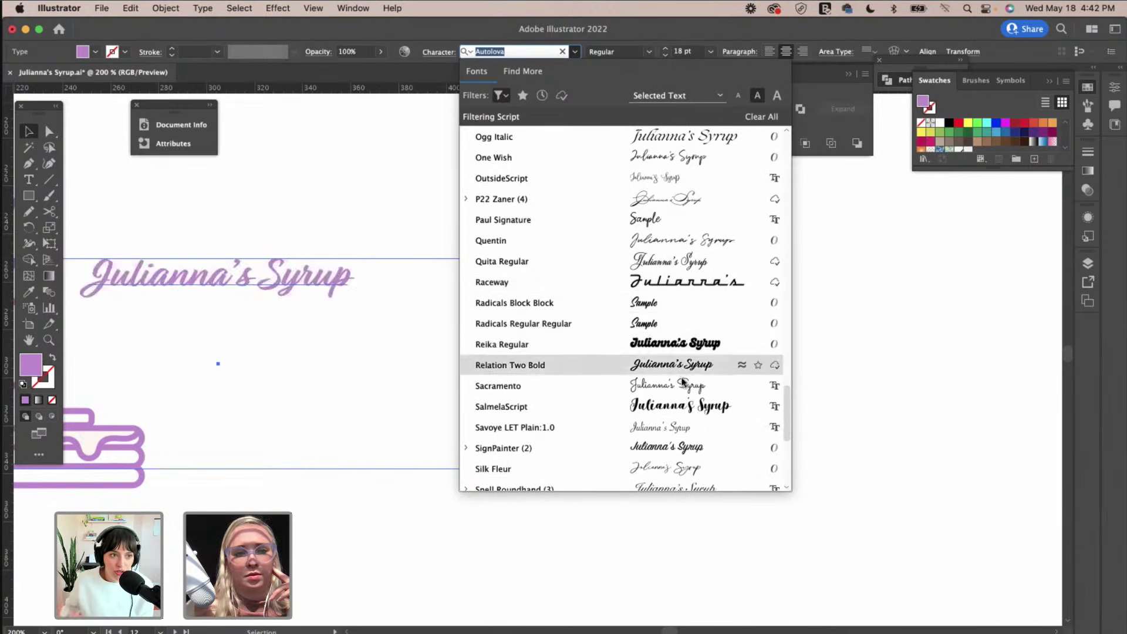
pyautogui.scroll(-2, 678, 403)
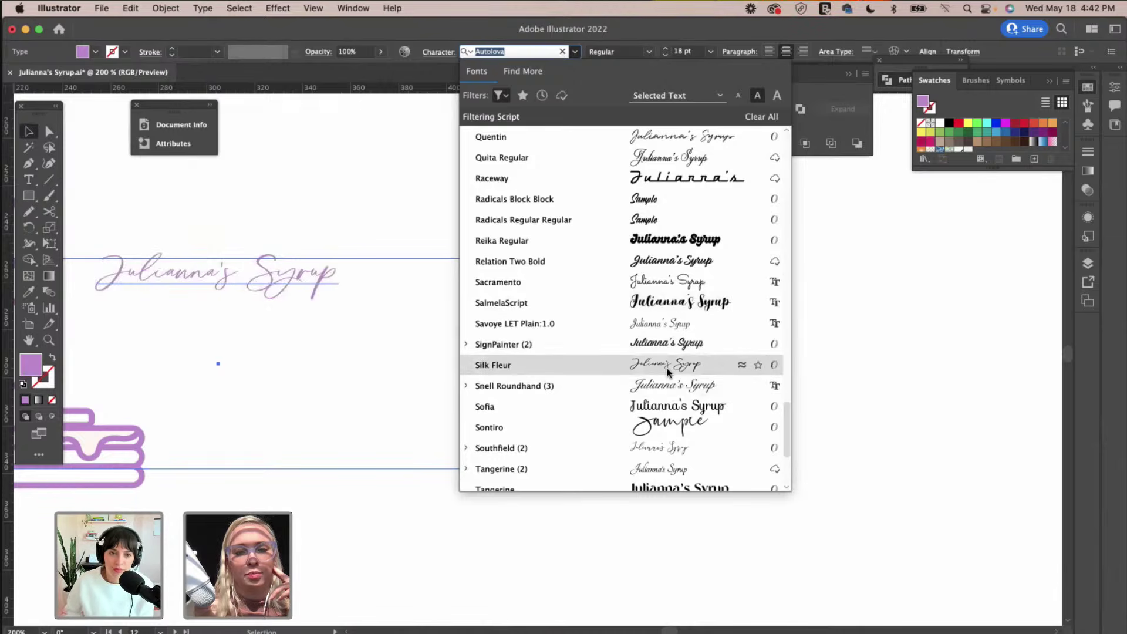
pyautogui.scroll(-2, 667, 368)
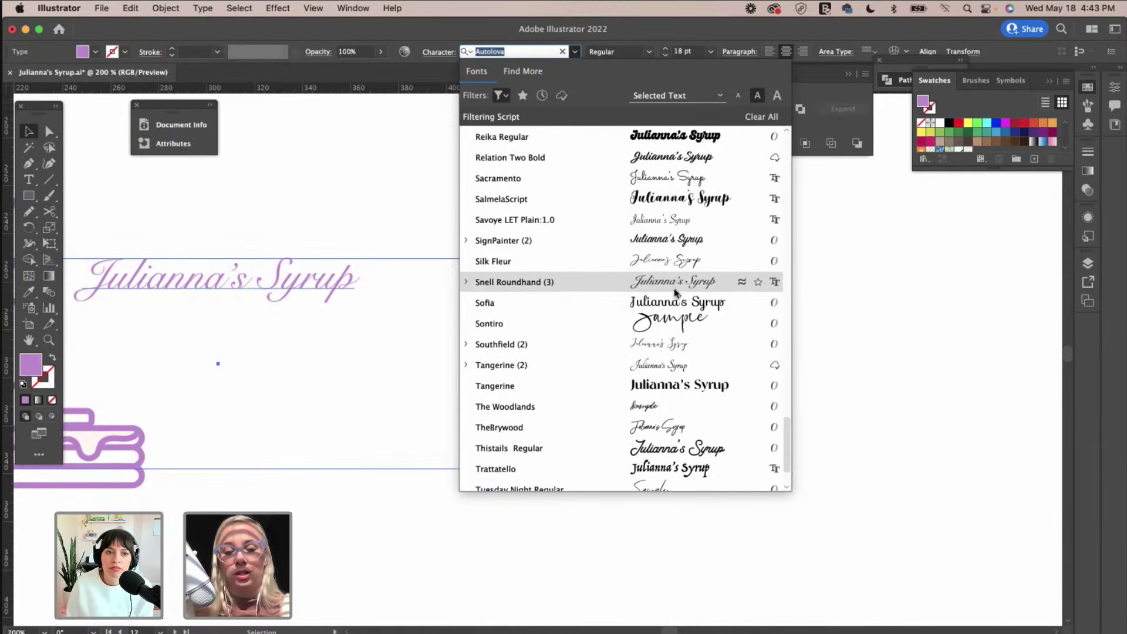
pyautogui.click(701, 322)
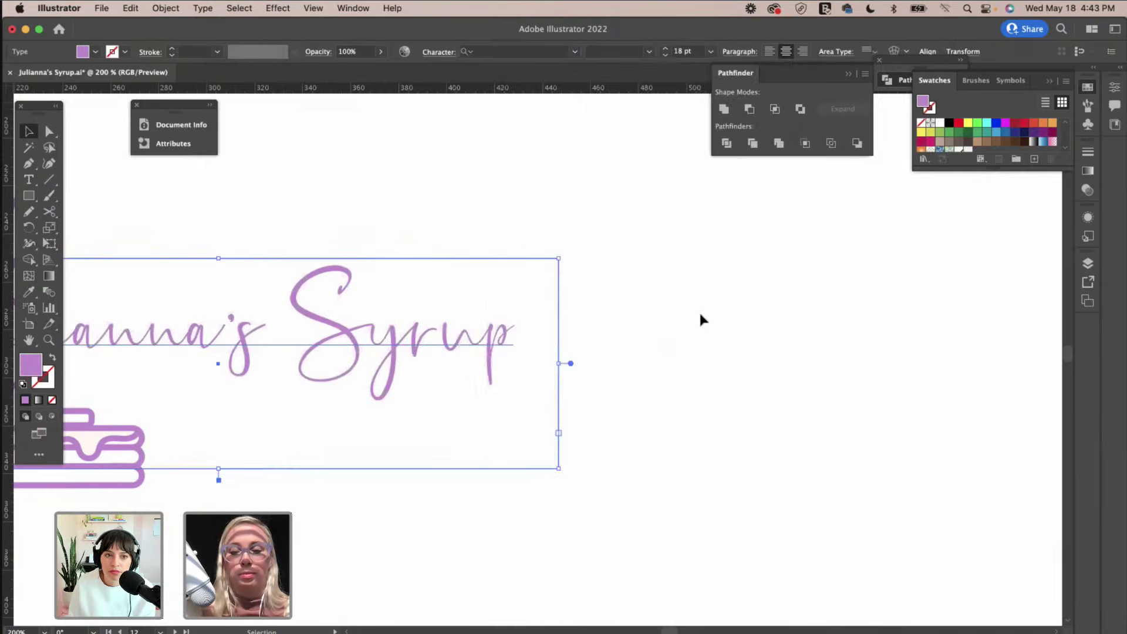
# Move the brand name text clear of the pan icon and reduce its font size to 9 pt.
pyautogui.press('super+1')
pyautogui.hscroll(3, 701, 319)
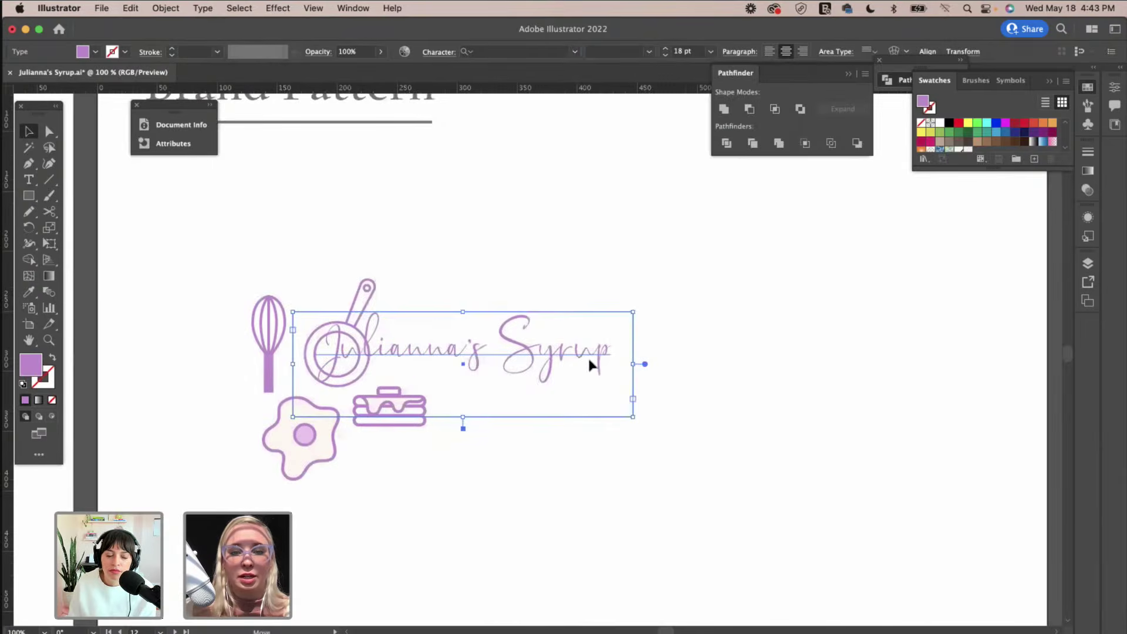
pyautogui.moveTo(588, 356); pyautogui.dragTo(670, 356)
pyautogui.click(666, 56)
pyautogui.click(666, 56)
pyautogui.click(665, 56)
pyautogui.hscroll(3, 635, 281)
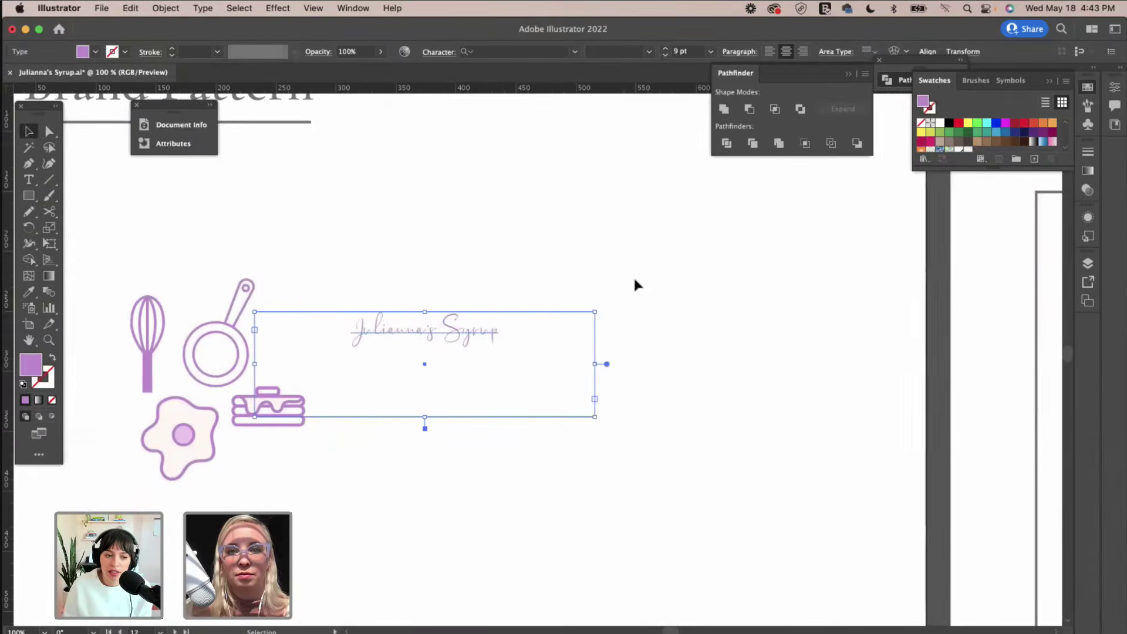
# Change the brand name text's font to Barcelony and enlarge it to 31 pt.
pyautogui.click(575, 51)
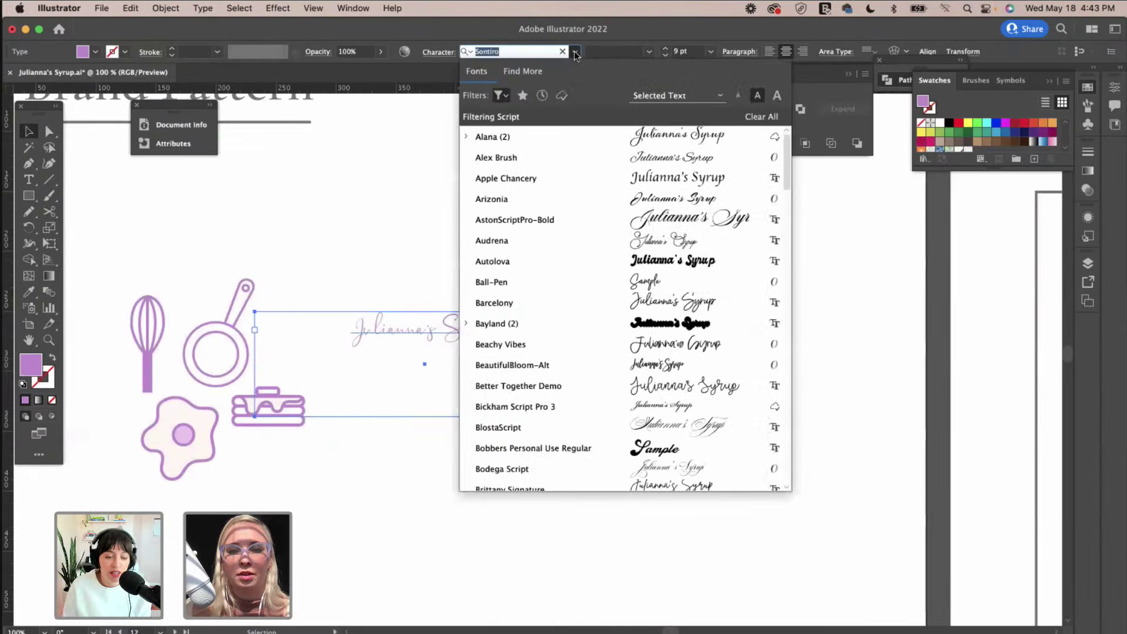
pyautogui.click(594, 303)
pyautogui.click(665, 50)
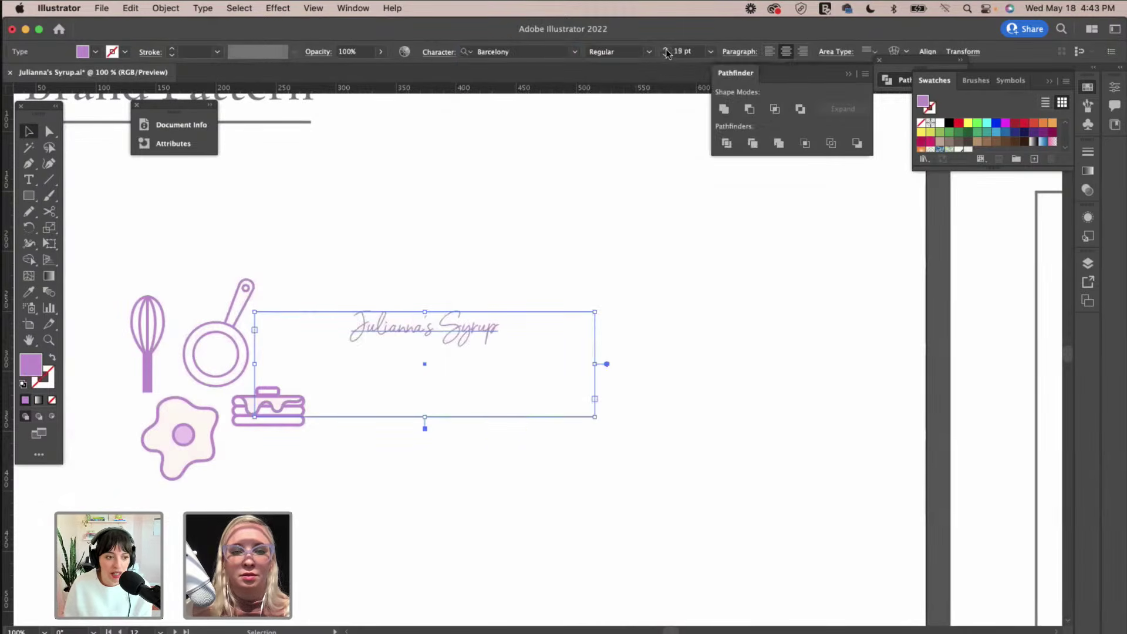
pyautogui.click(666, 49)
pyautogui.click(513, 220)
pyautogui.hscroll(-3, 514, 220)
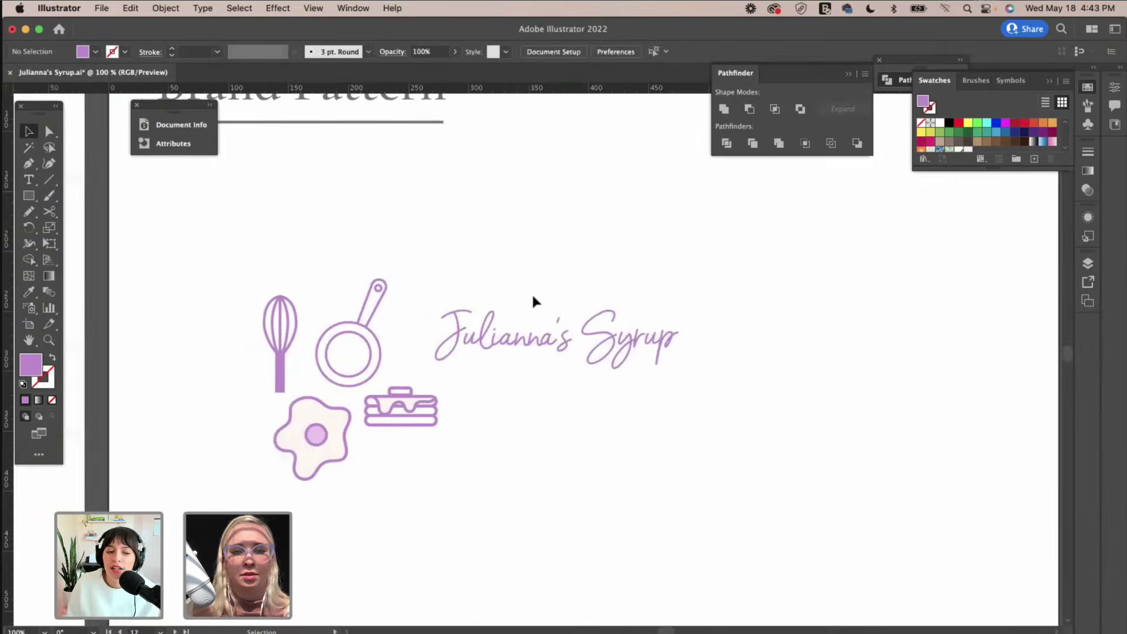
# Move the brand name text closer to the pan icon and narrow its text frame to fit the words.
pyautogui.moveTo(500, 334); pyautogui.dragTo(455, 334)
pyautogui.click(202, 8)
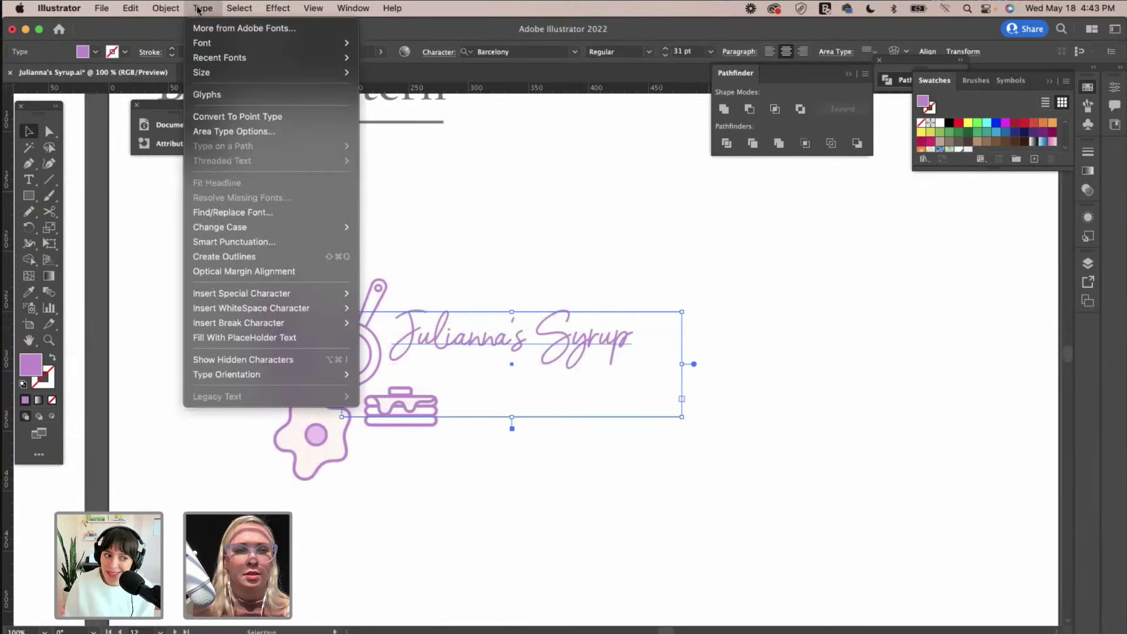
pyautogui.click(641, 366)
pyautogui.moveTo(681, 364); pyautogui.dragTo(580, 353)
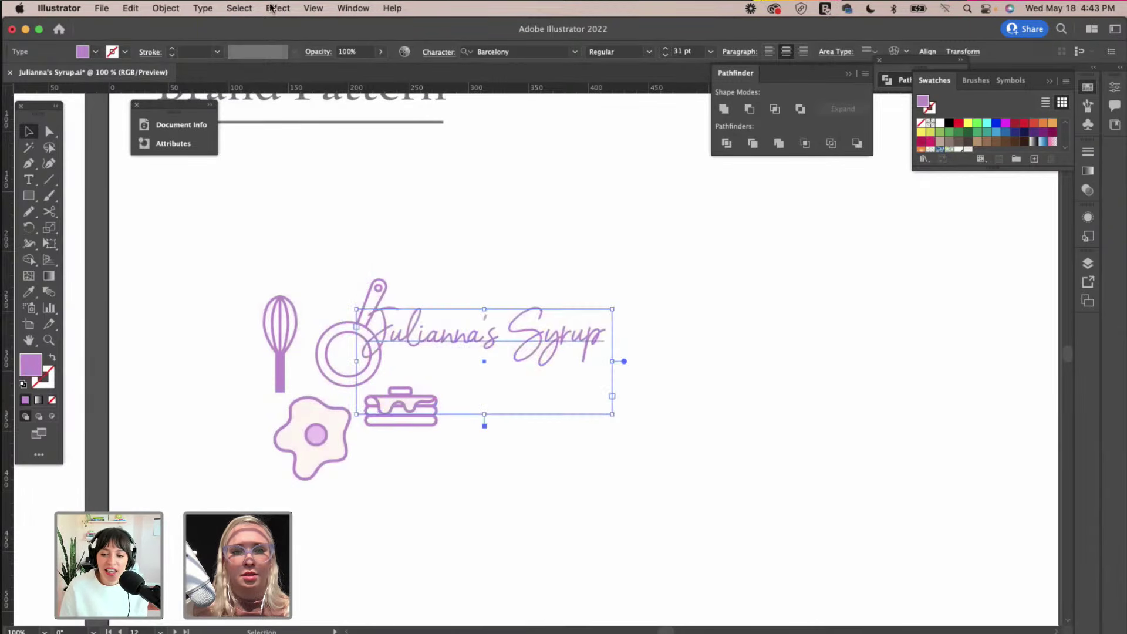
# Place a copy of the brand name text above the icons and convert the original beside the pan to outlines.
pyautogui.moveTo(503, 362); pyautogui.dragTo(568, 193)
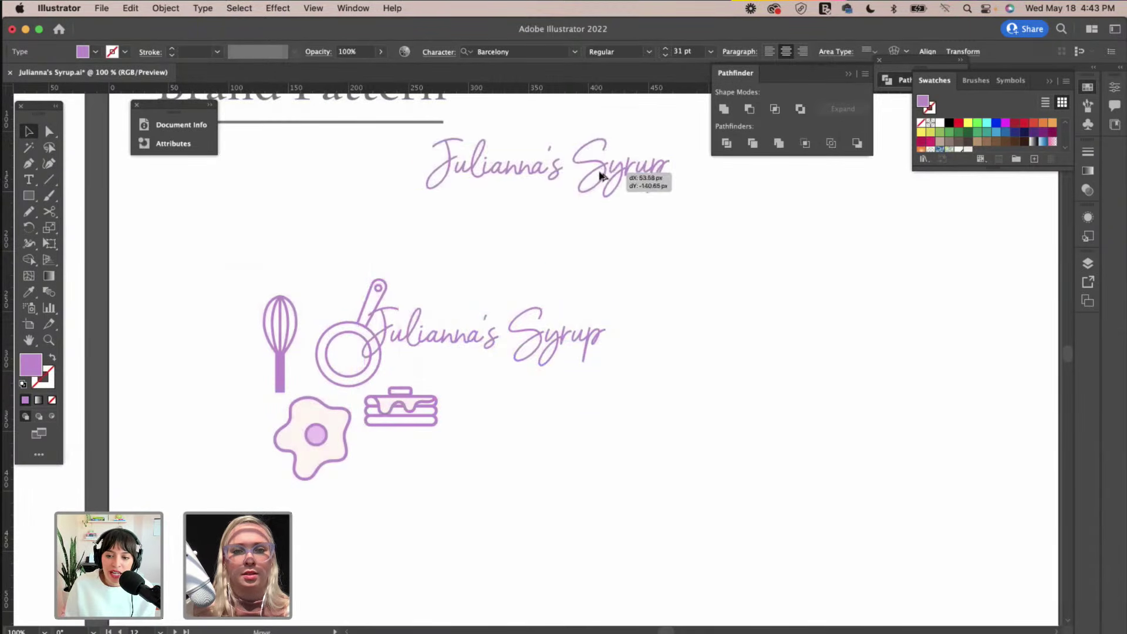
pyautogui.click(479, 363)
pyautogui.click(203, 7)
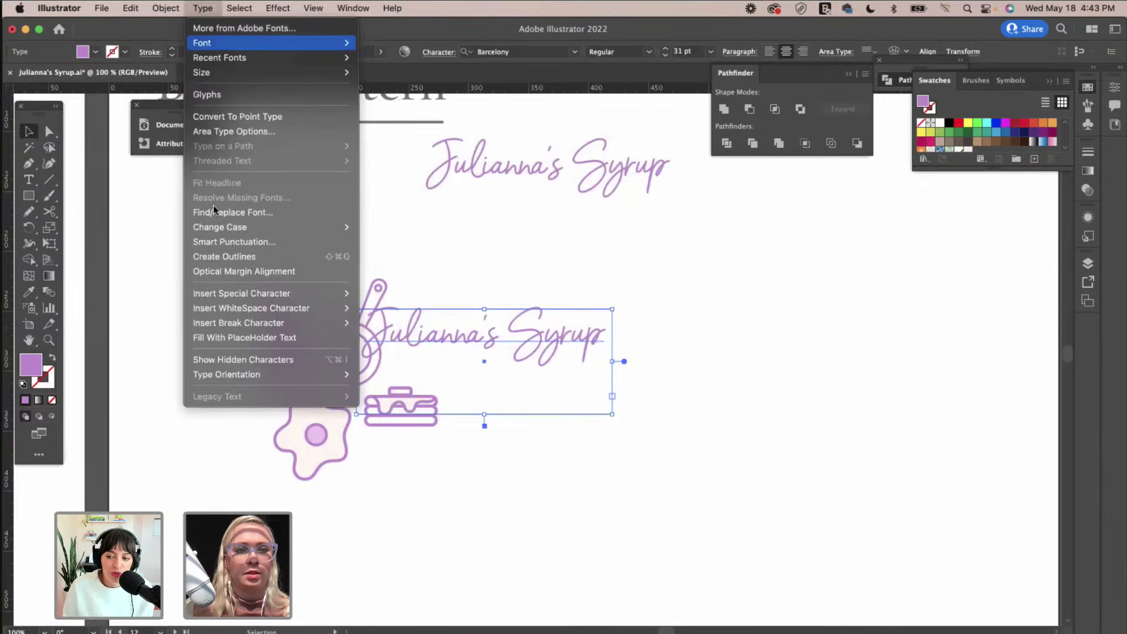
pyautogui.click(227, 256)
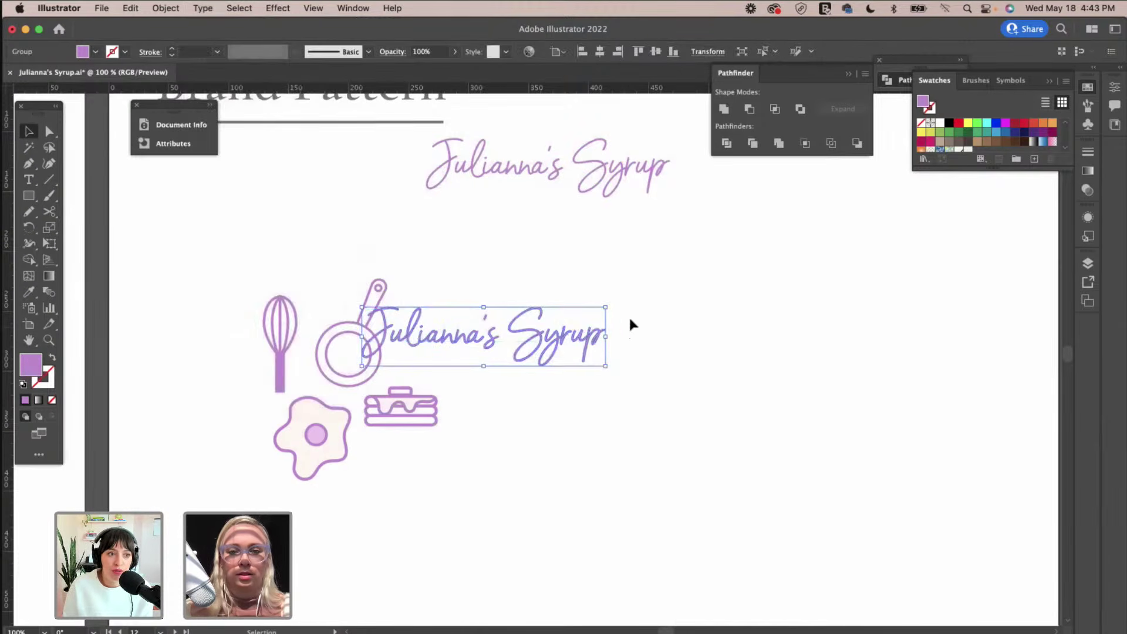
# Scale down the outlined brand name so it sits just beside the pan, above the pancake icon.
pyautogui.moveTo(614, 311); pyautogui.dragTo(561, 360)
pyautogui.click(702, 337)
pyautogui.hscroll(-5, 702, 337)
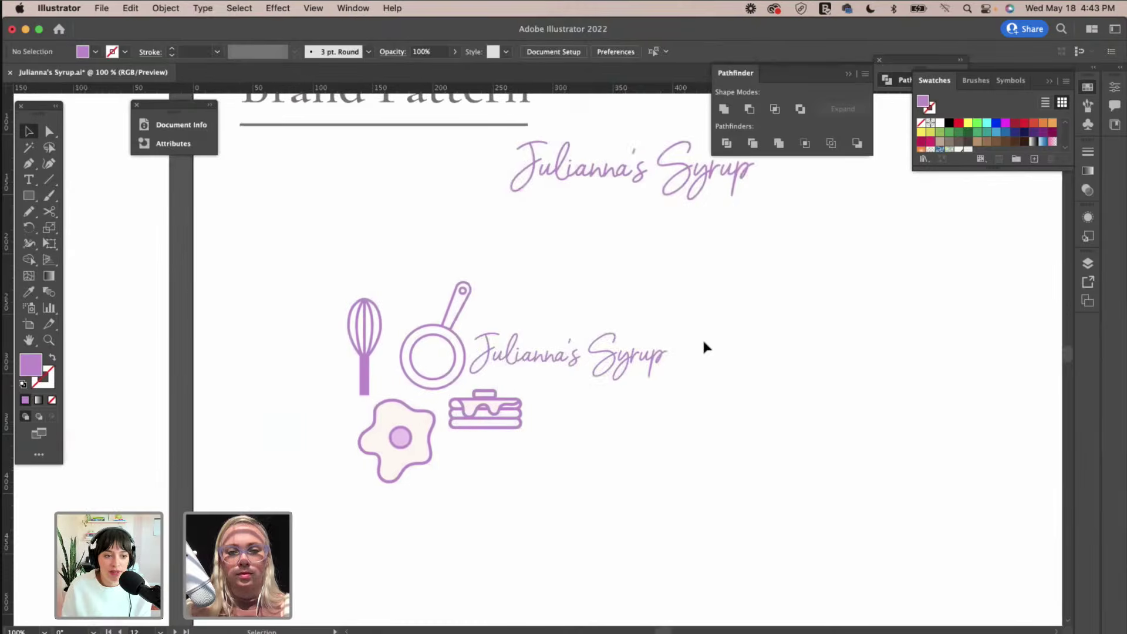
# Make a pattern from the whisk, pan, egg and pancake icons together with the outlined brand name.
pyautogui.press('super+a')
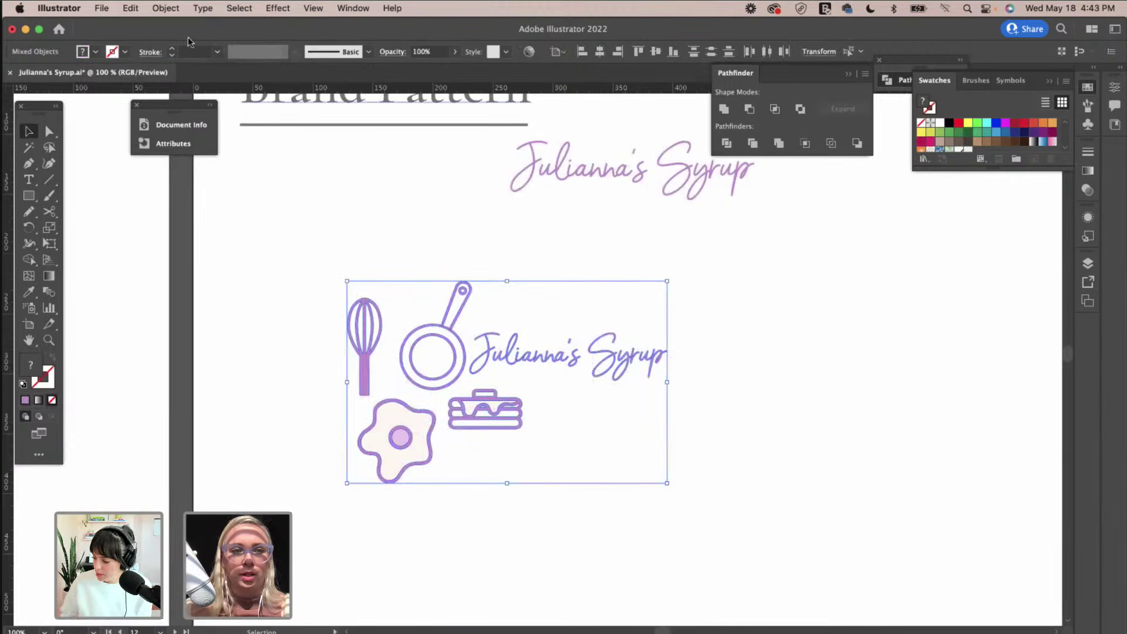
pyautogui.click(159, 8)
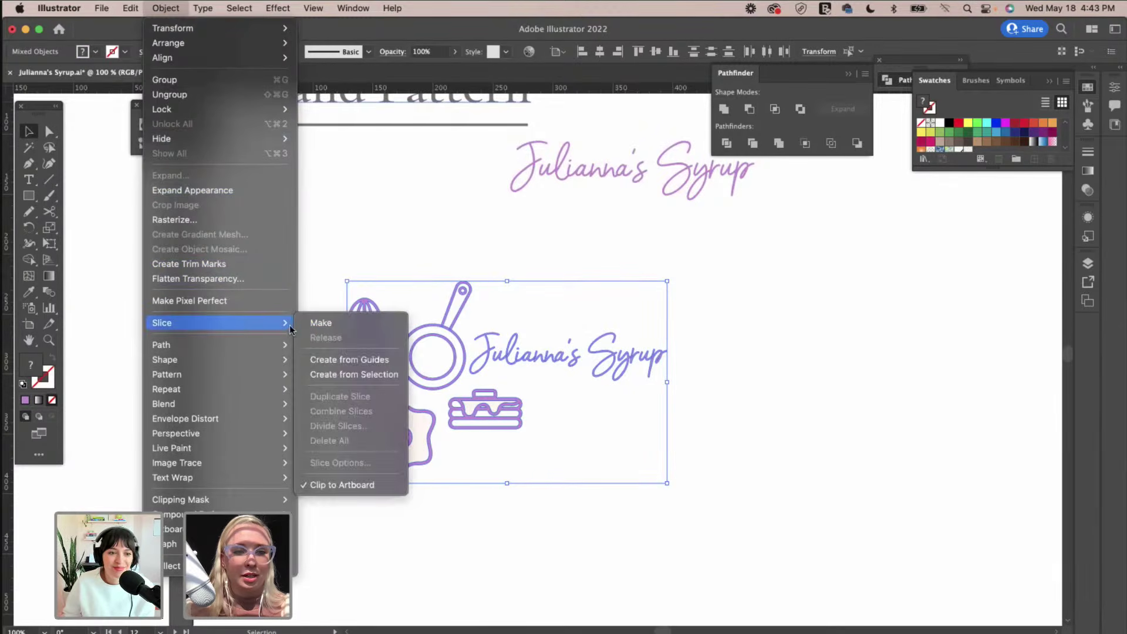
pyautogui.moveTo(247, 346)
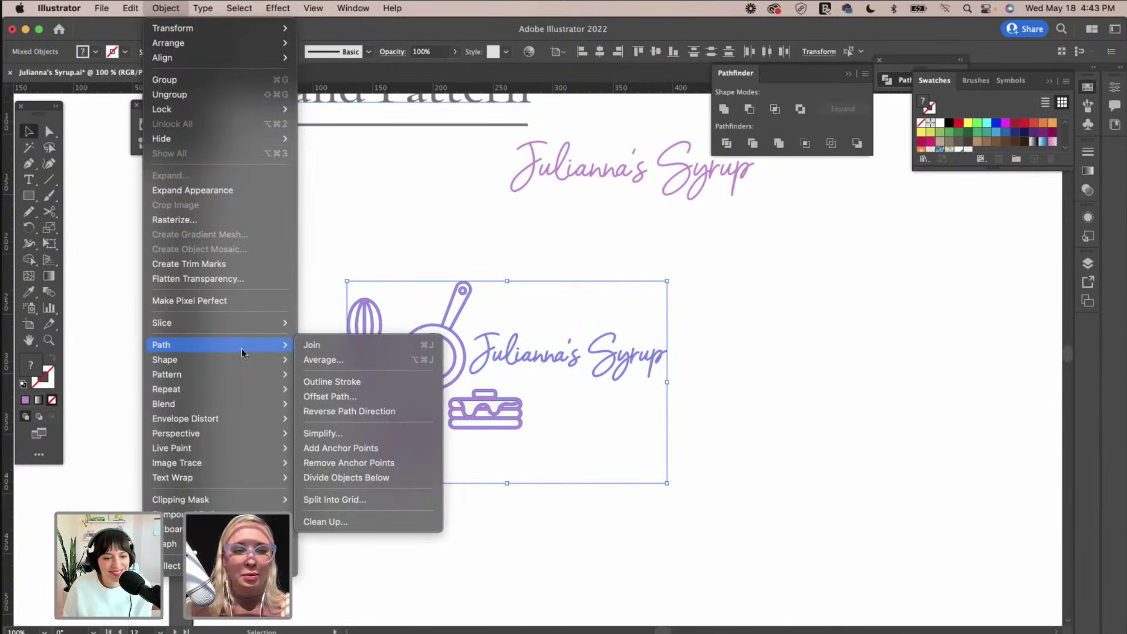
pyautogui.click(311, 376)
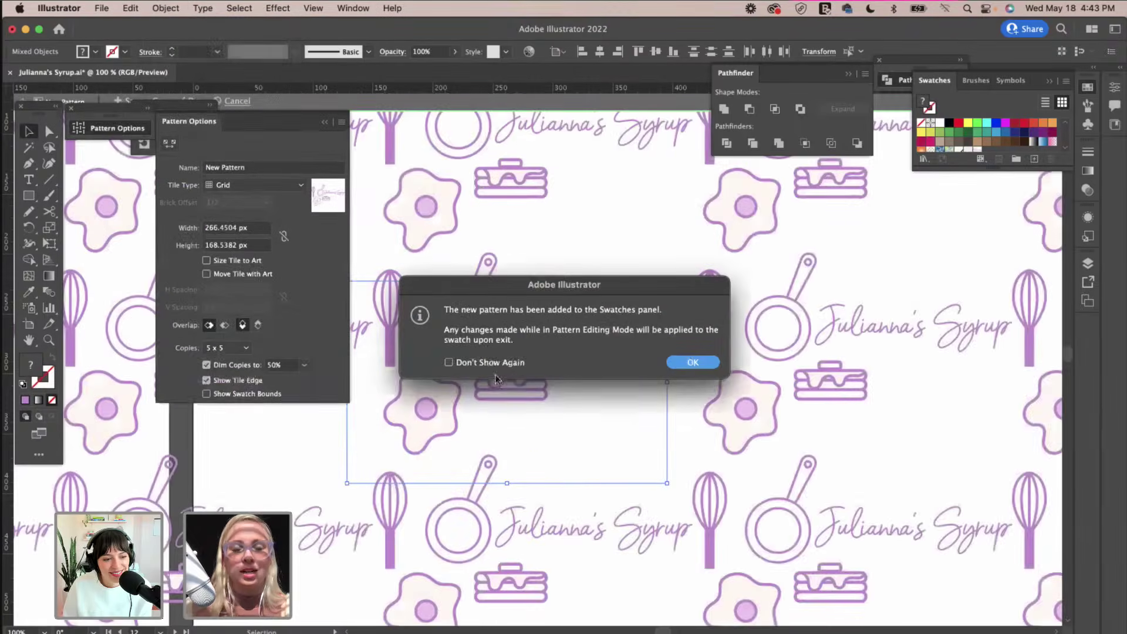
pyautogui.press('Return')
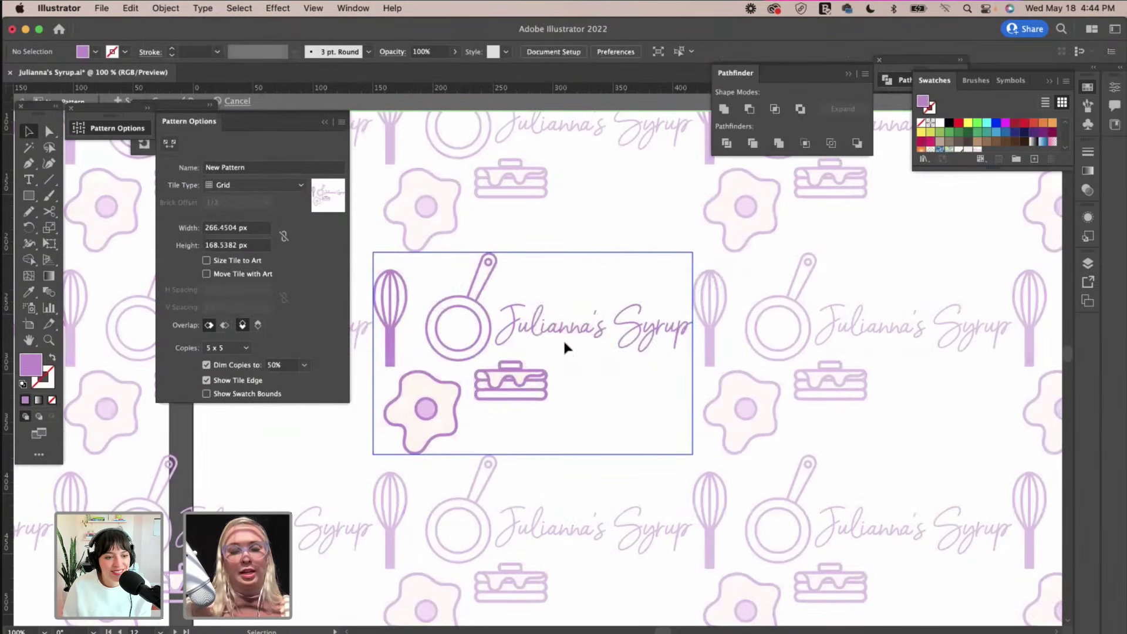
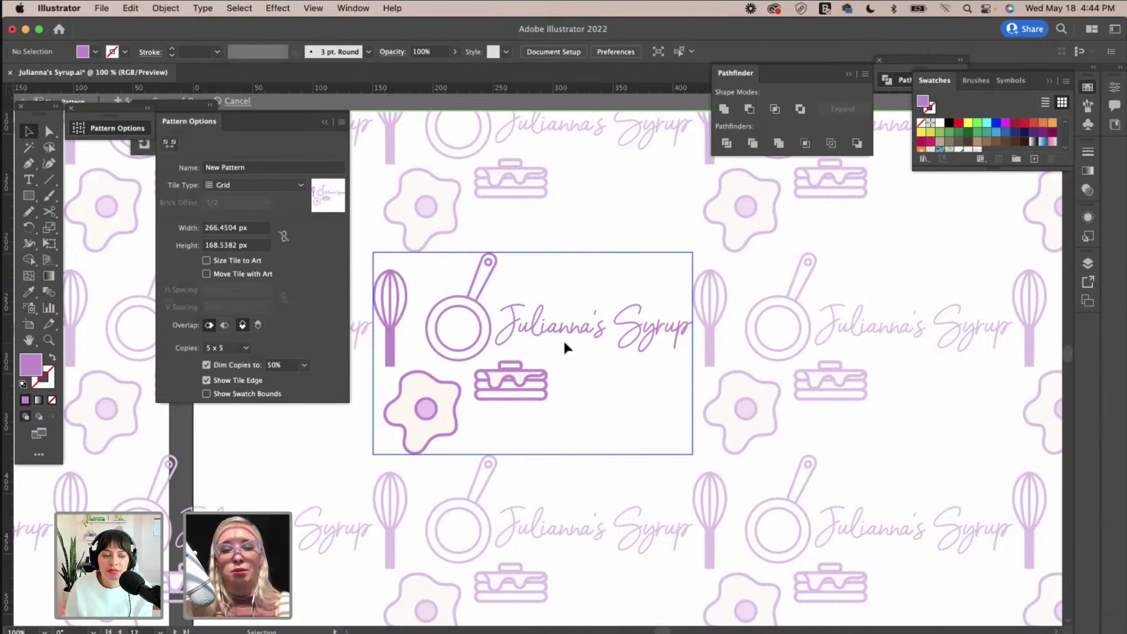
# Shrink the brand name inside the pattern tile and position it beside the pan's handle, away from the tile edge.
pyautogui.moveTo(578, 331); pyautogui.dragTo(549, 313)
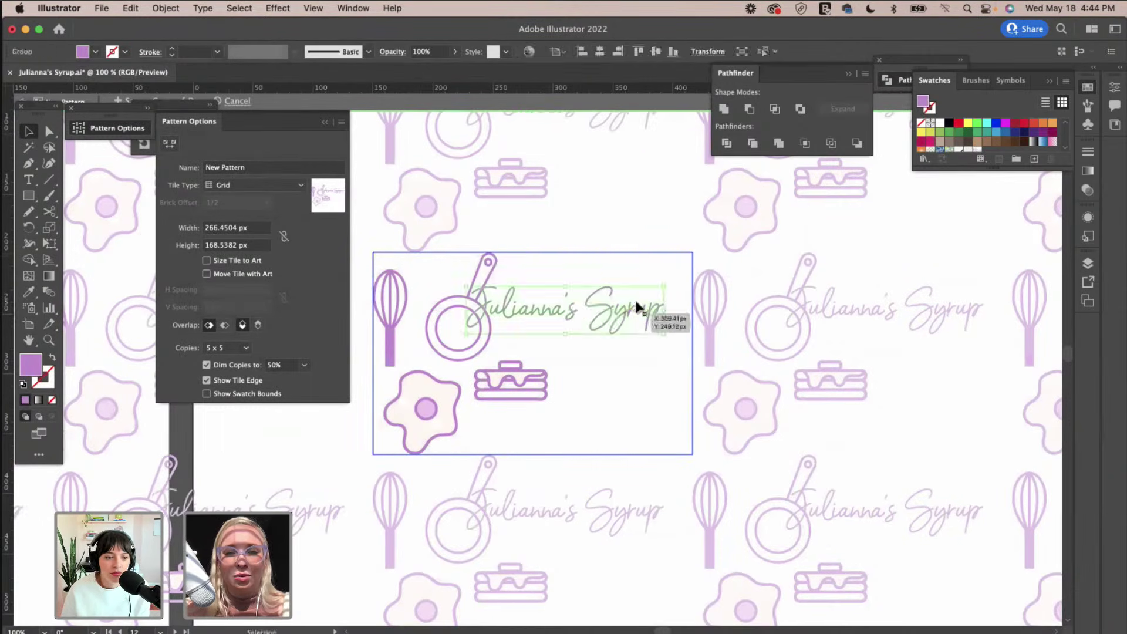
pyautogui.moveTo(664, 290); pyautogui.dragTo(613, 292)
pyautogui.click(622, 271)
pyautogui.hscroll(-3, 620, 276)
# Set the pattern's tile type to Brick by Row and shrink the tile to about 201 by 134 px.
pyautogui.click(249, 183)
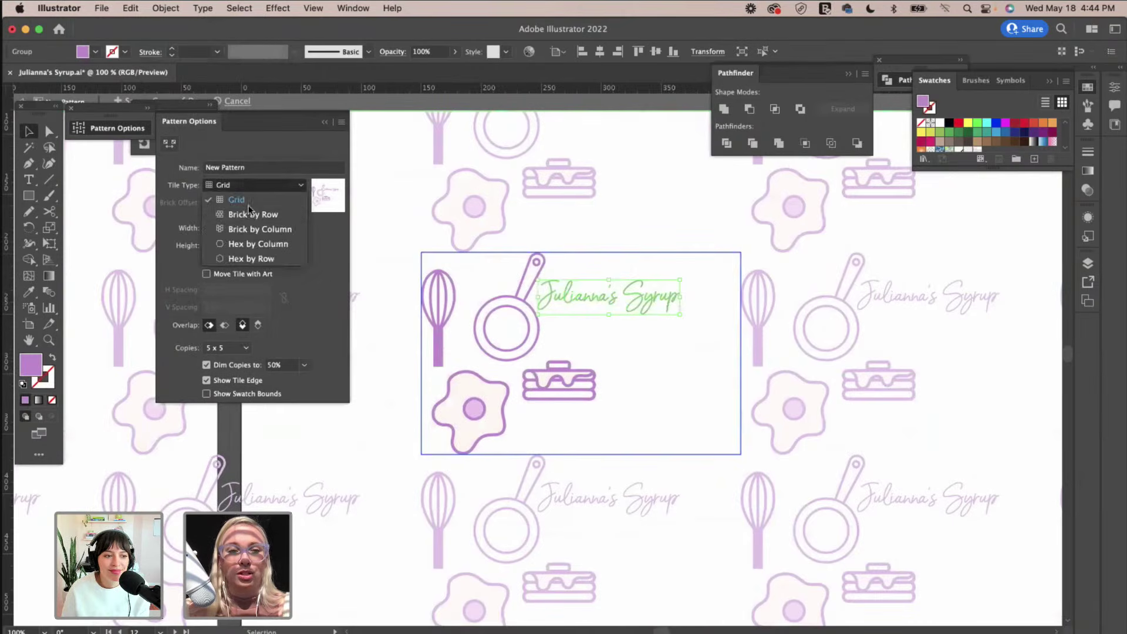
pyautogui.click(249, 214)
pyautogui.click(265, 186)
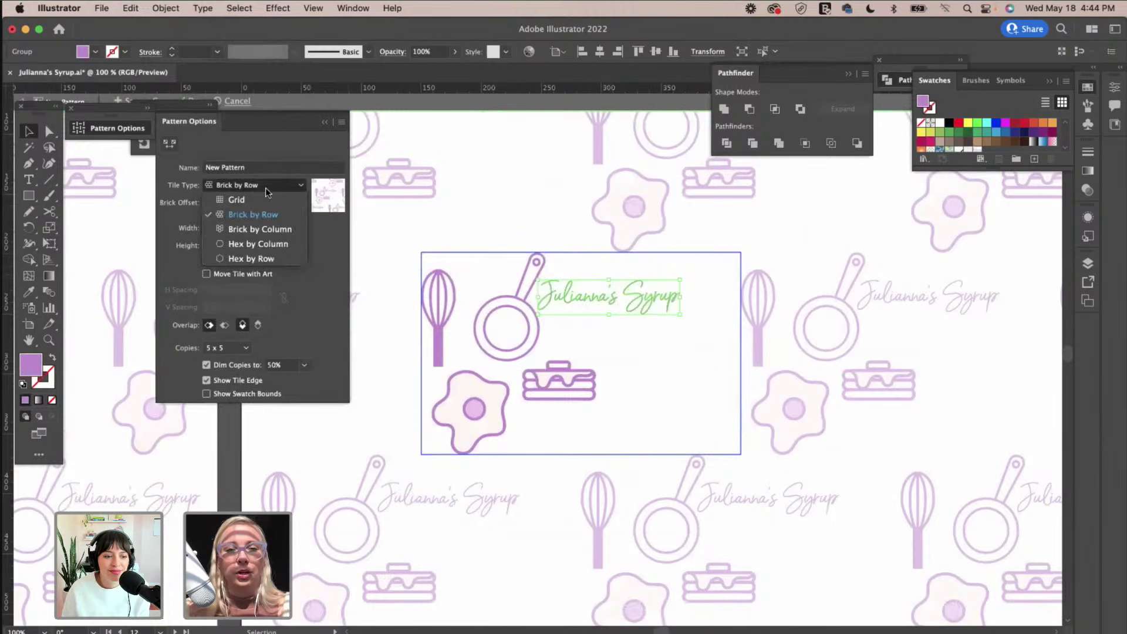
pyautogui.click(259, 229)
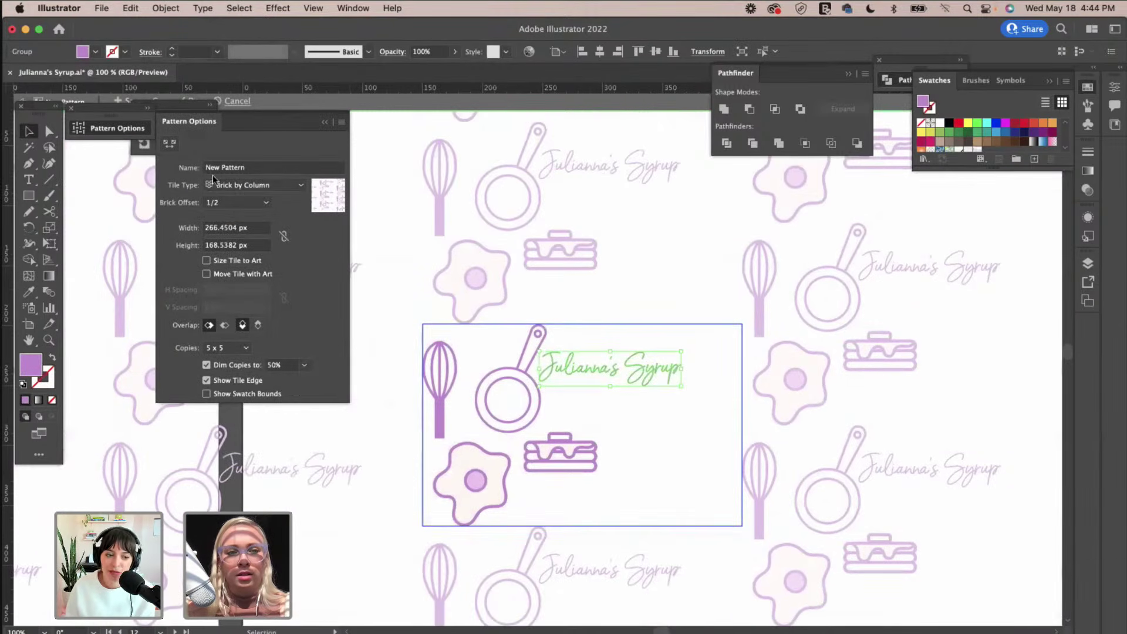
pyautogui.click(224, 187)
pyautogui.click(249, 215)
pyautogui.click(169, 143)
pyautogui.moveTo(742, 325); pyautogui.dragTo(661, 373)
# Tilt the whisk beside the egg, raise the pan toward the upper left, and line up the egg with the pancakes.
pyautogui.press('super+equal')
pyautogui.hscroll(-5, 668, 361)
pyautogui.press('v')
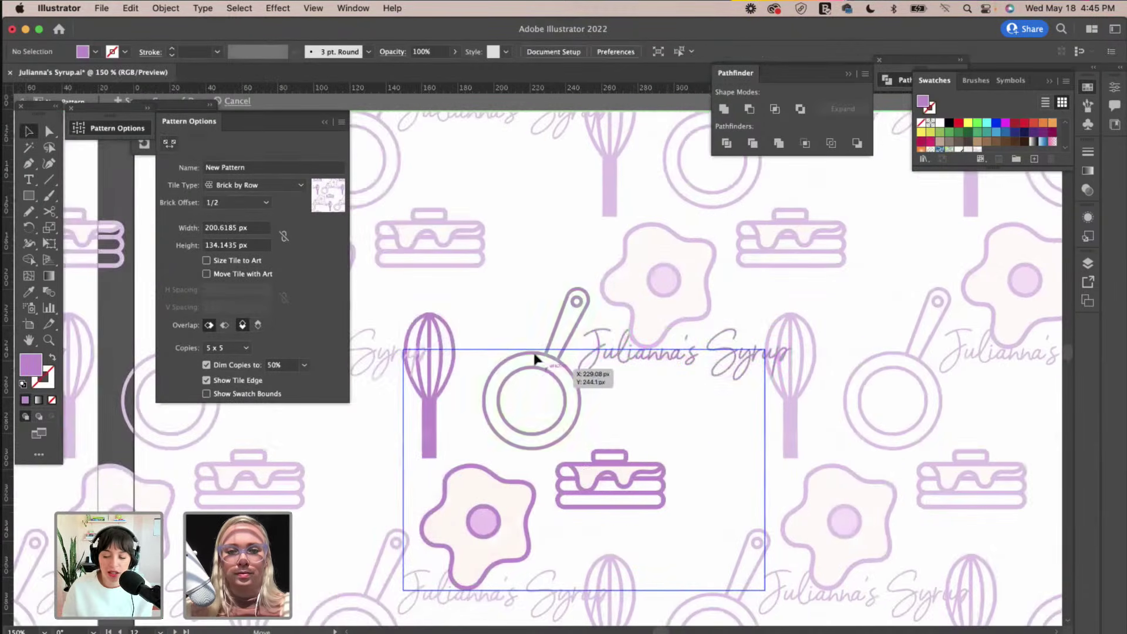
pyautogui.moveTo(535, 358); pyautogui.dragTo(524, 327)
pyautogui.moveTo(415, 403); pyautogui.dragTo(383, 450)
pyautogui.moveTo(448, 390); pyautogui.dragTo(420, 415)
pyautogui.moveTo(531, 516); pyautogui.dragTo(530, 478)
pyautogui.moveTo(641, 478)
pyautogui.mouseDown()
pyautogui.moveTo(642, 495)
pyautogui.moveTo(641, 486)
pyautogui.mouseUp()
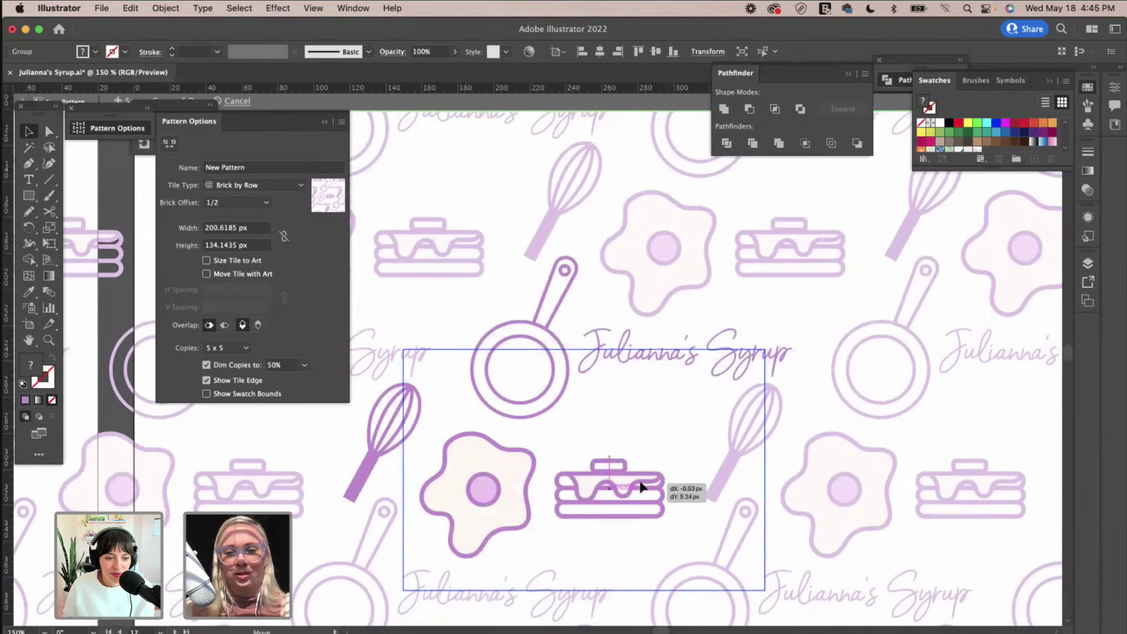
# Nudge the brand name down beside the pan and shift the tilted whisk slightly away from the egg to even out the gaps.
pyautogui.moveTo(669, 360); pyautogui.dragTo(685, 380)
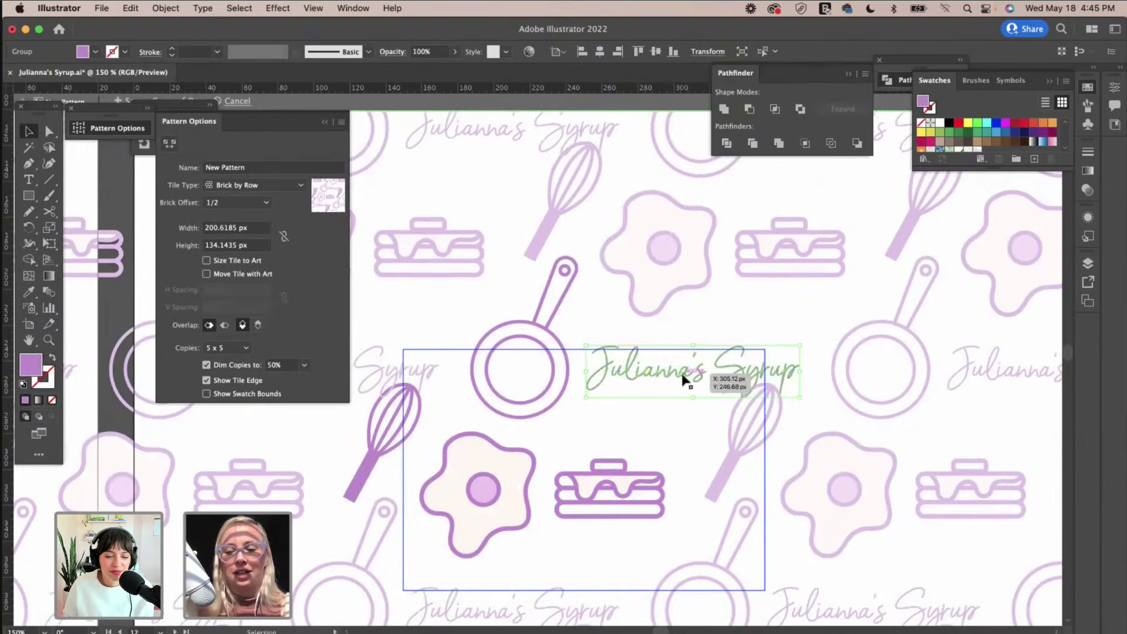
pyautogui.press('super+minus')
pyautogui.scroll(3, 681, 371)
pyautogui.moveTo(646, 424); pyautogui.dragTo(642, 419)
pyautogui.click(649, 461)
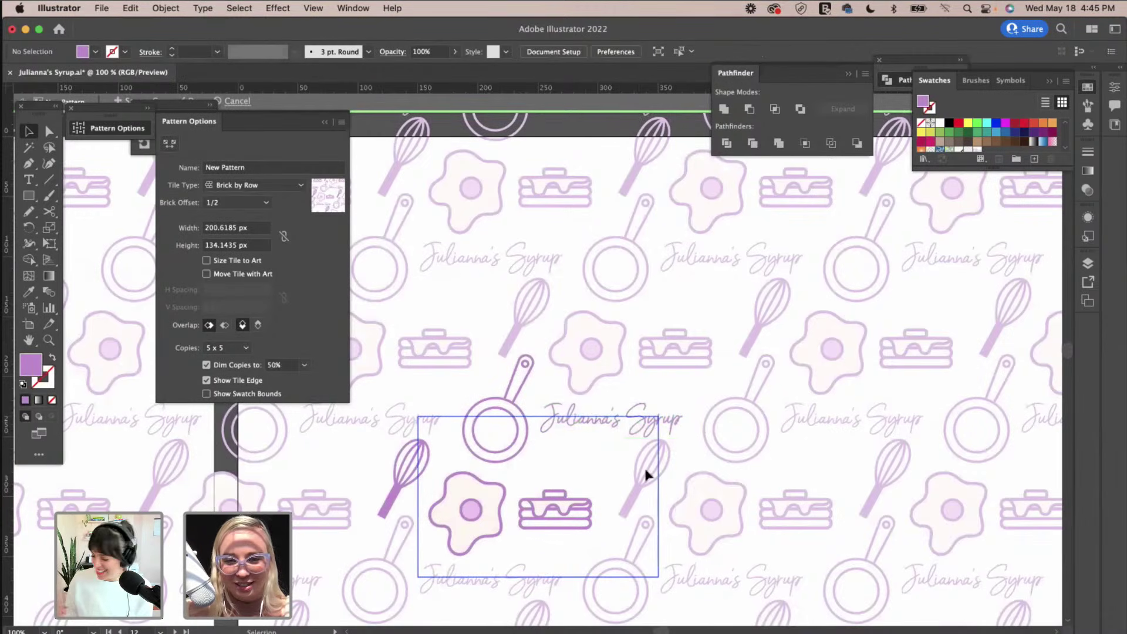
pyautogui.moveTo(427, 477); pyautogui.dragTo(422, 483)
pyautogui.moveTo(641, 423); pyautogui.dragTo(643, 422)
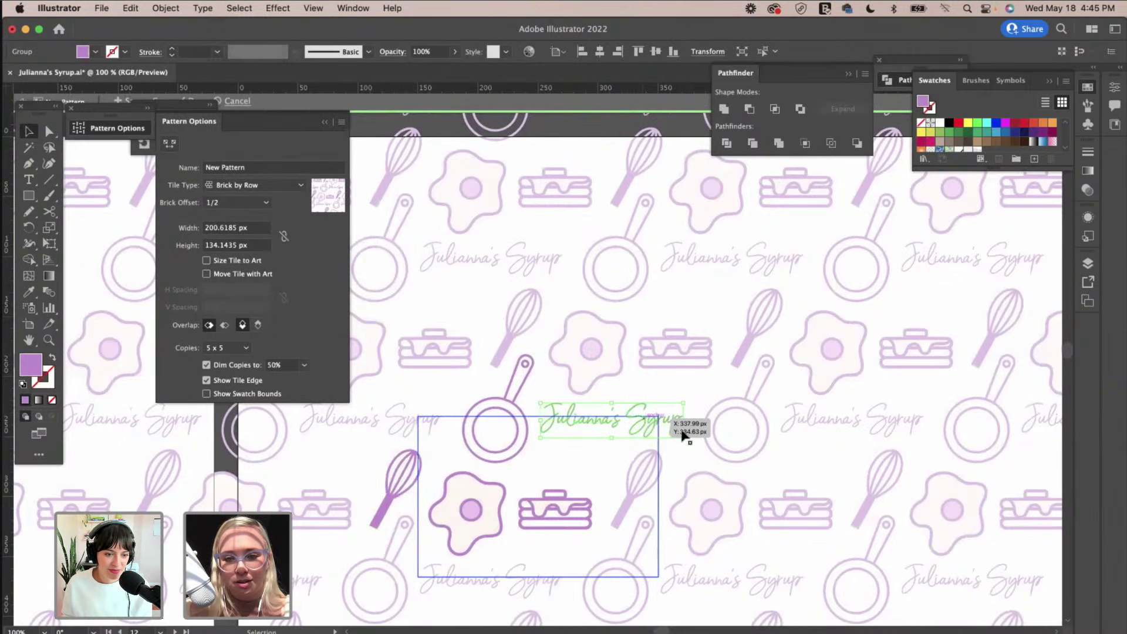
pyautogui.click(50, 131)
pyautogui.click(628, 356)
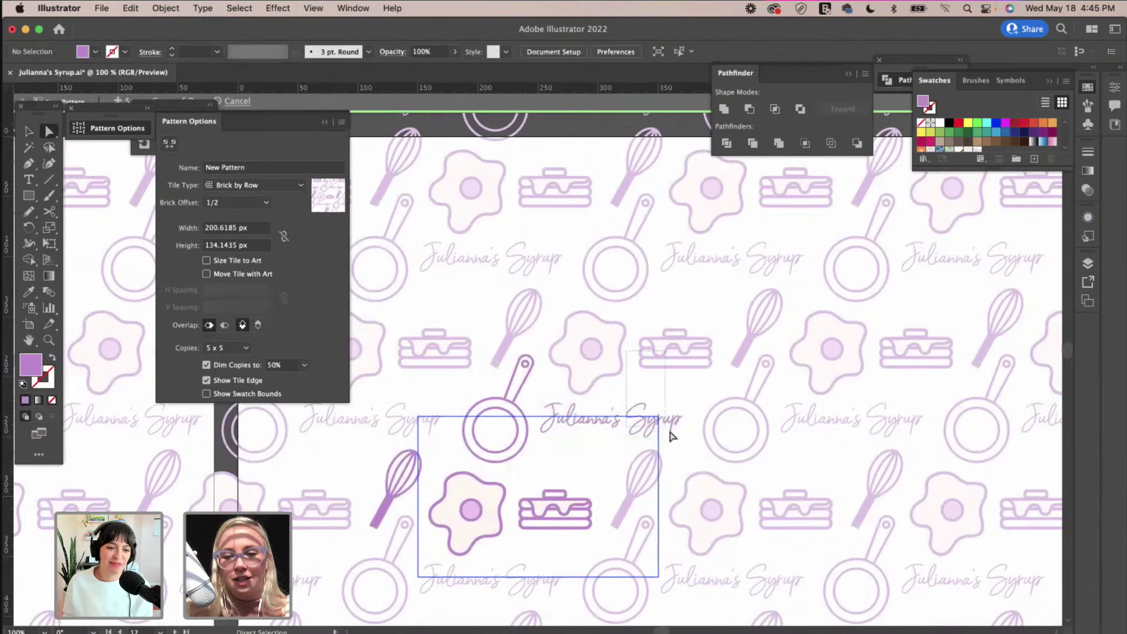
pyautogui.moveTo(701, 456); pyautogui.dragTo(703, 457)
pyautogui.press('v')
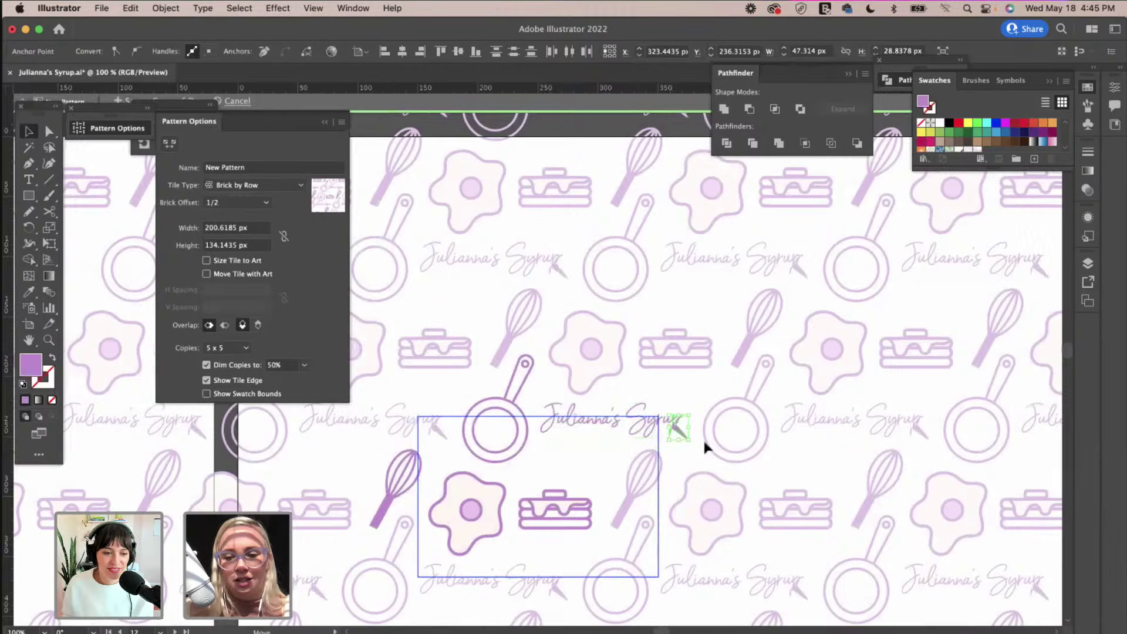
pyautogui.click(685, 468)
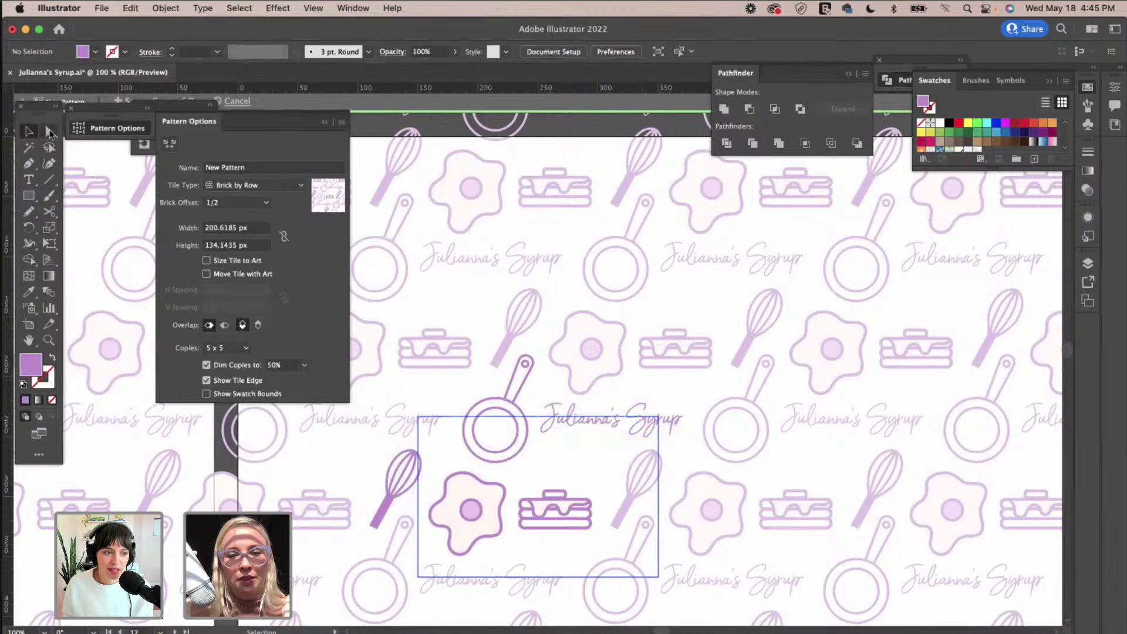
# Ungroup the outlined brand name and move the word Syrup beneath Julianna's.
pyautogui.click(627, 418)
pyautogui.click(166, 8)
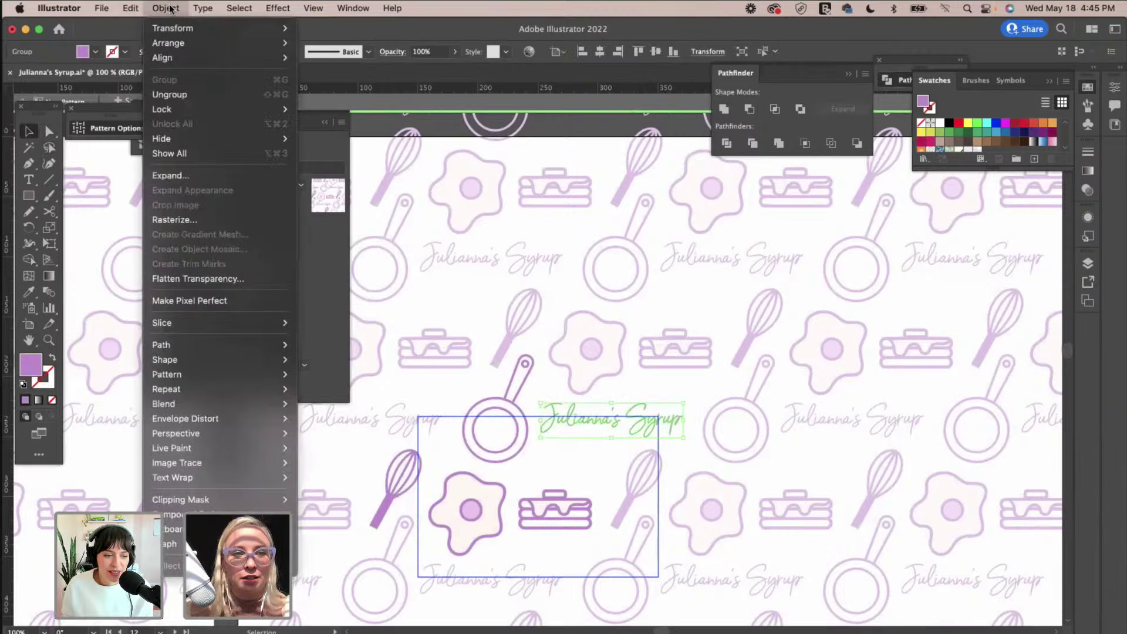
pyautogui.click(176, 93)
pyautogui.click(659, 397)
pyautogui.click(644, 429)
pyautogui.moveTo(692, 437); pyautogui.dragTo(601, 452)
# Group the separated letters and position the stacked brand name between the pan and the neighbouring whisk.
pyautogui.press('cmd+g')
pyautogui.keyDown('shift'); pyautogui.click(596, 426); pyautogui.keyUp('shift')
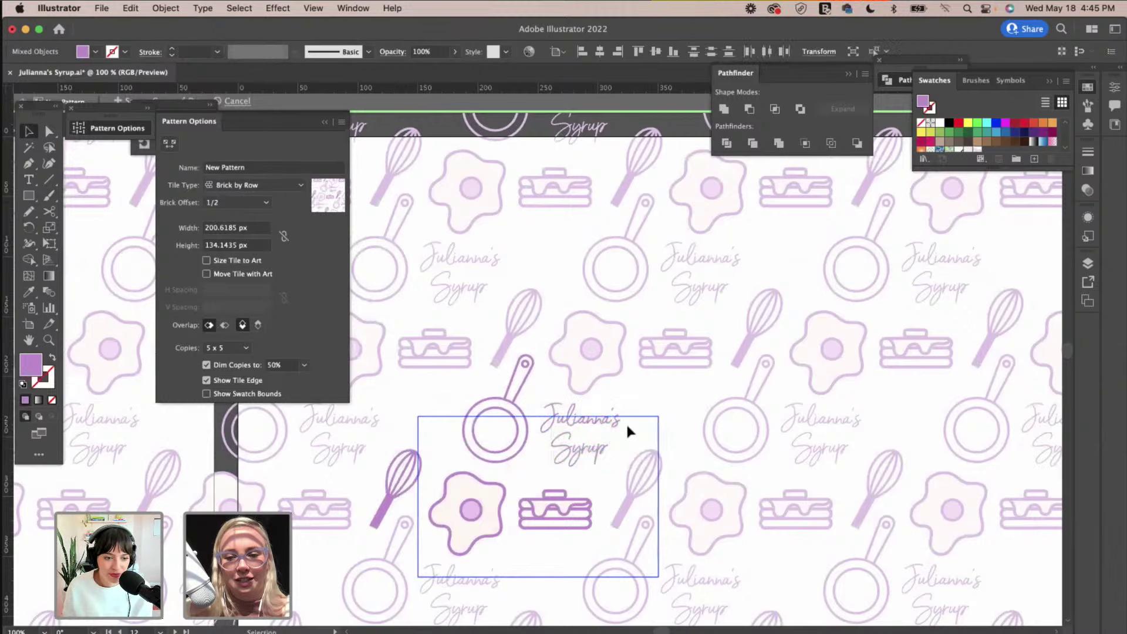
pyautogui.click(615, 462)
pyautogui.moveTo(547, 408); pyautogui.dragTo(608, 429)
pyautogui.click(539, 458)
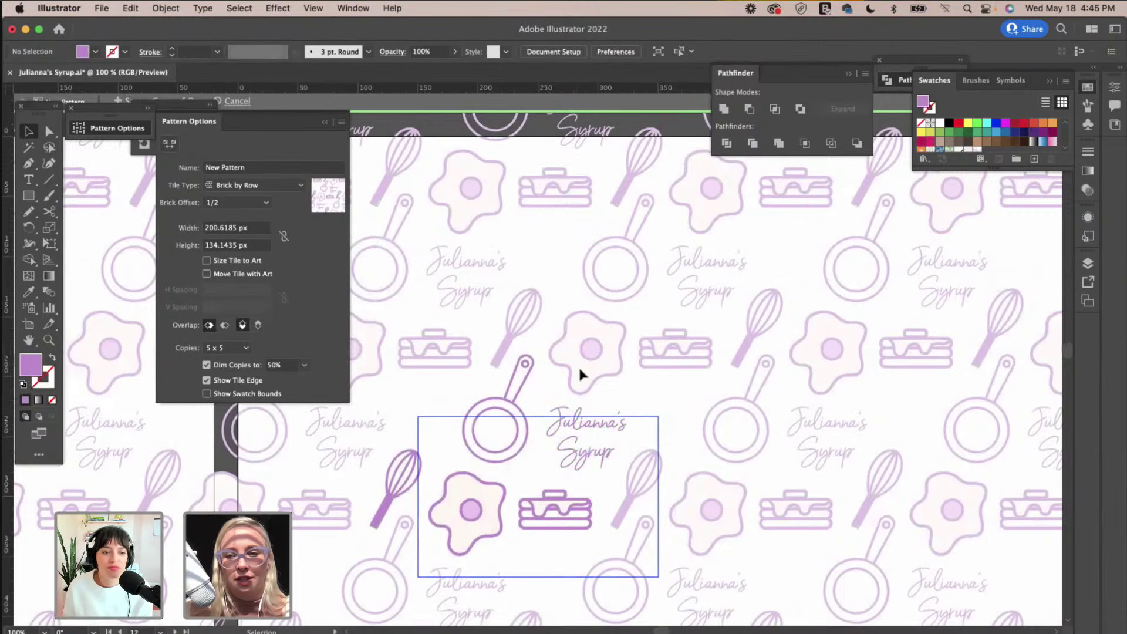
# Try the Brick by Column and Hex by Column tile types, moving the pan down closer to the egg.
pyautogui.scroll(-2, 579, 365)
pyautogui.click(254, 185)
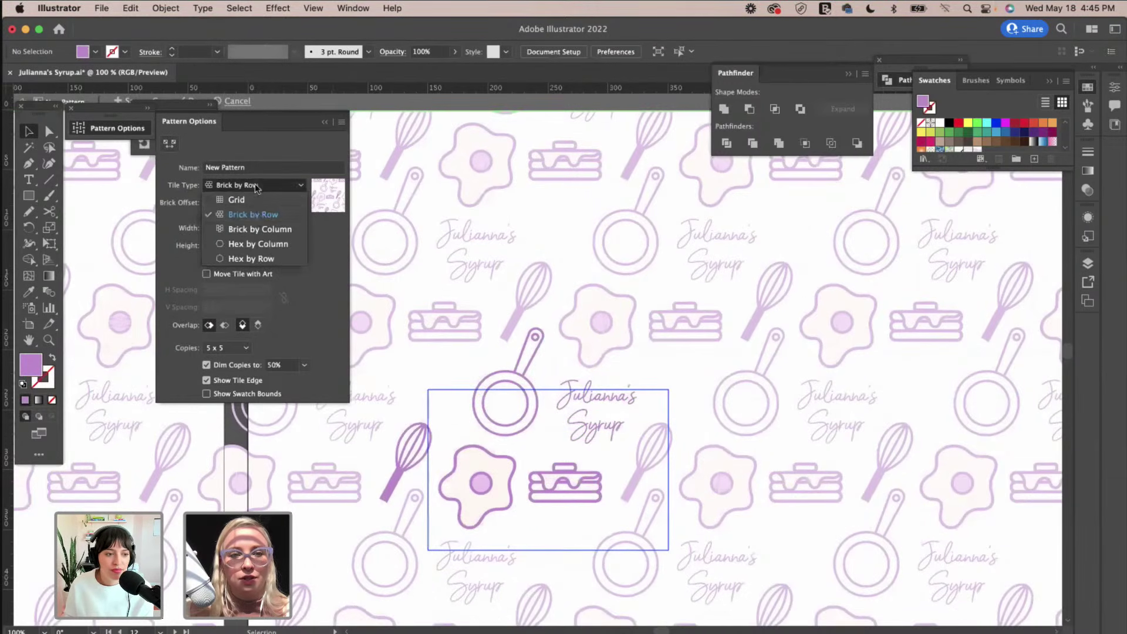
pyautogui.click(256, 224)
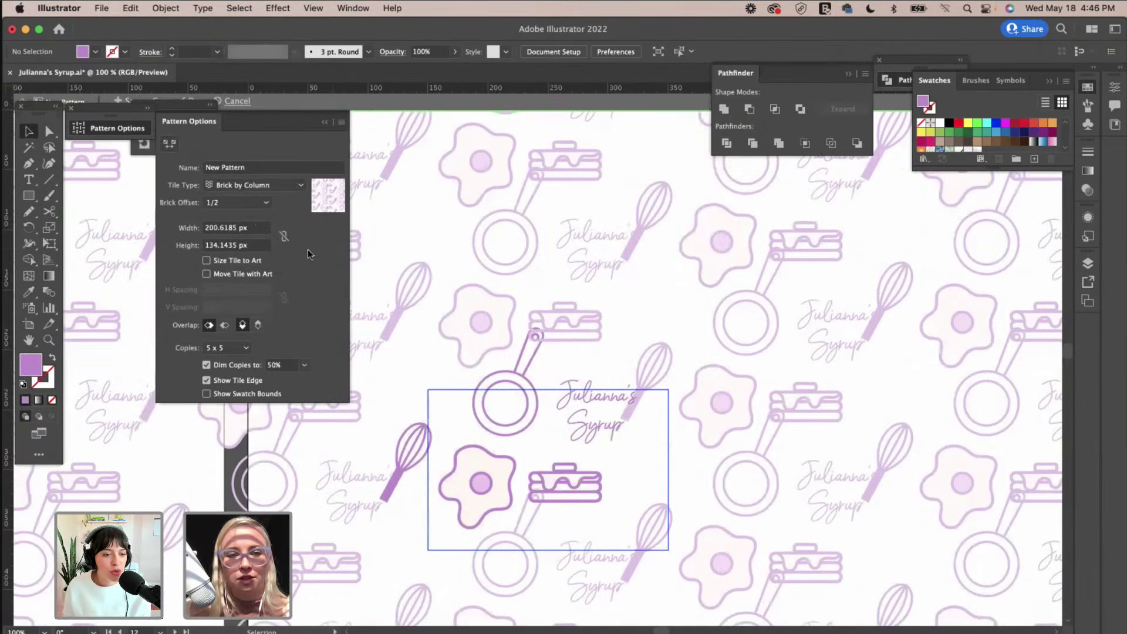
pyautogui.moveTo(504, 434); pyautogui.dragTo(480, 444)
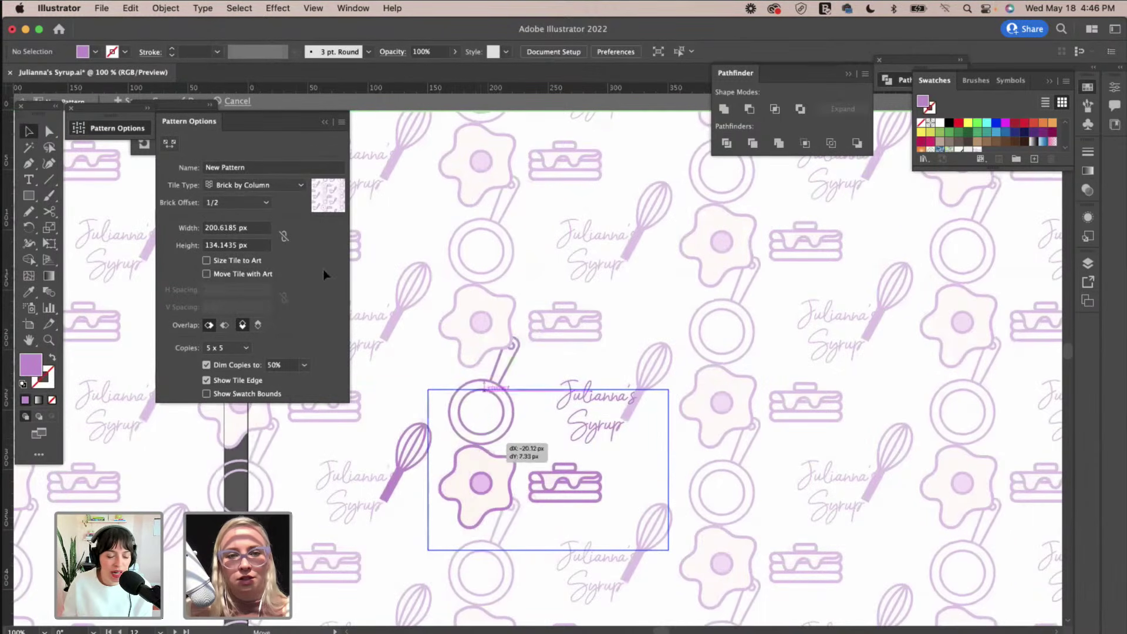
pyautogui.click(274, 186)
pyautogui.click(272, 244)
# Rotate the pan's handle toward the brand name and adjust the positions of the pancakes, egg and brand name inside the hexagonal tile.
pyautogui.moveTo(506, 377); pyautogui.dragTo(544, 382)
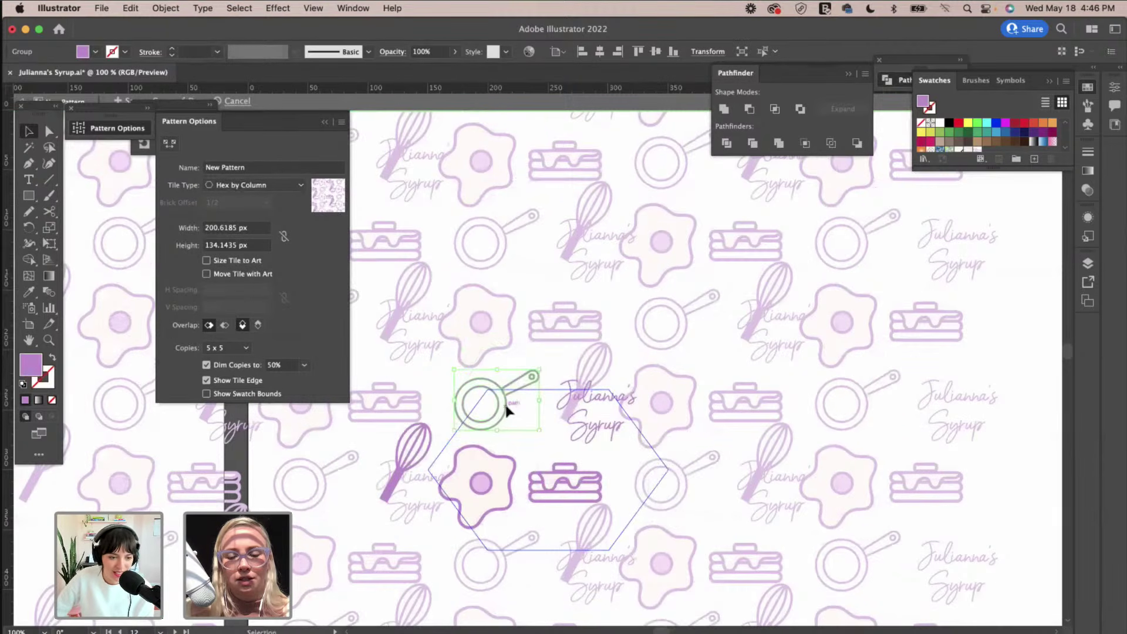
pyautogui.moveTo(586, 473); pyautogui.dragTo(586, 471)
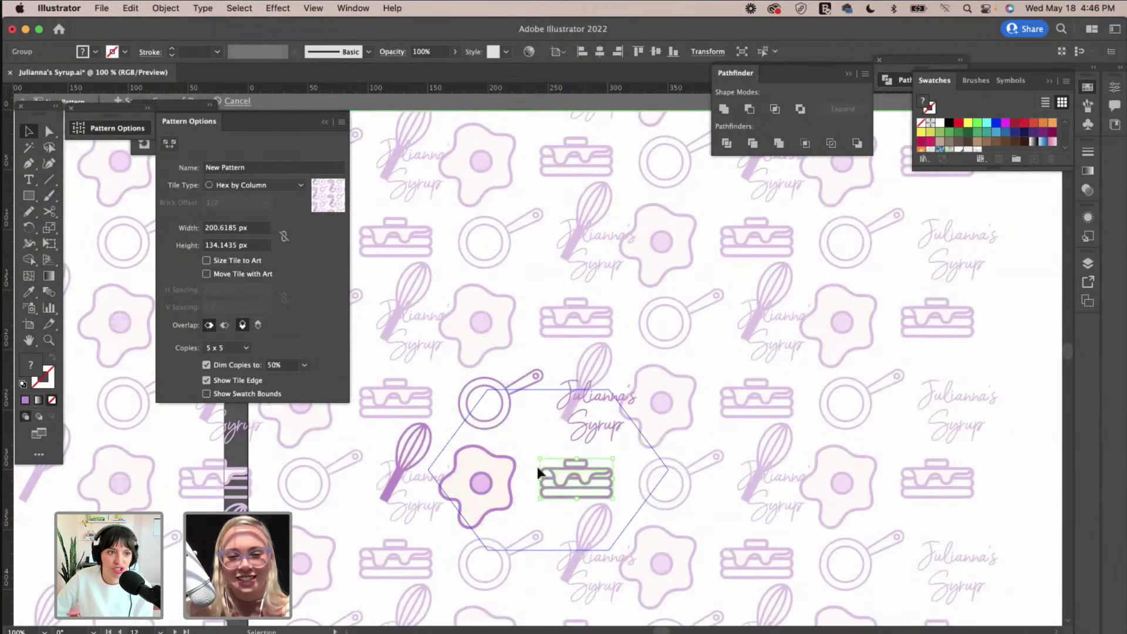
pyautogui.moveTo(512, 464)
pyautogui.mouseDown()
pyautogui.moveTo(526, 452)
pyautogui.moveTo(493, 476)
pyautogui.mouseUp()
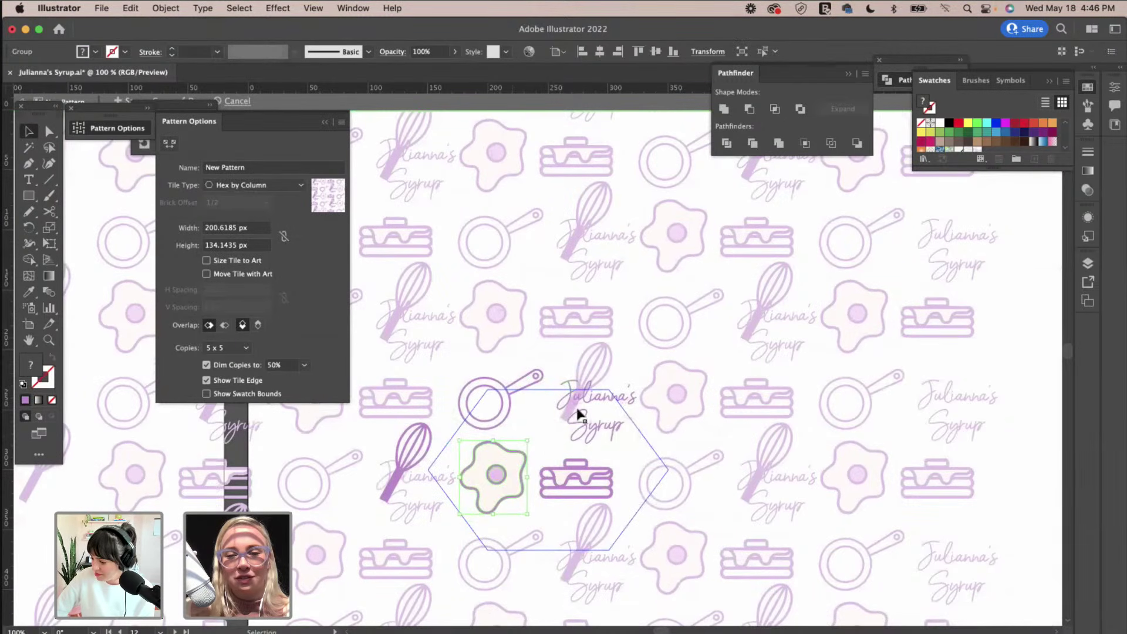
pyautogui.moveTo(582, 432); pyautogui.dragTo(575, 437)
# Move the whisk to the right of the pancakes and rotate it so its head leans to the upper left.
pyautogui.click(433, 436)
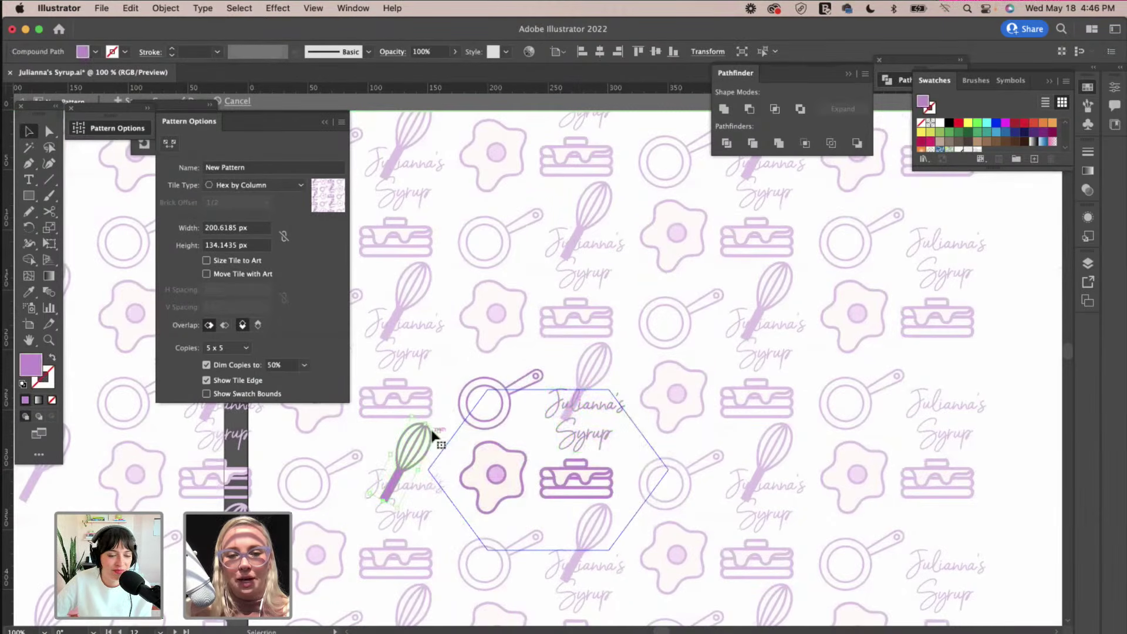
pyautogui.moveTo(432, 438); pyautogui.dragTo(511, 403)
pyautogui.moveTo(455, 436); pyautogui.dragTo(605, 486)
pyautogui.moveTo(611, 534); pyautogui.dragTo(645, 473)
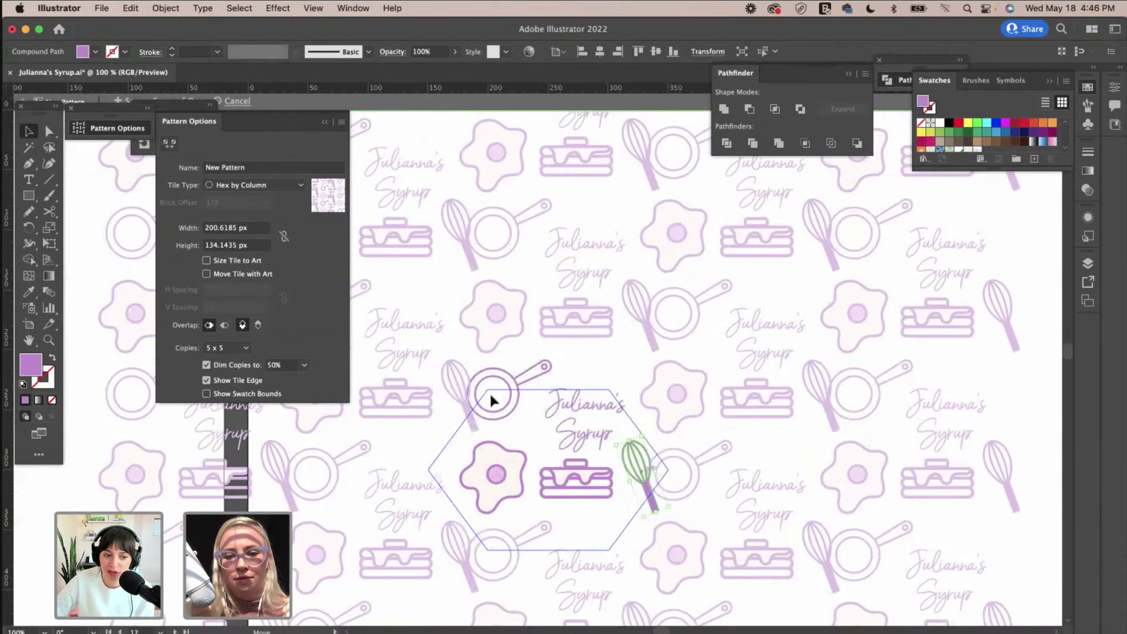
# Rotate the pan so its handle points to the lower left and place it above the egg, beside the brand name.
pyautogui.moveTo(509, 415)
pyautogui.mouseDown()
pyautogui.moveTo(527, 406)
pyautogui.moveTo(522, 412)
pyautogui.mouseUp()
pyautogui.moveTo(538, 481); pyautogui.dragTo(535, 469)
pyautogui.moveTo(522, 403); pyautogui.dragTo(513, 403)
pyautogui.moveTo(552, 336); pyautogui.dragTo(549, 329)
pyautogui.moveTo(508, 399); pyautogui.dragTo(508, 399)
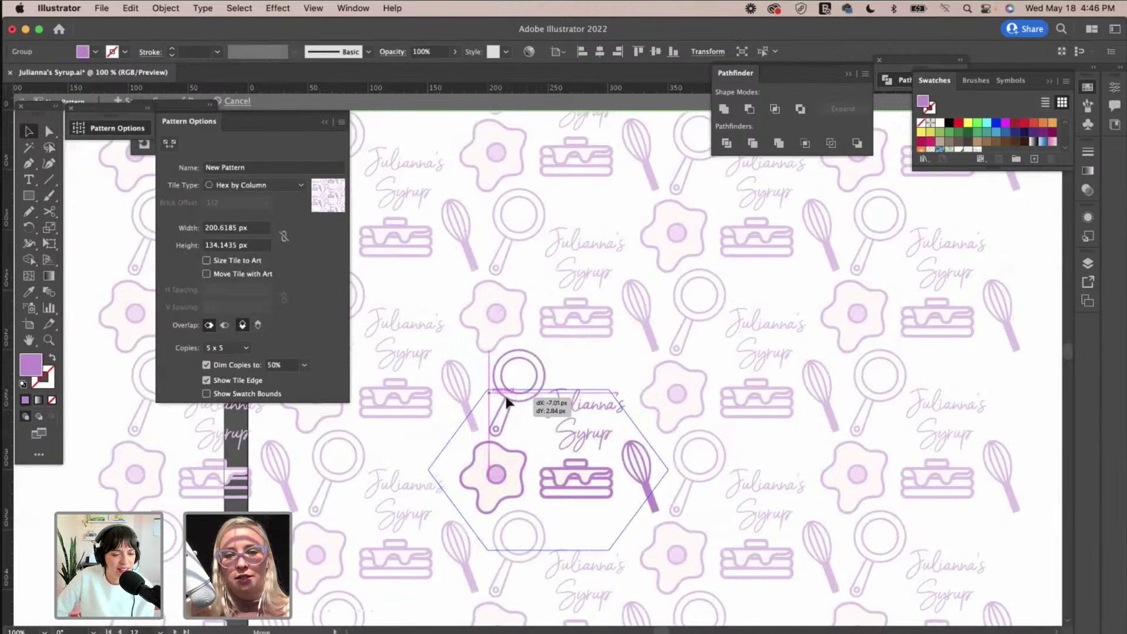
pyautogui.click(540, 445)
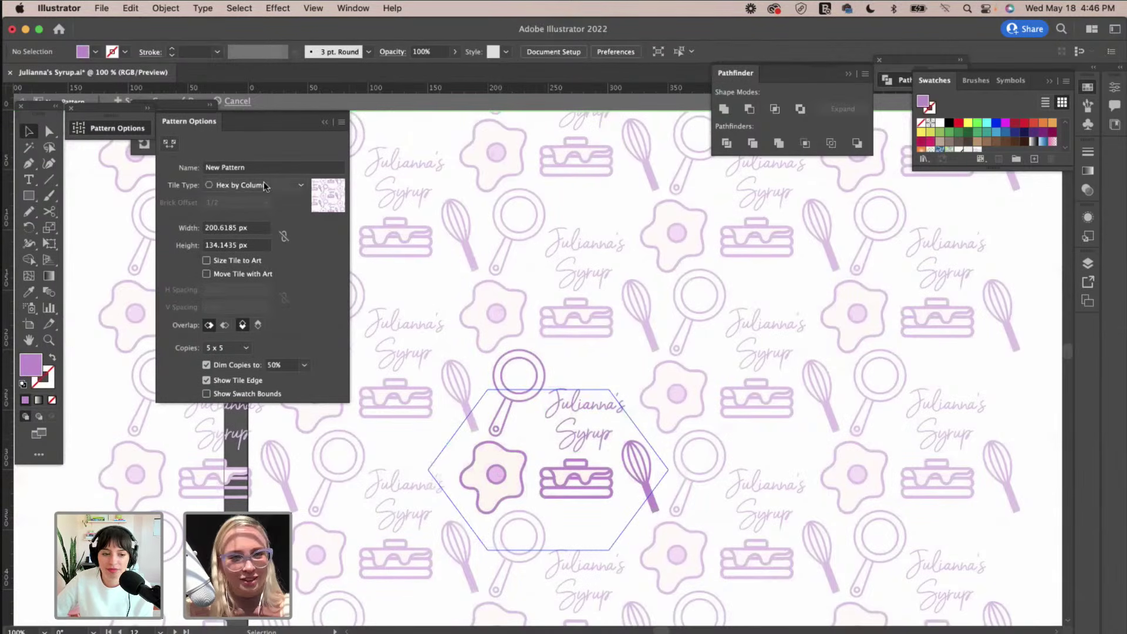
# Switch the tile type back to Brick by Row and shrink the tile to about 136 by 125 px.
pyautogui.click(294, 186)
pyautogui.click(545, 382)
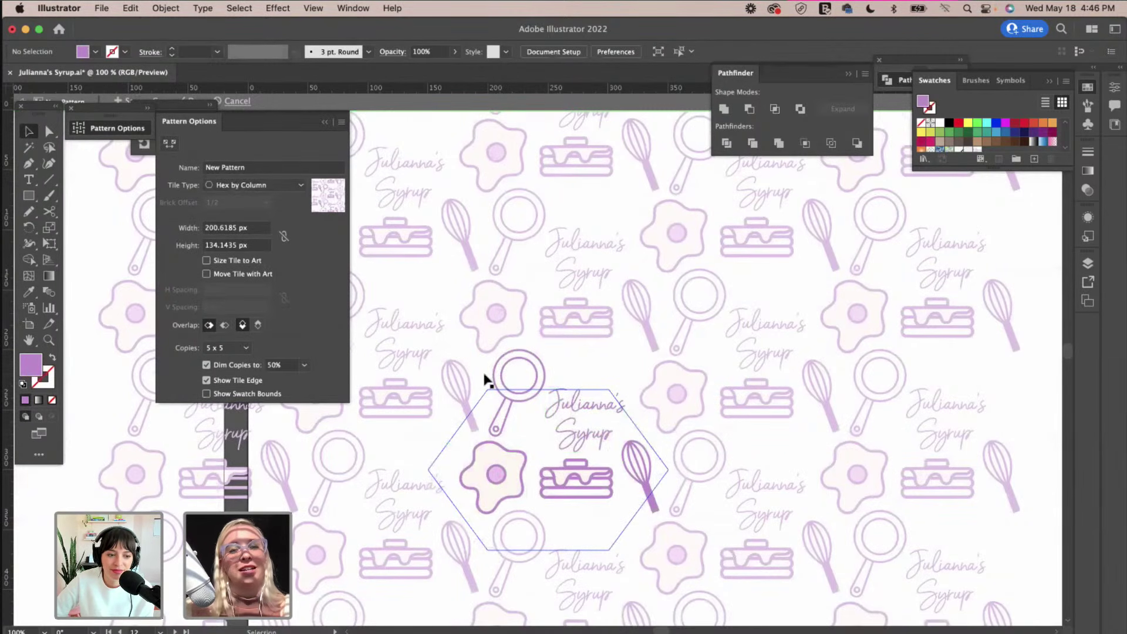
pyautogui.click(236, 186)
pyautogui.click(251, 216)
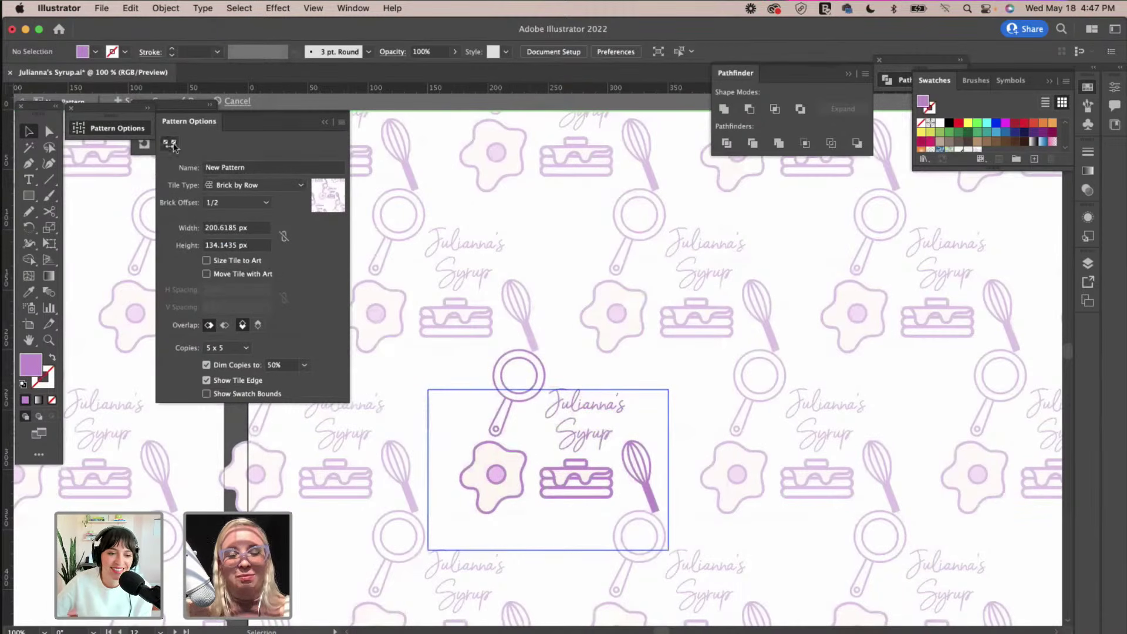
pyautogui.moveTo(423, 389); pyautogui.dragTo(487, 393)
pyautogui.moveTo(670, 392); pyautogui.dragTo(650, 401)
# Rotate the pan's handle to the lower right, place the whisk between egg and pancakes, and shift the brand name away from the pan.
pyautogui.press('super+equal')
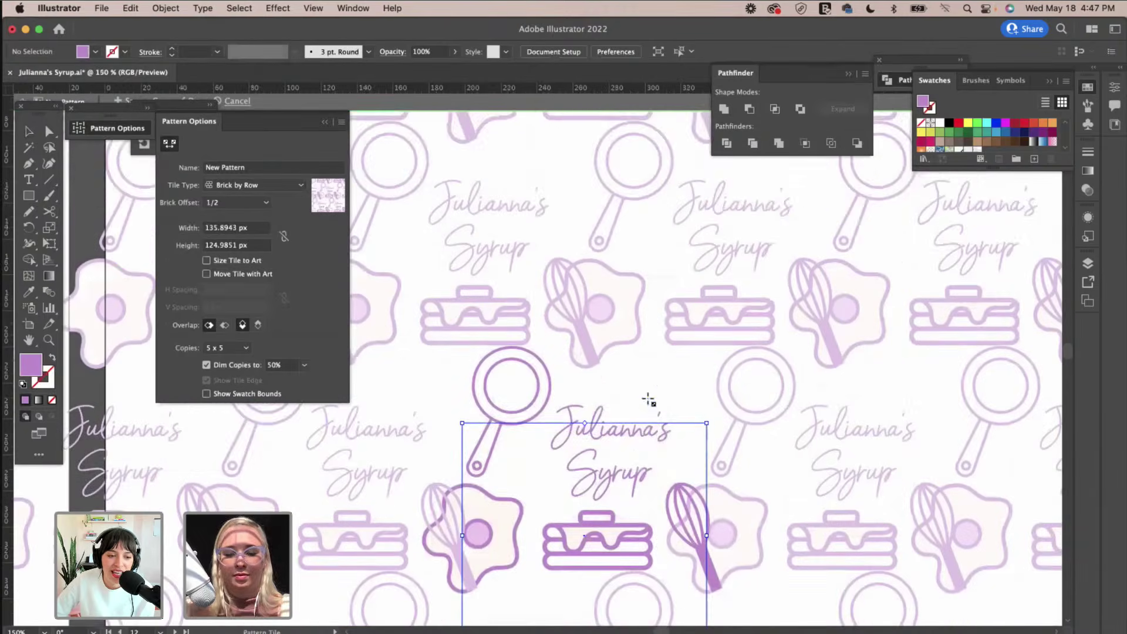
pyautogui.scroll(-2, 618, 364)
pyautogui.press('v')
pyautogui.moveTo(633, 362); pyautogui.dragTo(643, 351)
pyautogui.moveTo(528, 352); pyautogui.dragTo(538, 370)
pyautogui.moveTo(566, 297); pyautogui.dragTo(559, 511)
pyautogui.moveTo(605, 474); pyautogui.dragTo(613, 464)
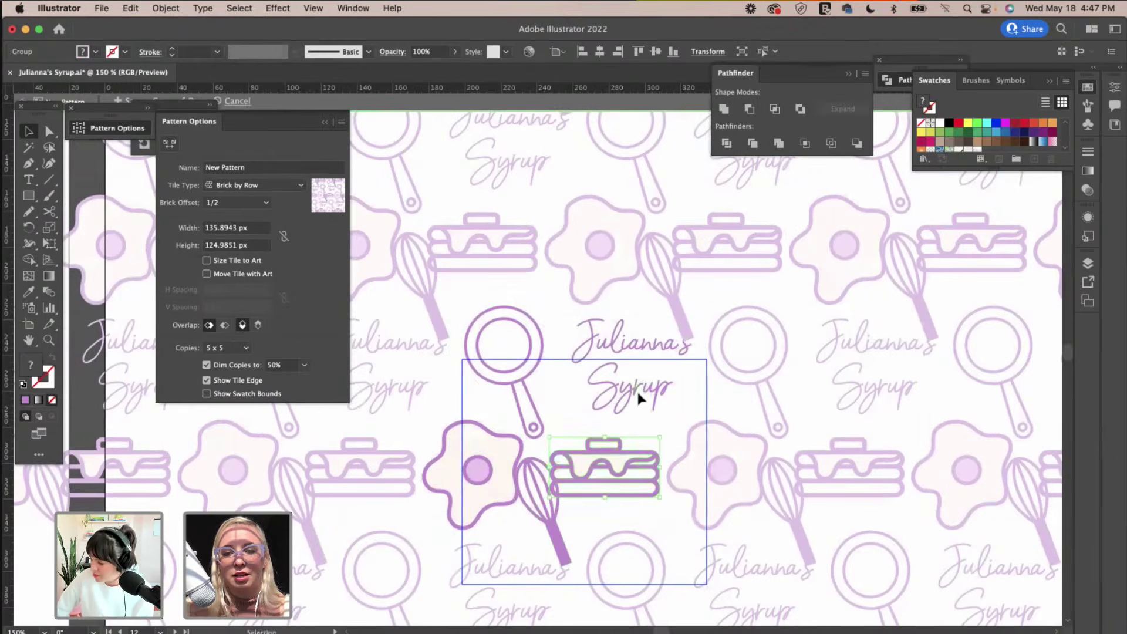
pyautogui.moveTo(637, 389); pyautogui.dragTo(646, 384)
# Enlarge the pattern tile to about 143 by 138 px and lower the whisk toward its bottom edge.
pyautogui.click(166, 143)
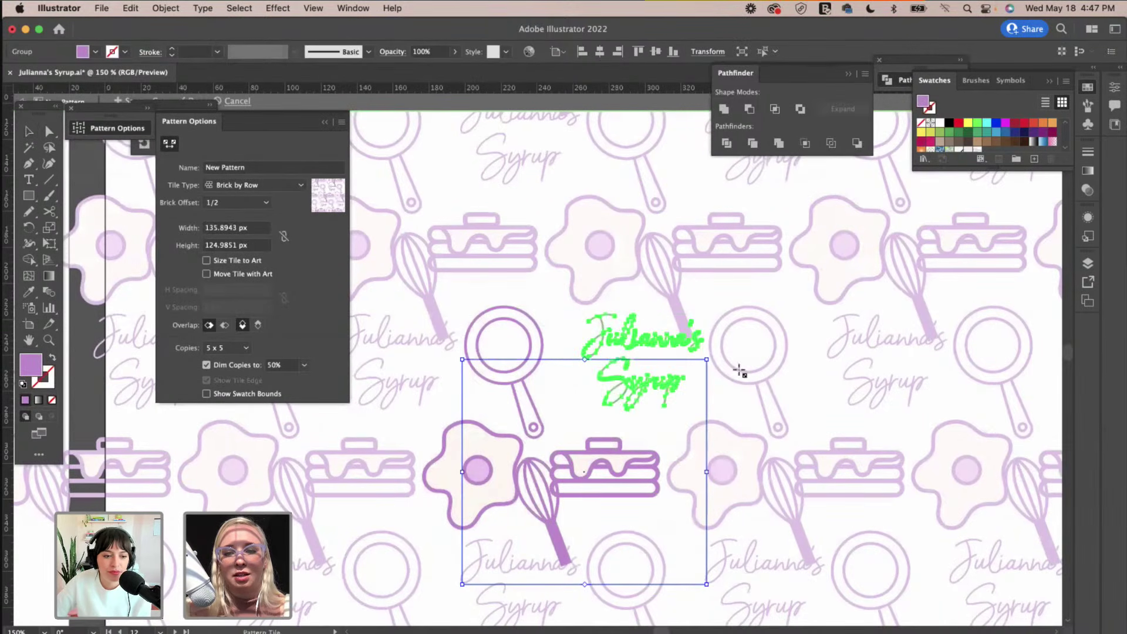
pyautogui.moveTo(708, 360); pyautogui.dragTo(720, 336)
pyautogui.press('v')
pyautogui.moveTo(568, 514); pyautogui.dragTo(574, 533)
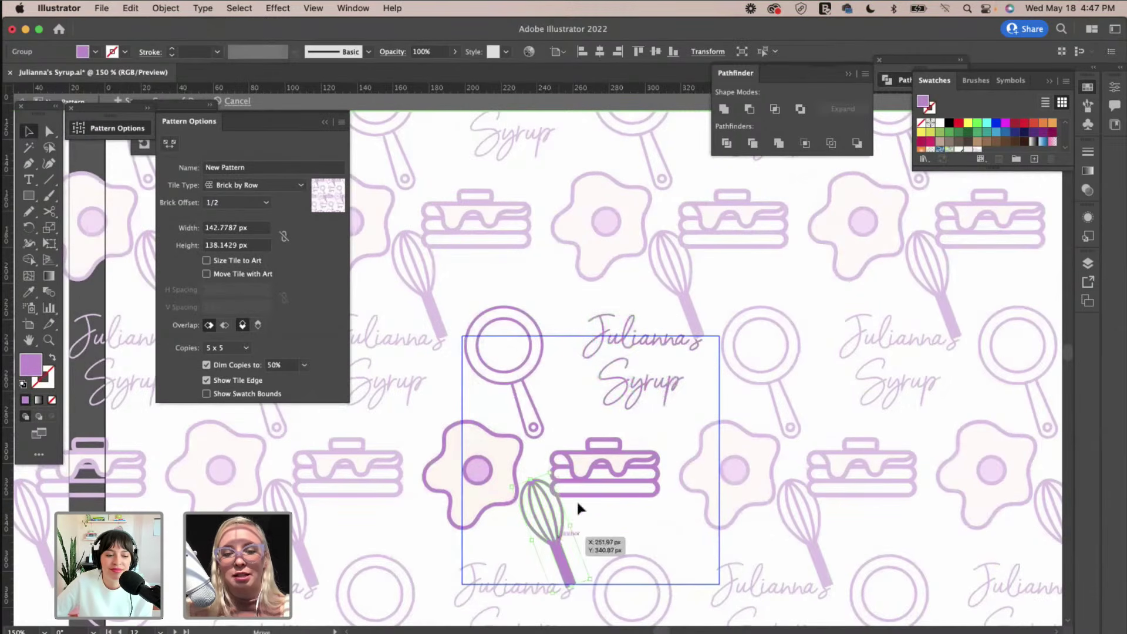
# Tilt the whisk's handle to the lower left beneath the egg and spread out the pancakes, brand name and pan.
pyautogui.moveTo(553, 463); pyautogui.dragTo(631, 445)
pyautogui.moveTo(579, 515); pyautogui.dragTo(502, 545)
pyautogui.moveTo(672, 389); pyautogui.dragTo(654, 417)
pyautogui.moveTo(530, 393); pyautogui.dragTo(541, 338)
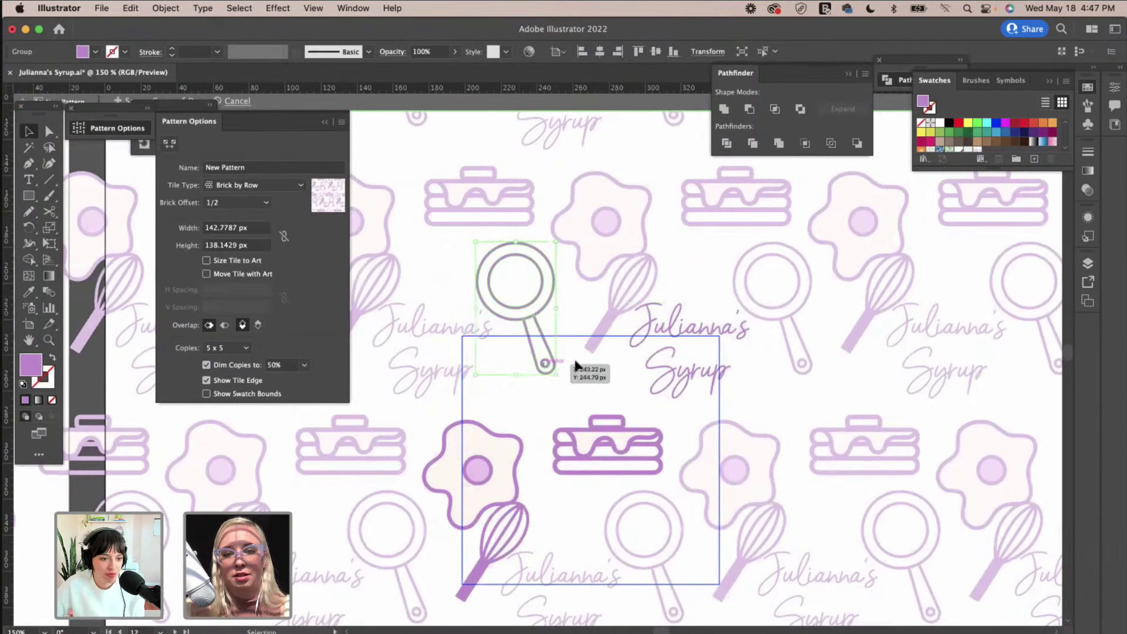
pyautogui.click(600, 379)
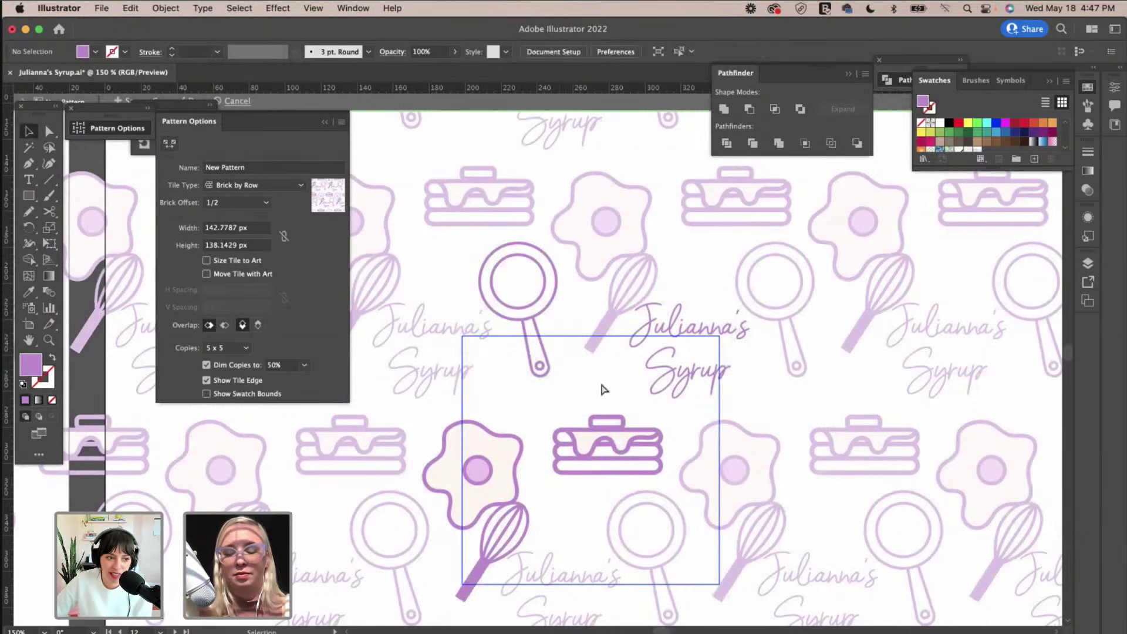
# Move the whisk beneath the pancakes and adjust the egg and pancakes to balance the gaps in the tile.
pyautogui.press('super+minus')
pyautogui.press('super+minus')
pyautogui.press('super+equal')
pyautogui.press('super+equal')
pyautogui.press('super+equal')
pyautogui.moveTo(647, 460); pyautogui.dragTo(617, 424)
pyautogui.scroll(-3, 611, 439)
pyautogui.moveTo(521, 516); pyautogui.dragTo(481, 393)
pyautogui.press('a')
pyautogui.press('v')
pyautogui.press('super+minus')
pyautogui.press('super+minus')
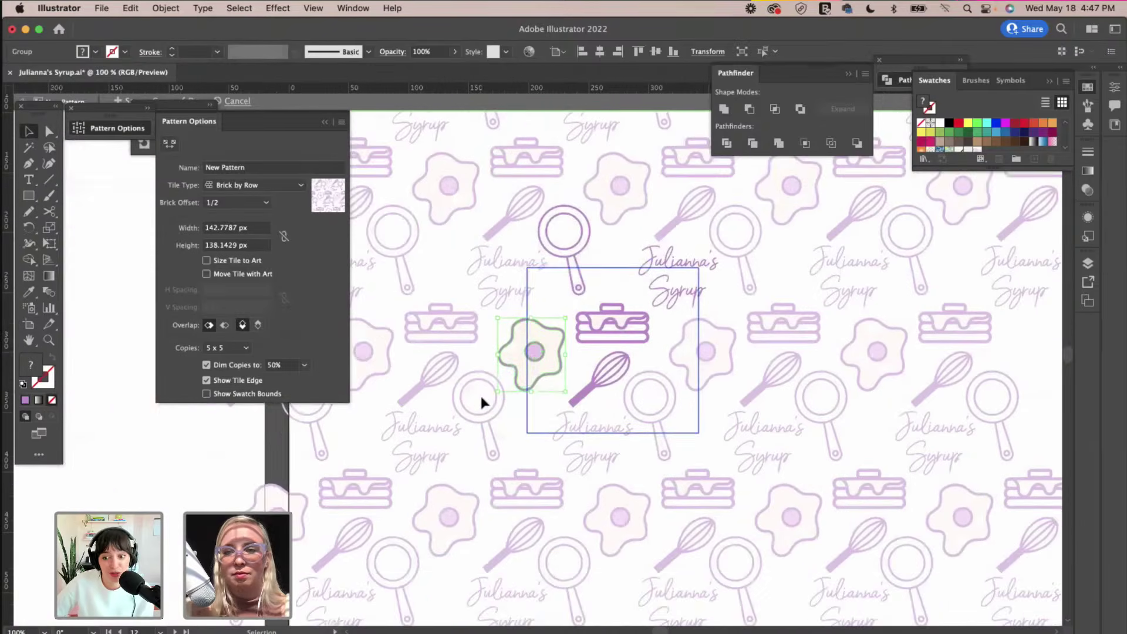
# Shift the pan toward the brand name and nudge the pancakes to even out their spacing.
pyautogui.hscroll(3, 617, 447)
pyautogui.scroll(2, 617, 446)
pyautogui.moveTo(545, 326); pyautogui.dragTo(546, 326)
pyautogui.click(567, 331)
pyautogui.moveTo(584, 367); pyautogui.dragTo(585, 371)
pyautogui.press('super+equal')
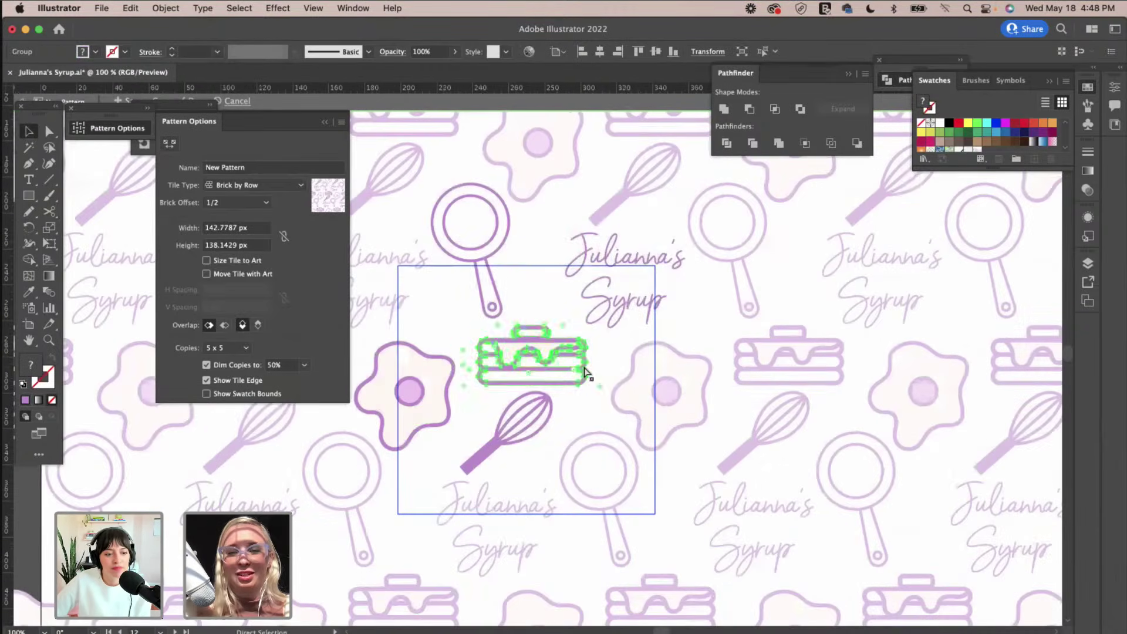
# Fine-tune the spacing around the pancakes and egg, and lower the brand name slightly between the neighbouring pans.
pyautogui.moveTo(583, 330); pyautogui.dragTo(583, 328)
pyautogui.click(405, 398)
pyautogui.moveTo(454, 348); pyautogui.dragTo(453, 347)
pyautogui.click(565, 404)
pyautogui.scroll(3, 565, 403)
pyautogui.moveTo(614, 374); pyautogui.dragTo(612, 378)
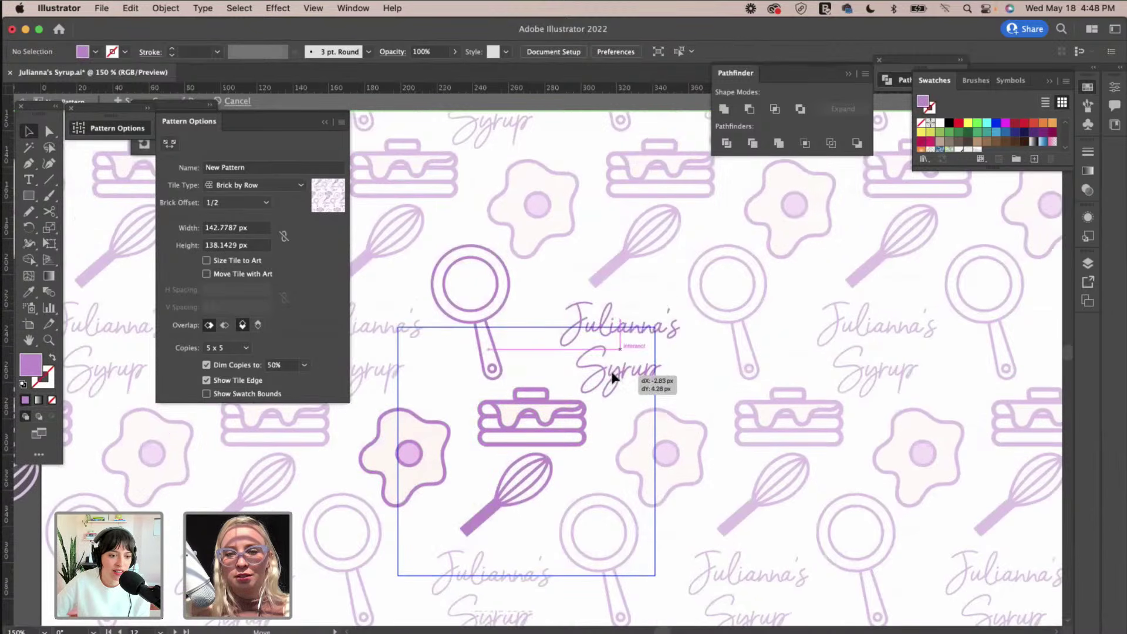
# Nudge the brand name slightly and rotate the whisk beneath the pancakes to a shallower angle.
pyautogui.moveTo(624, 316); pyautogui.dragTo(622, 317)
pyautogui.click(555, 472)
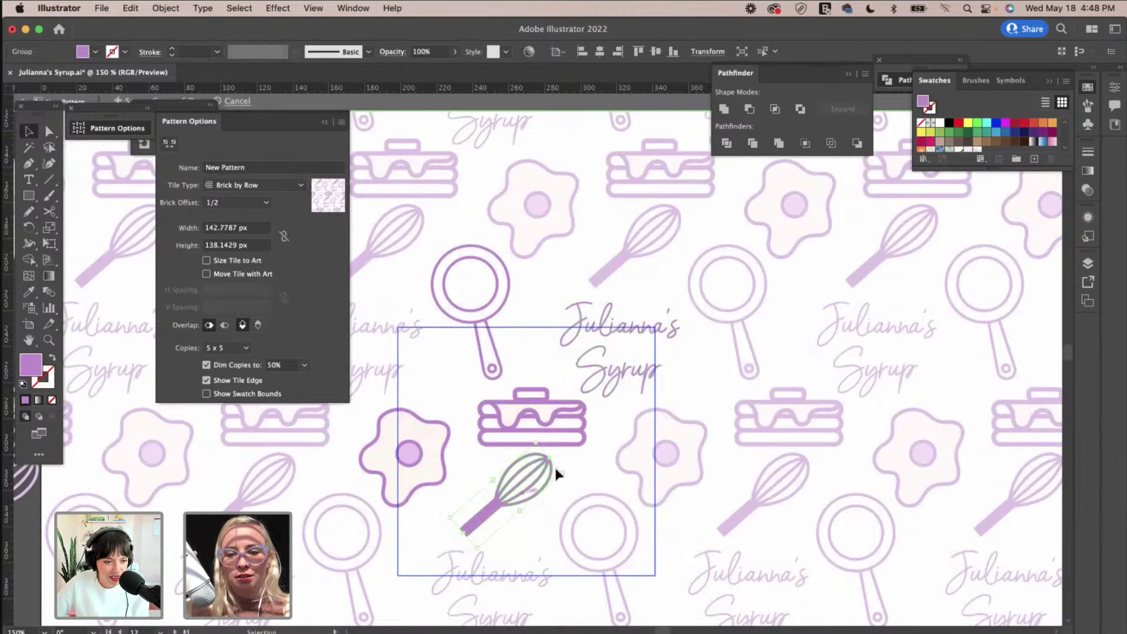
pyautogui.moveTo(570, 476); pyautogui.dragTo(517, 492)
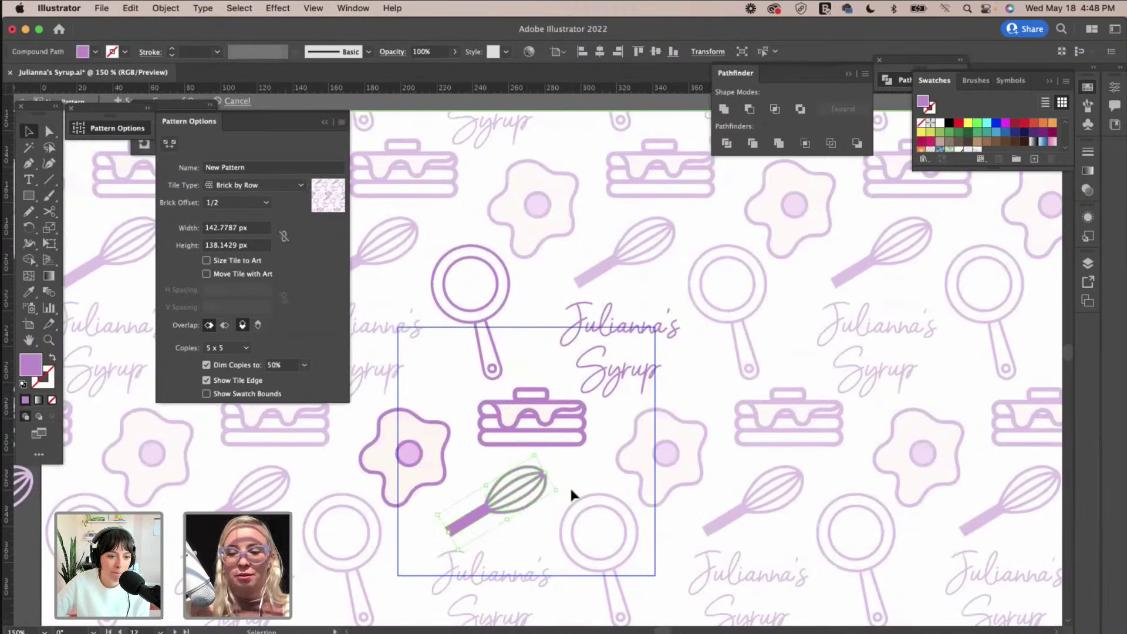
pyautogui.press('super+minus')
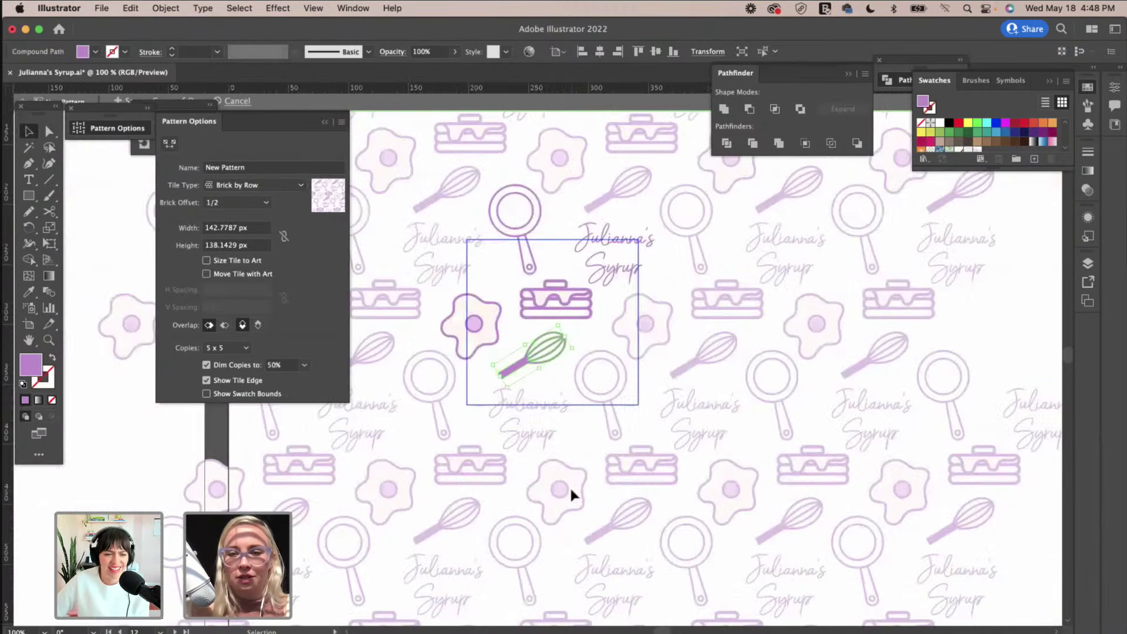
# Rotate the pan slightly so its handle leans toward the pancakes, and check the repeat across the copies.
pyautogui.click(532, 267)
pyautogui.moveTo(548, 282); pyautogui.dragTo(552, 278)
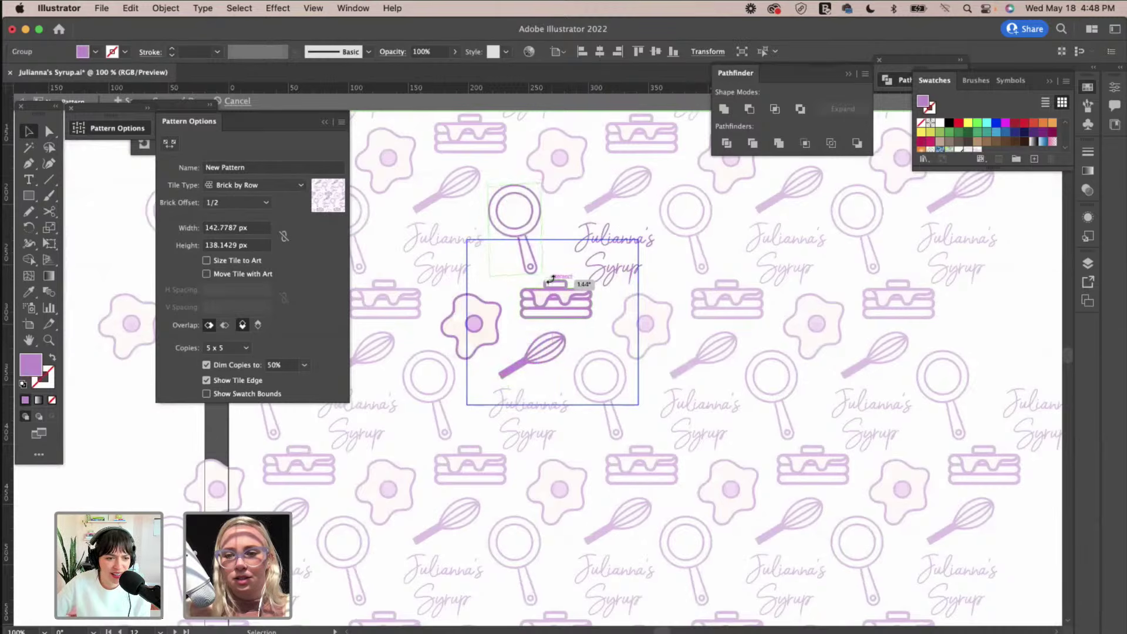
pyautogui.click(661, 384)
pyautogui.scroll(2, 660, 384)
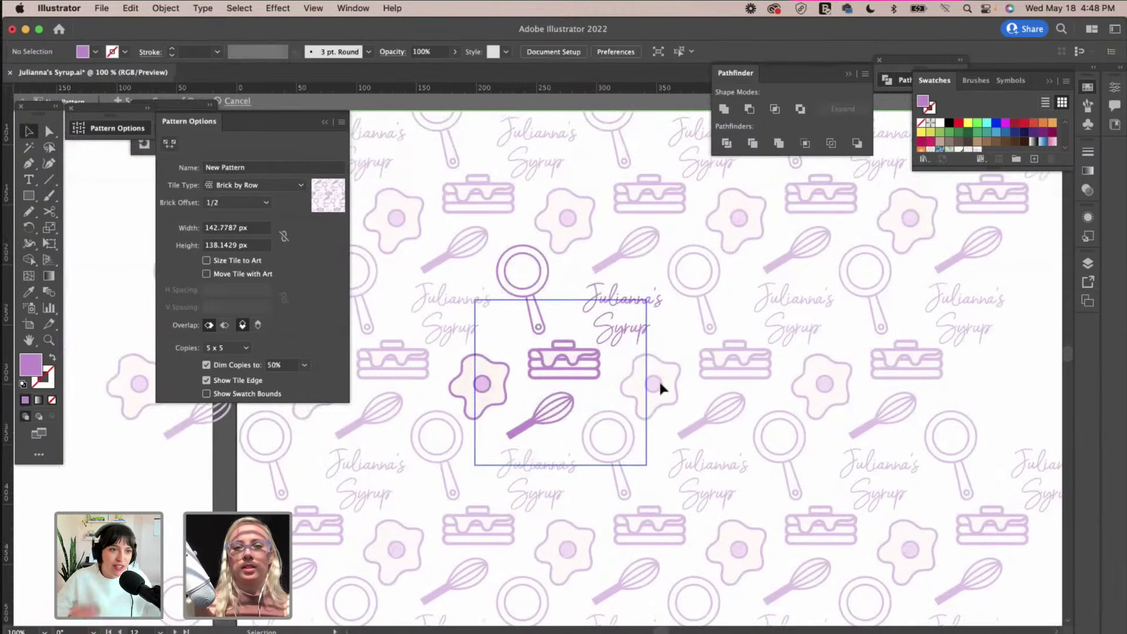
pyautogui.hscroll(-2, 658, 379)
pyautogui.scroll(3, 659, 379)
pyautogui.hscroll(4, 659, 380)
pyautogui.press('super+minus')
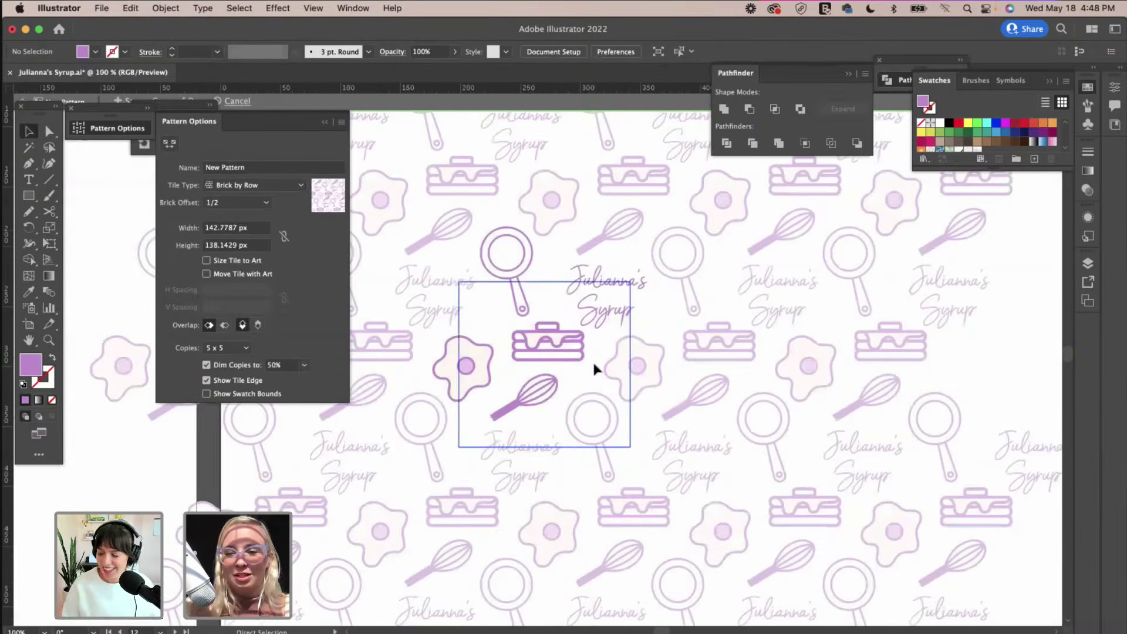
# Draw a purple dot about 5.9 px wide between the pan's handle and the egg, and copy it beside the whisk.
pyautogui.moveTo(23, 197); pyautogui.dragTo(65, 228)
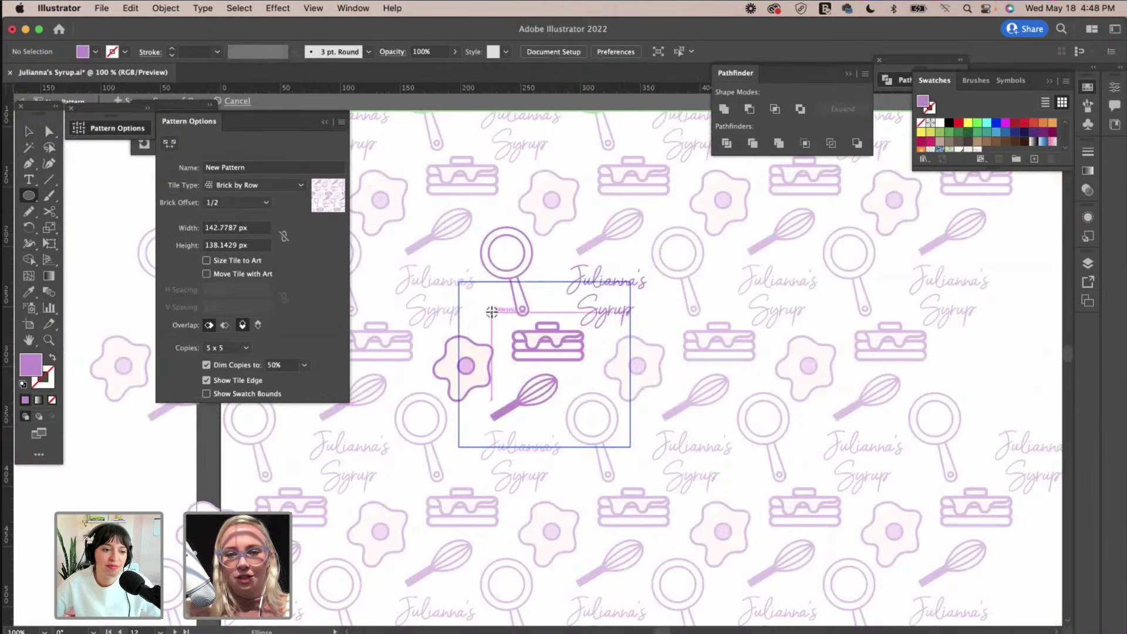
pyautogui.moveTo(489, 307); pyautogui.dragTo(584, 380)
pyautogui.press('v')
pyautogui.moveTo(582, 377); pyautogui.dragTo(583, 380)
pyautogui.click(583, 370)
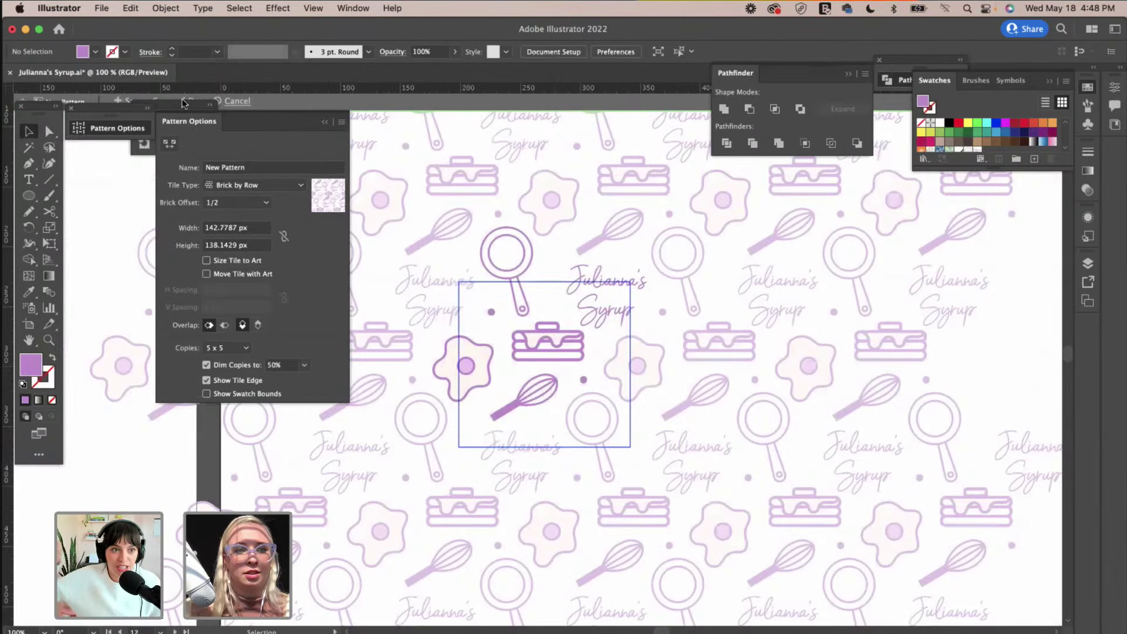
pyautogui.moveTo(174, 114); pyautogui.dragTo(193, 127)
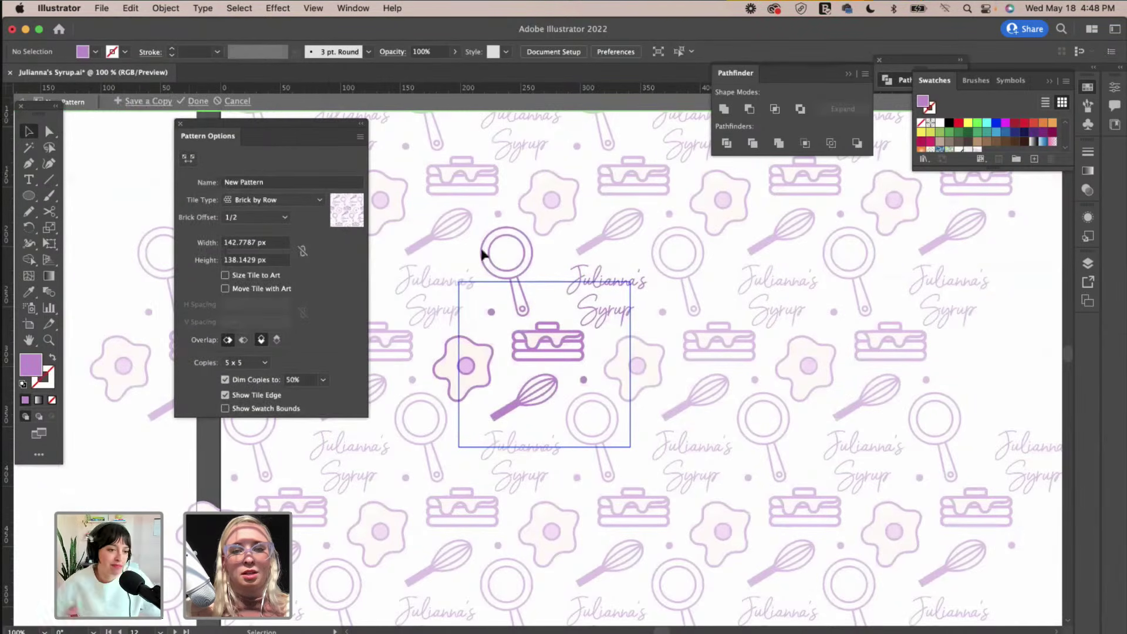
# Try a freehand purple blob over the dot beside the pan's handle with the Pencil tool, and delete it.
pyautogui.press('n')
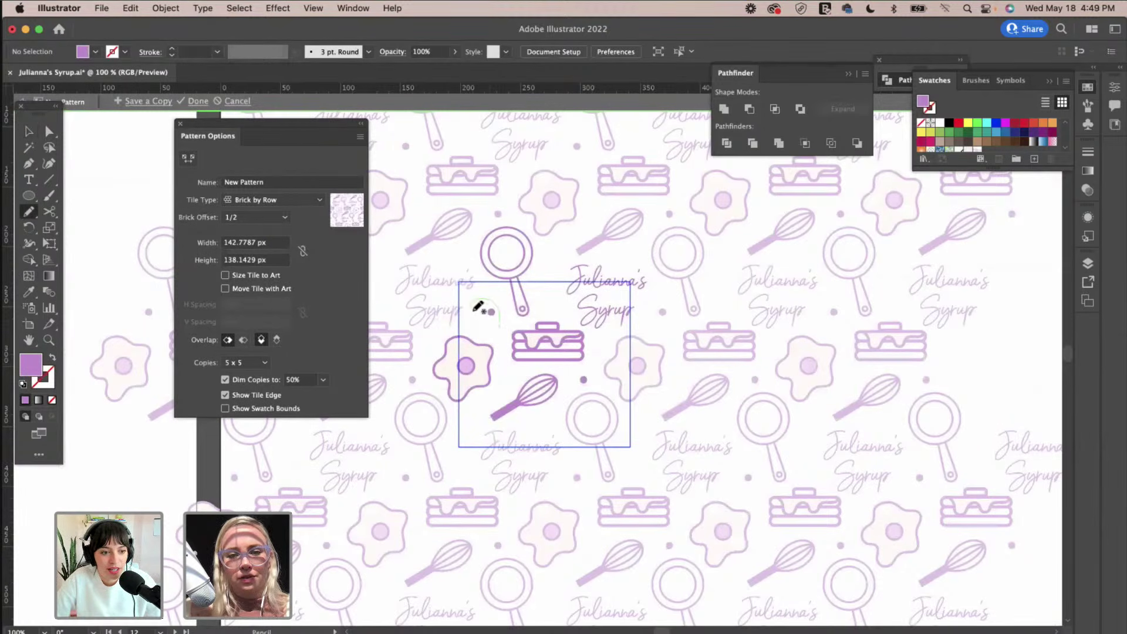
pyautogui.moveTo(498, 329); pyautogui.dragTo(500, 327)
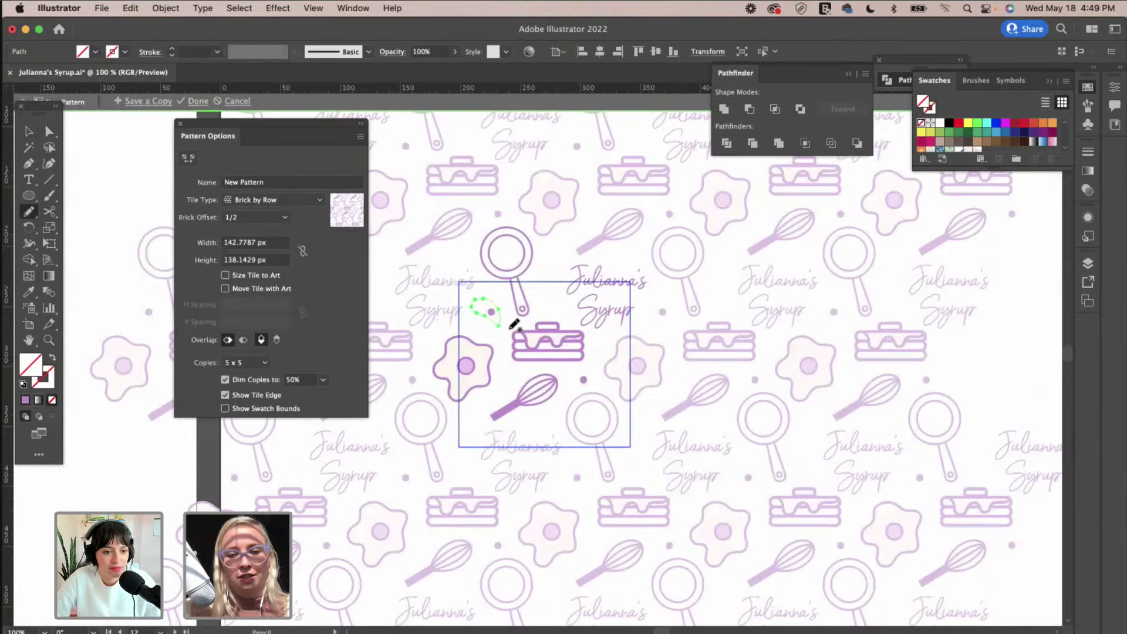
pyautogui.press('i')
pyautogui.click(502, 324)
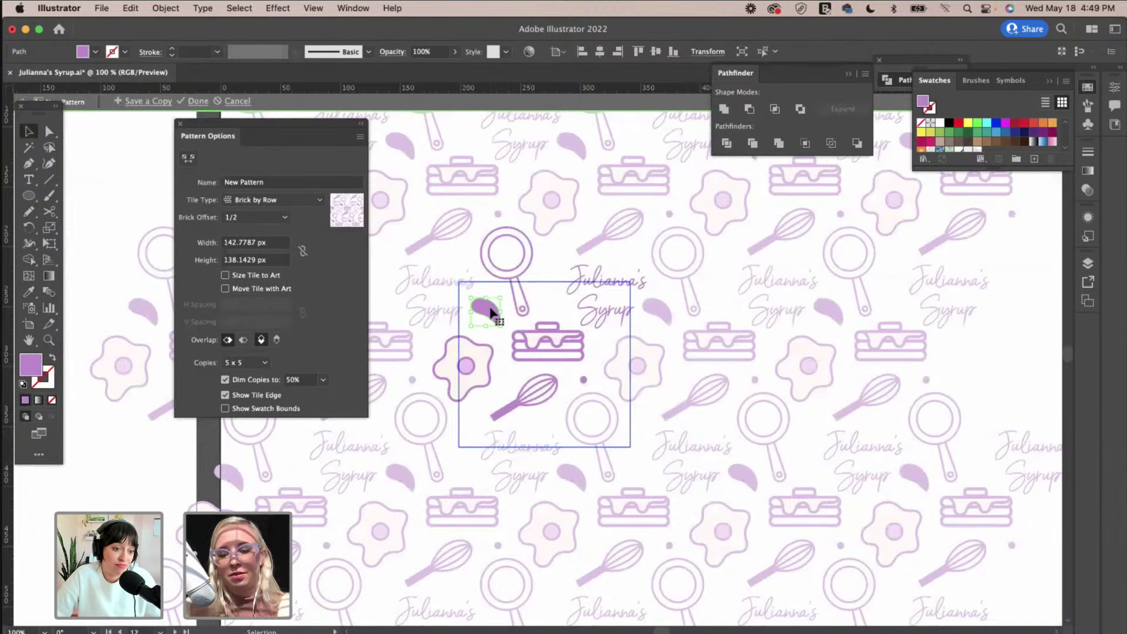
pyautogui.press('Delete')
pyautogui.press('v')
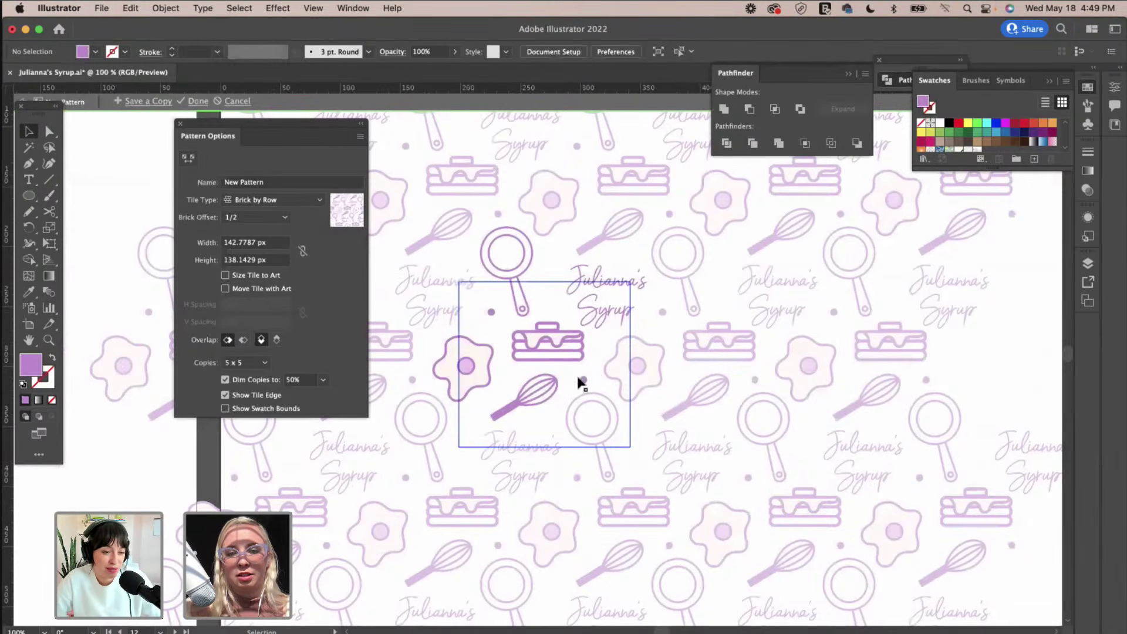
# Adjust the dots, add a copy in the gap between the pan and the brand name, and finish editing the pattern.
pyautogui.click(494, 313)
pyautogui.moveTo(494, 309); pyautogui.dragTo(499, 306)
pyautogui.click(584, 330)
pyautogui.moveTo(584, 383); pyautogui.dragTo(551, 280)
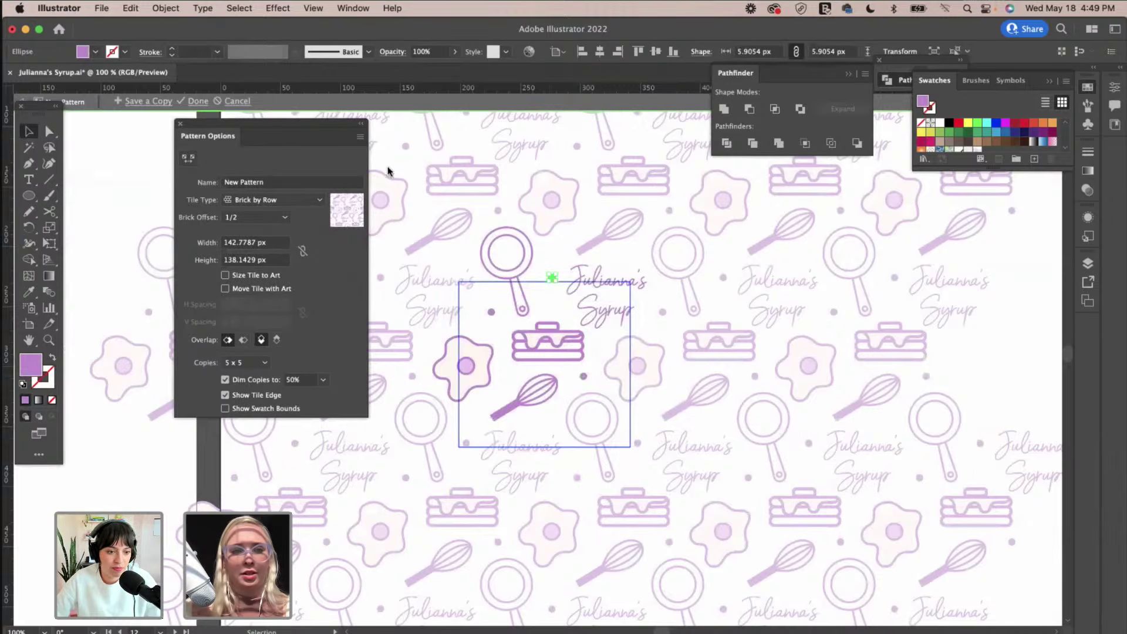
pyautogui.click(197, 101)
# Clear the Brand Pattern page by moving the live brand name text to the Brand Marks page and the source icons off the artboards.
pyautogui.press('super+minus')
pyautogui.press('super+minus')
pyautogui.press('super+minus')
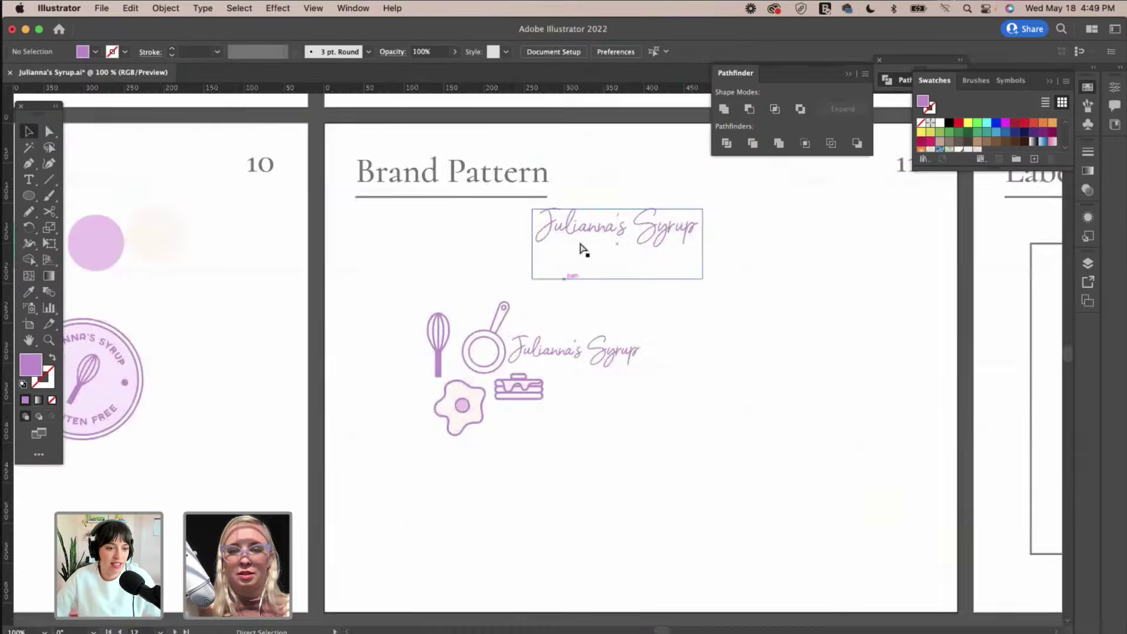
pyautogui.click(608, 289)
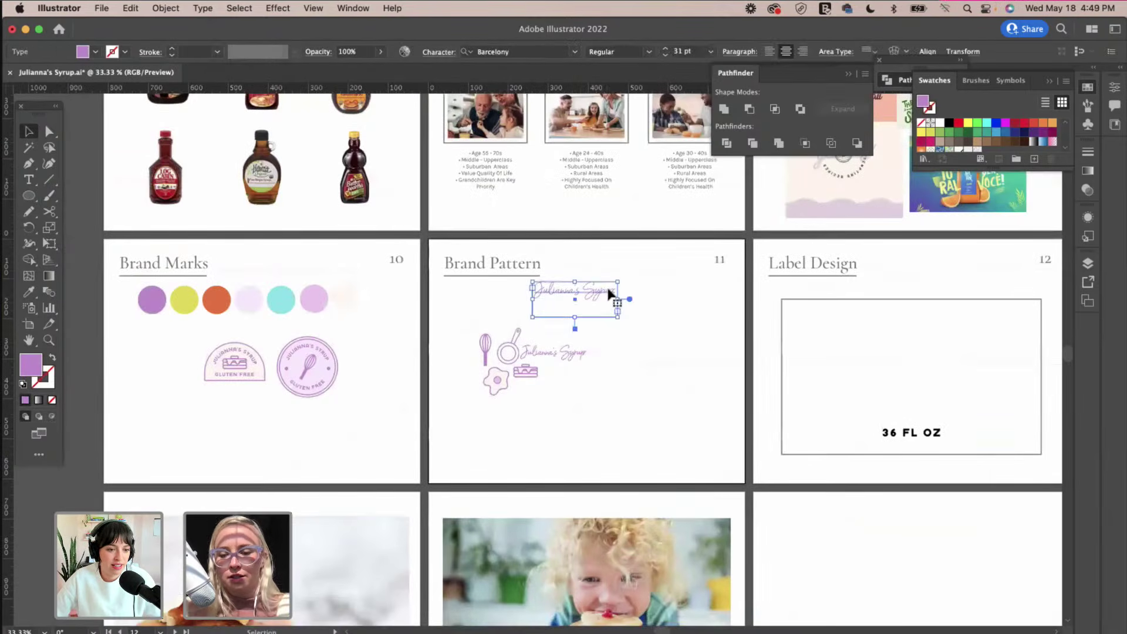
pyautogui.moveTo(610, 292); pyautogui.dragTo(260, 405)
pyautogui.click(297, 420)
pyautogui.click(462, 319)
pyautogui.moveTo(462, 318); pyautogui.dragTo(88, 318)
pyautogui.click(373, 344)
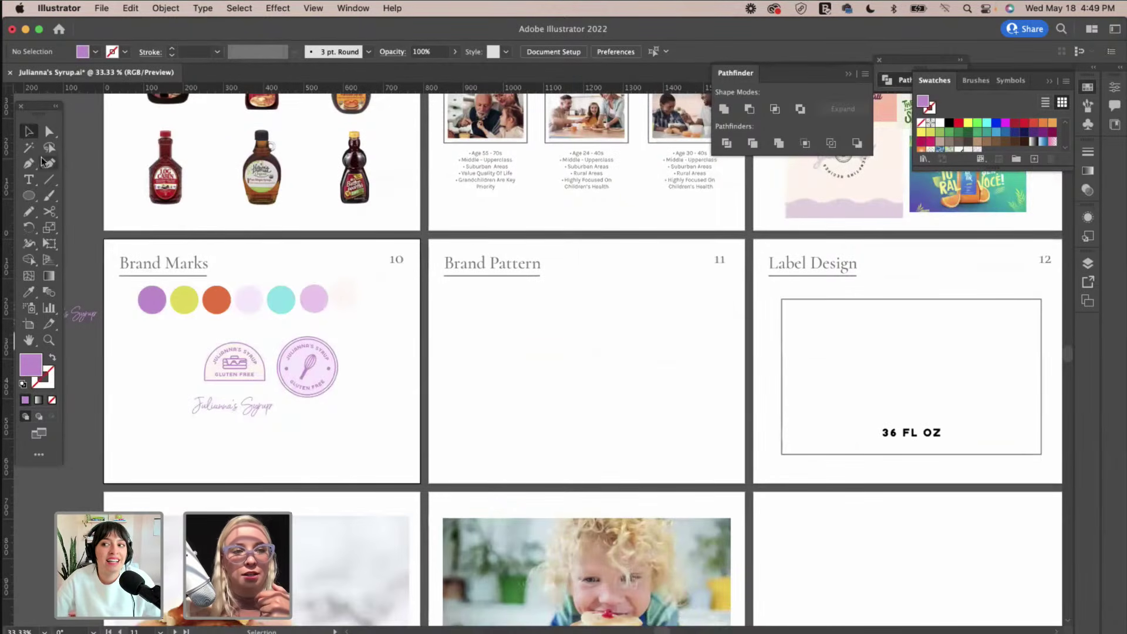
# Draw a rectangle covering the whole Brand Pattern page and fill it with the new pattern swatch.
pyautogui.moveTo(29, 195); pyautogui.dragTo(85, 196)
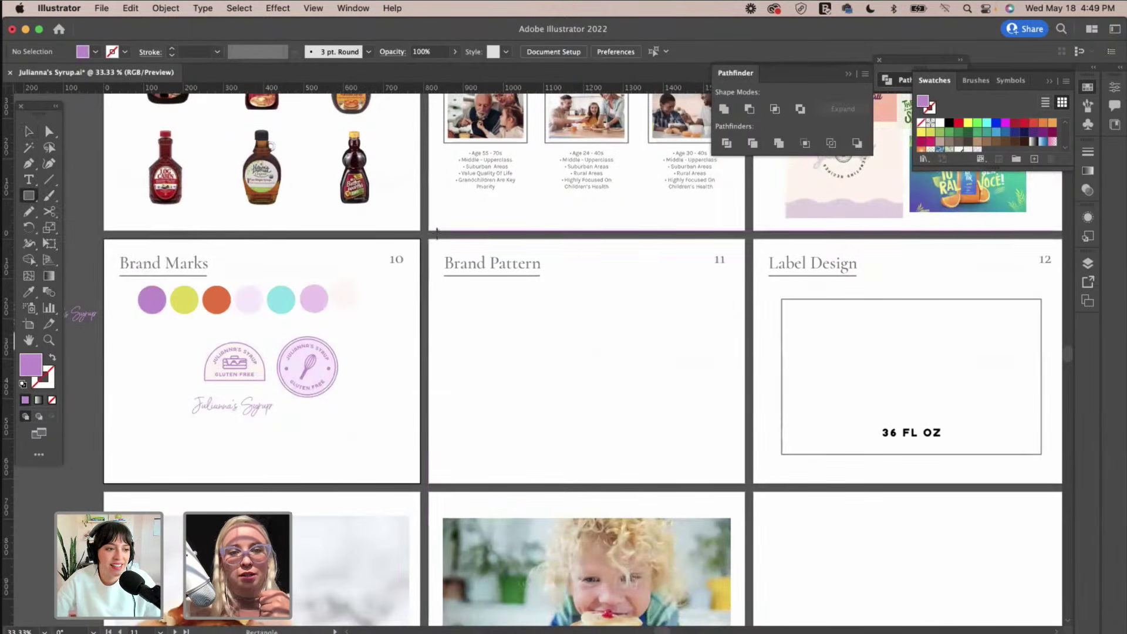
pyautogui.moveTo(429, 238); pyautogui.dragTo(746, 483)
pyautogui.click(978, 150)
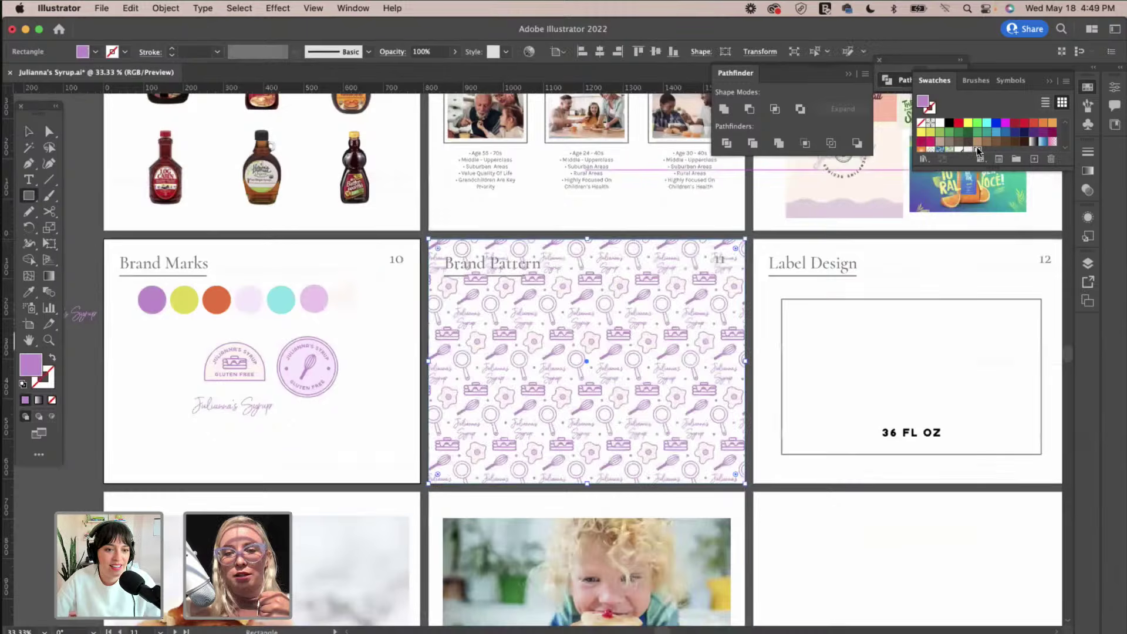
# Send the pattern-filled rectangle to the back, behind the page title and number.
pyautogui.scroll(2, 664, 333)
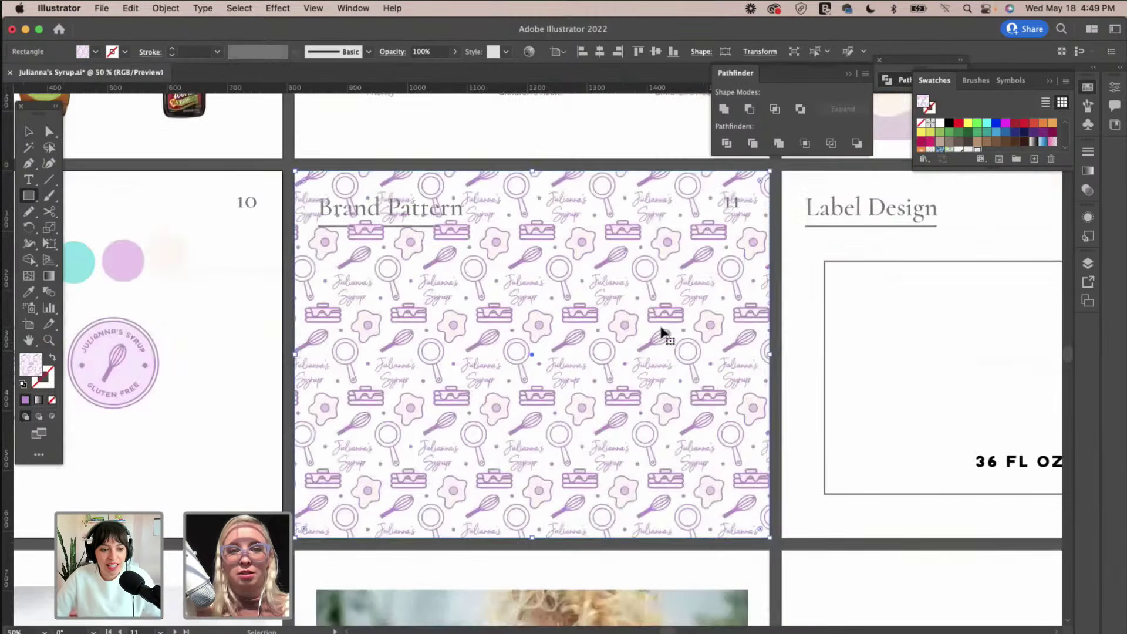
pyautogui.hscroll(-3, 662, 330)
pyautogui.click(165, 8)
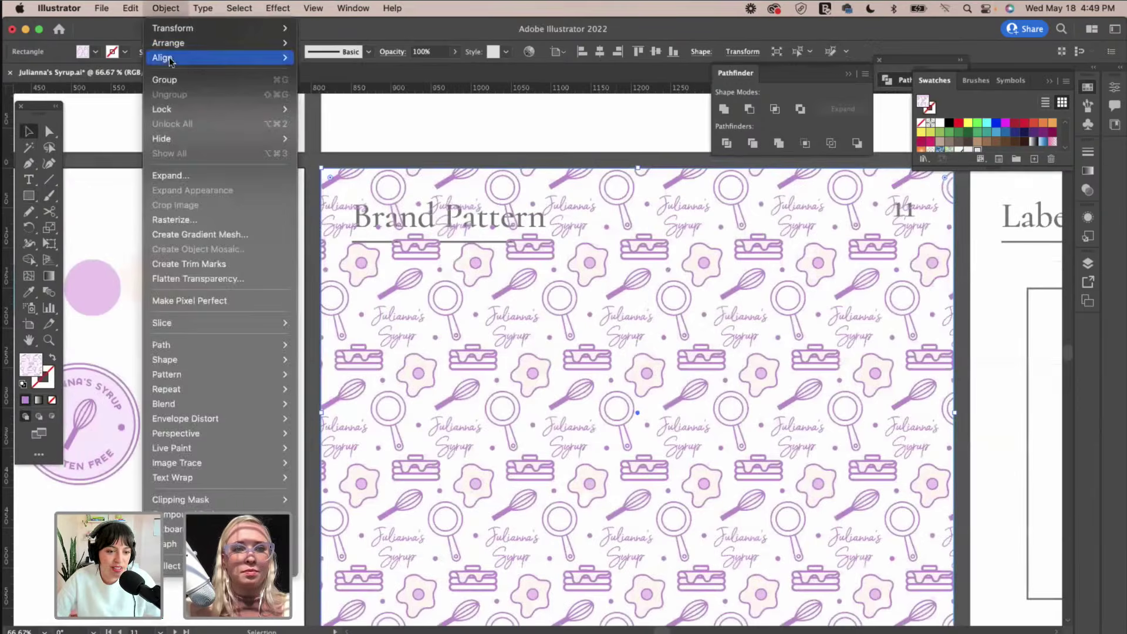
pyautogui.moveTo(177, 36)
pyautogui.click(337, 86)
# Delete the Brand Pattern title and its underline from the page.
pyautogui.click(449, 223)
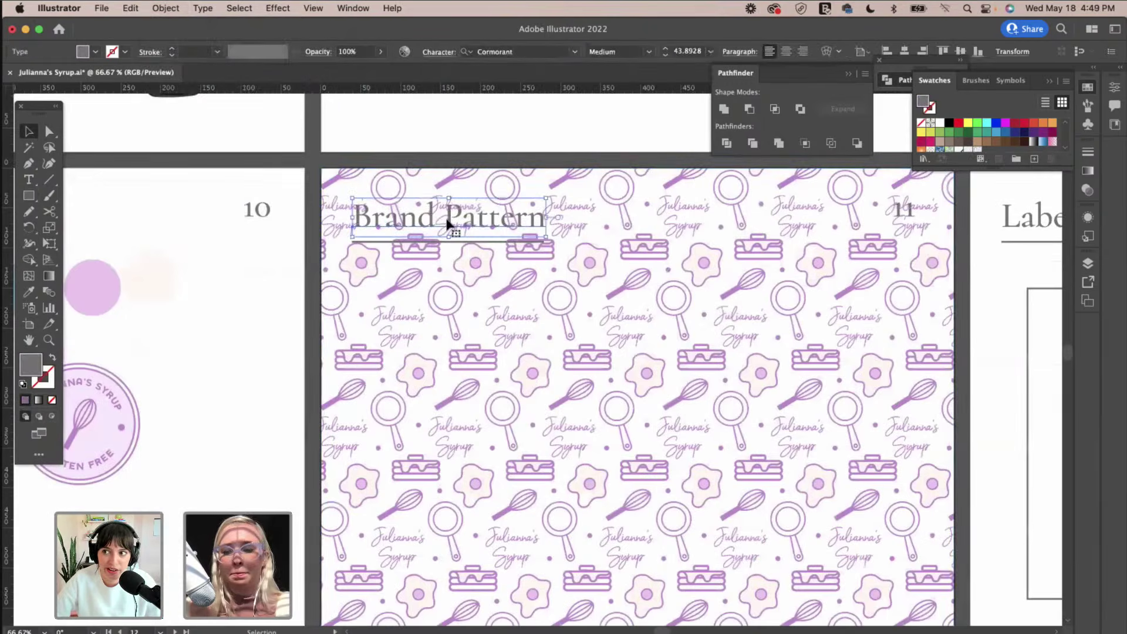
pyautogui.press('Delete')
pyautogui.click(471, 240)
pyautogui.press('shift+super+a')
pyautogui.hscroll(3, 816, 246)
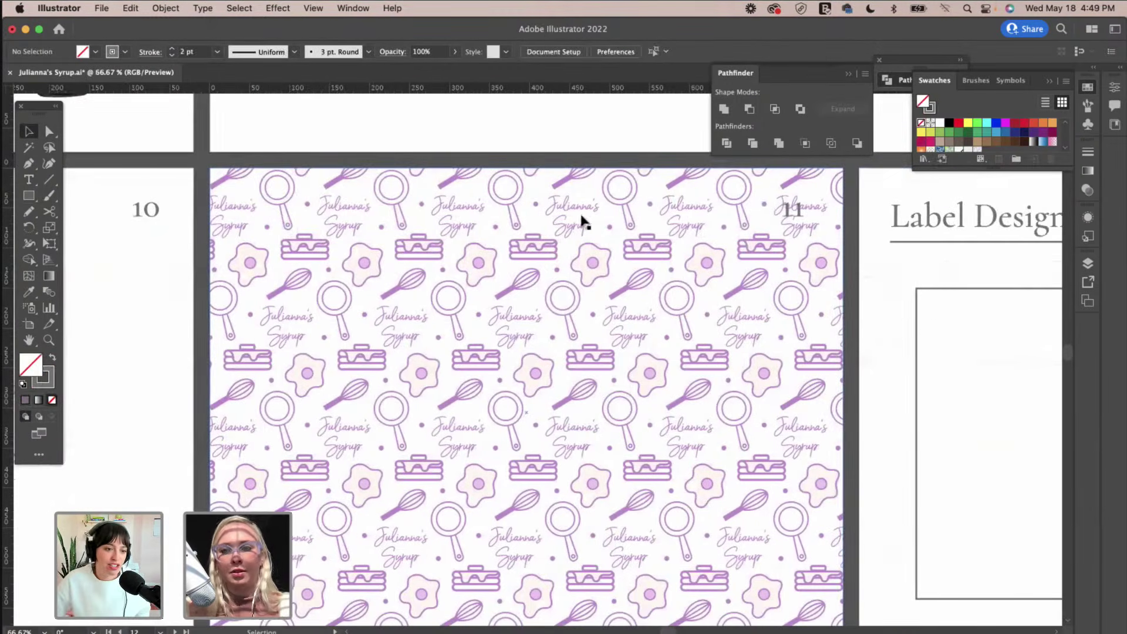
# Draw a box over page number 11 from the page's upper edge and fill it with the page's white.
pyautogui.click(31, 197)
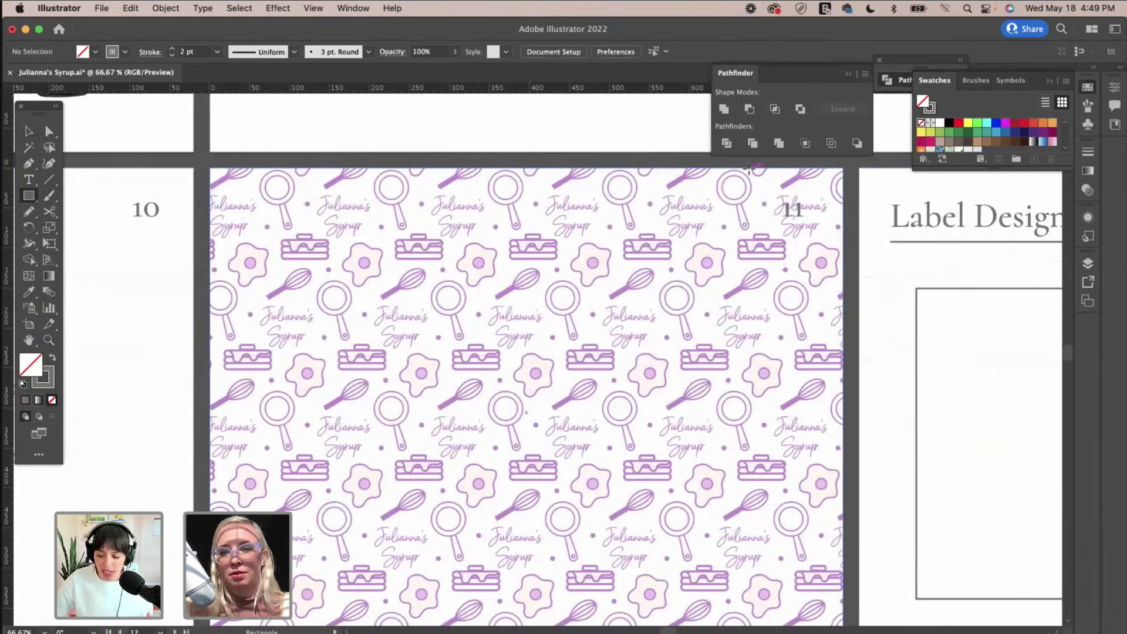
pyautogui.moveTo(749, 169)
pyautogui.mouseDown()
pyautogui.moveTo(760, 205)
pyautogui.moveTo(826, 259)
pyautogui.mouseUp()
pyautogui.press('i')
pyautogui.click(884, 182)
pyautogui.press('v')
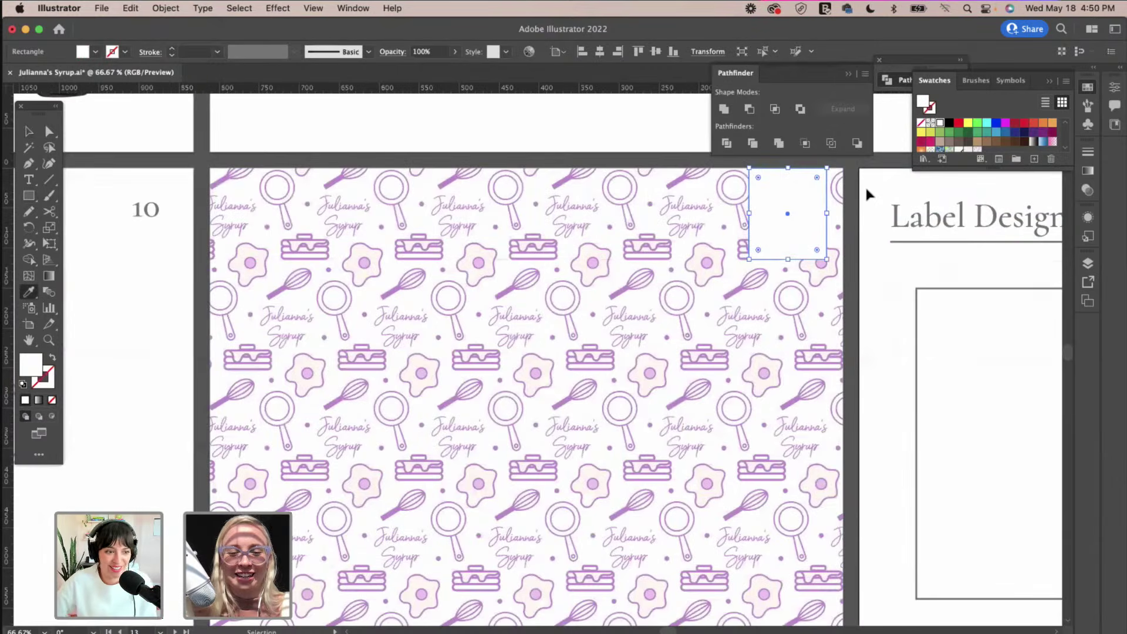
# Send the white box and the pattern rectangle to the back so the box sits between the pattern and page number 11.
pyautogui.press('i')
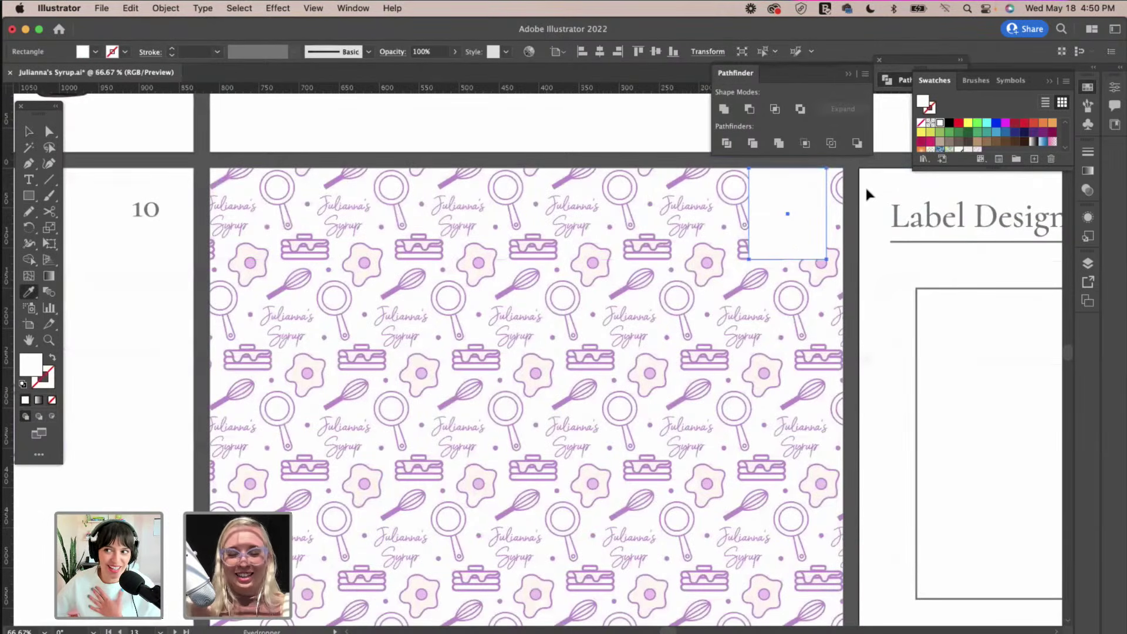
pyautogui.click(159, 9)
pyautogui.moveTo(176, 40)
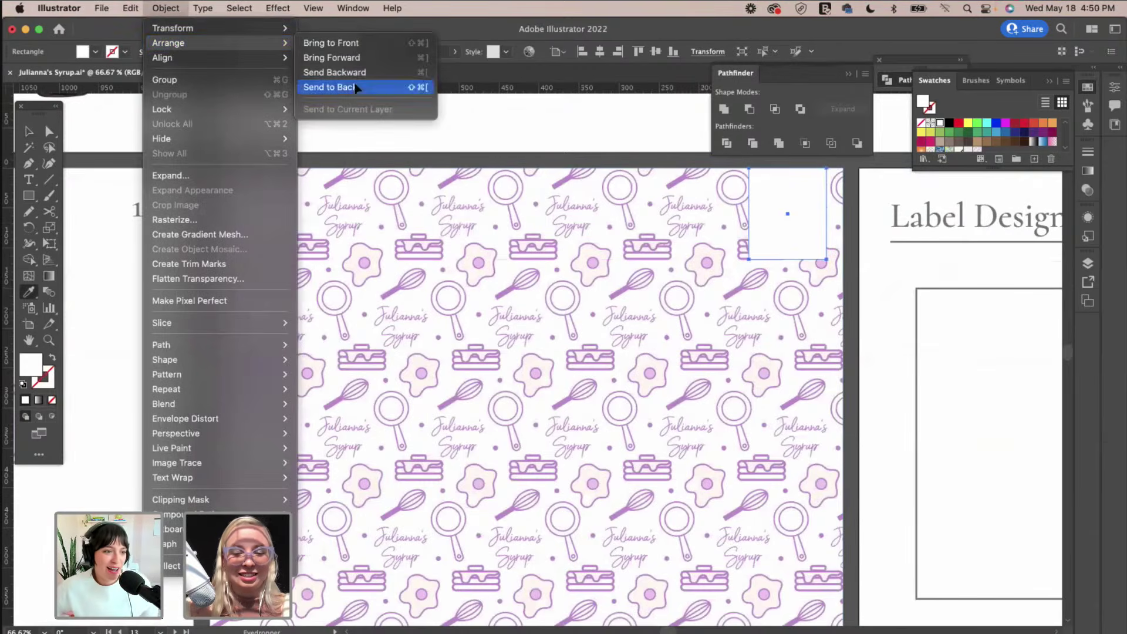
pyautogui.click(352, 86)
pyautogui.press('v')
pyautogui.click(577, 268)
pyautogui.click(165, 9)
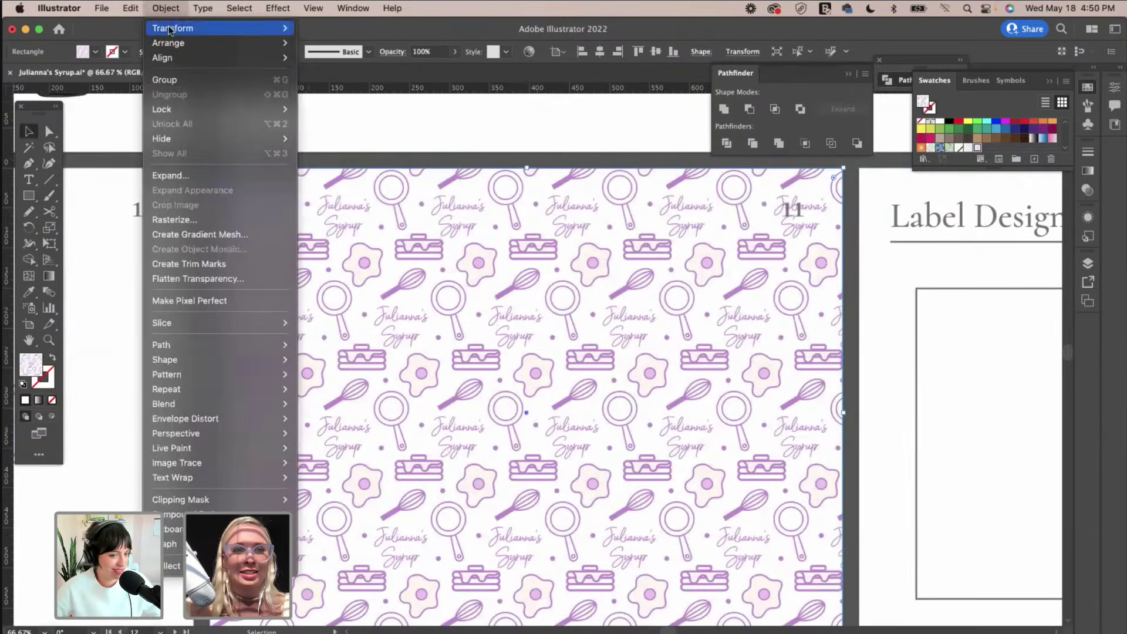
# Try to centre page number 11 horizontally within the white box.
pyautogui.click(808, 209)
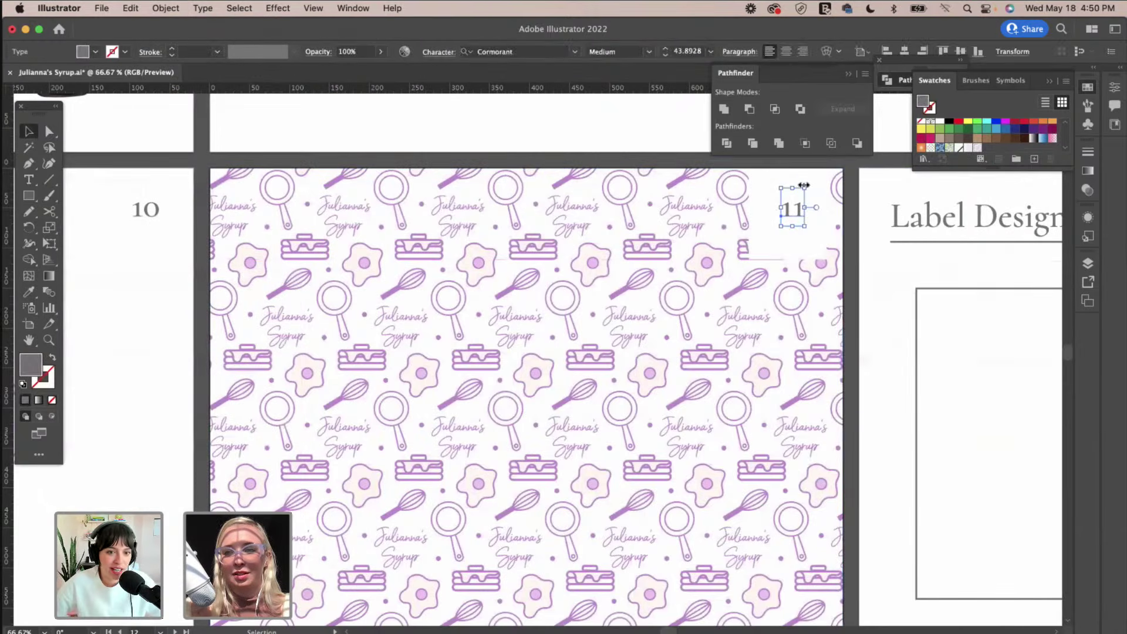
pyautogui.keyDown('shift'); pyautogui.click(804, 180); pyautogui.keyUp('shift')
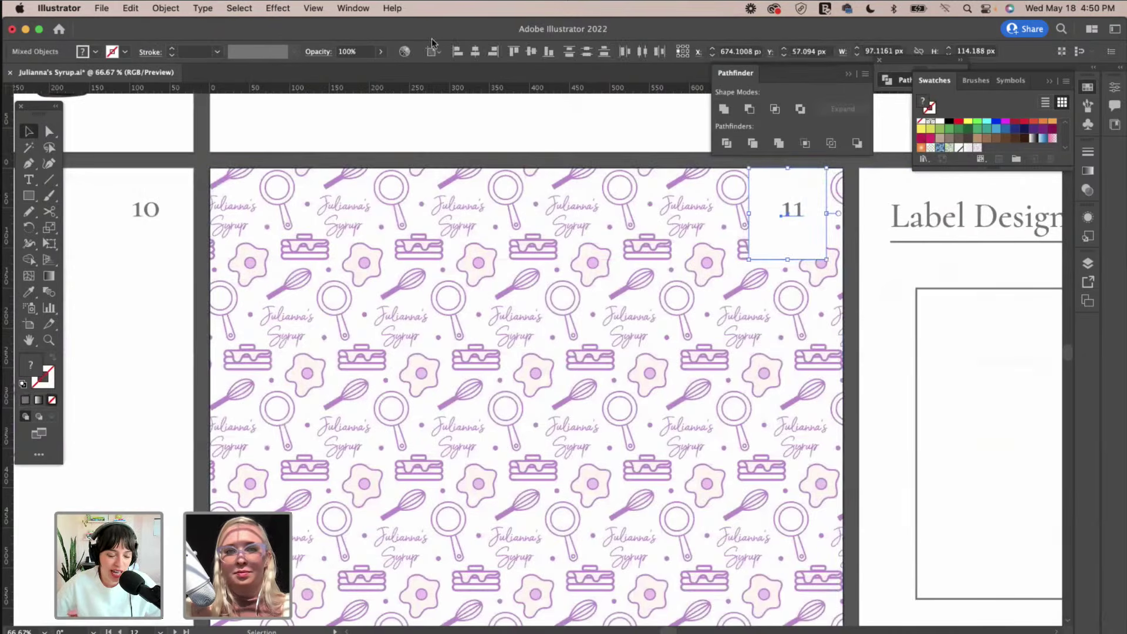
pyautogui.click(435, 52)
pyautogui.click(483, 82)
pyautogui.click(792, 211)
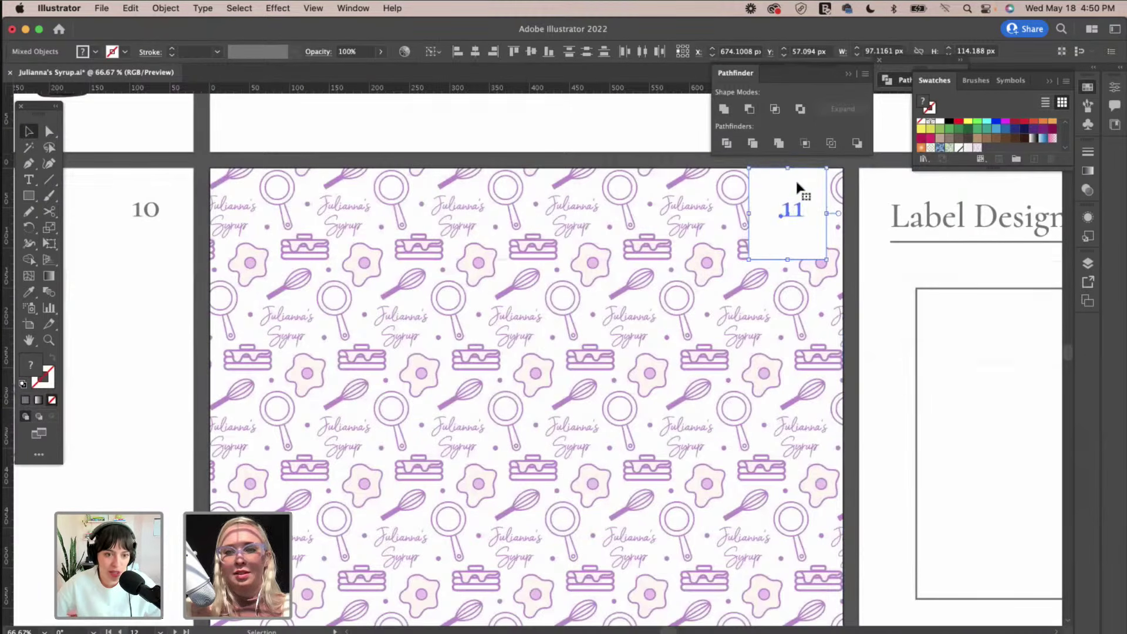
pyautogui.click(475, 51)
pyautogui.click(517, 157)
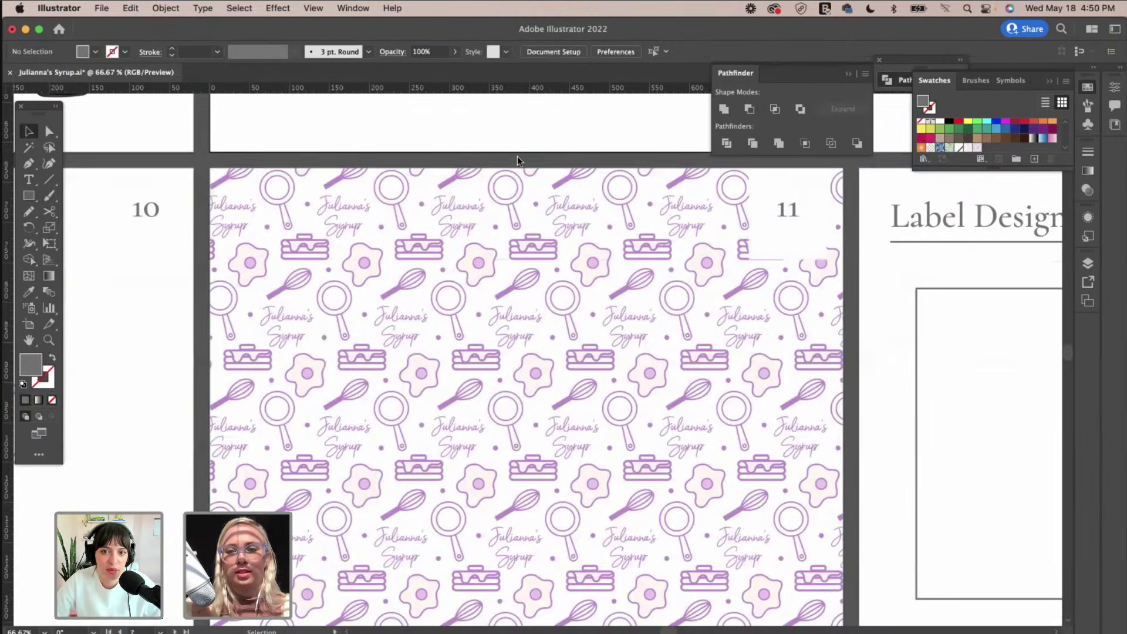
# Centre the white box horizontally on page number 11 with the number as the key object, and select the box alone.
pyautogui.moveTo(739, 162); pyautogui.dragTo(791, 227)
pyautogui.click(433, 53)
pyautogui.click(479, 79)
pyautogui.click(800, 209)
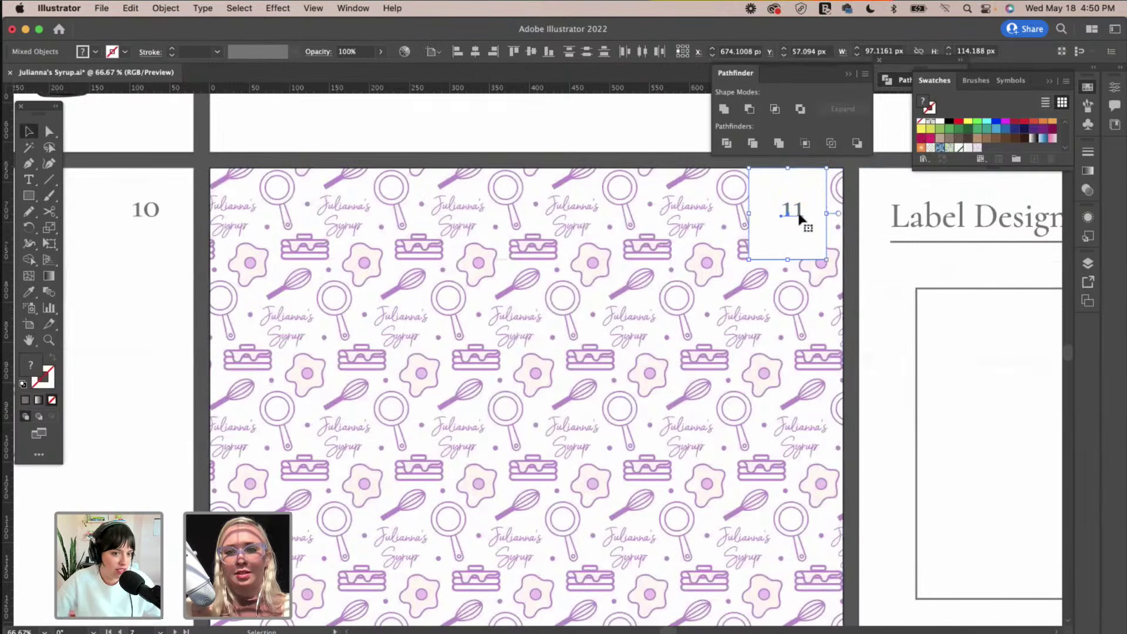
pyautogui.click(476, 52)
pyautogui.click(521, 114)
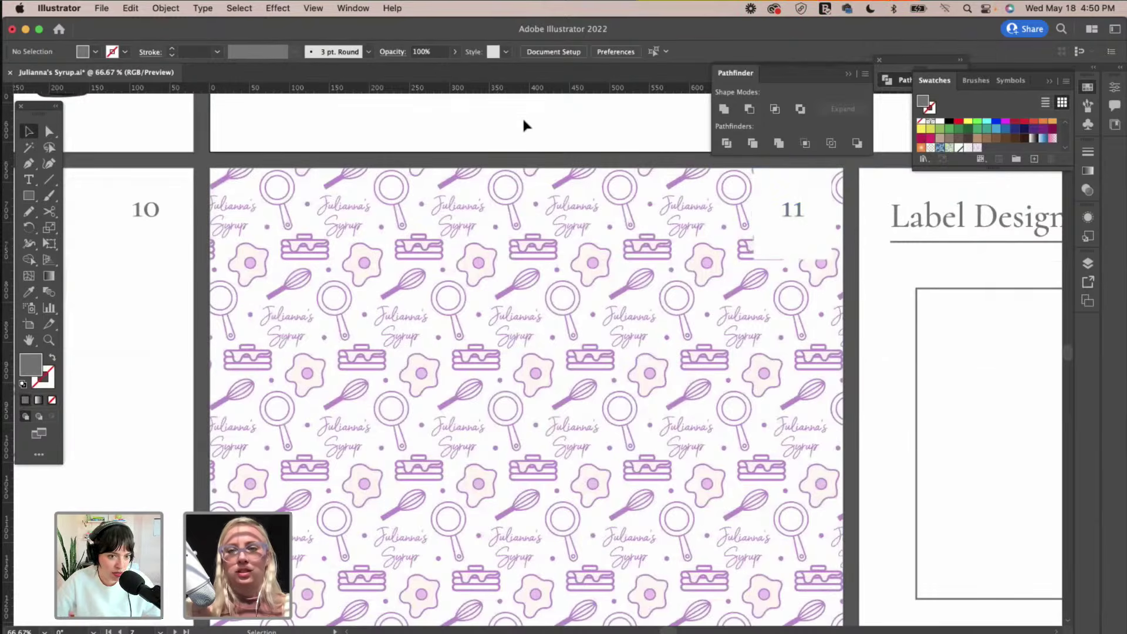
pyautogui.click(793, 245)
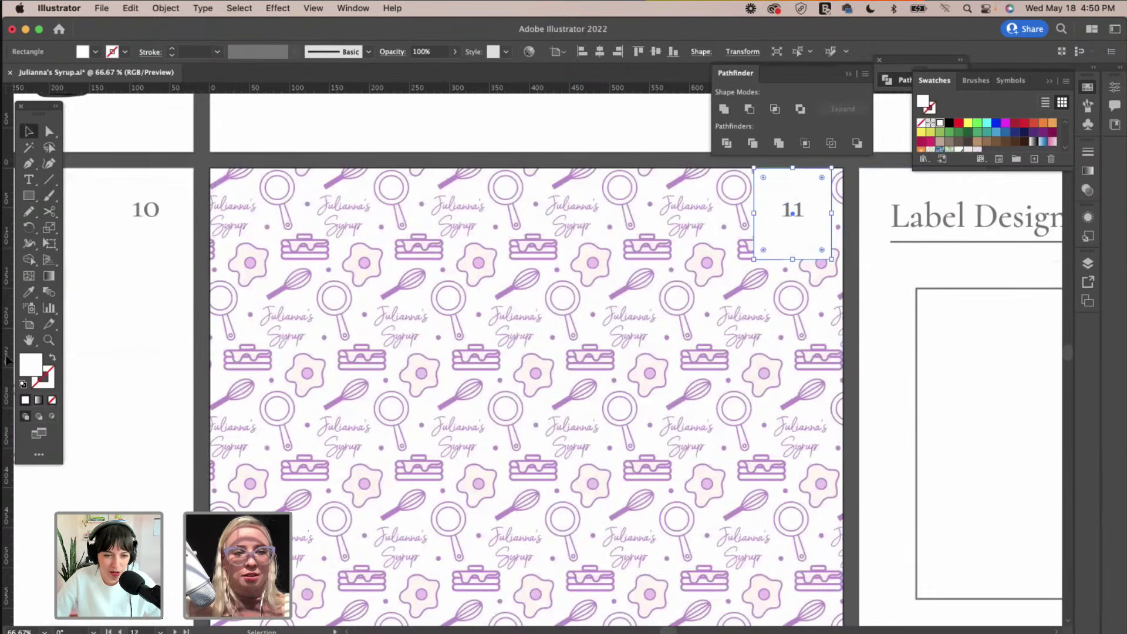
# Outline the white page number box with a 3 pt stroke in the brand purple sampled from the Brand Marks page.
pyautogui.click(51, 377)
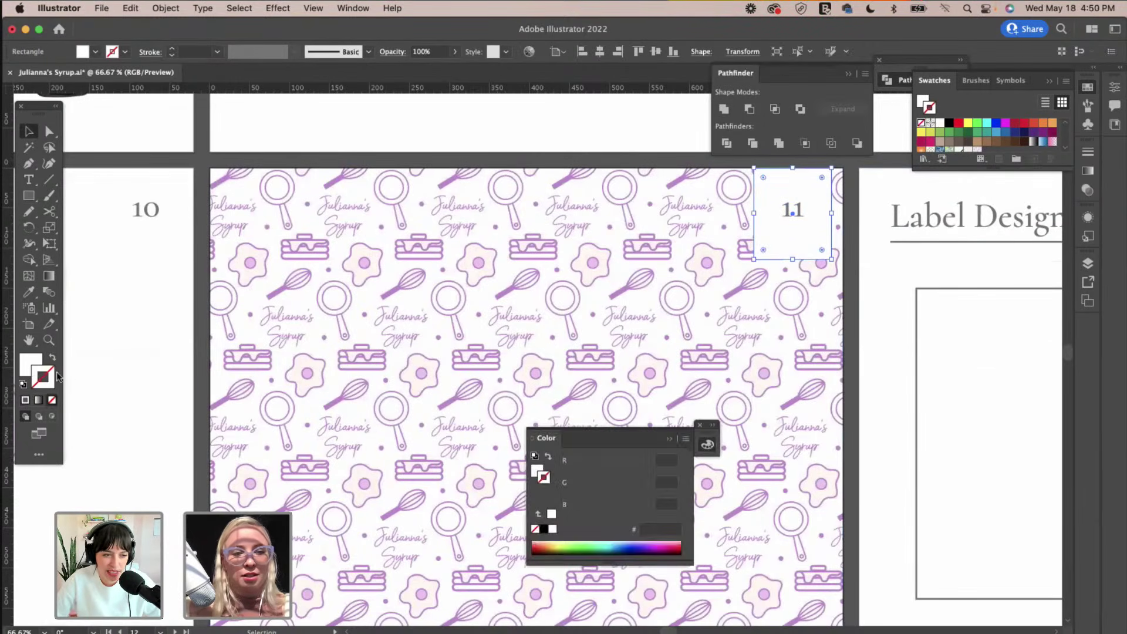
pyautogui.click(669, 442)
pyautogui.press('i')
pyautogui.hscroll(-5, 166, 315)
pyautogui.click(145, 411)
pyautogui.hscroll(8, 306, 341)
pyautogui.click(171, 49)
pyautogui.click(171, 49)
pyautogui.press('v')
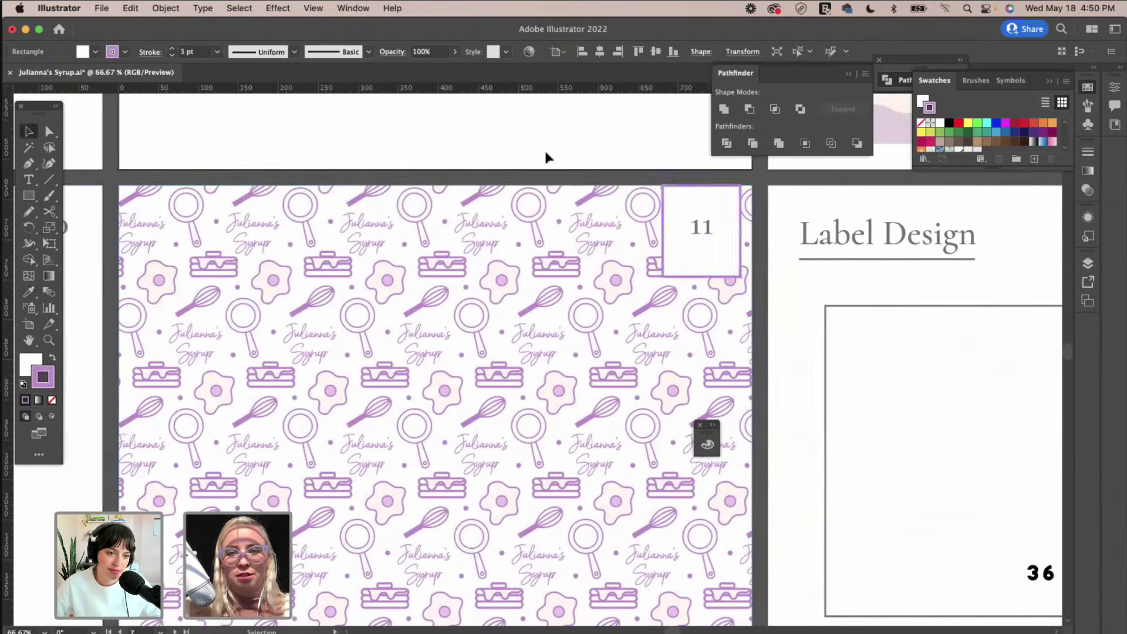
pyautogui.click(546, 157)
# Save the Julianna's Syrup document.
pyautogui.scroll(-3, 546, 157)
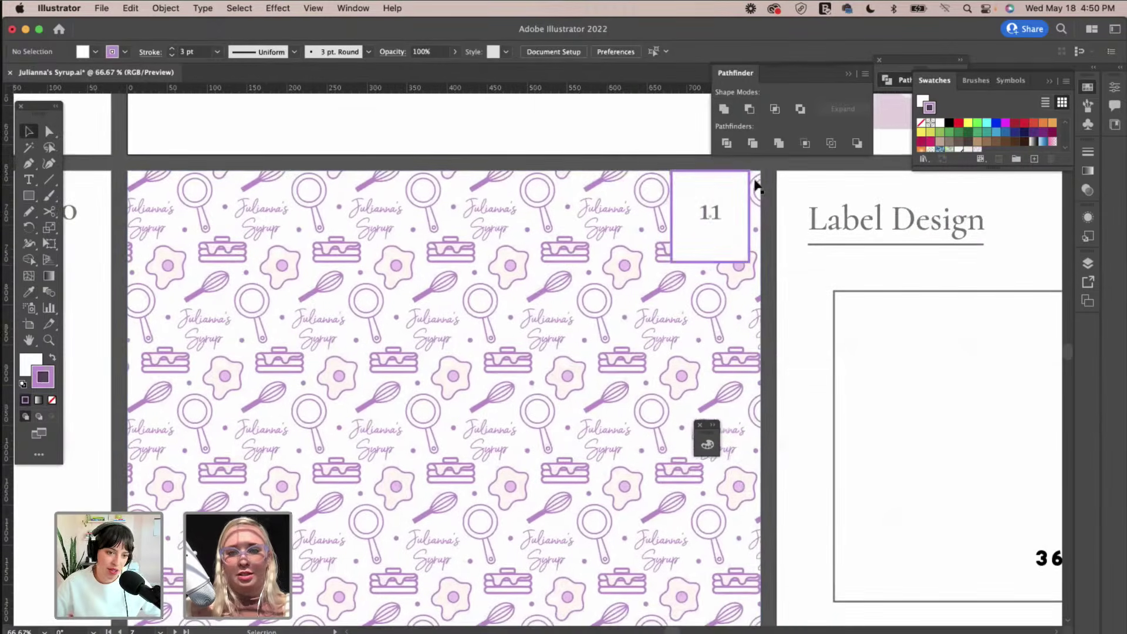
pyautogui.press('super+minus')
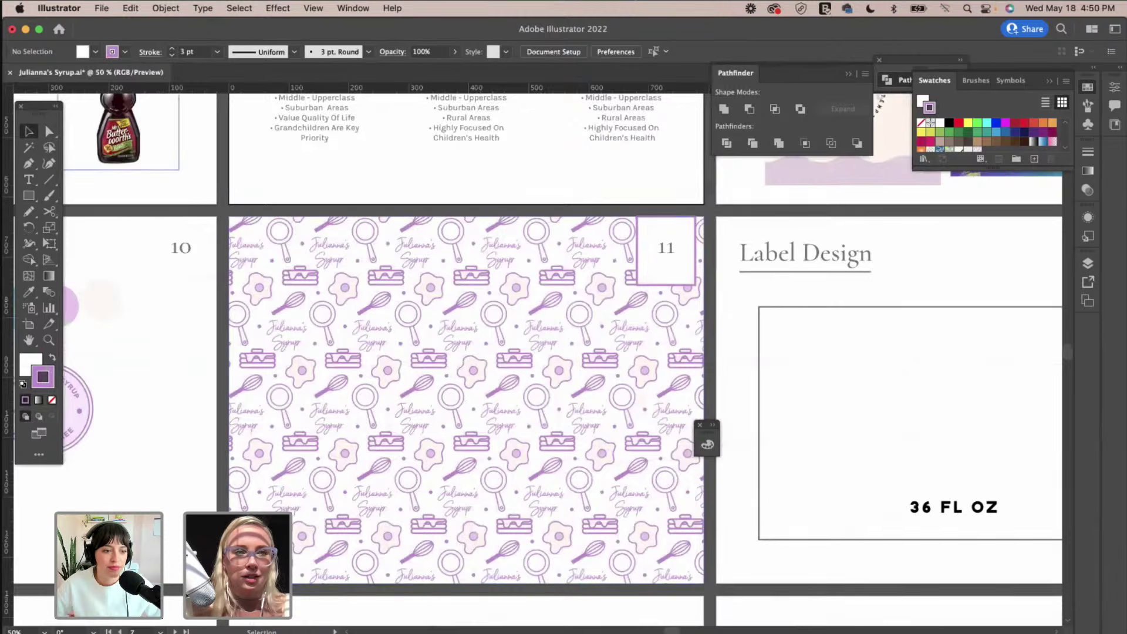
pyautogui.click(103, 8)
pyautogui.click(122, 138)
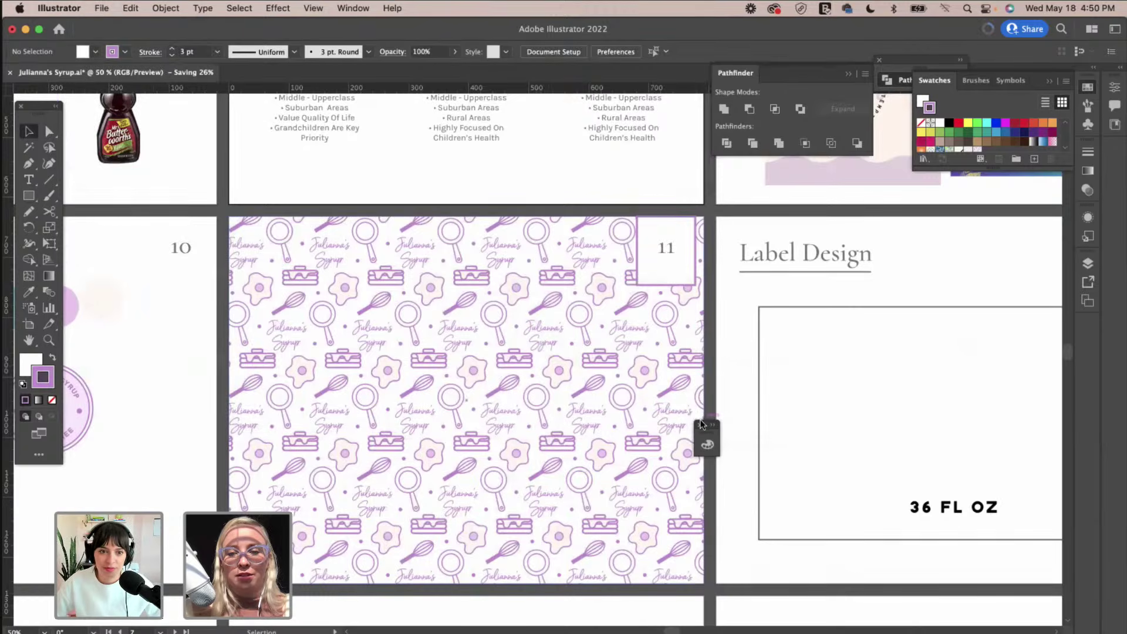
# Review the whole brand guidelines layout, comparing the pattern page with the mood board, primary logo and secondary logo pages.
pyautogui.press('super+minus')
pyautogui.scroll(3, 726, 400)
pyautogui.scroll(3, 726, 397)
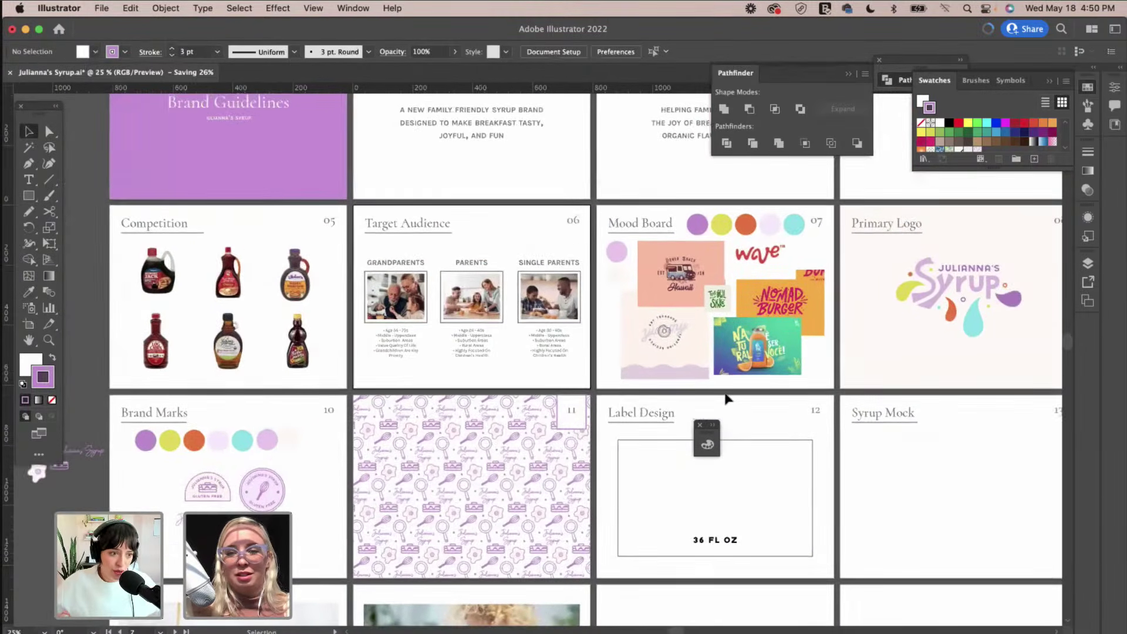
pyautogui.press('super+minus')
pyautogui.hscroll(3, 690, 443)
pyautogui.scroll(1, 690, 443)
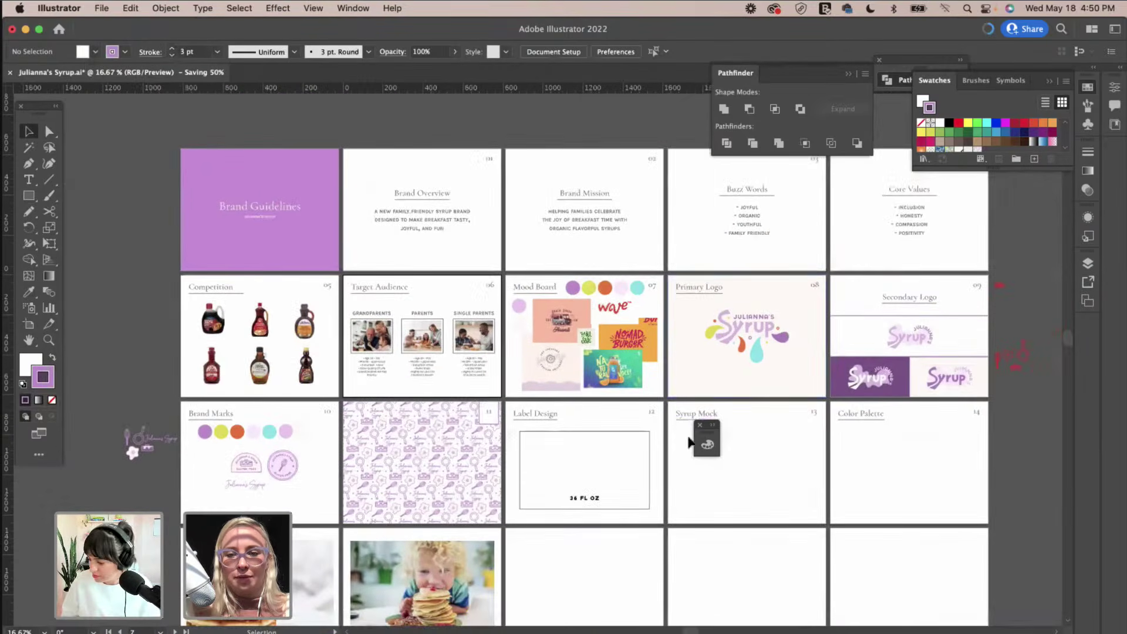
pyautogui.hscroll(3, 830, 461)
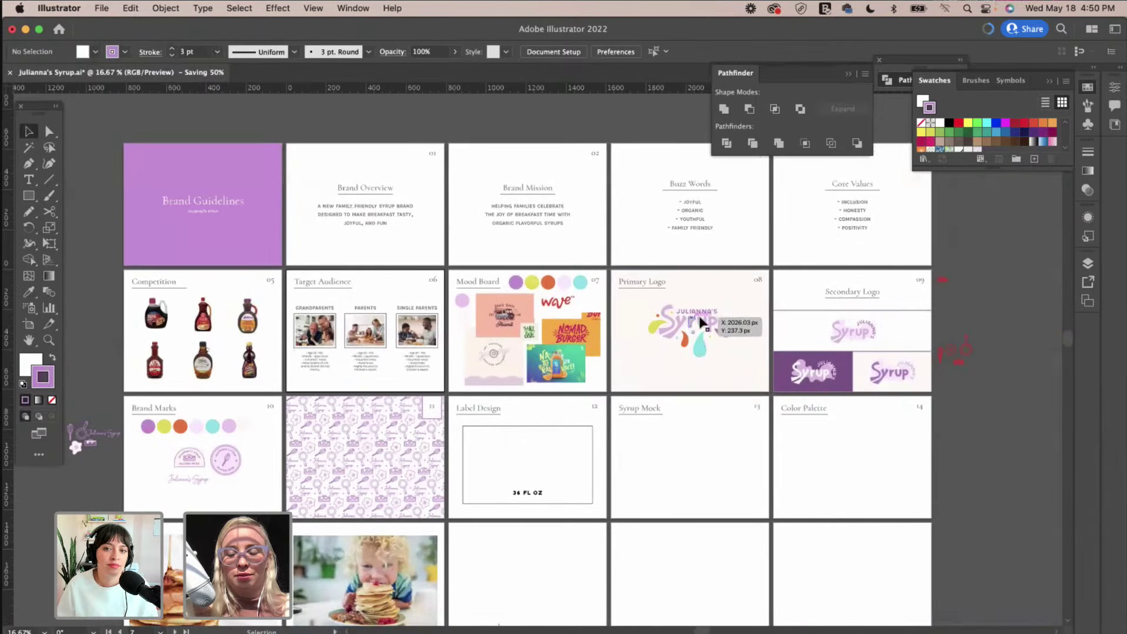
pyautogui.scroll(5, 703, 365)
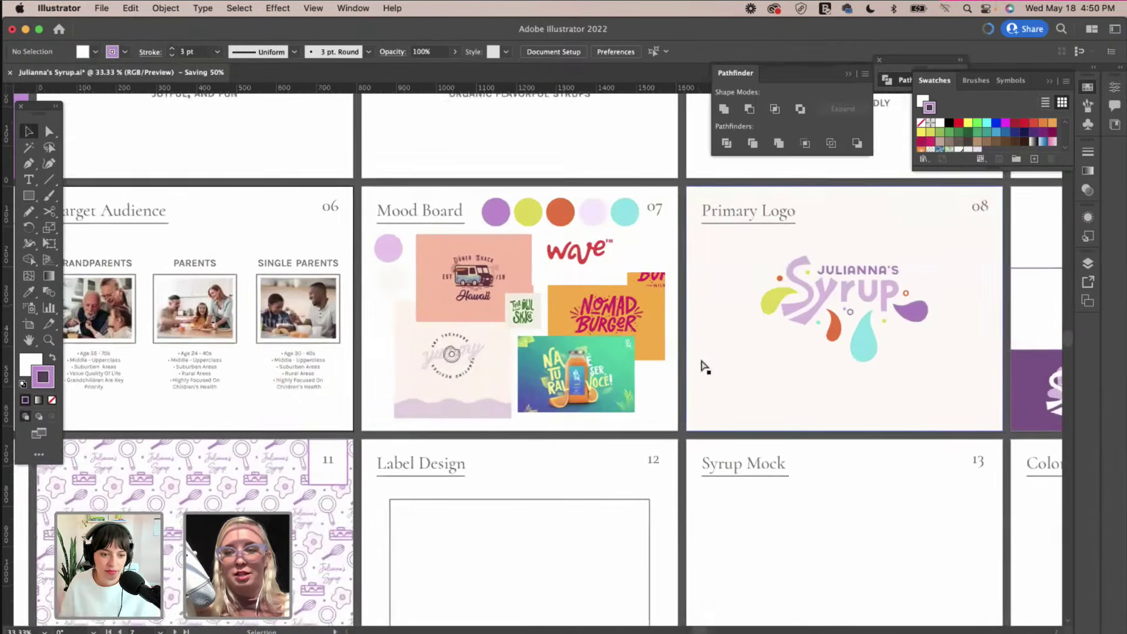
pyautogui.hscroll(5, 704, 365)
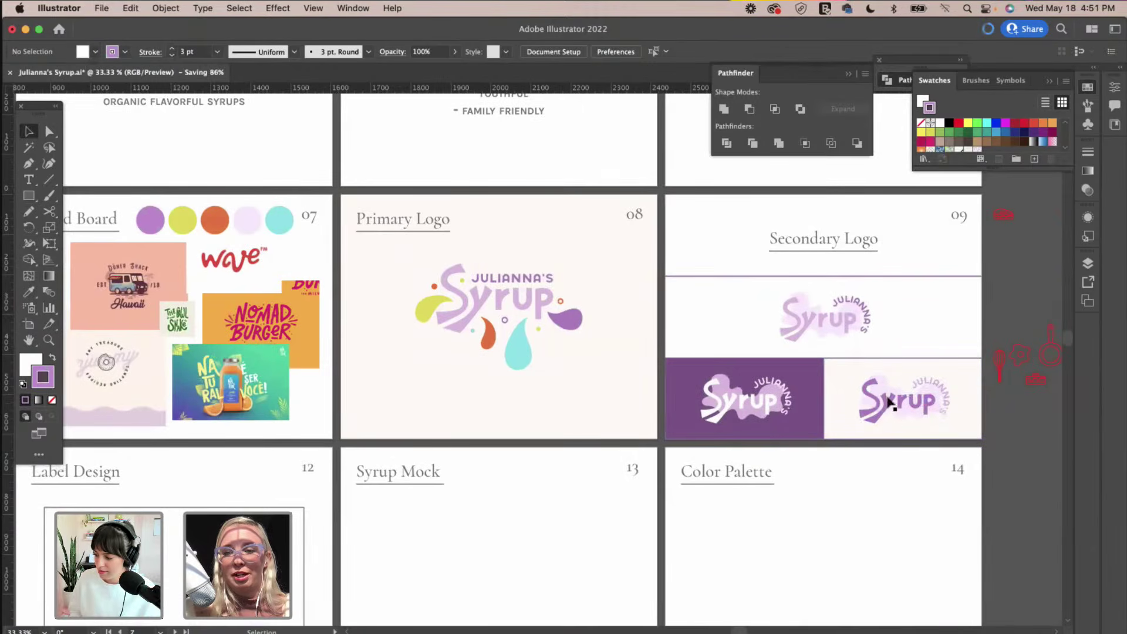
pyautogui.scroll(-3, 816, 338)
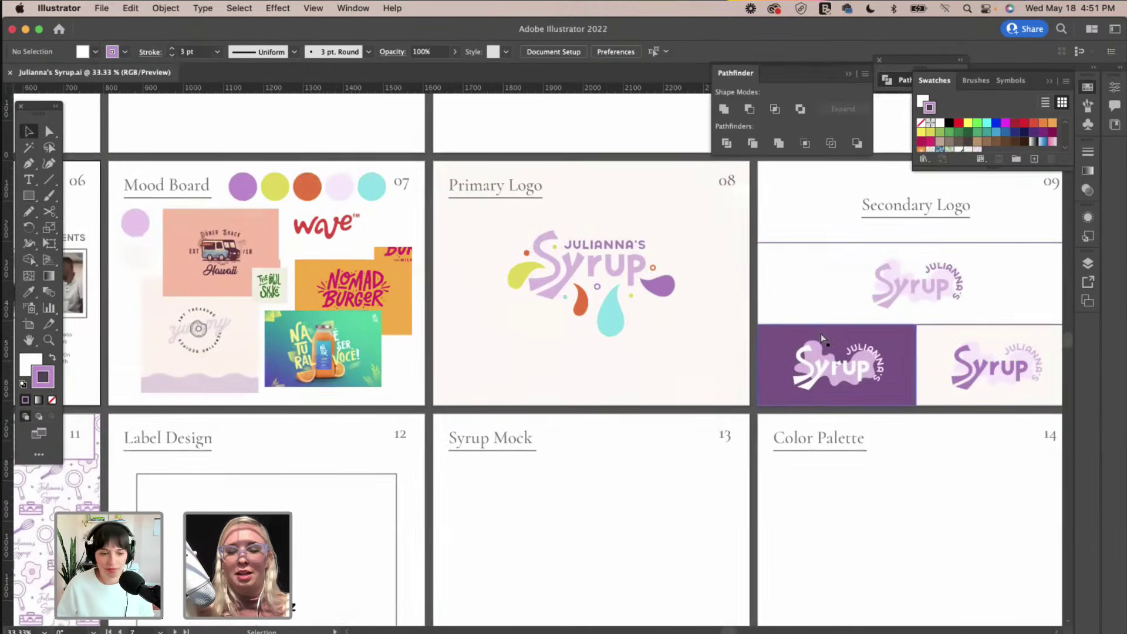
pyautogui.hscroll(-10, 821, 333)
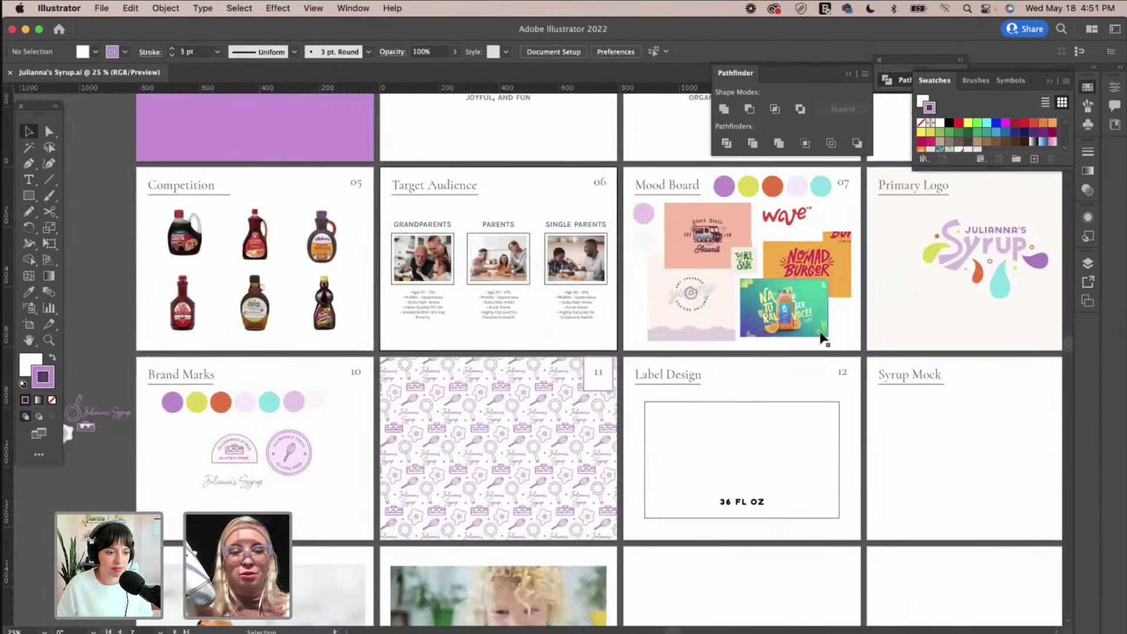
# Move the group of brand marks slightly down and left so it sits centred horizontally on the Brand Marks page.
pyautogui.moveTo(311, 500); pyautogui.dragTo(228, 479)
pyautogui.click(312, 443)
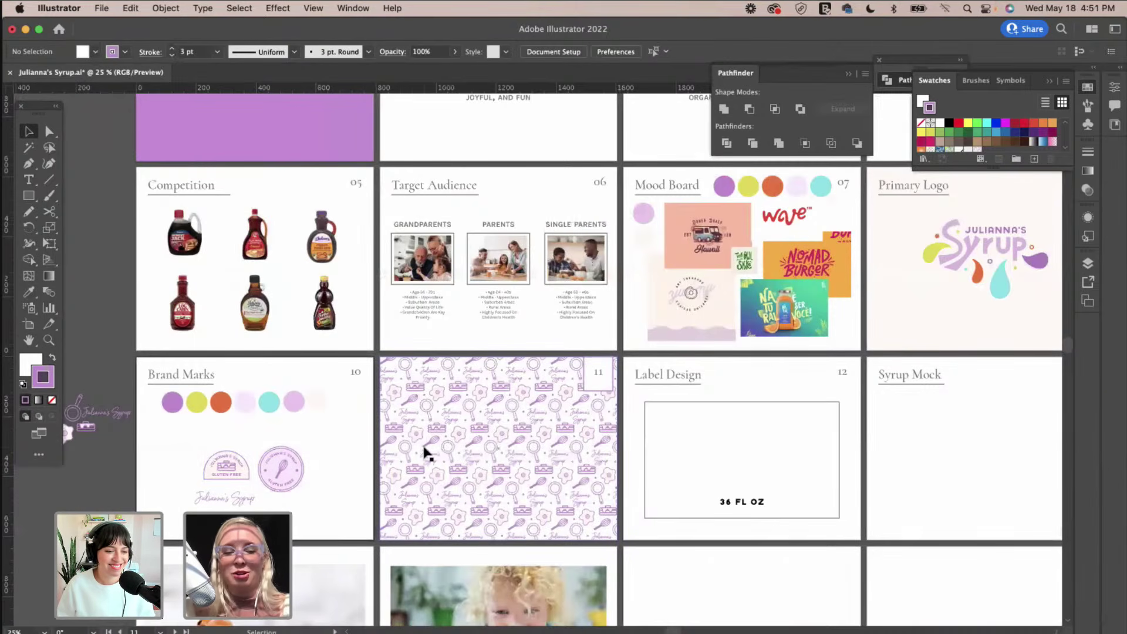
pyautogui.press('a')
# Inspect the pattern page up close, checking the repeat and the framed page number.
pyautogui.press('super+equal')
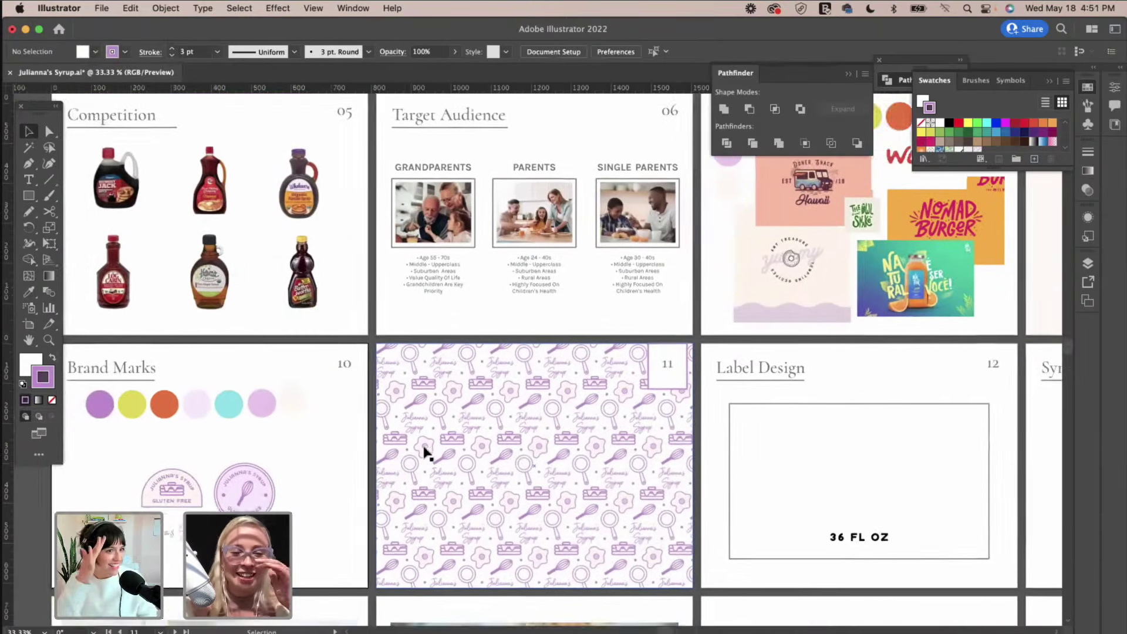
pyautogui.hscroll(2, 435, 461)
pyautogui.scroll(-1, 436, 460)
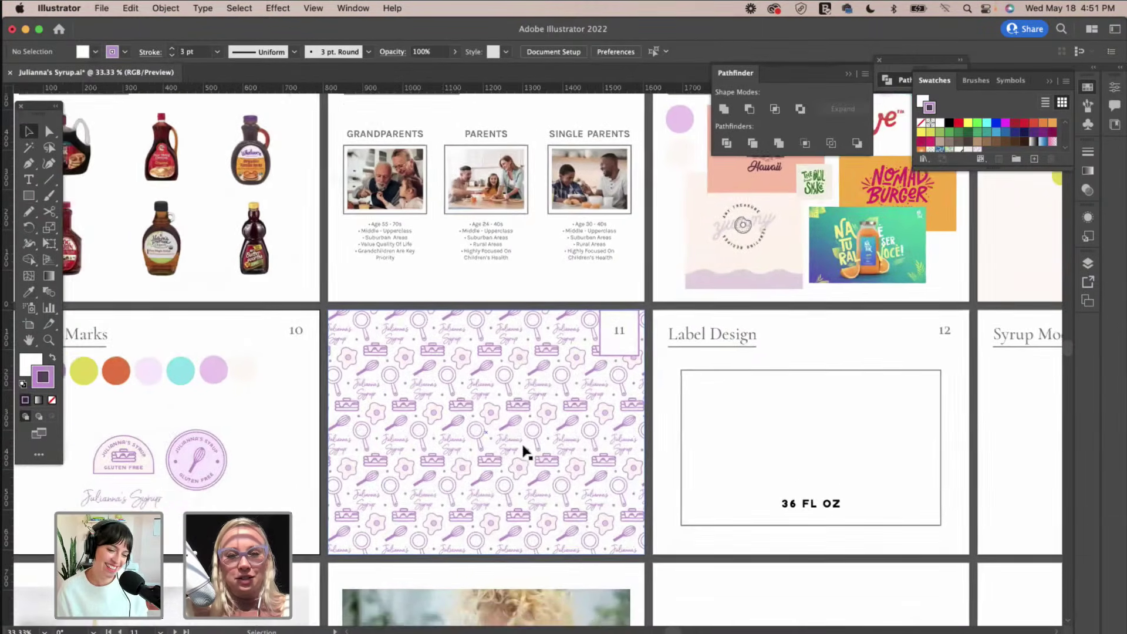
pyautogui.press('super+equal')
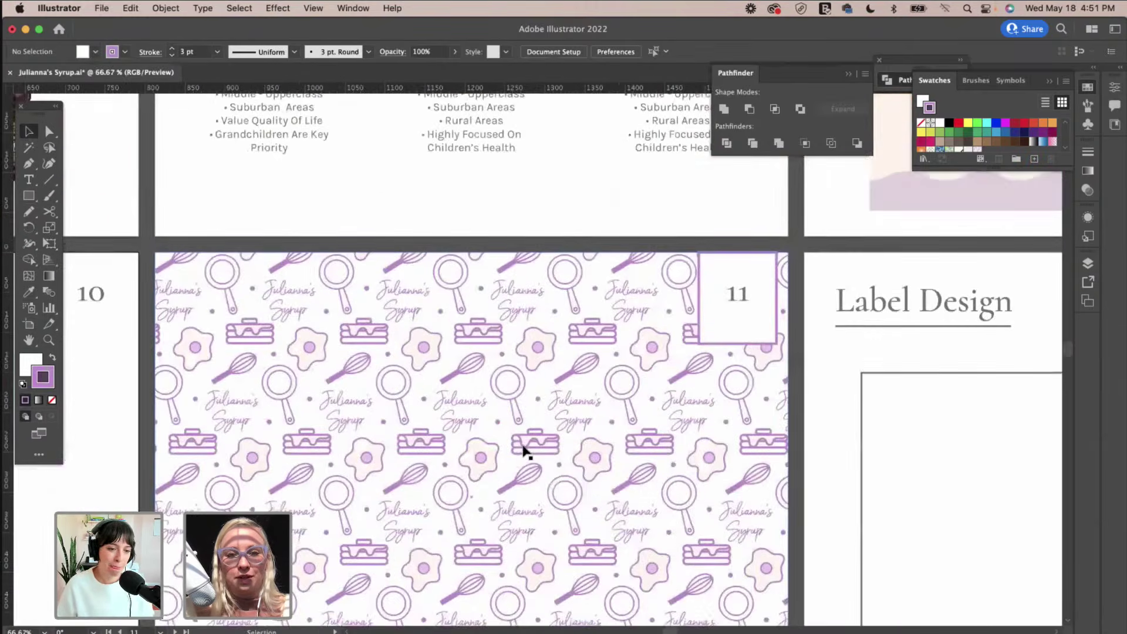
pyautogui.scroll(-5, 524, 452)
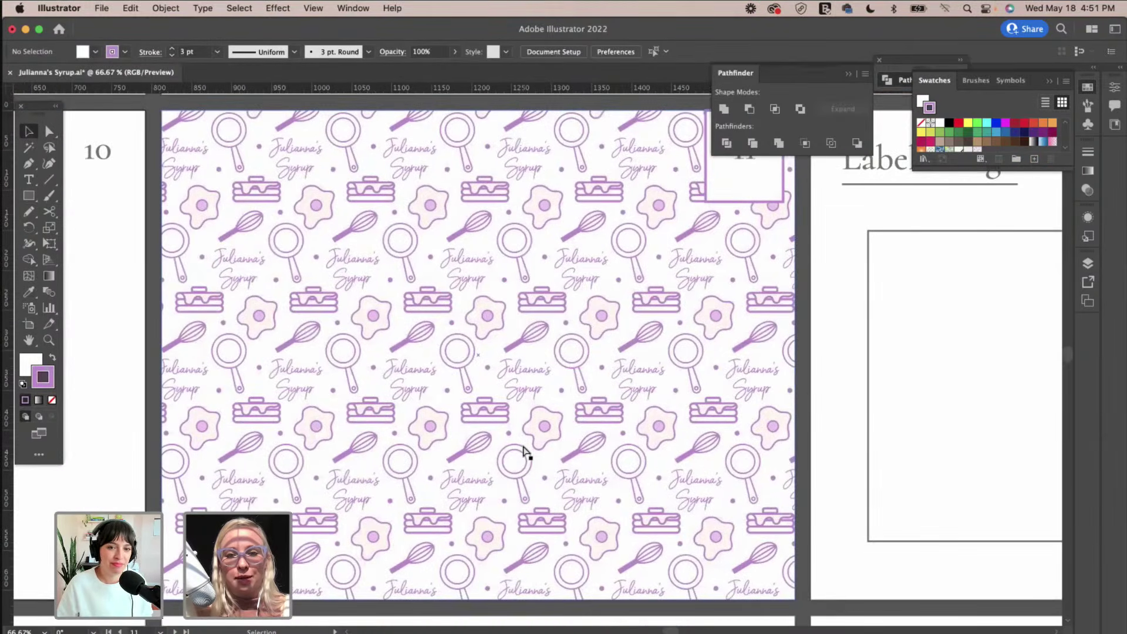
pyautogui.press('super+minus')
pyautogui.press('super+minus')
# Look over the Label Design, Syrup Mock and Color Palette pages for what still needs content.
pyautogui.hscroll(3, 525, 452)
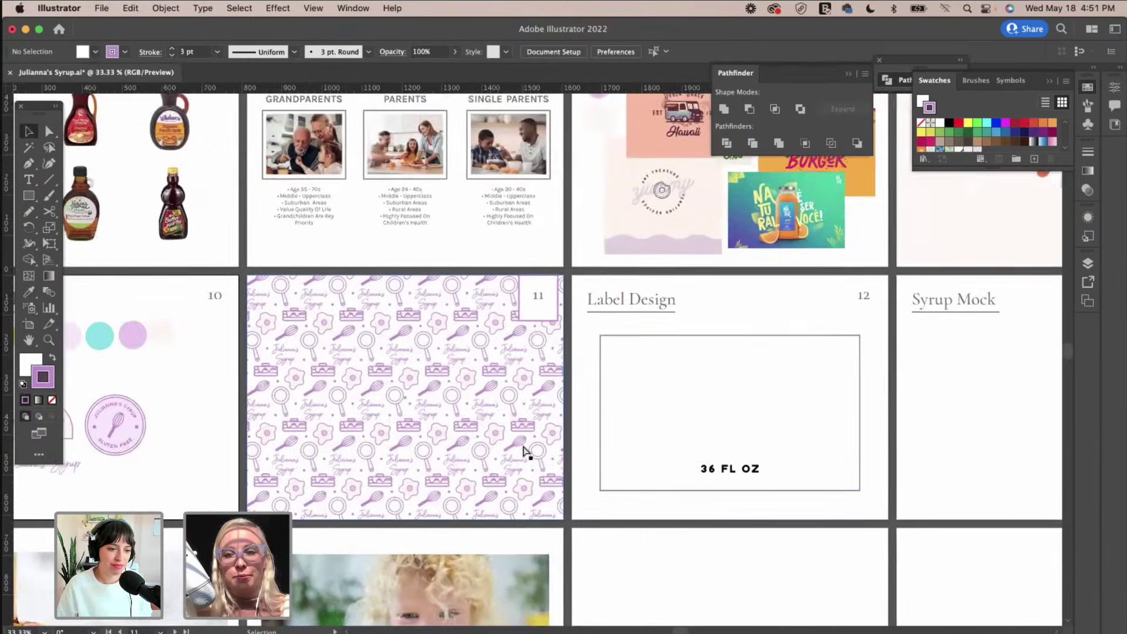
pyautogui.hscroll(5, 527, 452)
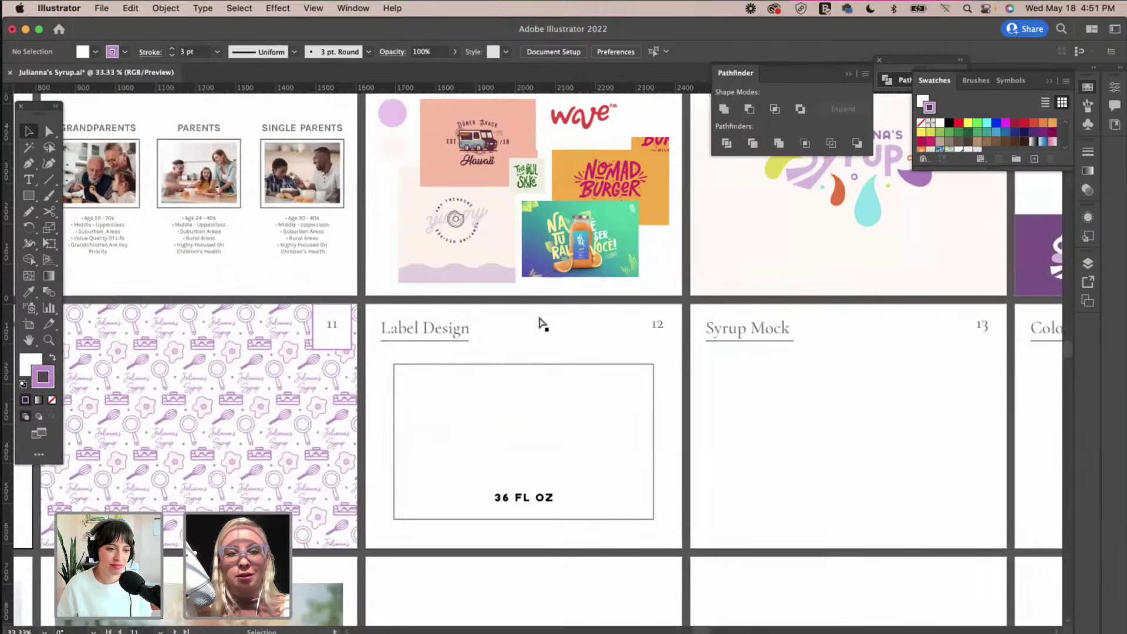
pyautogui.hscroll(2, 540, 322)
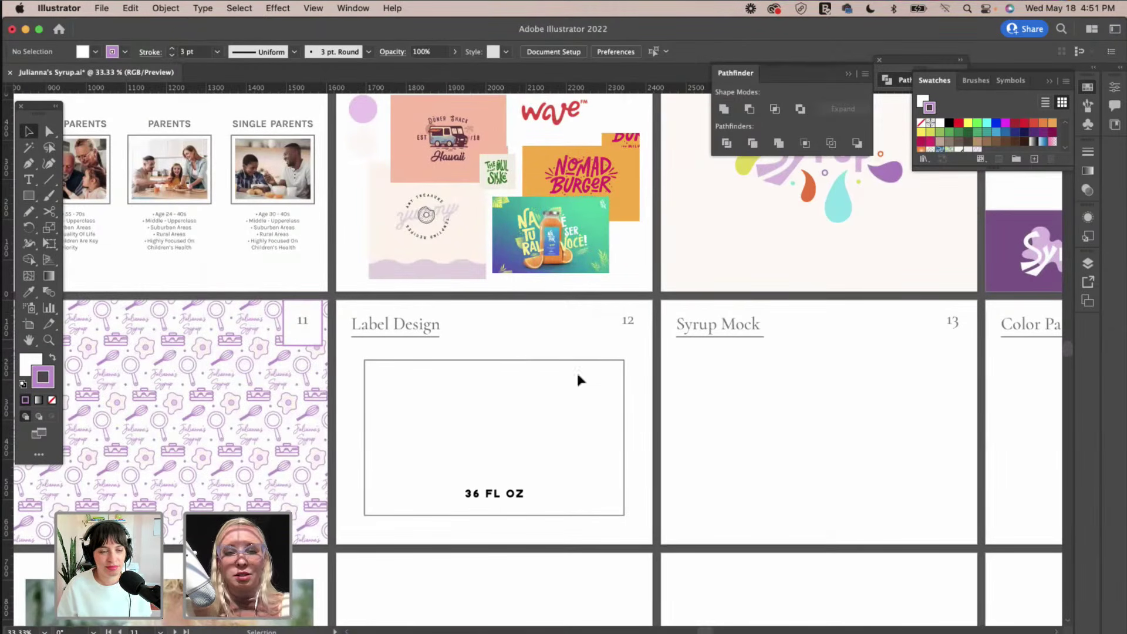
pyautogui.hscroll(4, 674, 437)
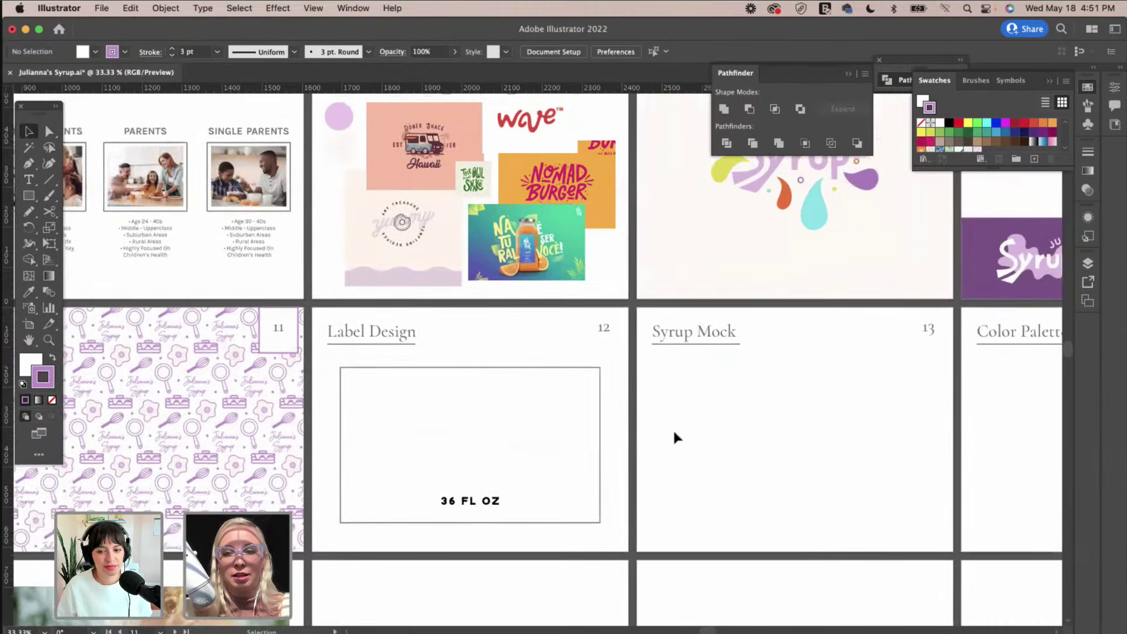
pyautogui.hscroll(12, 673, 428)
pyautogui.scroll(-3, 673, 428)
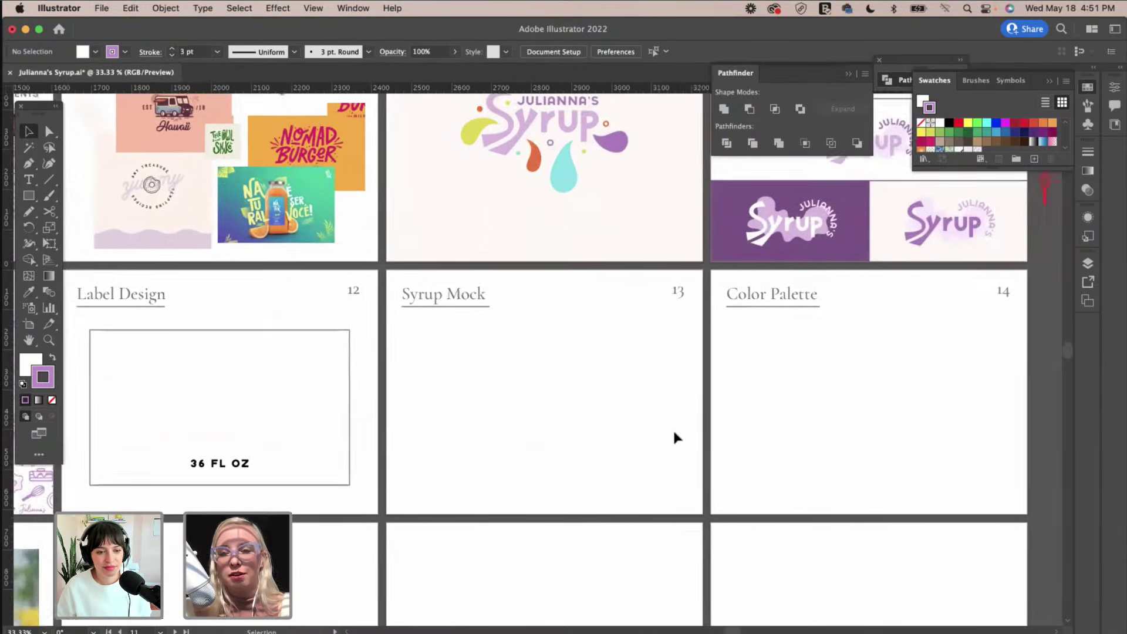
pyautogui.scroll(-2, 799, 388)
pyautogui.hscroll(-1, 800, 388)
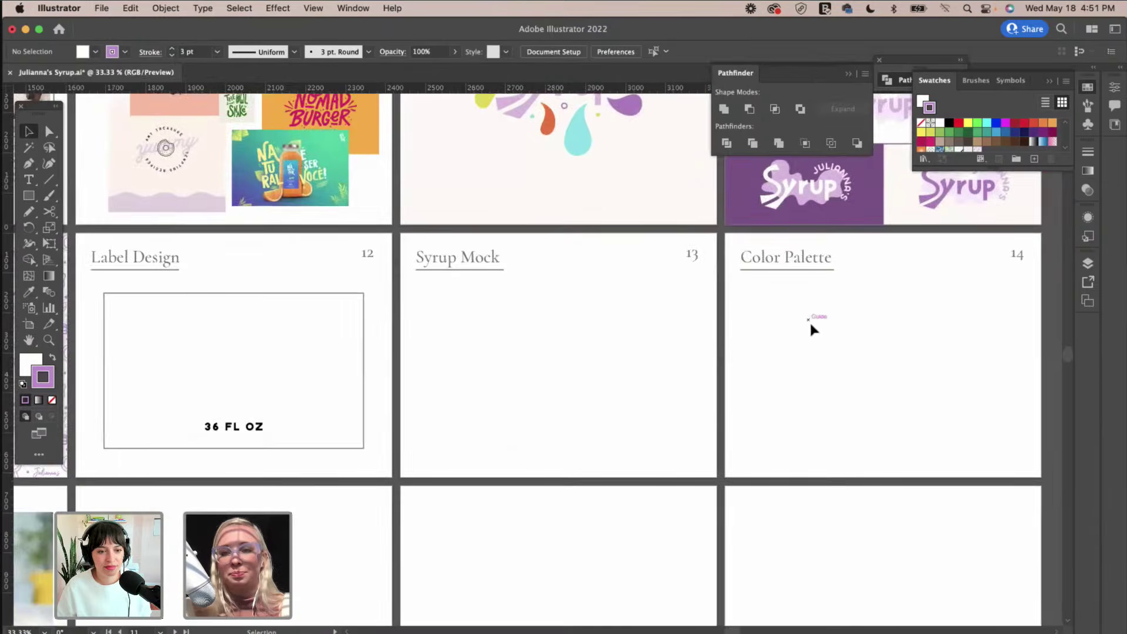
pyautogui.hscroll(-11, 914, 314)
pyautogui.scroll(-3, 913, 315)
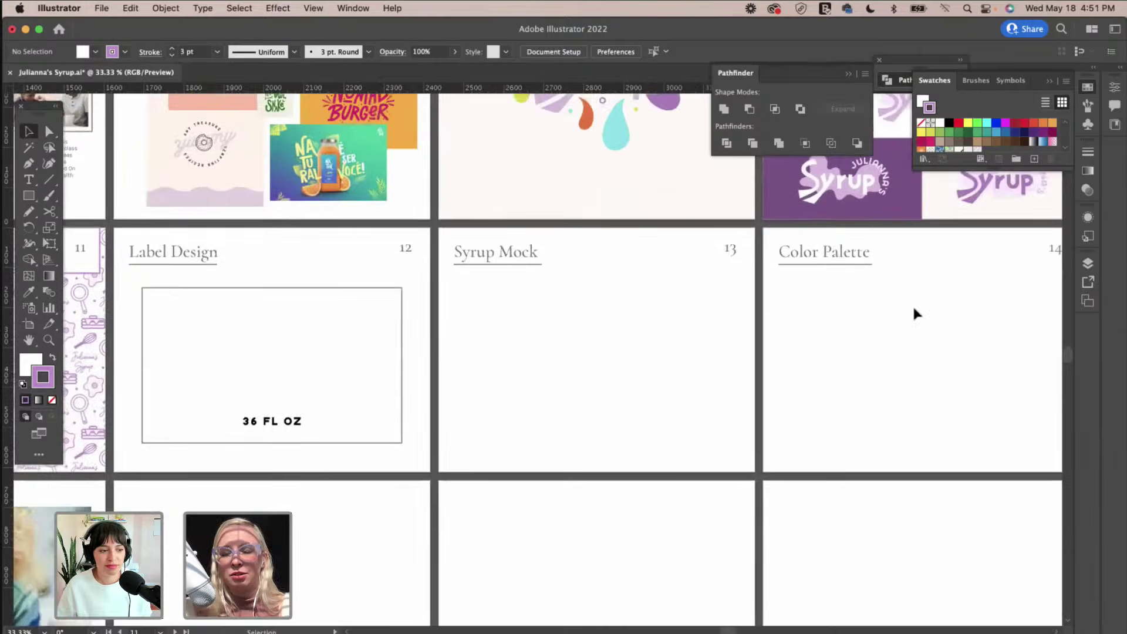
# Review the pancake photo pages and the blank pages below, then compare them with the pattern and Brand Marks pages.
pyautogui.hscroll(-20, 916, 314)
pyautogui.scroll(-8, 916, 315)
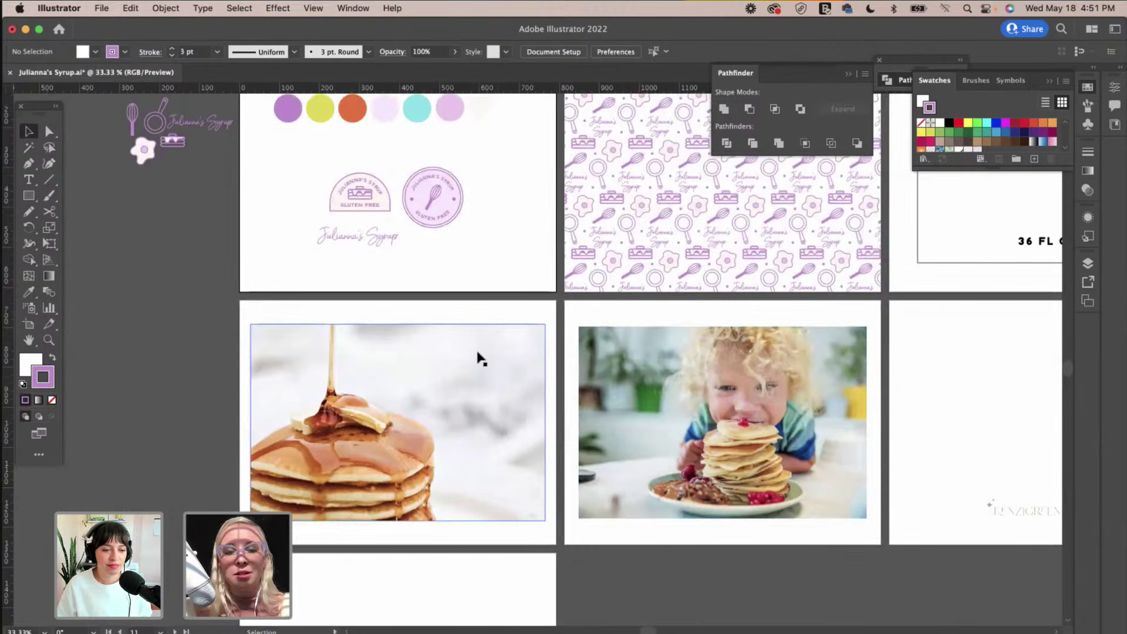
pyautogui.hscroll(7, 470, 376)
pyautogui.scroll(2, 470, 375)
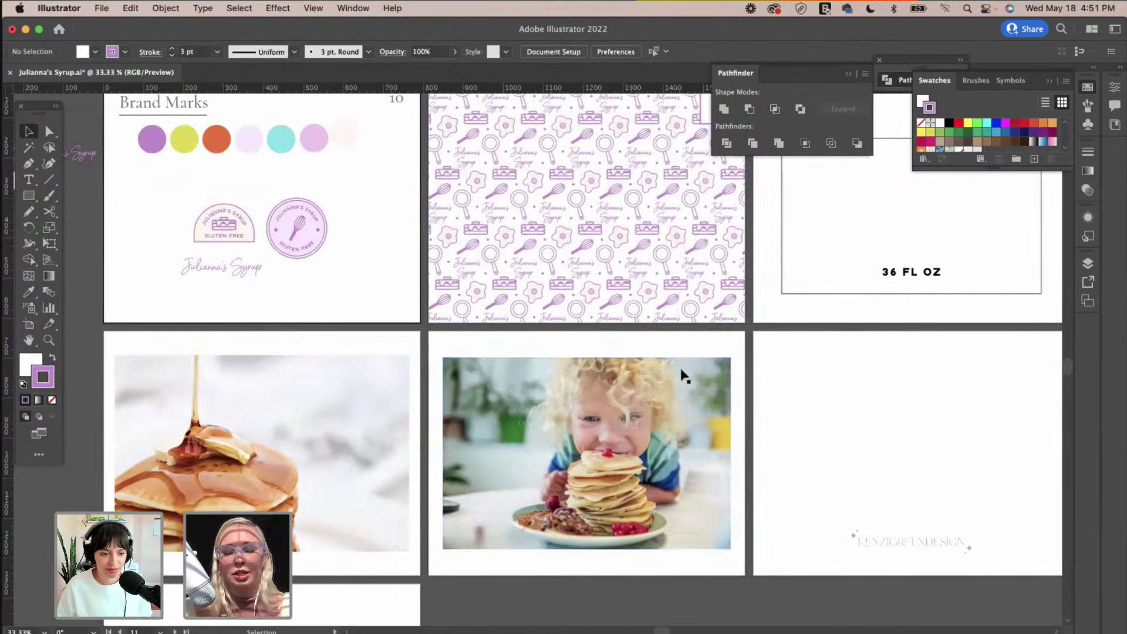
pyautogui.hscroll(2, 813, 382)
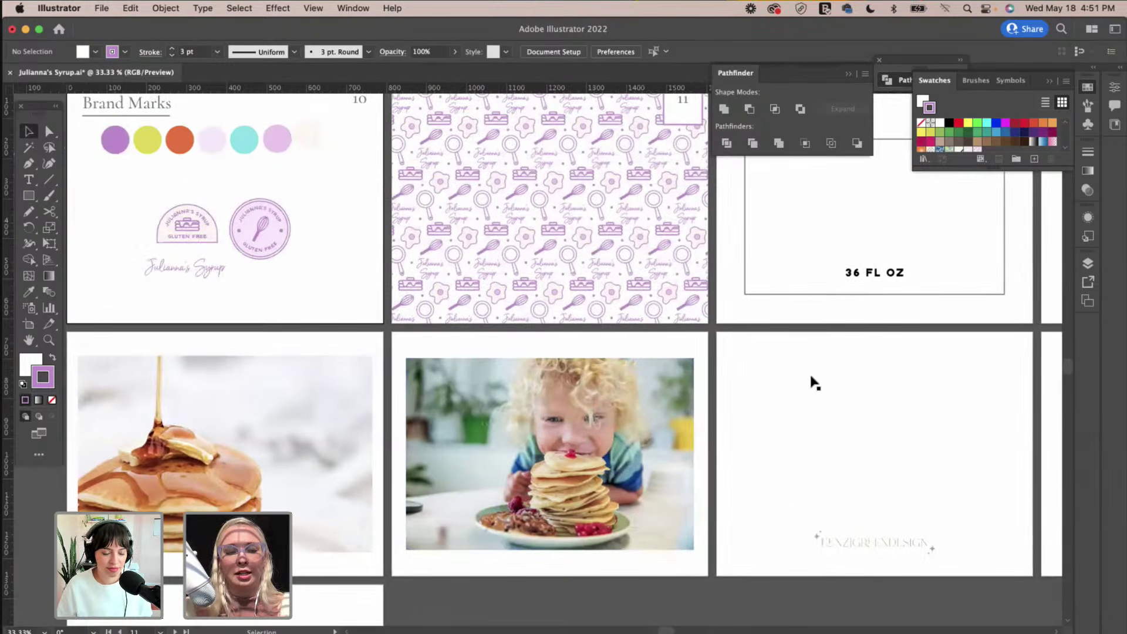
pyautogui.hscroll(4, 814, 382)
pyautogui.scroll(3, 813, 382)
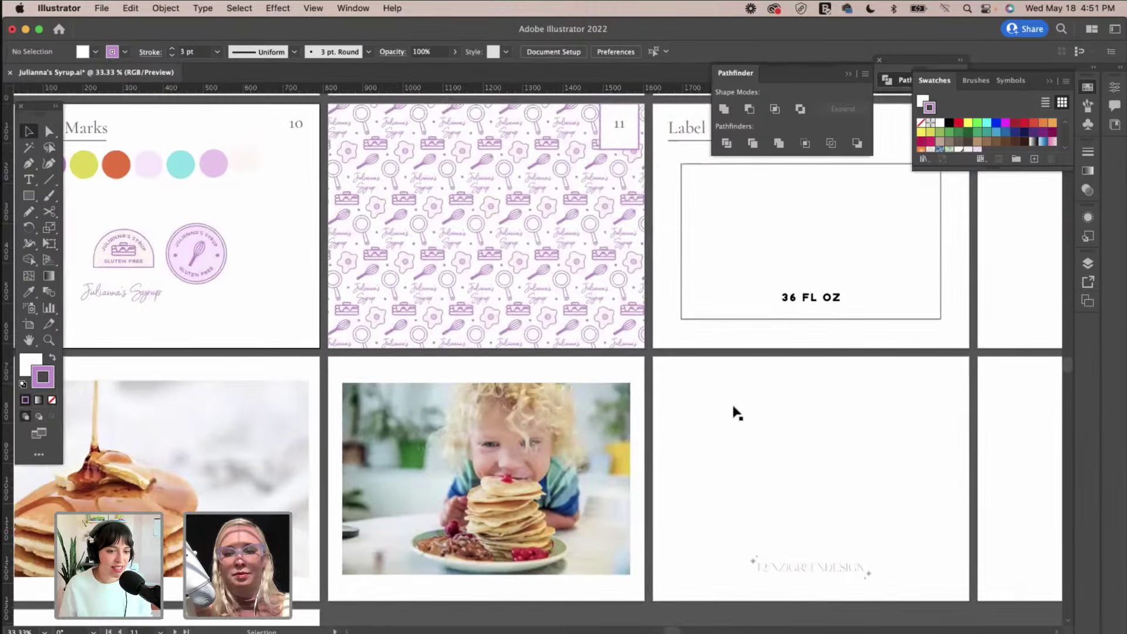
pyautogui.scroll(4, 732, 411)
pyautogui.hscroll(-2, 733, 410)
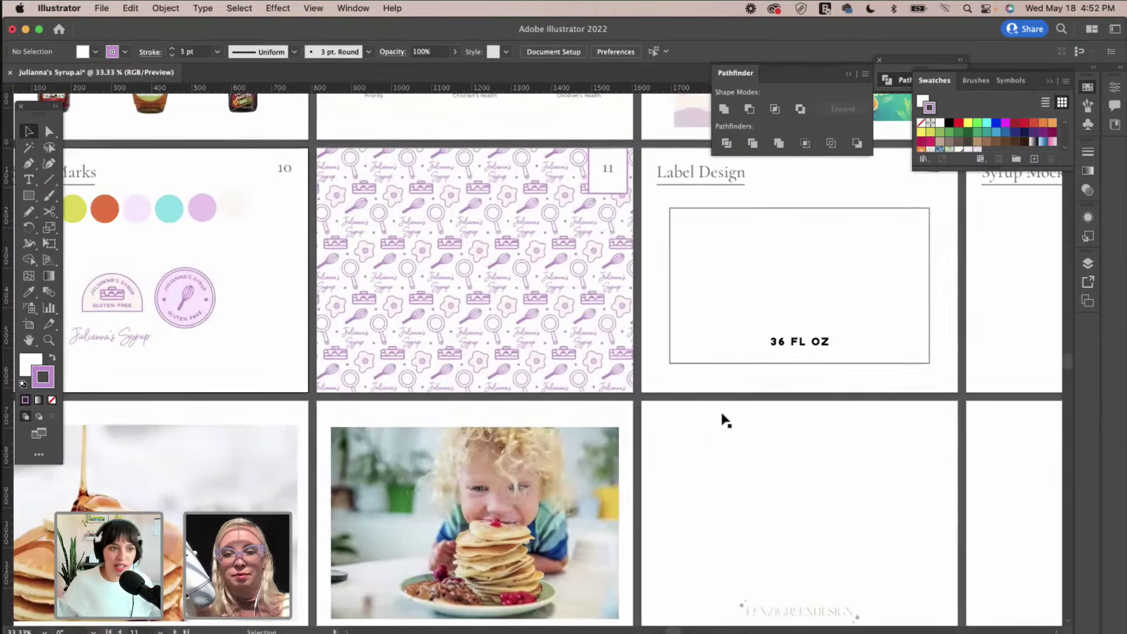
pyautogui.scroll(5, 727, 420)
pyautogui.hscroll(-4, 726, 421)
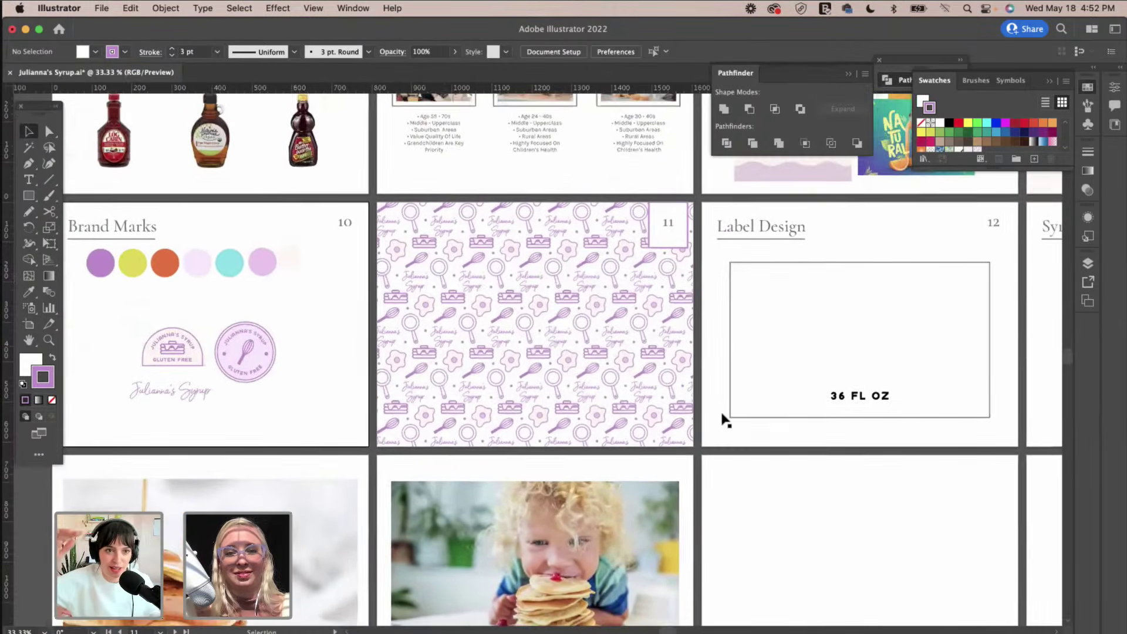
pyautogui.scroll(1, 646, 371)
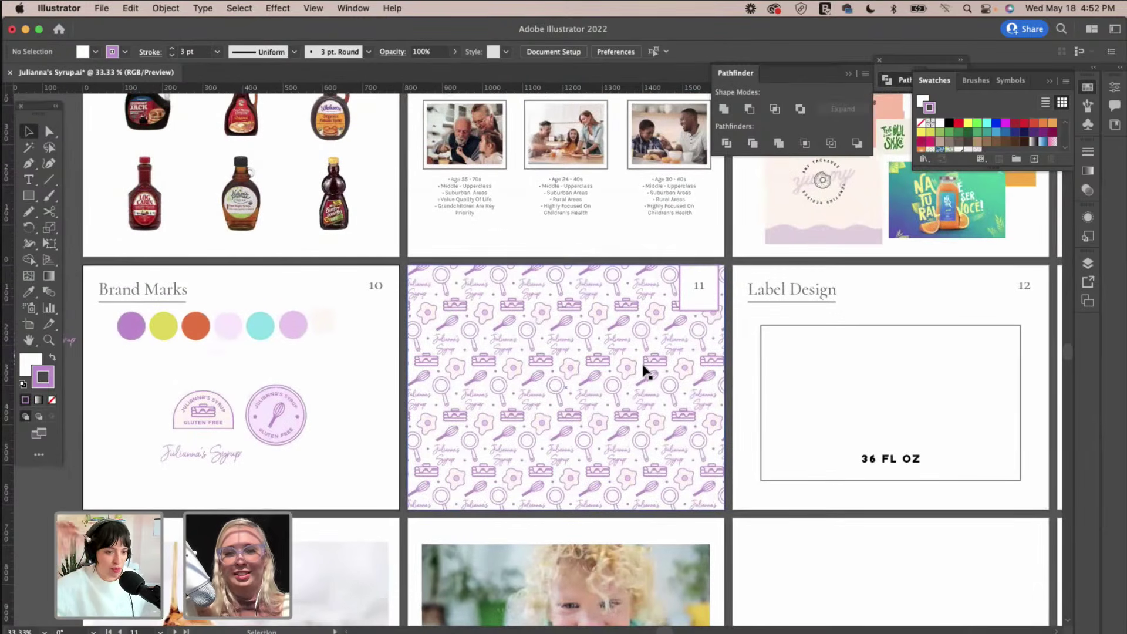
# Add a copy of the pattern rectangle filled with the Brand Marks palette's pale lilac and send it behind the pattern.
pyautogui.click(644, 370)
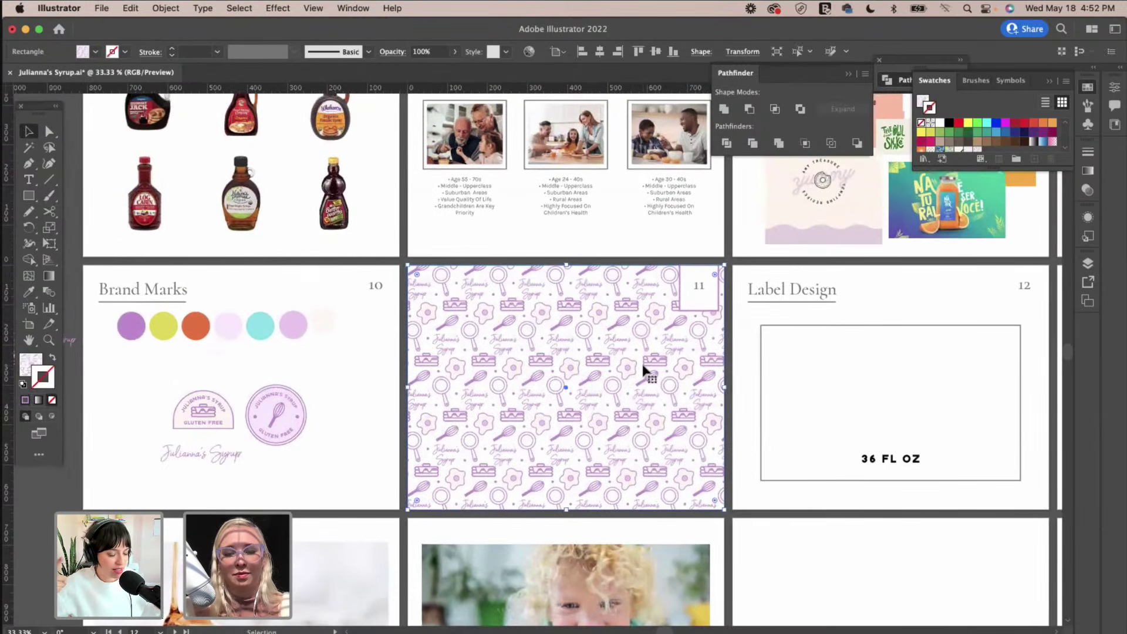
pyautogui.press('i')
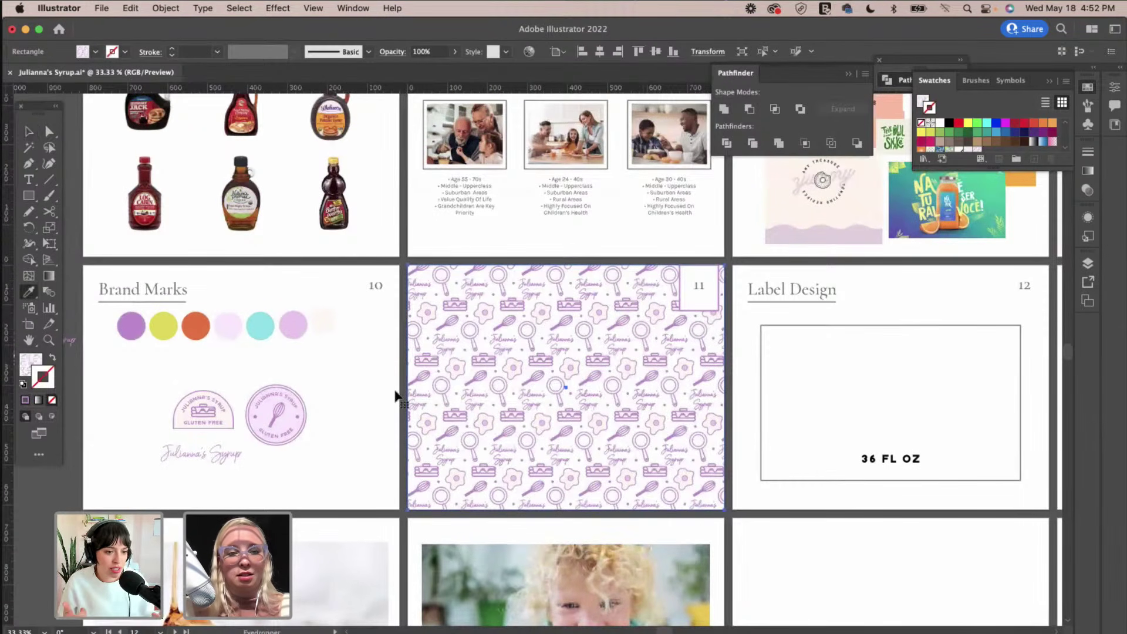
pyautogui.click(228, 325)
pyautogui.click(165, 8)
pyautogui.moveTo(184, 42)
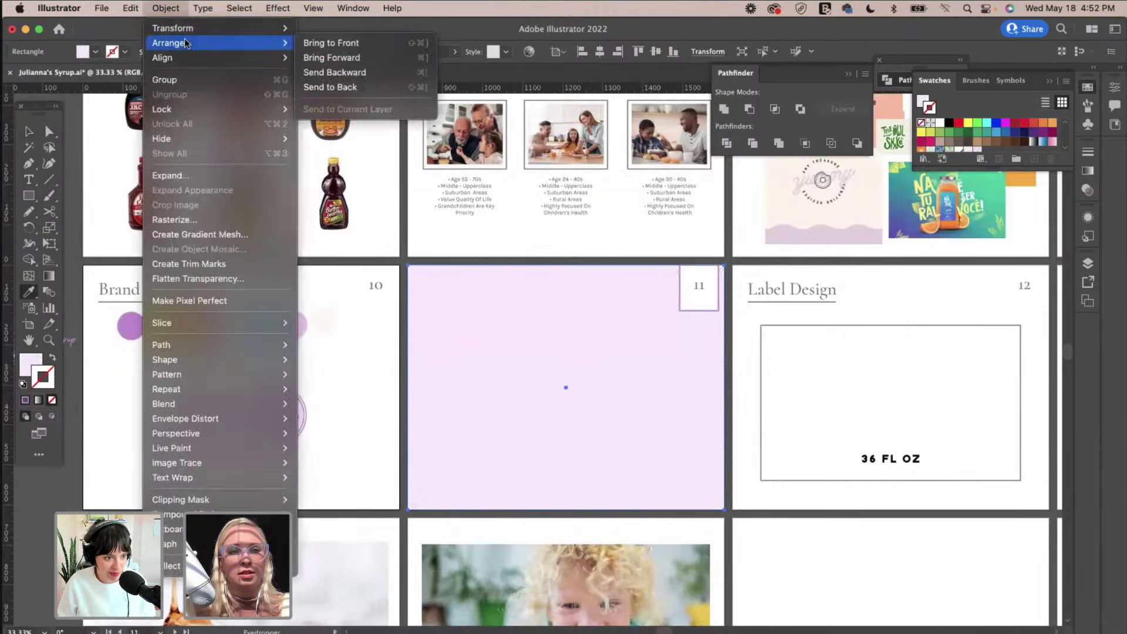
pyautogui.click(369, 85)
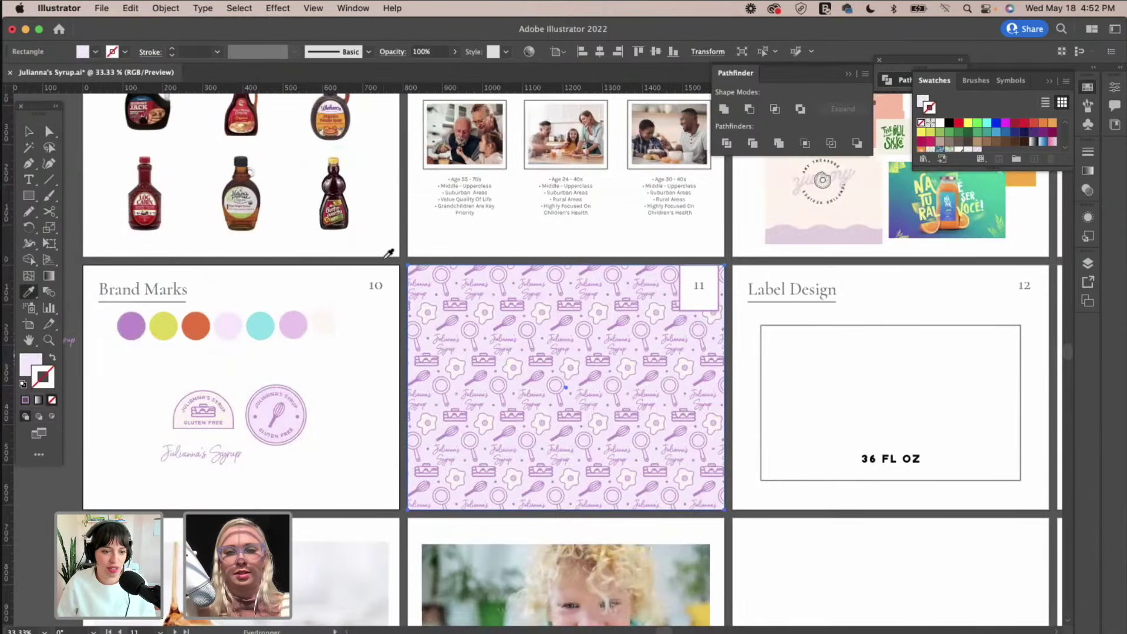
# Try the Brand Marks palette's deeper lilac on the pattern page background and return it to the pale lilac.
pyautogui.press('super+equal')
pyautogui.hscroll(-5, 457, 389)
pyautogui.scroll(2, 457, 389)
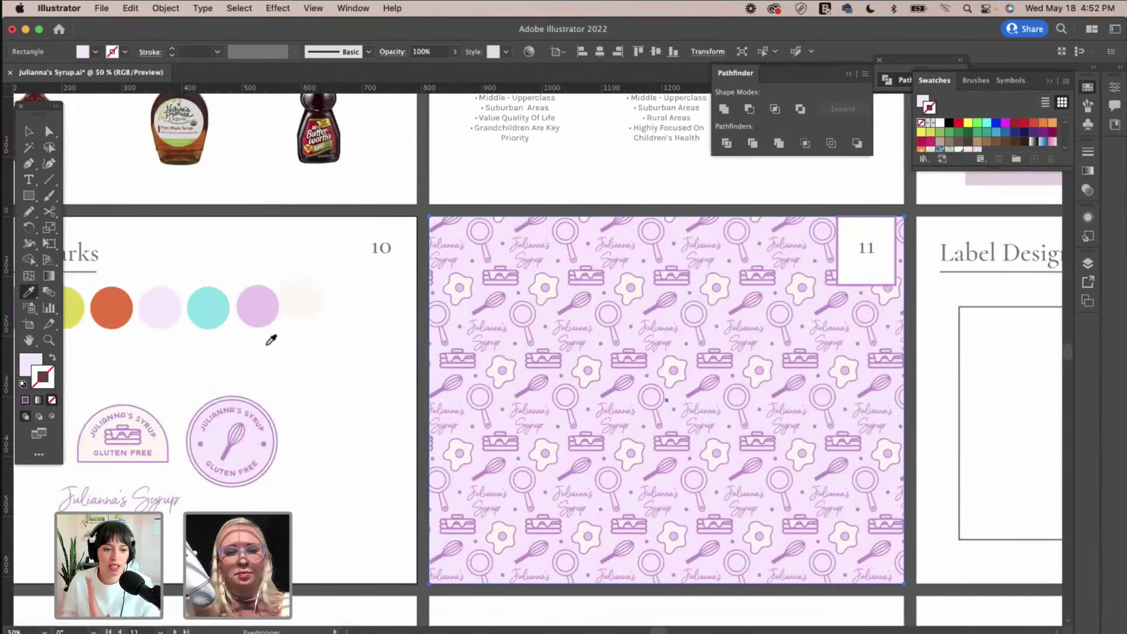
pyautogui.click(260, 300)
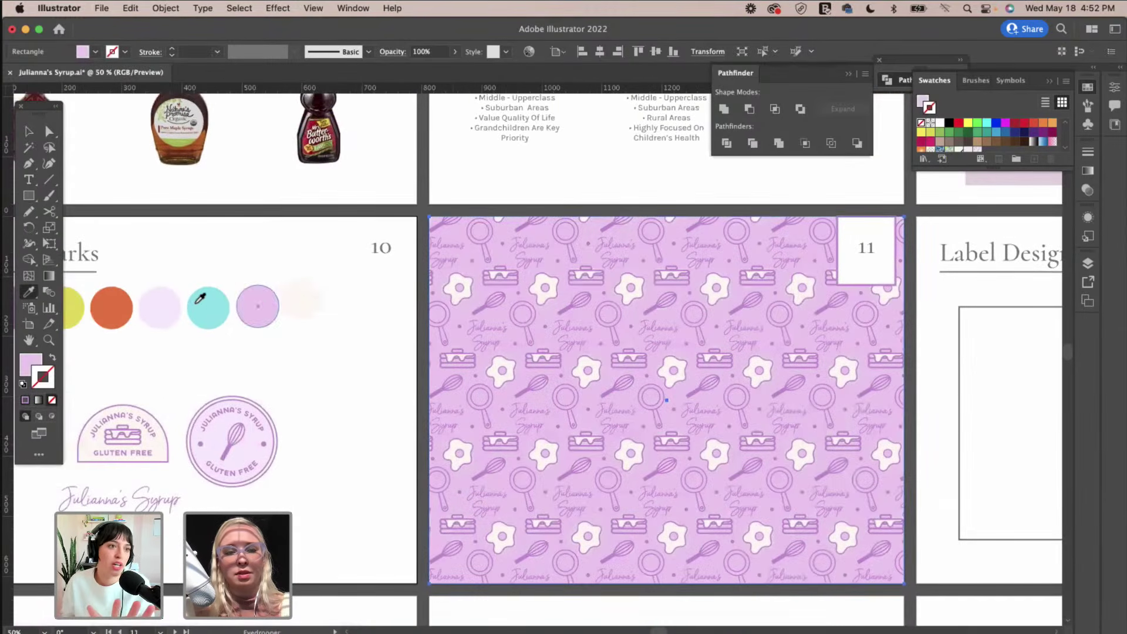
pyautogui.click(157, 306)
pyautogui.press('v')
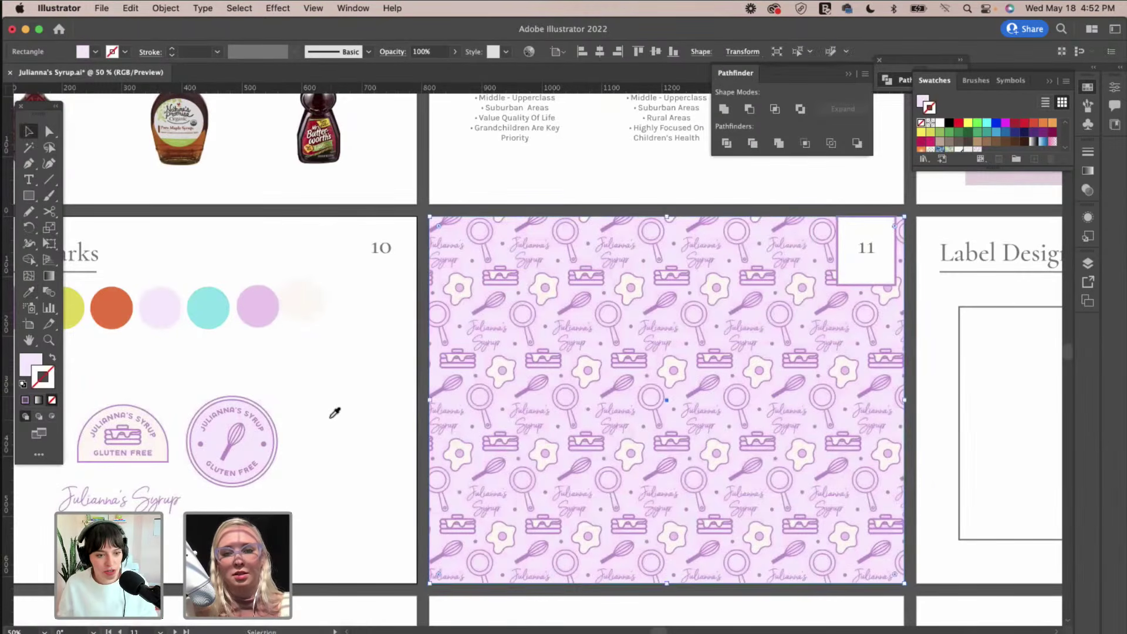
# Deselect the background and inspect the tinted pattern page up close.
pyautogui.click(364, 418)
pyautogui.hscroll(2, 367, 416)
pyautogui.hscroll(2, 368, 416)
pyautogui.scroll(-1, 368, 416)
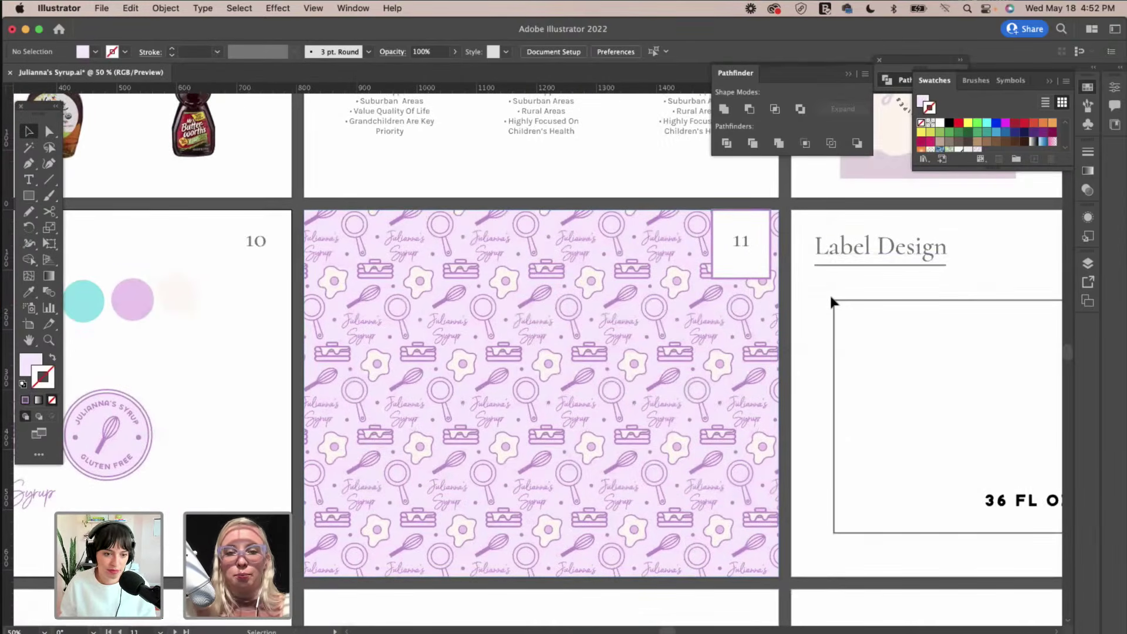
pyautogui.press('super+equal')
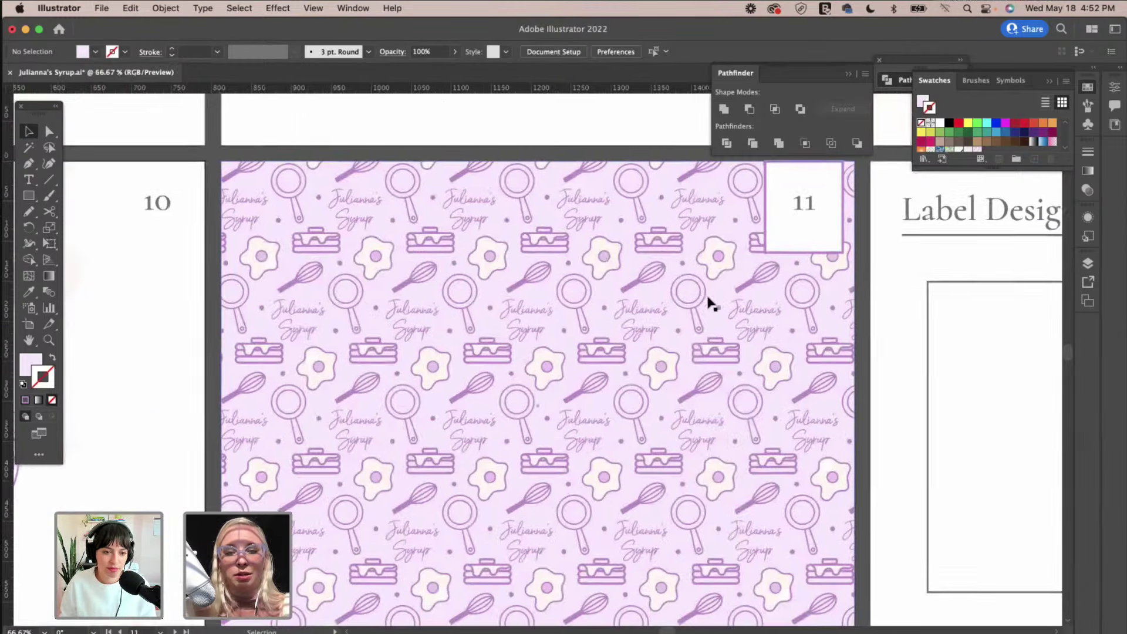
pyautogui.scroll(-3, 710, 302)
pyautogui.hscroll(2, 711, 302)
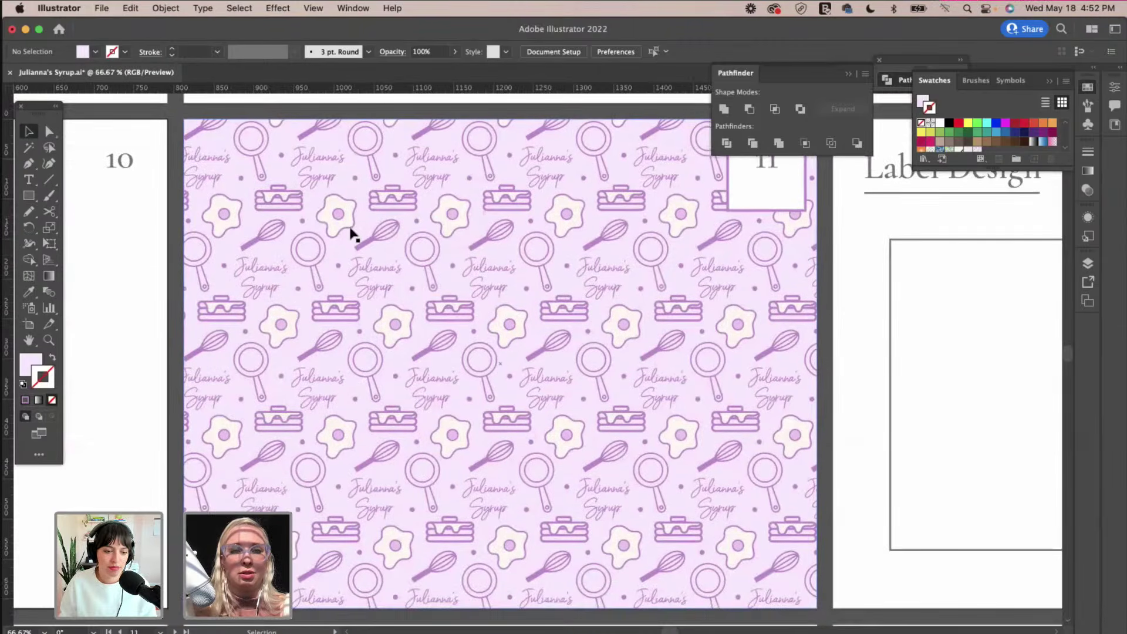
# Copy the purple, yellow-green, orange and pale lilac palette circles from Brand Marks and open the syrup pattern swatch for editing.
pyautogui.press('super+minus')
pyautogui.press('super+minus')
pyautogui.moveTo(325, 312); pyautogui.dragTo(310, 316)
pyautogui.moveTo(177, 310)
pyautogui.mouseDown()
pyautogui.moveTo(232, 317)
pyautogui.moveTo(171, 320)
pyautogui.mouseUp()
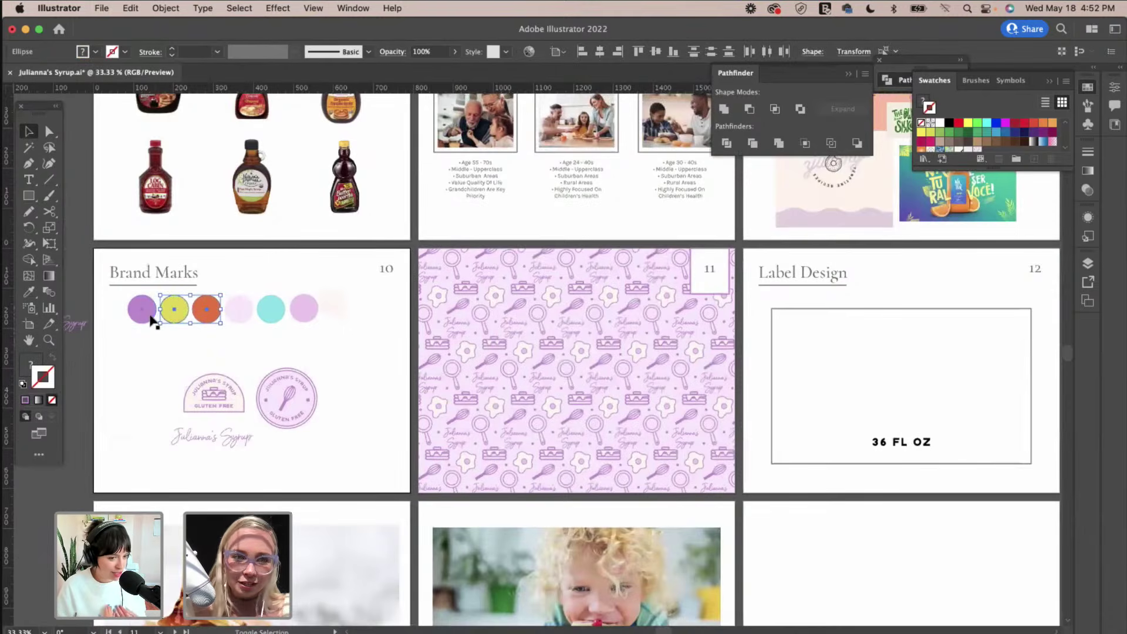
pyautogui.keyDown('shift'); pyautogui.click(235, 313); pyautogui.keyUp('shift')
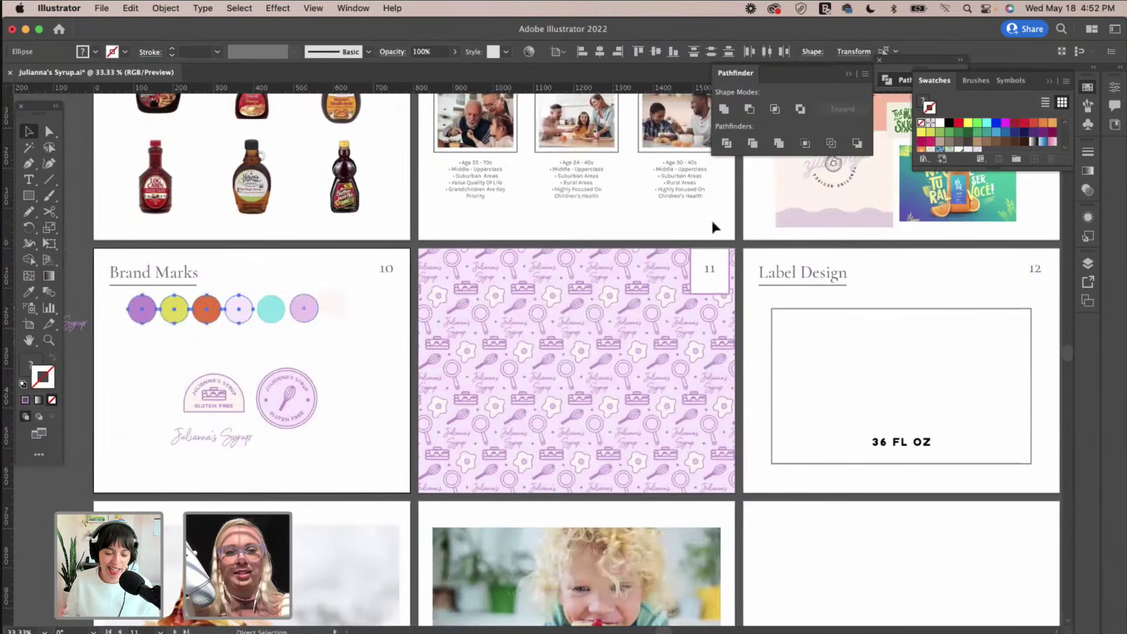
pyautogui.doubleClick(979, 150)
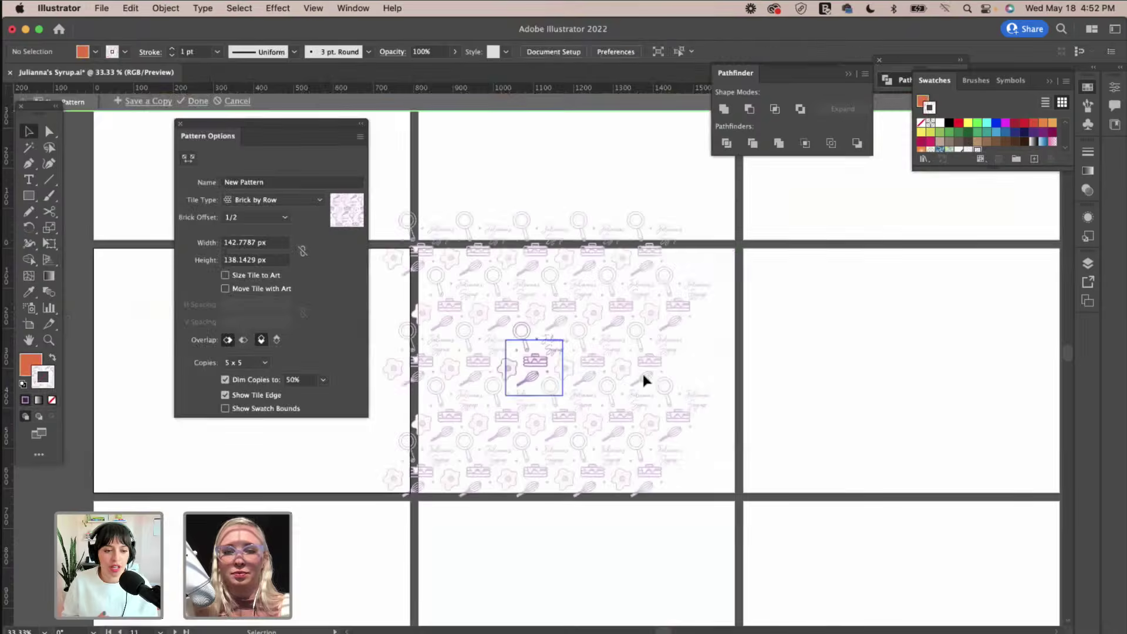
# Paste the copied palette circles into the pattern tile and shrink them to a row of tiny dots above the pancake stack.
pyautogui.press('super+equal')
pyautogui.press('super+equal')
pyautogui.press('super+equal')
pyautogui.press('super+equal')
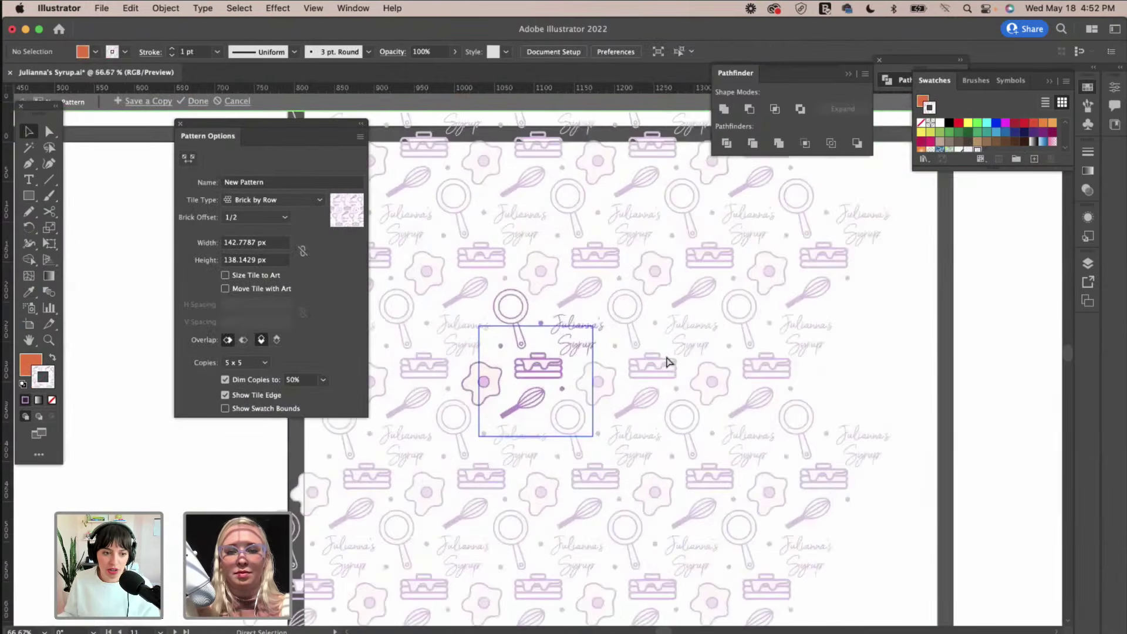
pyautogui.scroll(-1, 669, 340)
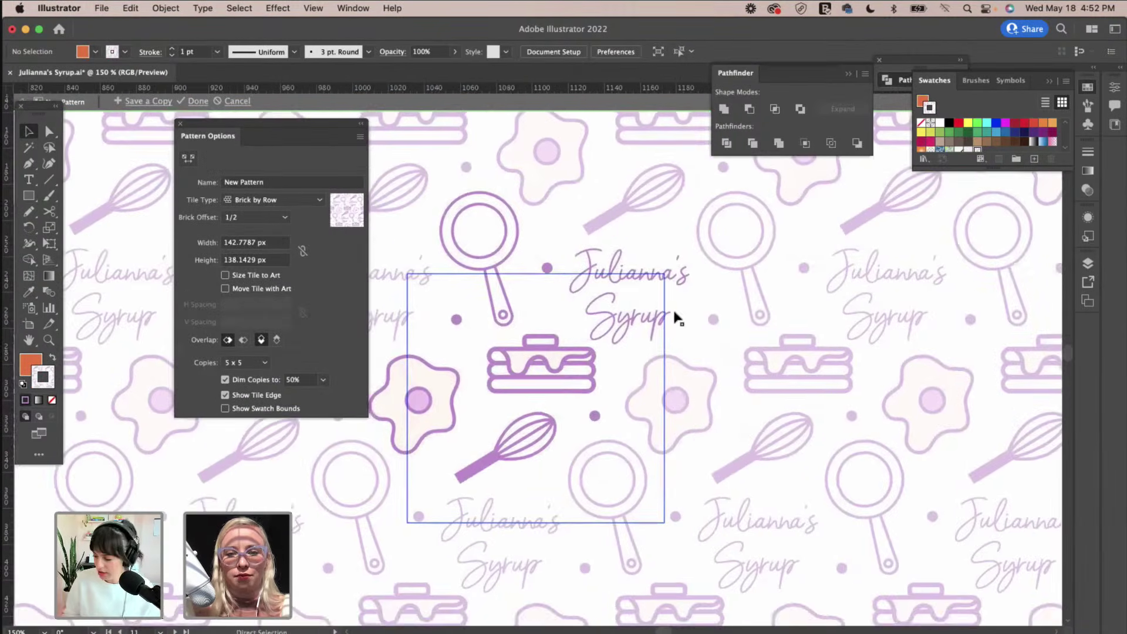
pyautogui.press('super+v')
pyautogui.moveTo(539, 297); pyautogui.dragTo(561, 315)
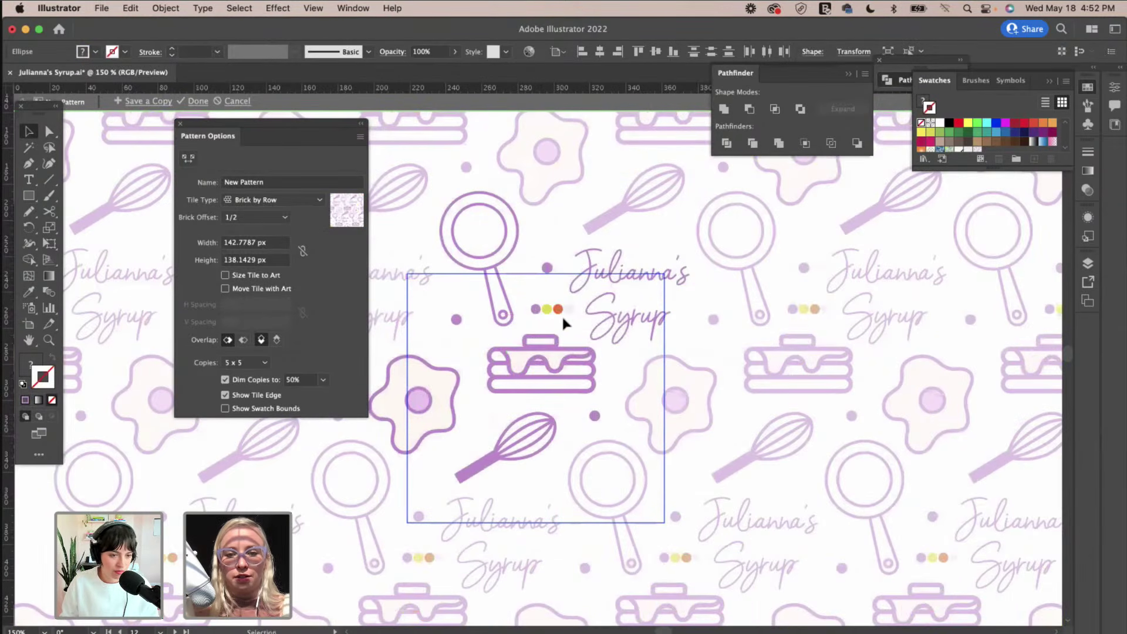
# Select all tile artwork with the same fill color as the pancake stack's purple outline and recolor it with the sampled orange.
pyautogui.click(564, 361)
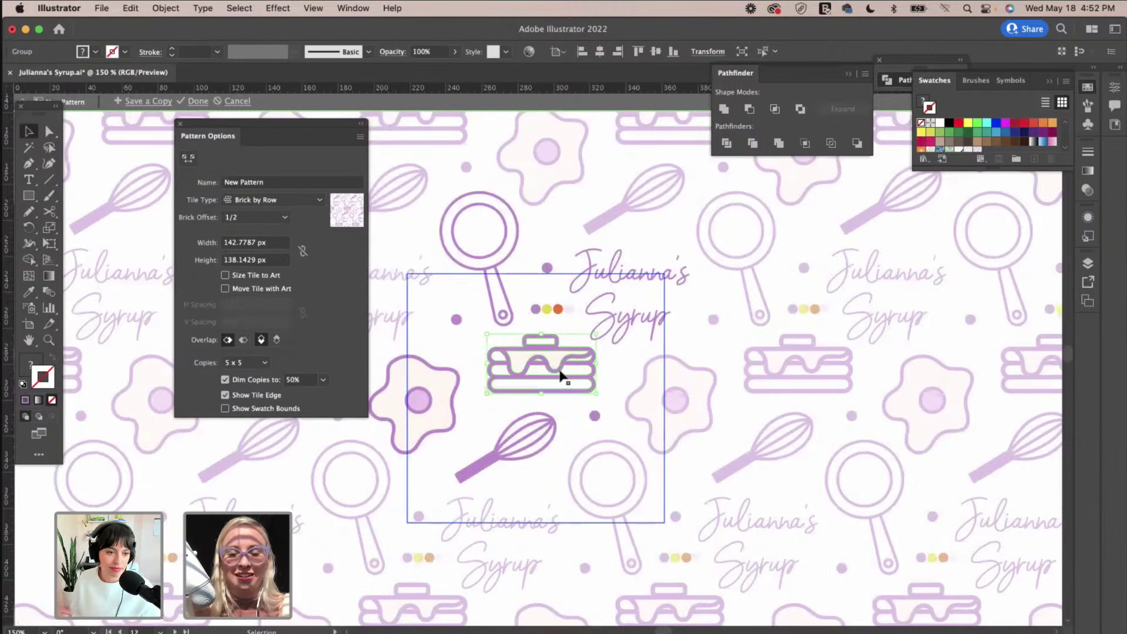
pyautogui.click(49, 131)
pyautogui.click(503, 350)
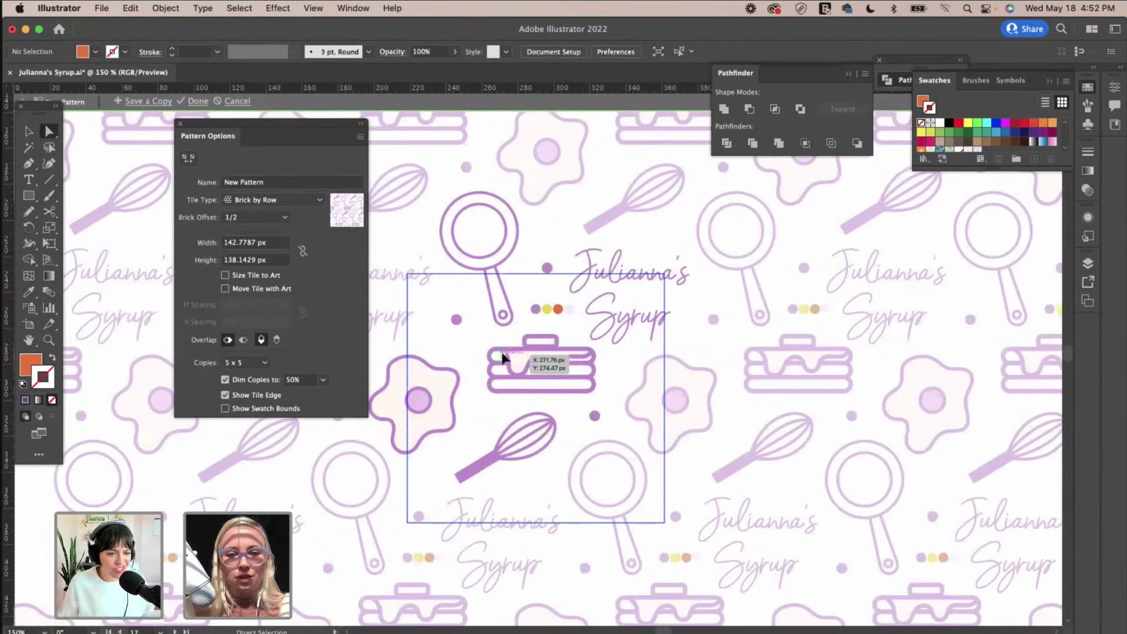
pyautogui.click(500, 356)
pyautogui.click(240, 8)
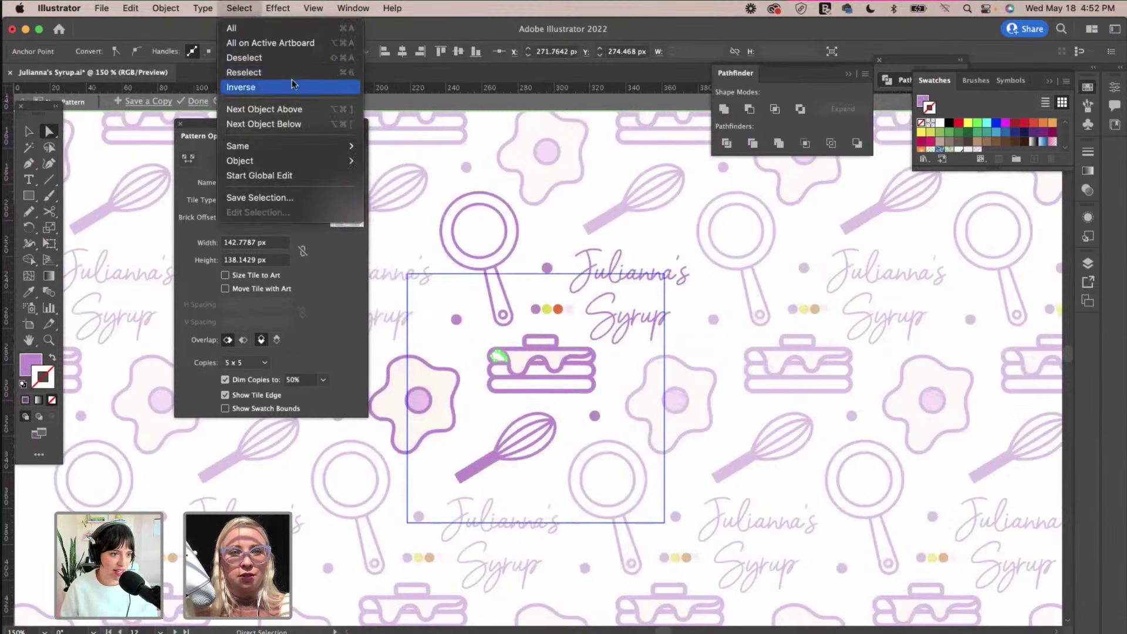
pyautogui.moveTo(305, 147)
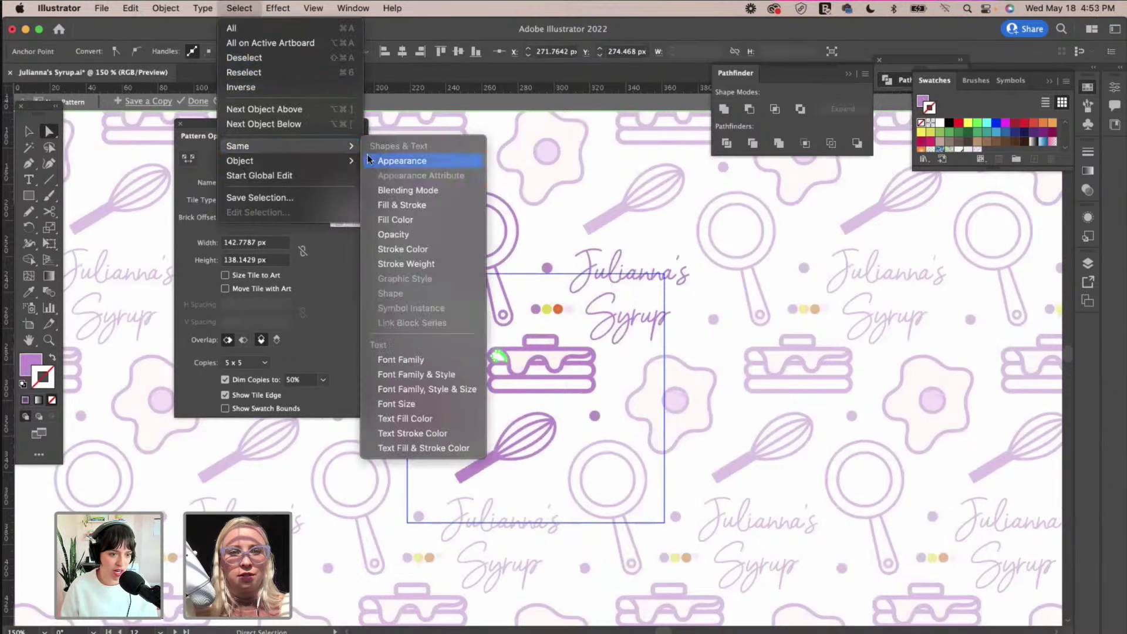
pyautogui.click(418, 217)
pyautogui.press('i')
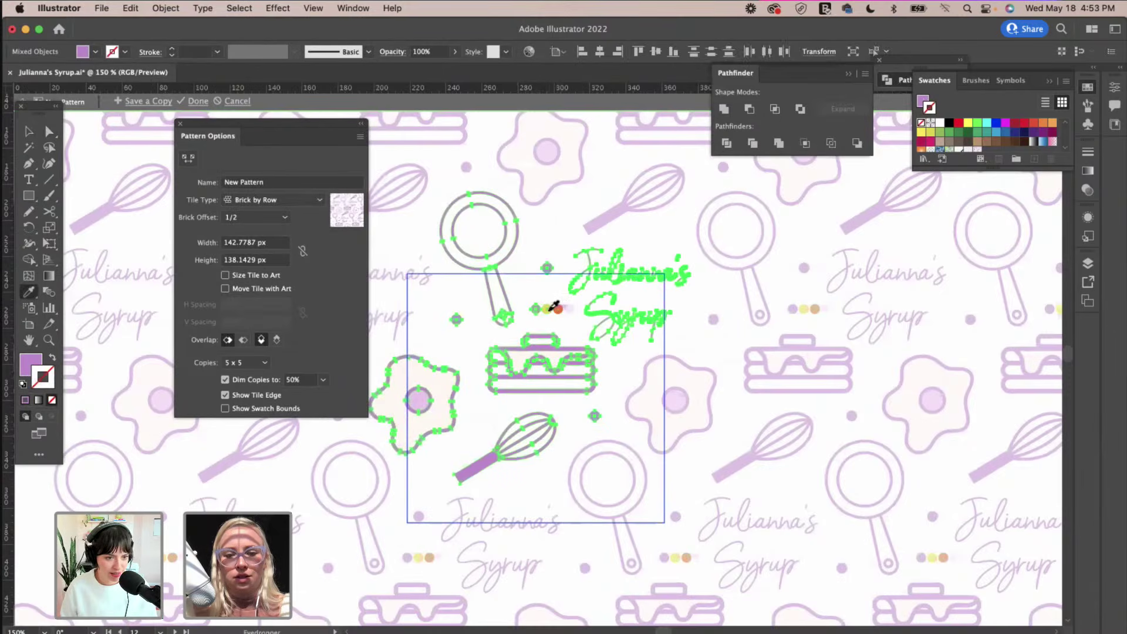
pyautogui.click(549, 310)
pyautogui.click(560, 309)
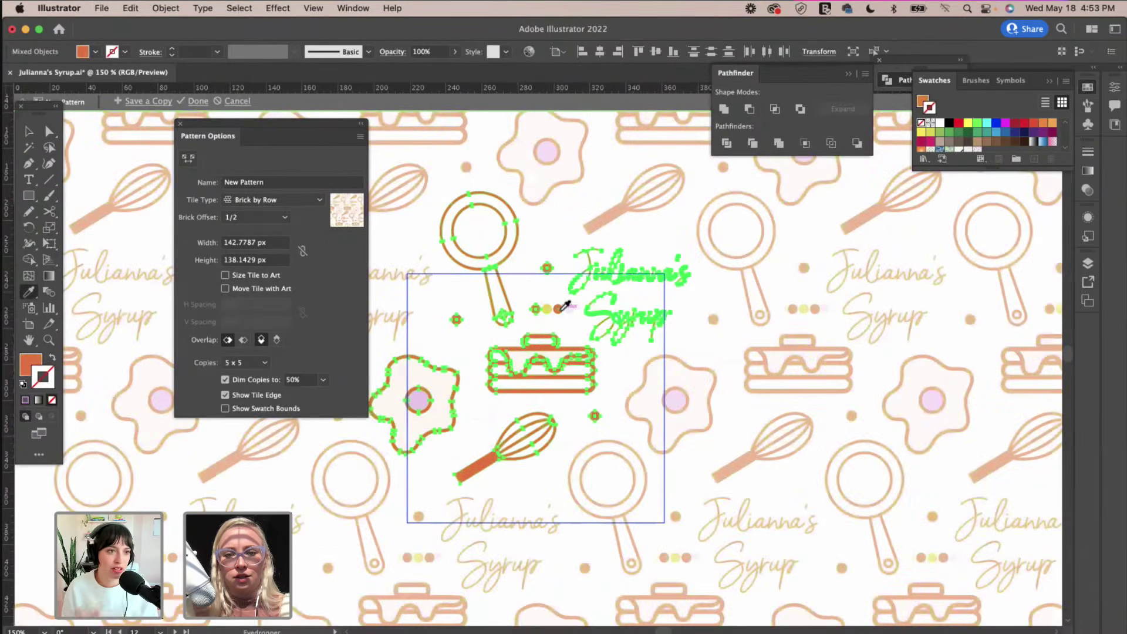
pyautogui.press('v')
pyautogui.press('super+shift+a')
# Try the sampled pale lilac on the whisk and return it to orange.
pyautogui.click(51, 131)
pyautogui.click(503, 459)
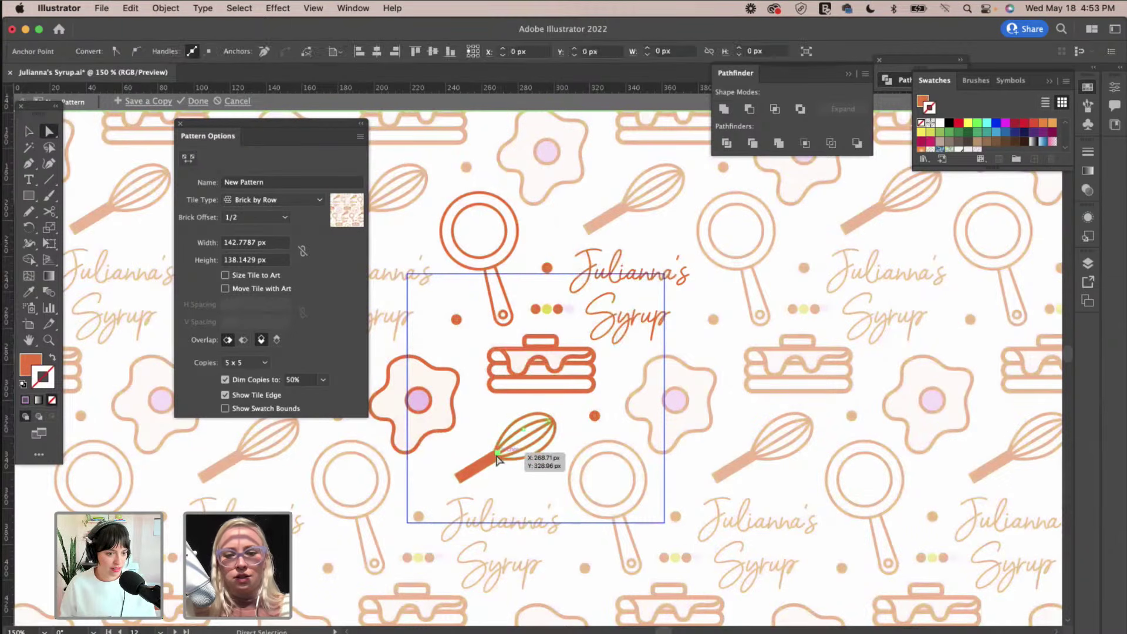
pyautogui.press('i')
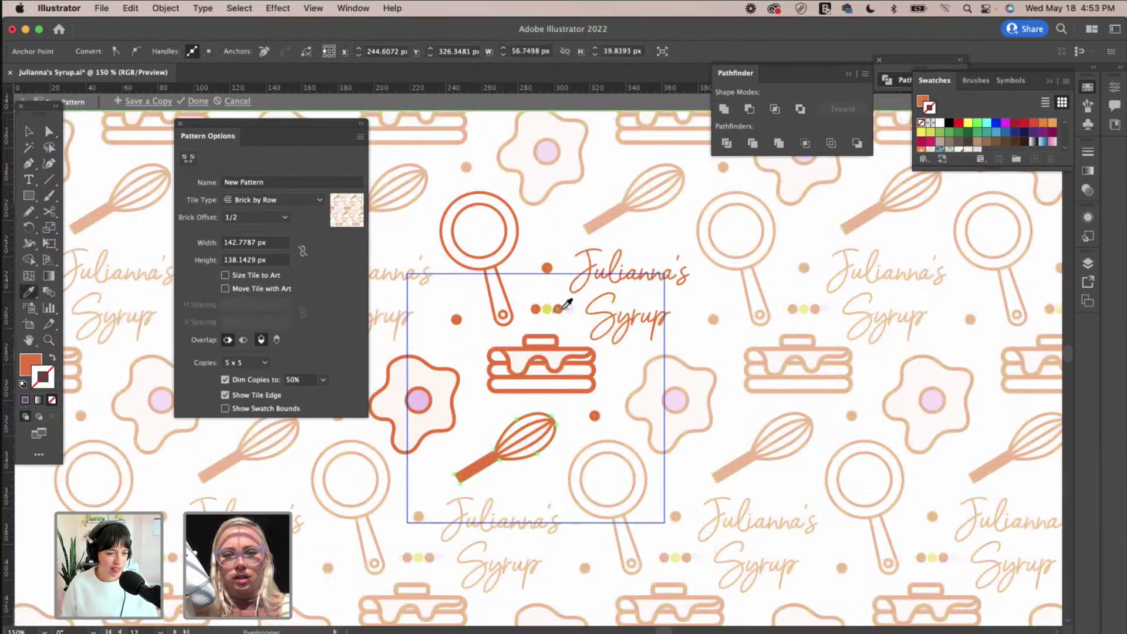
pyautogui.click(569, 307)
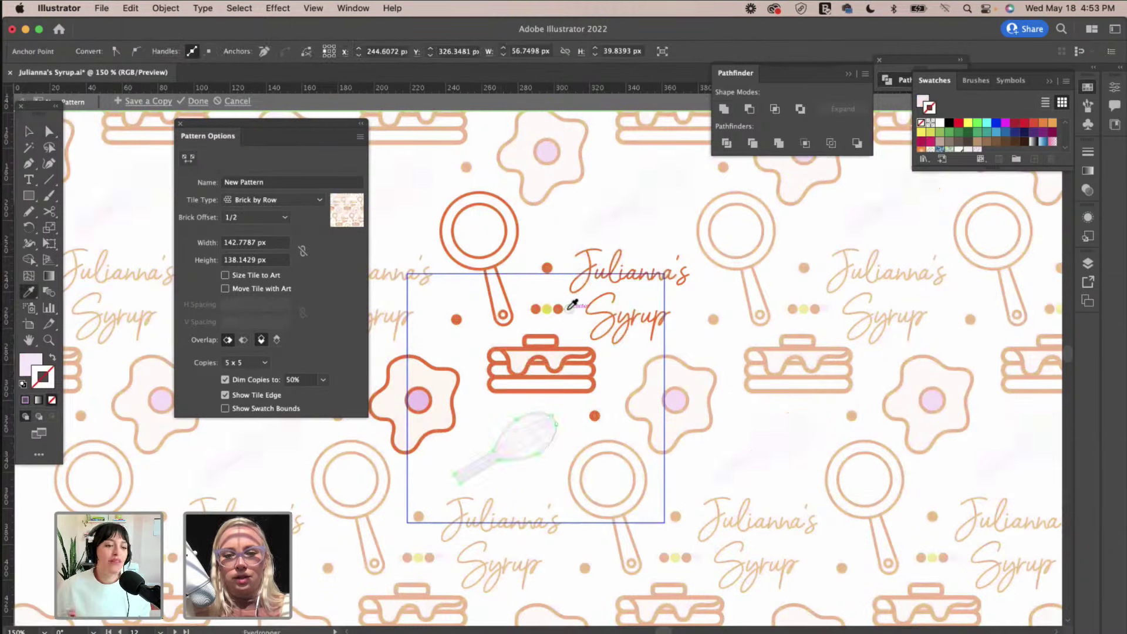
pyautogui.click(558, 308)
pyautogui.press('v')
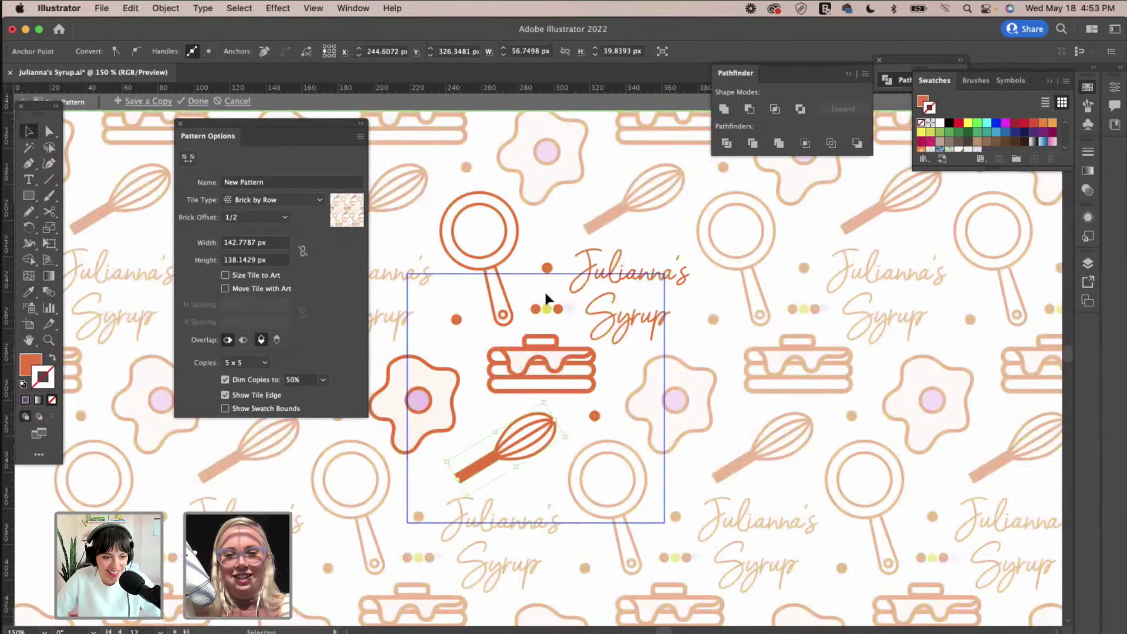
# Paste a larger set of palette circles scaled to fit over the pancake stack and recolor the whisk with the sampled purple.
pyautogui.click(546, 297)
pyautogui.press('super+z')
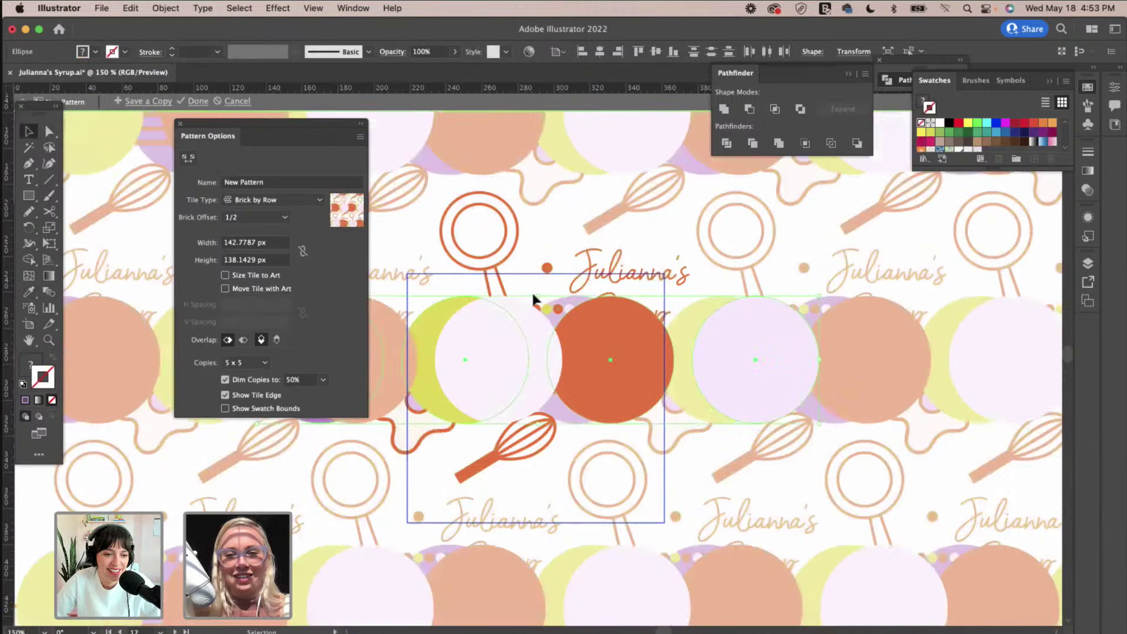
pyautogui.moveTo(538, 298); pyautogui.dragTo(541, 351)
pyautogui.click(543, 429)
pyautogui.press('i')
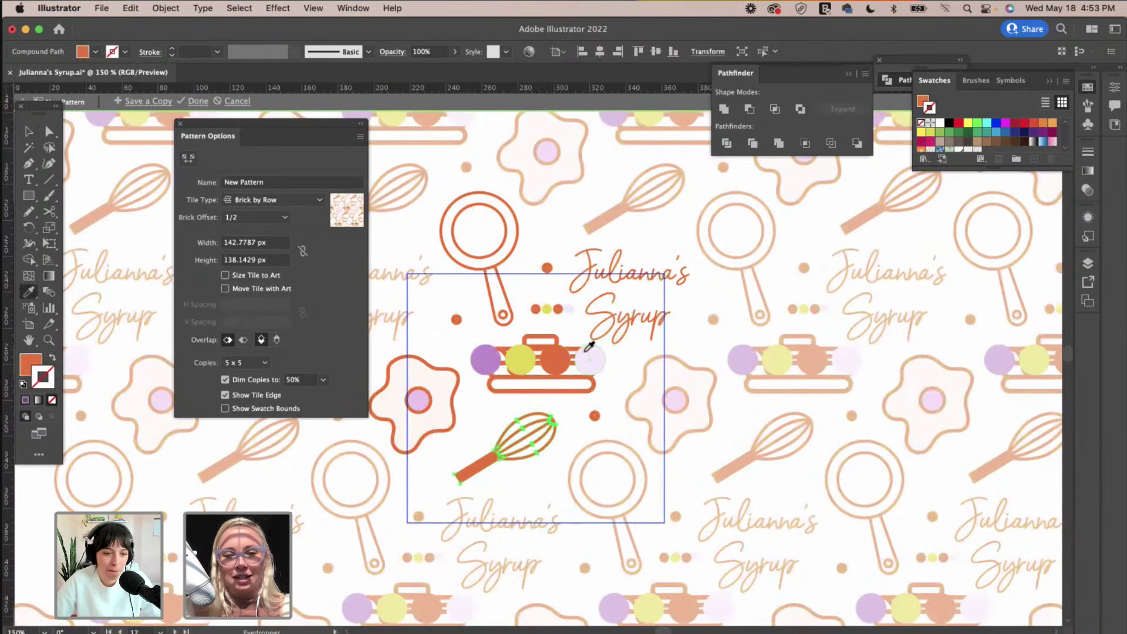
pyautogui.click(486, 355)
pyautogui.press('v')
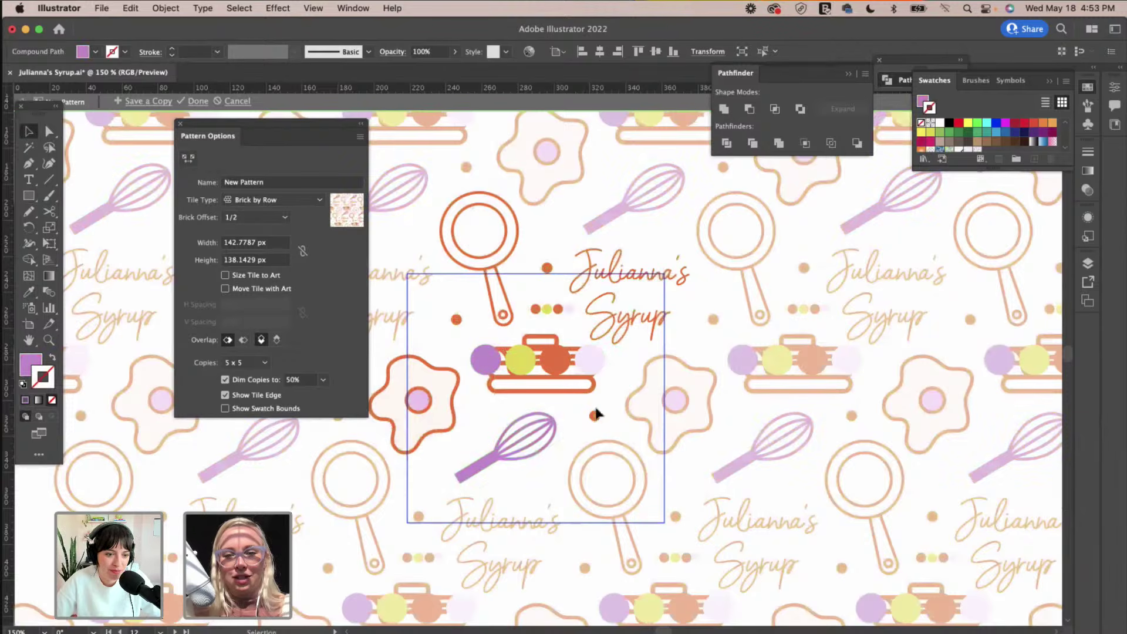
# Delete all the pasted color sample circles, both the larger set and the tiny dots, from the pattern tile.
pyautogui.click(575, 404)
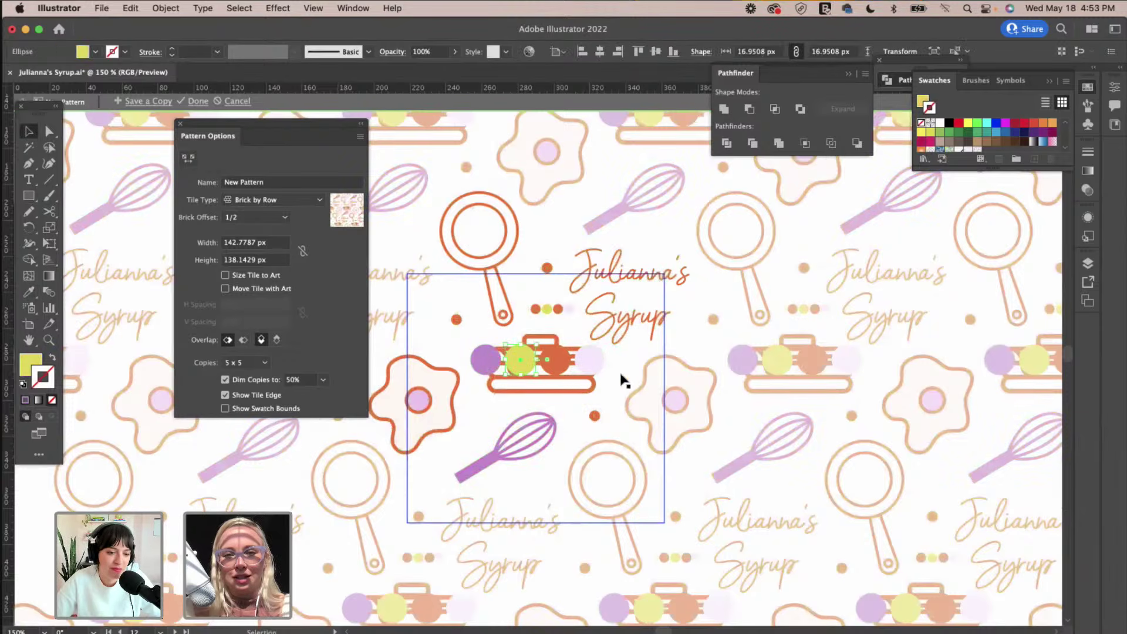
pyautogui.click(602, 284)
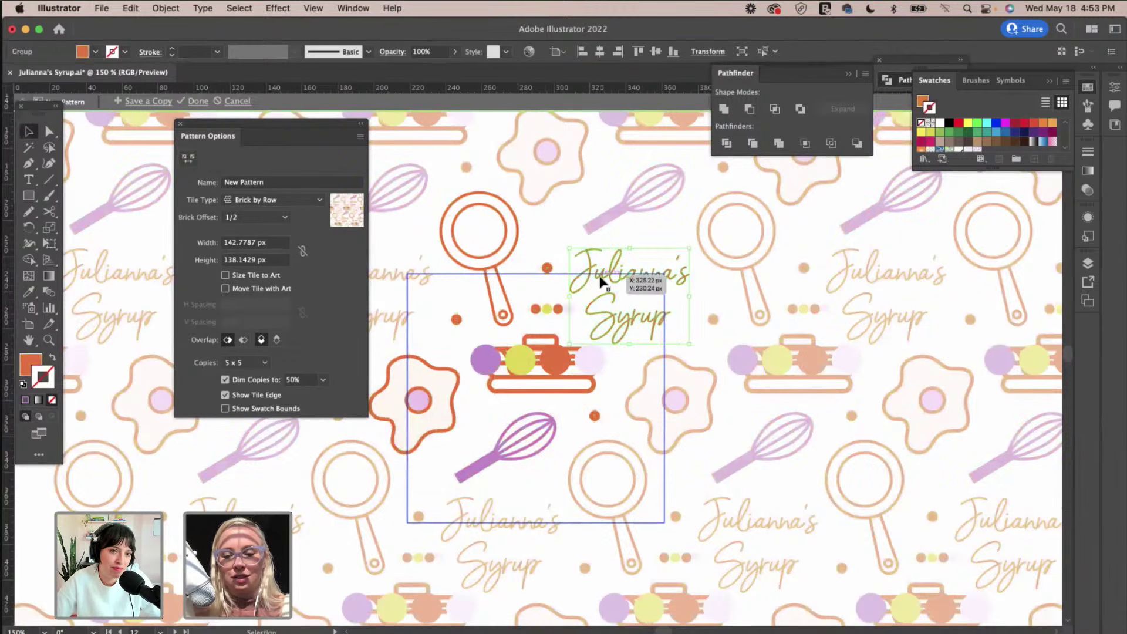
pyautogui.click(591, 360)
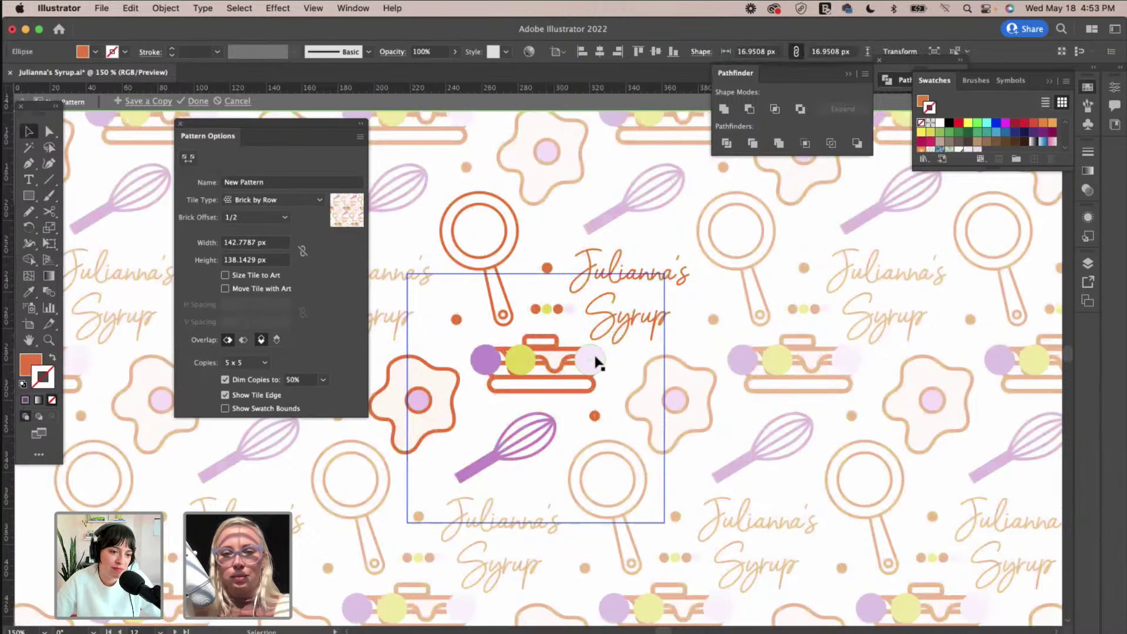
pyautogui.press('BackSpace')
pyautogui.click(522, 360)
pyautogui.press('BackSpace')
pyautogui.click(486, 359)
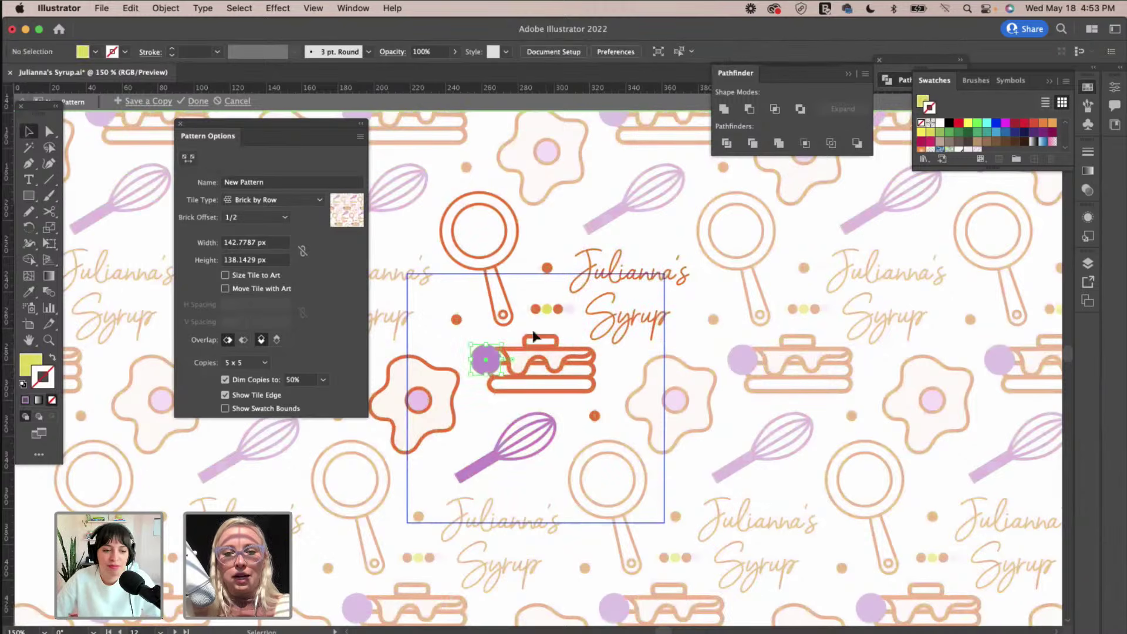
pyautogui.press('BackSpace')
pyautogui.click(536, 309)
pyautogui.press('BackSpace')
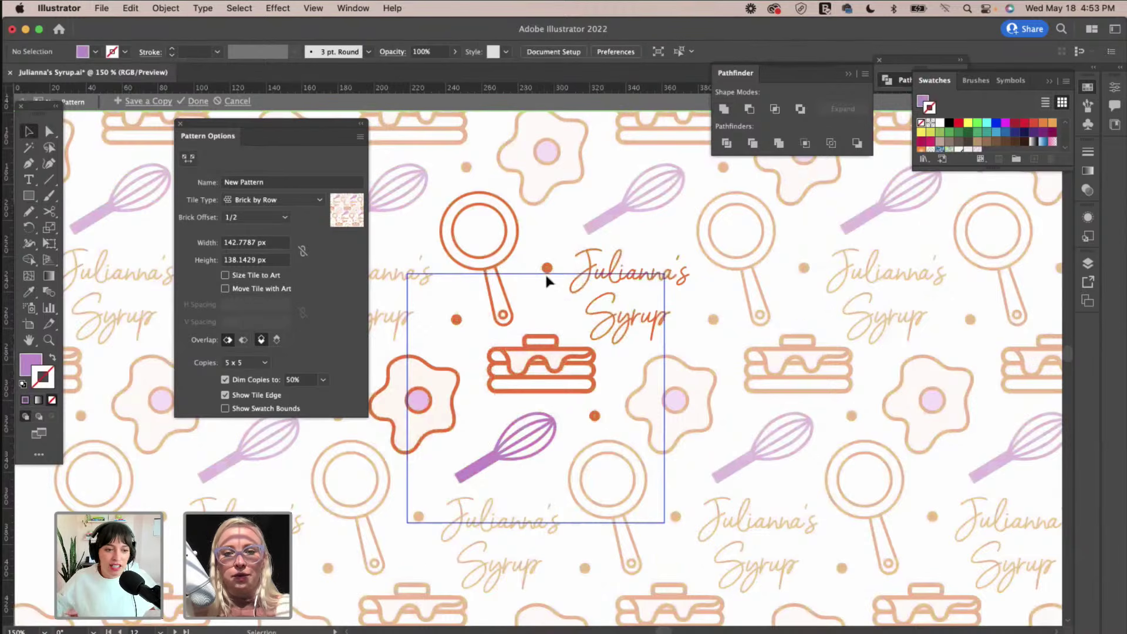
# Recolor the two dots on either side of the frying pan handle with the whisk's purple.
pyautogui.click(456, 320)
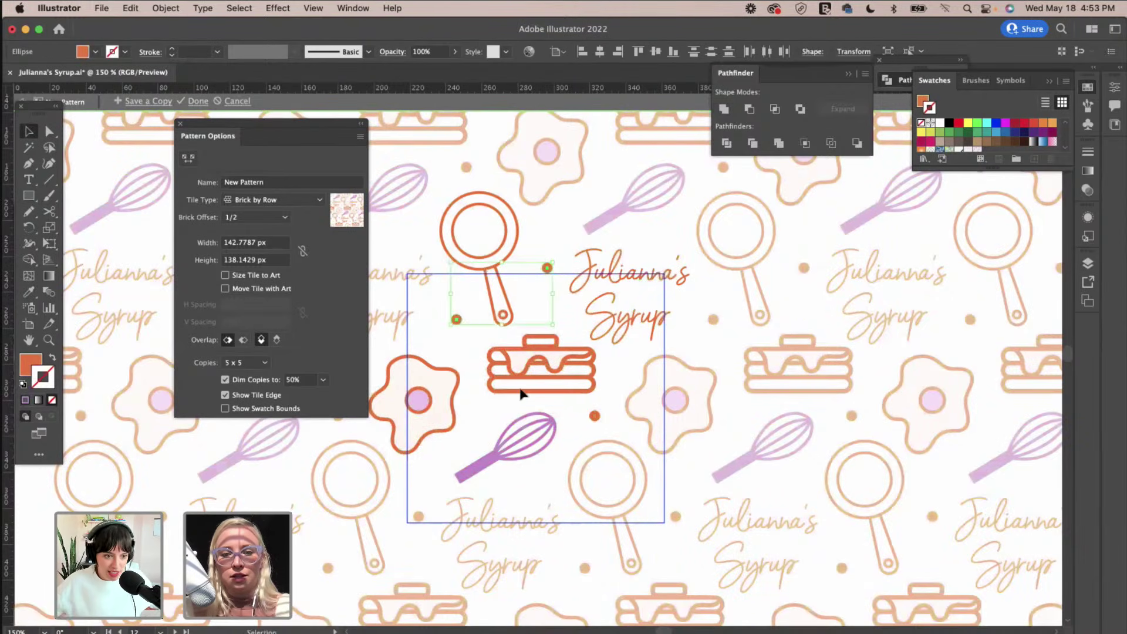
pyautogui.press('i')
pyautogui.click(487, 461)
pyautogui.press('v')
pyautogui.press('super+shift+a')
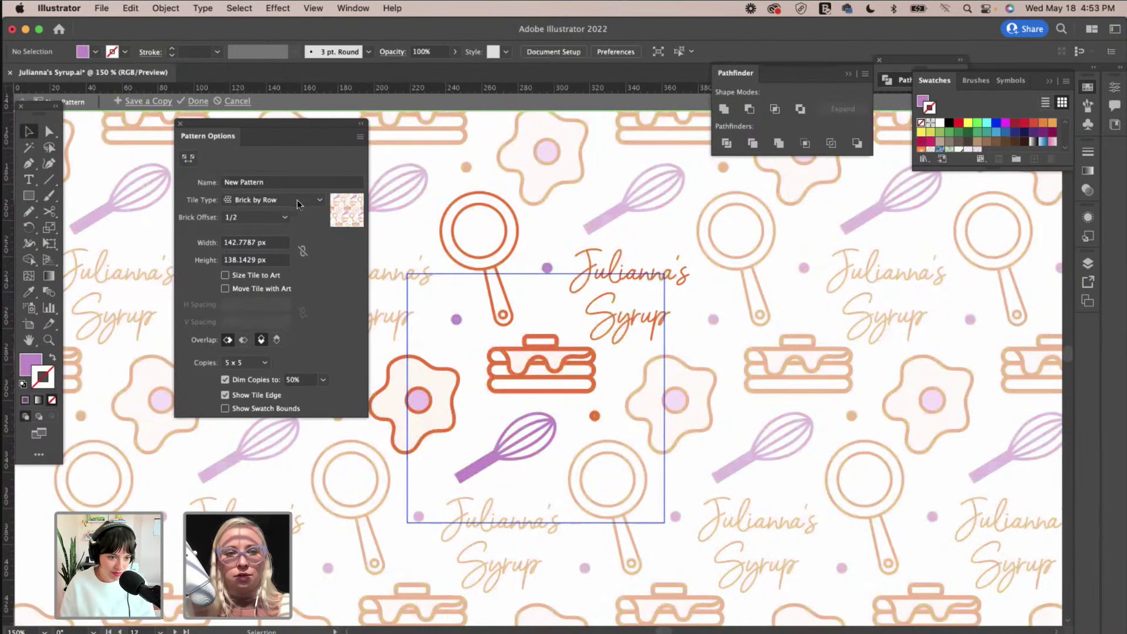
# Name the recolored pattern Pattern 2, save it as a copy and leave pattern editing to return to the brand pages.
pyautogui.moveTo(269, 182); pyautogui.dragTo(215, 182)
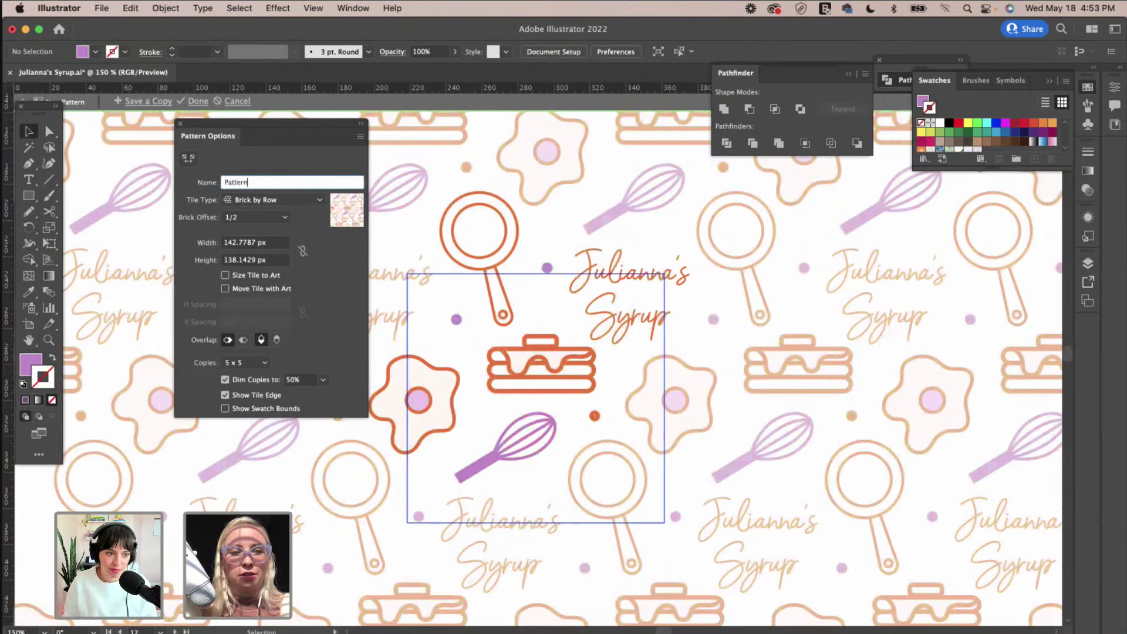
pyautogui.press('Return')
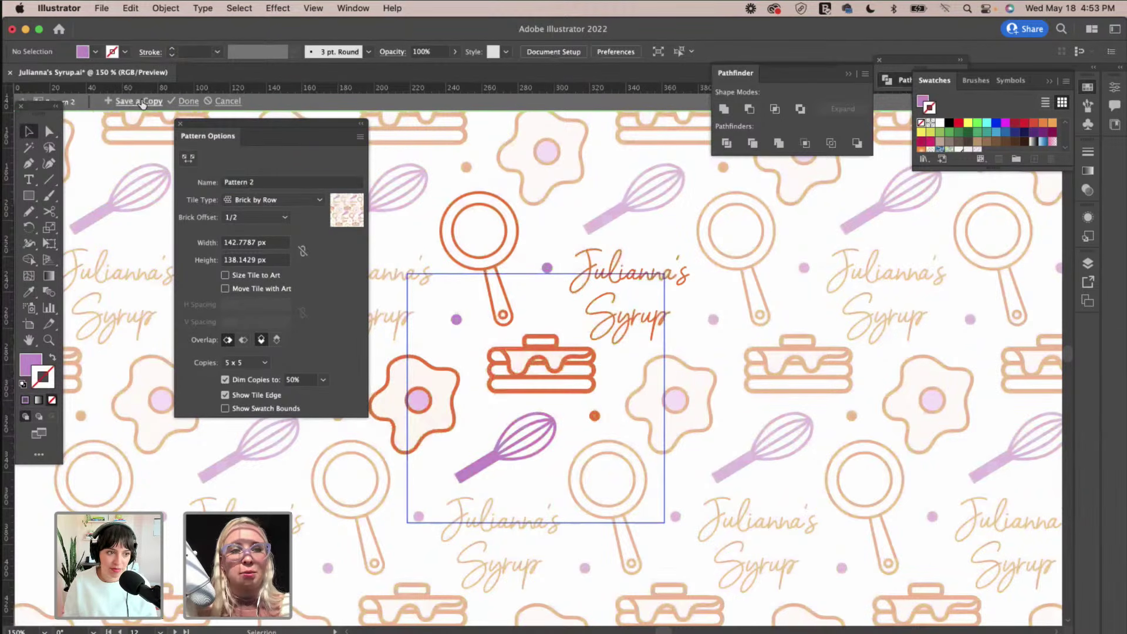
pyautogui.click(228, 101)
pyautogui.press('super+minus')
pyautogui.press('super+minus')
pyautogui.press('super+minus')
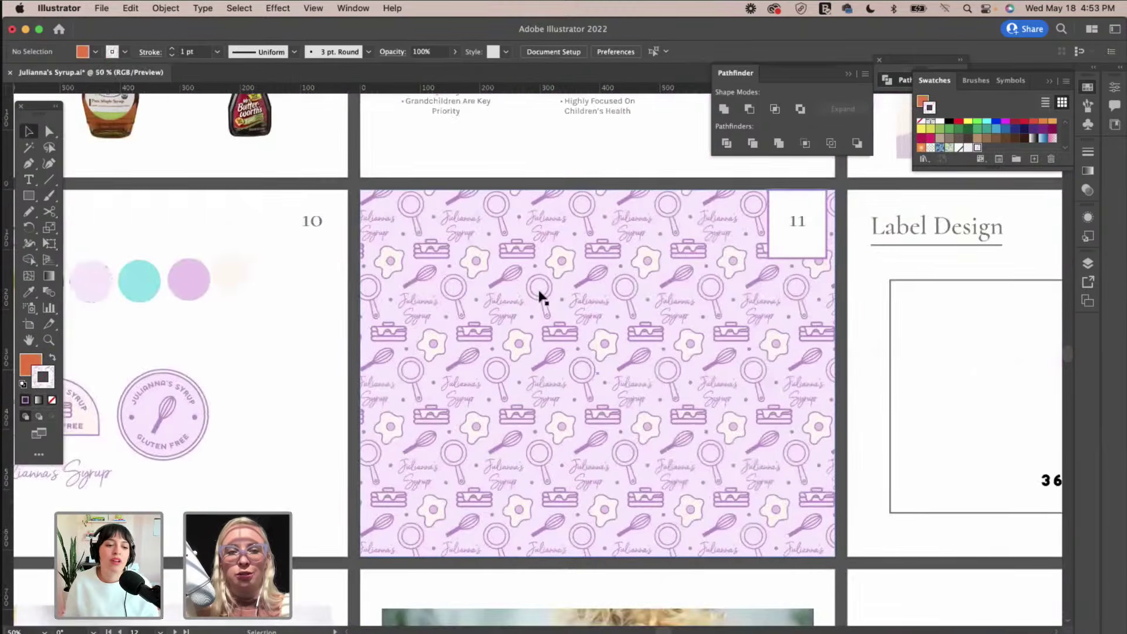
# Remove the stroke from the pale lilac palette circle on the Brand Marks page and select it with the aqua and pink circles.
pyautogui.hscroll(-2, 496, 348)
pyautogui.hscroll(-3, 496, 348)
pyautogui.click(320, 271)
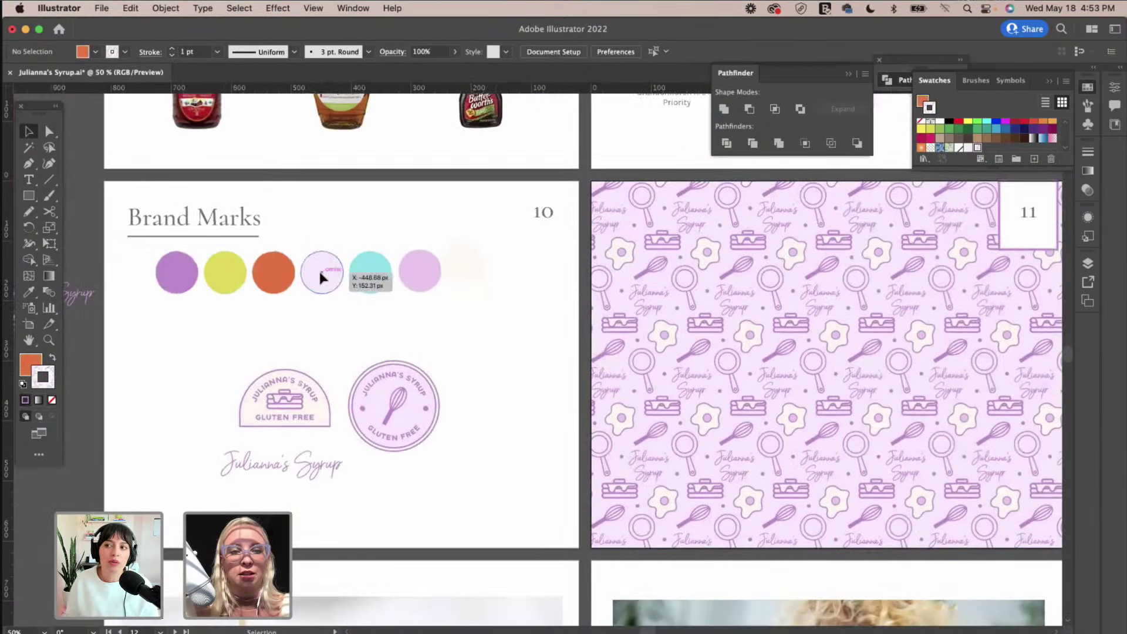
pyautogui.click(52, 400)
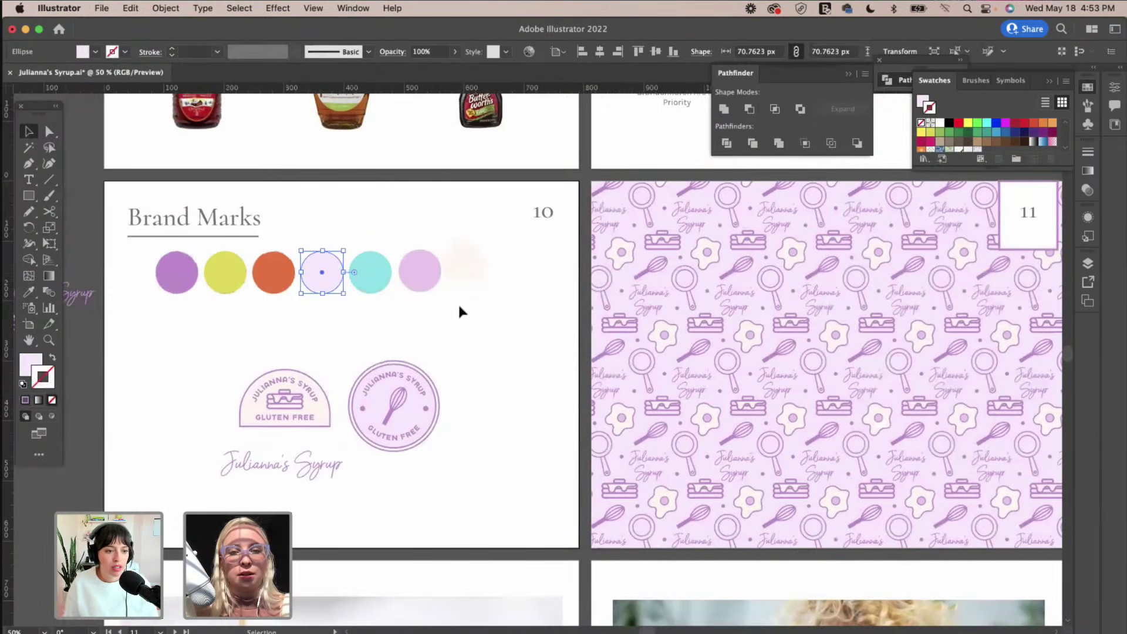
pyautogui.moveTo(302, 271); pyautogui.dragTo(442, 297)
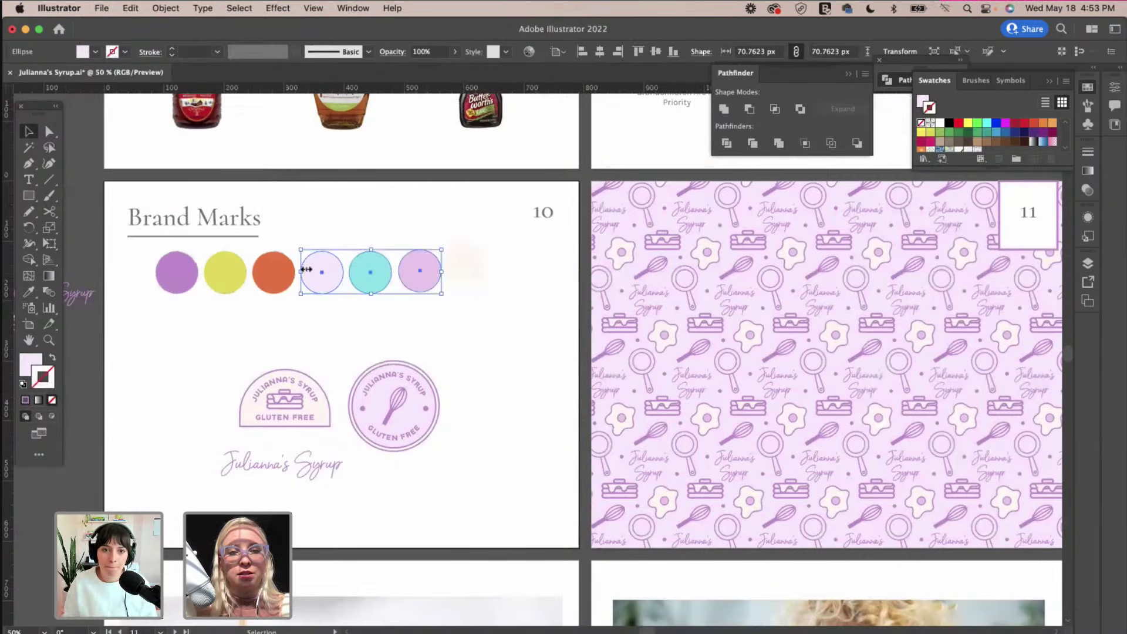
# Inspect Pattern 2 and its neighboring pattern swatch in pattern editing, leaving each without changes.
pyautogui.doubleClick(977, 151)
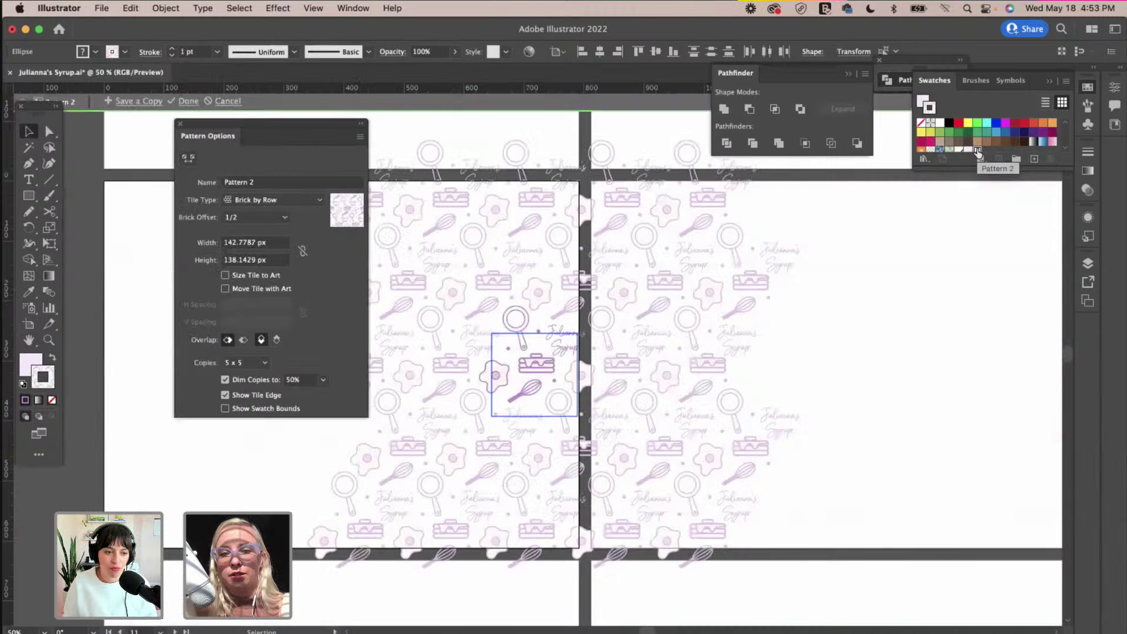
pyautogui.click(233, 102)
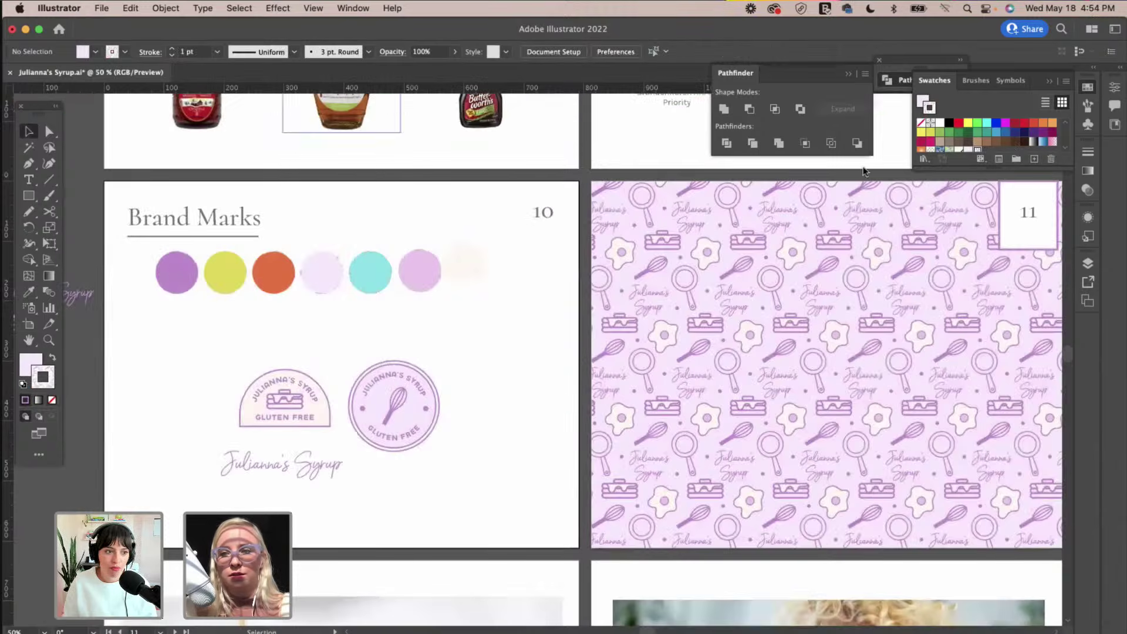
pyautogui.doubleClick(967, 151)
pyautogui.click(243, 101)
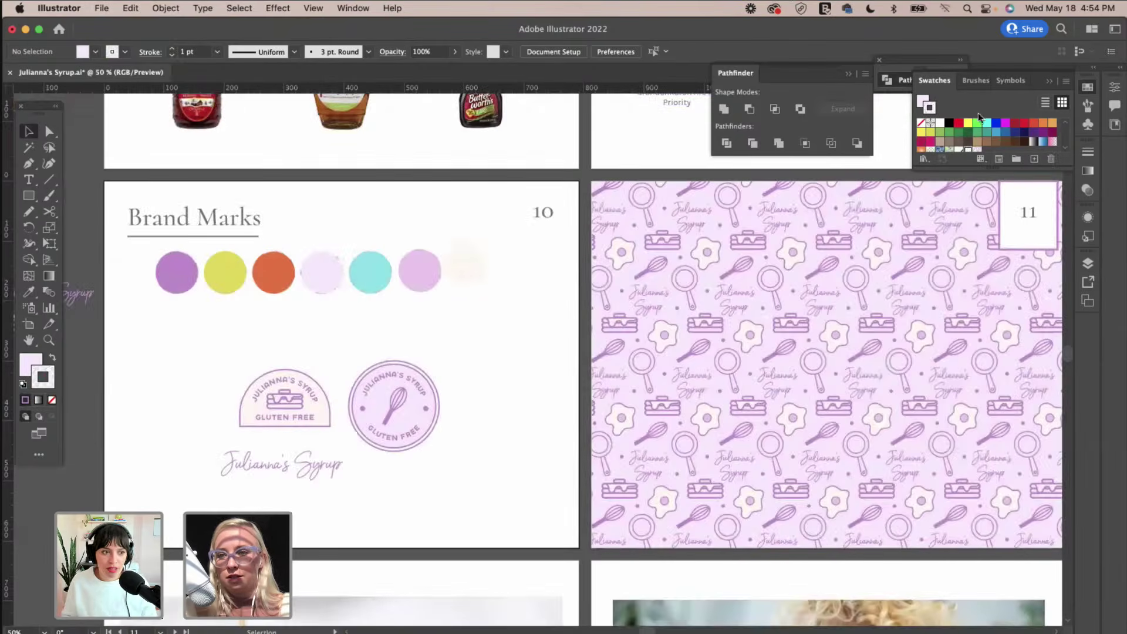
pyautogui.scroll(-3, 989, 150)
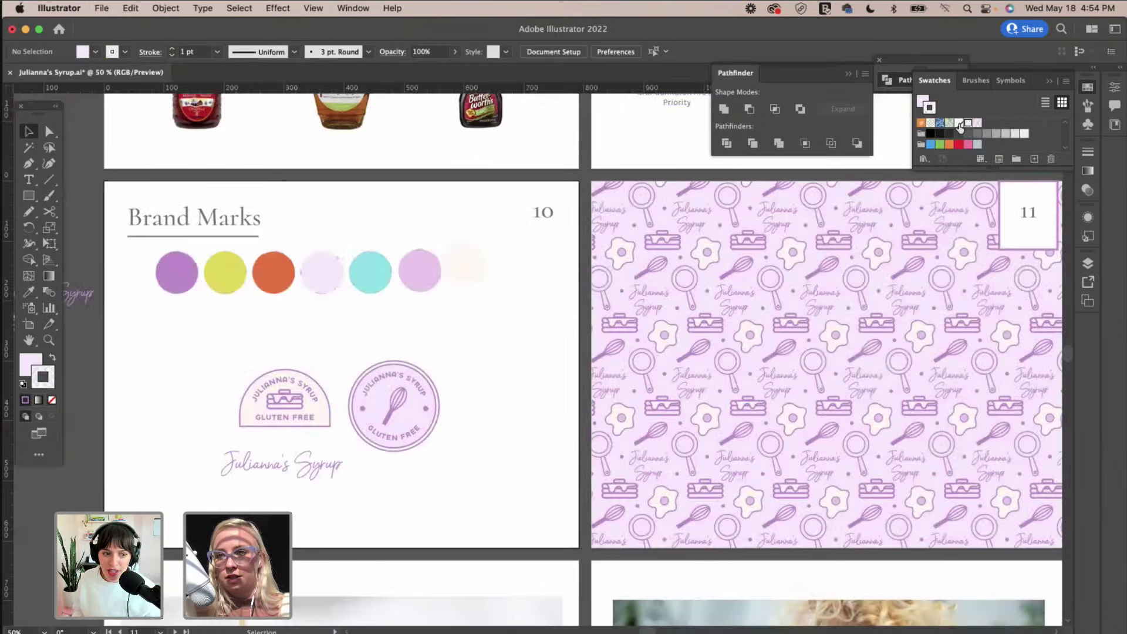
pyautogui.hscroll(10, 474, 291)
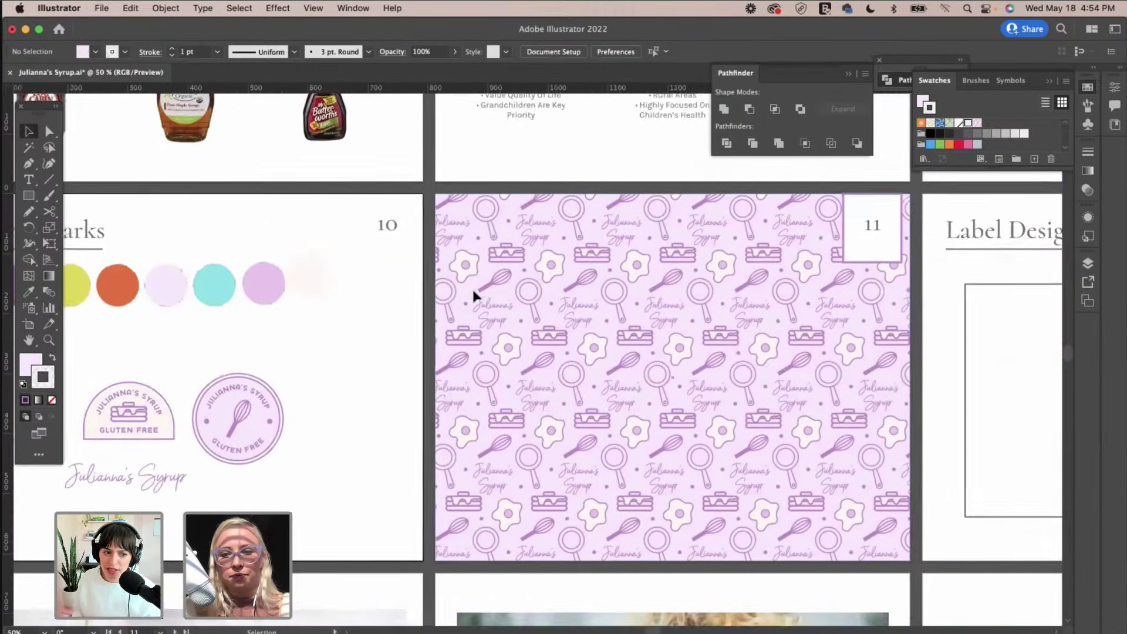
pyautogui.hscroll(2, 473, 294)
pyautogui.hscroll(-3, 646, 295)
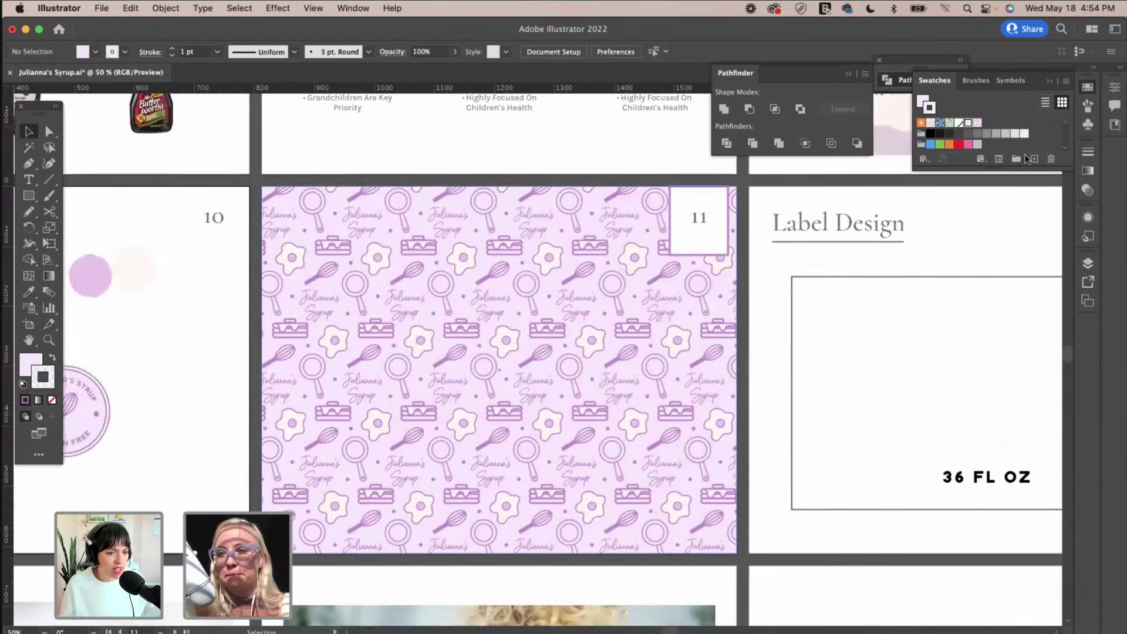
pyautogui.click(508, 449)
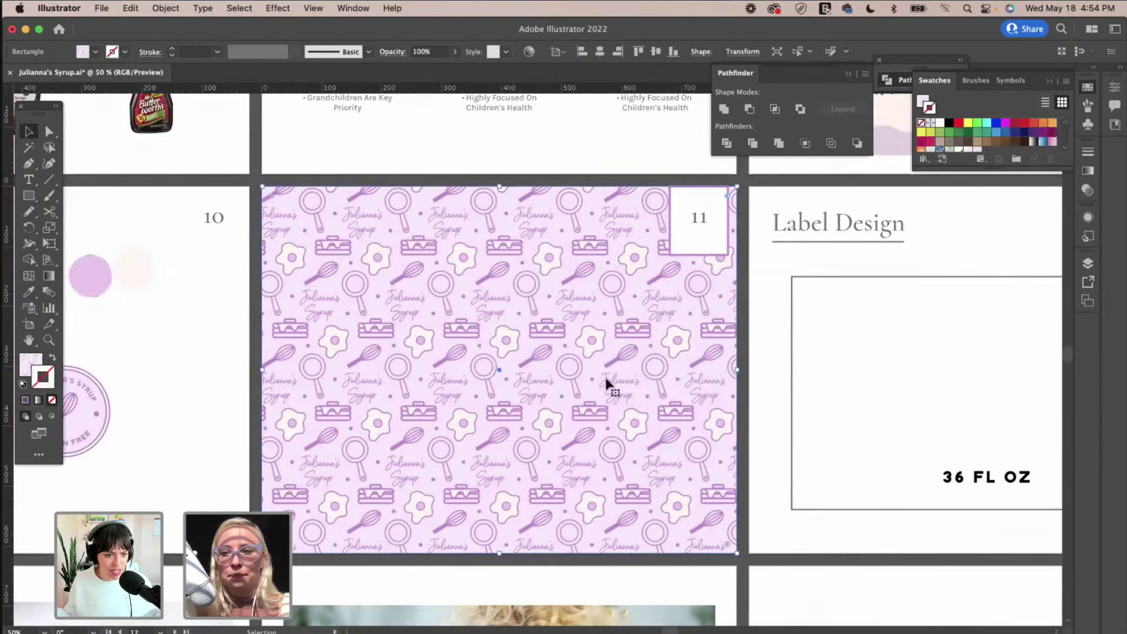
# Select all seven palette circles on the Brand Marks page and set their stroke to none.
pyautogui.hscroll(-8, 547, 389)
pyautogui.scroll(1, 548, 389)
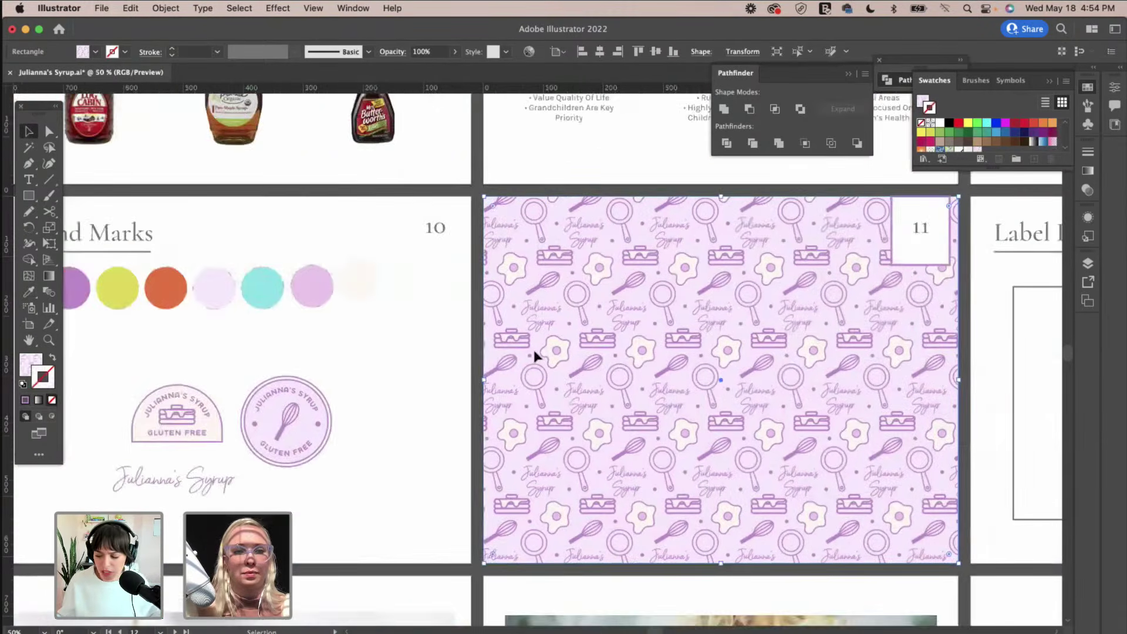
pyautogui.moveTo(119, 301); pyautogui.dragTo(118, 303)
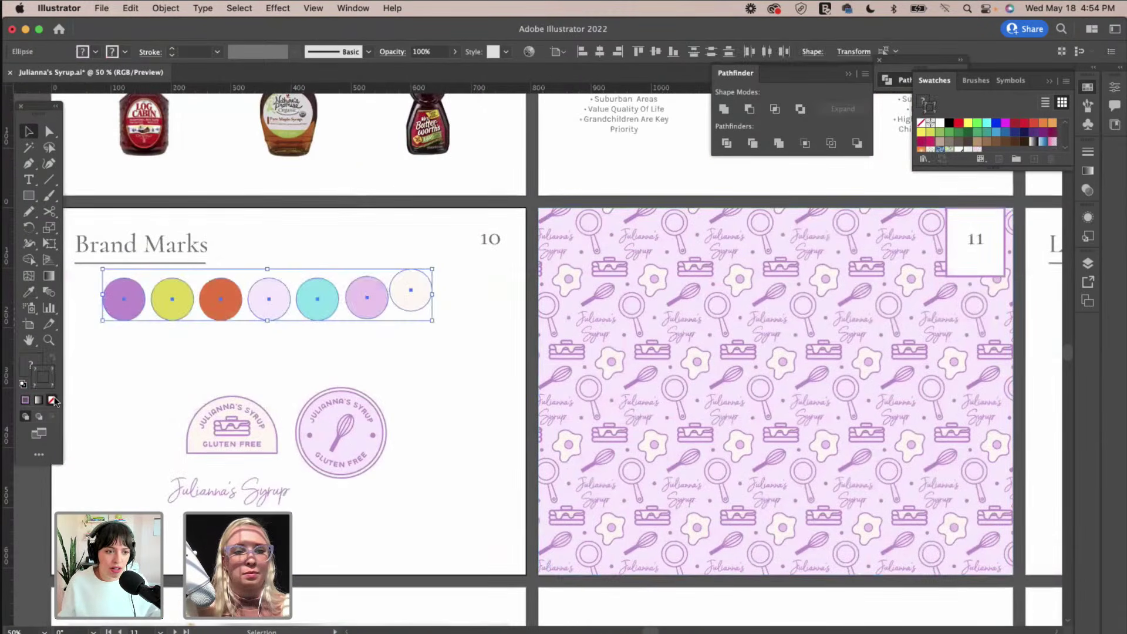
pyautogui.doubleClick(51, 383)
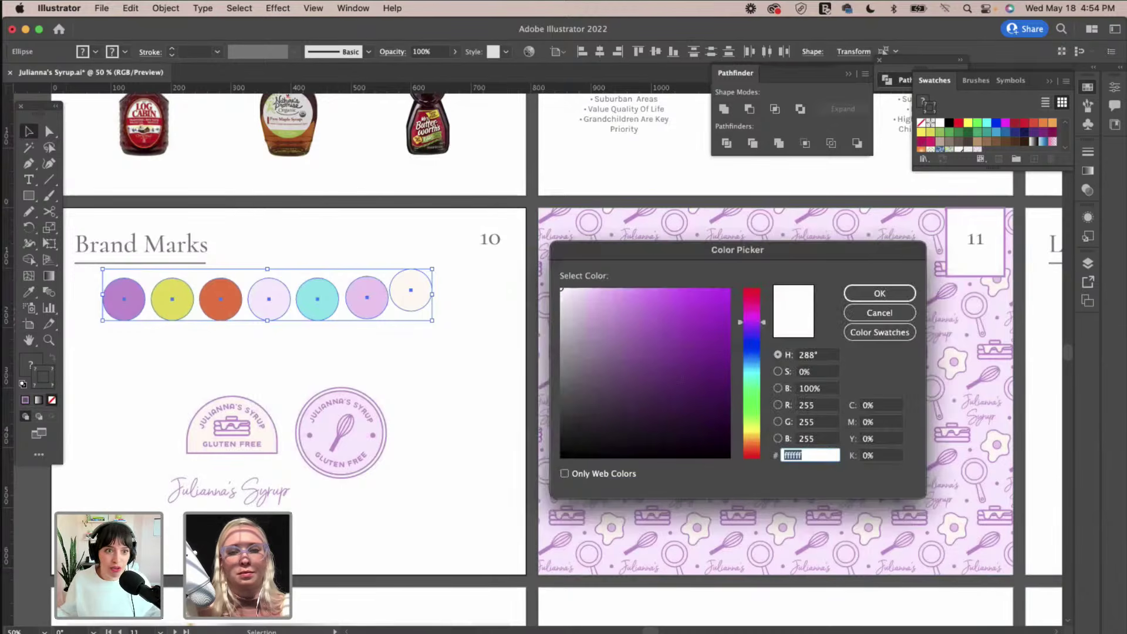
pyautogui.press('super+v')
pyautogui.click(861, 294)
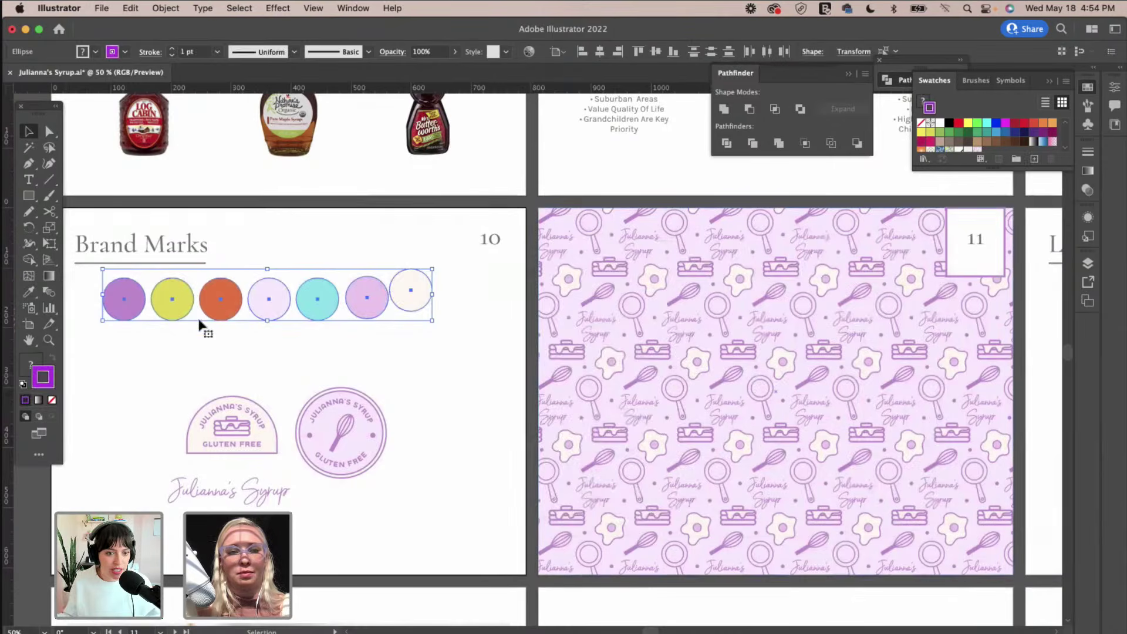
pyautogui.click(51, 400)
pyautogui.click(340, 304)
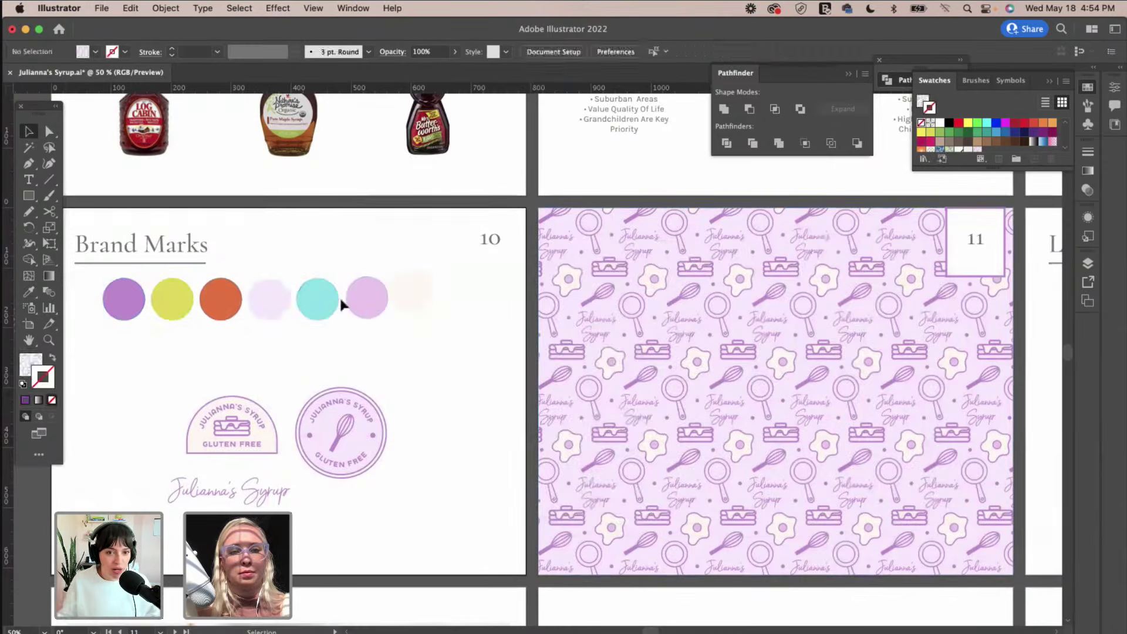
# Move the cream circle into line with the rest of the palette row on the Brand Marks page.
pyautogui.click(424, 294)
pyautogui.click(493, 388)
pyautogui.hscroll(10, 494, 390)
pyautogui.hscroll(5, 494, 390)
pyautogui.hscroll(-8, 636, 360)
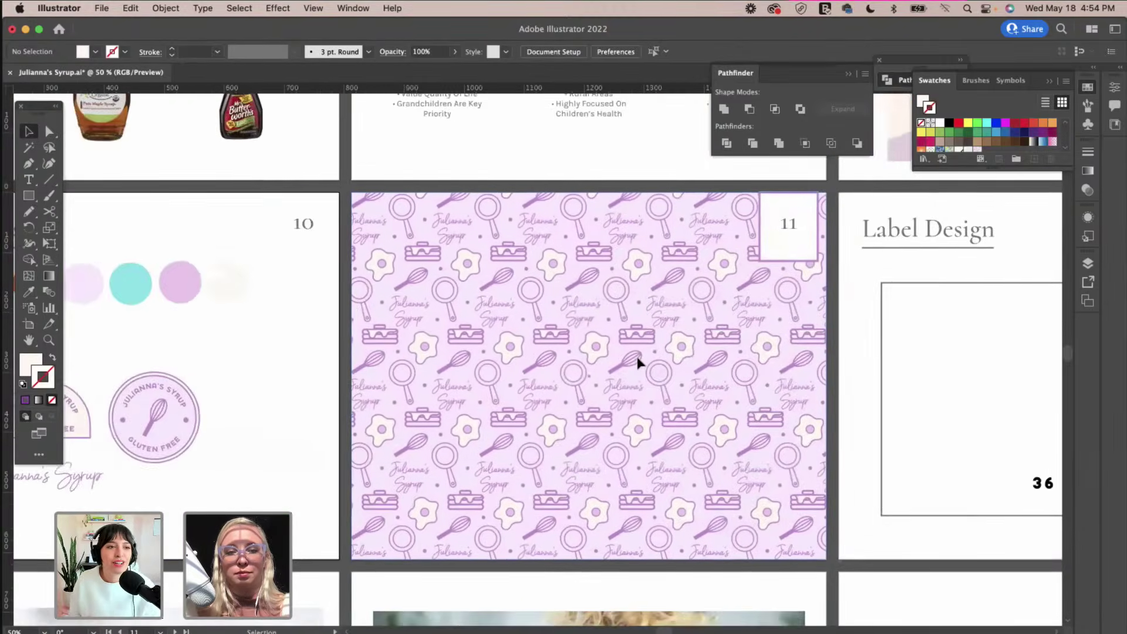
# Select all seven palette circles, open the Pattern 2 swatch for editing and save a copy of it under a new name.
pyautogui.hscroll(-6, 638, 363)
pyautogui.moveTo(464, 296); pyautogui.dragTo(141, 280)
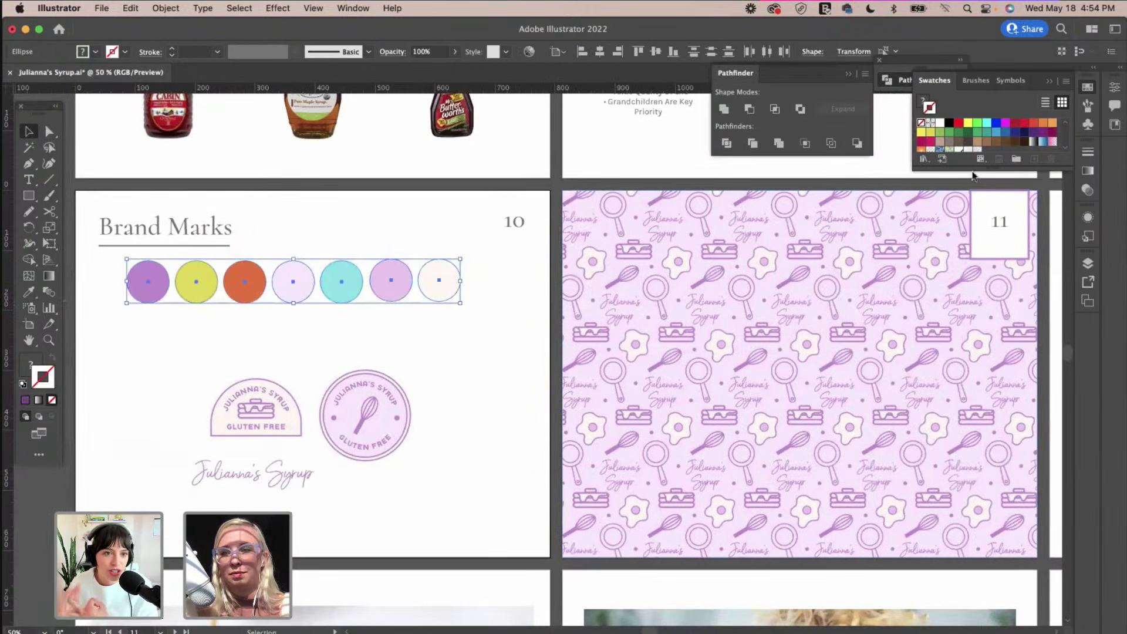
pyautogui.doubleClick(978, 151)
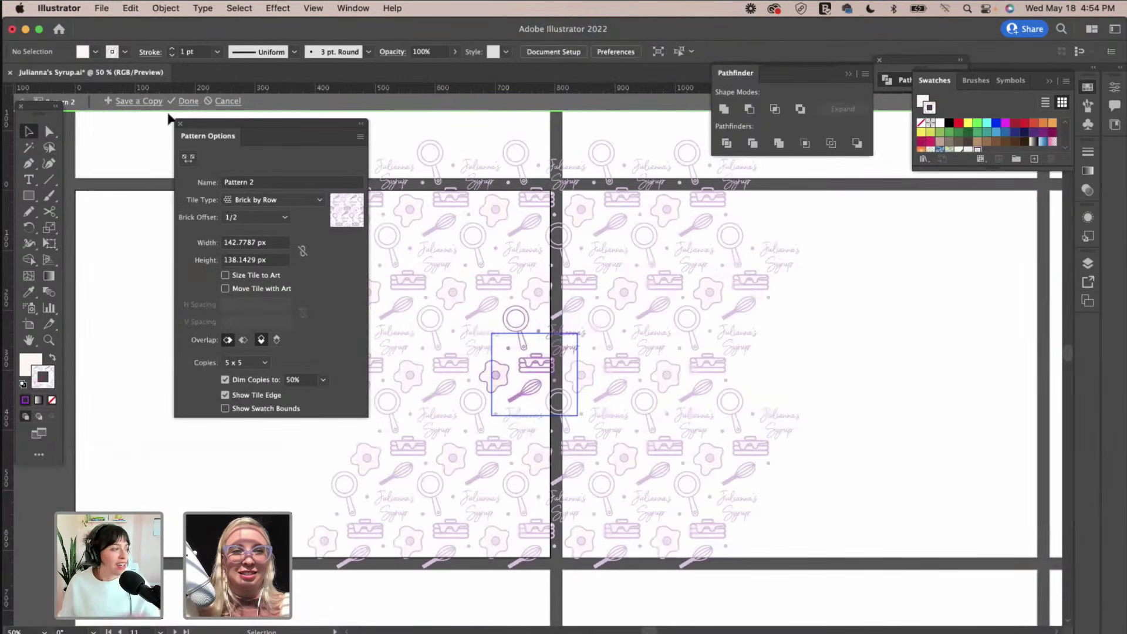
pyautogui.click(154, 102)
pyautogui.write('Patt')
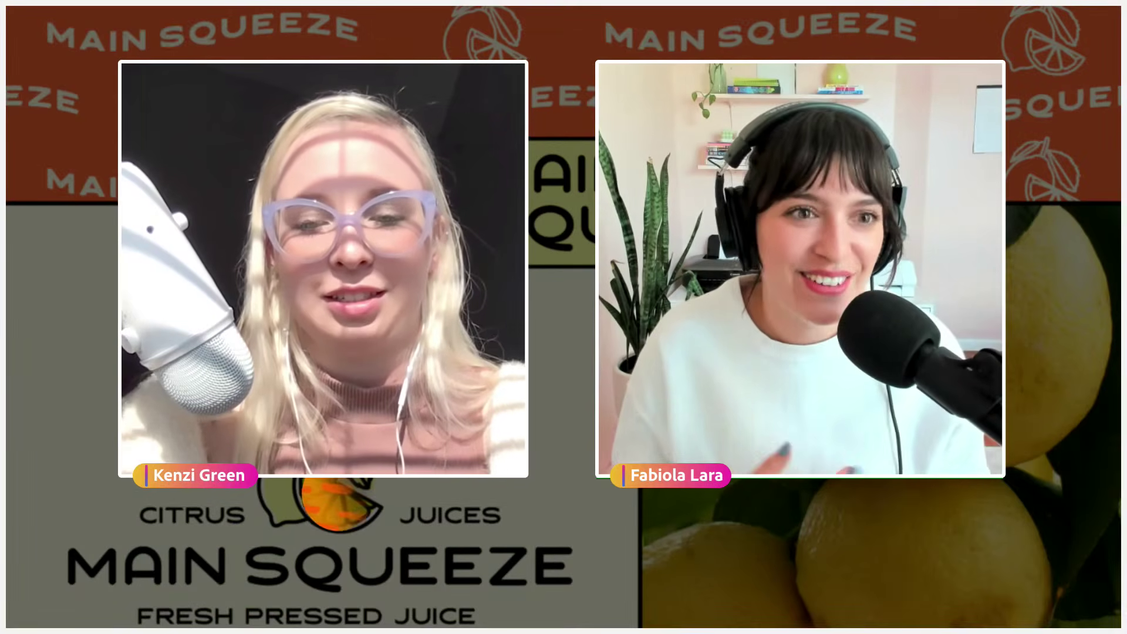